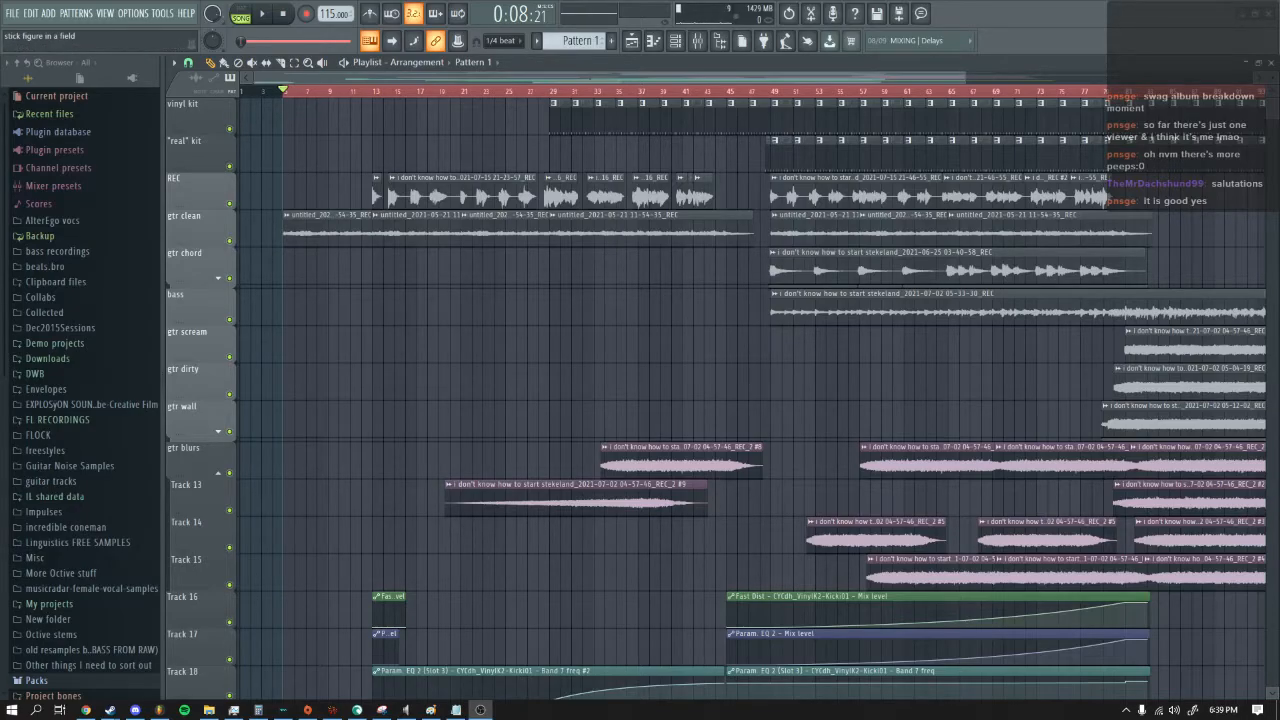
Step: Examine the opening section of the playlist arrangement, from the first gtr clean clips to the vocal recordings
{"action": "mouse_move", "coordinate": [600, 78]}
{"action": "left_mouse_down"}
{"action": "mouse_move", "coordinate": [1000, 78]}
{"action": "mouse_move", "coordinate": [560, 78]}
{"action": "mouse_move", "coordinate": [862, 78]}
{"action": "mouse_move", "coordinate": [585, 76]}
{"action": "left_mouse_up"}
{"action": "left_click_drag", "start_coordinate": [836, 78], "coordinate": [695, 78]}
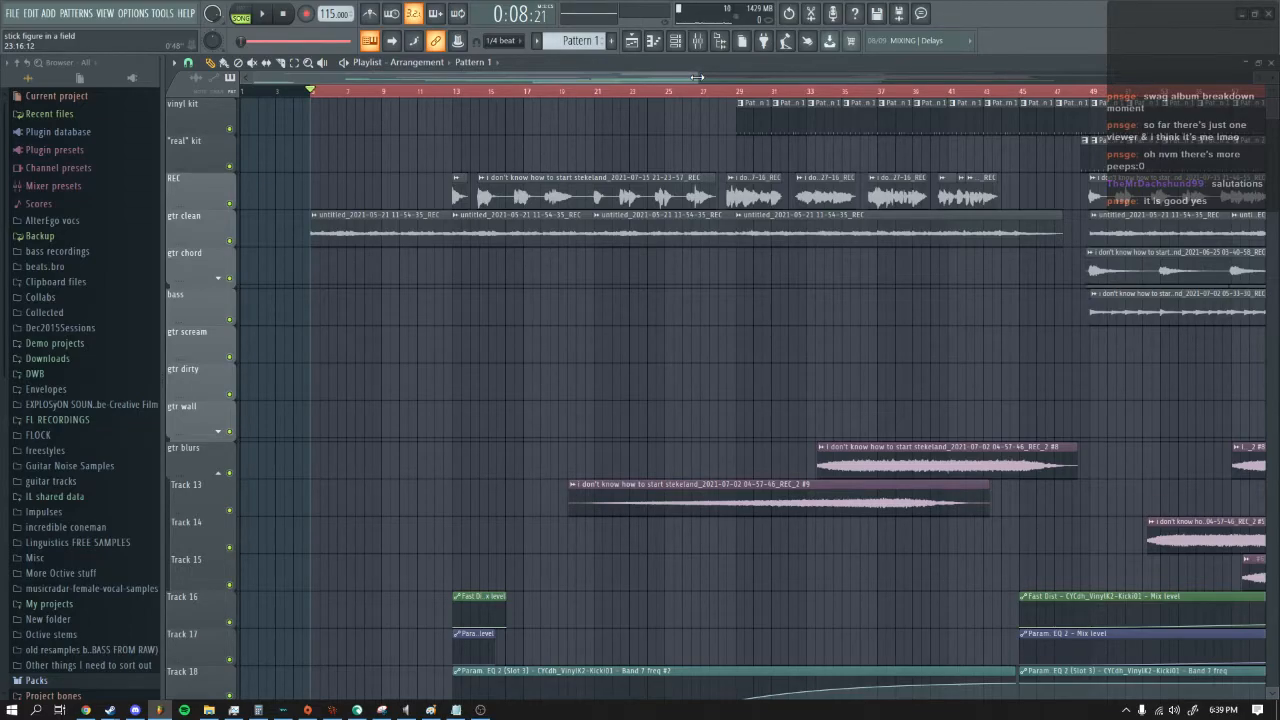
{"action": "left_click_drag", "start_coordinate": [697, 77], "coordinate": [733, 70]}
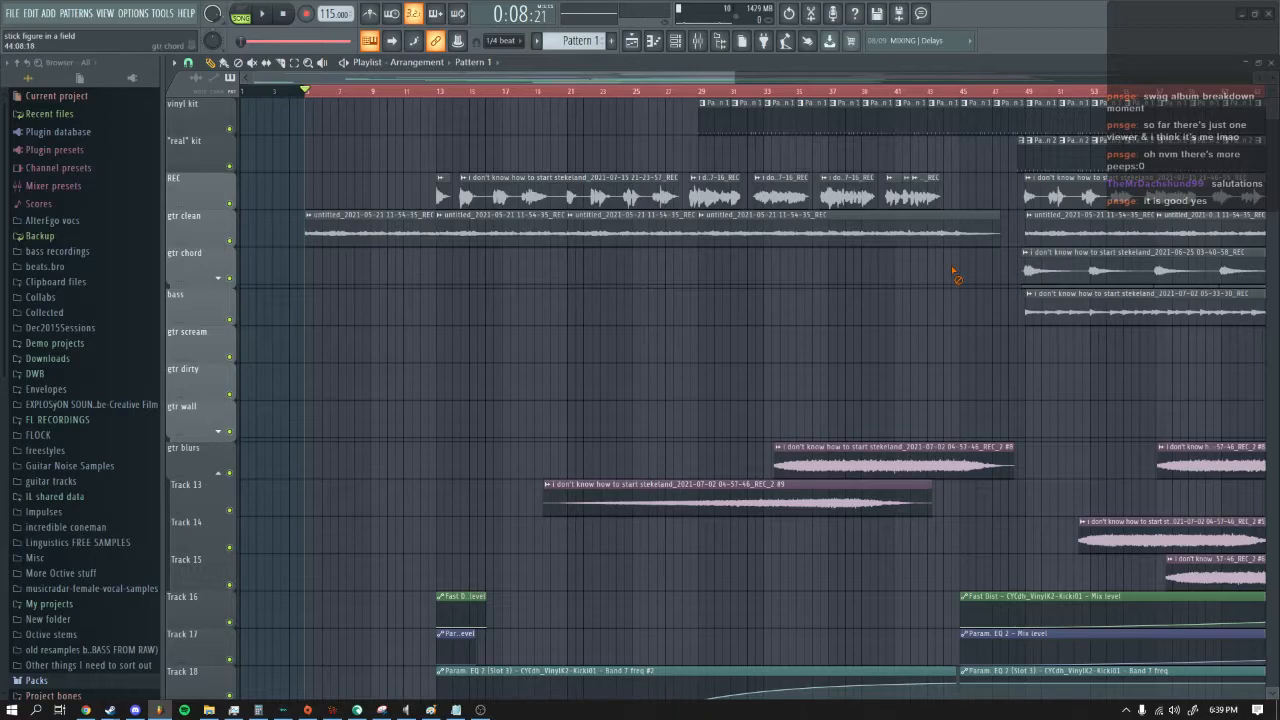
{"action": "left_click_drag", "start_coordinate": [607, 77], "coordinate": [632, 77]}
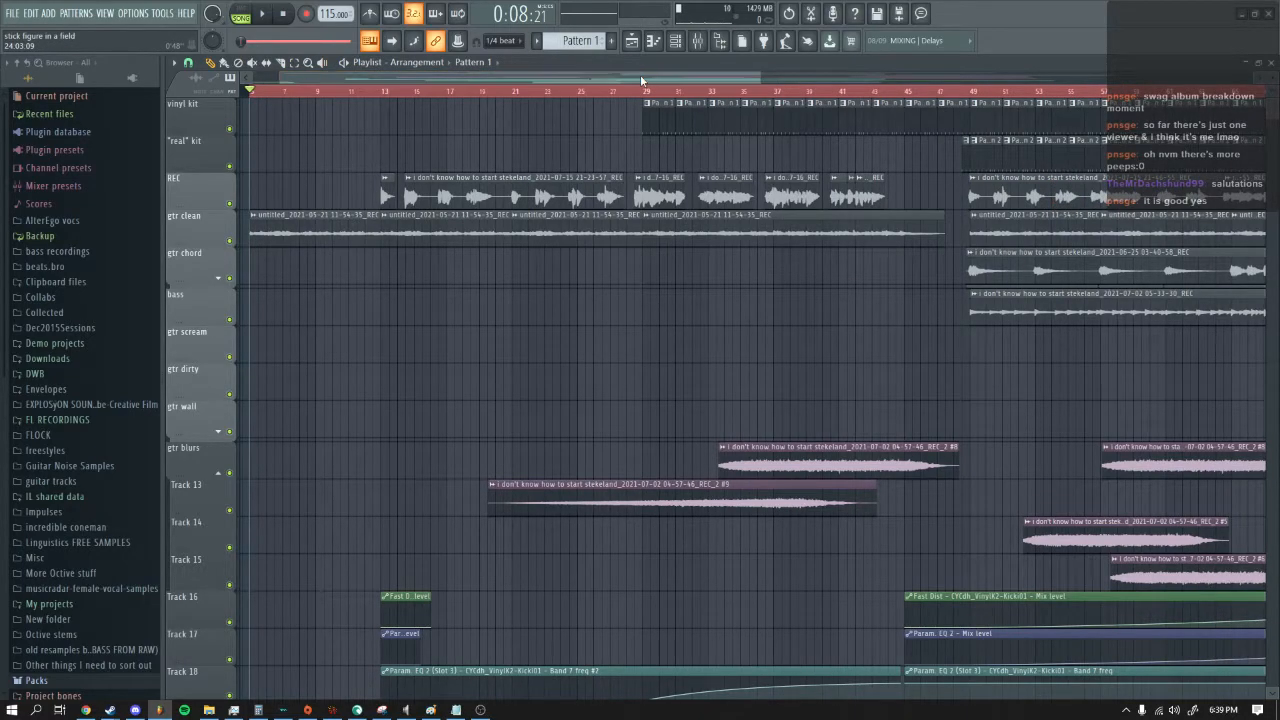
{"action": "left_click_drag", "start_coordinate": [758, 76], "coordinate": [613, 85]}
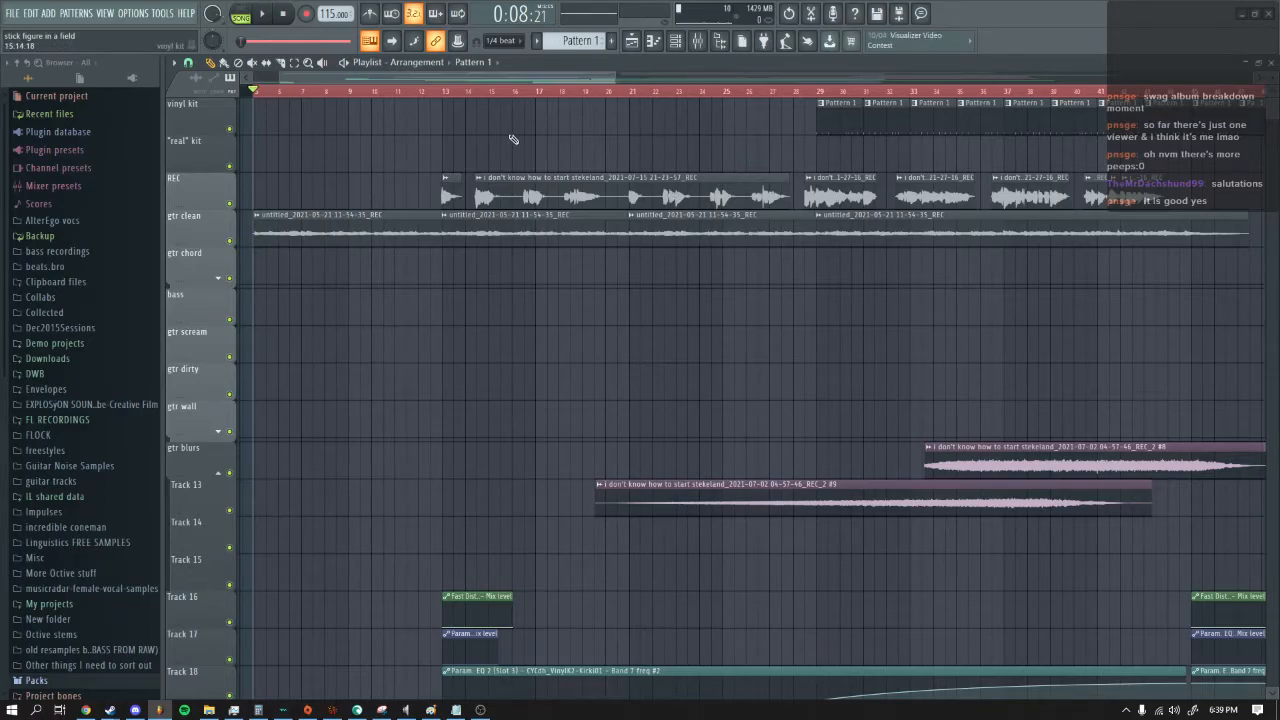
{"action": "mouse_move", "coordinate": [613, 74]}
{"action": "left_mouse_down"}
{"action": "mouse_move", "coordinate": [668, 77]}
{"action": "mouse_move", "coordinate": [606, 80]}
{"action": "mouse_move", "coordinate": [654, 77]}
{"action": "mouse_move", "coordinate": [620, 85]}
{"action": "left_mouse_up"}
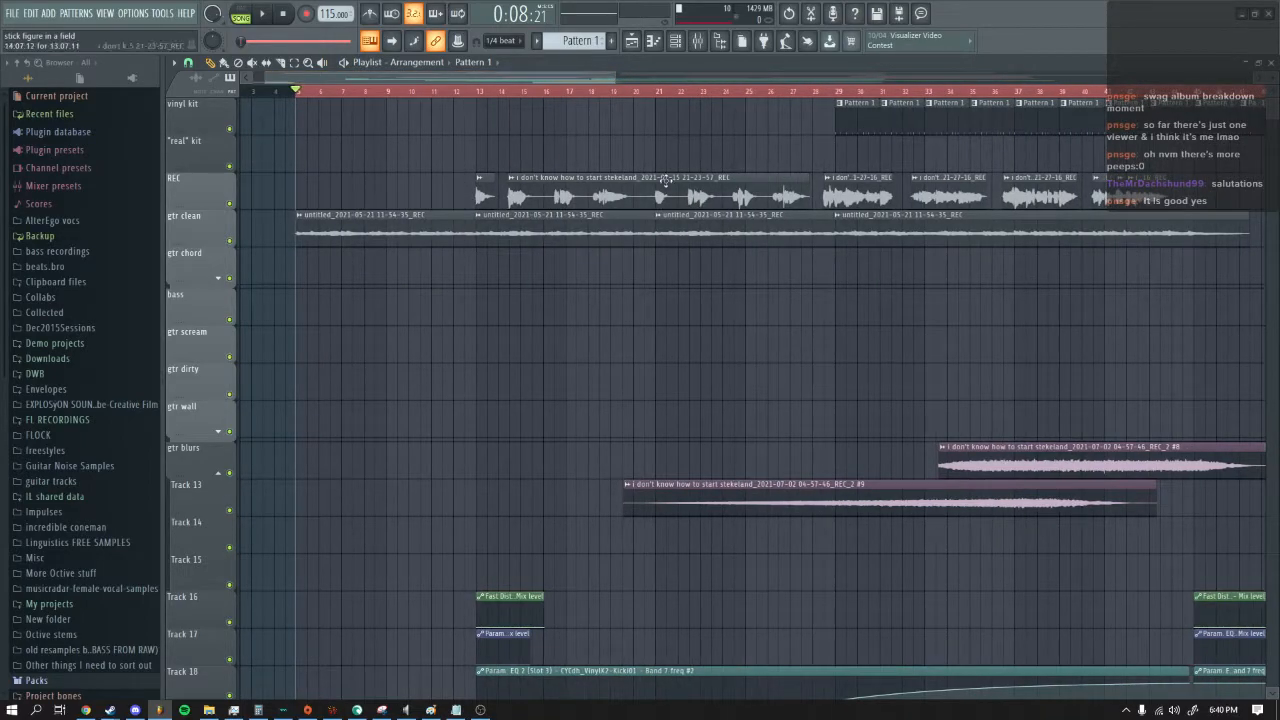
{"action": "left_click", "coordinate": [446, 218]}
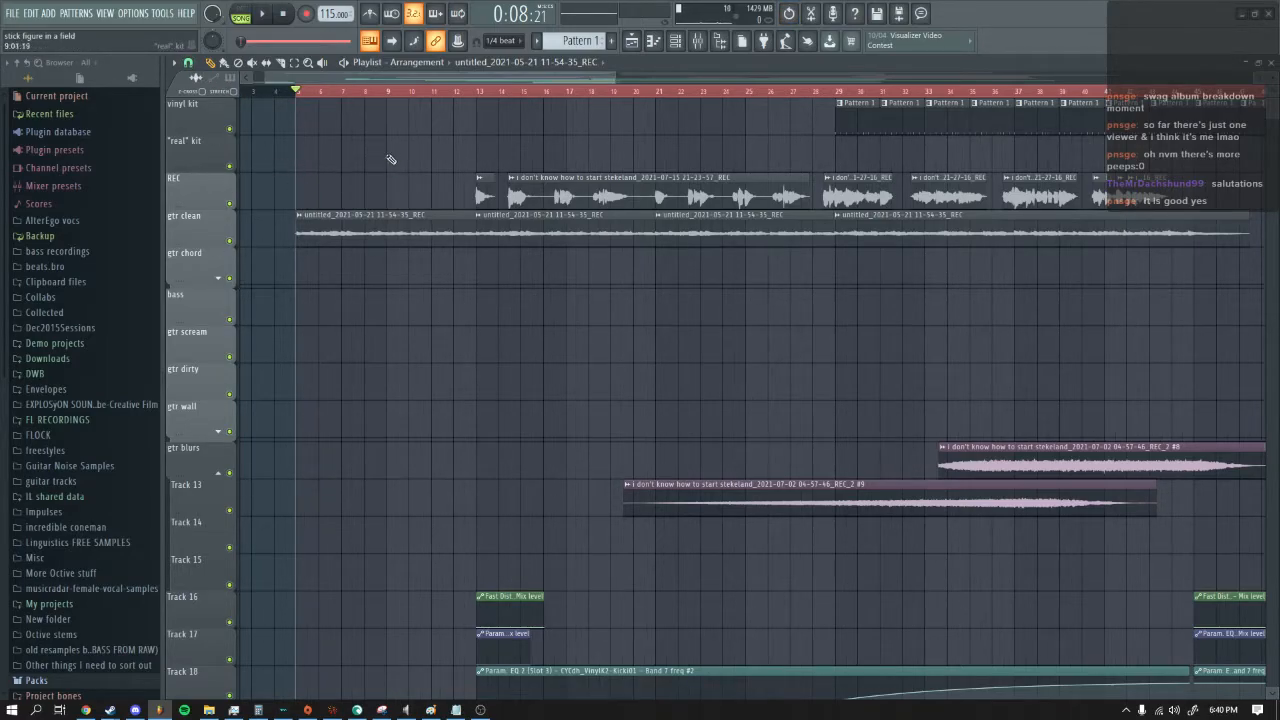
{"action": "left_click_drag", "start_coordinate": [611, 79], "coordinate": [576, 77]}
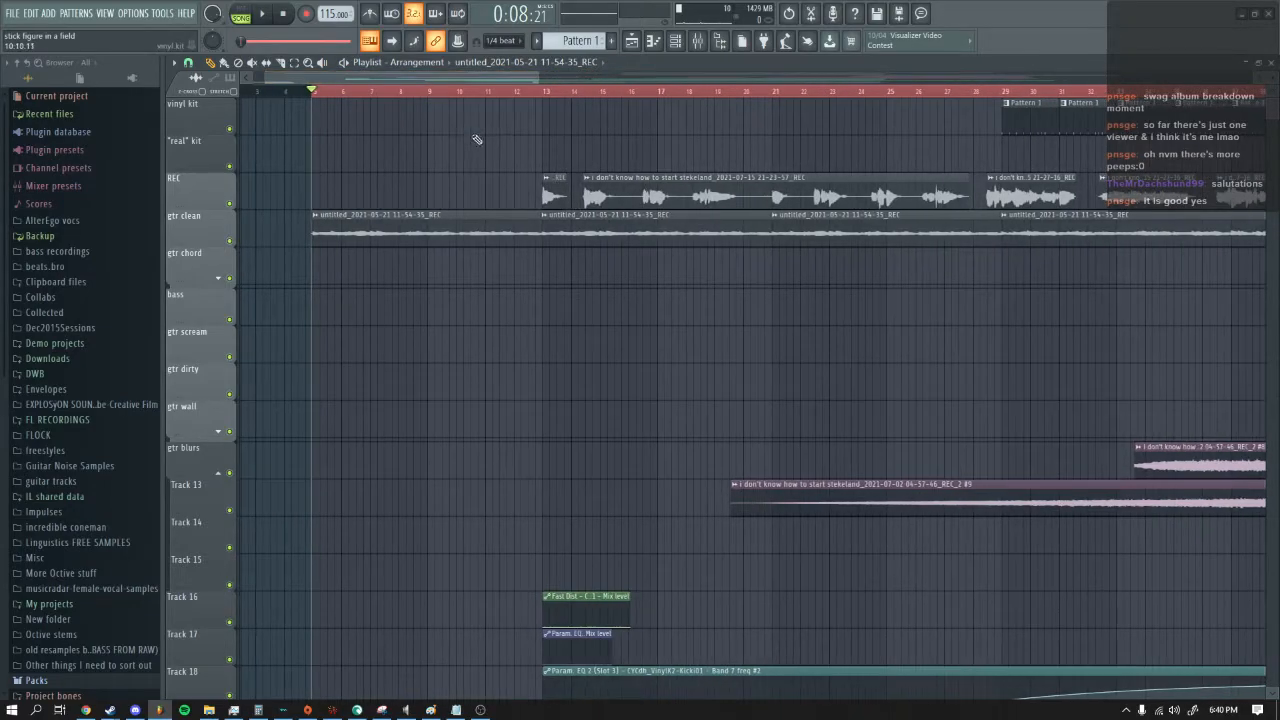
Step: Solo the gtr clean track and play its guitar recording from the start of the first clip
{"action": "right_click", "coordinate": [230, 240]}
{"action": "key", "text": "space"}
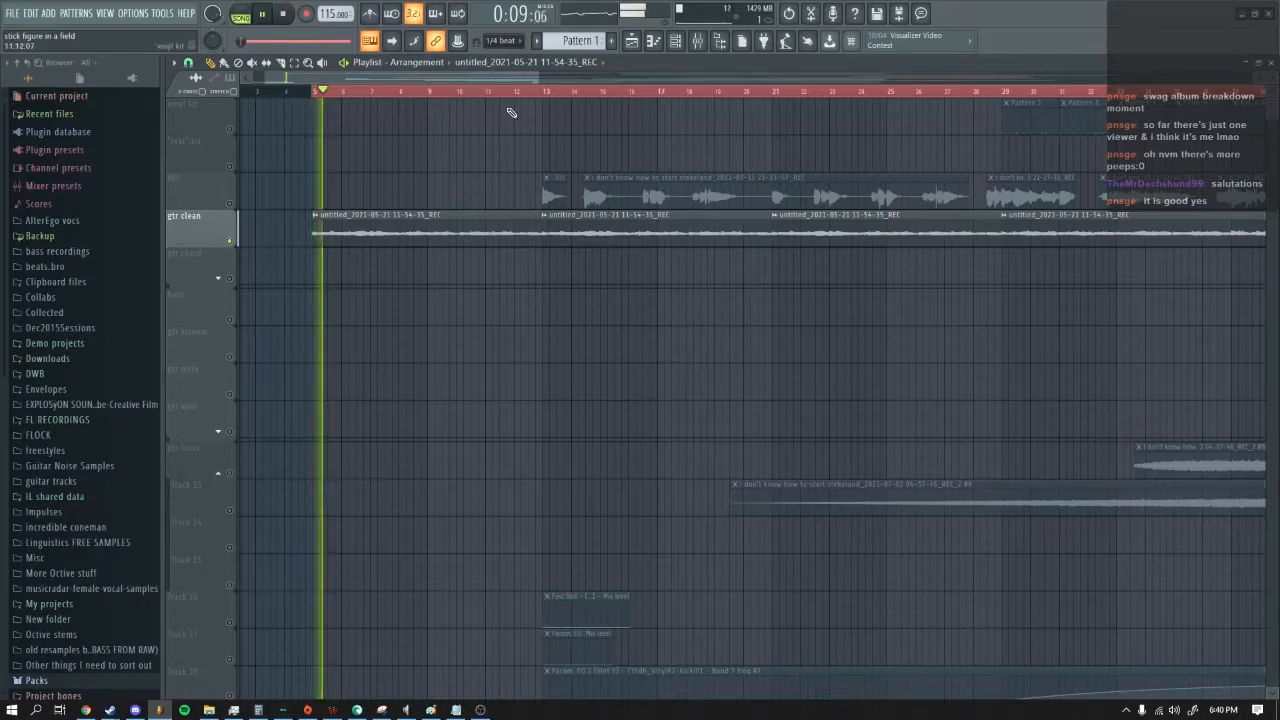
{"action": "left_click_drag", "start_coordinate": [537, 77], "coordinate": [607, 78]}
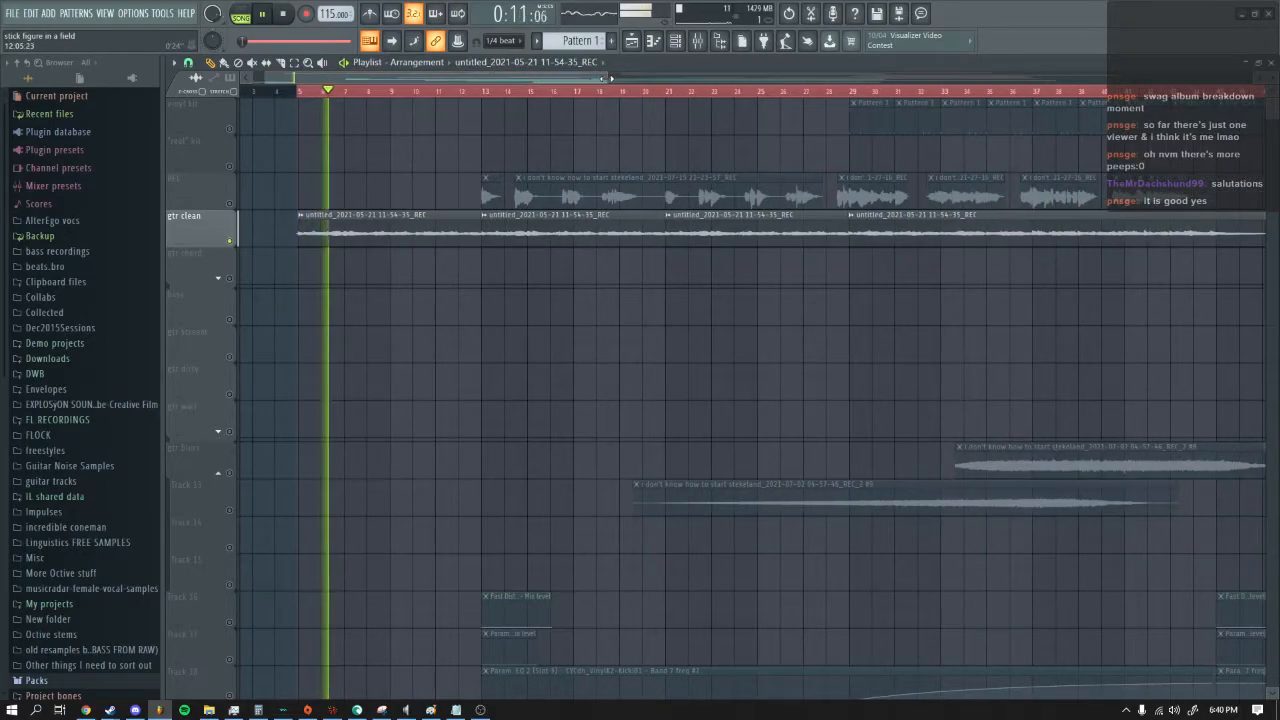
Step: Stop playback and show the effects chain of the REC insert on mixer track 25
{"action": "left_click", "coordinate": [697, 40]}
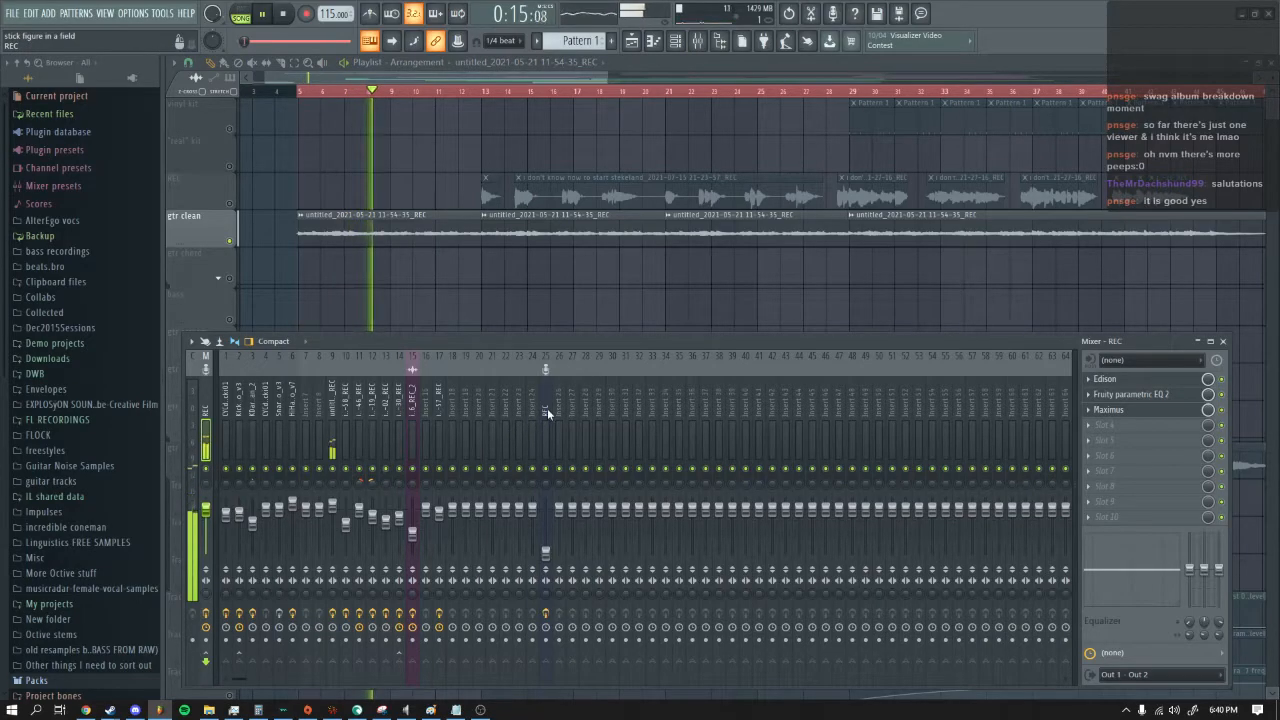
{"action": "key", "text": "space"}
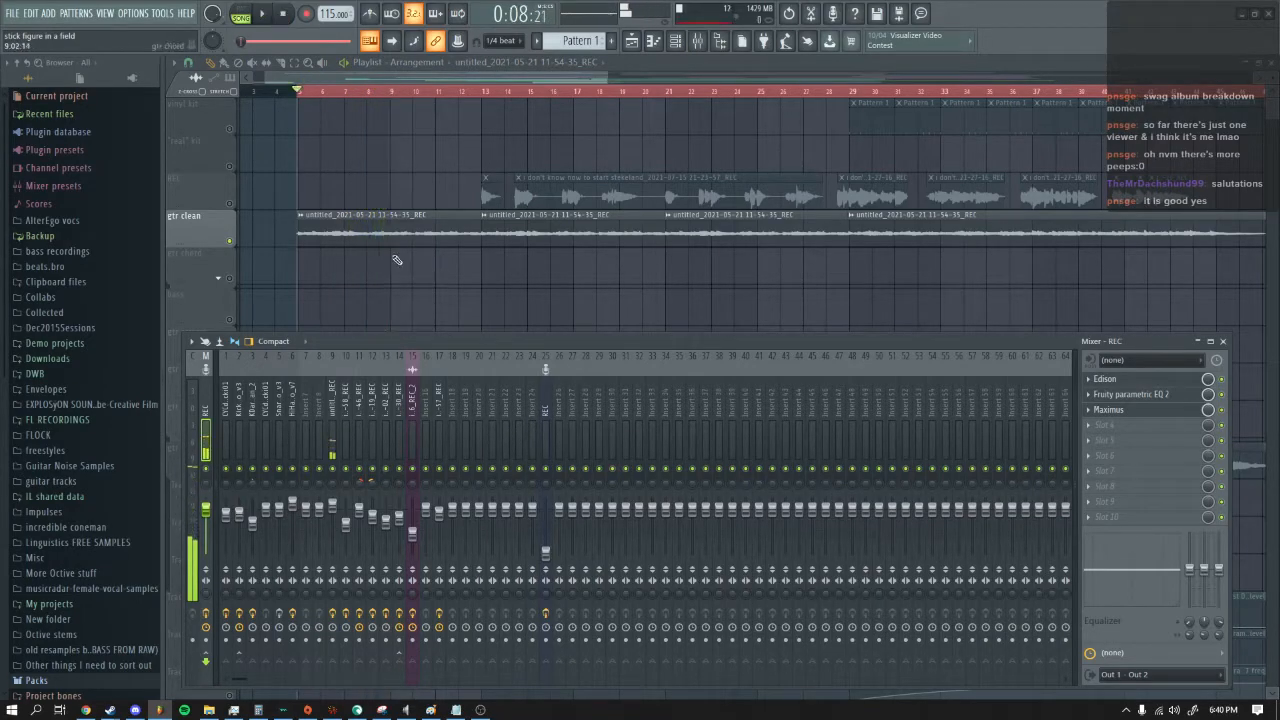
{"action": "left_click", "coordinate": [550, 432]}
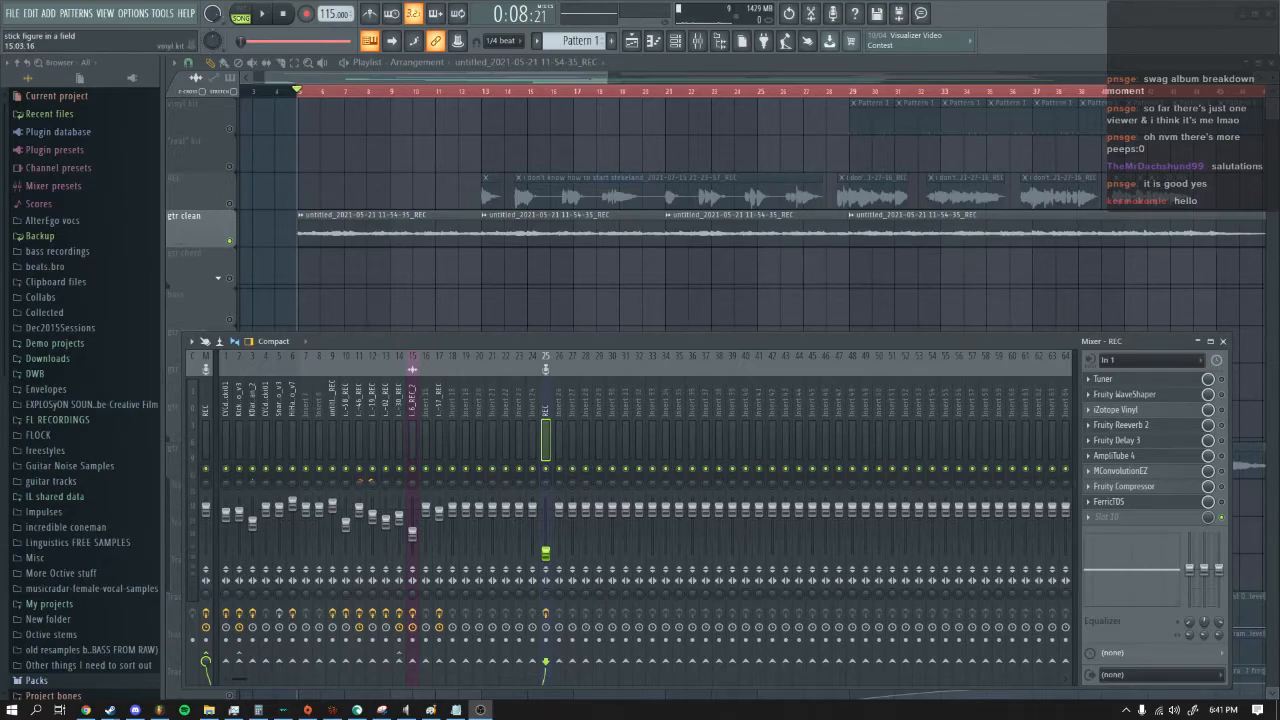
{"action": "mouse_move", "coordinate": [471, 78]}
{"action": "left_mouse_down"}
{"action": "mouse_move", "coordinate": [494, 76]}
{"action": "mouse_move", "coordinate": [477, 81]}
{"action": "left_mouse_up"}
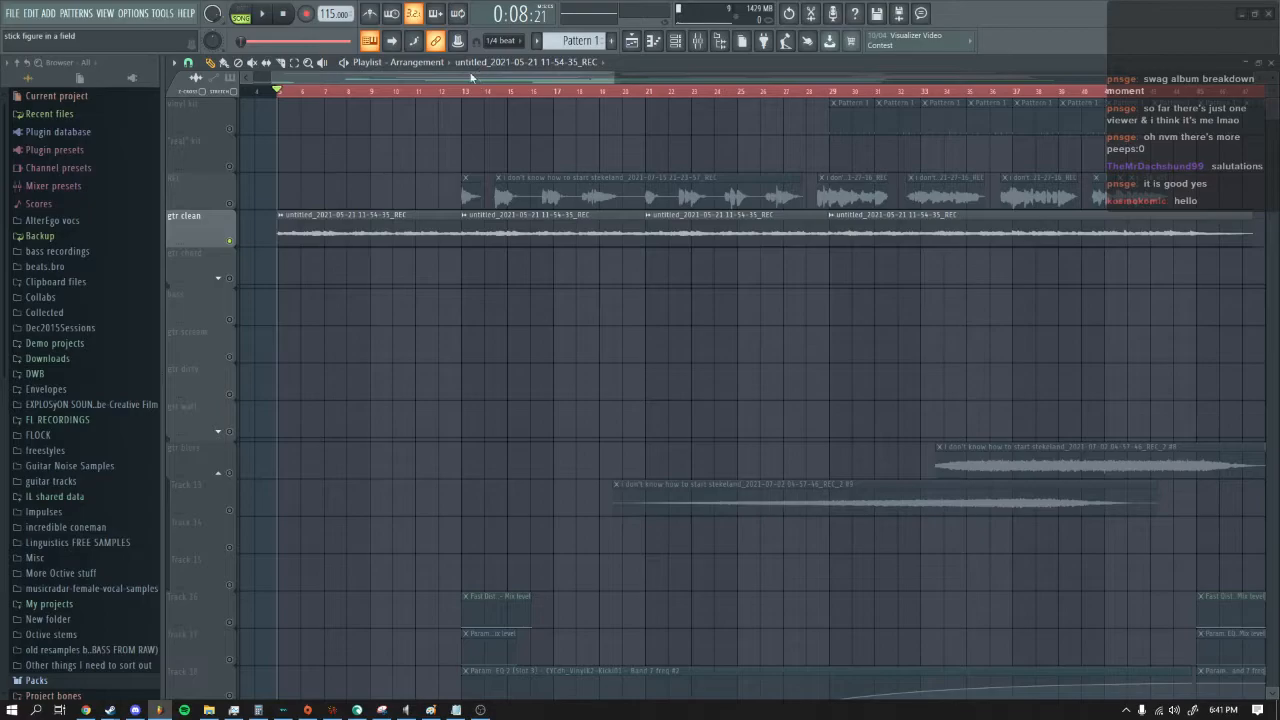
{"action": "left_click", "coordinate": [698, 42]}
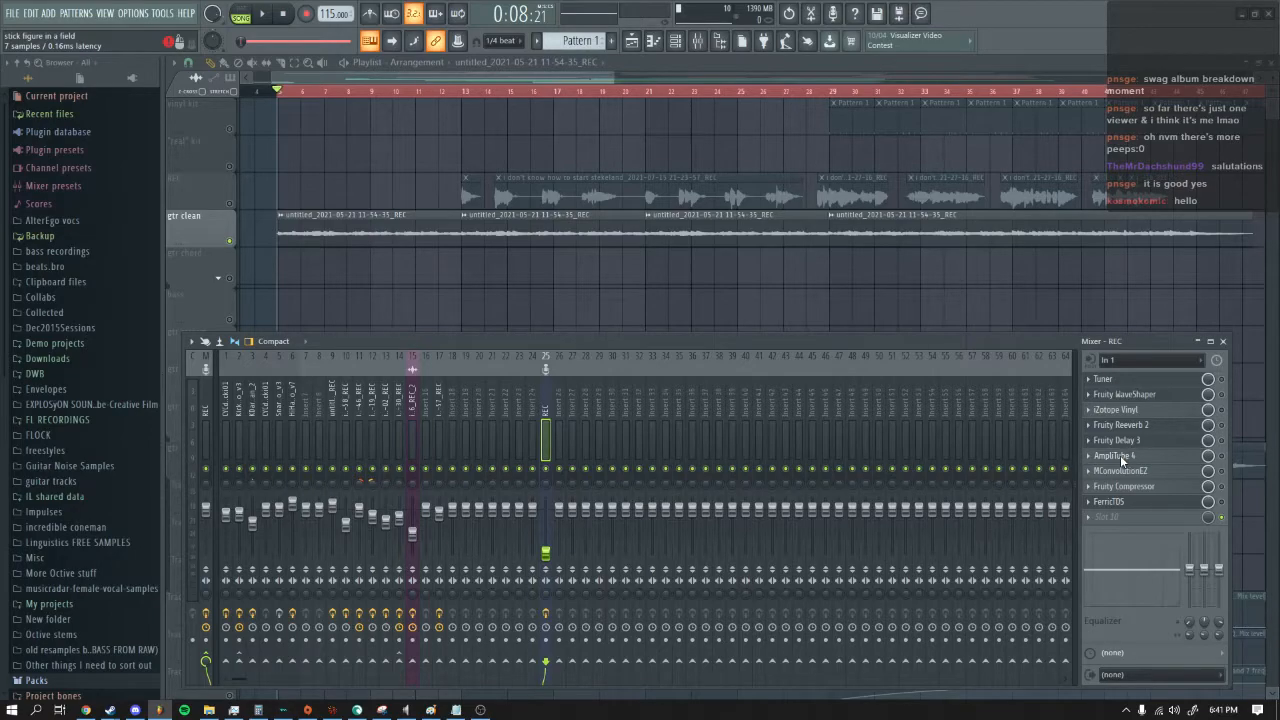
Step: Open the AmpliTube 4 effect on the REC insert and place its window centrally above the mixer
{"action": "left_click", "coordinate": [1125, 458]}
{"action": "left_click_drag", "start_coordinate": [625, 133], "coordinate": [697, 163]}
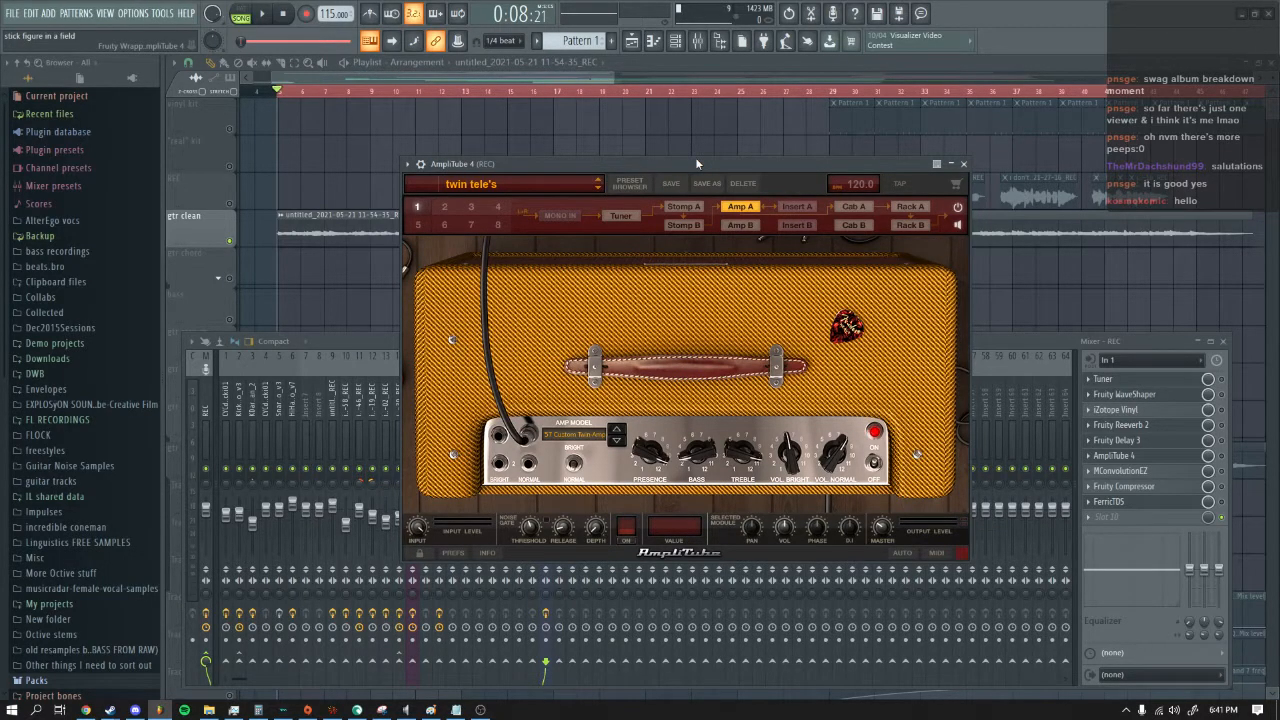
{"action": "left_click_drag", "start_coordinate": [697, 163], "coordinate": [659, 141]}
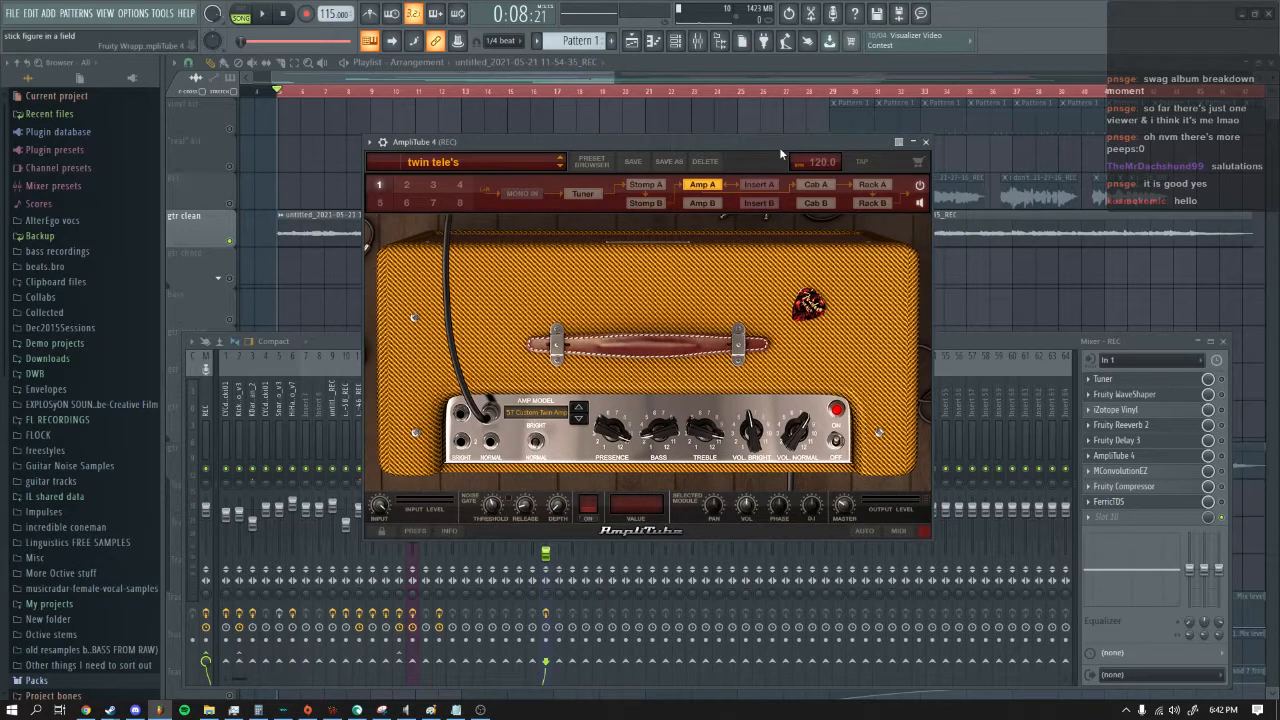
{"action": "left_click_drag", "start_coordinate": [779, 147], "coordinate": [862, 140]}
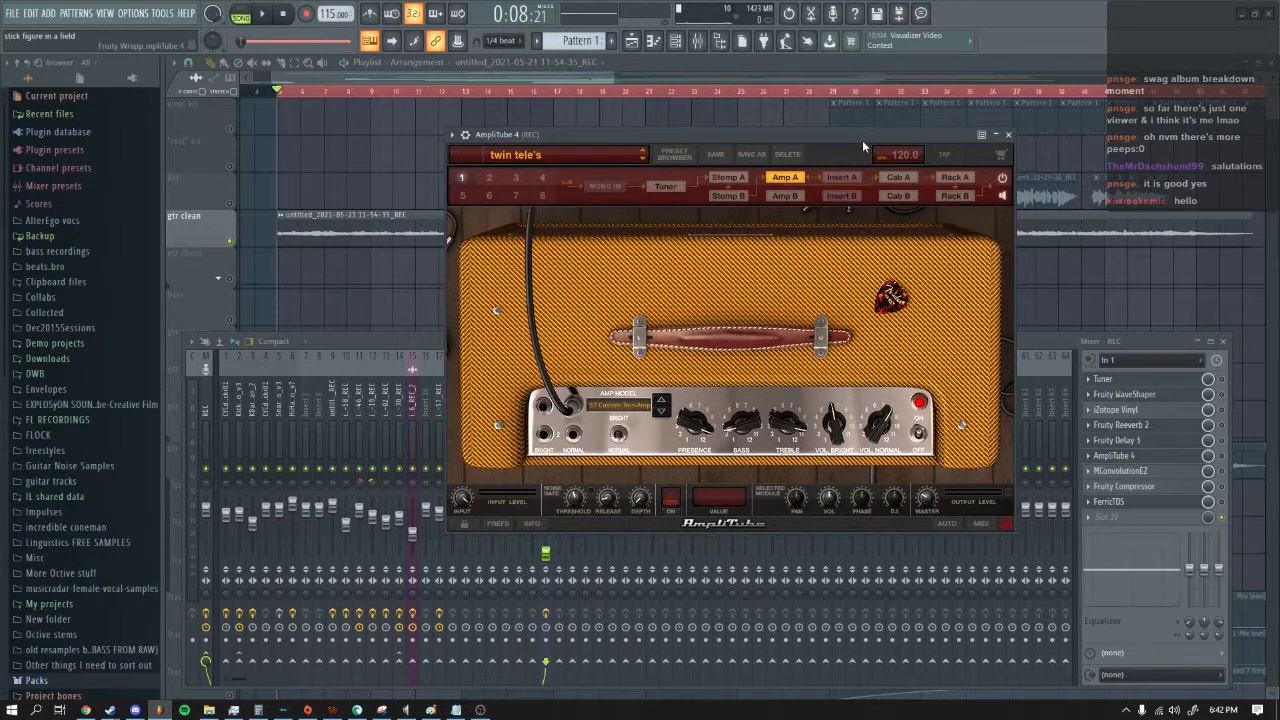
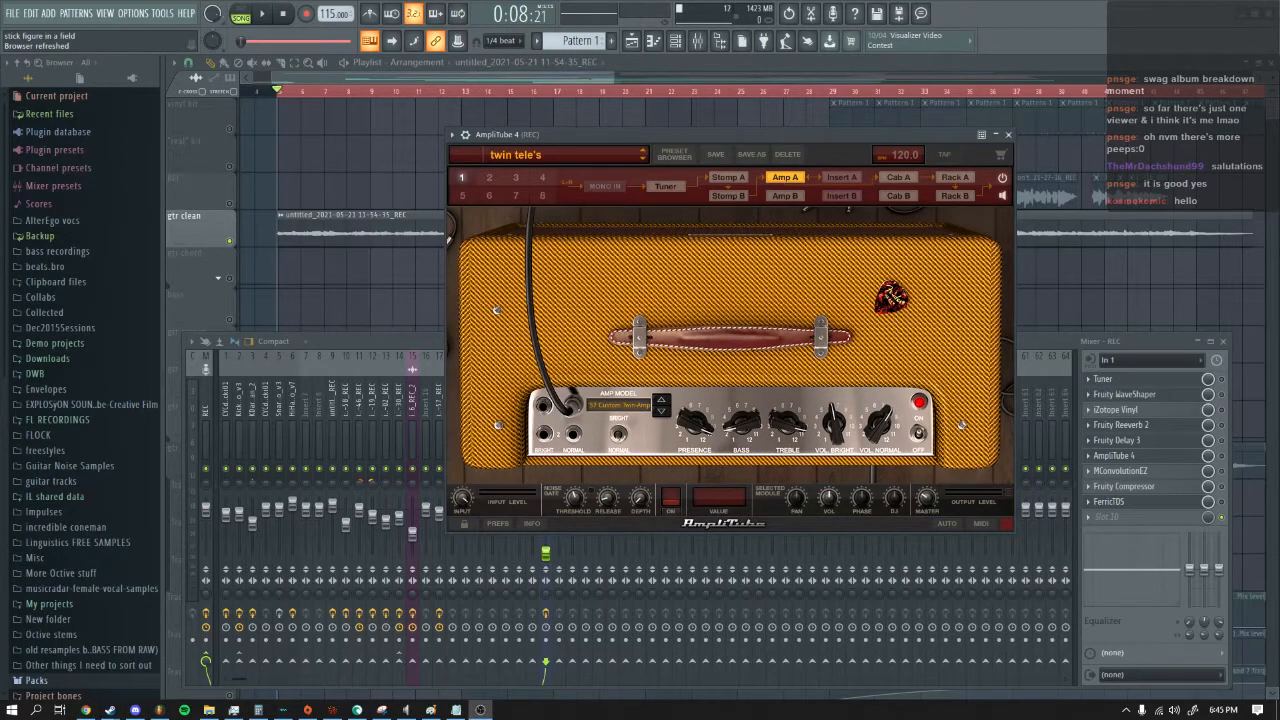
{"action": "left_click", "coordinate": [654, 144]}
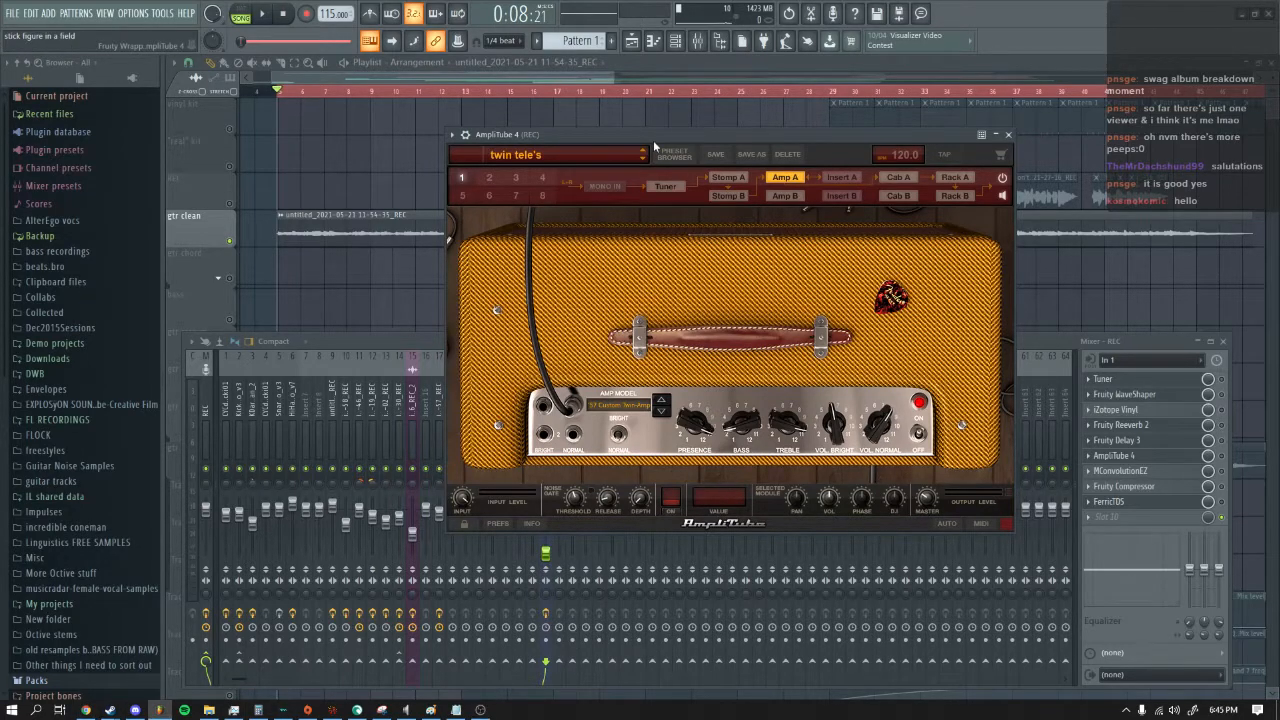
{"action": "left_click_drag", "start_coordinate": [760, 136], "coordinate": [685, 146]}
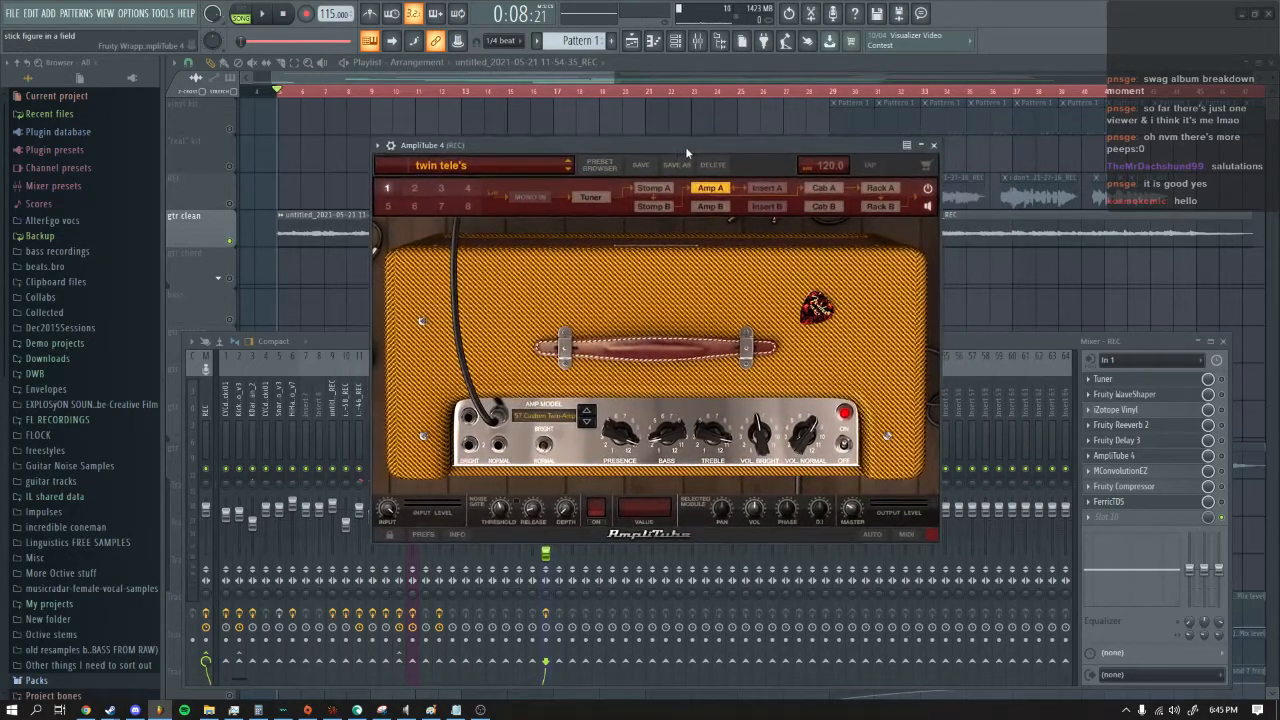
{"action": "left_click_drag", "start_coordinate": [650, 150], "coordinate": [634, 164]}
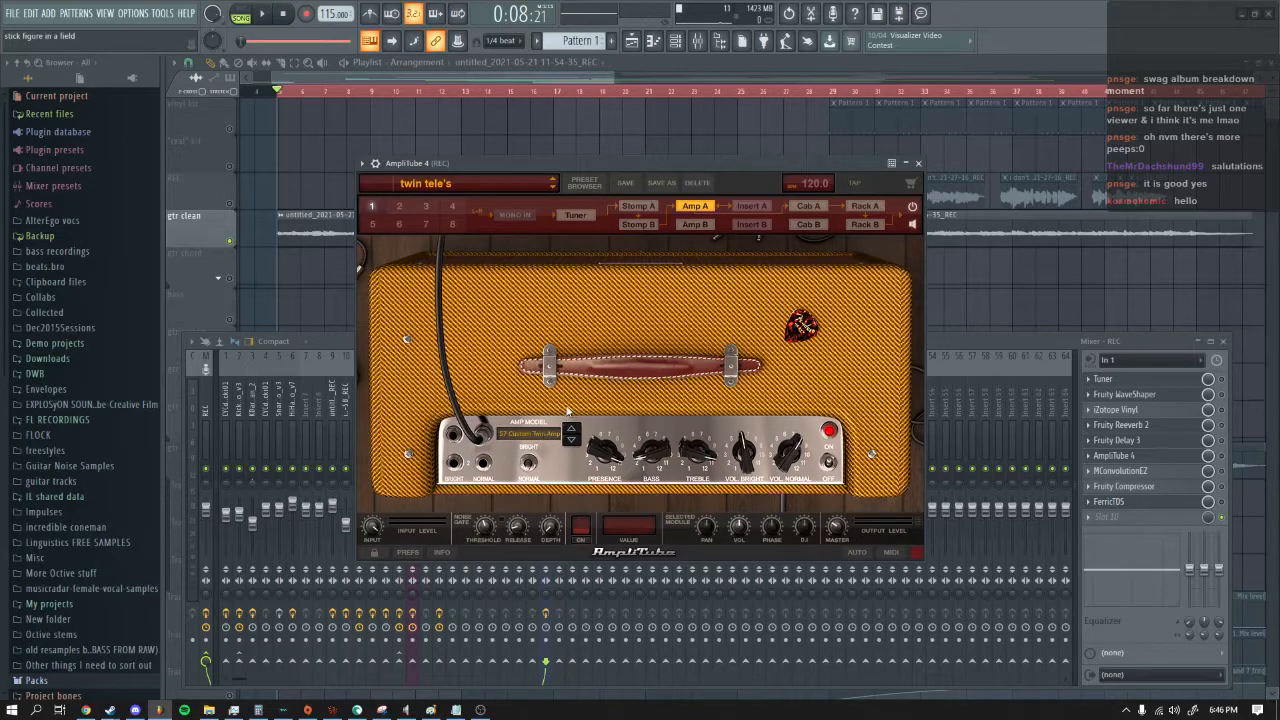
{"action": "mouse_move", "coordinate": [649, 174]}
{"action": "left_mouse_down"}
{"action": "mouse_move", "coordinate": [649, 155]}
{"action": "mouse_move", "coordinate": [641, 164]}
{"action": "left_mouse_up"}
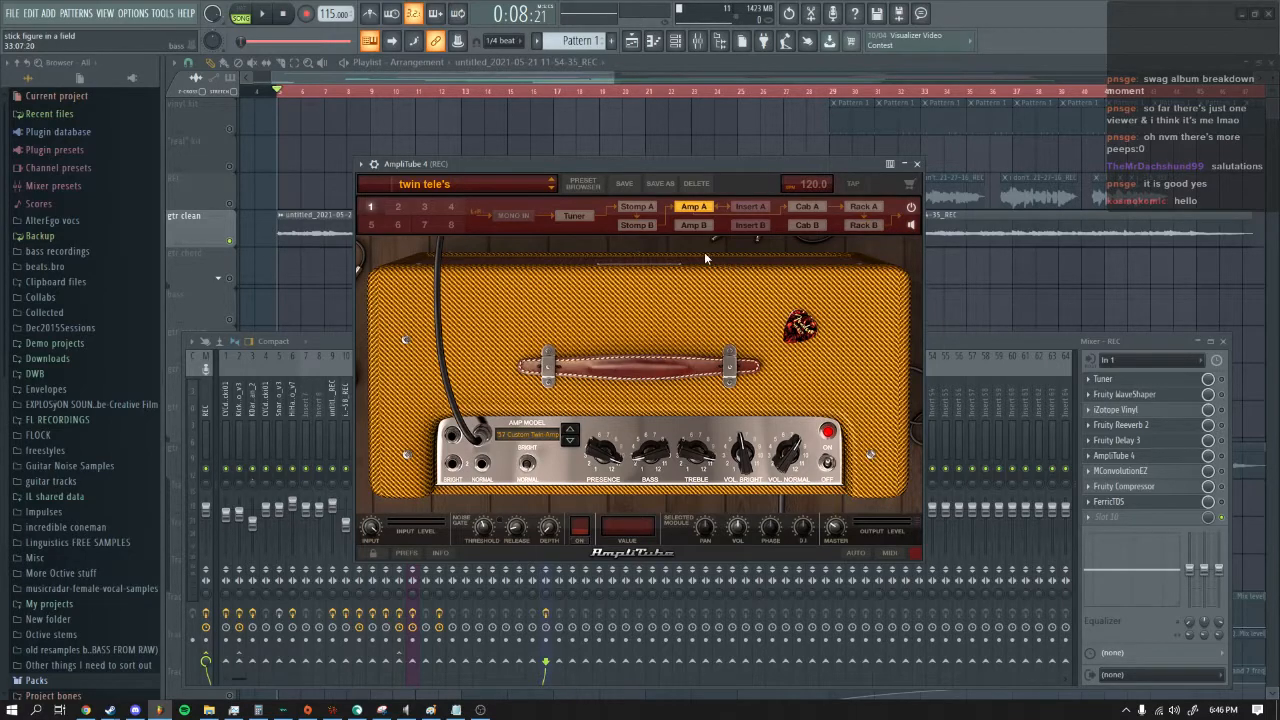
Step: View the Stomp A pedals in AmpliTube 4 and return to the Amp A view
{"action": "left_click", "coordinate": [646, 226]}
{"action": "left_click", "coordinate": [638, 207]}
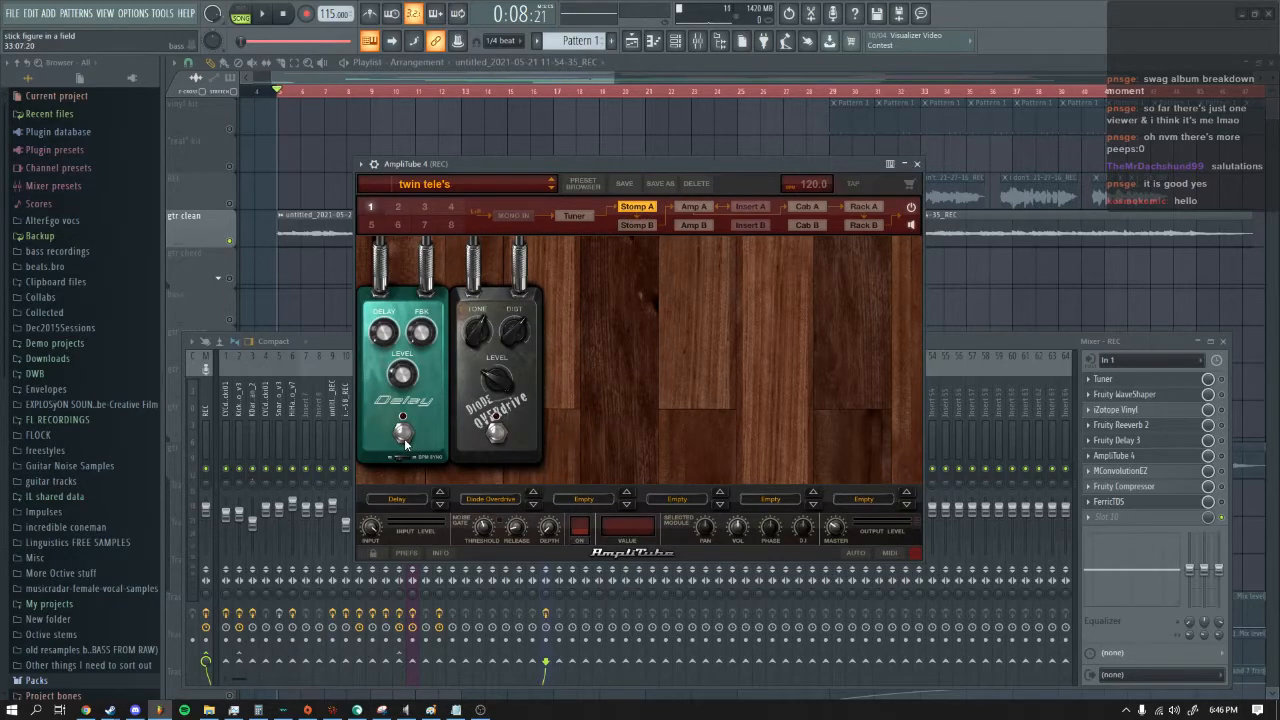
{"action": "left_click", "coordinate": [703, 208]}
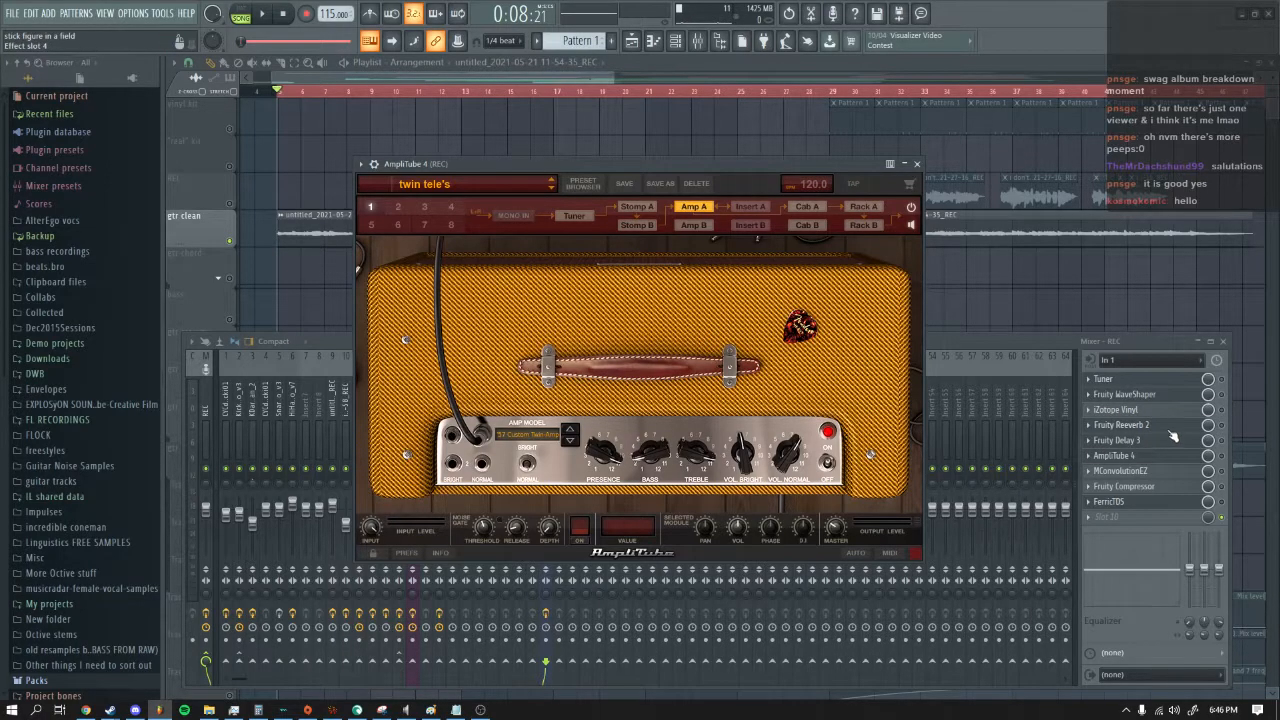
Step: Inspect the Fruity Reeverb 2, iZotope Vinyl and MConvolutionEZ effects on the REC insert, closing the last two
{"action": "left_click", "coordinate": [1168, 428]}
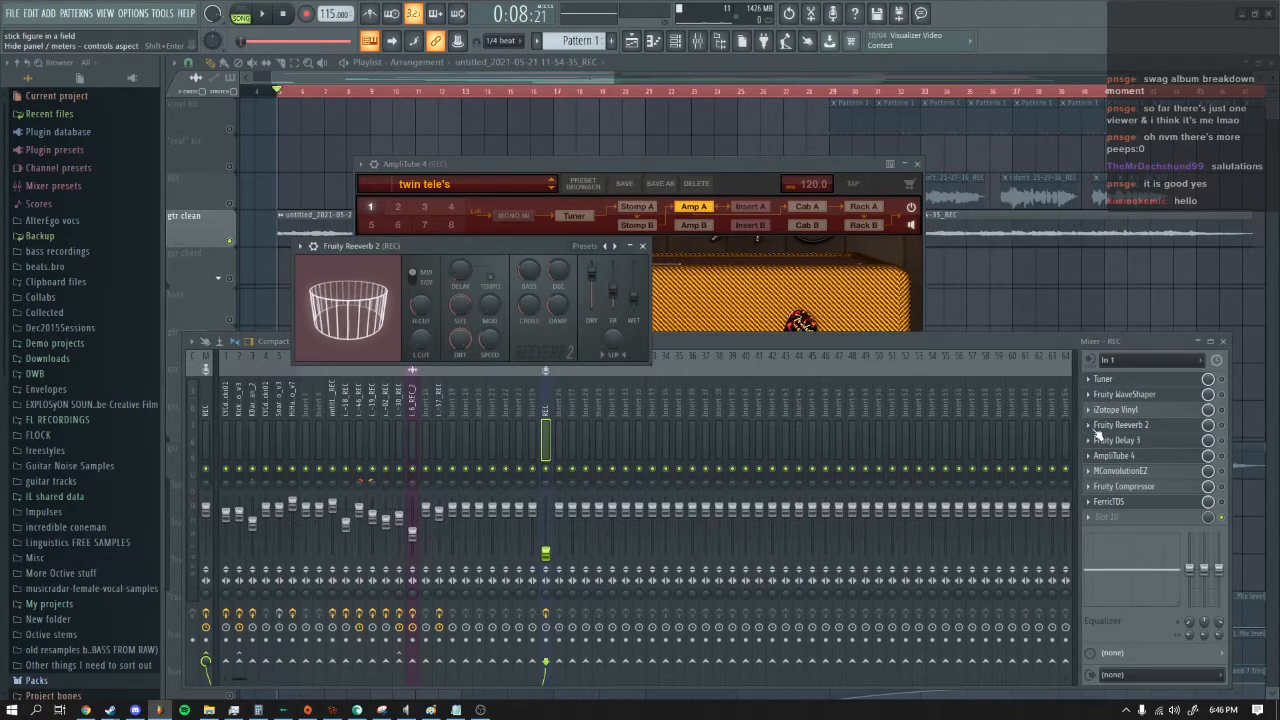
{"action": "left_click", "coordinate": [1162, 411]}
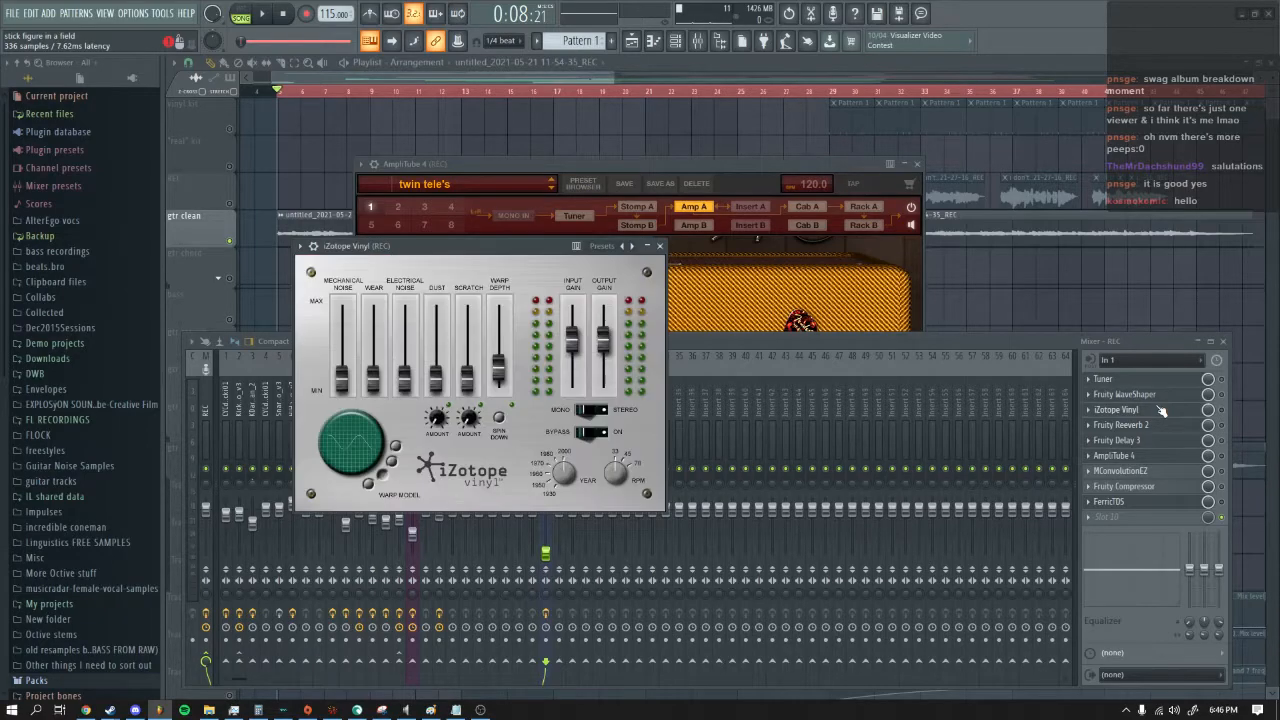
{"action": "left_click_drag", "start_coordinate": [484, 246], "coordinate": [661, 272]}
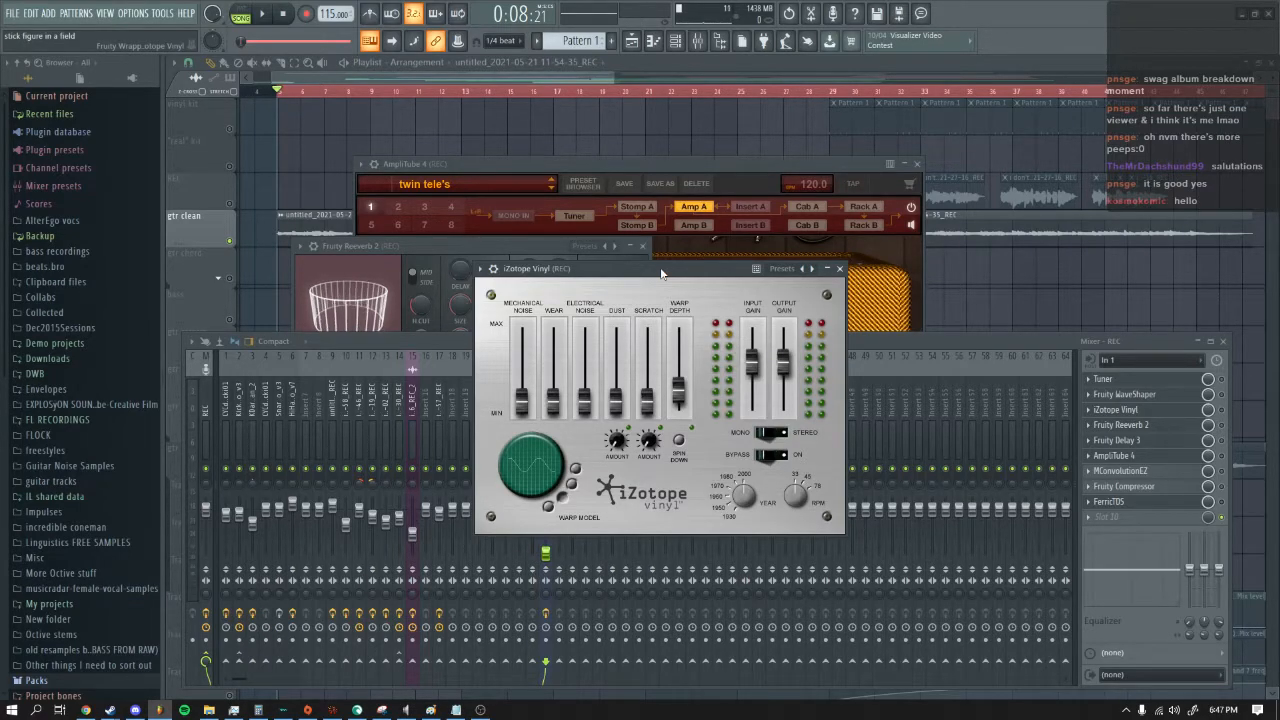
{"action": "left_click", "coordinate": [839, 268]}
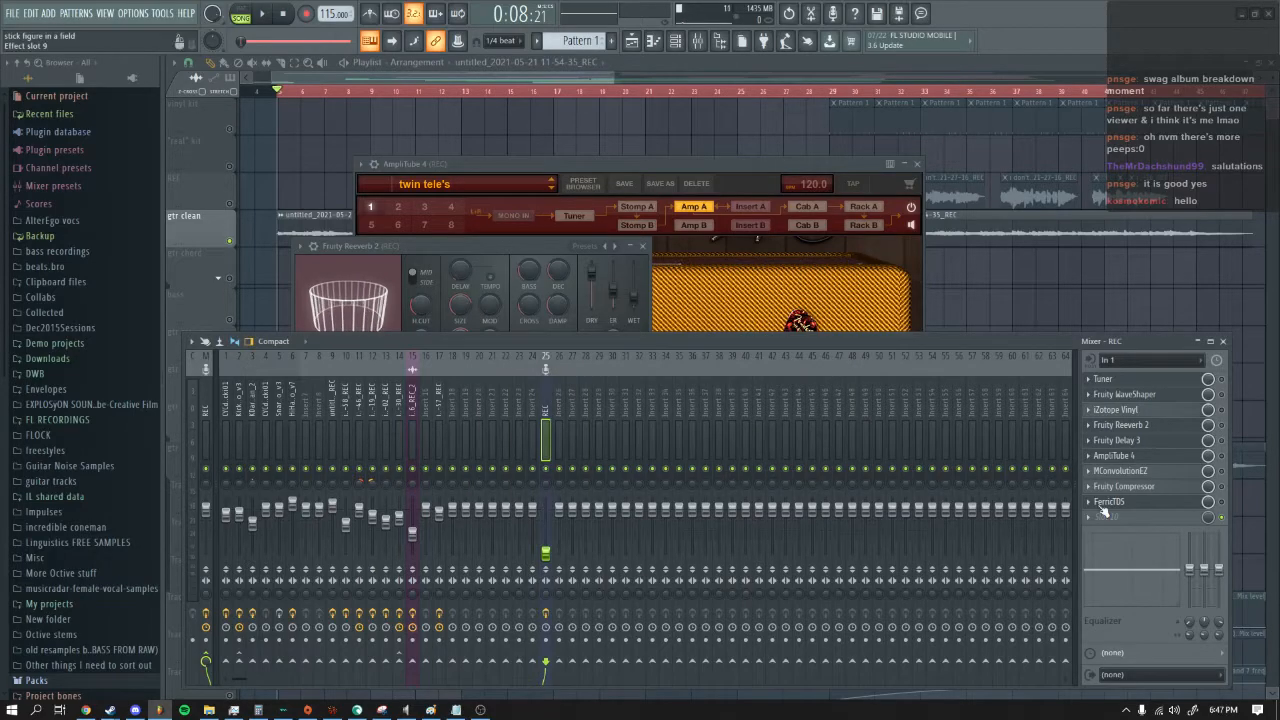
{"action": "left_click", "coordinate": [1147, 473]}
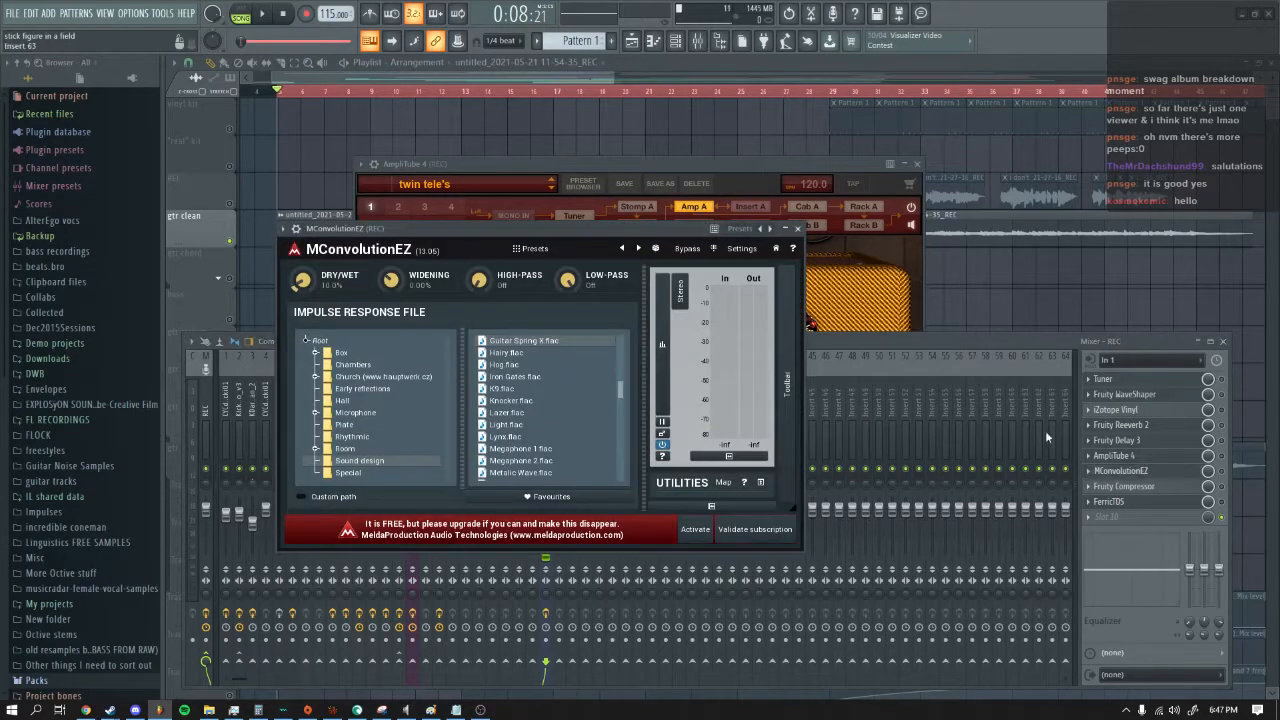
{"action": "left_click", "coordinate": [799, 228]}
Step: Open Fruity Compressor and FerricTDS from the REC insert and arrange their windows so both settings are visible
{"action": "left_click", "coordinate": [1189, 488]}
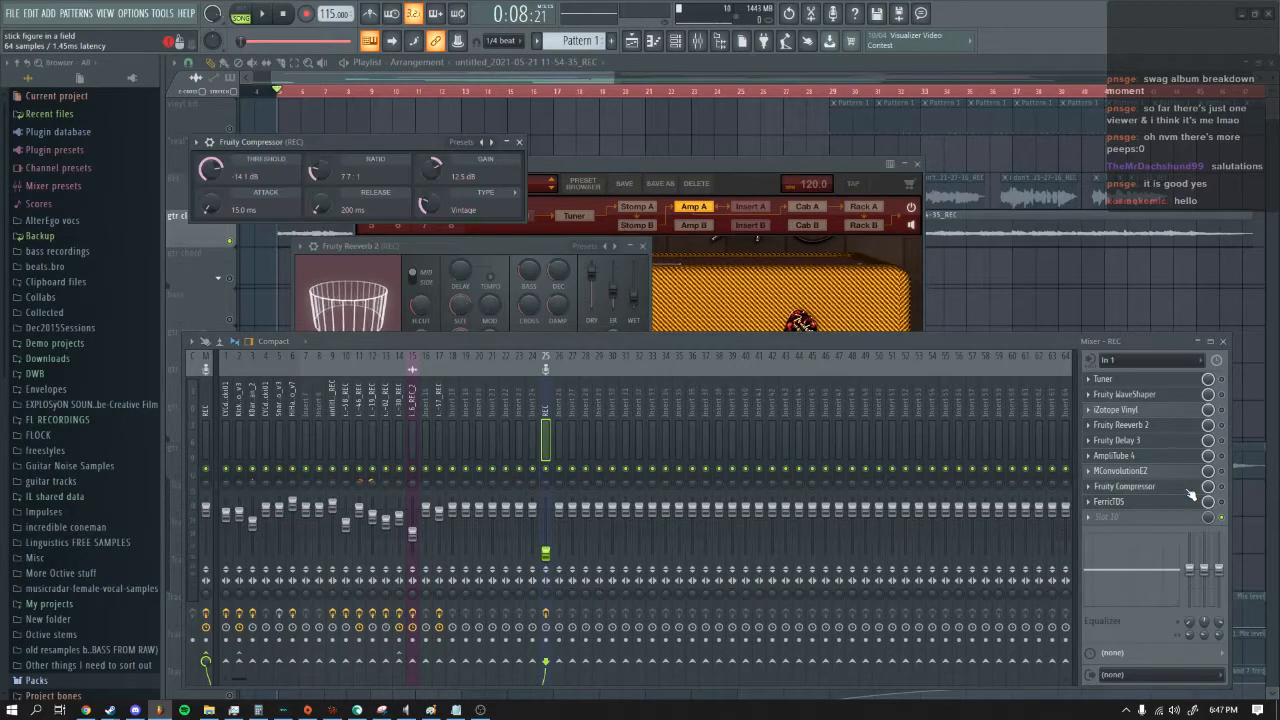
{"action": "left_click_drag", "start_coordinate": [400, 138], "coordinate": [782, 319]}
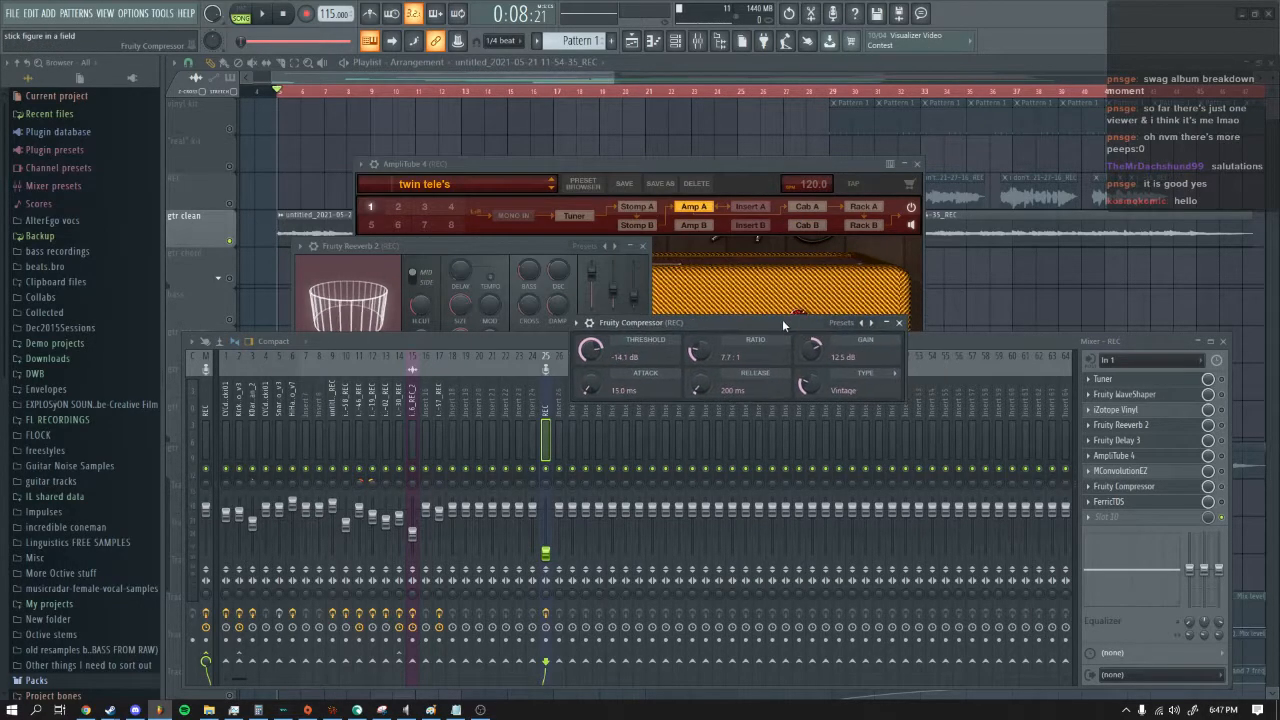
{"action": "left_click", "coordinate": [1108, 501]}
{"action": "left_click_drag", "start_coordinate": [610, 246], "coordinate": [600, 399]}
{"action": "left_click_drag", "start_coordinate": [682, 312], "coordinate": [706, 305]}
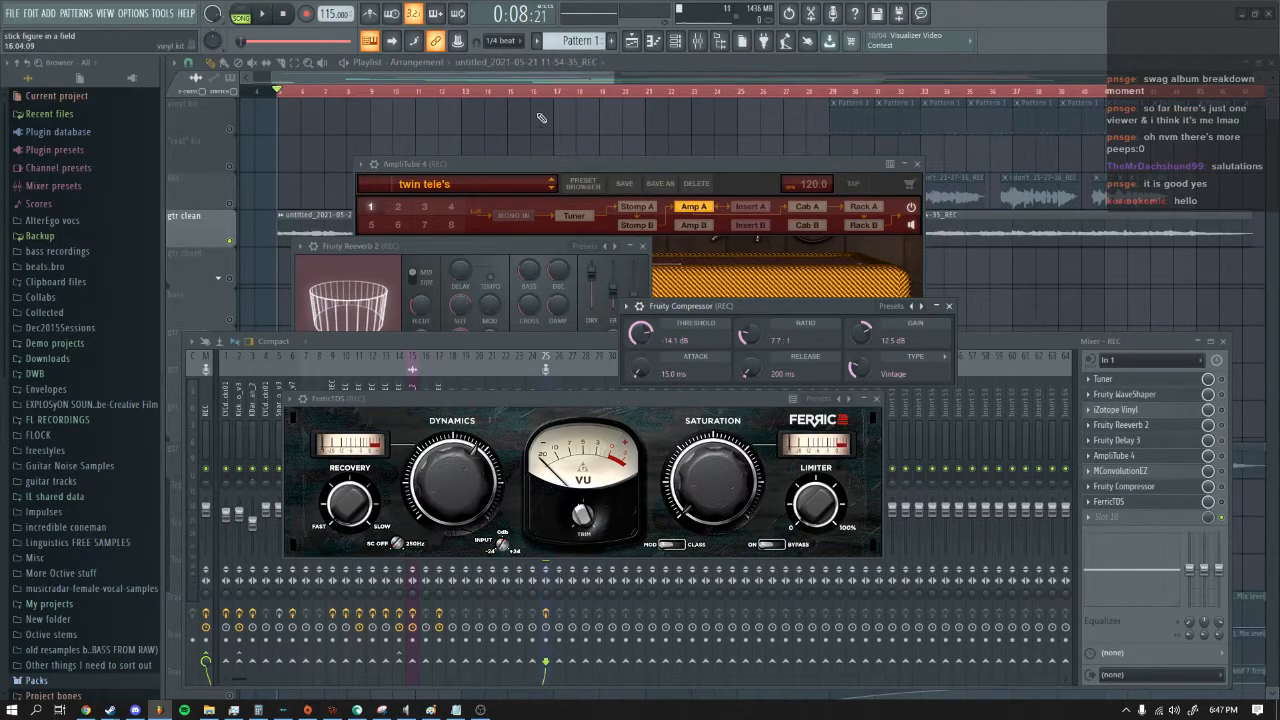
Step: Return to the start of the arrangement in the playlist and play the soloed gtr clean track
{"action": "left_click_drag", "start_coordinate": [562, 75], "coordinate": [1078, 76]}
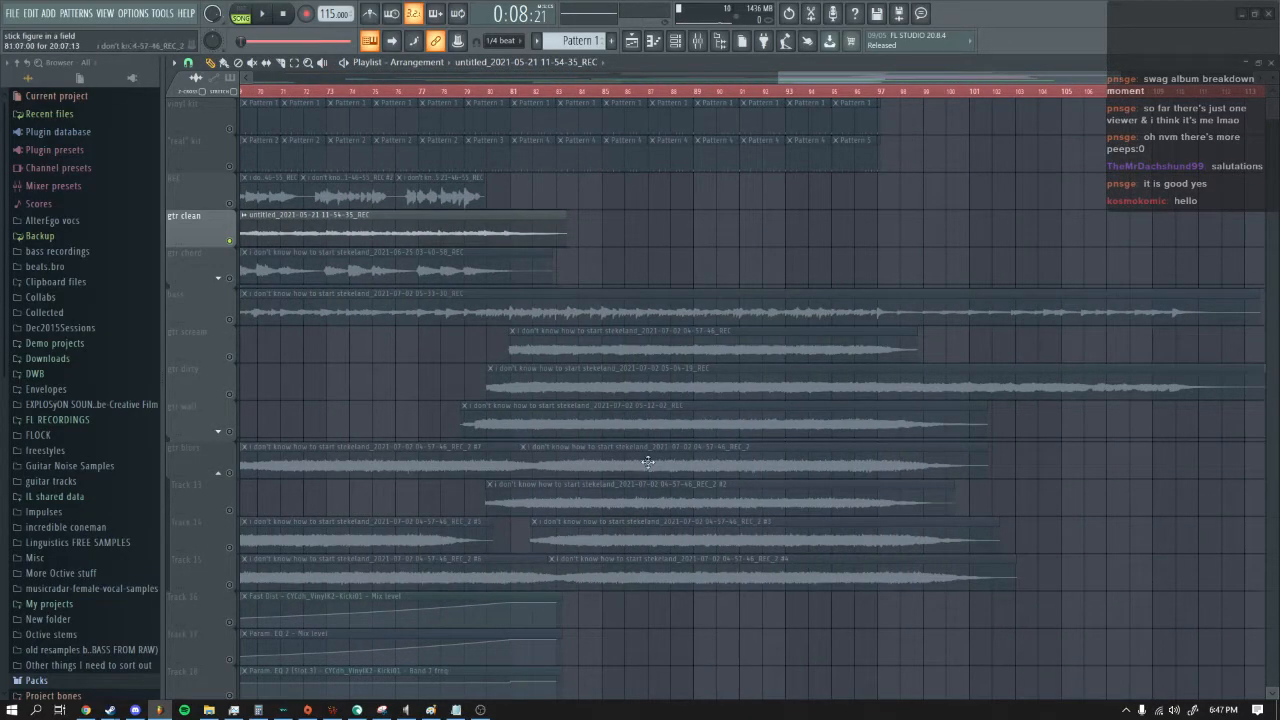
{"action": "left_click_drag", "start_coordinate": [875, 76], "coordinate": [434, 95]}
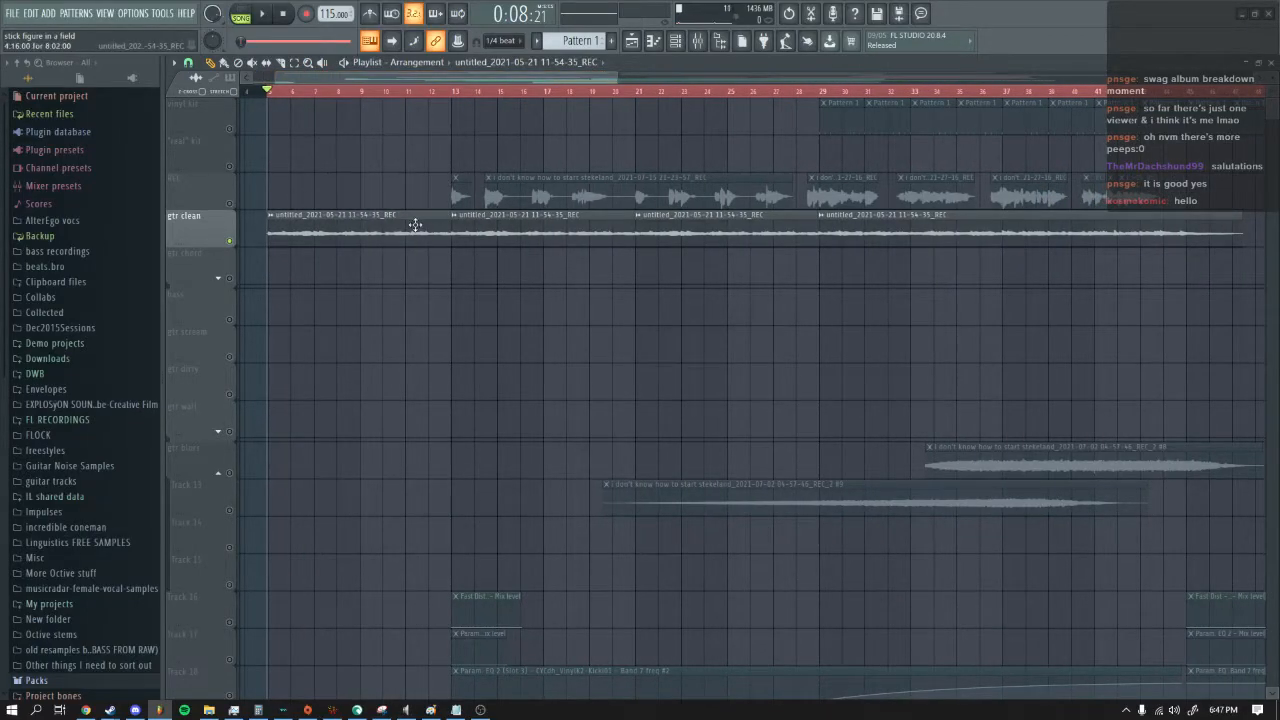
{"action": "key", "text": "space"}
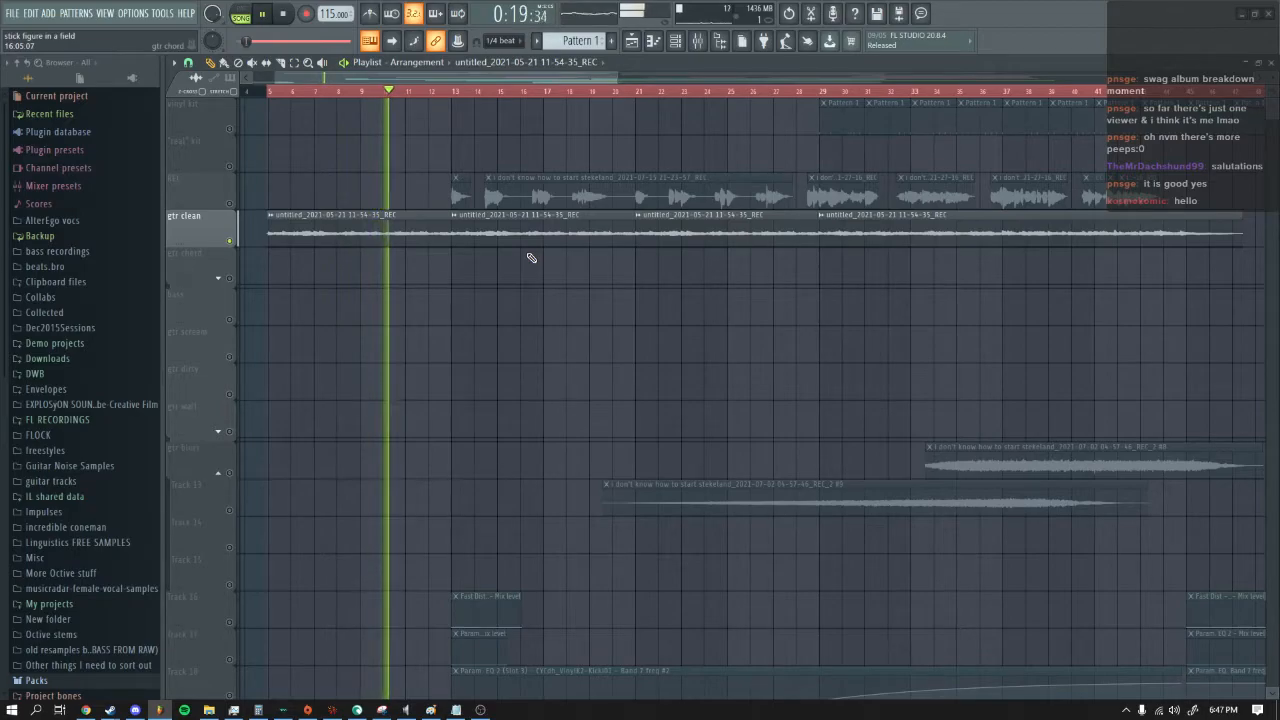
Step: Look over the arrangement while the soloed gtr clean track plays, stop playback and return to the arrangement's start
{"action": "scroll", "coordinate": [531, 258], "scroll_direction": "down", "scroll_amount": 2}
{"action": "scroll", "coordinate": [531, 258], "scroll_direction": "down", "scroll_amount": 2}
{"action": "scroll", "coordinate": [531, 258], "scroll_direction": "up", "scroll_amount": 3}
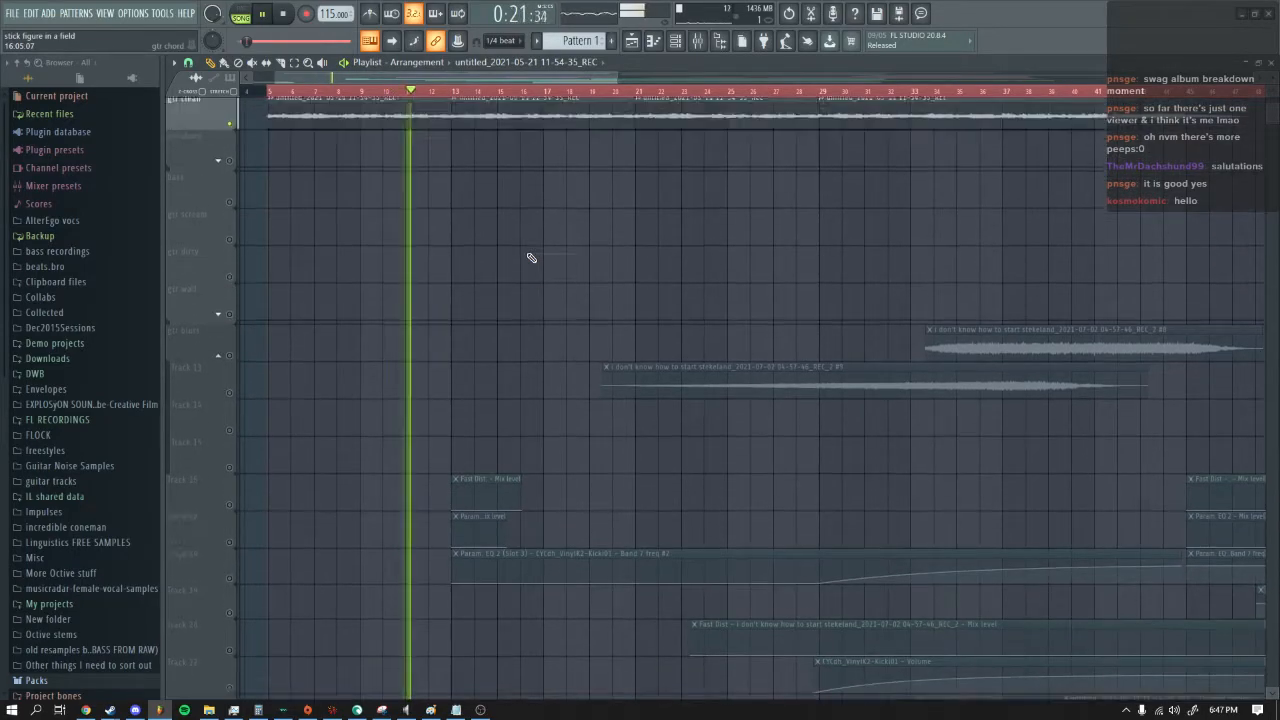
{"action": "scroll", "coordinate": [531, 258], "scroll_direction": "up", "scroll_amount": 1}
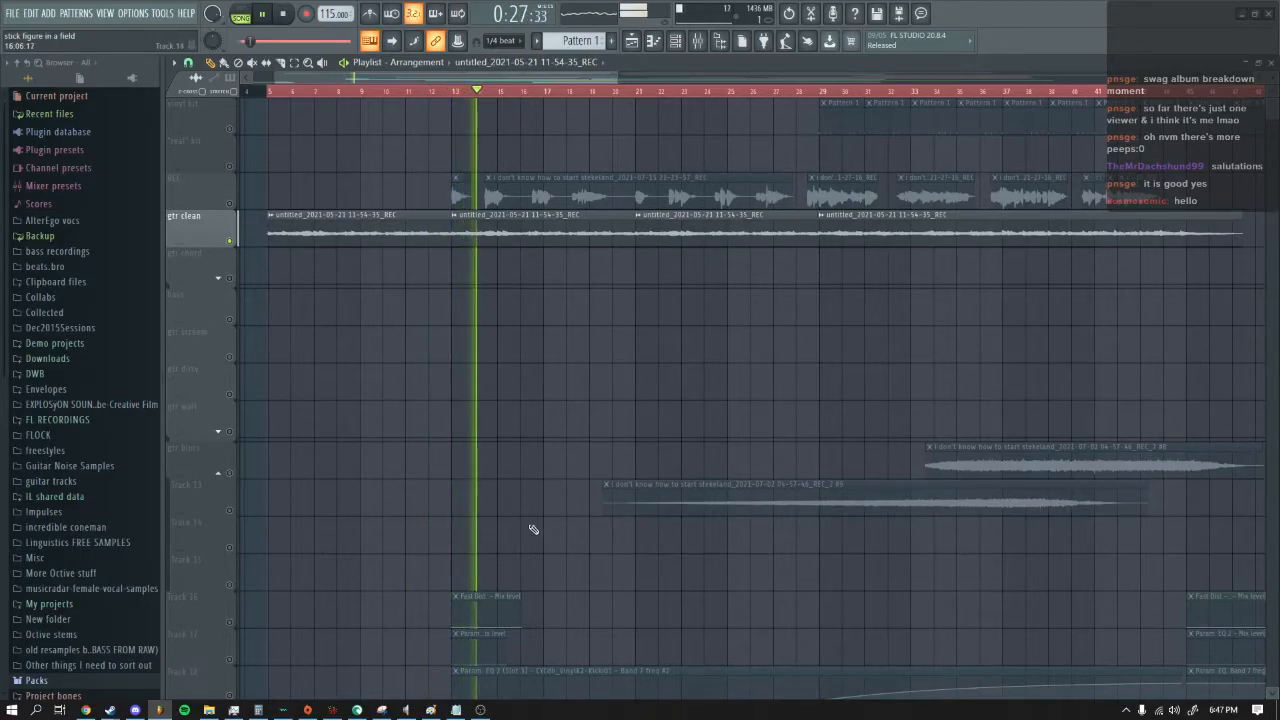
{"action": "scroll", "coordinate": [533, 529], "scroll_direction": "down", "scroll_amount": 1}
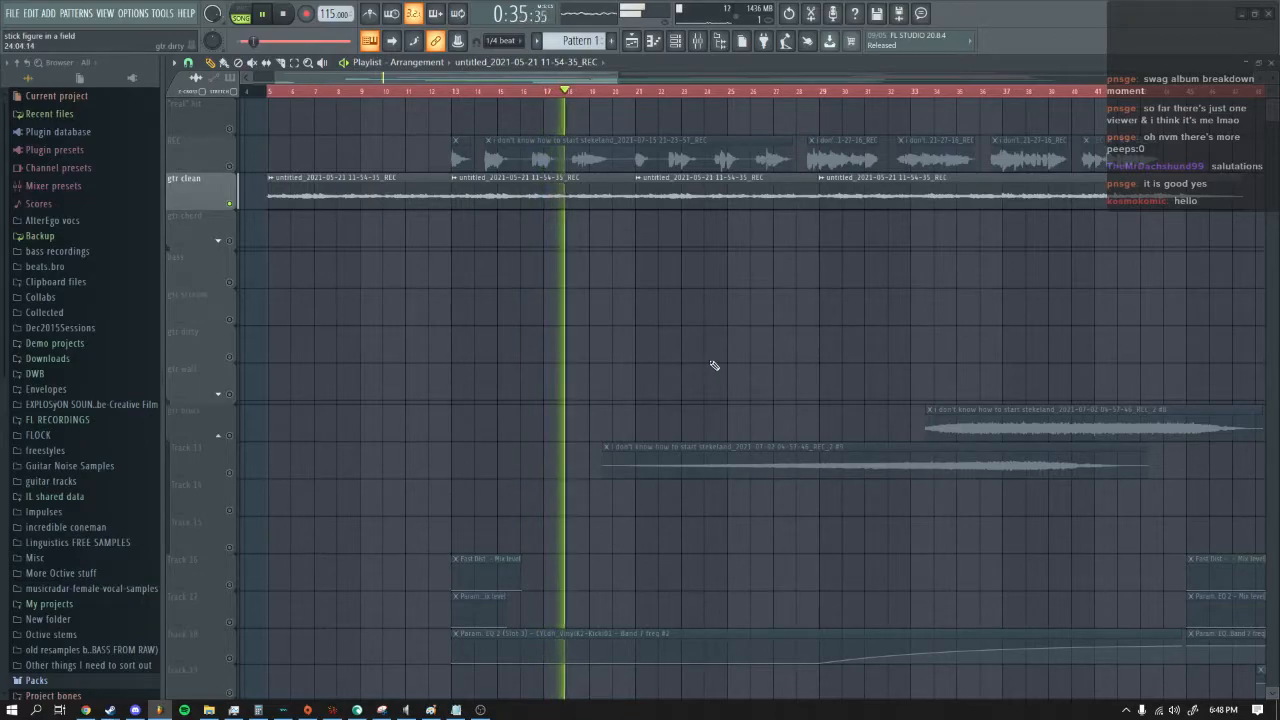
{"action": "left_click_drag", "start_coordinate": [493, 71], "coordinate": [847, 104]}
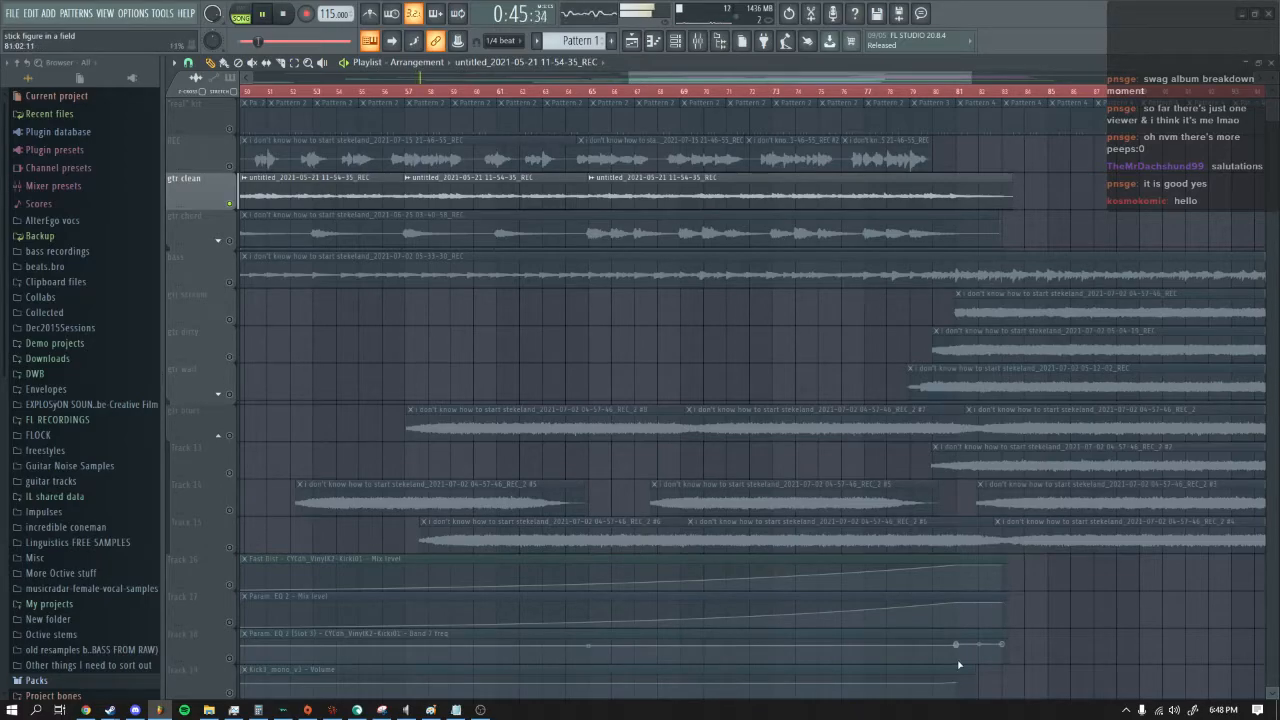
{"action": "left_click_drag", "start_coordinate": [931, 86], "coordinate": [587, 115]}
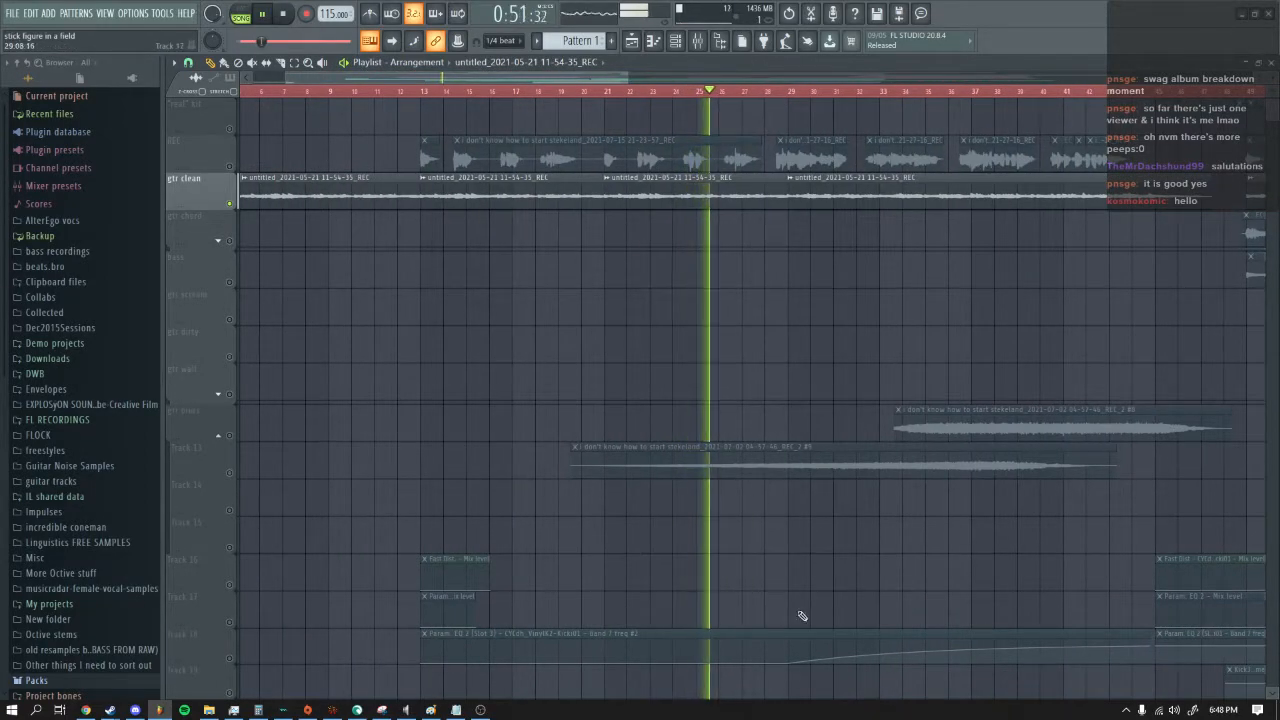
{"action": "left_click_drag", "start_coordinate": [592, 81], "coordinate": [644, 85]}
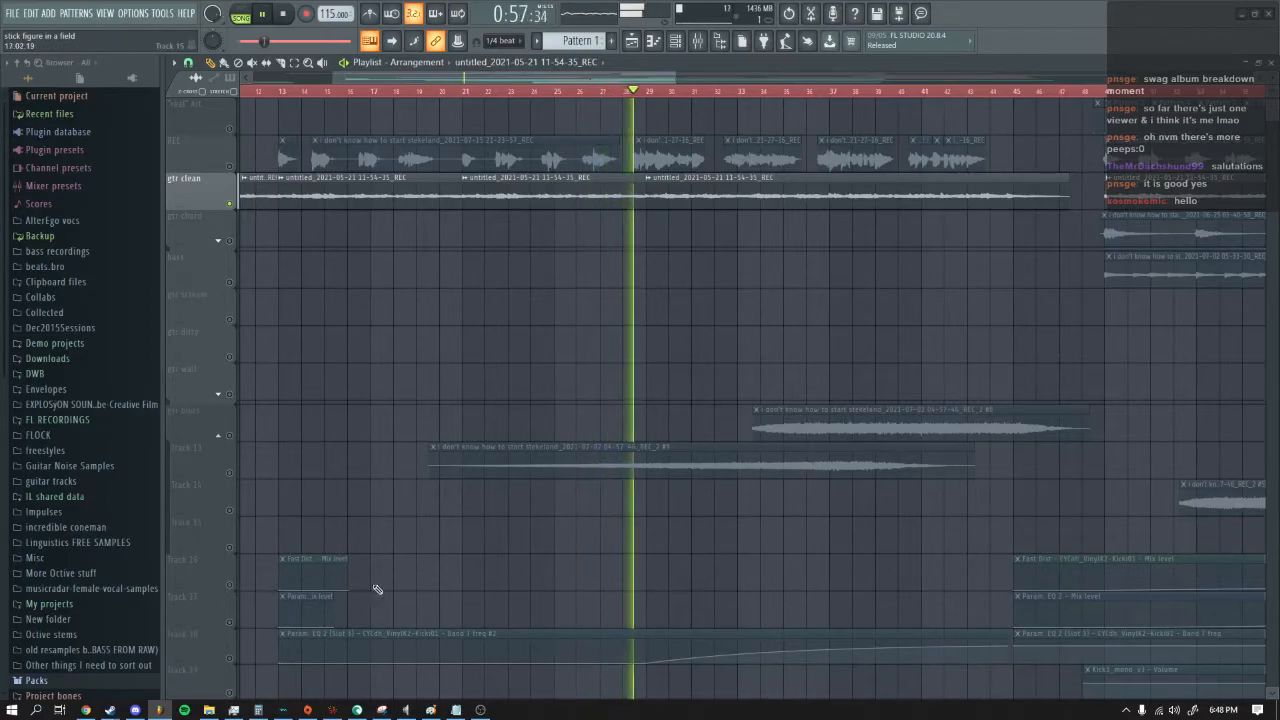
{"action": "scroll", "coordinate": [549, 274], "scroll_direction": "up", "scroll_amount": 1}
{"action": "mouse_move", "coordinate": [521, 78]}
{"action": "left_mouse_down"}
{"action": "mouse_move", "coordinate": [546, 78]}
{"action": "mouse_move", "coordinate": [505, 76]}
{"action": "left_mouse_up"}
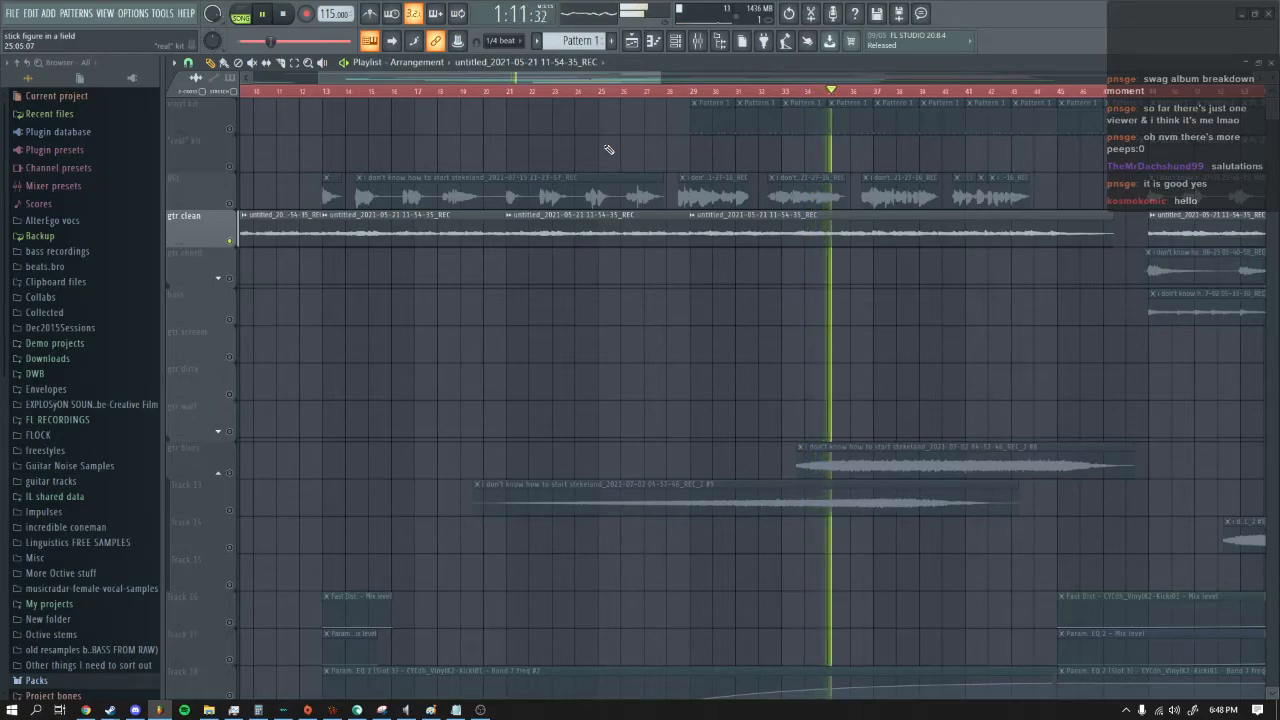
{"action": "left_click", "coordinate": [284, 14]}
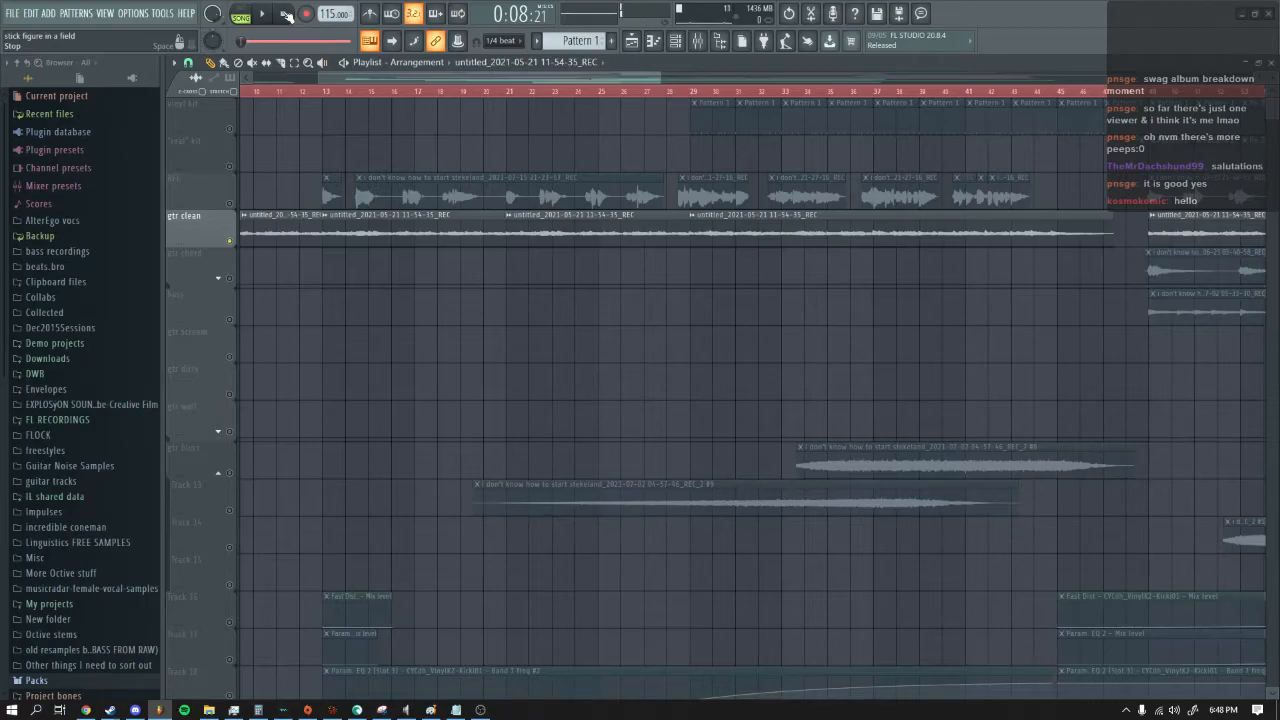
{"action": "left_click_drag", "start_coordinate": [546, 78], "coordinate": [502, 78]}
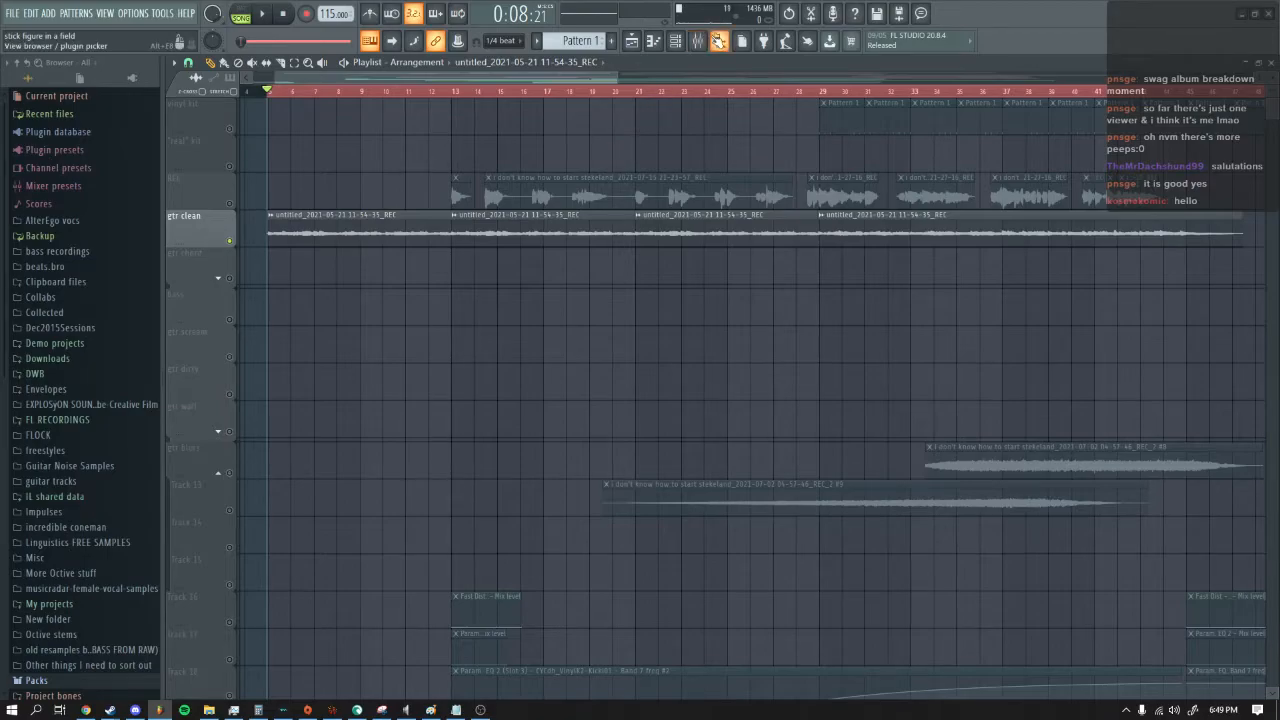
Step: Solo the REC track in the playlist and play it from about bar 13
{"action": "left_click", "coordinate": [697, 40]}
{"action": "key", "text": "F9"}
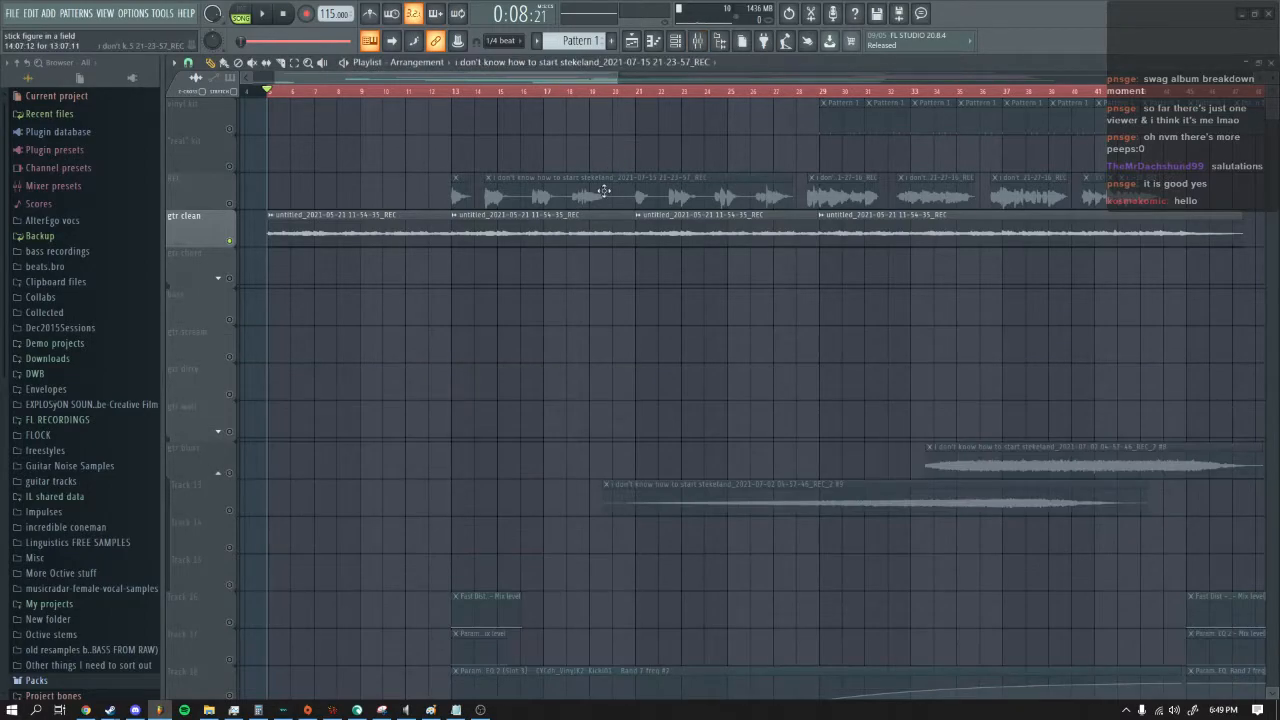
{"action": "key", "text": "F9"}
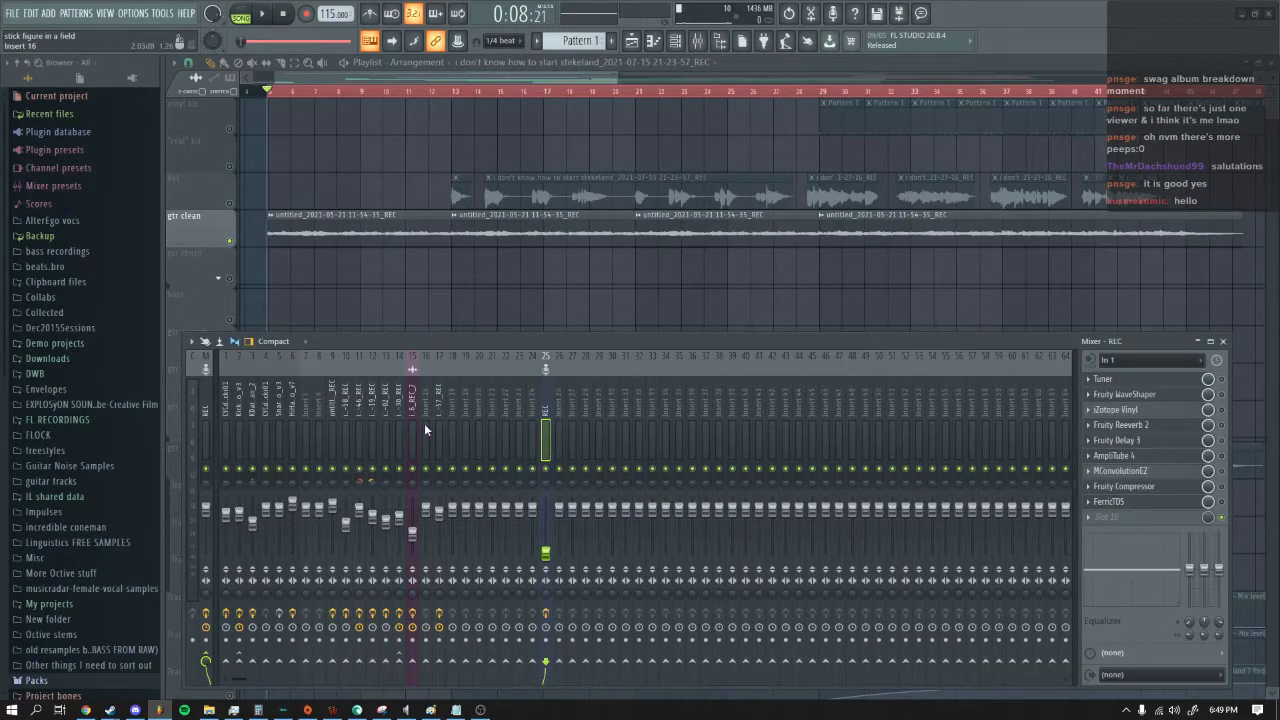
{"action": "left_click", "coordinate": [331, 62]}
{"action": "key", "text": "F9"}
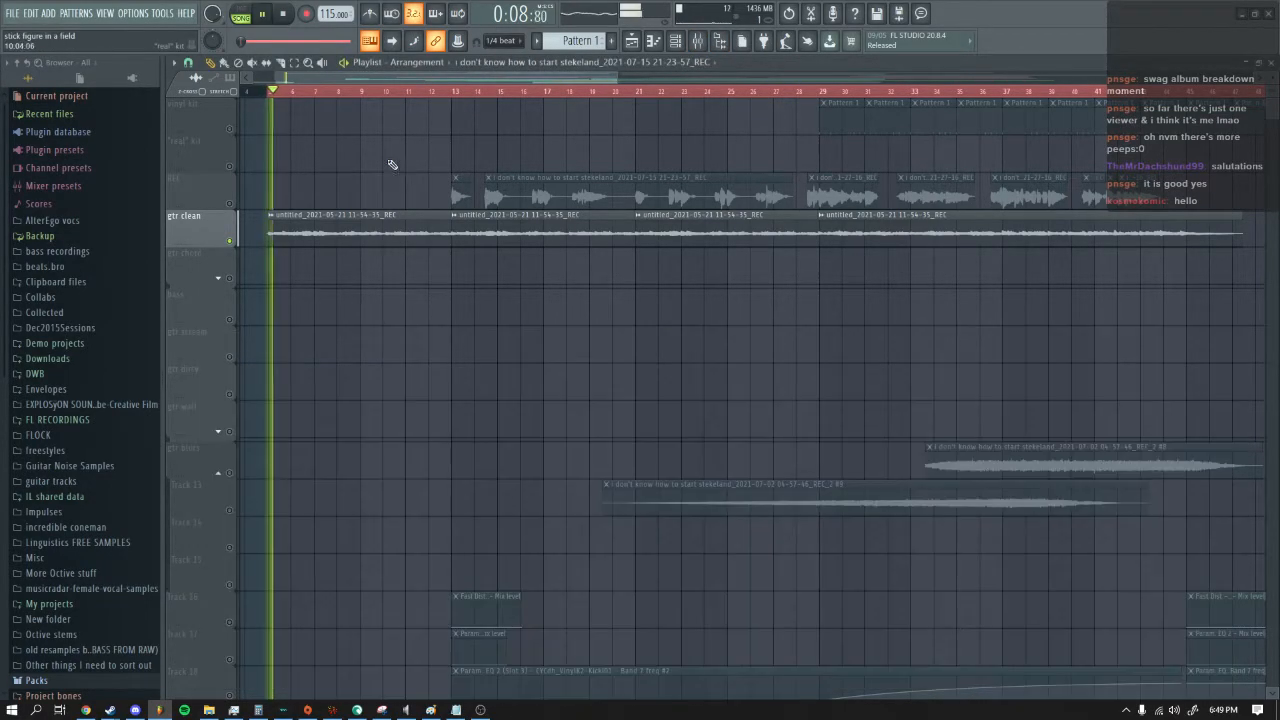
{"action": "right_click", "coordinate": [230, 204]}
{"action": "left_click", "coordinate": [469, 91]}
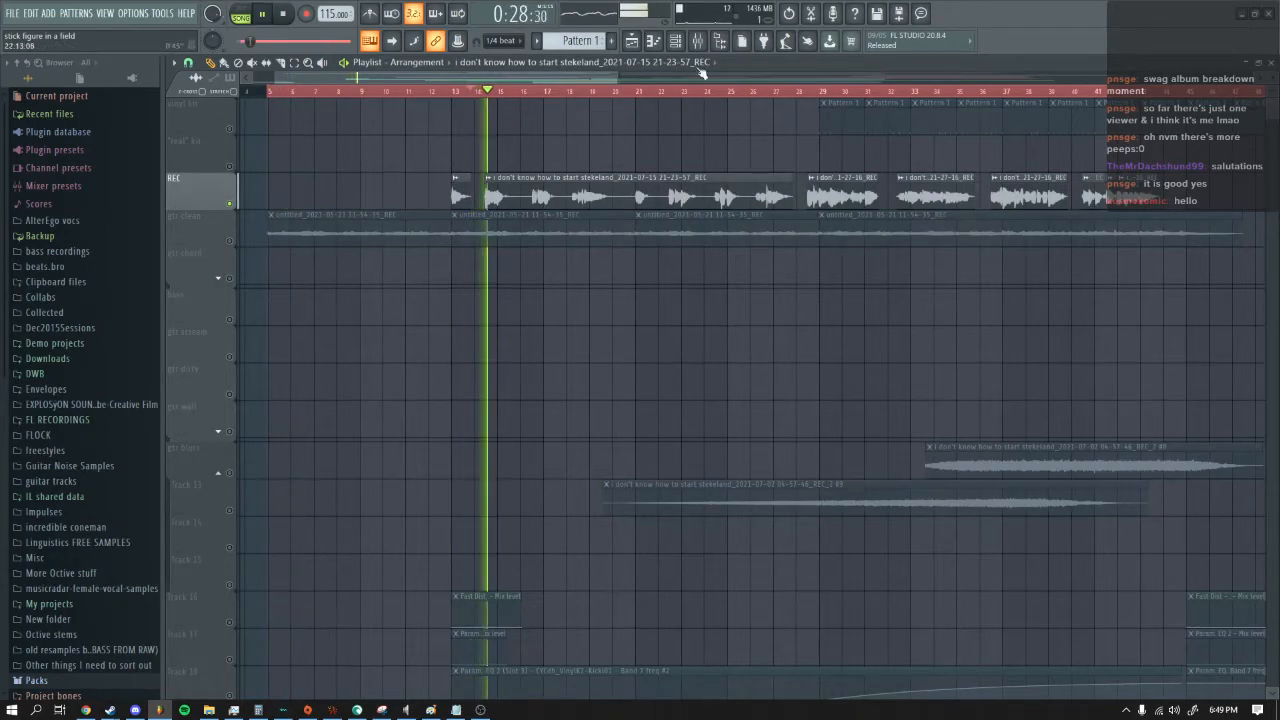
Step: Stop playback and inspect the Amp A and Cab A views of AmpliTube 4 on the REC insert, closing the plugin
{"action": "key", "text": "F9"}
{"action": "key", "text": "space"}
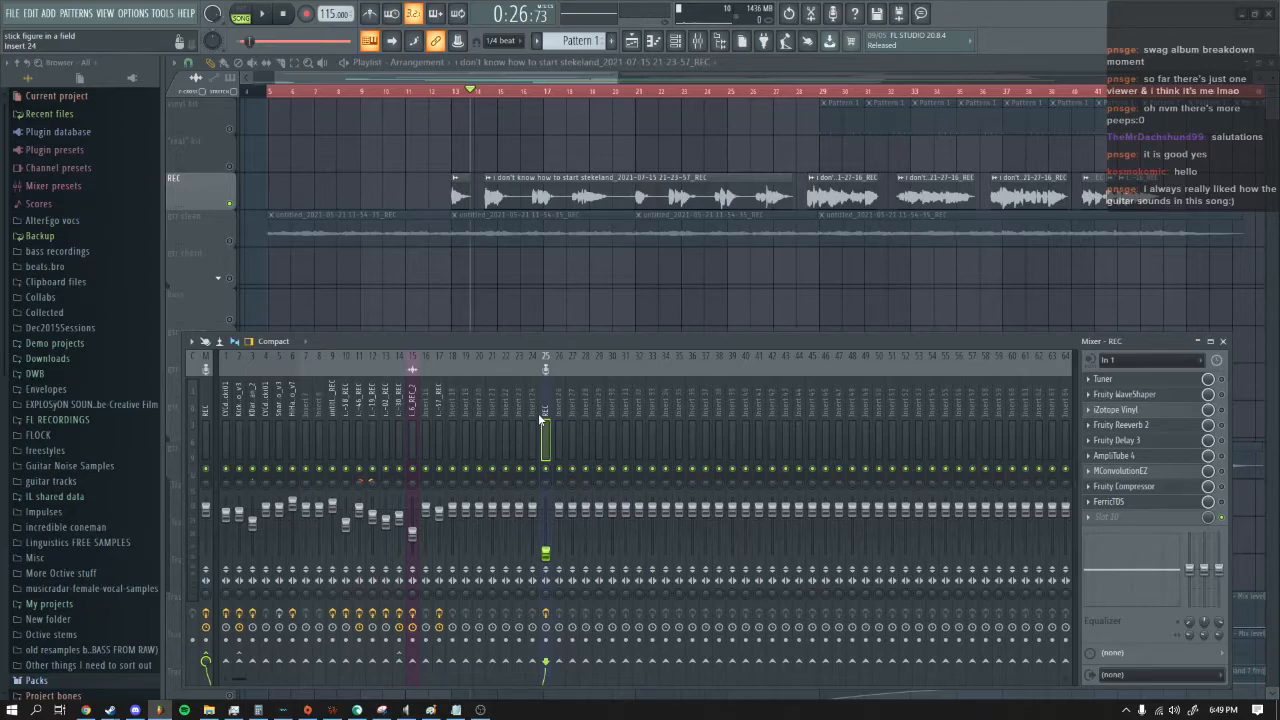
{"action": "left_click", "coordinate": [1124, 457]}
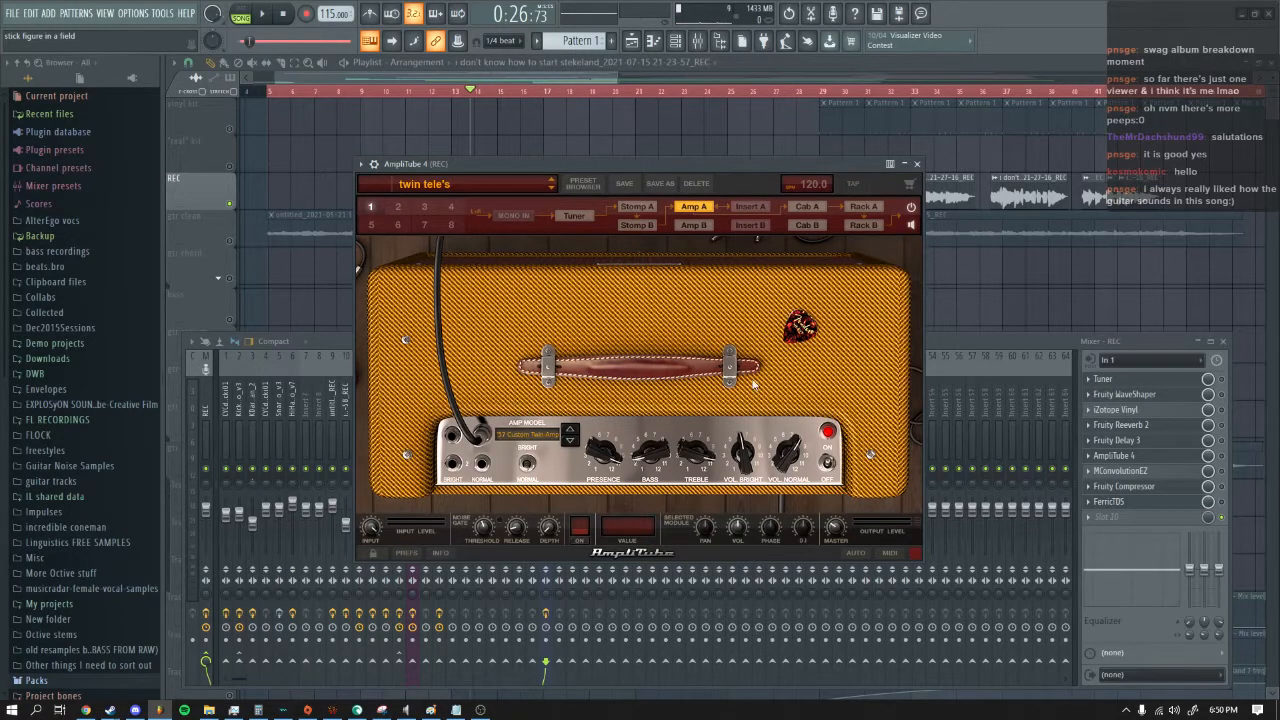
{"action": "left_click", "coordinate": [807, 207]}
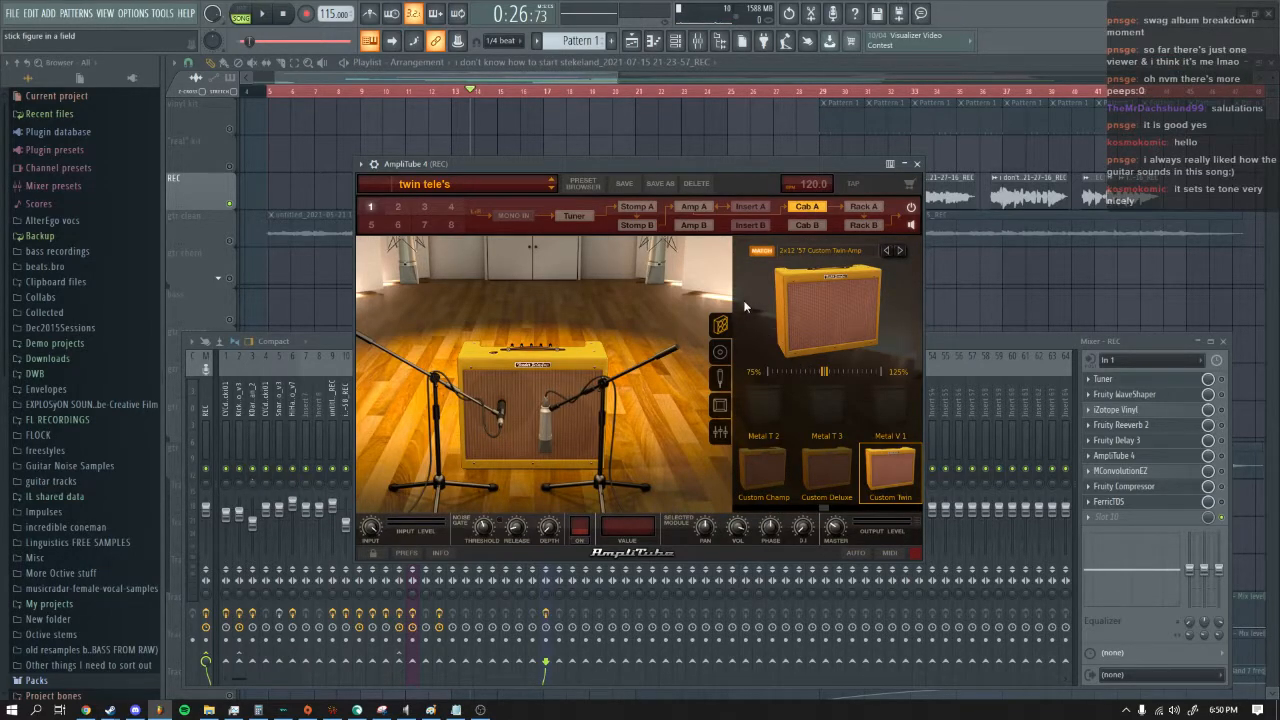
{"action": "left_click", "coordinate": [704, 208]}
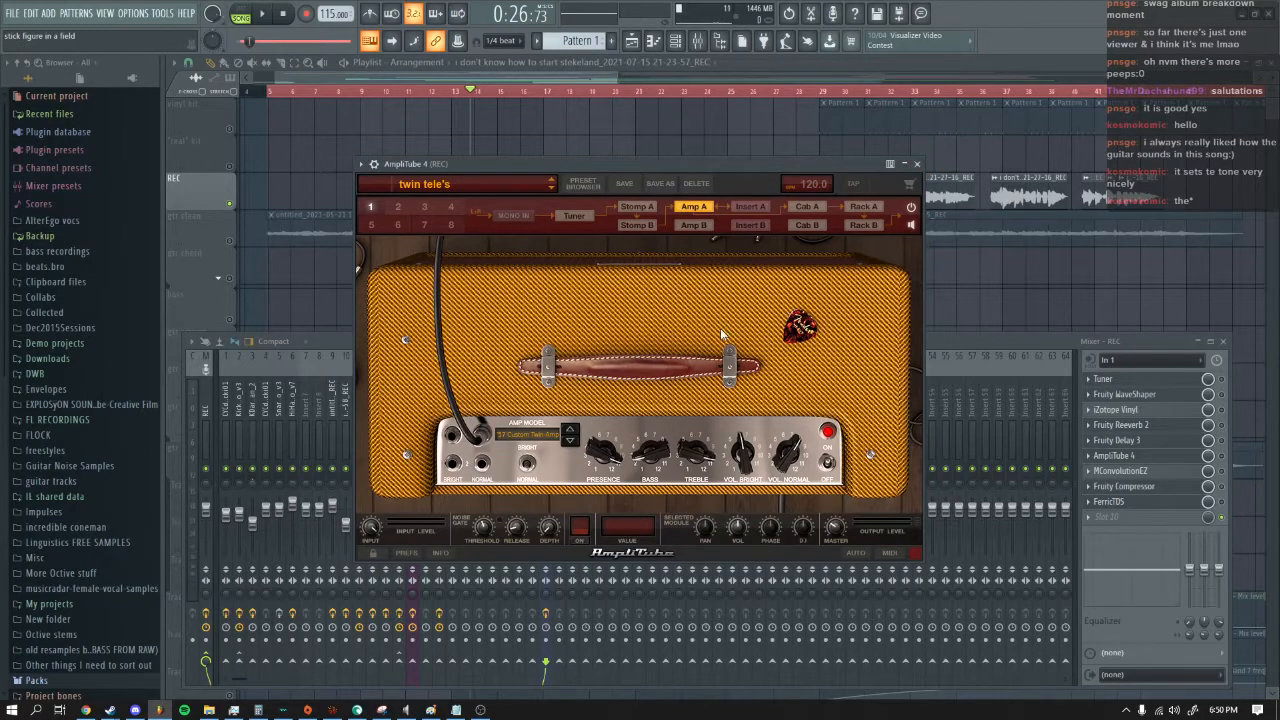
{"action": "left_click", "coordinate": [918, 164]}
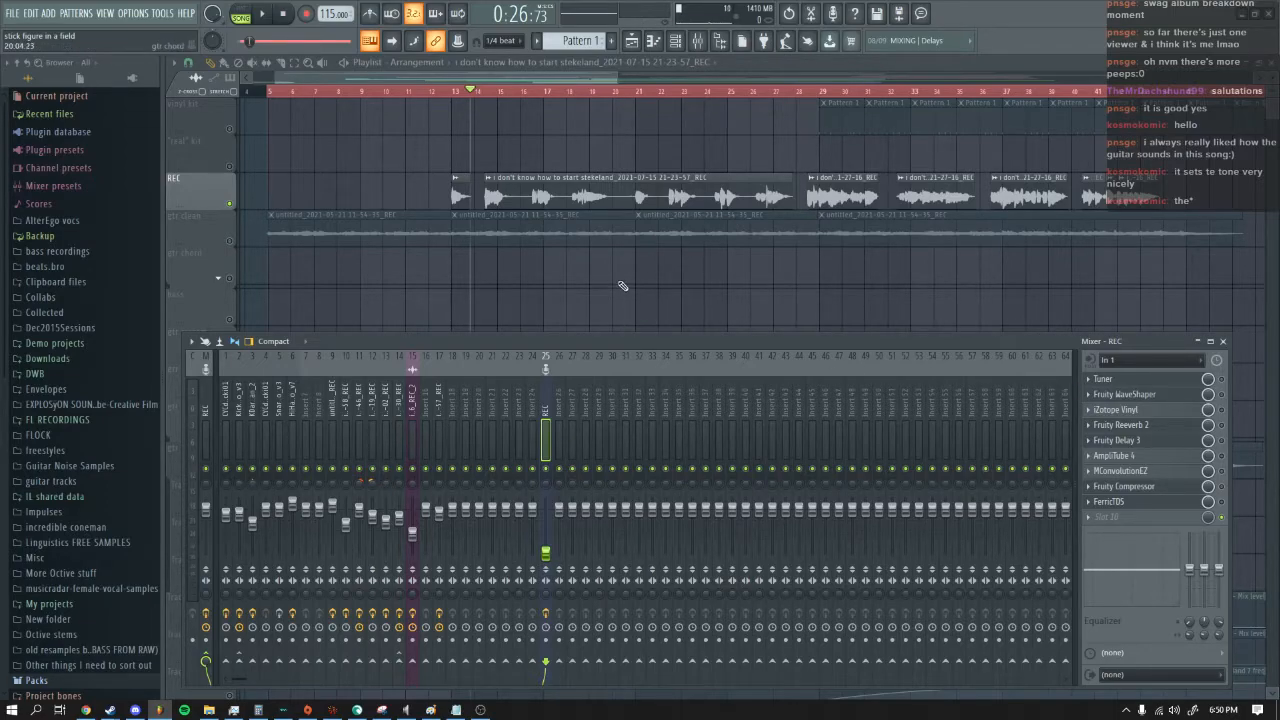
Step: Play the soloed REC track with the mixer visible to check which insert it uses, and stop playback
{"action": "key", "text": "F9"}
{"action": "key", "text": "space"}
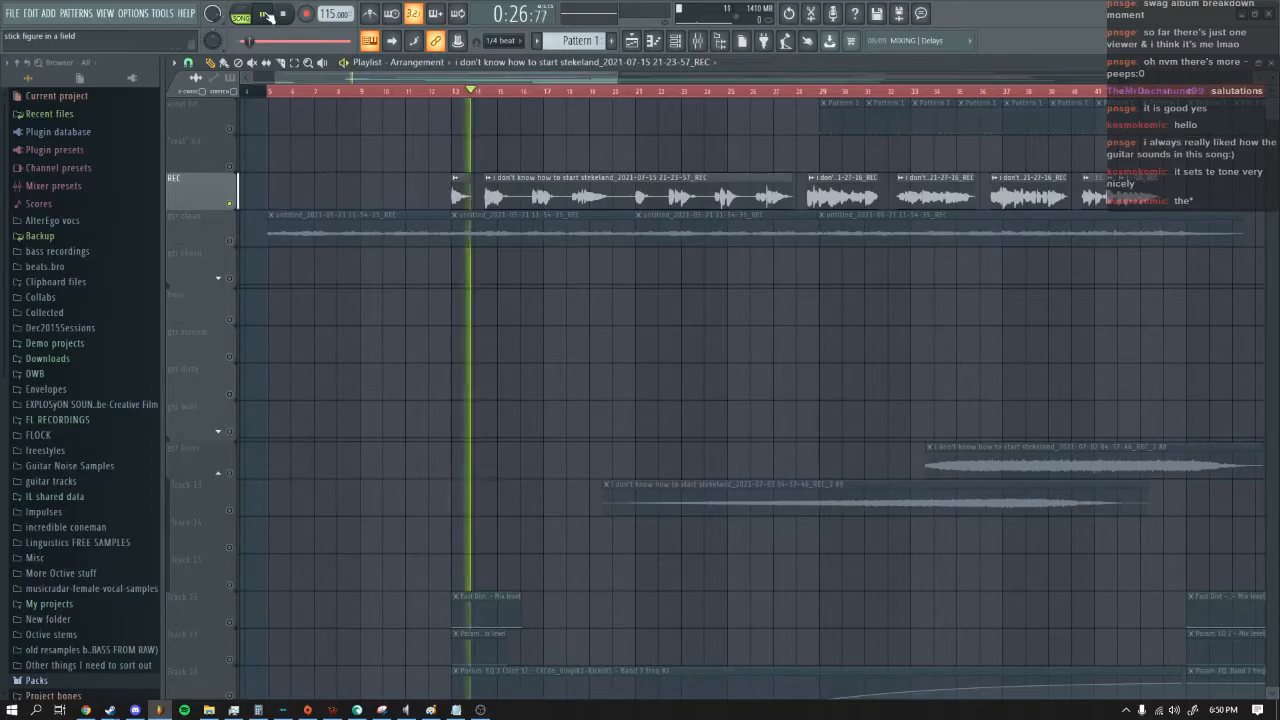
{"action": "key", "text": "F9"}
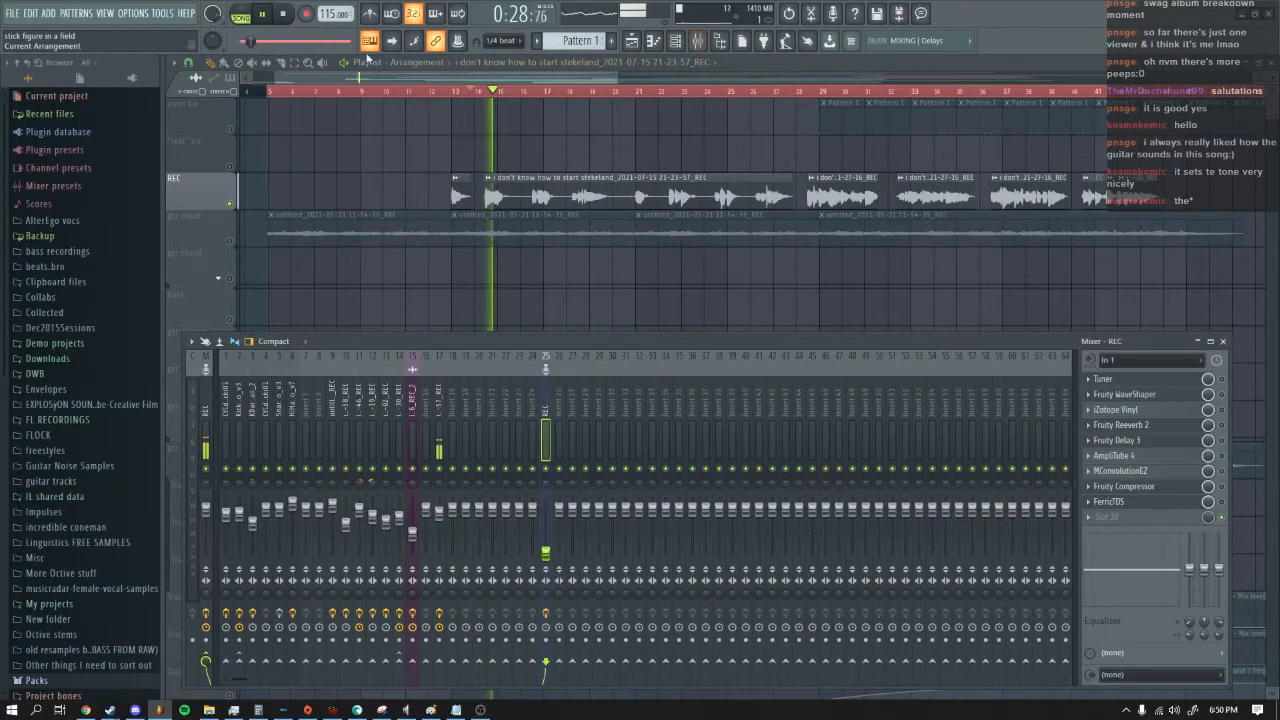
{"action": "left_click", "coordinate": [286, 15]}
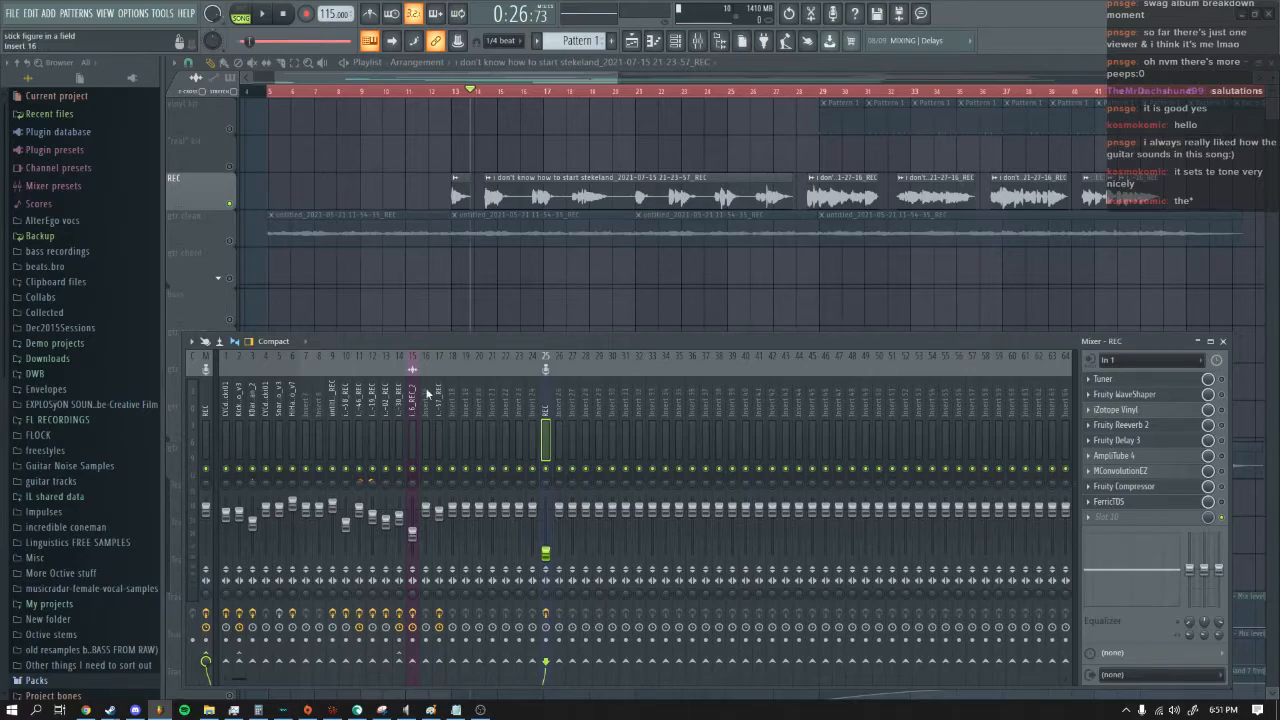
Step: Examine the REC track's clips across the full arrangement in the playlist, returning to the section around bars 13 to 45
{"action": "key", "text": "F9"}
{"action": "left_click_drag", "start_coordinate": [620, 76], "coordinate": [1187, 77]}
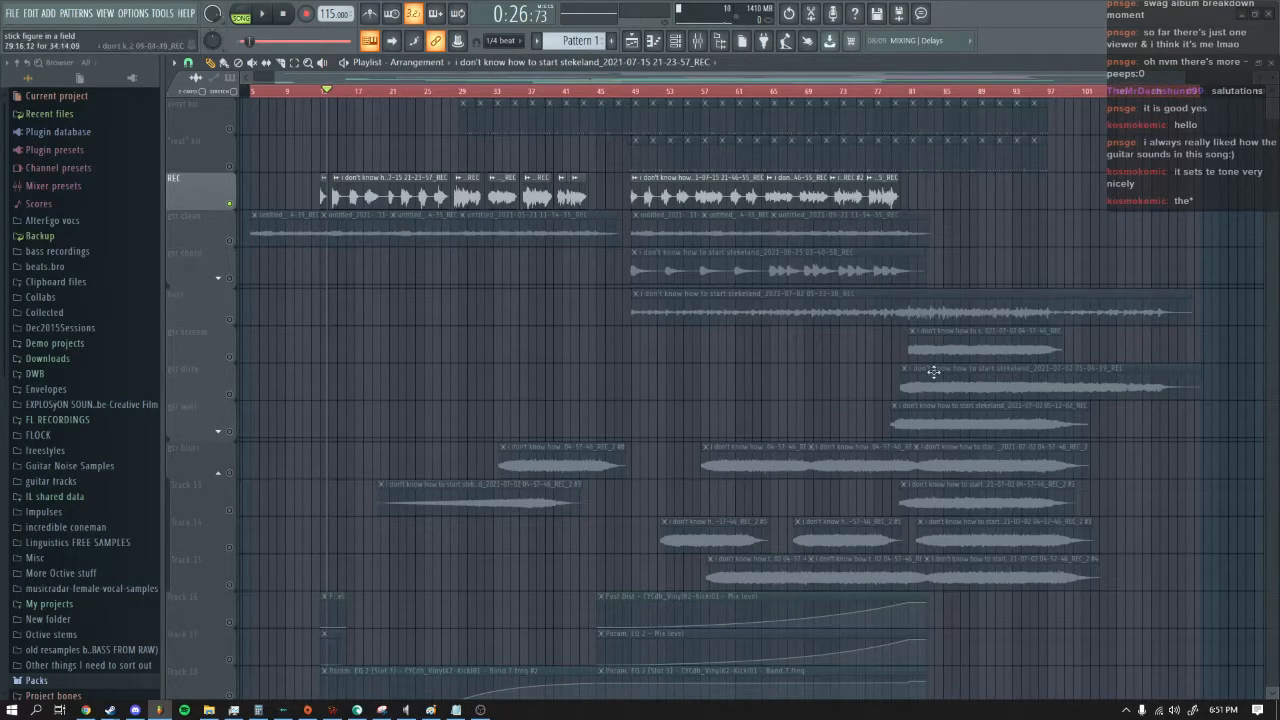
{"action": "key", "text": "F9"}
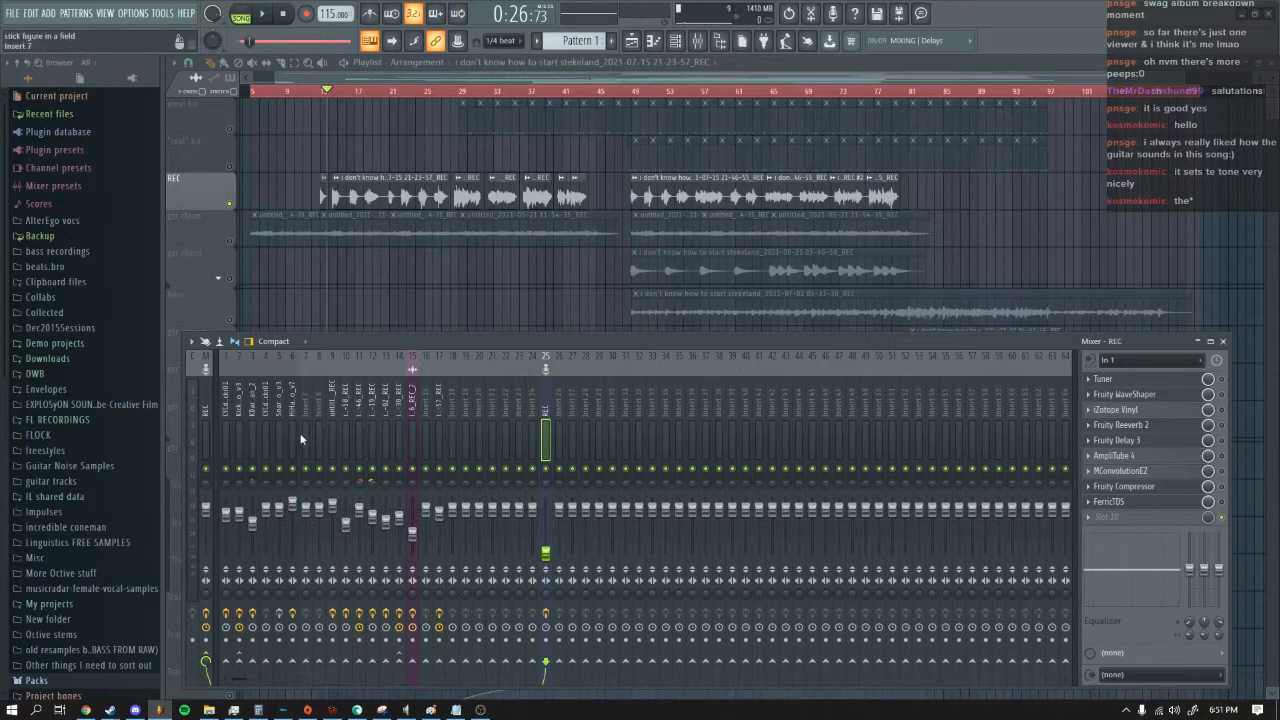
{"action": "key", "text": "F9"}
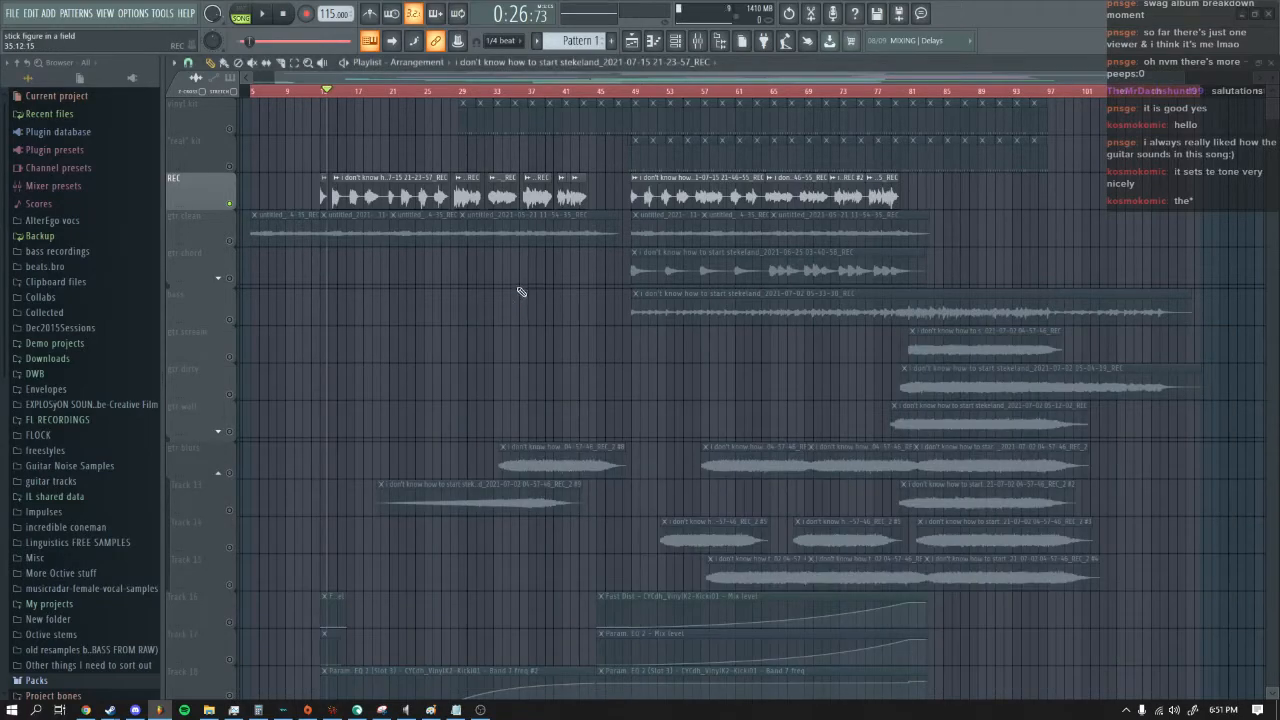
{"action": "left_click_drag", "start_coordinate": [1184, 78], "coordinate": [586, 95]}
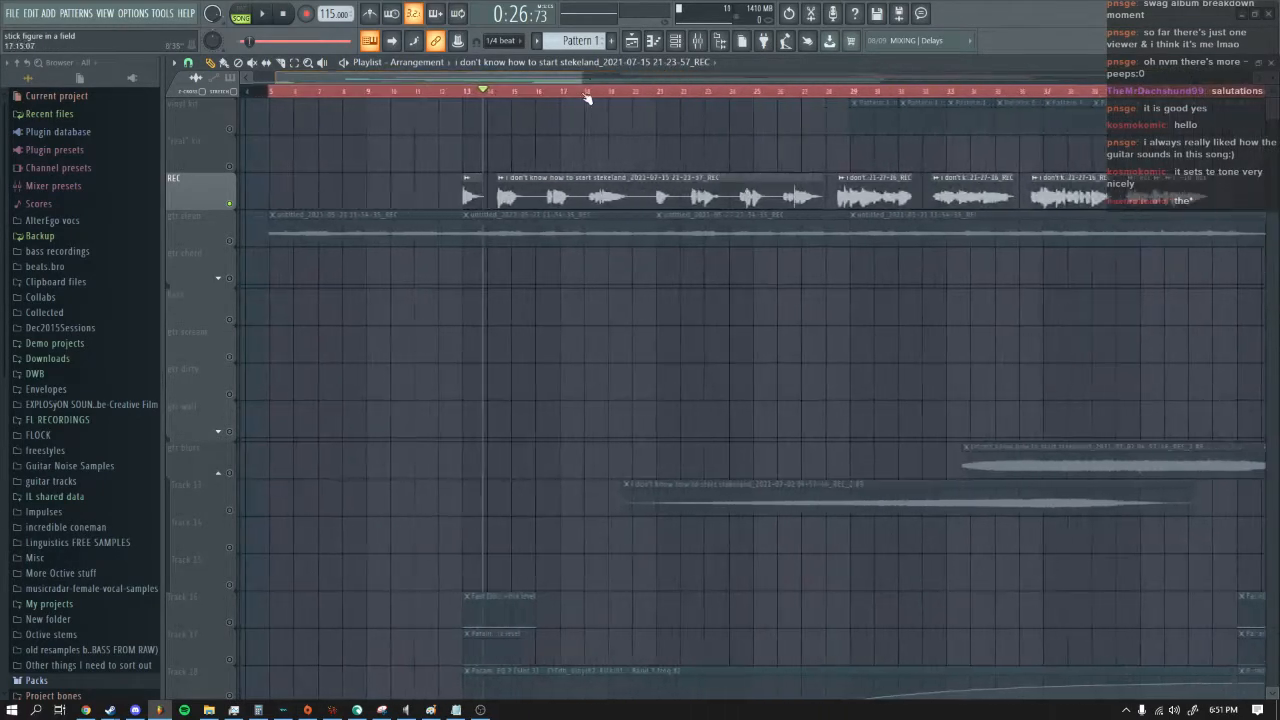
{"action": "left_click_drag", "start_coordinate": [491, 80], "coordinate": [652, 95]}
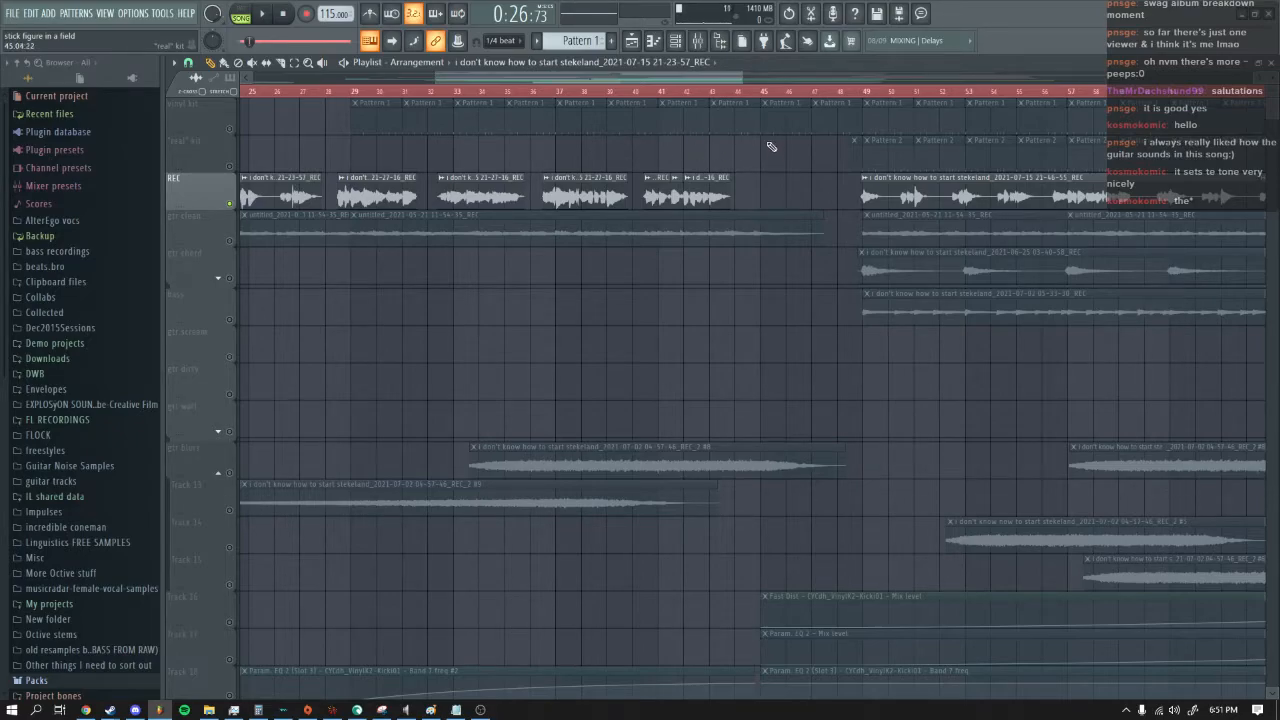
{"action": "left_click_drag", "start_coordinate": [742, 77], "coordinate": [705, 85]}
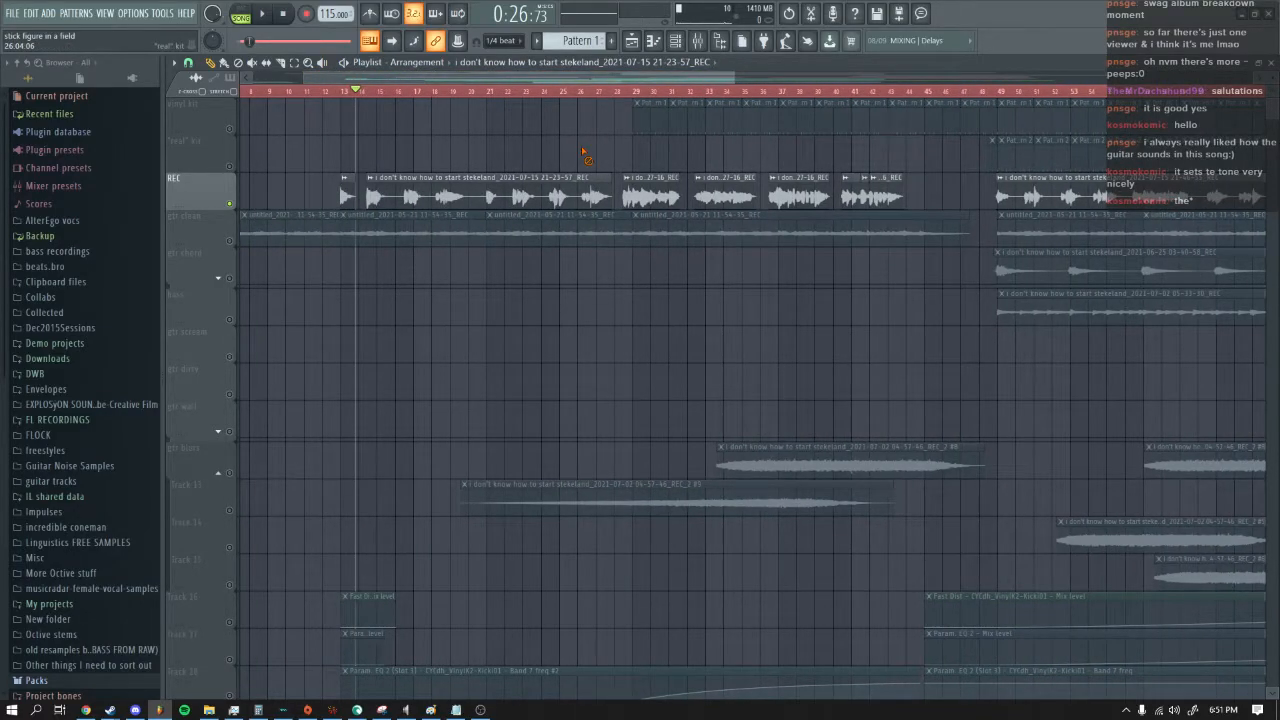
Step: Play the REC track briefly, stop it, and select mixer insert 17 to show its effects chain
{"action": "left_click", "coordinate": [262, 20]}
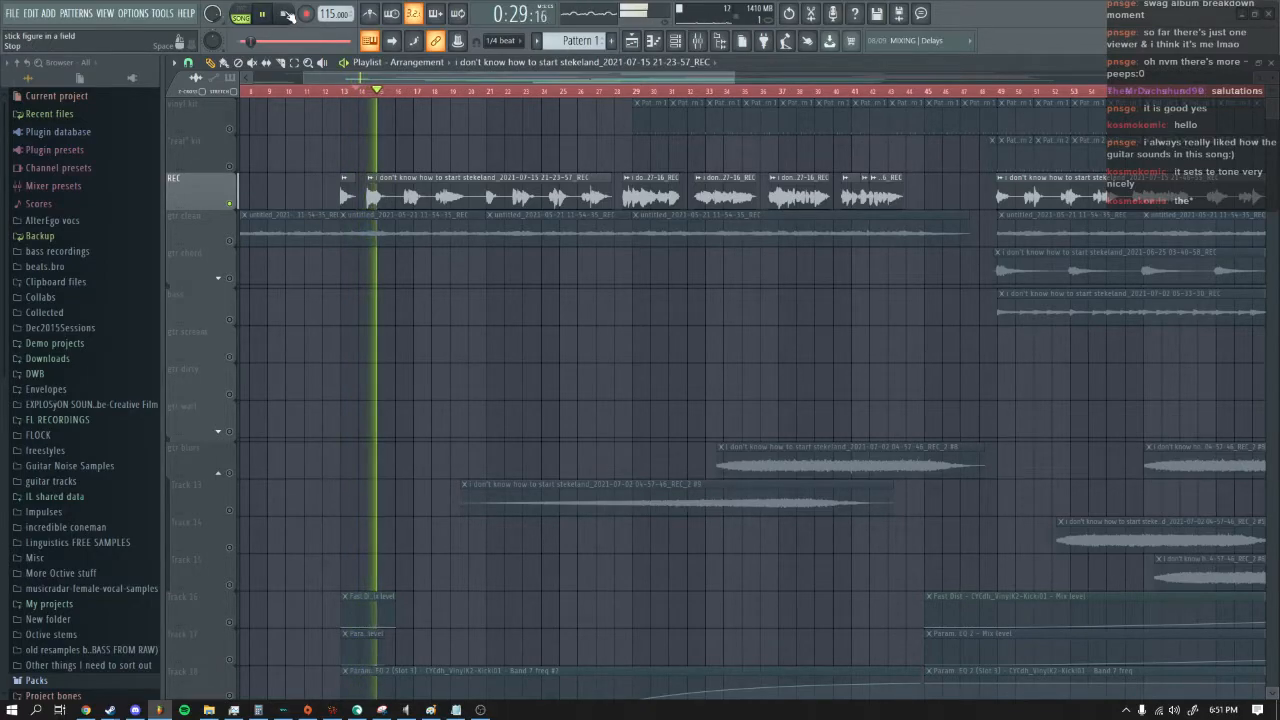
{"action": "left_click", "coordinate": [285, 18]}
{"action": "left_click", "coordinate": [697, 41]}
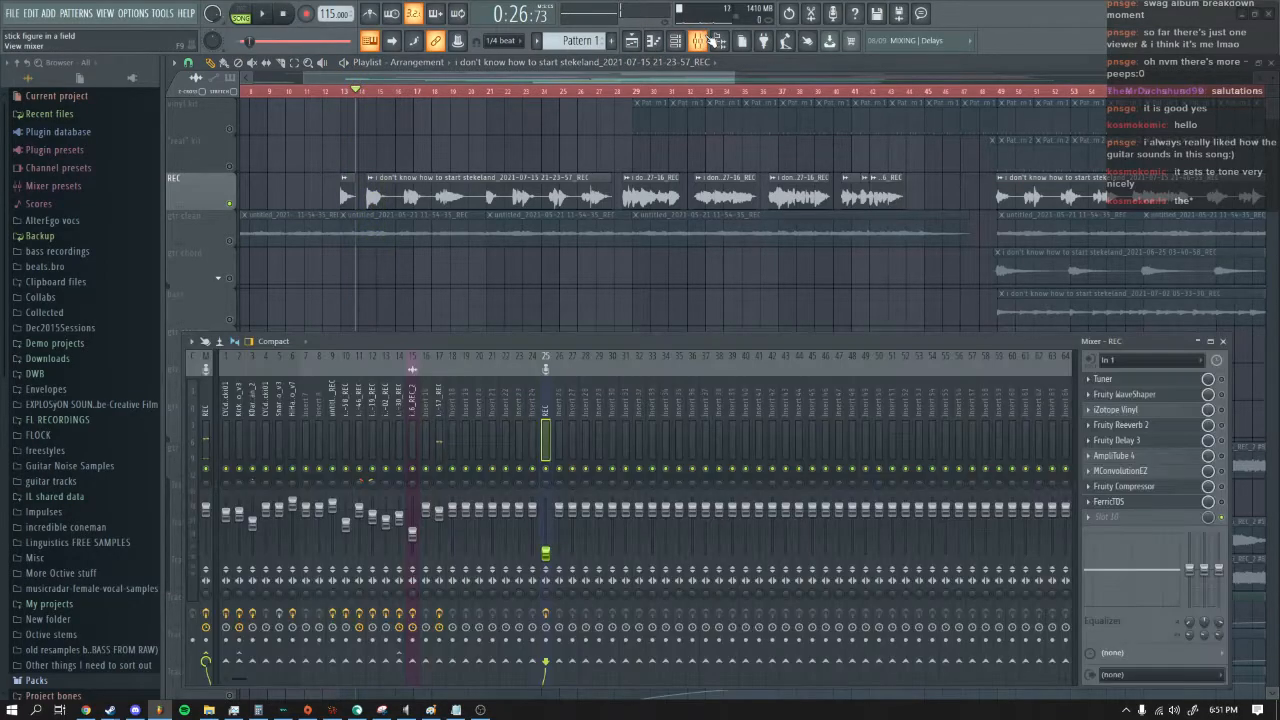
{"action": "left_click", "coordinate": [440, 428]}
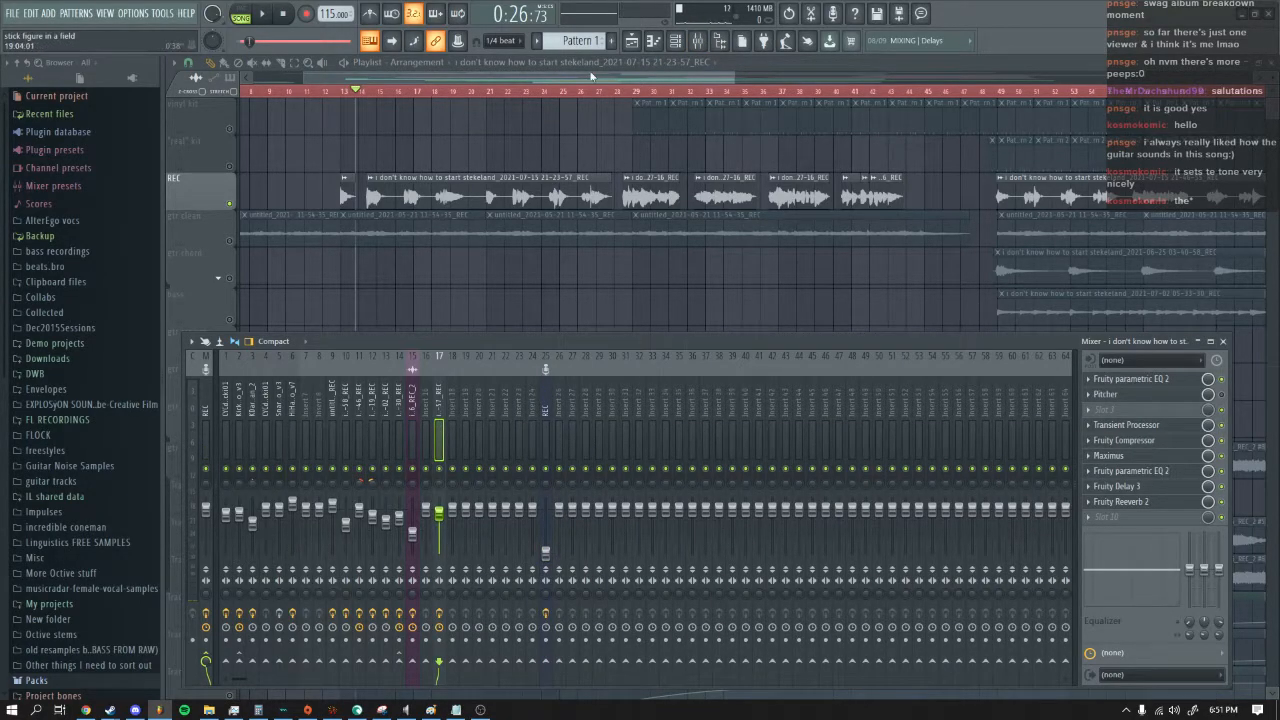
{"action": "left_click", "coordinate": [698, 44]}
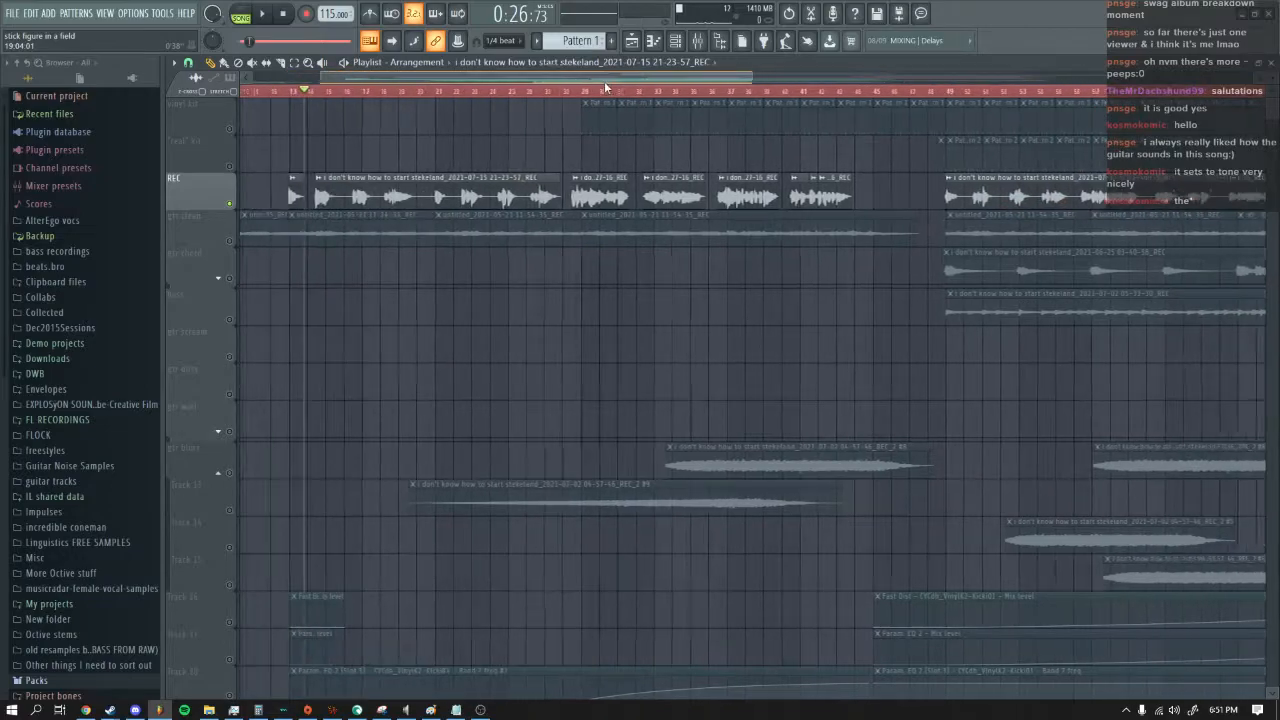
Step: Open Transient Processor from insert 17's effects chain, move its window above the mixer, and start playback
{"action": "left_click", "coordinate": [699, 44]}
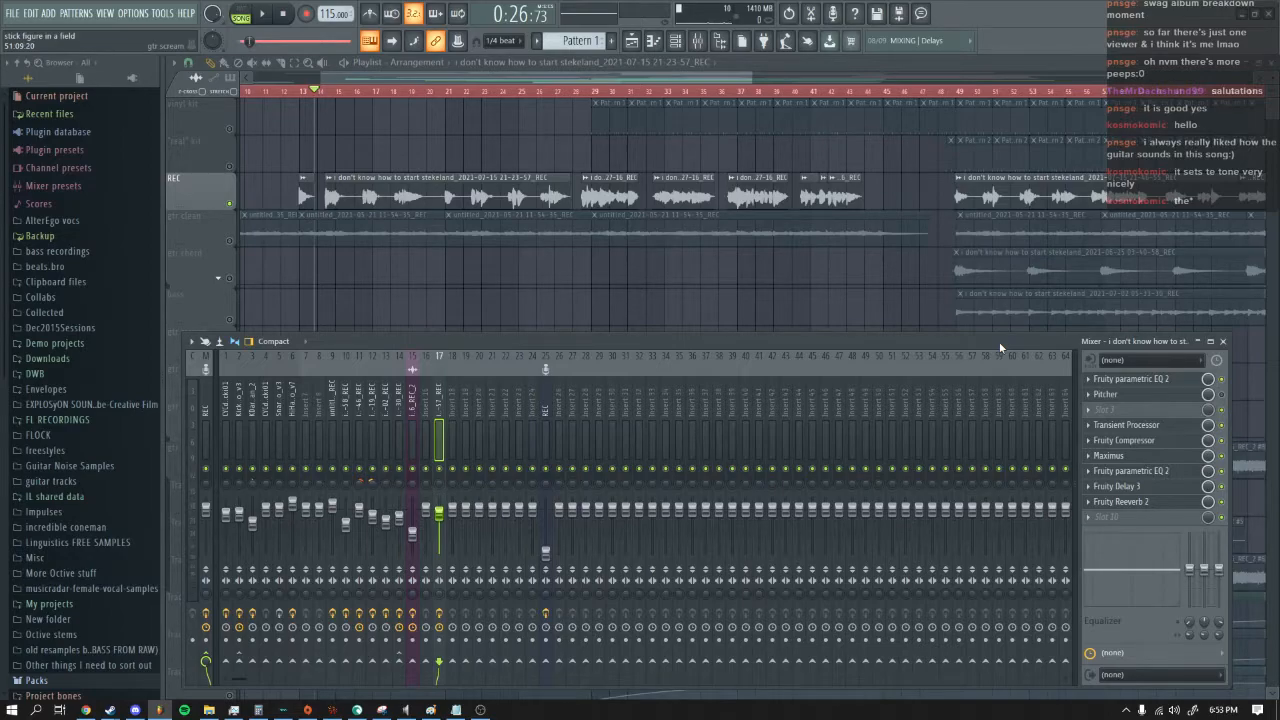
{"action": "left_click", "coordinate": [1155, 427]}
{"action": "left_click_drag", "start_coordinate": [529, 219], "coordinate": [707, 255]}
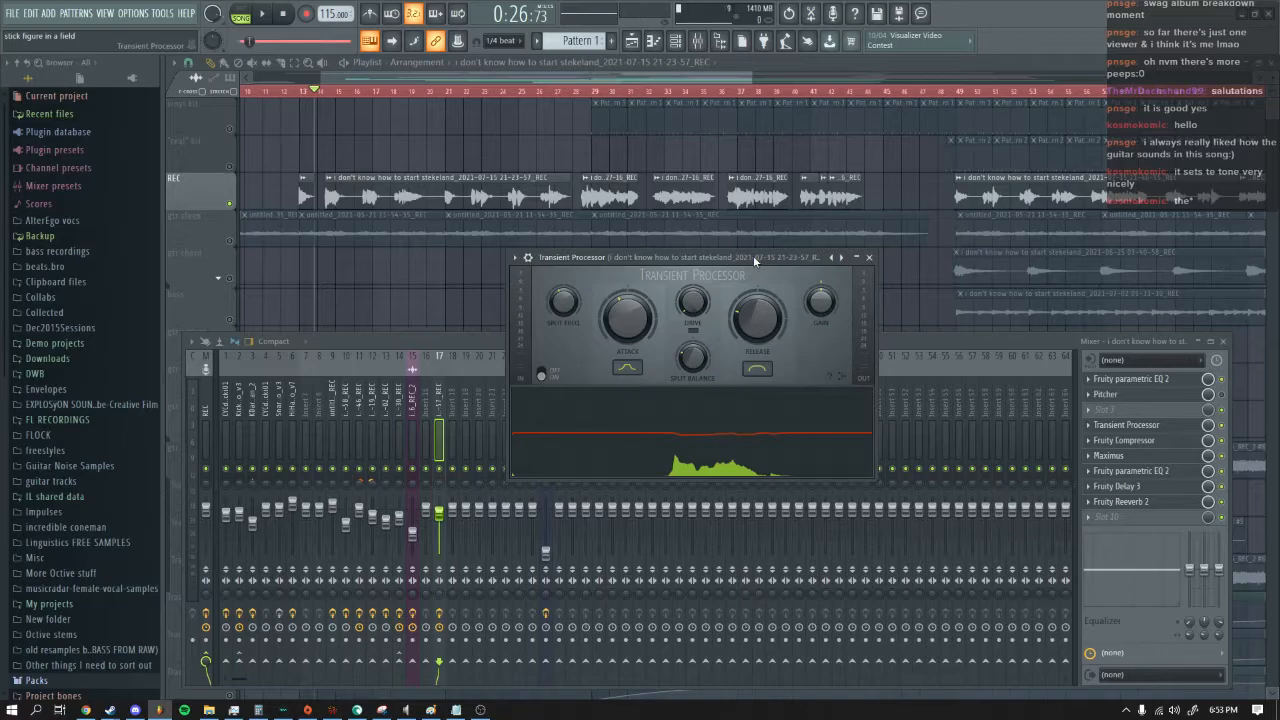
{"action": "left_click_drag", "start_coordinate": [753, 255], "coordinate": [749, 255]}
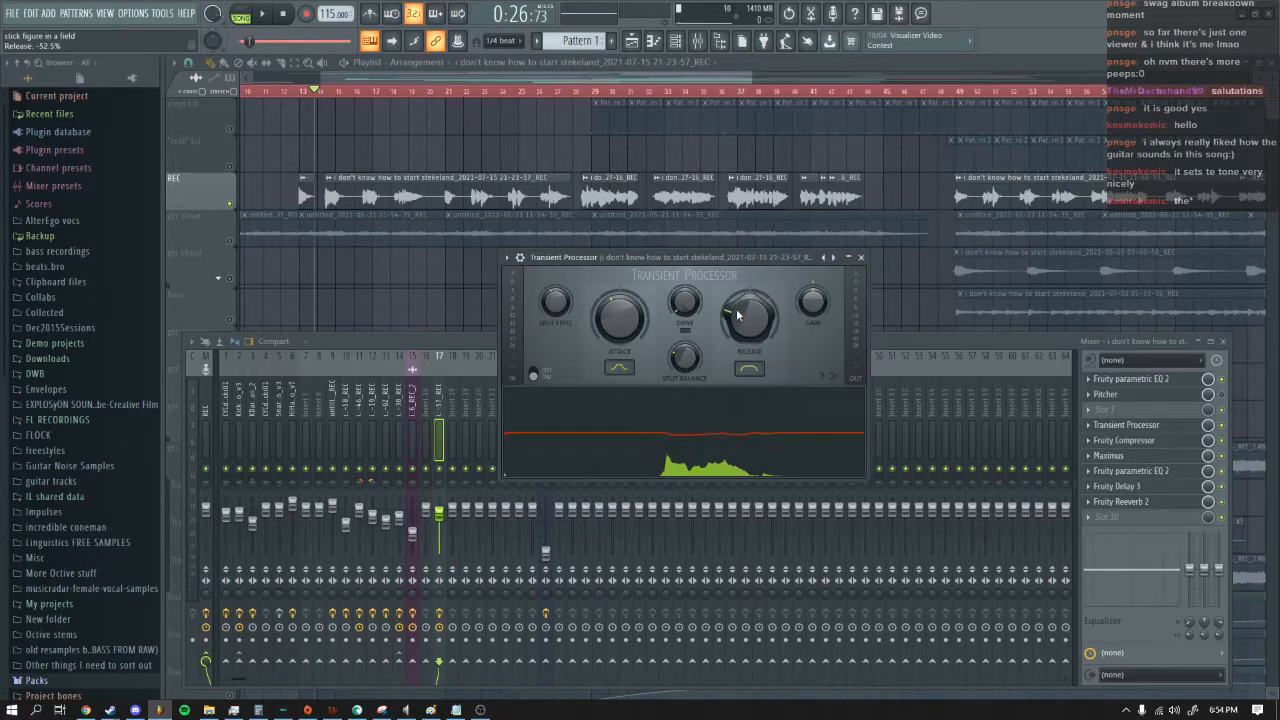
{"action": "key", "text": "space"}
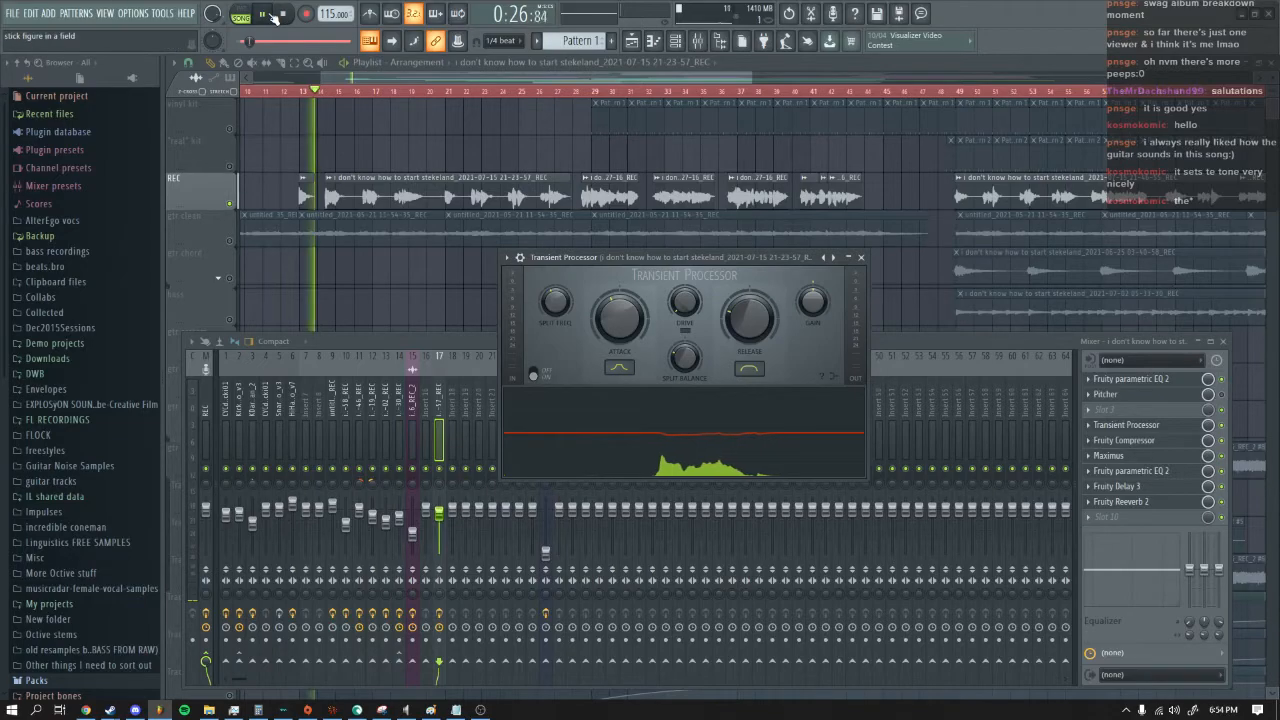
Step: Bypass Transient Processor on insert 17 during playback to compare the sound, bring its window forward, and re-enable the effect
{"action": "left_click", "coordinate": [1226, 427]}
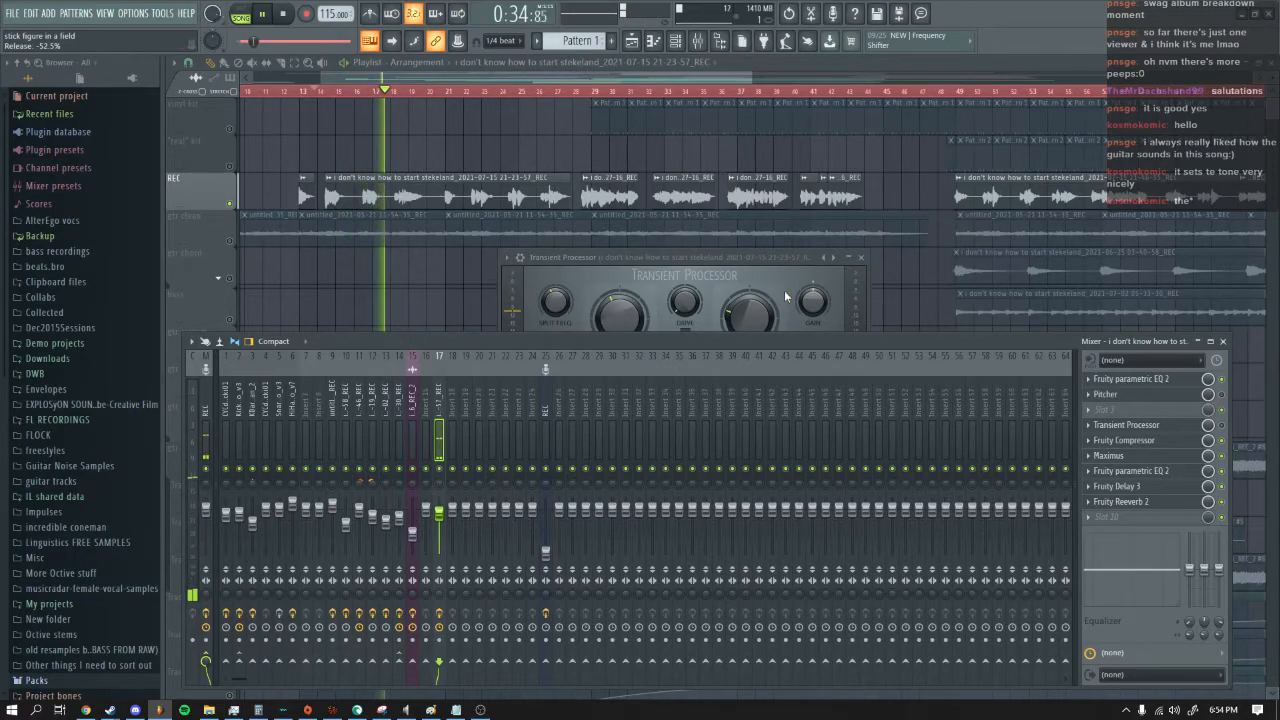
{"action": "left_click", "coordinate": [683, 263]}
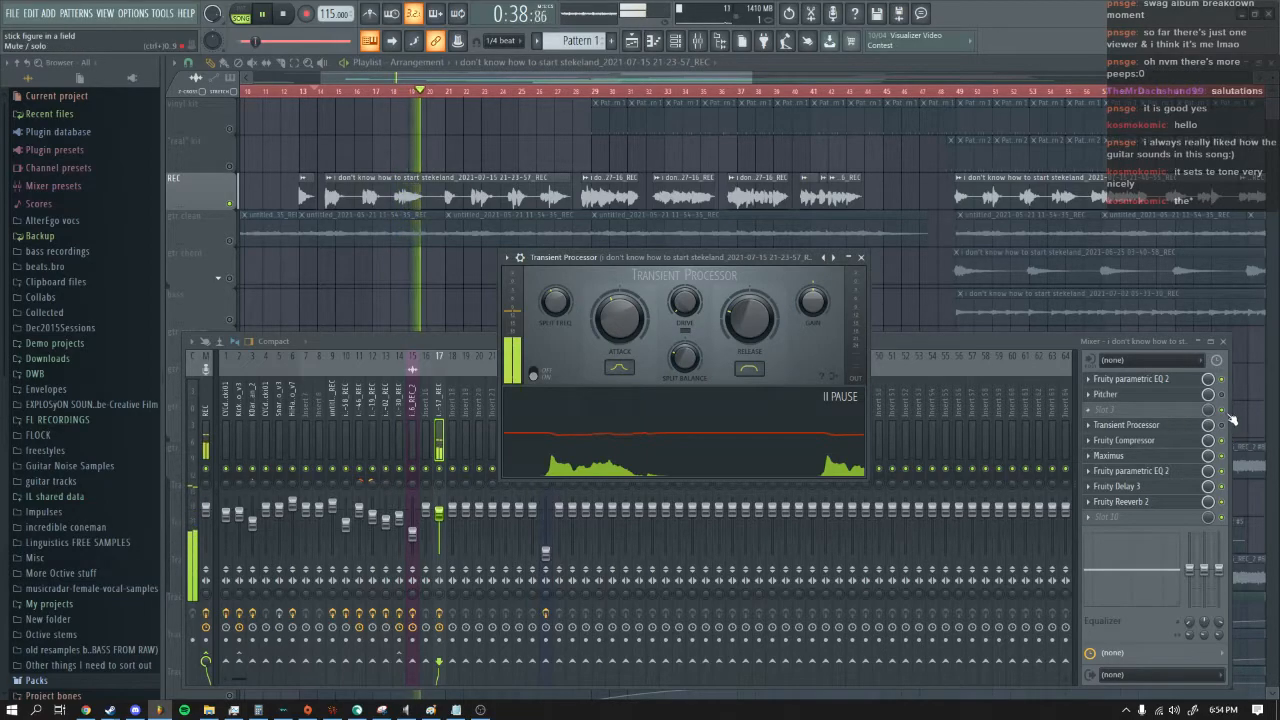
{"action": "left_click", "coordinate": [1118, 470]}
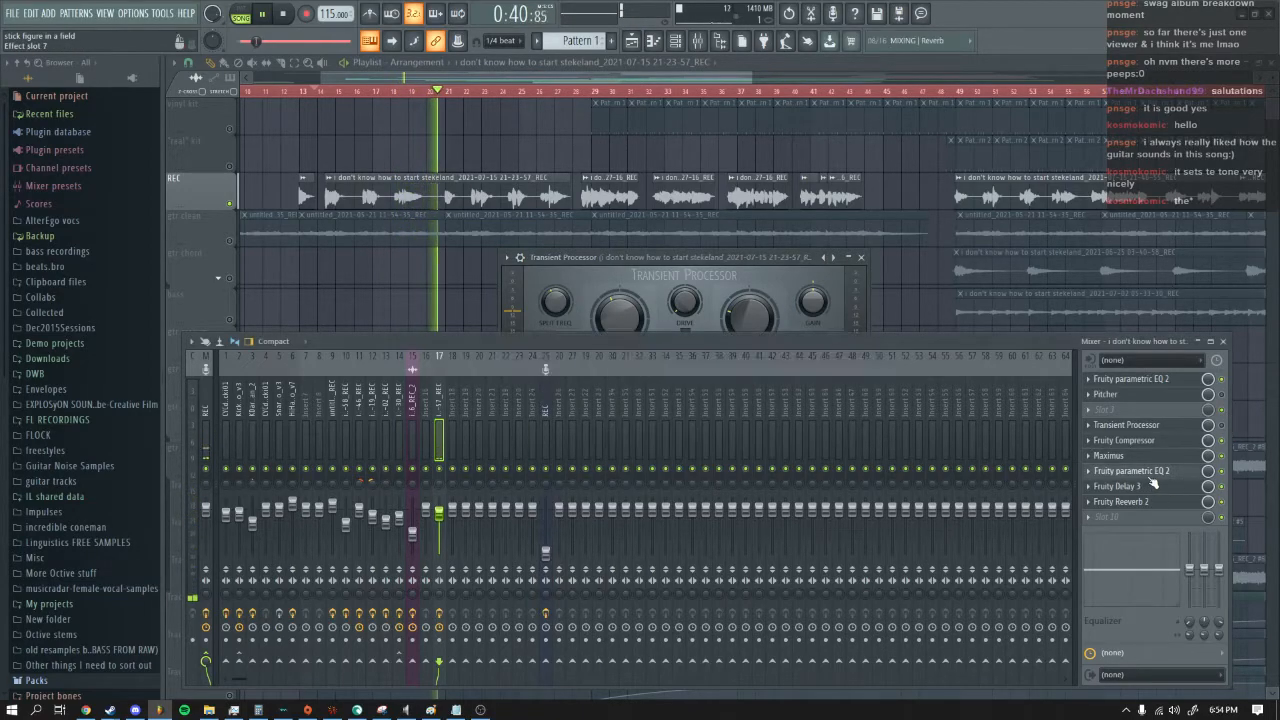
{"action": "left_click", "coordinate": [744, 258]}
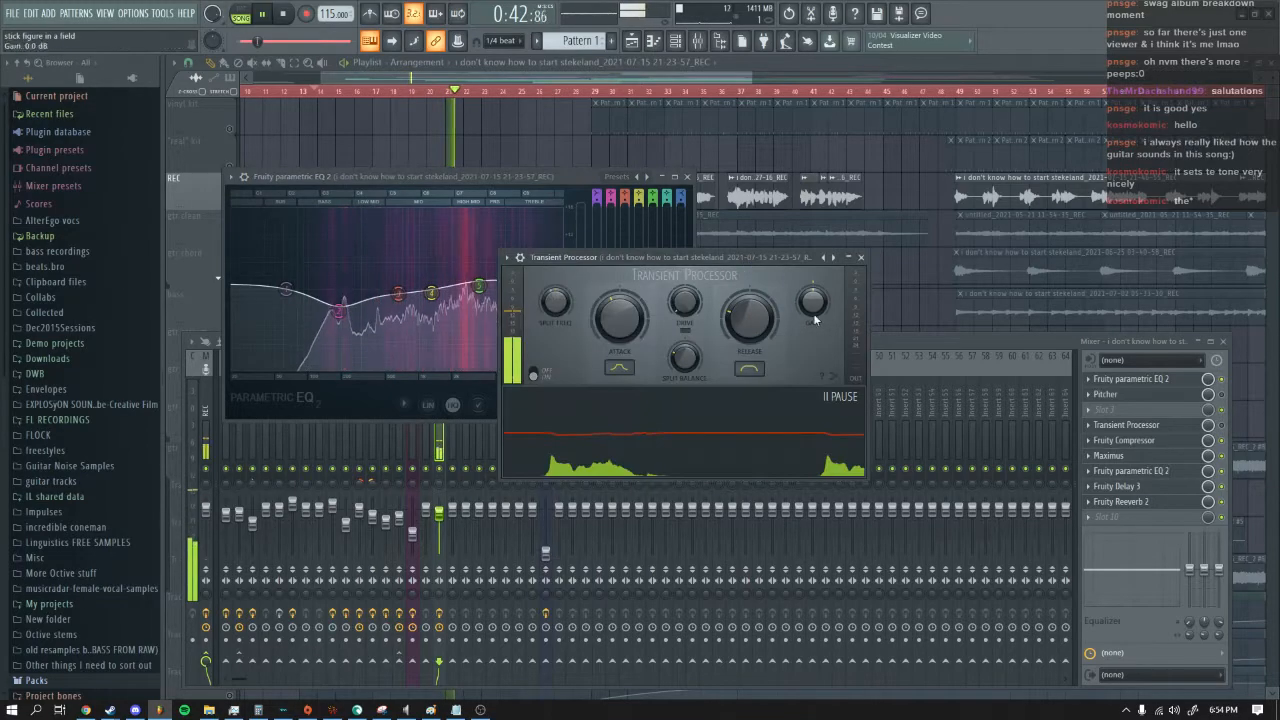
{"action": "left_click", "coordinate": [1222, 428]}
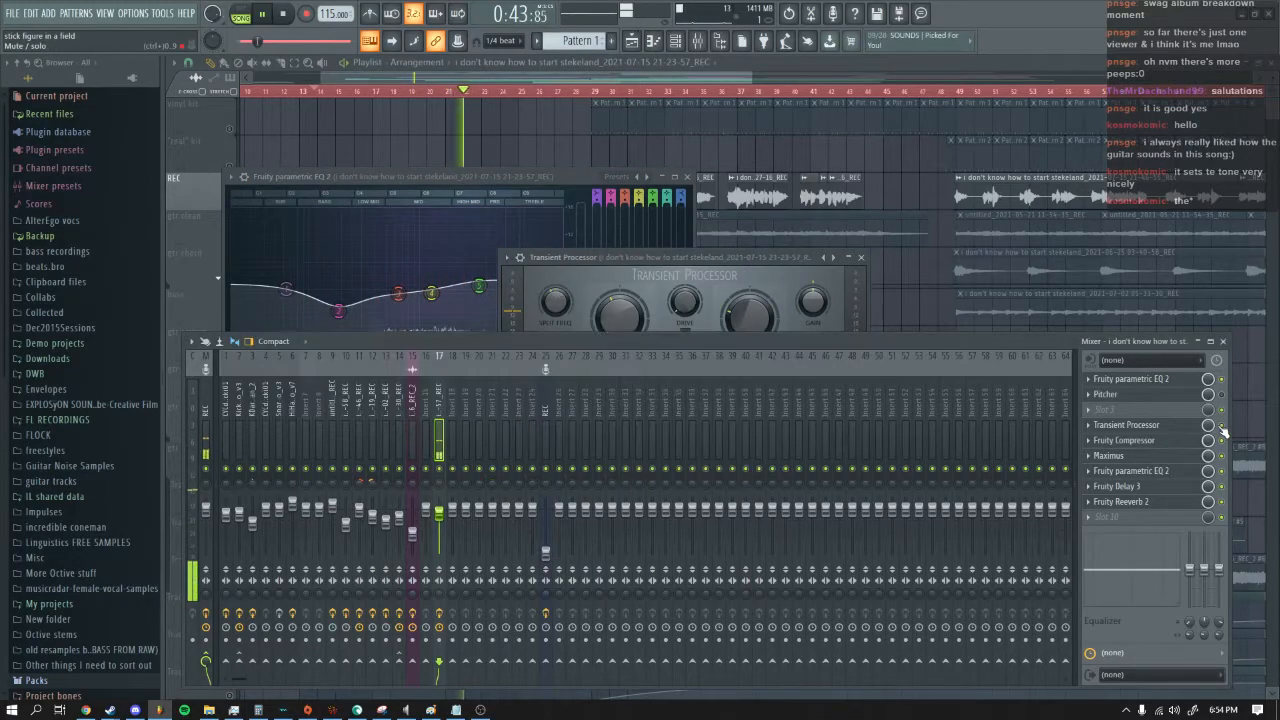
Step: Return briefly to the playlist, reopen Transient Processor from insert 17's effects chain, and stop playback
{"action": "left_click", "coordinate": [576, 76]}
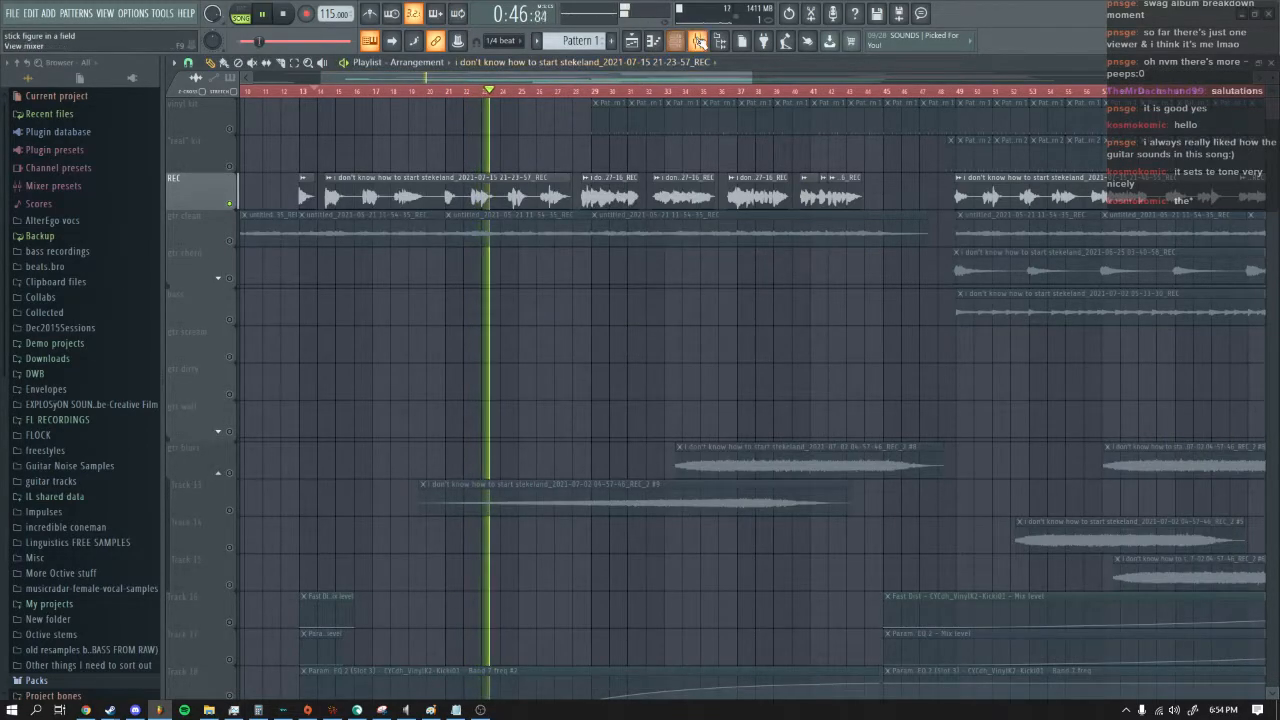
{"action": "key", "text": "F9"}
{"action": "left_click", "coordinate": [1150, 428]}
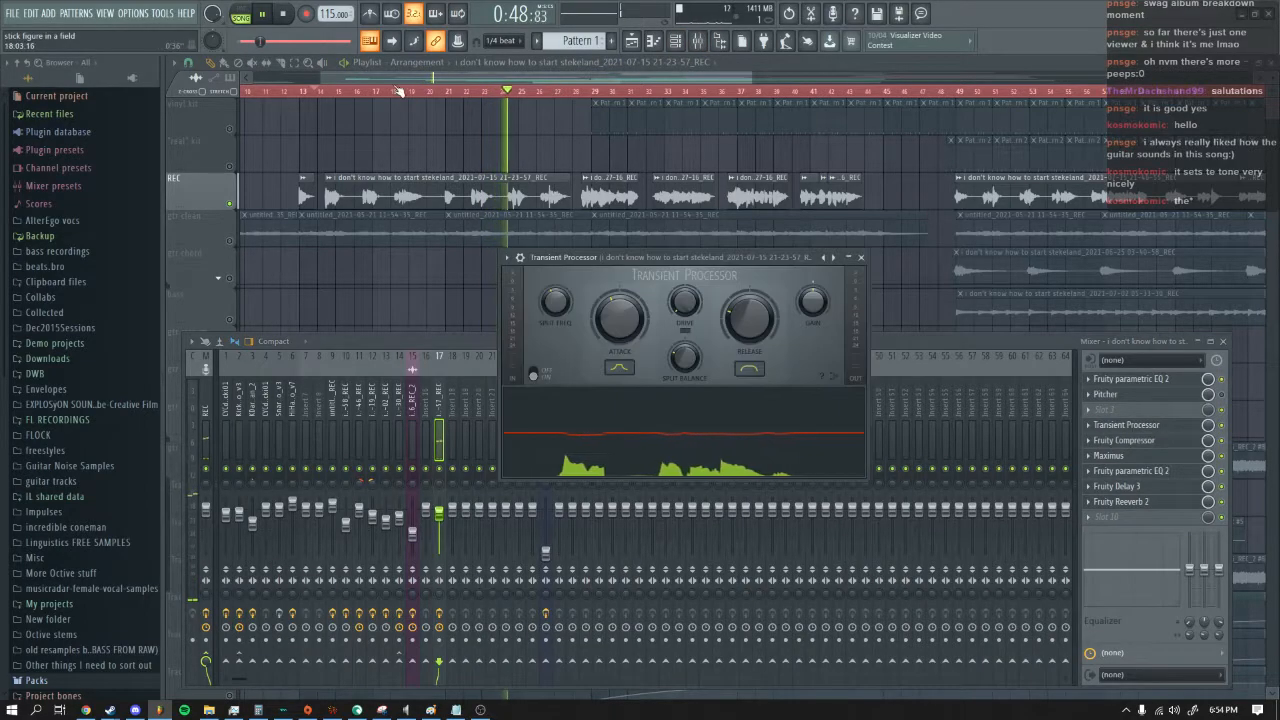
{"action": "left_click", "coordinate": [285, 15]}
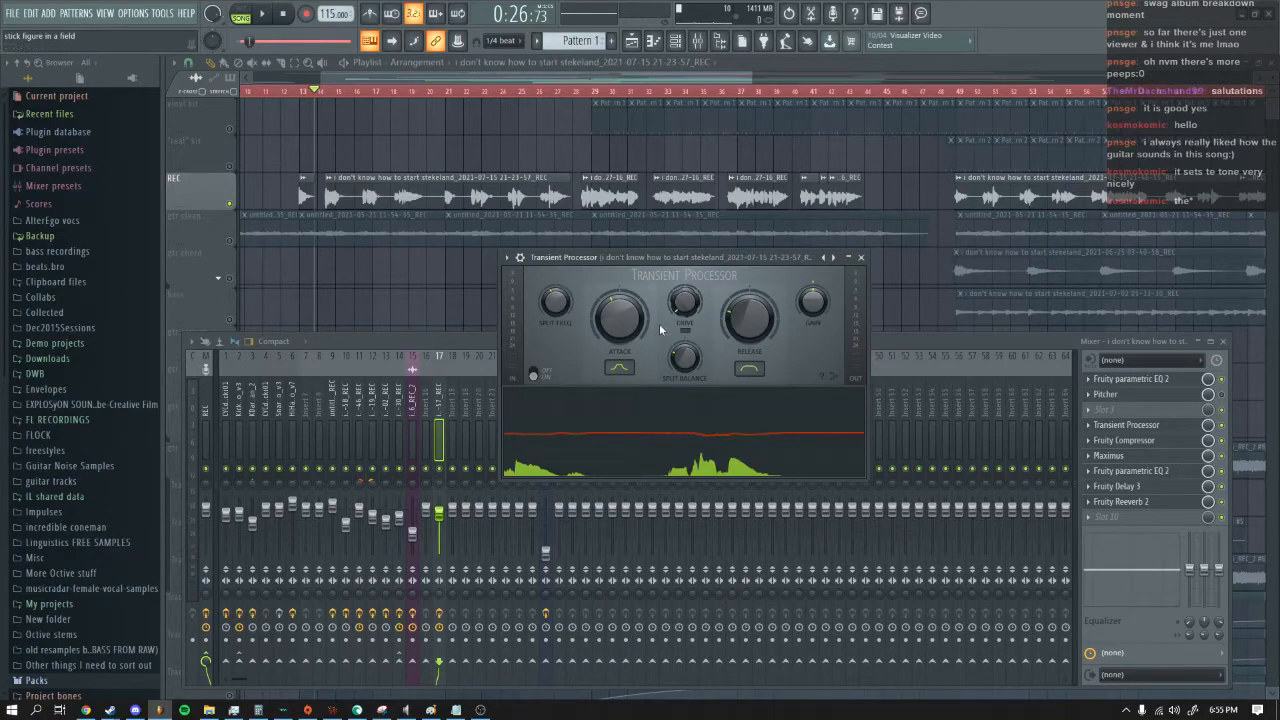
Step: Play the REC track through Transient Processor again, stop it, and put the plugin window away to show insert 17's effects chain
{"action": "scroll", "coordinate": [655, 328], "scroll_direction": "down", "scroll_amount": 3}
{"action": "left_click", "coordinate": [263, 20]}
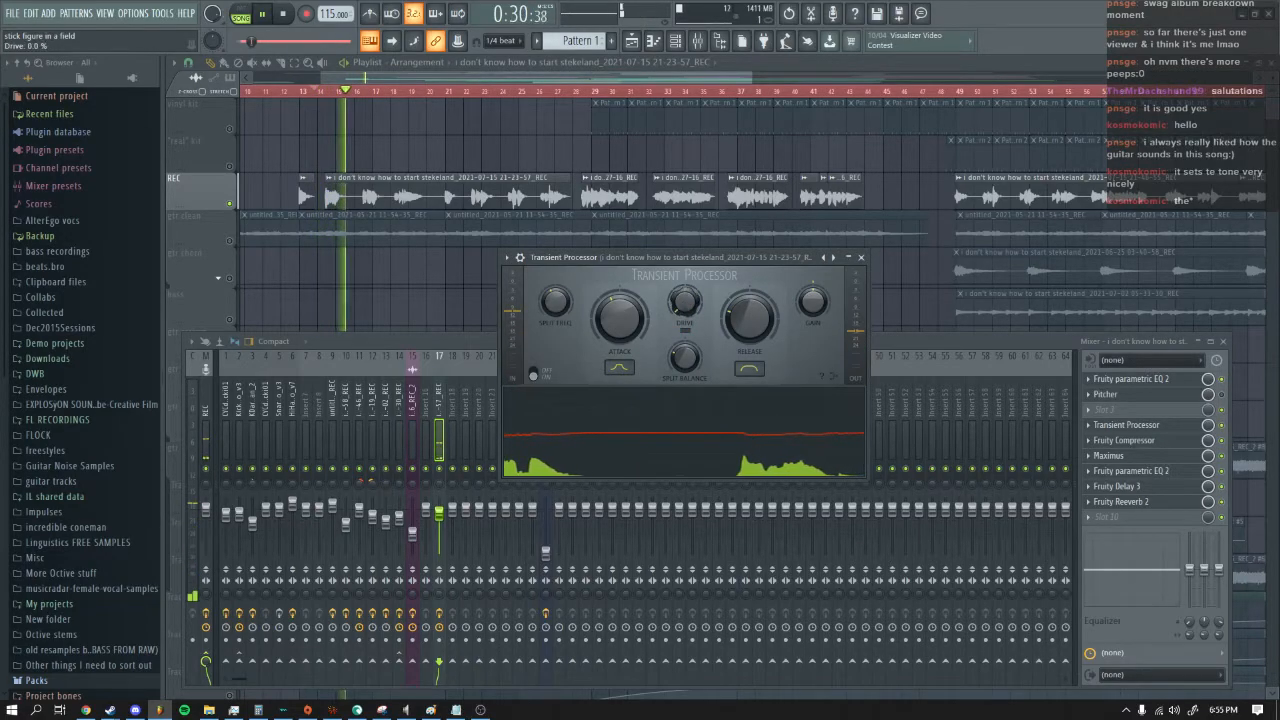
{"action": "key", "text": "space"}
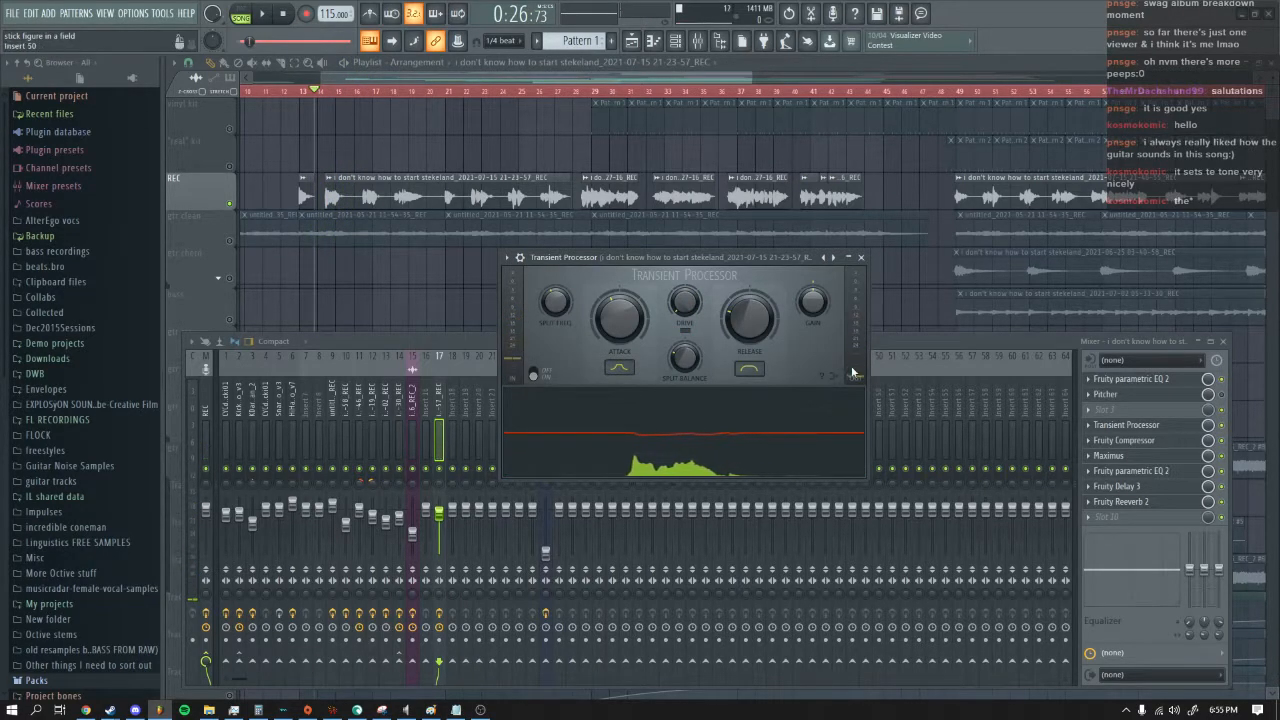
{"action": "left_click", "coordinate": [920, 277]}
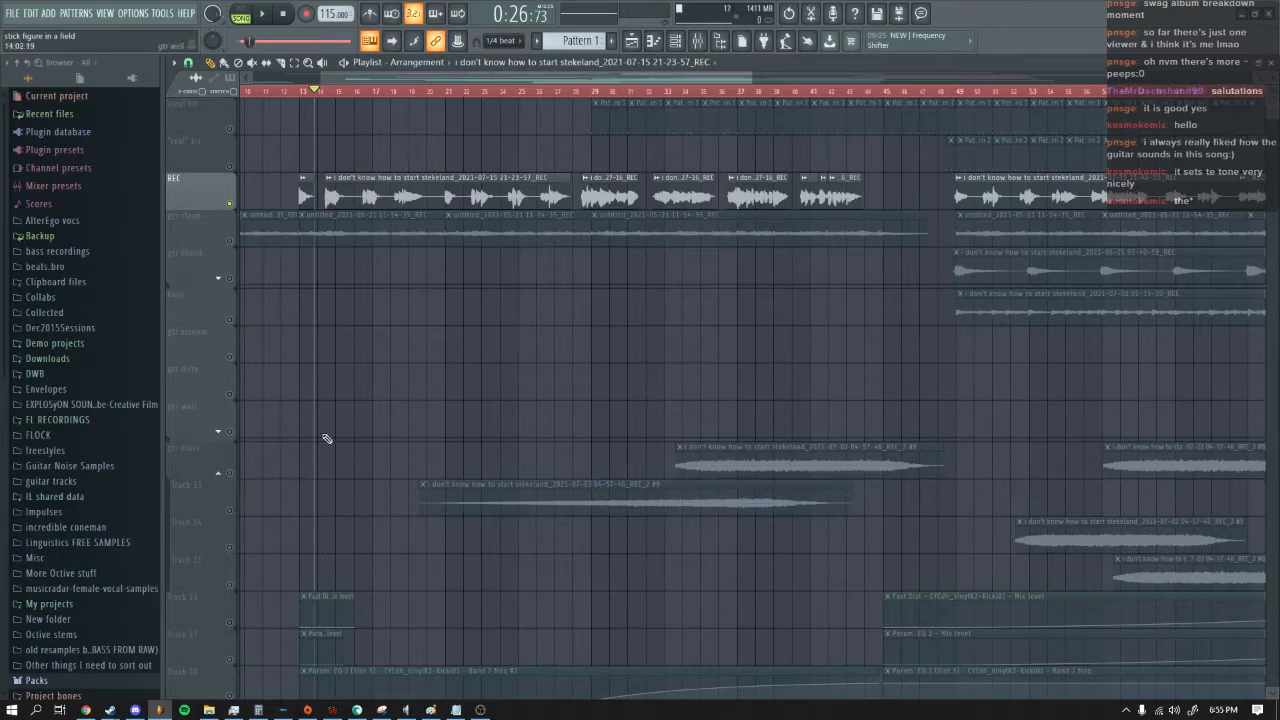
{"action": "key", "text": "F9"}
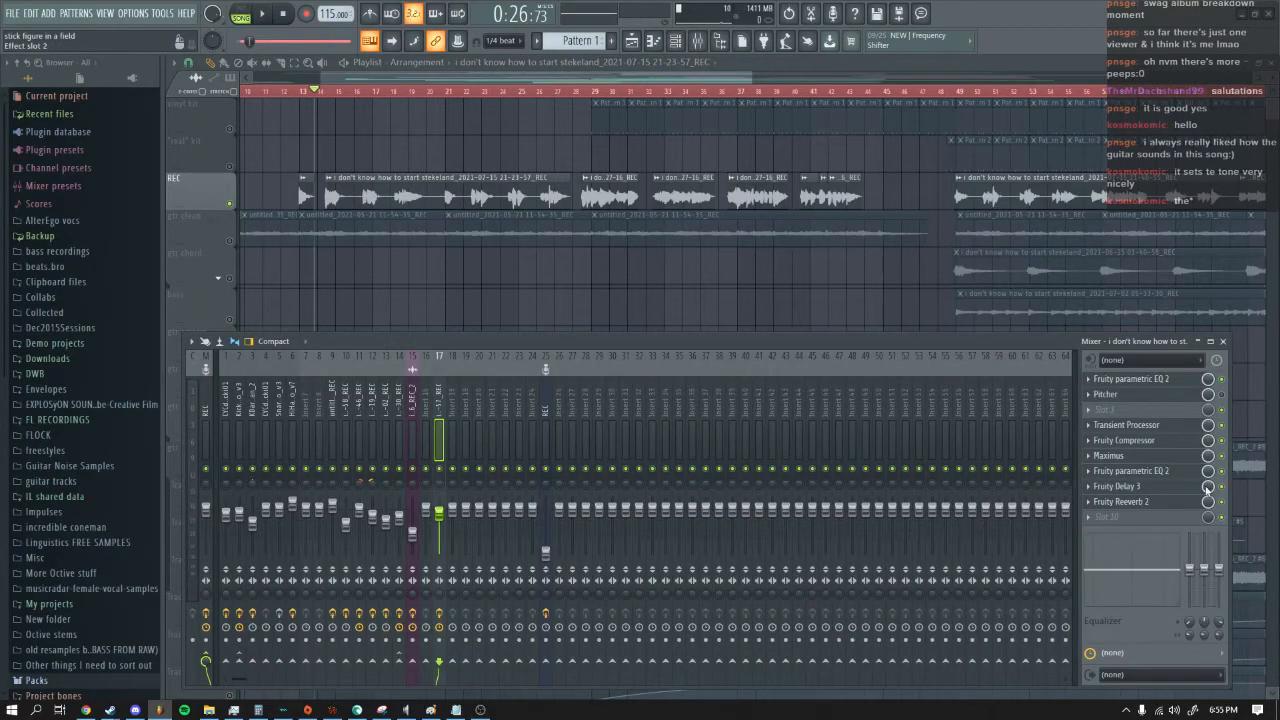
Step: Open Maximus from insert 17's effects chain, inspect its mid band settings, and close it
{"action": "left_click", "coordinate": [1137, 462]}
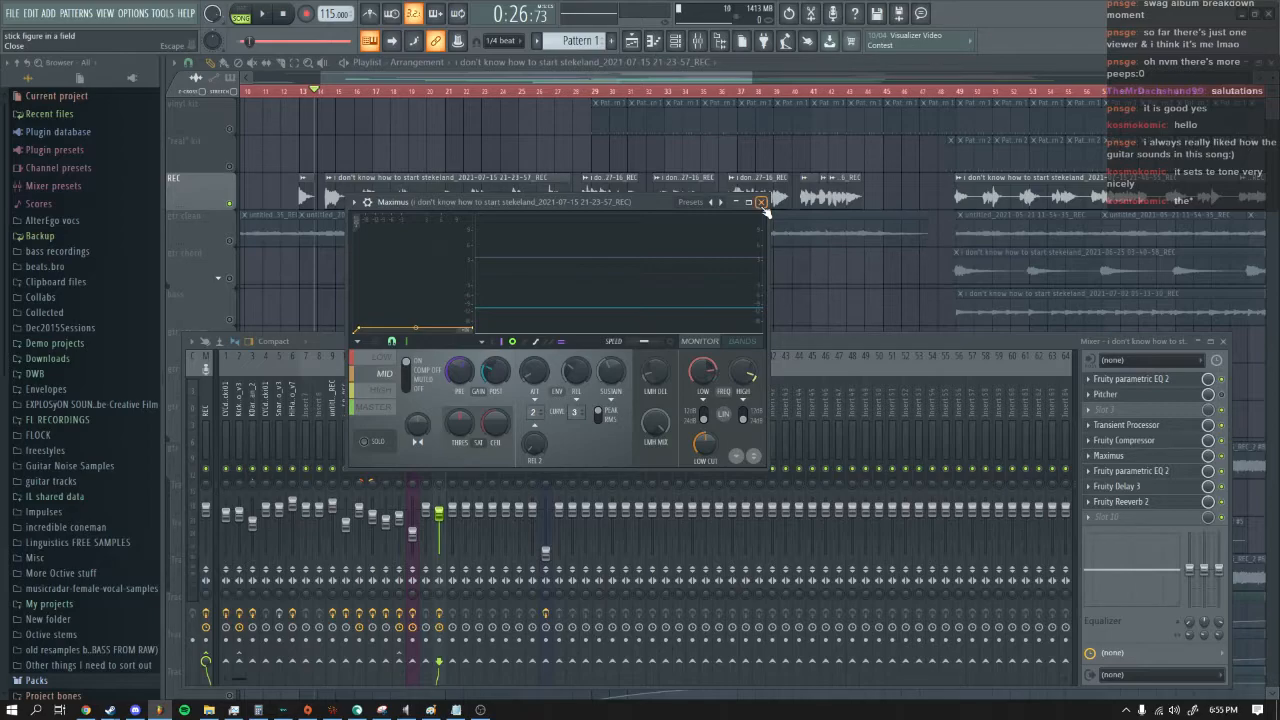
{"action": "left_click_drag", "start_coordinate": [545, 205], "coordinate": [657, 209]}
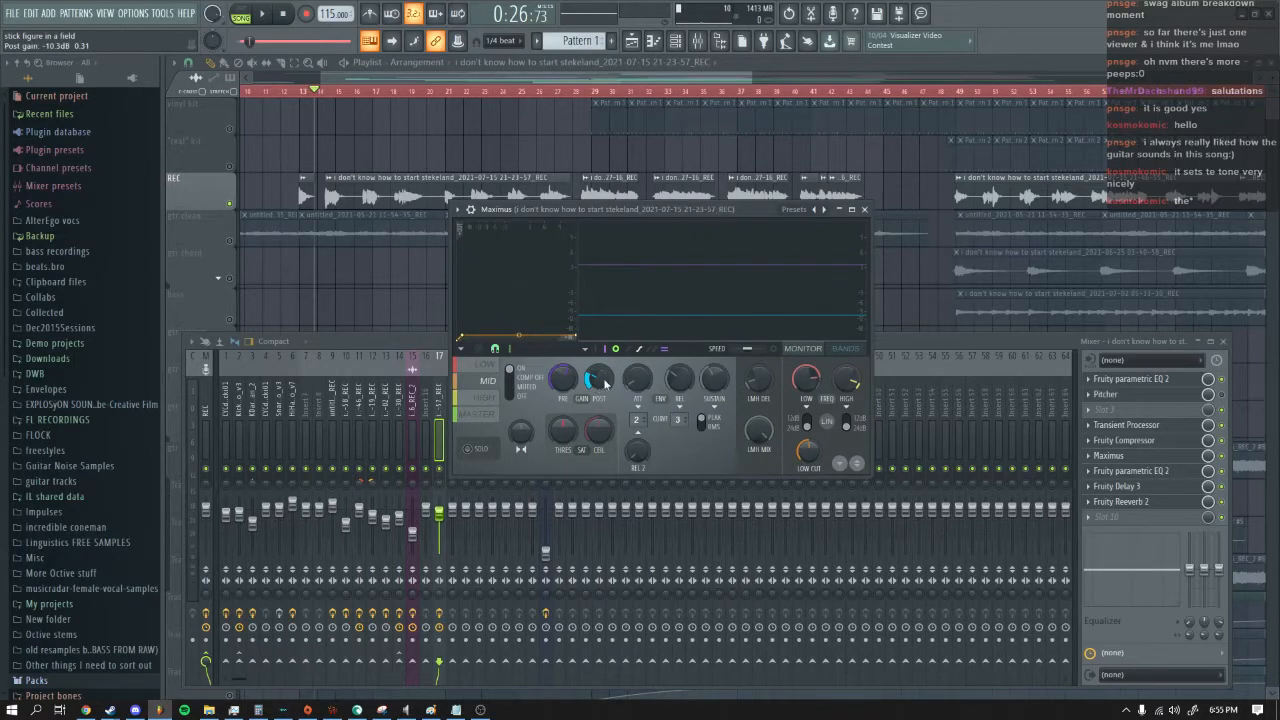
{"action": "left_click", "coordinate": [865, 210]}
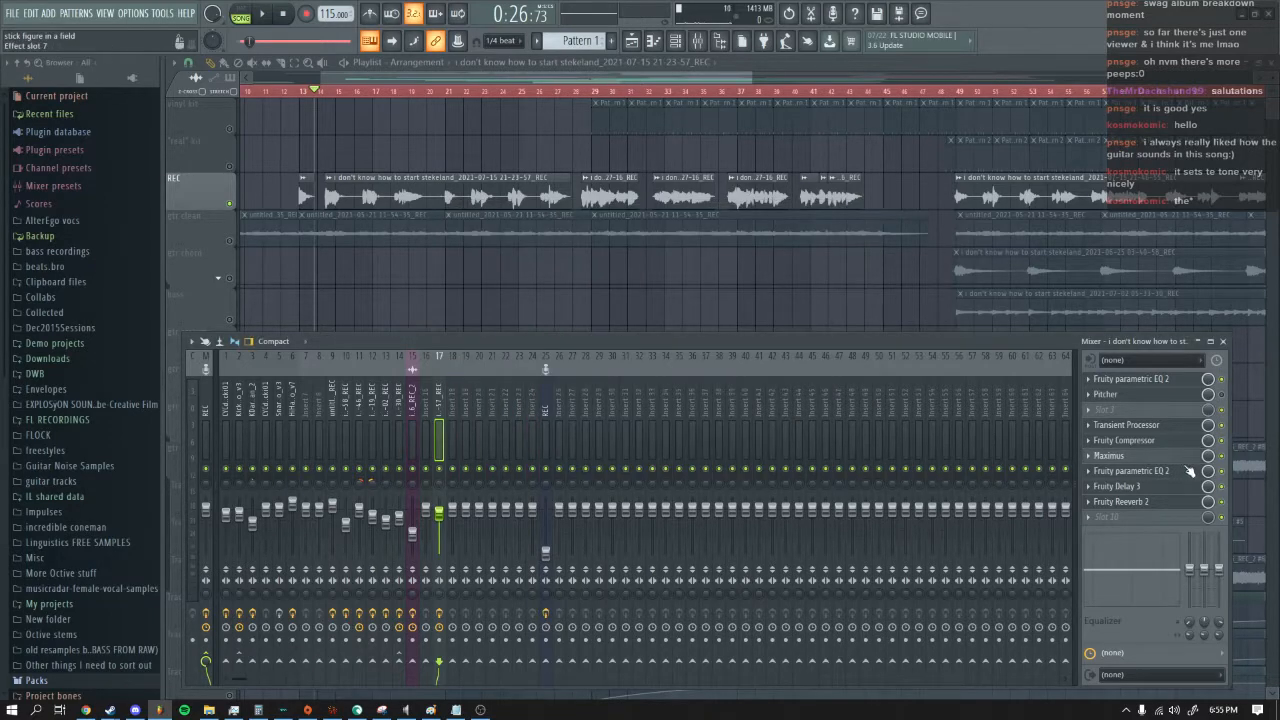
Step: Open Fruity Delay 3 and Fruity Reeverb 2 from insert 17, arrange their windows one above the other to inspect them, and dismiss them
{"action": "left_click", "coordinate": [1138, 487]}
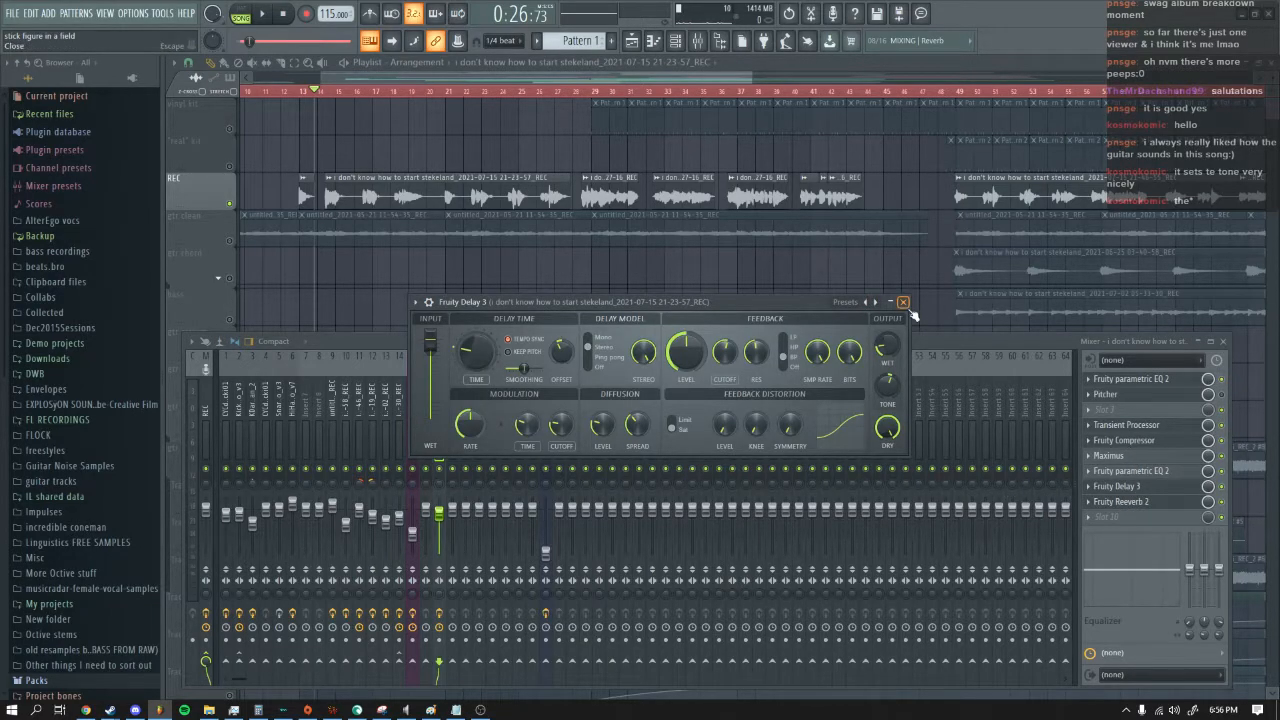
{"action": "left_click", "coordinate": [1138, 502]}
{"action": "left_click", "coordinate": [1140, 503]}
{"action": "left_click_drag", "start_coordinate": [676, 285], "coordinate": [530, 141]}
{"action": "left_click_drag", "start_coordinate": [596, 296], "coordinate": [622, 262]}
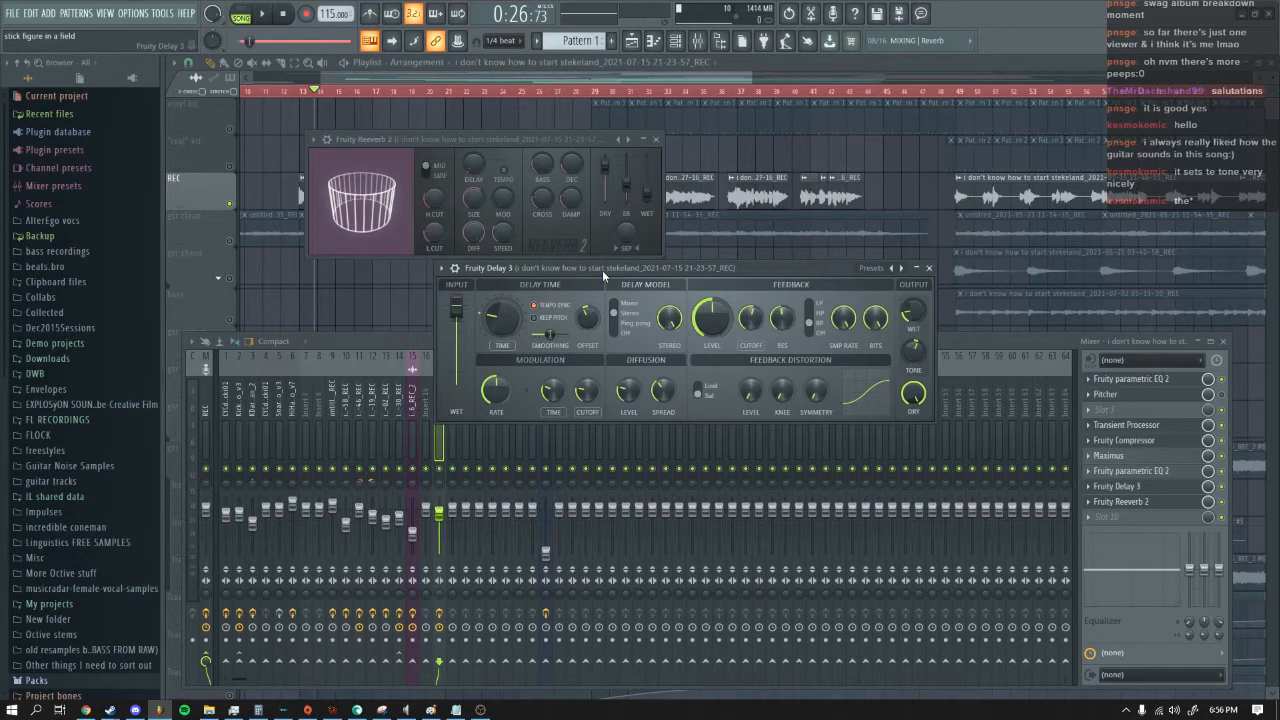
{"action": "left_click_drag", "start_coordinate": [602, 270], "coordinate": [473, 270]}
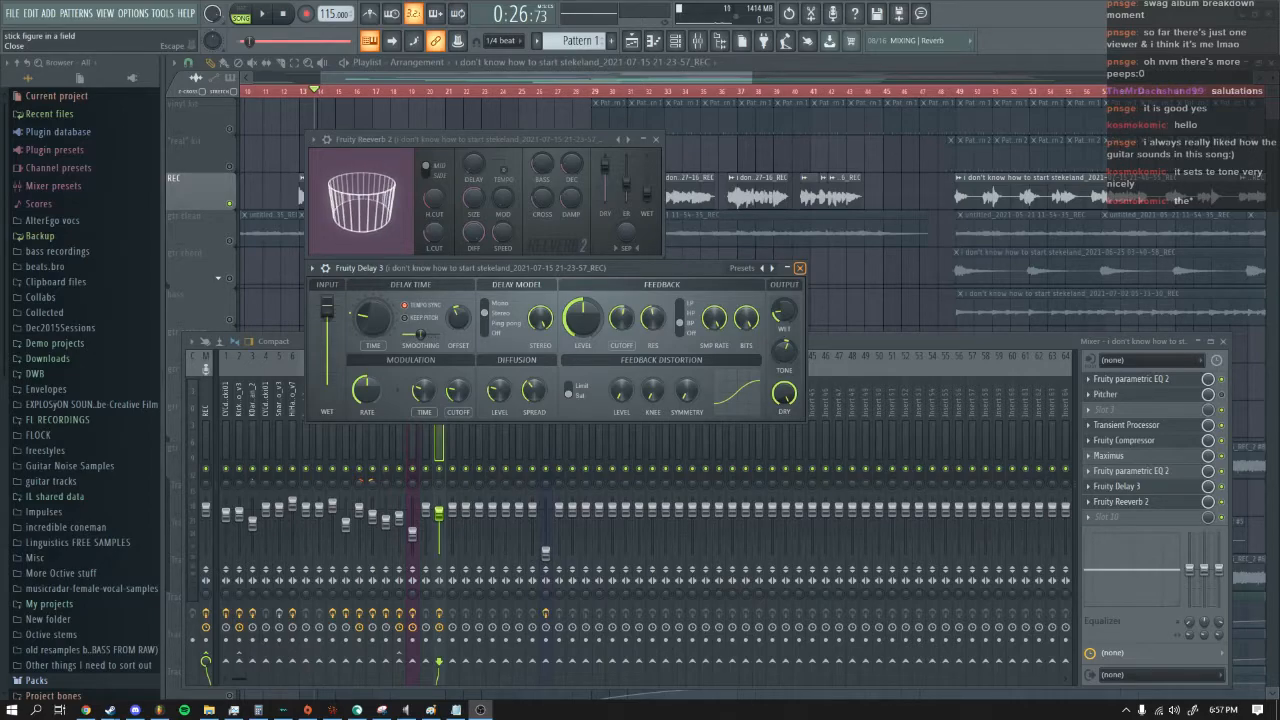
{"action": "left_click", "coordinate": [800, 268]}
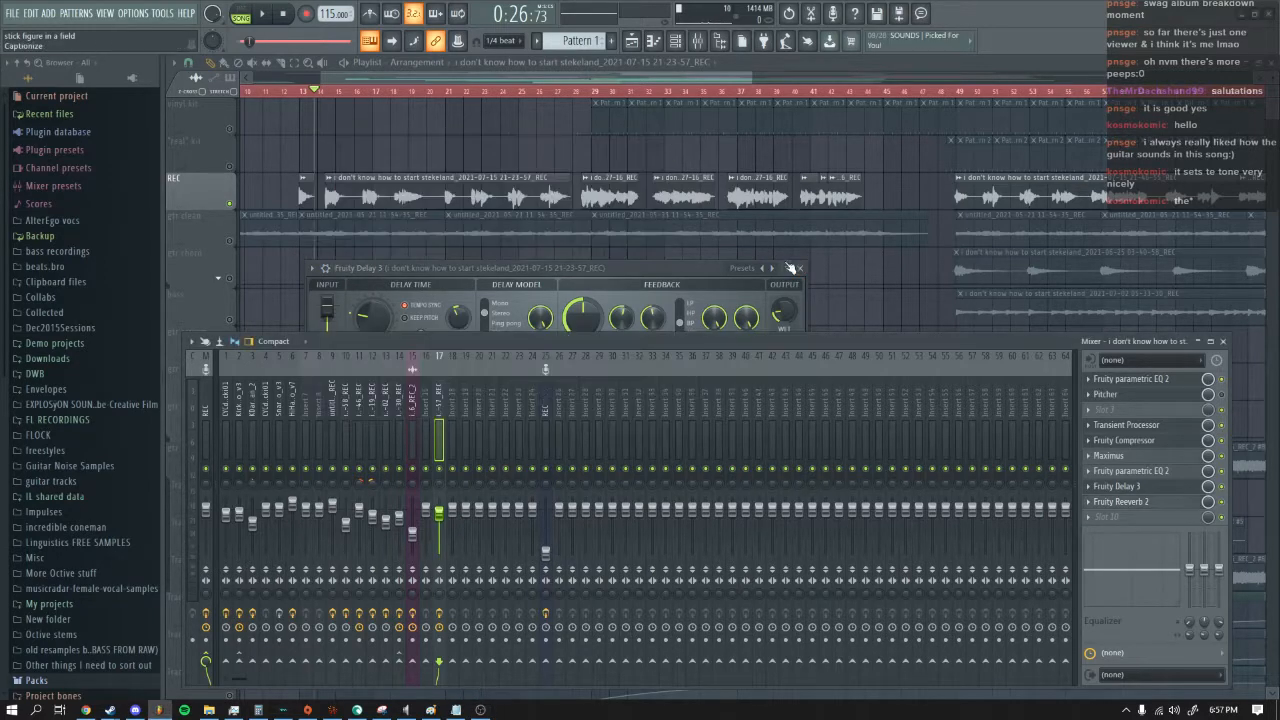
Step: Solo the gtr blurs and Track 13 tracks in the playlist and play them from around bar 28
{"action": "key", "text": "F9"}
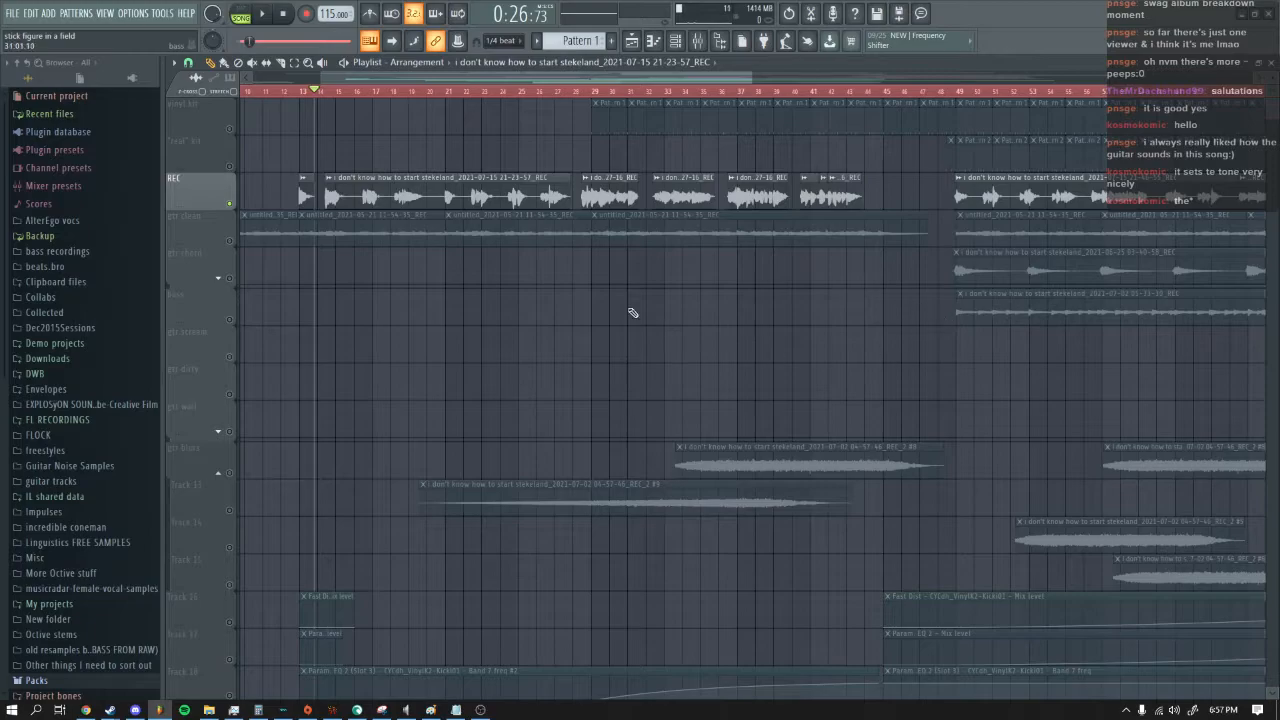
{"action": "left_click", "coordinate": [231, 512]}
{"action": "left_click", "coordinate": [230, 474]}
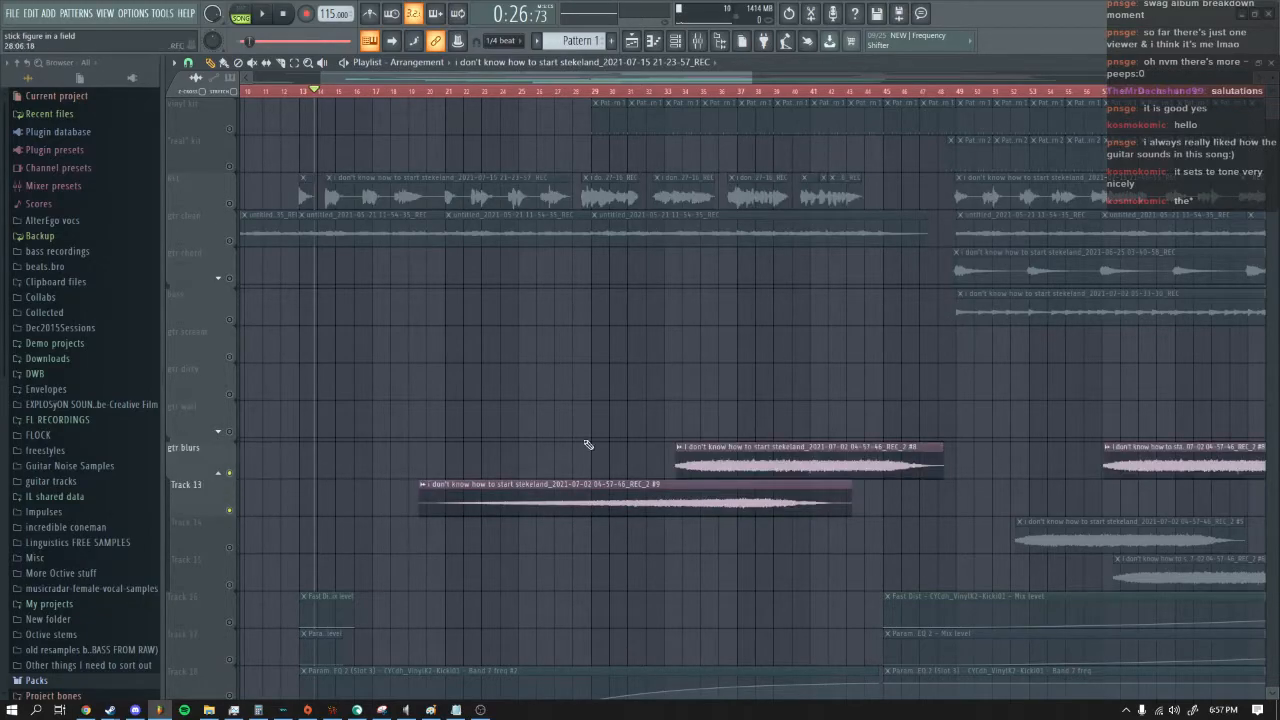
{"action": "left_click", "coordinate": [580, 96]}
{"action": "key", "text": "space"}
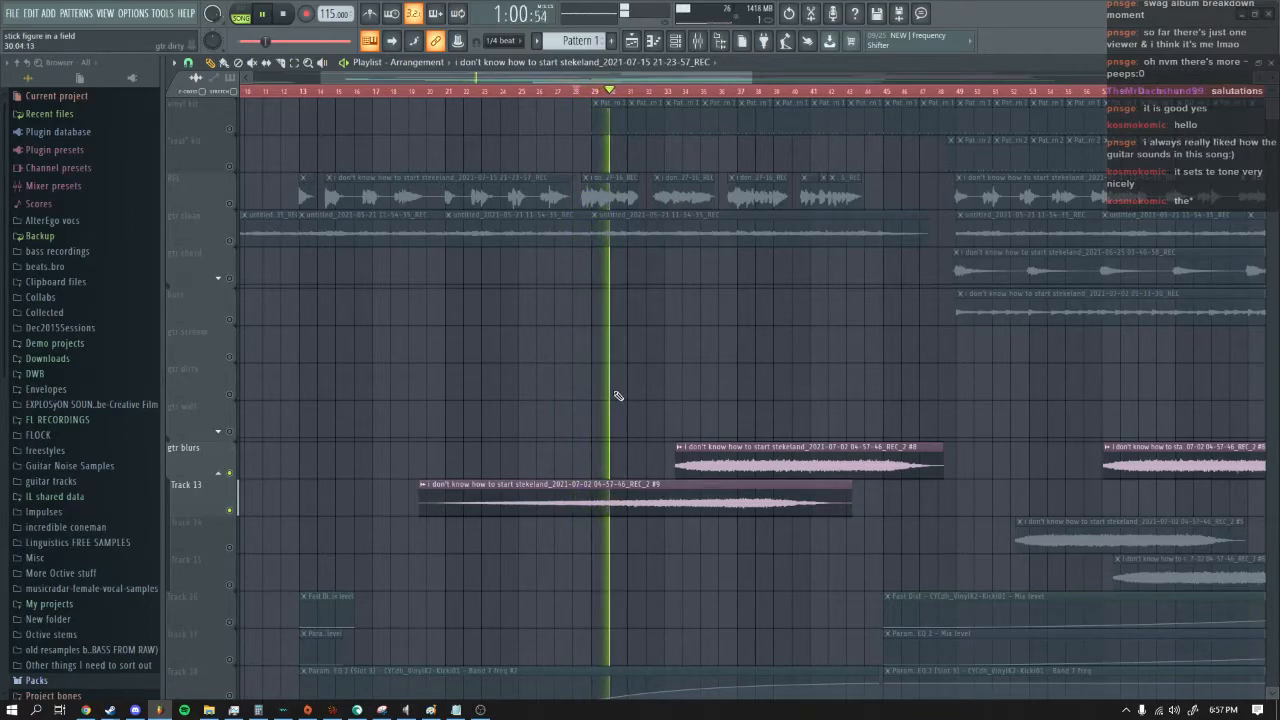
{"action": "scroll", "coordinate": [491, 423], "scroll_direction": "down", "scroll_amount": 2}
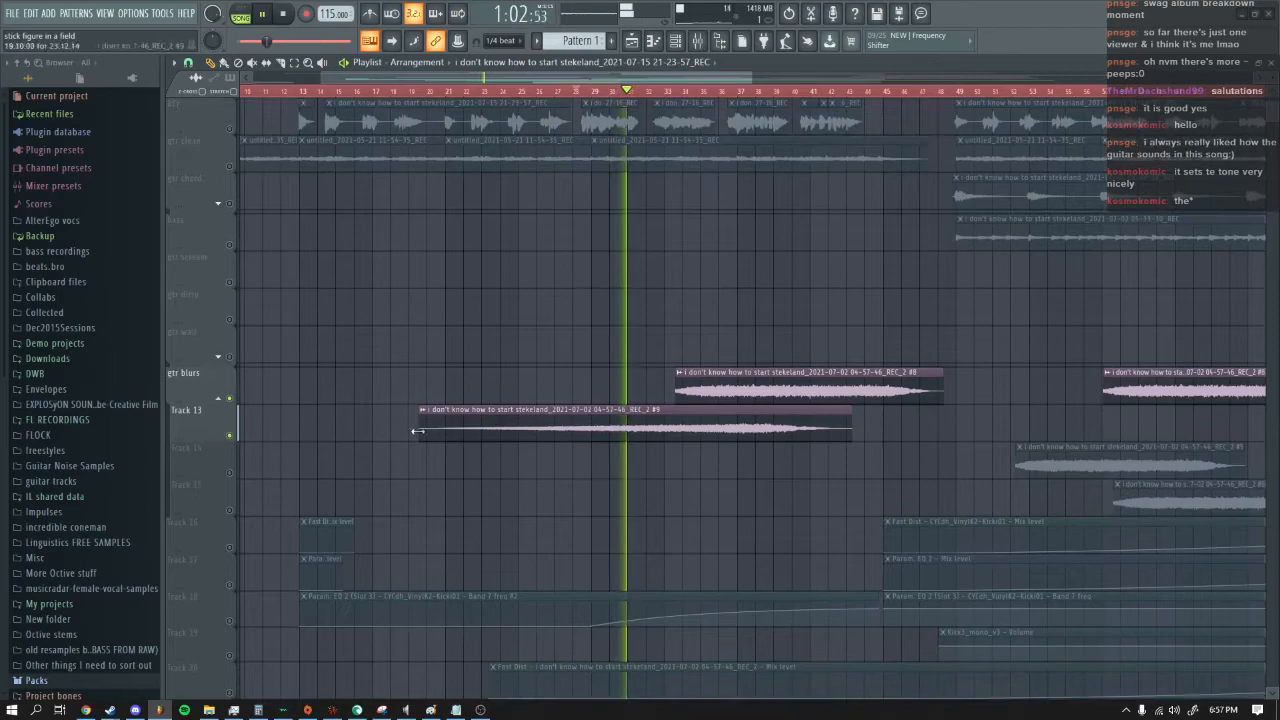
{"action": "scroll", "coordinate": [644, 509], "scroll_direction": "up", "scroll_amount": 2}
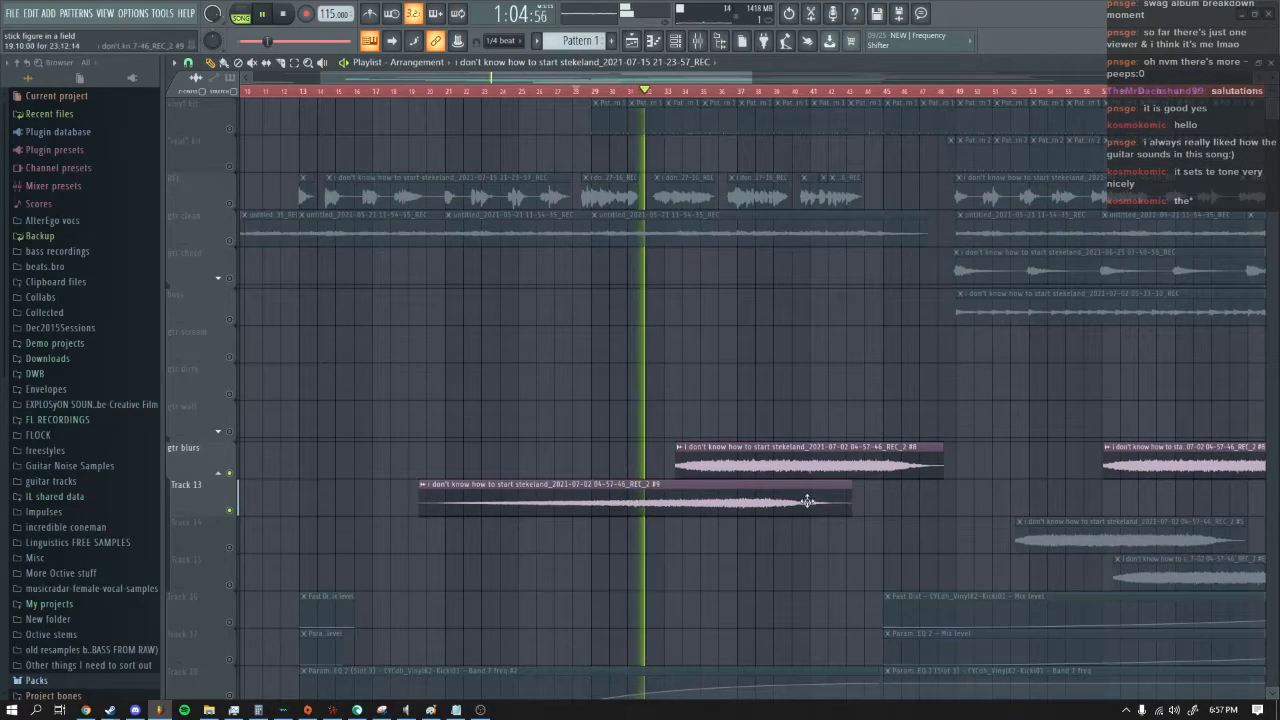
{"action": "left_click_drag", "start_coordinate": [548, 80], "coordinate": [569, 79]}
Step: Open Edison on the mixer's master track to view the recorded guitar audio, close it, and return to the playlist
{"action": "left_click", "coordinate": [697, 41]}
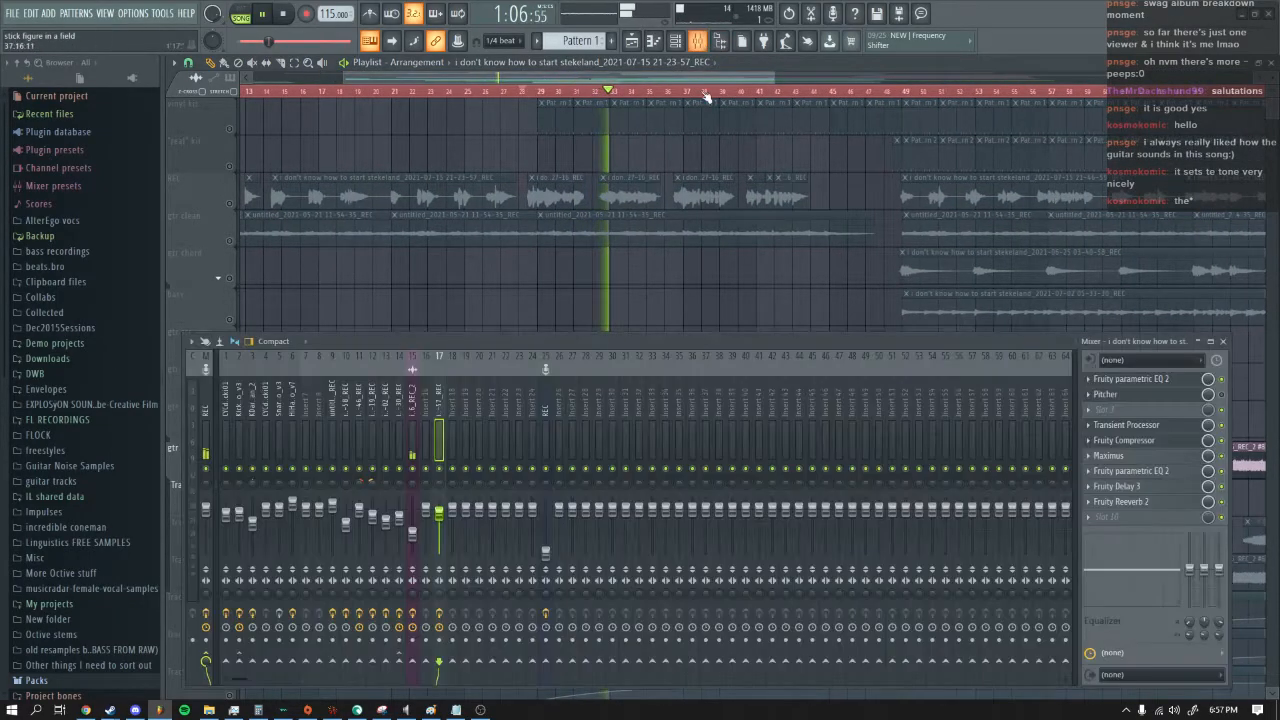
{"action": "left_click", "coordinate": [207, 414]}
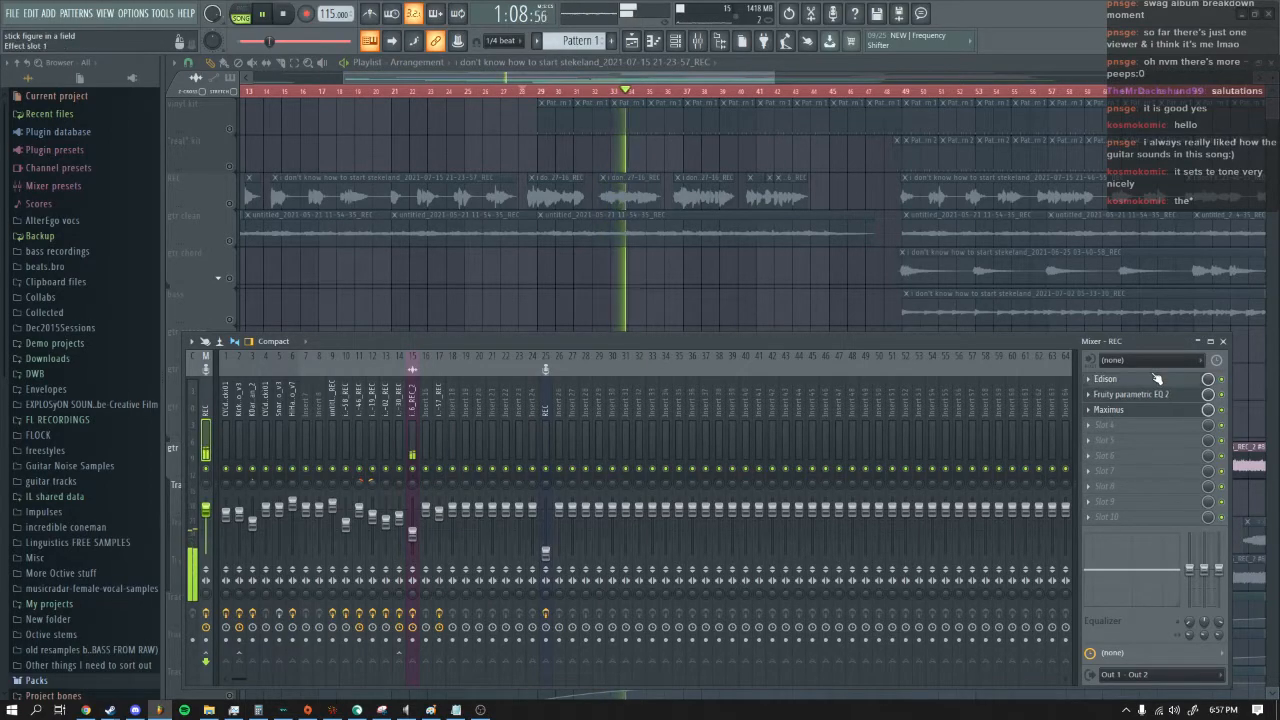
{"action": "left_click", "coordinate": [1105, 379]}
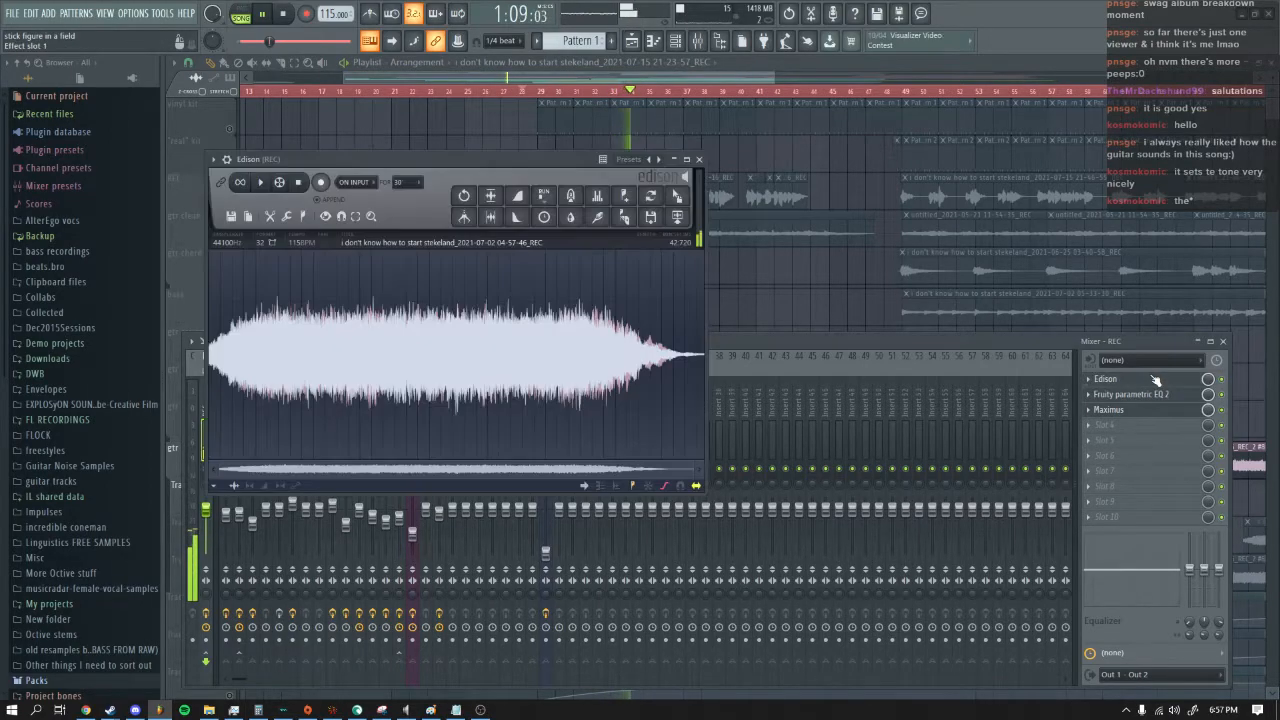
{"action": "left_click", "coordinate": [698, 159]}
{"action": "key", "text": "F9"}
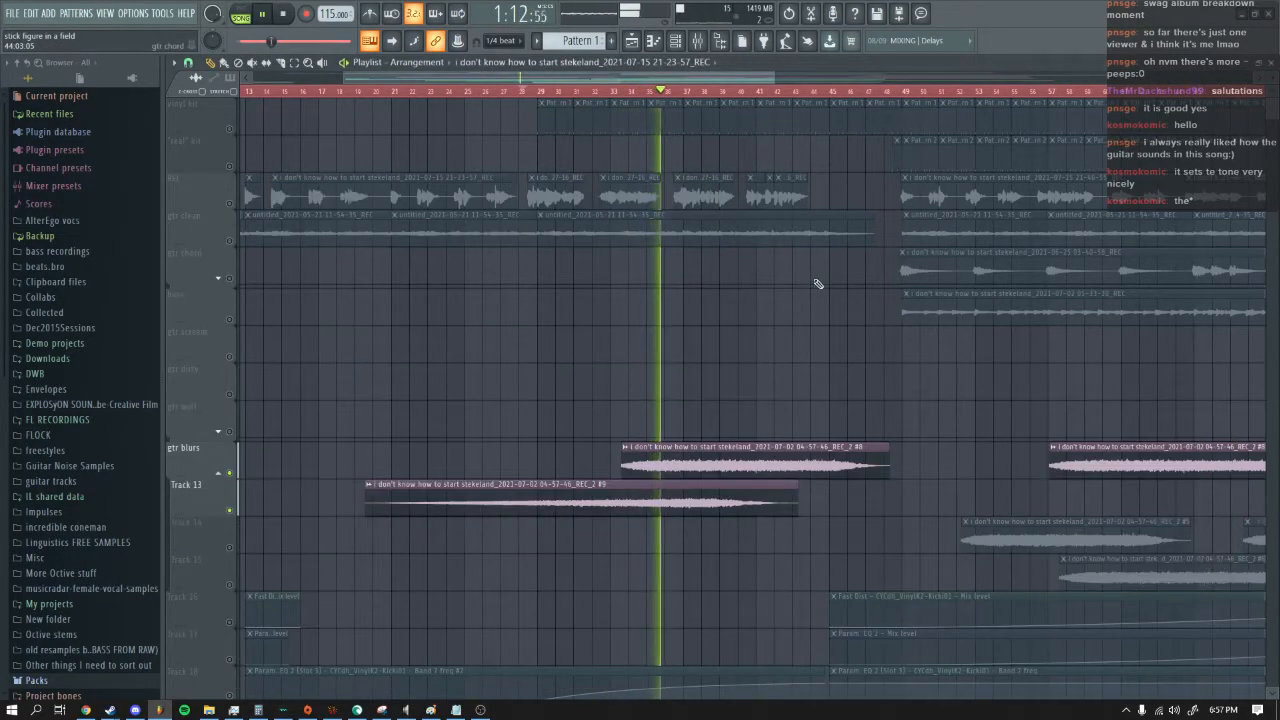
Step: Check the blur clips in the arrangement's second half, reopen Edison on the master track, move its window over the mixer, and stop playback
{"action": "left_click_drag", "start_coordinate": [527, 79], "coordinate": [797, 79]}
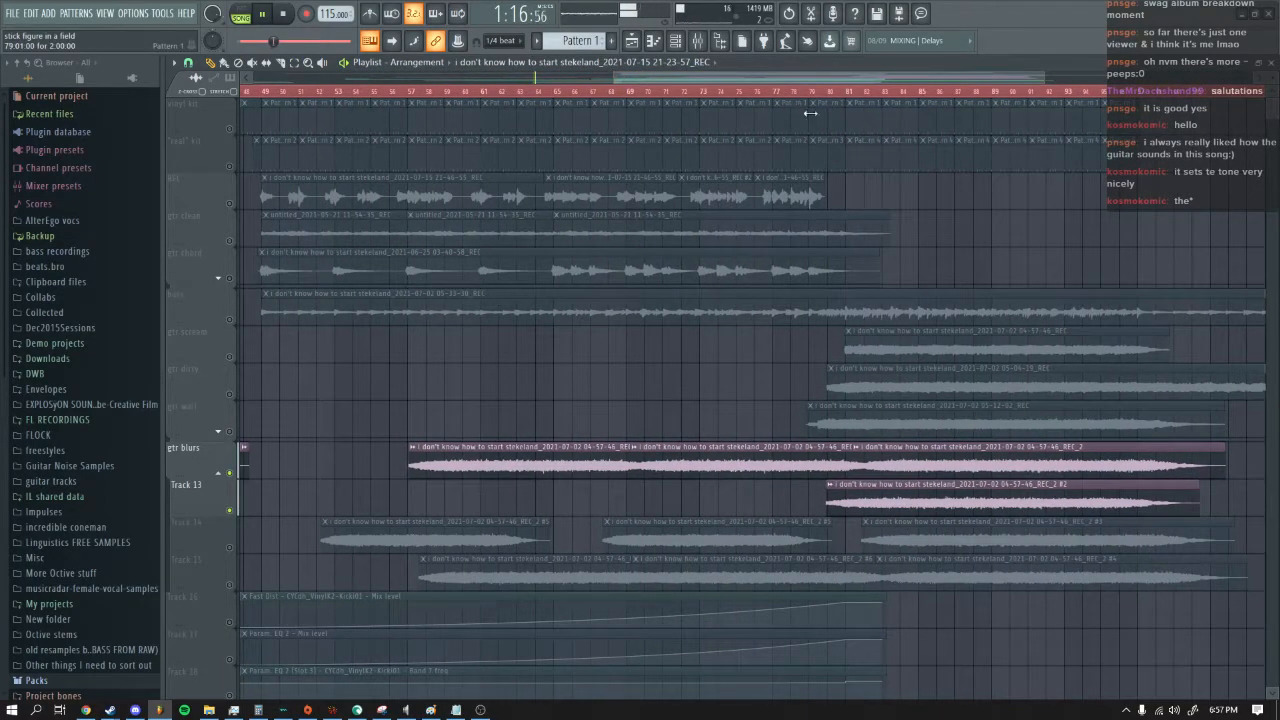
{"action": "left_click_drag", "start_coordinate": [863, 78], "coordinate": [664, 78]}
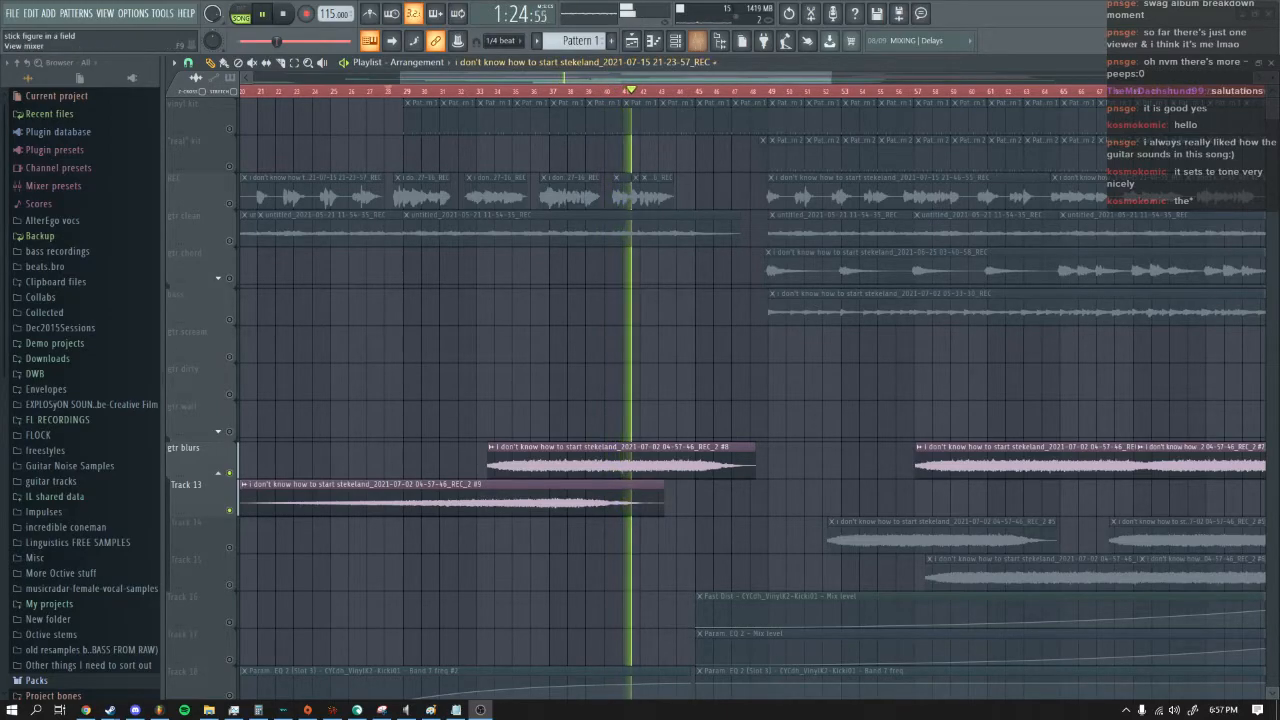
{"action": "key", "text": "F9"}
{"action": "left_click", "coordinate": [1137, 381]}
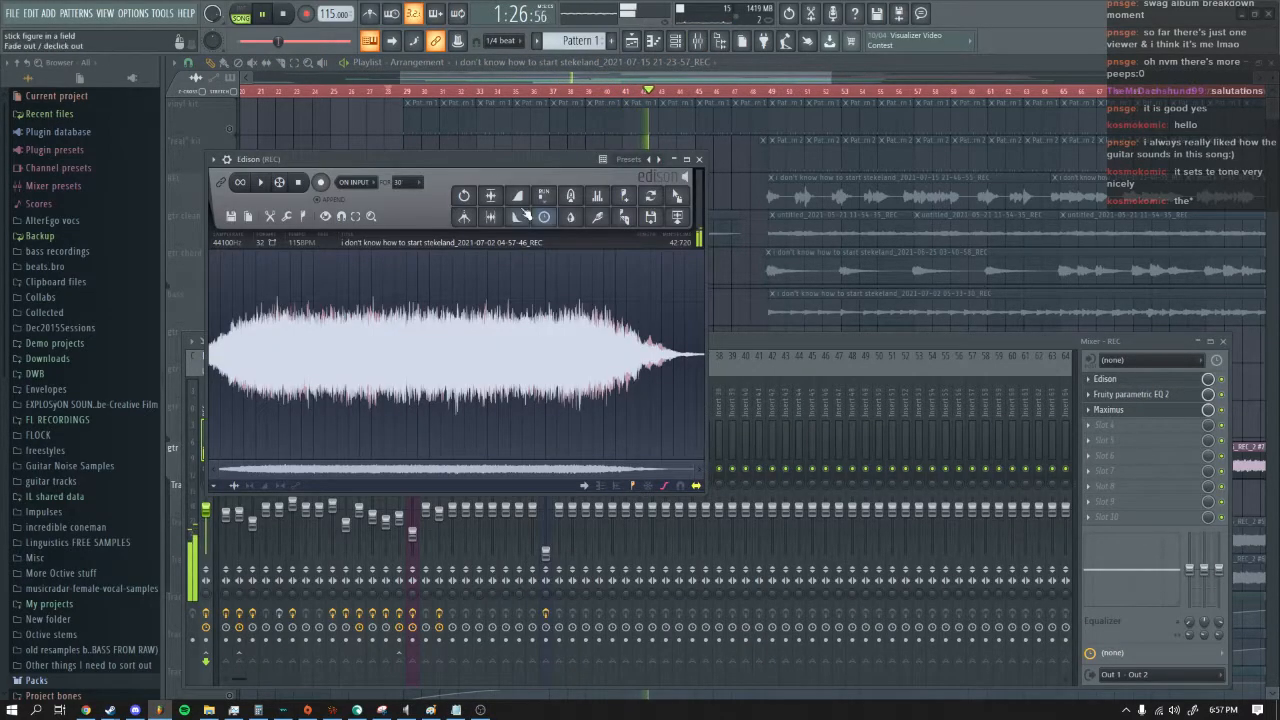
{"action": "left_click_drag", "start_coordinate": [487, 161], "coordinate": [678, 153]}
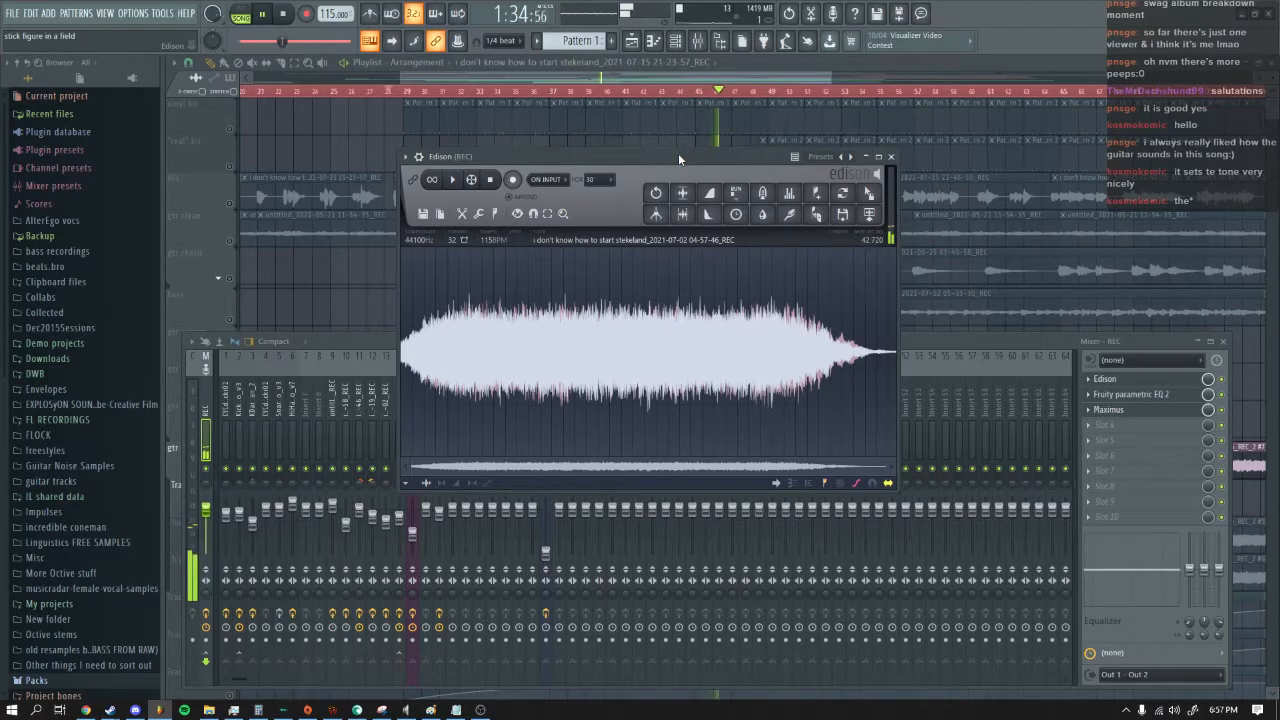
{"action": "left_click", "coordinate": [284, 15]}
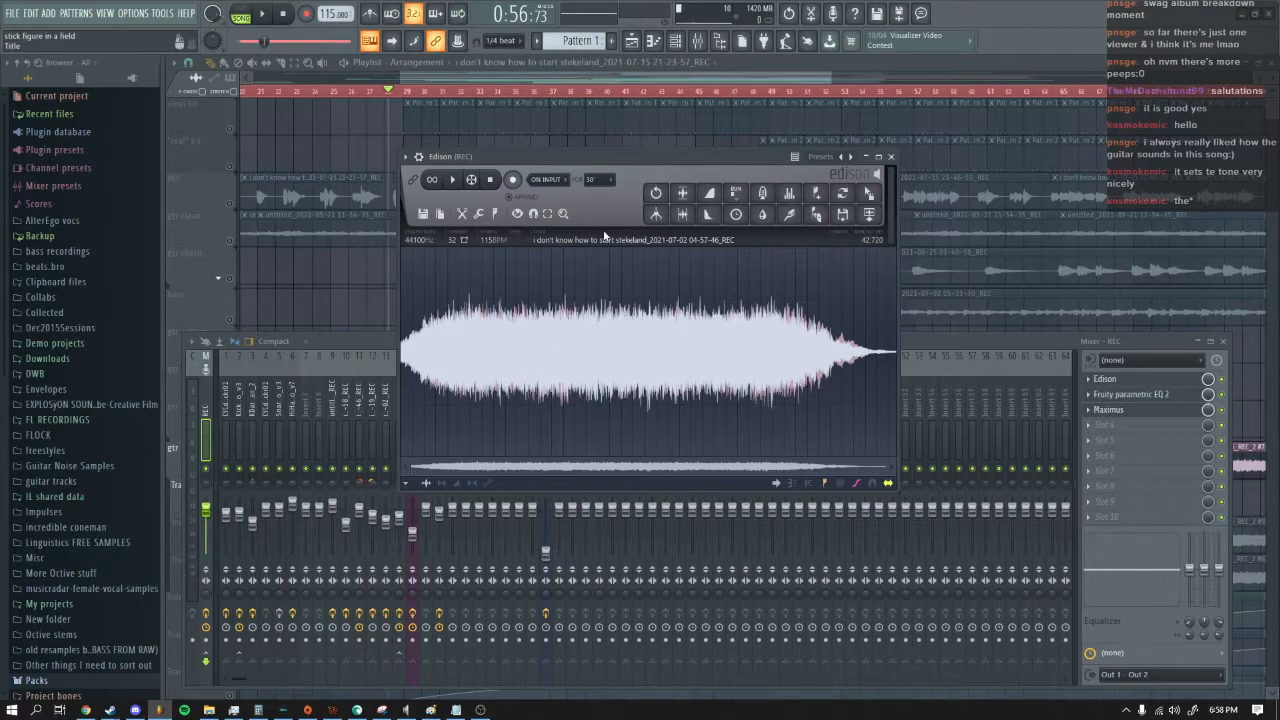
Step: Close the Edison and mixer windows and solo the vinyl kit track in the playlist
{"action": "key", "text": "F12"}
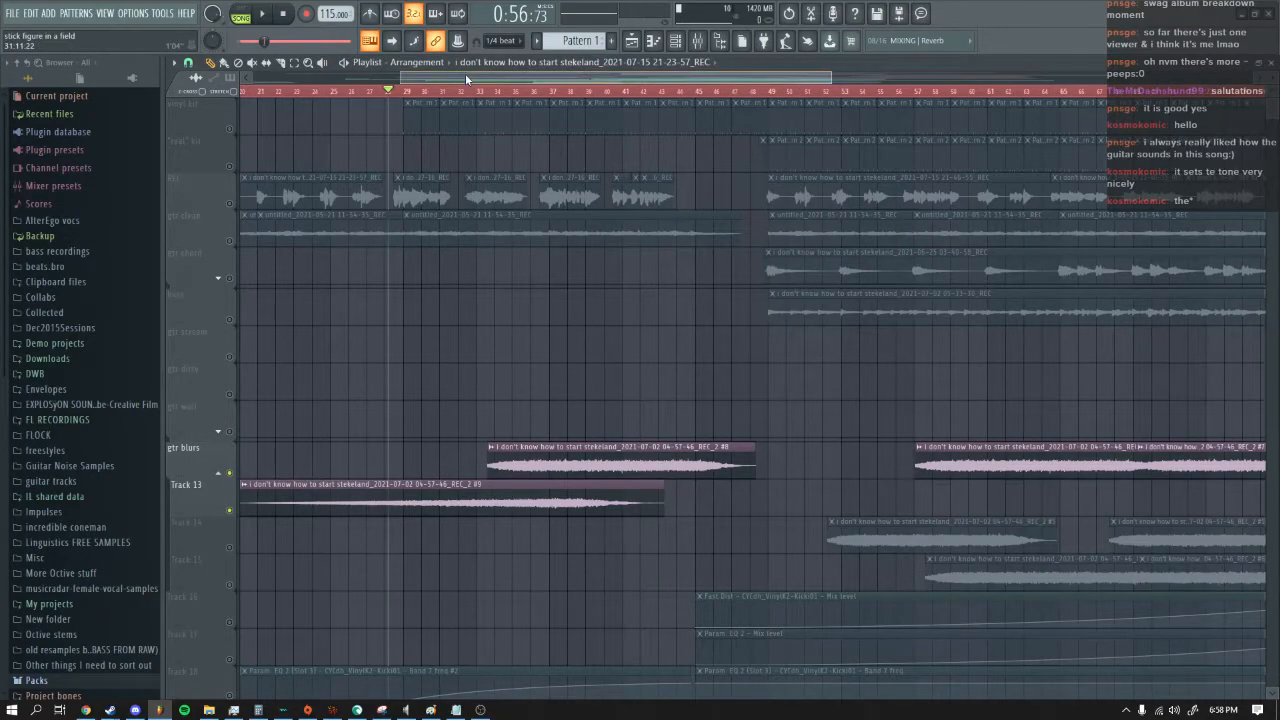
{"action": "left_click_drag", "start_coordinate": [465, 73], "coordinate": [418, 77]}
{"action": "left_click", "coordinate": [239, 134]}
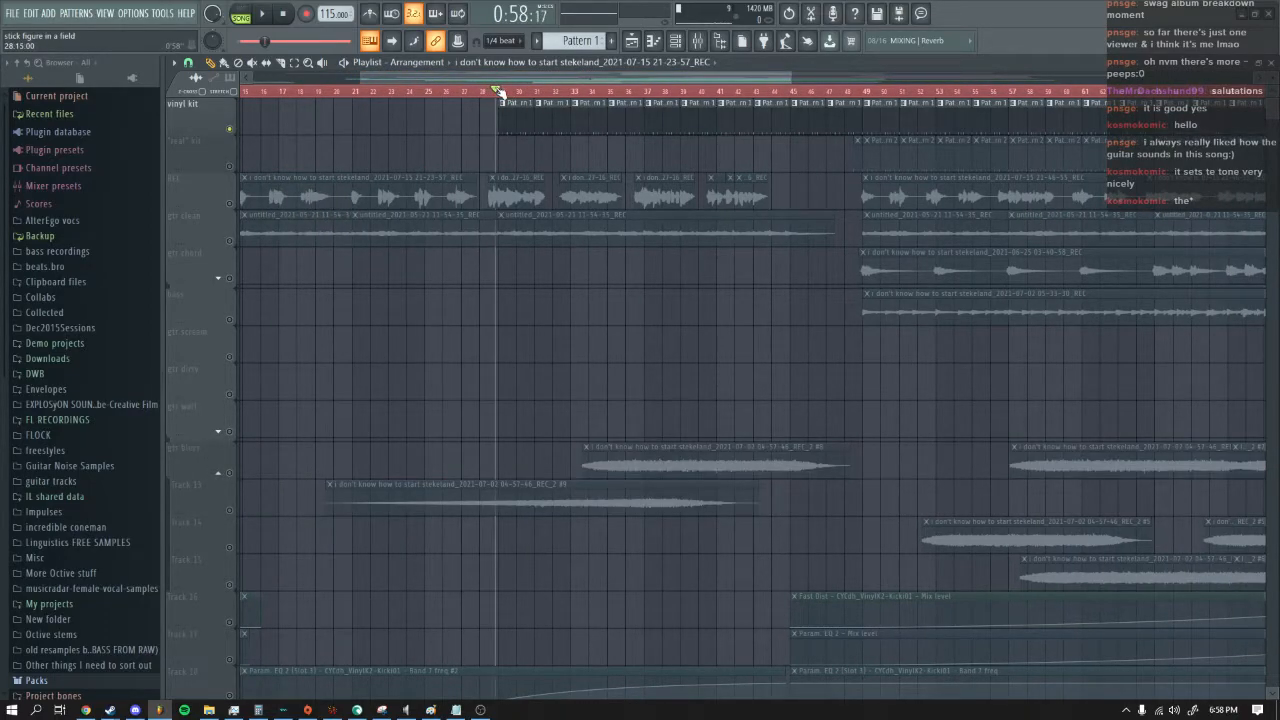
Step: Unmute automation tracks 18, 20, 21 and 22 in the playlist, plus the delay, reverb and volume automation tracks below them
{"action": "scroll", "coordinate": [277, 568], "scroll_direction": "down", "scroll_amount": 4}
{"action": "left_click", "coordinate": [229, 546]}
{"action": "left_click", "coordinate": [229, 618]}
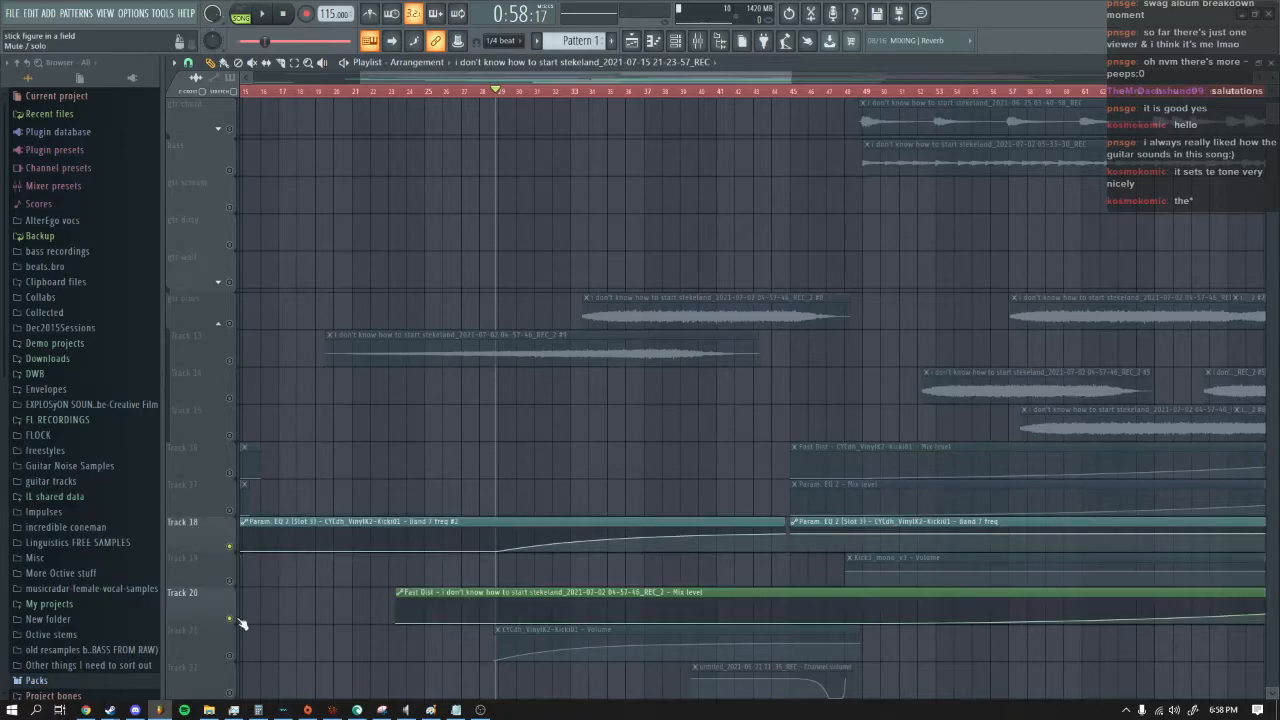
{"action": "left_click", "coordinate": [229, 655]}
{"action": "left_click", "coordinate": [230, 691]}
{"action": "scroll", "coordinate": [248, 624], "scroll_direction": "down", "scroll_amount": 4}
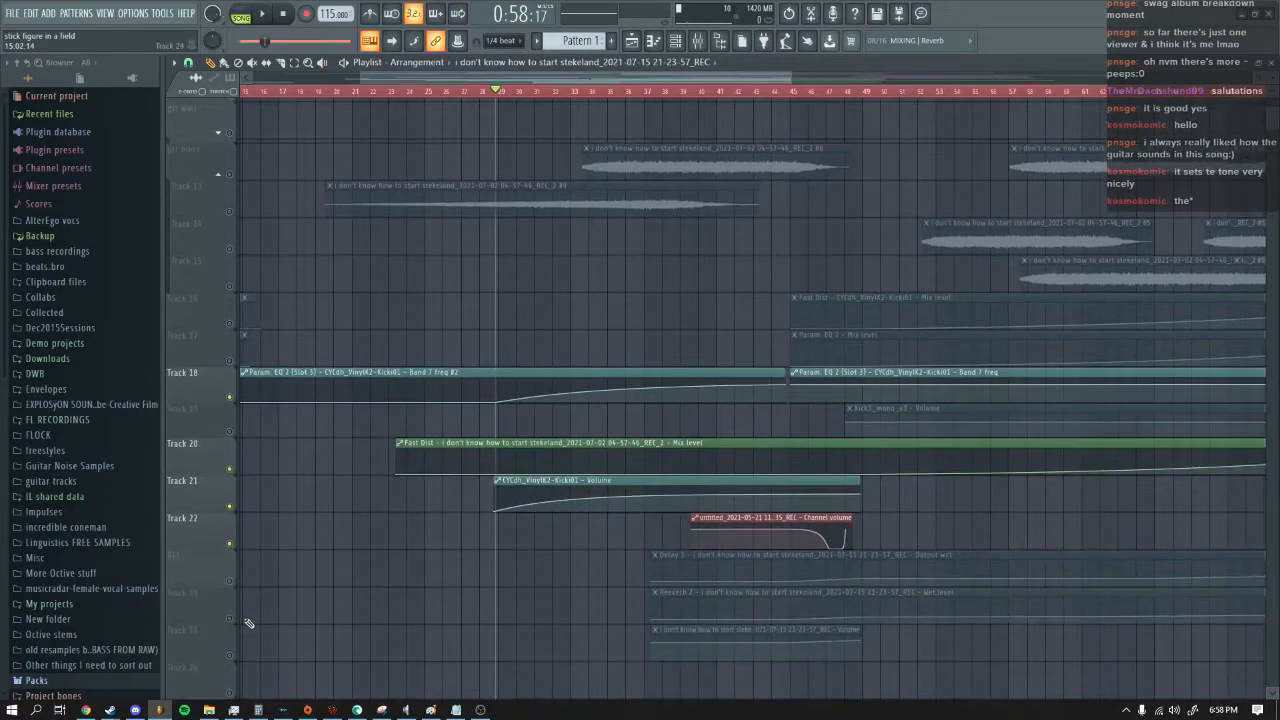
{"action": "left_click", "coordinate": [229, 581]}
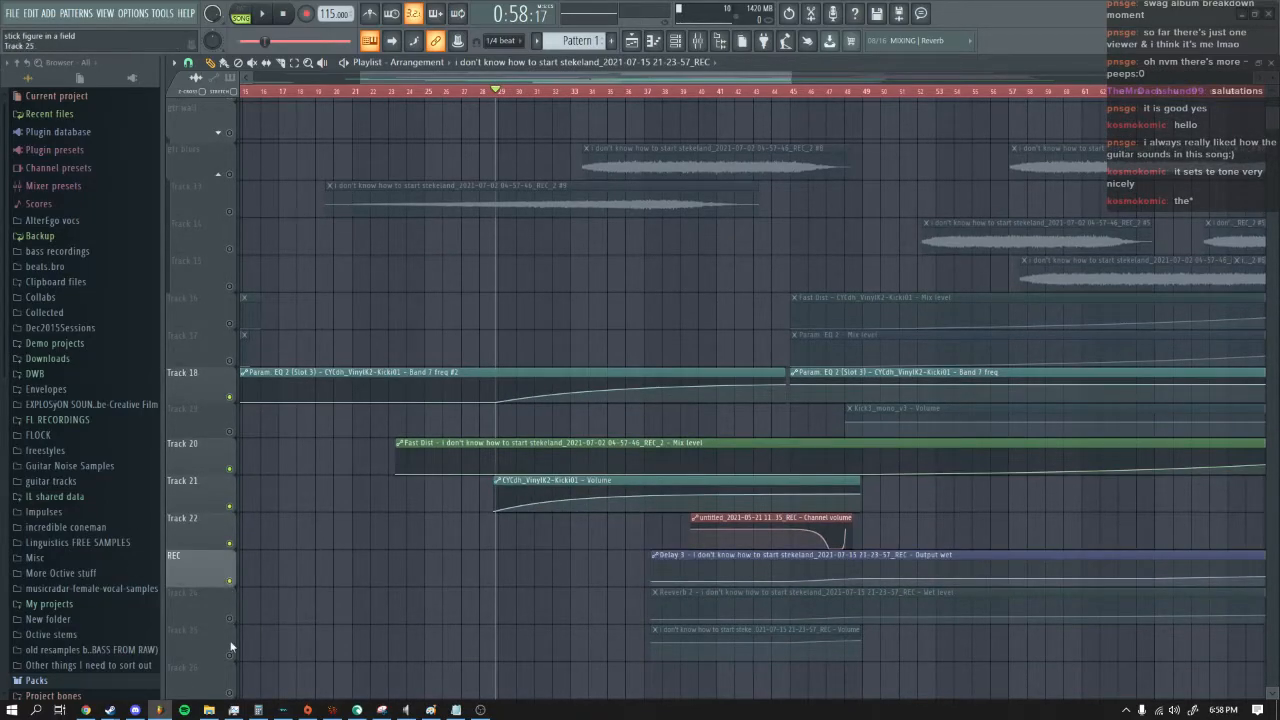
{"action": "left_click", "coordinate": [229, 618]}
{"action": "left_click", "coordinate": [229, 655]}
{"action": "scroll", "coordinate": [343, 528], "scroll_direction": "up", "scroll_amount": 8}
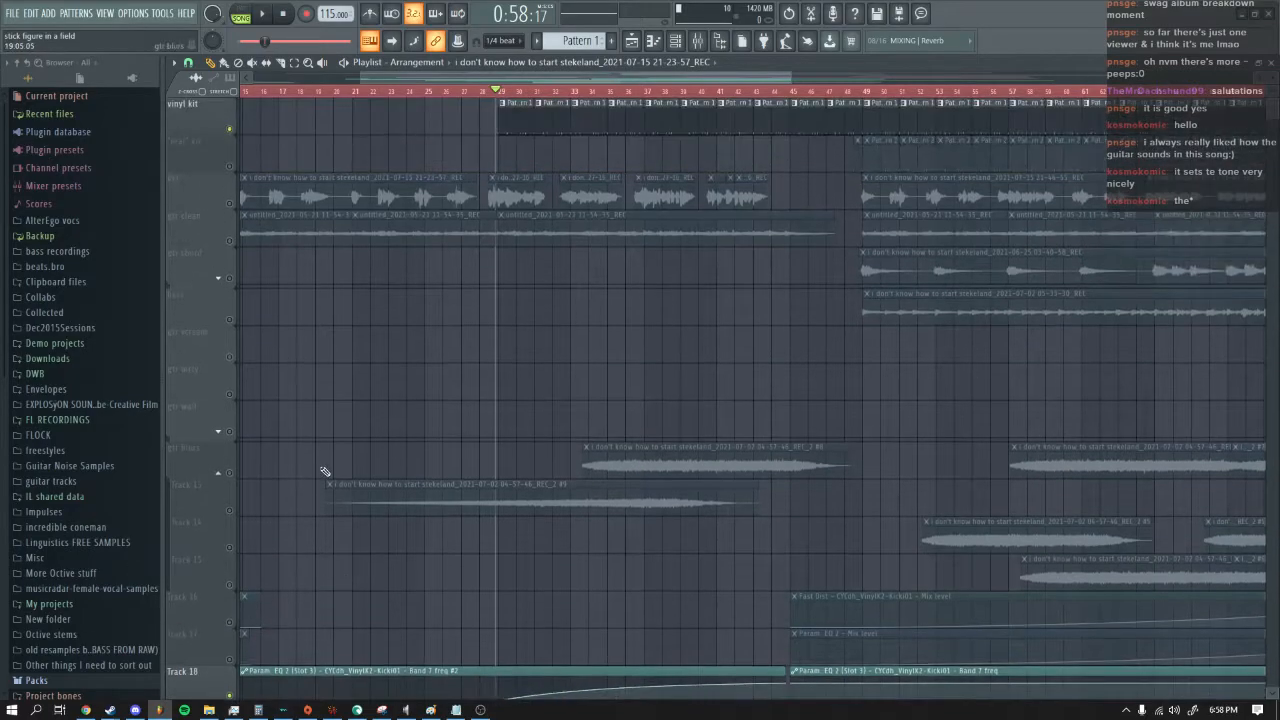
Step: Play the vinyl kit from around bar 37 and show the CYCdh_VinylK2-Kick01 channel's effect chain in the mixer
{"action": "key", "text": "space"}
{"action": "left_click", "coordinate": [660, 92]}
{"action": "key", "text": "F9"}
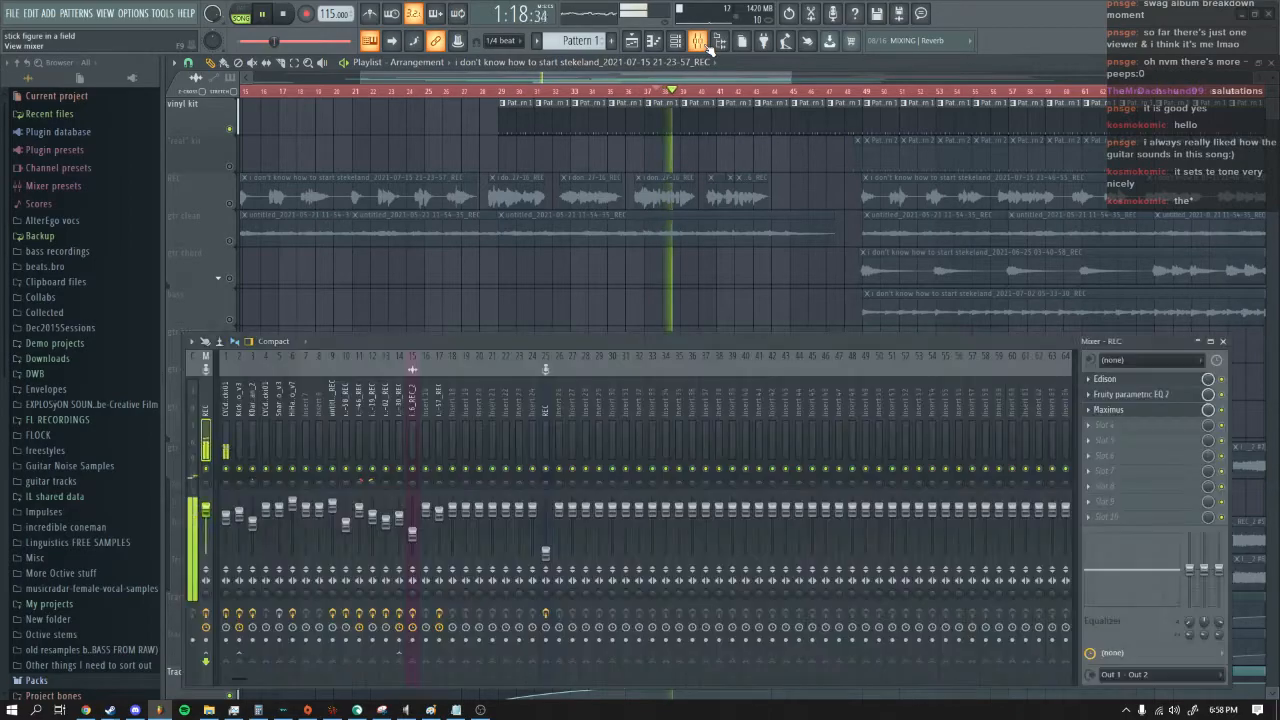
{"action": "left_click", "coordinate": [228, 408]}
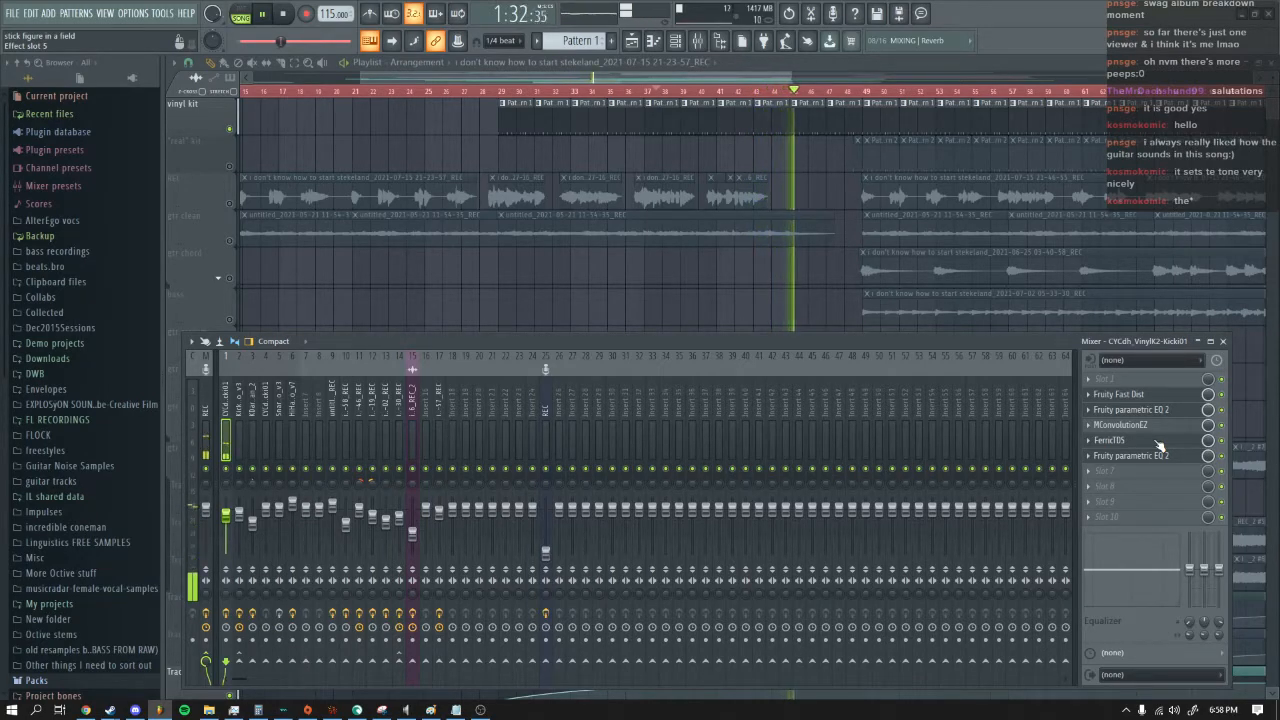
Step: View the Fruity Fast Dist settings and the first Fruity parametric EQ 2 curve on the vinyl kick channel, closing each one
{"action": "left_click", "coordinate": [1120, 395]}
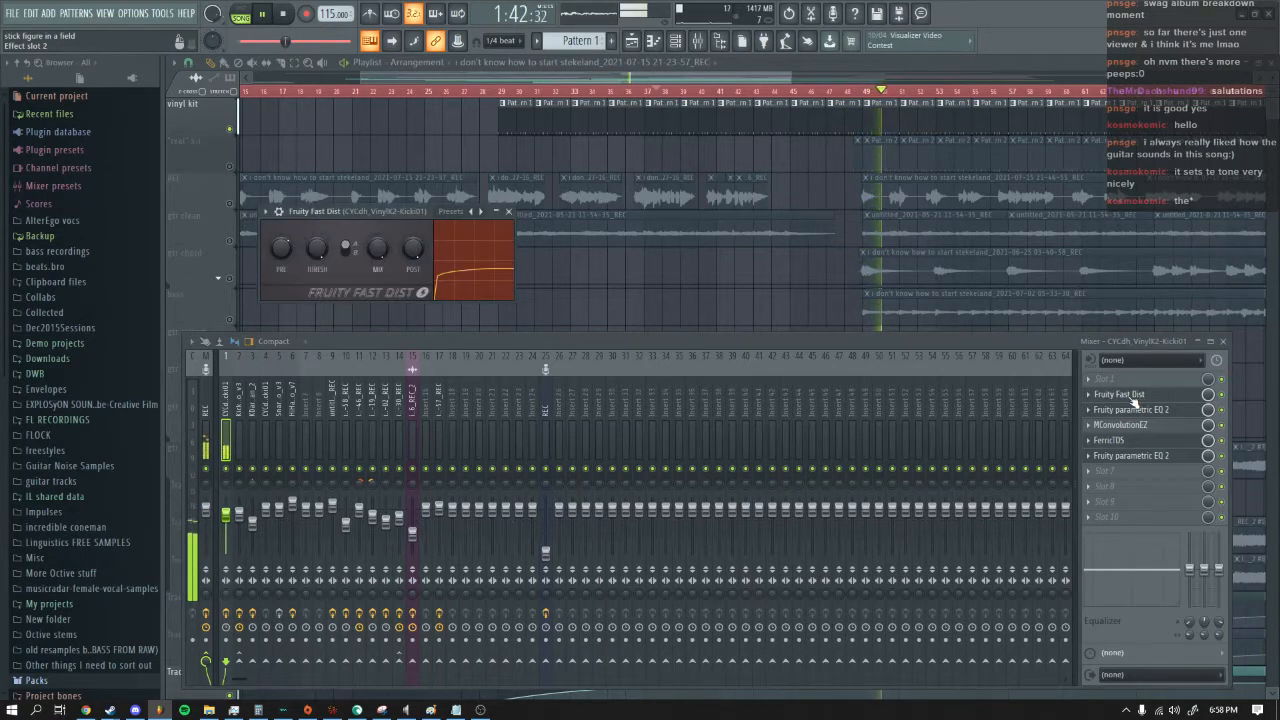
{"action": "left_click_drag", "start_coordinate": [351, 213], "coordinate": [516, 254]}
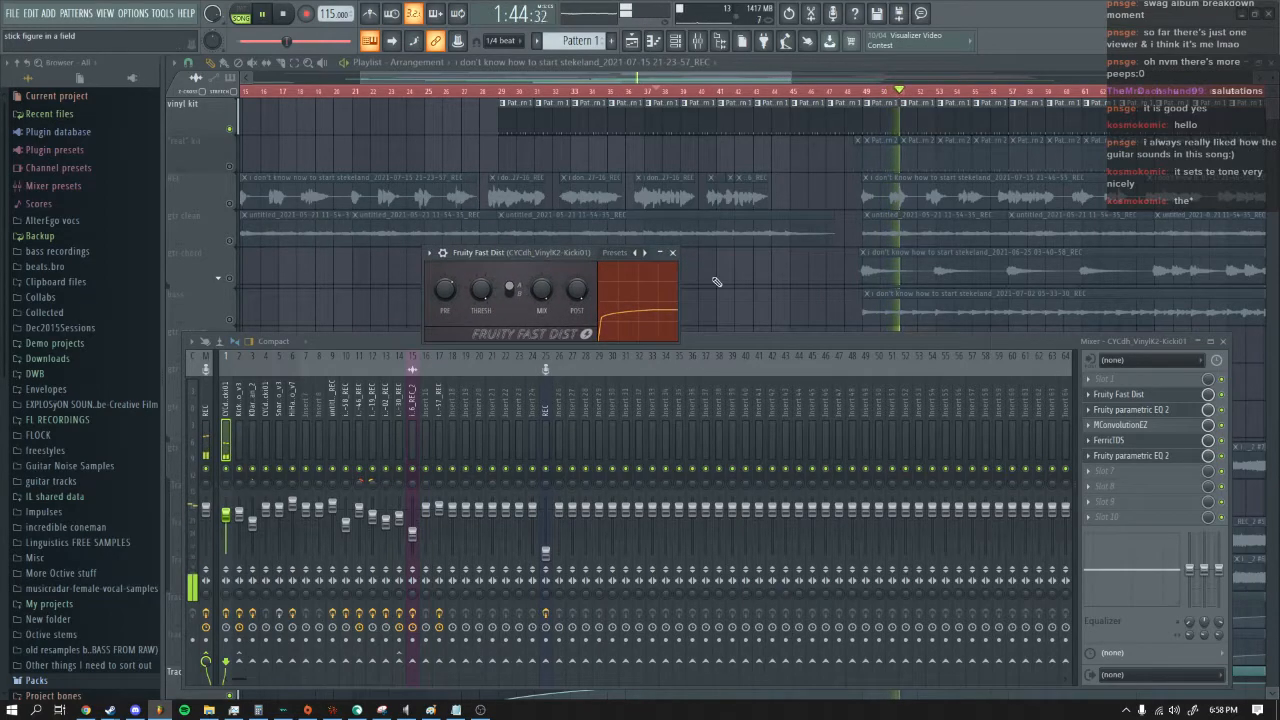
{"action": "left_click", "coordinate": [673, 253]}
{"action": "left_click", "coordinate": [1130, 409]}
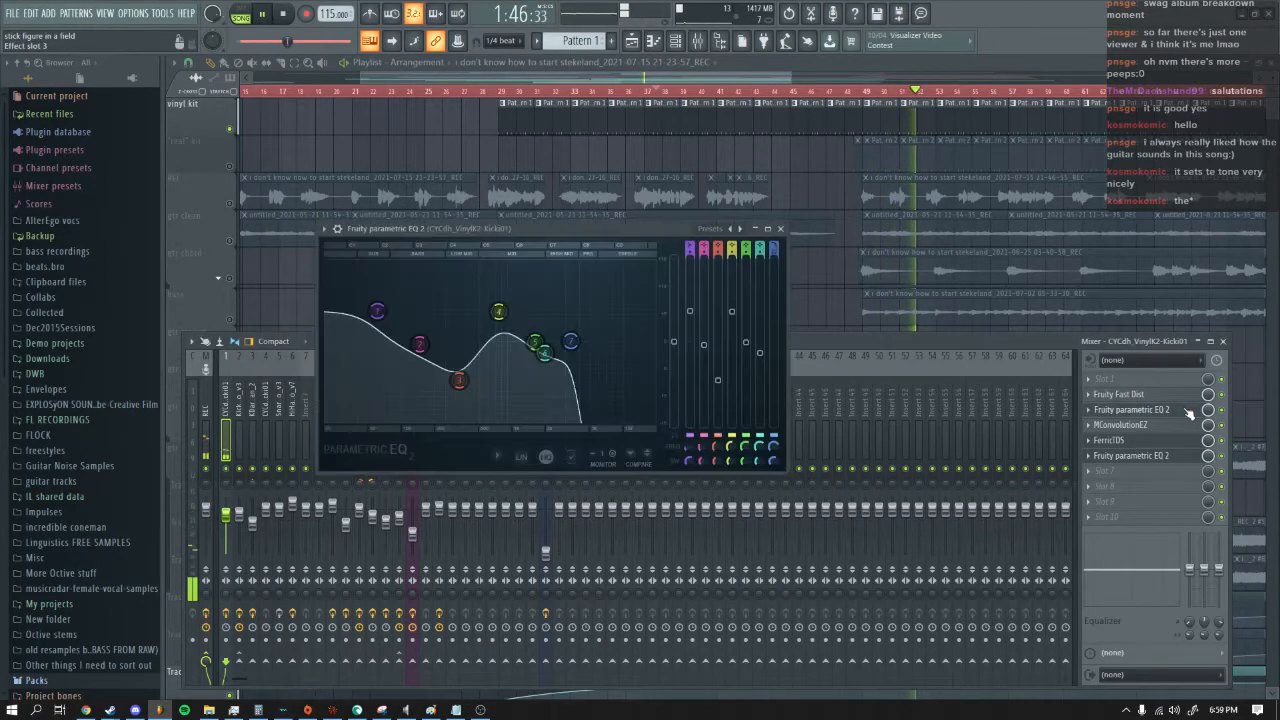
{"action": "left_click_drag", "start_coordinate": [619, 229], "coordinate": [759, 236]}
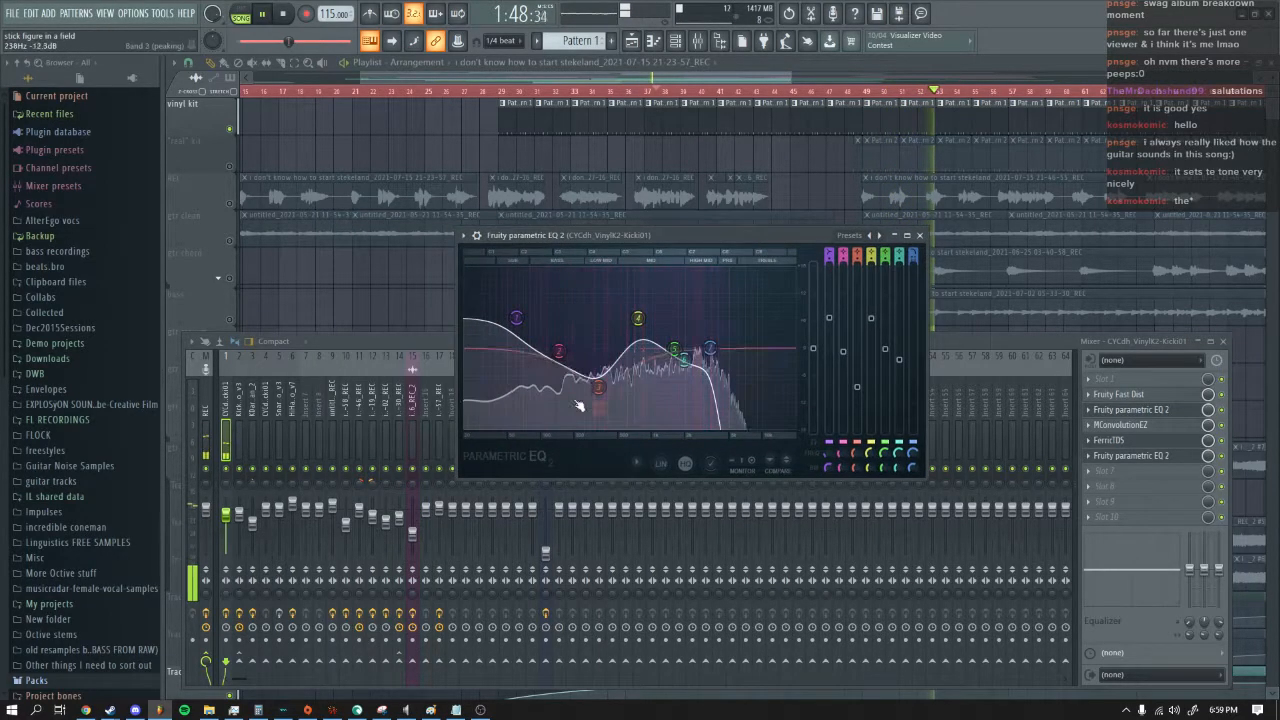
{"action": "left_click", "coordinate": [1130, 409]}
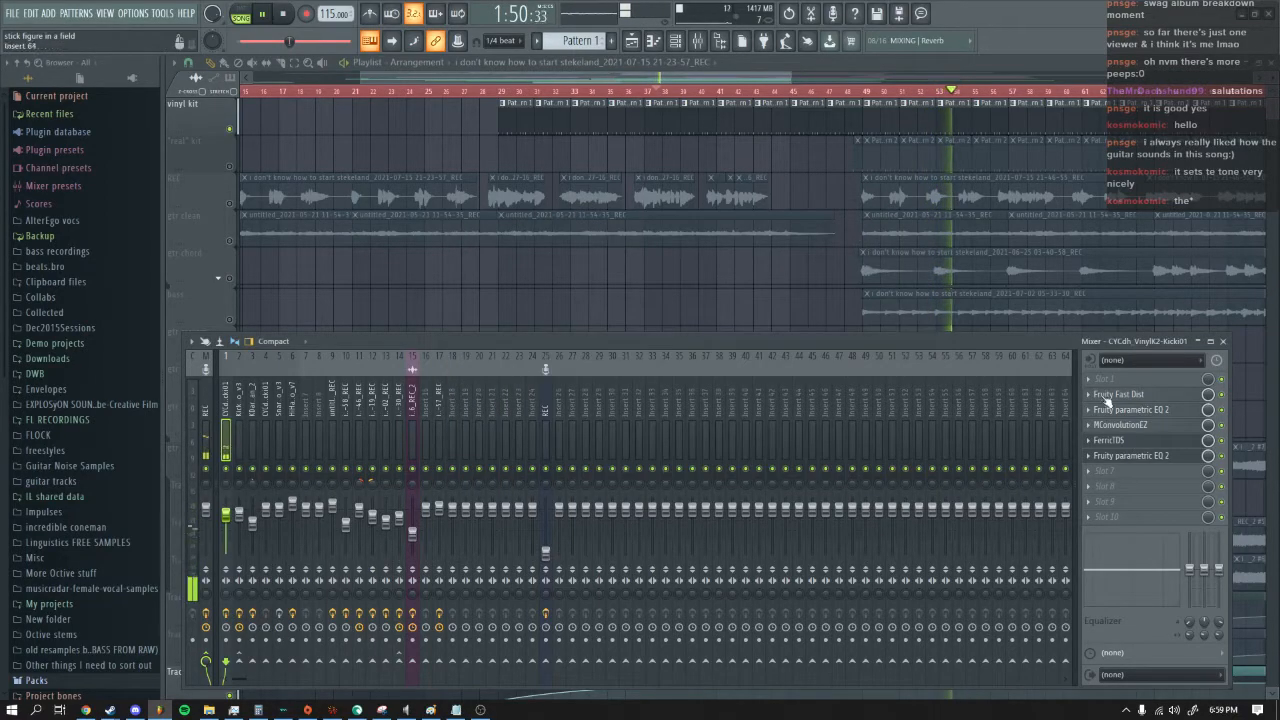
Step: Open MConvolutionEZ on the vinyl kick channel, move its window up to view the Hall reverb settings, and stop playback
{"action": "left_click", "coordinate": [1130, 425]}
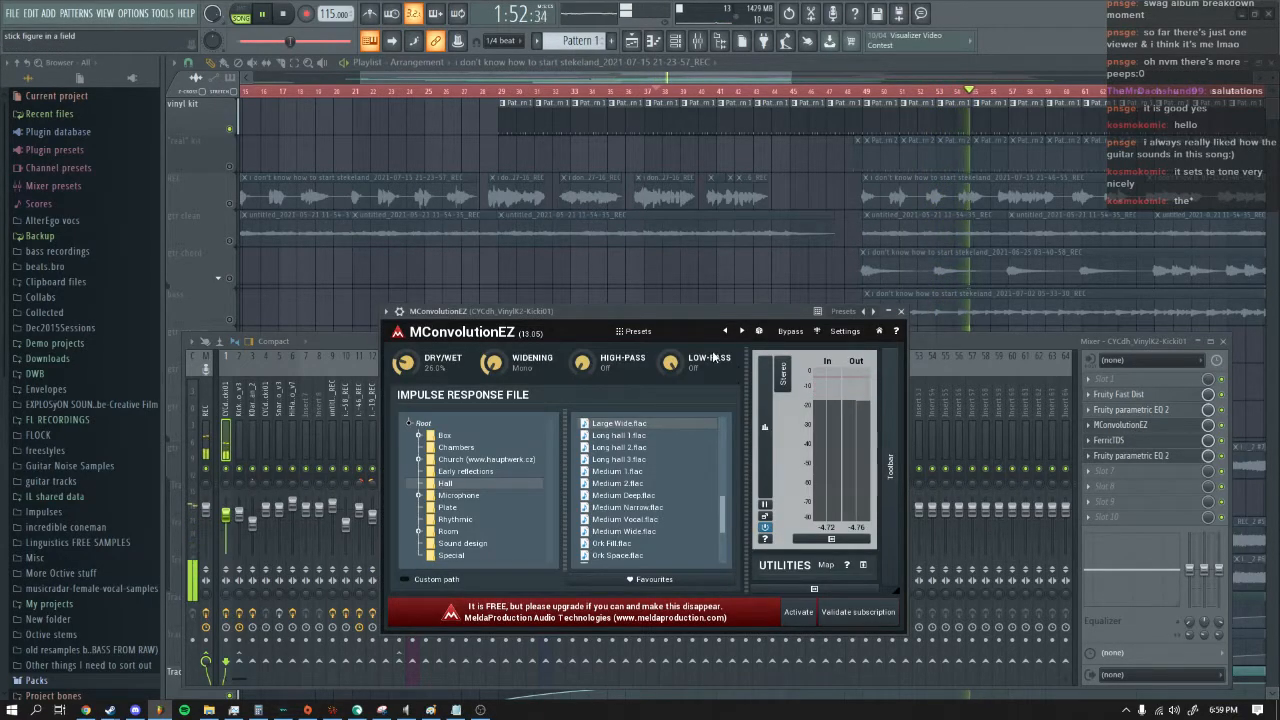
{"action": "left_click_drag", "start_coordinate": [697, 315], "coordinate": [729, 246]}
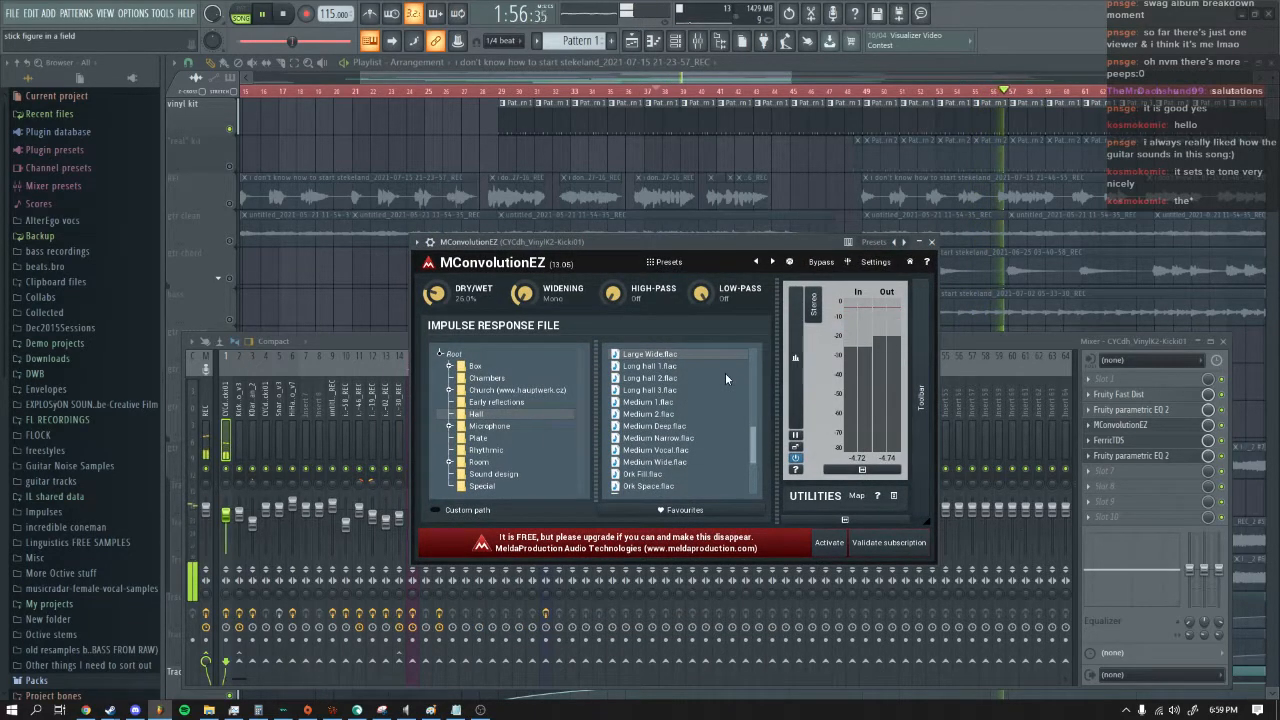
{"action": "left_click_drag", "start_coordinate": [638, 240], "coordinate": [635, 202]}
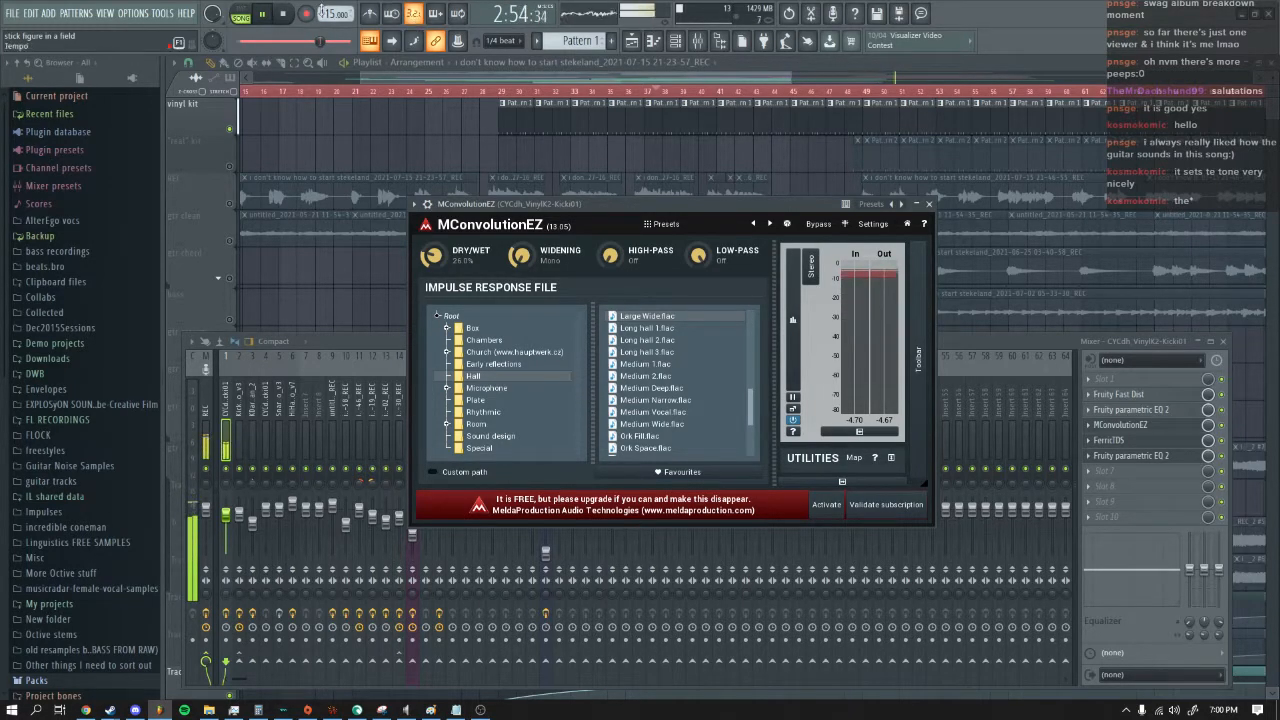
{"action": "left_click", "coordinate": [285, 18]}
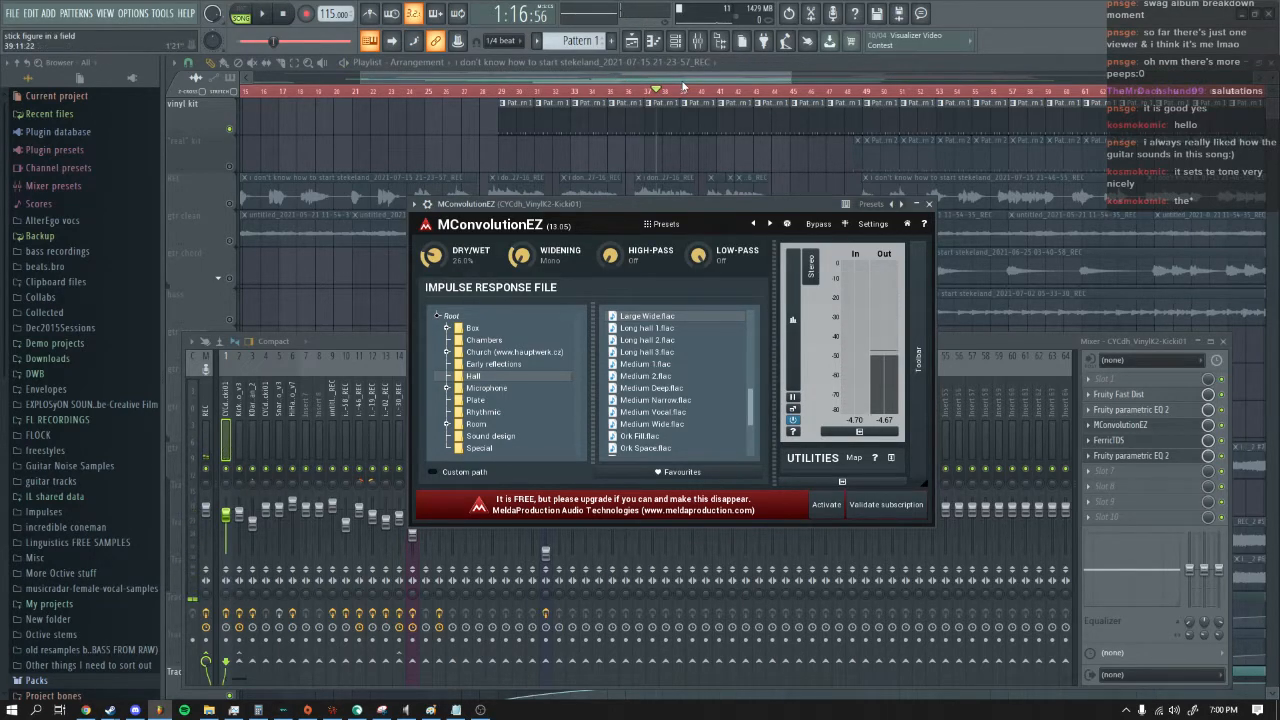
Step: Expand the gtr chord track group, solo the gtr clean track, play it briefly from around bar 48, and stop
{"action": "left_click_drag", "start_coordinate": [683, 78], "coordinate": [711, 77]}
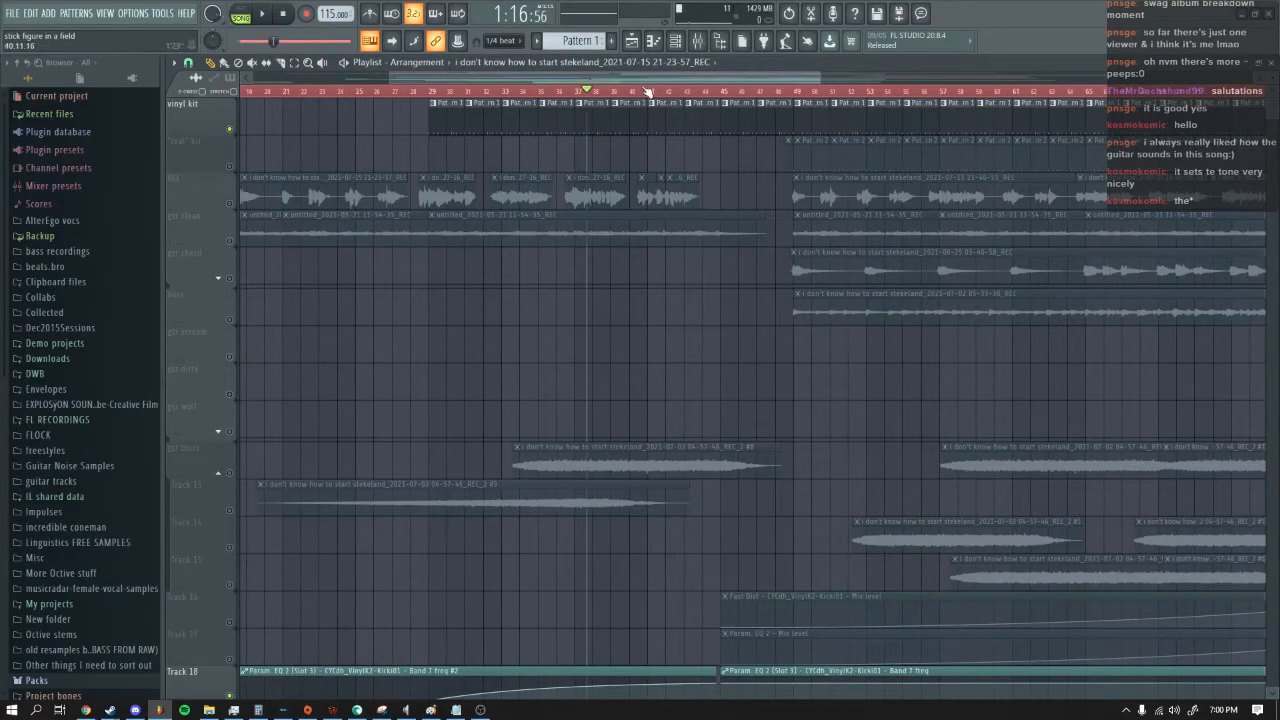
{"action": "left_click_drag", "start_coordinate": [607, 80], "coordinate": [666, 80]}
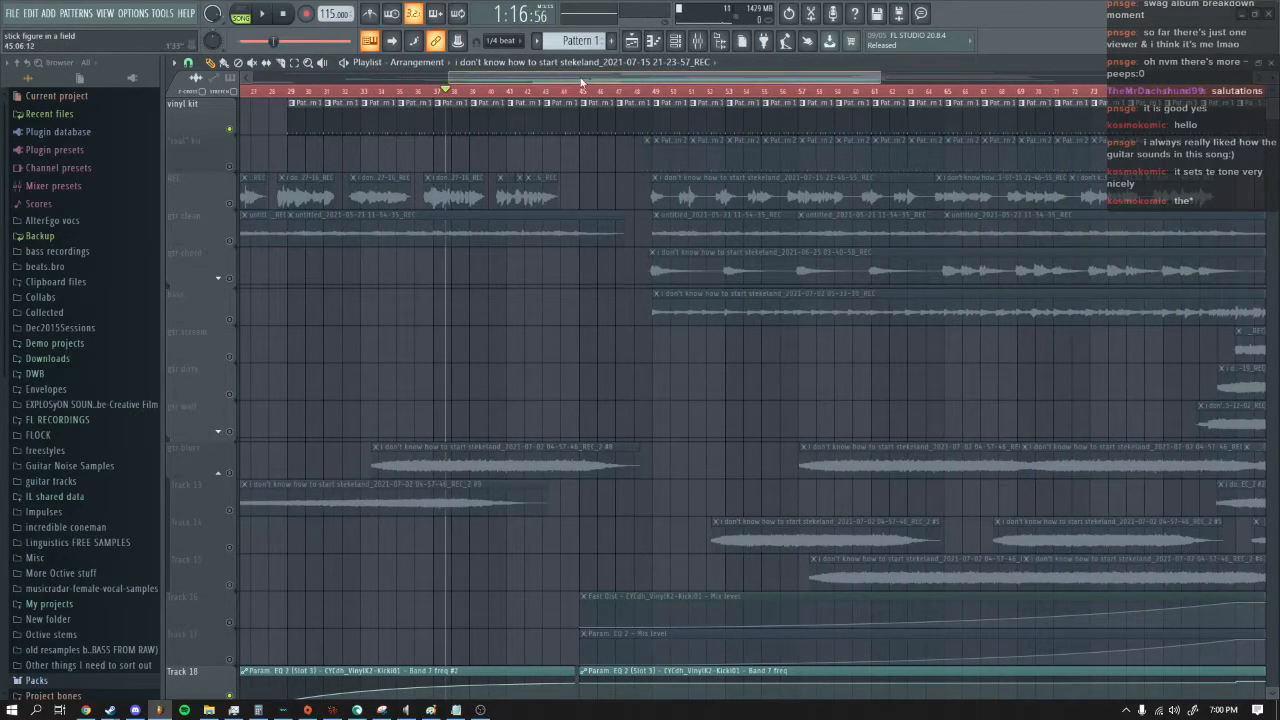
{"action": "left_click_drag", "start_coordinate": [583, 79], "coordinate": [631, 80]}
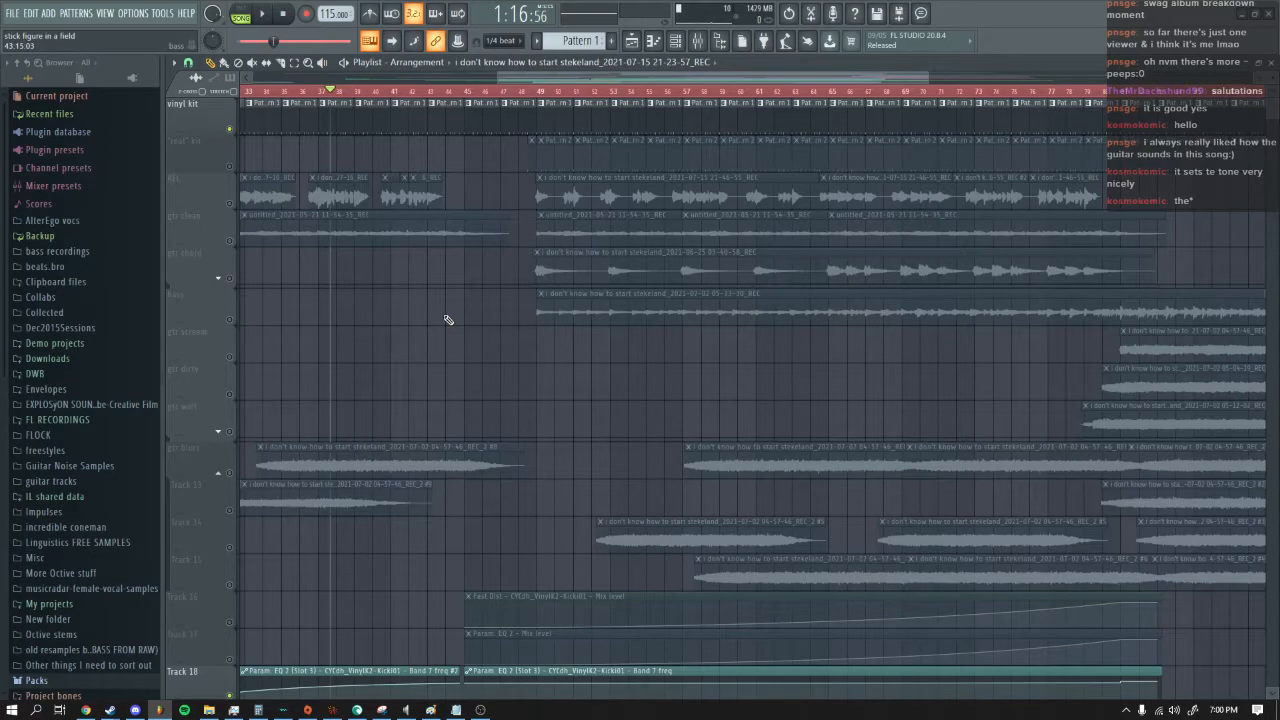
{"action": "left_click", "coordinate": [220, 278]}
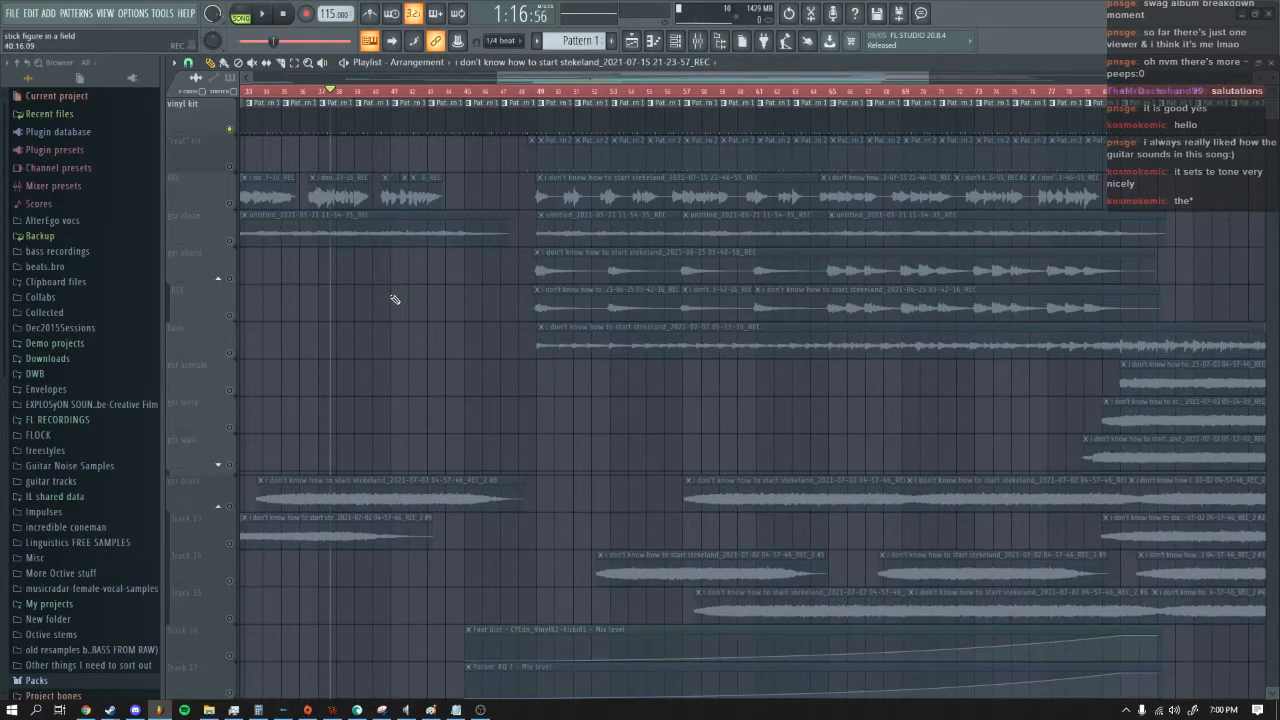
{"action": "right_click", "coordinate": [229, 241]}
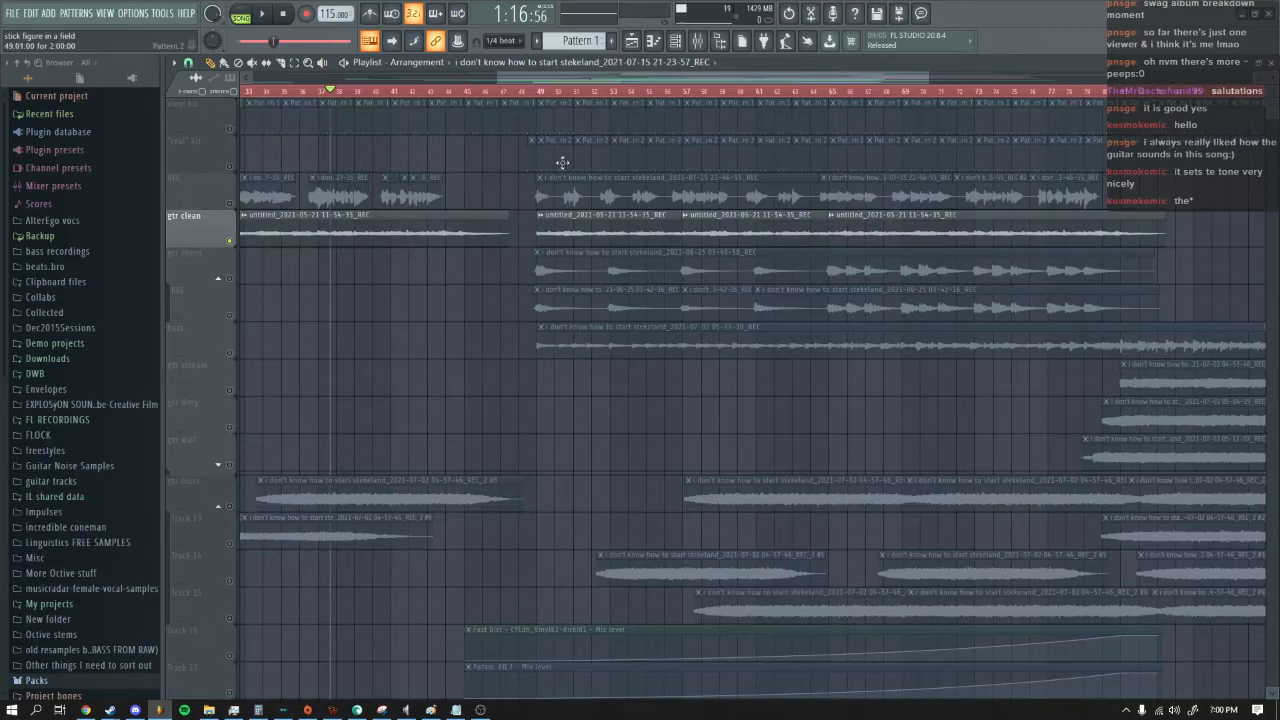
{"action": "left_click", "coordinate": [535, 93]}
{"action": "key", "text": "space"}
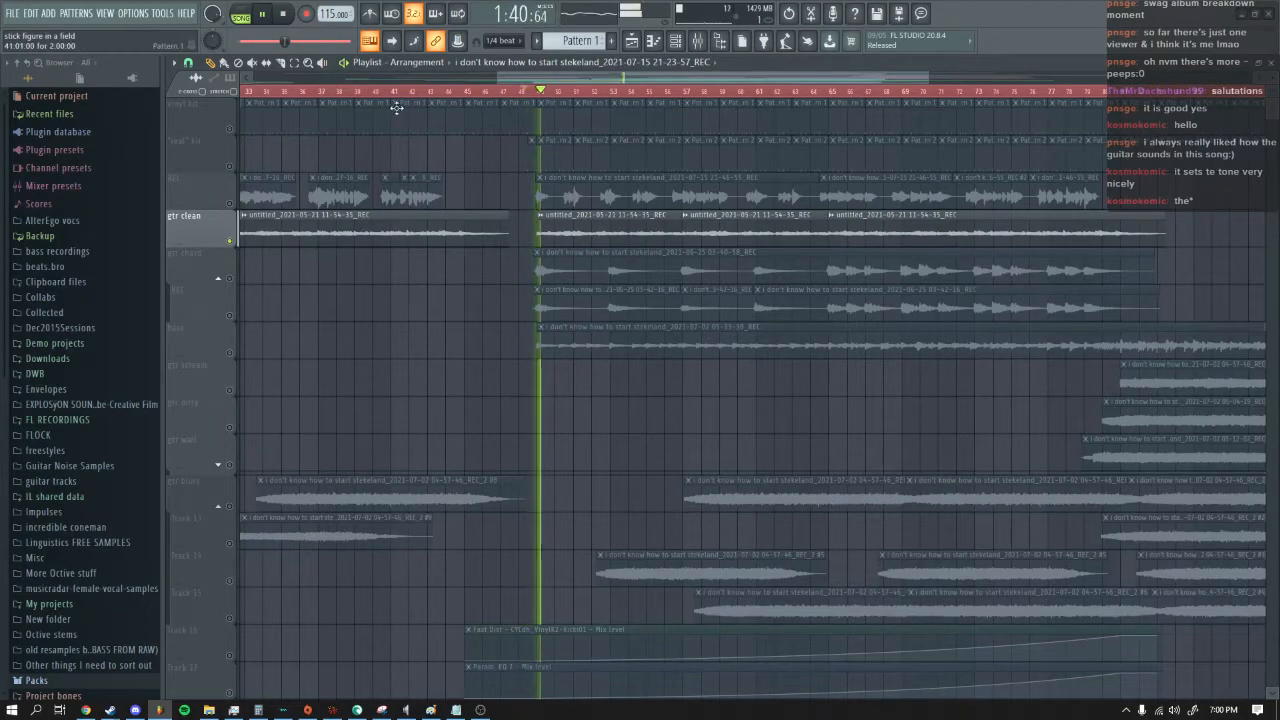
{"action": "left_click_drag", "start_coordinate": [808, 77], "coordinate": [837, 77]}
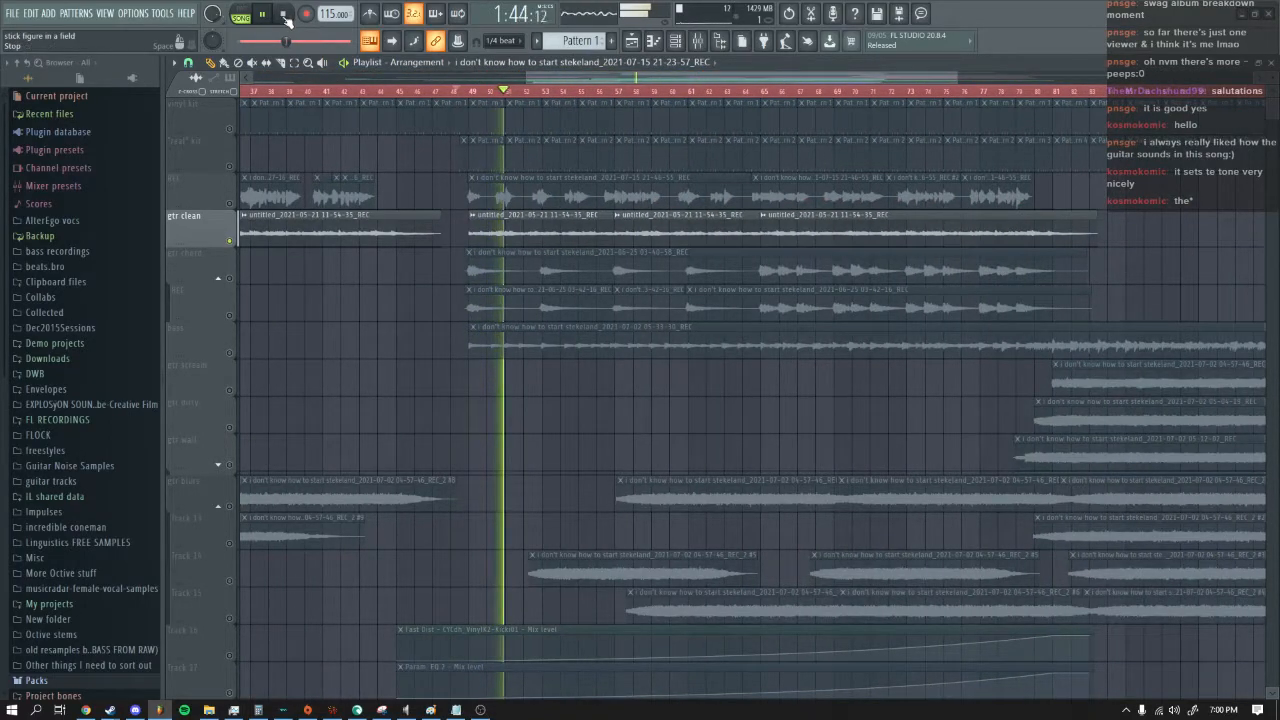
{"action": "key", "text": "space"}
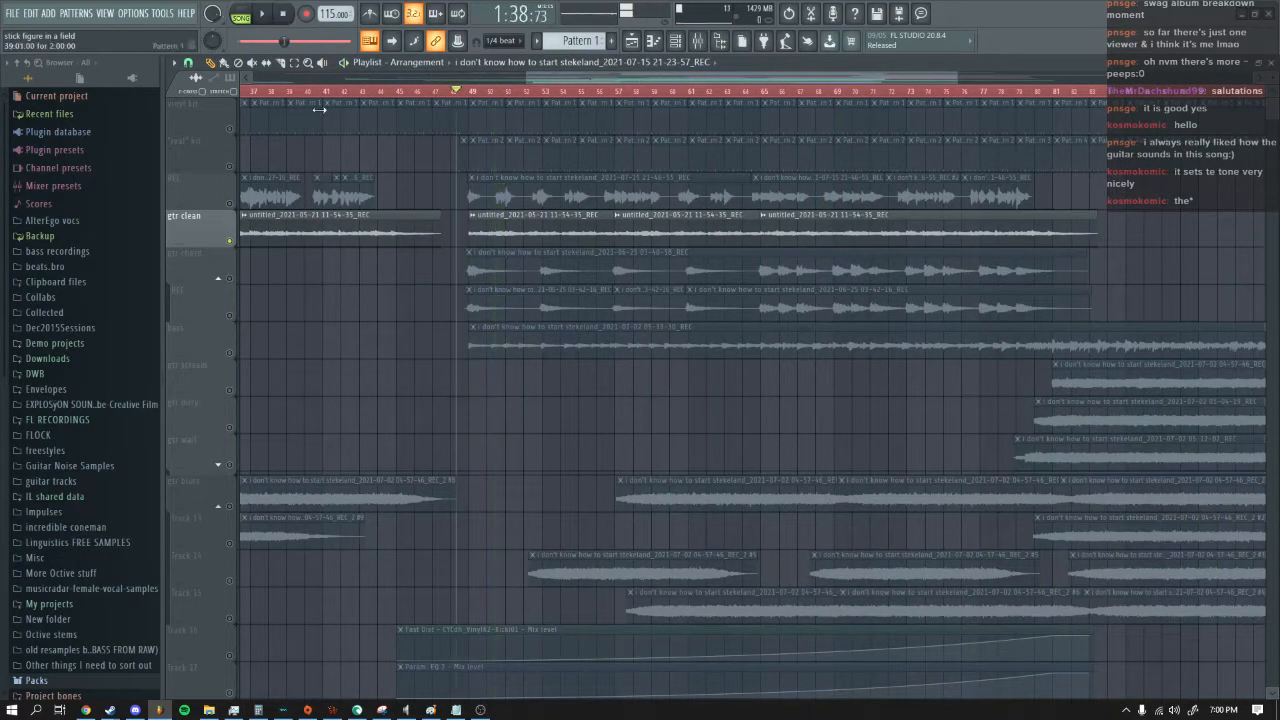
Step: Solo the "real" kit track, play it from around bar 48 with the mixer open, and stop playback
{"action": "left_click", "coordinate": [198, 170]}
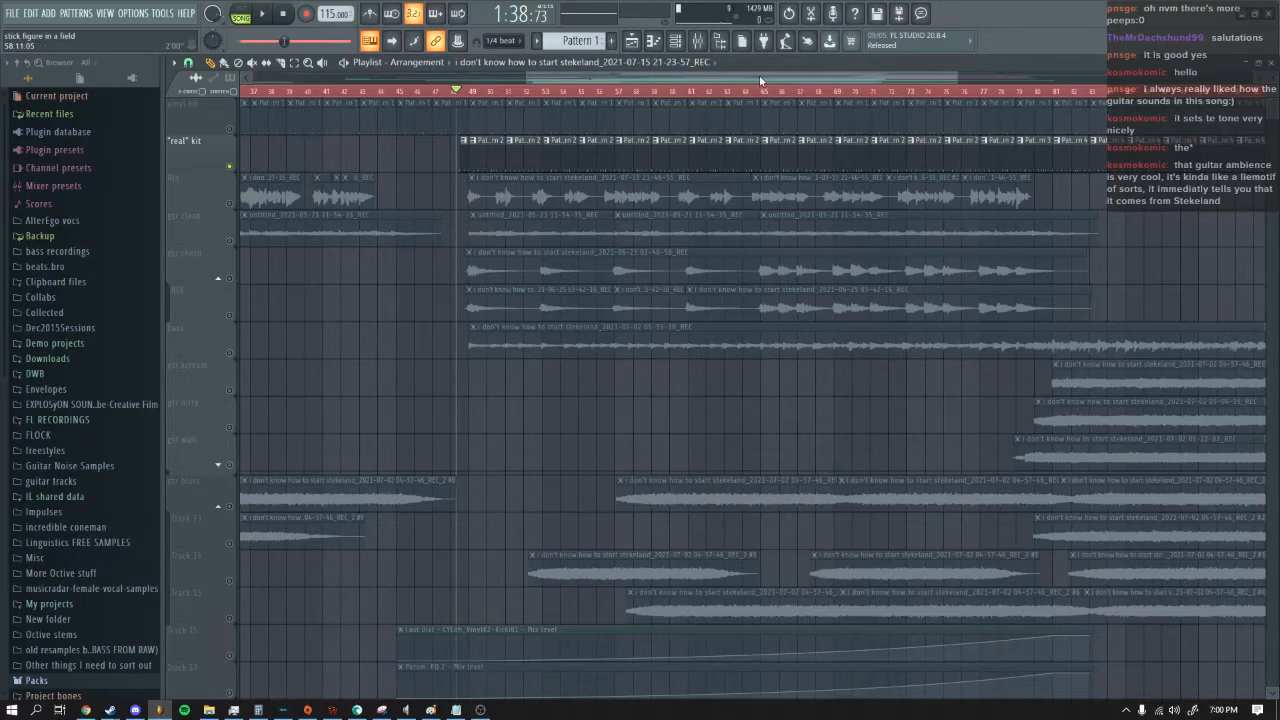
{"action": "left_click_drag", "start_coordinate": [759, 75], "coordinate": [750, 76]}
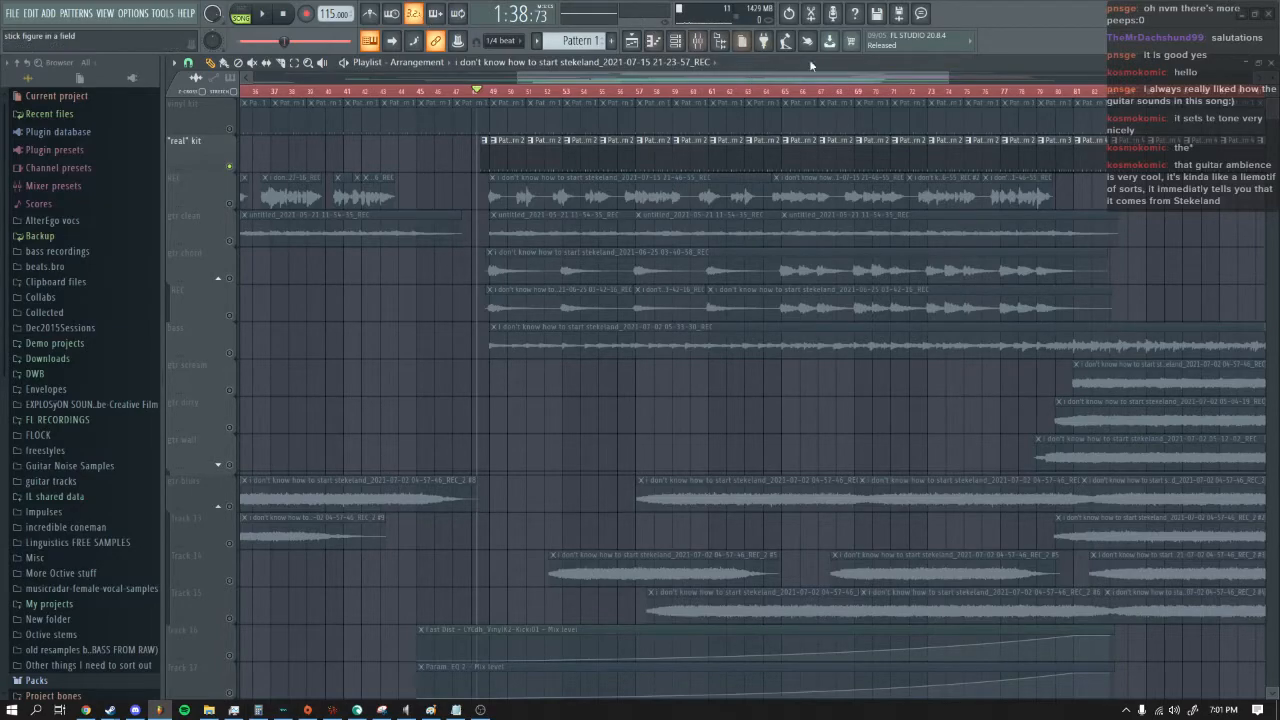
{"action": "mouse_move", "coordinate": [743, 80]}
{"action": "left_mouse_down"}
{"action": "mouse_move", "coordinate": [811, 76]}
{"action": "mouse_move", "coordinate": [767, 75]}
{"action": "left_mouse_up"}
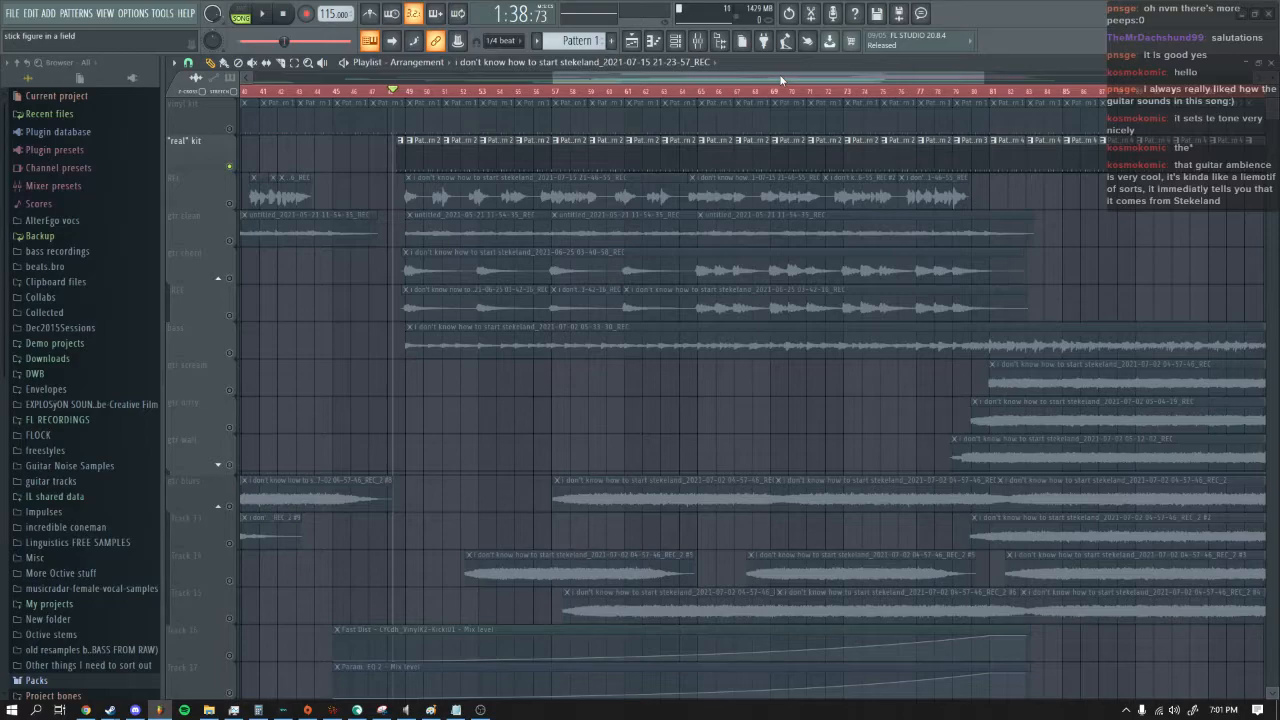
{"action": "left_click_drag", "start_coordinate": [781, 80], "coordinate": [762, 75]}
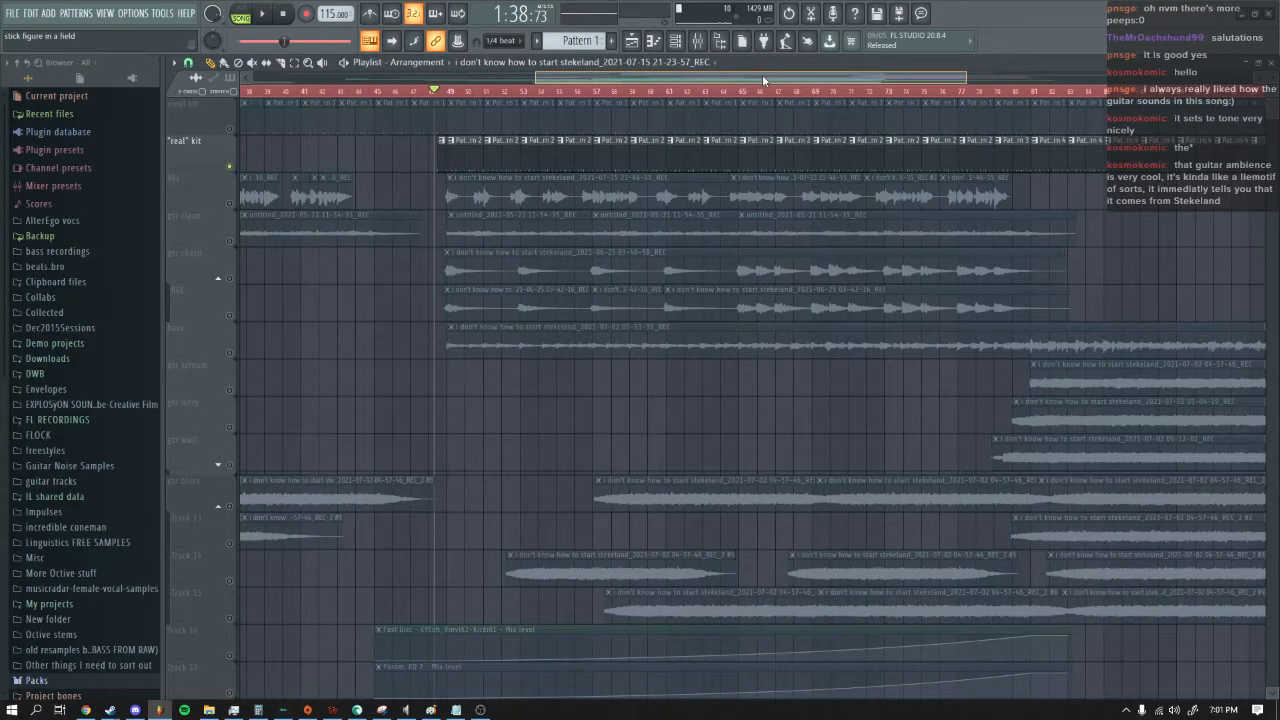
{"action": "left_click_drag", "start_coordinate": [966, 75], "coordinate": [898, 79]}
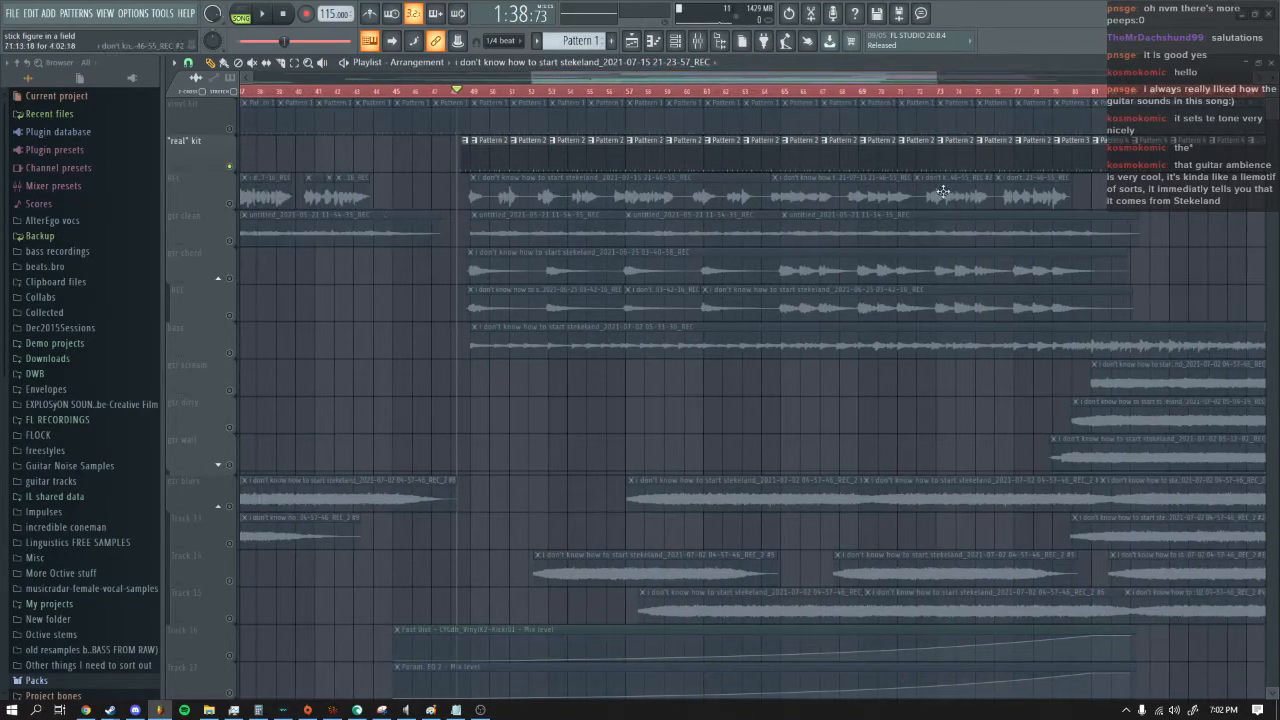
{"action": "left_click", "coordinate": [272, 16]}
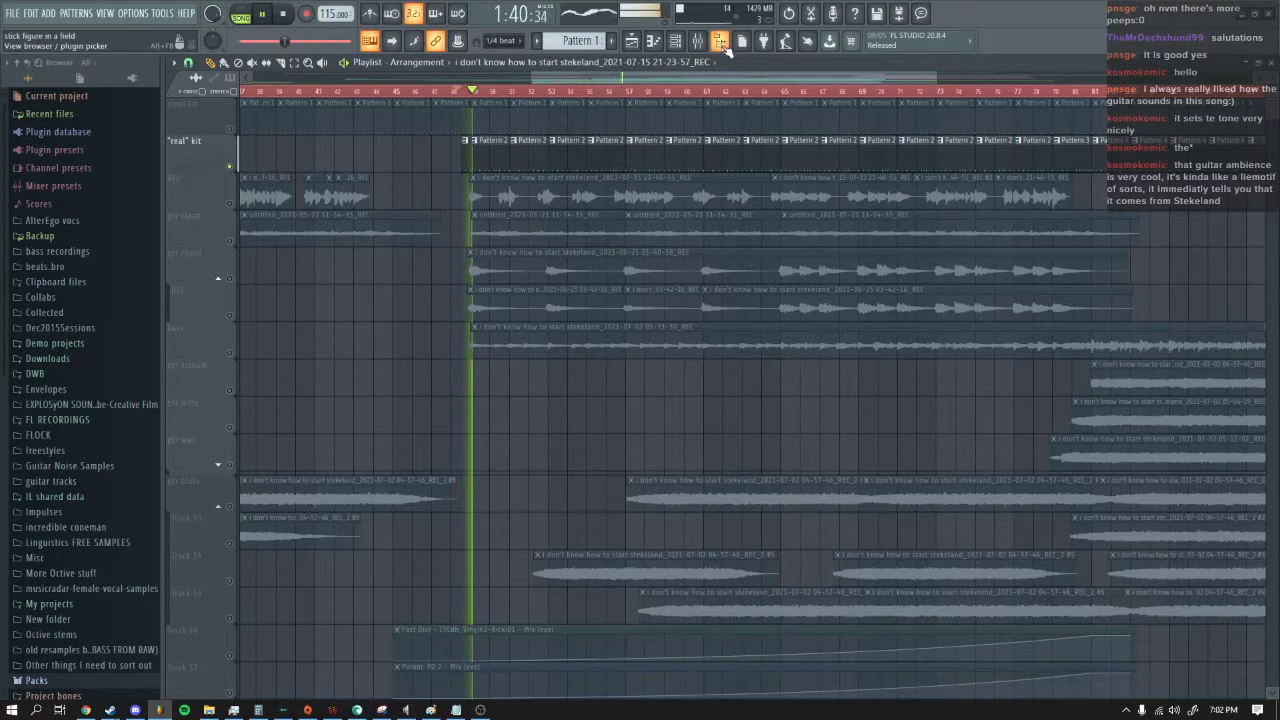
{"action": "left_click", "coordinate": [704, 41]}
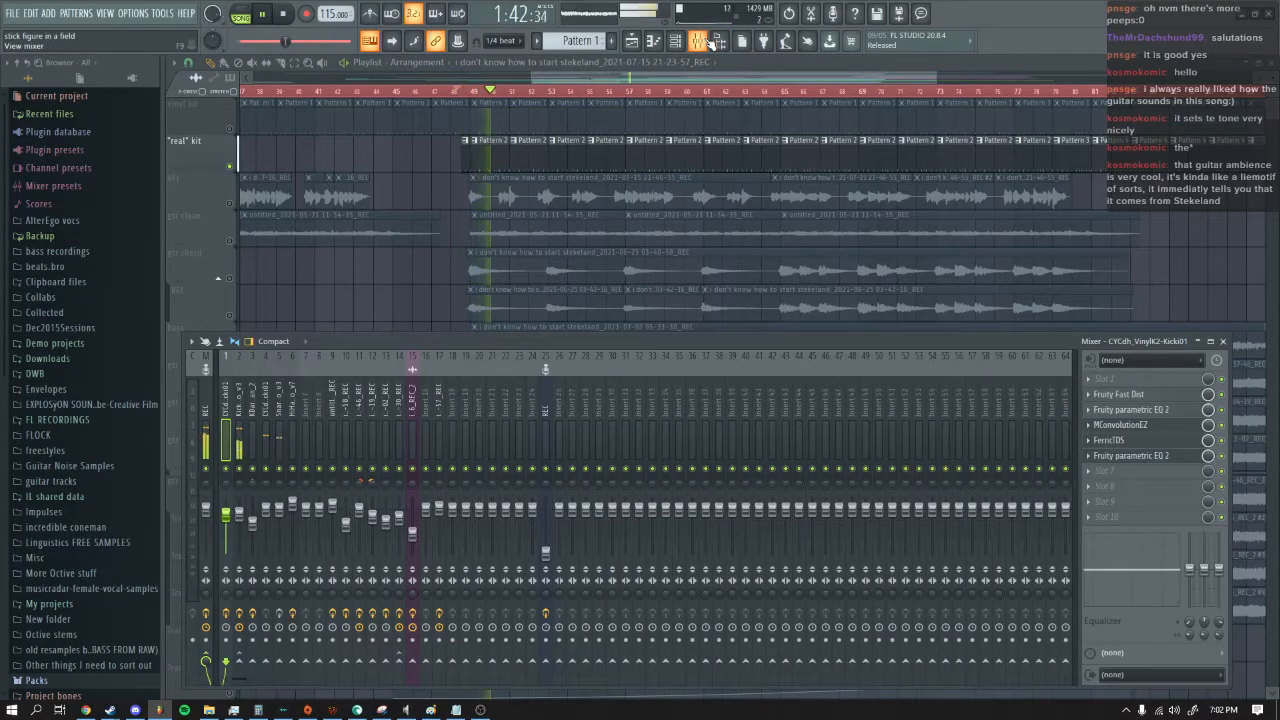
{"action": "left_click", "coordinate": [286, 15]}
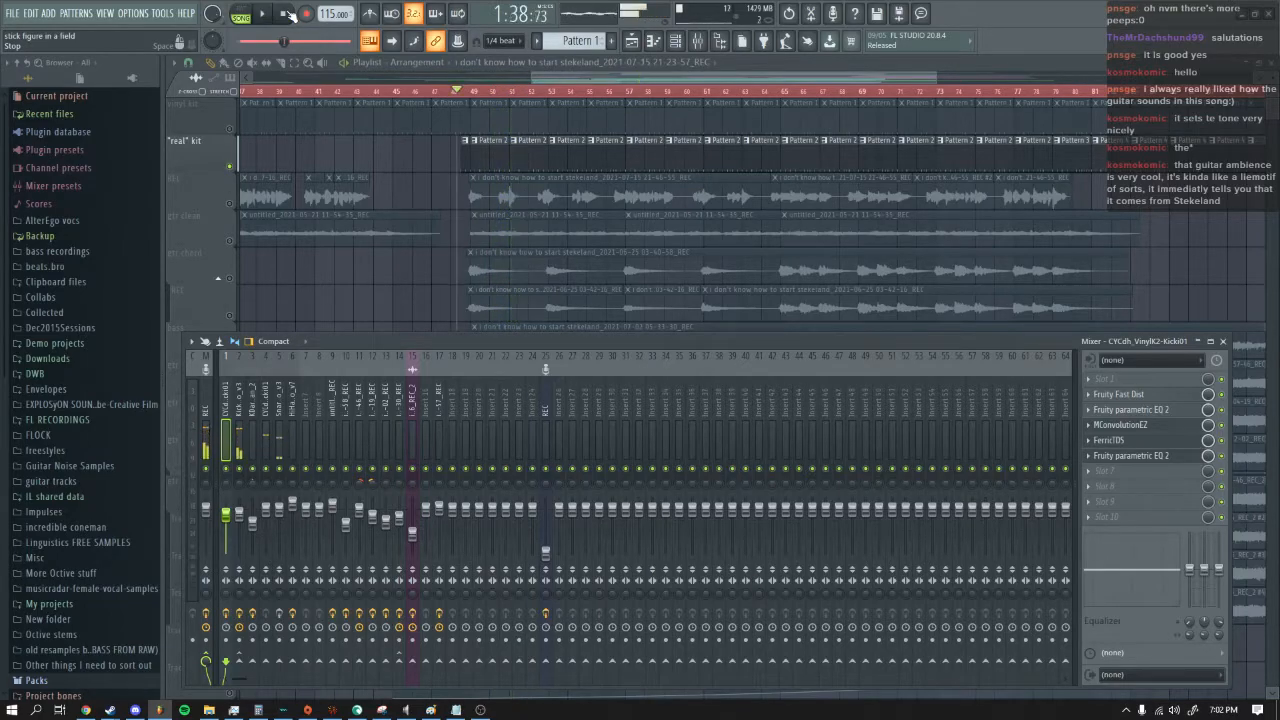
Step: Show the mono kick's effects on mixer insert 2, and list the Unsorted channels in the channel rack
{"action": "left_click", "coordinate": [241, 398]}
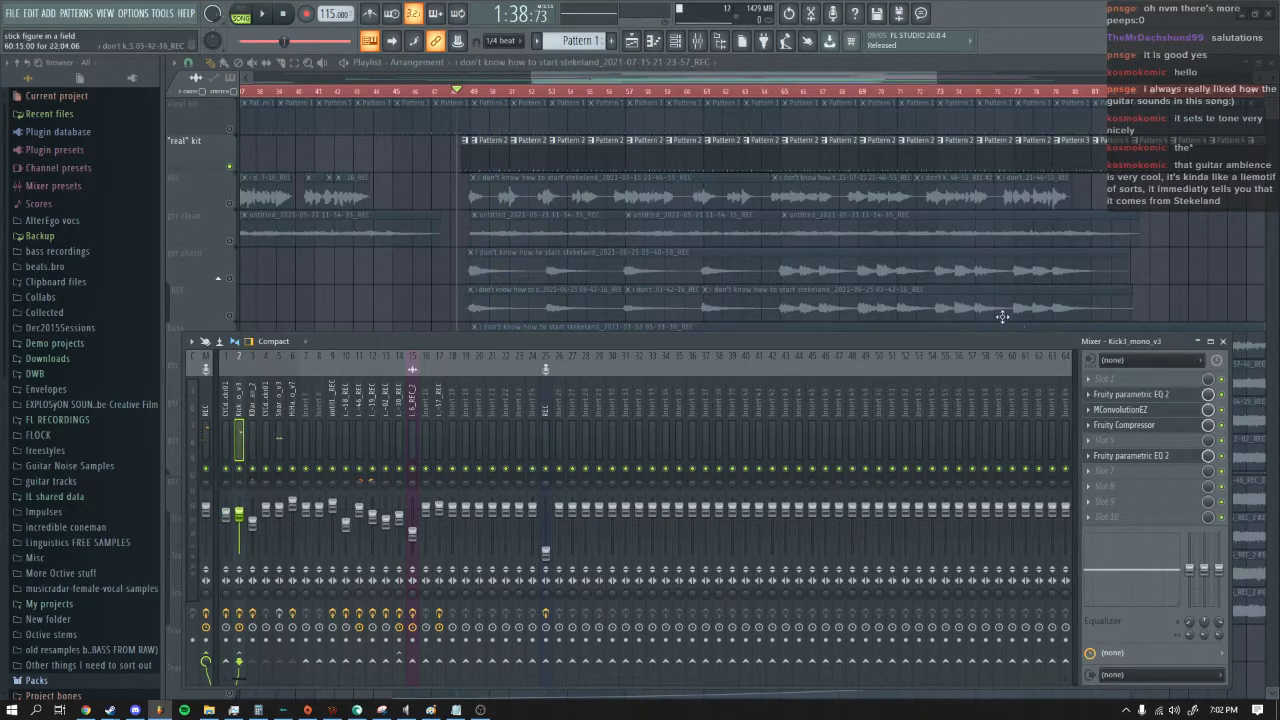
{"action": "left_click", "coordinate": [675, 41]}
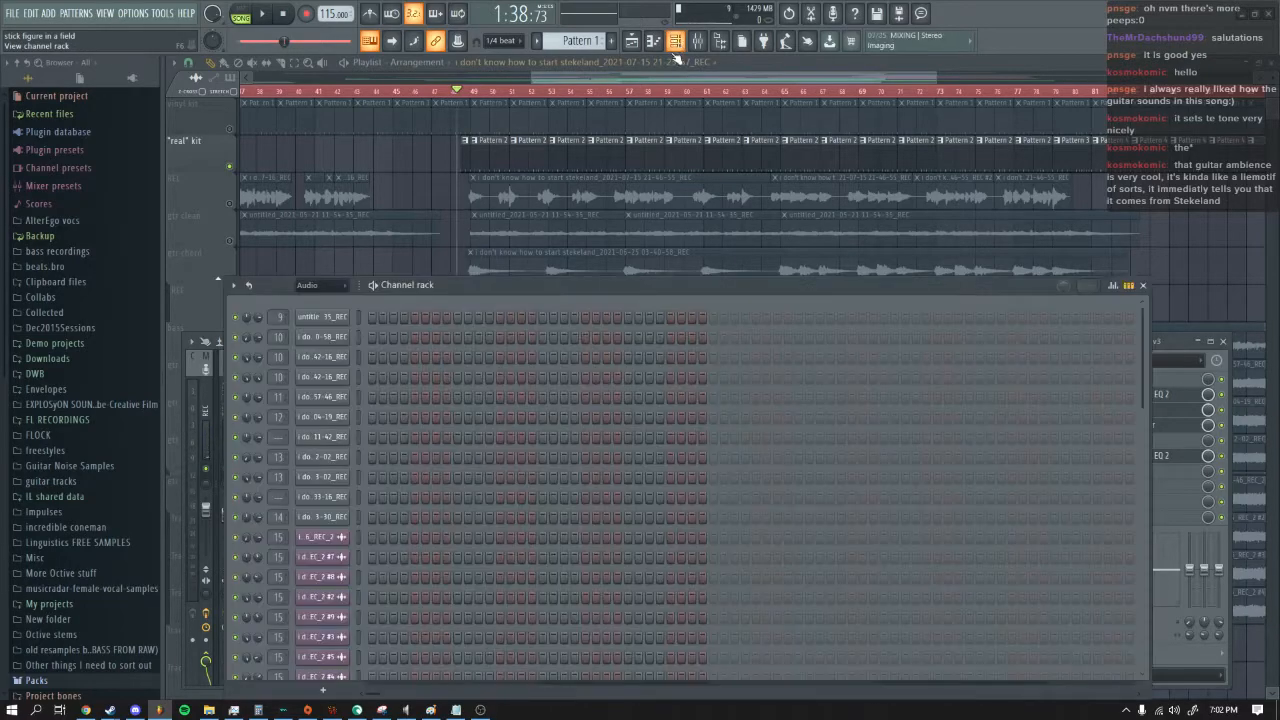
{"action": "left_click", "coordinate": [346, 285]}
{"action": "left_click", "coordinate": [334, 347]}
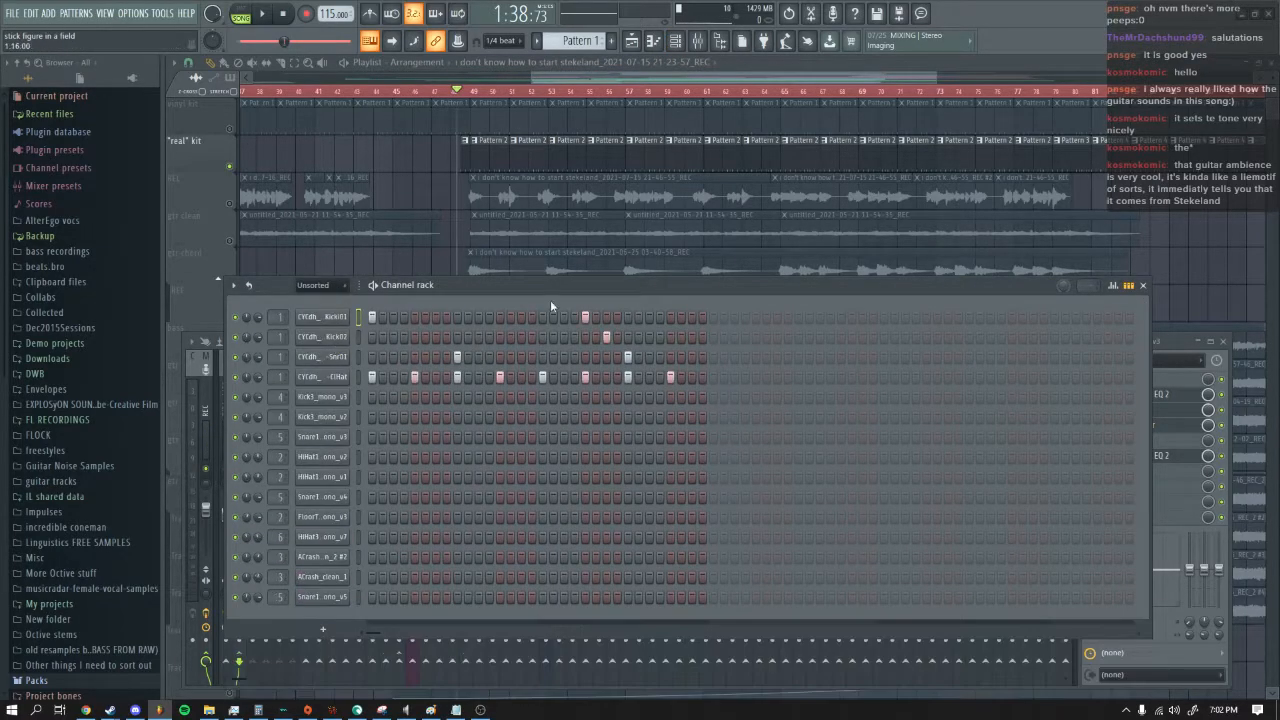
Step: Make Pattern 2 the active pattern from its clip on the "real" kit track and return to the playlist
{"action": "left_click", "coordinate": [485, 160]}
{"action": "double_click", "coordinate": [485, 160]}
{"action": "left_click", "coordinate": [633, 41]}
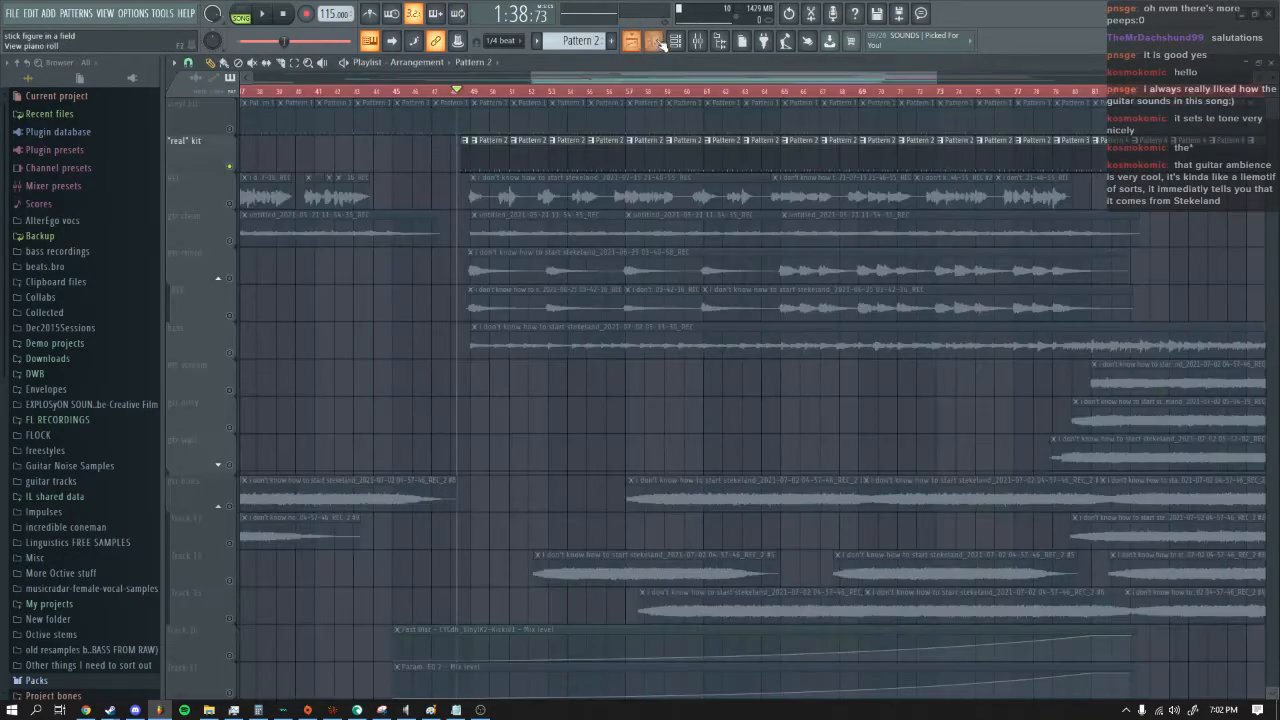
Step: Show Pattern 2's channels in the channel rack, and expand the Packs folder in the browser to look through the sample packs
{"action": "left_click", "coordinate": [675, 41]}
{"action": "left_click_drag", "start_coordinate": [532, 269], "coordinate": [565, 201]}
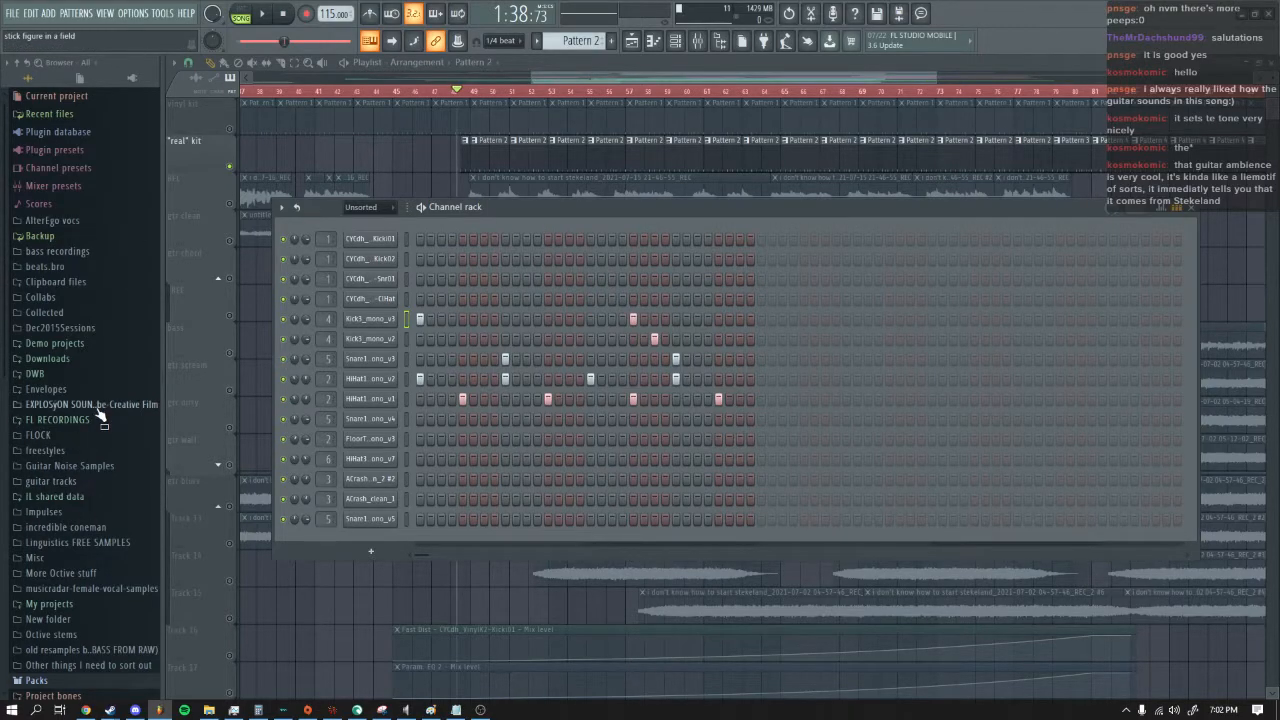
{"action": "scroll", "coordinate": [72, 495], "scroll_direction": "down", "scroll_amount": 4}
{"action": "scroll", "coordinate": [72, 512], "scroll_direction": "down", "scroll_amount": 3}
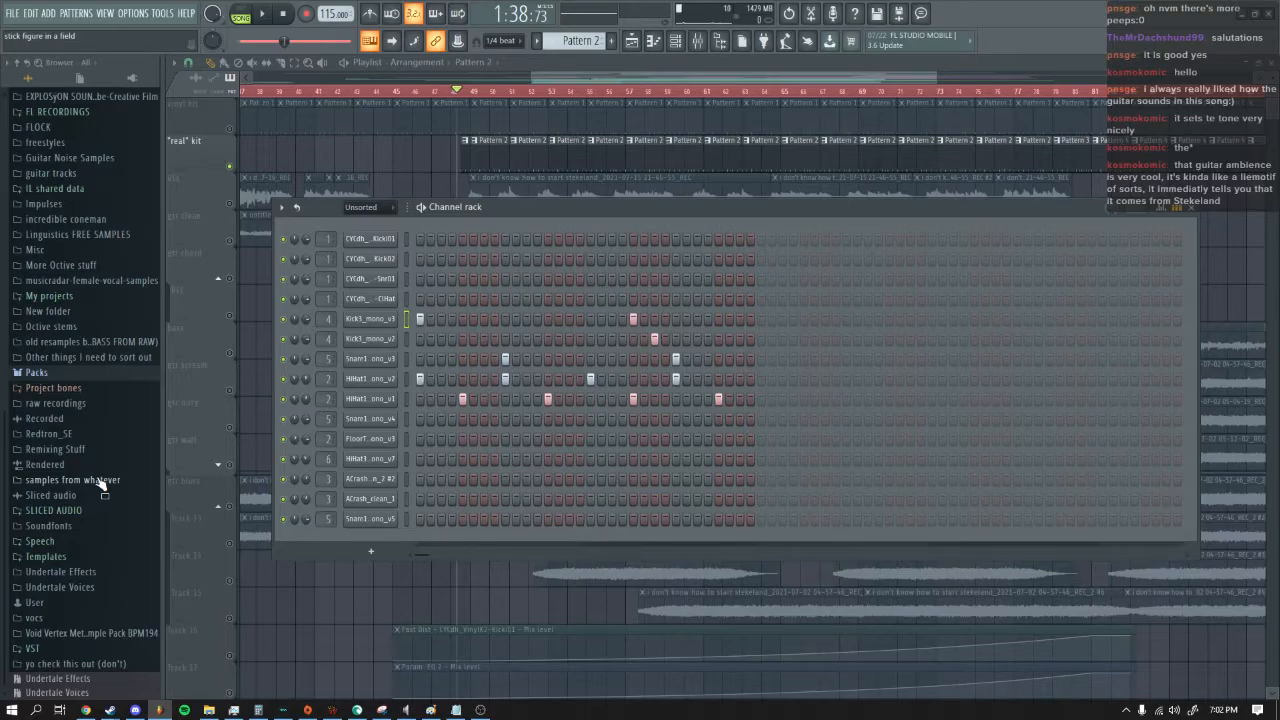
{"action": "left_click", "coordinate": [88, 372]}
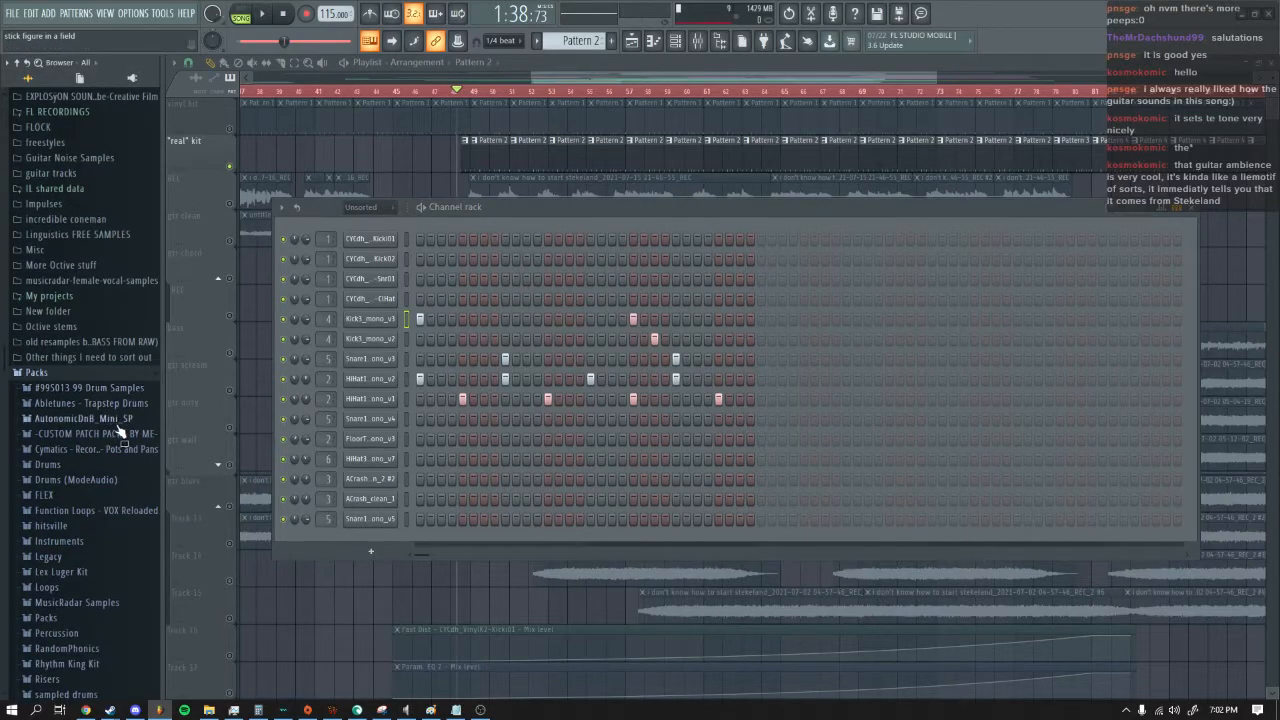
{"action": "scroll", "coordinate": [118, 430], "scroll_direction": "down", "scroll_amount": 2}
{"action": "scroll", "coordinate": [118, 430], "scroll_direction": "down", "scroll_amount": 3}
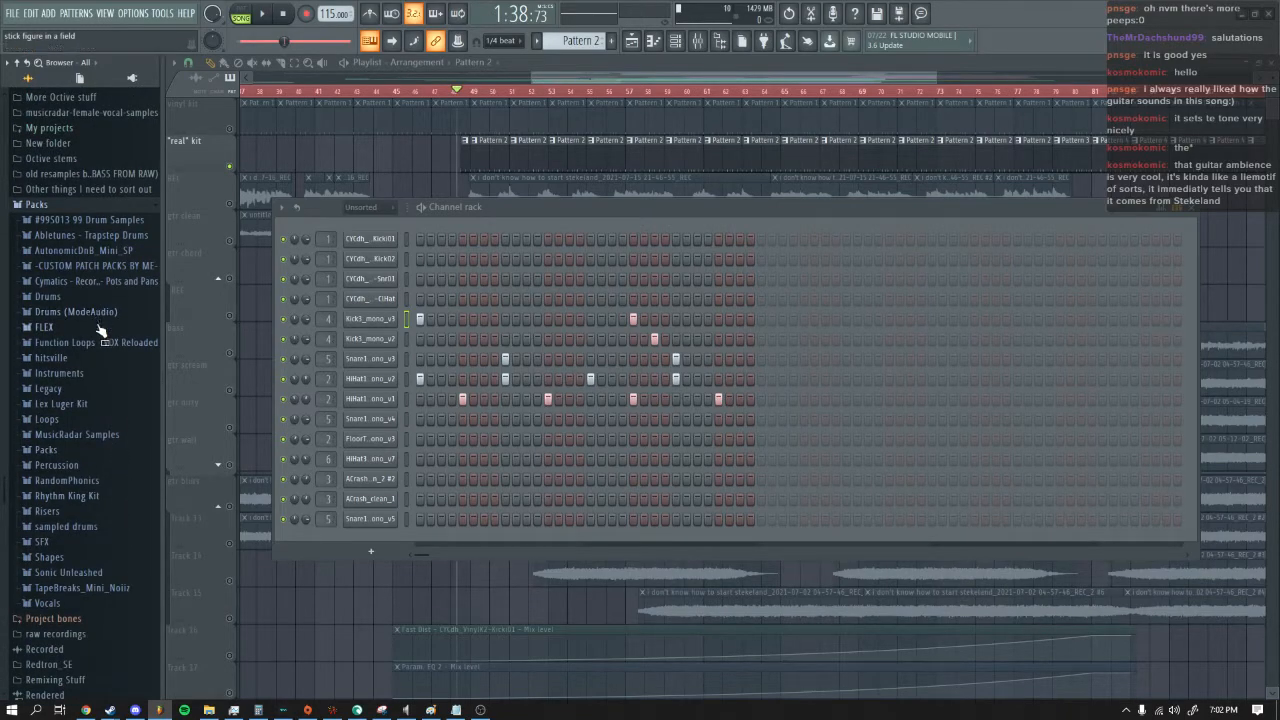
Step: Expand the hitsville folder within Packs, and list the contents of its Reverb Studio Sample Pack folder
{"action": "scroll", "coordinate": [95, 245], "scroll_direction": "up", "scroll_amount": 8}
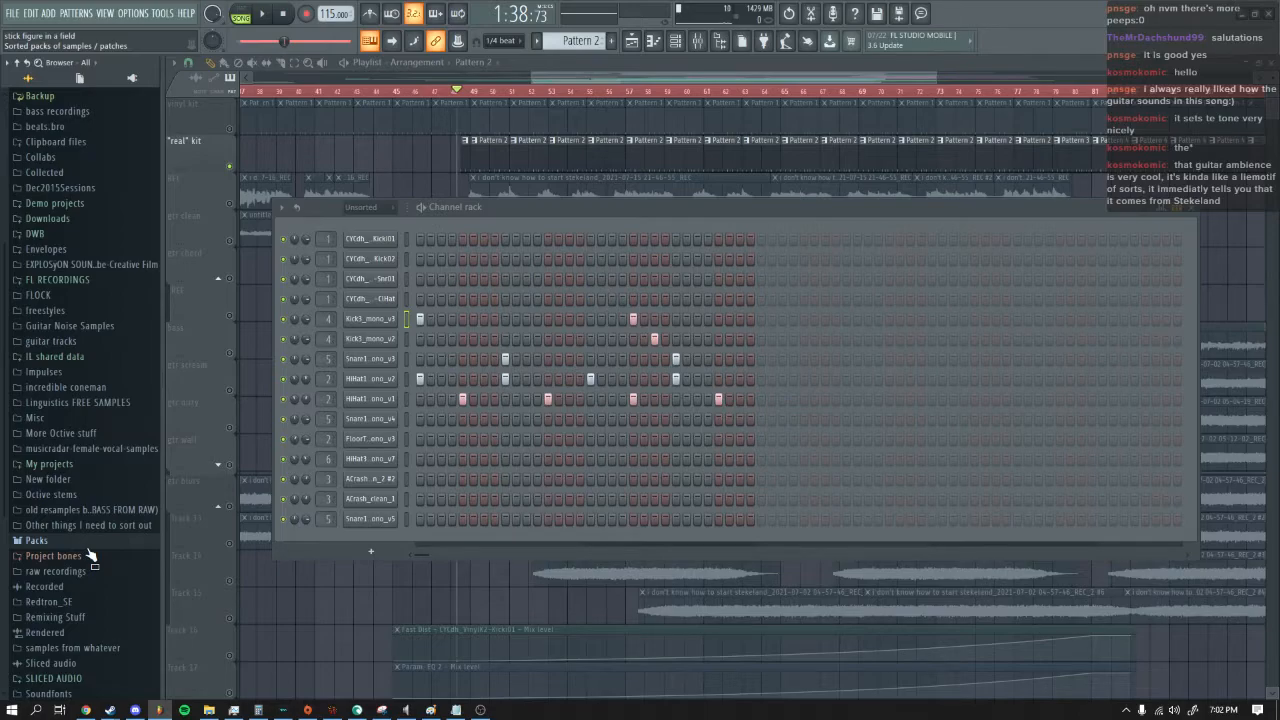
{"action": "left_click", "coordinate": [40, 540]}
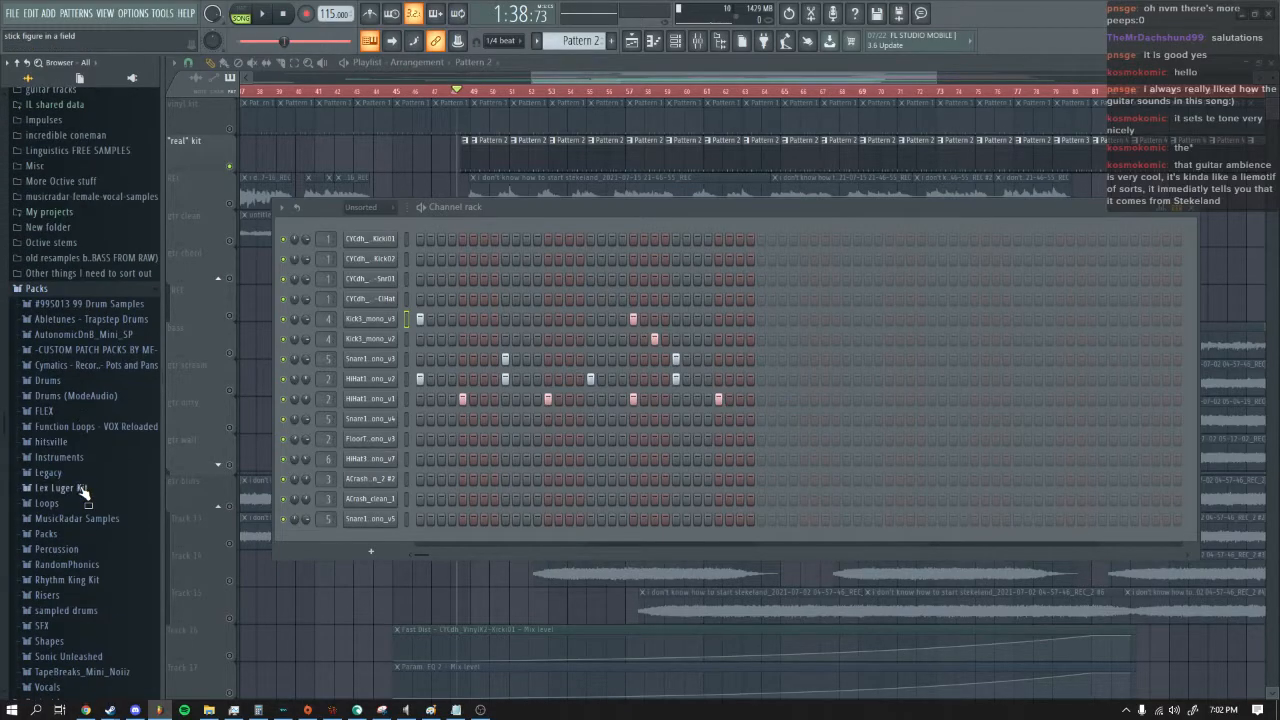
{"action": "left_click", "coordinate": [52, 441]}
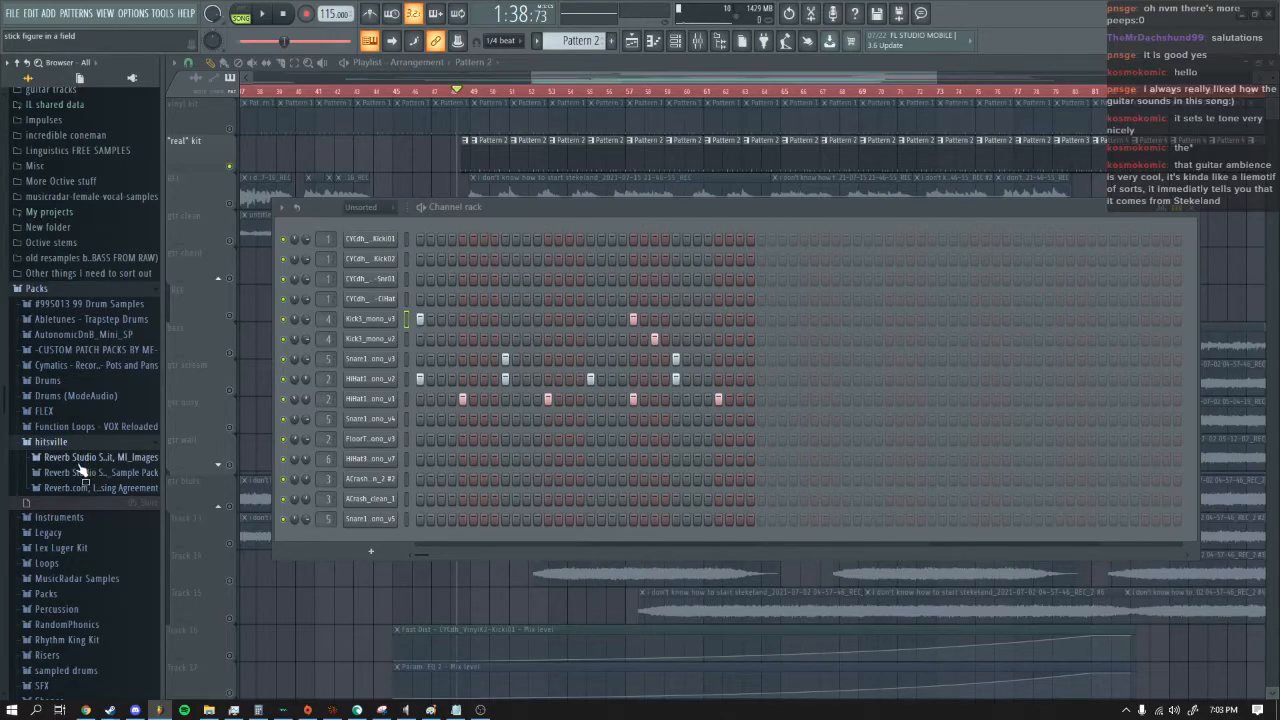
{"action": "left_click", "coordinate": [85, 472]}
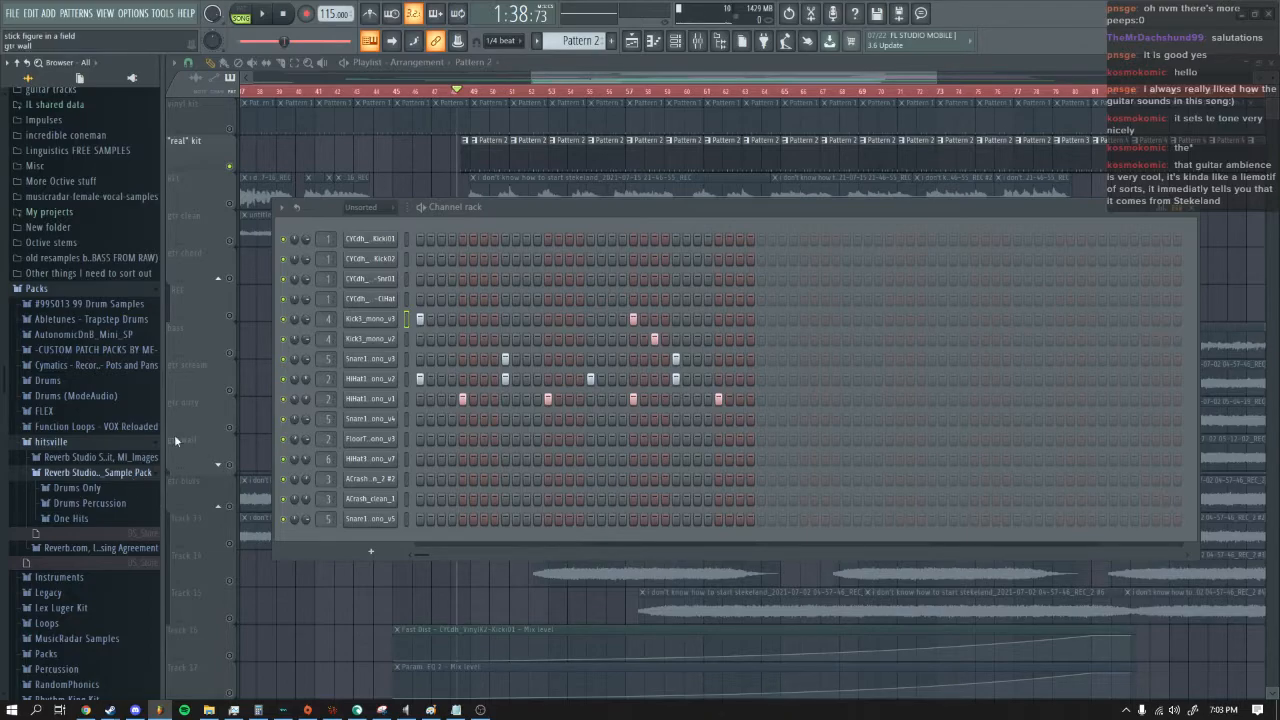
Step: Audition the first mono kick's sample in its channel settings, and view the mixer before returning to the channel rack
{"action": "left_click", "coordinate": [383, 320]}
{"action": "left_click_drag", "start_coordinate": [453, 215], "coordinate": [652, 210]}
{"action": "left_click", "coordinate": [681, 456]}
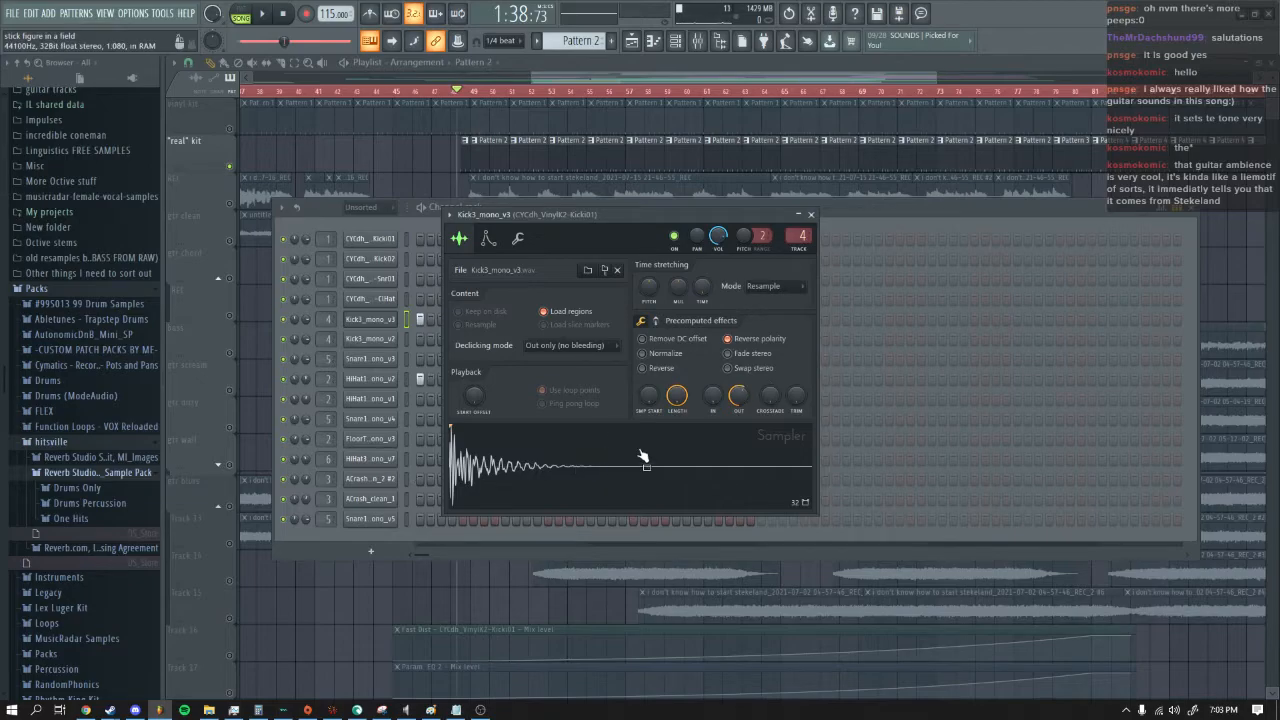
{"action": "left_click", "coordinate": [813, 215]}
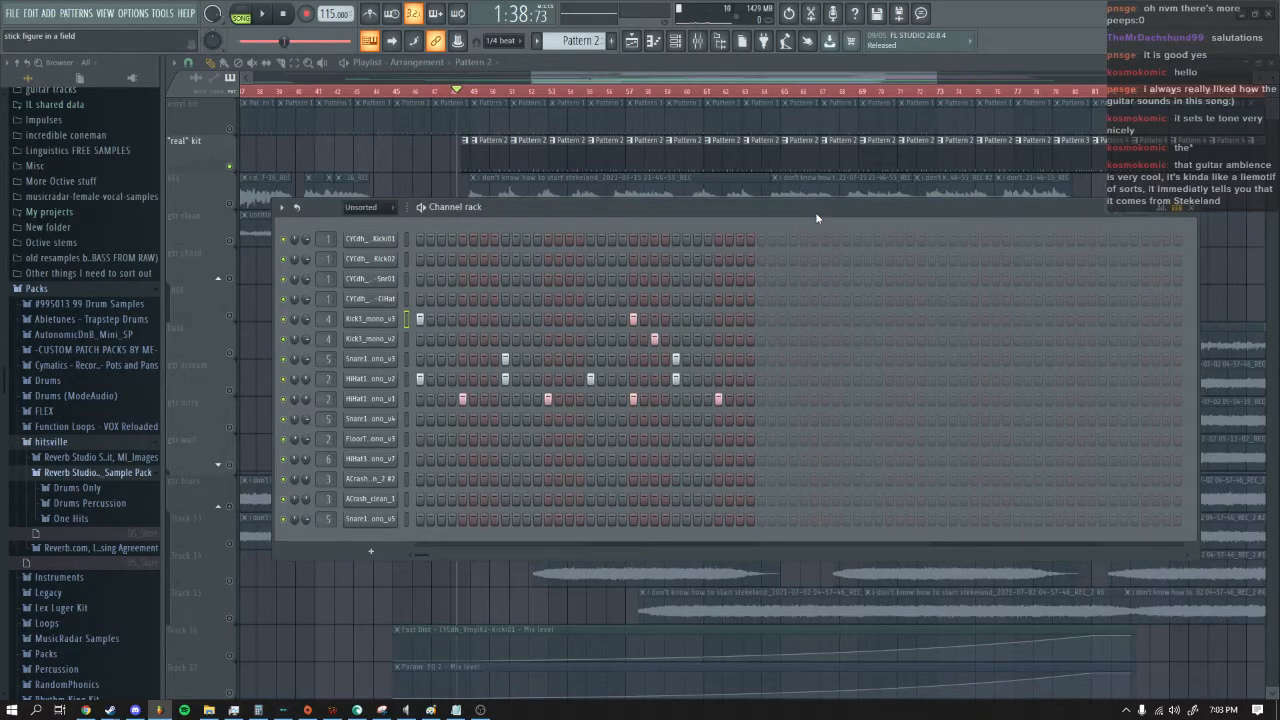
{"action": "left_click", "coordinate": [698, 42]}
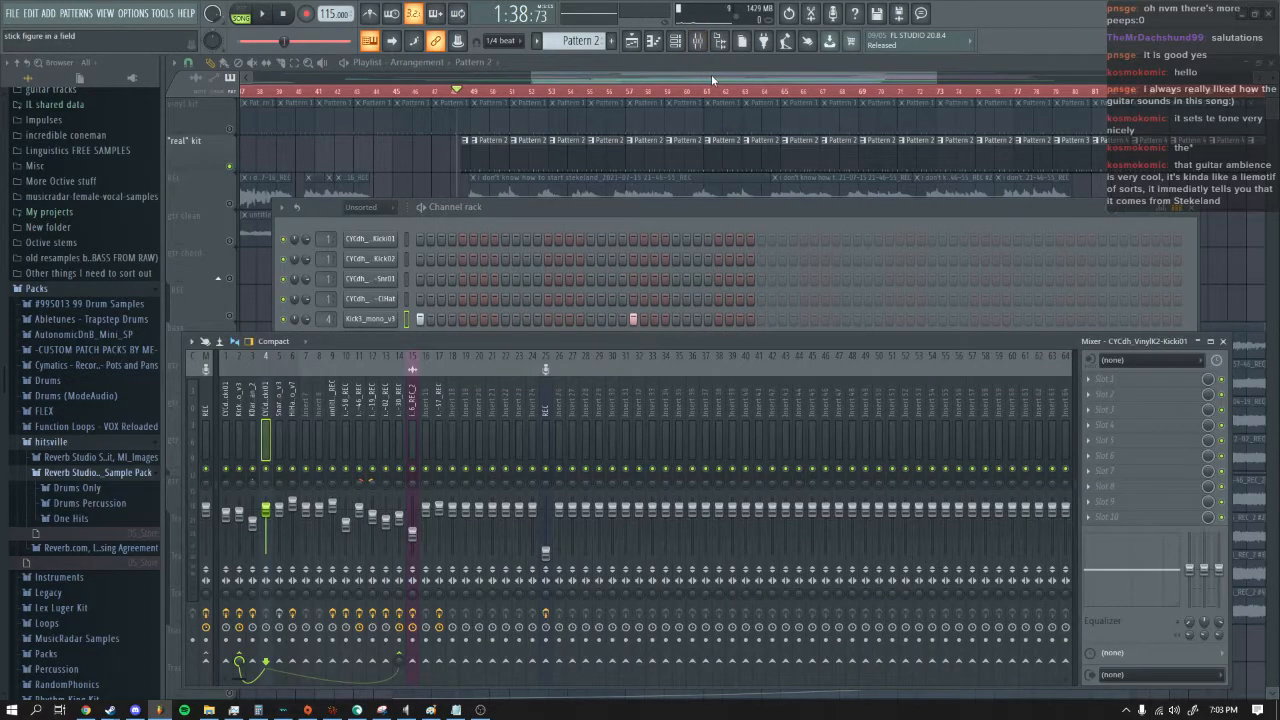
{"action": "left_click", "coordinate": [717, 208]}
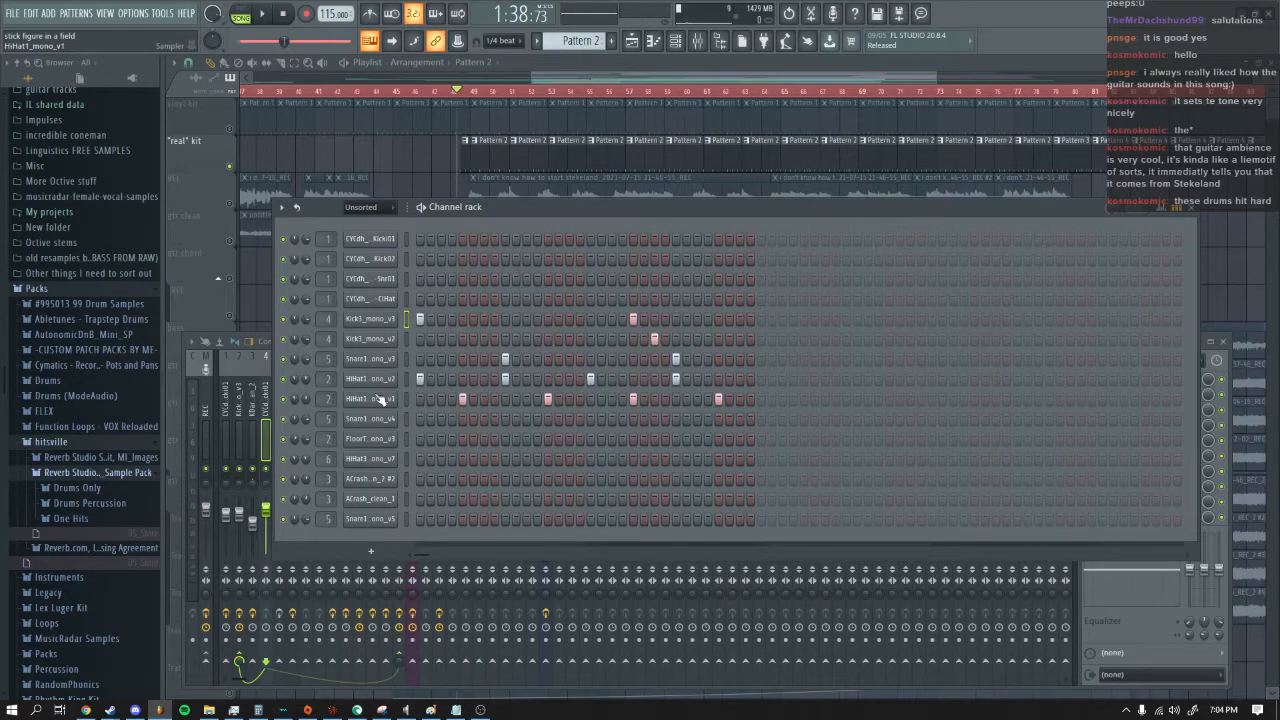
Step: Collapse and re-expand the hitsville folder and its Reverb Studio Sample Pack subfolder in the browser
{"action": "left_click", "coordinate": [117, 444]}
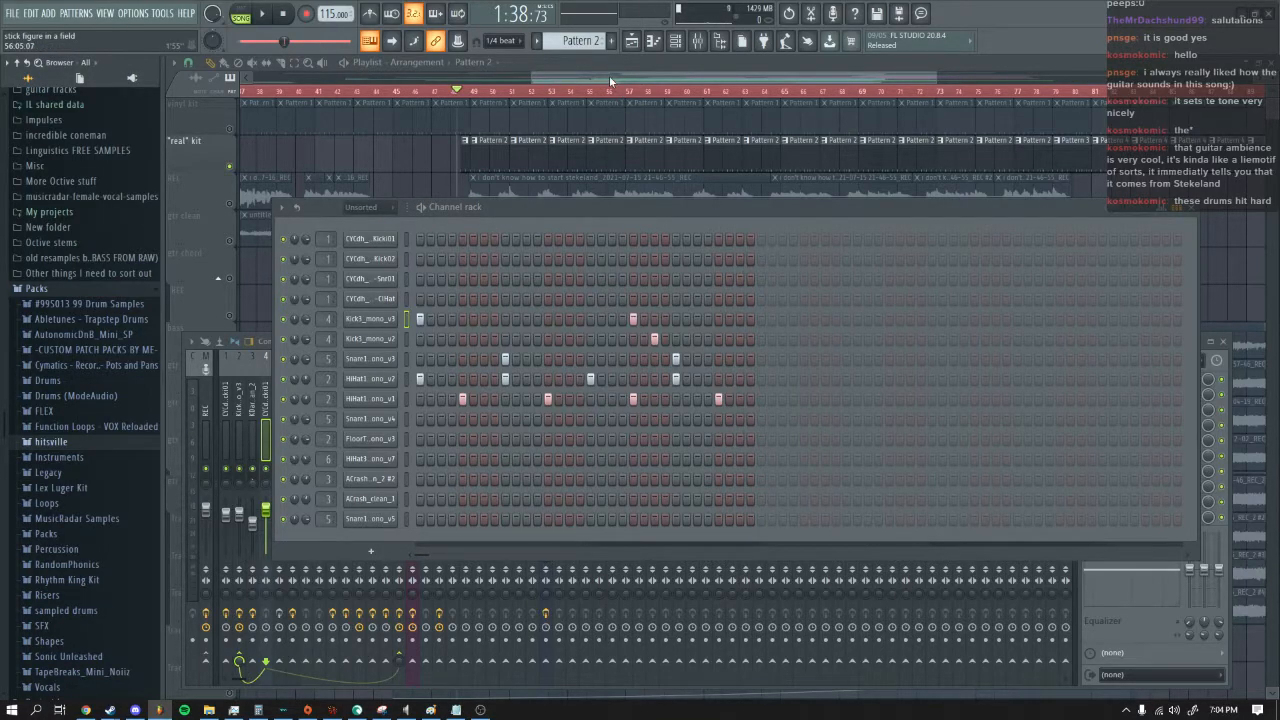
{"action": "left_click", "coordinate": [105, 442]}
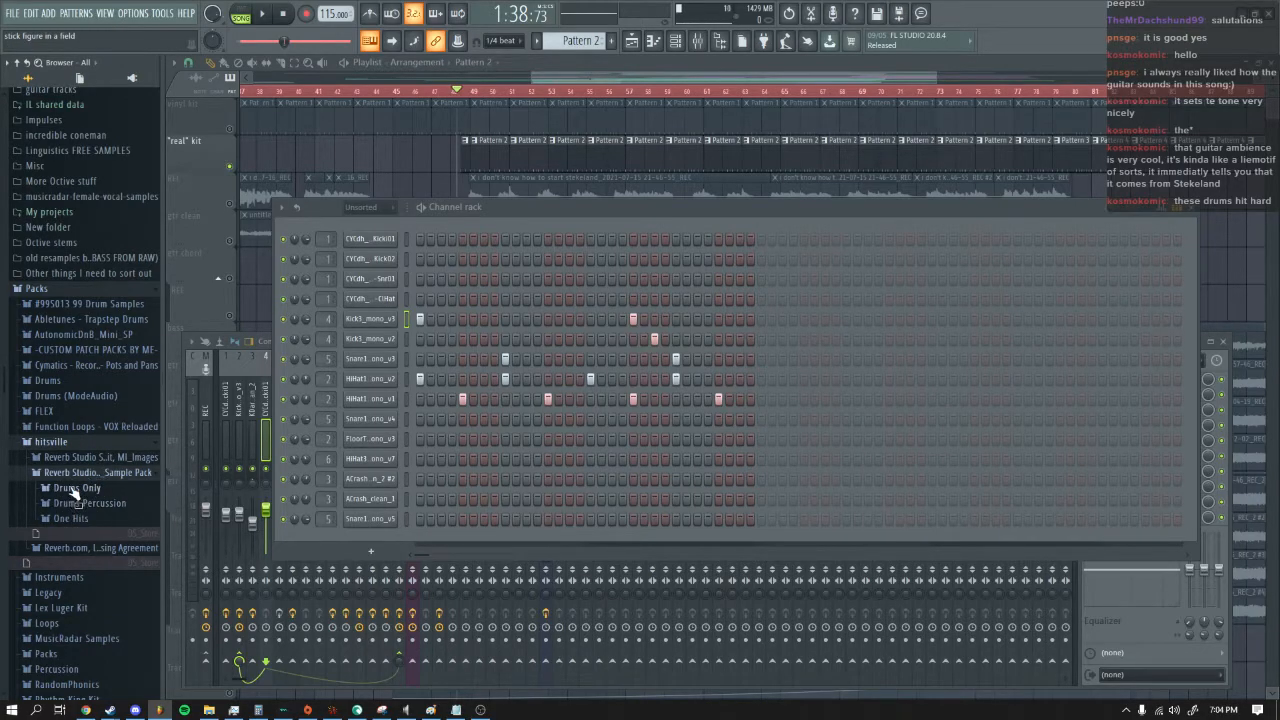
{"action": "left_click", "coordinate": [84, 473]}
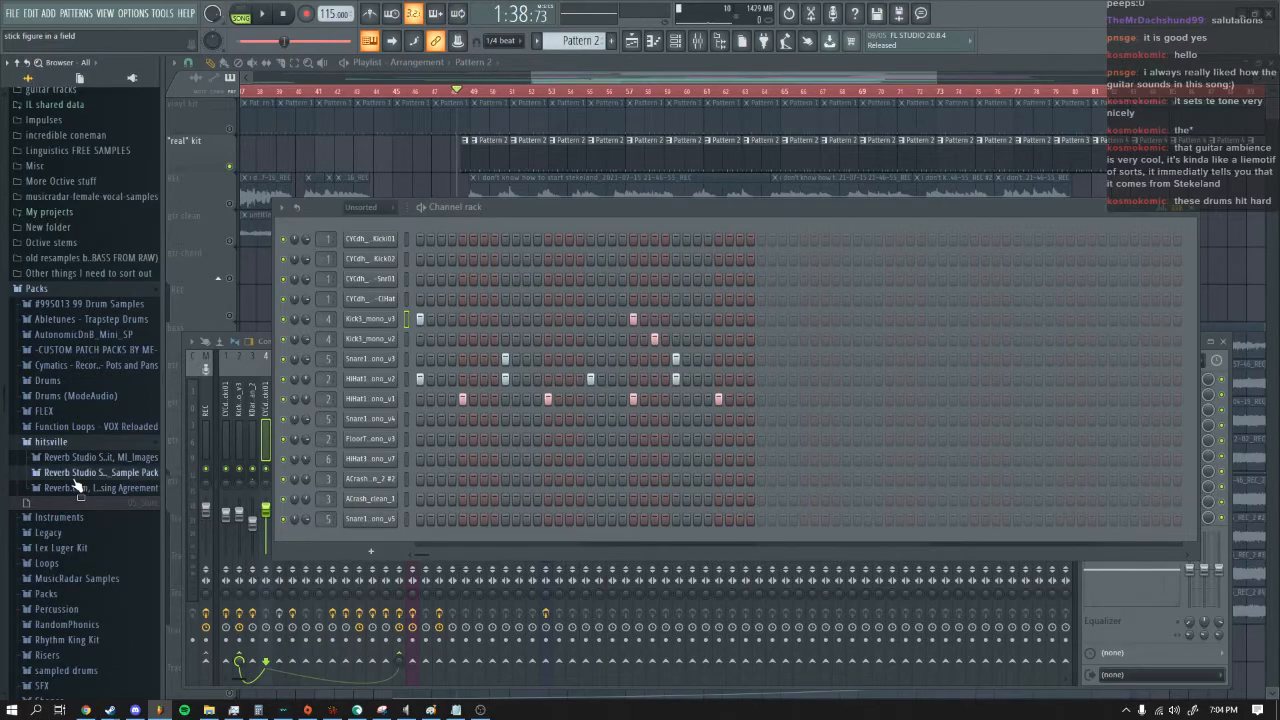
{"action": "left_click", "coordinate": [78, 474]}
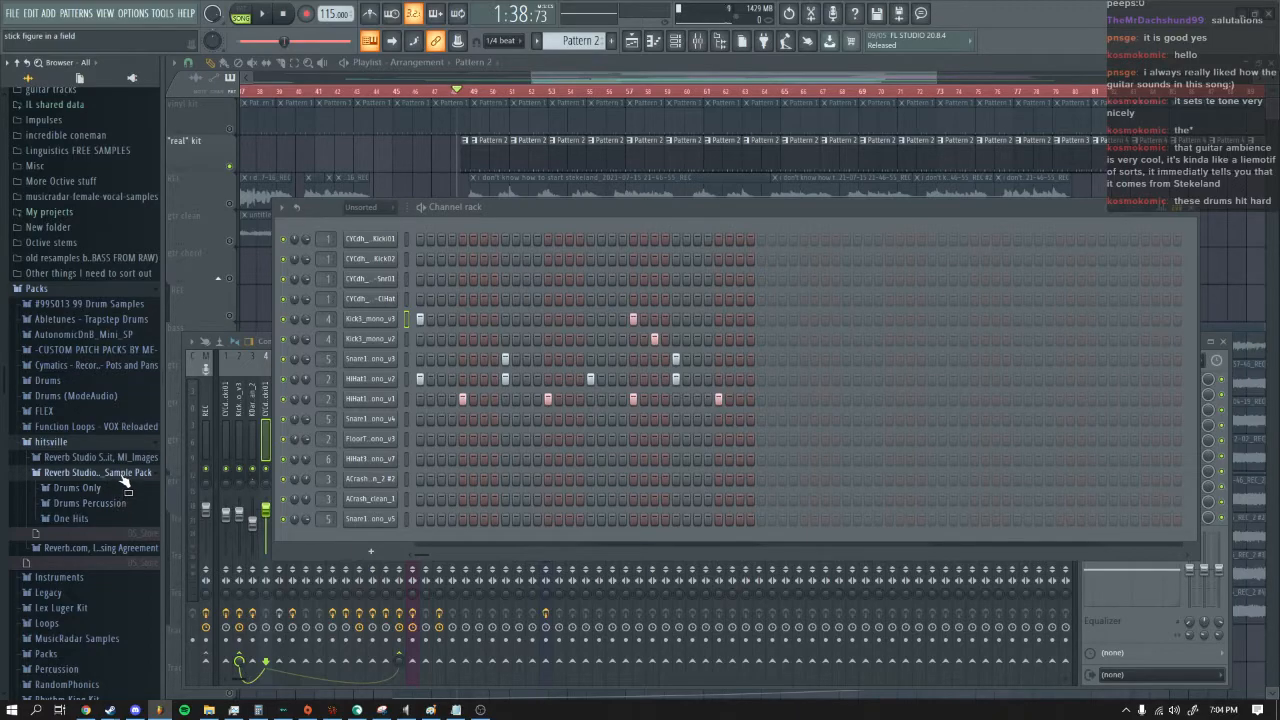
{"action": "left_click", "coordinate": [115, 474]}
{"action": "left_click", "coordinate": [115, 474]}
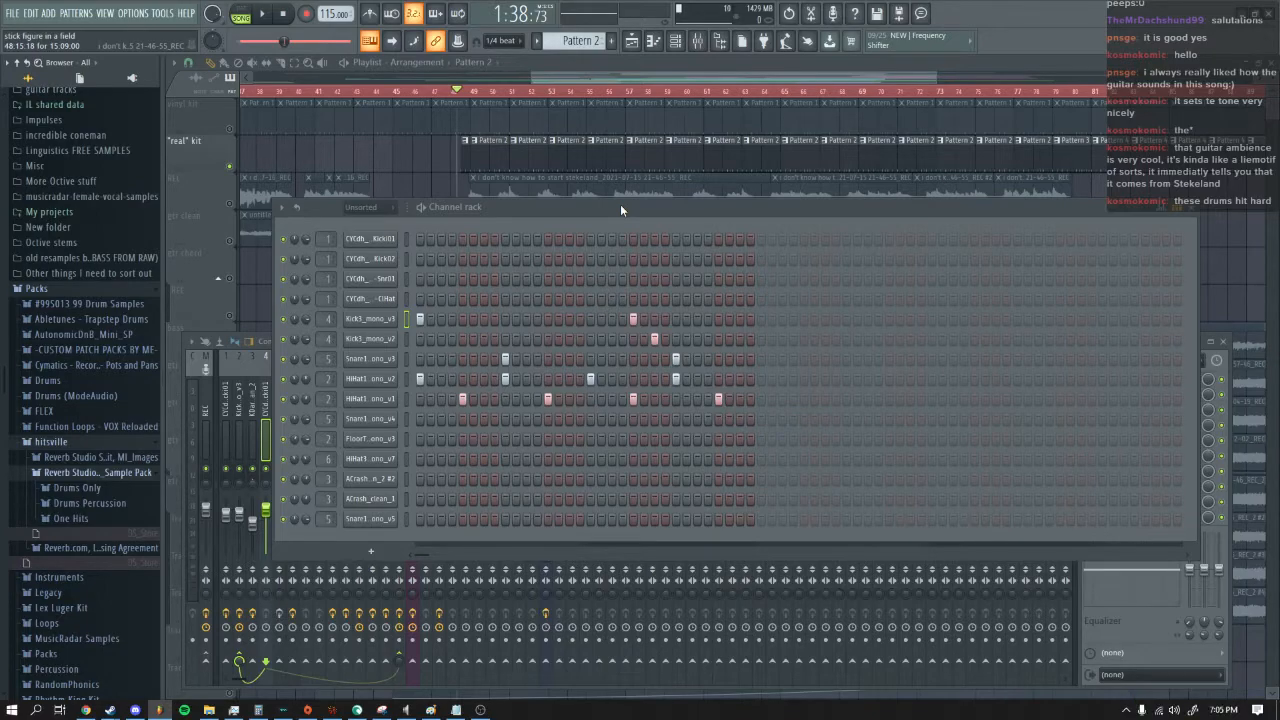
Step: Return to the playlist and look over the "real" kit's pattern clips from around bar 48 to bar 97
{"action": "left_click_drag", "start_coordinate": [620, 204], "coordinate": [585, 215]}
{"action": "mouse_move", "coordinate": [627, 77]}
{"action": "left_mouse_down"}
{"action": "mouse_move", "coordinate": [693, 75]}
{"action": "mouse_move", "coordinate": [649, 77]}
{"action": "left_mouse_up"}
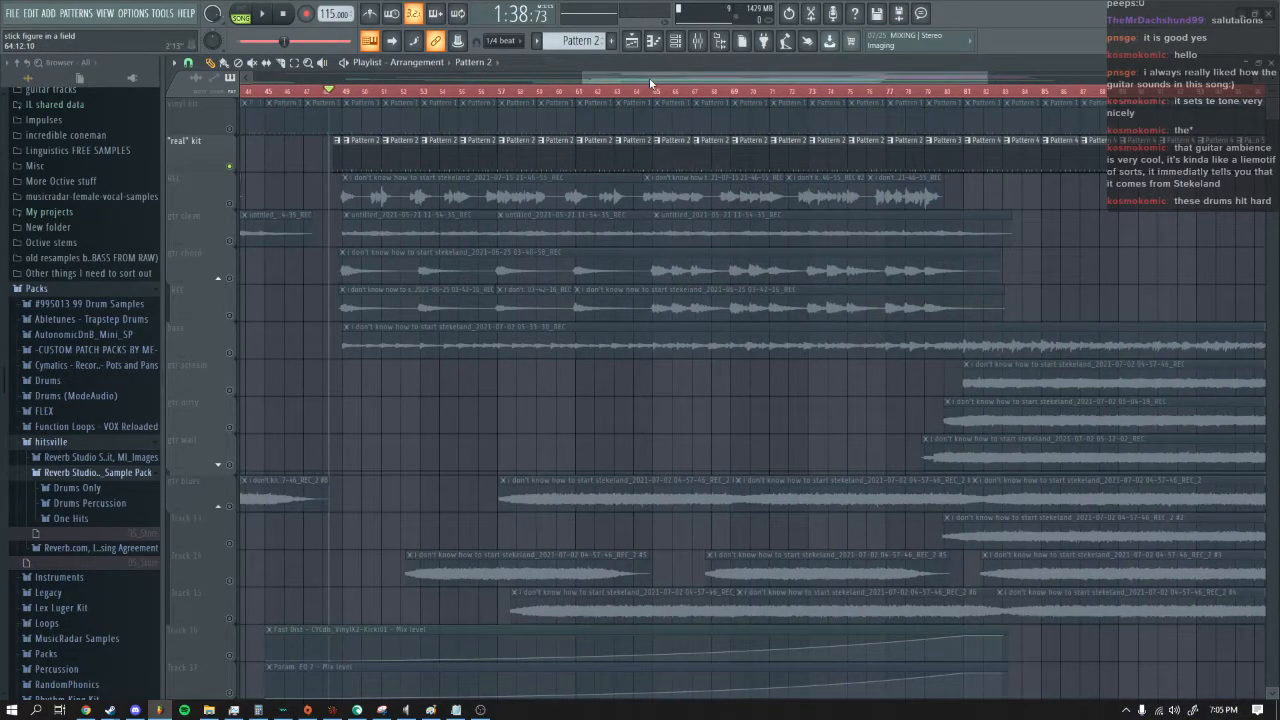
{"action": "left_click_drag", "start_coordinate": [672, 78], "coordinate": [750, 75]}
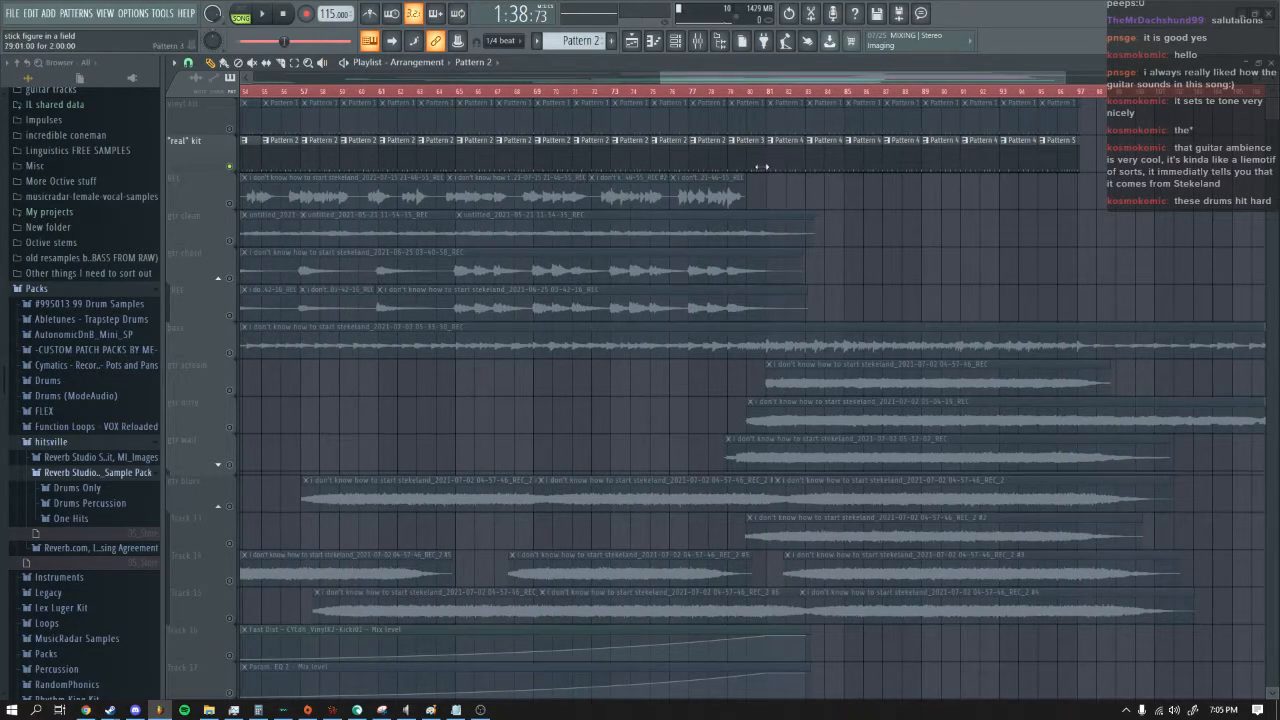
{"action": "left_click_drag", "start_coordinate": [813, 73], "coordinate": [789, 77]}
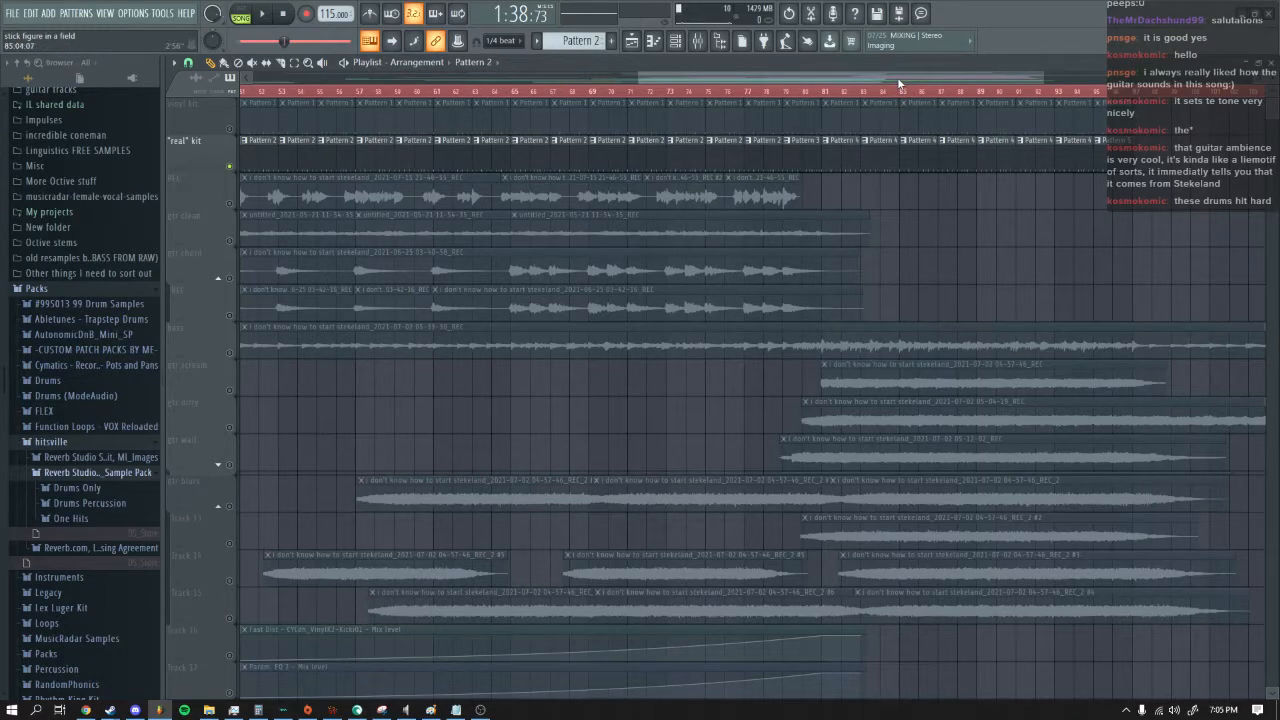
{"action": "left_click_drag", "start_coordinate": [897, 77], "coordinate": [874, 75]}
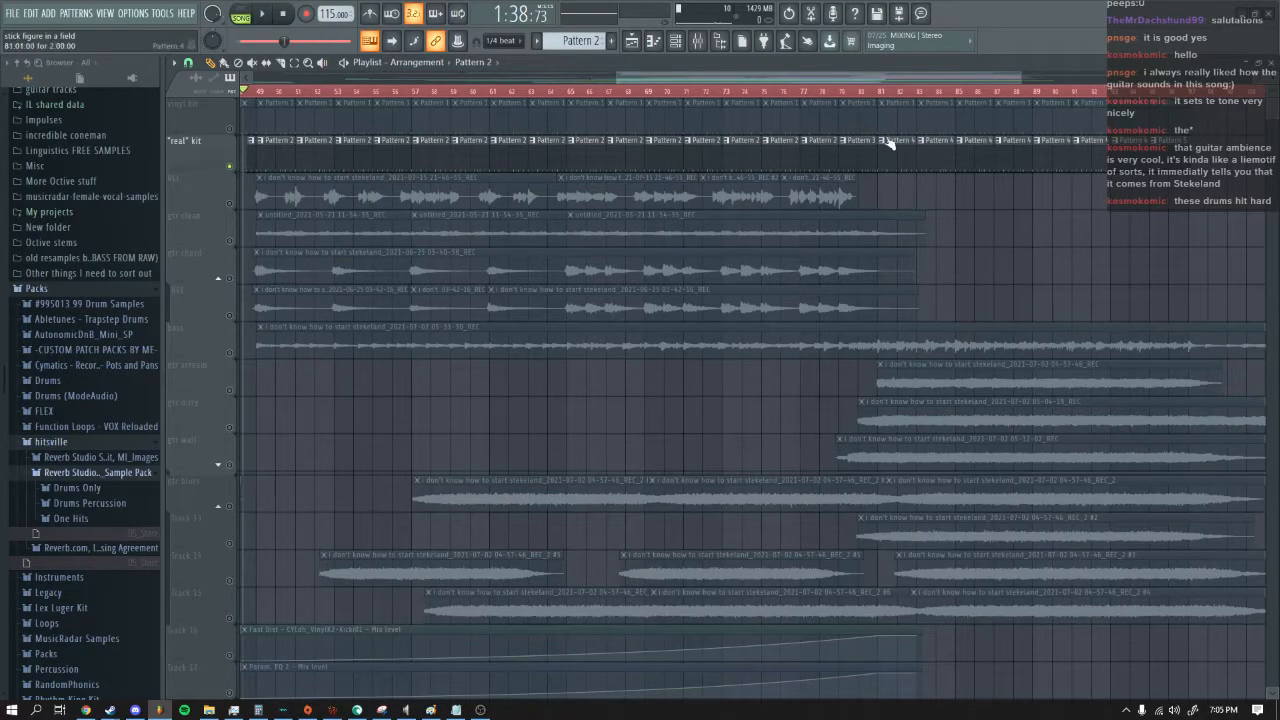
{"action": "left_click_drag", "start_coordinate": [868, 77], "coordinate": [784, 77]}
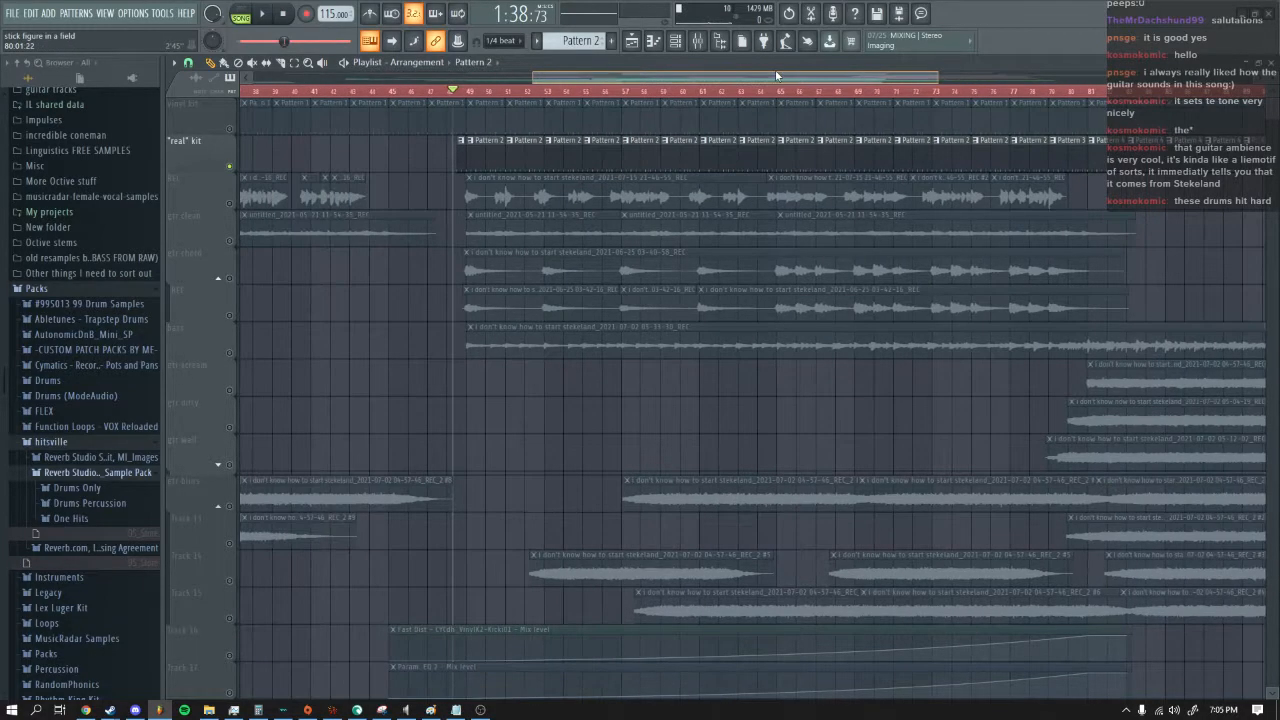
Step: Solo the gtr chord track and the REC track below it, play them from around bar 48 with the mixer open, and stop
{"action": "right_click", "coordinate": [230, 278]}
{"action": "left_click", "coordinate": [230, 315]}
{"action": "left_click", "coordinate": [267, 14]}
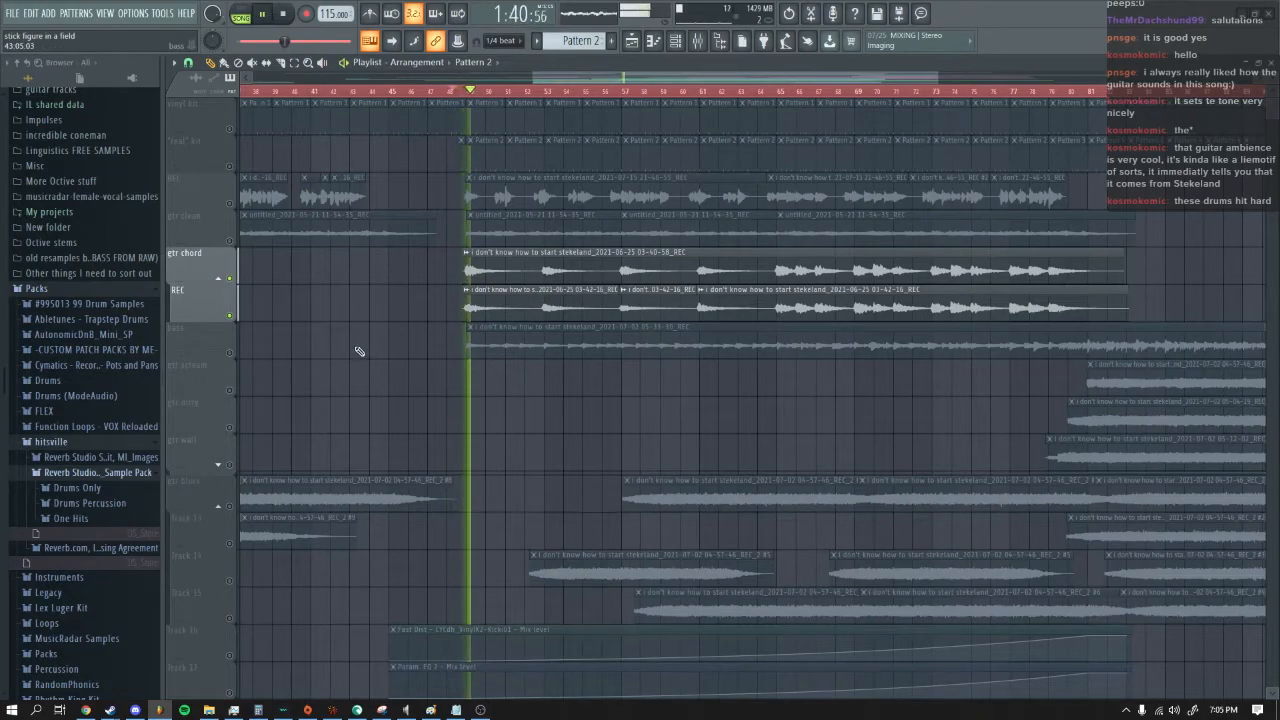
{"action": "left_click", "coordinate": [697, 40]}
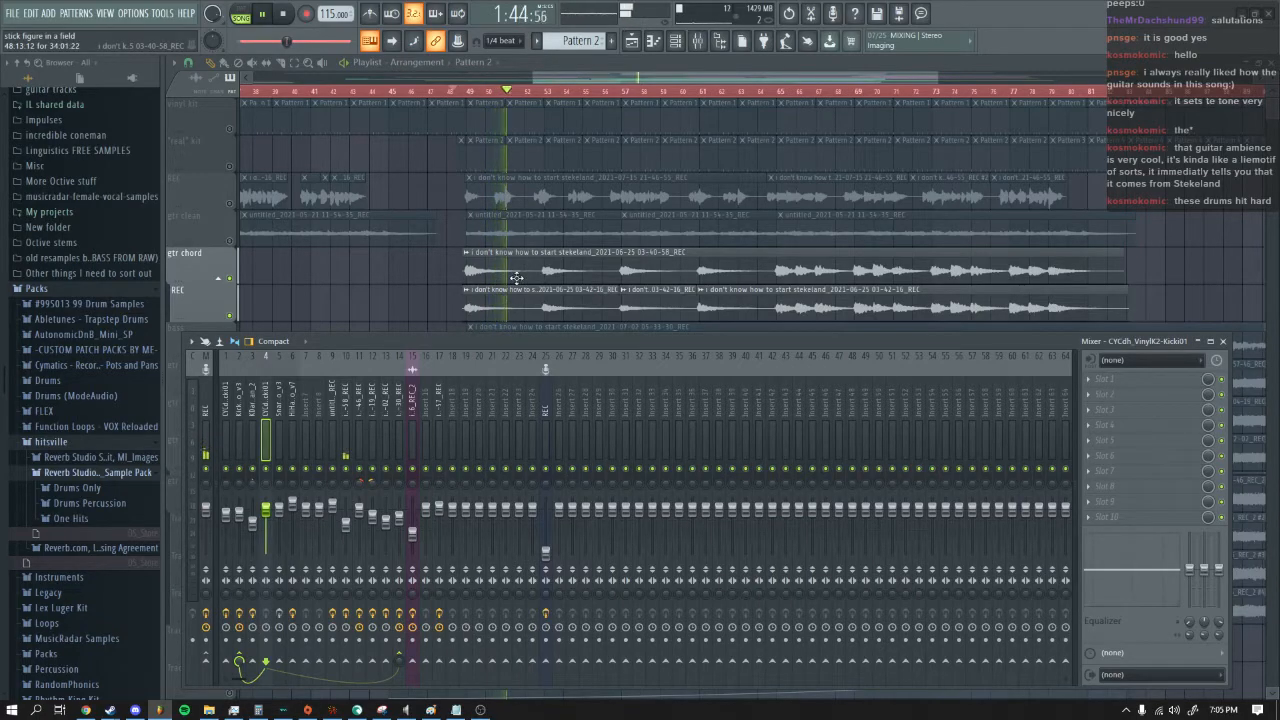
{"action": "left_click", "coordinate": [285, 22]}
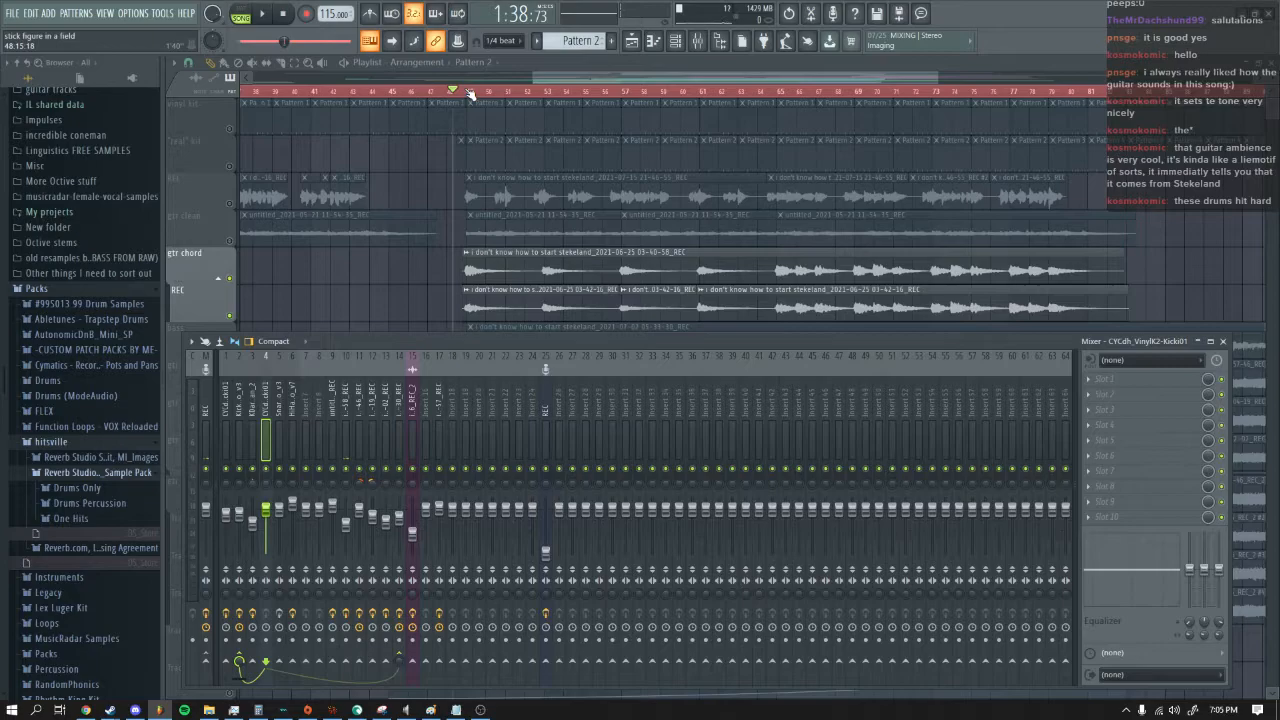
Step: Play the soloed chord guitars again from around bar 49, show mixer insert 10's effects, and stop playback
{"action": "left_click", "coordinate": [470, 92]}
{"action": "left_click", "coordinate": [698, 41]}
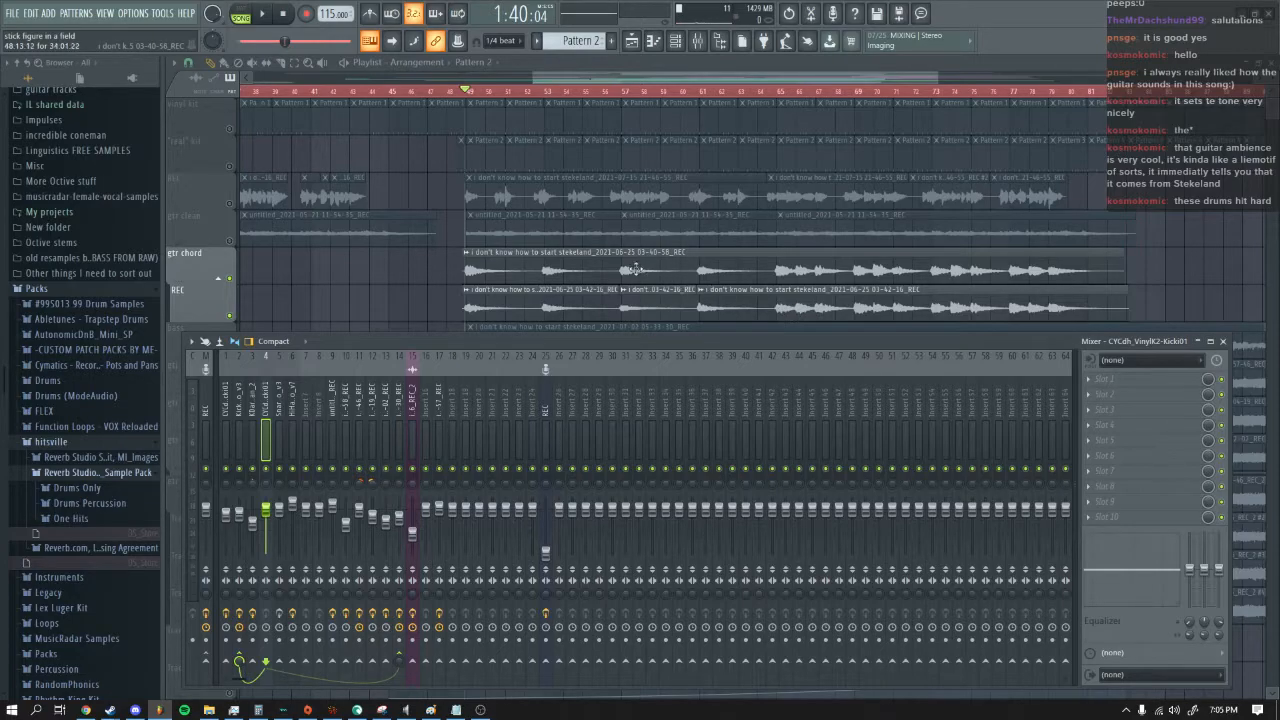
{"action": "left_click", "coordinate": [268, 25]}
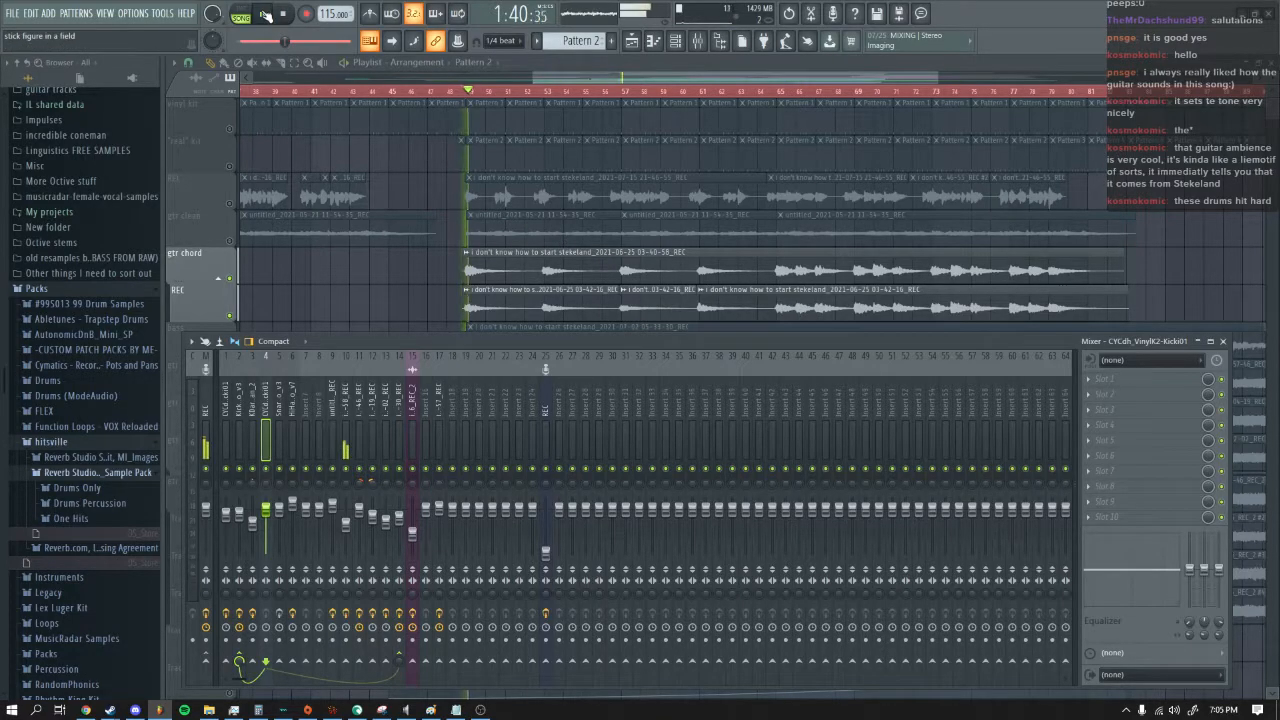
{"action": "left_click", "coordinate": [340, 417]}
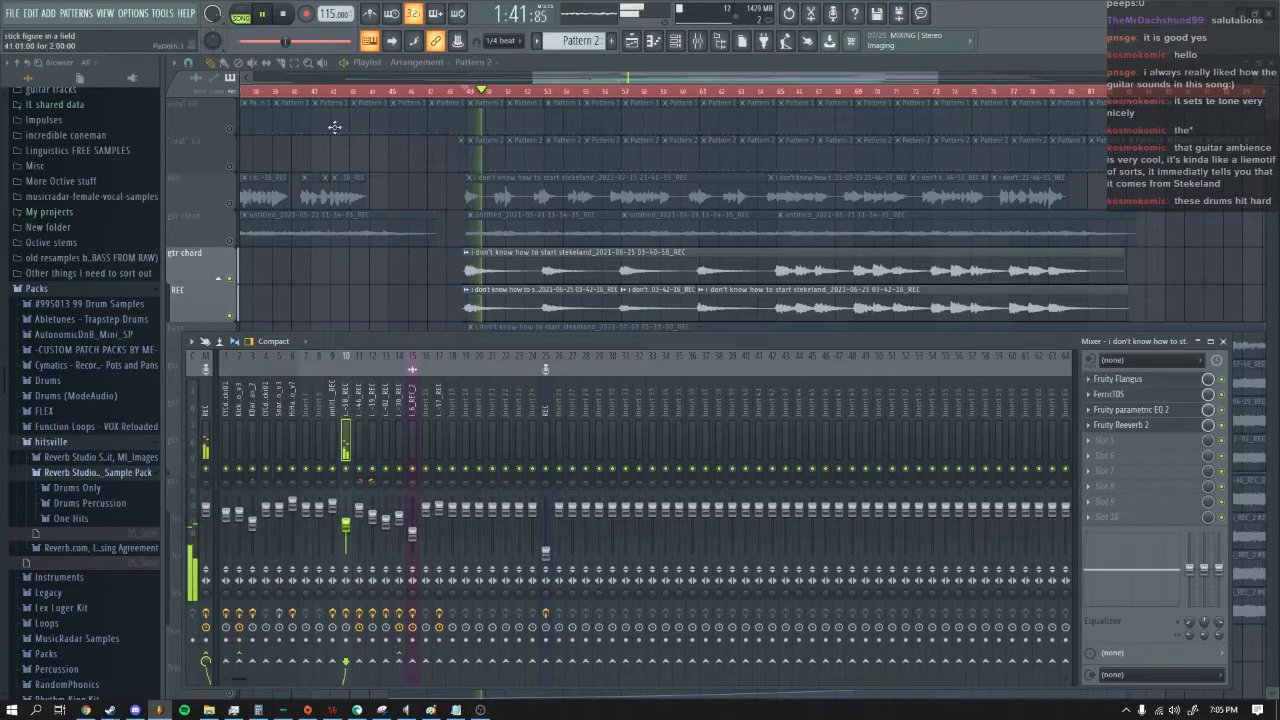
{"action": "left_click", "coordinate": [285, 14]}
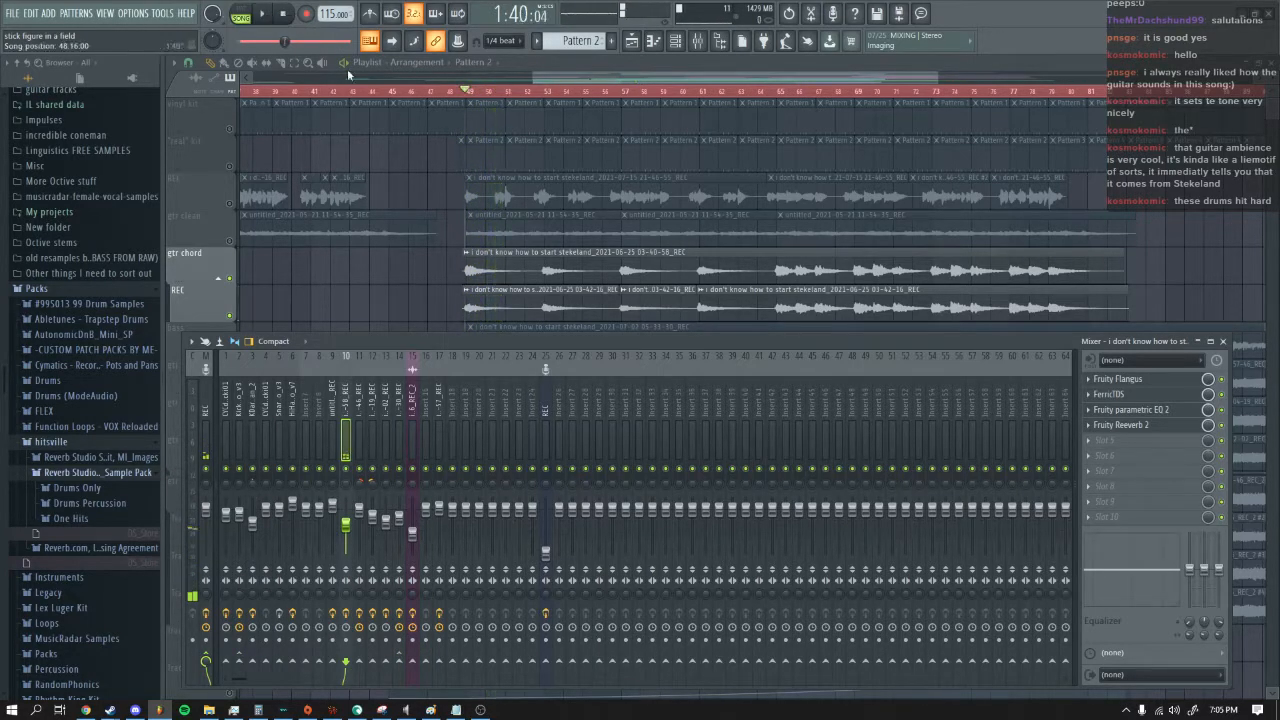
Step: Examine the Fruity Flangus, Fruity parametric EQ 2 and Fruity Reeverb 2 settings on the chord guitar's mixer insert 10
{"action": "left_click", "coordinate": [1161, 383]}
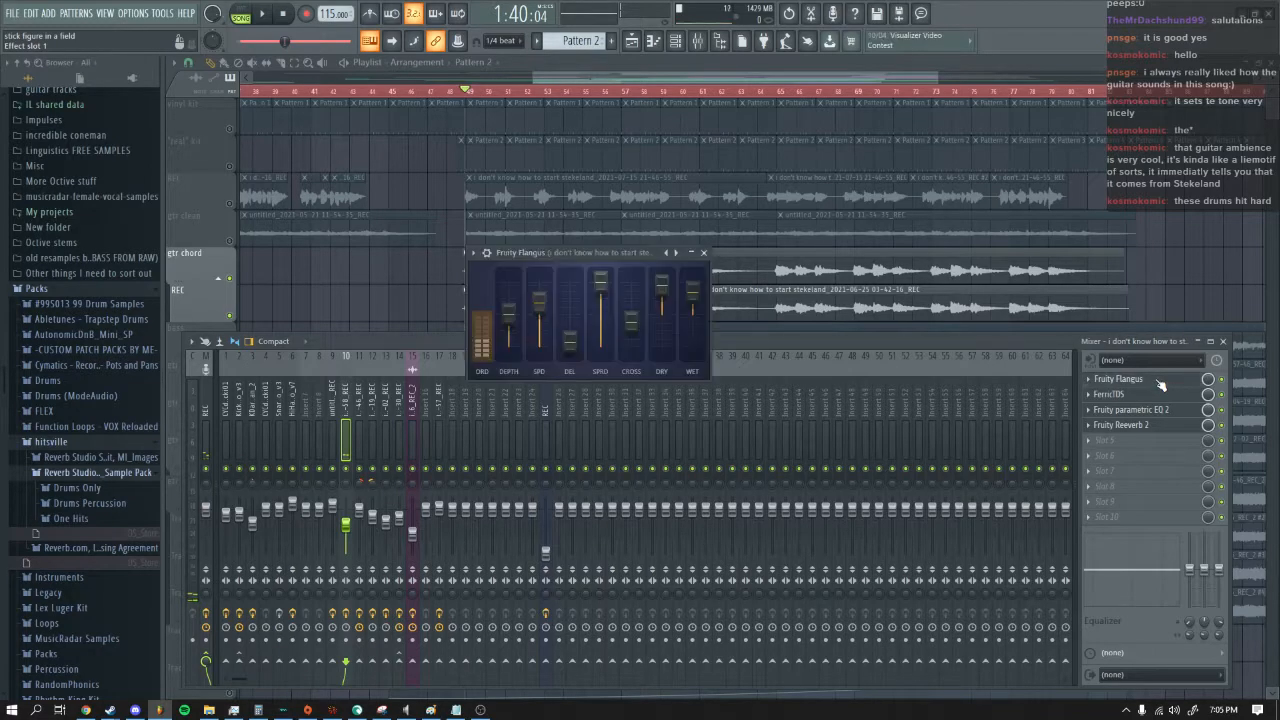
{"action": "left_click_drag", "start_coordinate": [589, 253], "coordinate": [520, 212]}
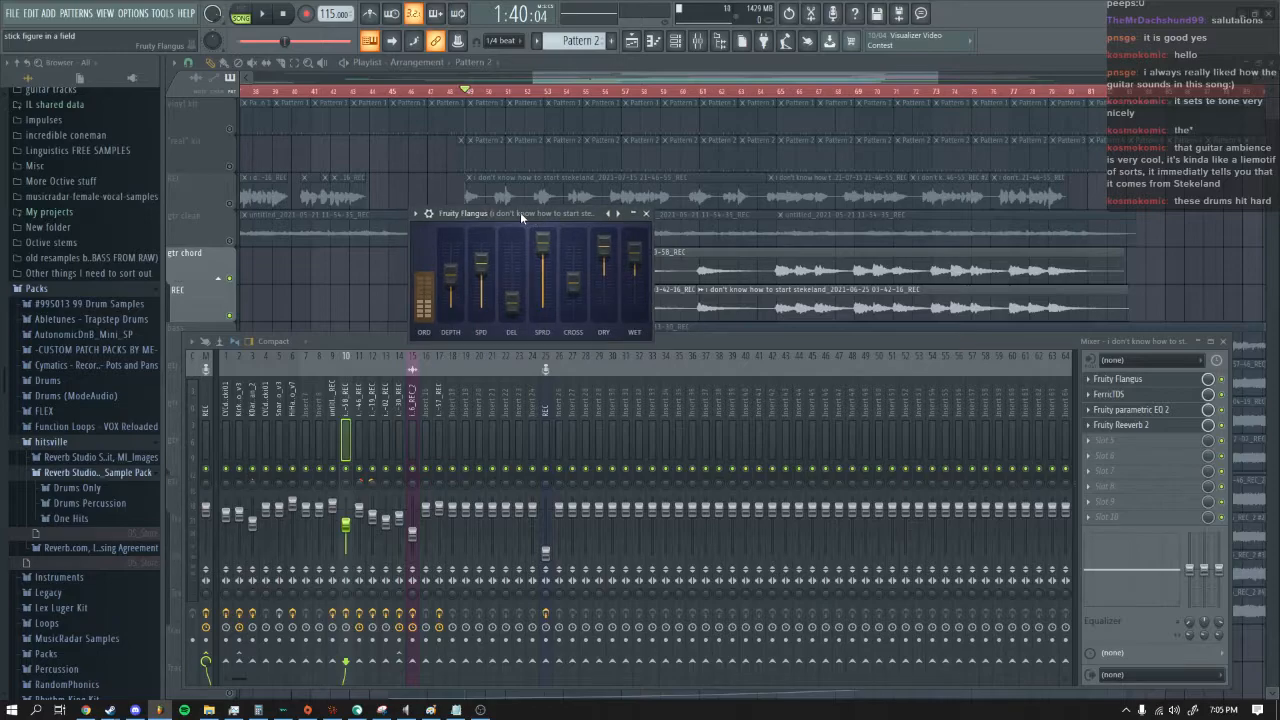
{"action": "left_click", "coordinate": [1157, 410]}
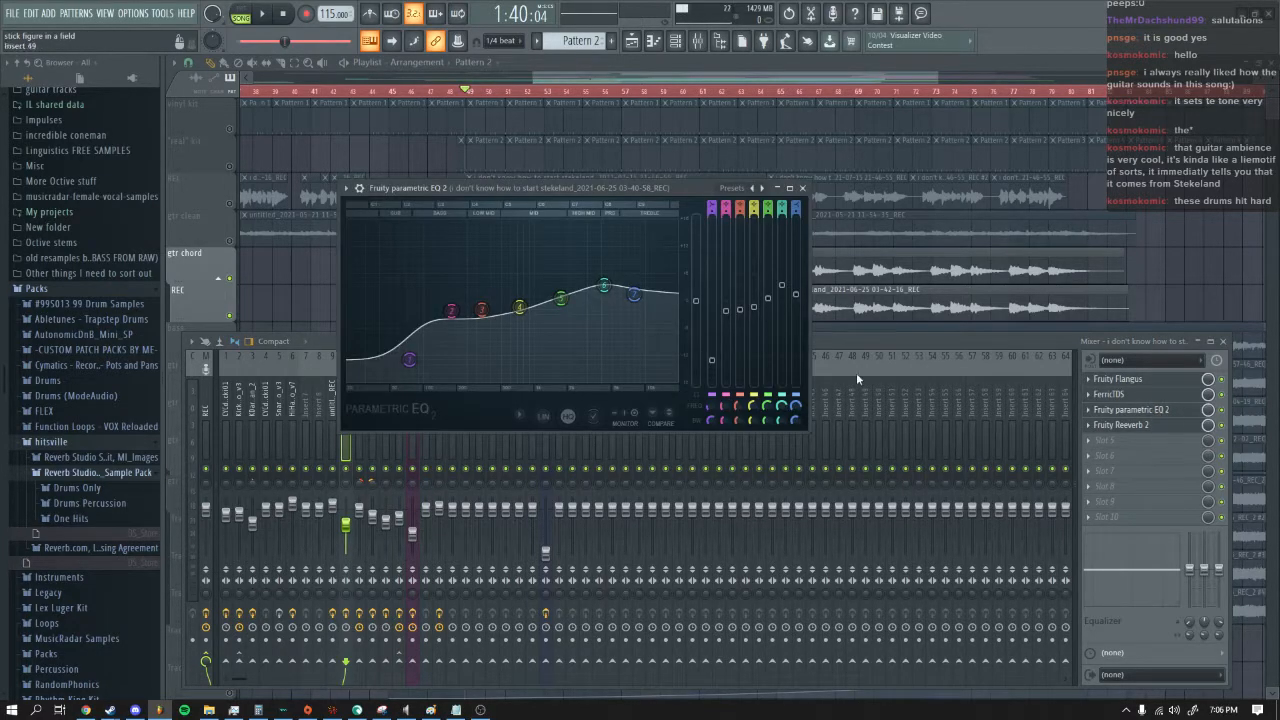
{"action": "left_click_drag", "start_coordinate": [540, 188], "coordinate": [587, 245]}
{"action": "left_click", "coordinate": [850, 244]}
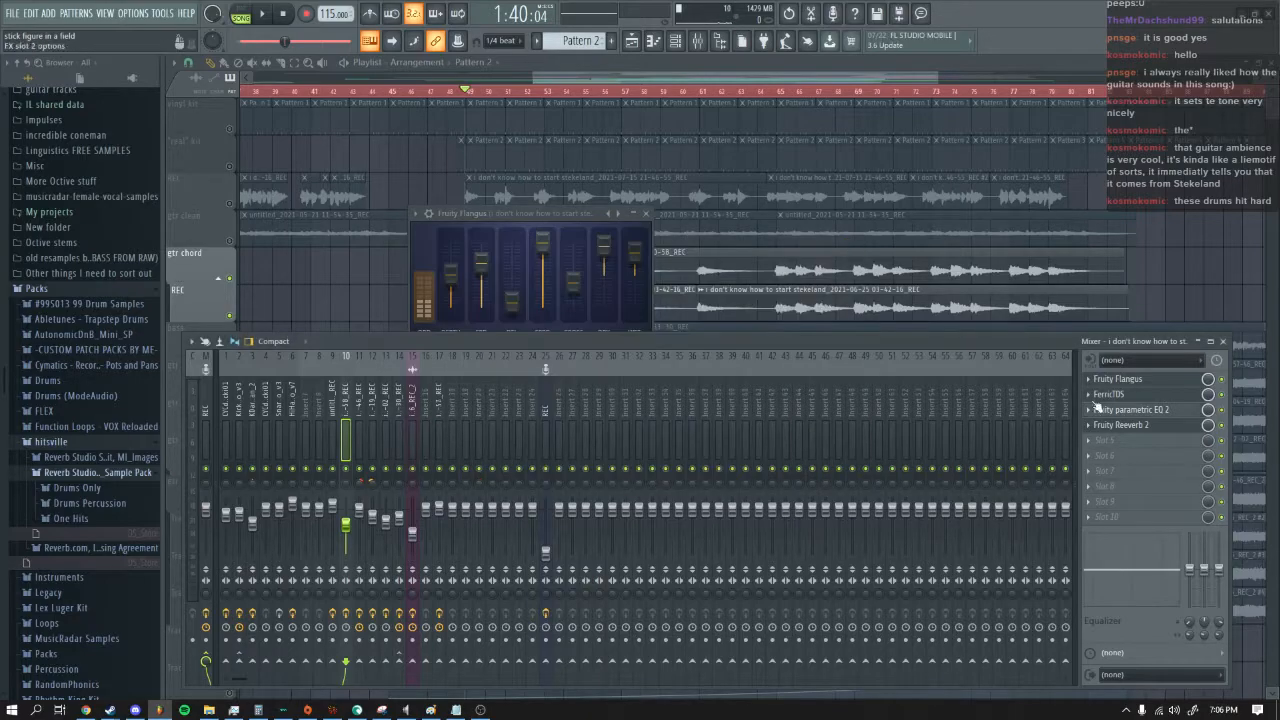
{"action": "left_click", "coordinate": [1148, 427]}
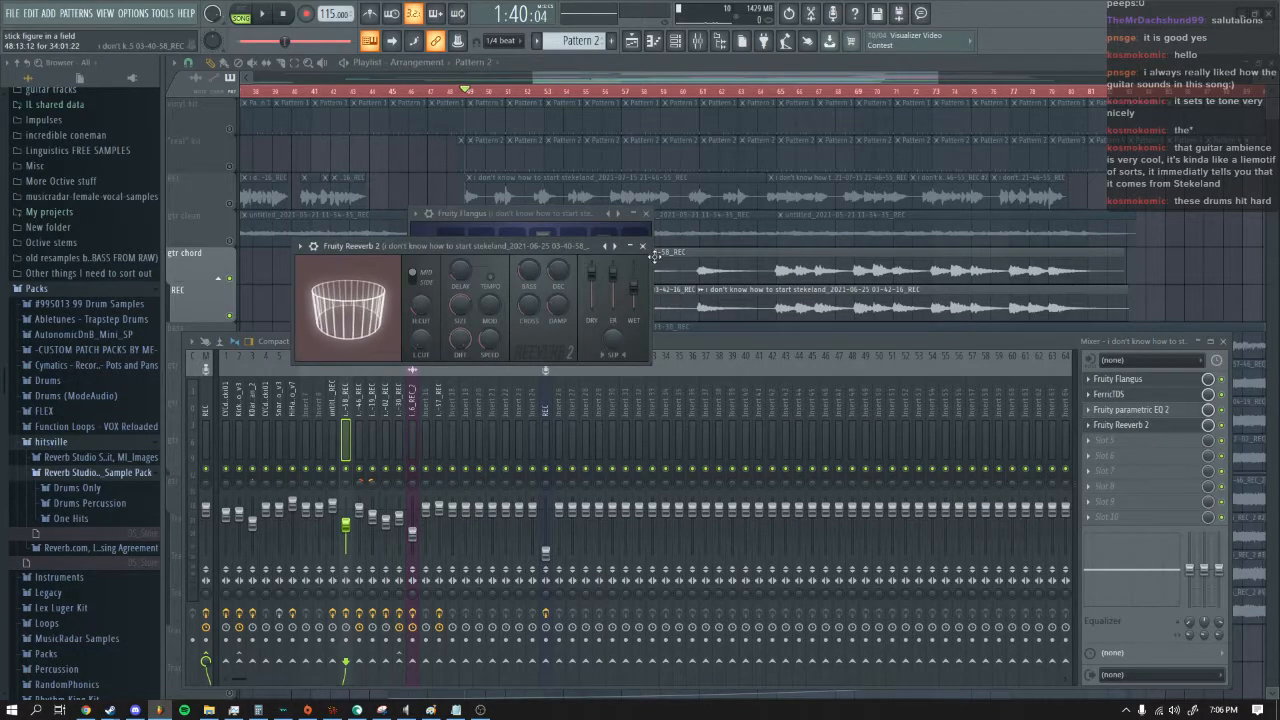
{"action": "left_click_drag", "start_coordinate": [559, 243], "coordinate": [595, 240]}
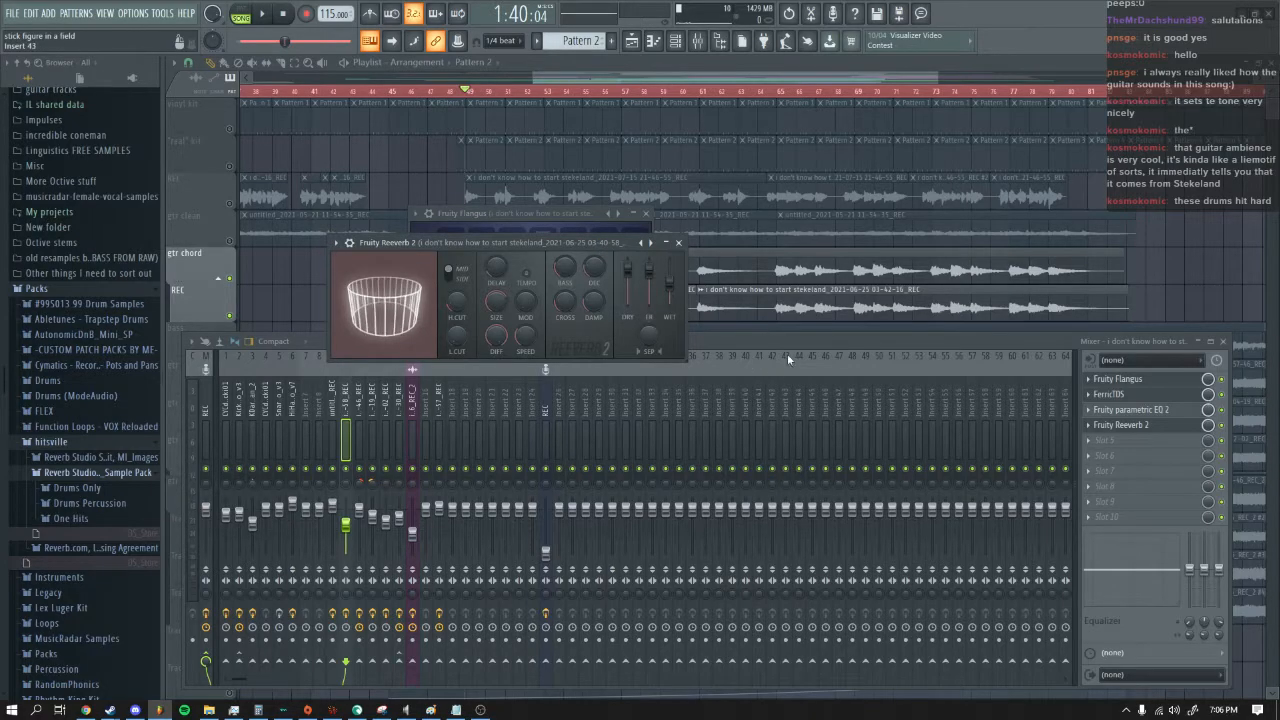
Step: Close the reverb window and mixer, solo the bass track, play it from around bar 48, and show mixer insert 14's effects
{"action": "left_click", "coordinate": [678, 243]}
{"action": "left_click", "coordinate": [420, 183]}
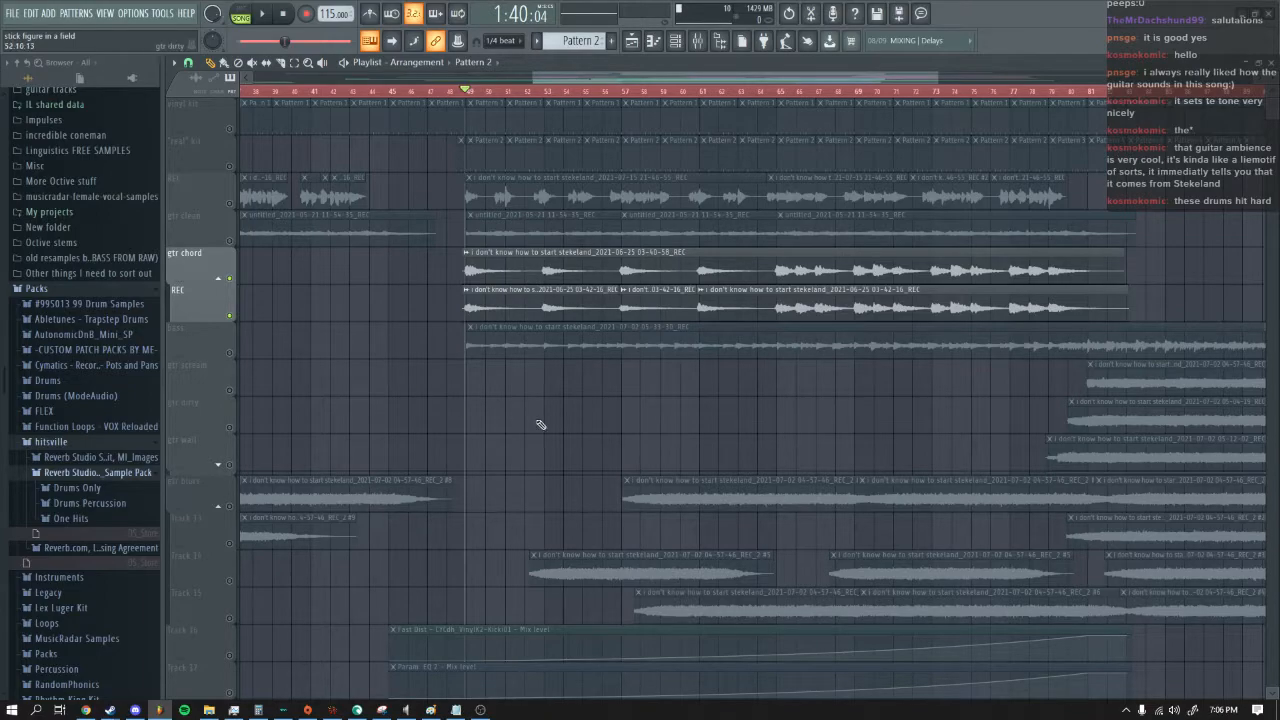
{"action": "right_click", "coordinate": [231, 354]}
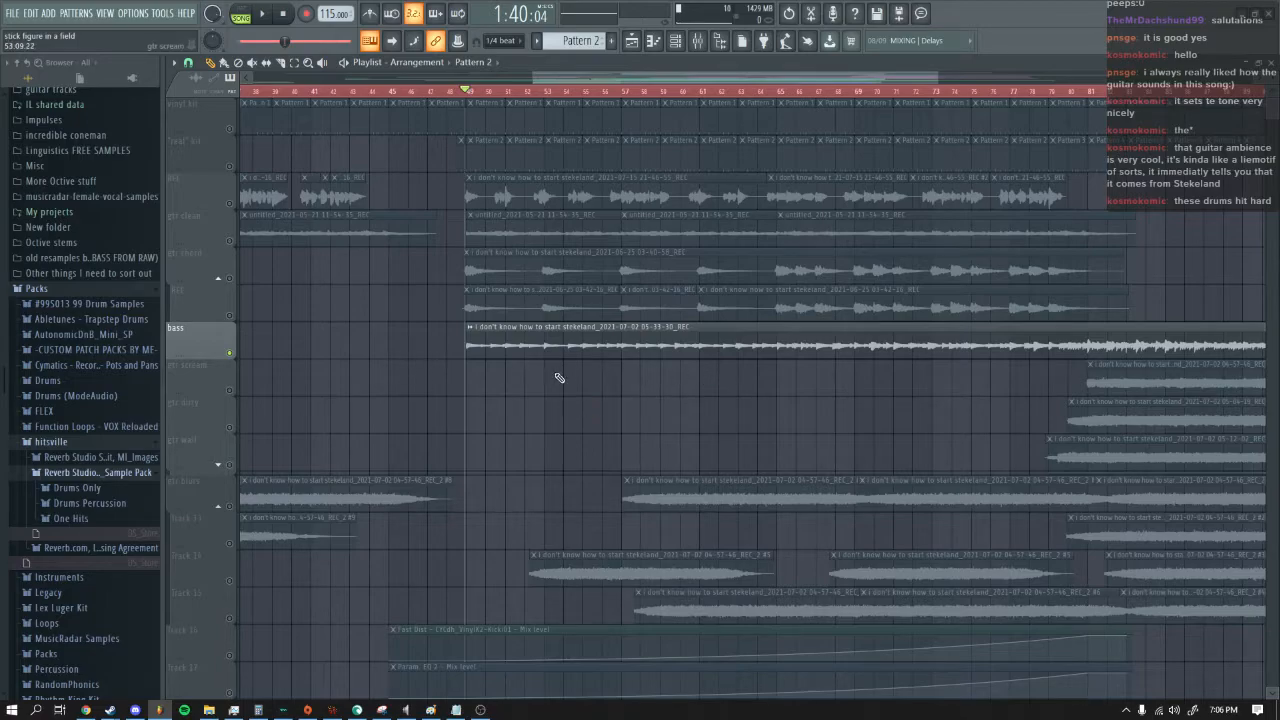
{"action": "key", "text": "space"}
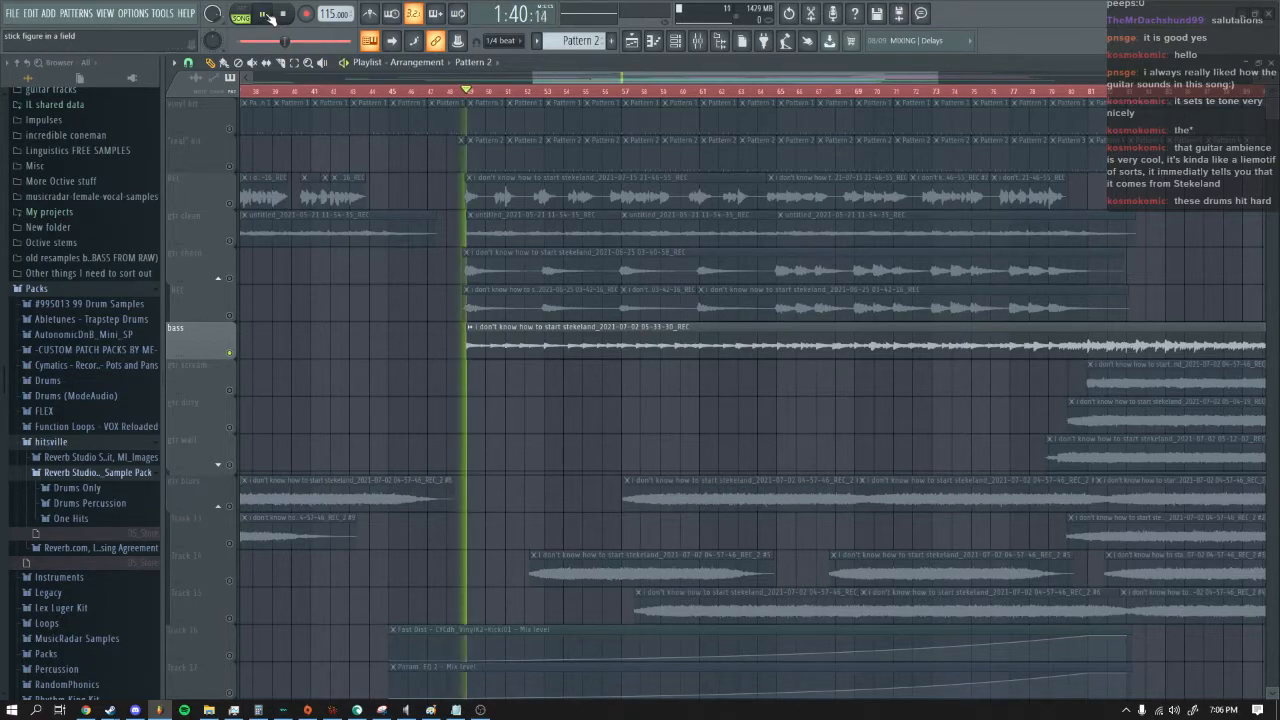
{"action": "key", "text": "F9"}
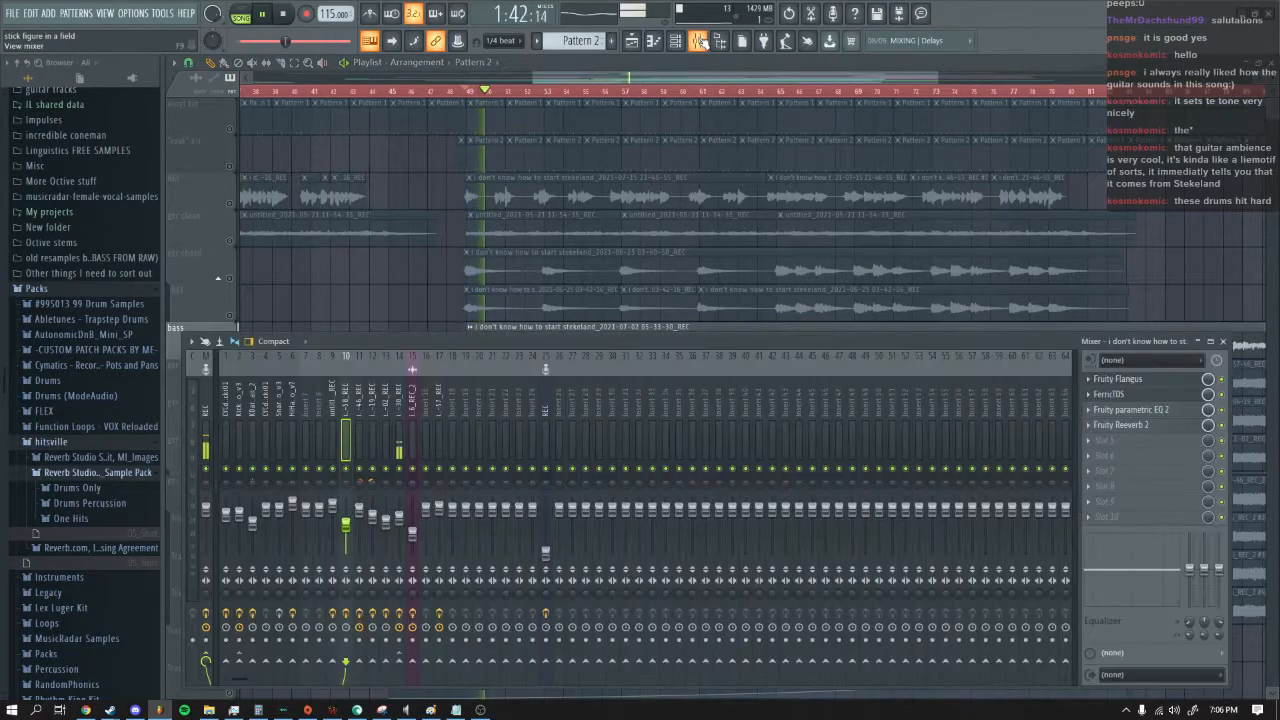
{"action": "left_click", "coordinate": [399, 430]}
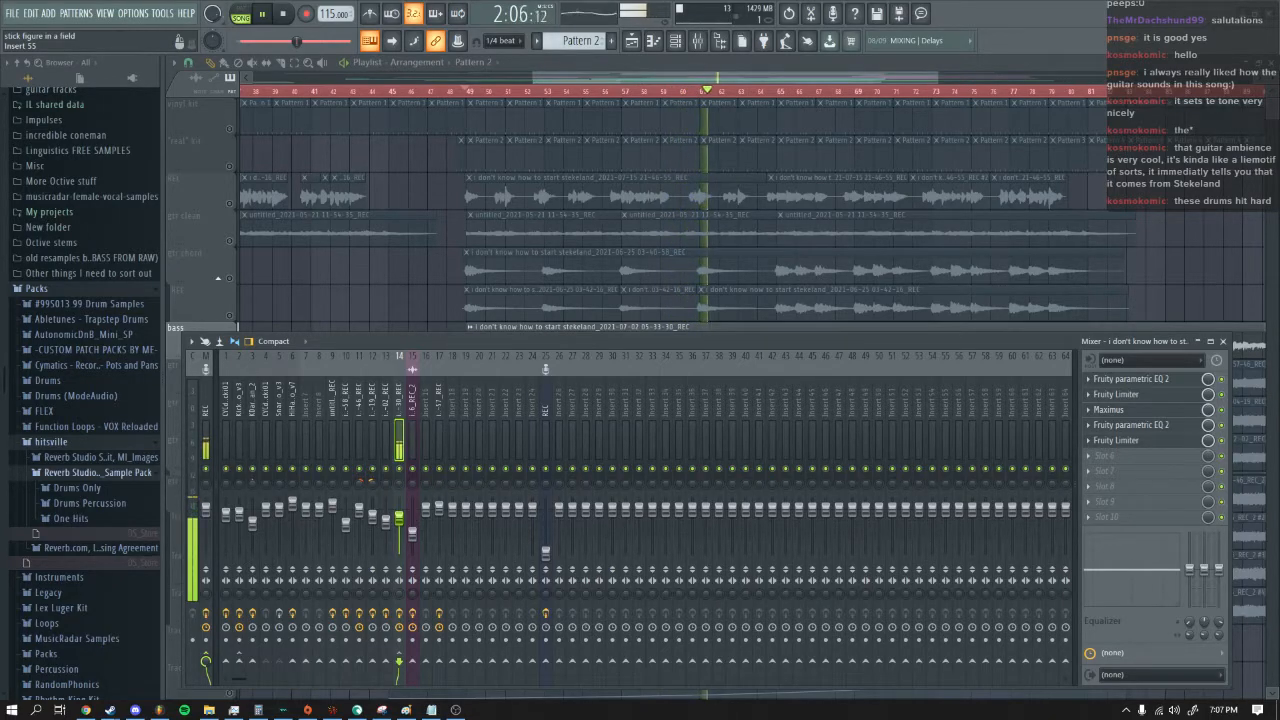
Step: Examine the first Fruity parametric EQ 2 curve on the bass's mixer insert 14 while the bass plays, and close it
{"action": "left_click_drag", "start_coordinate": [754, 78], "coordinate": [815, 73]}
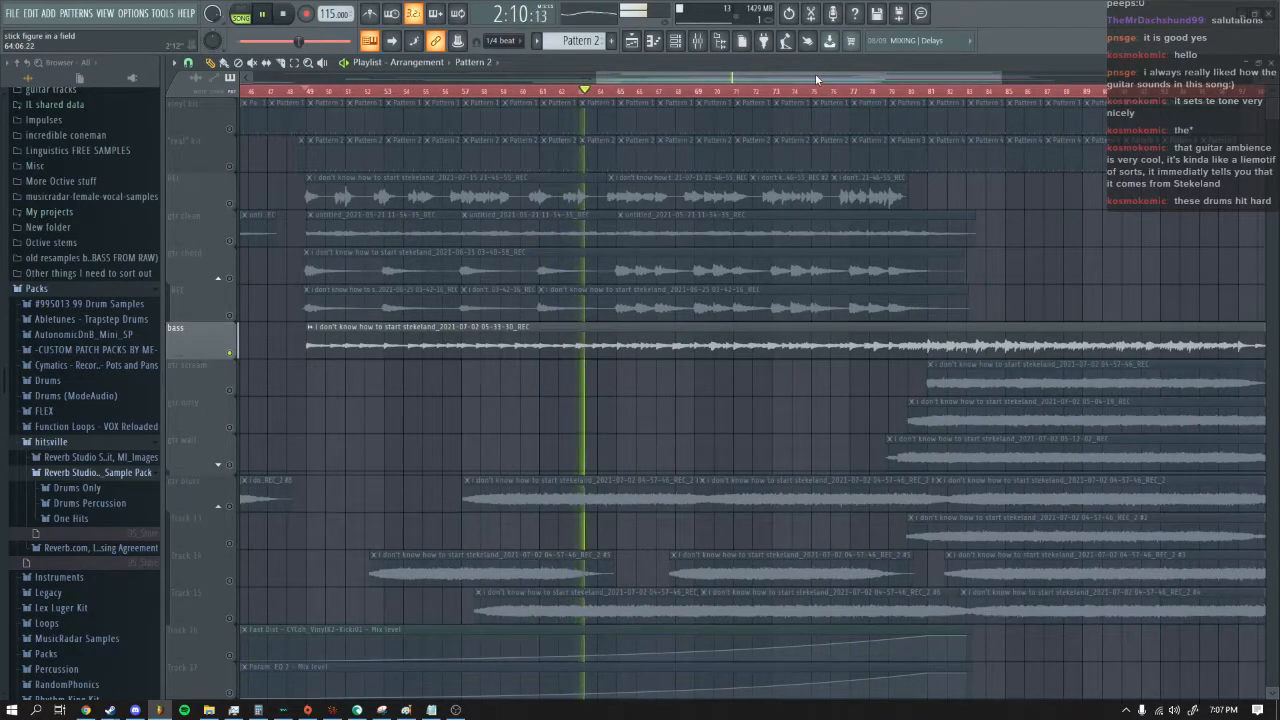
{"action": "key", "text": "F9"}
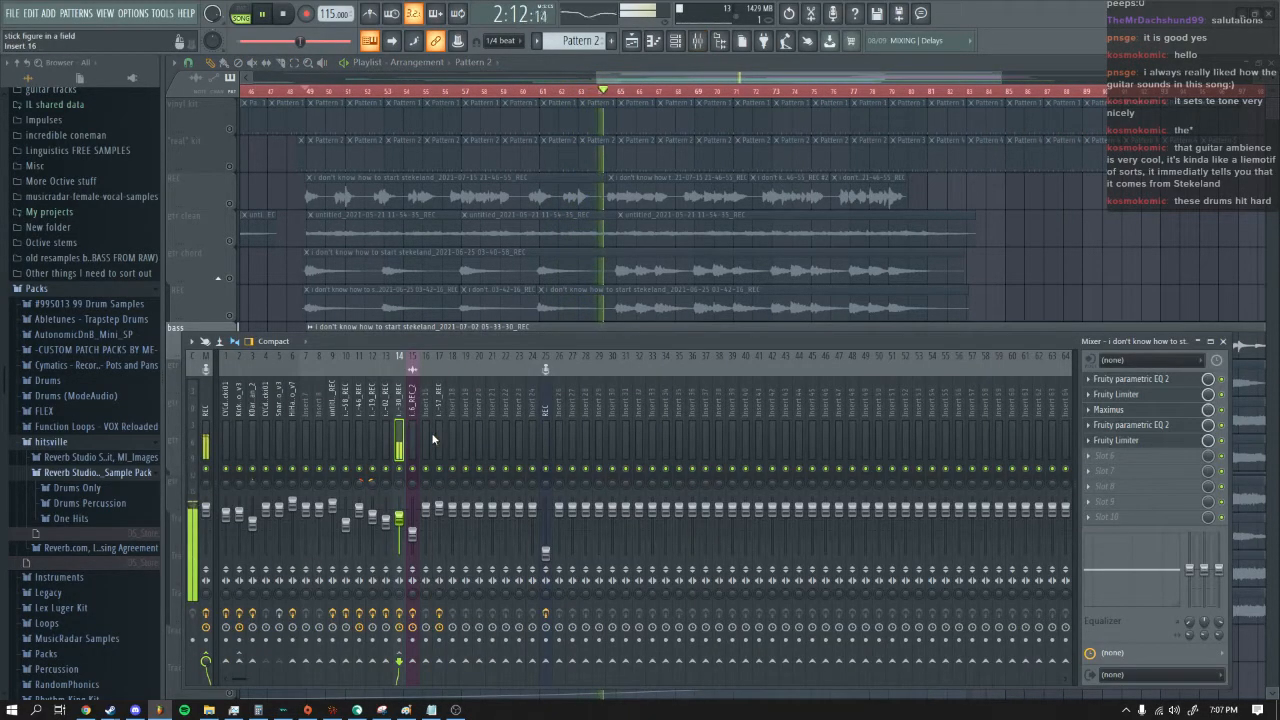
{"action": "left_click", "coordinate": [1171, 383]}
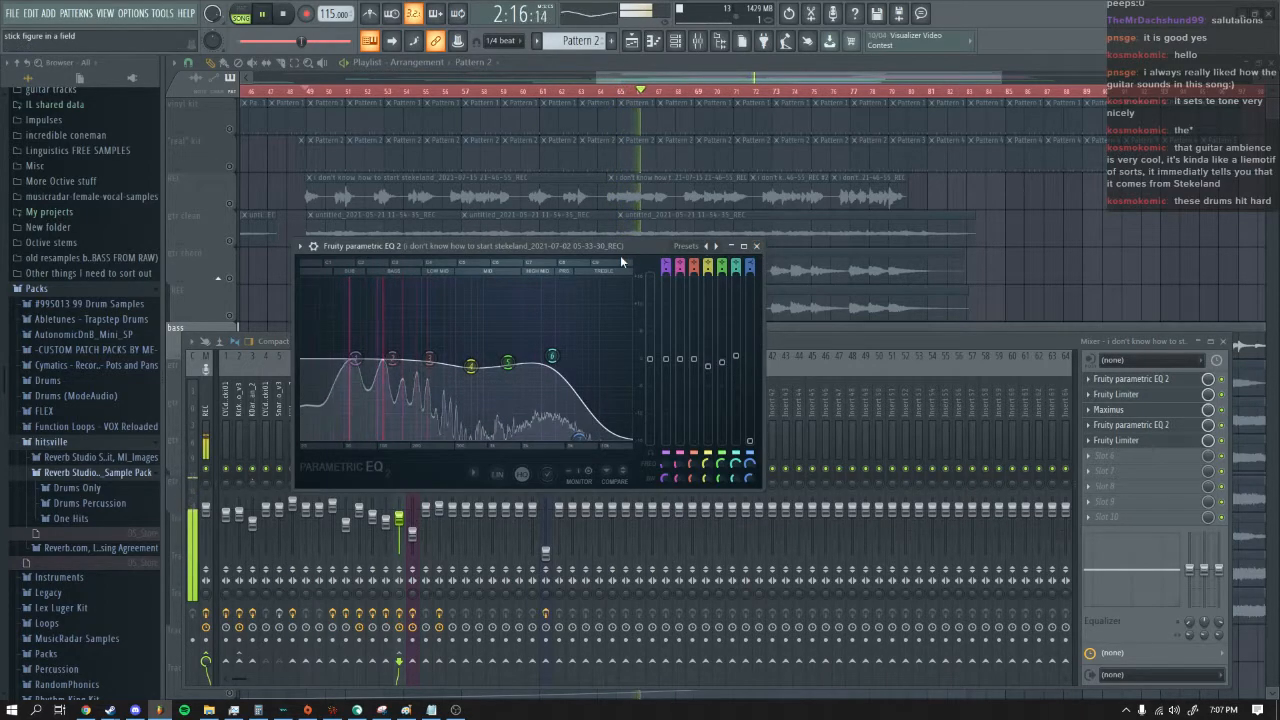
{"action": "left_click_drag", "start_coordinate": [621, 251], "coordinate": [684, 258]}
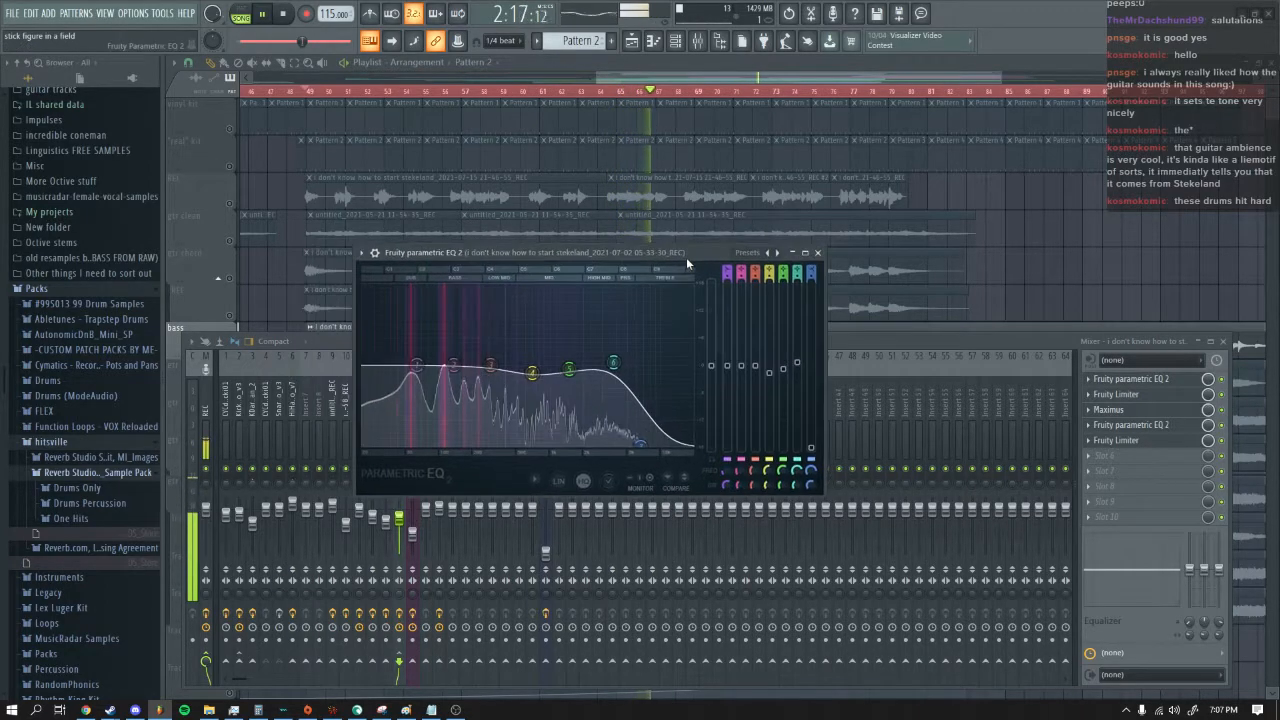
{"action": "left_click", "coordinate": [818, 253]}
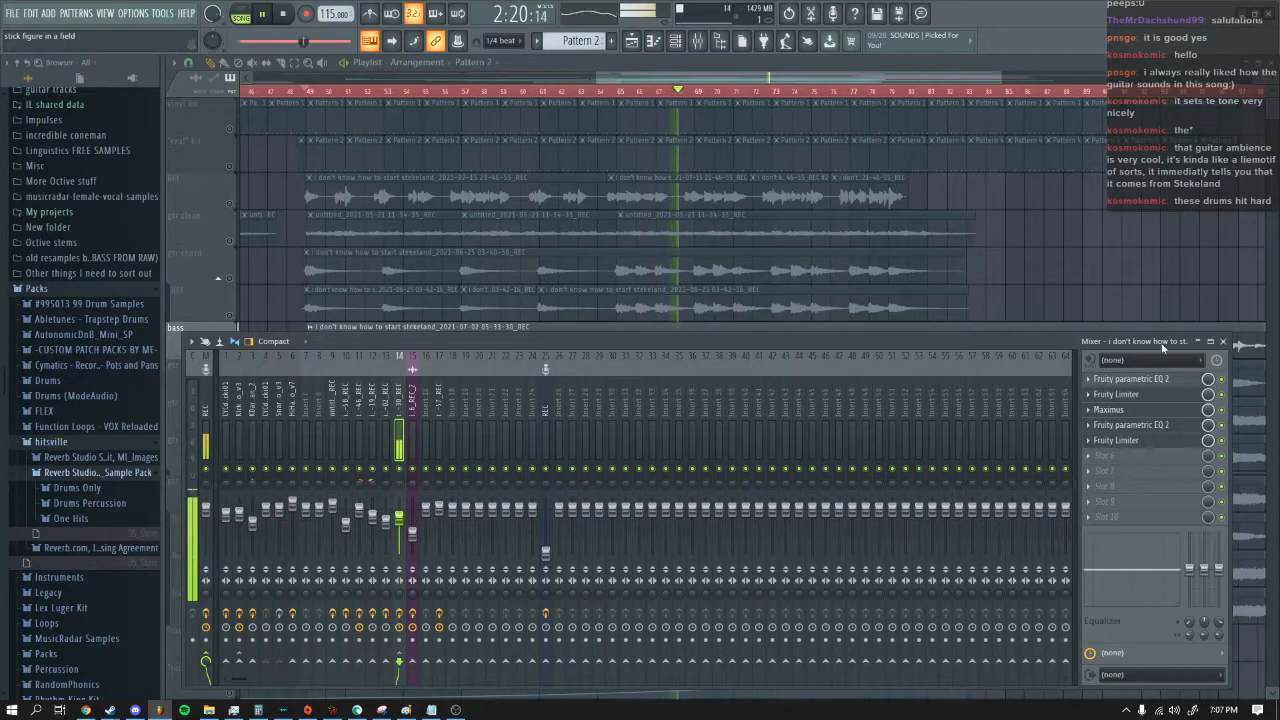
Step: Examine the COMP and LIMIT settings of both Fruity Limiters on the bass's mixer insert 14, closing each one
{"action": "left_click", "coordinate": [1128, 396]}
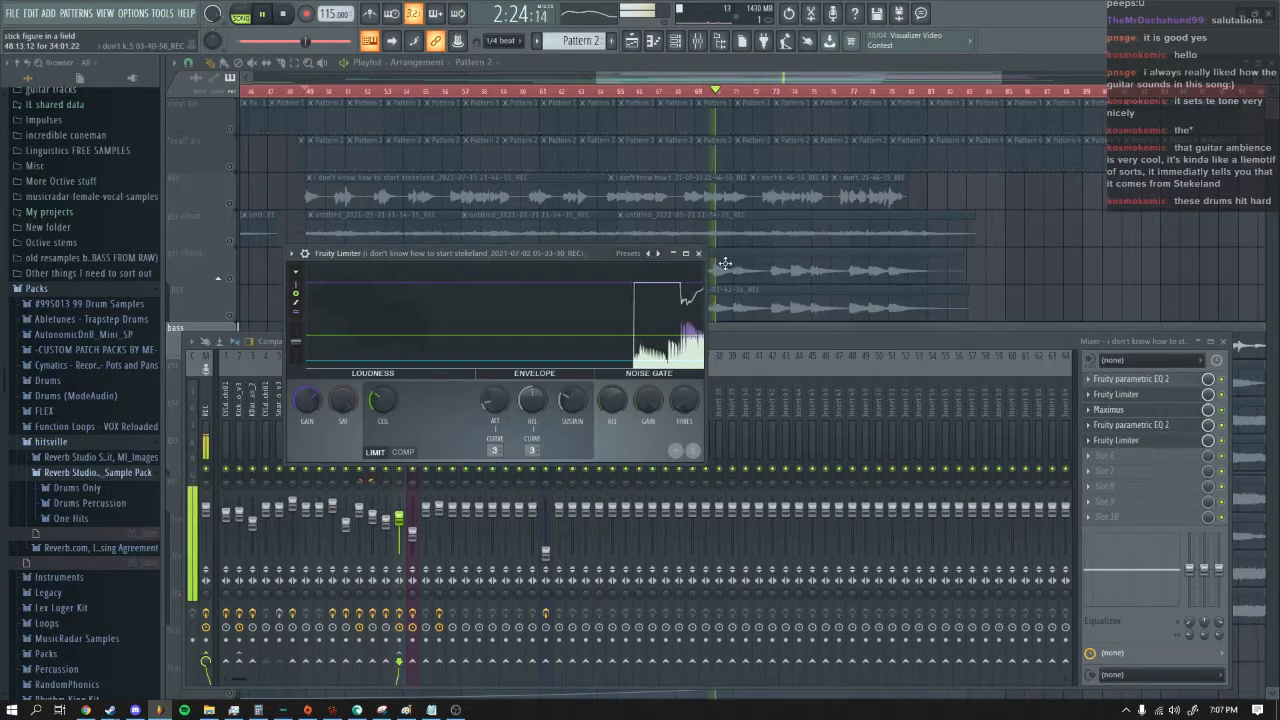
{"action": "left_click", "coordinate": [405, 452]}
{"action": "left_click", "coordinate": [374, 452]}
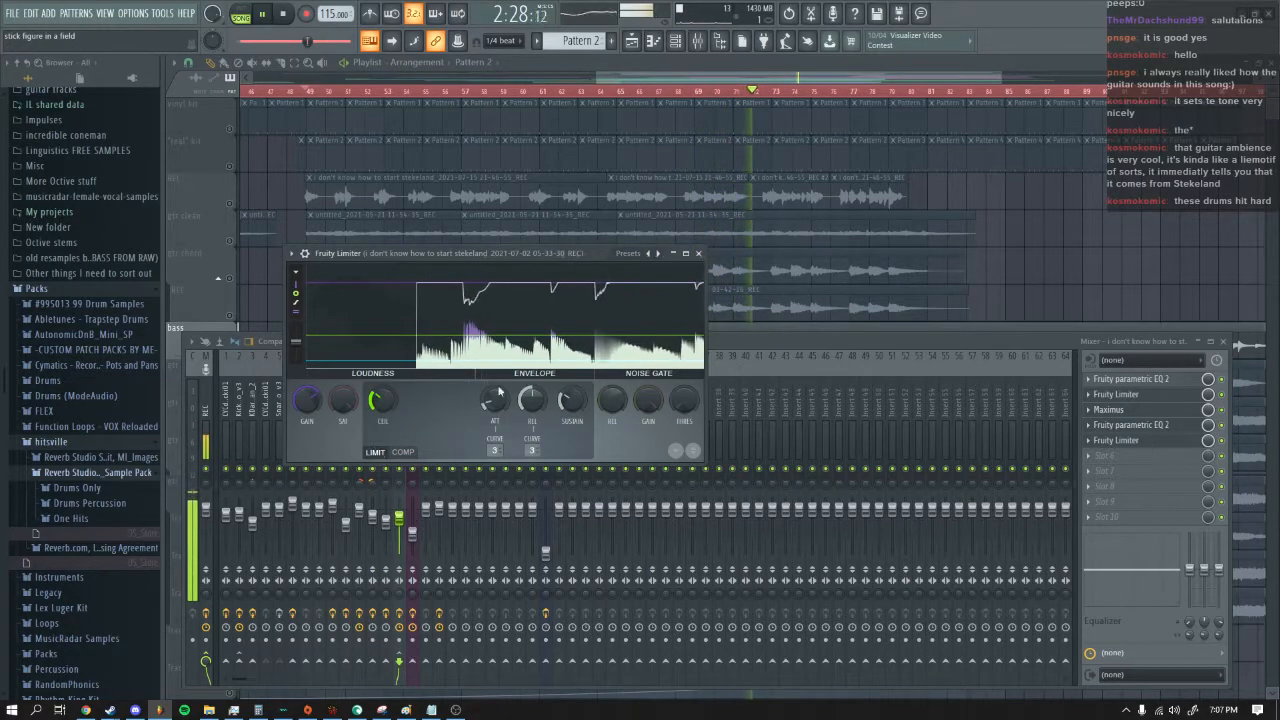
{"action": "left_click", "coordinate": [699, 254]}
{"action": "left_click", "coordinate": [1118, 440]}
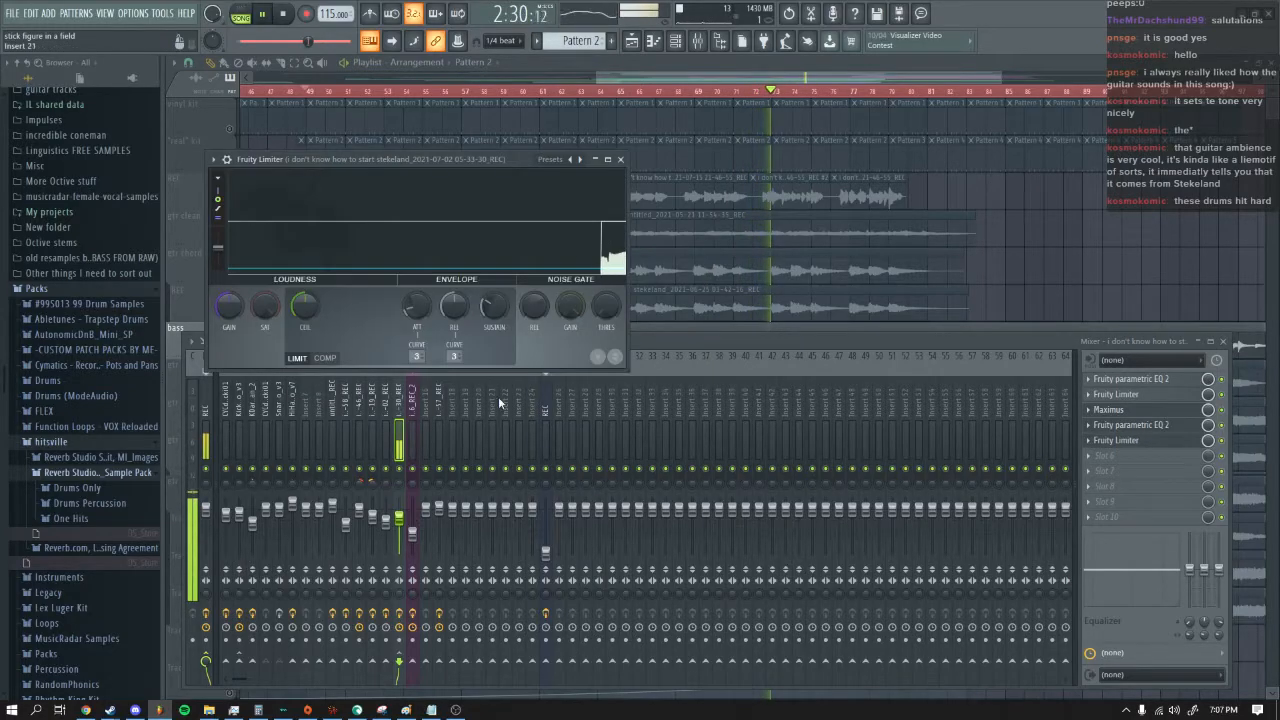
{"action": "left_click", "coordinate": [325, 358]}
{"action": "left_click", "coordinate": [297, 358]}
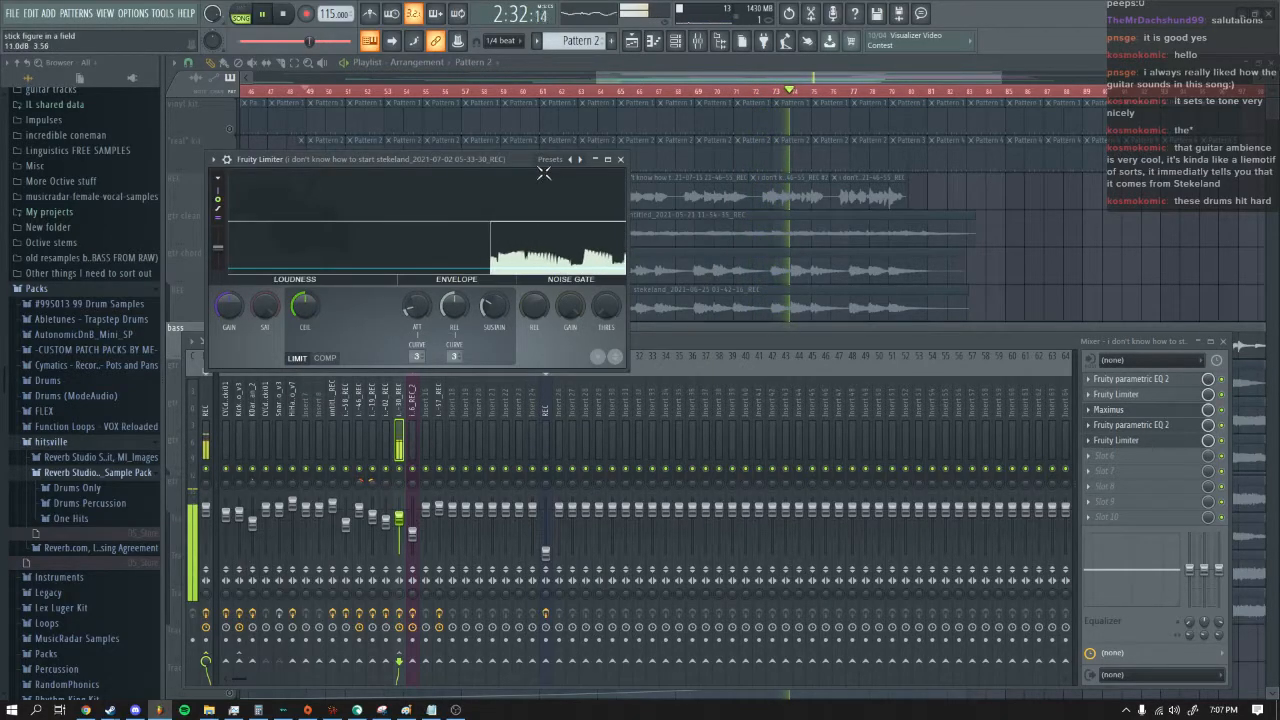
{"action": "left_click", "coordinate": [620, 160]}
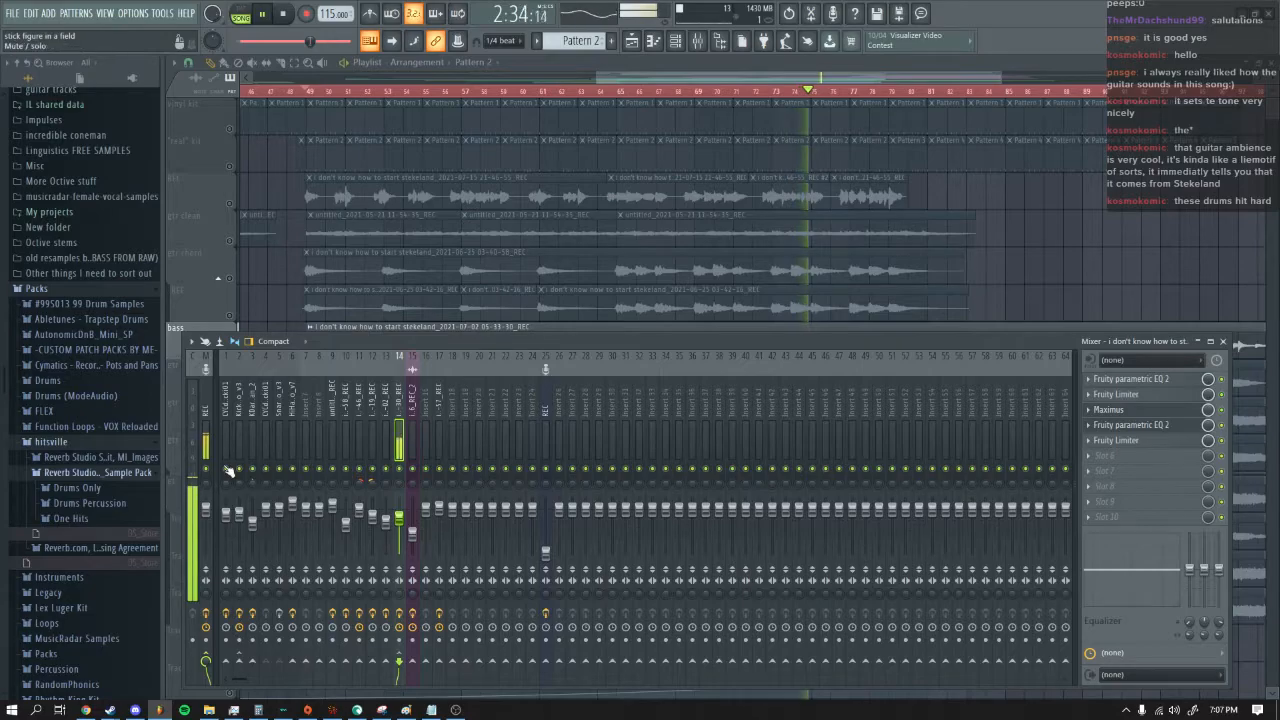
Step: Unmute the "real" kit to hear it with the bass, close the mixer, stop playback, and mute the kit again
{"action": "left_click", "coordinate": [230, 166]}
{"action": "left_click", "coordinate": [698, 41]}
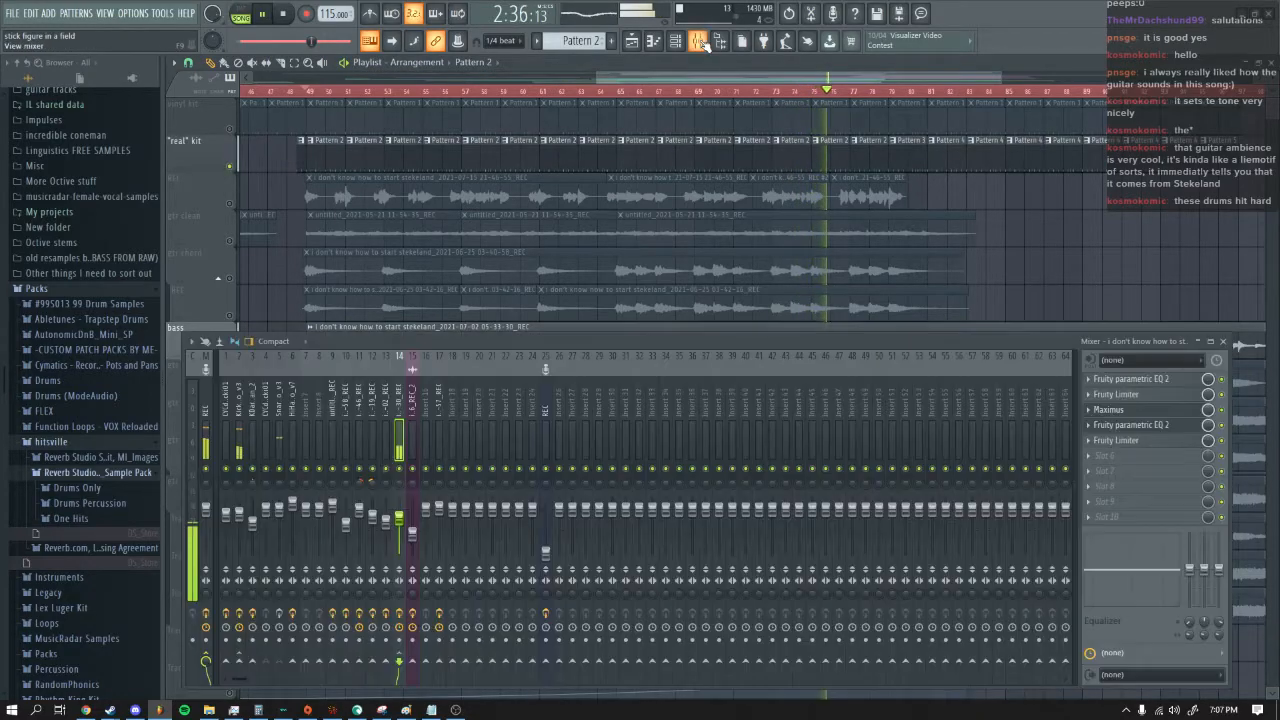
{"action": "left_click", "coordinate": [285, 14]}
{"action": "left_click", "coordinate": [230, 167]}
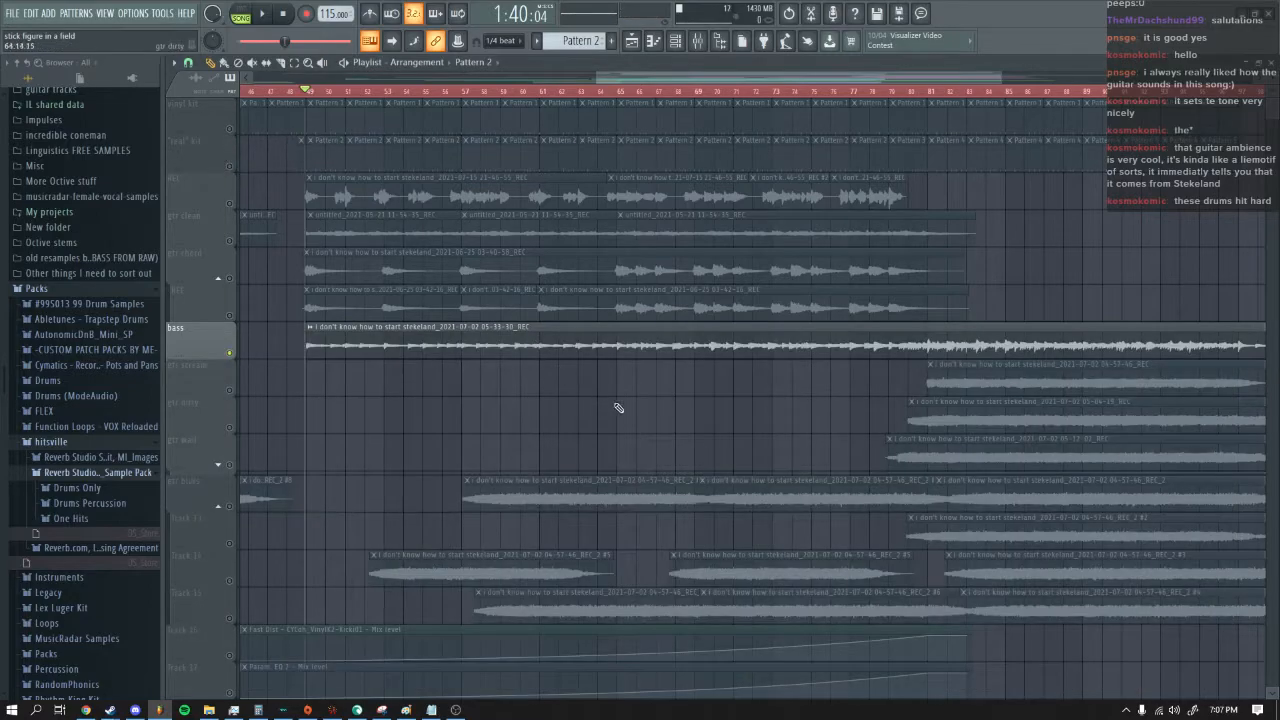
Step: Play the soloed bass again, skipping ahead to around bars 64 and 80, and stop playback
{"action": "left_click", "coordinate": [262, 14]}
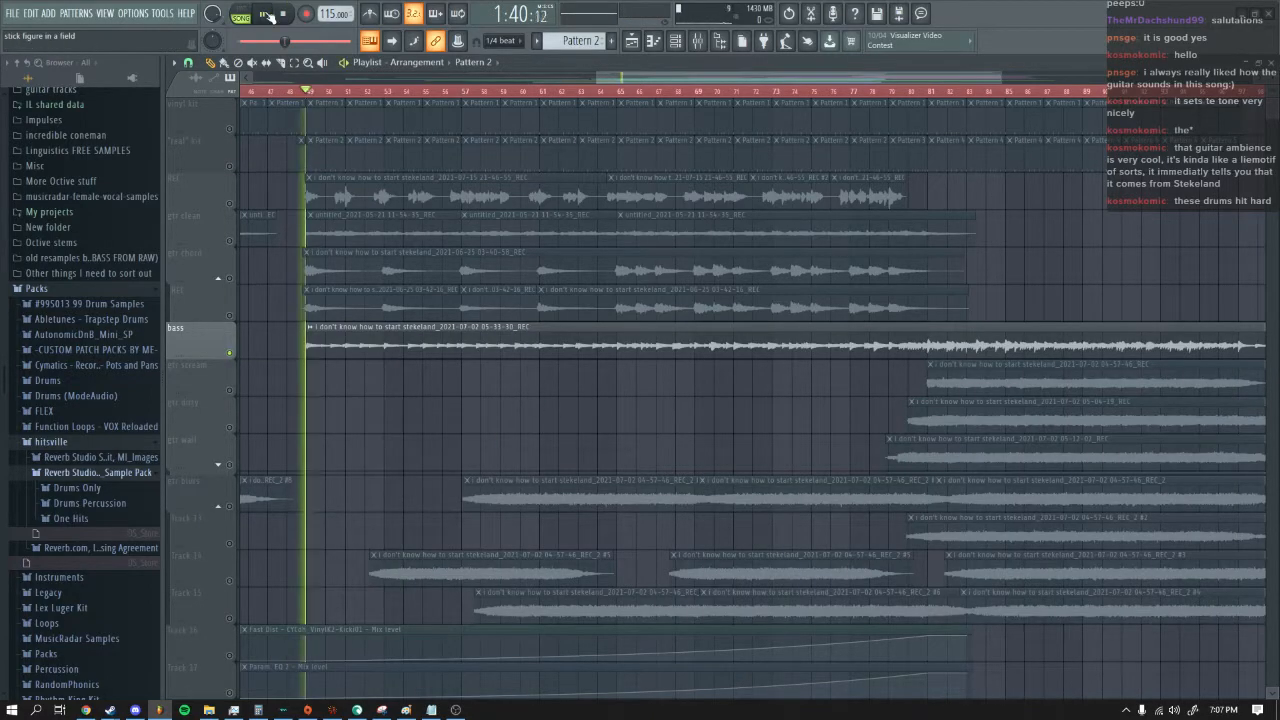
{"action": "left_click", "coordinate": [613, 95]}
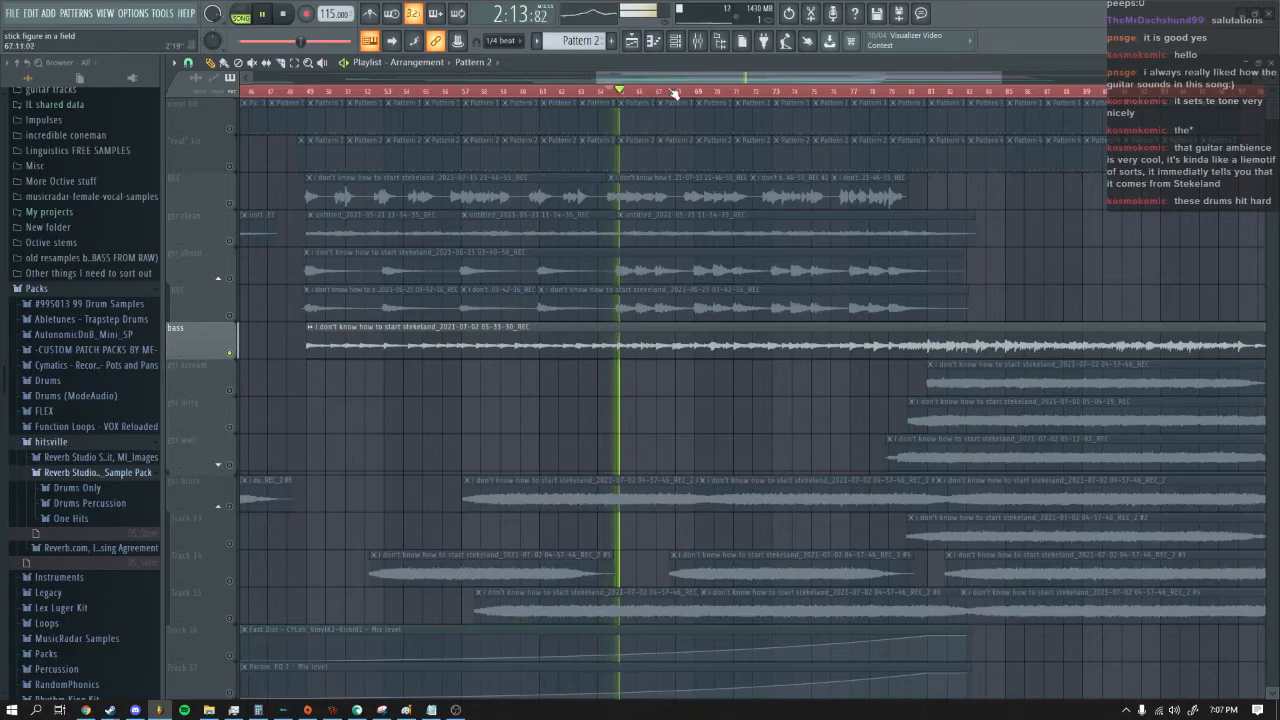
{"action": "left_click_drag", "start_coordinate": [722, 80], "coordinate": [817, 77]}
{"action": "left_click", "coordinate": [675, 93]}
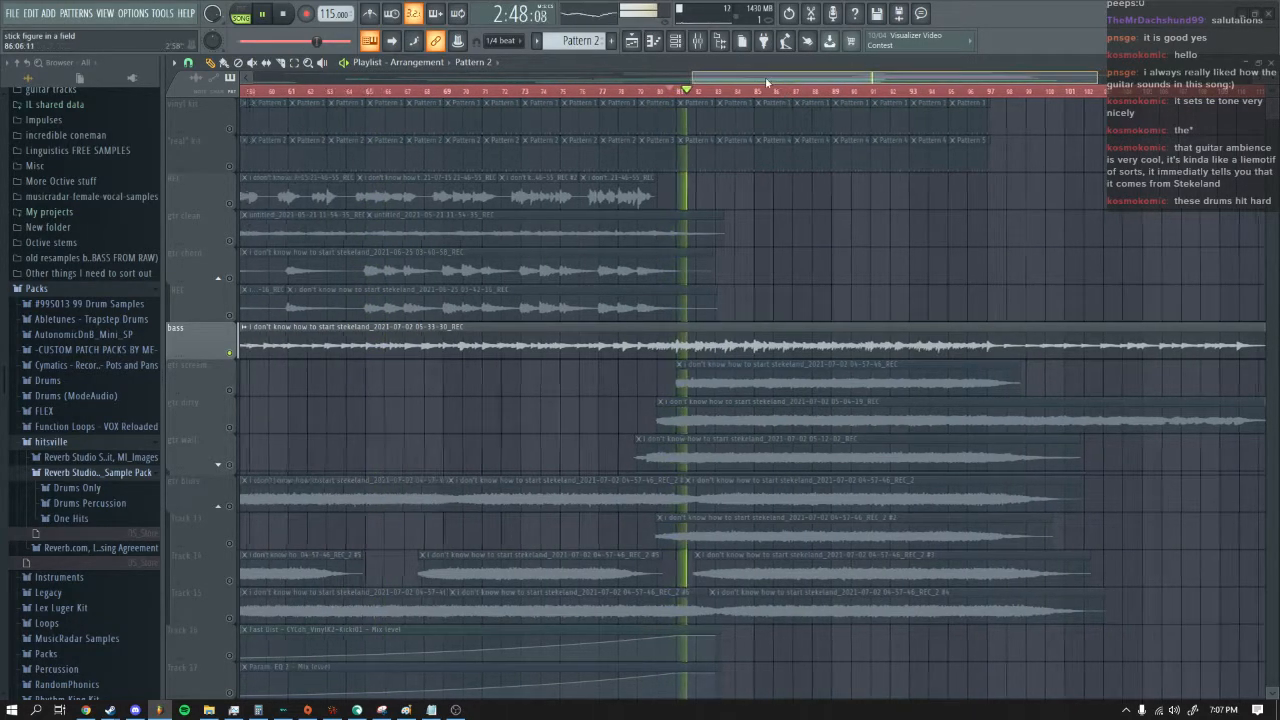
{"action": "left_click_drag", "start_coordinate": [686, 80], "coordinate": [529, 82]}
{"action": "left_click", "coordinate": [286, 16]}
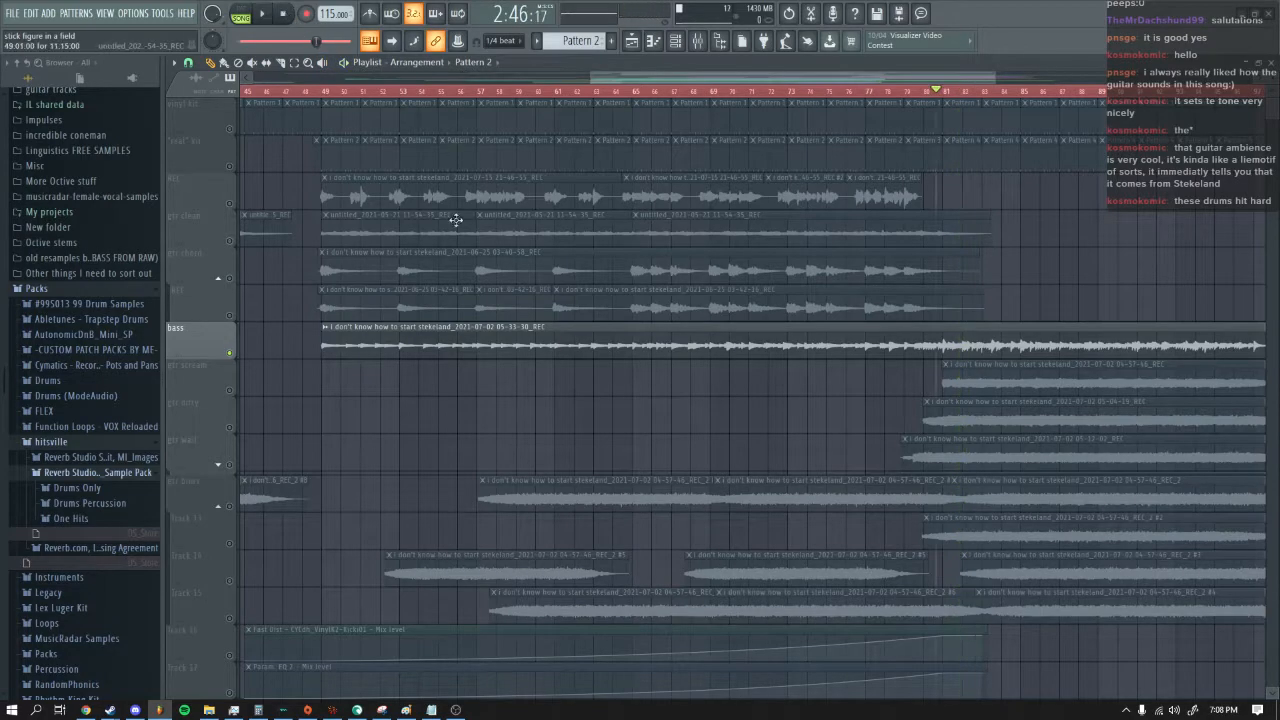
Step: Solo the gtr blurs track together with Tracks 13, 14 and 15, and play them from around bar 54
{"action": "left_click", "coordinate": [230, 566]}
{"action": "left_click", "coordinate": [228, 500], "text": "ctrl"}
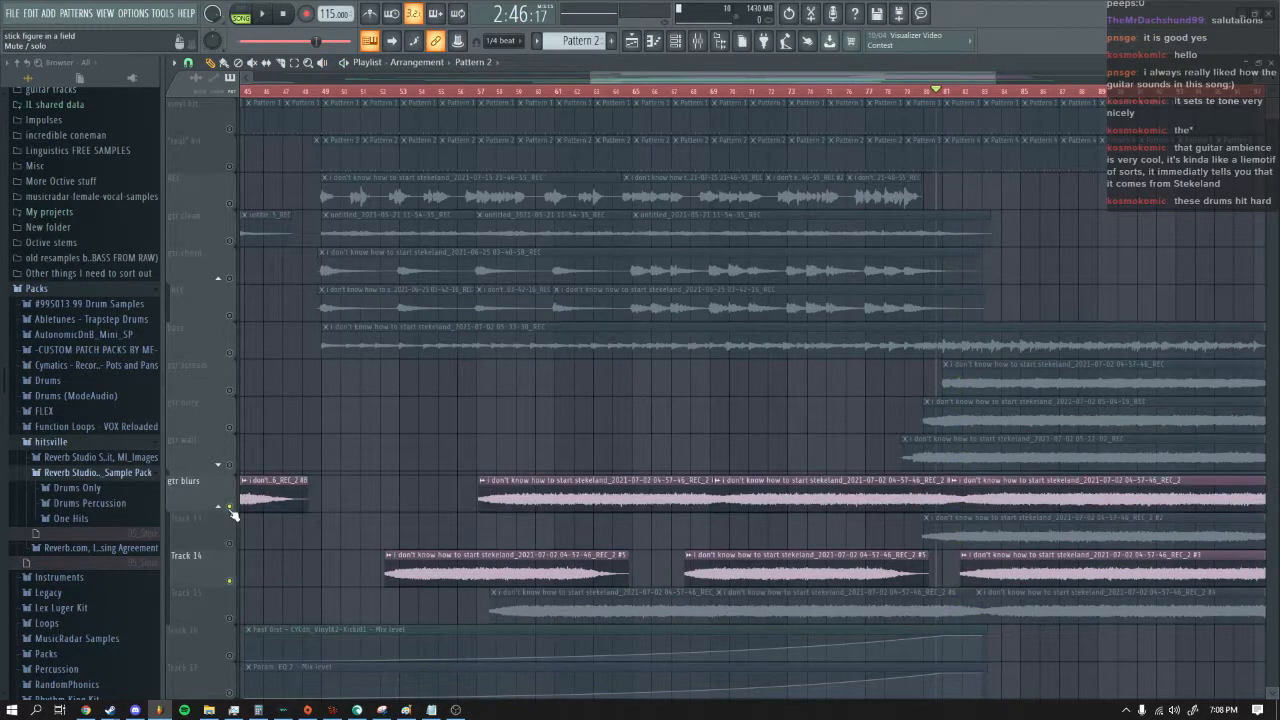
{"action": "left_click", "coordinate": [234, 612], "text": "ctrl"}
{"action": "left_click", "coordinate": [229, 535], "text": "ctrl"}
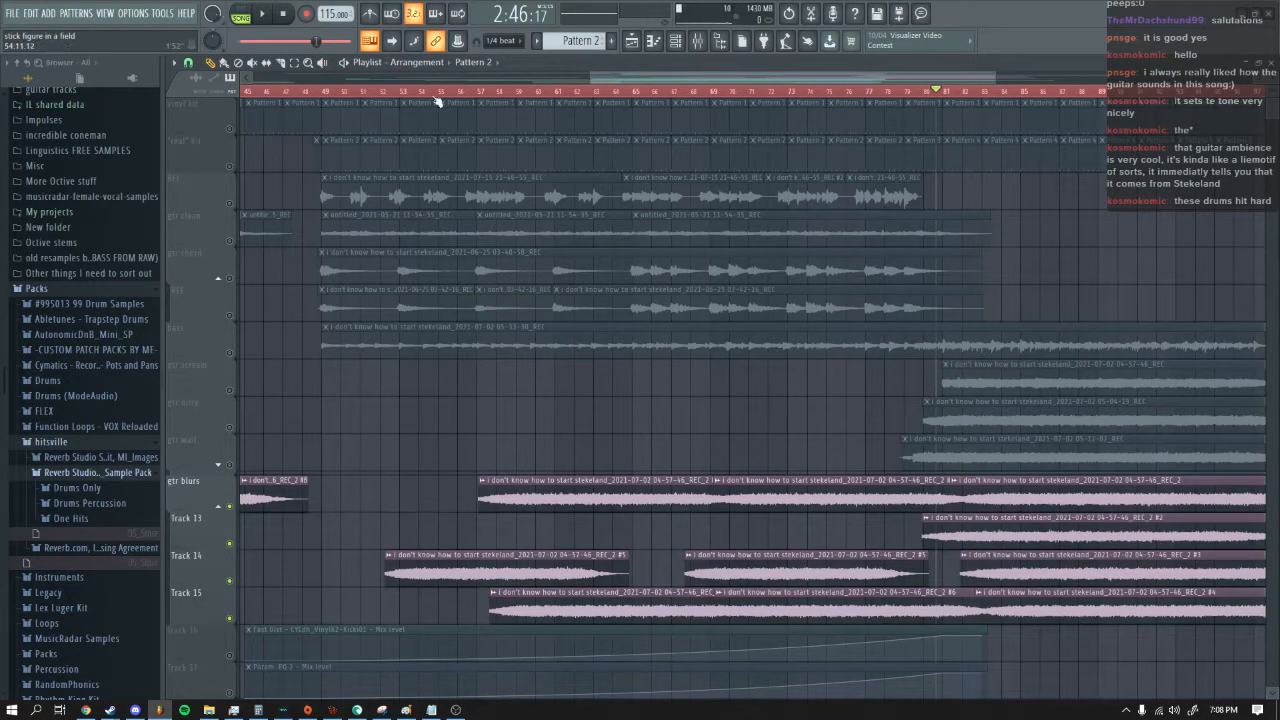
{"action": "left_click", "coordinate": [440, 91]}
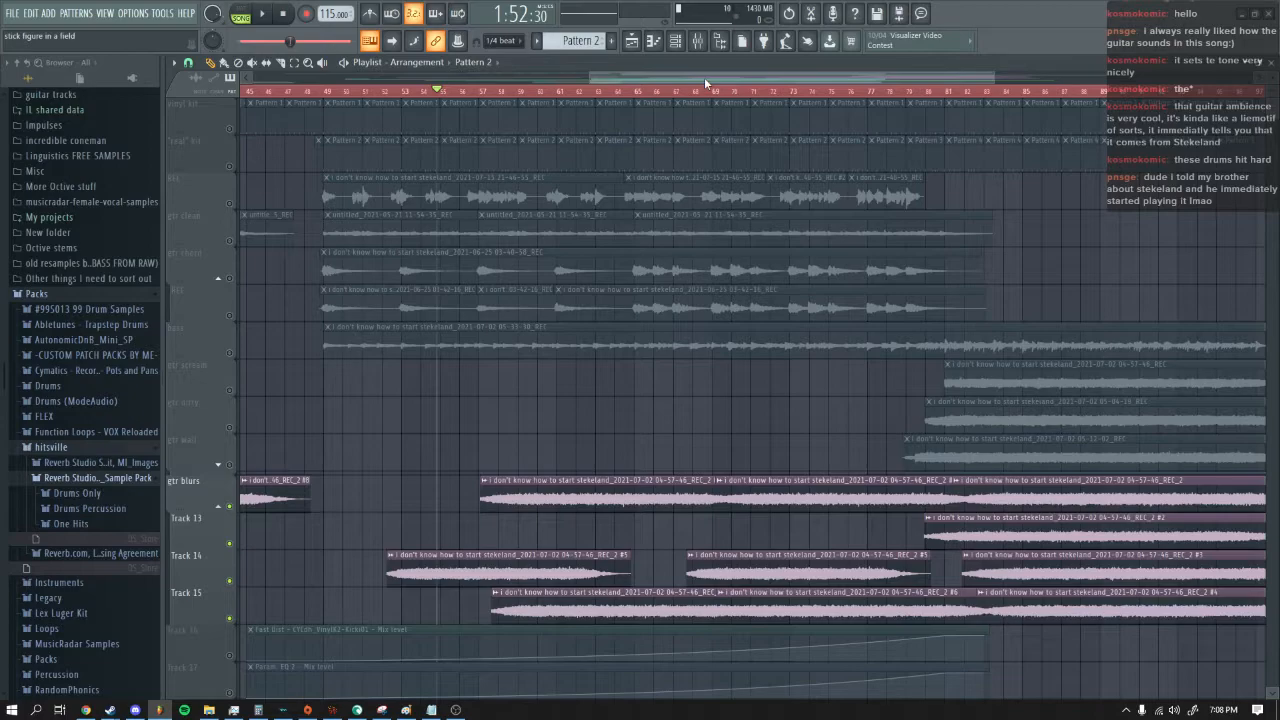
{"action": "key", "text": "space"}
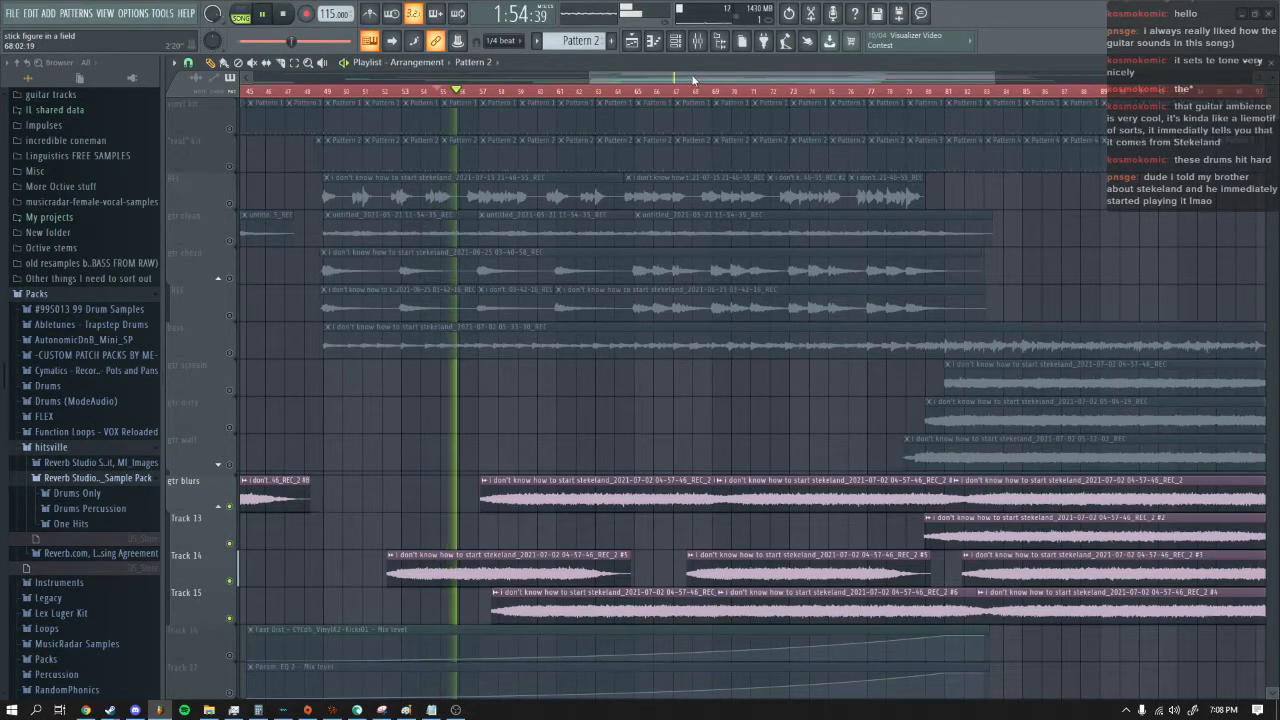
{"action": "left_click_drag", "start_coordinate": [693, 78], "coordinate": [742, 83]}
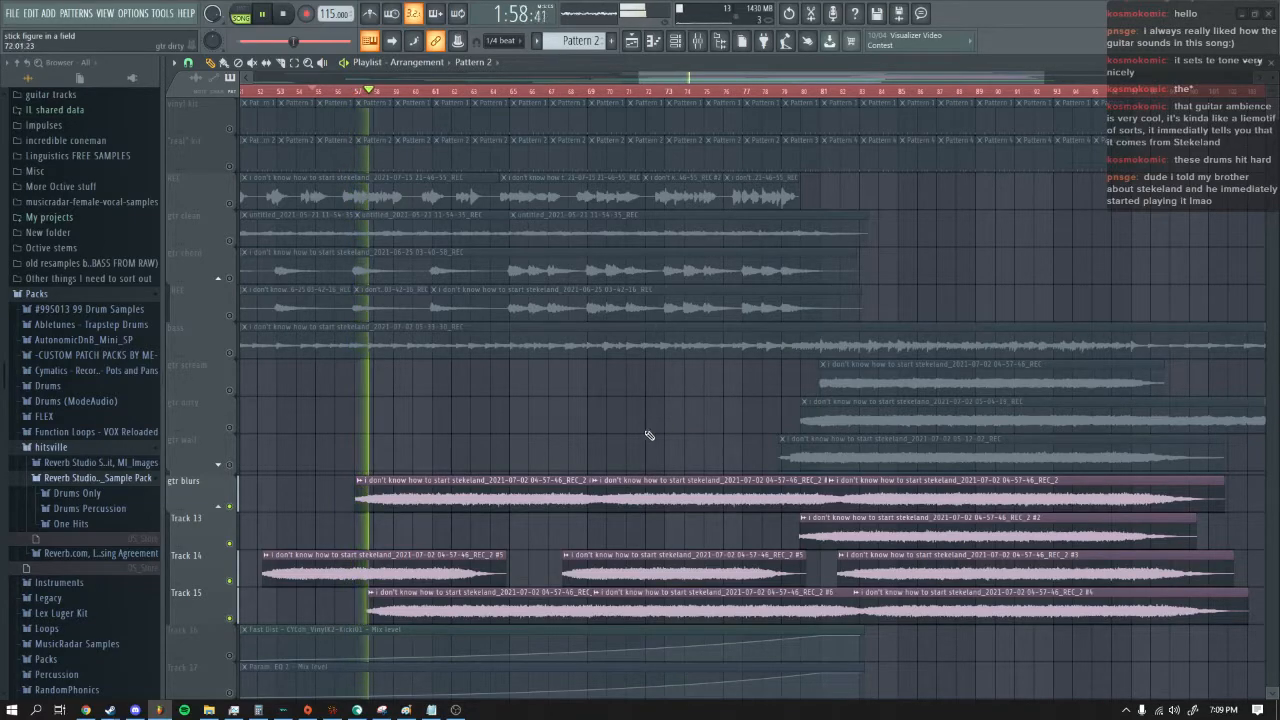
Step: Unmute automation Tracks 16 to 20 below the guitar blurs while the song plays
{"action": "scroll", "coordinate": [540, 470], "scroll_direction": "down", "scroll_amount": 5}
{"action": "left_click", "coordinate": [229, 468]}
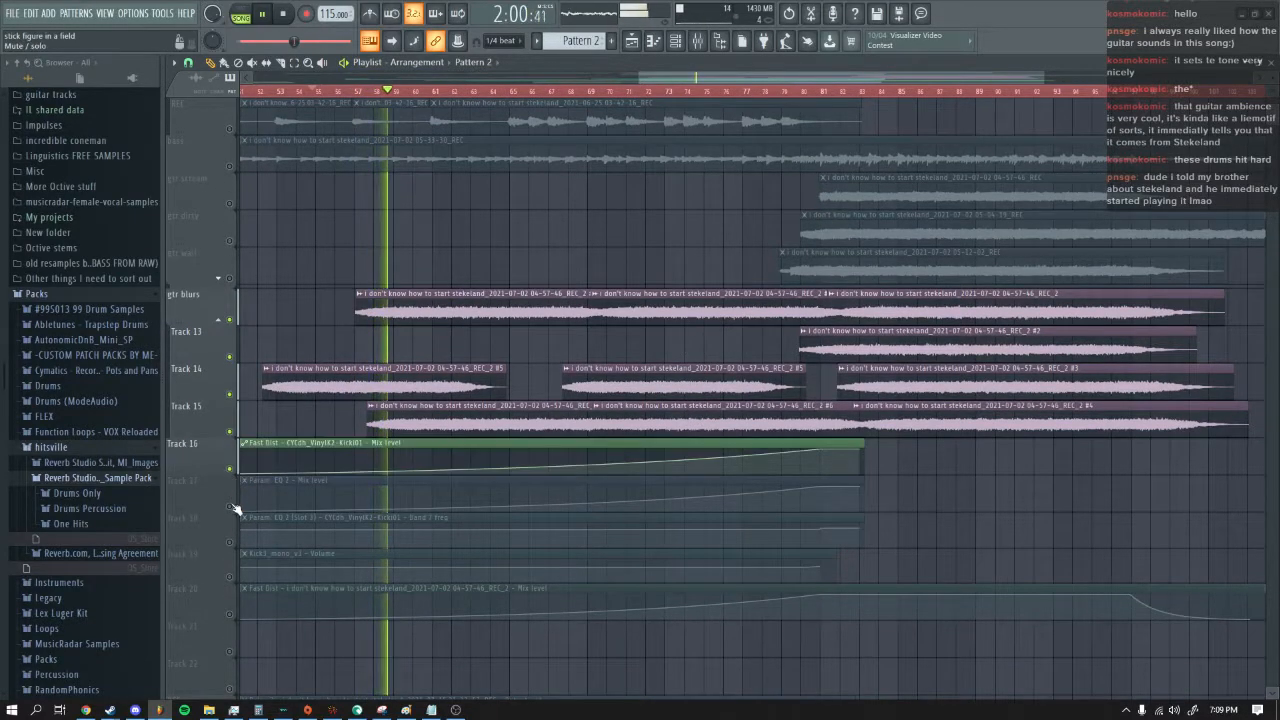
{"action": "left_click", "coordinate": [229, 505]}
{"action": "left_click", "coordinate": [229, 542]}
{"action": "left_click", "coordinate": [229, 578]}
{"action": "left_click", "coordinate": [229, 614]}
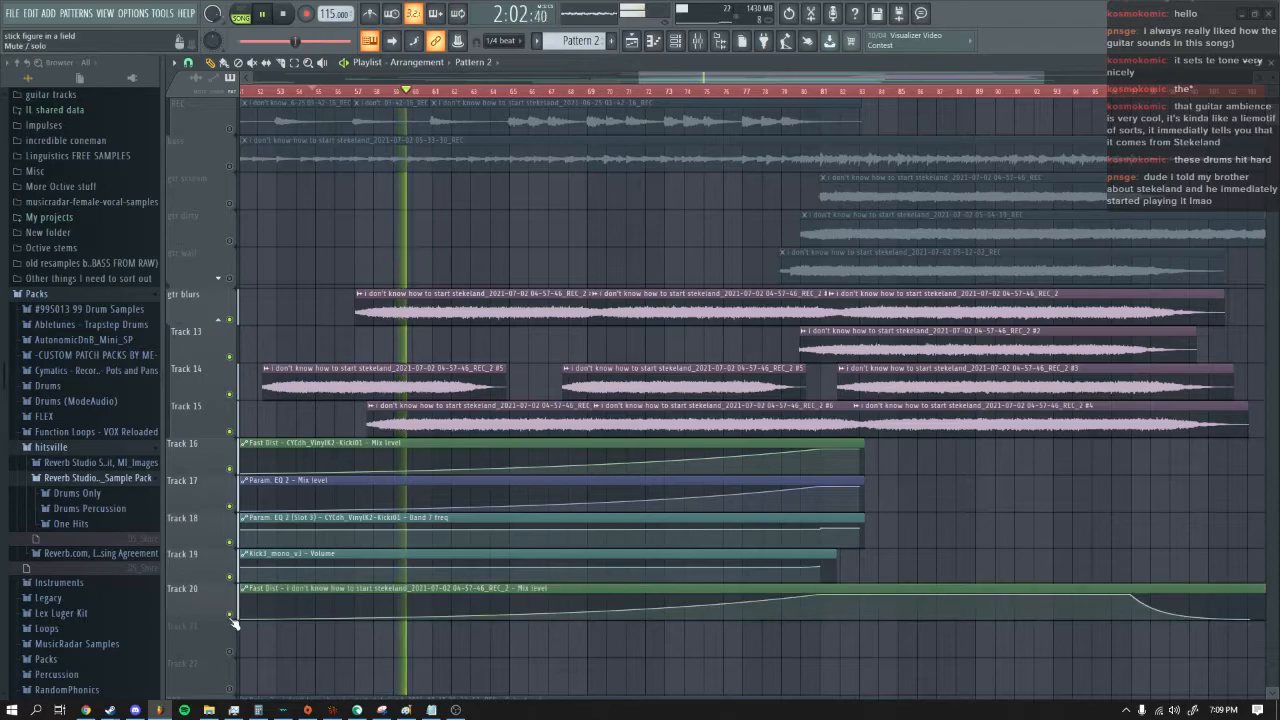
Step: Unmute the REC track holding the Delay 3 output automation and Tracks 24 to 26 below it
{"action": "scroll", "coordinate": [259, 629], "scroll_direction": "down", "scroll_amount": 5}
{"action": "left_click", "coordinate": [229, 541]}
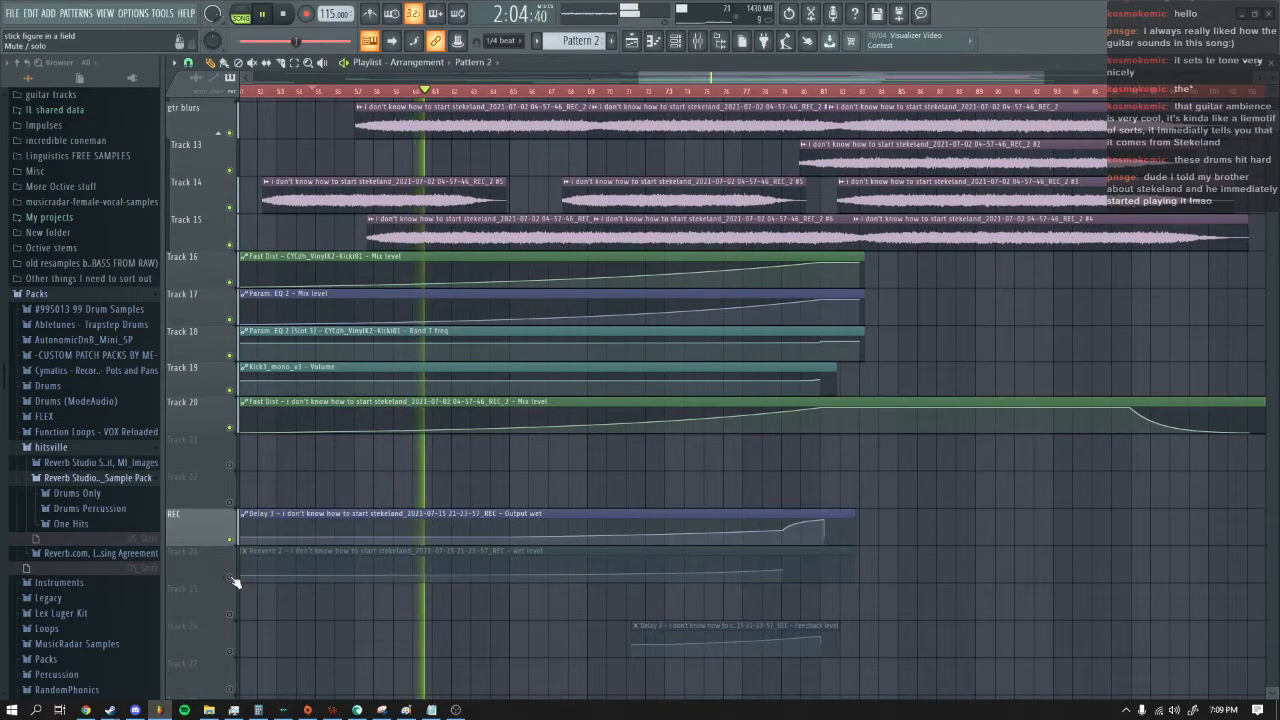
{"action": "left_click", "coordinate": [229, 578]}
{"action": "scroll", "coordinate": [234, 582], "scroll_direction": "down", "scroll_amount": 4}
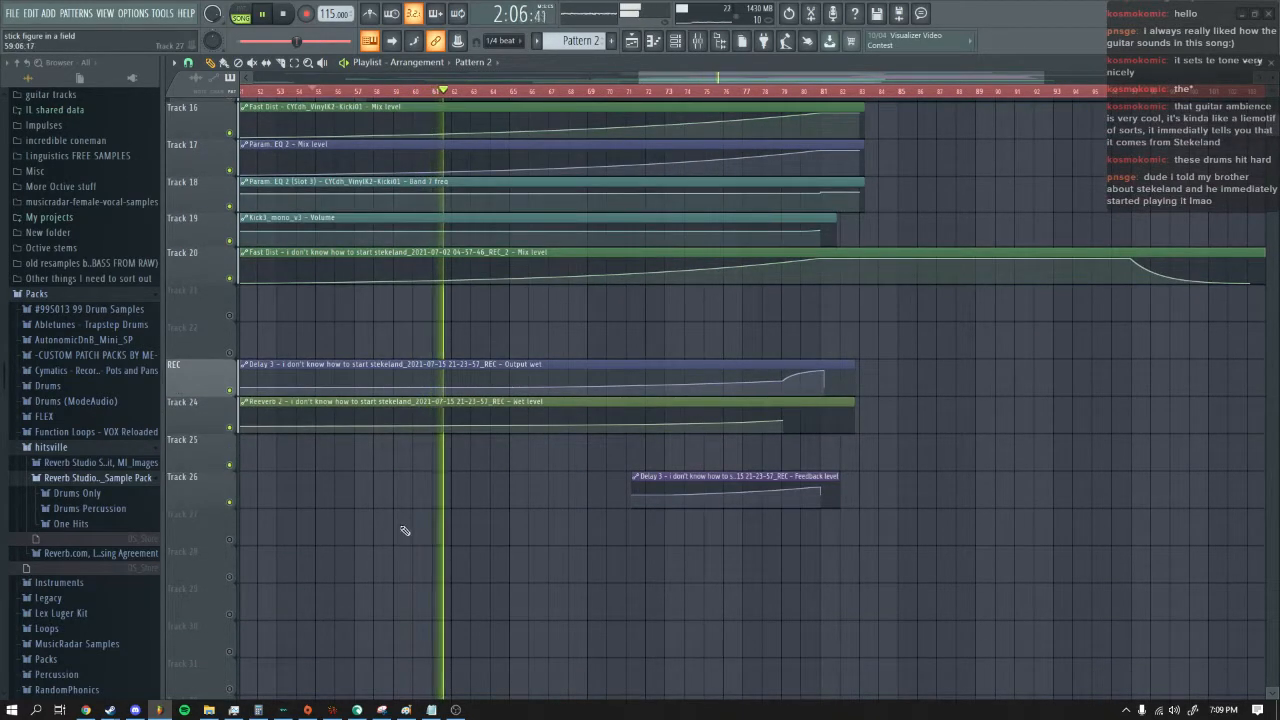
Step: Unmute the gtr chord track and the REC track below it so they play along with the guitar blurs
{"action": "scroll", "coordinate": [410, 543], "scroll_direction": "up", "scroll_amount": 1}
{"action": "scroll", "coordinate": [410, 543], "scroll_direction": "up", "scroll_amount": 5}
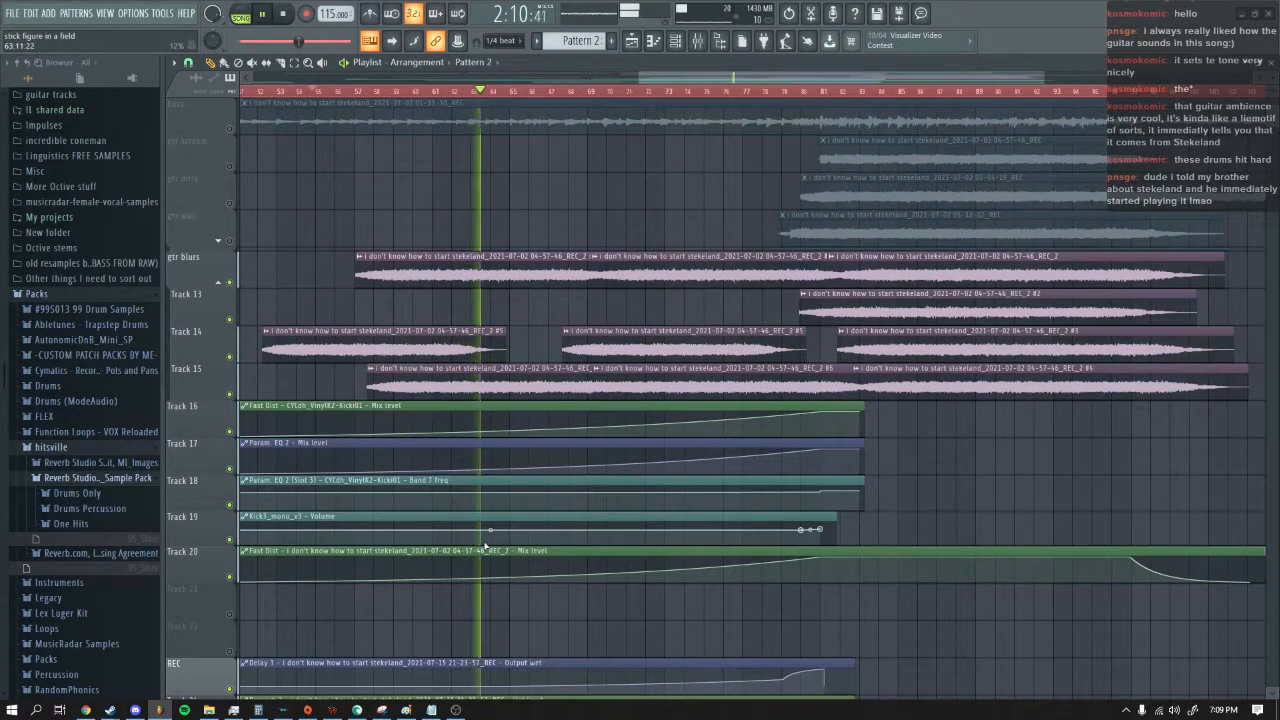
{"action": "scroll", "coordinate": [559, 533], "scroll_direction": "down", "scroll_amount": 2}
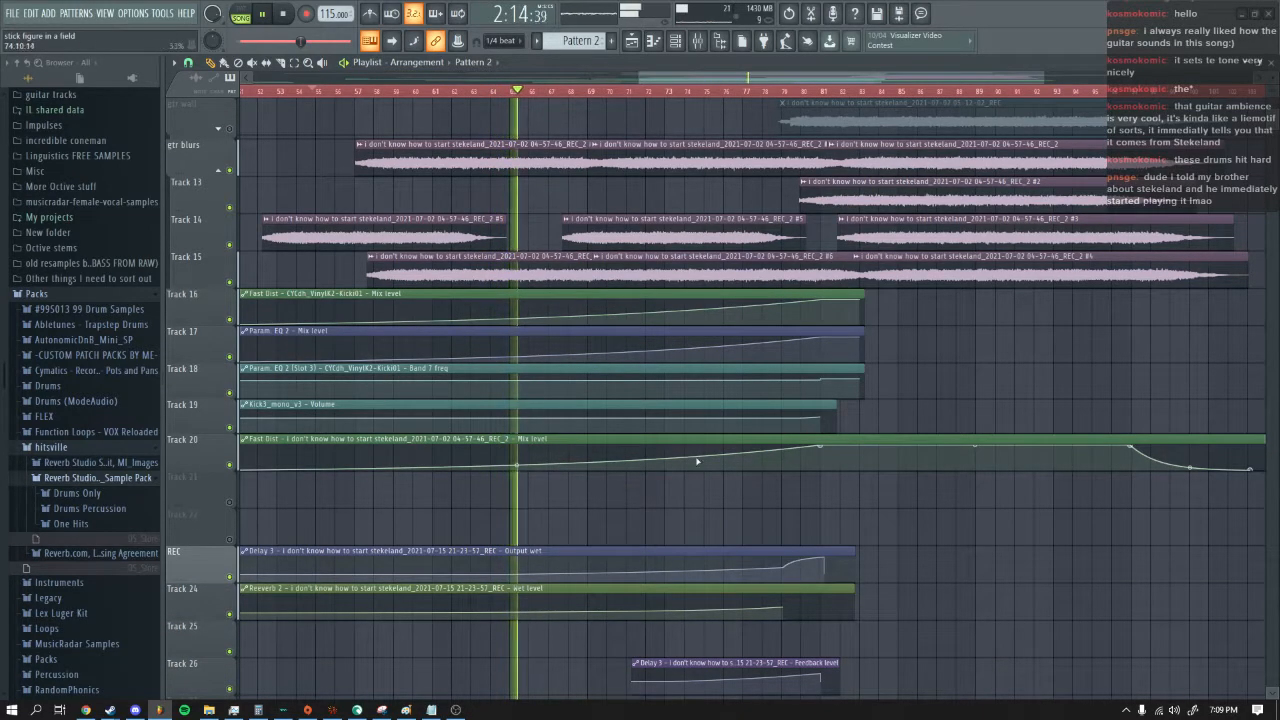
{"action": "scroll", "coordinate": [603, 520], "scroll_direction": "up", "scroll_amount": 1}
{"action": "scroll", "coordinate": [530, 490], "scroll_direction": "up", "scroll_amount": 3}
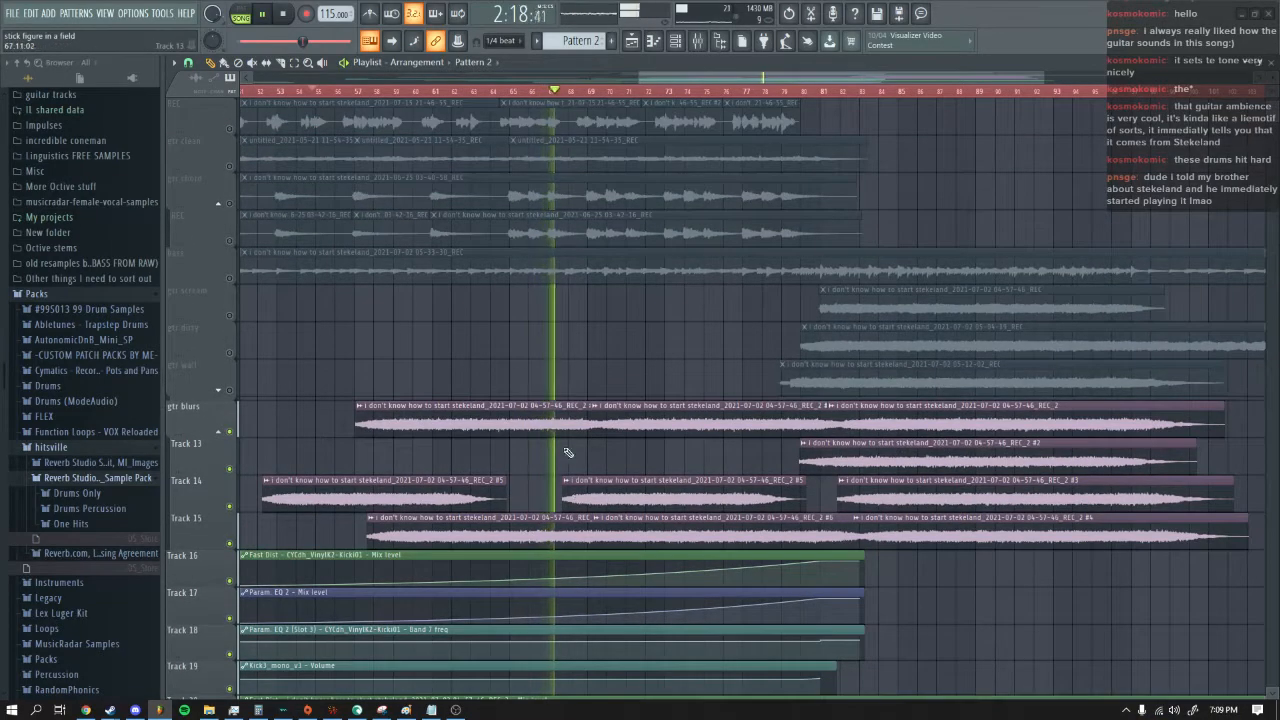
{"action": "scroll", "coordinate": [597, 365], "scroll_direction": "up", "scroll_amount": 1}
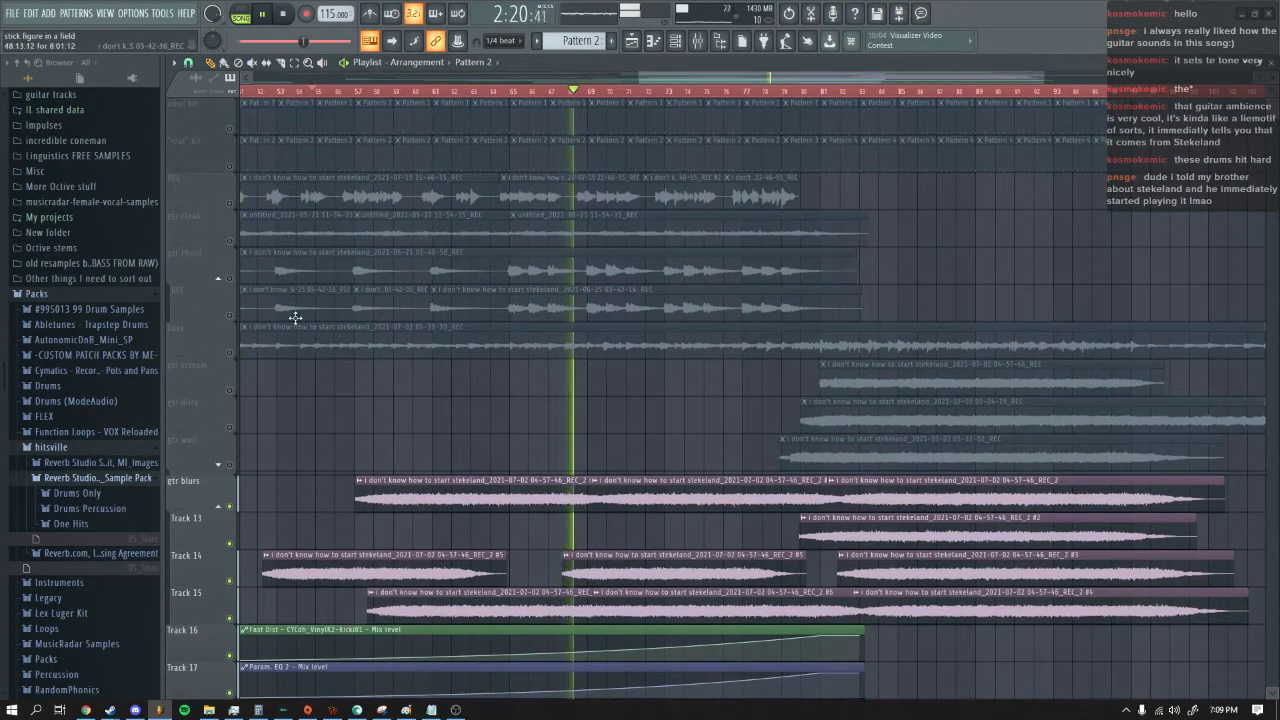
{"action": "left_click", "coordinate": [230, 316]}
{"action": "left_click", "coordinate": [230, 279]}
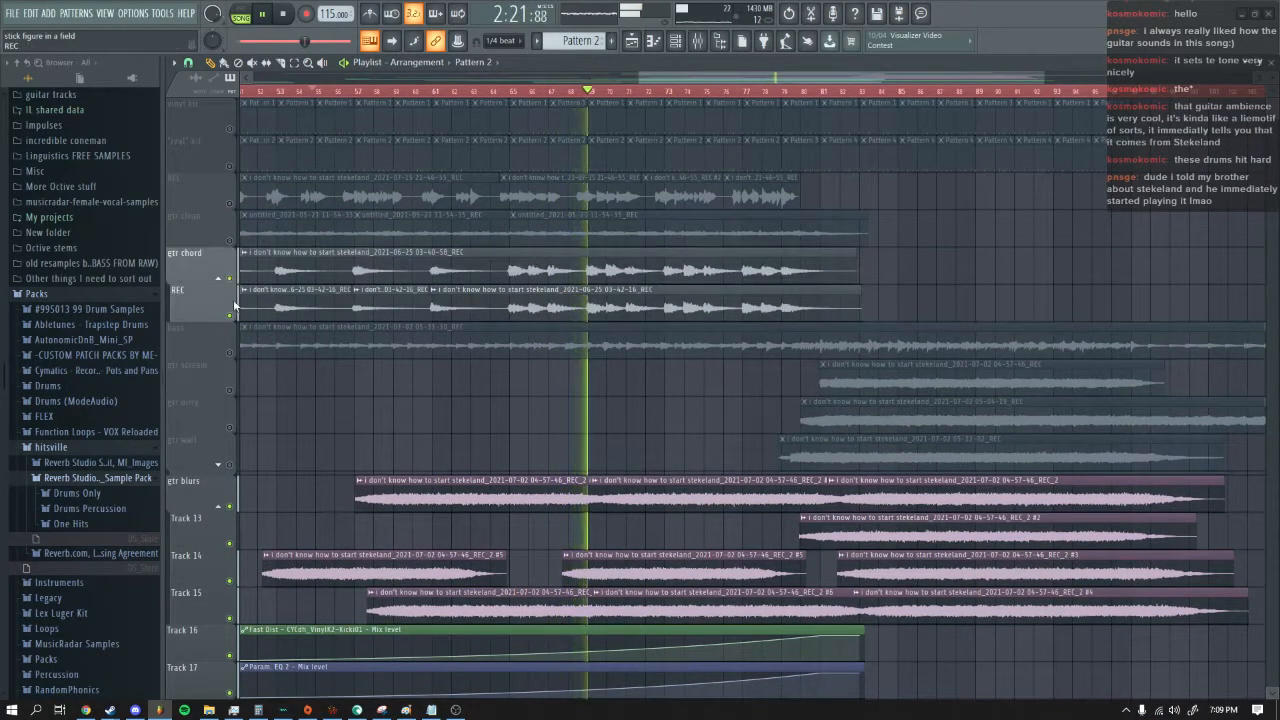
Step: Unmute the bass and gtr clean tracks during playback, expand the gtr wall group, and stop the song
{"action": "left_click", "coordinate": [230, 353]}
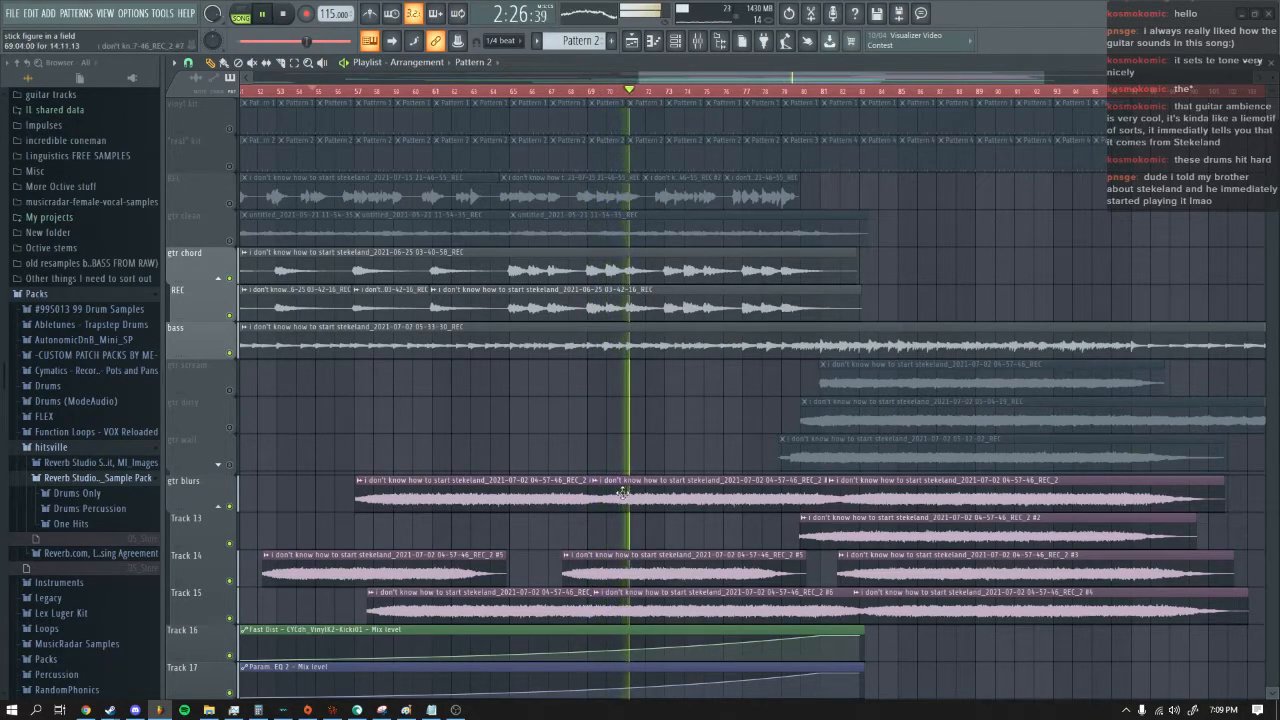
{"action": "left_click", "coordinate": [219, 465]}
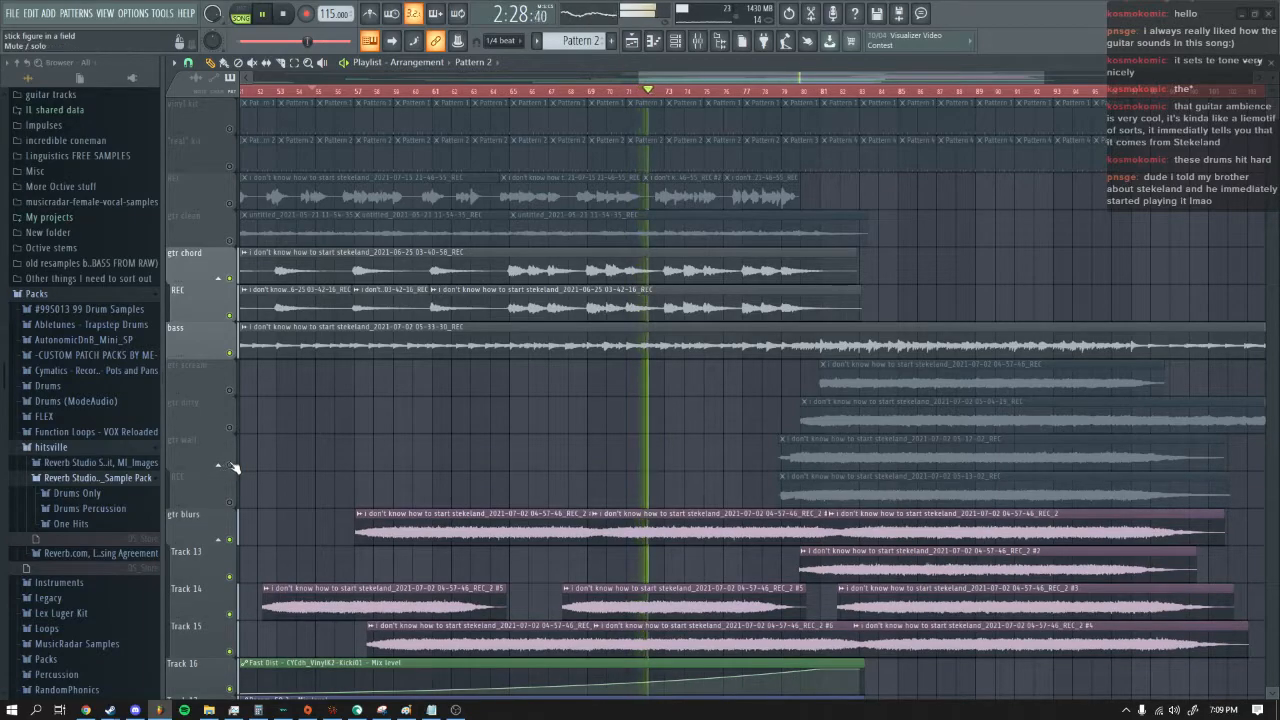
{"action": "left_click", "coordinate": [228, 240]}
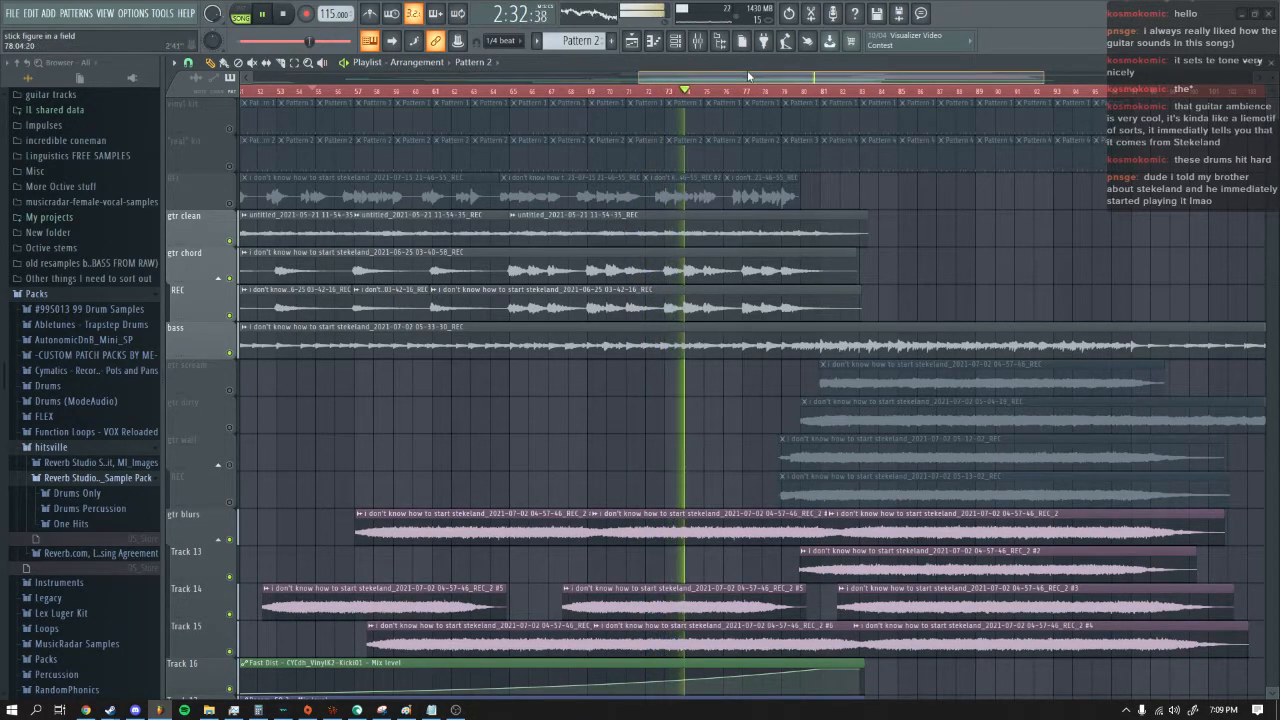
{"action": "left_click_drag", "start_coordinate": [750, 77], "coordinate": [803, 77]}
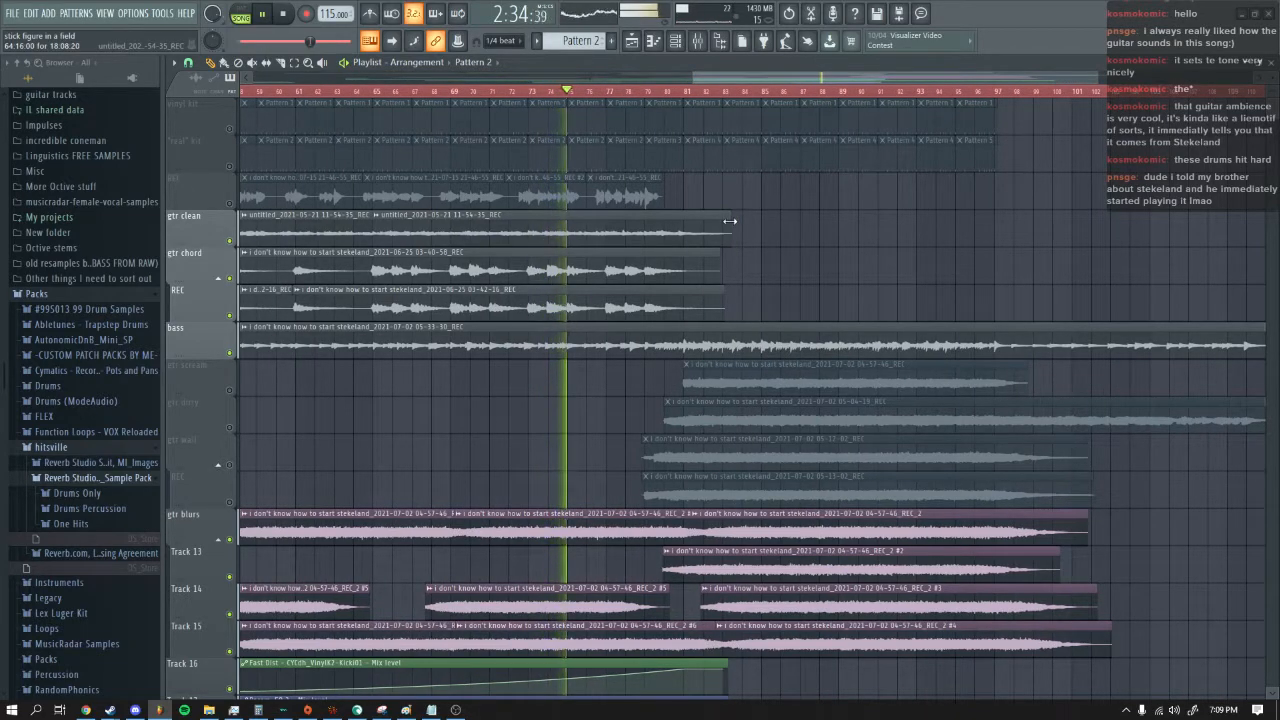
{"action": "left_click", "coordinate": [285, 14]}
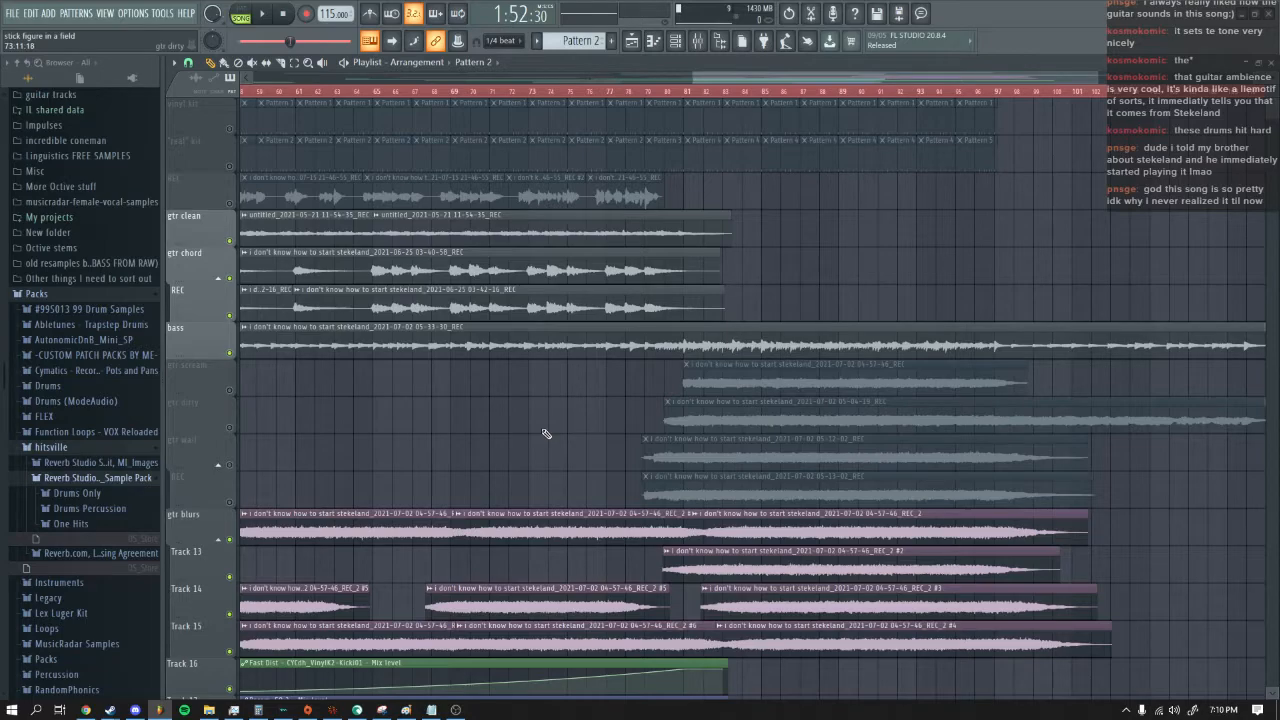
Step: Solo the gtr wall track together with its REC track and the gtr dirty track above them
{"action": "right_click", "coordinate": [230, 468]}
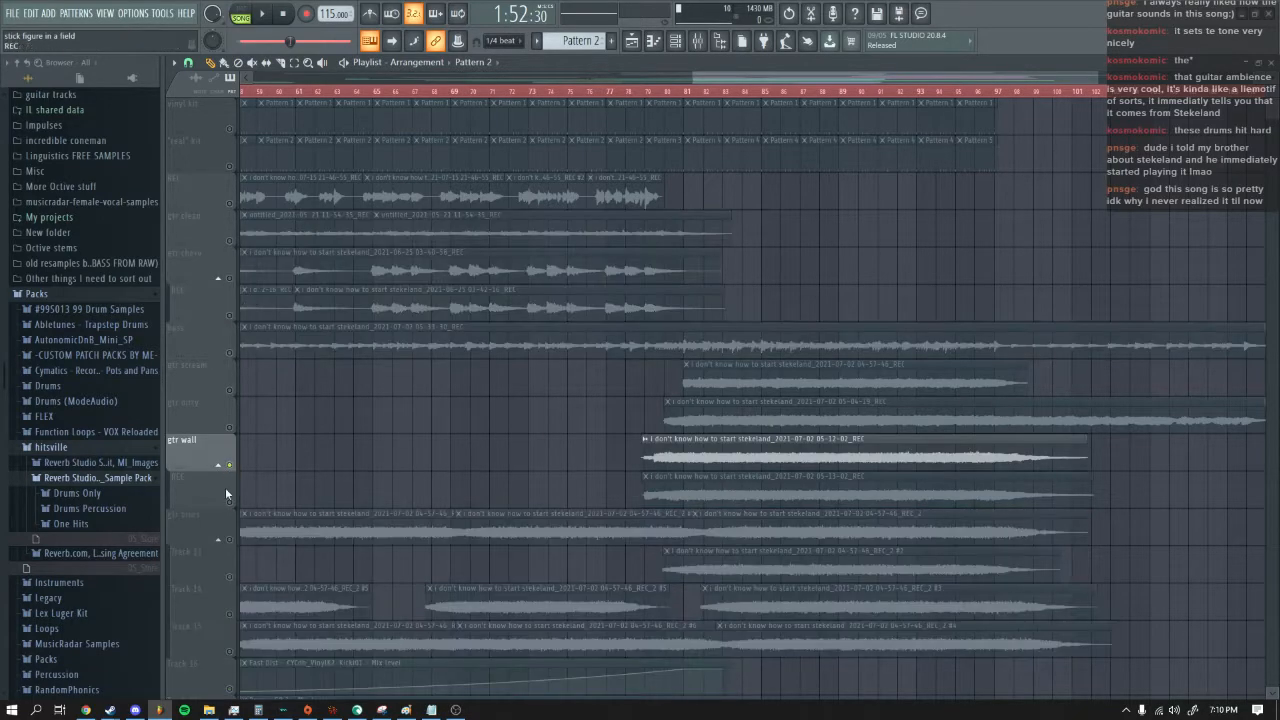
{"action": "left_click", "coordinate": [229, 502]}
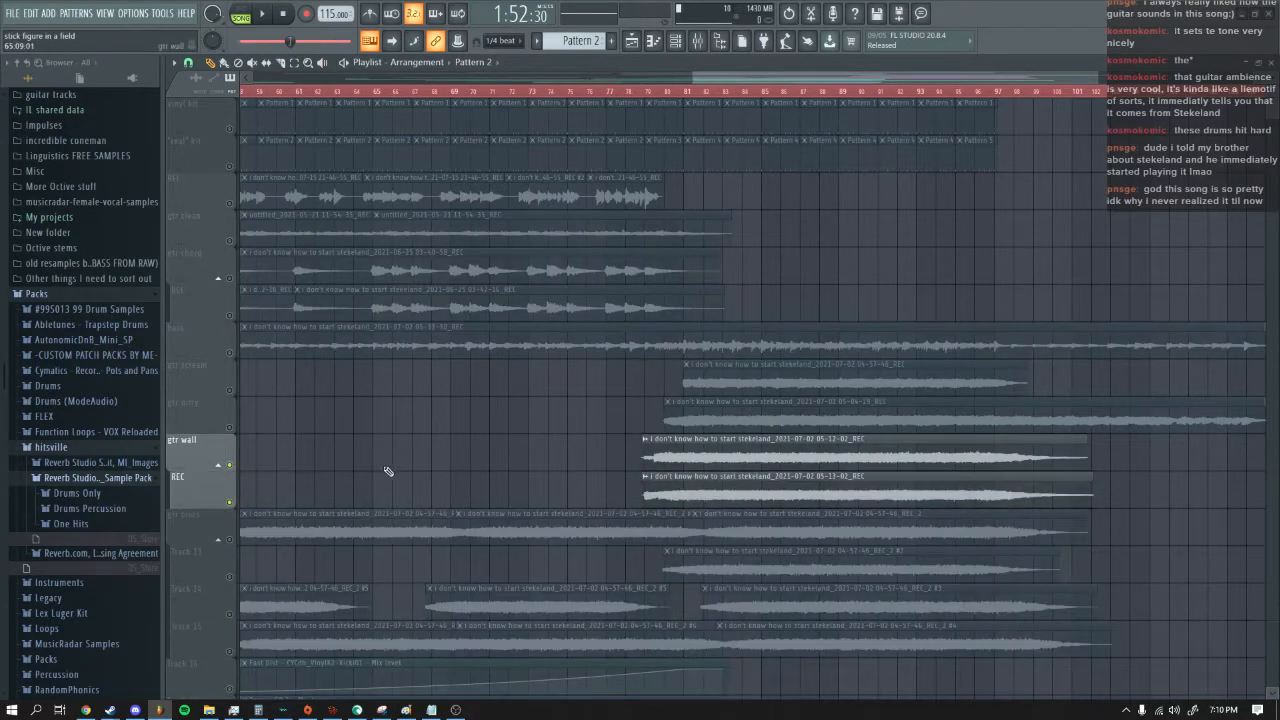
{"action": "left_click", "coordinate": [230, 428]}
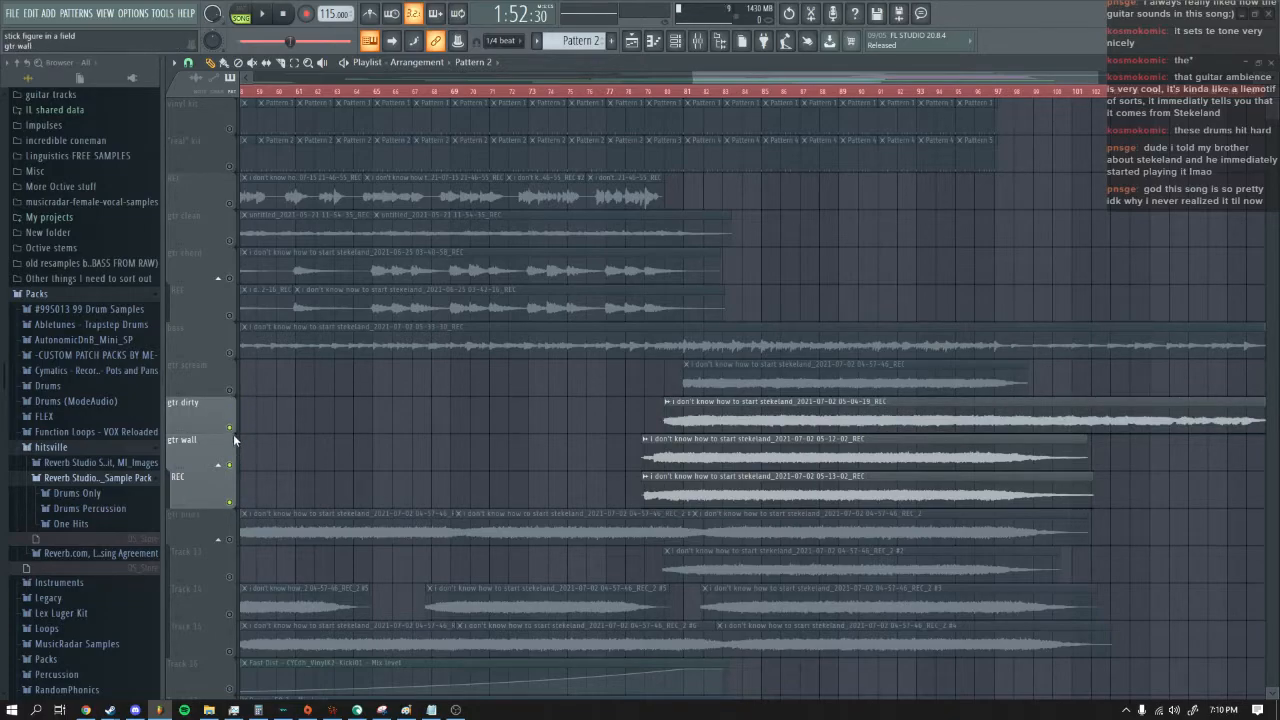
{"action": "left_click", "coordinate": [230, 428]}
{"action": "left_click_drag", "start_coordinate": [231, 430], "coordinate": [231, 295]}
Step: Unmute all playlist tracks, then mute the vinyl kit, "real" kit and the REC track directly below them
{"action": "right_click", "coordinate": [230, 130]}
{"action": "right_click", "coordinate": [230, 130]}
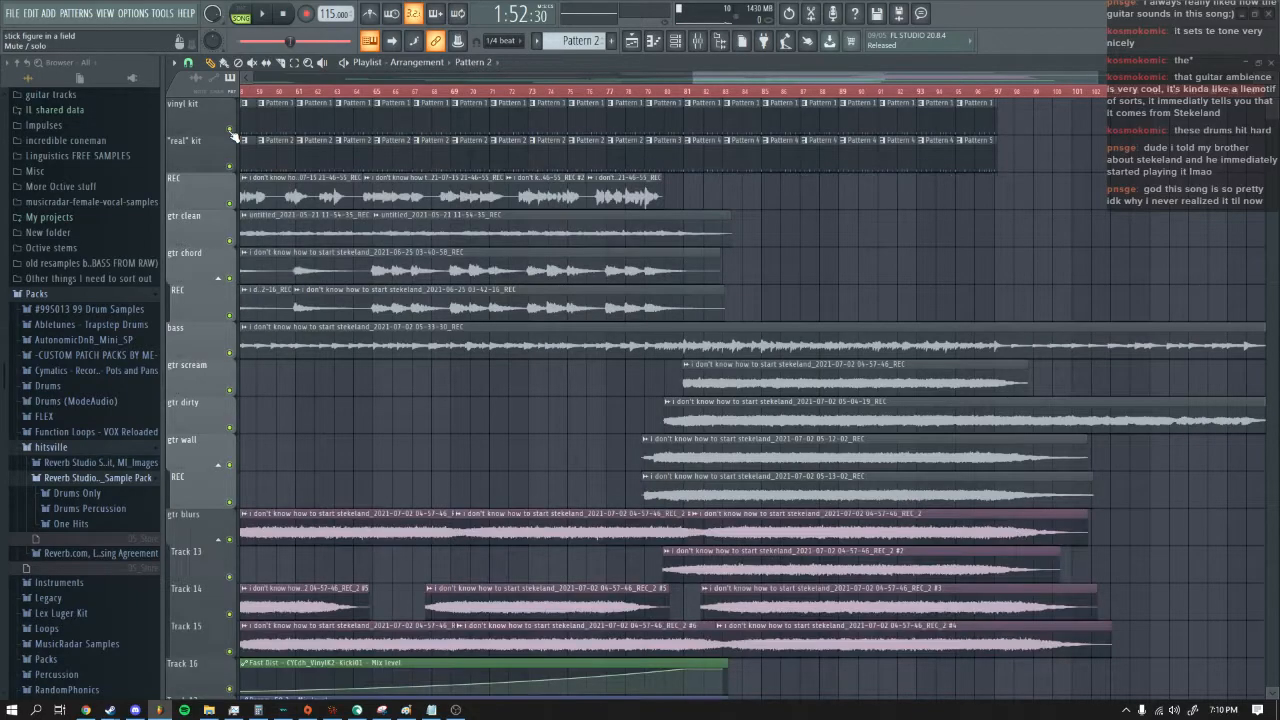
{"action": "left_click_drag", "start_coordinate": [804, 79], "coordinate": [675, 74]}
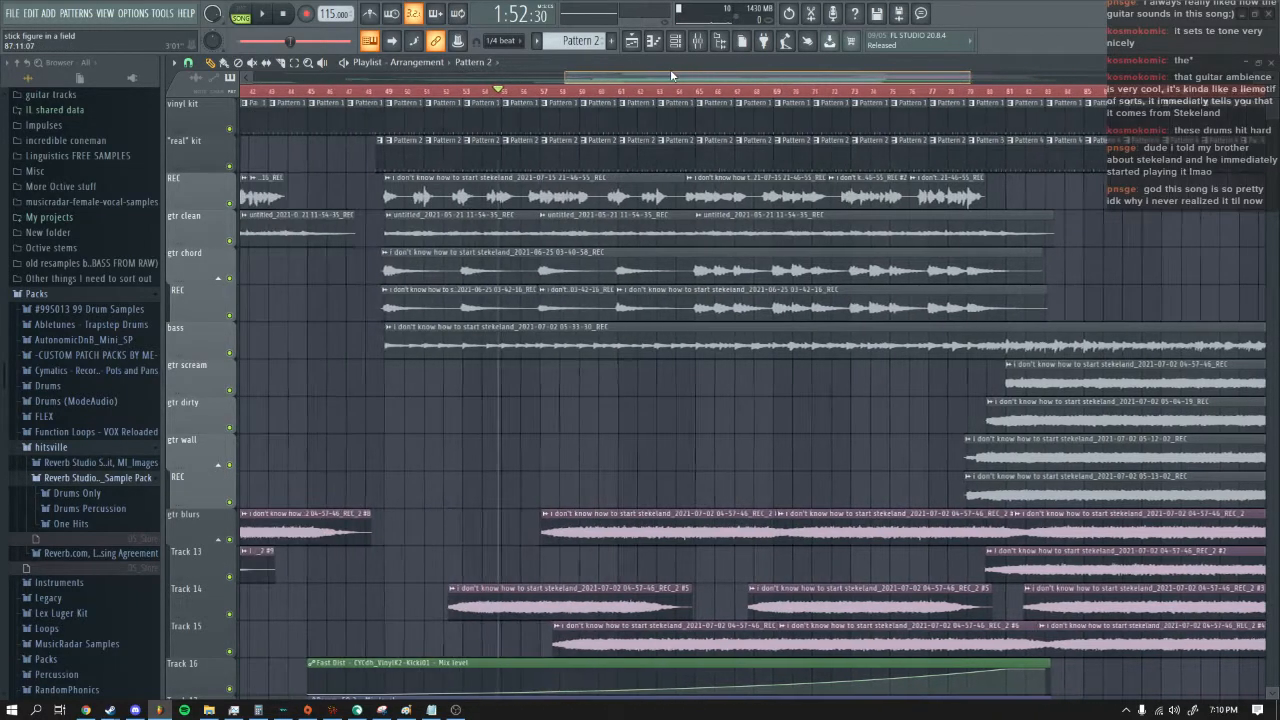
{"action": "left_click", "coordinate": [231, 167]}
{"action": "left_click", "coordinate": [230, 128]}
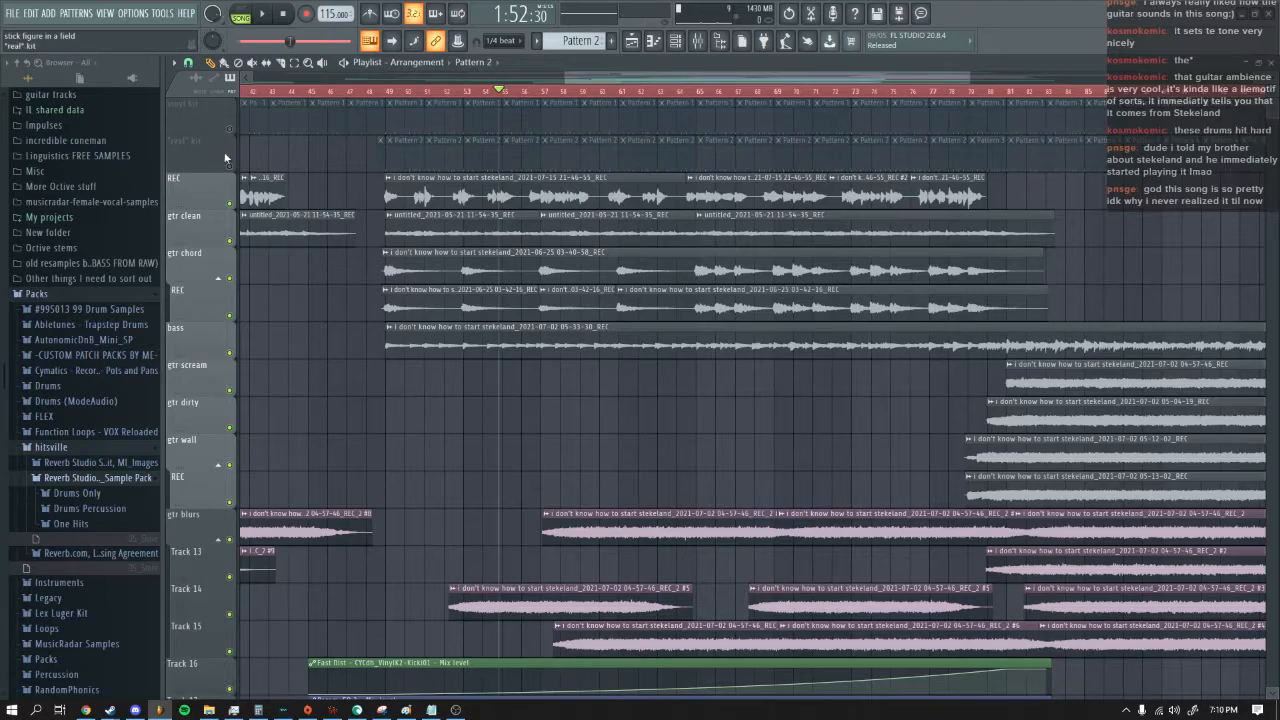
{"action": "left_click", "coordinate": [230, 203]}
{"action": "left_click_drag", "start_coordinate": [655, 70], "coordinate": [737, 90]}
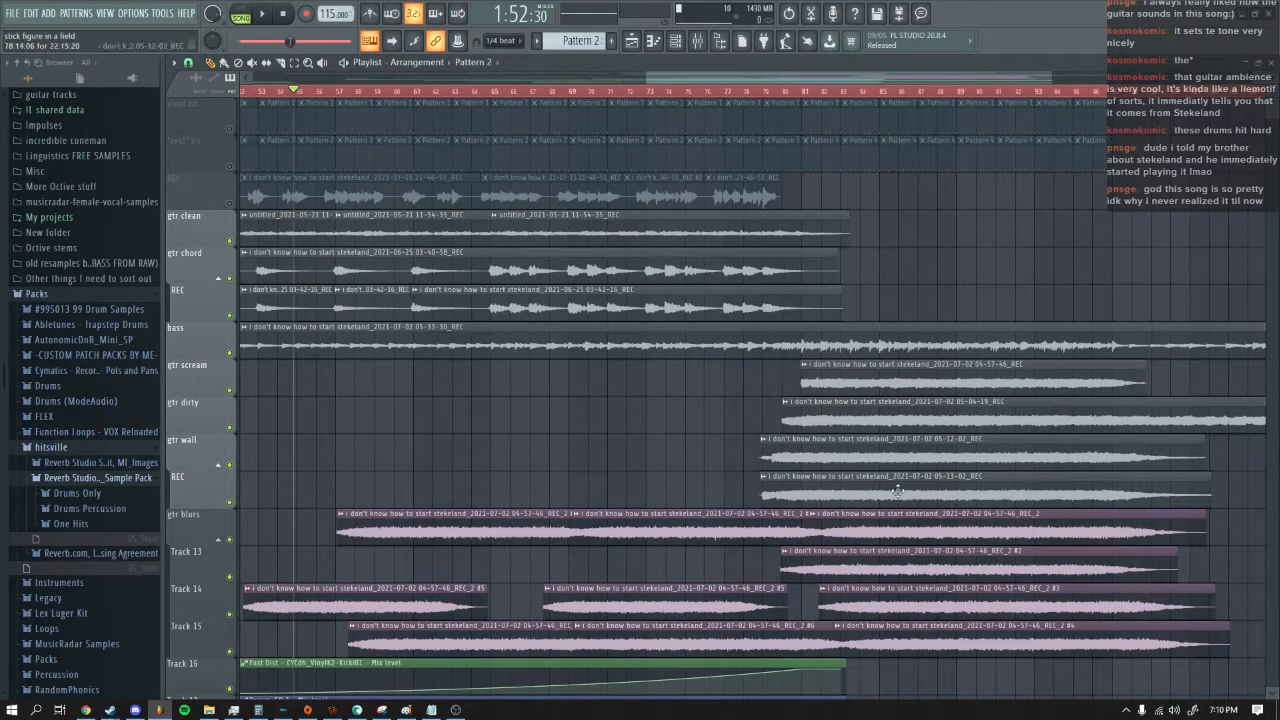
Step: Play the unmuted guitar, bass and blur layers from around bar 76
{"action": "scroll", "coordinate": [833, 321], "scroll_direction": "left", "scroll_amount": 2}
{"action": "scroll", "coordinate": [833, 321], "scroll_direction": "down", "scroll_amount": 3}
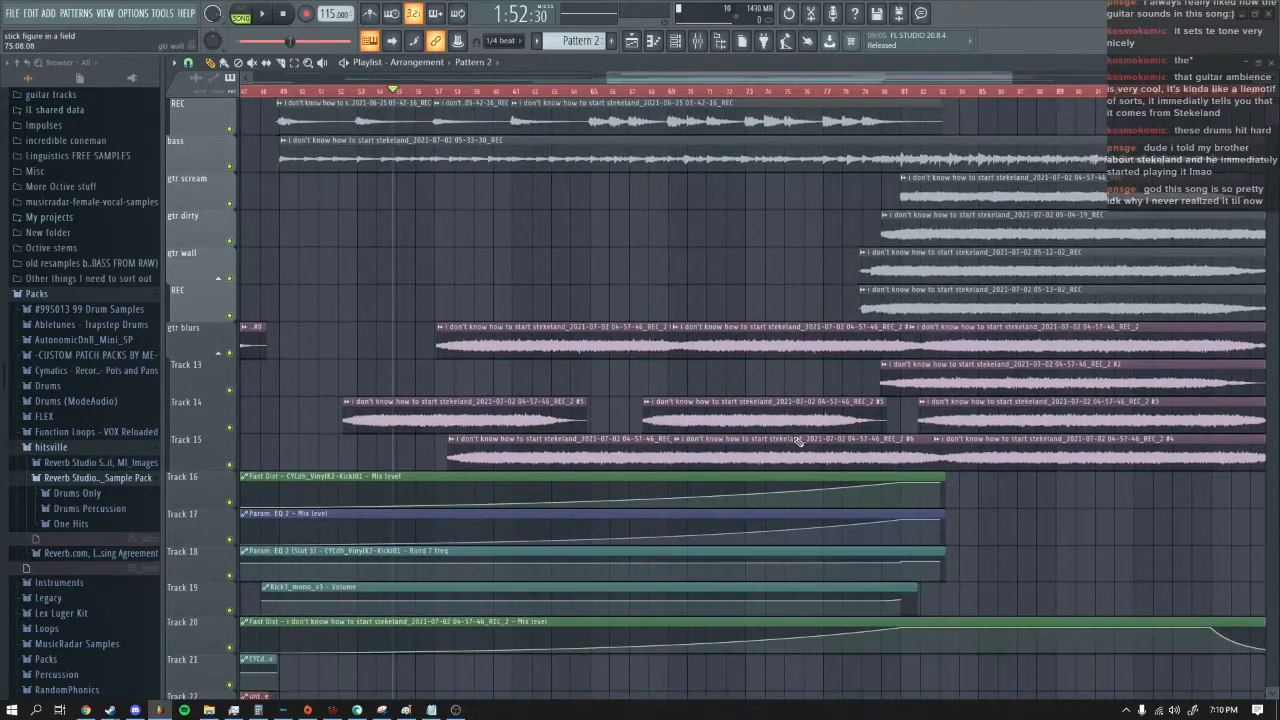
{"action": "scroll", "coordinate": [798, 441], "scroll_direction": "up", "scroll_amount": 2}
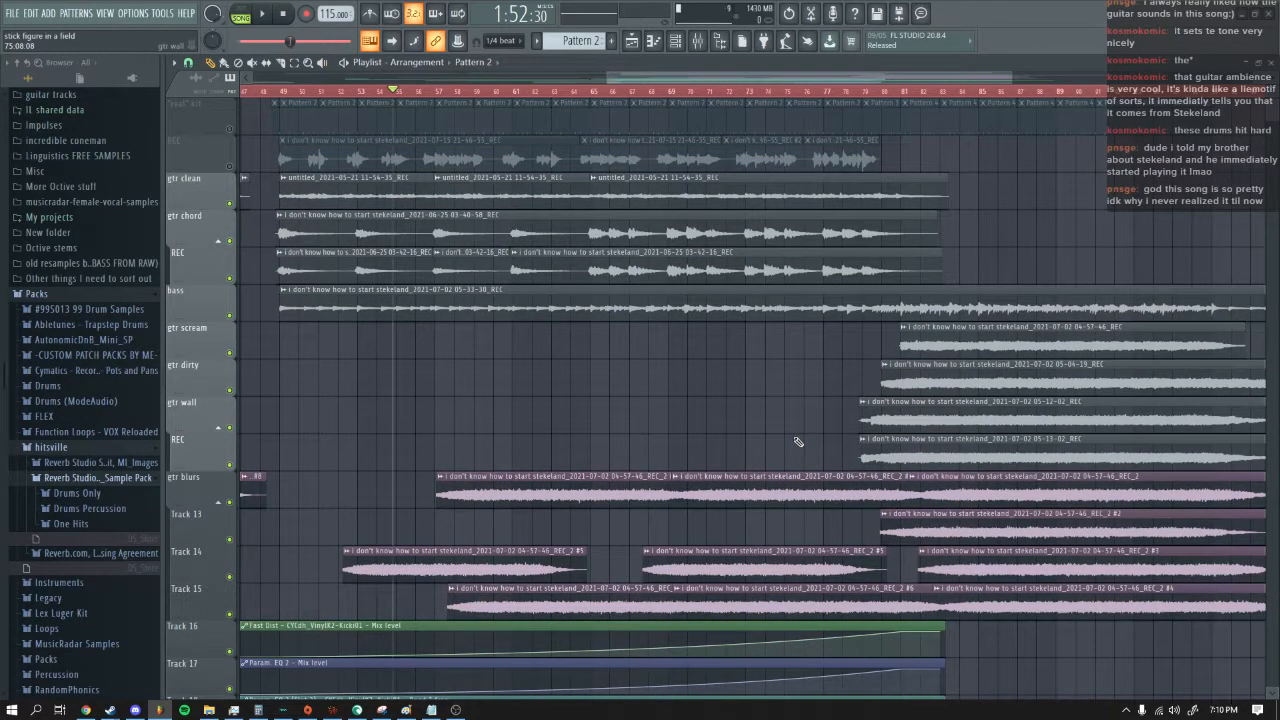
{"action": "scroll", "coordinate": [798, 441], "scroll_direction": "up", "scroll_amount": 1}
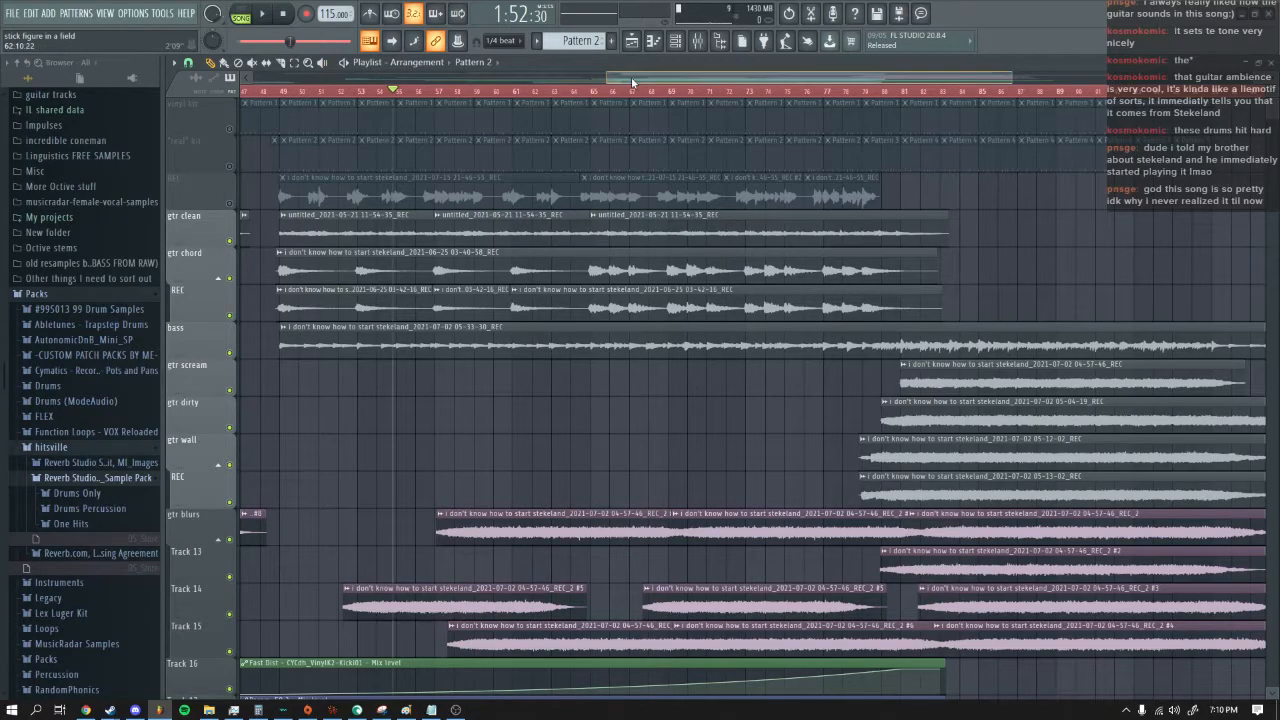
{"action": "left_click_drag", "start_coordinate": [631, 78], "coordinate": [666, 78]}
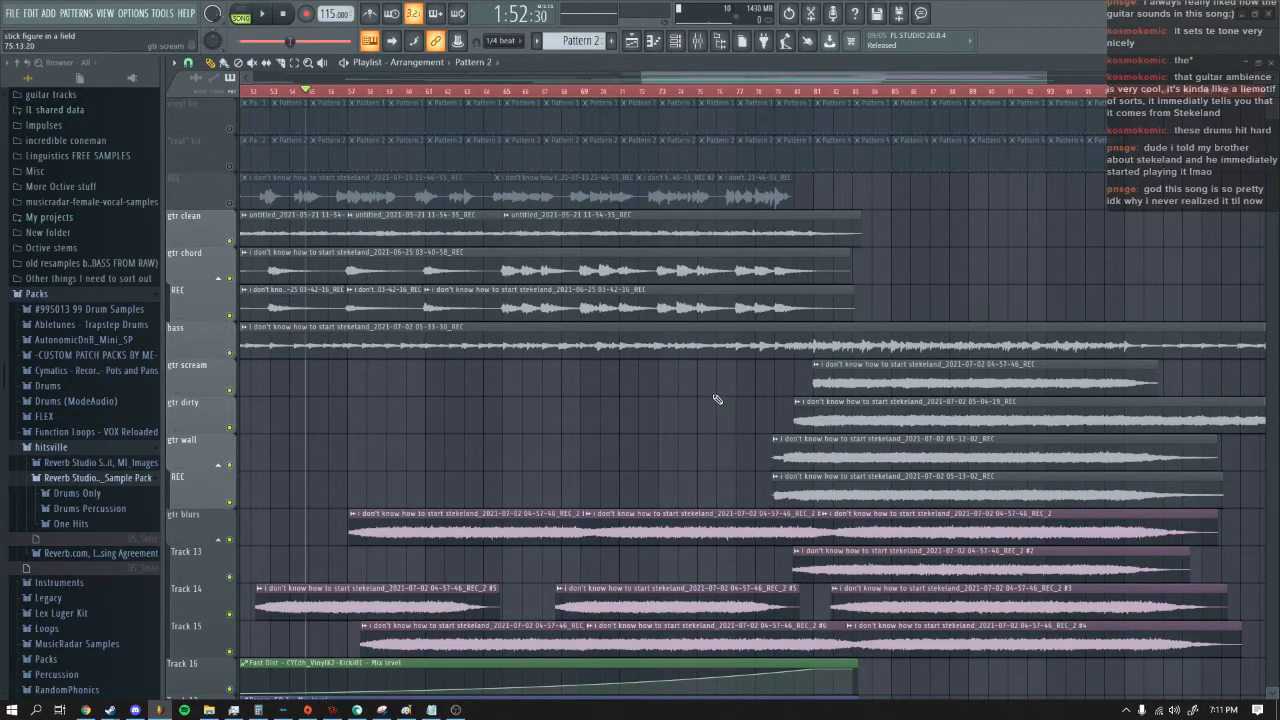
{"action": "key", "text": "space"}
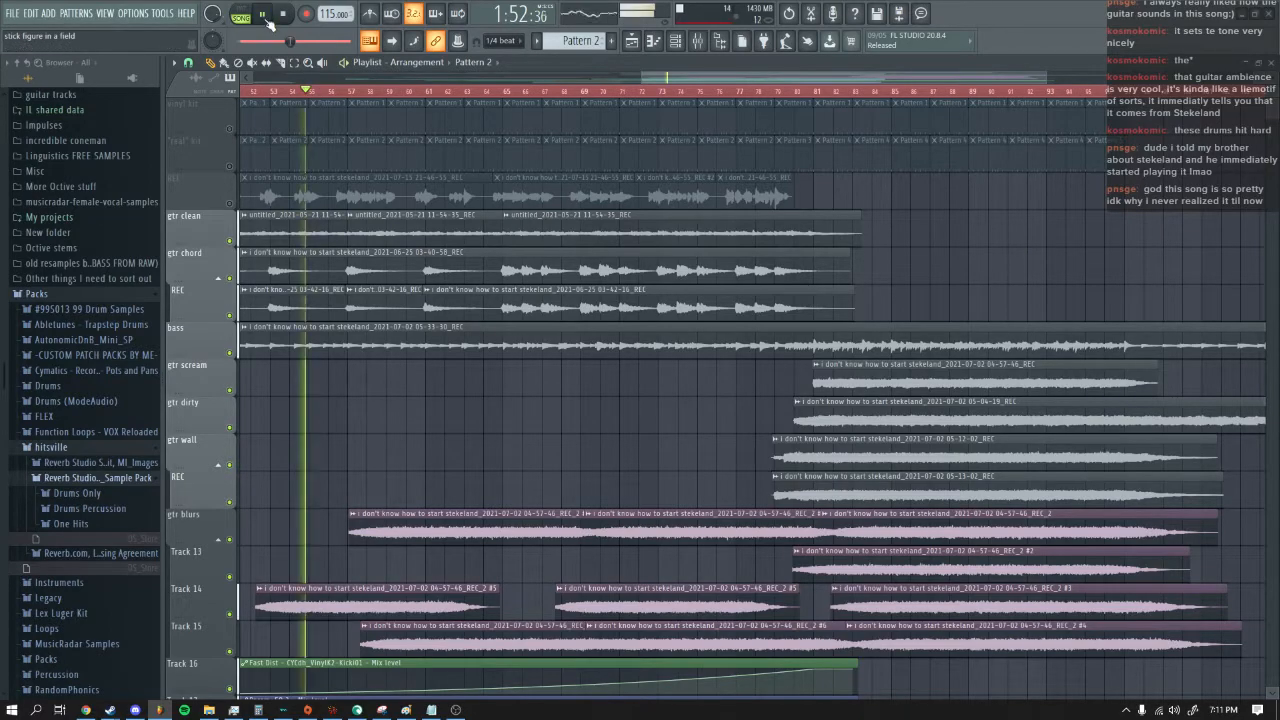
{"action": "mouse_move", "coordinate": [847, 74]}
{"action": "left_mouse_down"}
{"action": "mouse_move", "coordinate": [828, 78]}
{"action": "mouse_move", "coordinate": [848, 79]}
{"action": "left_mouse_up"}
{"action": "left_click", "coordinate": [732, 91]}
{"action": "left_click_drag", "start_coordinate": [844, 78], "coordinate": [964, 80]}
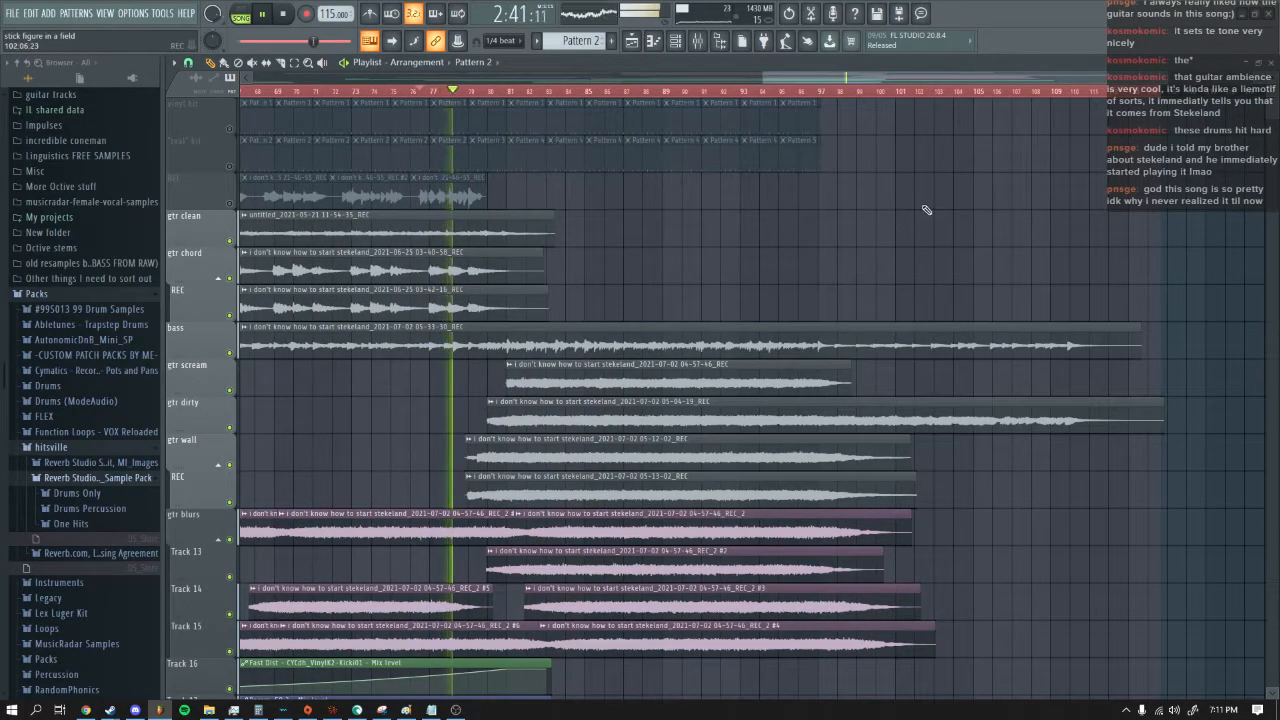
Step: Follow the guitar layers and their automation tracks during playback to about bar 97, and stop the song
{"action": "left_click_drag", "start_coordinate": [909, 79], "coordinate": [883, 71]}
{"action": "scroll", "coordinate": [935, 213], "scroll_direction": "down", "scroll_amount": 4}
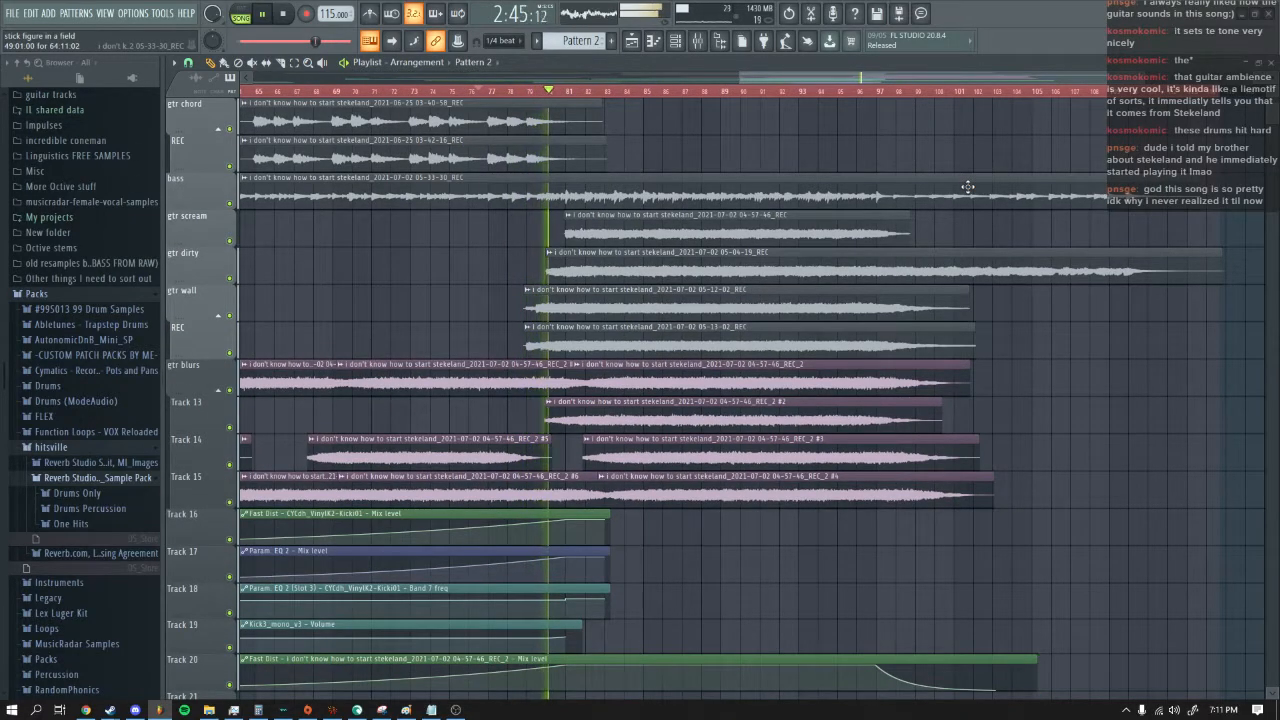
{"action": "scroll", "coordinate": [966, 189], "scroll_direction": "up", "scroll_amount": 3}
{"action": "scroll", "coordinate": [968, 187], "scroll_direction": "up", "scroll_amount": 1}
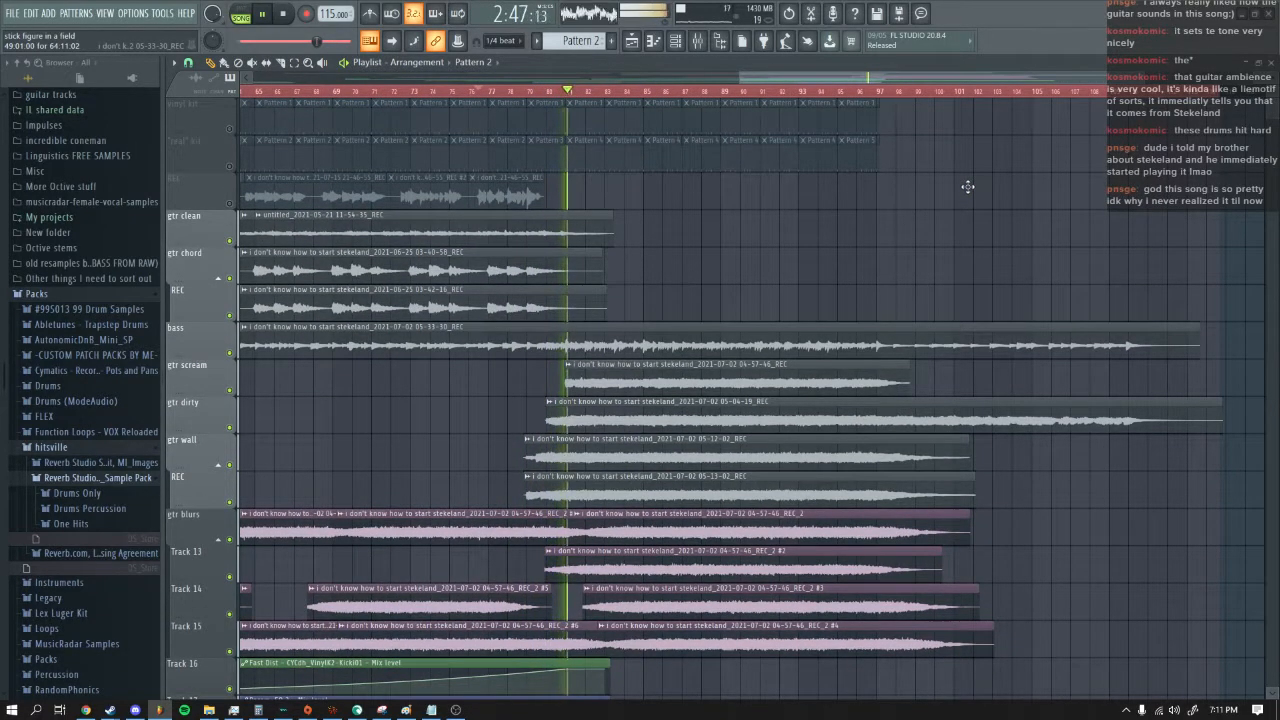
{"action": "left_click_drag", "start_coordinate": [862, 75], "coordinate": [907, 77]}
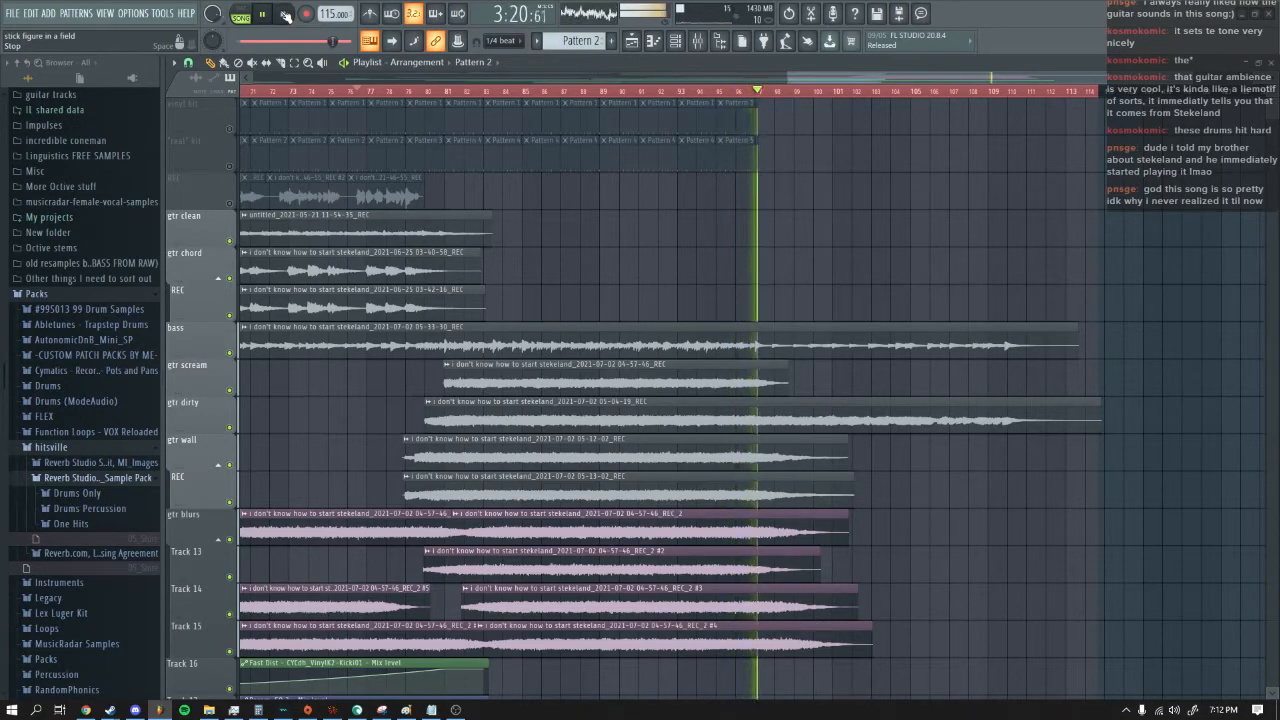
{"action": "left_click", "coordinate": [285, 14]}
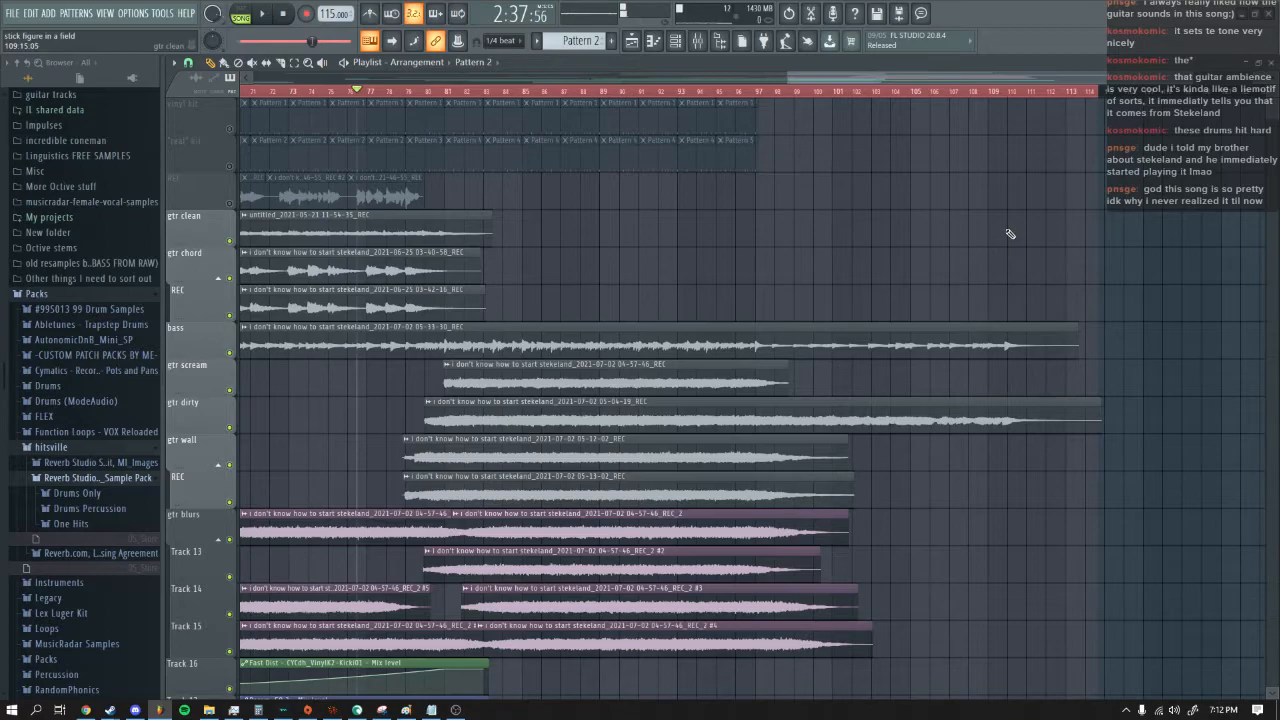
Step: Inspect the twin tele's amp settings in AmpliTube 4 on mixer insert 25, REC, and close the plugin and mixer windows
{"action": "scroll", "coordinate": [957, 72], "scroll_direction": "left", "scroll_amount": 3}
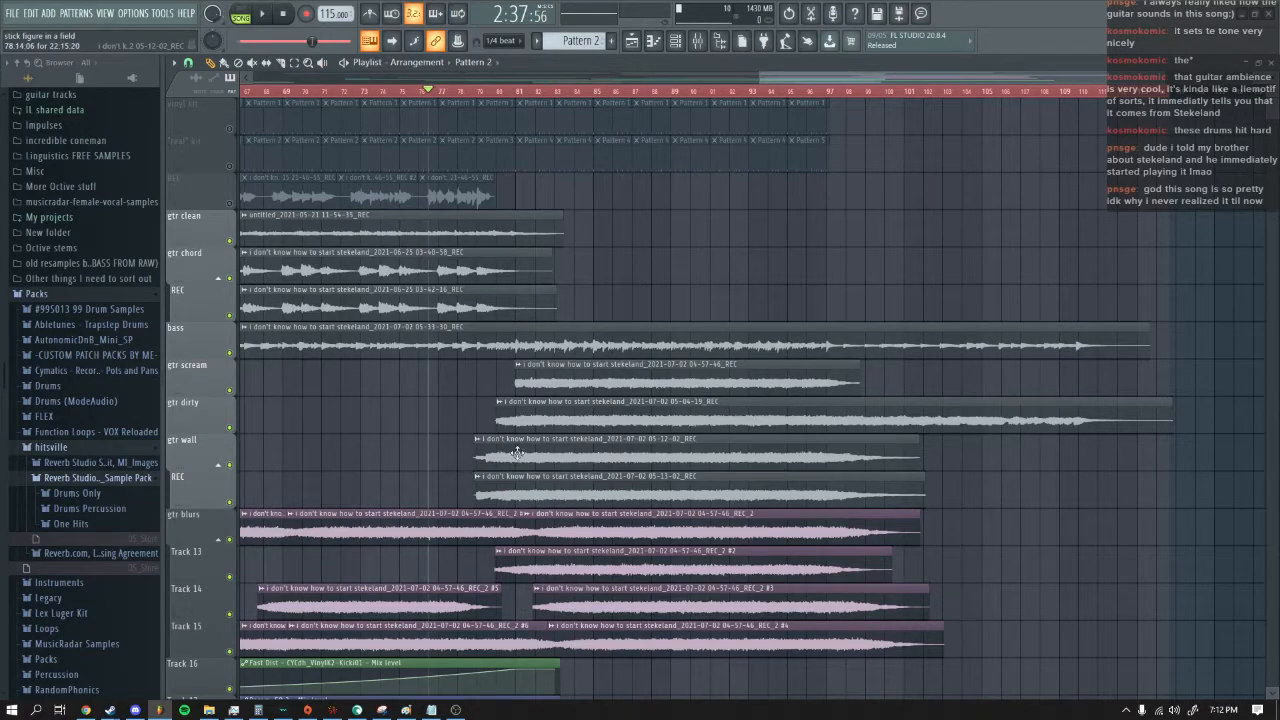
{"action": "key", "text": "F9"}
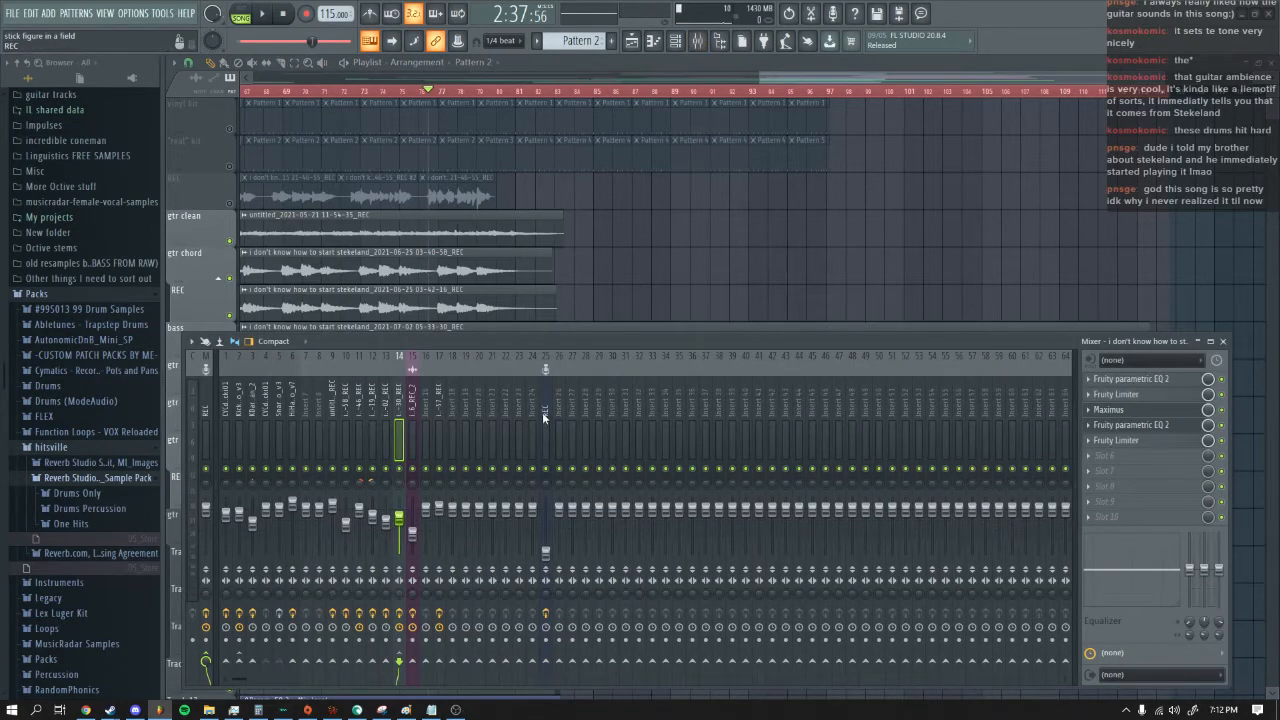
{"action": "left_click", "coordinate": [542, 412]}
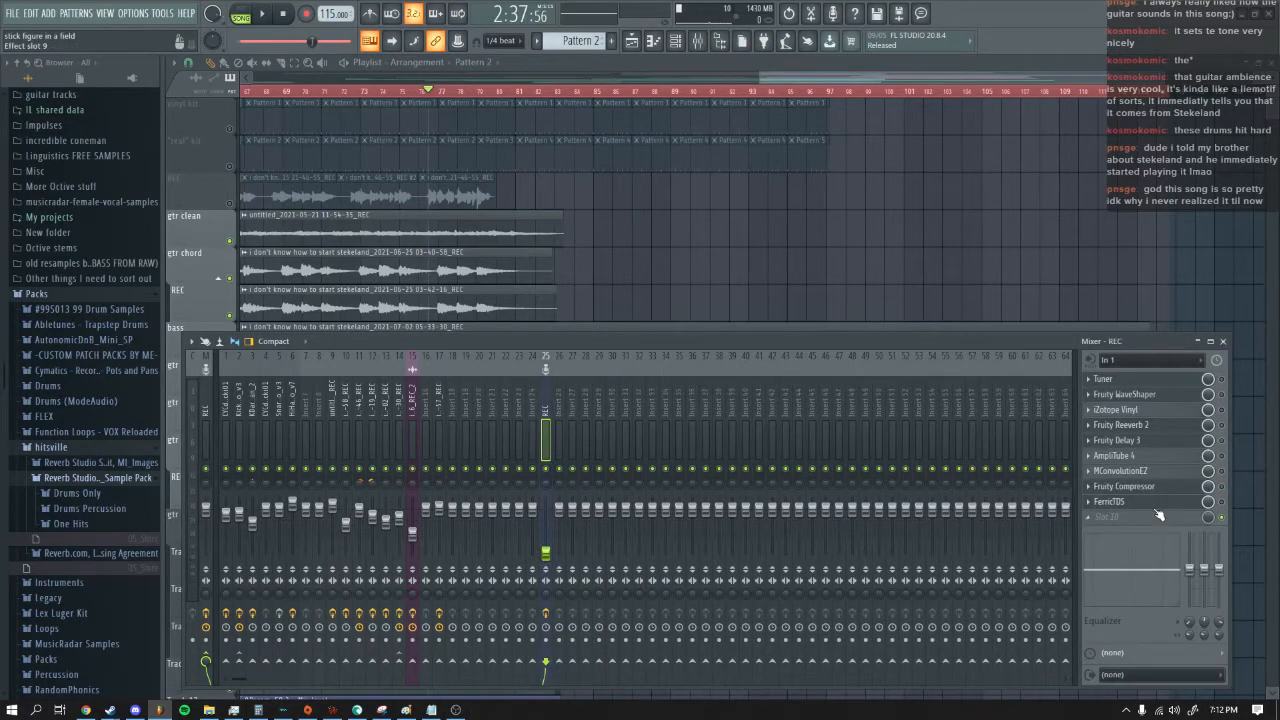
{"action": "left_click", "coordinate": [1155, 456]}
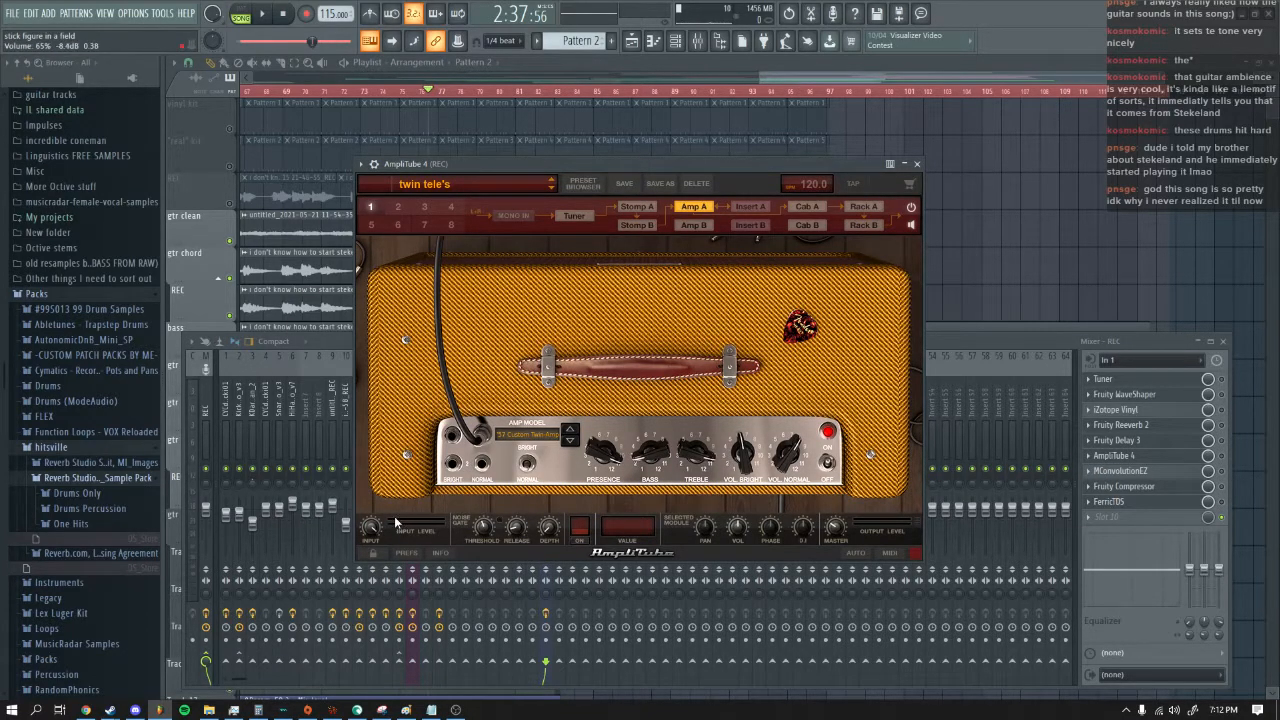
{"action": "right_click", "coordinate": [1027, 275]}
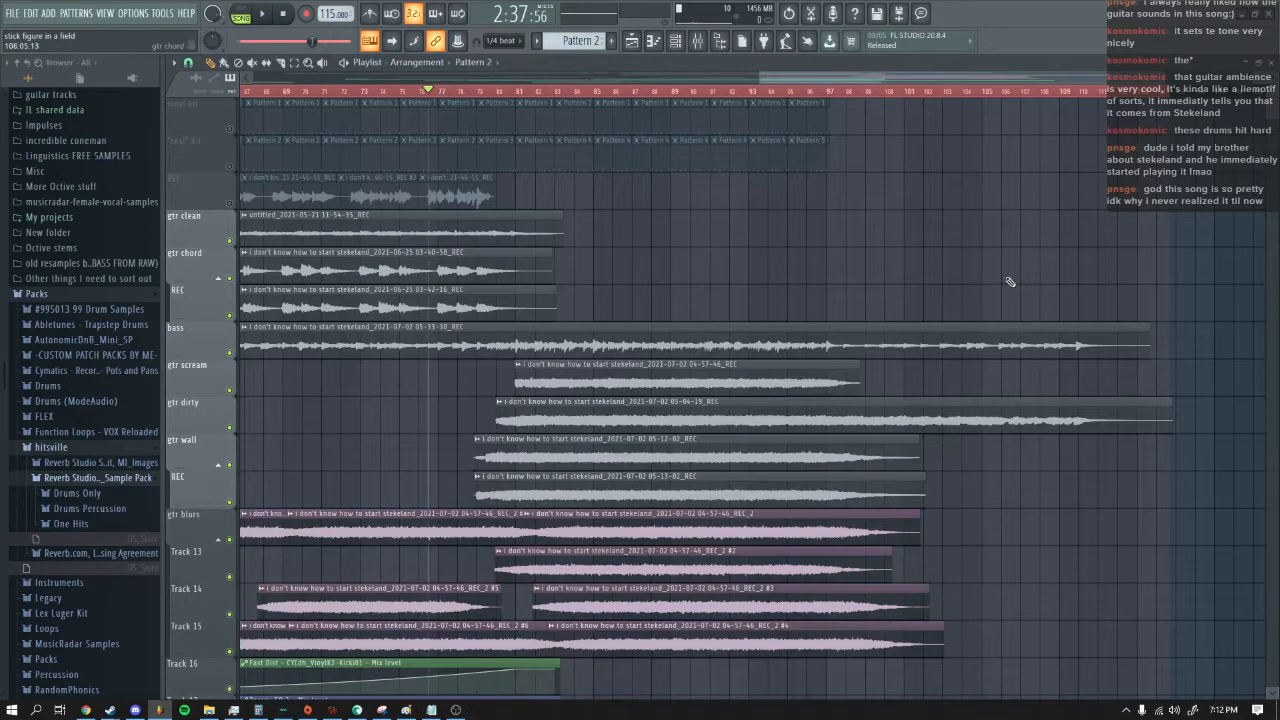
{"action": "left_click", "coordinate": [697, 40]}
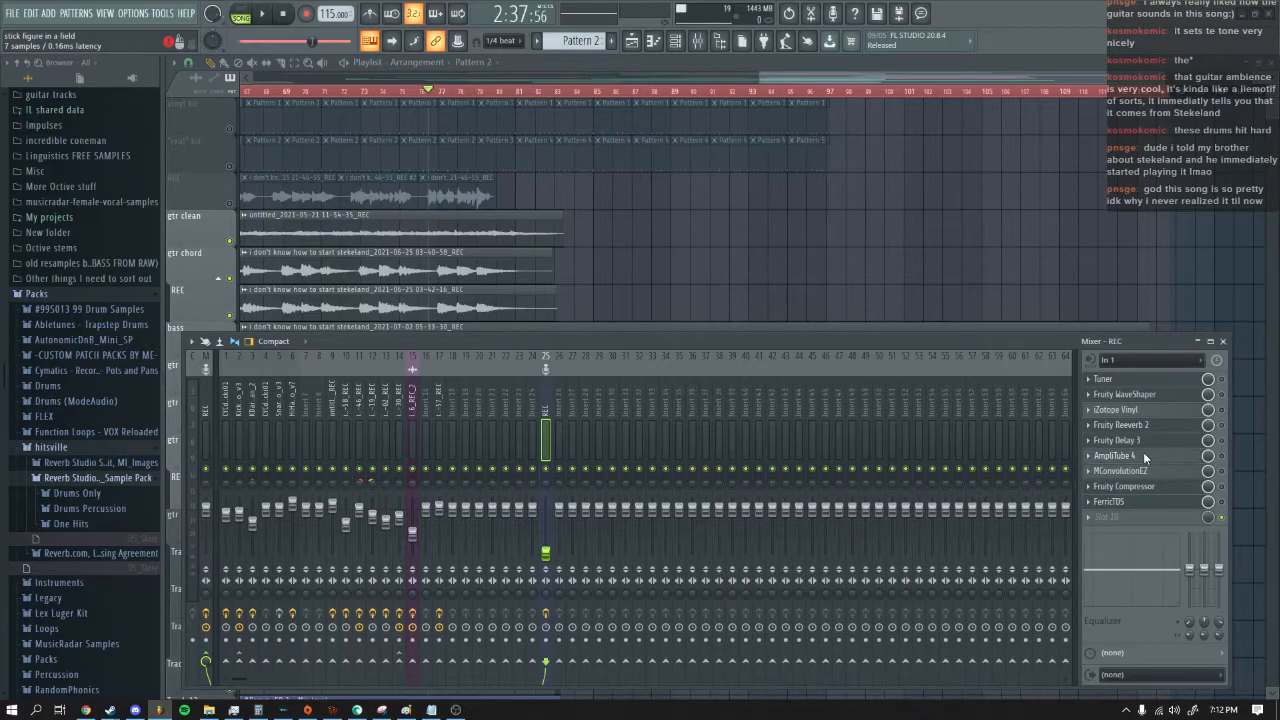
{"action": "left_click", "coordinate": [1143, 455]}
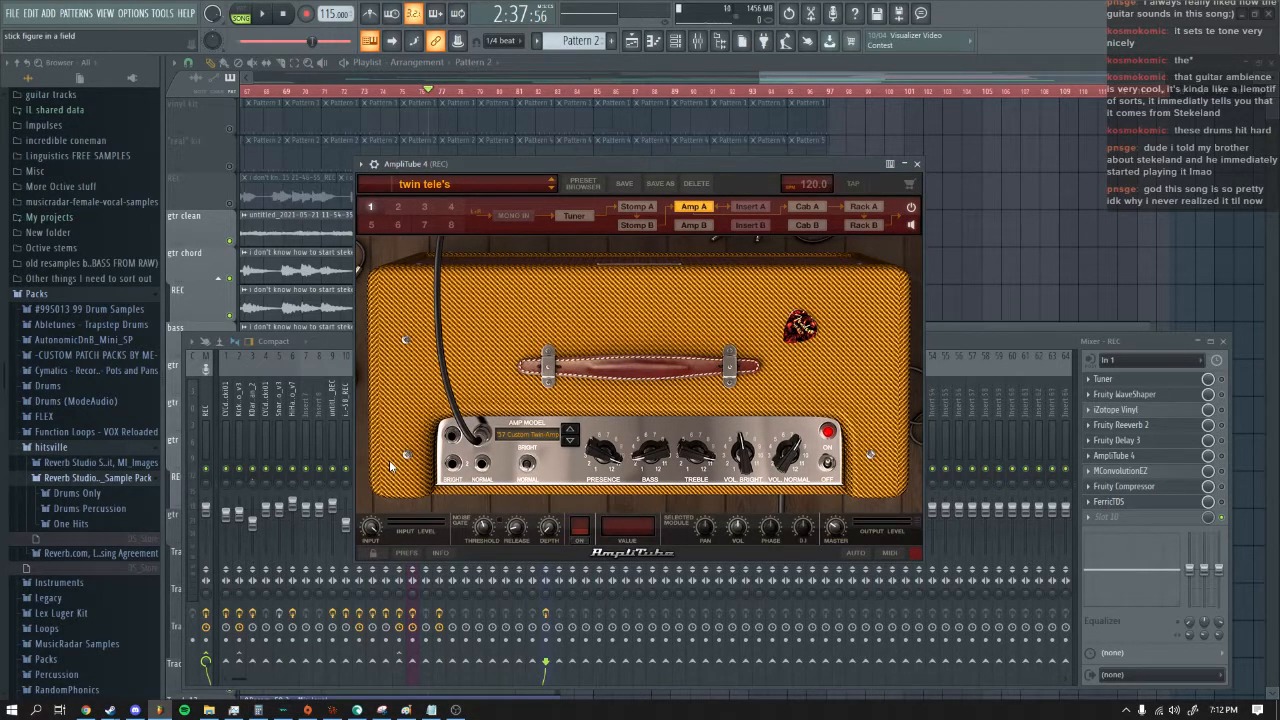
{"action": "mouse_move", "coordinate": [686, 166]}
{"action": "left_mouse_down"}
{"action": "mouse_move", "coordinate": [745, 150]}
{"action": "mouse_move", "coordinate": [683, 144]}
{"action": "left_mouse_up"}
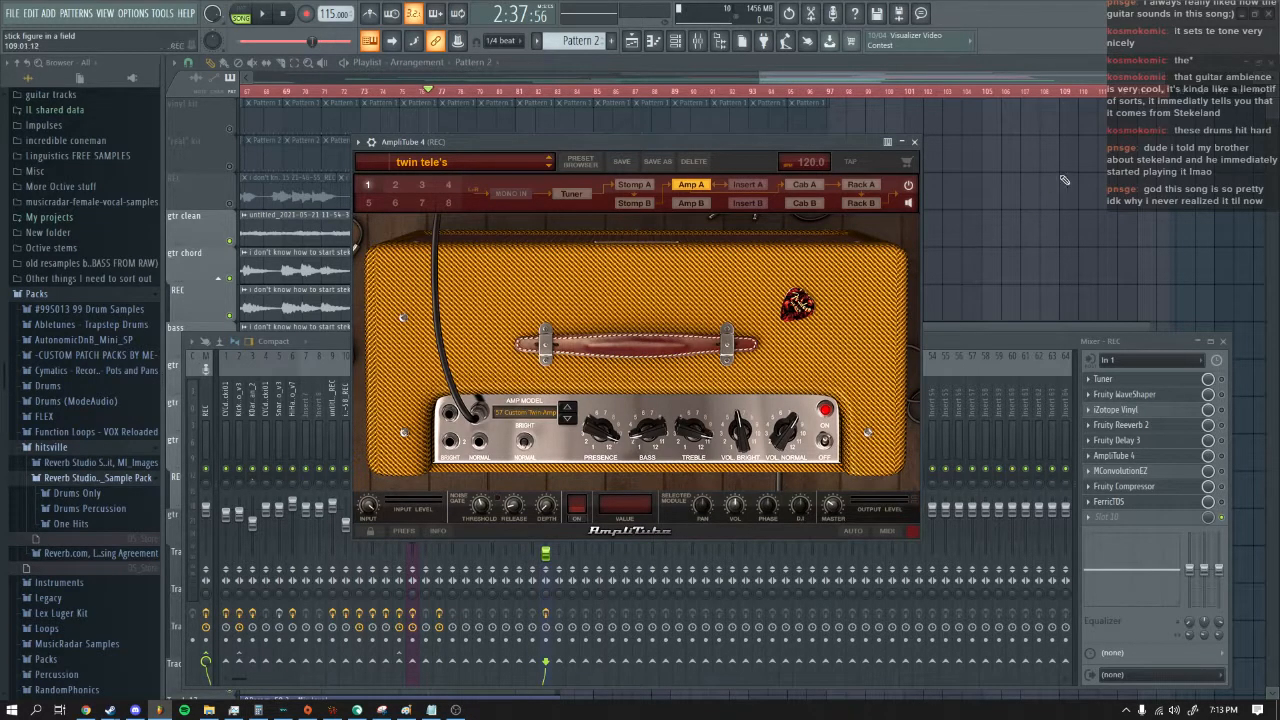
{"action": "key", "text": "F12"}
Step: Solo the gtr wall track with its REC track and play them from just before their clips begin
{"action": "scroll", "coordinate": [600, 290], "scroll_direction": "down", "scroll_amount": 3}
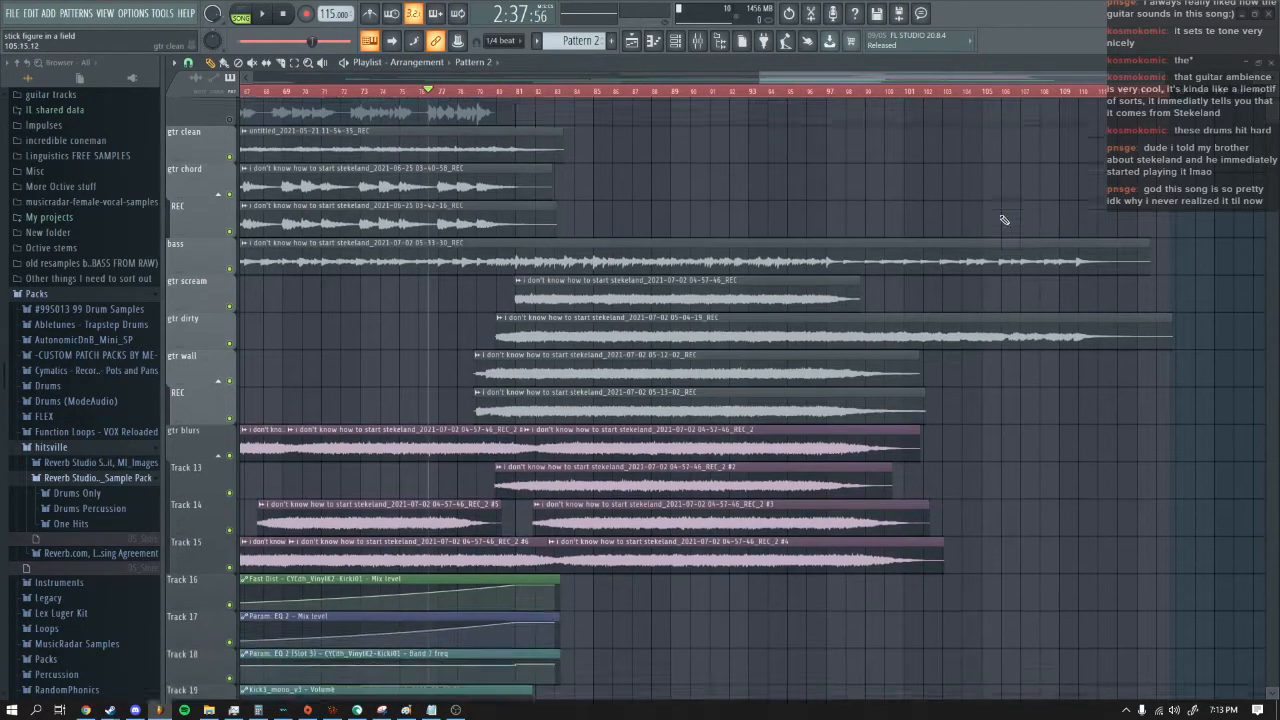
{"action": "right_click", "coordinate": [229, 353]}
{"action": "left_click", "coordinate": [230, 390]}
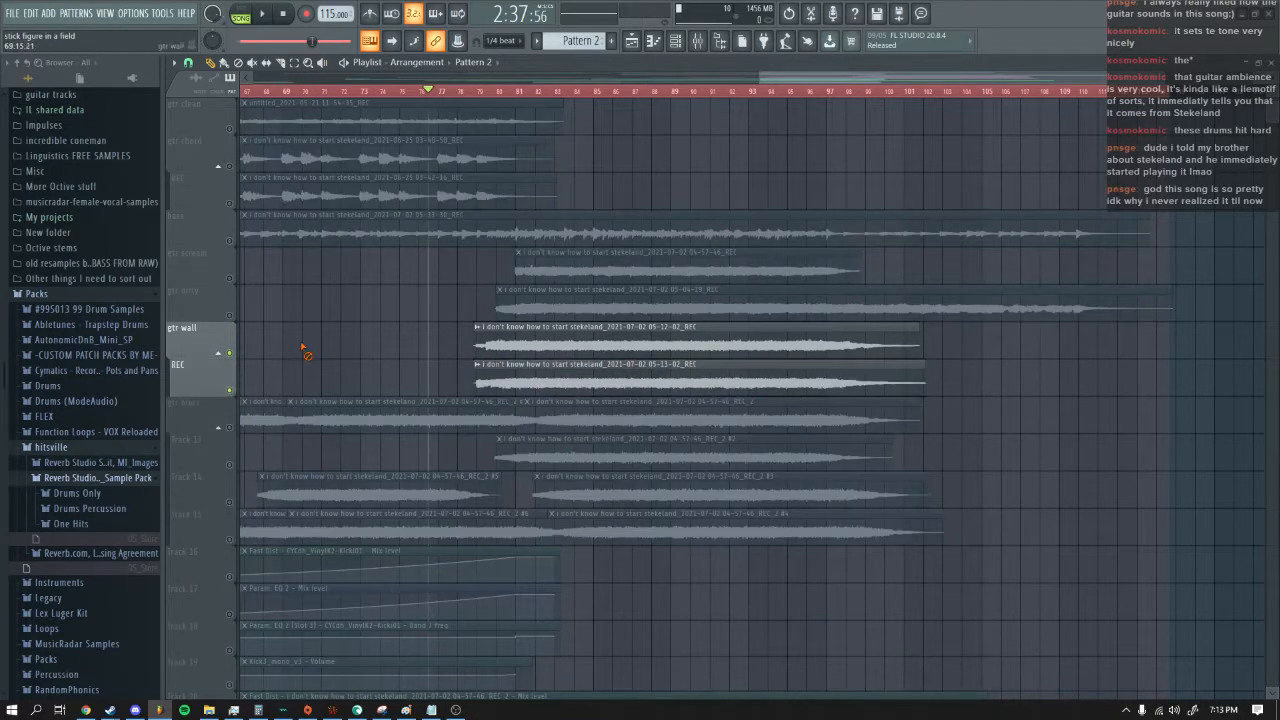
{"action": "key", "text": "space"}
{"action": "left_click", "coordinate": [470, 92]}
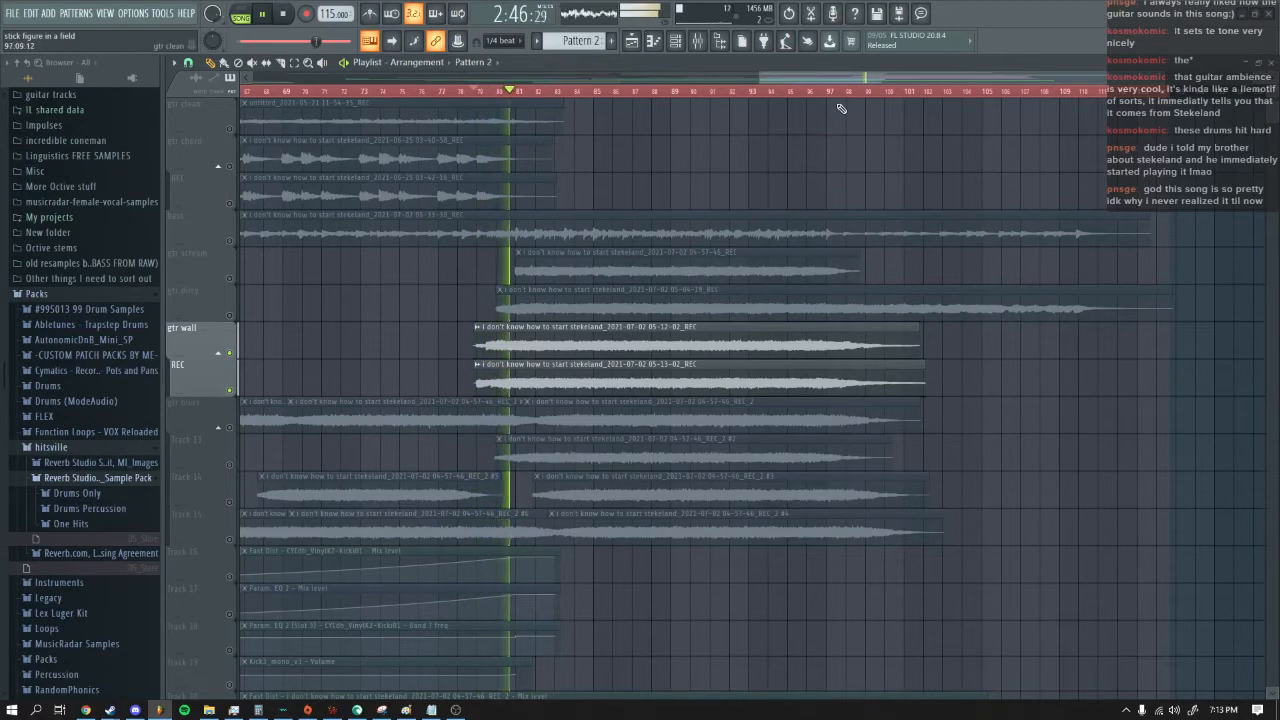
Step: Inspect the guitar wall's Fruity Reeverb 2 and Fruity parametric EQ 2 on mixer insert 13 during playback, and stop the song
{"action": "scroll", "coordinate": [846, 170], "scroll_direction": "up", "scroll_amount": 3}
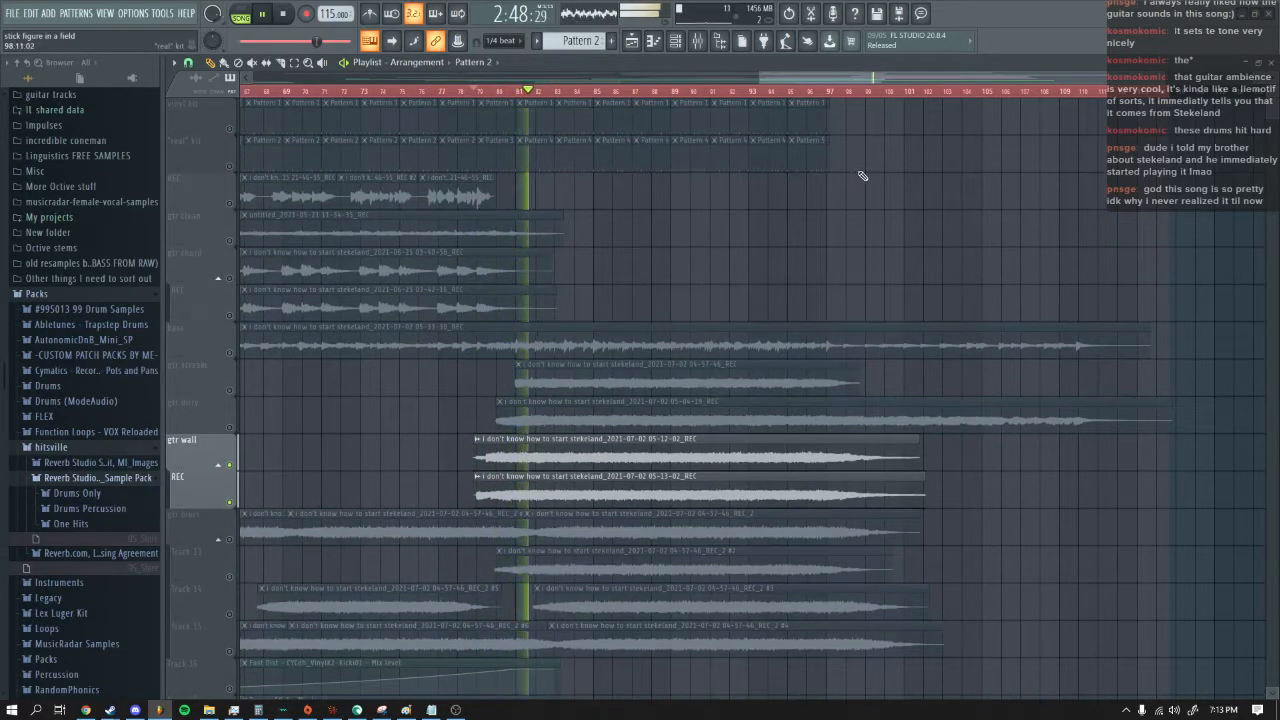
{"action": "left_click", "coordinate": [698, 41]}
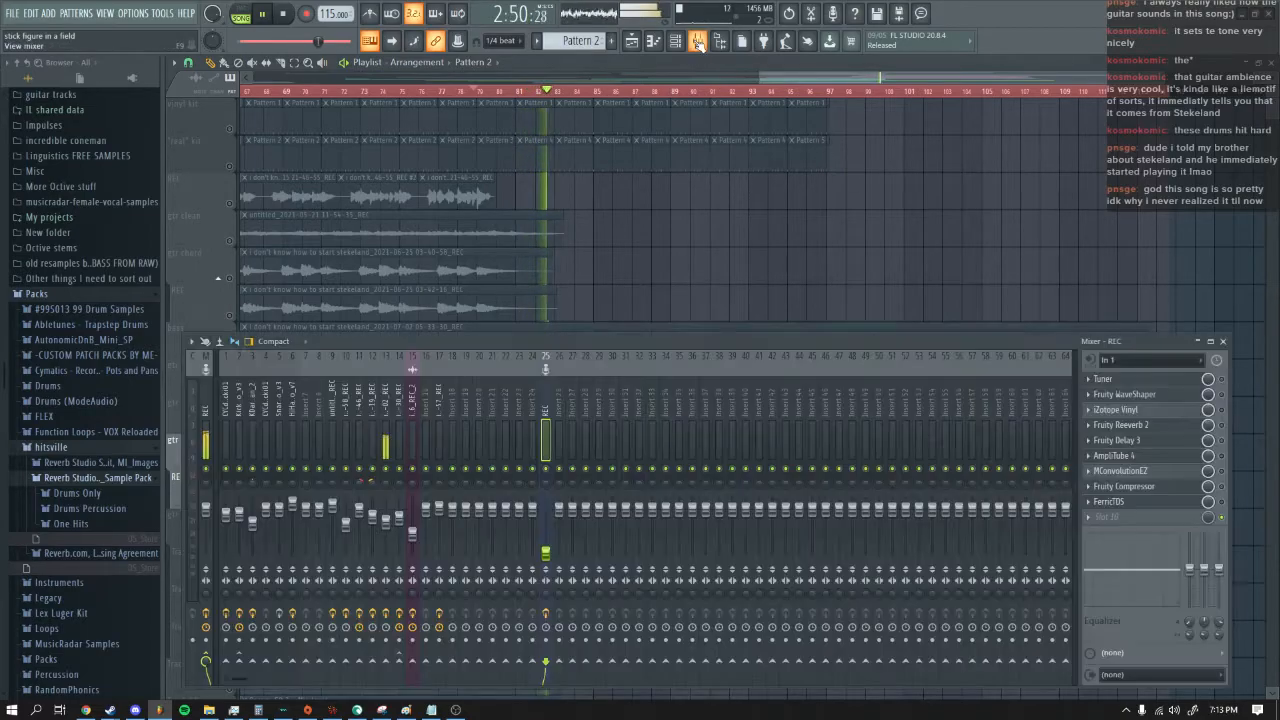
{"action": "left_click", "coordinate": [389, 418]}
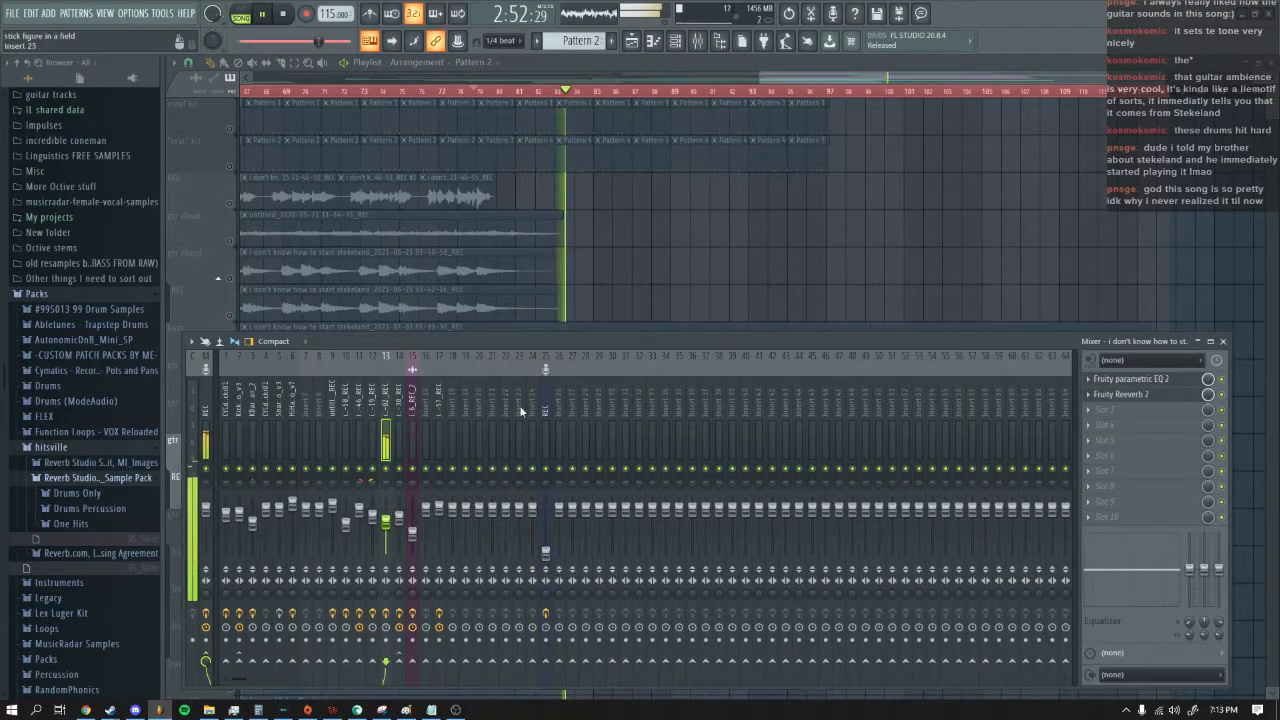
{"action": "left_click", "coordinate": [1150, 398]}
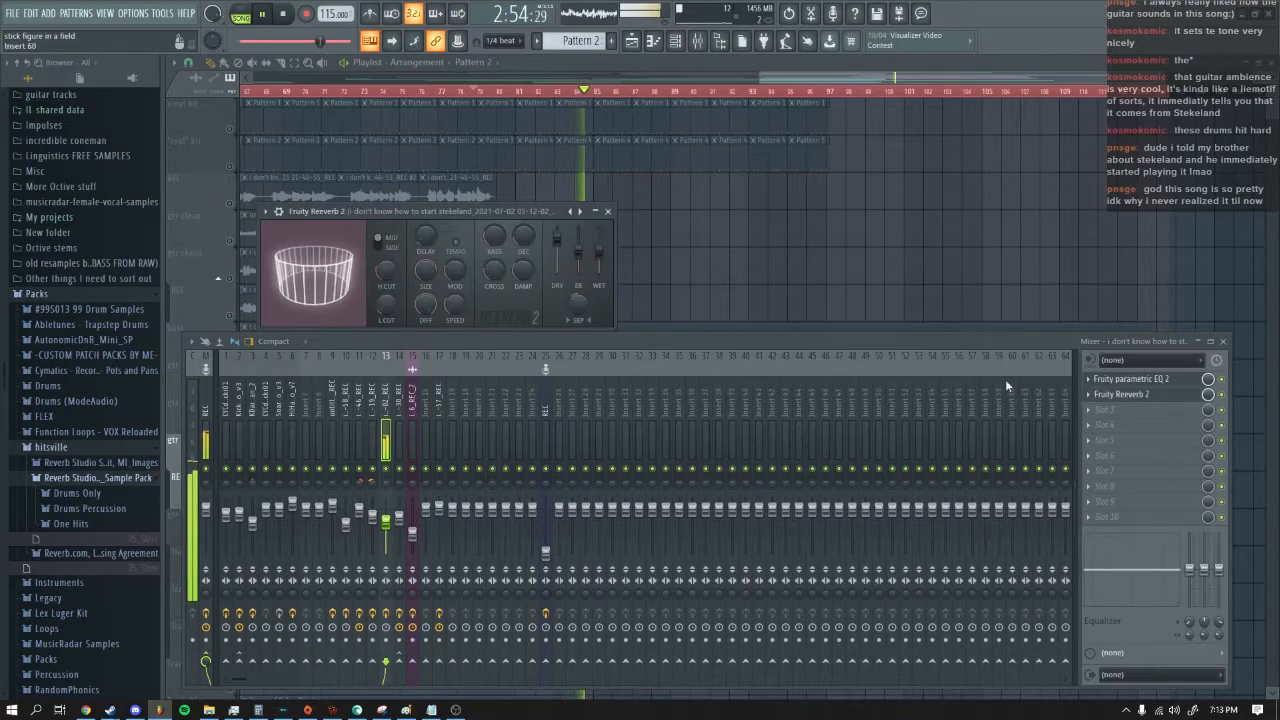
{"action": "left_click_drag", "start_coordinate": [444, 212], "coordinate": [557, 344]}
{"action": "left_click", "coordinate": [718, 340]}
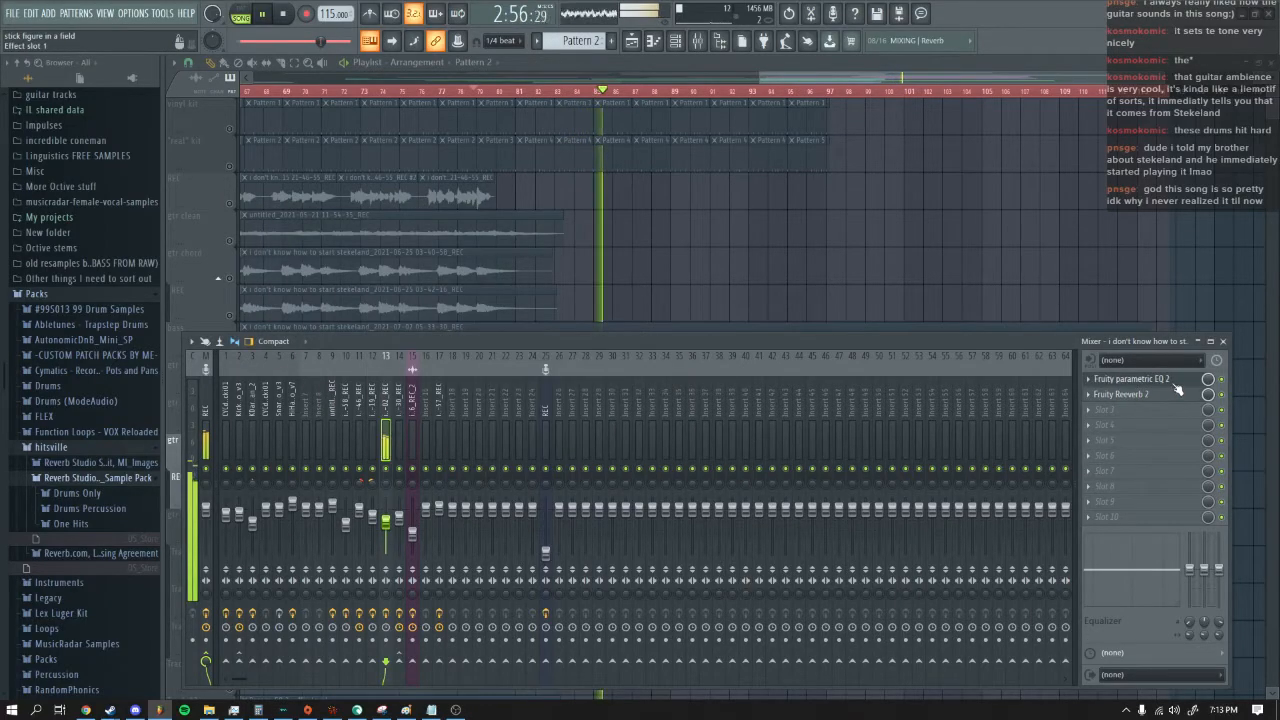
{"action": "left_click", "coordinate": [1131, 379]}
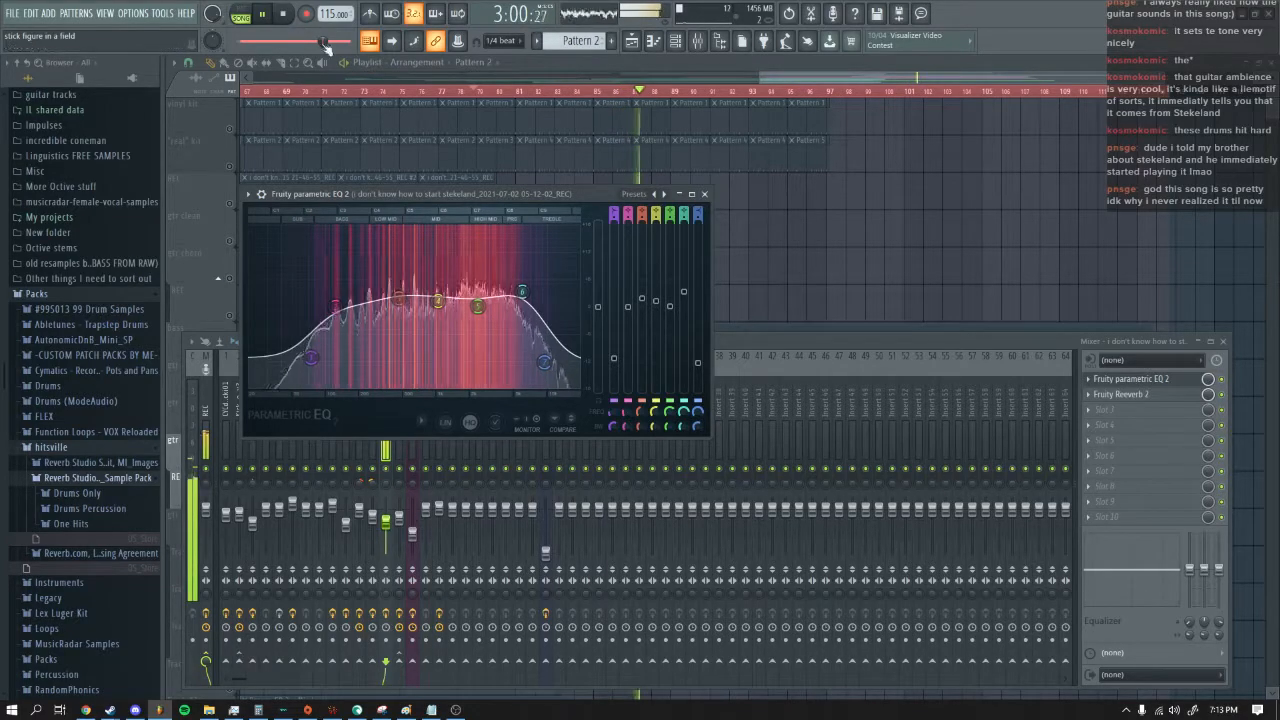
{"action": "key", "text": "space"}
Step: Replay the soloed gtr wall and REC tracks from the start of their clips around bar 79, and stop
{"action": "left_click", "coordinate": [820, 83]}
{"action": "left_click_drag", "start_coordinate": [820, 83], "coordinate": [796, 81]}
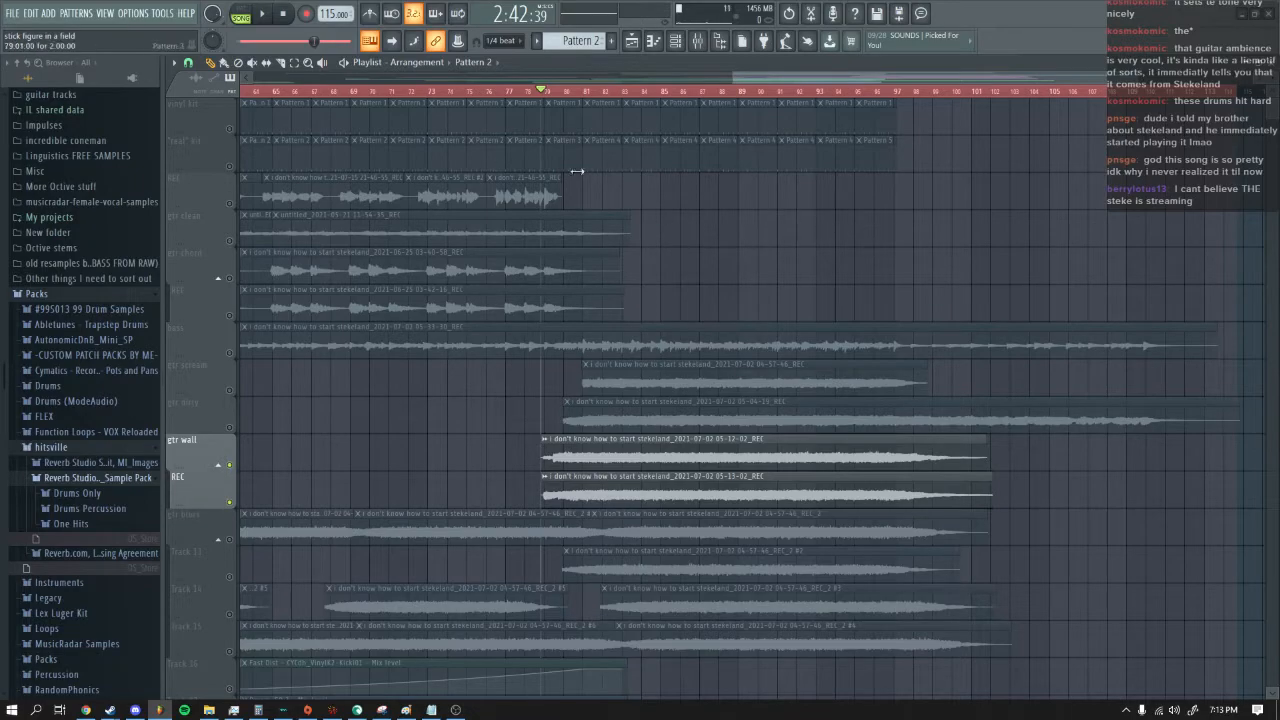
{"action": "left_click", "coordinate": [264, 16]}
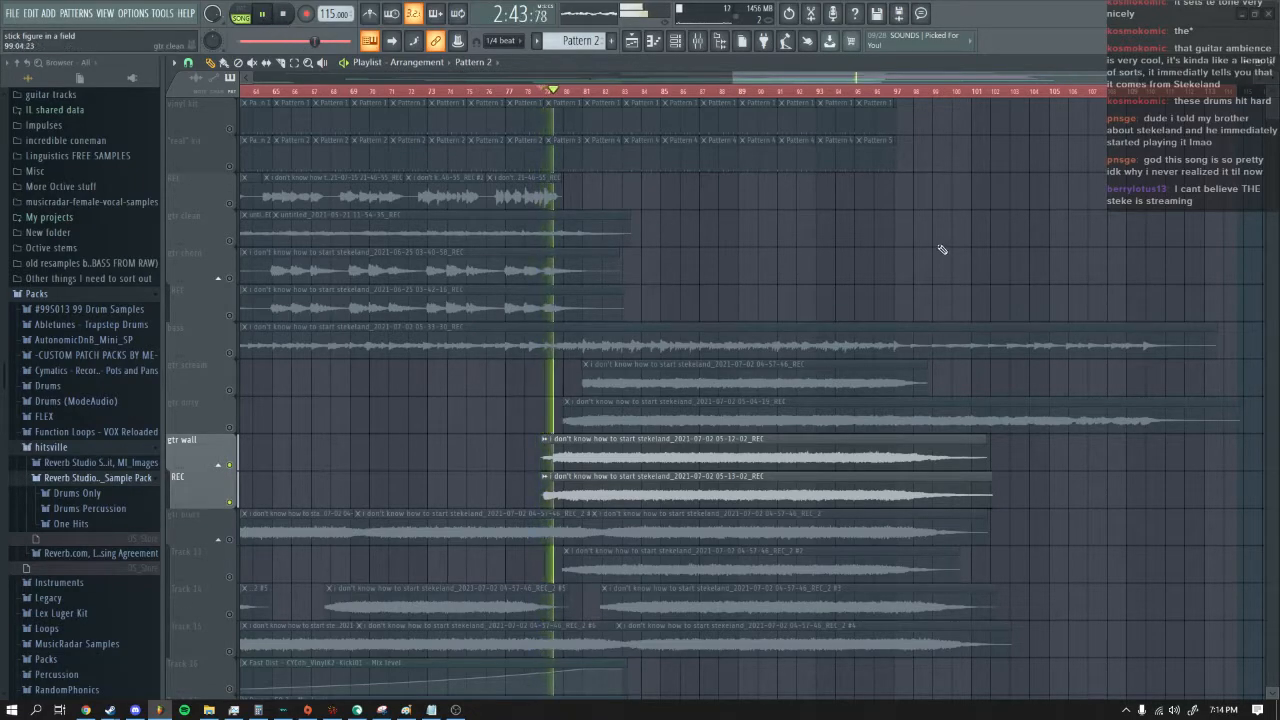
{"action": "scroll", "coordinate": [880, 245], "scroll_direction": "down", "scroll_amount": 2}
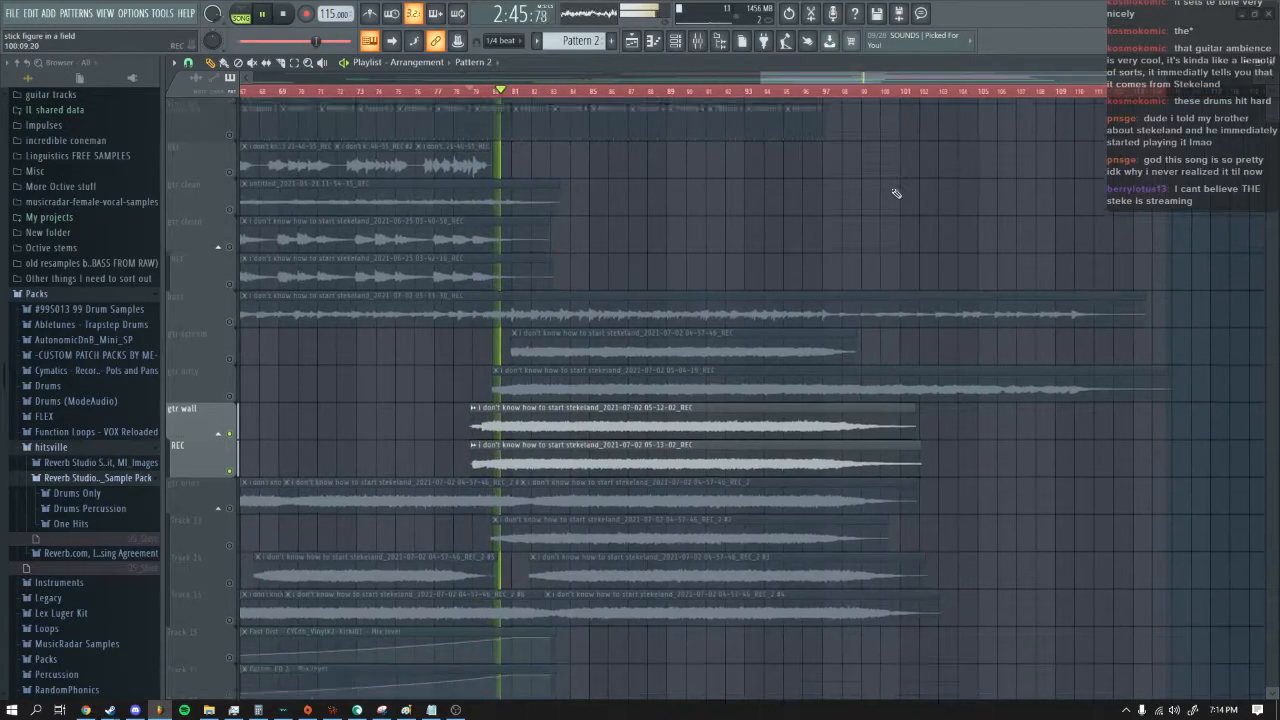
{"action": "left_click", "coordinate": [283, 13]}
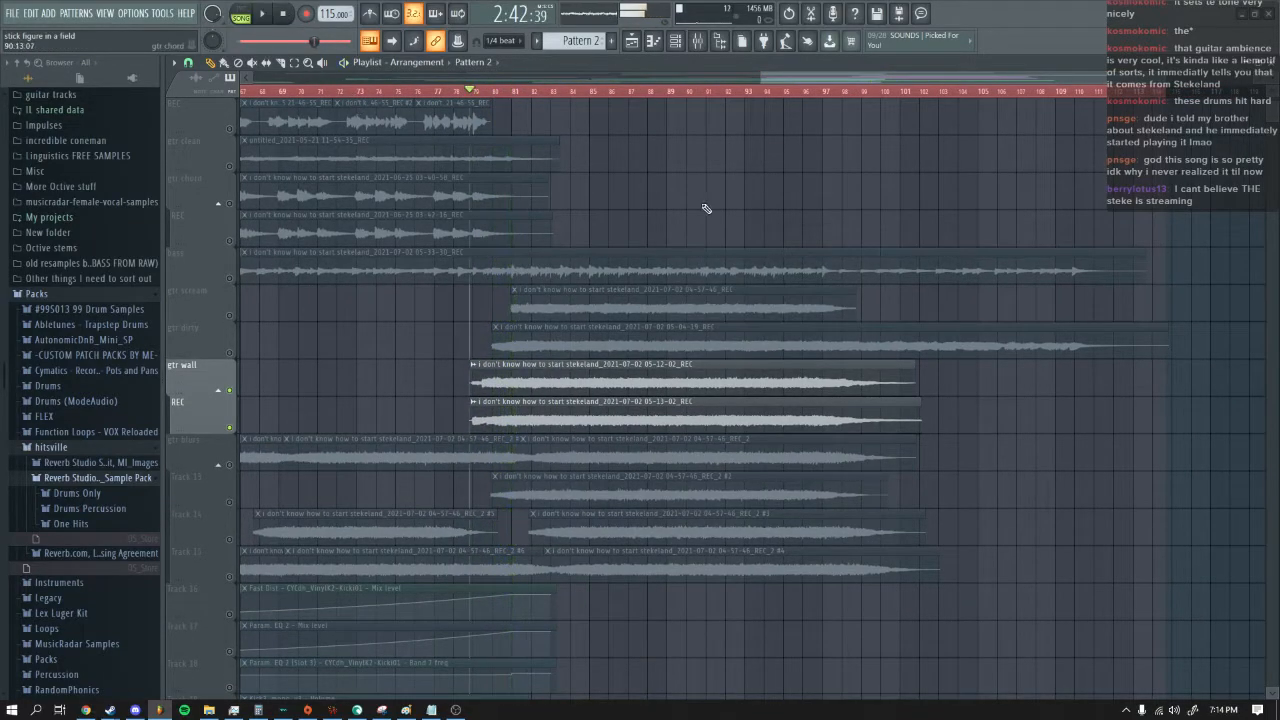
Step: Examine how the guitar, bass and blur layers are arranged between about bar 13 and the guitar wall section
{"action": "scroll", "coordinate": [716, 214], "scroll_direction": "up", "scroll_amount": 2}
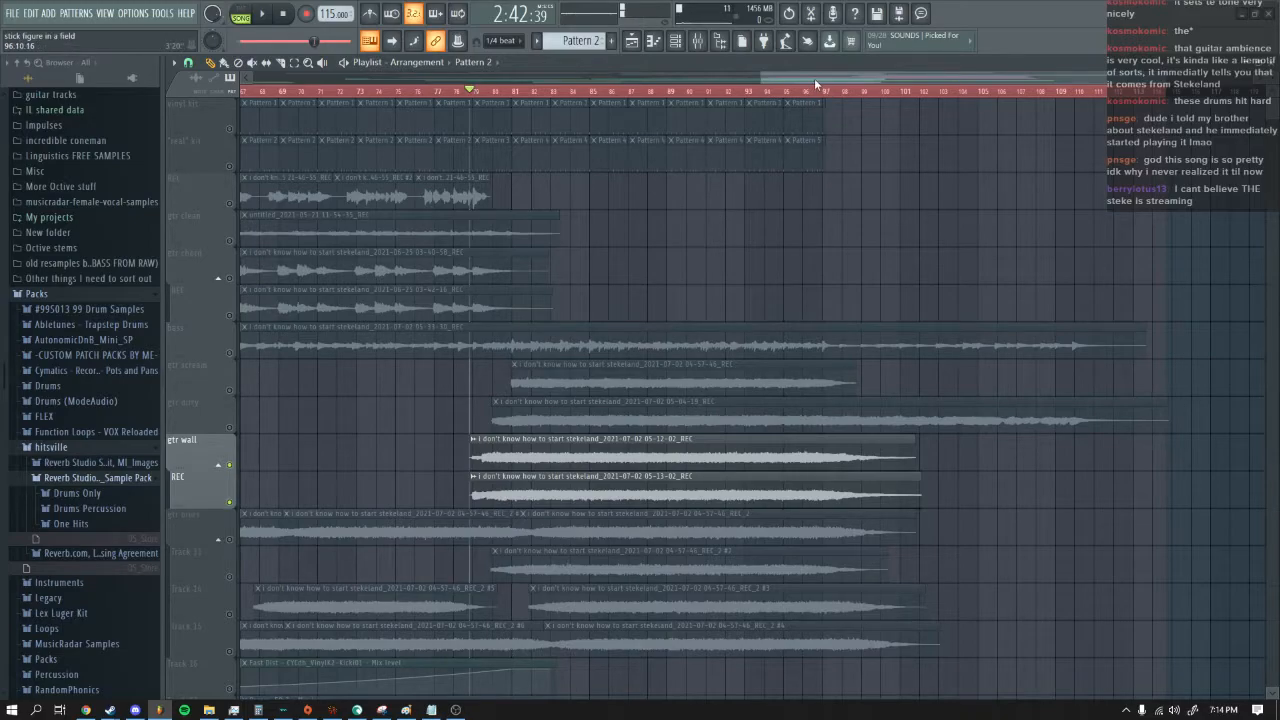
{"action": "scroll", "coordinate": [861, 160], "scroll_direction": "left", "scroll_amount": 3}
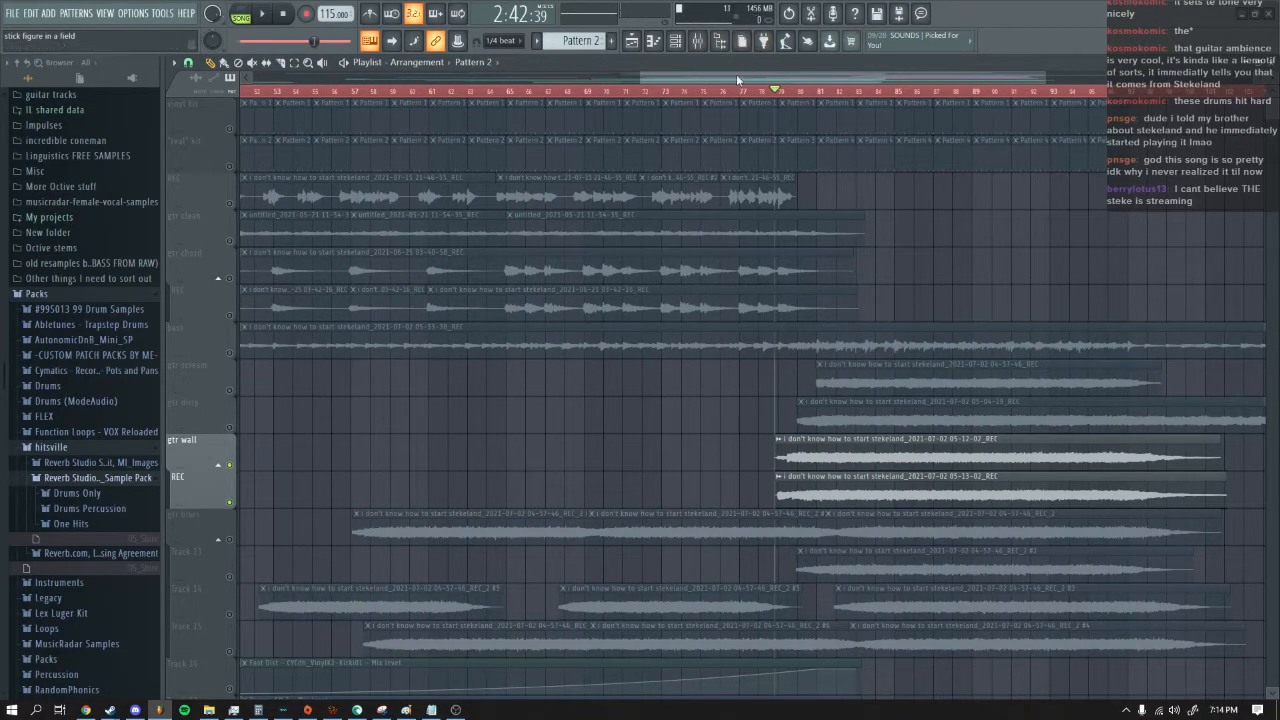
{"action": "left_click_drag", "start_coordinate": [736, 74], "coordinate": [553, 78]}
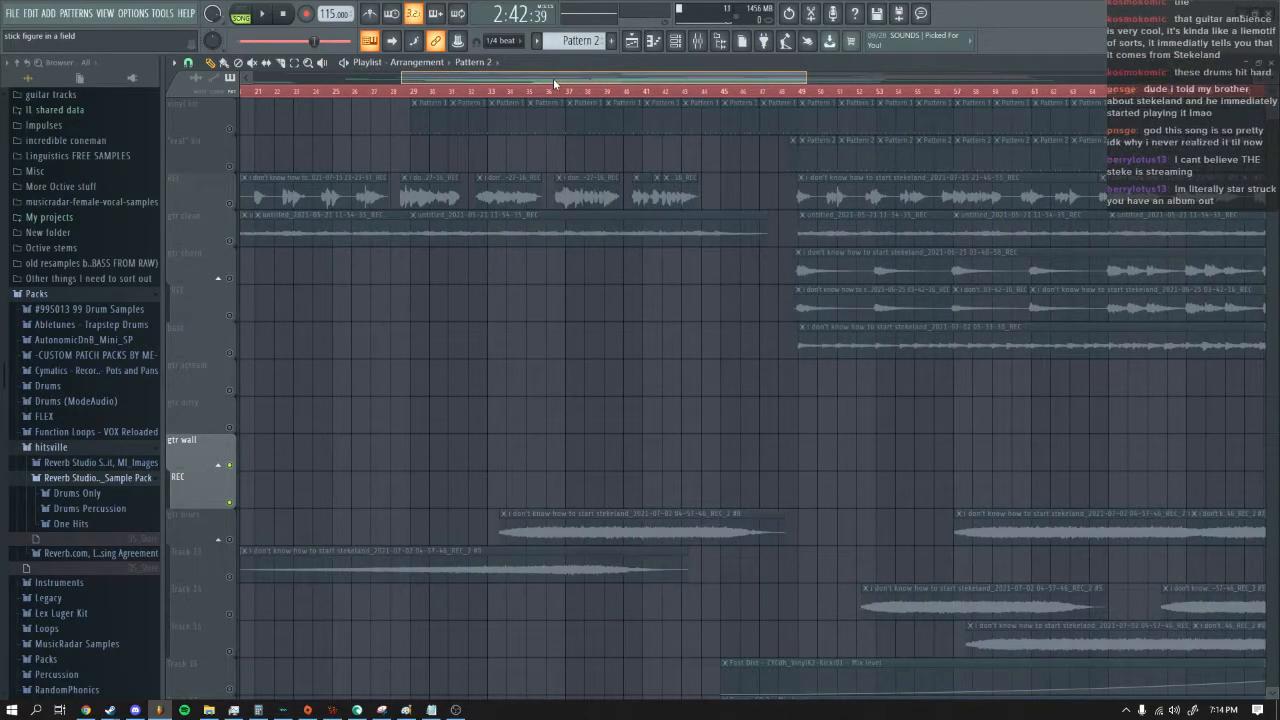
{"action": "left_click_drag", "start_coordinate": [553, 78], "coordinate": [651, 74]}
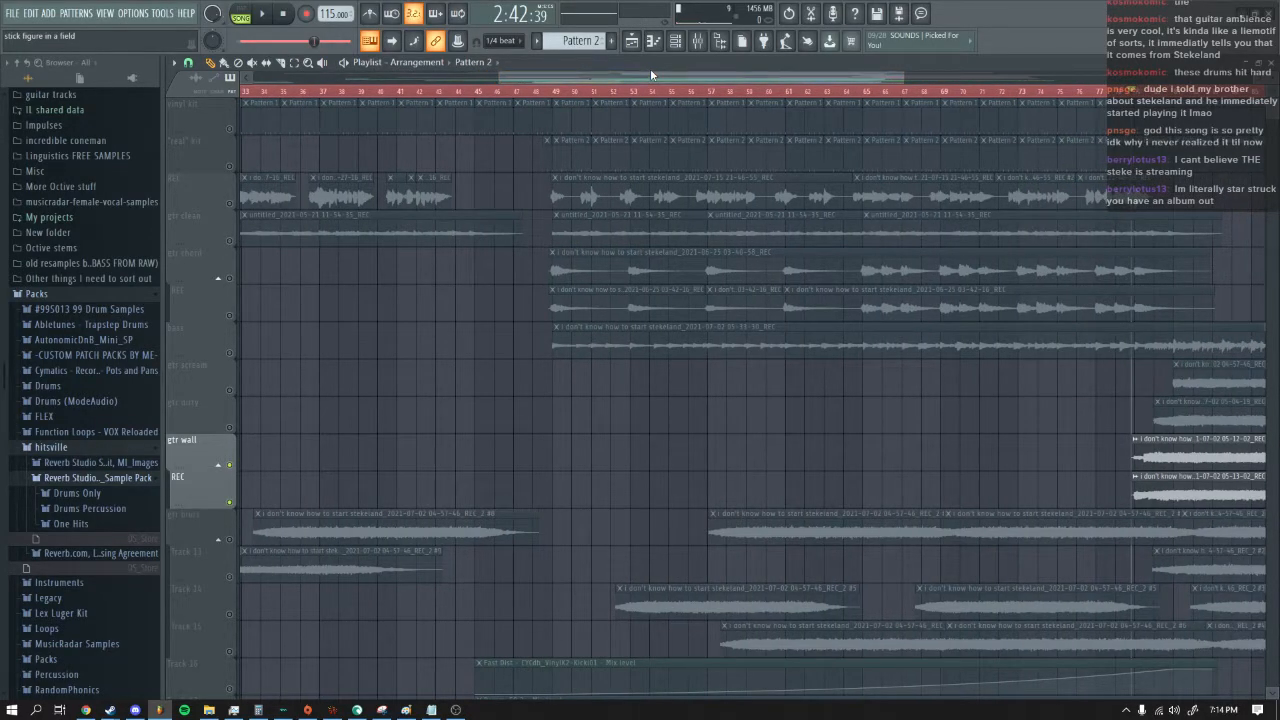
{"action": "left_click_drag", "start_coordinate": [690, 76], "coordinate": [534, 72]}
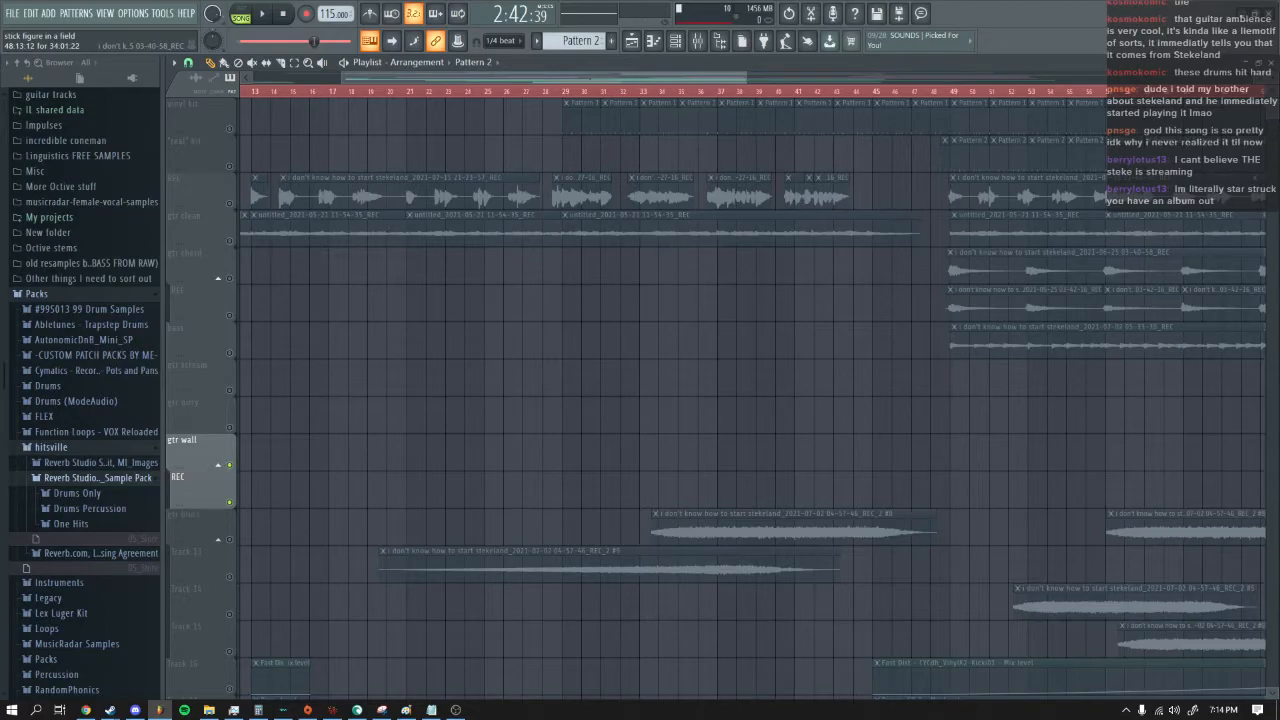
{"action": "mouse_move", "coordinate": [652, 79]}
{"action": "left_mouse_down"}
{"action": "mouse_move", "coordinate": [927, 97]}
{"action": "mouse_move", "coordinate": [911, 100]}
{"action": "left_mouse_up"}
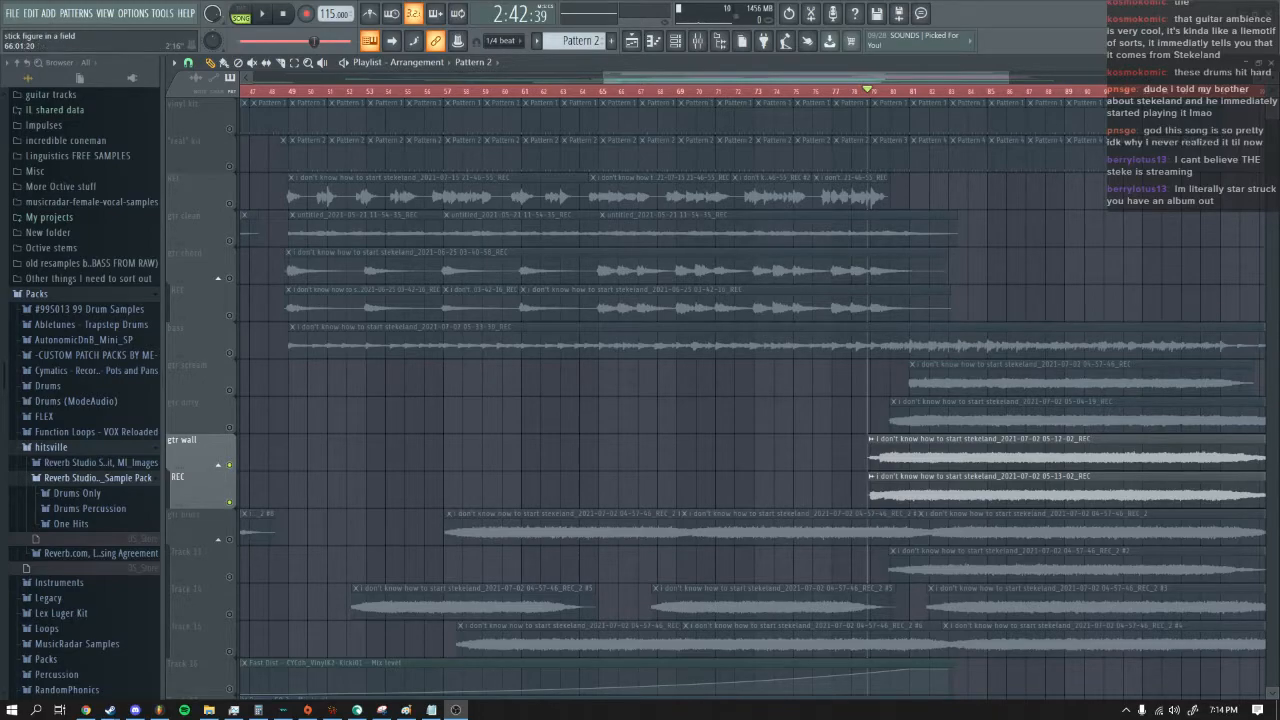
{"action": "left_click_drag", "start_coordinate": [655, 76], "coordinate": [811, 76]}
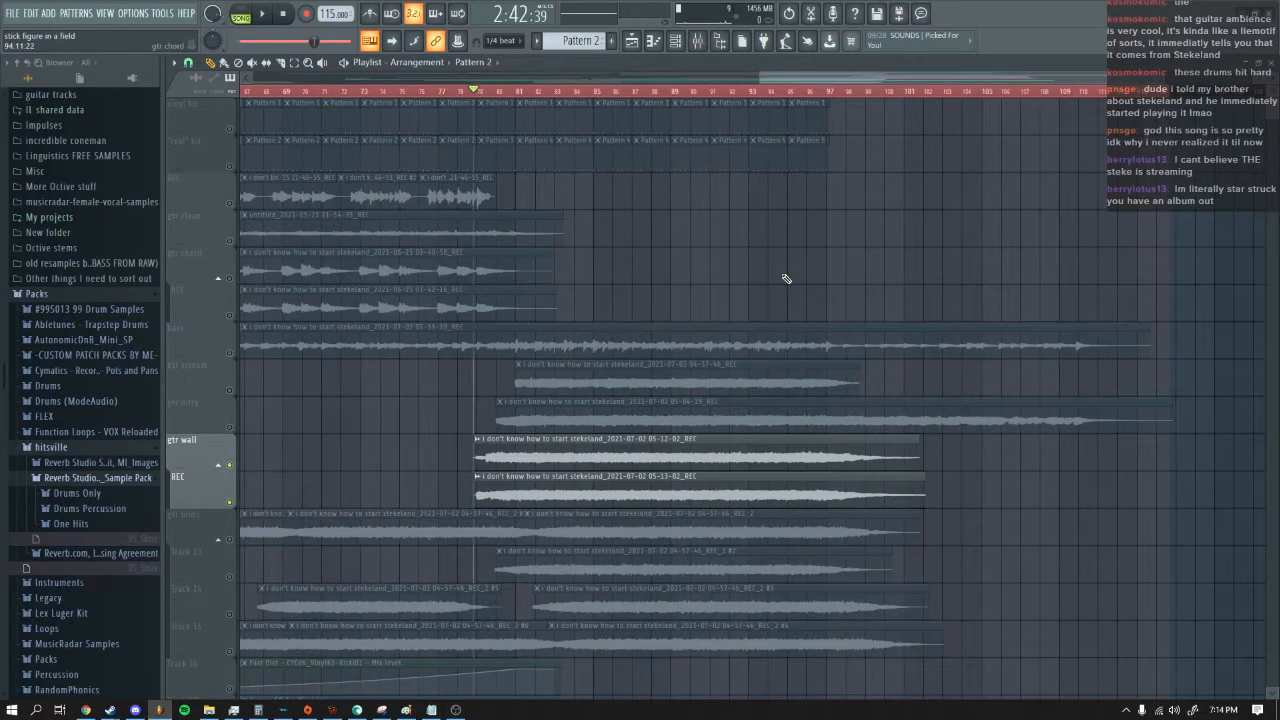
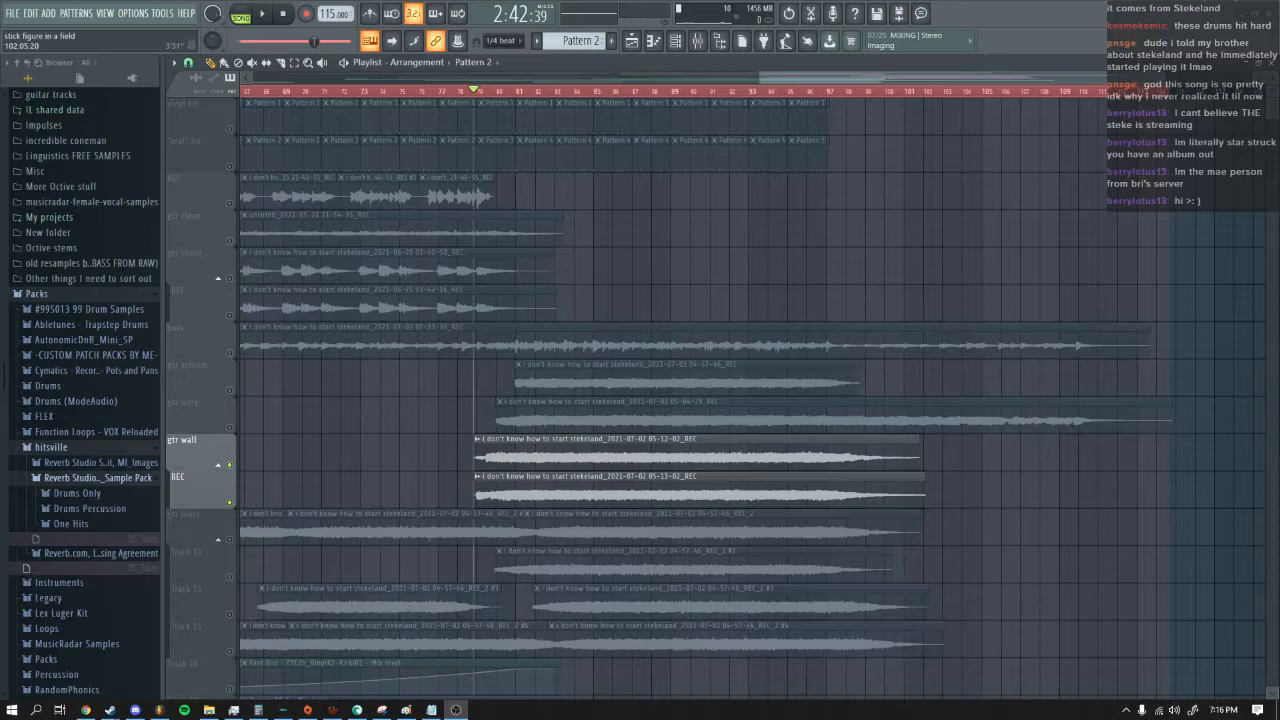
{"action": "mouse_move", "coordinate": [930, 78]}
{"action": "left_mouse_down"}
{"action": "mouse_move", "coordinate": [801, 79]}
{"action": "mouse_move", "coordinate": [925, 79]}
{"action": "left_mouse_up"}
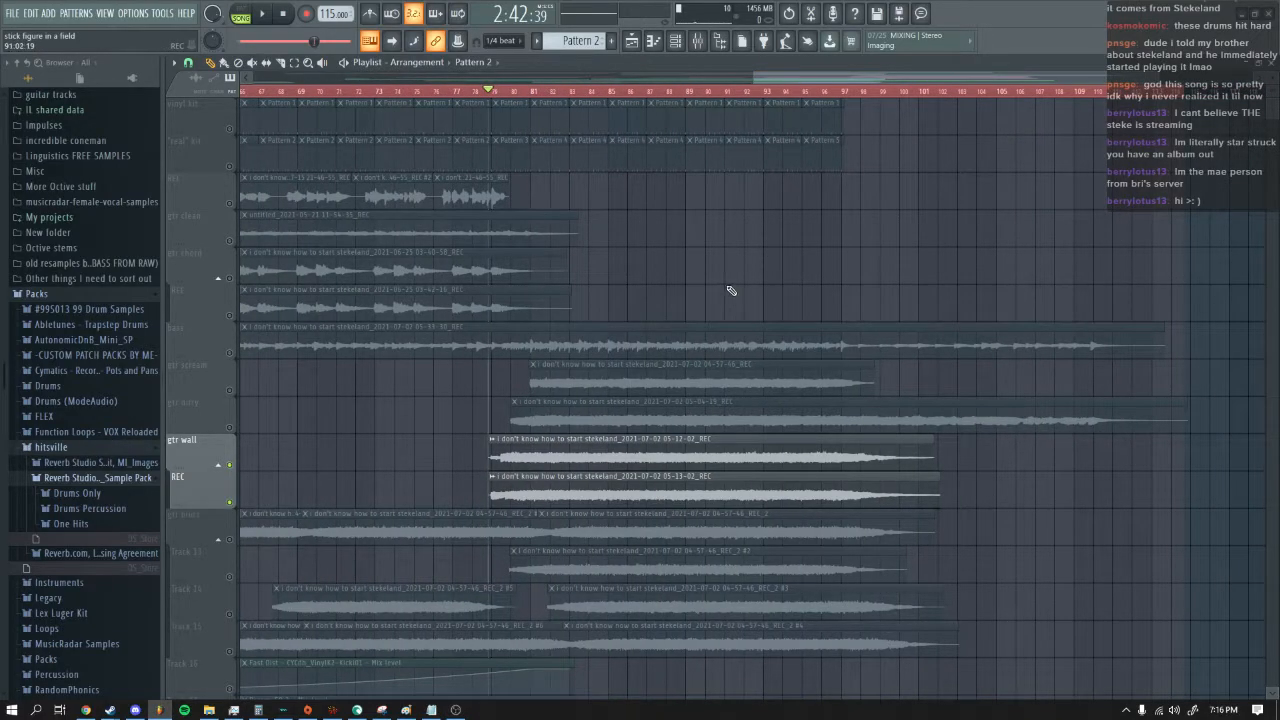
{"action": "left_click_drag", "start_coordinate": [884, 80], "coordinate": [633, 55]}
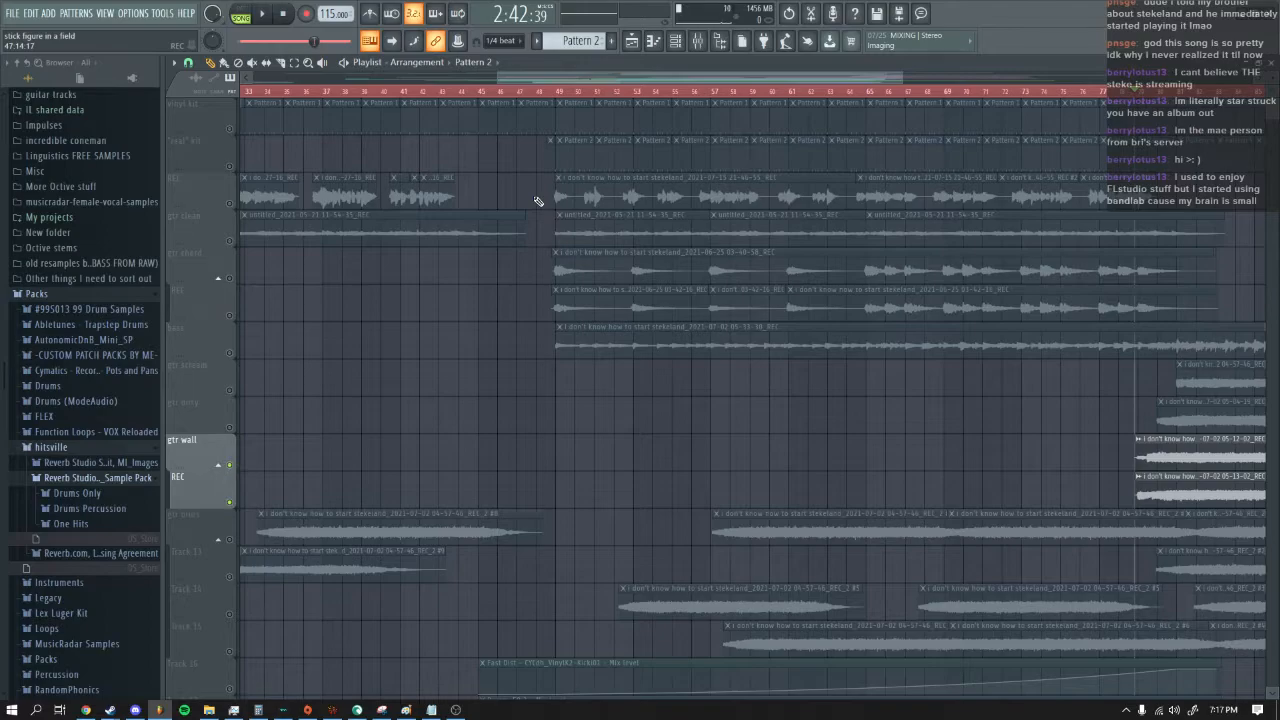
{"action": "left_click_drag", "start_coordinate": [544, 79], "coordinate": [791, 86]}
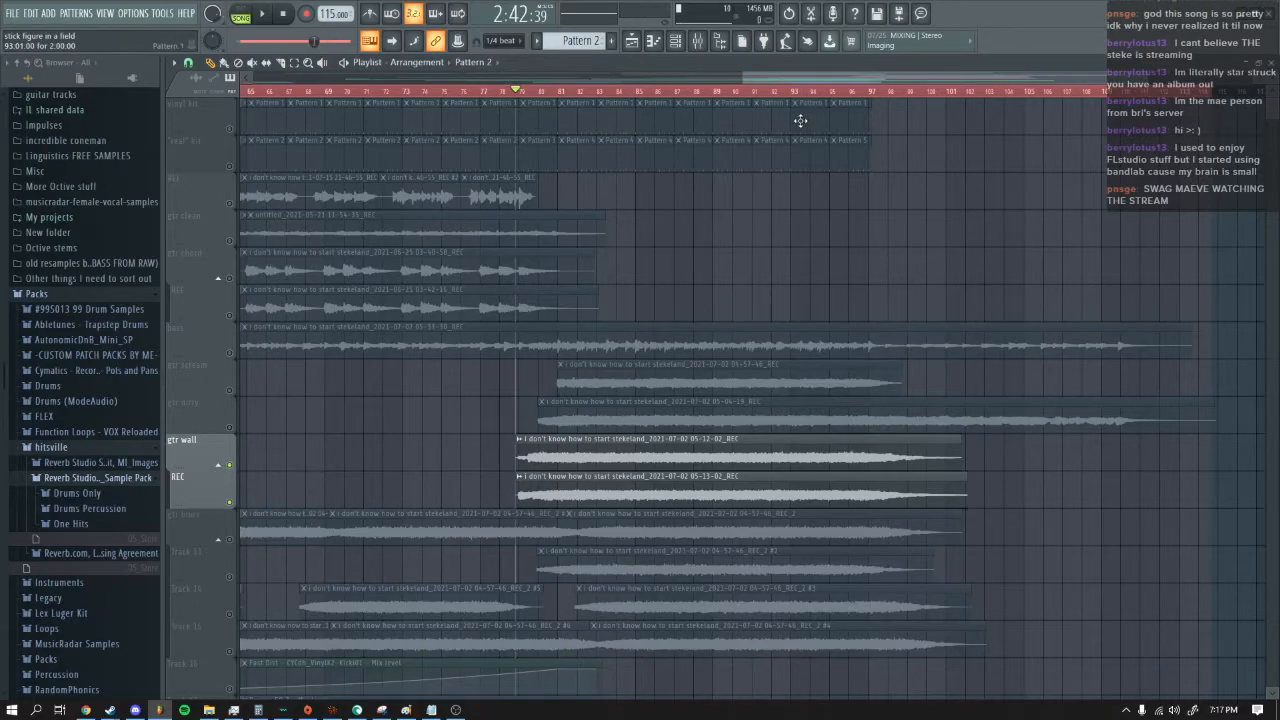
{"action": "left_click_drag", "start_coordinate": [860, 79], "coordinate": [893, 76]}
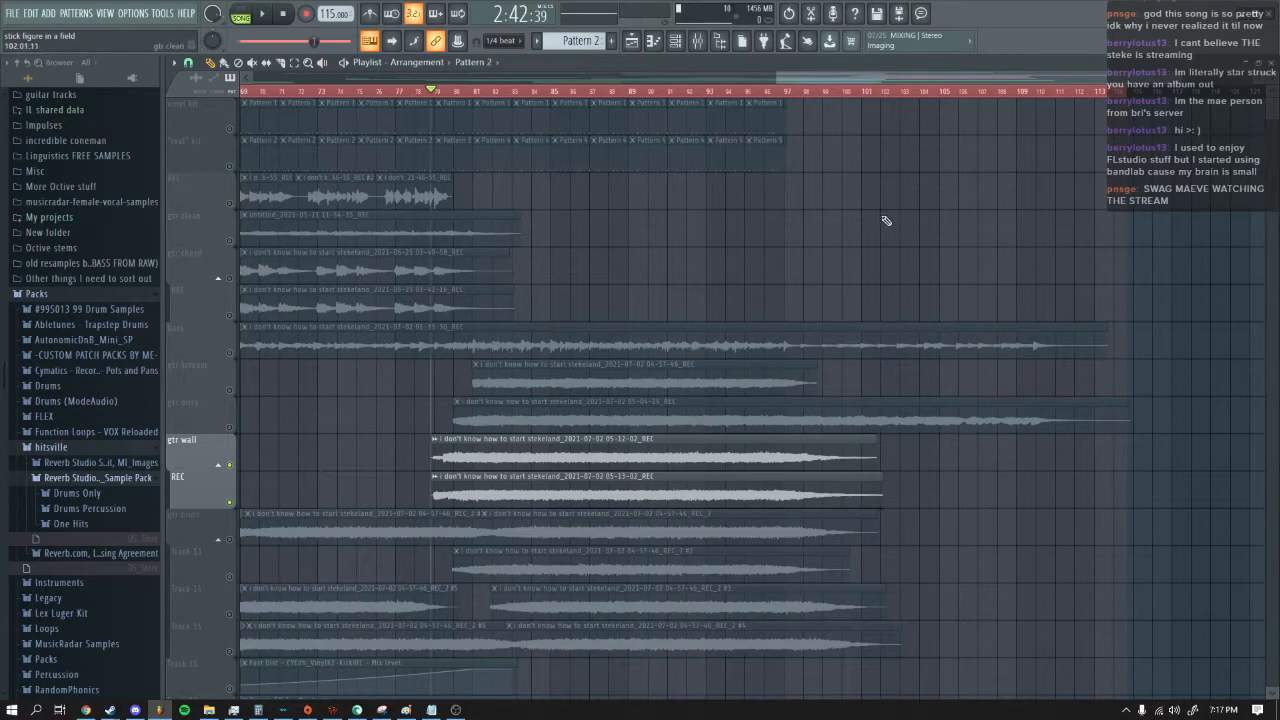
{"action": "left_click_drag", "start_coordinate": [834, 75], "coordinate": [746, 69]}
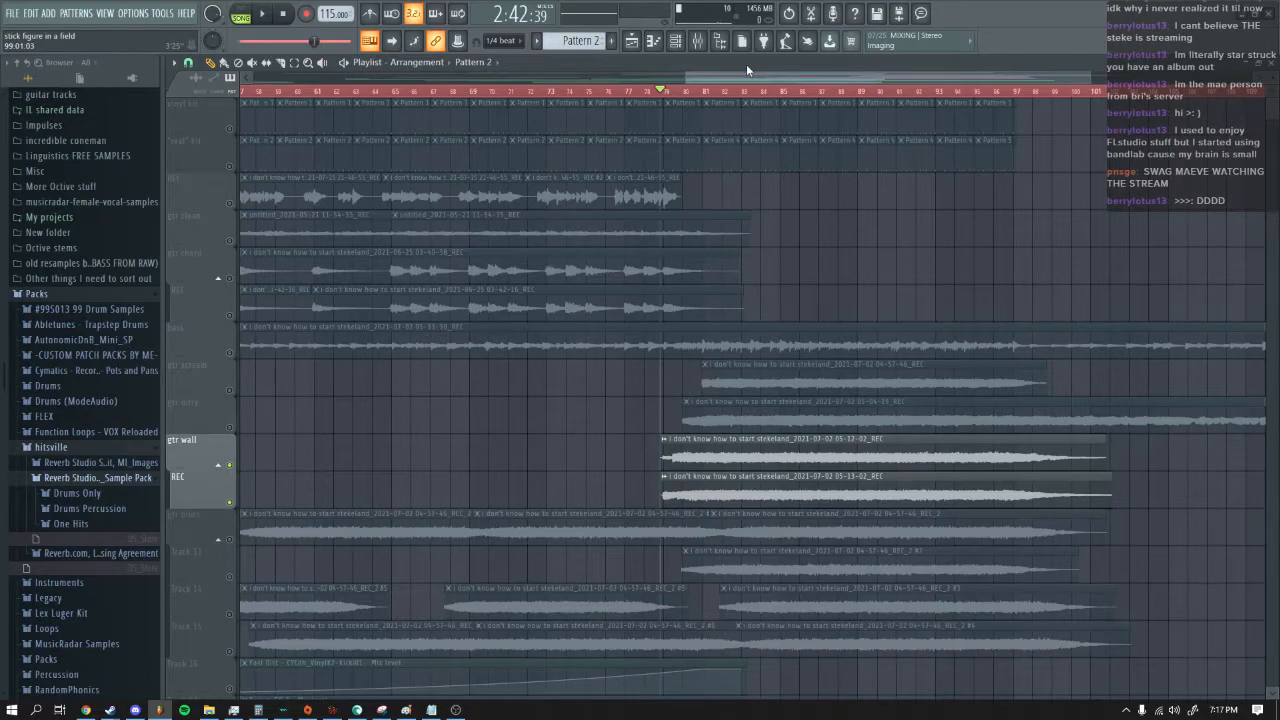
{"action": "left_click_drag", "start_coordinate": [792, 74], "coordinate": [833, 73]}
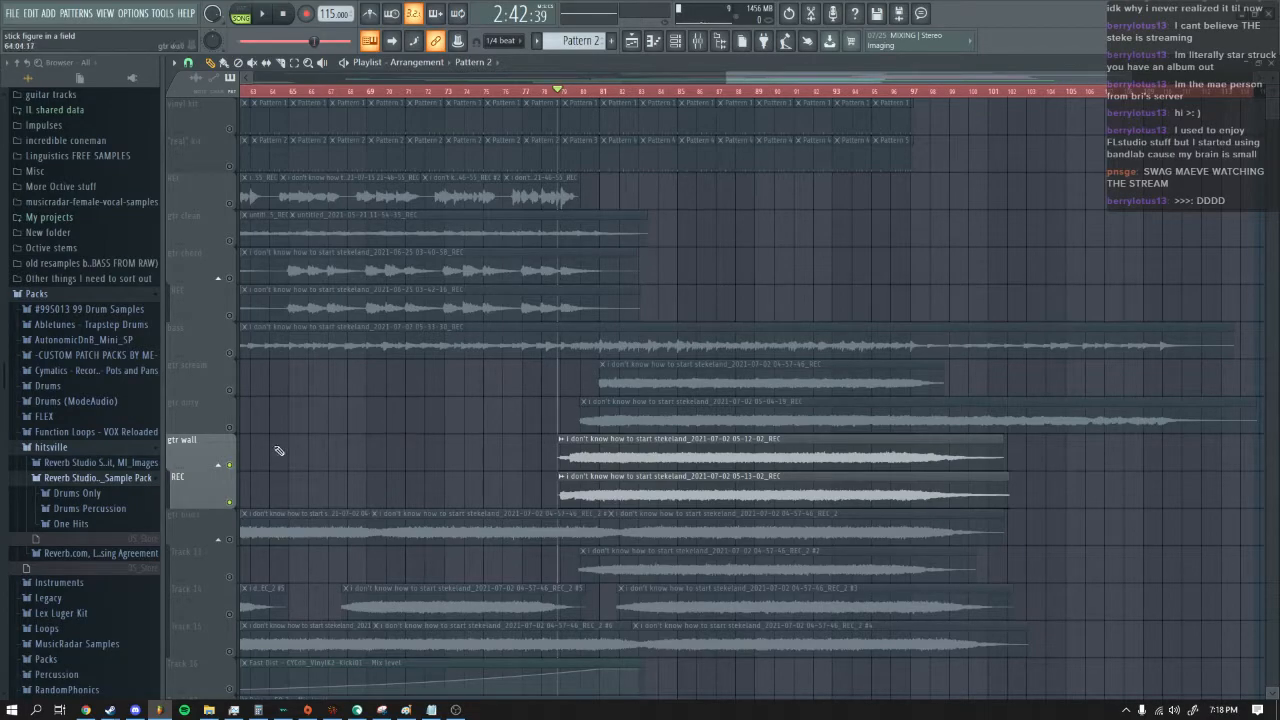
Step: Solo the gtr dirty track, play it from about bar 80, and stop
{"action": "right_click", "coordinate": [239, 428]}
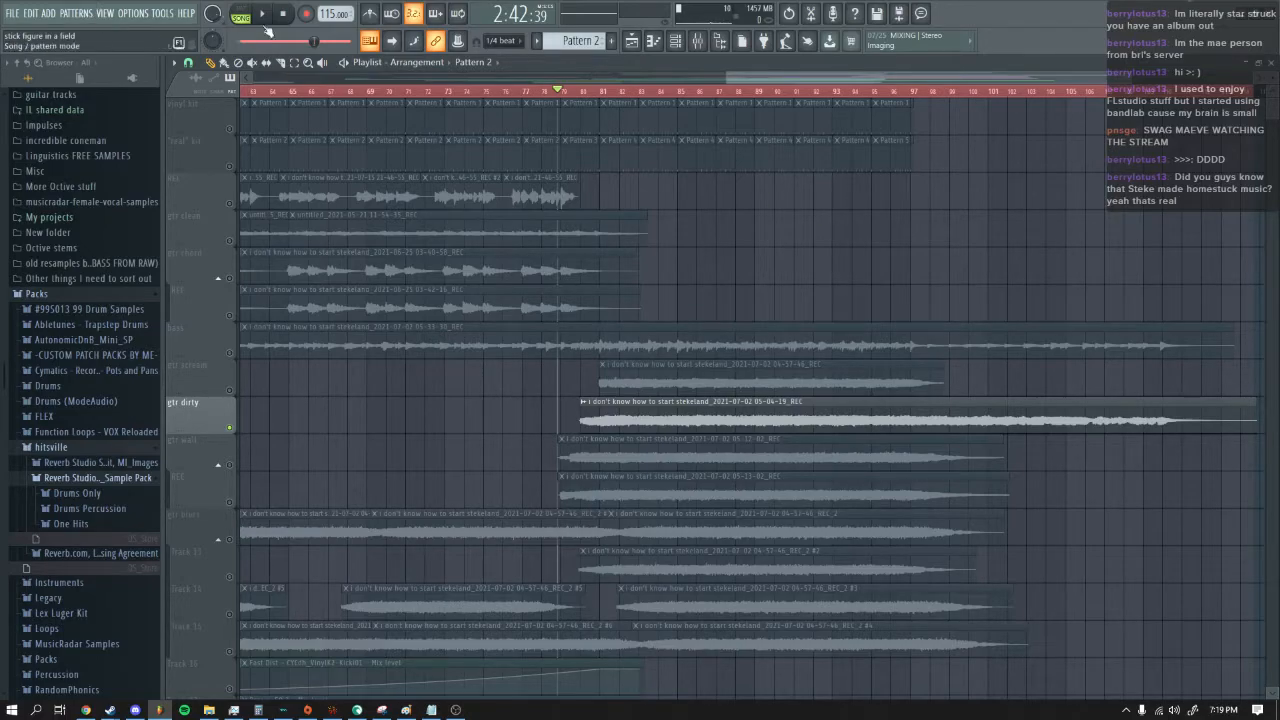
{"action": "left_click", "coordinate": [553, 92]}
{"action": "key", "text": "space"}
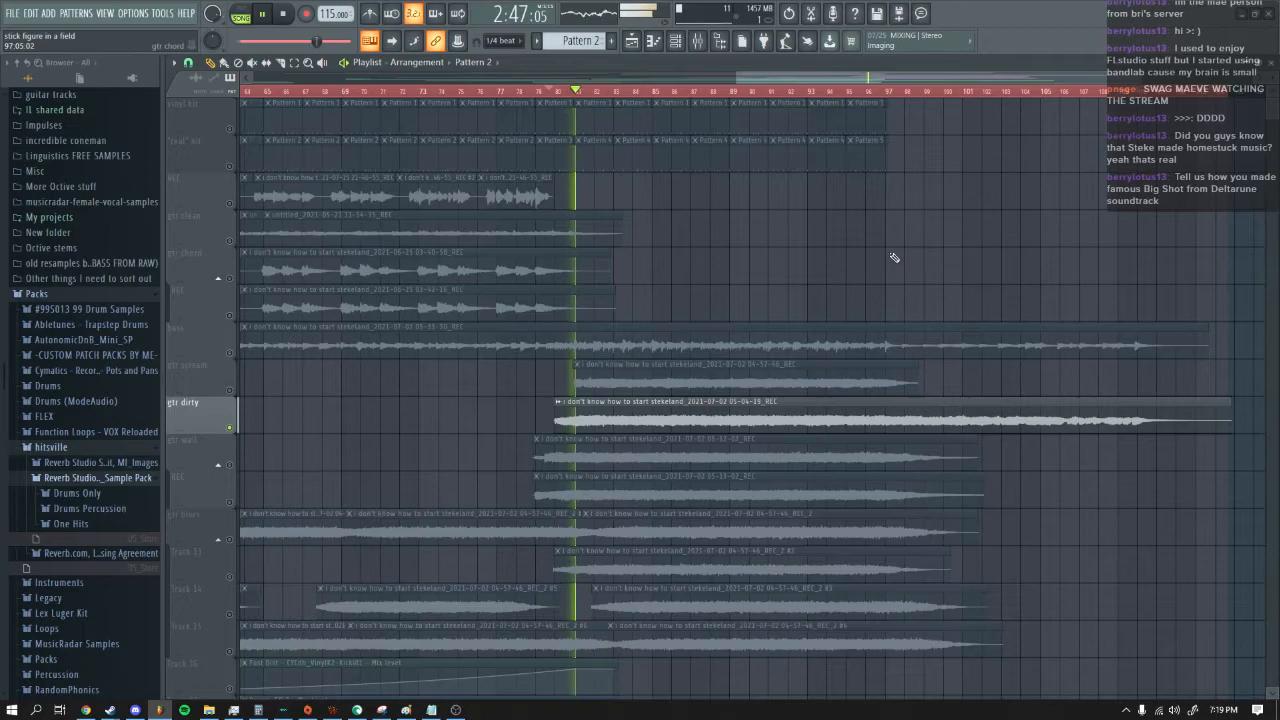
{"action": "left_click", "coordinate": [284, 14]}
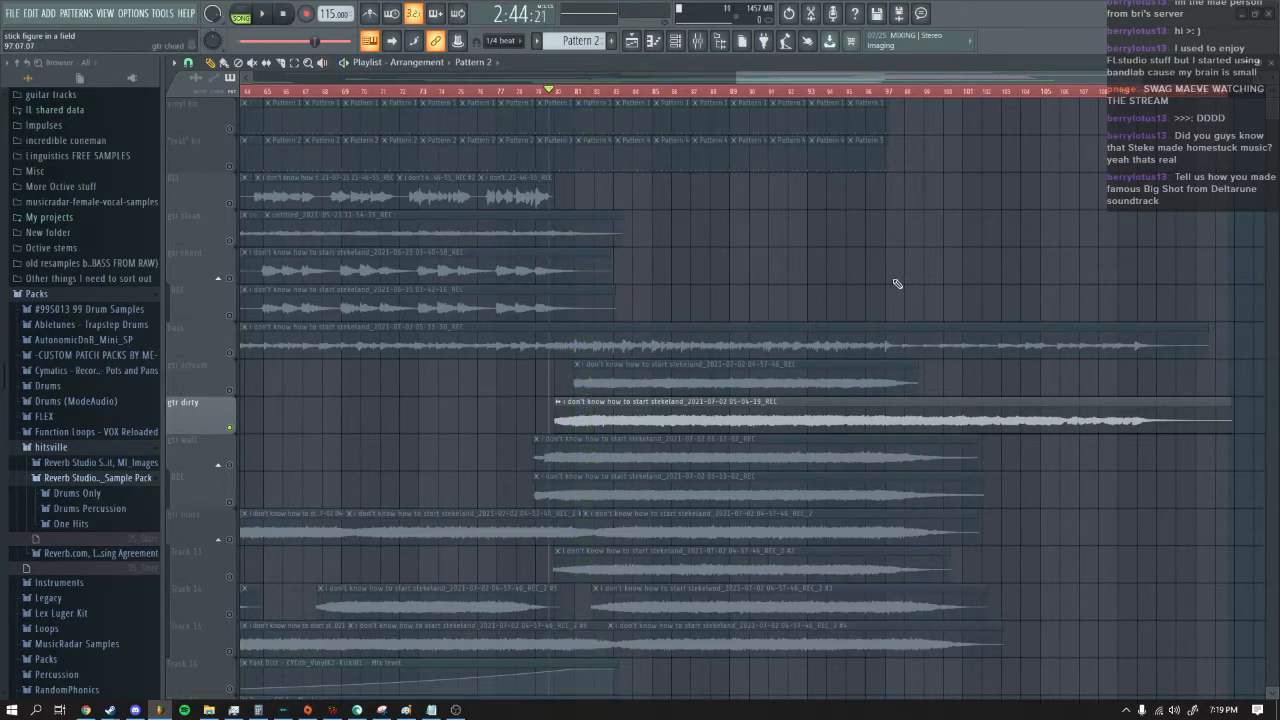
Step: Monitor the live guitar input through the effects on mixer insert 25, REC, and pull its fader back down
{"action": "left_click_drag", "start_coordinate": [824, 74], "coordinate": [836, 72]}
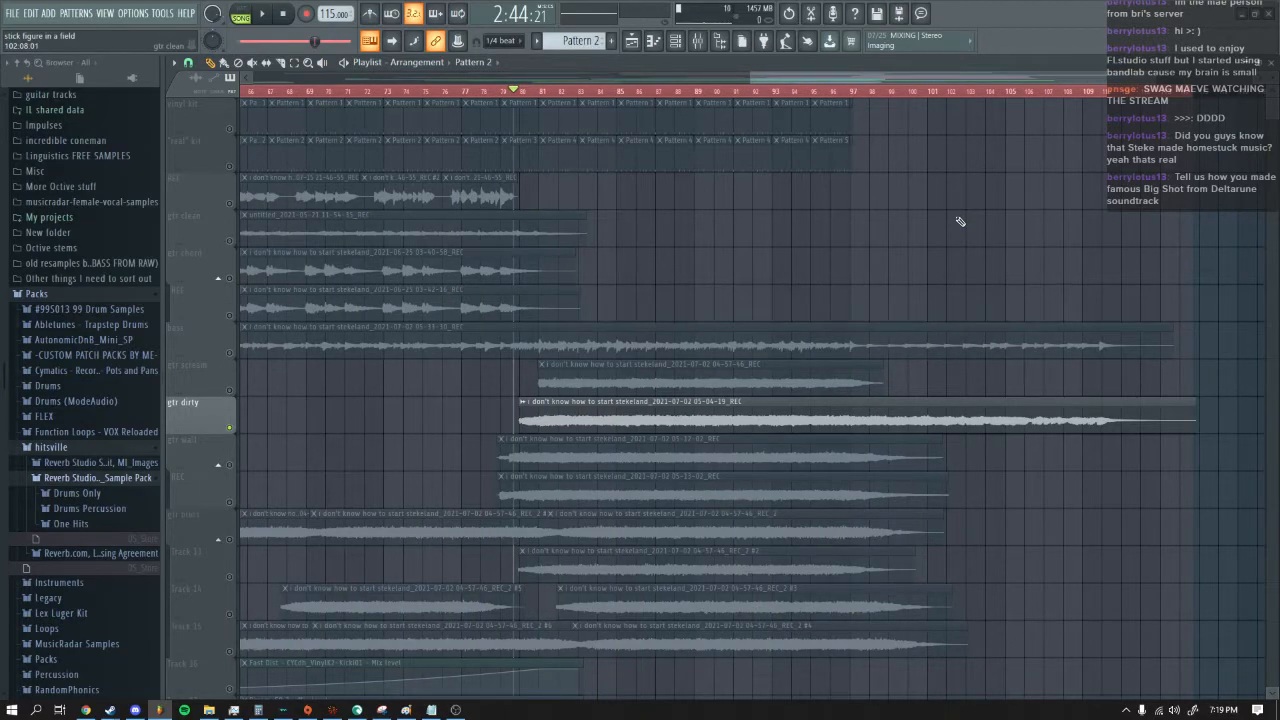
{"action": "left_click", "coordinate": [698, 41]}
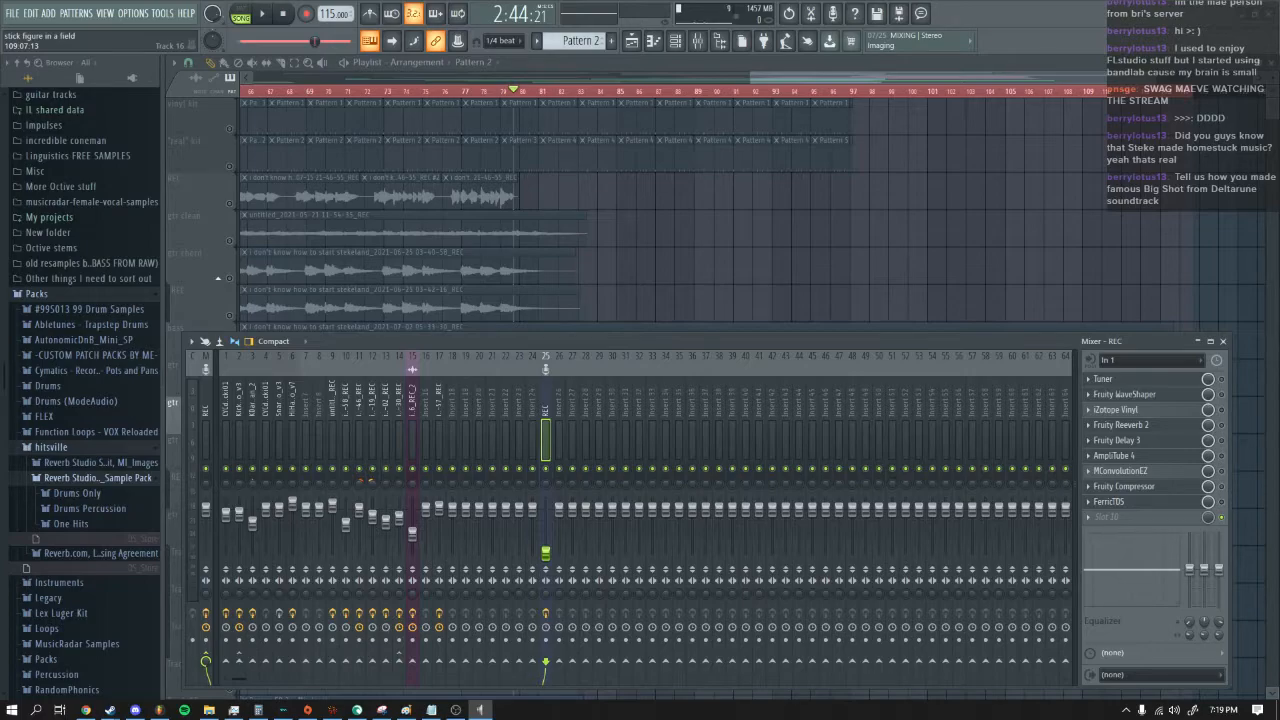
{"action": "key", "text": "alt+Tab"}
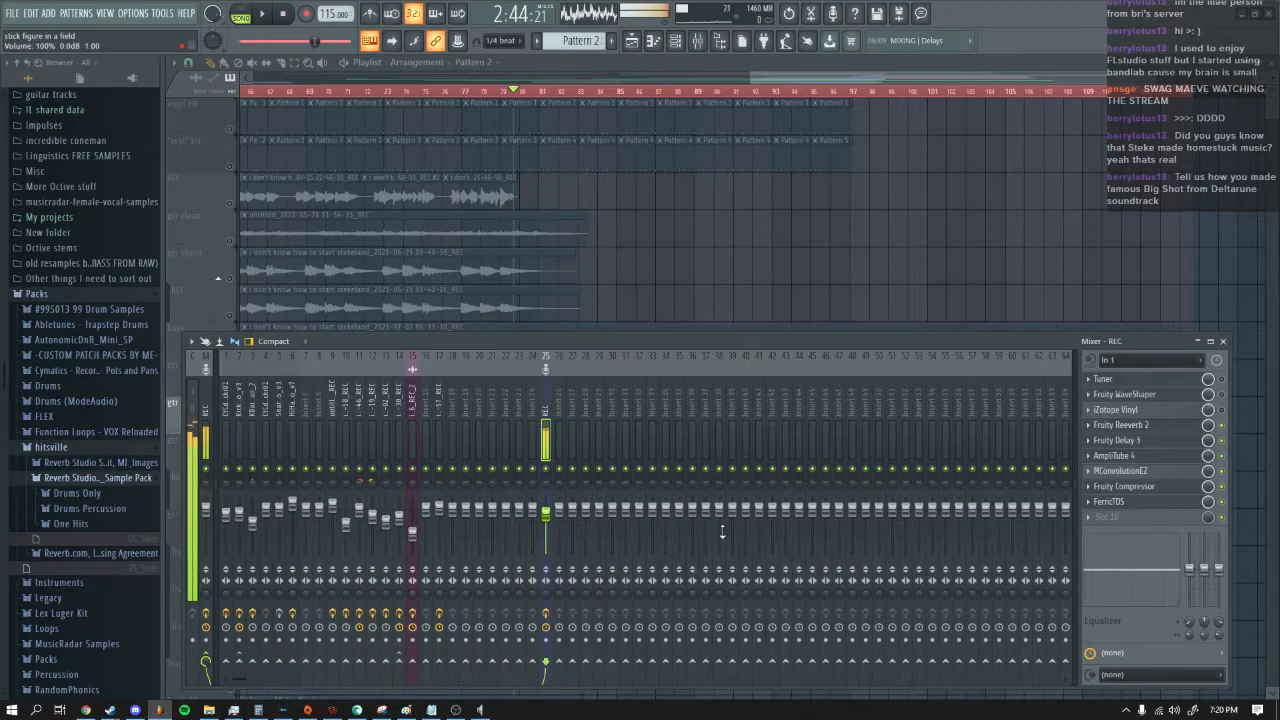
{"action": "left_click_drag", "start_coordinate": [545, 512], "coordinate": [545, 553]}
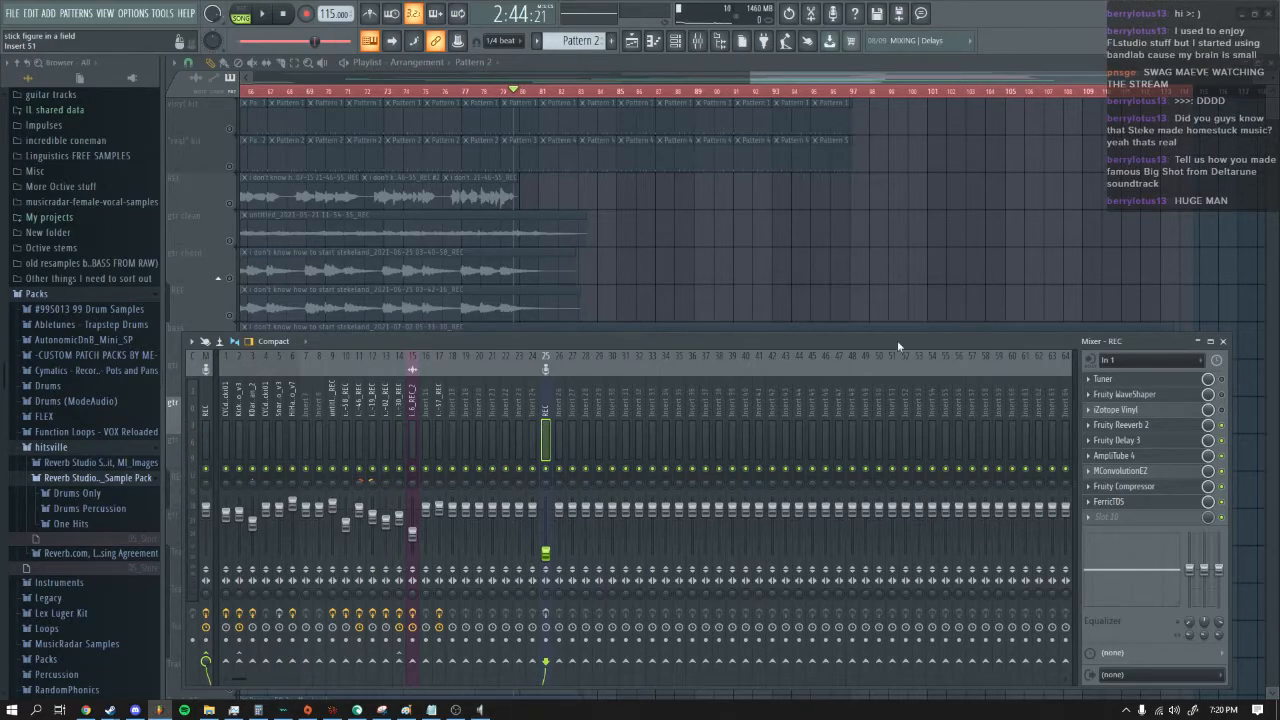
Step: Play the soloed gtr dirty track from the start of its clip to about bar 98, and stop
{"action": "left_click", "coordinate": [902, 78]}
{"action": "mouse_move", "coordinate": [902, 78]}
{"action": "left_mouse_down"}
{"action": "mouse_move", "coordinate": [882, 77]}
{"action": "mouse_move", "coordinate": [901, 76]}
{"action": "left_mouse_up"}
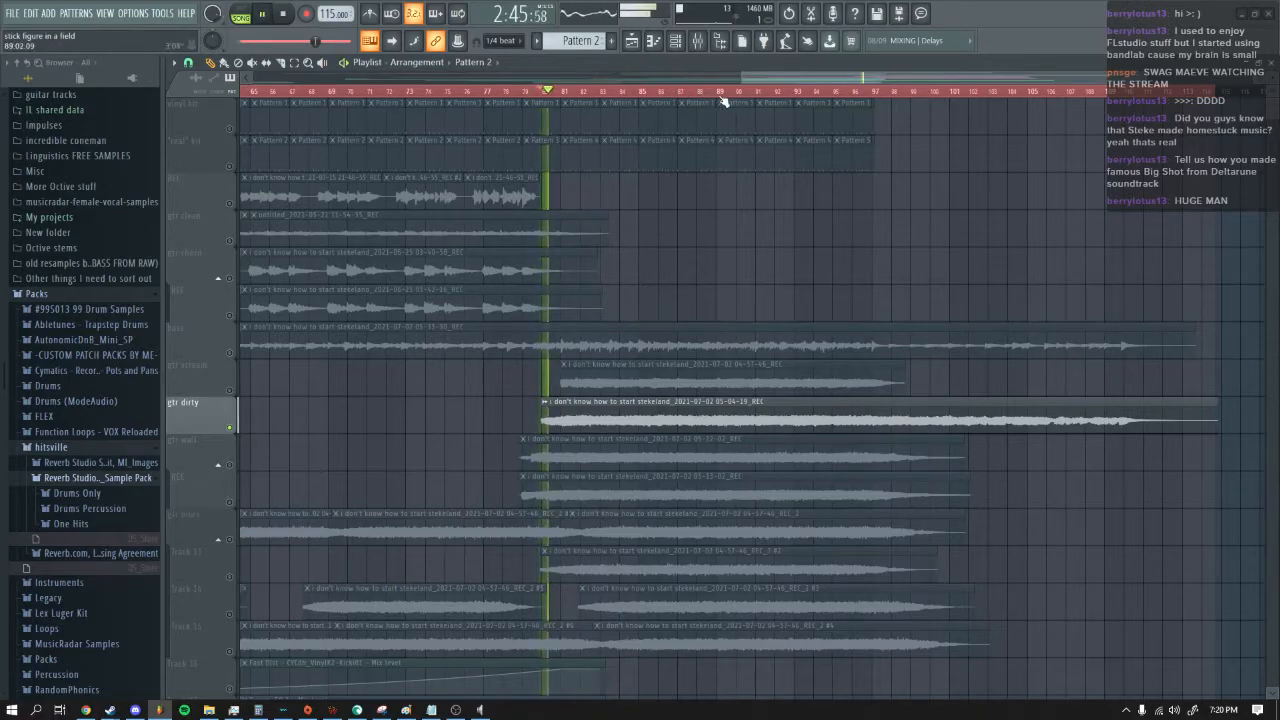
{"action": "mouse_move", "coordinate": [864, 79]}
{"action": "left_mouse_down"}
{"action": "mouse_move", "coordinate": [884, 73]}
{"action": "mouse_move", "coordinate": [870, 78]}
{"action": "left_mouse_up"}
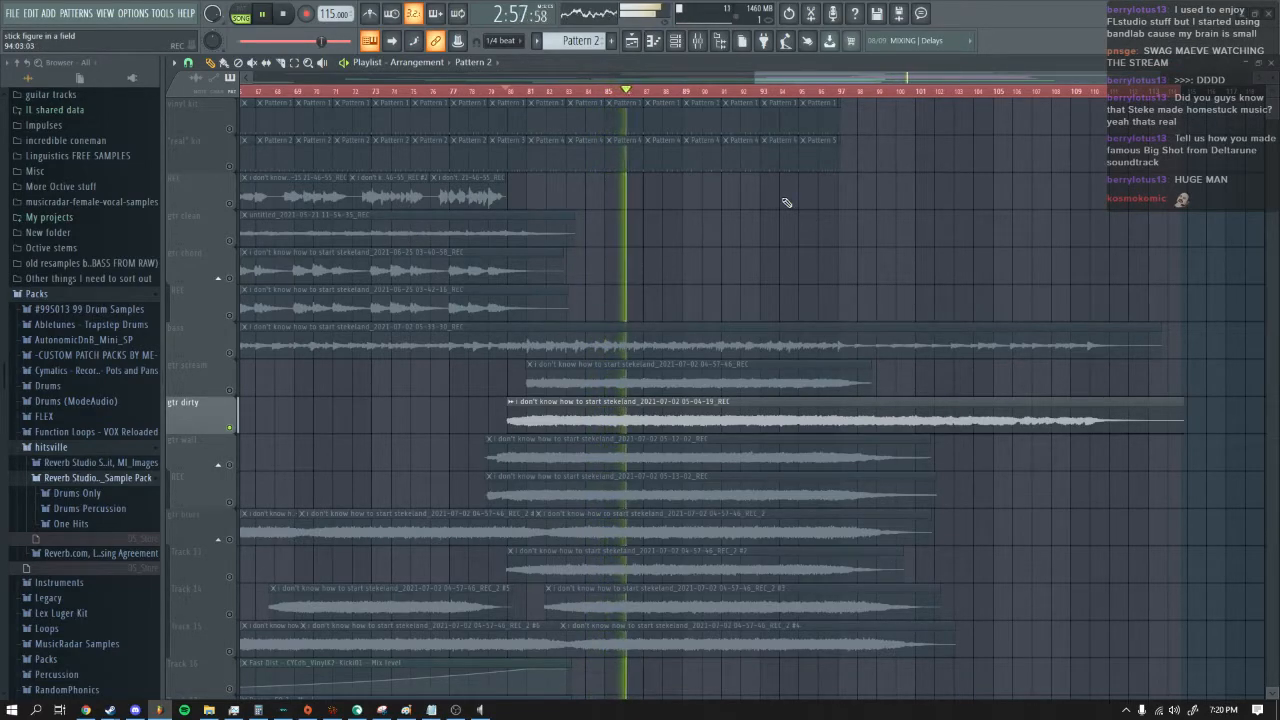
{"action": "left_click_drag", "start_coordinate": [857, 72], "coordinate": [885, 69]}
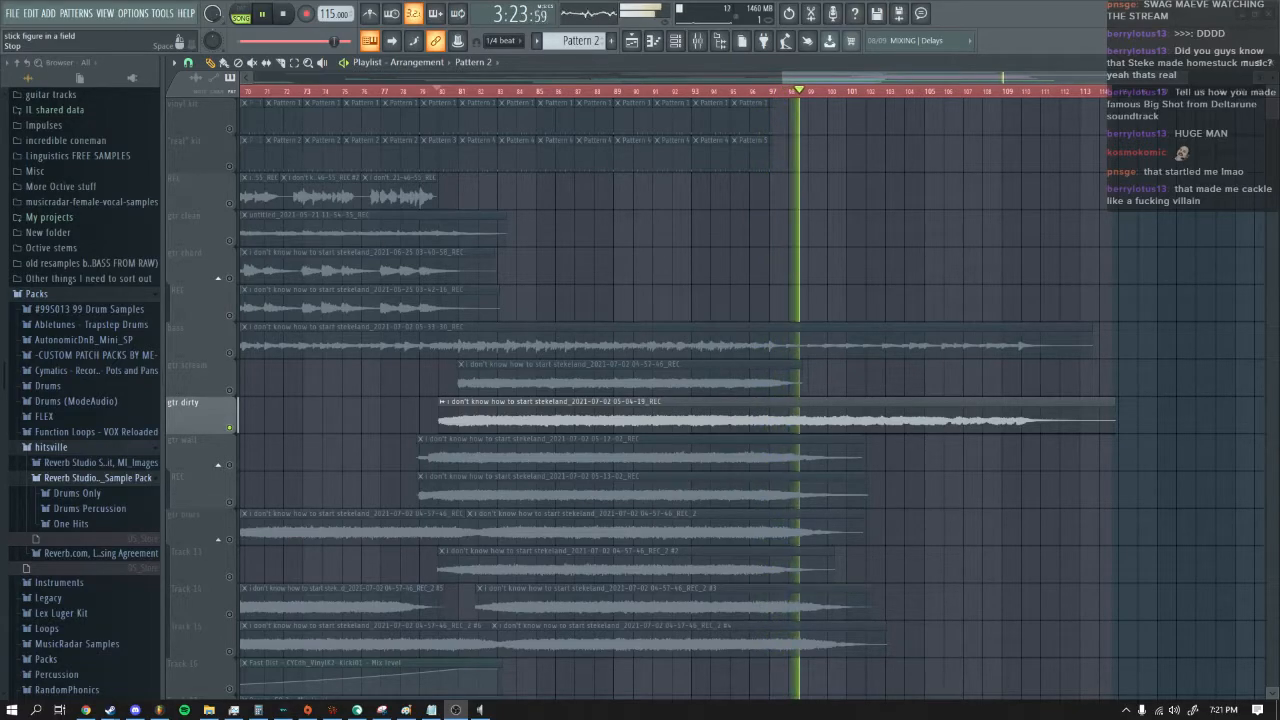
{"action": "key", "text": "space"}
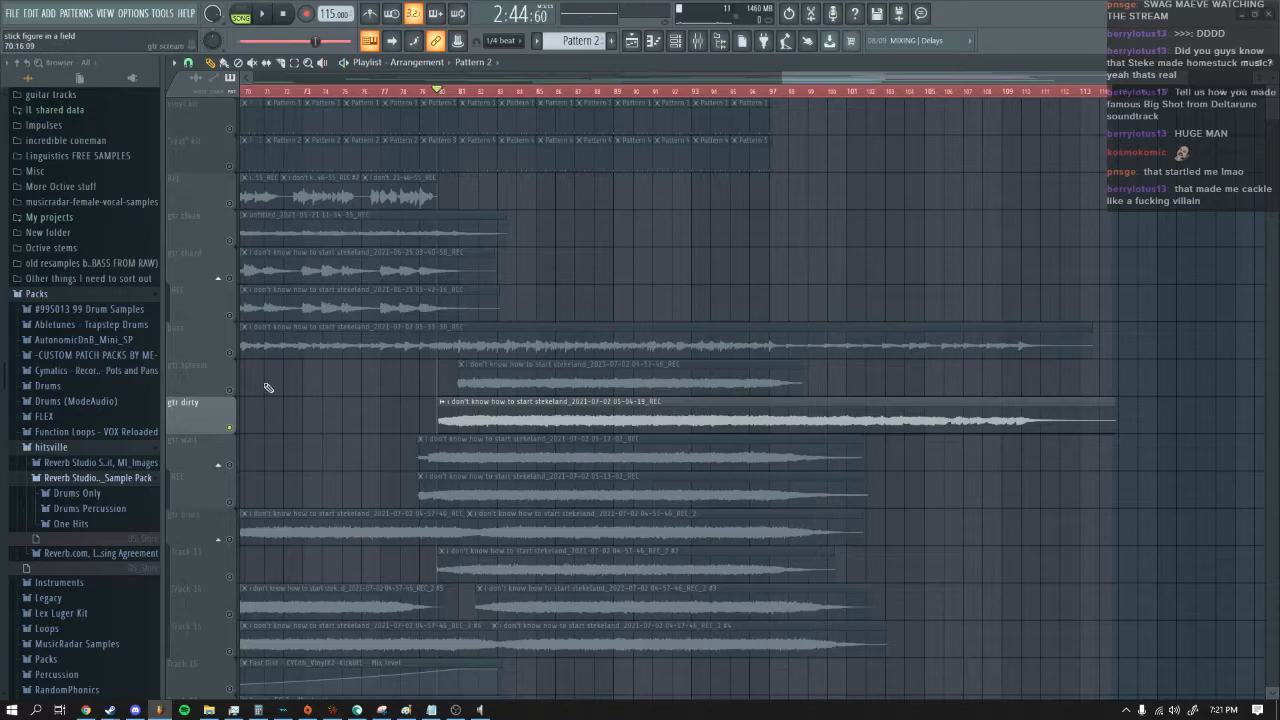
Step: Solo the gtr scream track and play it from about bar 80
{"action": "right_click", "coordinate": [230, 391]}
{"action": "left_click", "coordinate": [452, 92]}
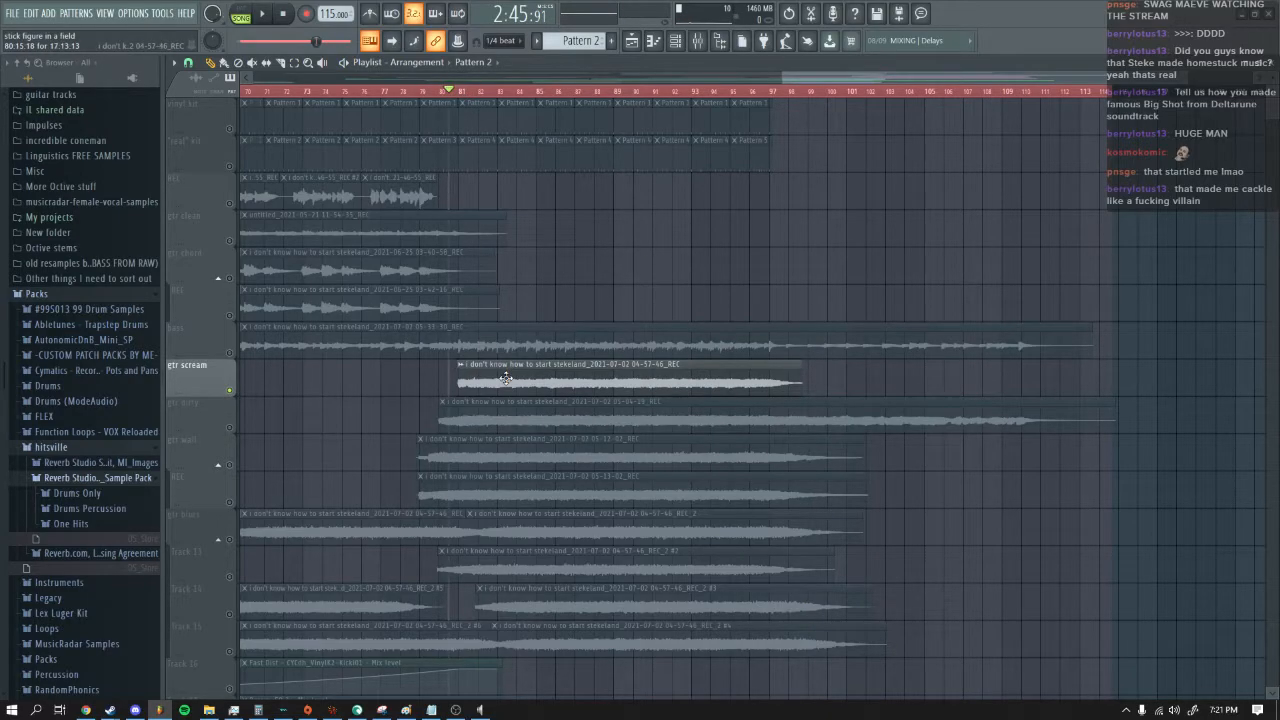
{"action": "key", "text": "space"}
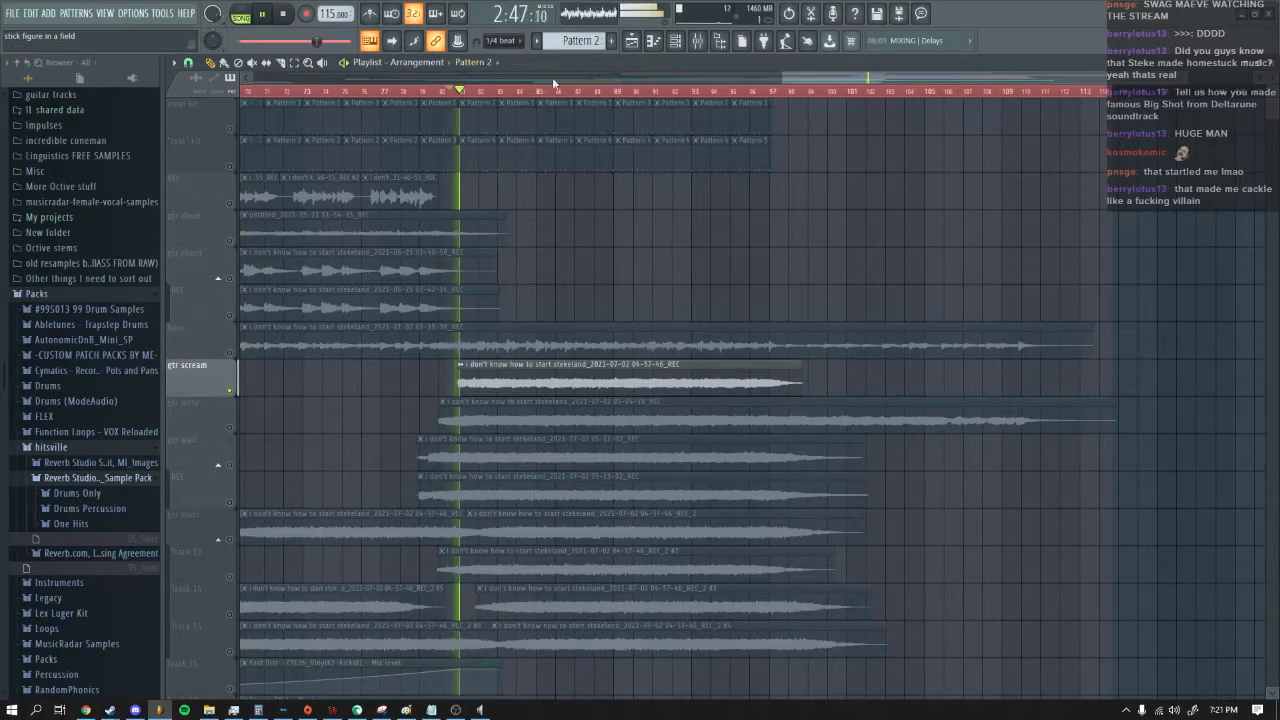
Step: Show the RoVee voice changer settings on mixer insert 11 while the scream guitar plays, and stop playback
{"action": "left_click", "coordinate": [699, 43]}
{"action": "left_click", "coordinate": [359, 440]}
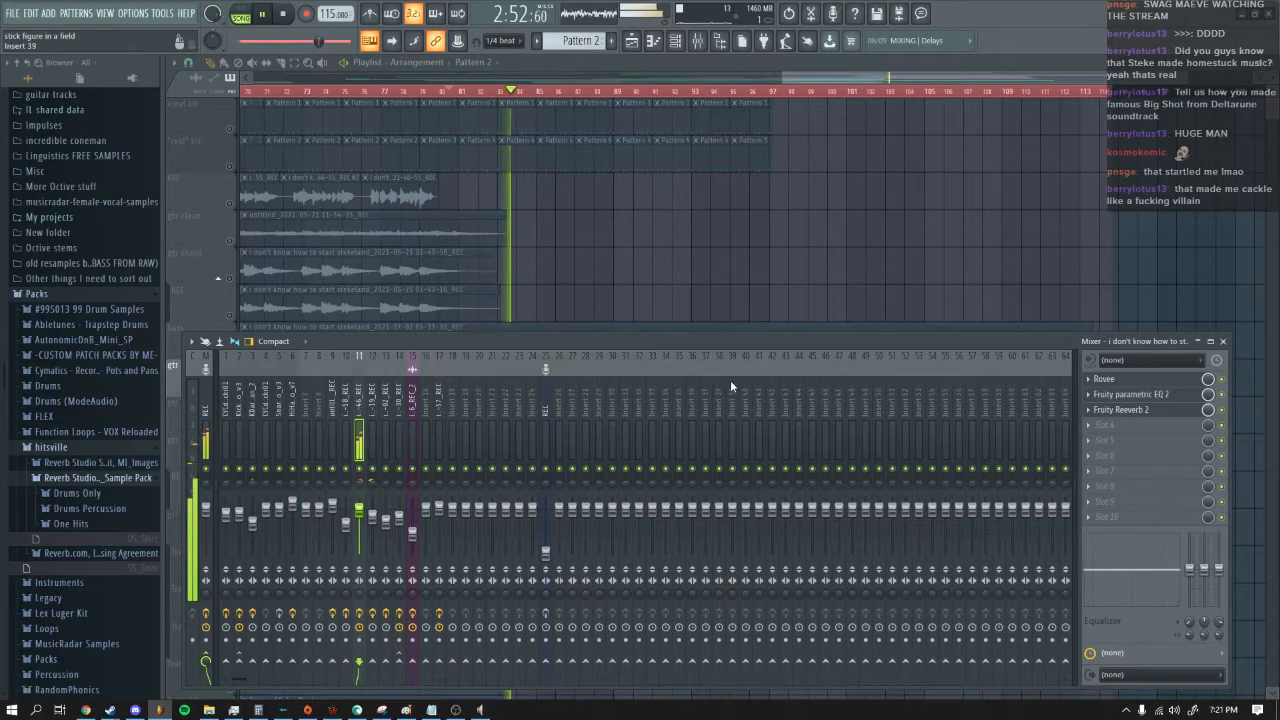
{"action": "left_click", "coordinate": [1150, 380]}
{"action": "left_click_drag", "start_coordinate": [641, 293], "coordinate": [611, 347]}
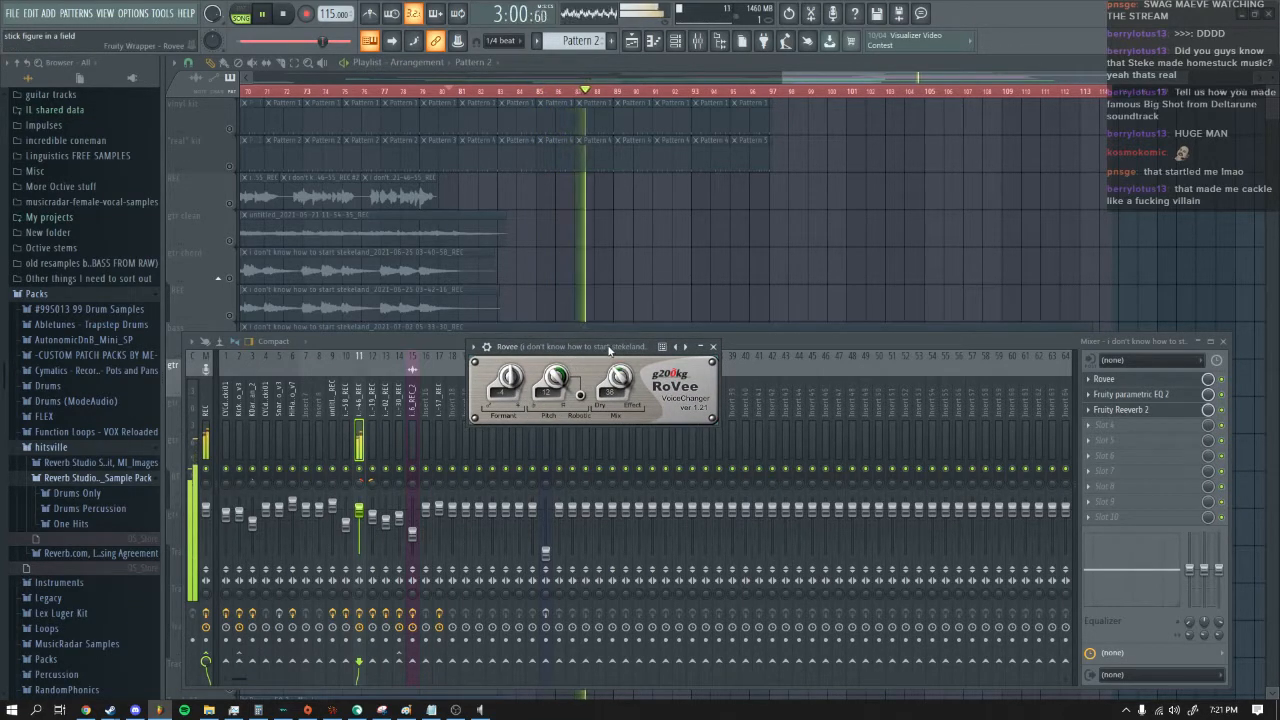
{"action": "left_click_drag", "start_coordinate": [595, 352], "coordinate": [627, 280]}
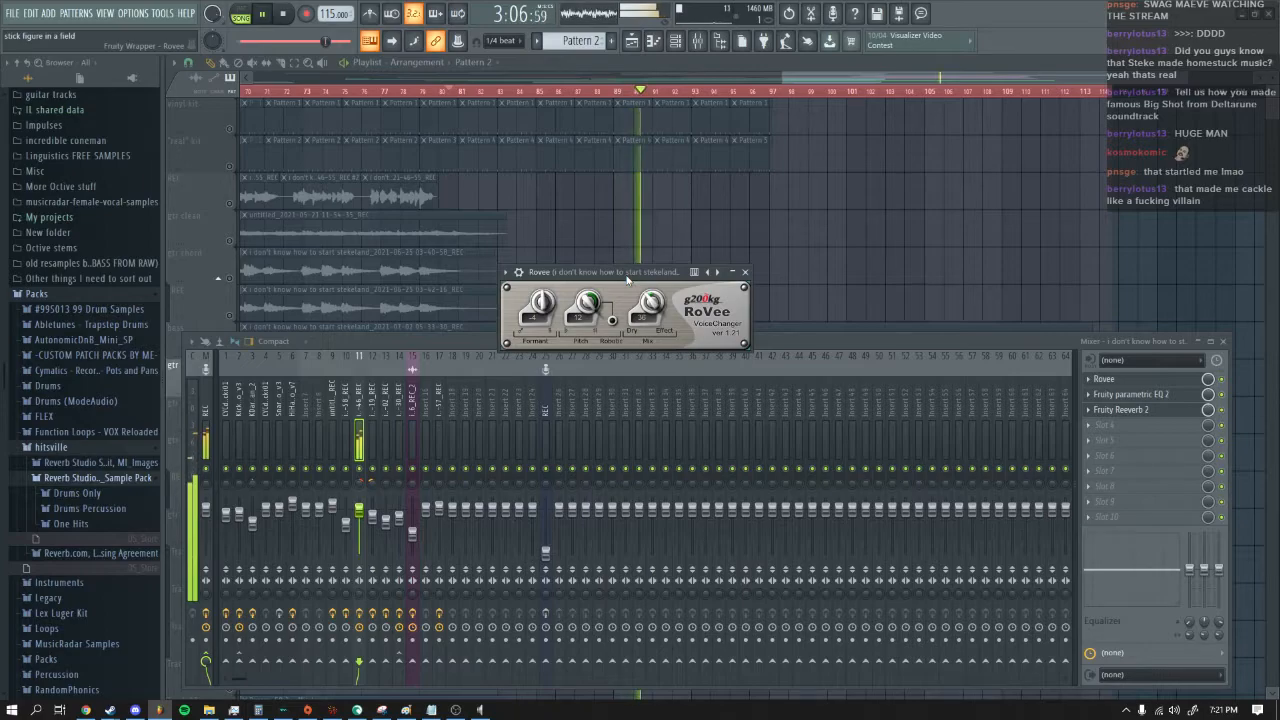
{"action": "left_click_drag", "start_coordinate": [627, 280], "coordinate": [627, 258]}
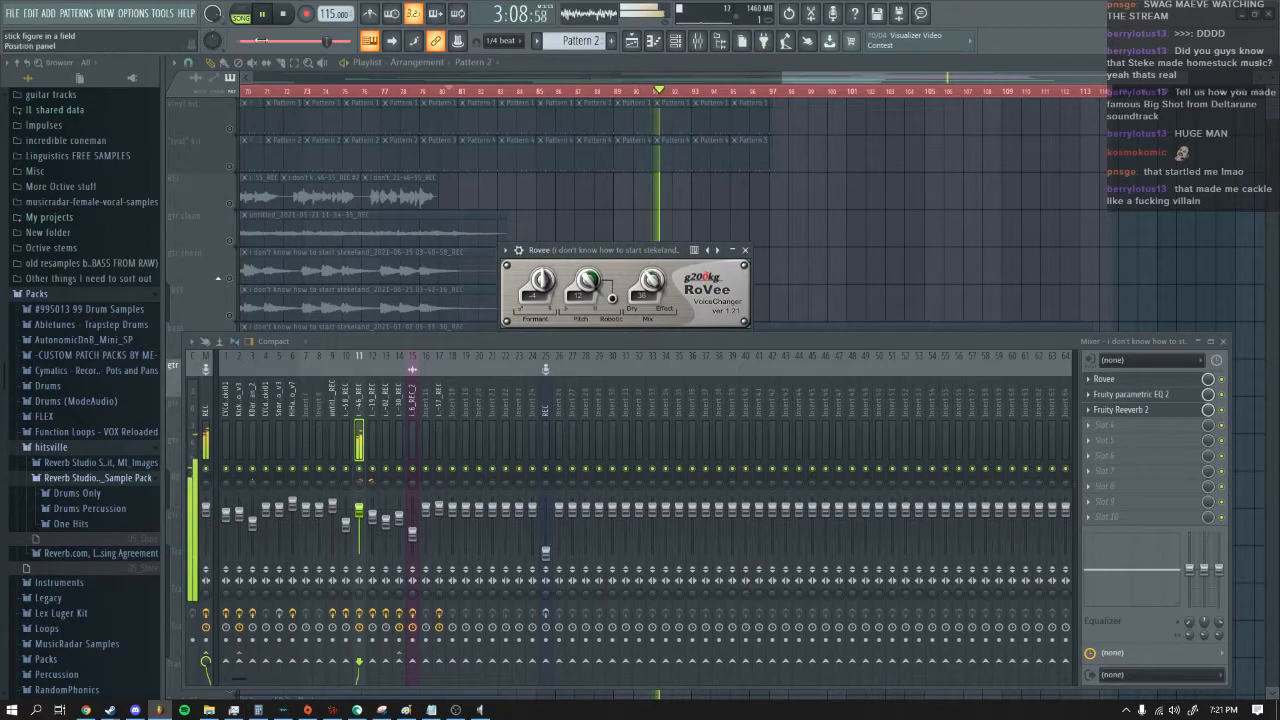
{"action": "left_click", "coordinate": [284, 13]}
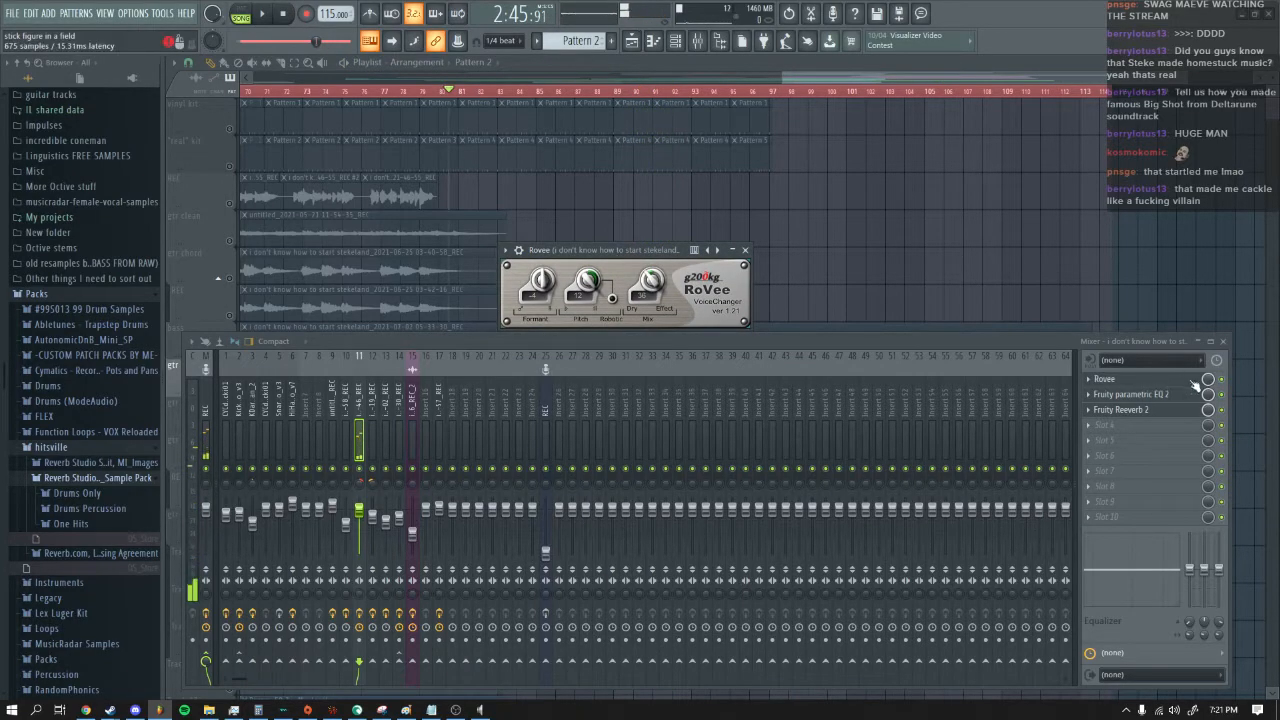
Step: Play the soloed scream guitar with the RoVee effect bypassed for comparison, stop, and switch the effect back on
{"action": "left_click", "coordinate": [1222, 380]}
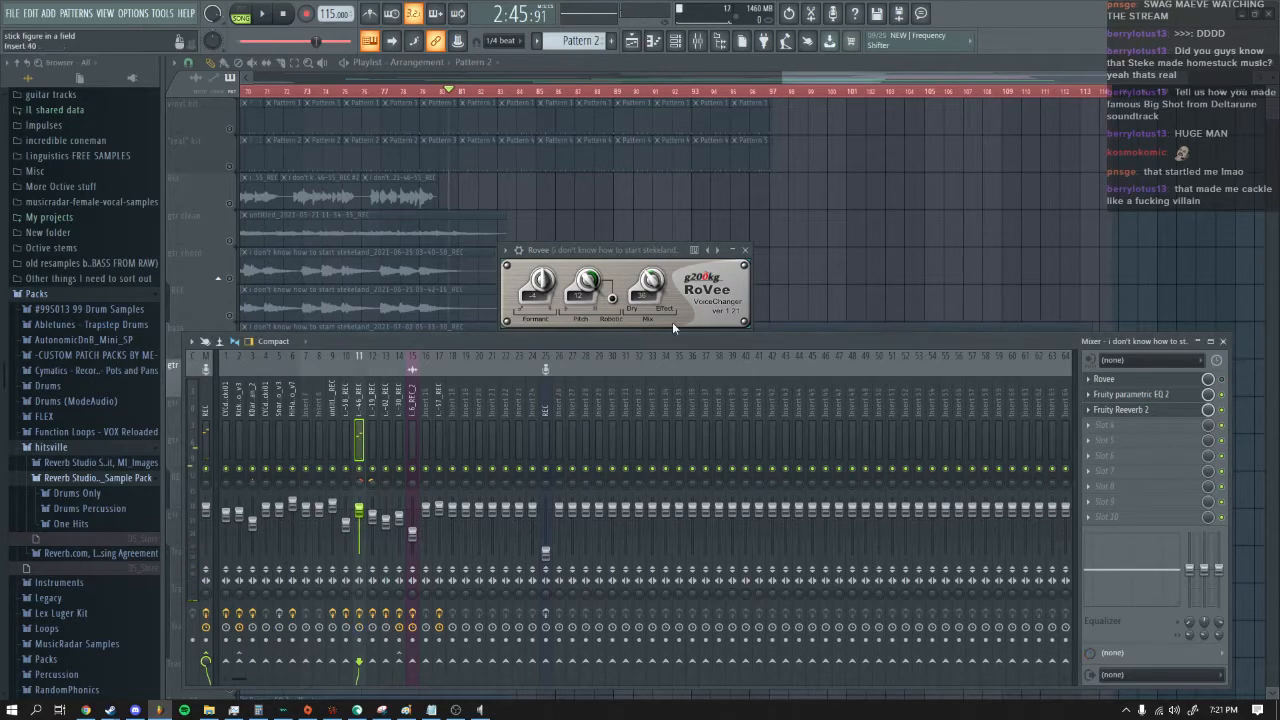
{"action": "left_click", "coordinate": [276, 17]}
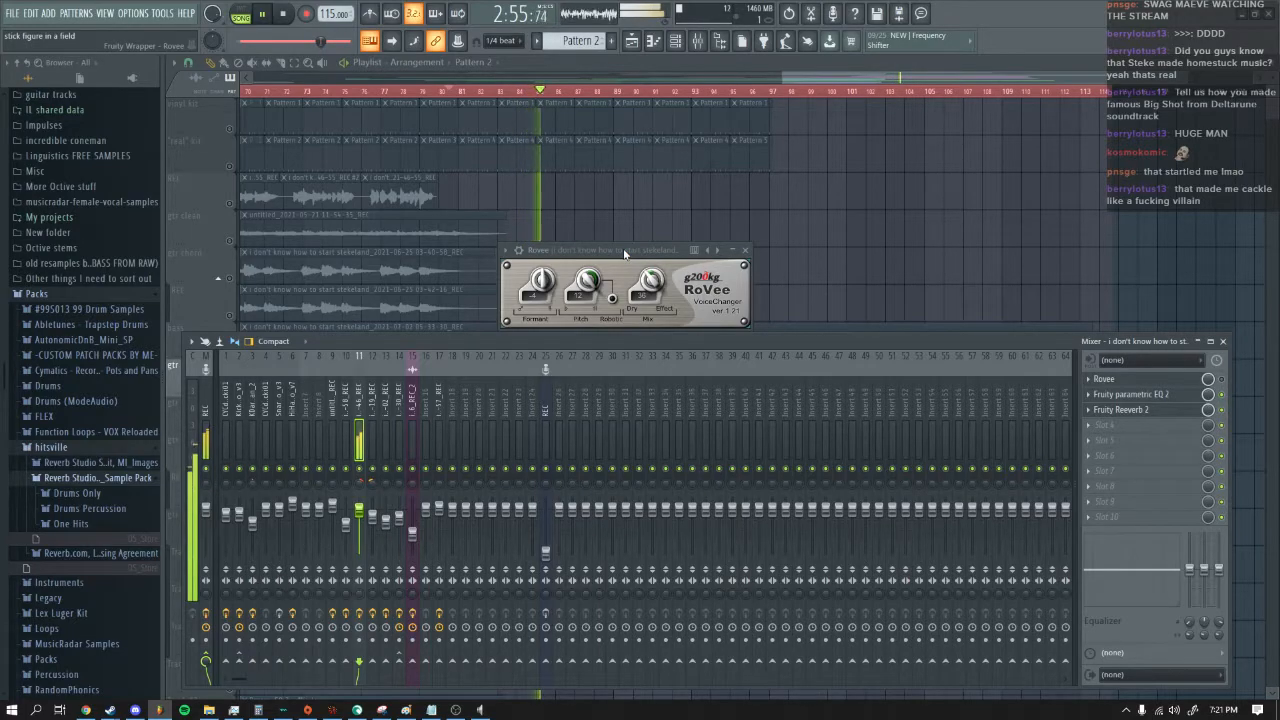
{"action": "key", "text": "space"}
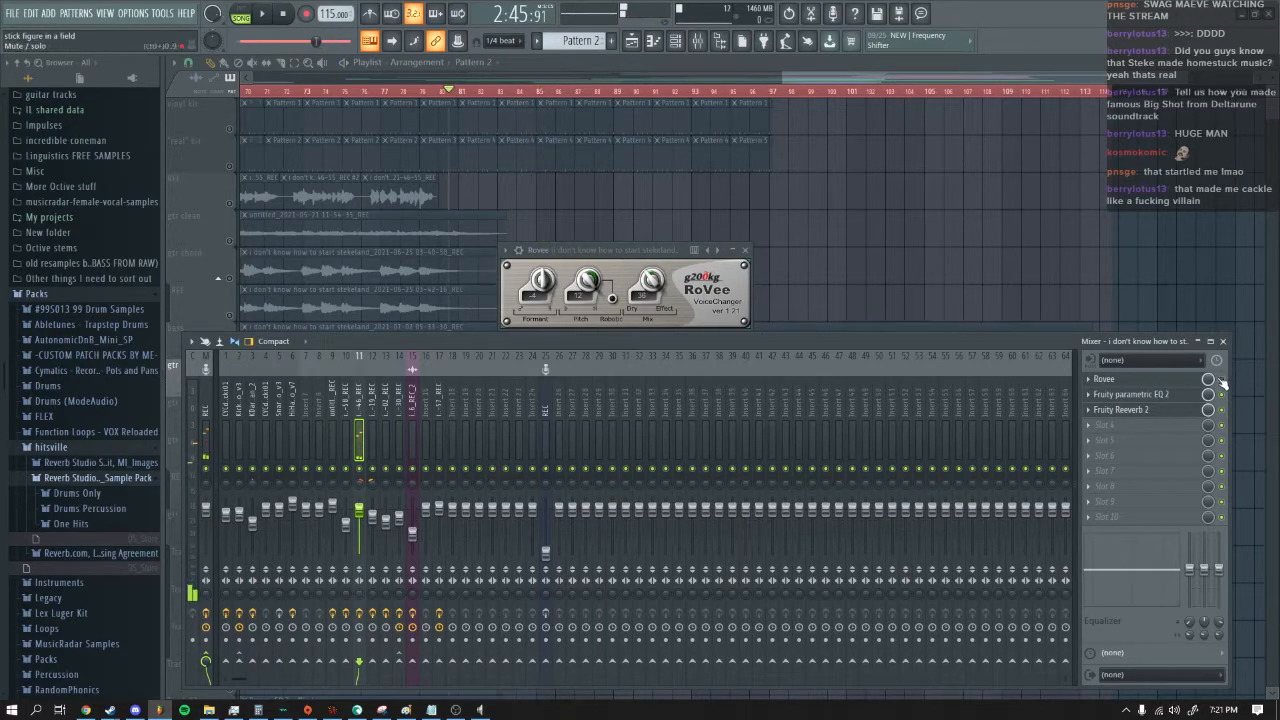
{"action": "mouse_move", "coordinate": [626, 249]}
{"action": "left_mouse_down"}
{"action": "mouse_move", "coordinate": [642, 245]}
{"action": "mouse_move", "coordinate": [629, 250]}
{"action": "left_mouse_up"}
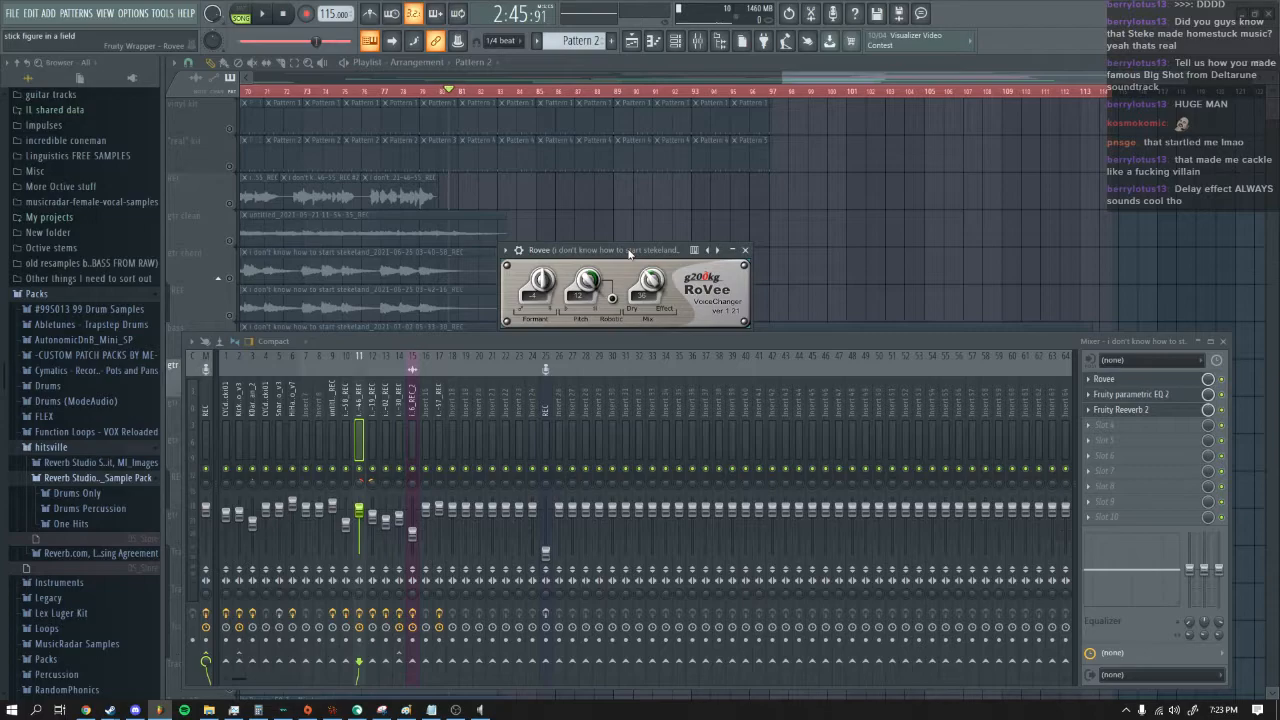
{"action": "left_click_drag", "start_coordinate": [628, 254], "coordinate": [643, 254]}
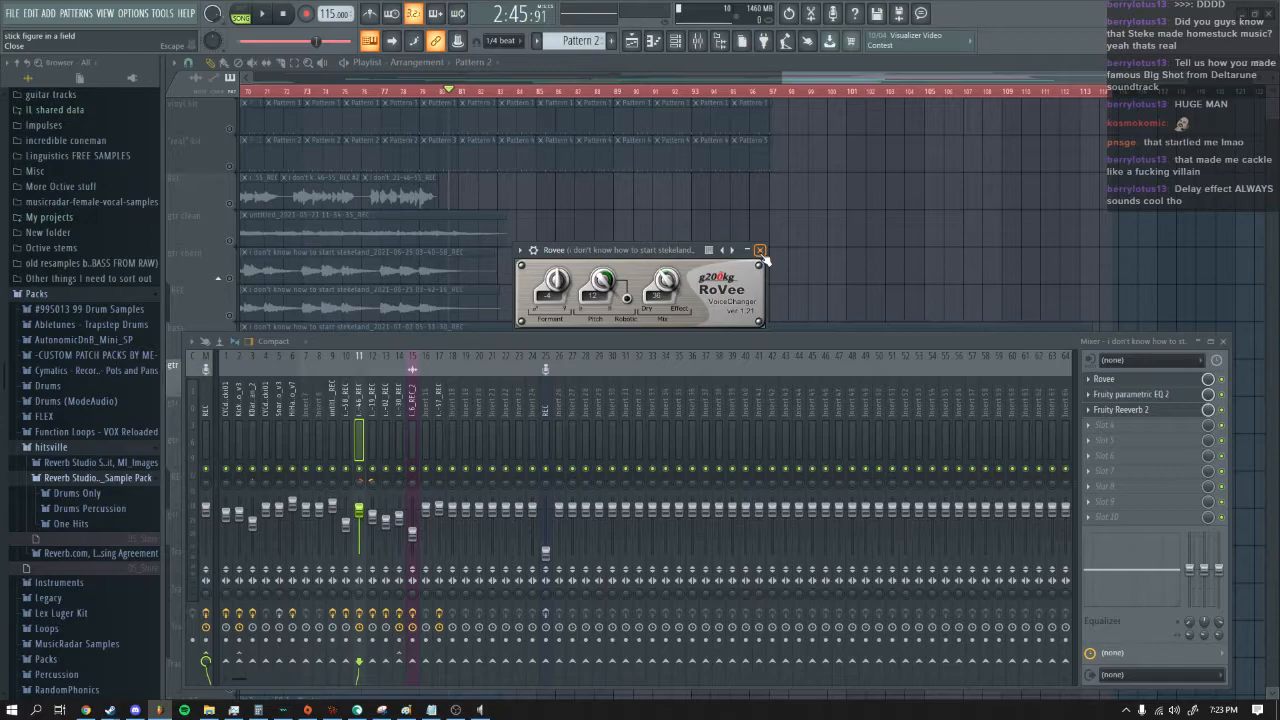
Step: Examine the scream guitar's Fruity parametric EQ 2 curve on insert 11 and close the RoVee and EQ windows
{"action": "left_click", "coordinate": [1140, 395]}
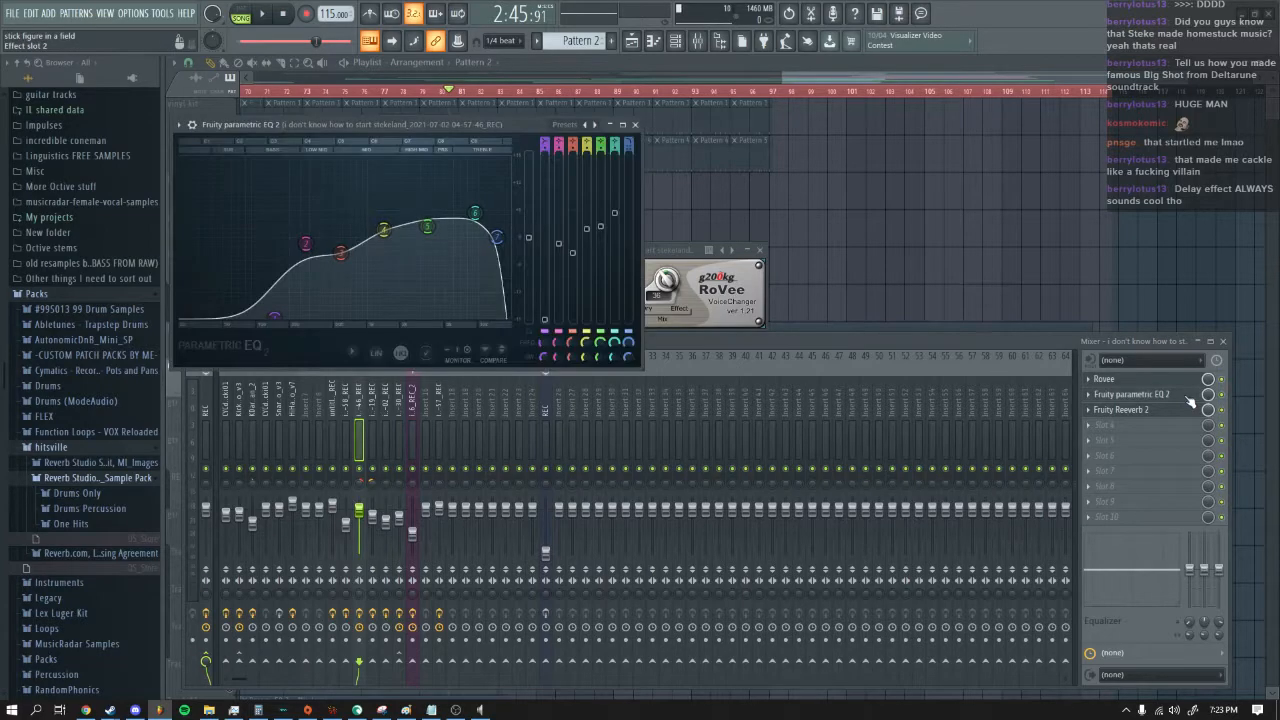
{"action": "left_click_drag", "start_coordinate": [495, 122], "coordinate": [585, 320]}
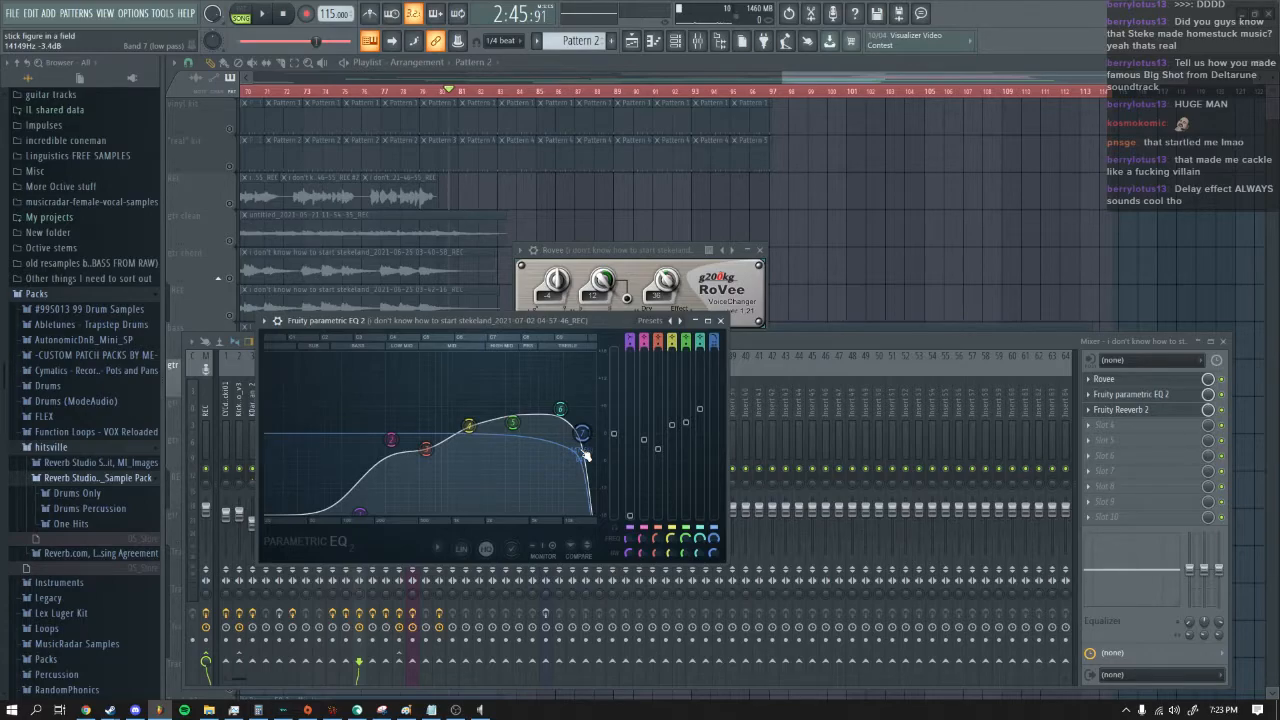
{"action": "left_click", "coordinate": [720, 321]}
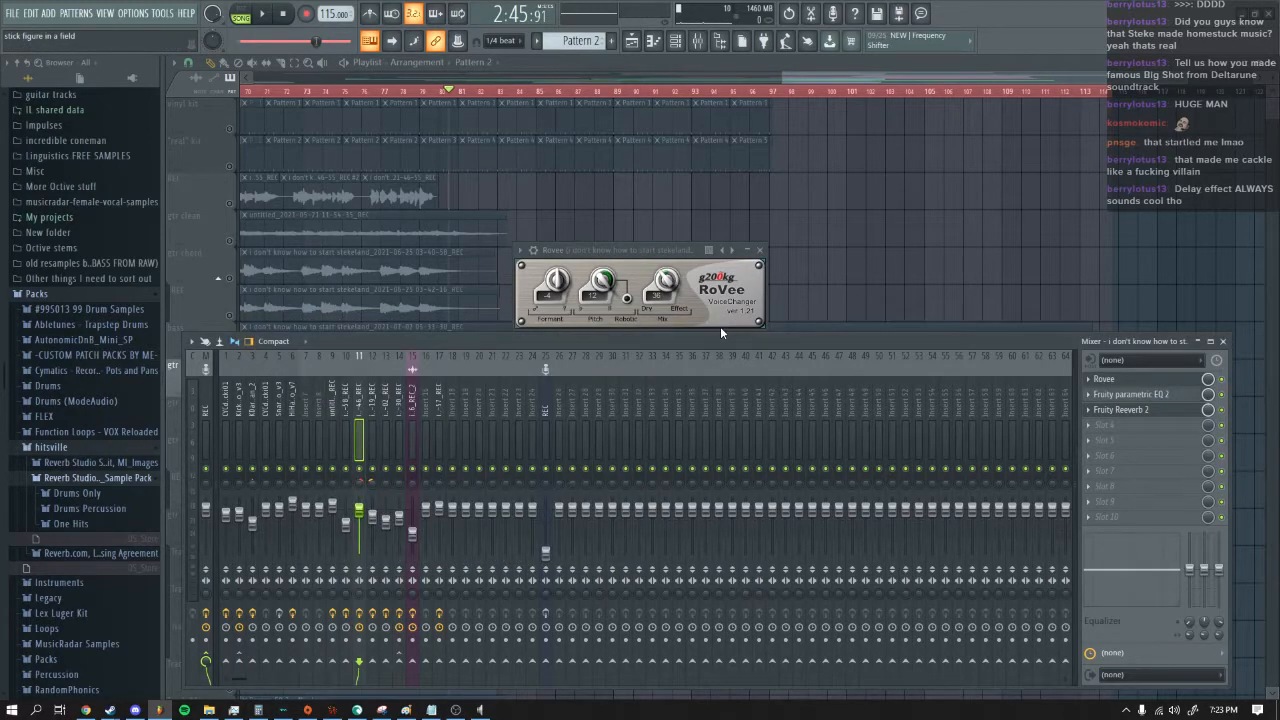
{"action": "left_click", "coordinate": [1110, 379]}
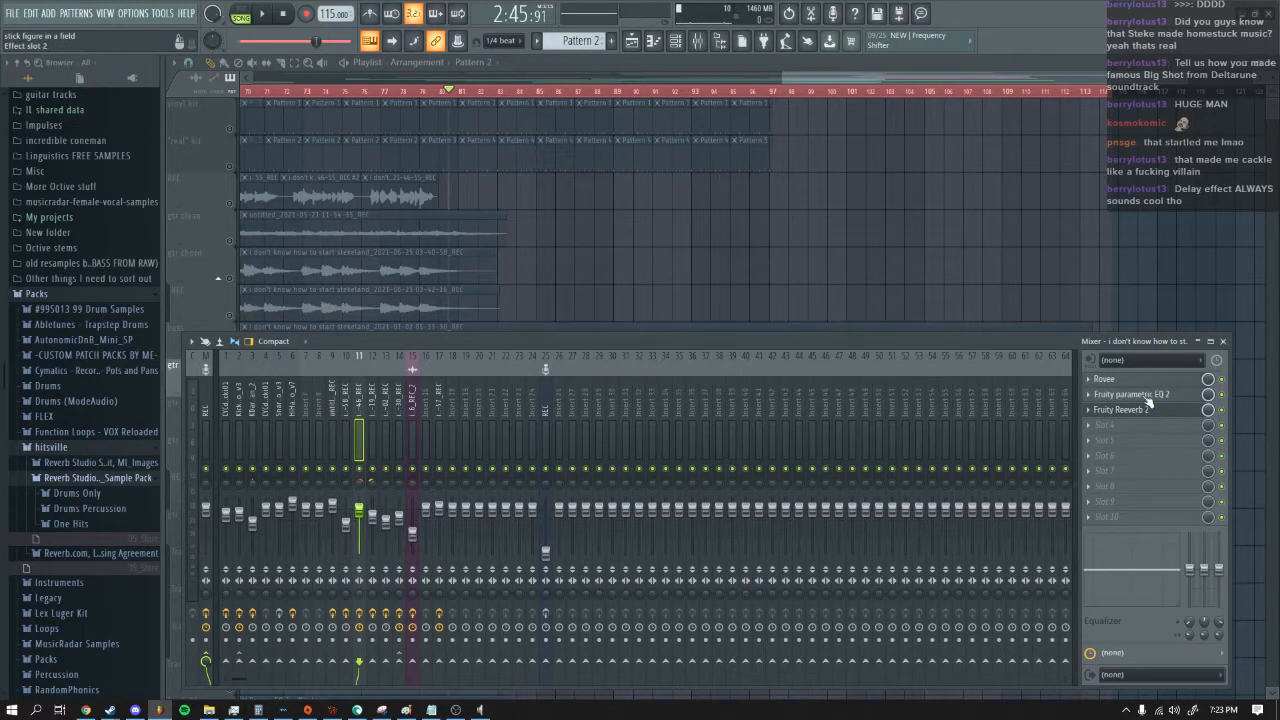
{"action": "left_click", "coordinate": [1135, 394]}
{"action": "left_click_drag", "start_coordinate": [517, 324], "coordinate": [595, 274]}
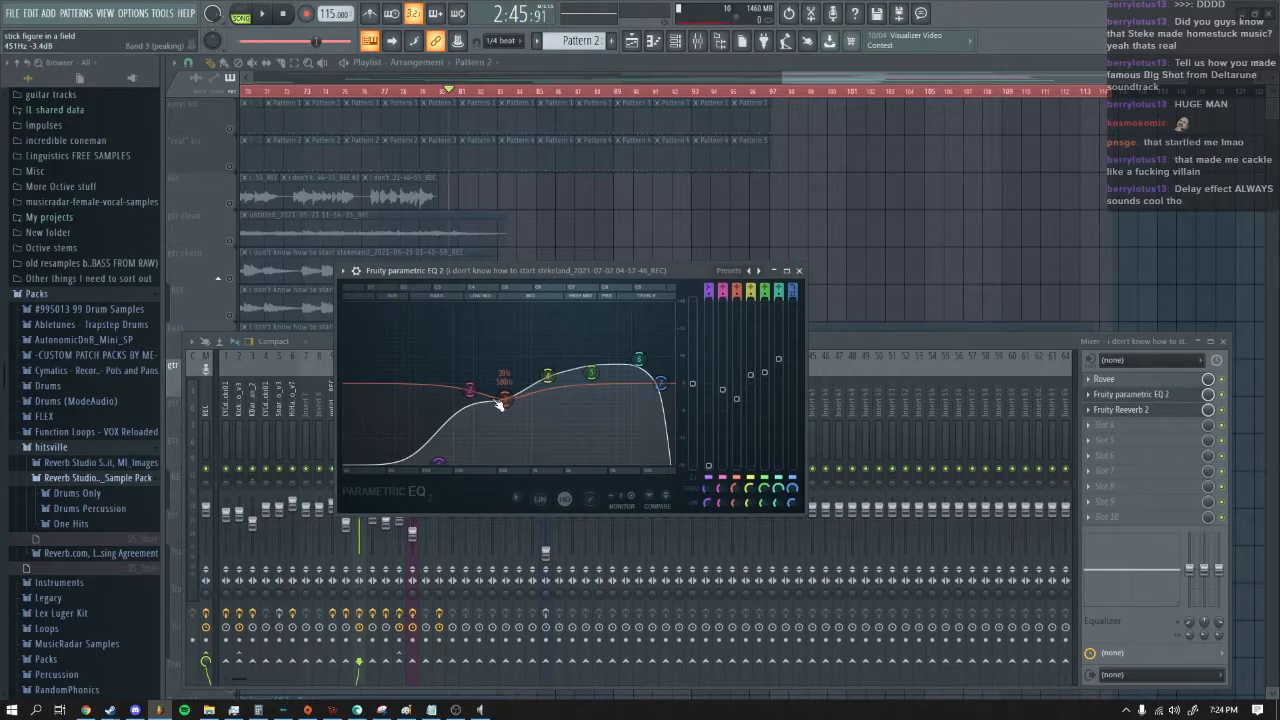
{"action": "left_click", "coordinate": [799, 271]}
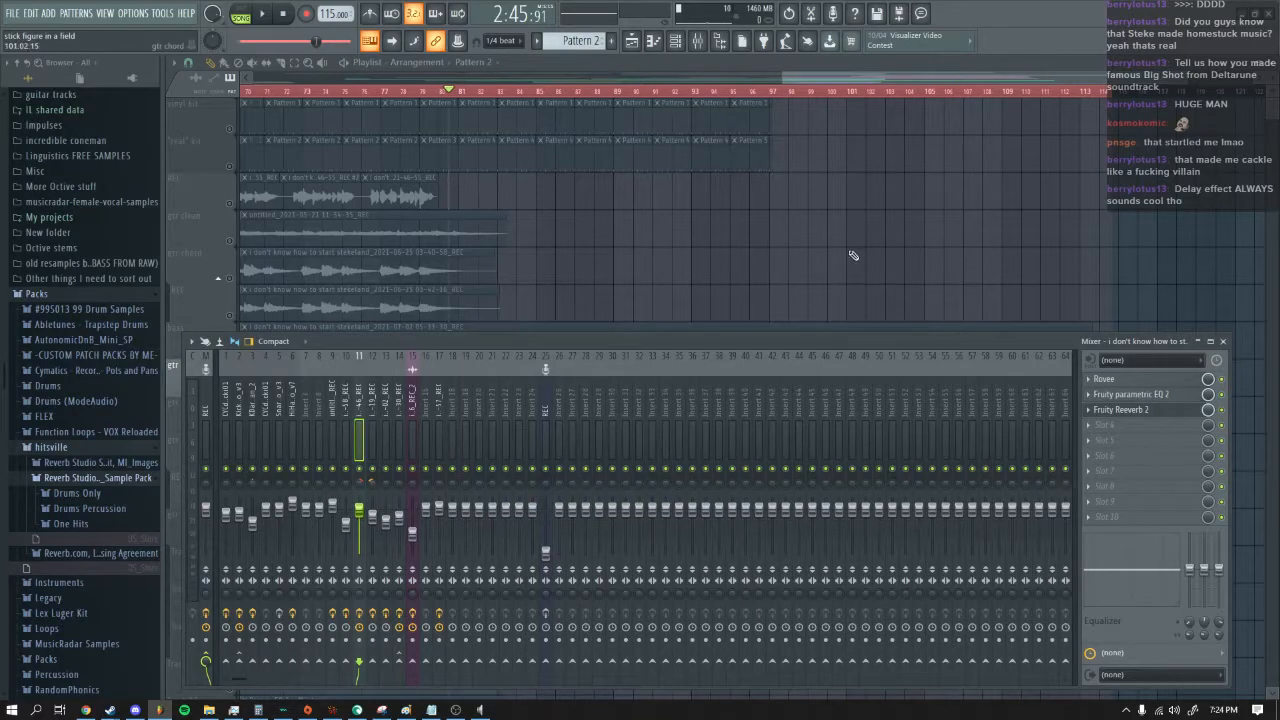
Step: Close the mixer and unmute the bass, gtr dirty, gtr wall and gtr blurs tracks, restoring all other playlist tracks as well
{"action": "key", "text": "F9"}
{"action": "left_click", "coordinate": [233, 352]}
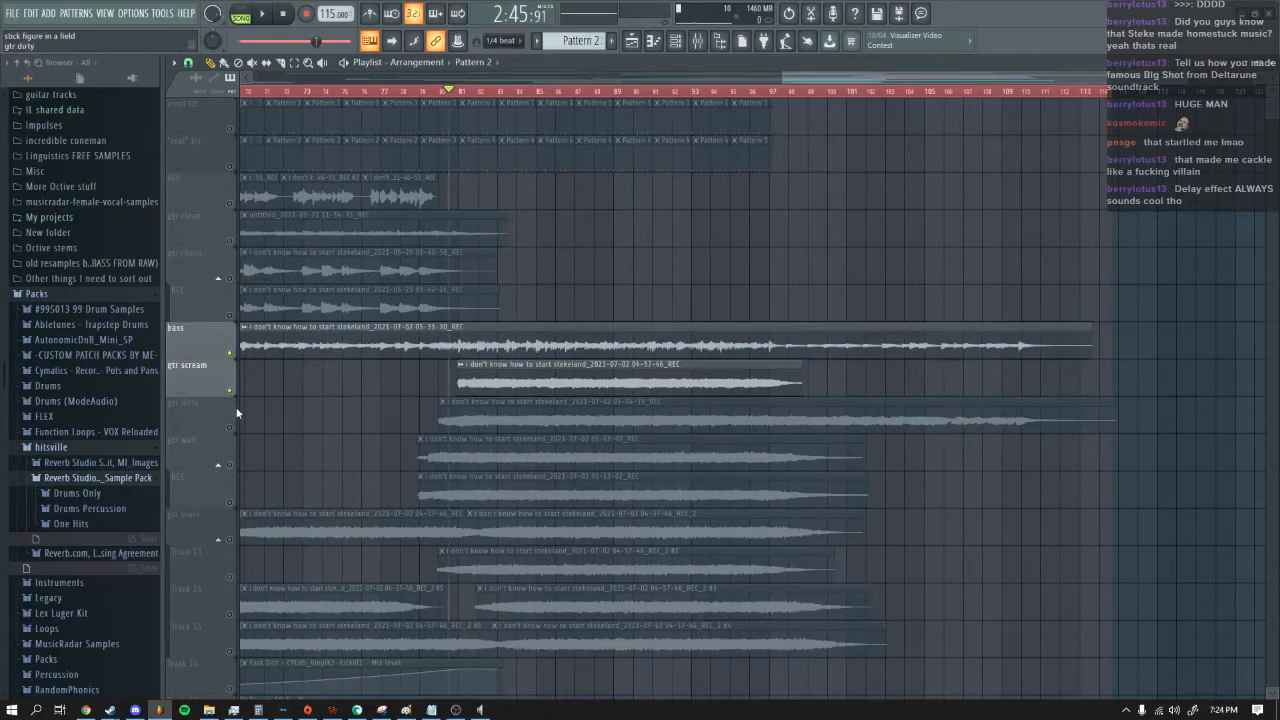
{"action": "left_click", "coordinate": [233, 426]}
{"action": "left_click", "coordinate": [233, 464]}
{"action": "left_click", "coordinate": [235, 501]}
{"action": "left_click", "coordinate": [233, 540]}
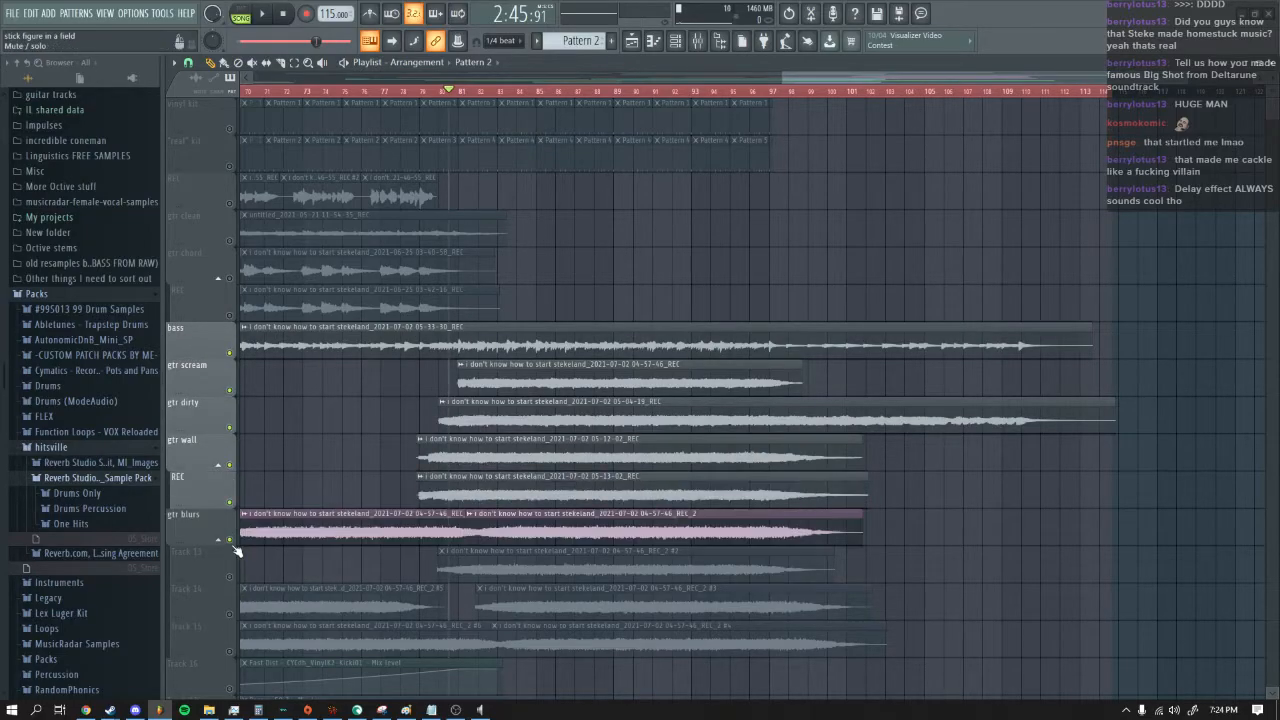
{"action": "right_click", "coordinate": [233, 540]}
{"action": "right_click", "coordinate": [233, 540]}
Step: Mute the "real" kit, vinyl kit and the REC track directly below them
{"action": "left_click", "coordinate": [230, 166]}
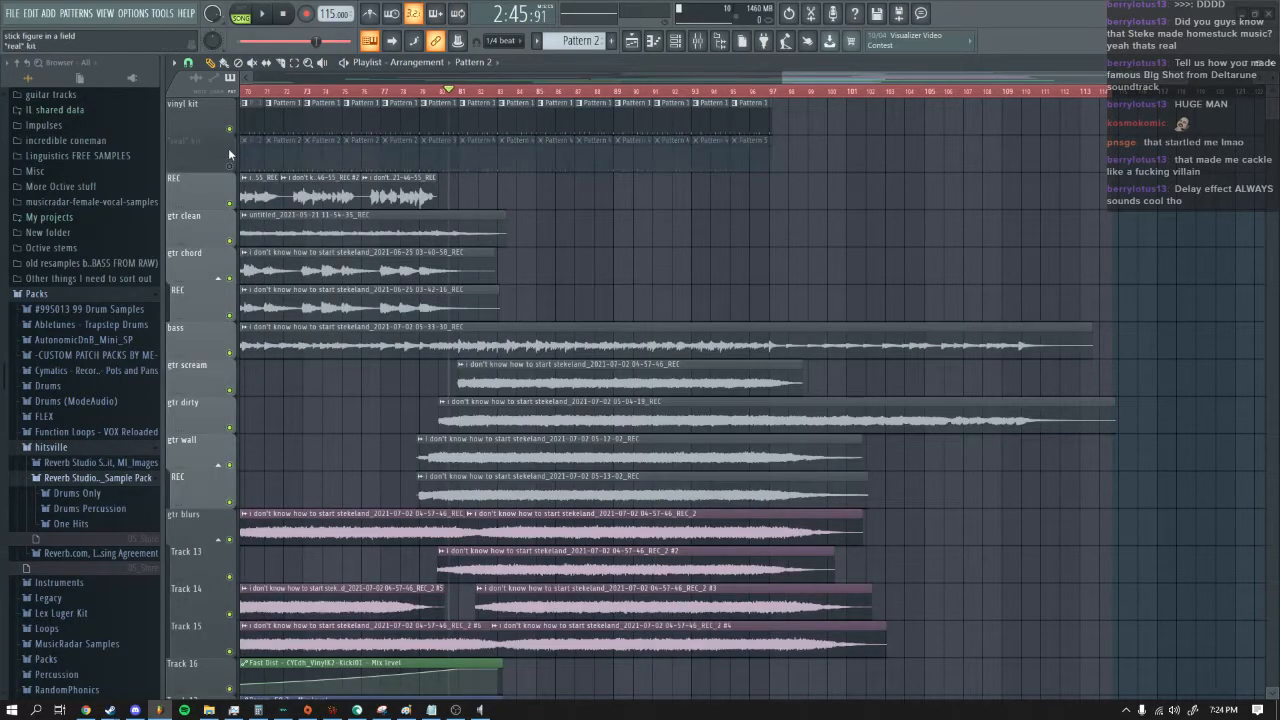
{"action": "left_click", "coordinate": [230, 129]}
{"action": "left_click", "coordinate": [230, 203]}
Step: Play the layered guitars and bass from about bar 80, stop, and review the earlier arrangement back to about bar 36
{"action": "left_click", "coordinate": [264, 14]}
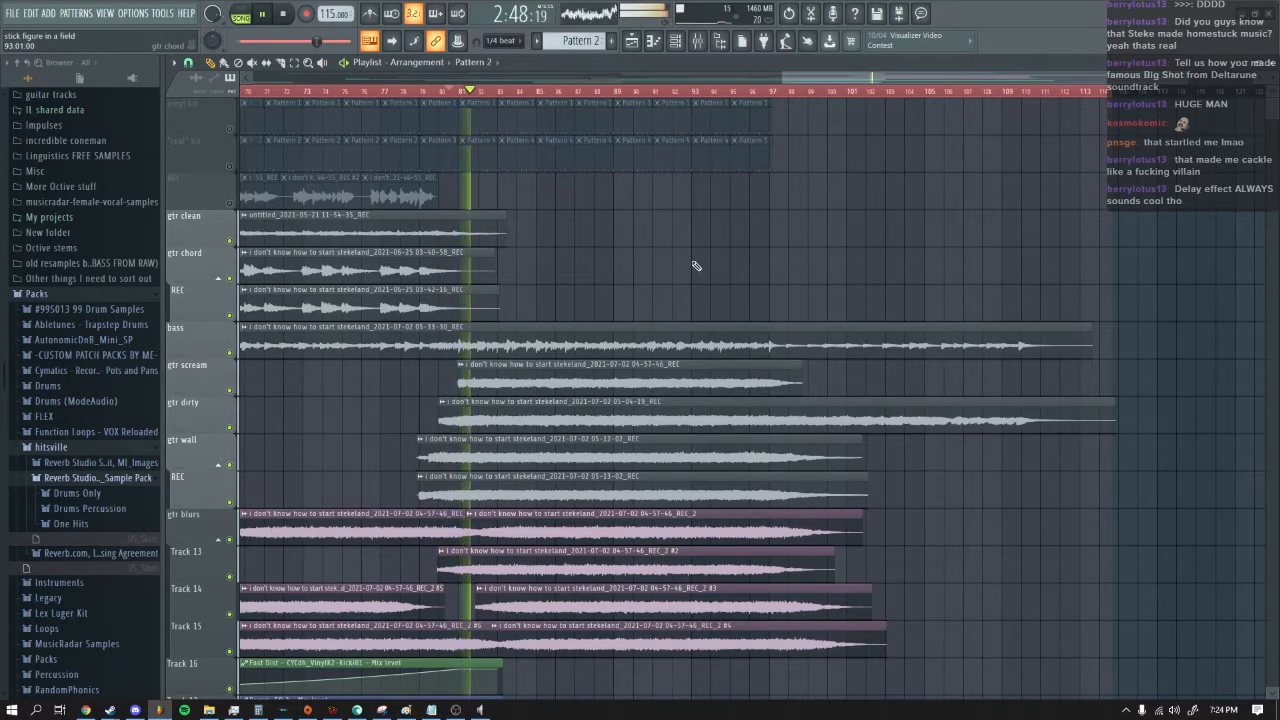
{"action": "mouse_move", "coordinate": [874, 77]}
{"action": "left_mouse_down"}
{"action": "mouse_move", "coordinate": [821, 77]}
{"action": "mouse_move", "coordinate": [853, 77]}
{"action": "left_mouse_up"}
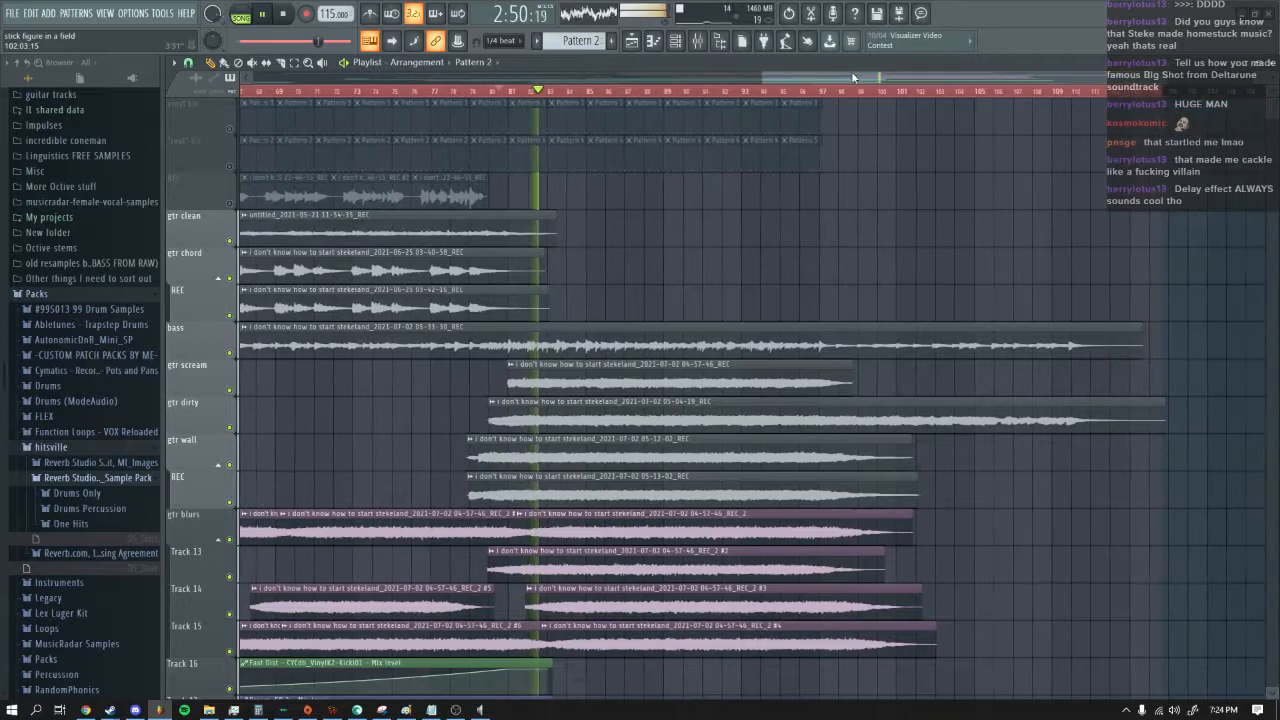
{"action": "scroll", "coordinate": [1007, 196], "scroll_direction": "down", "scroll_amount": 2}
{"action": "scroll", "coordinate": [1007, 196], "scroll_direction": "down", "scroll_amount": 1}
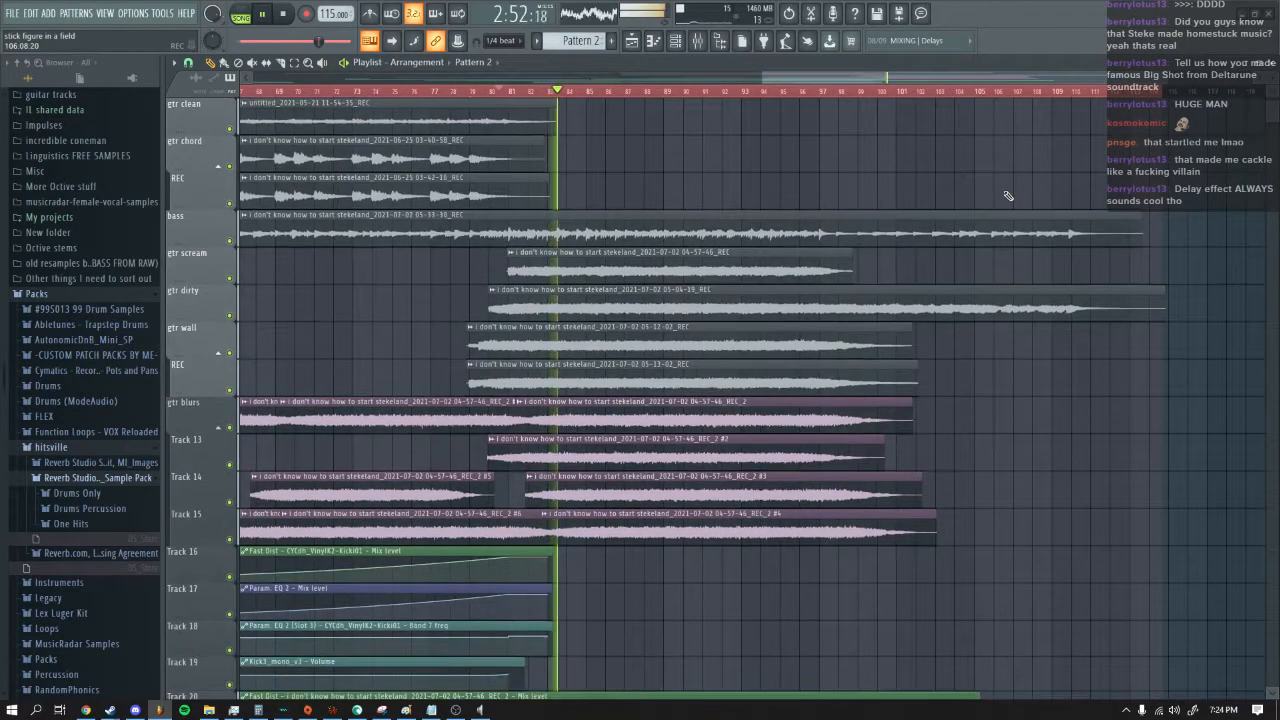
{"action": "left_click", "coordinate": [285, 14]}
{"action": "scroll", "coordinate": [820, 150], "scroll_direction": "up", "scroll_amount": 3}
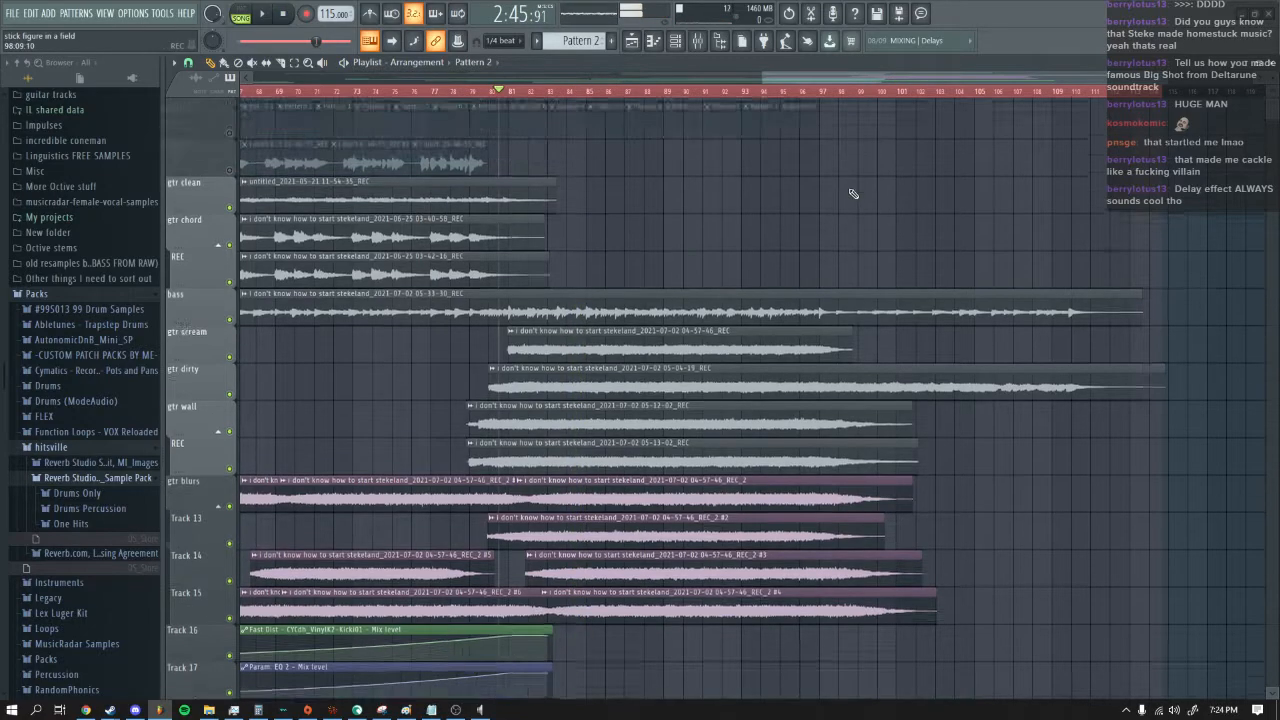
{"action": "left_click_drag", "start_coordinate": [854, 75], "coordinate": [814, 75]}
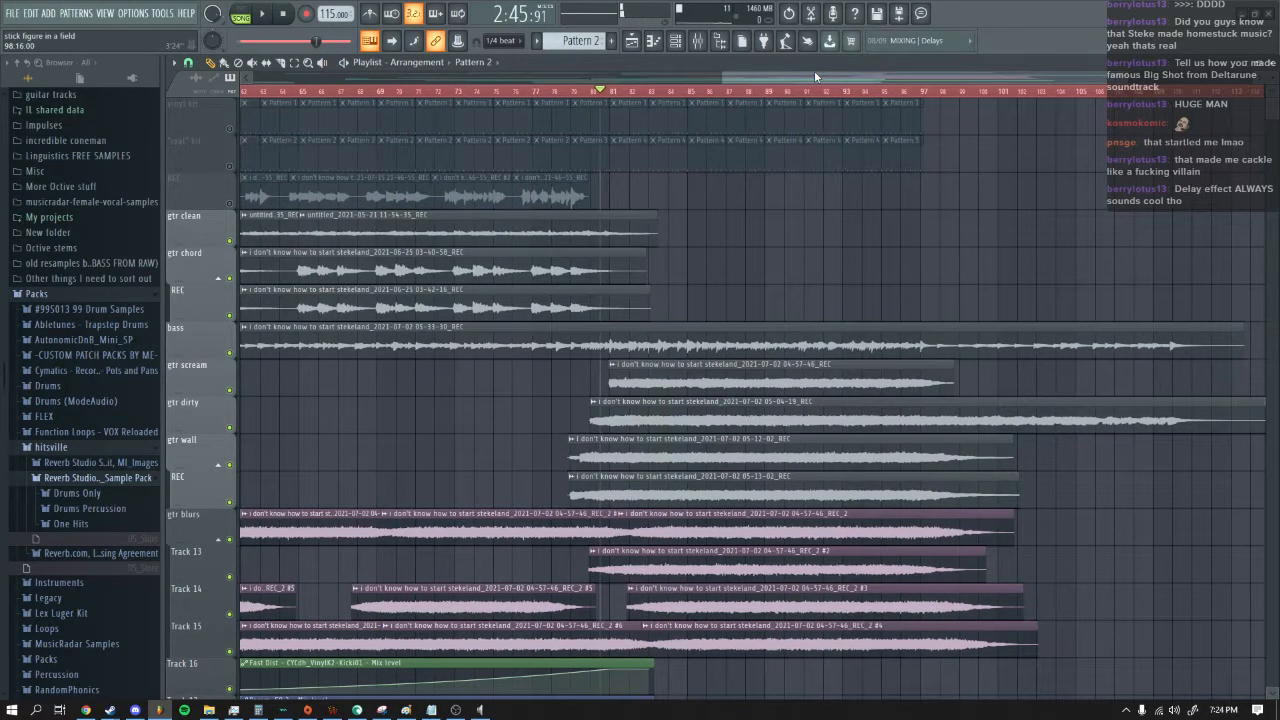
{"action": "left_click_drag", "start_coordinate": [799, 77], "coordinate": [599, 61]}
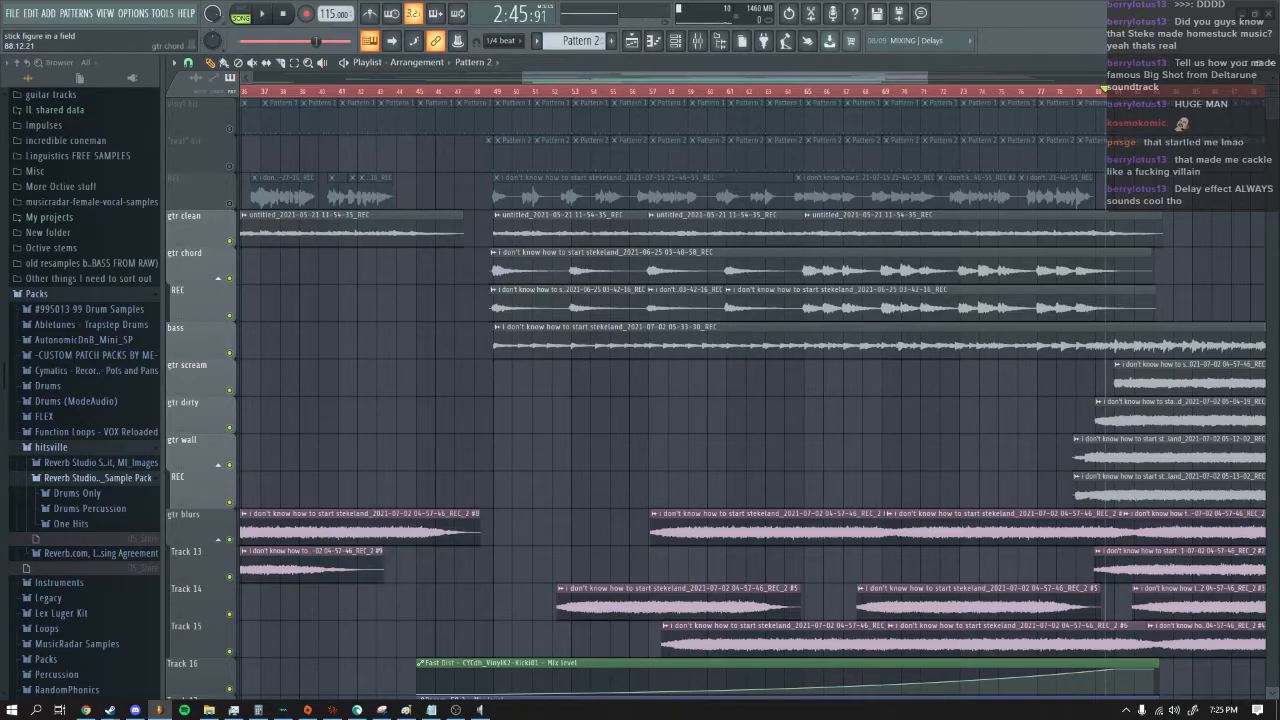
Step: Open the "tickets to the jungle" project
{"action": "key", "text": "alt+Tab"}
{"action": "key", "text": "alt+Tab"}
{"action": "key", "text": "ctrl+o"}
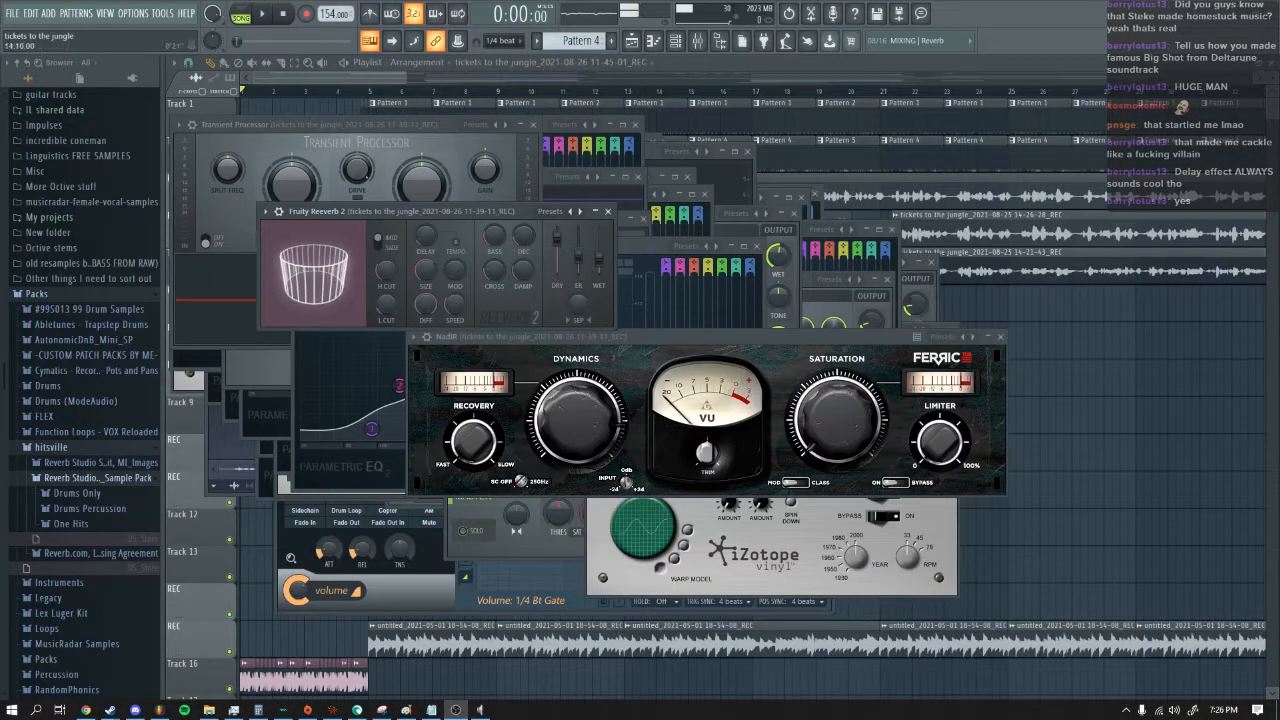
Step: Pull down the fader of mixer insert 25, REC, to silence the live guitar input
{"action": "left_click", "coordinate": [698, 42]}
{"action": "left_click", "coordinate": [547, 449]}
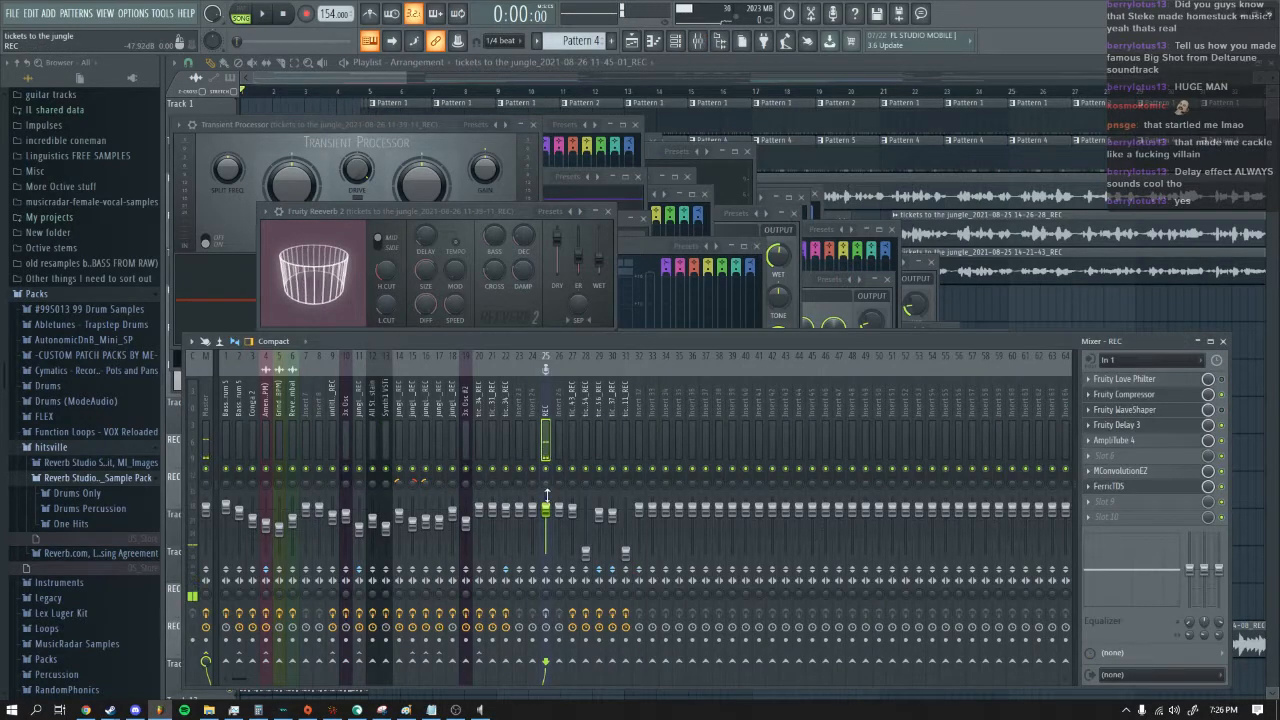
{"action": "left_click_drag", "start_coordinate": [547, 512], "coordinate": [549, 562]}
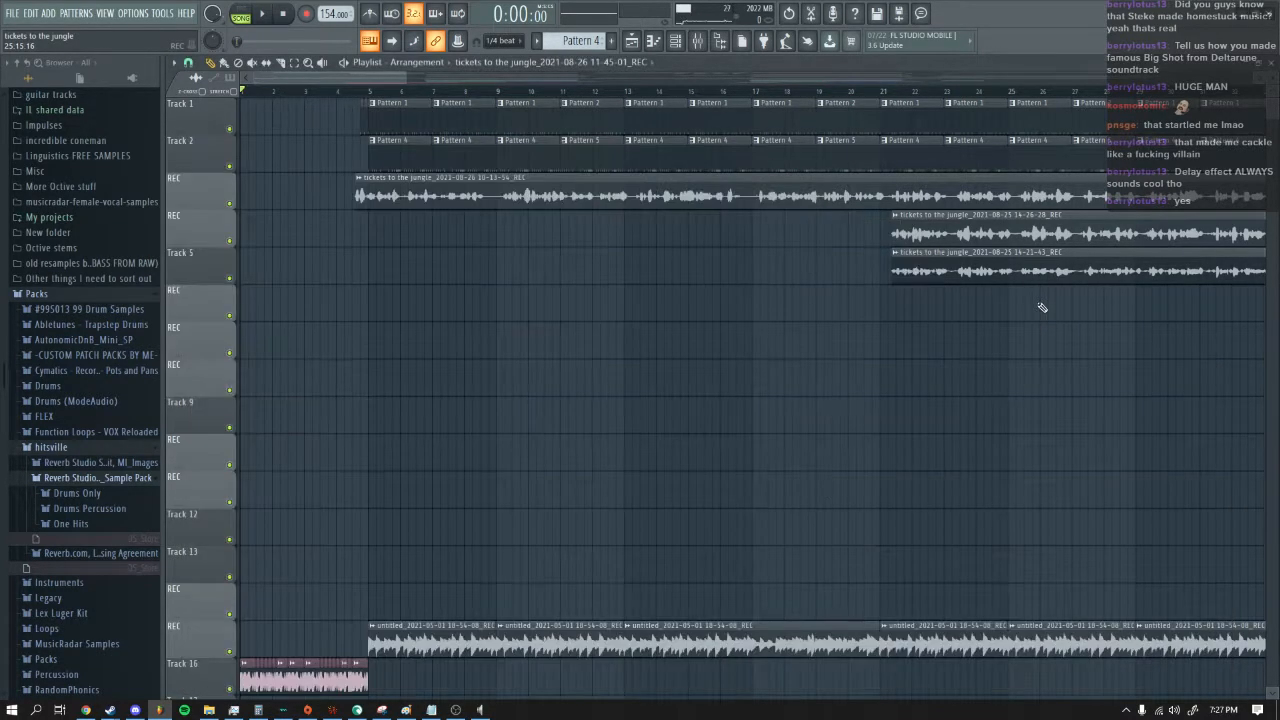
Step: Widen the playlist view to about 100 bars and look over all tracks of the arrangement
{"action": "left_click", "coordinate": [1043, 306]}
{"action": "left_click_drag", "start_coordinate": [401, 82], "coordinate": [723, 63]}
{"action": "left_click", "coordinate": [698, 40]}
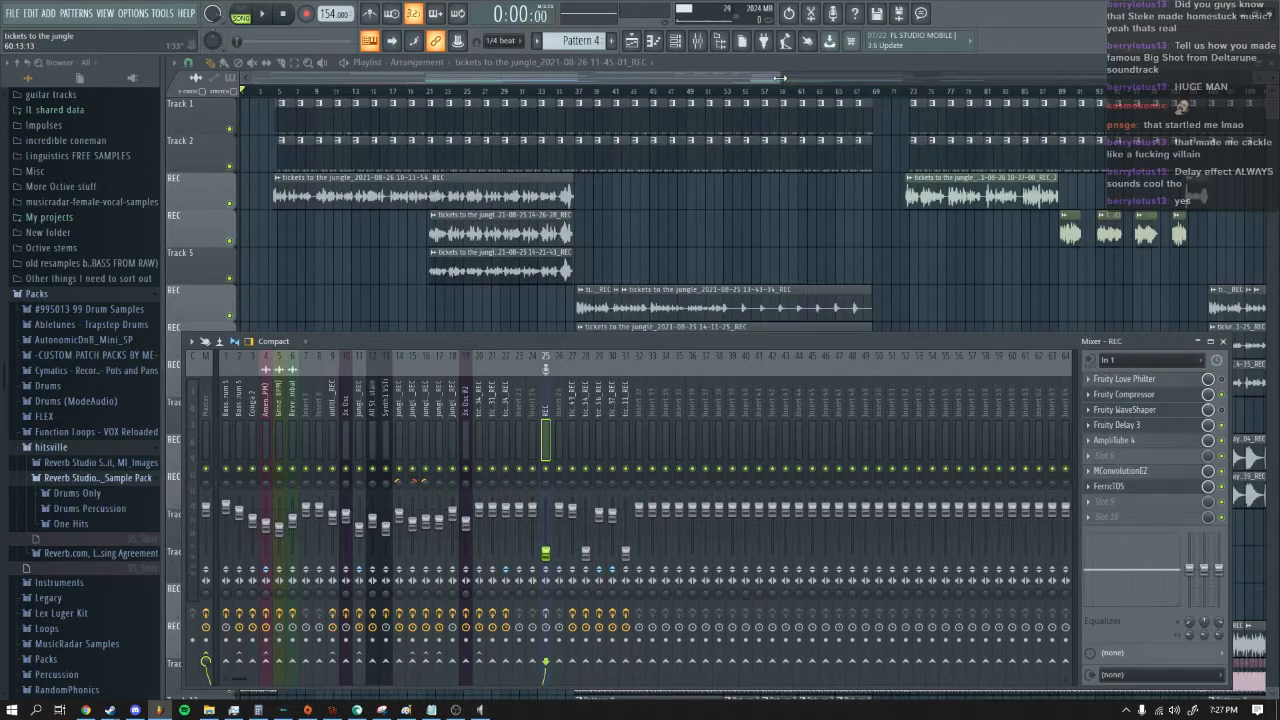
{"action": "left_click_drag", "start_coordinate": [765, 82], "coordinate": [690, 70]}
{"action": "scroll", "coordinate": [462, 305], "scroll_direction": "down", "scroll_amount": 2}
{"action": "scroll", "coordinate": [462, 305], "scroll_direction": "down", "scroll_amount": 4}
{"action": "scroll", "coordinate": [457, 306], "scroll_direction": "up", "scroll_amount": 6}
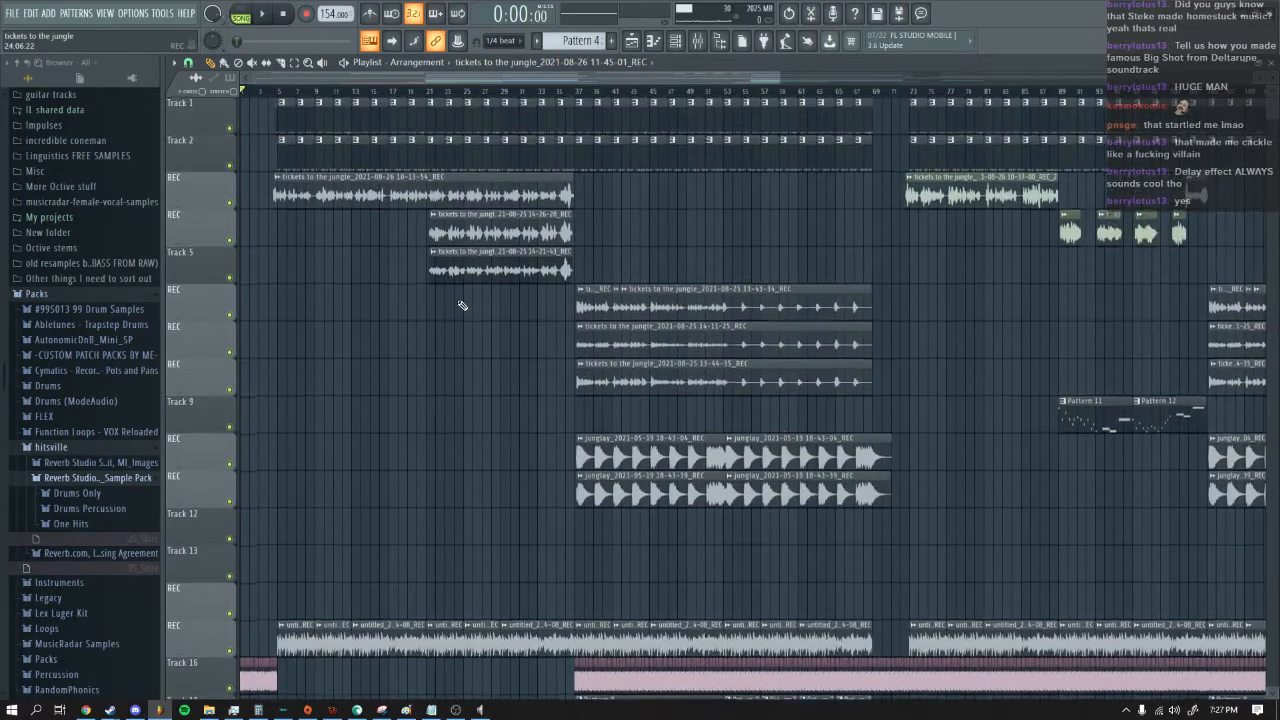
Step: Play the song from the beginning and mute the REC track directly below Track 2, leaving the next REC track unmuted
{"action": "left_click", "coordinate": [267, 14]}
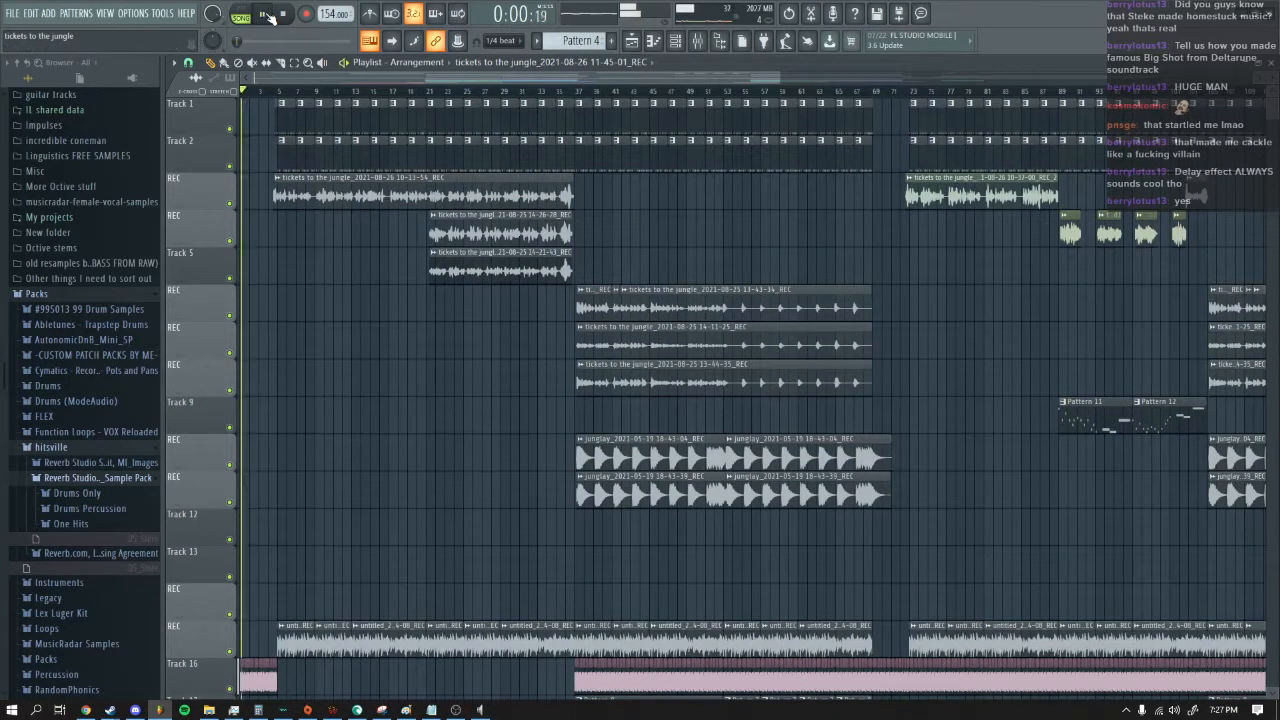
{"action": "left_click", "coordinate": [229, 203]}
{"action": "left_click", "coordinate": [229, 240]}
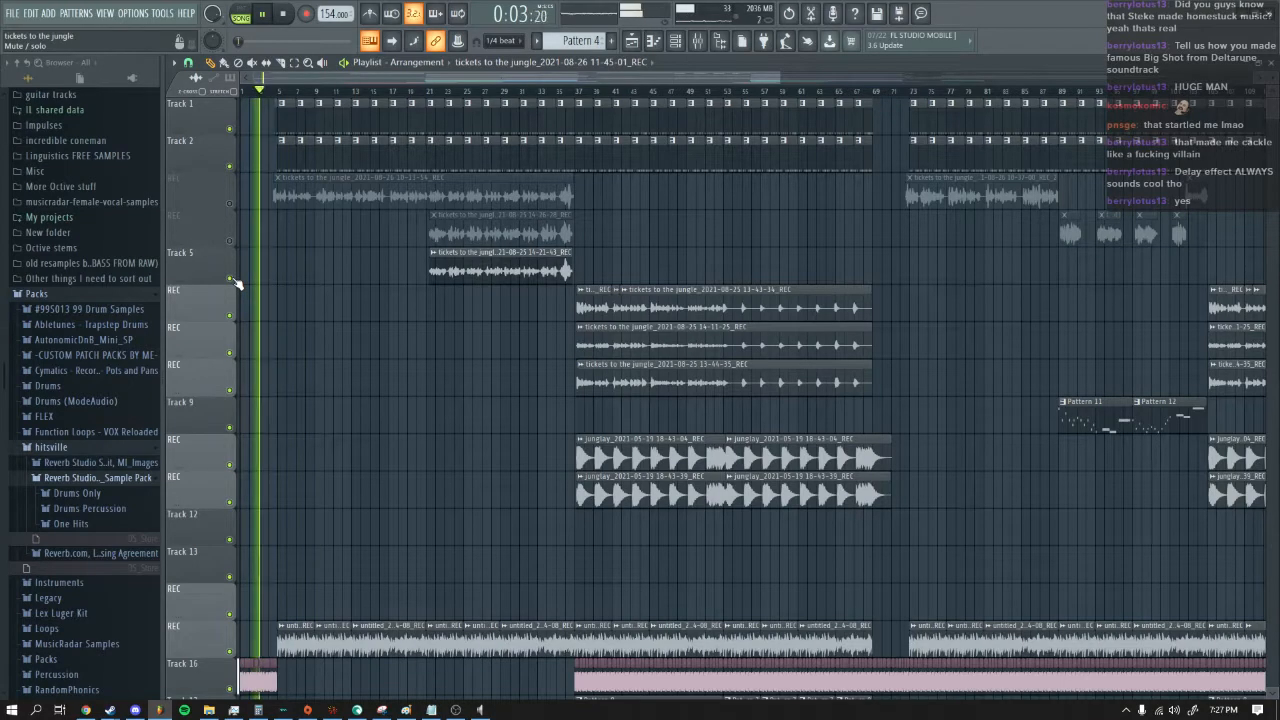
{"action": "left_click", "coordinate": [229, 240]}
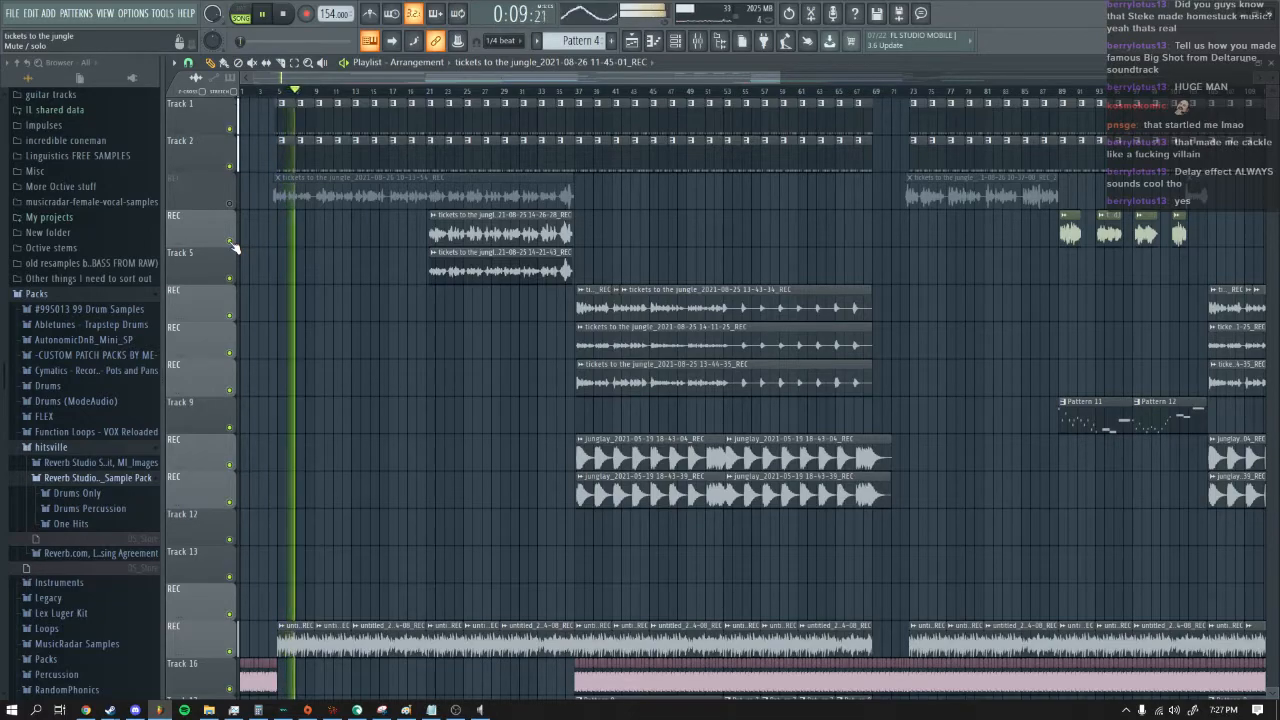
Step: Stop the song and audition the two stacked guitar recordings by playing the arrangement from where they enter at bar 21
{"action": "left_click_drag", "start_coordinate": [779, 74], "coordinate": [467, 78]}
{"action": "left_click", "coordinate": [284, 14]}
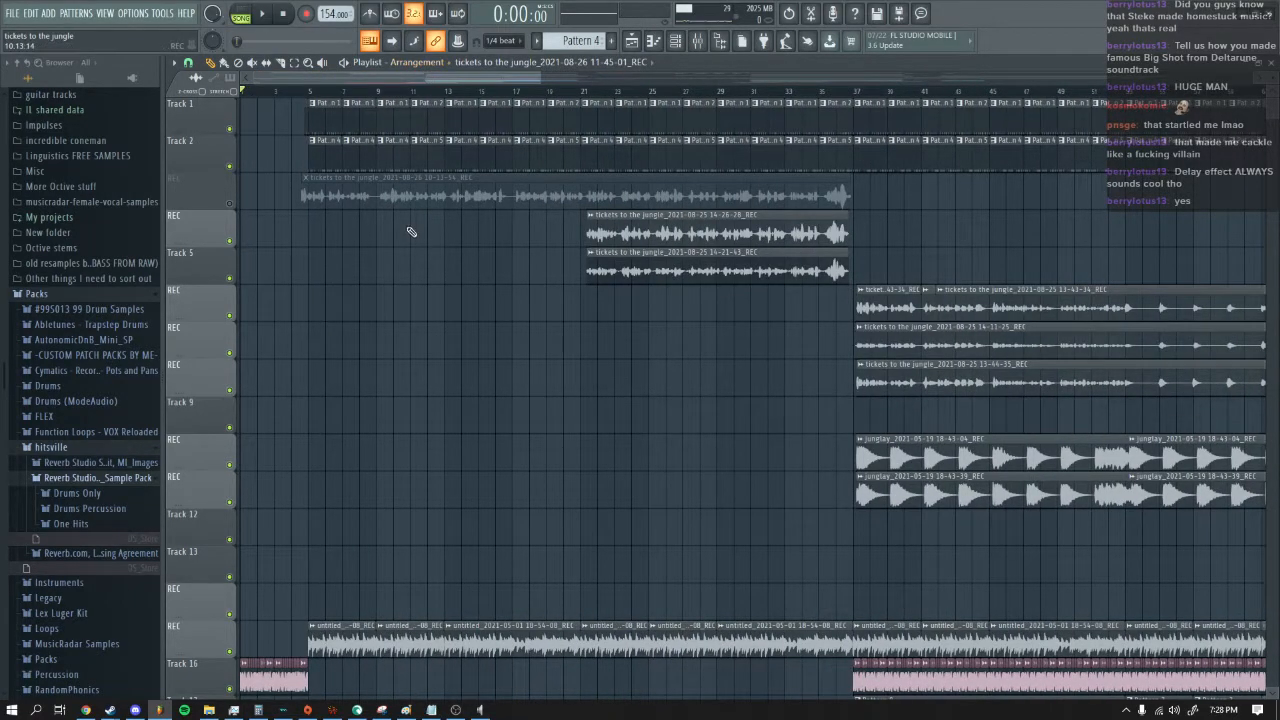
{"action": "mouse_move", "coordinate": [538, 75]}
{"action": "left_mouse_down"}
{"action": "mouse_move", "coordinate": [925, 76]}
{"action": "mouse_move", "coordinate": [690, 95]}
{"action": "mouse_move", "coordinate": [541, 85]}
{"action": "left_mouse_up"}
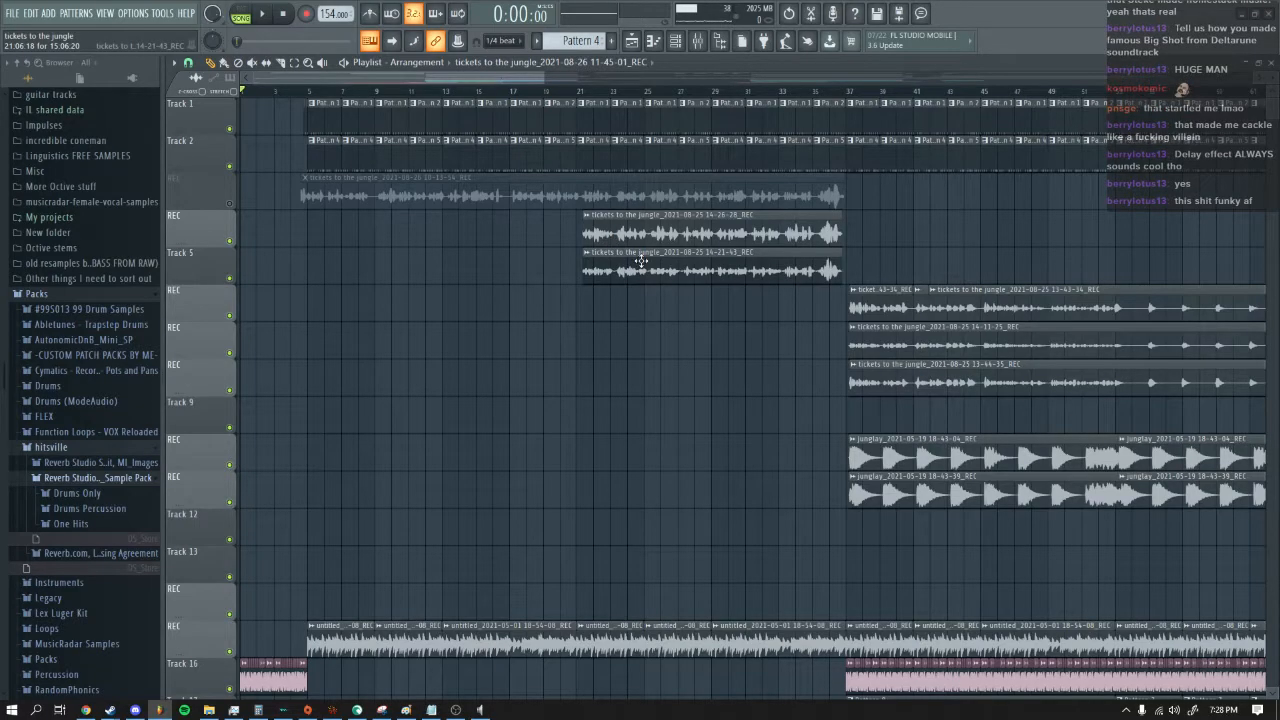
{"action": "left_click_drag", "start_coordinate": [537, 78], "coordinate": [378, 82]}
{"action": "left_click", "coordinate": [347, 91]}
{"action": "left_click", "coordinate": [259, 17]}
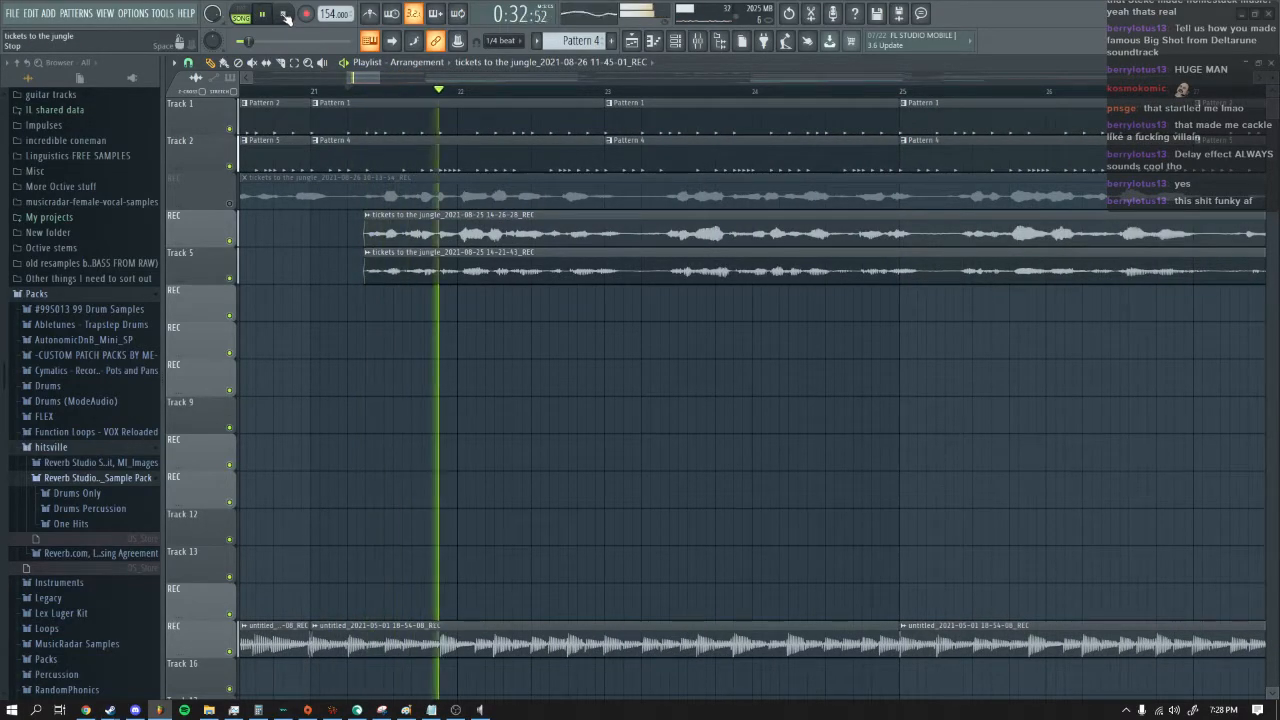
{"action": "left_click", "coordinate": [283, 13]}
Step: Play the song from bar 21 with the mixer open to check the insert levels, stop playback and hide the mixer
{"action": "left_click_drag", "start_coordinate": [379, 78], "coordinate": [545, 74]}
{"action": "left_click", "coordinate": [694, 44]}
{"action": "left_click", "coordinate": [262, 14]}
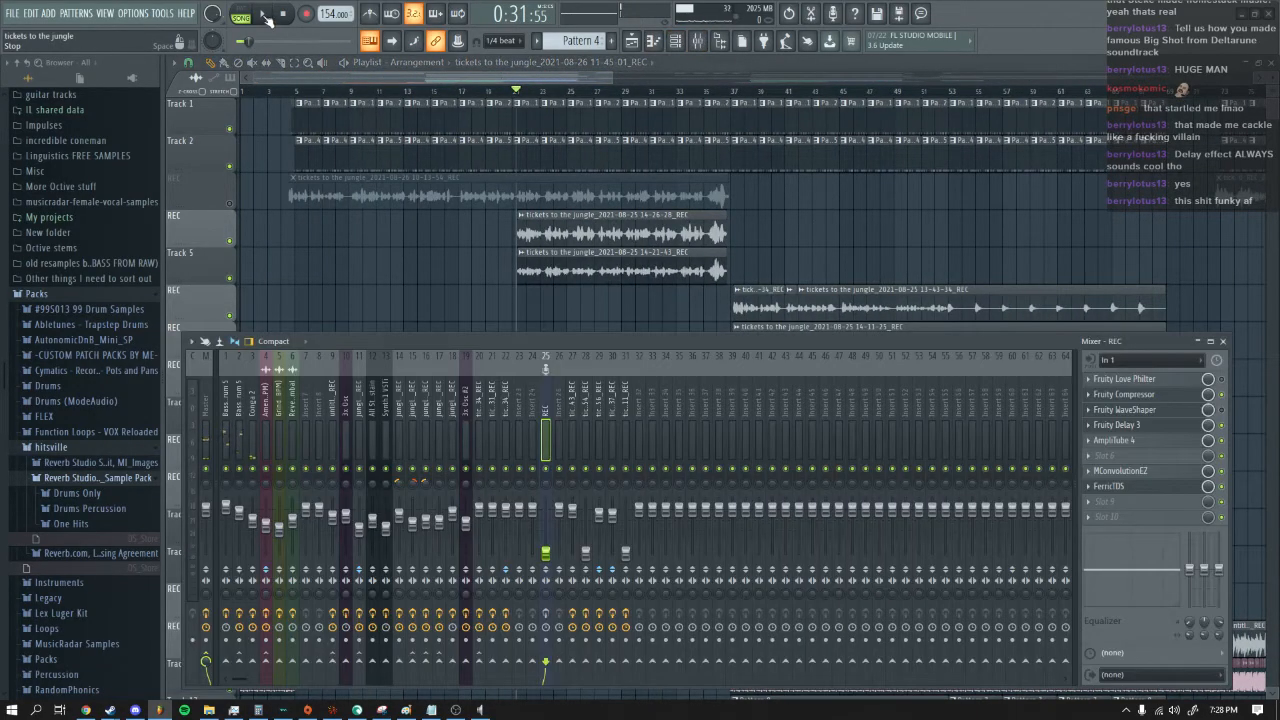
{"action": "left_click", "coordinate": [285, 14]}
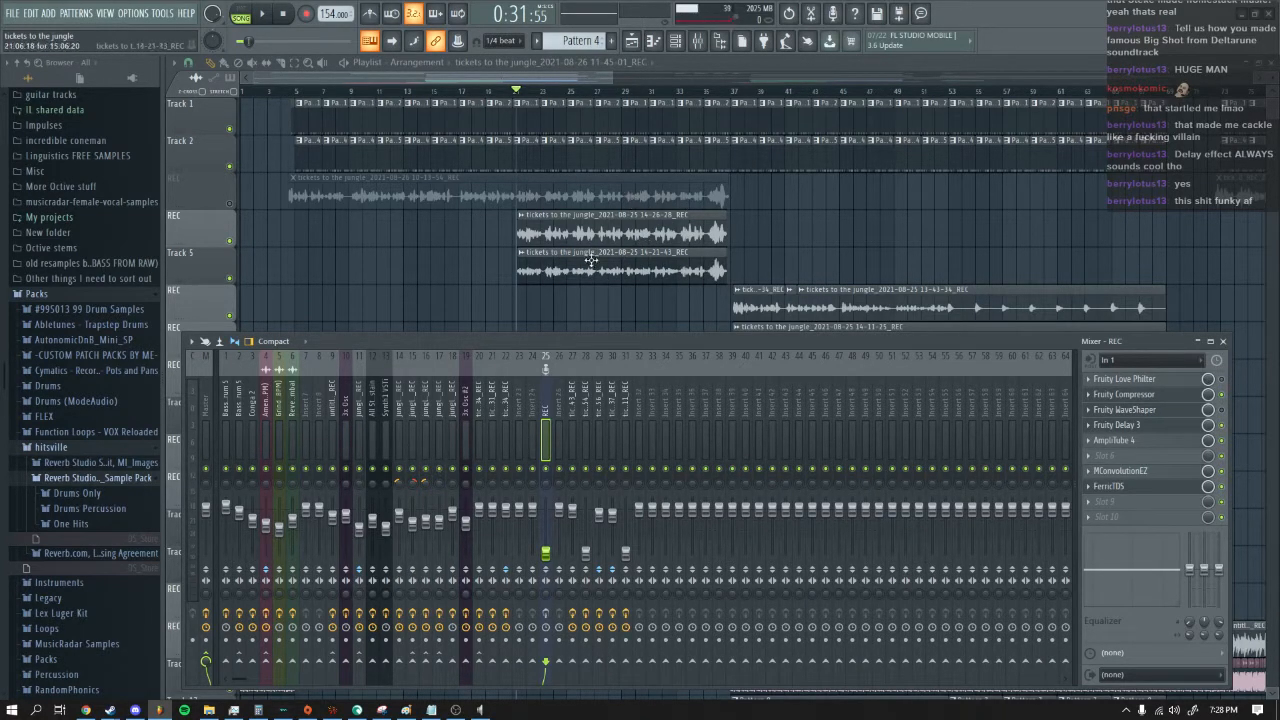
{"action": "key", "text": "F9"}
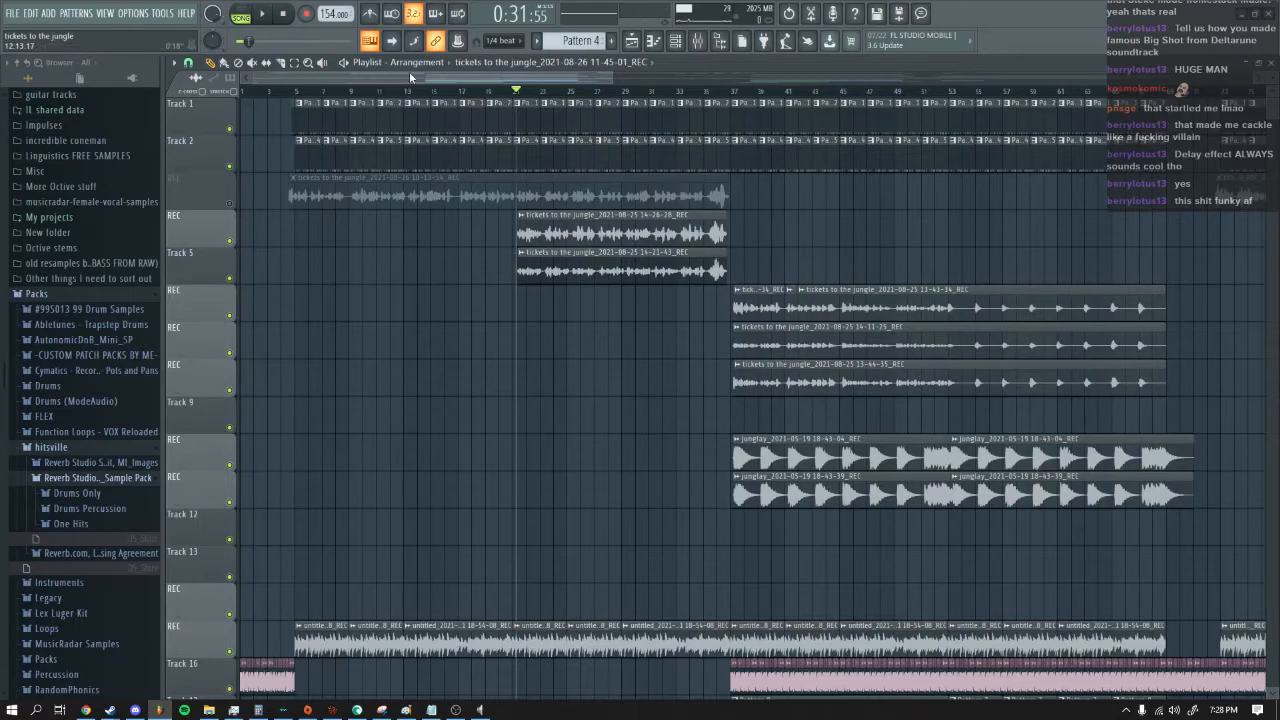
Step: Return the playback position to the start of the song
{"action": "left_click_drag", "start_coordinate": [607, 77], "coordinate": [541, 77]}
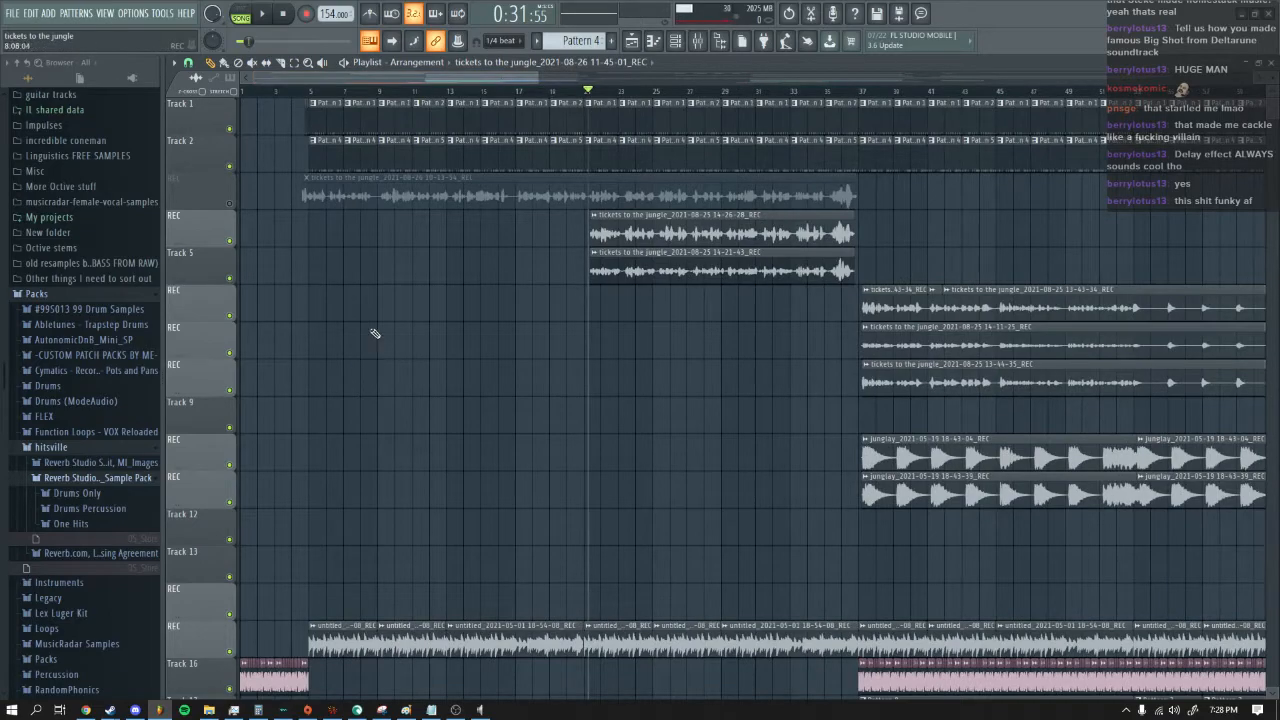
{"action": "left_click", "coordinate": [303, 91]}
{"action": "key", "text": "Home"}
{"action": "left_click", "coordinate": [680, 42]}
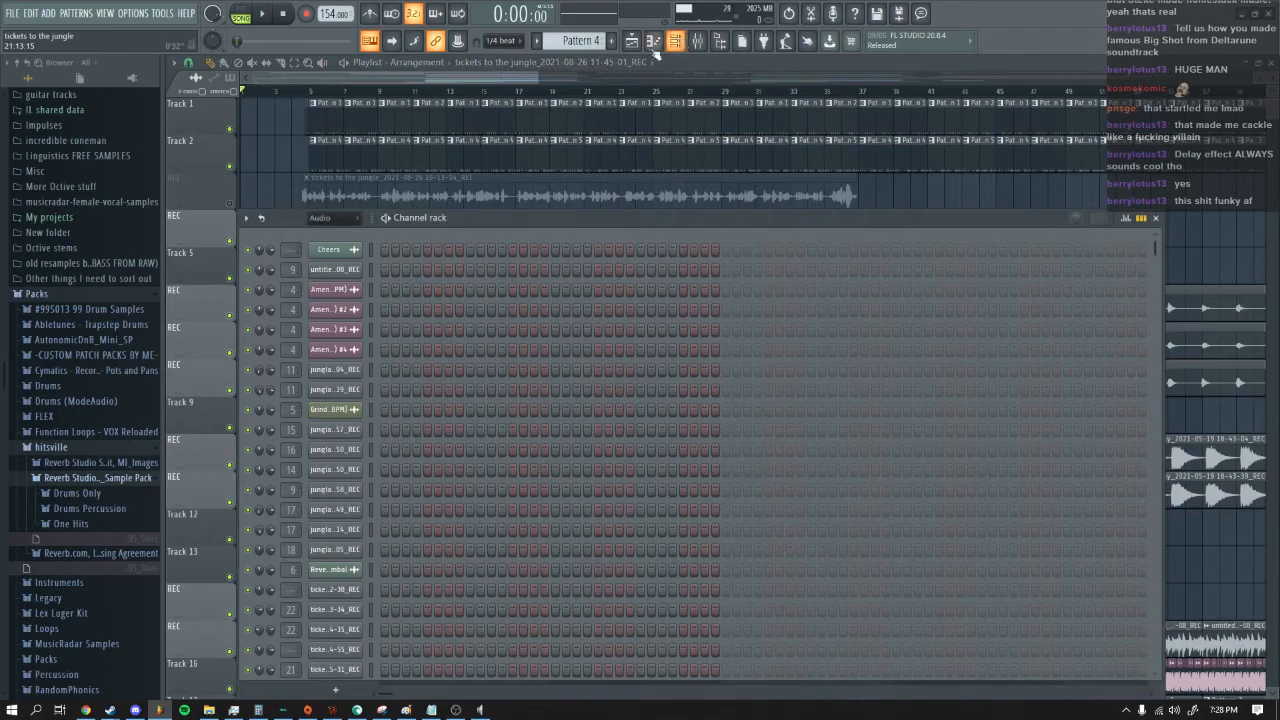
{"action": "right_click", "coordinate": [289, 169]}
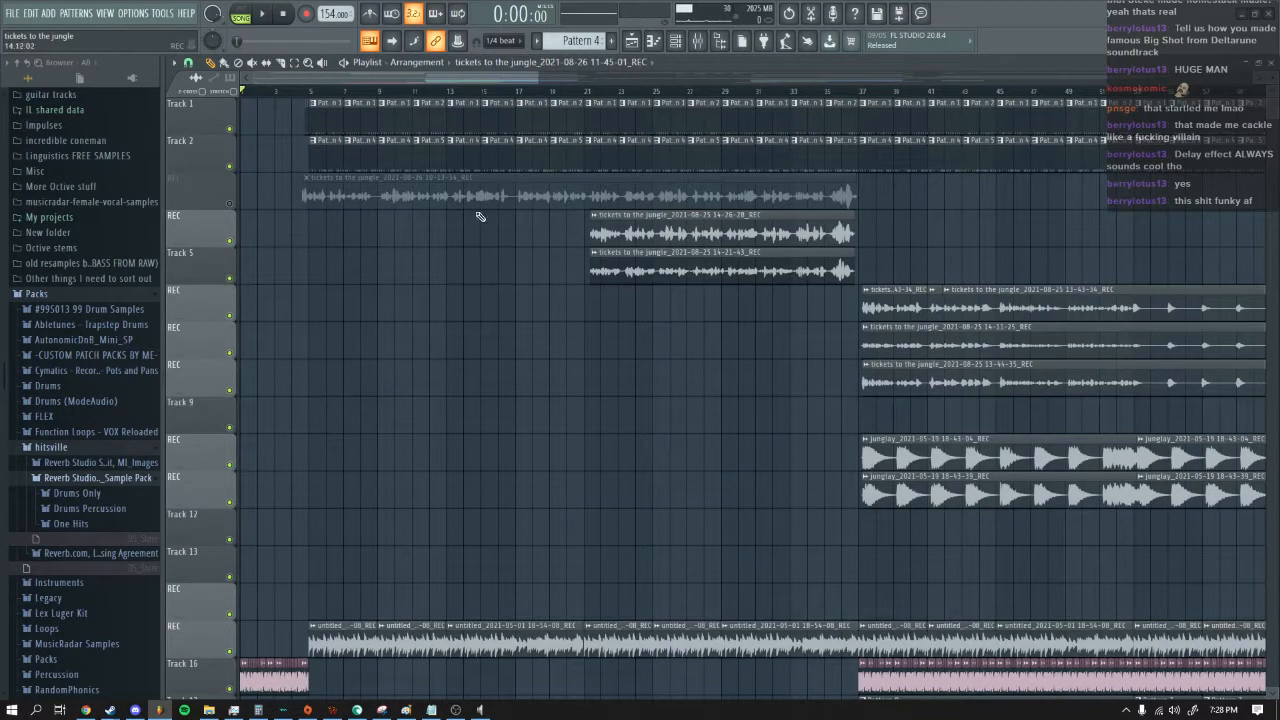
{"action": "left_click_drag", "start_coordinate": [537, 76], "coordinate": [593, 64]}
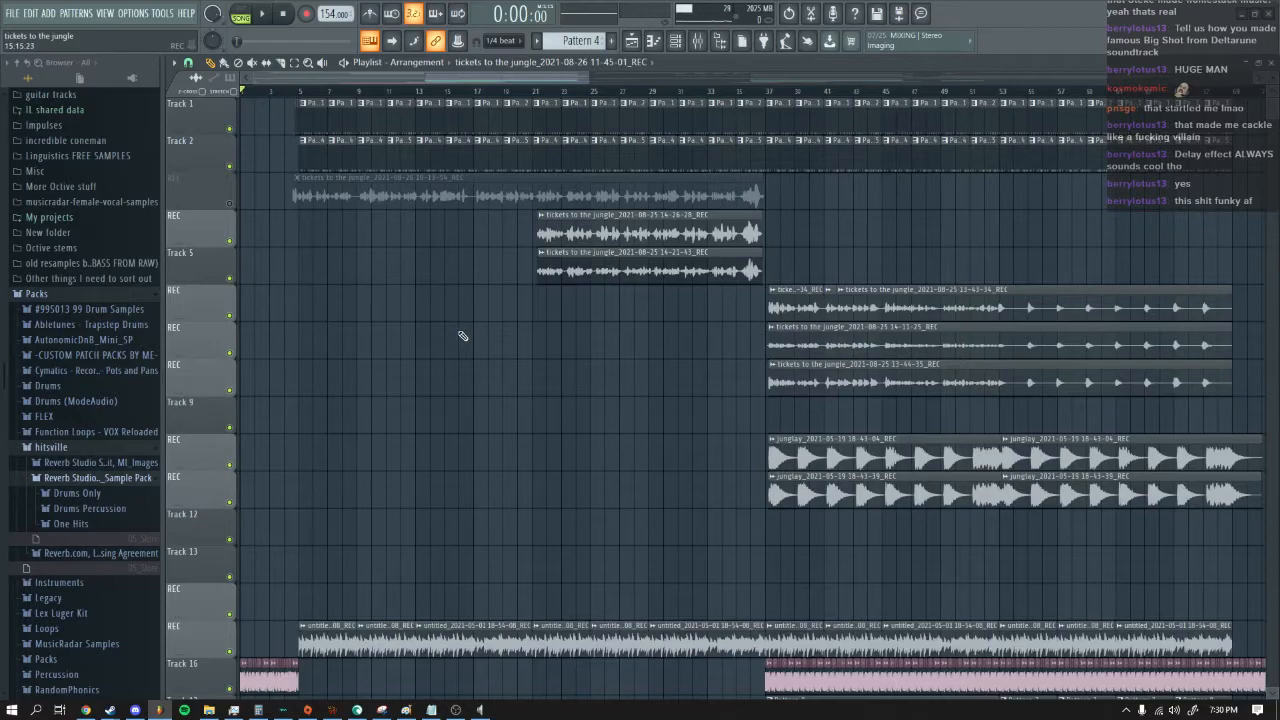
{"action": "left_click_drag", "start_coordinate": [591, 79], "coordinate": [452, 79]}
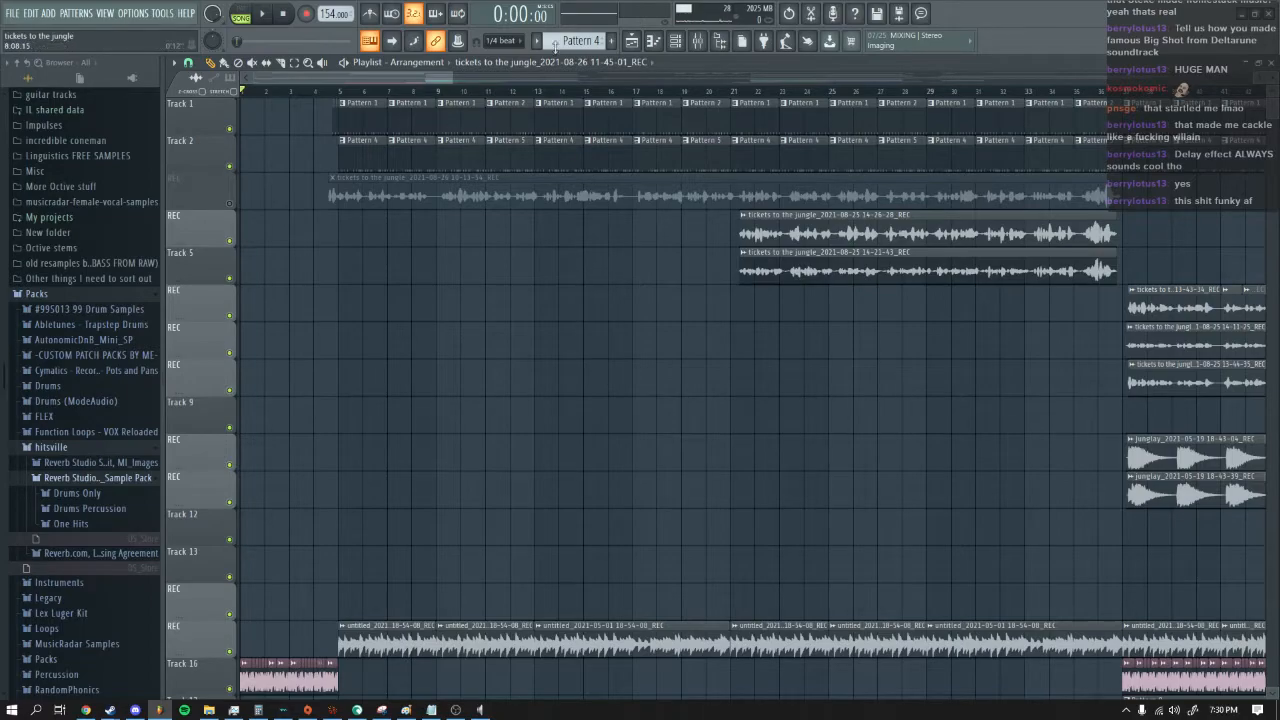
Step: Show the channel rack and change its filter group to Unsorted to list the drum and synth channels
{"action": "key", "text": "F6"}
{"action": "left_click", "coordinate": [336, 218]}
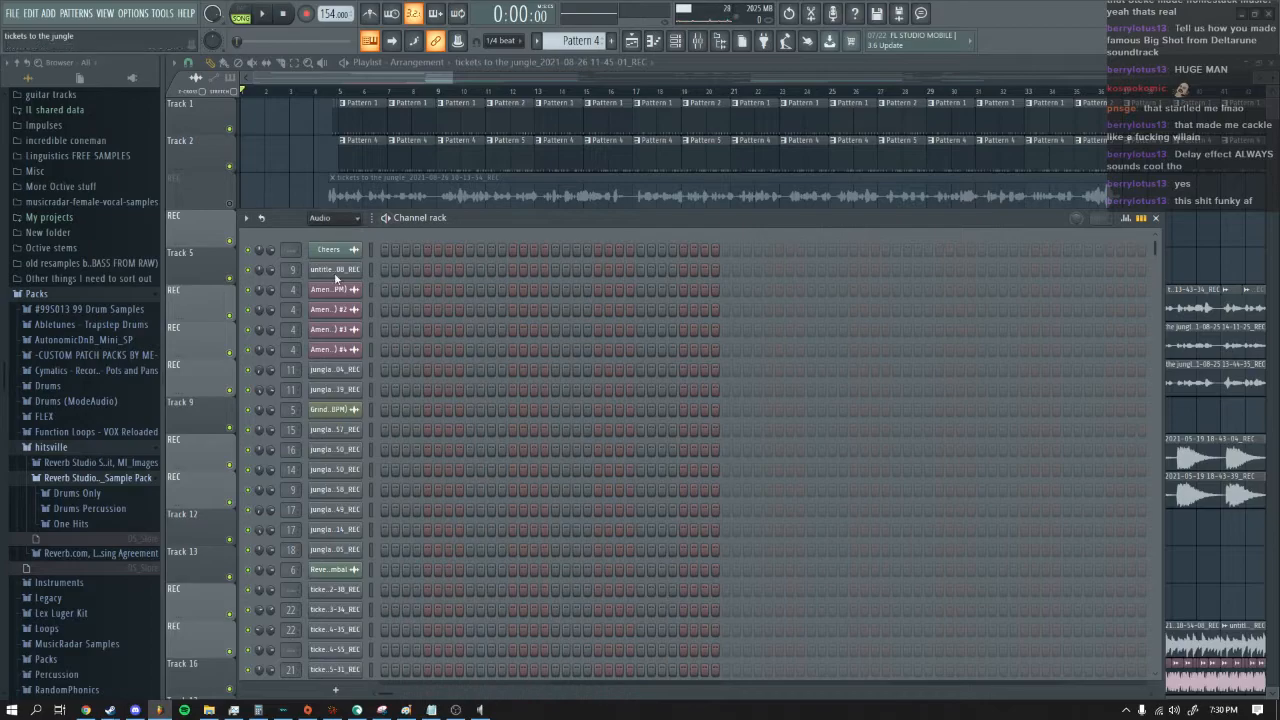
{"action": "left_click", "coordinate": [334, 275]}
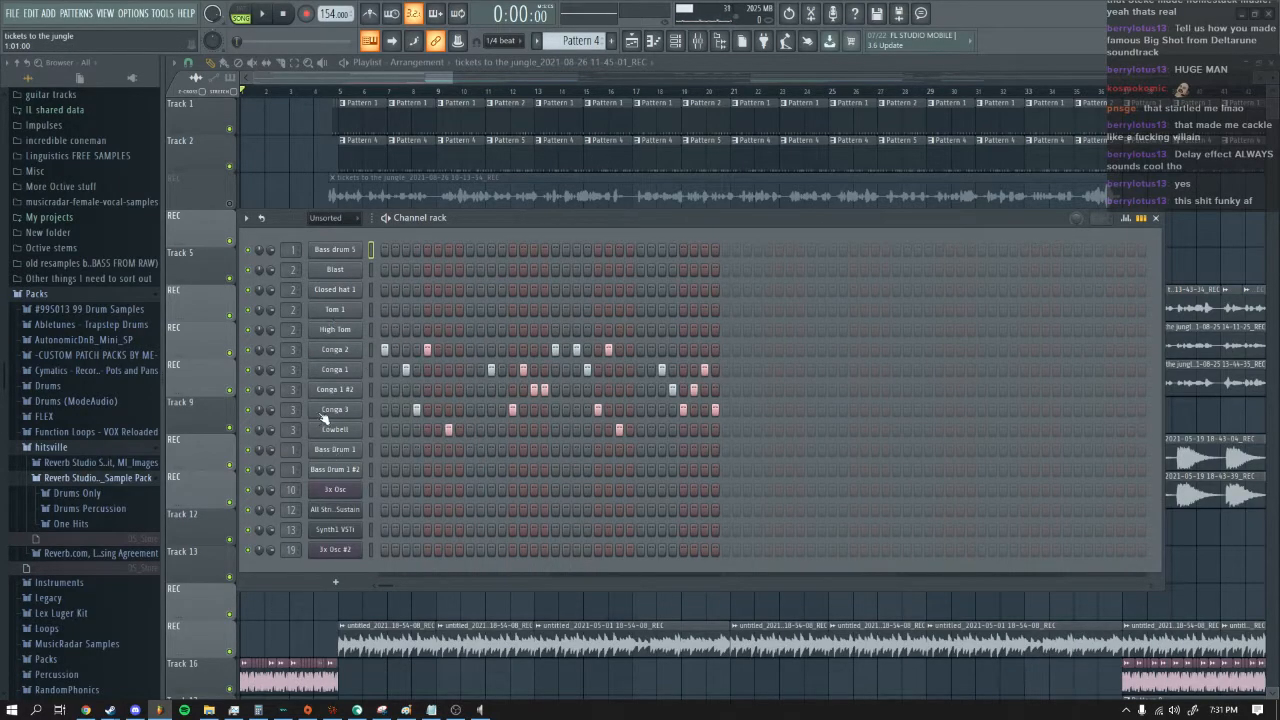
Step: Open the Bass drum 5 channel to examine its sampler settings and hear the sample, and close its window
{"action": "left_click", "coordinate": [346, 249]}
{"action": "left_click_drag", "start_coordinate": [499, 245], "coordinate": [680, 251]}
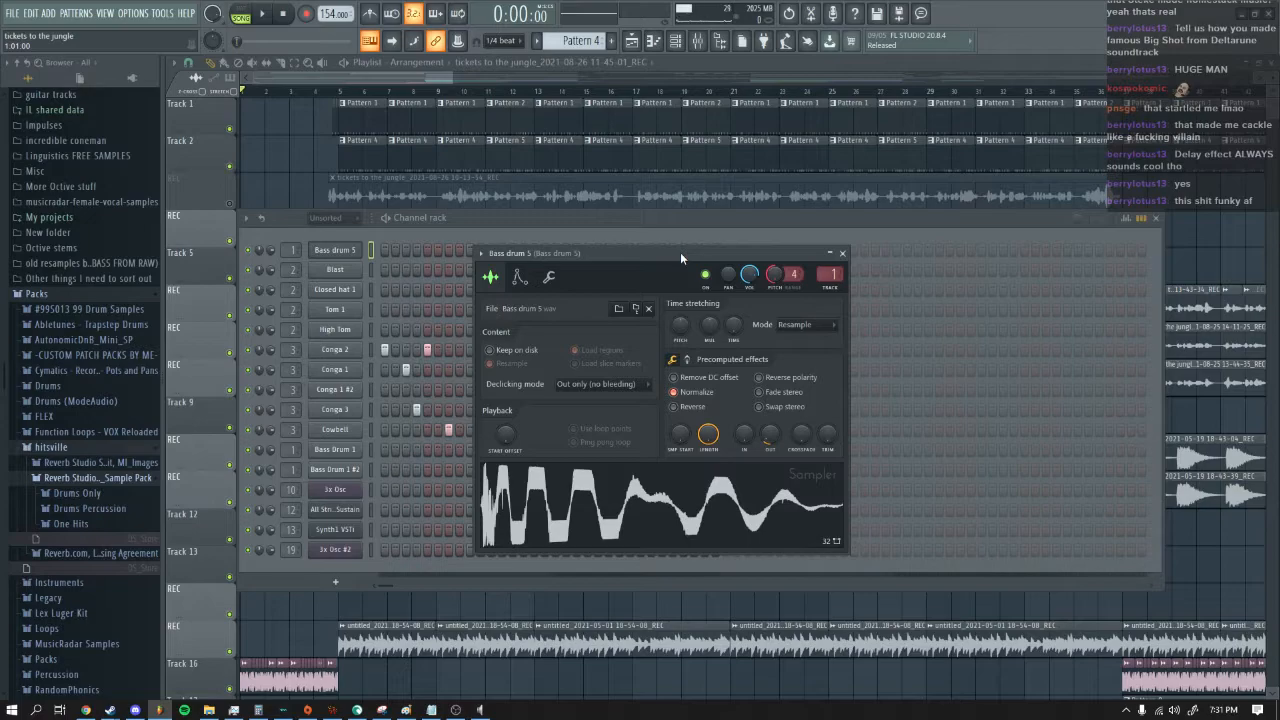
{"action": "left_click_drag", "start_coordinate": [680, 252], "coordinate": [760, 257]}
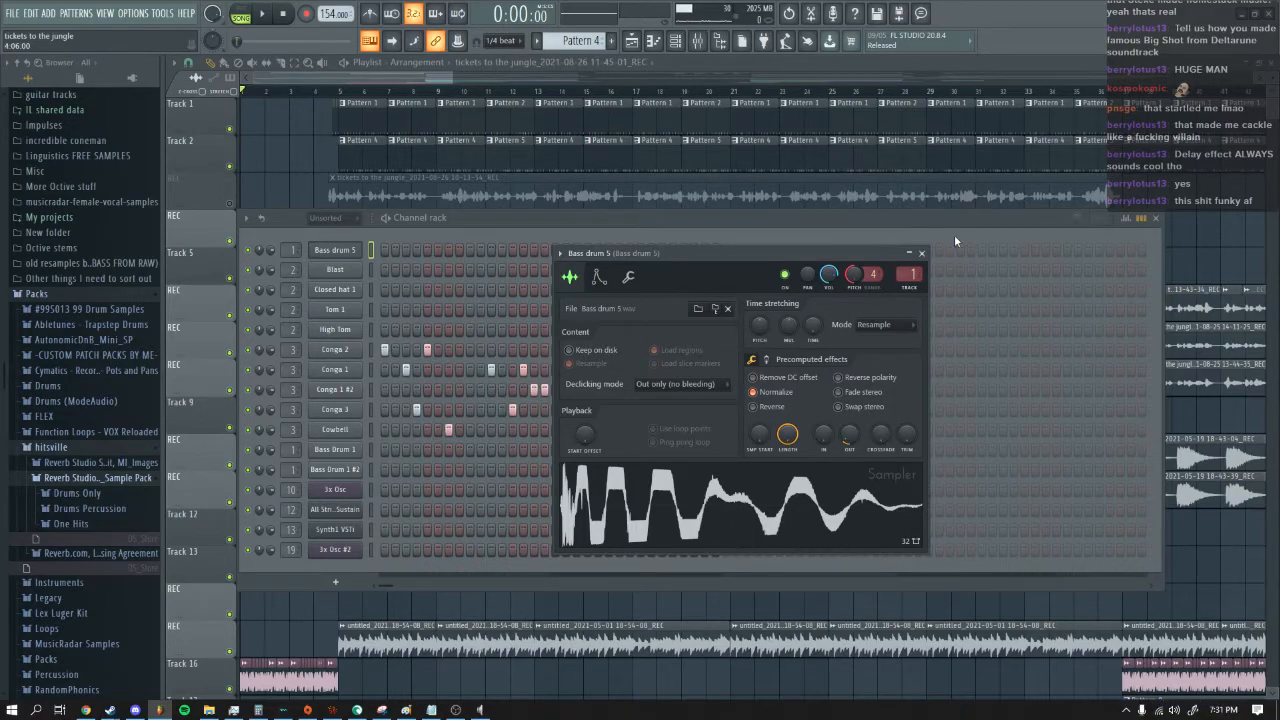
{"action": "left_click", "coordinate": [921, 253]}
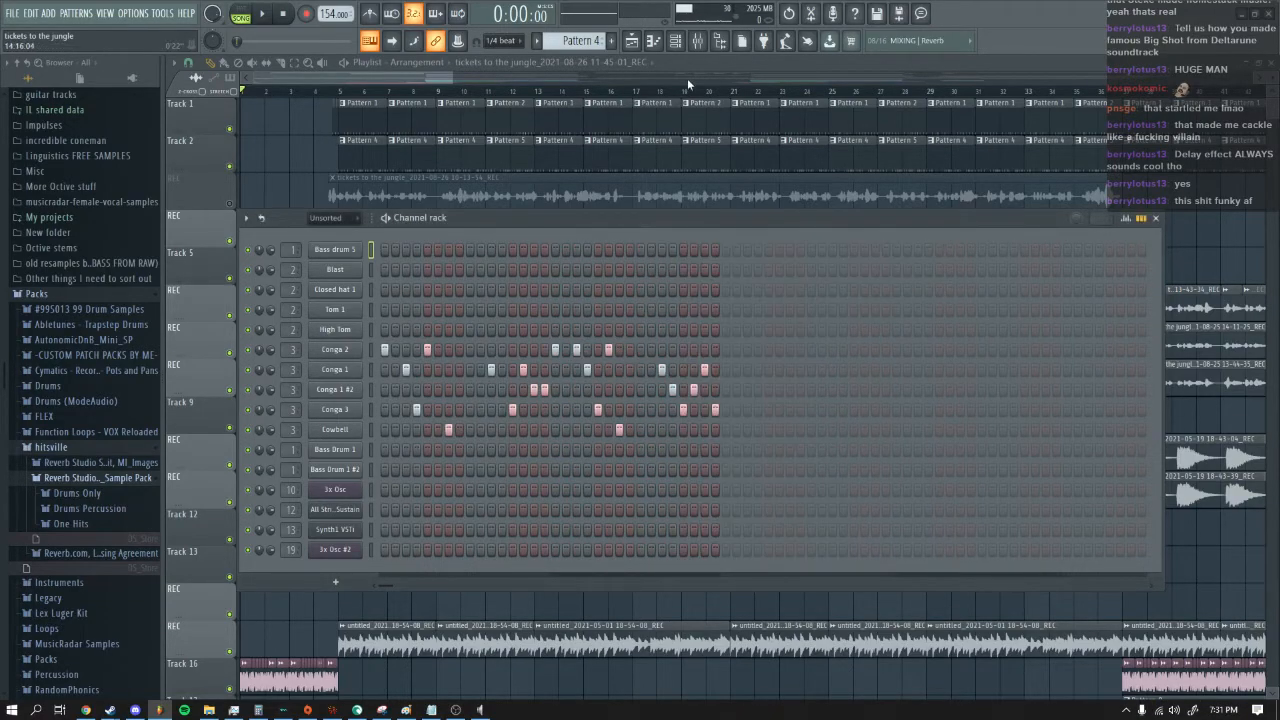
{"action": "left_click", "coordinate": [335, 249]}
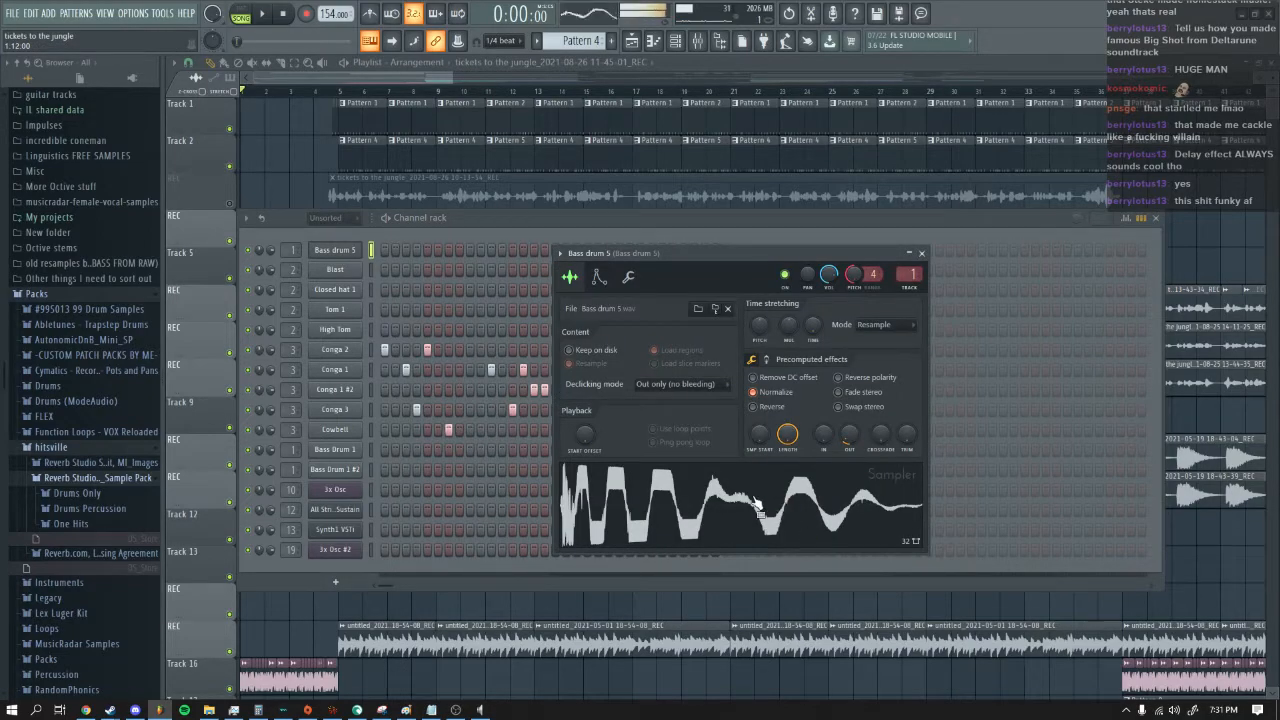
{"action": "left_click", "coordinate": [921, 253]}
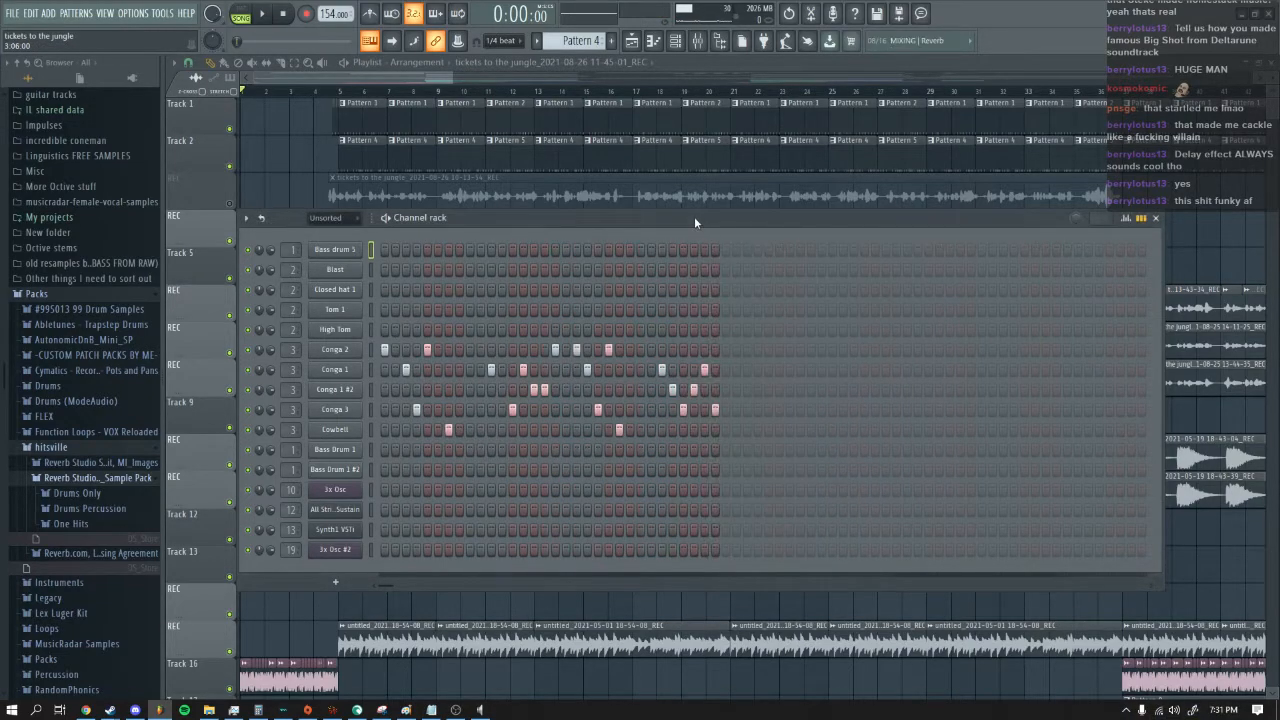
Step: Examine the effect chains on mixer inserts 1 to 3, the two Bass drum 5 inserts and Conga 2
{"action": "left_click", "coordinate": [697, 40]}
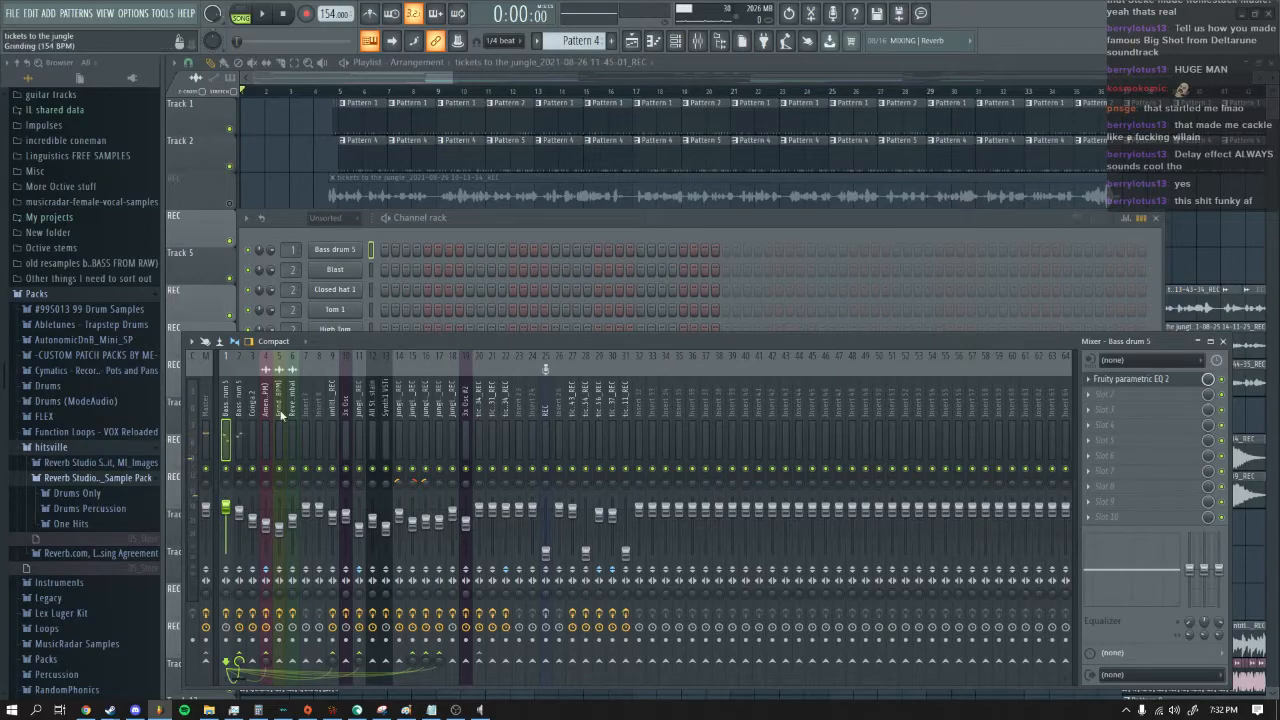
{"action": "left_click", "coordinate": [239, 412]}
{"action": "left_click", "coordinate": [251, 414]}
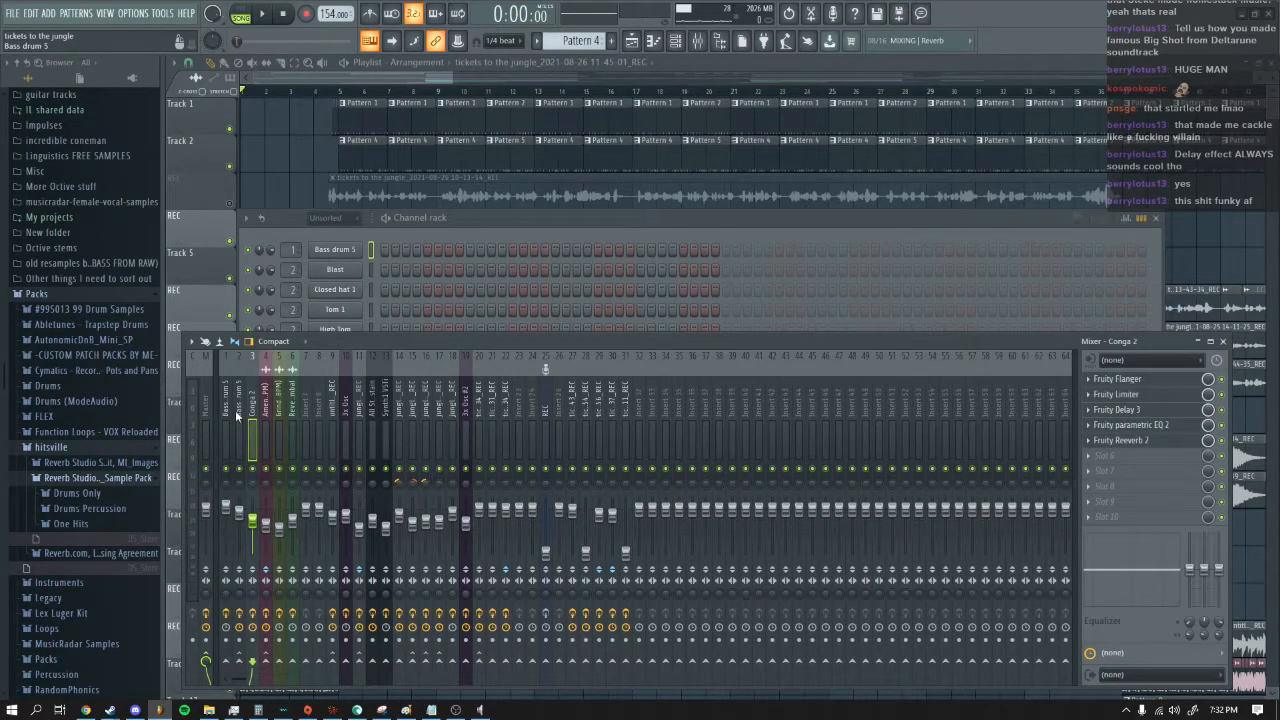
{"action": "left_click", "coordinate": [239, 413]}
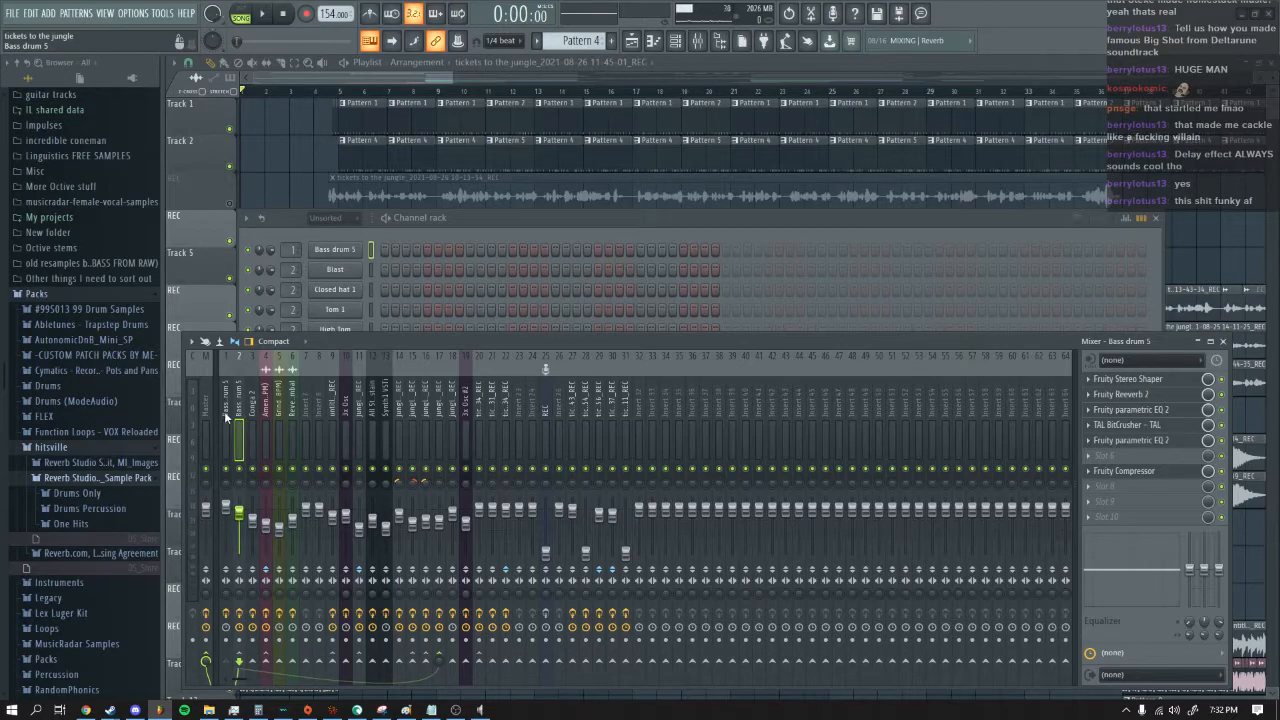
Step: Review the effect chains on the two Bass drum 5 tracks, the Conga 2 track and mixer track 17
{"action": "left_click", "coordinate": [227, 418]}
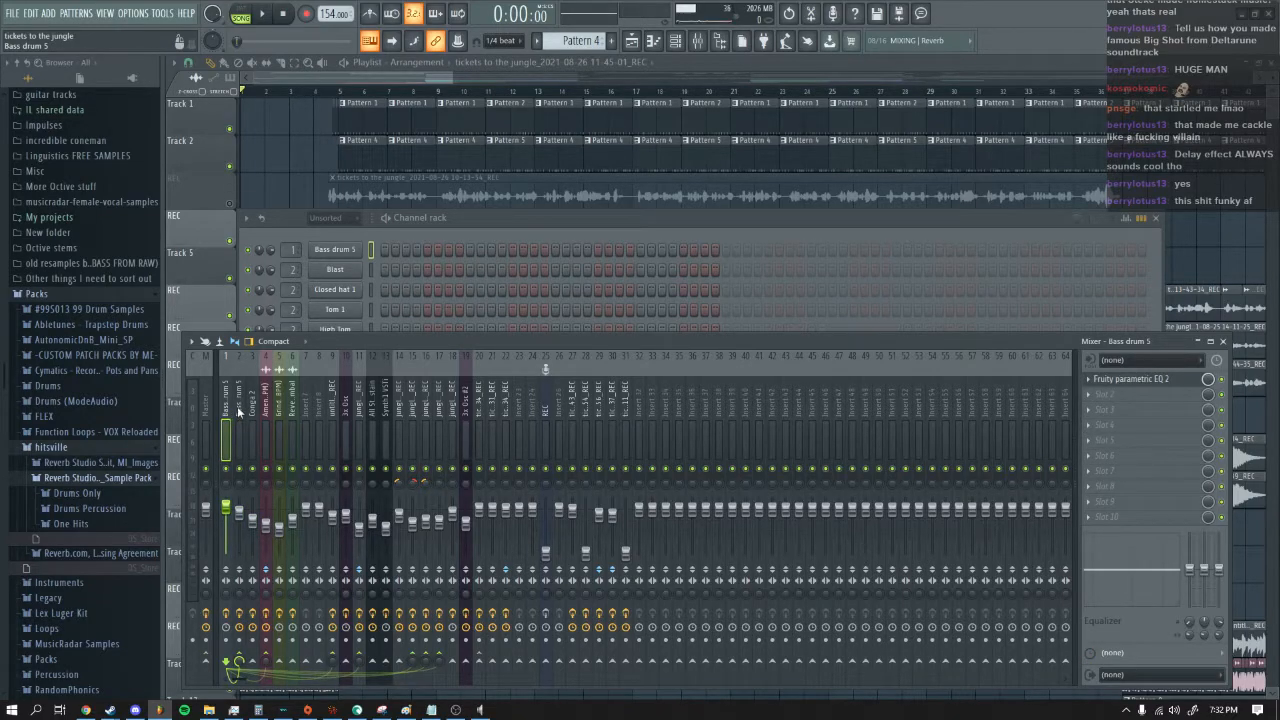
{"action": "left_click", "coordinate": [239, 413]}
{"action": "left_click", "coordinate": [250, 410]}
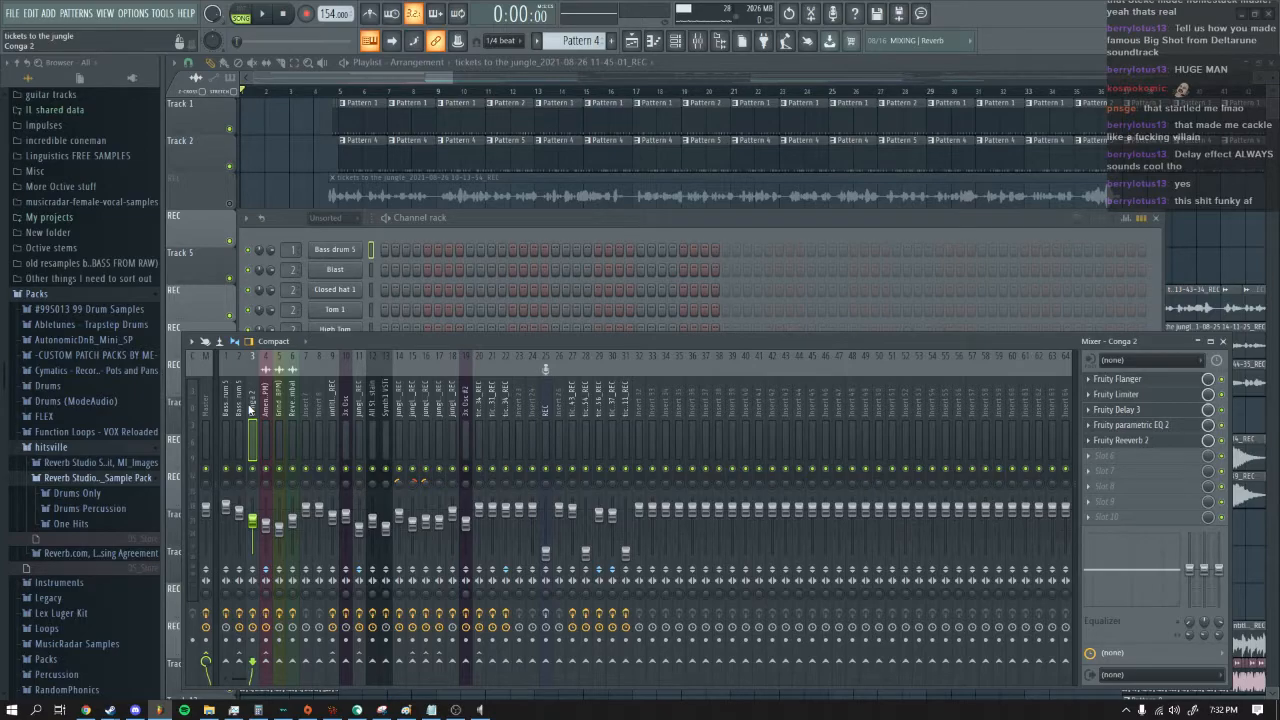
{"action": "left_click", "coordinate": [240, 408]}
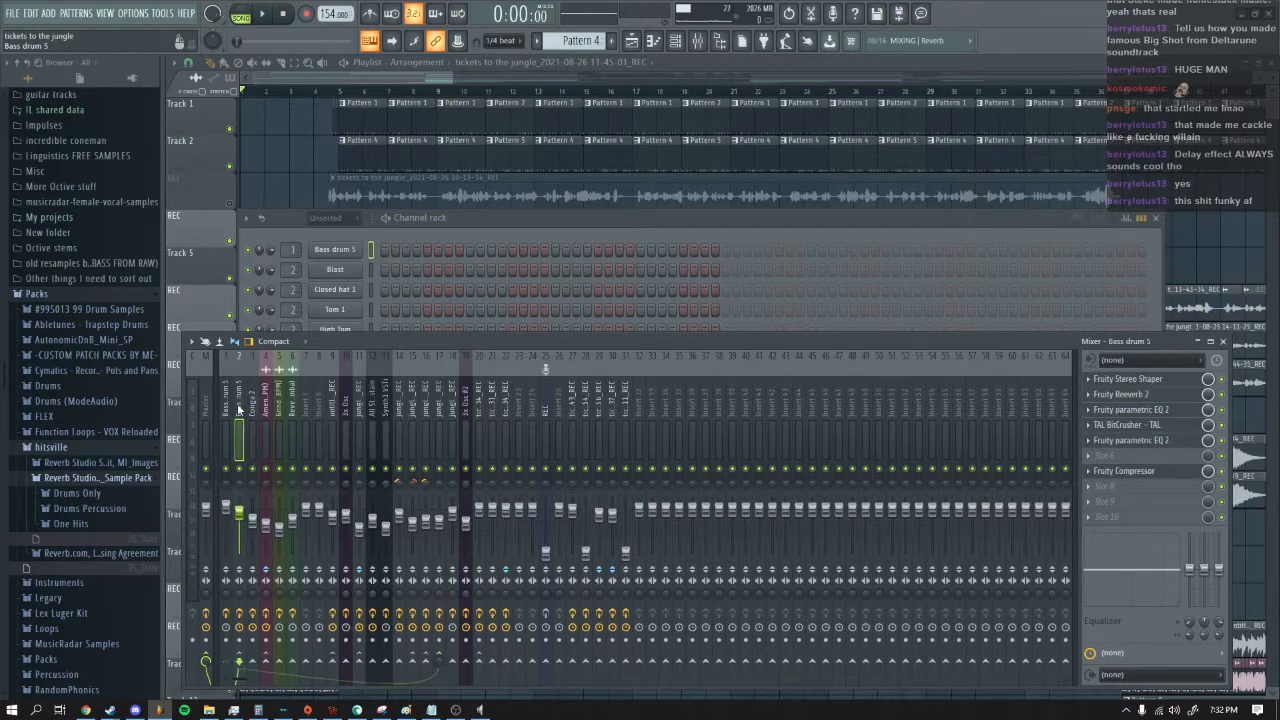
{"action": "left_click", "coordinate": [239, 404]}
{"action": "left_click", "coordinate": [439, 402]}
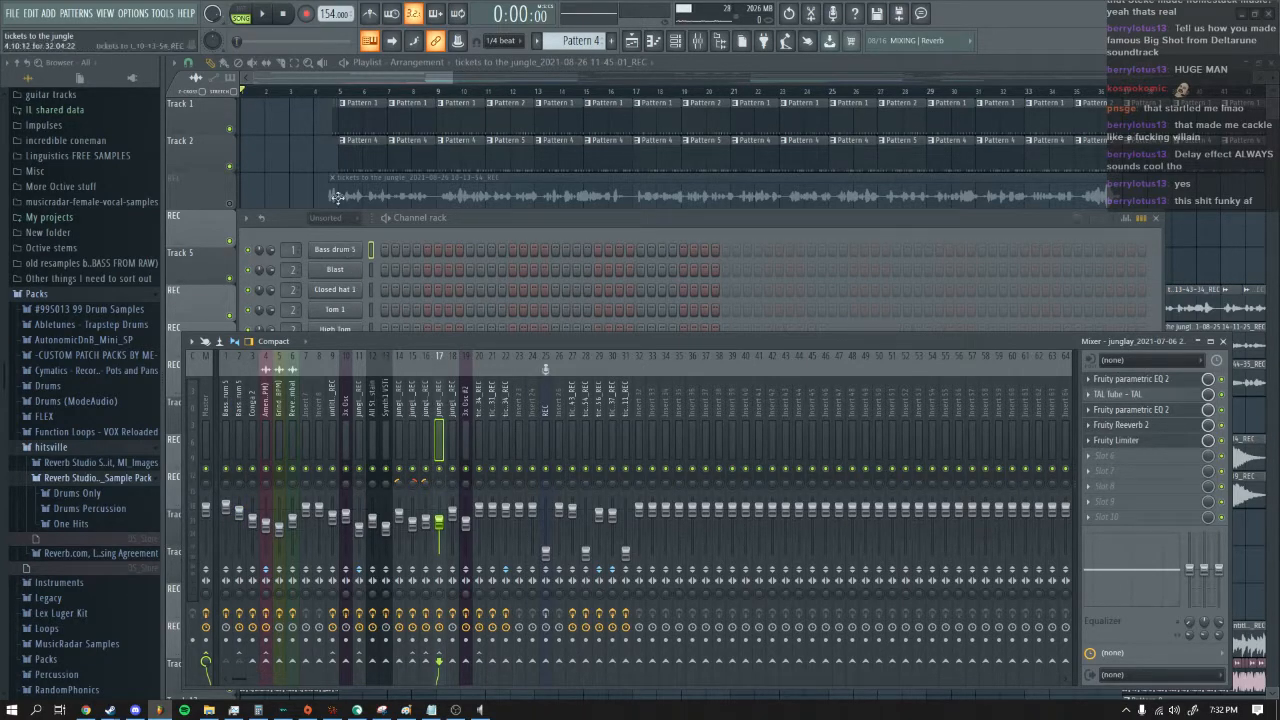
Step: Play the song's opening briefly, then return to the playlist and collapse the Reverb Studio Sample Pack folder in the browser
{"action": "left_click", "coordinate": [265, 17]}
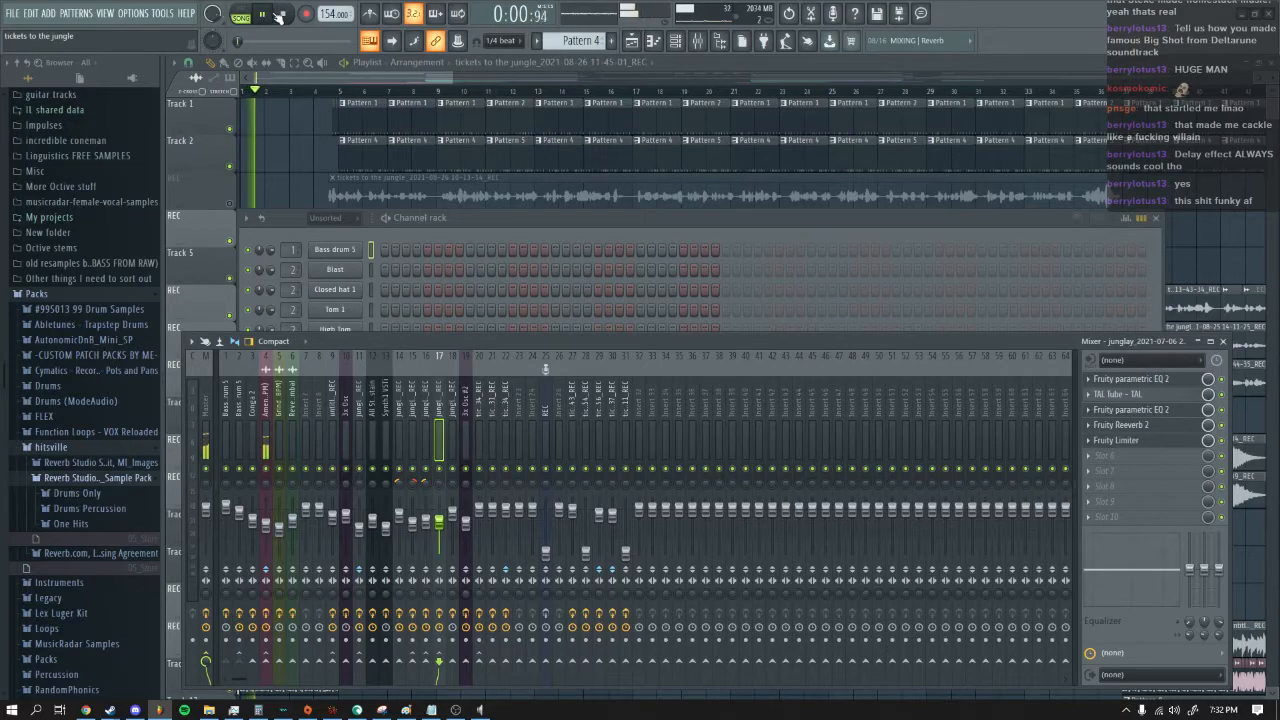
{"action": "left_click", "coordinate": [300, 107]}
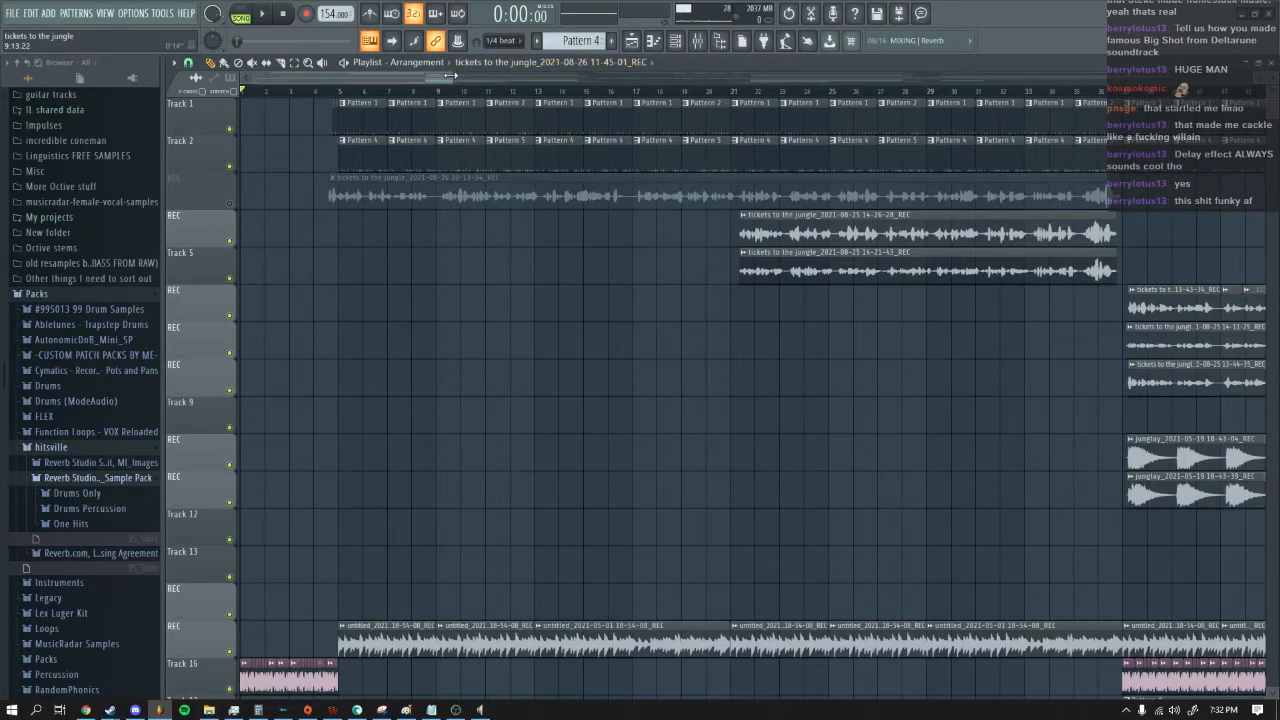
{"action": "left_click", "coordinate": [138, 478]}
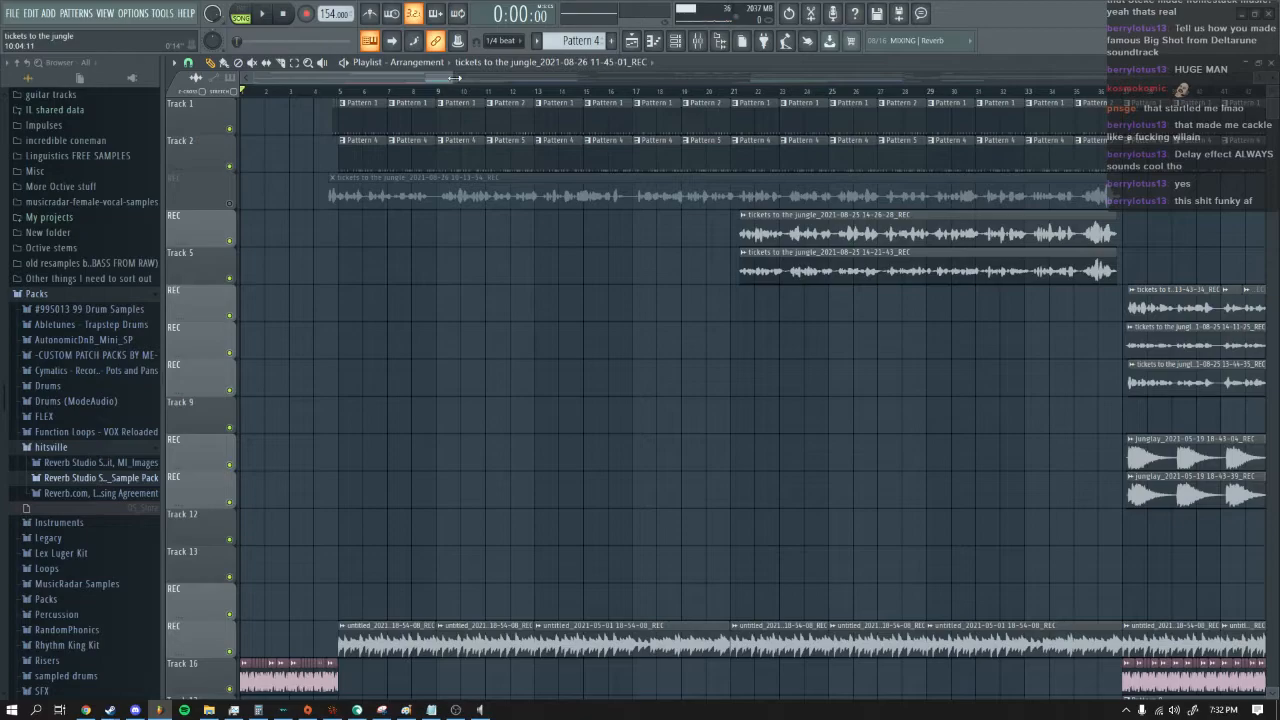
Step: Play the arrangement from the start and inspect the effect chain on the Amen Break mixer track
{"action": "left_click_drag", "start_coordinate": [454, 78], "coordinate": [426, 80]}
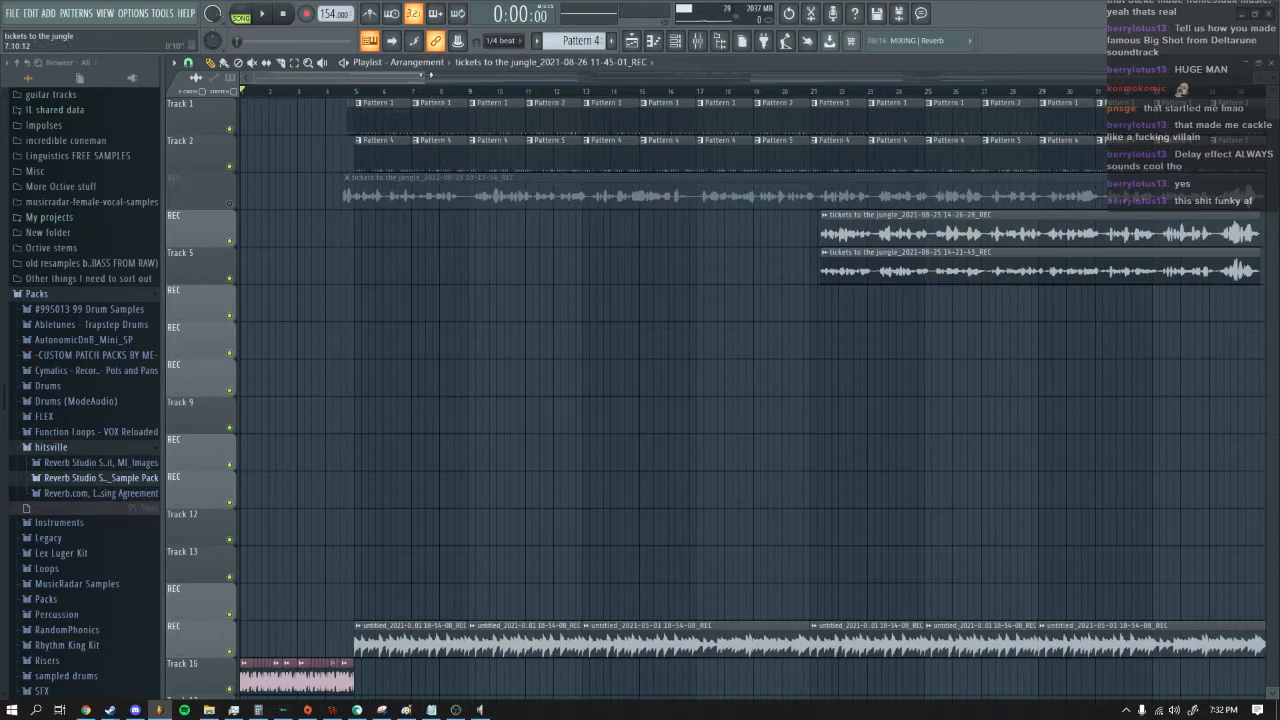
{"action": "left_click_drag", "start_coordinate": [425, 74], "coordinate": [566, 74]}
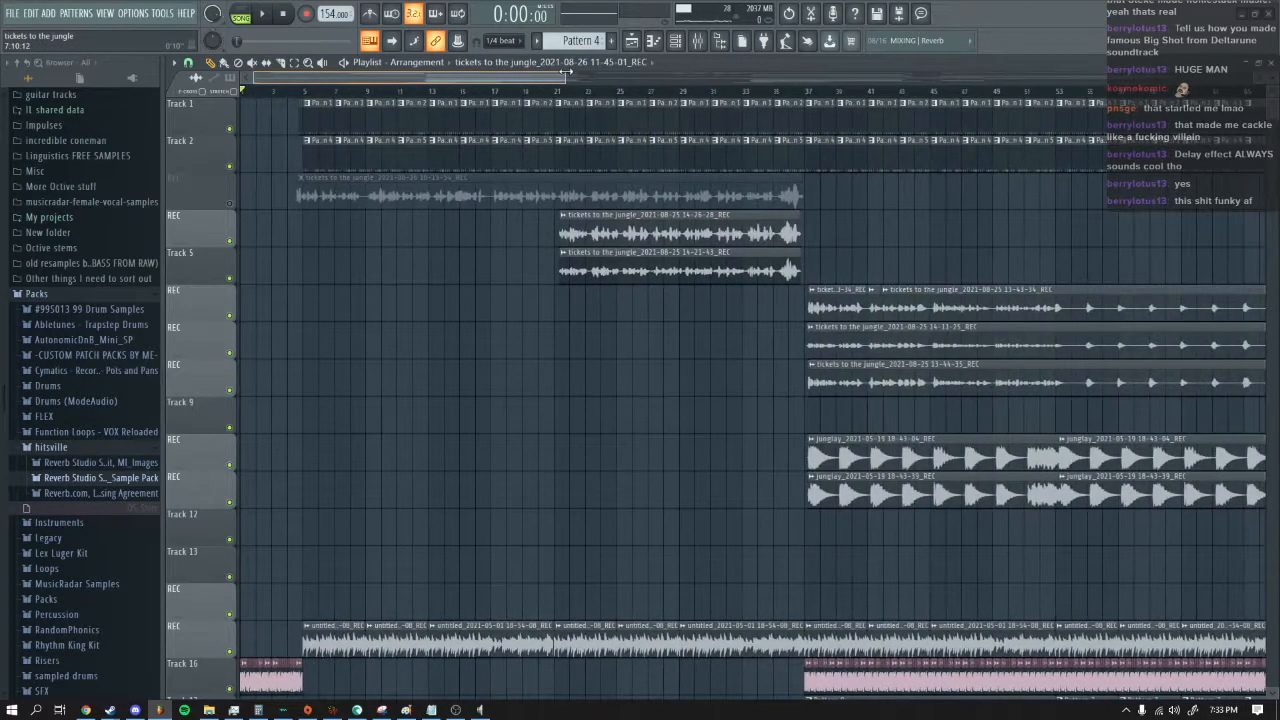
{"action": "left_click", "coordinate": [263, 14]}
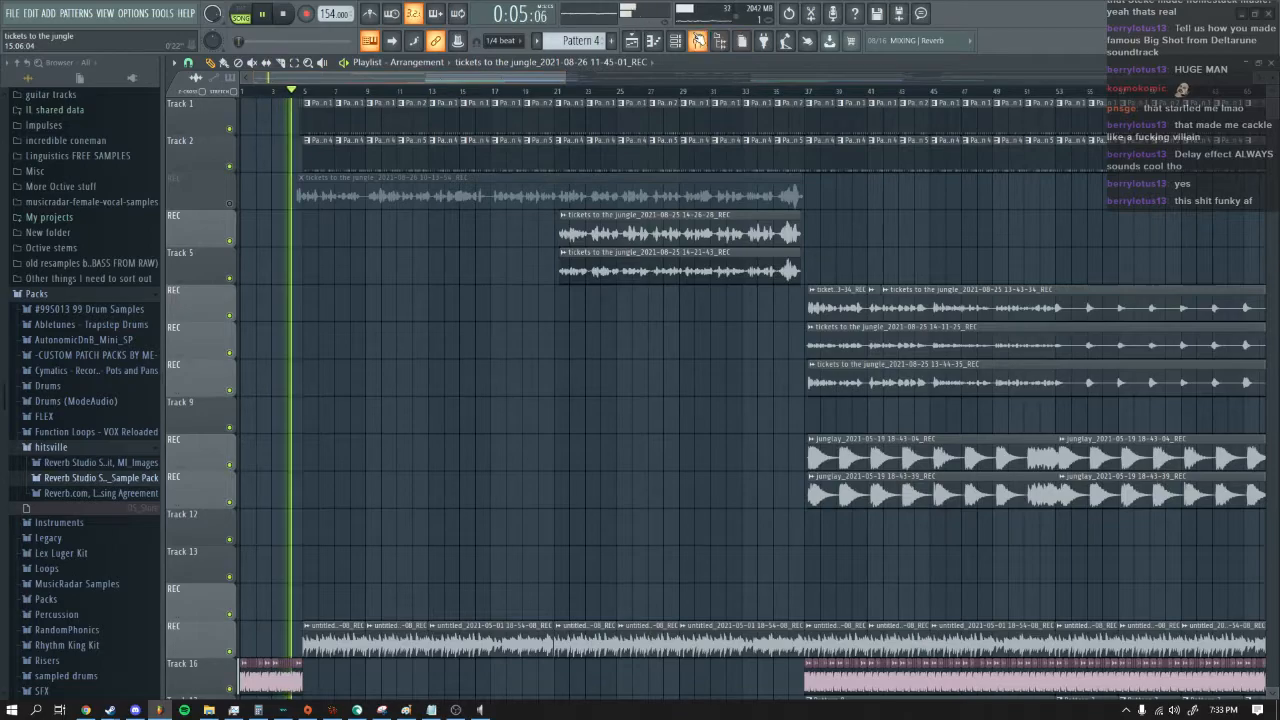
{"action": "left_click", "coordinate": [697, 40]}
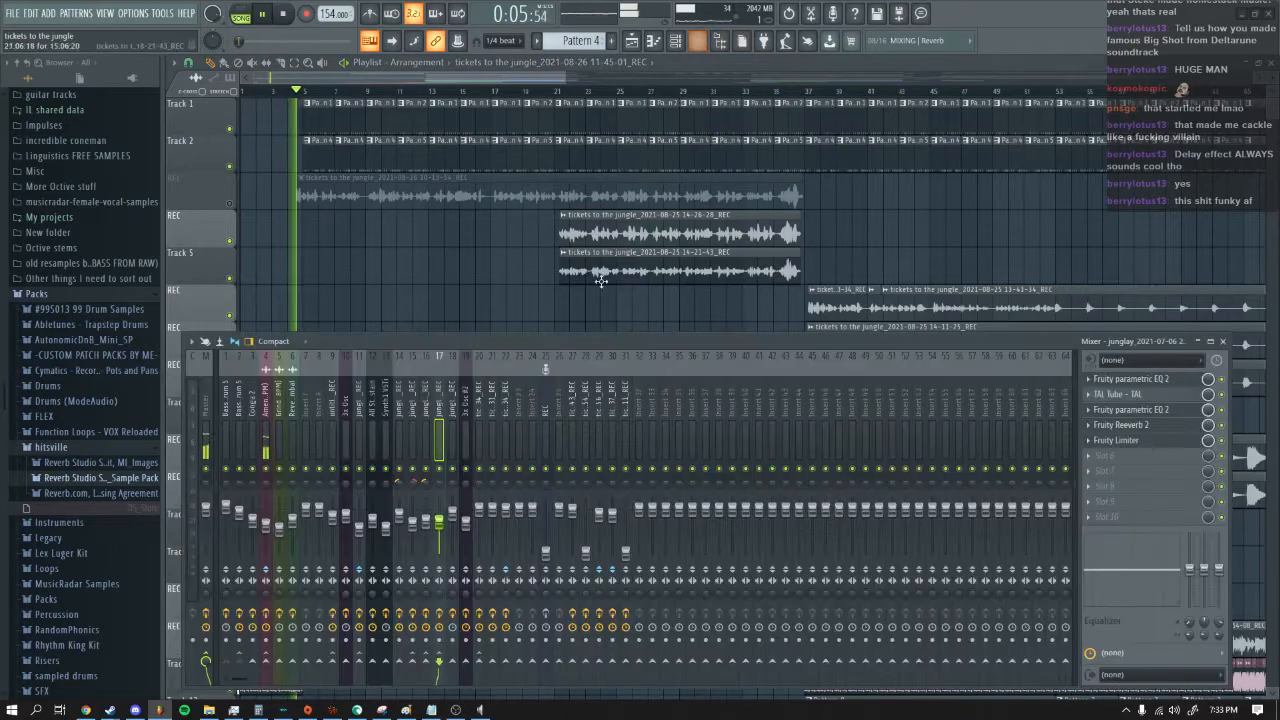
{"action": "left_click", "coordinate": [268, 425]}
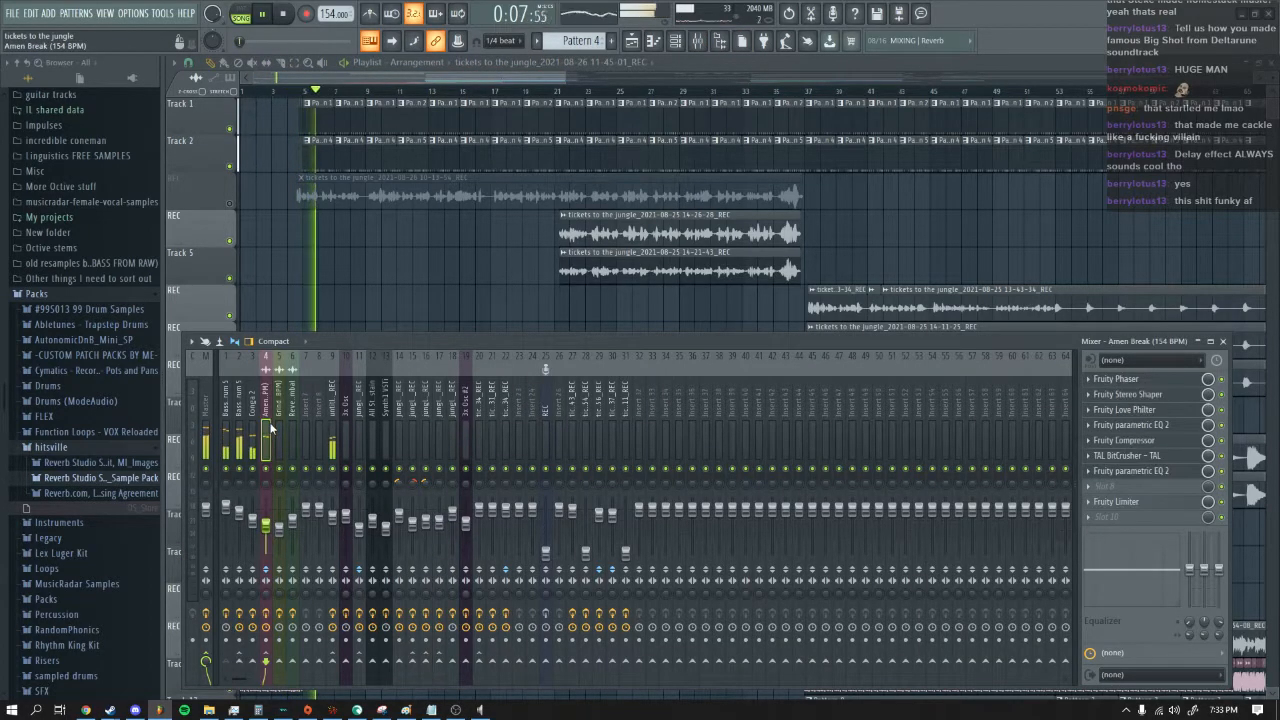
Step: Return to the playlist and solo Track 1 to listen to its patterns on their own
{"action": "left_click", "coordinate": [518, 76]}
{"action": "left_click_drag", "start_coordinate": [566, 76], "coordinate": [438, 78]}
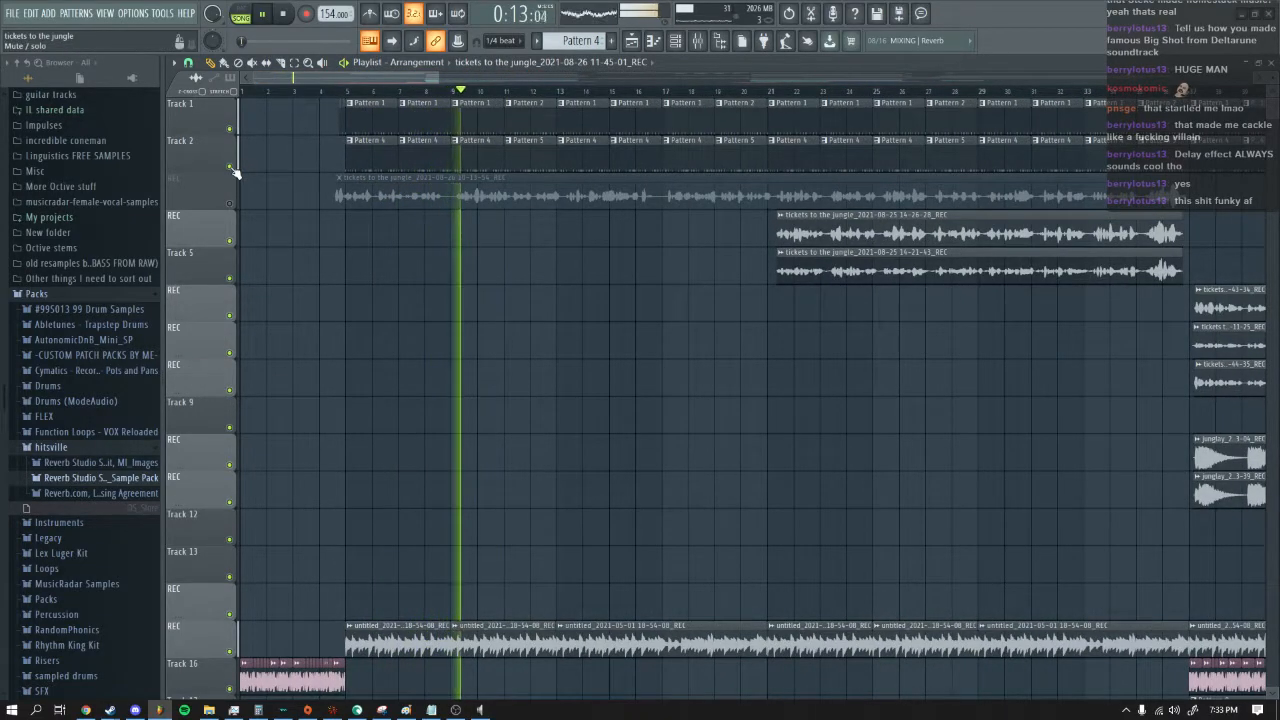
{"action": "right_click", "coordinate": [230, 130]}
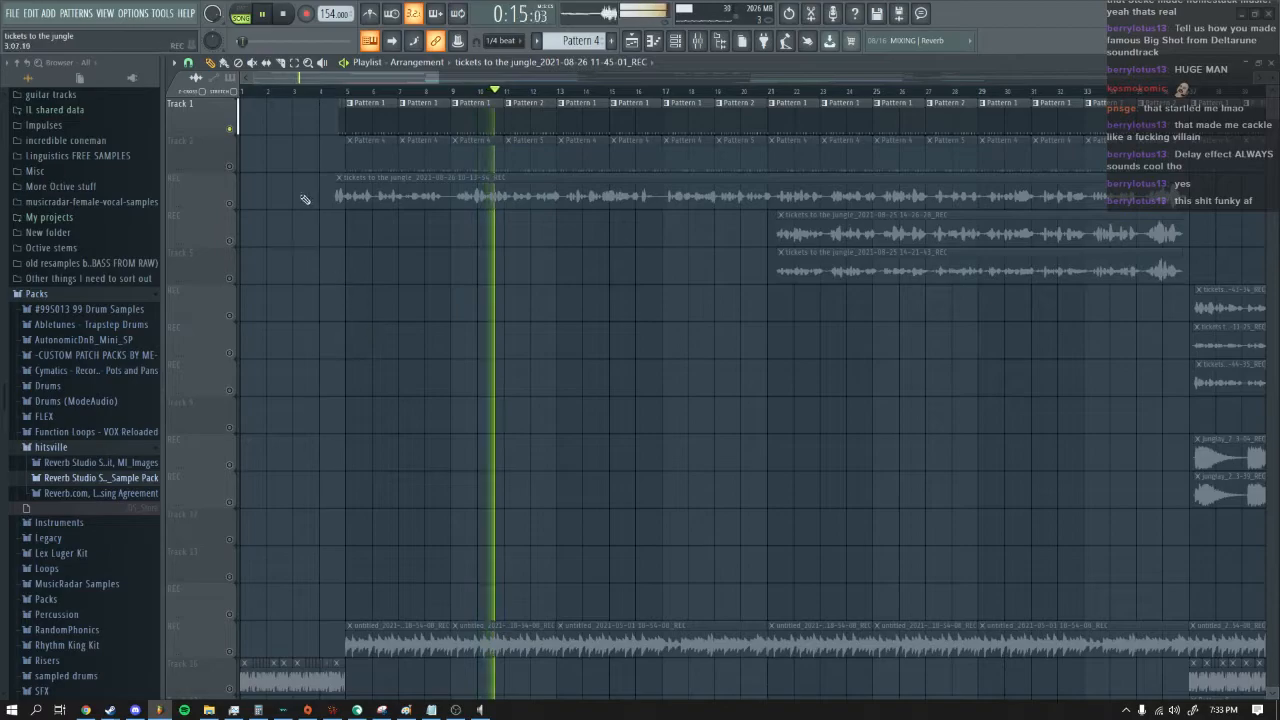
{"action": "left_click_drag", "start_coordinate": [335, 79], "coordinate": [294, 76]}
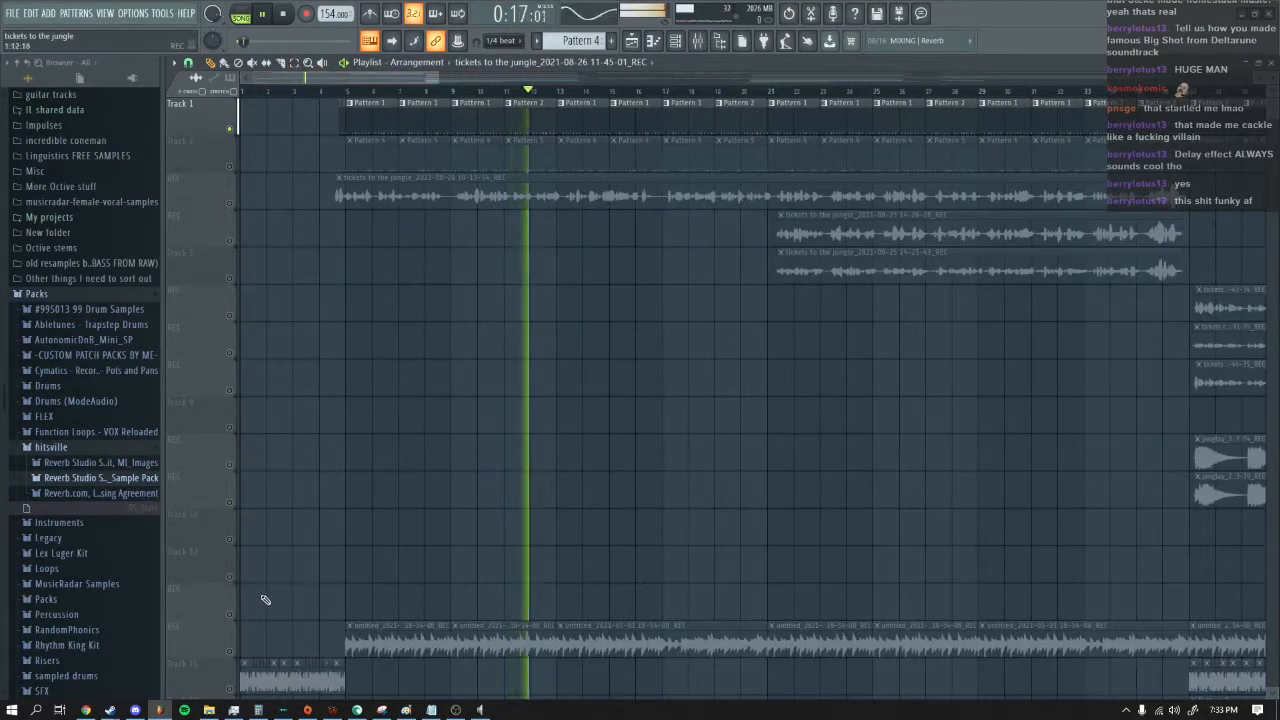
{"action": "scroll", "coordinate": [248, 579], "scroll_direction": "down", "scroll_amount": 3}
{"action": "scroll", "coordinate": [320, 466], "scroll_direction": "up", "scroll_amount": 3}
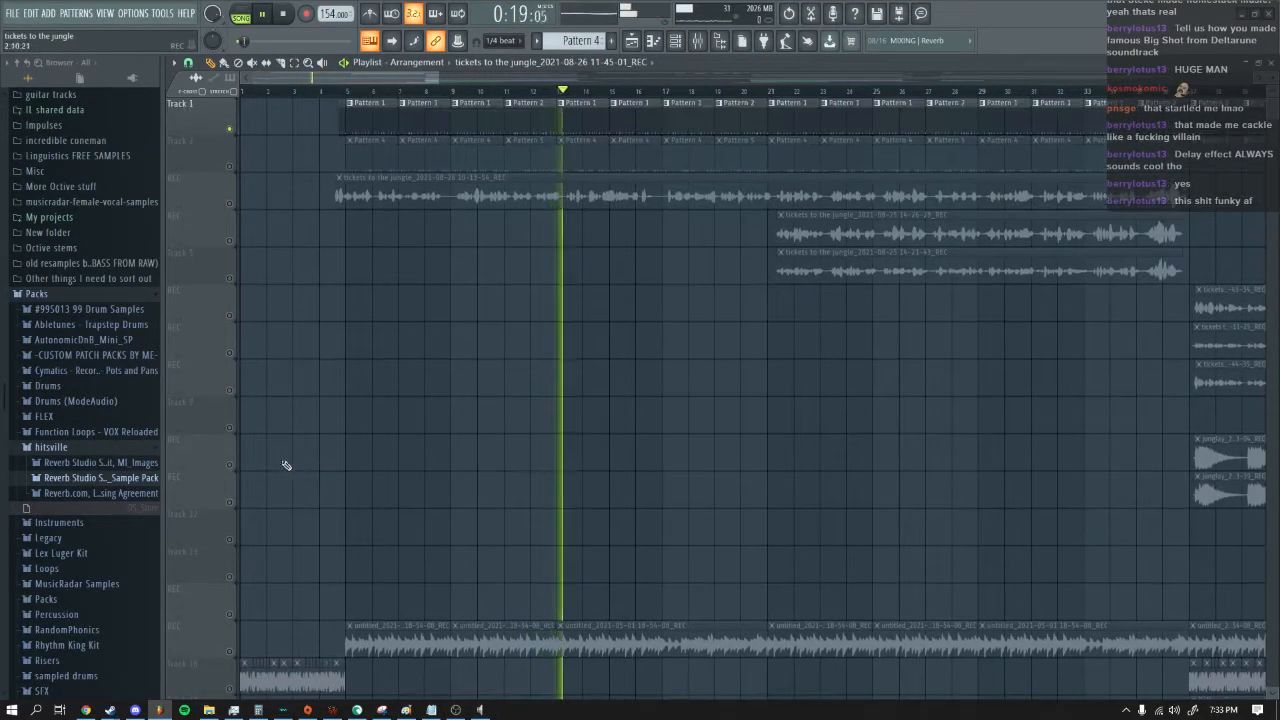
{"action": "left_click_drag", "start_coordinate": [374, 79], "coordinate": [343, 86]}
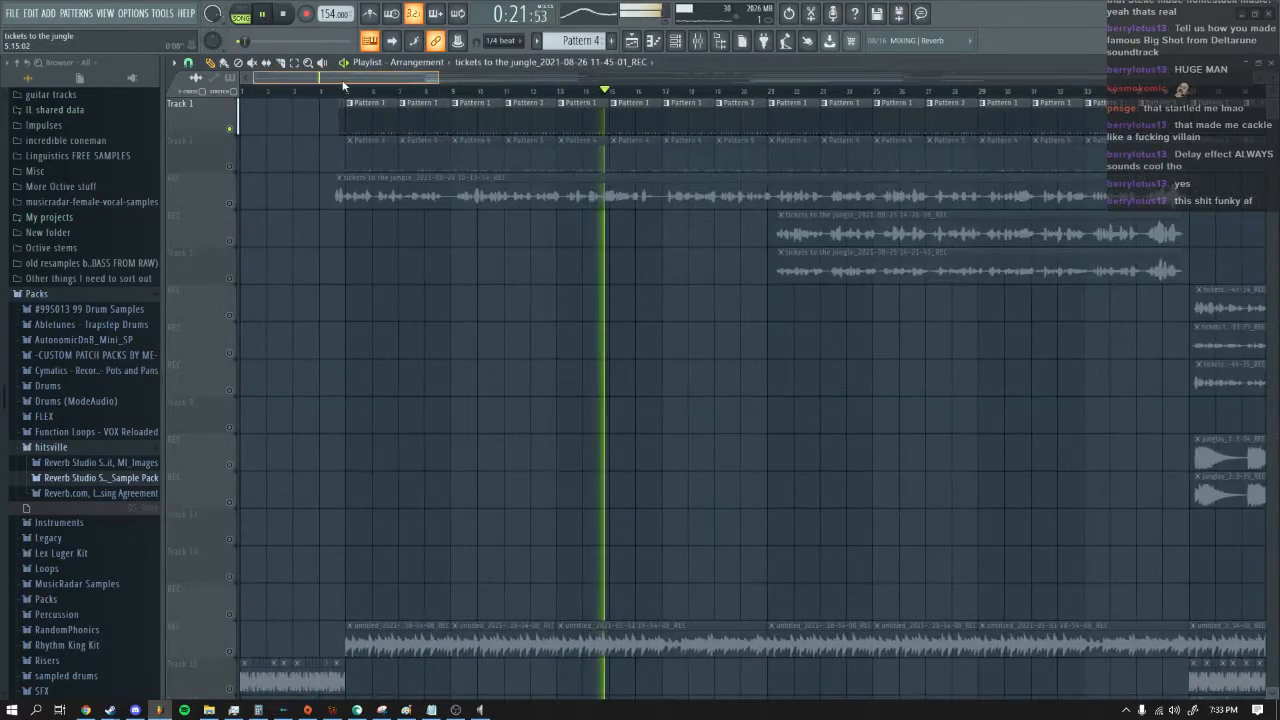
Step: Solo Track 2 to audition its patterns, restore the other playlist tracks except the muted third one, and stop playback
{"action": "right_click", "coordinate": [230, 167]}
{"action": "left_click_drag", "start_coordinate": [415, 80], "coordinate": [380, 81]}
{"action": "right_click", "coordinate": [232, 204]}
{"action": "right_click", "coordinate": [232, 204]}
{"action": "left_click", "coordinate": [232, 204]}
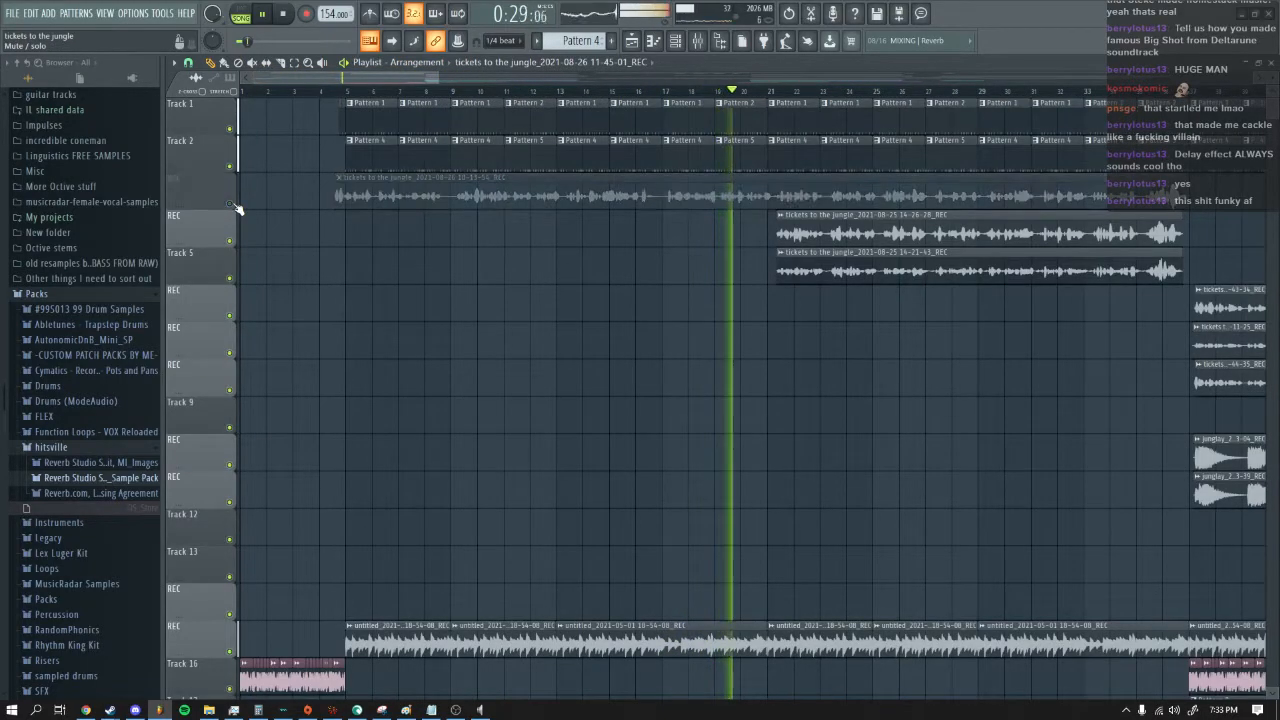
{"action": "key", "text": "space"}
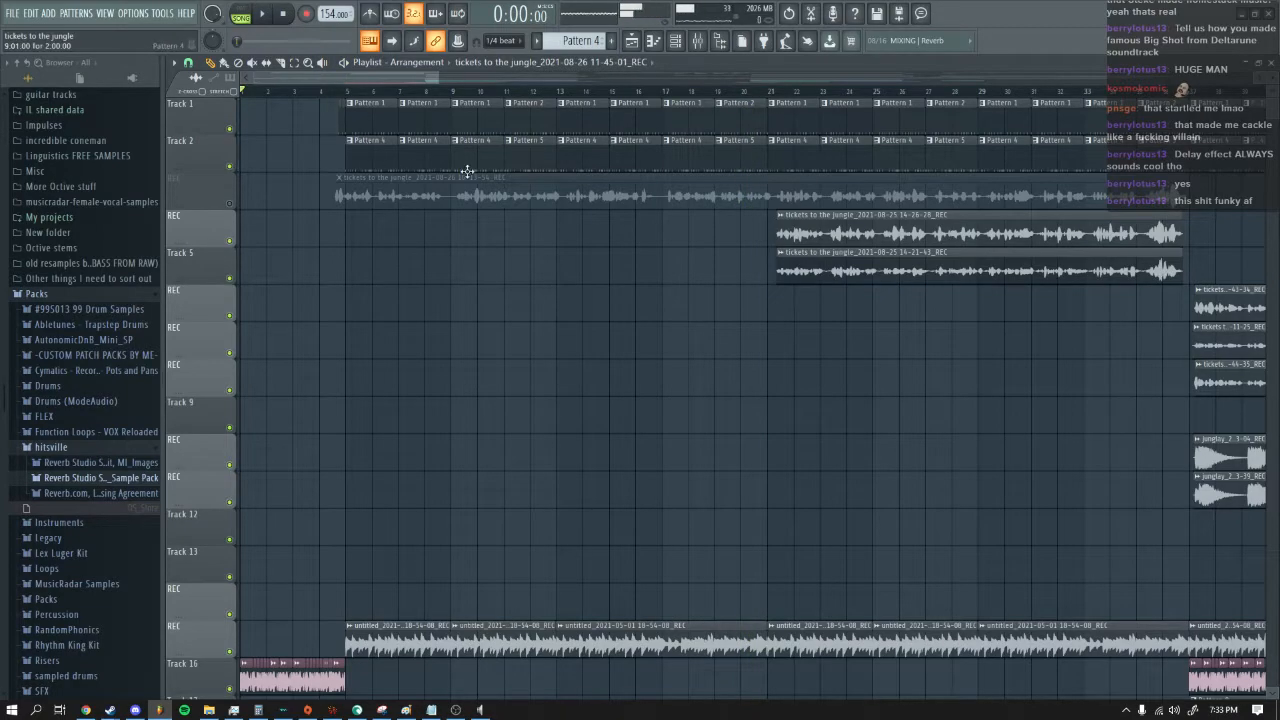
Step: Isolate the three recording tracks directly above Track 9 and place the playback position at the start of bar 37
{"action": "left_click_drag", "start_coordinate": [306, 79], "coordinate": [288, 79]}
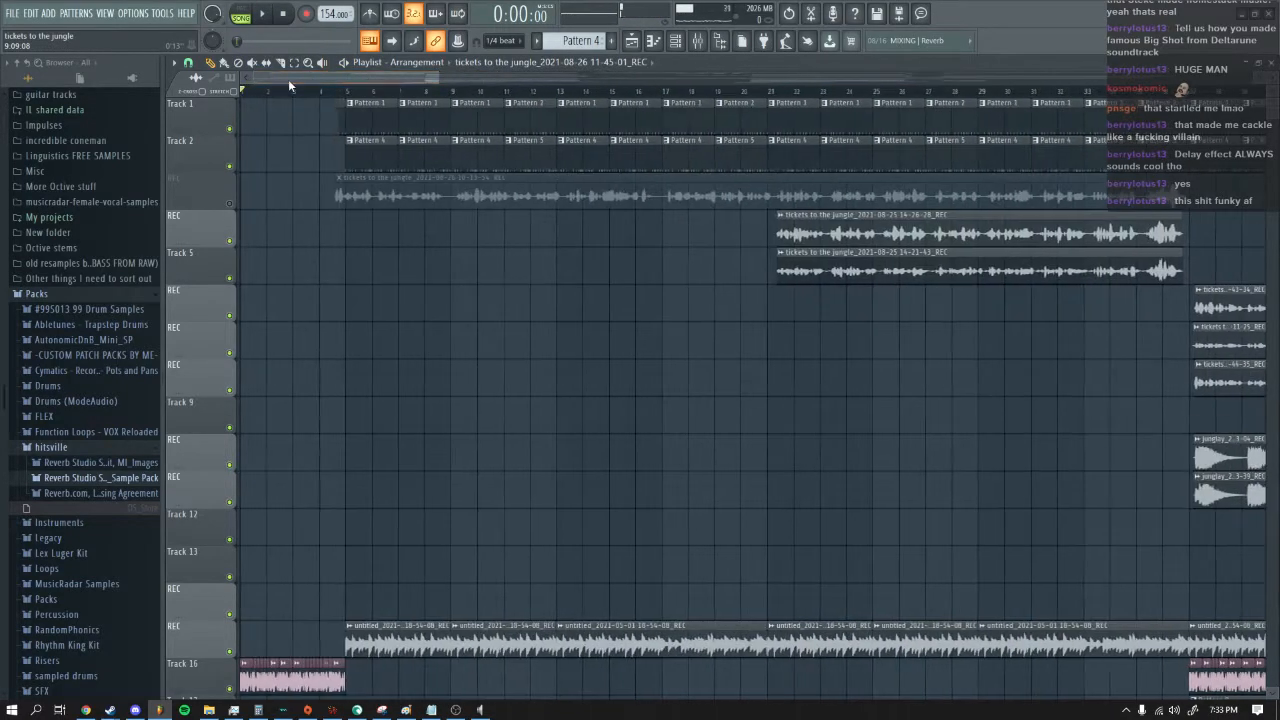
{"action": "scroll", "coordinate": [428, 79], "scroll_direction": "down", "scroll_amount": 3}
{"action": "left_click_drag", "start_coordinate": [387, 77], "coordinate": [436, 80]}
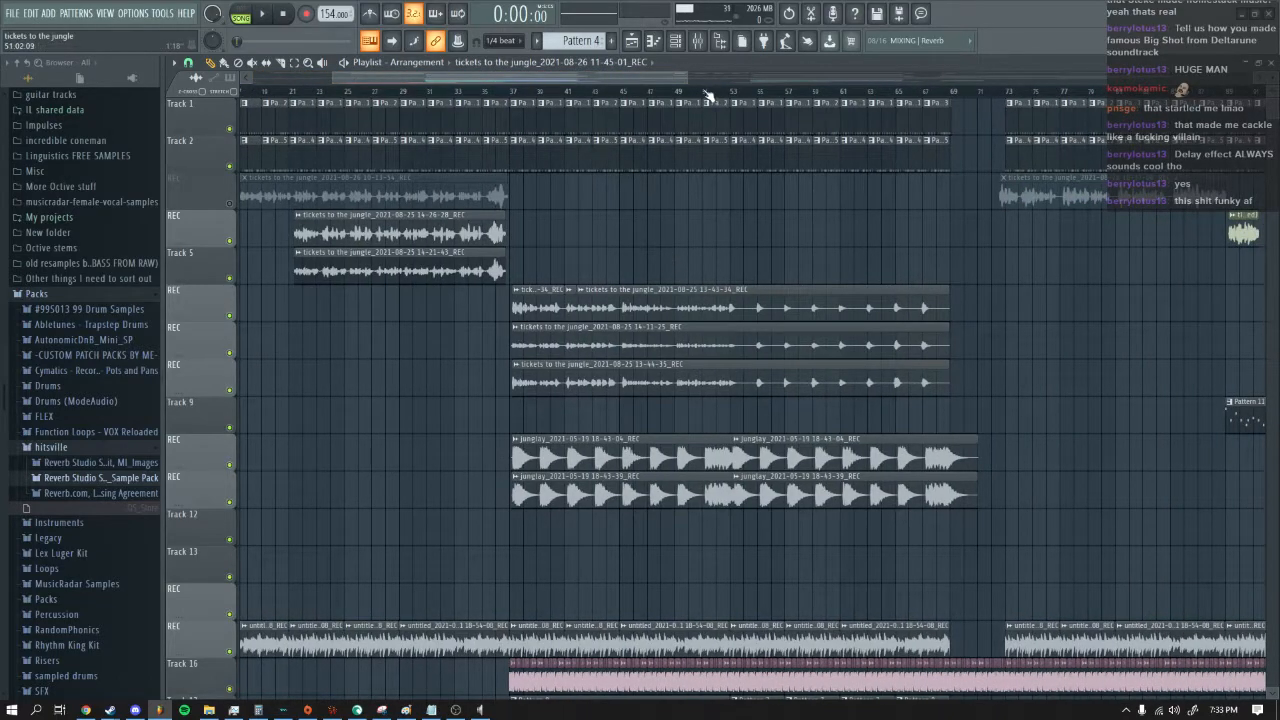
{"action": "scroll", "coordinate": [490, 75], "scroll_direction": "up", "scroll_amount": 2}
{"action": "mouse_move", "coordinate": [490, 73]}
{"action": "left_mouse_down"}
{"action": "mouse_move", "coordinate": [452, 80]}
{"action": "mouse_move", "coordinate": [469, 80]}
{"action": "left_mouse_up"}
{"action": "left_click", "coordinate": [506, 93]}
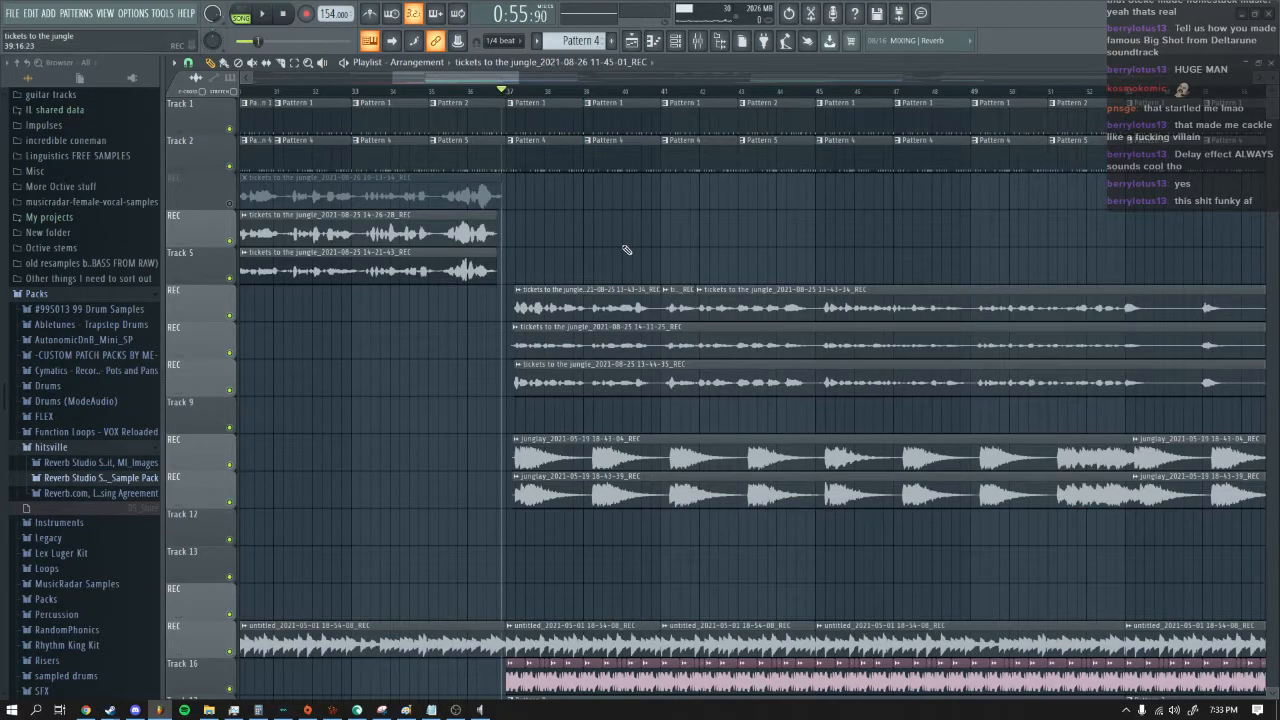
{"action": "right_click", "coordinate": [230, 316]}
{"action": "left_click", "coordinate": [230, 352]}
{"action": "left_click", "coordinate": [230, 390]}
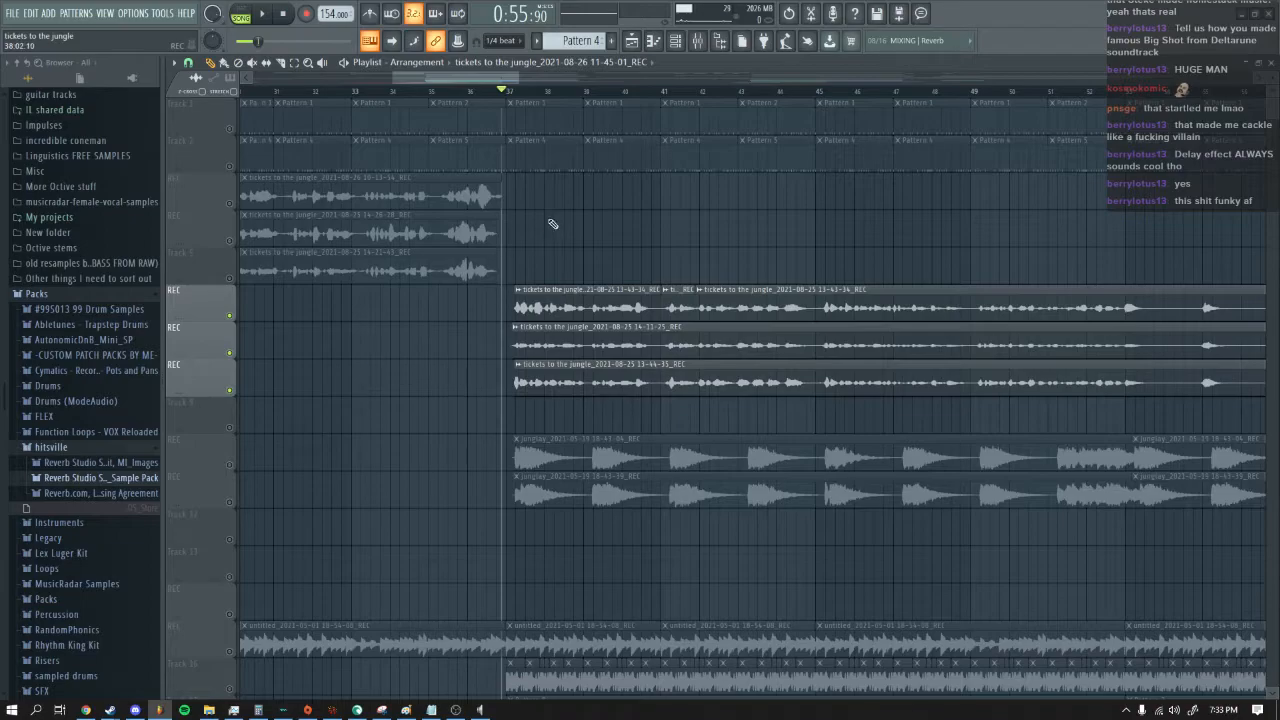
{"action": "left_click", "coordinate": [510, 91]}
{"action": "left_click_drag", "start_coordinate": [500, 83], "coordinate": [535, 75]}
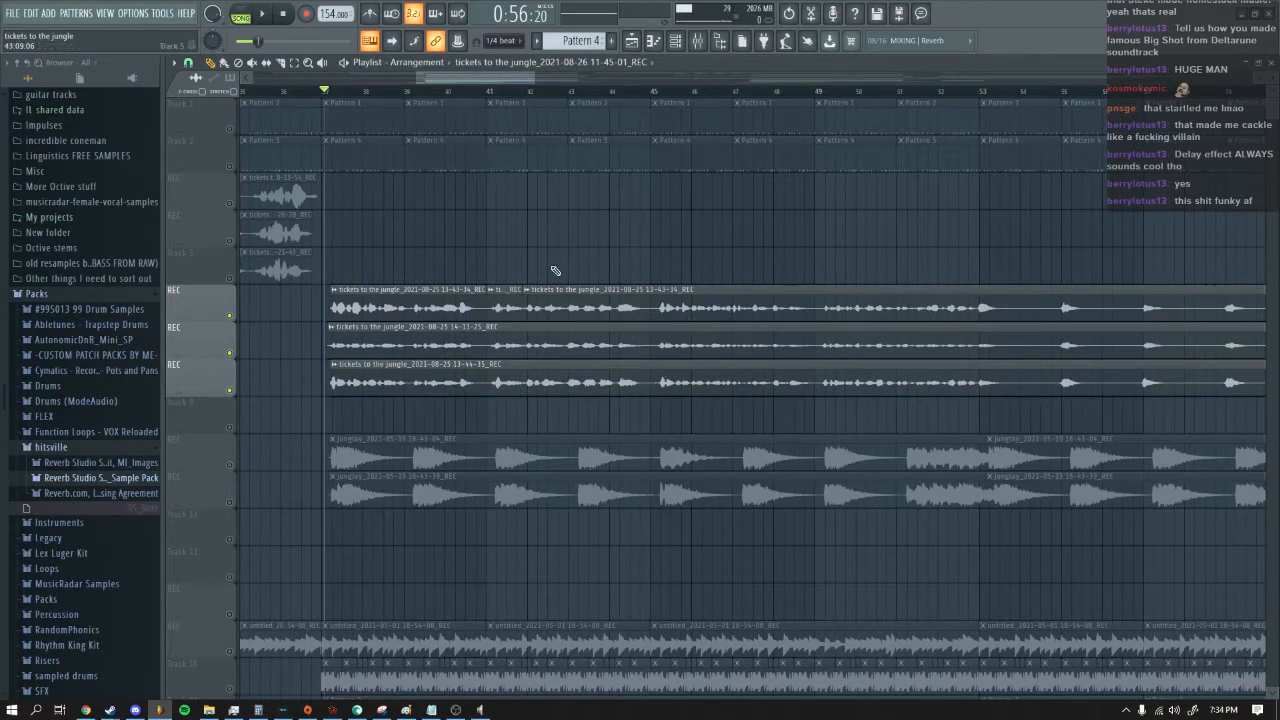
Step: Listen to the isolated recordings from bar 37 and inspect the effect chain on mixer track 20
{"action": "left_click", "coordinate": [262, 14]}
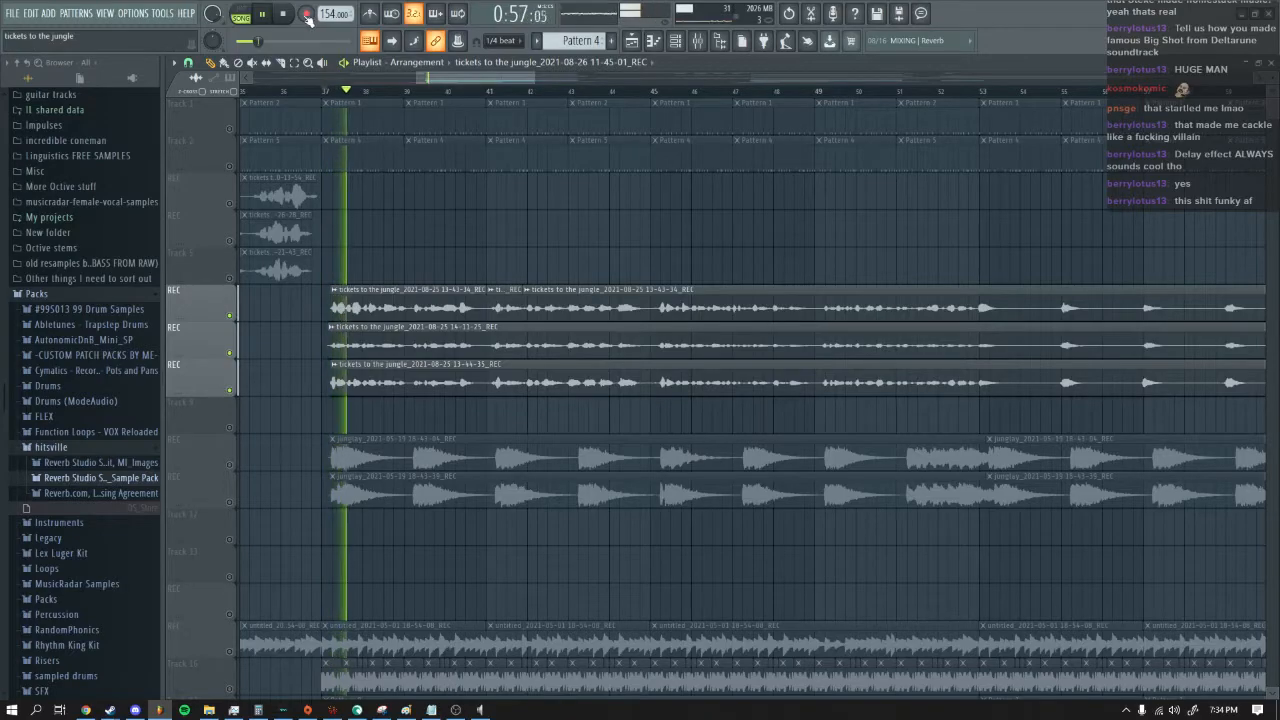
{"action": "left_click_drag", "start_coordinate": [537, 76], "coordinate": [678, 76]}
{"action": "left_click", "coordinate": [285, 14]}
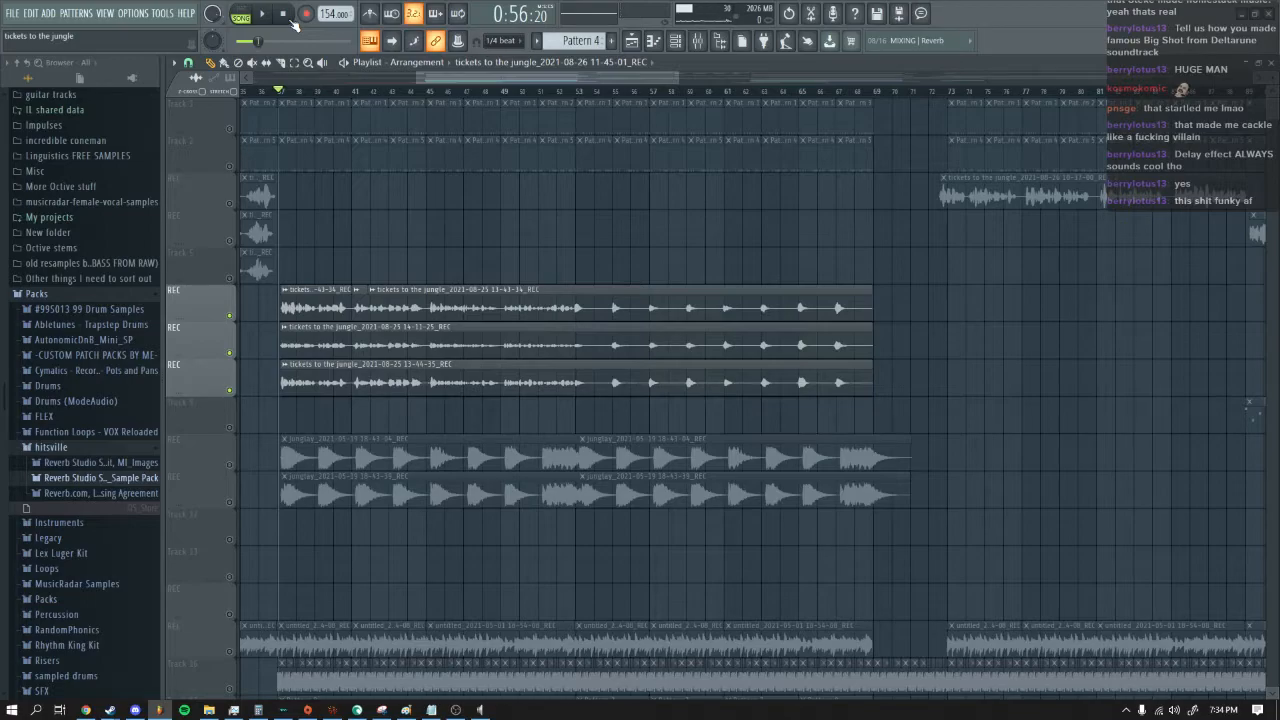
{"action": "left_click", "coordinate": [263, 15]}
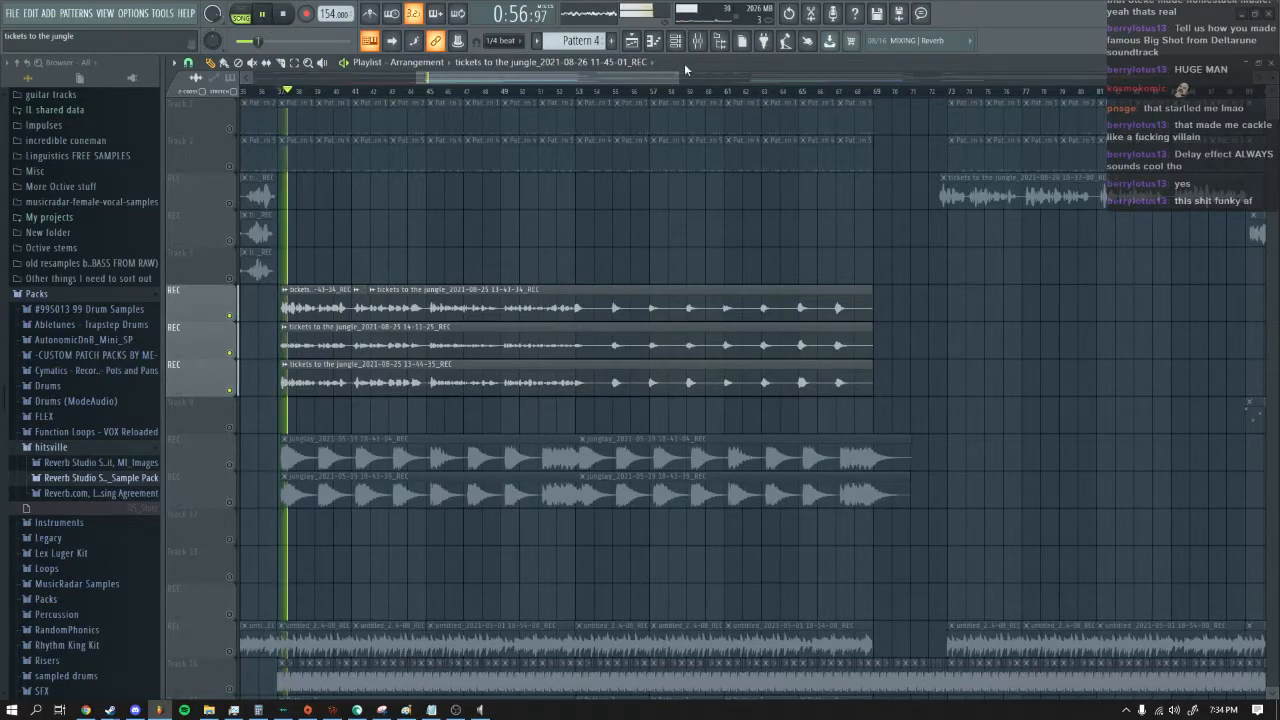
{"action": "left_click", "coordinate": [697, 40]}
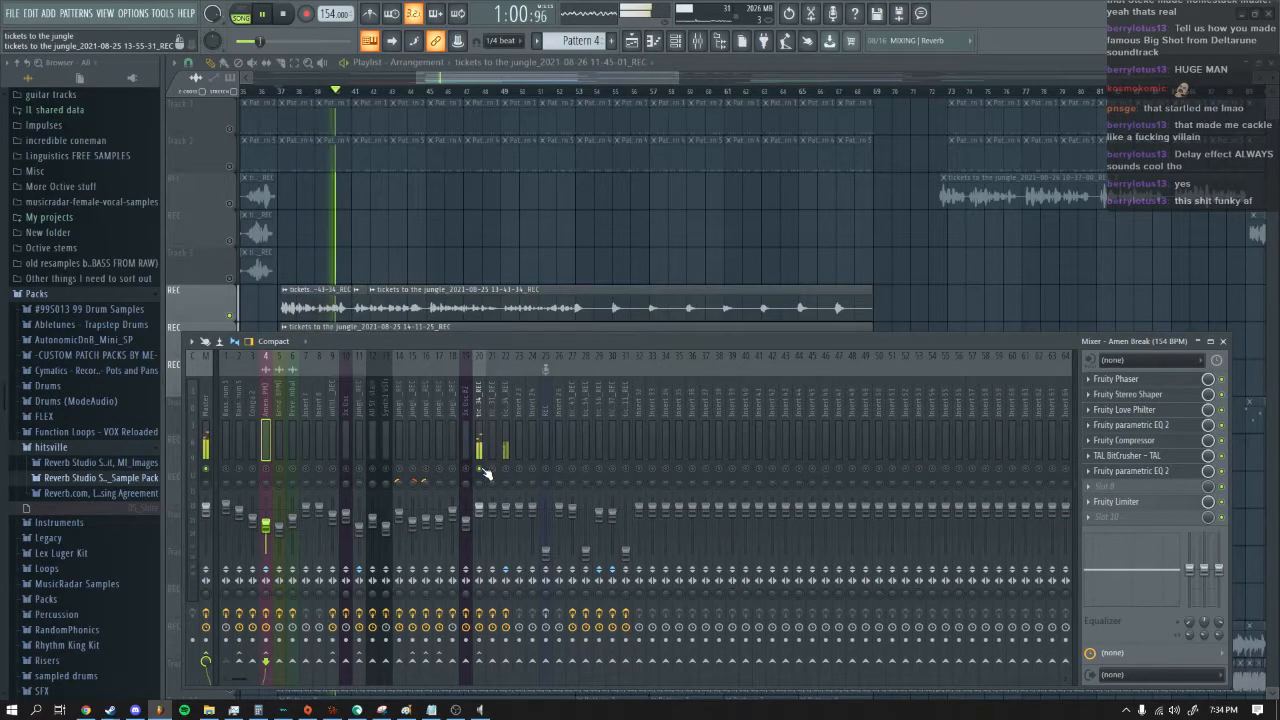
{"action": "left_click", "coordinate": [480, 430]}
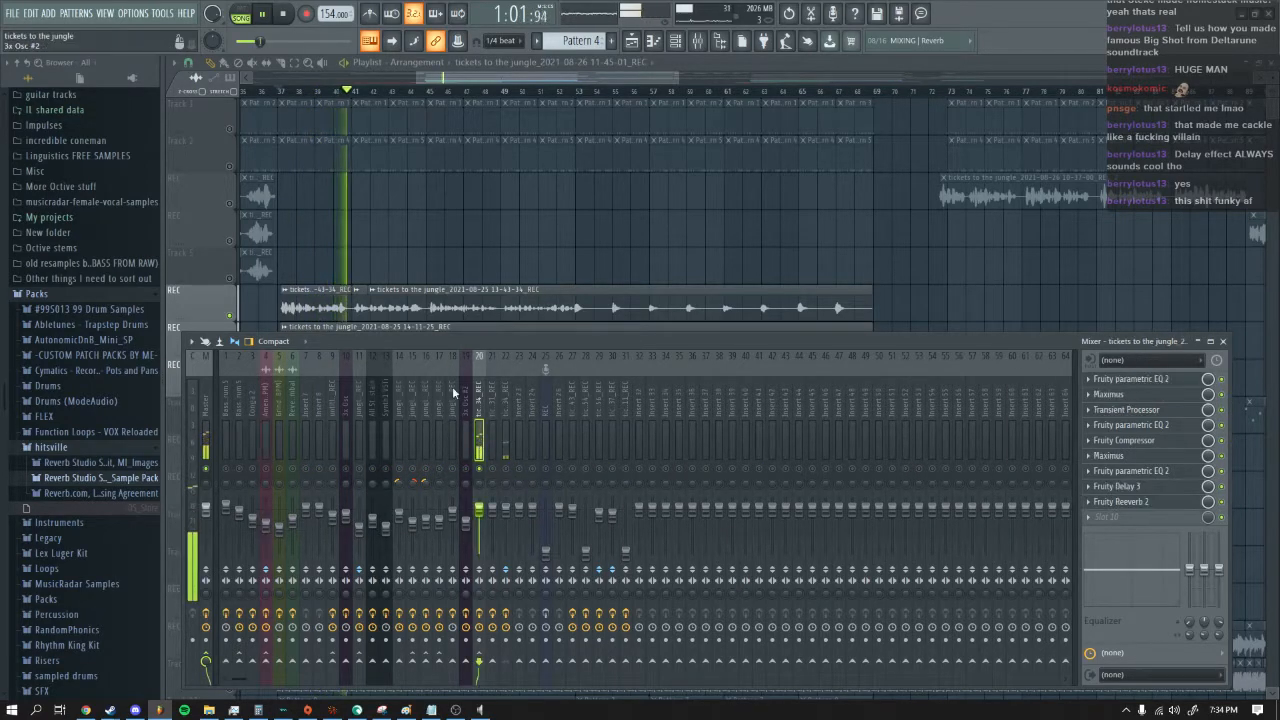
Step: Stop playback and examine the audio clip settings of the 13-43-34, 14-11-25 and 13-44-35 recordings one after another
{"action": "left_click", "coordinate": [284, 15]}
{"action": "left_click_drag", "start_coordinate": [628, 78], "coordinate": [513, 82]}
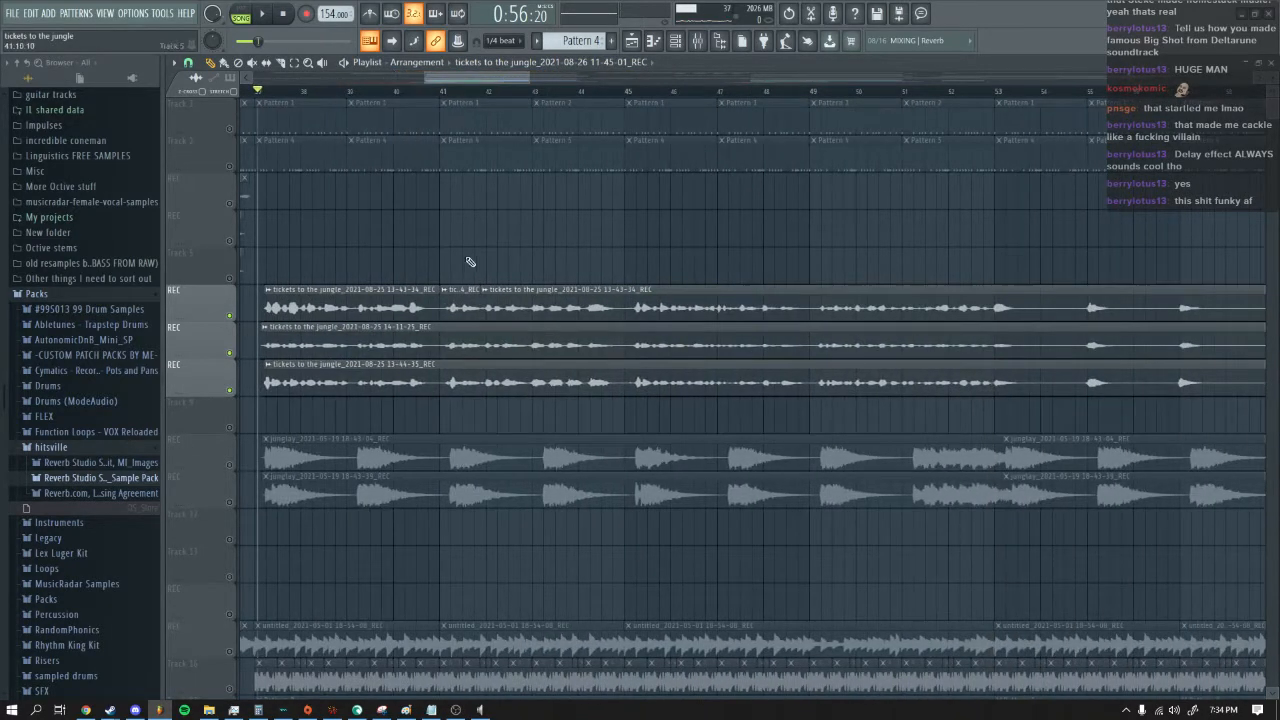
{"action": "double_click", "coordinate": [390, 300]}
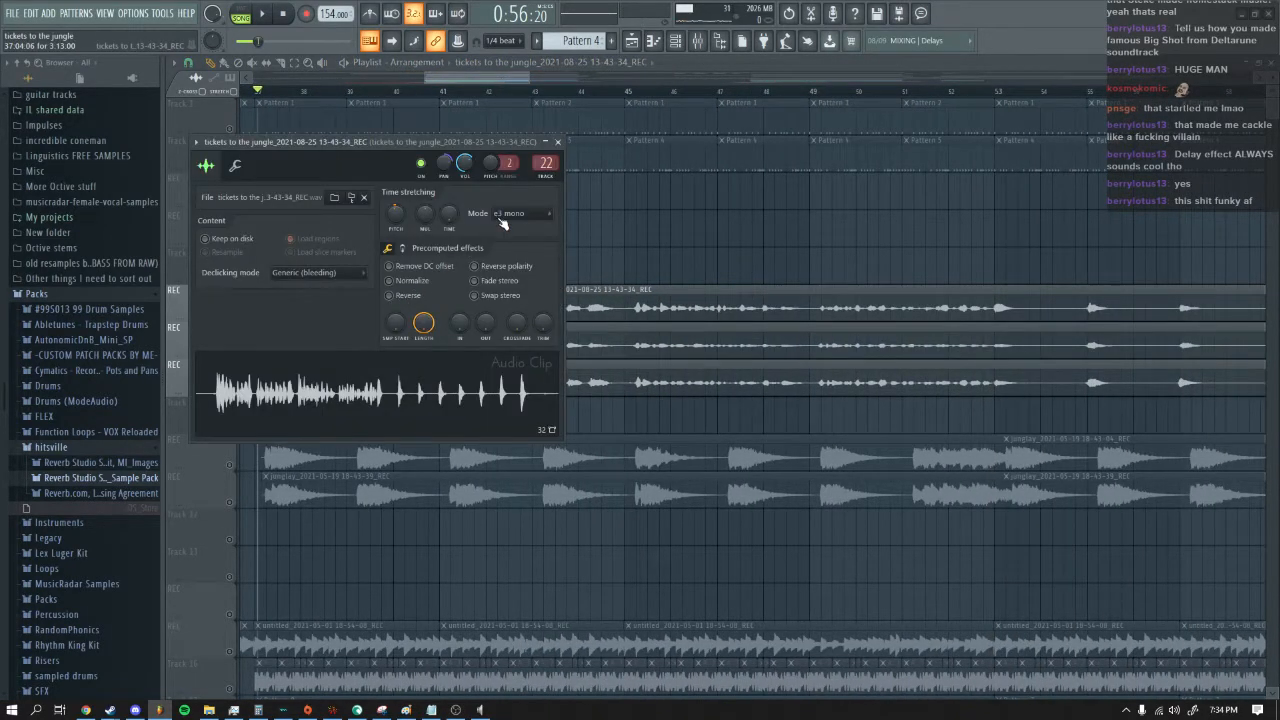
{"action": "left_click", "coordinate": [559, 142]}
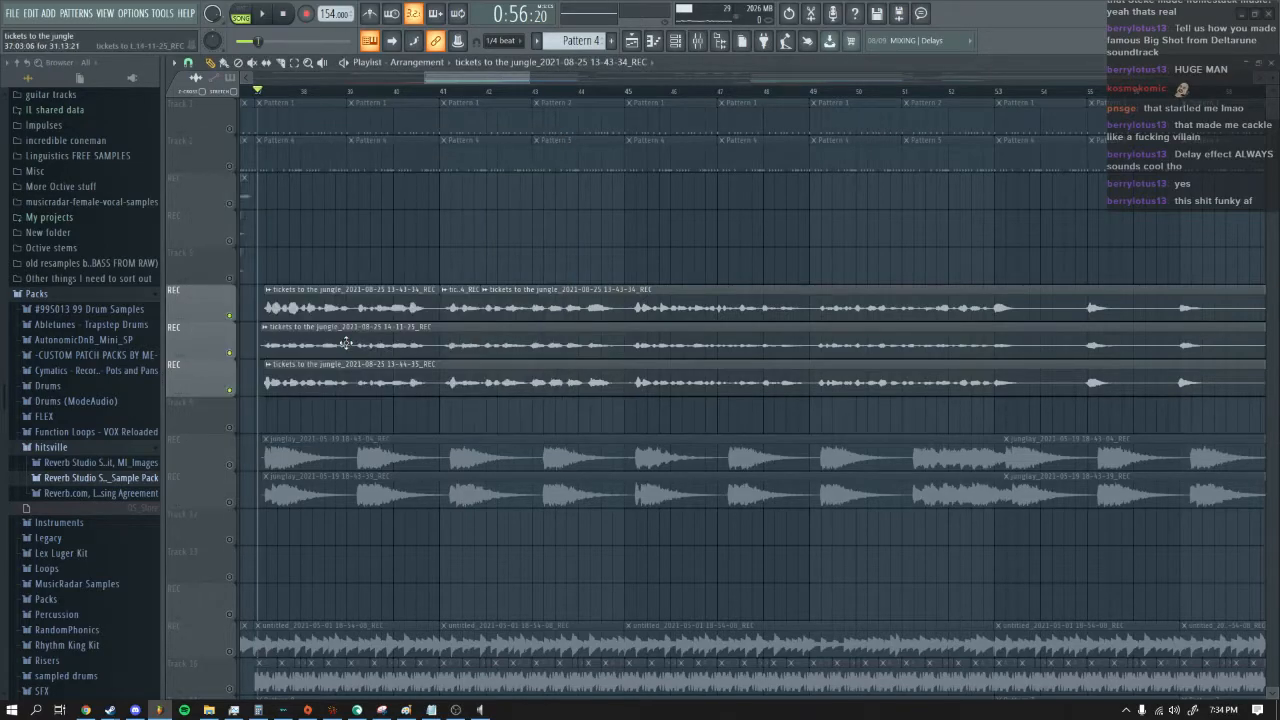
{"action": "double_click", "coordinate": [341, 341]}
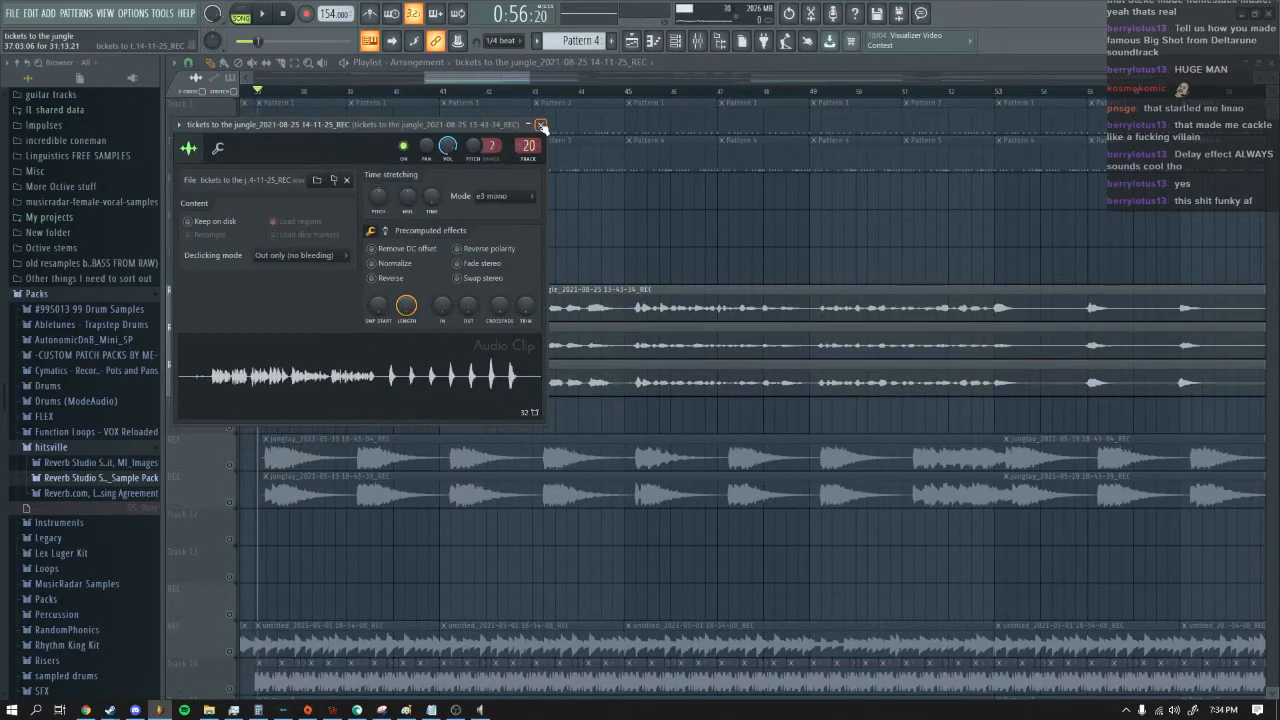
{"action": "left_click", "coordinate": [541, 126]}
{"action": "double_click", "coordinate": [415, 386]}
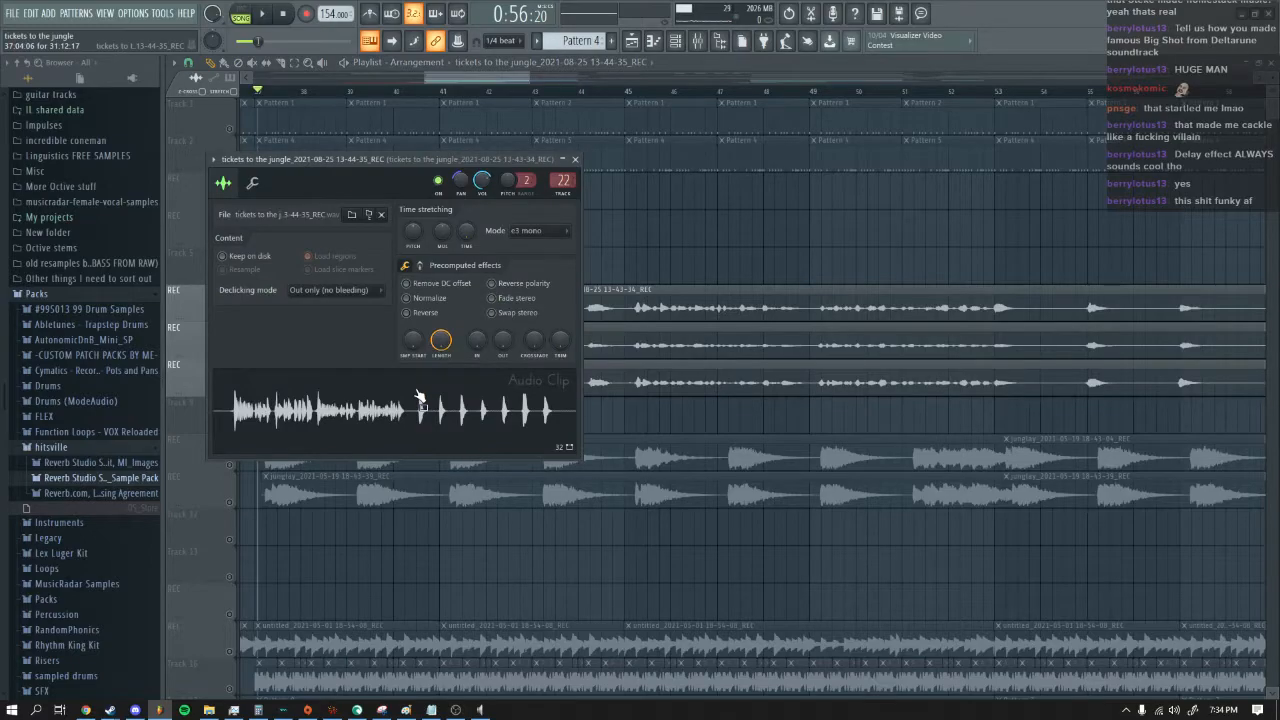
{"action": "left_click", "coordinate": [575, 159]}
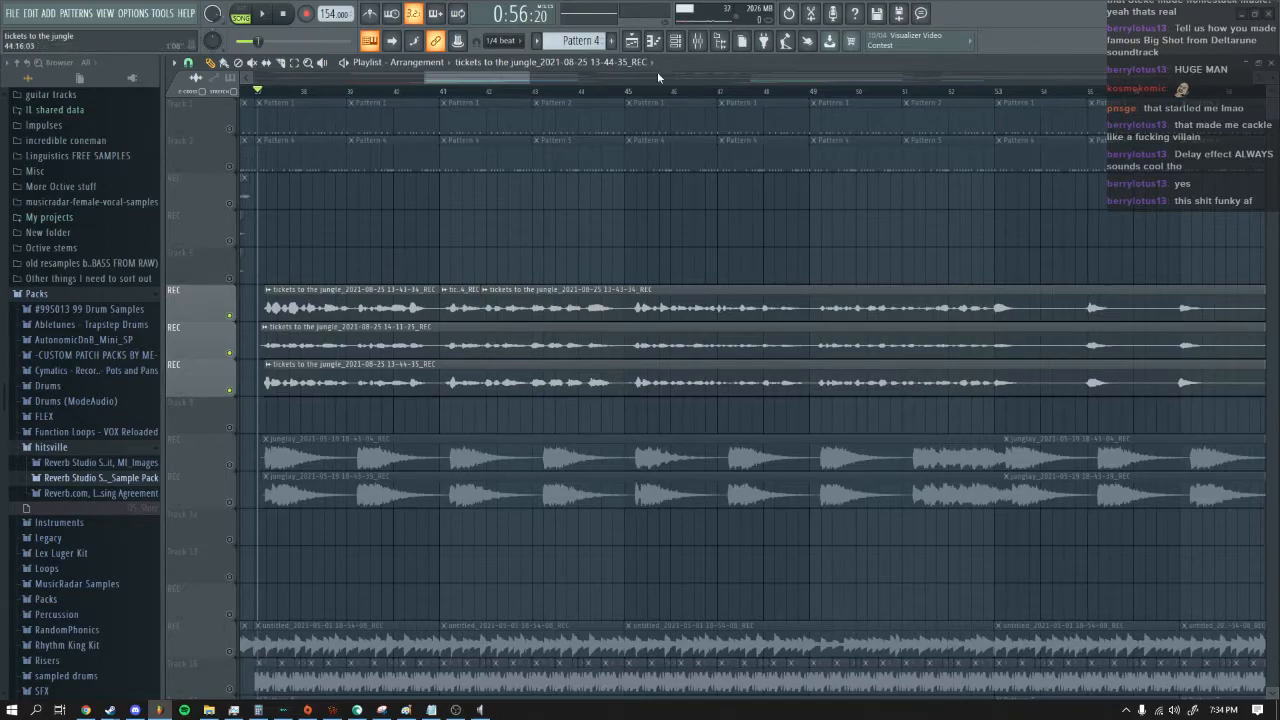
Step: Check the mixer, solo the playlist track of the 14-11-25 recording and audition it from bar 37
{"action": "left_click", "coordinate": [697, 40]}
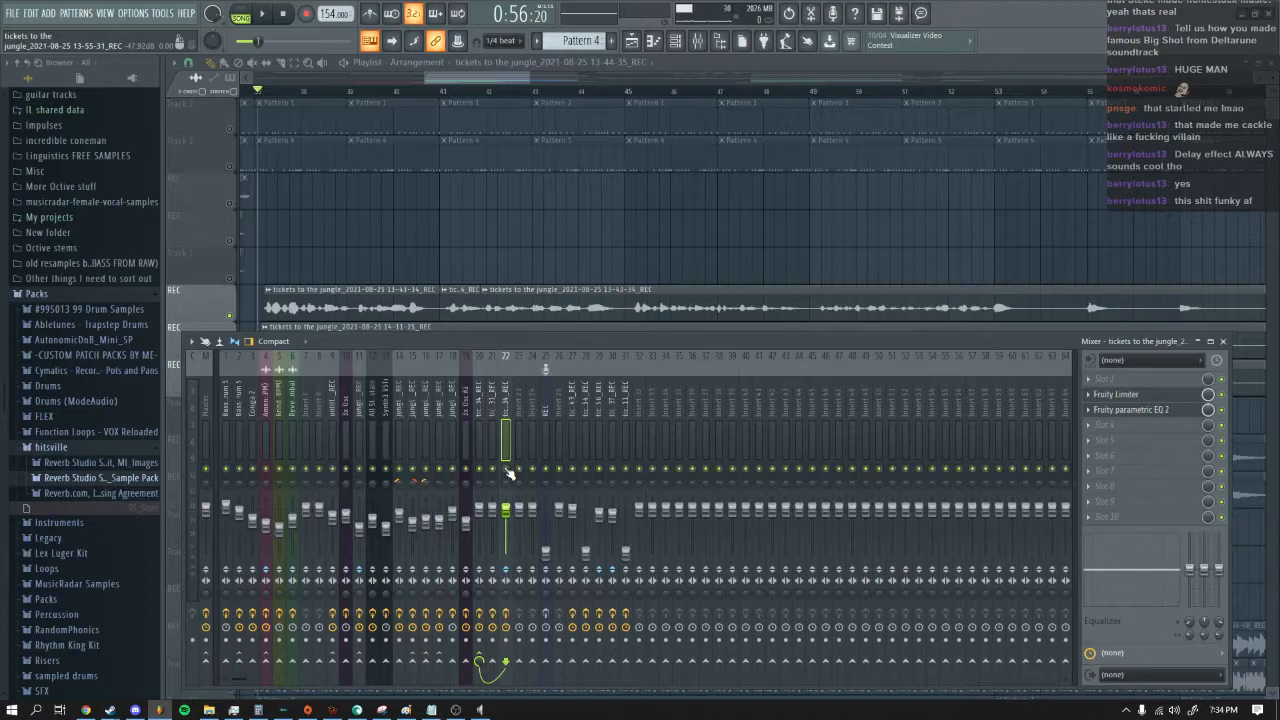
{"action": "key", "text": "F9"}
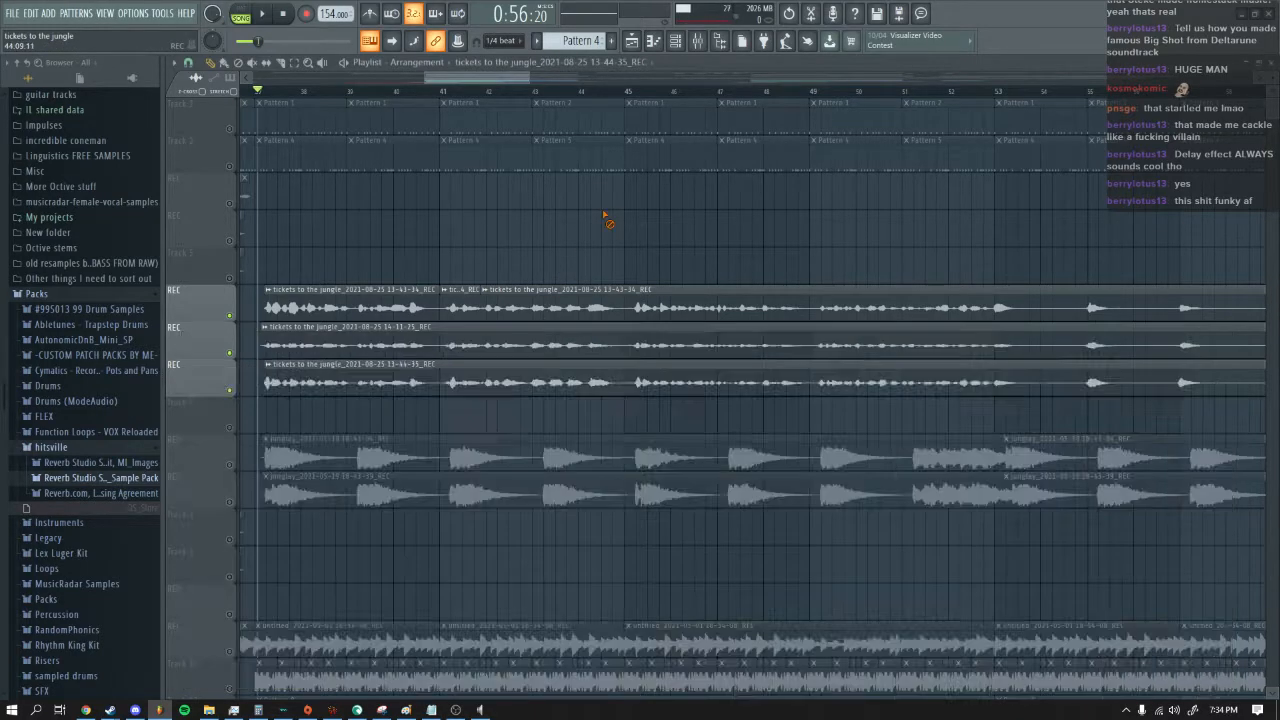
{"action": "left_click_drag", "start_coordinate": [531, 79], "coordinate": [579, 78]}
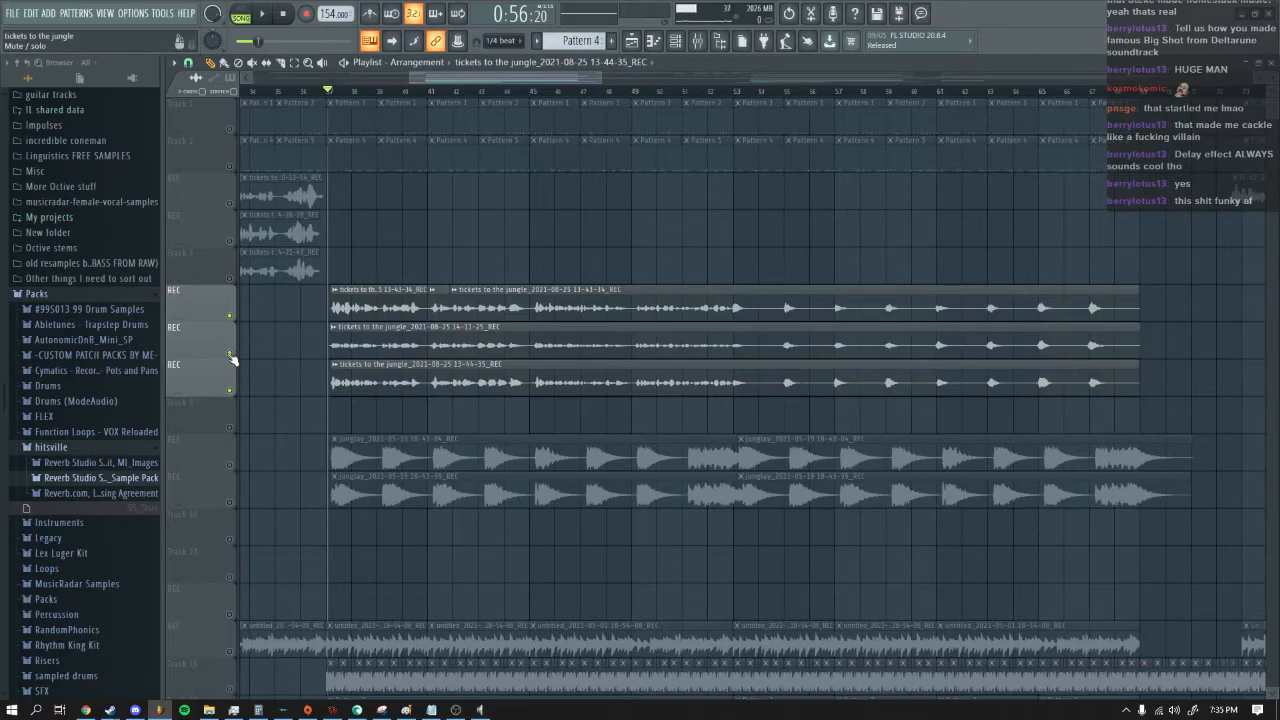
{"action": "right_click", "coordinate": [230, 355]}
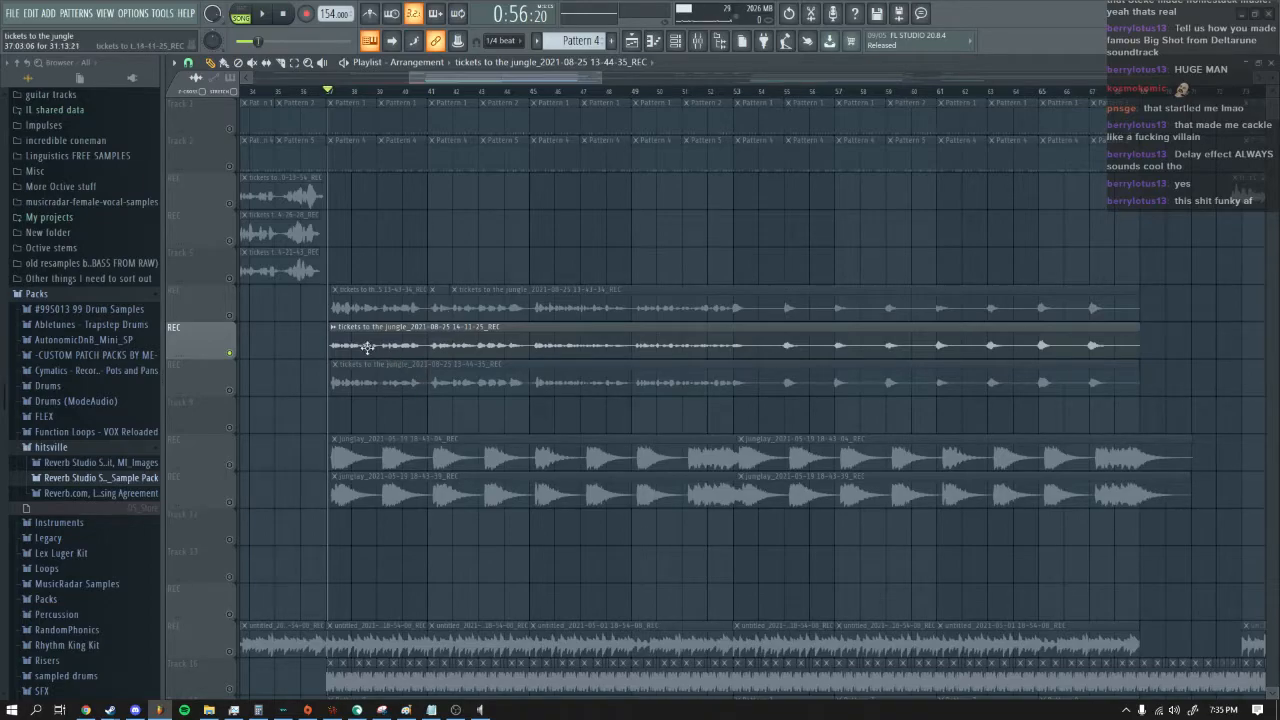
{"action": "left_click", "coordinate": [266, 13]}
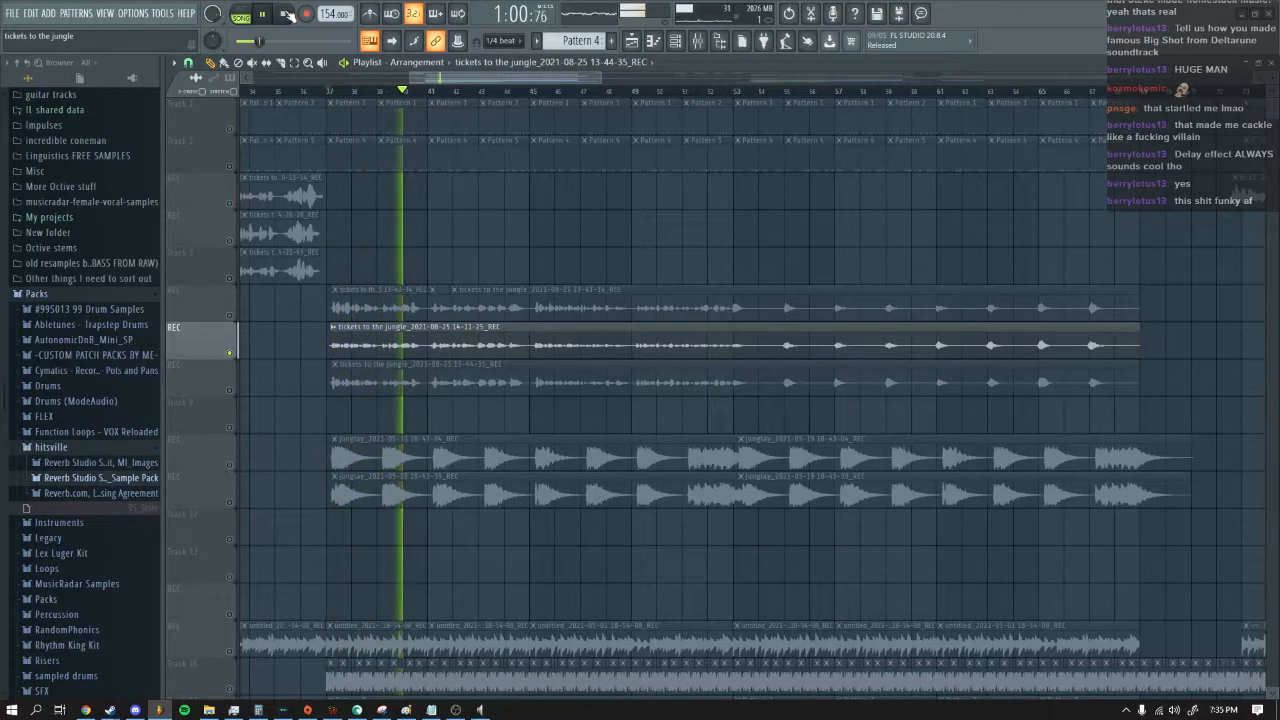
{"action": "left_click", "coordinate": [284, 14]}
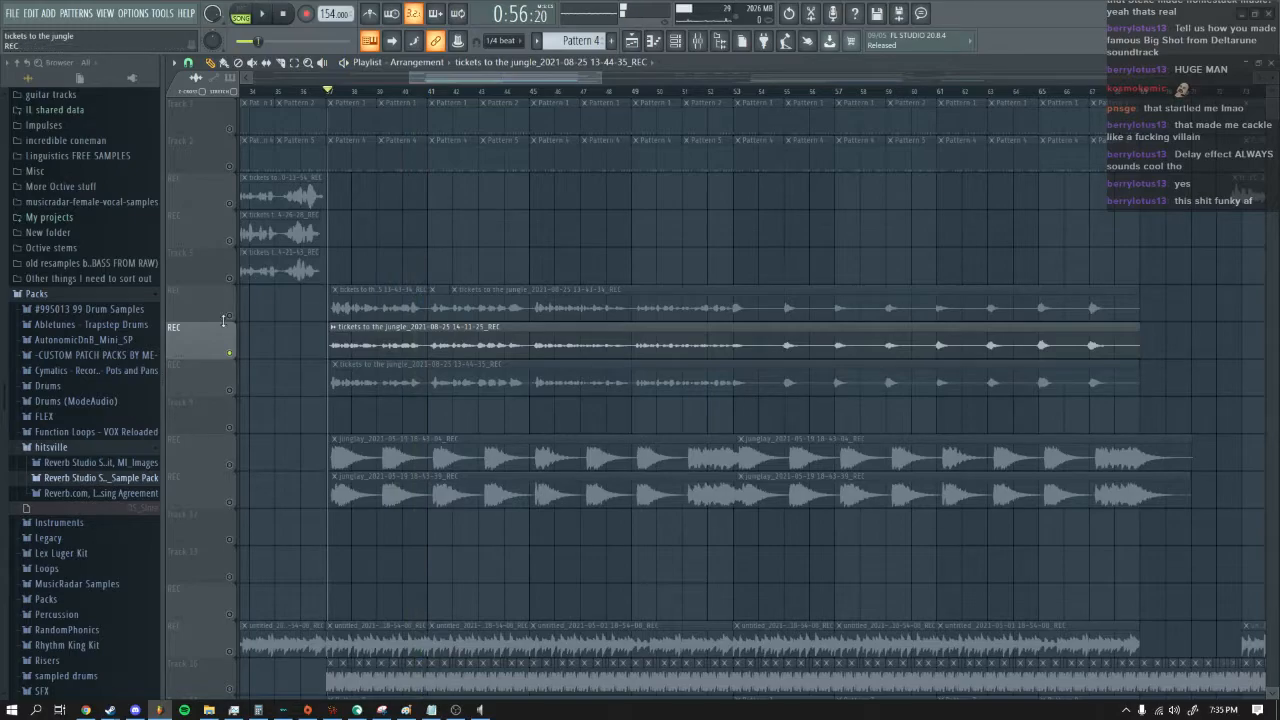
Step: Solo and audition the 13-43-34 recording from bar 37, and look through its audio clip settings
{"action": "key", "text": "Up"}
{"action": "key", "text": "space"}
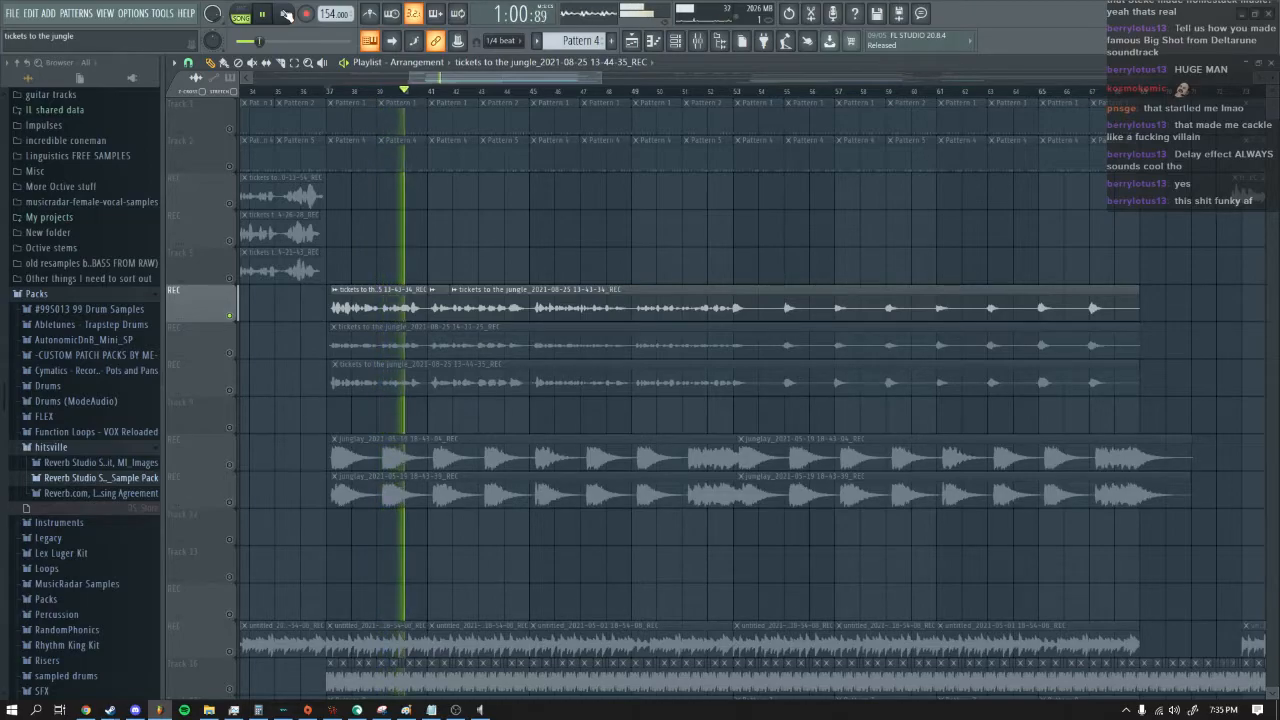
{"action": "left_click", "coordinate": [286, 14]}
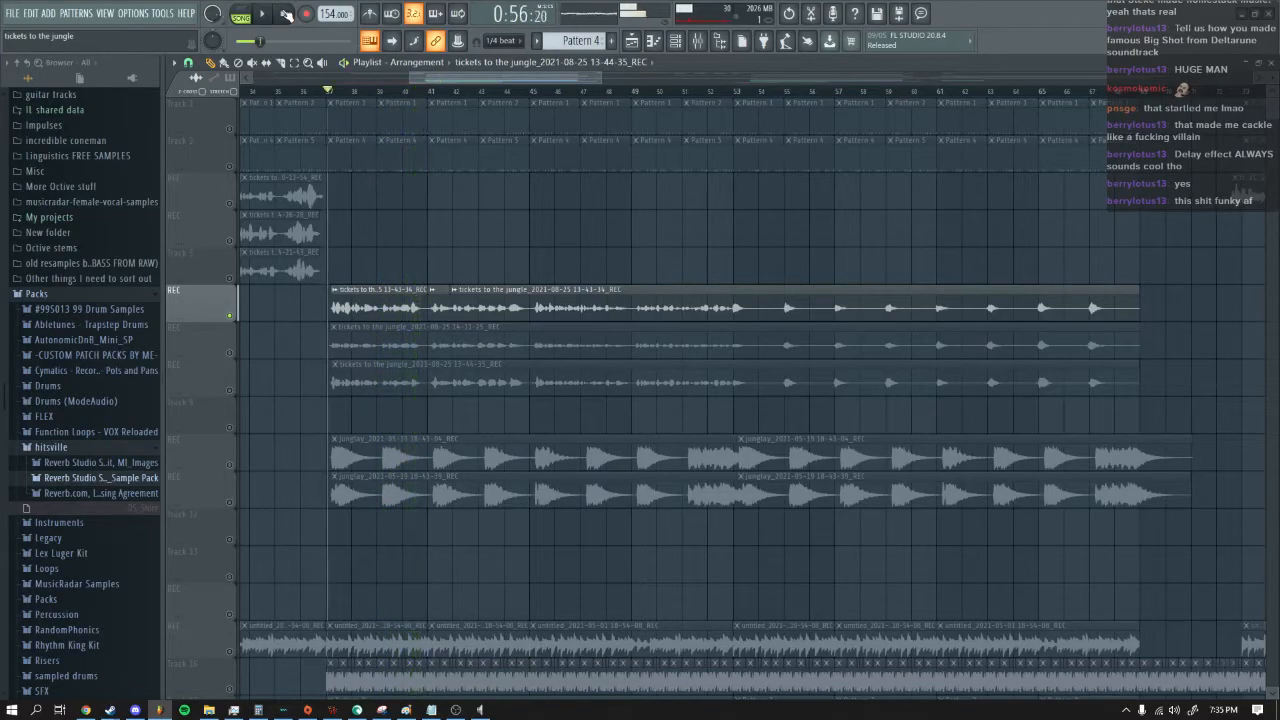
{"action": "double_click", "coordinate": [357, 293]}
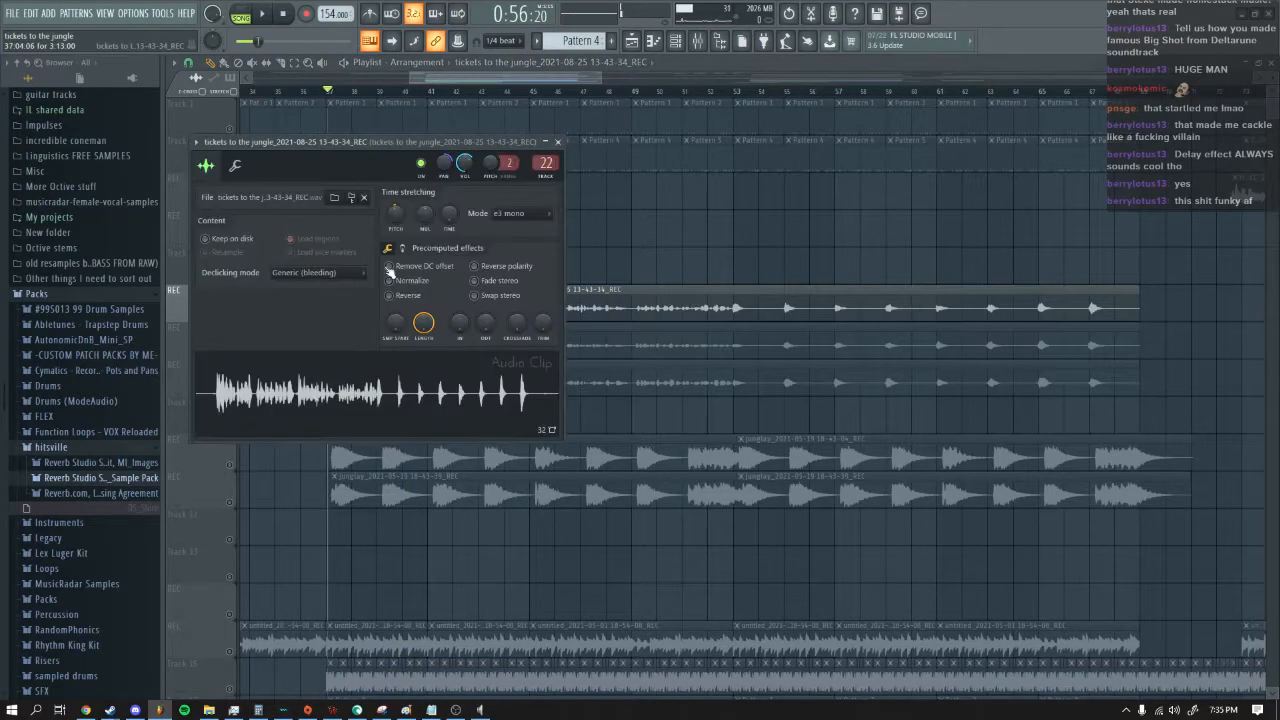
{"action": "left_click", "coordinate": [558, 142]}
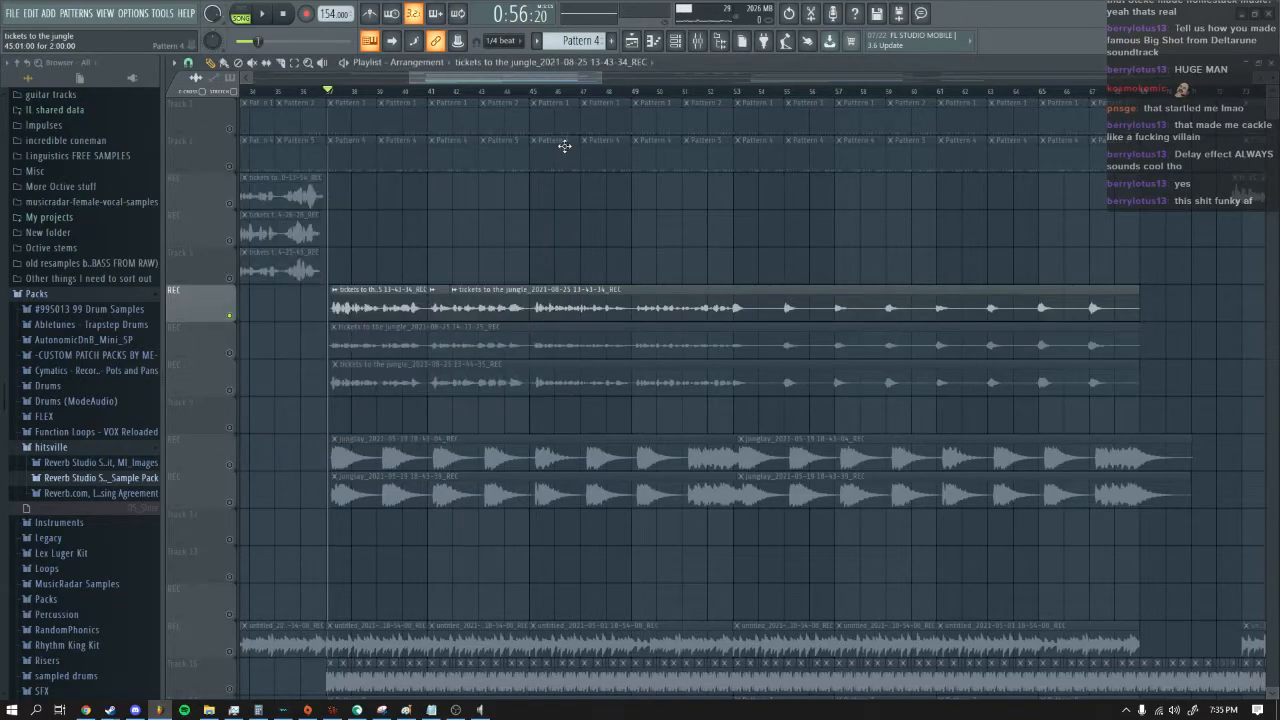
Step: Solo the playlist track of the 13-44-35 recording and audition it from bar 37
{"action": "left_click", "coordinate": [238, 391]}
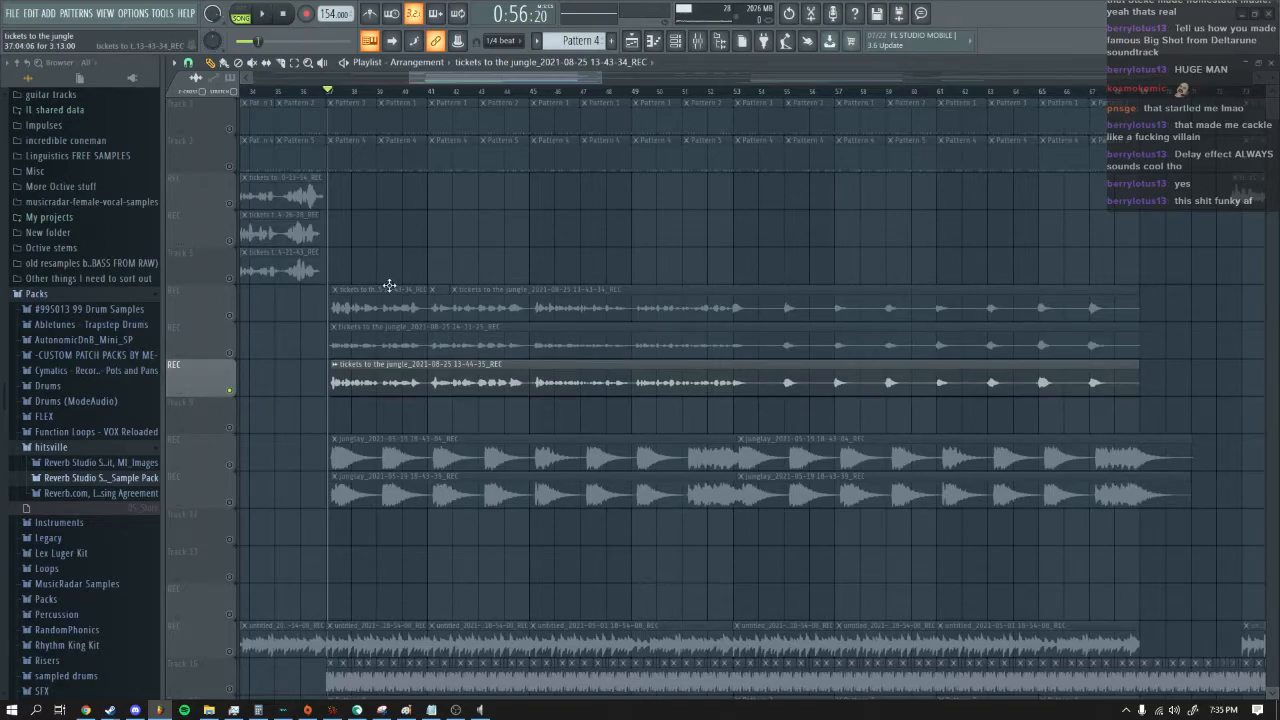
{"action": "left_click", "coordinate": [263, 14]}
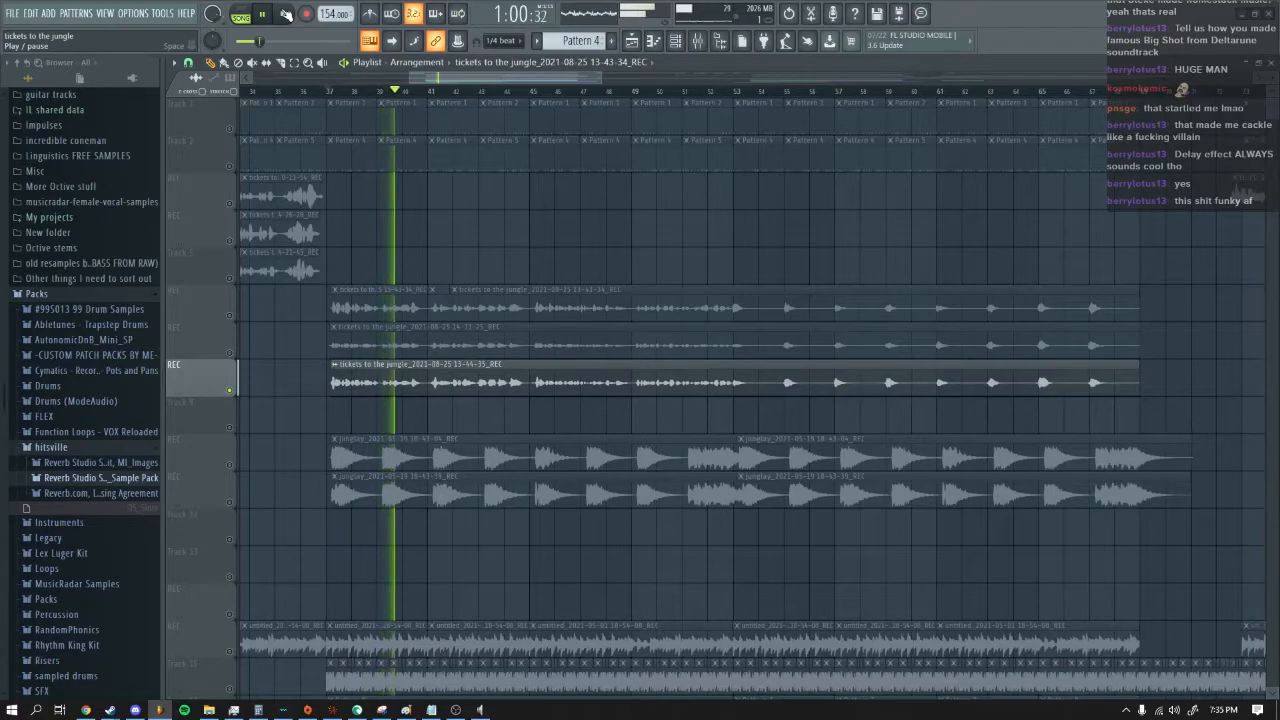
{"action": "left_click", "coordinate": [286, 14]}
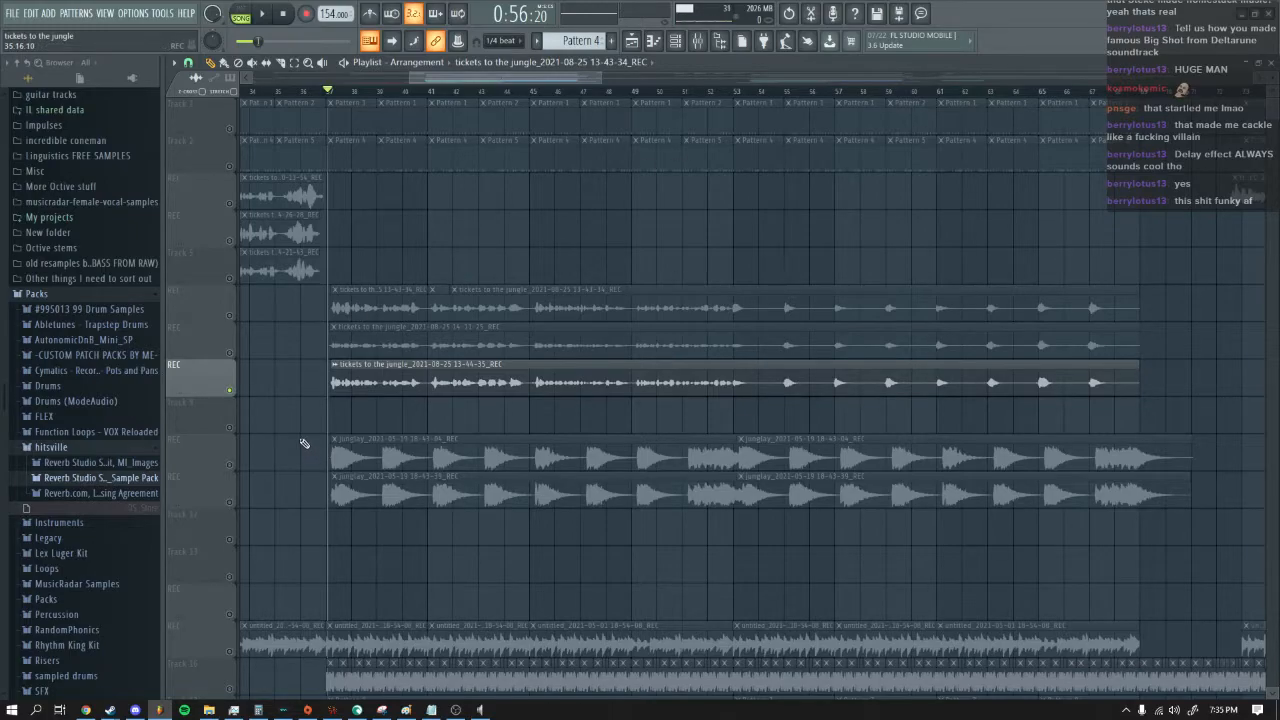
Step: Solo the untitled_2021-05-01 recording track, play it from bar 37 and select mixer track 9 to show its effect chain
{"action": "left_click_drag", "start_coordinate": [530, 80], "coordinate": [345, 88]}
{"action": "left_click", "coordinate": [231, 647]}
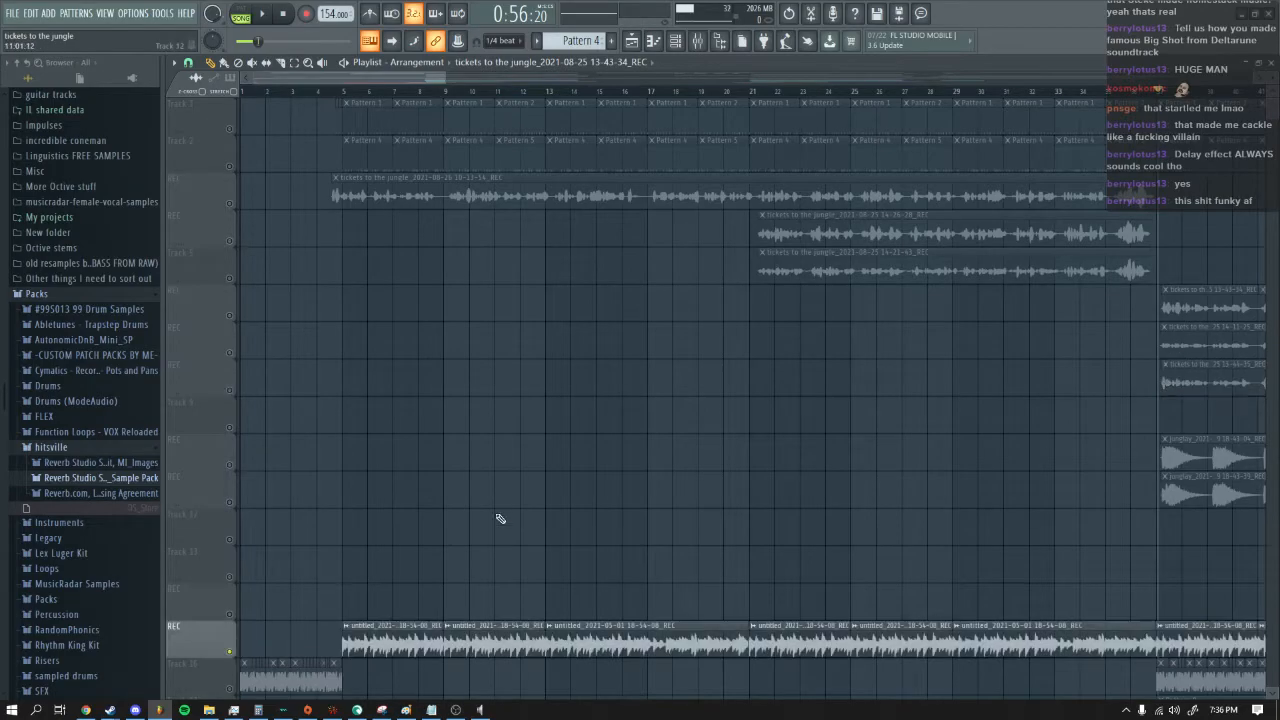
{"action": "left_click", "coordinate": [265, 14]}
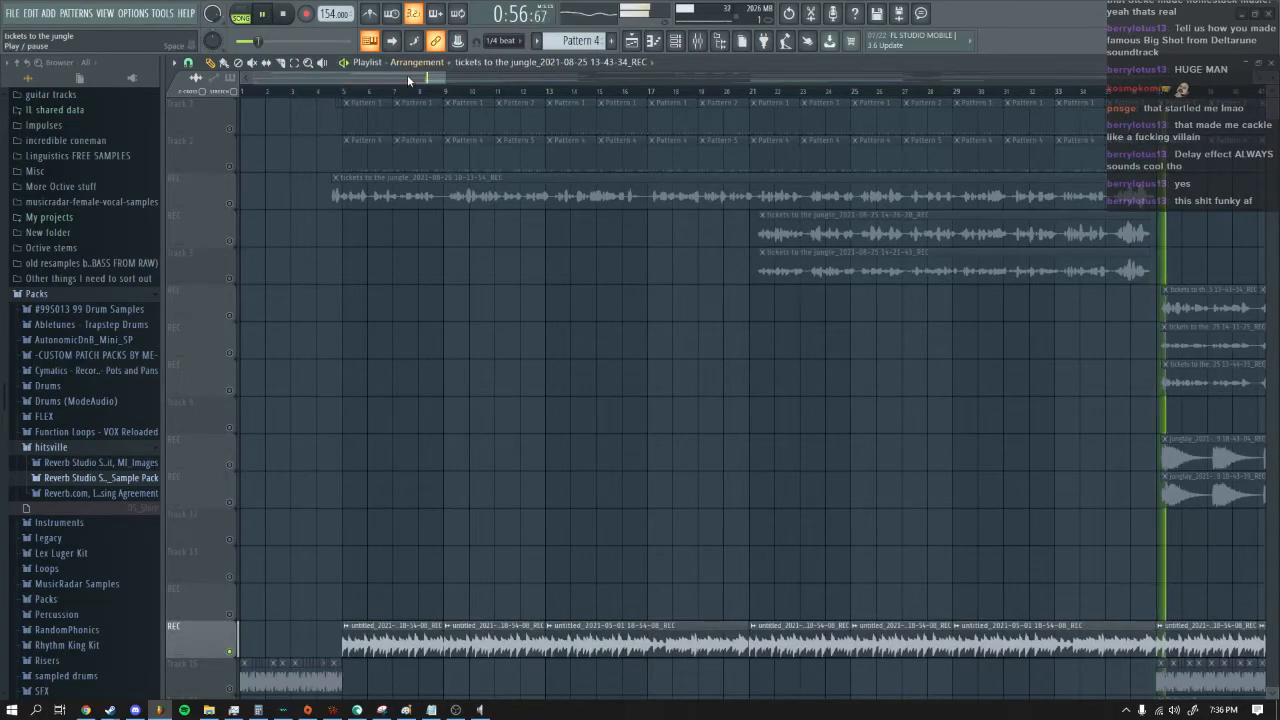
{"action": "left_click_drag", "start_coordinate": [408, 77], "coordinate": [573, 84]}
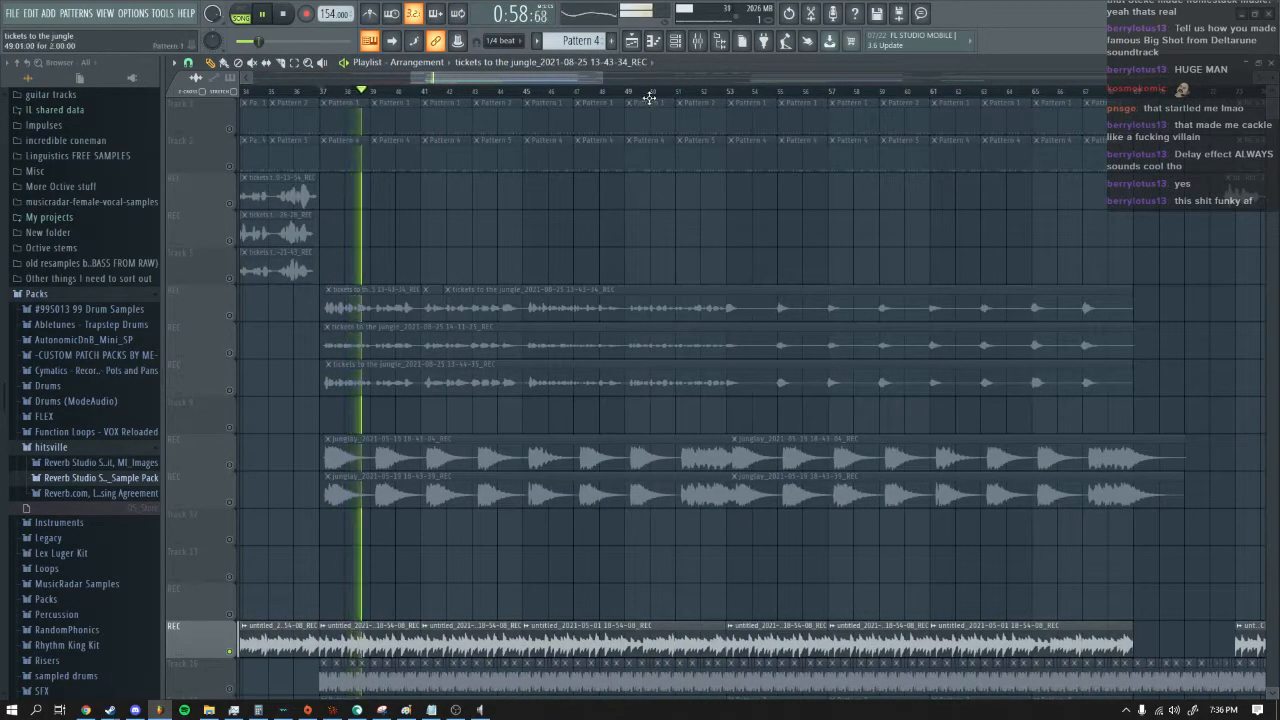
{"action": "left_click", "coordinate": [697, 41]}
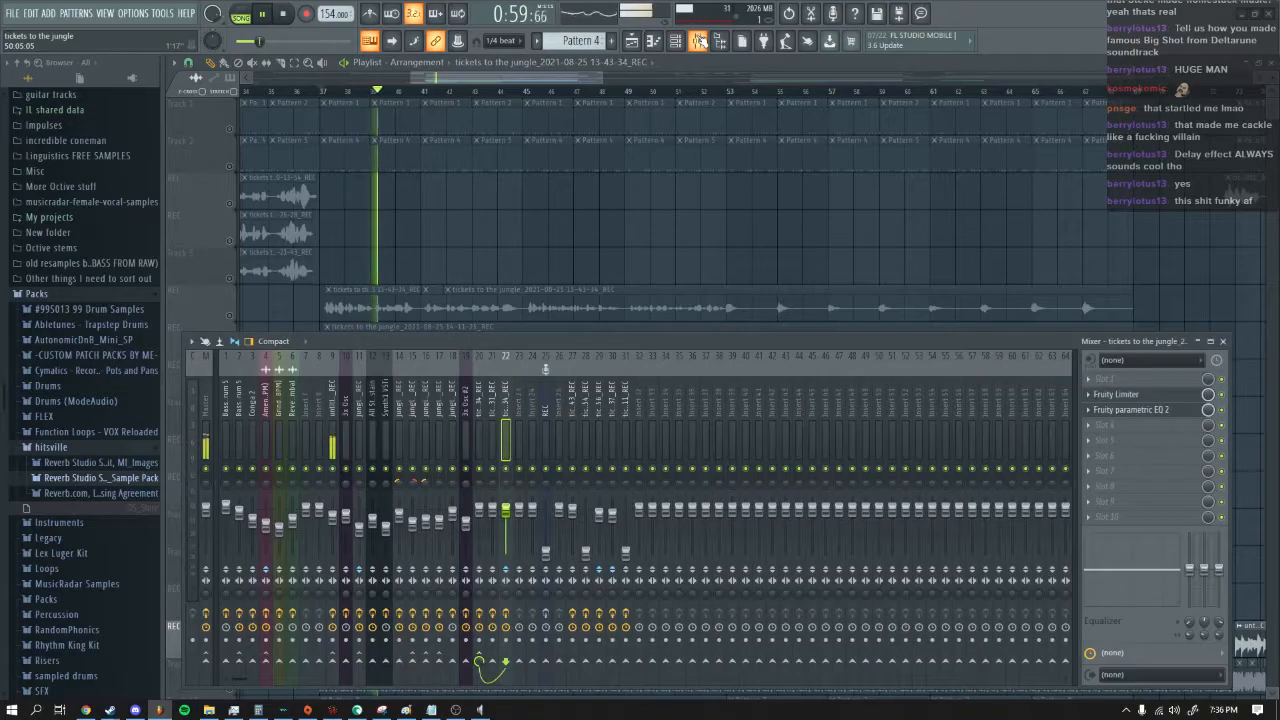
{"action": "left_click", "coordinate": [333, 420]}
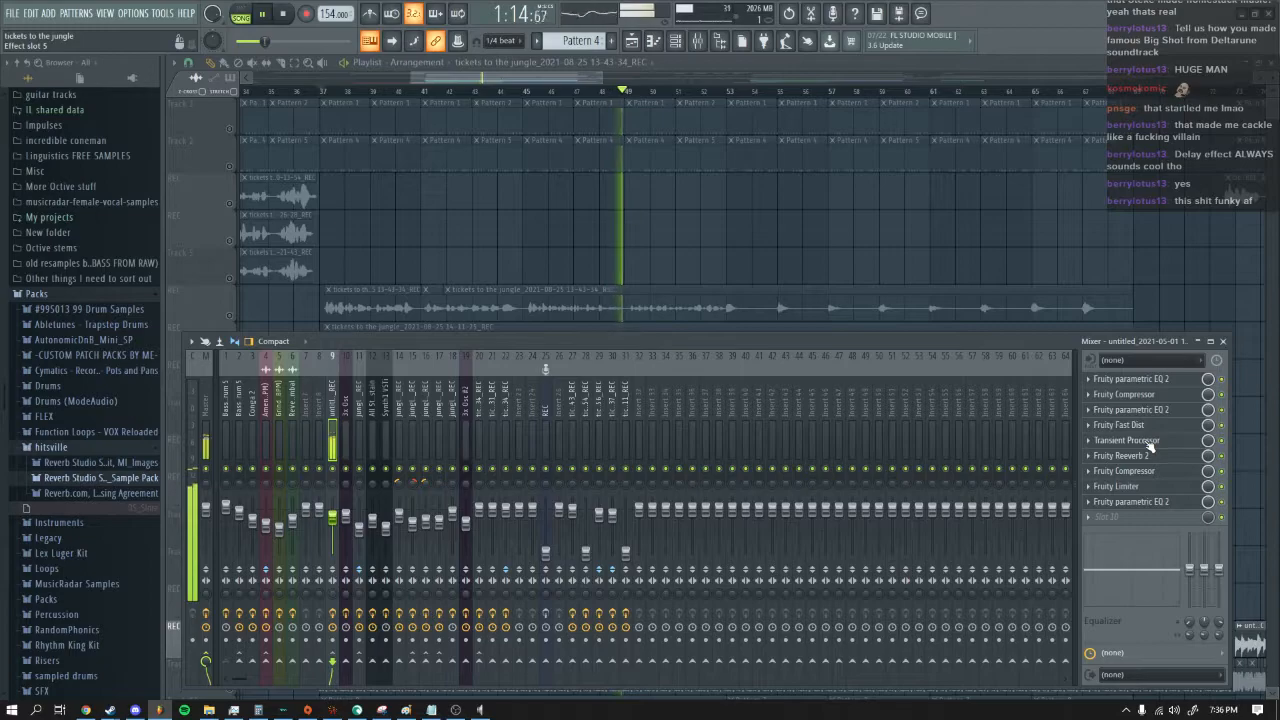
Step: Examine the first Fruity parametric EQ 2 on mixer track 9, stop playback and bypass all of the track's effects
{"action": "left_click", "coordinate": [1148, 381]}
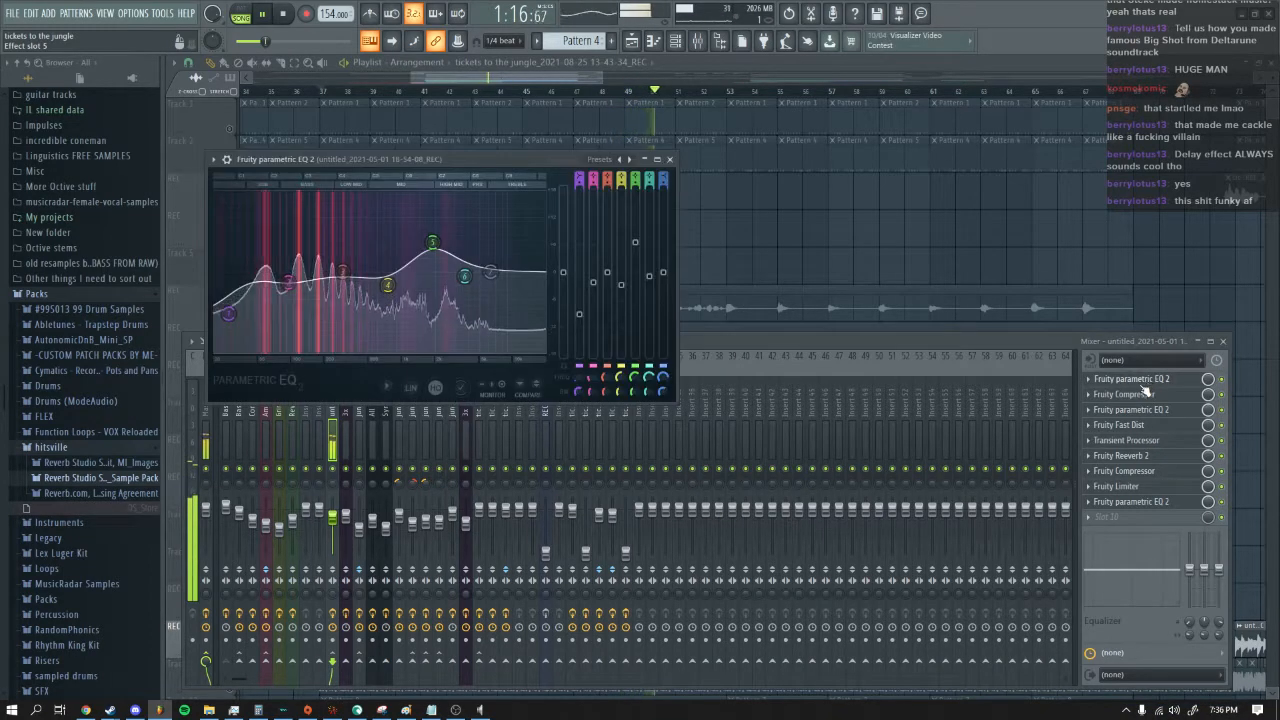
{"action": "left_click_drag", "start_coordinate": [500, 160], "coordinate": [699, 255]}
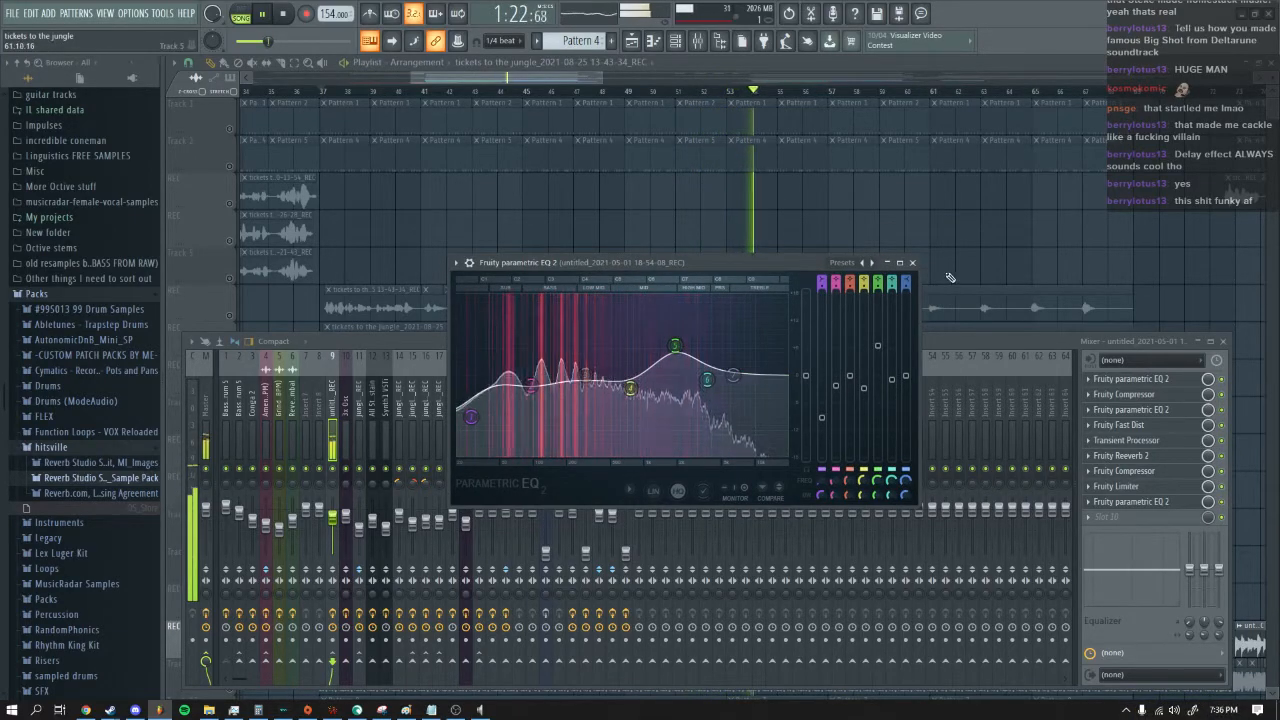
{"action": "left_click", "coordinate": [911, 262]}
{"action": "left_click", "coordinate": [285, 14]}
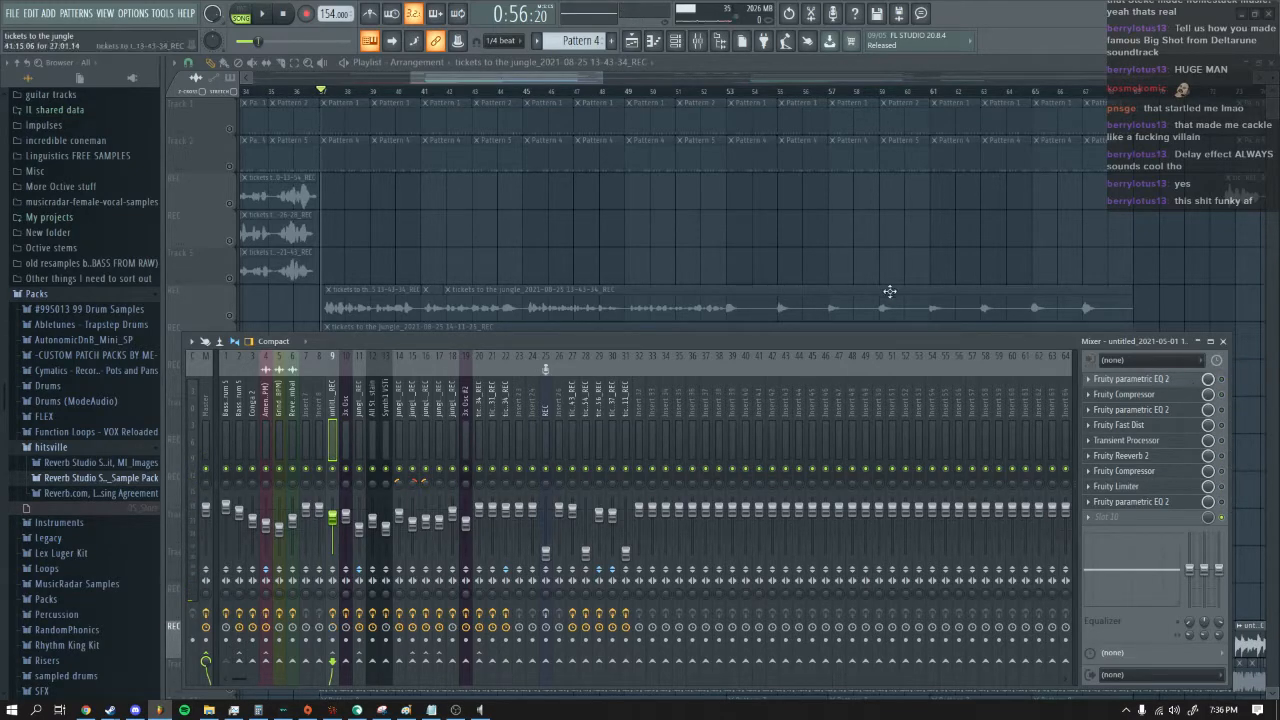
Step: Play the soloed untitled_2021-05-01 recording from bar 37 with its effects bypassed
{"action": "key", "text": "F9"}
{"action": "left_click_drag", "start_coordinate": [554, 73], "coordinate": [531, 77]}
{"action": "left_click", "coordinate": [262, 18]}
{"action": "left_click_drag", "start_coordinate": [431, 77], "coordinate": [456, 79]}
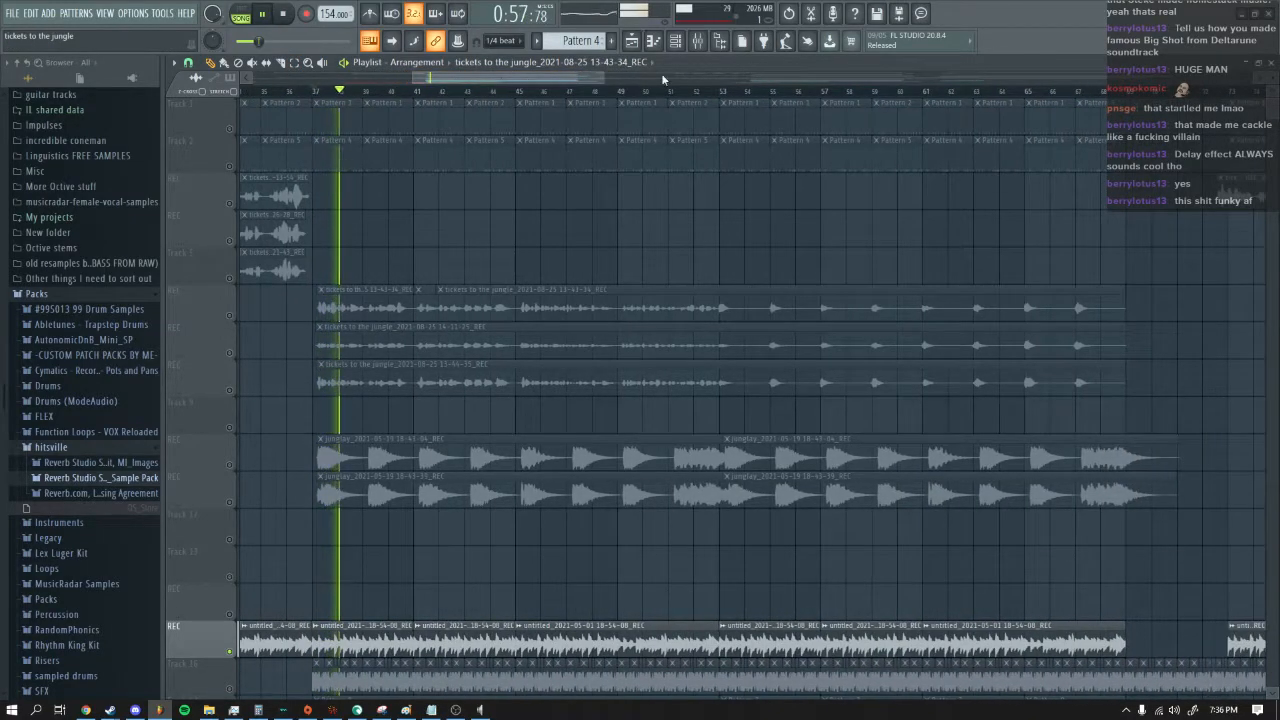
Step: Re-enable the first Fruity parametric EQ 2 on mixer track 9 during playback and examine its curve
{"action": "key", "text": "F9"}
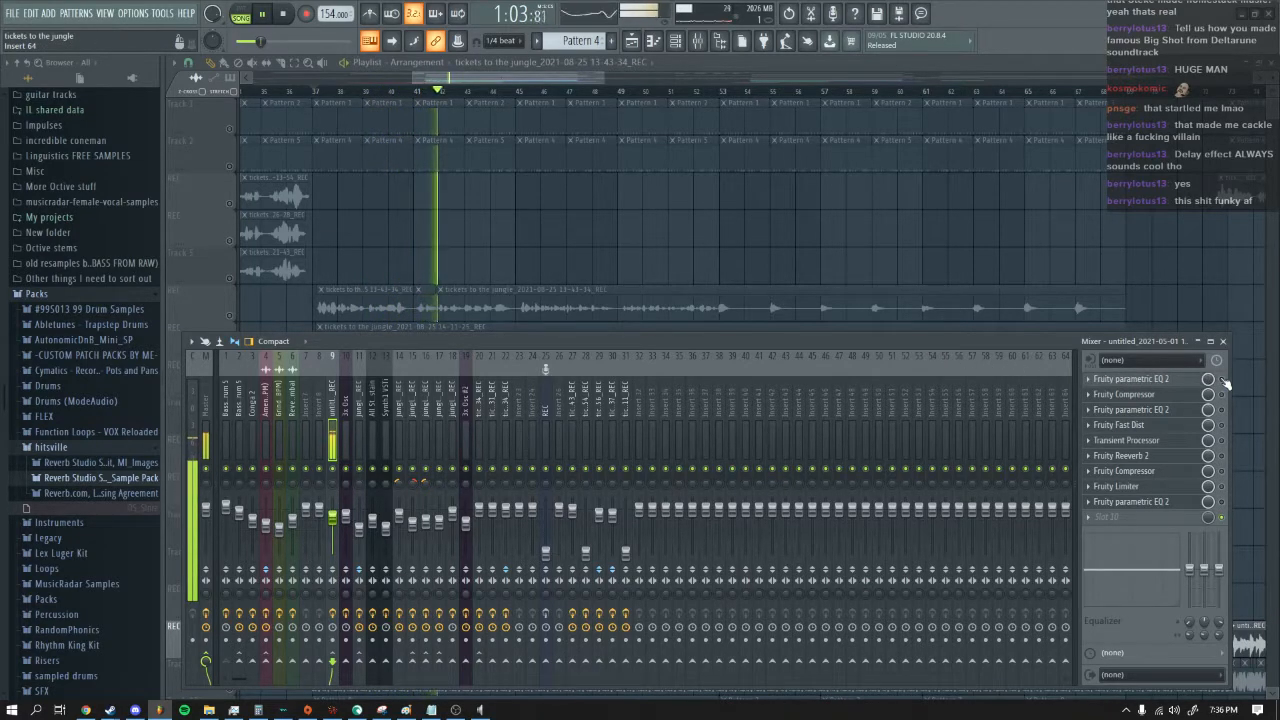
{"action": "left_click", "coordinate": [1178, 380]}
{"action": "left_click", "coordinate": [1178, 380]}
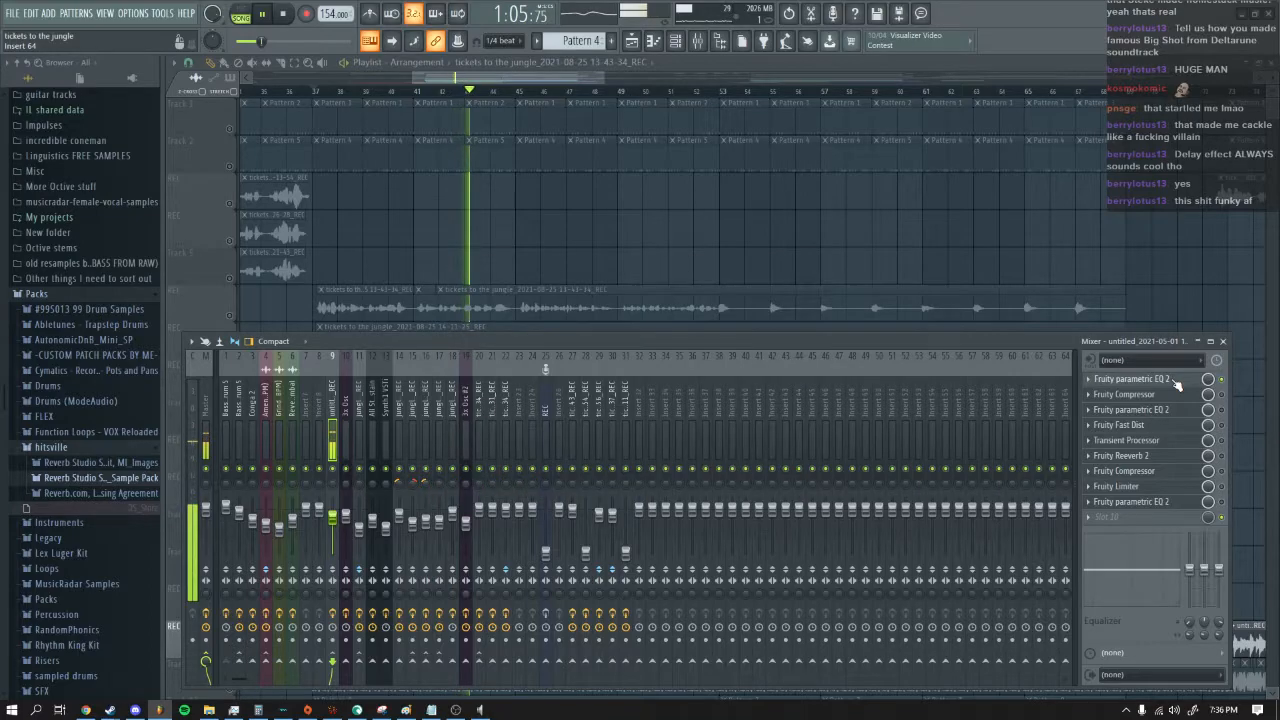
{"action": "left_click", "coordinate": [1177, 382]}
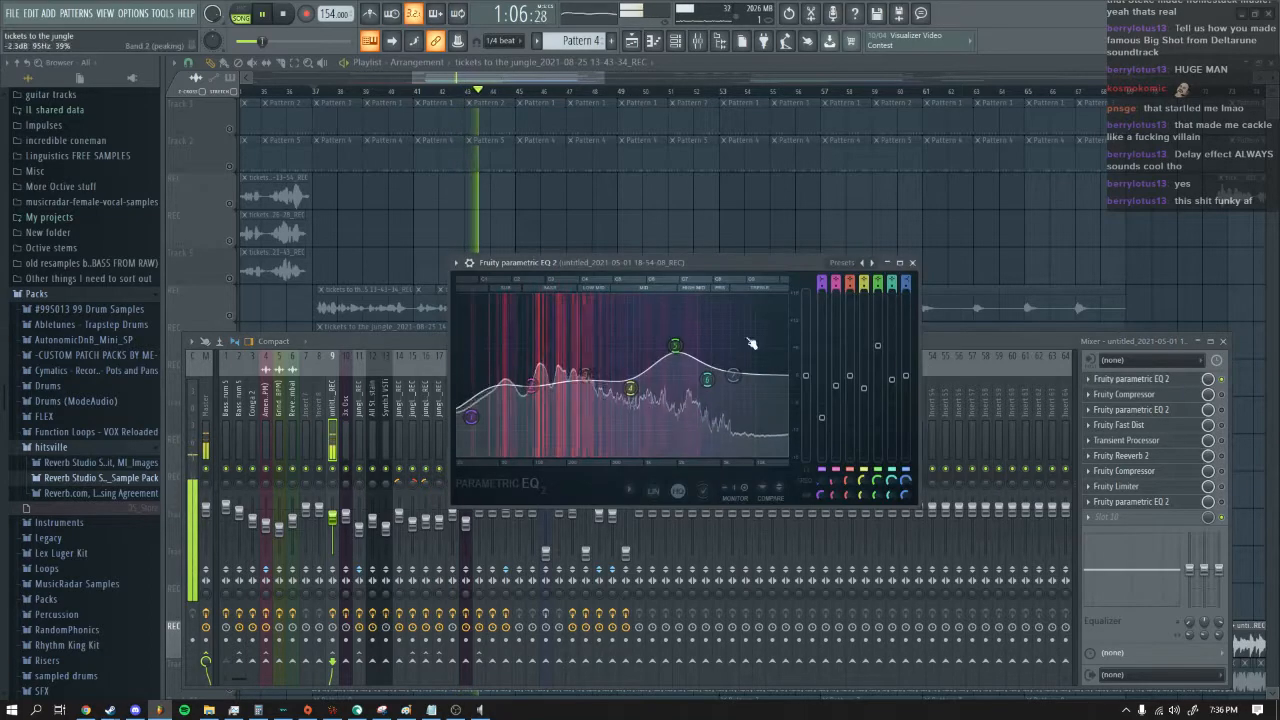
{"action": "left_click", "coordinate": [912, 263]}
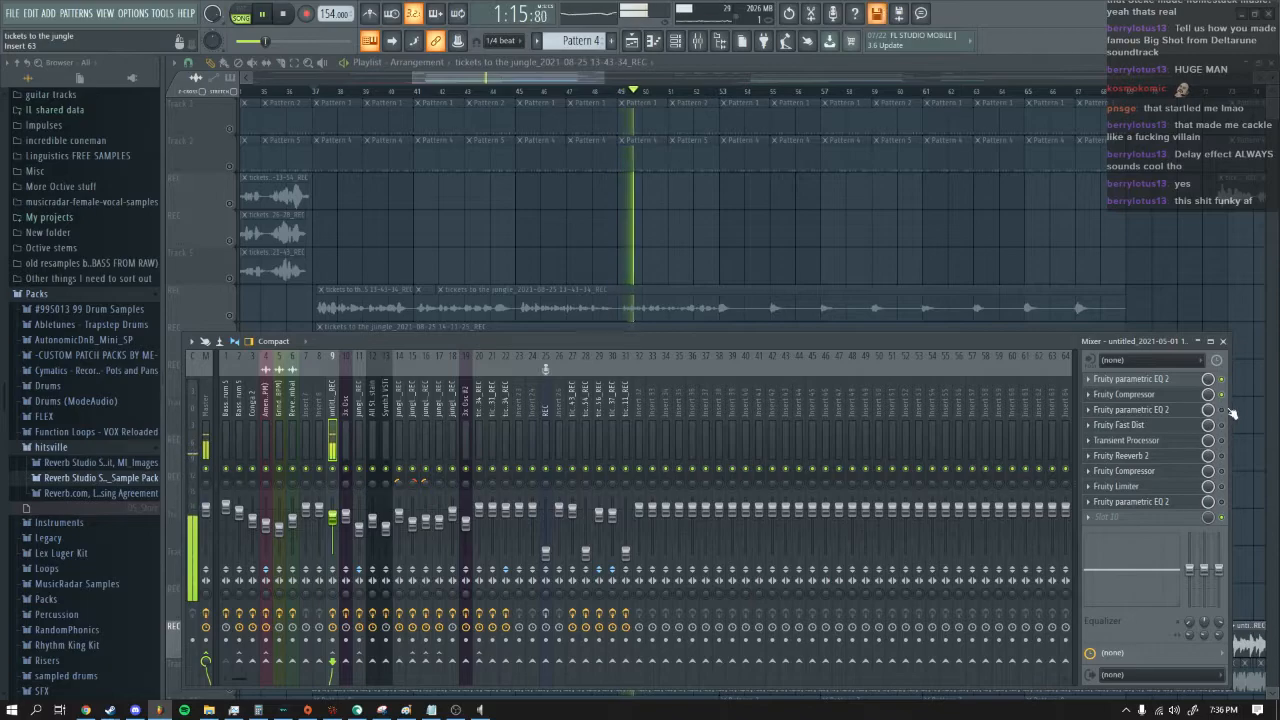
Step: Re-enable the first Fruity Compressor, second Fruity parametric EQ 2 and Fruity Fast Dist, examining the EQ and distortion settings
{"action": "left_click", "coordinate": [1140, 410]}
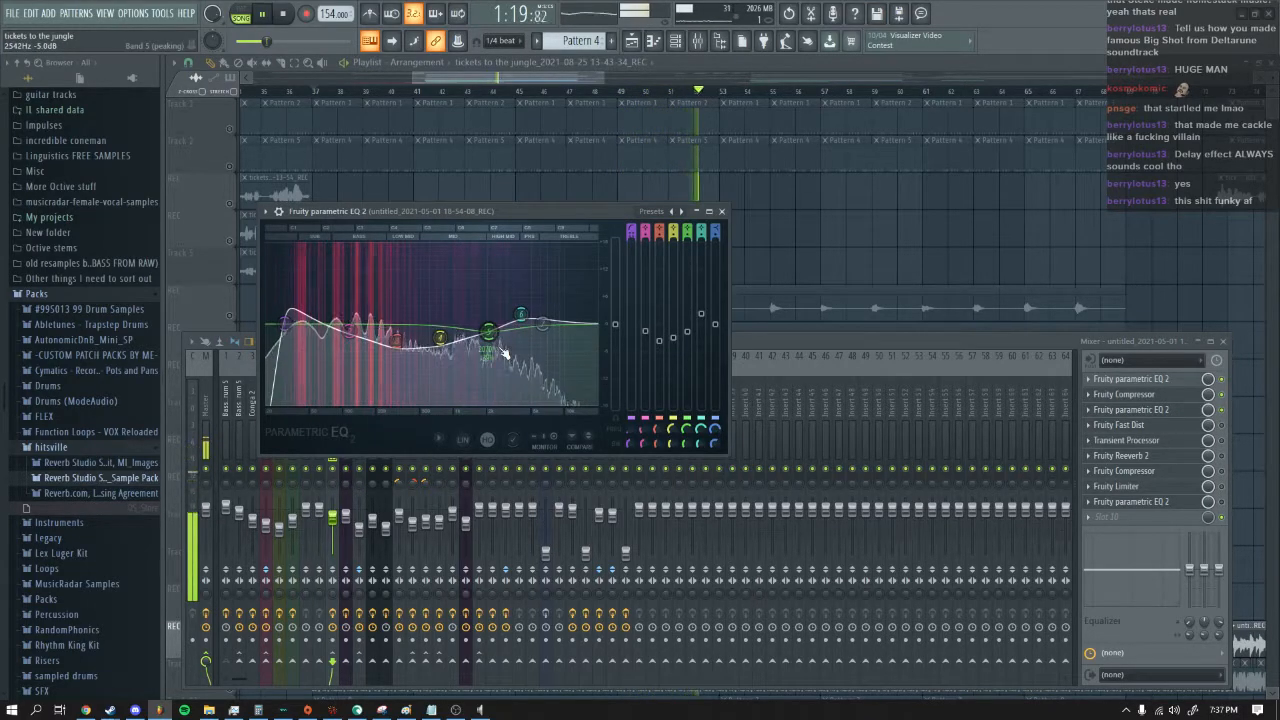
{"action": "left_click", "coordinate": [723, 213]}
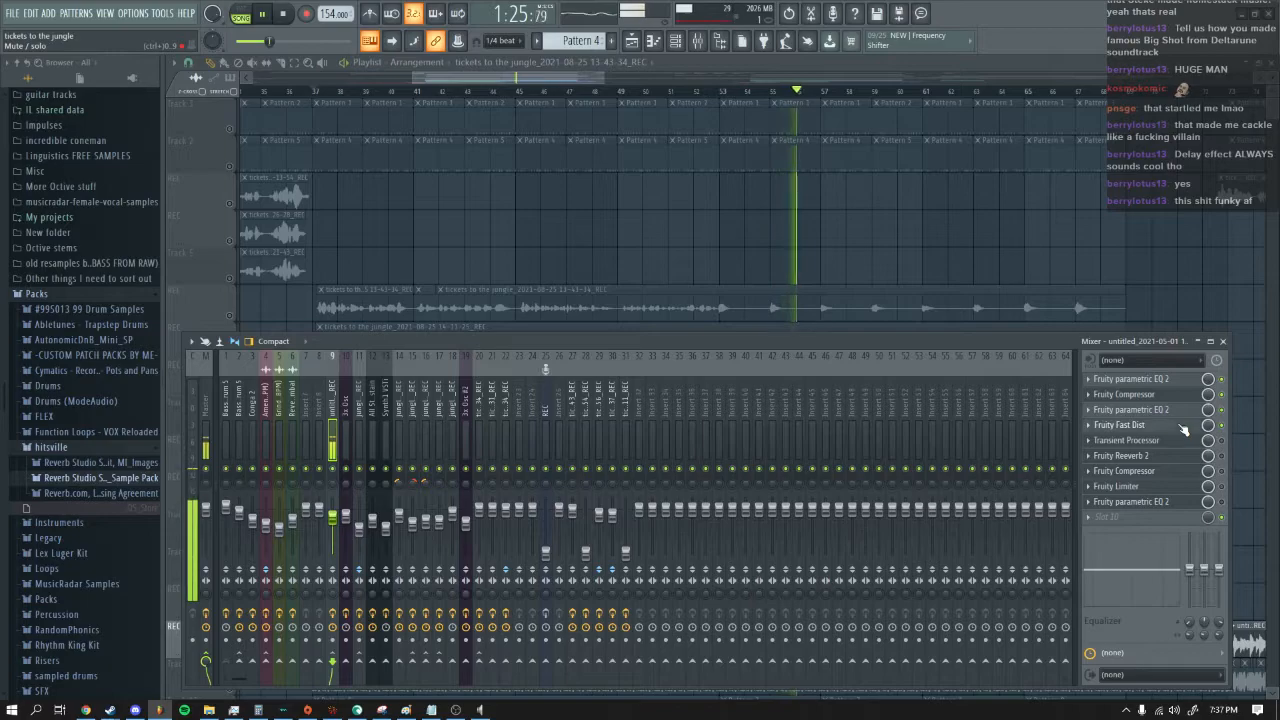
{"action": "left_click", "coordinate": [1125, 425]}
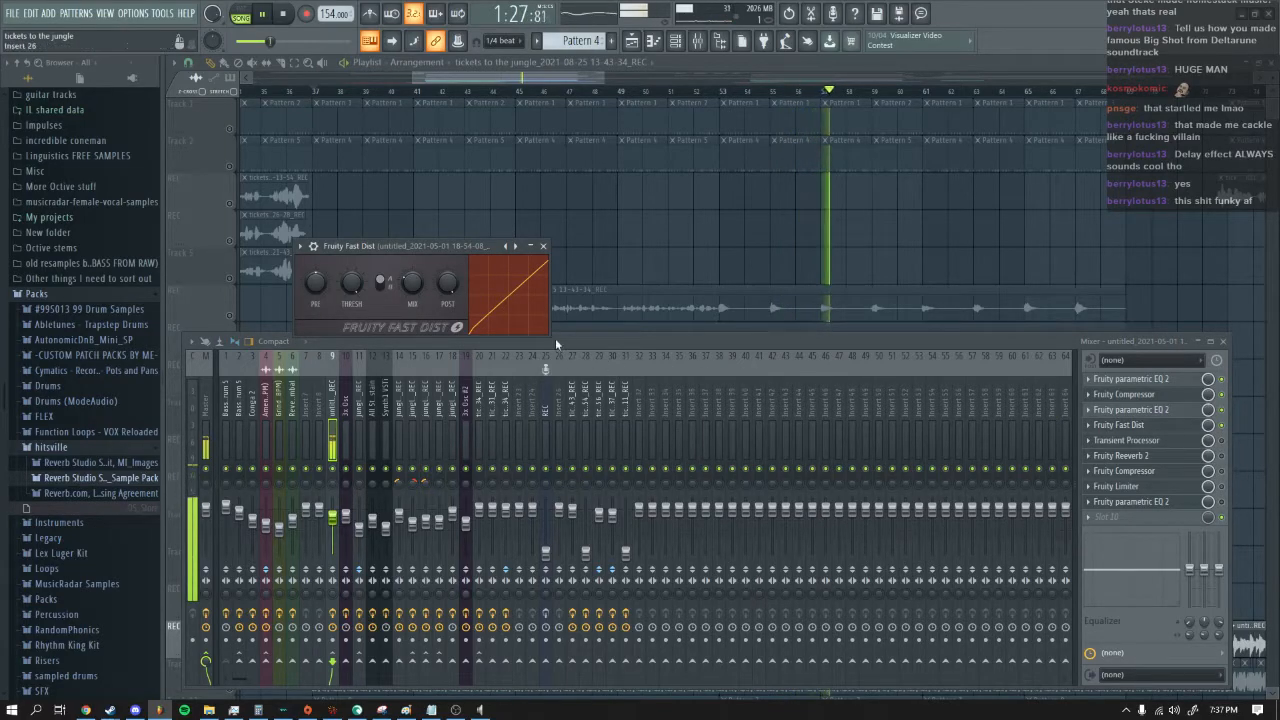
{"action": "left_click", "coordinate": [544, 247]}
Step: Examine and re-enable the Transient Processor on mixer track 9, and restart playback from bar 37
{"action": "left_click", "coordinate": [1125, 440]}
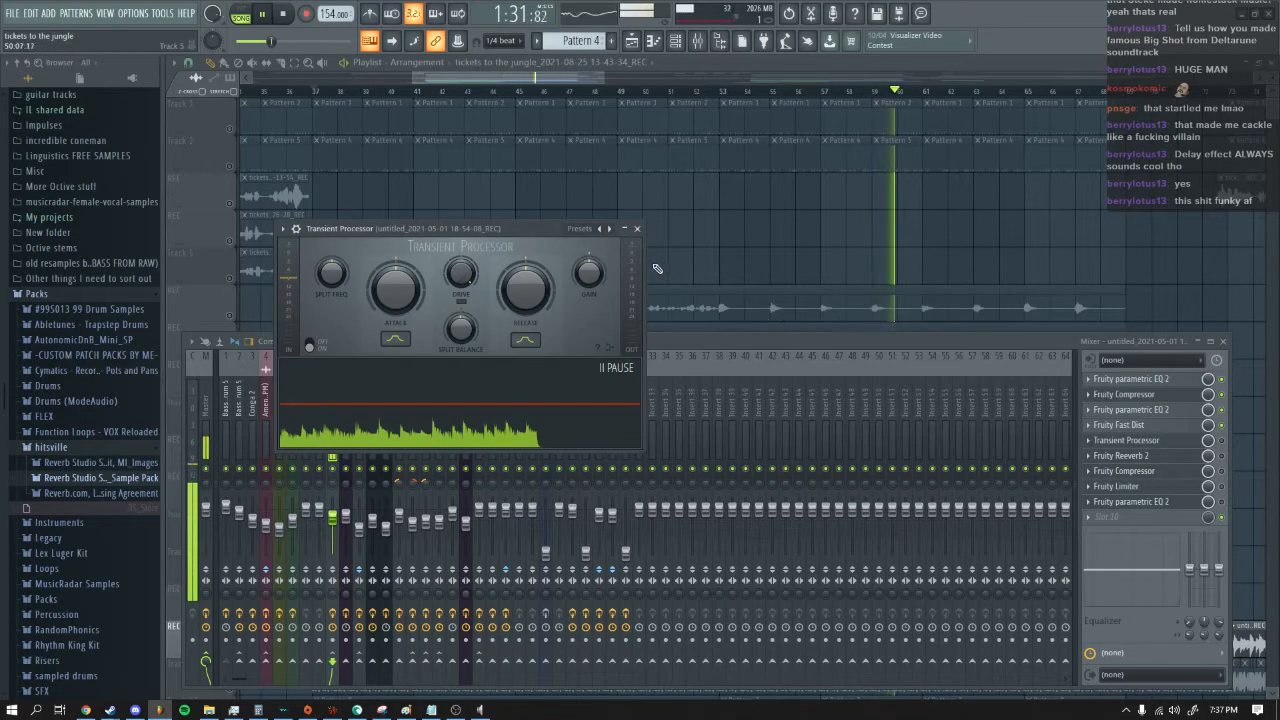
{"action": "left_click", "coordinate": [636, 228]}
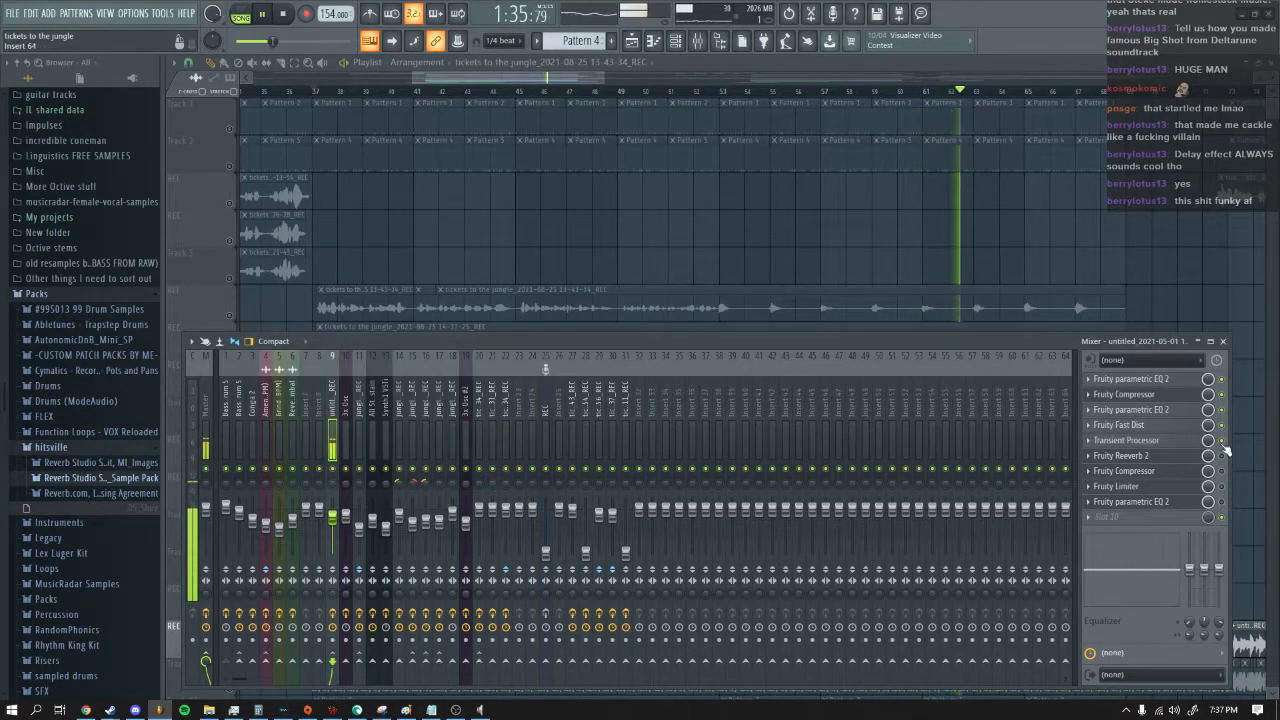
{"action": "left_click", "coordinate": [1184, 444]}
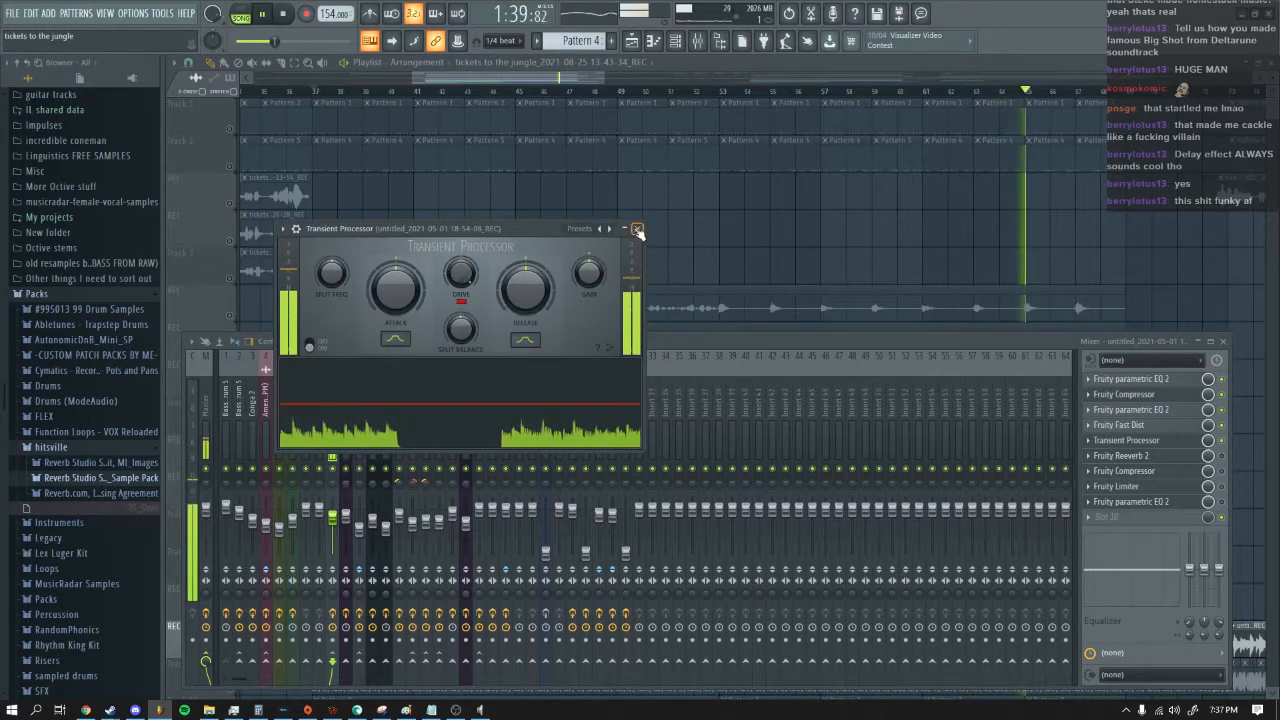
{"action": "left_click_drag", "start_coordinate": [476, 231], "coordinate": [650, 252]}
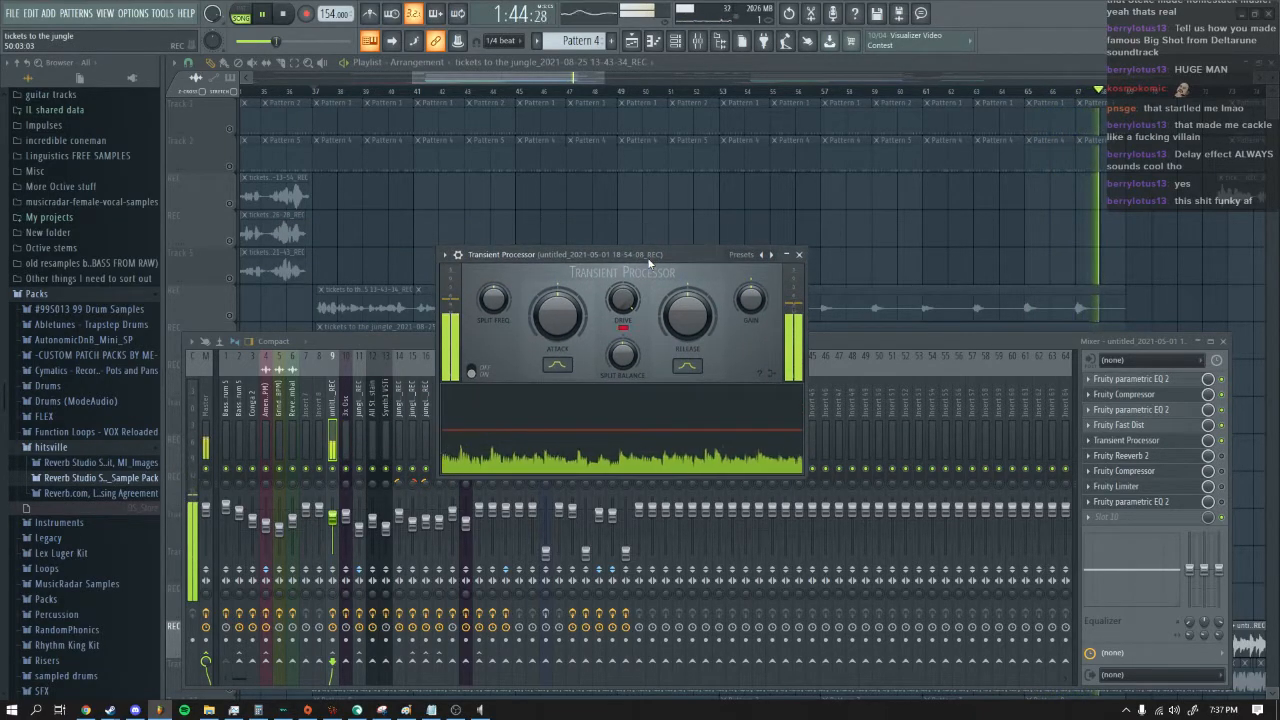
{"action": "left_click", "coordinate": [800, 255]}
{"action": "left_click", "coordinate": [285, 15]}
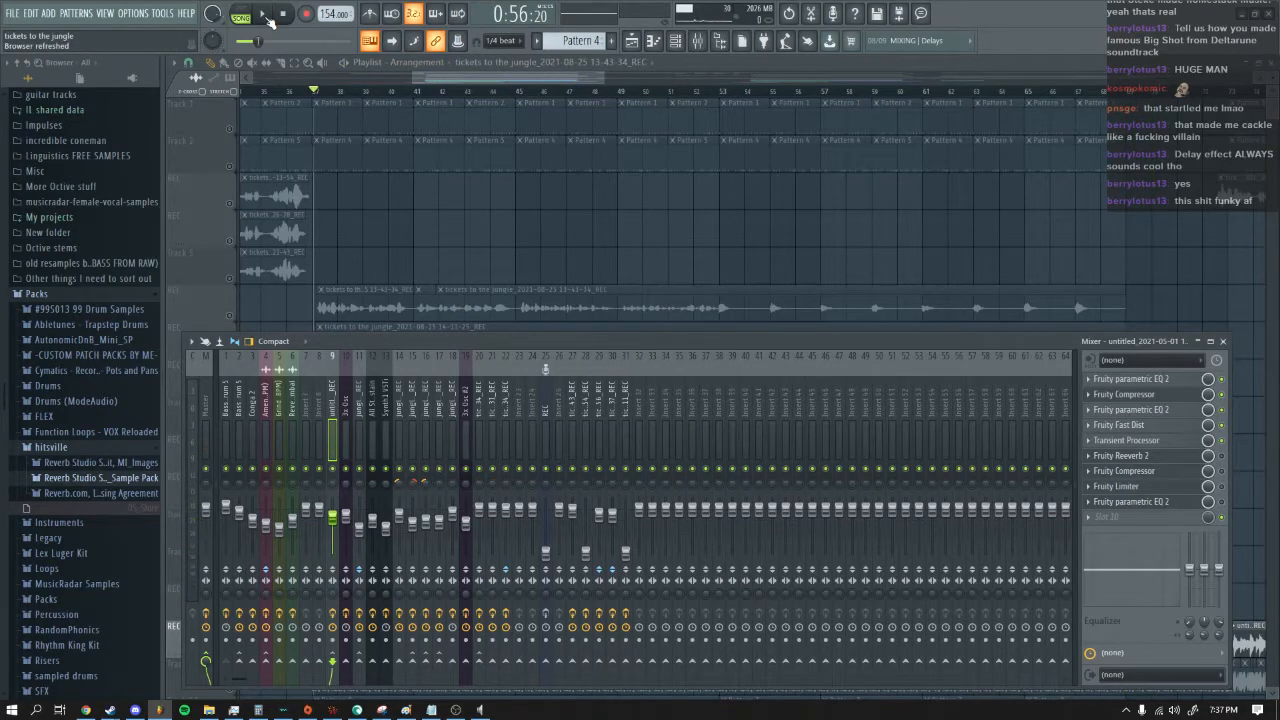
{"action": "left_click", "coordinate": [263, 15]}
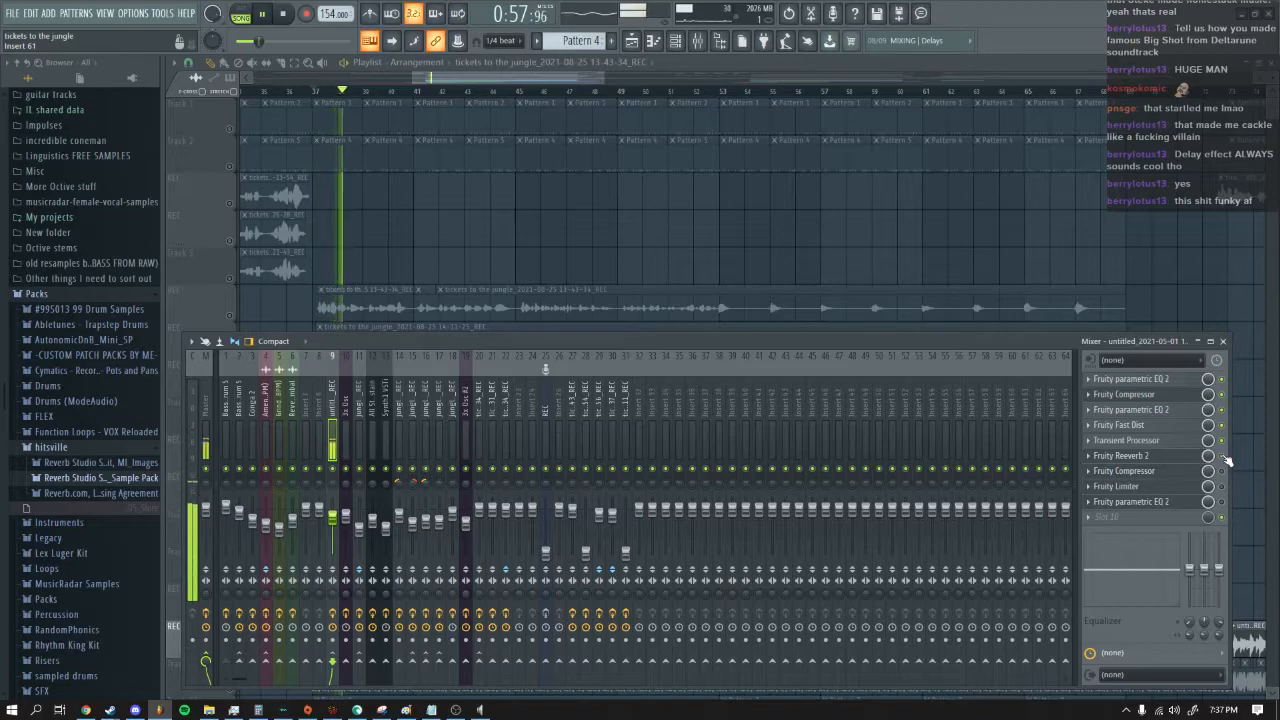
Step: Examine and re-enable Fruity Reeverb 2, re-enable the second Fruity Compressor on mixer track 9, and audition the recording from bar 37
{"action": "left_click", "coordinate": [1179, 460]}
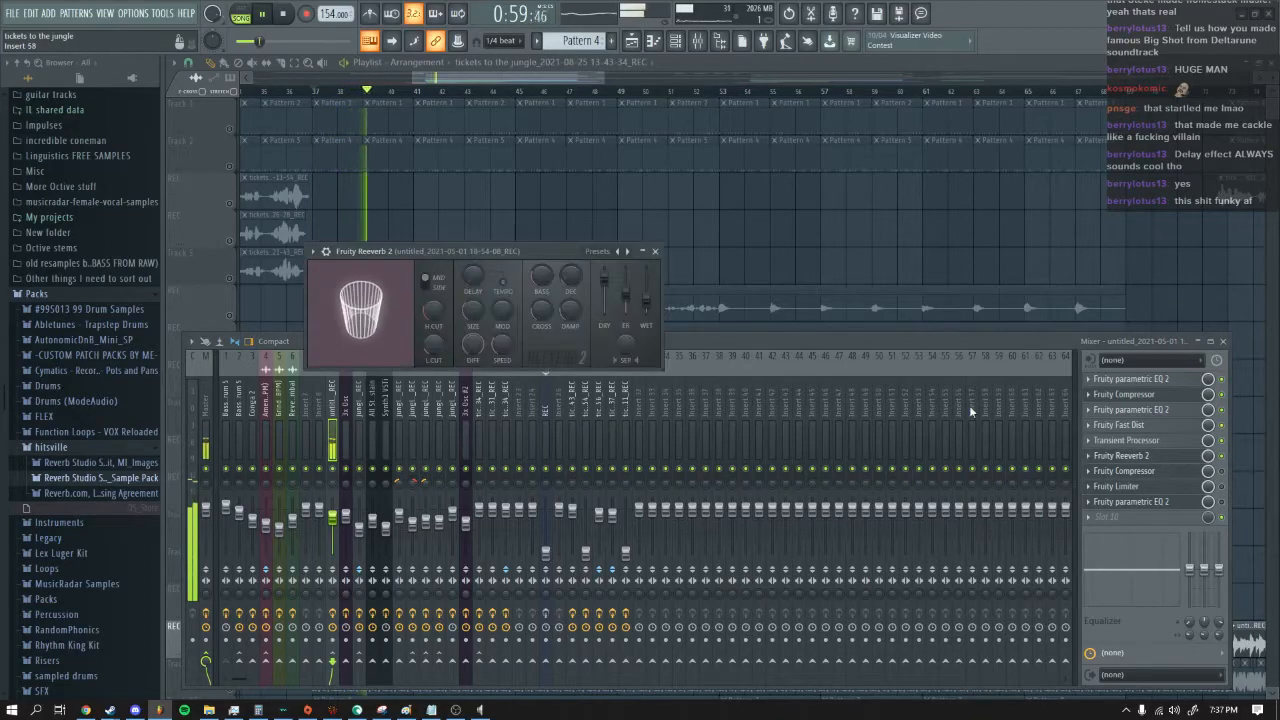
{"action": "left_click", "coordinate": [655, 252]}
{"action": "left_click", "coordinate": [285, 14]}
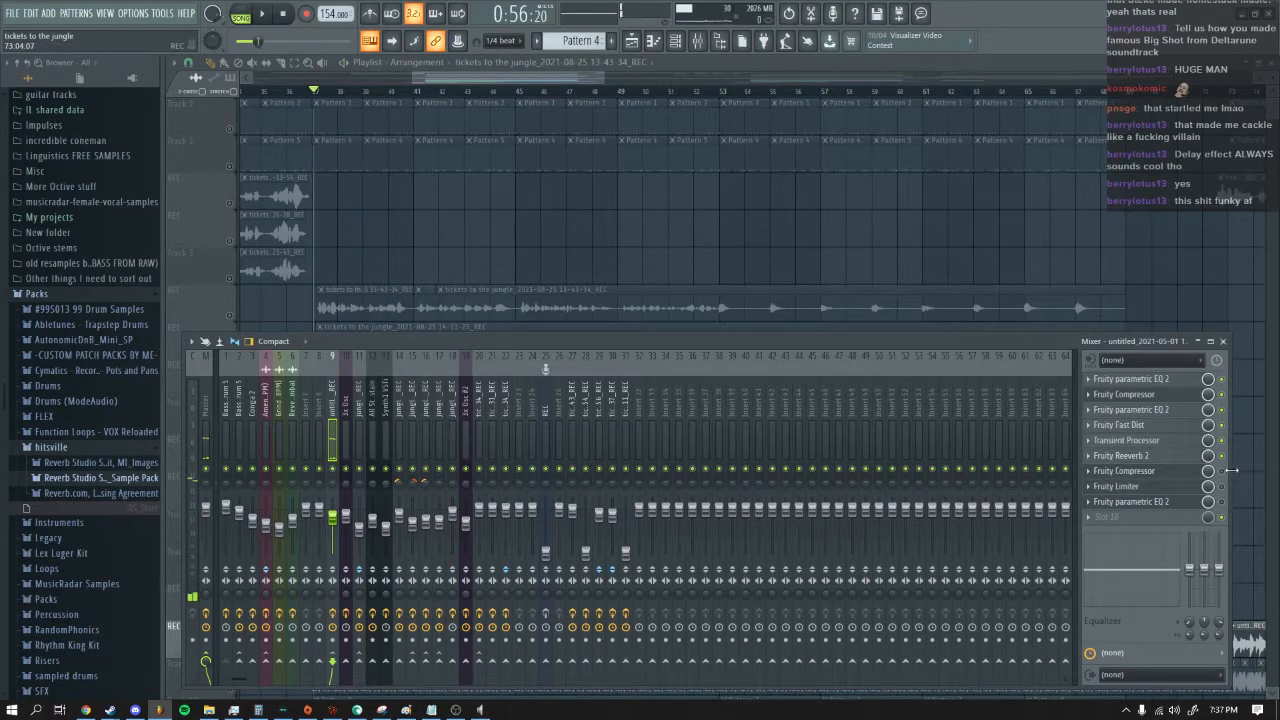
{"action": "key", "text": "space"}
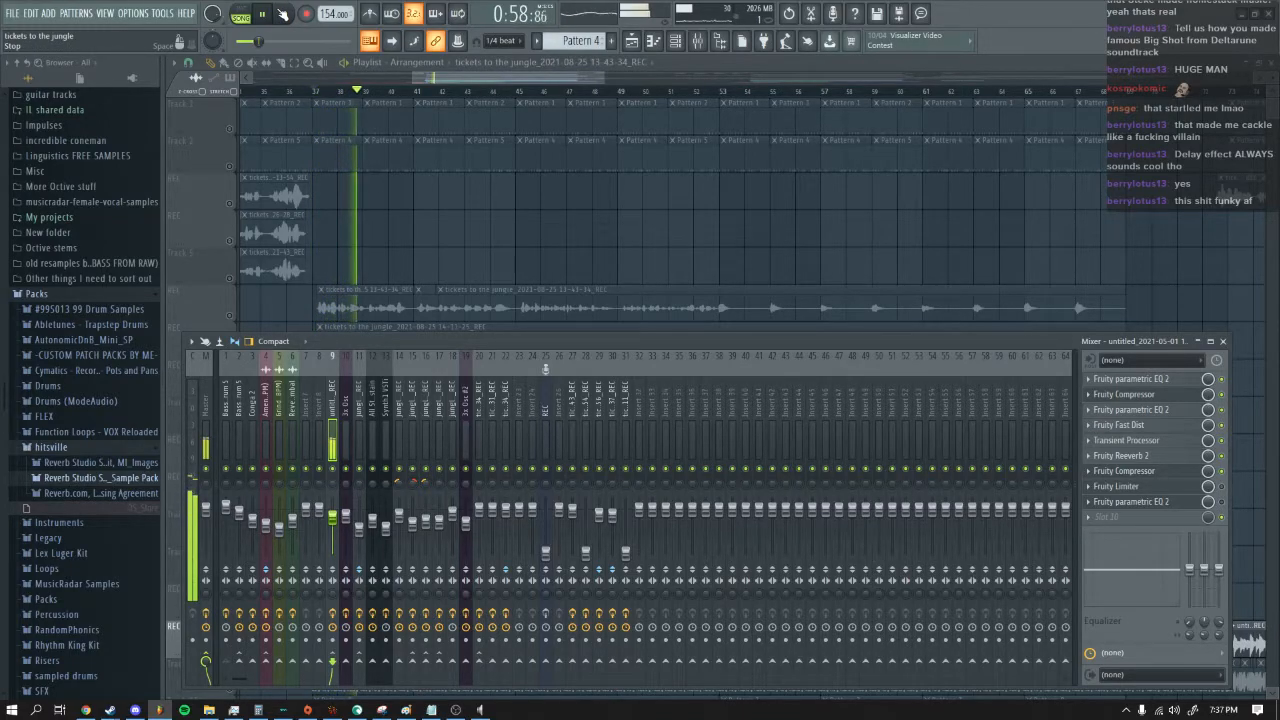
{"action": "left_click", "coordinate": [283, 14]}
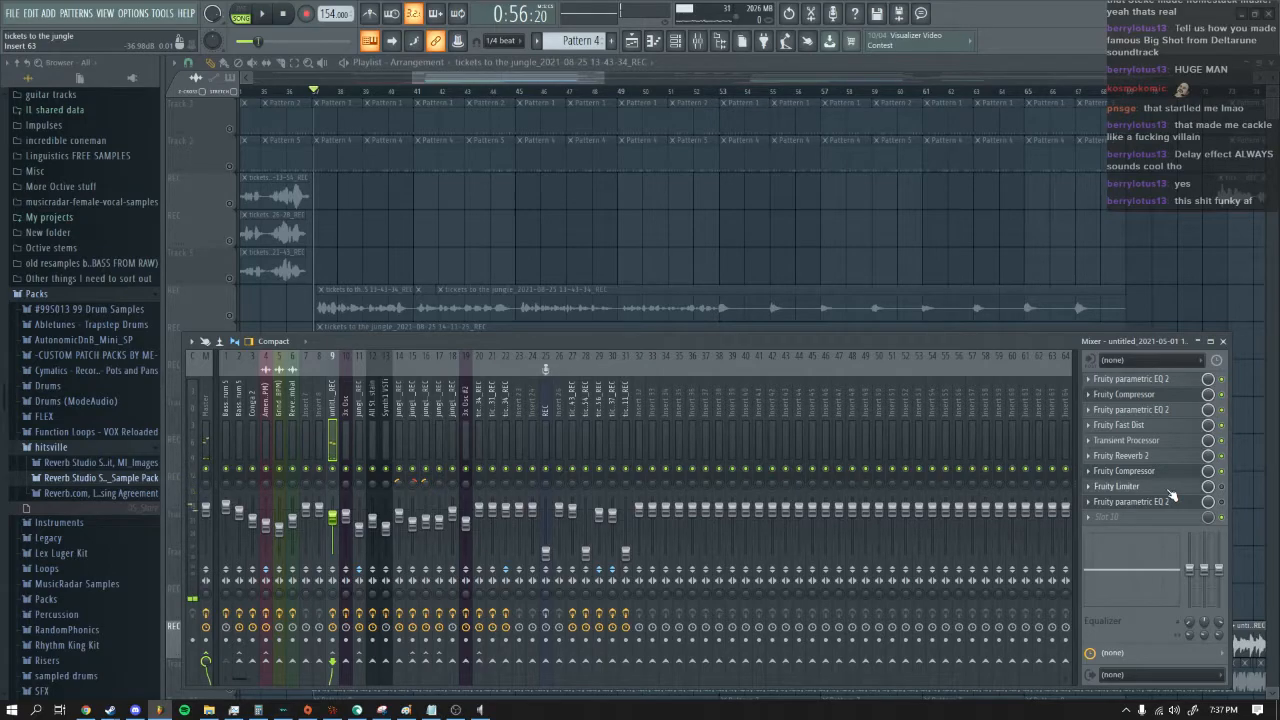
Step: Examine and re-enable the Fruity Limiter on mixer track 9, and play the soloed recording from bar 37
{"action": "left_click", "coordinate": [1168, 487]}
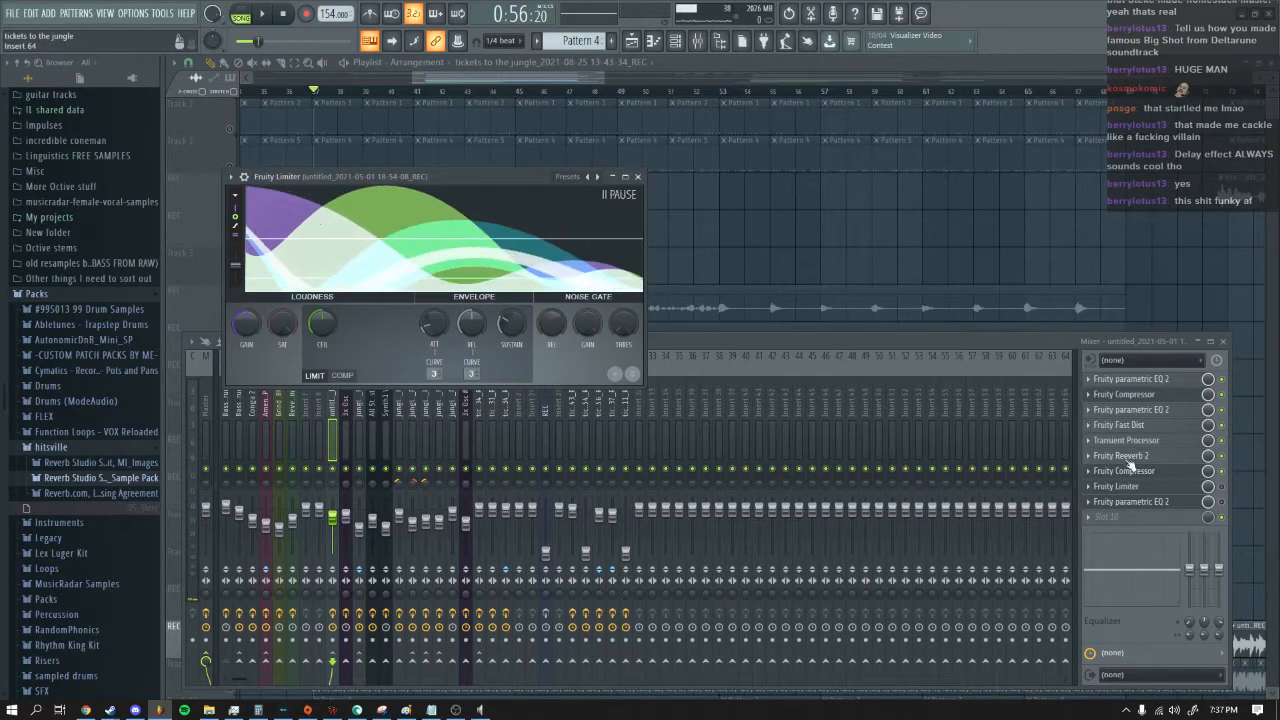
{"action": "left_click", "coordinate": [1224, 488]}
{"action": "left_click", "coordinate": [478, 177]}
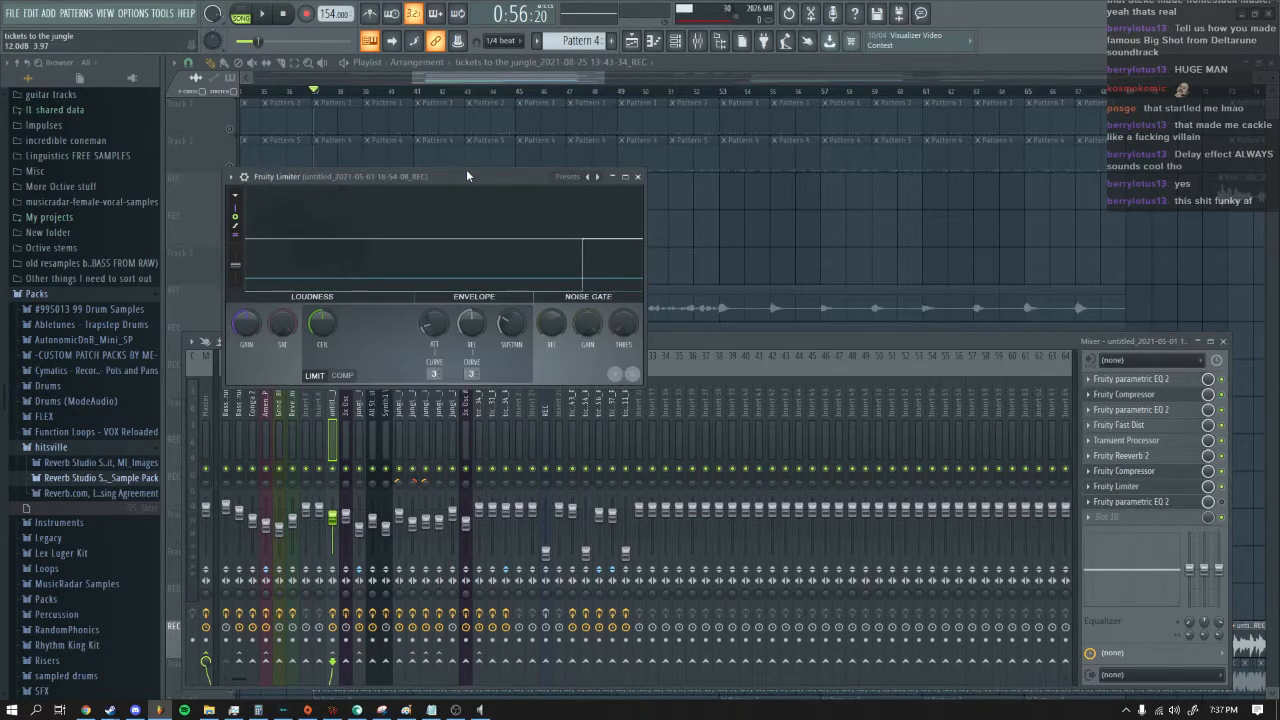
{"action": "left_click", "coordinate": [270, 13]}
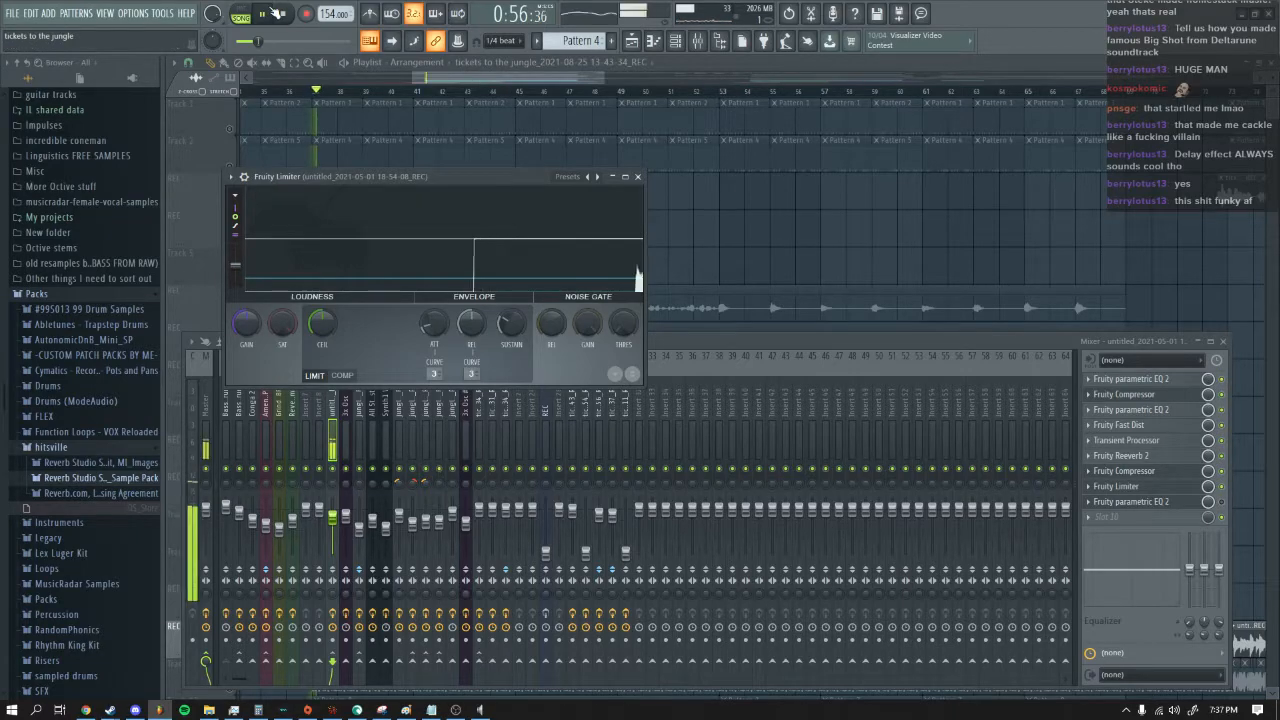
Step: Audition the untitled_2021-05-01 recording together with Track 1, stop playback and mute Track 1 again
{"action": "left_click", "coordinate": [699, 42]}
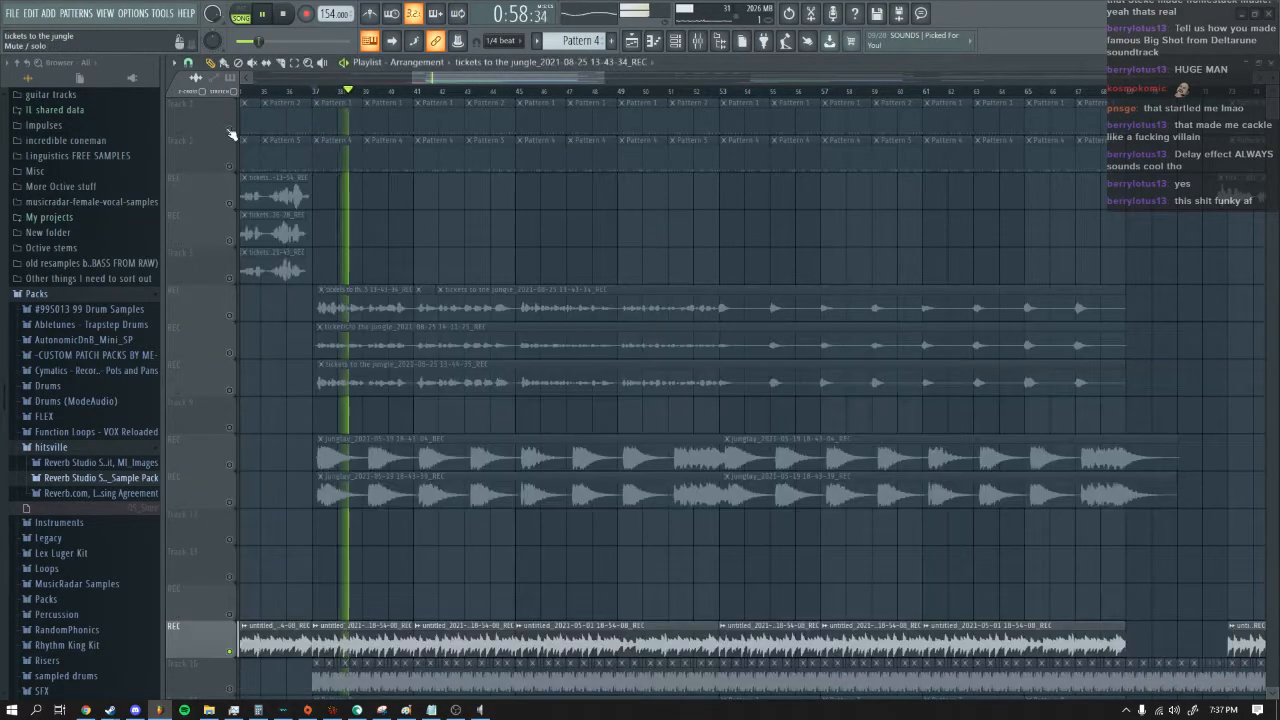
{"action": "left_click", "coordinate": [703, 45]}
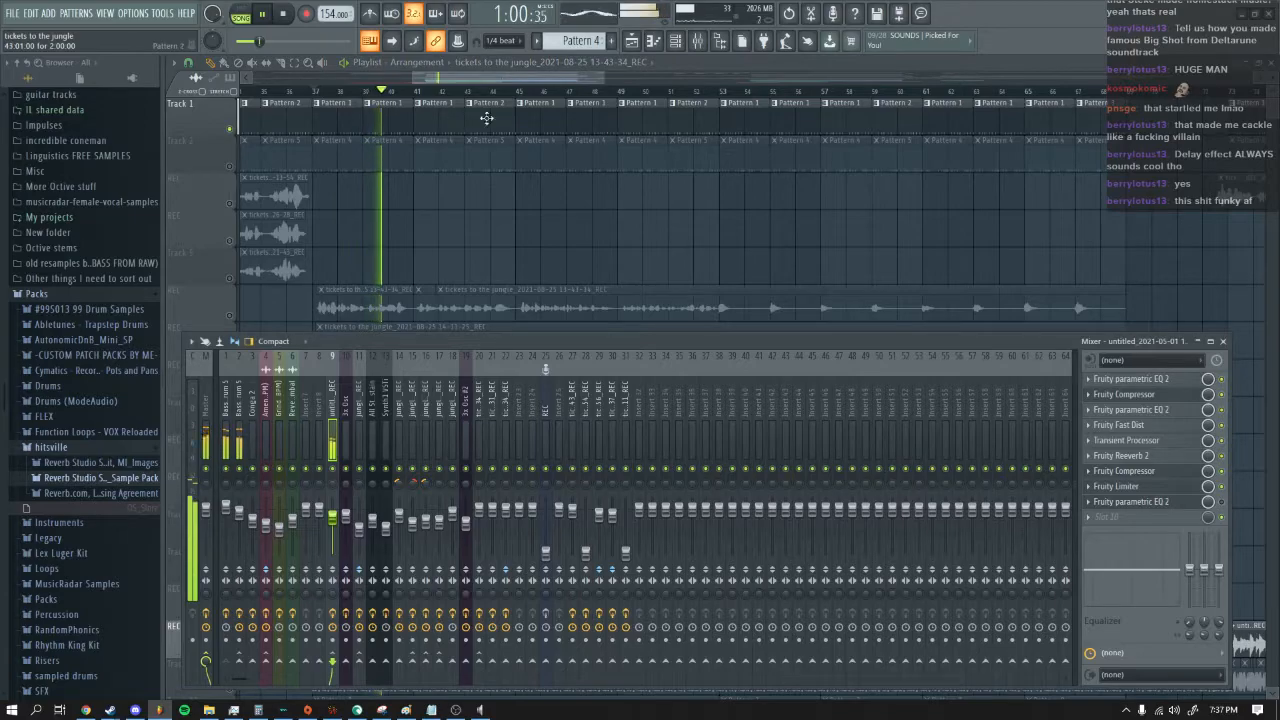
{"action": "left_click", "coordinate": [272, 12]}
{"action": "left_click", "coordinate": [229, 130]}
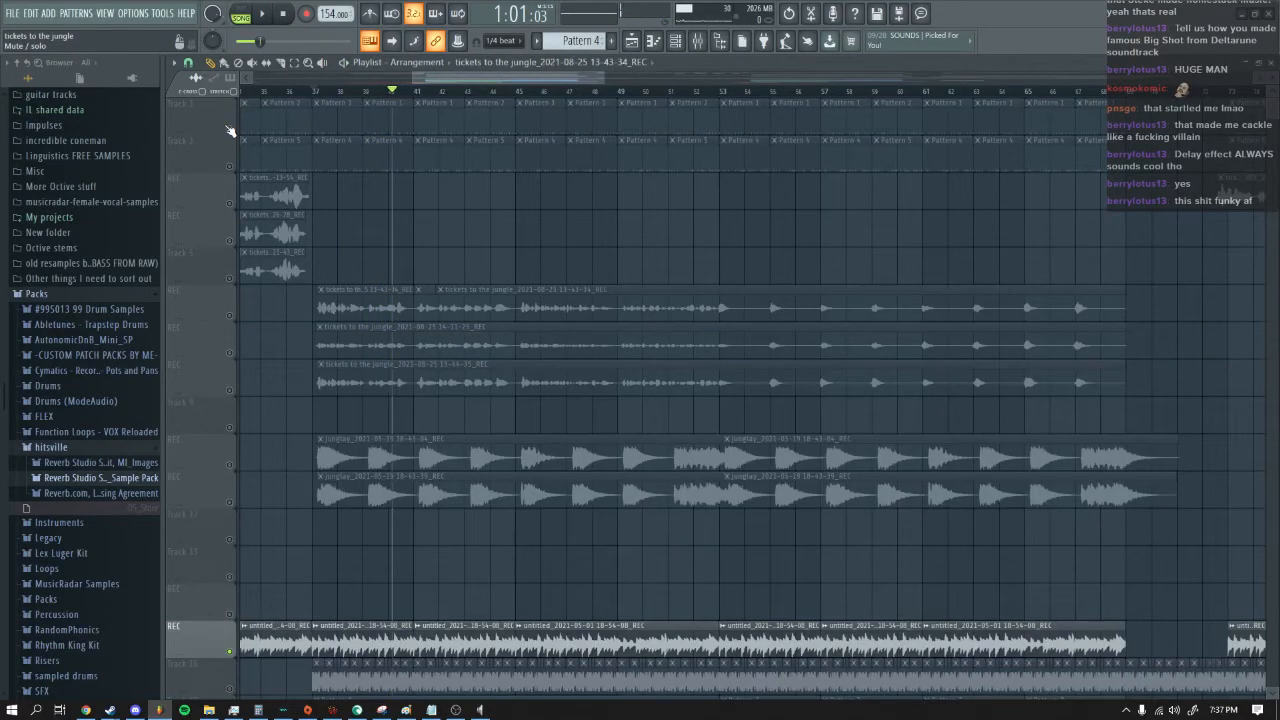
Step: Examine and re-enable the last Fruity parametric EQ 2 on mixer track 9, and audition the recording with its full effect chain
{"action": "left_click", "coordinate": [700, 45]}
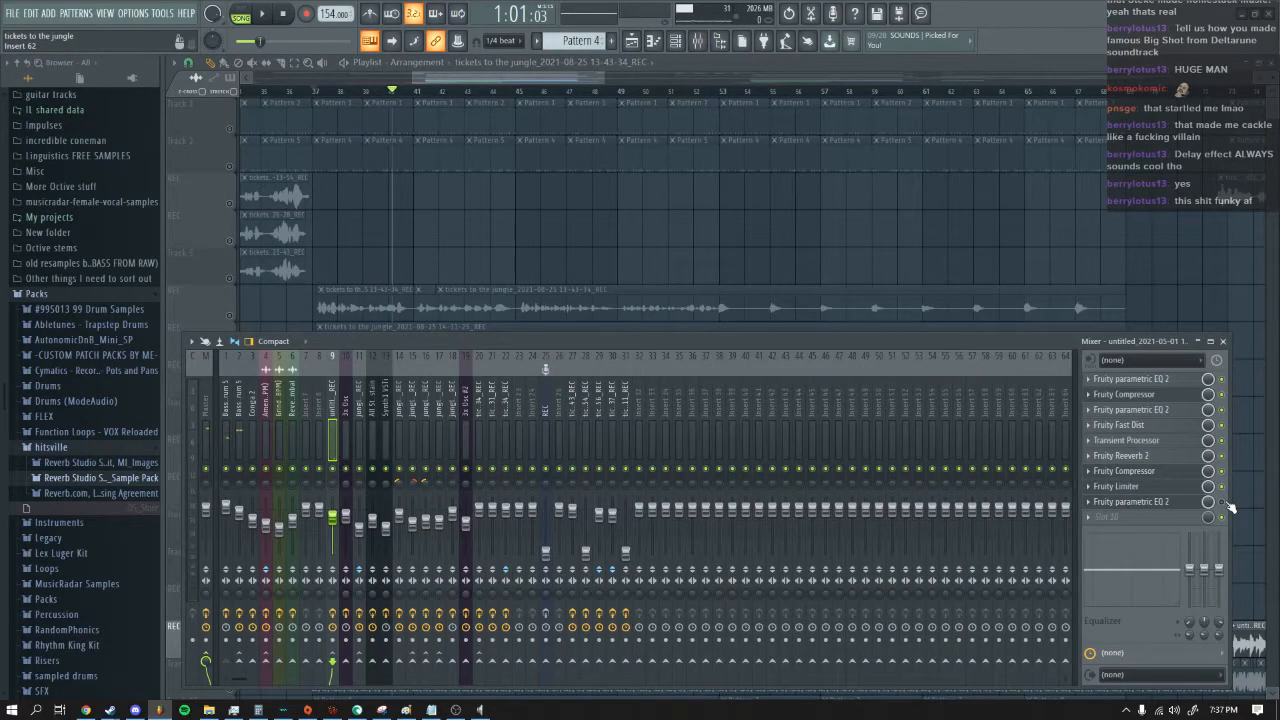
{"action": "left_click", "coordinate": [1160, 503]}
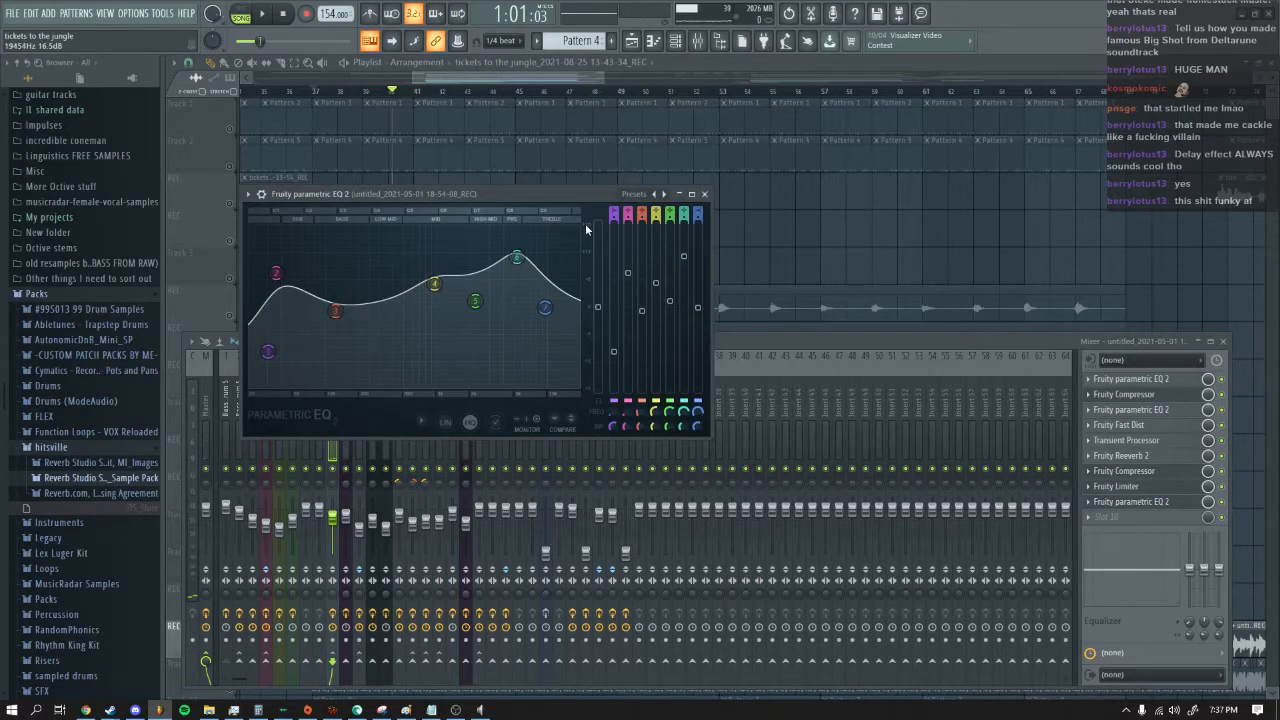
{"action": "left_click_drag", "start_coordinate": [576, 193], "coordinate": [680, 256]}
{"action": "left_click", "coordinate": [808, 255]}
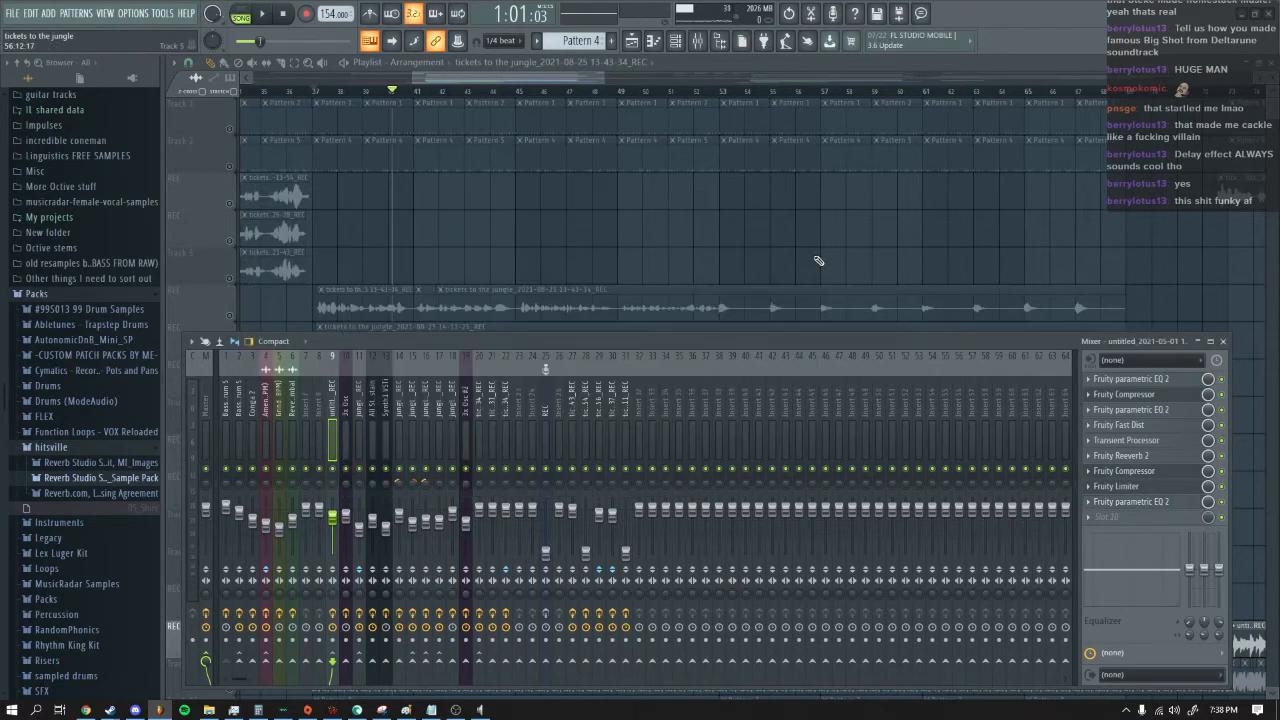
{"action": "key", "text": "space"}
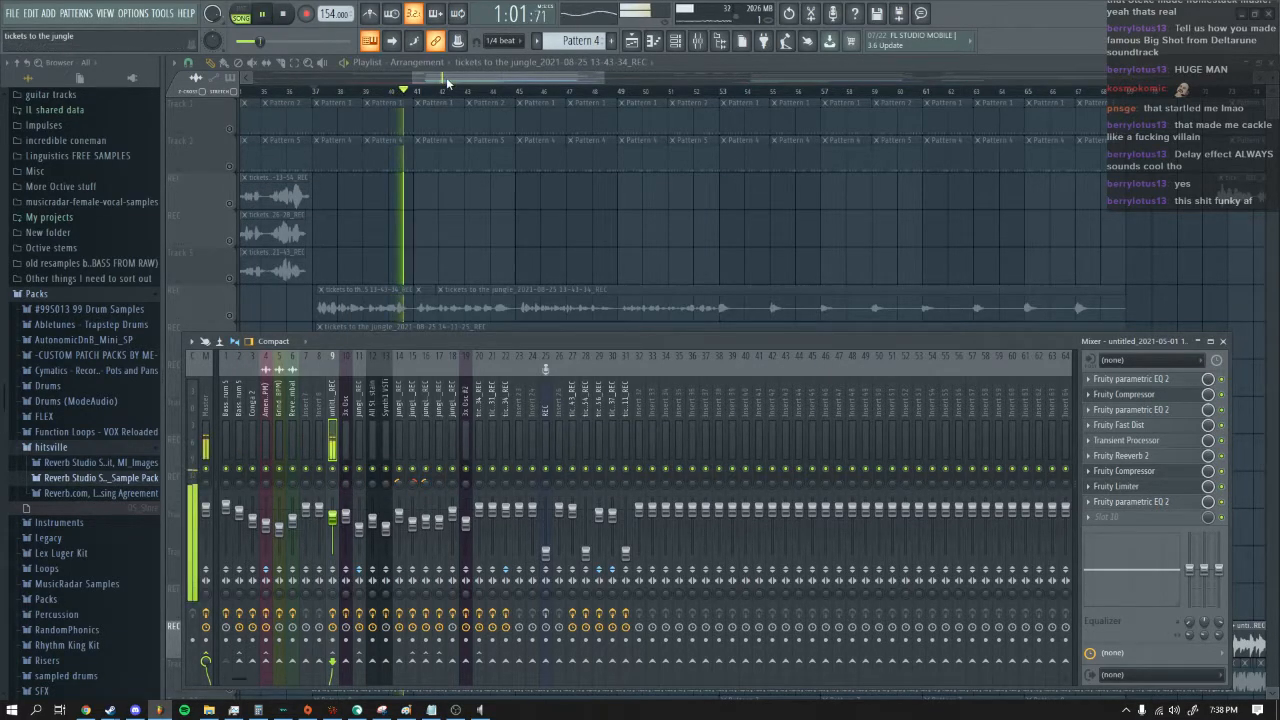
{"action": "key", "text": "F9"}
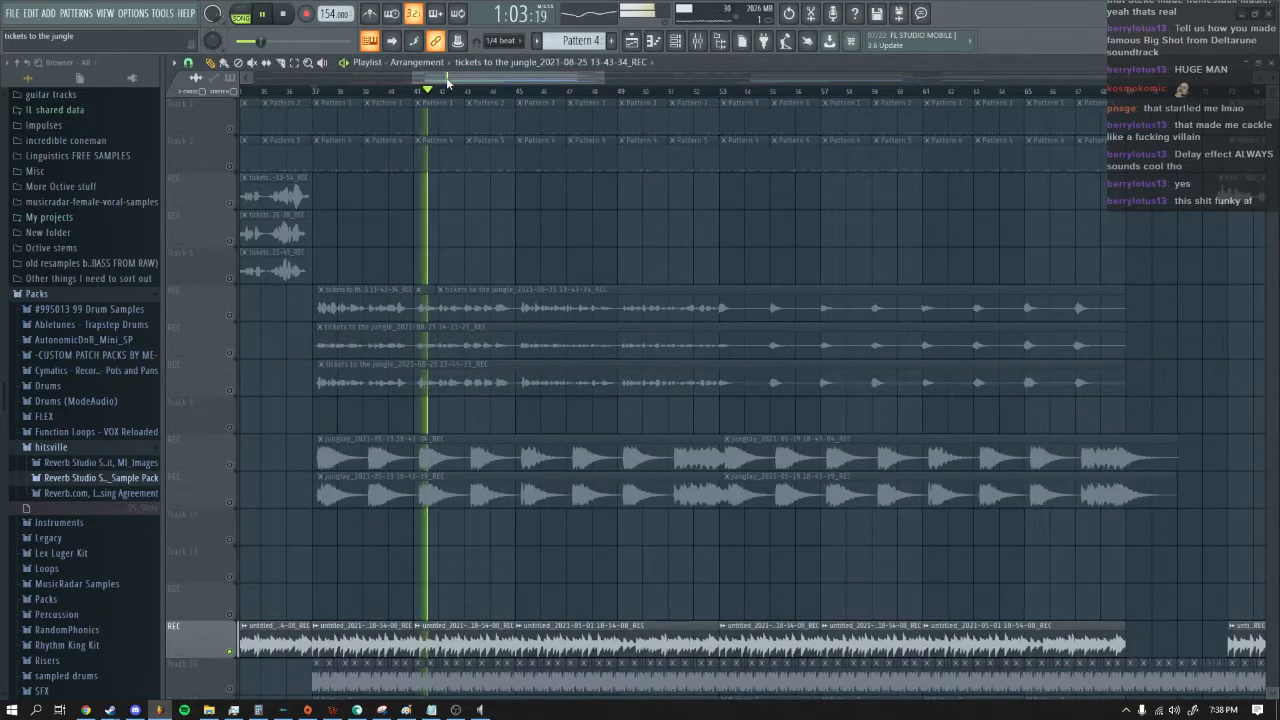
{"action": "left_click", "coordinate": [286, 14]}
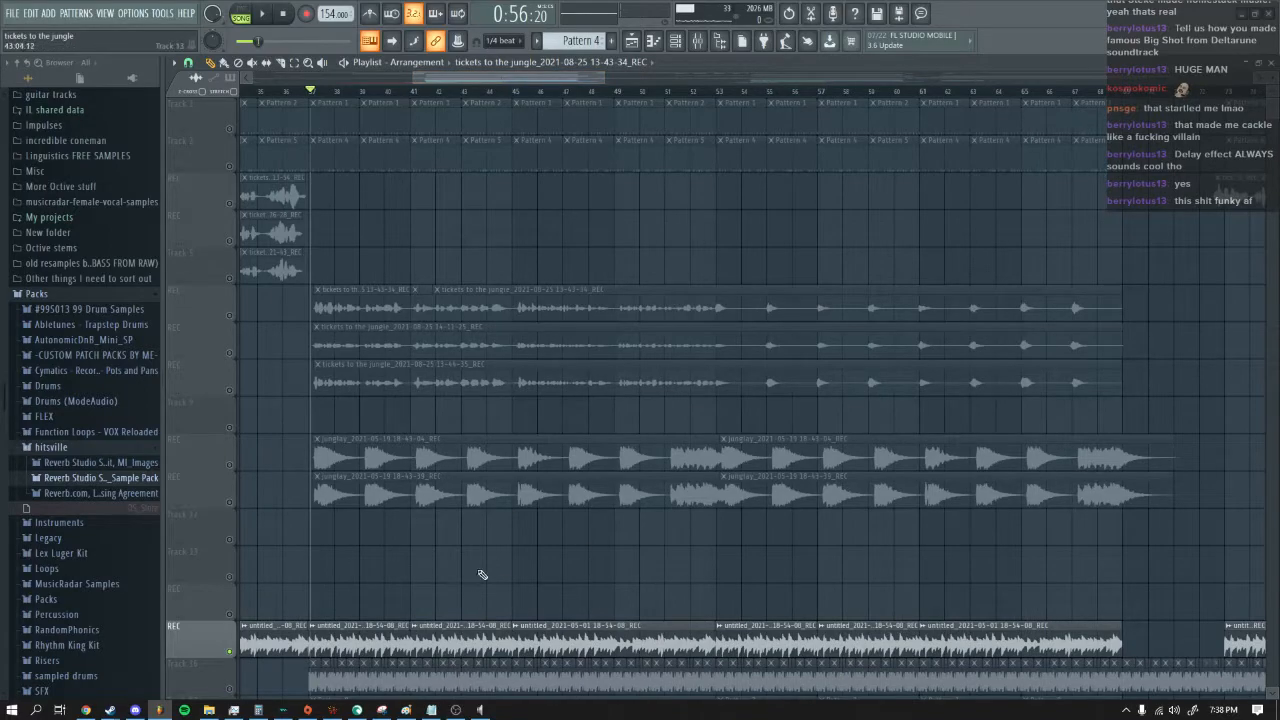
Step: Solo the two playlist tracks holding the junglay_2021-05-19 recordings and play them from bar 37
{"action": "scroll", "coordinate": [510, 600], "scroll_direction": "down", "scroll_amount": 5}
{"action": "scroll", "coordinate": [362, 516], "scroll_direction": "up", "scroll_amount": 5}
{"action": "right_click", "coordinate": [230, 464]}
{"action": "left_click", "coordinate": [231, 502]}
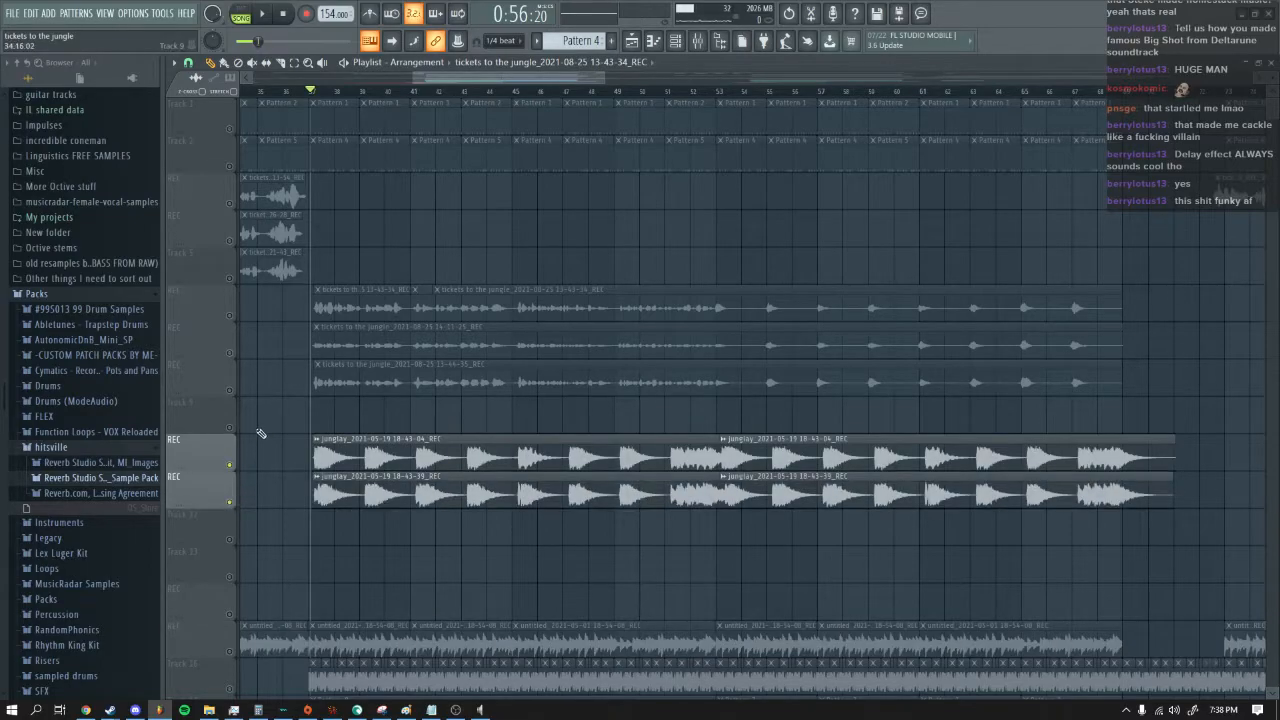
{"action": "left_click", "coordinate": [268, 14]}
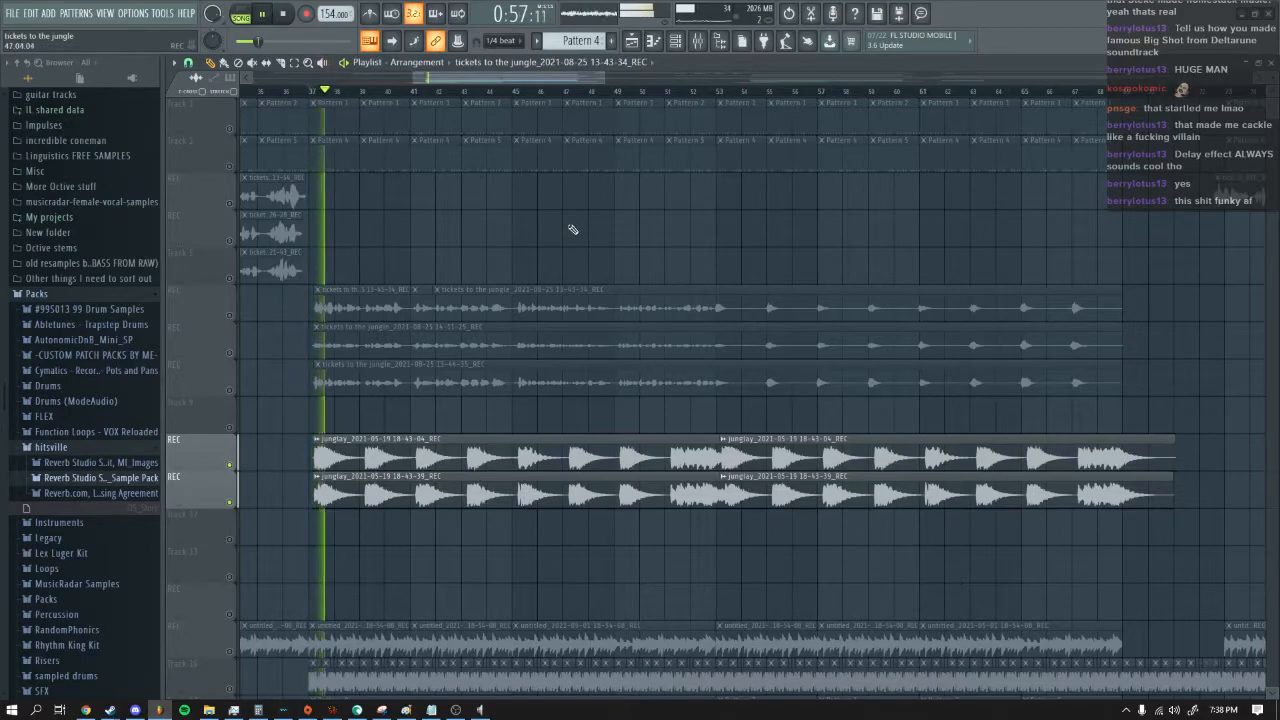
Step: Select mixer track 11 with the junglay recording and examine its Rovee voice changer settings during playback
{"action": "key", "text": "F9"}
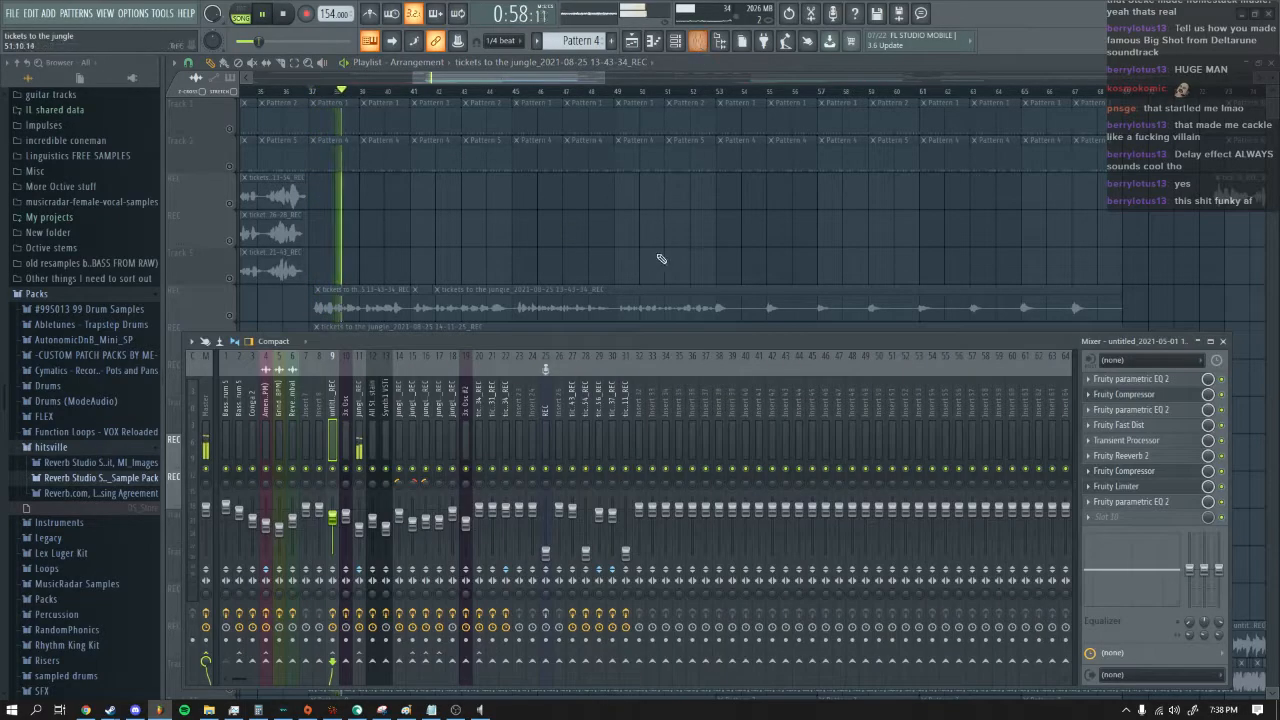
{"action": "left_click", "coordinate": [362, 425]}
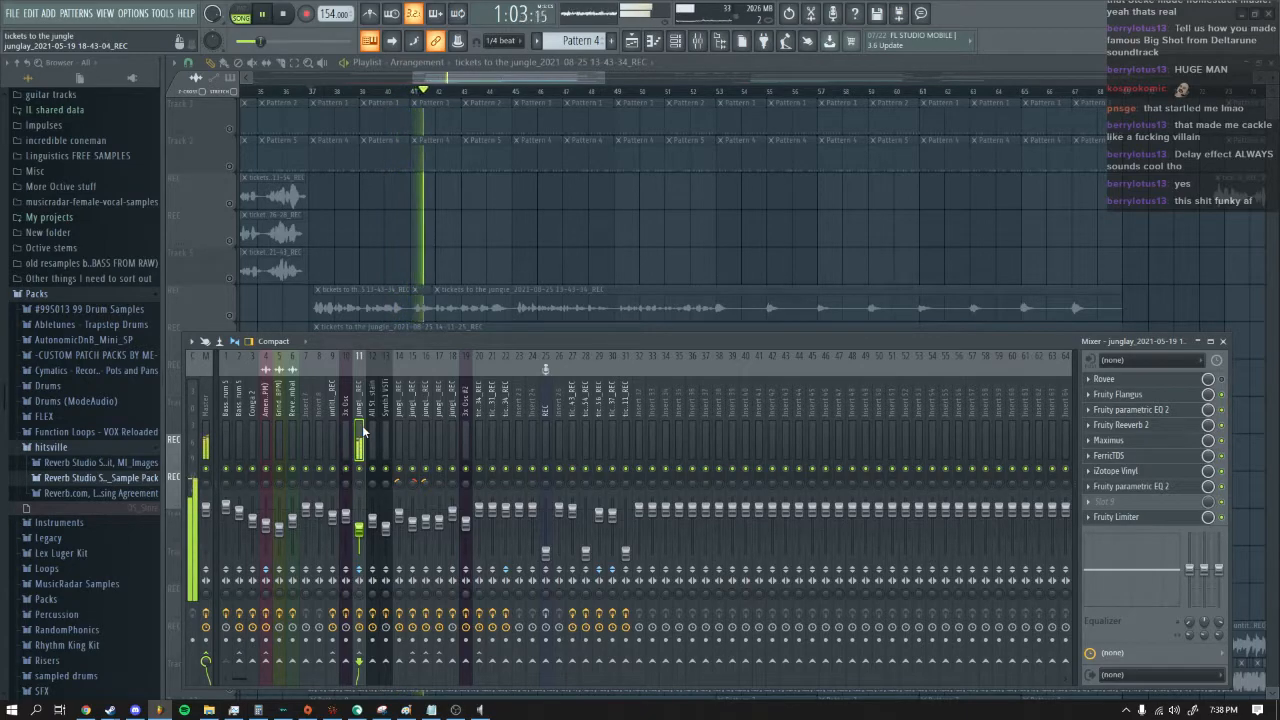
{"action": "left_click", "coordinate": [1137, 379]}
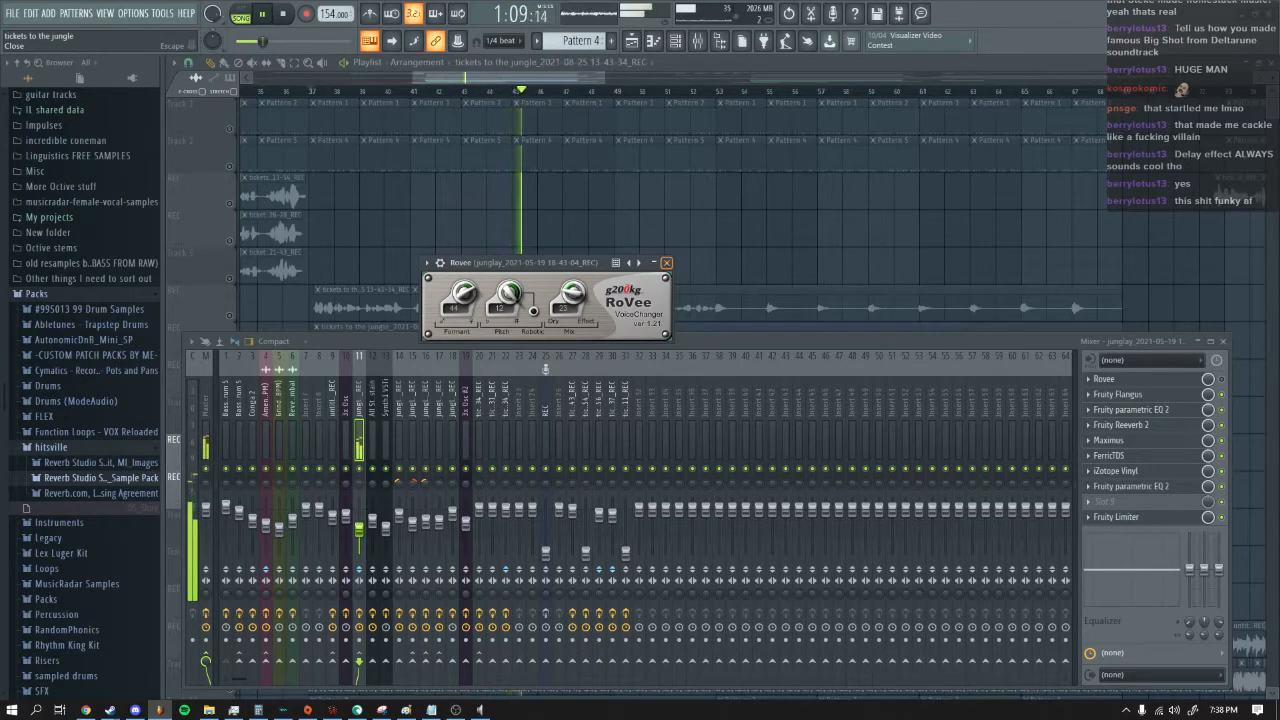
{"action": "left_click", "coordinate": [667, 264]}
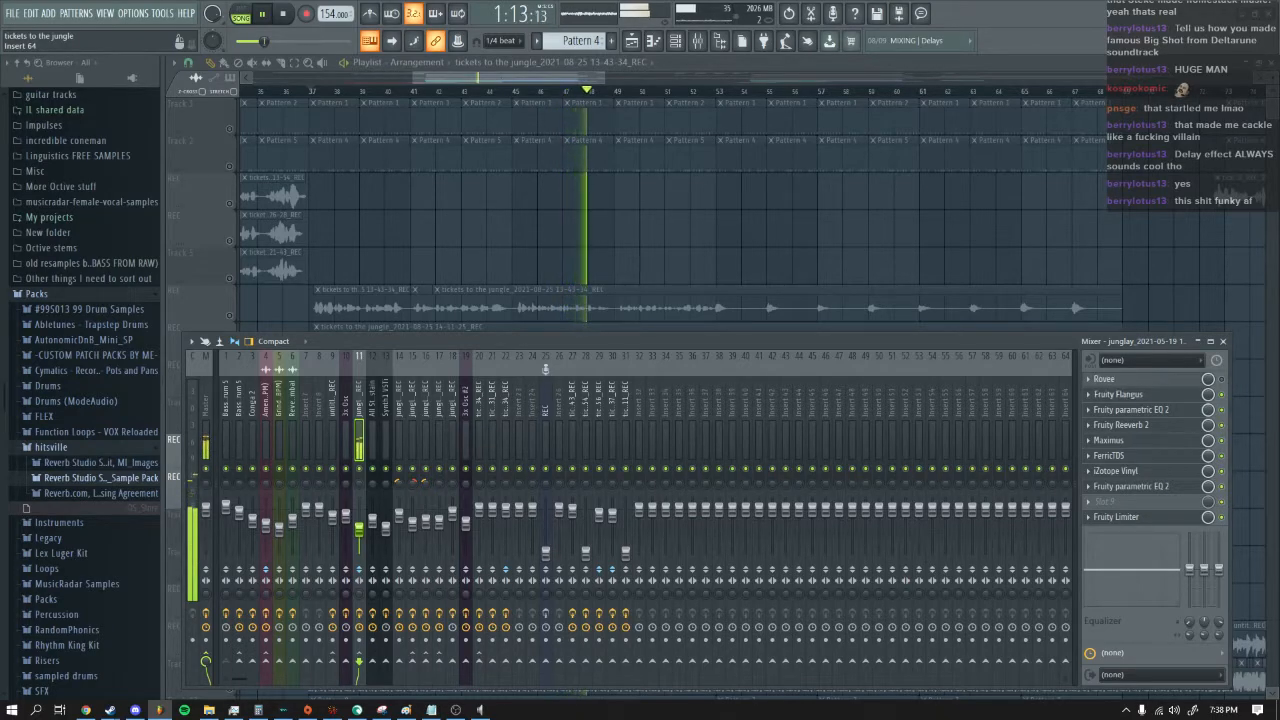
Step: Examine the first Fruity parametric EQ 2 and the Fruity Reeverb 2 on mixer track 11
{"action": "left_click", "coordinate": [1162, 412]}
{"action": "left_click", "coordinate": [656, 142]}
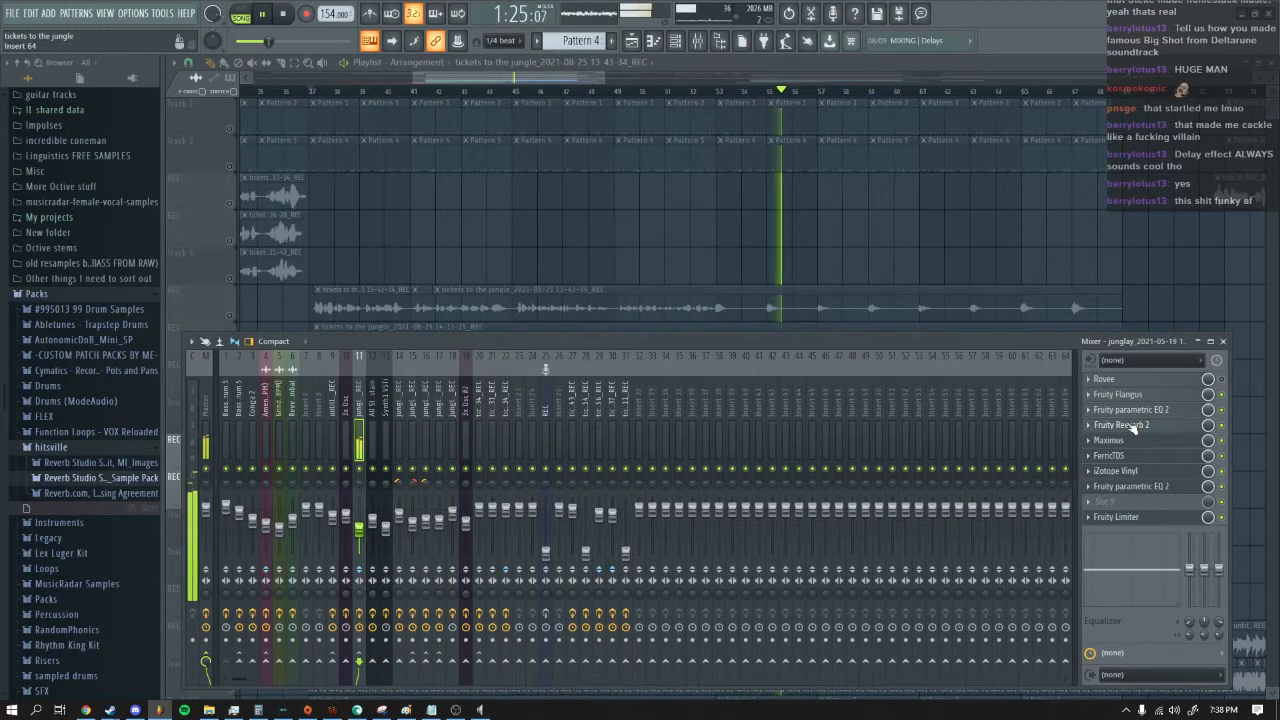
{"action": "left_click", "coordinate": [1125, 425]}
{"action": "left_click", "coordinate": [559, 157]}
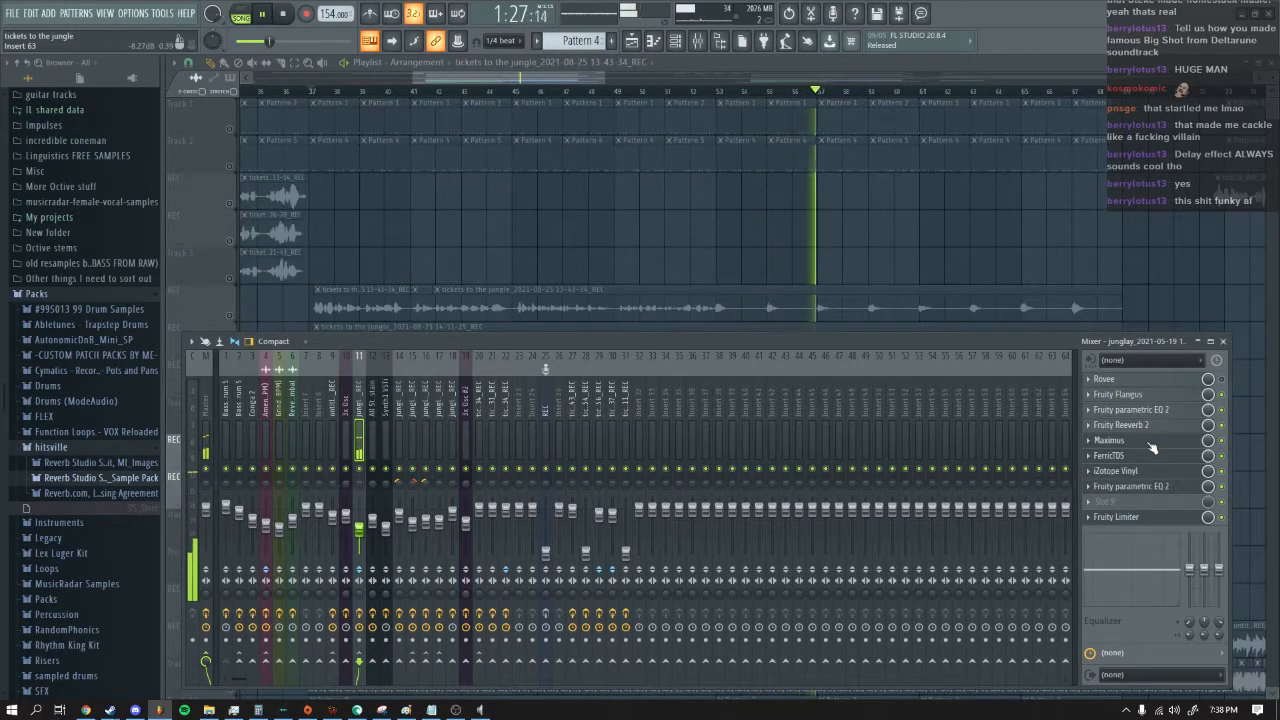
Step: Examine the mid and master band settings of Maximus on mixer track 11
{"action": "left_click", "coordinate": [1150, 442]}
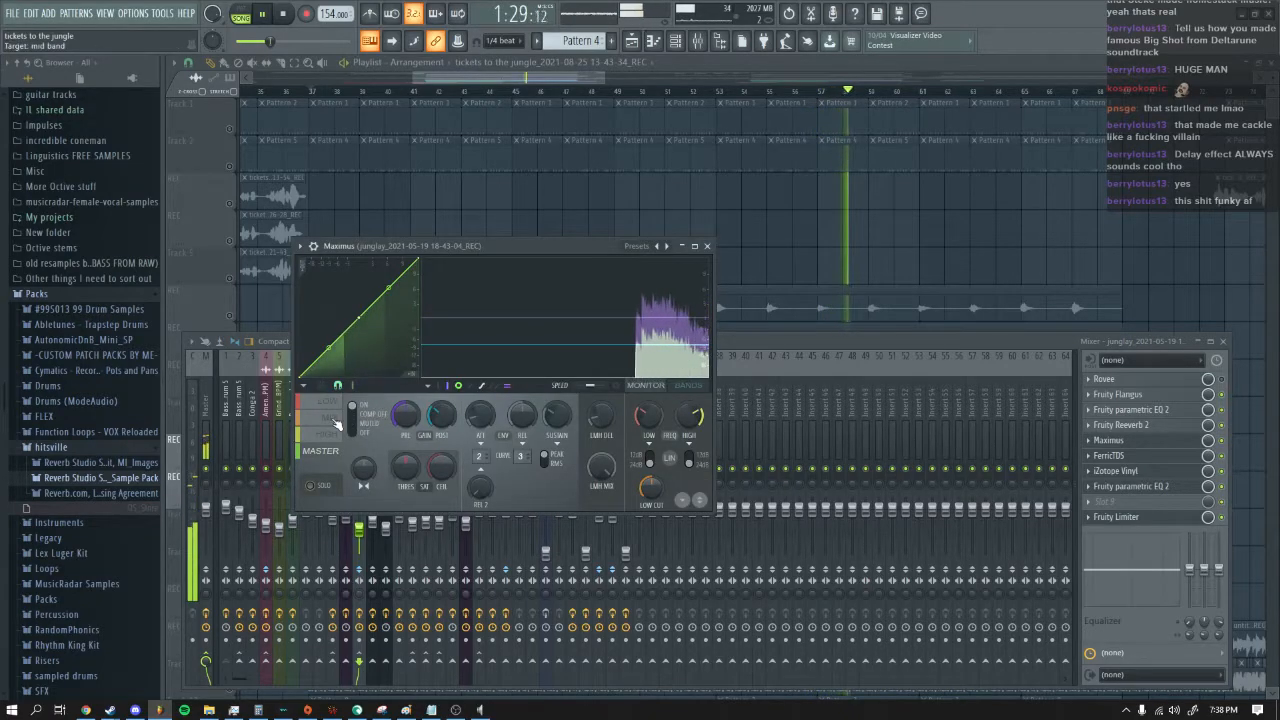
{"action": "left_click", "coordinate": [331, 418]}
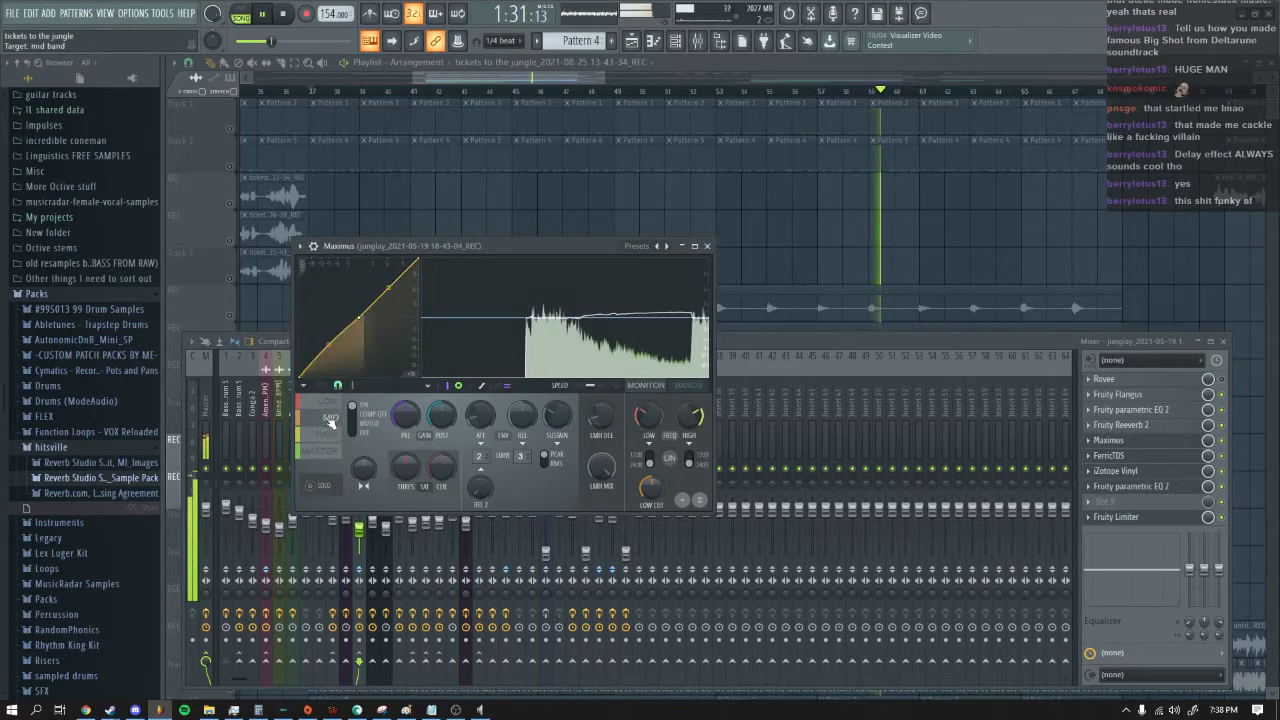
{"action": "left_click", "coordinate": [320, 451]}
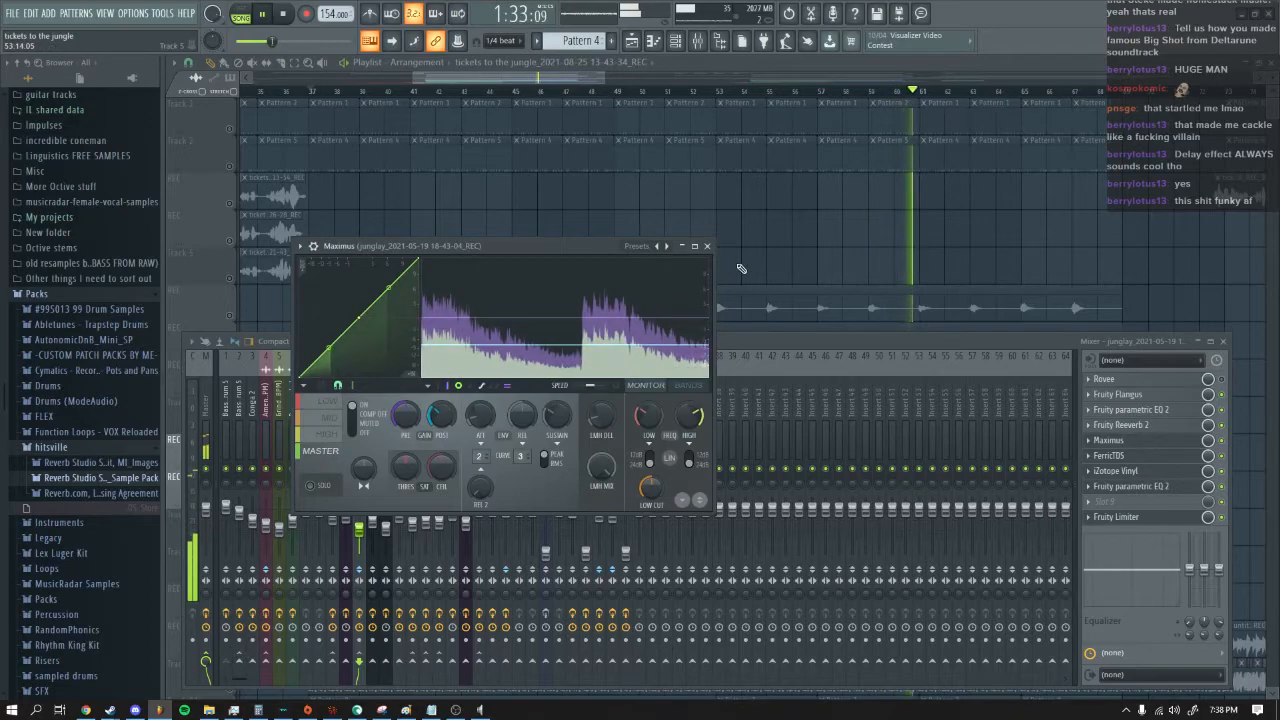
{"action": "left_click", "coordinate": [707, 246]}
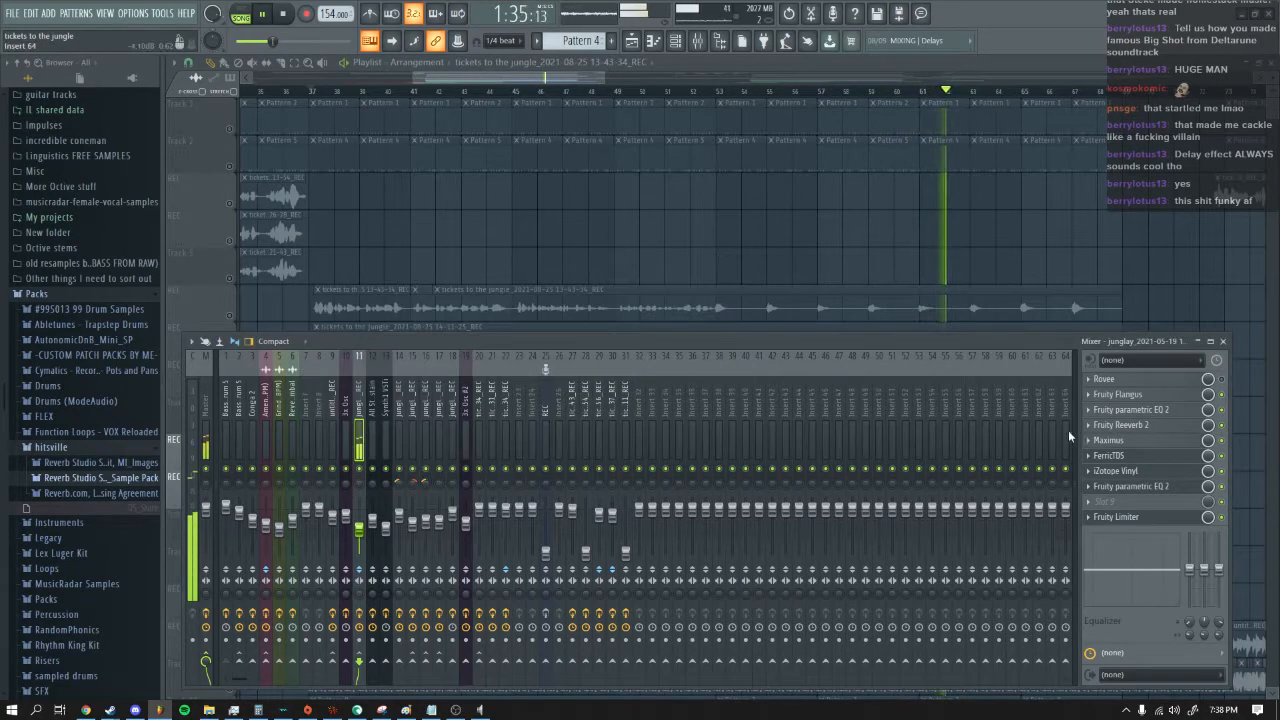
Step: Examine the FerricTDS settings on mixer track 11 and stop playback
{"action": "left_click", "coordinate": [1110, 455]}
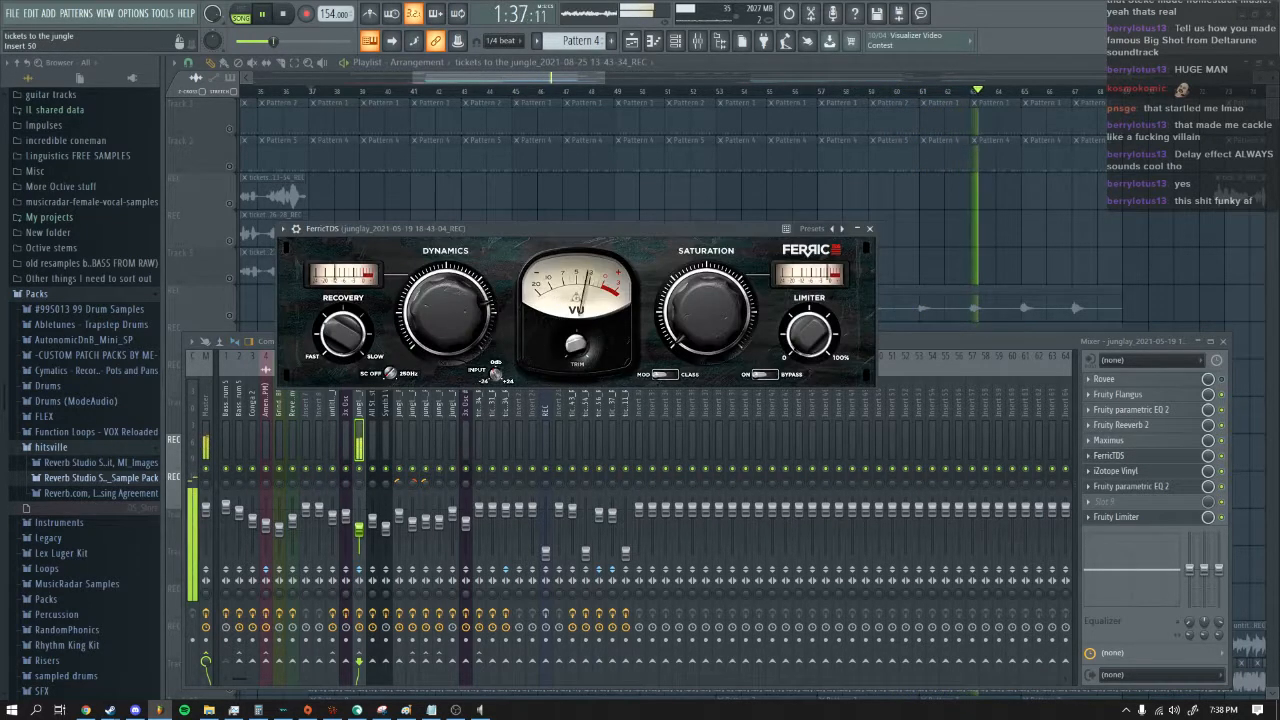
{"action": "left_click_drag", "start_coordinate": [573, 229], "coordinate": [595, 251]}
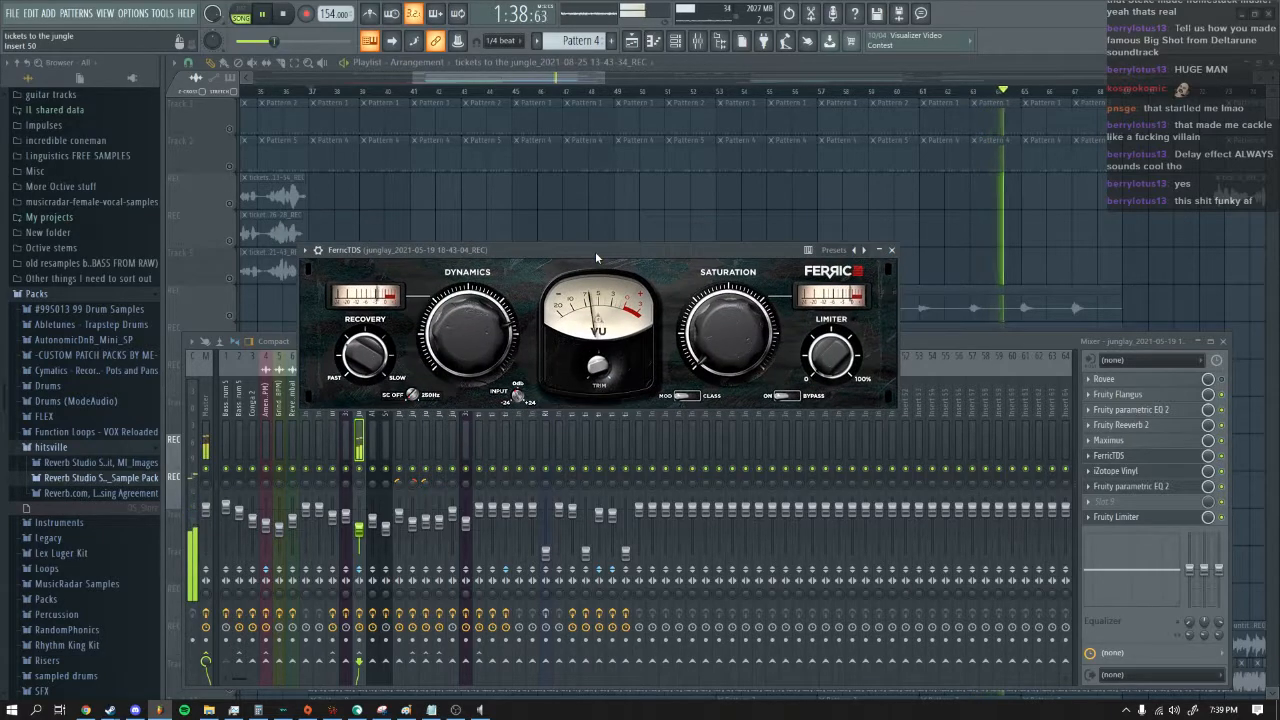
{"action": "left_click", "coordinate": [891, 250]}
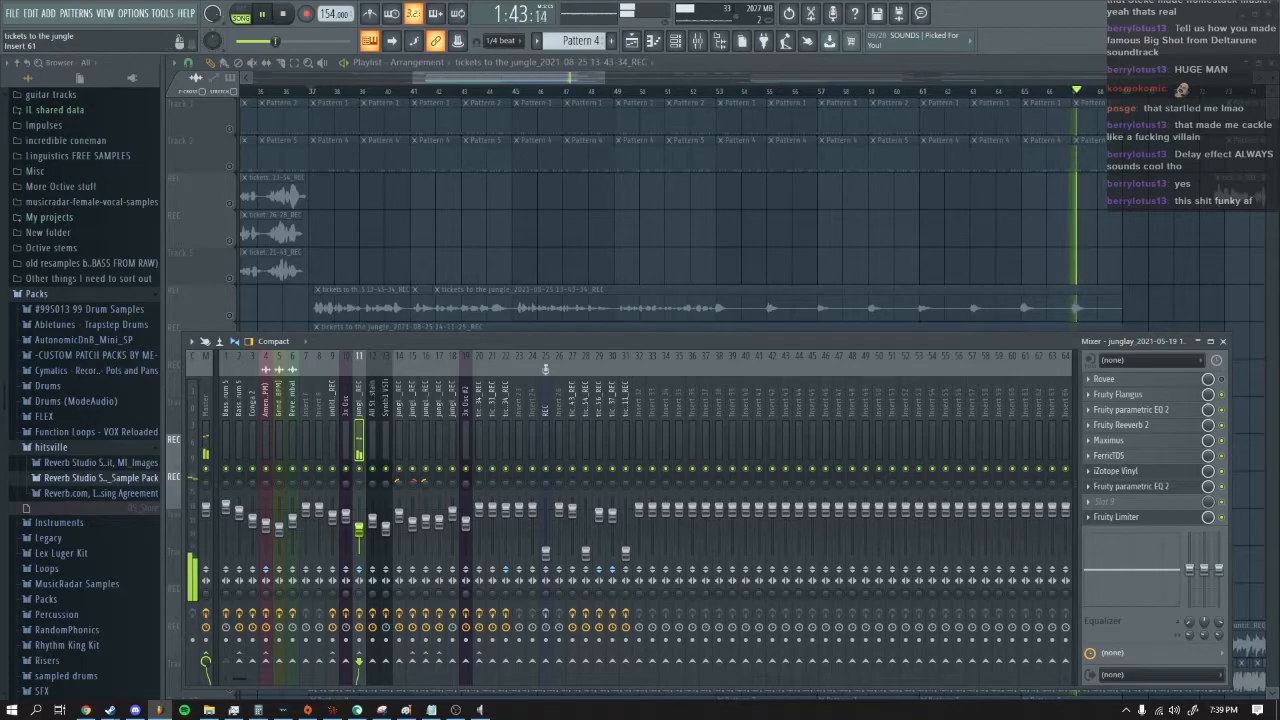
{"action": "left_click", "coordinate": [284, 14]}
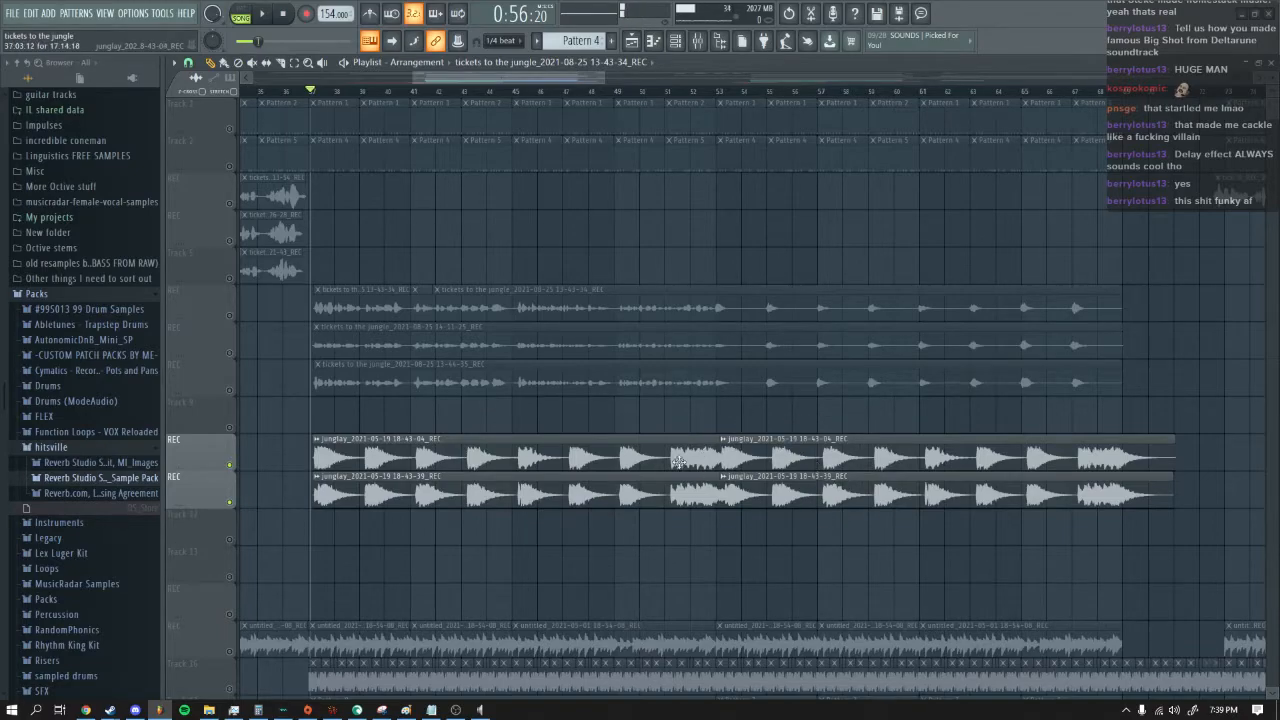
Step: Examine the second Fruity parametric EQ 2 on mixer track 11 while playing the junglay recordings from bar 37
{"action": "left_click", "coordinate": [700, 42]}
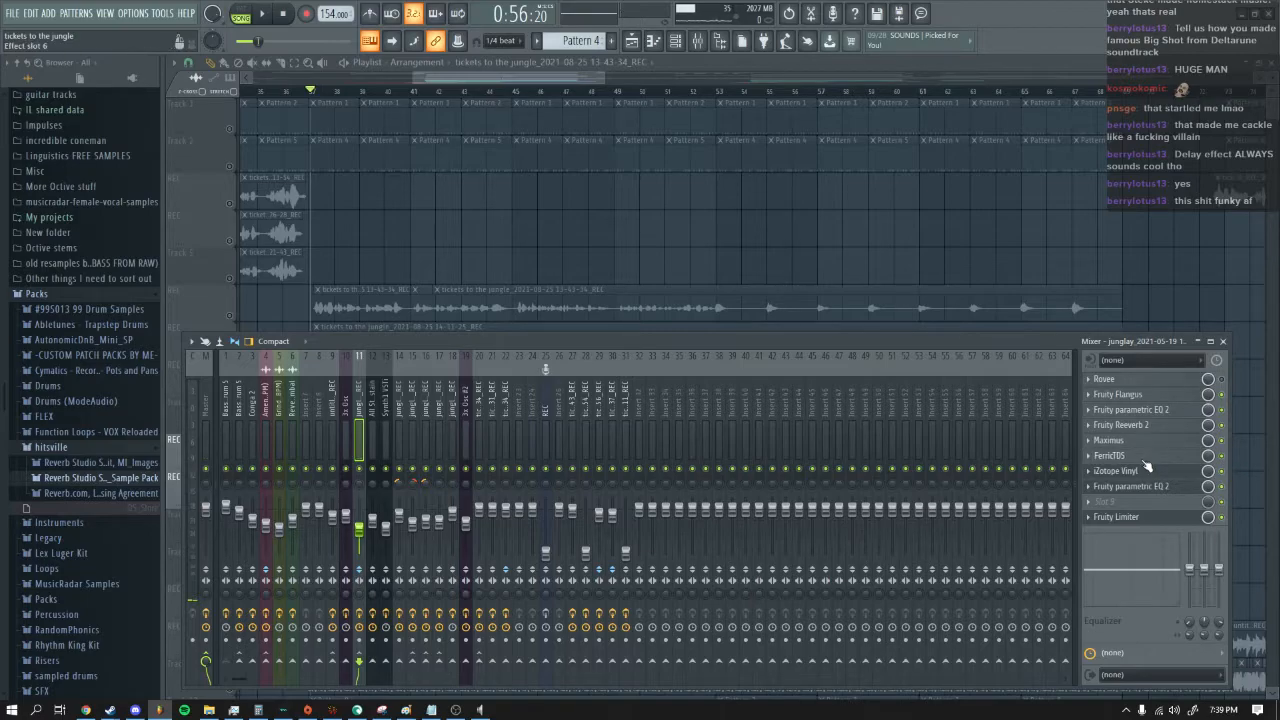
{"action": "left_click", "coordinate": [1158, 494]}
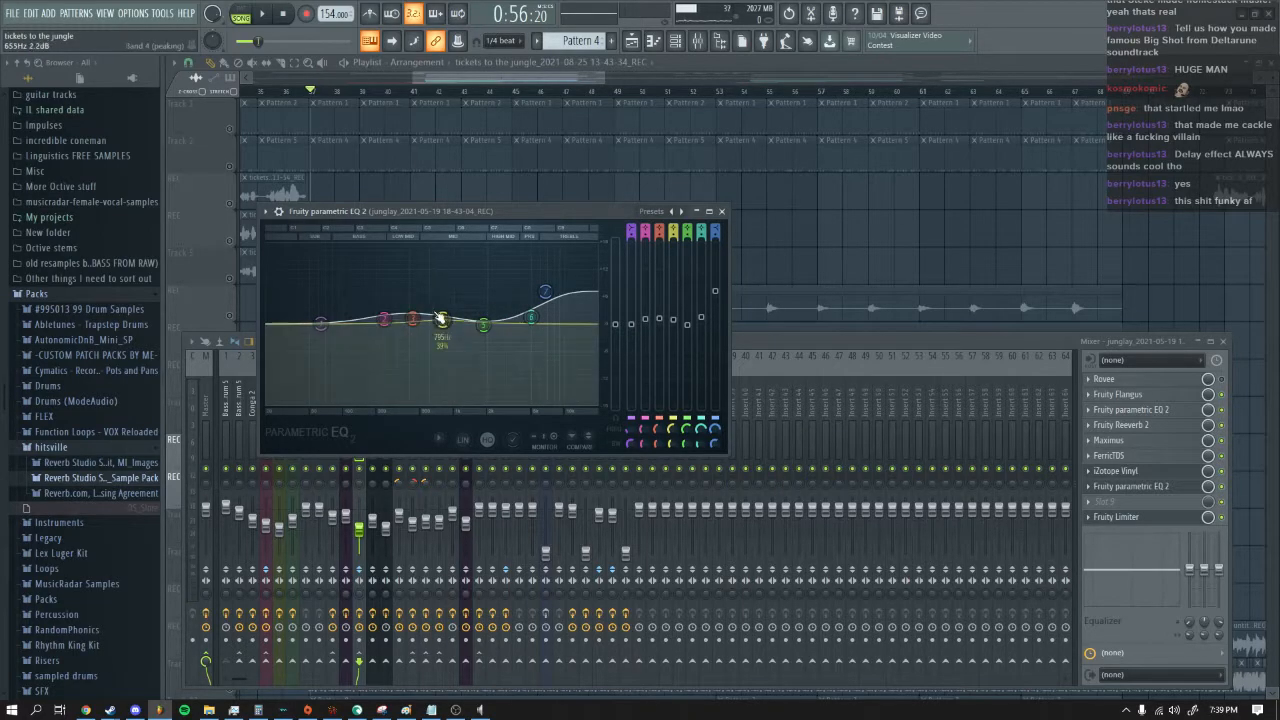
{"action": "left_click", "coordinate": [264, 15]}
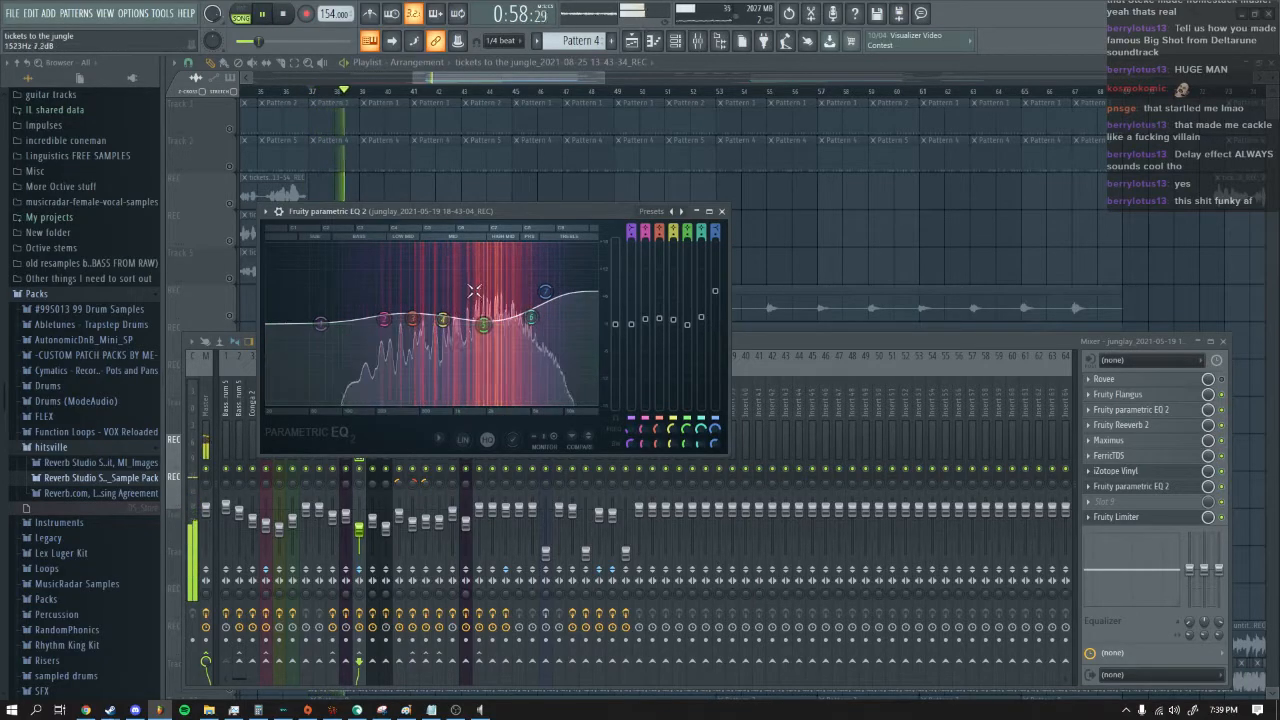
Step: Stop playback and unmute playlist tracks 17 to 27 with the synth and strings patterns and their automation clips
{"action": "left_click", "coordinate": [283, 14]}
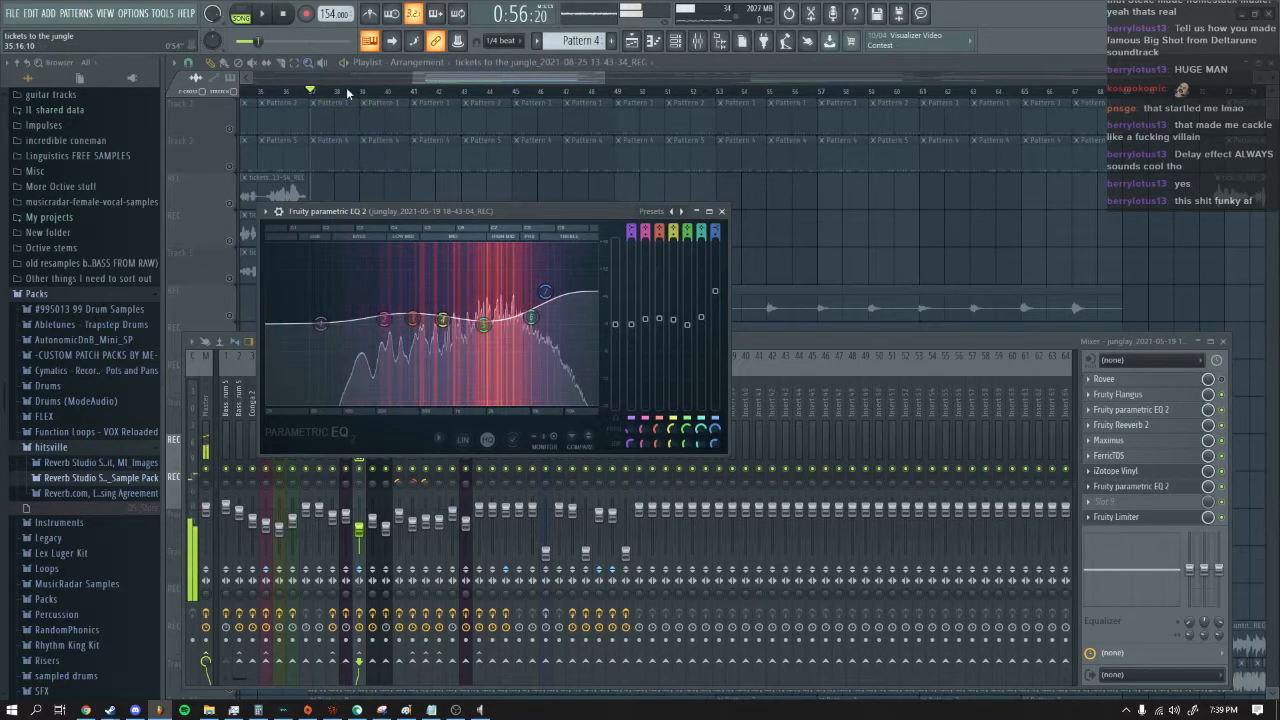
{"action": "left_click", "coordinate": [752, 340]}
{"action": "left_click", "coordinate": [773, 275]}
{"action": "mouse_move", "coordinate": [502, 81]}
{"action": "left_mouse_down"}
{"action": "mouse_move", "coordinate": [526, 76]}
{"action": "mouse_move", "coordinate": [509, 79]}
{"action": "left_mouse_up"}
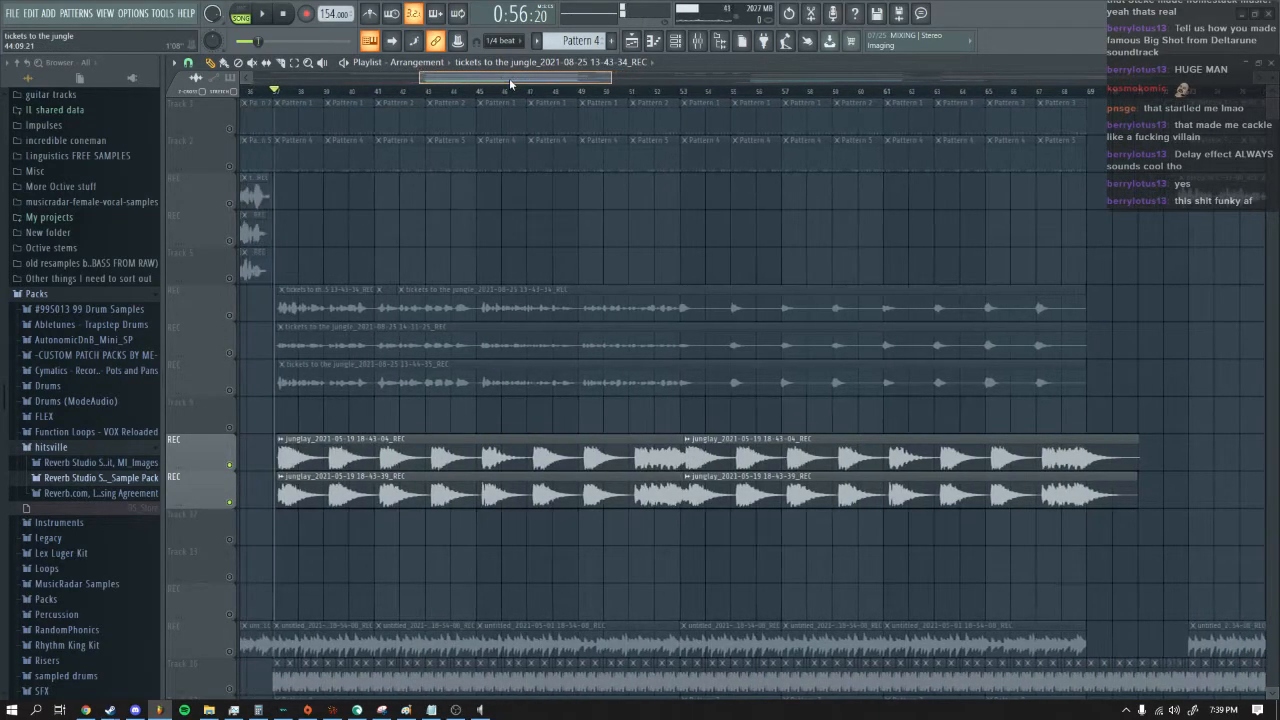
{"action": "scroll", "coordinate": [757, 303], "scroll_direction": "down", "scroll_amount": 12}
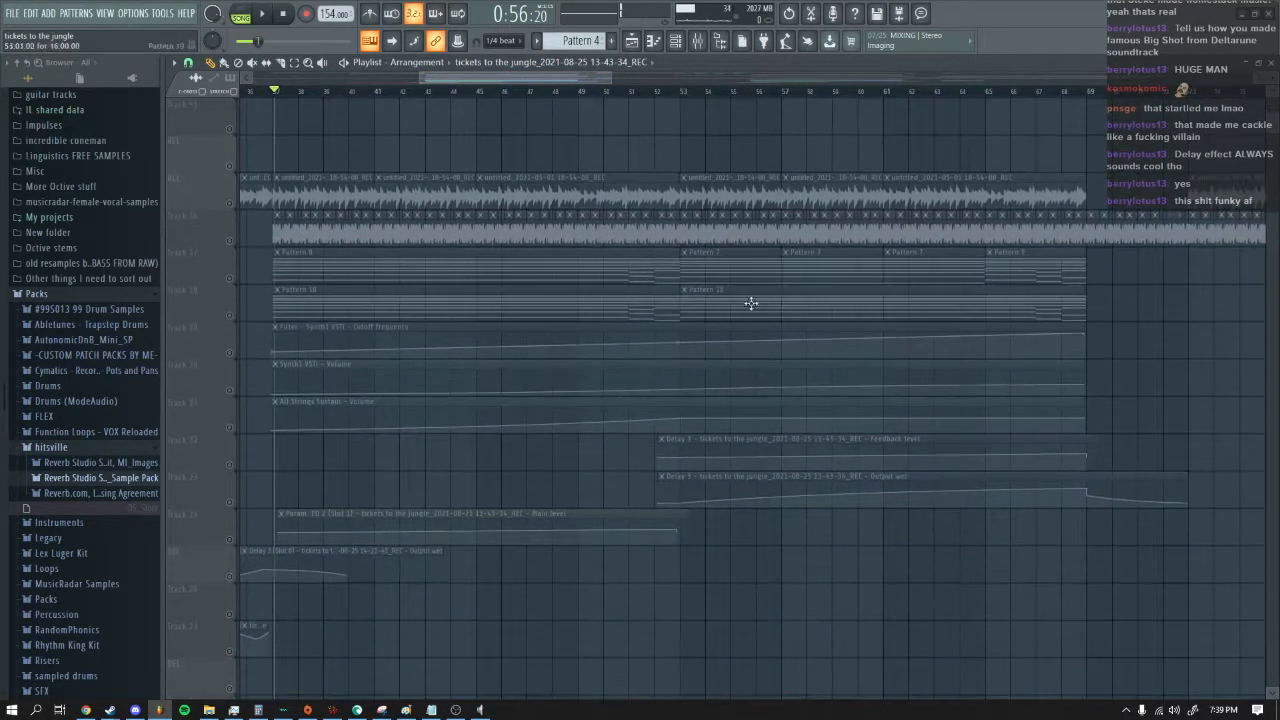
{"action": "scroll", "coordinate": [367, 288], "scroll_direction": "down", "scroll_amount": 2}
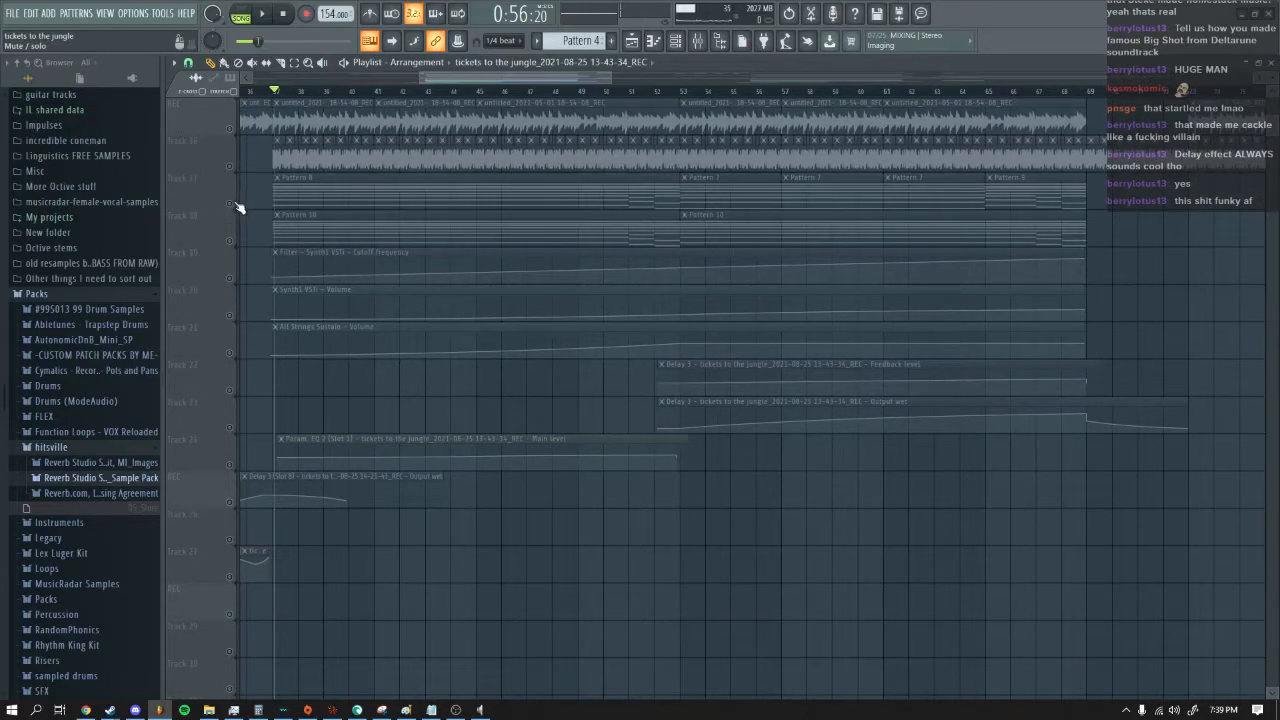
{"action": "scroll", "coordinate": [232, 190], "scroll_direction": "up", "scroll_amount": 2}
{"action": "left_click_drag", "start_coordinate": [235, 290], "coordinate": [237, 637]}
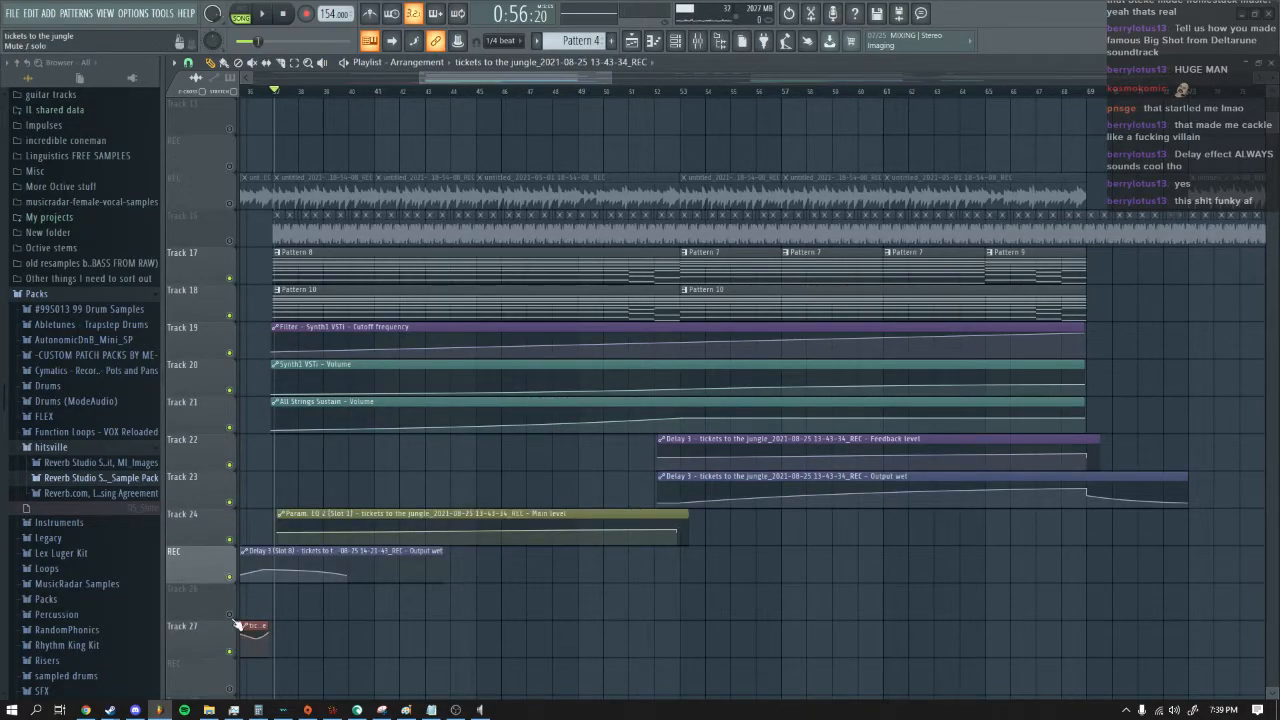
Step: Play the section with the strings and synth parts and show the All Strings Sustain effect chain on mixer track 12
{"action": "left_click_drag", "start_coordinate": [580, 80], "coordinate": [549, 84]}
{"action": "scroll", "coordinate": [458, 130], "scroll_direction": "up", "scroll_amount": 3}
{"action": "left_click", "coordinate": [266, 16]}
{"action": "left_click_drag", "start_coordinate": [539, 91], "coordinate": [477, 80]}
{"action": "left_click", "coordinate": [697, 42]}
{"action": "left_click", "coordinate": [360, 469]}
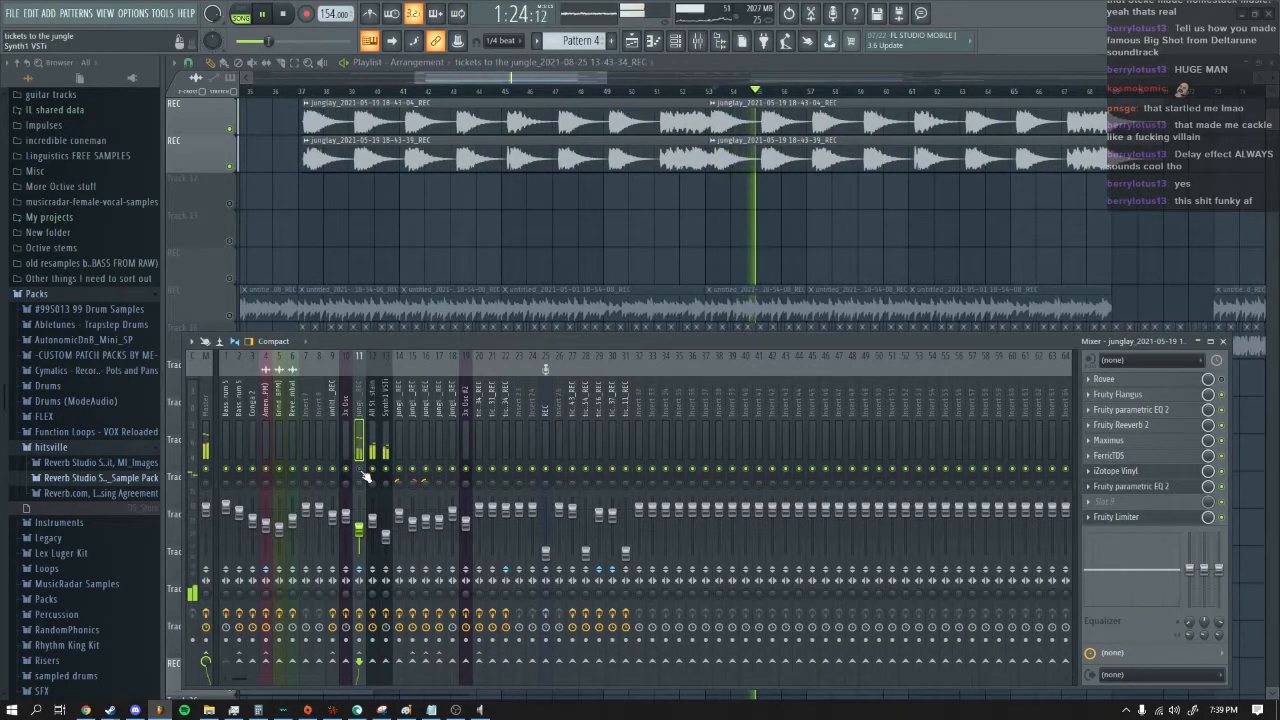
{"action": "scroll", "coordinate": [555, 277], "scroll_direction": "up", "scroll_amount": 4}
{"action": "left_click", "coordinate": [370, 444]}
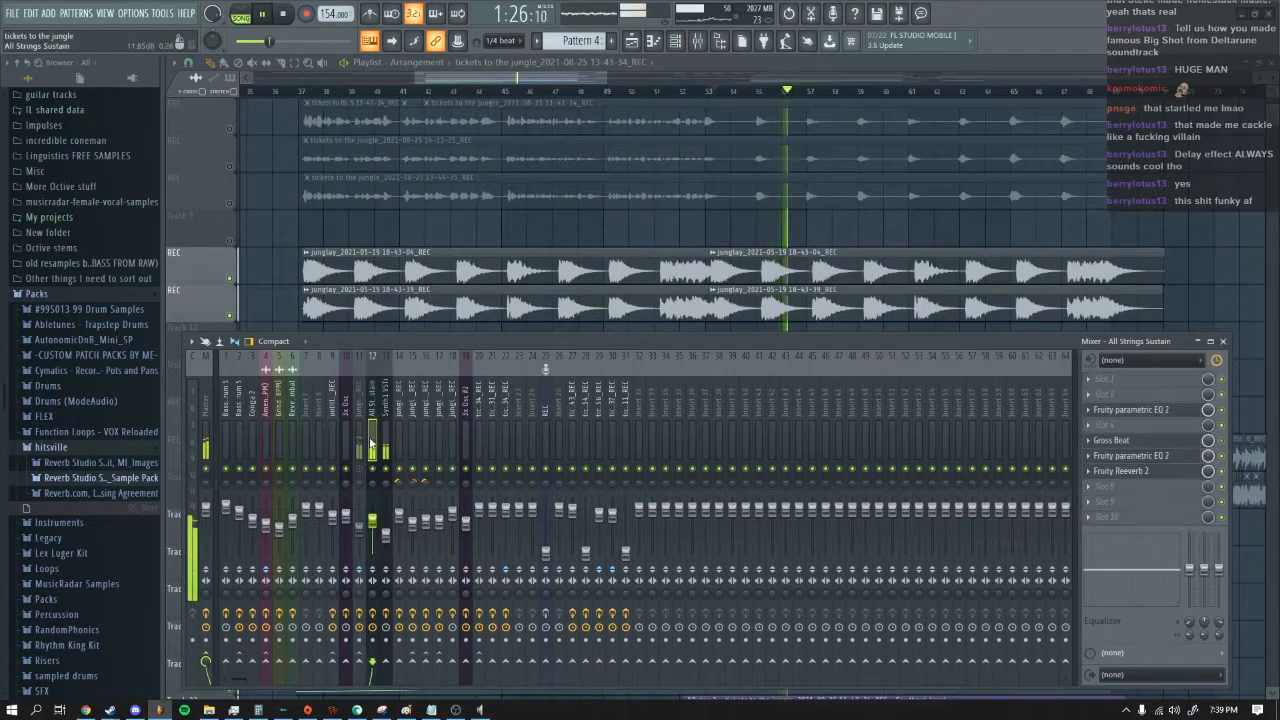
Step: Examine the All Strings Sustain preset in FLEX from the Unsorted channel group while playing the section
{"action": "key", "text": "F6"}
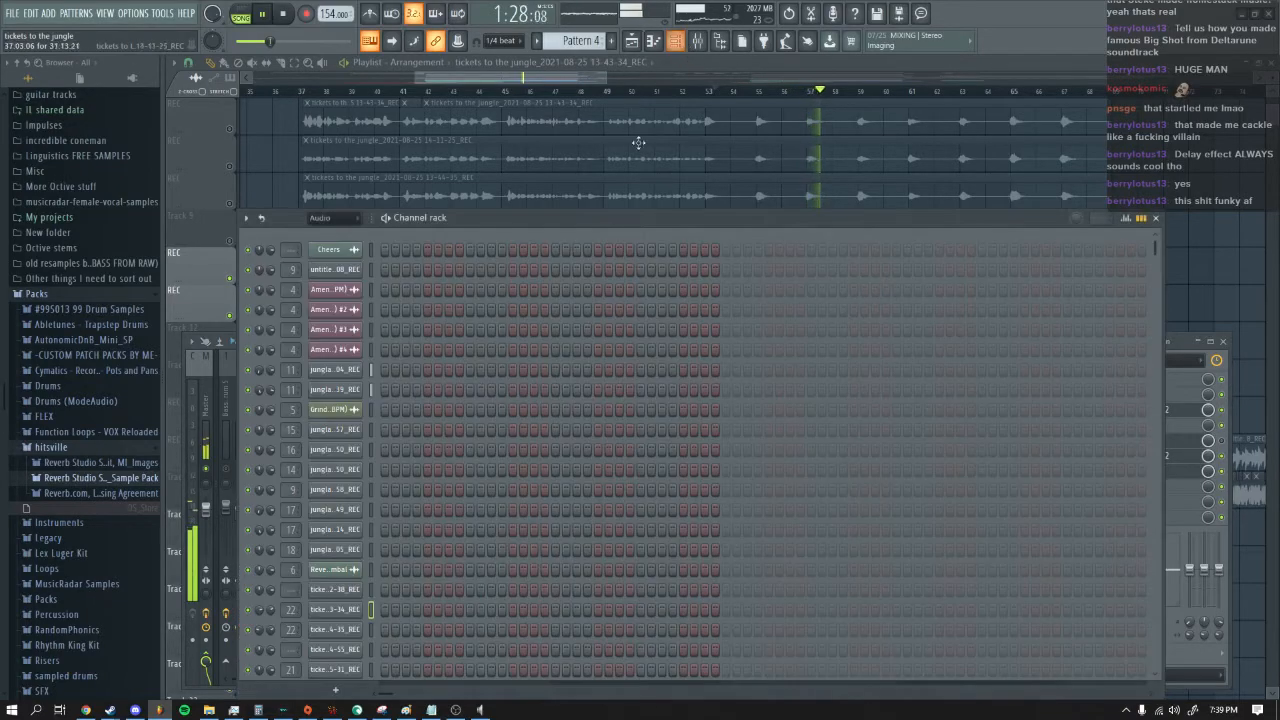
{"action": "left_click", "coordinate": [340, 285]}
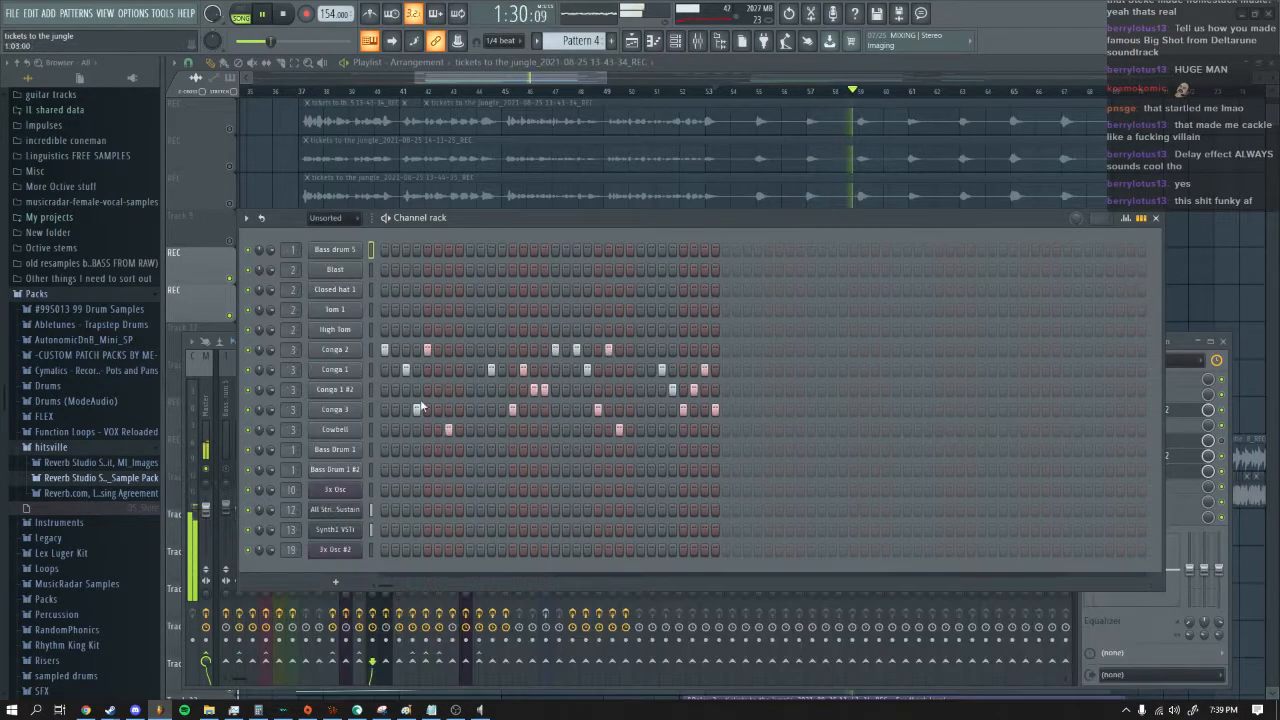
{"action": "left_click", "coordinate": [330, 512]}
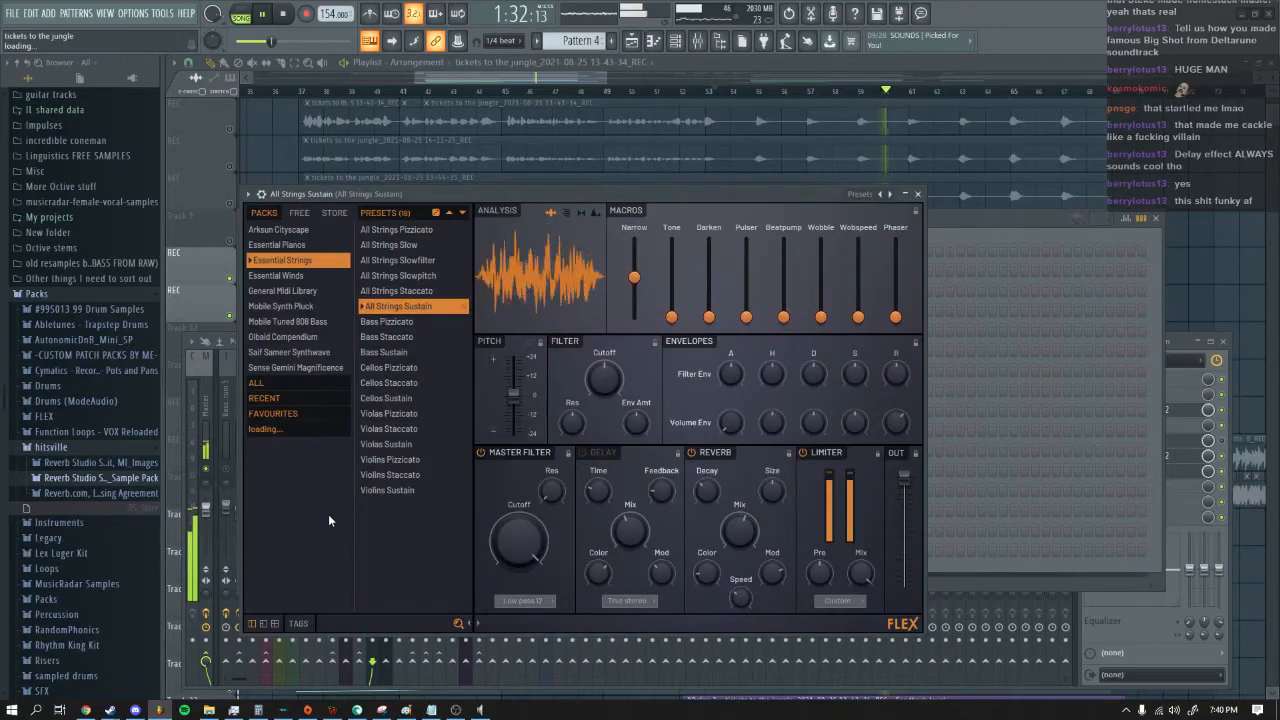
{"action": "left_click_drag", "start_coordinate": [401, 197], "coordinate": [460, 163]}
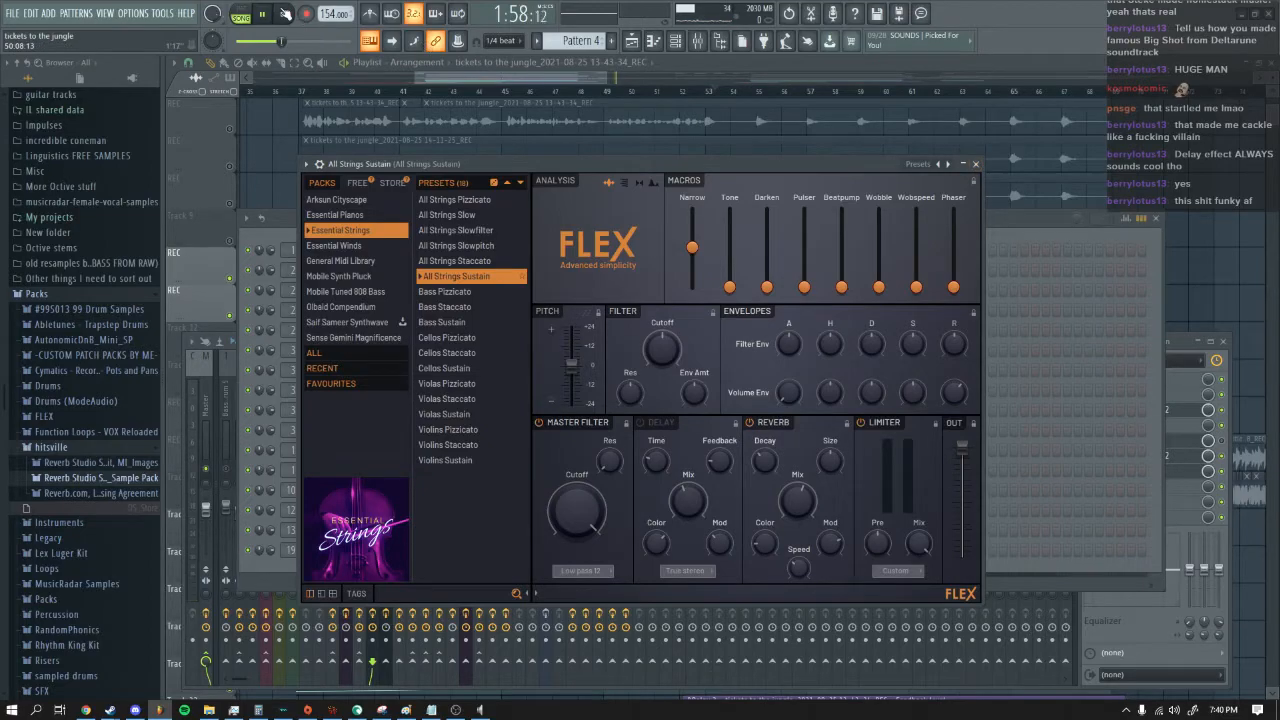
{"action": "left_click", "coordinate": [262, 14]}
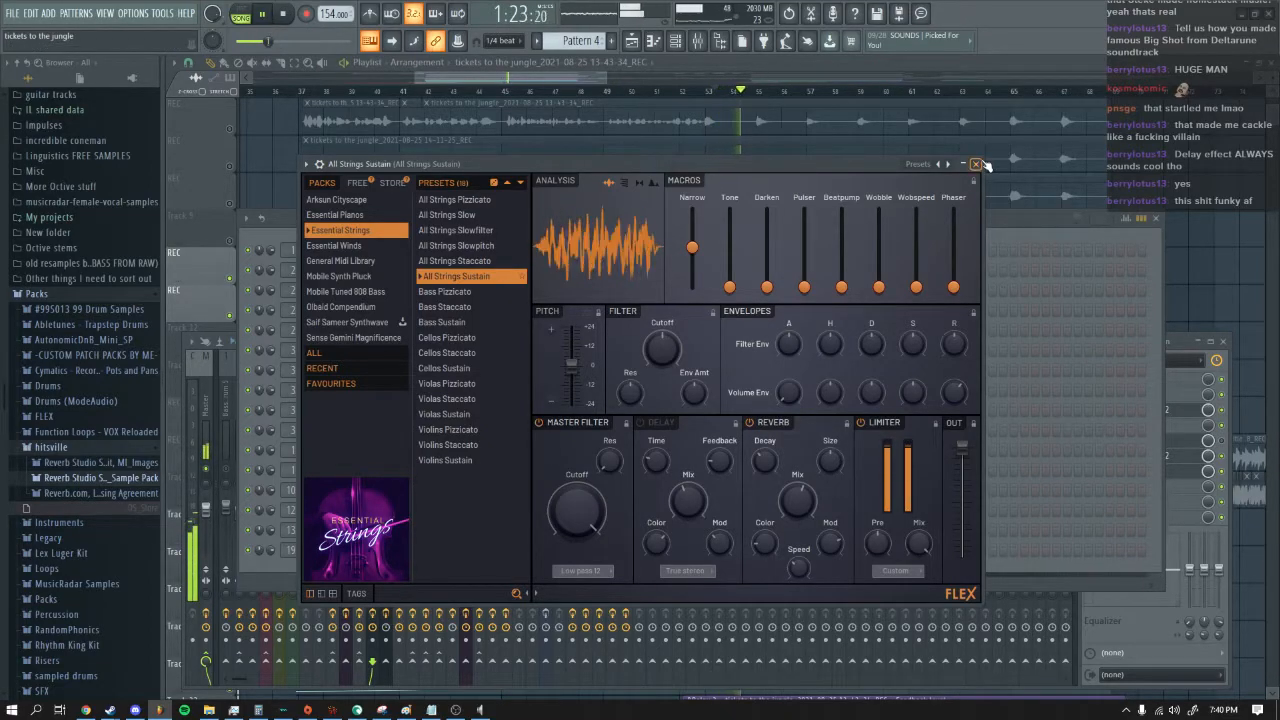
{"action": "left_click", "coordinate": [977, 163]}
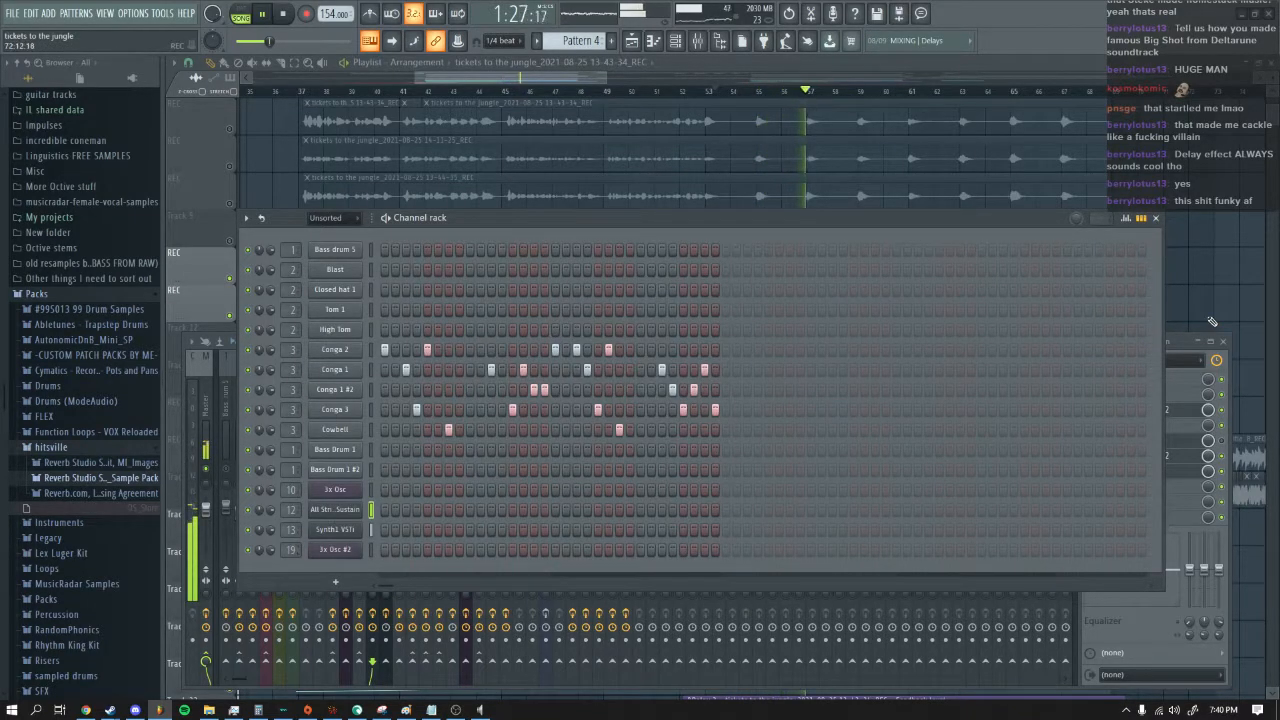
Step: Examine the Synth1 VSTi instrument during playback and solo its mixer track 13 to show the effect chain
{"action": "left_click", "coordinate": [1175, 343]}
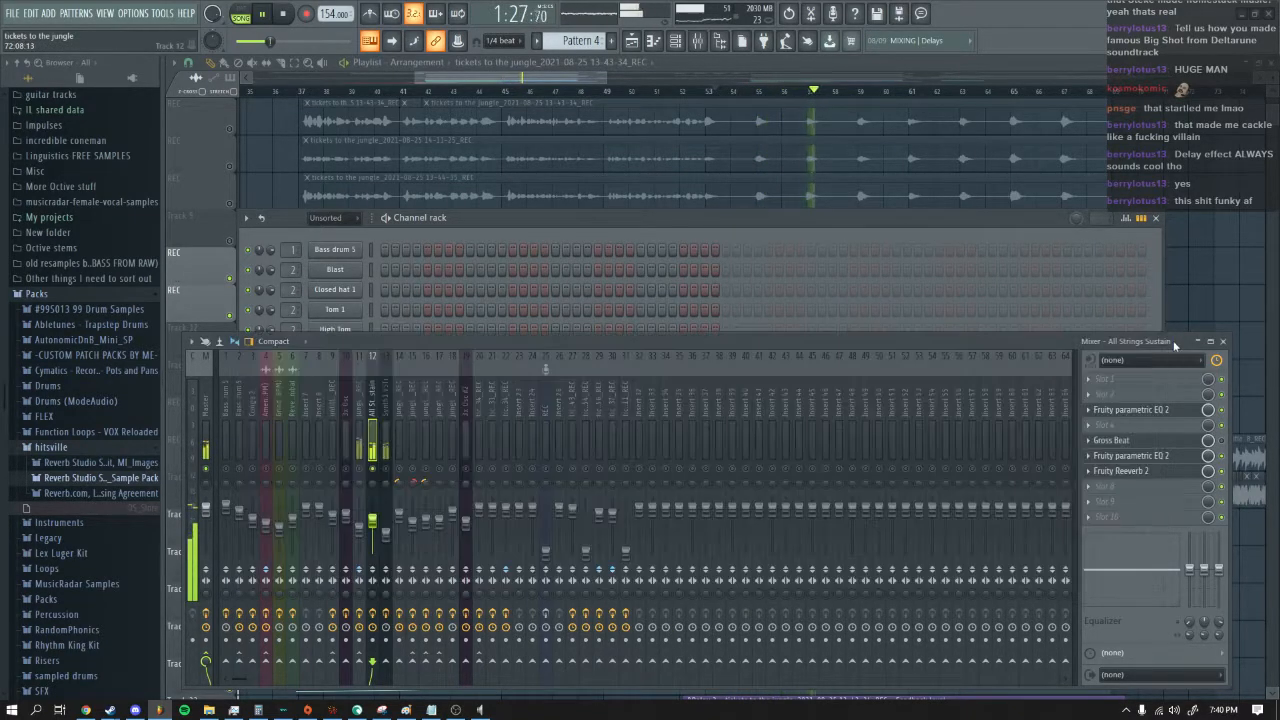
{"action": "left_click", "coordinate": [388, 448]}
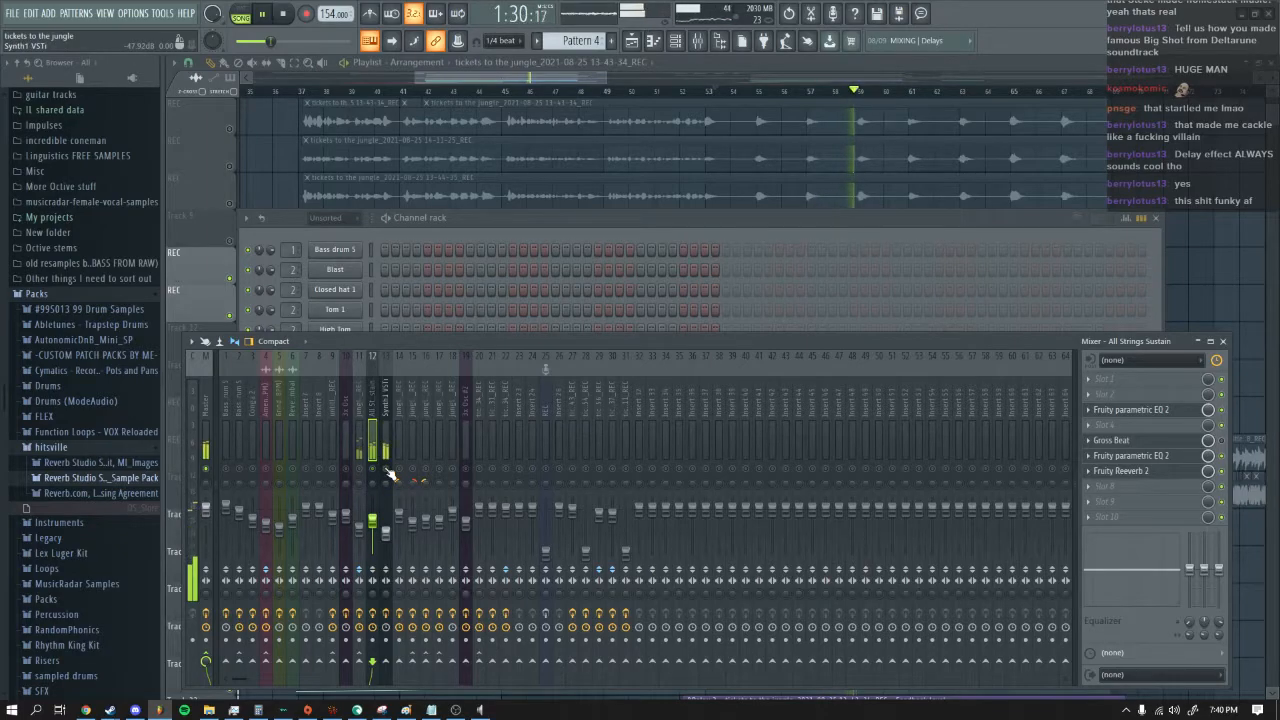
{"action": "left_click", "coordinate": [536, 224]}
{"action": "left_click", "coordinate": [349, 533]}
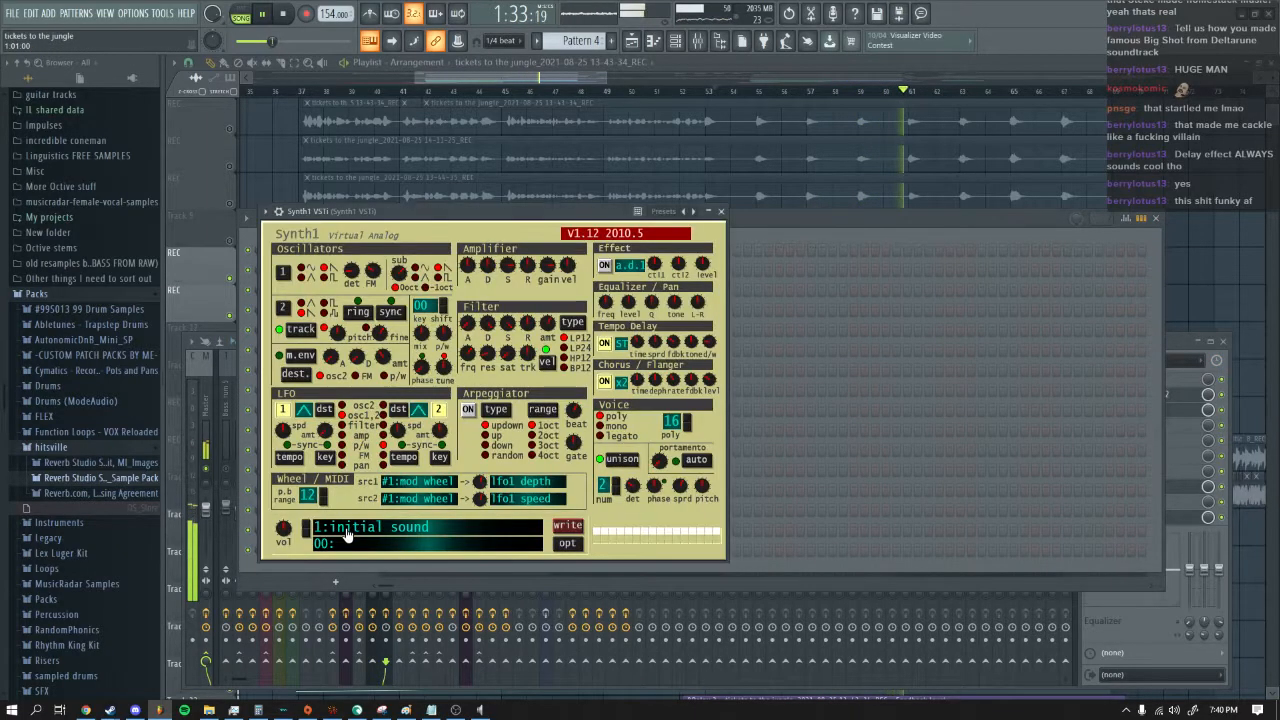
{"action": "left_click_drag", "start_coordinate": [455, 215], "coordinate": [555, 207]}
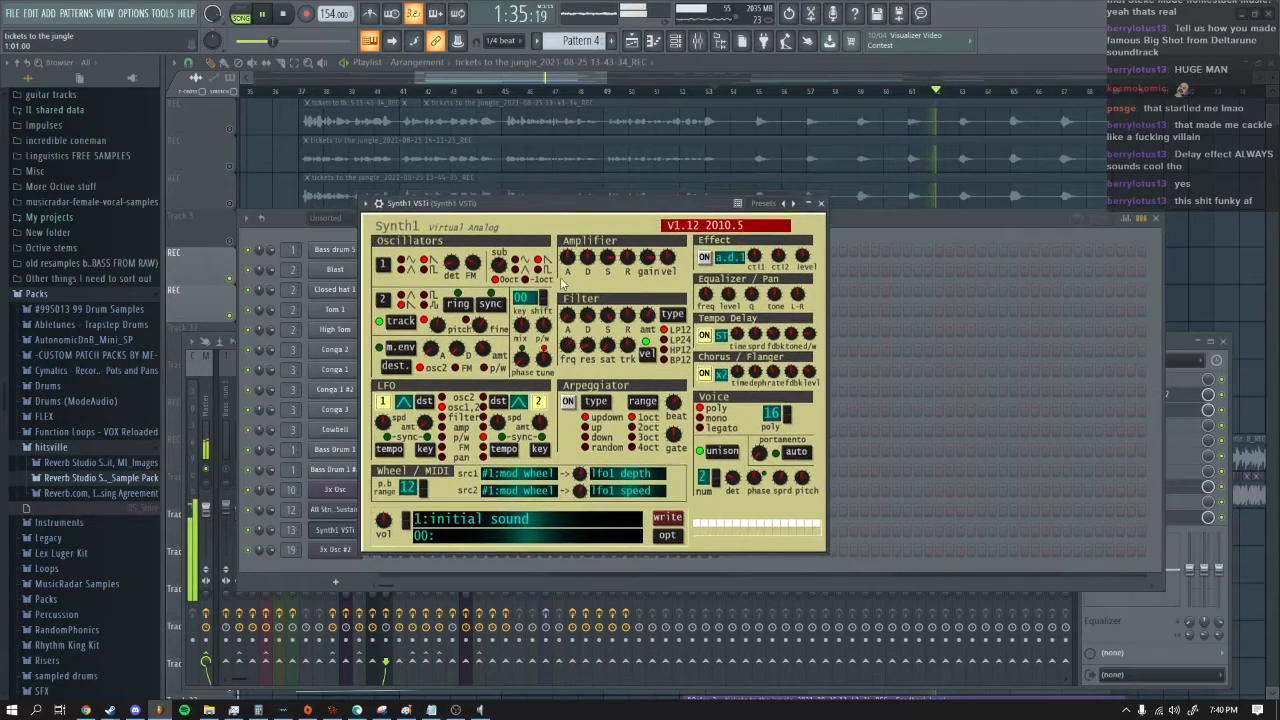
{"action": "left_click", "coordinate": [821, 204]}
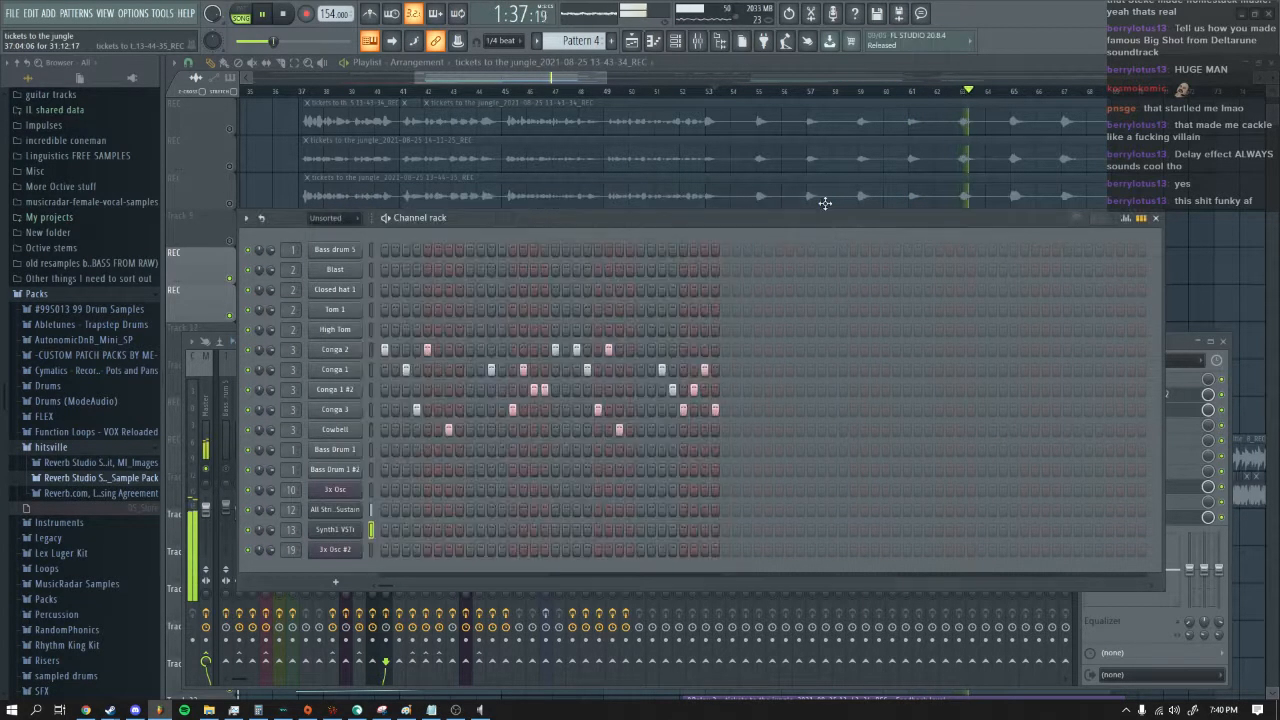
{"action": "left_click", "coordinate": [1173, 349]}
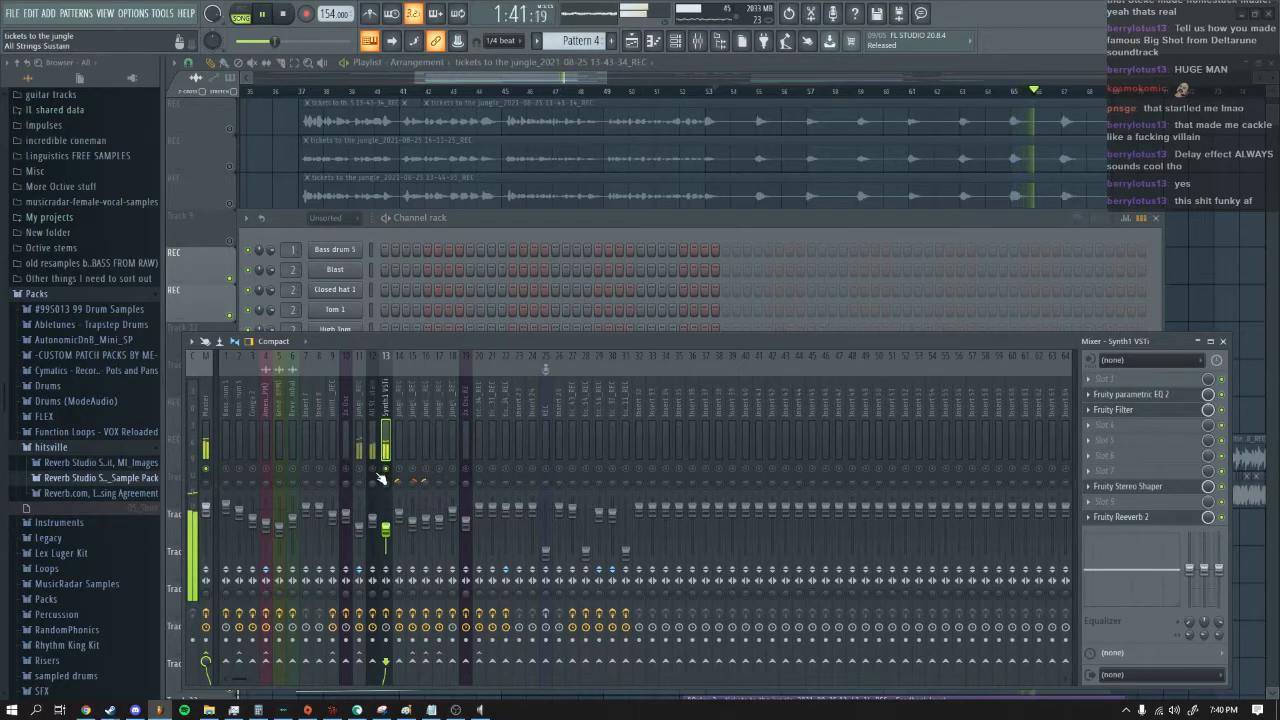
Step: Solo the playlist track holding the autotuned recordings, stop playback and place the playhead just before bar 89
{"action": "left_click", "coordinate": [520, 74]}
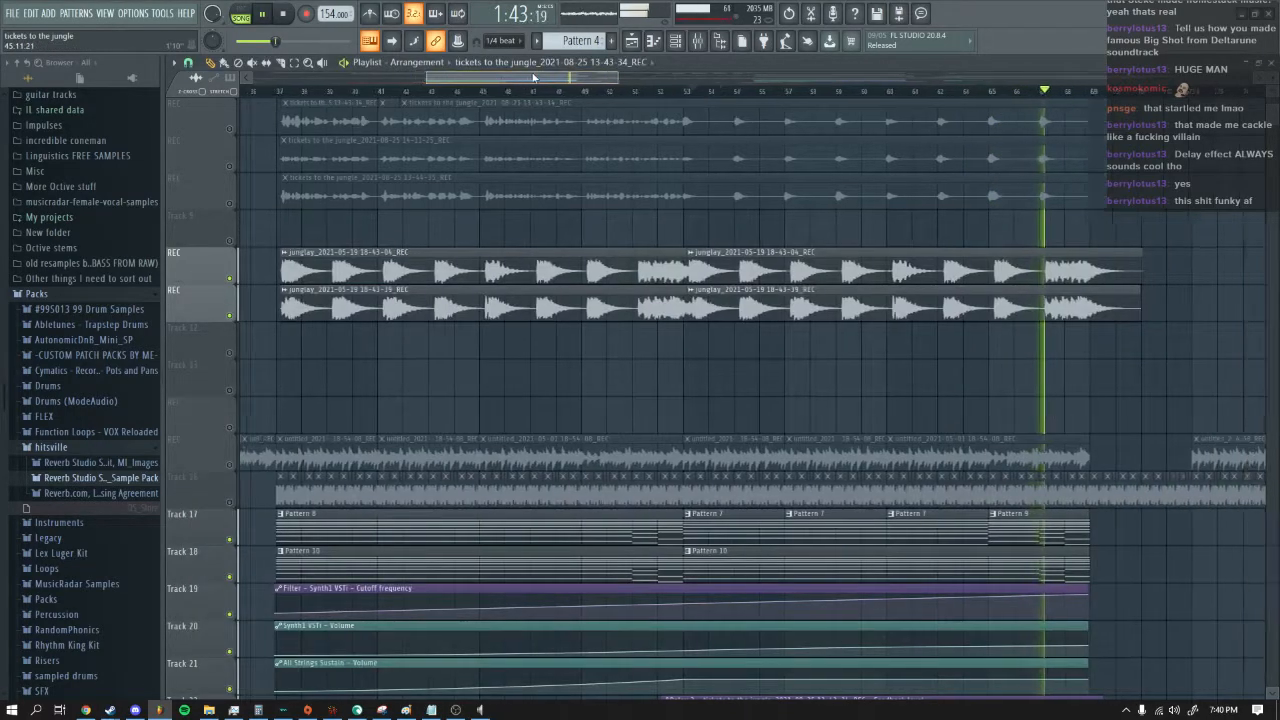
{"action": "scroll", "coordinate": [514, 333], "scroll_direction": "down", "scroll_amount": 3}
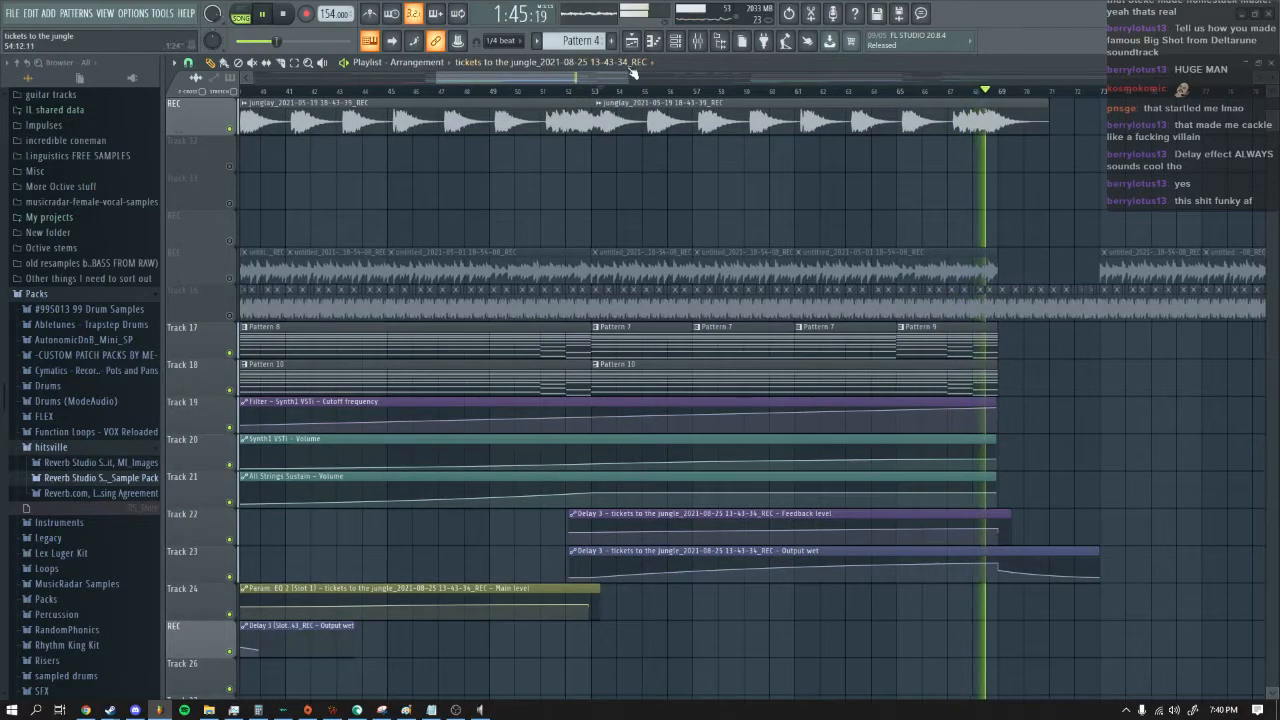
{"action": "scroll", "coordinate": [650, 175], "scroll_direction": "up", "scroll_amount": 6}
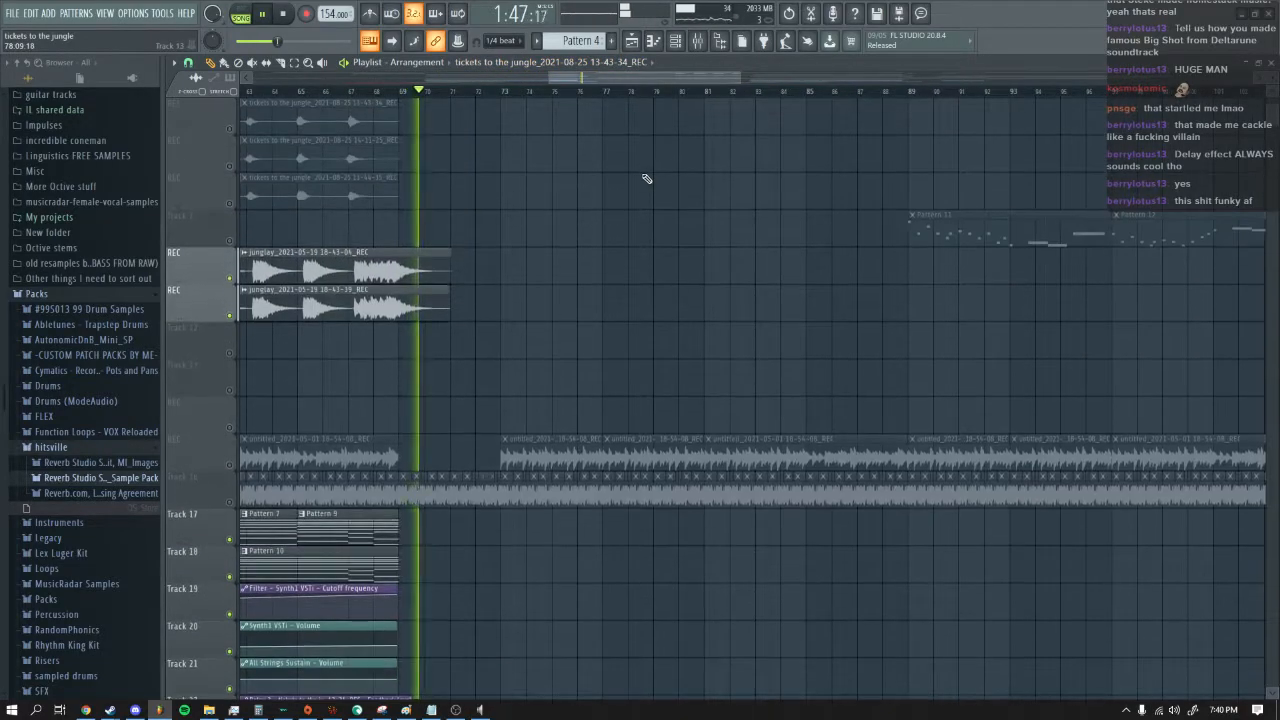
{"action": "left_click_drag", "start_coordinate": [576, 79], "coordinate": [603, 78]}
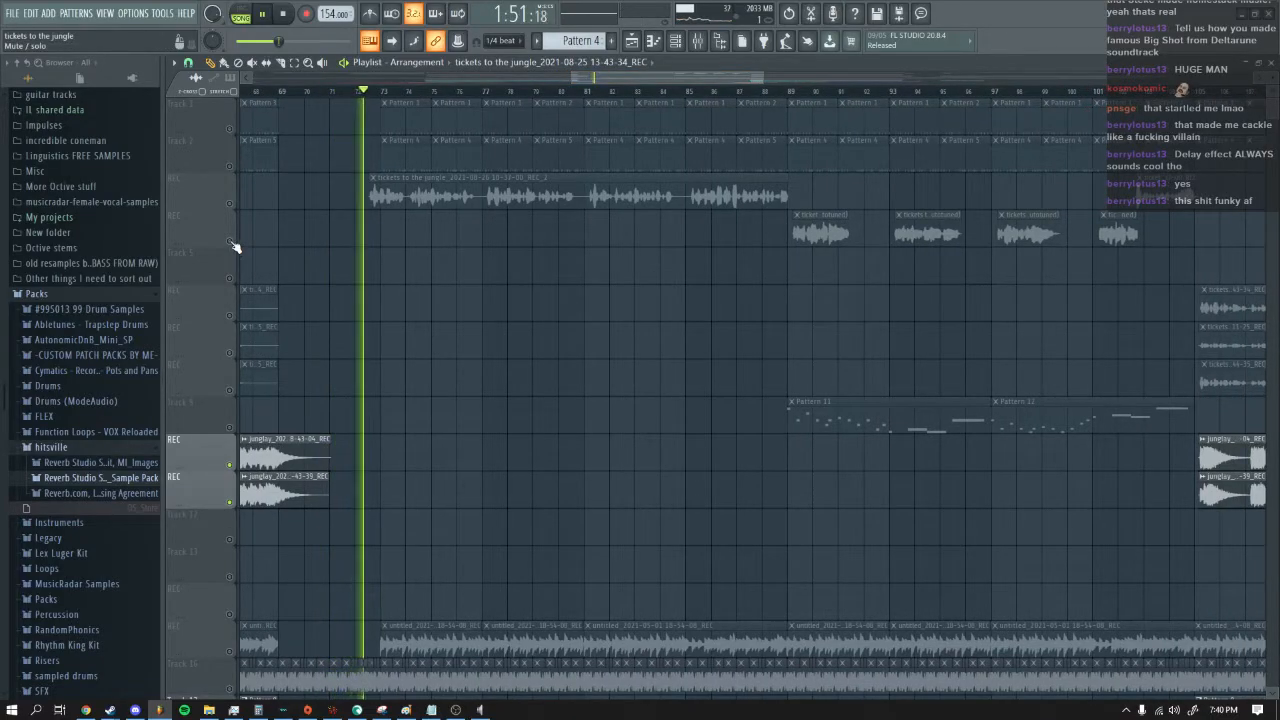
{"action": "left_click", "coordinate": [200, 228]}
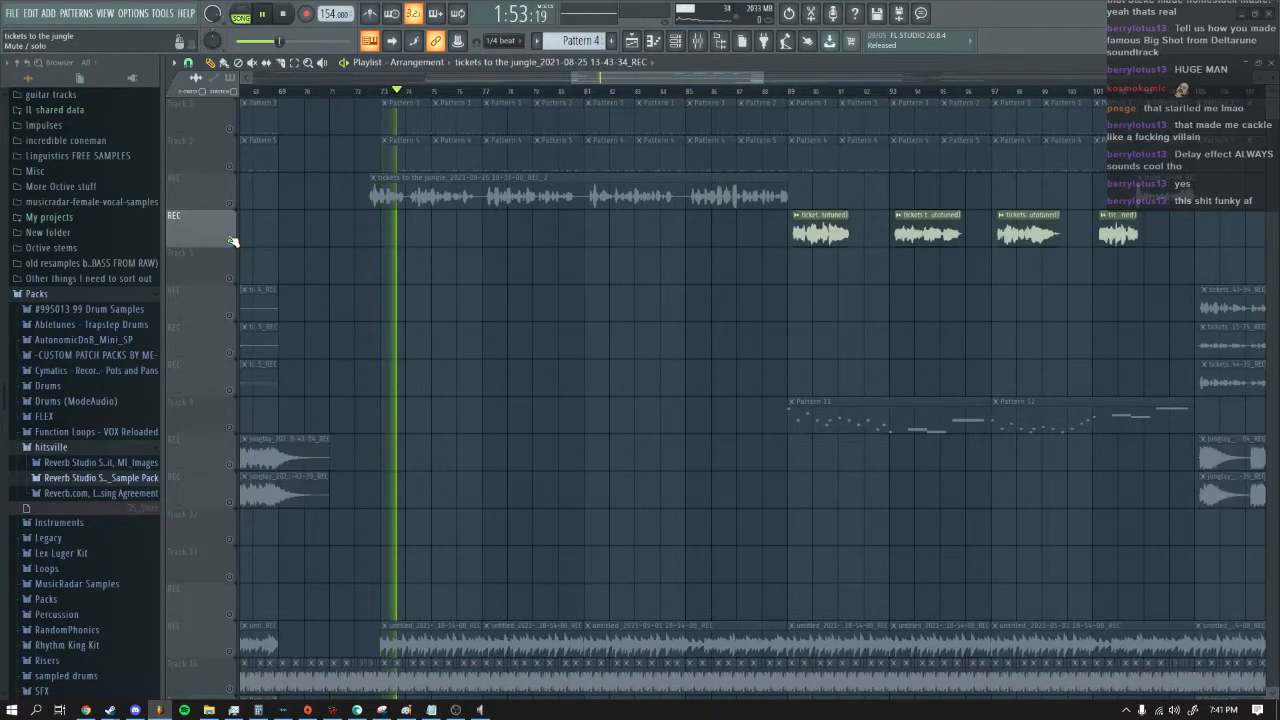
{"action": "left_click_drag", "start_coordinate": [677, 80], "coordinate": [727, 79]}
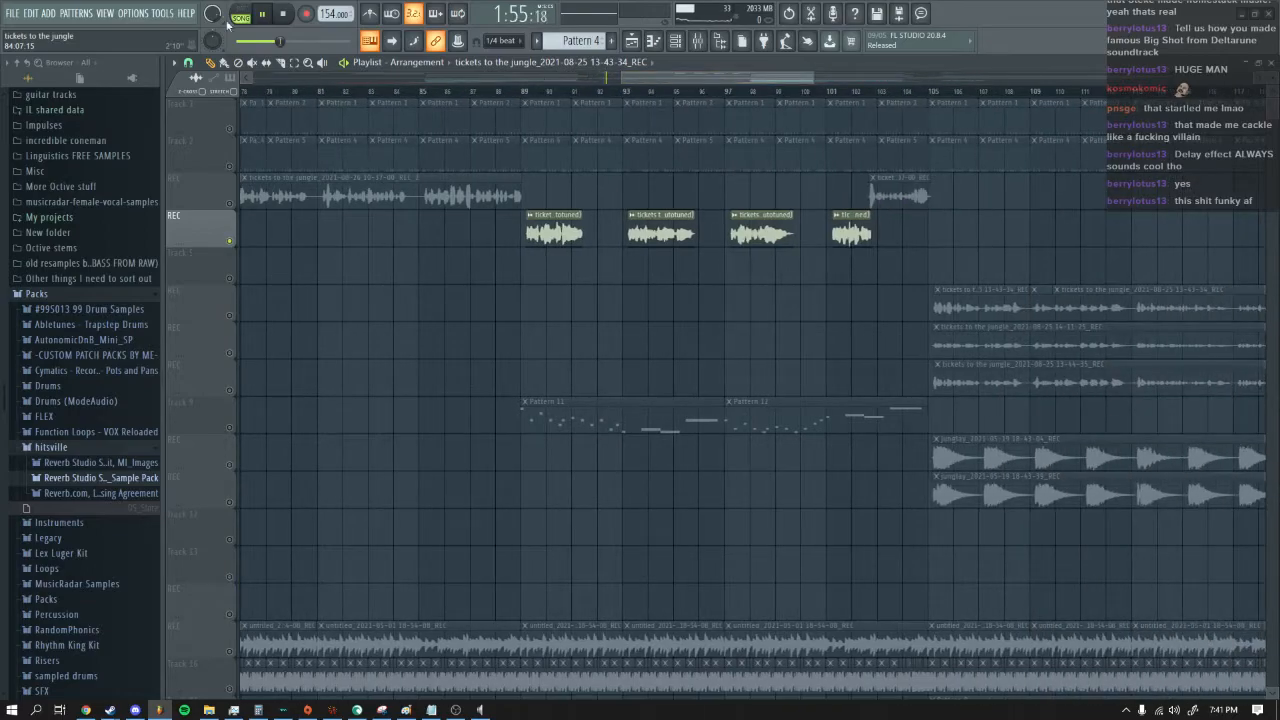
{"action": "left_click", "coordinate": [519, 93]}
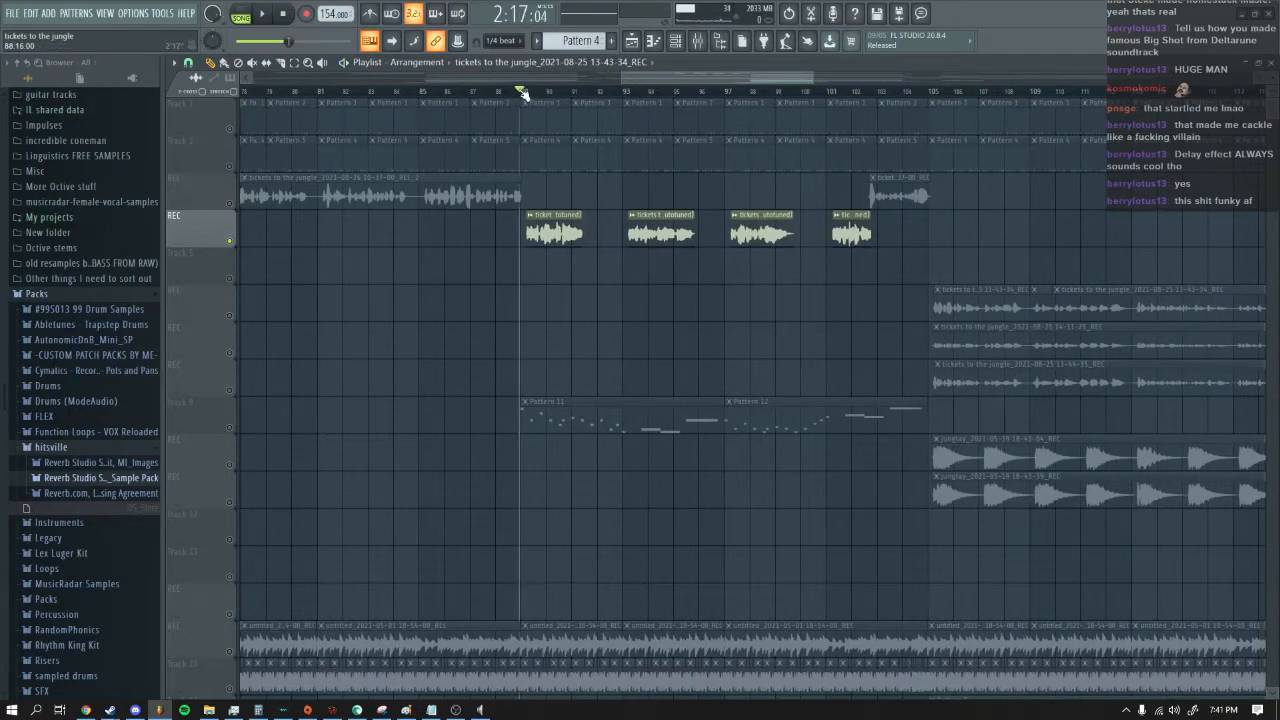
Step: Play the autotuned recordings, unmute mixer track 29 and view its effect chain and the Master's, stopping playback
{"action": "left_click", "coordinate": [700, 40]}
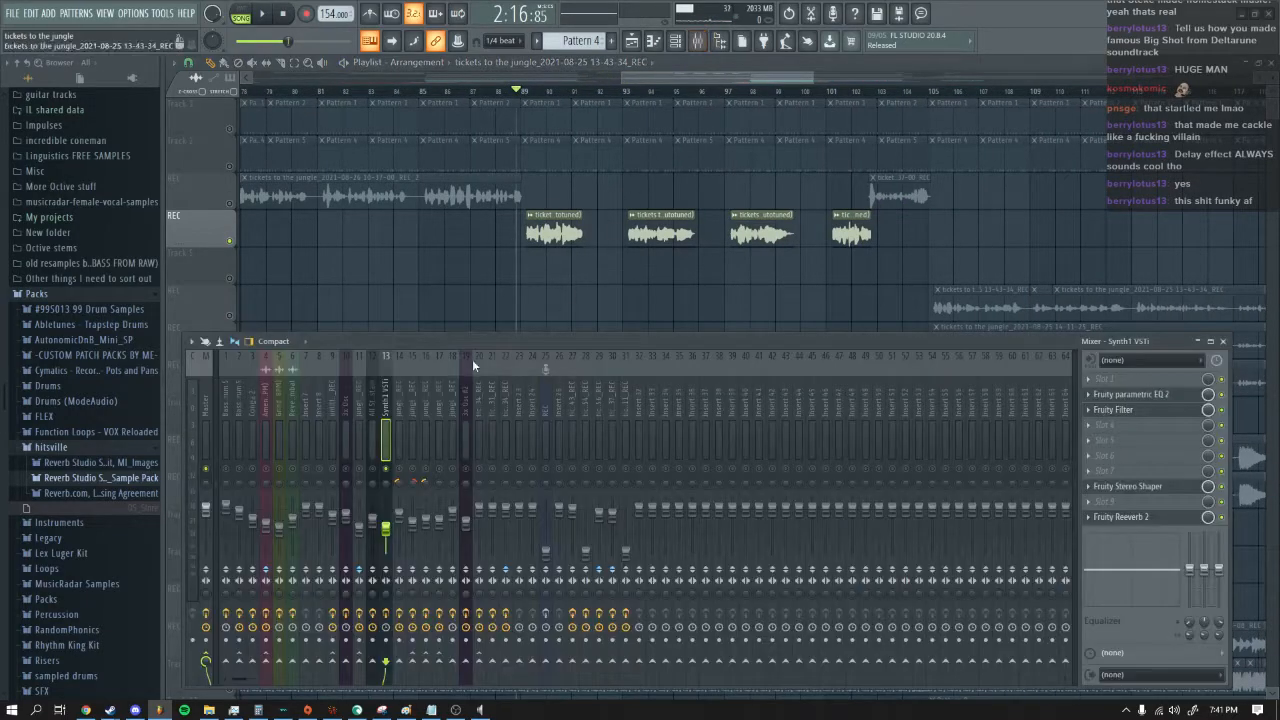
{"action": "left_click", "coordinate": [268, 15]}
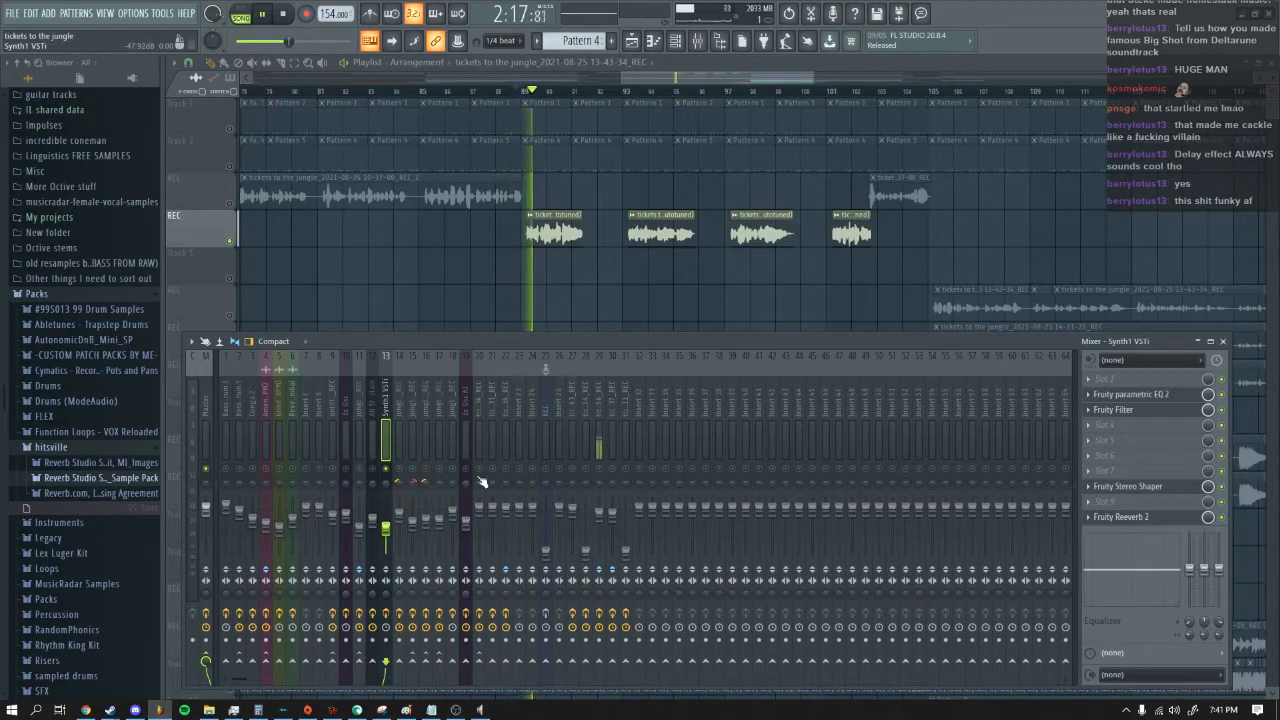
{"action": "left_click", "coordinate": [600, 455]}
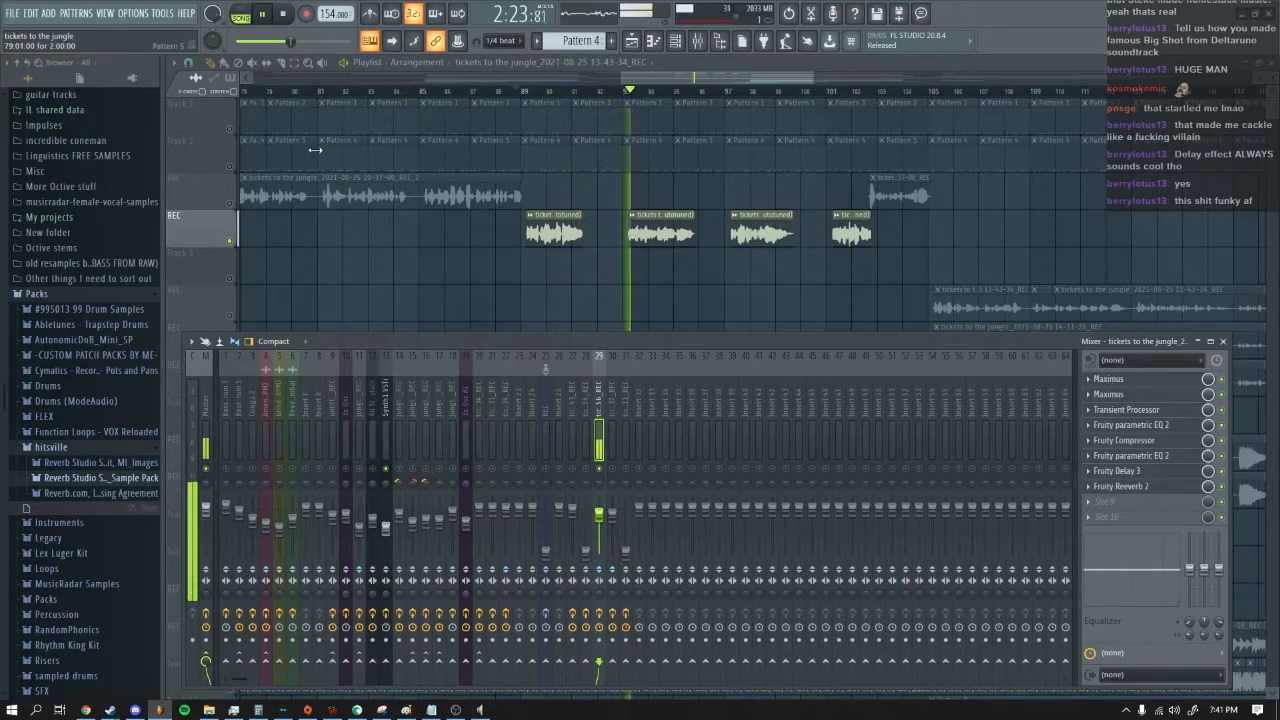
{"action": "left_click", "coordinate": [284, 15]}
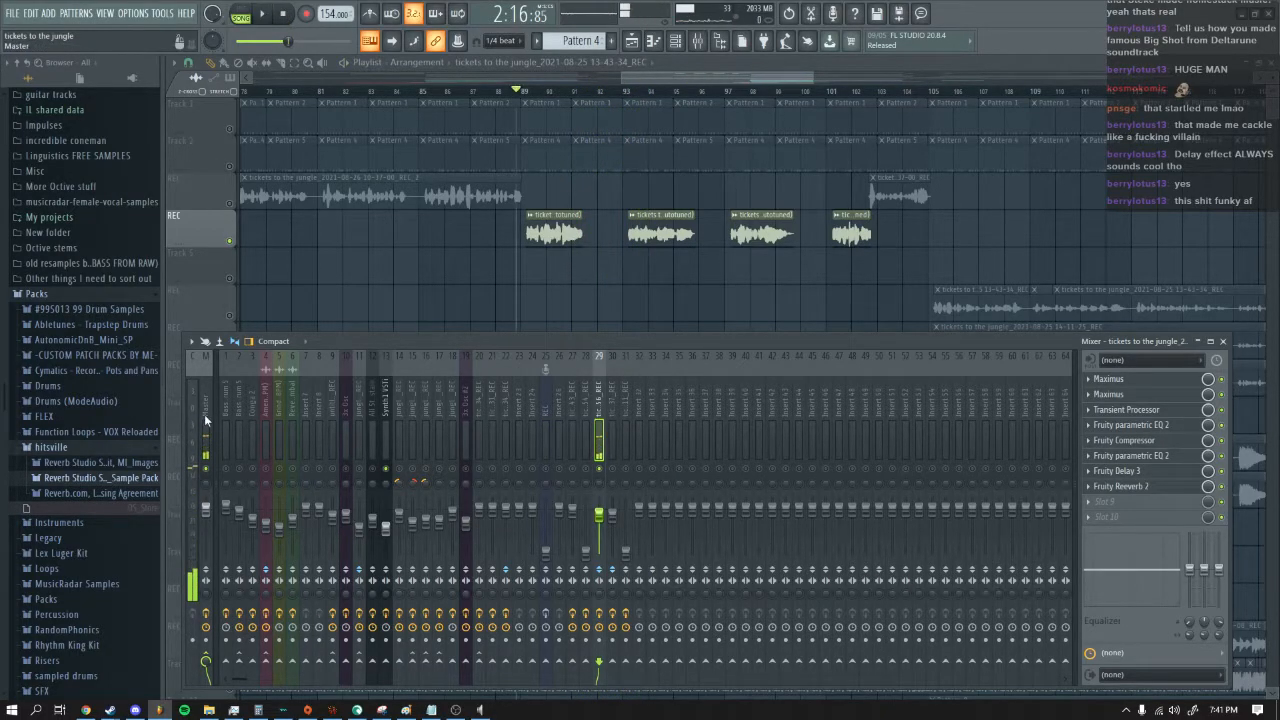
{"action": "left_click", "coordinate": [205, 420]}
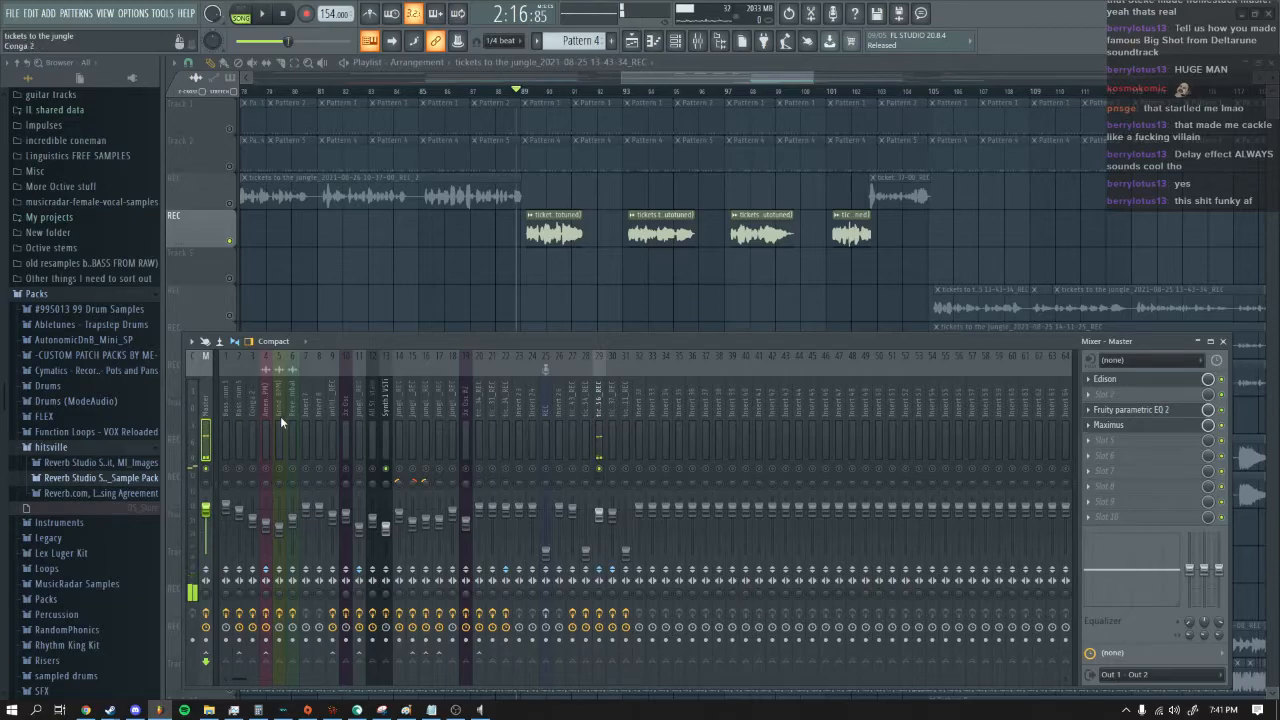
{"action": "left_click", "coordinate": [600, 405]}
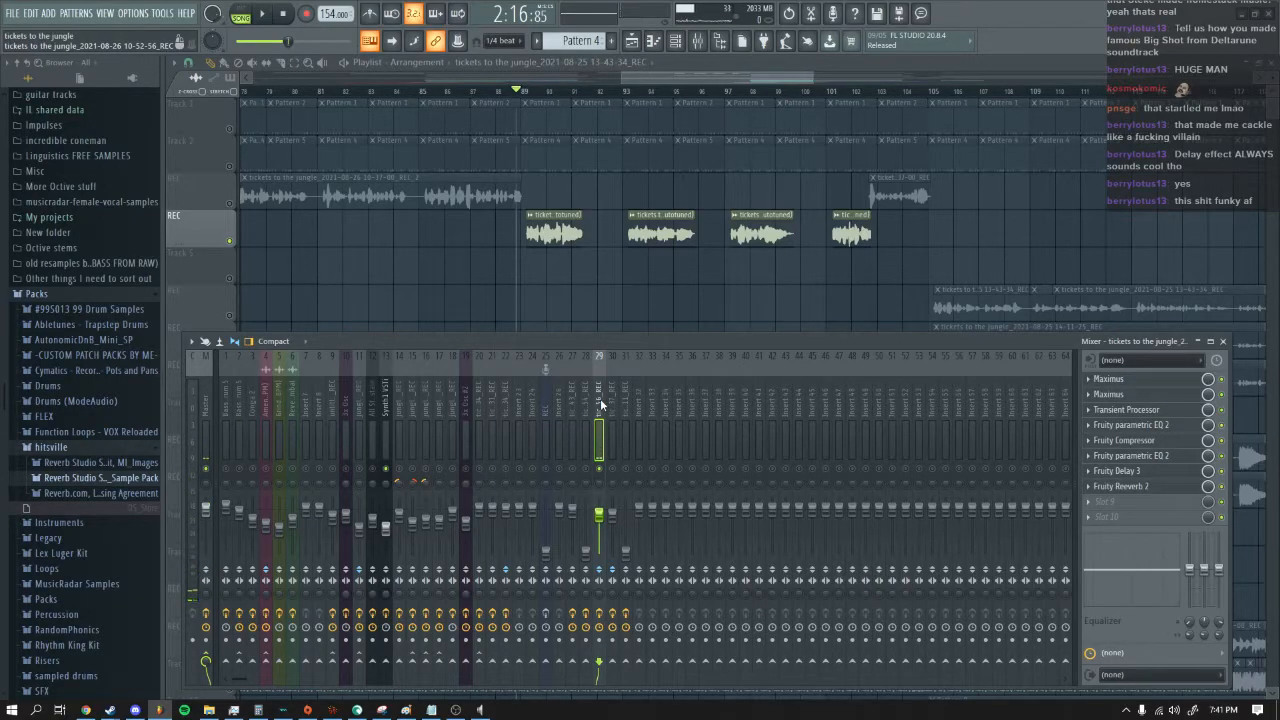
Step: Play the four autotuned clips from just before bar 89 in a closer playlist view
{"action": "left_click_drag", "start_coordinate": [696, 80], "coordinate": [732, 82]}
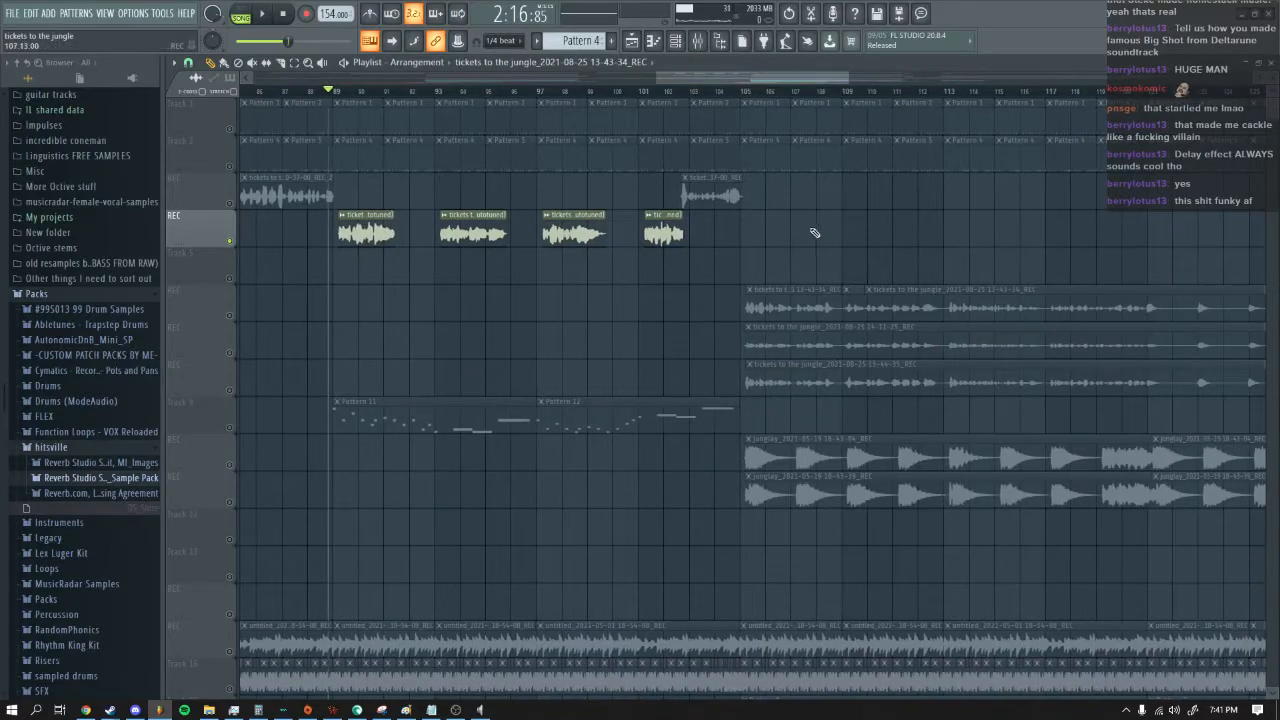
{"action": "left_click_drag", "start_coordinate": [848, 76], "coordinate": [701, 77]}
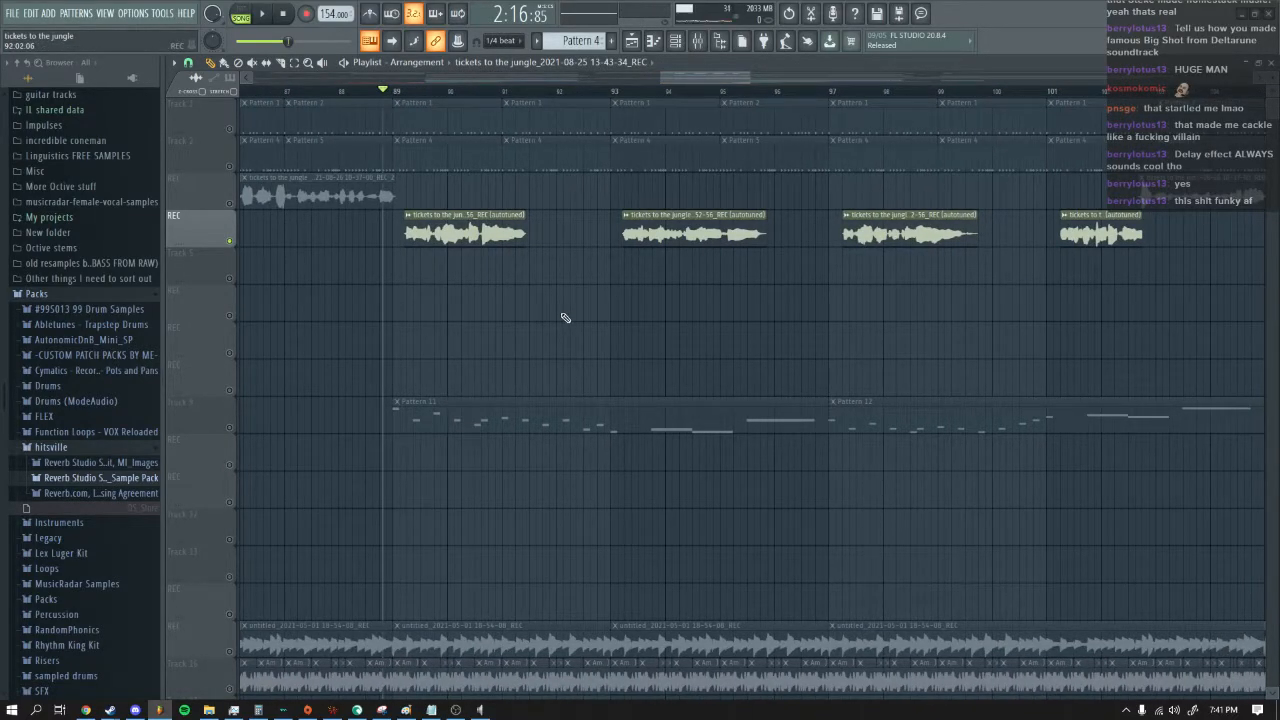
{"action": "key", "text": "space"}
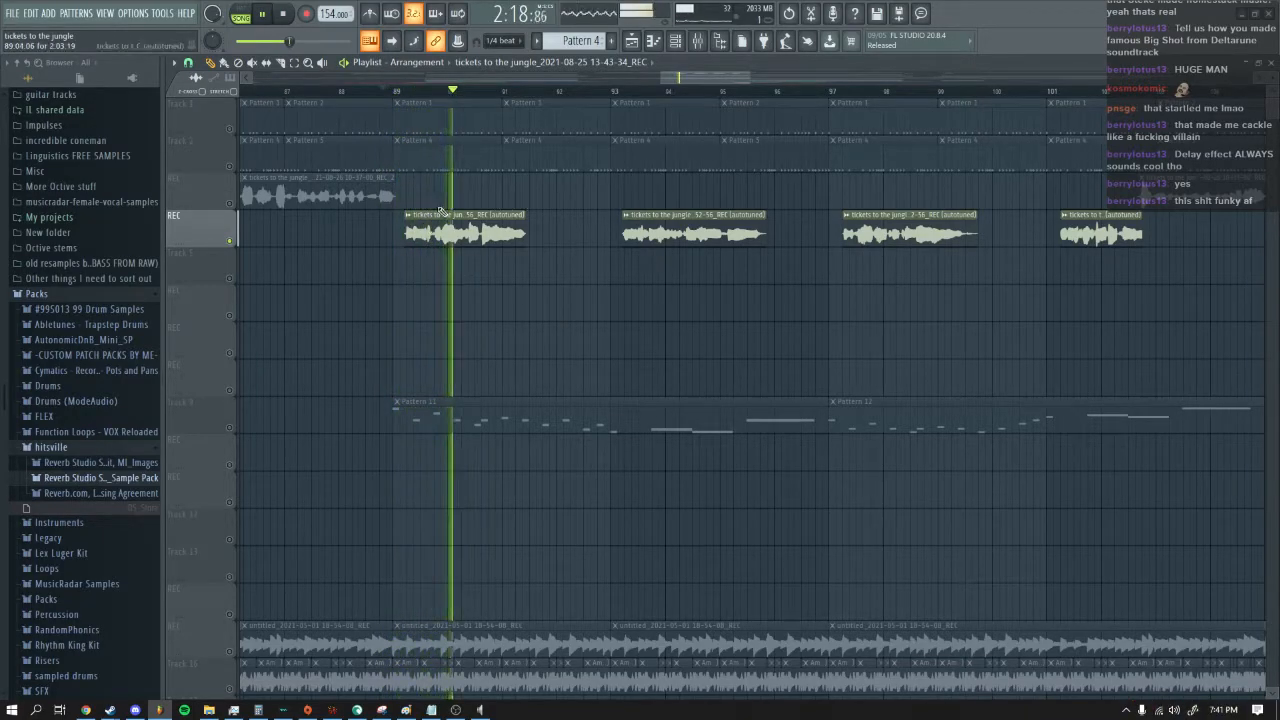
Step: Replay the autotuned clips from bar 93, stop playback and examine the effect chain on mixer track 29
{"action": "left_click", "coordinate": [285, 16]}
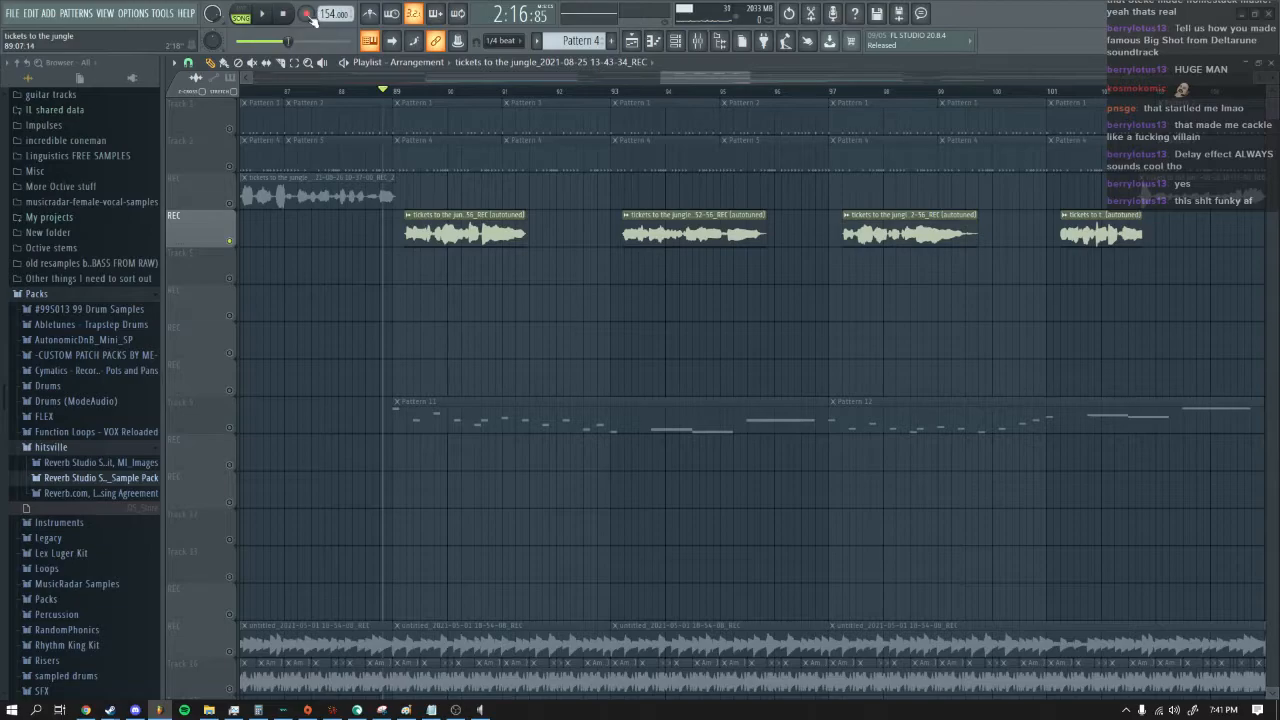
{"action": "left_click", "coordinate": [270, 15]}
{"action": "left_click", "coordinate": [614, 91]}
{"action": "mouse_move", "coordinate": [727, 79]}
{"action": "left_mouse_down"}
{"action": "mouse_move", "coordinate": [745, 78]}
{"action": "mouse_move", "coordinate": [729, 78]}
{"action": "left_mouse_up"}
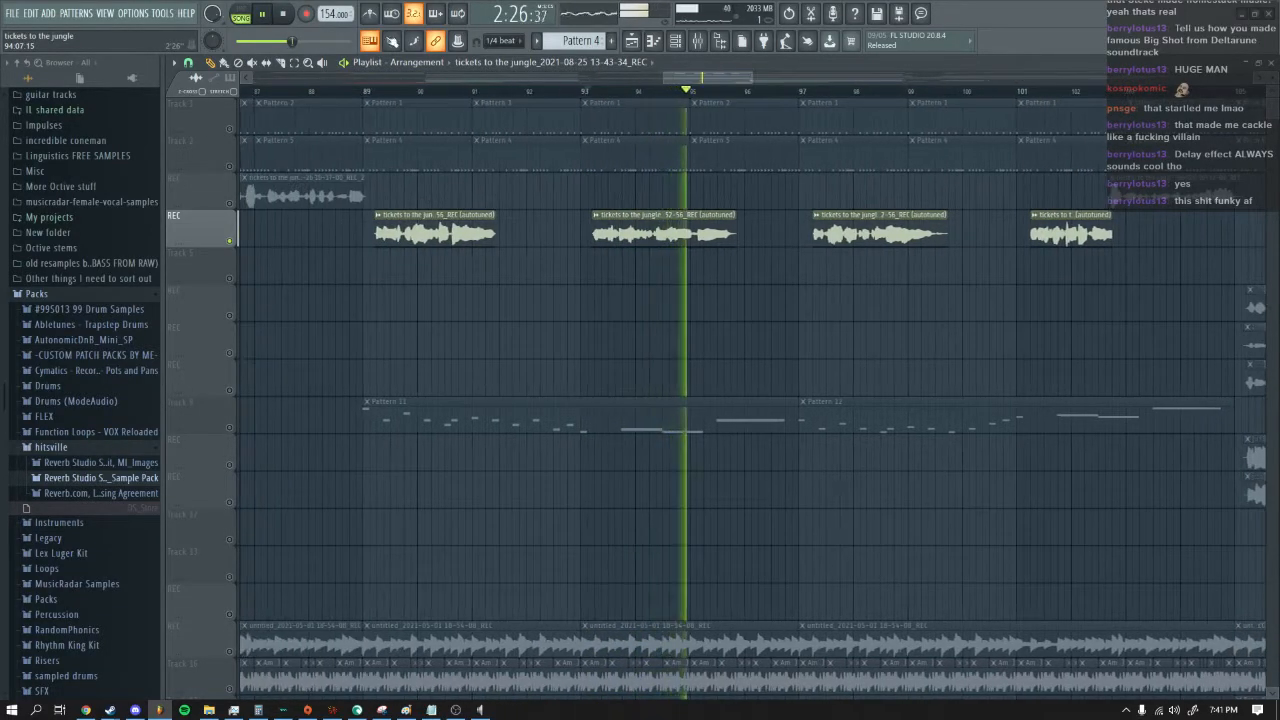
{"action": "left_click", "coordinate": [285, 14]}
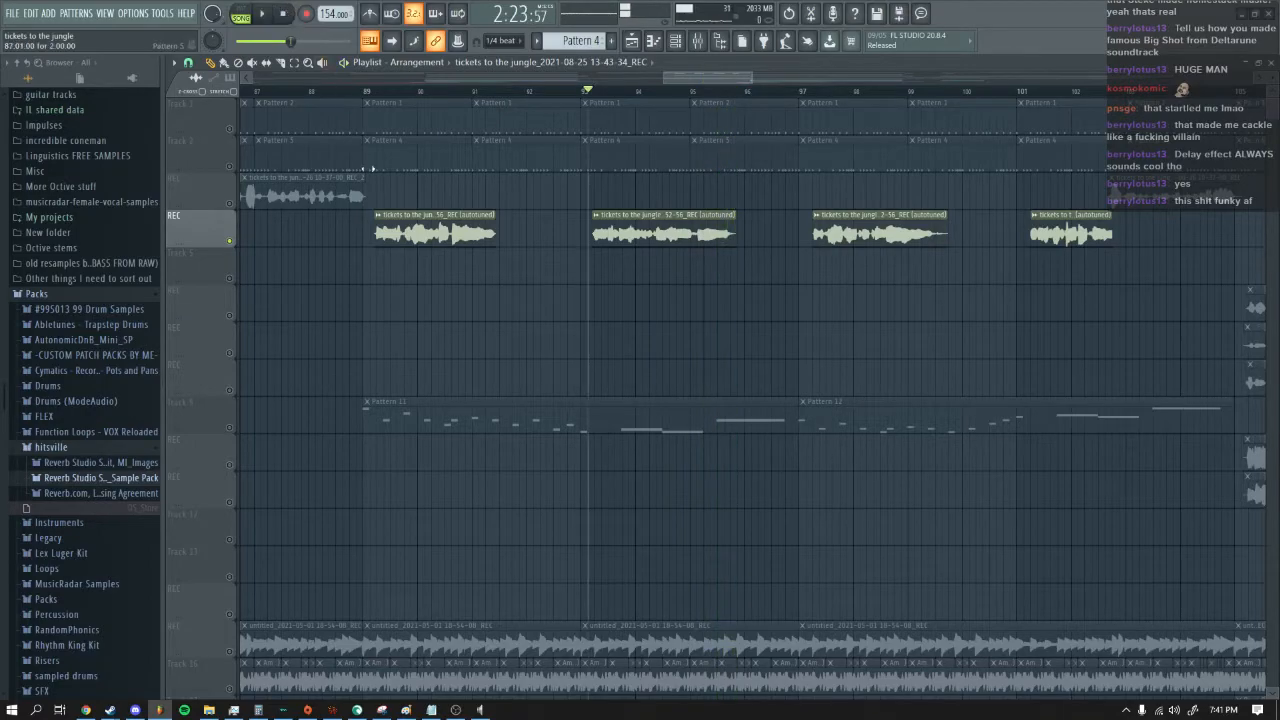
{"action": "left_click", "coordinate": [697, 42]}
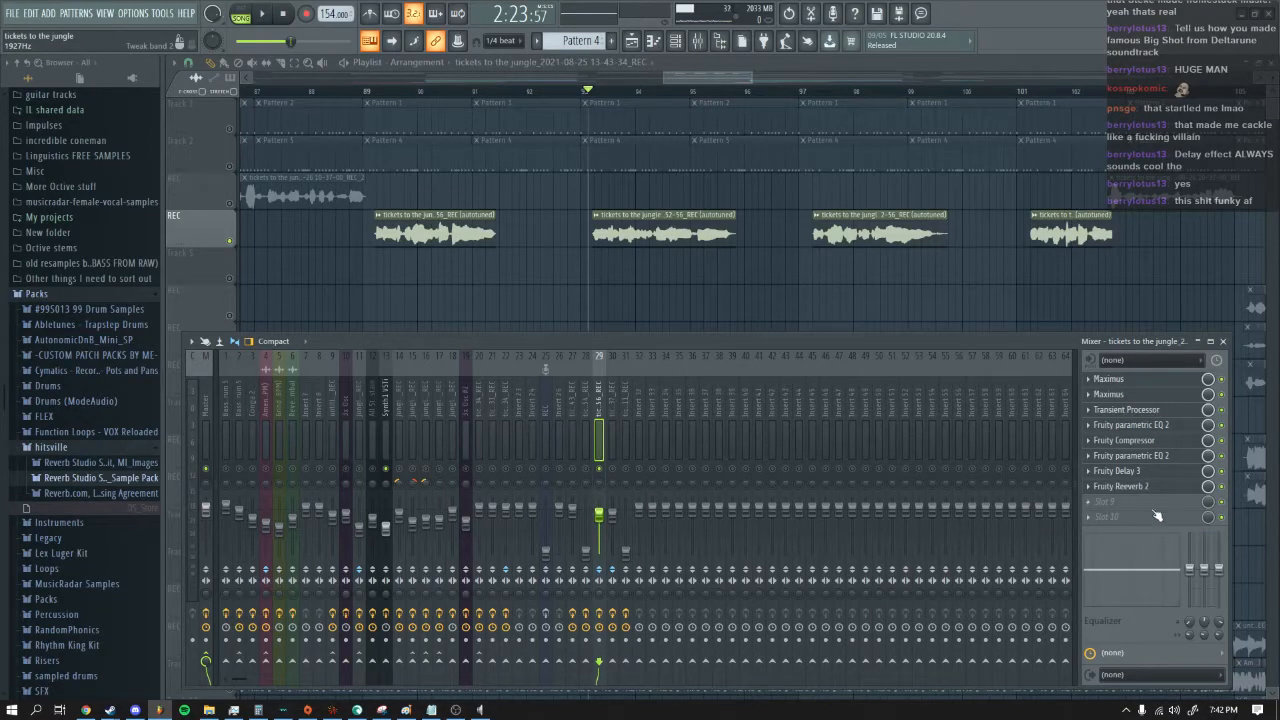
{"action": "key", "text": "F9"}
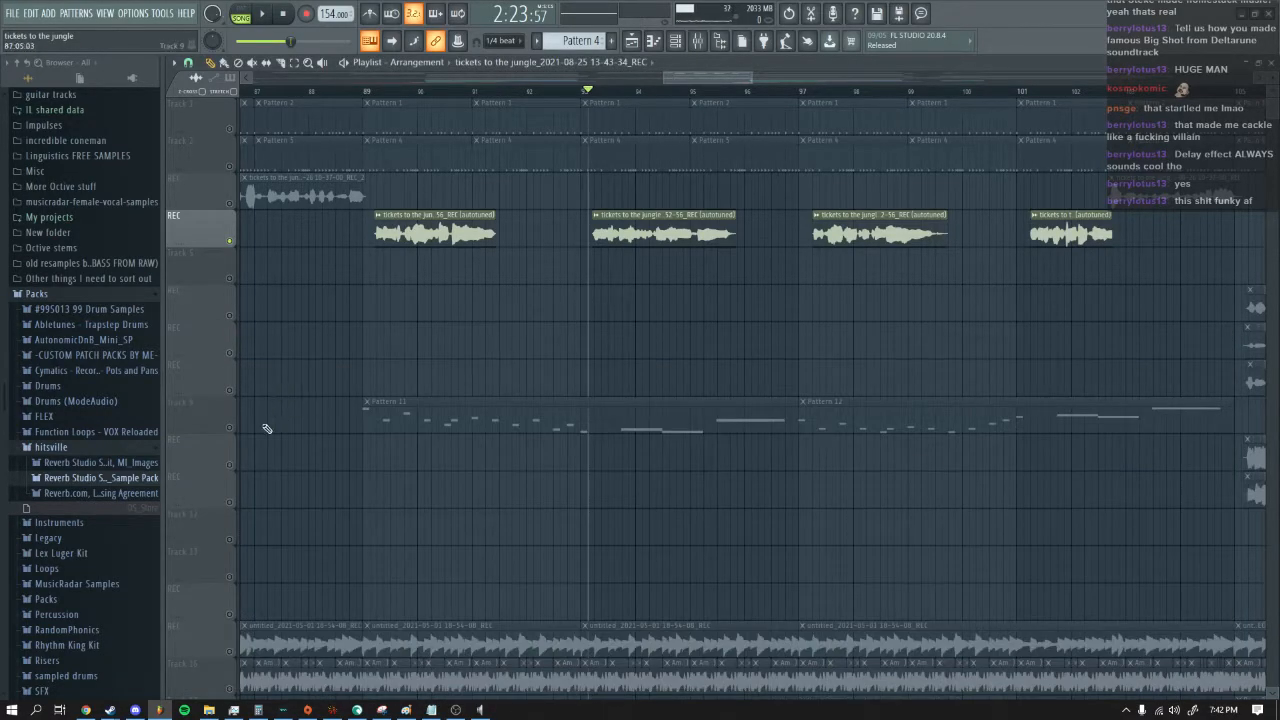
Step: Solo playlist Track 9 with Pattern 11 and Pattern 12 and play it from just before bar 89
{"action": "right_click", "coordinate": [230, 429]}
{"action": "left_click", "coordinate": [359, 91]}
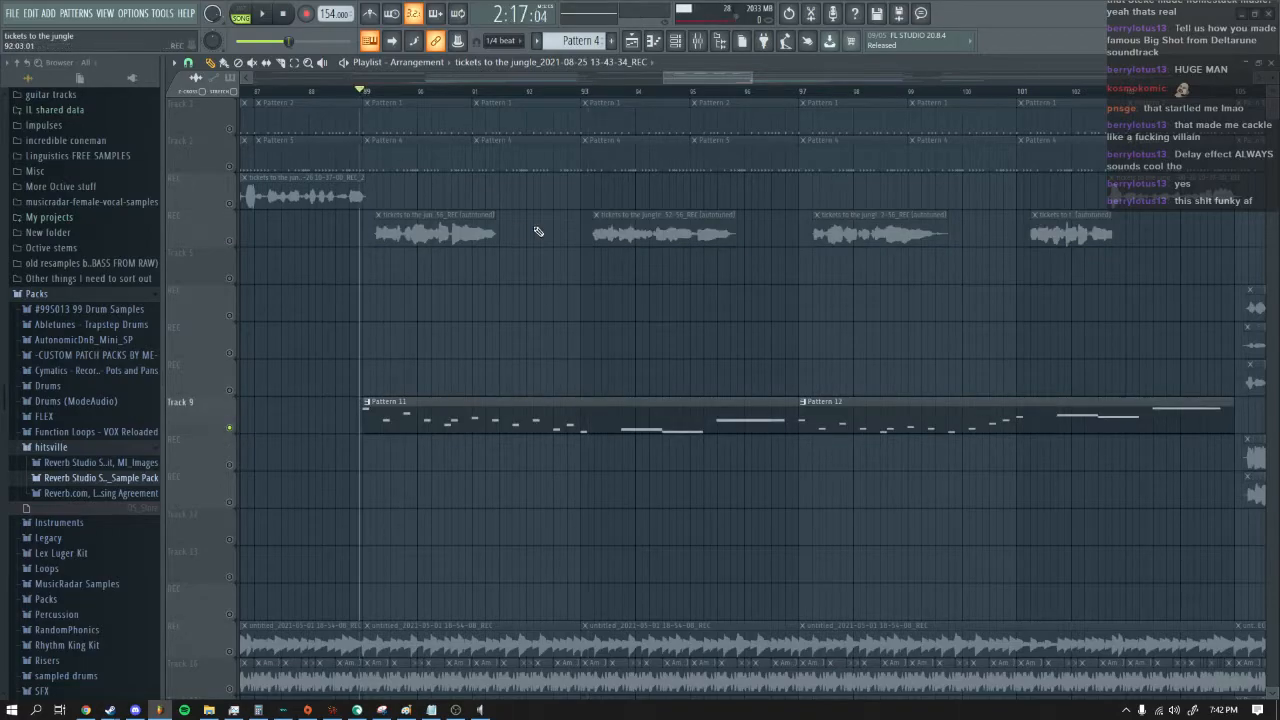
{"action": "key", "text": "space"}
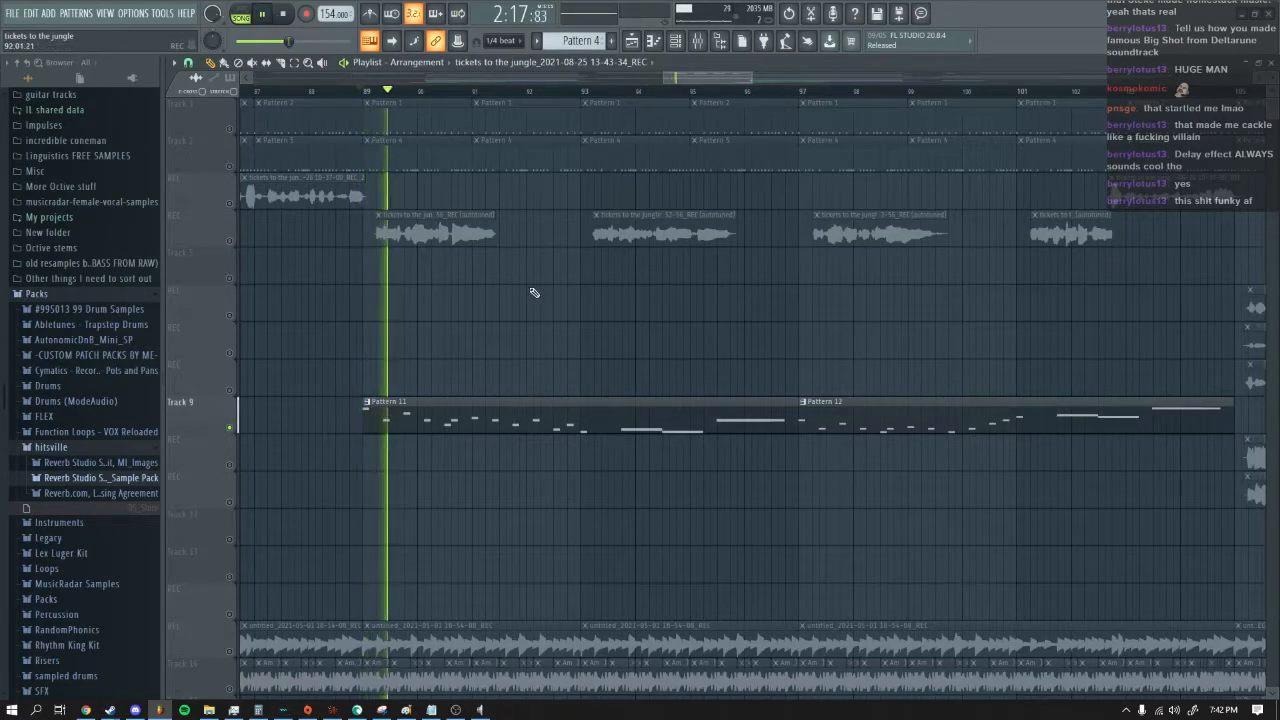
Step: Unmute mixer track 19, 3x Osc #2, restart the part and view its effect chain during playback
{"action": "key", "text": "F9"}
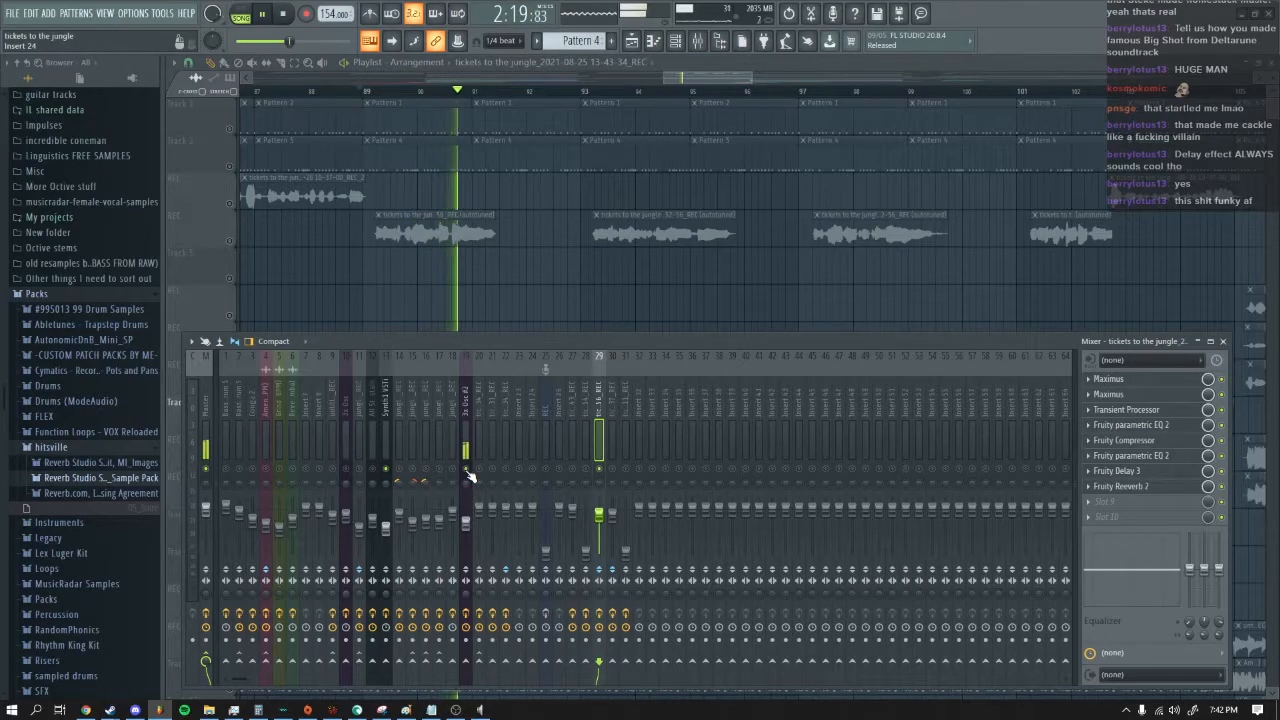
{"action": "left_click", "coordinate": [465, 448]}
{"action": "left_click", "coordinate": [283, 14]}
{"action": "left_click", "coordinate": [263, 14]}
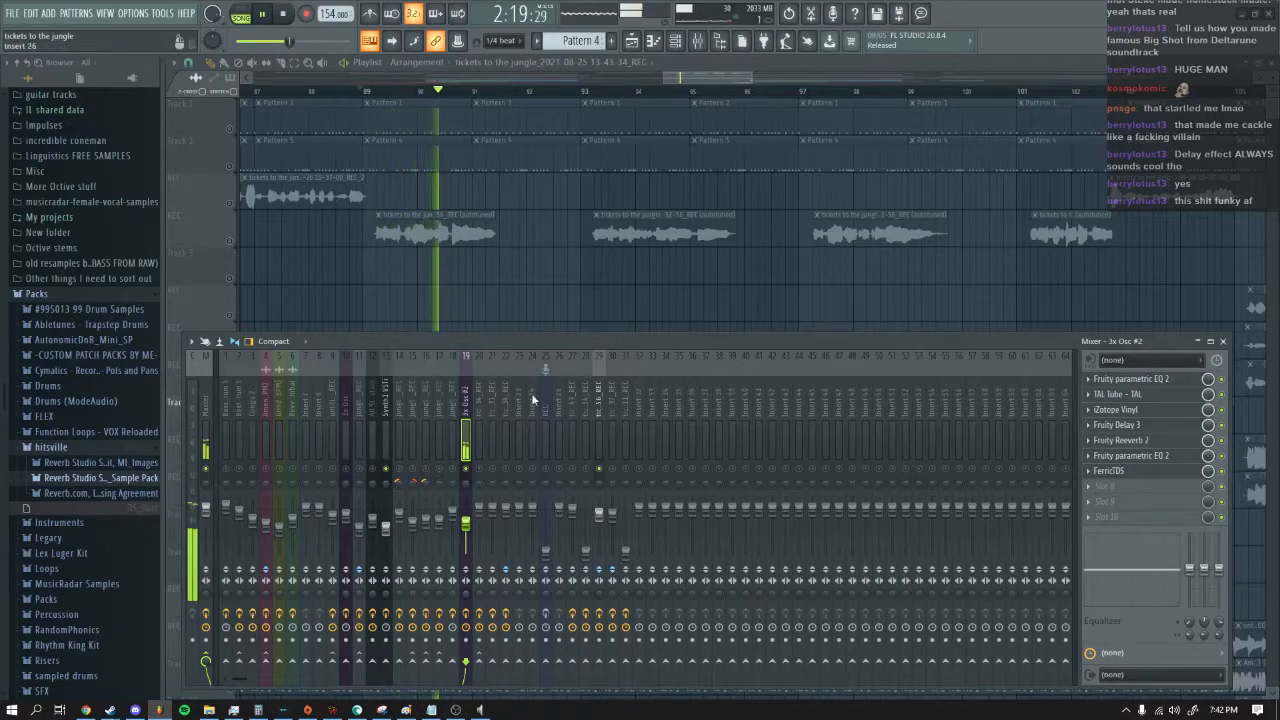
{"action": "key", "text": "F9"}
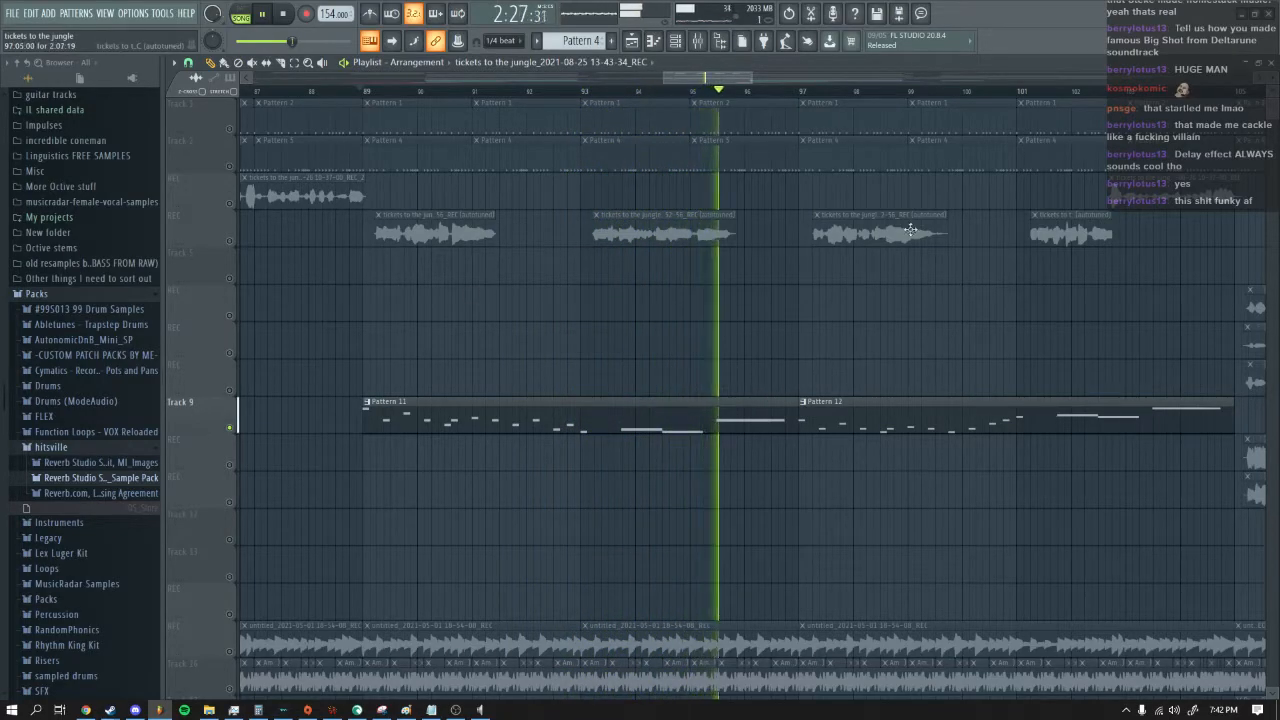
Step: Examine the 3x Osc #2 instrument's oscillator settings and its mixer effect chain while the part plays
{"action": "key", "text": "F6"}
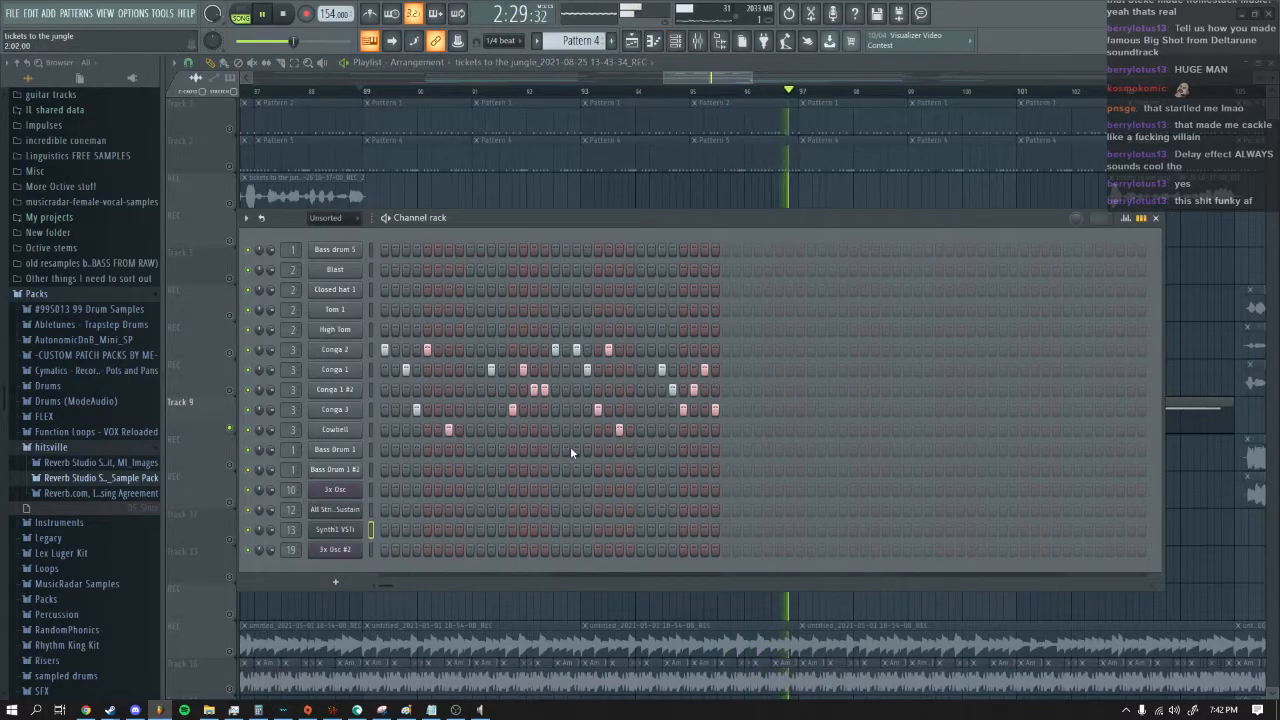
{"action": "left_click", "coordinate": [345, 549]}
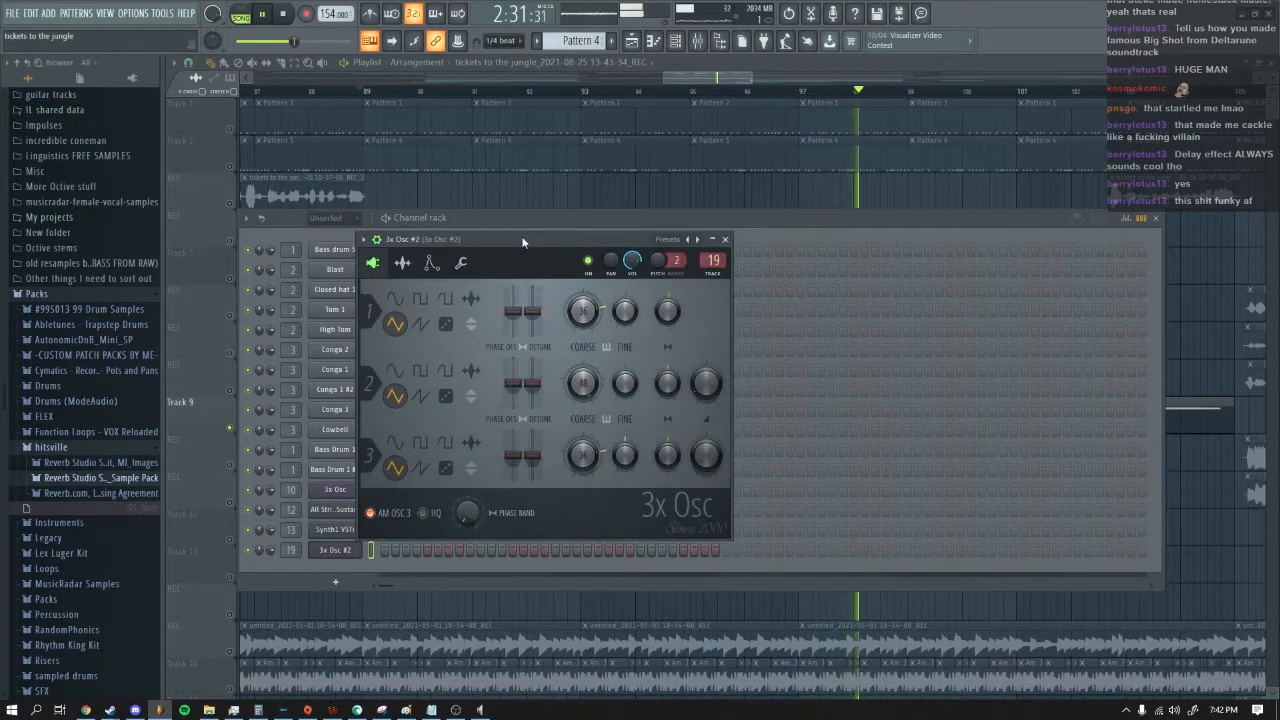
{"action": "left_click_drag", "start_coordinate": [524, 233], "coordinate": [630, 222]}
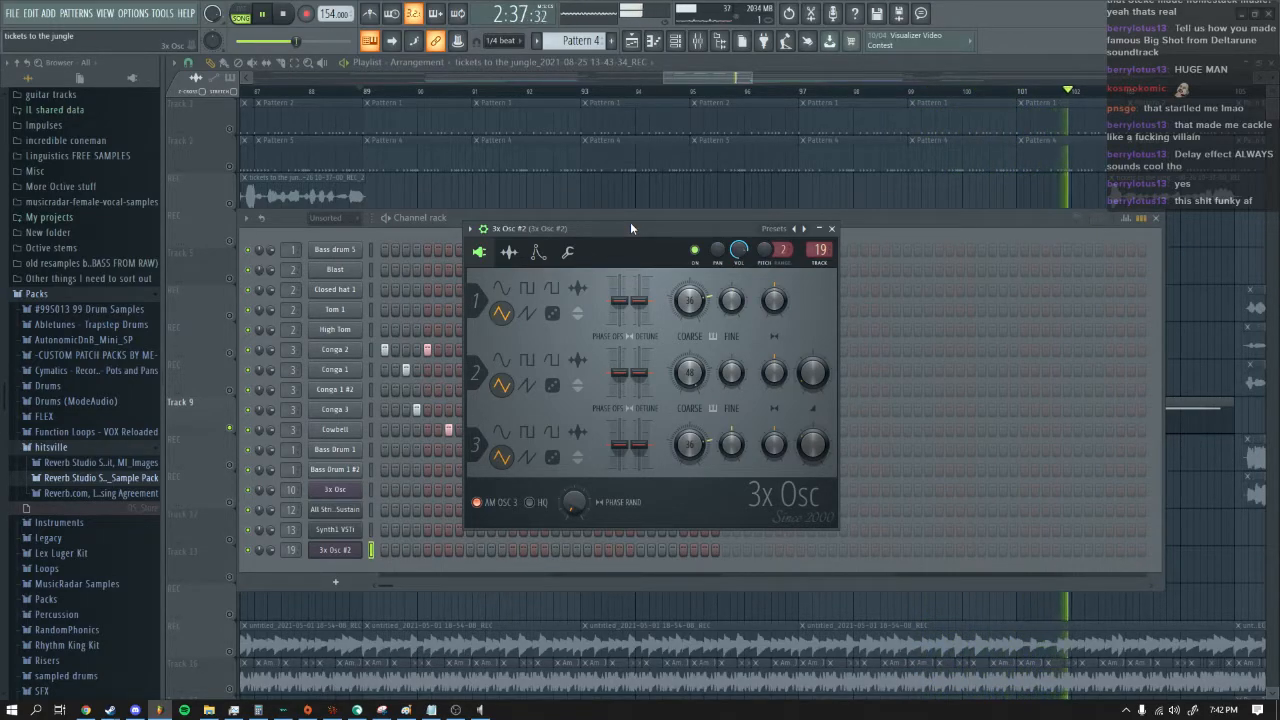
{"action": "left_click", "coordinate": [832, 229]}
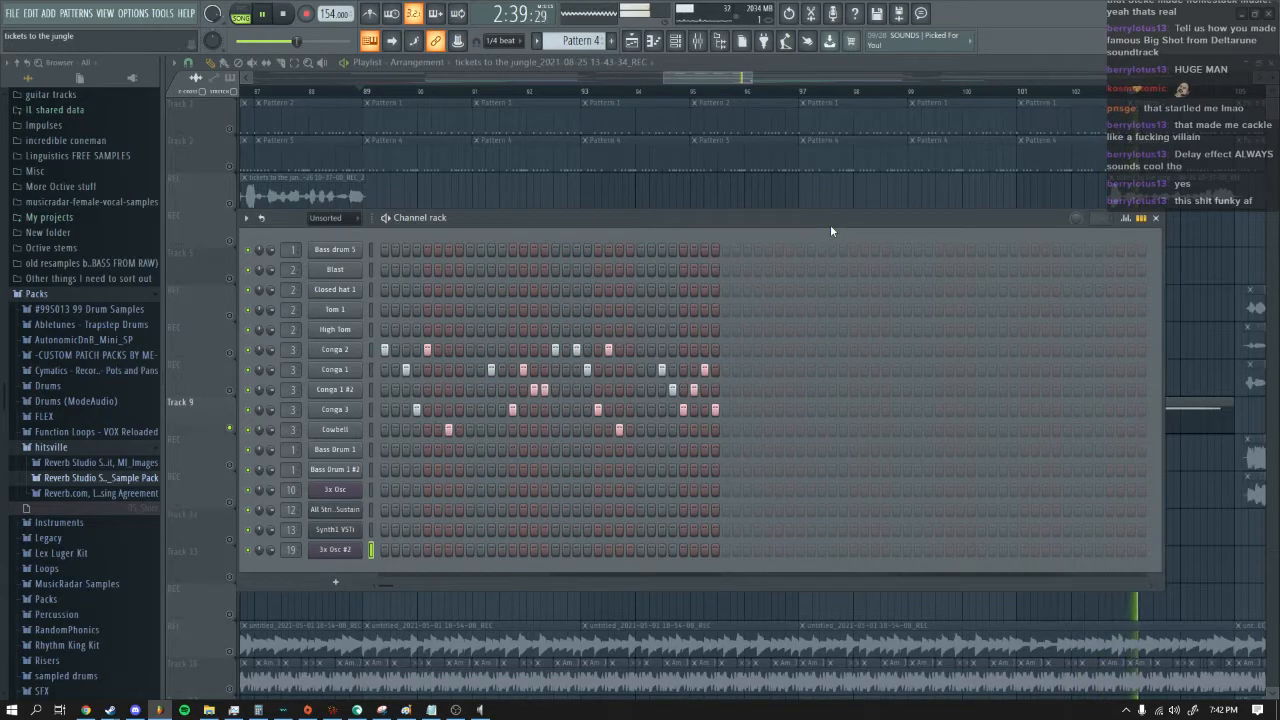
{"action": "left_click", "coordinate": [698, 42]}
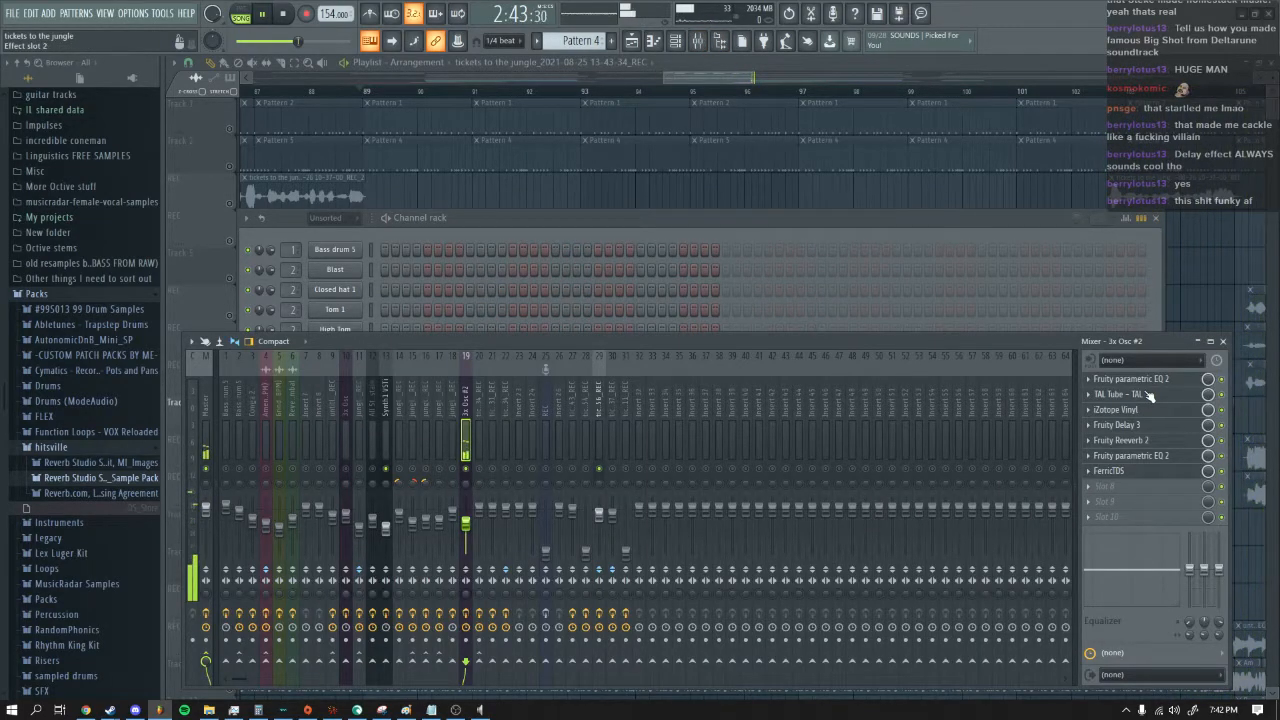
Step: Replay Pattern 11 and Pattern 12 on Track 9 from just before bar 89, following them through to the end
{"action": "left_click", "coordinate": [726, 76]}
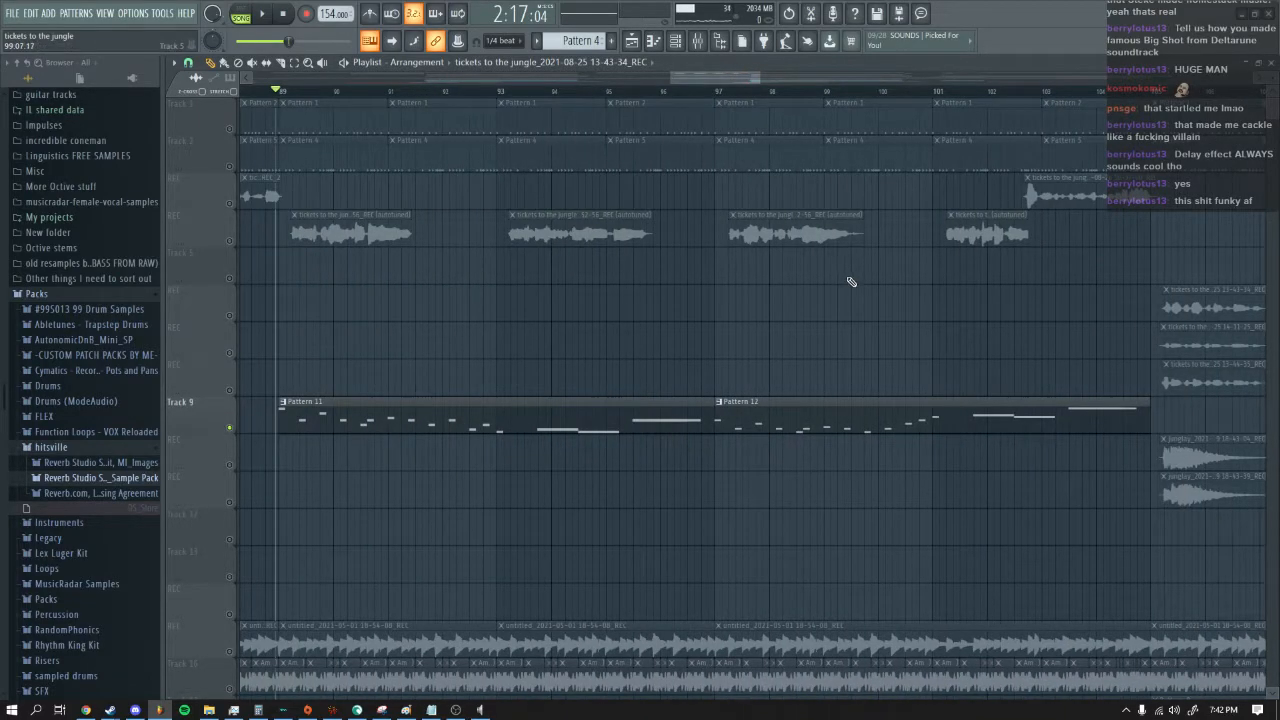
{"action": "key", "text": "space"}
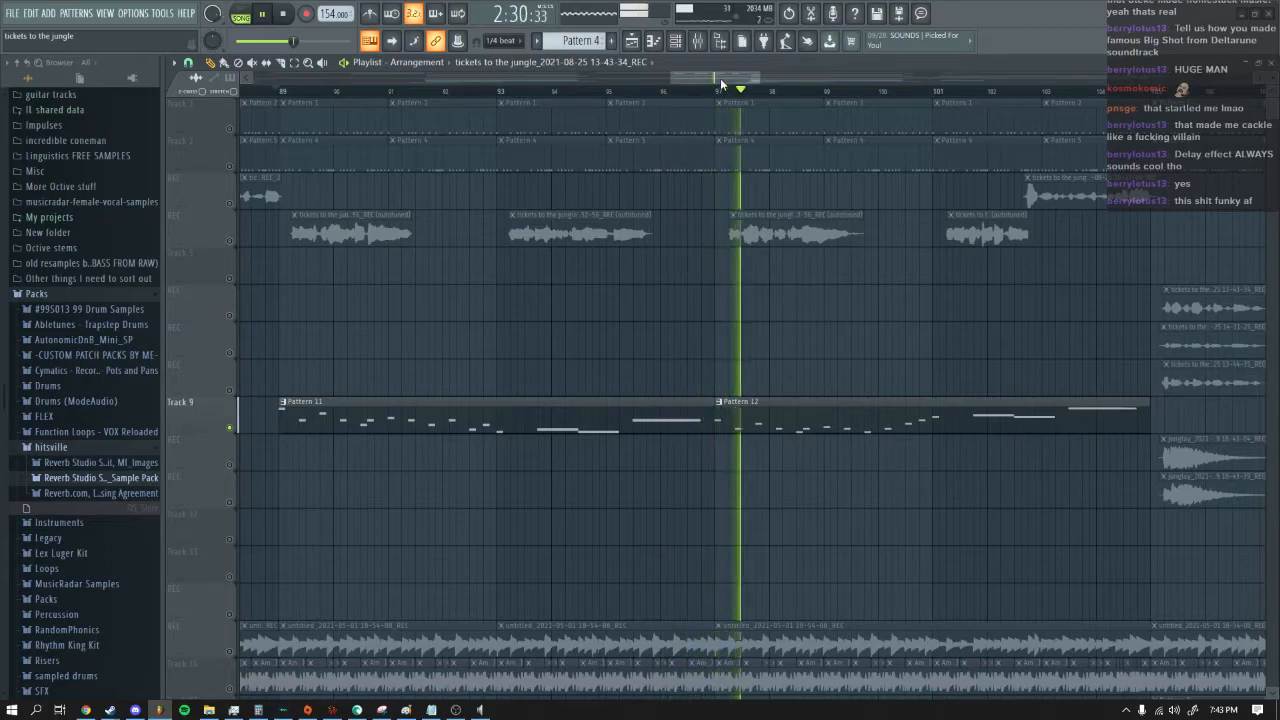
{"action": "left_click_drag", "start_coordinate": [720, 80], "coordinate": [751, 76]}
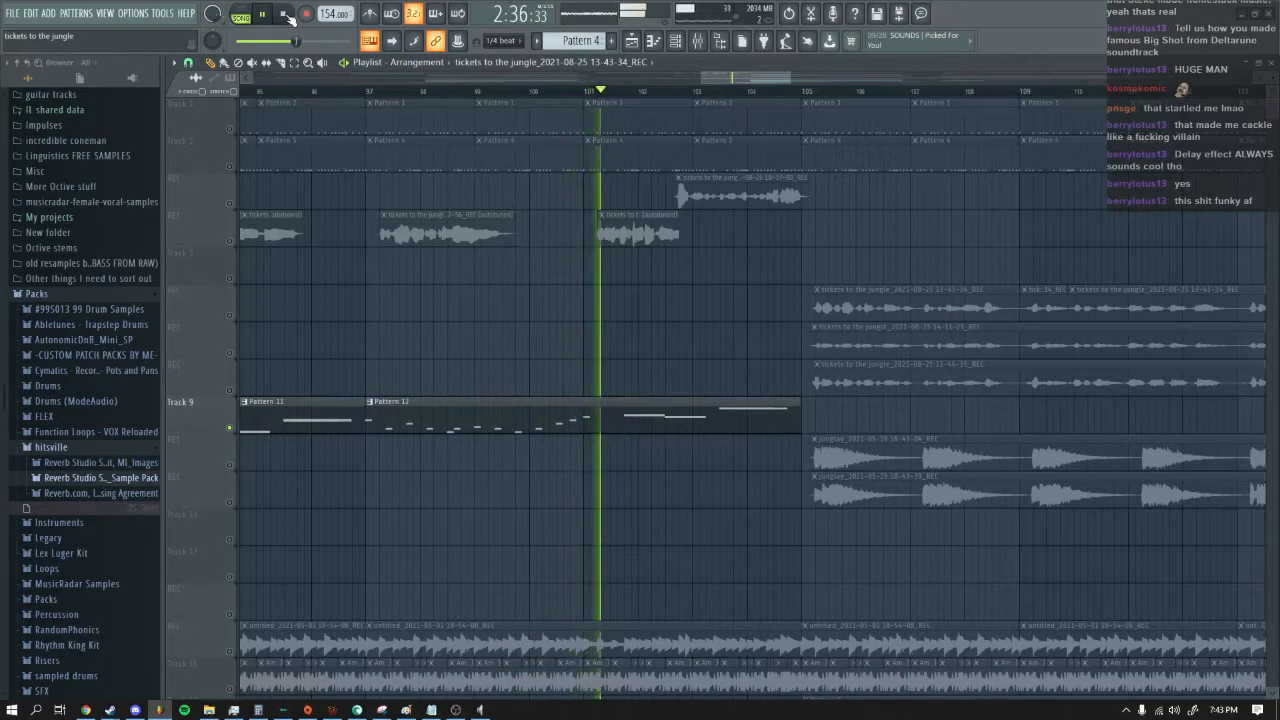
{"action": "left_click_drag", "start_coordinate": [721, 80], "coordinate": [731, 81]}
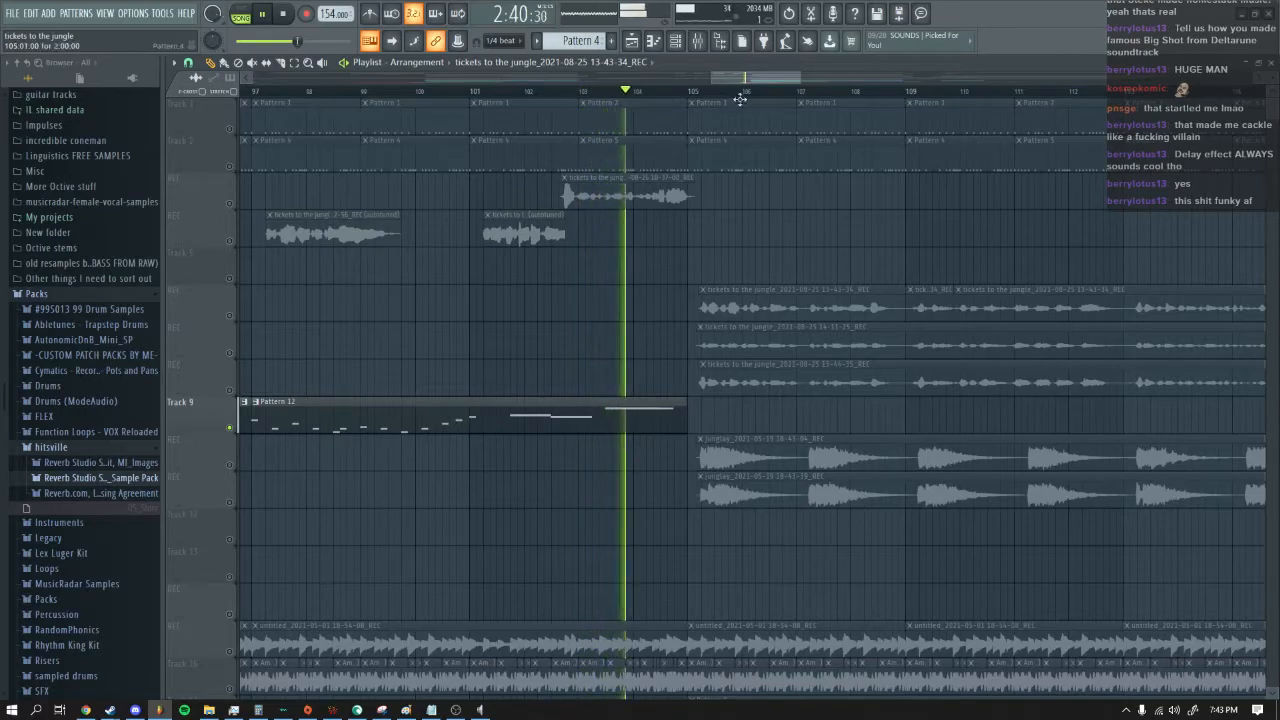
Step: Mute the fourth playlist track with all other playlist and mixer tracks audible, and play the arrangement from just before bar 137
{"action": "left_click_drag", "start_coordinate": [758, 86], "coordinate": [809, 88]}
{"action": "left_click", "coordinate": [385, 88]}
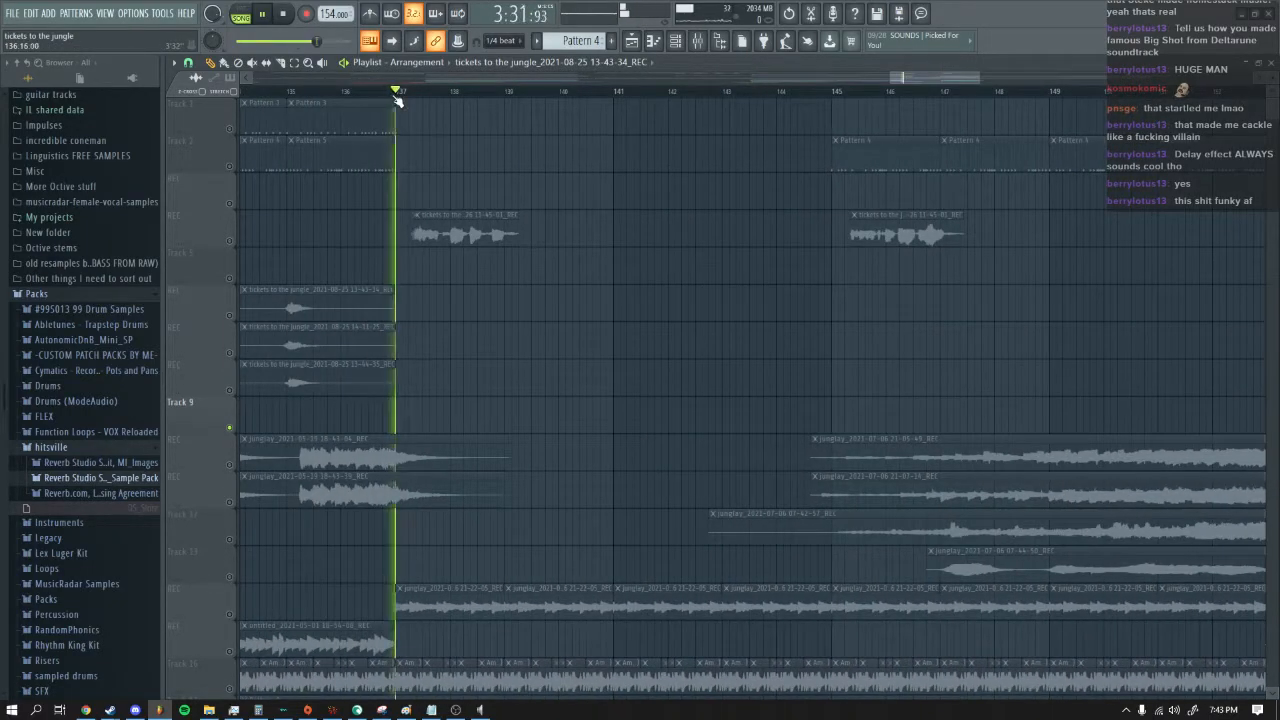
{"action": "left_click", "coordinate": [229, 240]}
{"action": "left_click", "coordinate": [283, 14]}
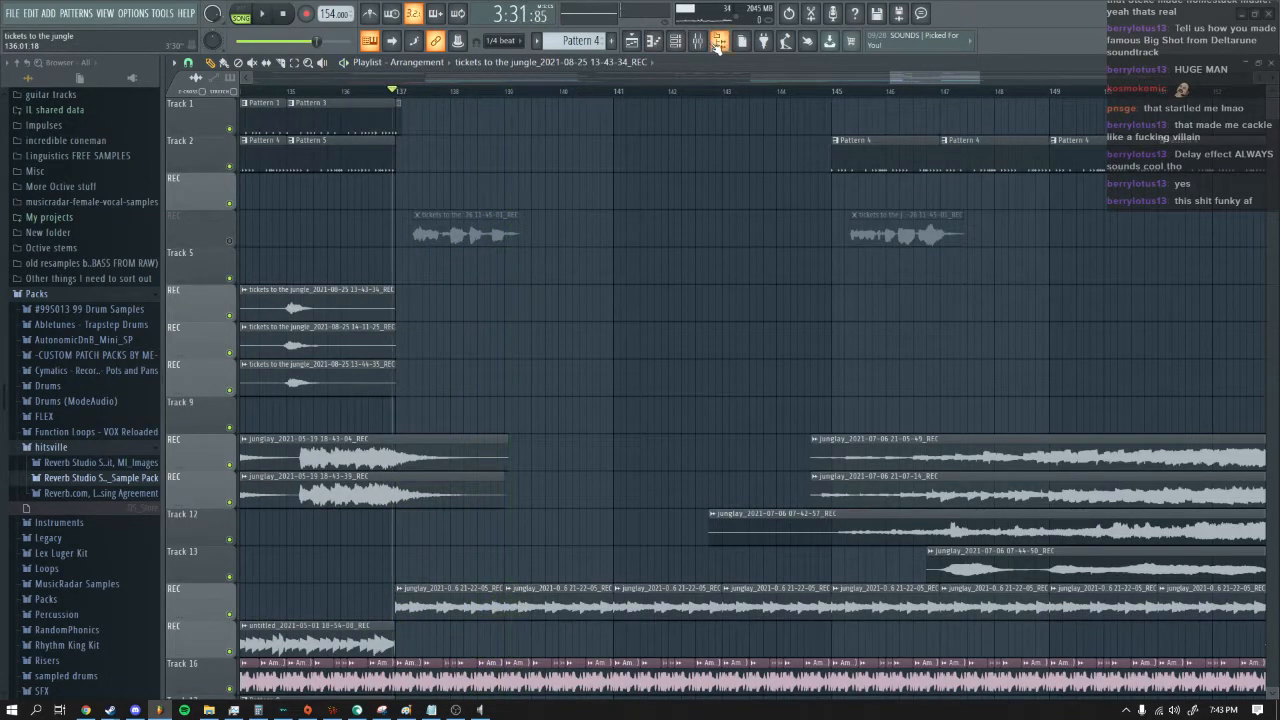
{"action": "left_click", "coordinate": [697, 40]}
{"action": "key", "text": "space"}
{"action": "key", "text": "F9"}
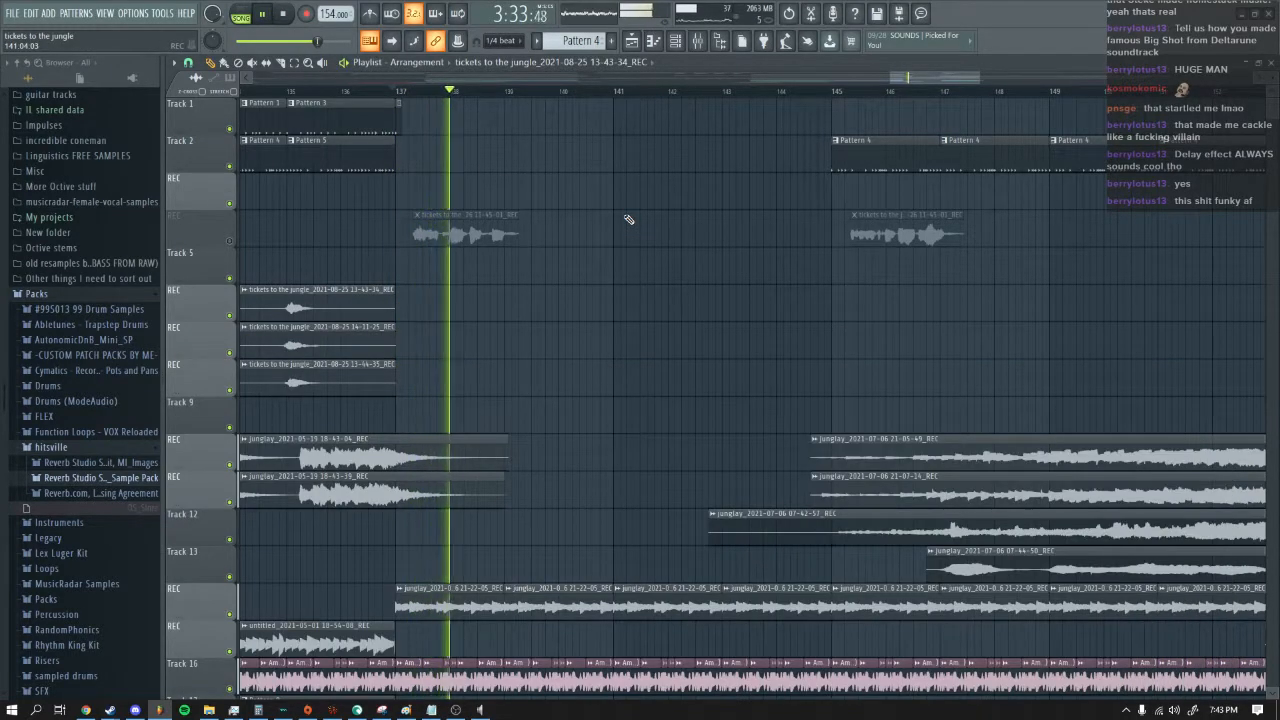
{"action": "left_click_drag", "start_coordinate": [921, 78], "coordinate": [916, 78]}
{"action": "scroll", "coordinate": [791, 269], "scroll_direction": "down", "scroll_amount": 2}
{"action": "scroll", "coordinate": [791, 269], "scroll_direction": "down", "scroll_amount": 6}
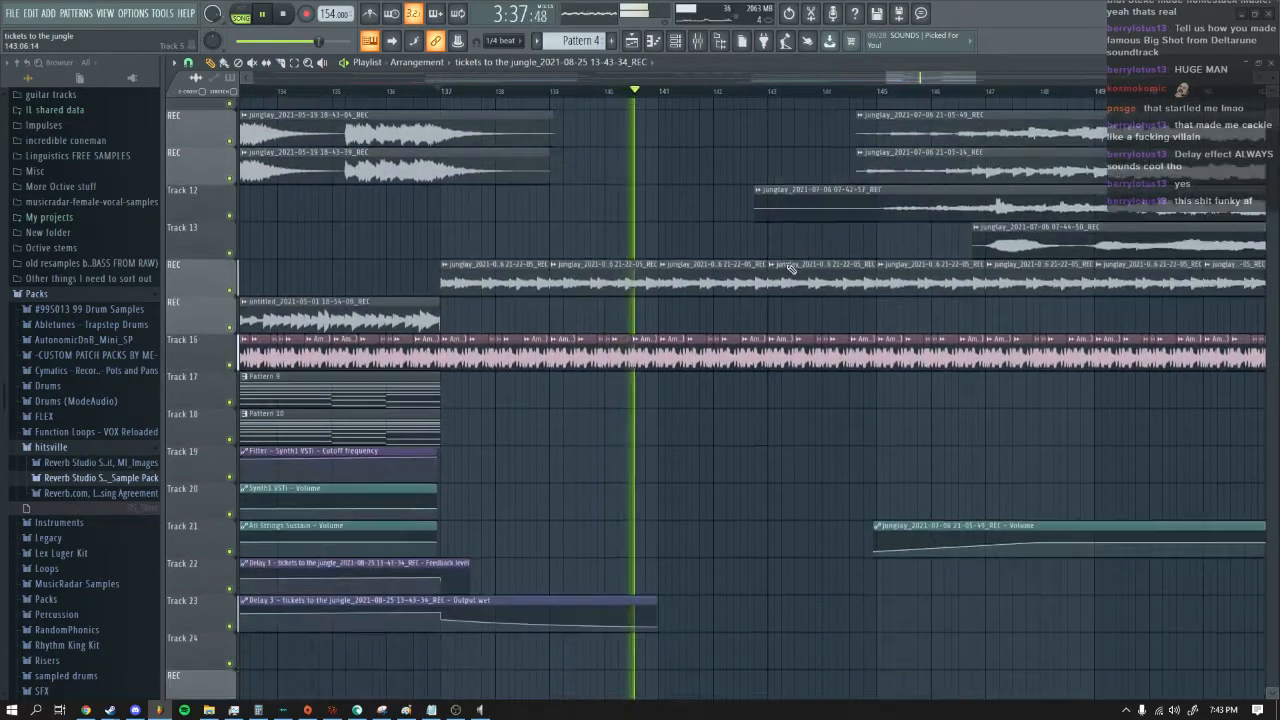
{"action": "scroll", "coordinate": [791, 269], "scroll_direction": "up", "scroll_amount": 5}
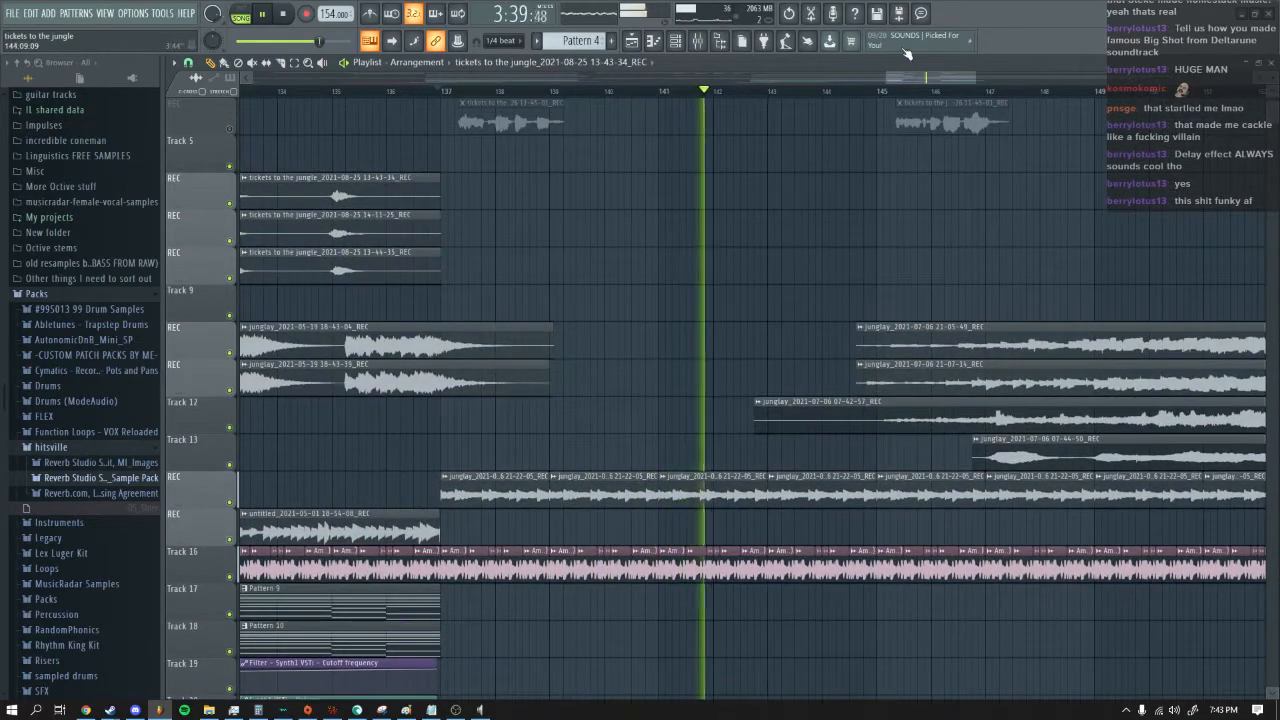
{"action": "left_click_drag", "start_coordinate": [912, 78], "coordinate": [926, 80]}
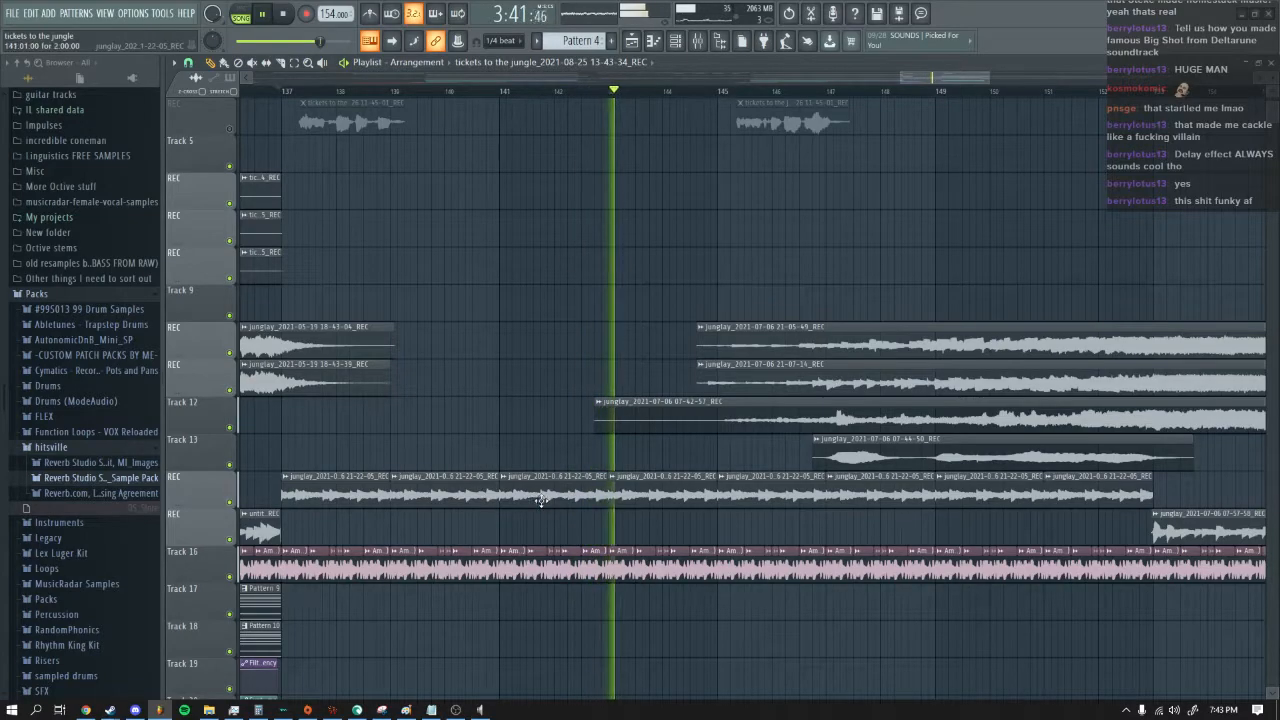
{"action": "key", "text": "F9"}
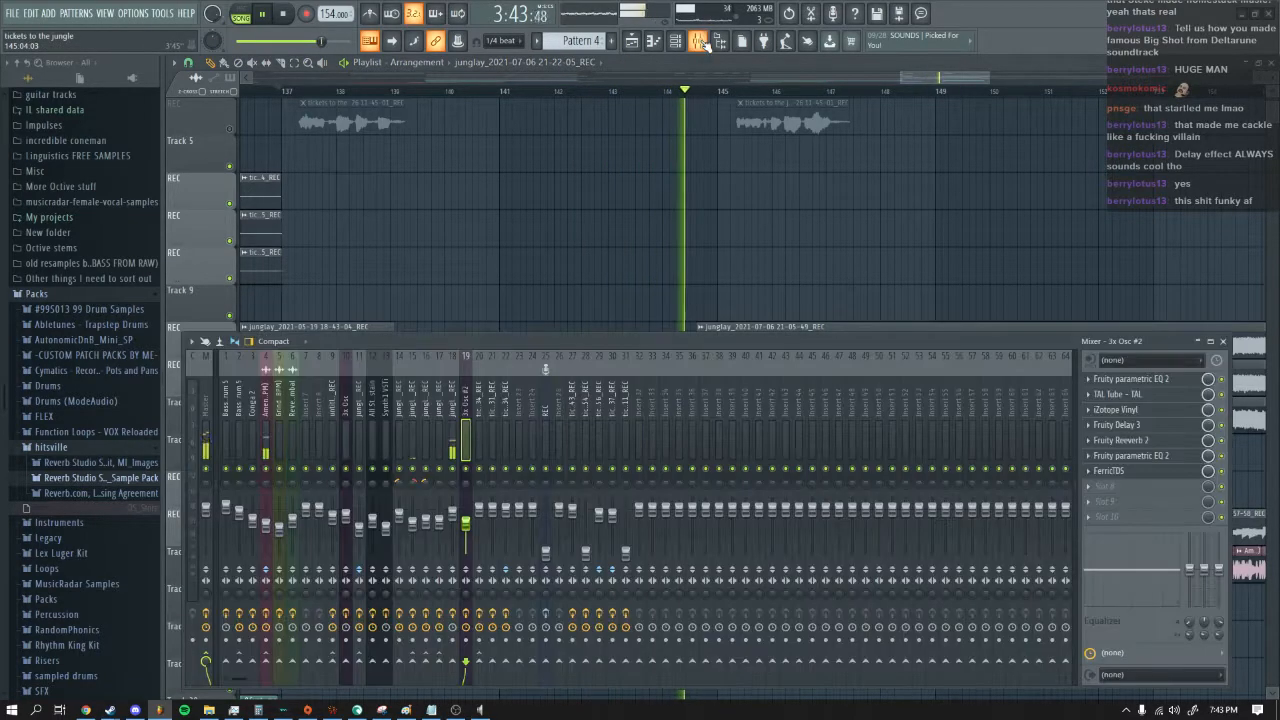
{"action": "left_click", "coordinate": [455, 468]}
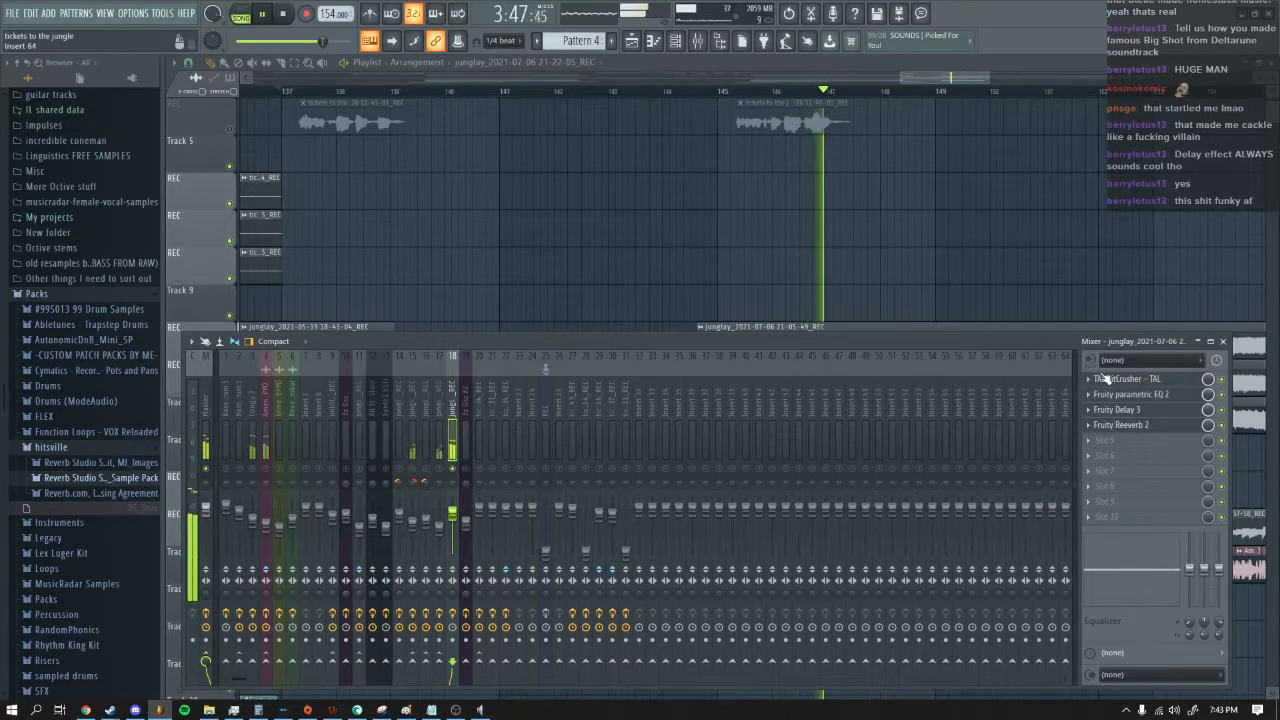
{"action": "left_click", "coordinate": [1127, 379]}
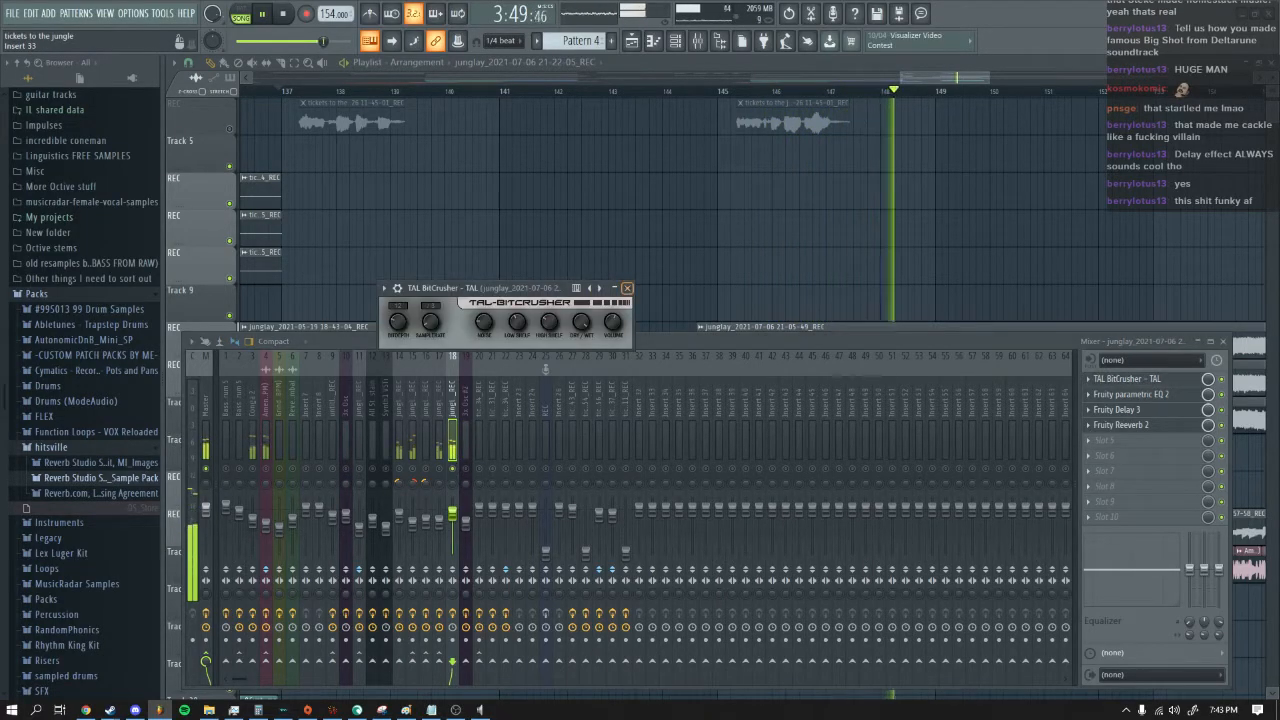
{"action": "left_click", "coordinate": [627, 288]}
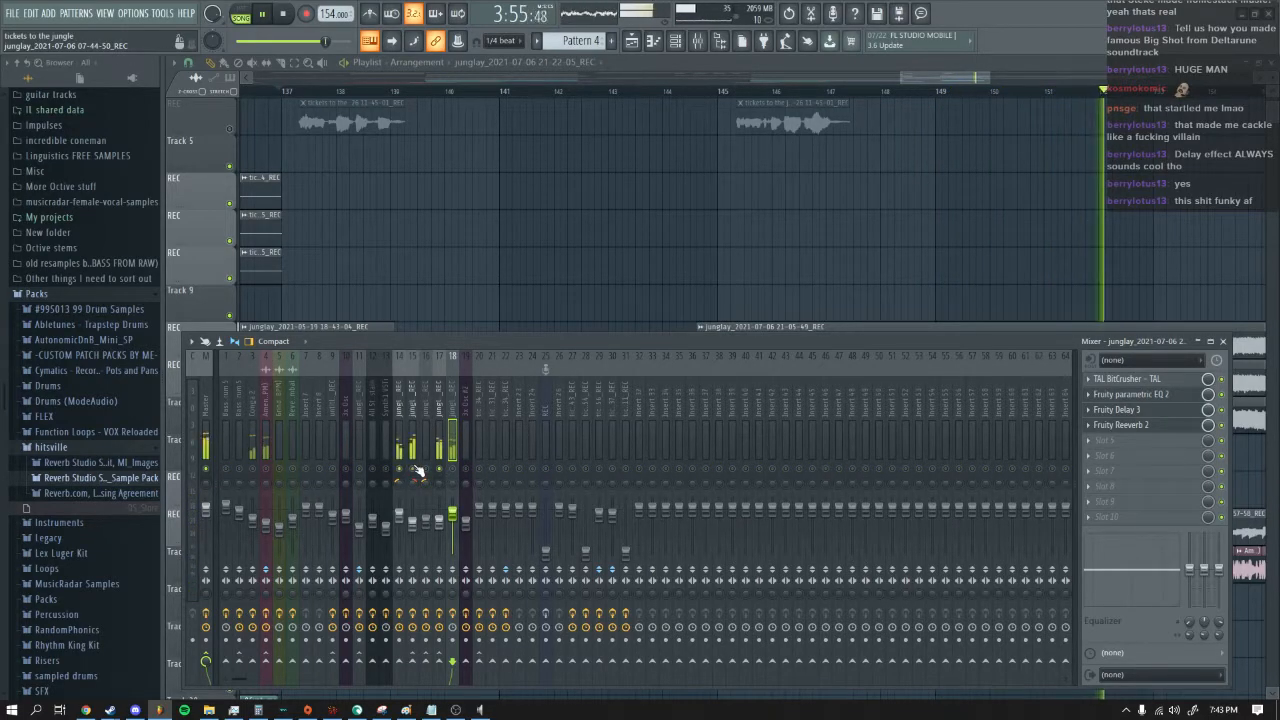
Step: Review the arrangement from bar 153 to the end during playback and stop the song
{"action": "left_click_drag", "start_coordinate": [952, 80], "coordinate": [1007, 84]}
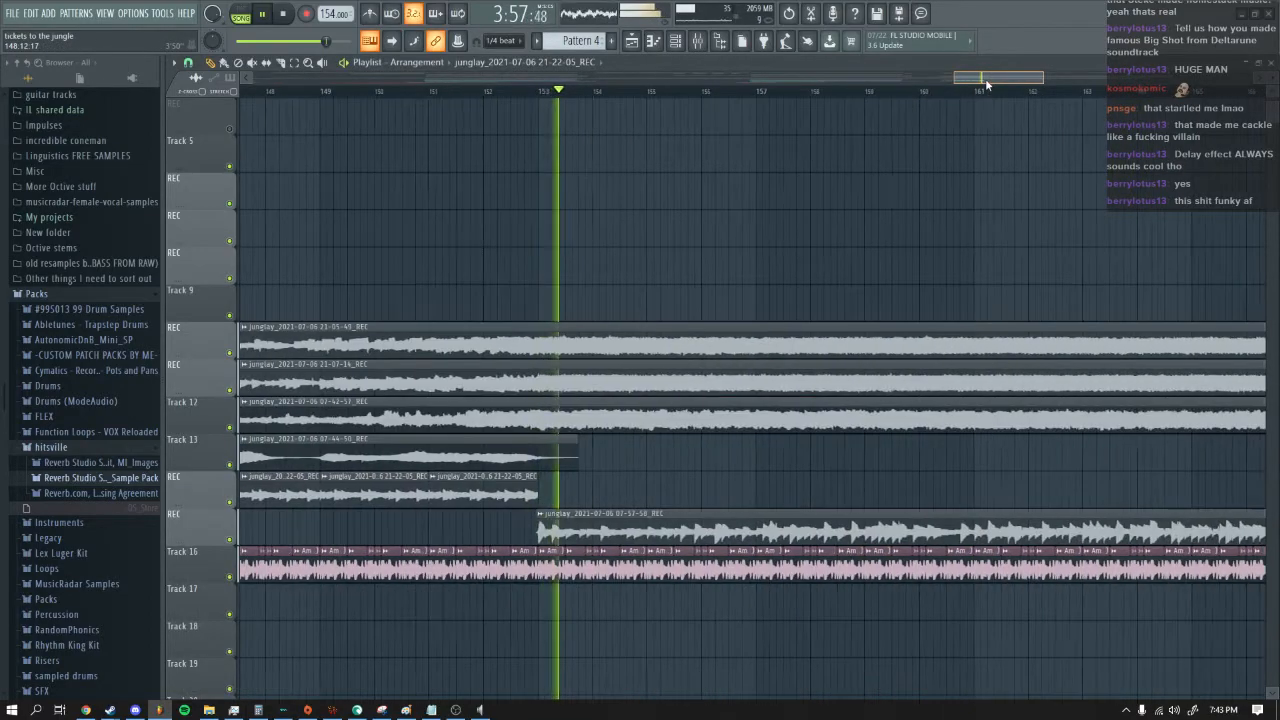
{"action": "scroll", "coordinate": [903, 246], "scroll_direction": "up", "scroll_amount": 3}
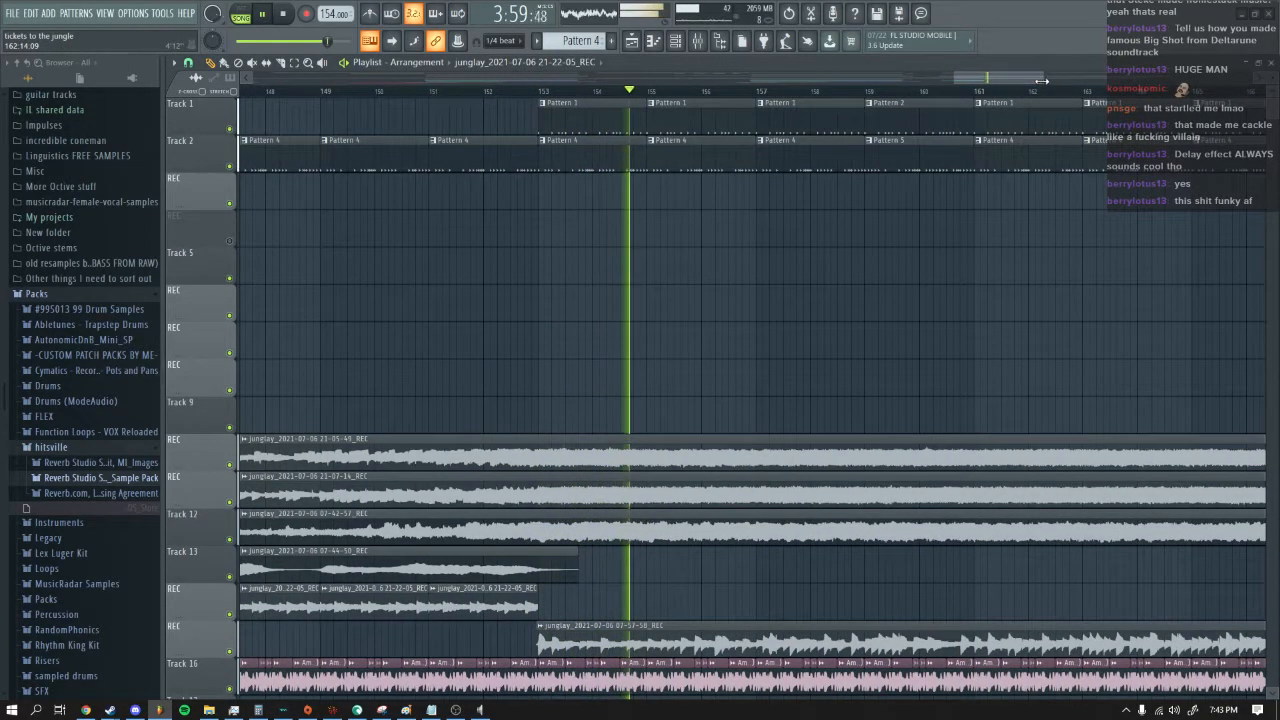
{"action": "scroll", "coordinate": [1047, 88], "scroll_direction": "down", "scroll_amount": 3}
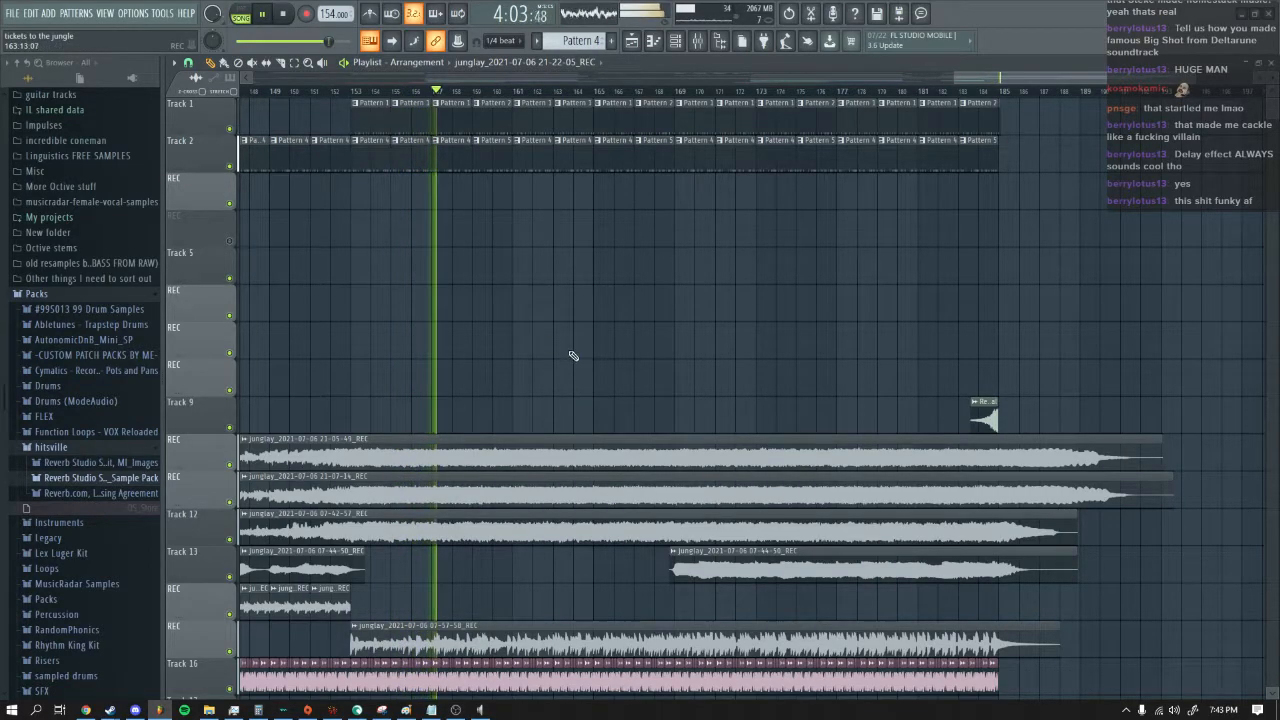
{"action": "left_click", "coordinate": [284, 15]}
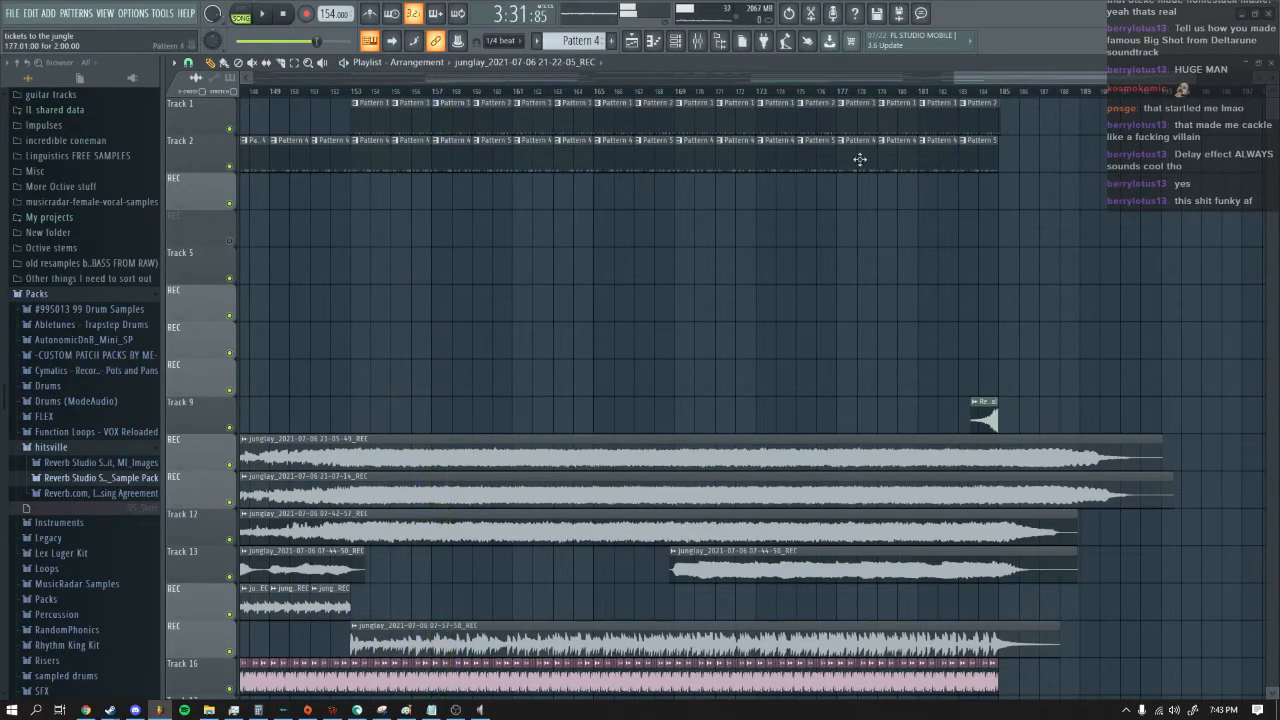
Step: Play the arrangement from just before bar 153 with the mixer tracks of the junglay recordings changed from their isolated state, and stop near bar 163
{"action": "left_click_drag", "start_coordinate": [1010, 78], "coordinate": [991, 80]}
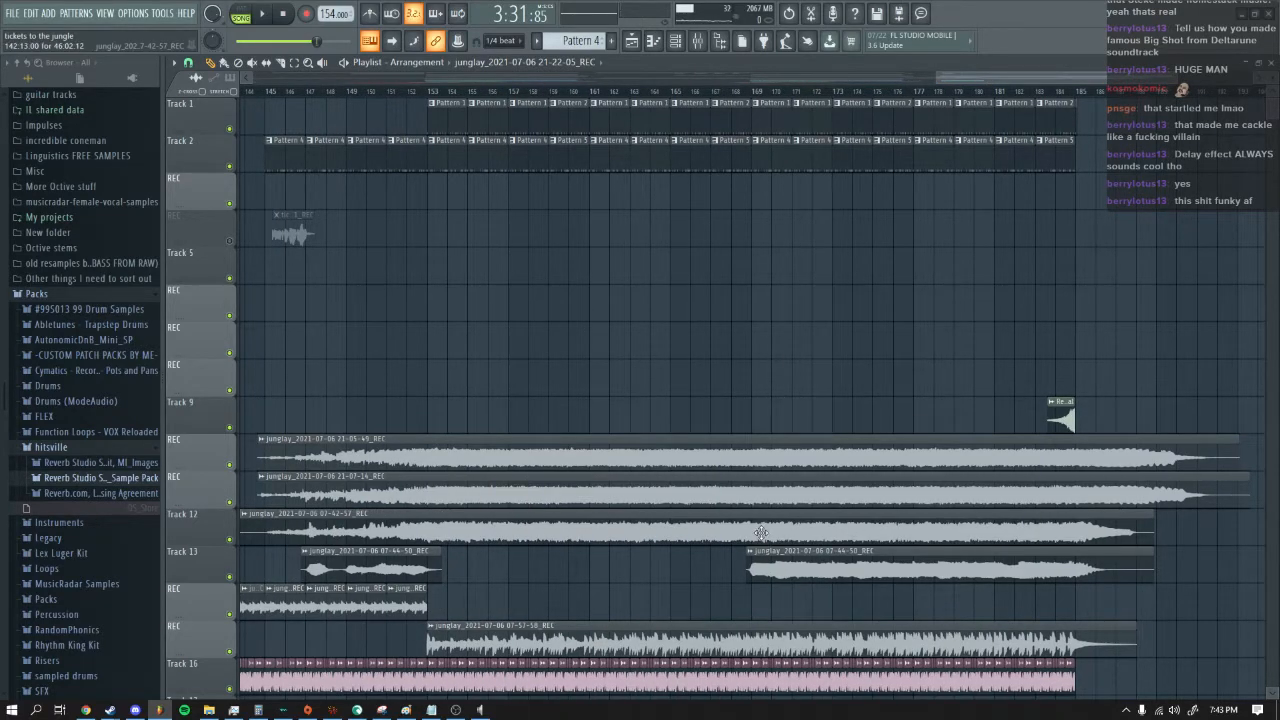
{"action": "left_click_drag", "start_coordinate": [960, 78], "coordinate": [892, 81]}
{"action": "left_click", "coordinate": [831, 91]}
{"action": "key", "text": "space"}
{"action": "left_click", "coordinate": [701, 42]}
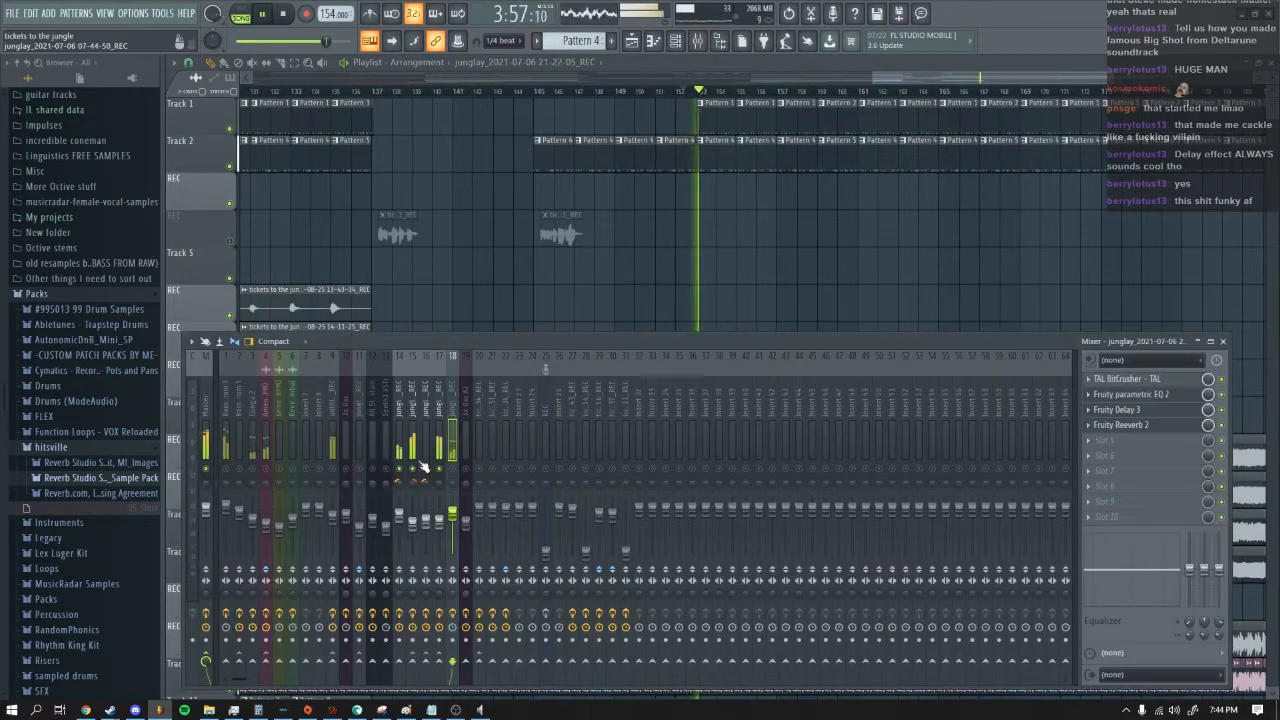
{"action": "right_click", "coordinate": [412, 469]}
{"action": "key", "text": "F9"}
{"action": "left_click_drag", "start_coordinate": [931, 77], "coordinate": [995, 77]}
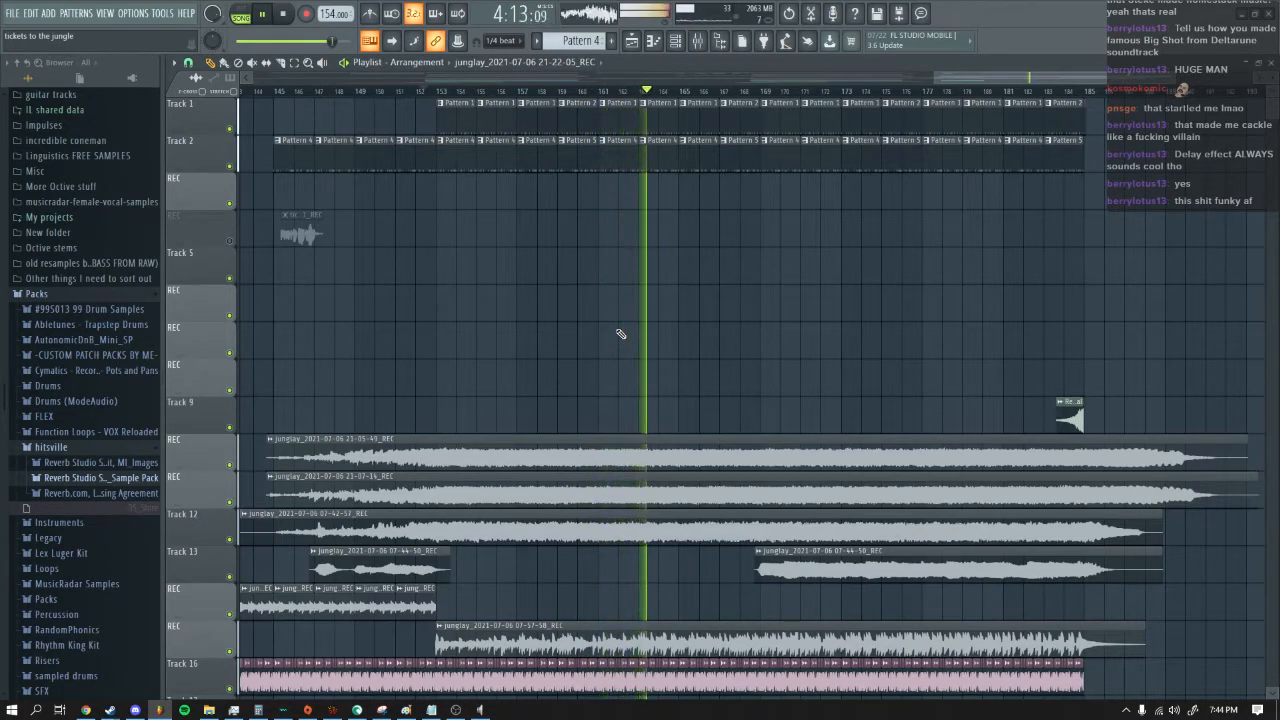
{"action": "key", "text": "space"}
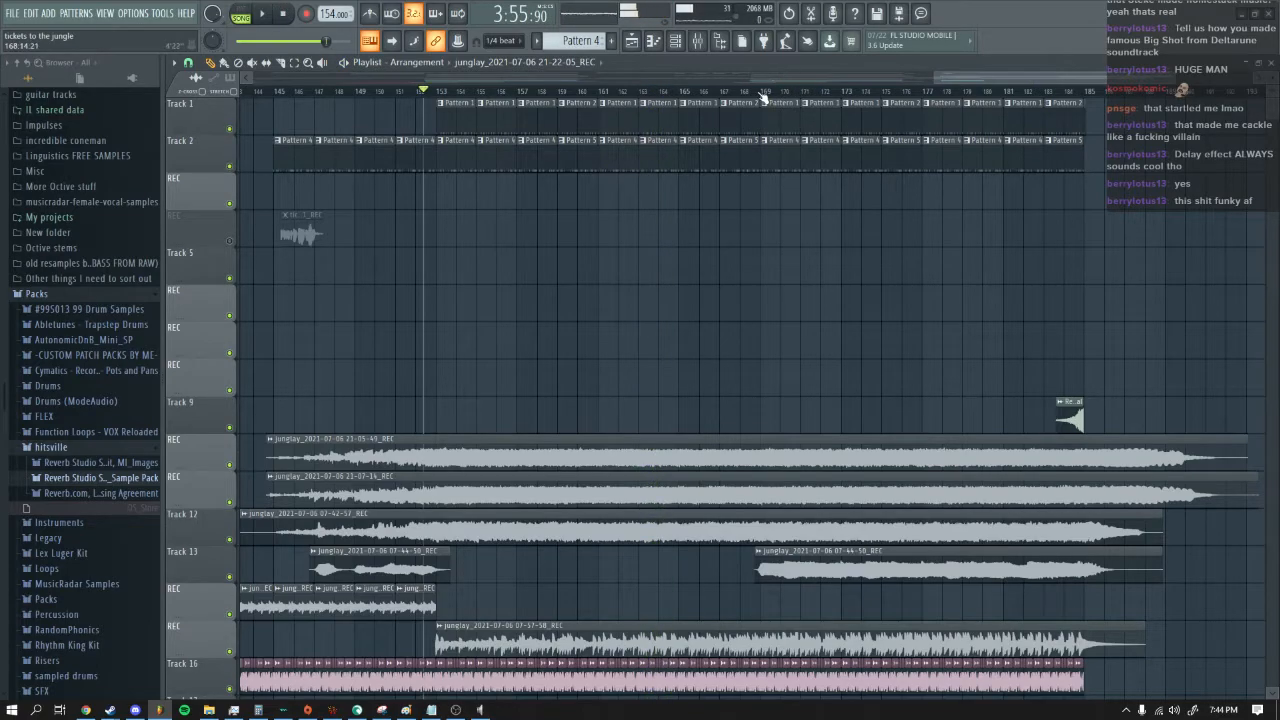
Step: Play from just before bar 169, isolate mixer track 16 and inspect its Rovee voice changer settings
{"action": "left_click", "coordinate": [704, 44]}
{"action": "left_click", "coordinate": [263, 14]}
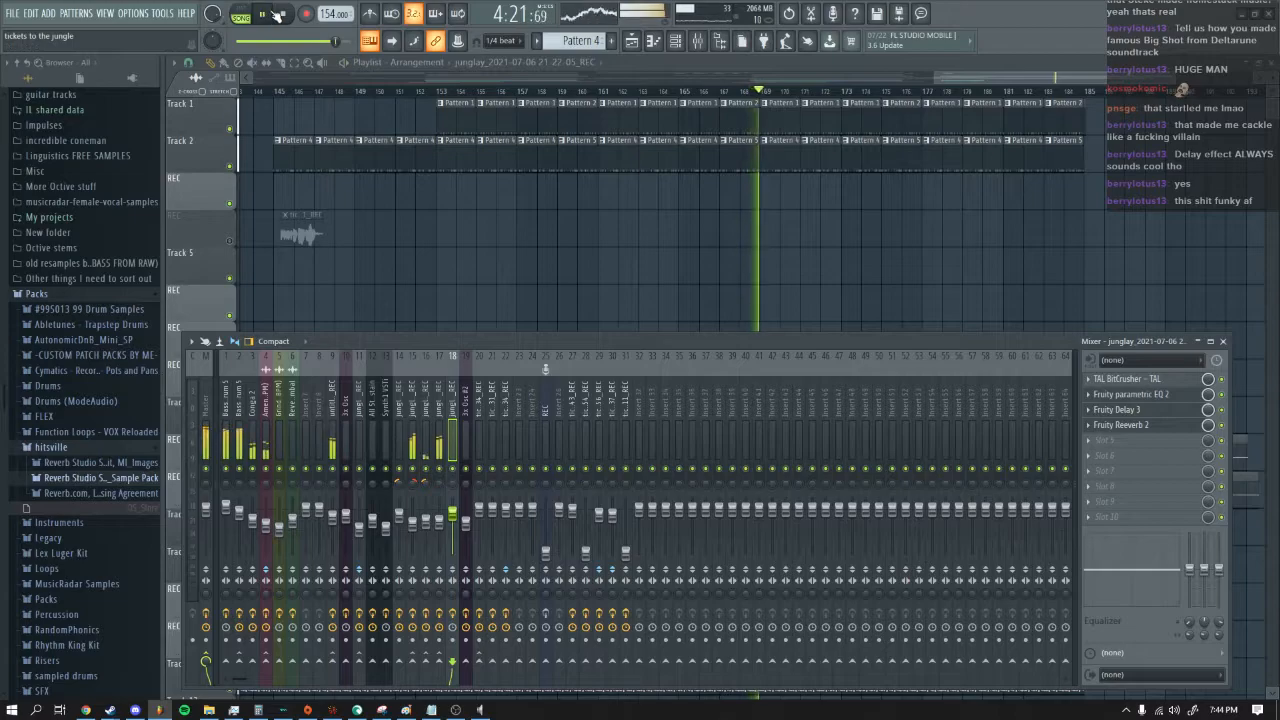
{"action": "left_click", "coordinate": [425, 442]}
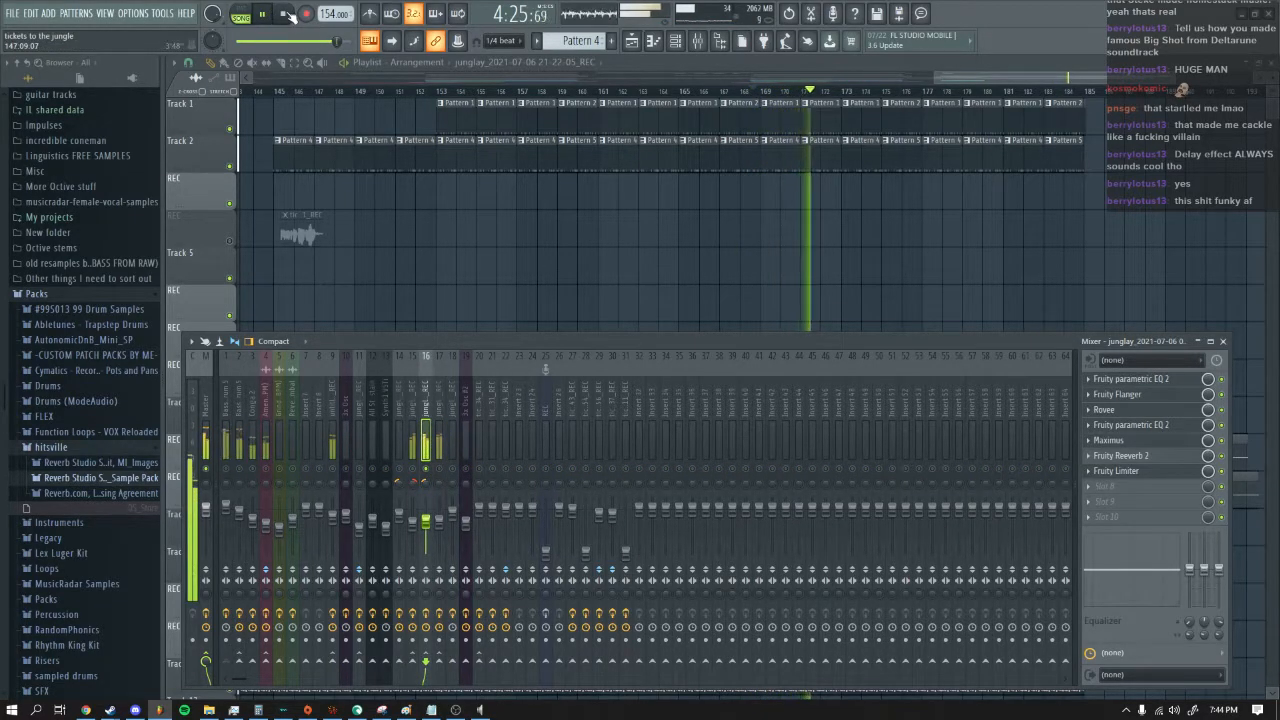
{"action": "key", "text": "space"}
{"action": "left_click", "coordinate": [1110, 409]}
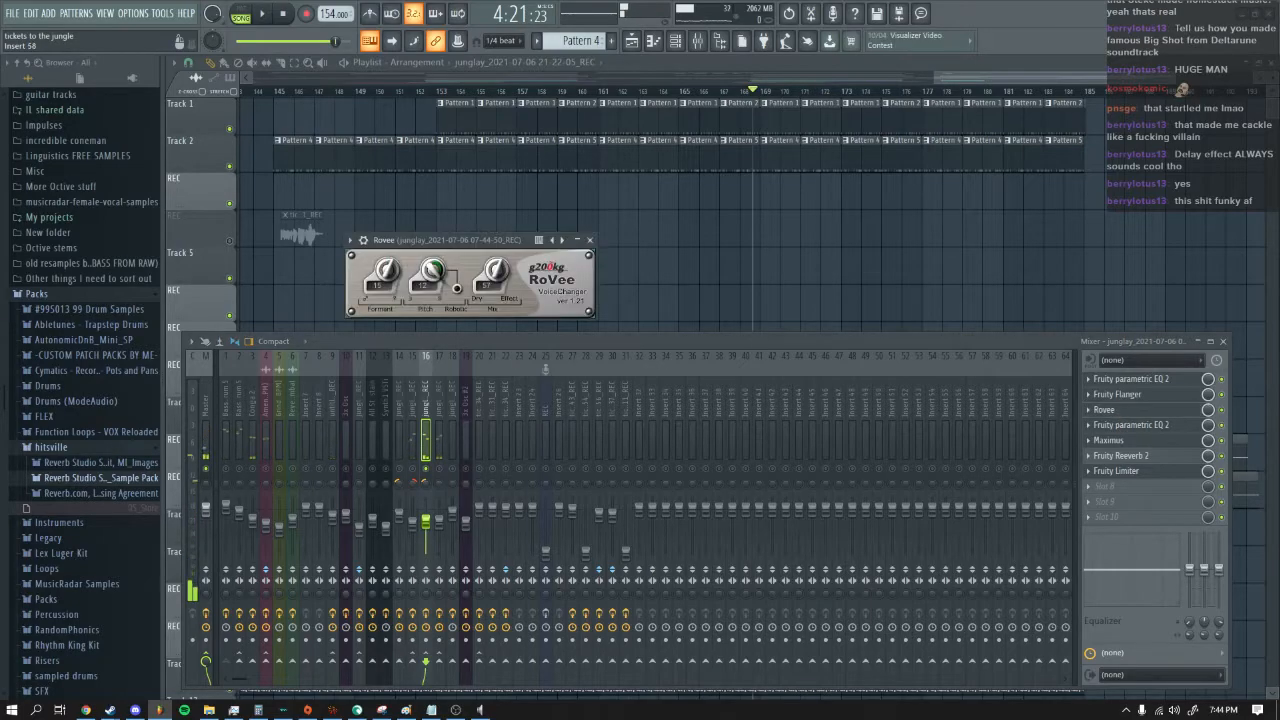
{"action": "left_click_drag", "start_coordinate": [460, 242], "coordinate": [480, 265]}
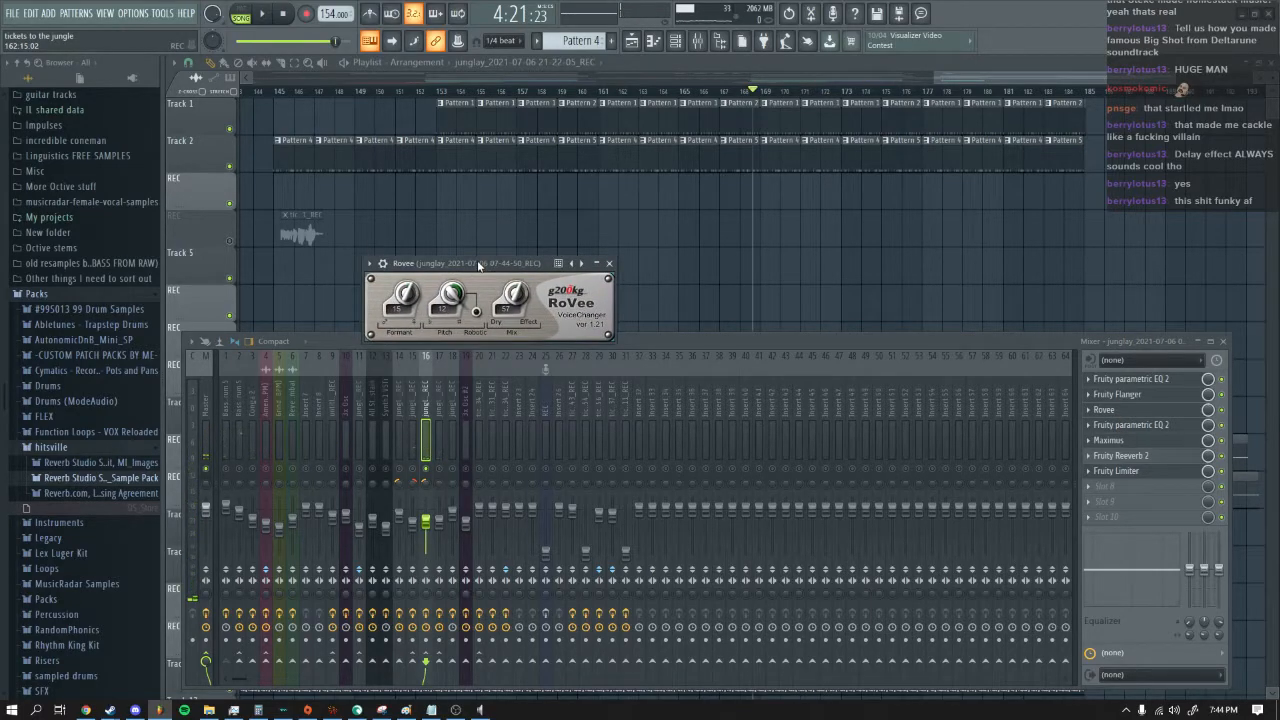
{"action": "left_click", "coordinate": [1227, 413]}
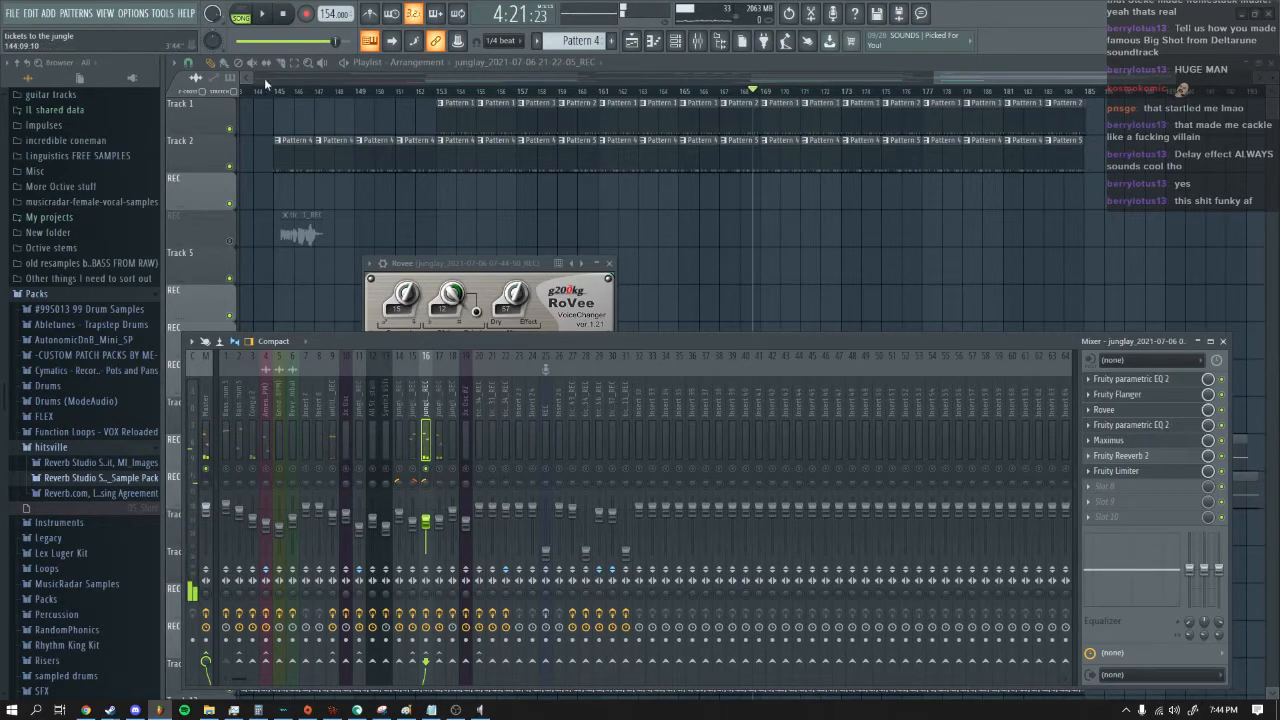
Step: Replay the isolated mixer track 16 from just before bar 169, stop it and examine the Rovee formant, pitch and mix settings
{"action": "left_click", "coordinate": [265, 15]}
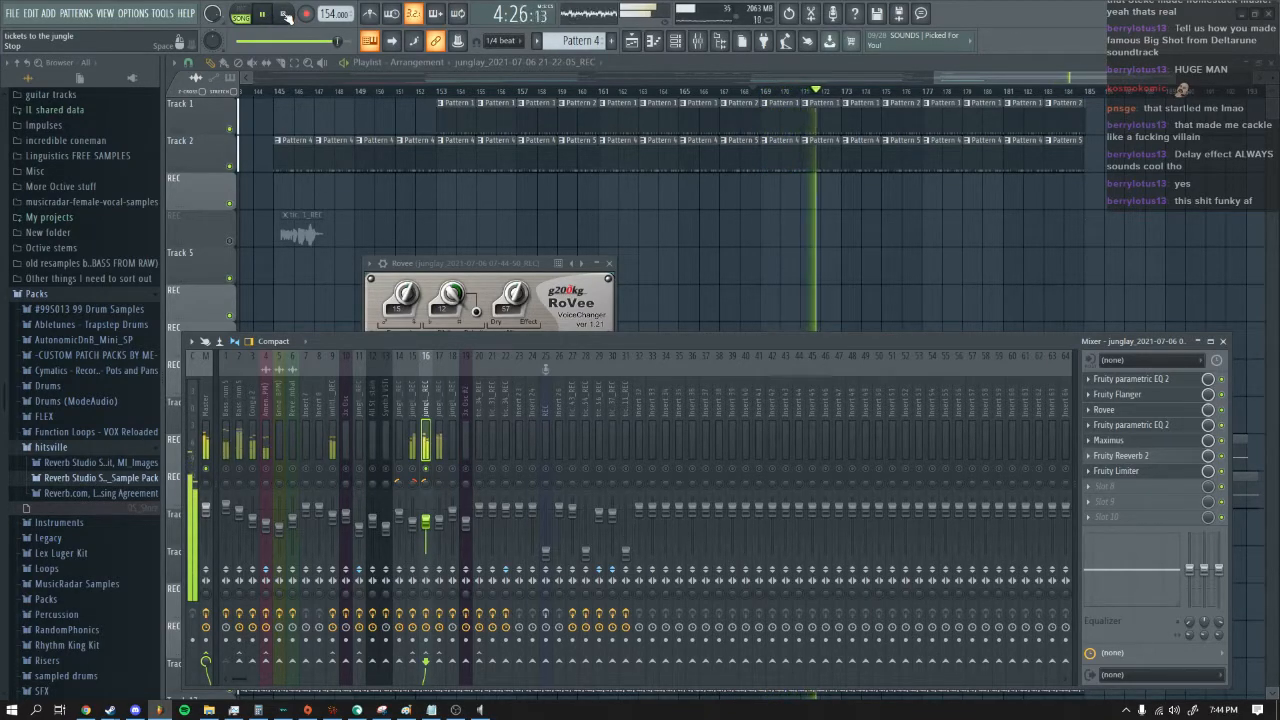
{"action": "left_click", "coordinate": [285, 15]}
{"action": "left_click_drag", "start_coordinate": [971, 78], "coordinate": [1021, 80]}
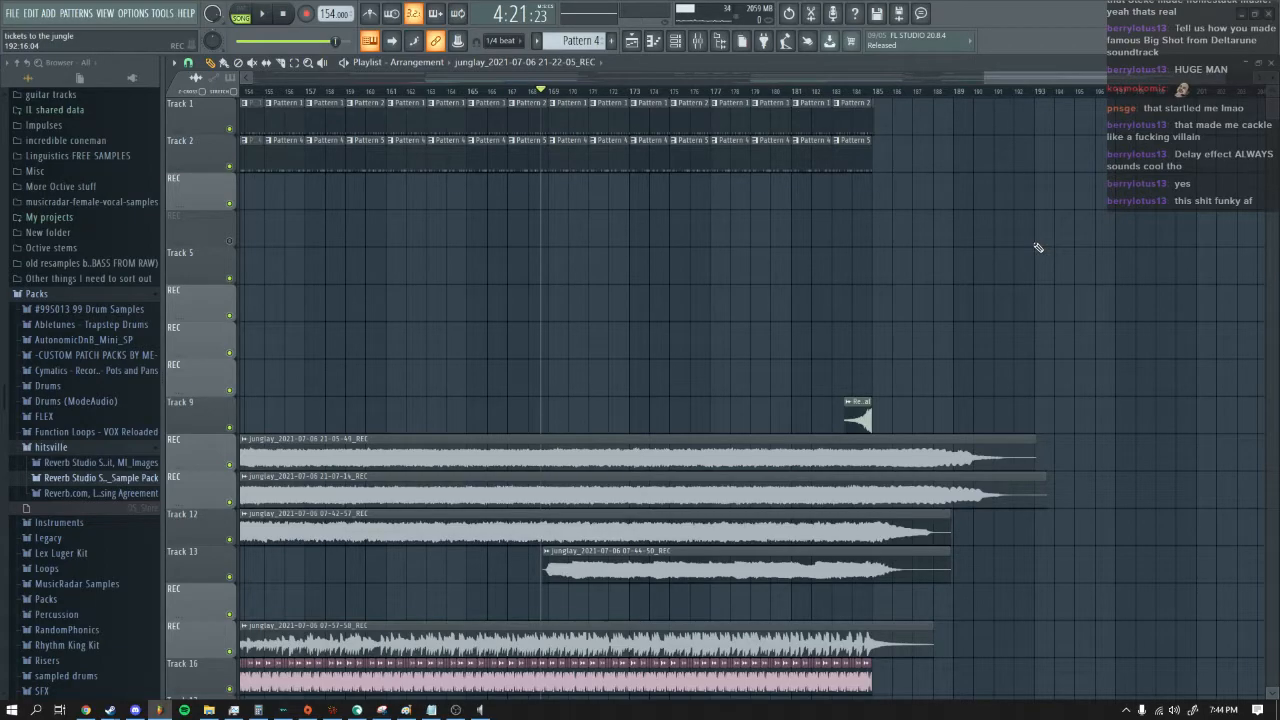
{"action": "left_click", "coordinate": [700, 43]}
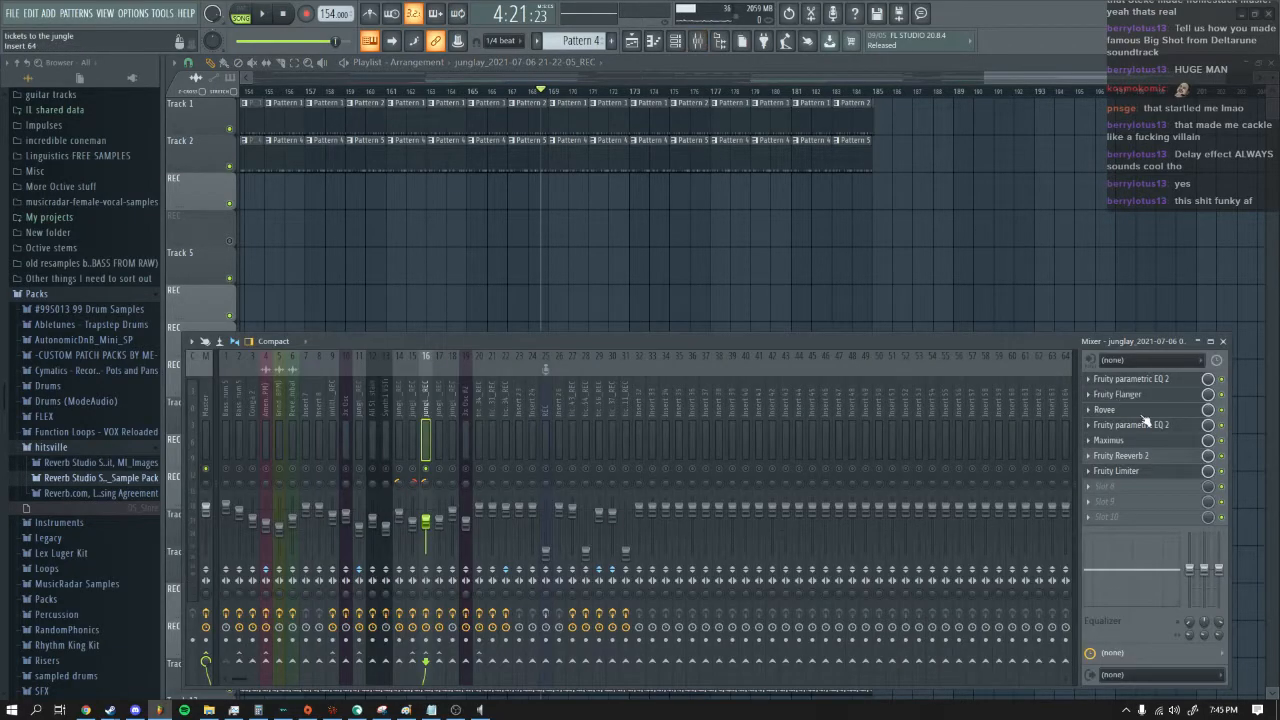
{"action": "left_click", "coordinate": [1106, 410]}
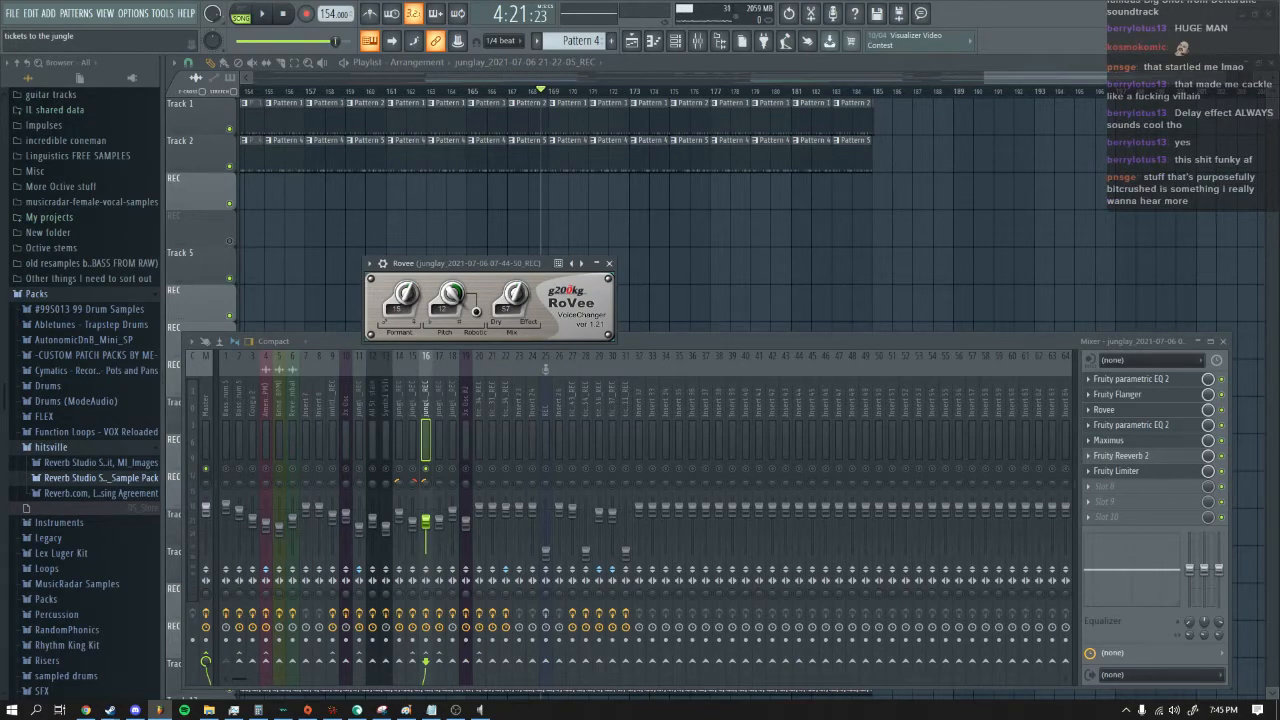
{"action": "left_click_drag", "start_coordinate": [499, 265], "coordinate": [573, 257]}
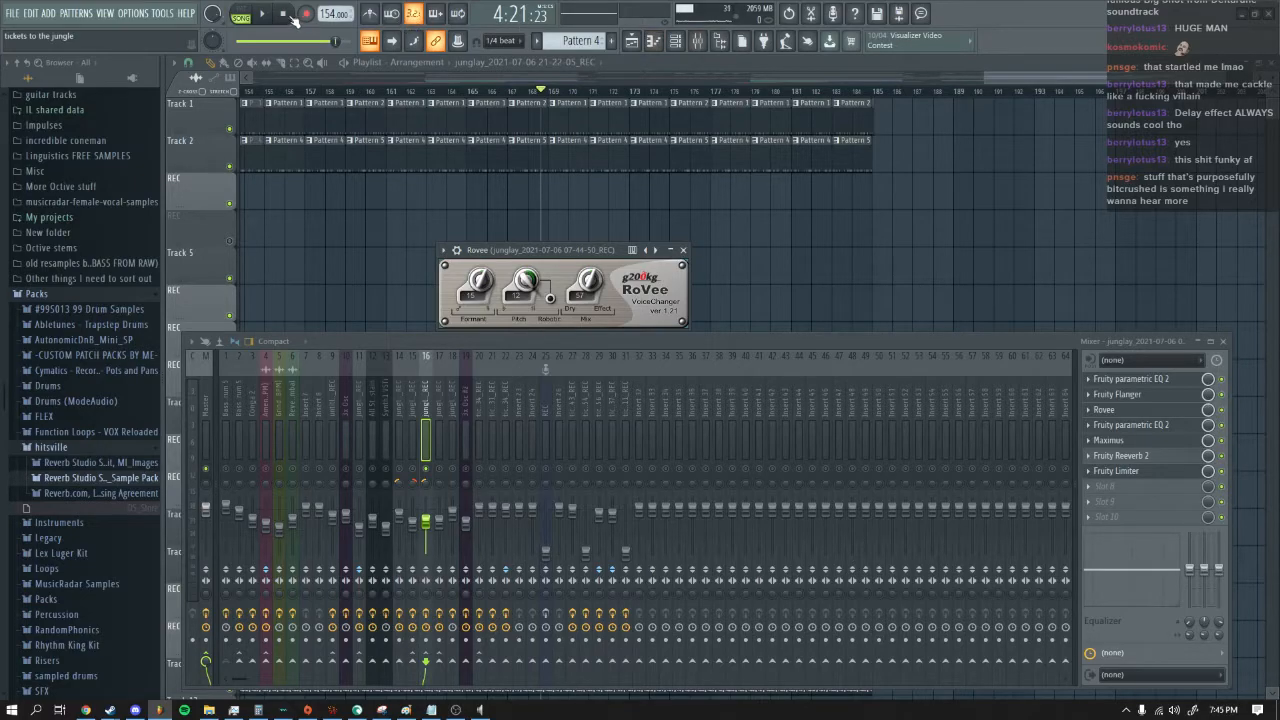
{"action": "left_click", "coordinate": [811, 251]}
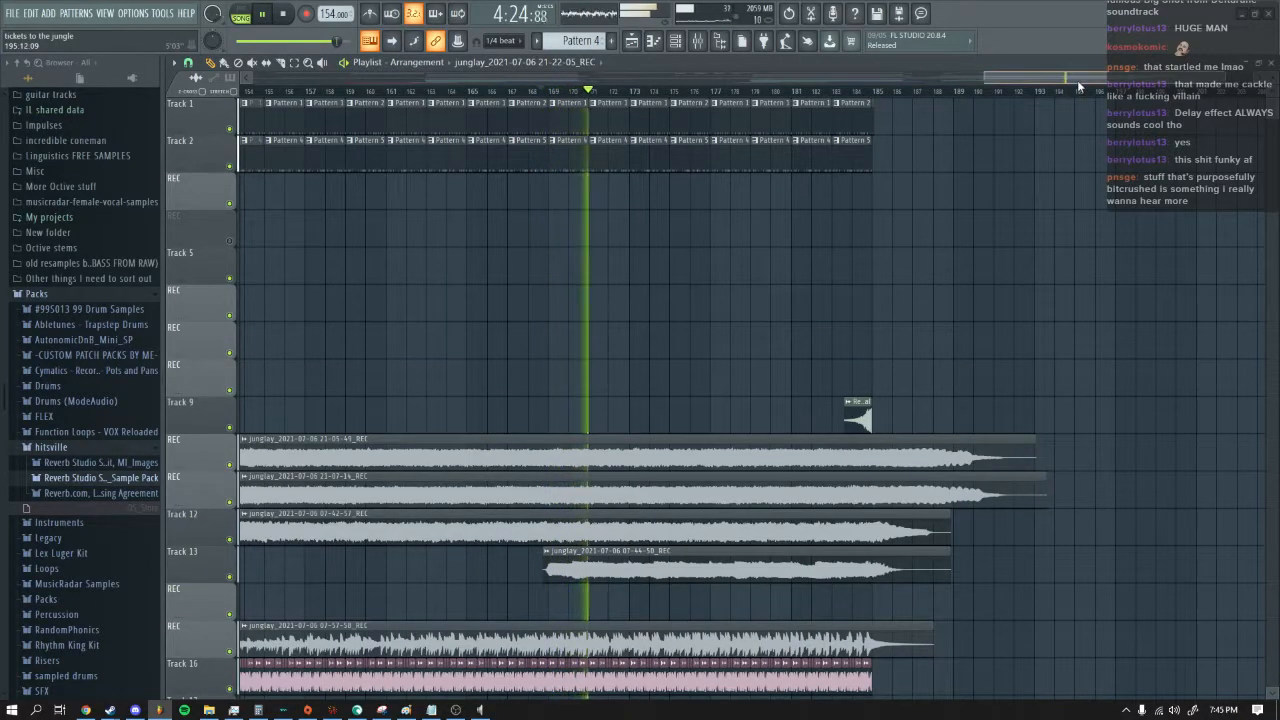
{"action": "left_click_drag", "start_coordinate": [1077, 79], "coordinate": [1096, 80]}
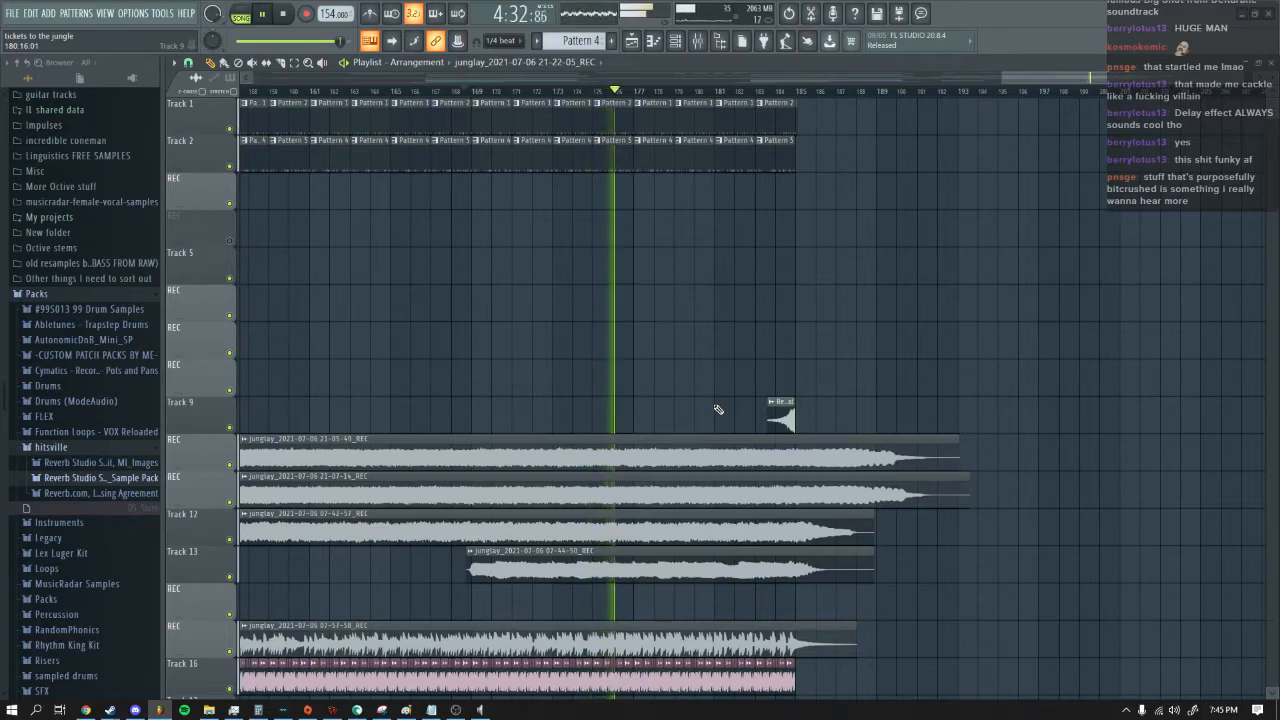
{"action": "left_click", "coordinate": [291, 15]}
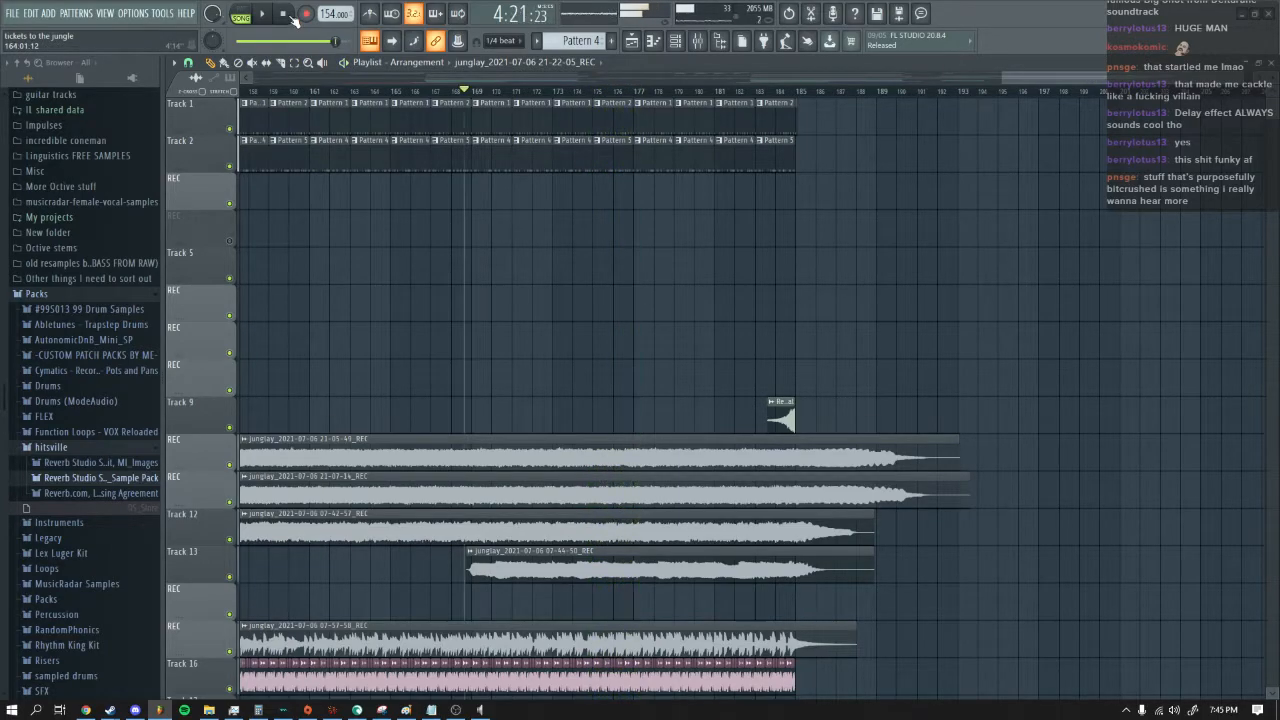
{"action": "left_click", "coordinate": [699, 44]}
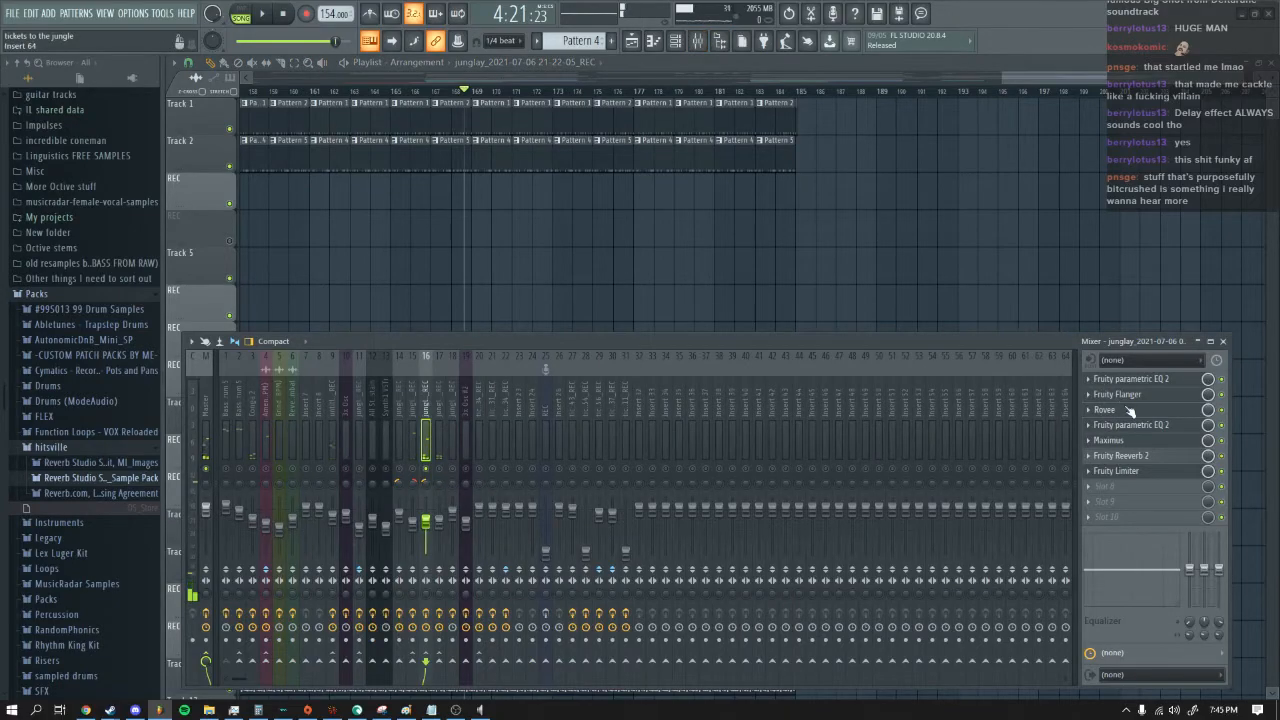
{"action": "left_click", "coordinate": [1128, 410]}
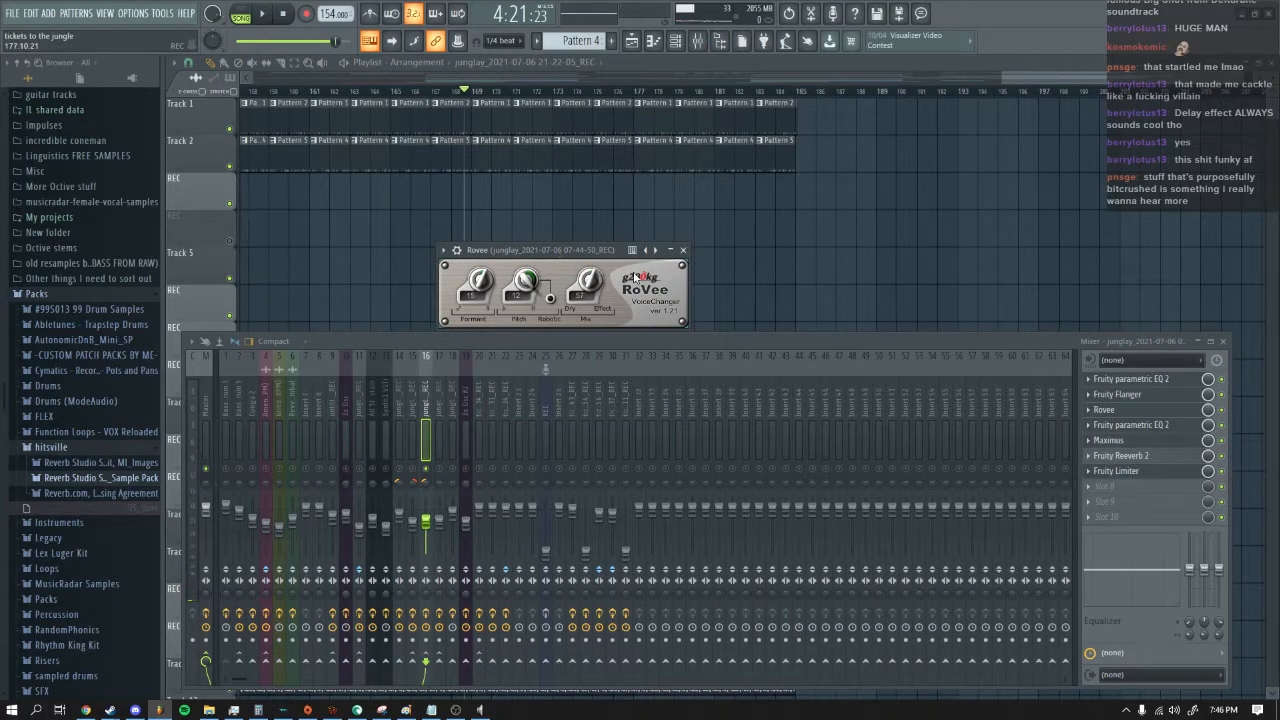
{"action": "left_click_drag", "start_coordinate": [558, 260], "coordinate": [589, 257]}
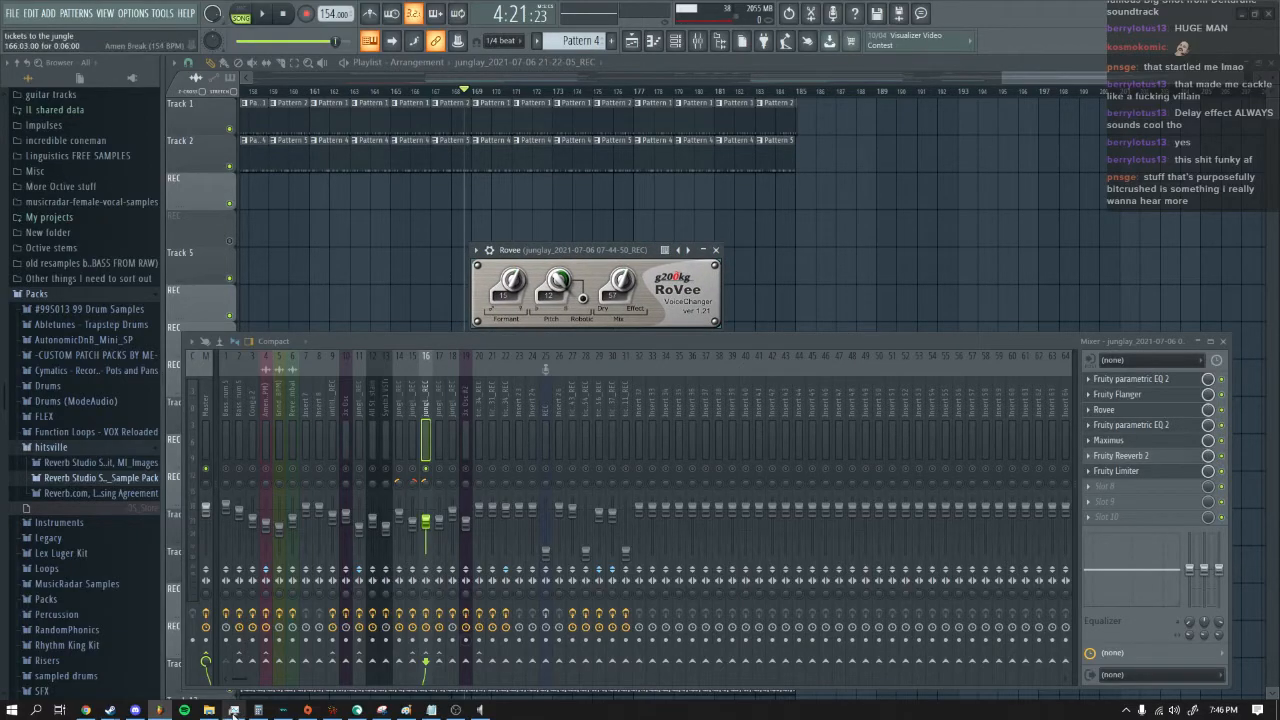
Step: Clear the plugin and mixer windows and review the whole arrangement from bar 1 to the end
{"action": "right_click", "coordinate": [931, 235]}
{"action": "left_click_drag", "start_coordinate": [1000, 80], "coordinate": [106, 156]}
{"action": "scroll", "coordinate": [639, 422], "scroll_direction": "down", "scroll_amount": 5}
{"action": "scroll", "coordinate": [639, 422], "scroll_direction": "up", "scroll_amount": 5}
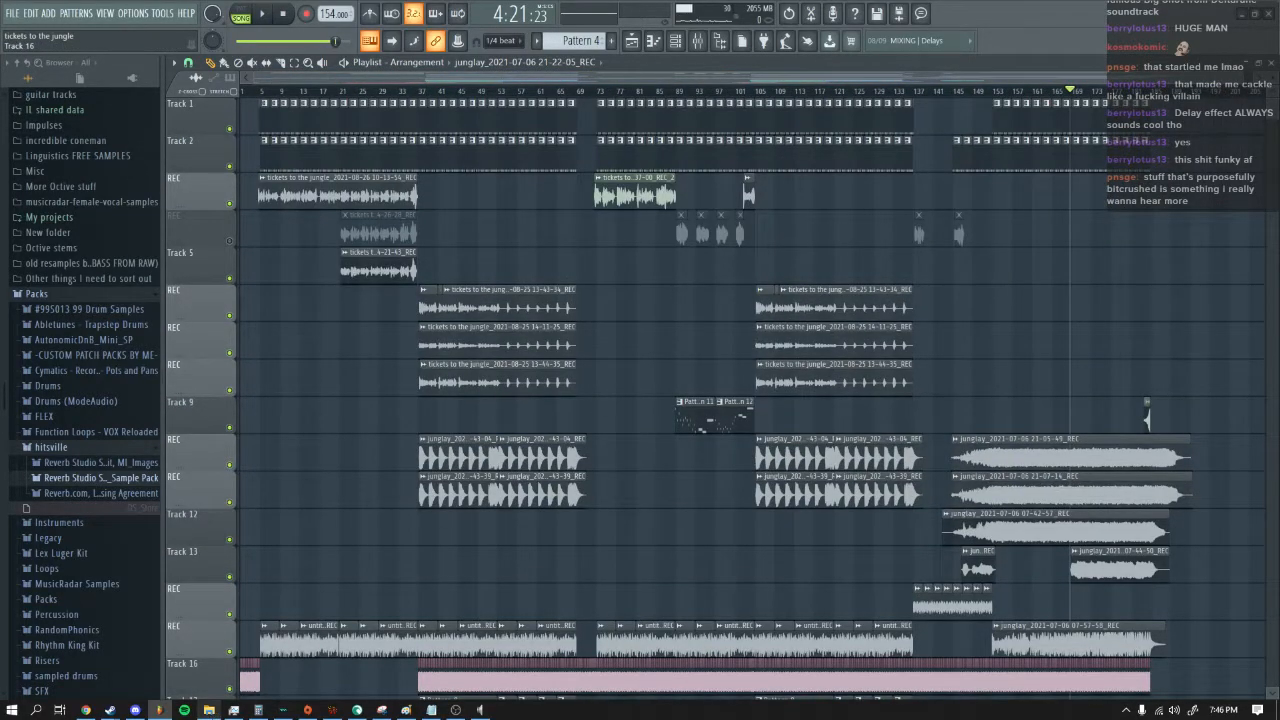
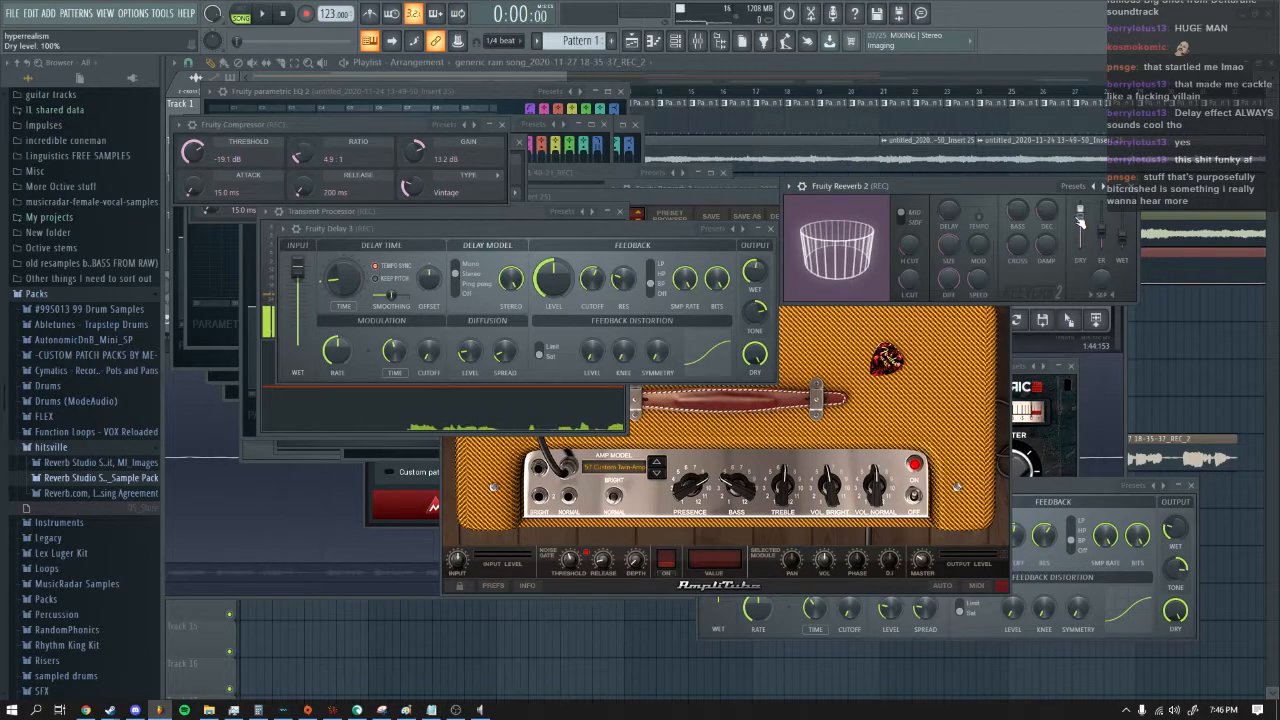
Step: Play the hyperrealism project from the start, surveying its full playlist and the opening section, and stop the song
{"action": "left_click", "coordinate": [548, 80]}
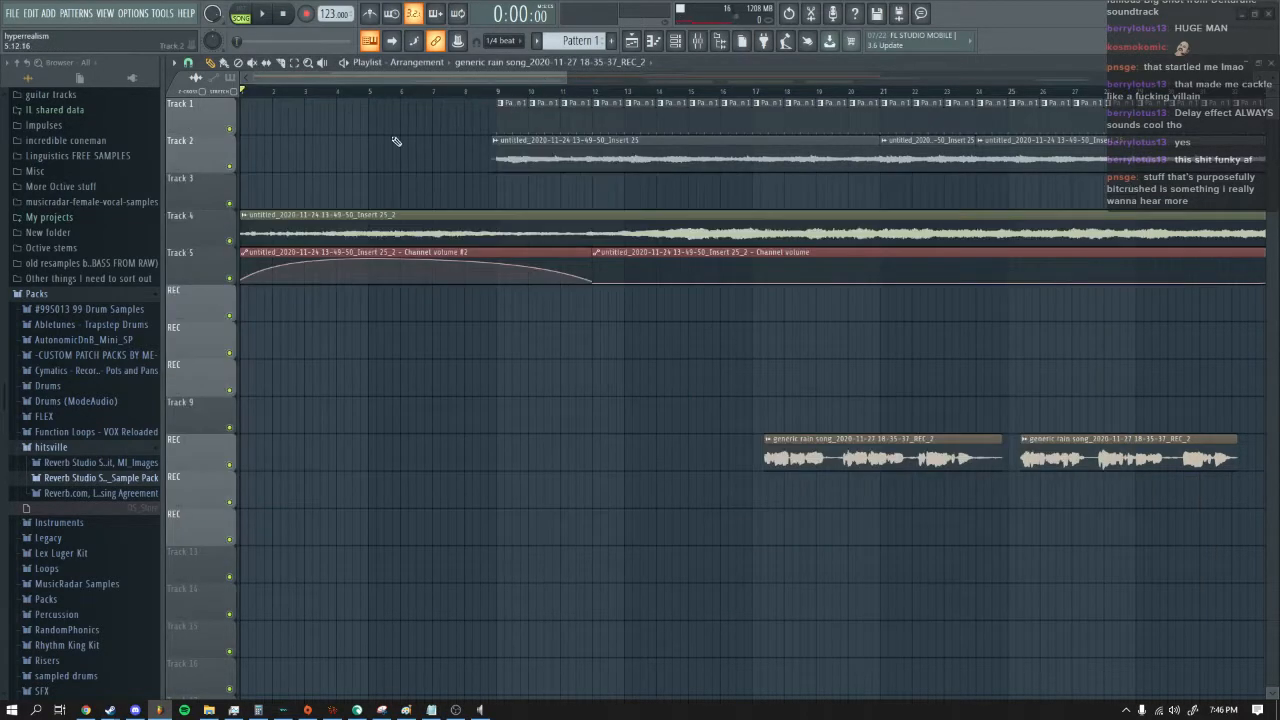
{"action": "left_click_drag", "start_coordinate": [570, 76], "coordinate": [1101, 76]}
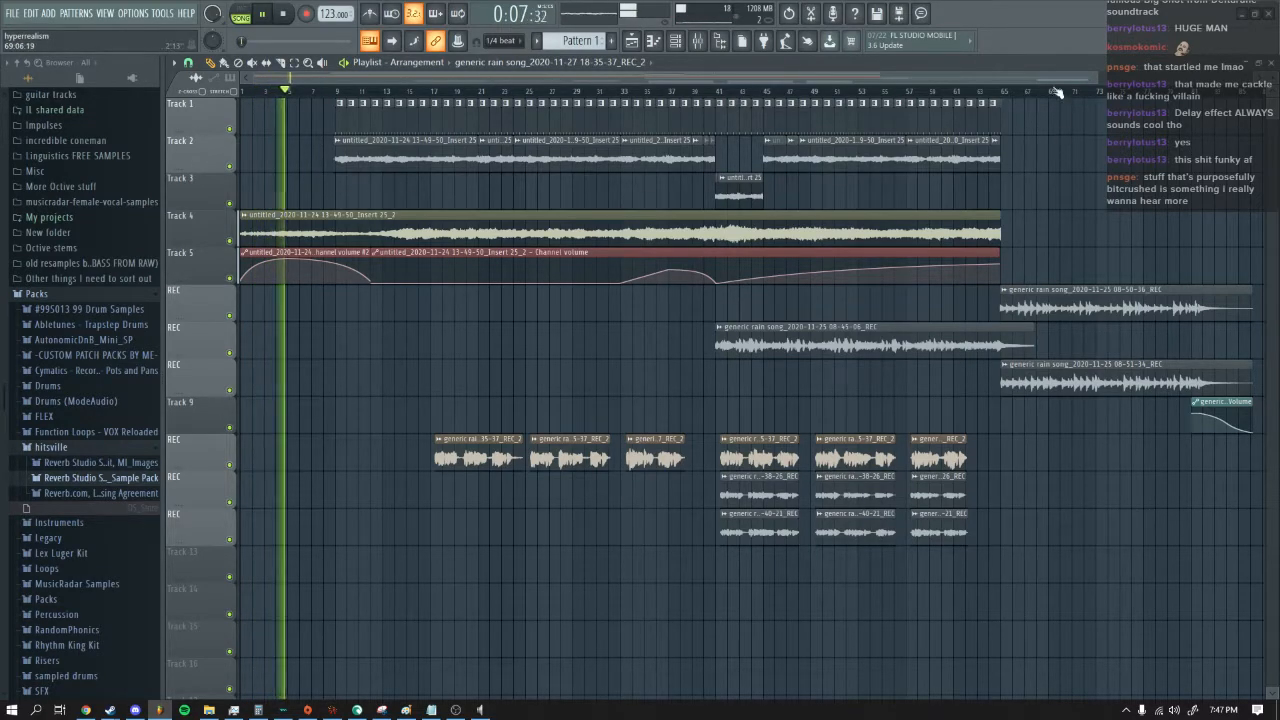
{"action": "left_click_drag", "start_coordinate": [1096, 76], "coordinate": [954, 77]}
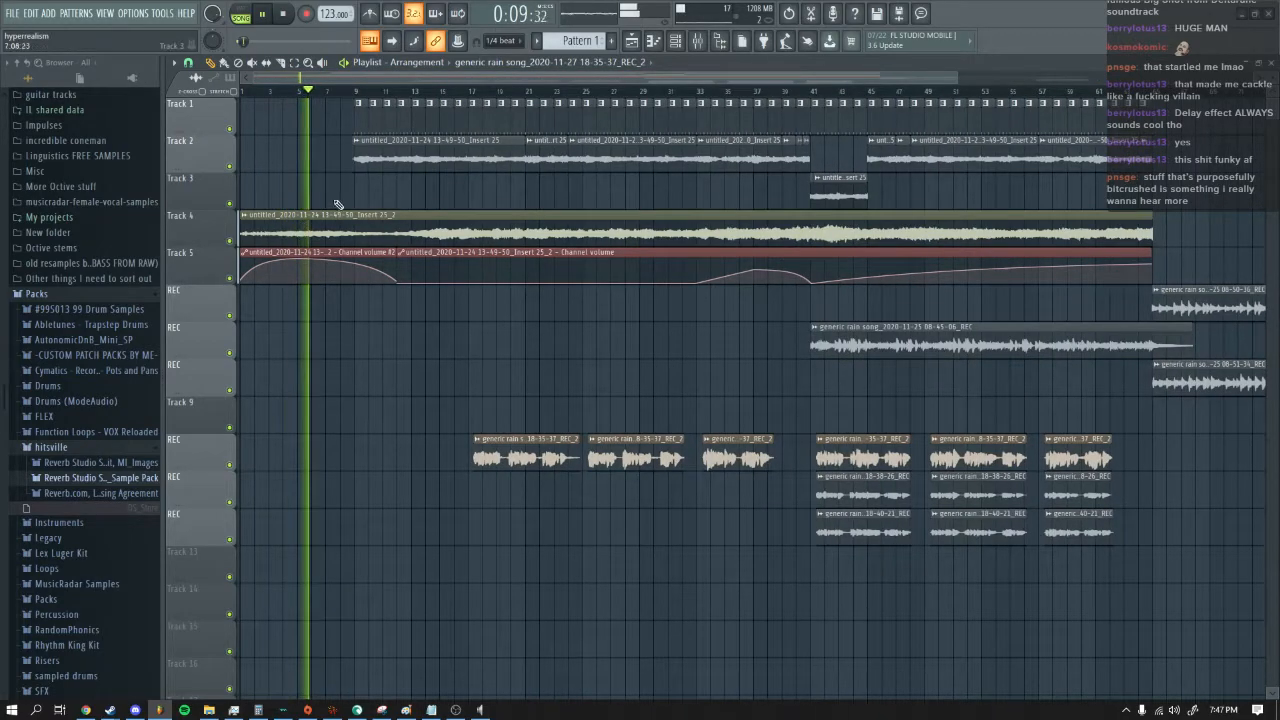
{"action": "left_click_drag", "start_coordinate": [954, 77], "coordinate": [620, 73]}
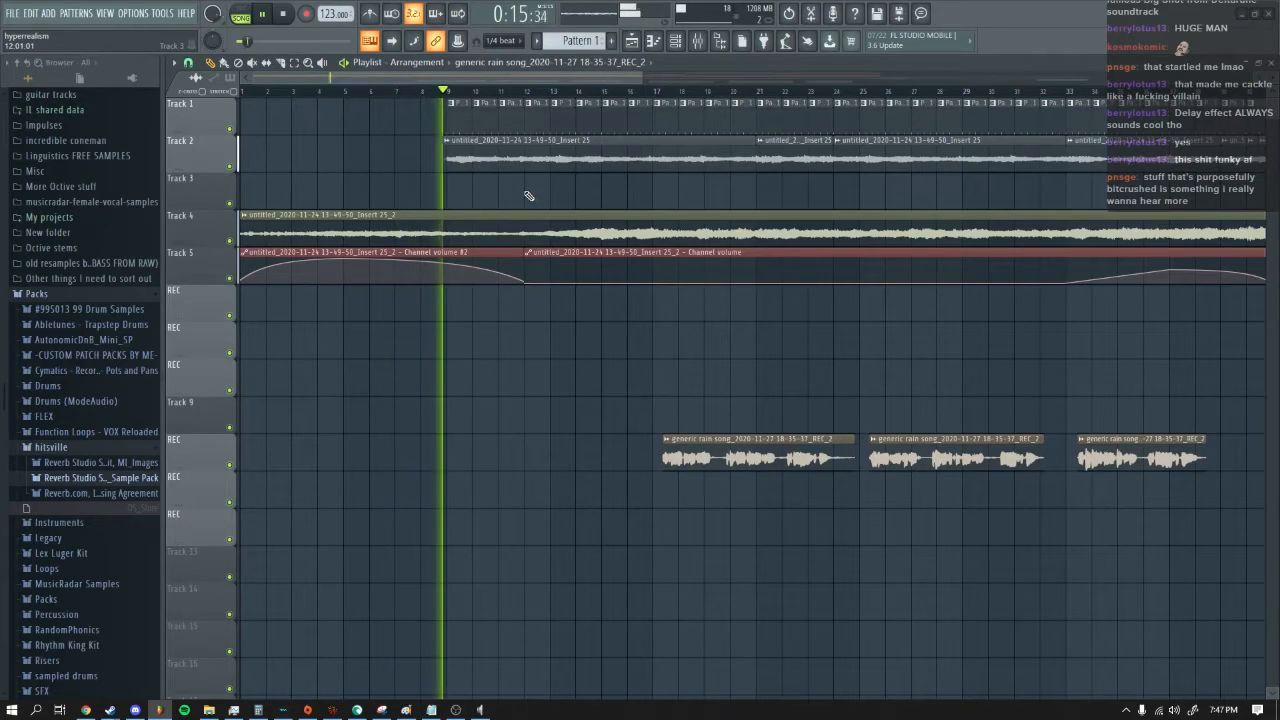
{"action": "left_click_drag", "start_coordinate": [560, 79], "coordinate": [623, 73]}
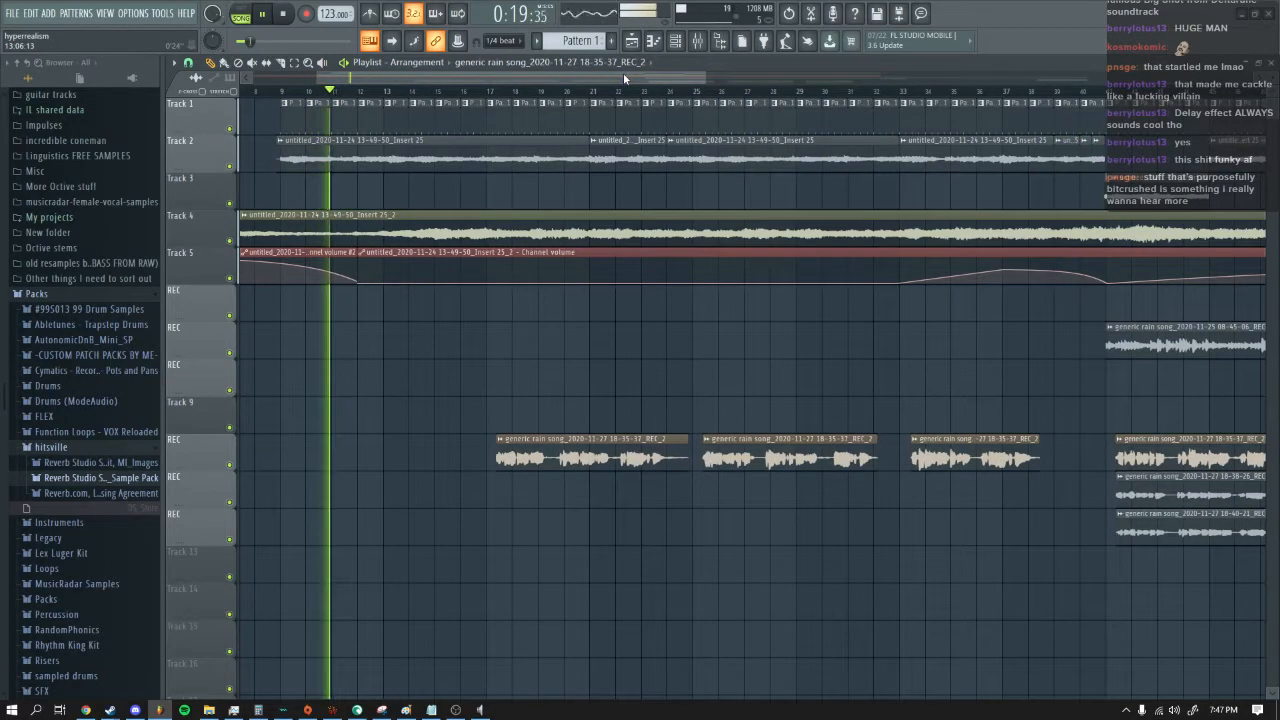
{"action": "key", "text": "space"}
Step: Solo playlist Track 1, raise the faders of the first three mixer tracks and play the drum pattern from bar 9
{"action": "left_click", "coordinate": [699, 40]}
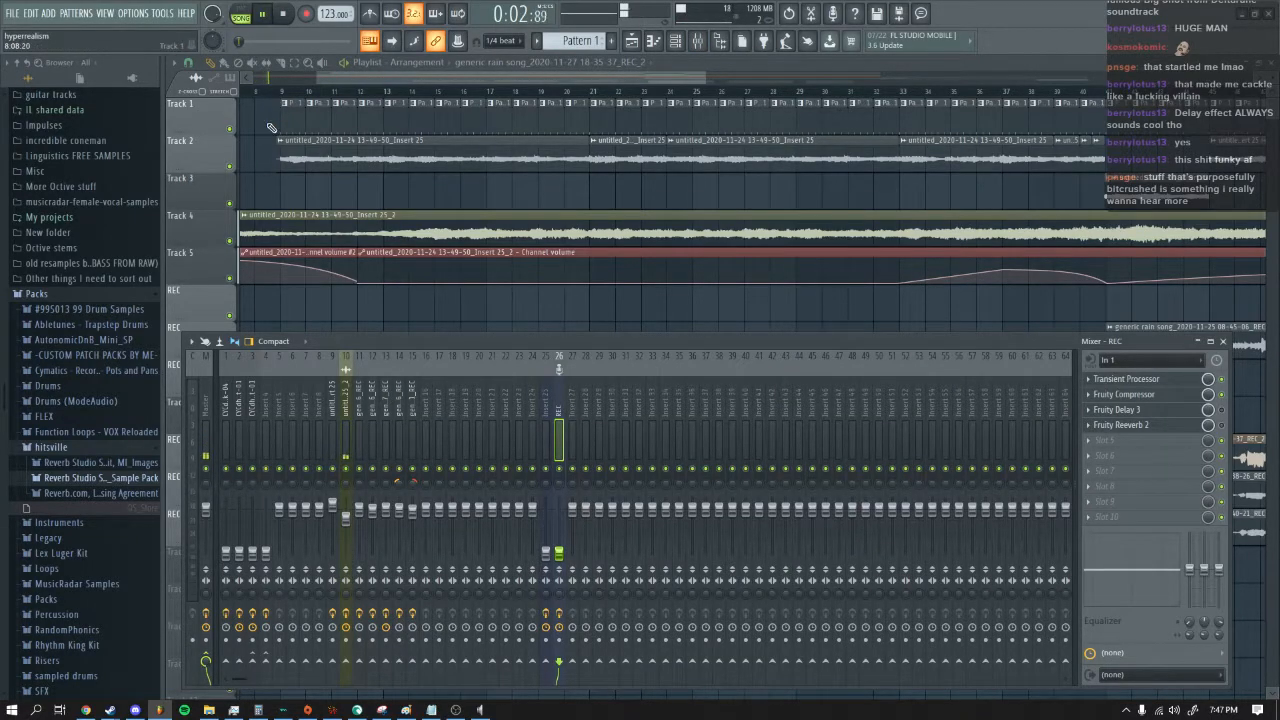
{"action": "right_click", "coordinate": [231, 129]}
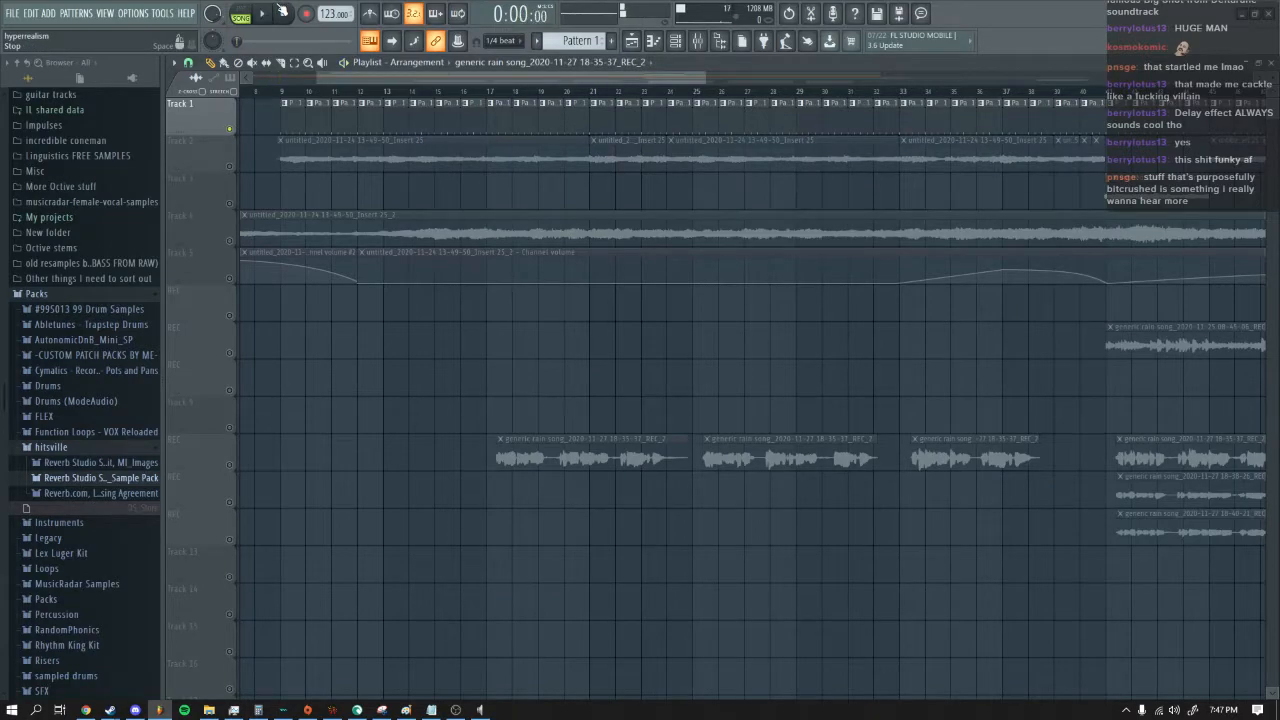
{"action": "left_click", "coordinate": [713, 47]}
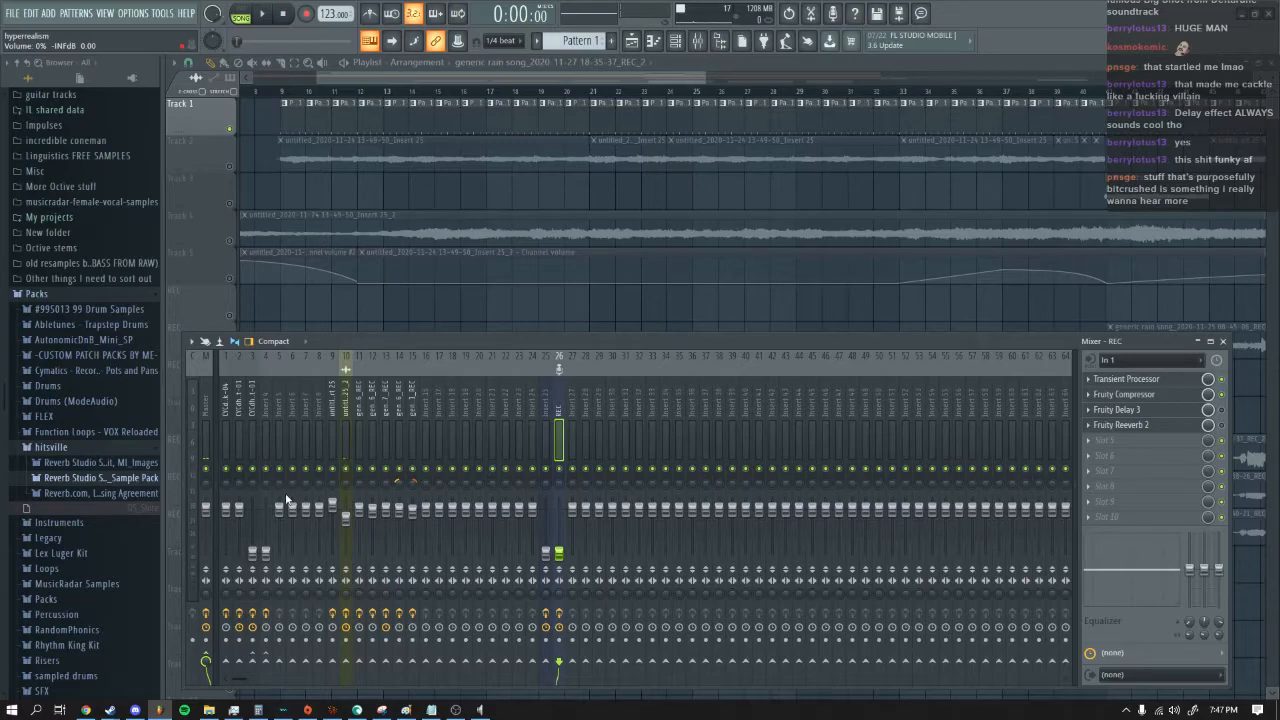
{"action": "left_click", "coordinate": [283, 97]}
{"action": "key", "text": "space"}
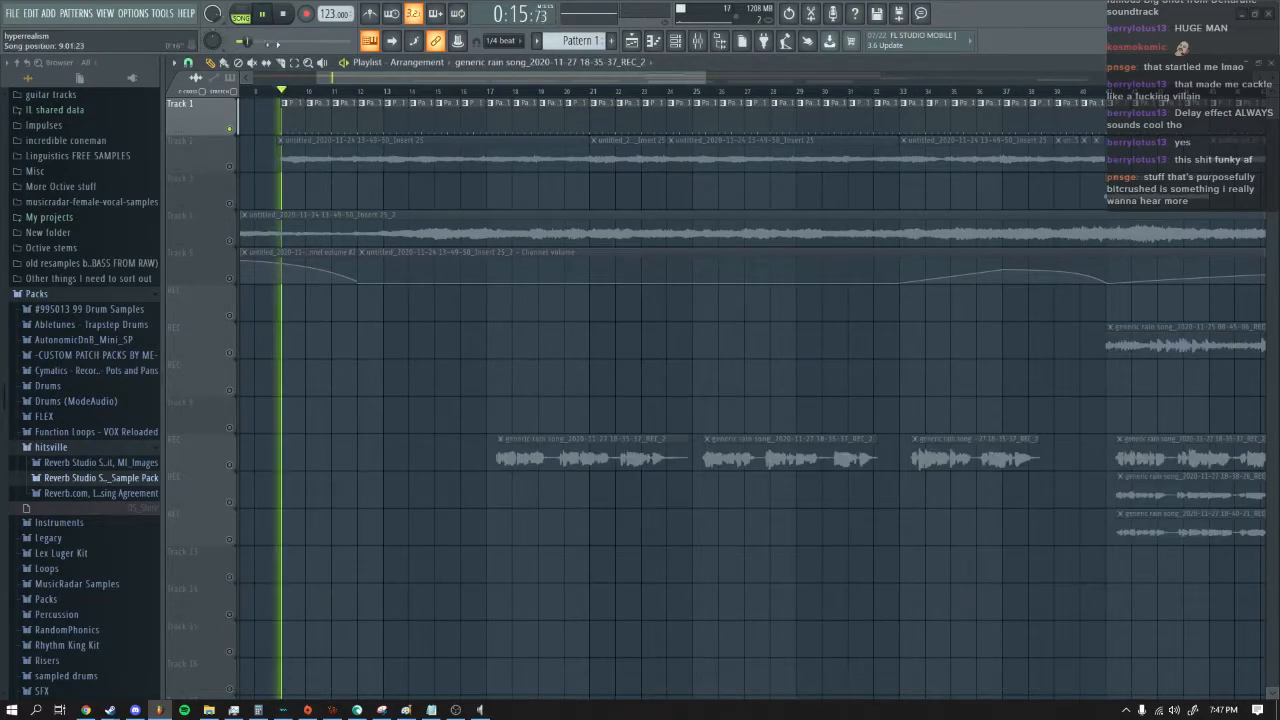
Step: Open the CYCdh_K2room_SdSt-01 sampler from the Unsorted channels and raise mixer Insert 4 to 71% volume
{"action": "left_click", "coordinate": [700, 42]}
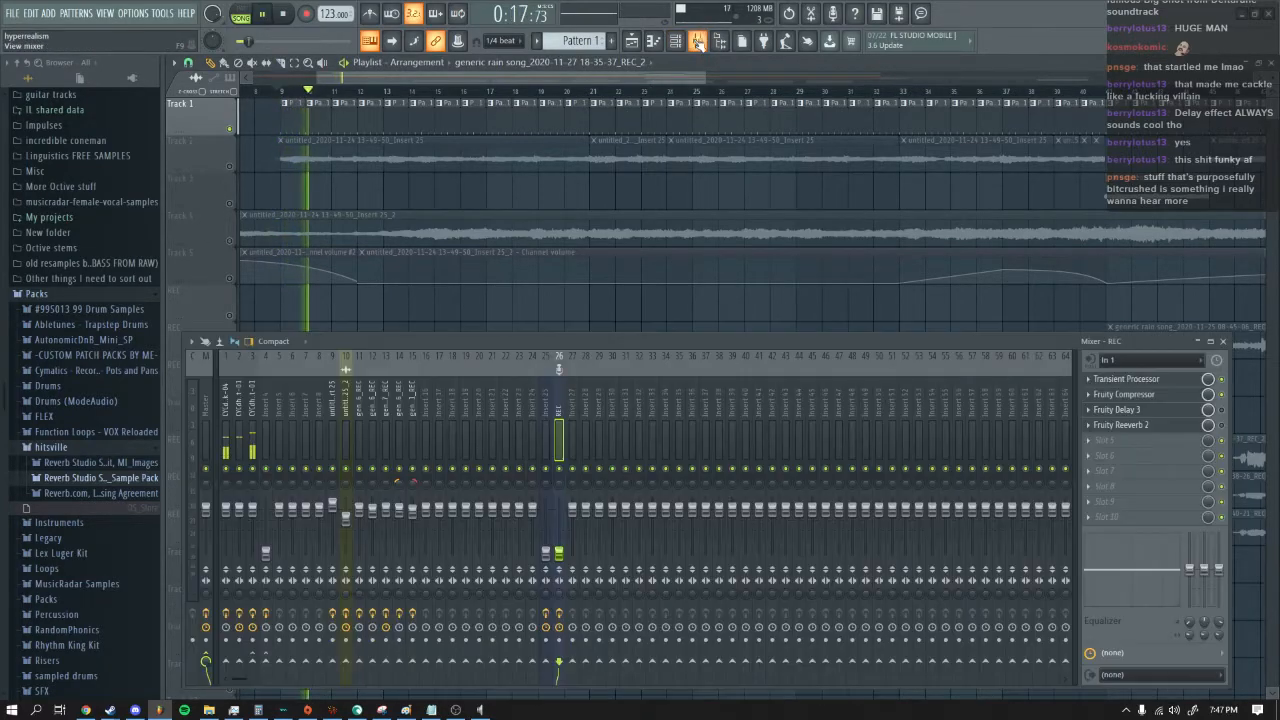
{"action": "left_click", "coordinate": [676, 40]}
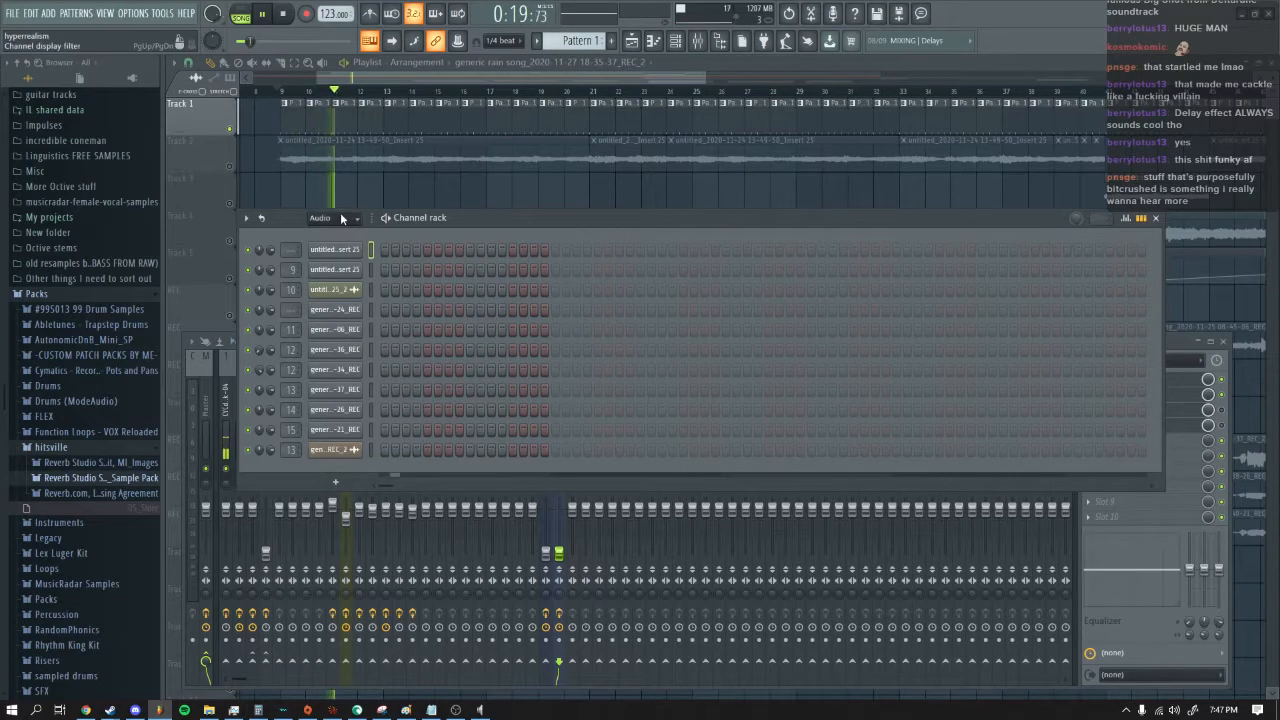
{"action": "left_click", "coordinate": [331, 279]}
{"action": "left_click", "coordinate": [335, 249]}
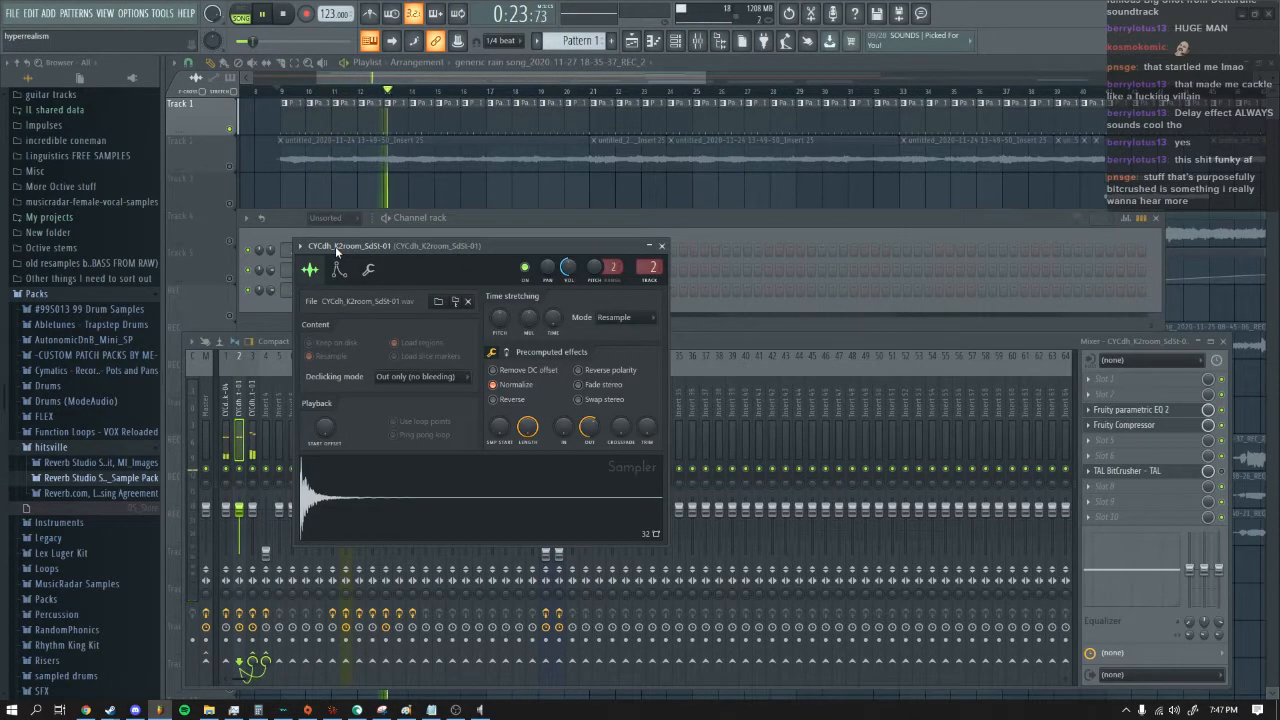
{"action": "left_click_drag", "start_coordinate": [266, 553], "coordinate": [266, 521]}
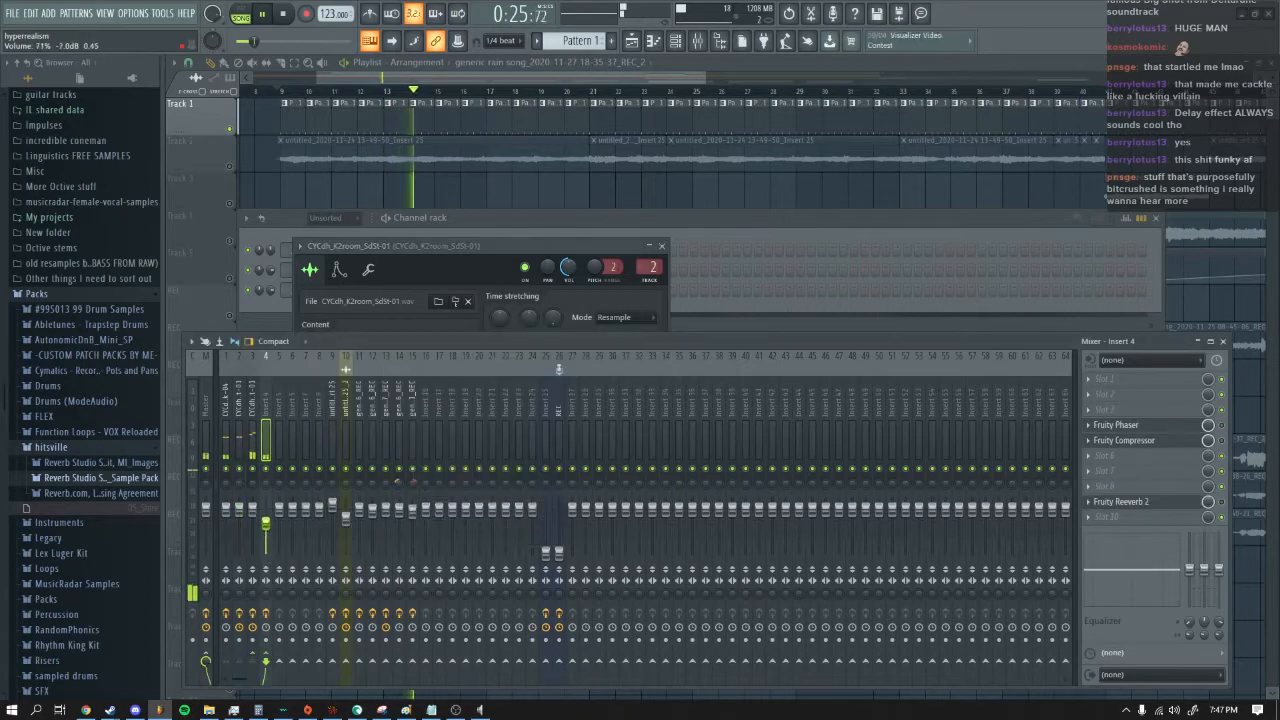
Step: Add Track 2 to the soloed drums, stop playback after listening, and pull down the faders of the first four mixer tracks
{"action": "left_click", "coordinate": [232, 160]}
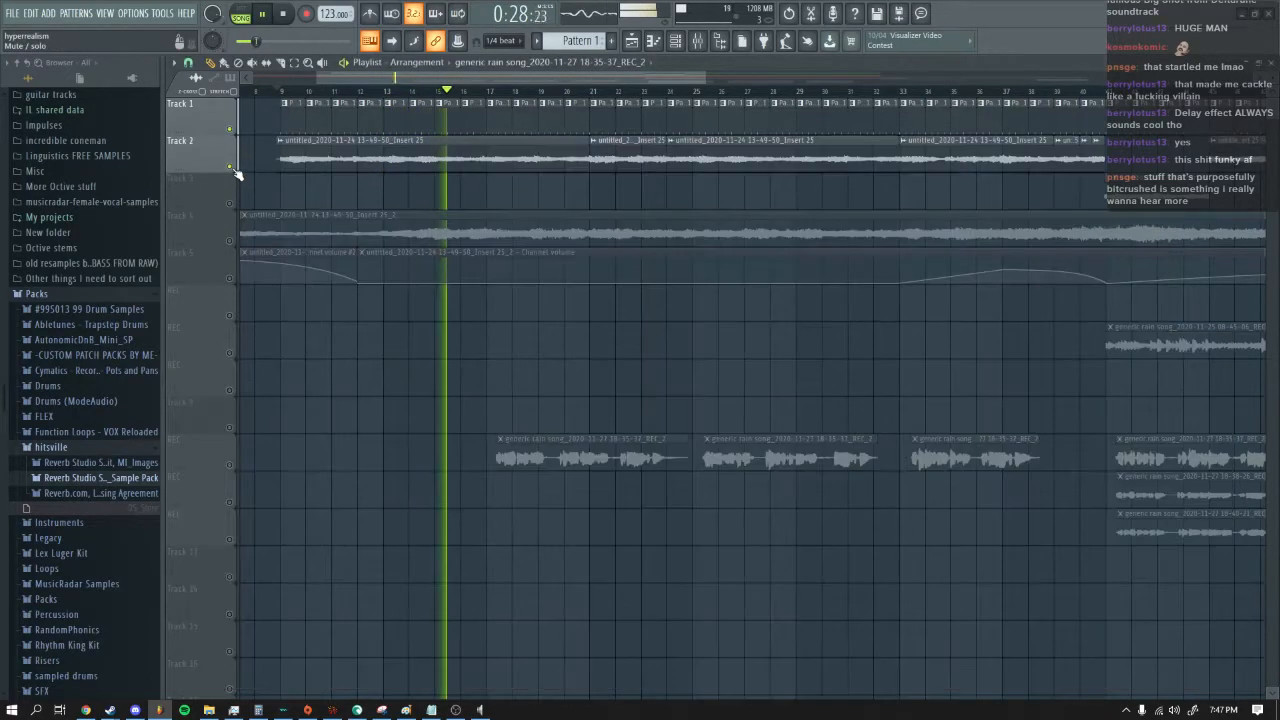
{"action": "left_click", "coordinate": [289, 22]}
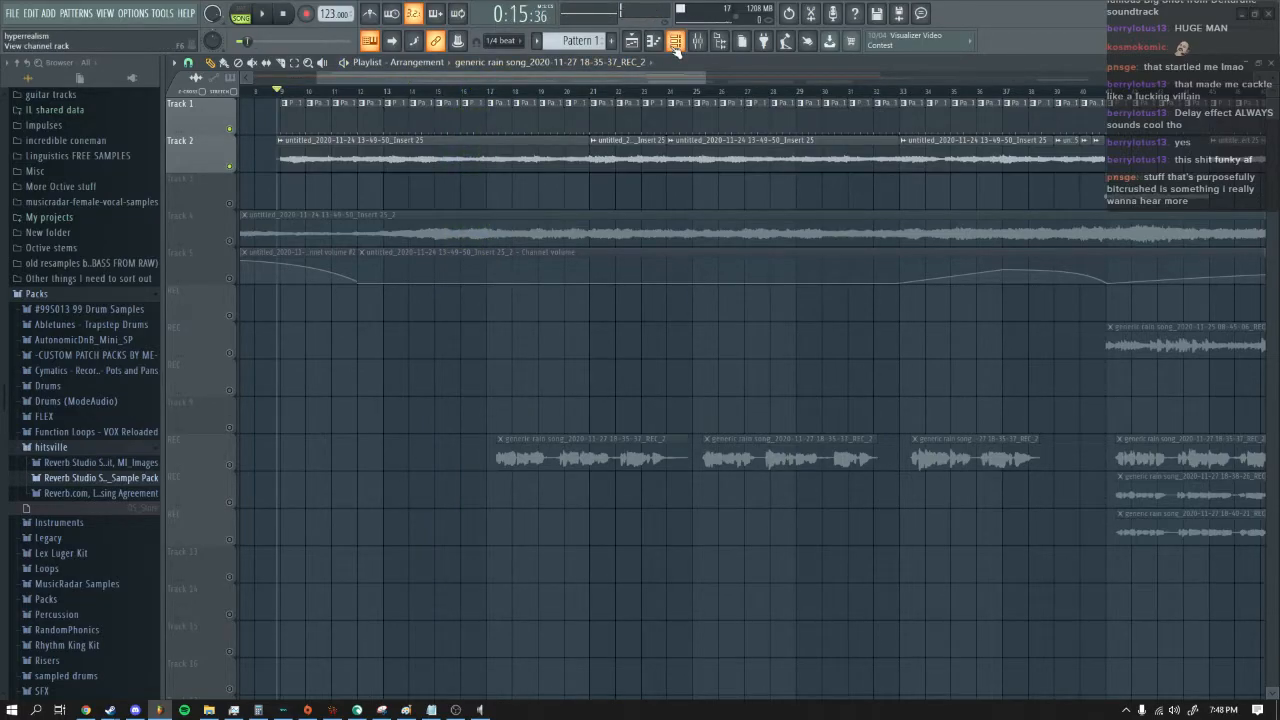
{"action": "left_click", "coordinate": [698, 44]}
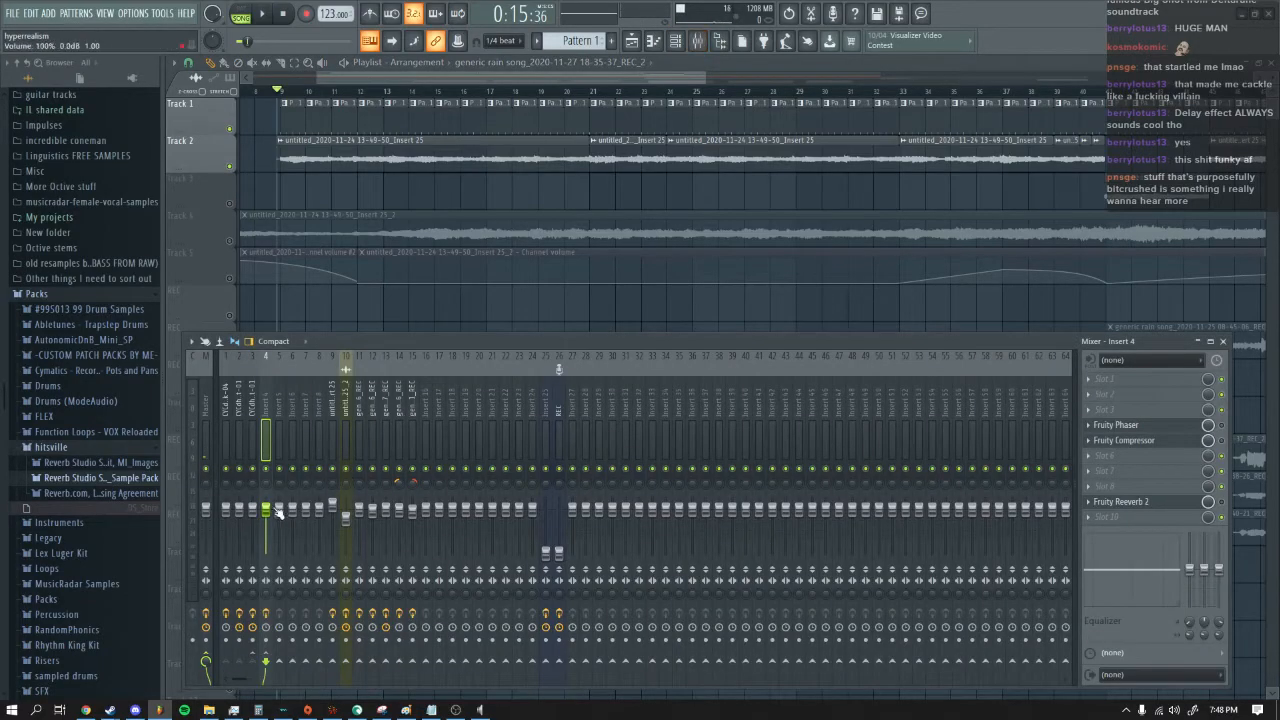
{"action": "left_click_drag", "start_coordinate": [254, 510], "coordinate": [226, 545]}
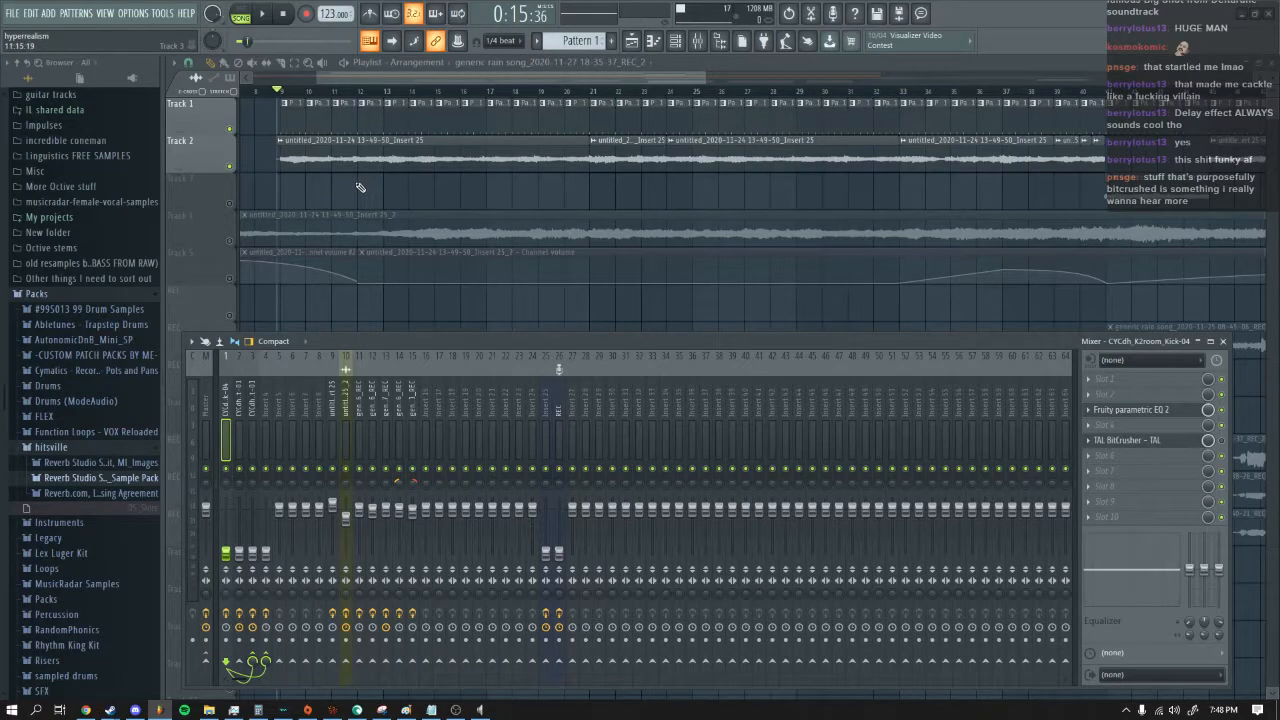
{"action": "key", "text": "F9"}
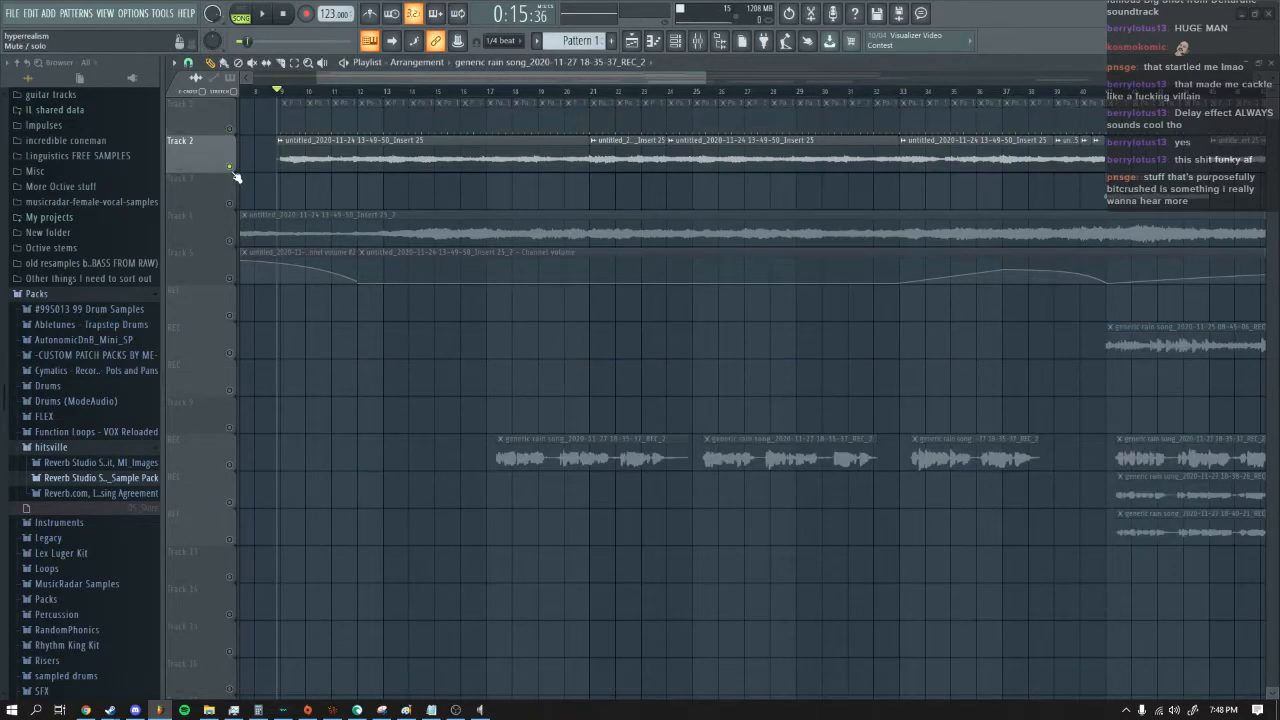
Step: Re-enable all playlist tracks and play the full arrangement from bar 9, following the song past bar 17
{"action": "right_click", "coordinate": [230, 170]}
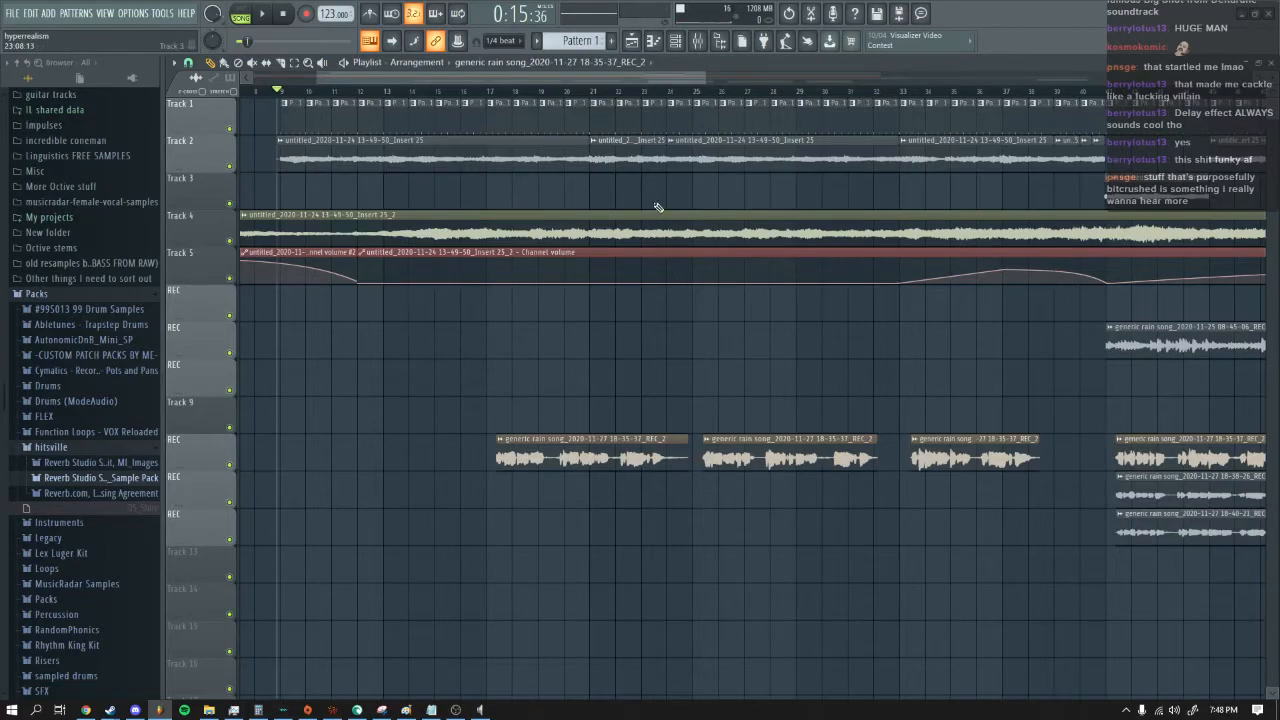
{"action": "left_click", "coordinate": [265, 15]}
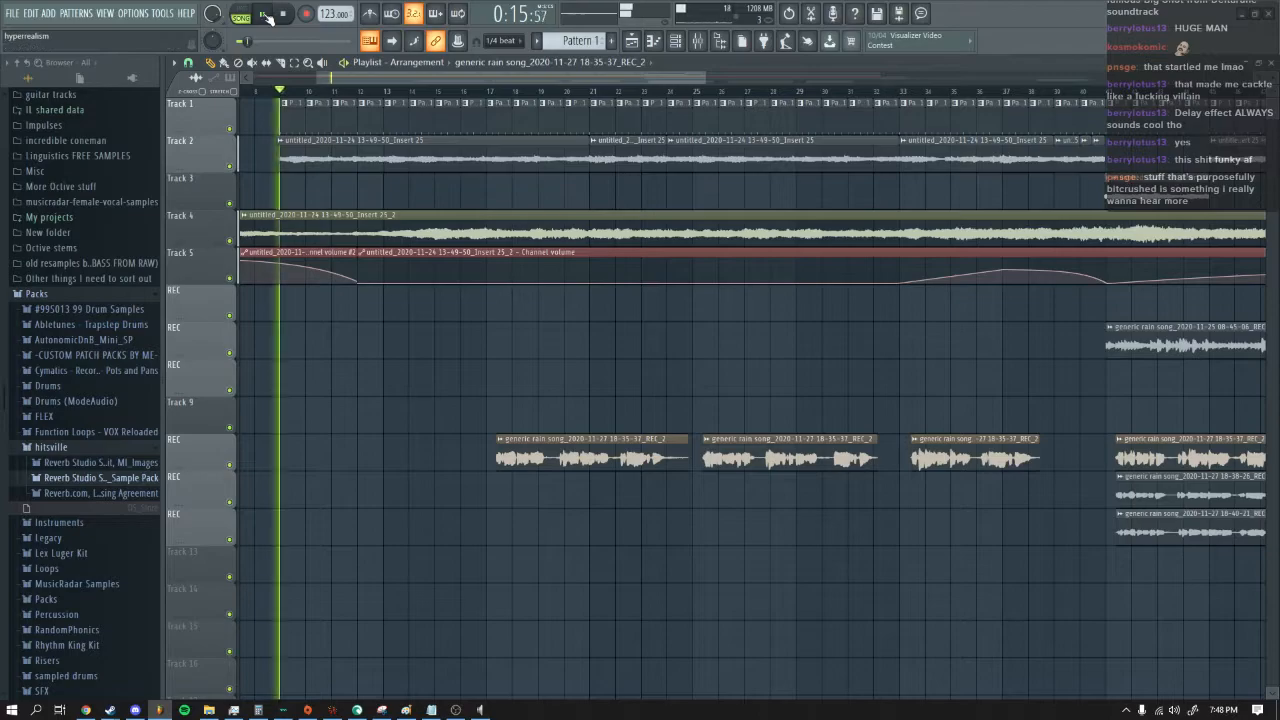
{"action": "mouse_move", "coordinate": [480, 79]}
{"action": "left_mouse_down"}
{"action": "mouse_move", "coordinate": [522, 78]}
{"action": "mouse_move", "coordinate": [479, 82]}
{"action": "left_mouse_up"}
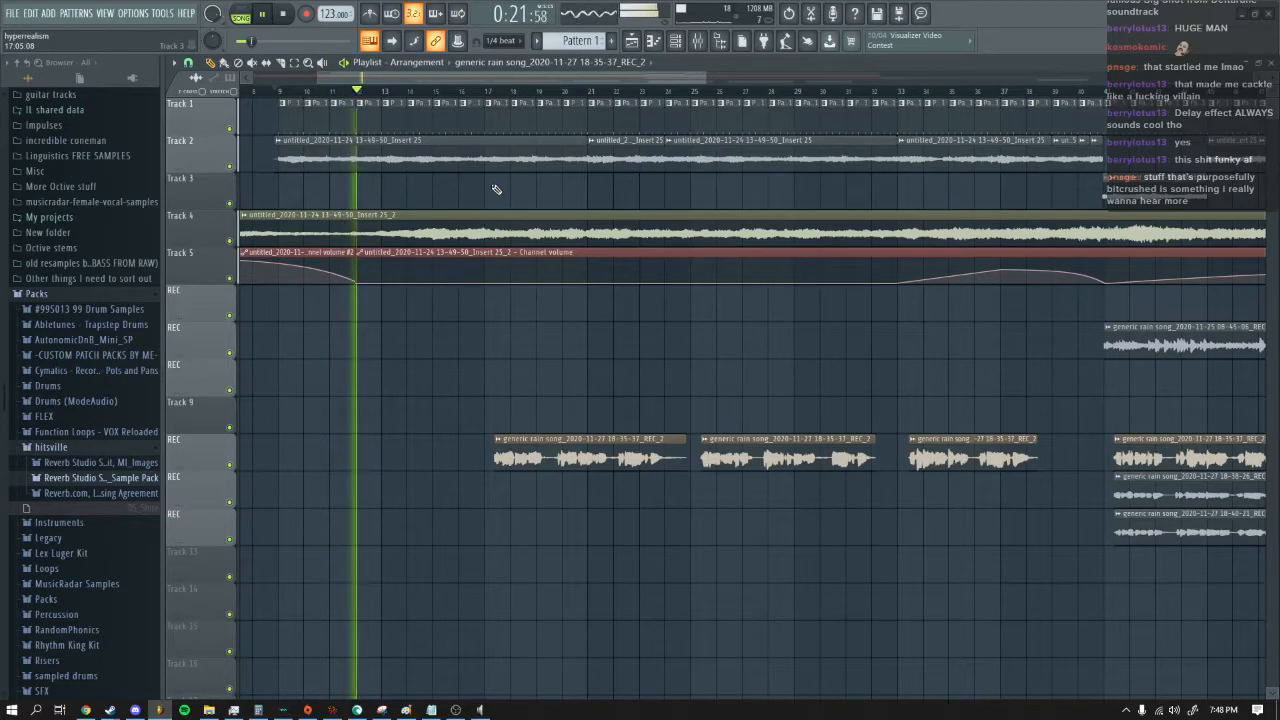
{"action": "left_click_drag", "start_coordinate": [506, 76], "coordinate": [555, 75]}
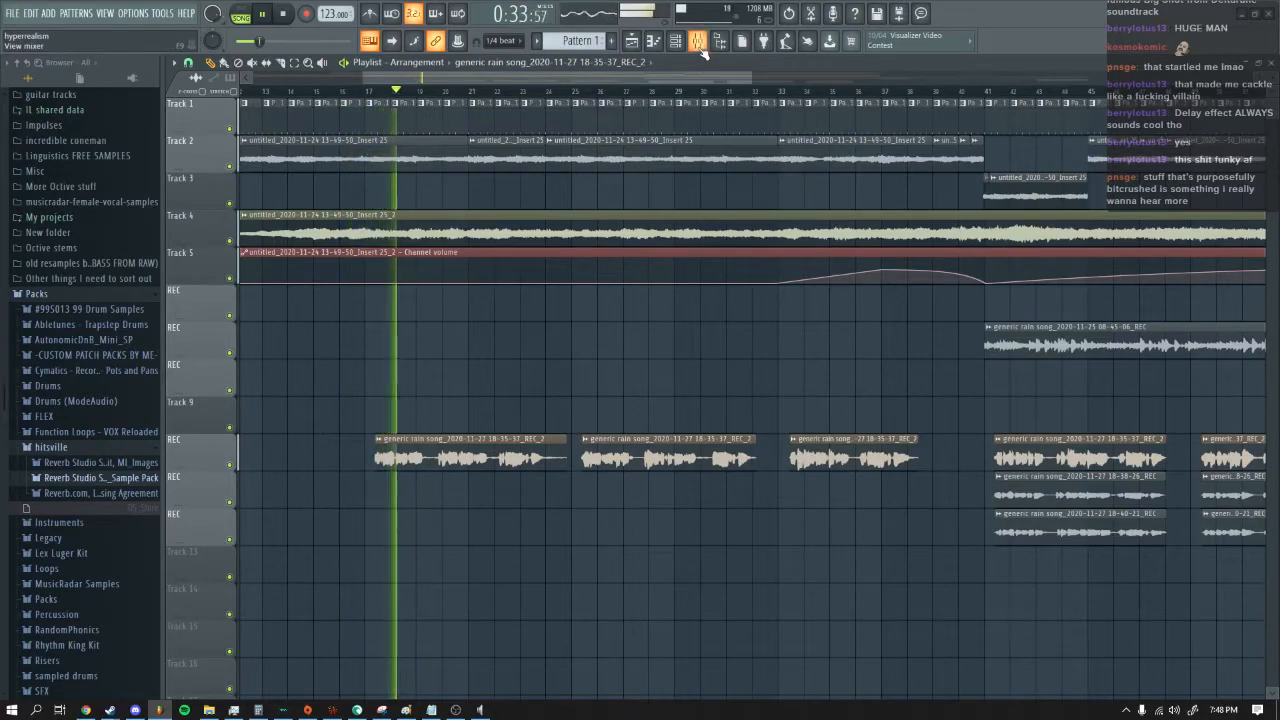
Step: Mute the REC track holding the 18-35-37_REC_2 clips, listen to the arrangement through bar 41, and stop playback
{"action": "left_click", "coordinate": [230, 465]}
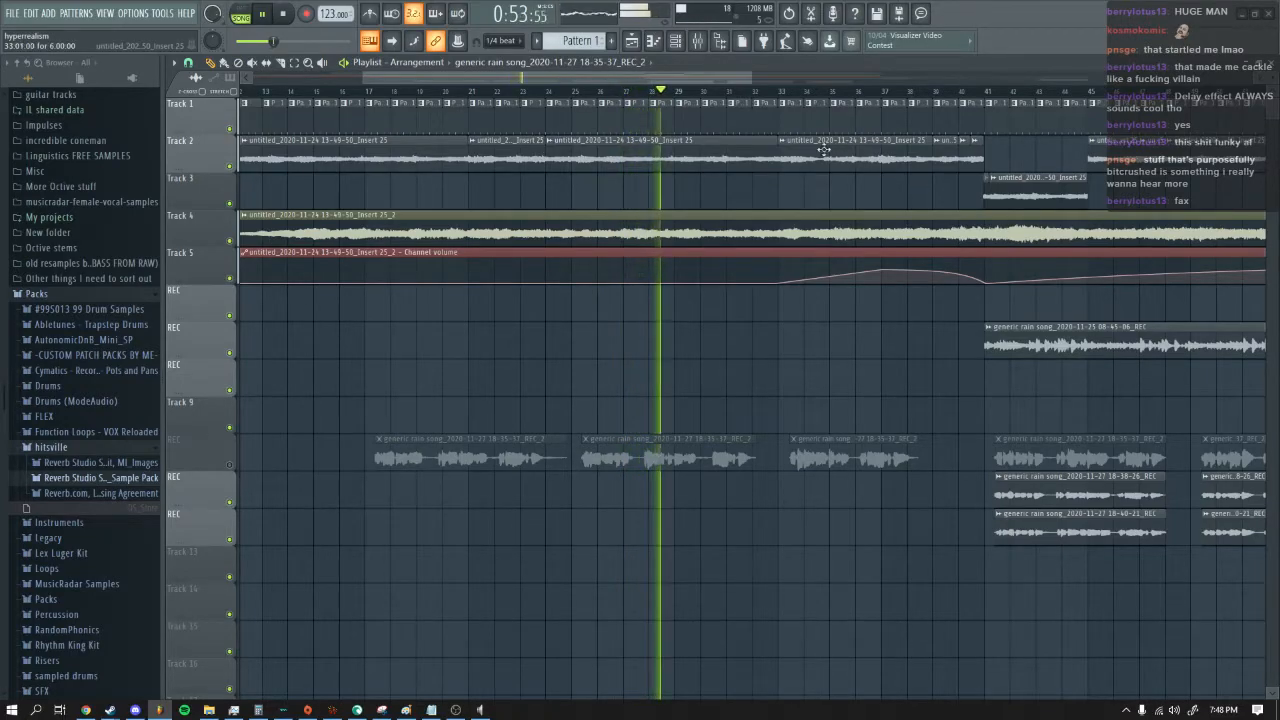
{"action": "left_click_drag", "start_coordinate": [725, 81], "coordinate": [773, 78]}
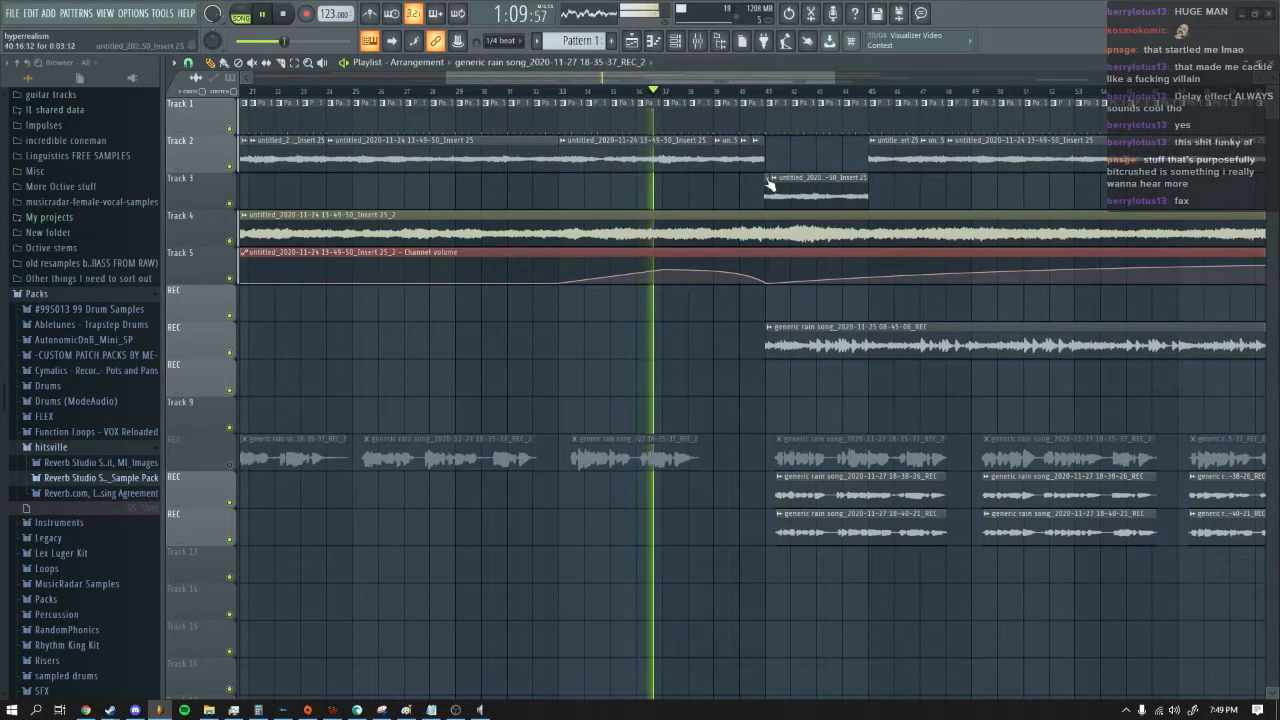
{"action": "left_click_drag", "start_coordinate": [714, 82], "coordinate": [741, 83]}
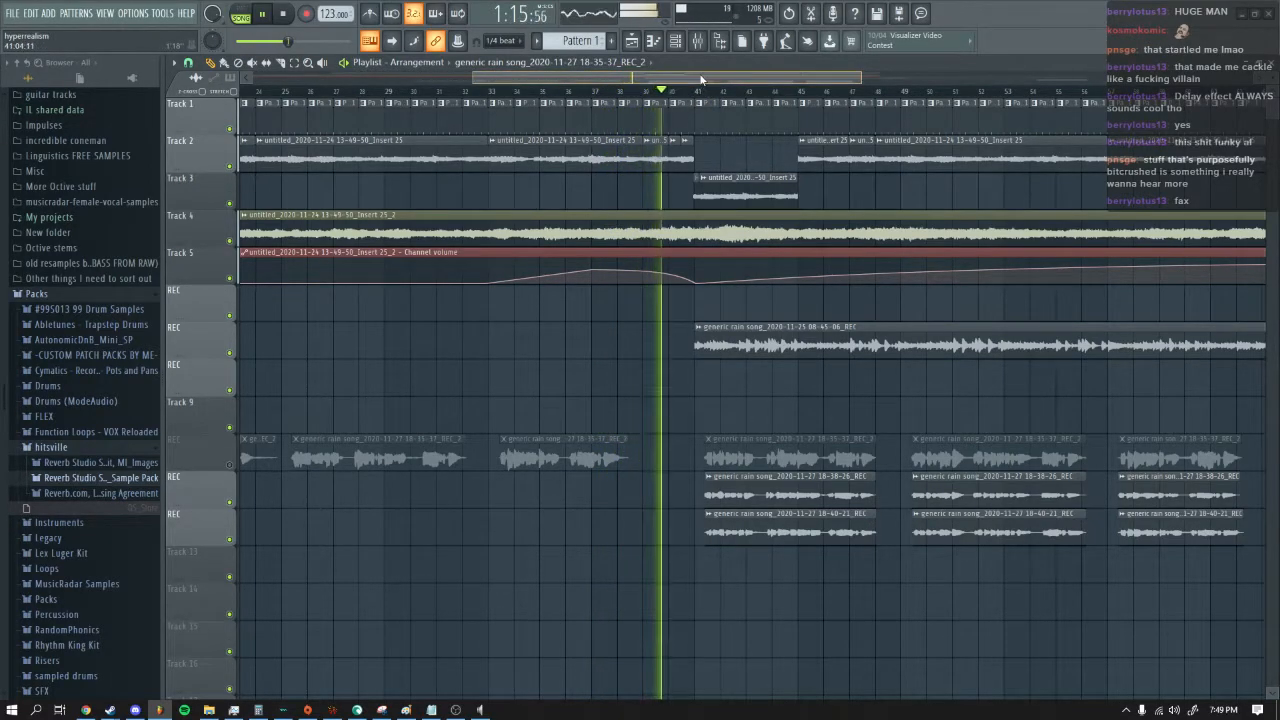
{"action": "left_click_drag", "start_coordinate": [700, 80], "coordinate": [702, 80]}
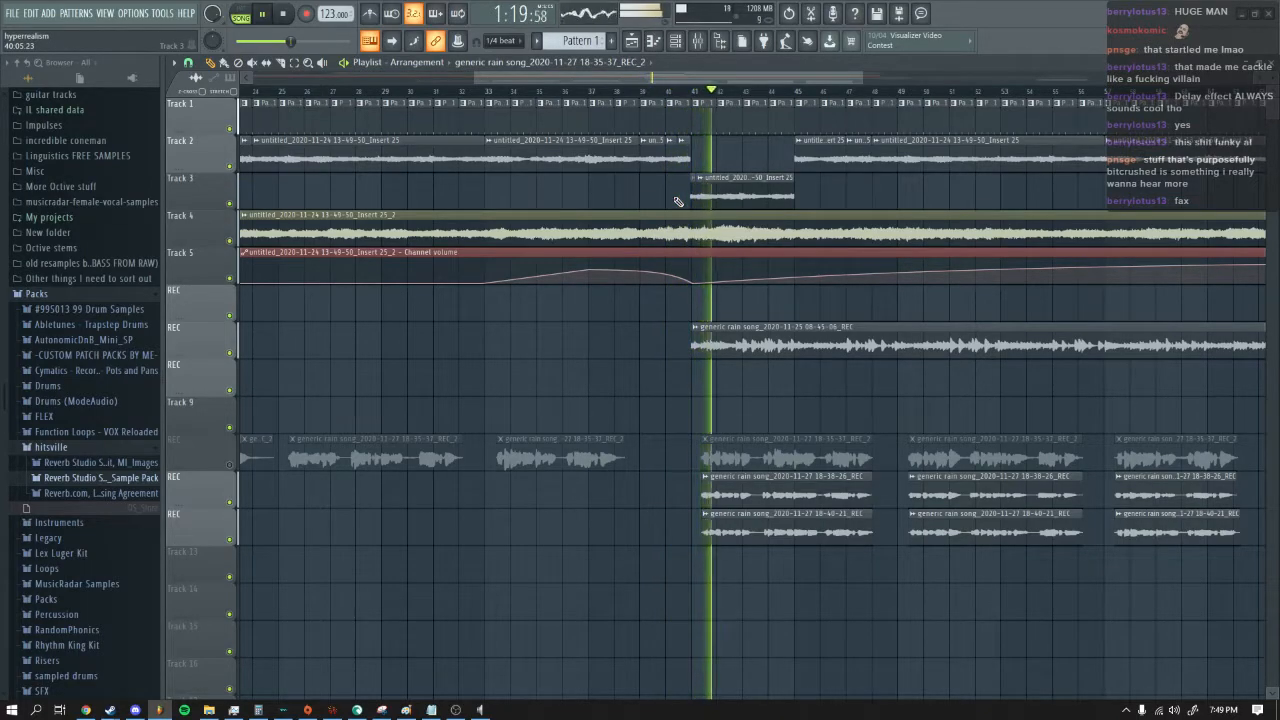
{"action": "left_click", "coordinate": [285, 14]}
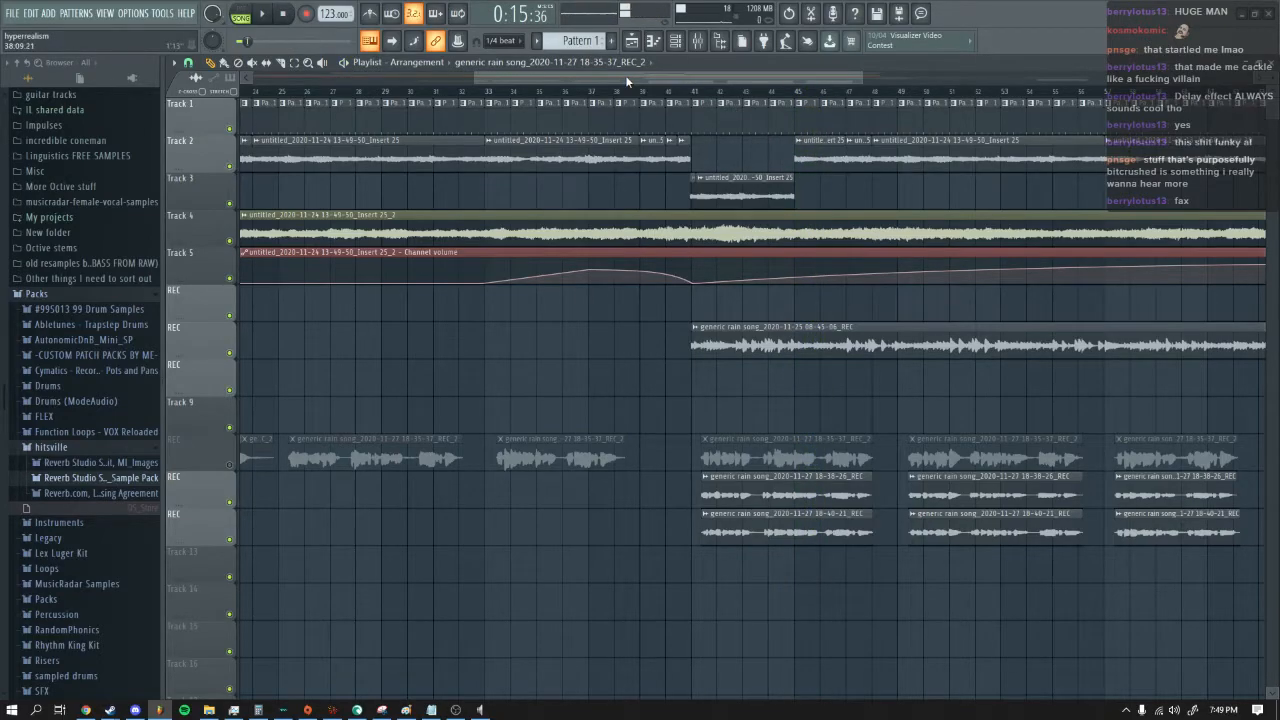
Step: Solo the REC track with the 08-45-06_REC recording and play it from bar 41
{"action": "left_click_drag", "start_coordinate": [628, 80], "coordinate": [703, 135]}
{"action": "right_click", "coordinate": [229, 353]}
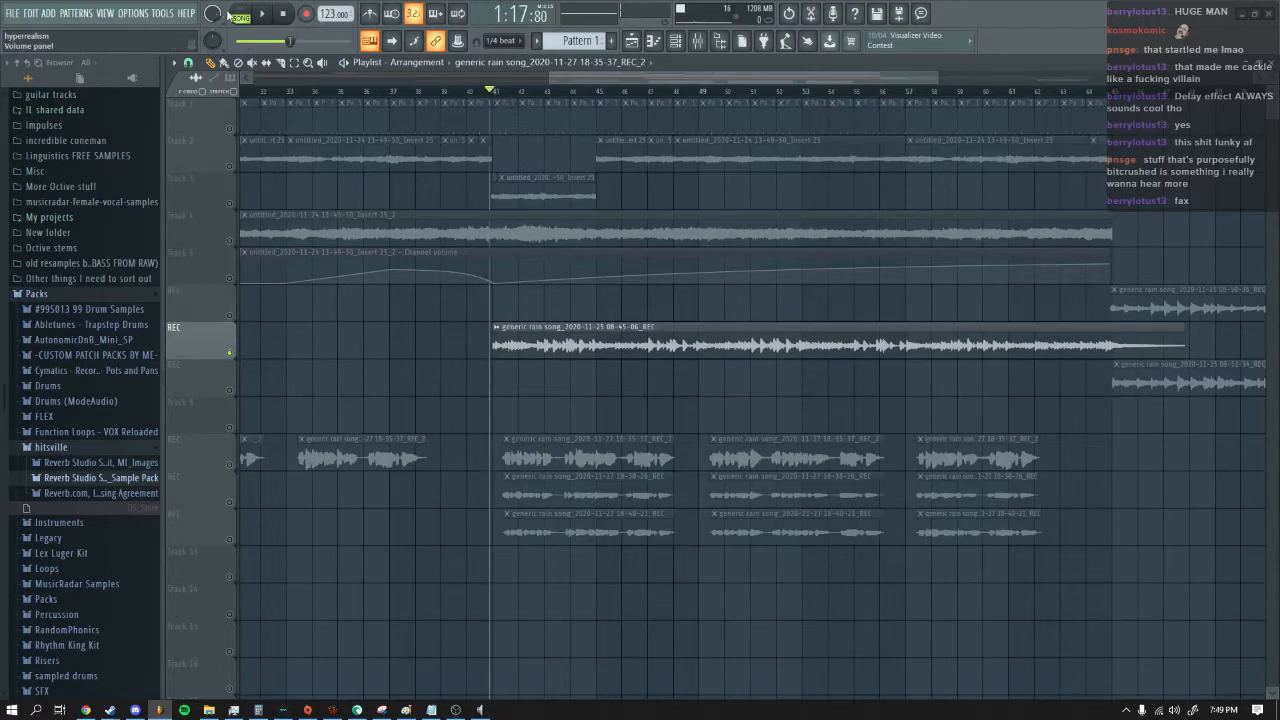
{"action": "left_click", "coordinate": [264, 14]}
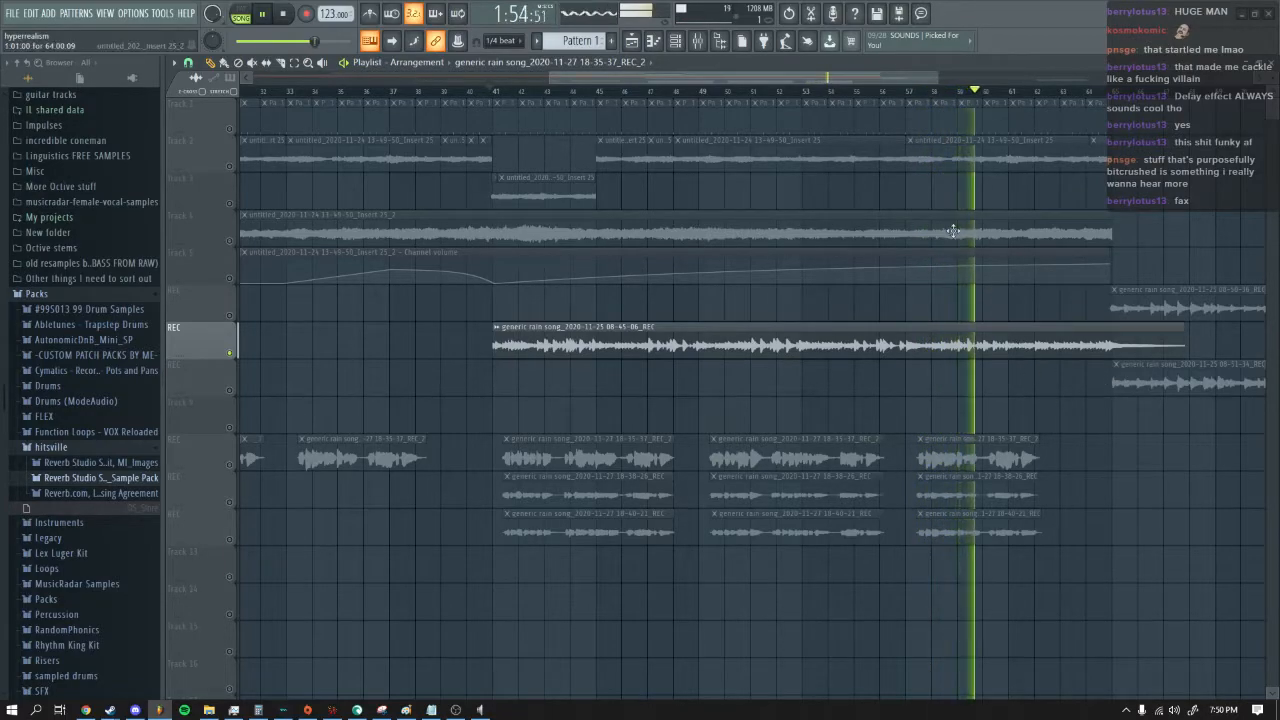
{"action": "left_click_drag", "start_coordinate": [798, 79], "coordinate": [926, 68]}
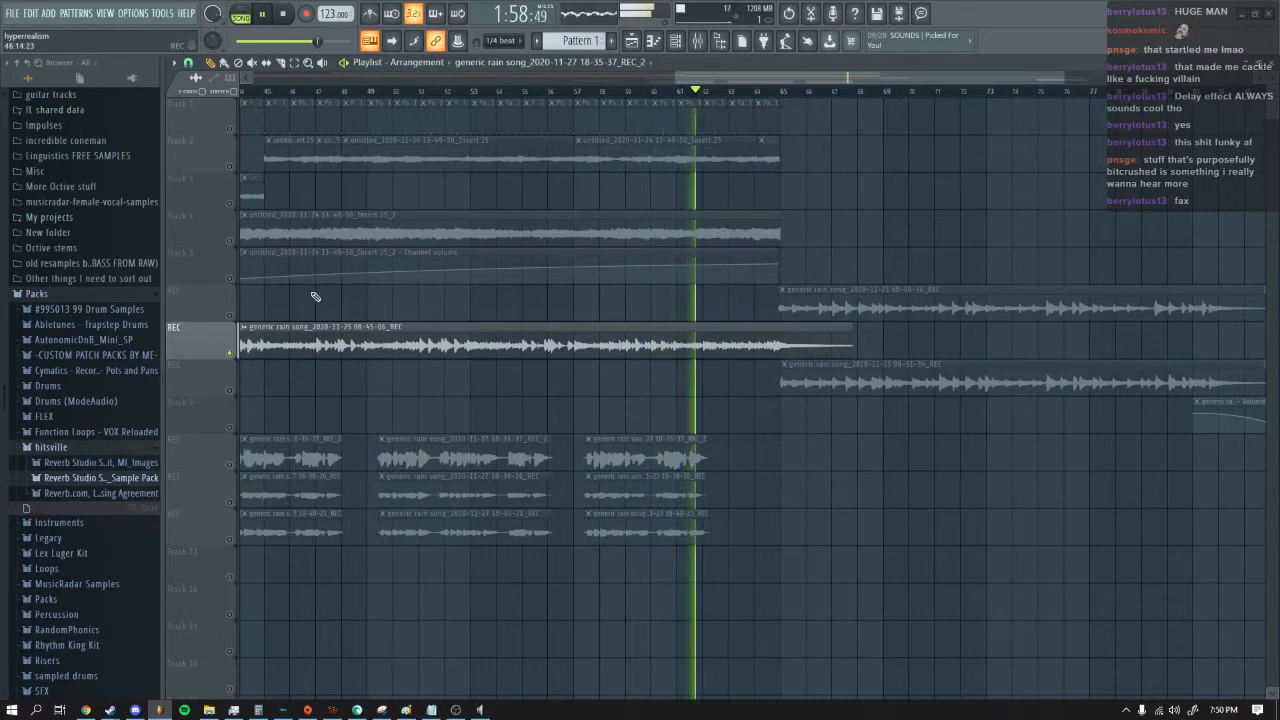
Step: Enable the REC tracks with the 08-50-36 and 08-51-34 recordings, listen to the section from bar 65, and stop playback
{"action": "left_click", "coordinate": [230, 316]}
{"action": "left_click", "coordinate": [230, 390]}
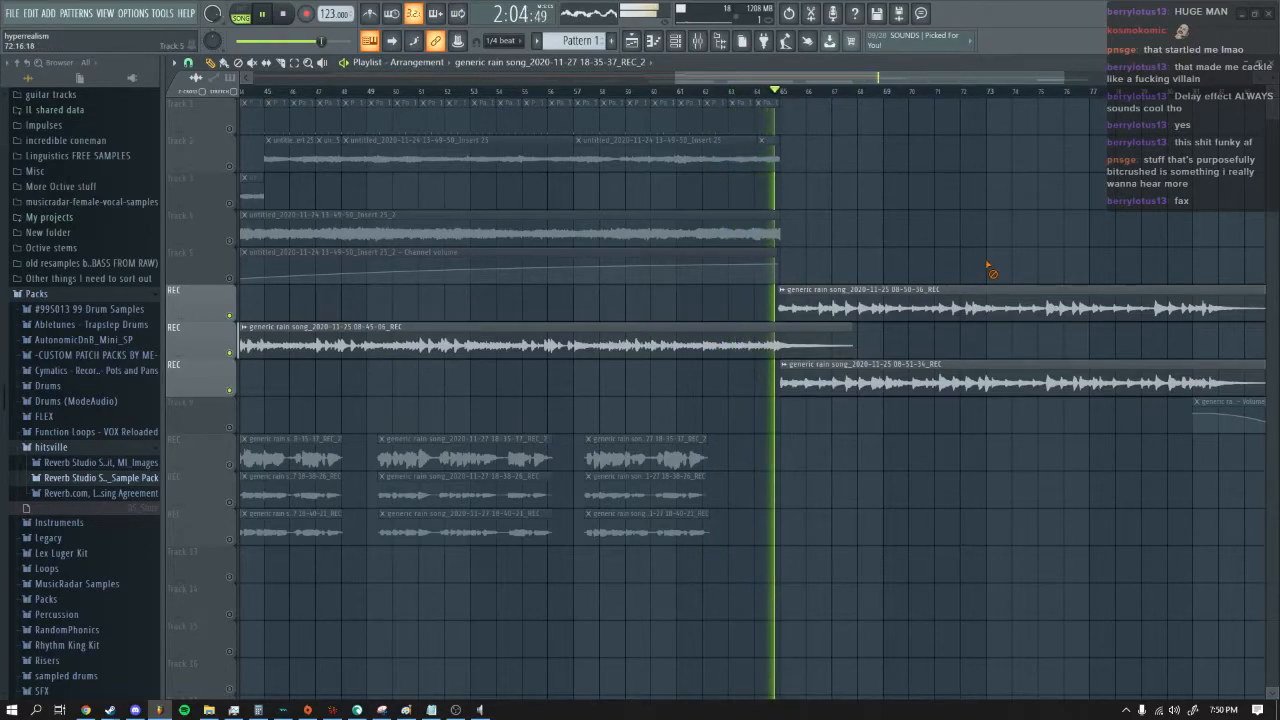
{"action": "left_click_drag", "start_coordinate": [826, 79], "coordinate": [956, 79]}
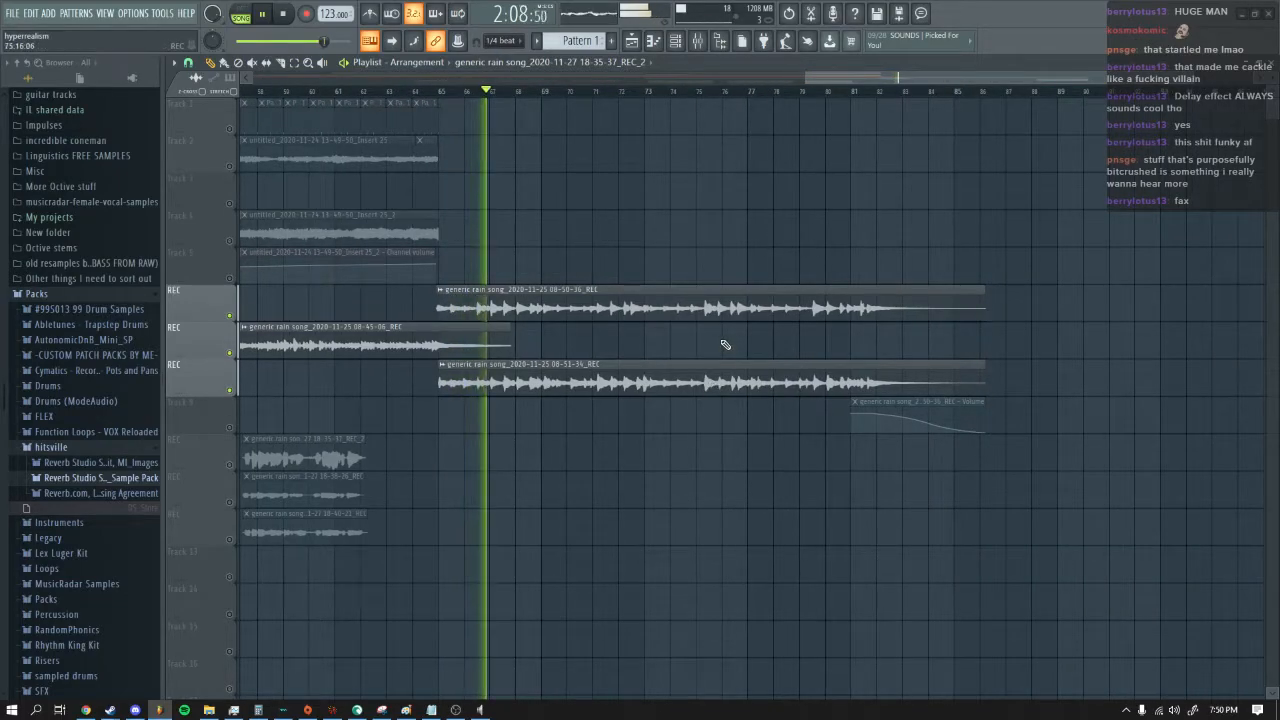
{"action": "left_click_drag", "start_coordinate": [903, 76], "coordinate": [676, 61]}
{"action": "left_click", "coordinate": [288, 14]}
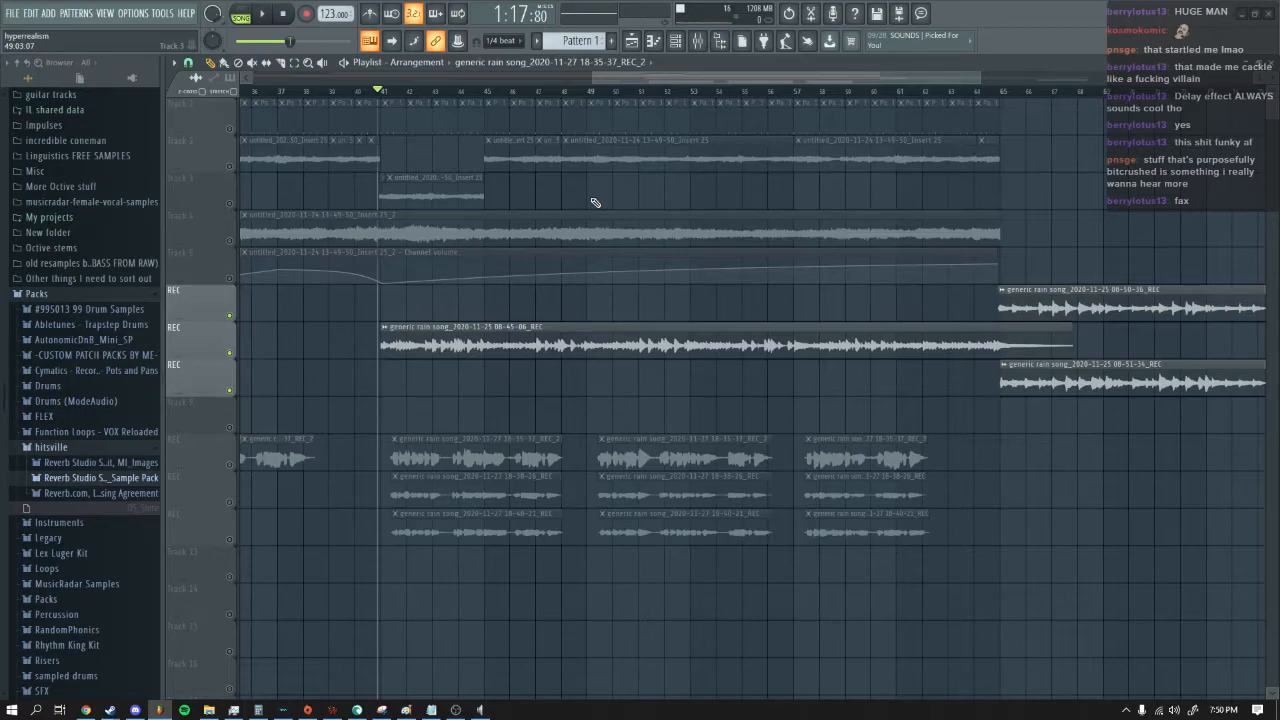
Step: Isolate the three REC tracks with the 18-35-37, 18-38-26 and 18-40-21 clips and play them from bar 42
{"action": "key", "text": "space"}
{"action": "left_click_drag", "start_coordinate": [618, 81], "coordinate": [530, 86]}
{"action": "left_click", "coordinate": [299, 12]}
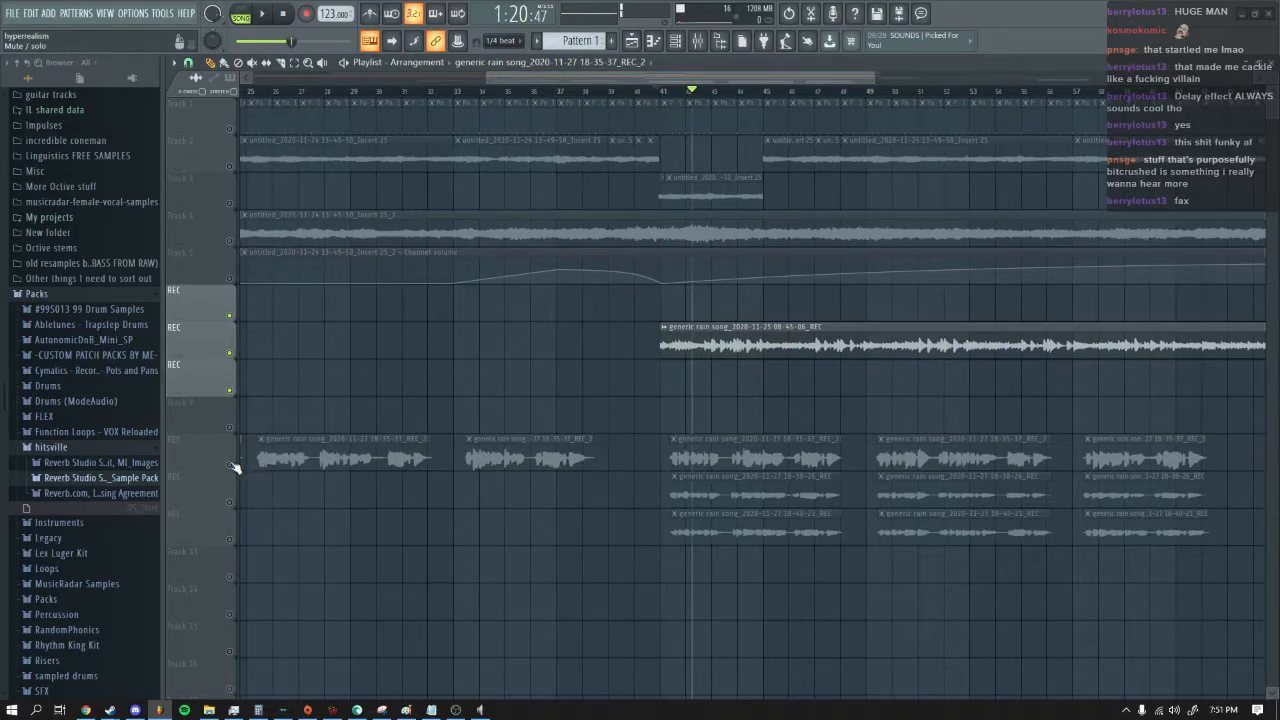
{"action": "left_click", "coordinate": [230, 466]}
{"action": "left_click", "coordinate": [231, 503]}
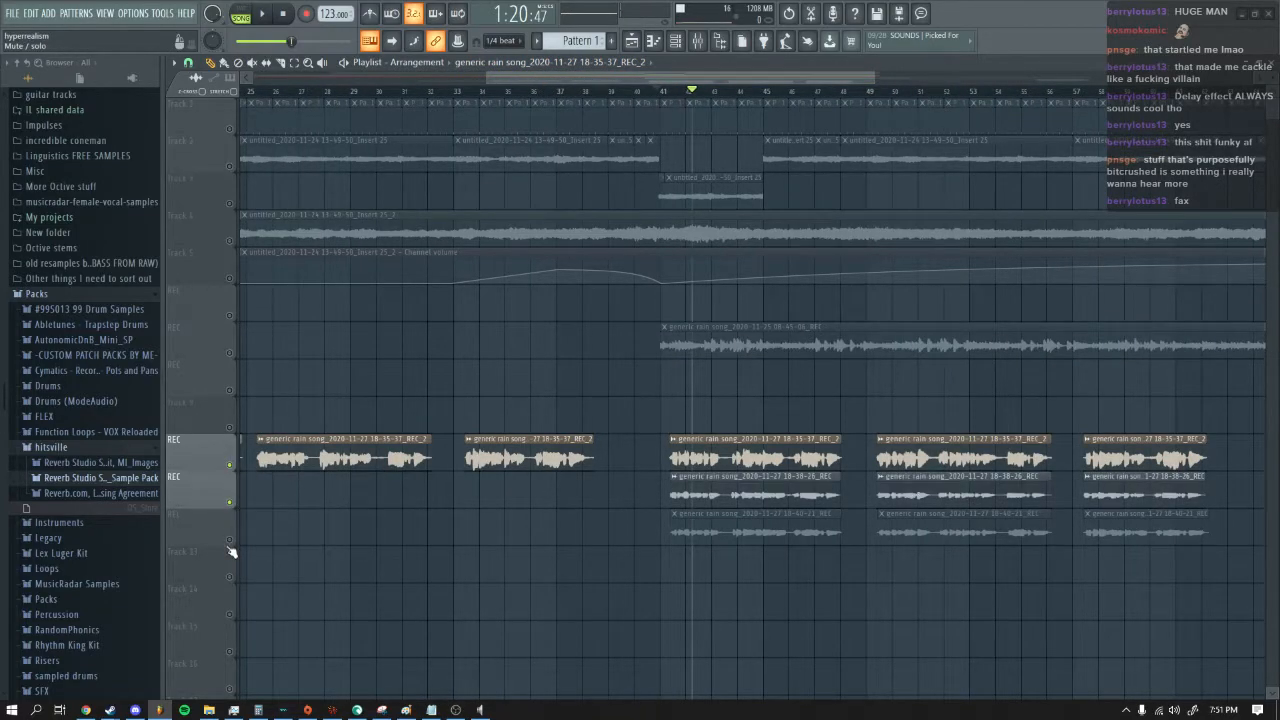
{"action": "left_click", "coordinate": [230, 540]}
{"action": "left_click", "coordinate": [262, 13]}
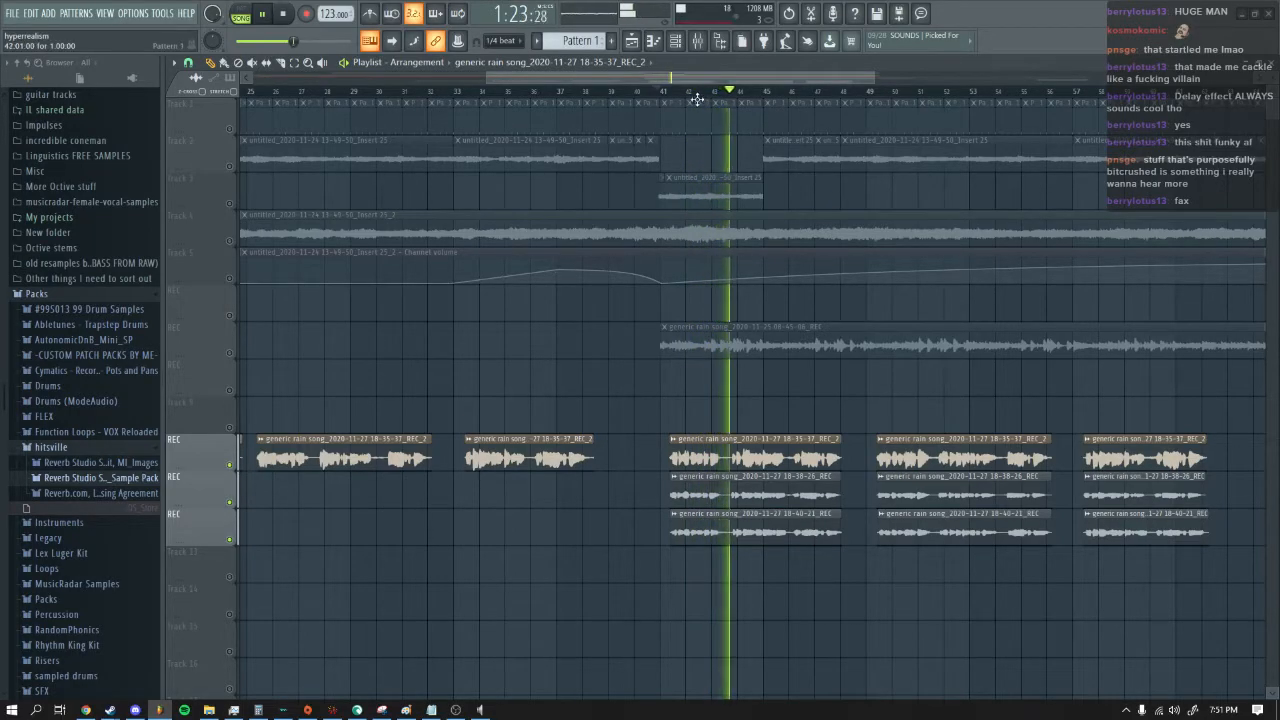
{"action": "left_click_drag", "start_coordinate": [690, 80], "coordinate": [788, 81]}
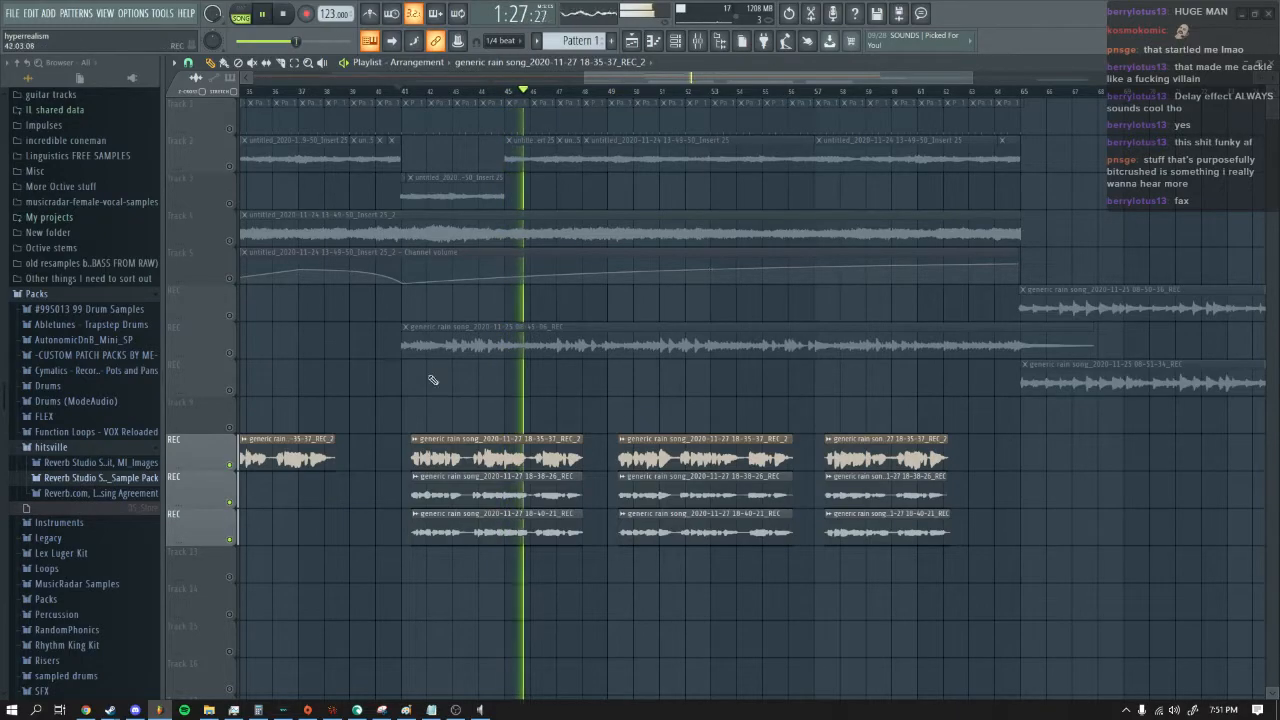
Step: Solo the 18-38-26 and 18-40-21 REC tracks in turn, re-enable all playlist tracks, and stop playback
{"action": "right_click", "coordinate": [236, 503]}
{"action": "right_click", "coordinate": [230, 540]}
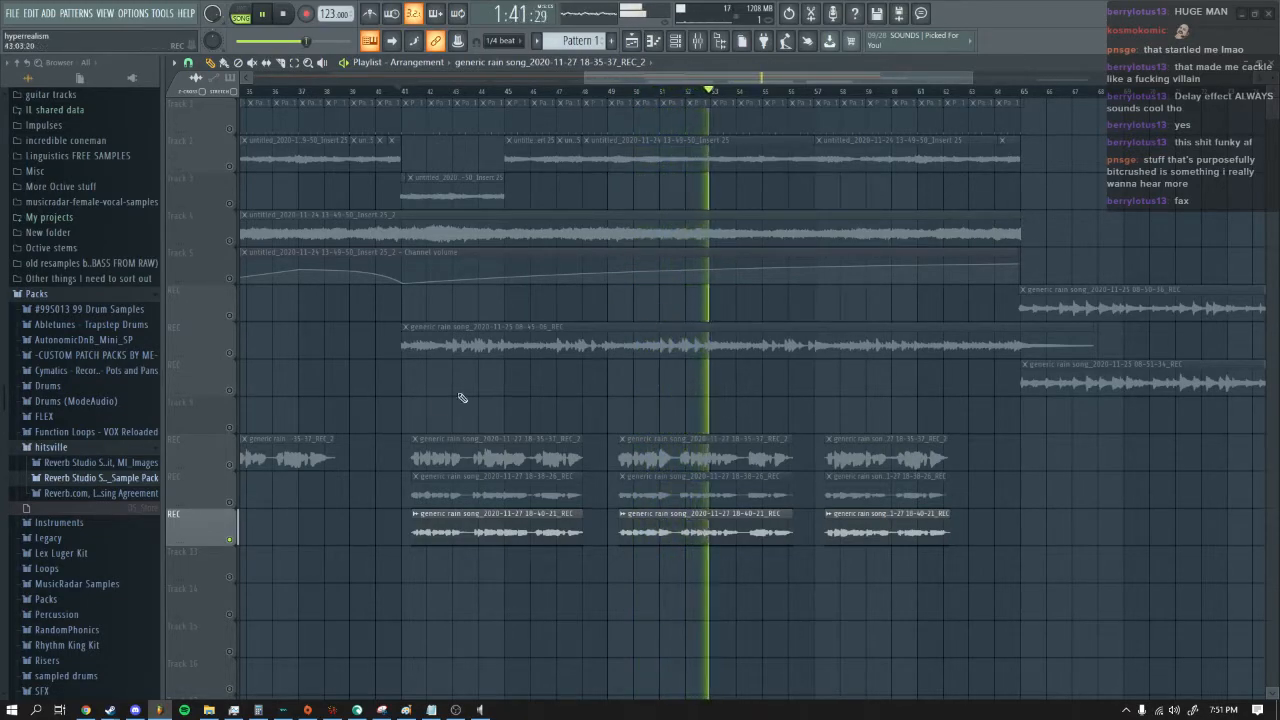
{"action": "right_click", "coordinate": [232, 504]}
{"action": "right_click", "coordinate": [232, 504]}
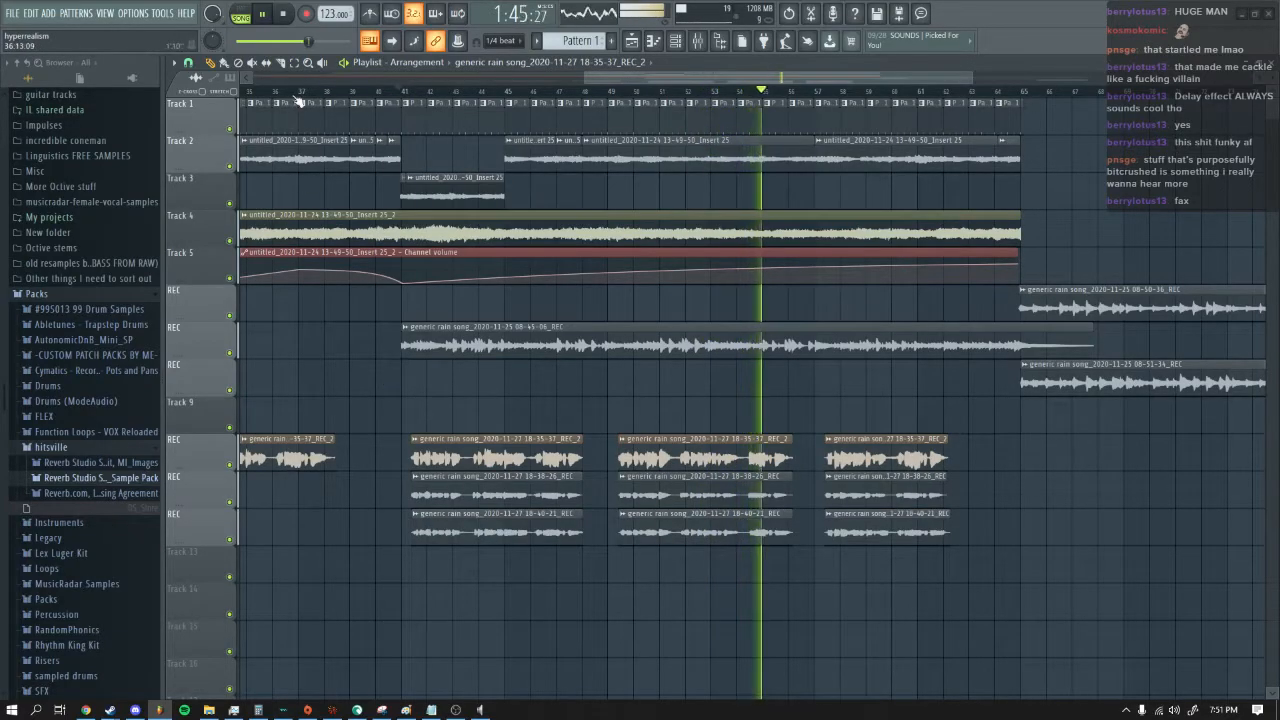
{"action": "left_click", "coordinate": [288, 19]}
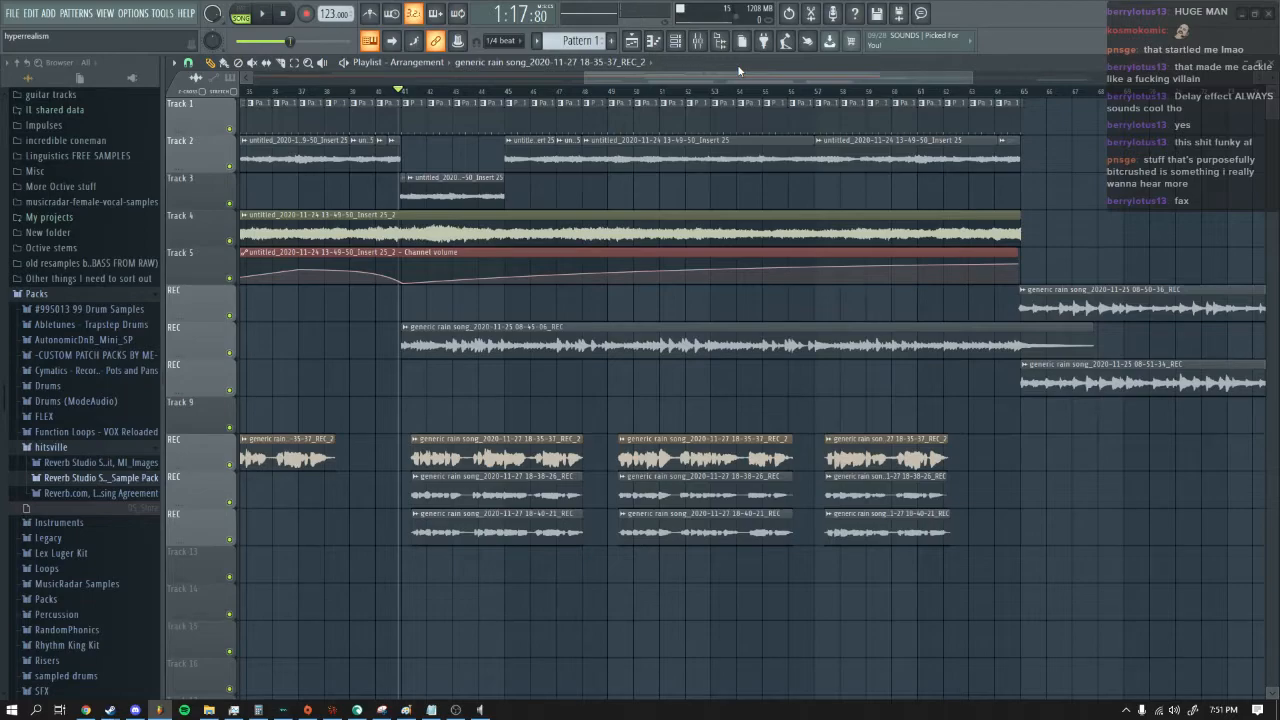
{"action": "left_click_drag", "start_coordinate": [804, 74], "coordinate": [838, 72]}
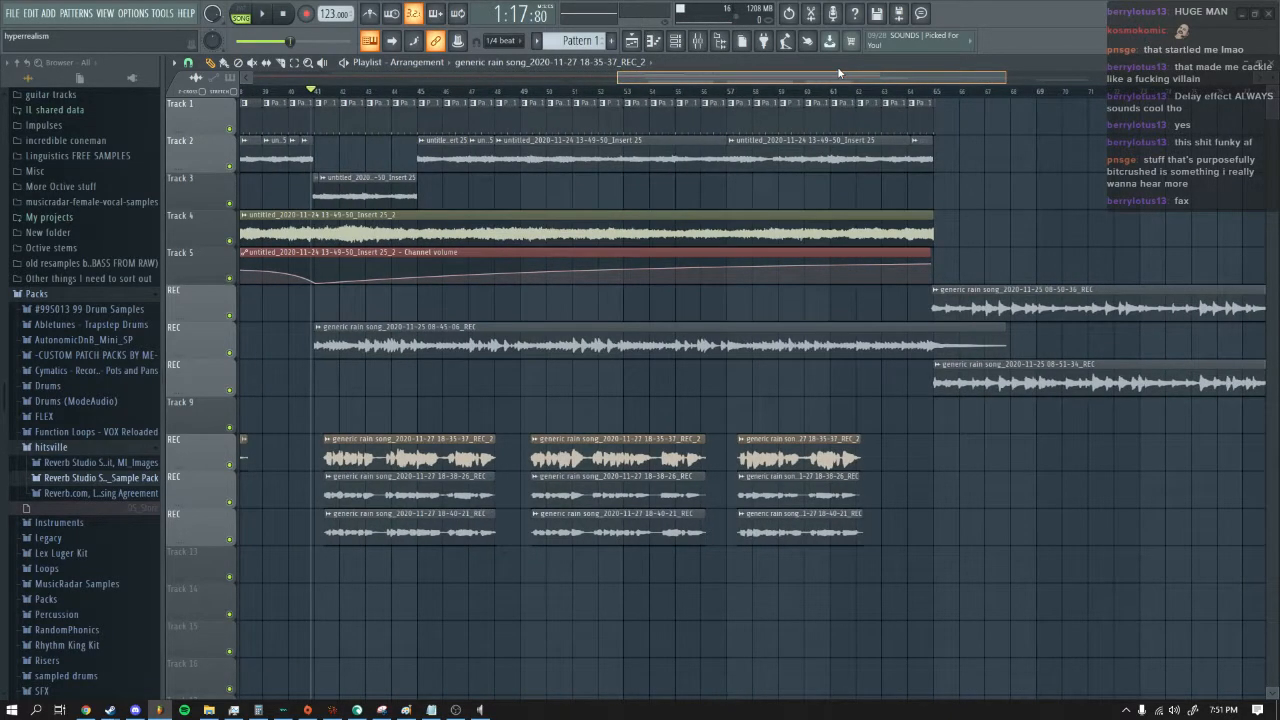
{"action": "left_click_drag", "start_coordinate": [733, 77], "coordinate": [672, 74]}
Step: Survey the playlist of the "prolonged exposure (pride death)" project from the intro through chorus1
{"action": "scroll", "coordinate": [844, 440], "scroll_direction": "down", "scroll_amount": 5}
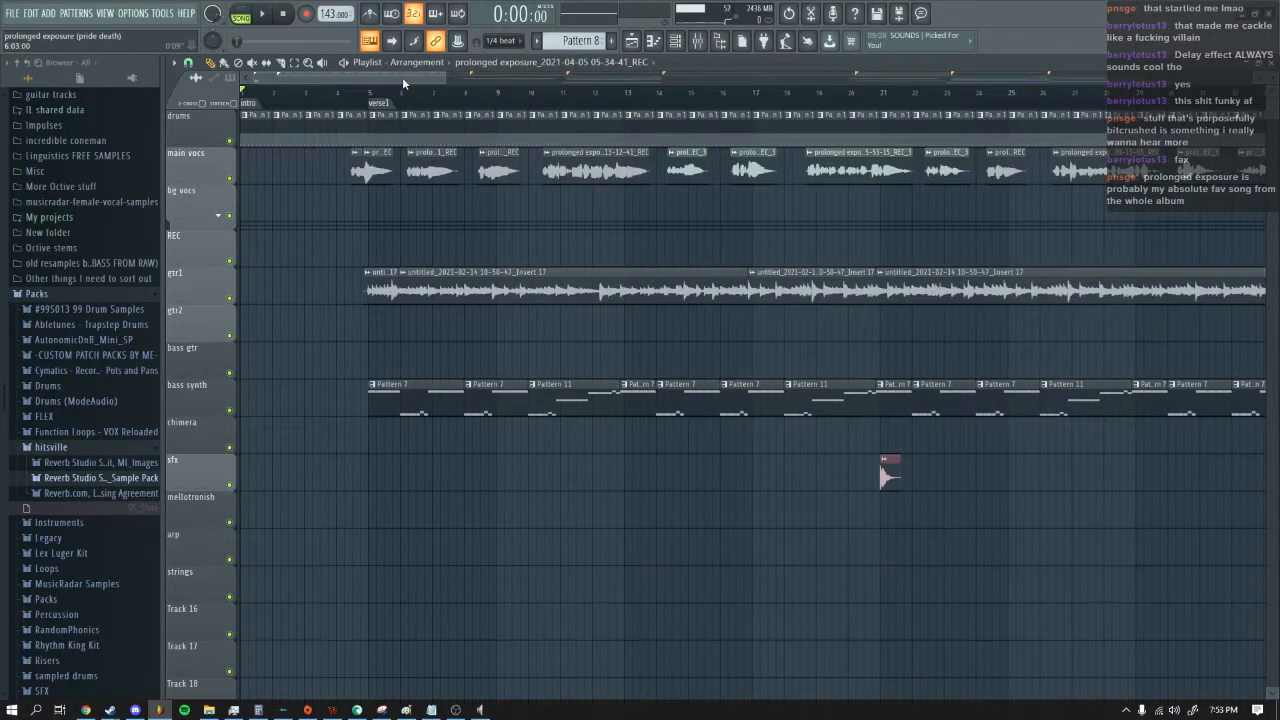
{"action": "left_click_drag", "start_coordinate": [445, 75], "coordinate": [659, 57]}
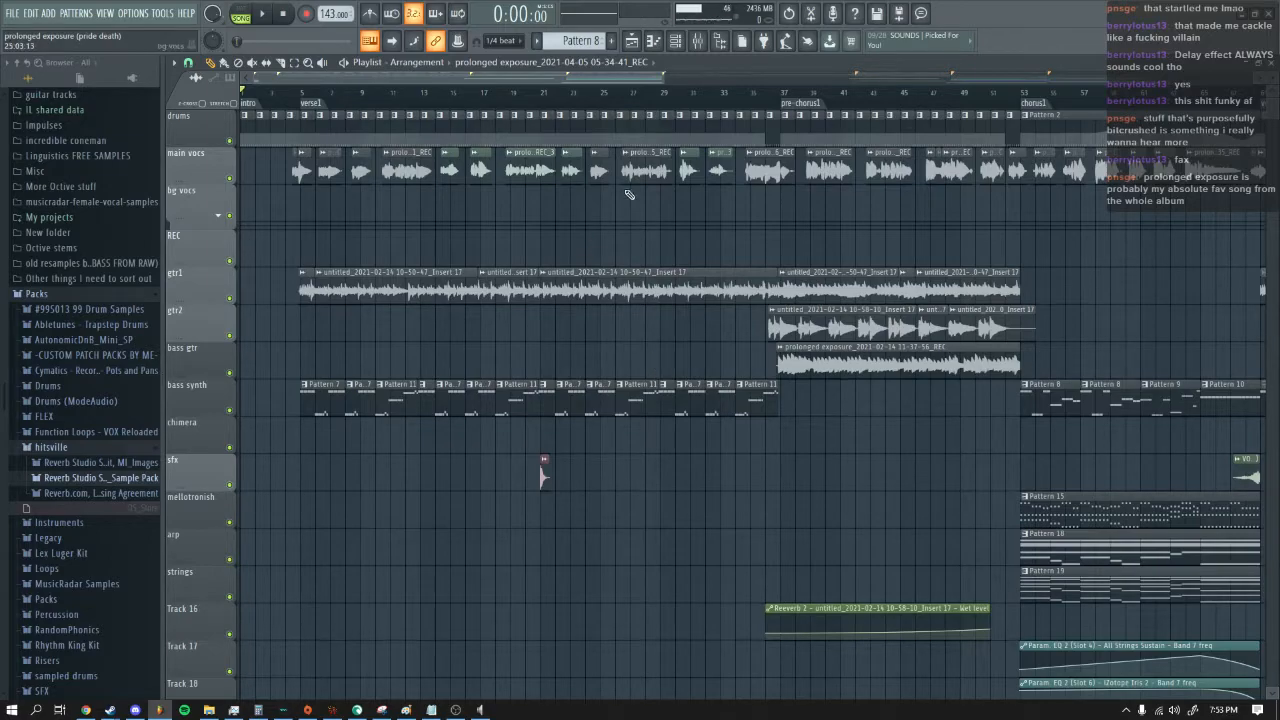
{"action": "left_click_drag", "start_coordinate": [665, 78], "coordinate": [716, 45]}
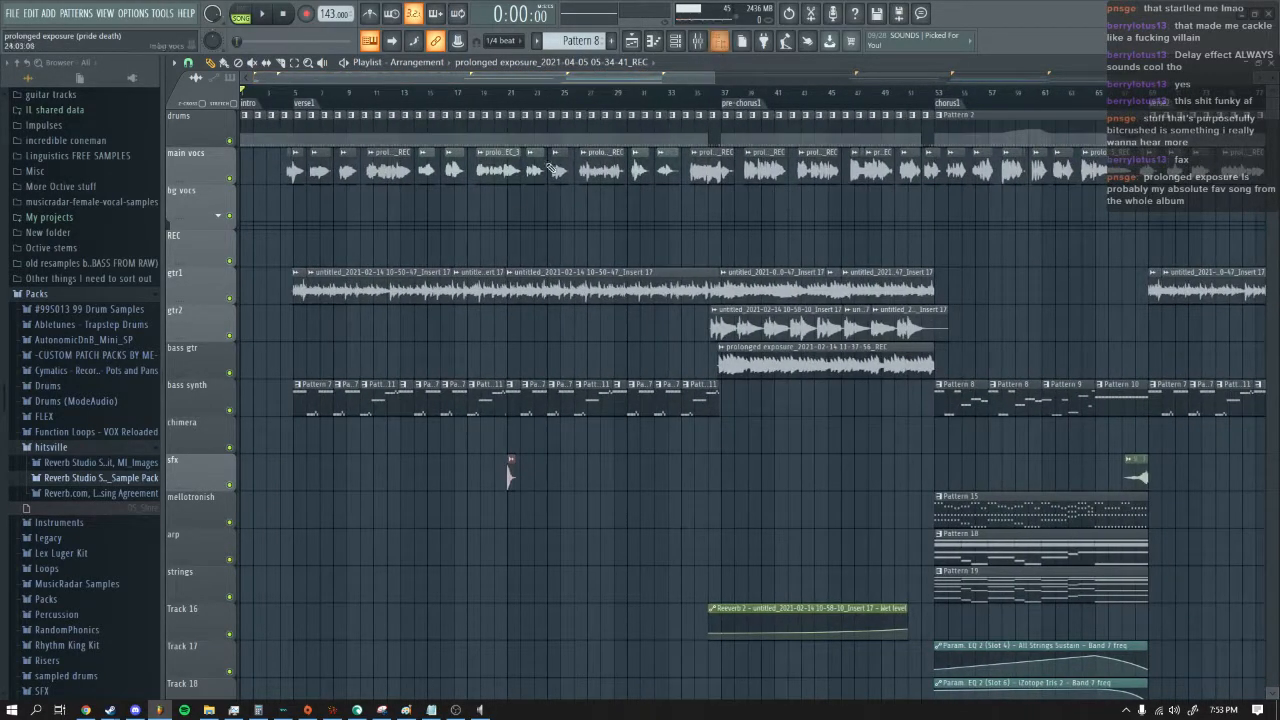
Step: Solo the drums playlist track, show the mixer, and play the drum part from the intro
{"action": "right_click", "coordinate": [232, 143]}
{"action": "left_click", "coordinate": [262, 14]}
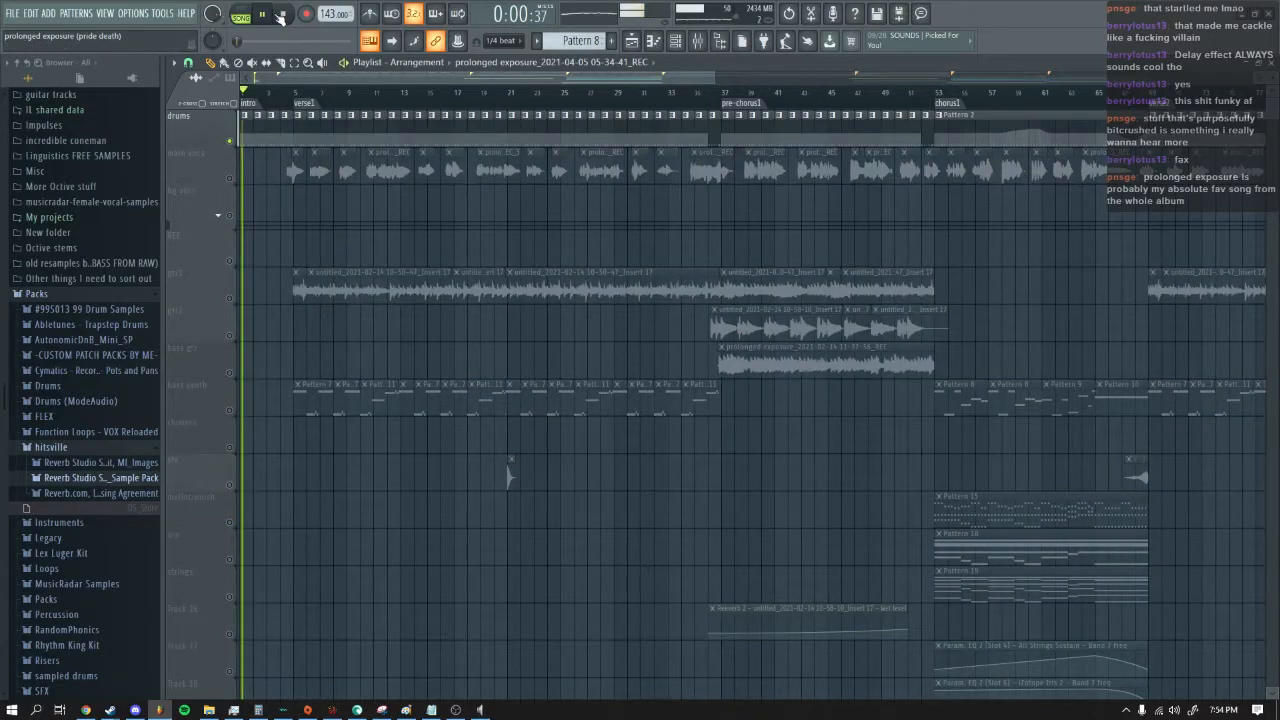
{"action": "left_click", "coordinate": [285, 16]}
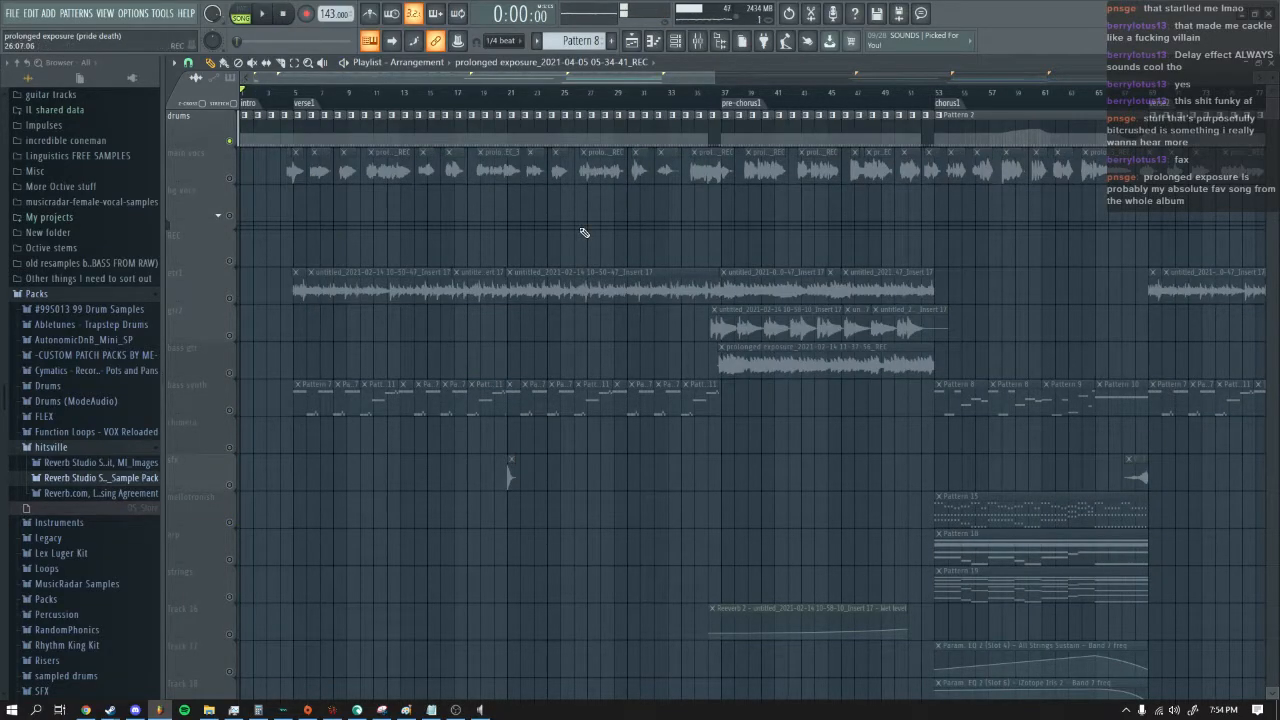
{"action": "left_click_drag", "start_coordinate": [714, 78], "coordinate": [686, 76]}
{"action": "left_click", "coordinate": [699, 44]}
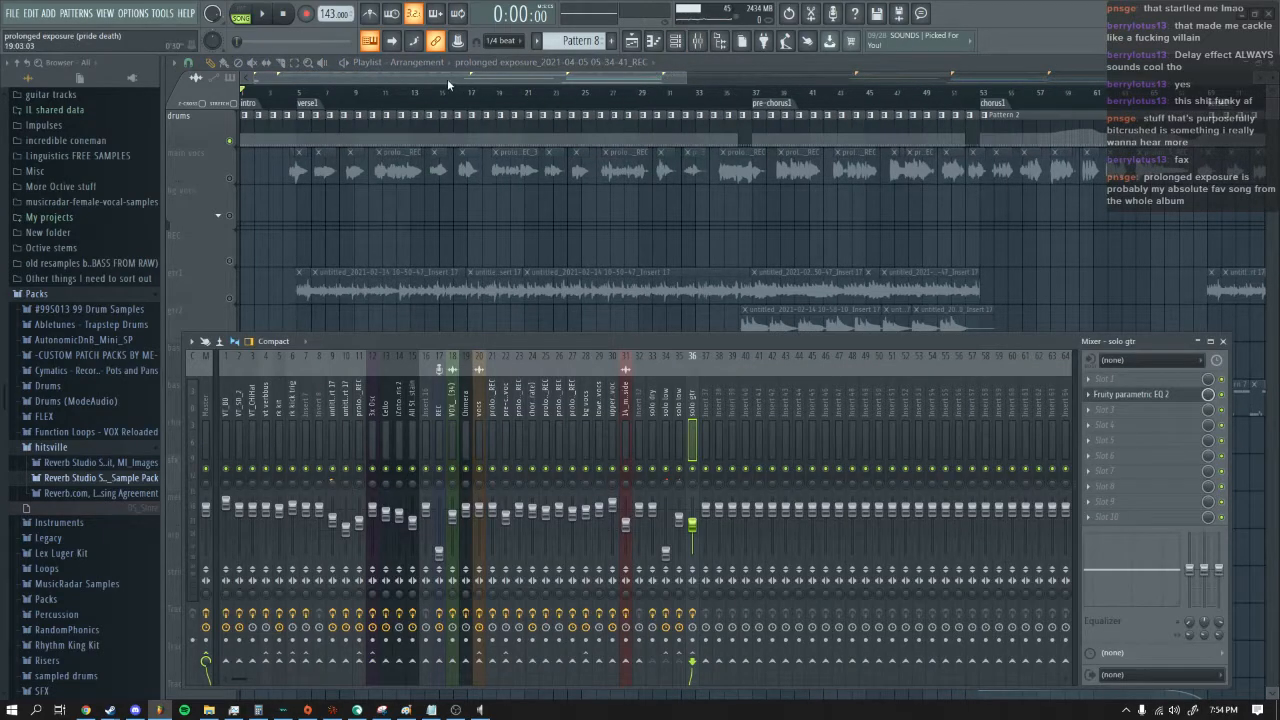
{"action": "left_click", "coordinate": [263, 16]}
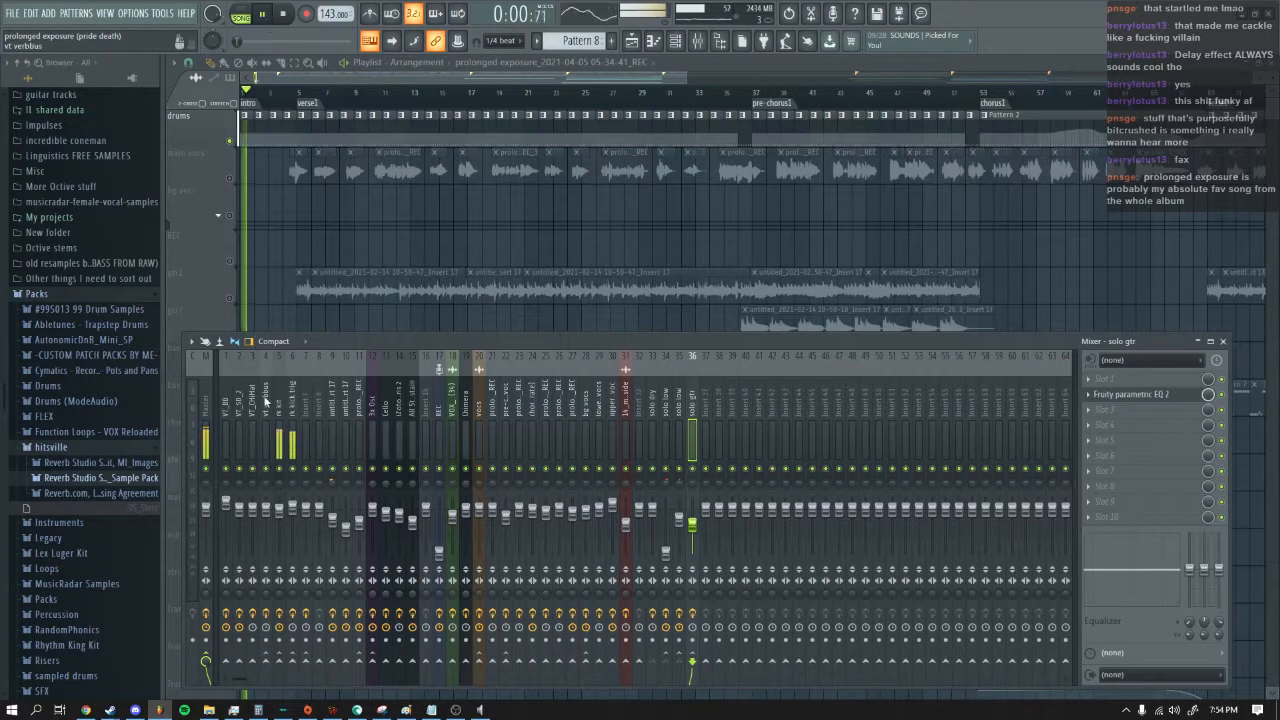
Step: Select the rk kit mixer track, stop playback, and inspect the curve of its last Fruity parametric EQ 2
{"action": "left_click", "coordinate": [273, 413]}
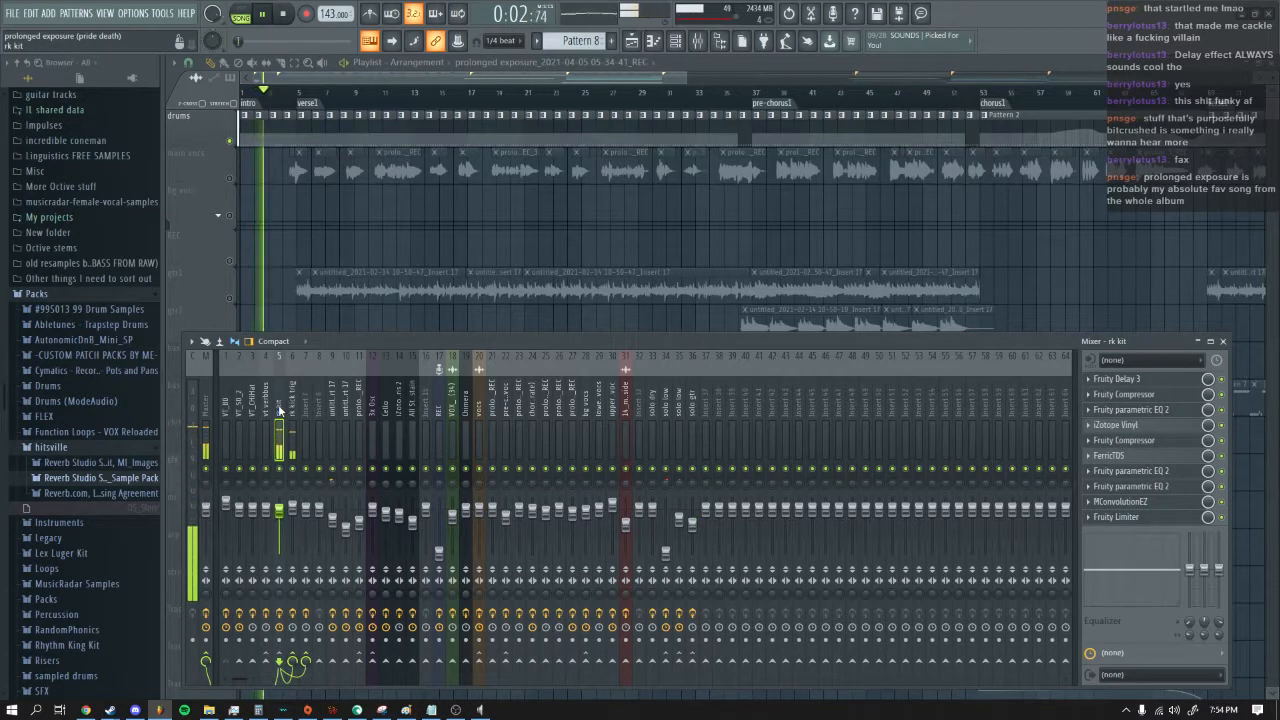
{"action": "left_click", "coordinate": [284, 15]}
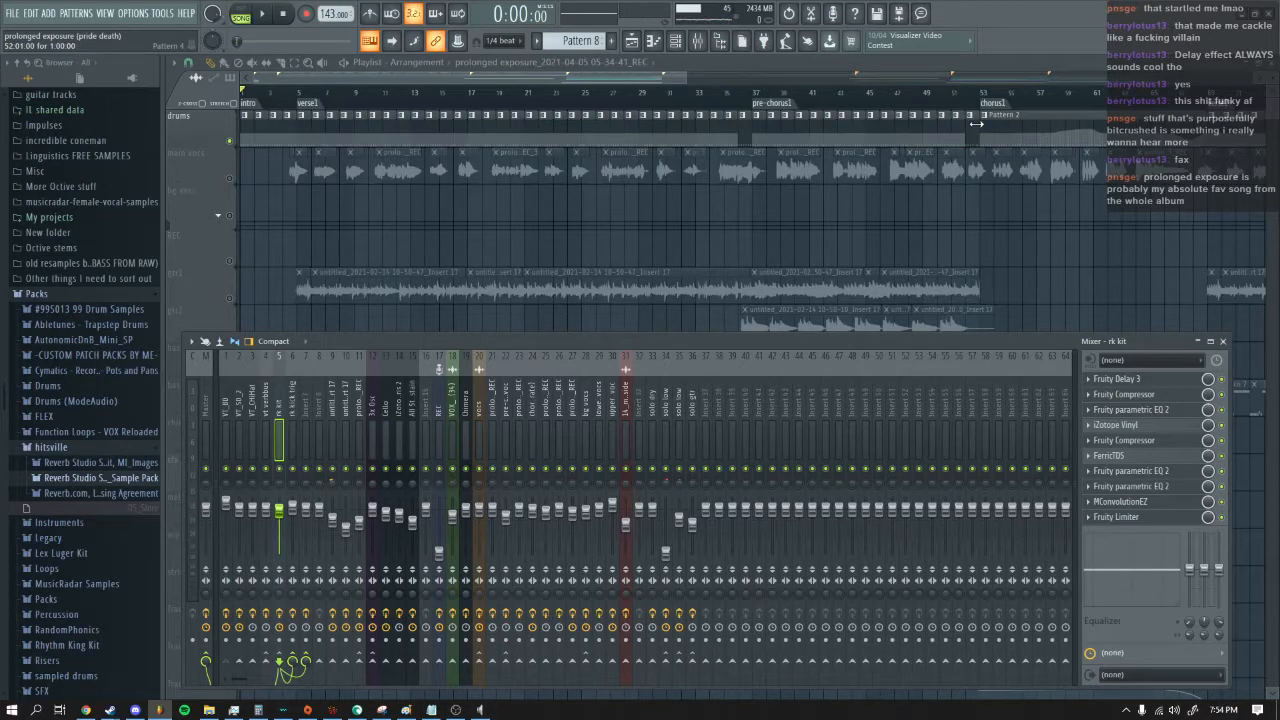
{"action": "left_click", "coordinate": [1190, 487]}
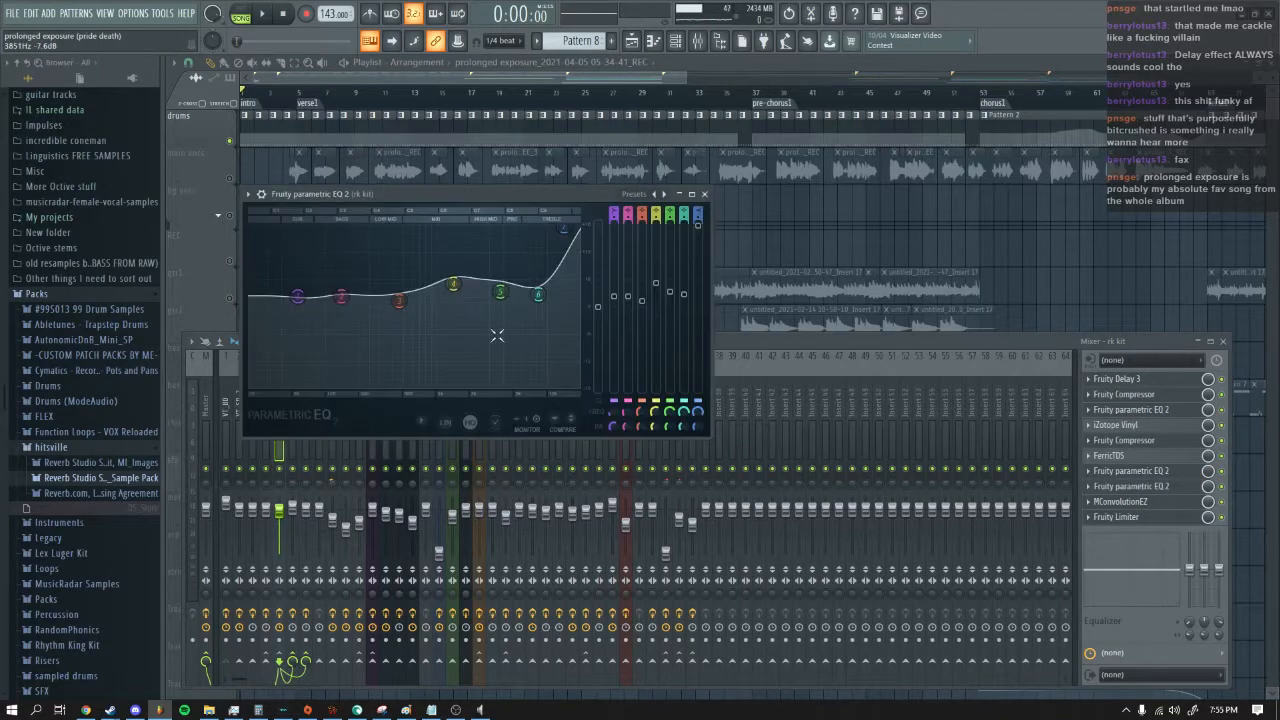
{"action": "left_click_drag", "start_coordinate": [522, 198], "coordinate": [574, 212]}
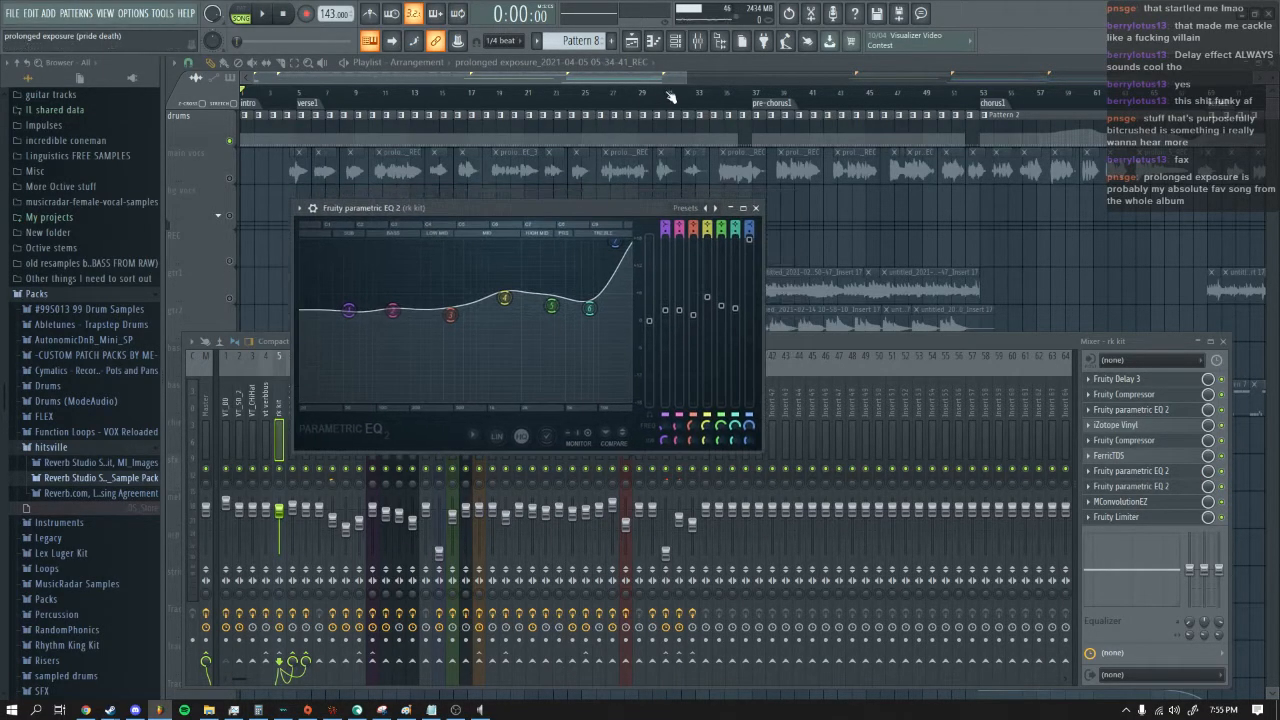
Step: Briefly play the soloed drums from the intro and bring the mixer back up on the rk kit track
{"action": "left_click_drag", "start_coordinate": [685, 73], "coordinate": [492, 75]}
{"action": "left_click", "coordinate": [264, 15]}
{"action": "key", "text": "space"}
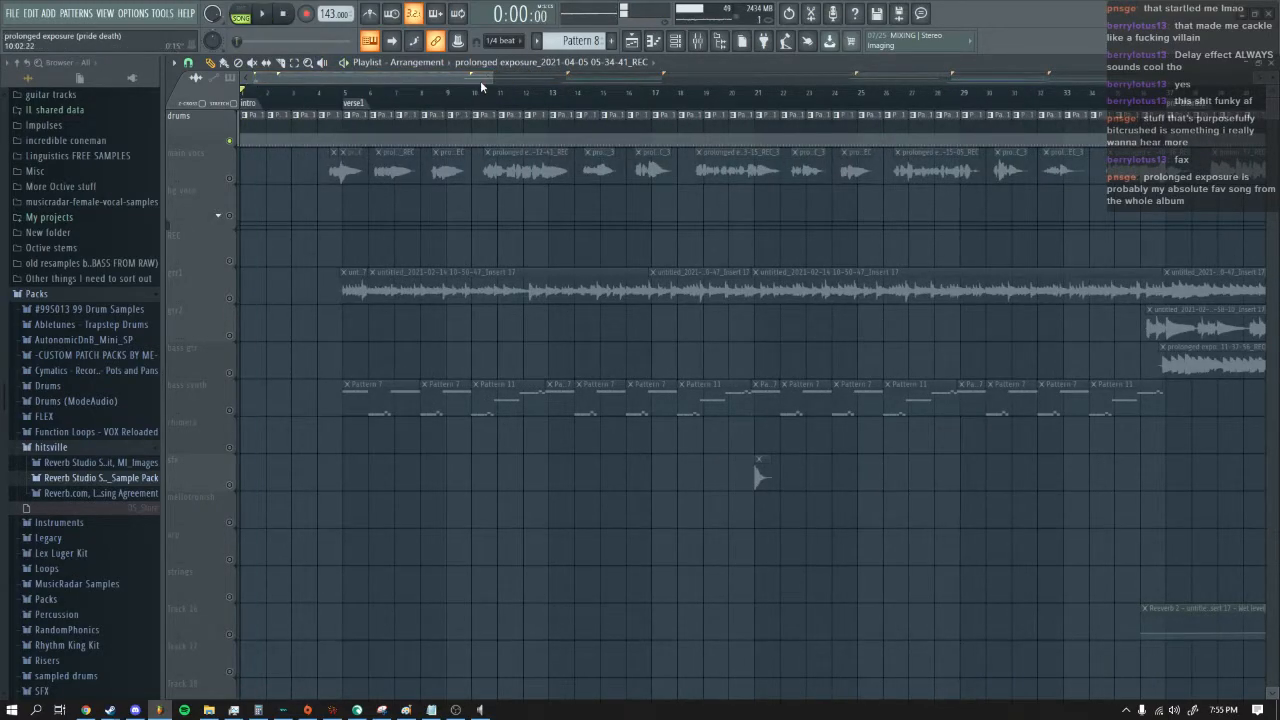
{"action": "left_click_drag", "start_coordinate": [490, 77], "coordinate": [480, 77]}
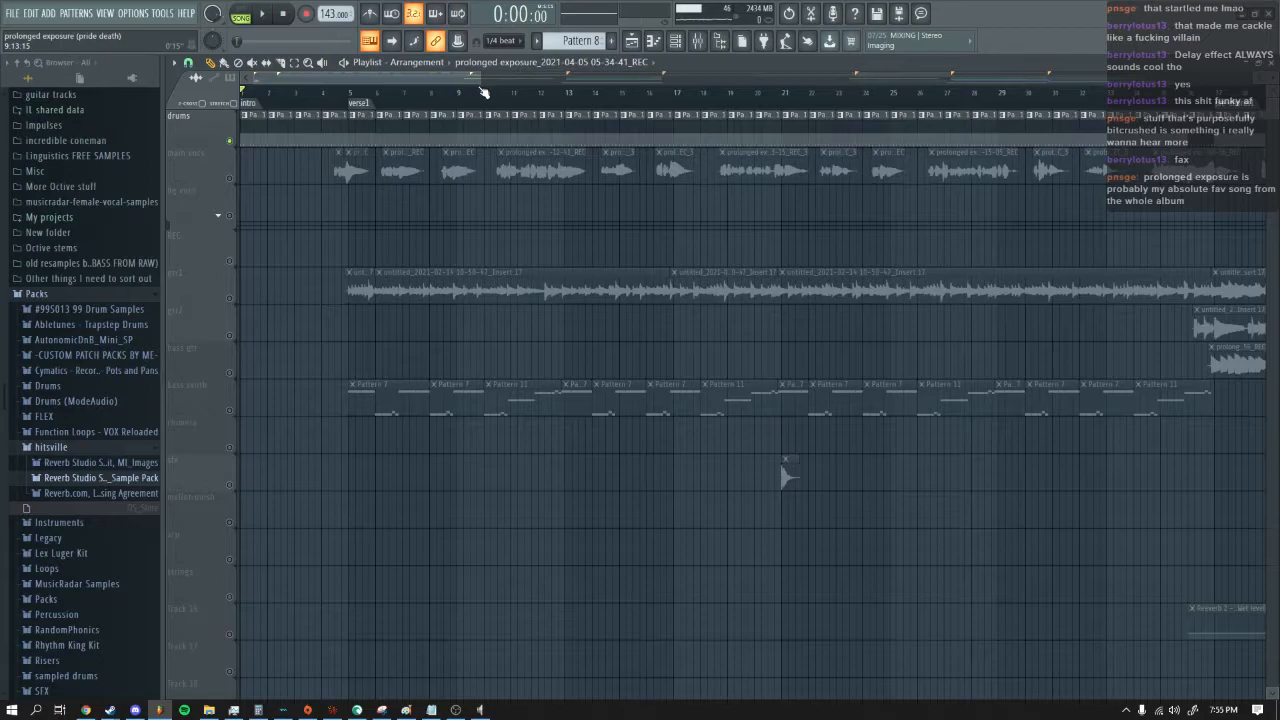
{"action": "left_click", "coordinate": [262, 15]}
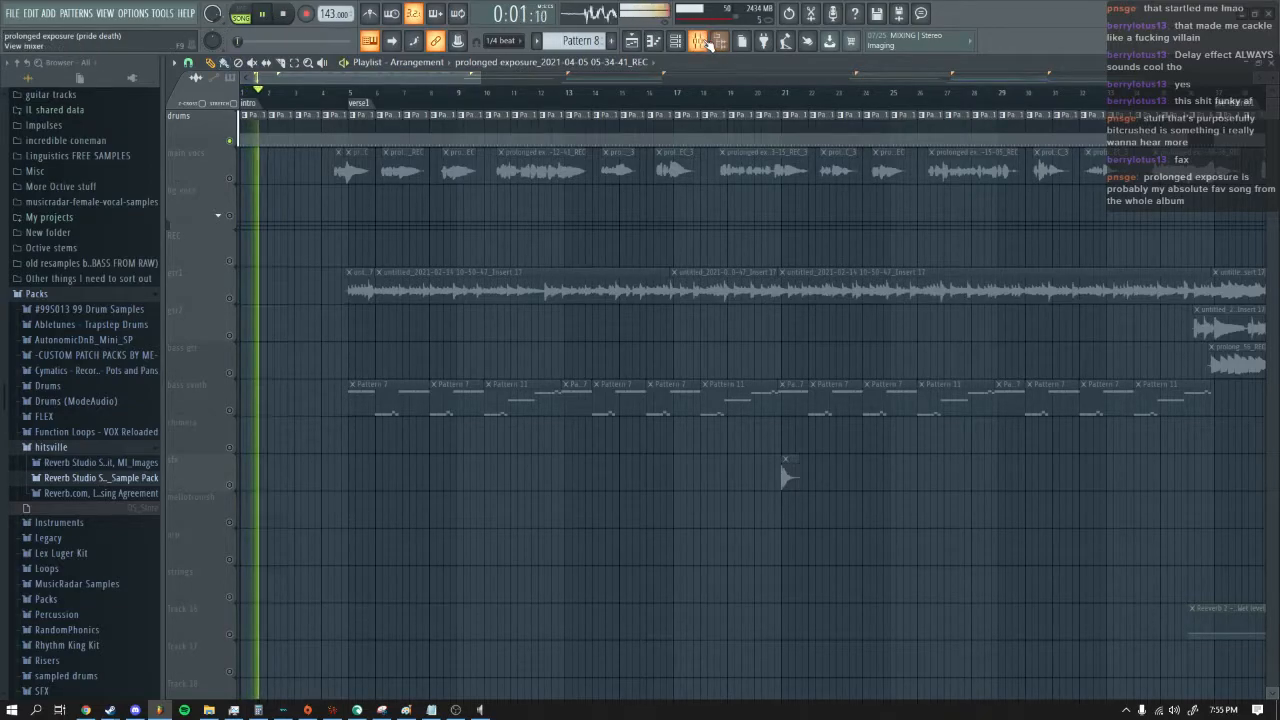
{"action": "key", "text": "F9"}
{"action": "key", "text": "space"}
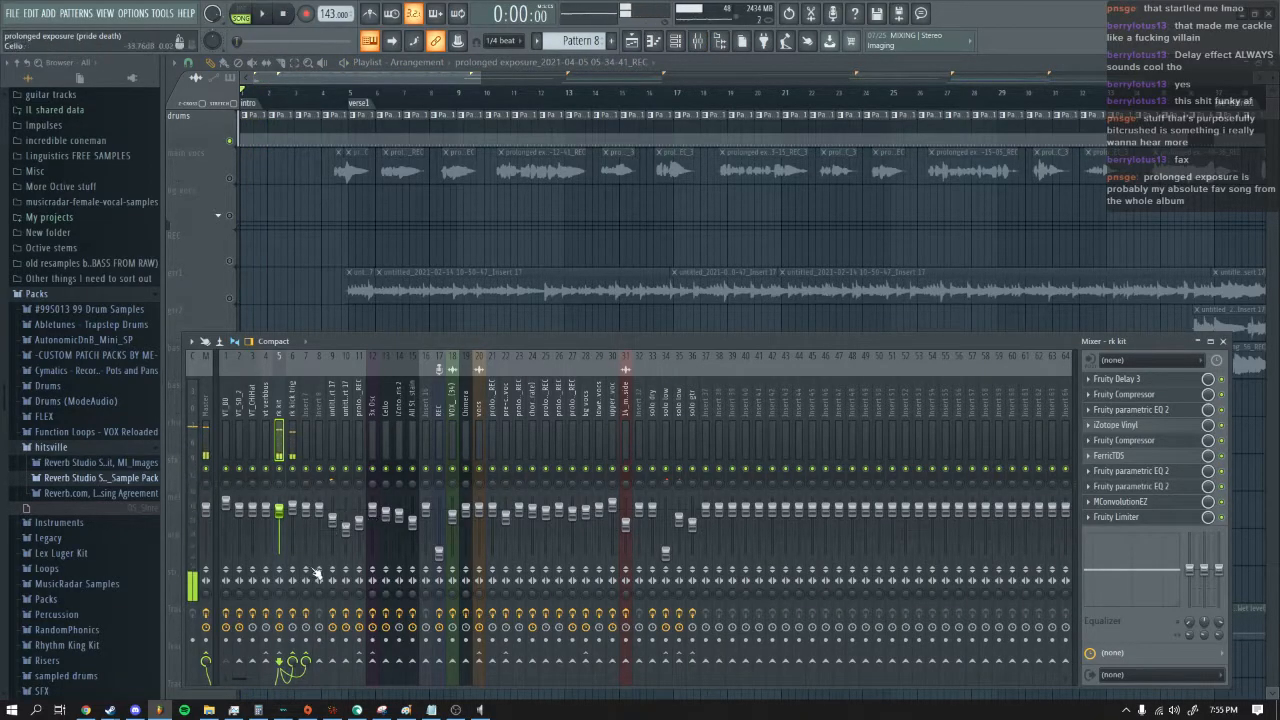
Step: Bypass all ten effects on the rk kit mixer track and play the dry drums from the intro
{"action": "left_click", "coordinate": [1223, 380]}
{"action": "left_click", "coordinate": [1222, 395]}
{"action": "left_click", "coordinate": [1222, 411]}
{"action": "left_click", "coordinate": [1222, 426]}
{"action": "left_click", "coordinate": [1222, 441]}
{"action": "left_click", "coordinate": [1222, 456]}
{"action": "left_click", "coordinate": [1222, 472]}
{"action": "left_click", "coordinate": [1222, 487]}
{"action": "left_click", "coordinate": [1222, 502]}
{"action": "left_click", "coordinate": [1222, 518]}
{"action": "left_click", "coordinate": [263, 15]}
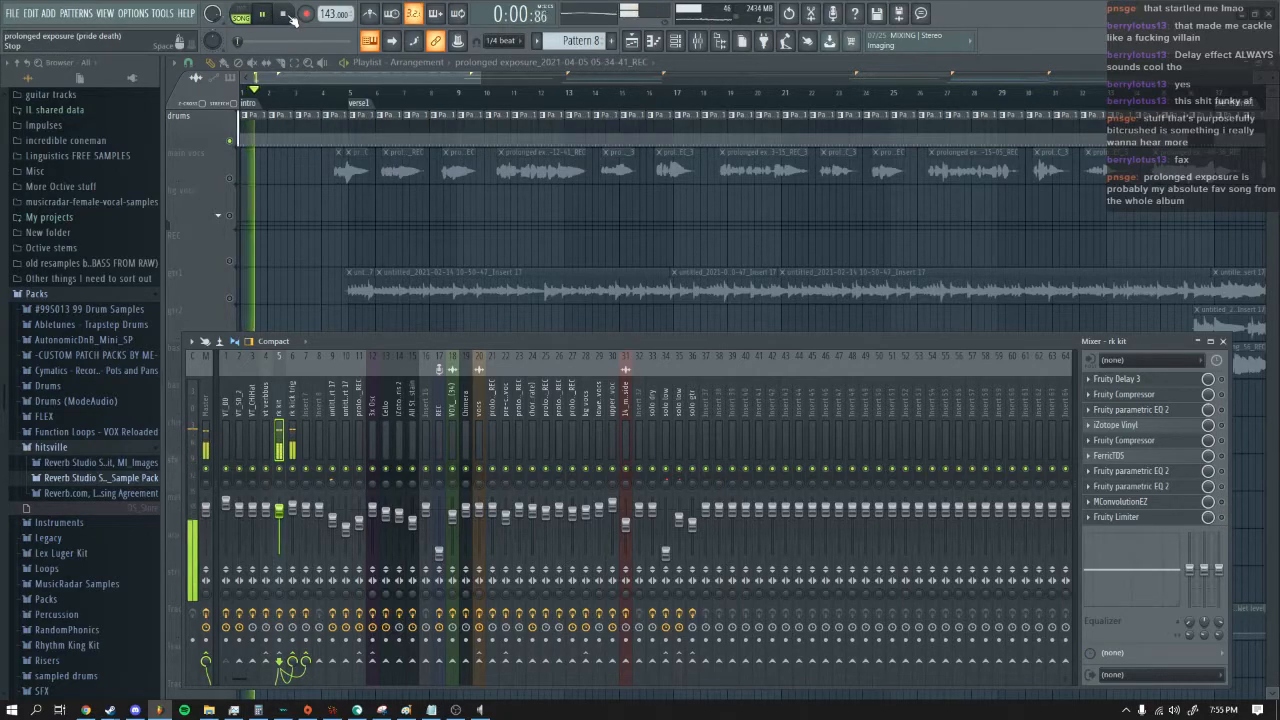
{"action": "left_click", "coordinate": [285, 14]}
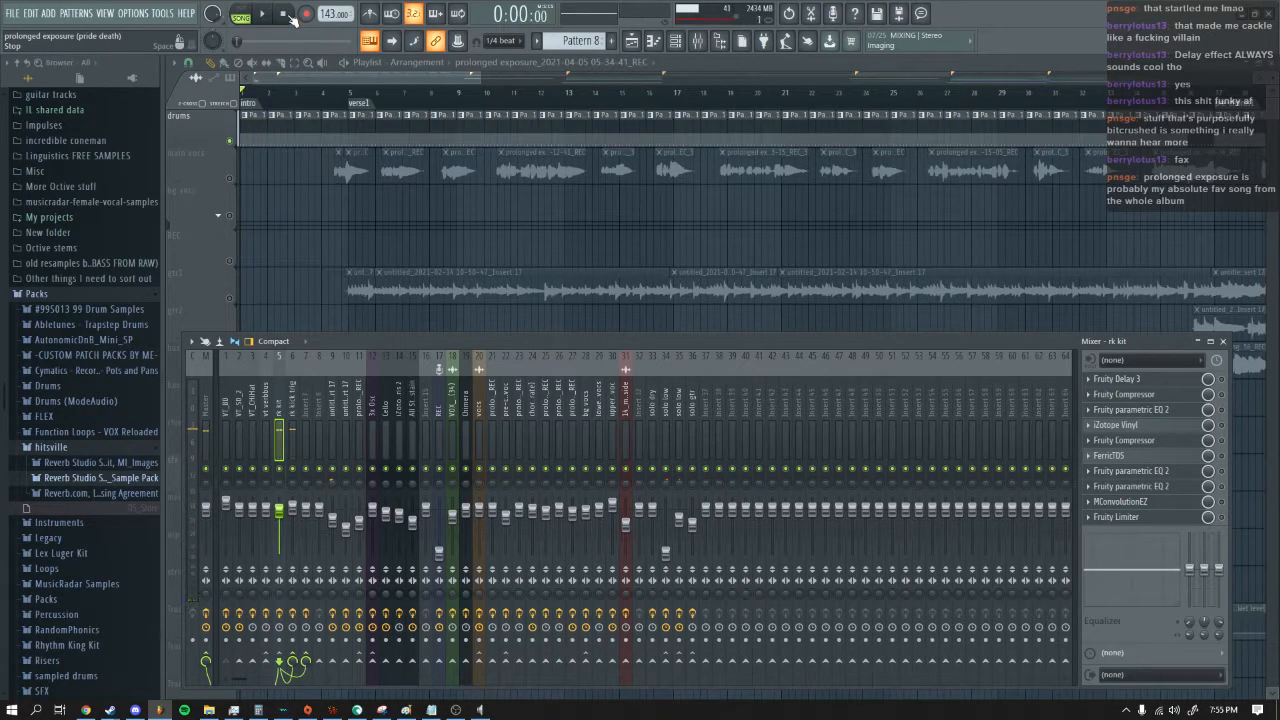
Step: Show the channel rack and audition the Kick sample in its sampler window
{"action": "left_click", "coordinate": [675, 40]}
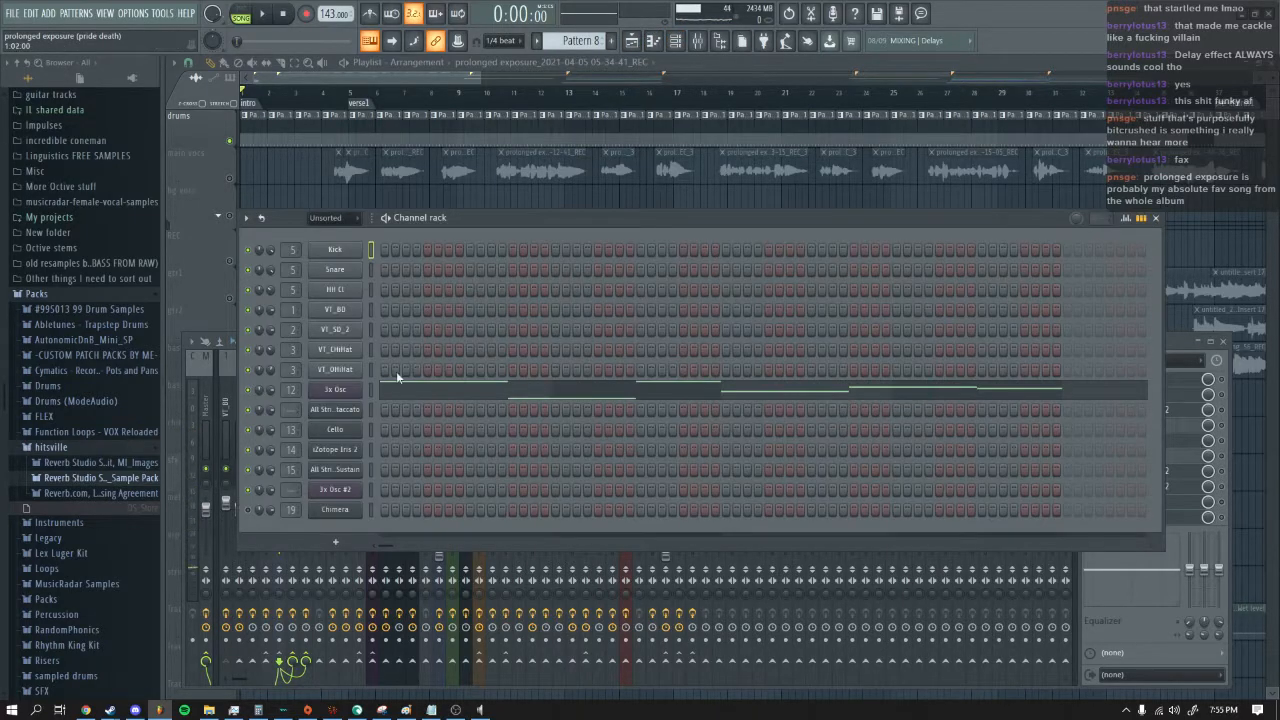
{"action": "left_click", "coordinate": [356, 250]}
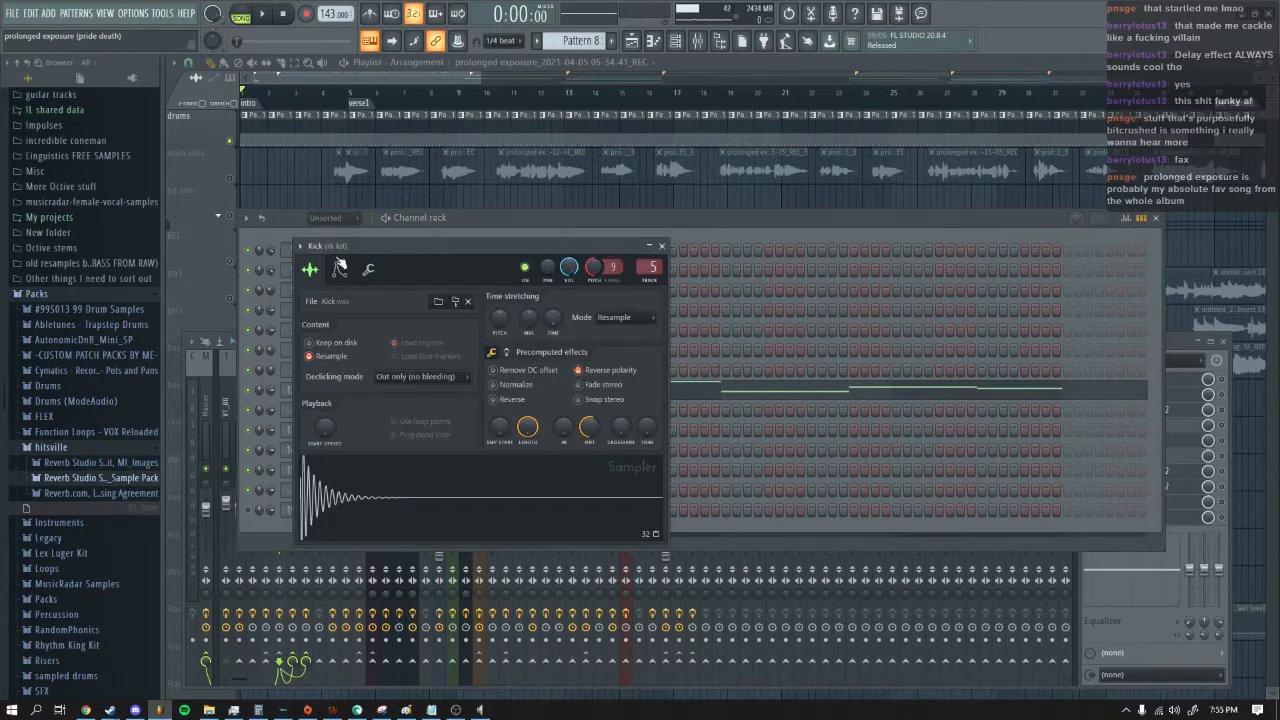
{"action": "left_click", "coordinate": [441, 502]}
{"action": "left_click", "coordinate": [662, 246]}
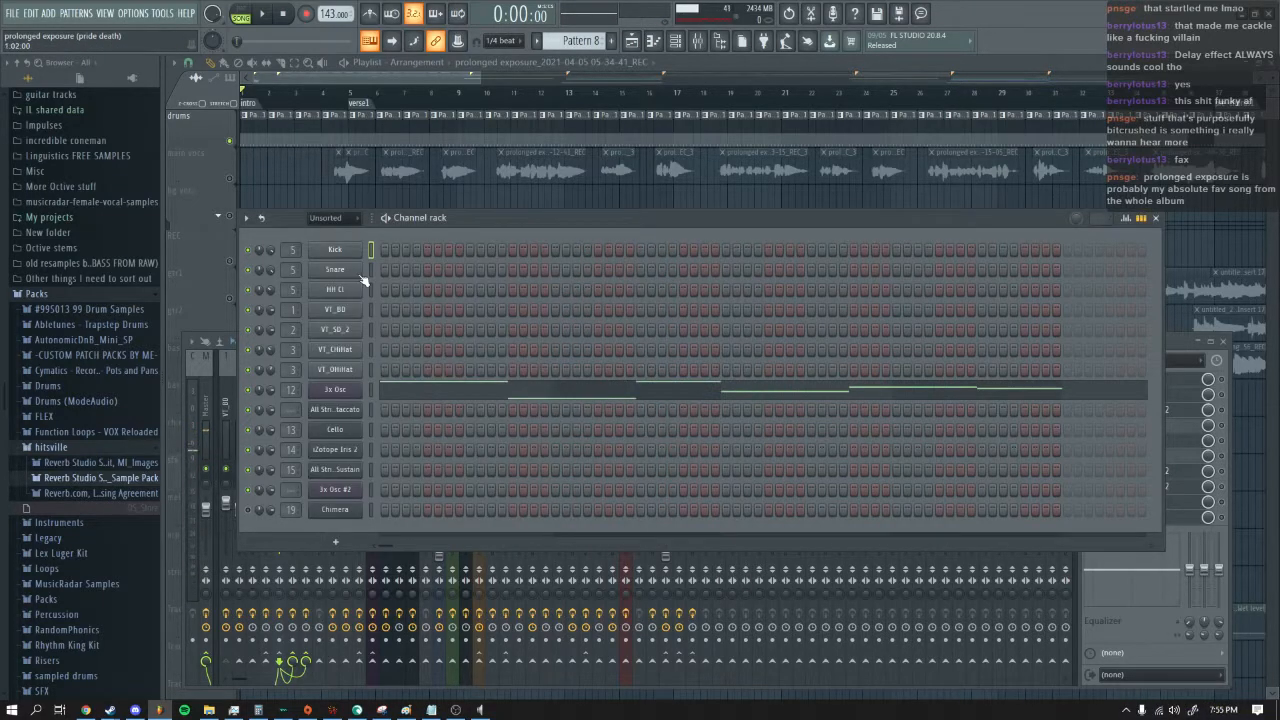
Step: Open the Snare and HH Cl sampler windows in turn and audition their samples
{"action": "left_click", "coordinate": [350, 276]}
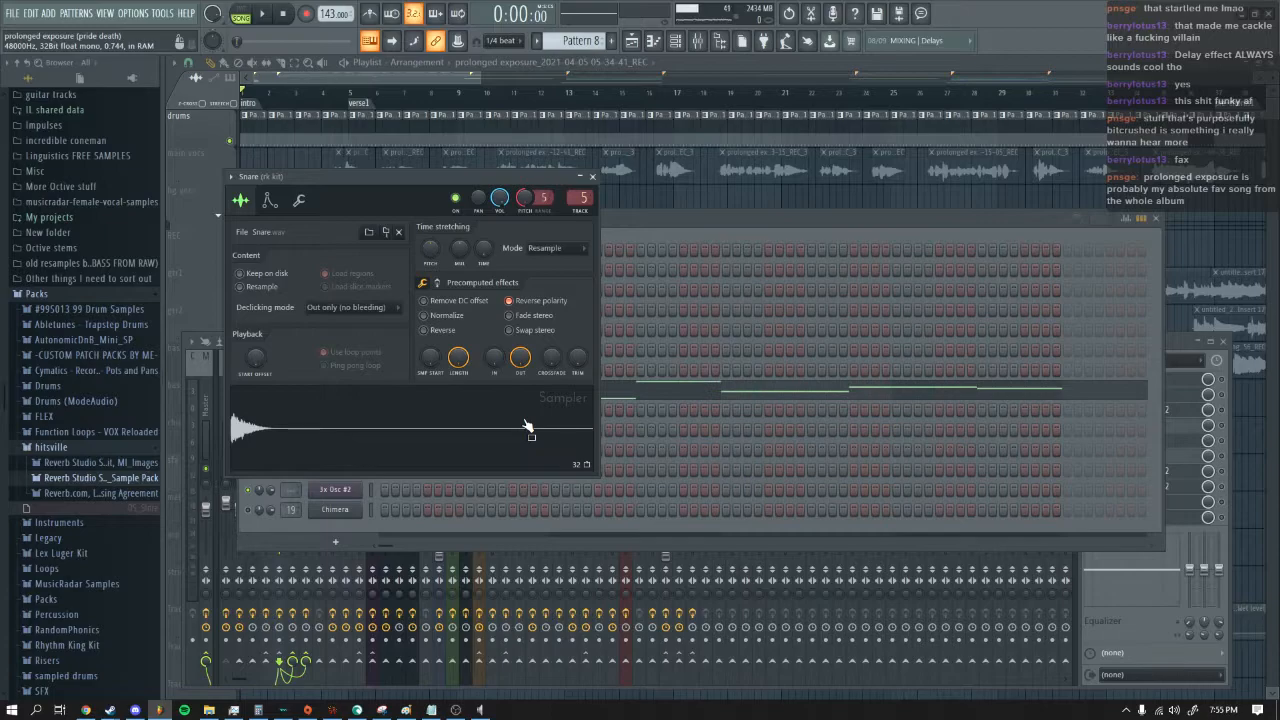
{"action": "left_click_drag", "start_coordinate": [363, 181], "coordinate": [559, 224]}
{"action": "left_click", "coordinate": [619, 470]}
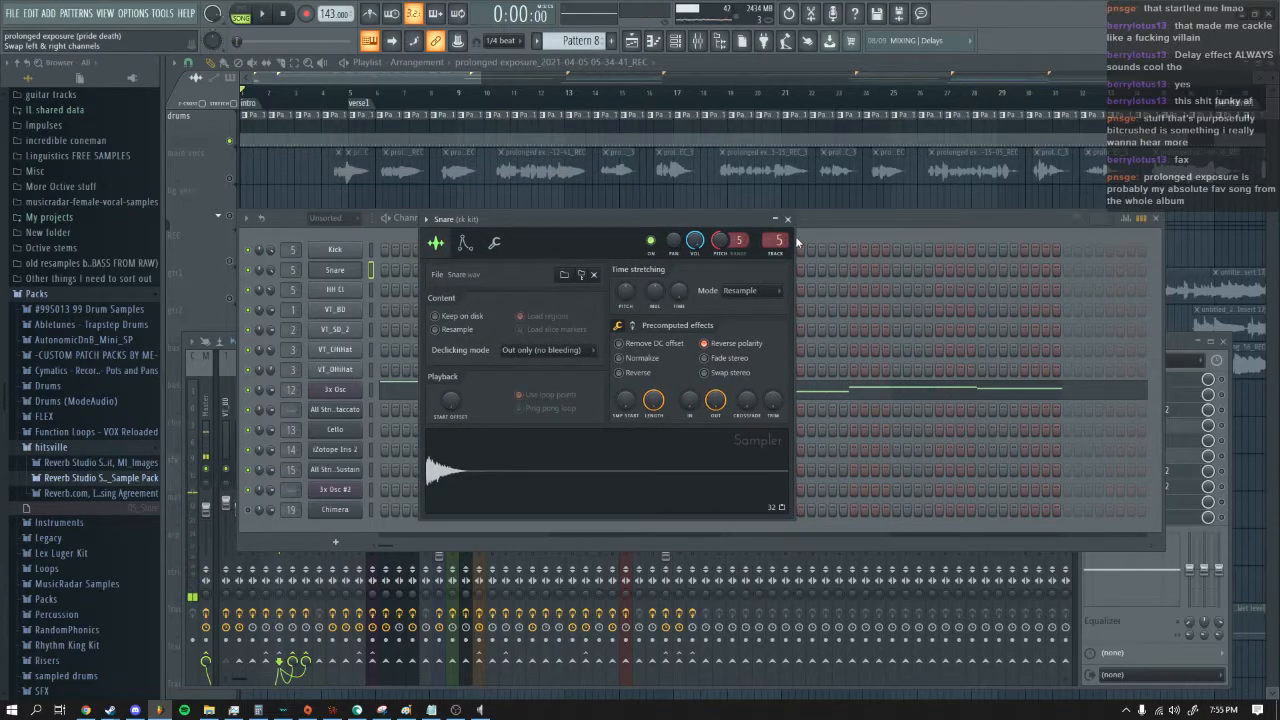
{"action": "left_click", "coordinate": [788, 220]}
{"action": "left_click", "coordinate": [335, 289]}
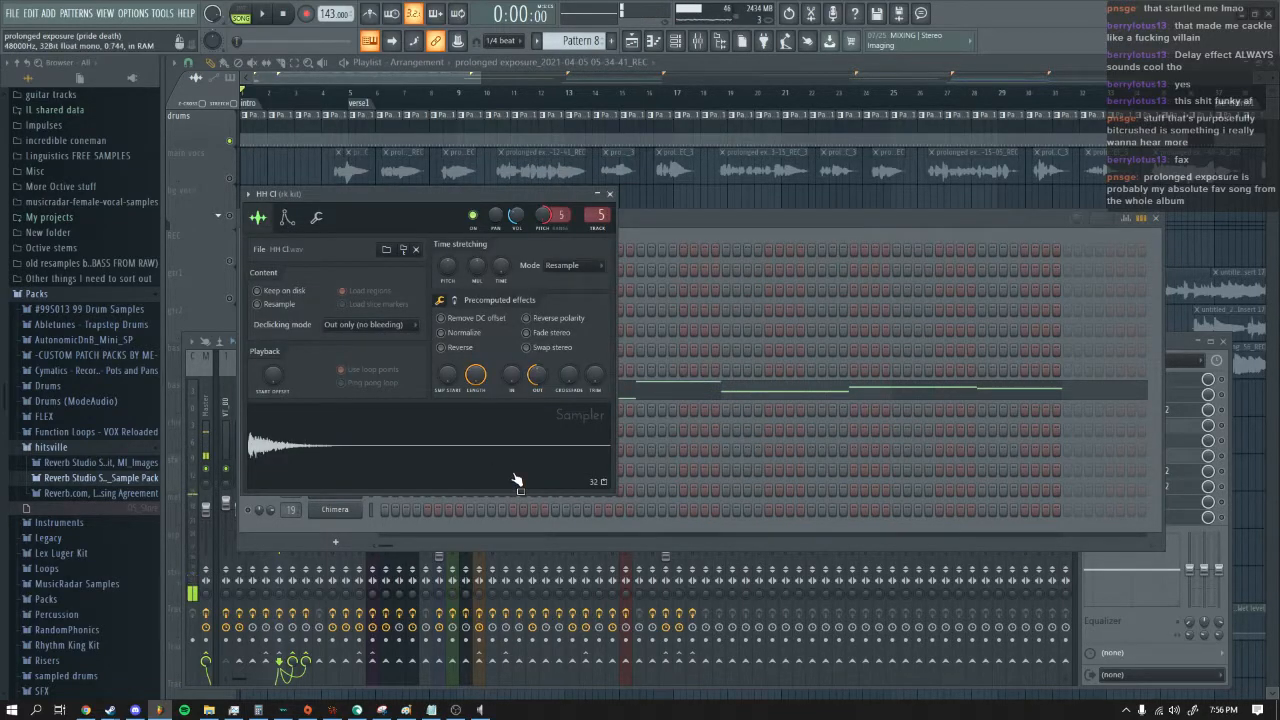
{"action": "left_click", "coordinate": [610, 193]}
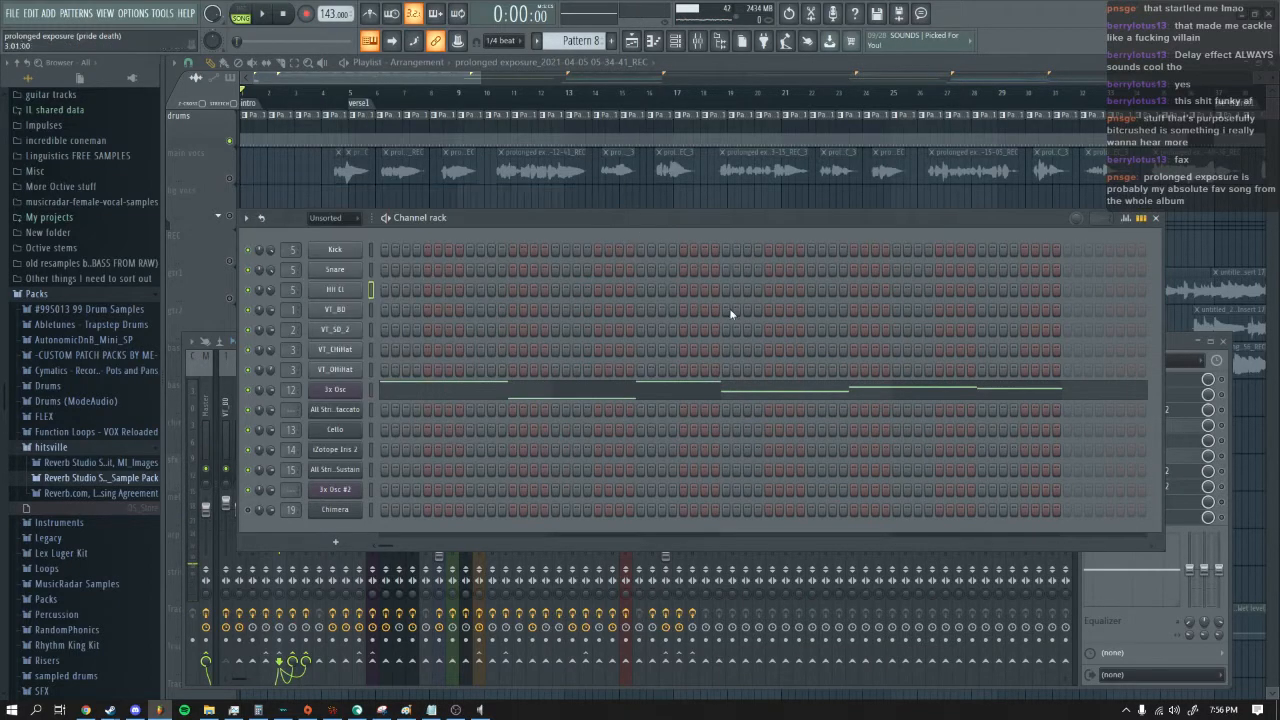
Step: Play the drums while re-enabling rk kit's Fruity Delay 3, first Fruity Compressor and first Fruity parametric EQ 2, and inspect the EQ curve
{"action": "left_click", "coordinate": [1173, 344]}
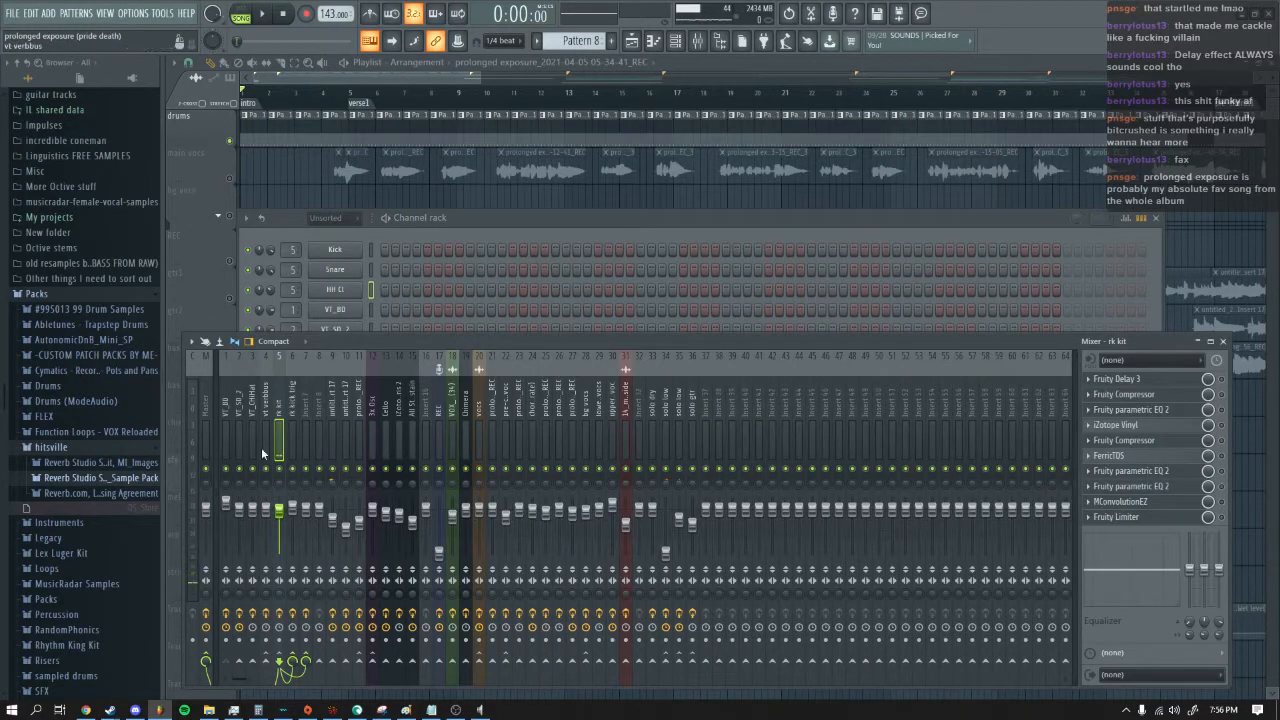
{"action": "left_click", "coordinate": [271, 14]}
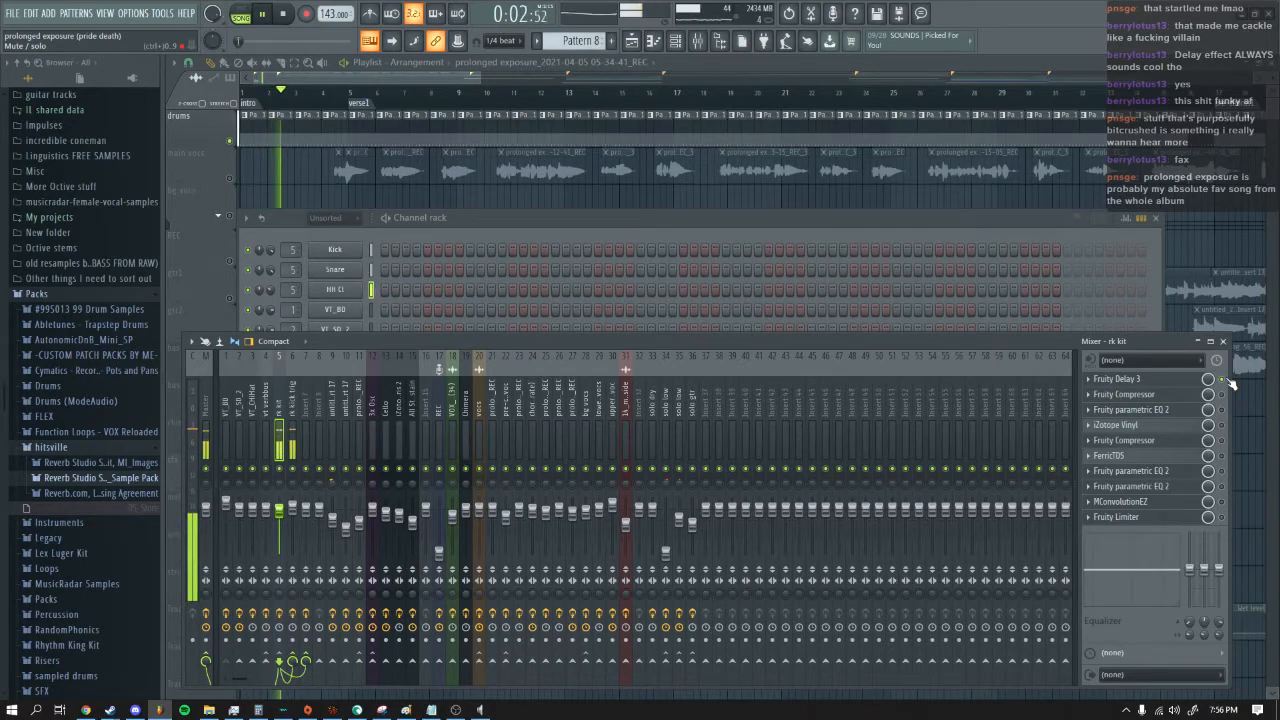
{"action": "left_click", "coordinate": [285, 22]}
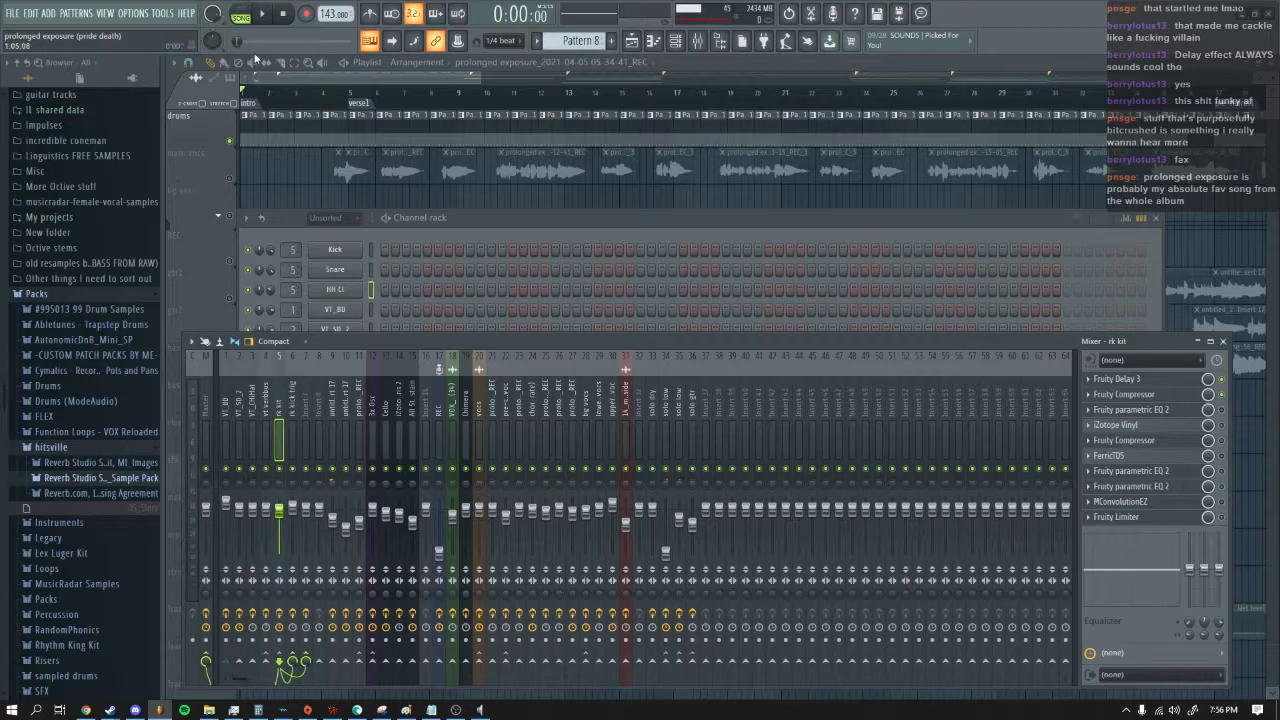
{"action": "left_click", "coordinate": [266, 15]}
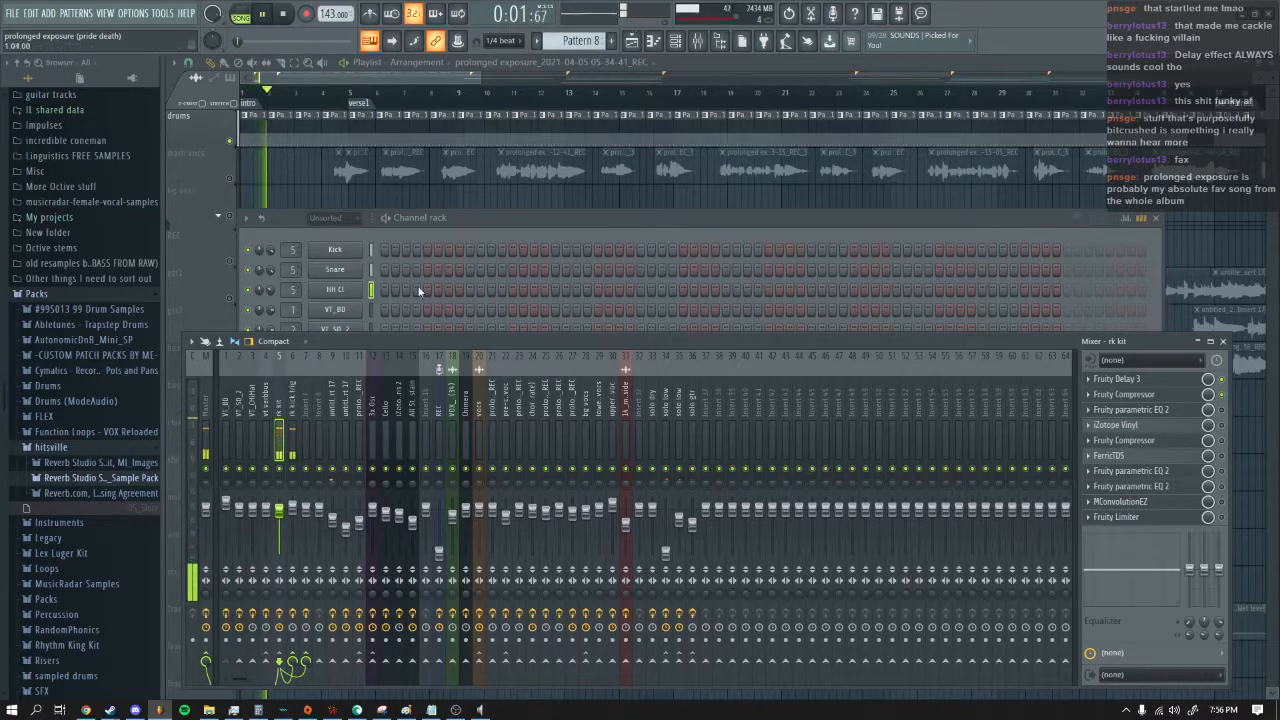
{"action": "left_click", "coordinate": [1180, 411]}
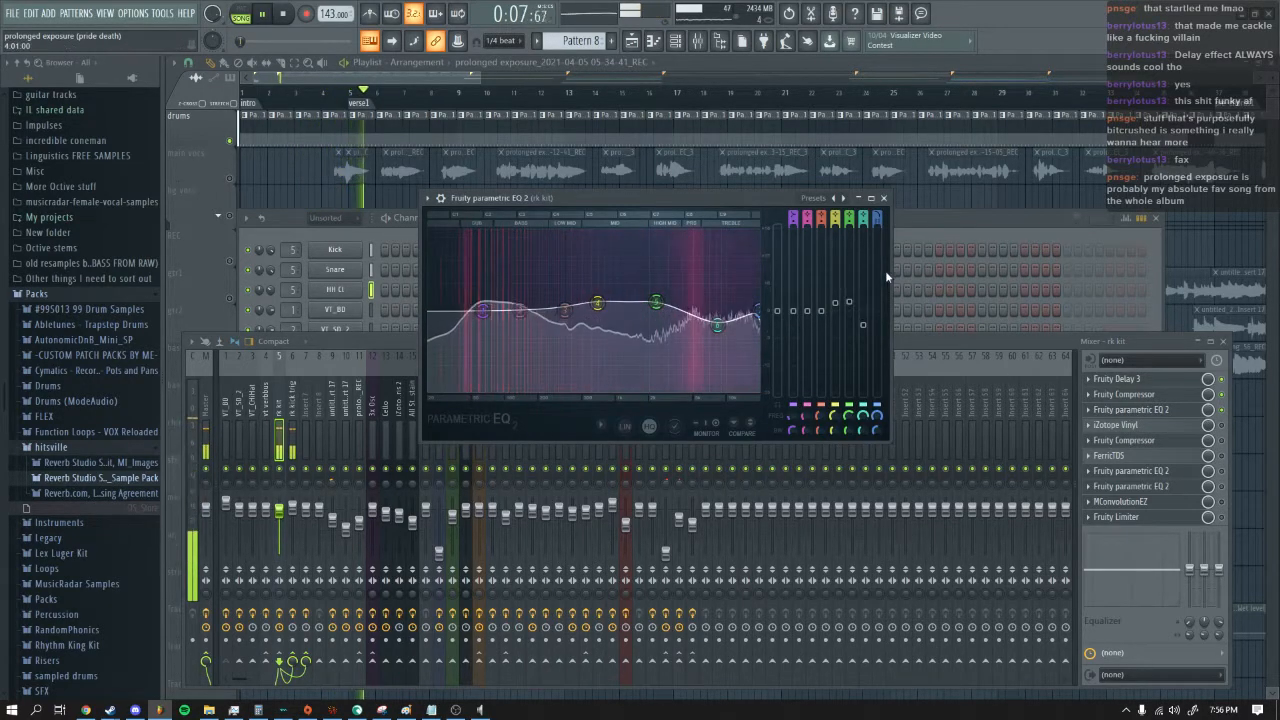
{"action": "left_click", "coordinate": [883, 197]}
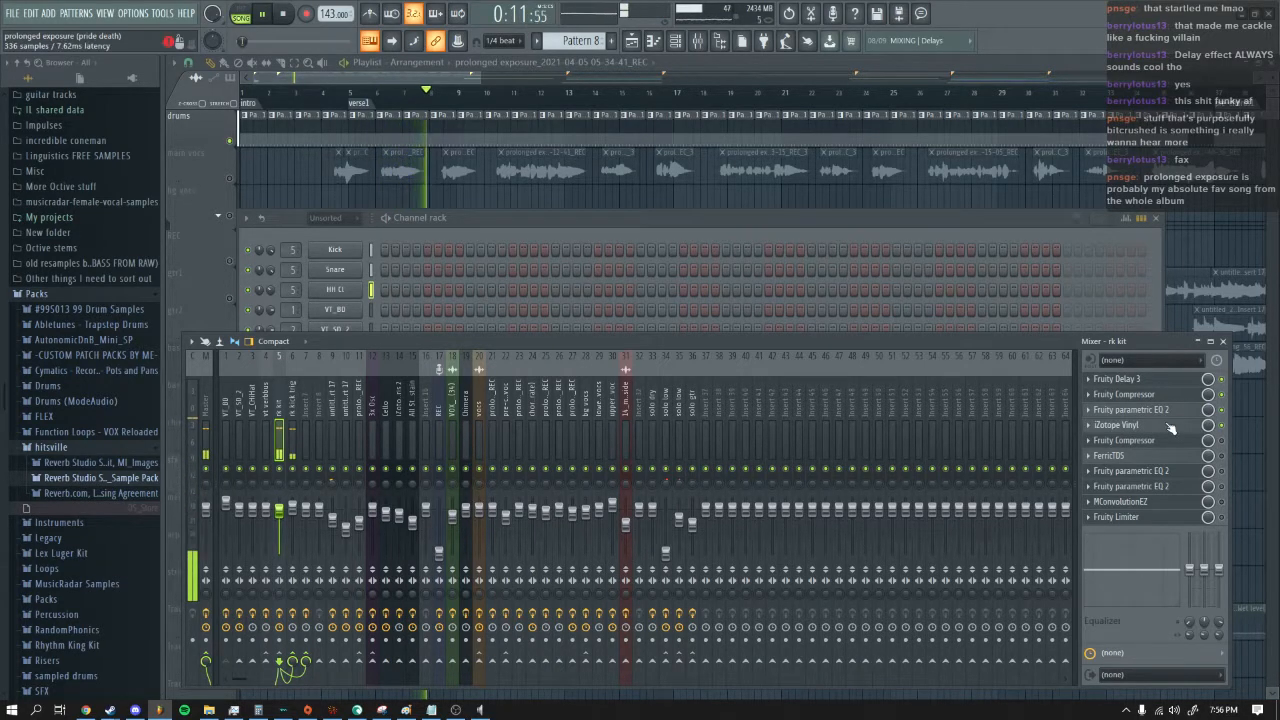
Step: Examine the iZotope Vinyl settings on the rk kit track and replay the drums from the start through it
{"action": "left_click", "coordinate": [1115, 425]}
{"action": "left_click_drag", "start_coordinate": [500, 246], "coordinate": [625, 258]}
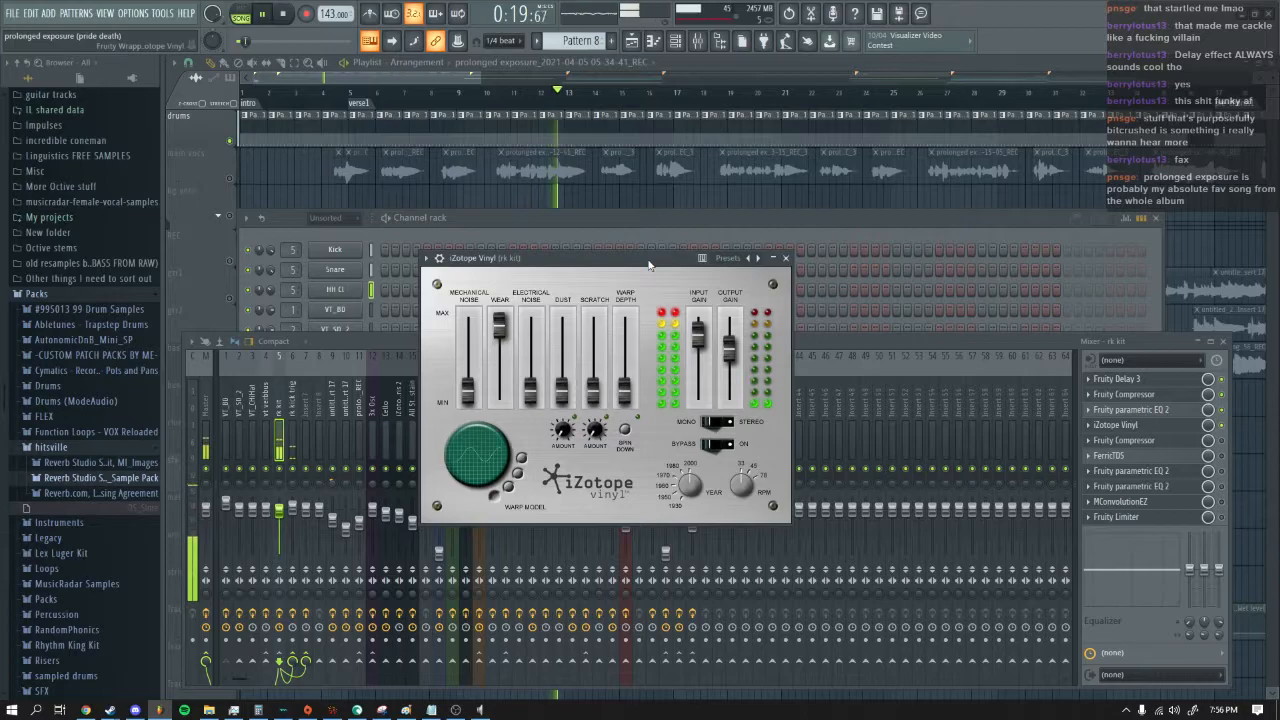
{"action": "left_click_drag", "start_coordinate": [648, 263], "coordinate": [671, 258]}
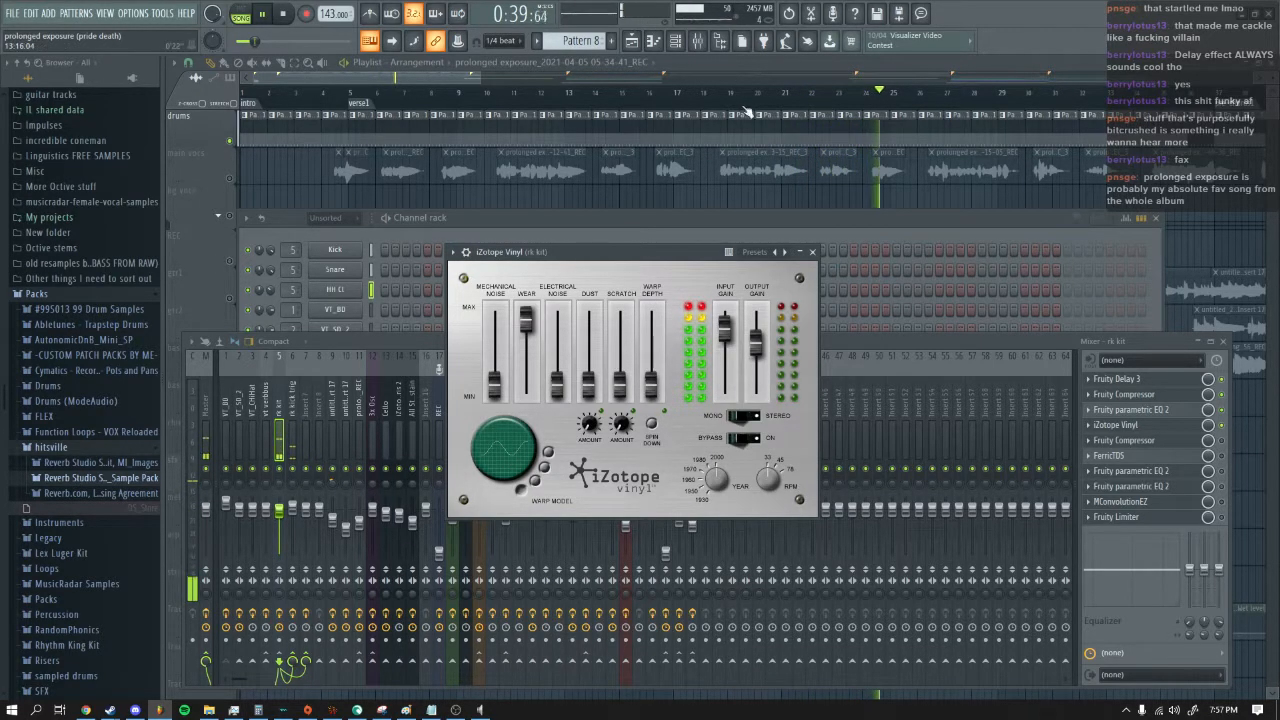
{"action": "key", "text": "space"}
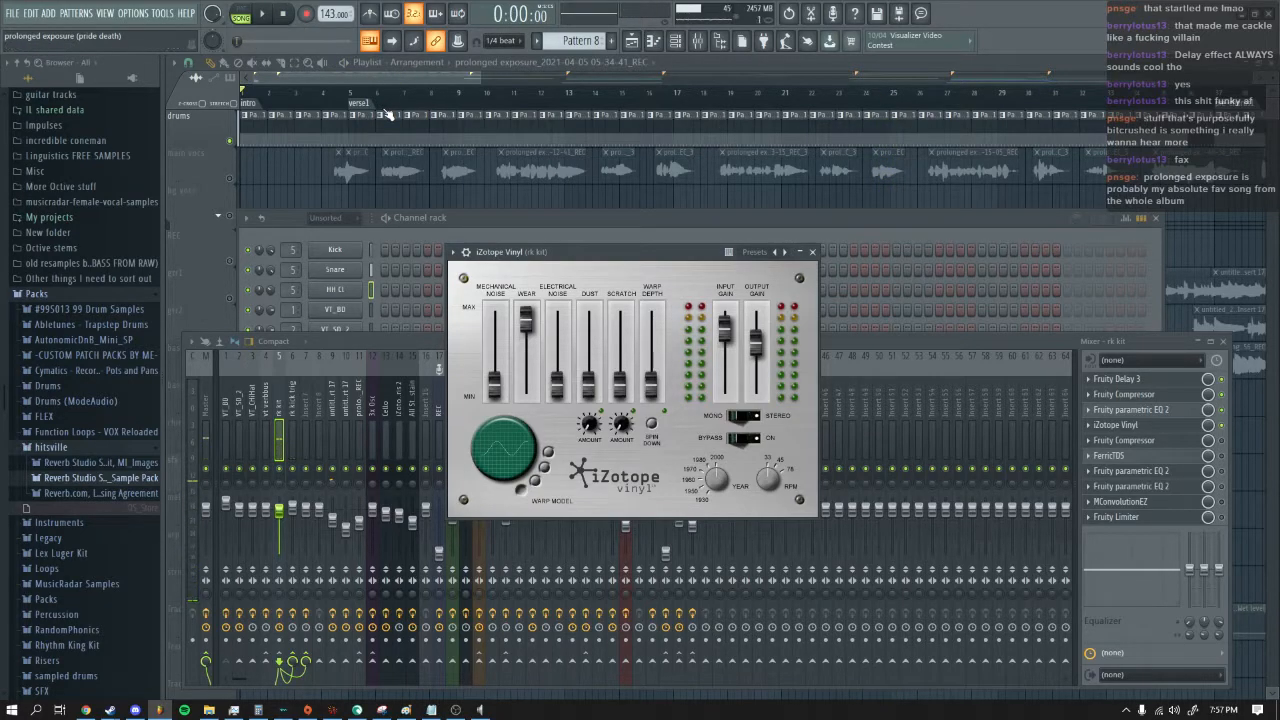
{"action": "left_click", "coordinate": [262, 15]}
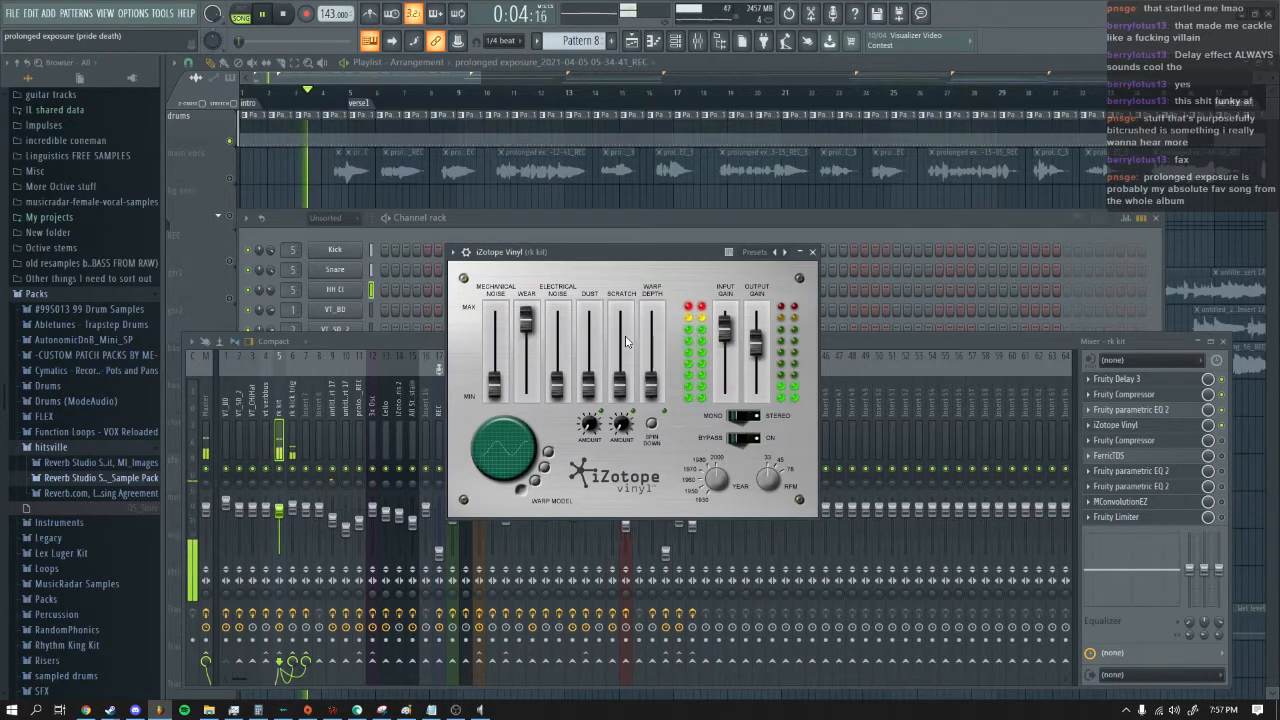
{"action": "left_click", "coordinate": [813, 253]}
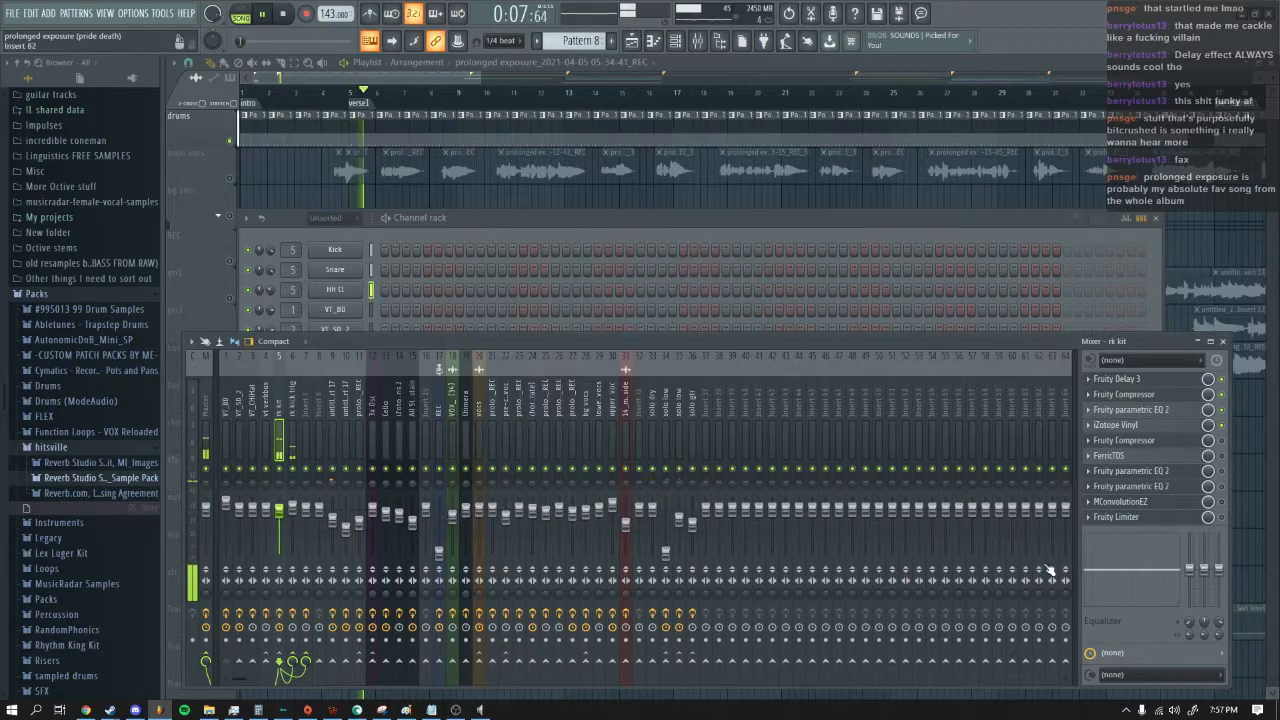
Step: Re-enable rk kit's second Fruity Compressor, FerricTDS and the last two Fruity parametric EQ 2 effects, inspecting both EQ curves during playback
{"action": "left_click", "coordinate": [1190, 476]}
{"action": "left_click_drag", "start_coordinate": [523, 133], "coordinate": [641, 266]}
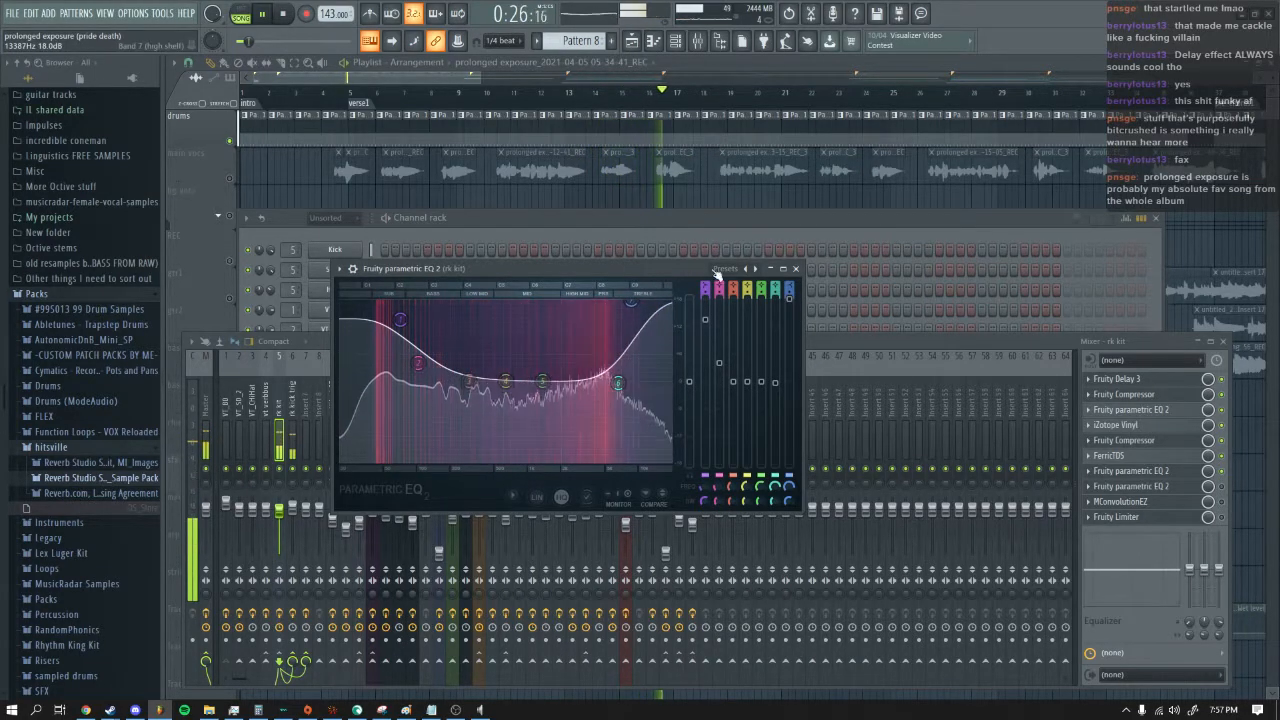
{"action": "left_click", "coordinate": [796, 269]}
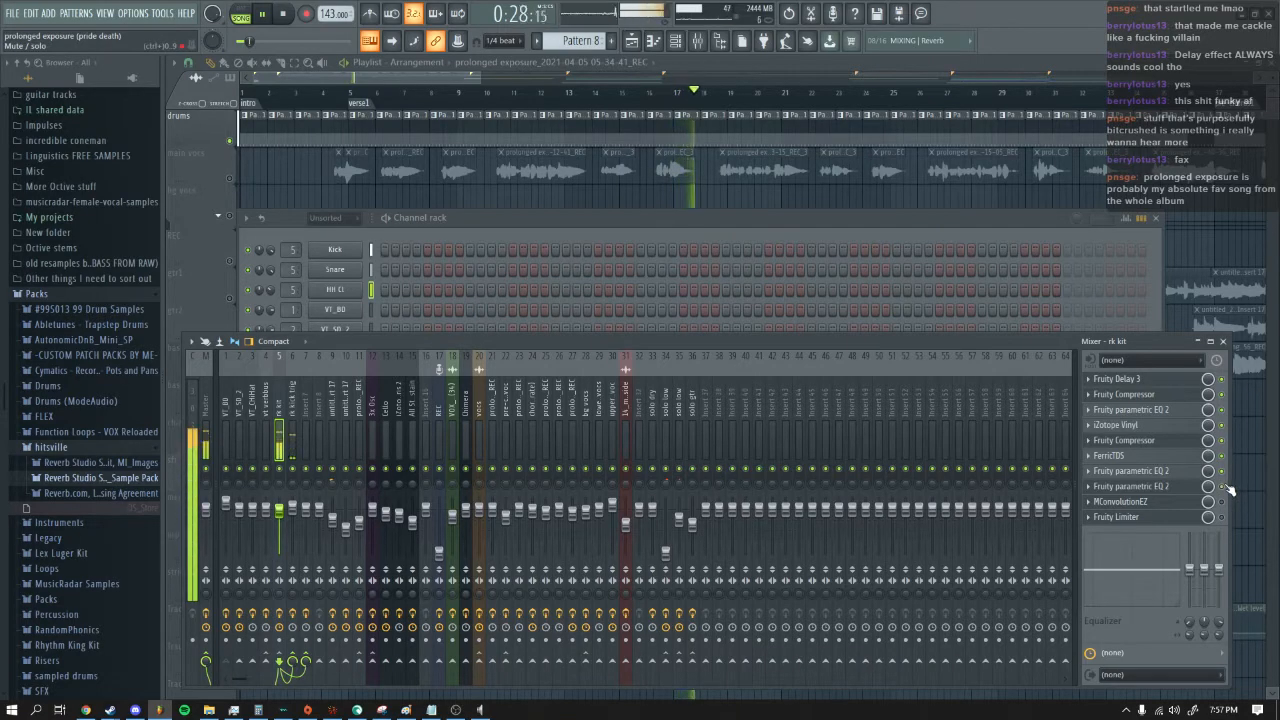
{"action": "left_click", "coordinate": [1140, 486]}
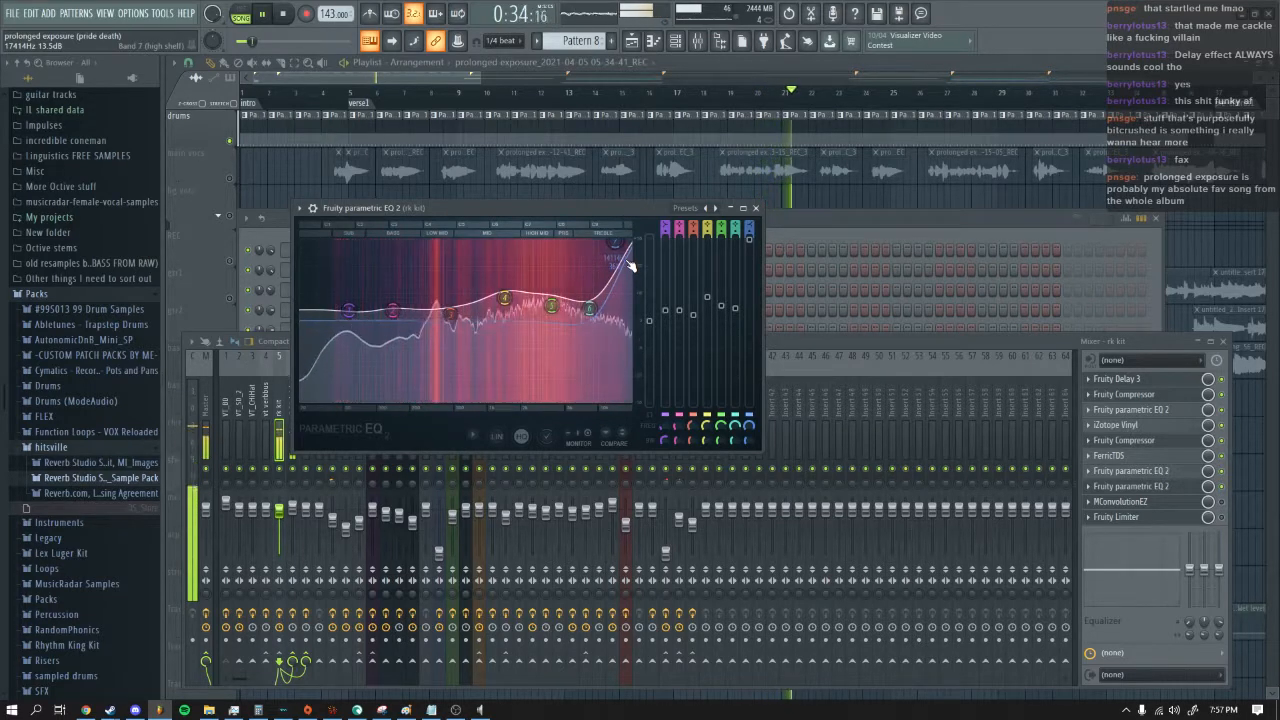
{"action": "left_click", "coordinate": [757, 209]}
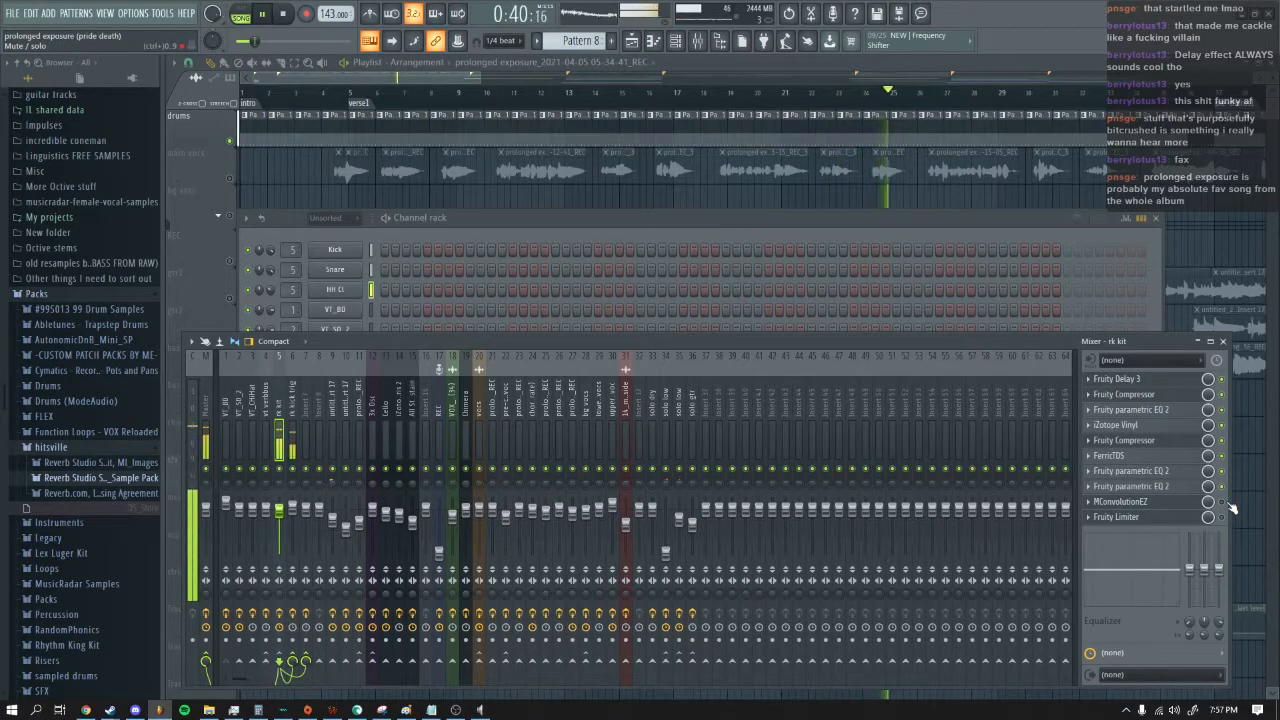
Step: Re-enable MConvolutionEZ and Fruity Limiter on the rk kit track, examining the convolution reverb's impulse and mix settings
{"action": "left_click", "coordinate": [1140, 501]}
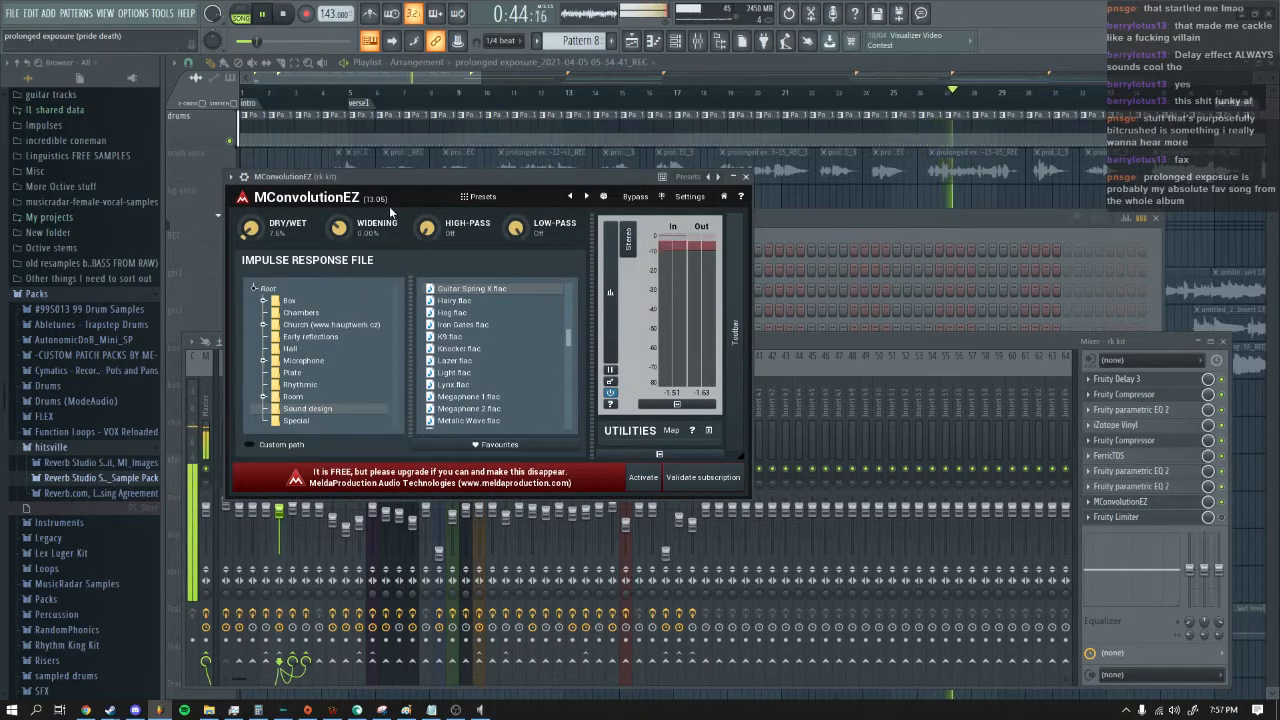
{"action": "left_click_drag", "start_coordinate": [419, 176], "coordinate": [512, 203]}
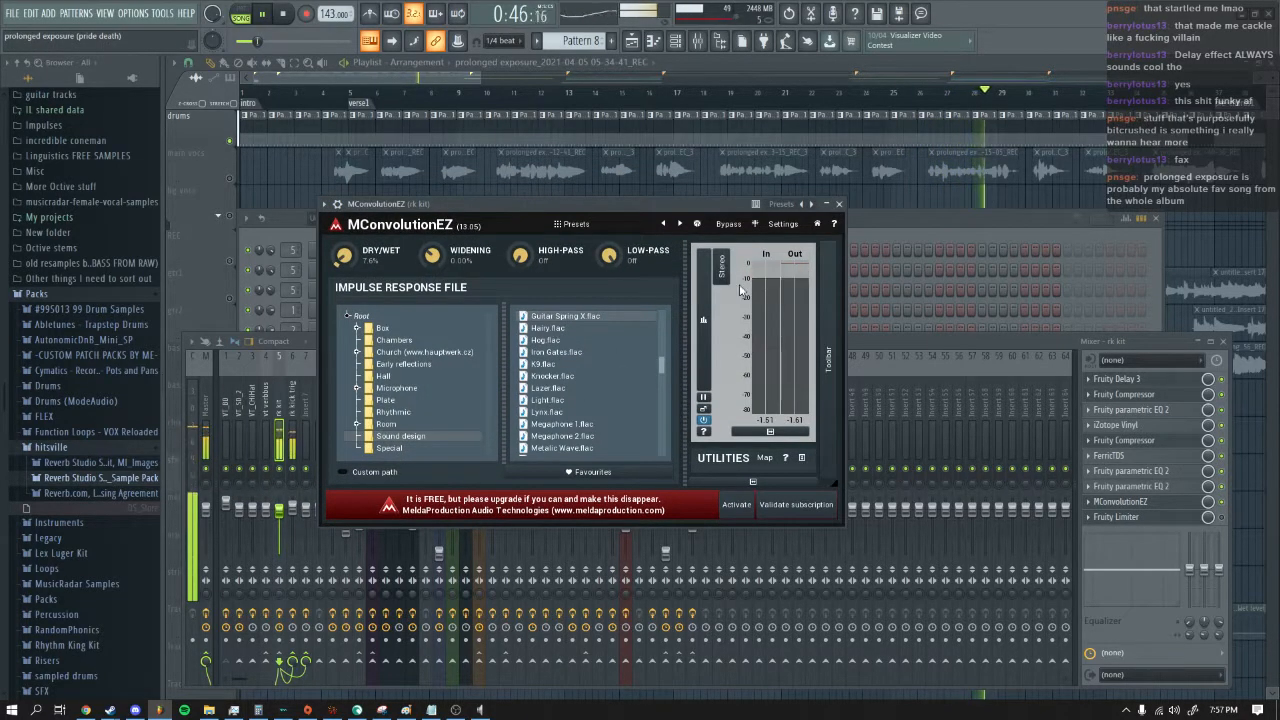
{"action": "left_click", "coordinate": [839, 205]}
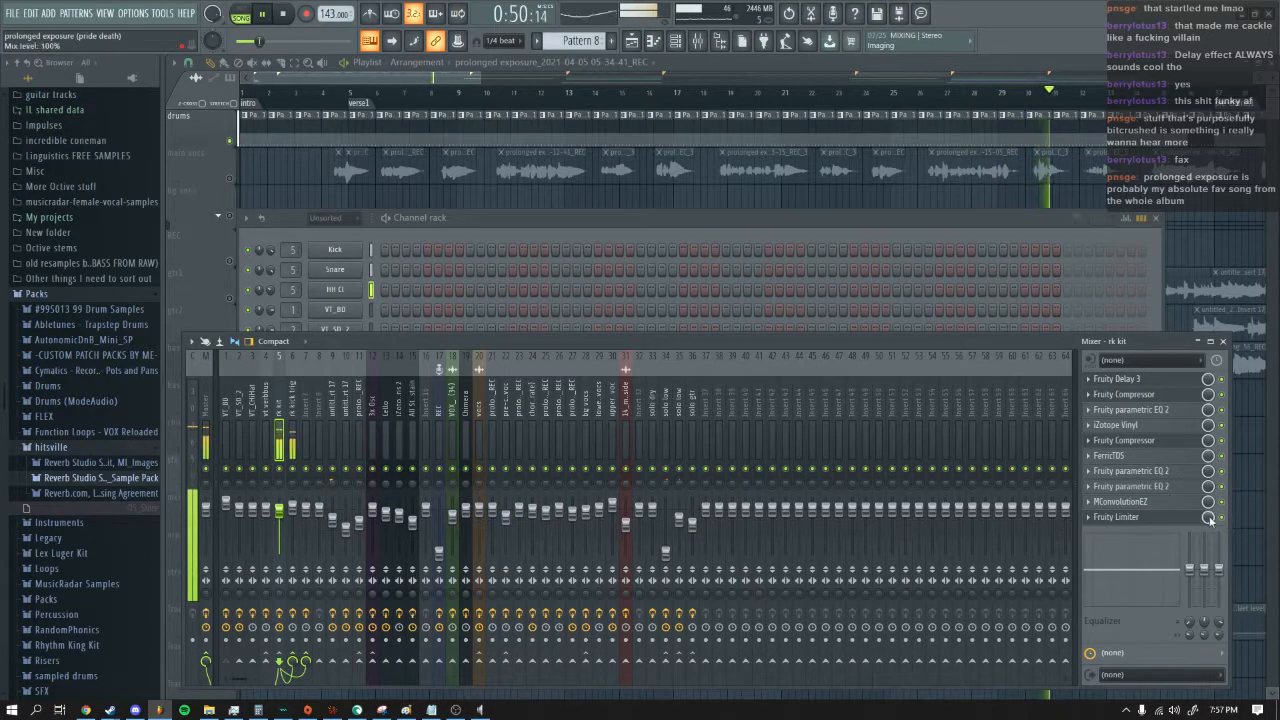
Step: Examine the rk kit track's Fruity Limiter envelope during playback, stop the song and clear the open windows
{"action": "left_click", "coordinate": [1163, 519]}
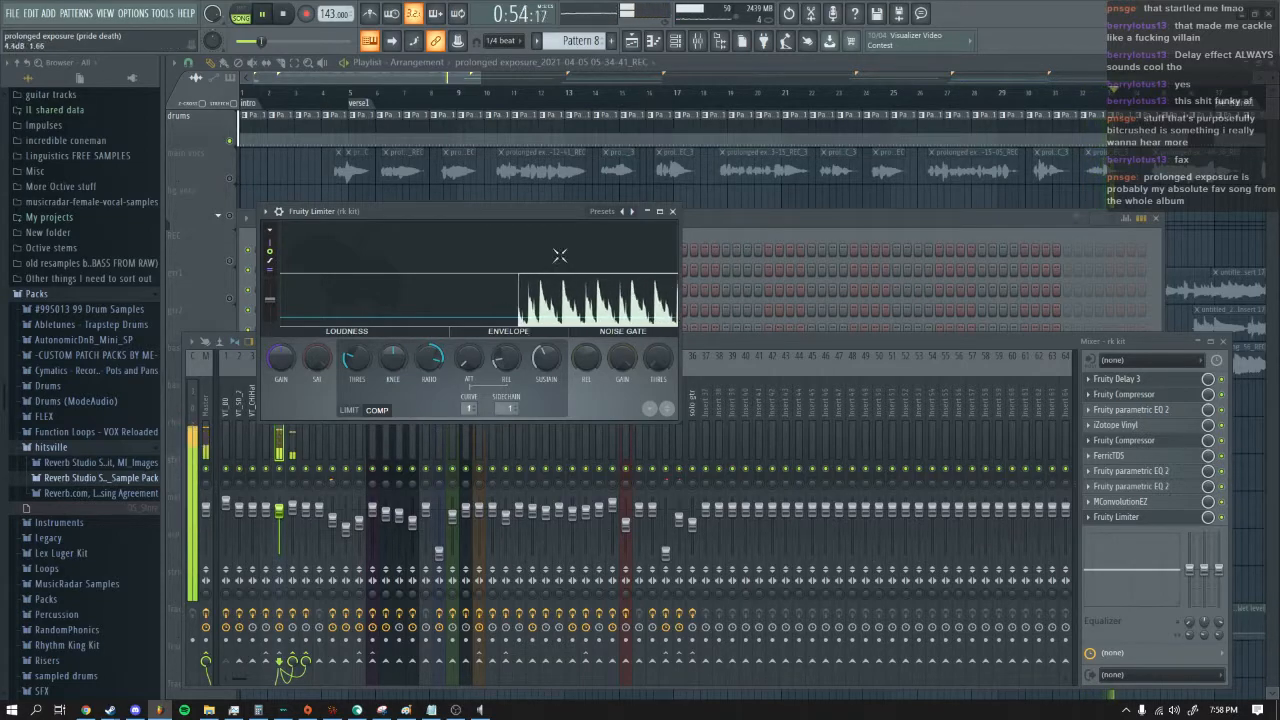
{"action": "left_click", "coordinate": [672, 211]}
{"action": "key", "text": "space"}
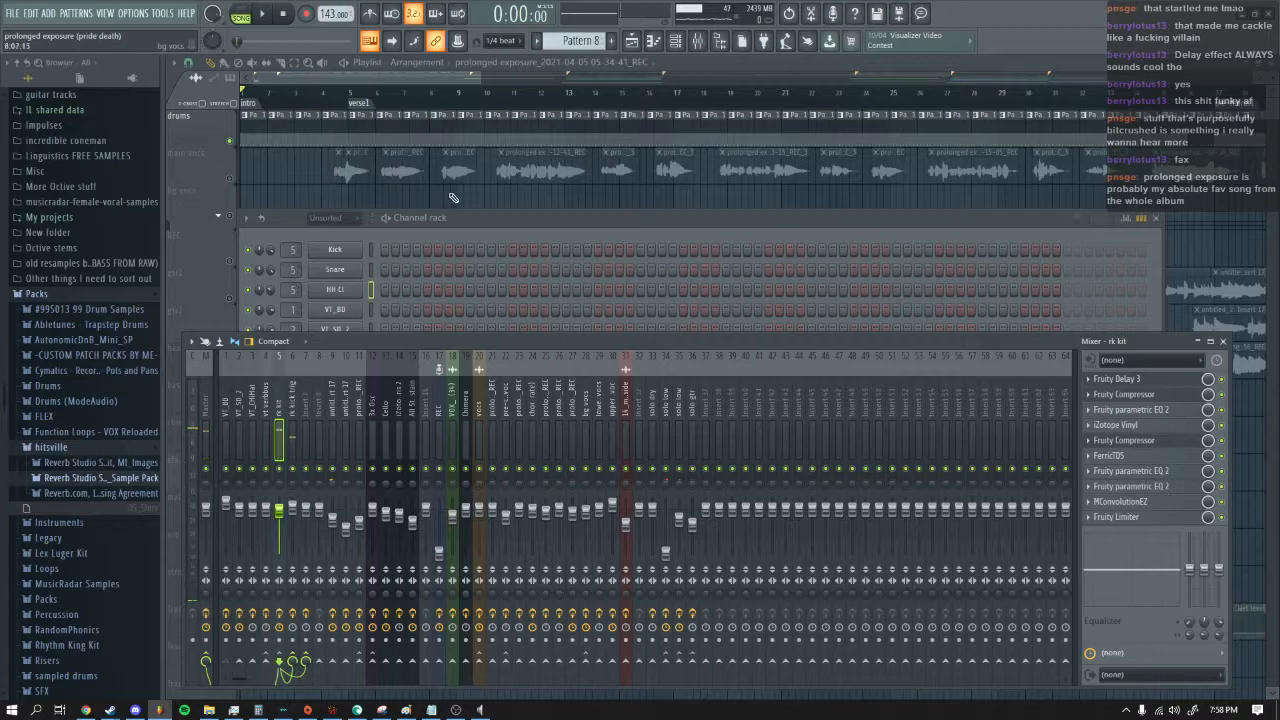
{"action": "key", "text": "F12"}
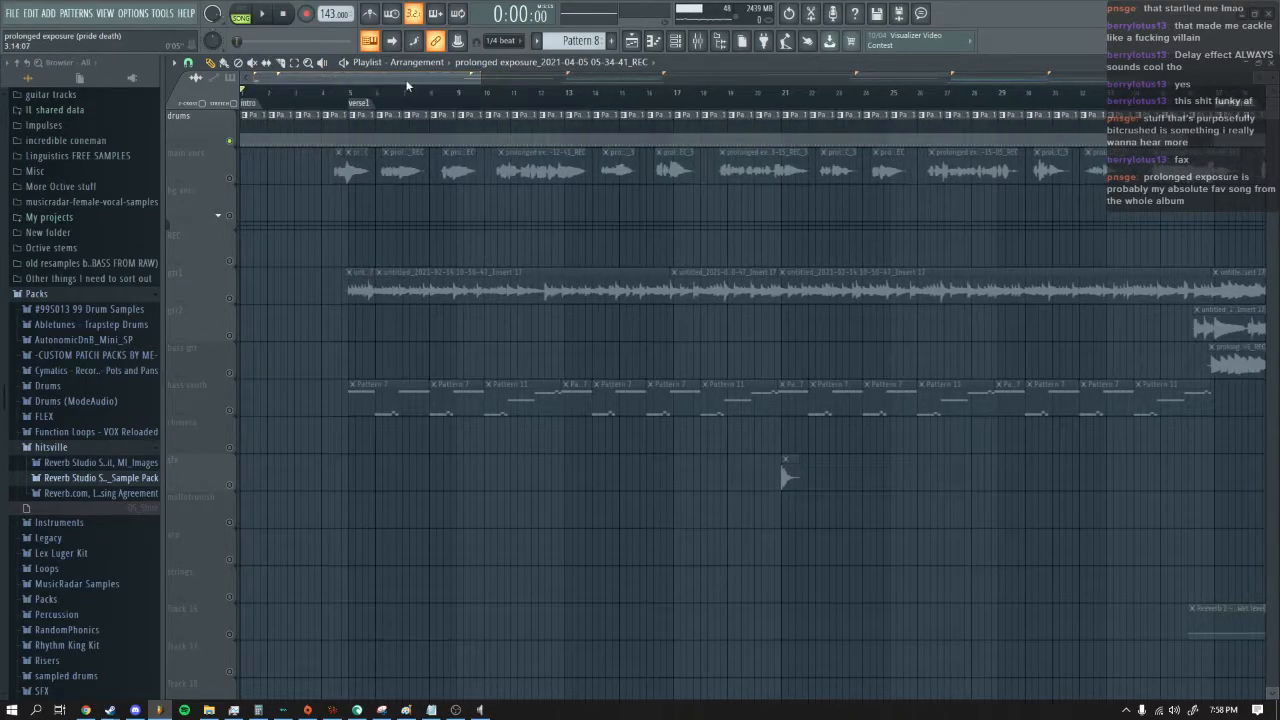
Step: Play the isolated drums from within the first chorus, then stop playback
{"action": "left_click_drag", "start_coordinate": [477, 78], "coordinate": [504, 79]}
{"action": "left_click_drag", "start_coordinate": [391, 80], "coordinate": [604, 80]}
{"action": "left_click", "coordinate": [263, 15]}
{"action": "left_click", "coordinate": [534, 104]}
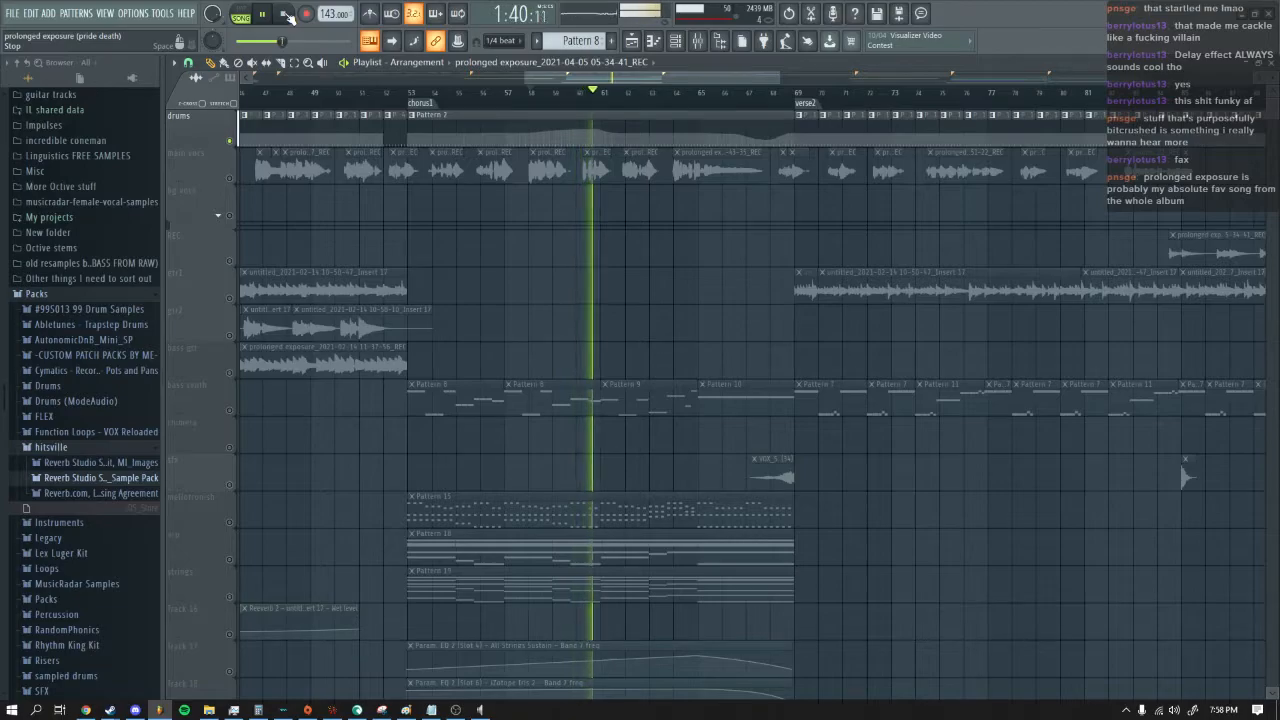
{"action": "left_click", "coordinate": [287, 15]}
Step: Inspect the curves of the rk kit track's last two Fruity parametric EQ 2 effects while auditioning the chorus drums
{"action": "left_click", "coordinate": [697, 40]}
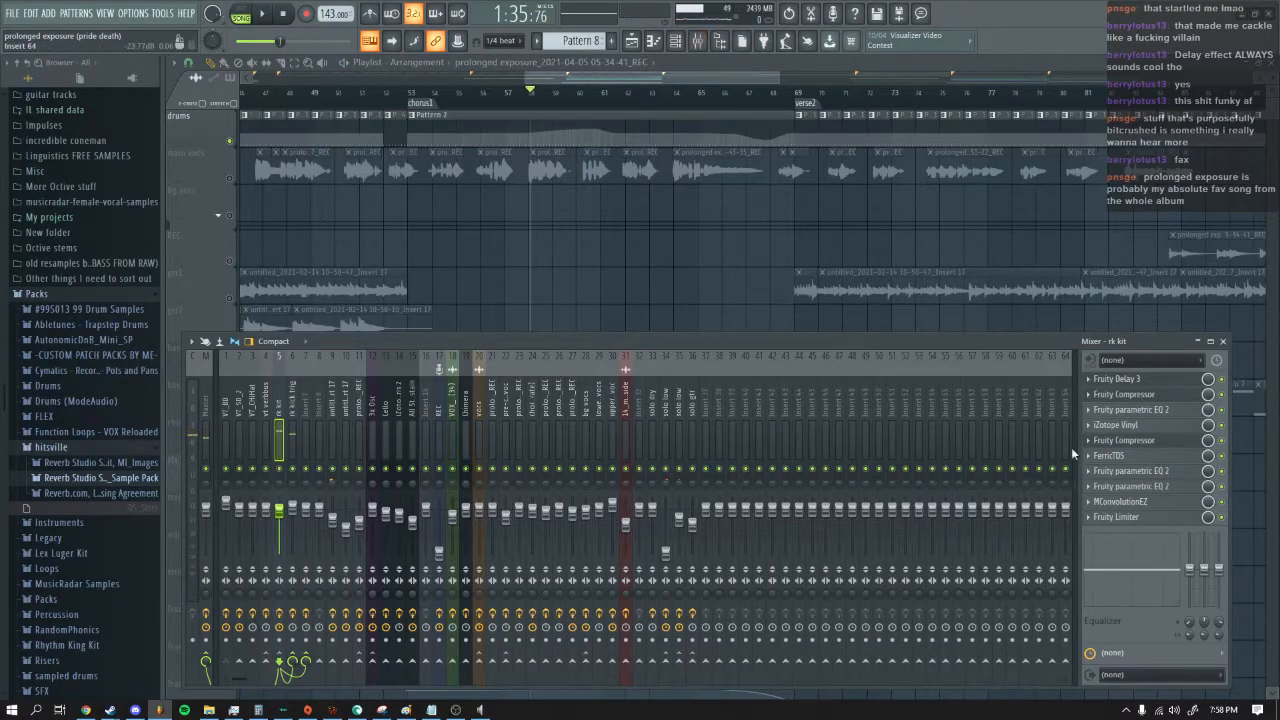
{"action": "left_click", "coordinate": [1137, 481]}
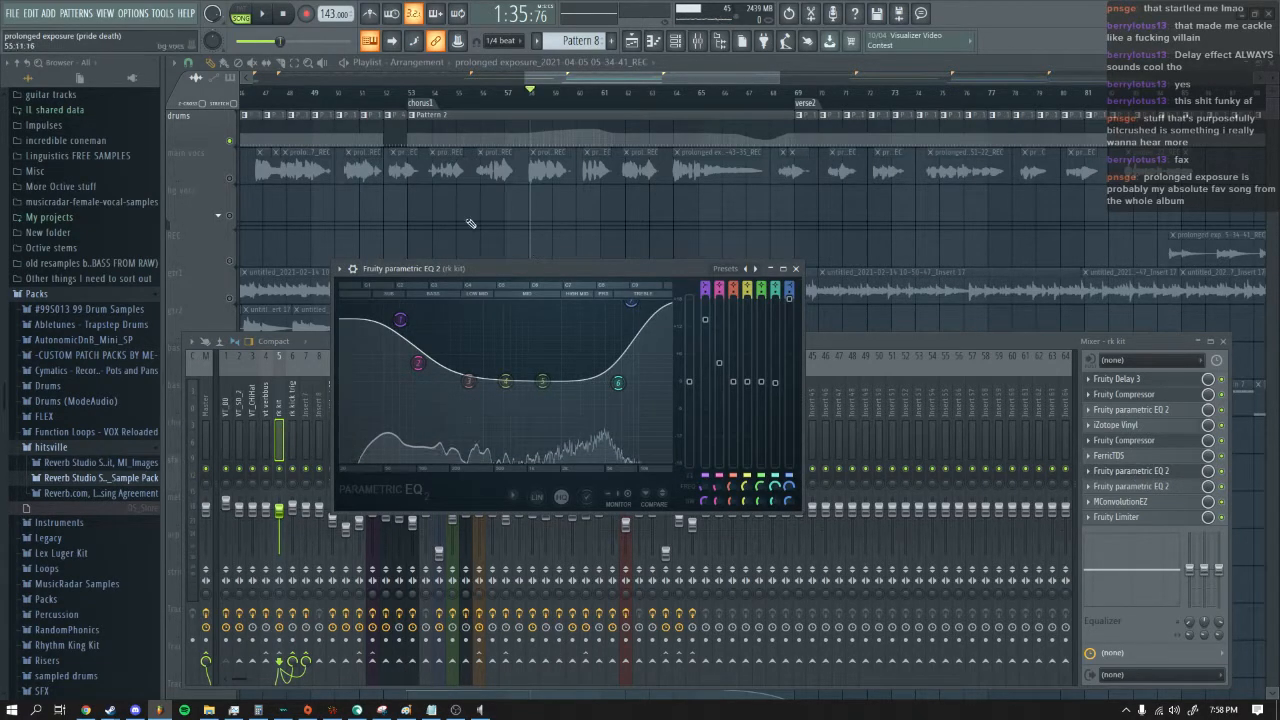
{"action": "left_click", "coordinate": [266, 14]}
{"action": "key", "text": "space"}
{"action": "left_click", "coordinate": [796, 268]}
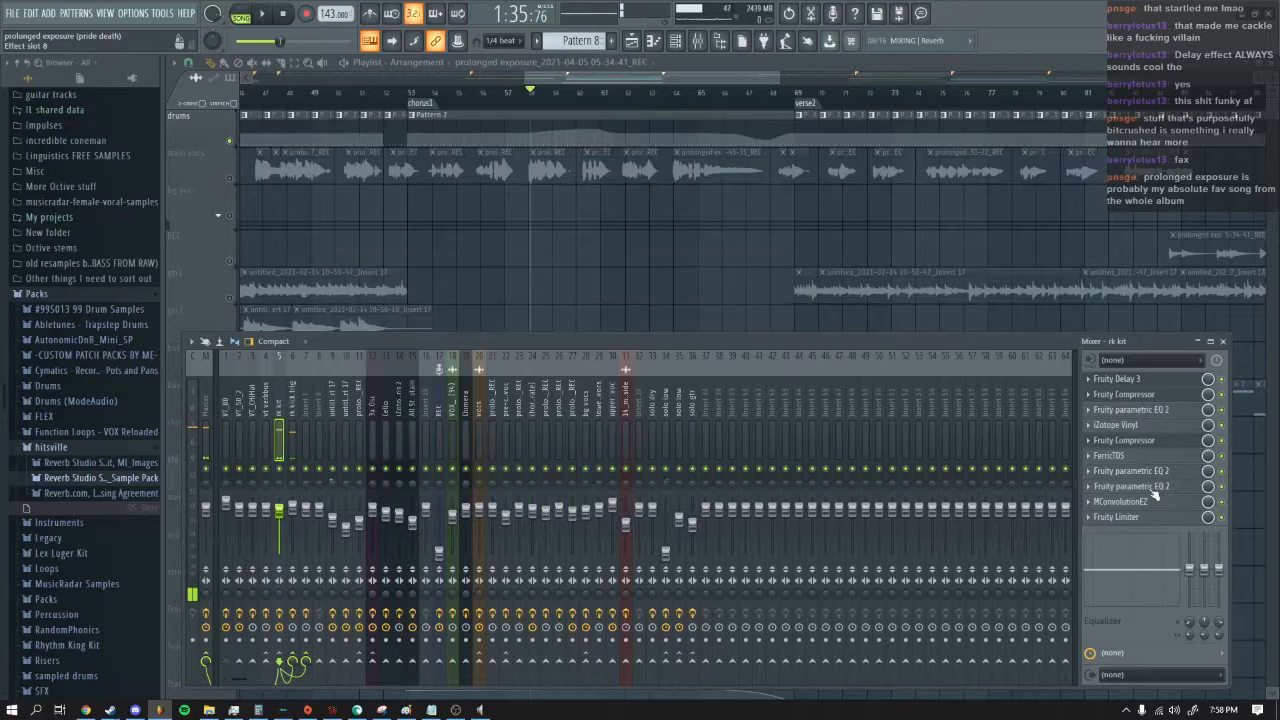
{"action": "left_click", "coordinate": [1130, 486]}
{"action": "left_click", "coordinate": [265, 15]}
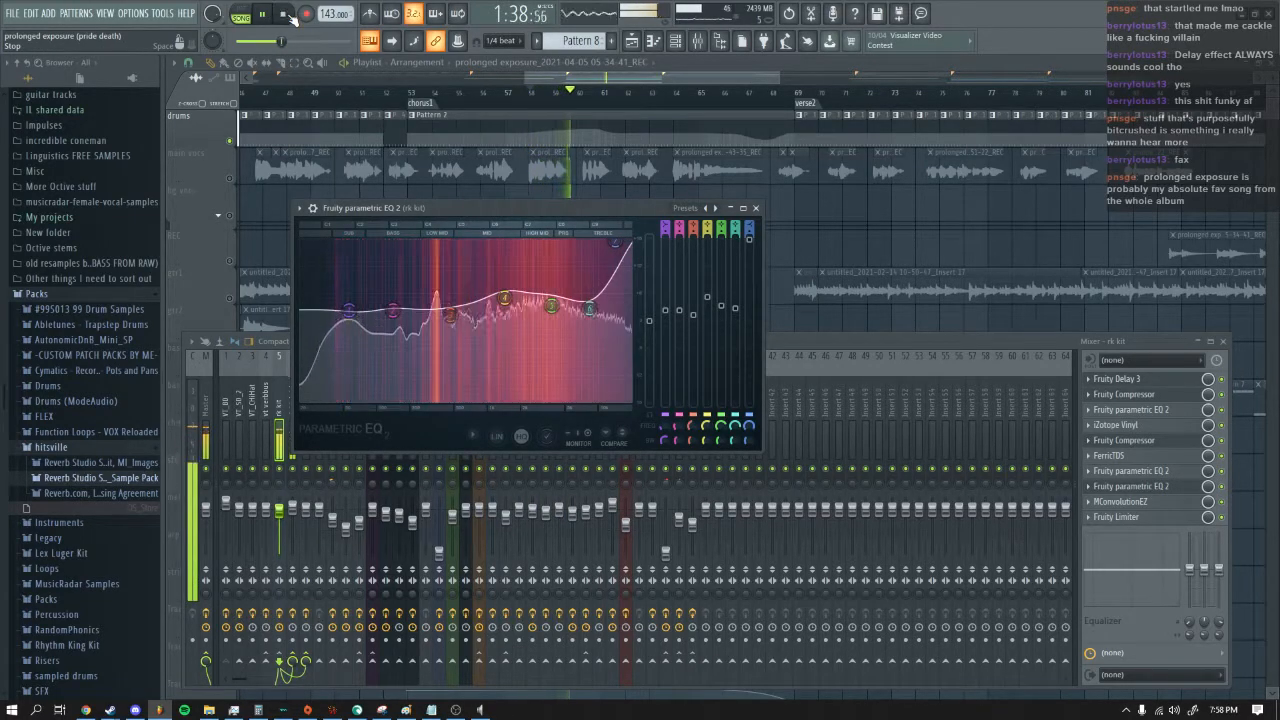
{"action": "left_click", "coordinate": [286, 15]}
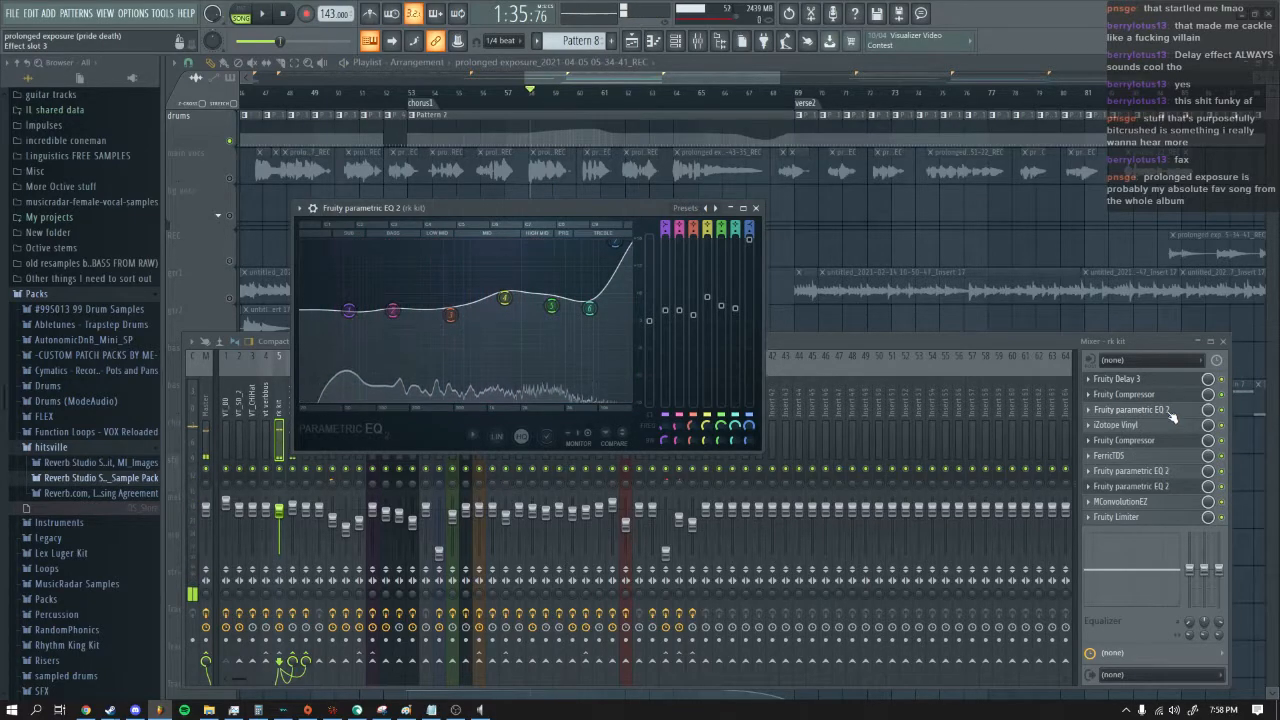
Step: Play the chorus drums through rk kit's first Fruity parametric EQ 2, lowering its band 3 to the flat line
{"action": "left_click", "coordinate": [1171, 412]}
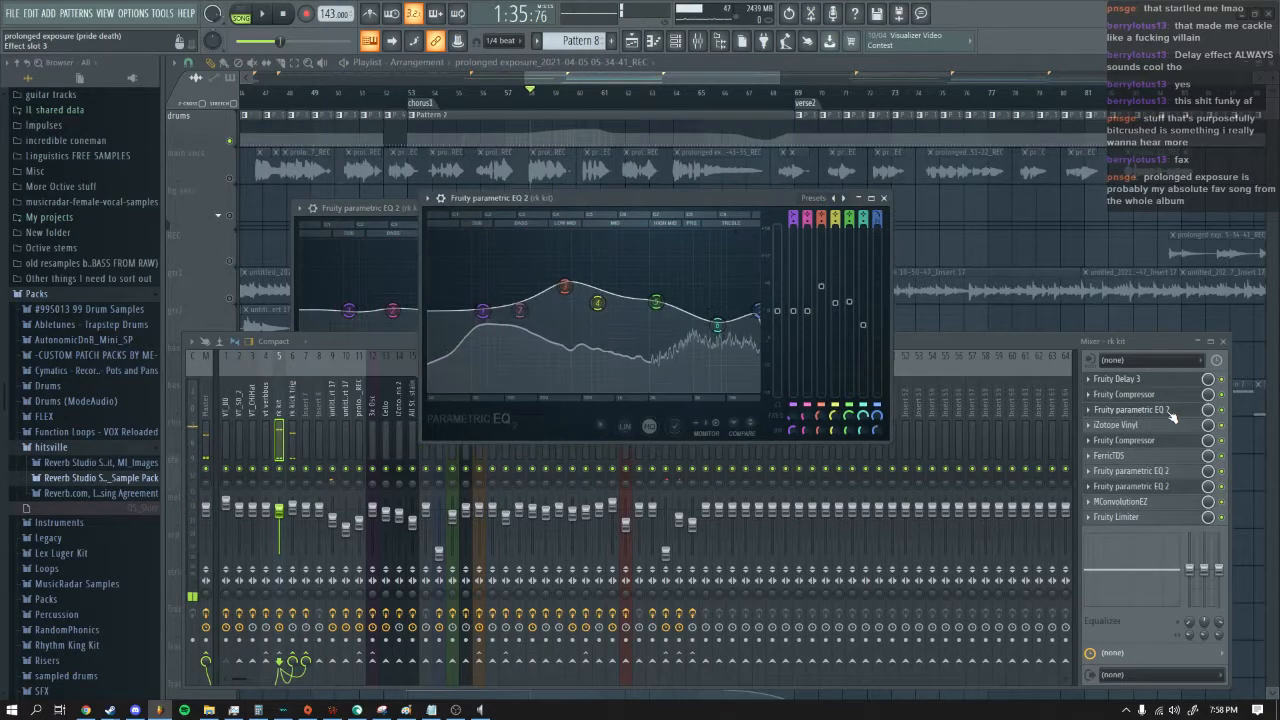
{"action": "left_click", "coordinate": [264, 14]}
{"action": "mouse_move", "coordinate": [565, 306]}
{"action": "left_mouse_down"}
{"action": "mouse_move", "coordinate": [565, 291]}
{"action": "mouse_move", "coordinate": [580, 292]}
{"action": "mouse_move", "coordinate": [566, 316]}
{"action": "left_mouse_up"}
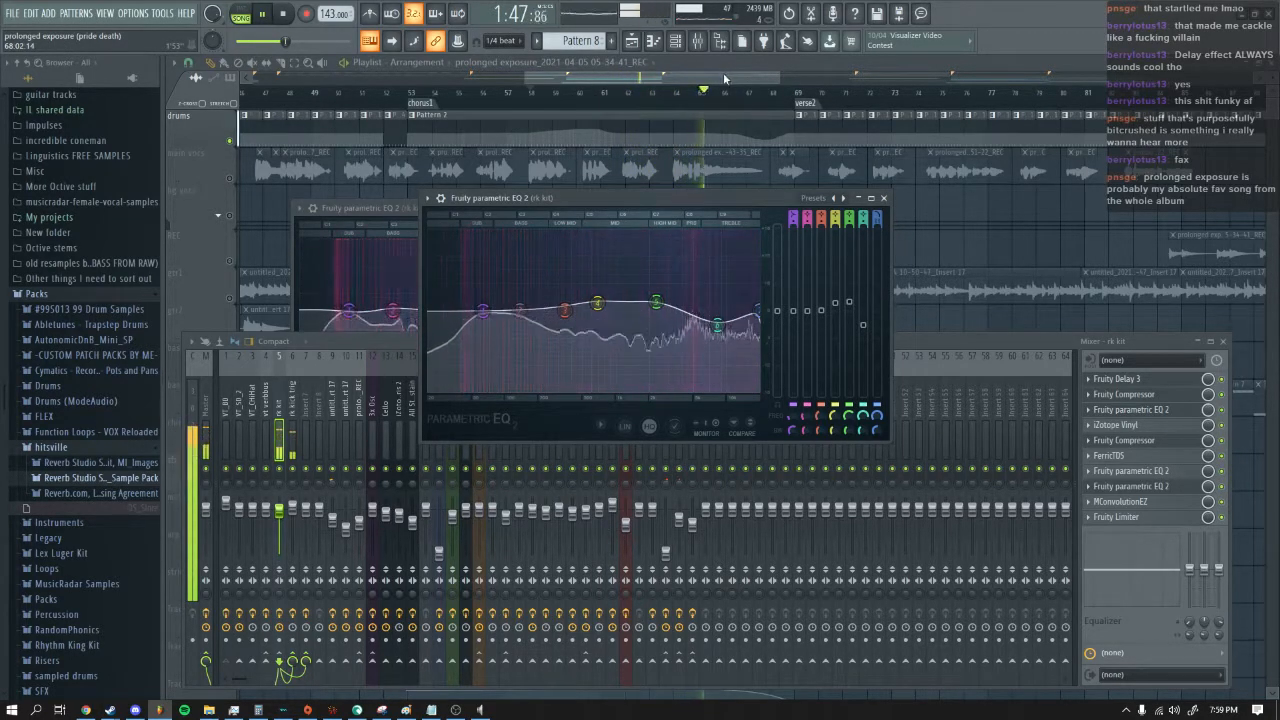
{"action": "left_click", "coordinate": [285, 16]}
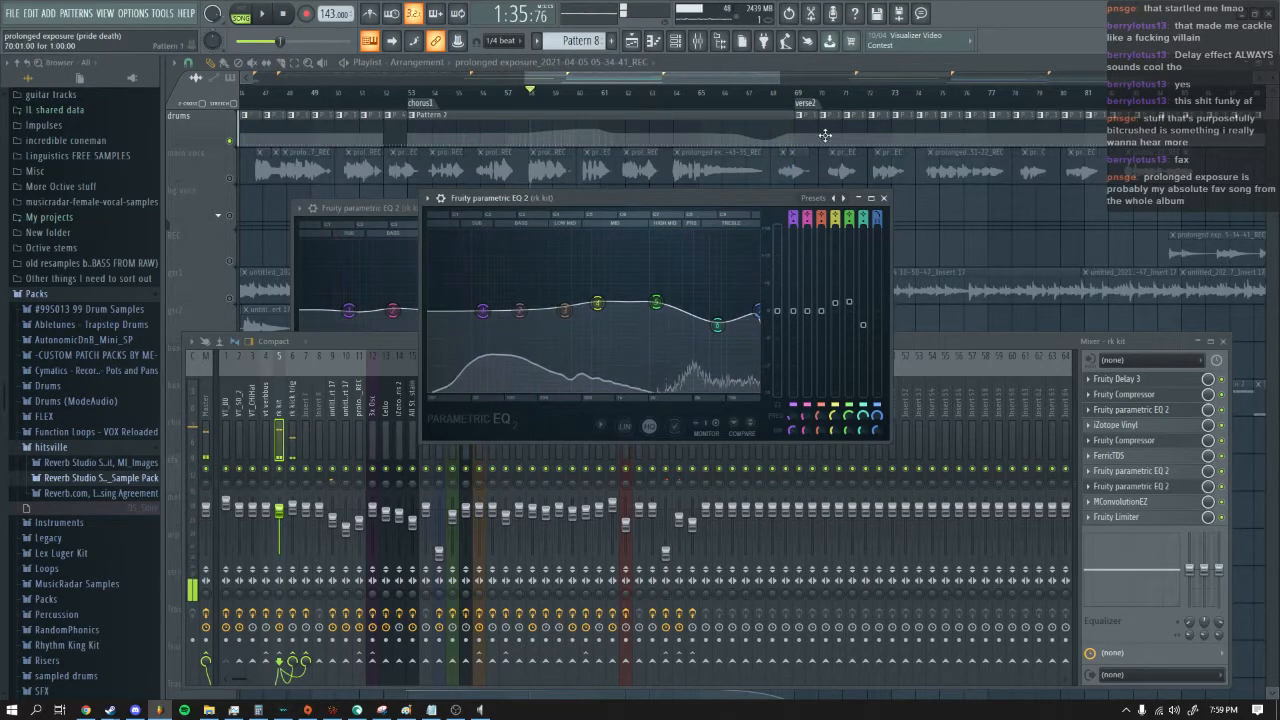
Step: Unmute automation tracks 17 through 21 at the second chorus in the playlist
{"action": "left_click_drag", "start_coordinate": [667, 76], "coordinate": [1040, 82]}
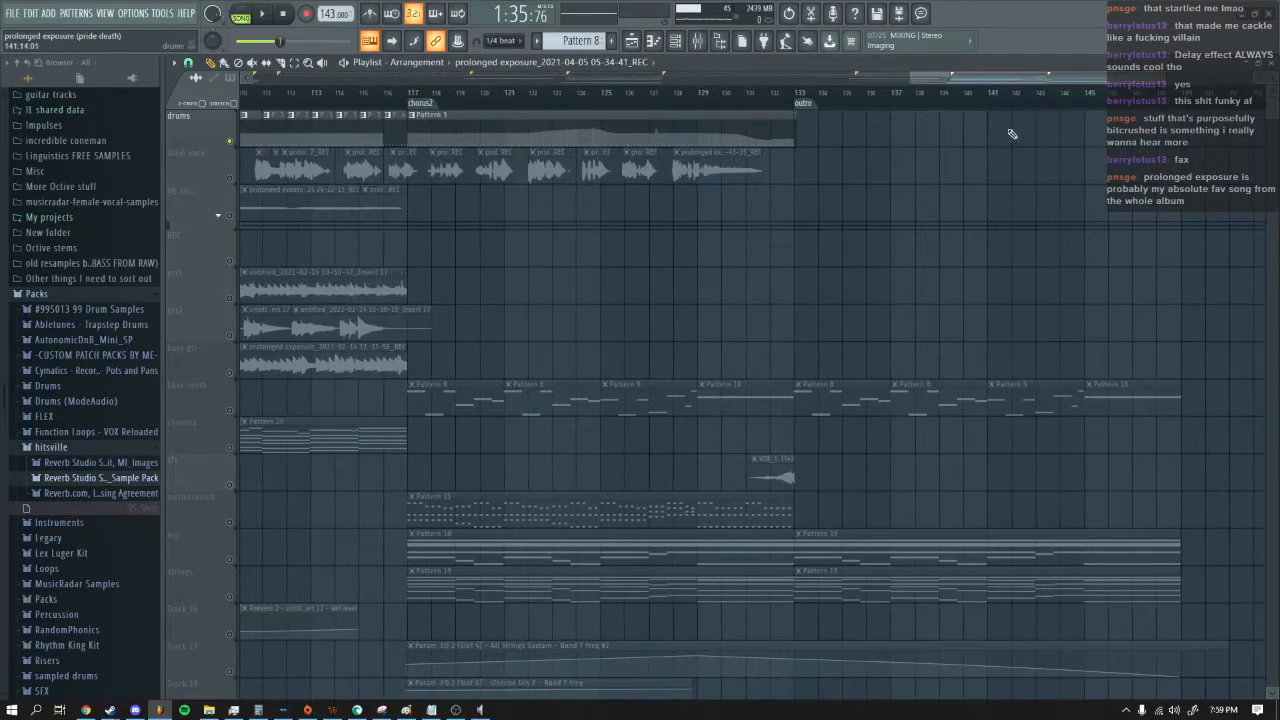
{"action": "scroll", "coordinate": [1006, 134], "scroll_direction": "down", "scroll_amount": 5}
{"action": "left_click", "coordinate": [231, 559]}
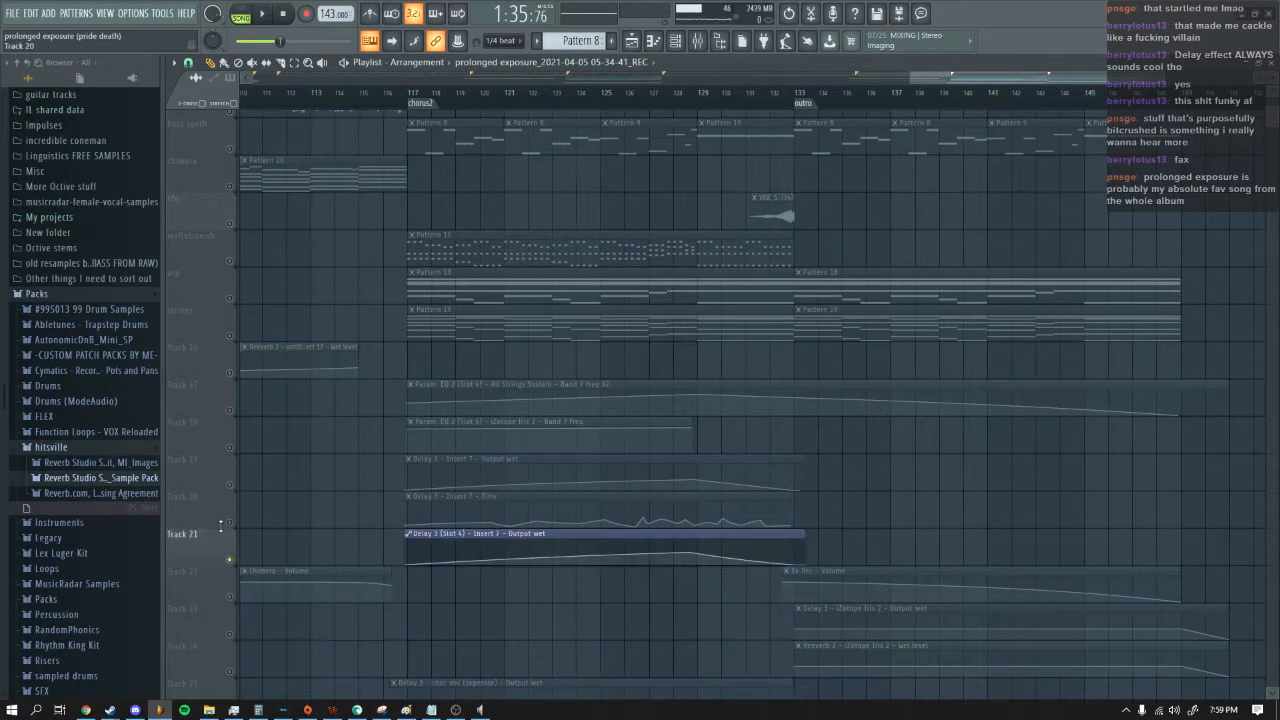
{"action": "left_click", "coordinate": [231, 522]}
{"action": "left_click", "coordinate": [231, 485]}
{"action": "left_click", "coordinate": [233, 448]}
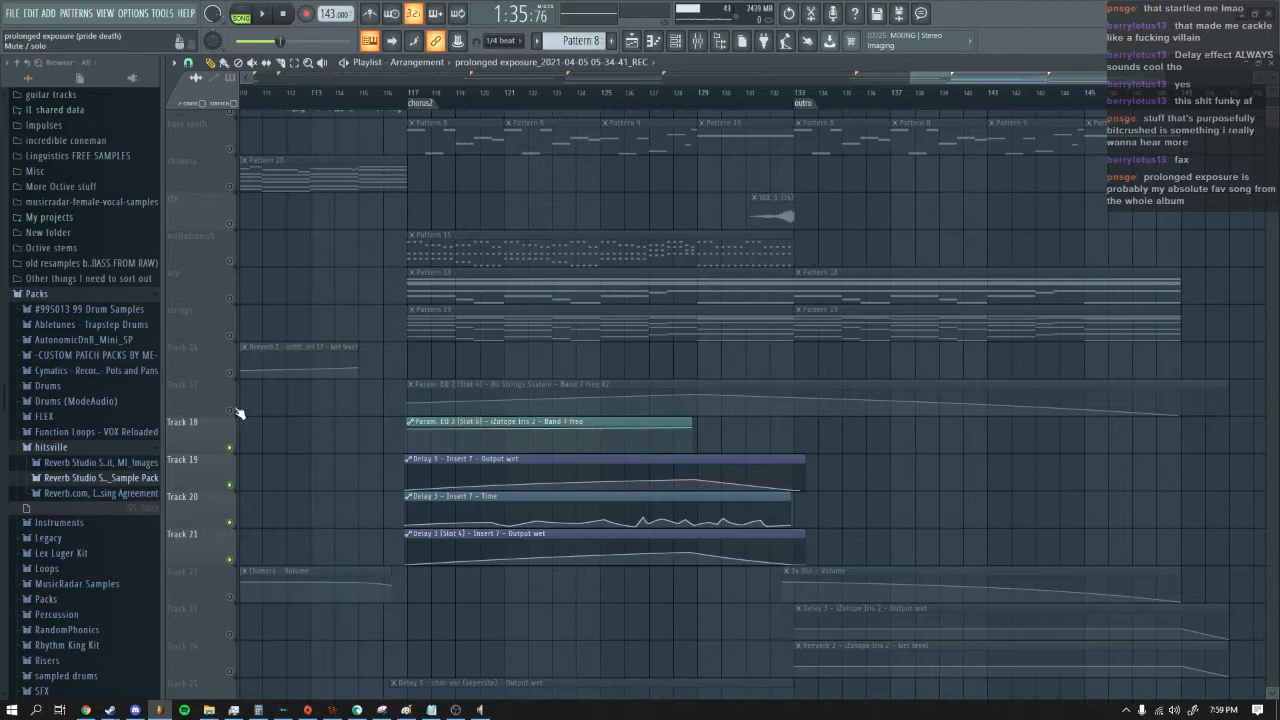
{"action": "left_click", "coordinate": [231, 410]}
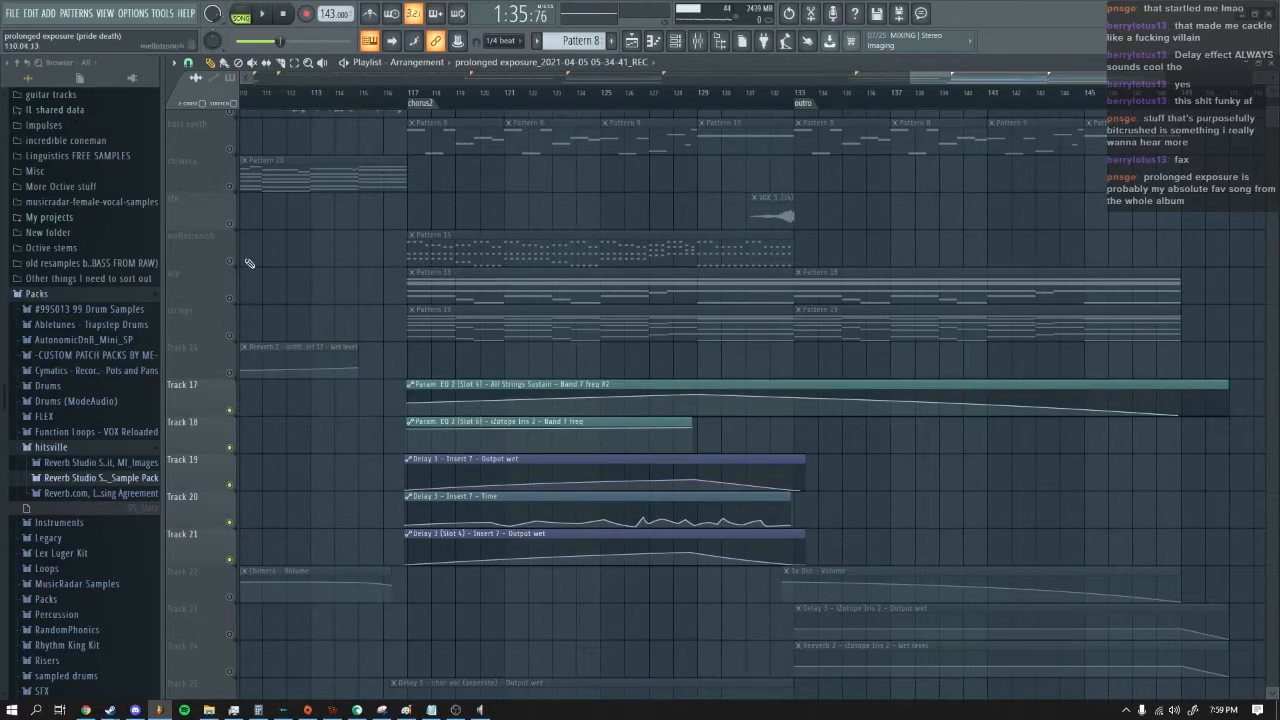
Step: Unmute all playlist tracks and play the song with the rk kit, rk kick trig and Insert 7 mixer tracks soloed
{"action": "scroll", "coordinate": [371, 189], "scroll_direction": "up", "scroll_amount": 5}
{"action": "left_click", "coordinate": [231, 148], "text": "ctrl"}
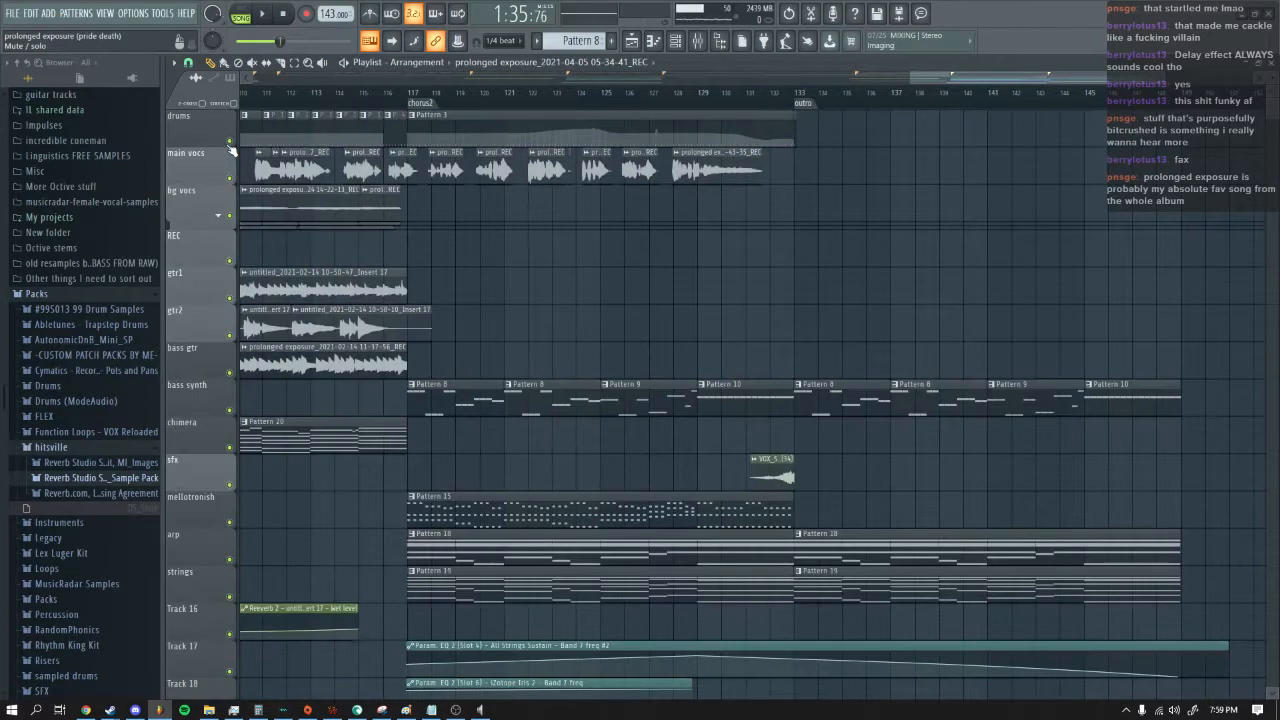
{"action": "key", "text": "F9"}
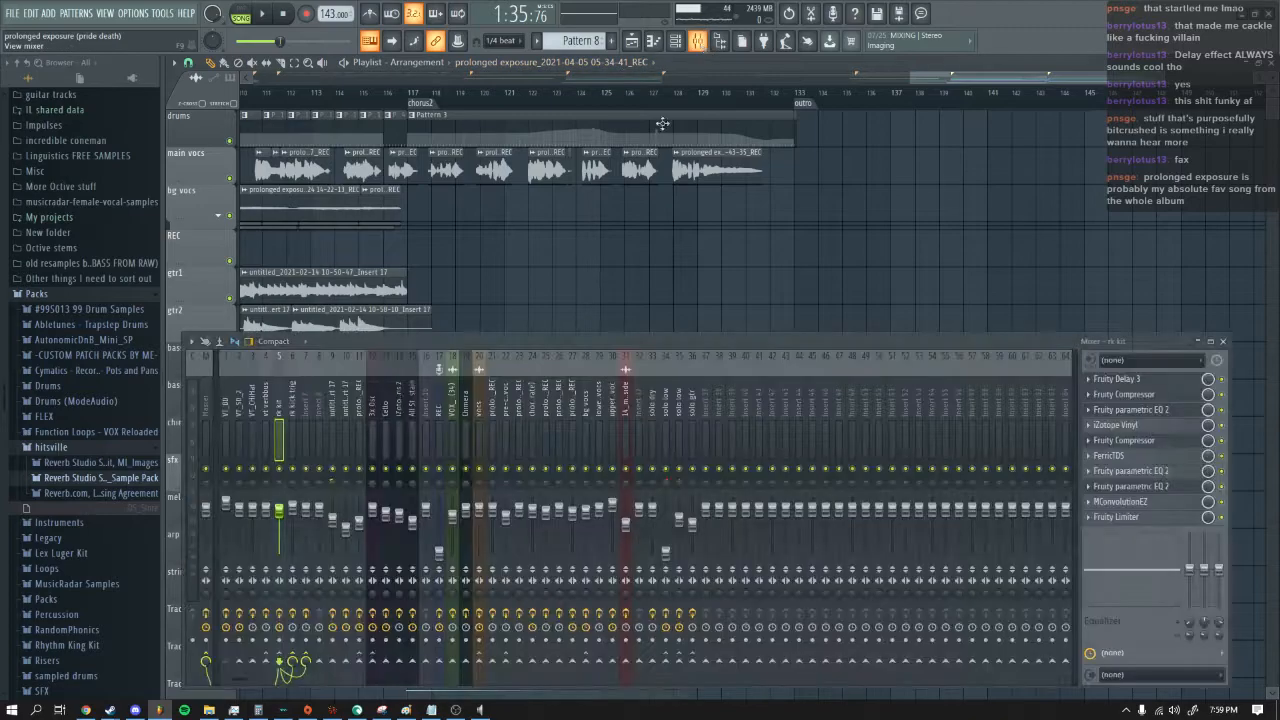
{"action": "right_click", "coordinate": [292, 467]}
{"action": "left_click", "coordinate": [263, 15]}
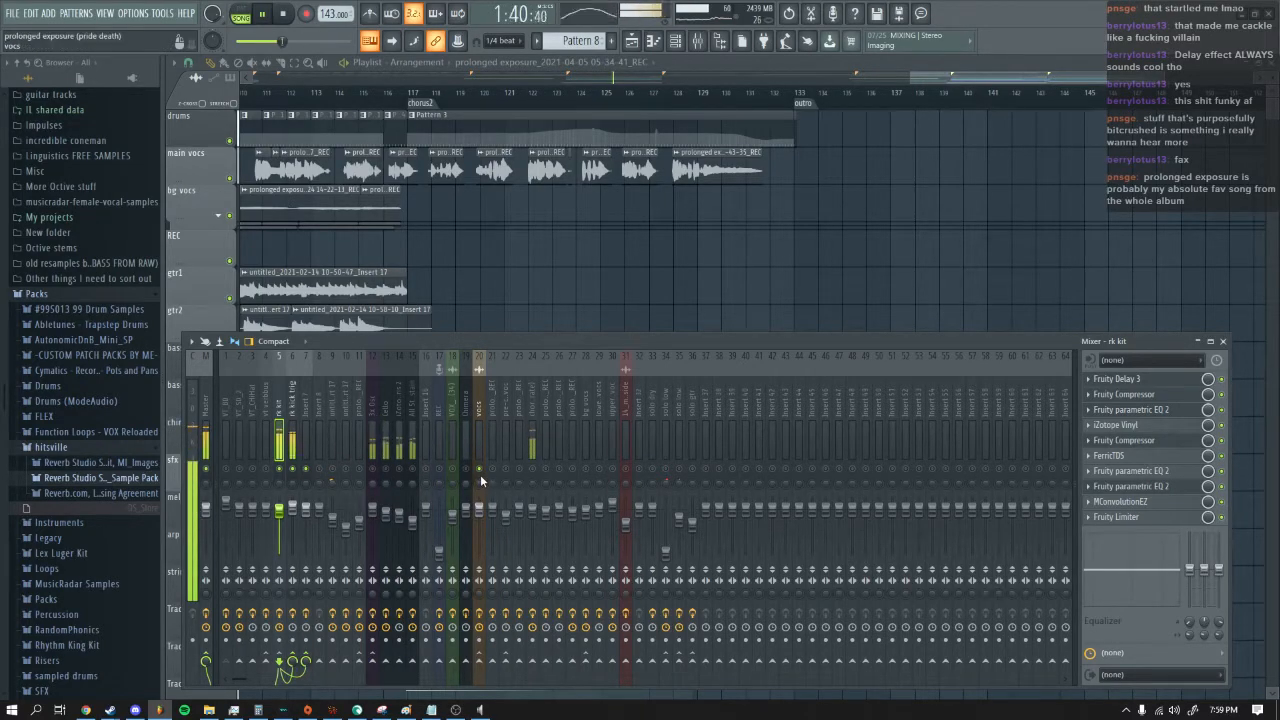
Step: Play the drums into the second chorus and examine the Insert 7 delay automation clips on tracks 19 to 21
{"action": "key", "text": "F9"}
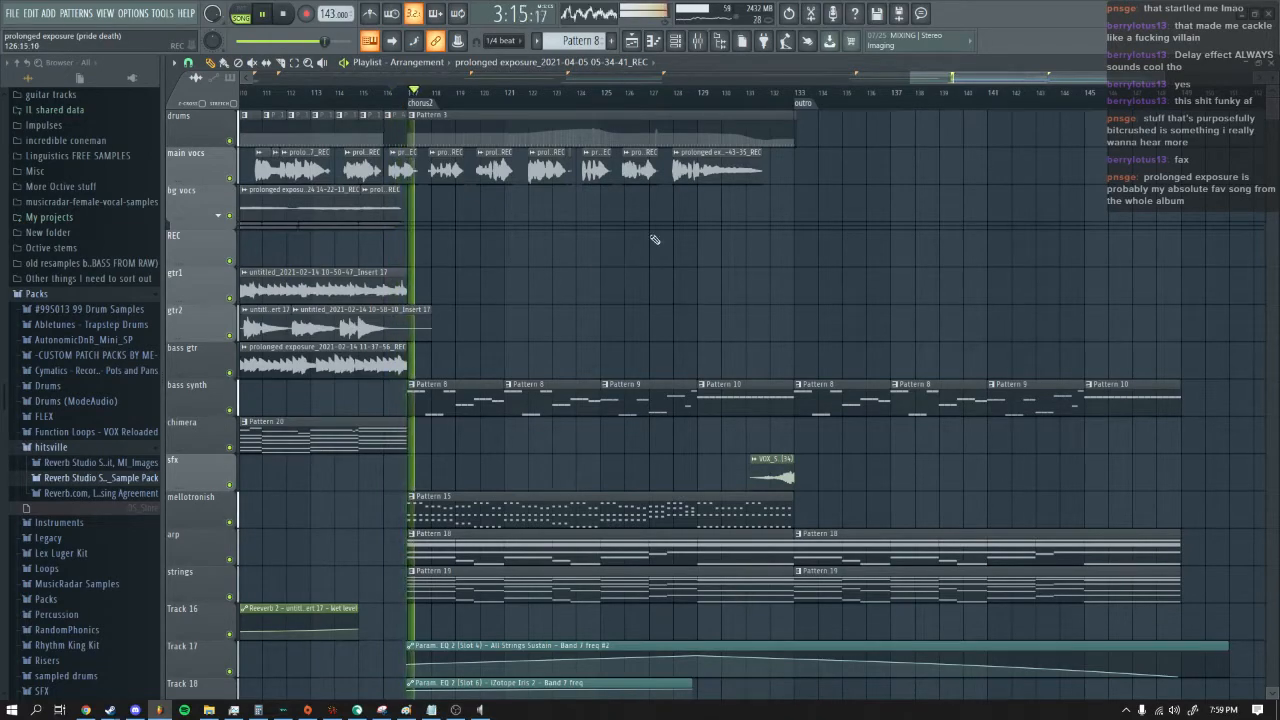
{"action": "left_click_drag", "start_coordinate": [969, 81], "coordinate": [925, 80]}
{"action": "scroll", "coordinate": [860, 247], "scroll_direction": "down", "scroll_amount": 5}
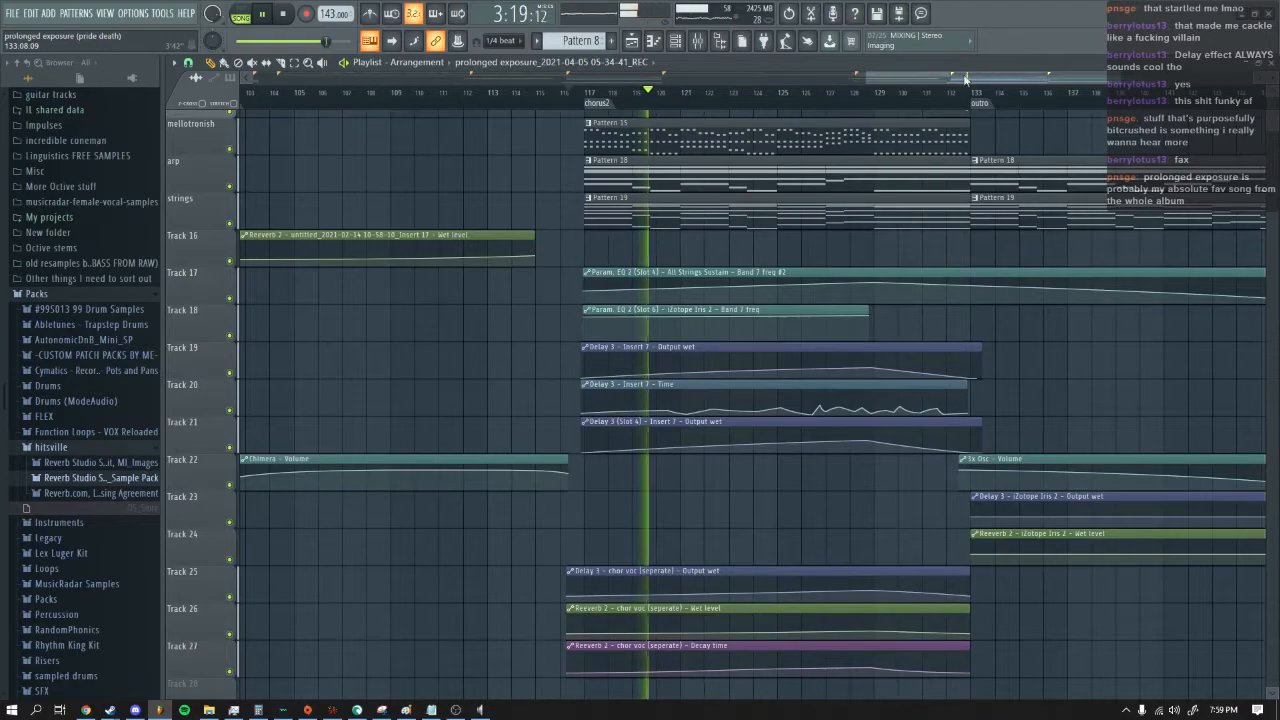
{"action": "left_click_drag", "start_coordinate": [944, 80], "coordinate": [985, 80]}
{"action": "scroll", "coordinate": [962, 160], "scroll_direction": "up", "scroll_amount": 2}
Step: Check the effect chain on mixer Insert 7, including its two Fruity Delay 3 effects and Fruity Reeverb 2, during playback
{"action": "left_click", "coordinate": [692, 42]}
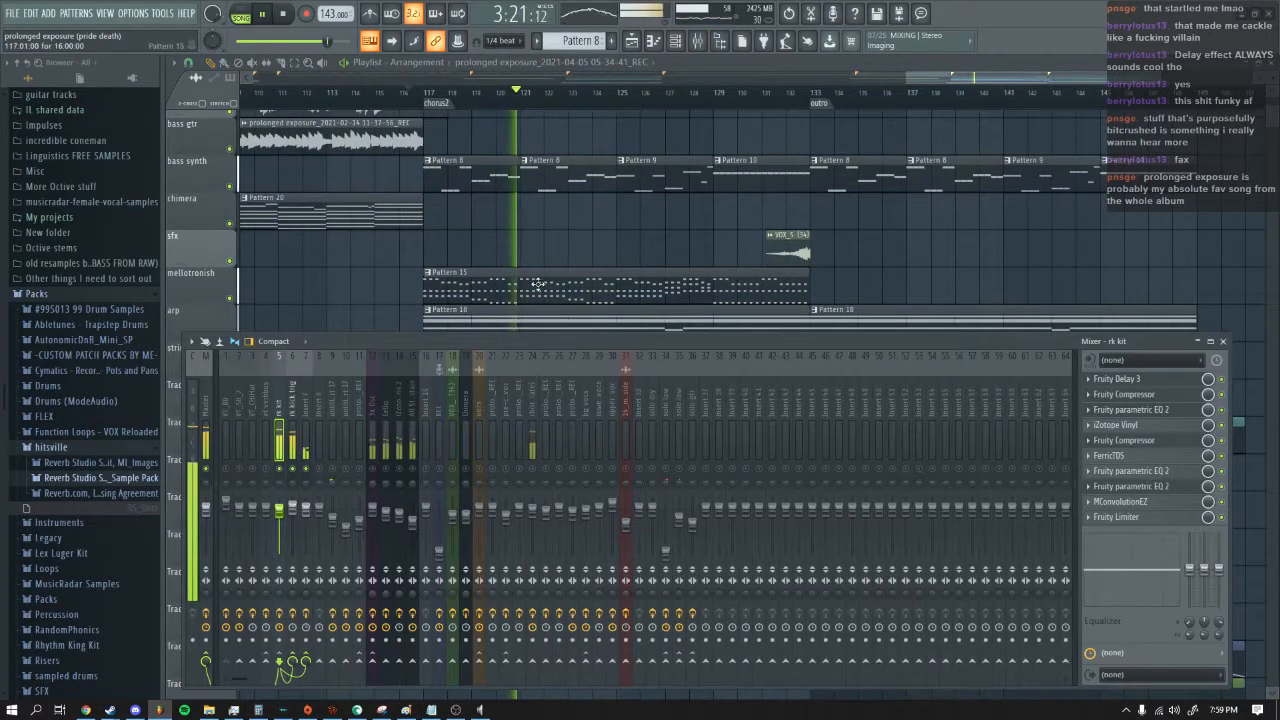
{"action": "left_click", "coordinate": [306, 423]}
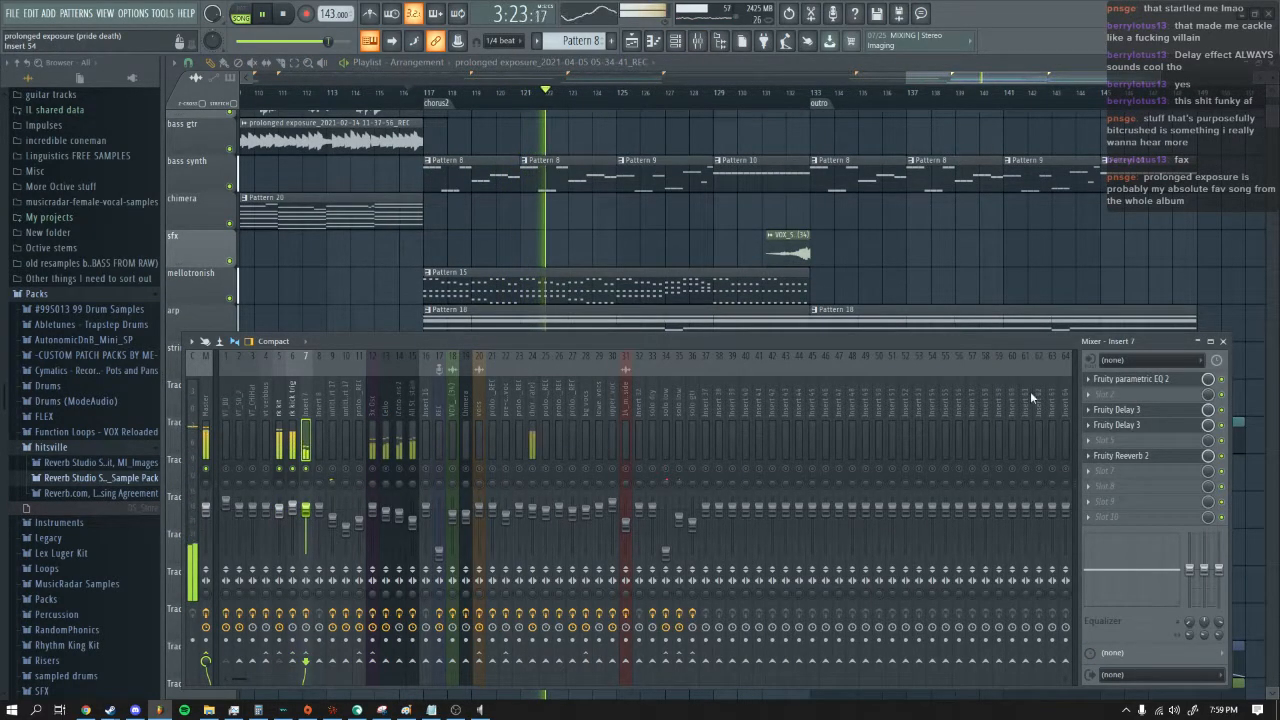
{"action": "left_click", "coordinate": [282, 440]}
{"action": "left_click", "coordinate": [304, 433]}
{"action": "right_click", "coordinate": [557, 242]}
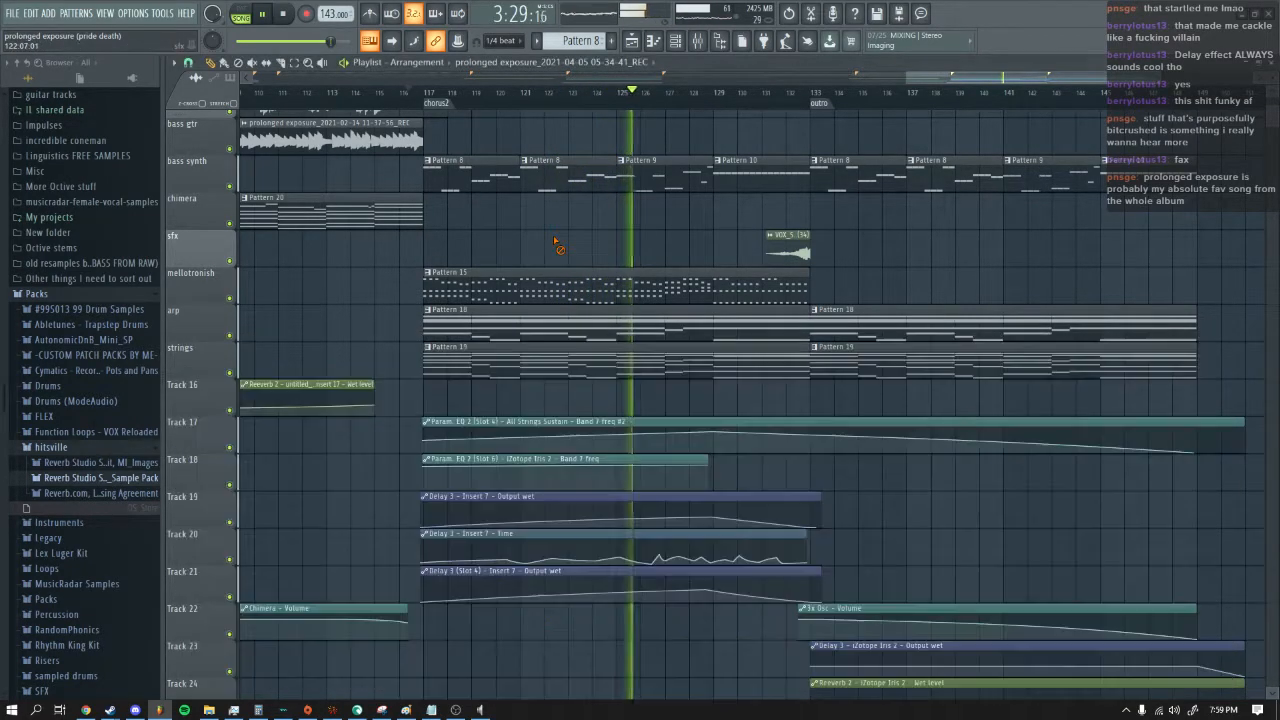
Step: Listen to the soloed drums through to the end of the second chorus while viewing the arrangement, and stop playback
{"action": "scroll", "coordinate": [378, 360], "scroll_direction": "up", "scroll_amount": 2}
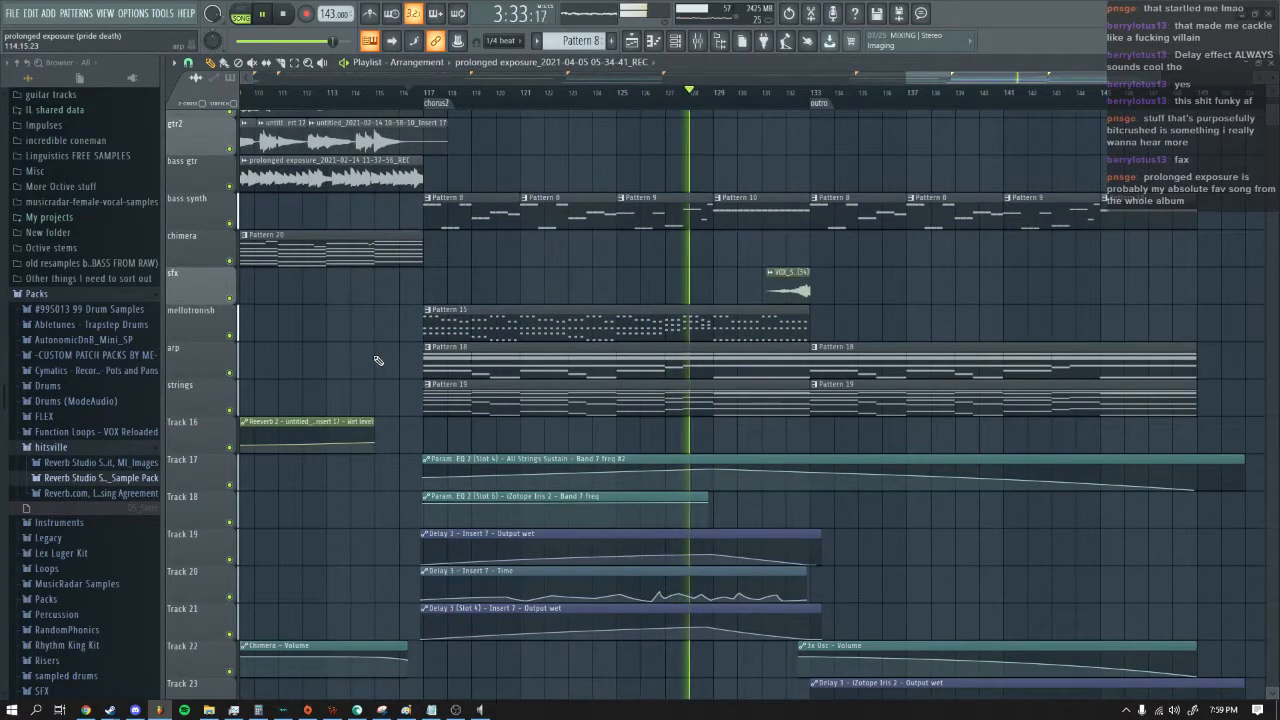
{"action": "scroll", "coordinate": [378, 360], "scroll_direction": "up", "scroll_amount": 5}
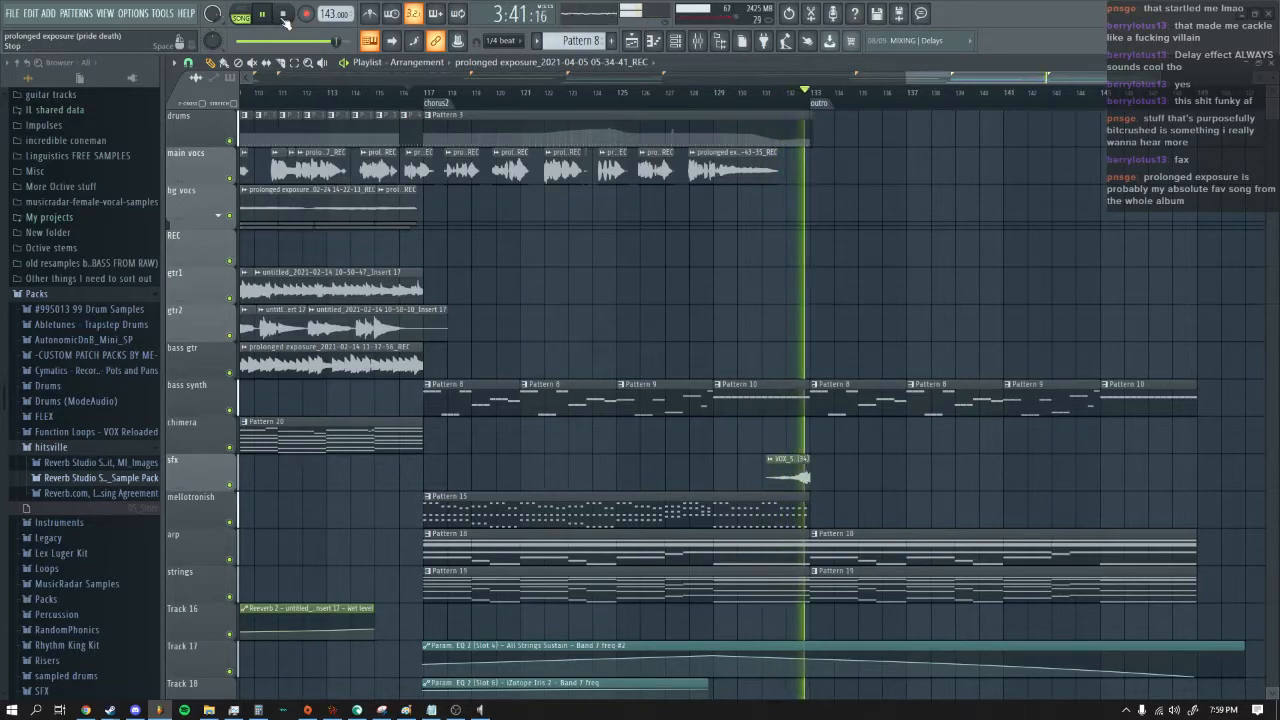
{"action": "left_click", "coordinate": [284, 15]}
{"action": "scroll", "coordinate": [1048, 165], "scroll_direction": "left", "scroll_amount": 4}
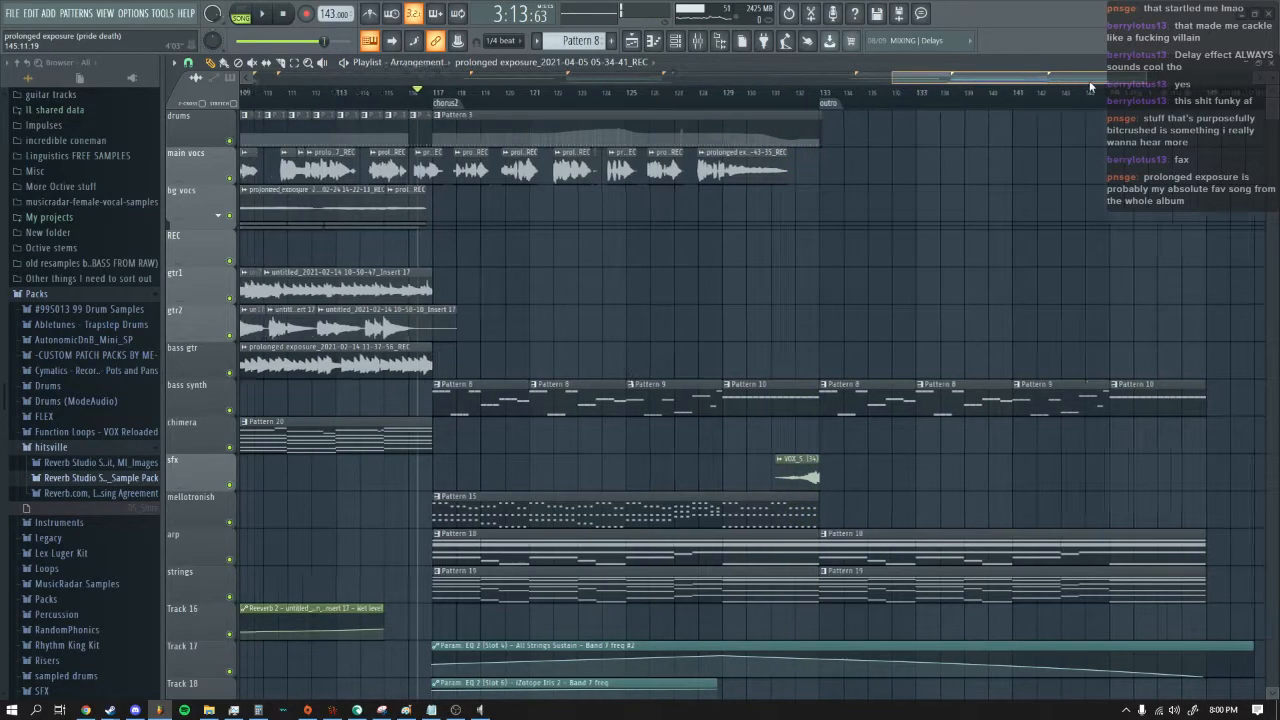
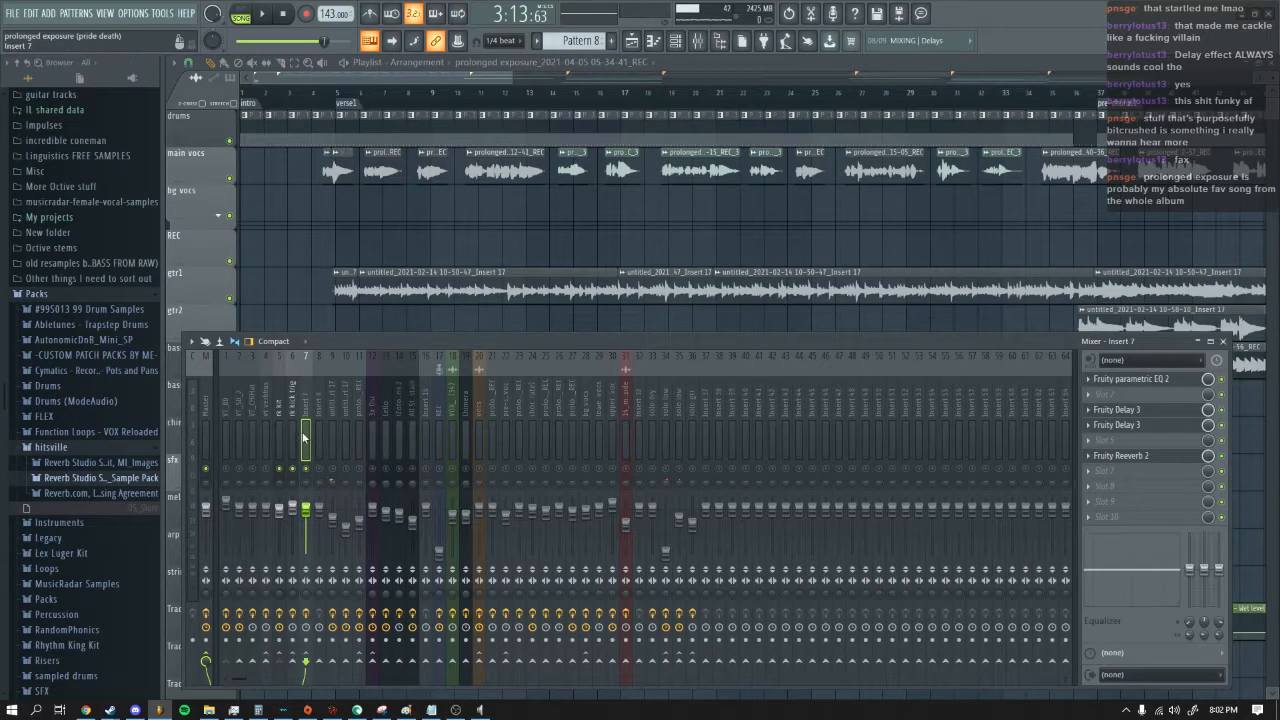
Step: Review the rk kit mixer track's effect chain, then return to the intro and first verse in the playlist
{"action": "left_click", "coordinate": [279, 414]}
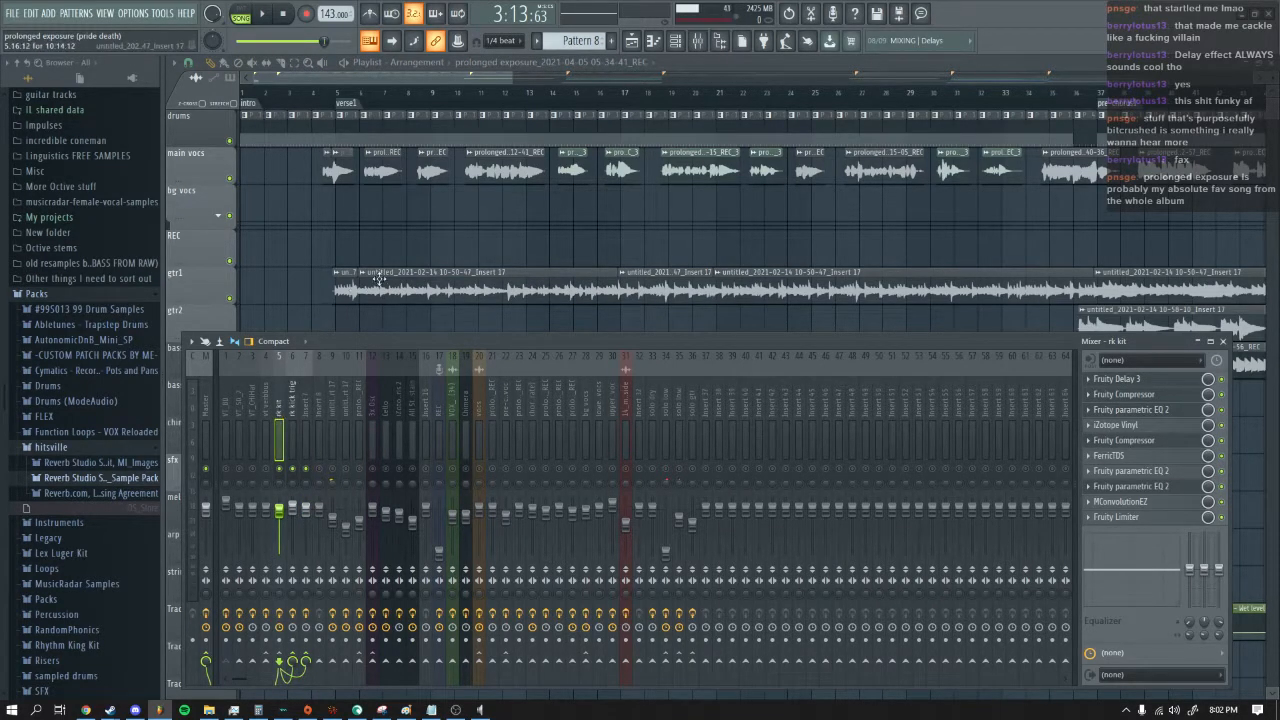
{"action": "key", "text": "F9"}
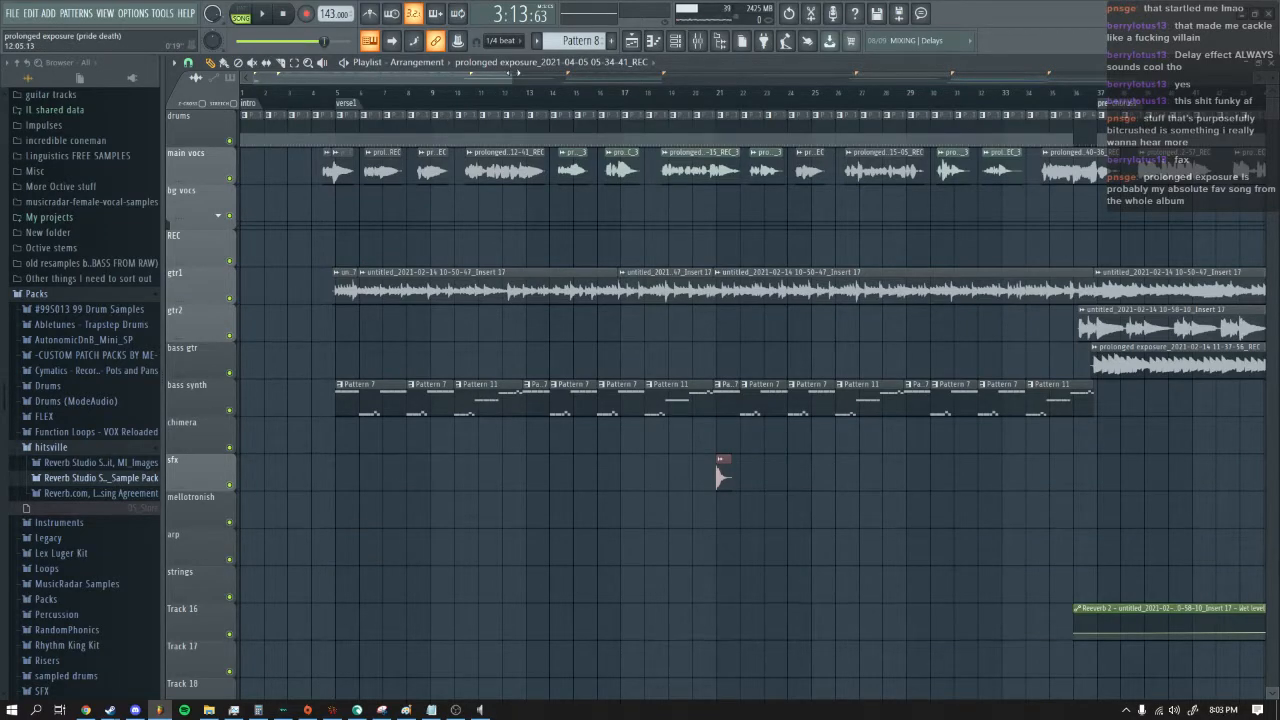
{"action": "scroll", "coordinate": [724, 477], "scroll_direction": "up", "scroll_amount": 2}
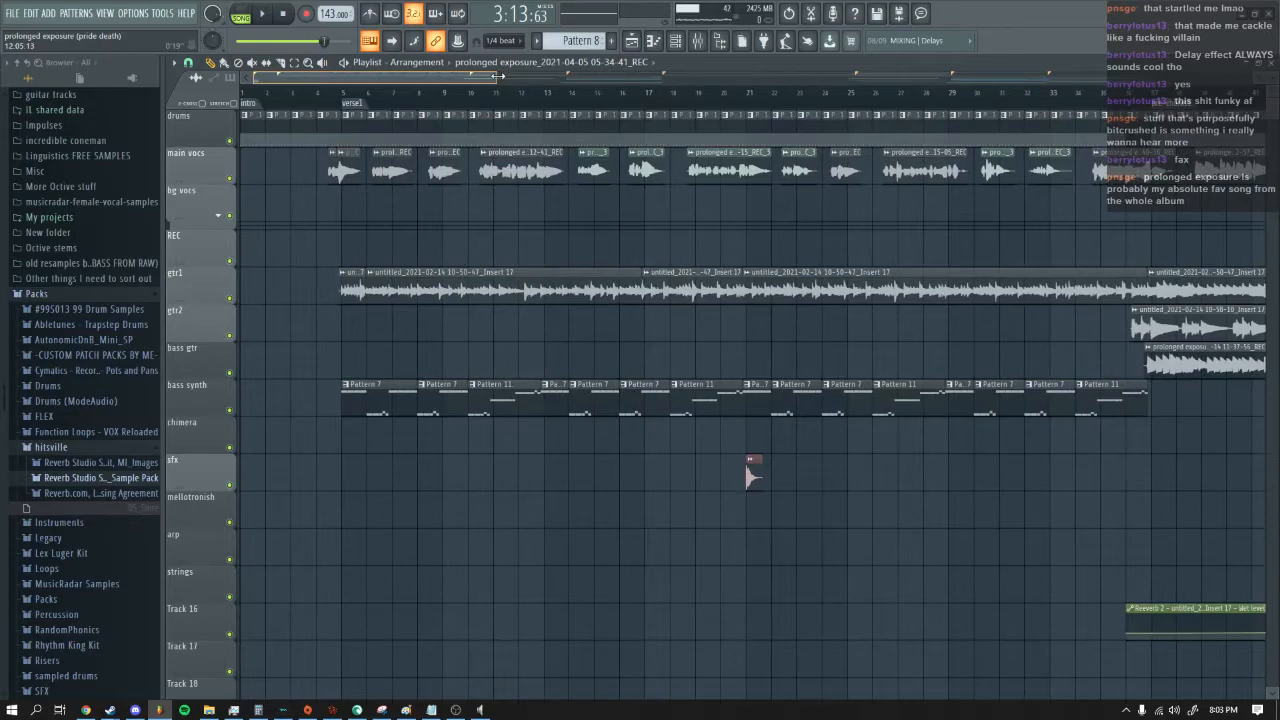
{"action": "scroll", "coordinate": [752, 470], "scroll_direction": "up", "scroll_amount": 1}
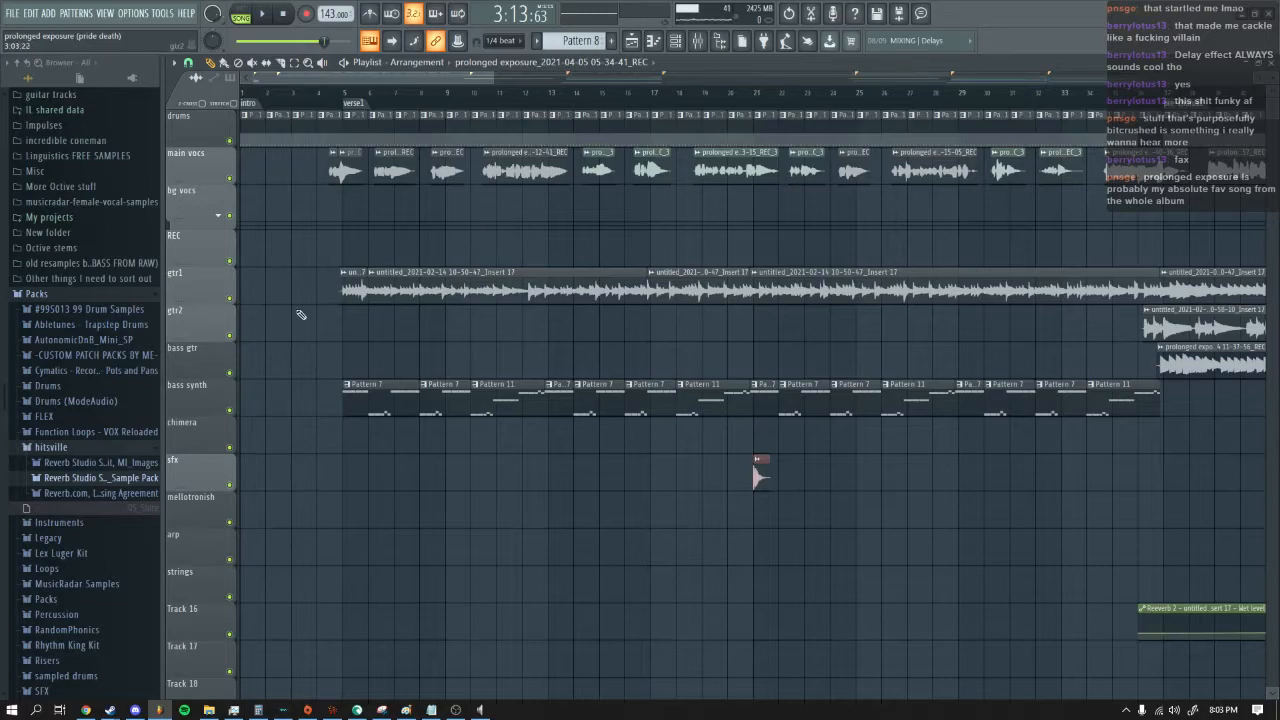
Step: Solo the gtr1 playlist track and play it from just before verse1
{"action": "right_click", "coordinate": [230, 299]}
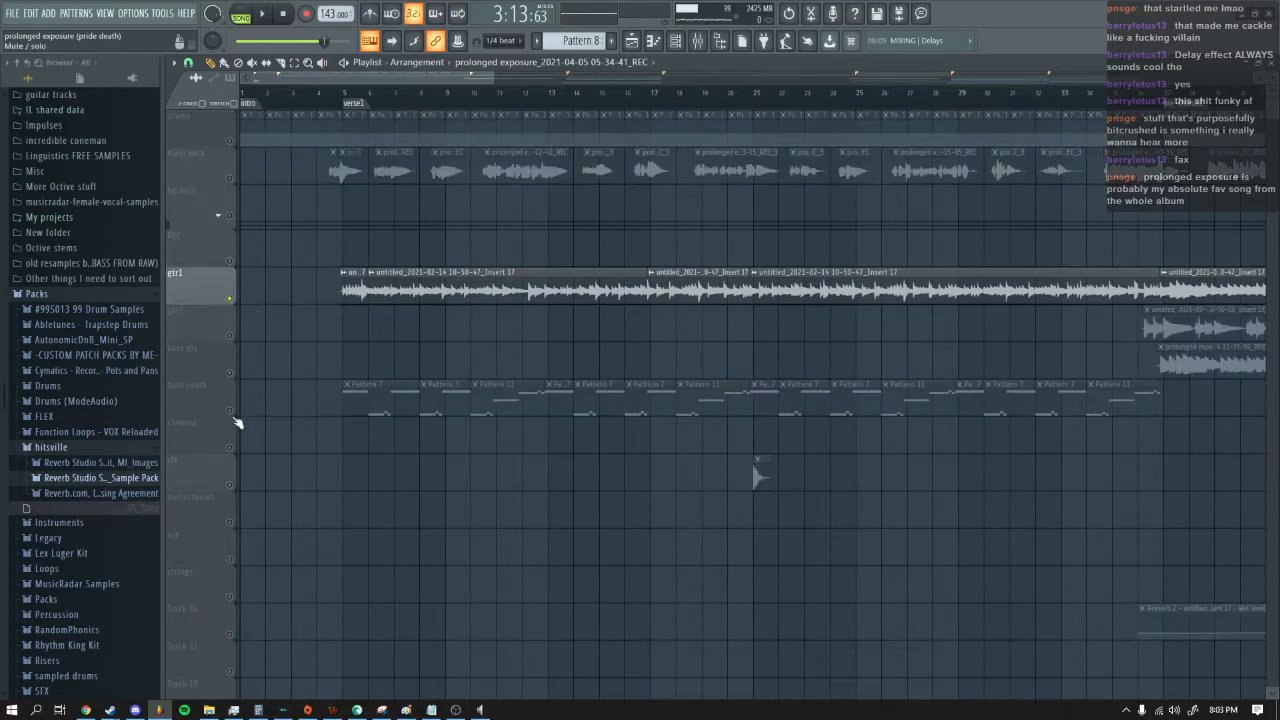
{"action": "left_click", "coordinate": [336, 94]}
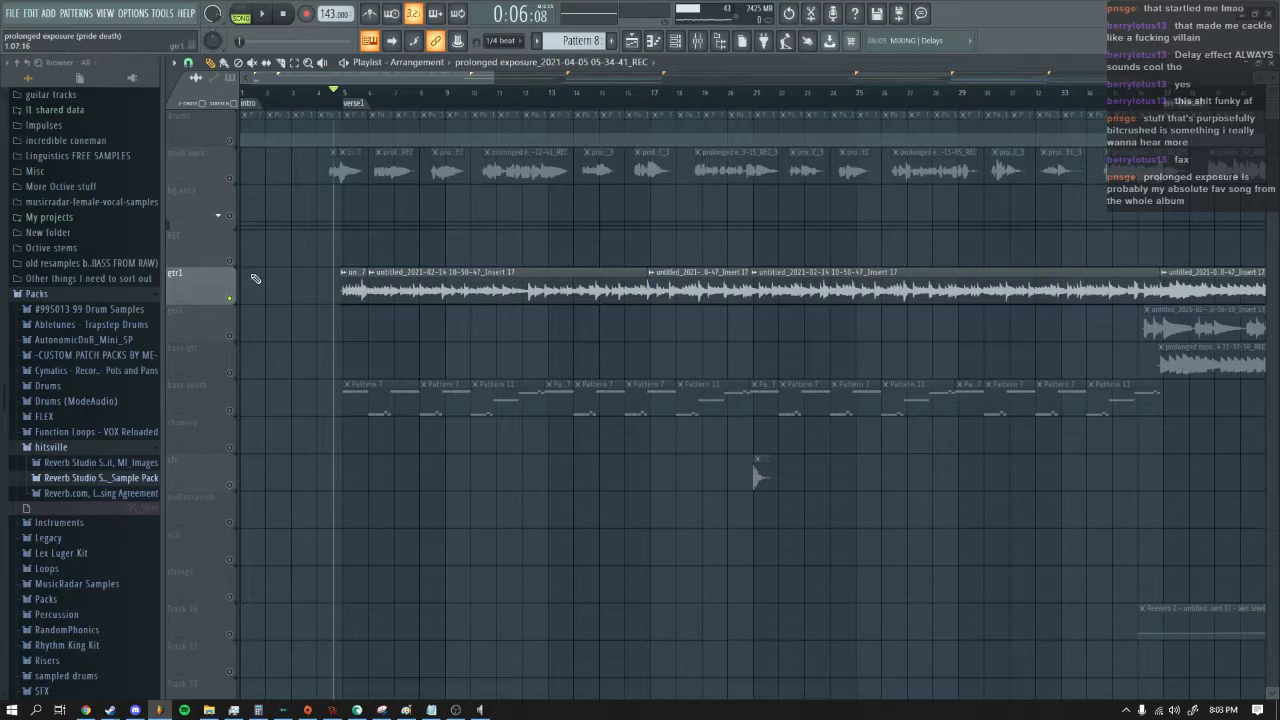
{"action": "left_click", "coordinate": [263, 16]}
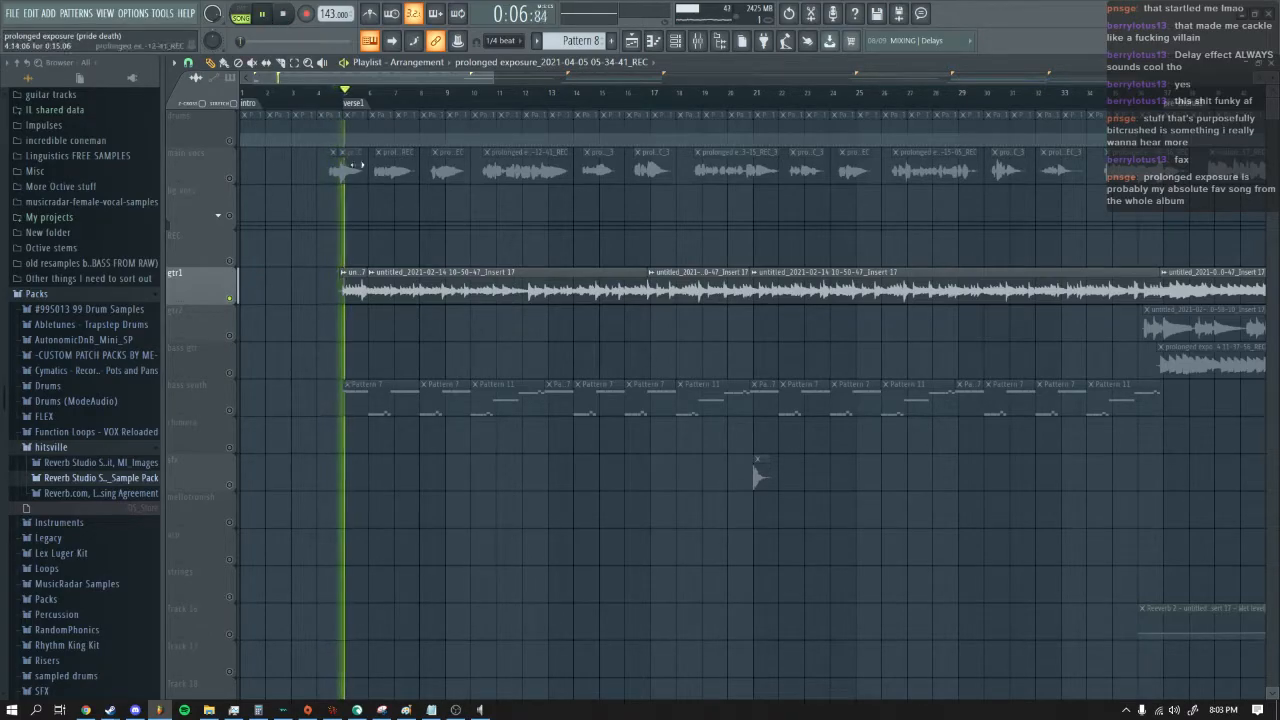
Step: Review the effect chain on the gtr1 recording's mixer track while the soloed guitar plays, and return to the playlist
{"action": "left_click", "coordinate": [695, 44]}
{"action": "right_click", "coordinate": [338, 468]}
{"action": "right_click", "coordinate": [338, 468]}
{"action": "key", "text": "Escape"}
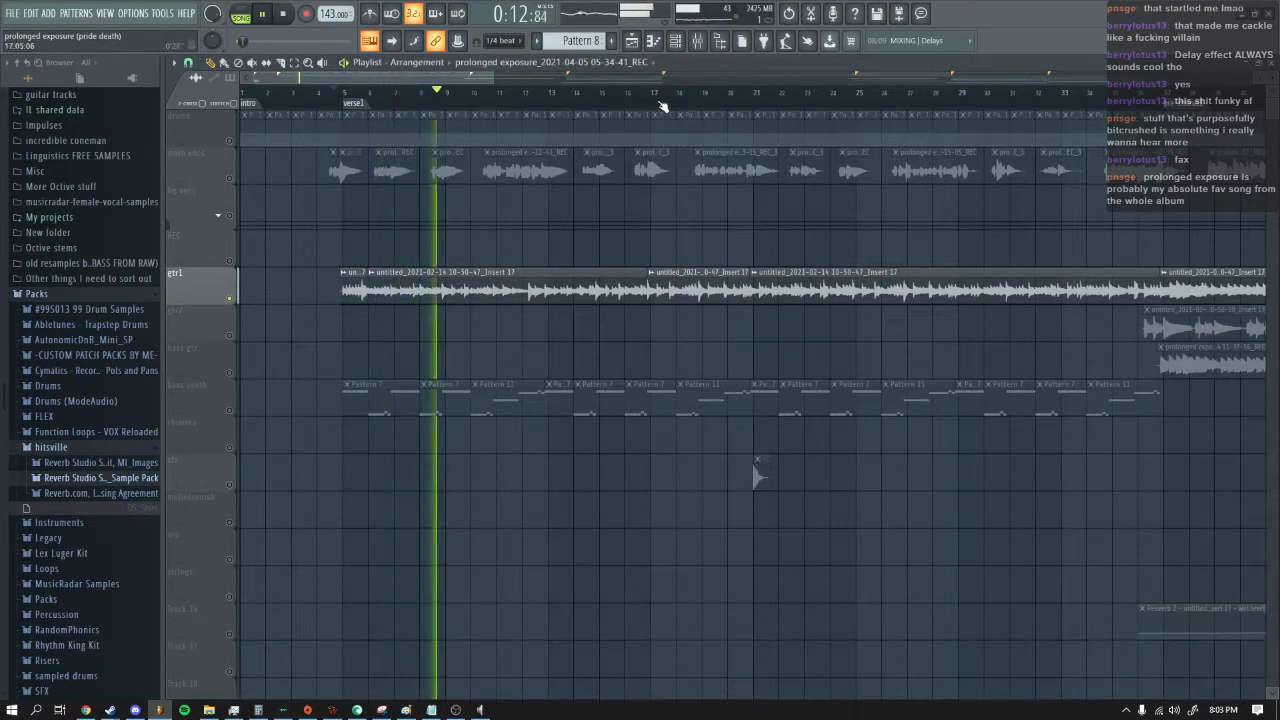
{"action": "left_click", "coordinate": [697, 40]}
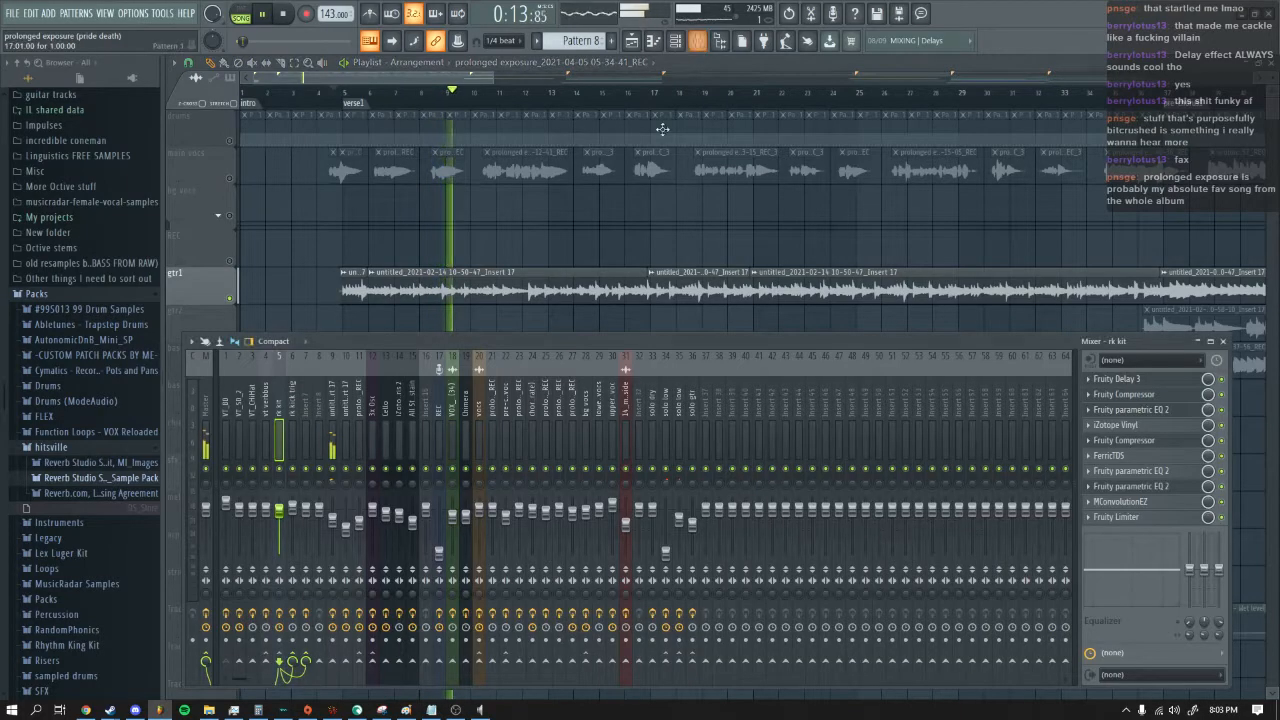
{"action": "left_click", "coordinate": [336, 447]}
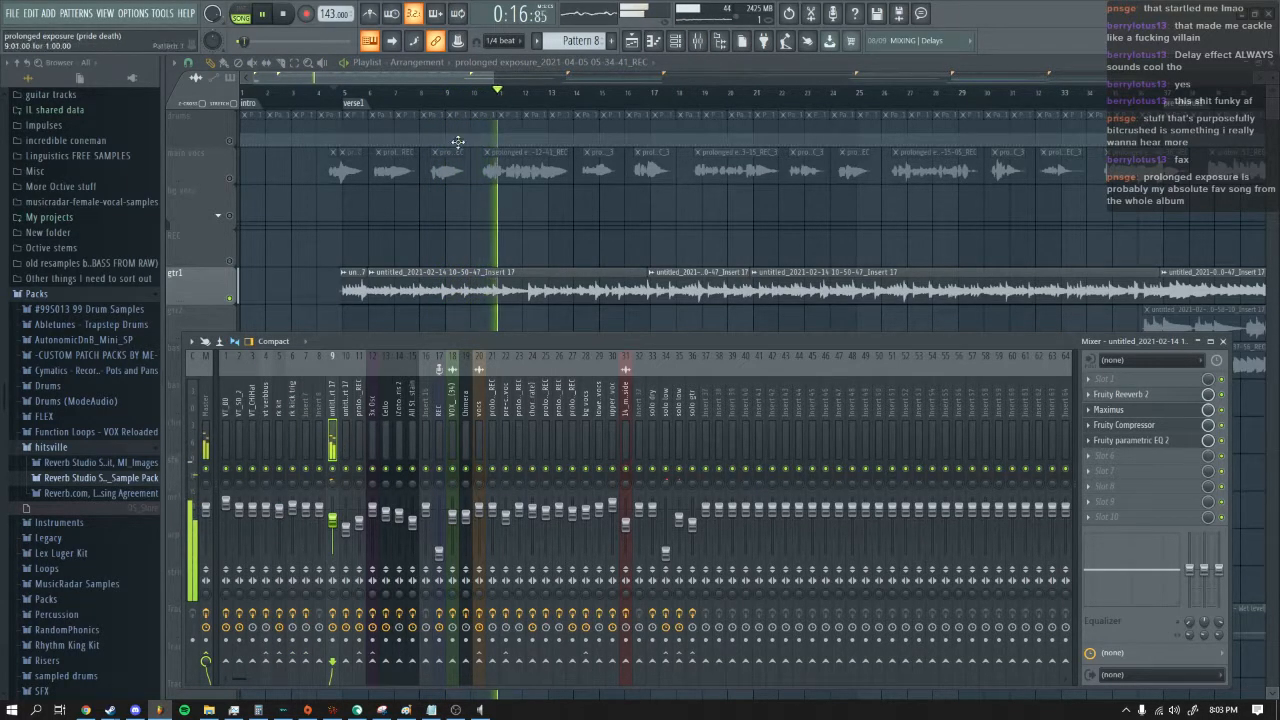
{"action": "key", "text": "F9"}
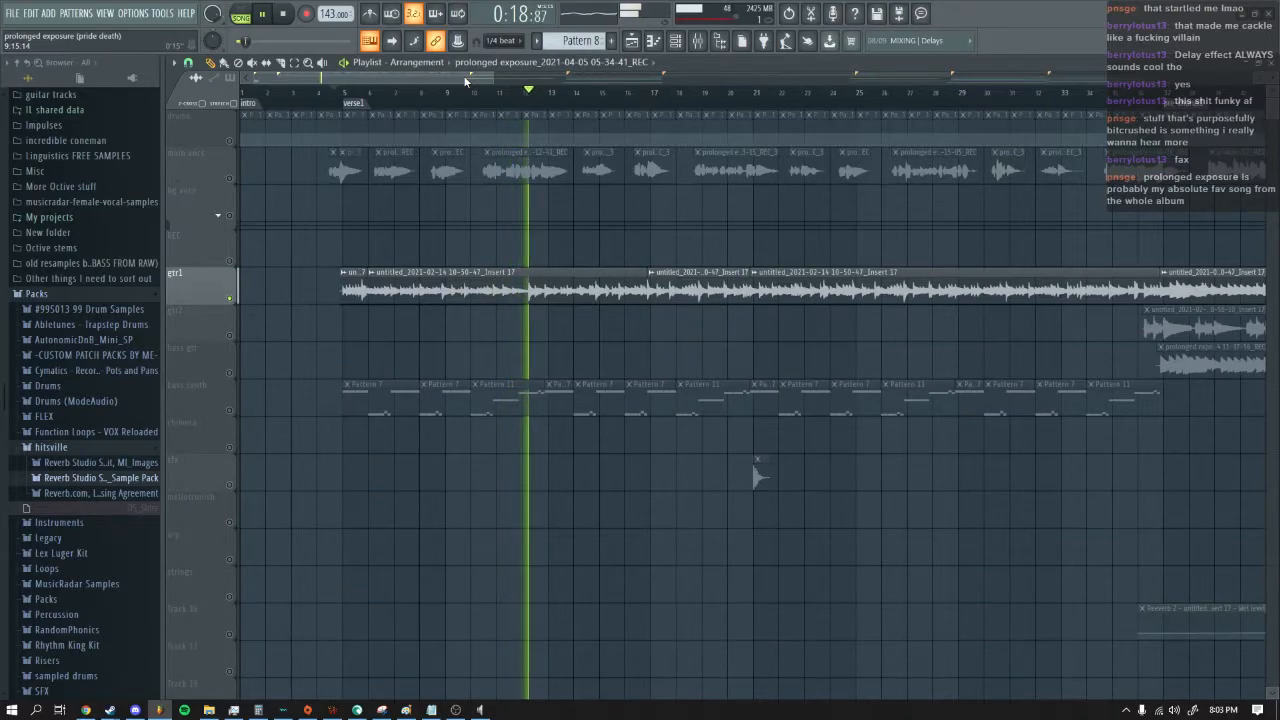
Step: Stop playback, isolate the bass synth playlist track in place of gtr1, and play it from just before verse1
{"action": "left_click", "coordinate": [284, 14]}
{"action": "mouse_move", "coordinate": [347, 79]}
{"action": "left_mouse_down"}
{"action": "mouse_move", "coordinate": [359, 77]}
{"action": "mouse_move", "coordinate": [337, 82]}
{"action": "left_mouse_up"}
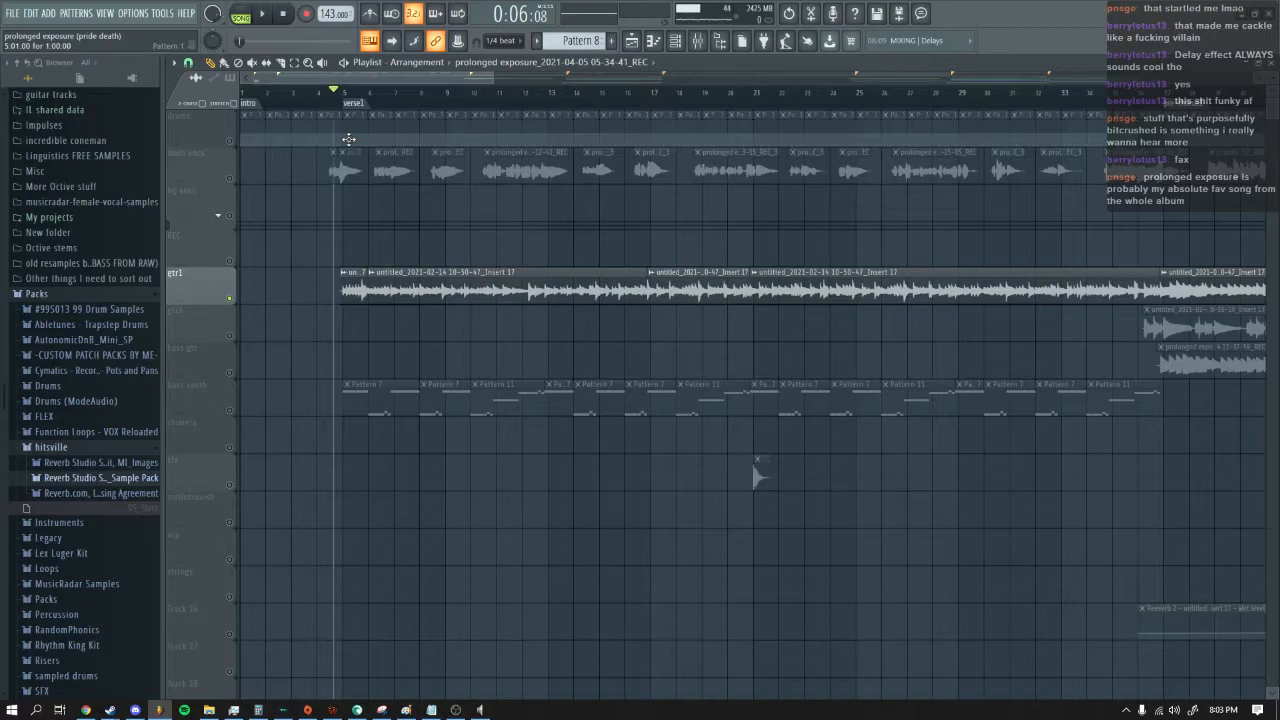
{"action": "left_click", "coordinate": [223, 409]}
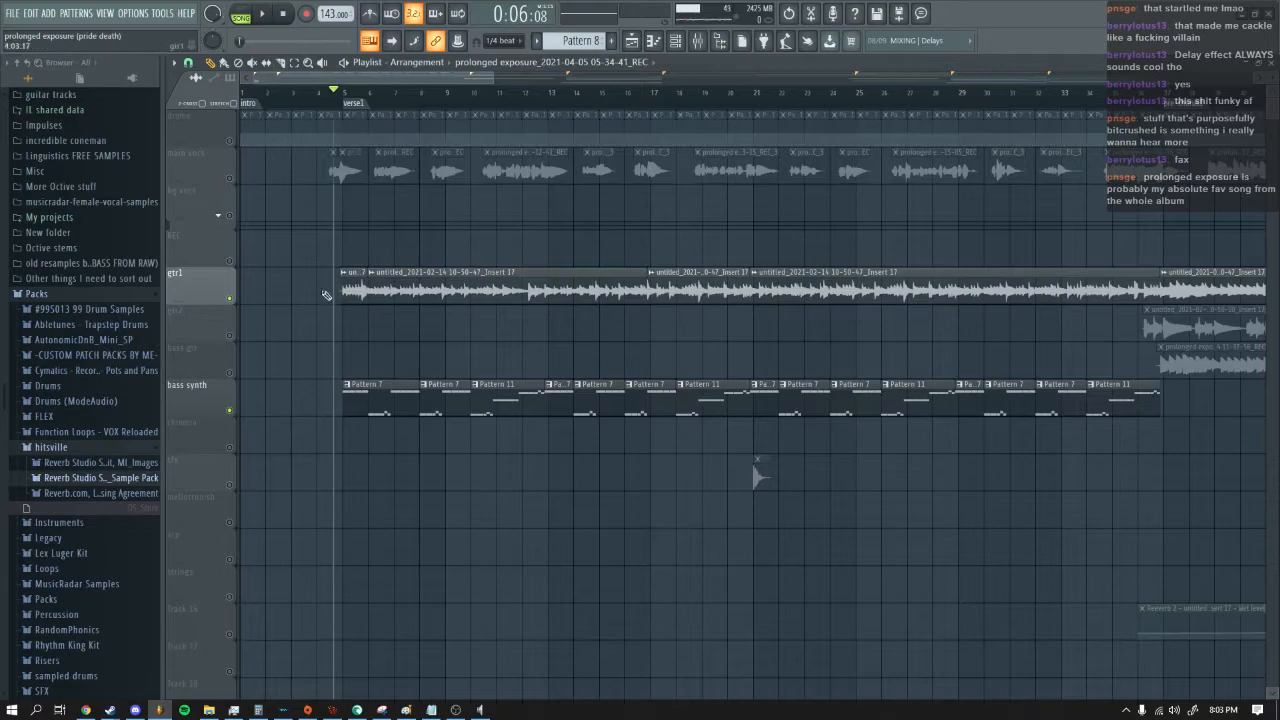
{"action": "left_click", "coordinate": [229, 297]}
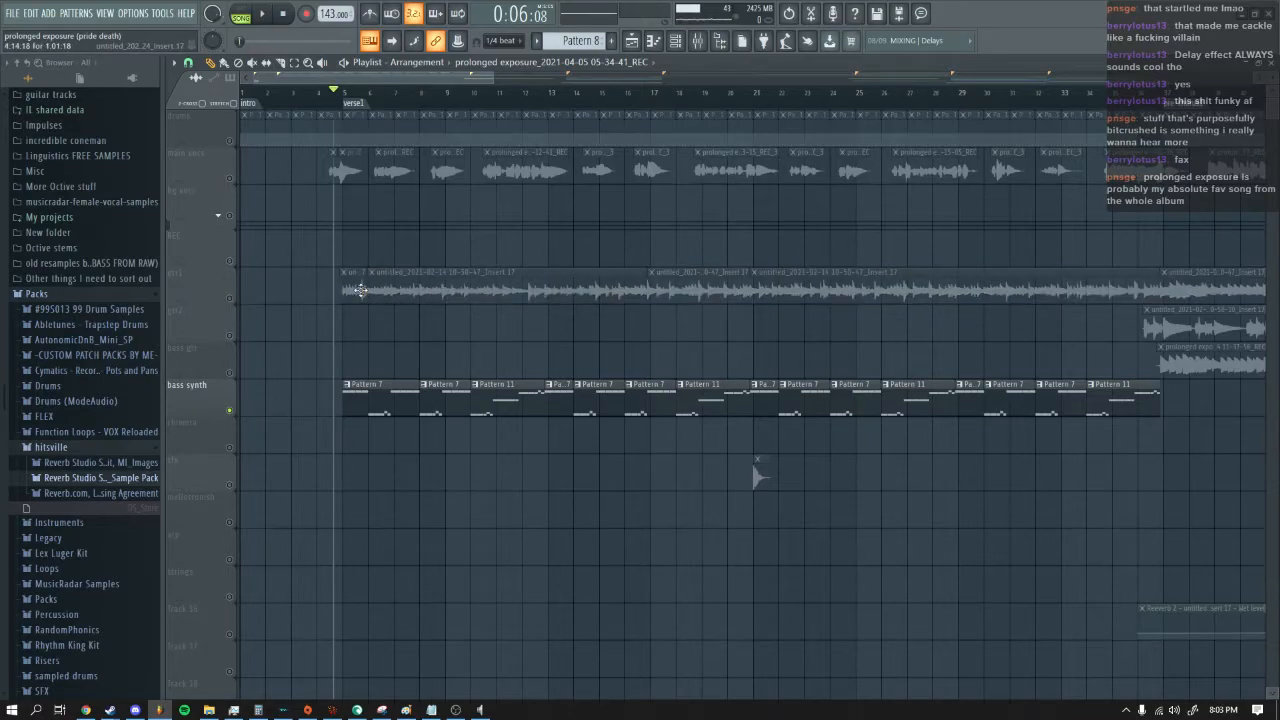
{"action": "left_click", "coordinate": [259, 14]}
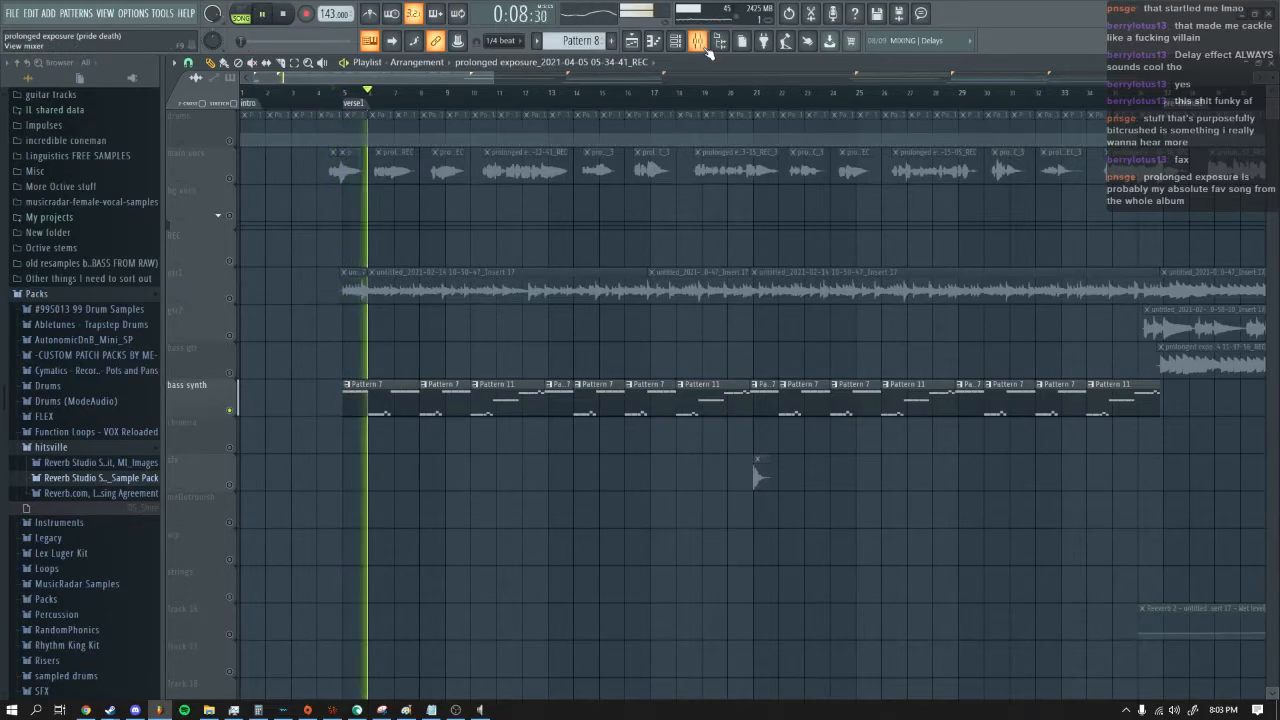
Step: Inspect the 3x Osc instrument behind the bass synth during playback, and close its window and the channel rack
{"action": "left_click", "coordinate": [675, 40]}
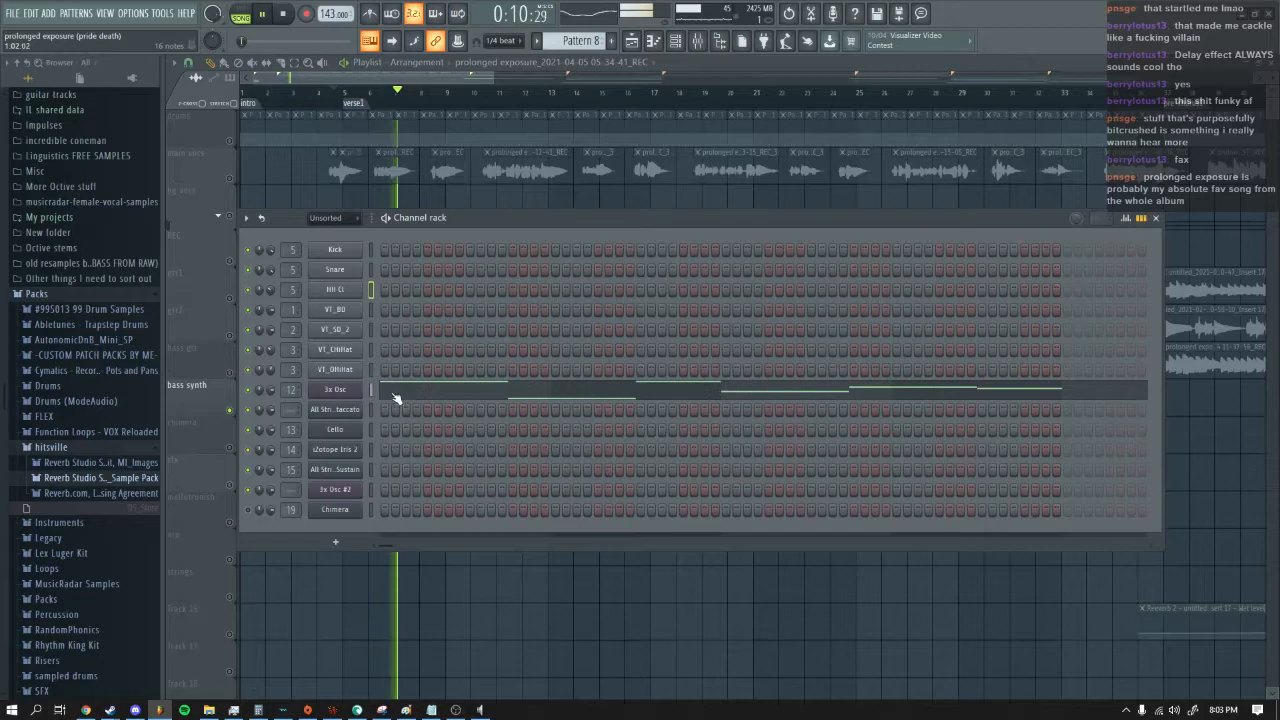
{"action": "left_click", "coordinate": [335, 389]}
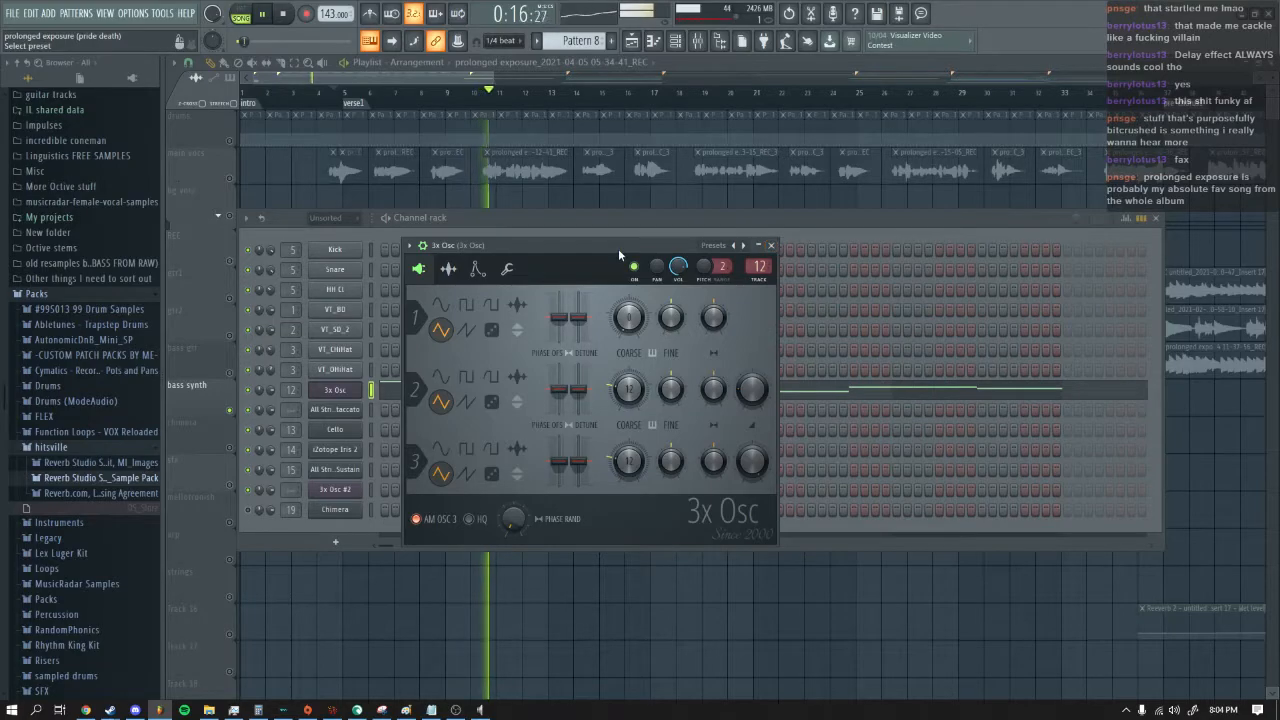
{"action": "left_click_drag", "start_coordinate": [618, 248], "coordinate": [653, 226]}
{"action": "left_click", "coordinate": [806, 224]}
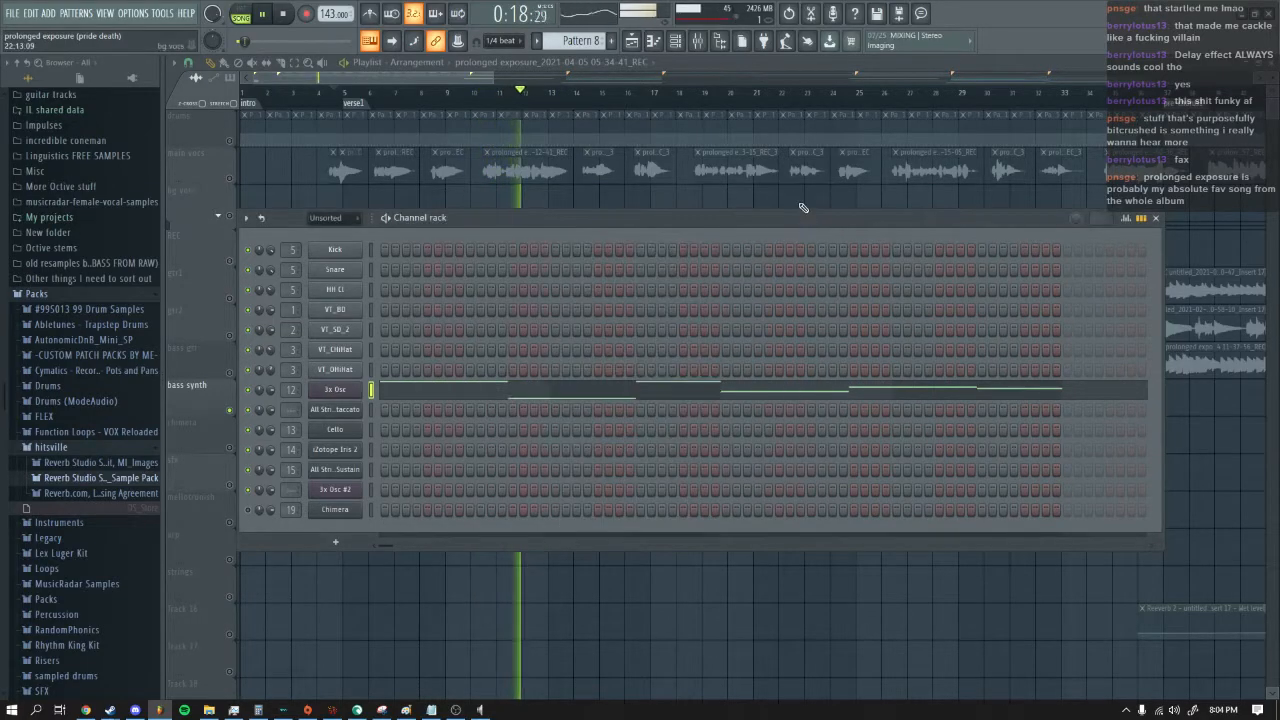
{"action": "key", "text": "F6"}
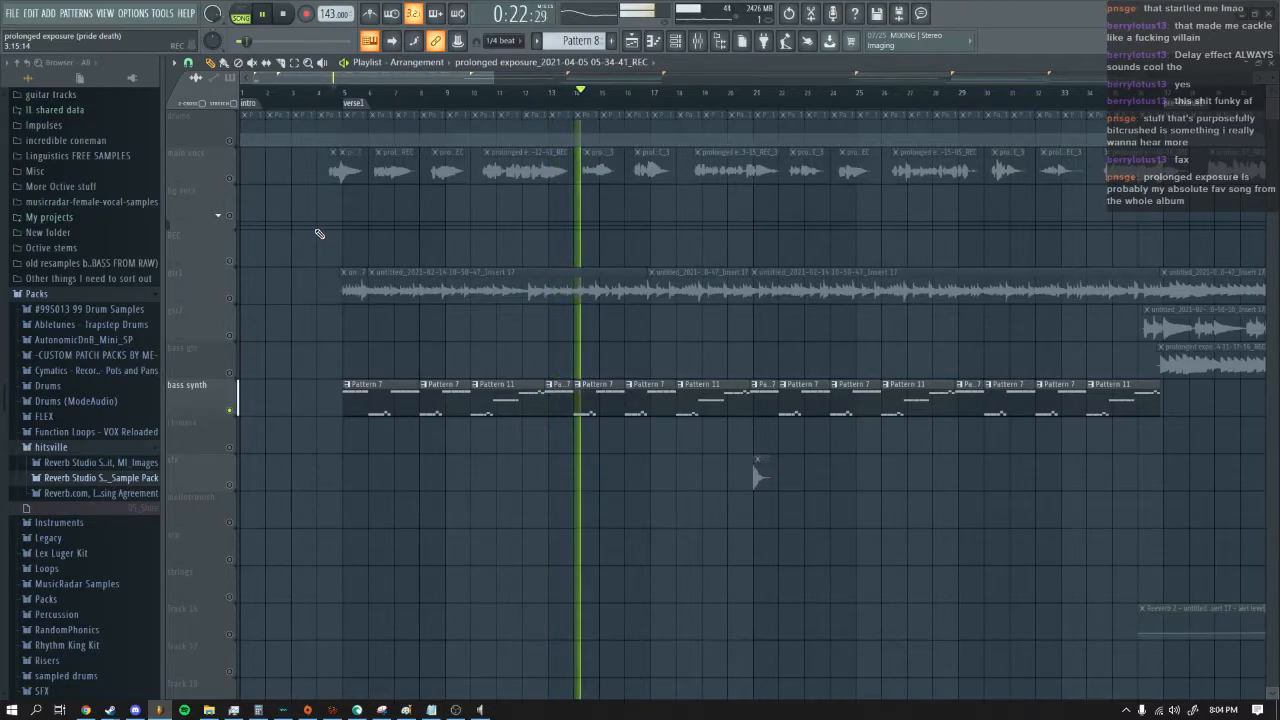
Step: Re-enable gtr1 to hear it together with the bass synth in the first verse, and stop playback
{"action": "left_click", "coordinate": [233, 298]}
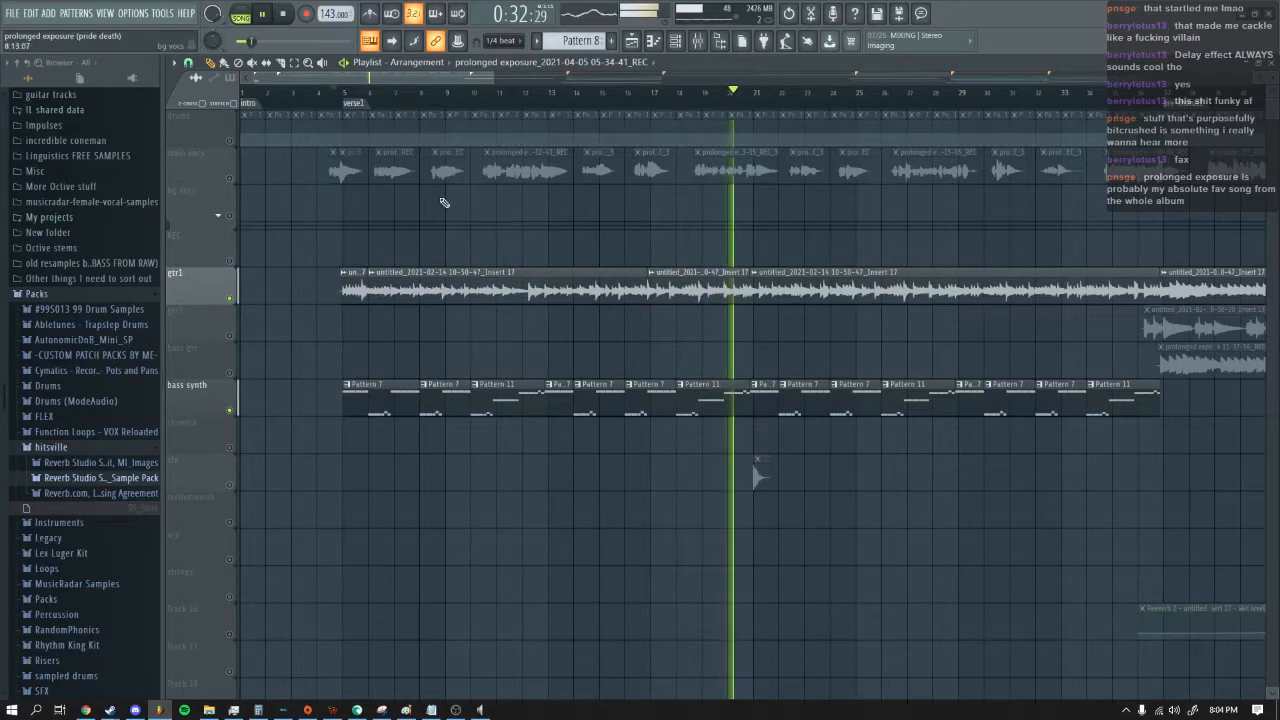
{"action": "left_click", "coordinate": [283, 13]}
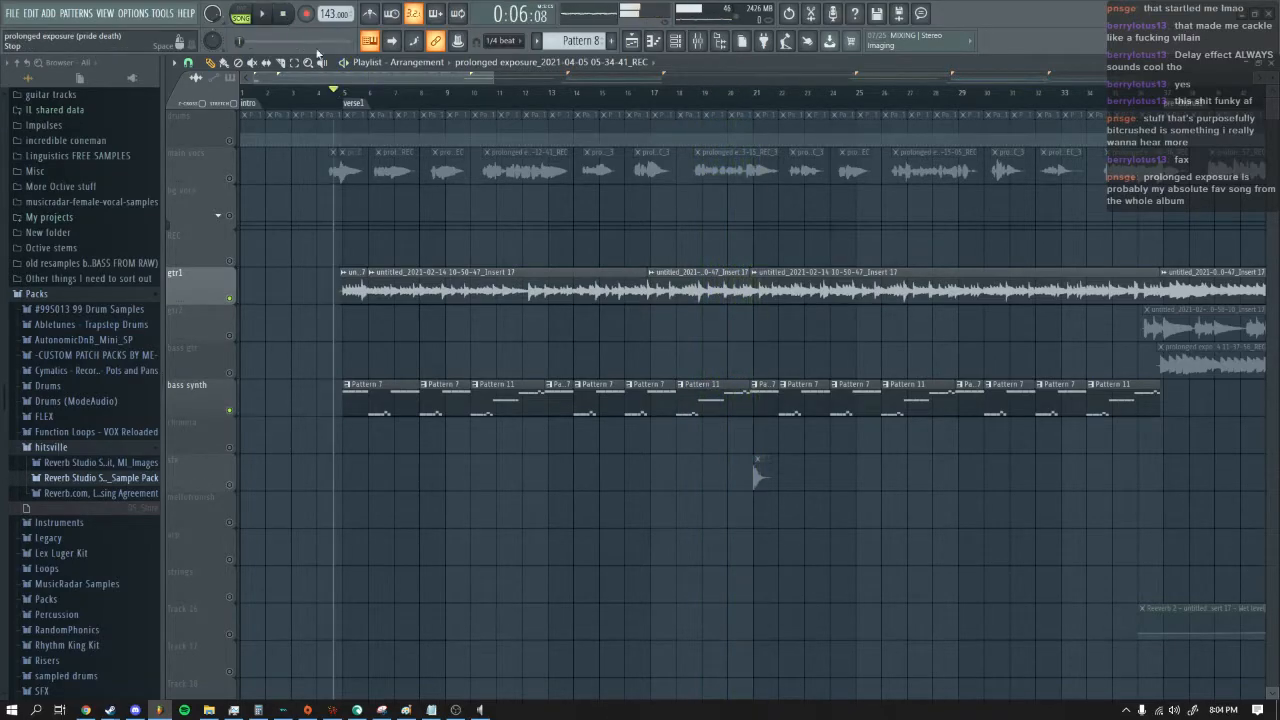
Step: Enable the gtr2, bass gtr and Track 16 reverb automation tracks, and play from just before pre-chorus1
{"action": "scroll", "coordinate": [537, 197], "scroll_direction": "right", "scroll_amount": 5}
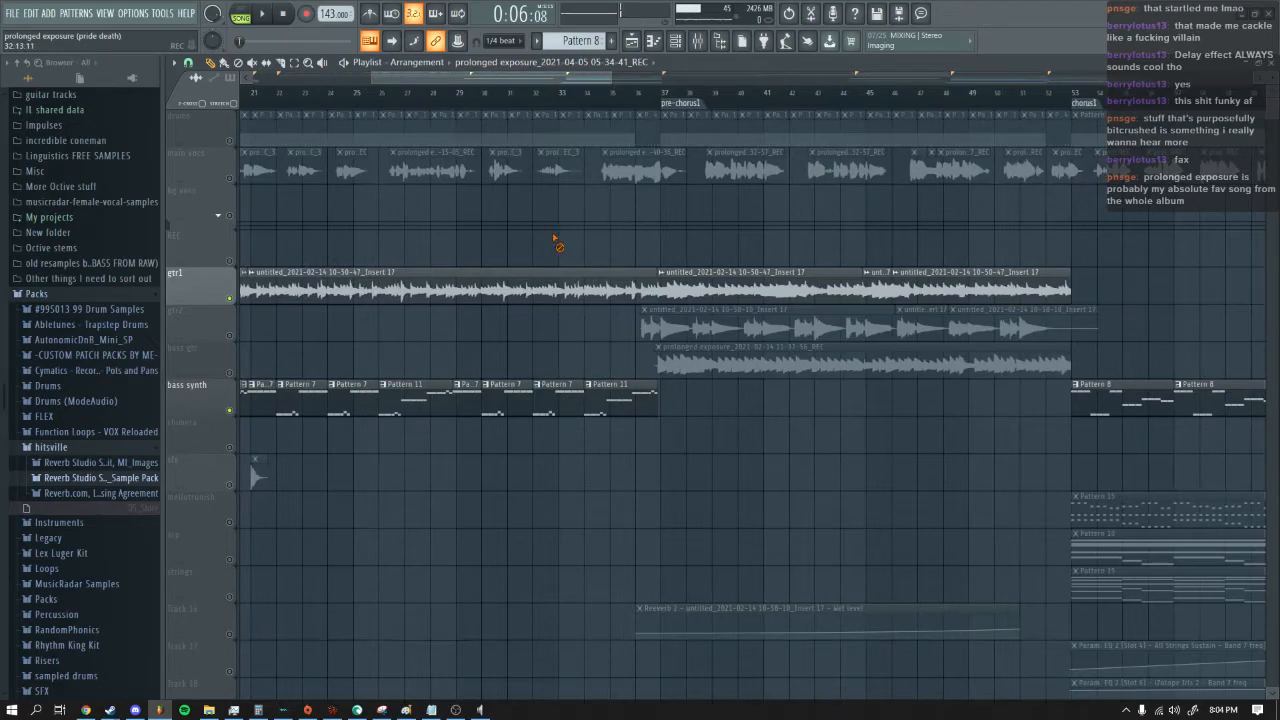
{"action": "left_click", "coordinate": [229, 335]}
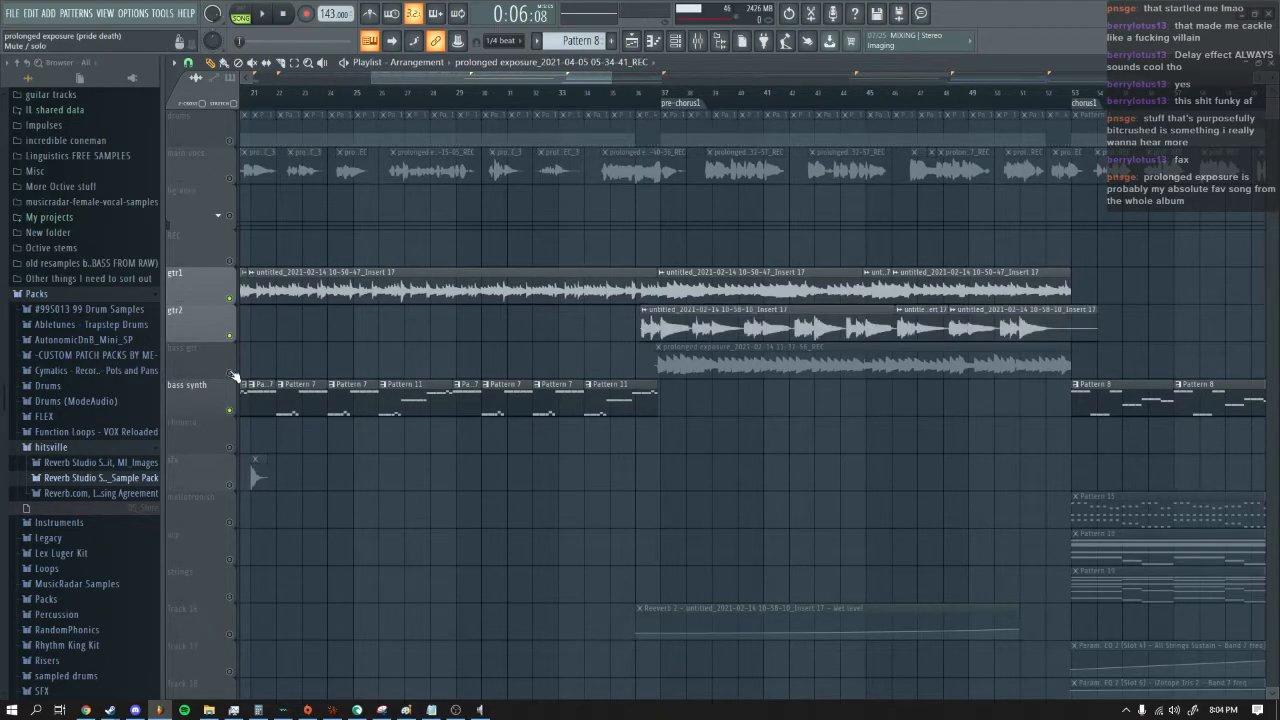
{"action": "left_click", "coordinate": [229, 372]}
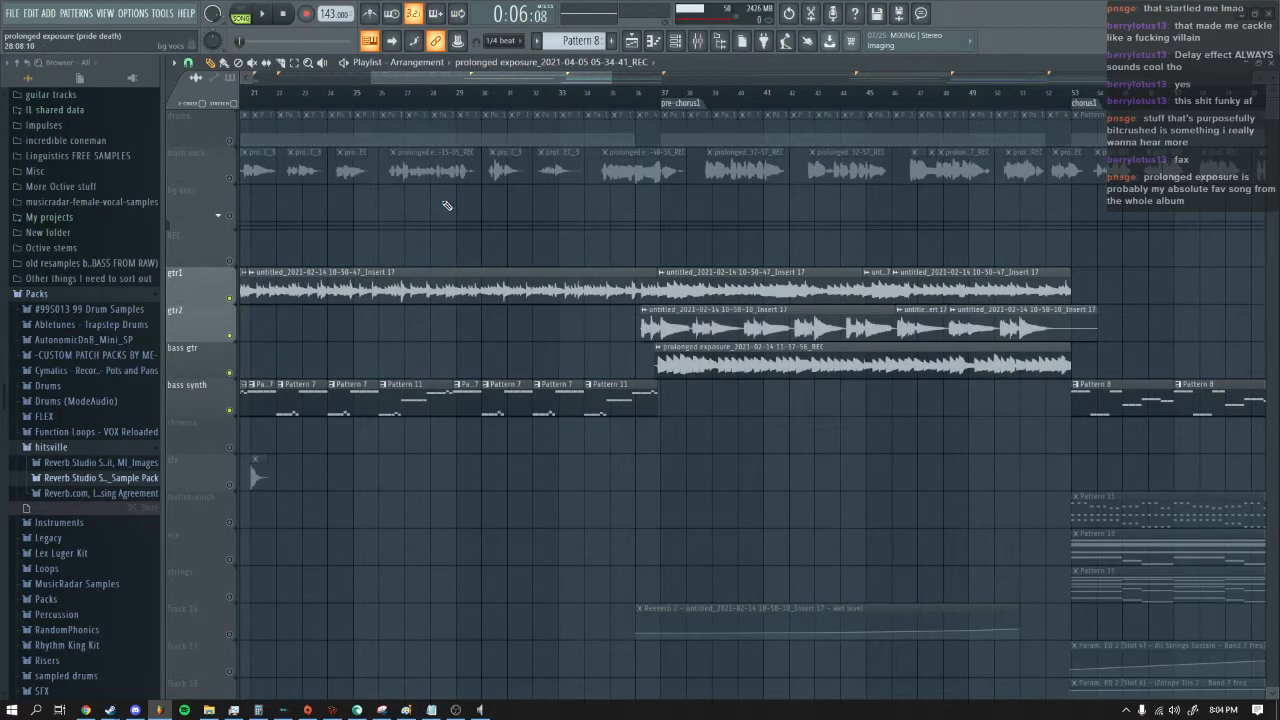
{"action": "left_click", "coordinate": [229, 634]}
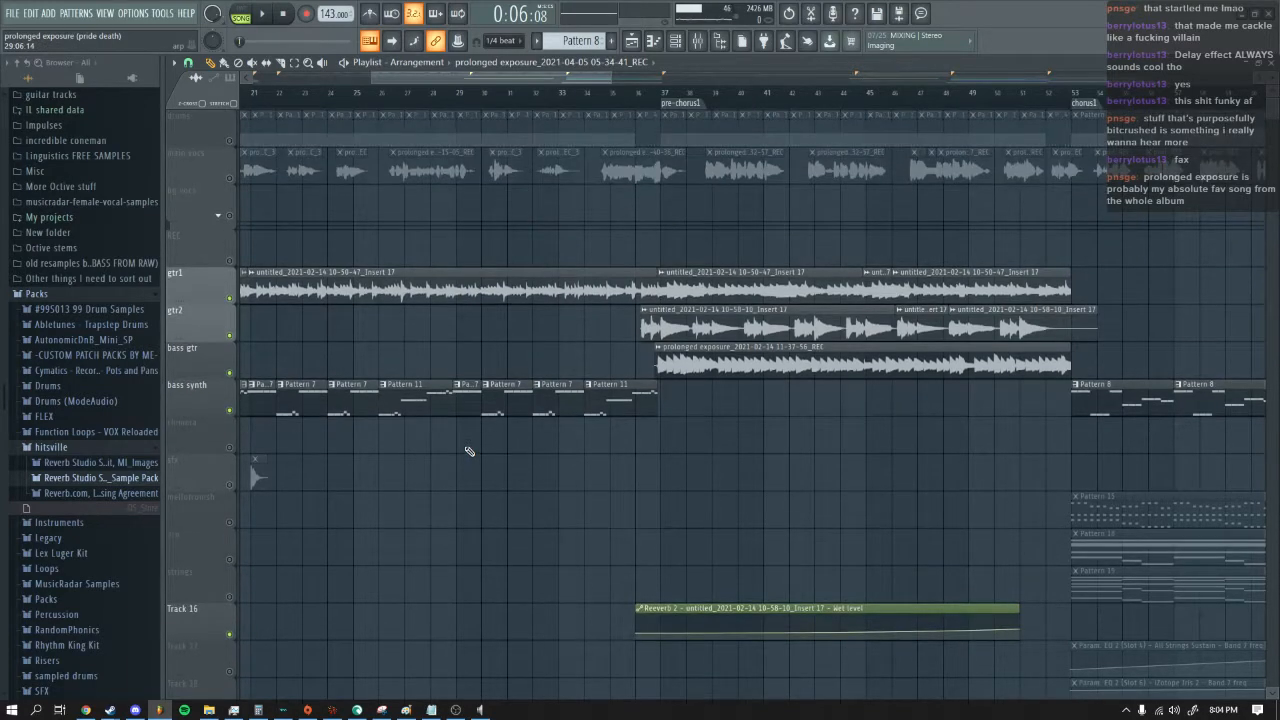
{"action": "left_click", "coordinate": [623, 103]}
{"action": "key", "text": "space"}
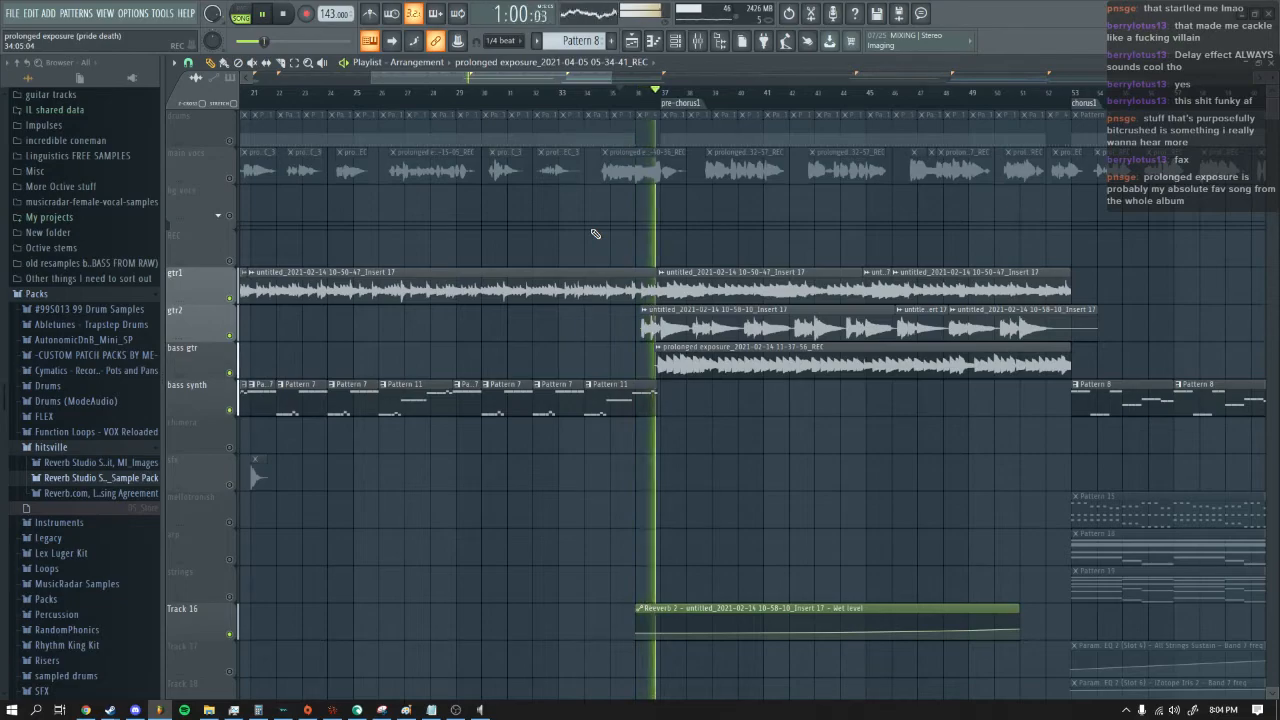
Step: Bring up the mixer to check the guitar and bass tracks while the pre-chorus plays
{"action": "left_click_drag", "start_coordinate": [590, 77], "coordinate": [638, 79]}
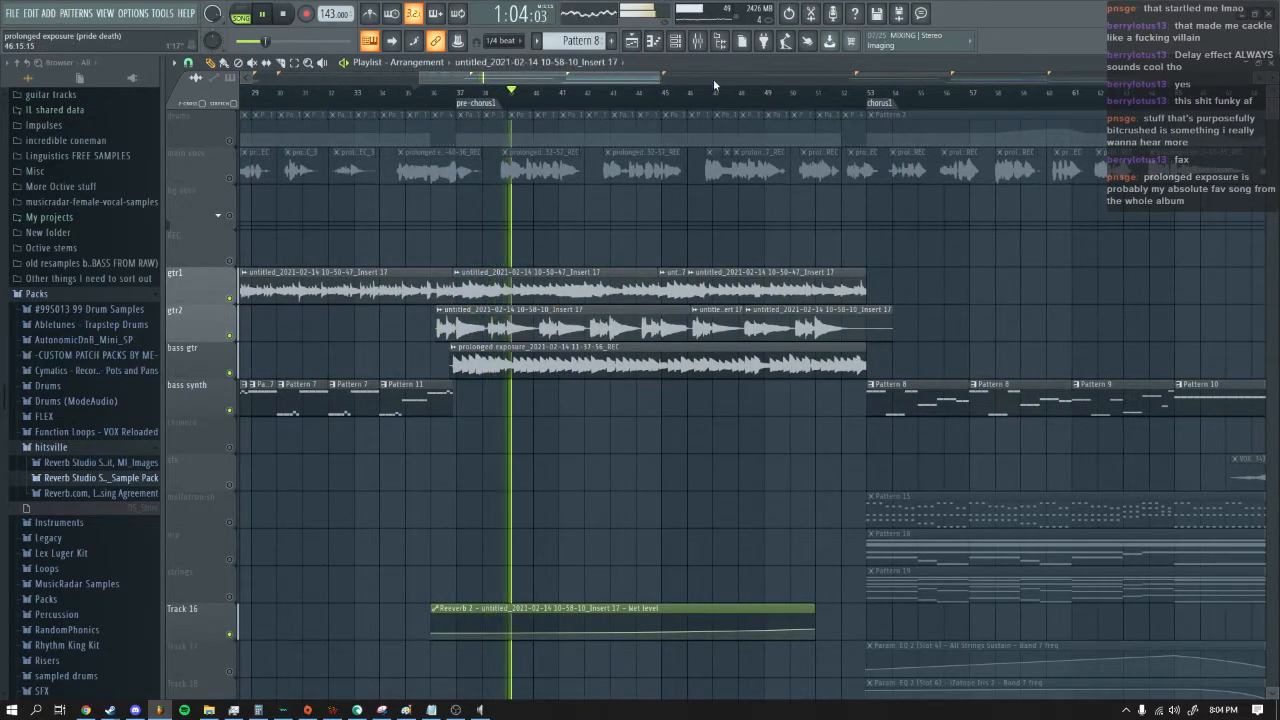
{"action": "key", "text": "F9"}
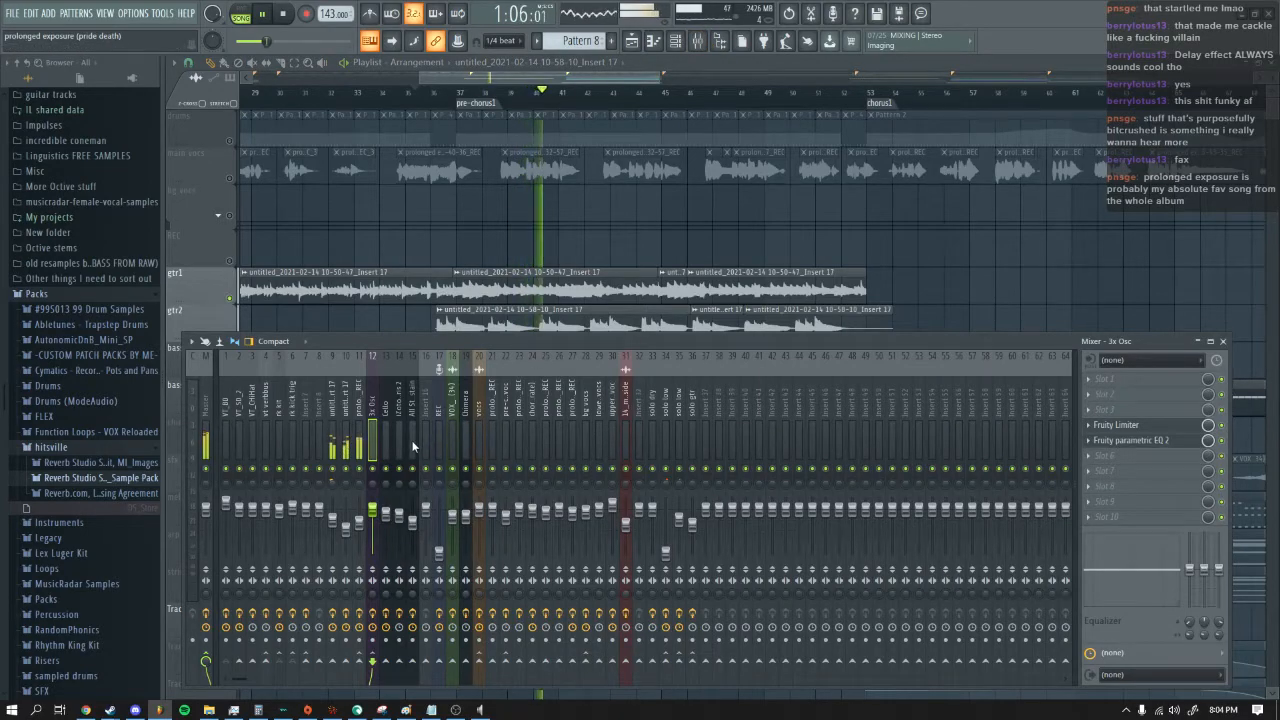
Step: Inspect the second guitar's and bass guitar's mixer inserts, open the bass guitar's CMT_Bitcrusher_2 settings, and stop playback
{"action": "left_click", "coordinate": [342, 447]}
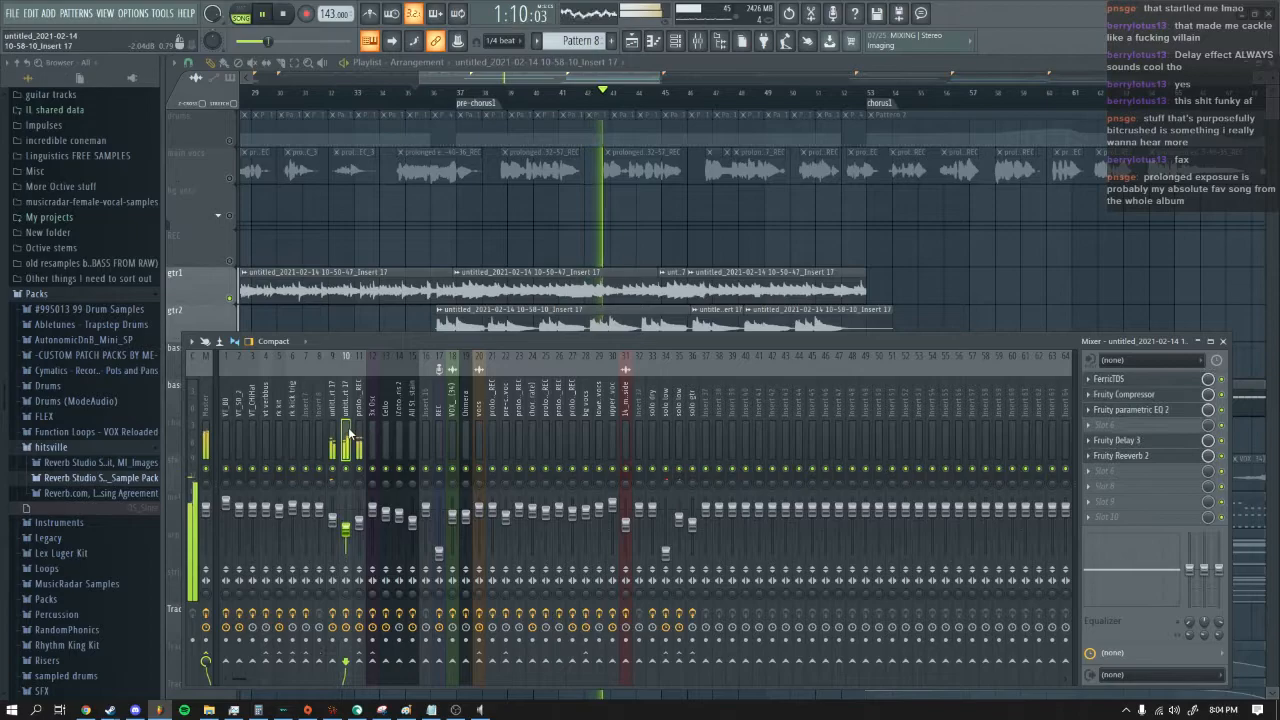
{"action": "left_click", "coordinate": [359, 432]}
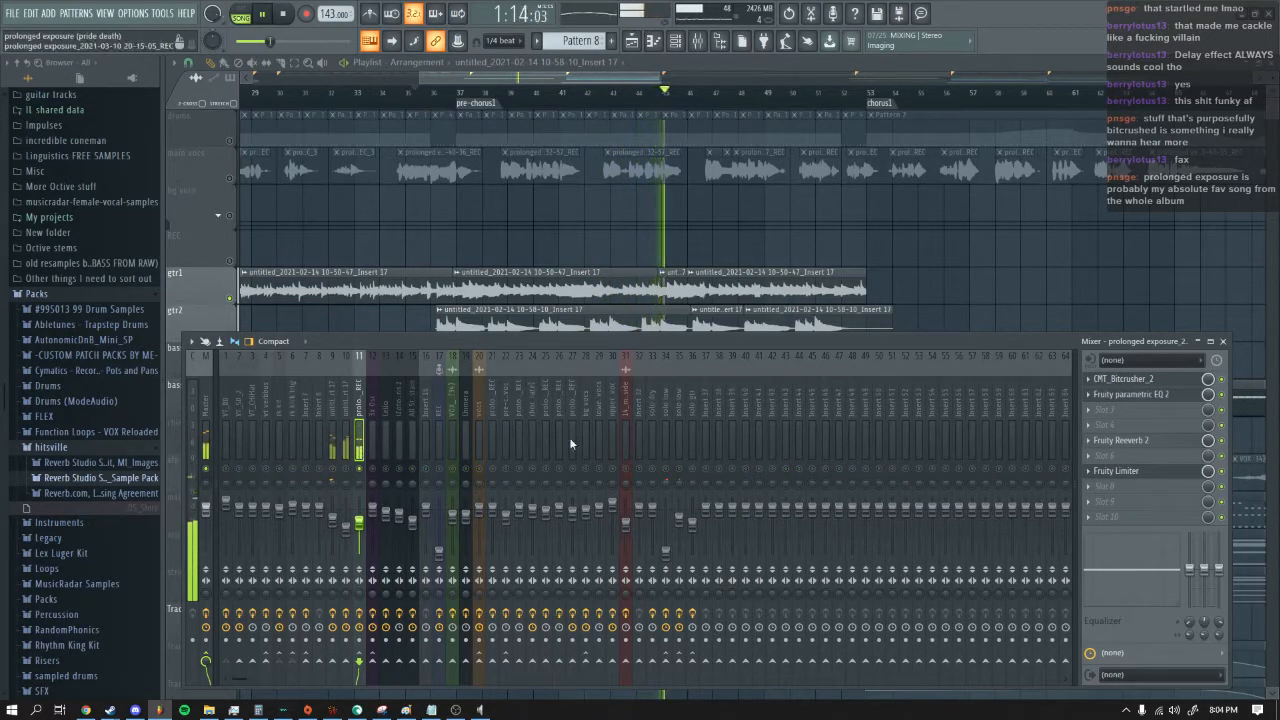
{"action": "left_click", "coordinate": [1125, 379]}
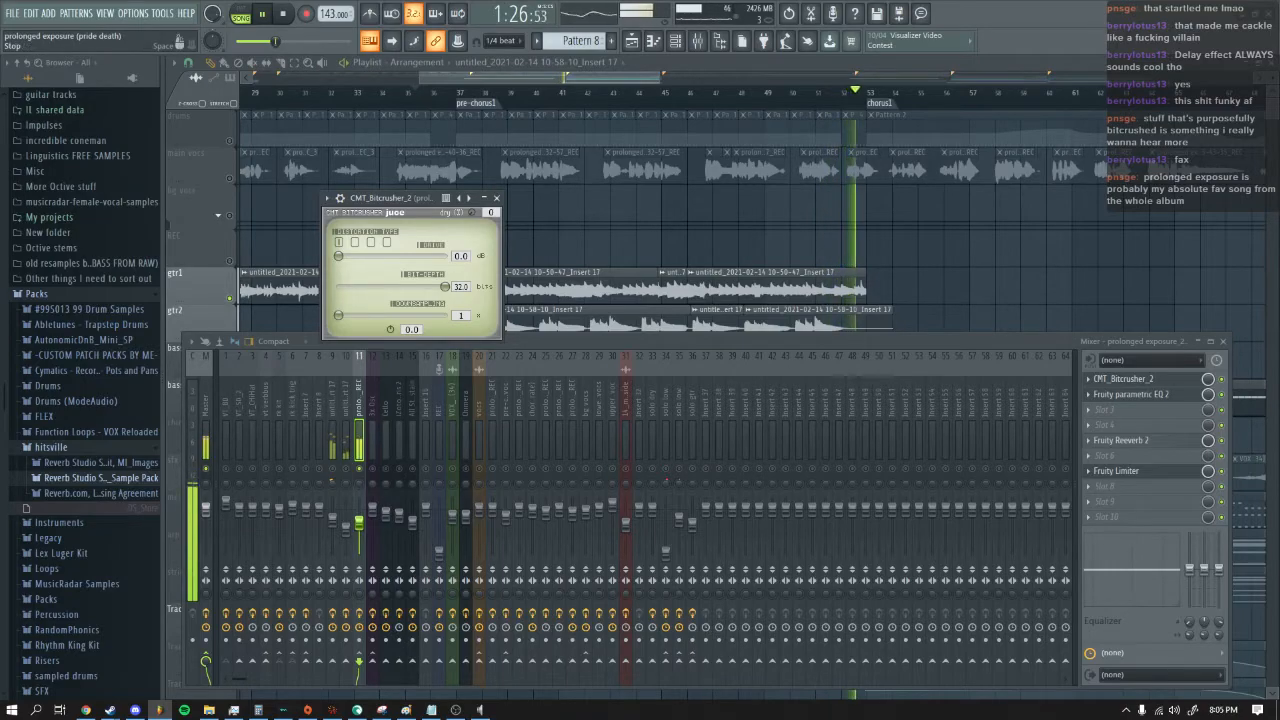
{"action": "key", "text": "space"}
{"action": "left_click_drag", "start_coordinate": [389, 204], "coordinate": [625, 259]}
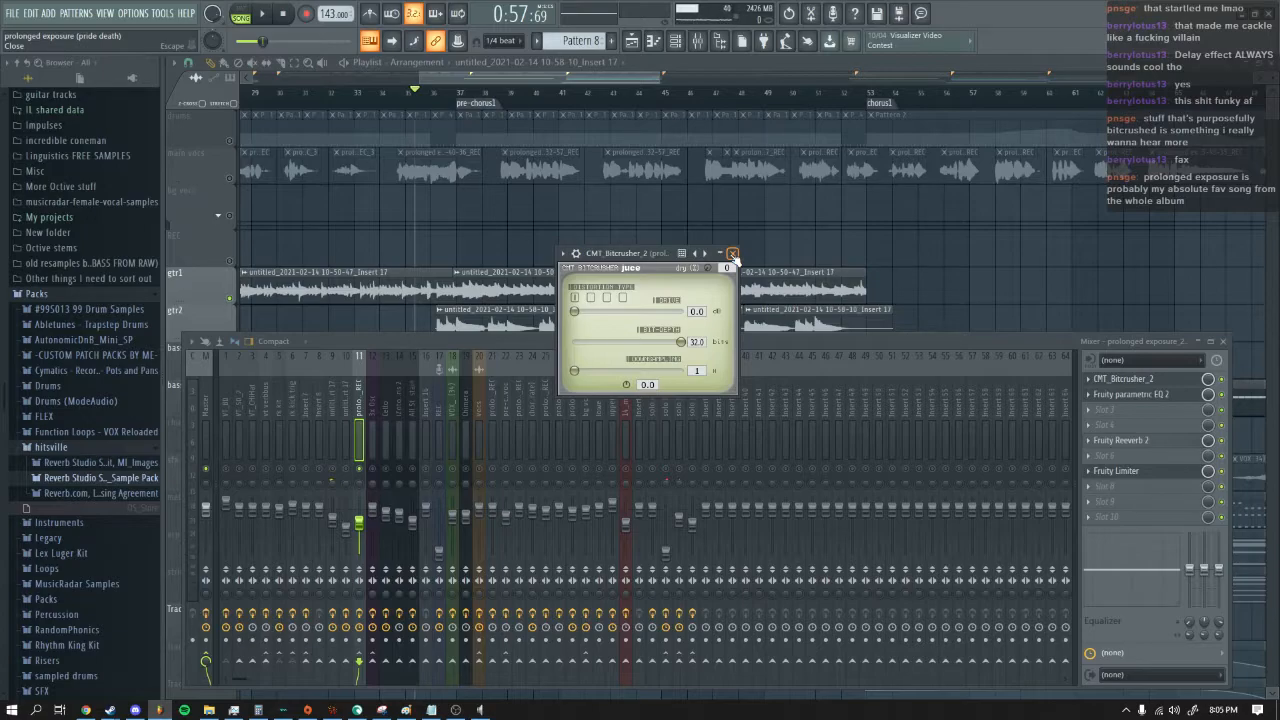
Step: Play the song from just before the pre-chorus and view the Fruity parametric EQ 2 curve on the bass guitar's mixer insert
{"action": "left_click_drag", "start_coordinate": [618, 81], "coordinate": [584, 82]}
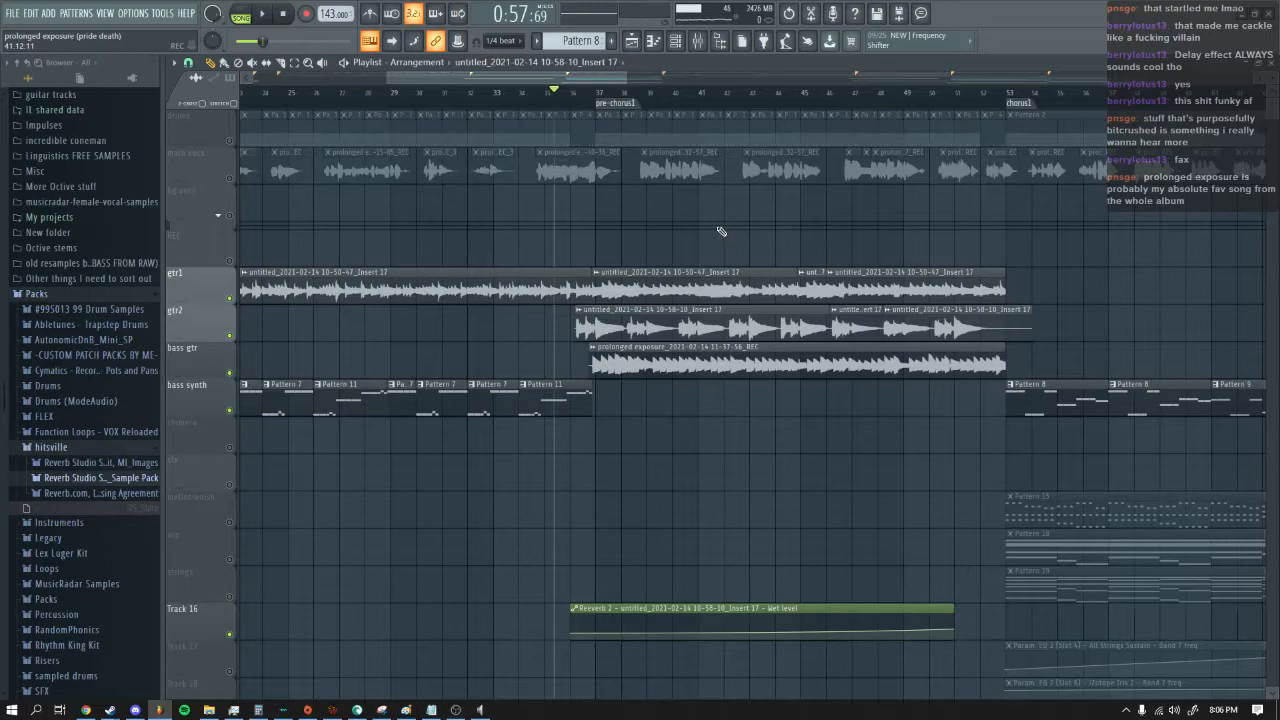
{"action": "left_click_drag", "start_coordinate": [501, 83], "coordinate": [534, 83]}
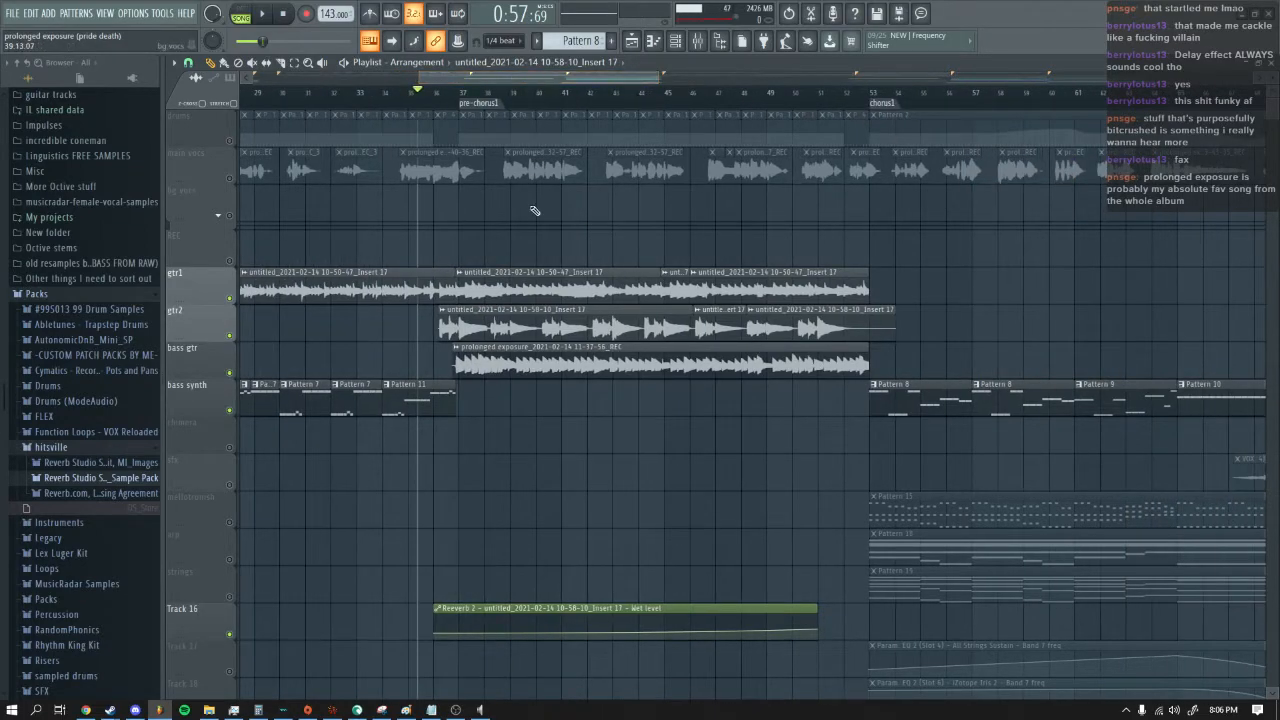
{"action": "left_click", "coordinate": [266, 13]}
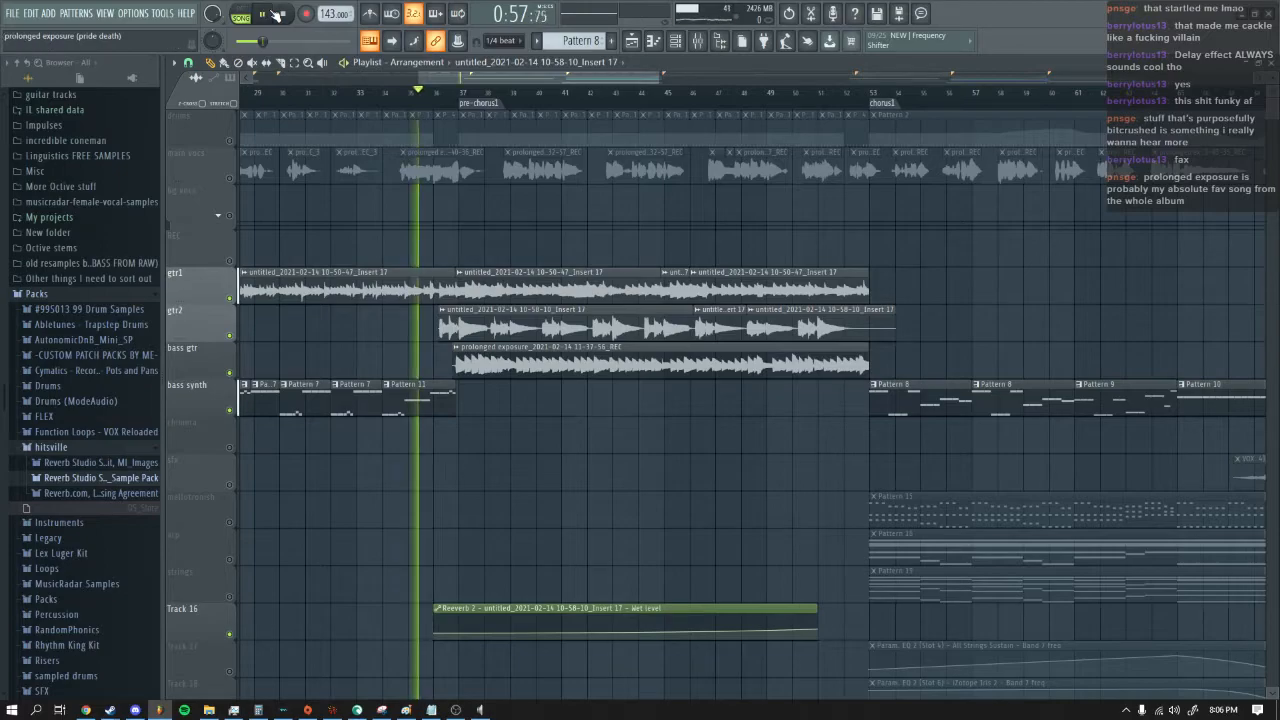
{"action": "left_click", "coordinate": [699, 43]}
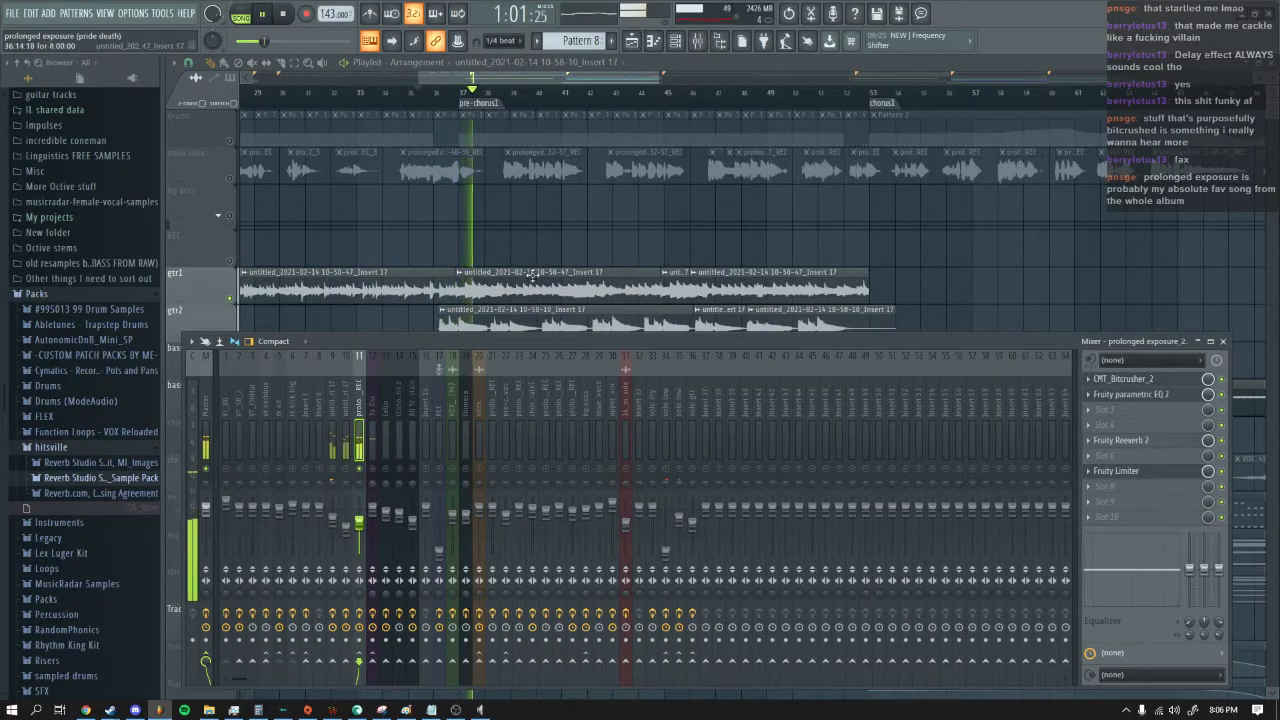
{"action": "left_click", "coordinate": [1125, 394]}
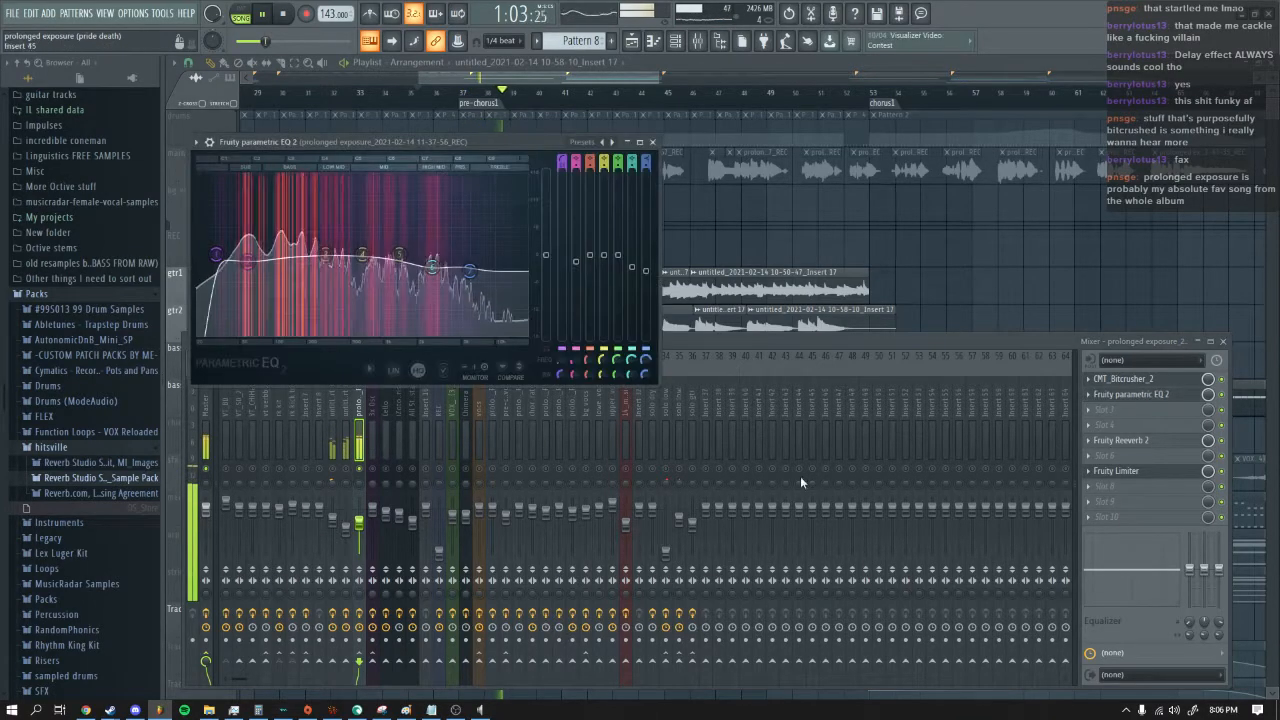
{"action": "left_click", "coordinate": [652, 141]}
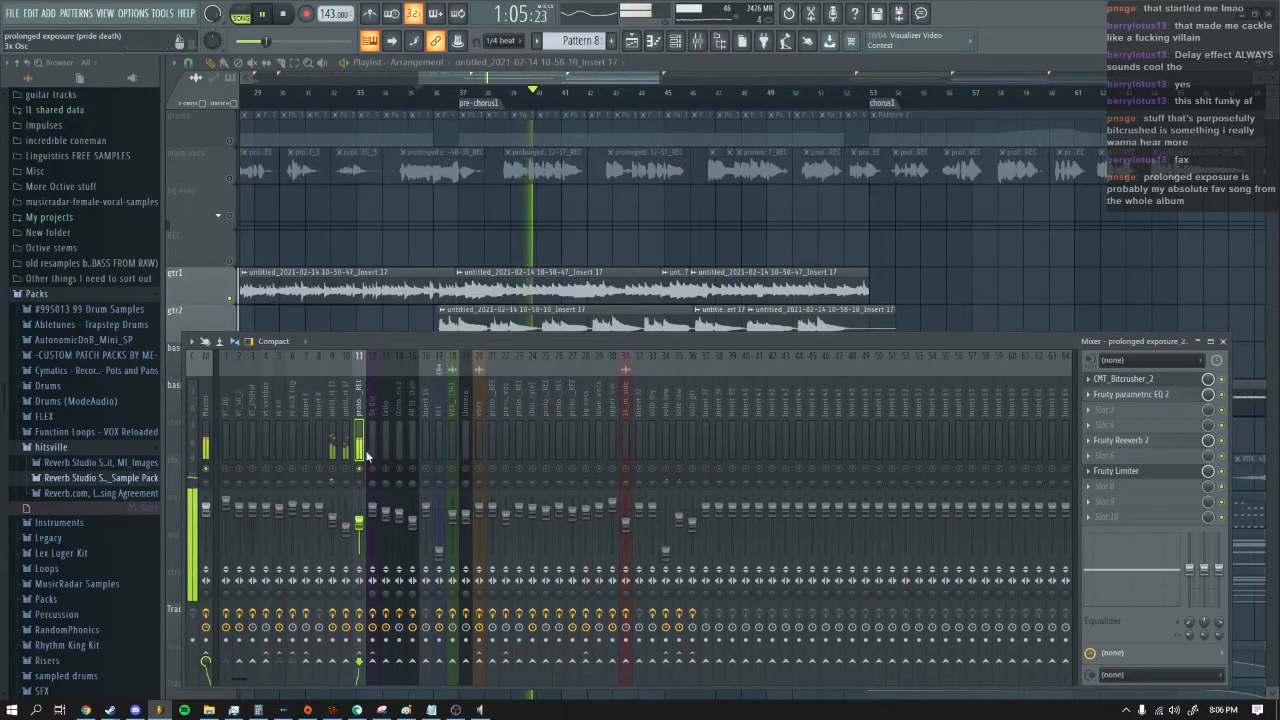
{"action": "left_click", "coordinate": [420, 243]}
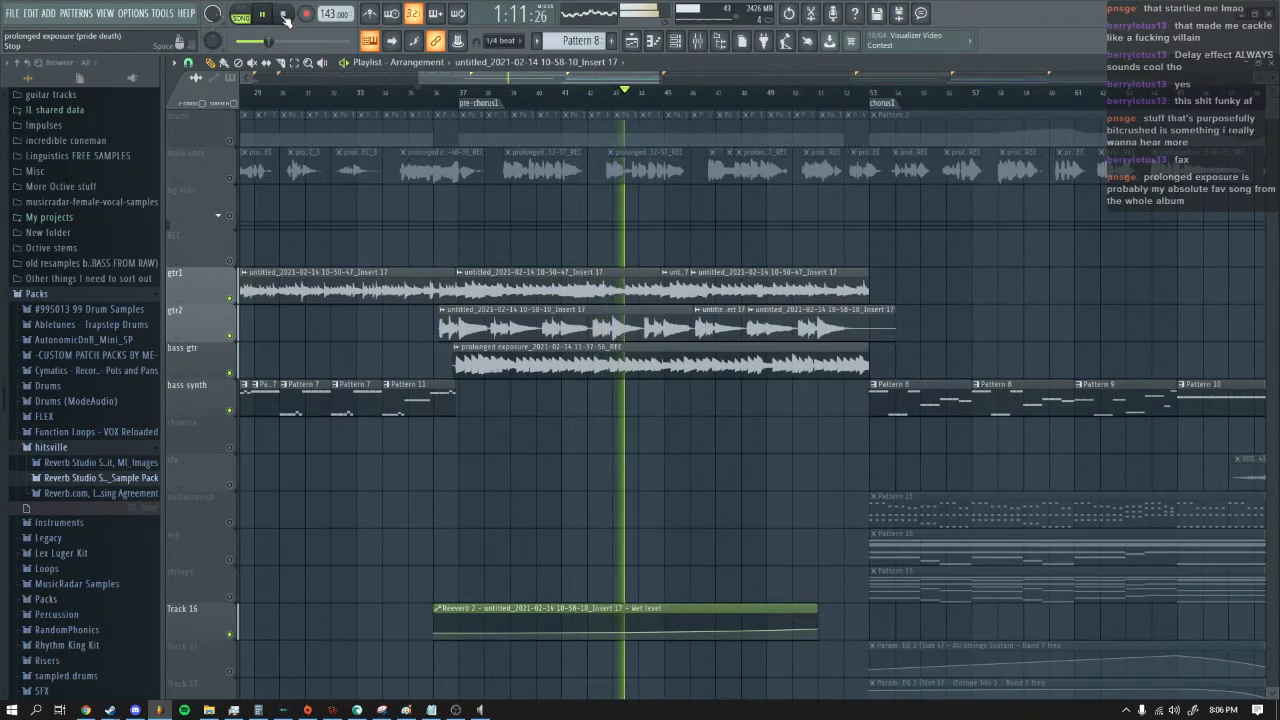
Step: Stop playback and solo the bass synth track for the chorus1 section of the playlist
{"action": "left_click_drag", "start_coordinate": [510, 76], "coordinate": [613, 76]}
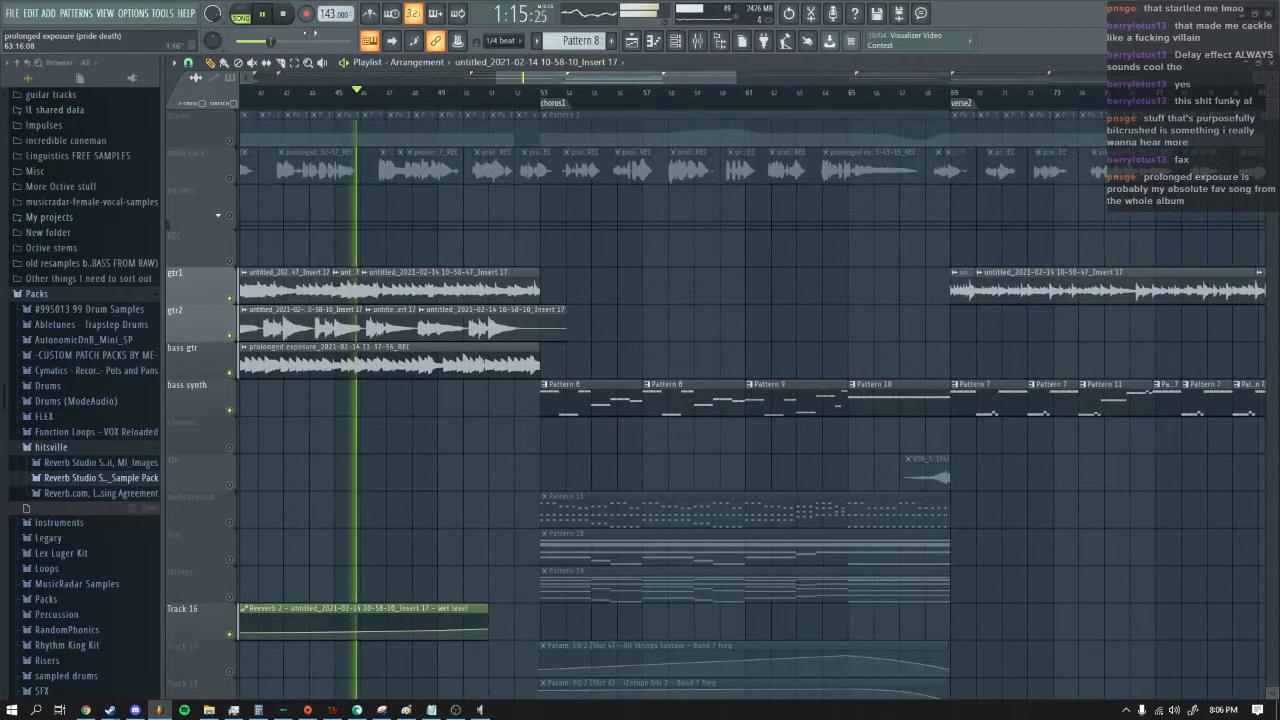
{"action": "key", "text": "space"}
{"action": "scroll", "coordinate": [448, 314], "scroll_direction": "down", "scroll_amount": 4}
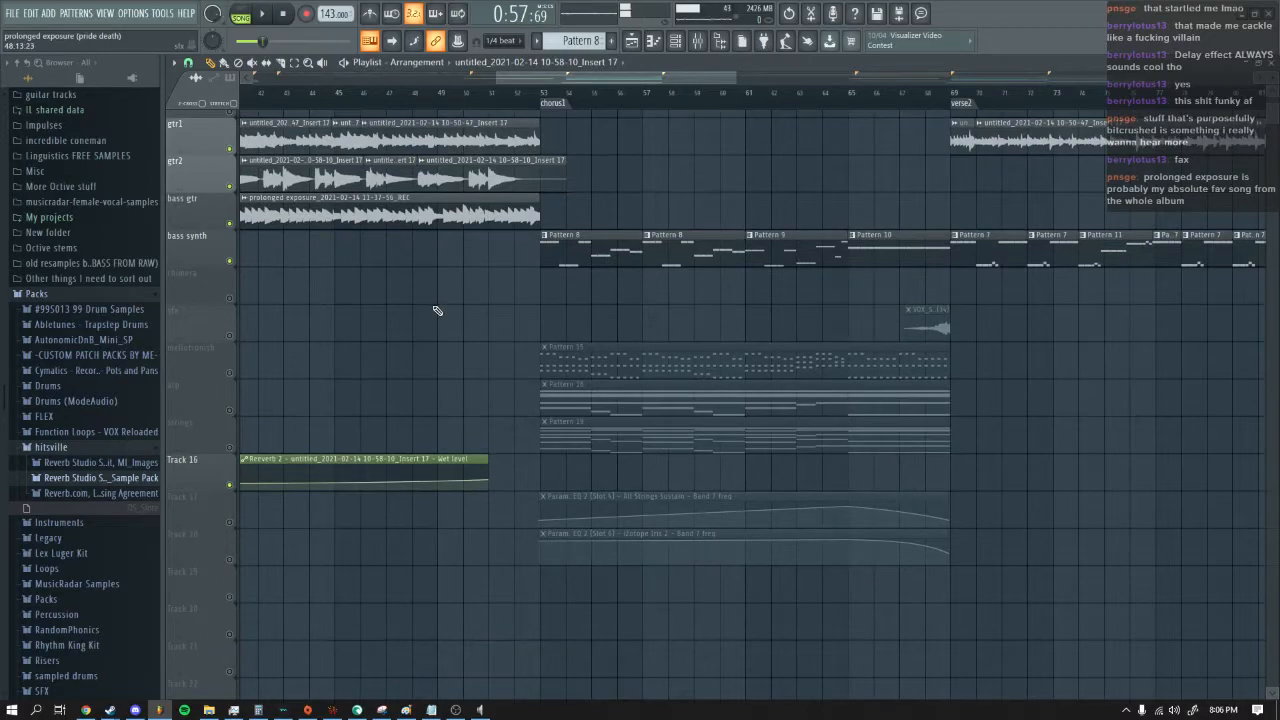
{"action": "left_click", "coordinate": [229, 261], "text": "ctrl"}
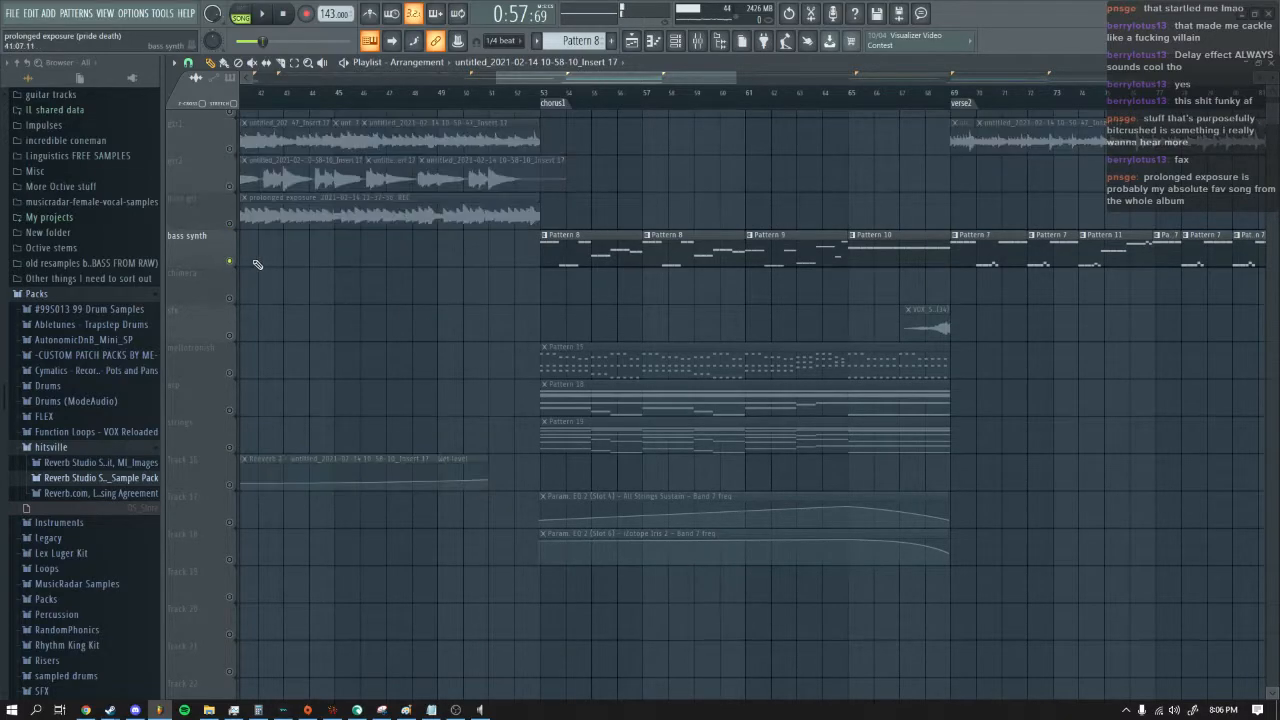
Step: Unmute the mellotronish, arp and strings tracks alongside the soloed bass synth
{"action": "left_click_drag", "start_coordinate": [601, 79], "coordinate": [618, 79]}
{"action": "scroll", "coordinate": [628, 187], "scroll_direction": "up", "scroll_amount": 4}
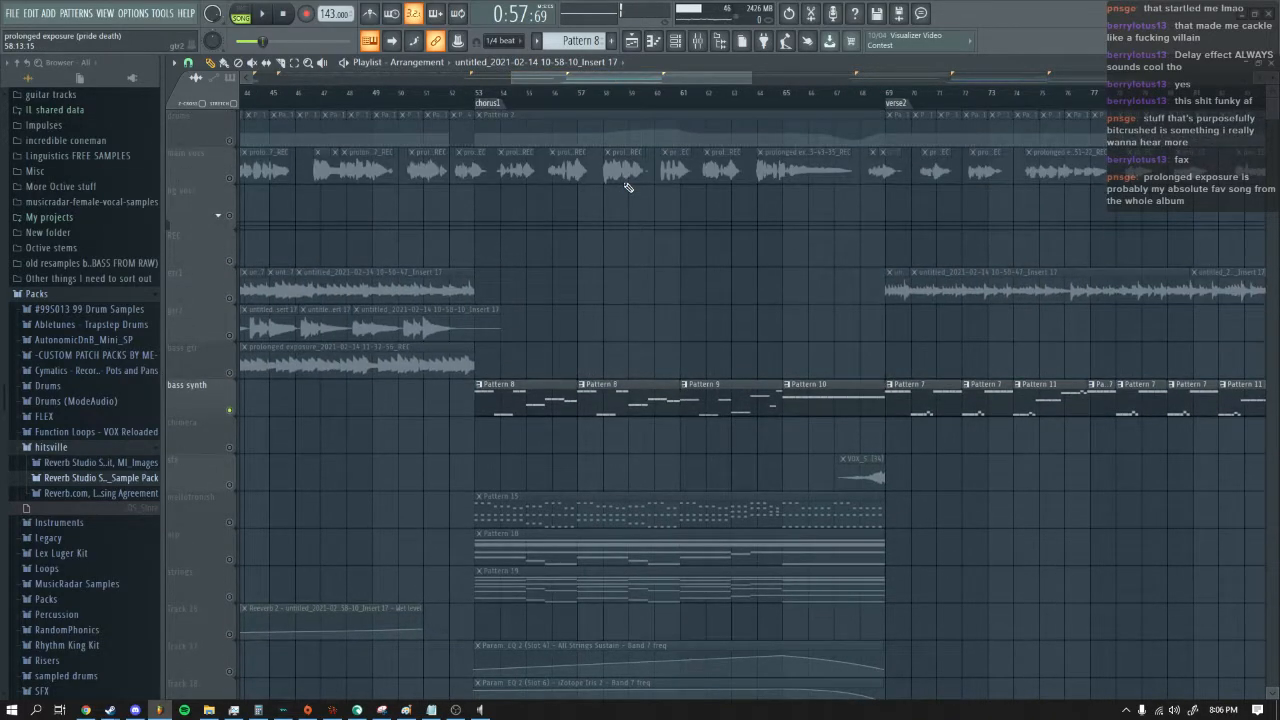
{"action": "scroll", "coordinate": [600, 213], "scroll_direction": "down", "scroll_amount": 2}
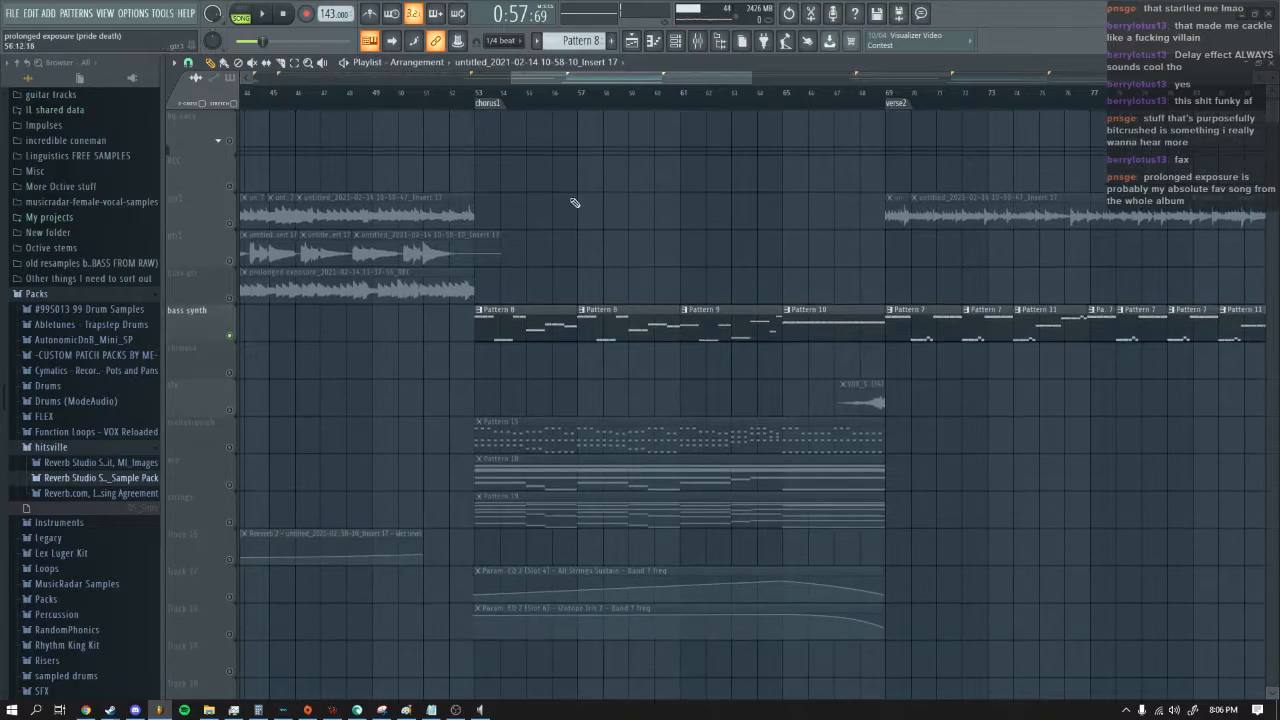
{"action": "left_click", "coordinate": [229, 447]}
{"action": "left_click", "coordinate": [229, 485]}
{"action": "left_click", "coordinate": [229, 522]}
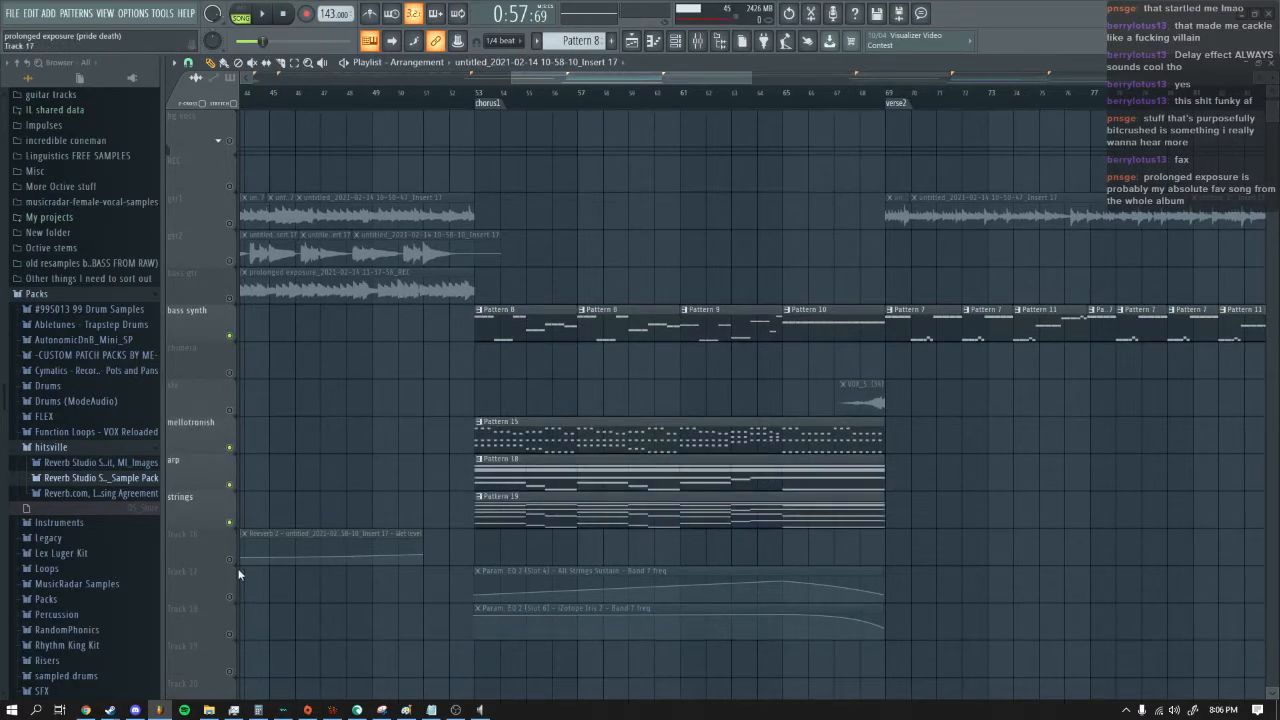
Step: Unmute the two Param. EQ 2 automation tracks for the chorus, Track 17 and Track 18
{"action": "left_click", "coordinate": [229, 596]}
{"action": "left_click", "coordinate": [229, 634]}
{"action": "scroll", "coordinate": [300, 610], "scroll_direction": "down", "scroll_amount": 11}
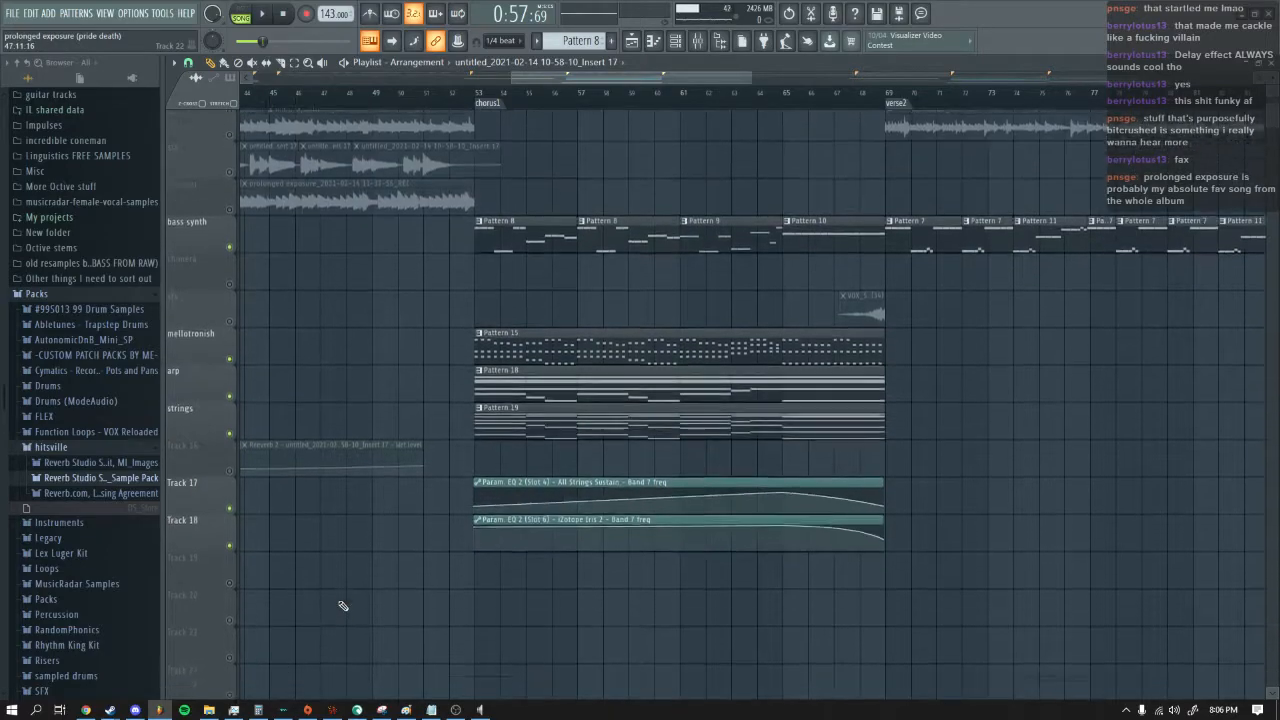
{"action": "left_click", "coordinate": [229, 447]}
{"action": "left_click", "coordinate": [229, 485]}
{"action": "left_click", "coordinate": [229, 522]}
{"action": "scroll", "coordinate": [283, 505], "scroll_direction": "up", "scroll_amount": 14}
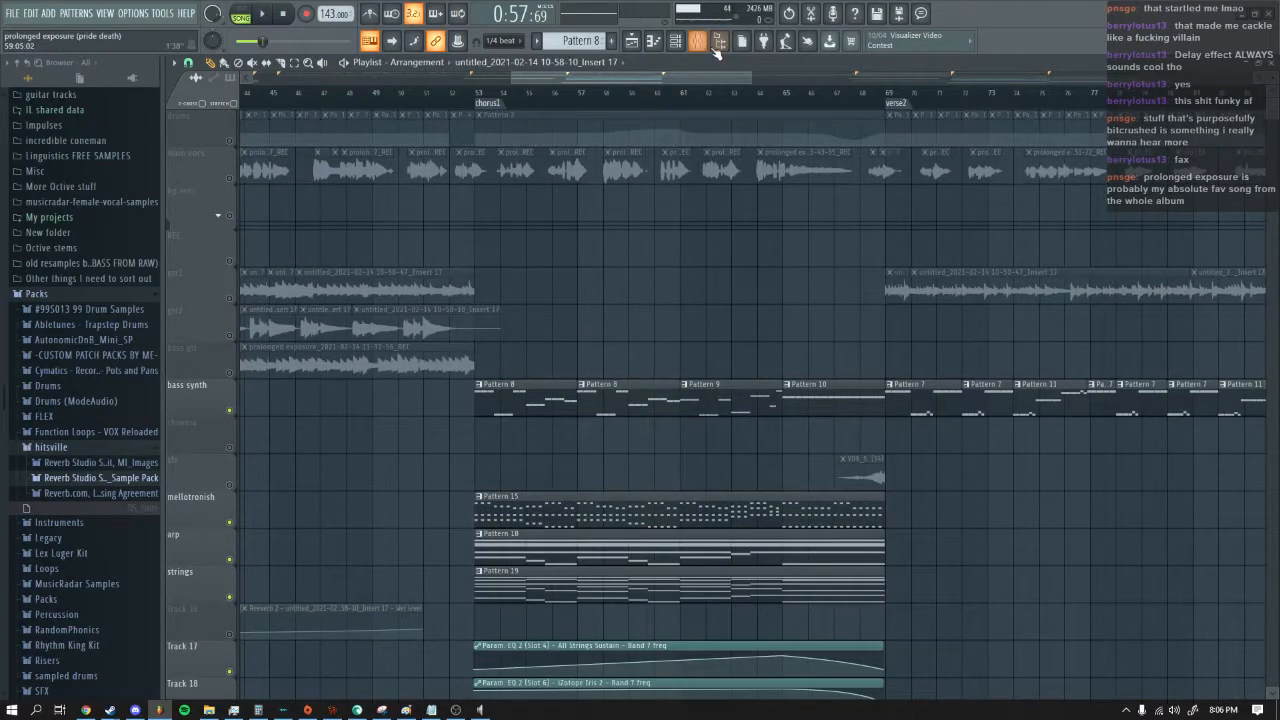
Step: Place the playhead just before chorus1, play the unmuted chorus tracks together, and stop playback
{"action": "left_click", "coordinate": [706, 50]}
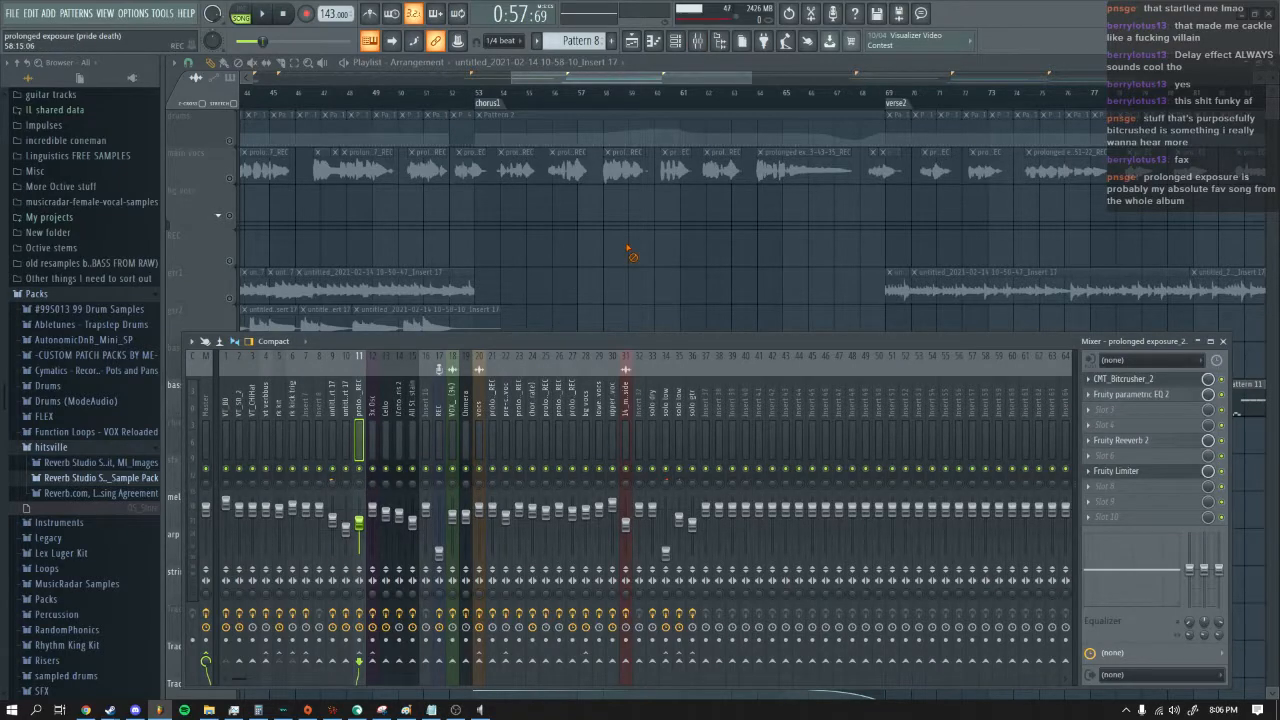
{"action": "key", "text": "F9"}
{"action": "left_click", "coordinate": [467, 92]}
{"action": "left_click", "coordinate": [265, 14]}
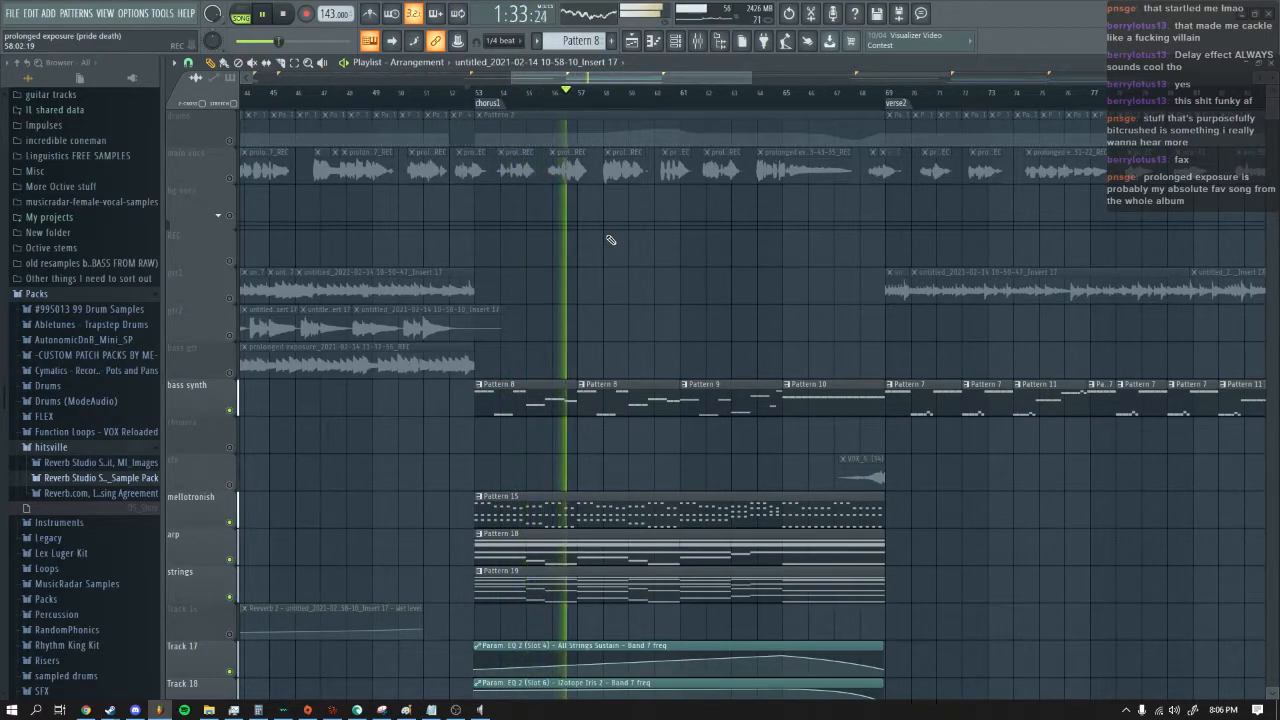
{"action": "key", "text": "space"}
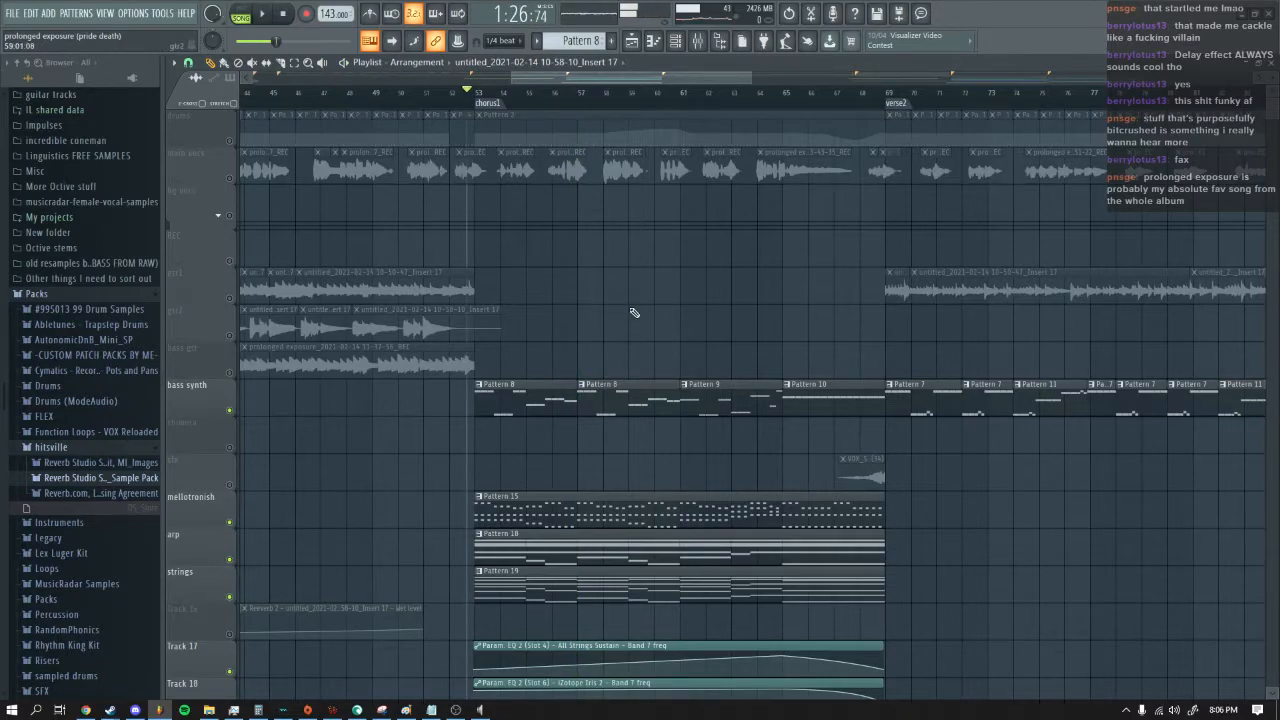
Step: Show the Unsorted group in the channel rack and open the Cello channel's FLEX instrument to view its preset
{"action": "scroll", "coordinate": [634, 313], "scroll_direction": "down", "scroll_amount": 3}
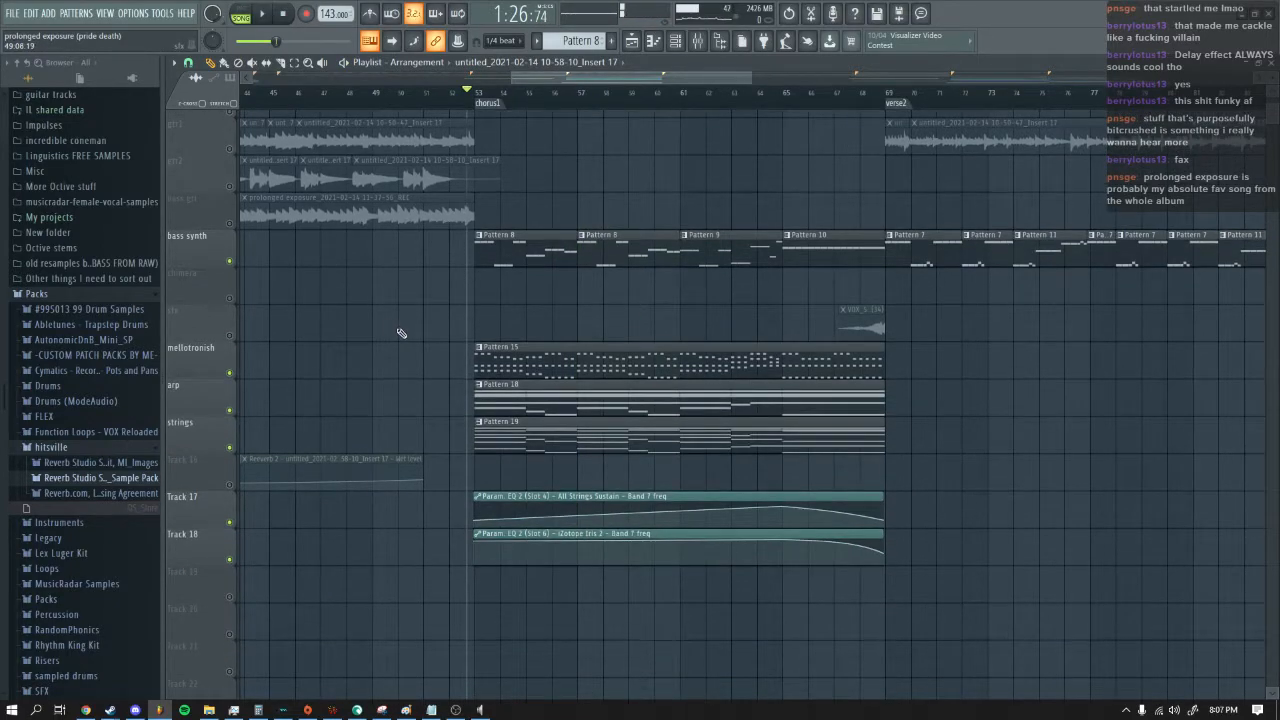
{"action": "scroll", "coordinate": [512, 324], "scroll_direction": "up", "scroll_amount": 1}
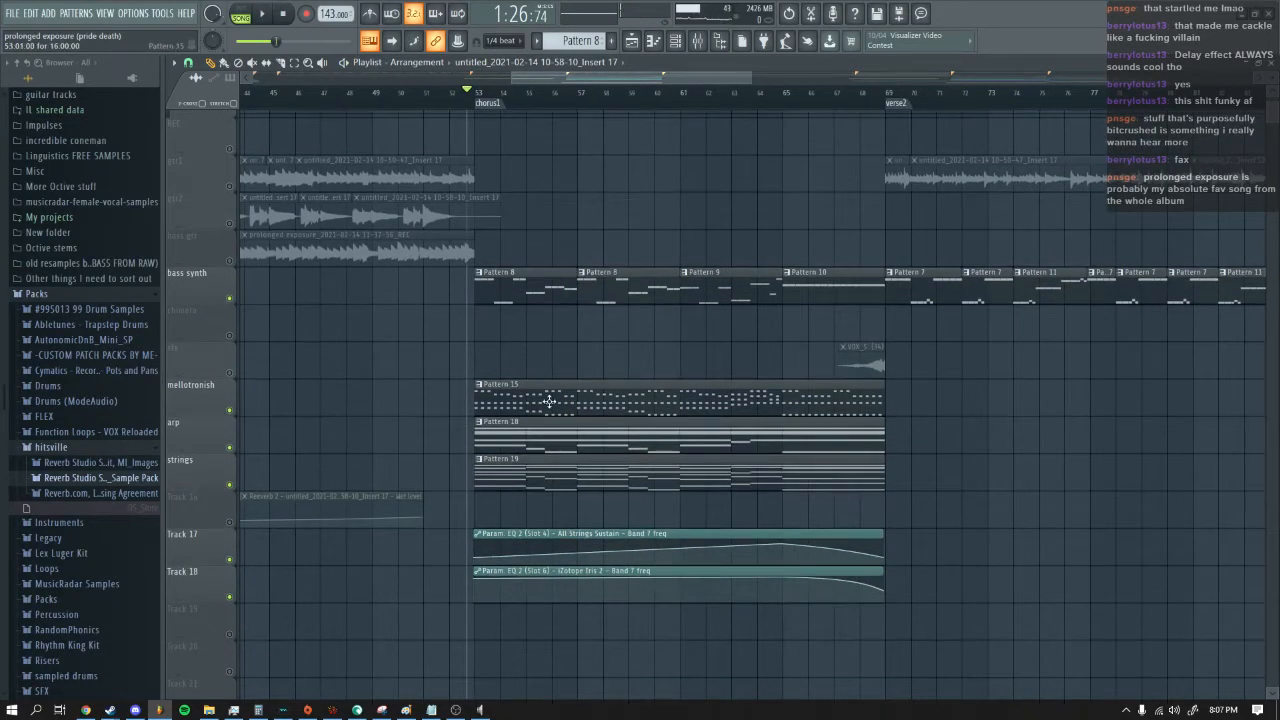
{"action": "left_click", "coordinate": [677, 43]}
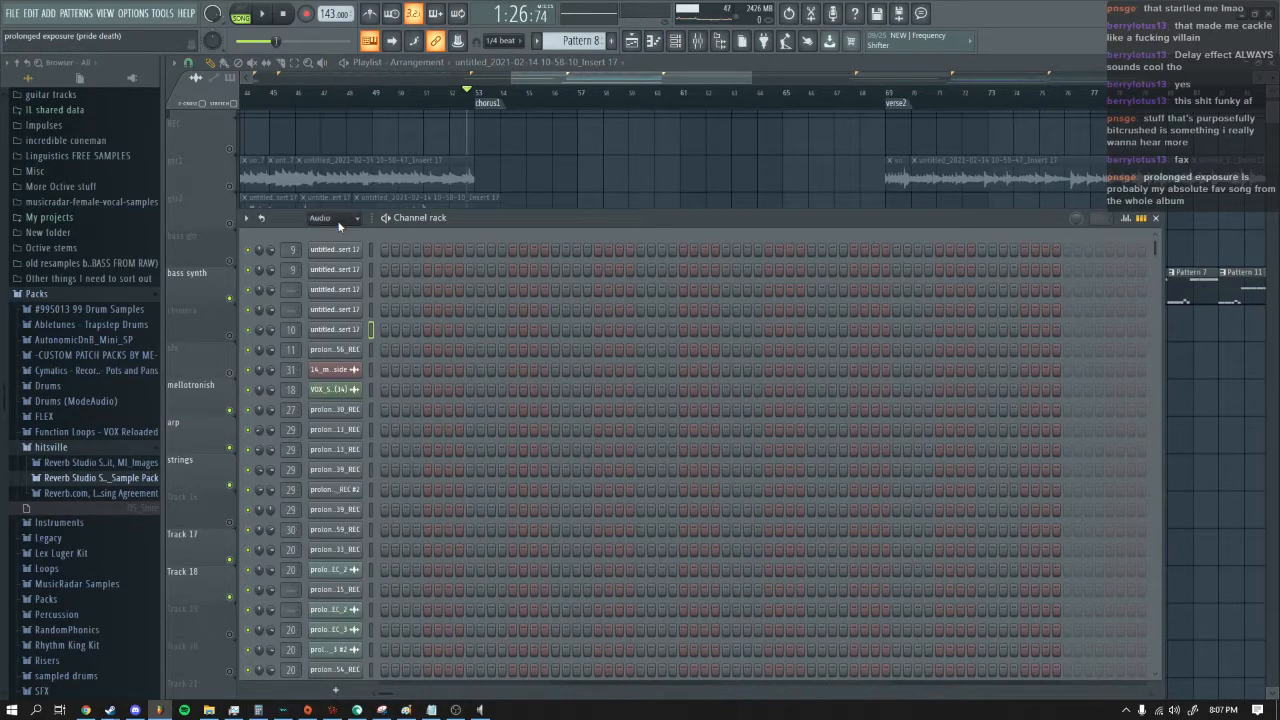
{"action": "left_click", "coordinate": [348, 289]}
{"action": "left_click", "coordinate": [352, 288]}
{"action": "key", "text": "Page_Down"}
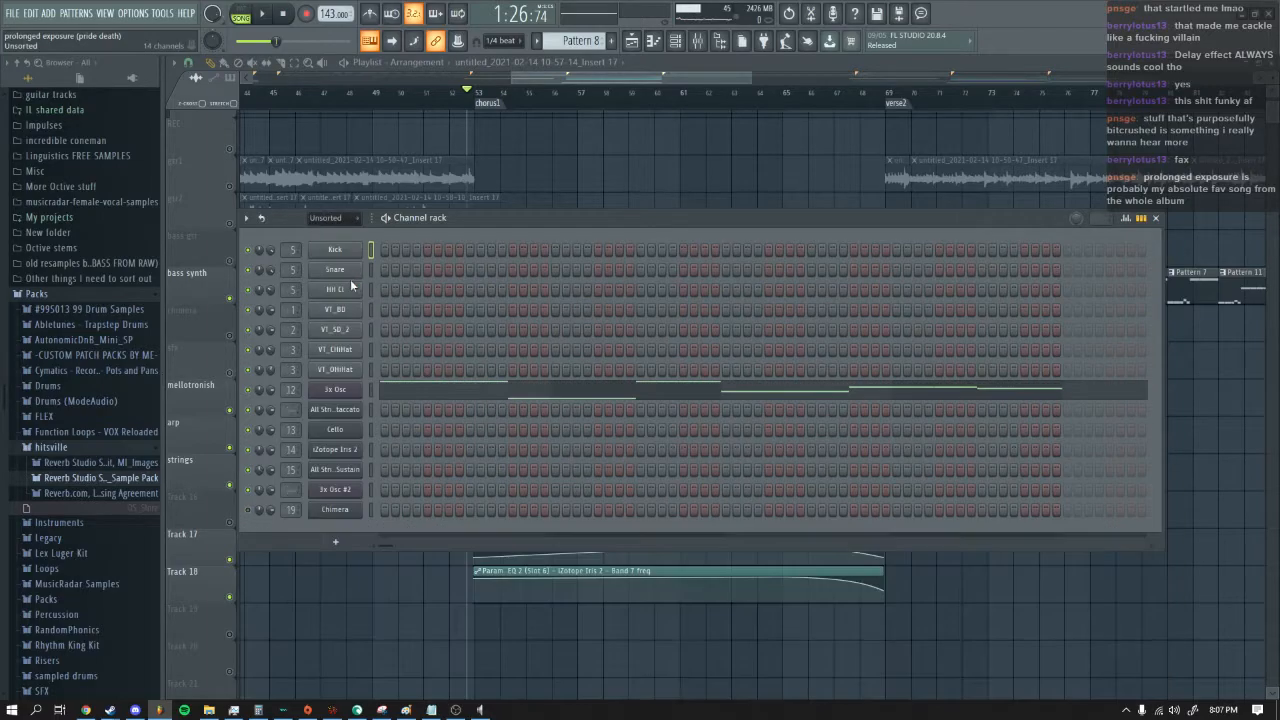
{"action": "left_click", "coordinate": [350, 428]}
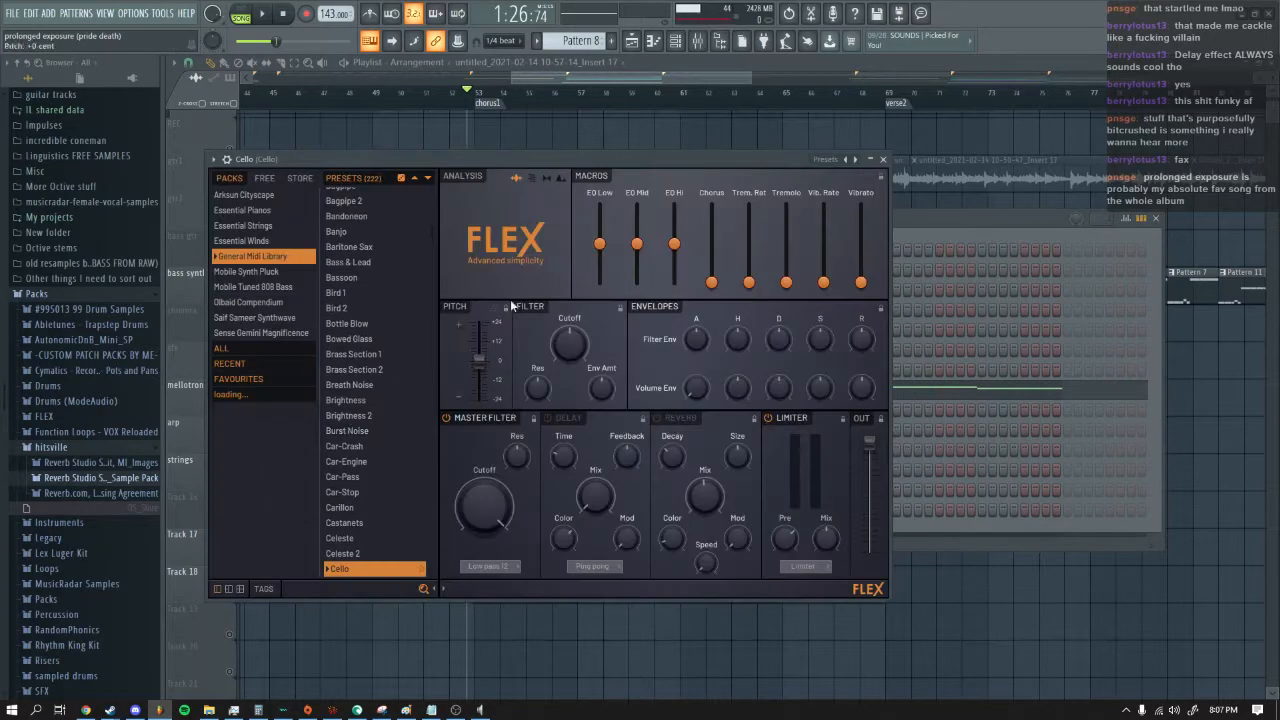
{"action": "left_click_drag", "start_coordinate": [389, 163], "coordinate": [562, 170]}
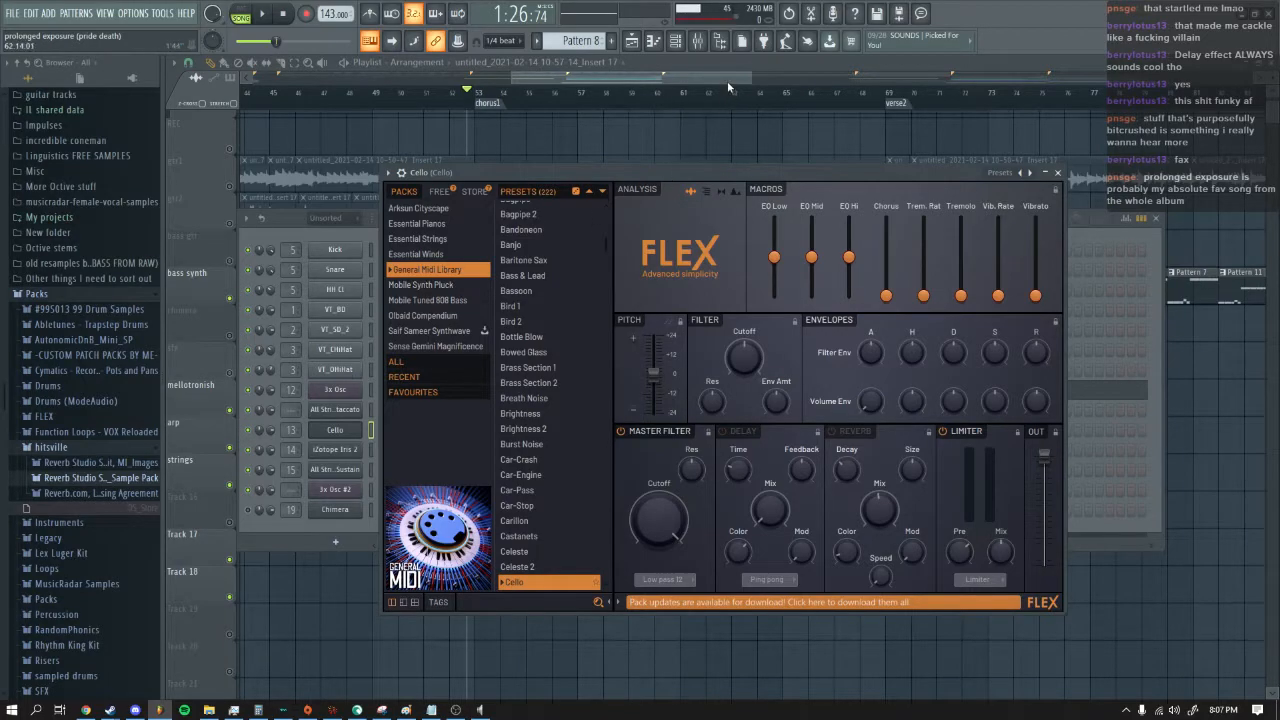
Step: Solo the mellotronish track, play its Pattern 15 clip from just before chorus1, and stop playback
{"action": "left_click_drag", "start_coordinate": [727, 81], "coordinate": [625, 73]}
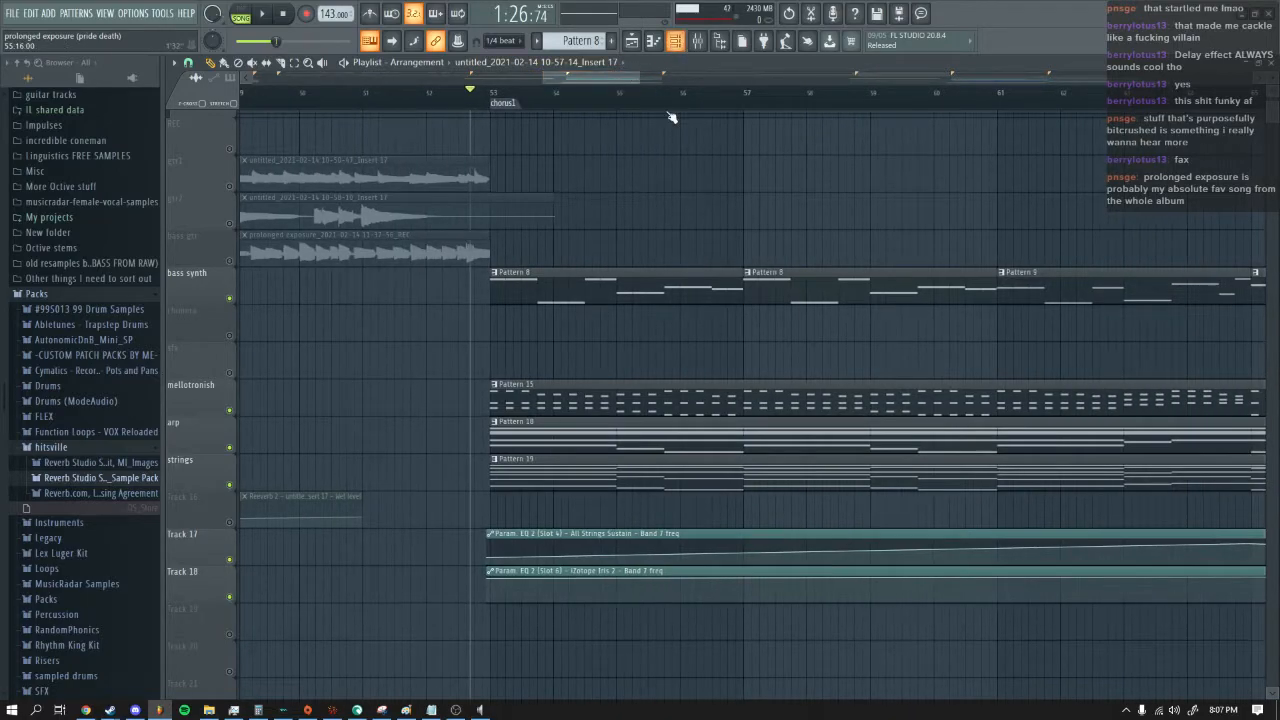
{"action": "right_click", "coordinate": [229, 410]}
{"action": "left_click", "coordinate": [268, 14]}
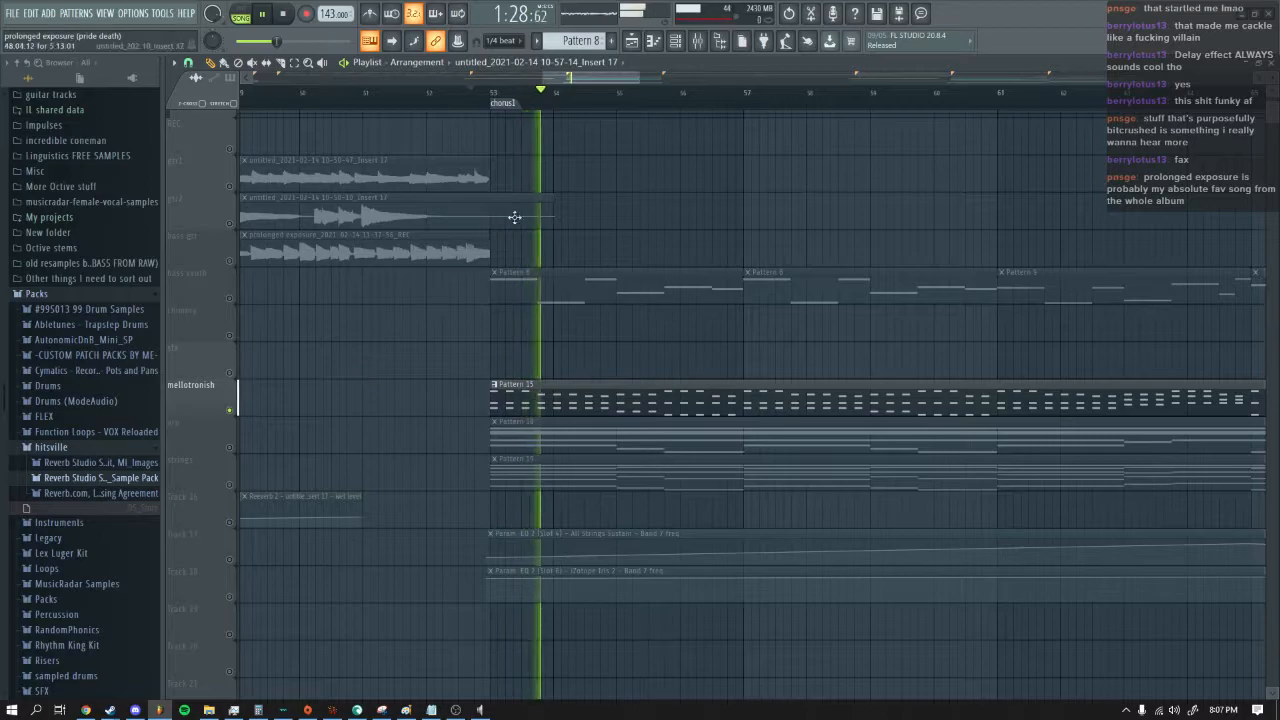
{"action": "left_click_drag", "start_coordinate": [612, 75], "coordinate": [688, 77]}
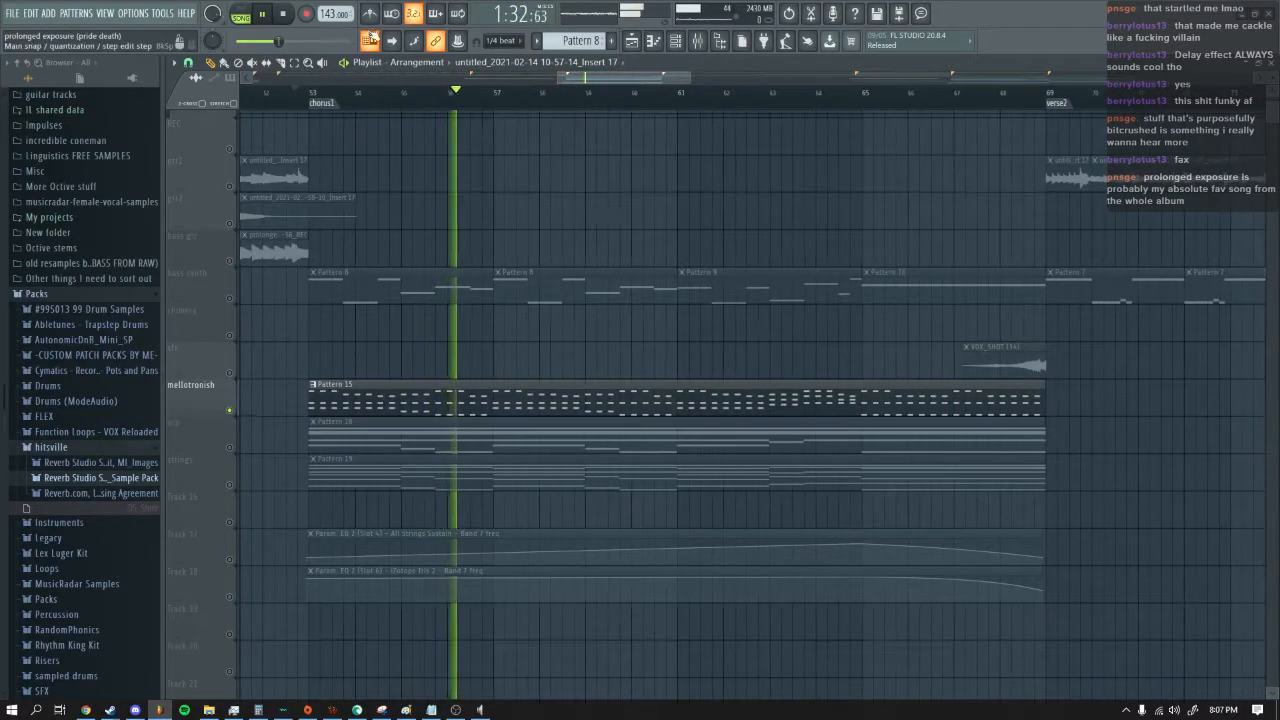
{"action": "key", "text": "space"}
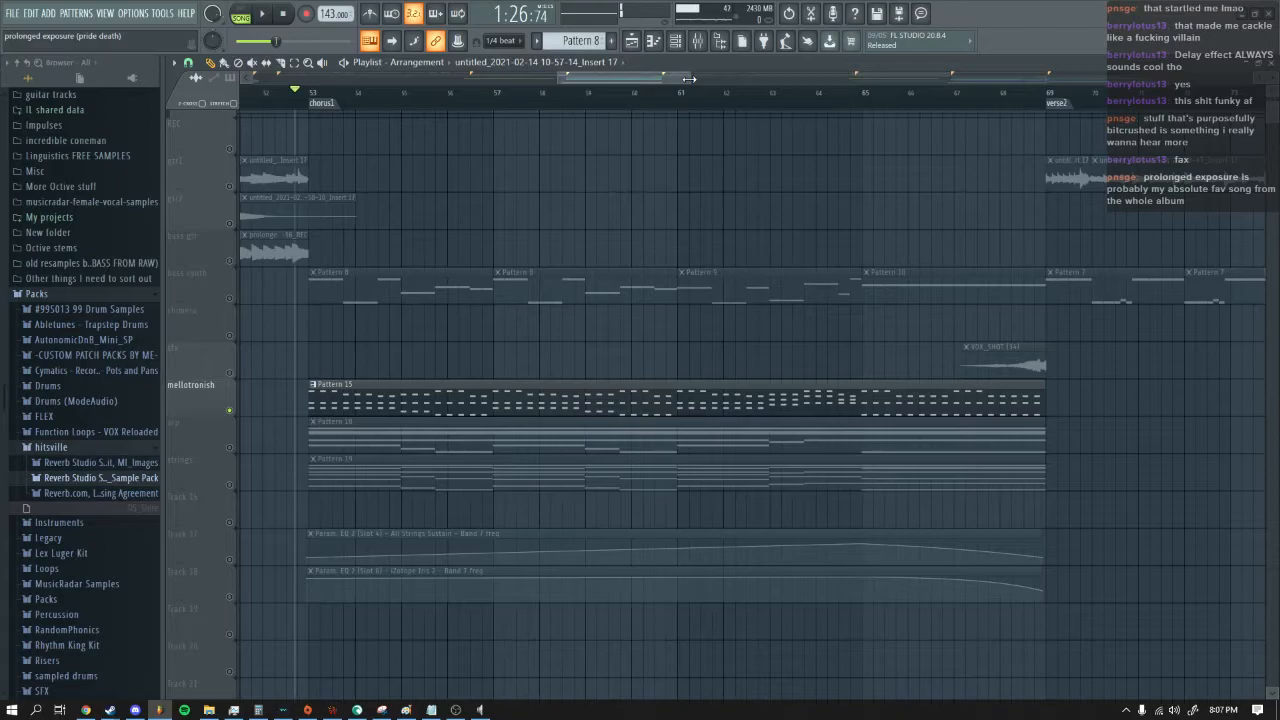
{"action": "scroll", "coordinate": [676, 78], "scroll_direction": "left", "scroll_amount": 3}
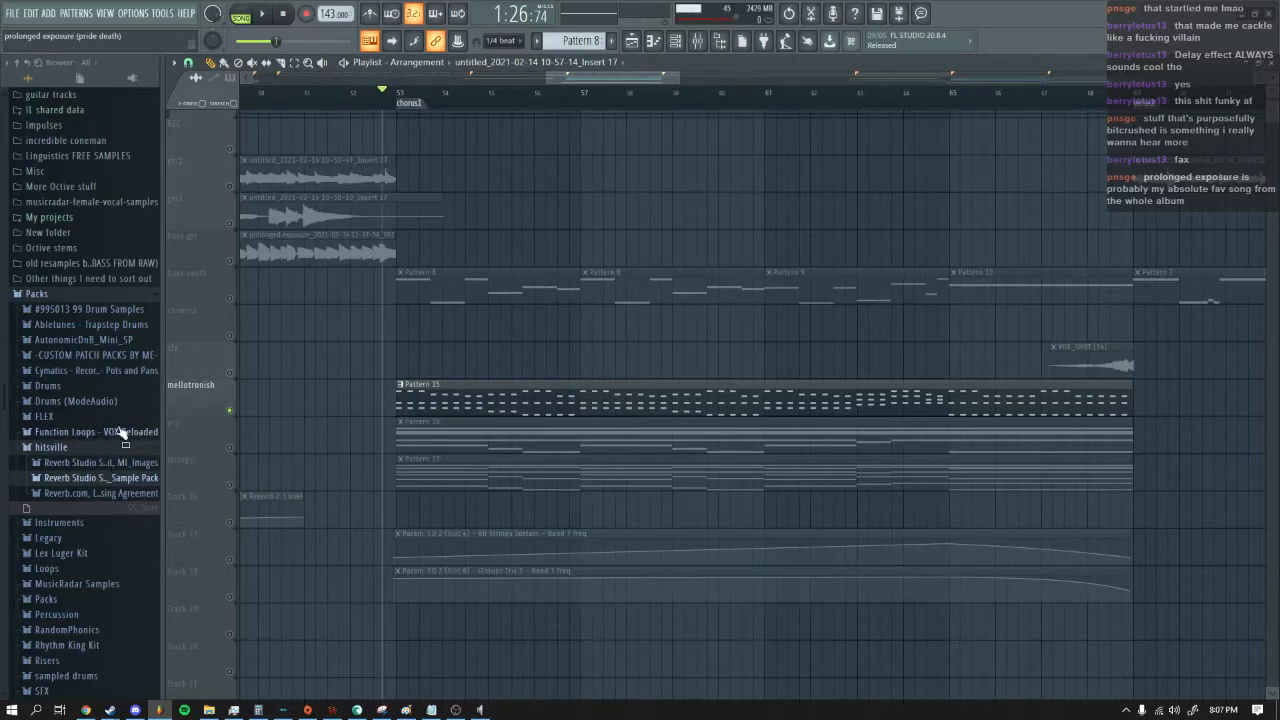
Step: Open the Fracture effect on the Cello mixer insert and place its window above the mixer for viewing
{"action": "left_click", "coordinate": [676, 40]}
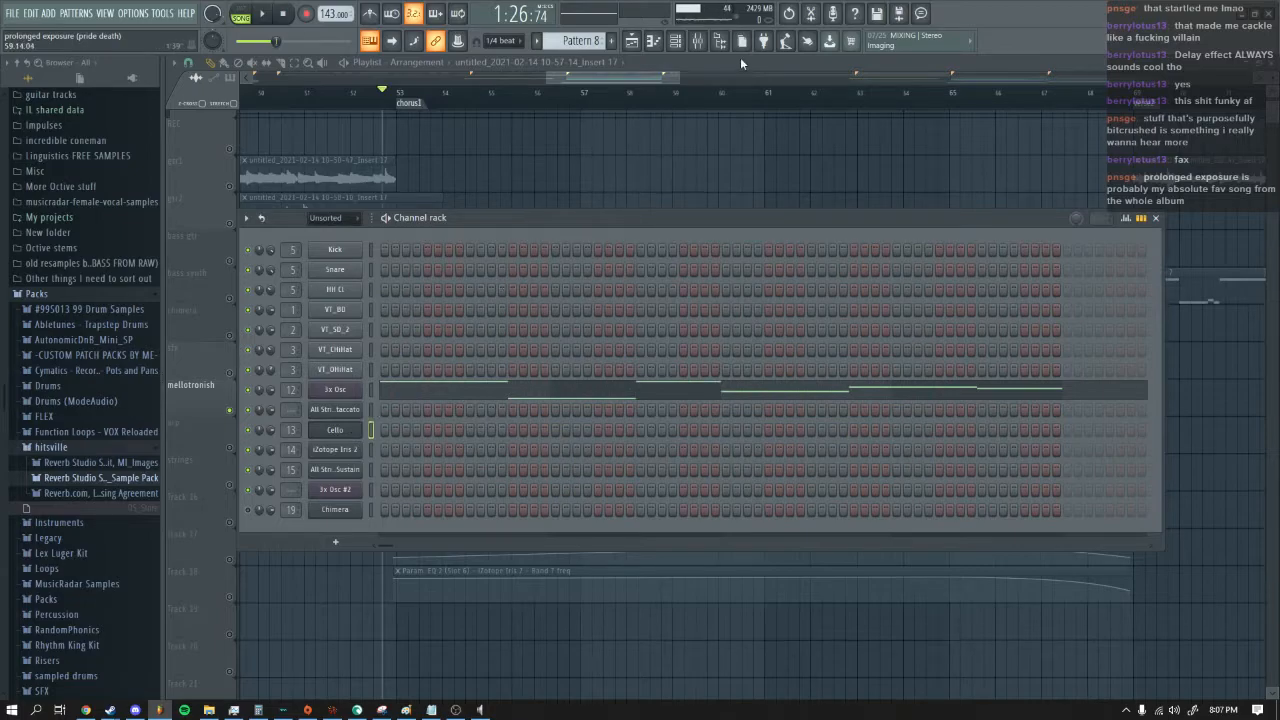
{"action": "left_click", "coordinate": [697, 40]}
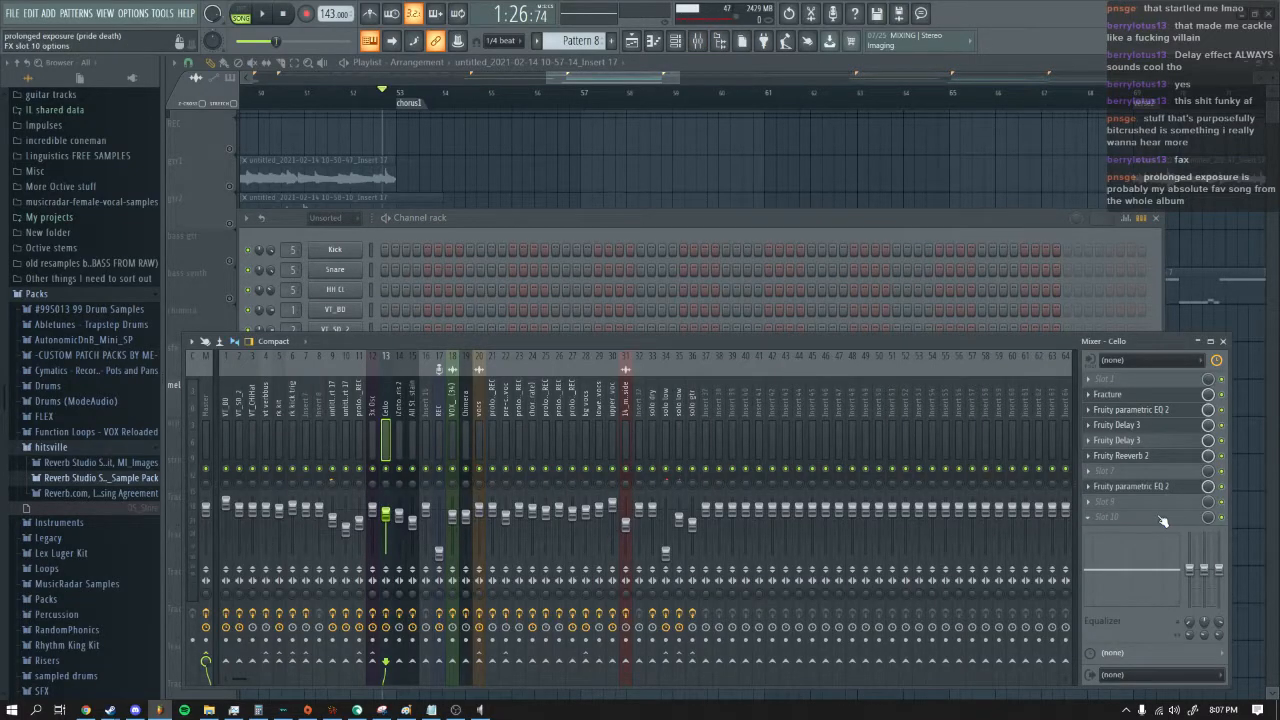
{"action": "left_click", "coordinate": [1158, 397]}
{"action": "left_click_drag", "start_coordinate": [559, 256], "coordinate": [603, 221]}
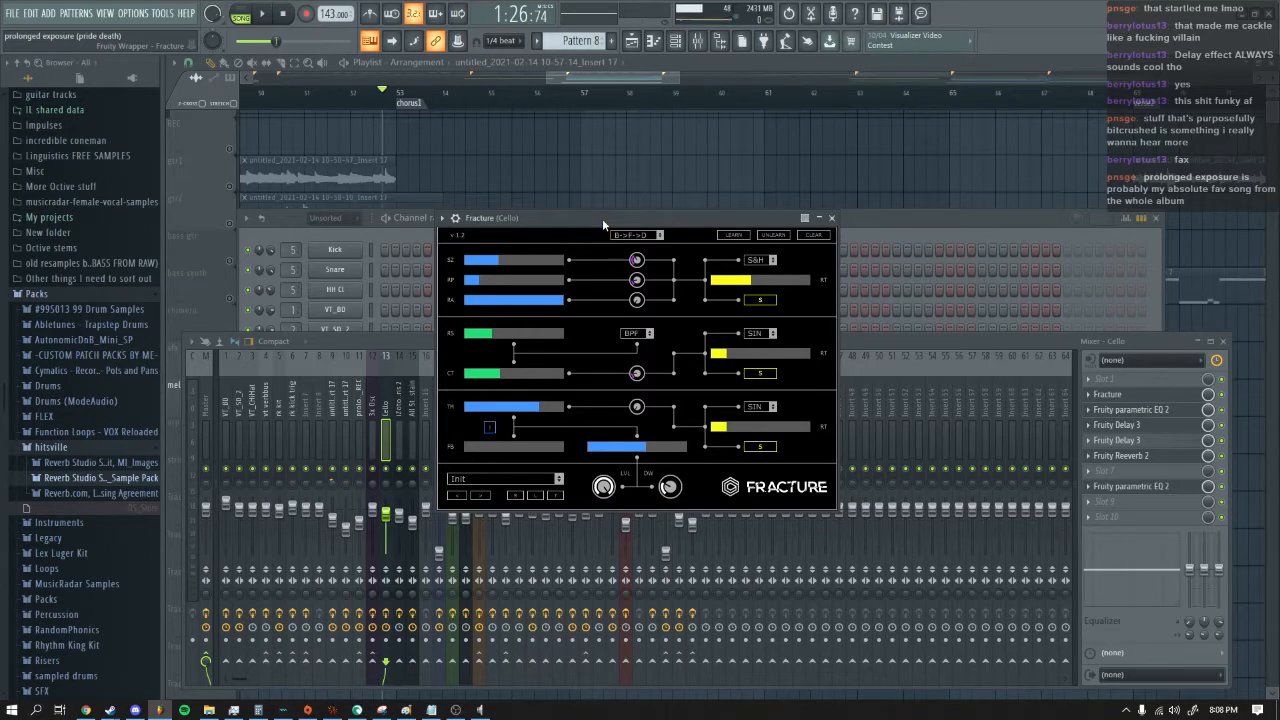
{"action": "left_click_drag", "start_coordinate": [602, 218], "coordinate": [603, 215]}
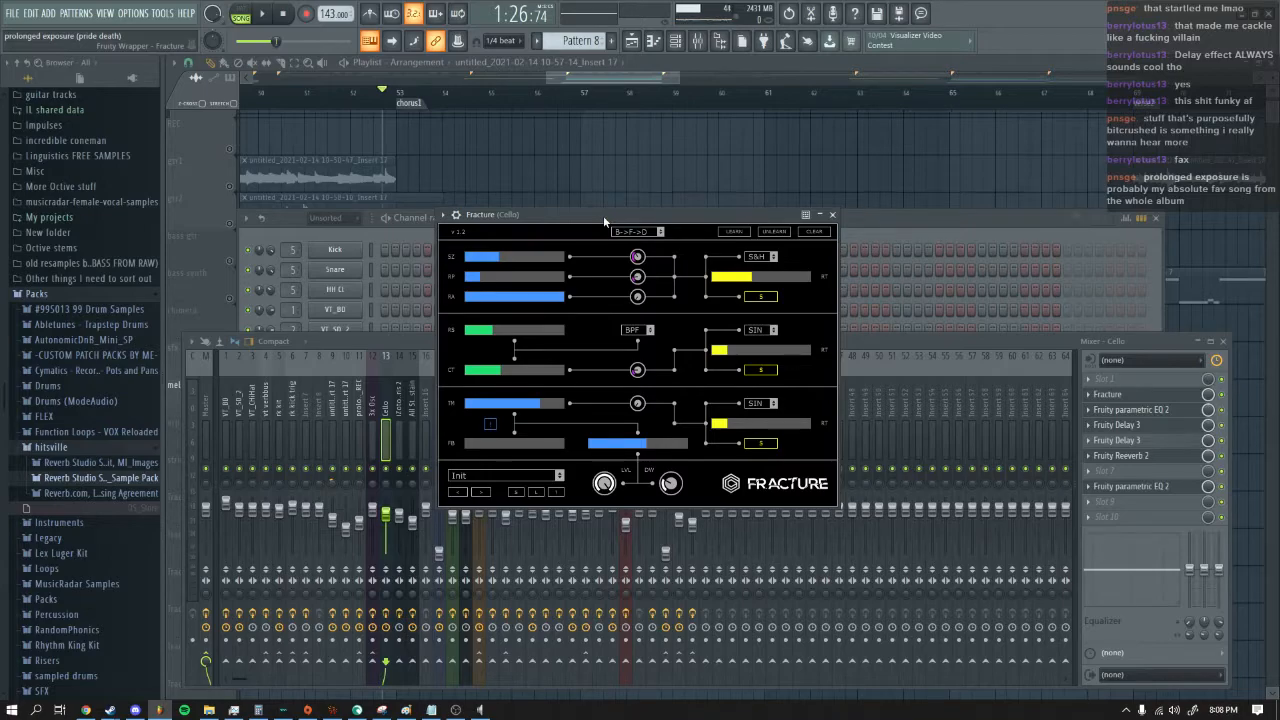
Step: Bypass Fruity Delay 3 on the Cello insert, play the mellotronish part from just before chorus1, and stop playback
{"action": "left_click", "coordinate": [1226, 430]}
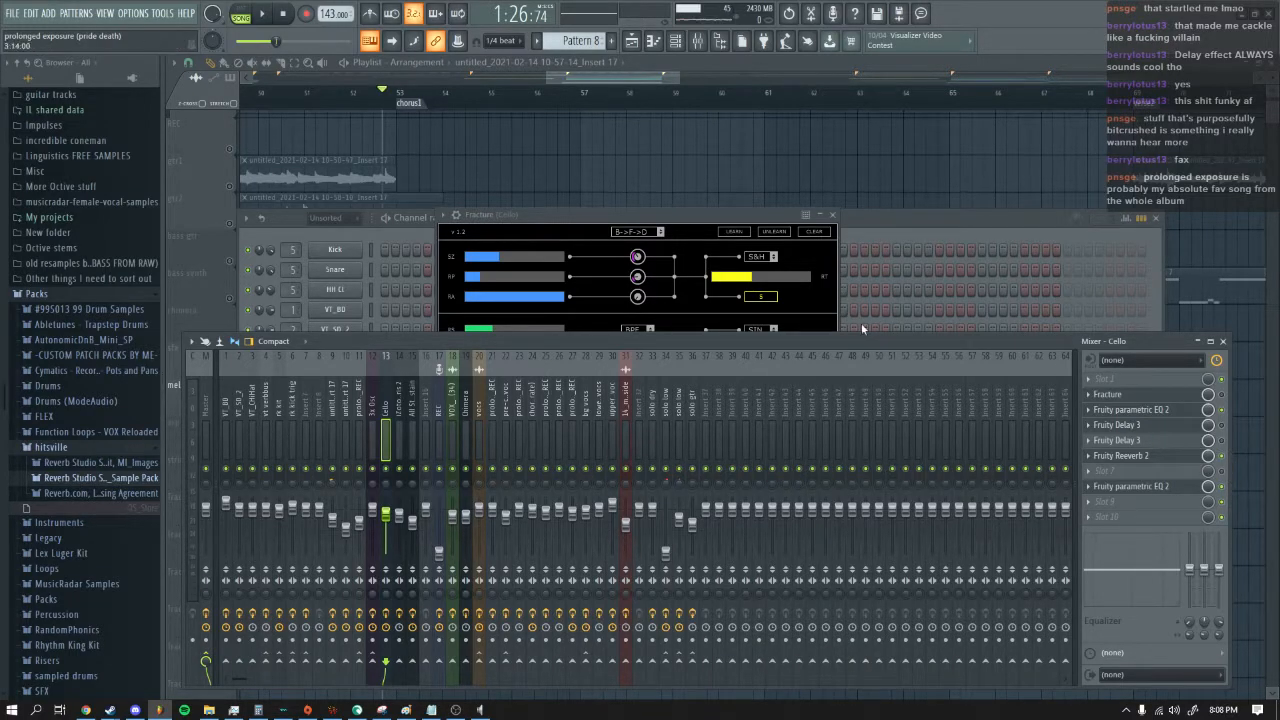
{"action": "left_click", "coordinate": [272, 16]}
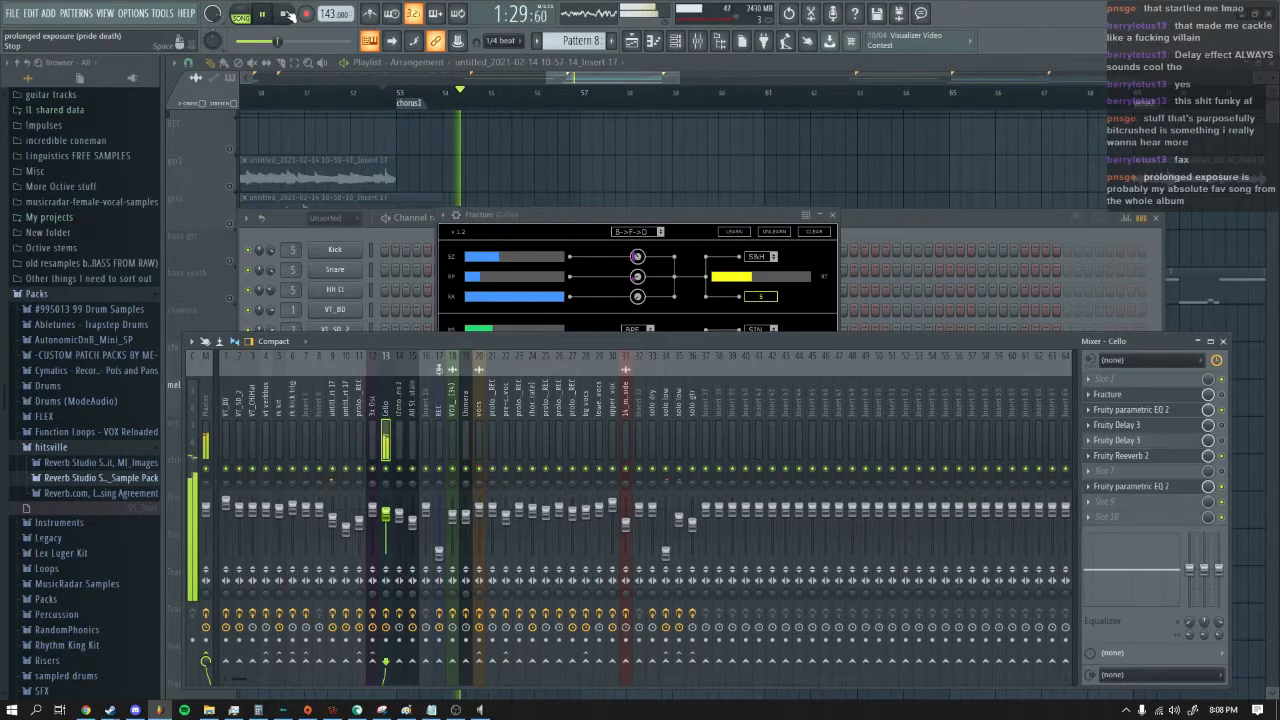
{"action": "left_click", "coordinate": [286, 15]}
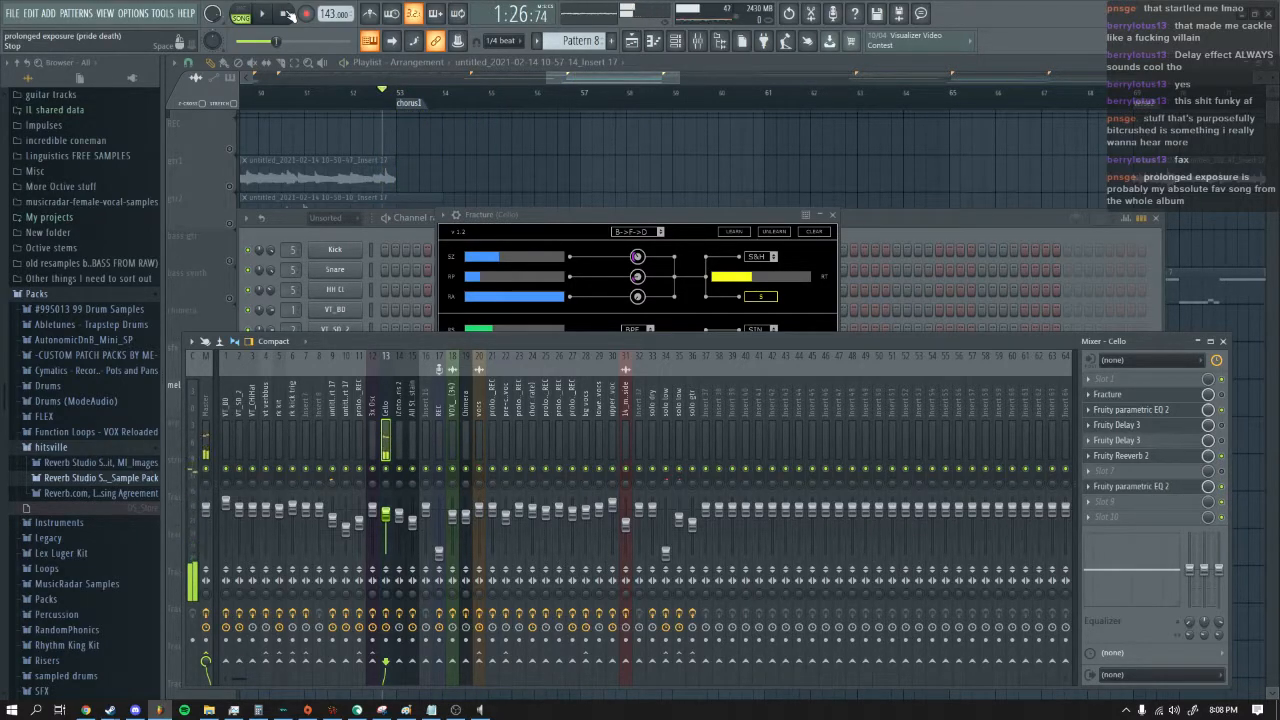
Step: Toggle the Fracture effect on the Cello insert, play and stop the mellotronish part, and examine Fracture's settings
{"action": "mouse_move", "coordinate": [551, 208]}
{"action": "left_mouse_down"}
{"action": "mouse_move", "coordinate": [534, 202]}
{"action": "mouse_move", "coordinate": [553, 214]}
{"action": "left_mouse_up"}
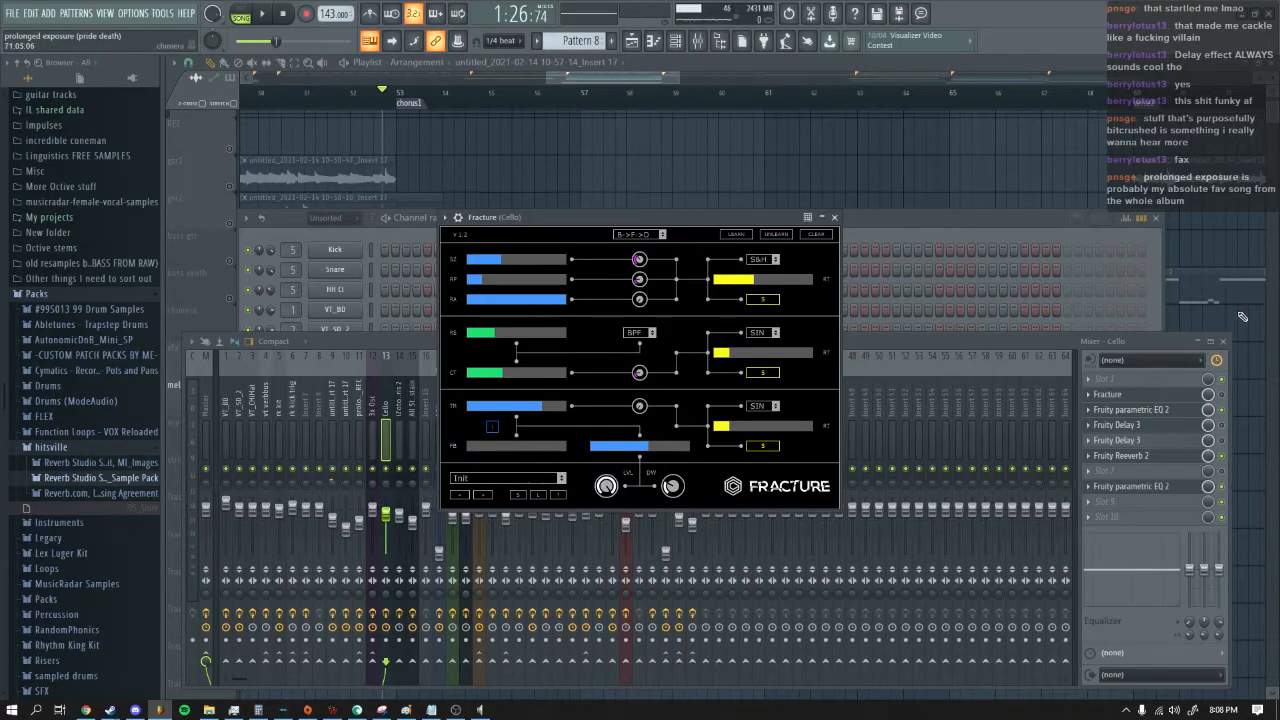
{"action": "left_click", "coordinate": [1225, 401]}
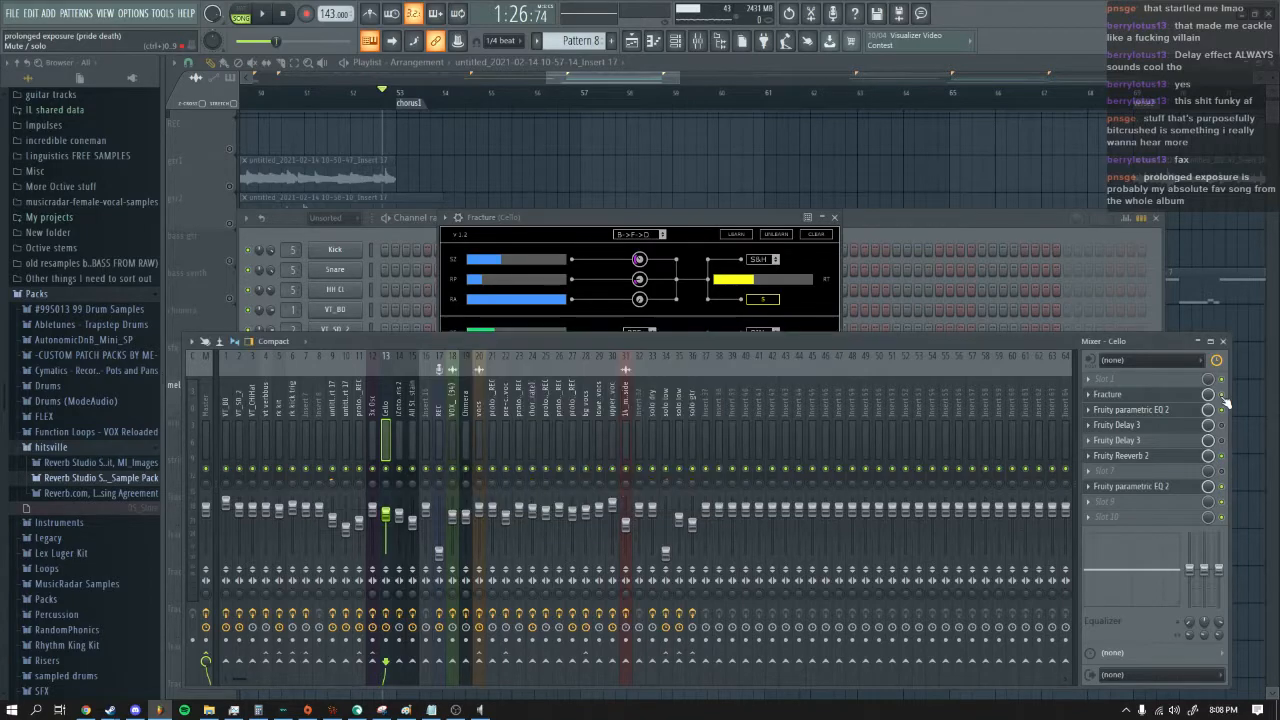
{"action": "left_click", "coordinate": [590, 220]}
{"action": "left_click", "coordinate": [258, 16]}
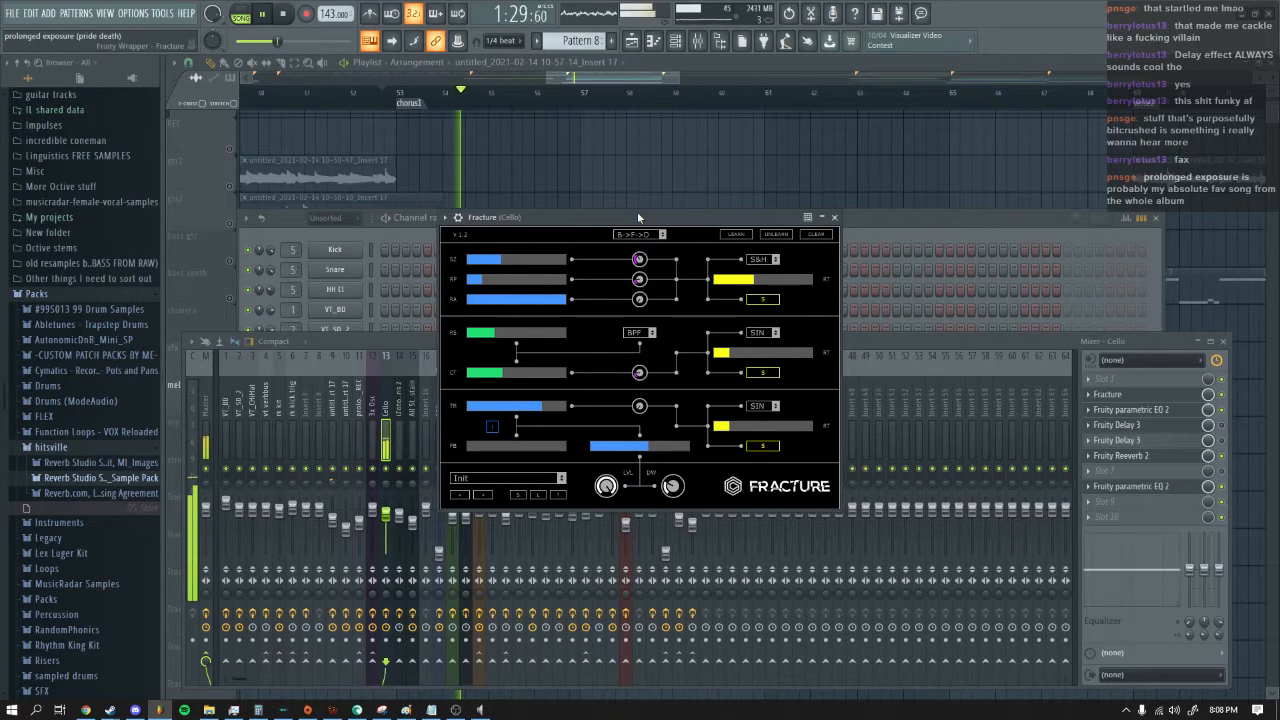
{"action": "left_click", "coordinate": [288, 15]}
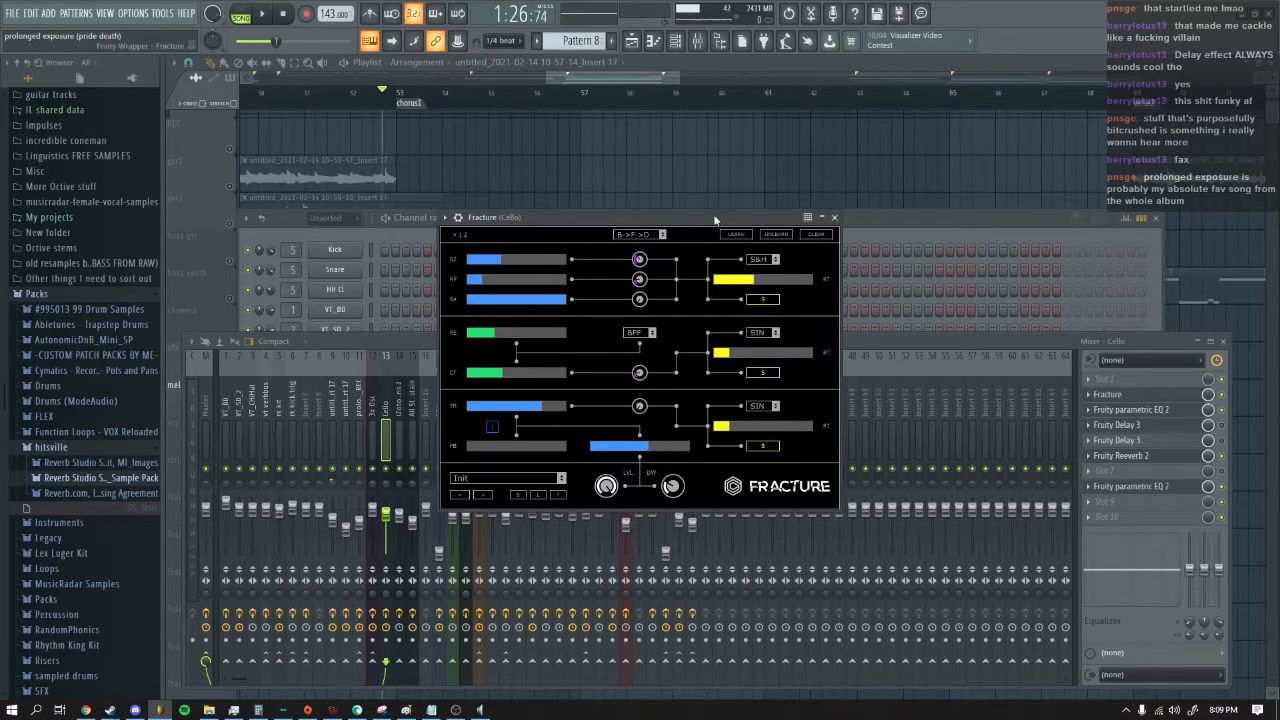
{"action": "left_click_drag", "start_coordinate": [709, 213], "coordinate": [705, 204]}
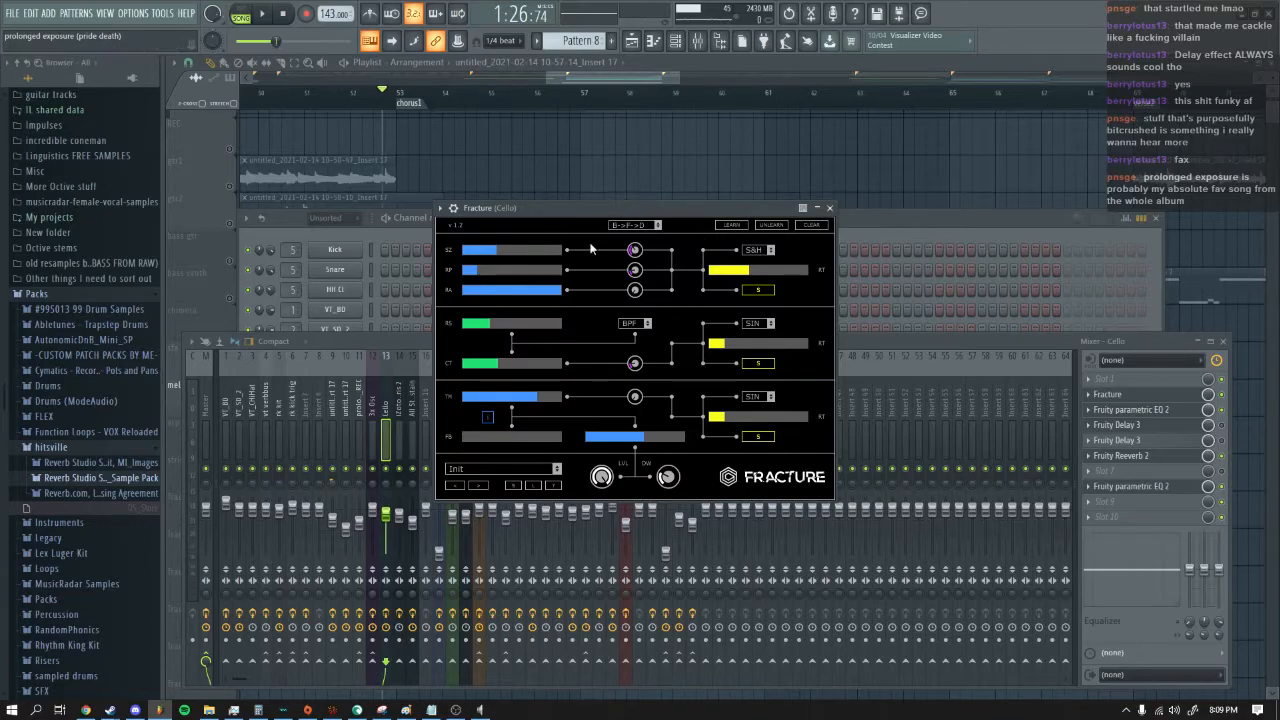
{"action": "left_click_drag", "start_coordinate": [632, 213], "coordinate": [630, 195]}
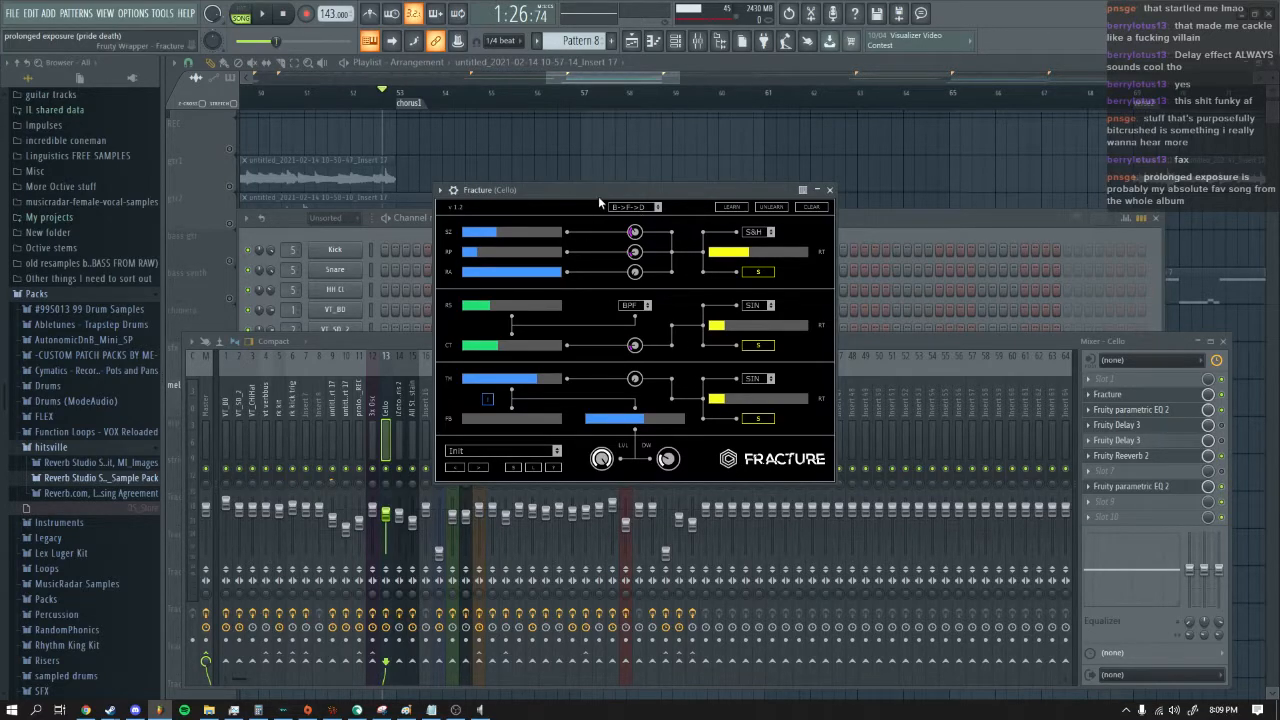
Step: Re-enable Fruity Delay 3 on the Cello insert, play the mellotronish part with the delay, and stop playback
{"action": "left_click", "coordinate": [1221, 426]}
{"action": "key", "text": "space"}
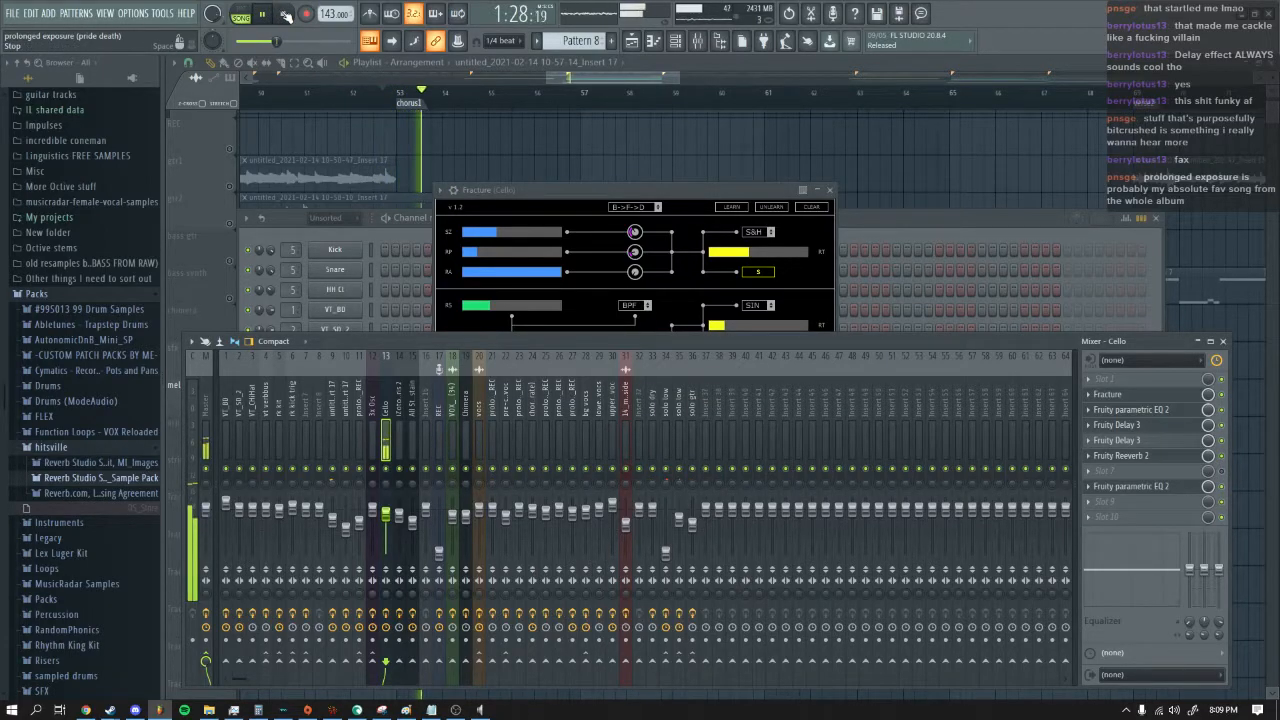
{"action": "left_click", "coordinate": [285, 14]}
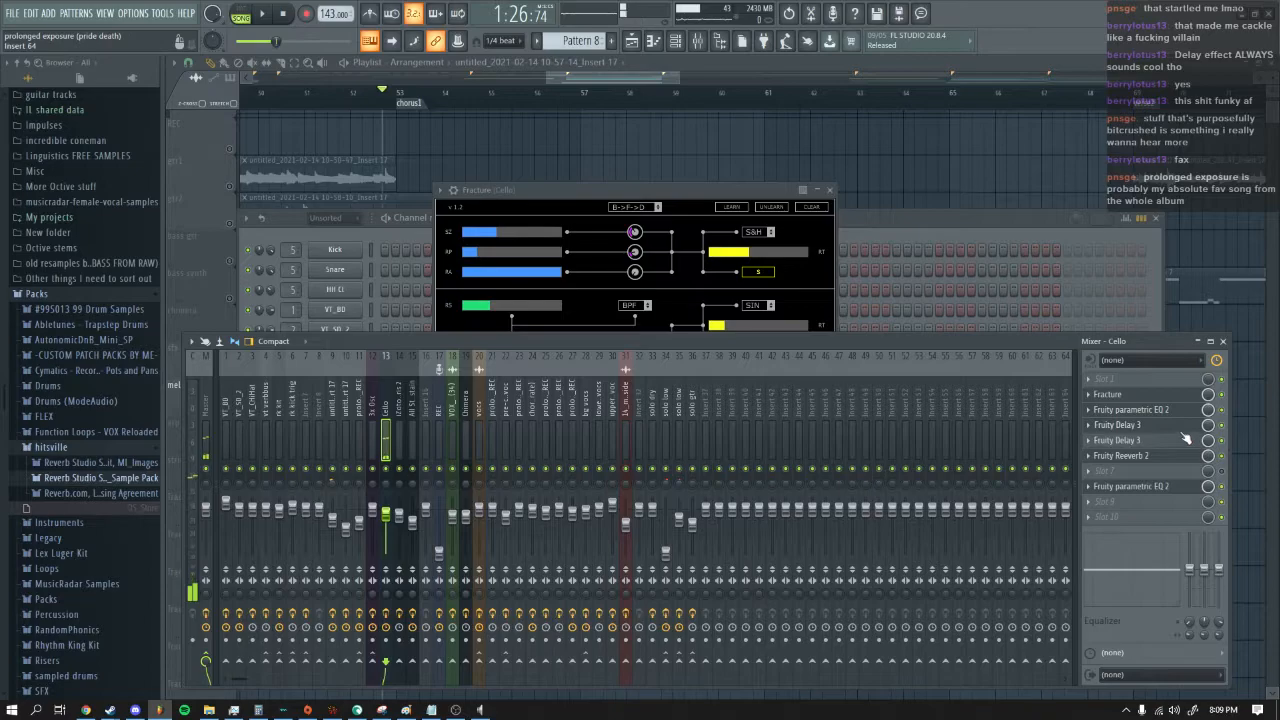
Step: Solo the arp track in the playlist and play its clip from just before chorus1
{"action": "right_click", "coordinate": [1001, 165]}
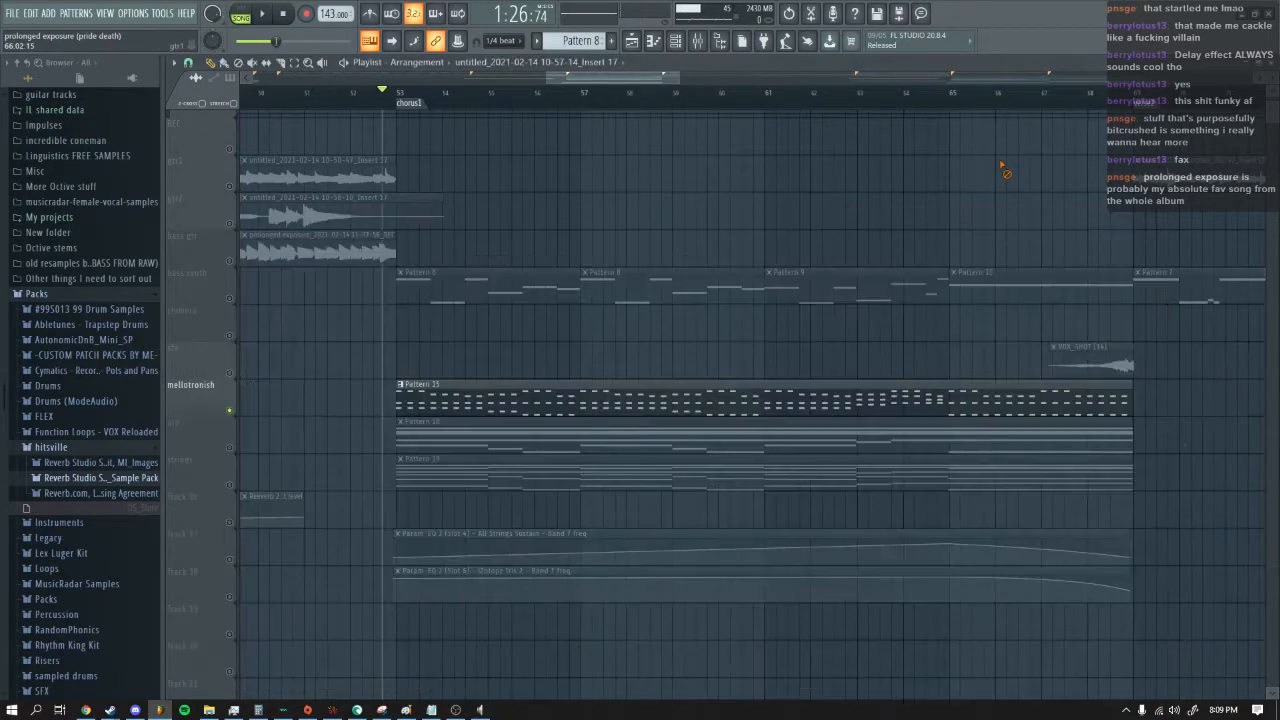
{"action": "left_click", "coordinate": [234, 442]}
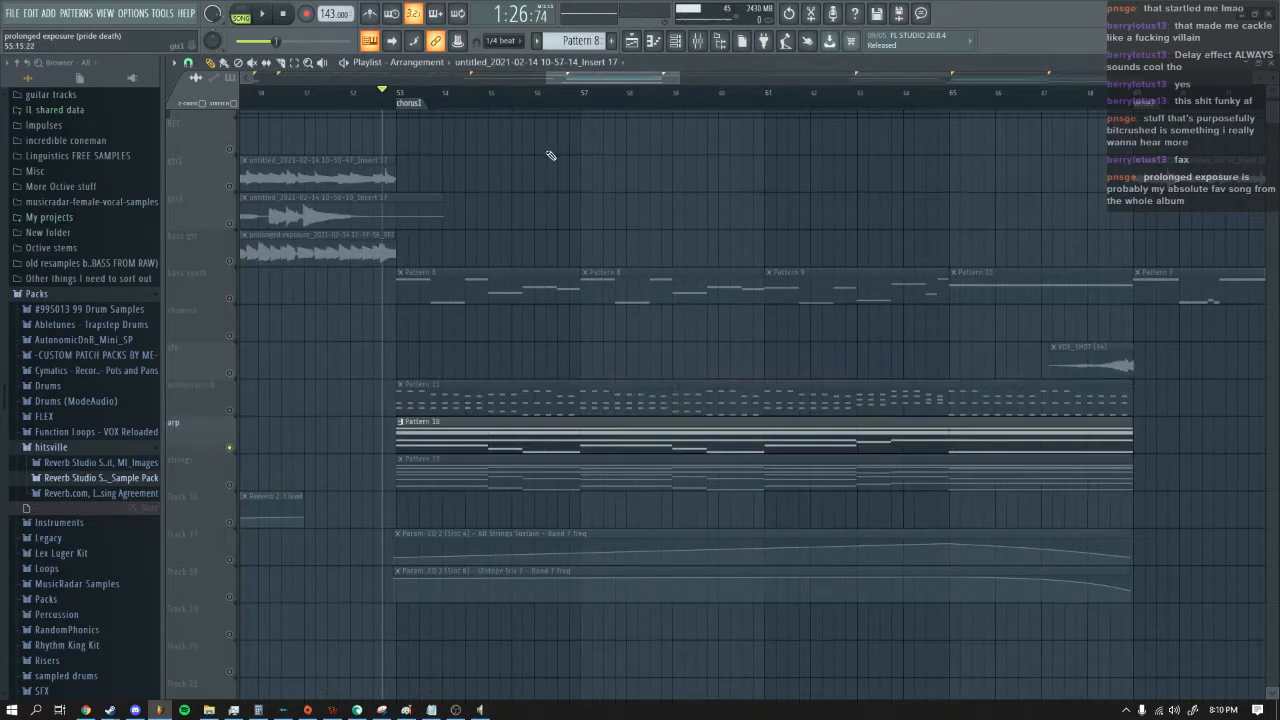
{"action": "left_click", "coordinate": [699, 44]}
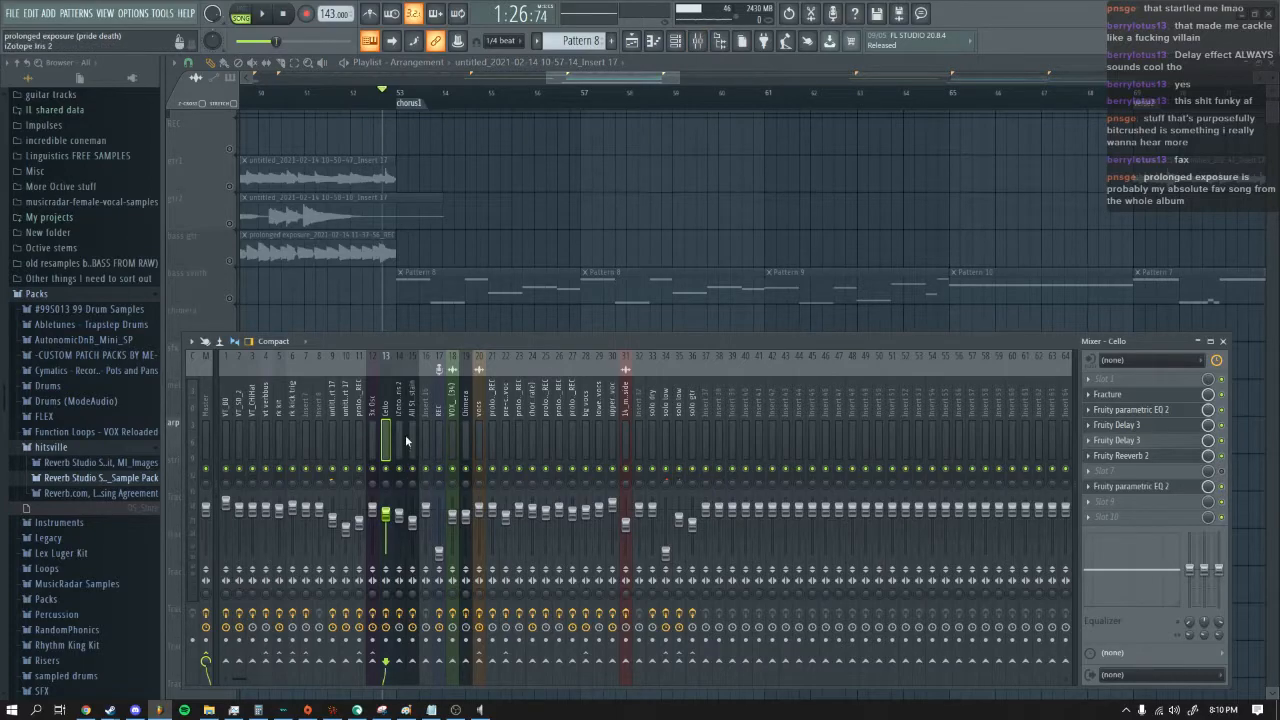
{"action": "left_click", "coordinate": [405, 440]}
{"action": "right_click", "coordinate": [586, 233]}
{"action": "left_click", "coordinate": [266, 14]}
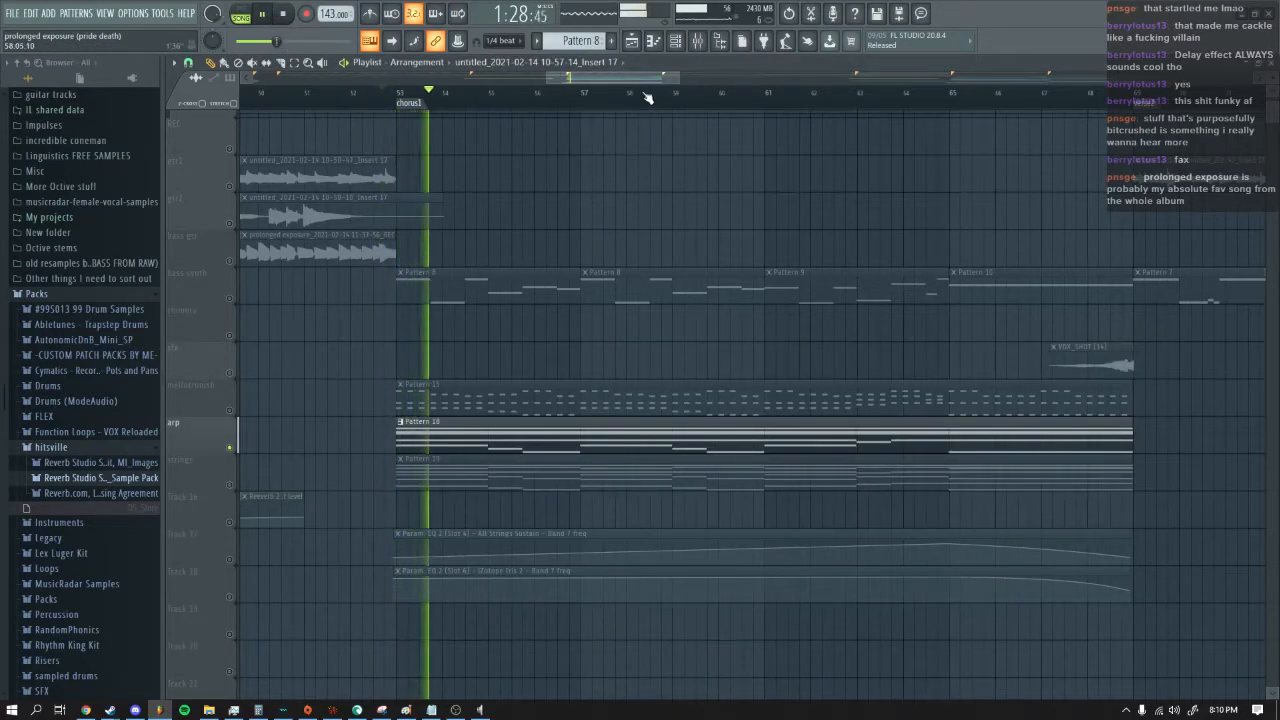
Step: Open the iZotope Iris 2 channel's instrument to view its Keys - soft bomp preset, and stop playback
{"action": "key", "text": "F6"}
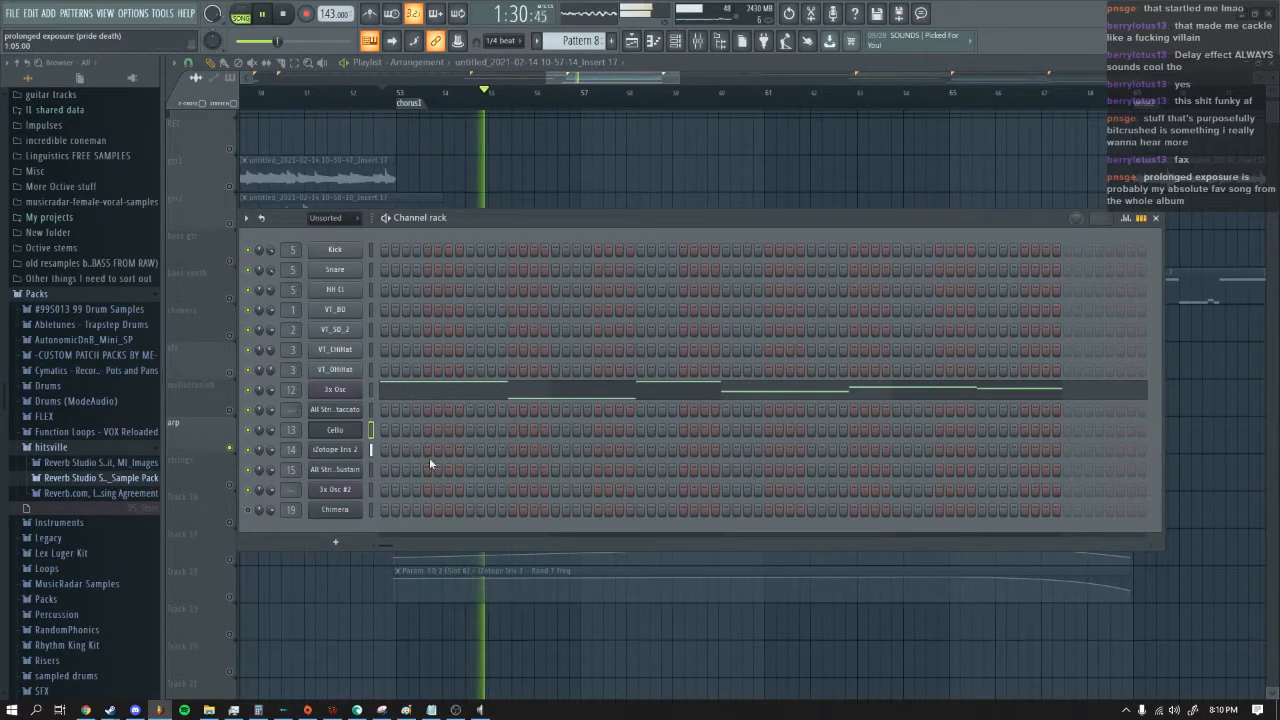
{"action": "left_click", "coordinate": [352, 450]}
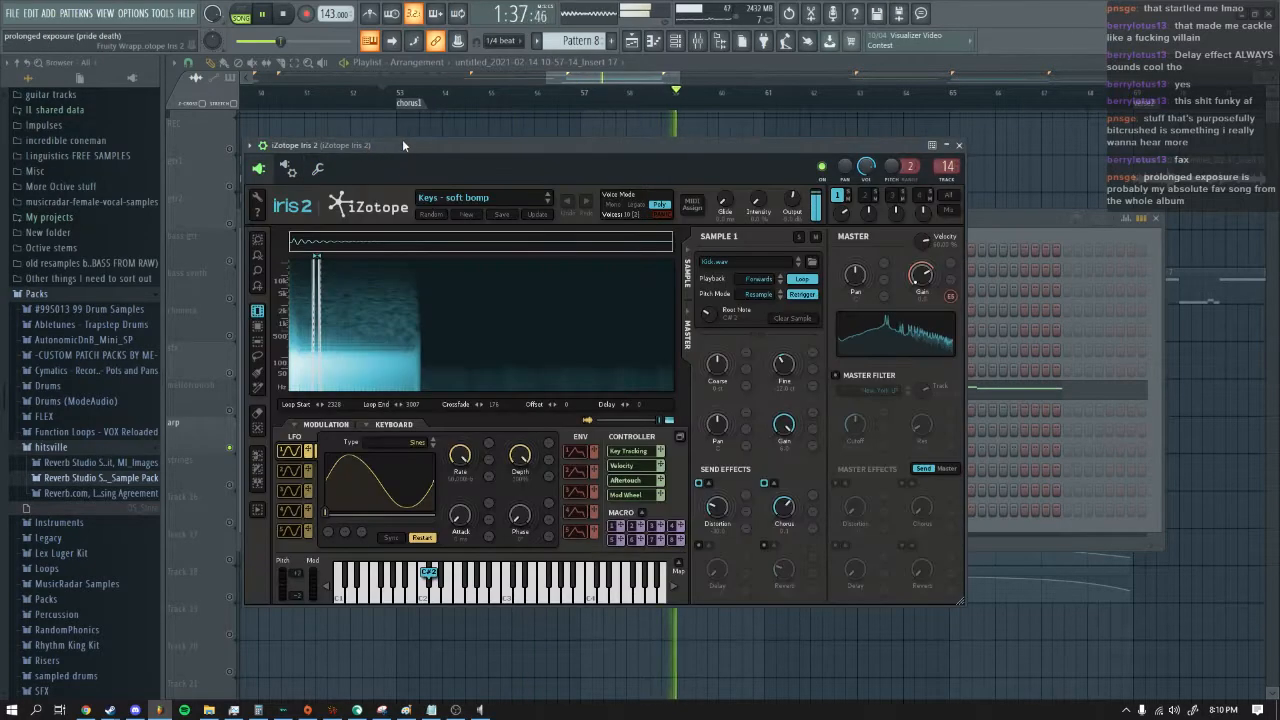
{"action": "left_click_drag", "start_coordinate": [411, 142], "coordinate": [456, 134]}
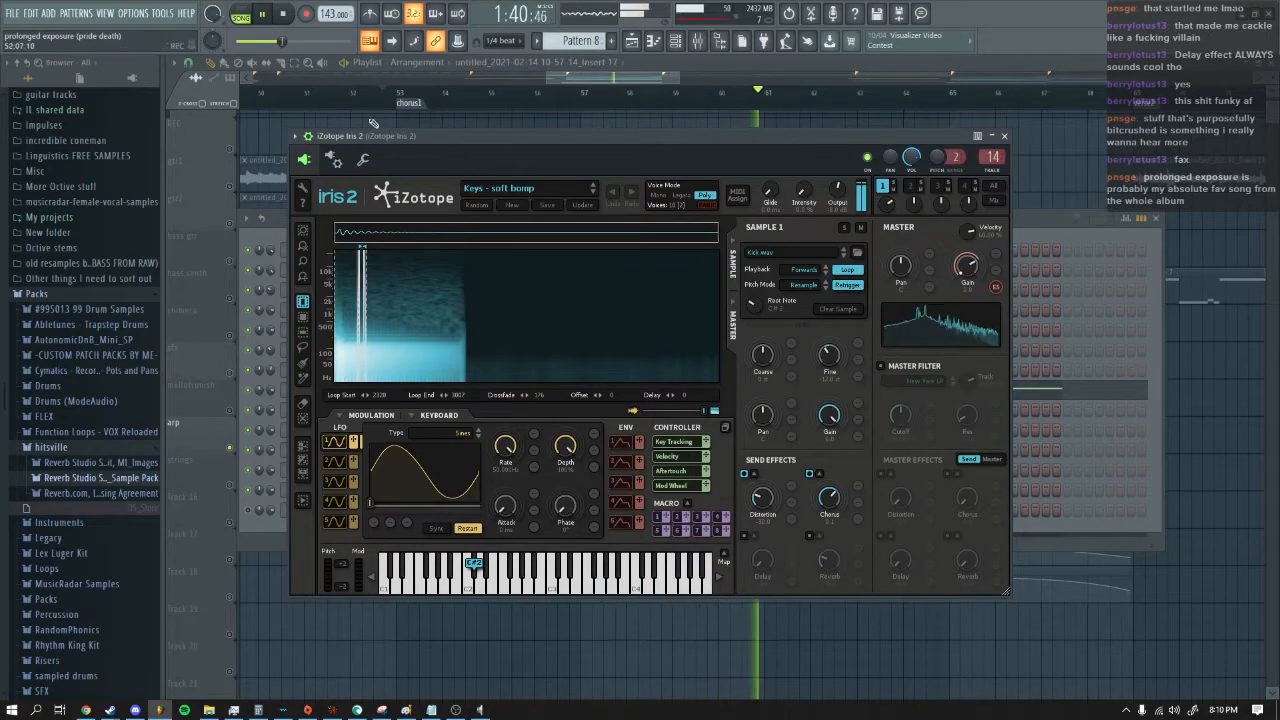
{"action": "key", "text": "space"}
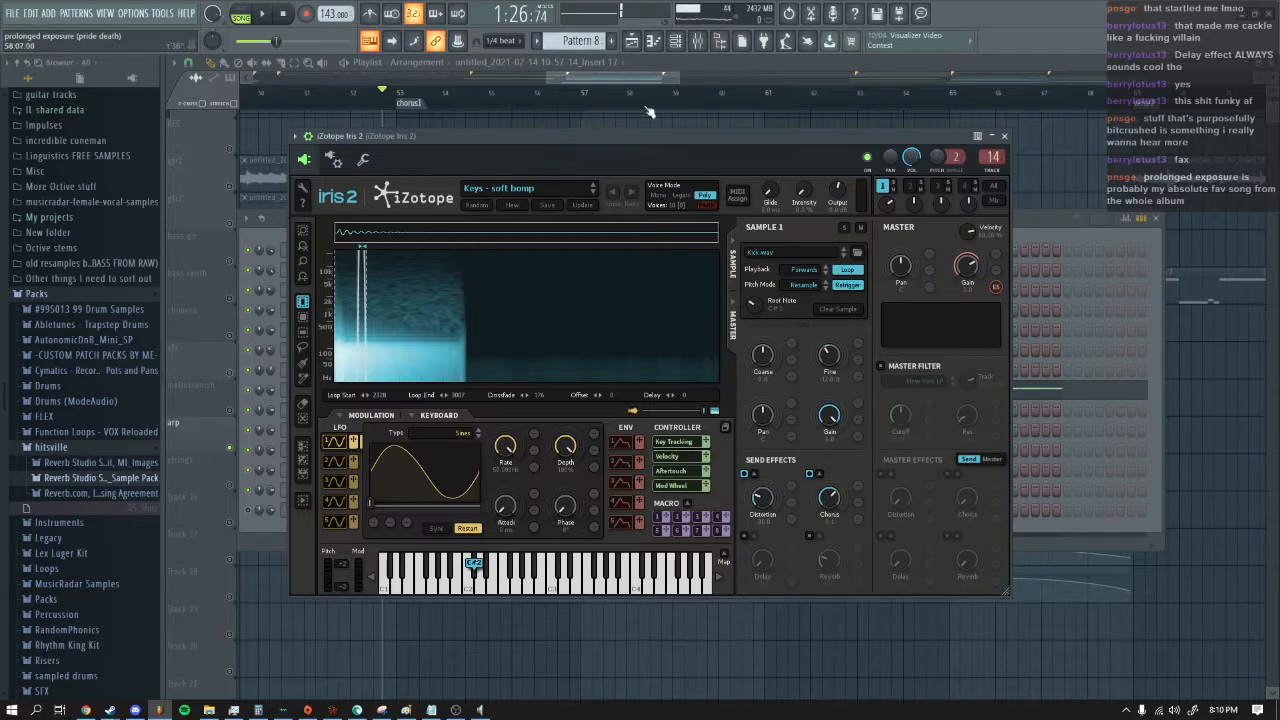
{"action": "left_click_drag", "start_coordinate": [890, 137], "coordinate": [930, 131]}
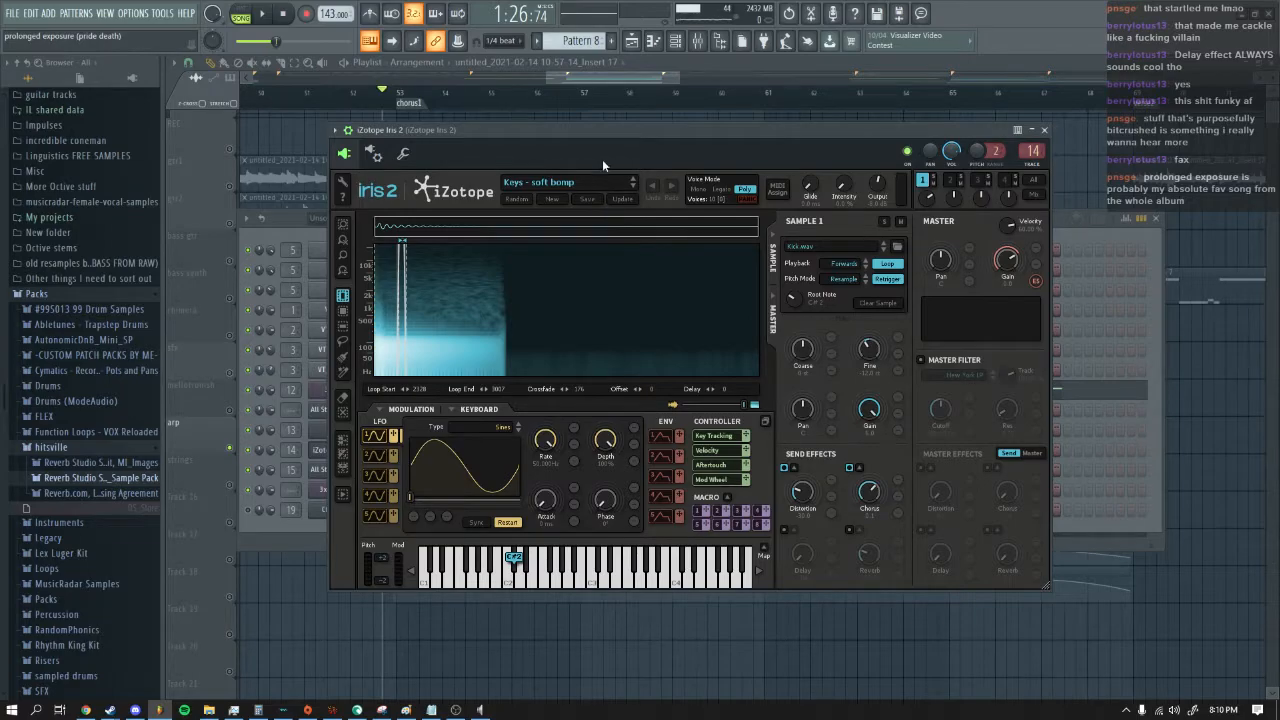
{"action": "left_click_drag", "start_coordinate": [611, 134], "coordinate": [705, 170]}
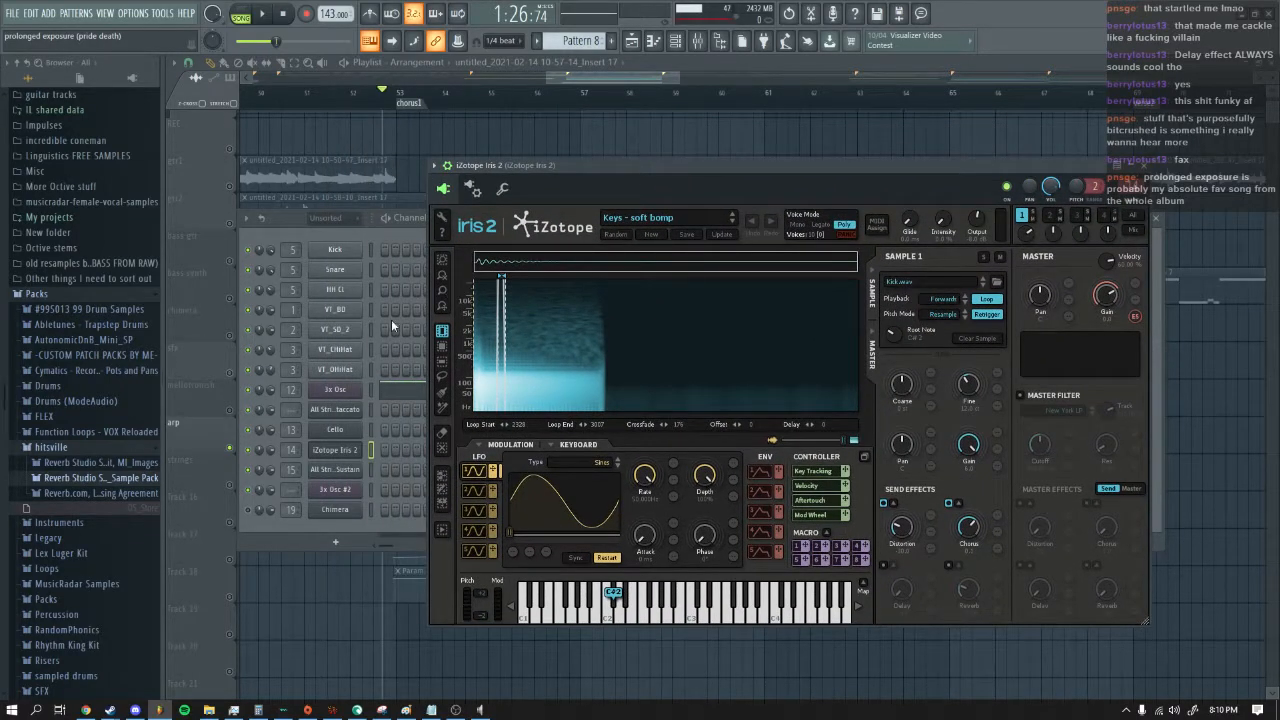
{"action": "left_click_drag", "start_coordinate": [663, 168], "coordinate": [607, 134]}
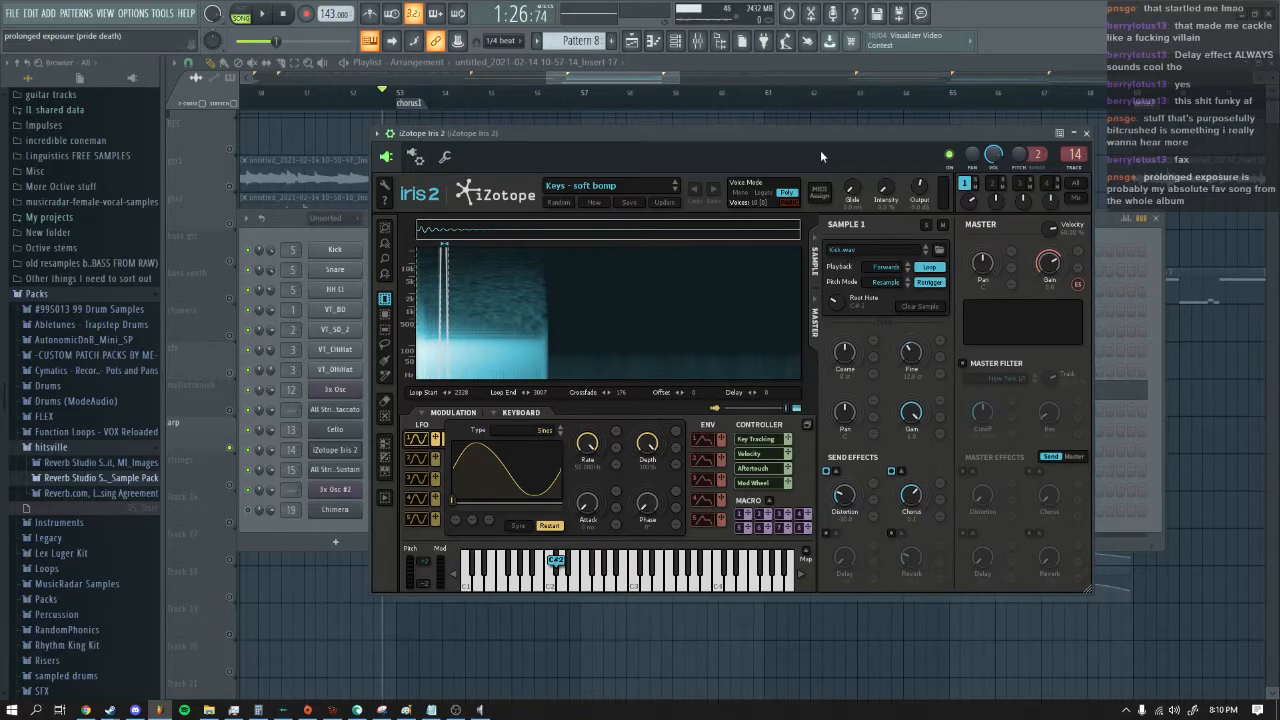
Step: View the arpeggiator settings in the iZotope Iris 2 channel's miscellaneous functions, and close the instrument window
{"action": "left_click", "coordinate": [1087, 133]}
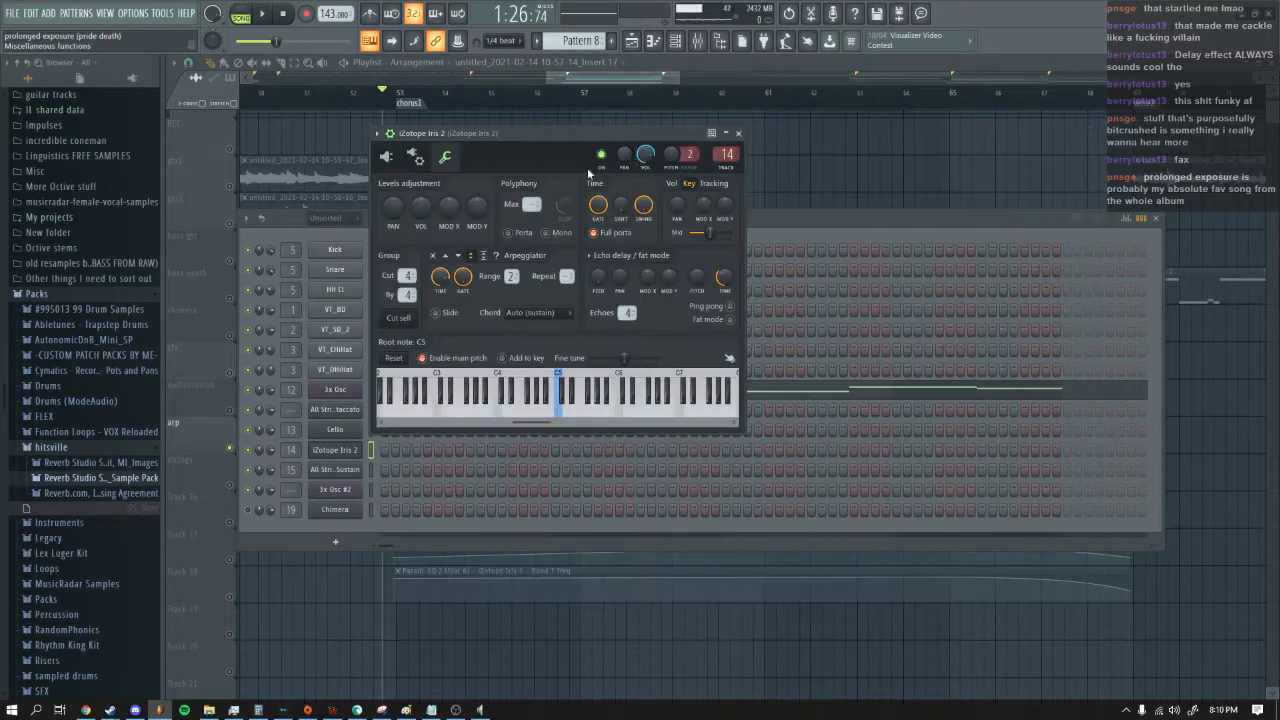
{"action": "left_click", "coordinate": [446, 157]}
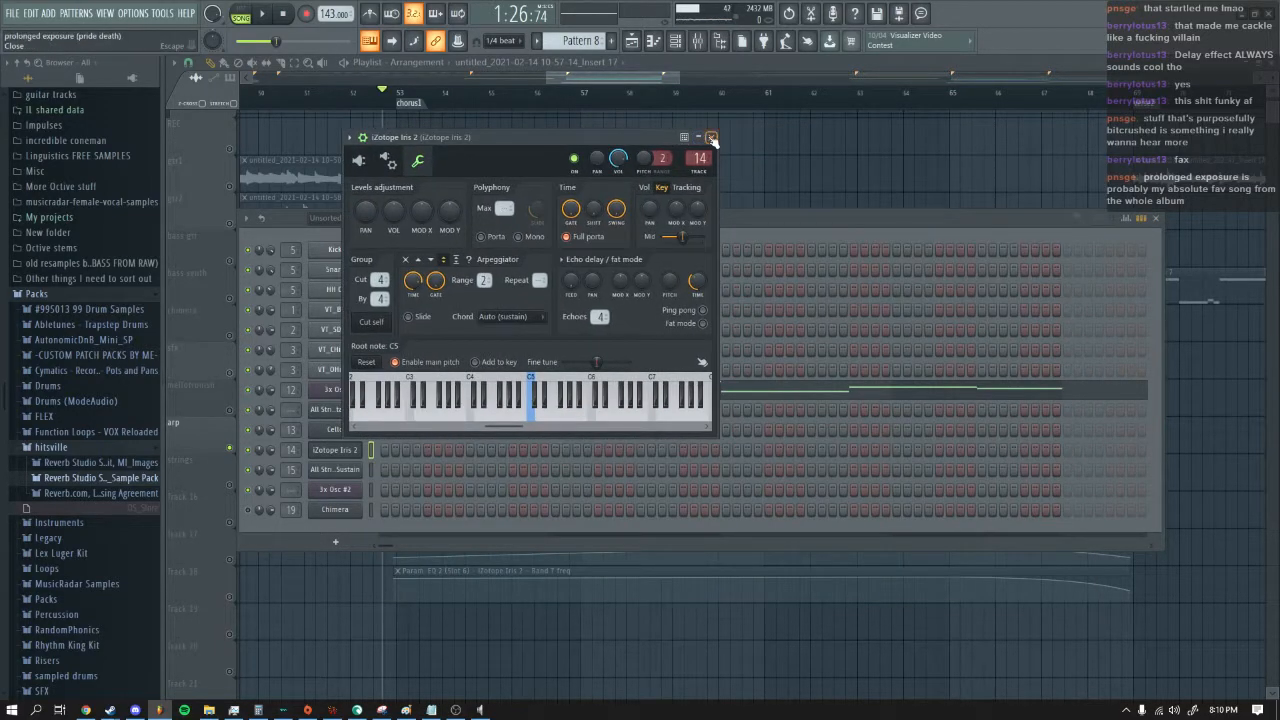
{"action": "left_click", "coordinate": [712, 139]}
Step: Open Fruity Love Philter on the iZotope Iris 2 mixer insert, view its pan LFO, and close the effect
{"action": "left_click", "coordinate": [697, 40]}
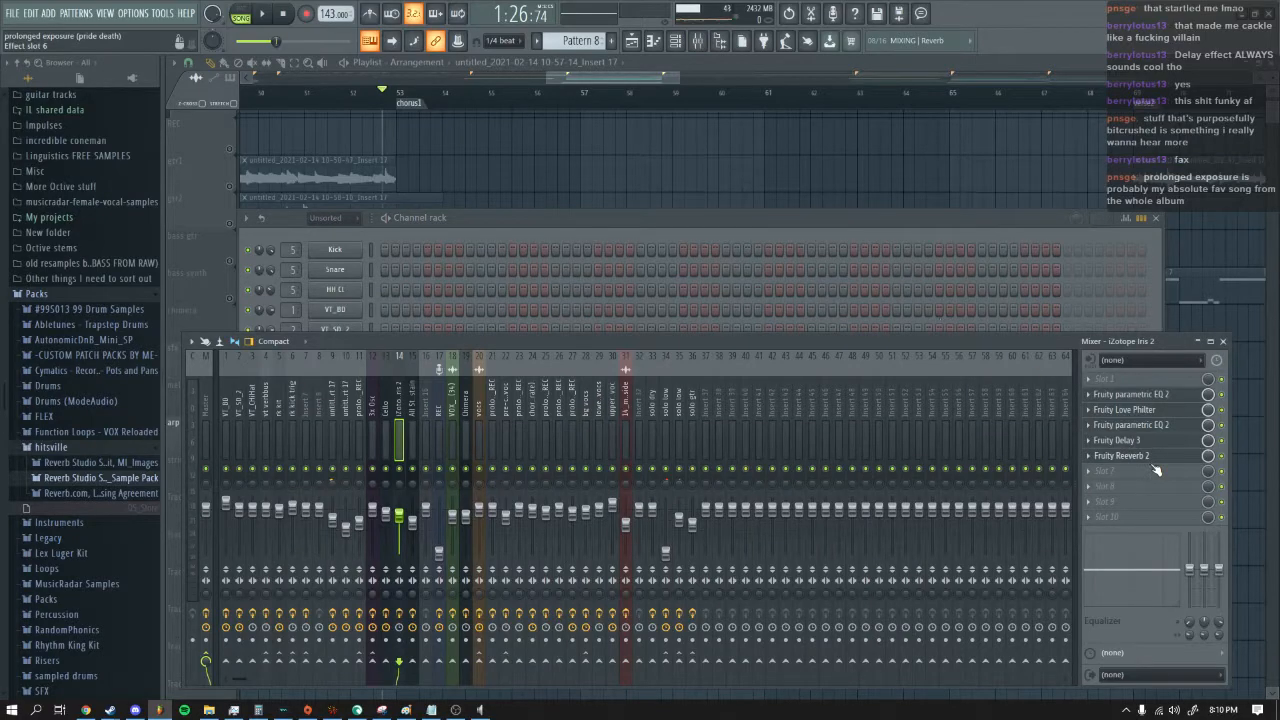
{"action": "left_click", "coordinate": [1134, 410]}
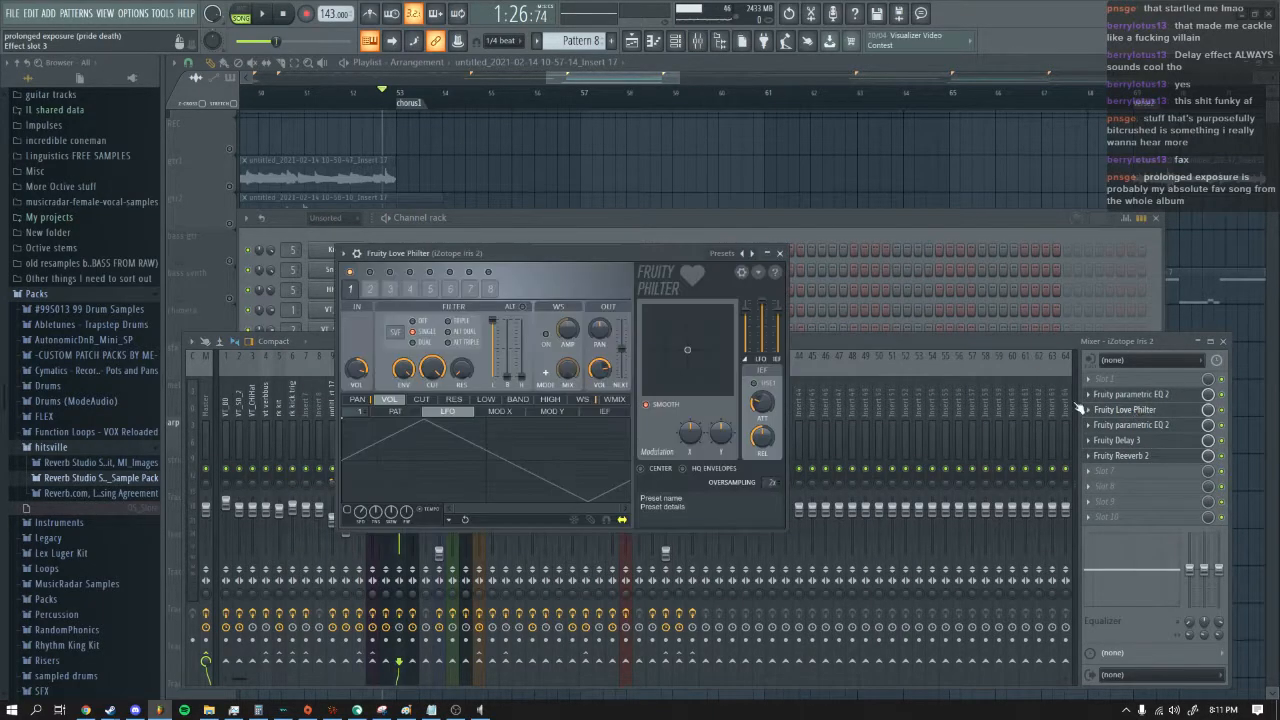
{"action": "left_click_drag", "start_coordinate": [552, 253], "coordinate": [605, 196]}
{"action": "left_click", "coordinate": [408, 342]}
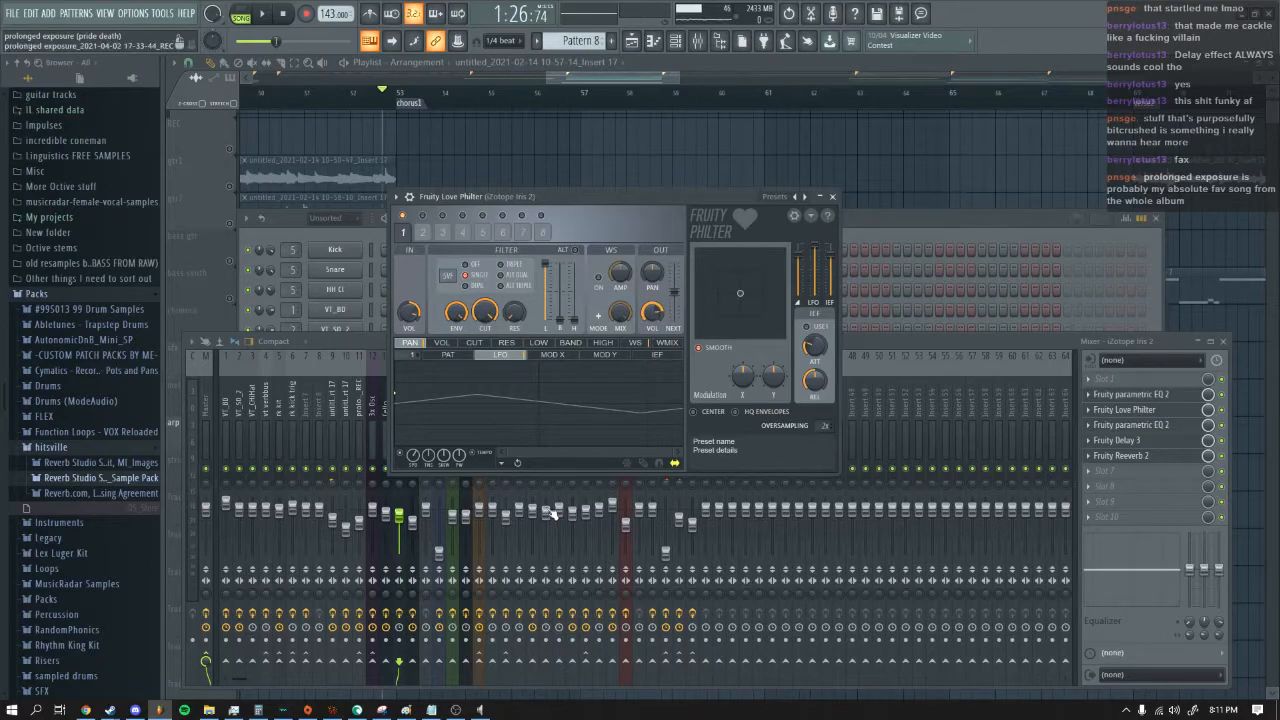
{"action": "left_click", "coordinate": [833, 196]}
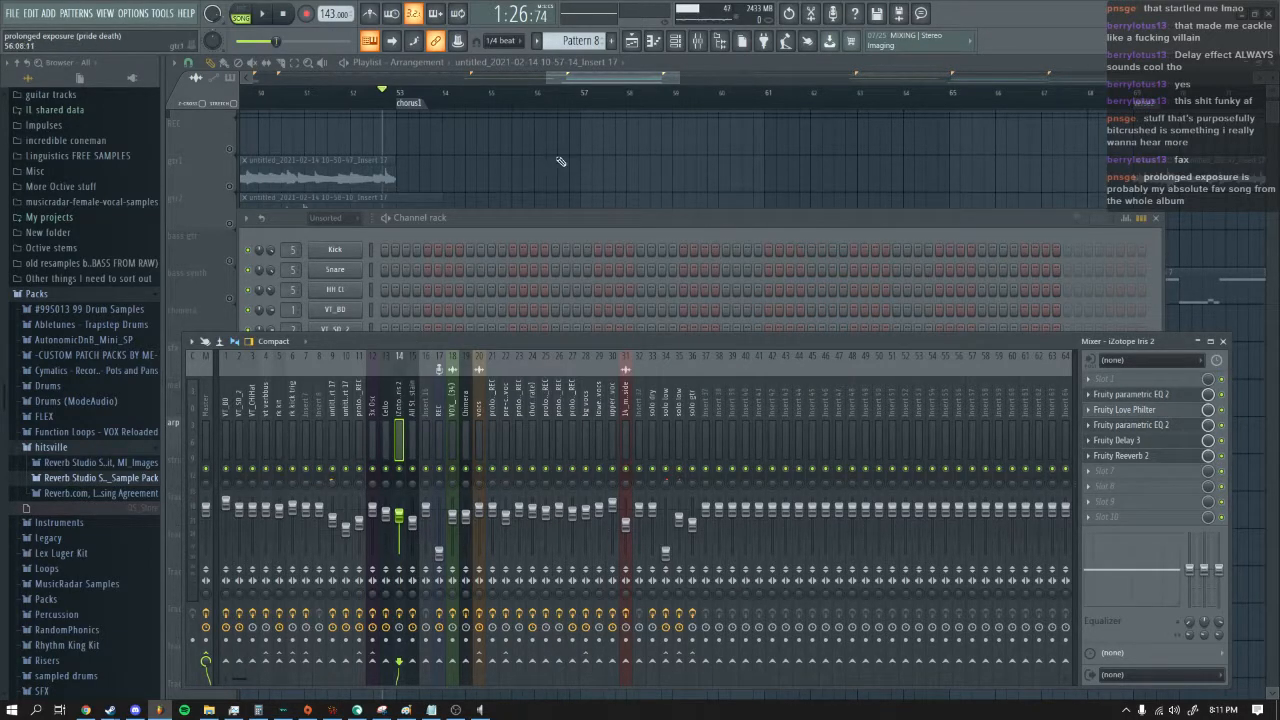
Step: Close the open windows over the playlist, play the soloed arp part again, and stop playback
{"action": "key", "text": "F12"}
{"action": "key", "text": "space"}
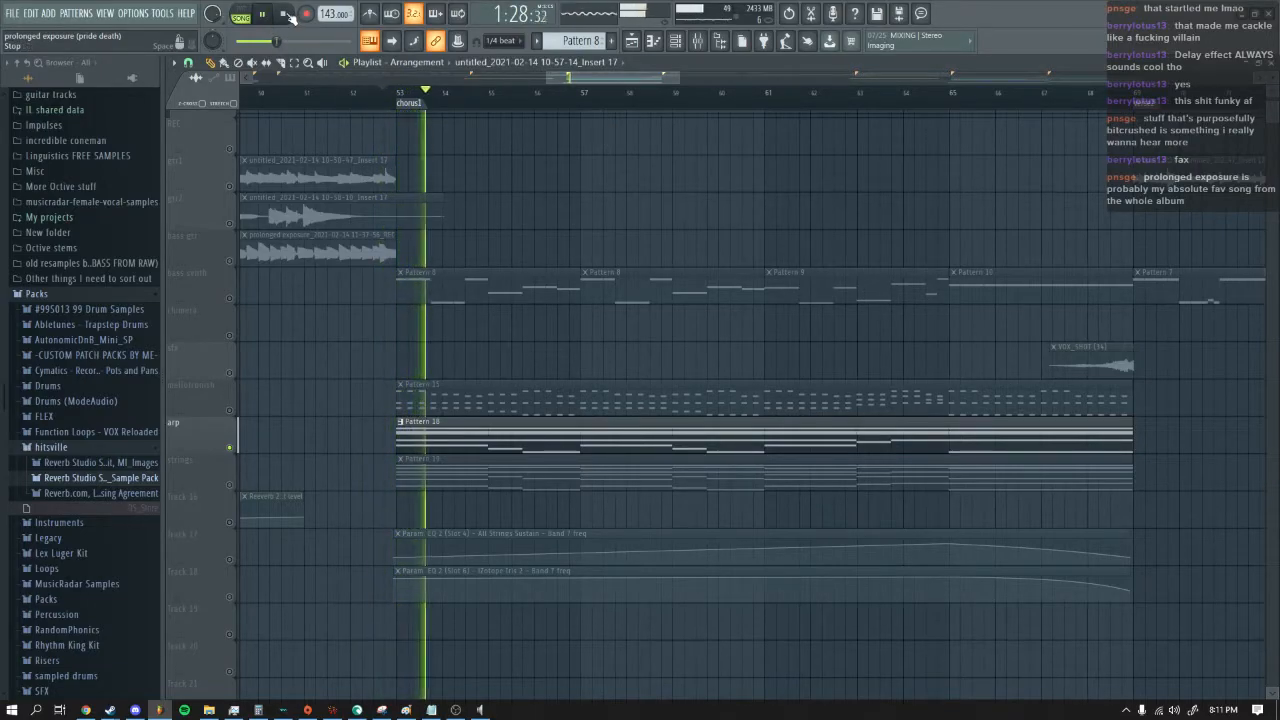
{"action": "key", "text": "space"}
Step: Solo the strings track and start playing its clip from just before chorus1
{"action": "right_click", "coordinate": [231, 486]}
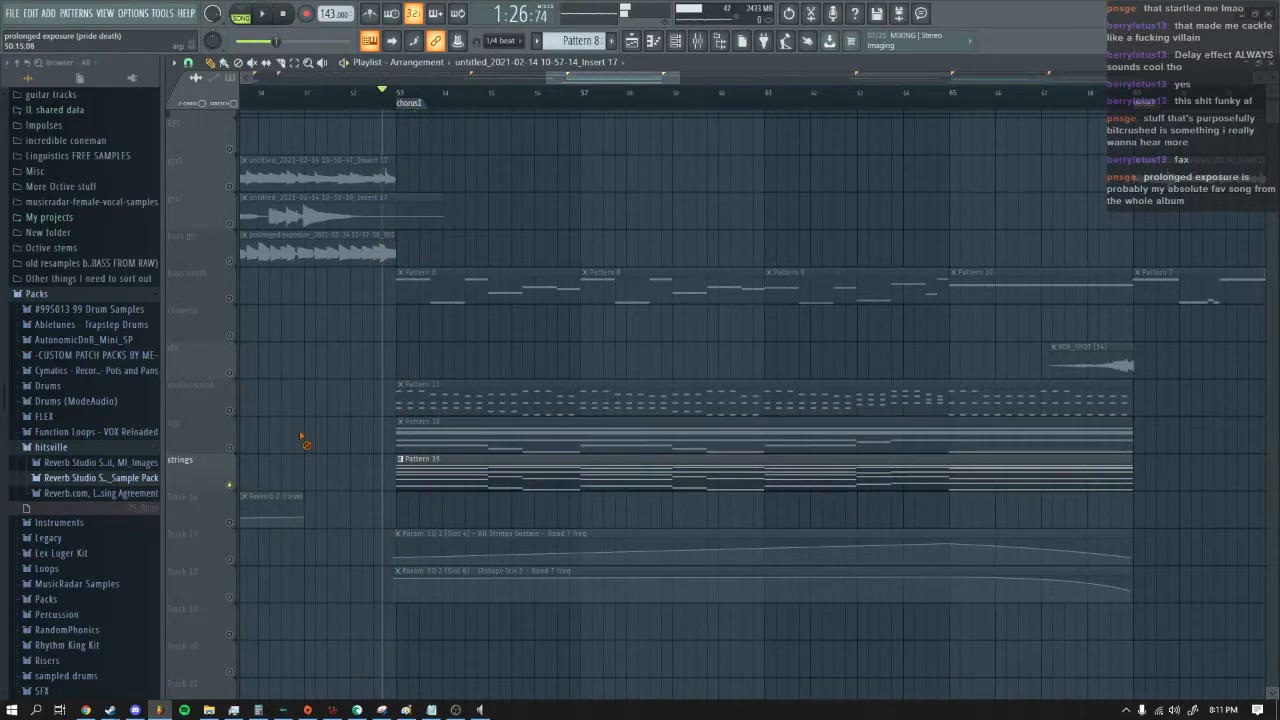
{"action": "left_click", "coordinate": [265, 18]}
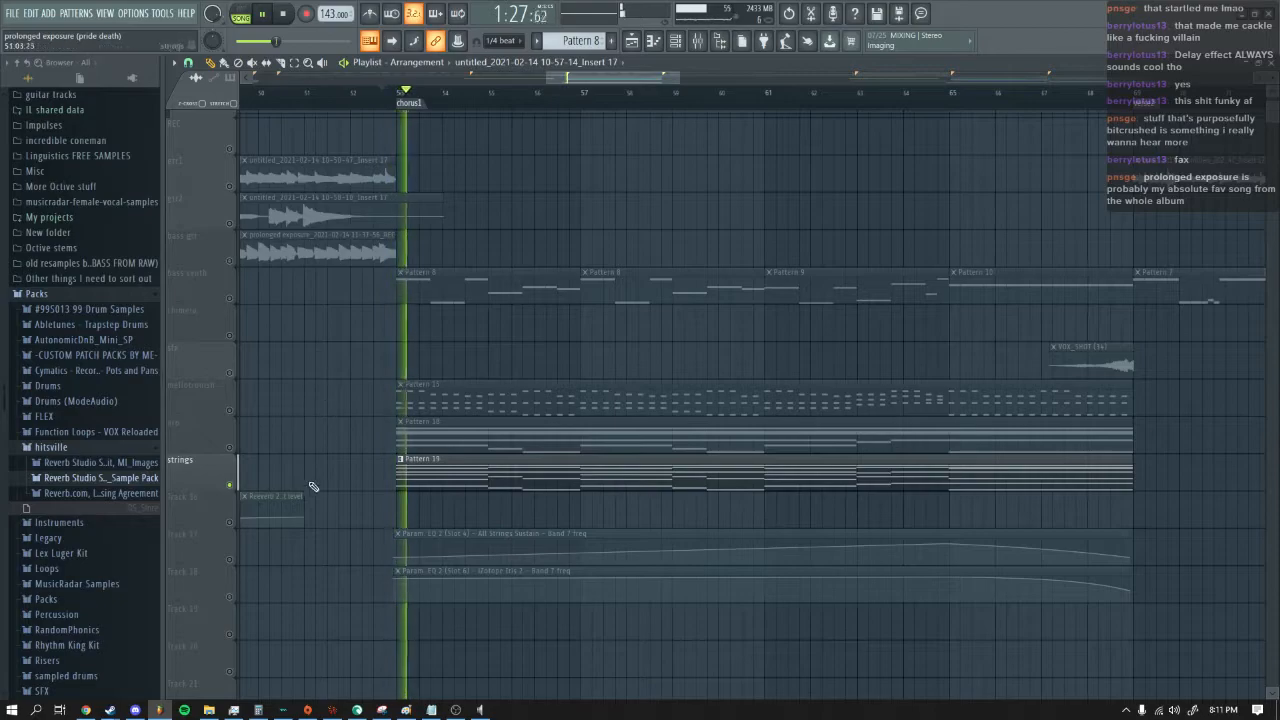
Step: Unmute automation tracks 17, 18, 25, 26 and 27 while the soloed strings clip plays
{"action": "left_click", "coordinate": [228, 560]}
{"action": "left_click", "coordinate": [229, 597]}
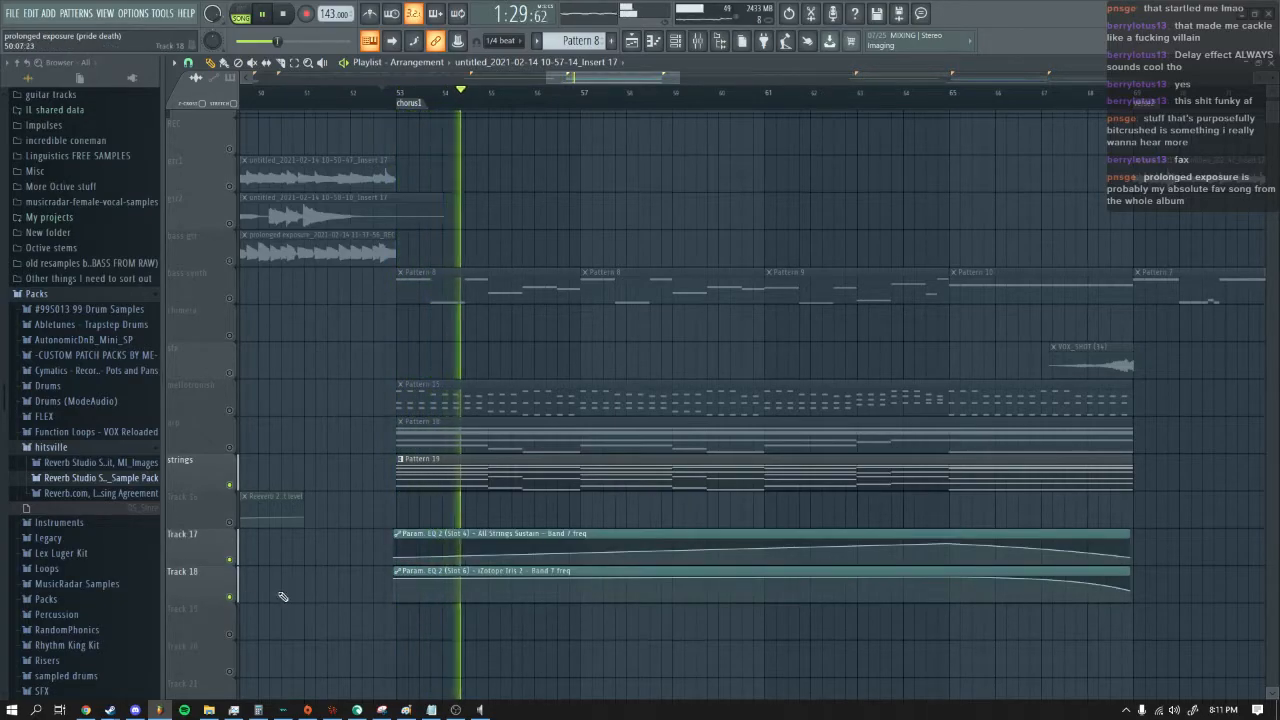
{"action": "scroll", "coordinate": [303, 591], "scroll_direction": "down", "scroll_amount": 3}
{"action": "scroll", "coordinate": [303, 591], "scroll_direction": "down", "scroll_amount": 2}
{"action": "left_click", "coordinate": [229, 447]}
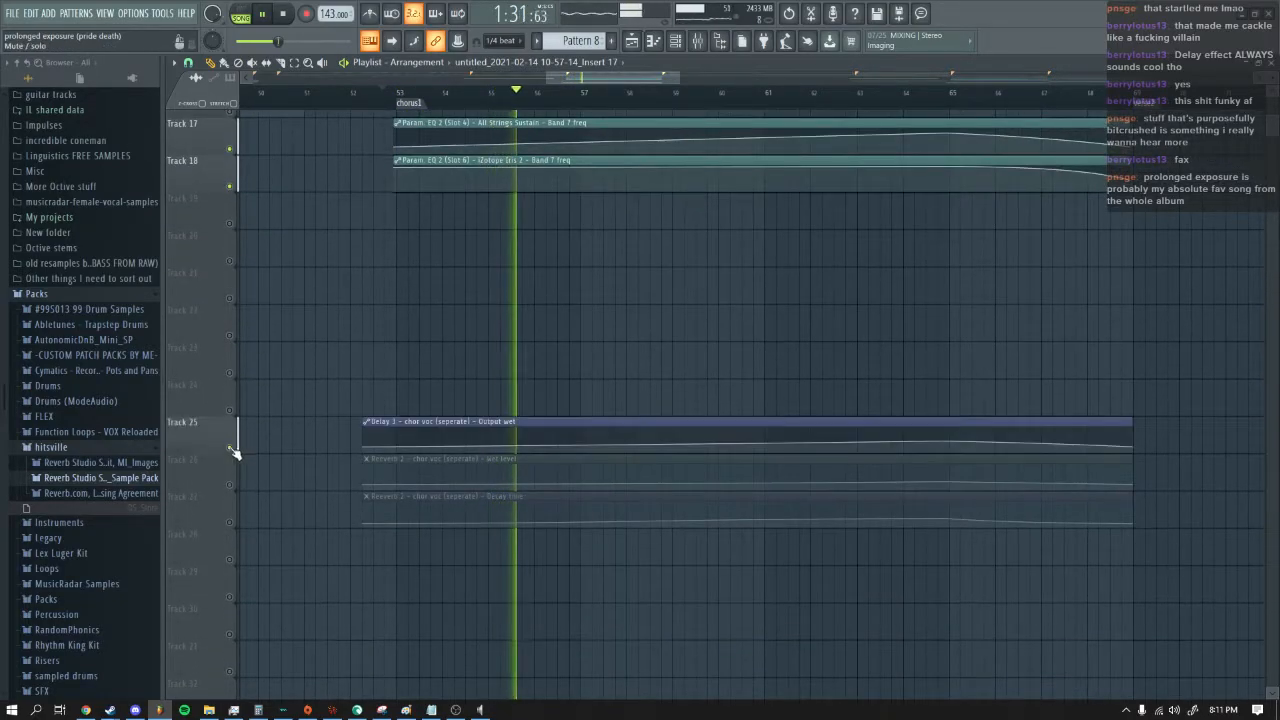
{"action": "left_click", "coordinate": [229, 485]}
{"action": "left_click", "coordinate": [229, 522]}
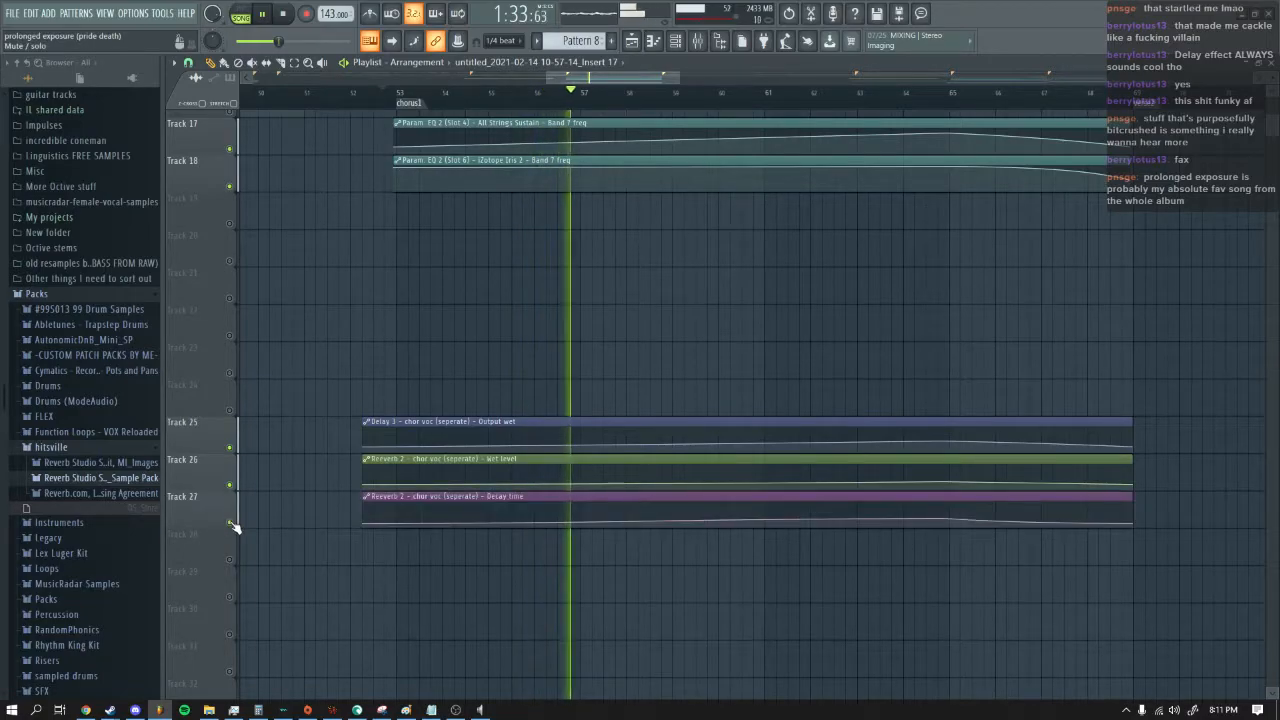
{"action": "scroll", "coordinate": [298, 504], "scroll_direction": "down", "scroll_amount": 3}
{"action": "scroll", "coordinate": [298, 504], "scroll_direction": "up", "scroll_amount": 8}
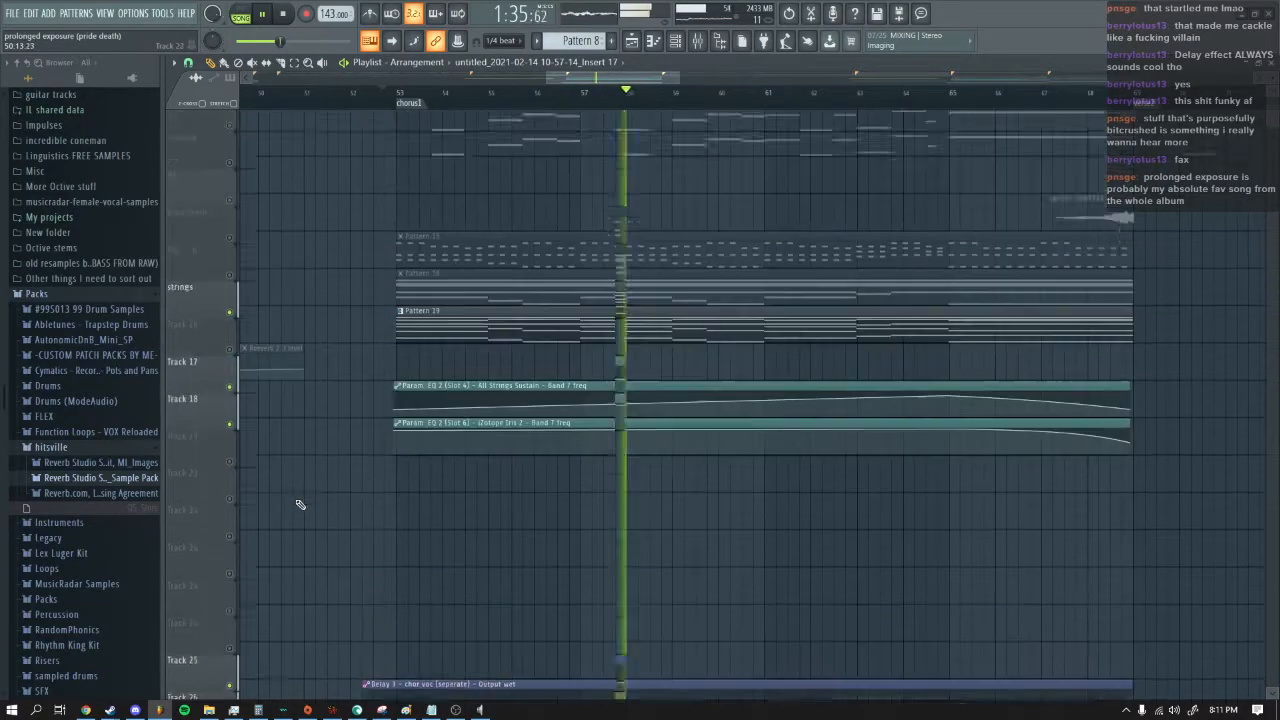
Step: Open the All Strings Sustain channel from the channel rack, view its FLEX preset and macros, and close the instrument window
{"action": "left_click", "coordinate": [655, 44]}
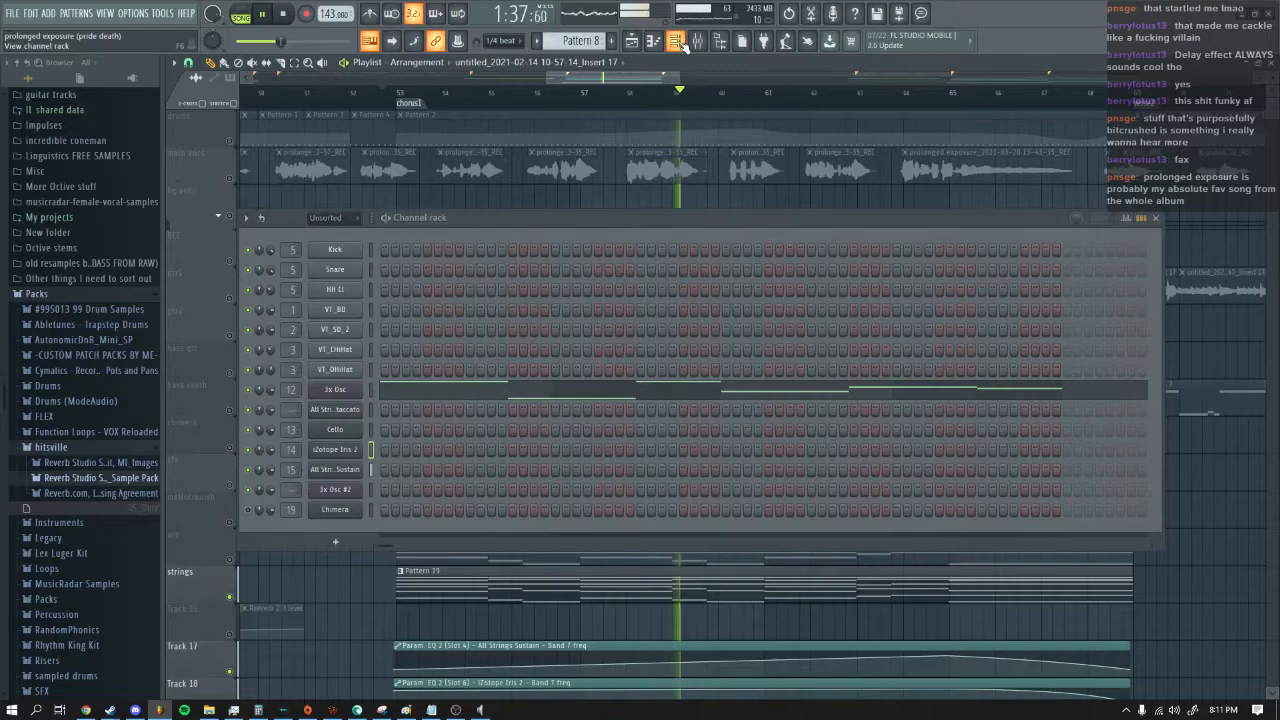
{"action": "left_click", "coordinate": [349, 470]}
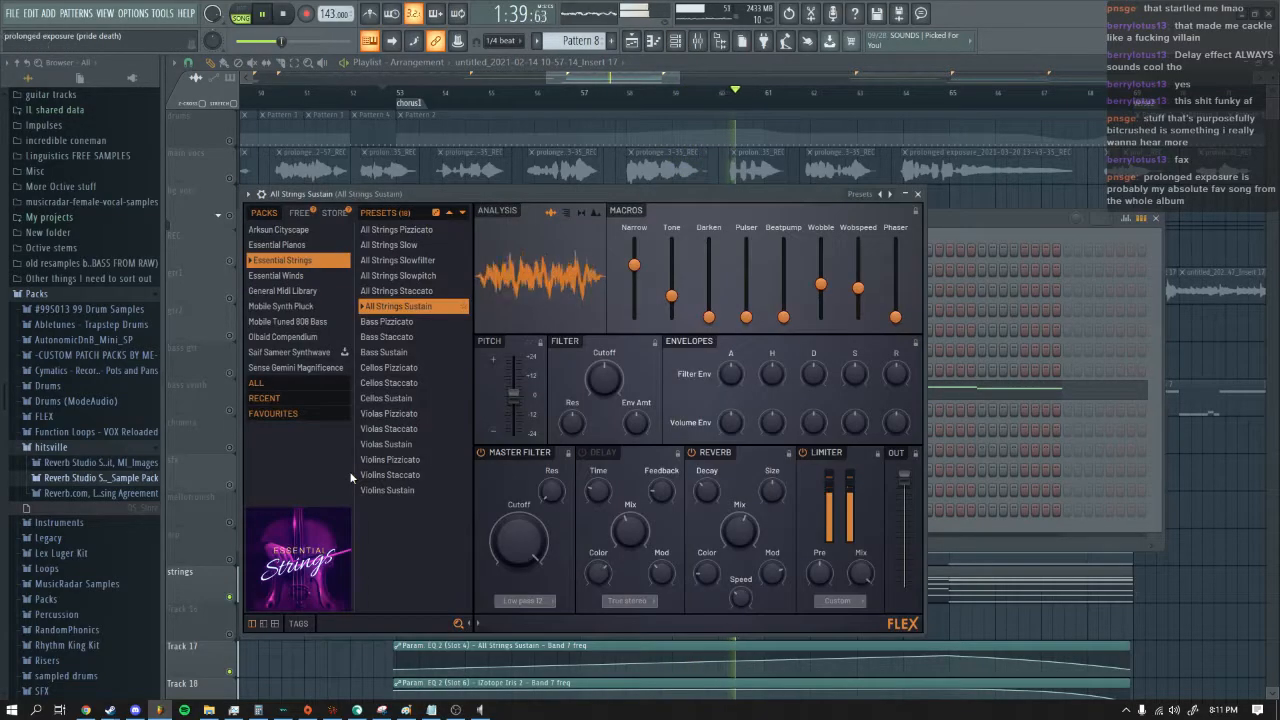
{"action": "left_click_drag", "start_coordinate": [460, 194], "coordinate": [500, 185]}
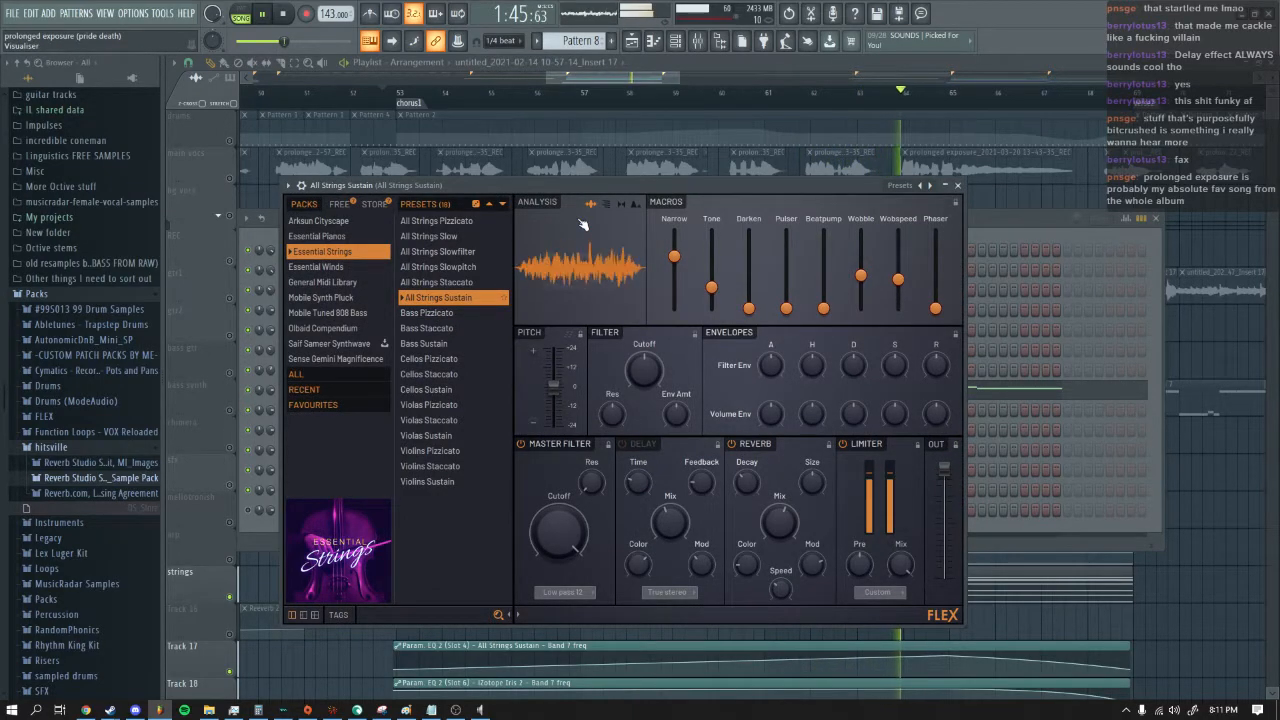
{"action": "left_click", "coordinate": [959, 186]}
Step: Follow the strings and their EQ automation in the playlist up to verse2, and stop playback
{"action": "left_click_drag", "start_coordinate": [596, 79], "coordinate": [658, 78]}
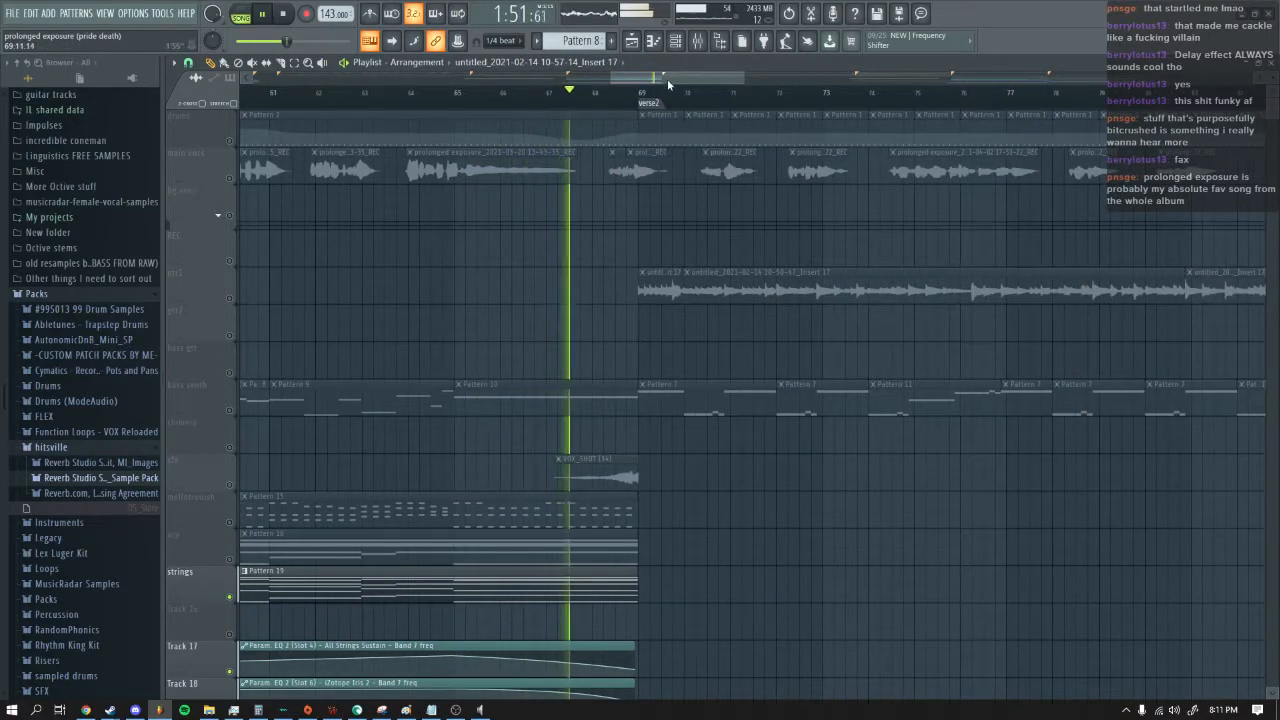
{"action": "left_click_drag", "start_coordinate": [667, 79], "coordinate": [679, 79]}
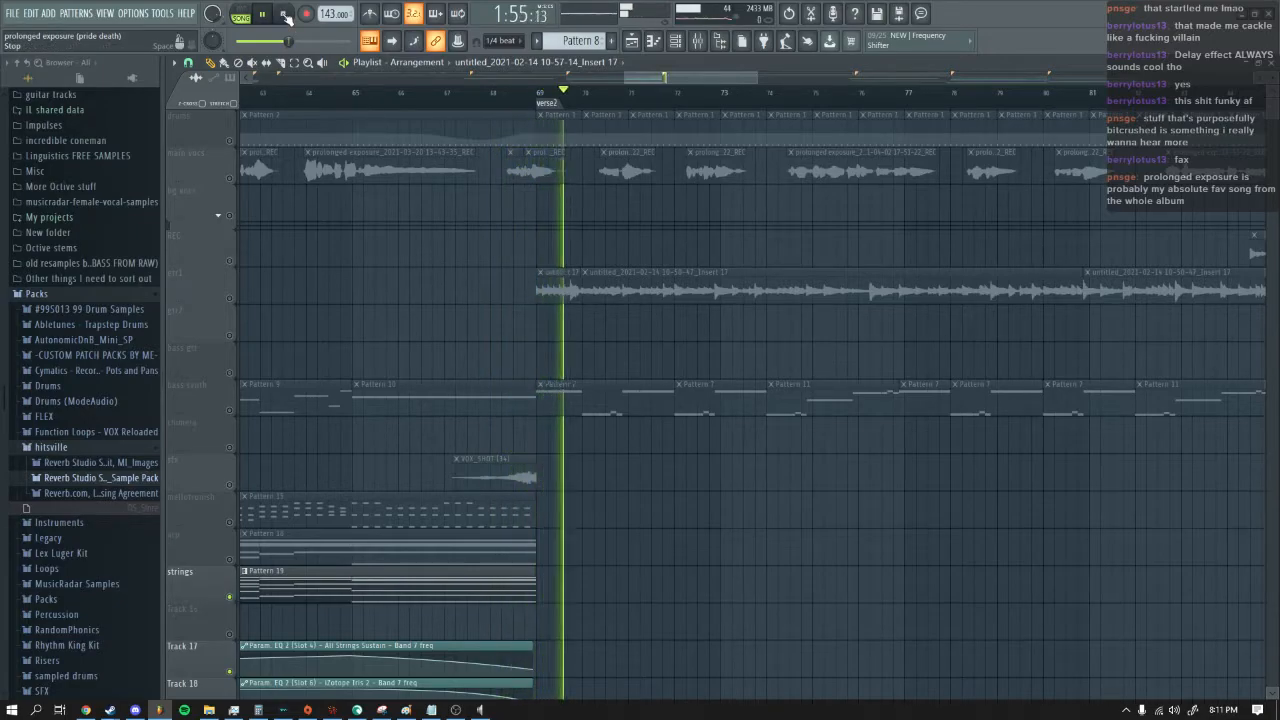
{"action": "left_click", "coordinate": [285, 16]}
Step: Solo the REC track and start playing its long clip from just before bar 85
{"action": "left_click_drag", "start_coordinate": [640, 76], "coordinate": [482, 78]}
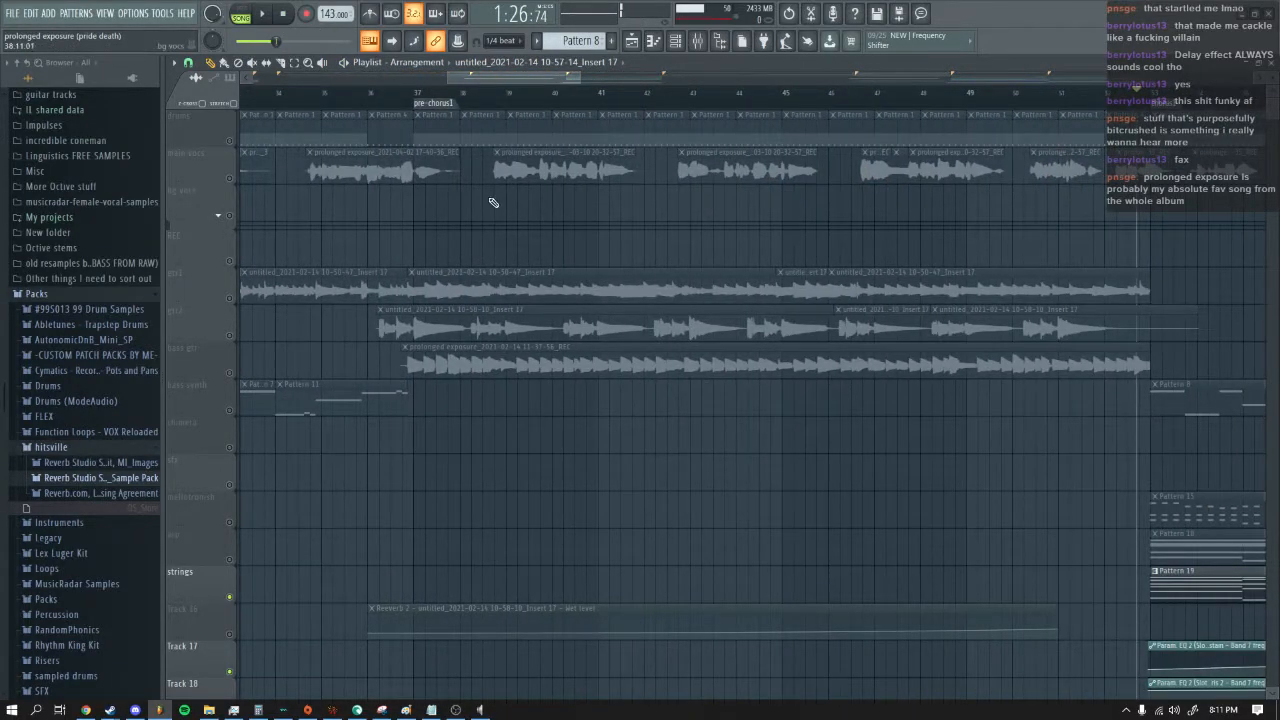
{"action": "right_click", "coordinate": [230, 178]}
{"action": "left_click_drag", "start_coordinate": [493, 78], "coordinate": [760, 55]}
{"action": "right_click", "coordinate": [230, 261]}
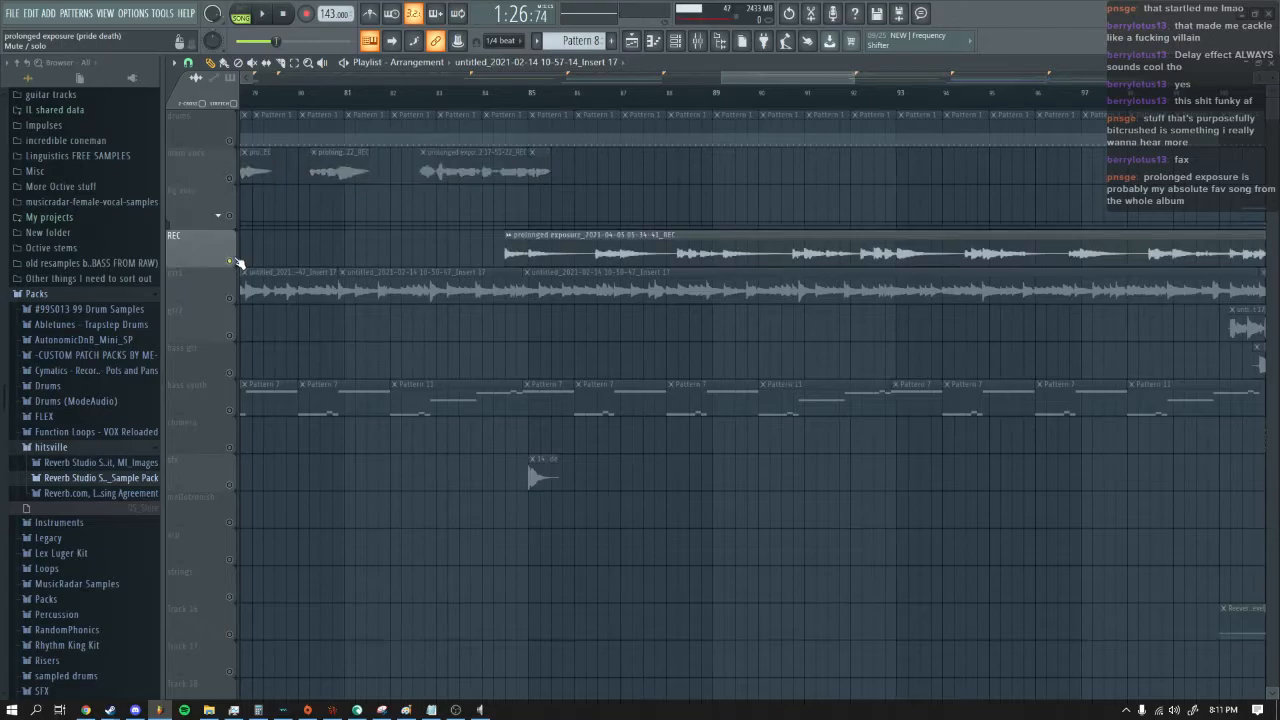
{"action": "left_click", "coordinate": [497, 91]}
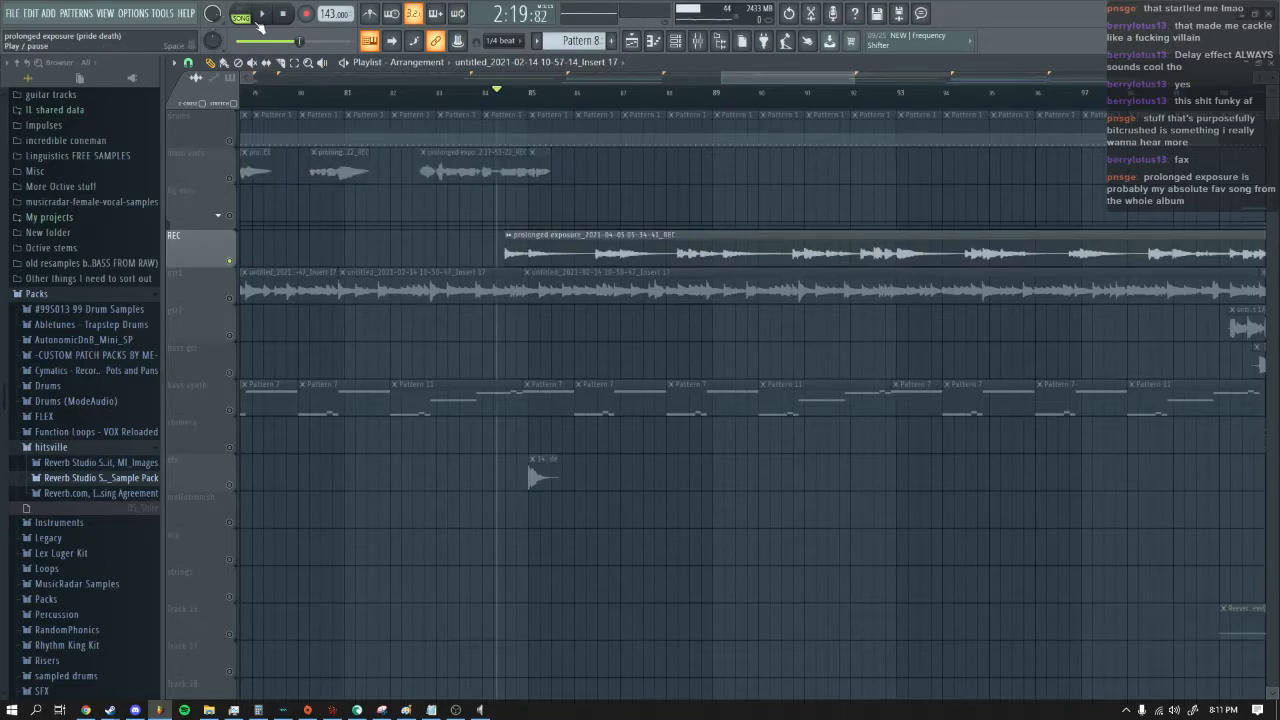
{"action": "scroll", "coordinate": [727, 82], "scroll_direction": "left", "scroll_amount": 2}
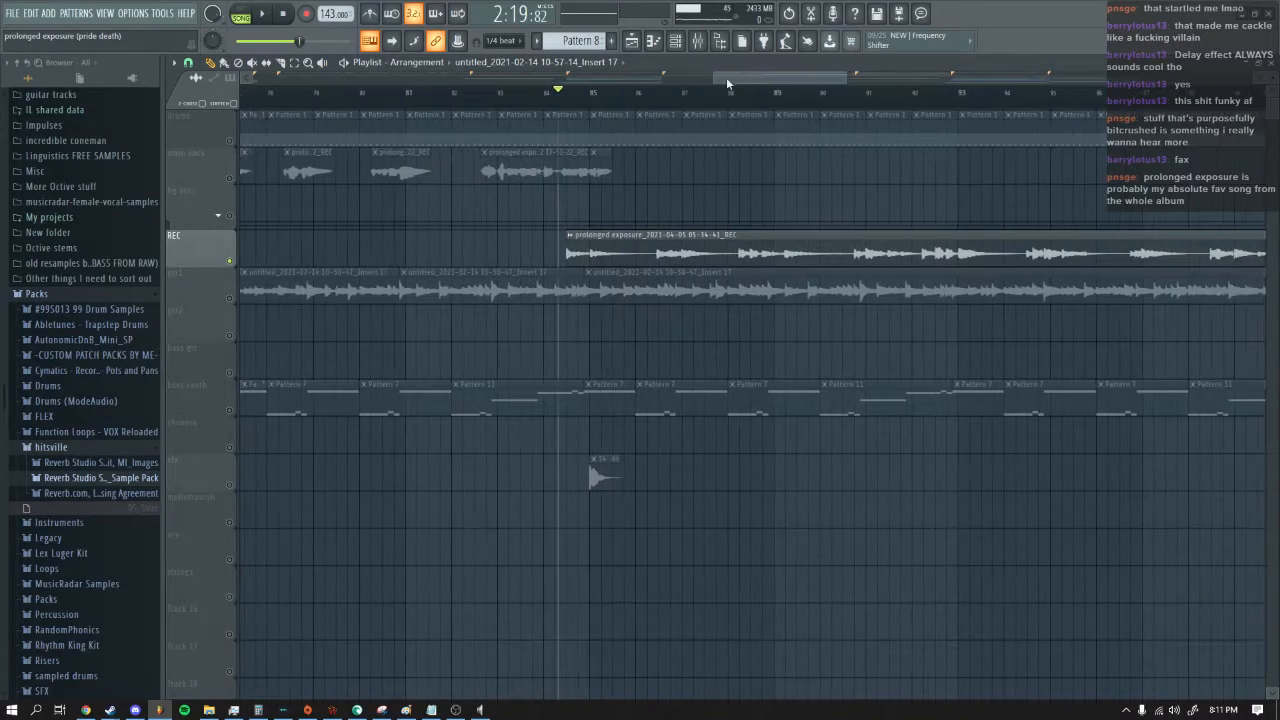
{"action": "left_click", "coordinate": [262, 13]}
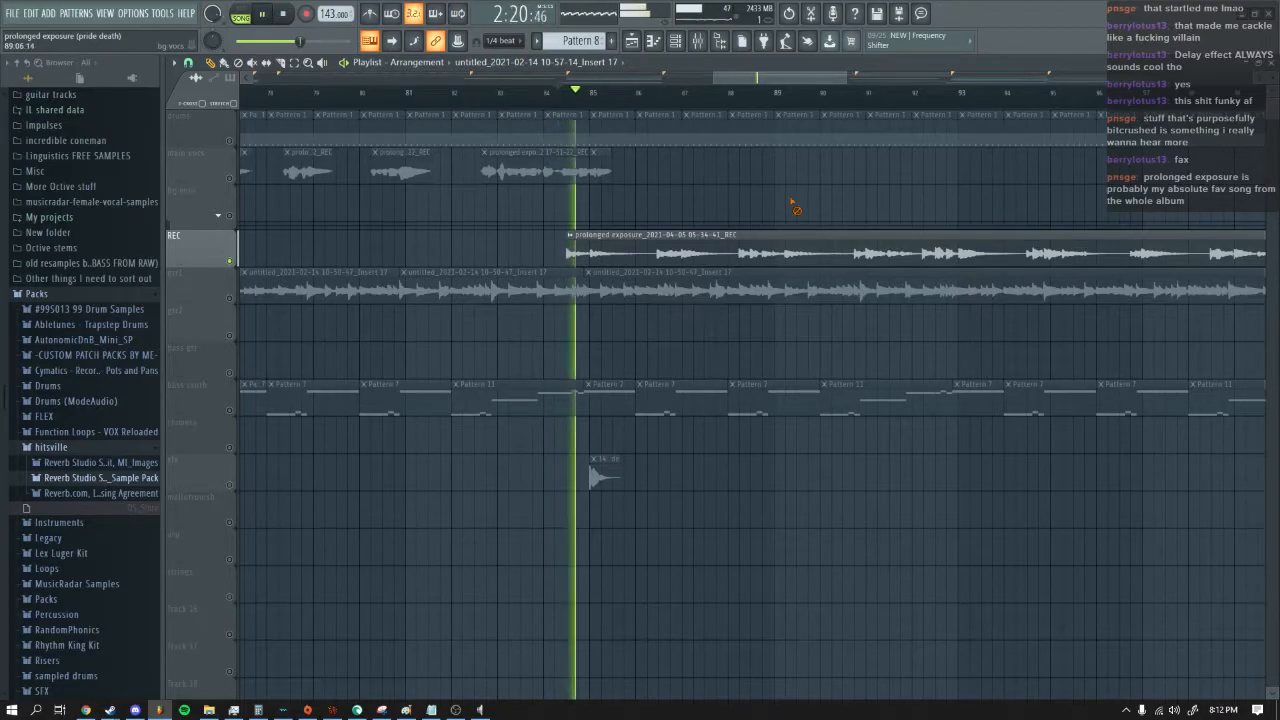
Step: Compare the effect chains and routing of the solo low, solo dry and solo gtr mixer inserts during playback, and stop the song
{"action": "left_click_drag", "start_coordinate": [847, 77], "coordinate": [1035, 77]}
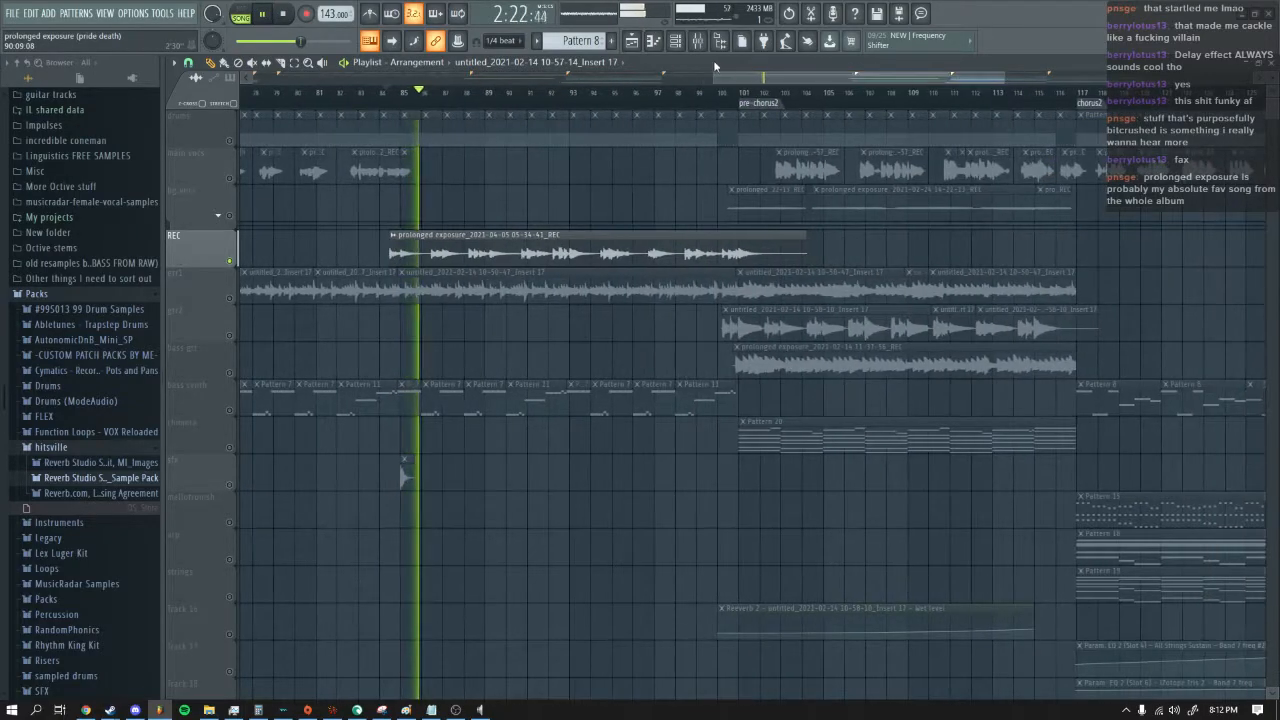
{"action": "key", "text": "F9"}
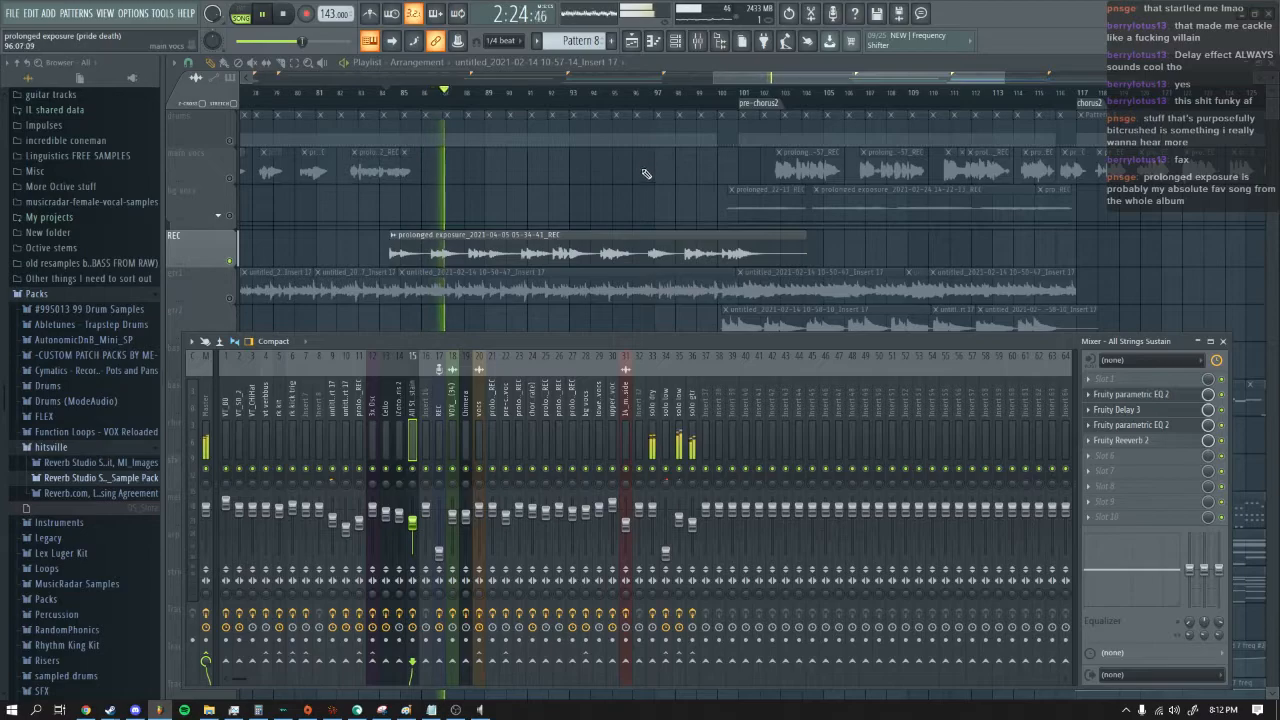
{"action": "left_click", "coordinate": [684, 440]}
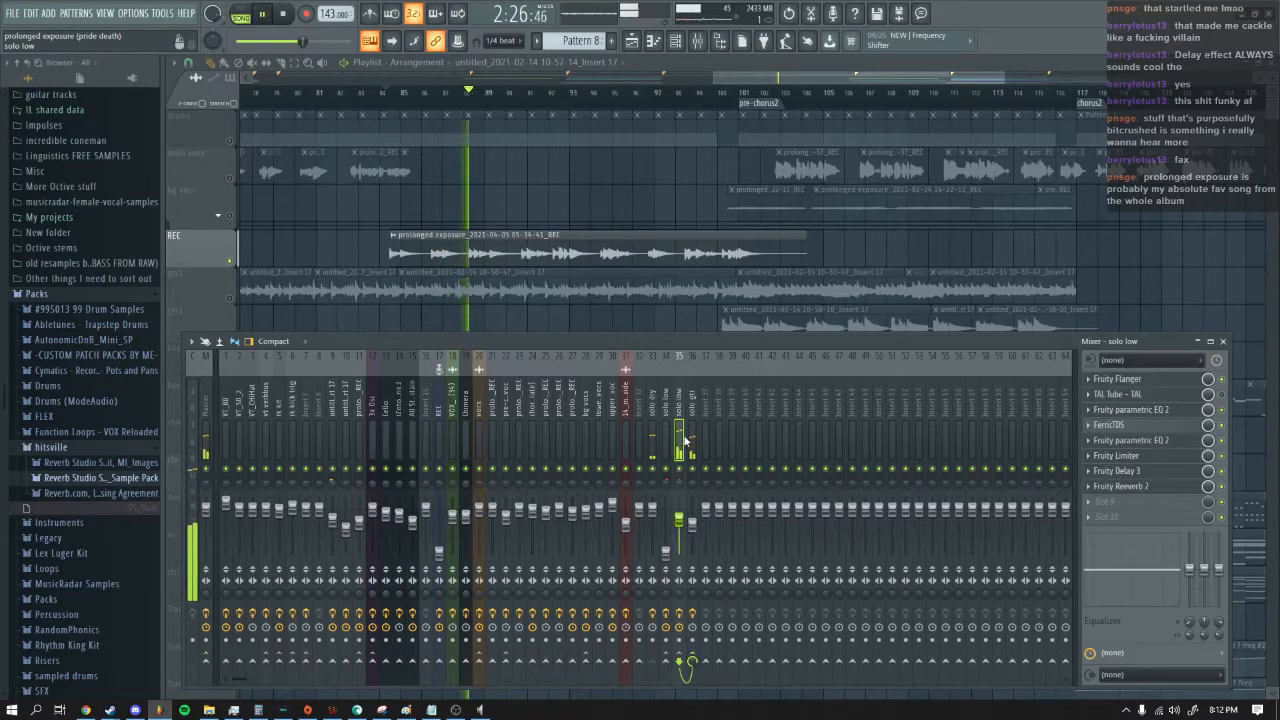
{"action": "left_click", "coordinate": [652, 440]}
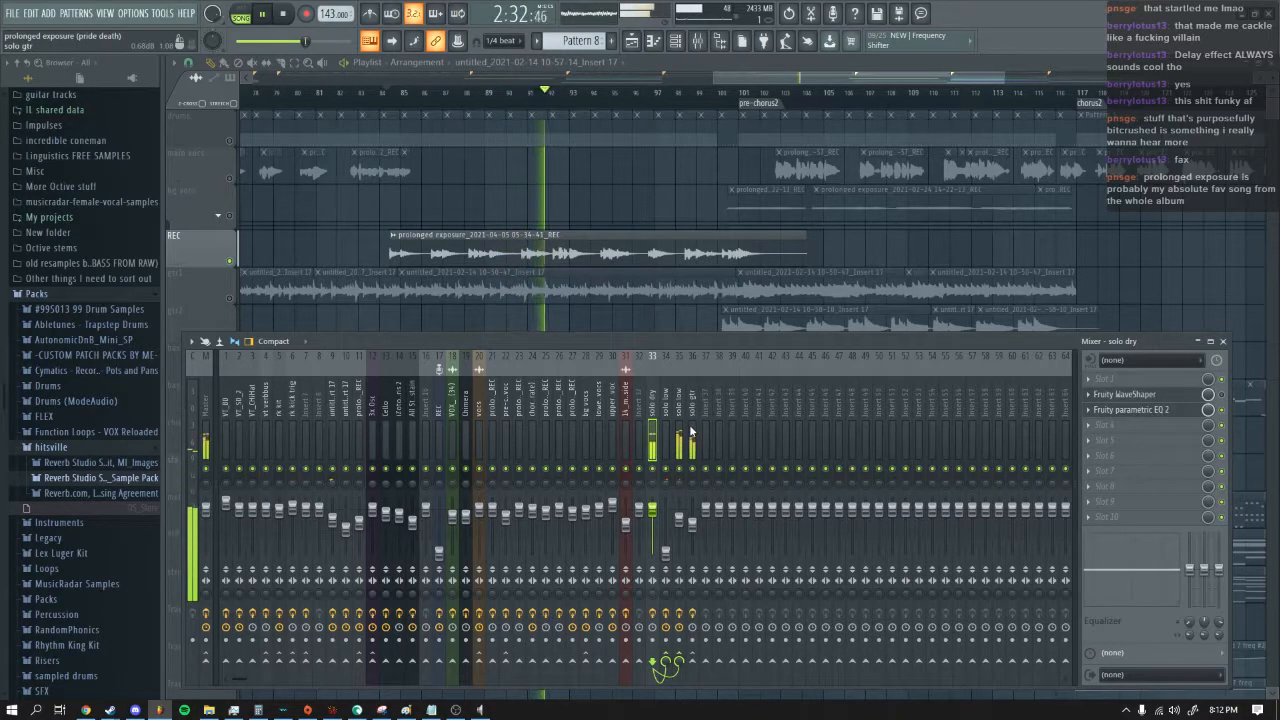
{"action": "left_click", "coordinate": [690, 430]}
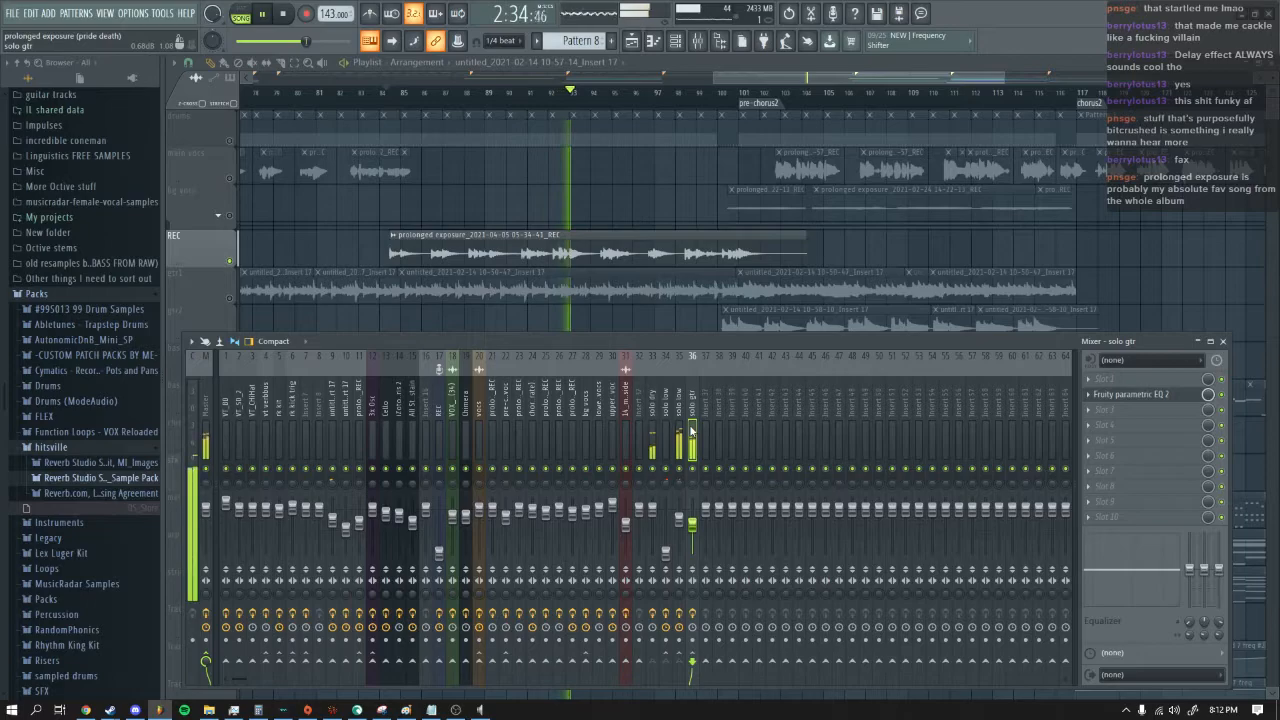
{"action": "left_click", "coordinate": [682, 430]}
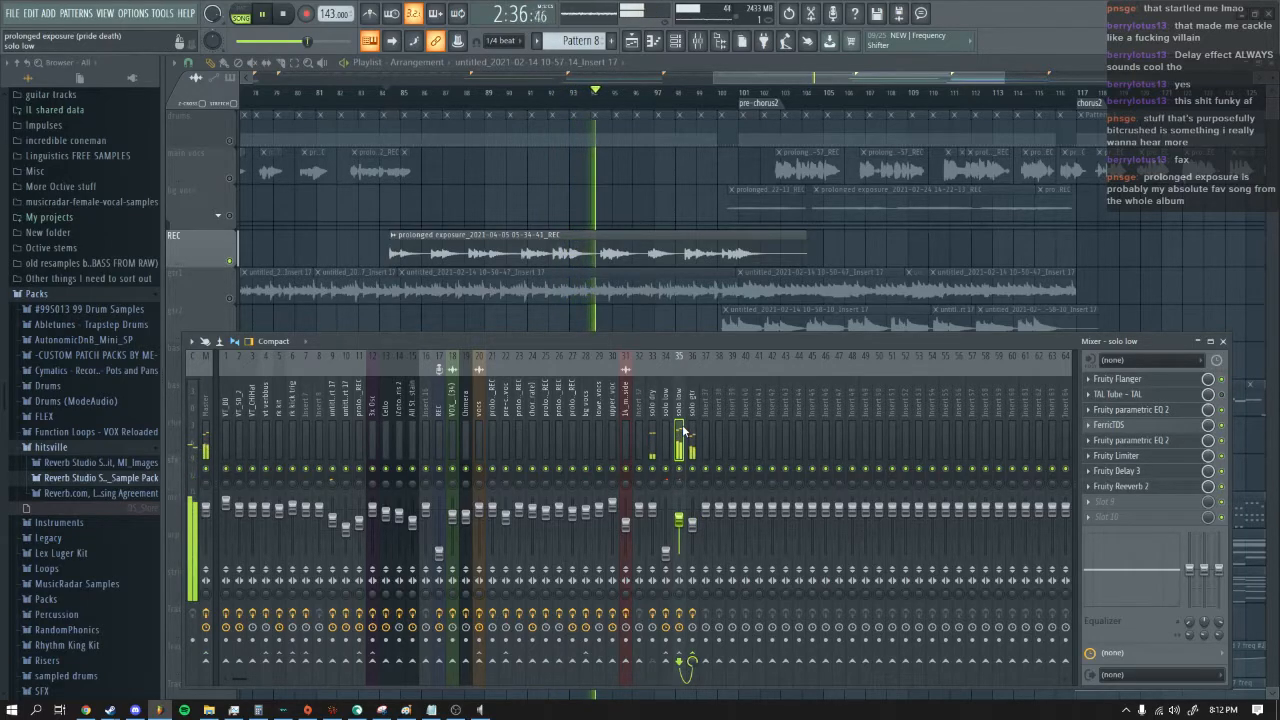
{"action": "left_click", "coordinate": [656, 430]}
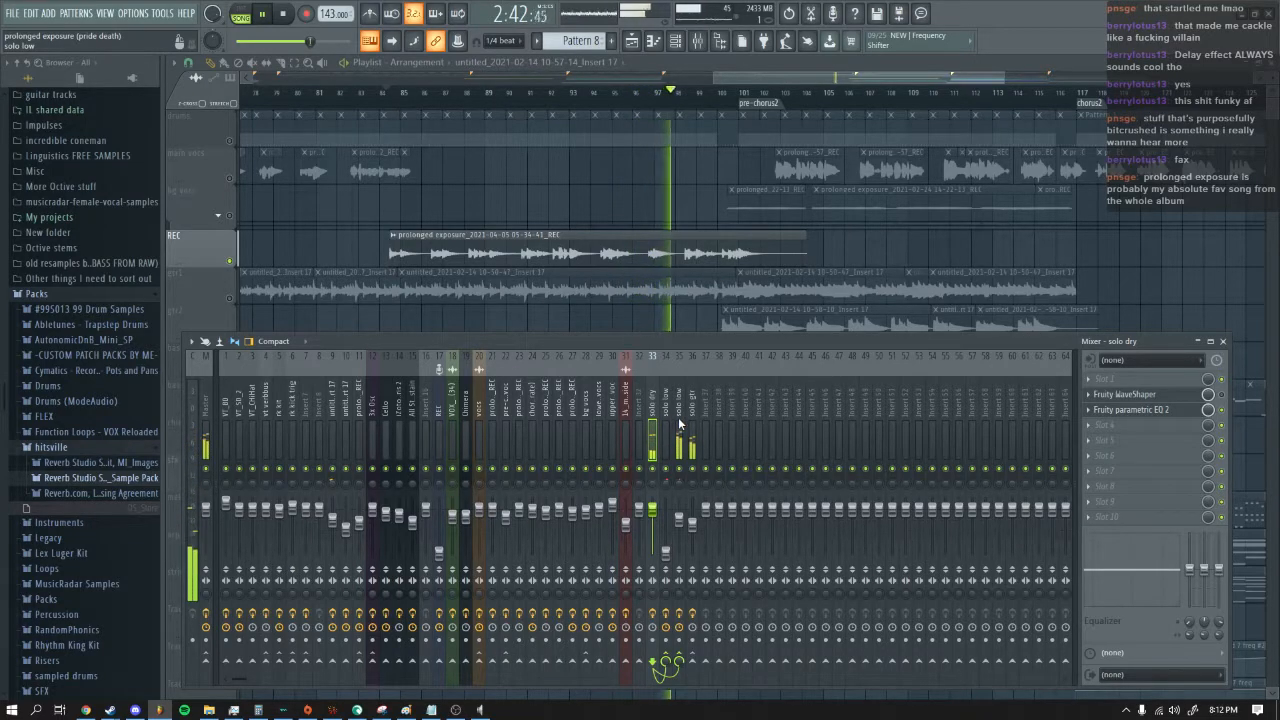
{"action": "left_click", "coordinate": [678, 420]}
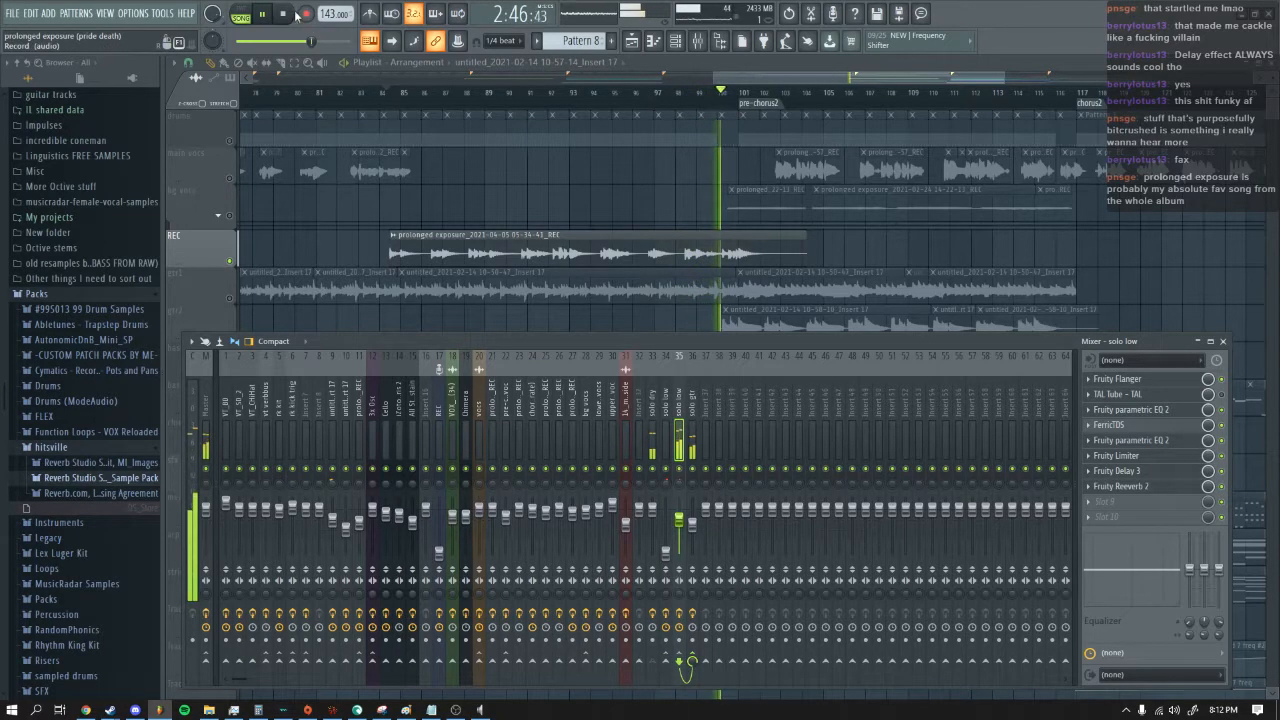
{"action": "key", "text": "space"}
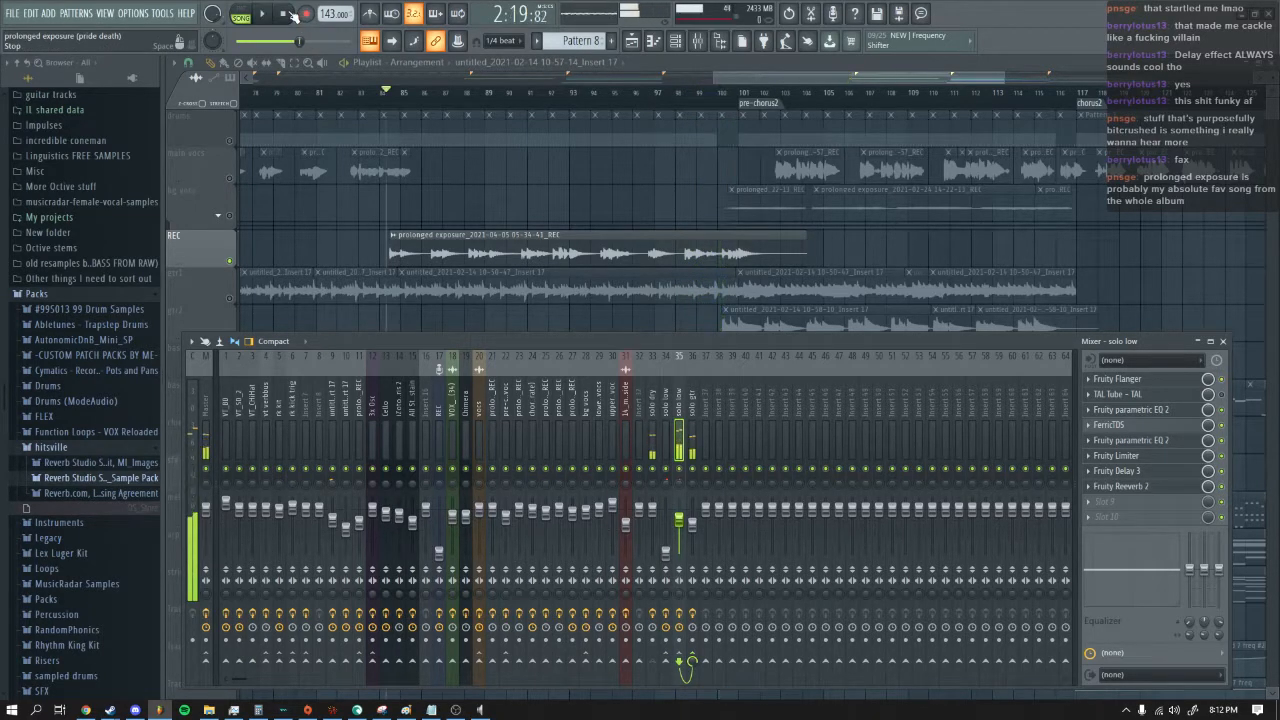
Step: View the Fruity Flanger, TAL-Tube and second Fruity parametric EQ 2 on the solo low insert, closing each effect window
{"action": "left_click", "coordinate": [1147, 382]}
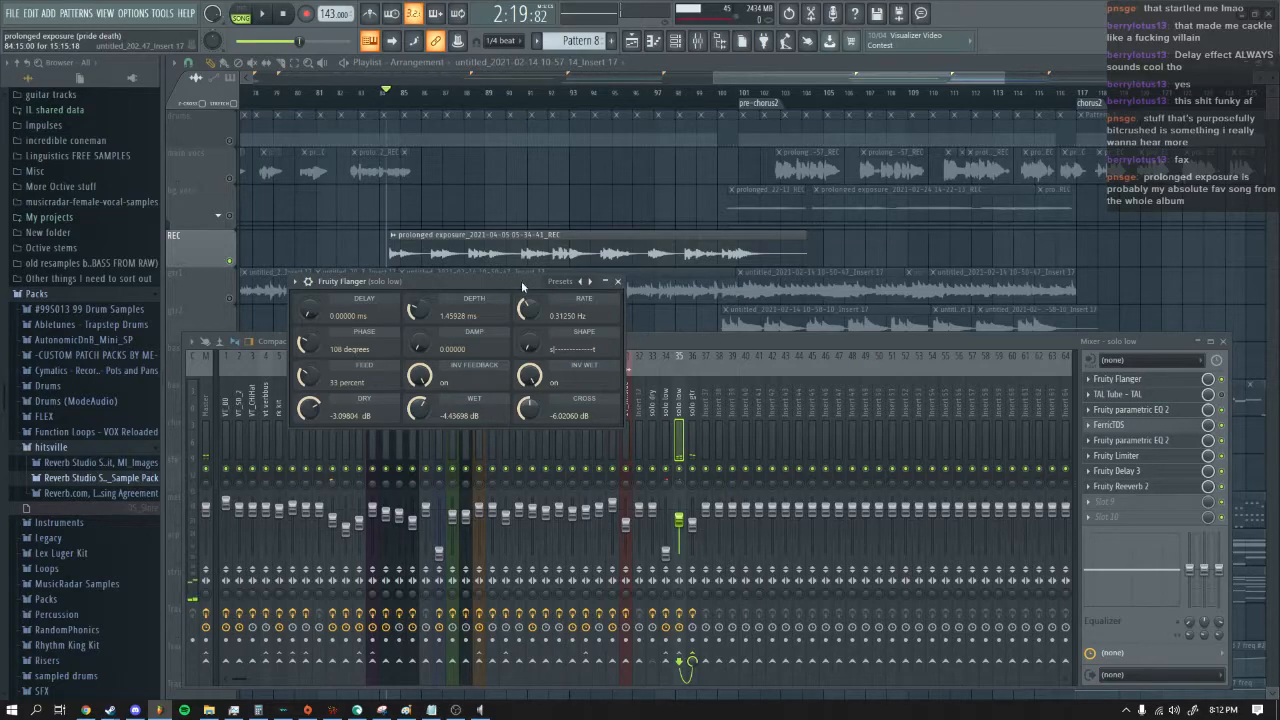
{"action": "left_click_drag", "start_coordinate": [521, 281], "coordinate": [557, 276]}
{"action": "left_click", "coordinate": [652, 271]}
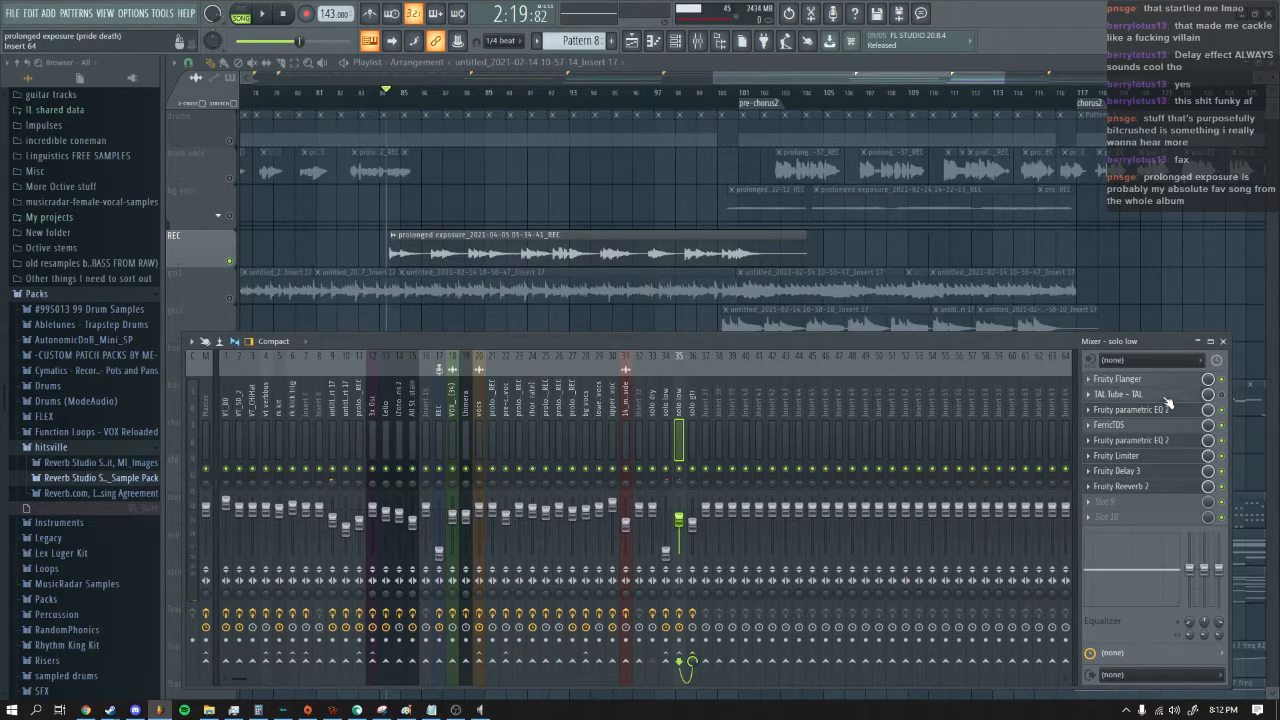
{"action": "left_click", "coordinate": [1160, 394]}
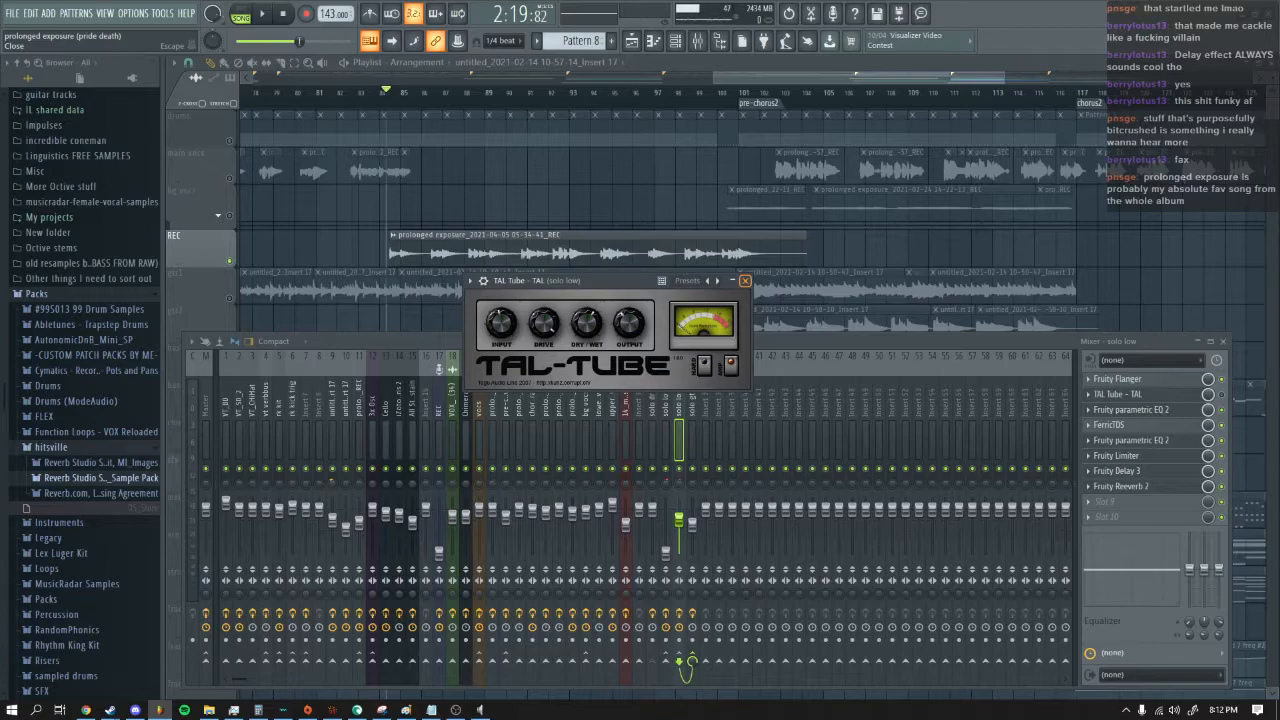
{"action": "left_click", "coordinate": [745, 281]}
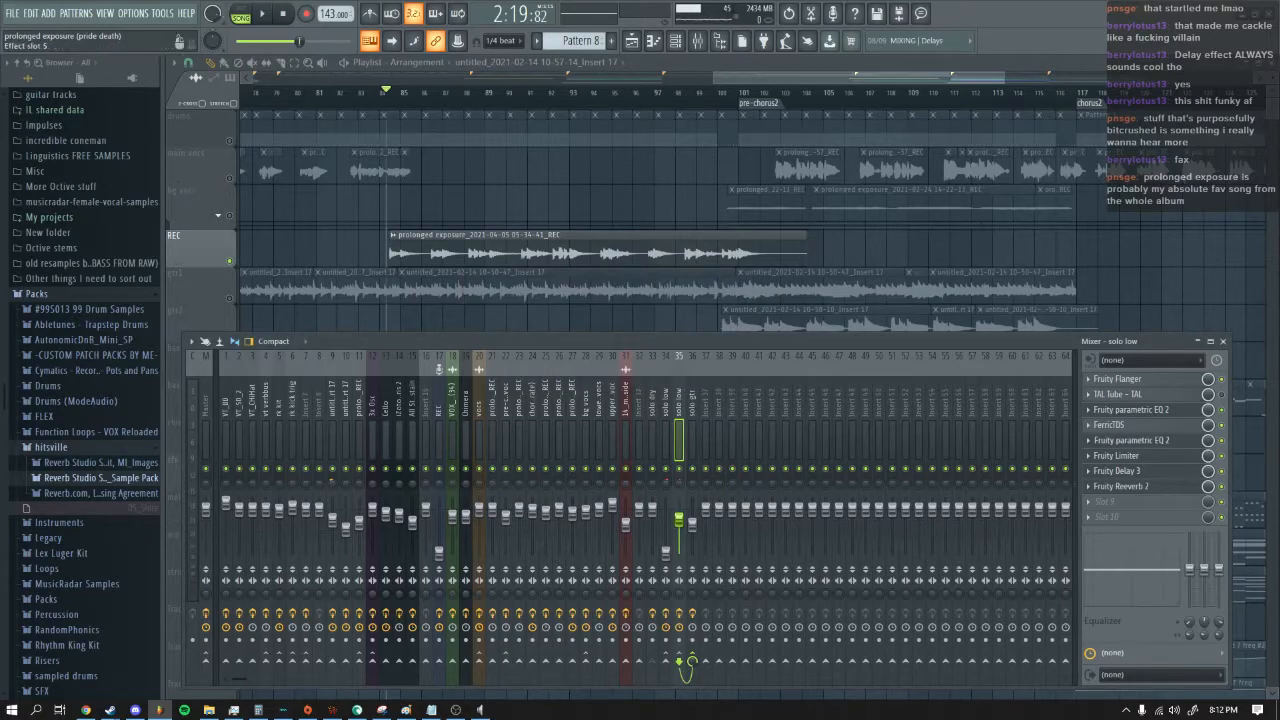
{"action": "left_click", "coordinate": [1176, 440]}
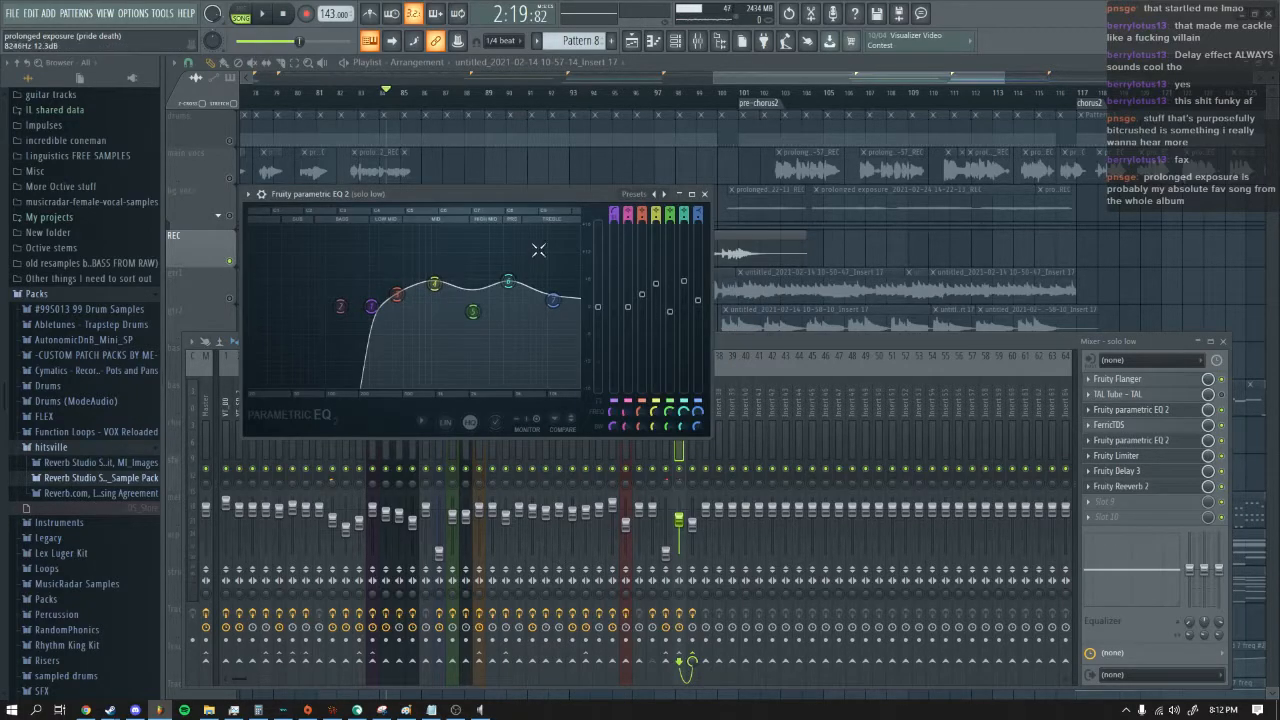
{"action": "left_click_drag", "start_coordinate": [473, 193], "coordinate": [543, 177]}
{"action": "left_click", "coordinate": [773, 179]}
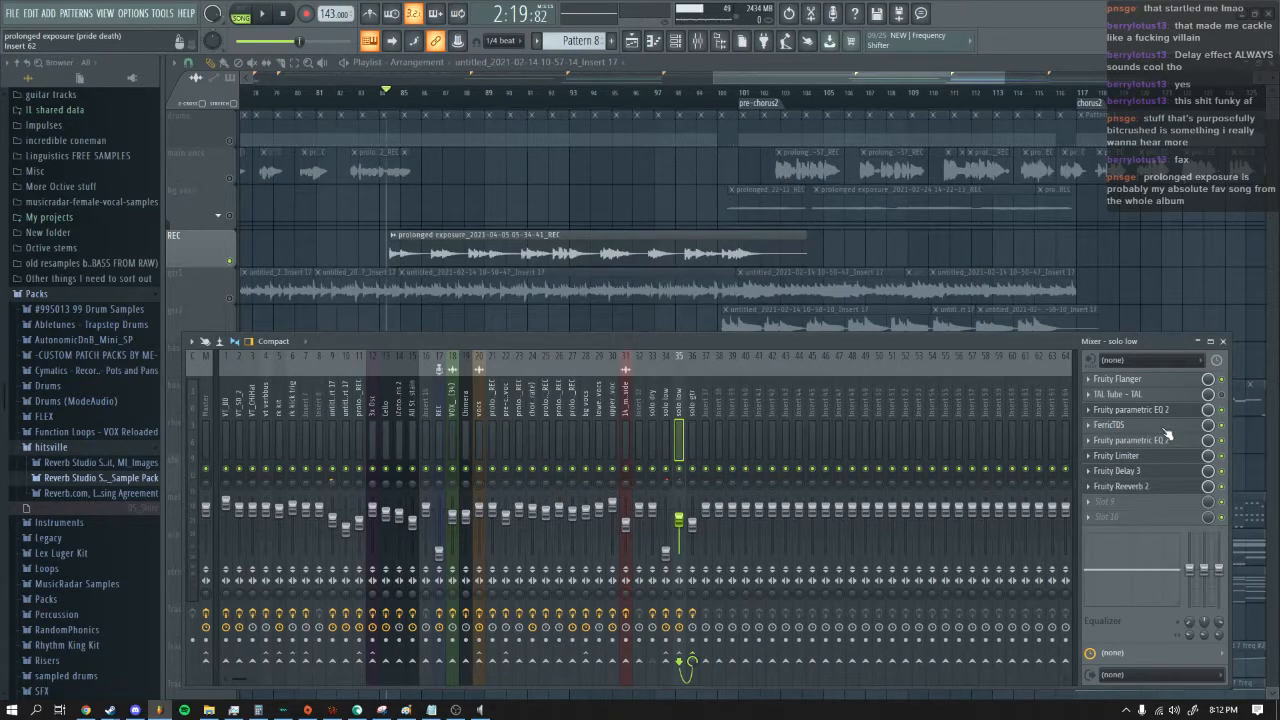
Step: Select the solo gtr mixer insert, close the mixer, and briefly replay the start of the soloed REC clip
{"action": "left_click", "coordinate": [697, 408]}
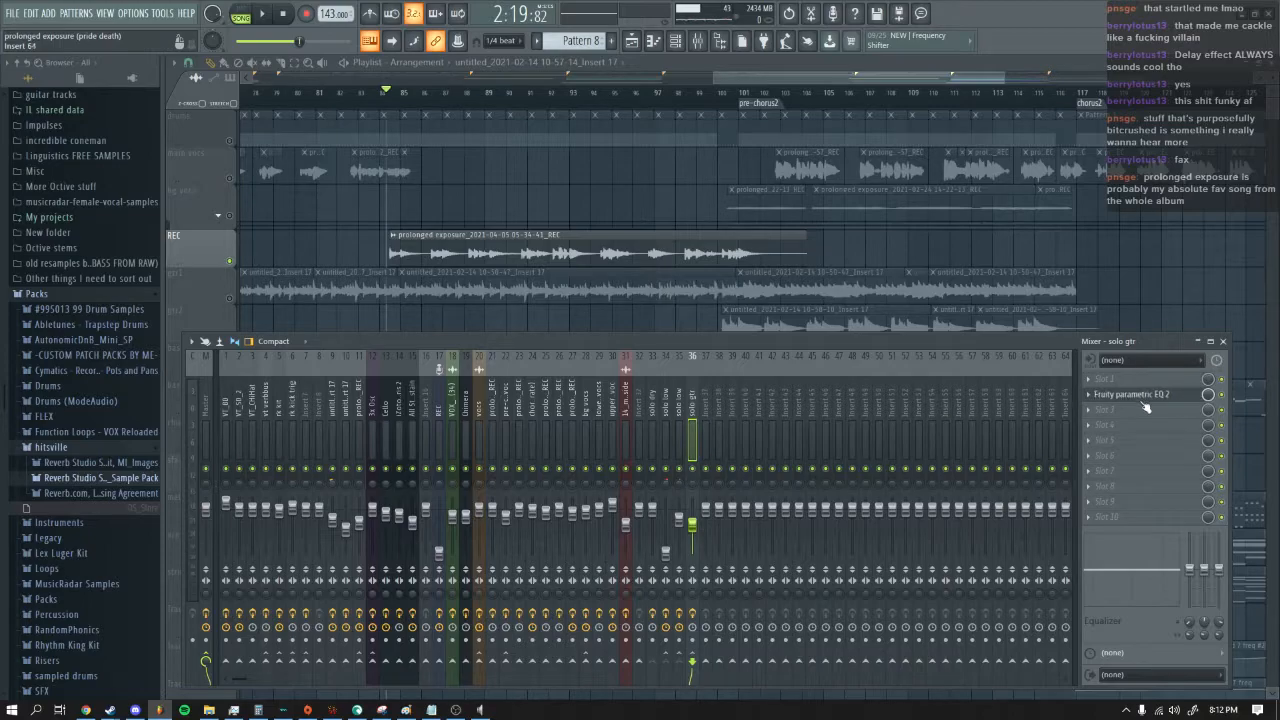
{"action": "key", "text": "F9"}
{"action": "key", "text": "space"}
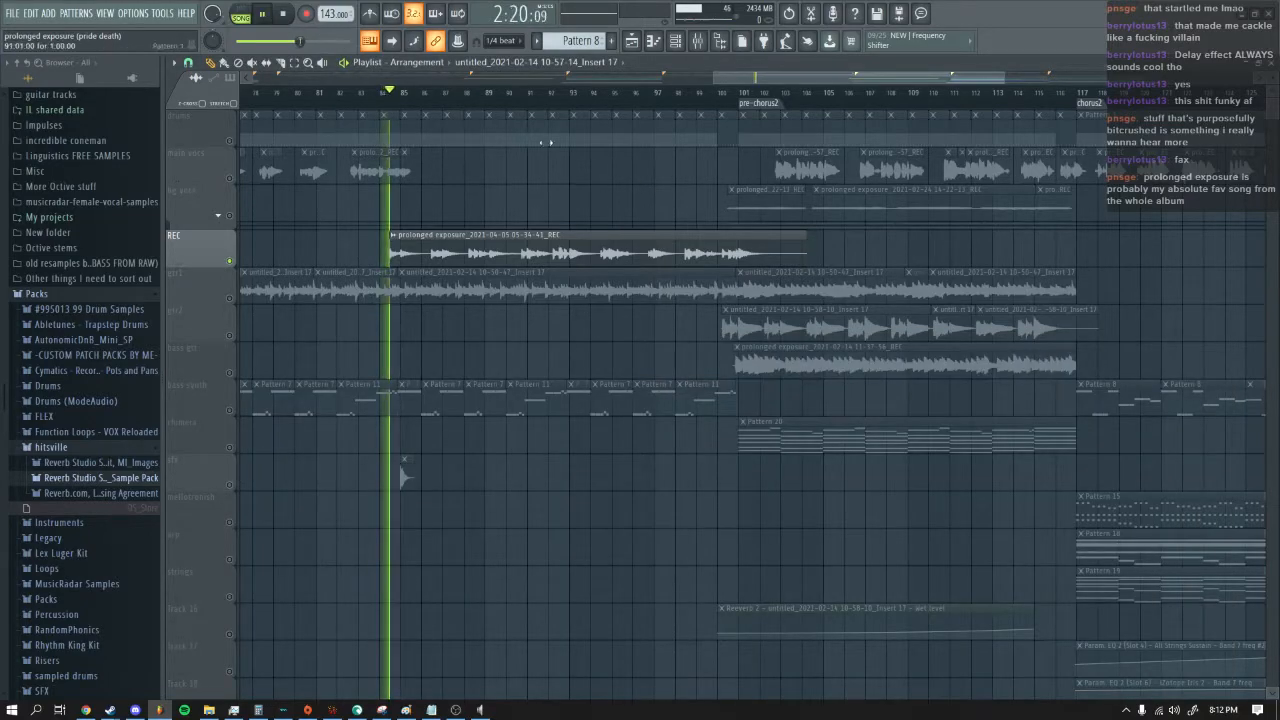
{"action": "key", "text": "space"}
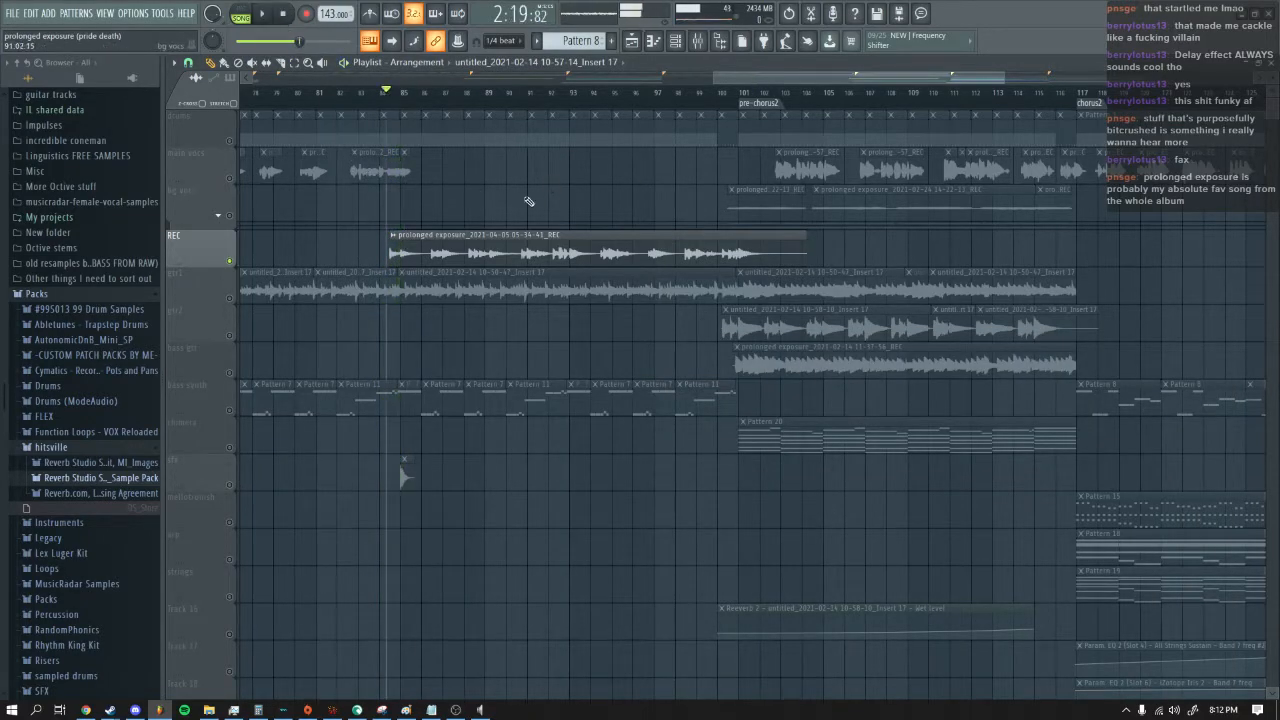
Step: Expand the bg vocs group, solo it with its two REC subtracks, and place the playhead just before pre-chorus2
{"action": "left_click", "coordinate": [219, 215]}
{"action": "right_click", "coordinate": [230, 216]}
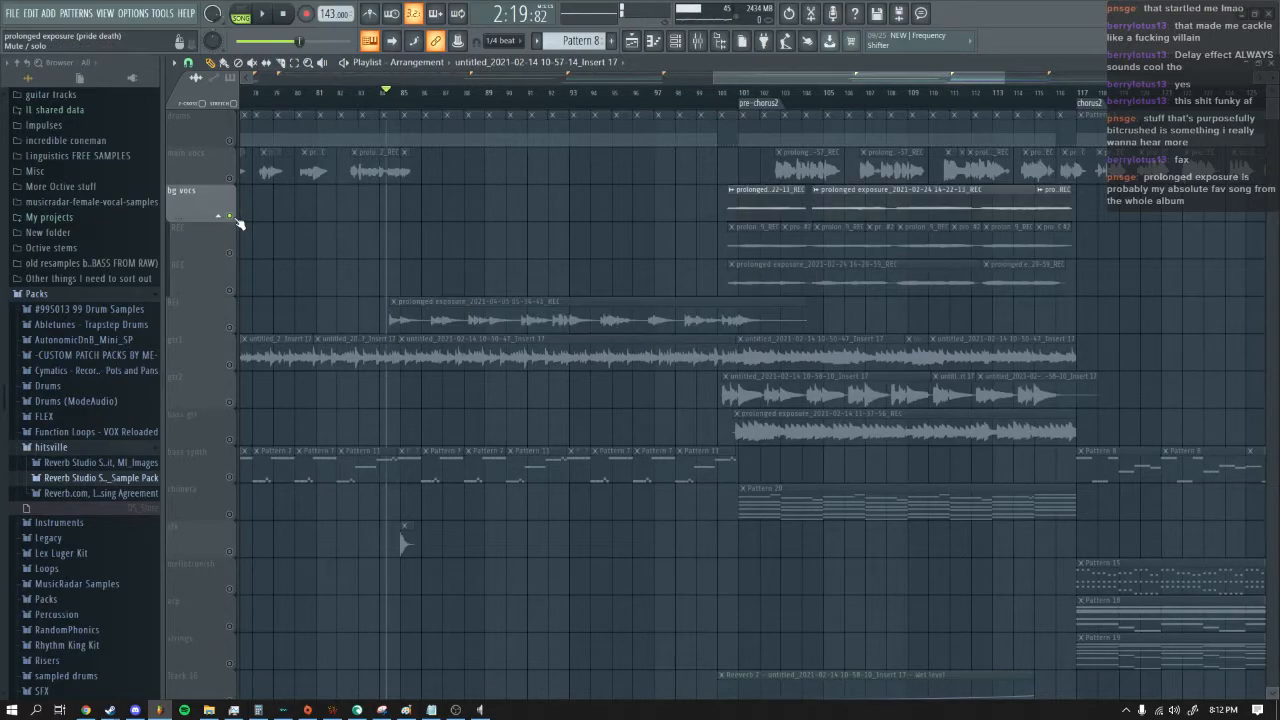
{"action": "left_click", "coordinate": [230, 253]}
{"action": "left_click", "coordinate": [230, 290]}
{"action": "left_click", "coordinate": [724, 98]}
{"action": "left_click_drag", "start_coordinate": [741, 80], "coordinate": [830, 78]}
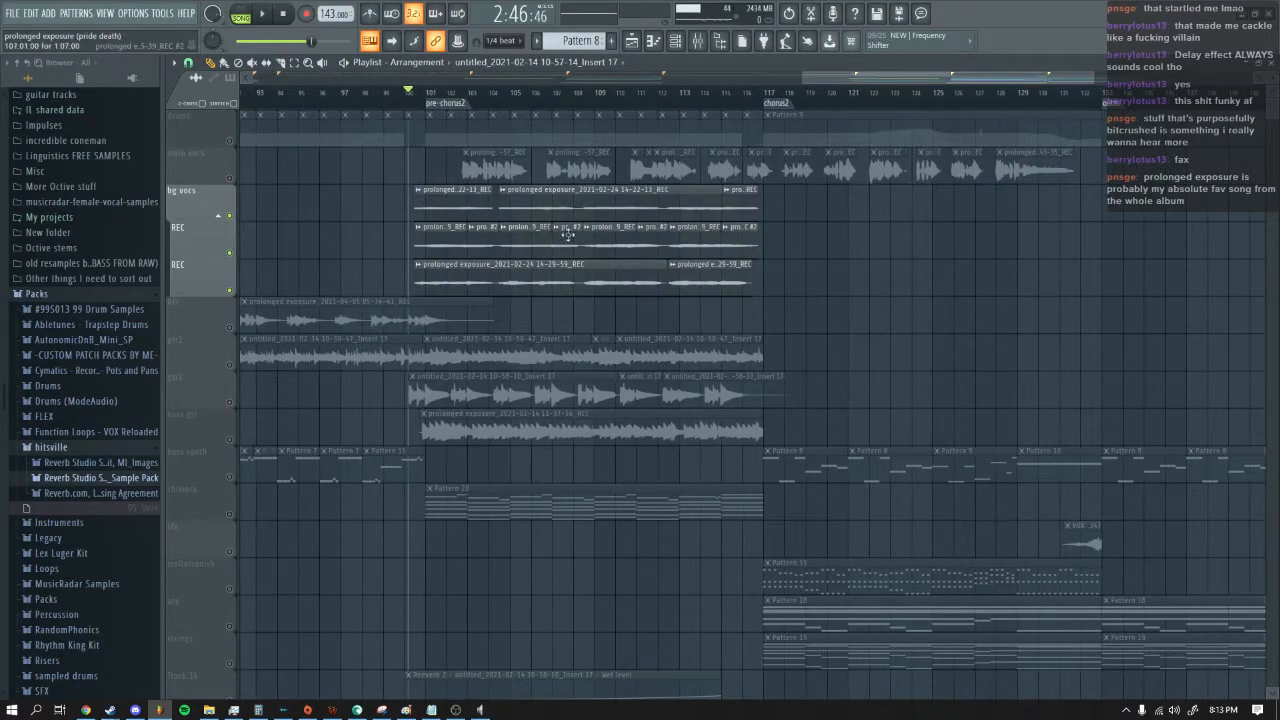
{"action": "key", "text": "F9"}
{"action": "key", "text": "F9"}
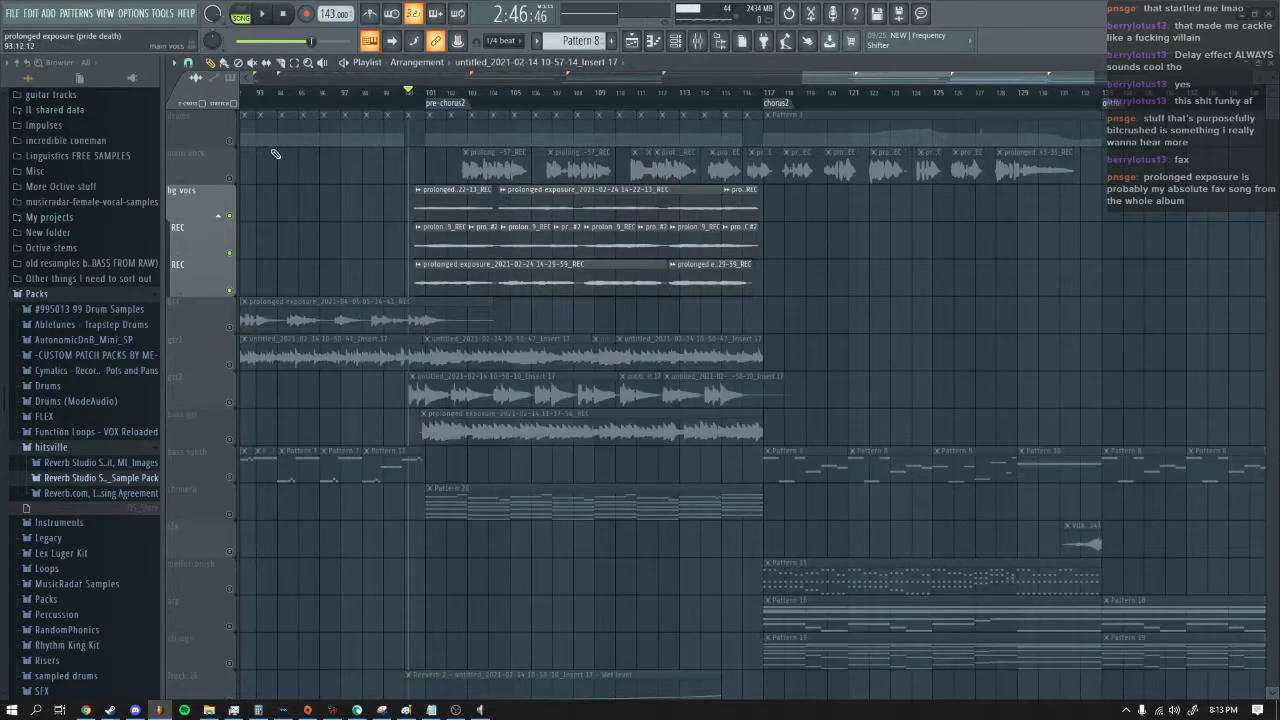
Step: Play the soloed bg vocs group from just before pre-chorus2, and stop the song
{"action": "left_click", "coordinate": [262, 14]}
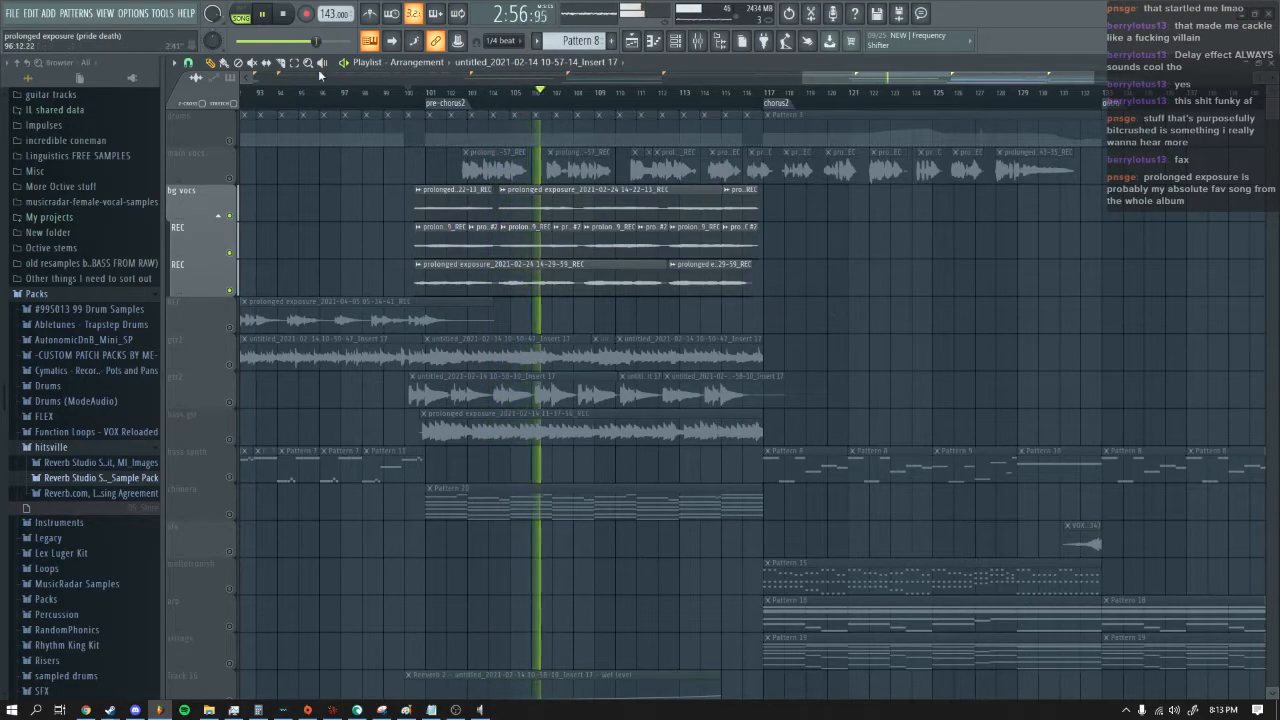
{"action": "left_click", "coordinate": [287, 15]}
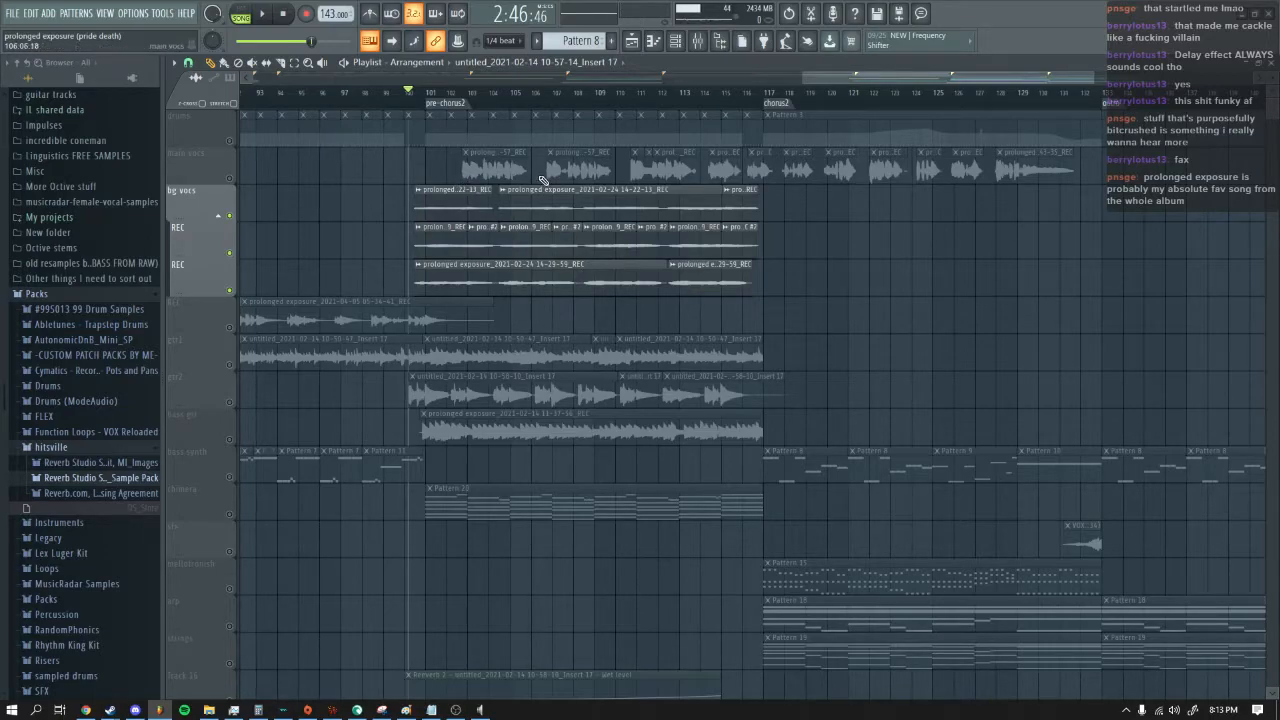
{"action": "left_click_drag", "start_coordinate": [892, 80], "coordinate": [876, 80]}
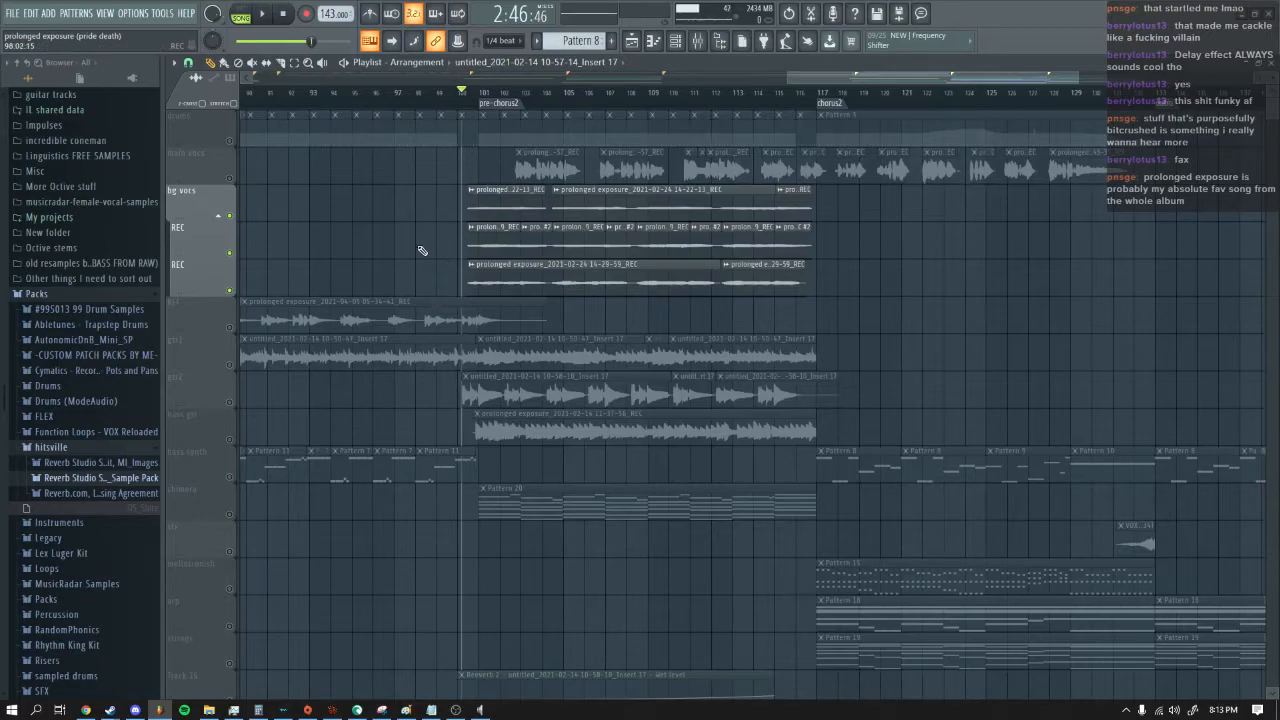
Step: Enable the main vocs track alongside the soloed bg vocs and play the start of pre-chorus2, and stop the song
{"action": "left_click", "coordinate": [231, 179]}
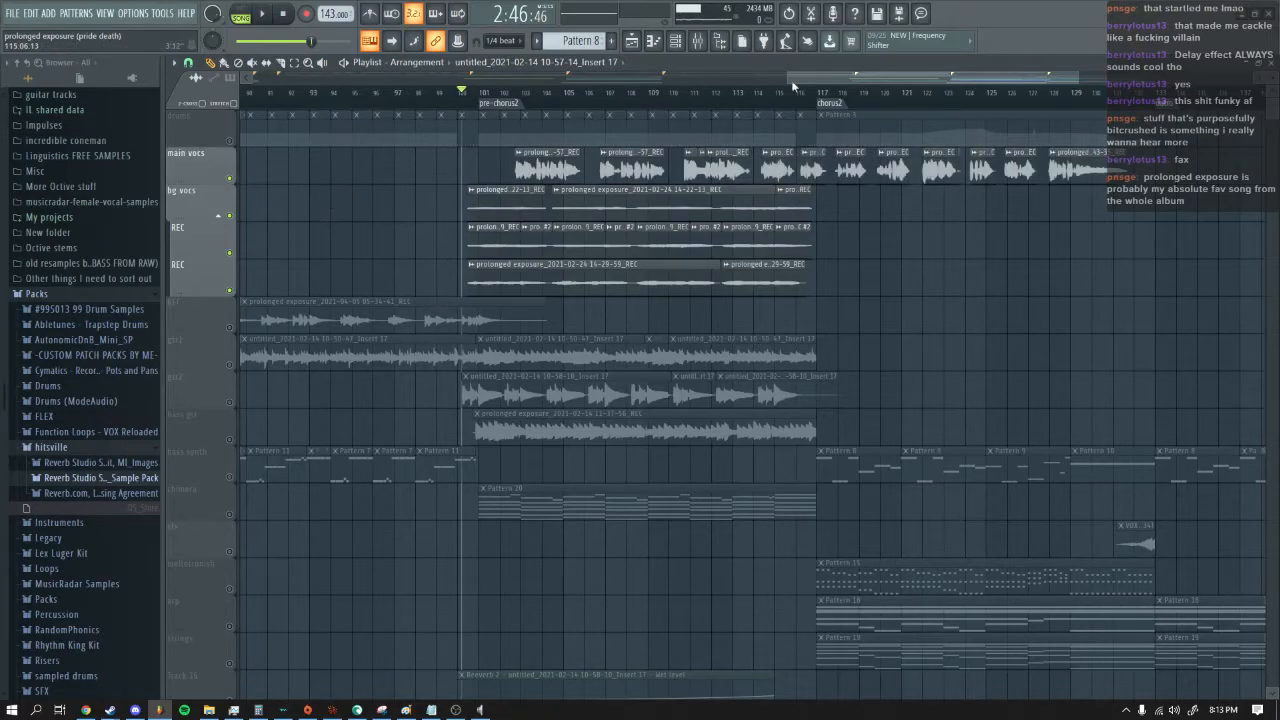
{"action": "left_click", "coordinate": [264, 16]}
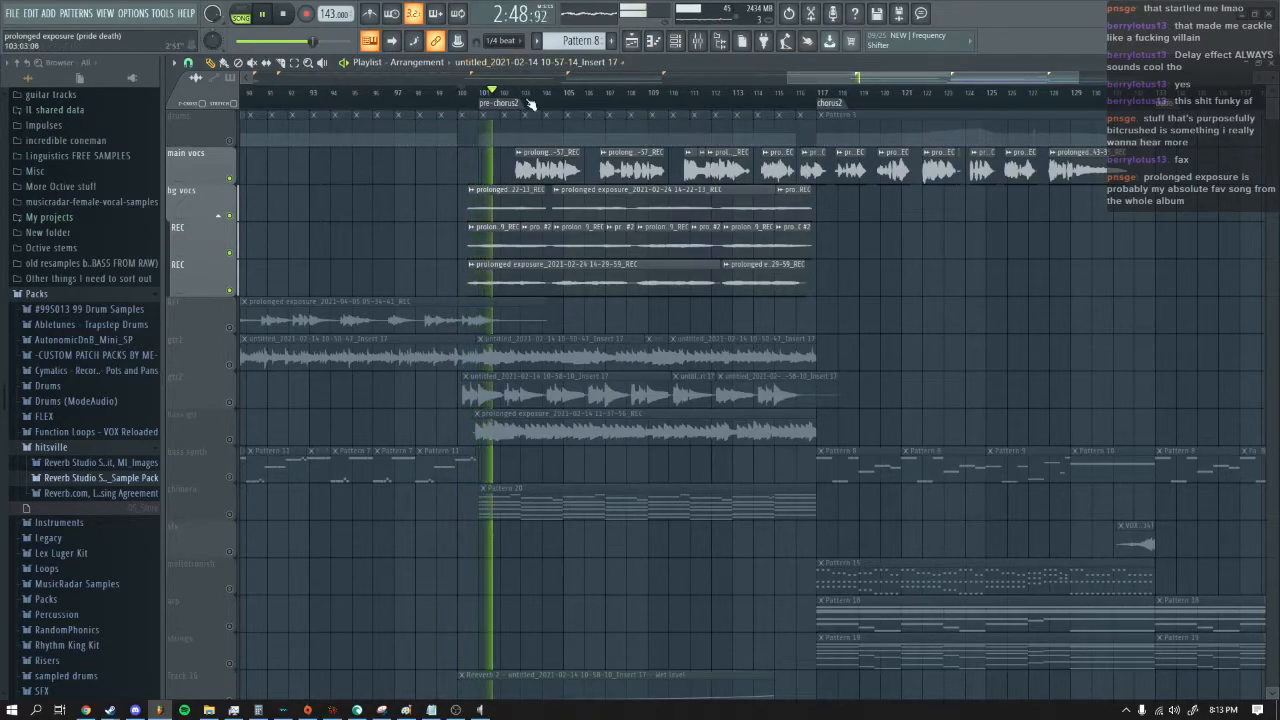
{"action": "left_click_drag", "start_coordinate": [913, 75], "coordinate": [851, 75]}
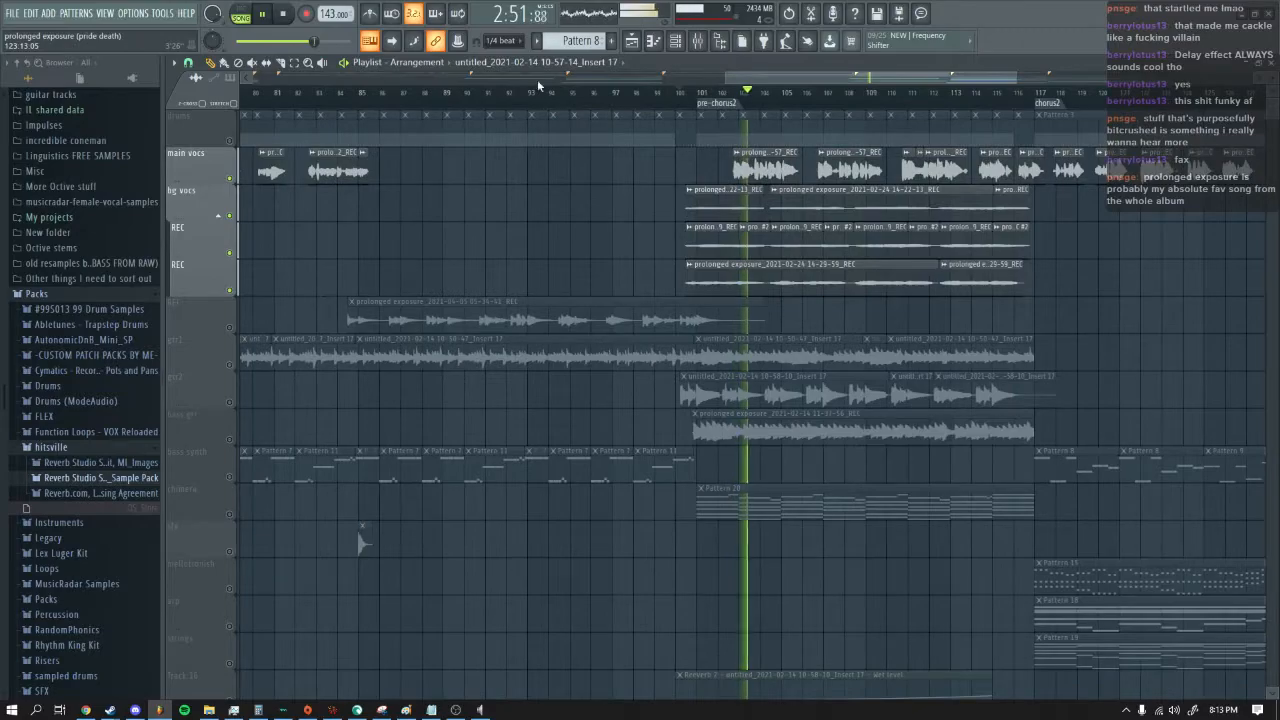
{"action": "left_click", "coordinate": [284, 15]}
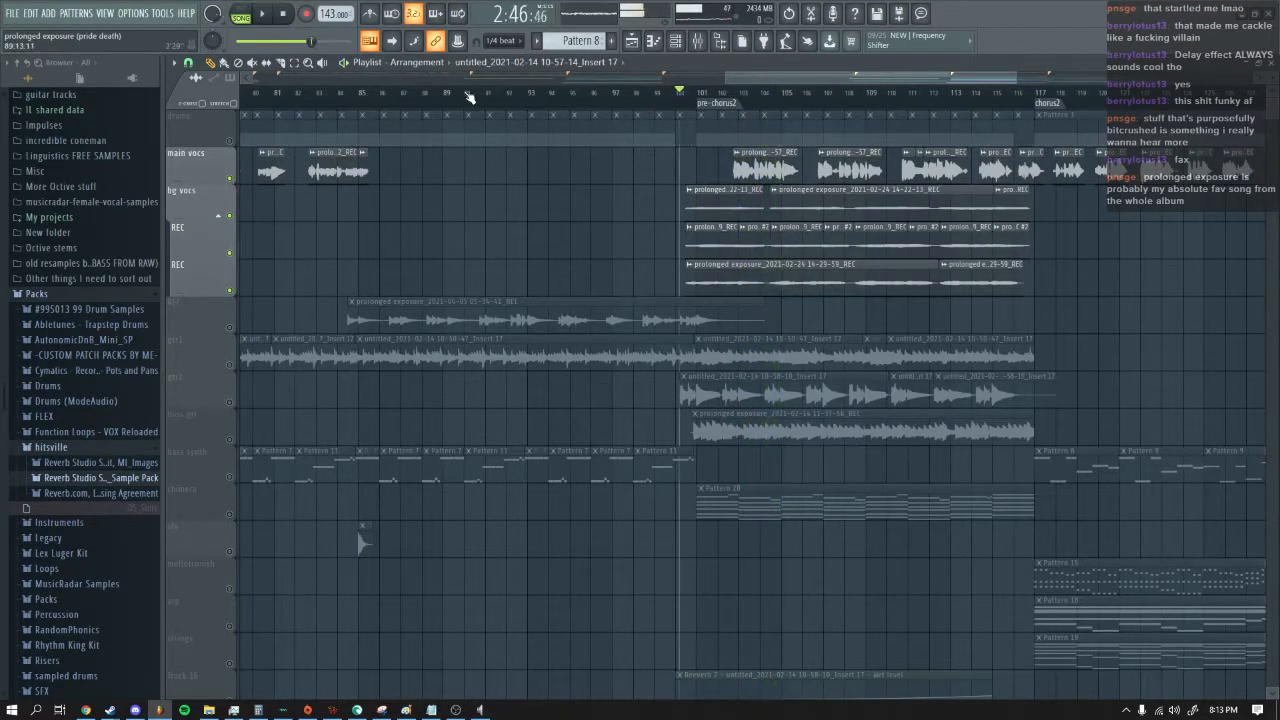
Step: Place the playhead just before verse1 and start playing the soloed main vocs
{"action": "left_click_drag", "start_coordinate": [981, 80], "coordinate": [178, 75]}
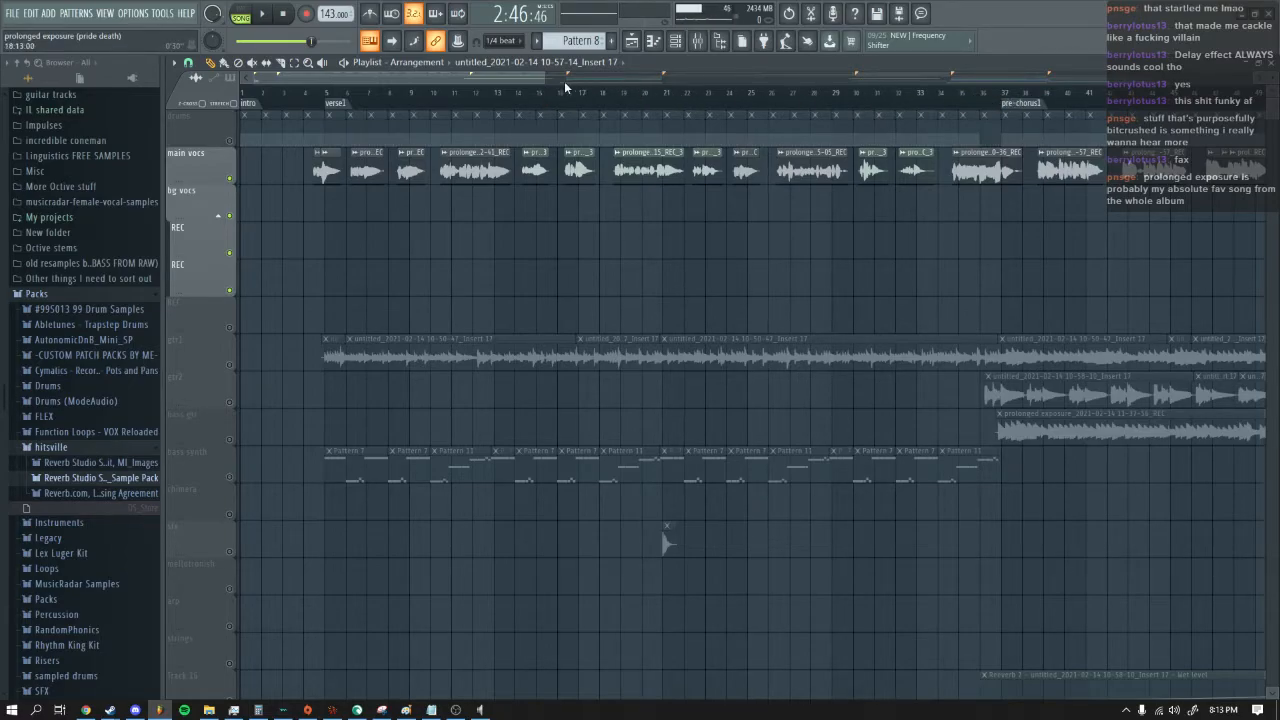
{"action": "left_click_drag", "start_coordinate": [546, 78], "coordinate": [495, 79]}
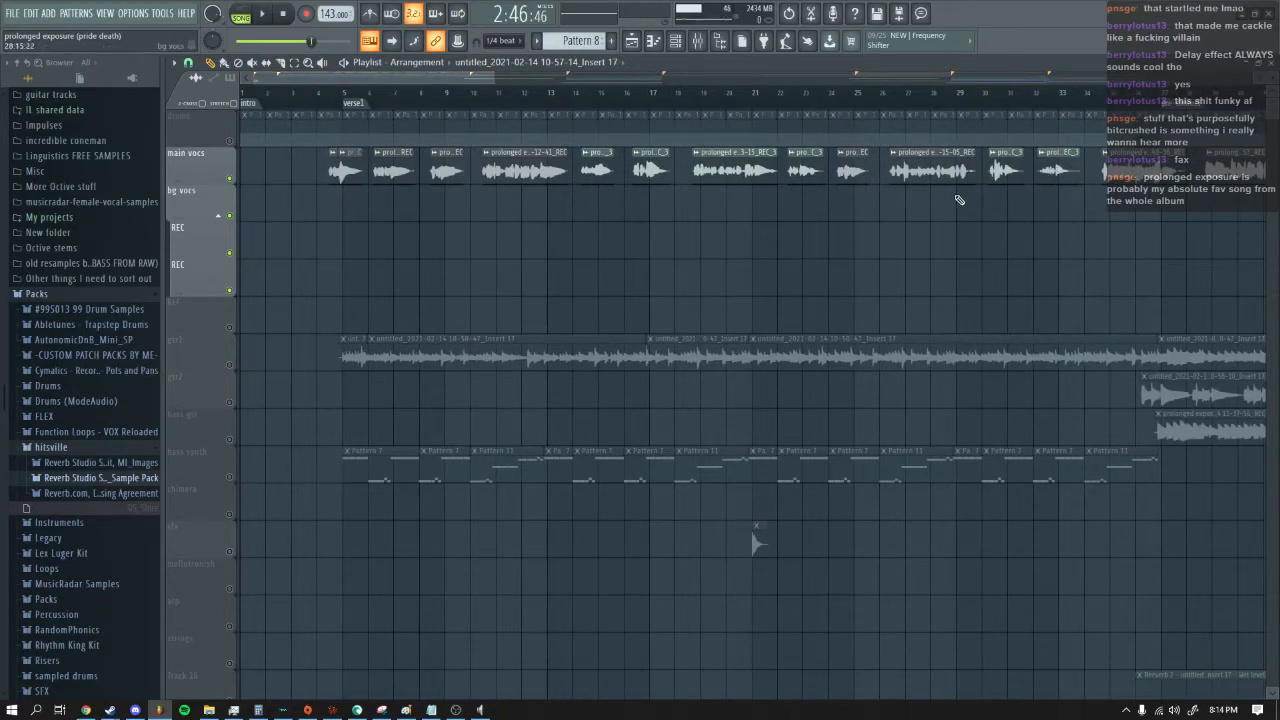
{"action": "left_click_drag", "start_coordinate": [478, 94], "coordinate": [325, 83]}
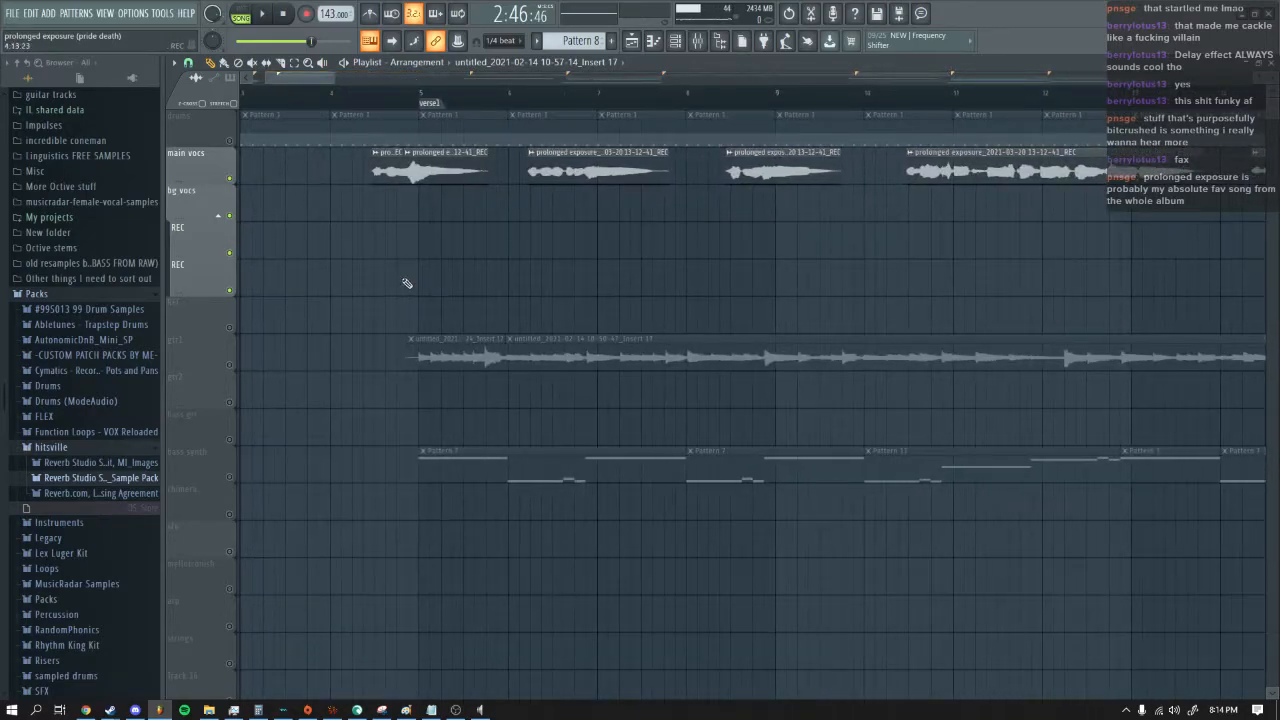
{"action": "left_click", "coordinate": [358, 93]}
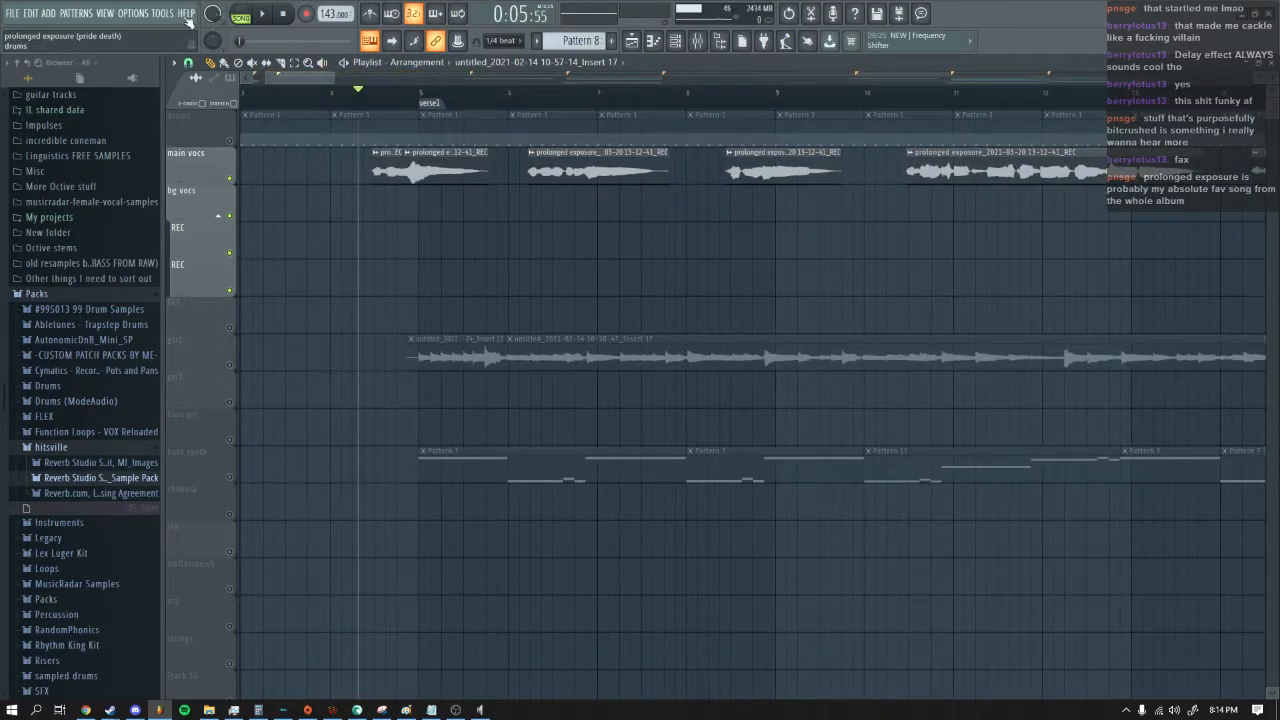
{"action": "left_click", "coordinate": [264, 15]}
Step: Skip the verse1 vocal playback ahead to bar 9 and just before bar 13, stop, and briefly replay from there
{"action": "mouse_move", "coordinate": [334, 79]}
{"action": "left_mouse_down"}
{"action": "mouse_move", "coordinate": [418, 81]}
{"action": "mouse_move", "coordinate": [352, 85]}
{"action": "left_mouse_up"}
{"action": "left_click", "coordinate": [560, 92]}
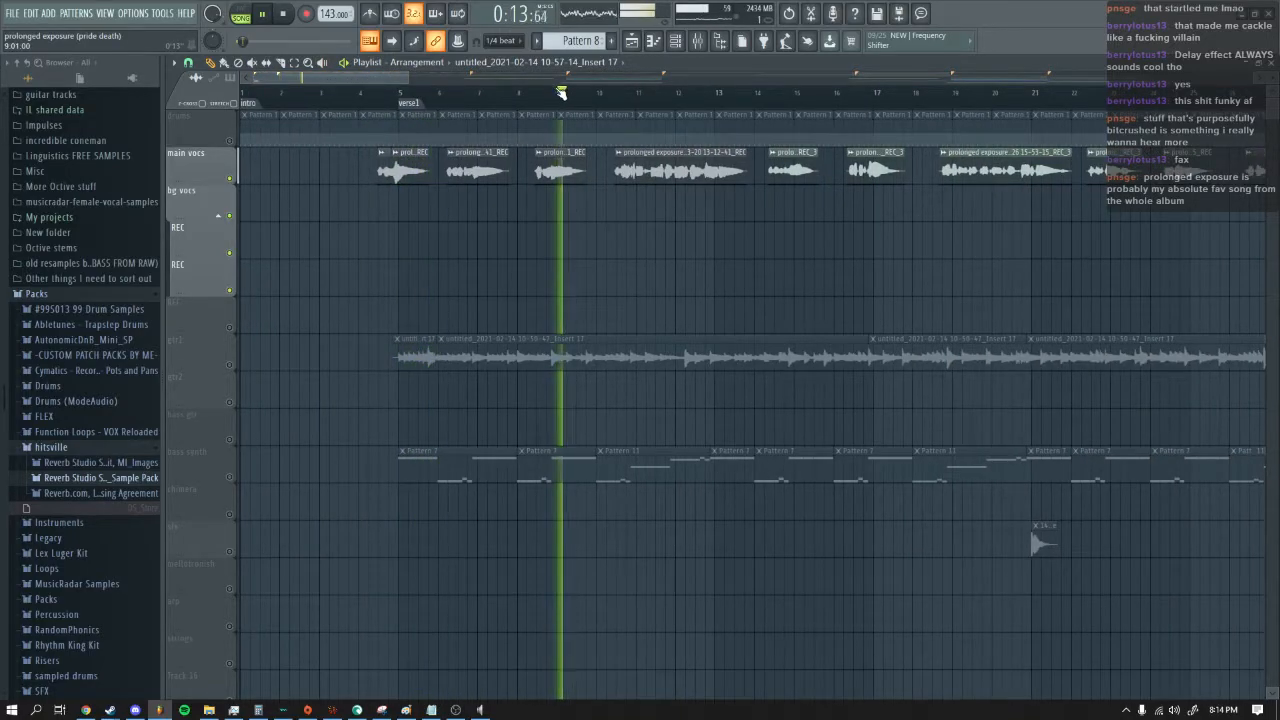
{"action": "left_click", "coordinate": [713, 93]}
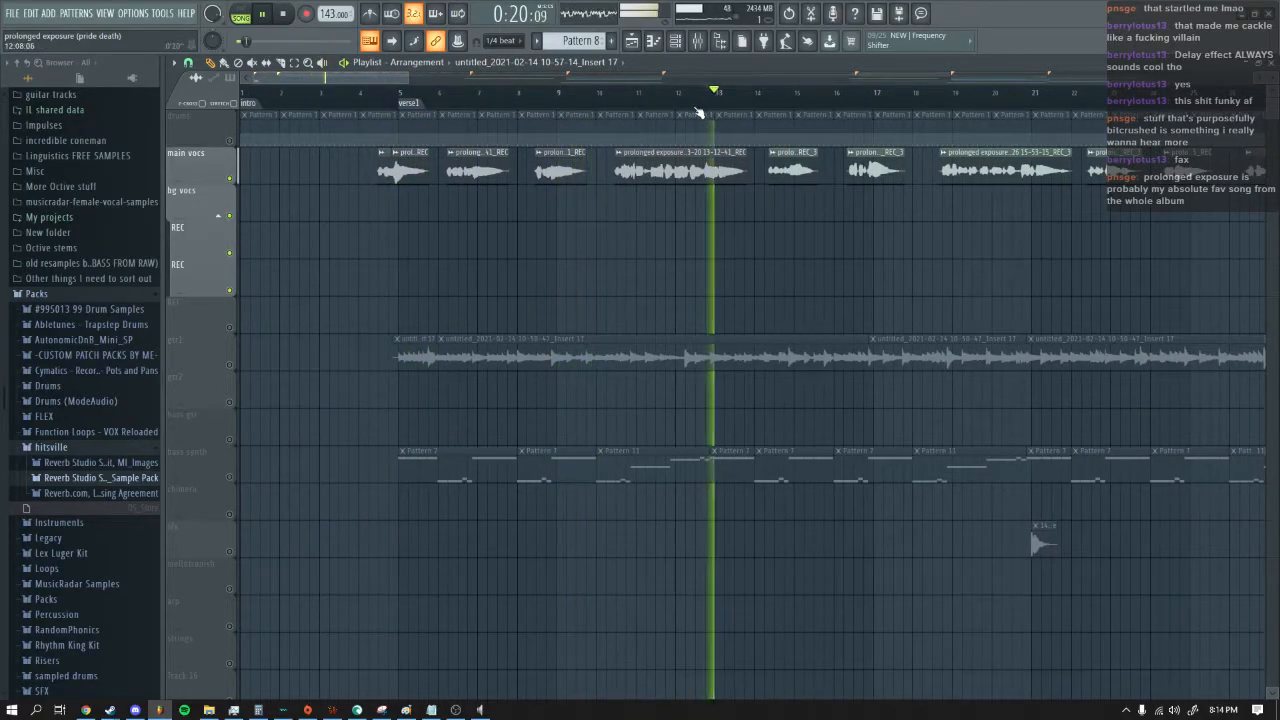
{"action": "left_click", "coordinate": [284, 18]}
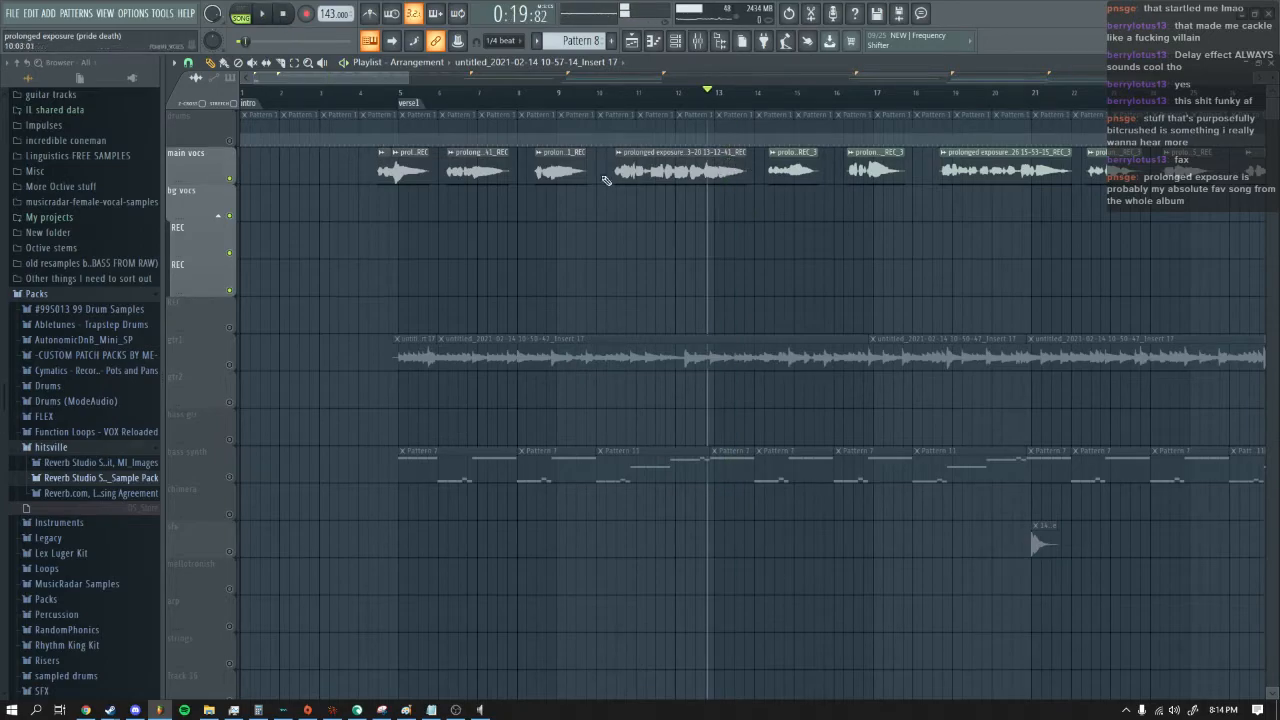
{"action": "left_click", "coordinate": [262, 14]}
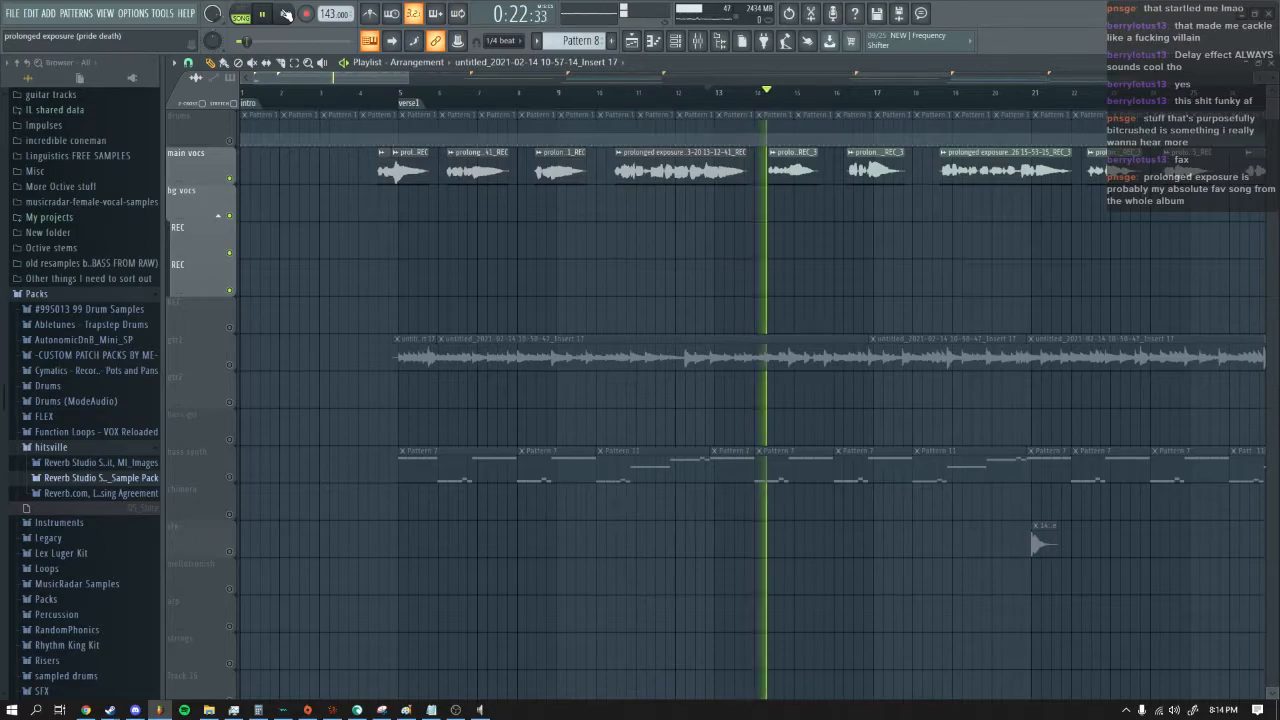
{"action": "left_click", "coordinate": [284, 14]}
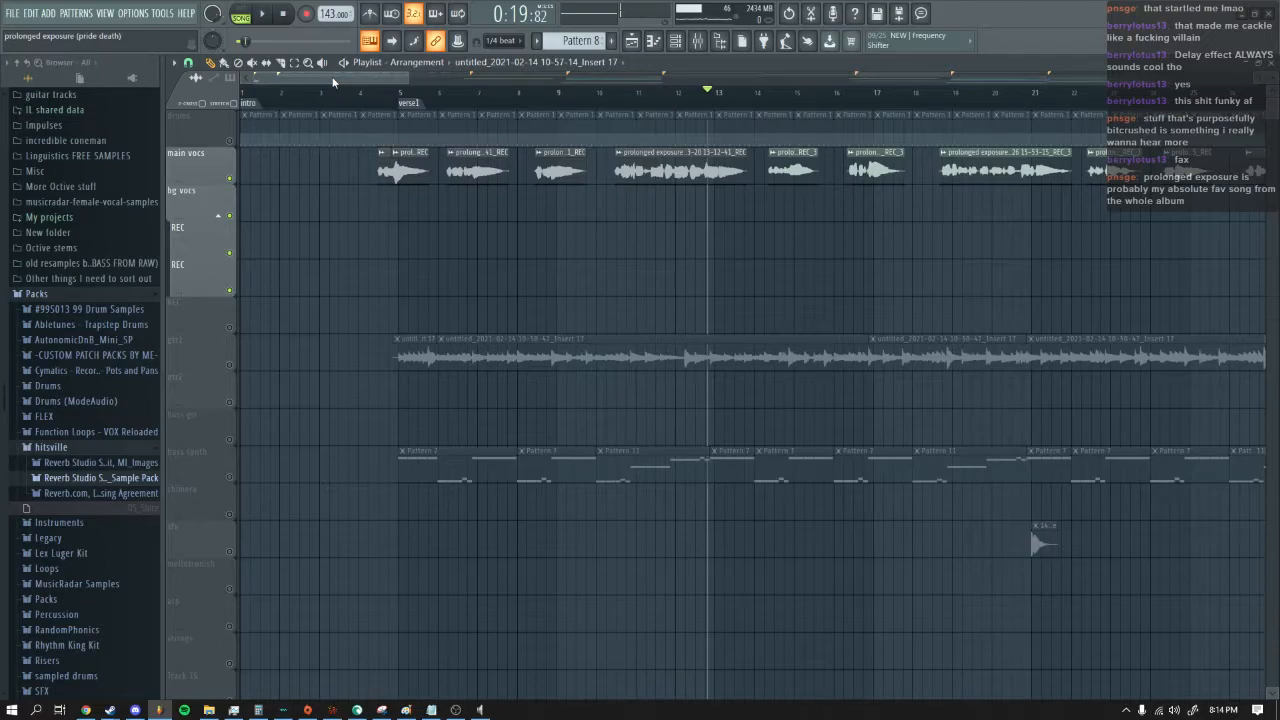
Step: Play the main vocs from just before pre-chorus1, and skip ahead to the chorus1 vocals
{"action": "left_click_drag", "start_coordinate": [333, 82], "coordinate": [530, 80]}
{"action": "left_click", "coordinate": [566, 93]}
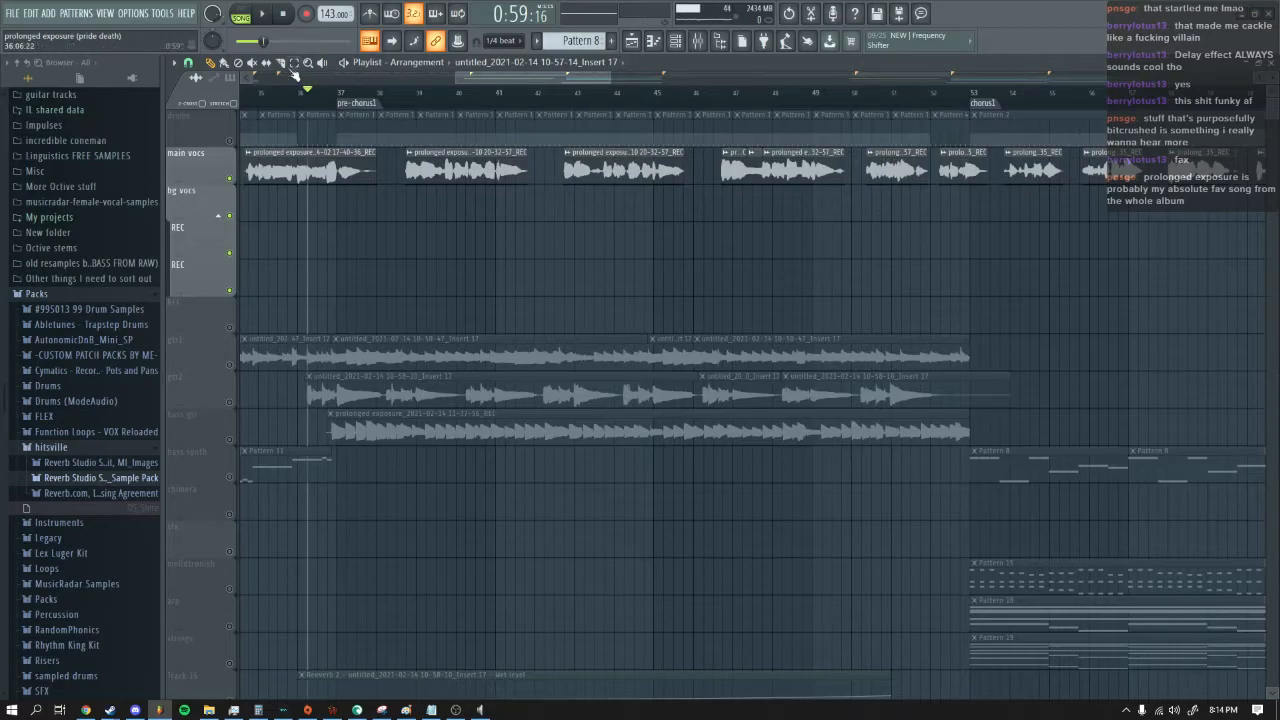
{"action": "key", "text": "space"}
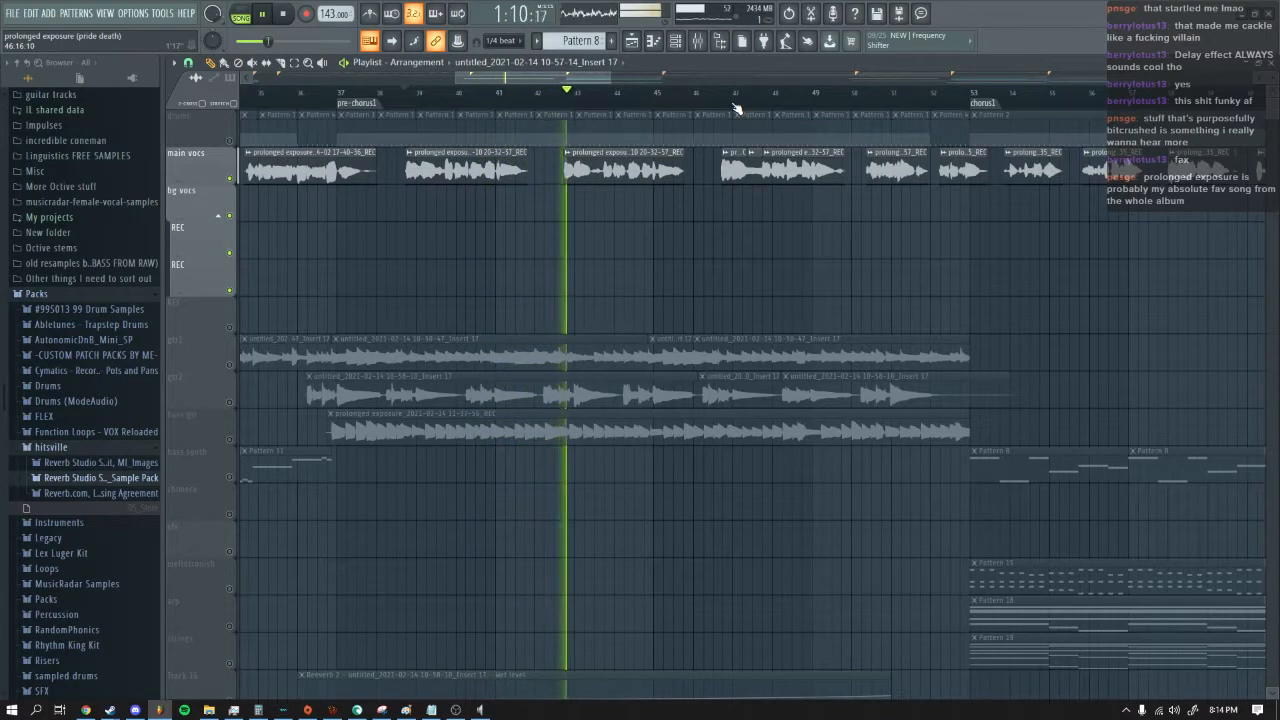
{"action": "left_click_drag", "start_coordinate": [586, 81], "coordinate": [630, 75]}
{"action": "left_click", "coordinate": [574, 93]}
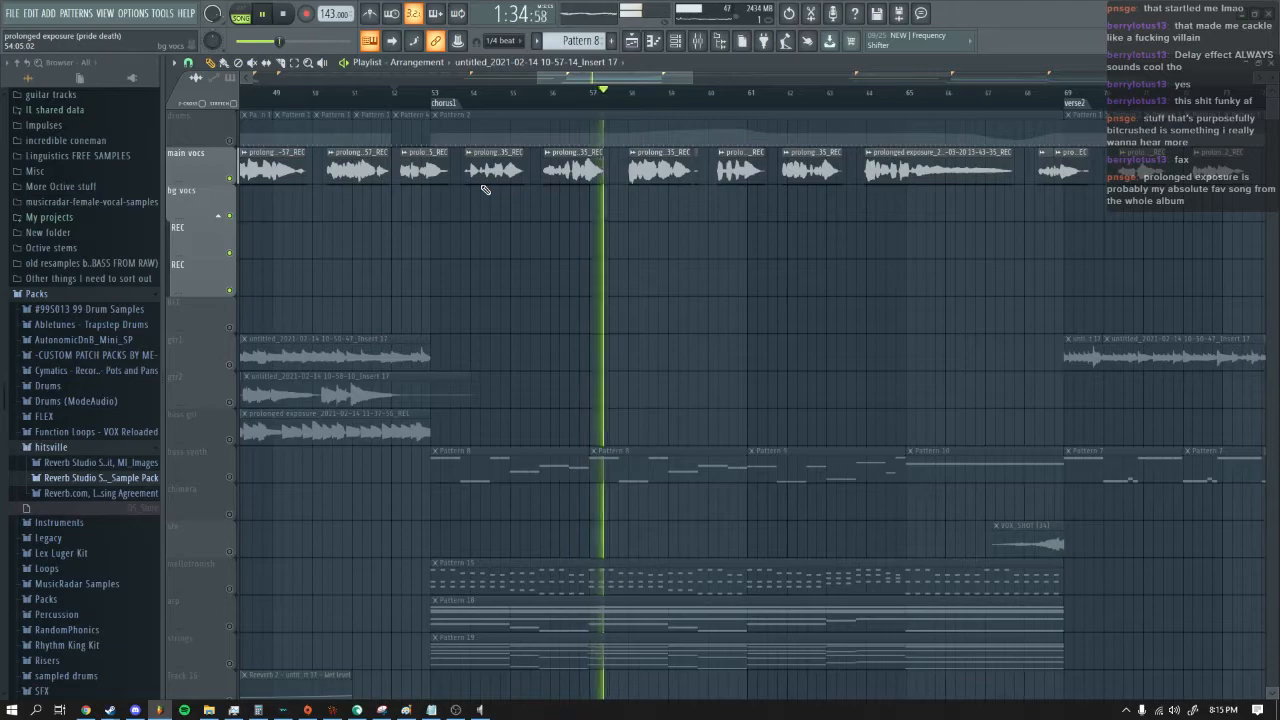
Step: Examine the chorus vocal delay and reverb automation on tracks 25 to 27 while chorus1 plays, and stop the song
{"action": "scroll", "coordinate": [574, 294], "scroll_direction": "down", "scroll_amount": 7}
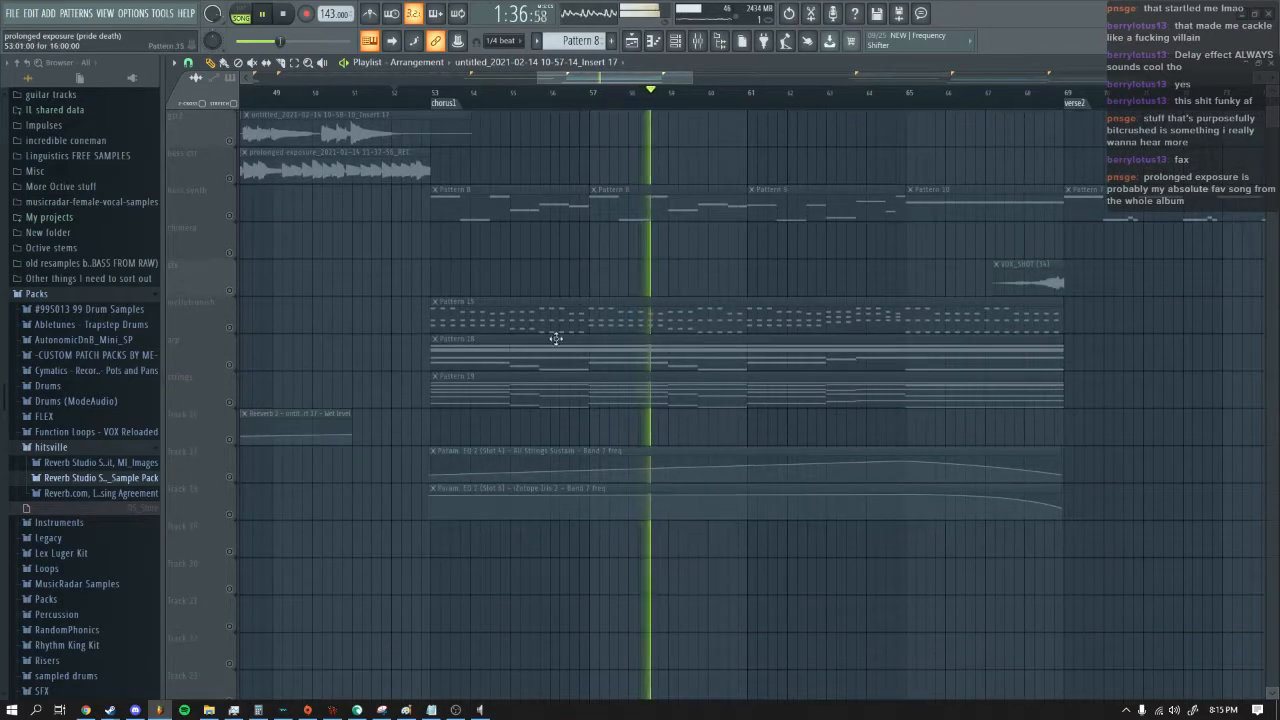
{"action": "scroll", "coordinate": [288, 510], "scroll_direction": "down", "scroll_amount": 6}
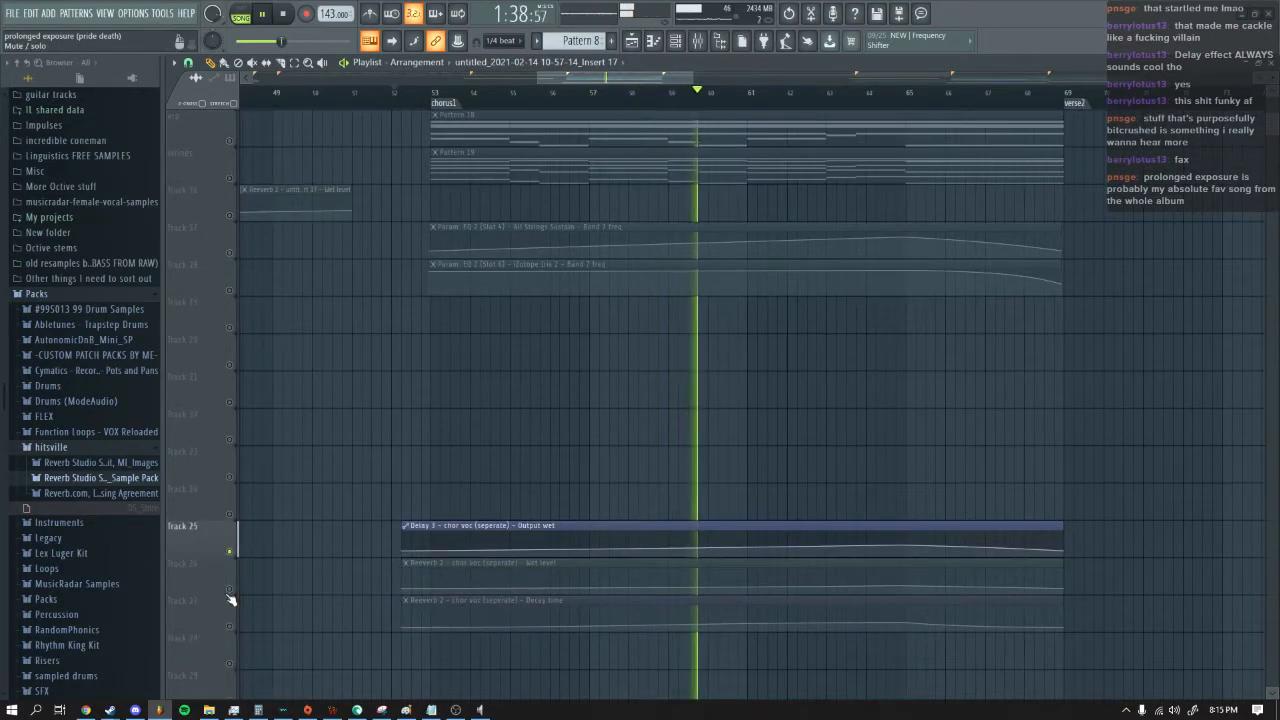
{"action": "scroll", "coordinate": [306, 529], "scroll_direction": "up", "scroll_amount": 13}
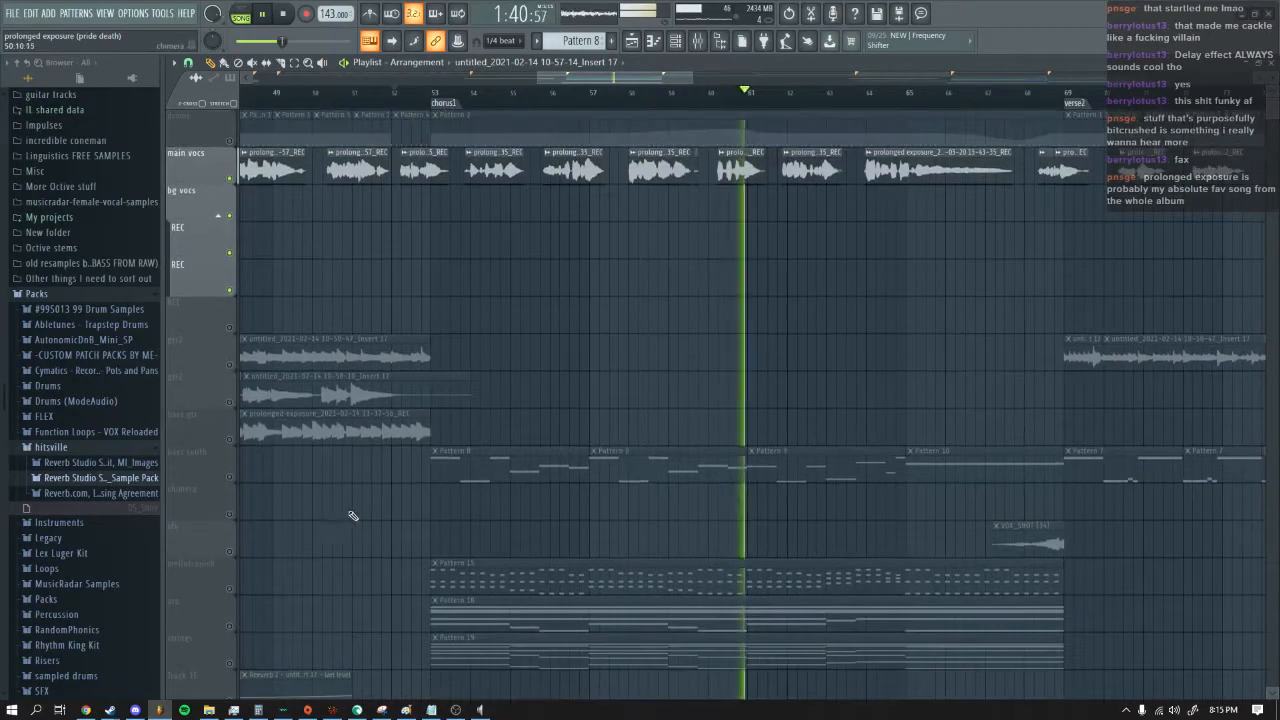
{"action": "left_click_drag", "start_coordinate": [630, 76], "coordinate": [655, 77]}
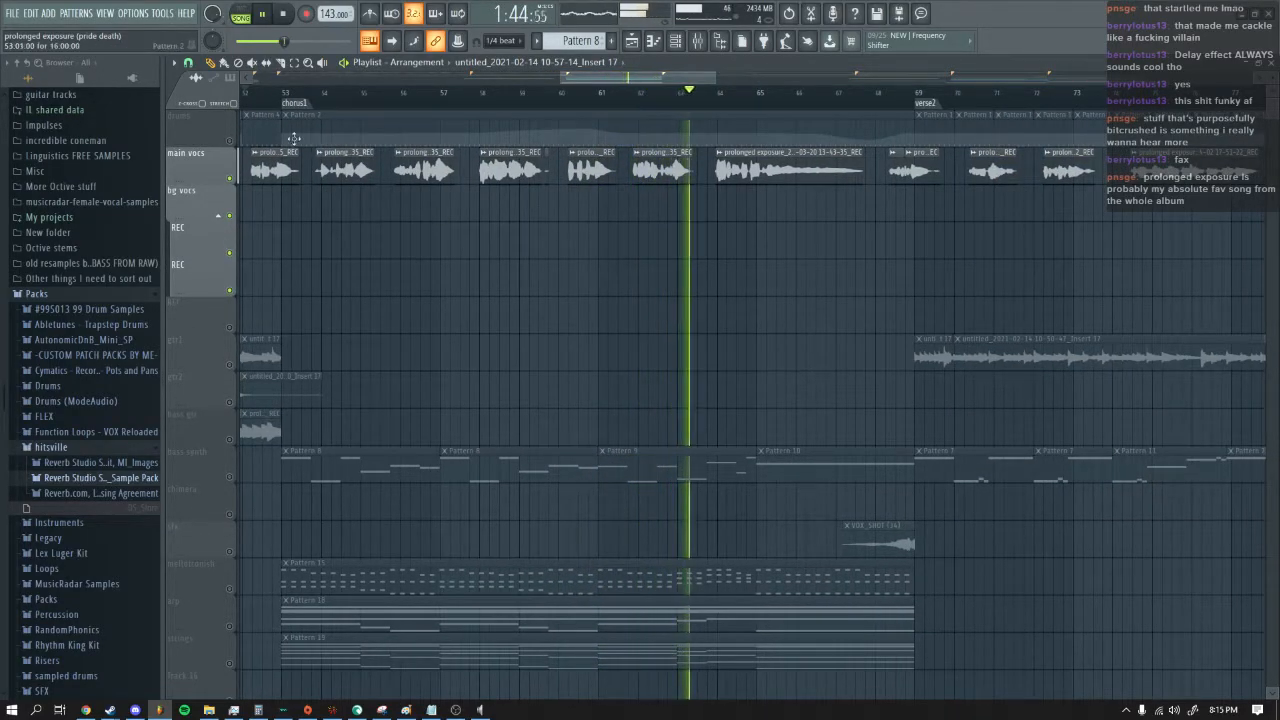
{"action": "left_click", "coordinate": [285, 14]}
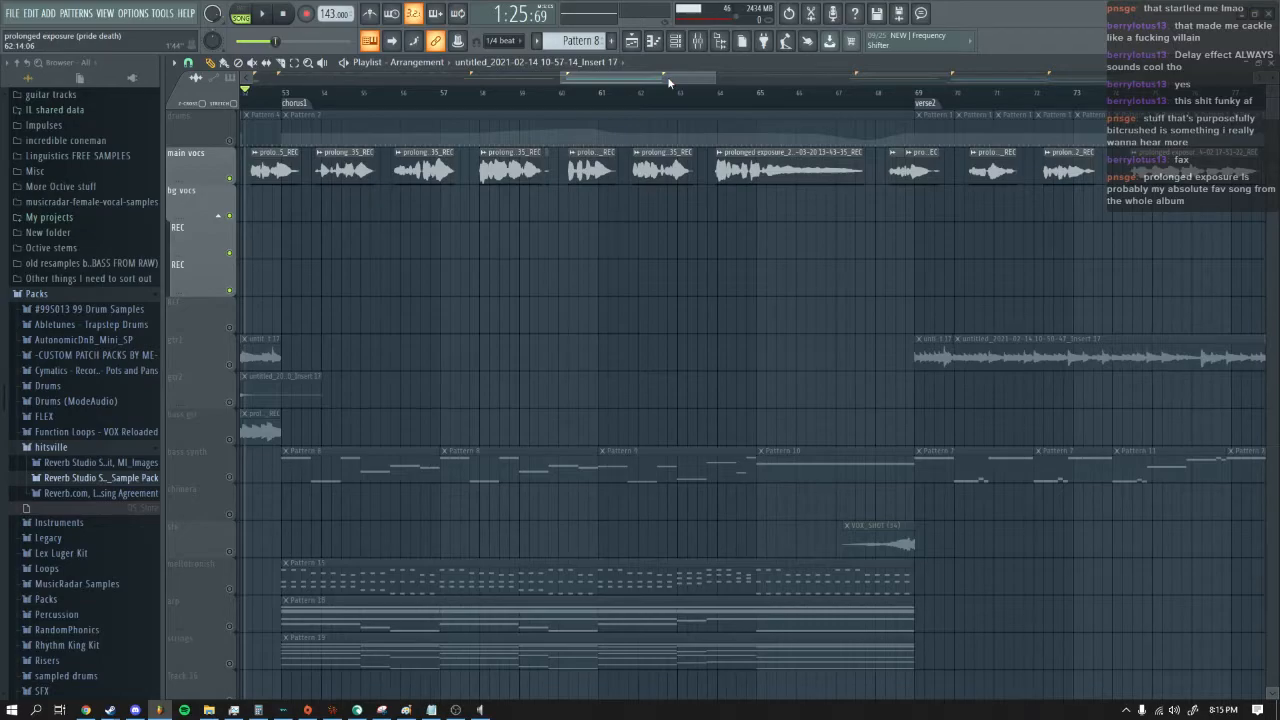
Step: Look over the arrangement from chorus1 to the outro, and fit the sections from intro to outro in view
{"action": "left_click_drag", "start_coordinate": [715, 76], "coordinate": [837, 76]}
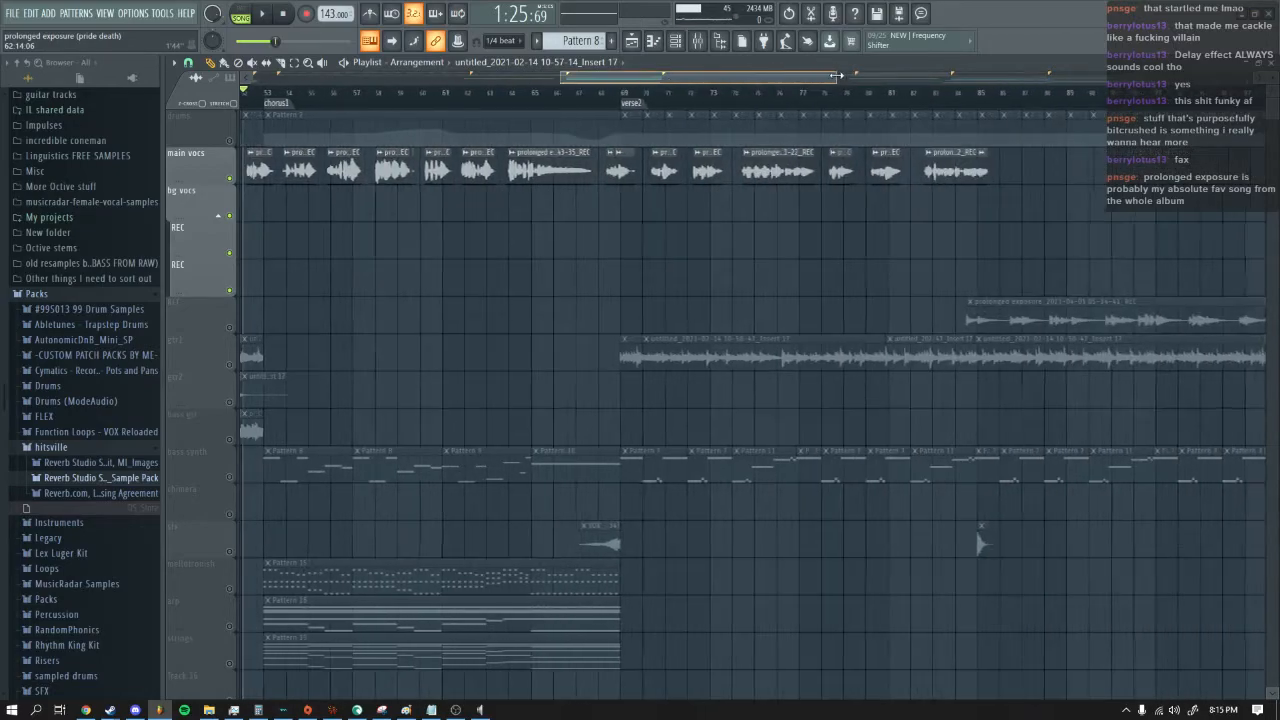
{"action": "left_click_drag", "start_coordinate": [656, 79], "coordinate": [1007, 89]}
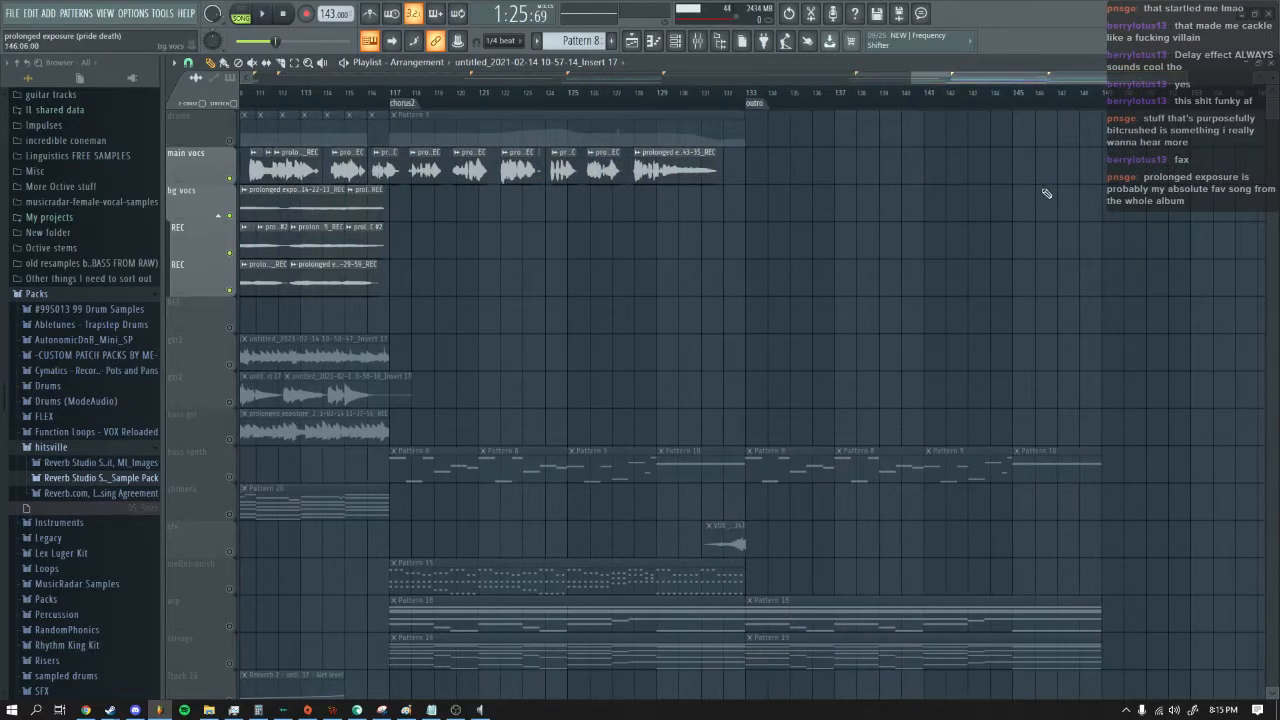
{"action": "left_click_drag", "start_coordinate": [911, 78], "coordinate": [252, 80]}
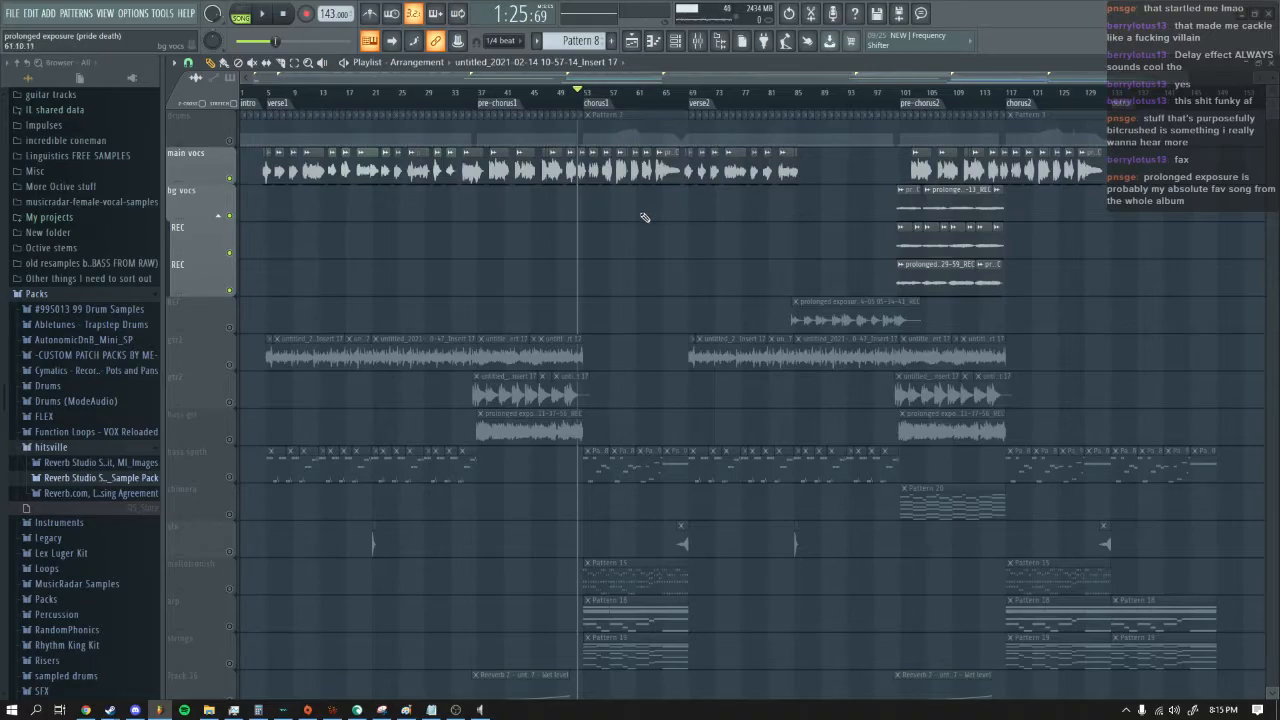
Step: Unsolo the vocals so all tracks are active, and review the instrument tracks and automation clips on tracks 16 to 27
{"action": "scroll", "coordinate": [240, 180], "scroll_direction": "down", "scroll_amount": 5}
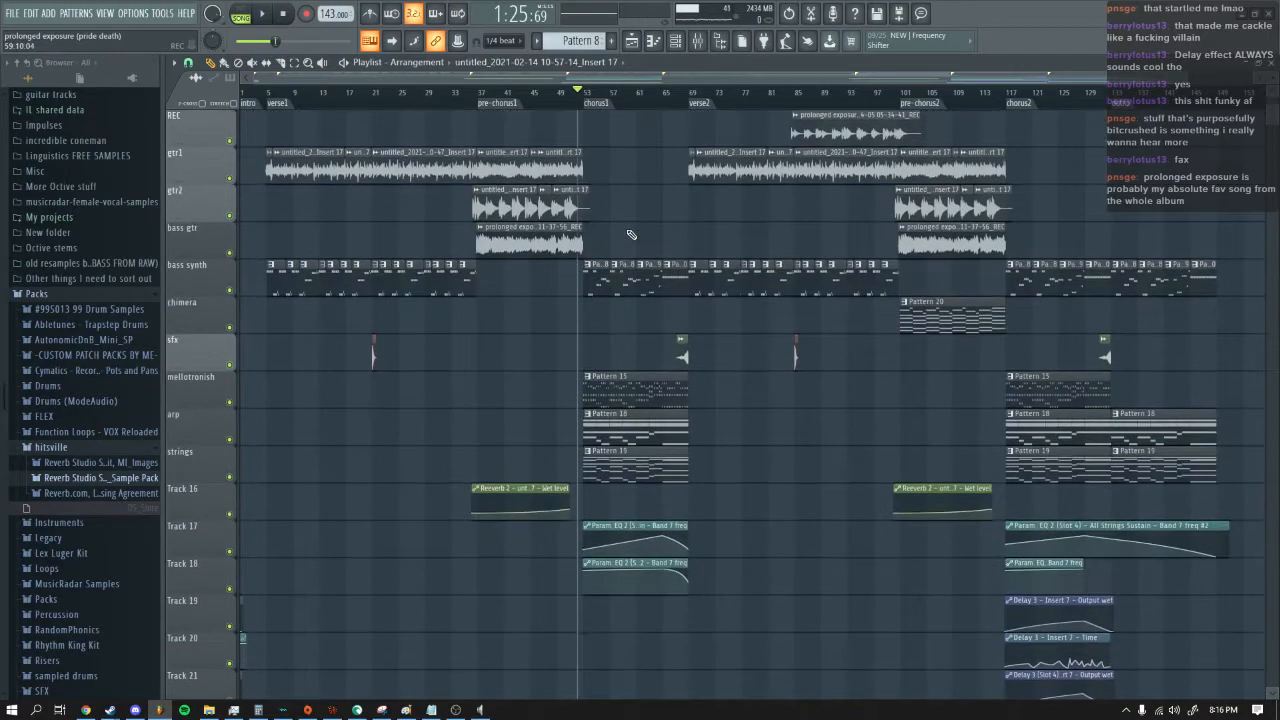
{"action": "scroll", "coordinate": [631, 234], "scroll_direction": "down", "scroll_amount": 6}
{"action": "scroll", "coordinate": [631, 234], "scroll_direction": "up", "scroll_amount": 5}
{"action": "scroll", "coordinate": [631, 234], "scroll_direction": "down", "scroll_amount": 10}
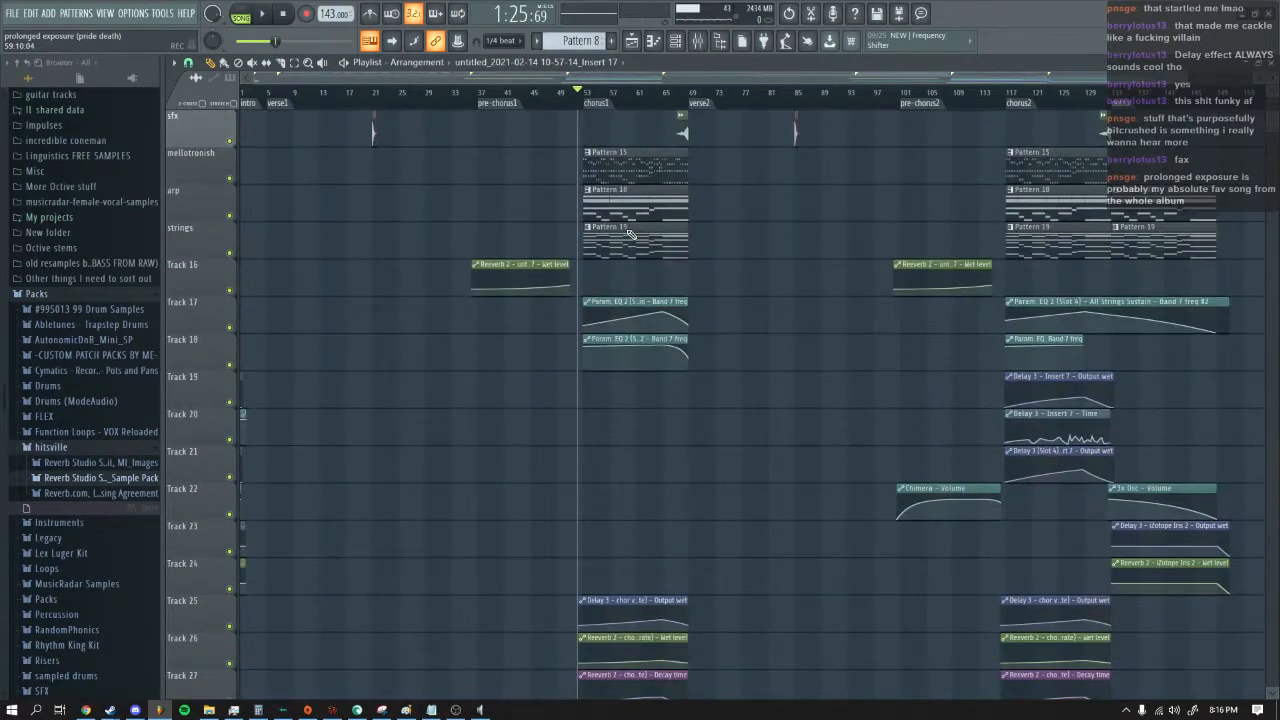
{"action": "scroll", "coordinate": [631, 234], "scroll_direction": "up", "scroll_amount": 16}
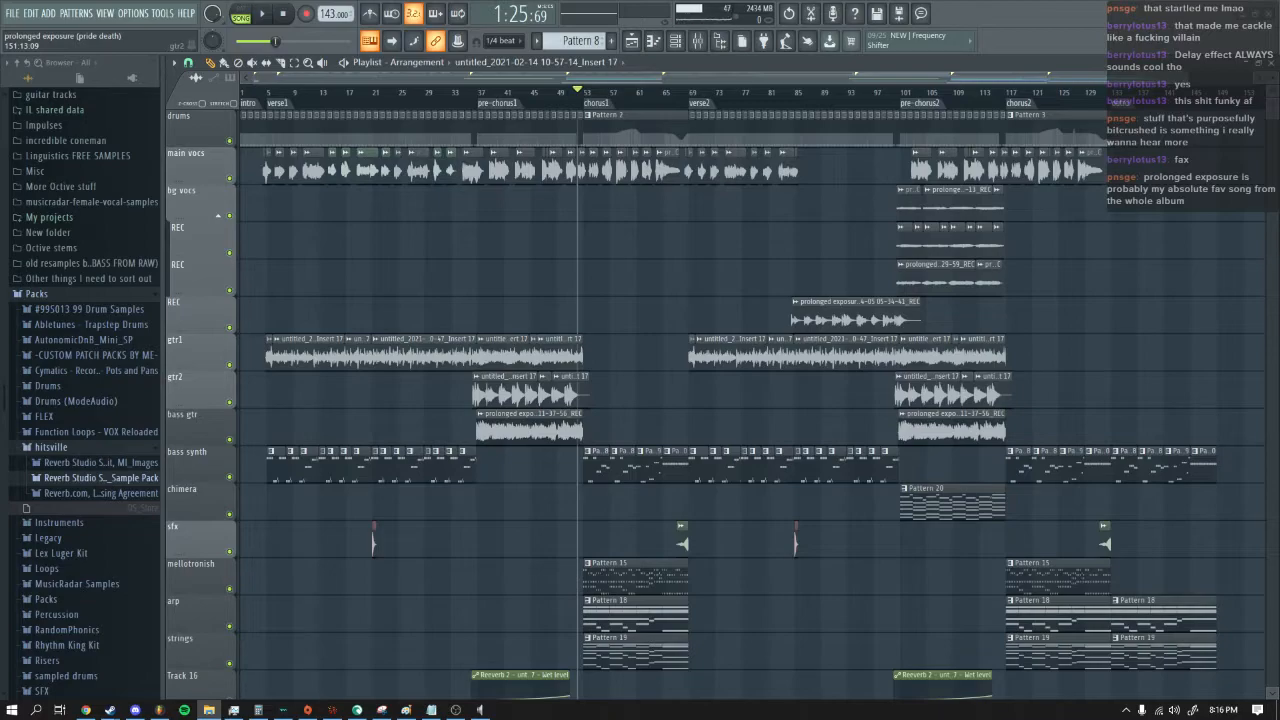
{"action": "key", "text": "alt+Tab"}
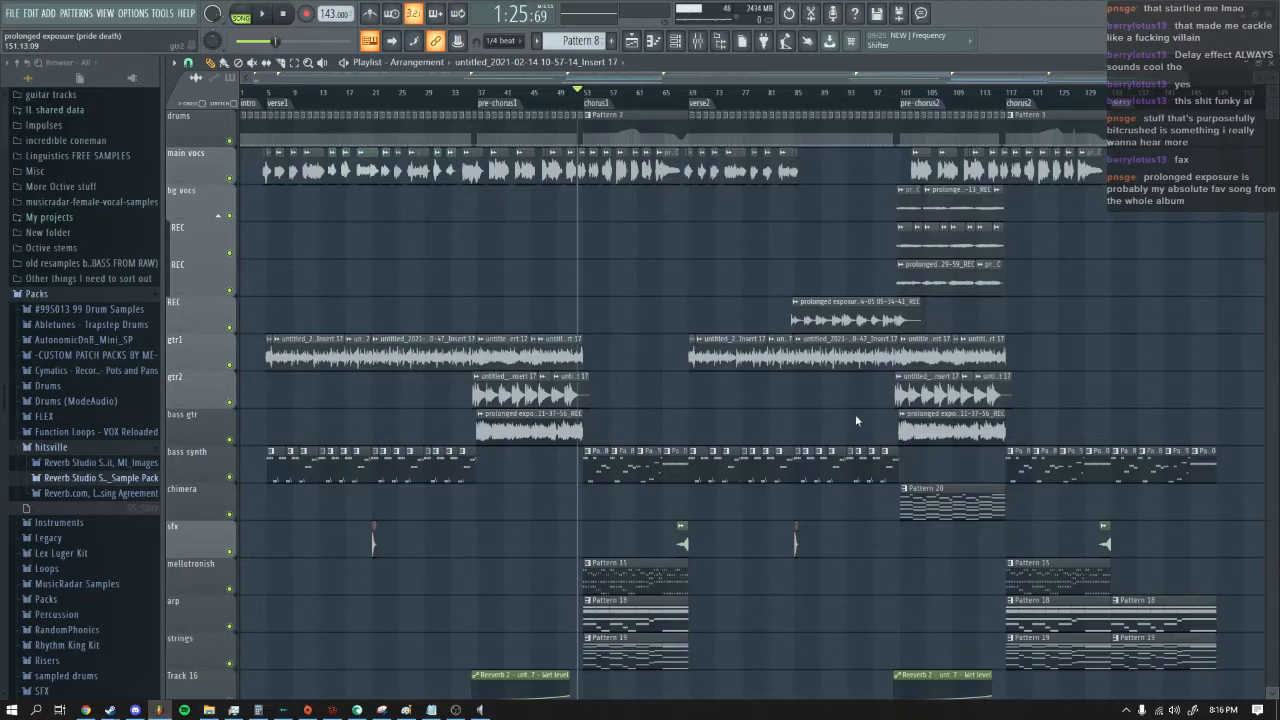
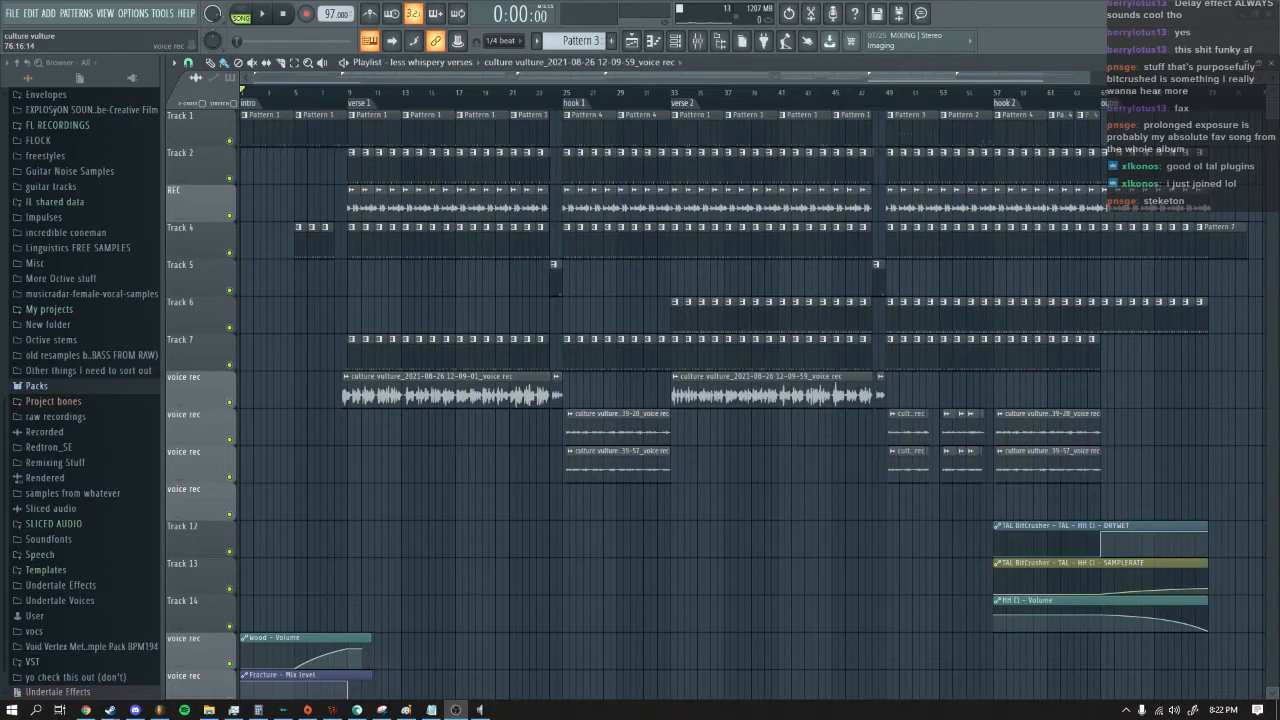
Step: Look over the culture vulture project's arrangement from the intro through hook 2
{"action": "left_click", "coordinate": [788, 80]}
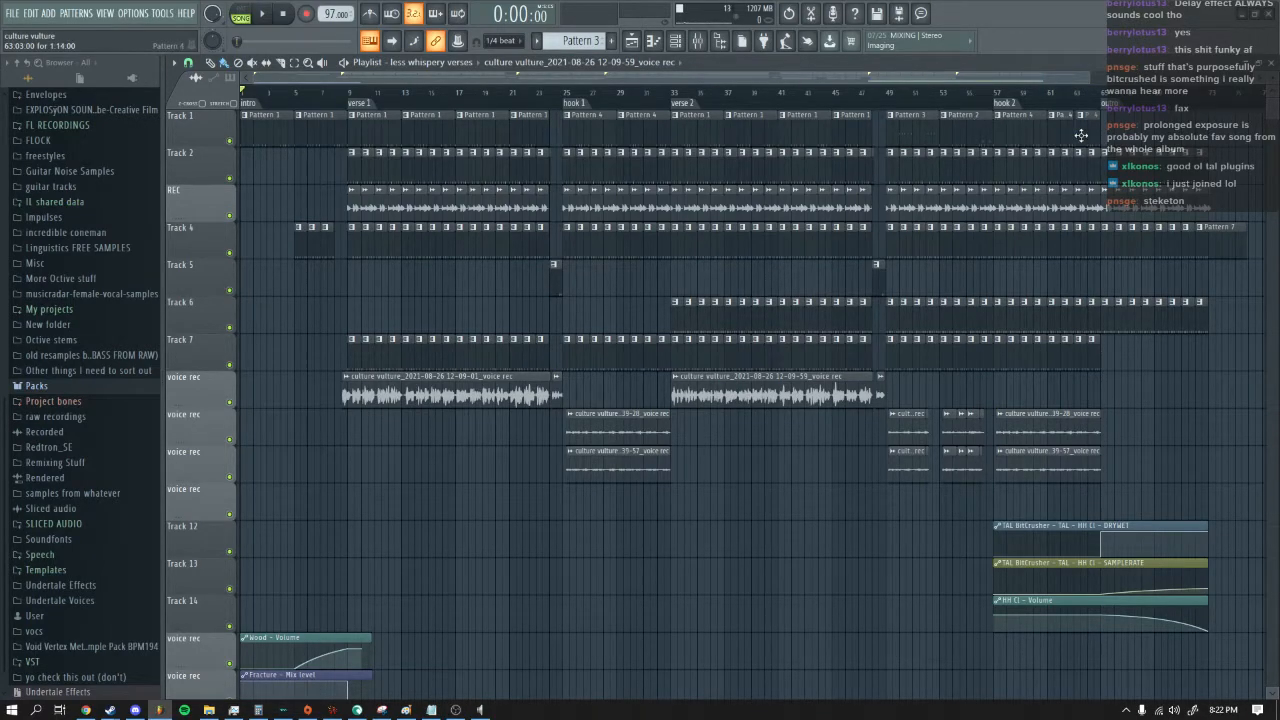
{"action": "left_click_drag", "start_coordinate": [1090, 80], "coordinate": [735, 77]}
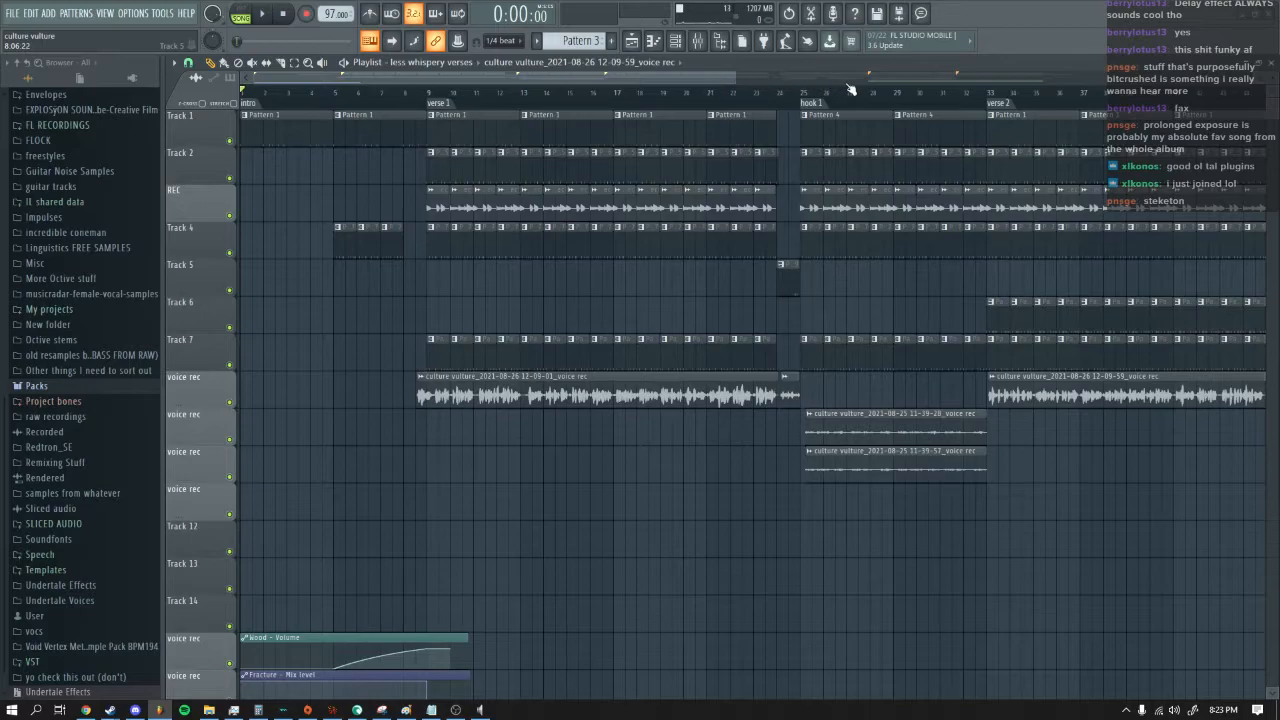
{"action": "left_click_drag", "start_coordinate": [732, 77], "coordinate": [1062, 140]}
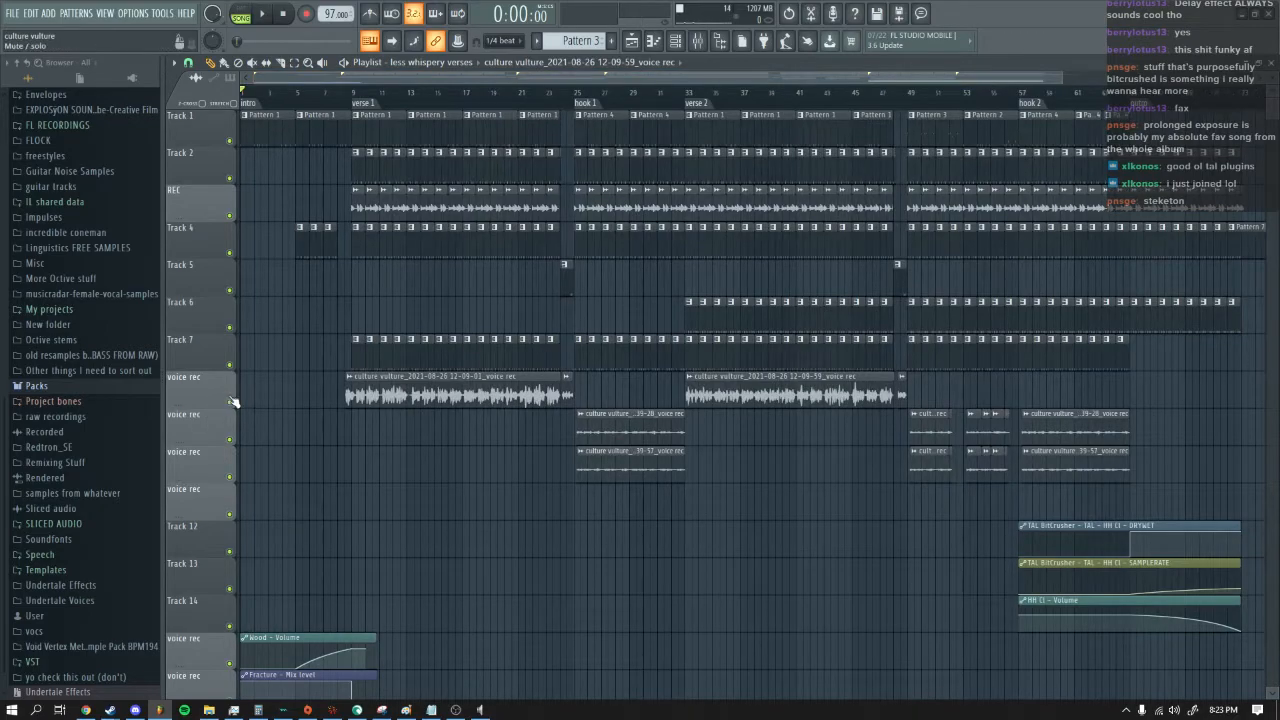
Step: Mute the three voice rec tracks holding the verse and hook vocals, and play the song from the intro
{"action": "left_click", "coordinate": [230, 402]}
{"action": "left_click", "coordinate": [230, 440]}
{"action": "left_click", "coordinate": [230, 477]}
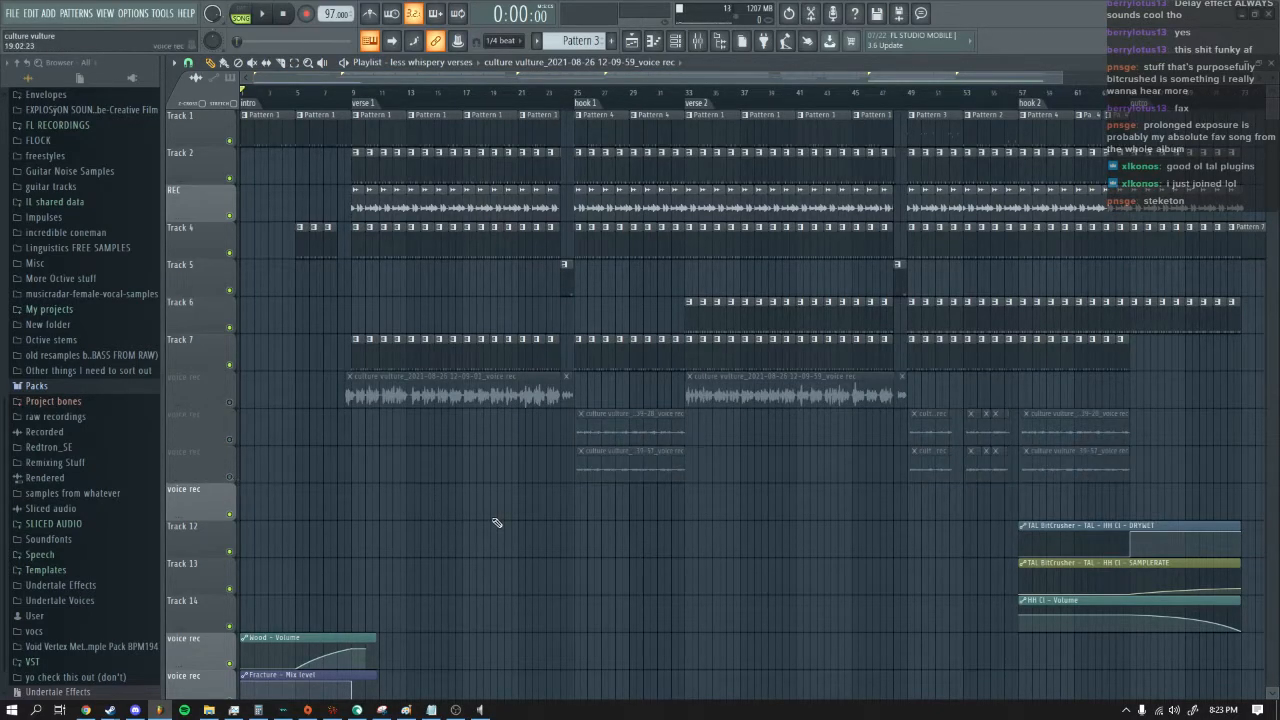
{"action": "key", "text": "space"}
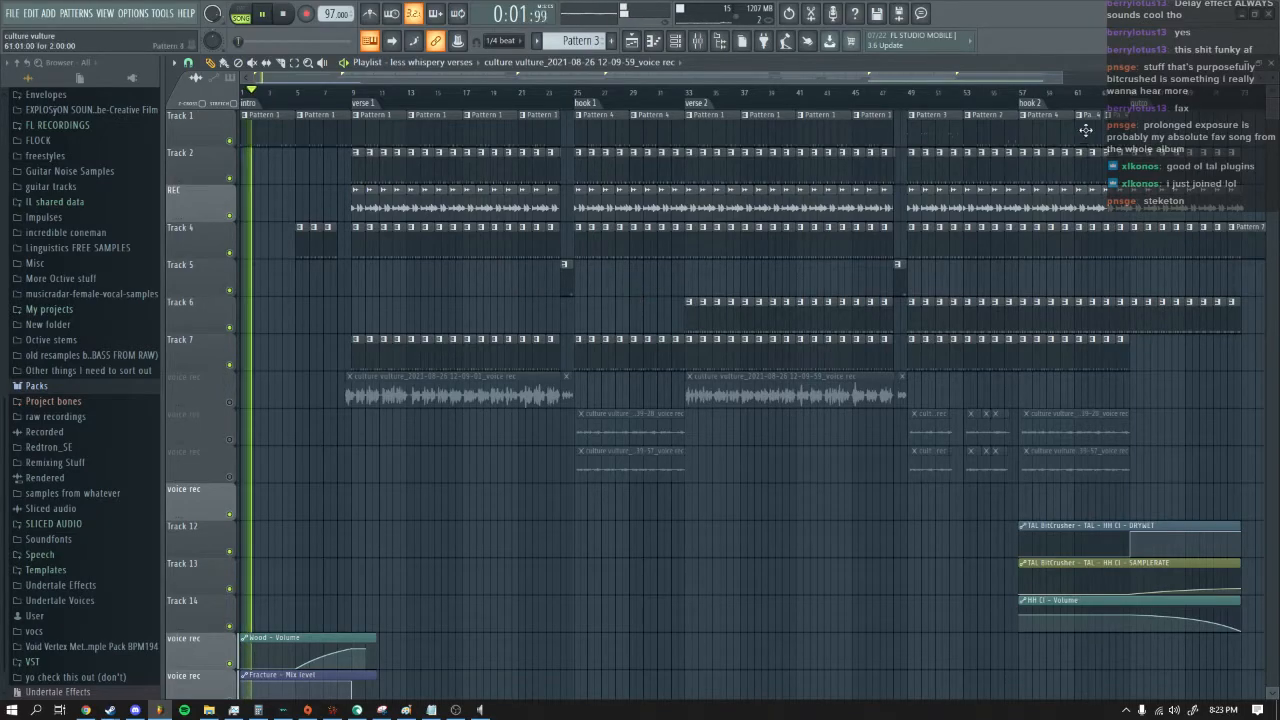
{"action": "left_click_drag", "start_coordinate": [1064, 78], "coordinate": [570, 48]}
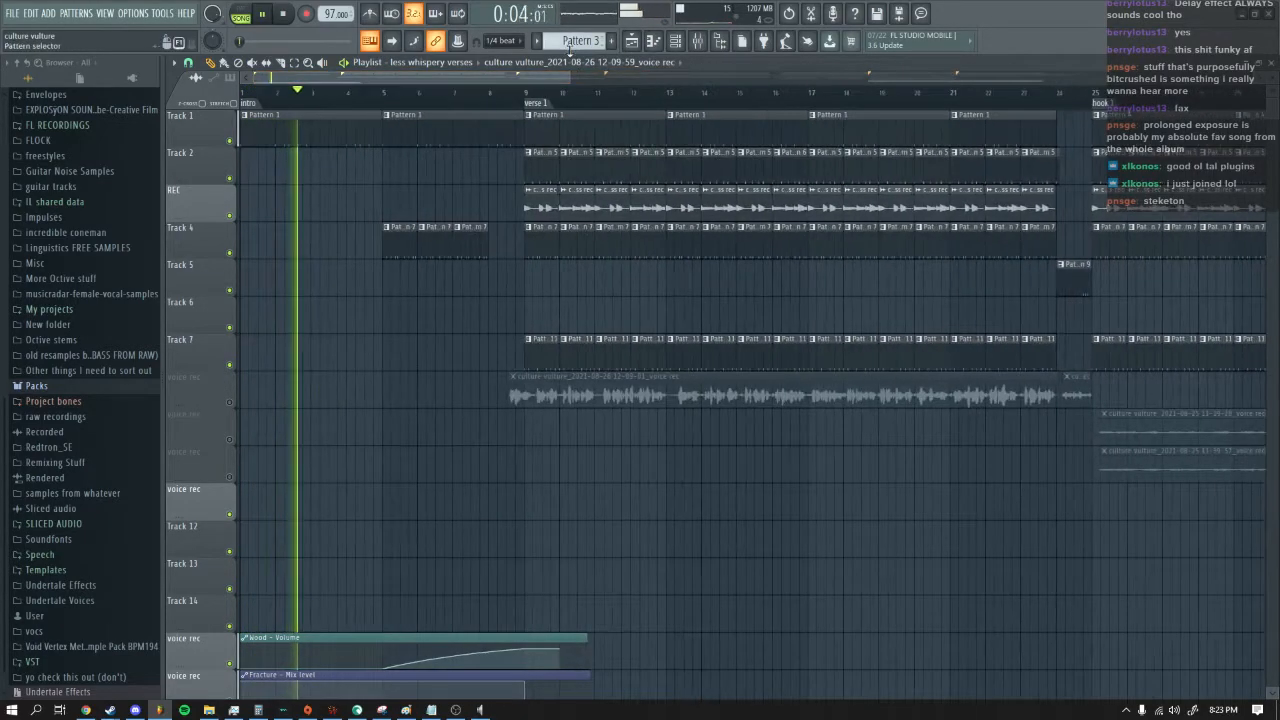
Step: Examine Pattern 1 in the piano roll and channel rack while the intro plays, stop the song, and bring the full arrangement in view
{"action": "double_click", "coordinate": [324, 125]}
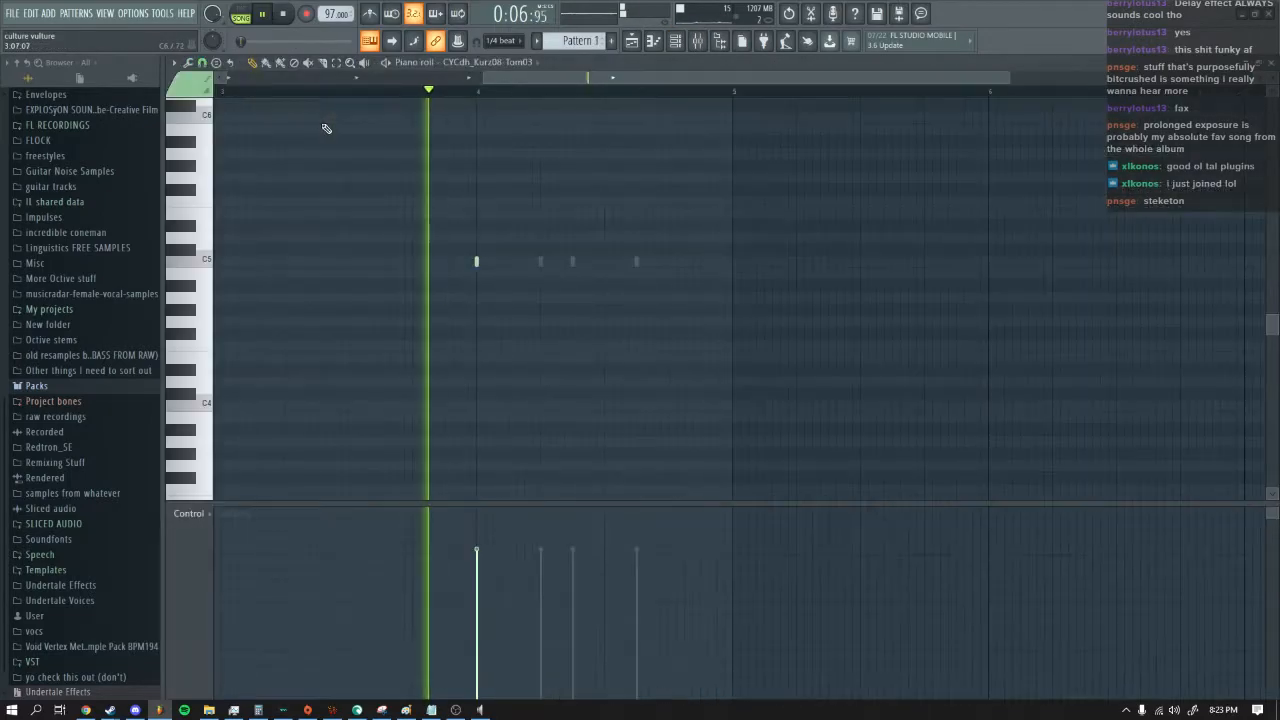
{"action": "left_click", "coordinate": [676, 41]}
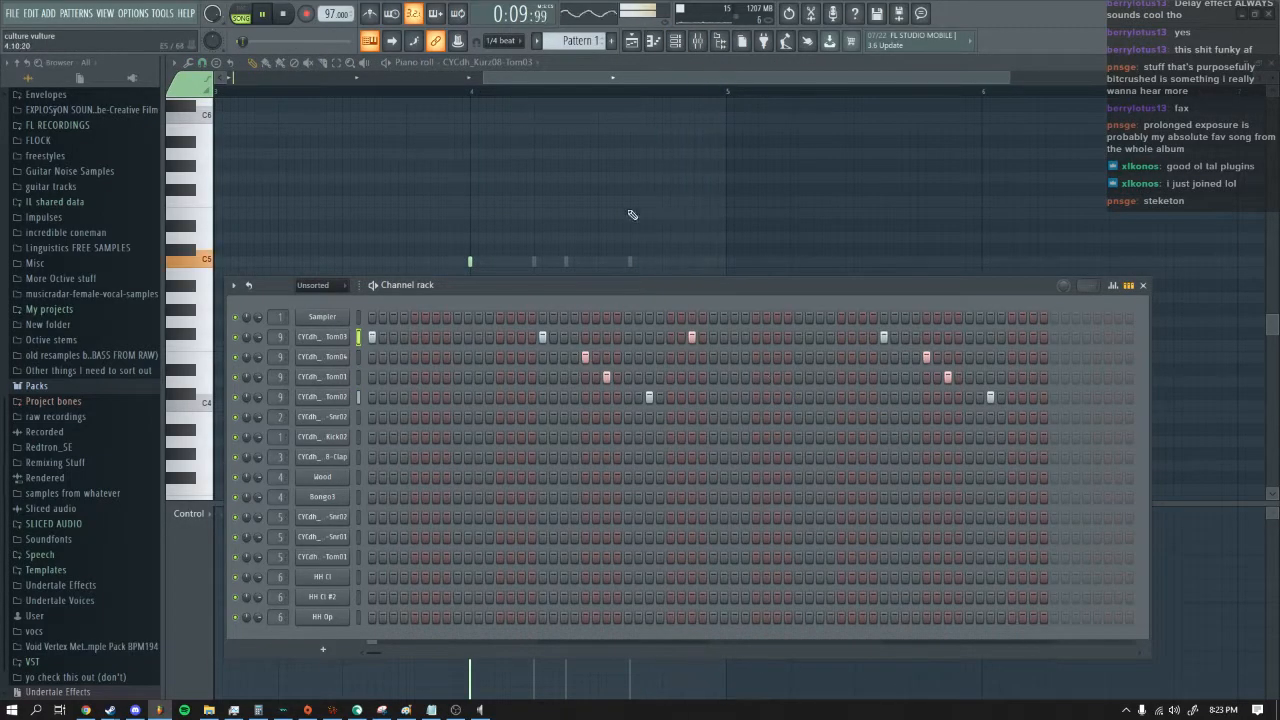
{"action": "left_click", "coordinate": [631, 41]}
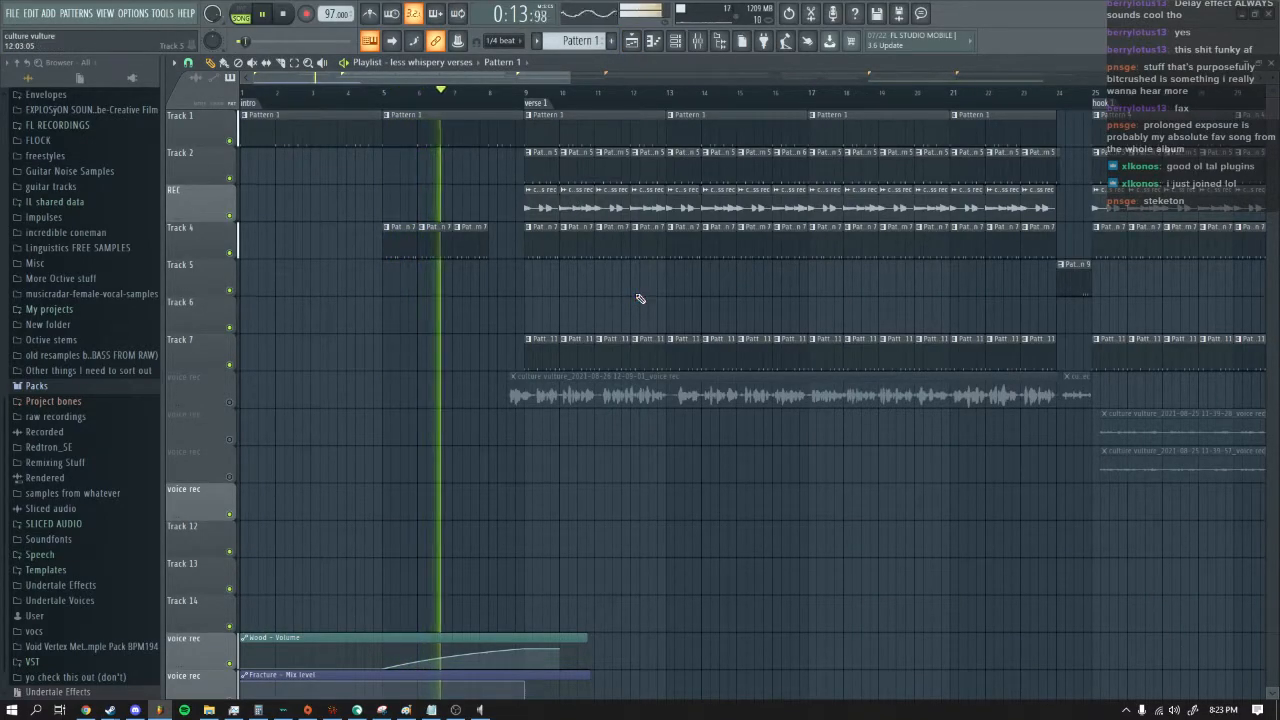
{"action": "left_click", "coordinate": [288, 15]}
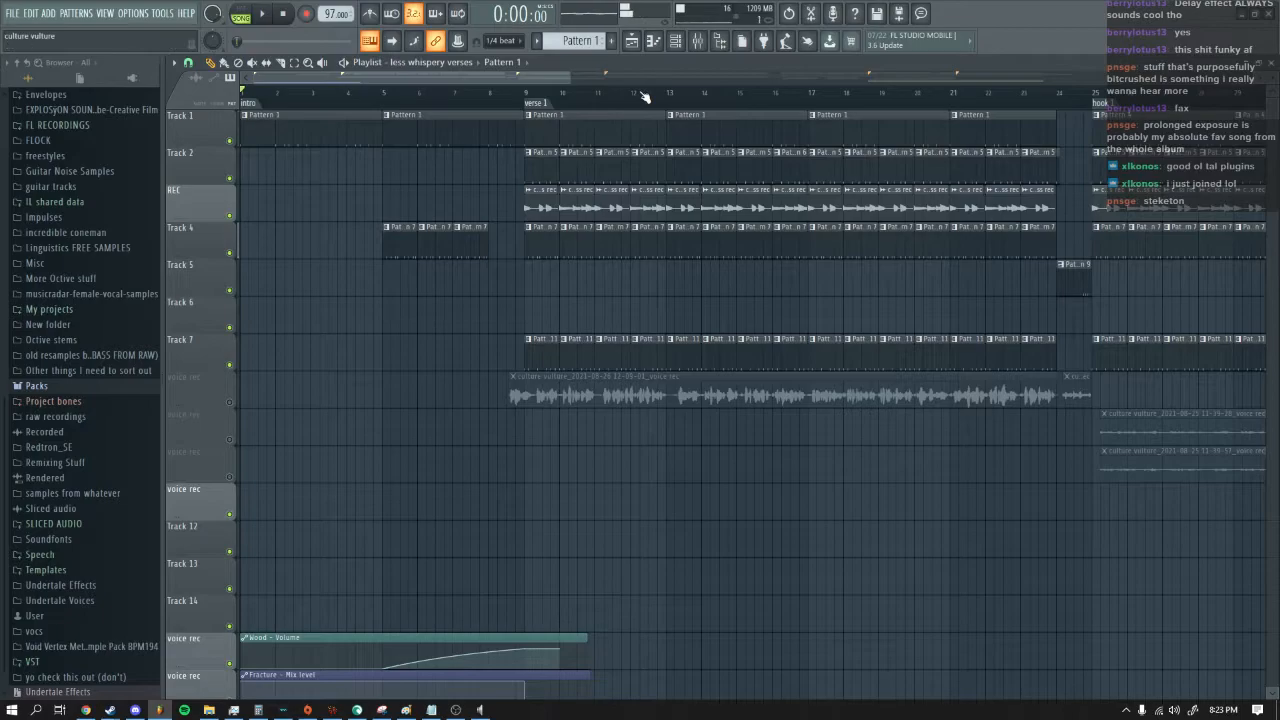
{"action": "left_click_drag", "start_coordinate": [571, 79], "coordinate": [1080, 130]}
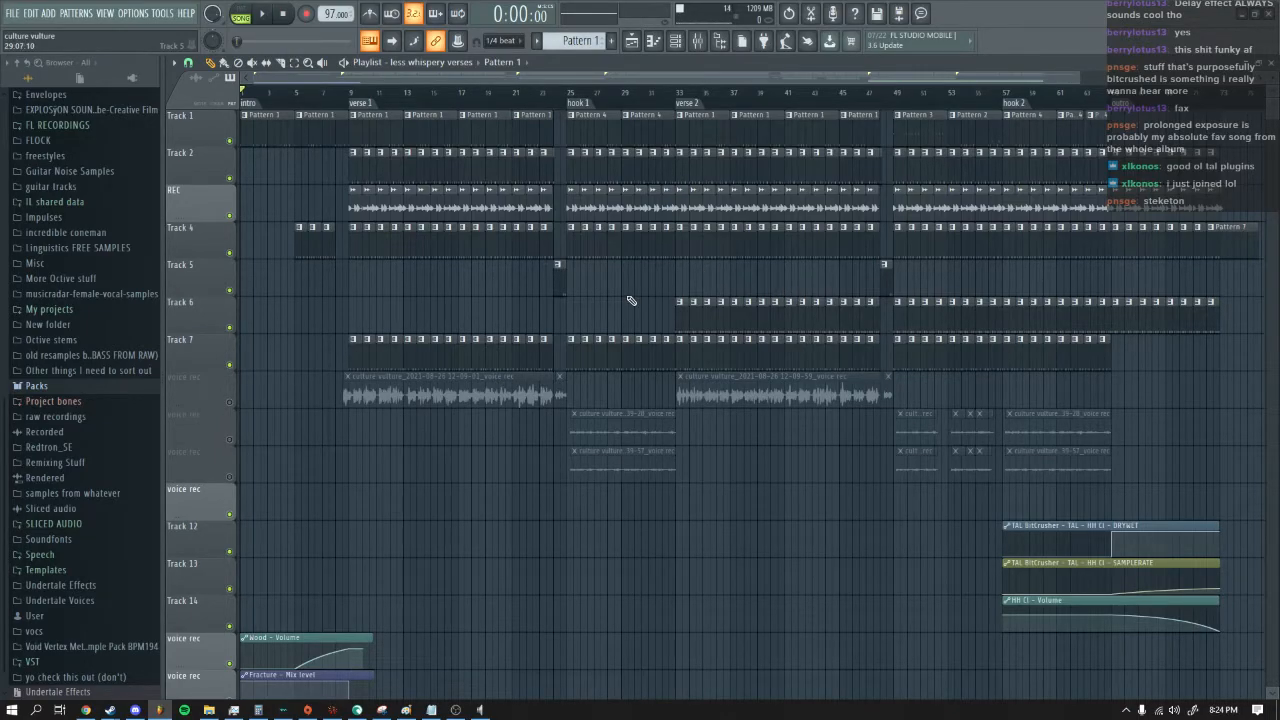
Step: Play the intro briefly with the mixer and channel rack shown, and inspect the Tom03 channel's sample settings
{"action": "left_click", "coordinate": [262, 14]}
{"action": "left_click", "coordinate": [697, 41]}
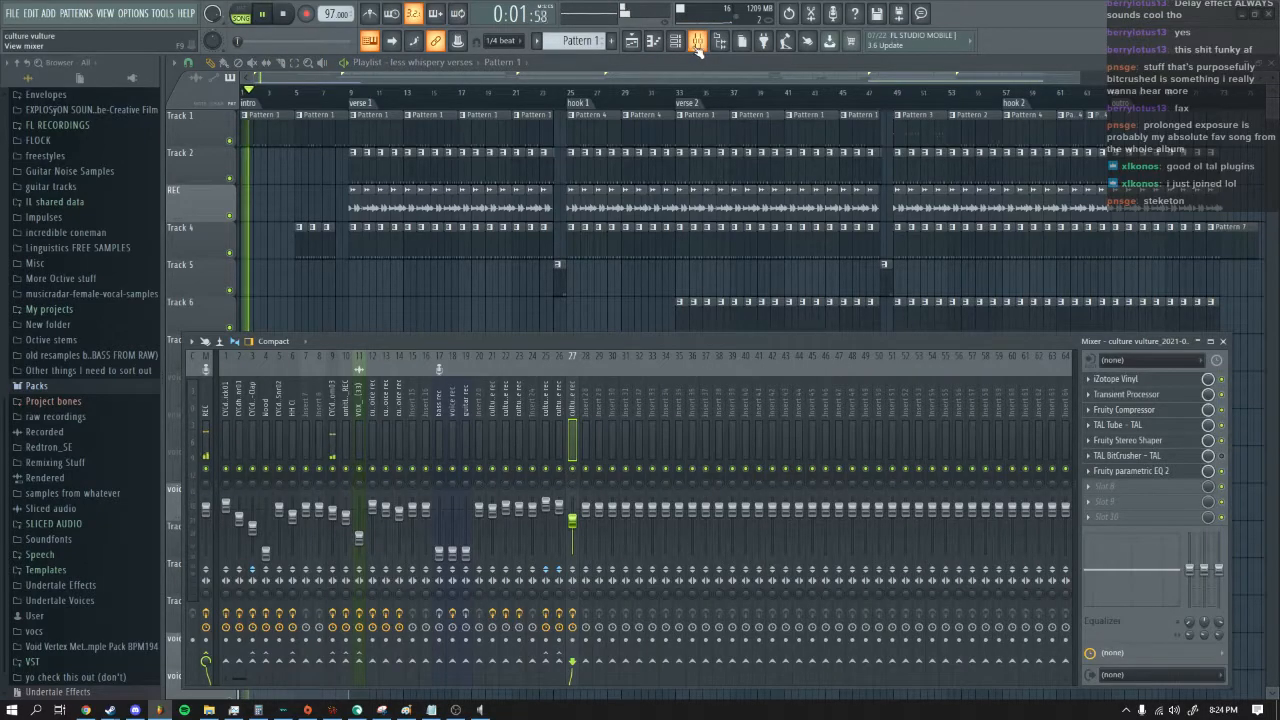
{"action": "key", "text": "F6"}
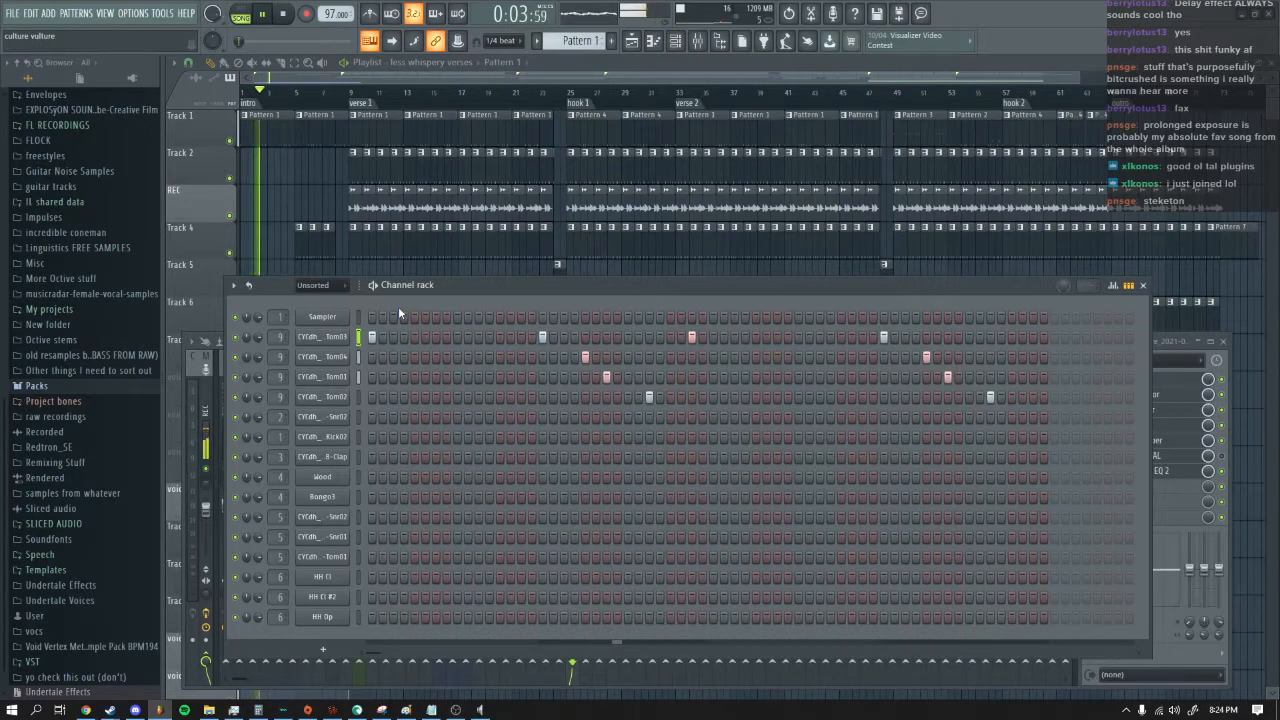
{"action": "key", "text": "space"}
{"action": "left_click", "coordinate": [345, 337]}
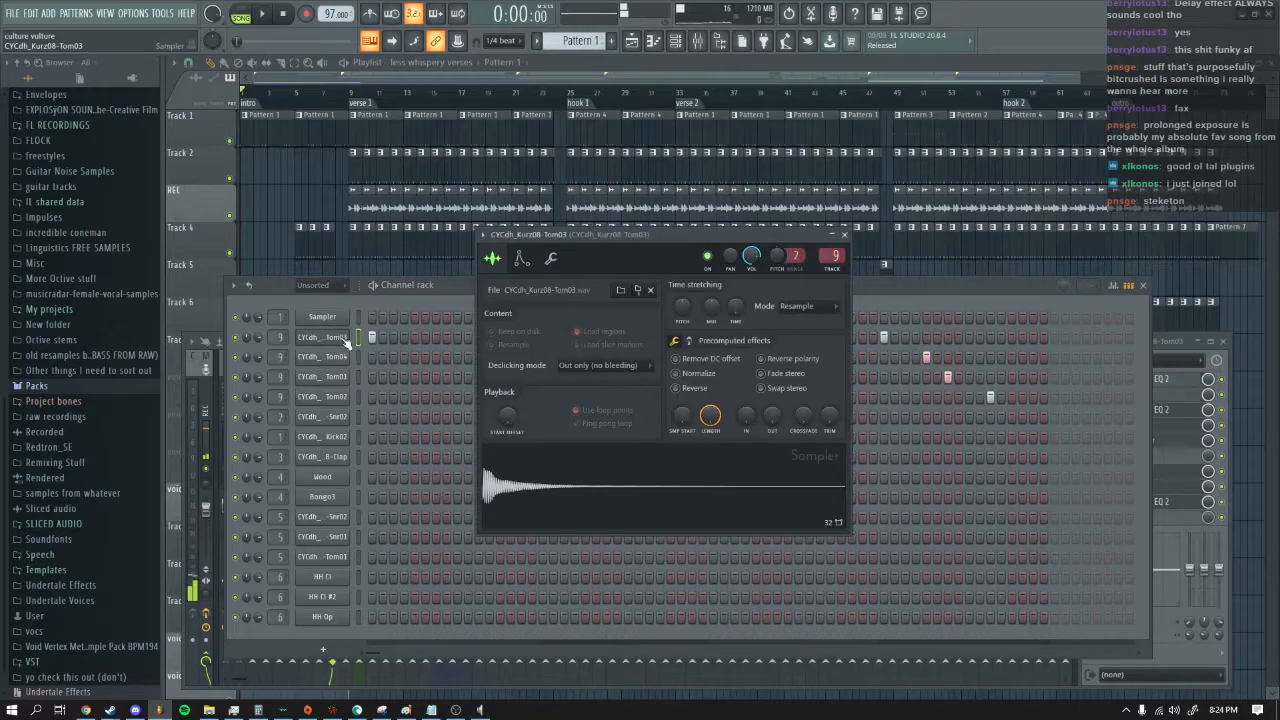
{"action": "left_click", "coordinate": [701, 492]}
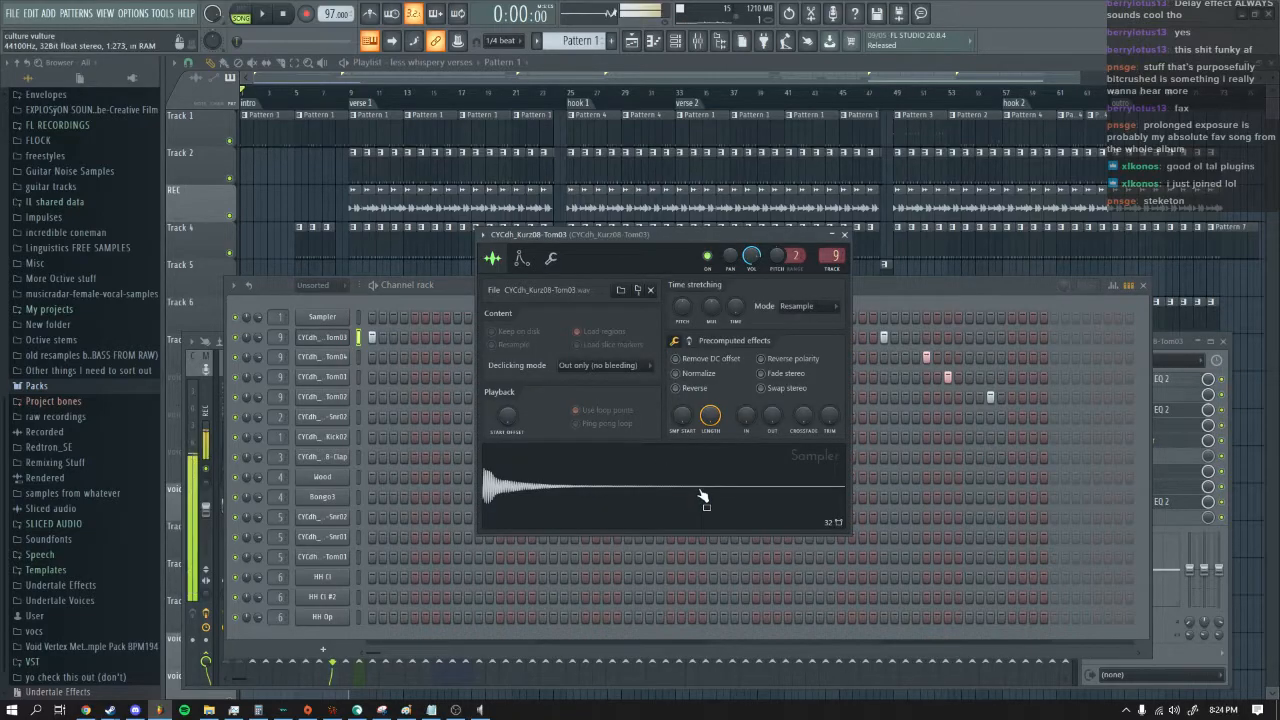
{"action": "left_click", "coordinate": [845, 236]}
Step: Audition the Tom04, Tom01 and Tom02 channels and look at their sample settings
{"action": "left_click", "coordinate": [322, 357]}
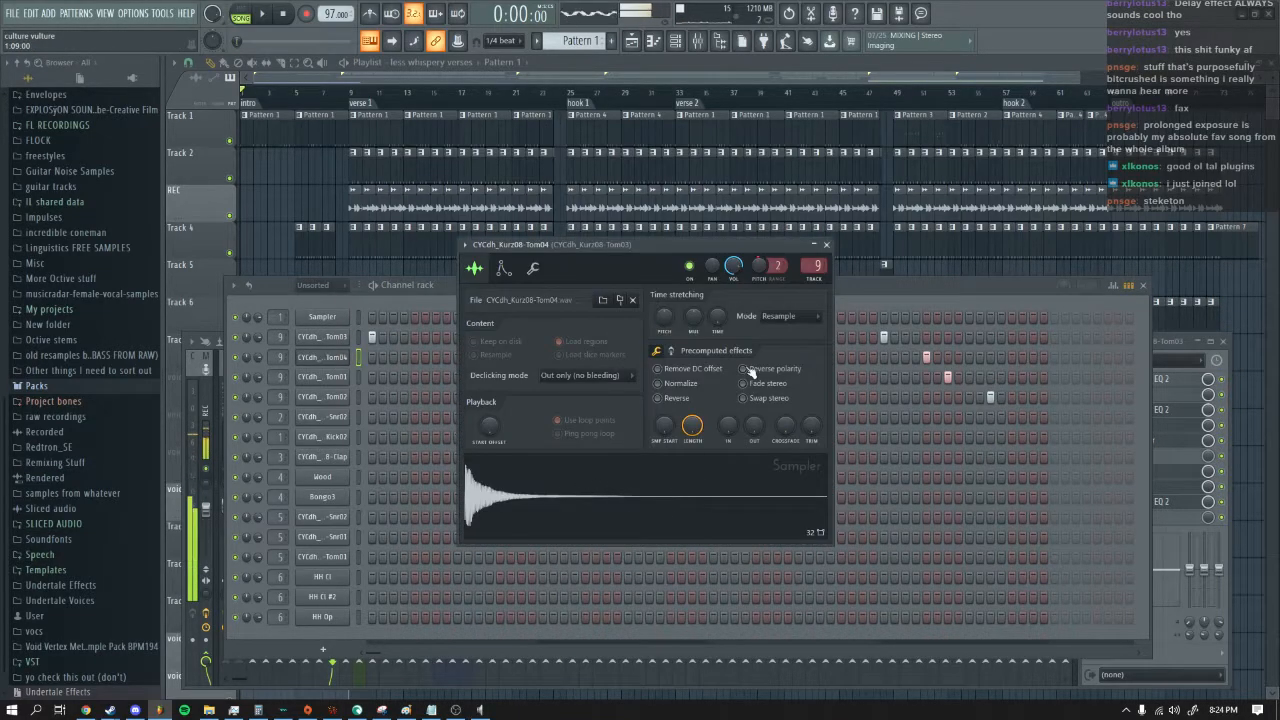
{"action": "left_click", "coordinate": [826, 244]}
{"action": "left_click", "coordinate": [713, 515]}
{"action": "left_click", "coordinate": [899, 250]}
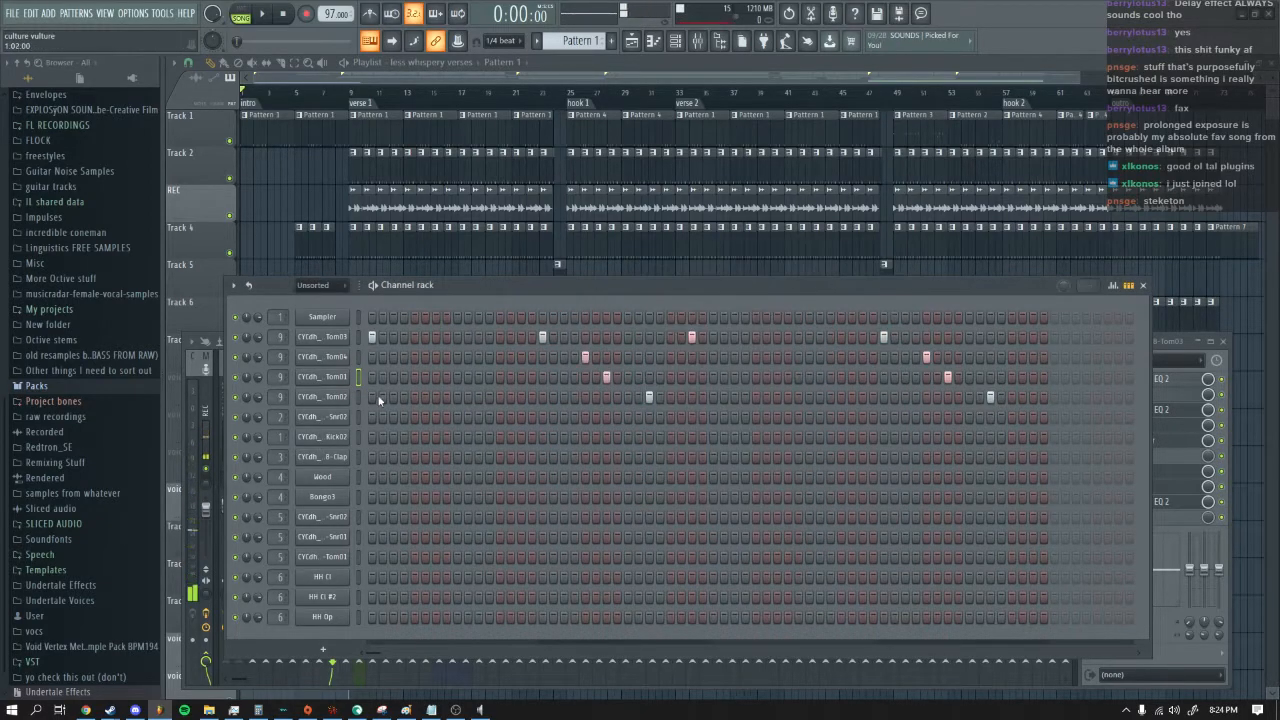
{"action": "left_click", "coordinate": [322, 396]}
{"action": "left_click", "coordinate": [627, 543]}
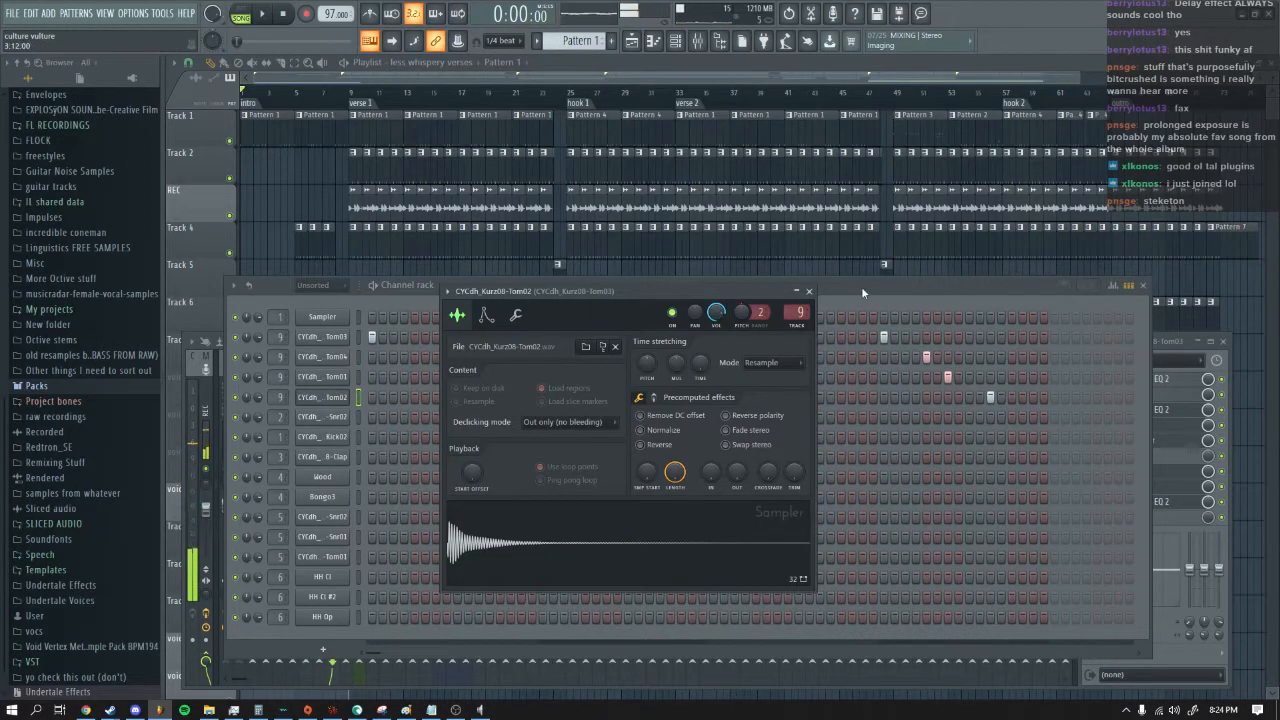
{"action": "left_click", "coordinate": [809, 291]}
Step: Examine the tom mixer track's effect chain, inspect its iZotope Vinyl settings, and close the mixer
{"action": "left_click", "coordinate": [1160, 342]}
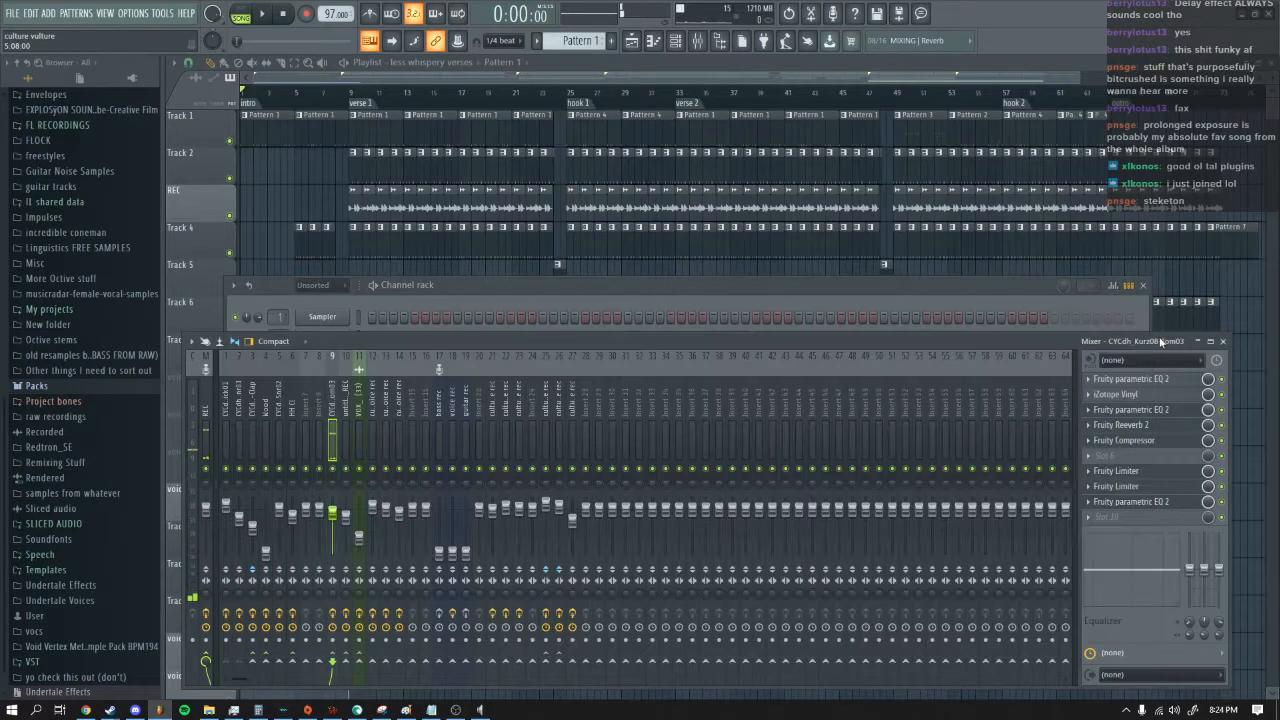
{"action": "left_click", "coordinate": [1143, 396]}
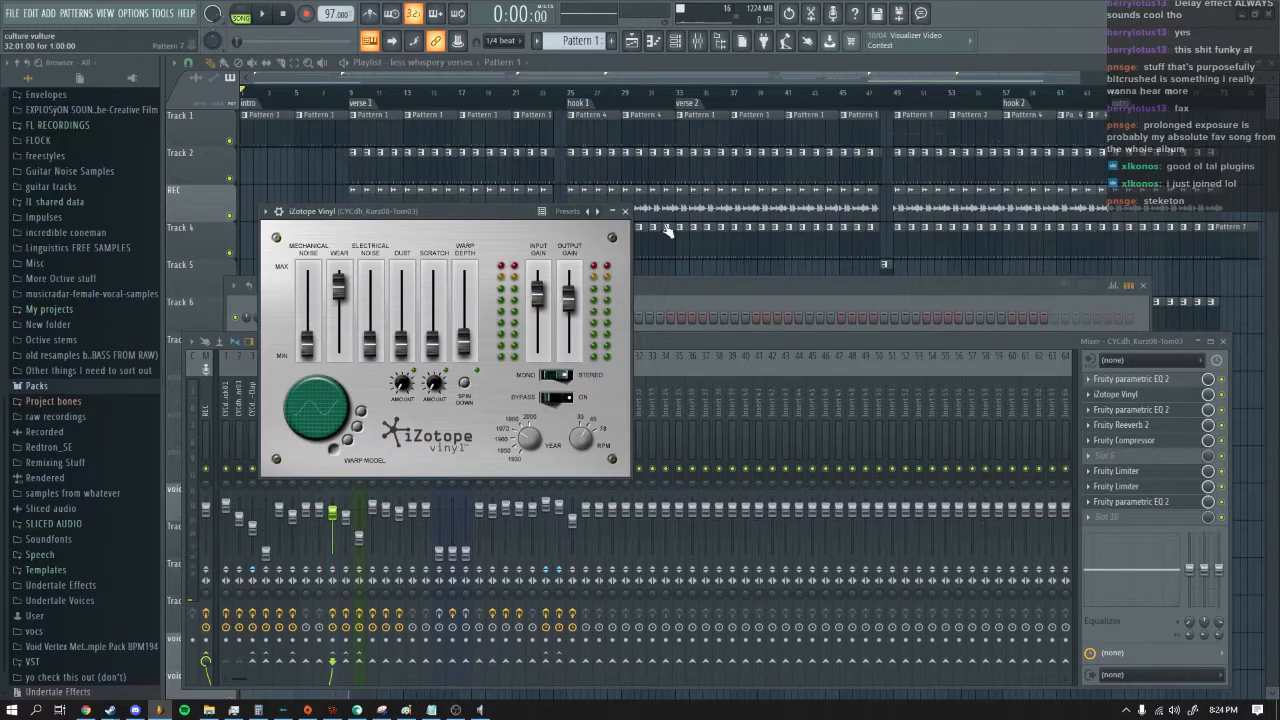
{"action": "left_click", "coordinate": [626, 212]}
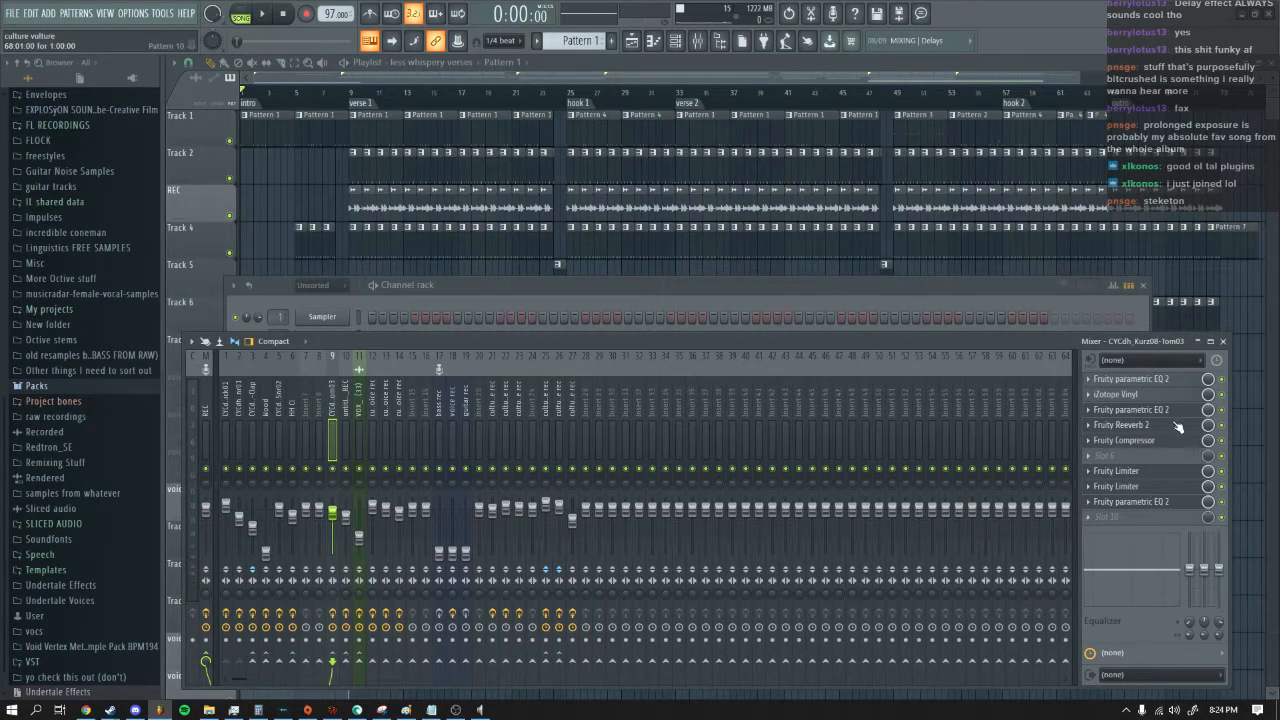
{"action": "key", "text": "F12"}
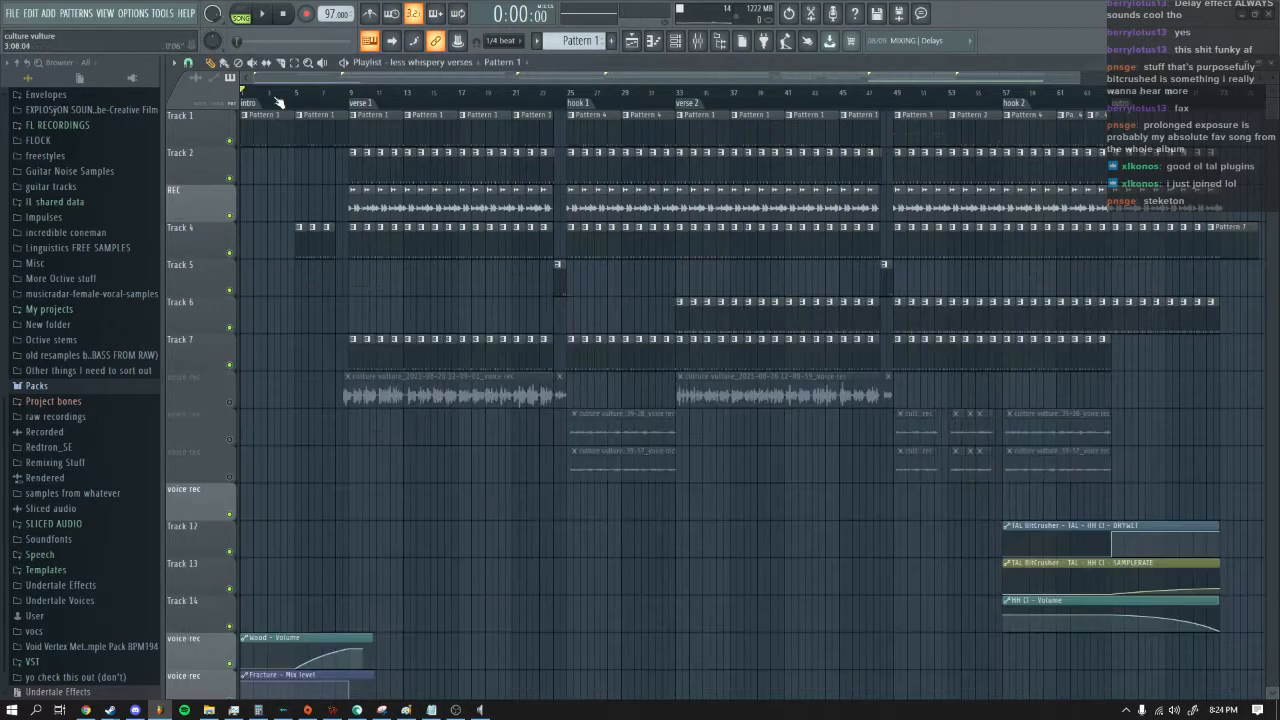
Step: Solo track 4, play it from bar 5, and examine the Wood mixer track's effects and the channel rack
{"action": "key", "text": "space"}
{"action": "right_click", "coordinate": [229, 253]}
{"action": "left_click", "coordinate": [296, 95]}
{"action": "key", "text": "F9"}
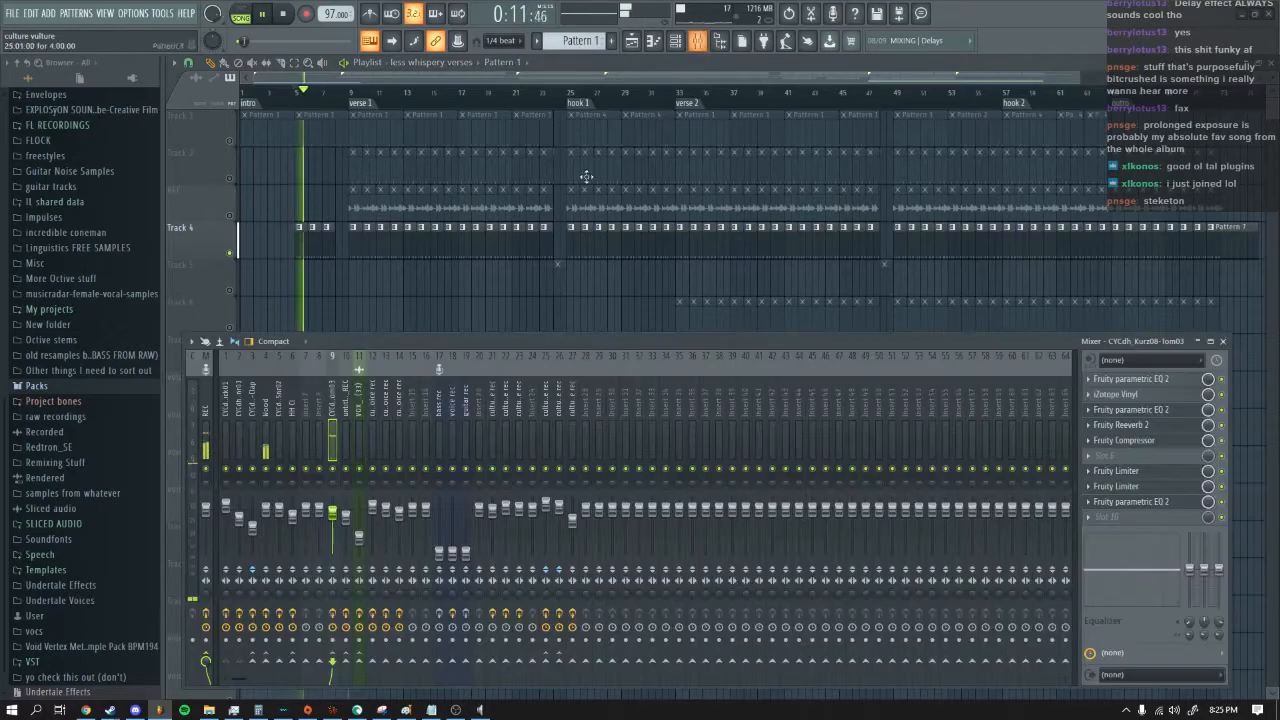
{"action": "left_click", "coordinate": [269, 431]}
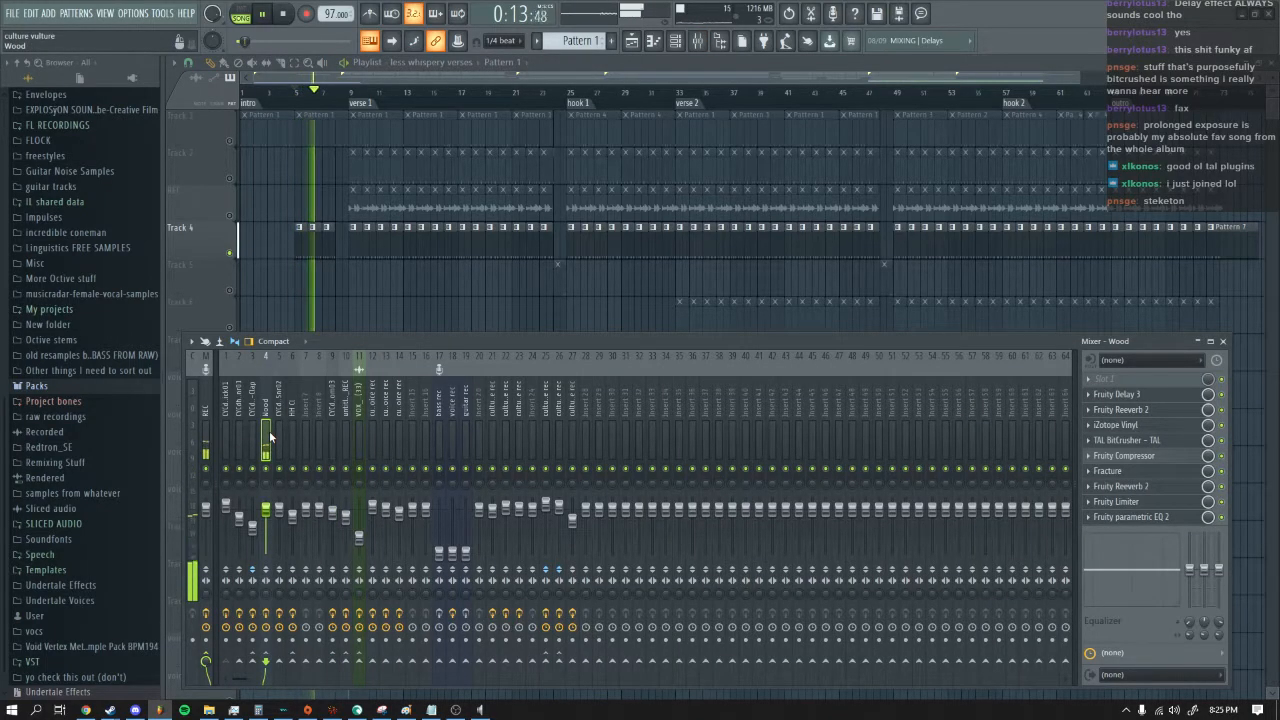
{"action": "key", "text": "F6"}
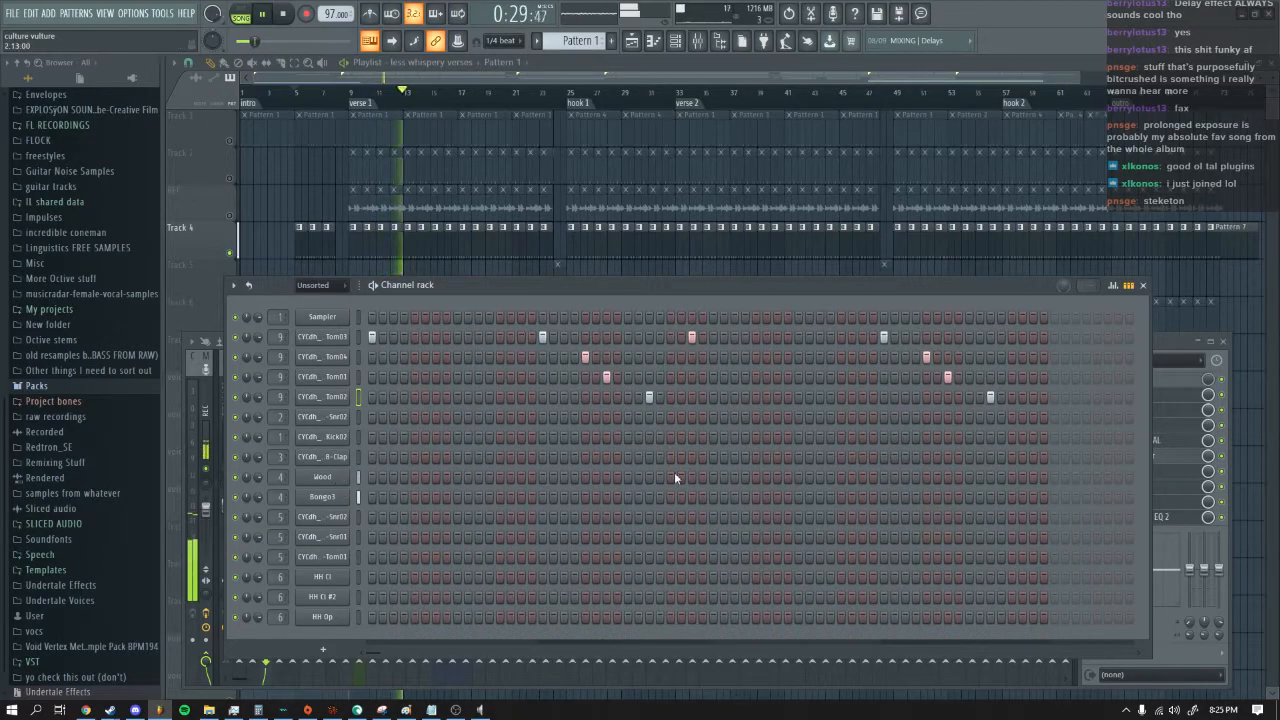
{"action": "left_click", "coordinate": [1163, 352]}
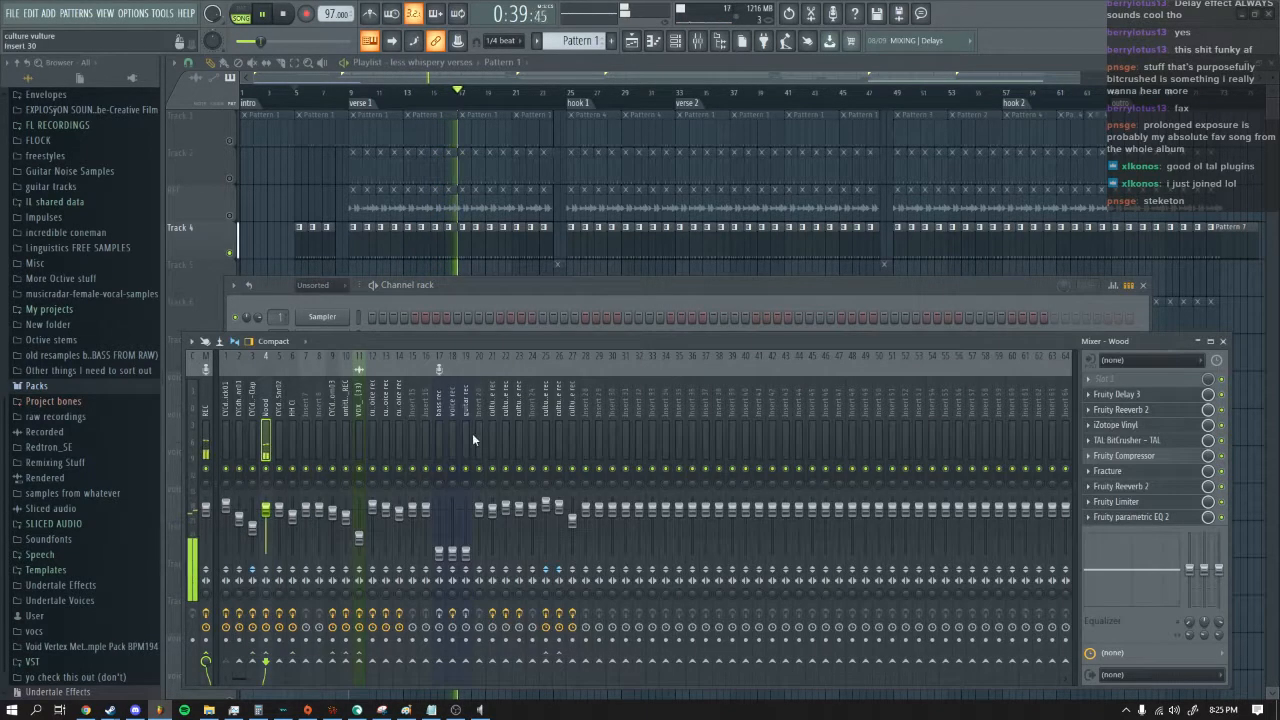
Step: Unmute the tracks with the Wood volume and Fracture mix level automation clips to hear them with soloed track 4
{"action": "right_click", "coordinate": [293, 206]}
{"action": "scroll", "coordinate": [287, 440], "scroll_direction": "down", "scroll_amount": 4}
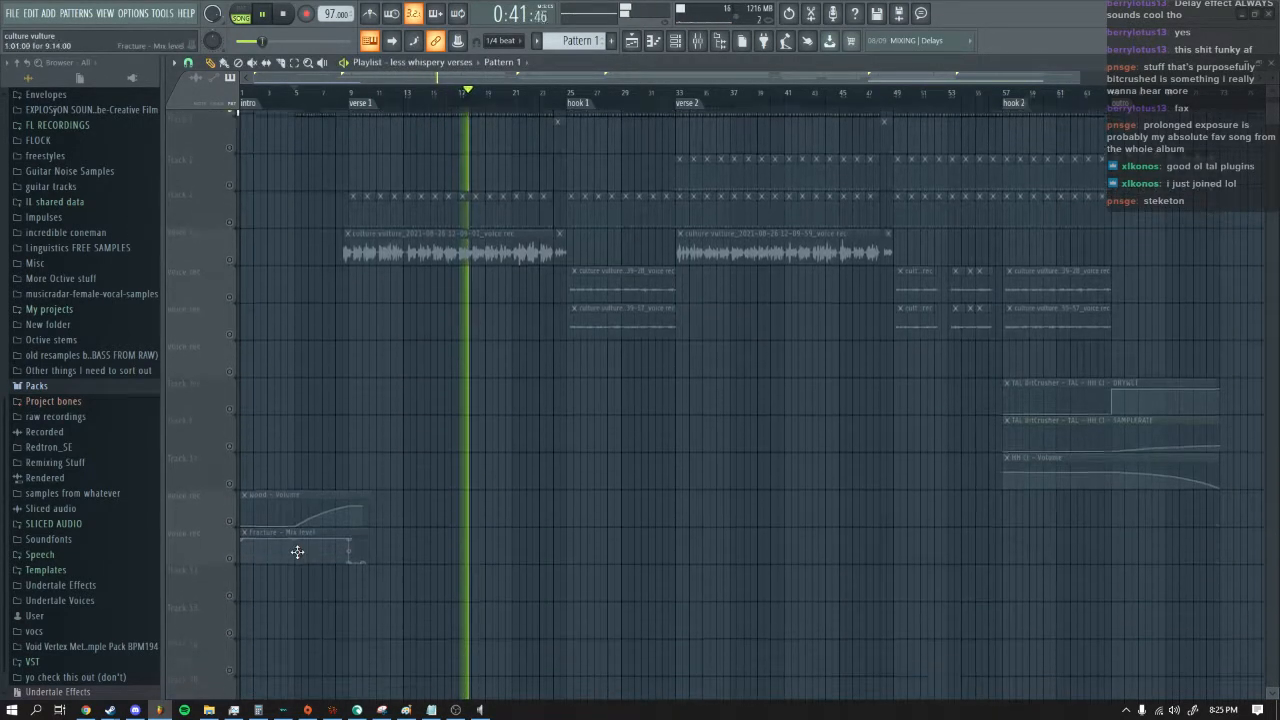
{"action": "left_click", "coordinate": [229, 549]}
{"action": "left_click", "coordinate": [229, 512]}
{"action": "scroll", "coordinate": [432, 446], "scroll_direction": "up", "scroll_amount": 4}
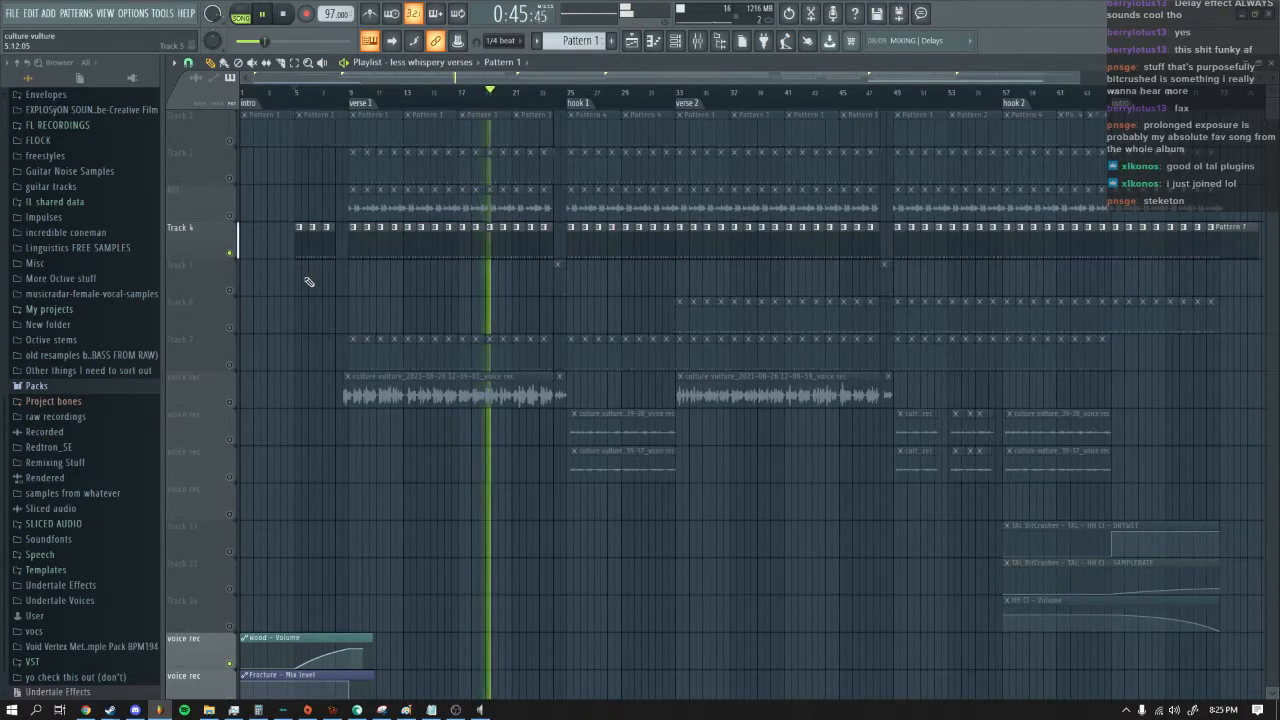
Step: Solo the REC track and inspect the Hardcore and MConvolutionEZ effects on its mixer track
{"action": "right_click", "coordinate": [231, 215]}
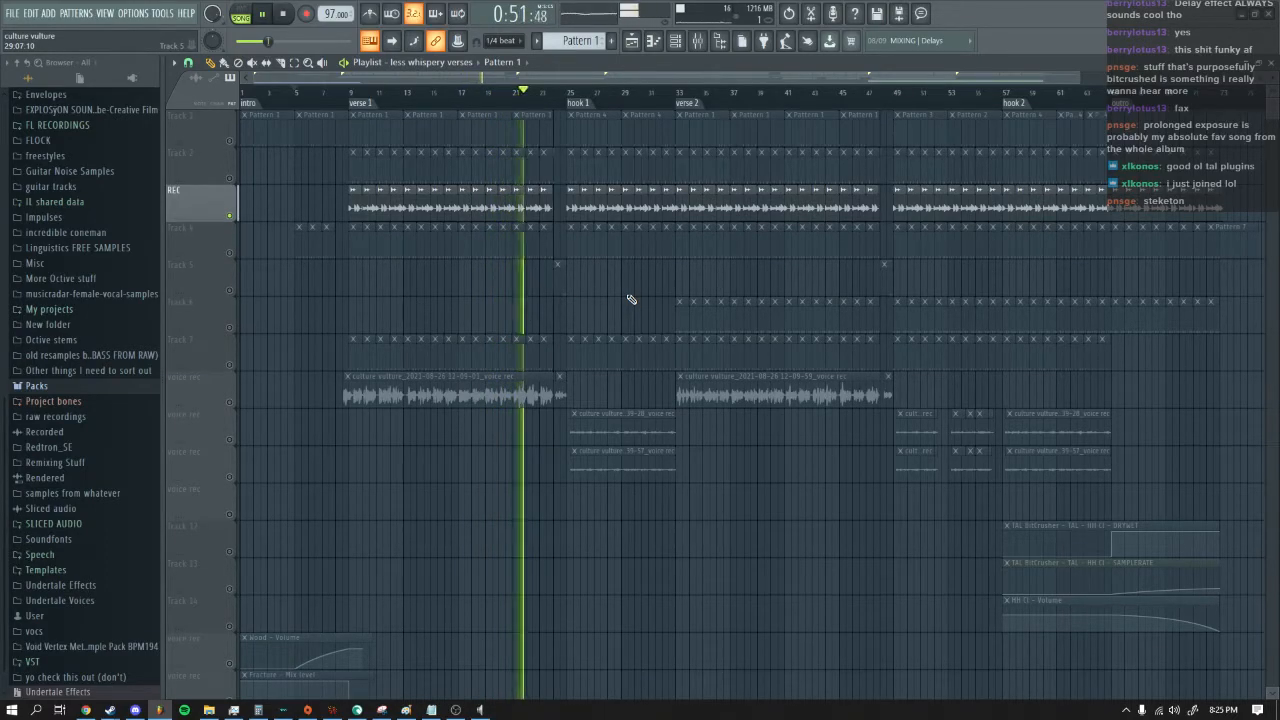
{"action": "left_click", "coordinate": [697, 40]}
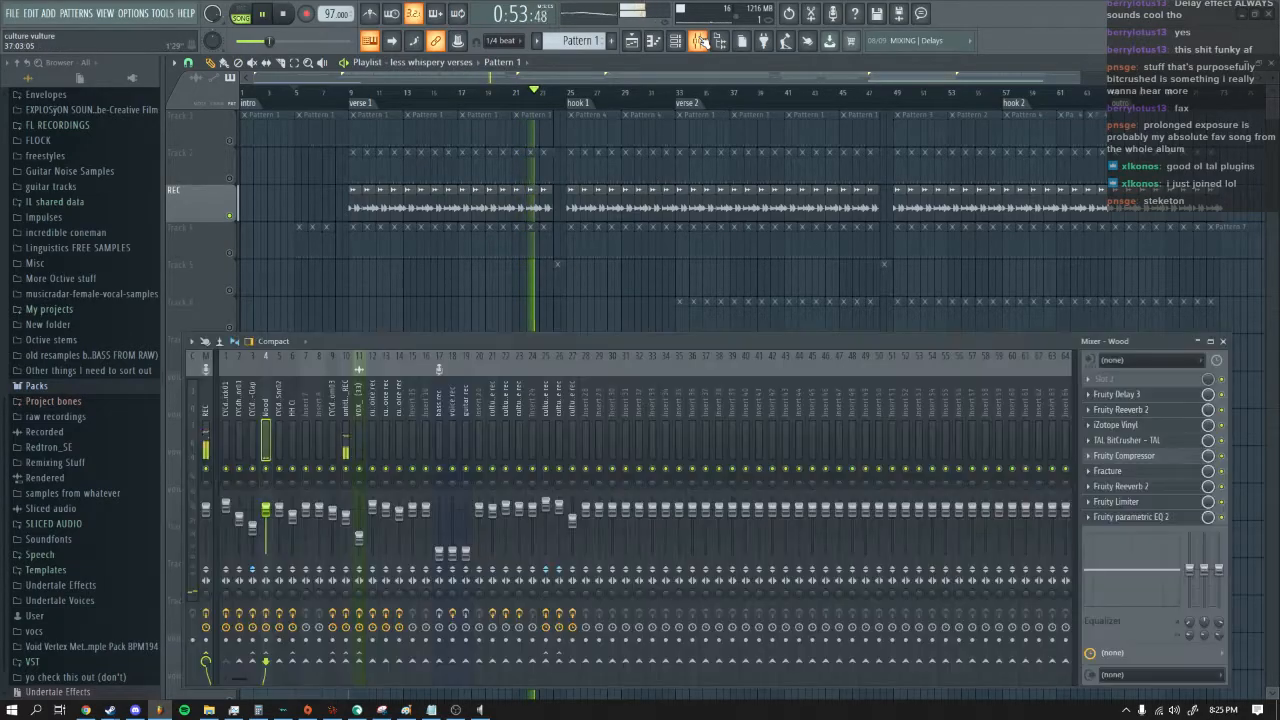
{"action": "left_click", "coordinate": [350, 420]}
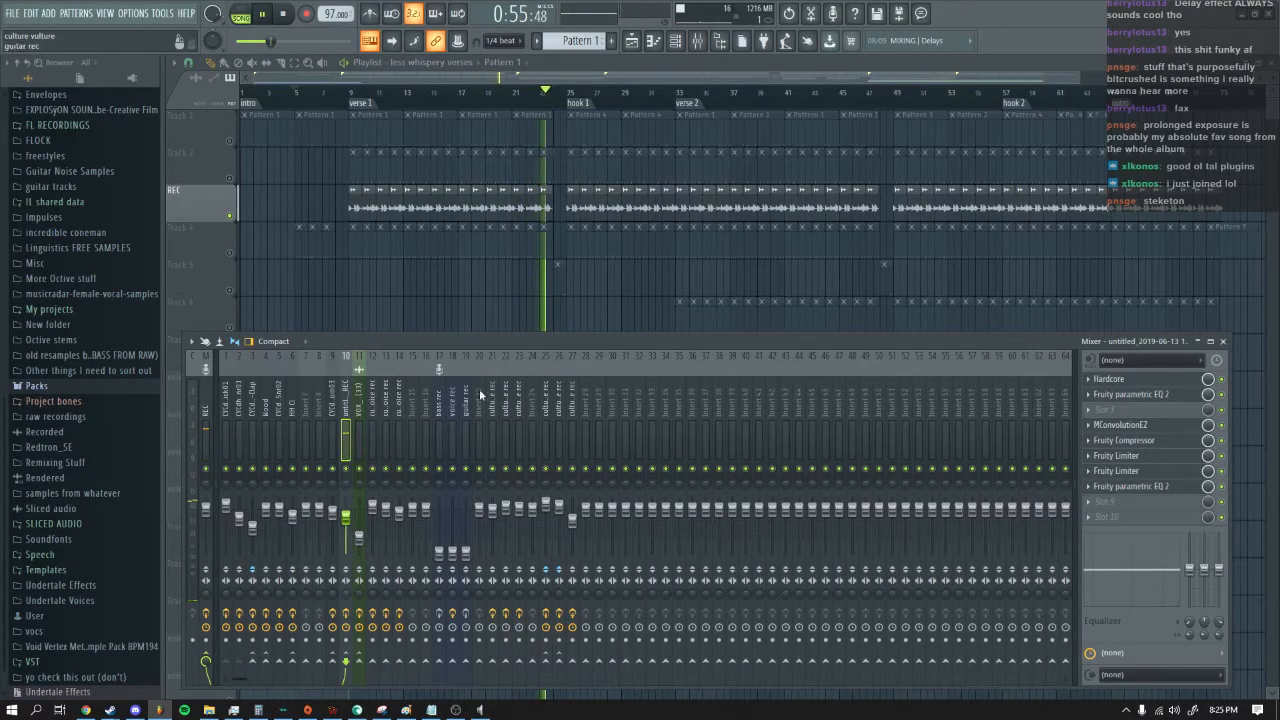
{"action": "left_click", "coordinate": [1158, 381]}
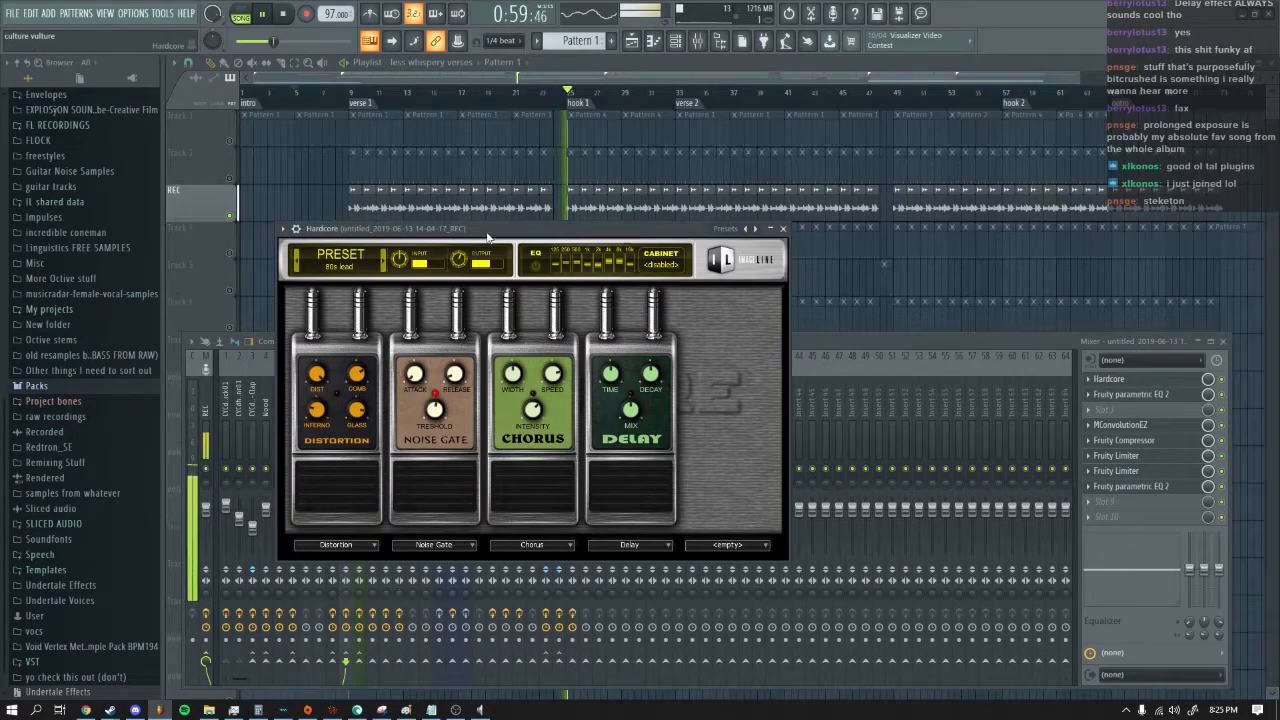
{"action": "left_click_drag", "start_coordinate": [483, 238], "coordinate": [570, 236]}
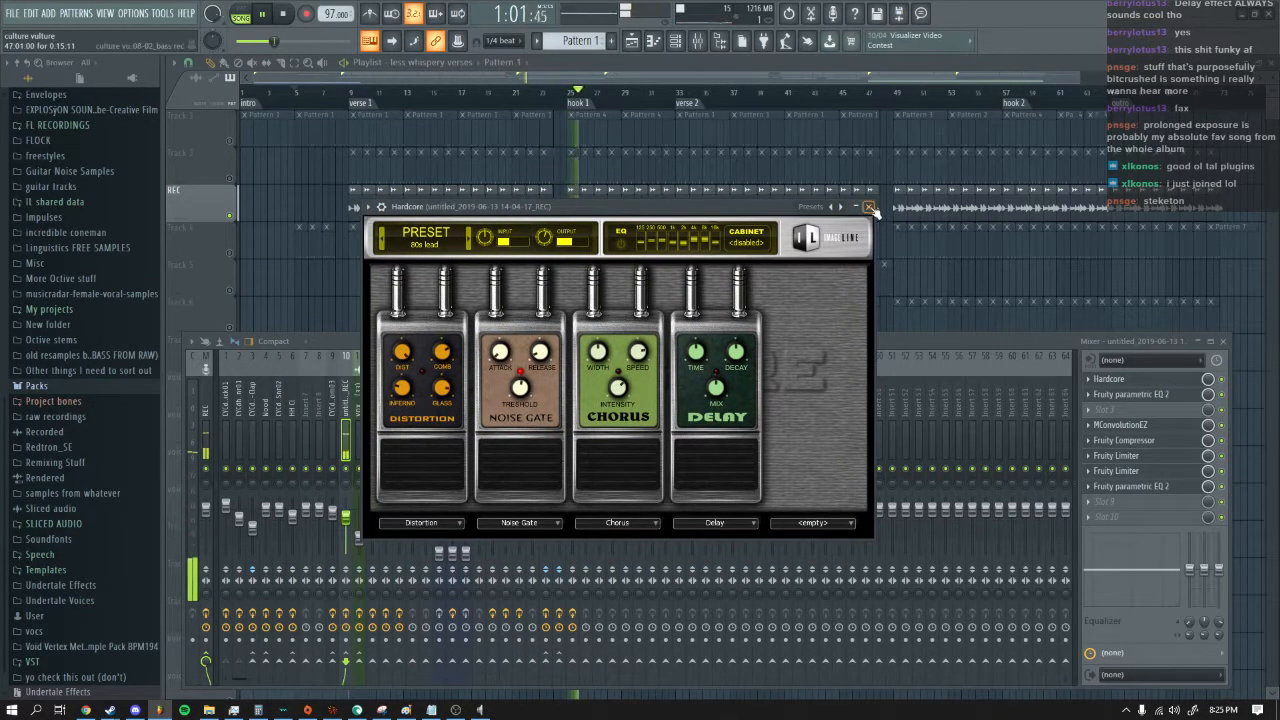
{"action": "left_click", "coordinate": [865, 232]}
{"action": "left_click", "coordinate": [1160, 426]}
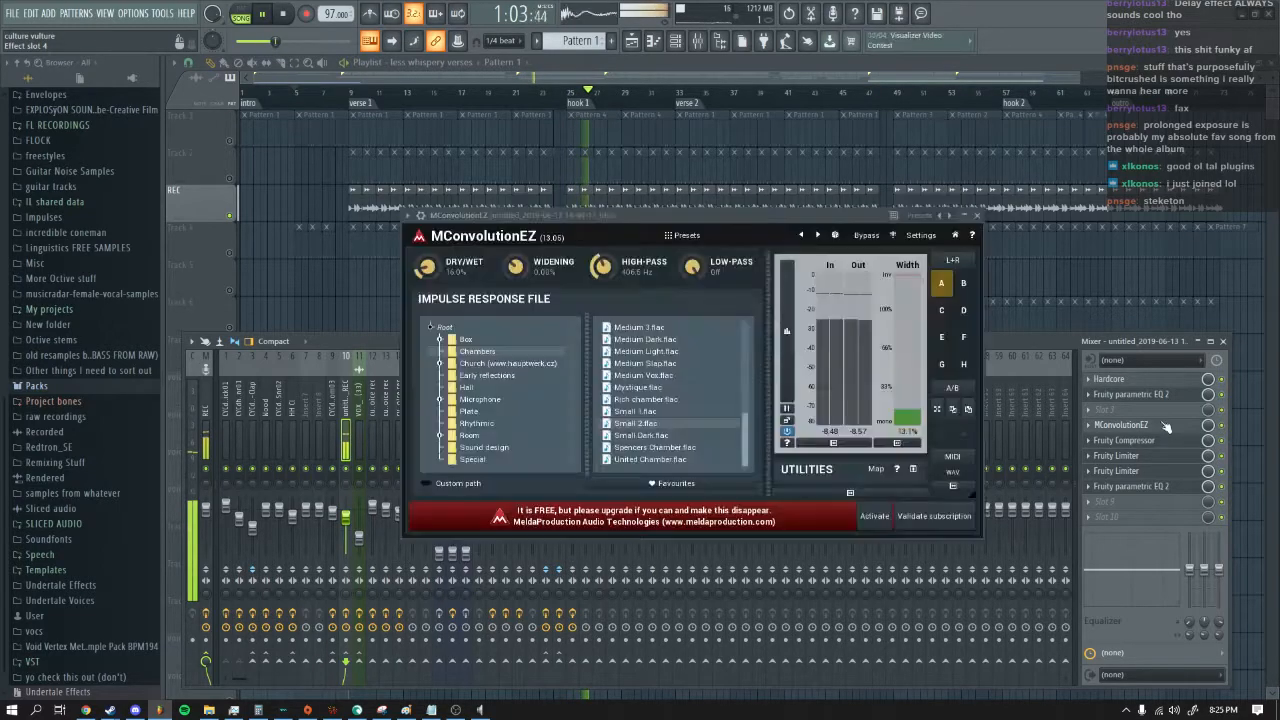
{"action": "left_click", "coordinate": [977, 215]}
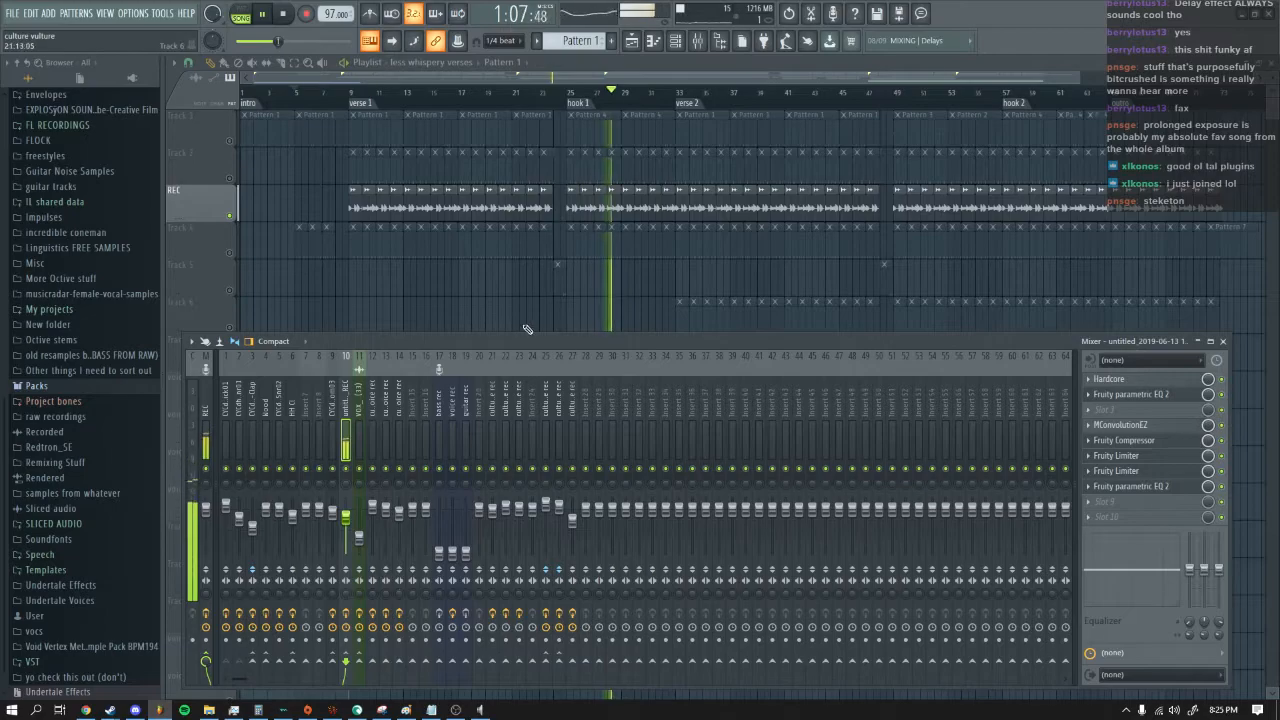
Step: Close the mixer and solo track 6 followed by track 7 to hear each while verse 2 plays
{"action": "key", "text": "F9"}
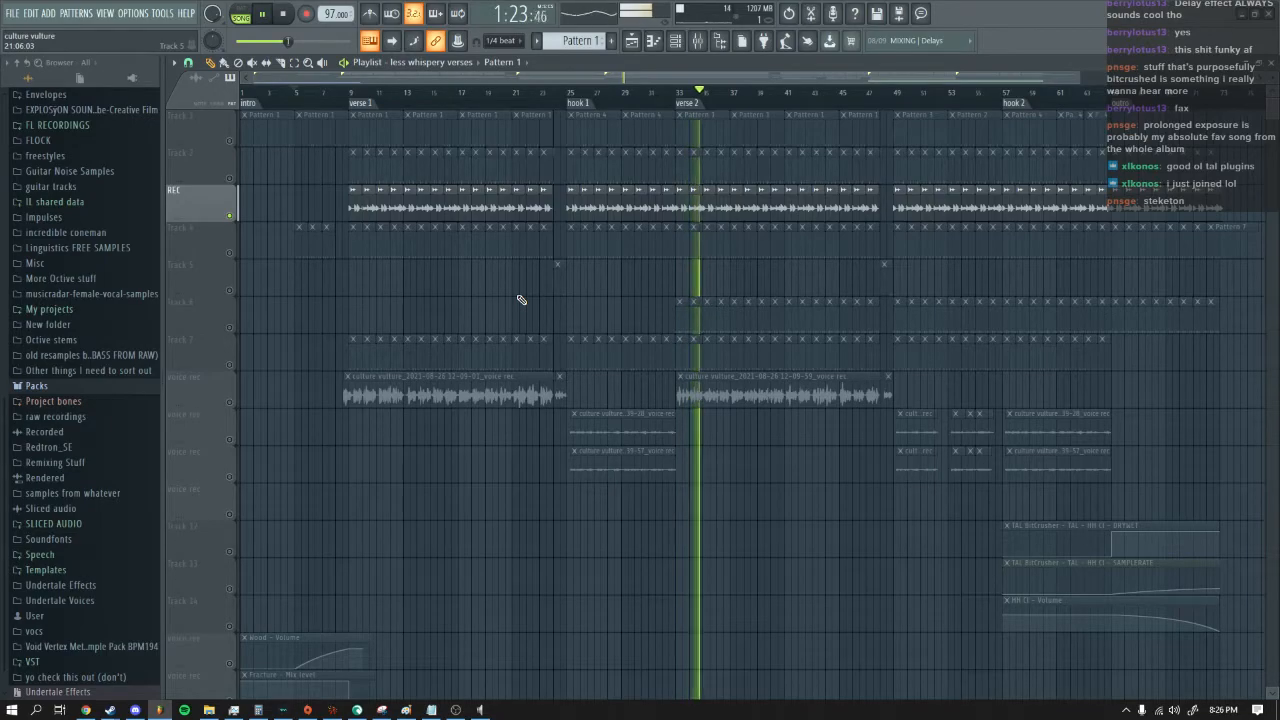
{"action": "right_click", "coordinate": [234, 330]}
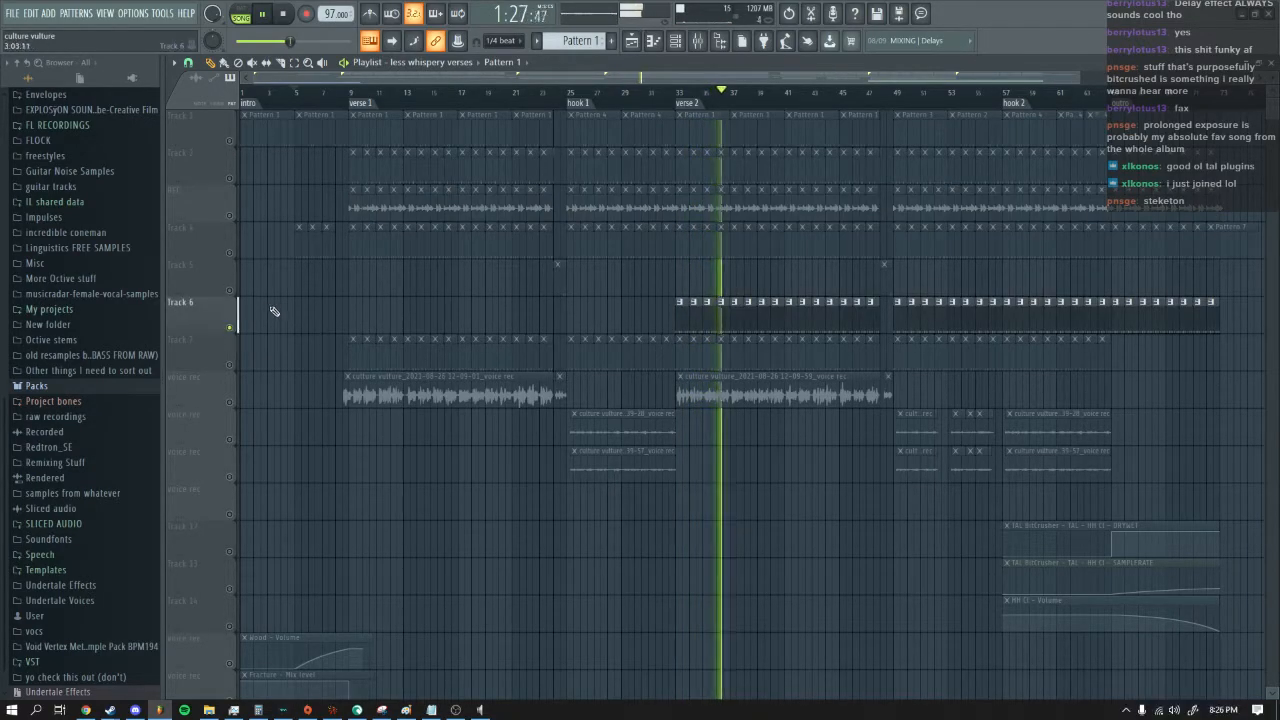
{"action": "right_click", "coordinate": [231, 366]}
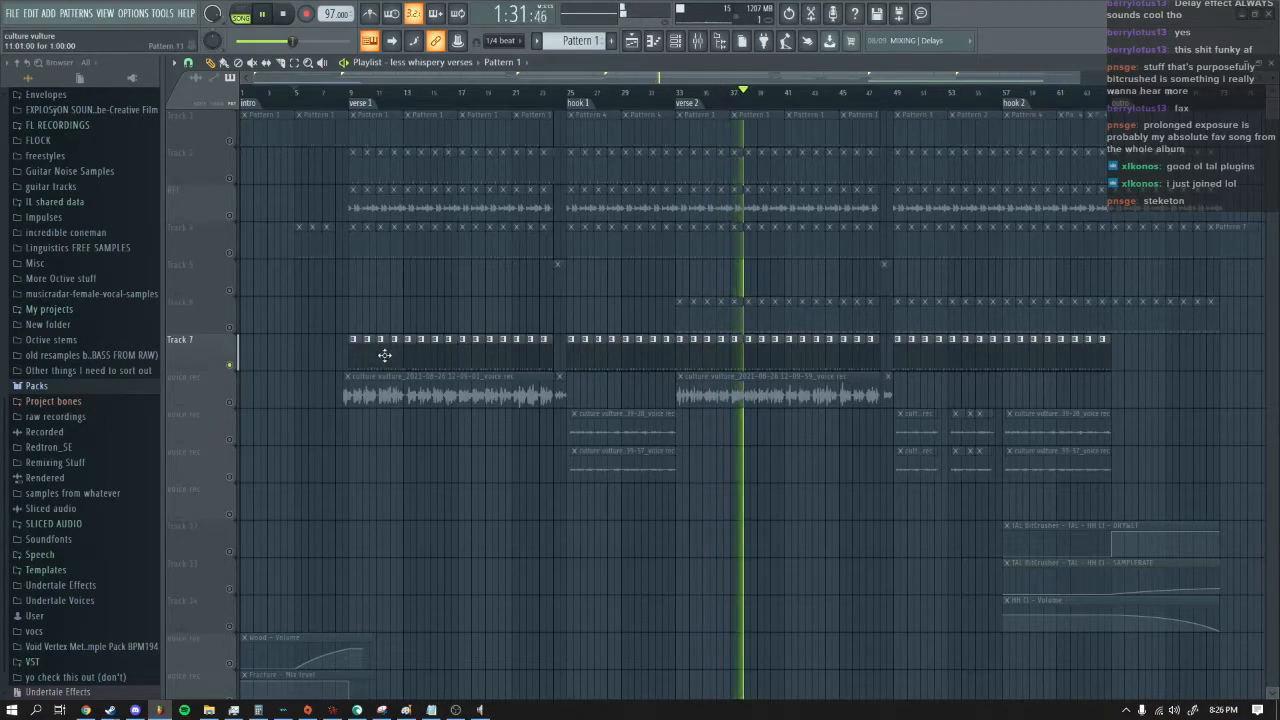
Step: Play soloed track 7 with the VOX_SHOT mixer track's effects bypassed and open its Rovee effect
{"action": "left_click", "coordinate": [705, 45]}
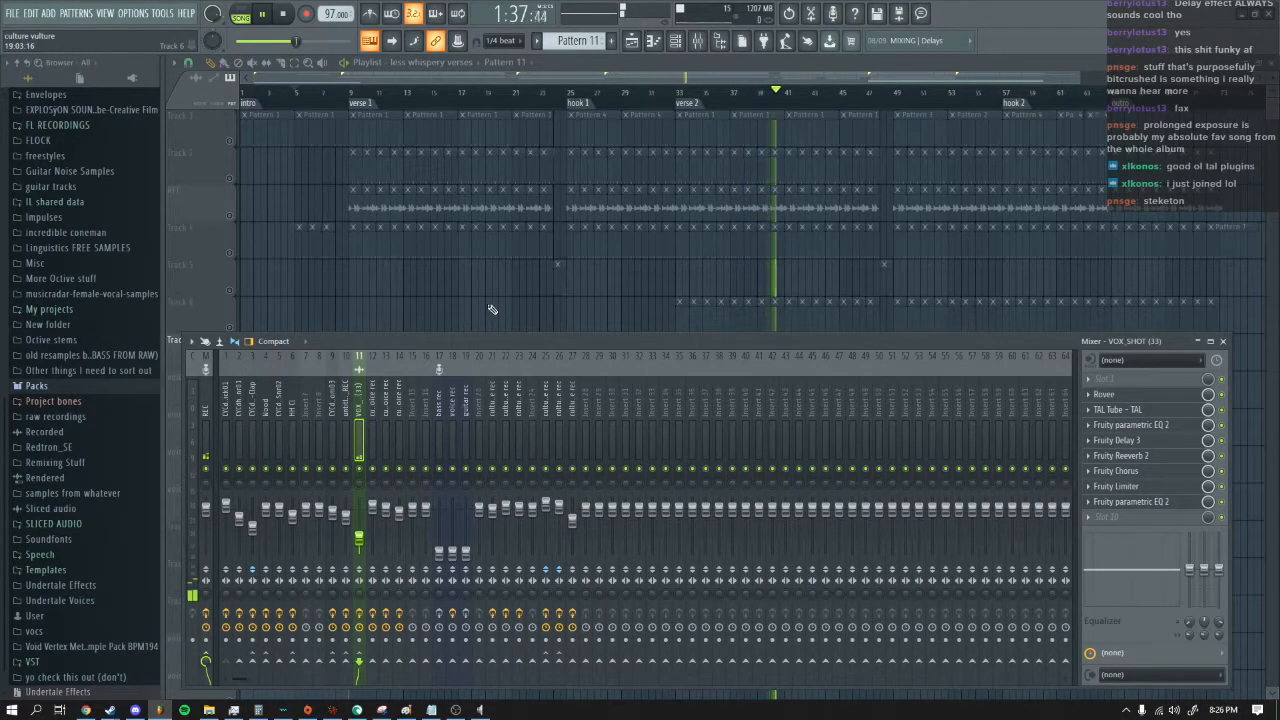
{"action": "key", "text": "F9"}
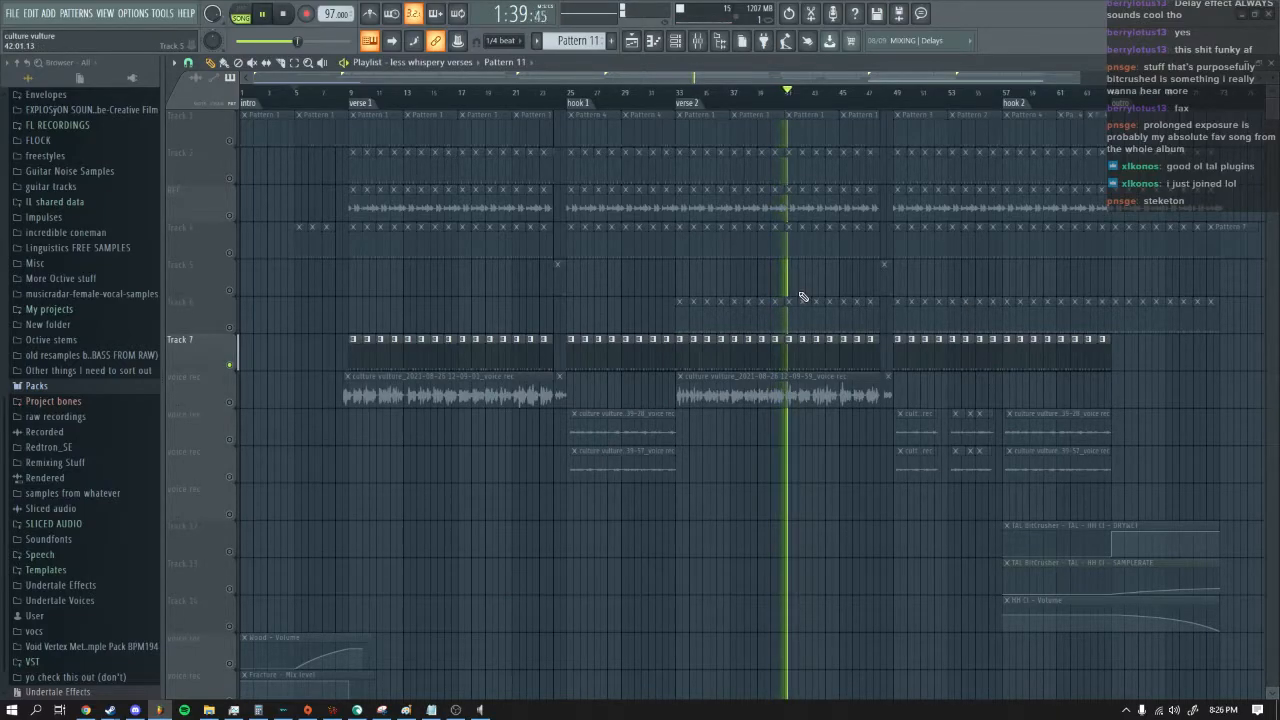
{"action": "key", "text": "F9"}
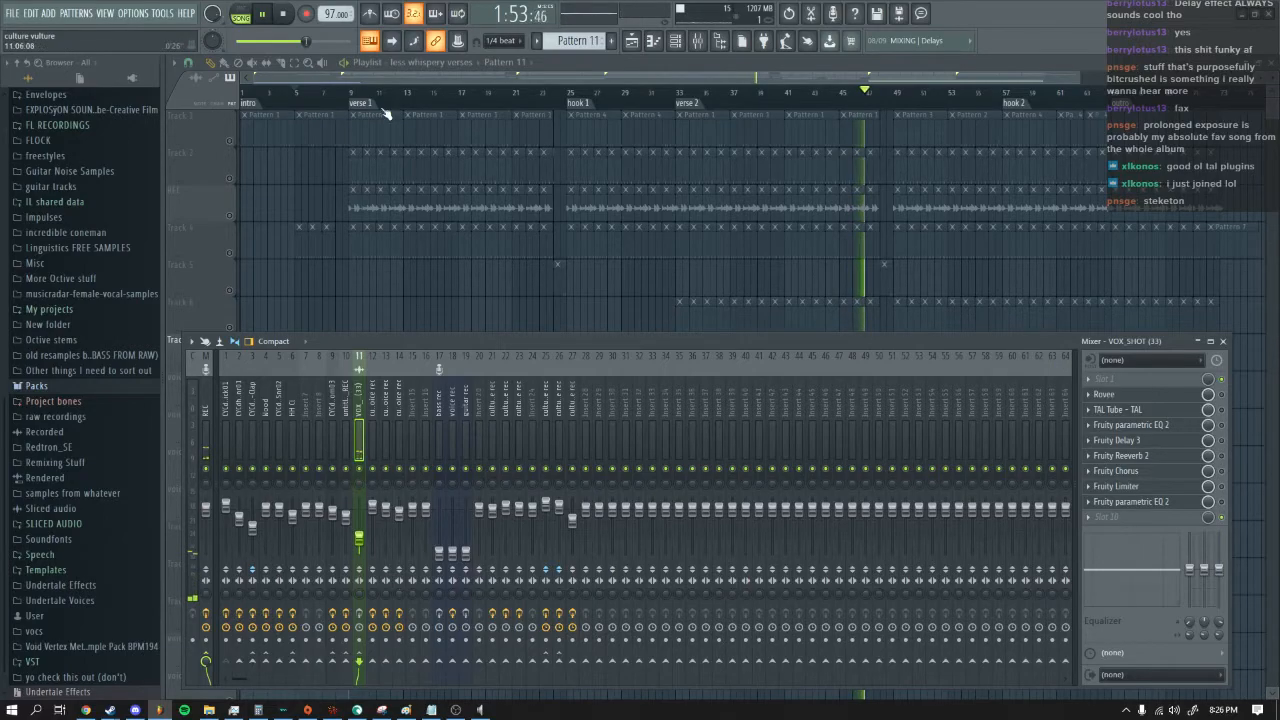
{"action": "key", "text": "space"}
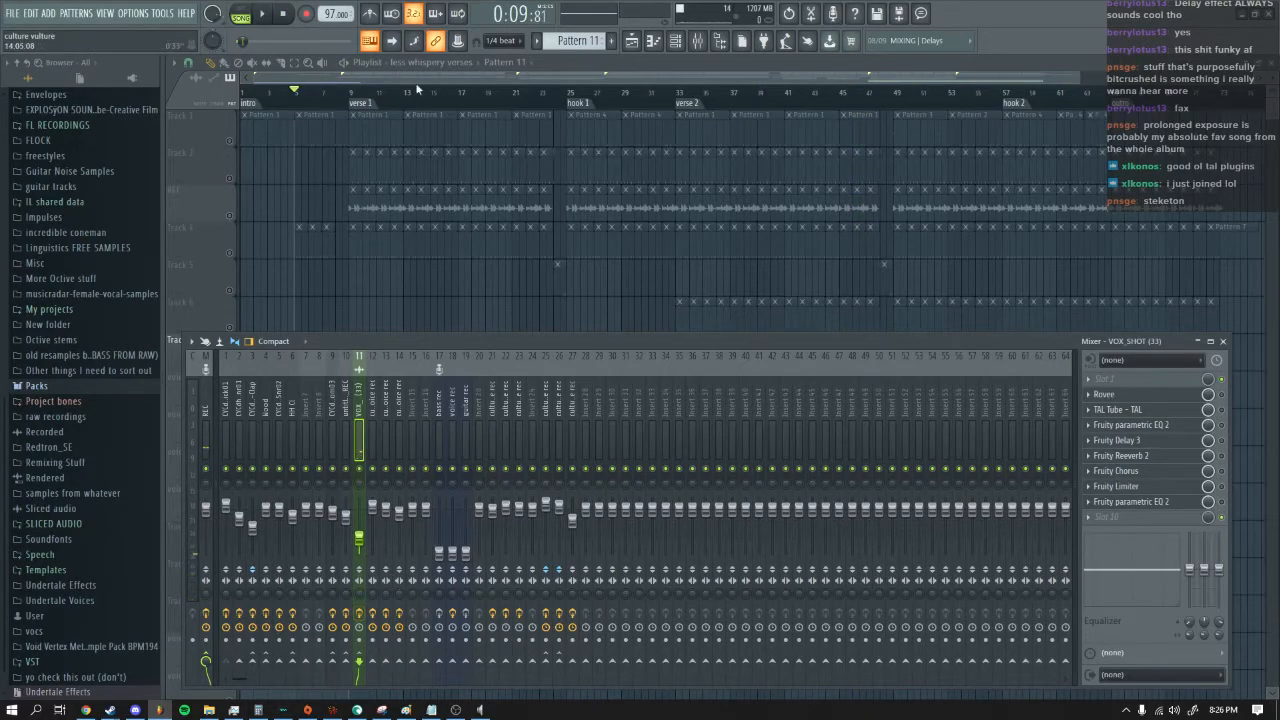
{"action": "left_click", "coordinate": [259, 14]}
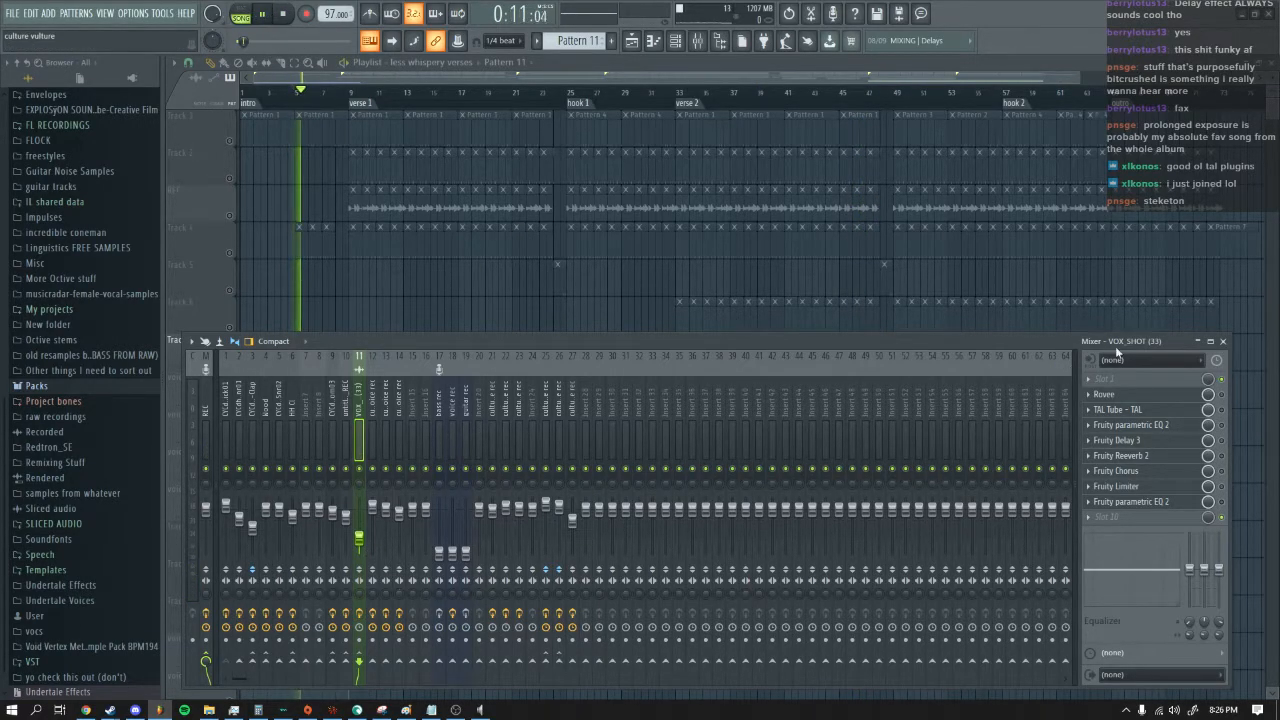
{"action": "left_click", "coordinate": [1177, 396]}
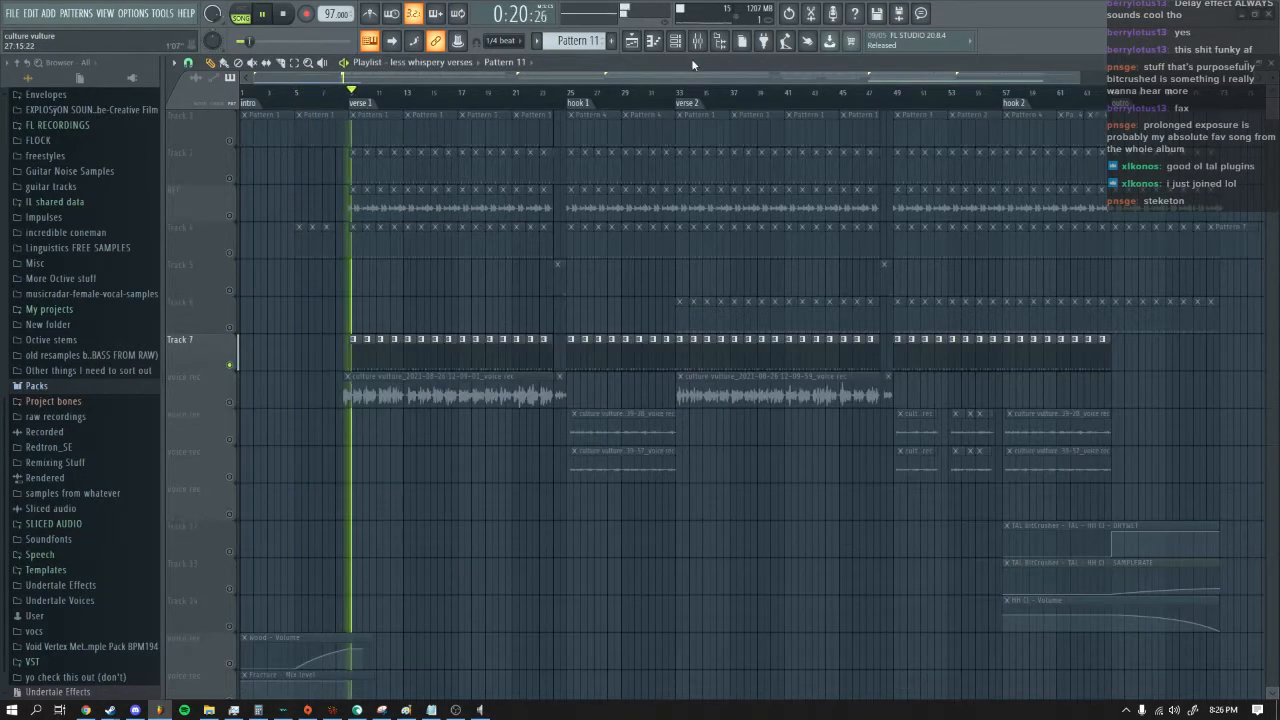
Step: Re-enable the VOX_SHOT effects one by one during playback, inspecting TAL-Tube, Fruity Reeverb 2 and Fruity Chorus
{"action": "left_click", "coordinate": [697, 40]}
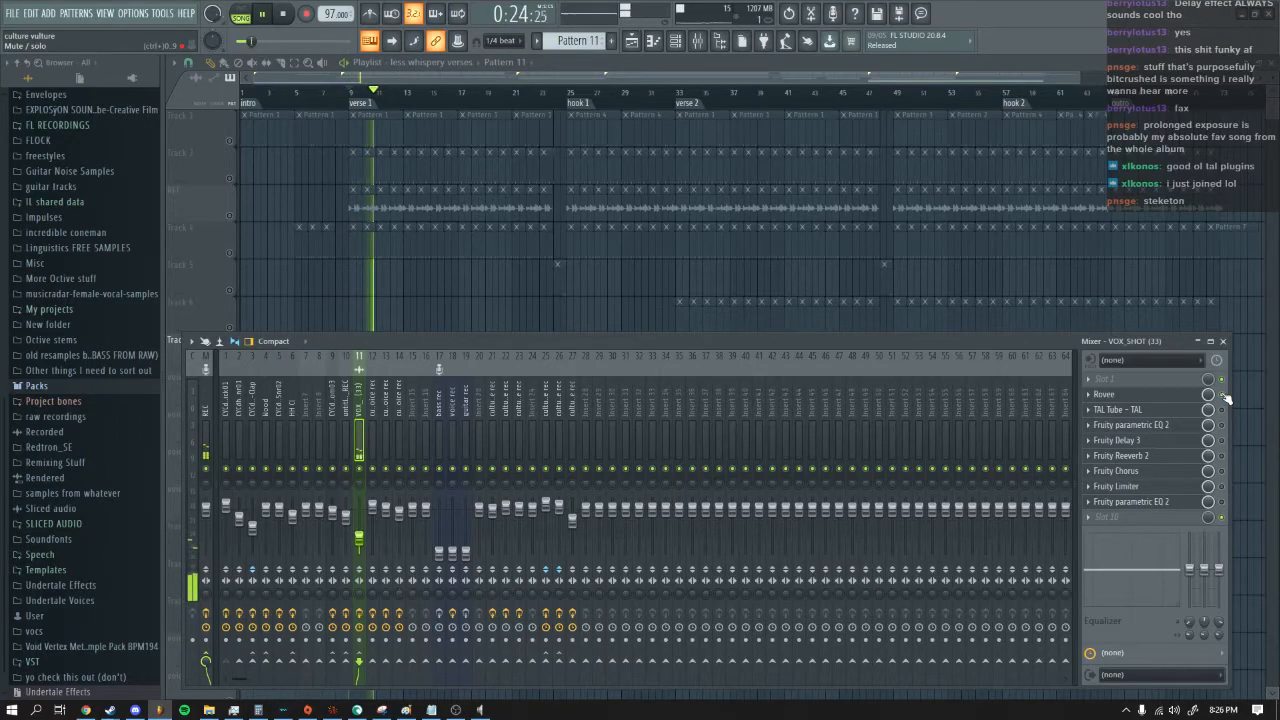
{"action": "left_click", "coordinate": [1120, 409]}
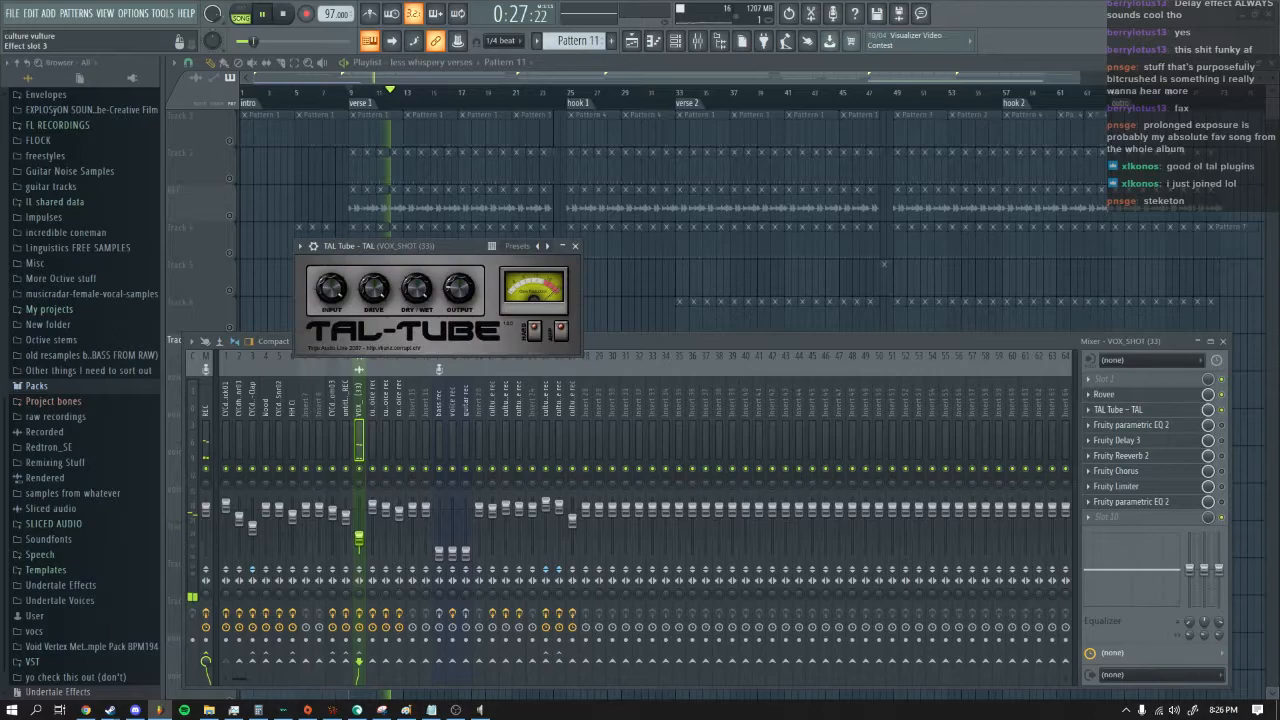
{"action": "left_click", "coordinate": [576, 246]}
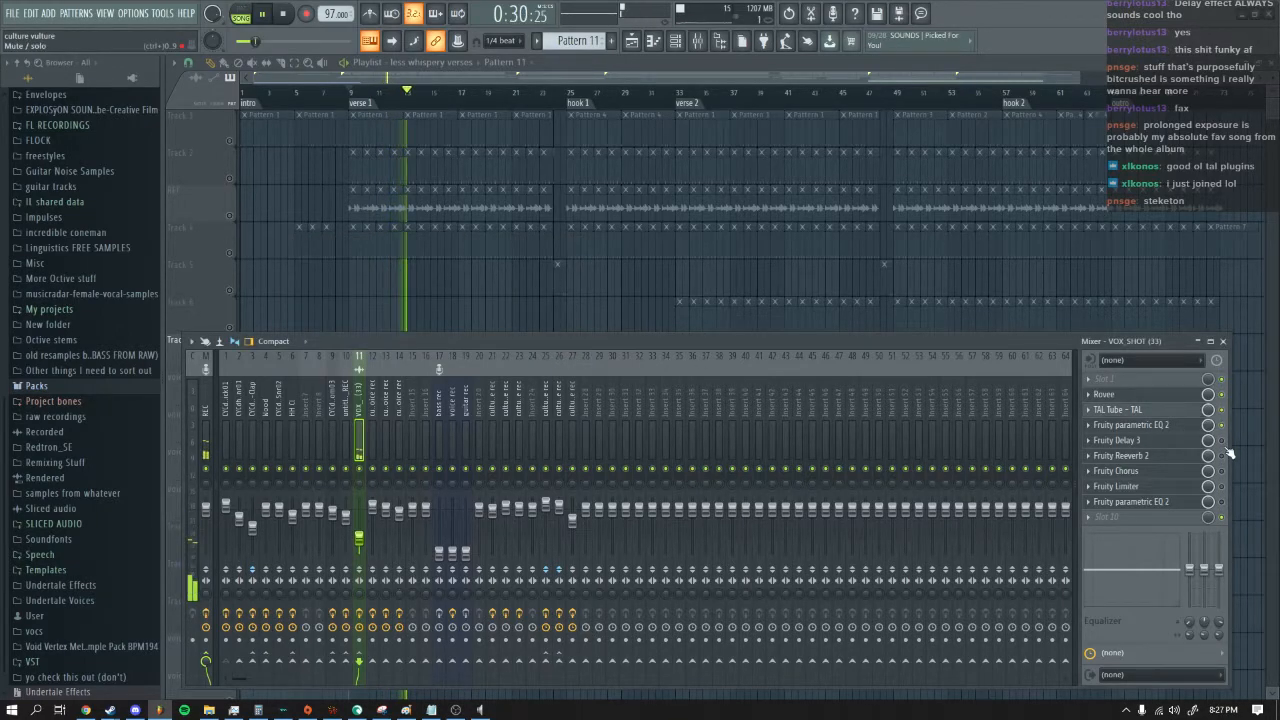
{"action": "left_click", "coordinate": [1173, 457]}
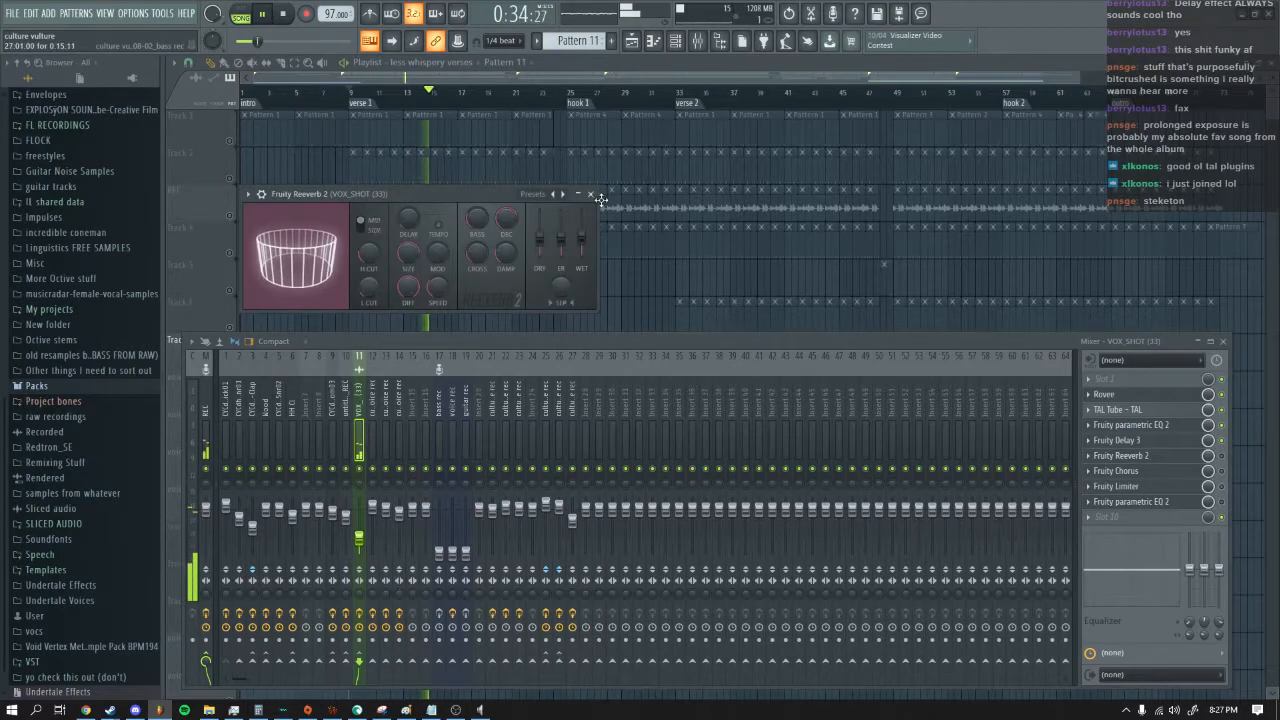
{"action": "left_click", "coordinate": [687, 70]}
{"action": "left_click", "coordinate": [697, 40]}
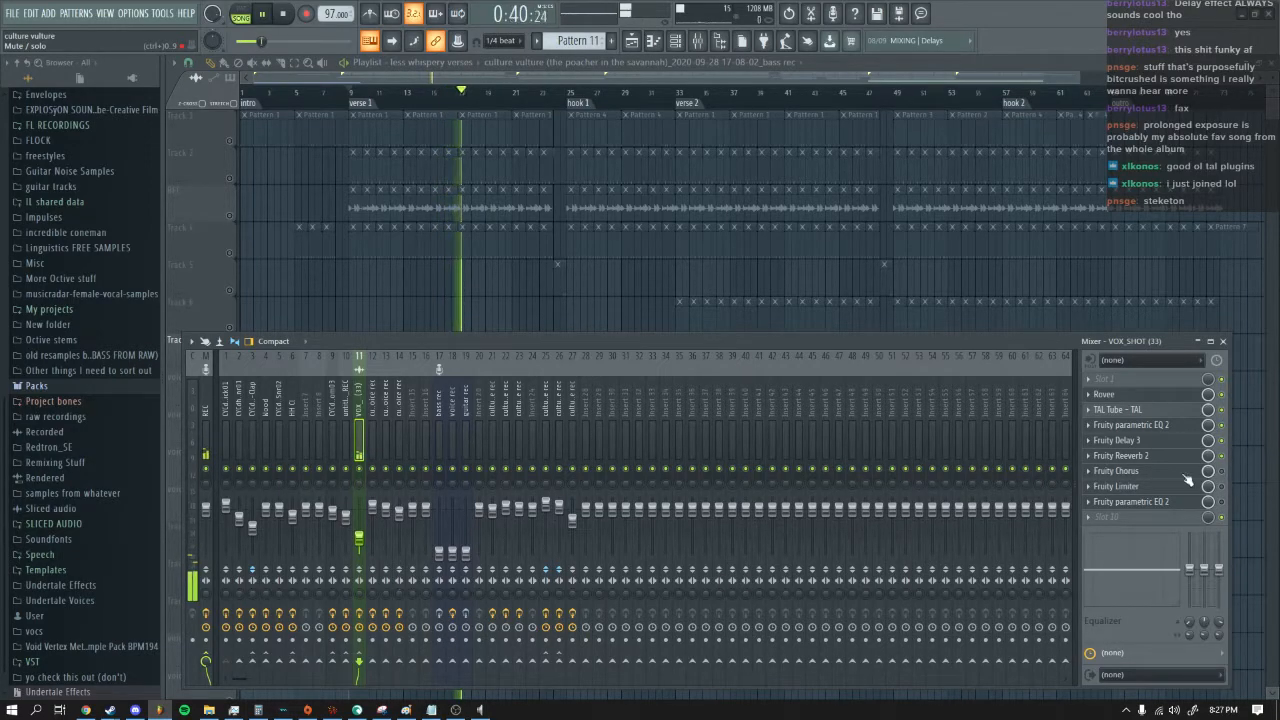
{"action": "left_click", "coordinate": [1181, 476]}
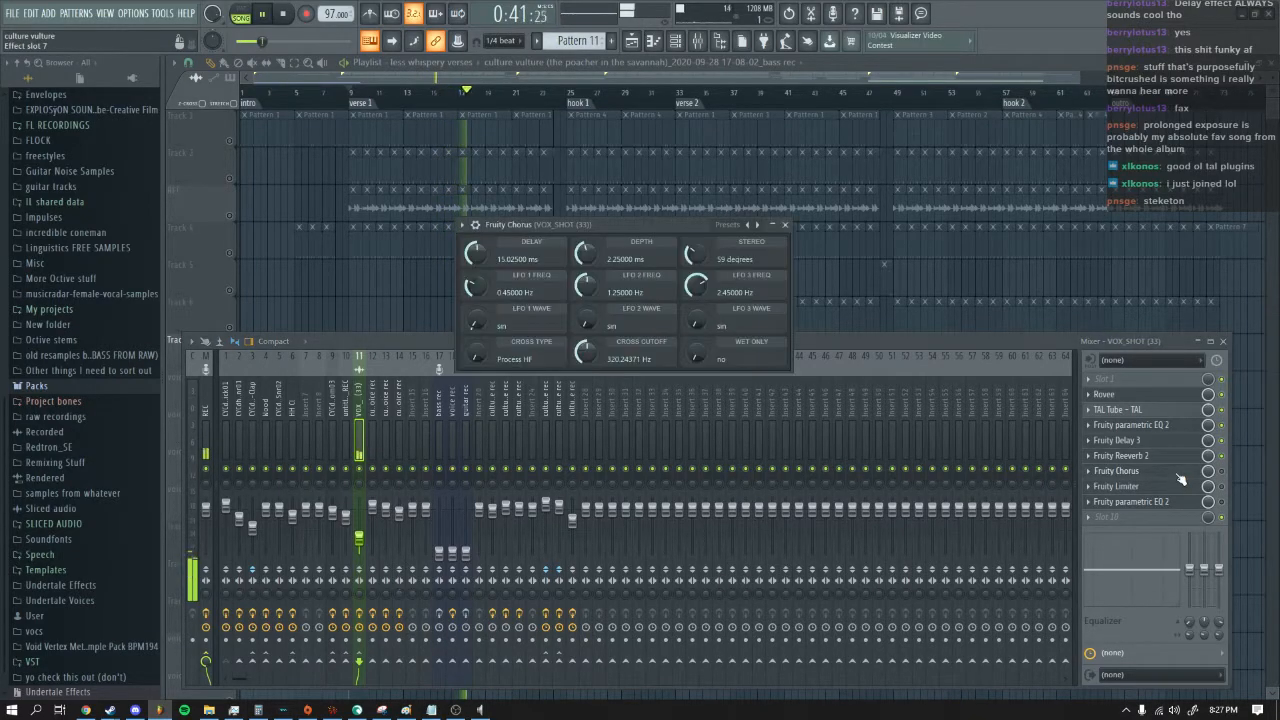
{"action": "left_click", "coordinate": [787, 224]}
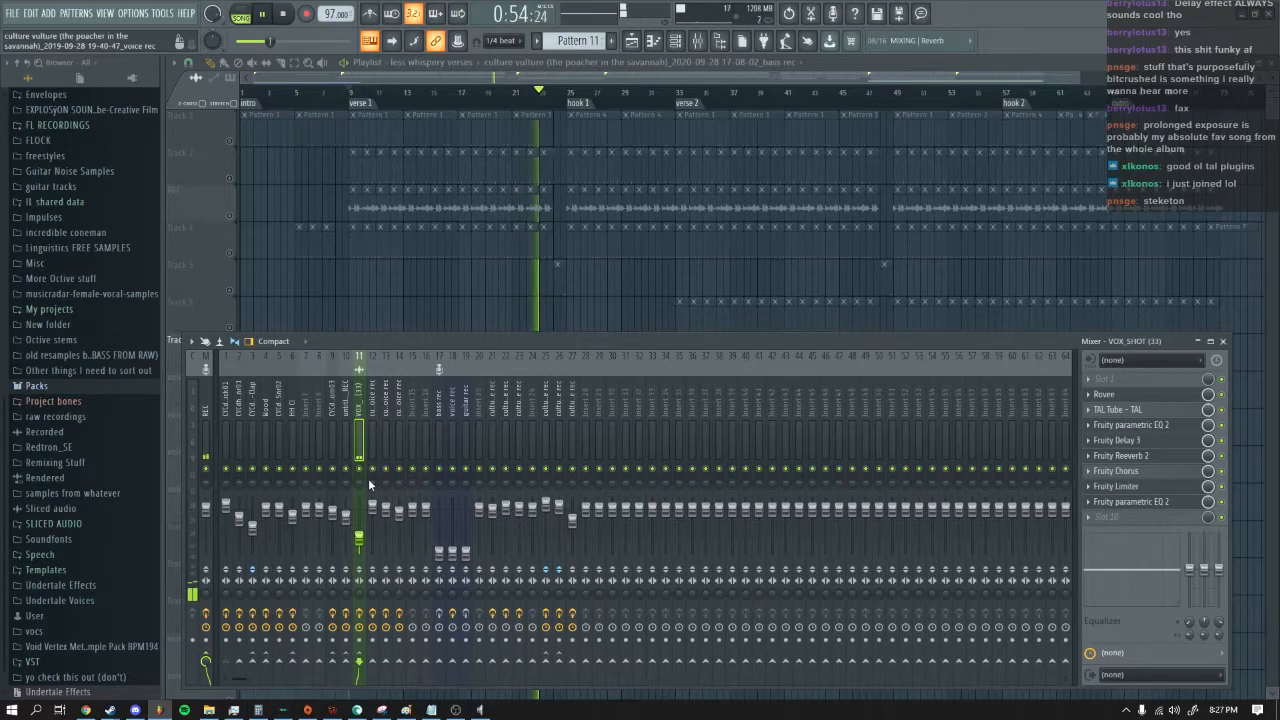
Step: Close the mixer, solo track 6 and play it from the verse 2 marker
{"action": "key", "text": "F9"}
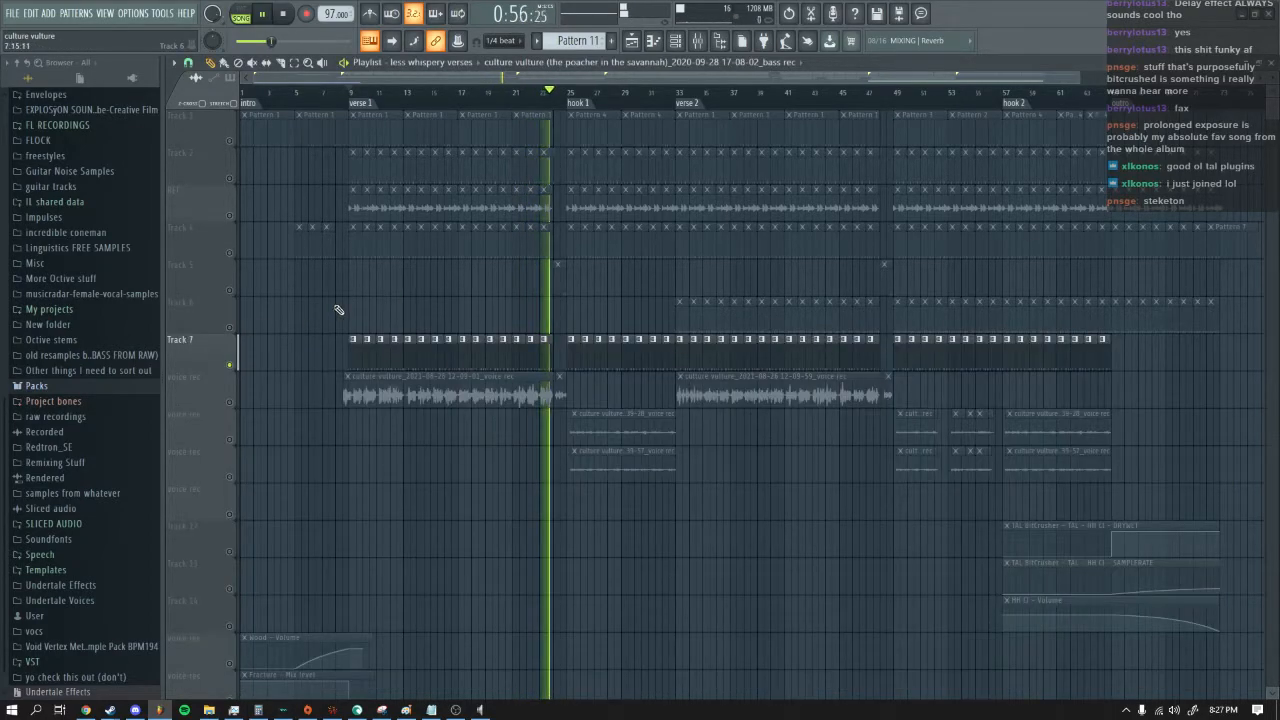
{"action": "right_click", "coordinate": [229, 328]}
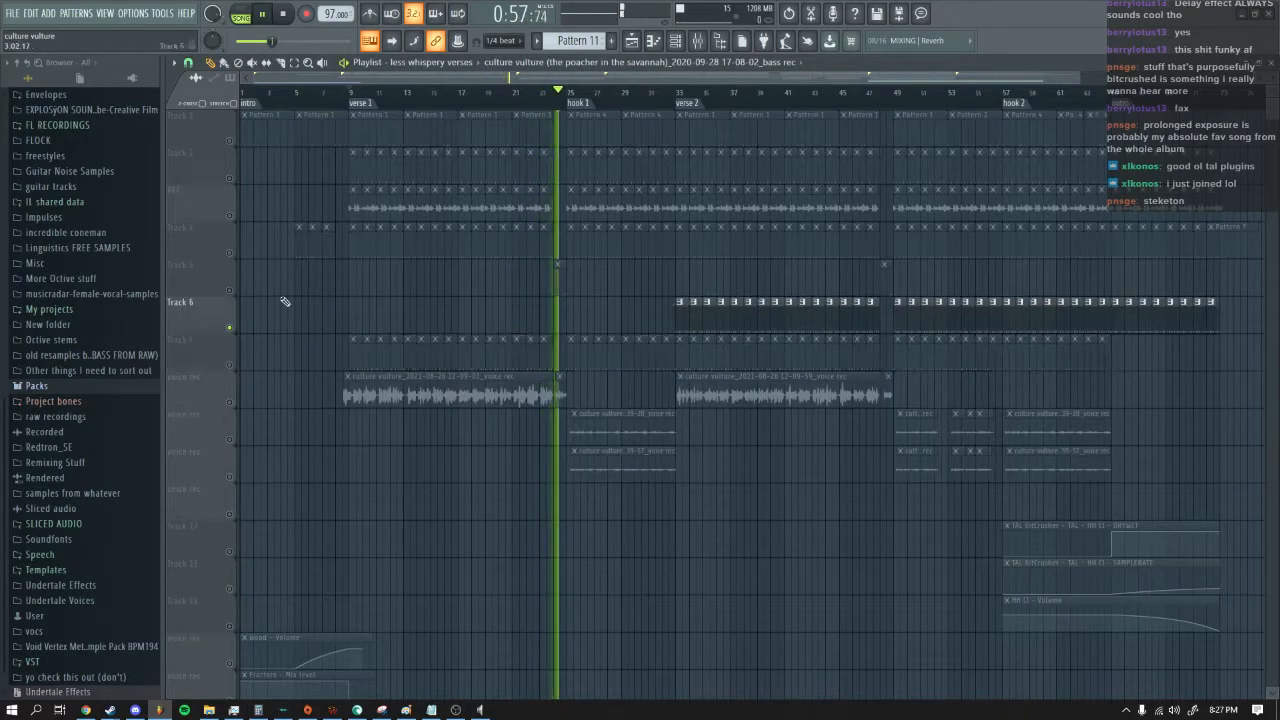
{"action": "left_click", "coordinate": [679, 104]}
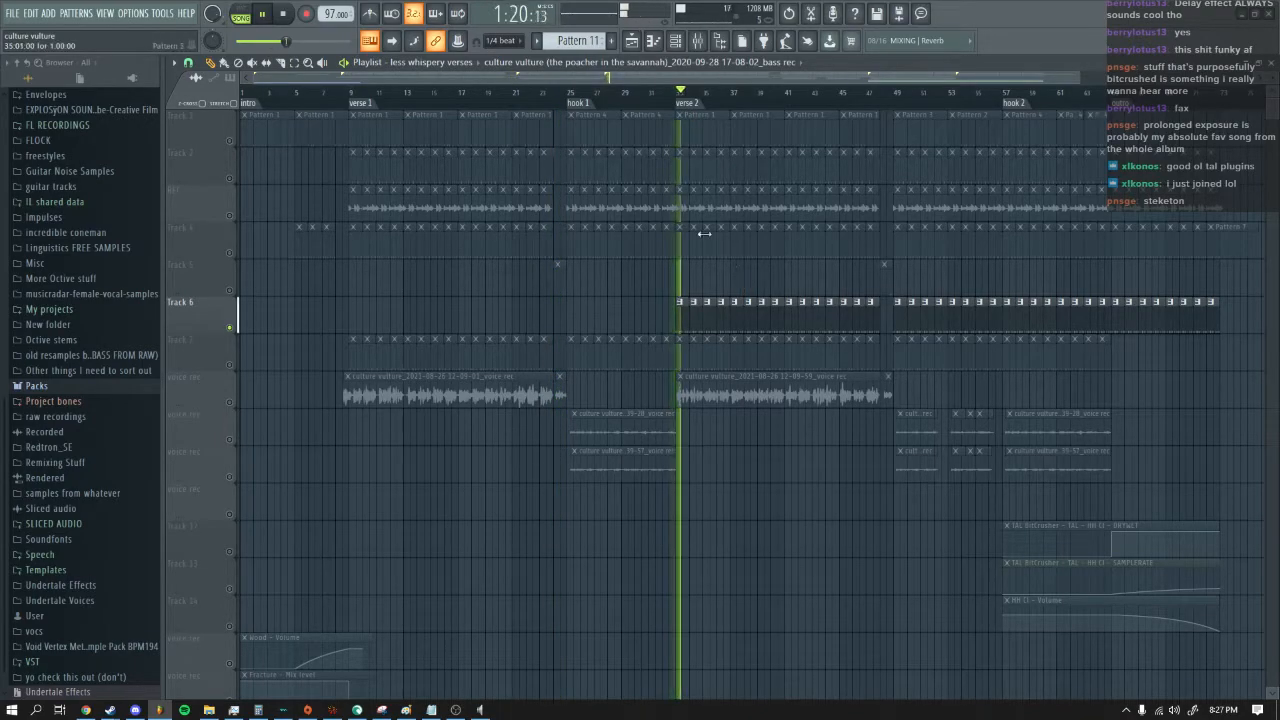
{"action": "left_click_drag", "start_coordinate": [596, 72], "coordinate": [725, 70]}
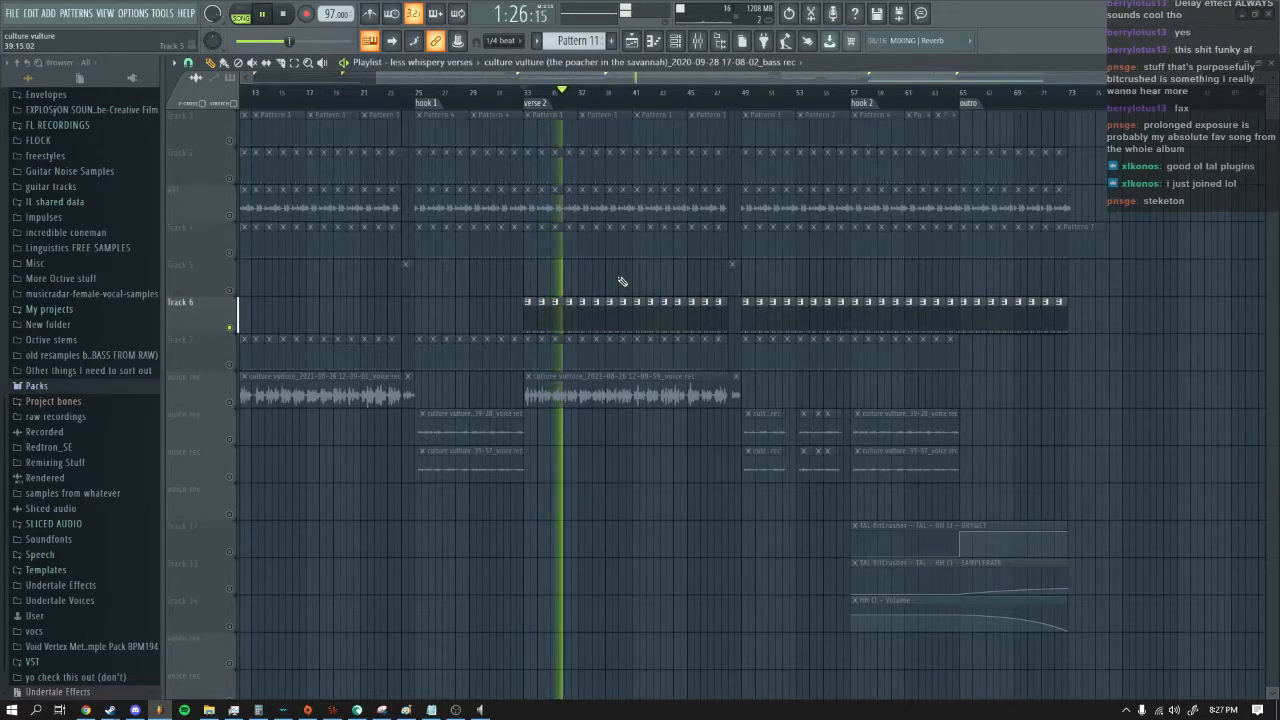
{"action": "left_click_drag", "start_coordinate": [694, 82], "coordinate": [377, 79]}
{"action": "left_click_drag", "start_coordinate": [537, 81], "coordinate": [638, 75]}
Step: Inspect the HH Cl and HH Op samples in the channel rack's Unsorted group and close the rack
{"action": "key", "text": "F6"}
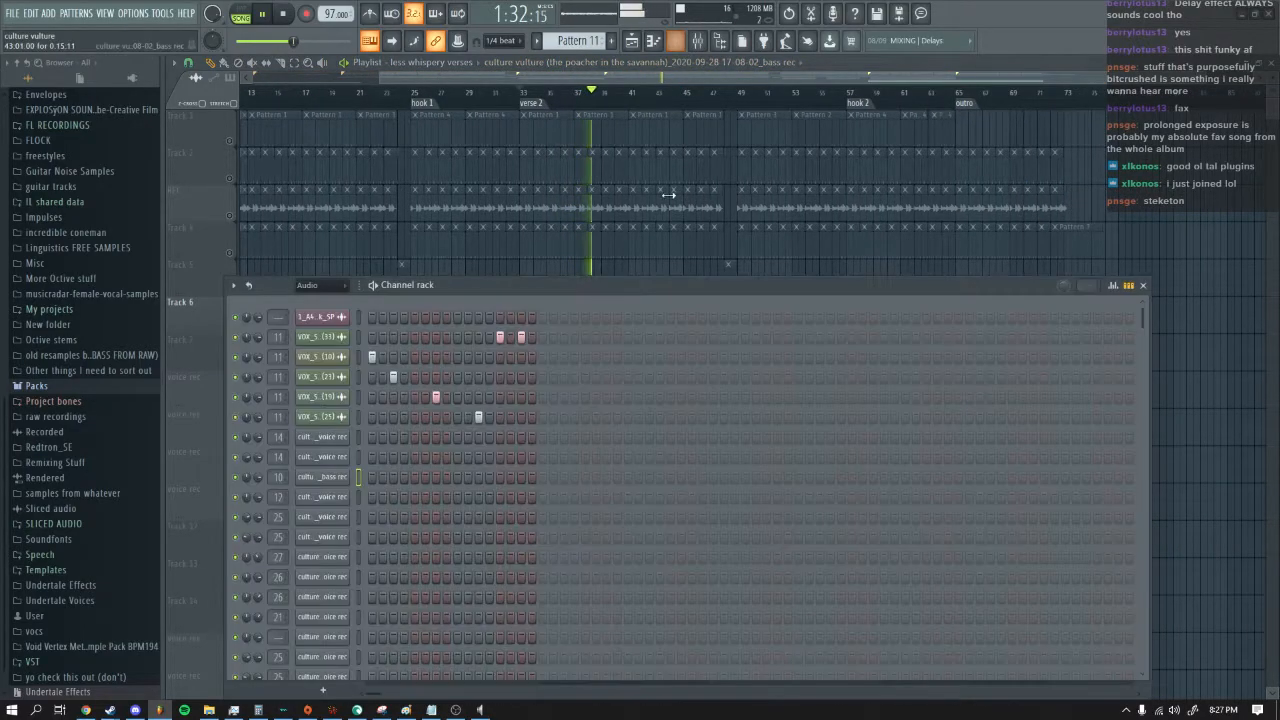
{"action": "left_click", "coordinate": [305, 287]}
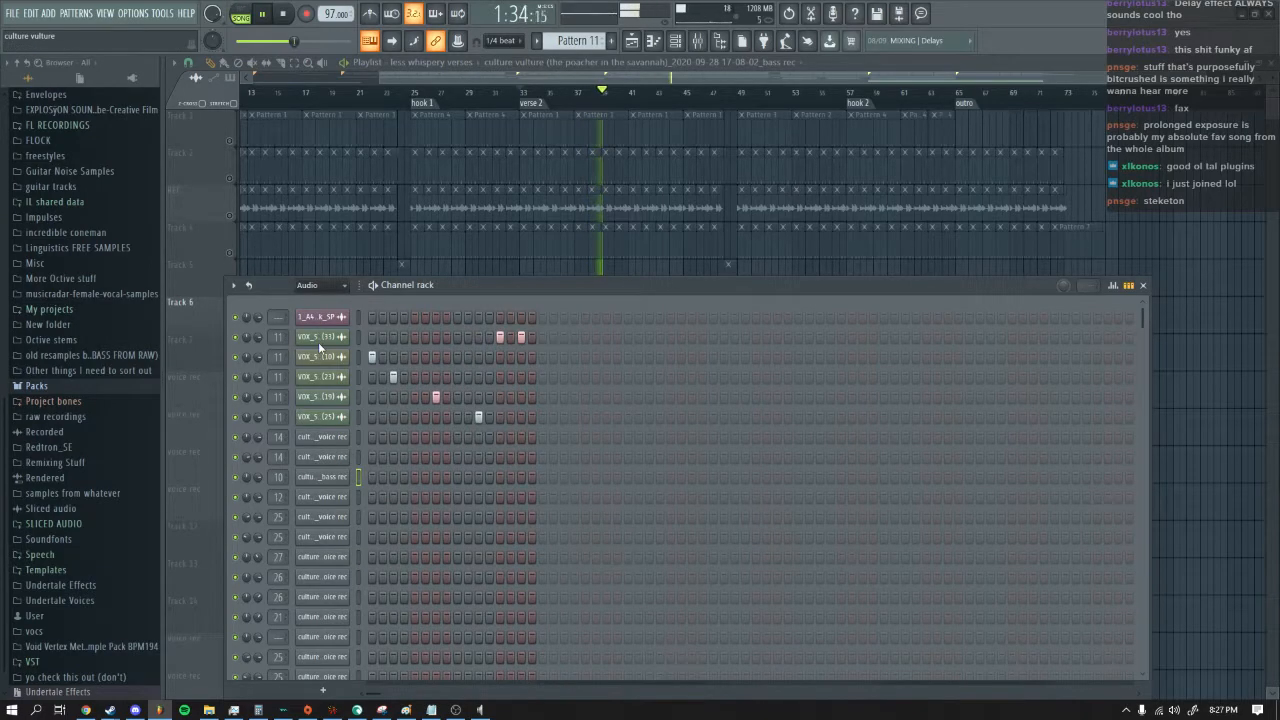
{"action": "left_click", "coordinate": [318, 342]}
{"action": "left_click", "coordinate": [322, 577]}
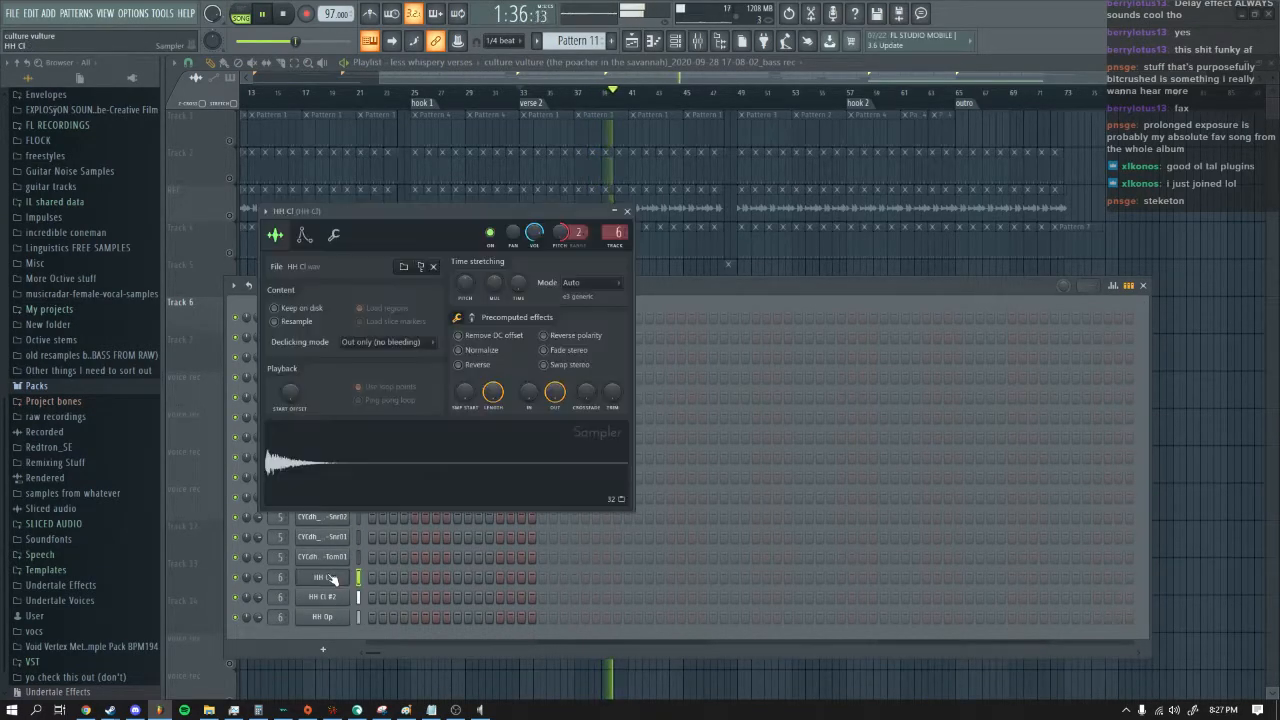
{"action": "left_click", "coordinate": [651, 234]}
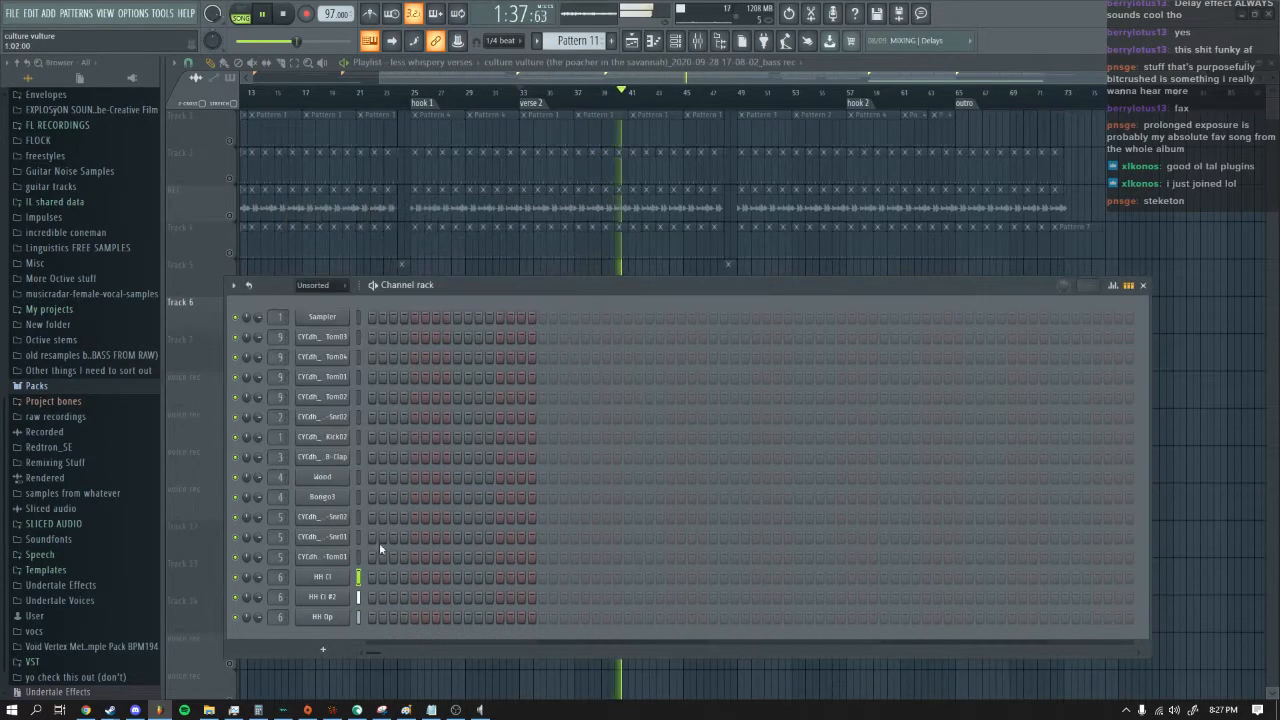
{"action": "left_click", "coordinate": [322, 617]}
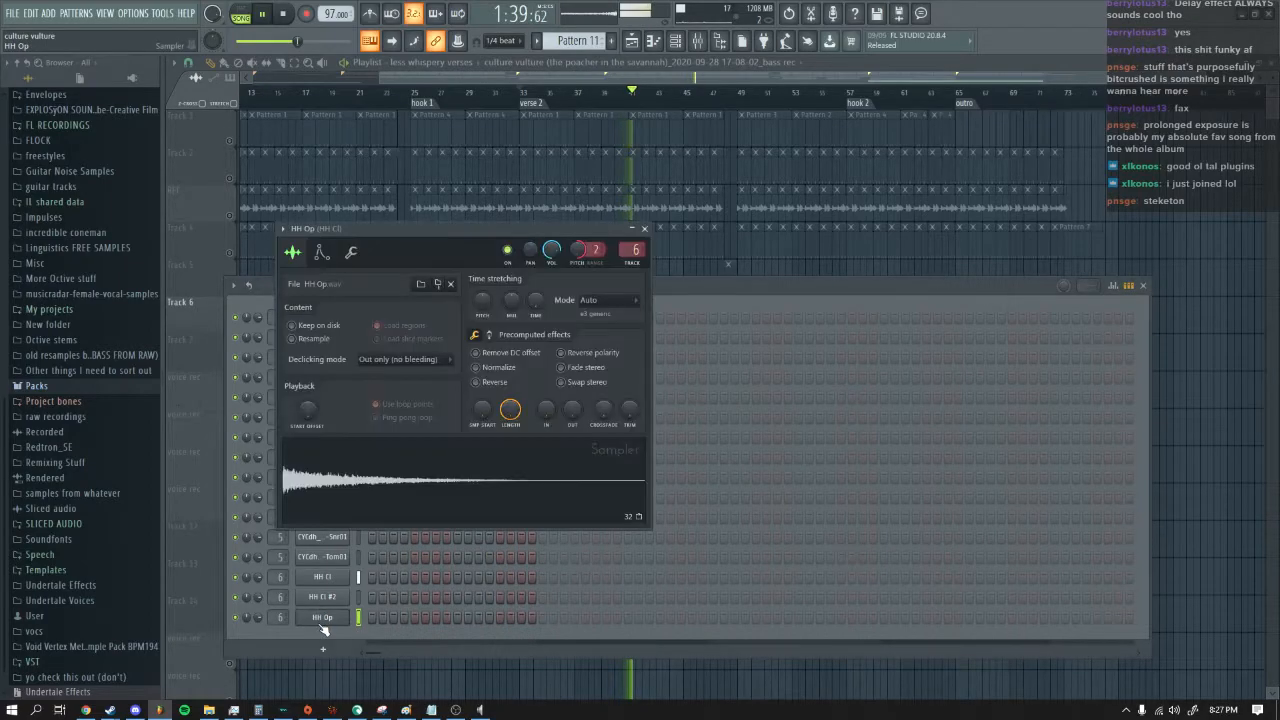
{"action": "left_click", "coordinate": [652, 229]}
{"action": "key", "text": "F6"}
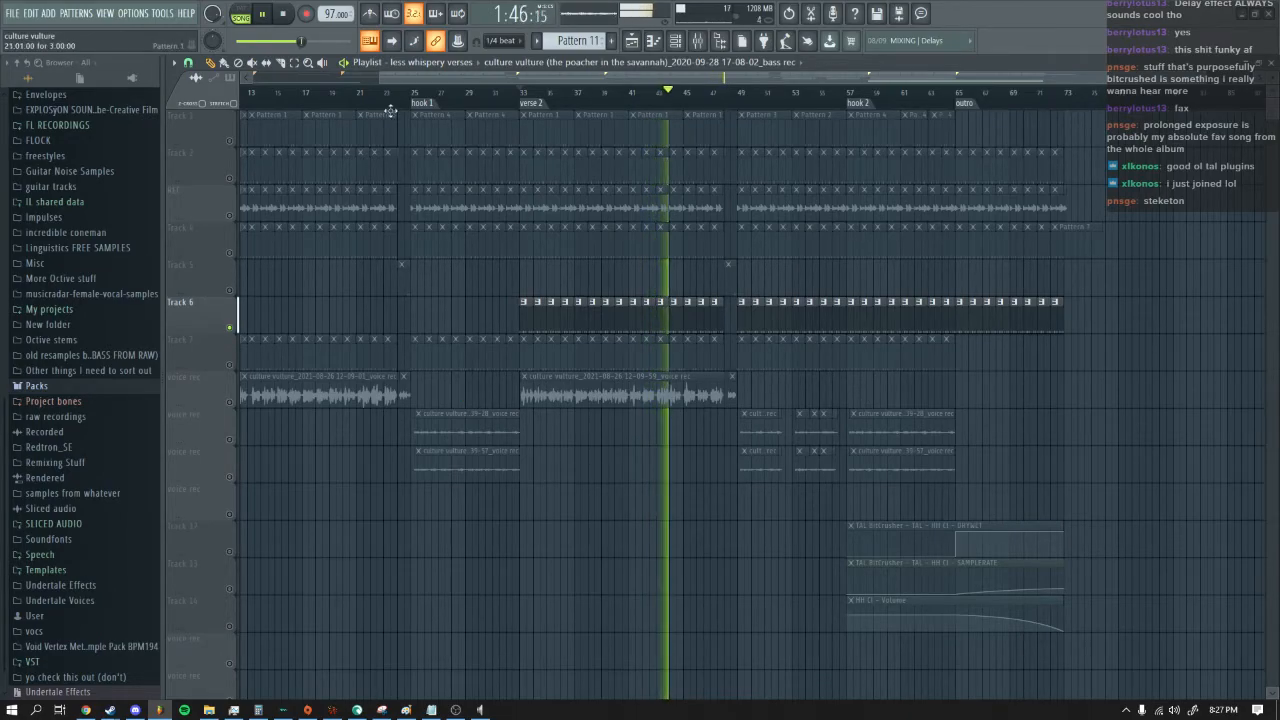
Step: Stop playback and end the track soloing so that all playlist tracks are active again
{"action": "left_click", "coordinate": [285, 14]}
{"action": "right_click", "coordinate": [230, 365]}
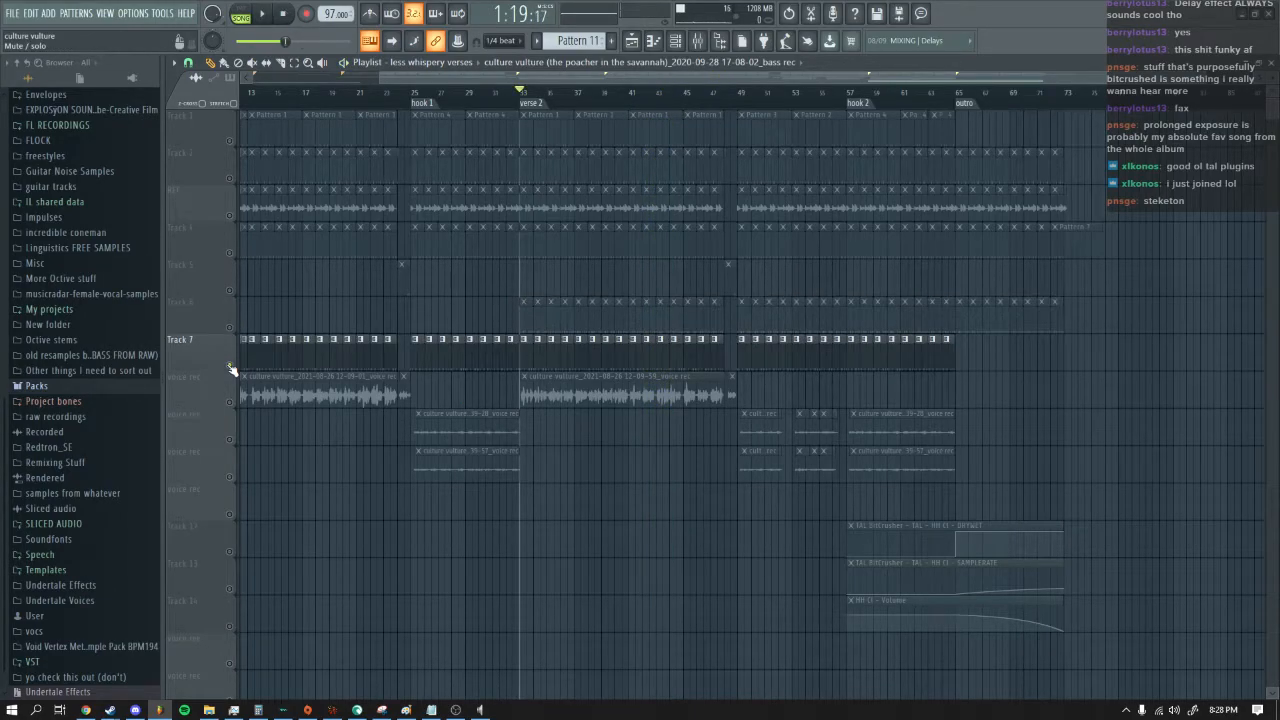
{"action": "right_click", "coordinate": [231, 365]}
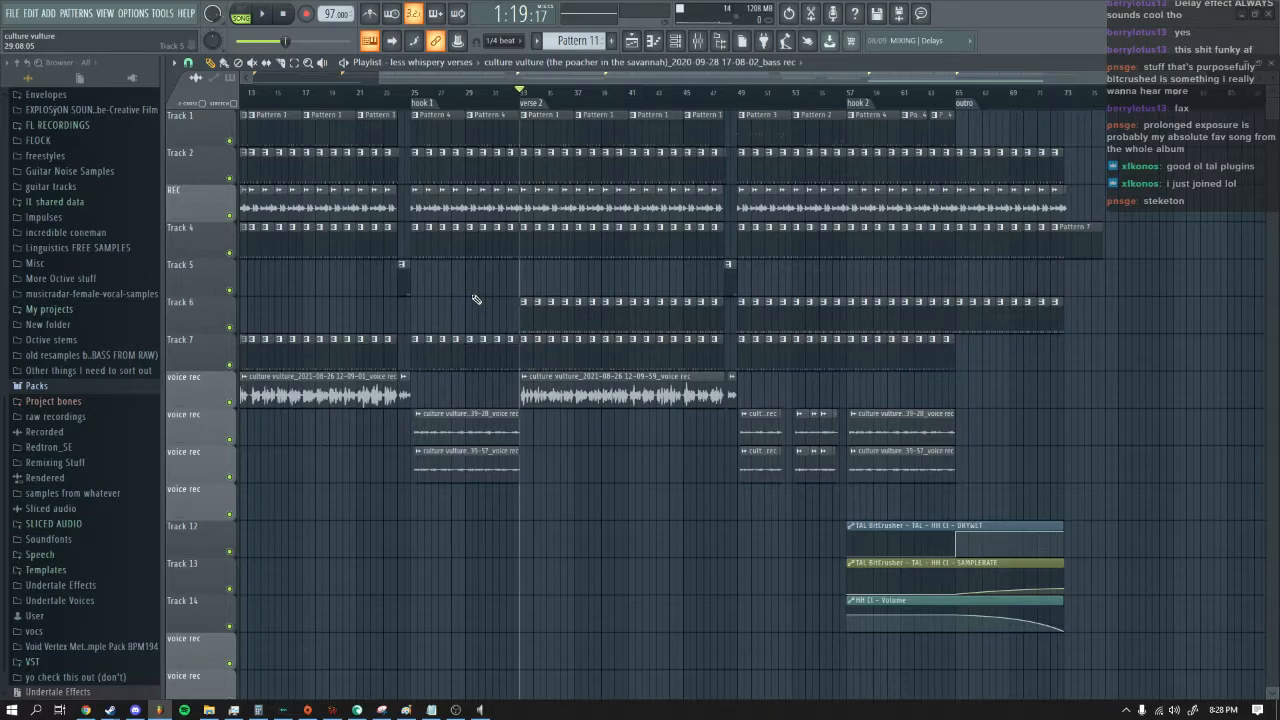
{"action": "left_click_drag", "start_coordinate": [666, 78], "coordinate": [428, 79]}
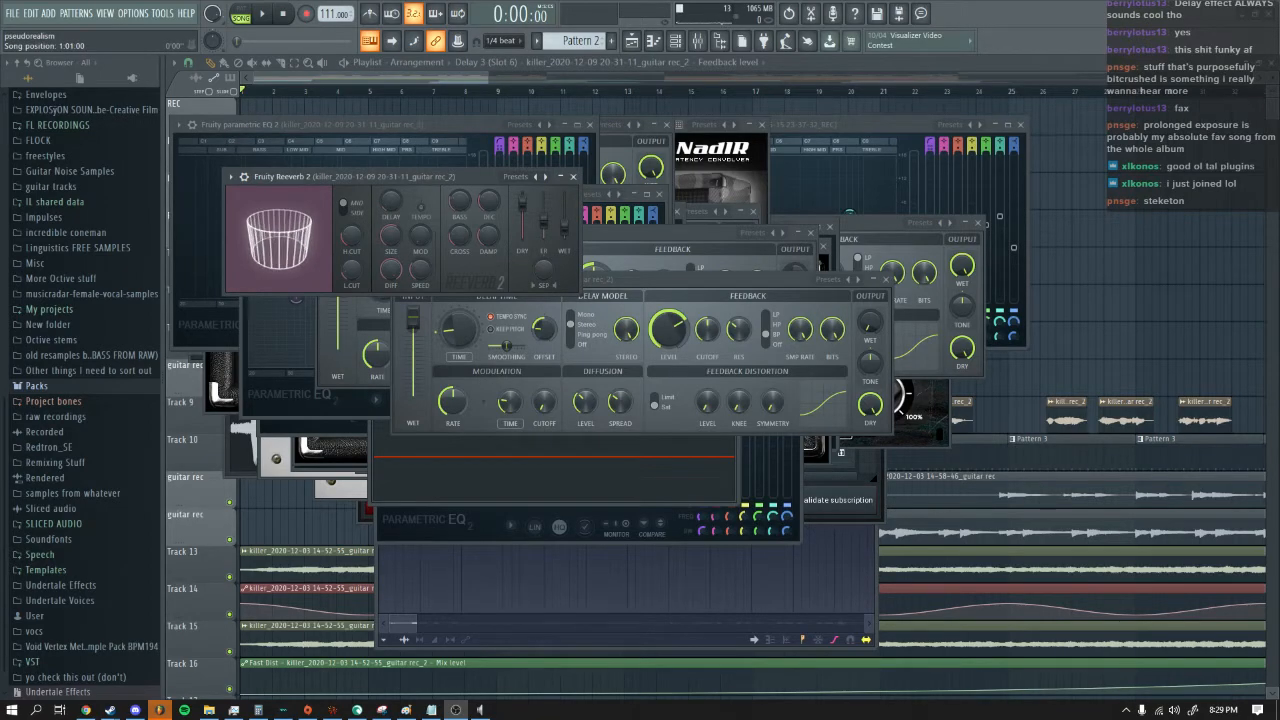
Step: Clear the open plugin windows from the pseudorealism project, play it from the start and glance over its mixer tracks
{"action": "left_click", "coordinate": [280, 57]}
{"action": "key", "text": "space"}
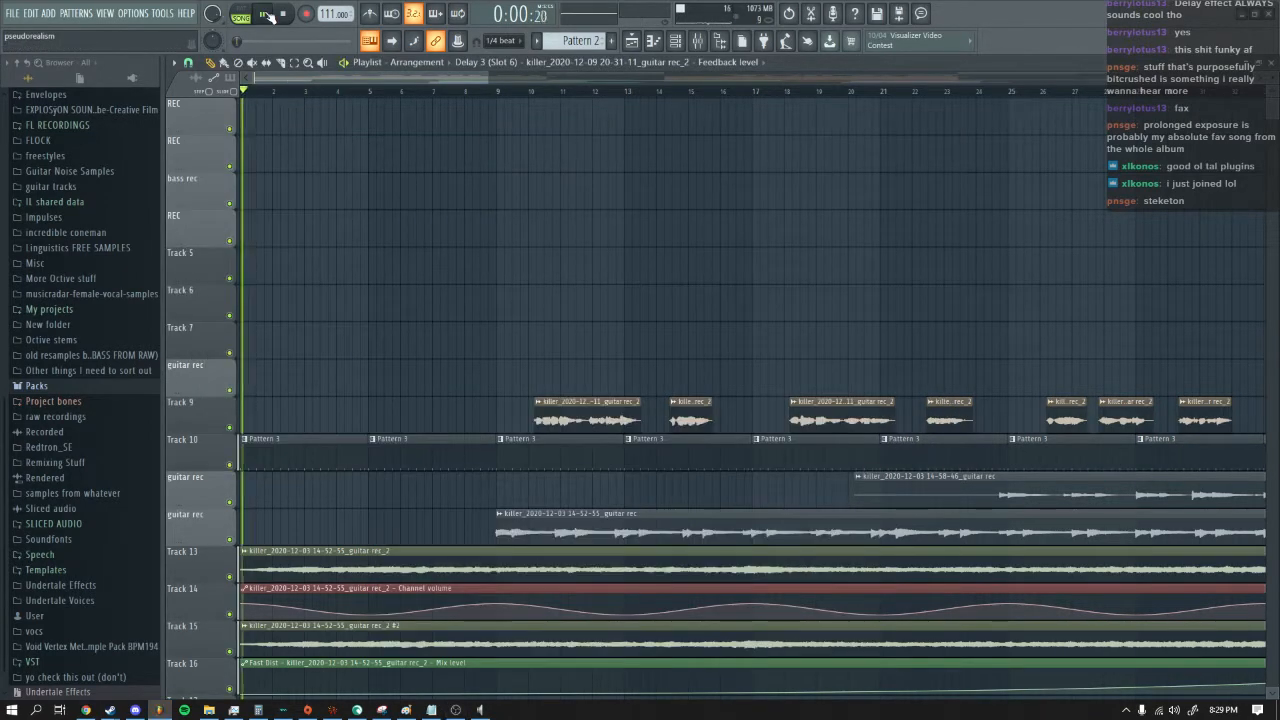
{"action": "left_click", "coordinate": [697, 40]}
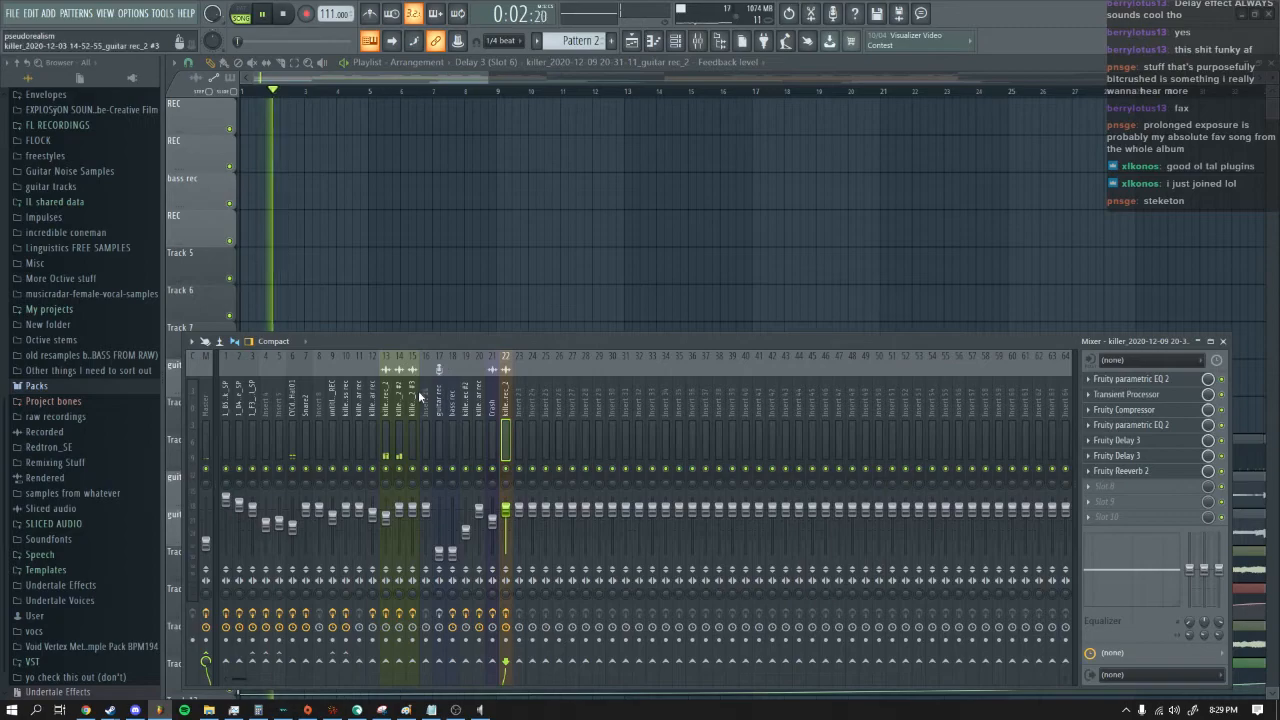
{"action": "key", "text": "F9"}
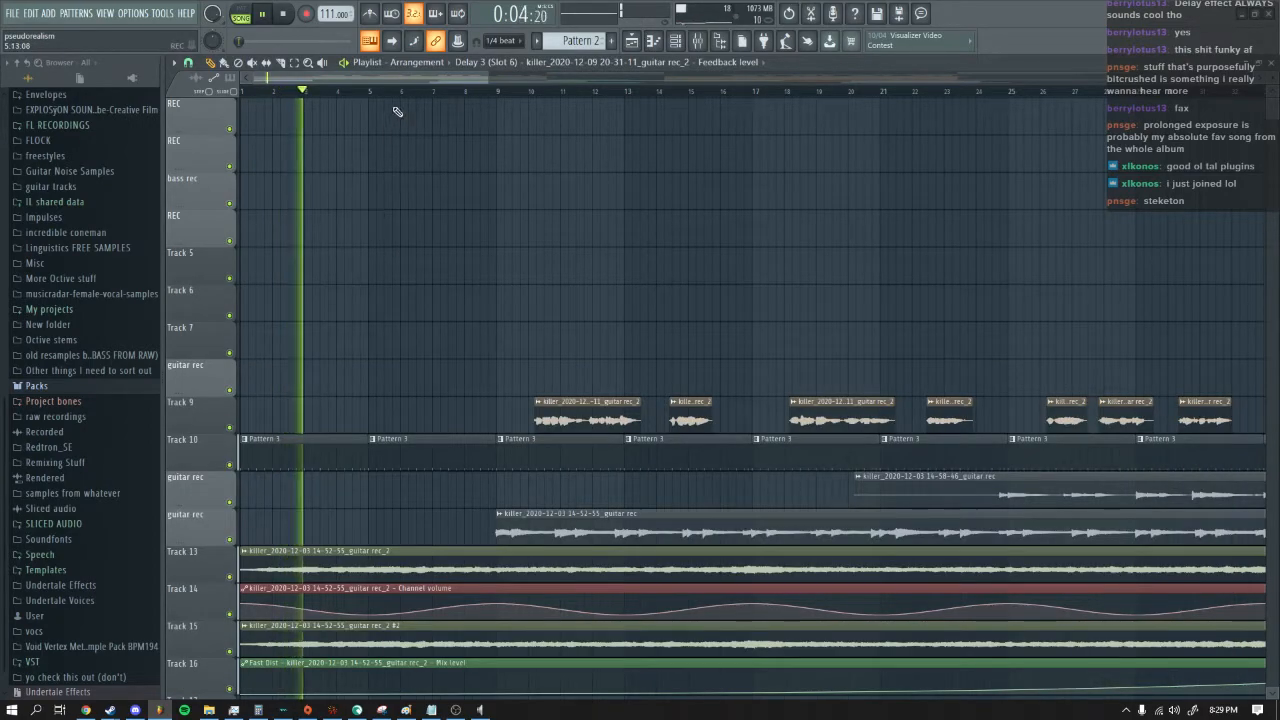
Step: Examine the pseudorealism arrangement's guitar recordings, patterns and automation clips while the intro plays
{"action": "scroll", "coordinate": [484, 205], "scroll_direction": "down", "scroll_amount": 4}
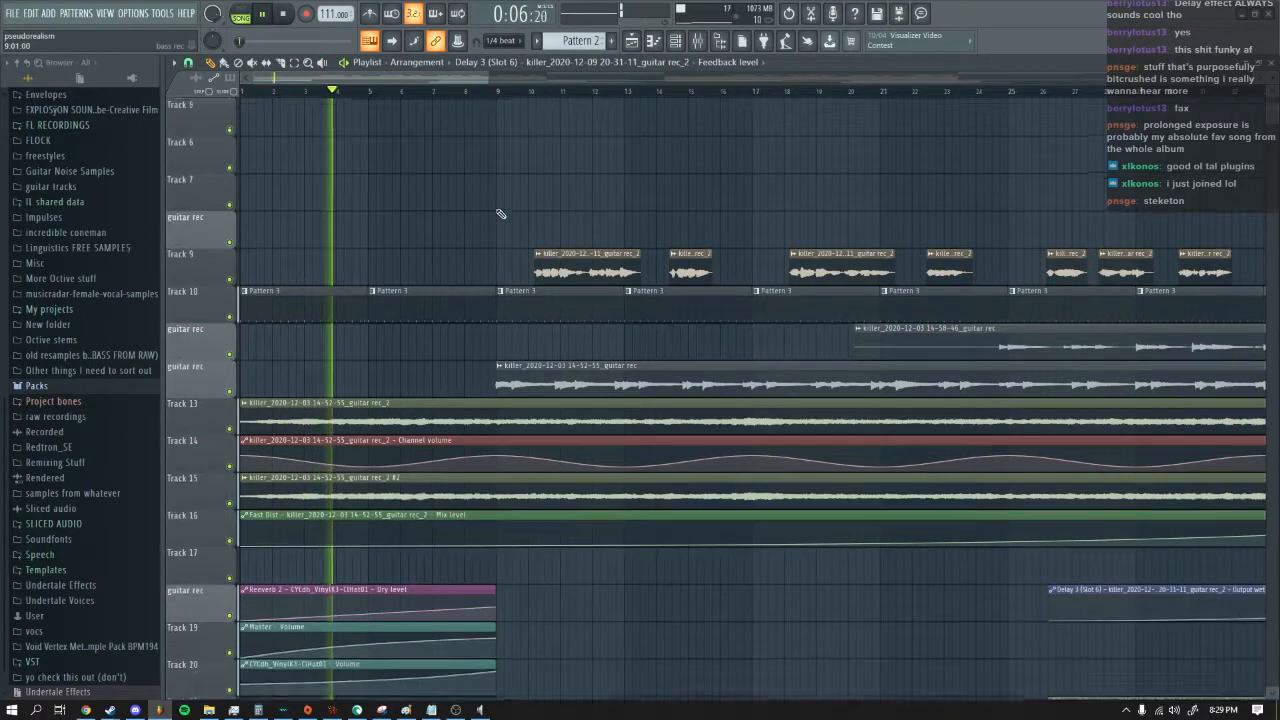
{"action": "scroll", "coordinate": [500, 203], "scroll_direction": "down", "scroll_amount": 2}
{"action": "scroll", "coordinate": [507, 201], "scroll_direction": "down", "scroll_amount": 3}
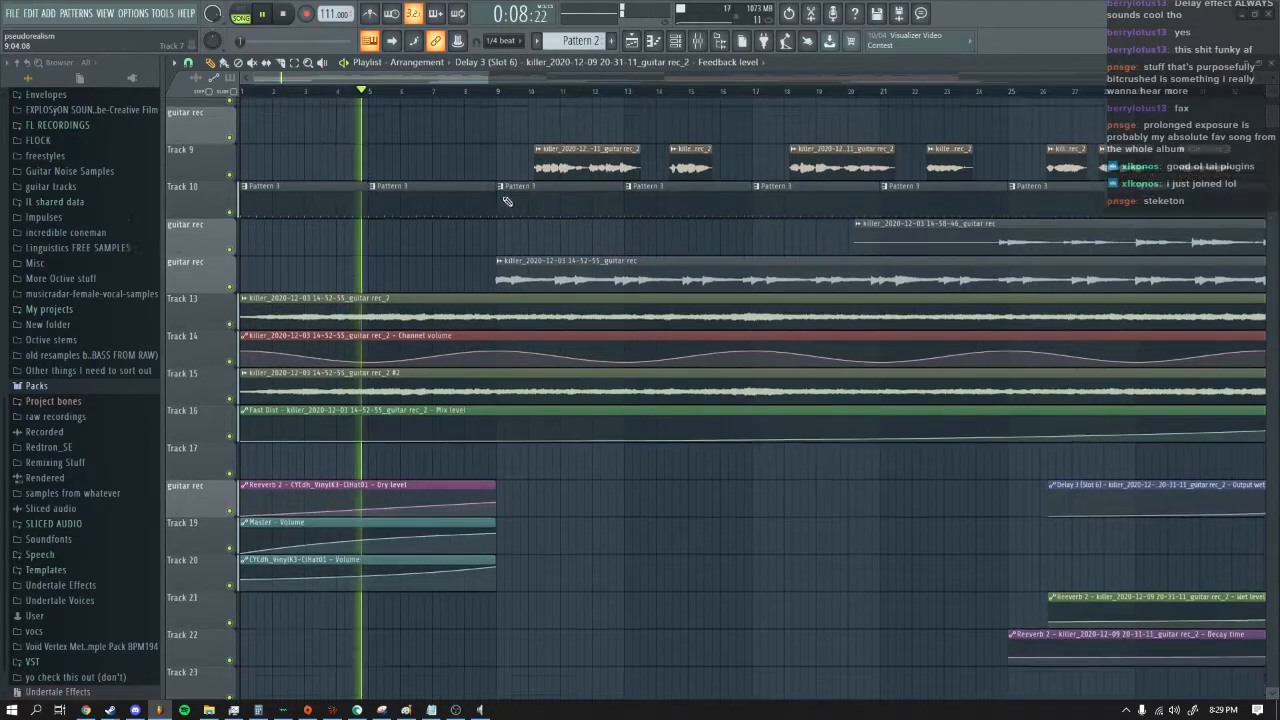
{"action": "scroll", "coordinate": [507, 201], "scroll_direction": "up", "scroll_amount": 3}
{"action": "scroll", "coordinate": [507, 201], "scroll_direction": "up", "scroll_amount": 3}
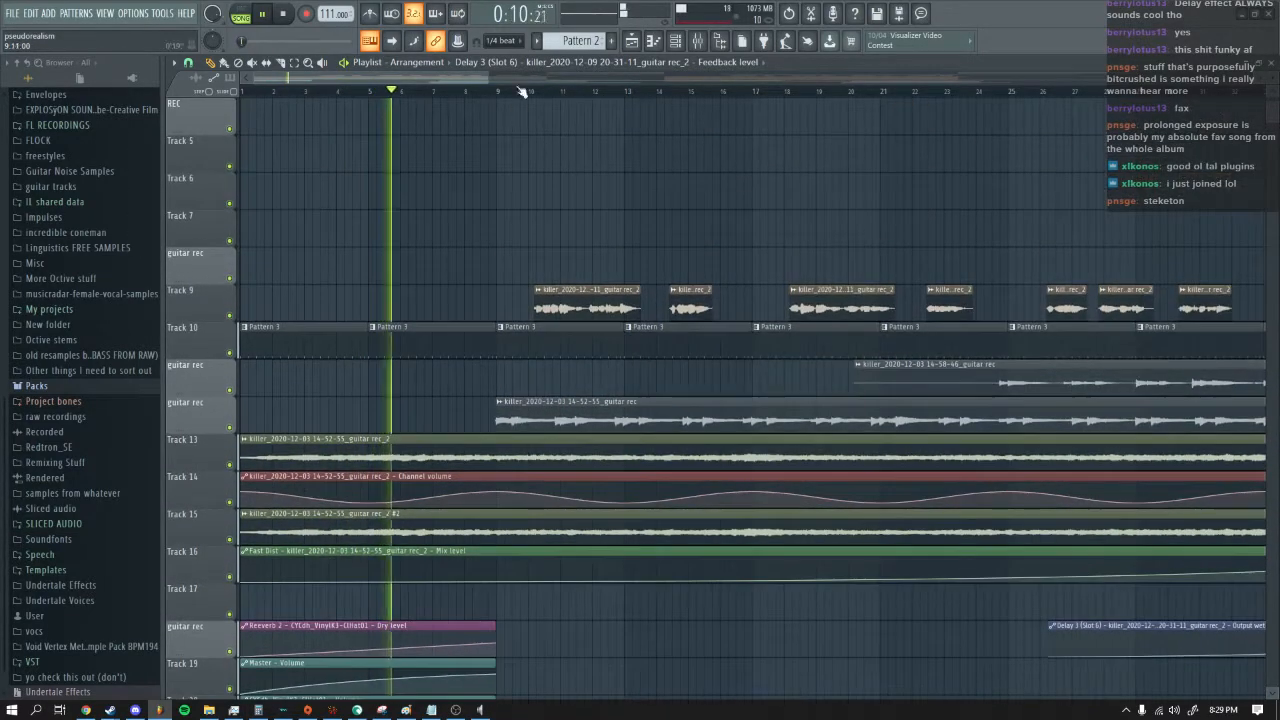
{"action": "scroll", "coordinate": [507, 201], "scroll_direction": "down", "scroll_amount": 5, "text": "ctrl"}
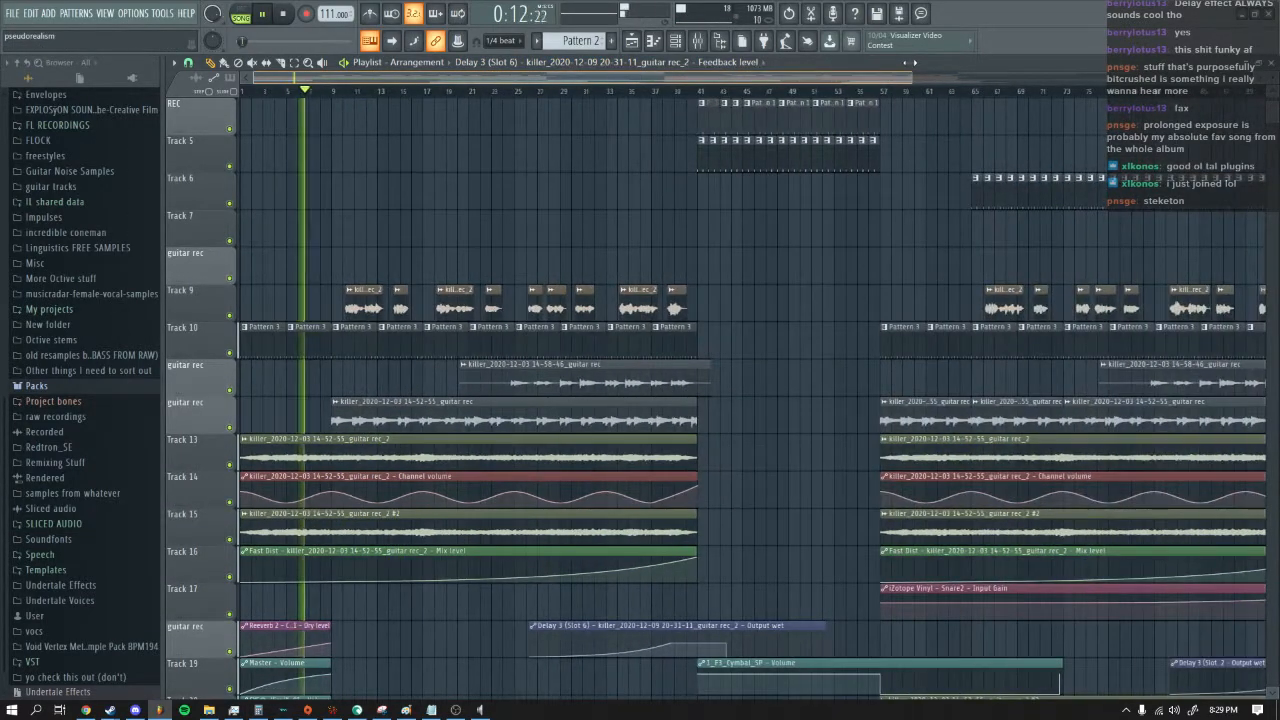
{"action": "scroll", "coordinate": [690, 160], "scroll_direction": "up", "scroll_amount": 3, "text": "ctrl"}
{"action": "scroll", "coordinate": [690, 160], "scroll_direction": "up", "scroll_amount": 3}
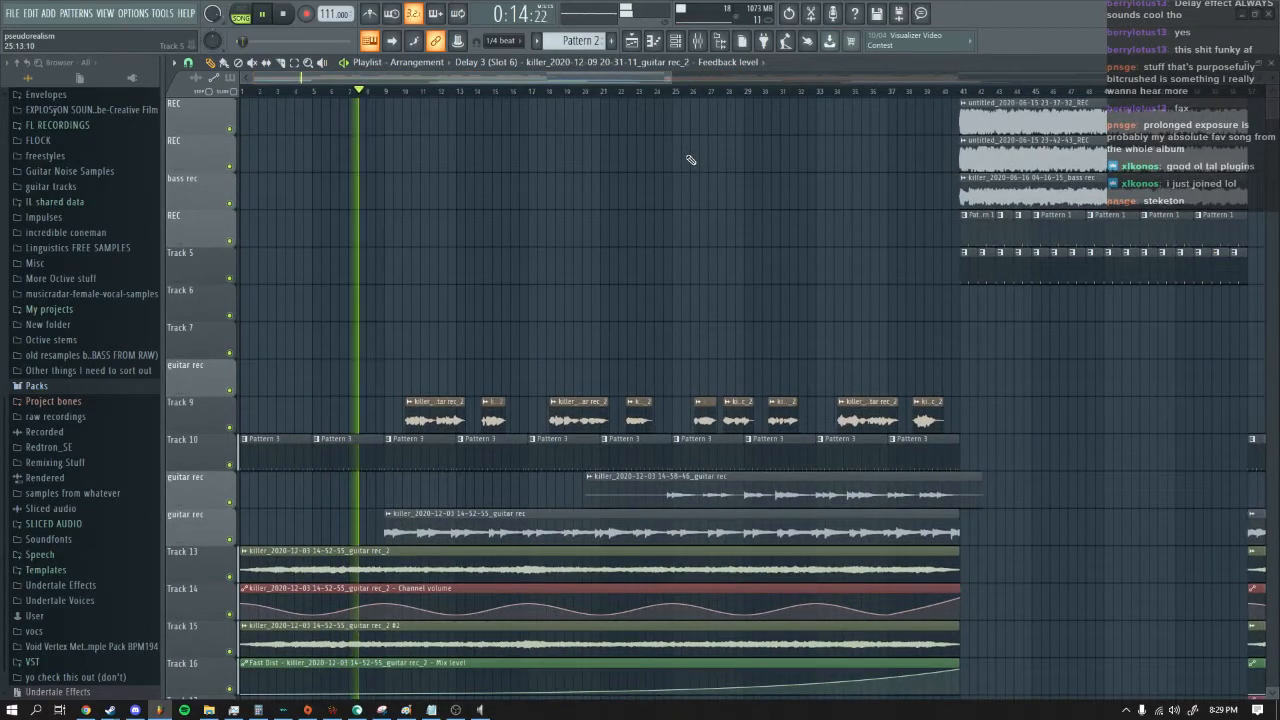
{"action": "scroll", "coordinate": [688, 158], "scroll_direction": "down", "scroll_amount": 3}
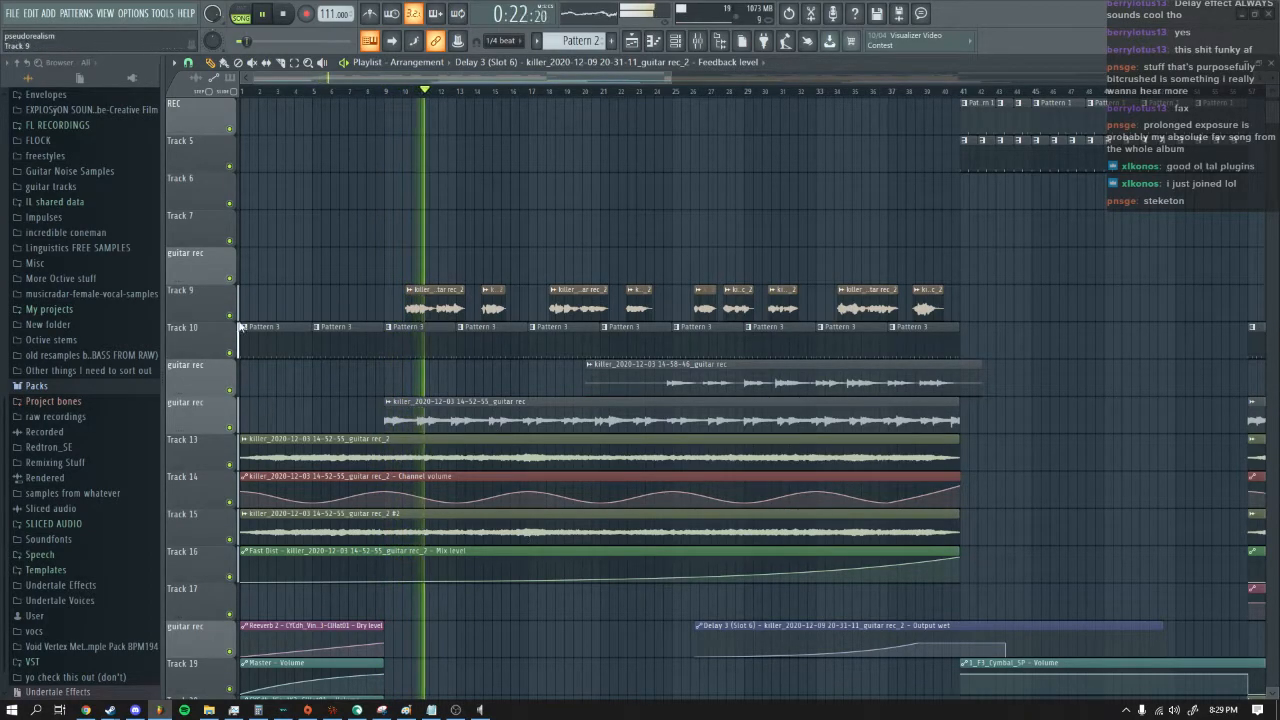
Step: Mute Track 9 with its guitar clips in the playlist and stop playback
{"action": "left_click", "coordinate": [229, 316]}
{"action": "scroll", "coordinate": [328, 265], "scroll_direction": "up", "scroll_amount": 3}
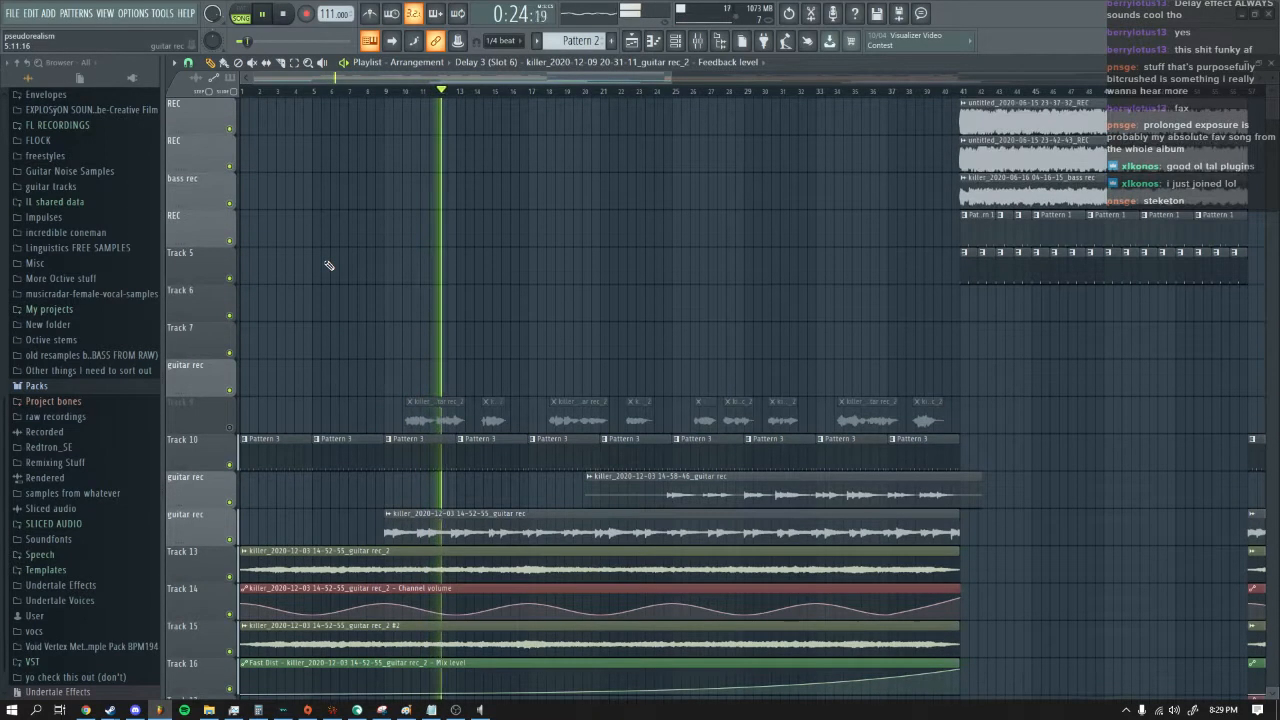
{"action": "key", "text": "space"}
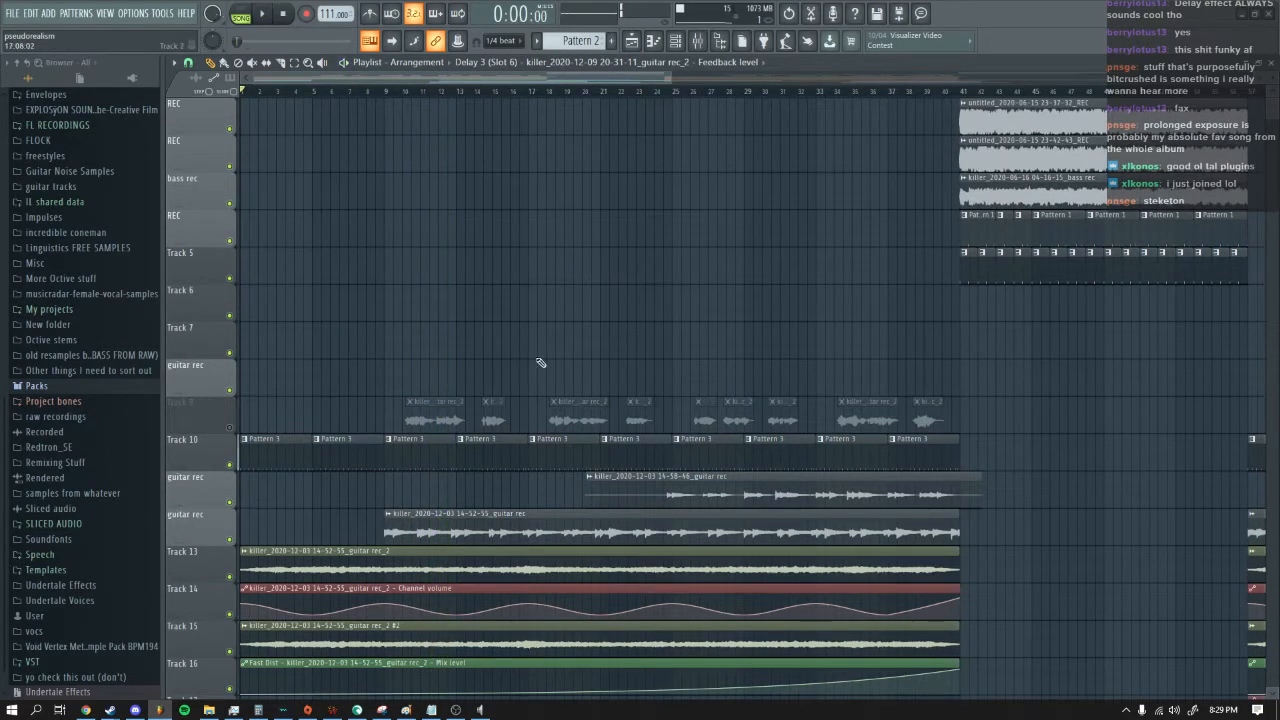
Step: Check the effect chains on inserts 9, 10 and 11 in the mixer
{"action": "left_click", "coordinate": [700, 48]}
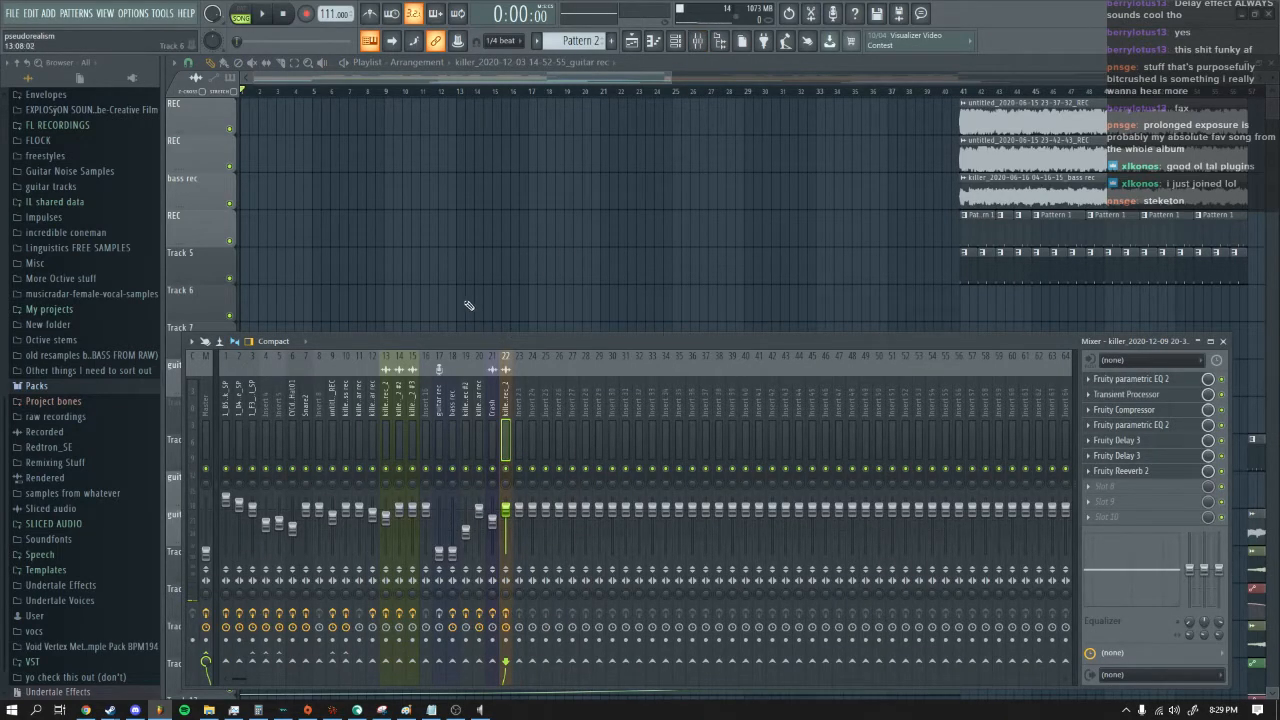
{"action": "left_click", "coordinate": [332, 420]}
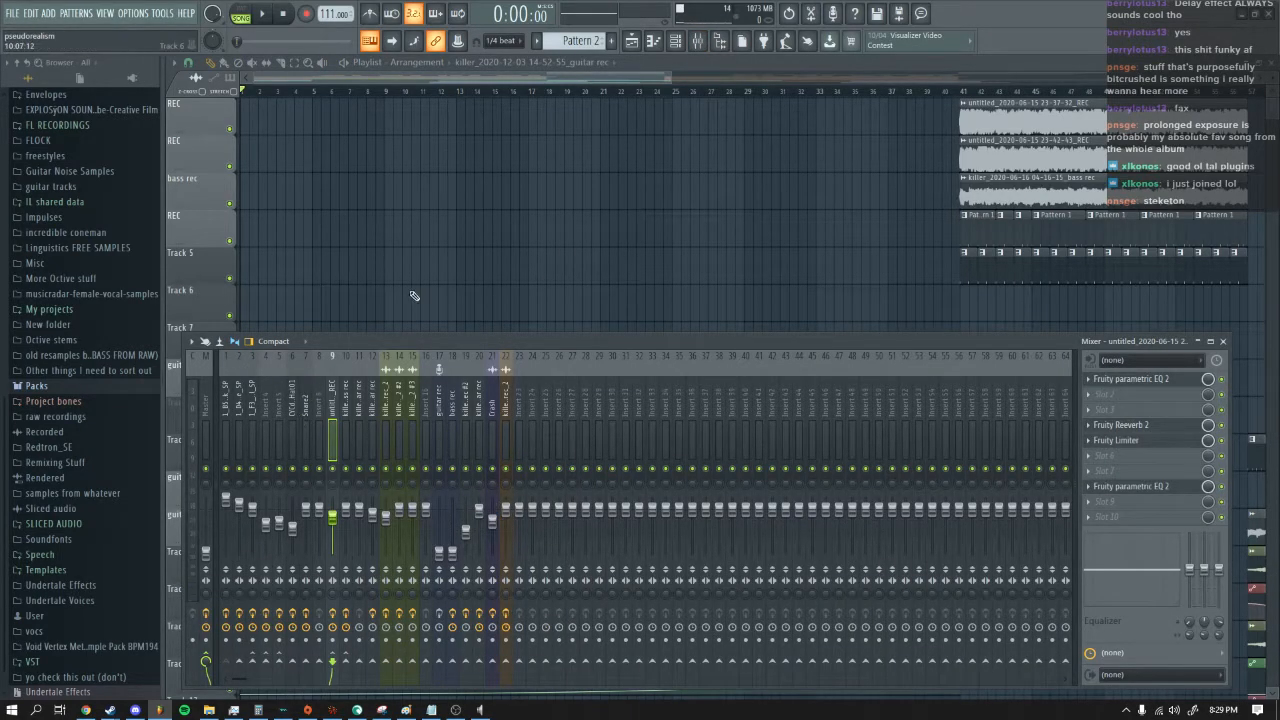
{"action": "key", "text": "F9"}
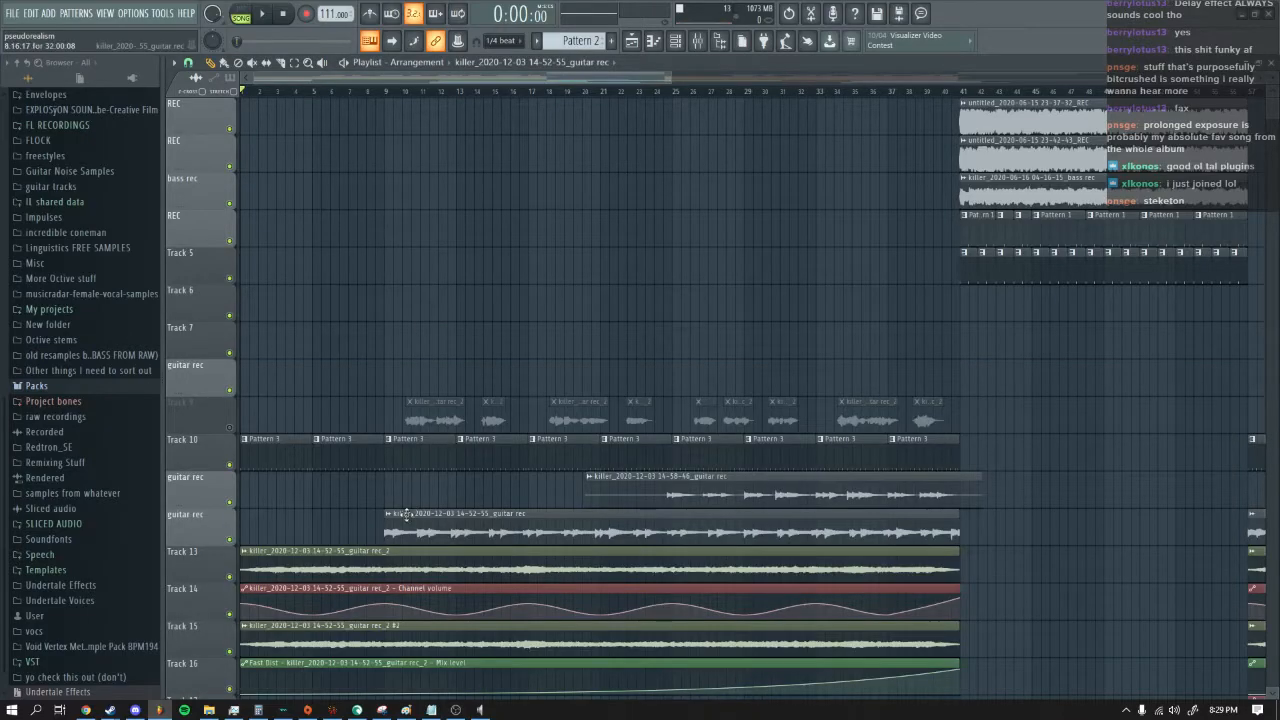
{"action": "left_click", "coordinate": [697, 48]}
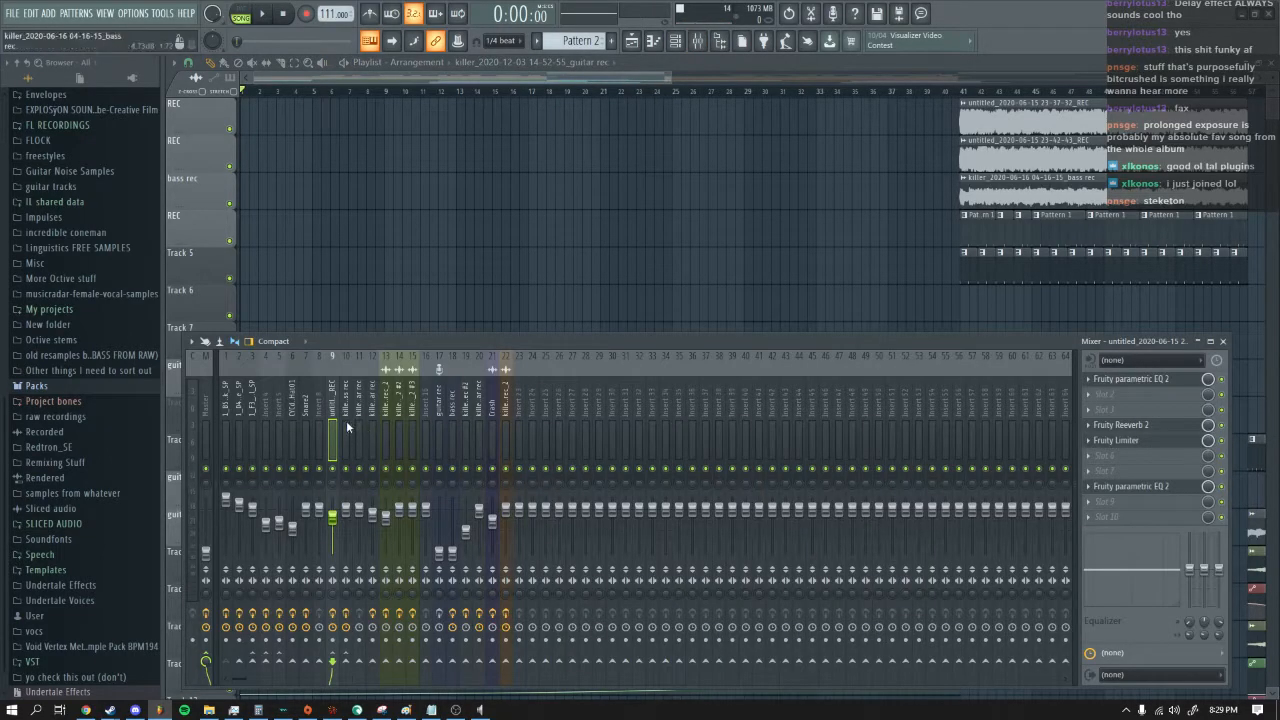
{"action": "left_click", "coordinate": [347, 427]}
{"action": "left_click", "coordinate": [363, 427]}
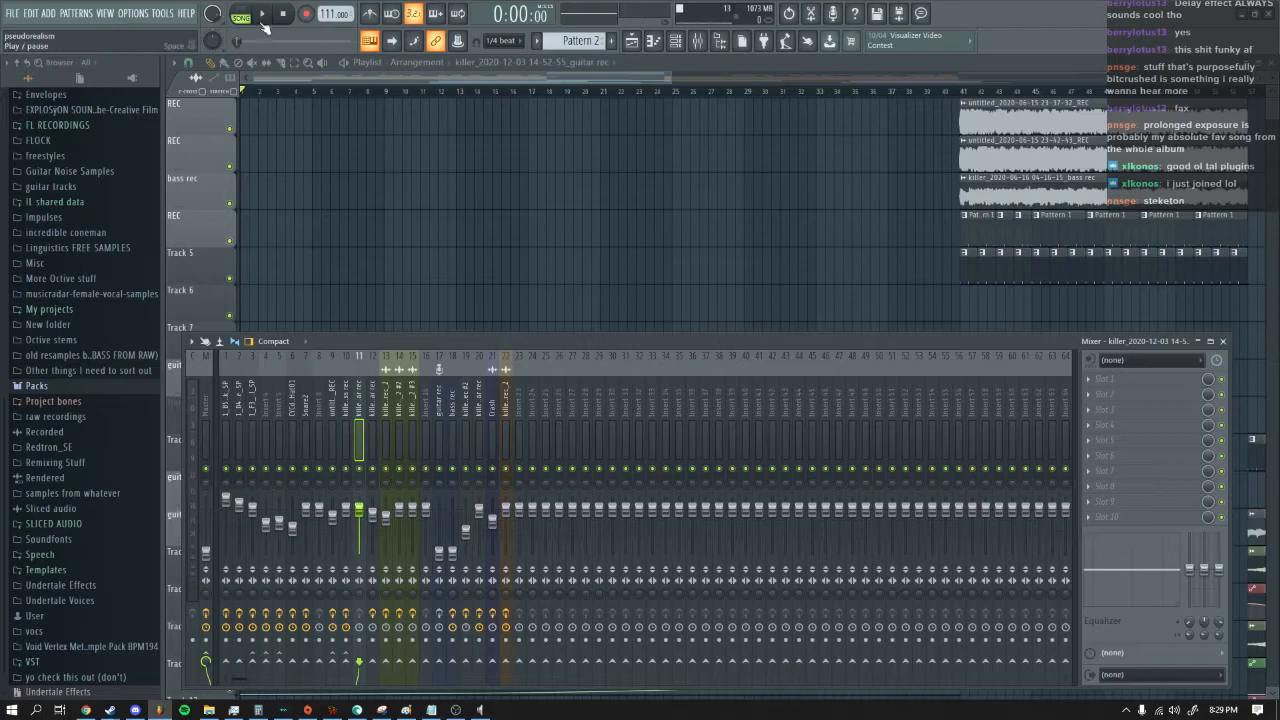
Step: Play the song from about bar 8 and listen to the guitar recordings on inserts 11 and 13 soloed in the mixer
{"action": "left_click", "coordinate": [371, 90]}
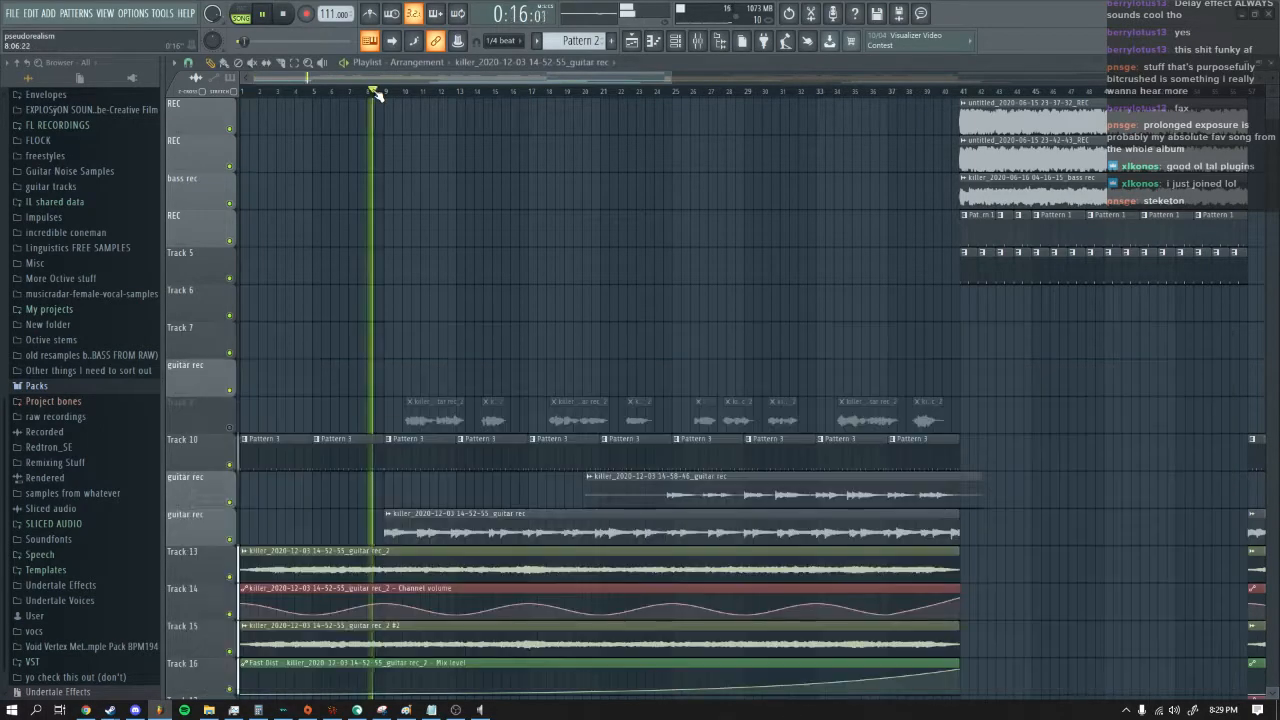
{"action": "left_click", "coordinate": [697, 41]}
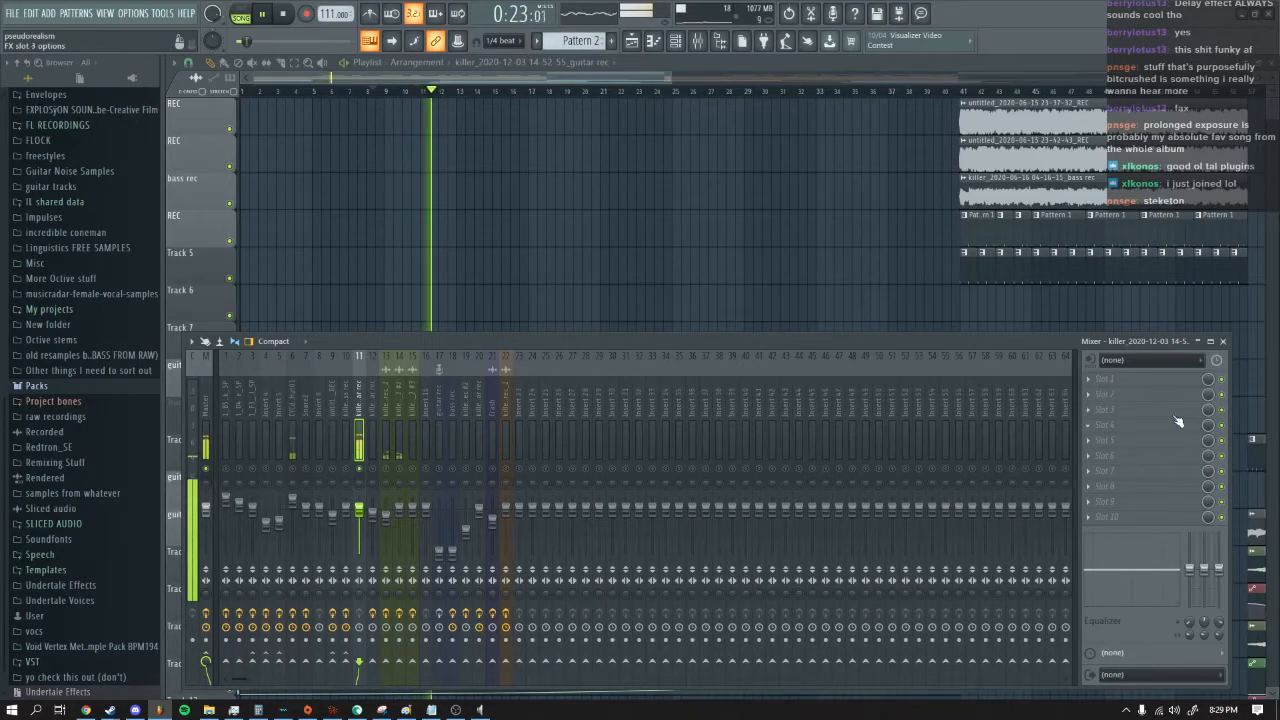
{"action": "left_click", "coordinate": [390, 452]}
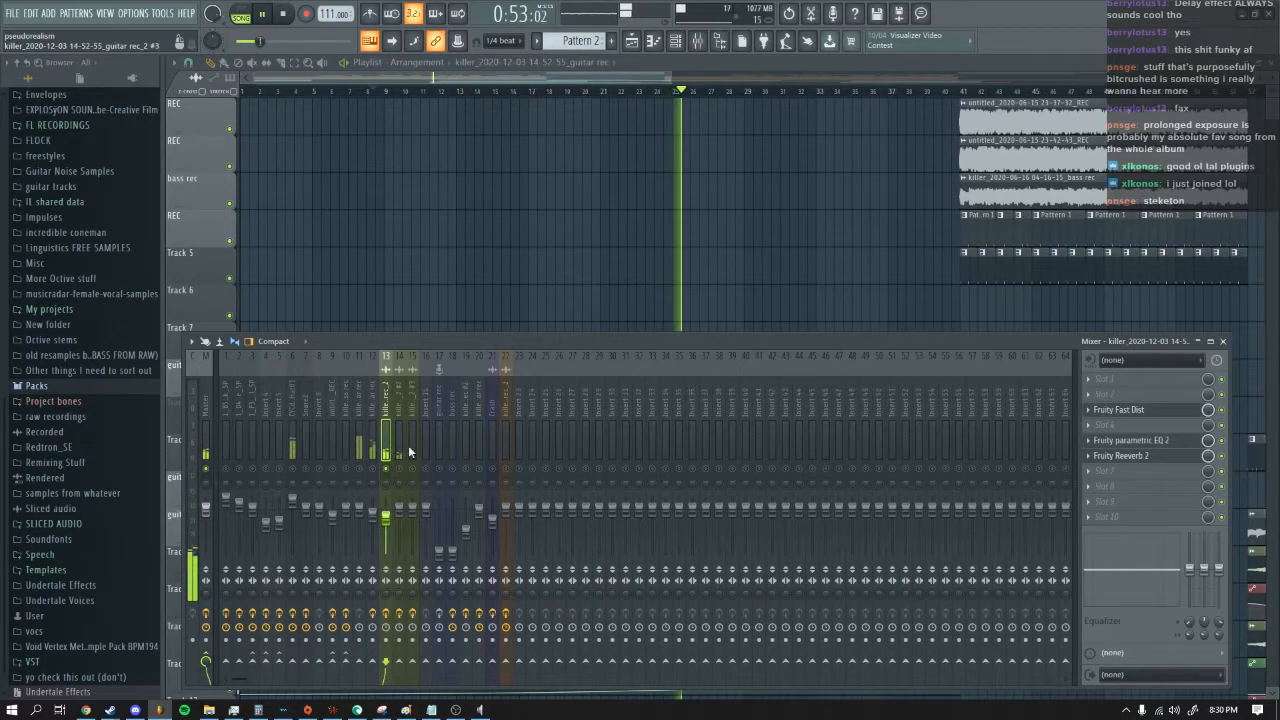
Step: Compare the guitar clips and their automation in the playlist with the mixer, soloing the guitar recording on insert 12
{"action": "scroll", "coordinate": [530, 260], "scroll_direction": "down", "scroll_amount": 4}
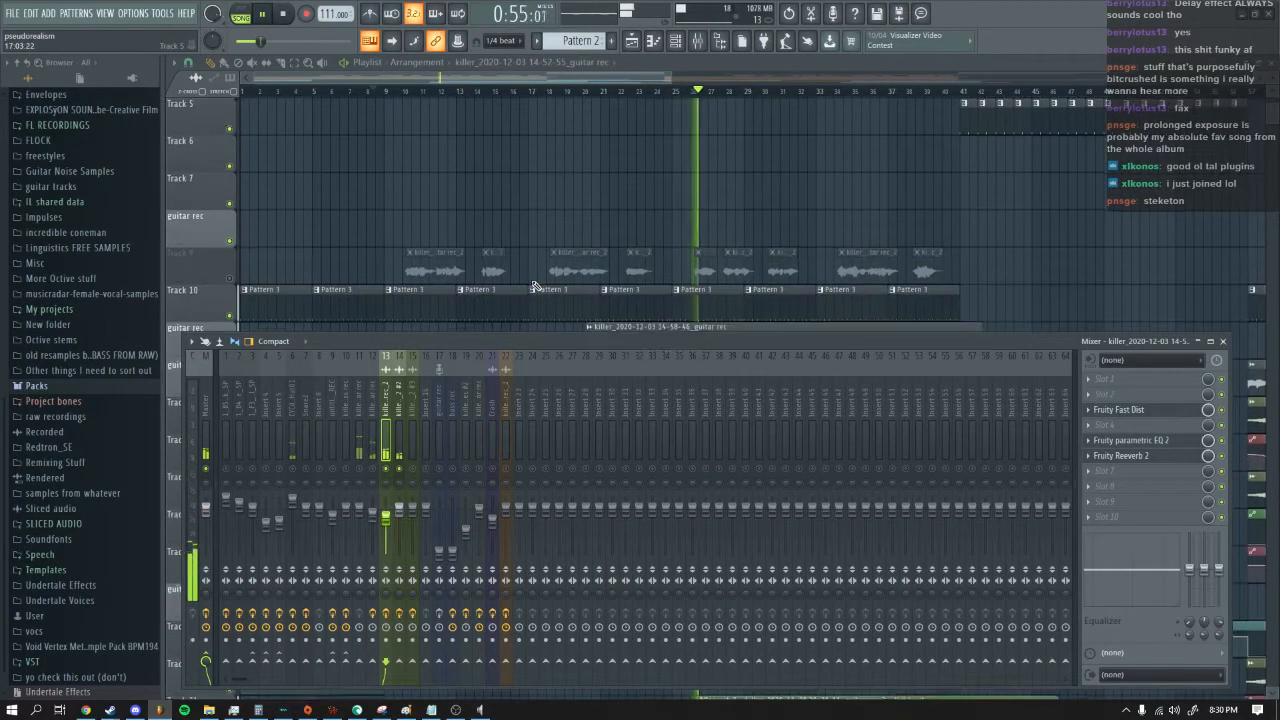
{"action": "key", "text": "F9"}
{"action": "scroll", "coordinate": [514, 357], "scroll_direction": "down", "scroll_amount": 4}
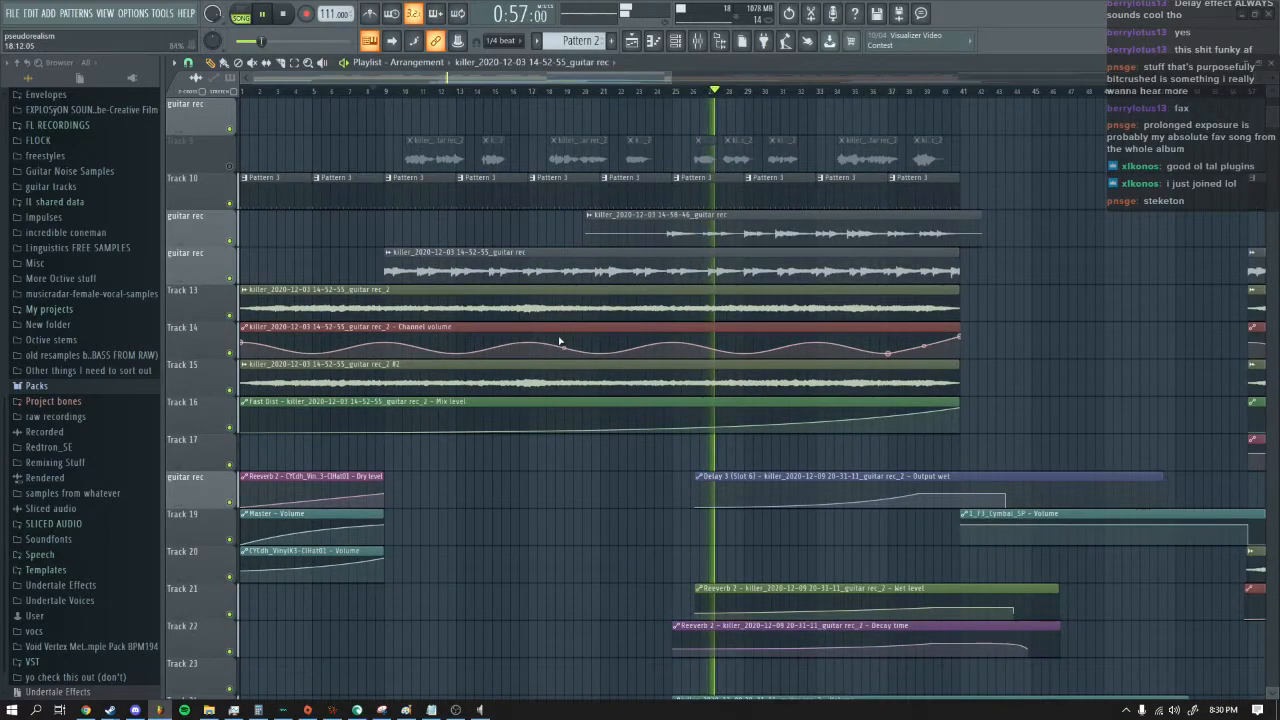
{"action": "scroll", "coordinate": [530, 400], "scroll_direction": "up", "scroll_amount": 8}
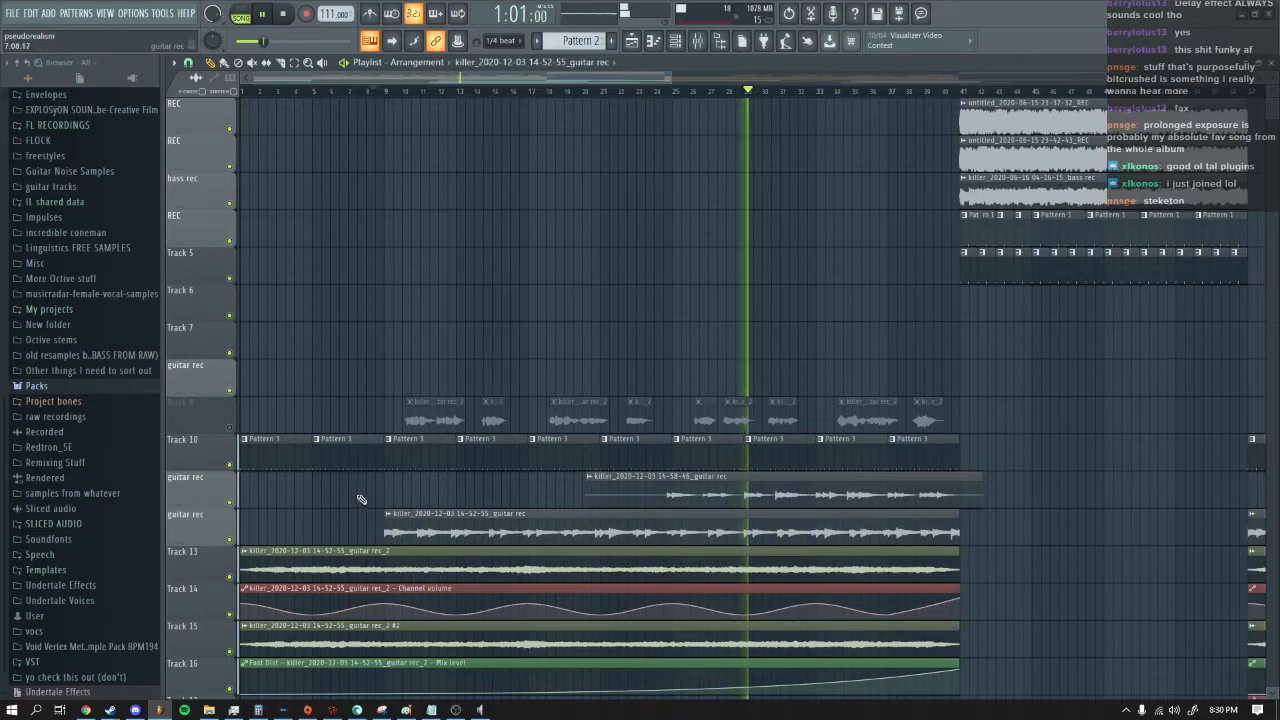
{"action": "key", "text": "F9"}
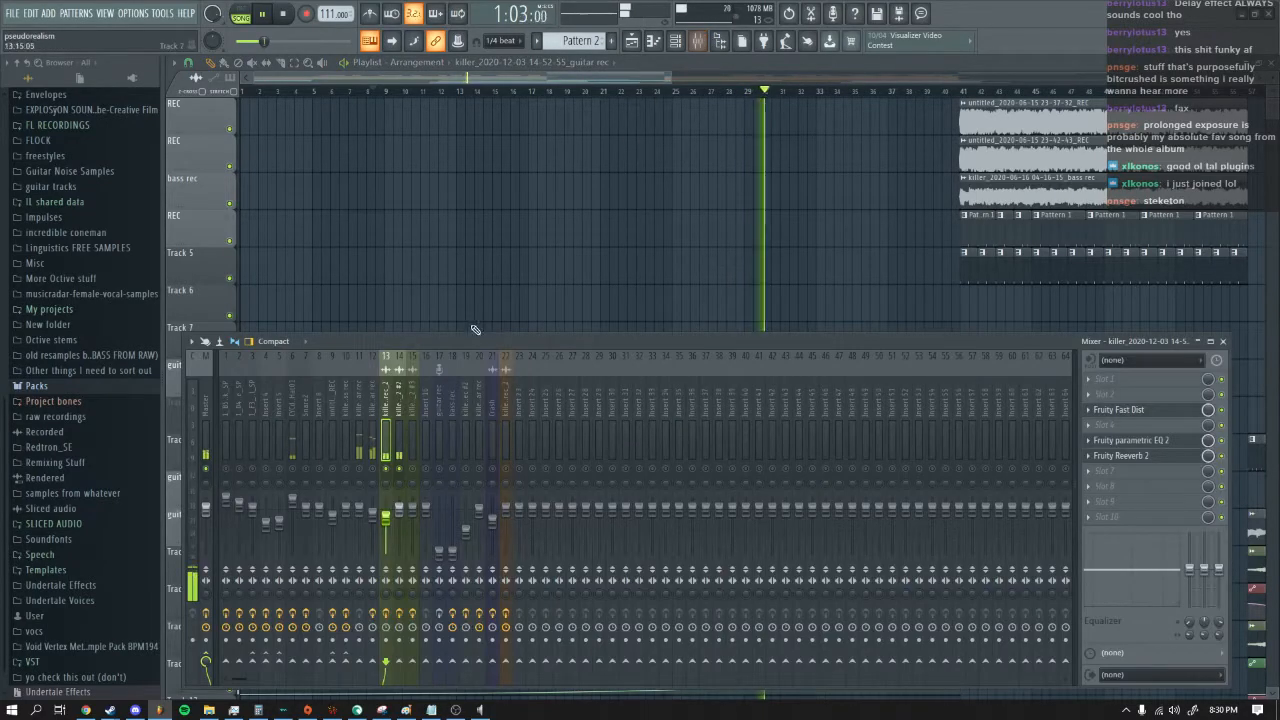
{"action": "left_click", "coordinate": [373, 468]}
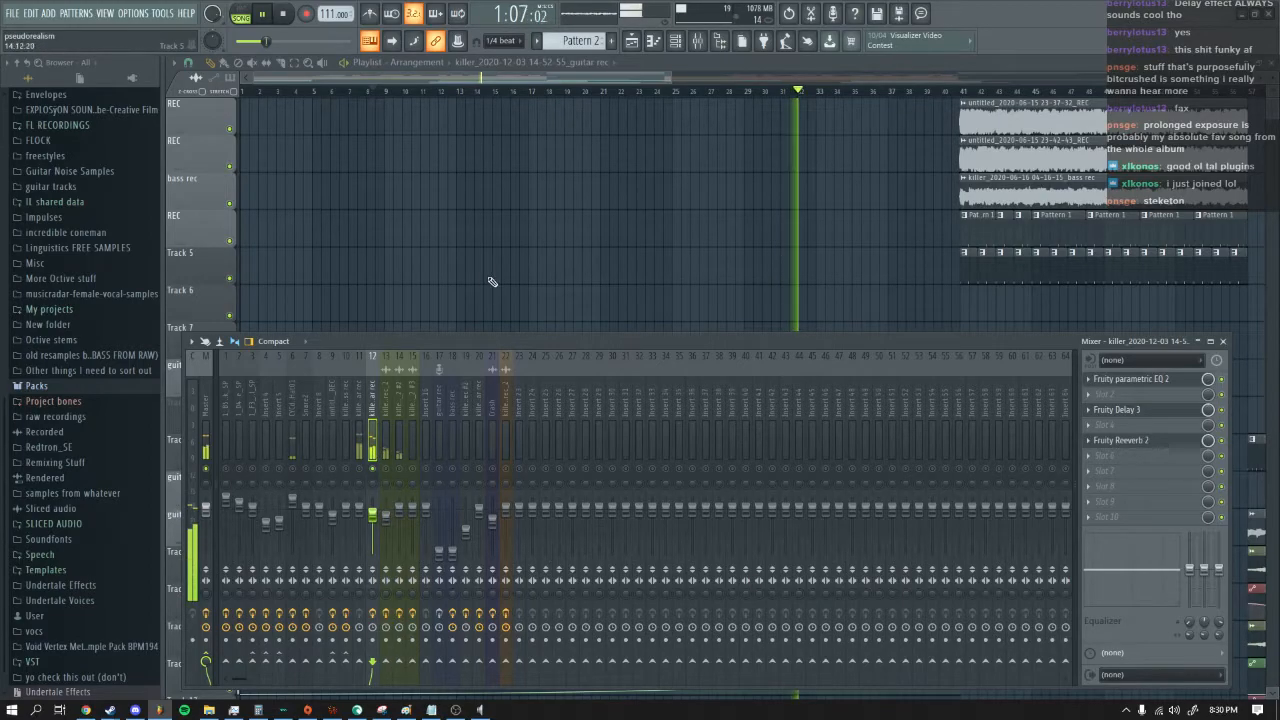
{"action": "scroll", "coordinate": [508, 259], "scroll_direction": "down", "scroll_amount": 3}
{"action": "key", "text": "F9"}
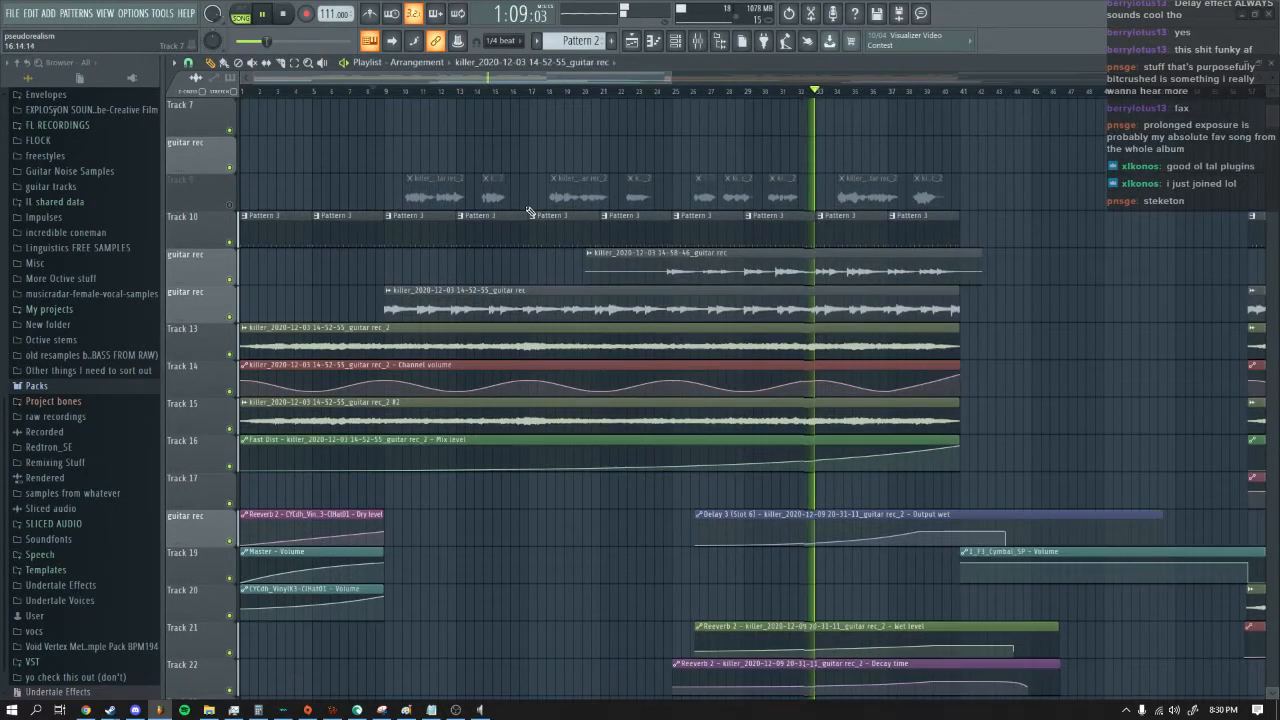
{"action": "scroll", "coordinate": [600, 190], "scroll_direction": "up", "scroll_amount": 1}
{"action": "key", "text": "F9"}
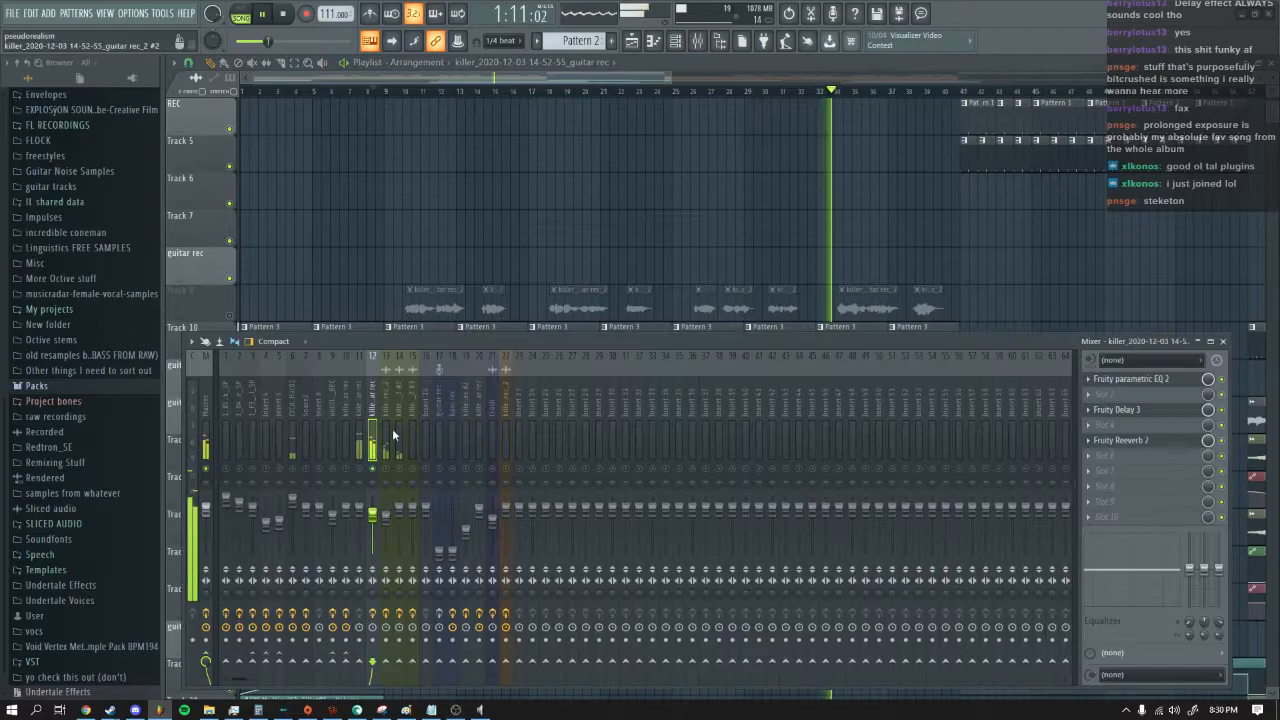
Step: Inspect the Fruity Delay 3 settings on insert 12, stop playback and return to the playlist
{"action": "left_click", "coordinate": [1183, 414]}
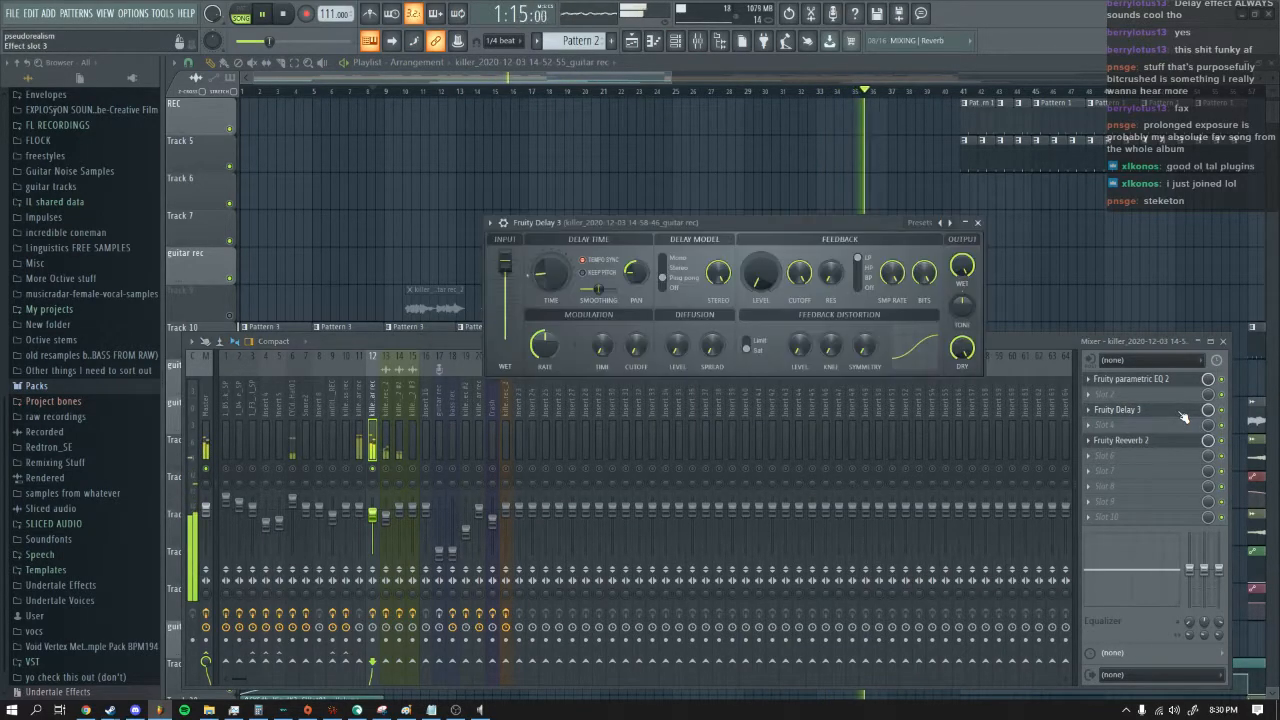
{"action": "left_click_drag", "start_coordinate": [685, 224], "coordinate": [639, 272]}
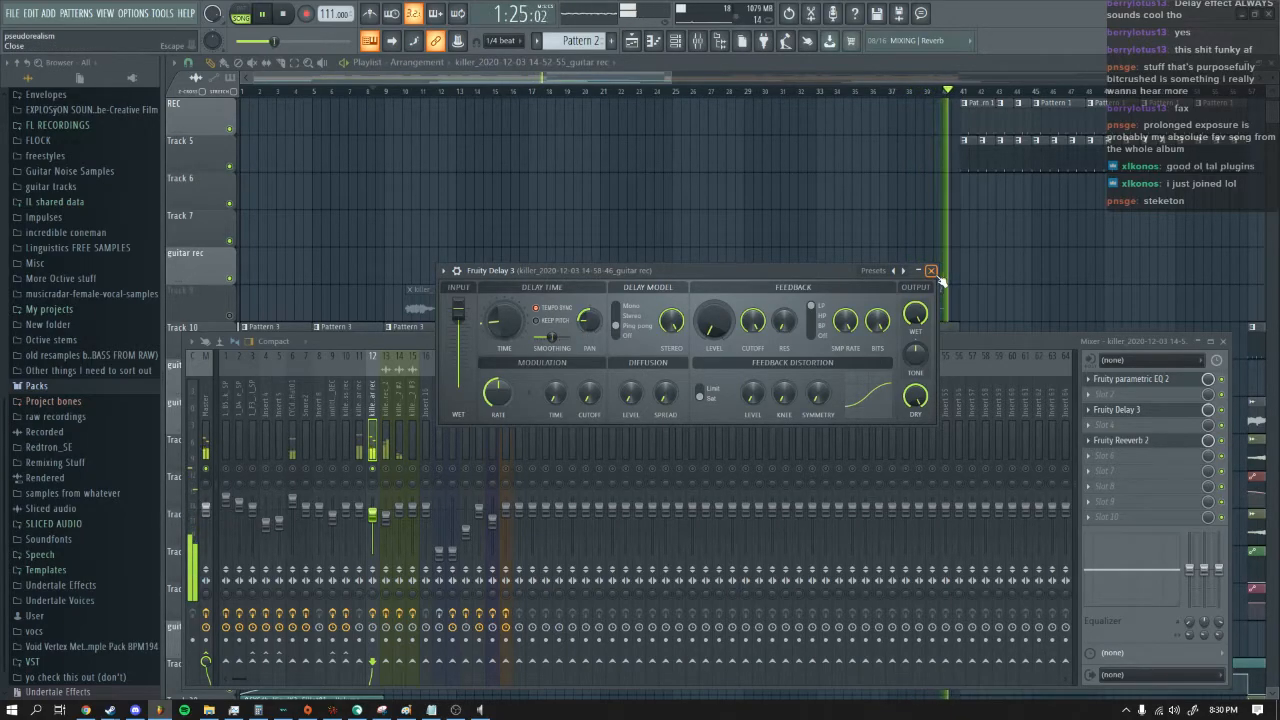
{"action": "left_click", "coordinate": [285, 15]}
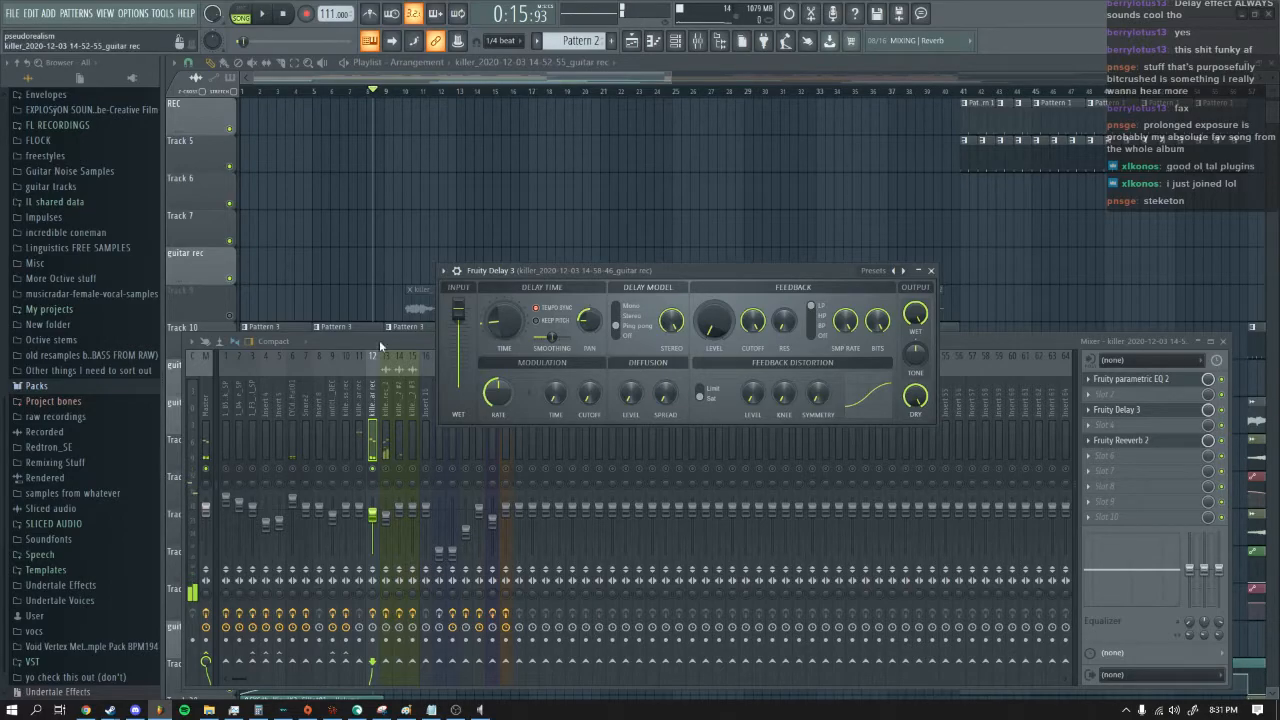
{"action": "left_click", "coordinate": [423, 339]}
{"action": "left_click", "coordinate": [342, 291]}
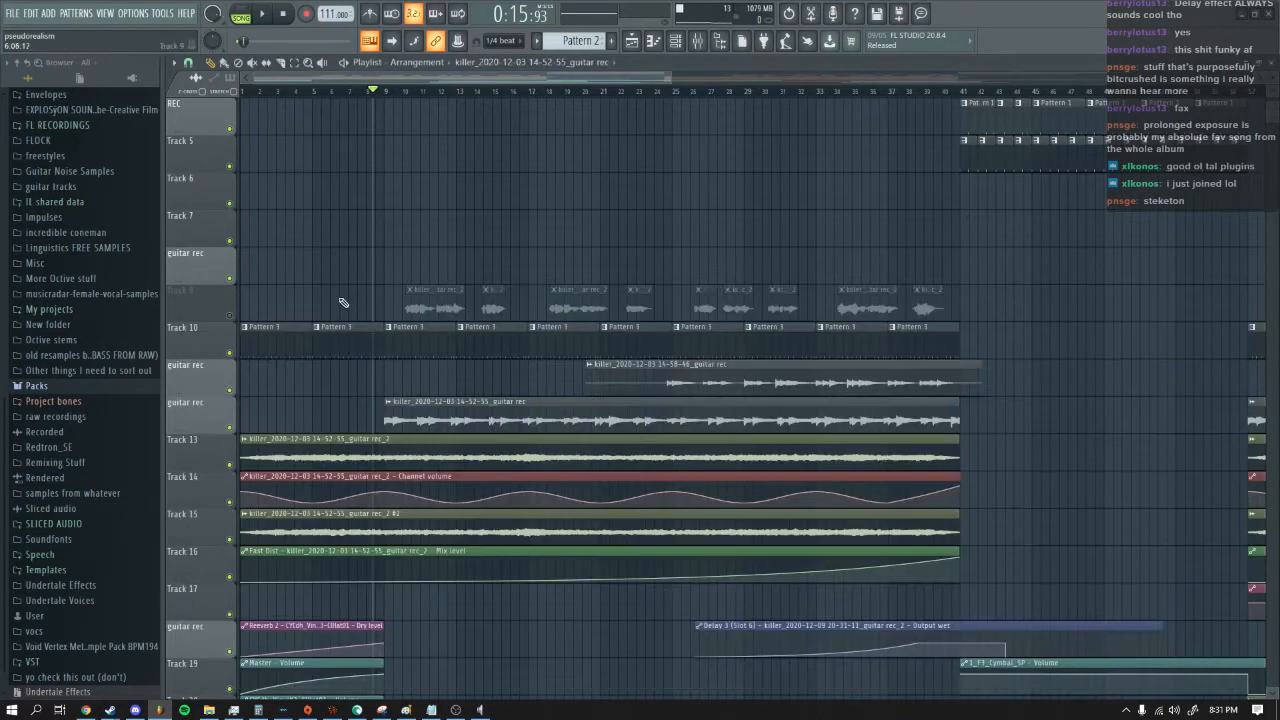
Step: Resume playback, solo the vinyl hi-hat on insert 6 and inspect its iZotope Vinyl effect
{"action": "key", "text": "space"}
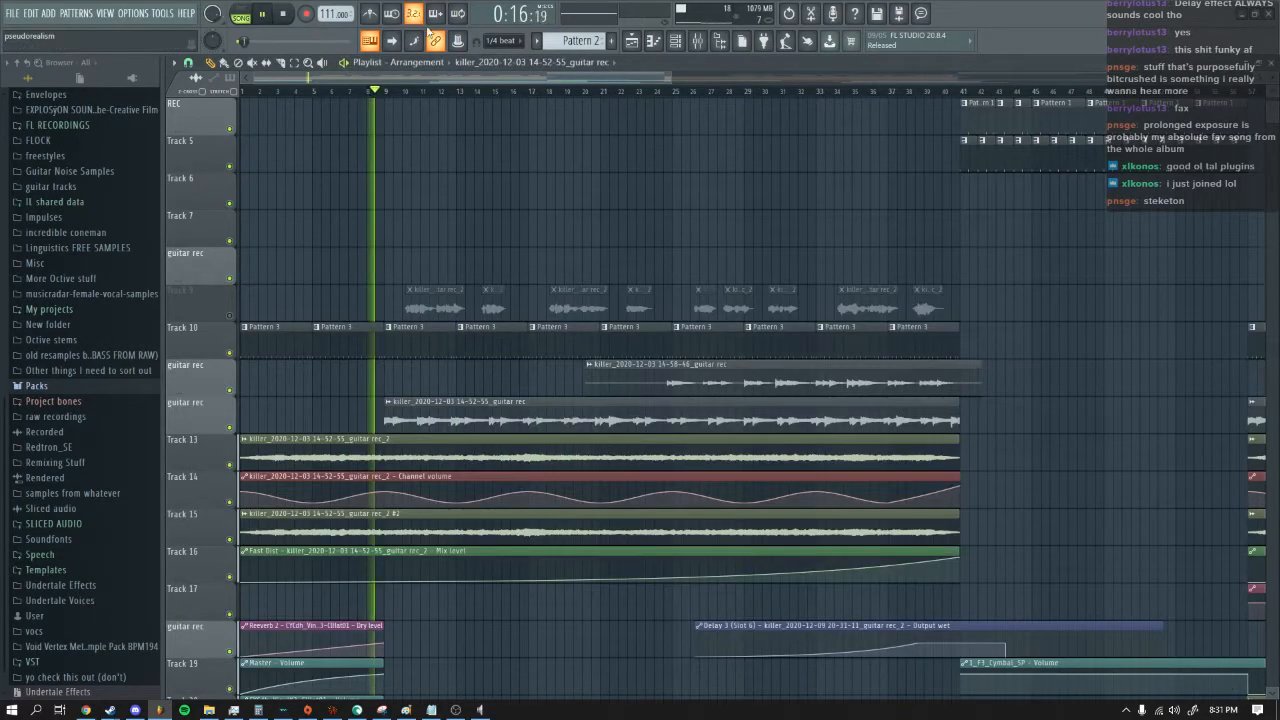
{"action": "left_click", "coordinate": [697, 40]}
{"action": "left_click", "coordinate": [292, 420]}
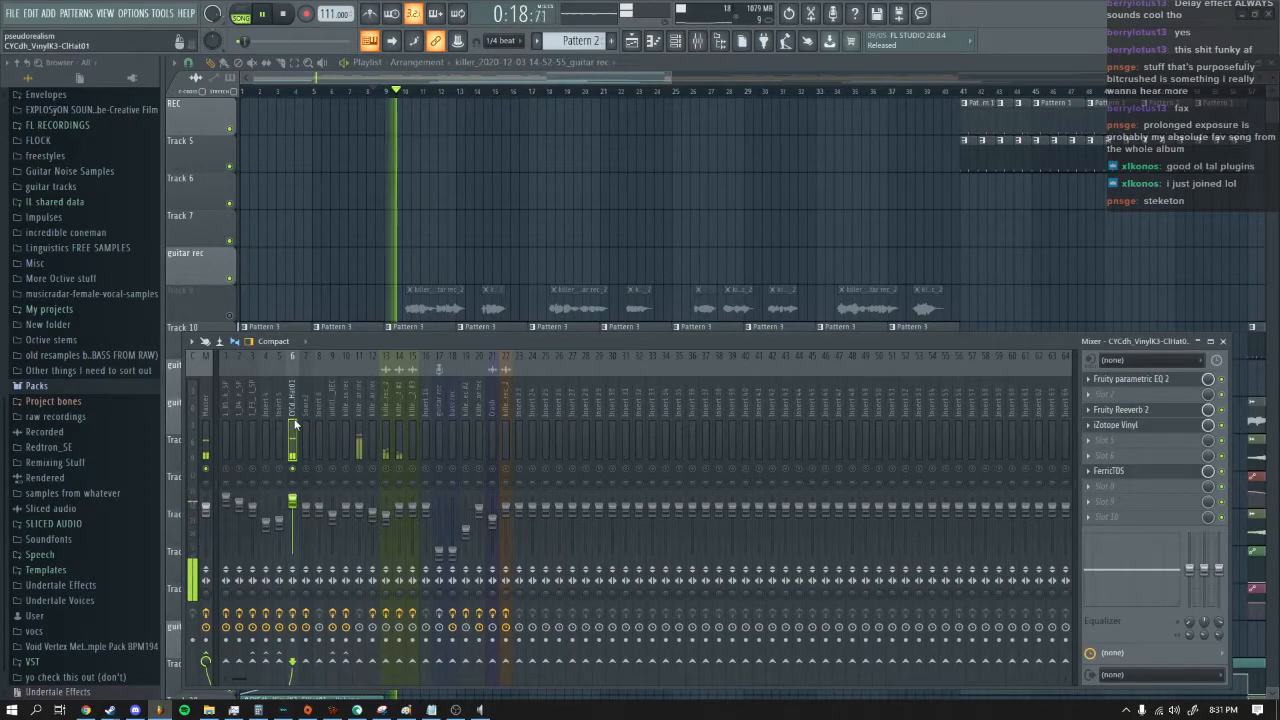
{"action": "left_click", "coordinate": [1164, 428]}
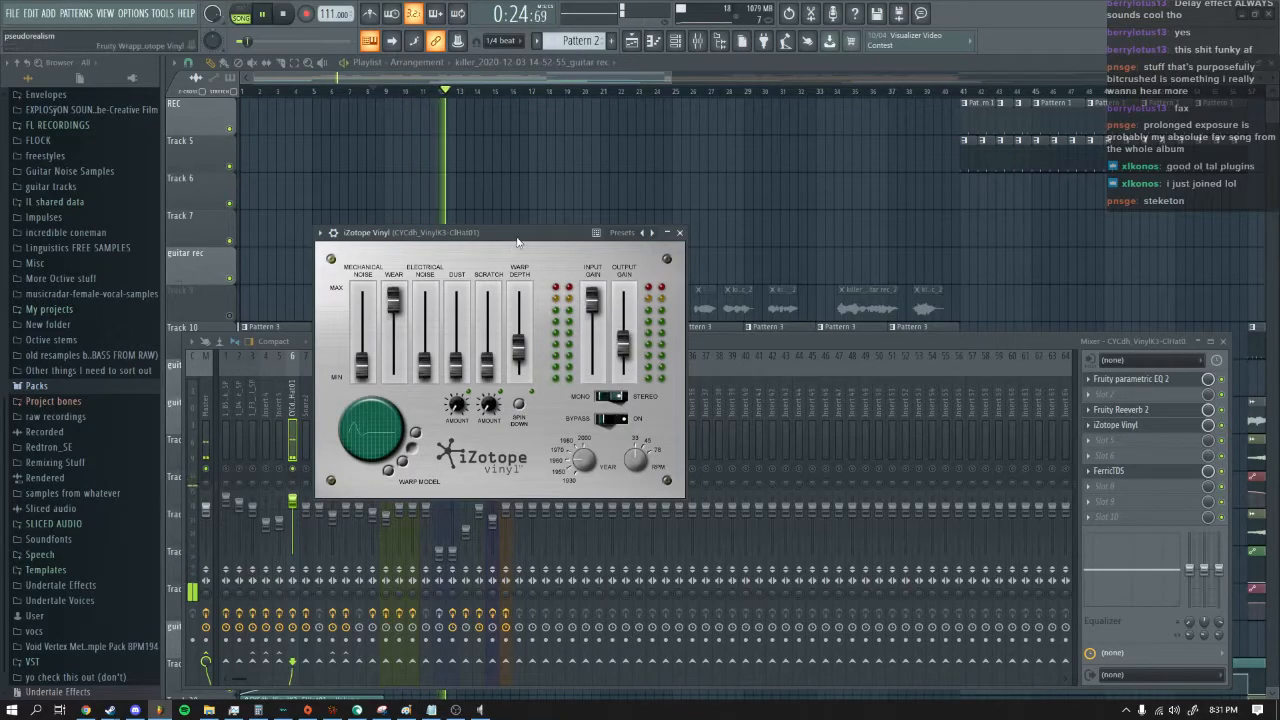
{"action": "left_click_drag", "start_coordinate": [572, 233], "coordinate": [596, 233]}
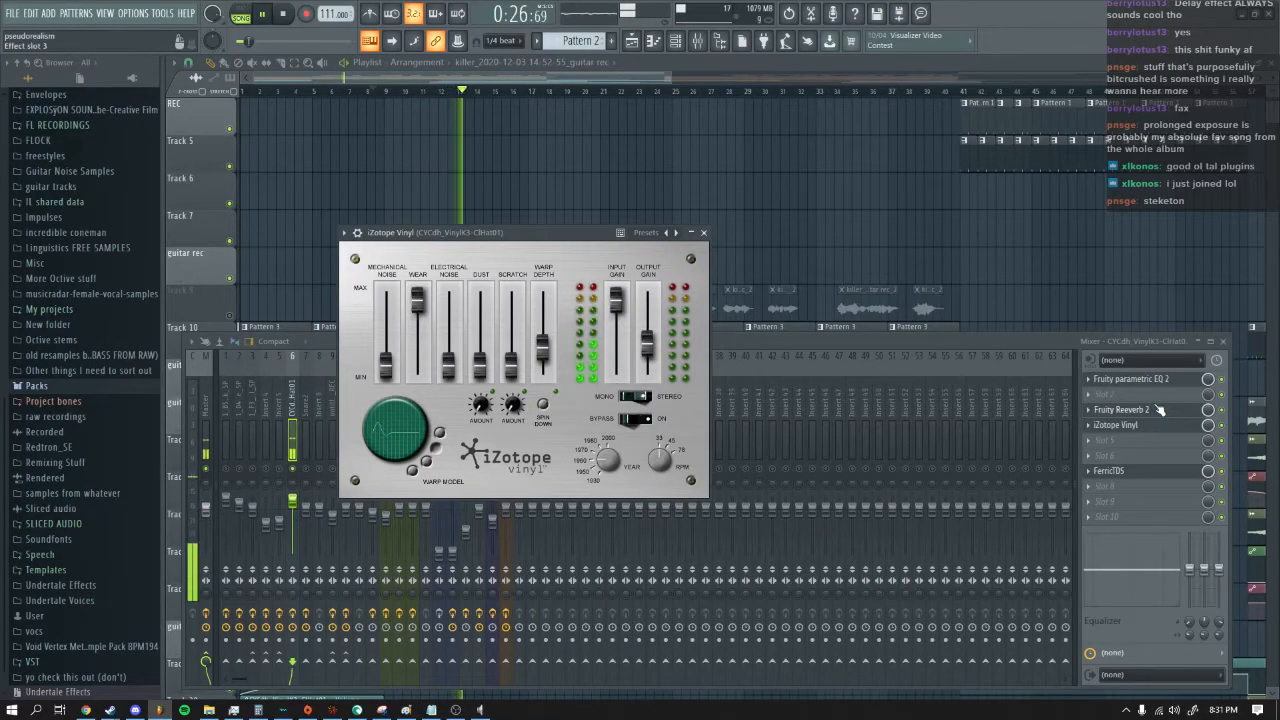
{"action": "left_click", "coordinate": [704, 233]}
Step: Examine the playlist's guitar clips and the volume, reverb and delay automation clips during playback
{"action": "key", "text": "F9"}
{"action": "scroll", "coordinate": [744, 216], "scroll_direction": "down", "scroll_amount": 5}
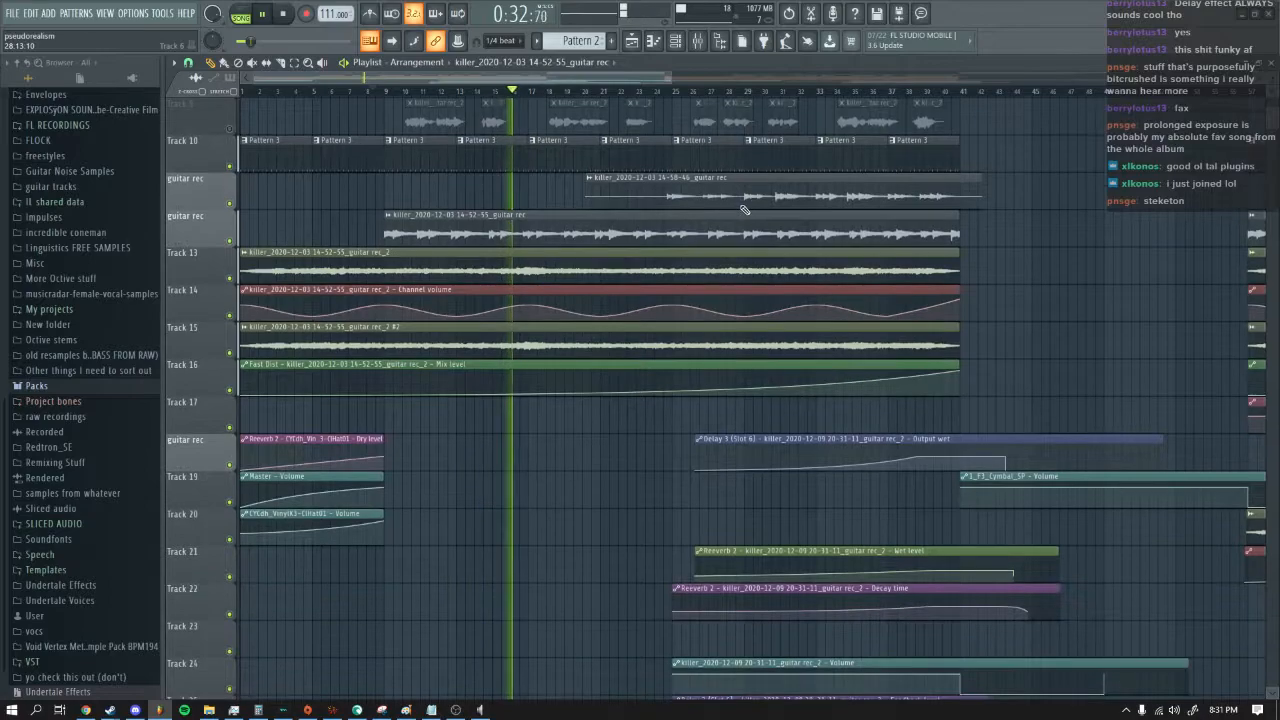
{"action": "scroll", "coordinate": [519, 524], "scroll_direction": "down", "scroll_amount": 4}
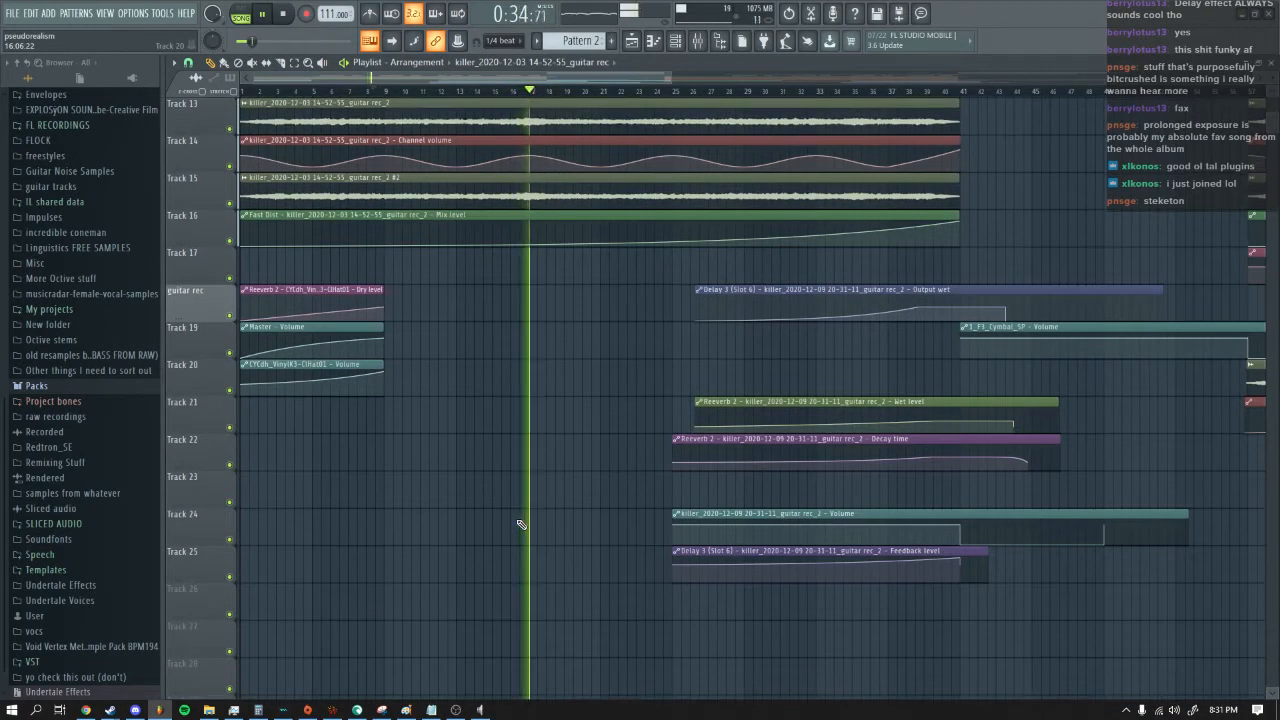
{"action": "scroll", "coordinate": [521, 524], "scroll_direction": "up", "scroll_amount": 2}
{"action": "scroll", "coordinate": [521, 524], "scroll_direction": "down", "scroll_amount": 1}
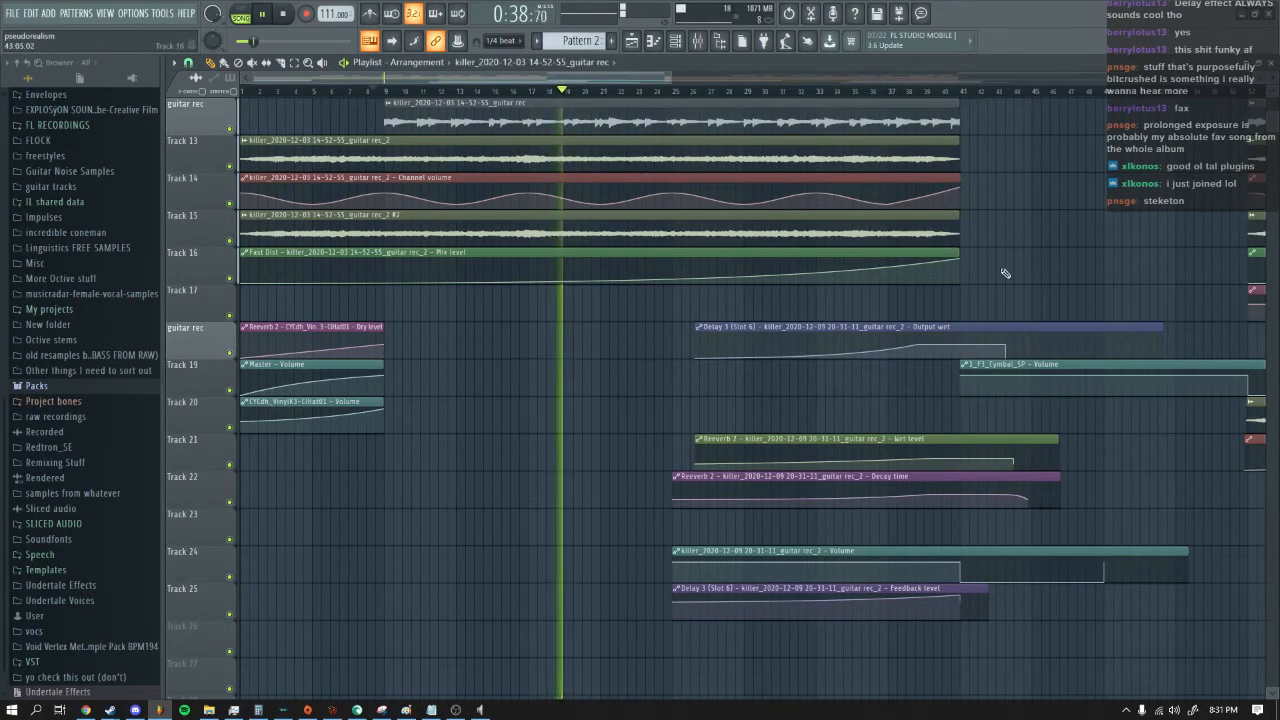
{"action": "scroll", "coordinate": [1000, 277], "scroll_direction": "up", "scroll_amount": 10}
{"action": "scroll", "coordinate": [800, 270], "scroll_direction": "down", "scroll_amount": 3}
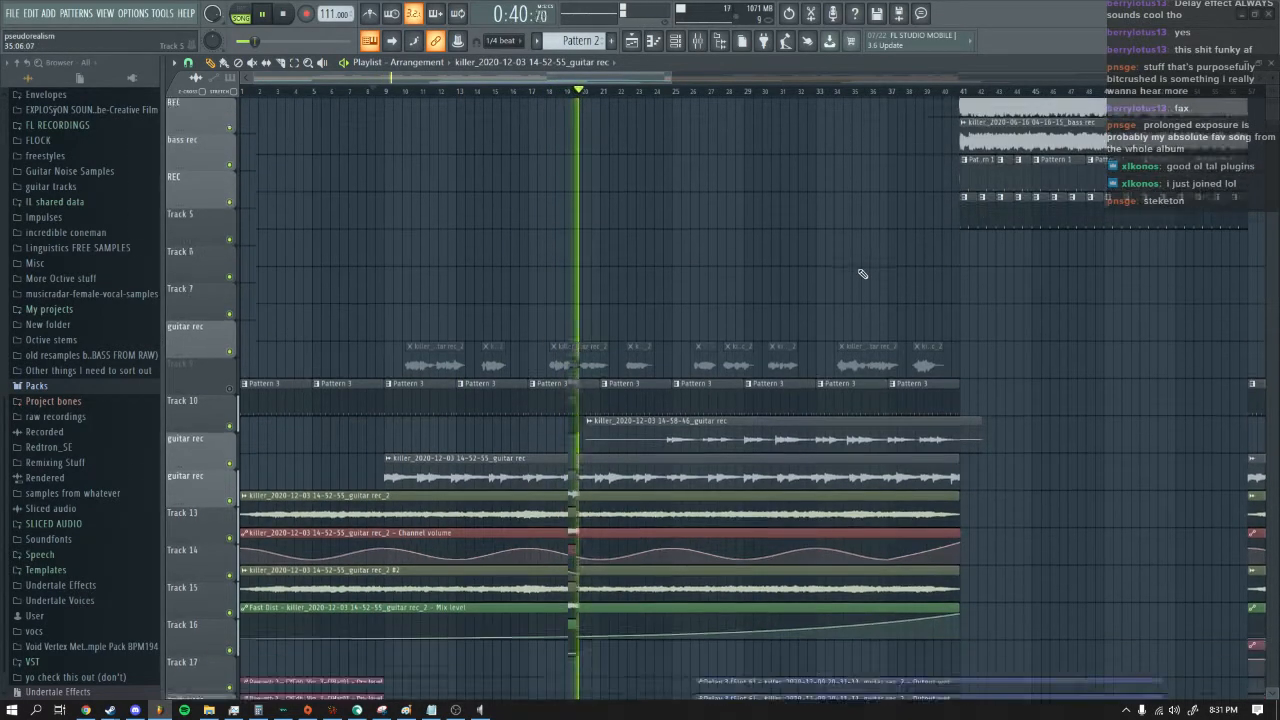
{"action": "scroll", "coordinate": [780, 263], "scroll_direction": "up", "scroll_amount": 3}
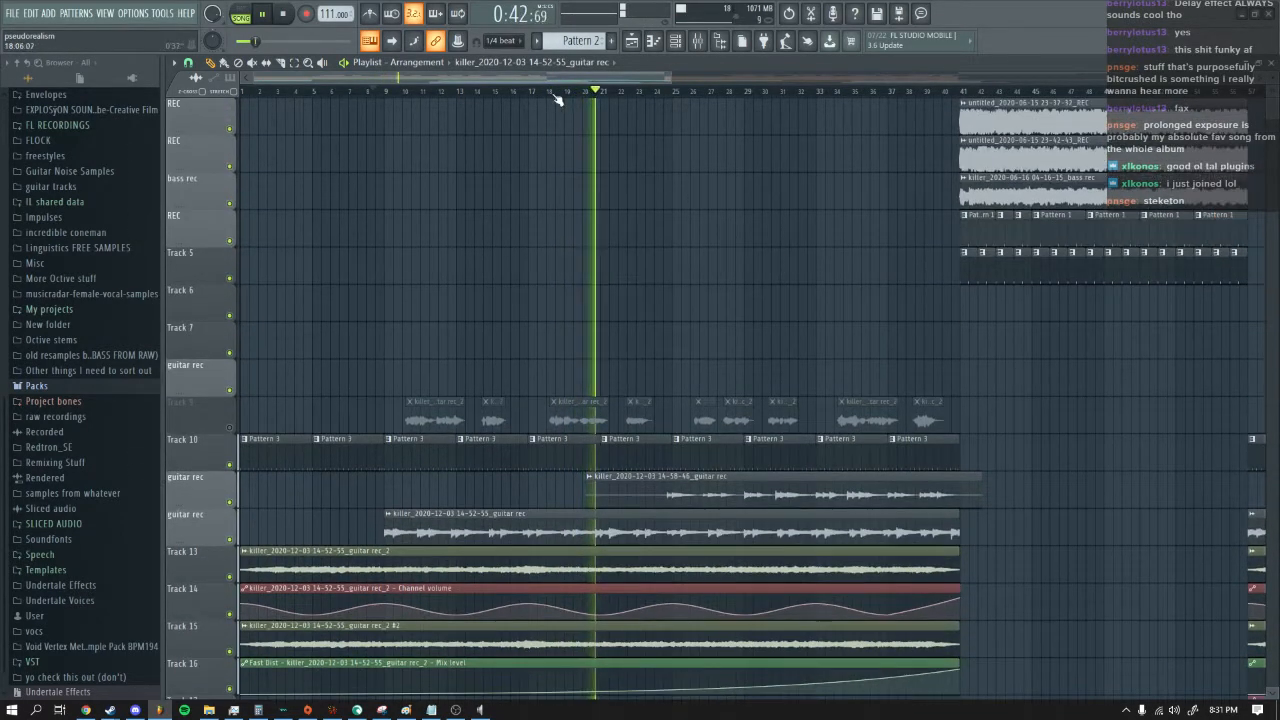
Step: Stop playback and place the playback position just before bar 41, where the REC and bass rec clips start
{"action": "scroll", "coordinate": [780, 263], "scroll_direction": "right", "scroll_amount": 8}
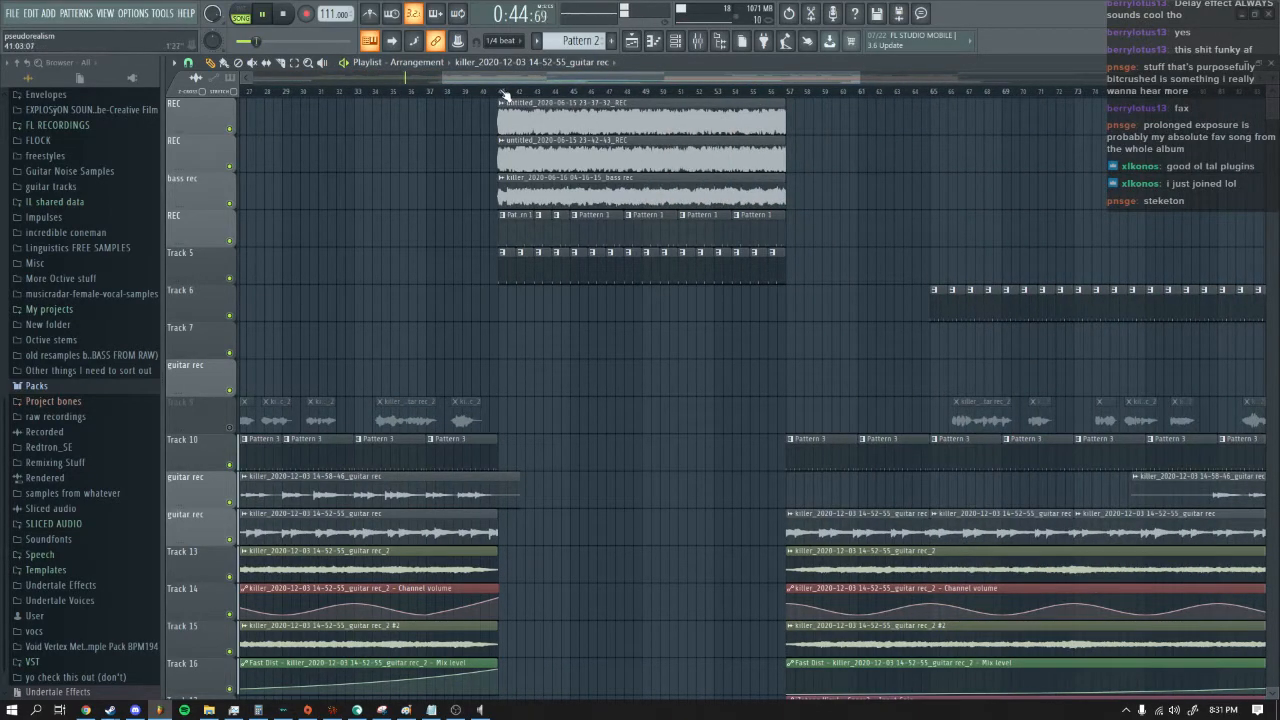
{"action": "left_click", "coordinate": [287, 20]}
{"action": "left_click", "coordinate": [490, 91]}
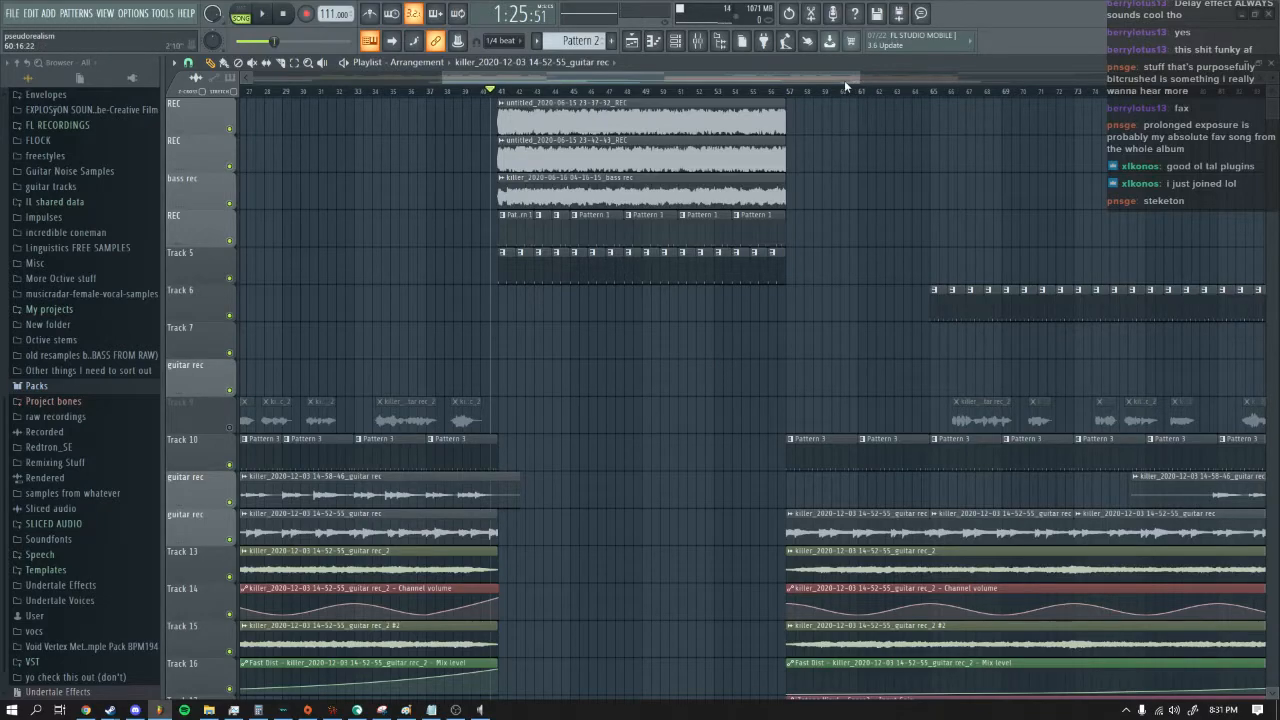
{"action": "left_click_drag", "start_coordinate": [844, 80], "coordinate": [868, 80]}
{"action": "scroll", "coordinate": [831, 329], "scroll_direction": "down", "scroll_amount": 2}
{"action": "scroll", "coordinate": [652, 357], "scroll_direction": "up", "scroll_amount": 2}
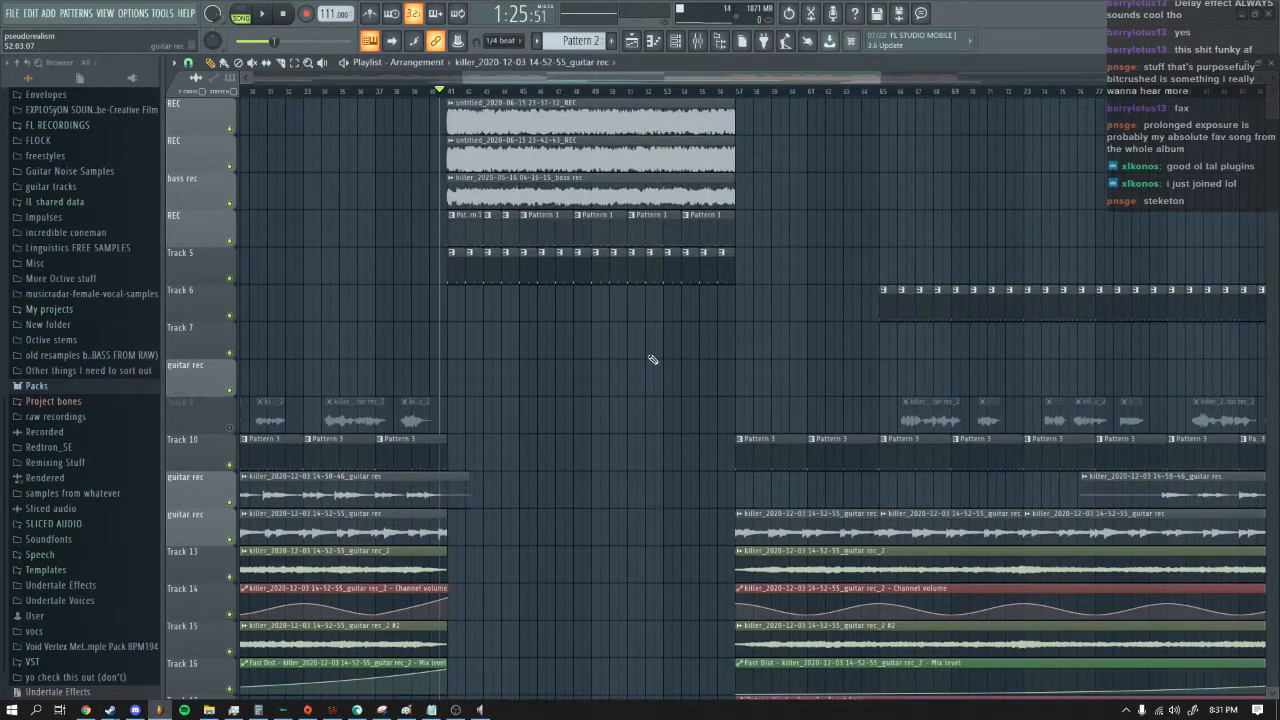
{"action": "left_click_drag", "start_coordinate": [883, 80], "coordinate": [641, 79]}
Step: Play the section at bar 41 briefly with the mixer shown, and stop playback
{"action": "left_click", "coordinate": [698, 40]}
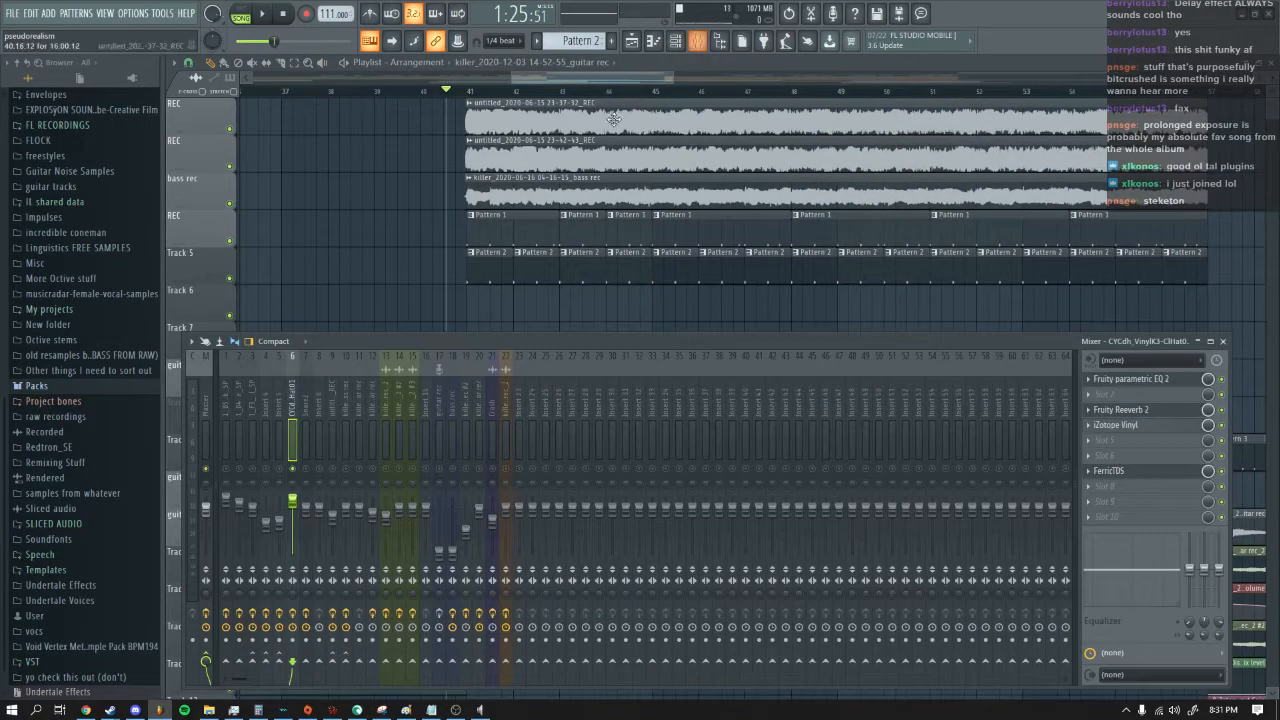
{"action": "left_click", "coordinate": [262, 14]}
{"action": "left_click", "coordinate": [283, 14]}
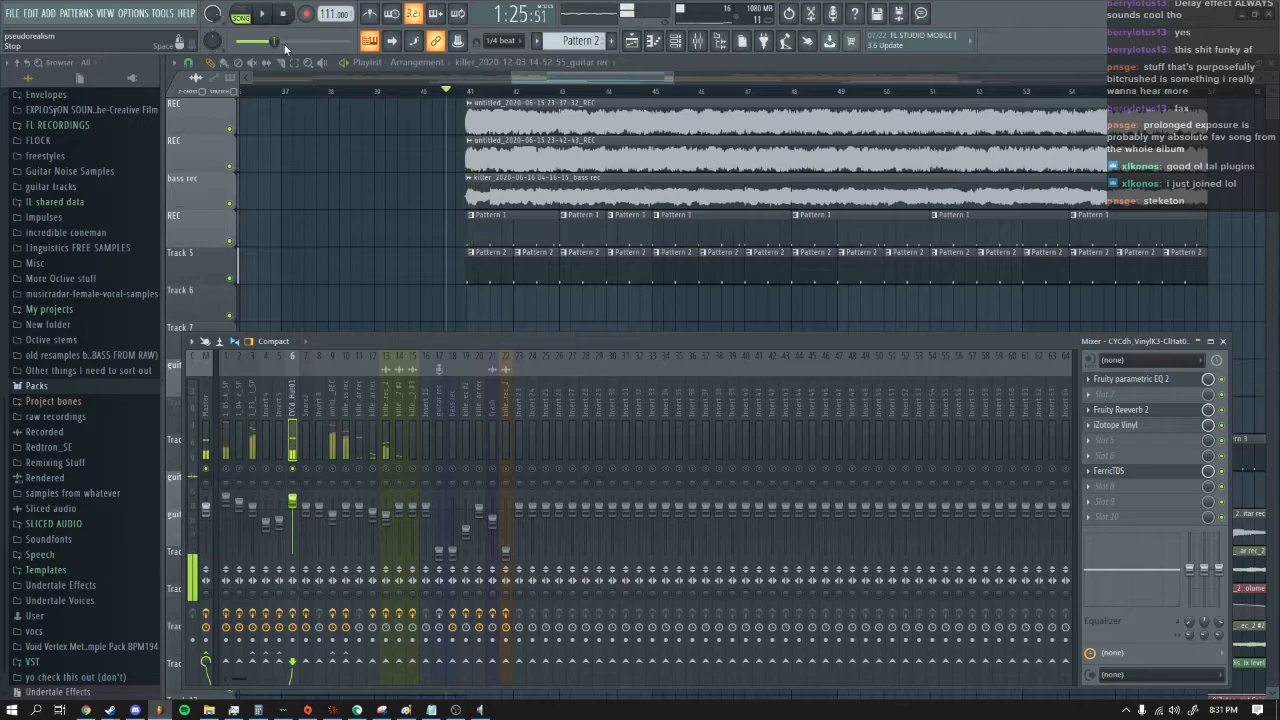
Step: Solo the REC recordings on mixer inserts 9 and 10, play the section from bar 41, and stop playback
{"action": "left_click", "coordinate": [334, 440]}
{"action": "left_click", "coordinate": [335, 440]}
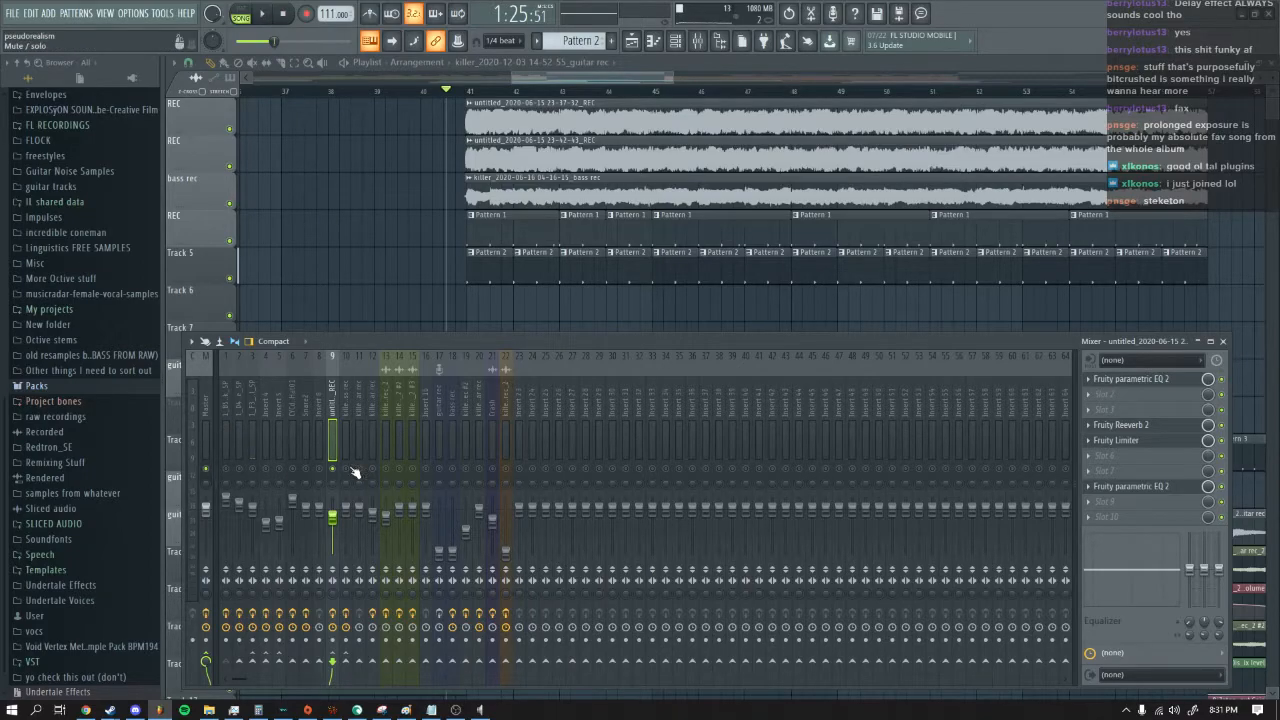
{"action": "left_click", "coordinate": [263, 15]}
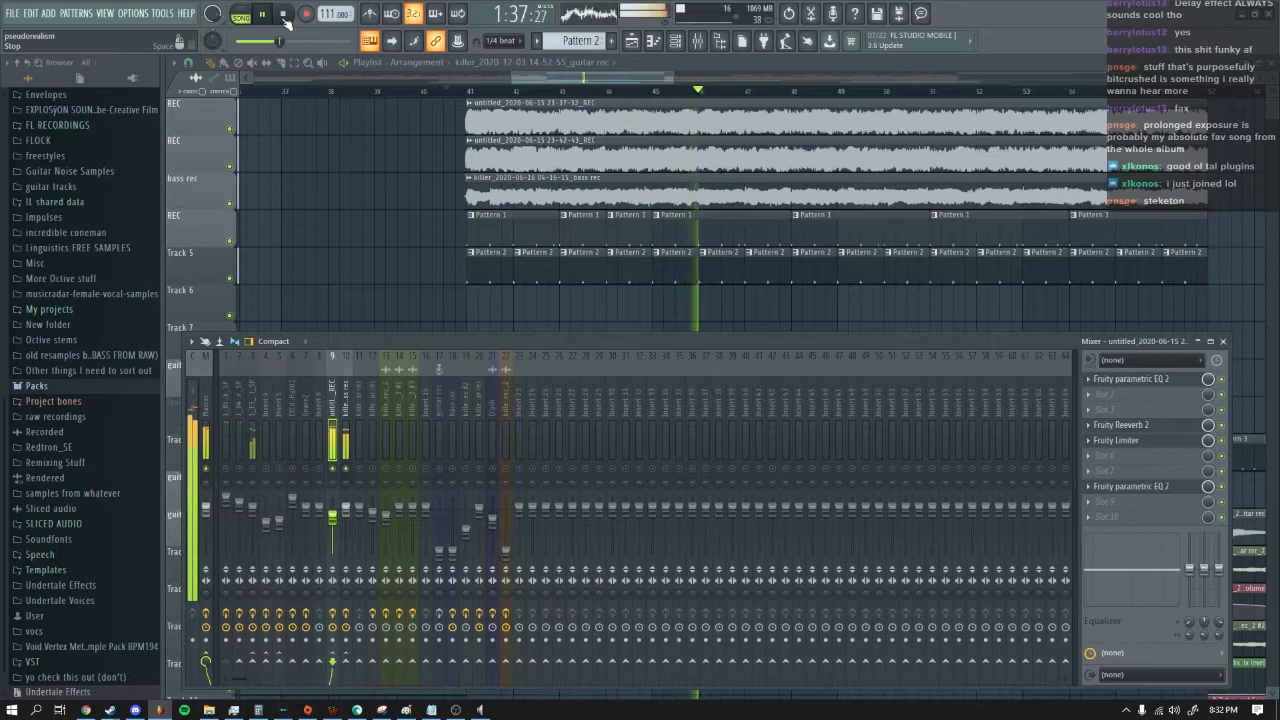
{"action": "mouse_move", "coordinate": [575, 79]}
{"action": "left_mouse_down"}
{"action": "mouse_move", "coordinate": [610, 80]}
{"action": "mouse_move", "coordinate": [598, 80]}
{"action": "left_mouse_up"}
{"action": "left_click", "coordinate": [697, 41]}
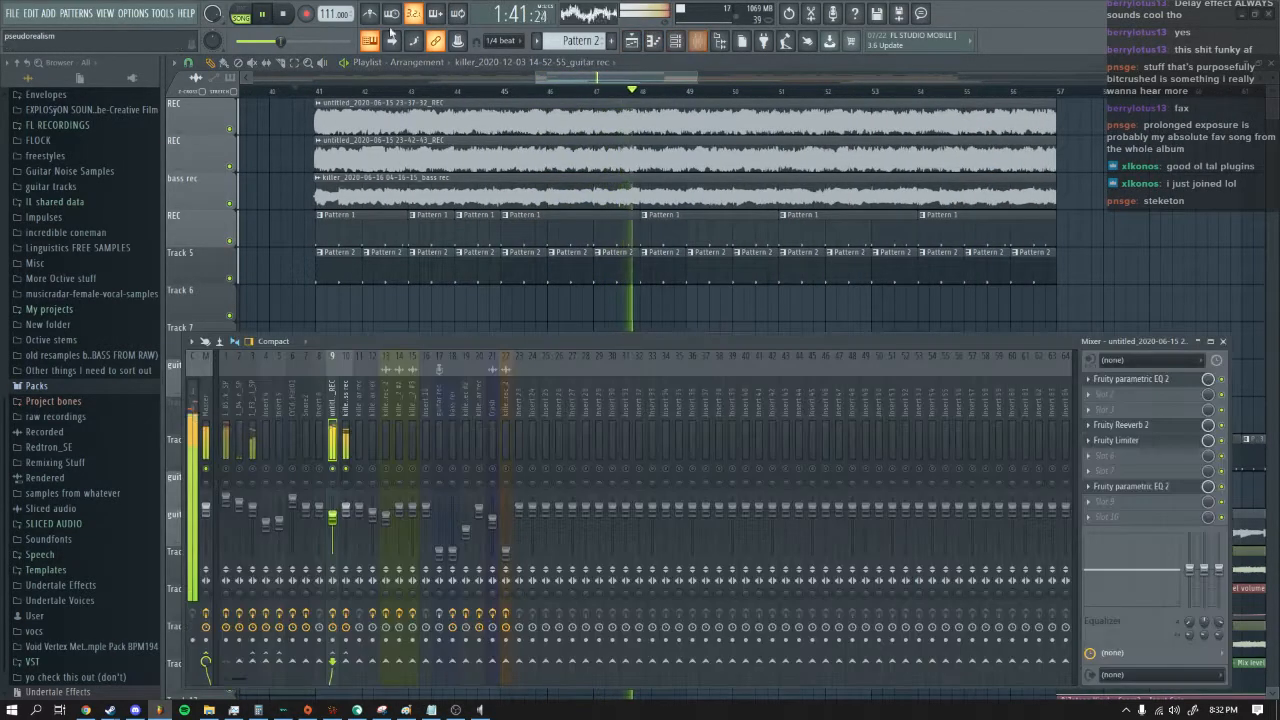
{"action": "left_click", "coordinate": [292, 14]}
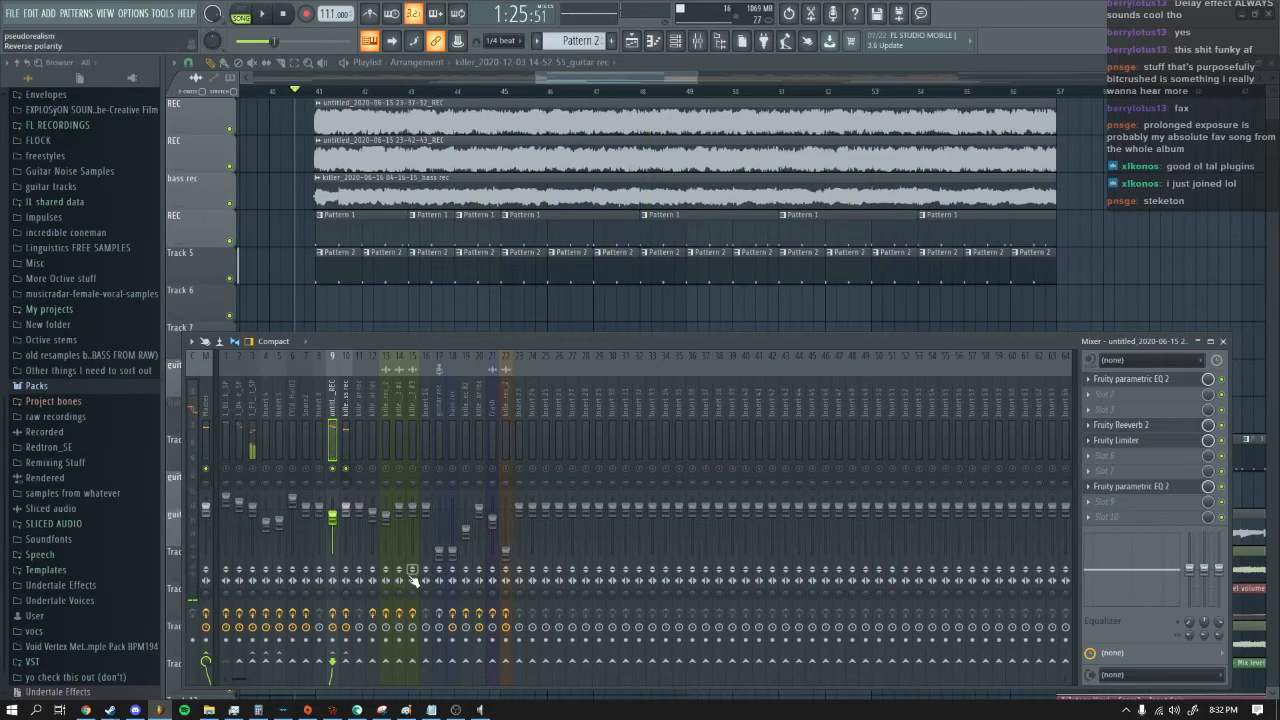
Step: Audition REC insert 9 and insert 10 separately by soloing each one and playing briefly from bar 41
{"action": "left_click", "coordinate": [338, 470]}
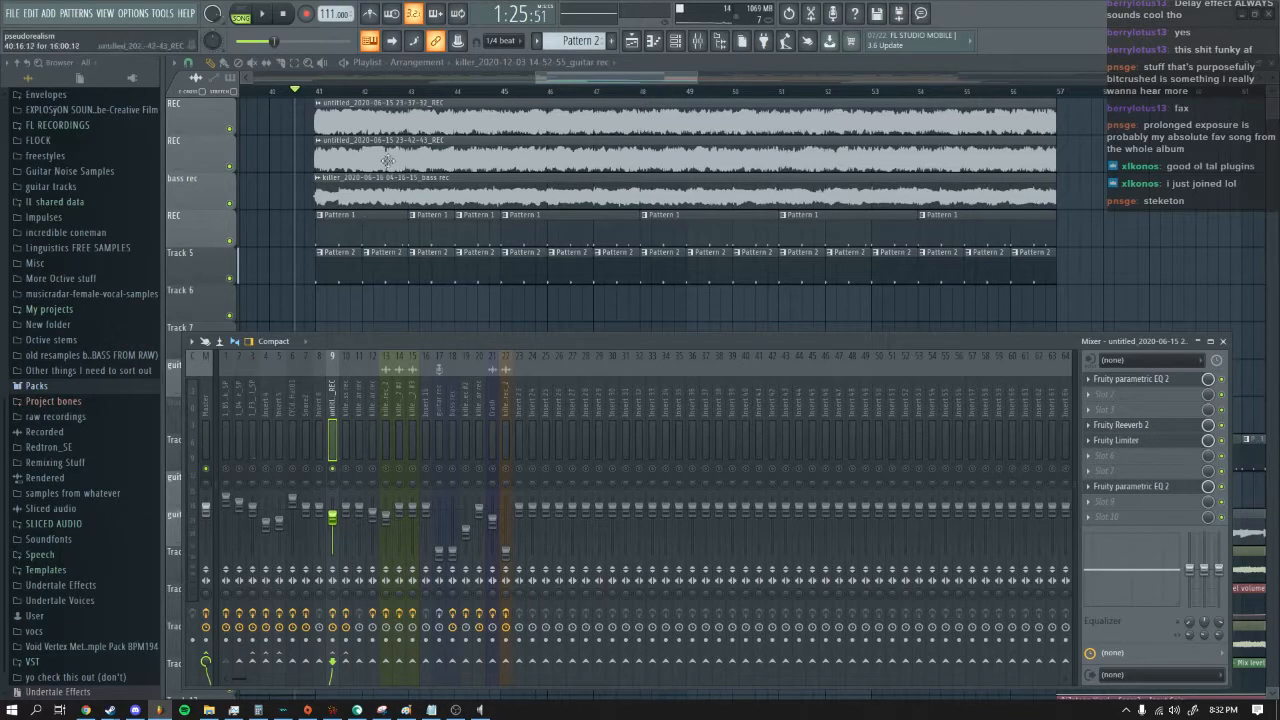
{"action": "key", "text": "space"}
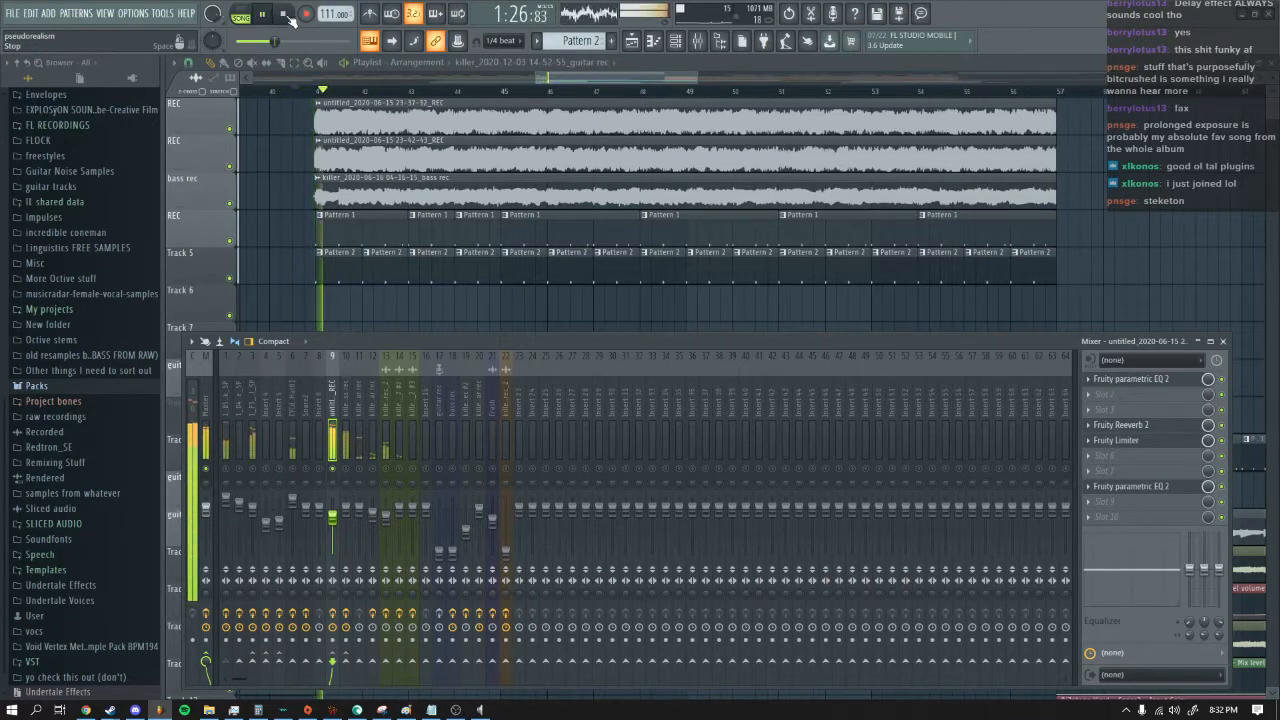
{"action": "left_click", "coordinate": [287, 16]}
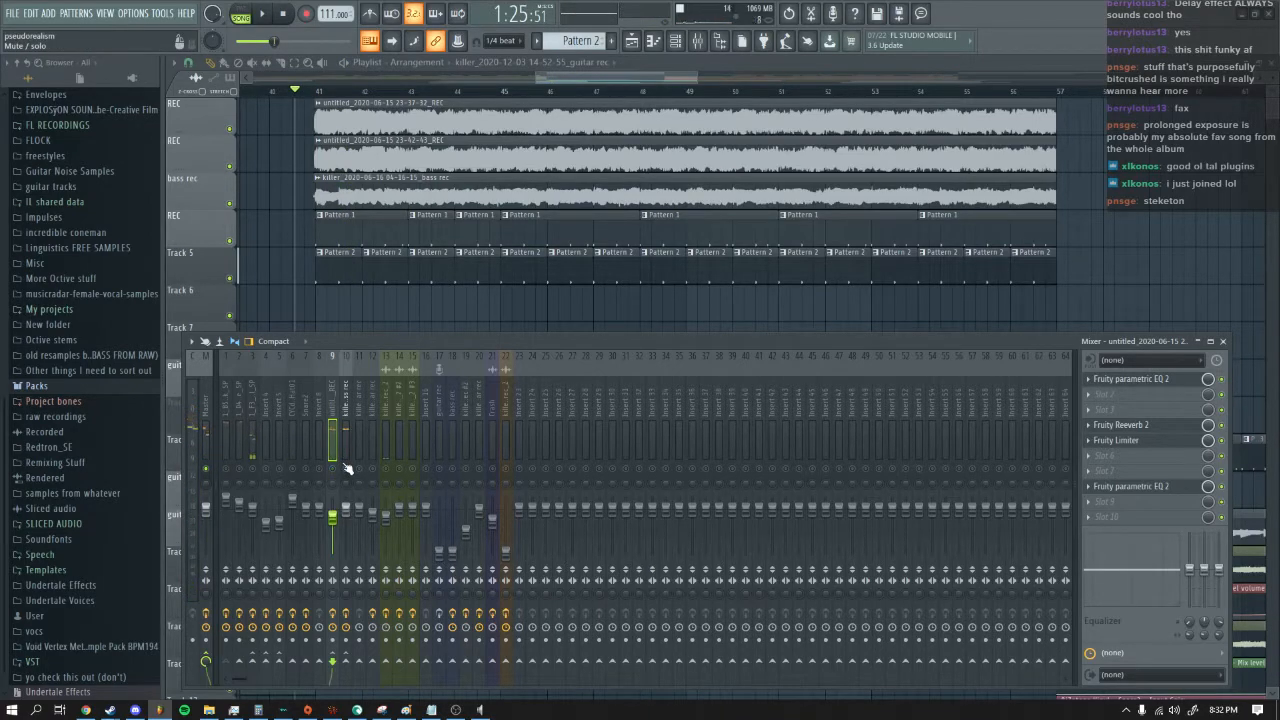
{"action": "left_click", "coordinate": [268, 16]}
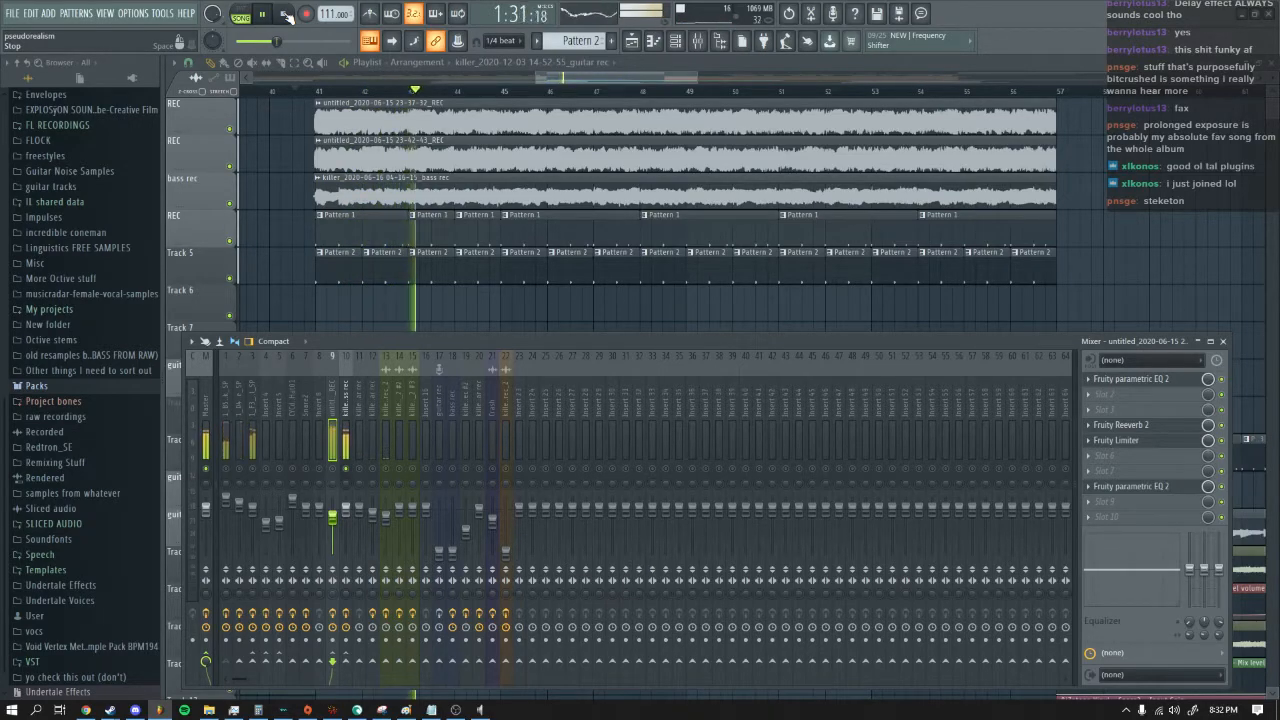
{"action": "left_click", "coordinate": [285, 14]}
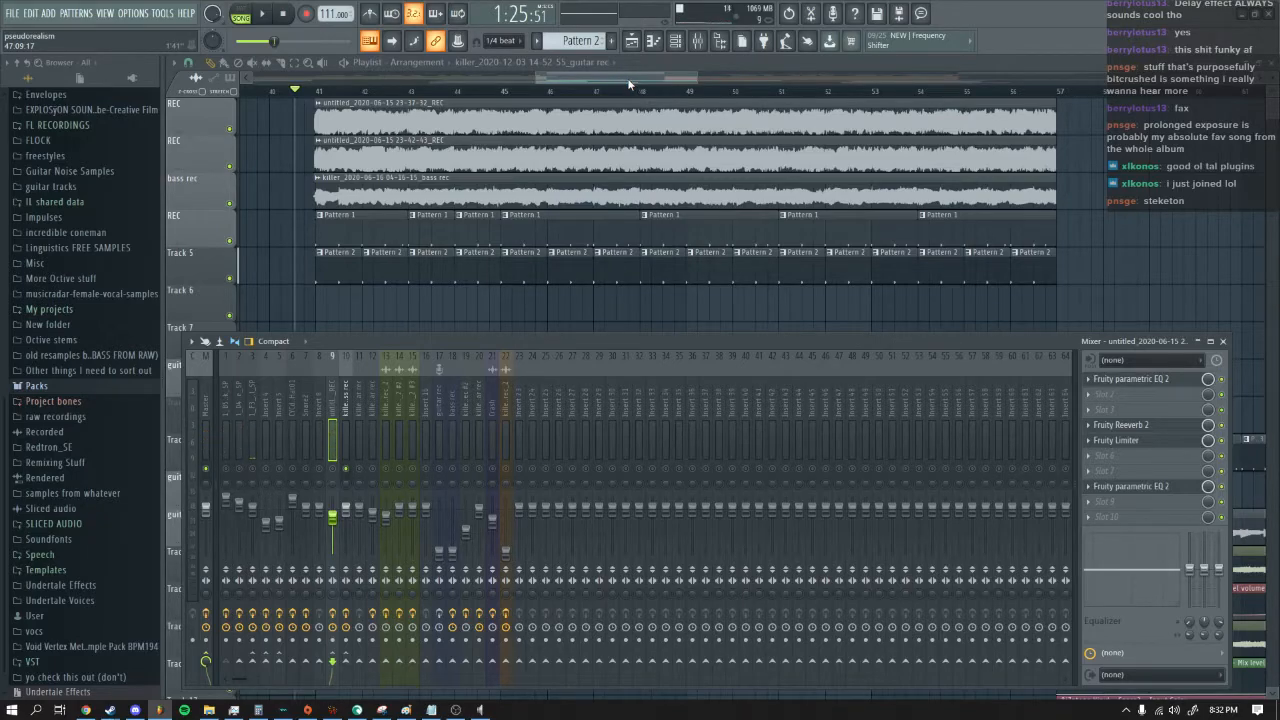
Step: Place the playback position just before bar 45, hide the mixer, and audition the soloed recordings from there
{"action": "left_click", "coordinate": [271, 14]}
{"action": "left_click", "coordinate": [495, 90]}
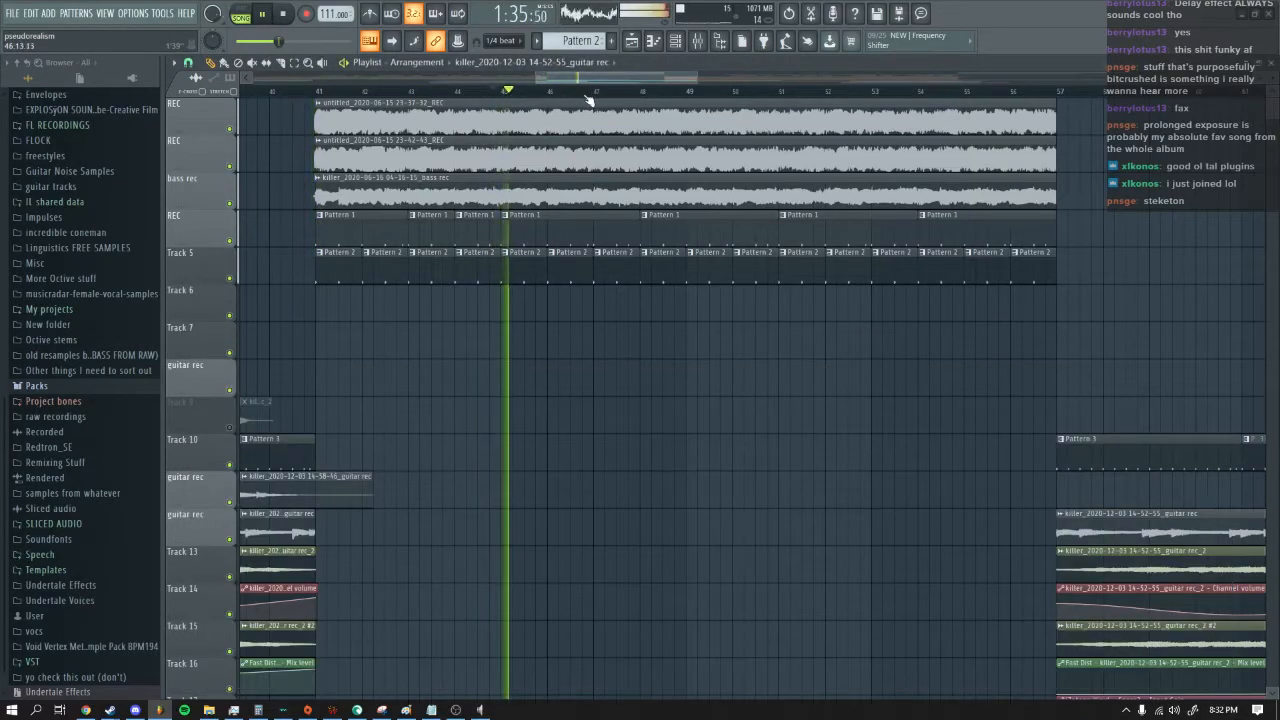
{"action": "left_click", "coordinate": [286, 14]}
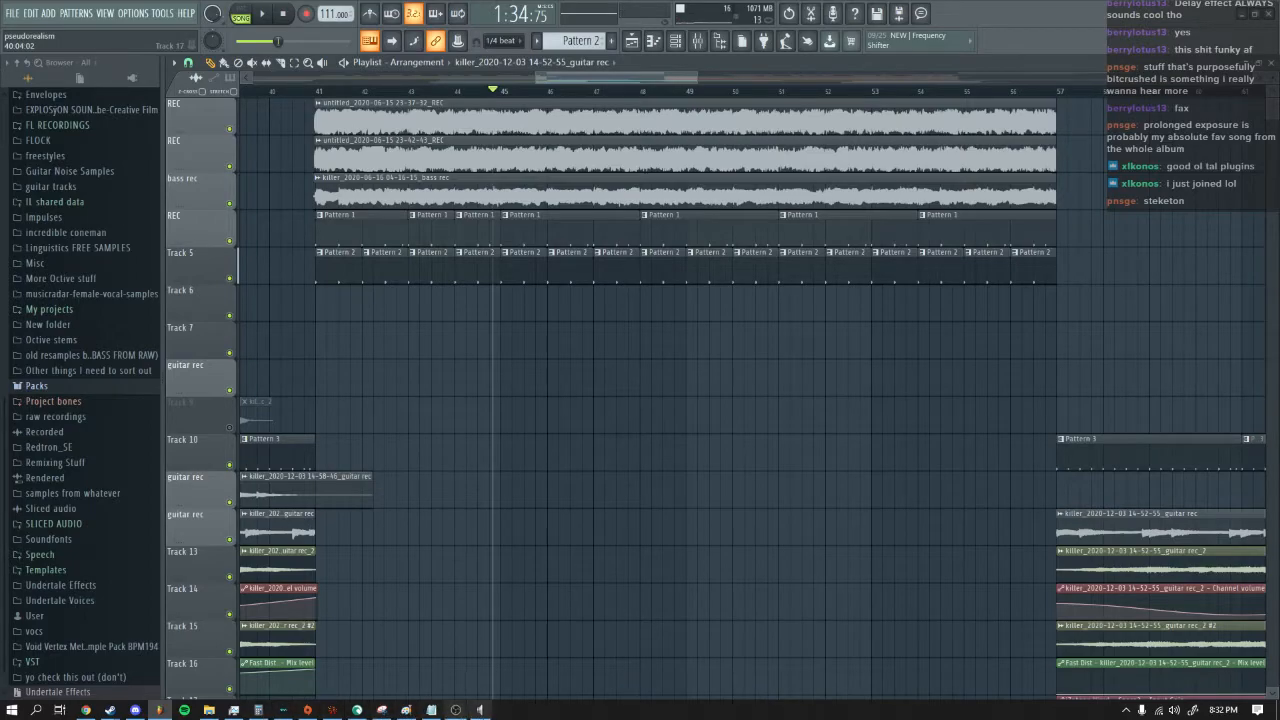
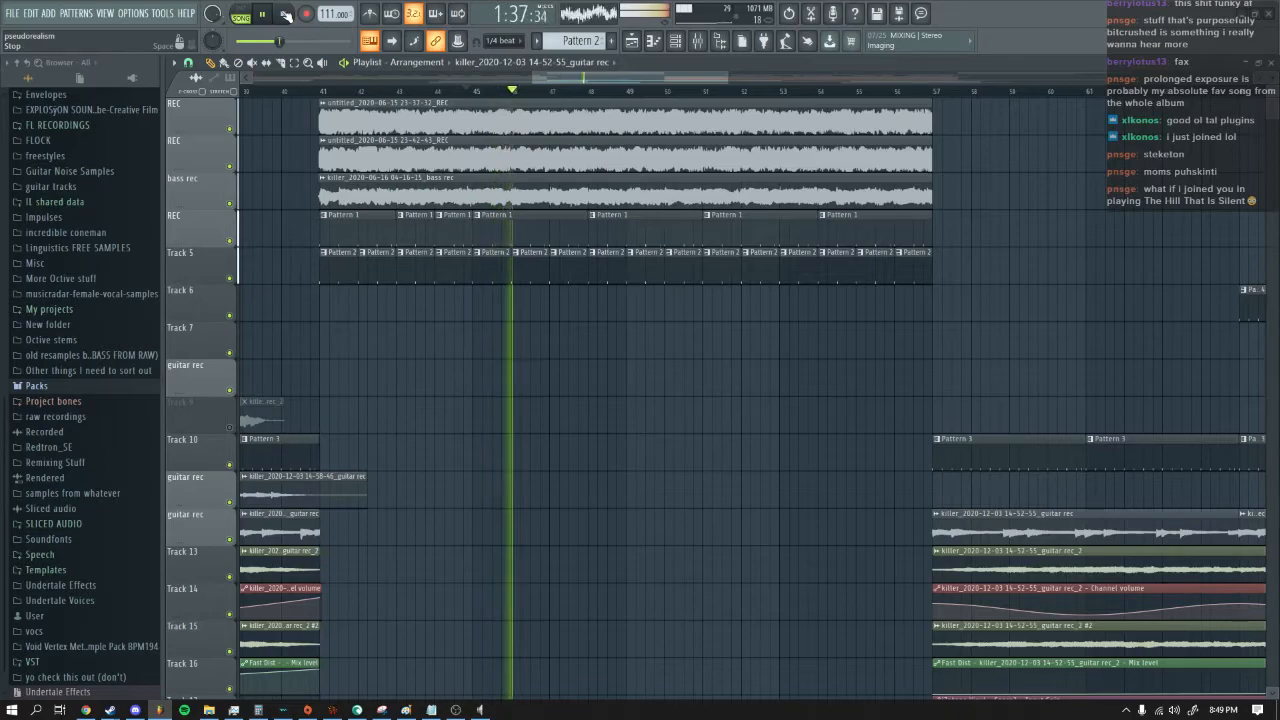
{"action": "left_click", "coordinate": [285, 14]}
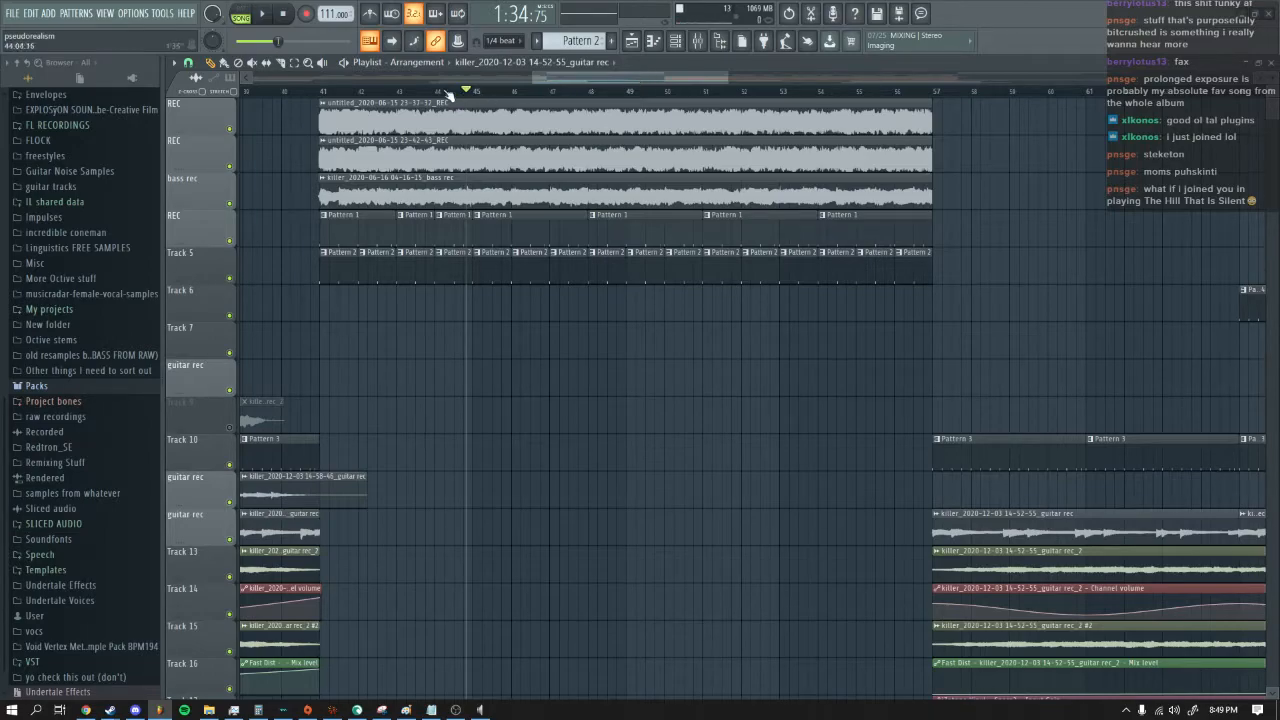
{"action": "left_click", "coordinate": [265, 14]}
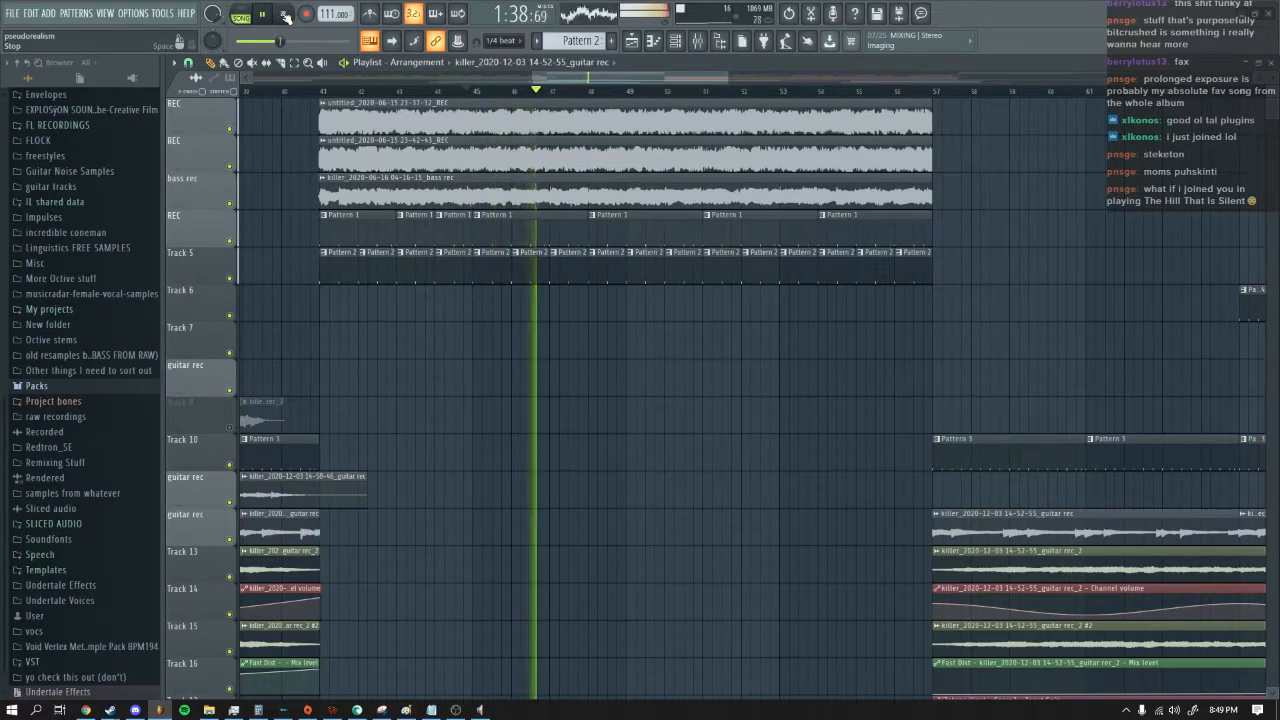
{"action": "left_click", "coordinate": [285, 16]}
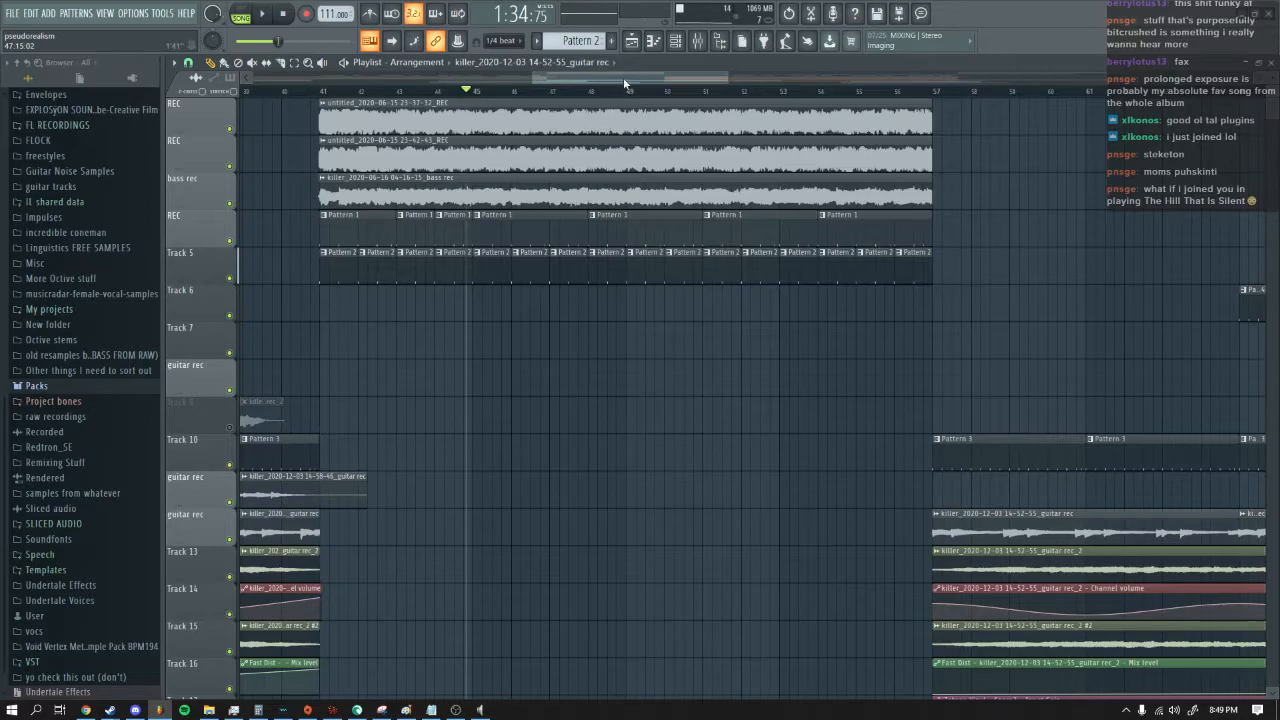
Step: Solo the playlist tracks holding Pattern 1 and Pattern 2, clear the mixer's insert solo, and play the patterns briefly
{"action": "left_click", "coordinate": [698, 41]}
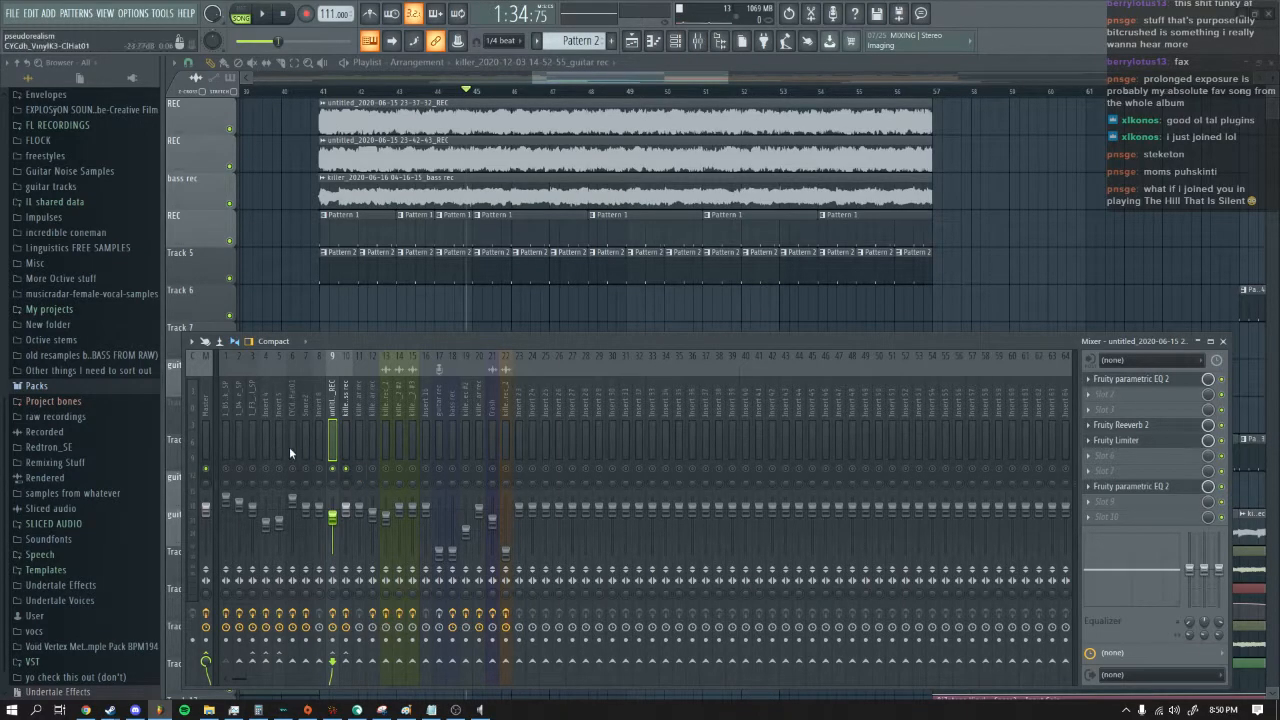
{"action": "left_click", "coordinate": [230, 242], "text": "ctrl"}
{"action": "left_click", "coordinate": [230, 280], "text": "ctrl"}
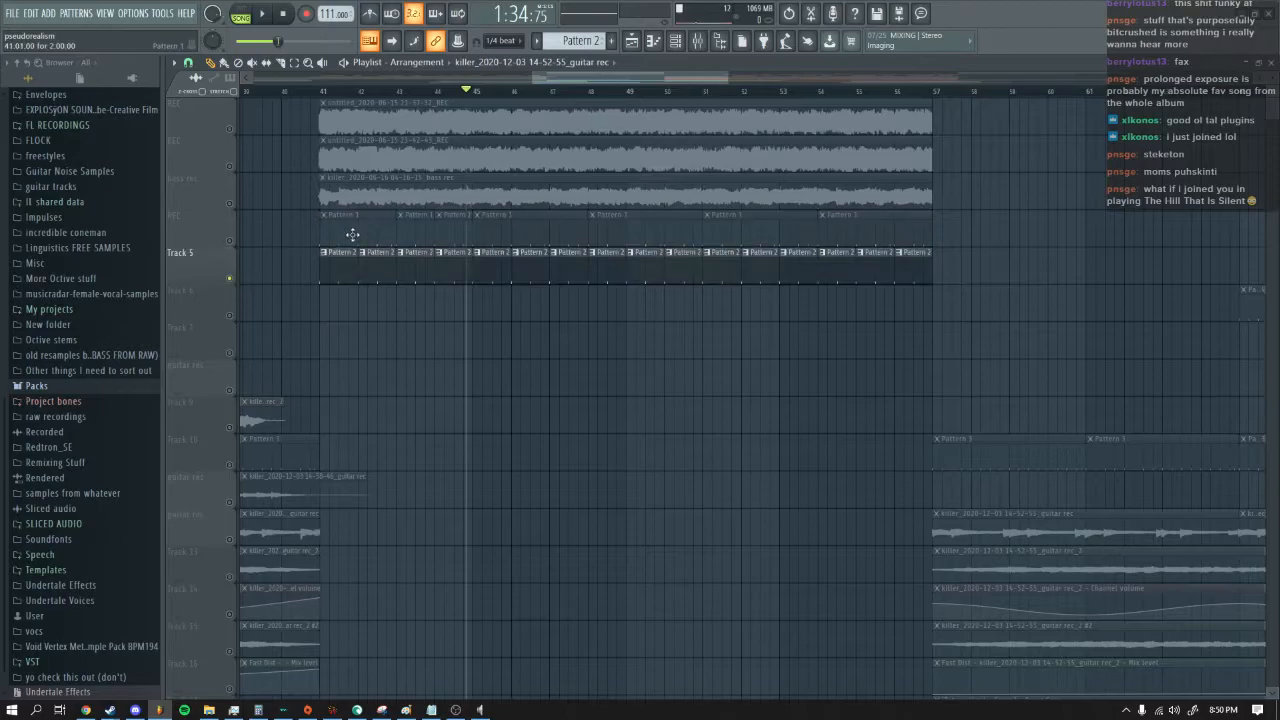
{"action": "left_click", "coordinate": [231, 242]}
{"action": "left_click", "coordinate": [697, 41]}
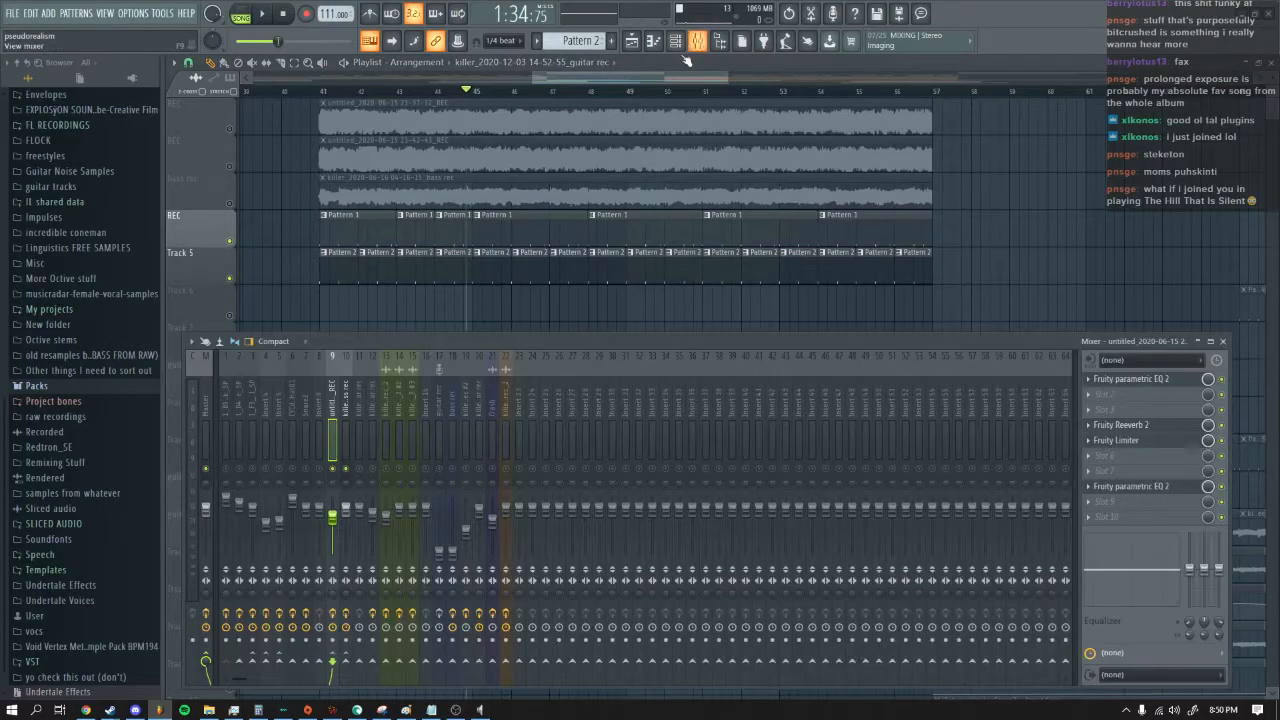
{"action": "left_click", "coordinate": [334, 468], "text": "ctrl"}
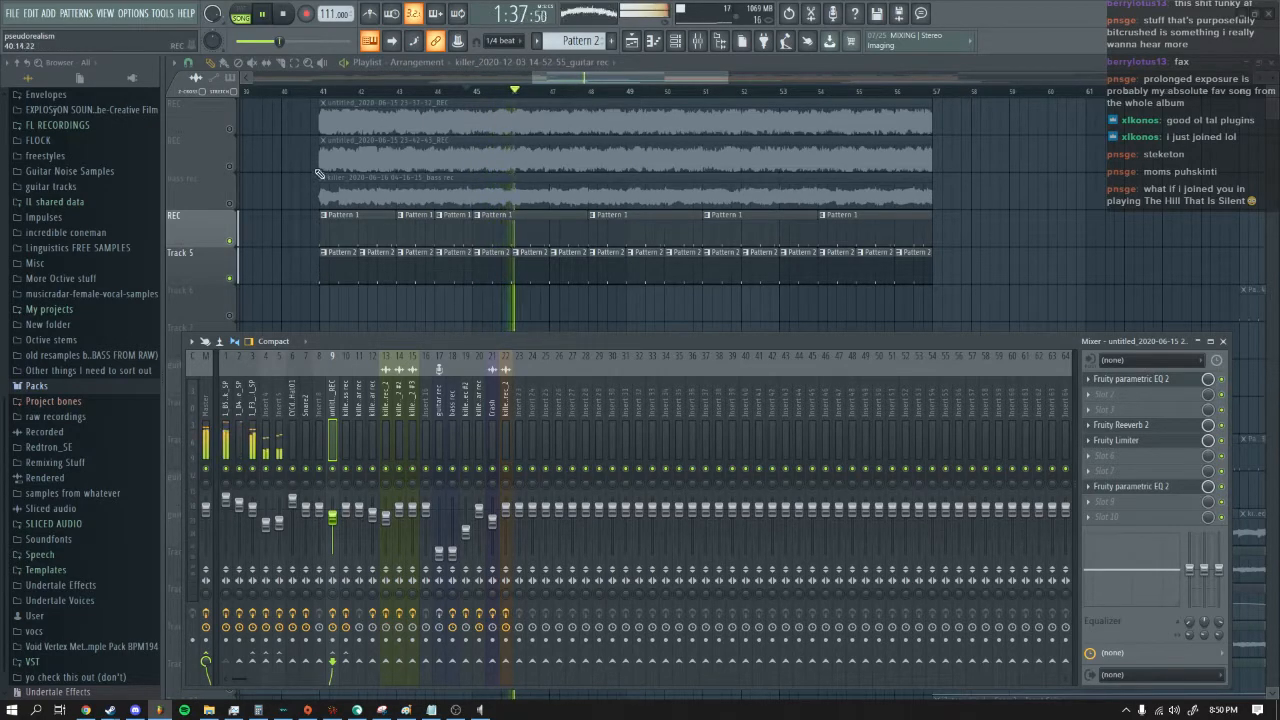
{"action": "key", "text": "space"}
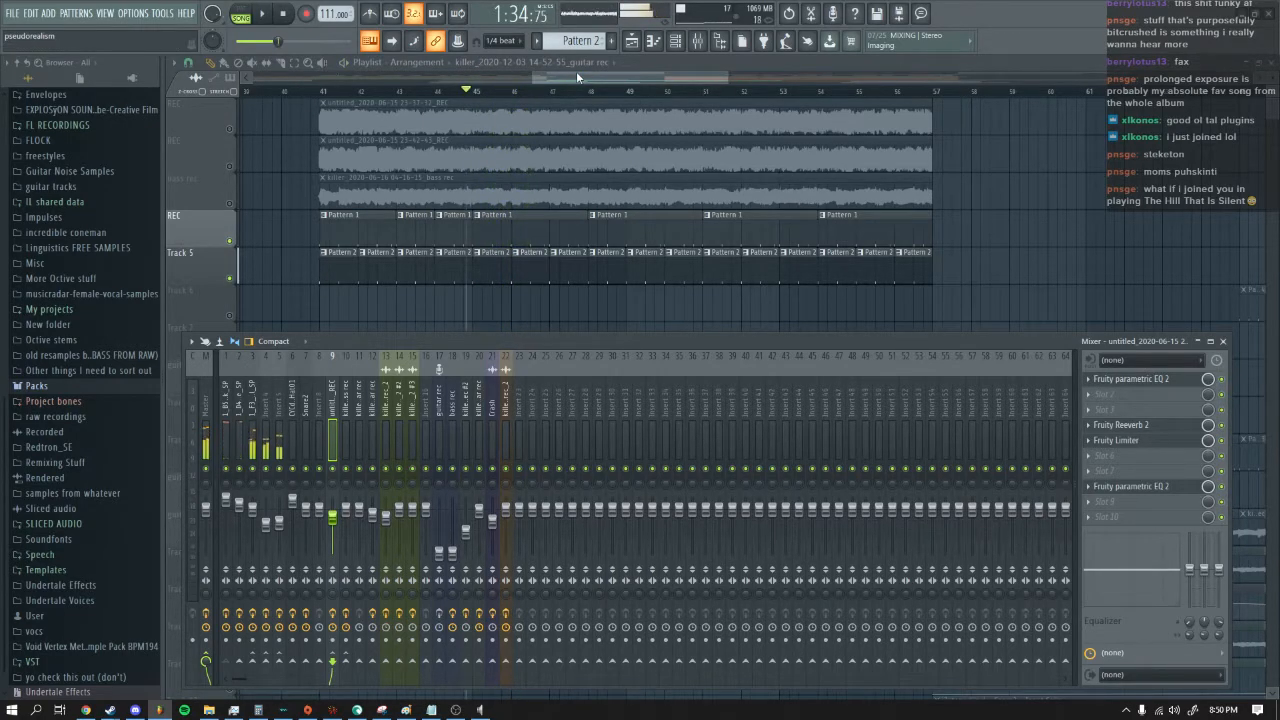
Step: Restore all playlist tracks and place the playback position at bar 57, where the guitar rec clips return
{"action": "left_click_drag", "start_coordinate": [576, 71], "coordinate": [678, 231]}
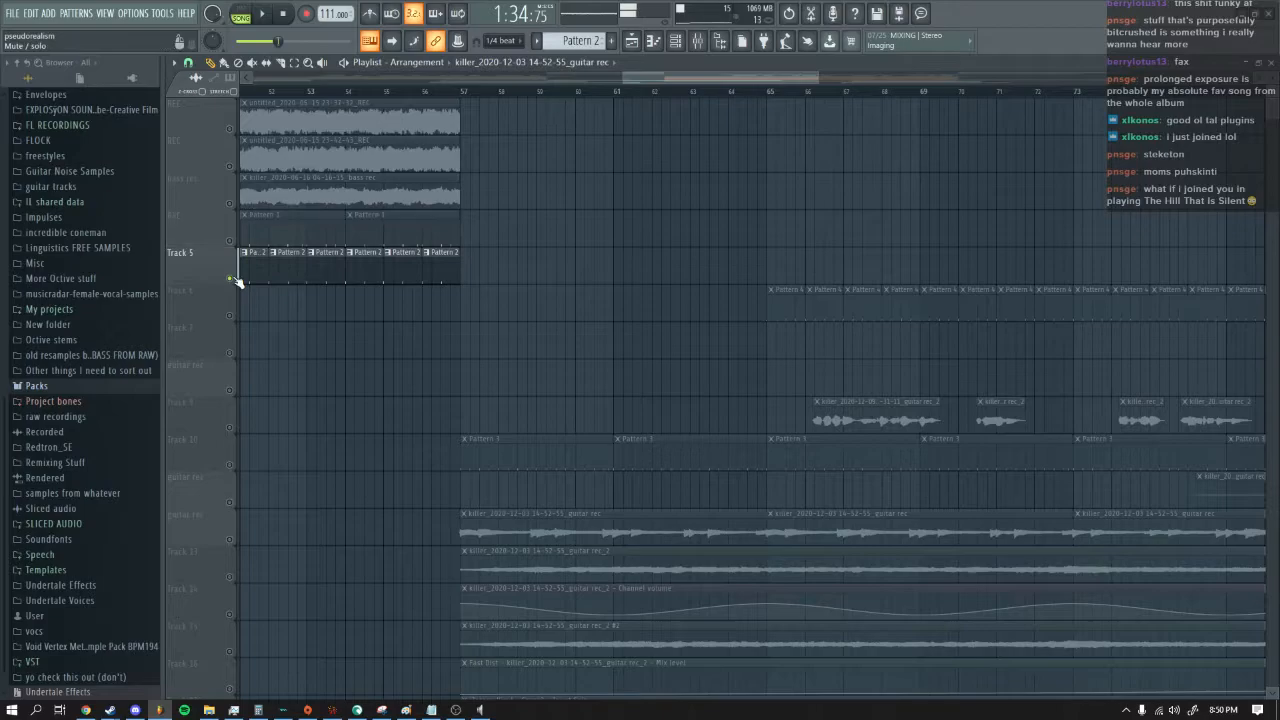
{"action": "scroll", "coordinate": [603, 221], "scroll_direction": "down", "scroll_amount": 3}
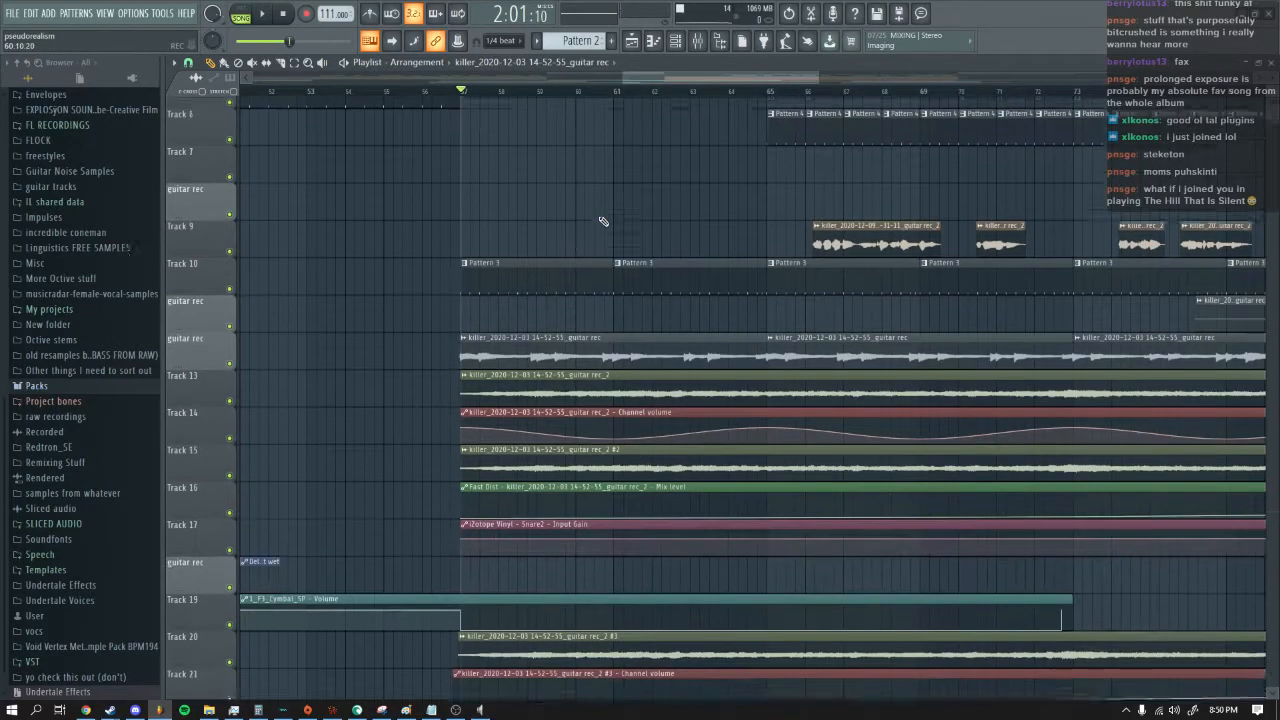
{"action": "left_click_drag", "start_coordinate": [635, 78], "coordinate": [668, 79]}
{"action": "scroll", "coordinate": [445, 163], "scroll_direction": "up", "scroll_amount": 2}
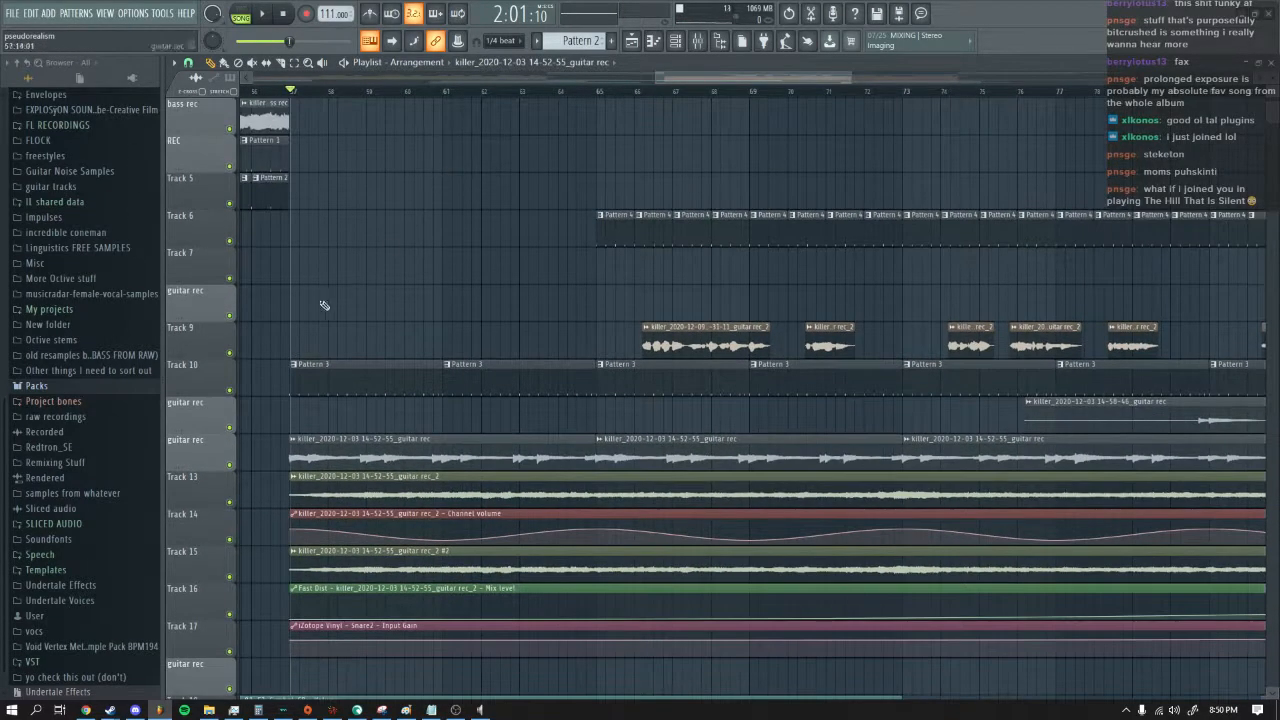
Step: Solo Track 10 briefly, switch the solo to Track 20's guitar rec_2 #3 clip, and play it from bar 57, checking the mixer levels
{"action": "right_click", "coordinate": [229, 390]}
{"action": "scroll", "coordinate": [286, 329], "scroll_direction": "down", "scroll_amount": 3}
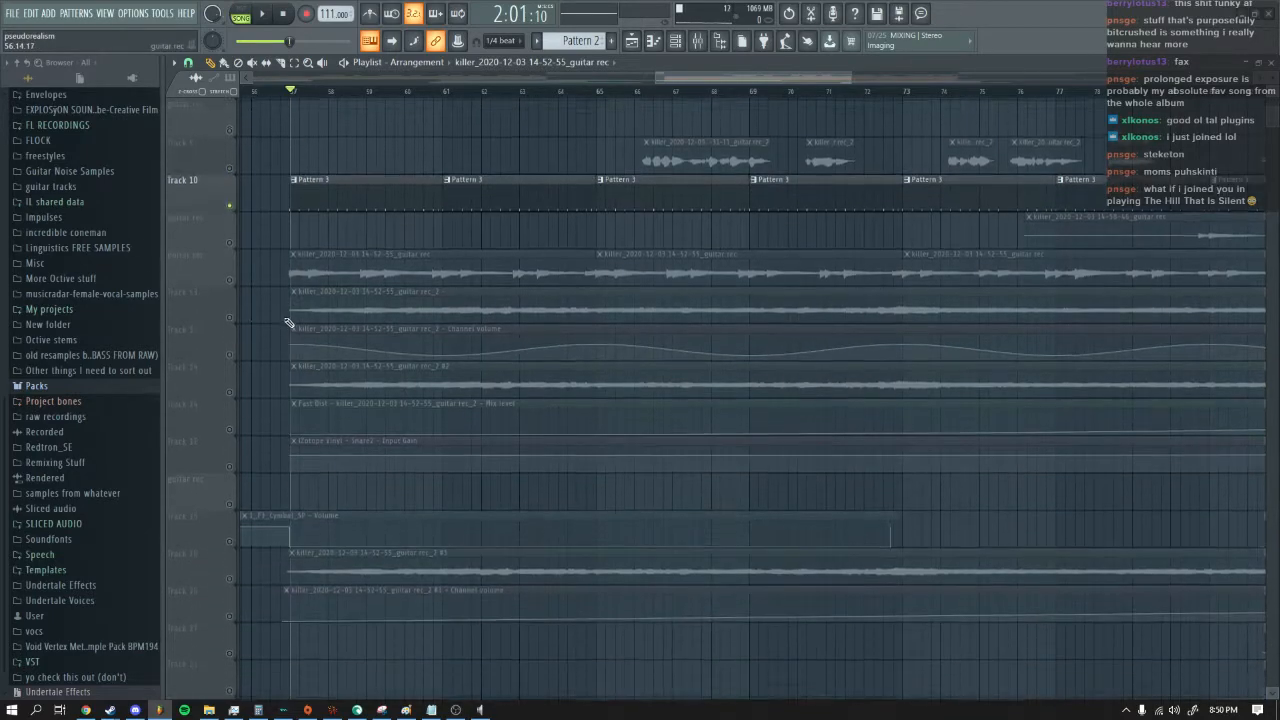
{"action": "right_click", "coordinate": [231, 577]}
{"action": "left_click_drag", "start_coordinate": [658, 77], "coordinate": [692, 84]}
{"action": "left_click", "coordinate": [265, 14]}
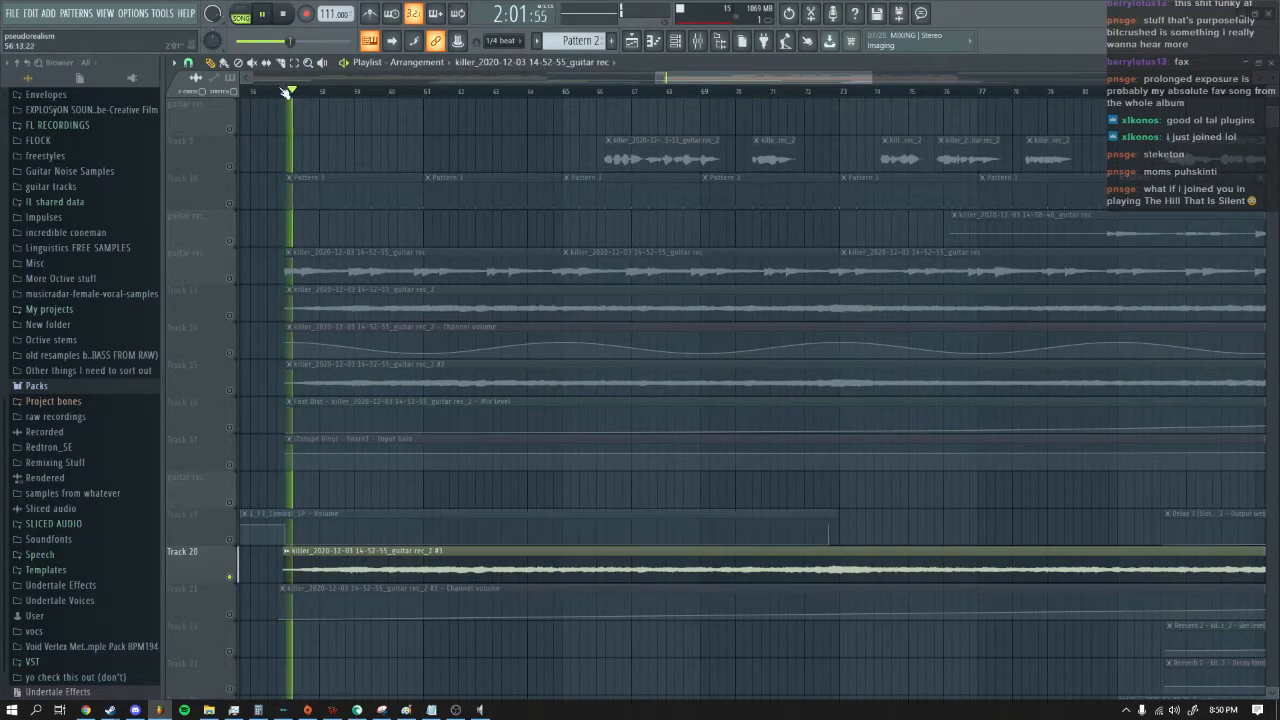
{"action": "left_click", "coordinate": [697, 40]}
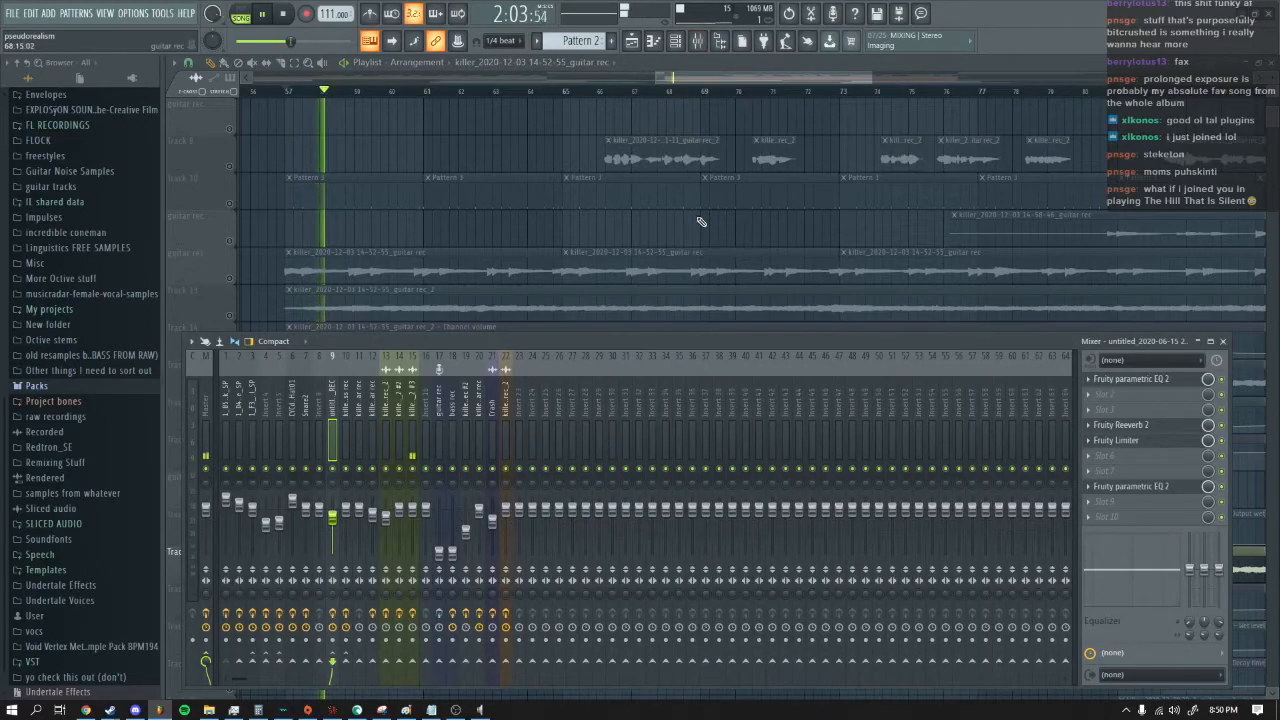
{"action": "key", "text": "F9"}
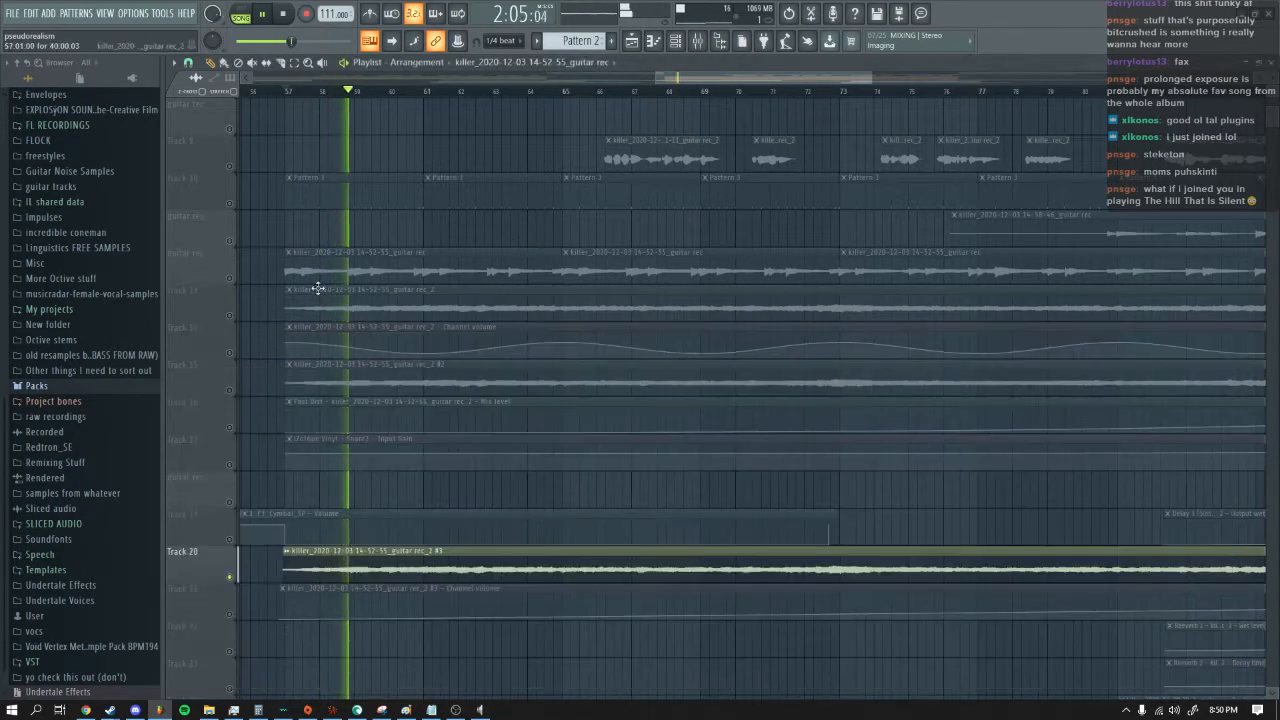
Step: Enable Tracks 13 to 17 and the guitar rec track directly above them alongside Track 20 during playback
{"action": "left_click", "coordinate": [234, 302]}
{"action": "left_click", "coordinate": [234, 370]}
{"action": "left_click", "coordinate": [234, 425]}
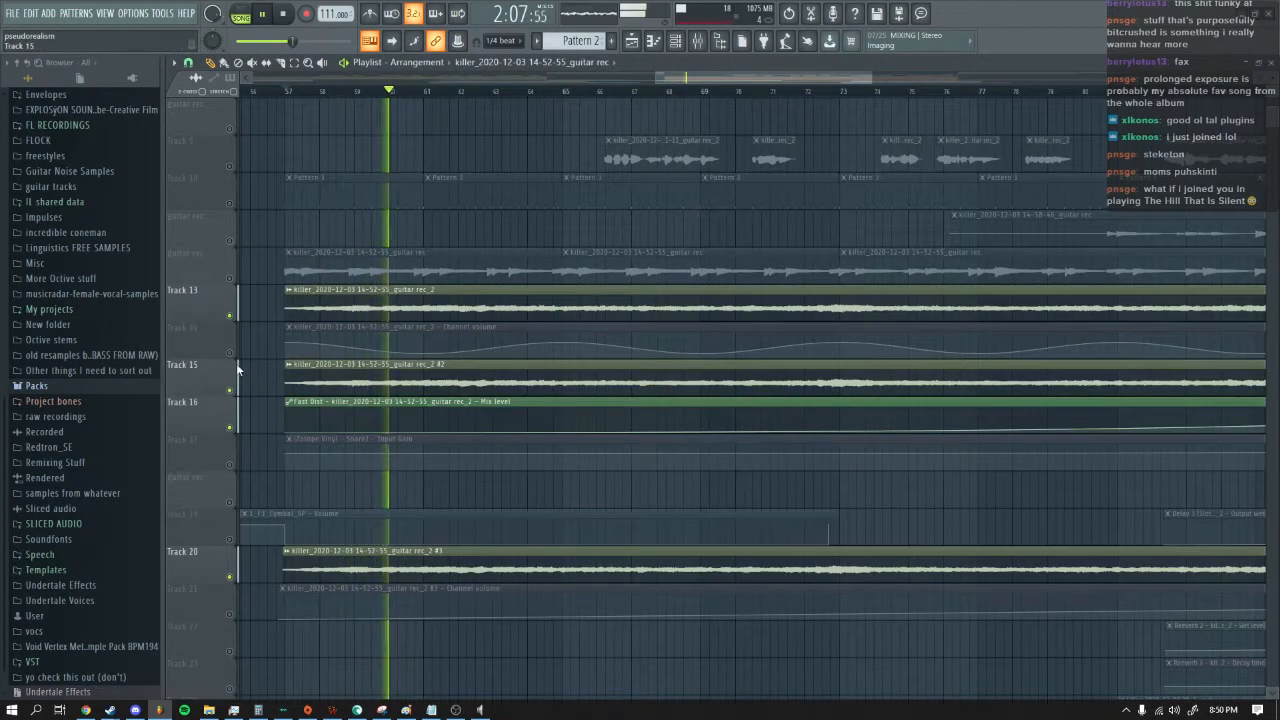
{"action": "left_click", "coordinate": [236, 345]}
{"action": "left_click", "coordinate": [236, 456]}
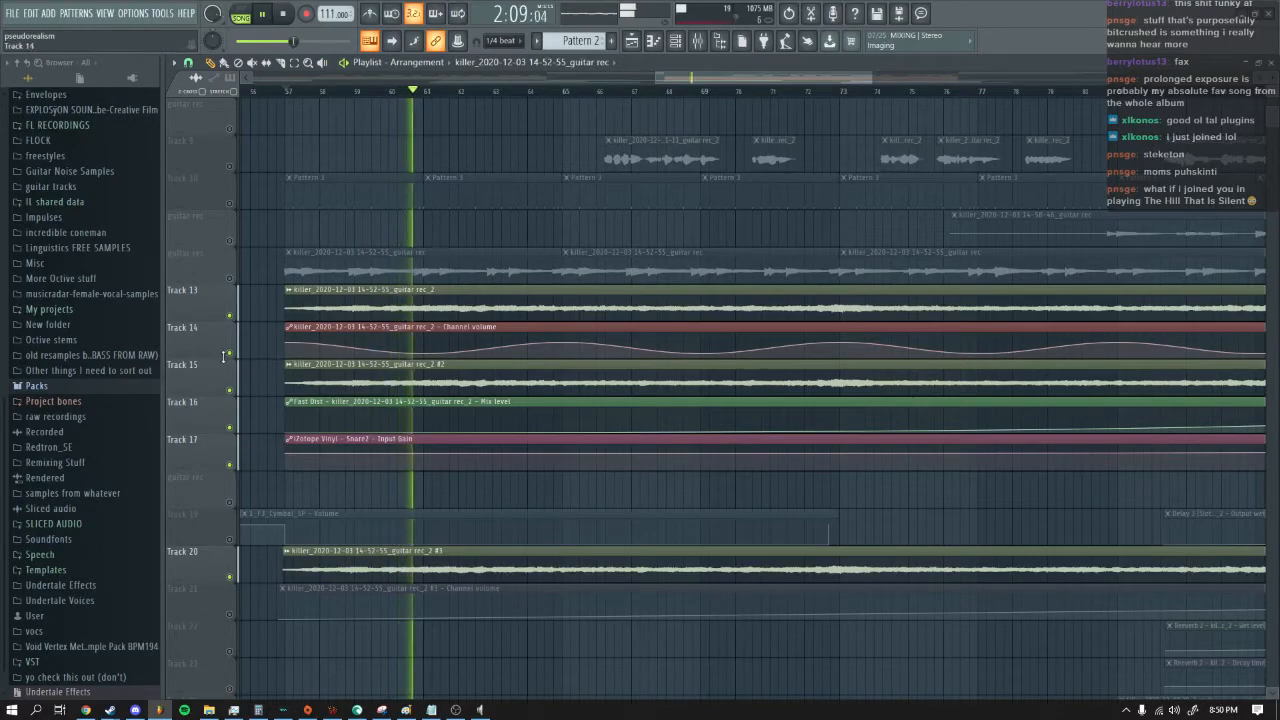
{"action": "left_click", "coordinate": [229, 277]}
Step: Enable Track 19 and the automation on Tracks 21 to 25, and look over the enabled guitar layers during playback
{"action": "scroll", "coordinate": [234, 276], "scroll_direction": "down", "scroll_amount": 5}
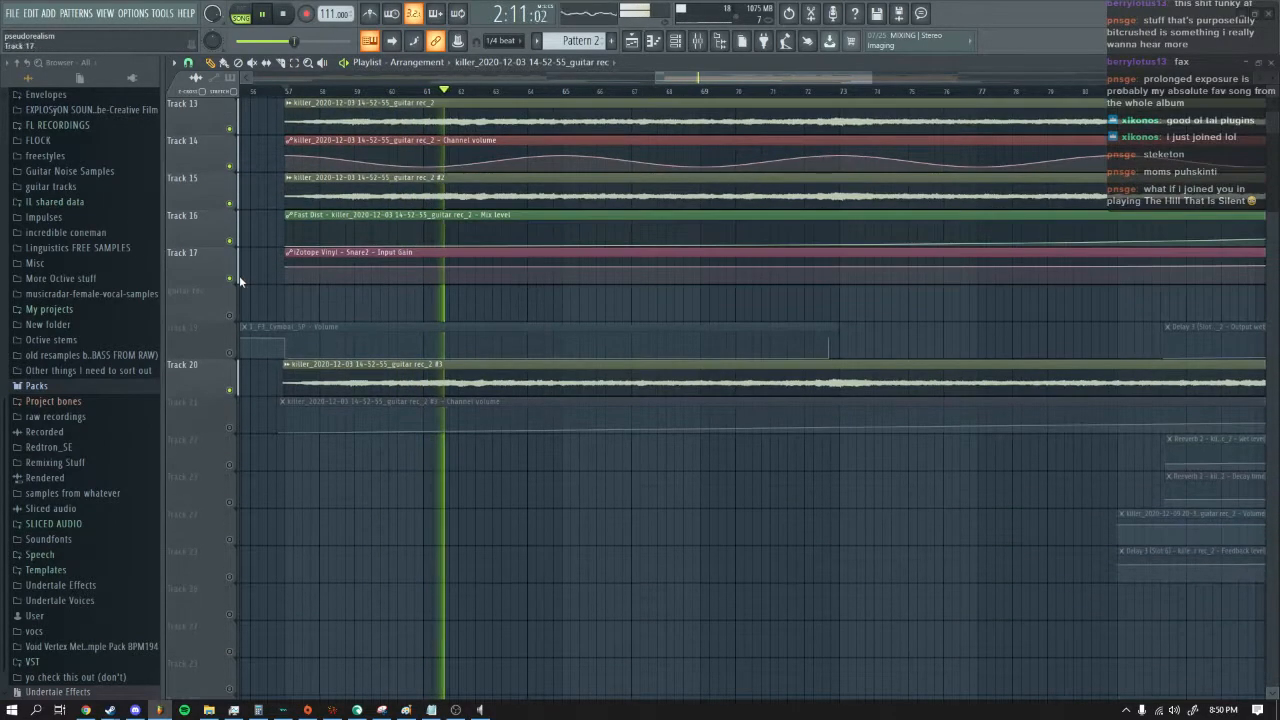
{"action": "left_click", "coordinate": [229, 427]}
{"action": "left_click", "coordinate": [229, 352]}
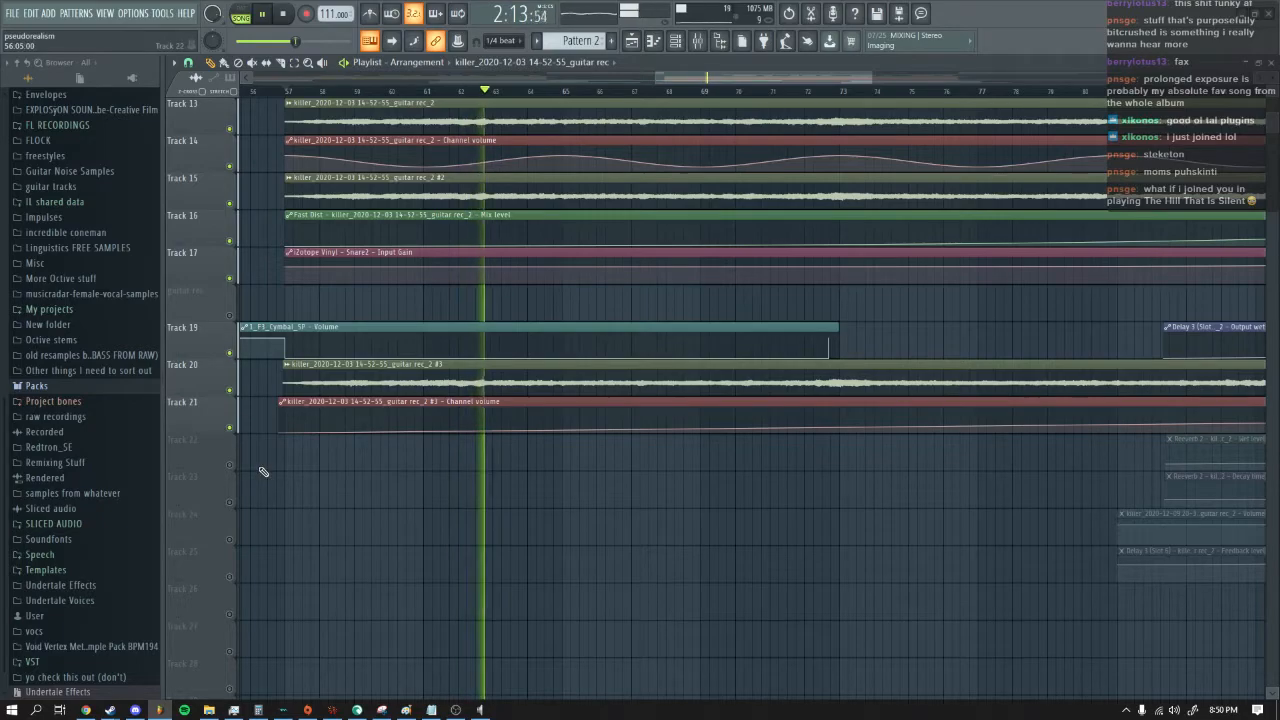
{"action": "left_click", "coordinate": [229, 464]}
{"action": "left_click", "coordinate": [229, 501]}
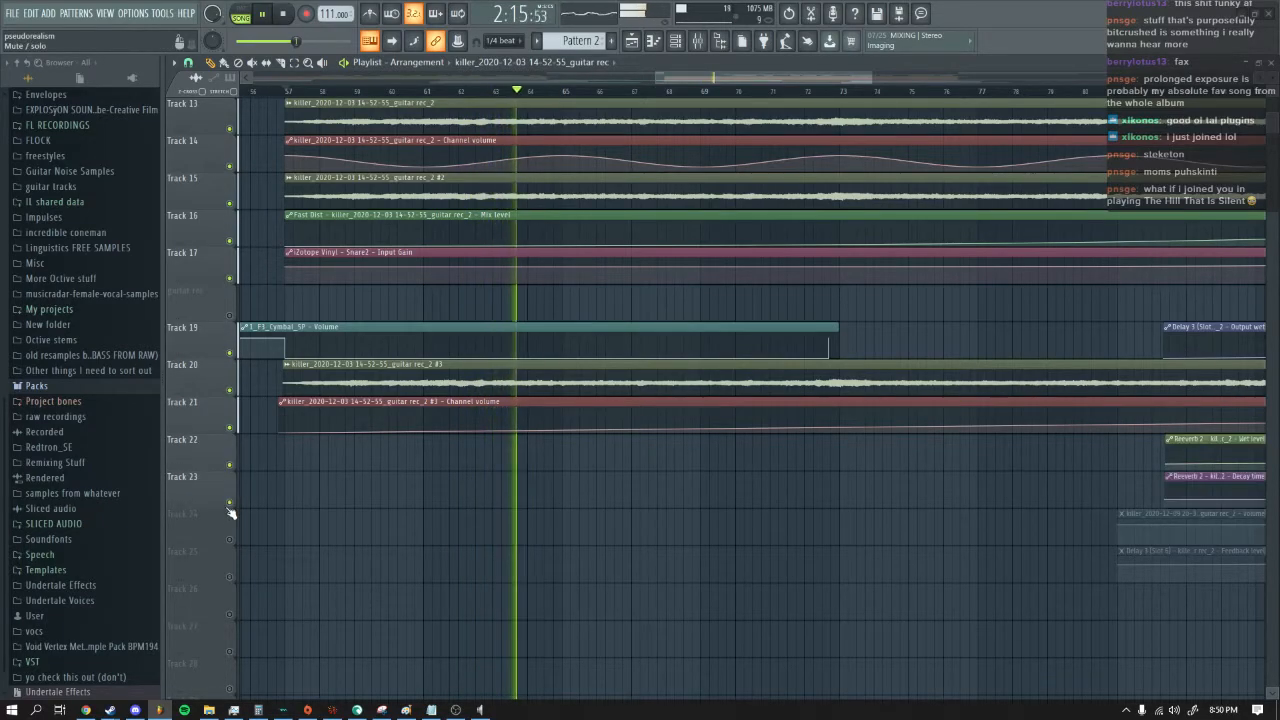
{"action": "left_click", "coordinate": [229, 539]}
{"action": "scroll", "coordinate": [360, 520], "scroll_direction": "down", "scroll_amount": 6}
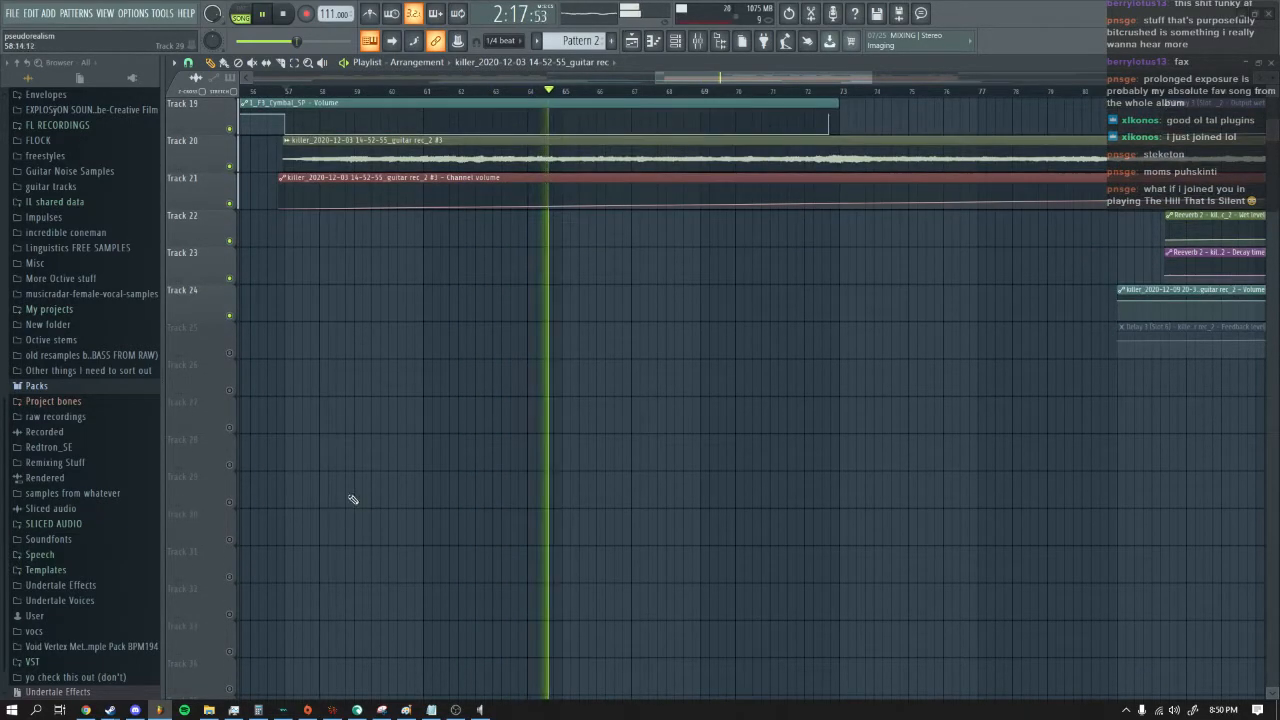
{"action": "left_click", "coordinate": [229, 353]}
{"action": "left_click_drag", "start_coordinate": [662, 78], "coordinate": [704, 84]}
{"action": "scroll", "coordinate": [749, 340], "scroll_direction": "up", "scroll_amount": 13}
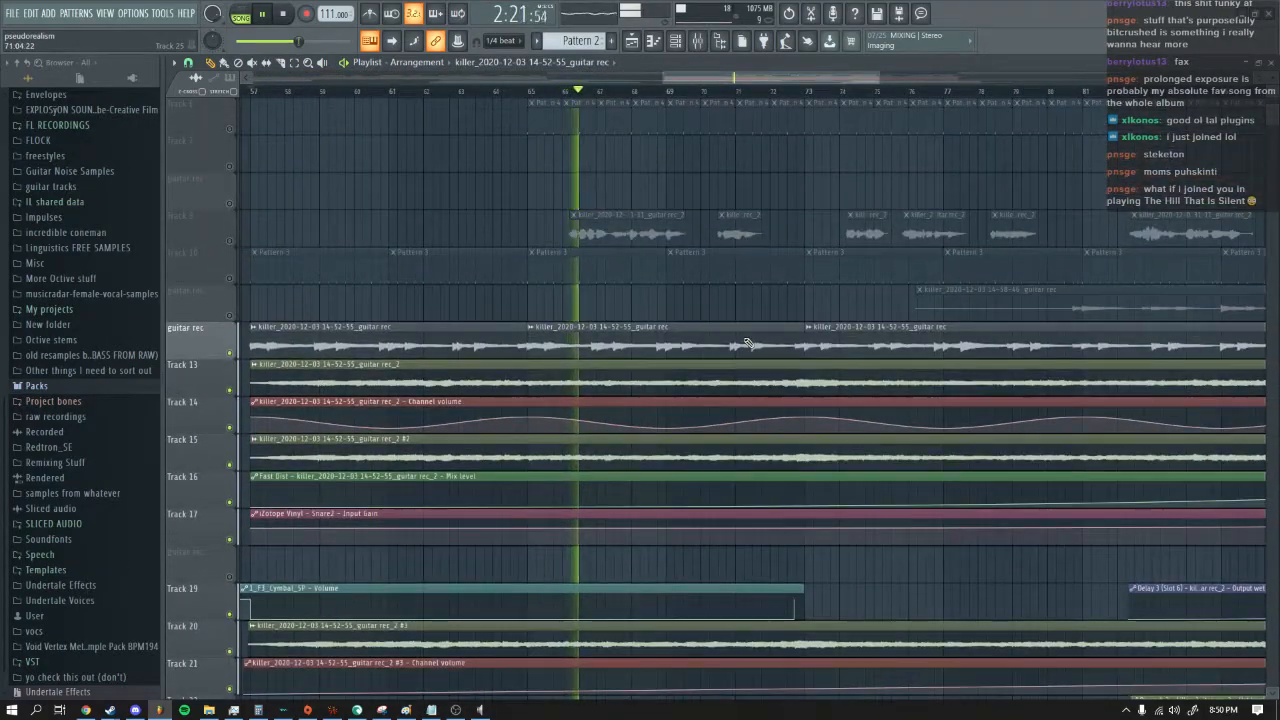
{"action": "scroll", "coordinate": [749, 343], "scroll_direction": "up", "scroll_amount": 2}
{"action": "scroll", "coordinate": [446, 289], "scroll_direction": "up", "scroll_amount": 2}
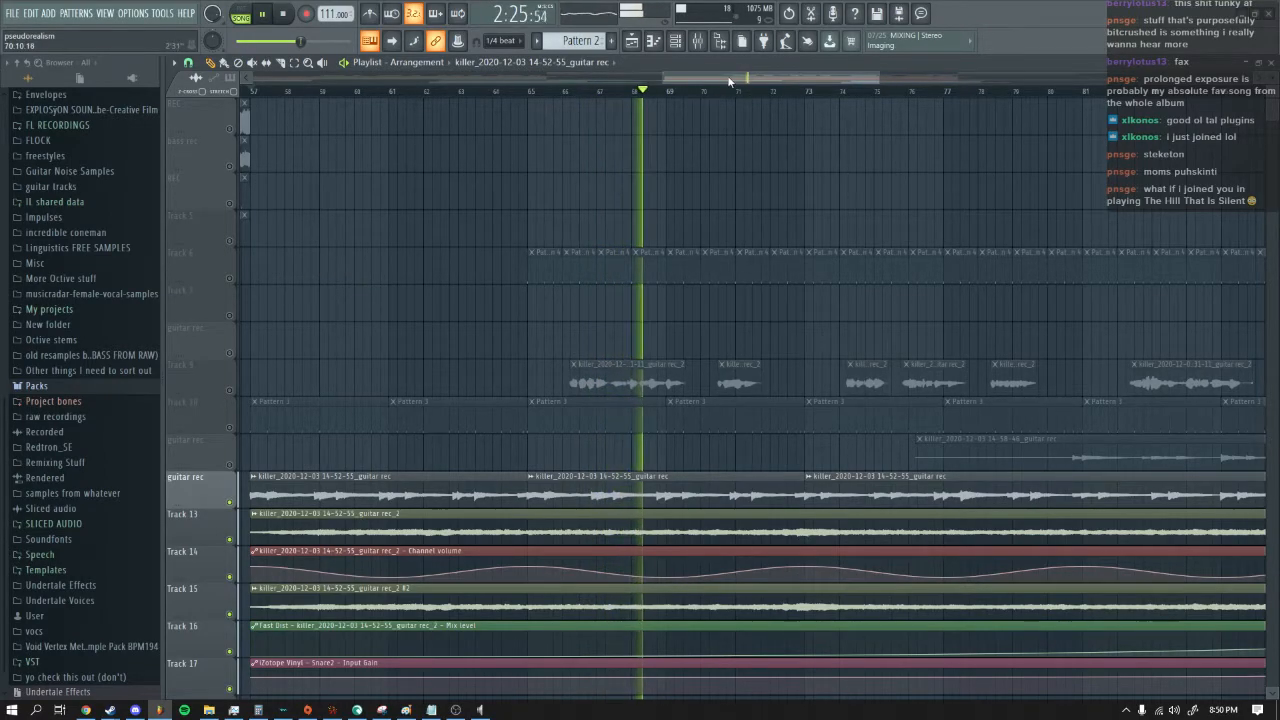
Step: Solo Track 6's pattern clips around bar 65 during playback and show the Snare2 mixer track with its effects
{"action": "left_click_drag", "start_coordinate": [729, 82], "coordinate": [898, 80]}
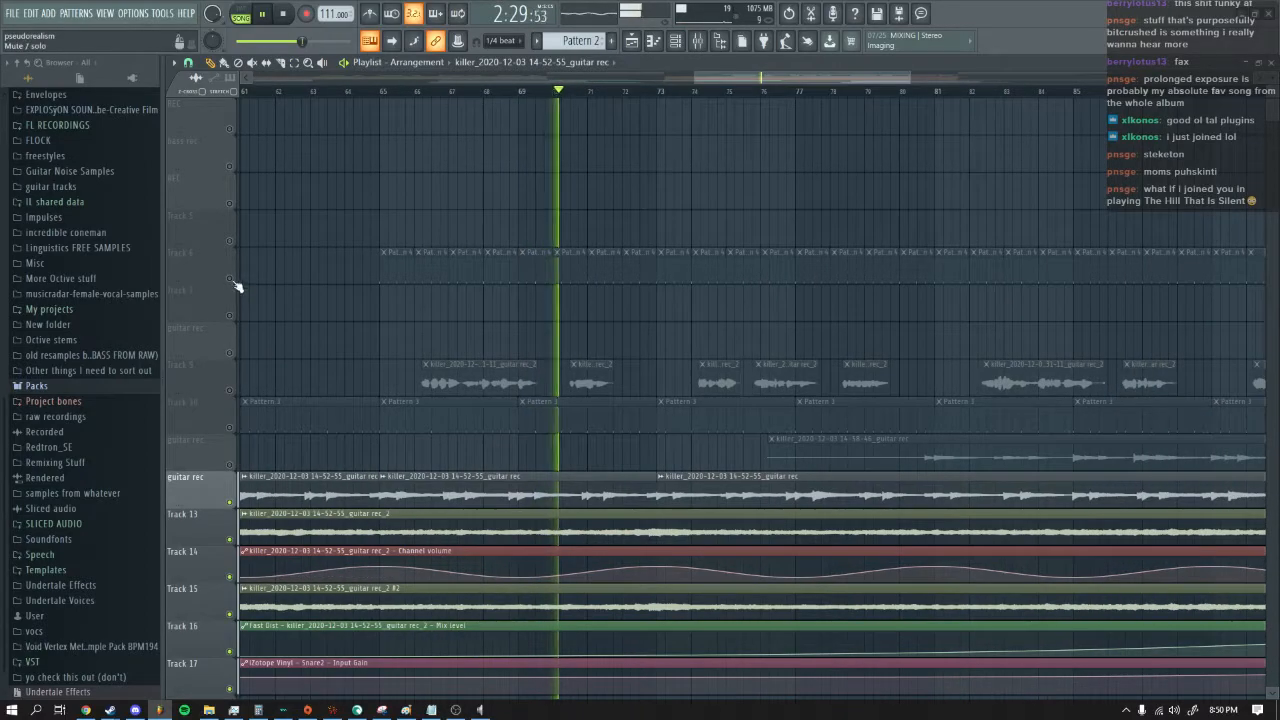
{"action": "right_click", "coordinate": [236, 284]}
{"action": "left_click", "coordinate": [700, 46]}
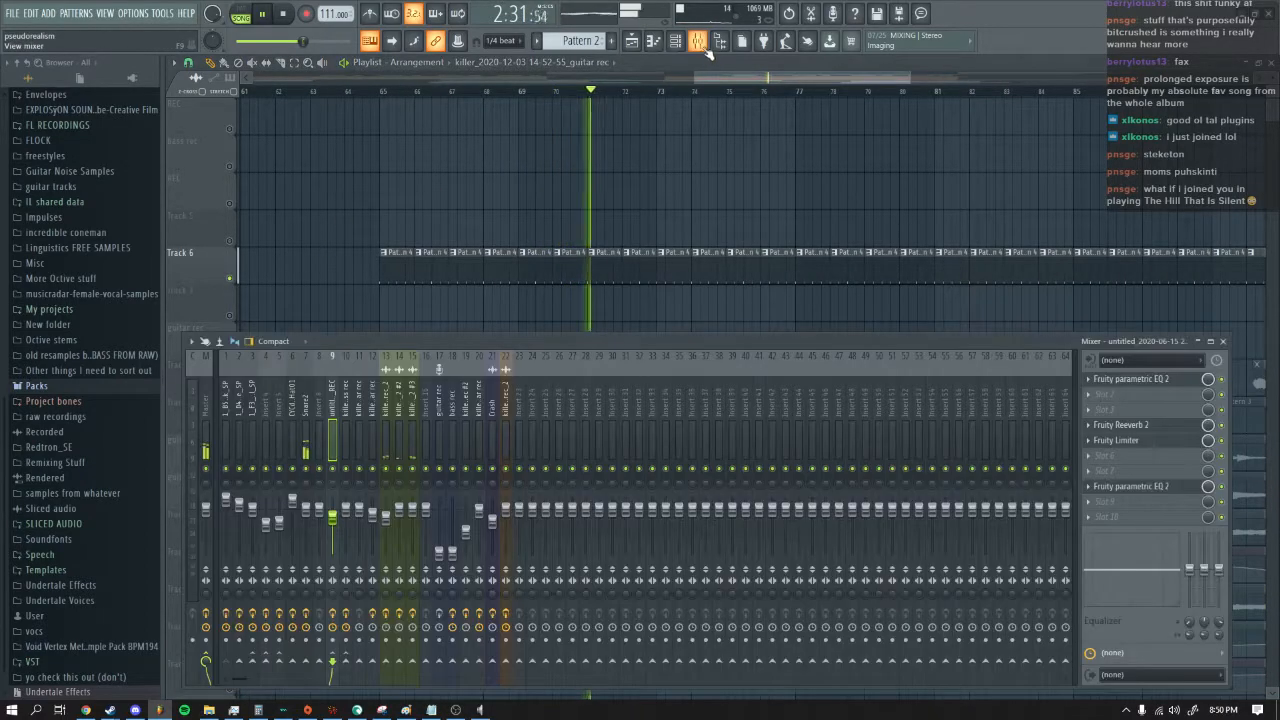
{"action": "left_click", "coordinate": [310, 415]}
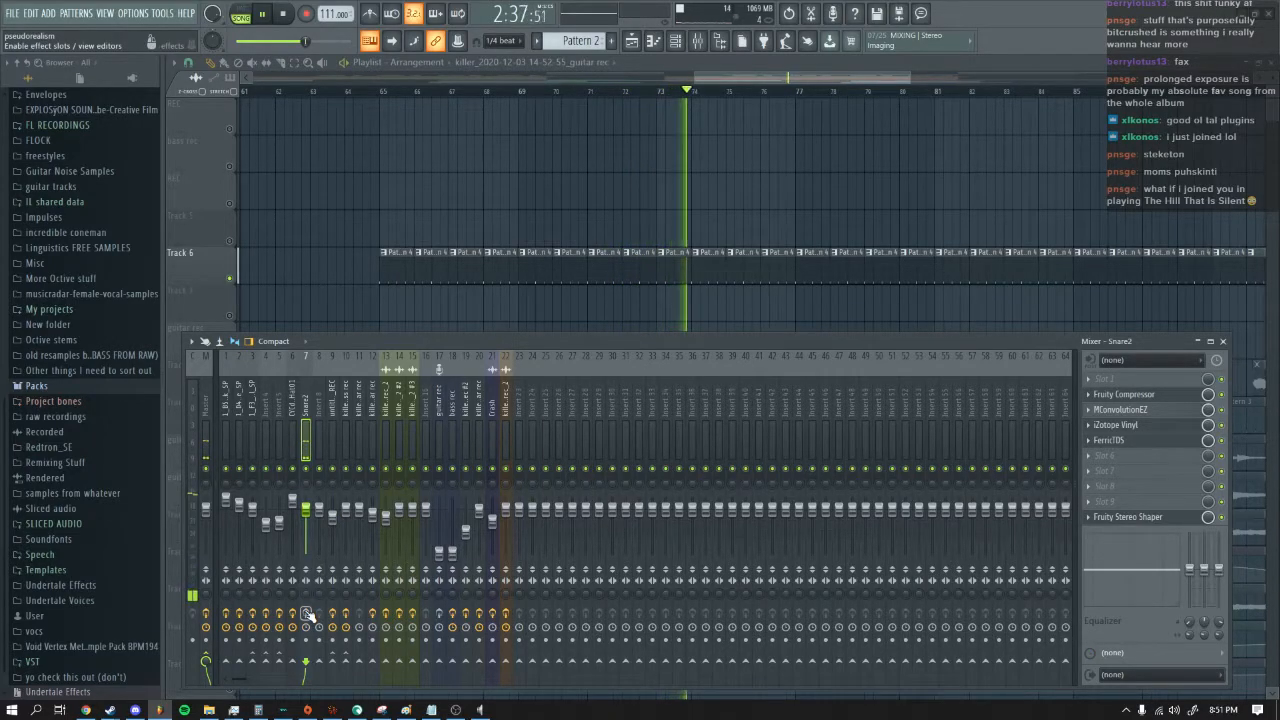
Step: Bring up the channel rack and switch it to the Unsorted group to show the Snare2, Kick and other drum channels
{"action": "left_click", "coordinate": [676, 41]}
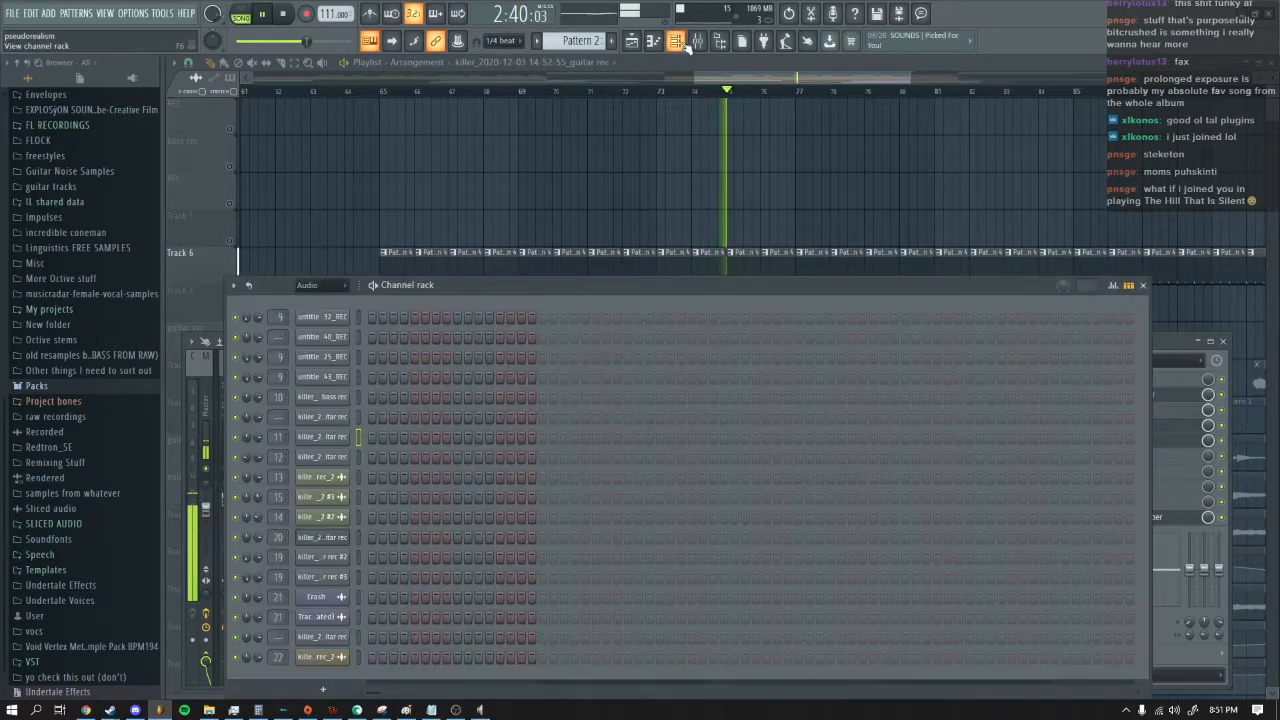
{"action": "left_click", "coordinate": [1143, 285]}
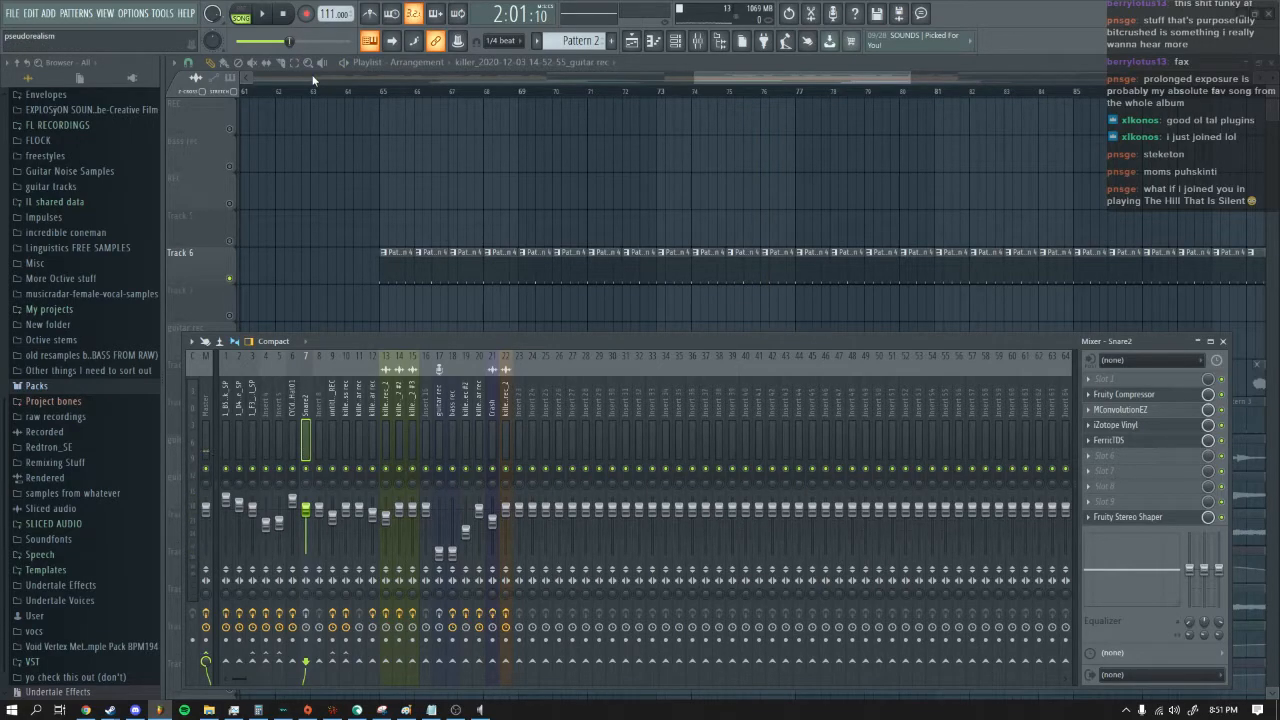
{"action": "left_click", "coordinate": [677, 42]}
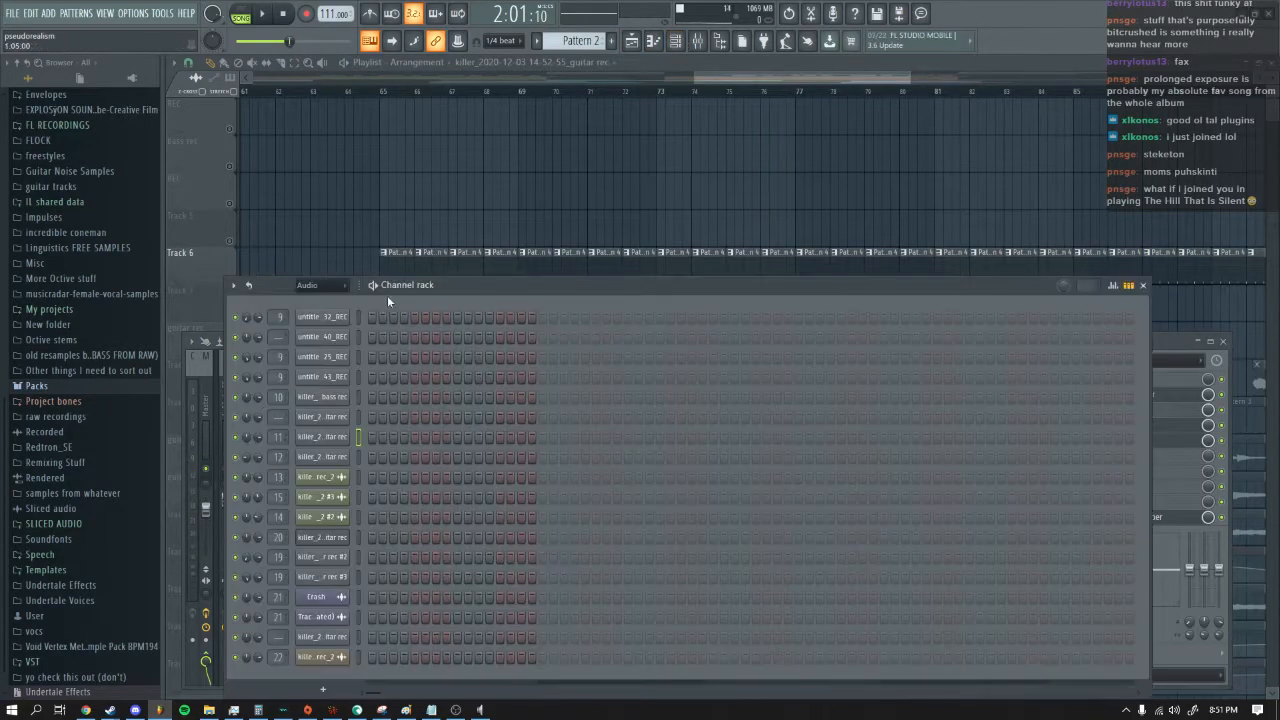
{"action": "key", "text": "Page_Up"}
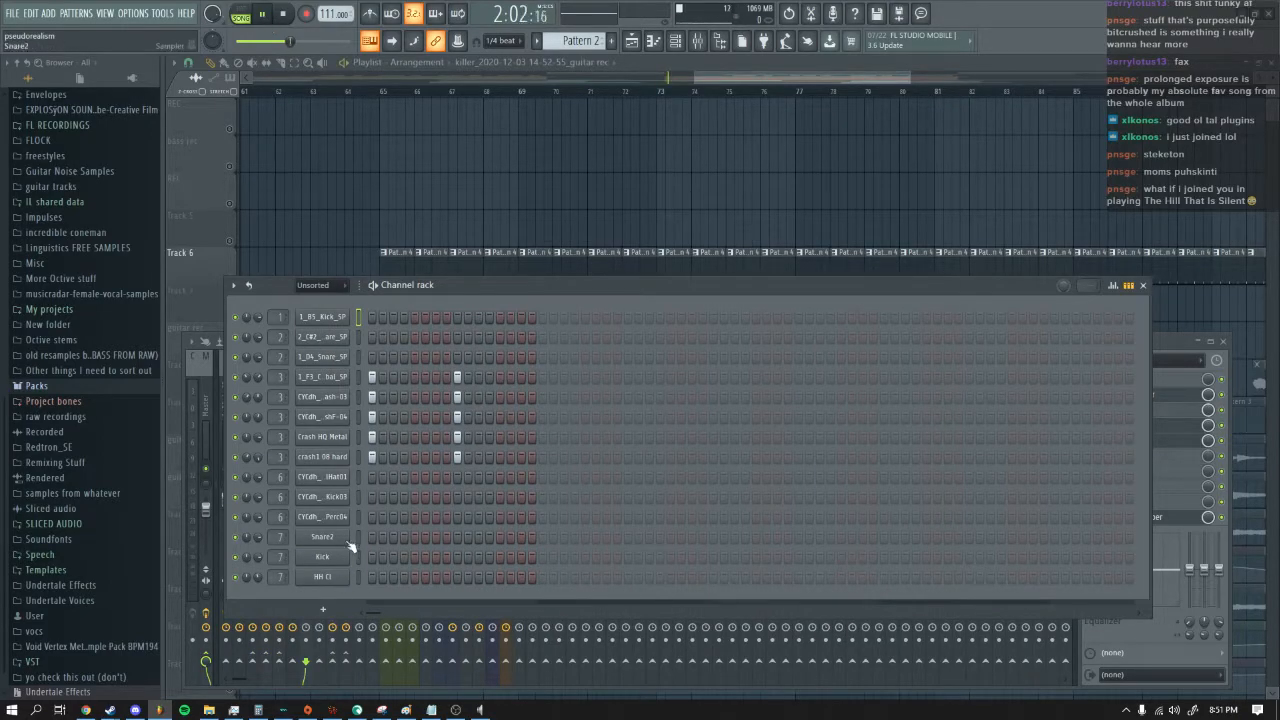
Step: Play the soloed Track 6 from bar 65, check its mixer levels, and return to the full playlist
{"action": "right_click", "coordinate": [418, 181]}
{"action": "left_click", "coordinate": [380, 91]}
{"action": "left_click", "coordinate": [701, 43]}
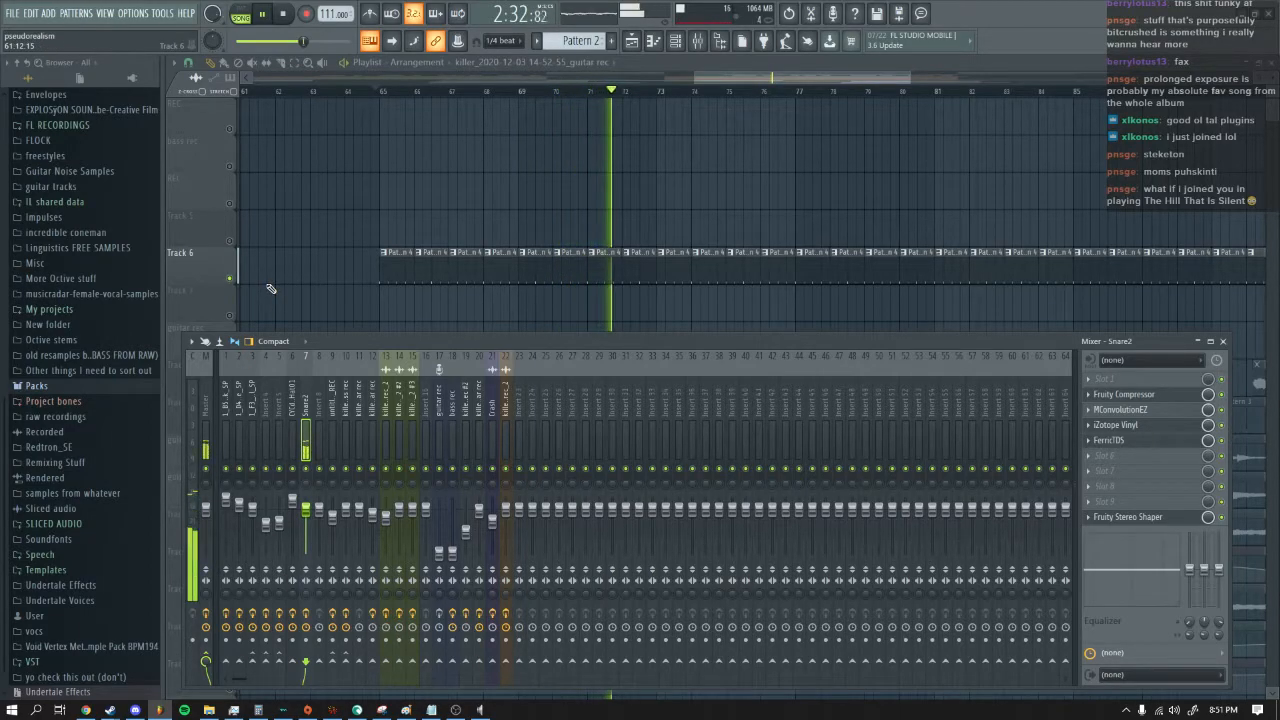
{"action": "key", "text": "F9"}
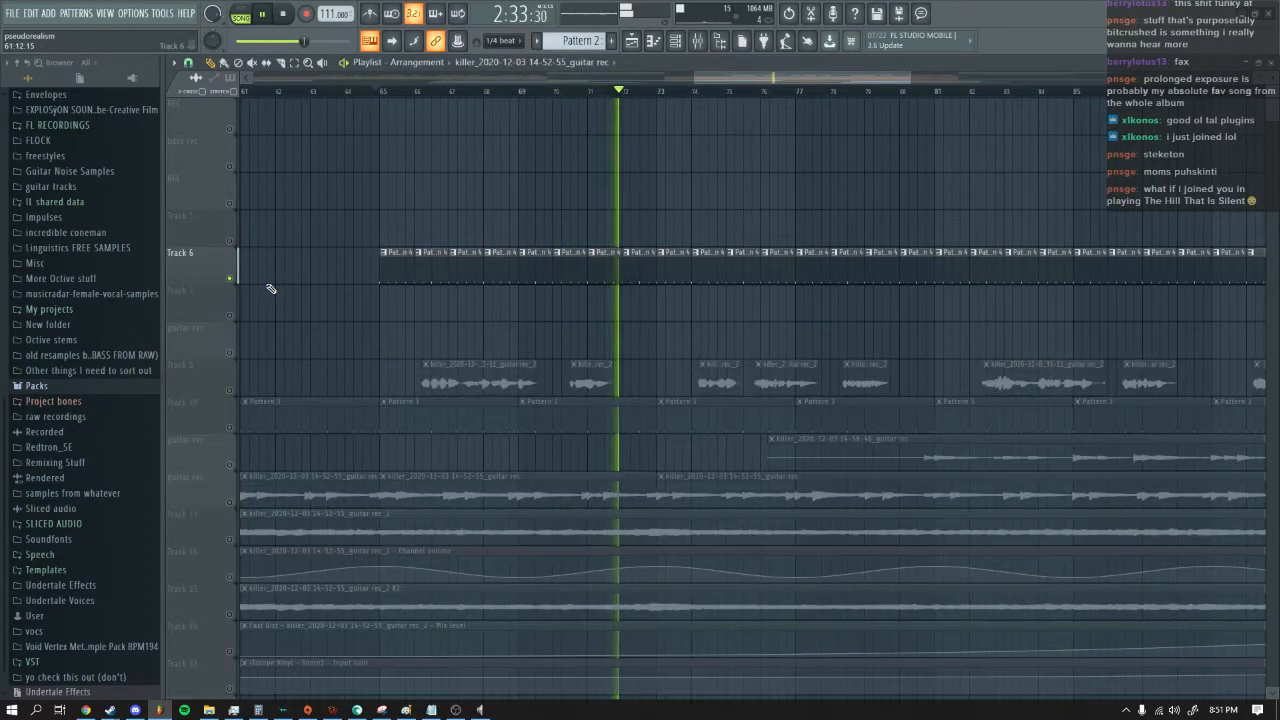
Step: Enable Track 10's Pattern 3 clips alongside Track 6 and look over the arrangement up to bar 97
{"action": "left_click", "coordinate": [232, 428]}
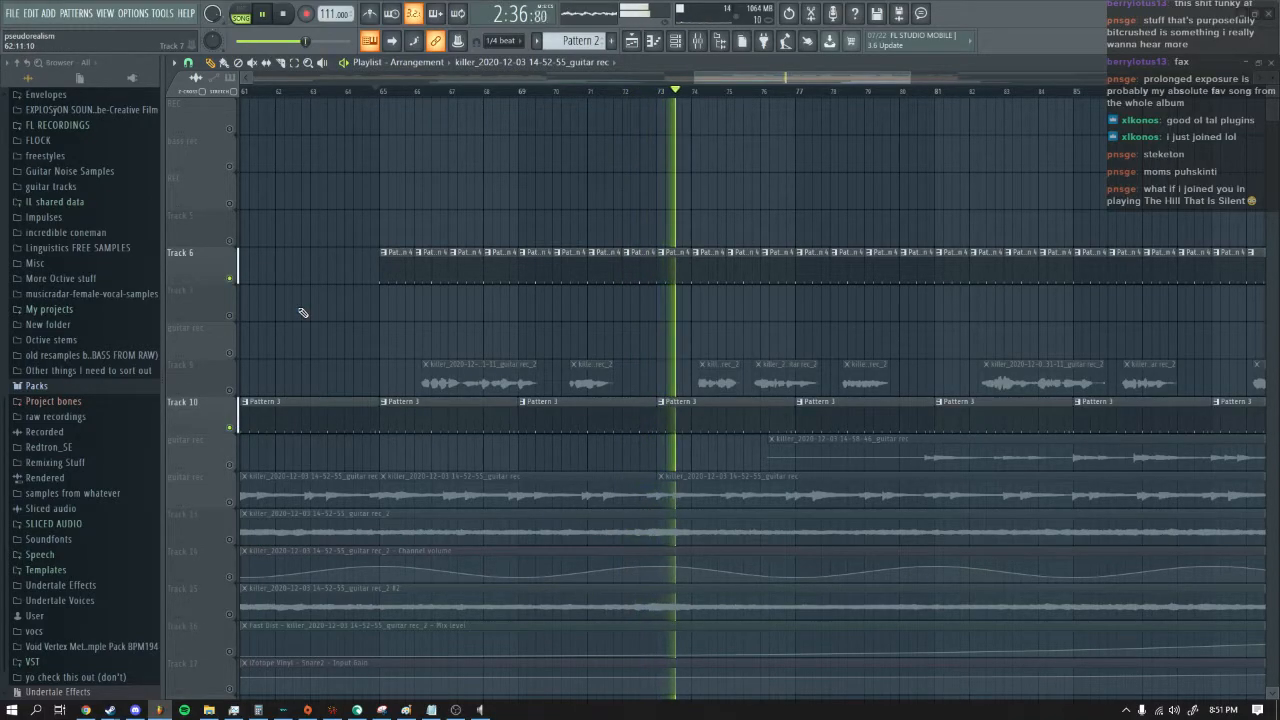
{"action": "scroll", "coordinate": [653, 183], "scroll_direction": "right", "scroll_amount": 5}
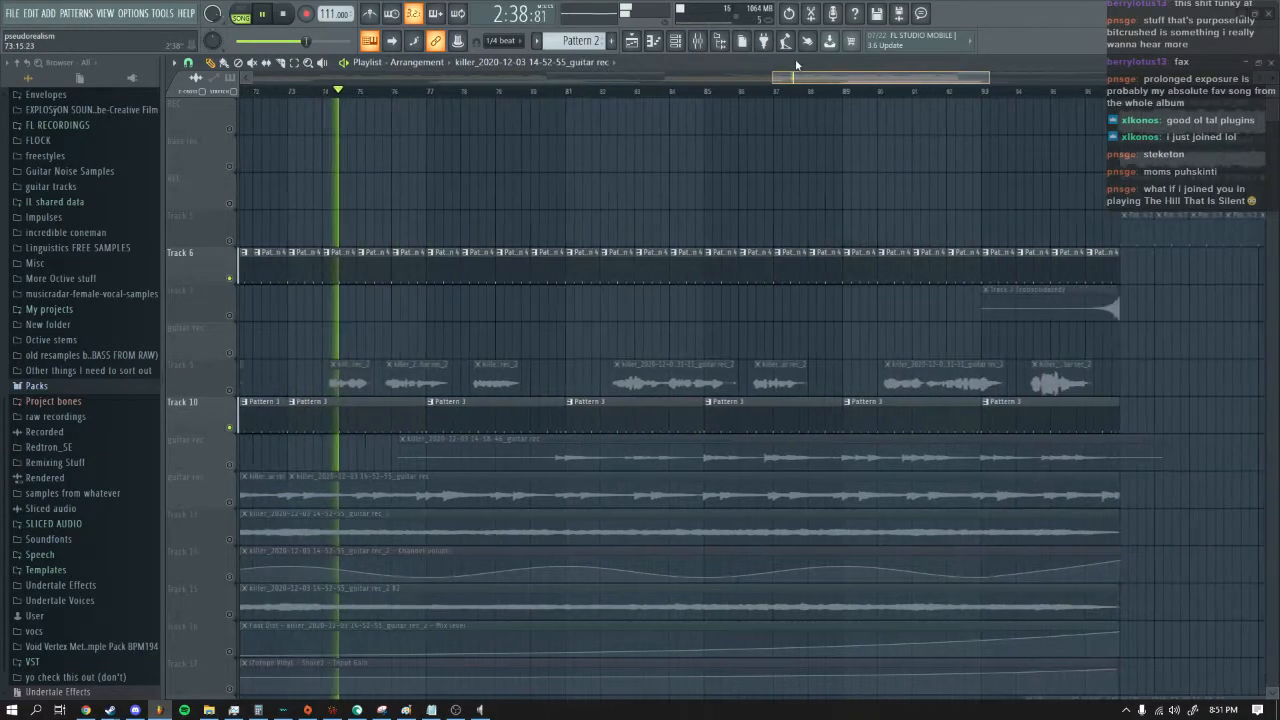
{"action": "scroll", "coordinate": [603, 195], "scroll_direction": "down", "scroll_amount": 6}
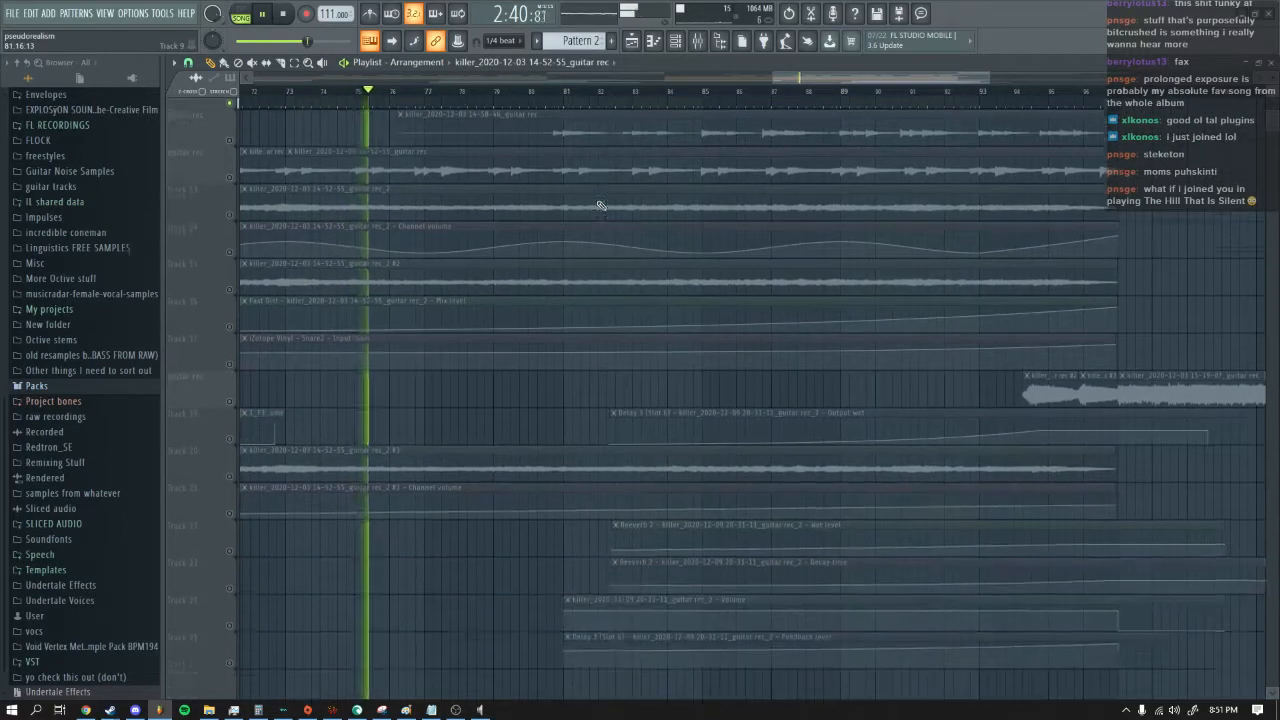
{"action": "left_click_drag", "start_coordinate": [825, 78], "coordinate": [929, 80]}
{"action": "scroll", "coordinate": [883, 240], "scroll_direction": "up", "scroll_amount": 6}
{"action": "scroll", "coordinate": [883, 241], "scroll_direction": "up", "scroll_amount": 2}
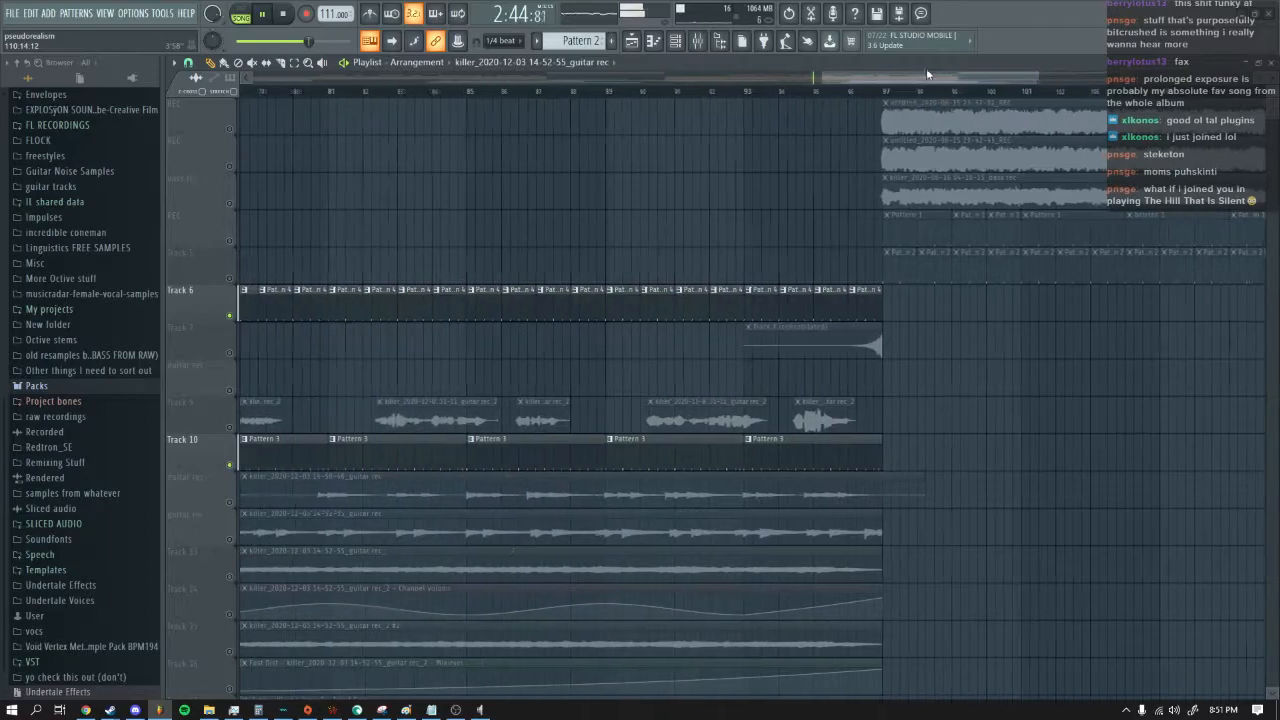
Step: Enable the two guitar rec tracks below Track 10 and Track 15's guitar rec_2 #2 clip during playback
{"action": "scroll", "coordinate": [751, 200], "scroll_direction": "down", "scroll_amount": 4}
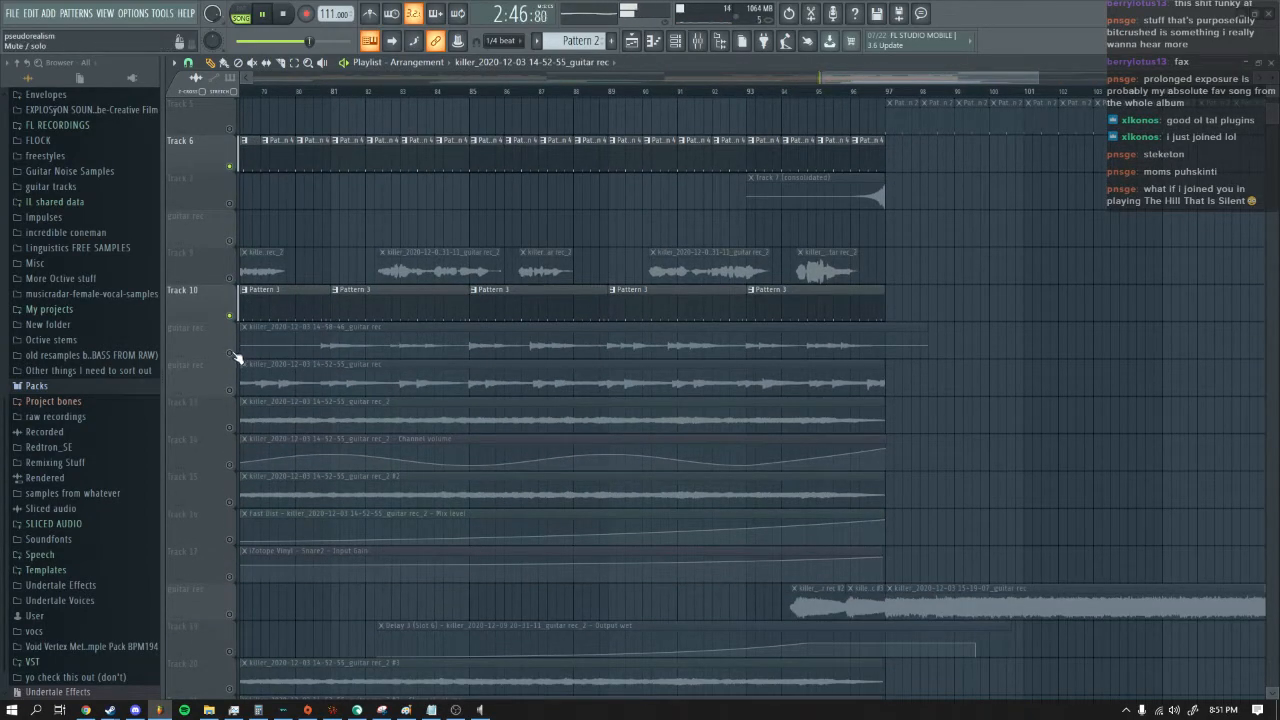
{"action": "left_click", "coordinate": [232, 354]}
{"action": "left_click", "coordinate": [232, 391]}
{"action": "scroll", "coordinate": [305, 387], "scroll_direction": "down", "scroll_amount": 4}
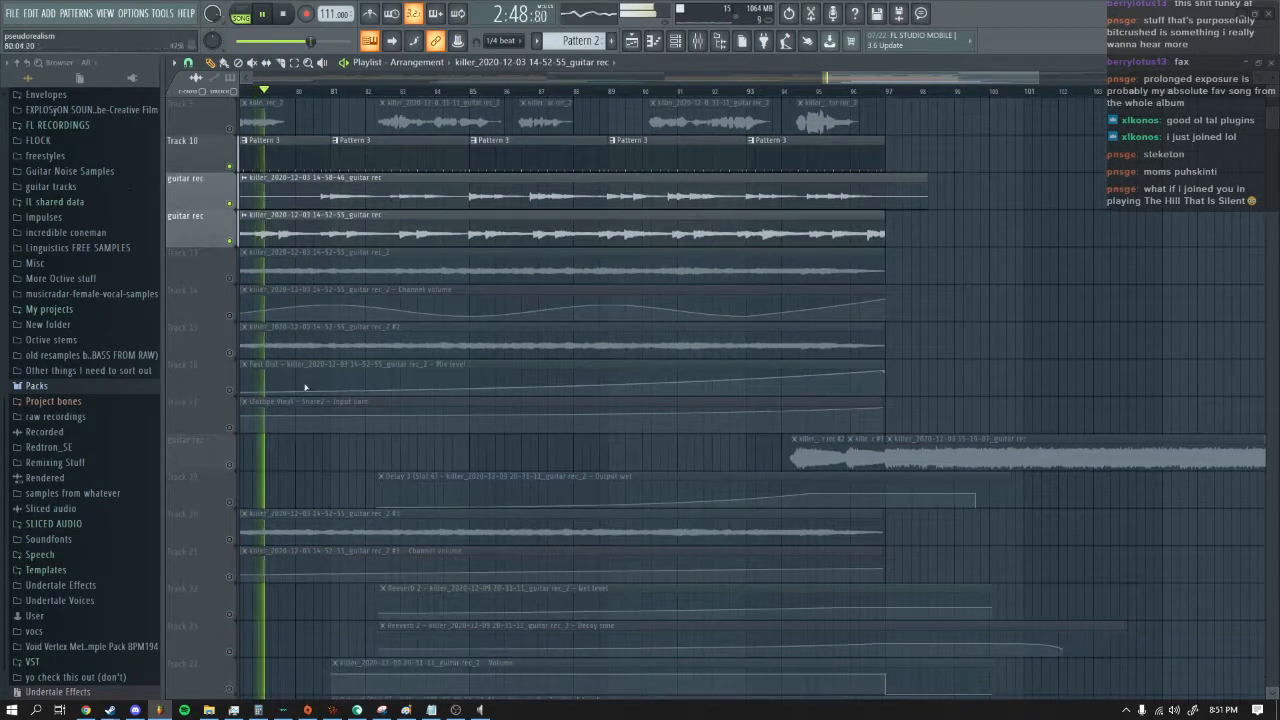
{"action": "left_click", "coordinate": [230, 353]}
Step: Restore all playlist tracks and mute only Track 9's guitar rec_2 clips
{"action": "scroll", "coordinate": [240, 168], "scroll_direction": "up", "scroll_amount": 3}
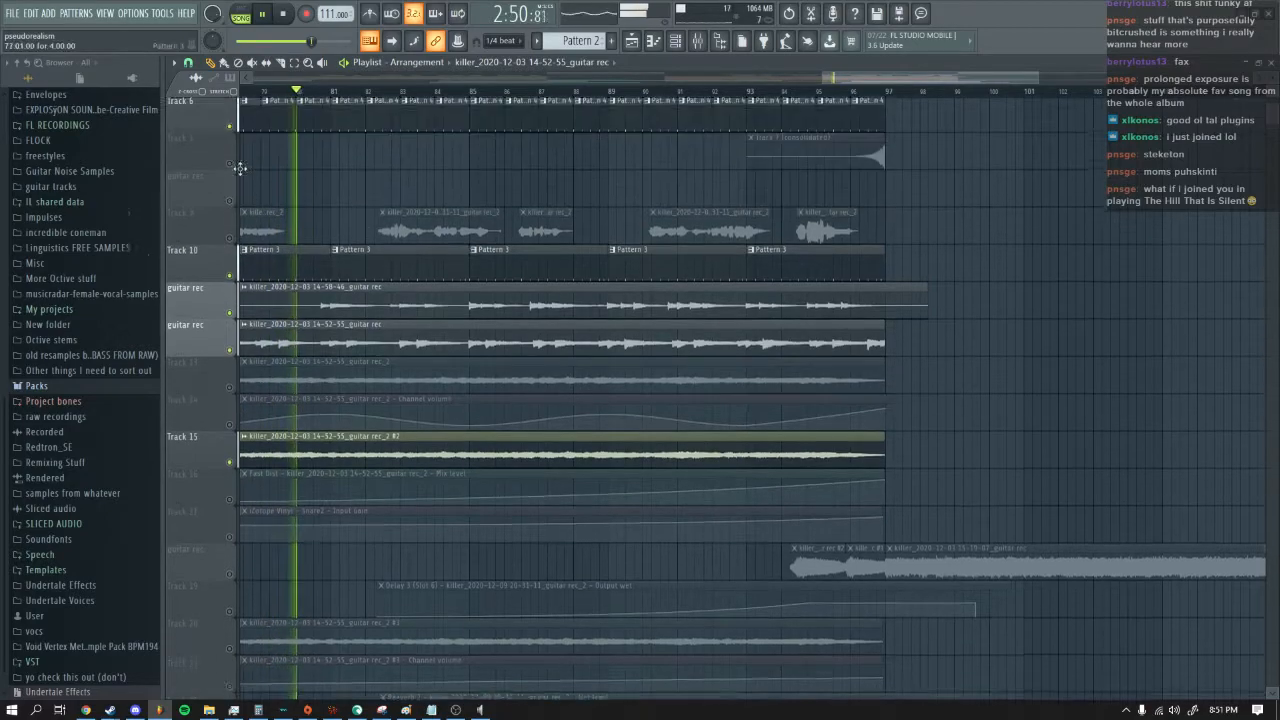
{"action": "scroll", "coordinate": [240, 168], "scroll_direction": "up", "scroll_amount": 1}
{"action": "right_click", "coordinate": [231, 279]}
{"action": "right_click", "coordinate": [231, 279]}
{"action": "left_click", "coordinate": [231, 279]}
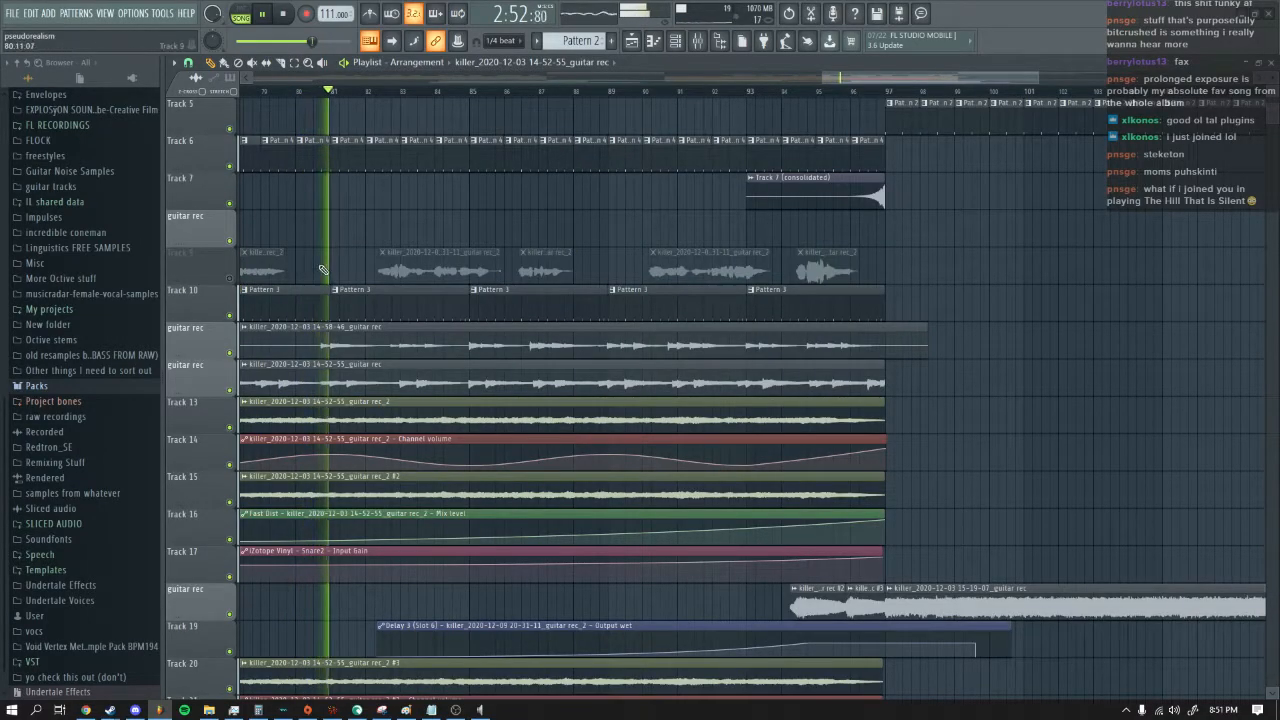
Step: Solo the guitar rec track between Tracks 17 and 19 and play it from just before bar 94
{"action": "scroll", "coordinate": [846, 257], "scroll_direction": "right", "scroll_amount": 4}
{"action": "scroll", "coordinate": [846, 257], "scroll_direction": "up", "scroll_amount": 4}
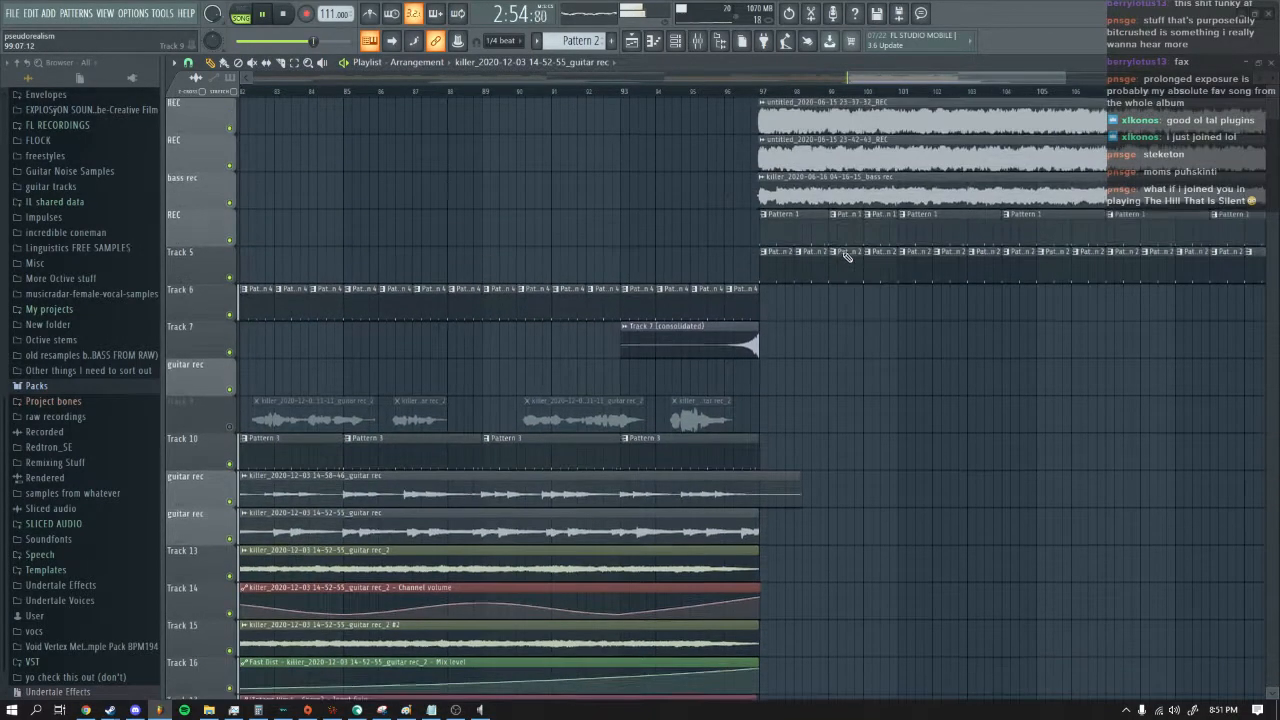
{"action": "scroll", "coordinate": [846, 257], "scroll_direction": "down", "scroll_amount": 11}
{"action": "right_click", "coordinate": [232, 357]}
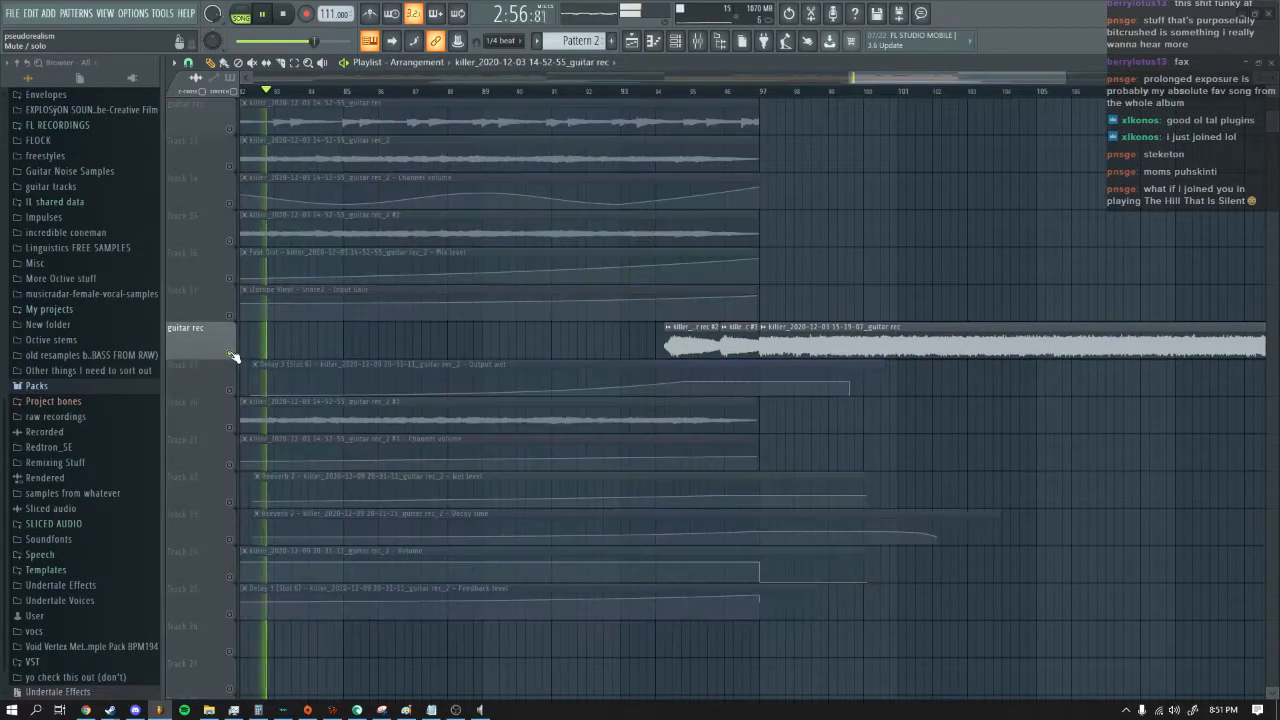
{"action": "left_click", "coordinate": [640, 93]}
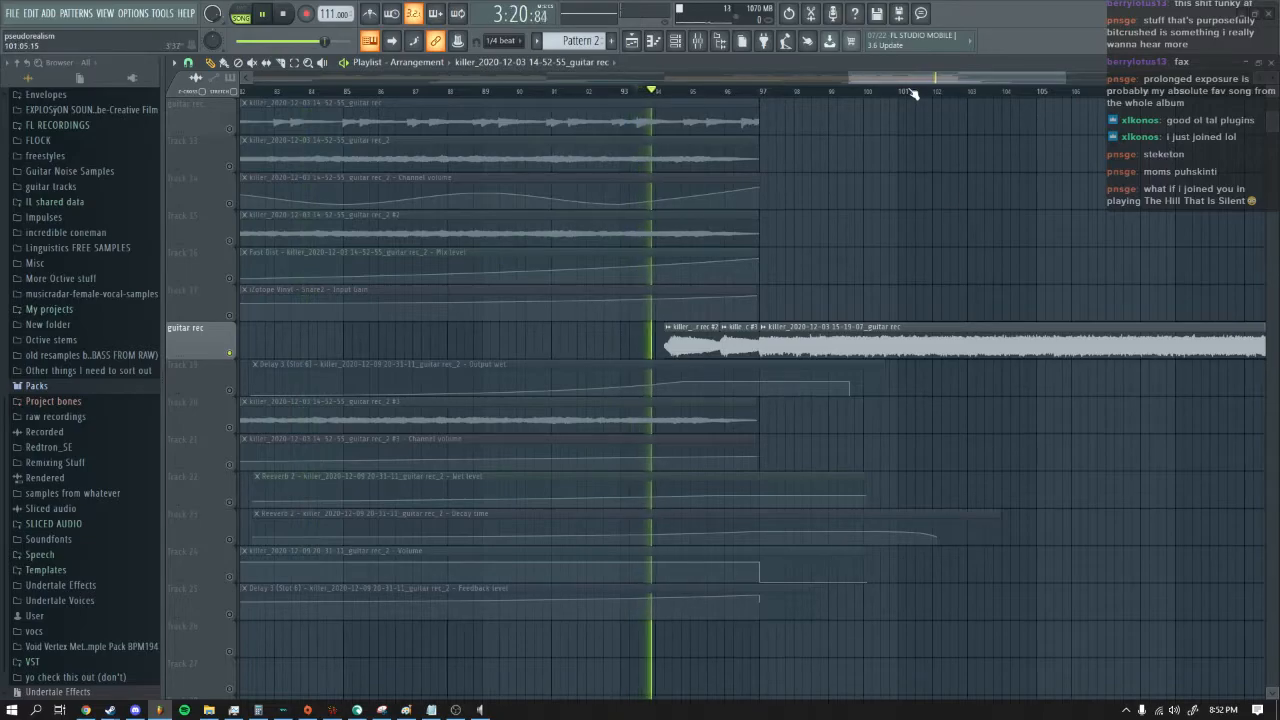
Step: Show mixer track 20 with its effects chain for the soloed guitar rec, and open its Rovee voice changer
{"action": "scroll", "coordinate": [722, 136], "scroll_direction": "right", "scroll_amount": 4}
{"action": "scroll", "coordinate": [722, 136], "scroll_direction": "up", "scroll_amount": 10}
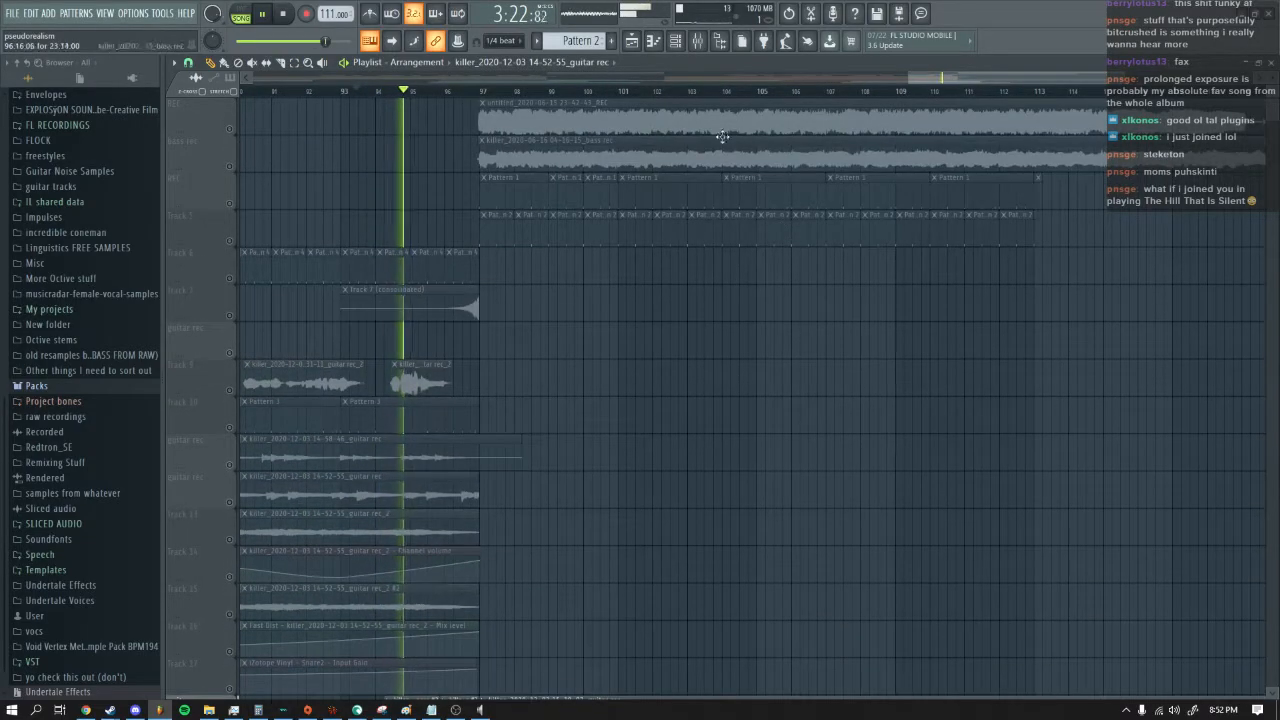
{"action": "key", "text": "F9"}
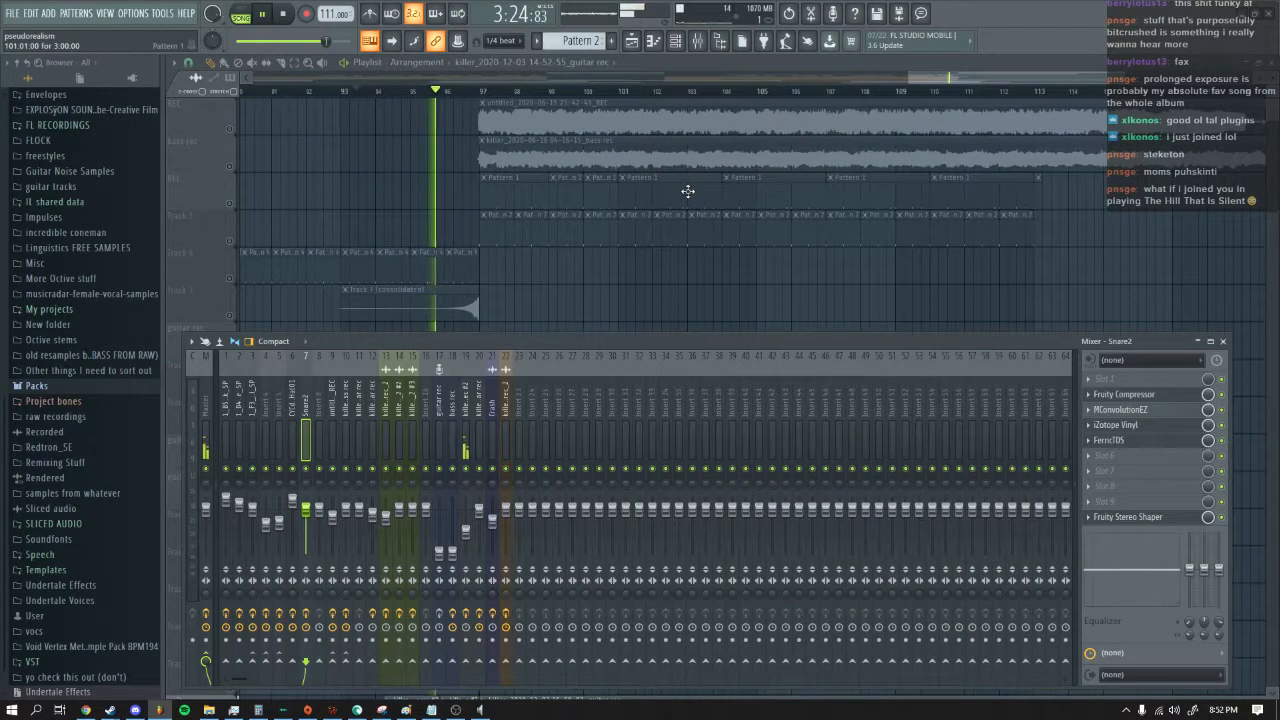
{"action": "left_click", "coordinate": [483, 413]}
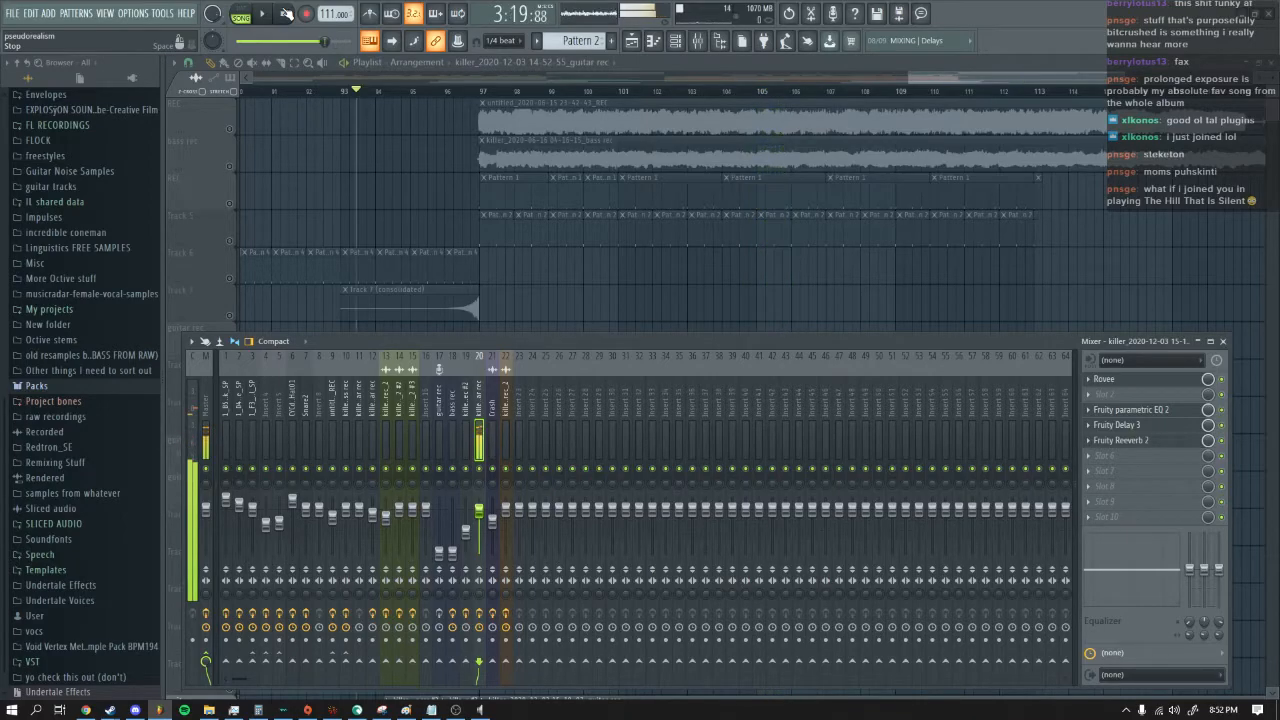
{"action": "left_click", "coordinate": [1149, 380]}
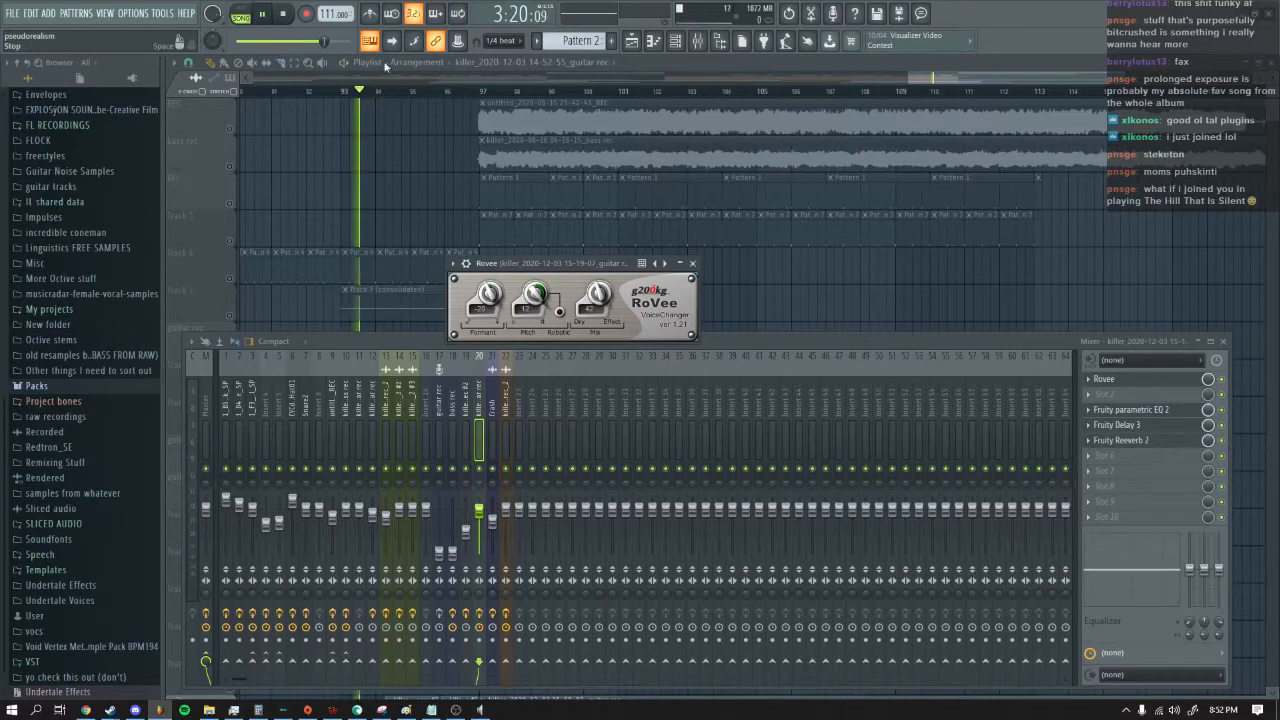
Step: Play the soloed guitar rec from just before bar 97, watch its mixer levels, and stop playback
{"action": "left_click", "coordinate": [475, 91]}
{"action": "left_click", "coordinate": [678, 43]}
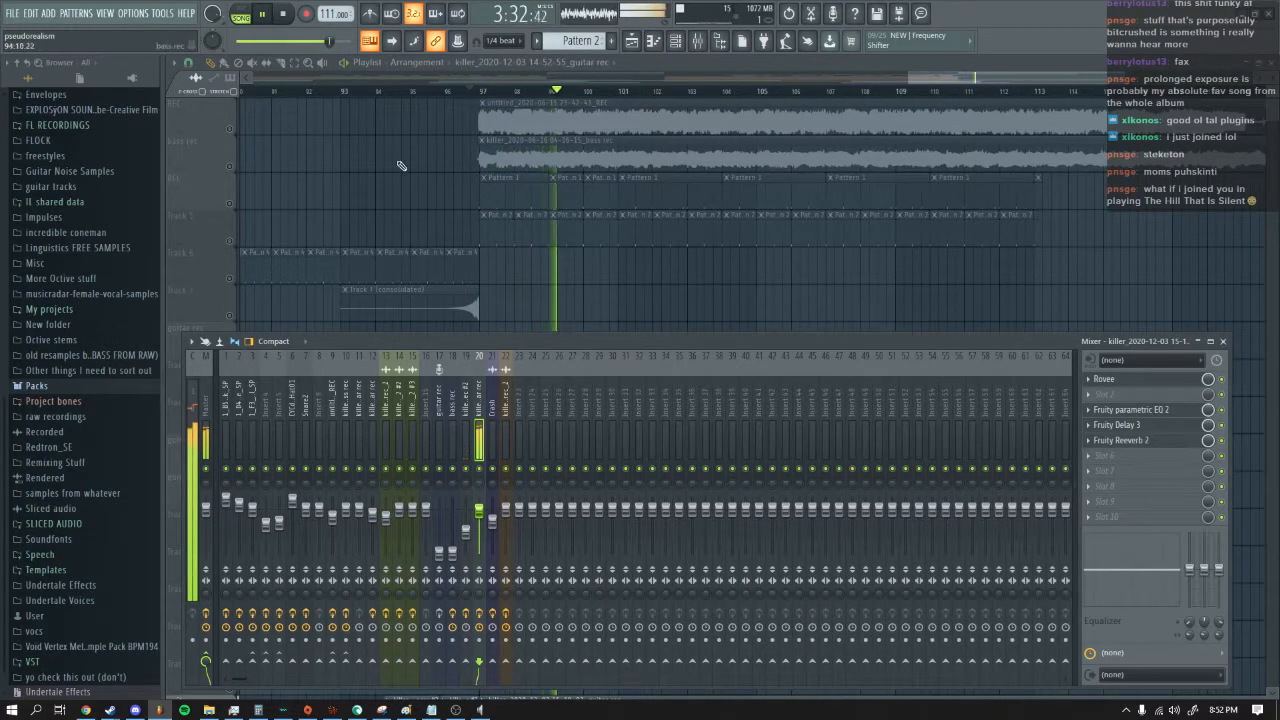
{"action": "left_click", "coordinate": [289, 20]}
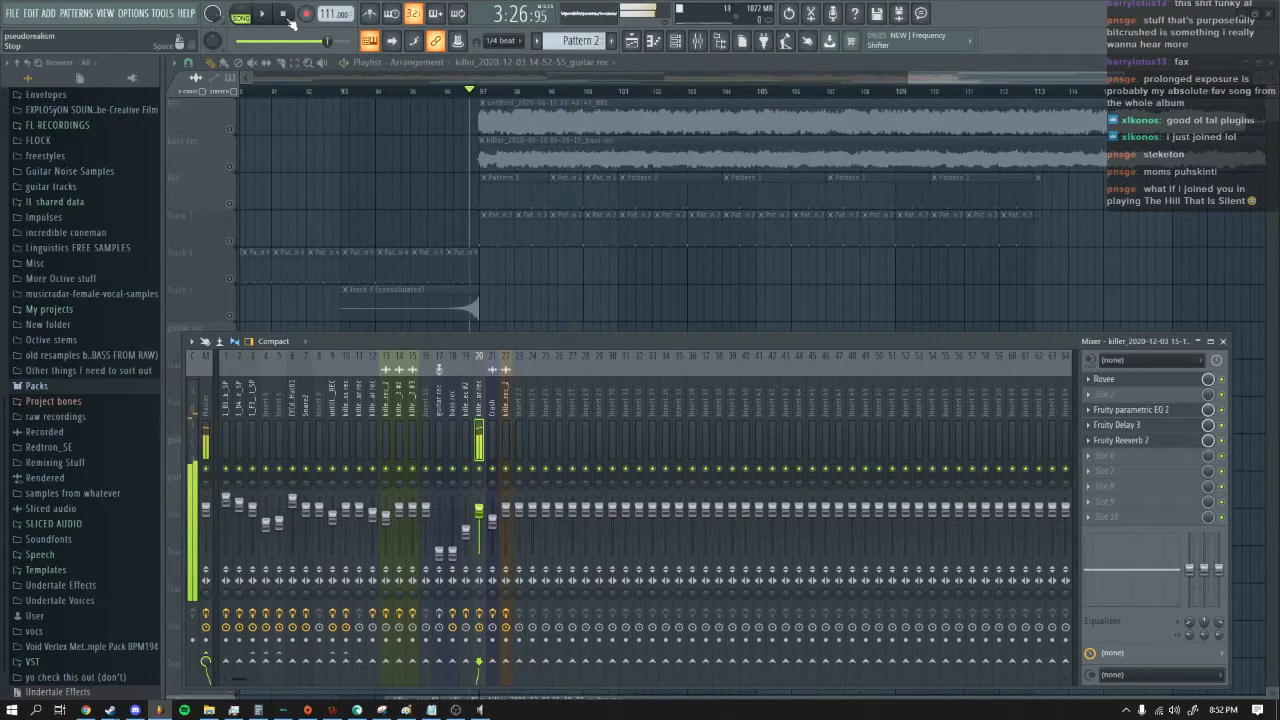
Step: Hide the mixer and examine the soloed guitar rec clips and the surrounding automation tracks from bar 94 onward
{"action": "key", "text": "F9"}
{"action": "scroll", "coordinate": [800, 337], "scroll_direction": "down", "scroll_amount": 10}
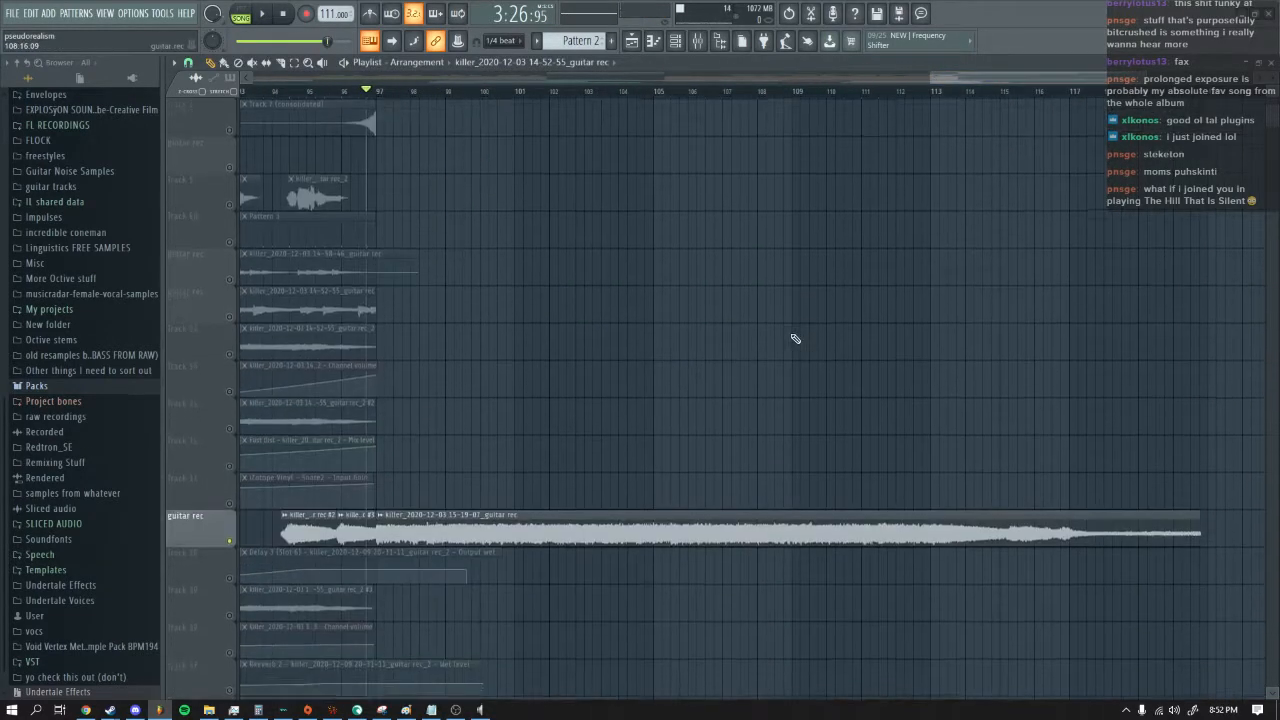
{"action": "scroll", "coordinate": [660, 405], "scroll_direction": "up", "scroll_amount": 5}
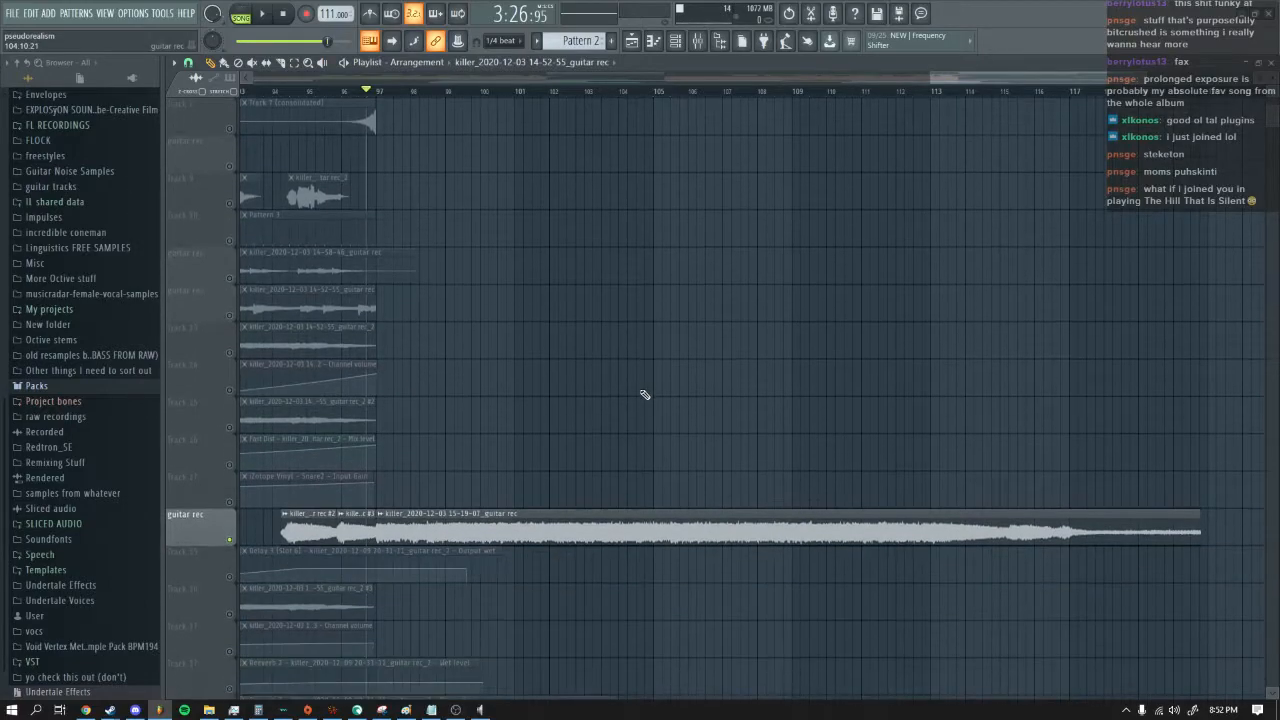
{"action": "scroll", "coordinate": [613, 491], "scroll_direction": "down", "scroll_amount": 3}
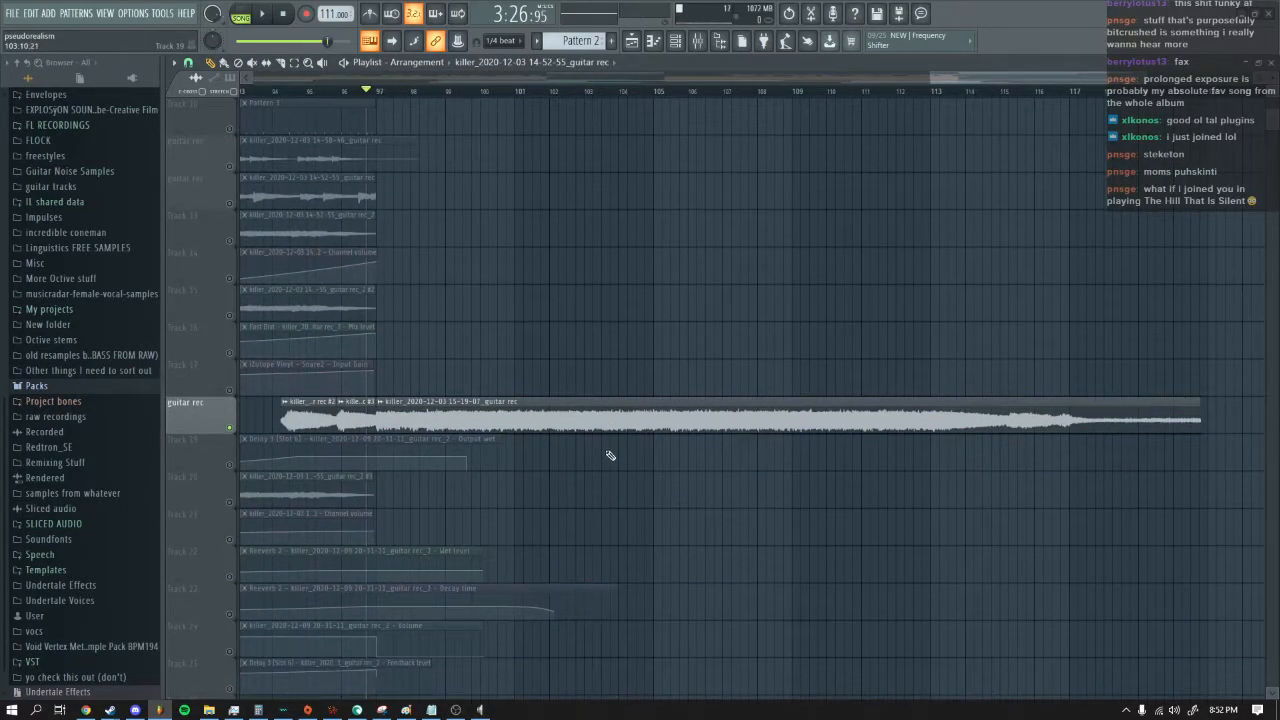
{"action": "scroll", "coordinate": [608, 456], "scroll_direction": "up", "scroll_amount": 1}
{"action": "scroll", "coordinate": [607, 456], "scroll_direction": "up", "scroll_amount": 1}
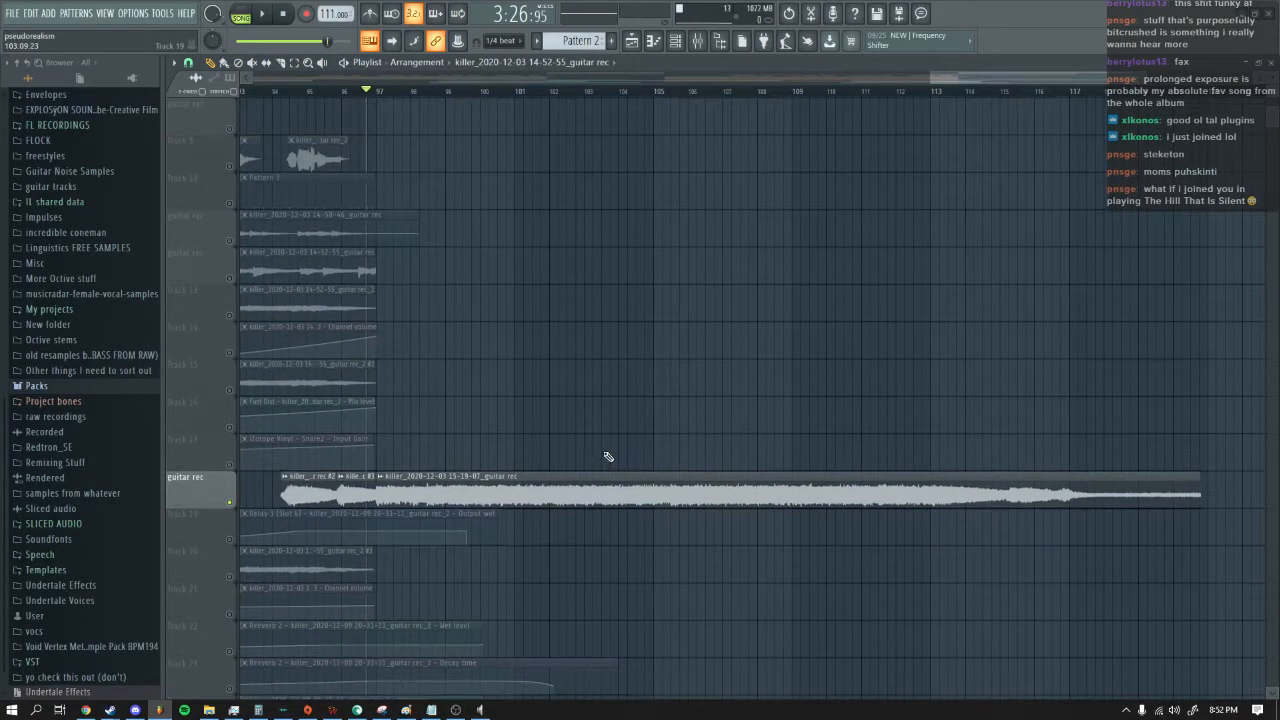
{"action": "scroll", "coordinate": [607, 456], "scroll_direction": "down", "scroll_amount": 2}
{"action": "scroll", "coordinate": [608, 456], "scroll_direction": "up", "scroll_amount": 3}
{"action": "scroll", "coordinate": [608, 456], "scroll_direction": "down", "scroll_amount": 3}
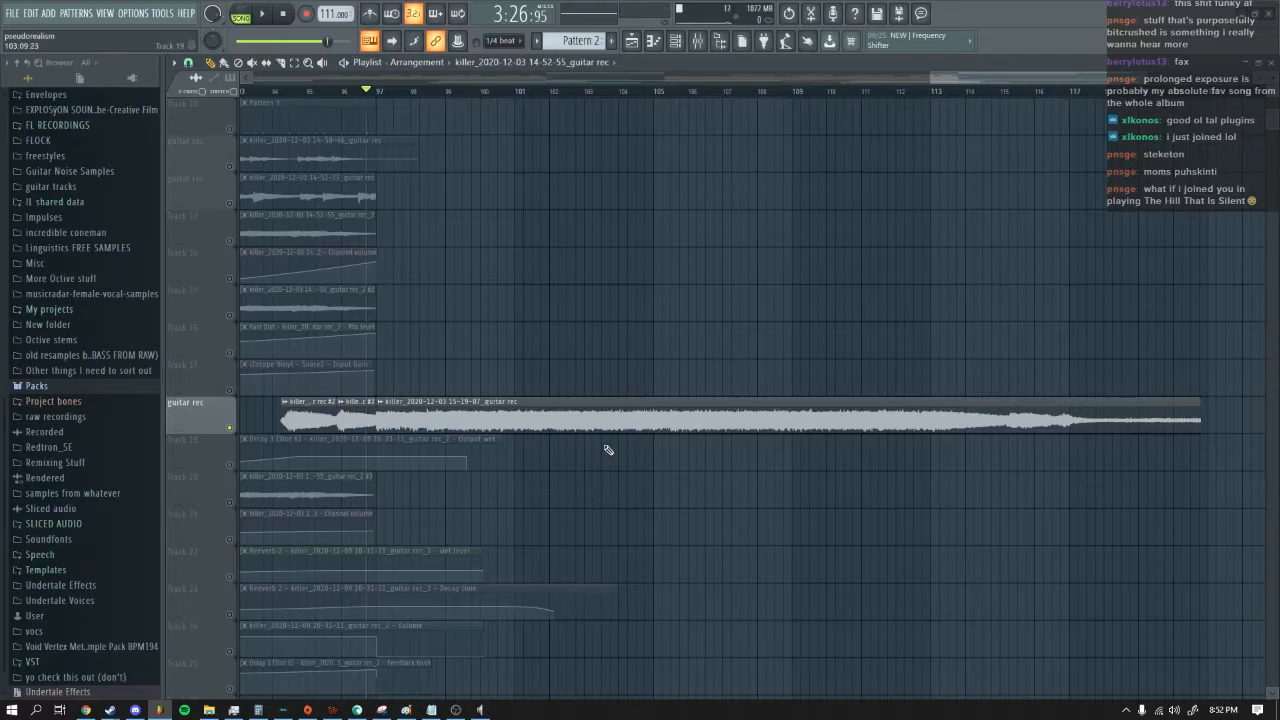
{"action": "scroll", "coordinate": [608, 452], "scroll_direction": "up", "scroll_amount": 2}
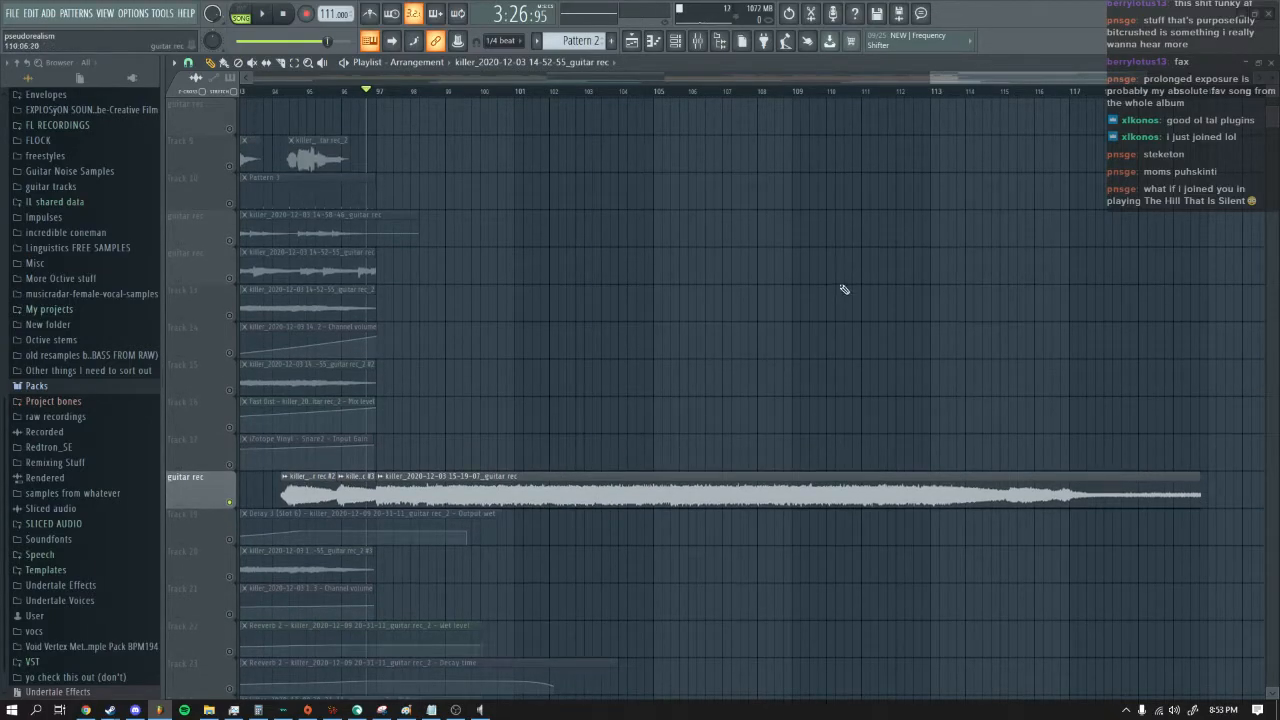
Step: Enable the two REC tracks and the bass rec track alongside the guitar rec, and play them while showing the mixer levels
{"action": "scroll", "coordinate": [886, 329], "scroll_direction": "up", "scroll_amount": 7}
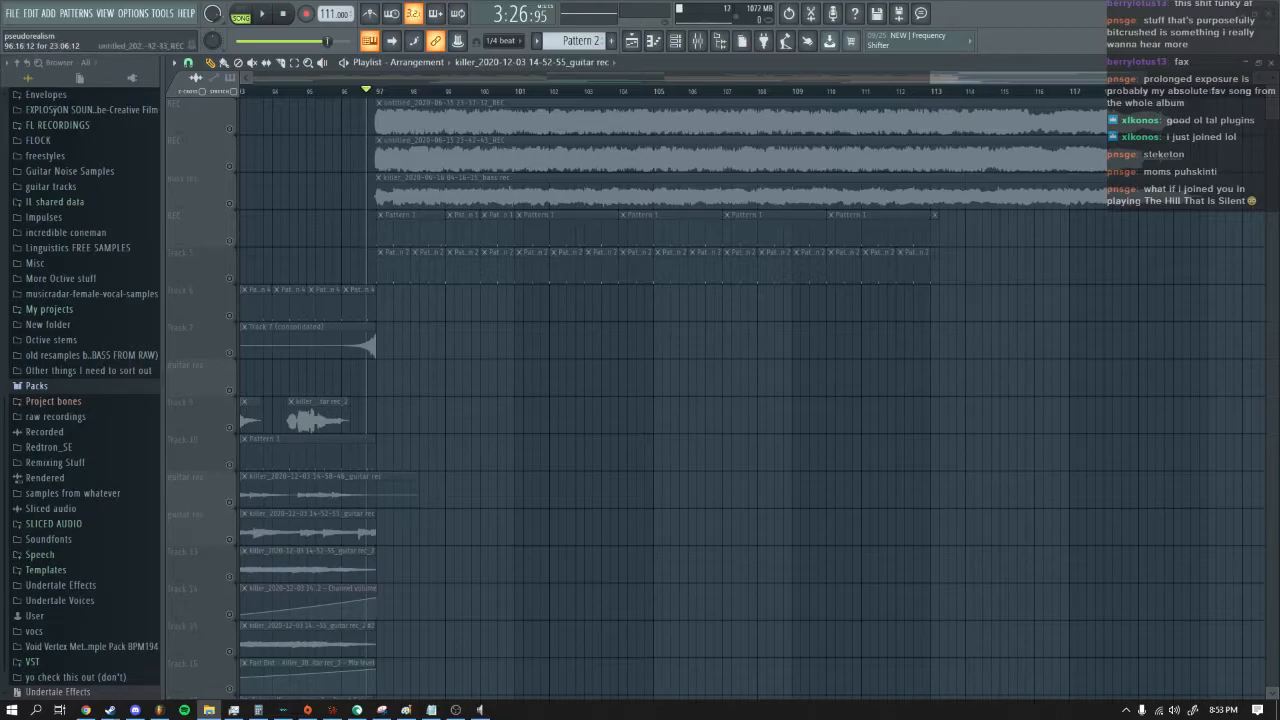
{"action": "left_click", "coordinate": [230, 129]}
{"action": "left_click_drag", "start_coordinate": [230, 166], "coordinate": [234, 206]}
{"action": "key", "text": "space"}
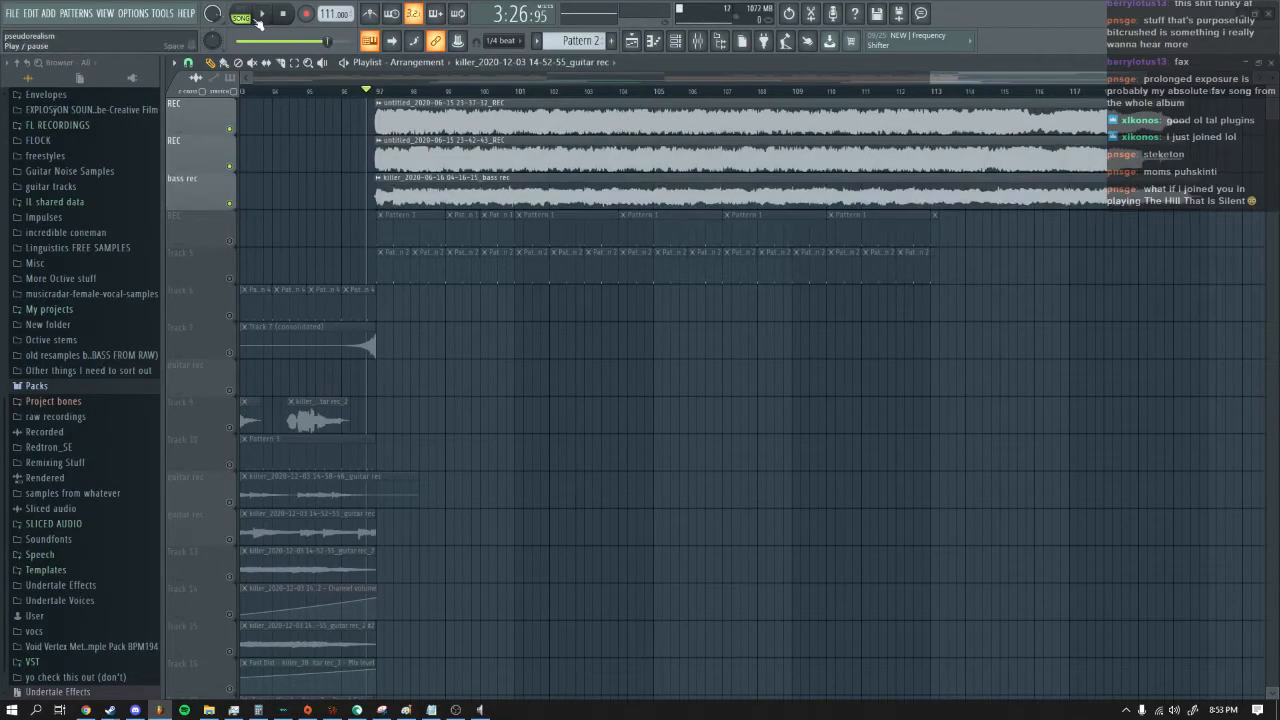
{"action": "left_click", "coordinate": [697, 40]}
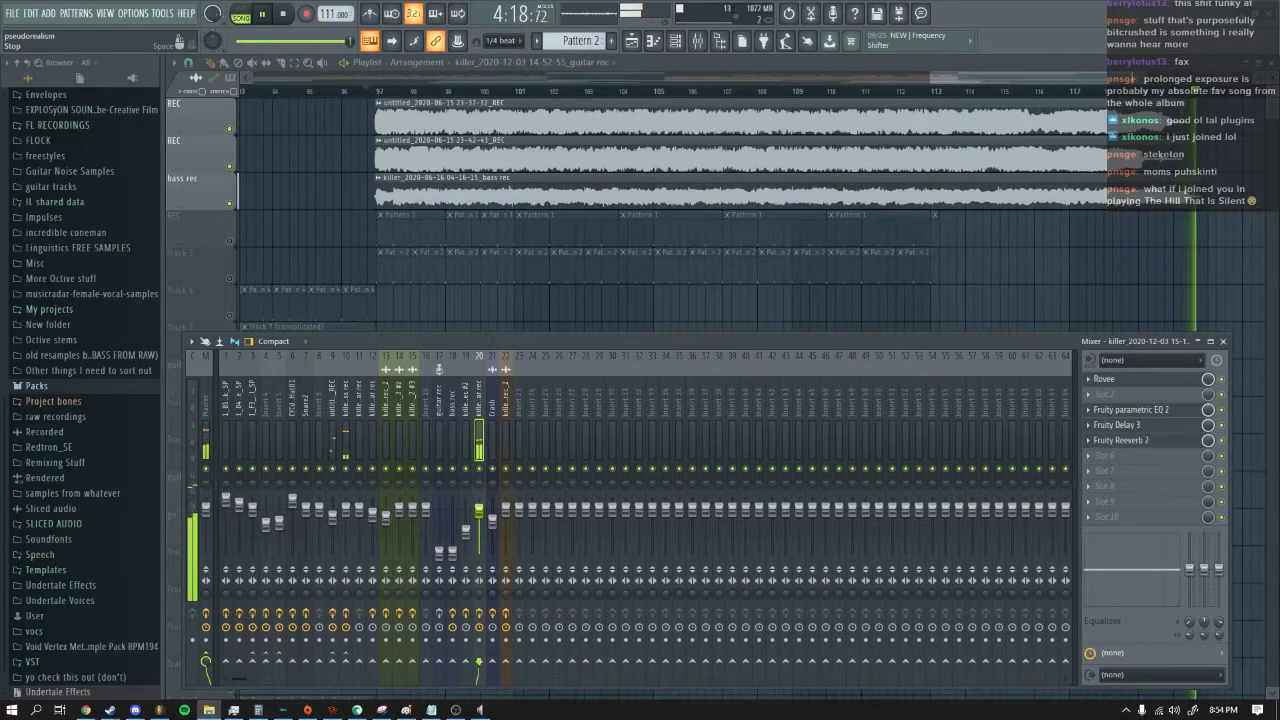
Step: Stop playback of the bar 97 recordings
{"action": "key", "text": "space"}
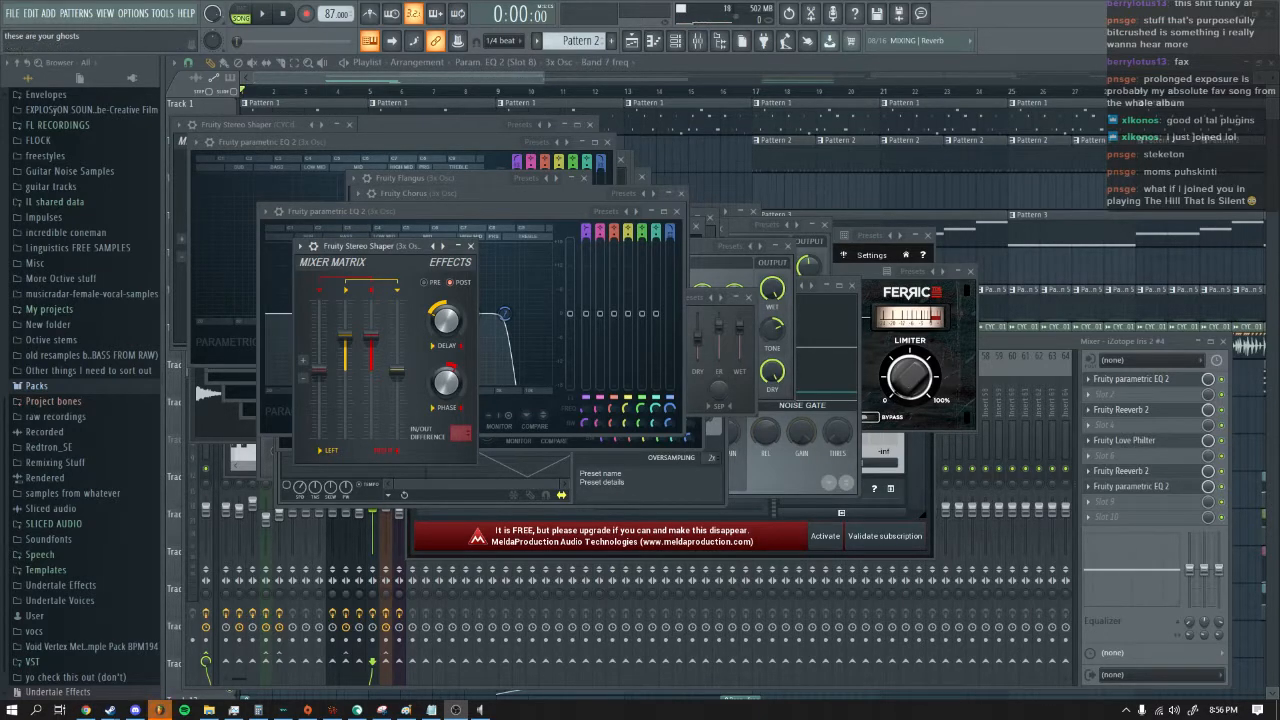
Step: Close the open plugin windows of the these are your ghosts project, and briefly play the arrangement's opening Pattern 1 section
{"action": "key", "text": "F12"}
{"action": "left_click_drag", "start_coordinate": [543, 79], "coordinate": [1217, 88]}
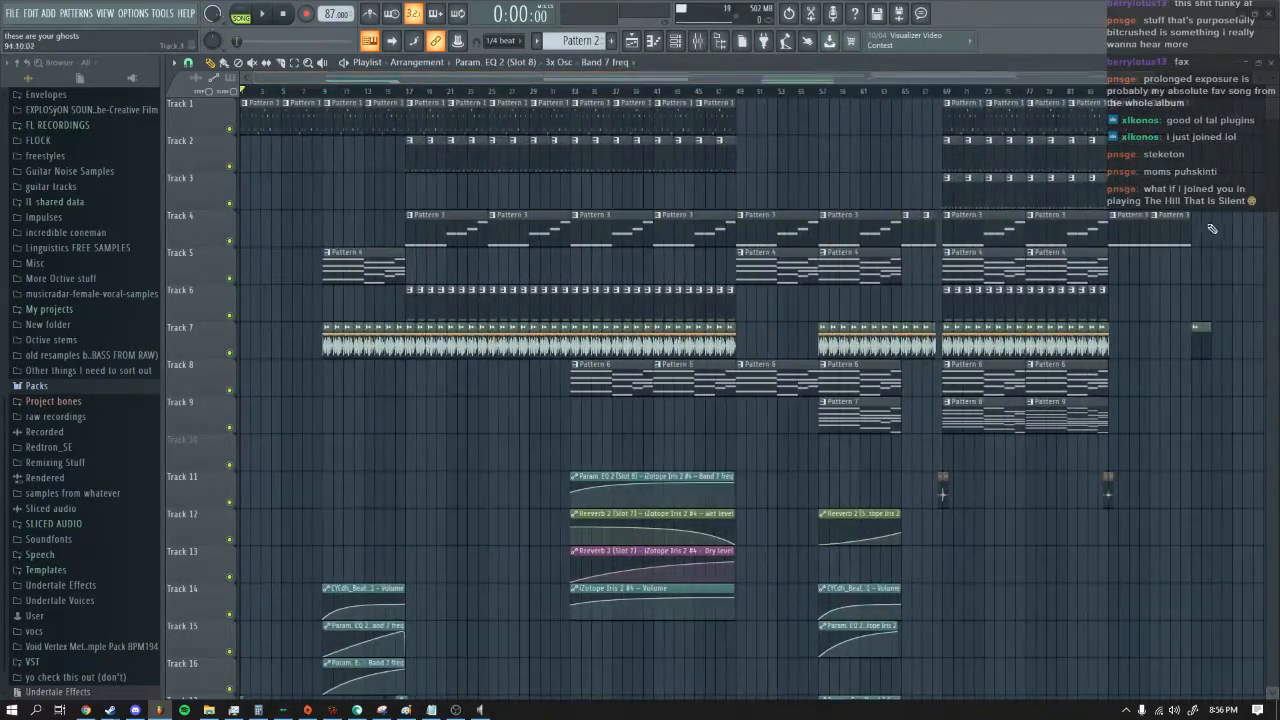
{"action": "key", "text": "space"}
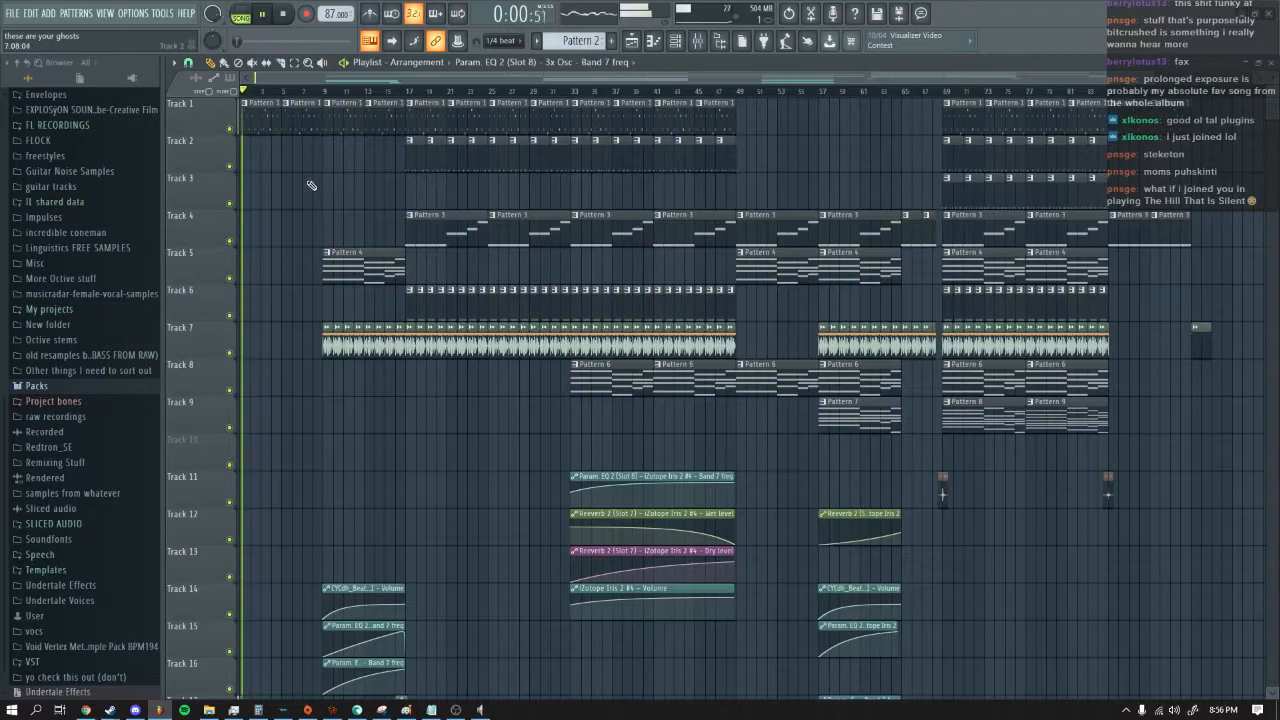
{"action": "left_click_drag", "start_coordinate": [1148, 79], "coordinate": [456, 85]}
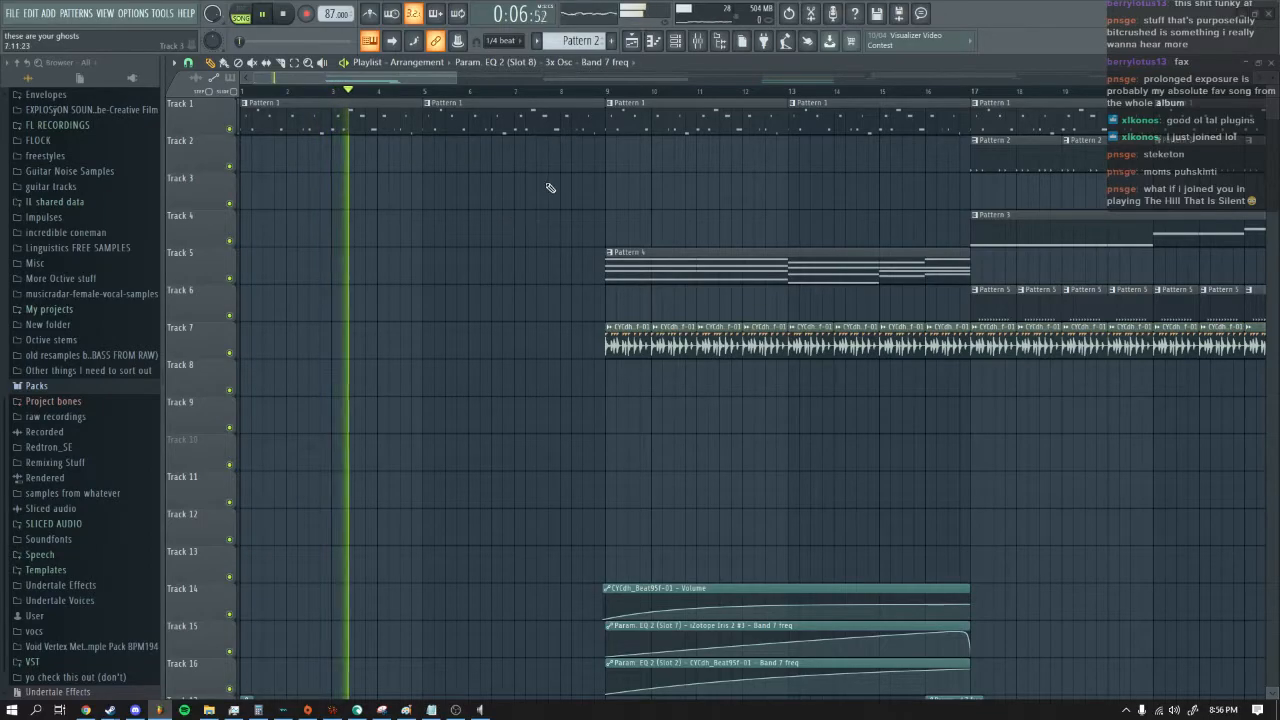
{"action": "left_click", "coordinate": [286, 14]}
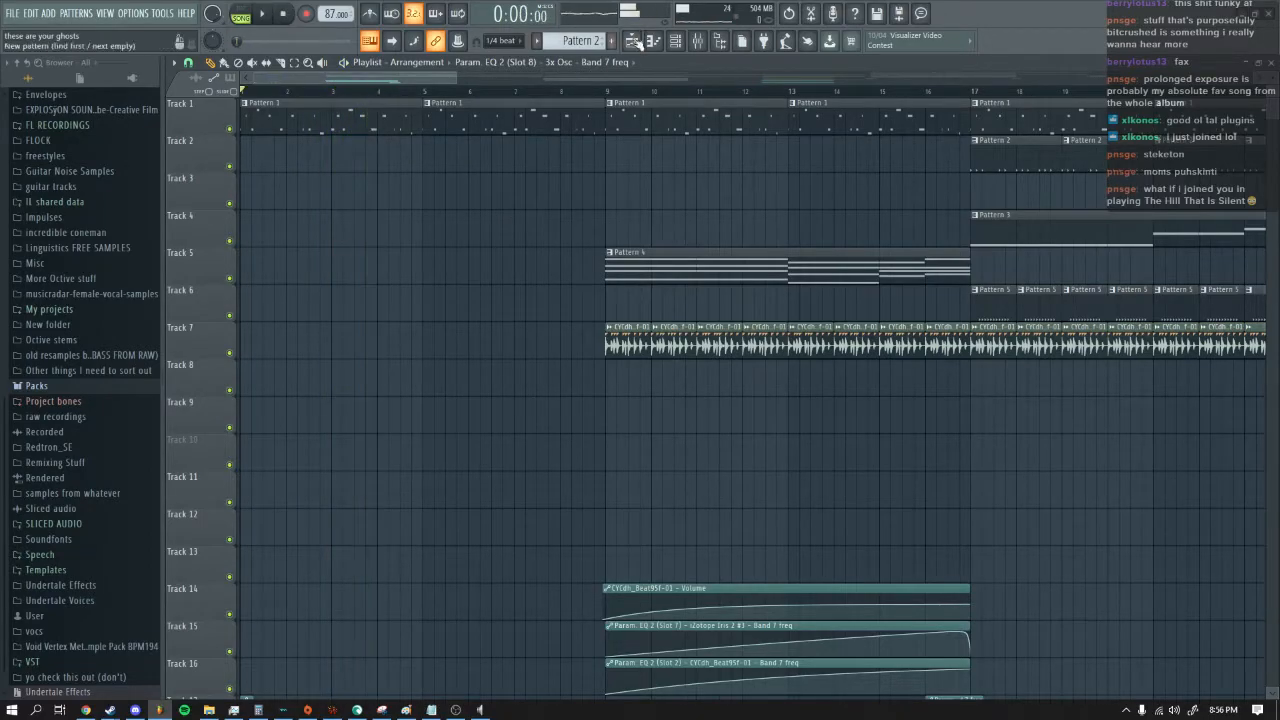
Step: Show the first iZotope Iris 2 instrument with its Keys - soft bomp preset, and play the song's opening to demonstrate it
{"action": "left_click", "coordinate": [675, 40]}
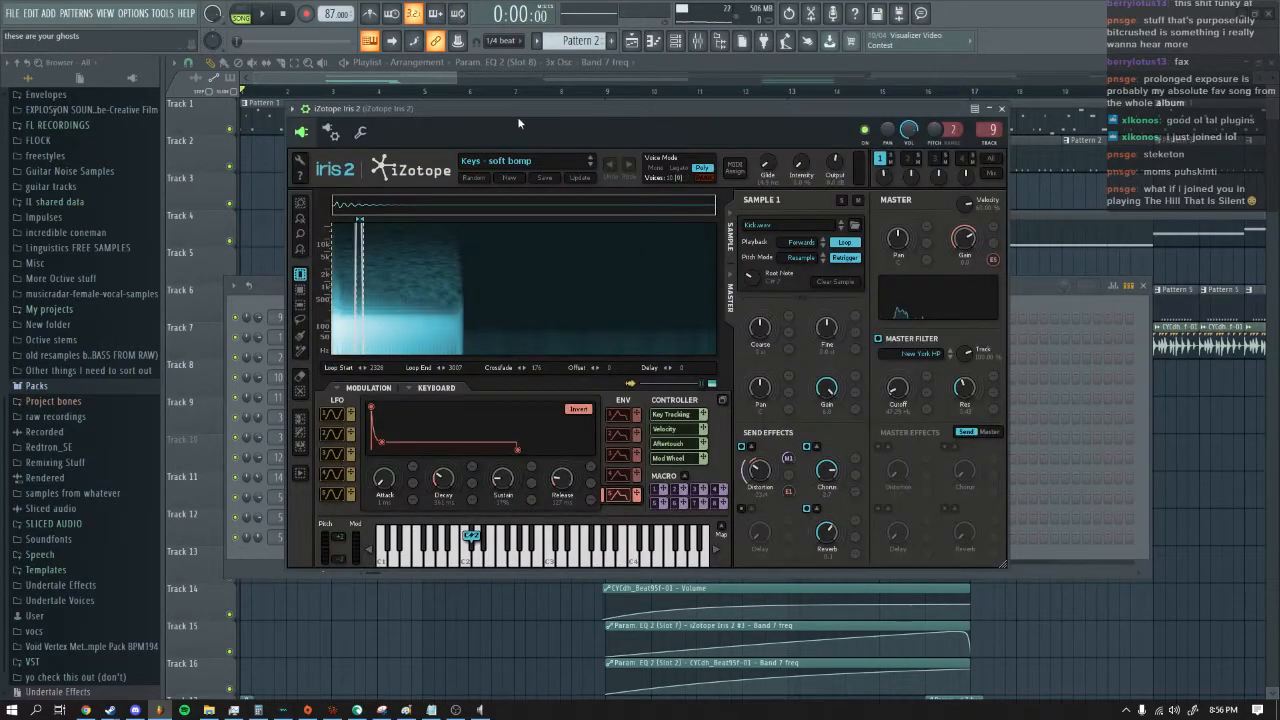
{"action": "left_click_drag", "start_coordinate": [519, 122], "coordinate": [682, 128]}
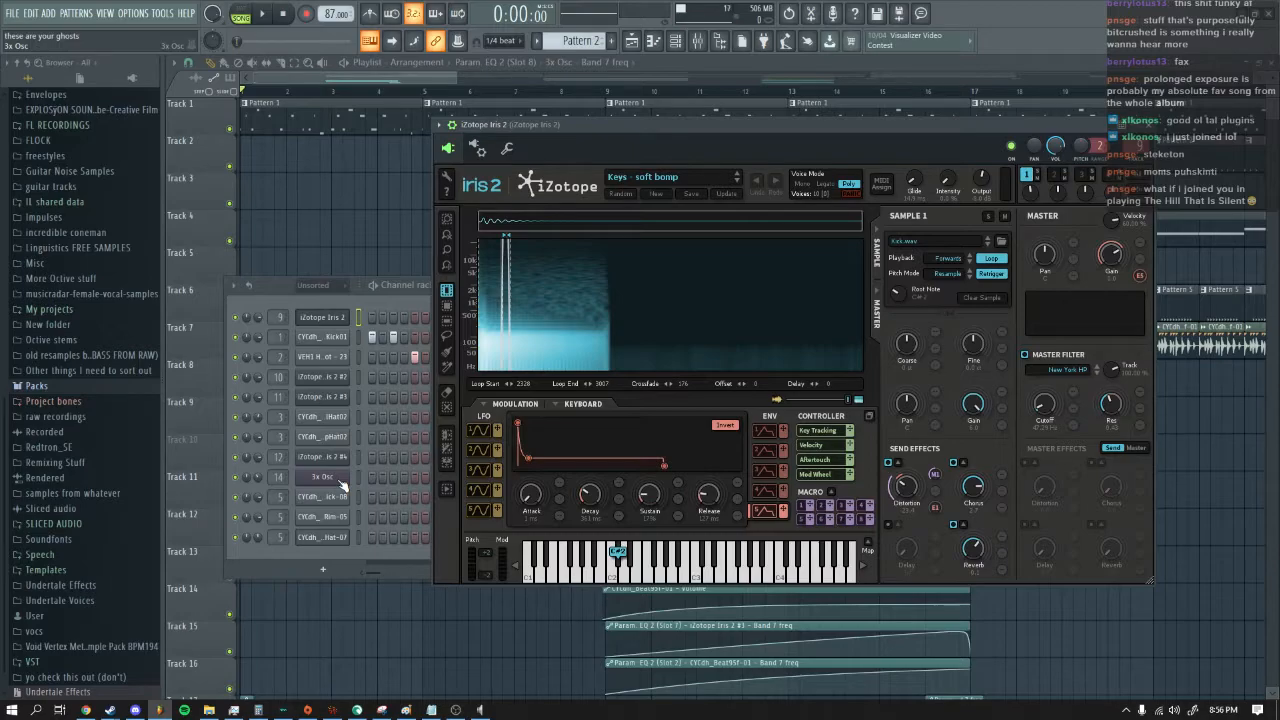
{"action": "left_click_drag", "start_coordinate": [615, 127], "coordinate": [551, 119]}
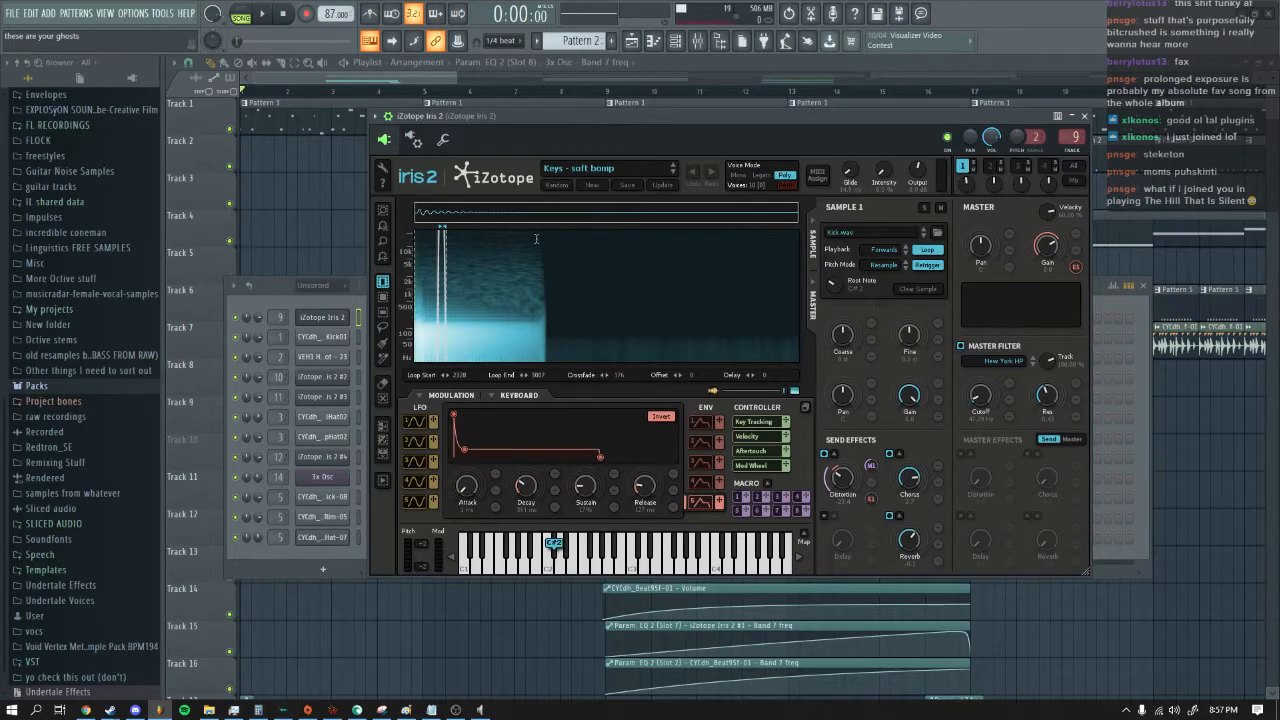
{"action": "left_click", "coordinate": [262, 14]}
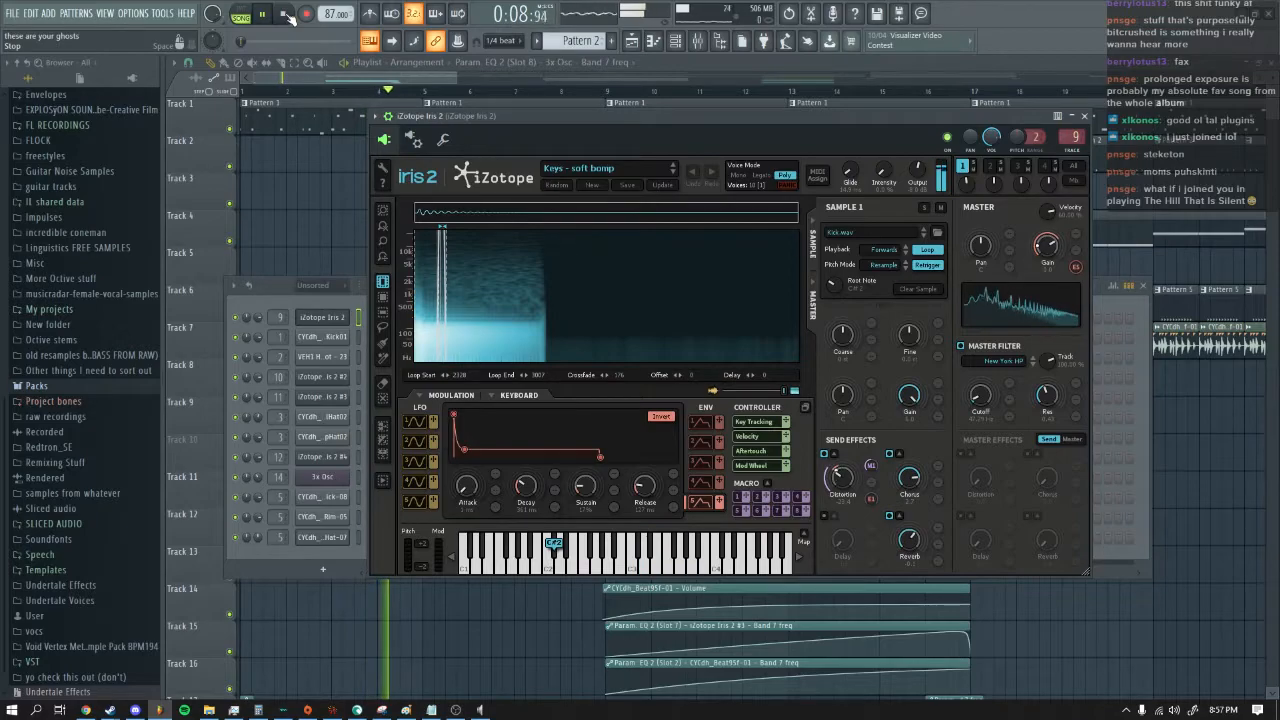
{"action": "left_click", "coordinate": [287, 17]}
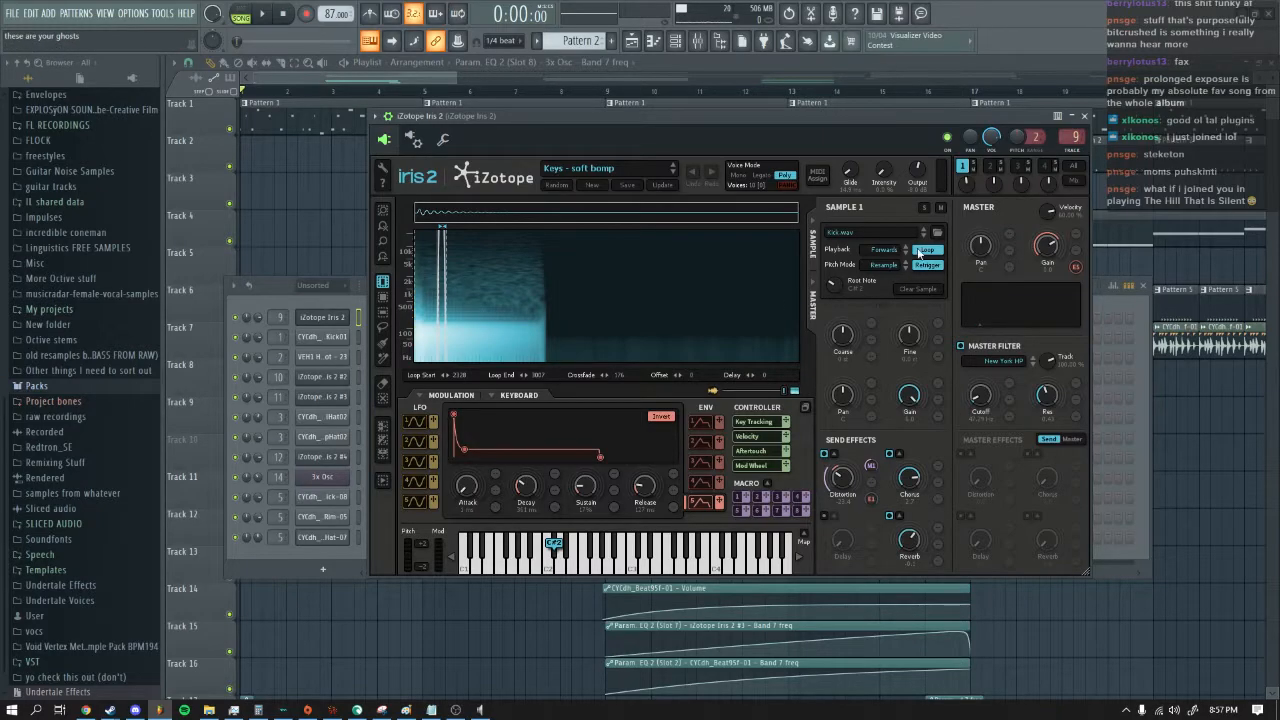
{"action": "left_click", "coordinate": [1085, 116]}
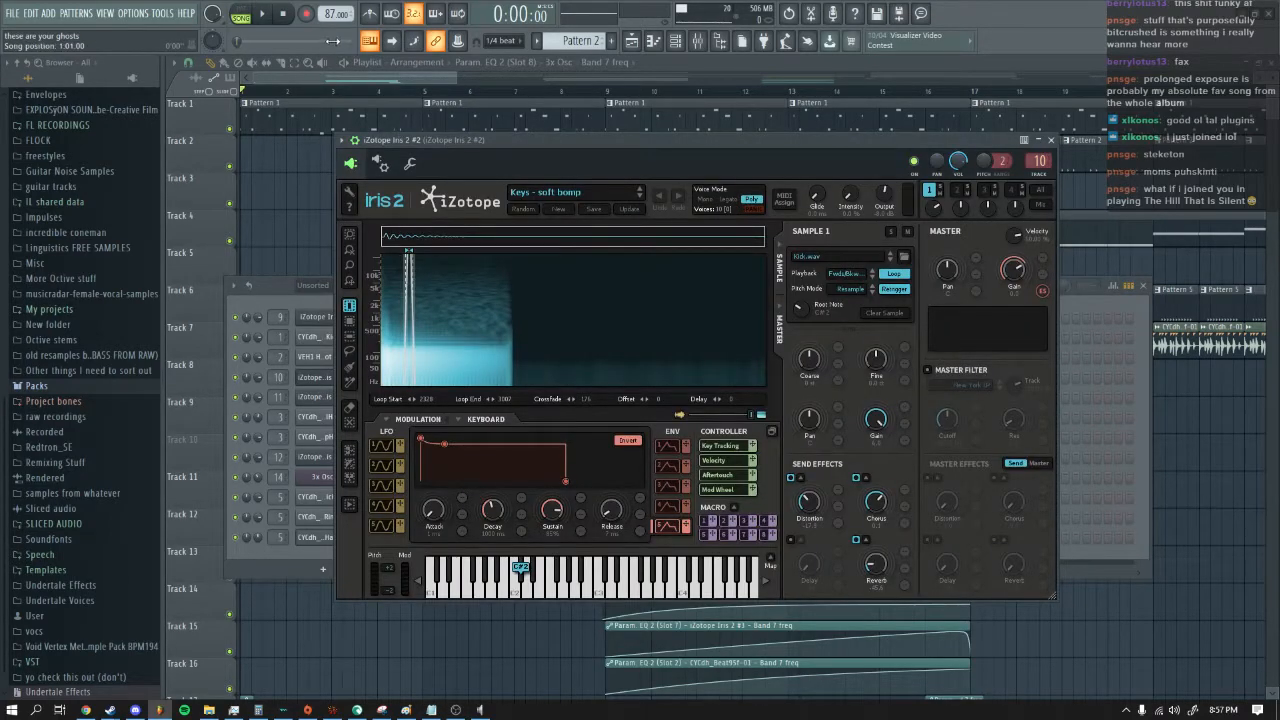
Step: Play the arrangement from bar 17 after viewing iZotope Iris 2 #2, showing the mixer levels and channel rack, and stop playback
{"action": "left_click", "coordinate": [362, 80]}
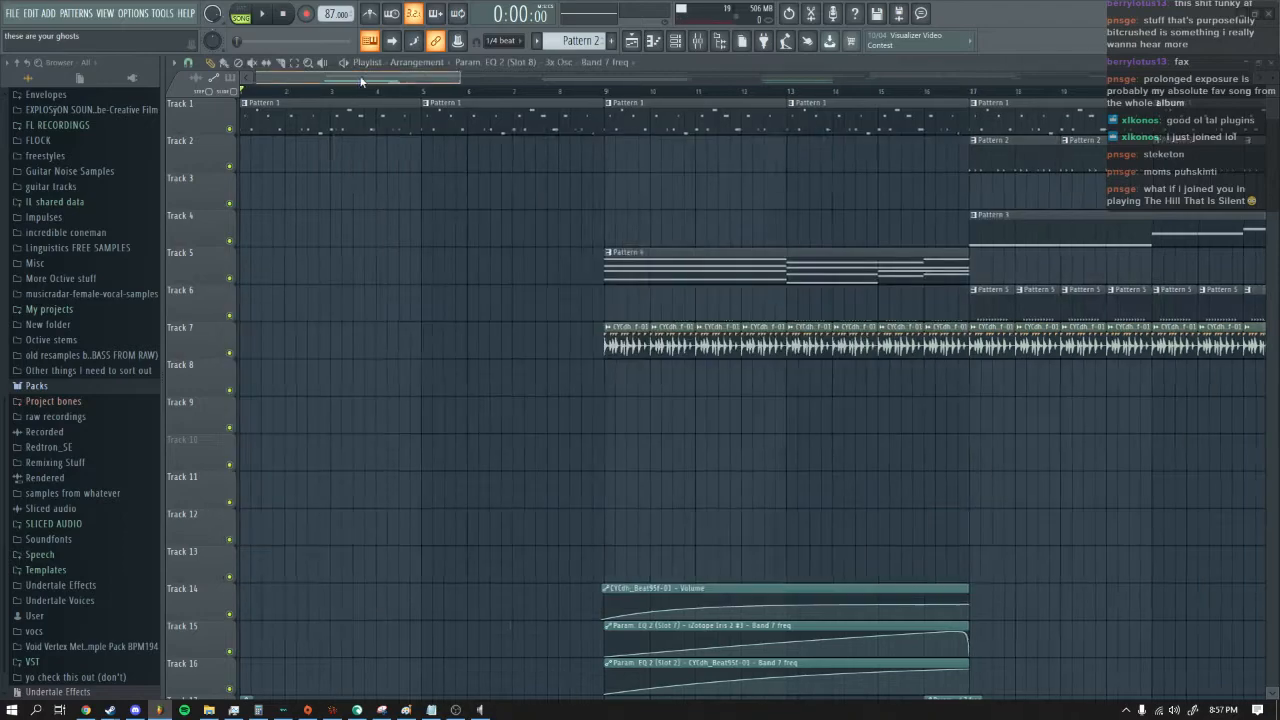
{"action": "left_click_drag", "start_coordinate": [362, 80], "coordinate": [441, 78]}
{"action": "key", "text": "space"}
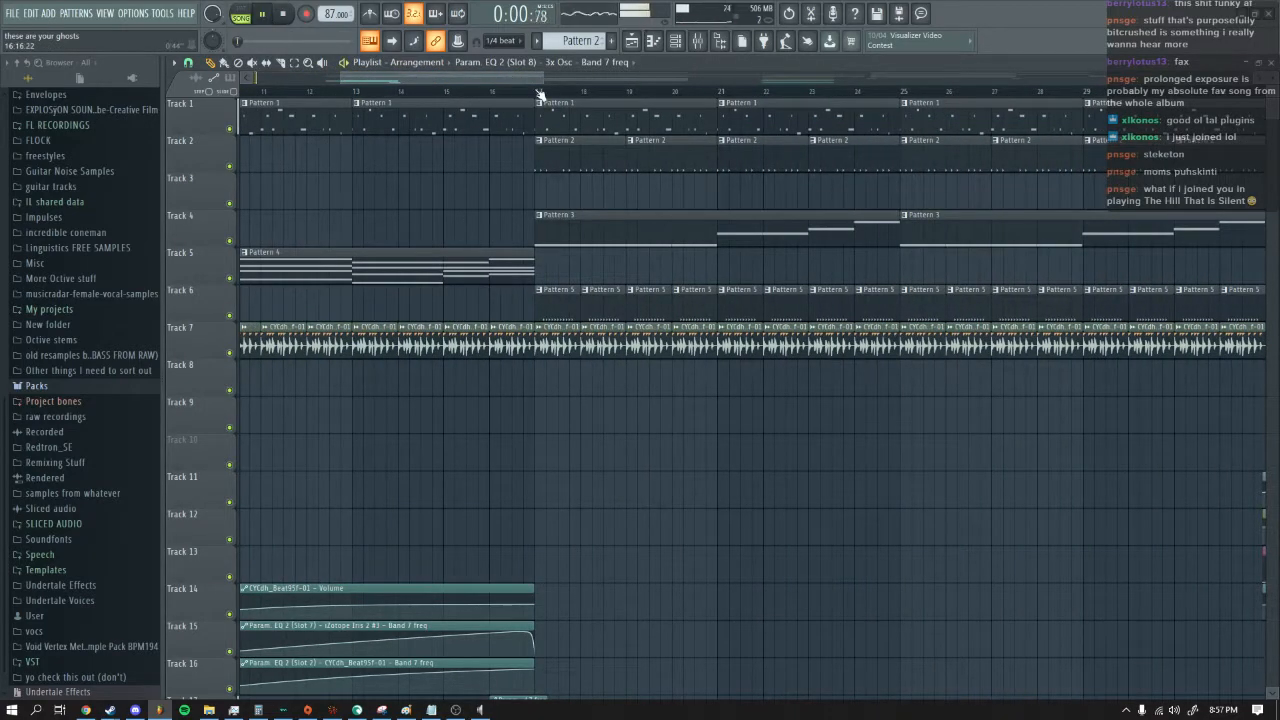
{"action": "left_click", "coordinate": [676, 41]}
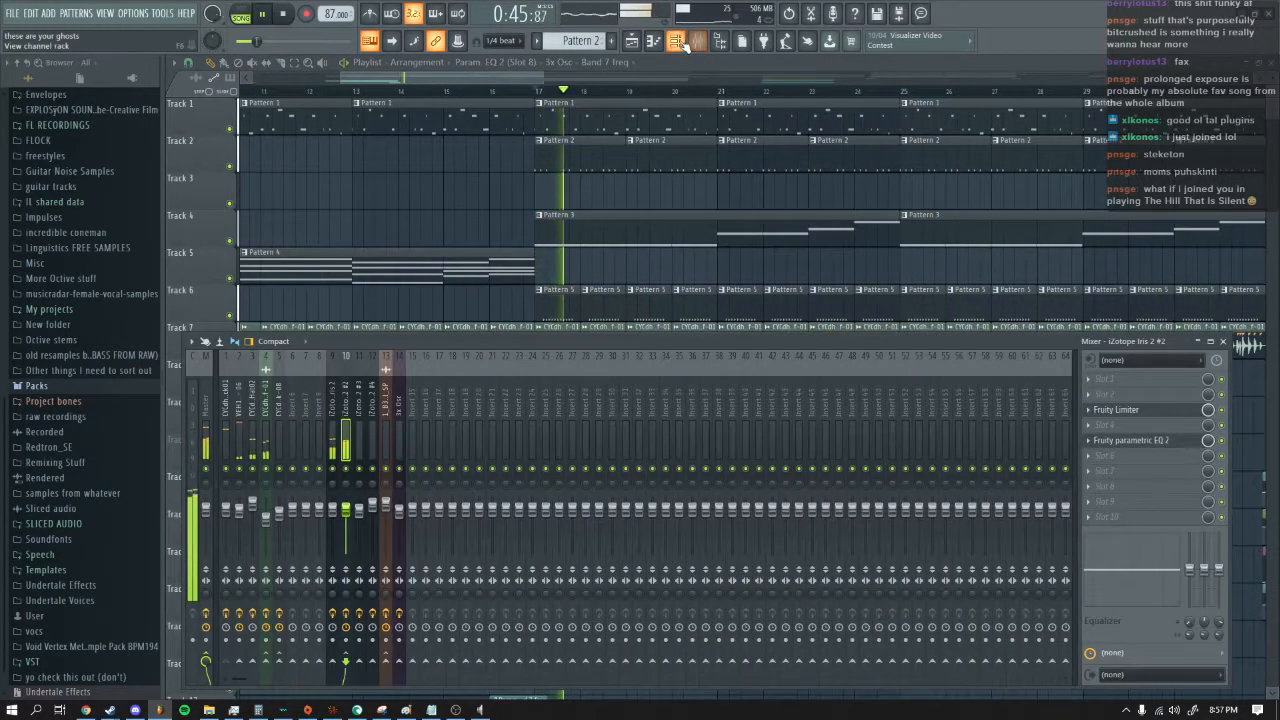
{"action": "left_click", "coordinate": [685, 43]}
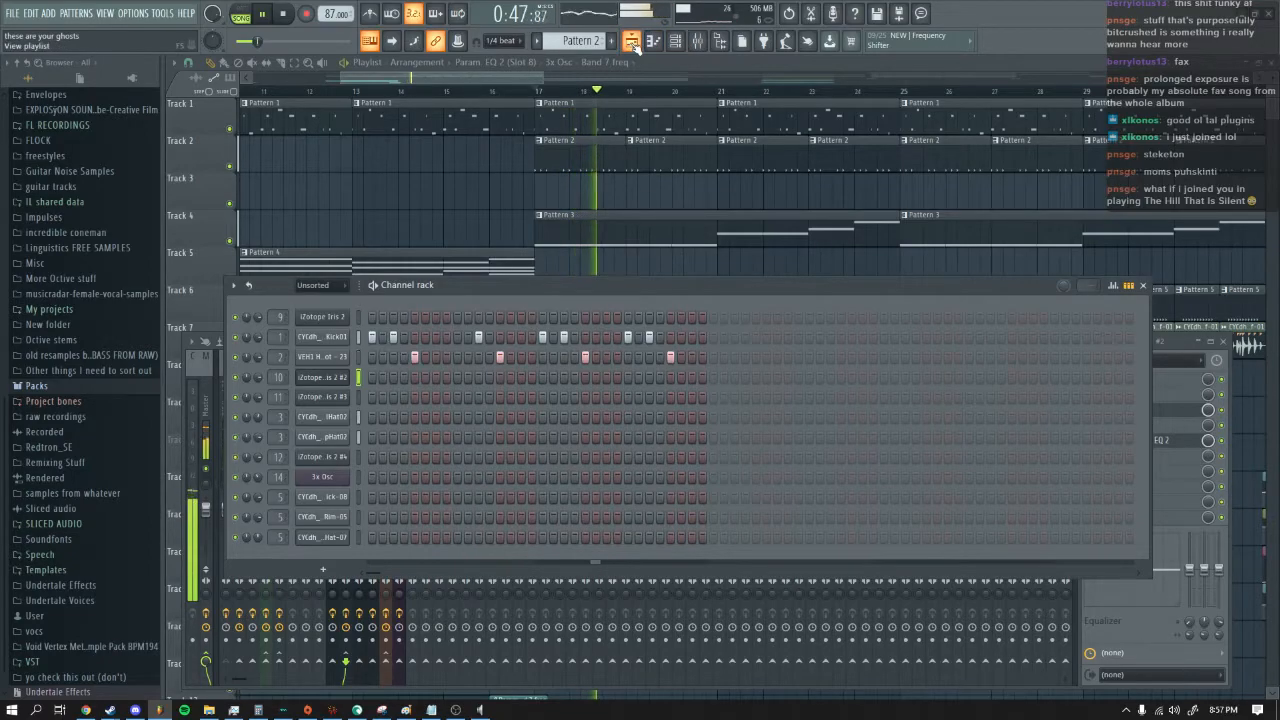
{"action": "left_click", "coordinate": [635, 46]}
{"action": "left_click_drag", "start_coordinate": [521, 80], "coordinate": [438, 79]}
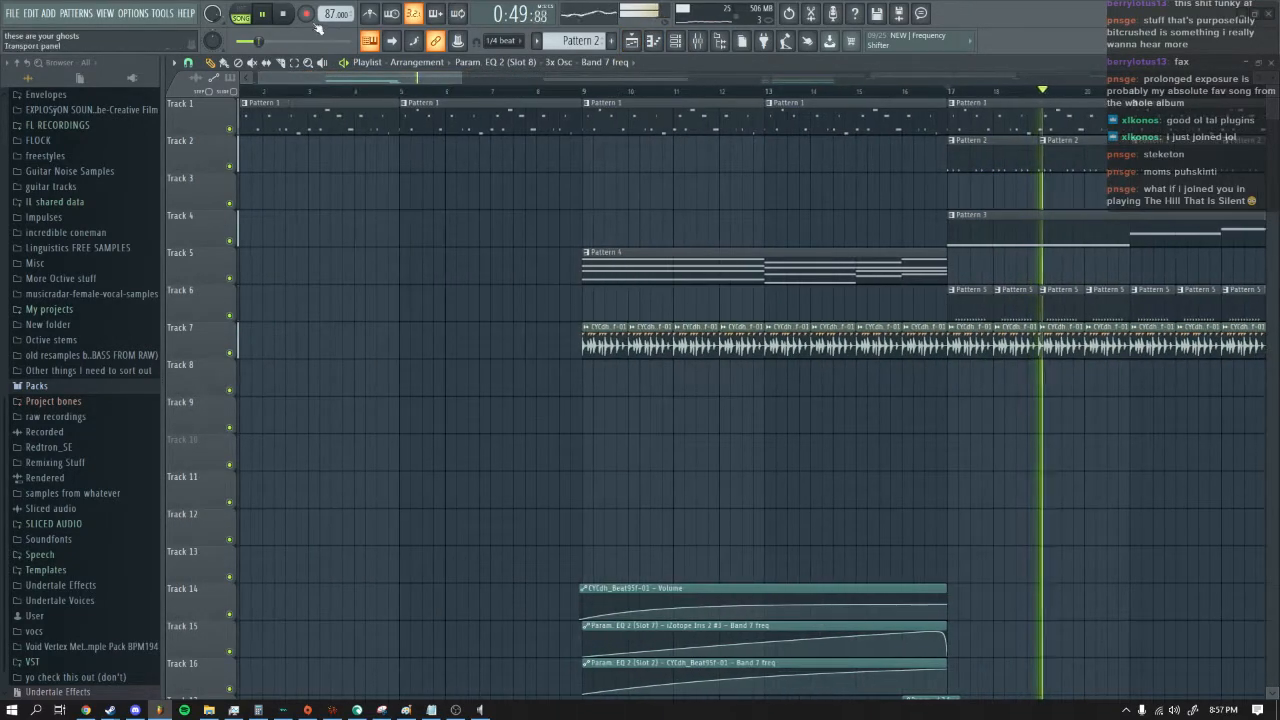
{"action": "left_click", "coordinate": [265, 14]}
{"action": "left_click", "coordinate": [283, 14]}
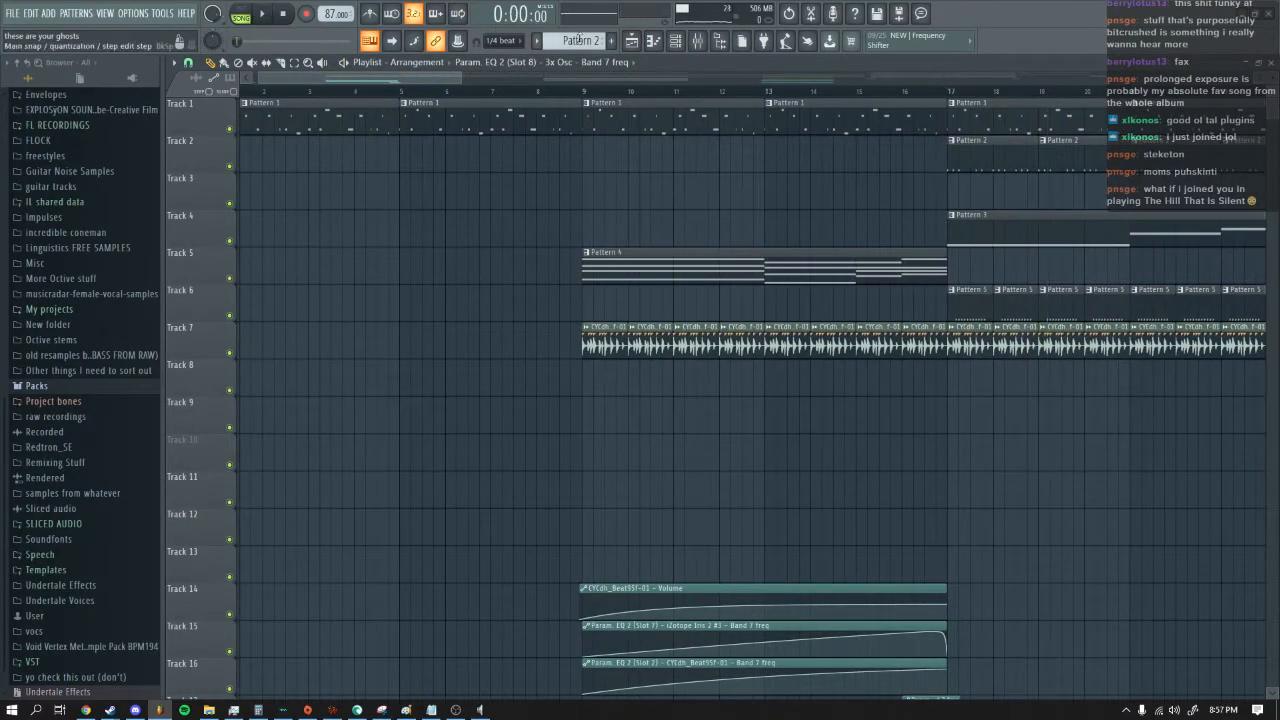
Step: Show the iZotope Iris 2 #3 instrument, and play the arrangement from bar 9 with the channel rack in view
{"action": "left_click", "coordinate": [688, 43]}
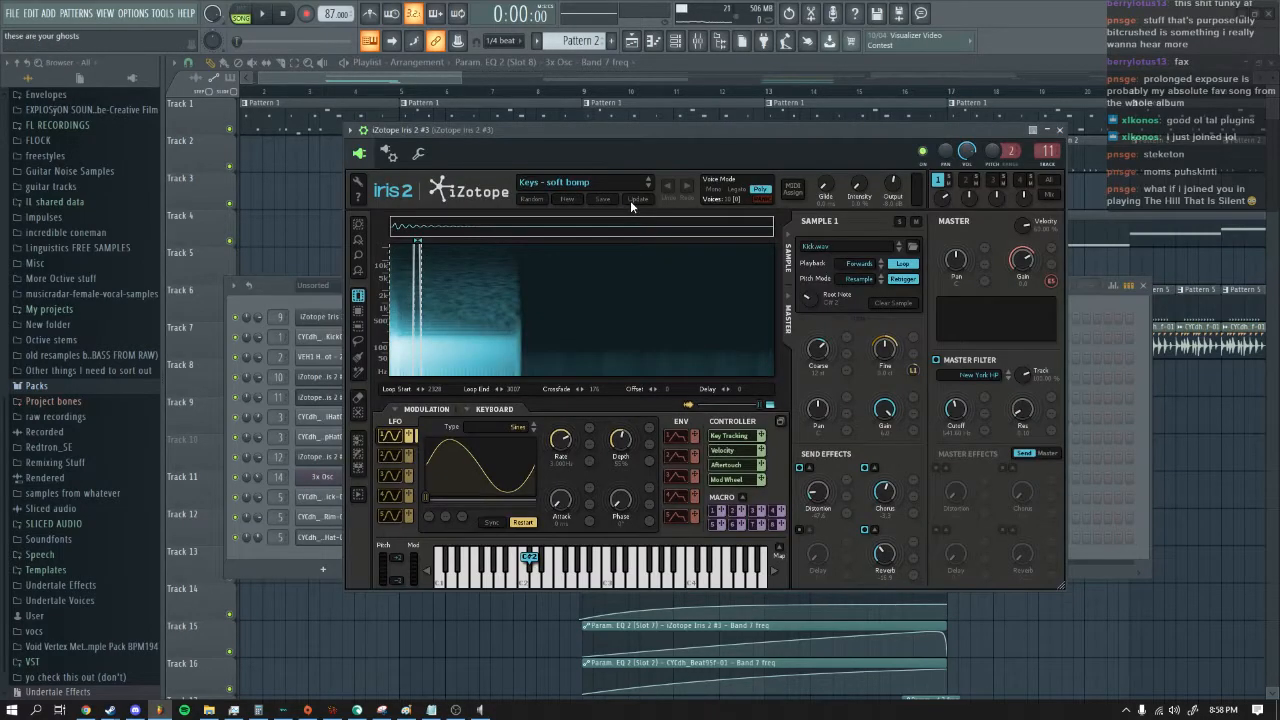
{"action": "left_click_drag", "start_coordinate": [432, 81], "coordinate": [454, 78]}
{"action": "key", "text": "space"}
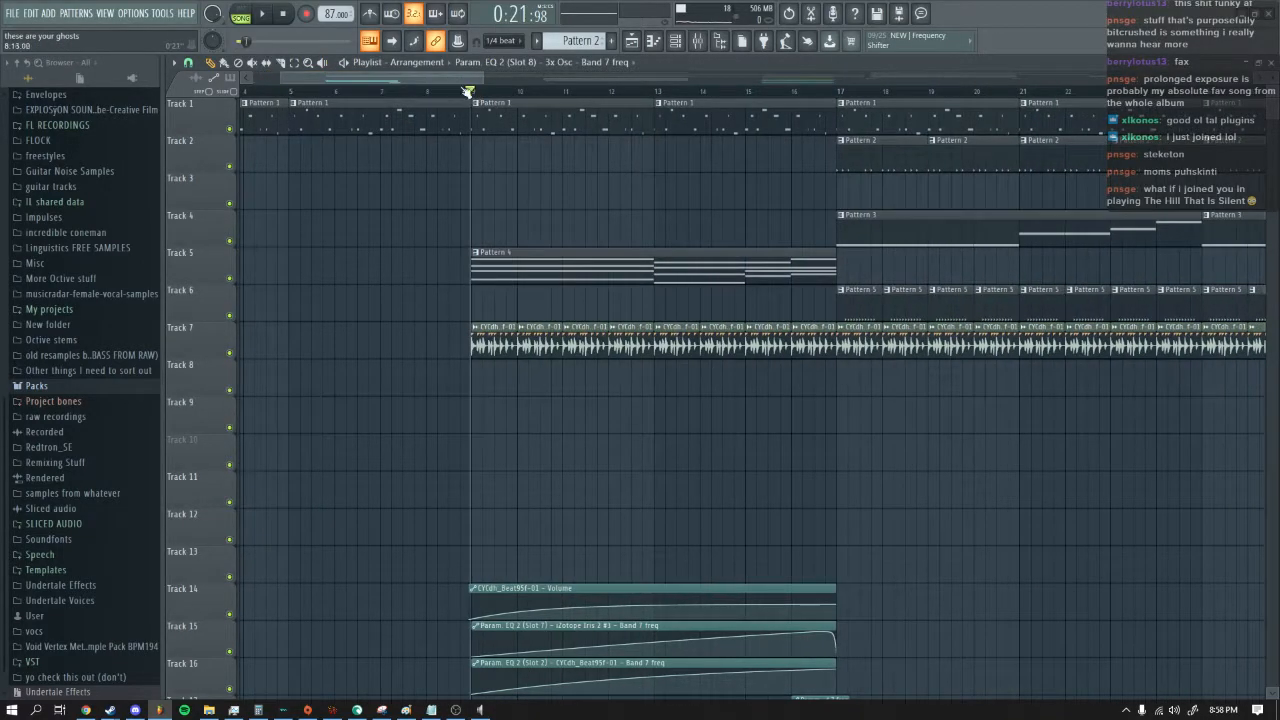
{"action": "left_click", "coordinate": [677, 43]}
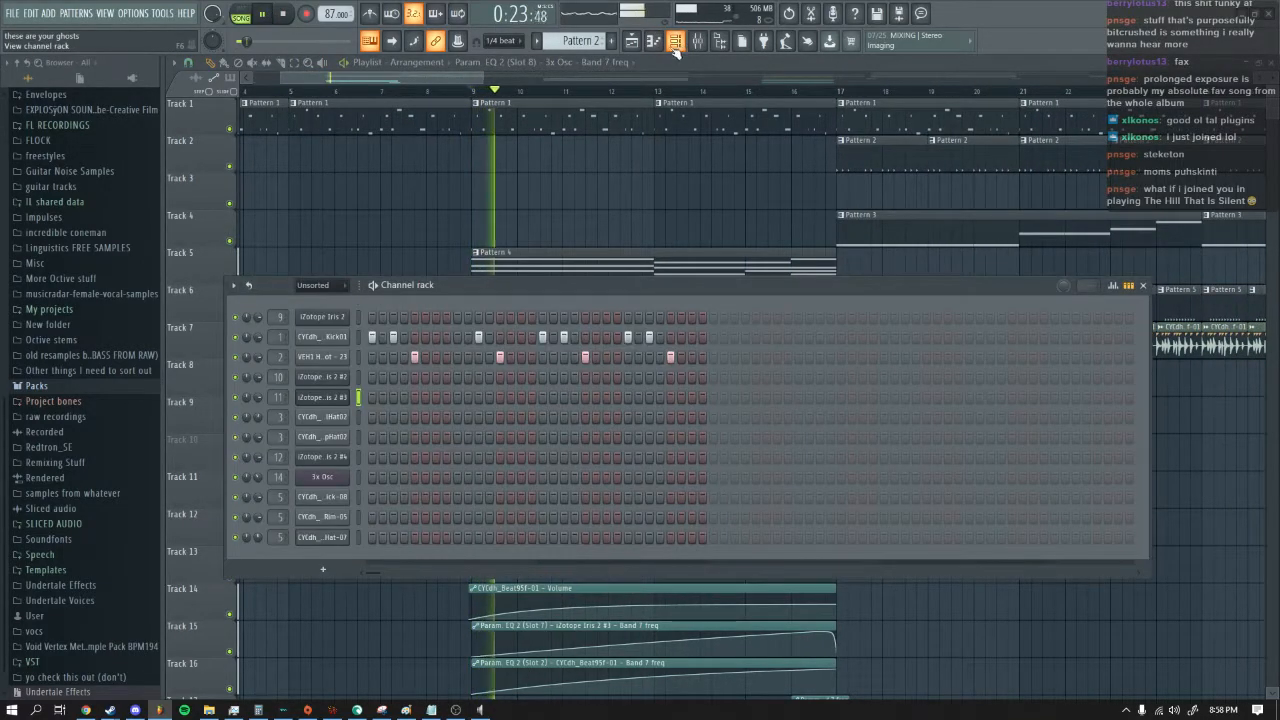
Step: Stop the song, pick Pattern 6 from its Track 8 clip and play it alone in pattern mode
{"action": "left_click_drag", "start_coordinate": [466, 82], "coordinate": [501, 78]}
{"action": "left_click", "coordinate": [287, 14]}
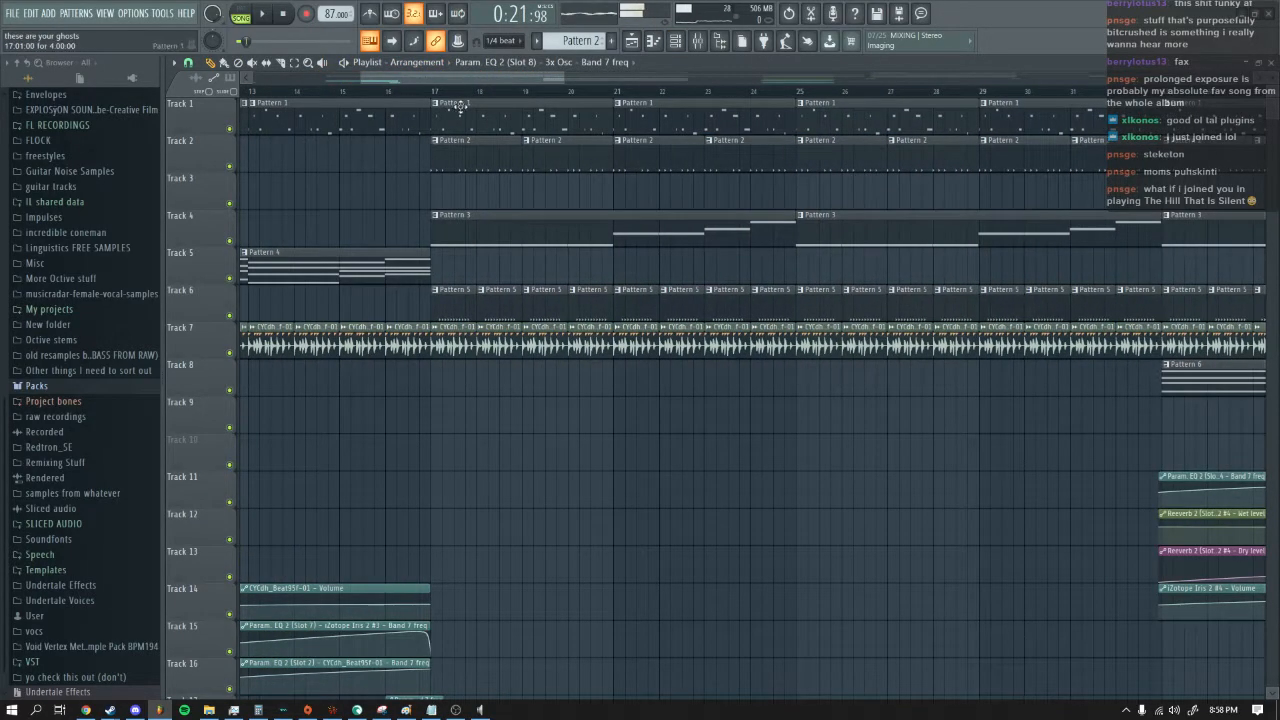
{"action": "left_click", "coordinate": [551, 384]}
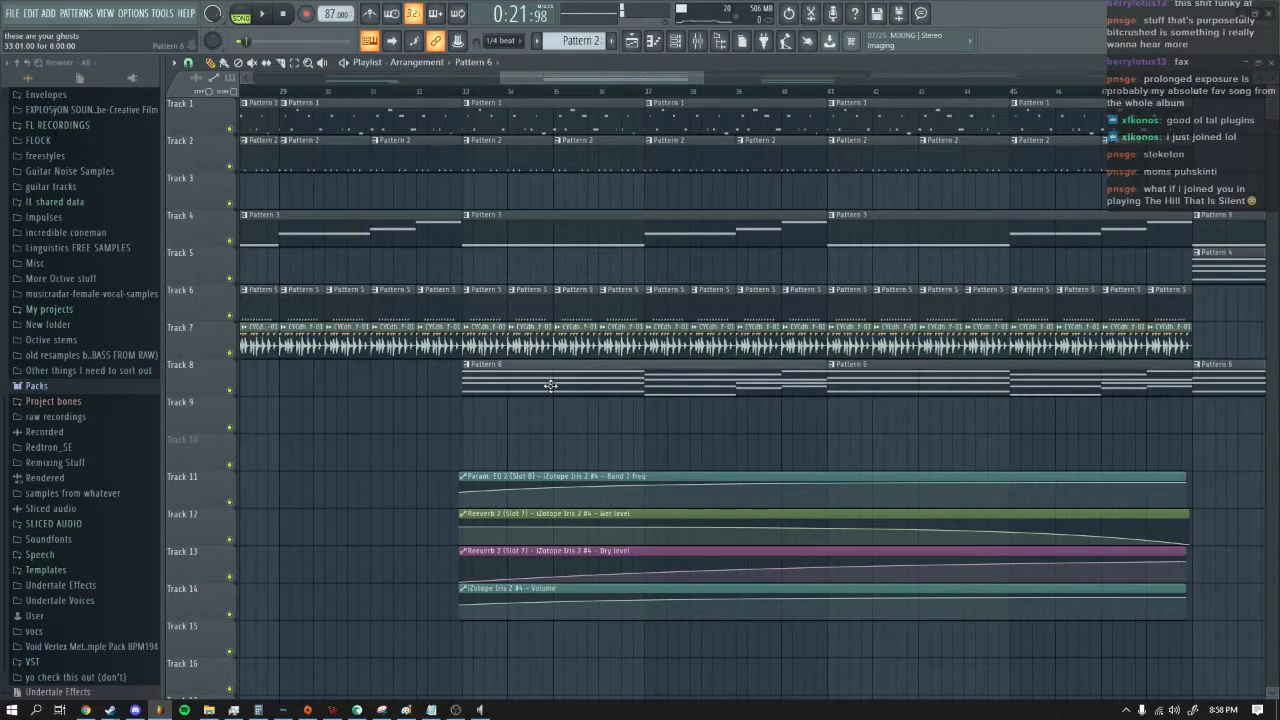
{"action": "left_click", "coordinate": [241, 16]}
{"action": "left_click", "coordinate": [266, 15]}
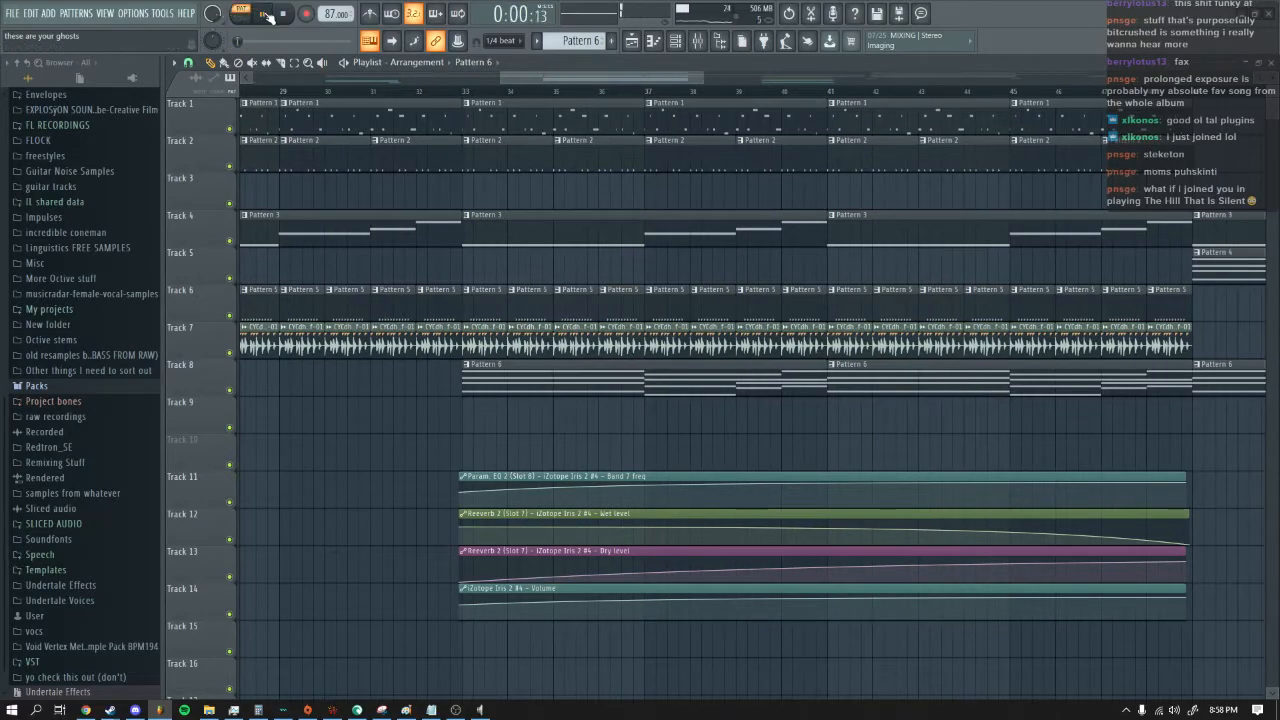
Step: Play the arrangement in song mode from around bar 49
{"action": "left_click", "coordinate": [675, 40]}
{"action": "left_click_drag", "start_coordinate": [690, 78], "coordinate": [782, 79]}
{"action": "left_click", "coordinate": [755, 90]}
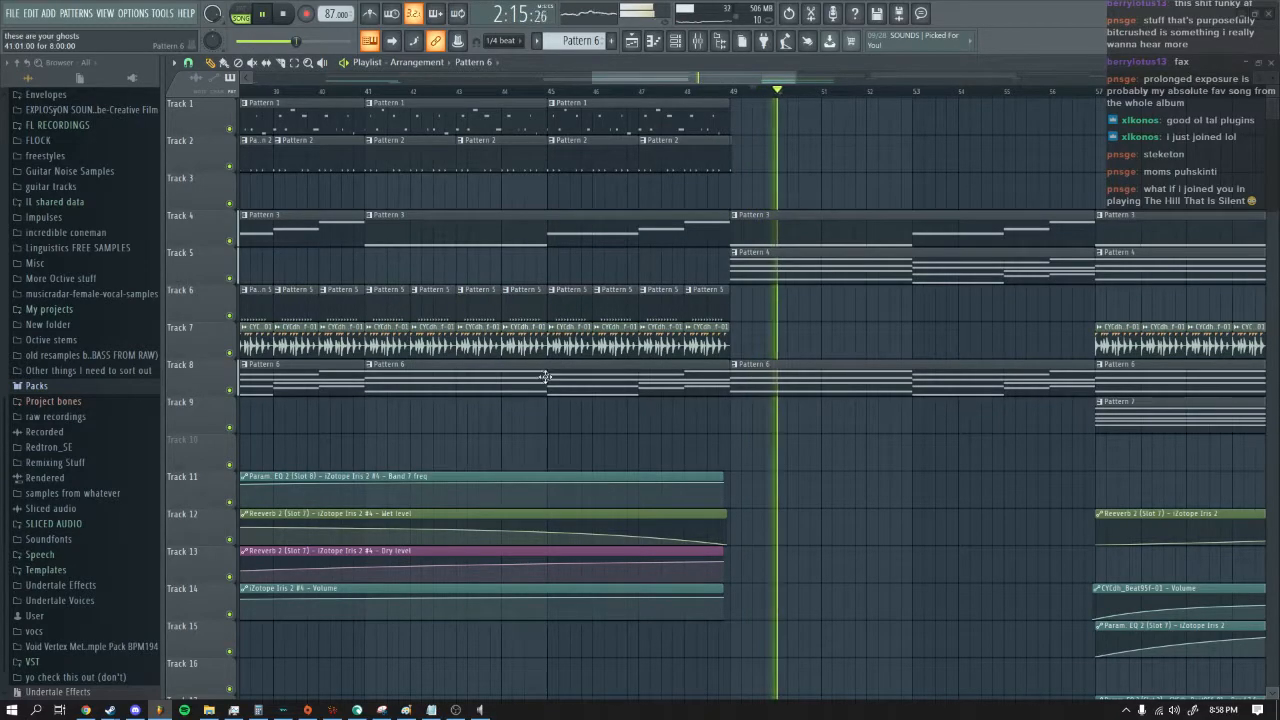
Step: Loop Pattern 6 in pattern mode, examine the iZotope Iris 2 #4 instrument that plays it, and close the plugin
{"action": "key", "text": "l"}
{"action": "left_click", "coordinate": [675, 40]}
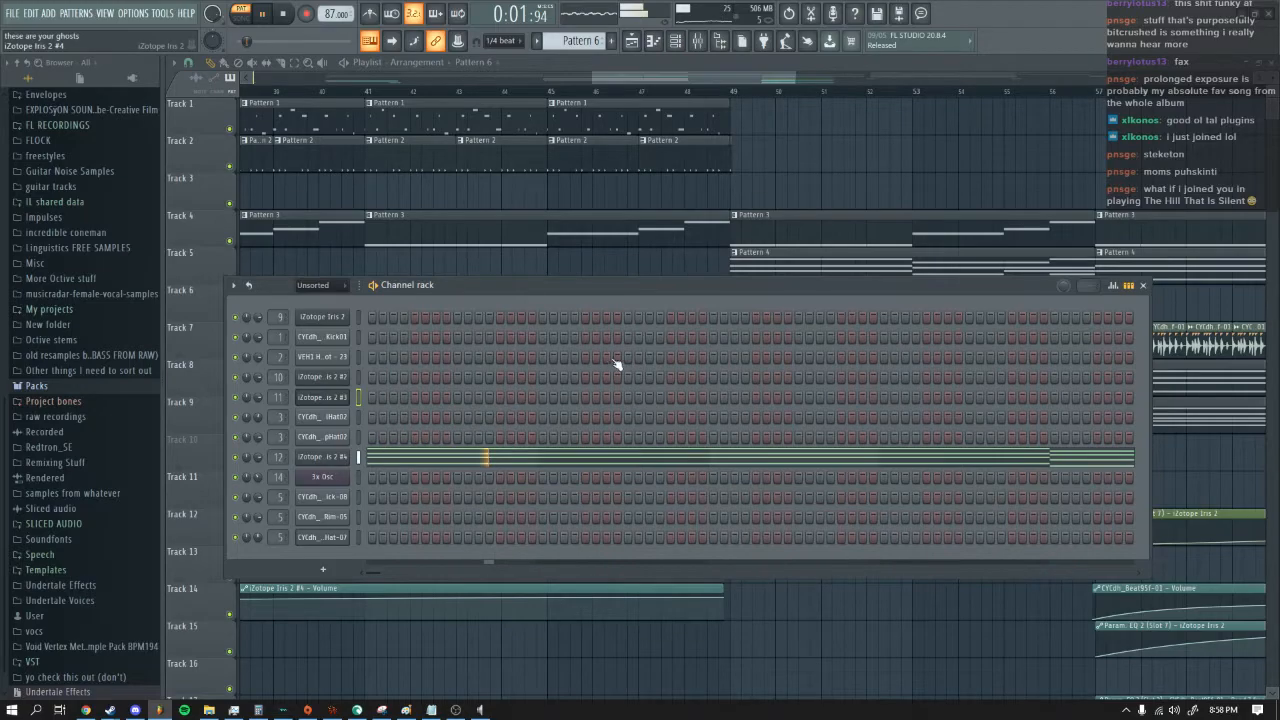
{"action": "left_click", "coordinate": [322, 456]}
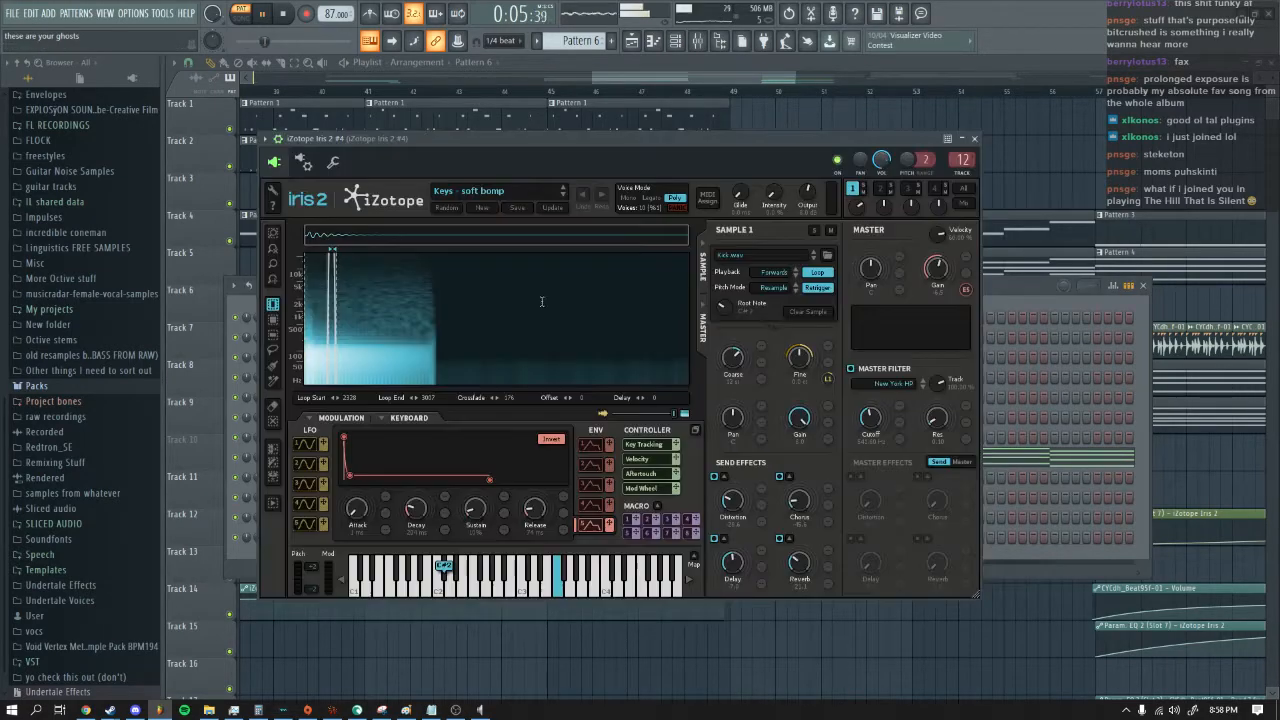
{"action": "left_click_drag", "start_coordinate": [553, 144], "coordinate": [613, 117]}
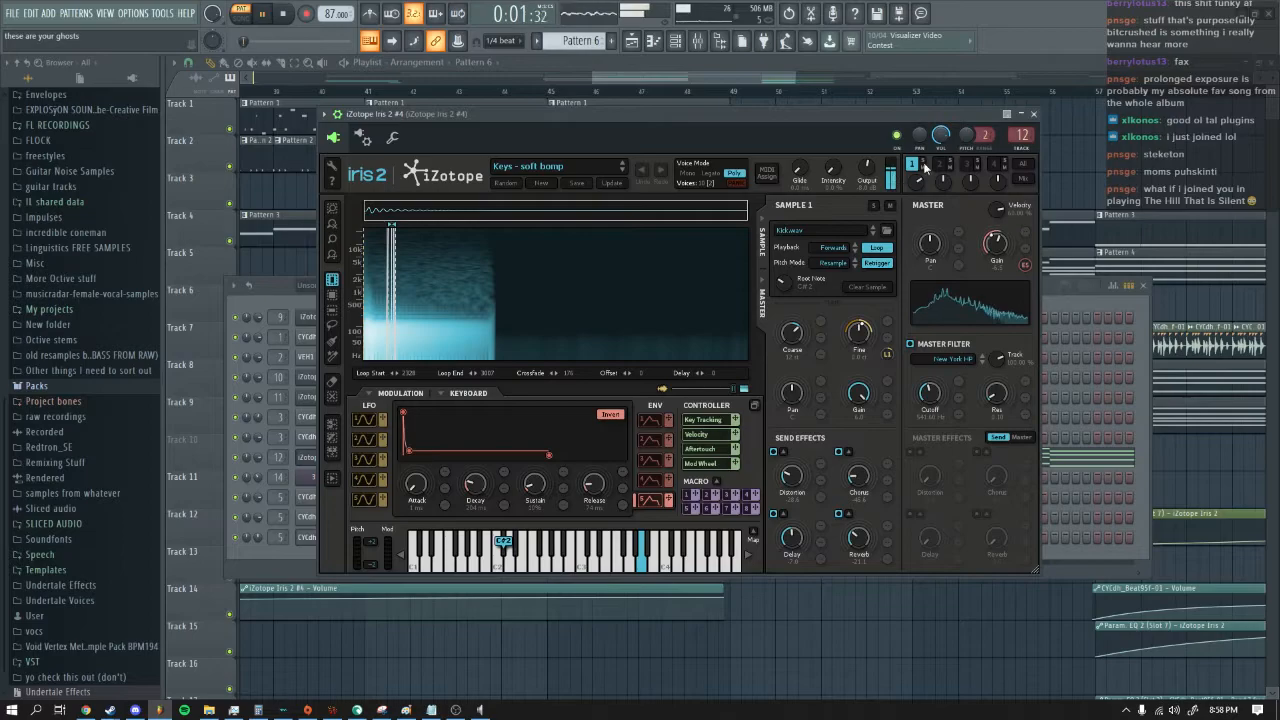
{"action": "left_click", "coordinate": [1034, 113]}
Step: Play the song from bar 33, bring up the channel rack and stop playback
{"action": "left_click_drag", "start_coordinate": [656, 76], "coordinate": [522, 77]}
{"action": "left_click", "coordinate": [679, 92]}
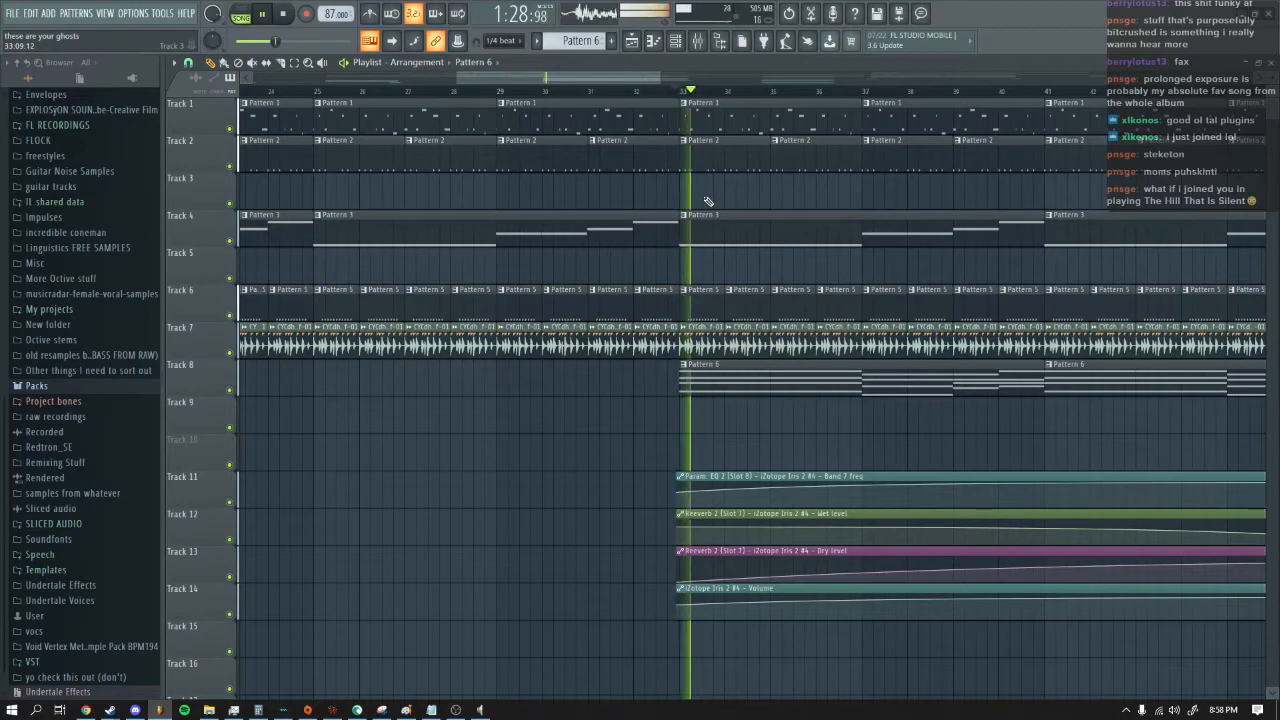
{"action": "left_click_drag", "start_coordinate": [660, 80], "coordinate": [731, 79]}
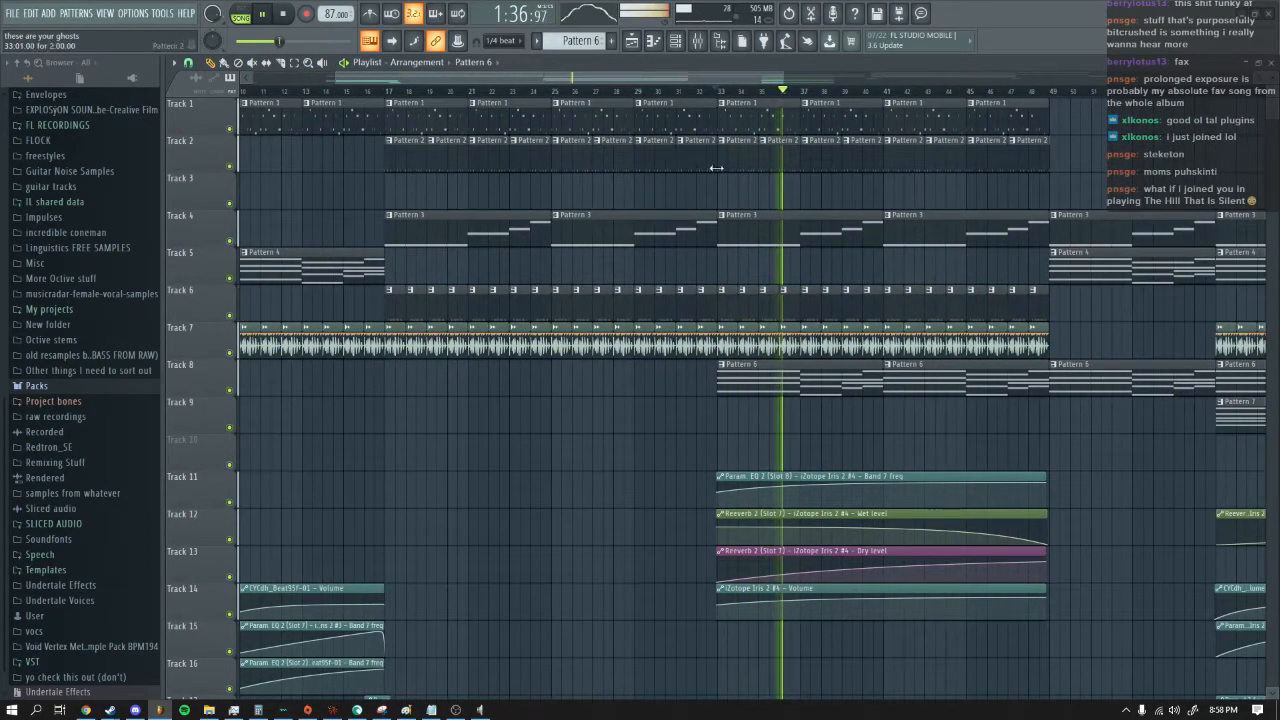
{"action": "left_click", "coordinate": [675, 41]}
{"action": "left_click", "coordinate": [288, 14]}
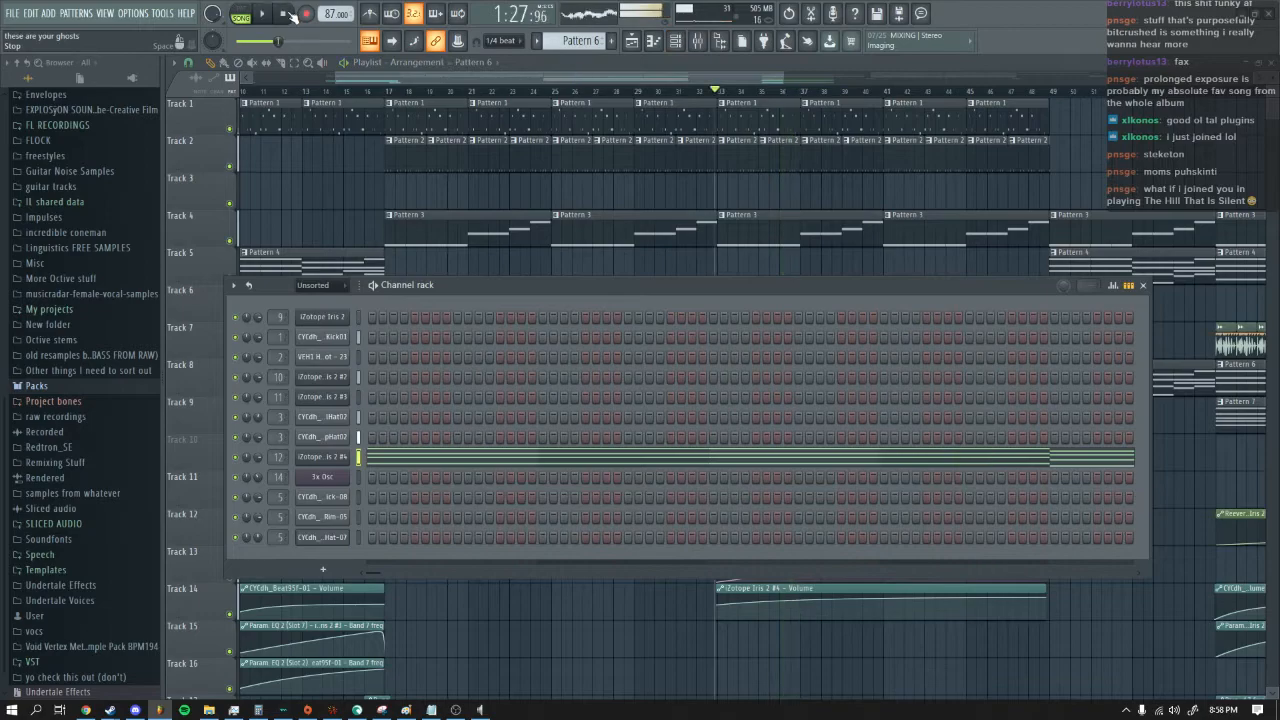
Step: Open the VEH1 House Rimshot - 23 channel, and examine and audition the CYCdh_ElecK03-Kick01 sample
{"action": "left_click", "coordinate": [338, 357]}
{"action": "left_click", "coordinate": [673, 290]}
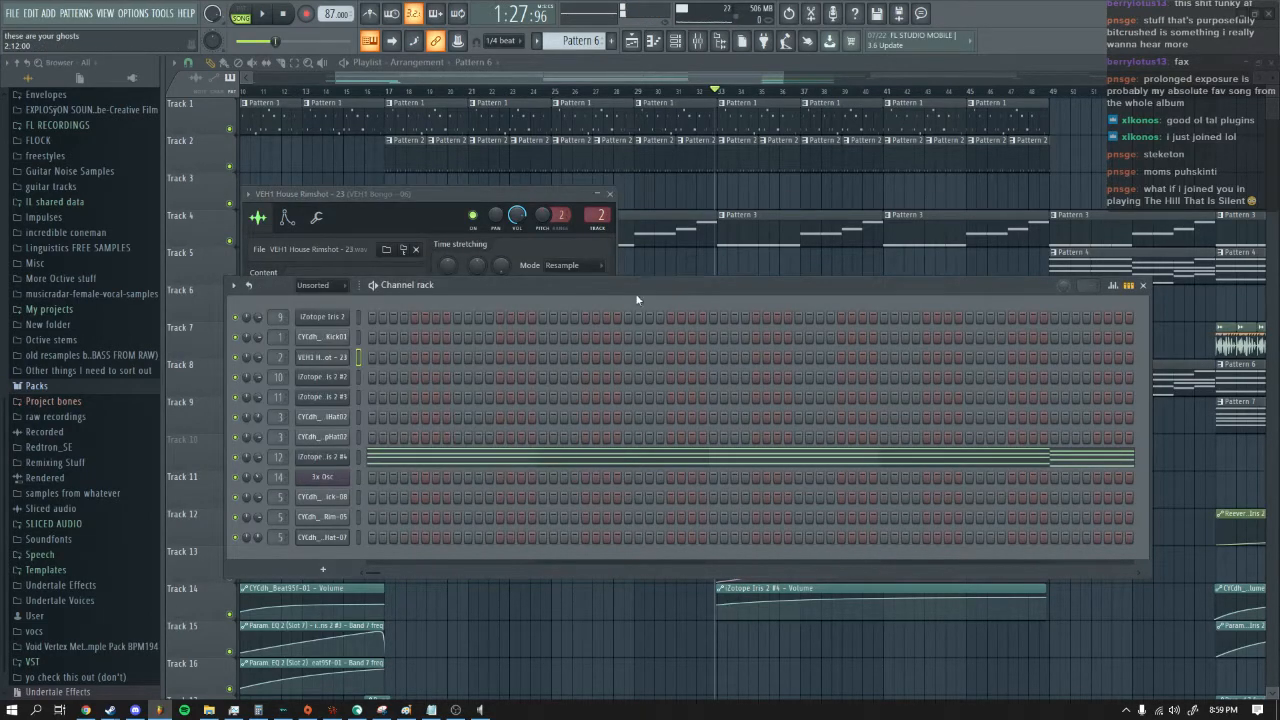
{"action": "left_click", "coordinate": [333, 340]}
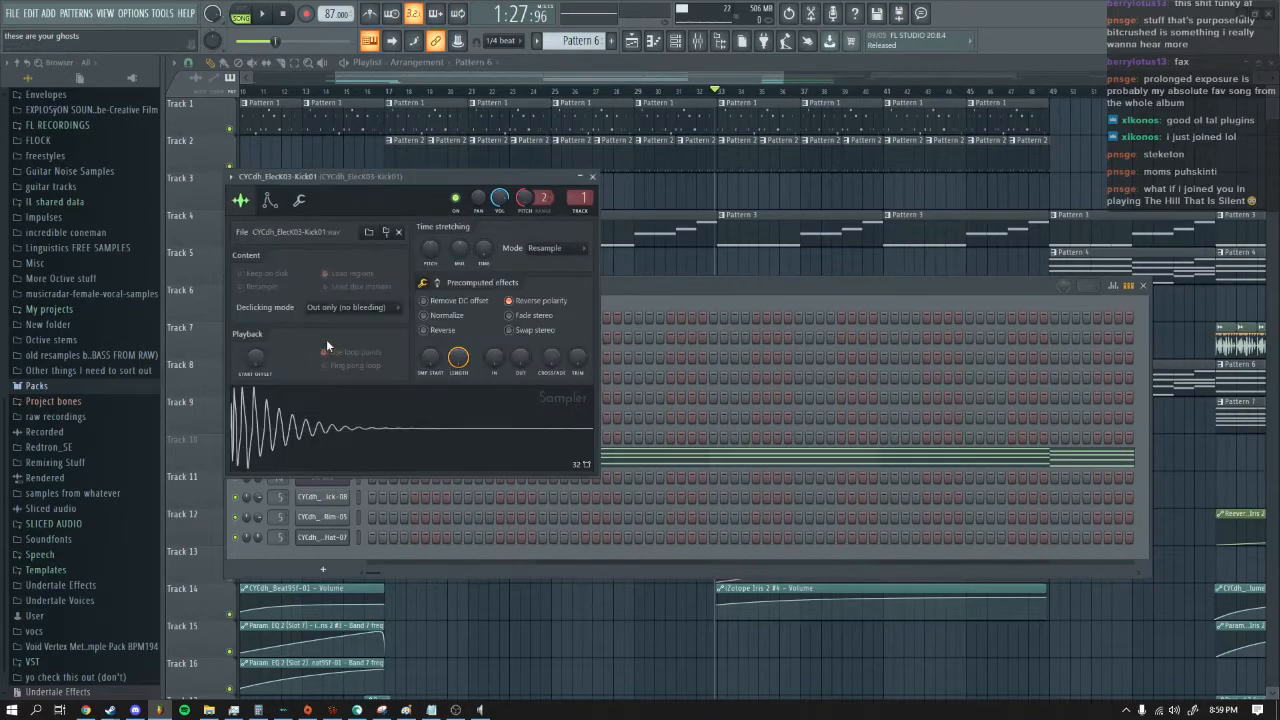
{"action": "left_click", "coordinate": [622, 293]}
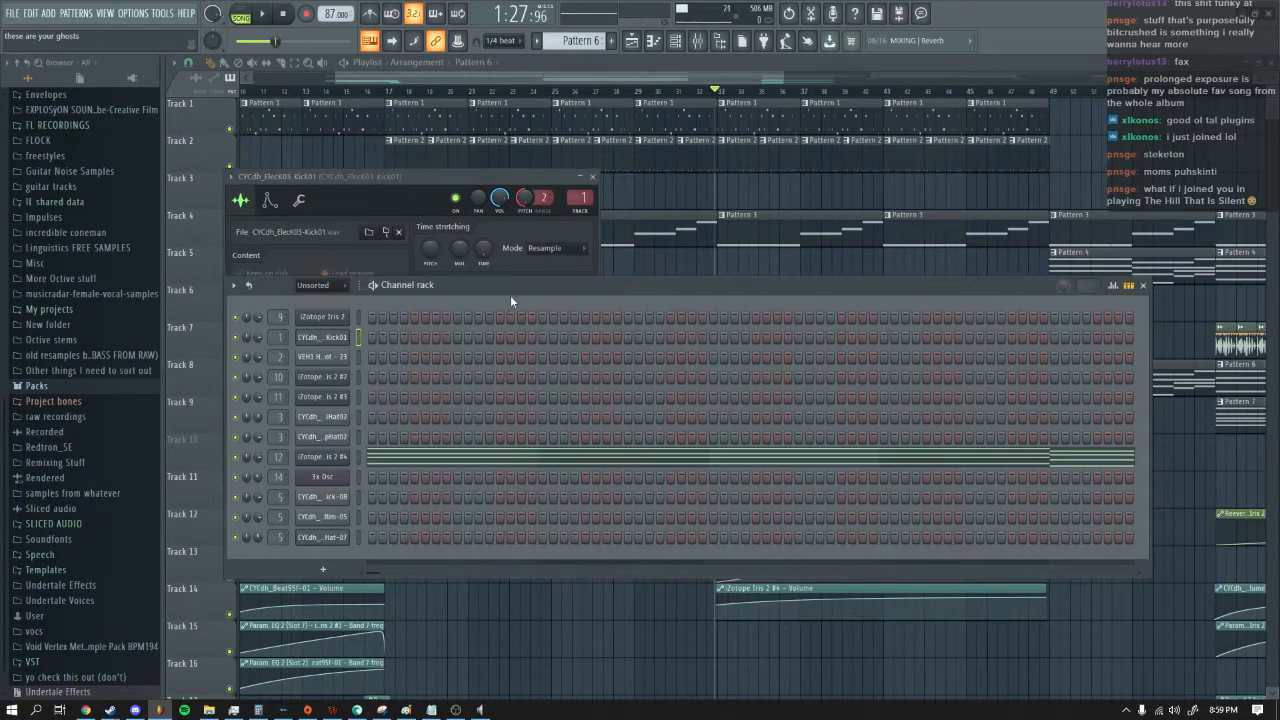
{"action": "left_click_drag", "start_coordinate": [404, 181], "coordinate": [571, 280]}
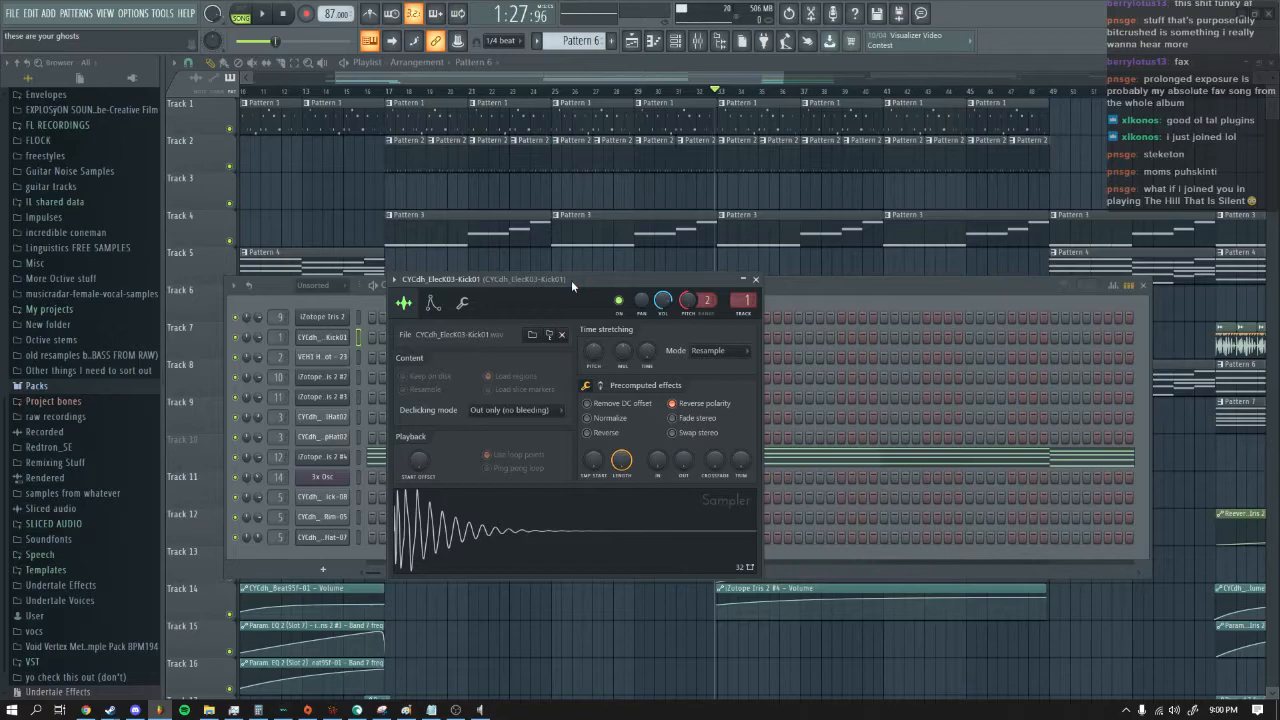
{"action": "left_click_drag", "start_coordinate": [571, 280], "coordinate": [664, 232]}
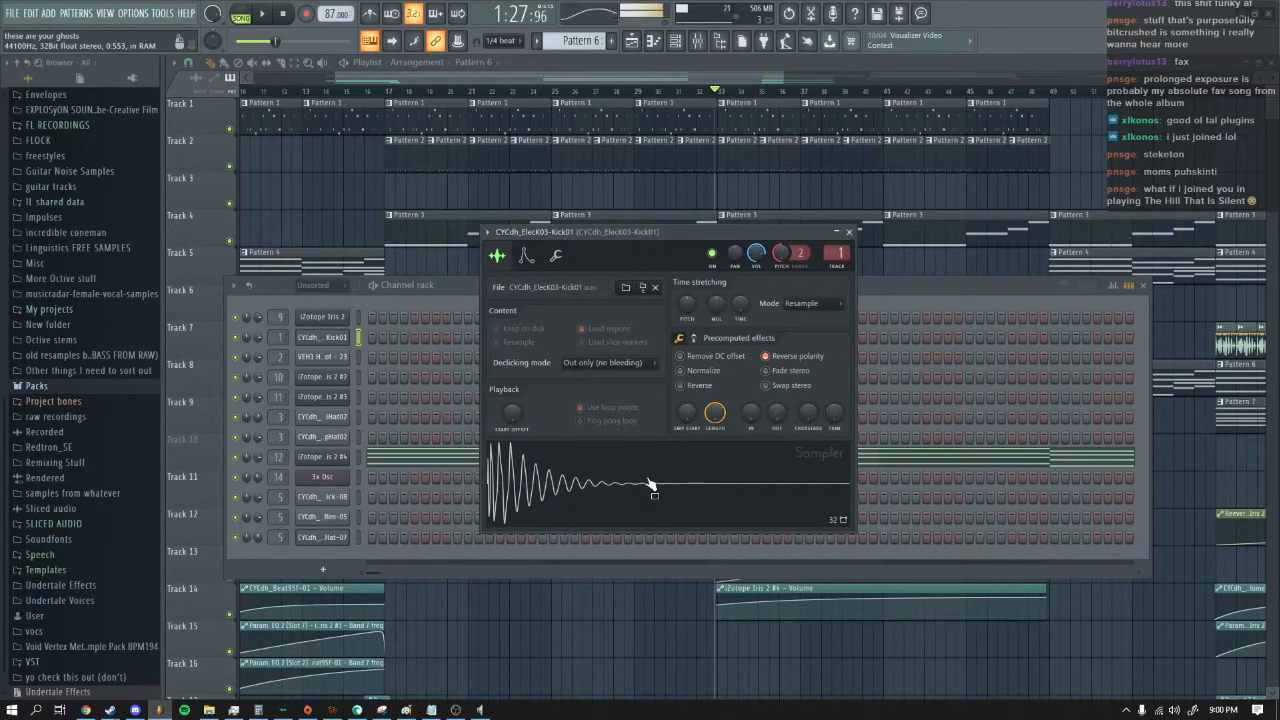
Step: Reopen the House Rimshot - 23 sampler and audition its sample
{"action": "left_click", "coordinate": [314, 356]}
{"action": "left_click_drag", "start_coordinate": [410, 207], "coordinate": [614, 185]}
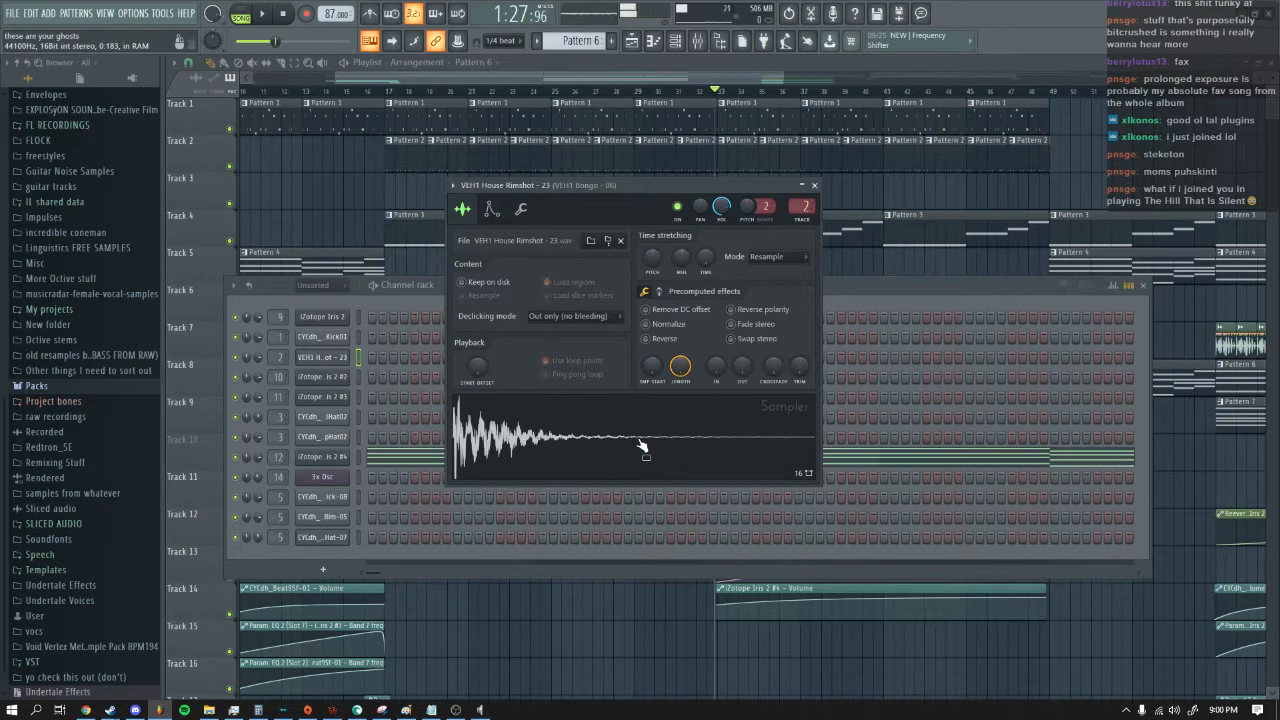
{"action": "left_click_drag", "start_coordinate": [593, 190], "coordinate": [639, 229]}
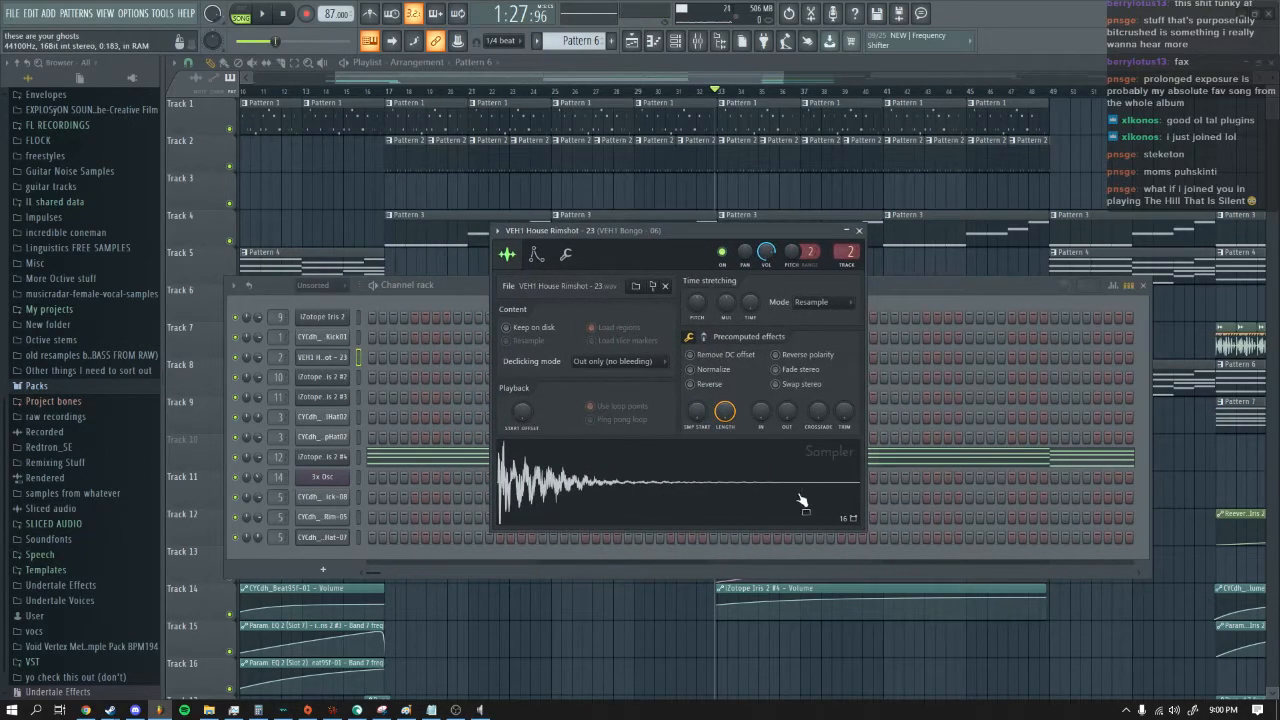
Step: Play the arrangement briefly from bar 33 with the channel rack showing, and stop it
{"action": "left_click", "coordinate": [401, 107]}
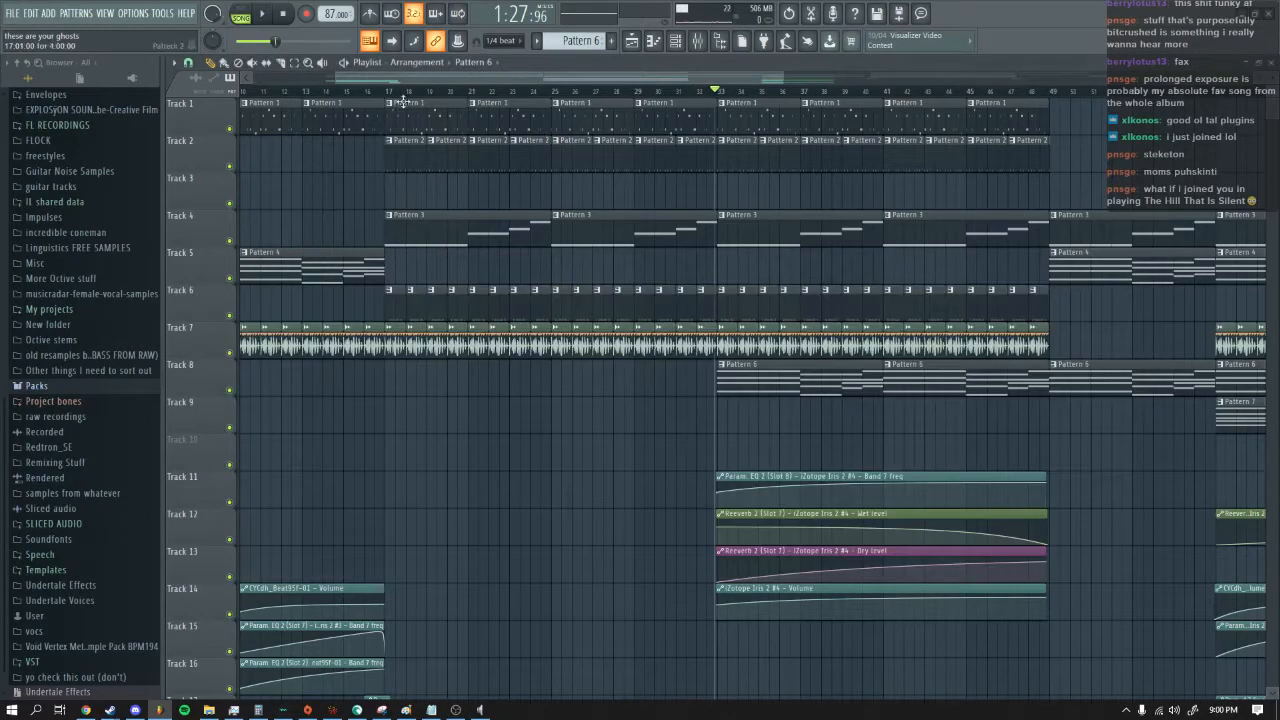
{"action": "scroll", "coordinate": [650, 228], "scroll_direction": "right", "scroll_amount": 4}
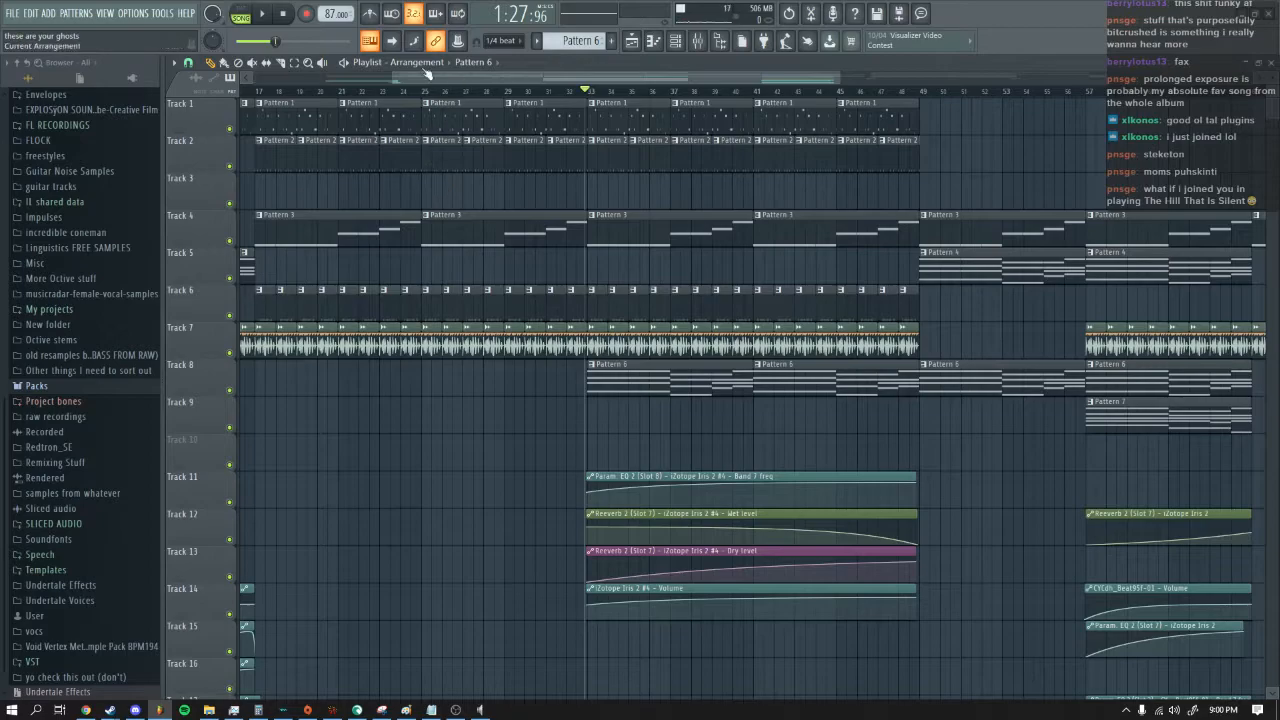
{"action": "left_click", "coordinate": [264, 15]}
{"action": "left_click", "coordinate": [676, 41]}
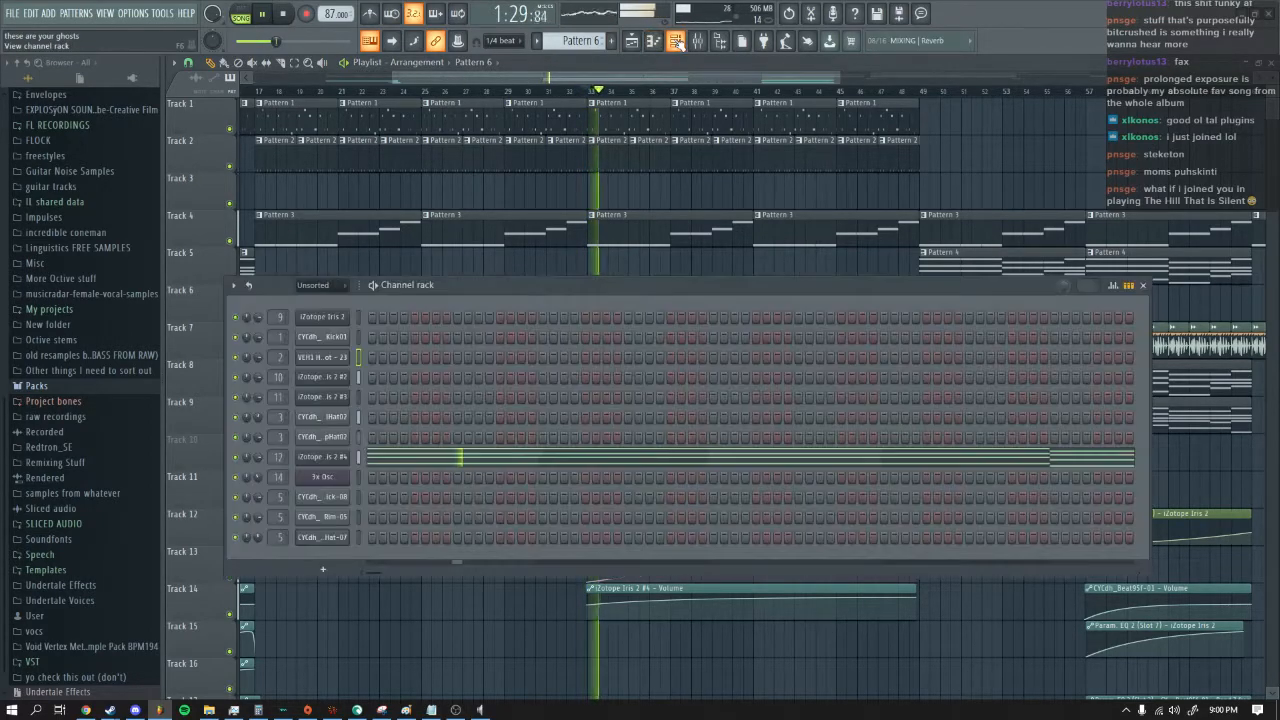
{"action": "key", "text": "space"}
Step: Inspect the CYCdh_ElecK03-Kick01 and CYCdh_ElecK02-ClHat02 channels' sampler settings and waveforms
{"action": "left_click", "coordinate": [335, 340]}
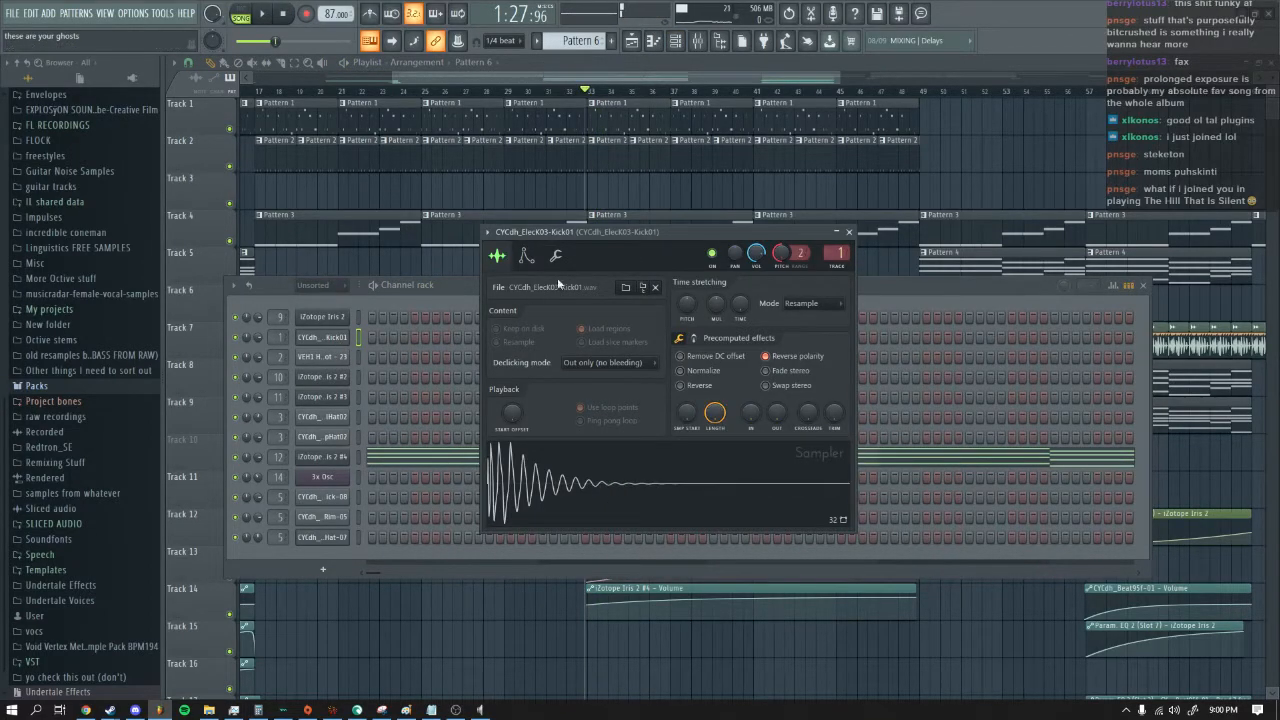
{"action": "left_click_drag", "start_coordinate": [613, 230], "coordinate": [572, 204]}
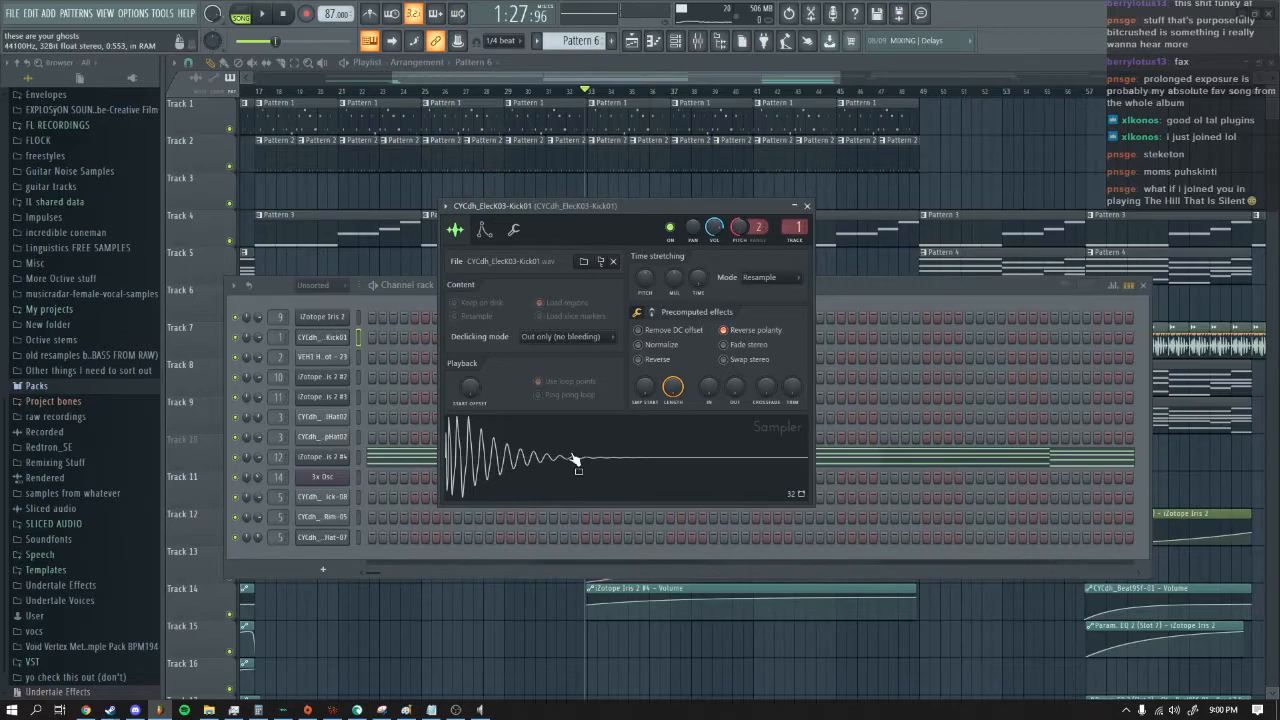
{"action": "left_click", "coordinate": [320, 417]}
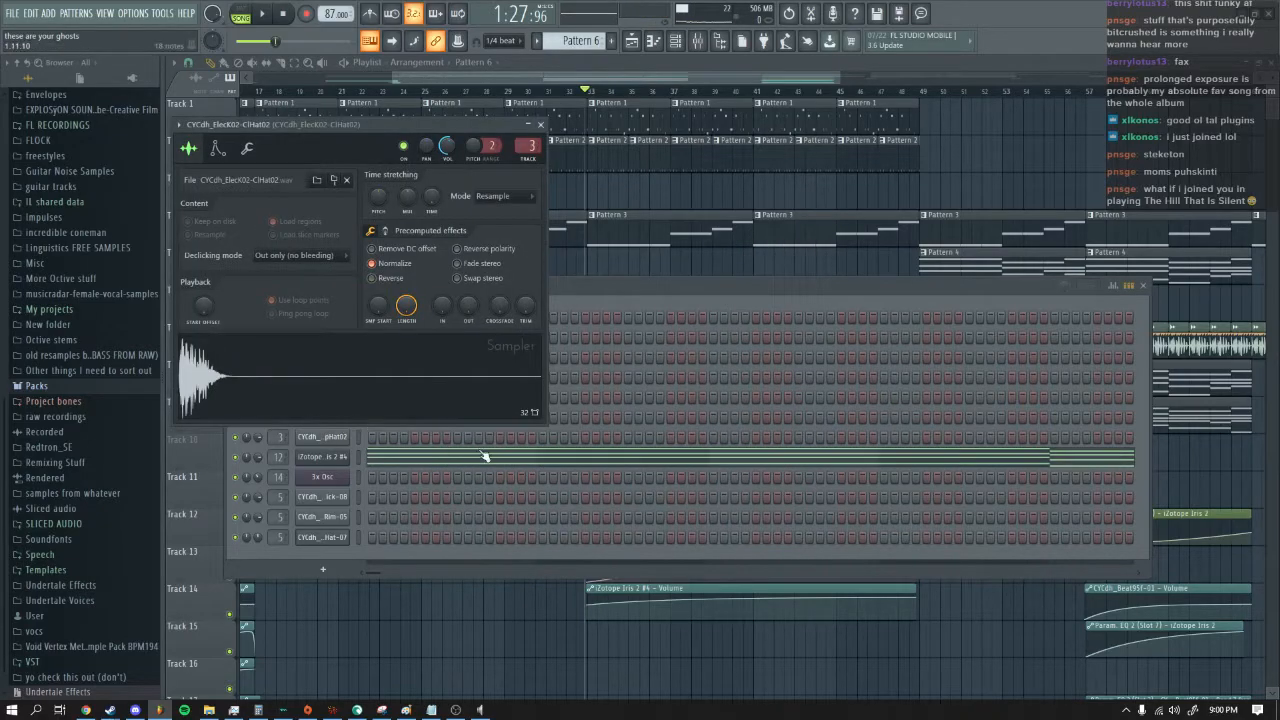
{"action": "left_click", "coordinate": [558, 306]}
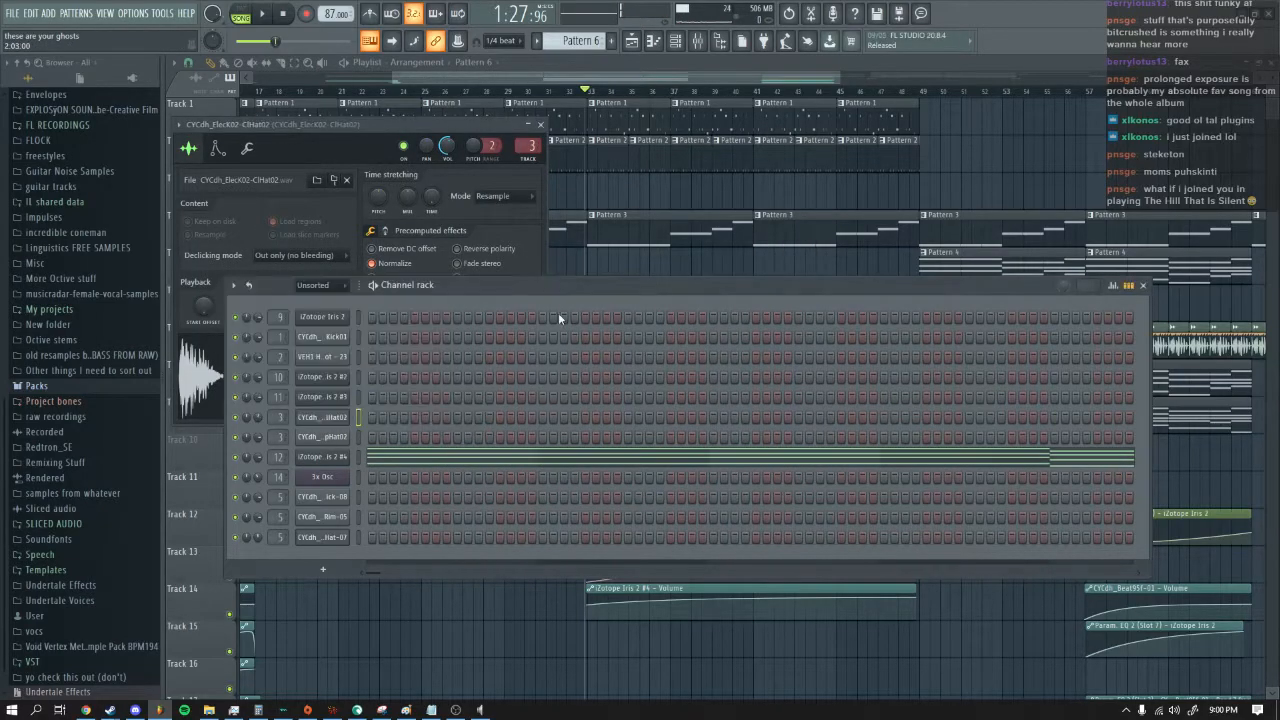
Step: Audition the CYCdh_ElecK01-OpHat02 and CYCdh_K2room_Kick-08 channels, and return to the CYCdh_ElecK03-Kick01 sampler
{"action": "left_click", "coordinate": [329, 438]}
{"action": "left_click", "coordinate": [344, 414]}
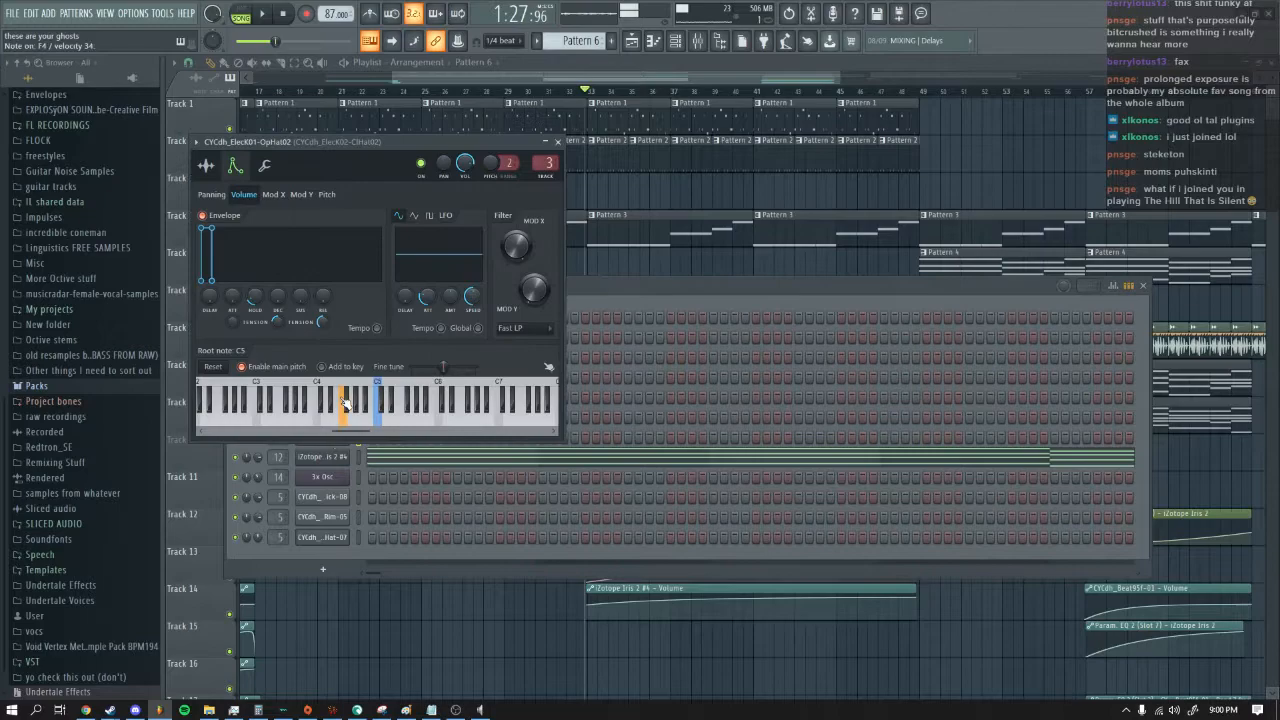
{"action": "left_click", "coordinate": [638, 296]}
{"action": "left_click", "coordinate": [330, 497]}
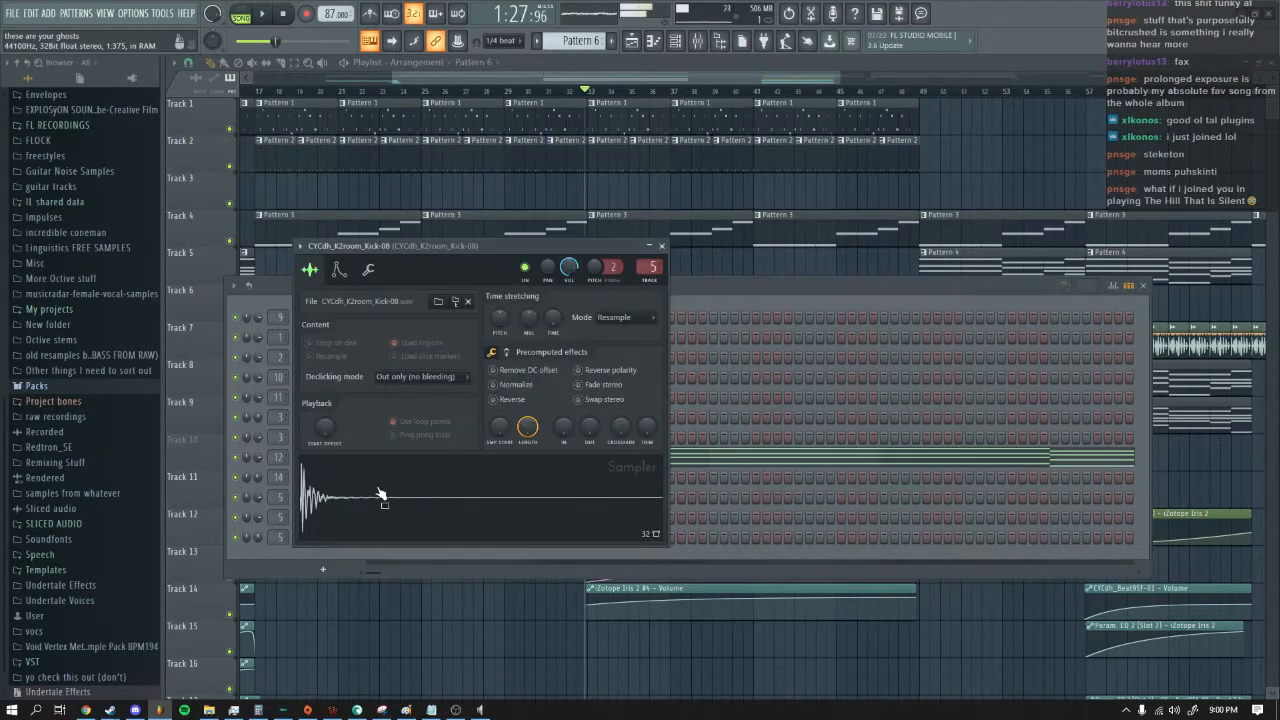
{"action": "left_click", "coordinate": [702, 291]}
{"action": "left_click", "coordinate": [321, 342]}
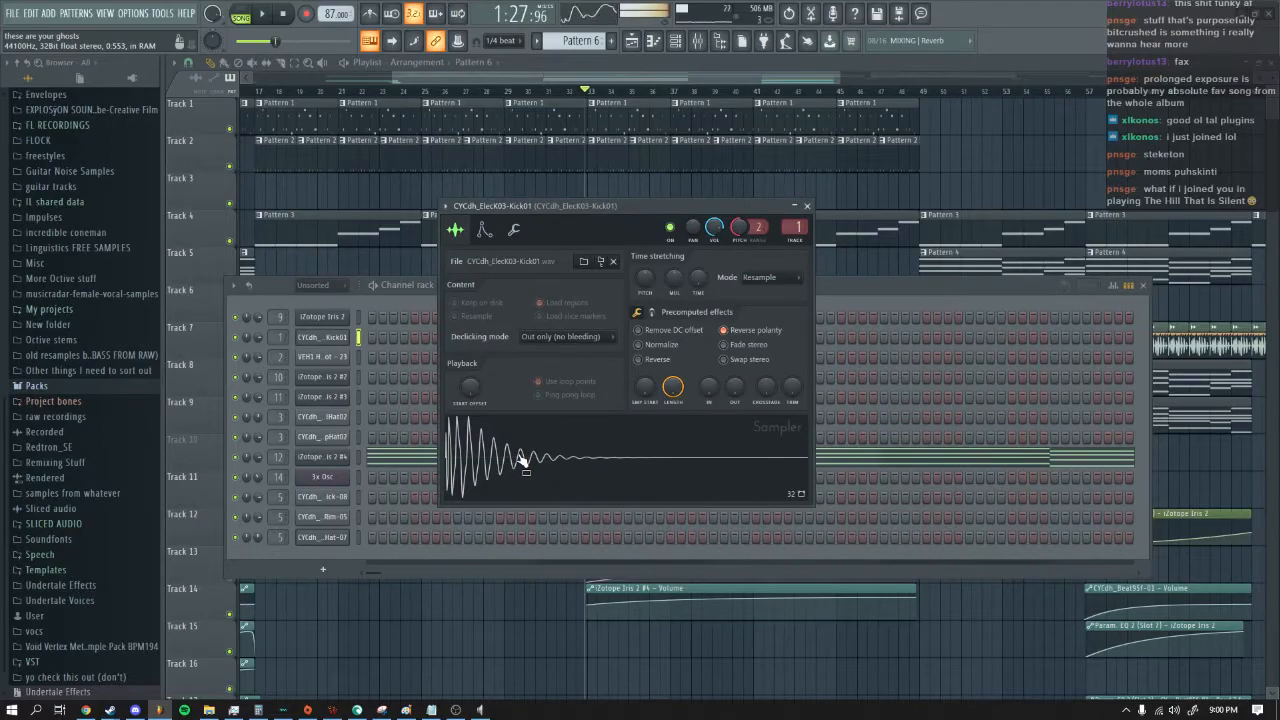
Step: Expand the Packs folder in the browser, look through its Drums subfolder and collapse that subfolder
{"action": "left_click", "coordinate": [85, 386]}
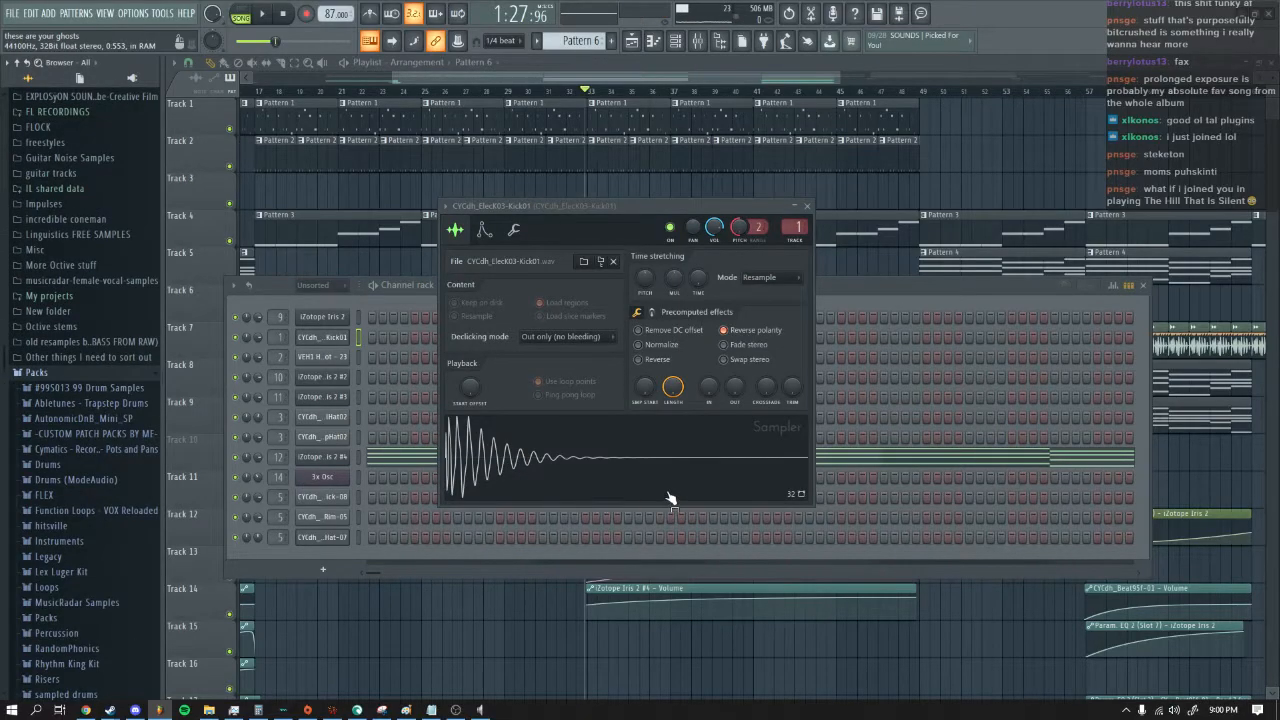
{"action": "left_click", "coordinate": [75, 466]}
{"action": "scroll", "coordinate": [88, 552], "scroll_direction": "down", "scroll_amount": 2}
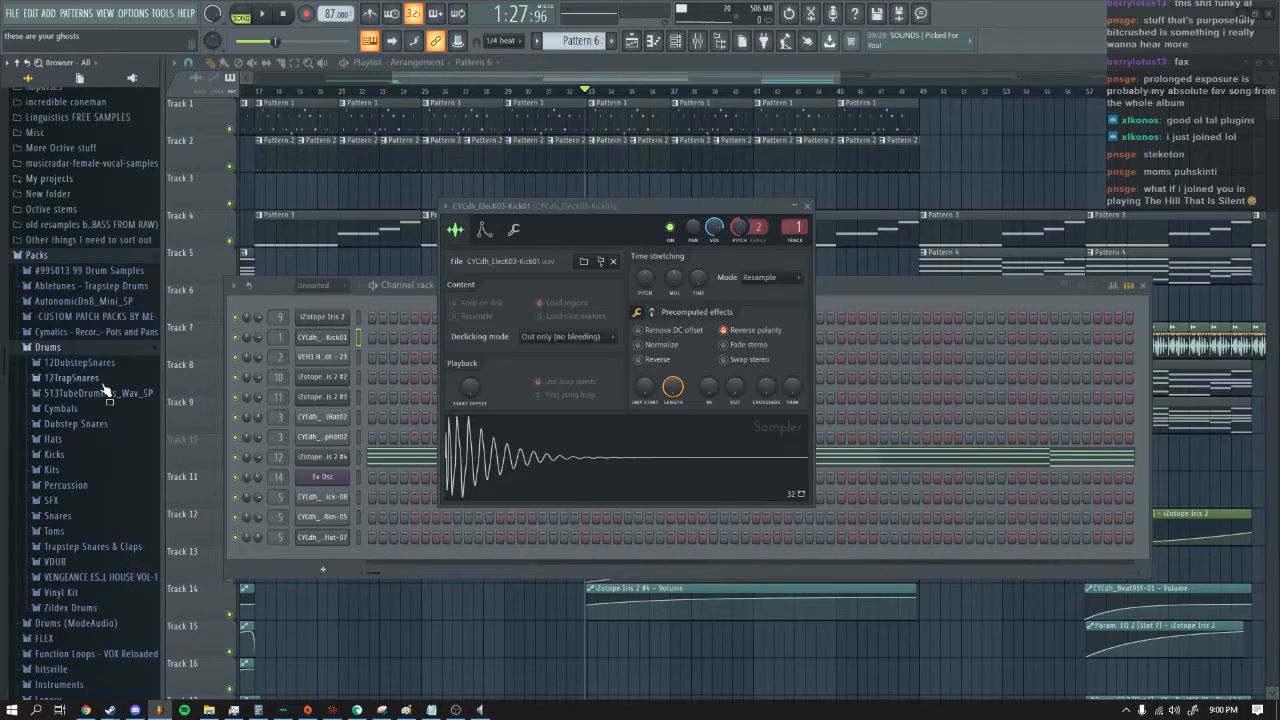
{"action": "left_click", "coordinate": [100, 348]}
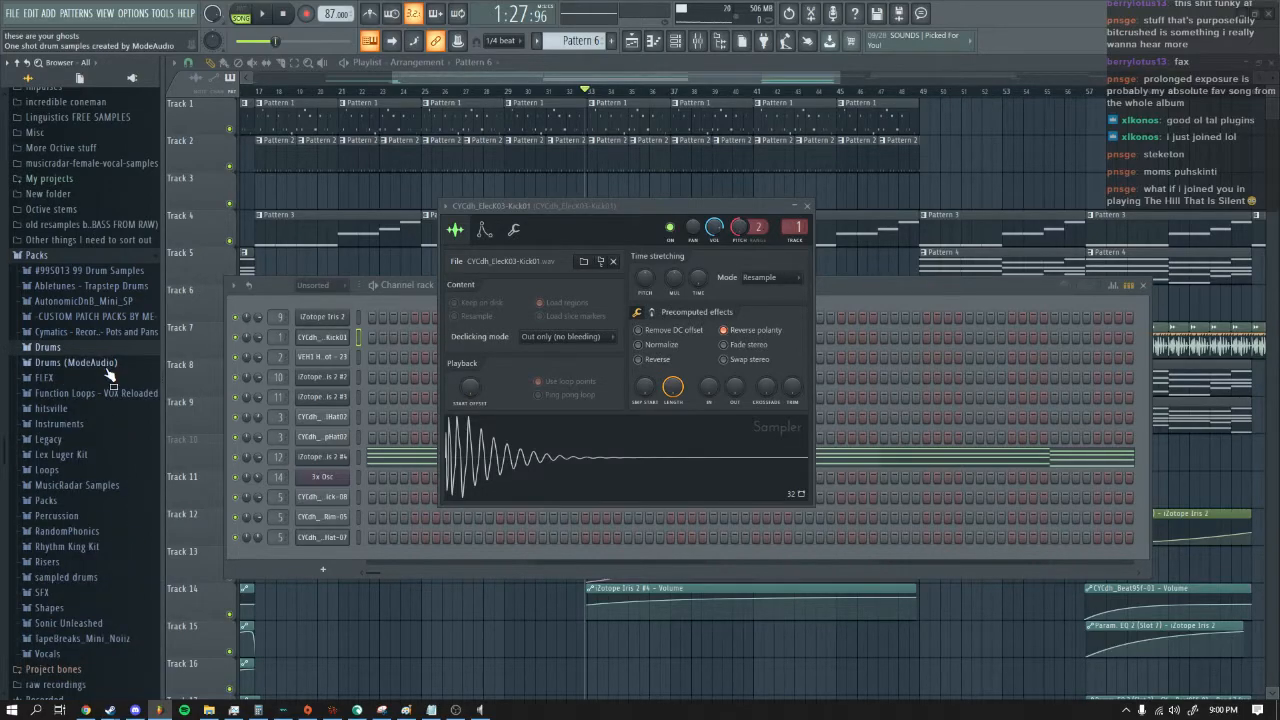
Step: Open MusicRadar Samples and look through the kits in its Drum Kits folder
{"action": "left_click", "coordinate": [100, 485]}
{"action": "scroll", "coordinate": [122, 370], "scroll_direction": "down", "scroll_amount": 2}
{"action": "left_click", "coordinate": [89, 191]}
{"action": "scroll", "coordinate": [88, 248], "scroll_direction": "up", "scroll_amount": 5}
{"action": "scroll", "coordinate": [86, 242], "scroll_direction": "down", "scroll_amount": 9}
{"action": "scroll", "coordinate": [86, 240], "scroll_direction": "up", "scroll_amount": 6}
{"action": "scroll", "coordinate": [86, 290], "scroll_direction": "down", "scroll_amount": 3}
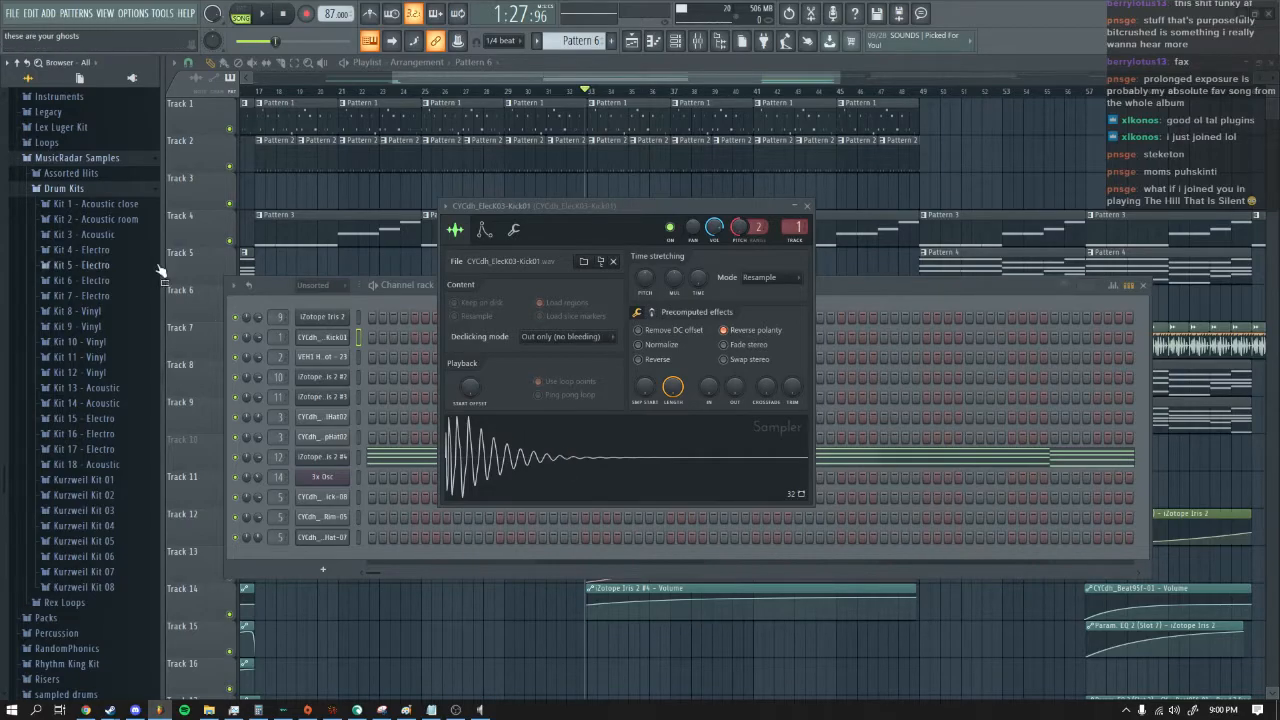
Step: Preview CYCdh_ElecK03-Kick01 from Kit 6 - Electro, compare it with the sample in the kick channel, and collapse the kit folder
{"action": "left_click", "coordinate": [110, 280]}
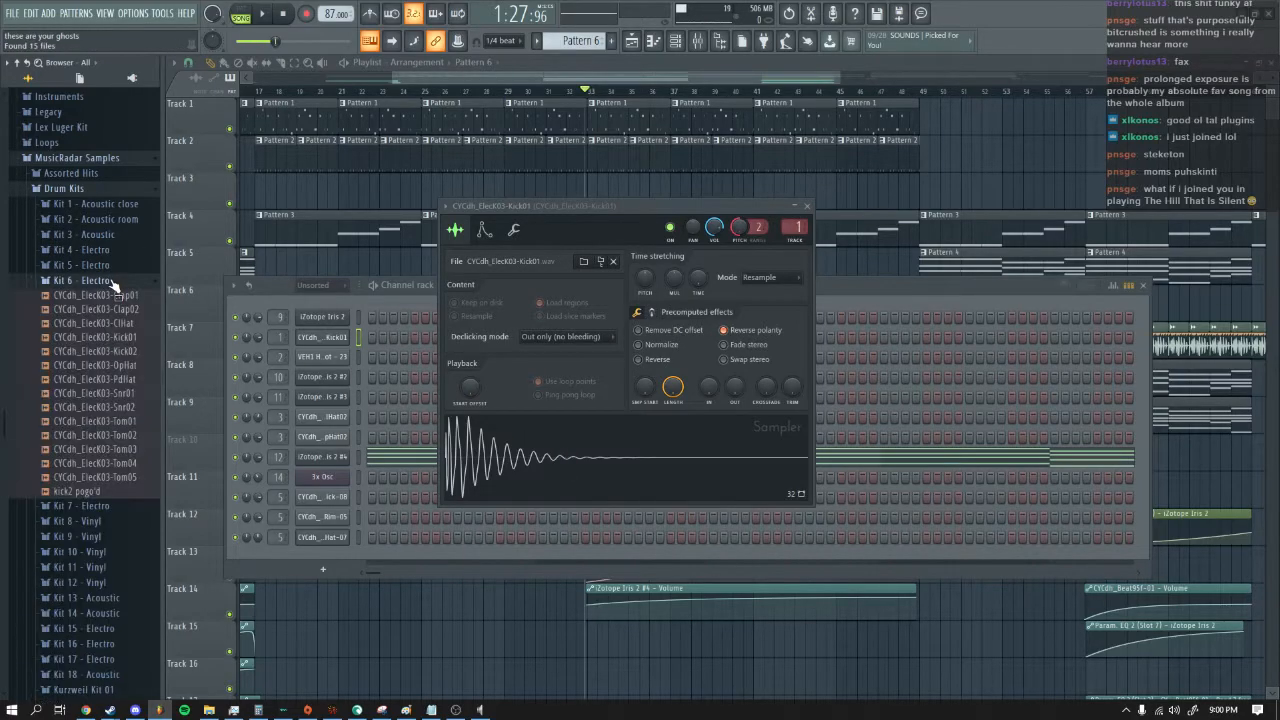
{"action": "left_click", "coordinate": [139, 341]}
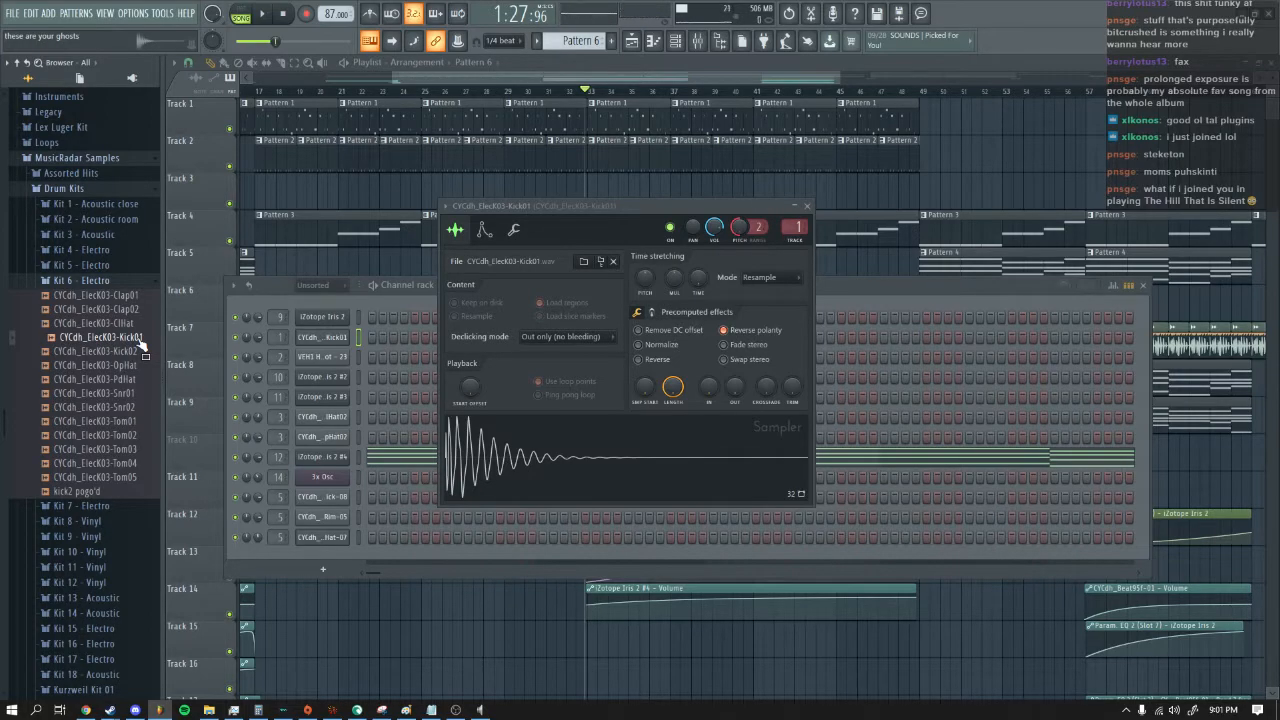
{"action": "left_click", "coordinate": [552, 431]}
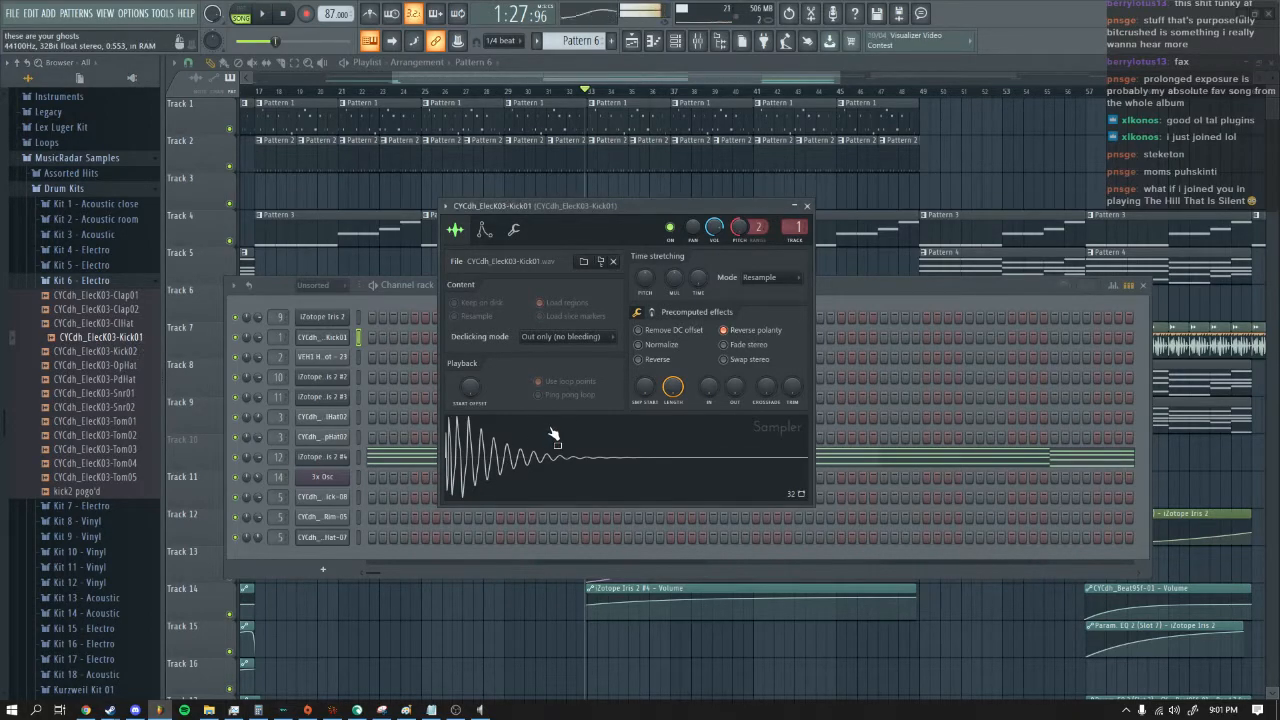
{"action": "left_click", "coordinate": [85, 281]}
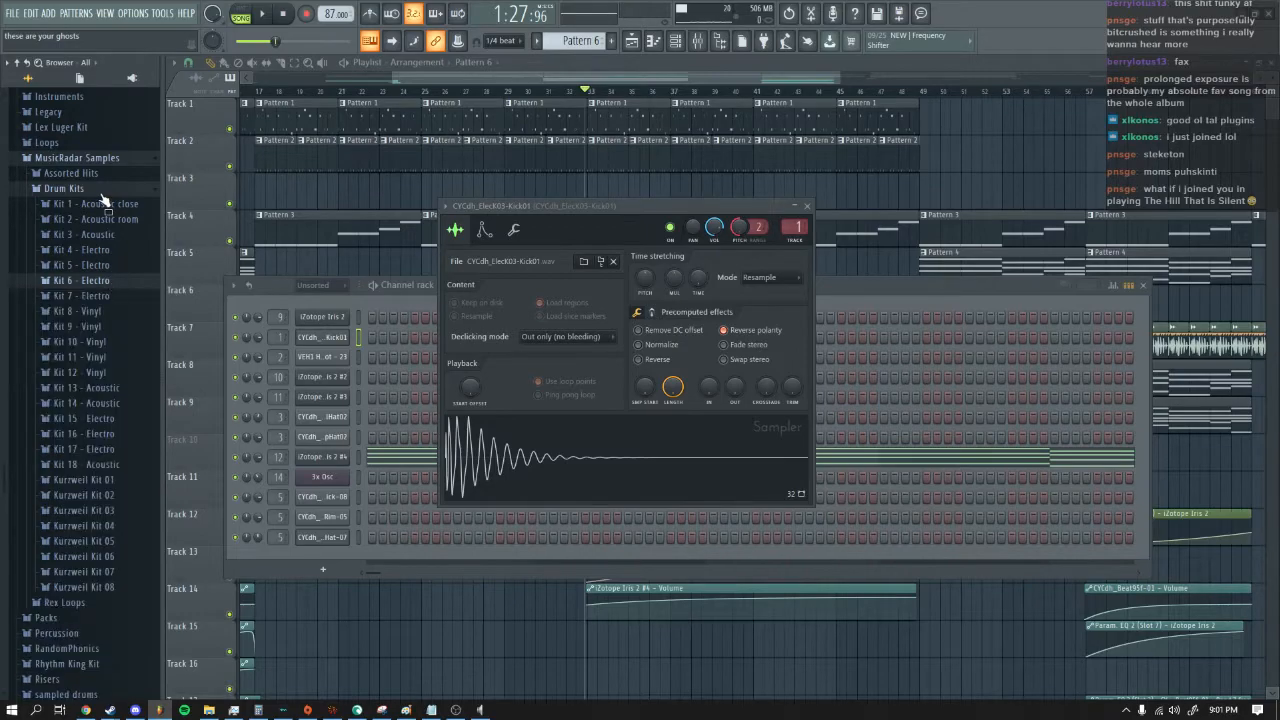
Step: Collapse the Drum Kits, MusicRadar Samples and Packs folders in the browser
{"action": "left_click", "coordinate": [102, 193]}
{"action": "left_click", "coordinate": [93, 163]}
{"action": "scroll", "coordinate": [94, 203], "scroll_direction": "up", "scroll_amount": 6}
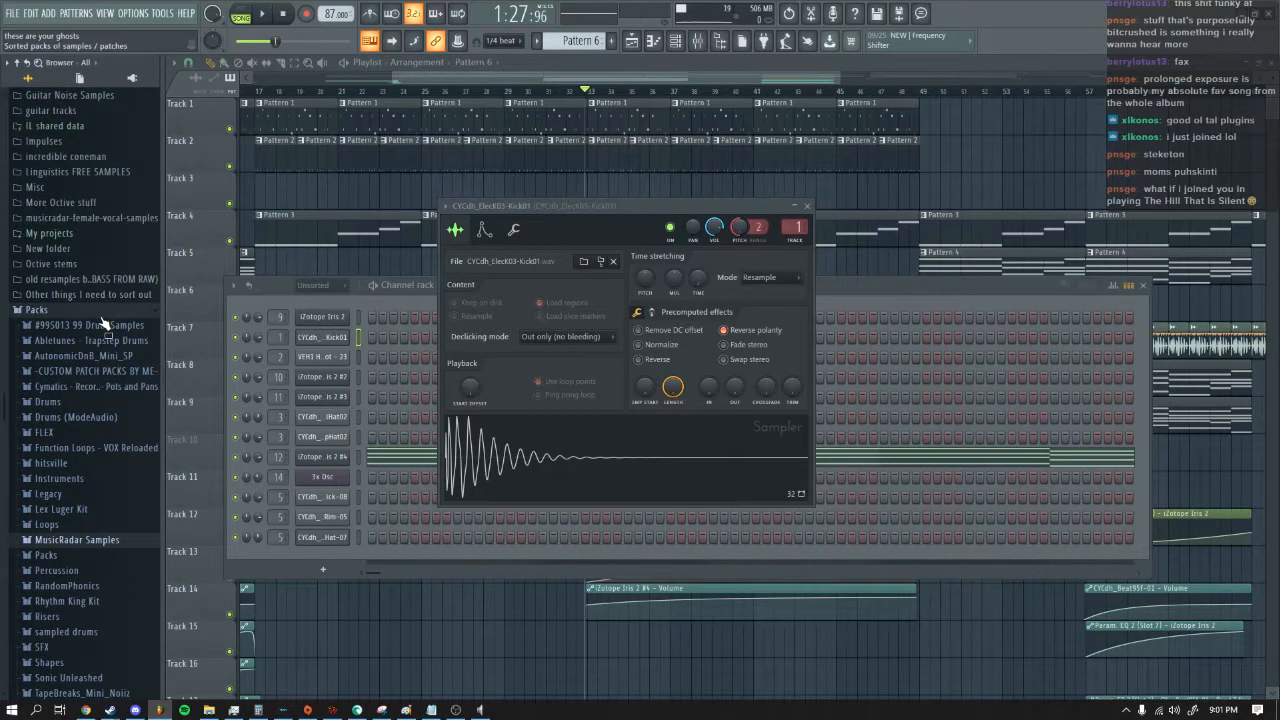
{"action": "left_click", "coordinate": [100, 313]}
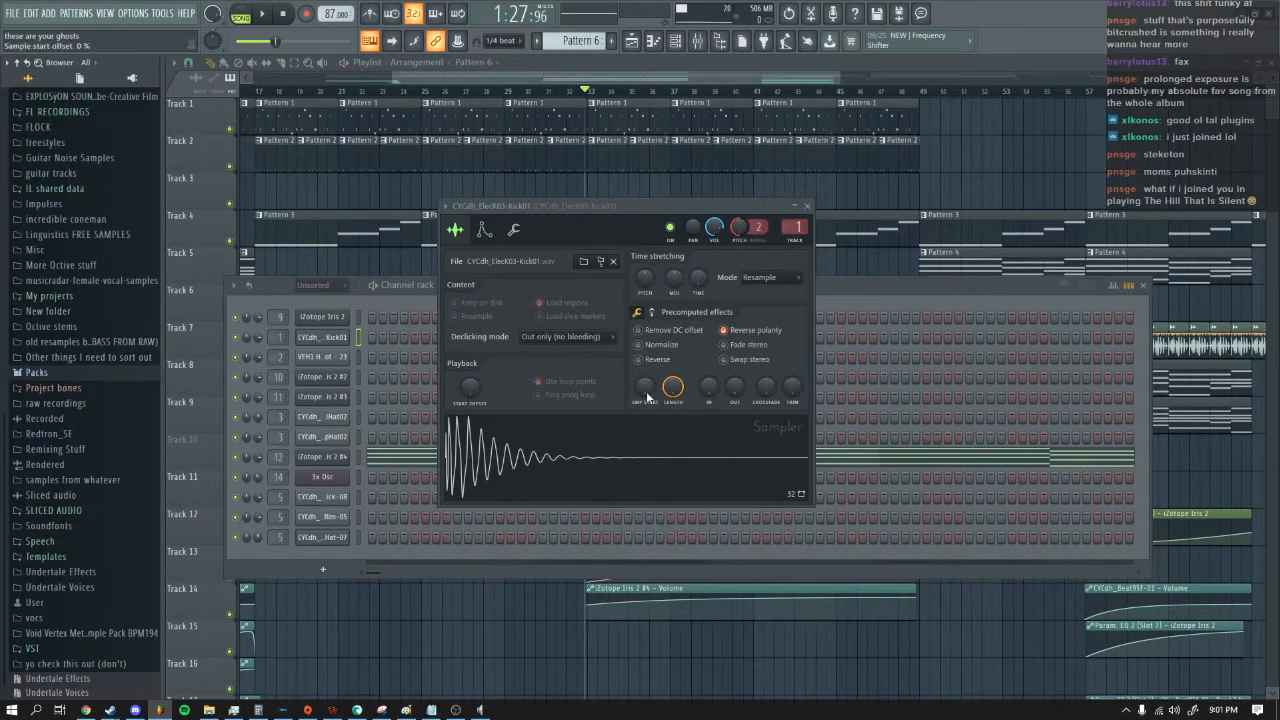
Step: Look at the kick's mixer track, close the open windows, and play the arrangement from bar 33
{"action": "left_click", "coordinate": [822, 284]}
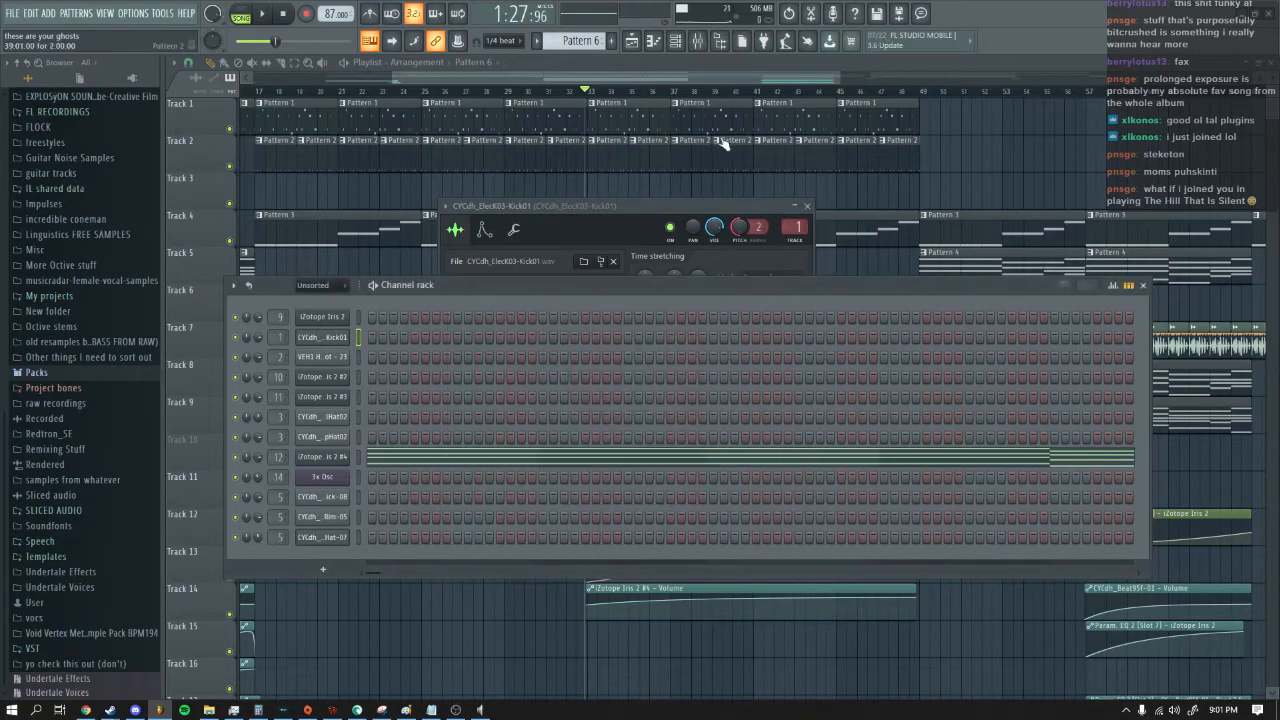
{"action": "left_click", "coordinate": [698, 45]}
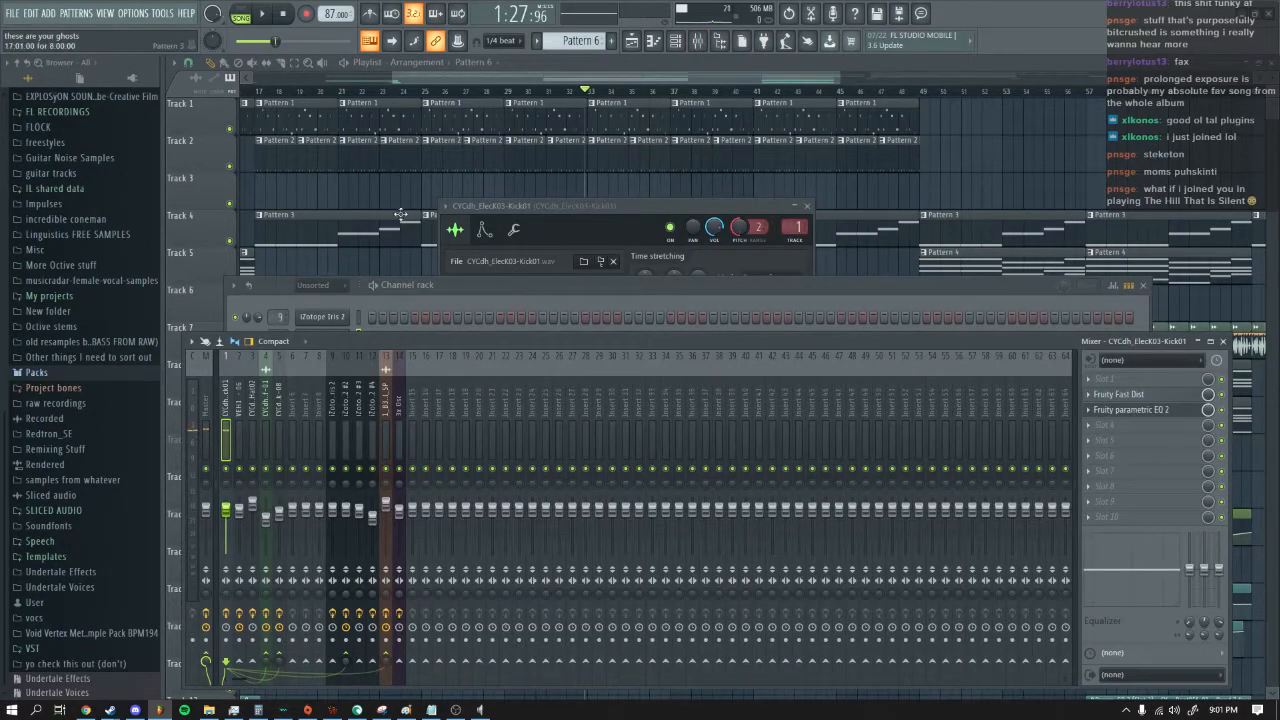
{"action": "key", "text": "F12"}
{"action": "key", "text": "space"}
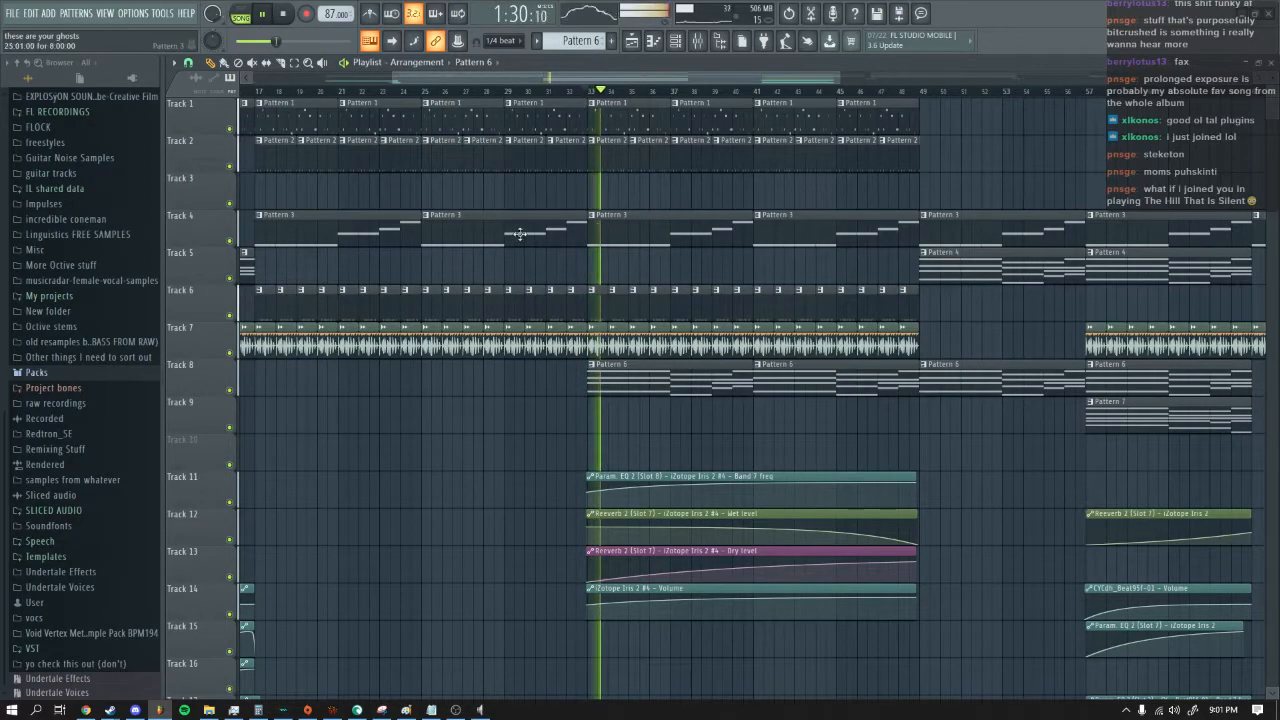
{"action": "left_click_drag", "start_coordinate": [612, 83], "coordinate": [656, 72]}
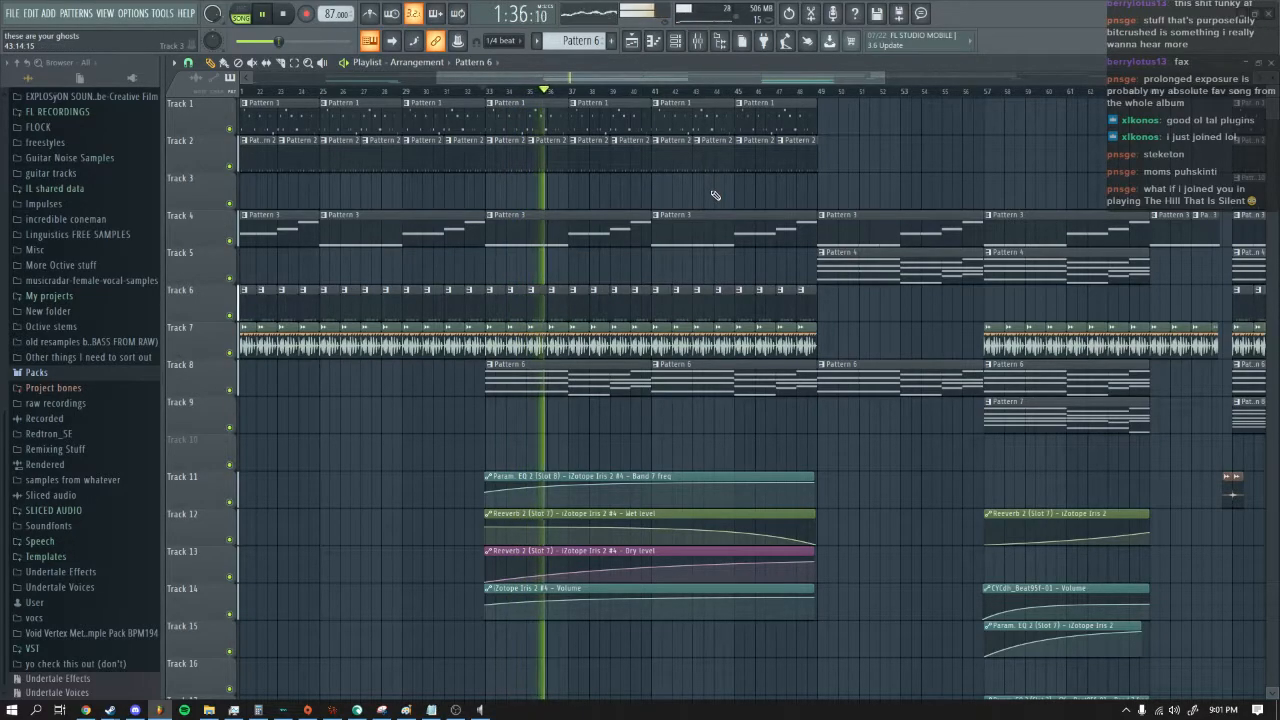
{"action": "left_click", "coordinate": [678, 41]}
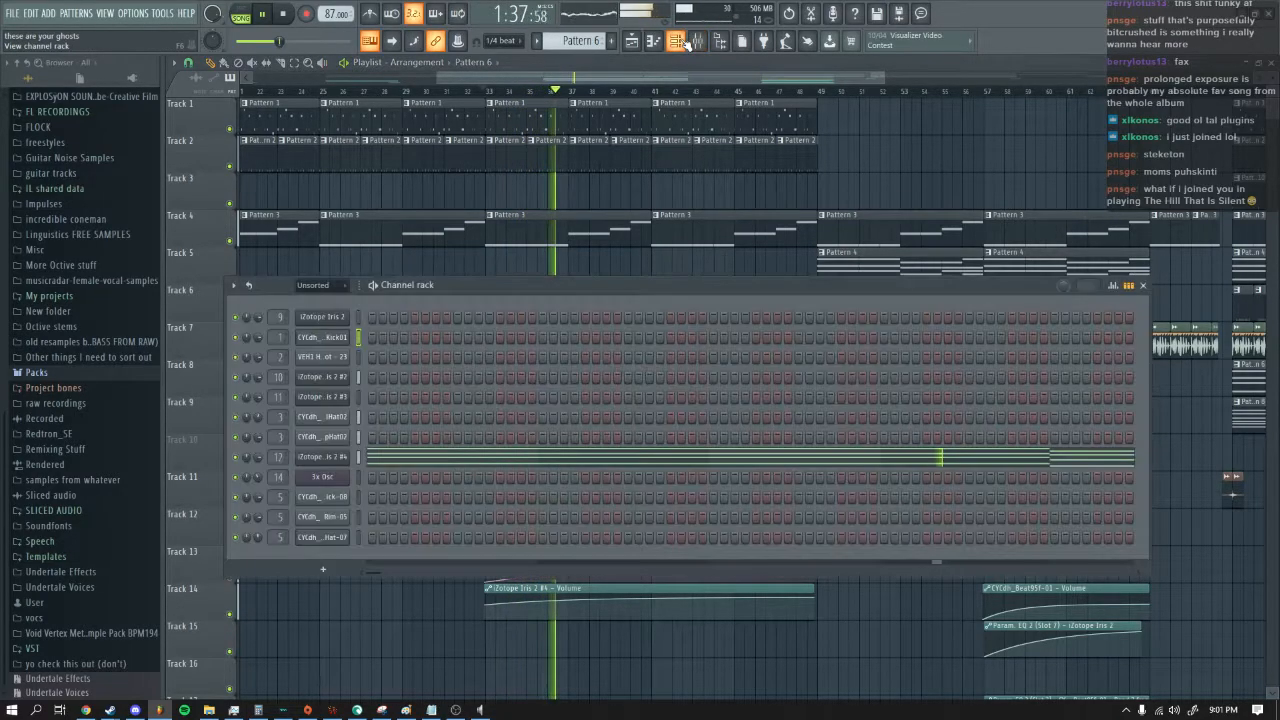
{"action": "right_click", "coordinate": [620, 189]}
{"action": "left_click_drag", "start_coordinate": [573, 75], "coordinate": [625, 68]}
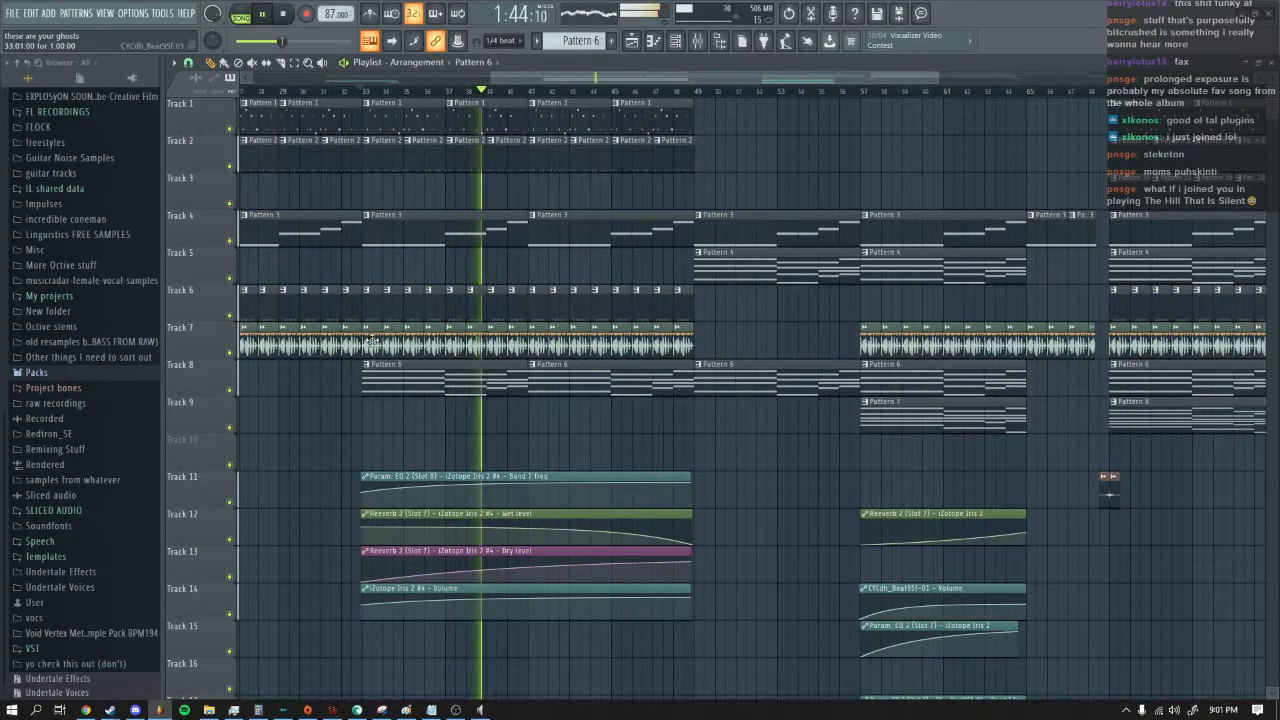
Step: Solo Track 7, listen to its CYCdh_Beat95f-01 loop, and restart playback from bar 33
{"action": "right_click", "coordinate": [229, 353]}
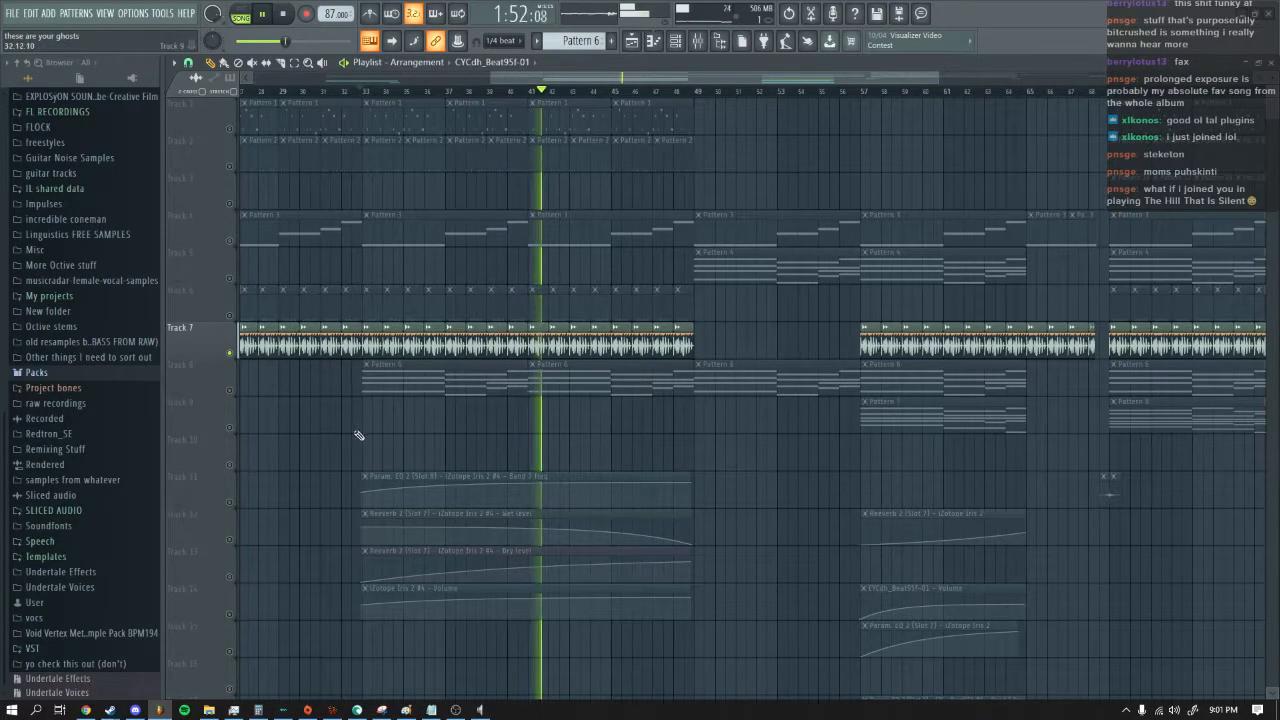
{"action": "scroll", "coordinate": [329, 437], "scroll_direction": "down", "scroll_amount": 3}
{"action": "scroll", "coordinate": [309, 312], "scroll_direction": "up", "scroll_amount": 3}
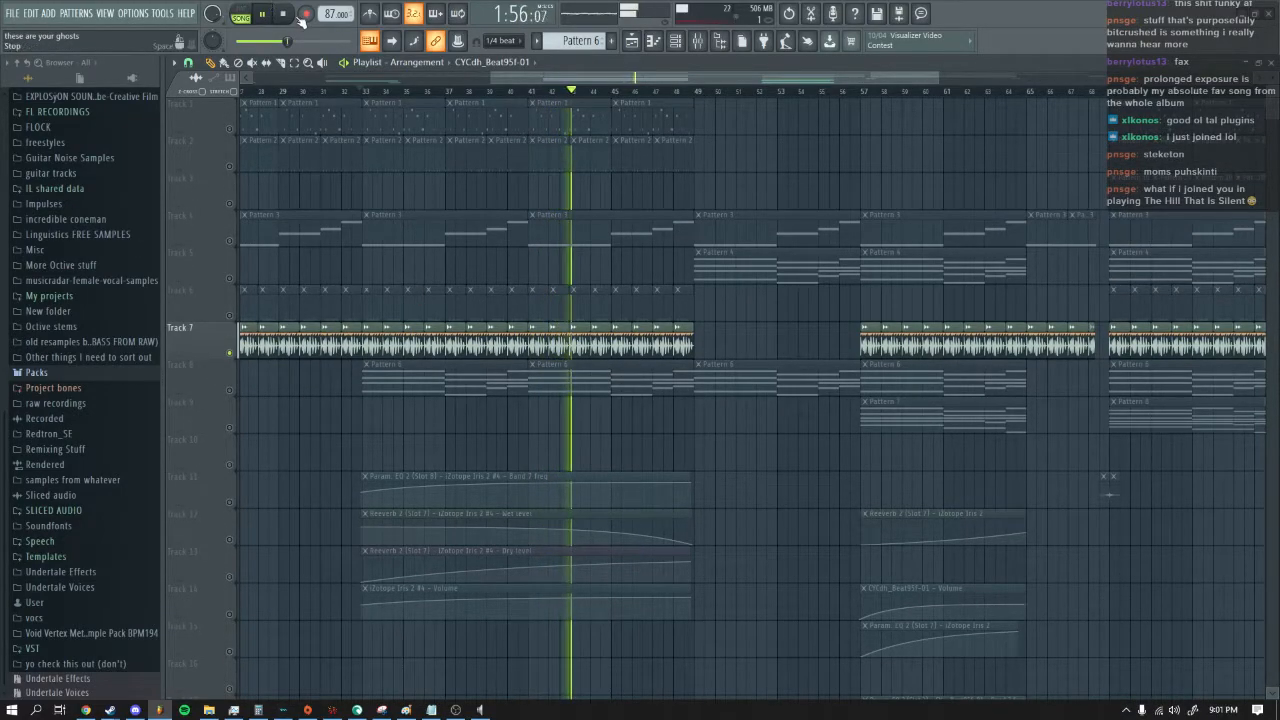
{"action": "key", "text": "space"}
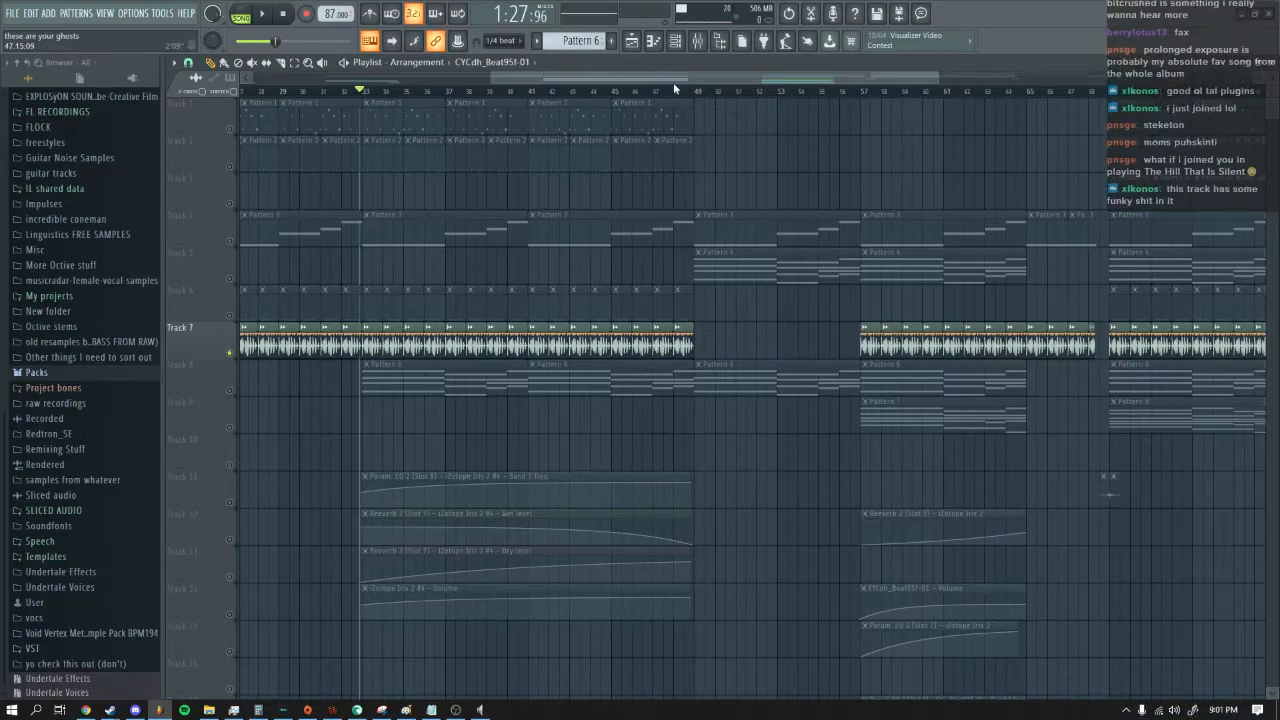
{"action": "left_click", "coordinate": [264, 14]}
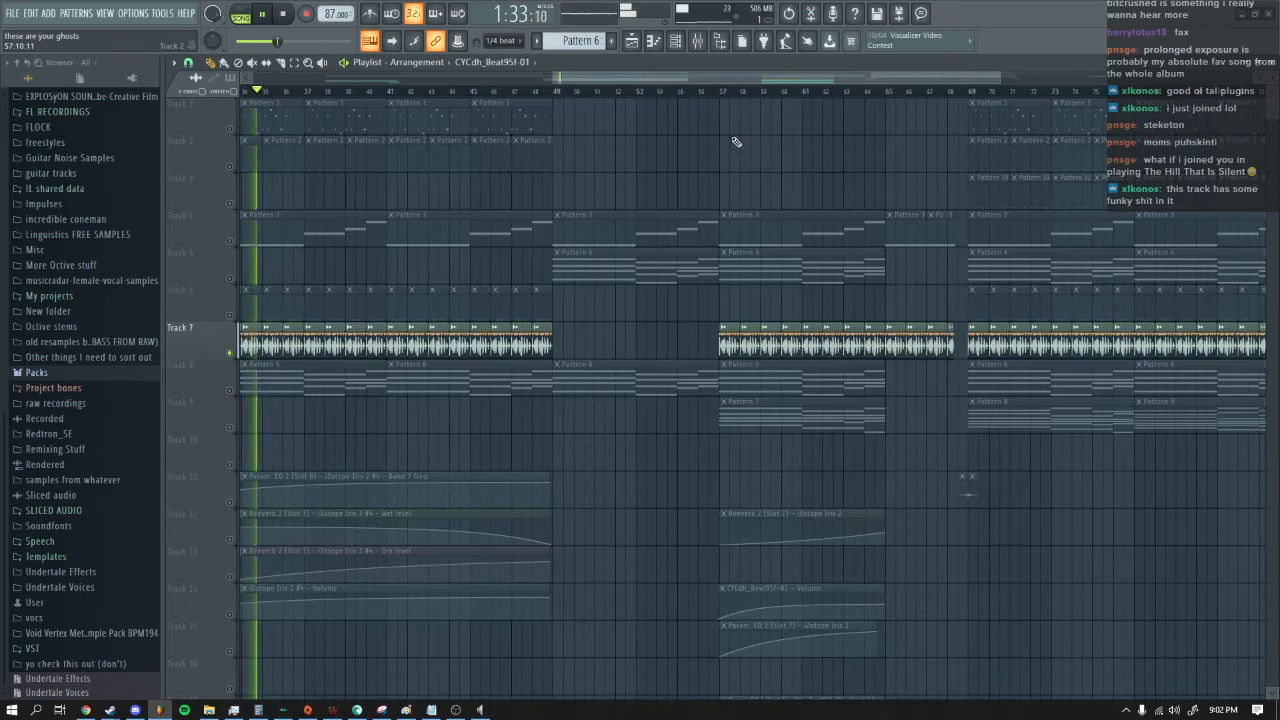
{"action": "left_click_drag", "start_coordinate": [685, 77], "coordinate": [732, 78]}
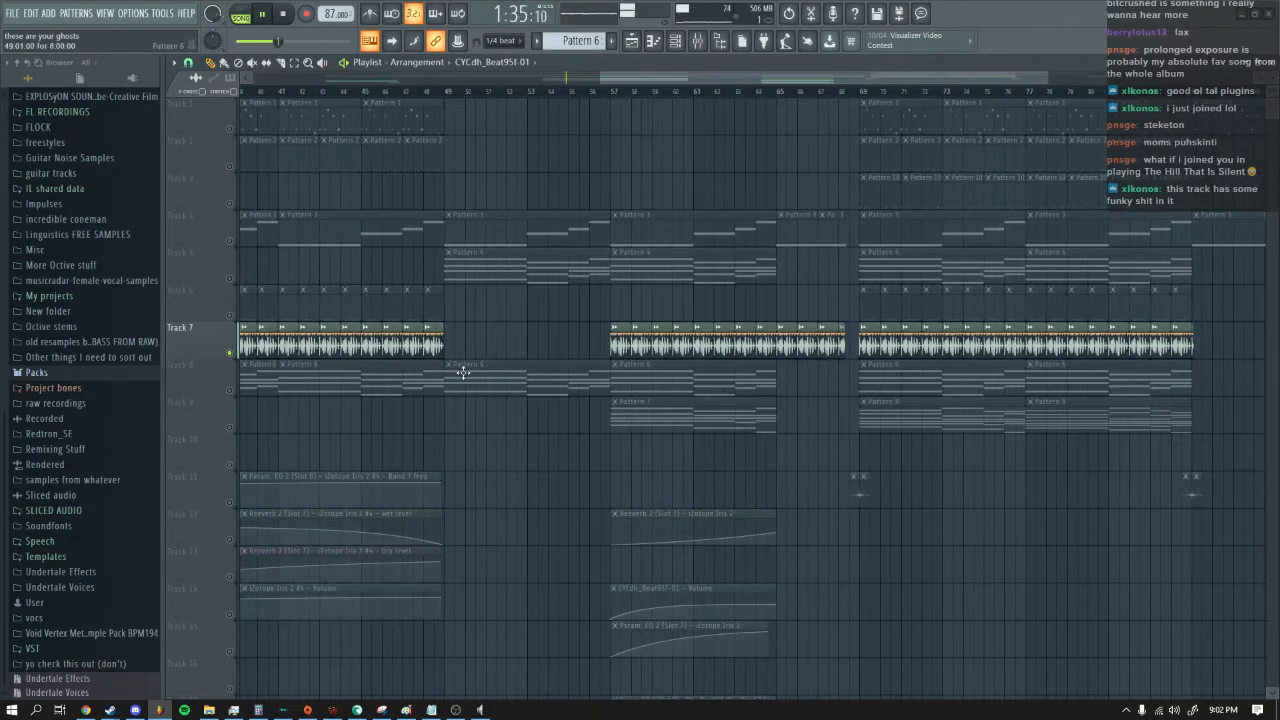
Step: Play Track 9 soloed from bar 57, with automation Tracks 12, 14, 15, 17 and 18 unmuted alongside it
{"action": "left_click", "coordinate": [232, 428]}
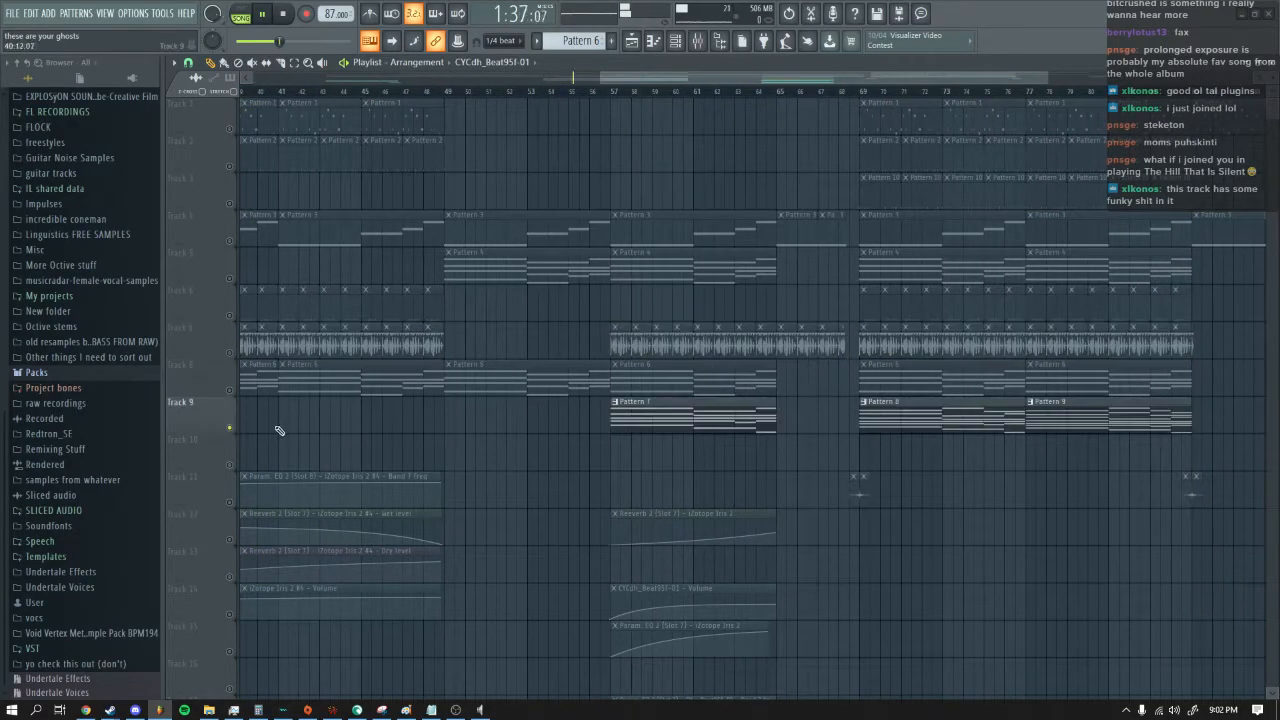
{"action": "left_click", "coordinate": [609, 89]}
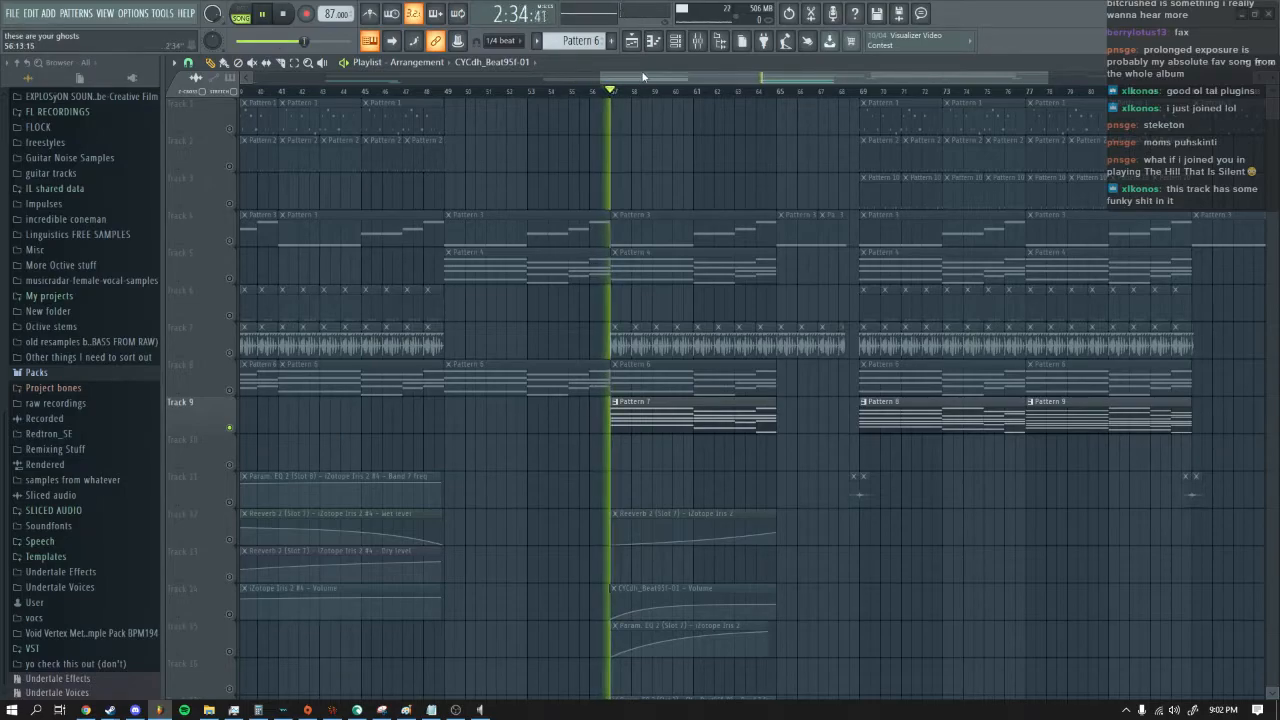
{"action": "scroll", "coordinate": [566, 330], "scroll_direction": "down", "scroll_amount": 4}
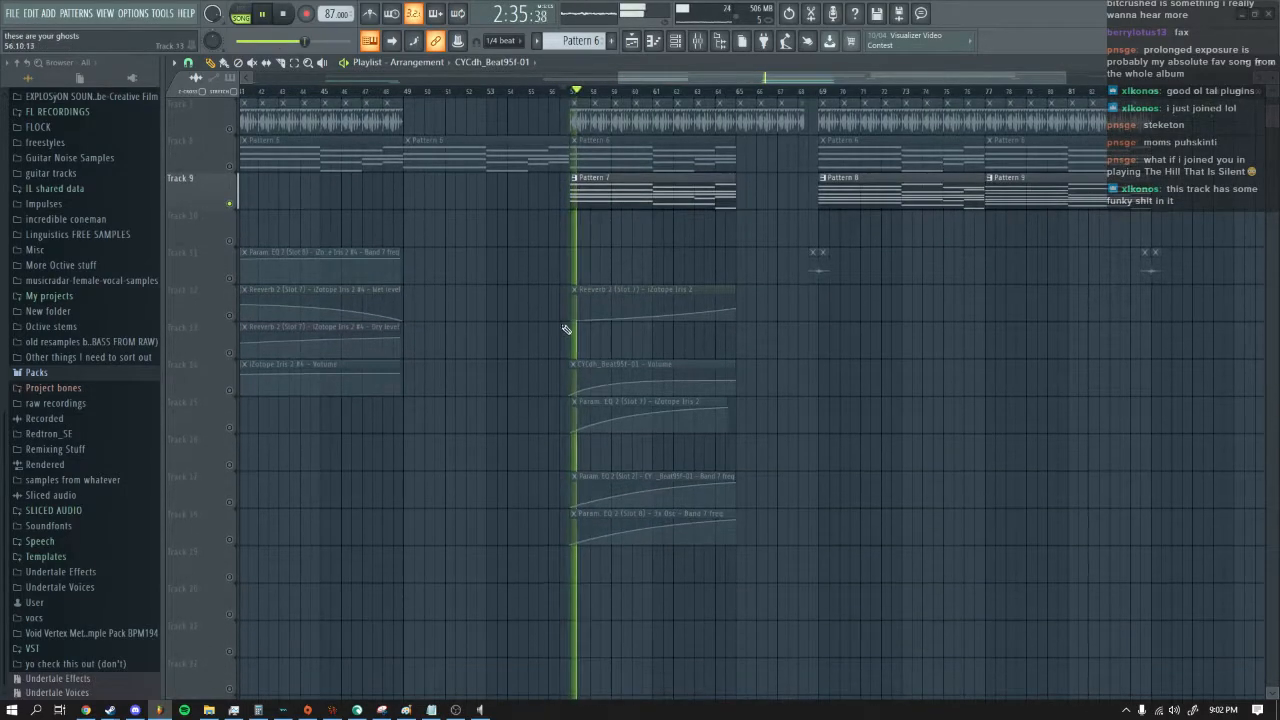
{"action": "left_click", "coordinate": [229, 316]}
{"action": "left_click", "coordinate": [229, 390]}
{"action": "left_click", "coordinate": [230, 428]}
{"action": "left_click", "coordinate": [230, 502]}
{"action": "left_click", "coordinate": [230, 539]}
{"action": "scroll", "coordinate": [425, 540], "scroll_direction": "up", "scroll_amount": 5}
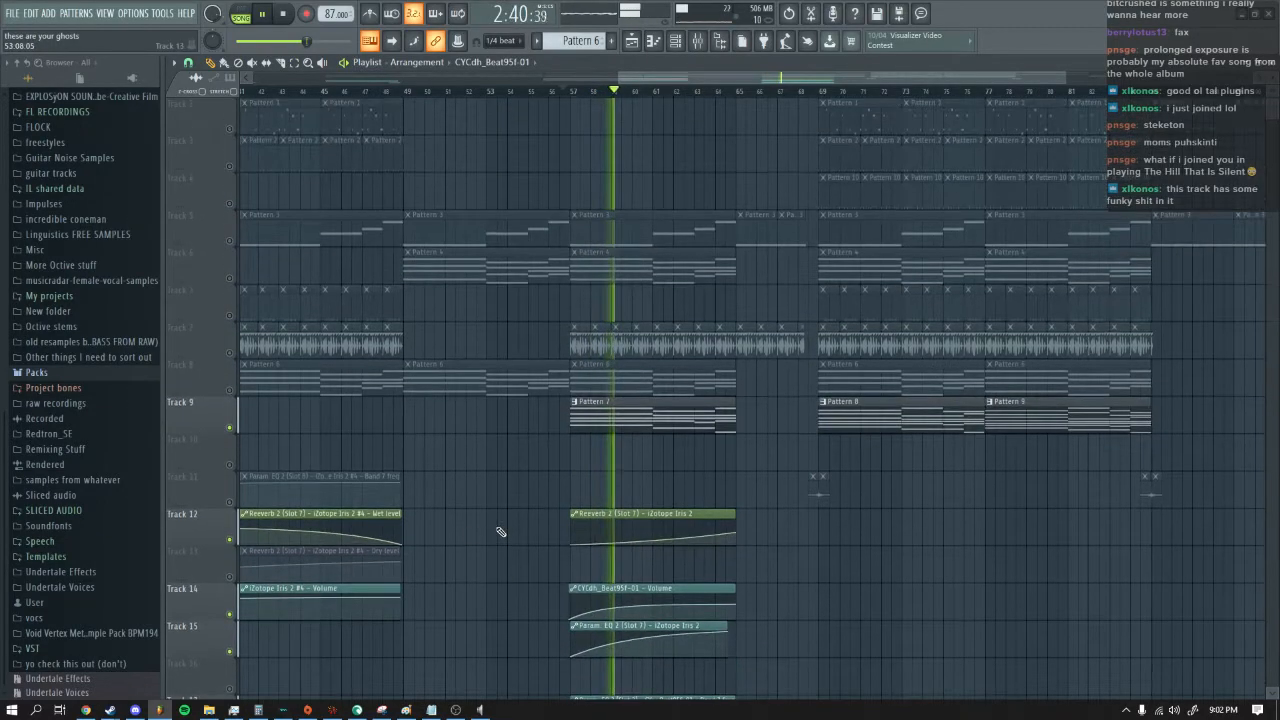
Step: Open the 3x Osc channel's oscillator settings and examine them alongside its mixer effects chain
{"action": "left_click", "coordinate": [675, 41]}
{"action": "left_click", "coordinate": [322, 287]}
{"action": "left_click", "coordinate": [325, 345]}
{"action": "left_click", "coordinate": [322, 477]}
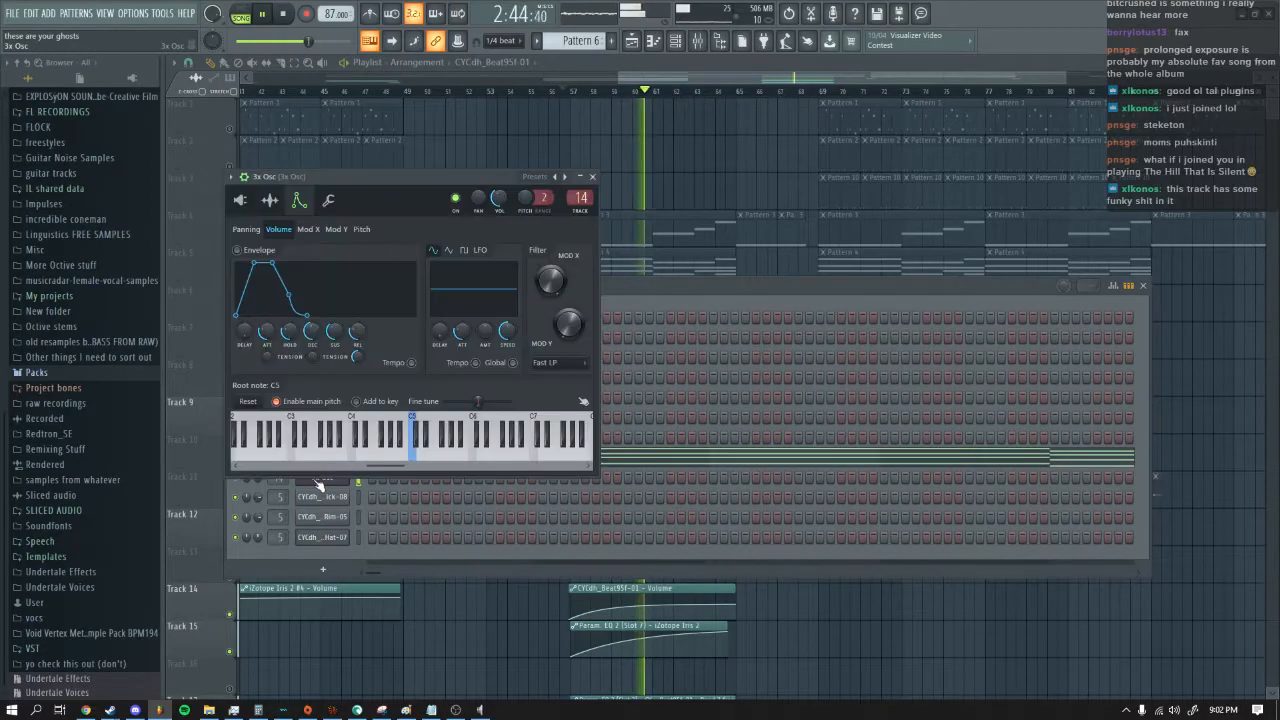
{"action": "left_click", "coordinate": [243, 203]}
{"action": "left_click_drag", "start_coordinate": [357, 174], "coordinate": [443, 175]}
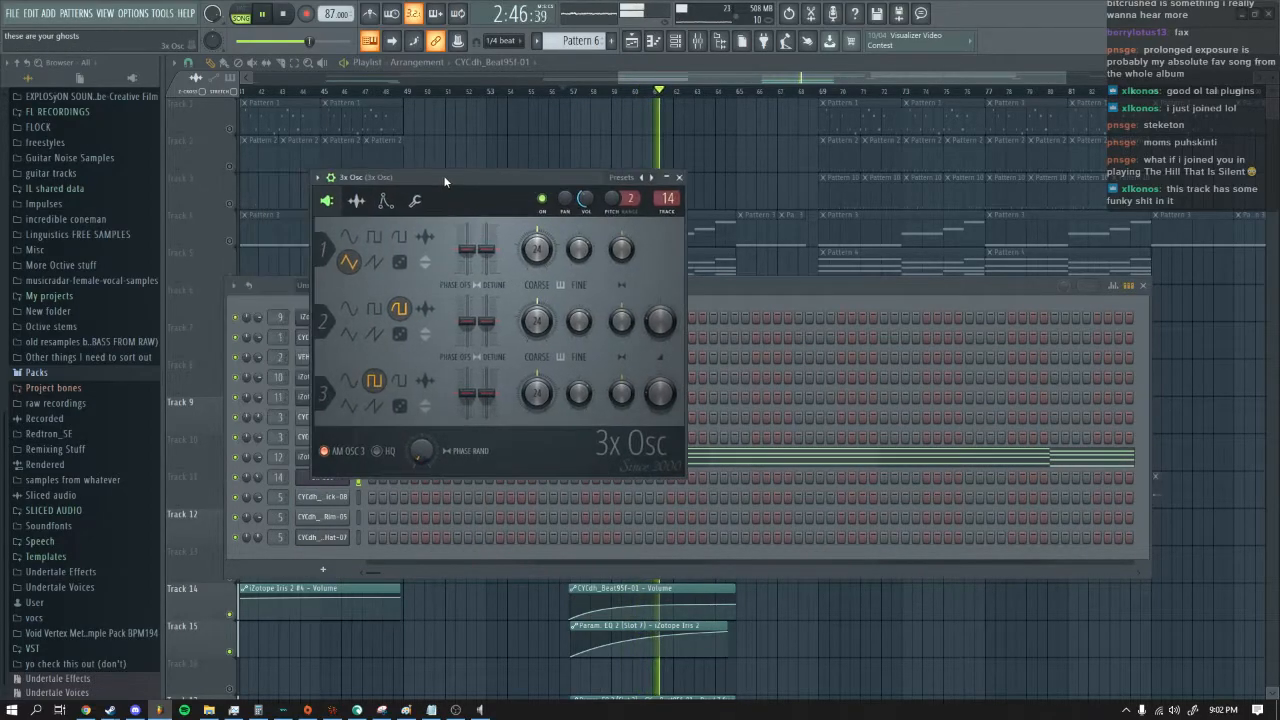
{"action": "left_click", "coordinate": [716, 42]}
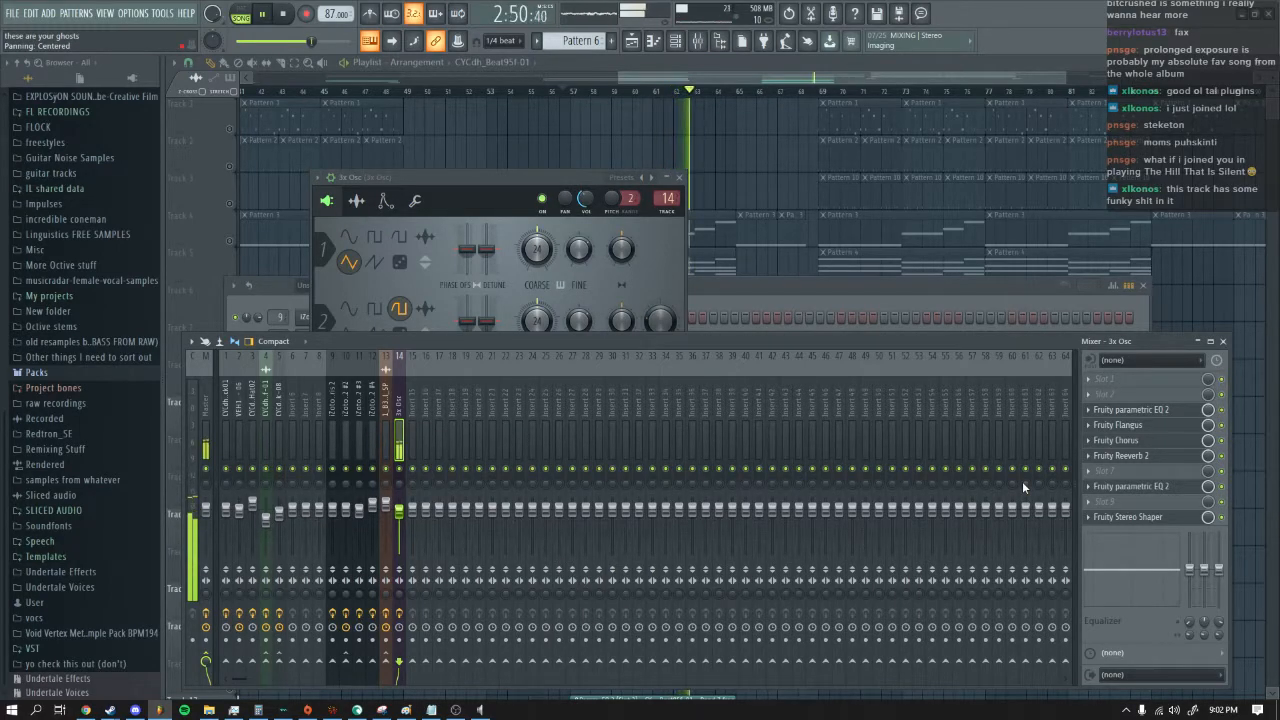
{"action": "left_click_drag", "start_coordinate": [514, 177], "coordinate": [619, 177]}
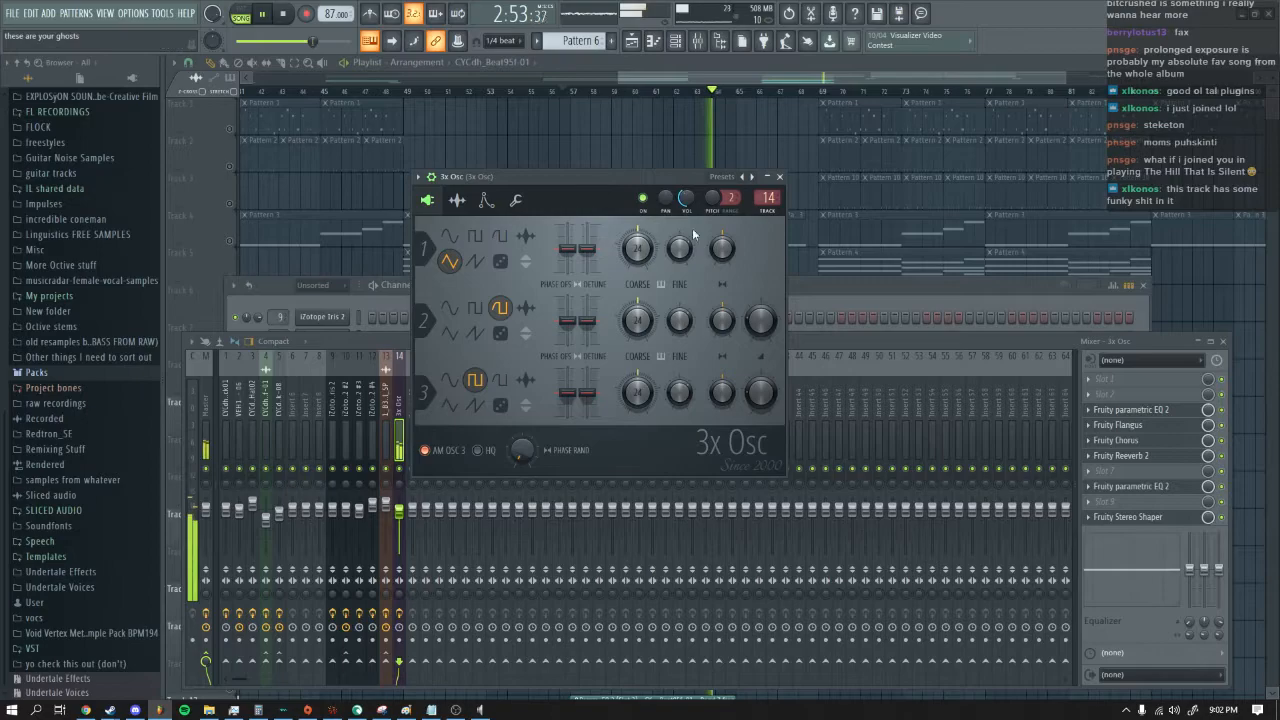
Step: Listen to Track 9 on into Pattern 8, recheck the 3x Osc effects chain, and stop playback
{"action": "left_click", "coordinate": [815, 282]}
{"action": "left_click_drag", "start_coordinate": [642, 75], "coordinate": [748, 77]}
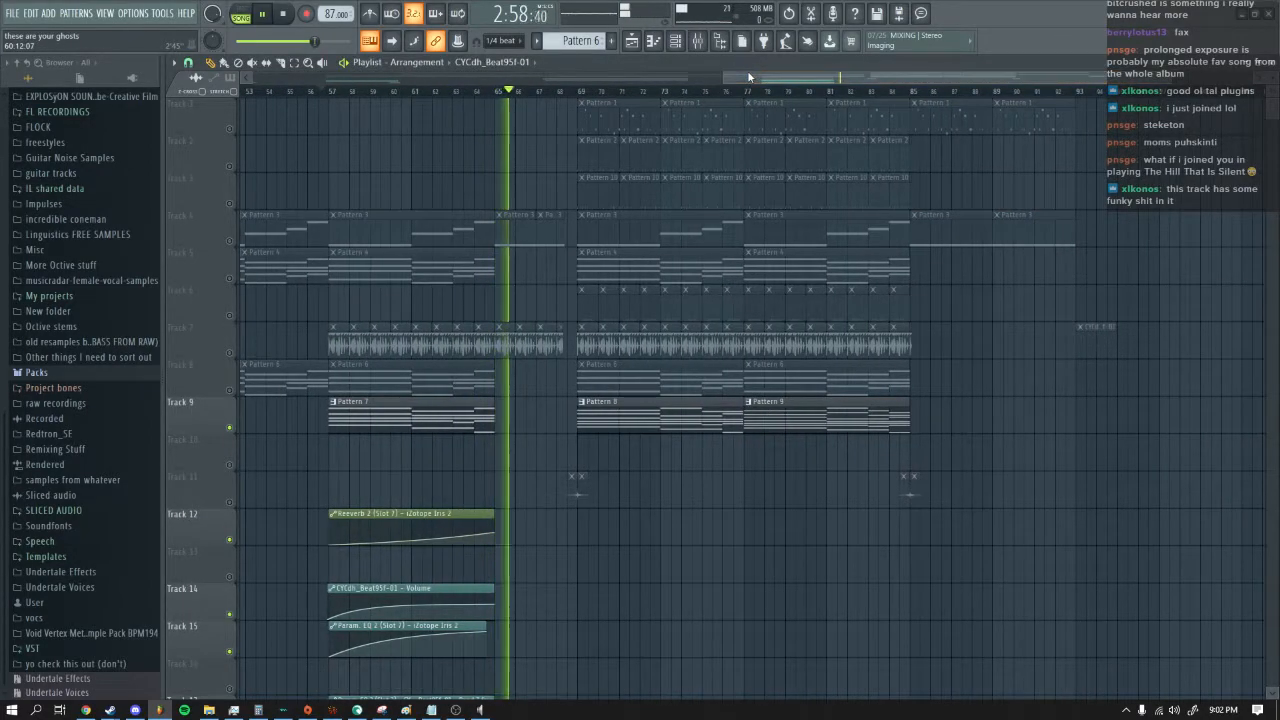
{"action": "key", "text": "F9"}
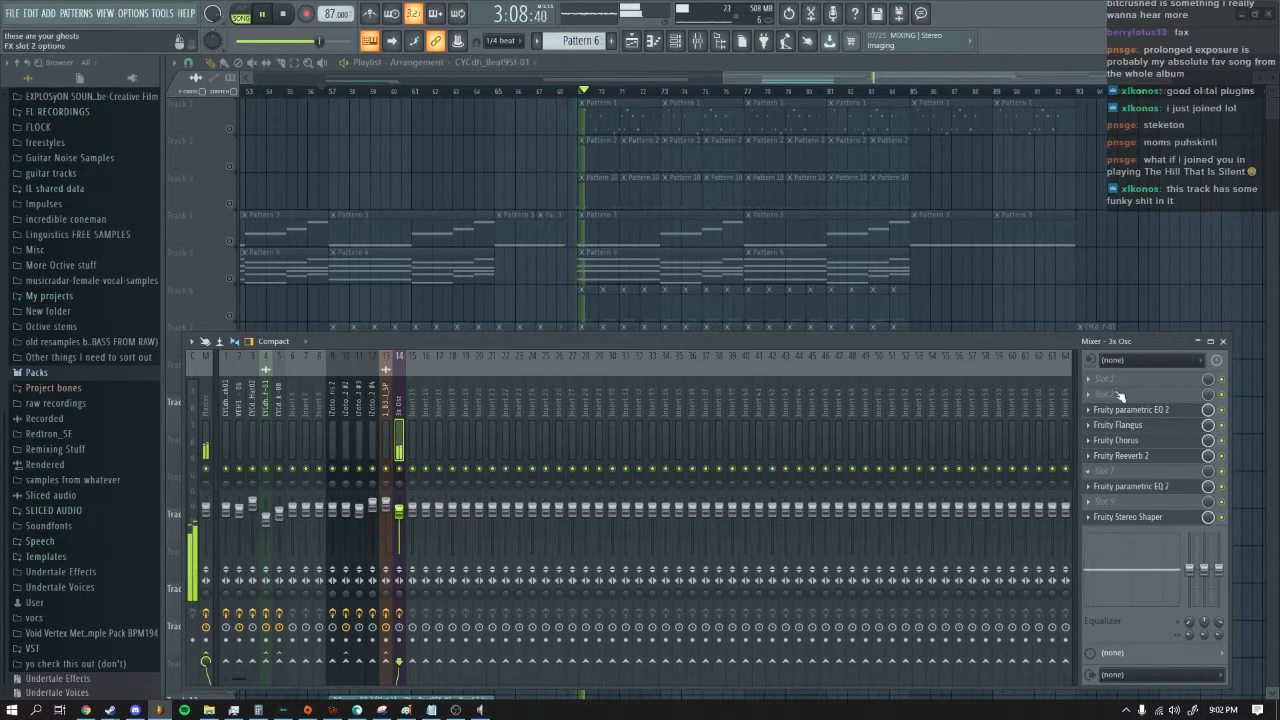
{"action": "left_click_drag", "start_coordinate": [871, 79], "coordinate": [912, 79]}
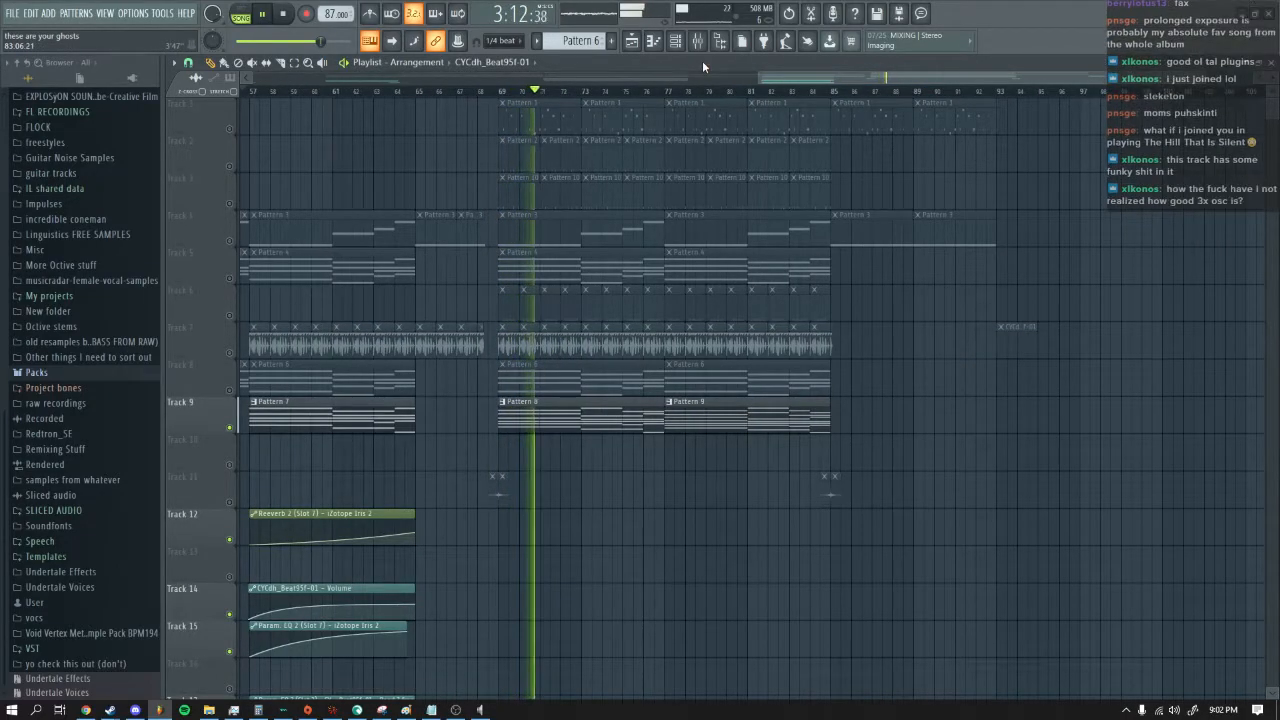
{"action": "left_click", "coordinate": [292, 16]}
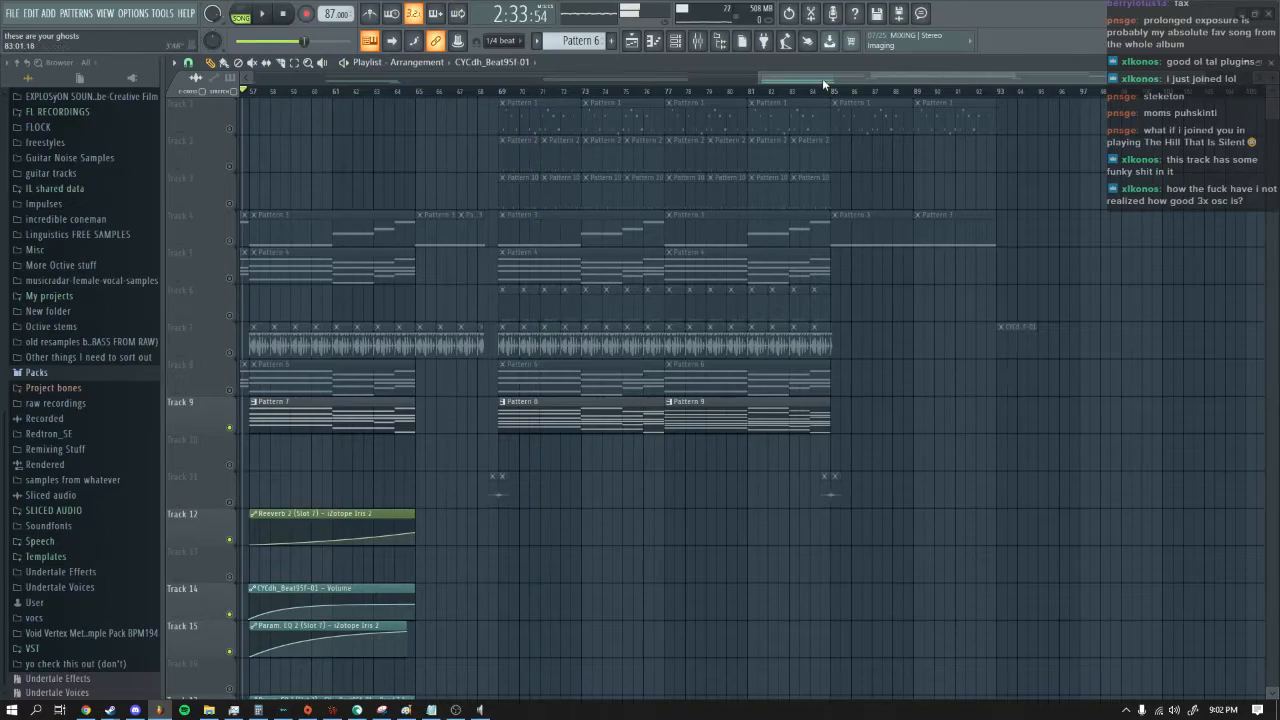
{"action": "left_click_drag", "start_coordinate": [822, 78], "coordinate": [768, 79]}
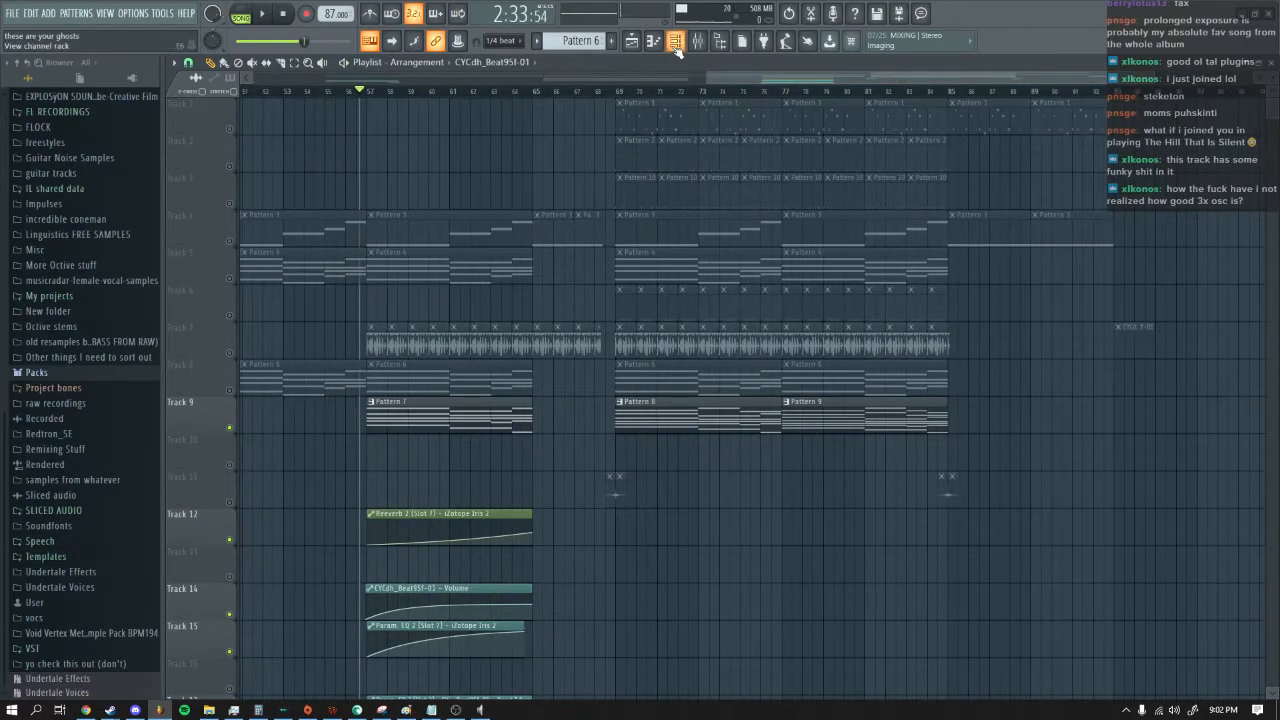
Step: Reopen the 3x Osc from the channel rack, examine its three oscillators' waveforms and AM setting, and close both windows
{"action": "key", "text": "F6"}
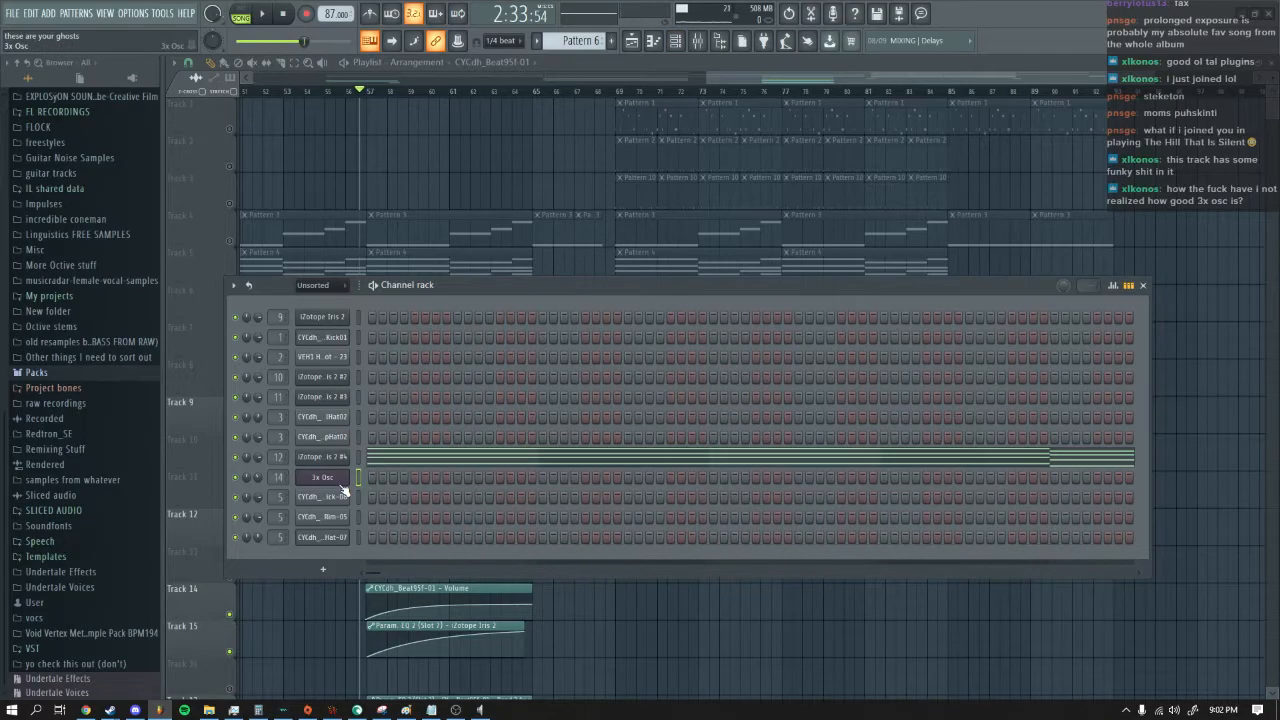
{"action": "left_click", "coordinate": [340, 484]}
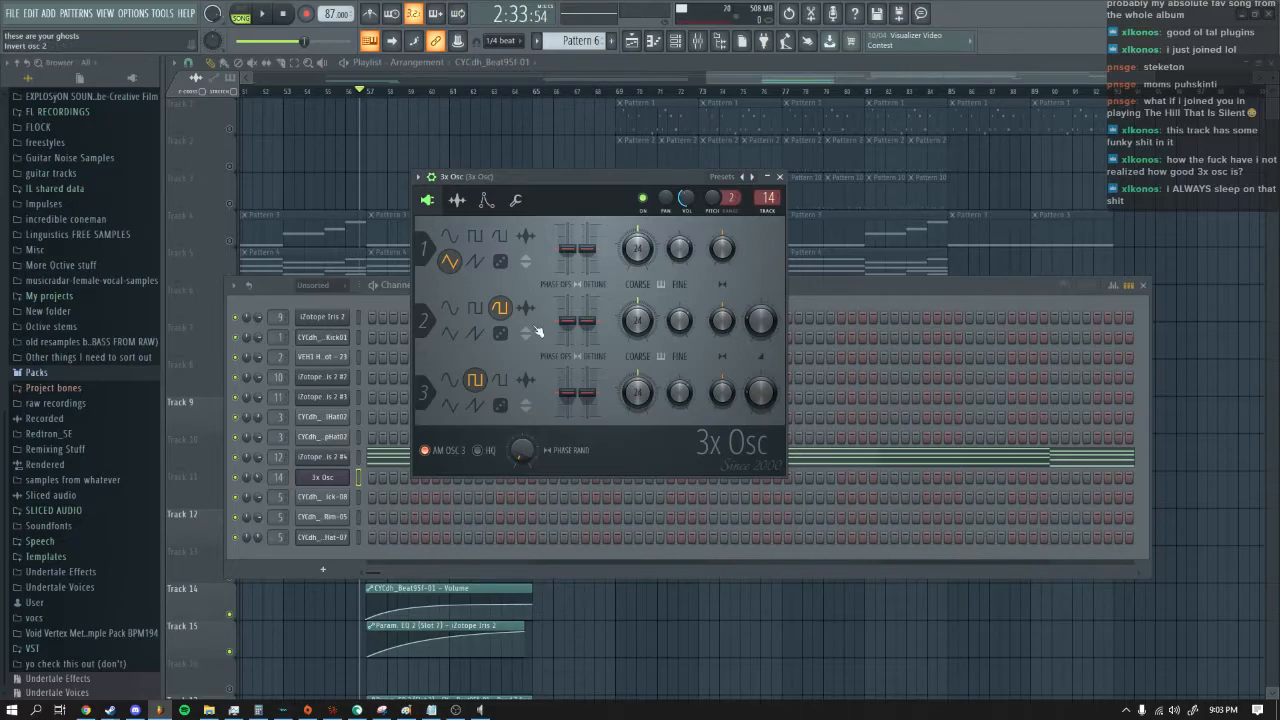
{"action": "left_click_drag", "start_coordinate": [610, 177], "coordinate": [645, 196]}
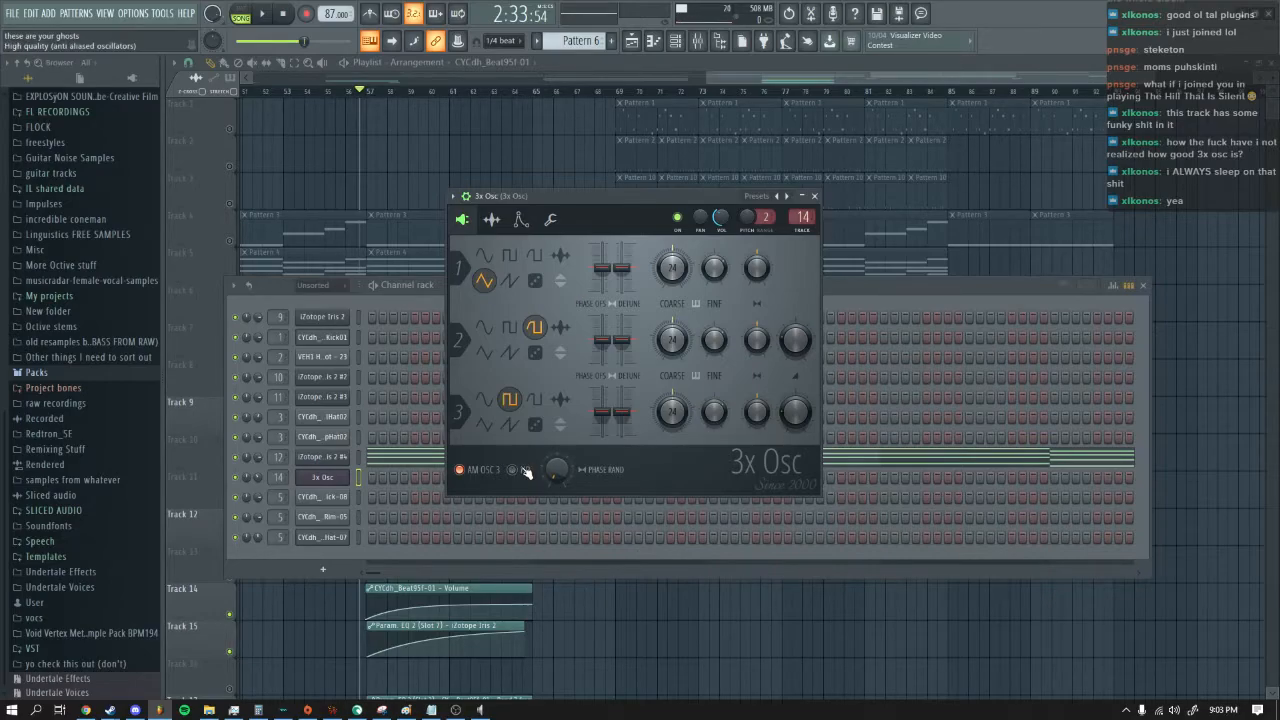
{"action": "left_click", "coordinate": [814, 196]}
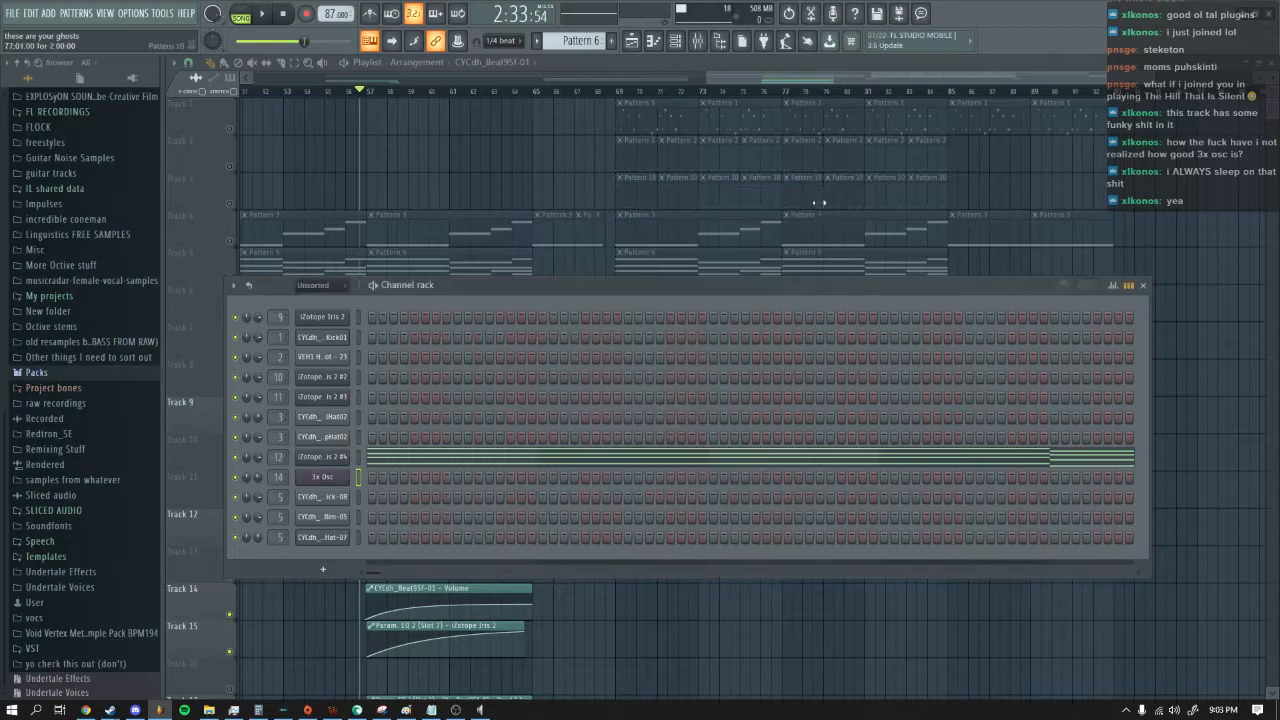
{"action": "key", "text": "F6"}
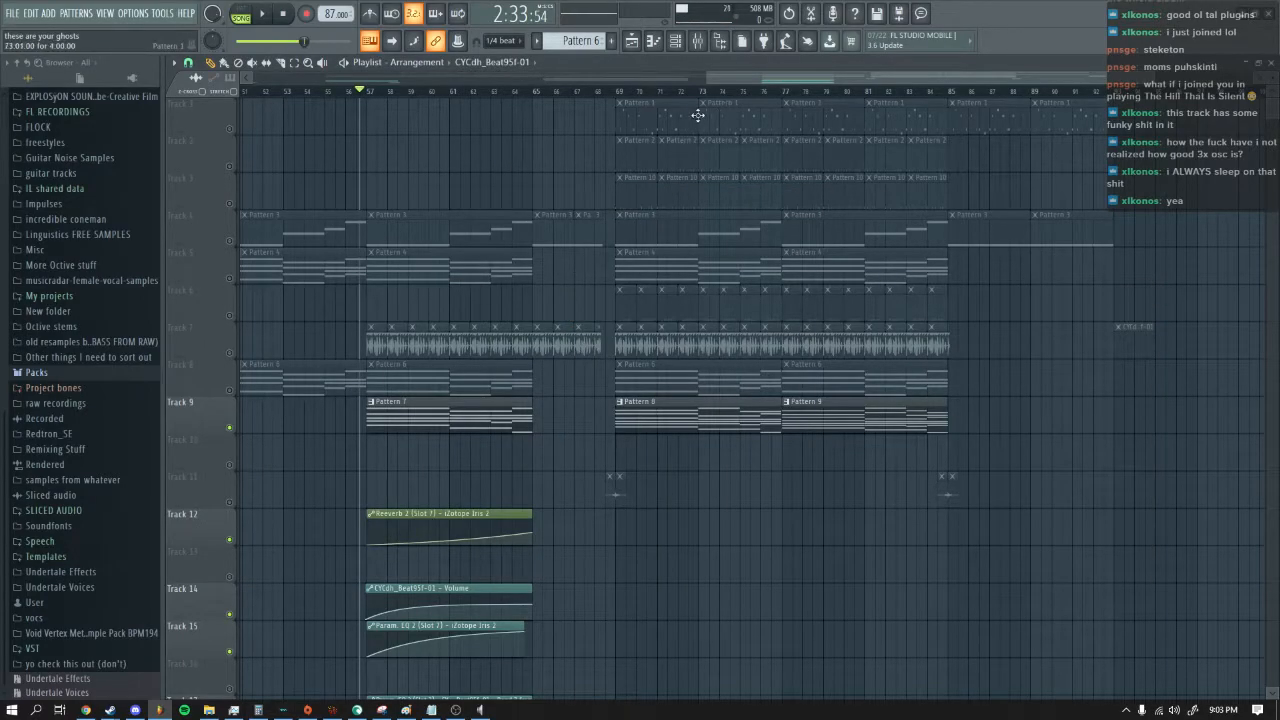
Step: Turn off the Track 9 solo so all tracks sound, and play the song from bar 69
{"action": "left_click", "coordinate": [230, 130]}
{"action": "left_click", "coordinate": [613, 91]}
{"action": "left_click_drag", "start_coordinate": [304, 41], "coordinate": [318, 41]}
{"action": "key", "text": "space"}
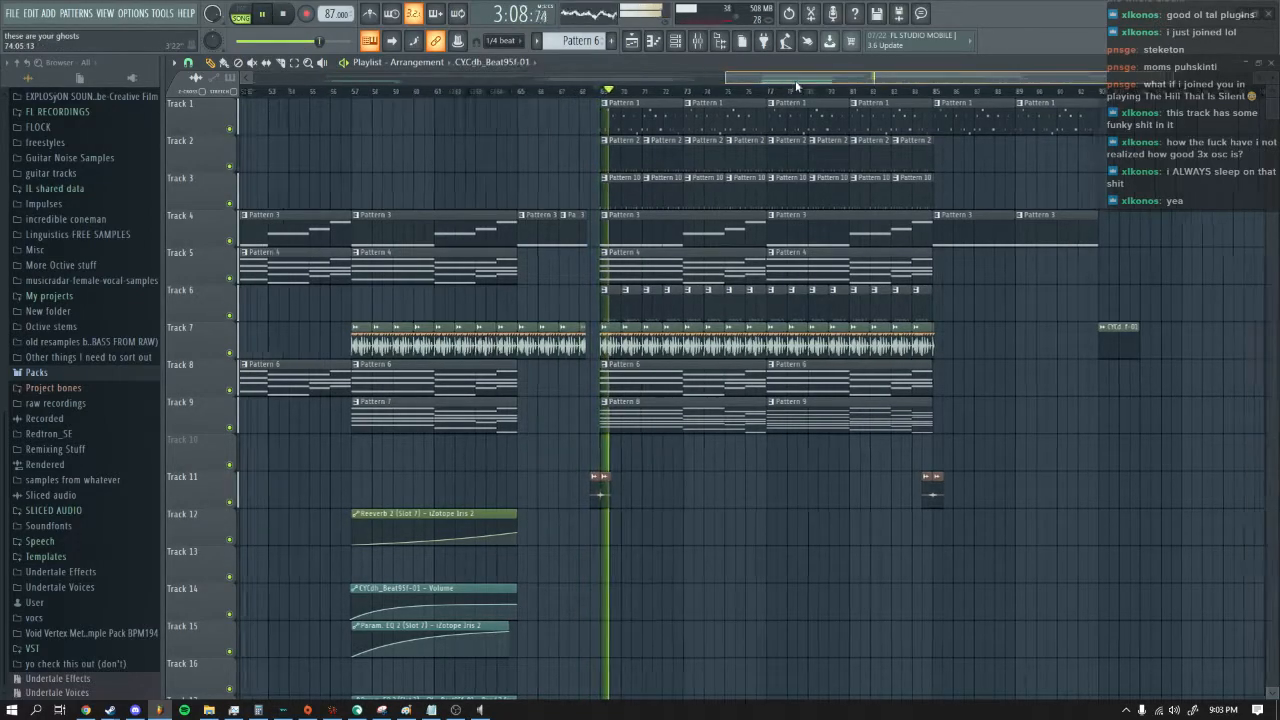
Step: Stop playback, audition the CYCdh_K2room_Kick-08 channel in its sampler, and close the sampler window
{"action": "left_click", "coordinate": [677, 41]}
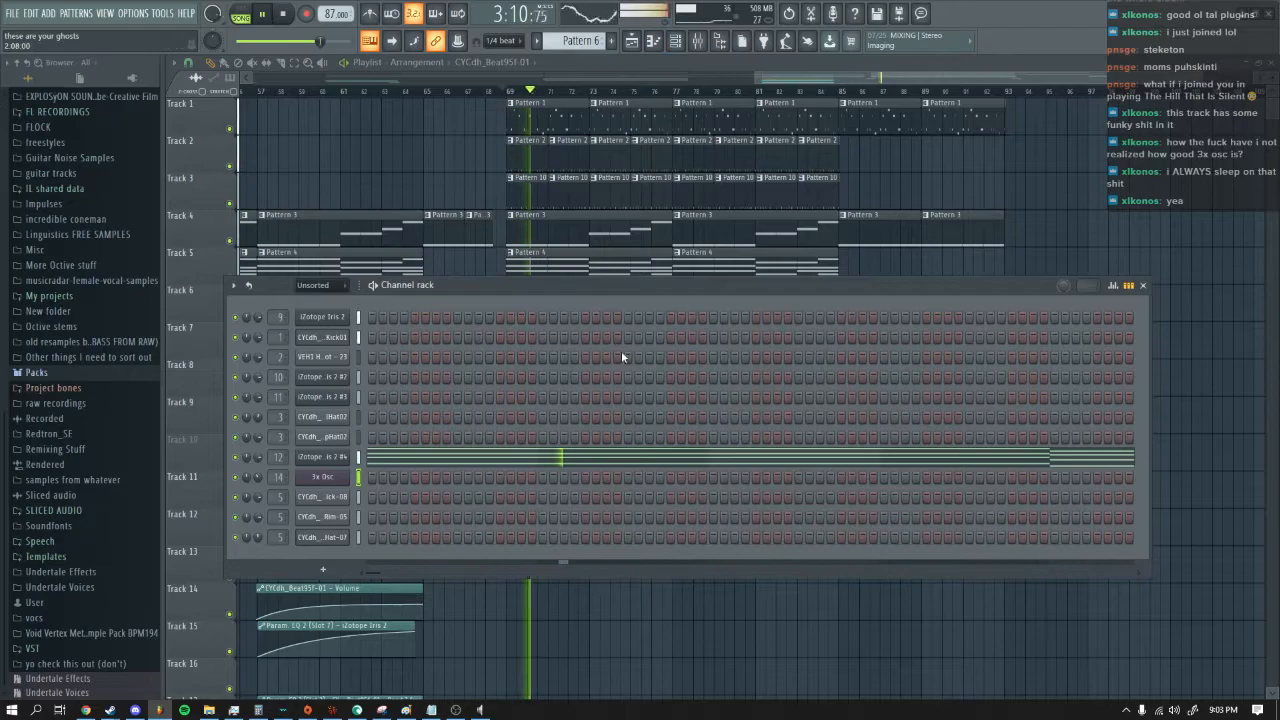
{"action": "left_click", "coordinate": [285, 17]}
{"action": "left_click", "coordinate": [322, 497]}
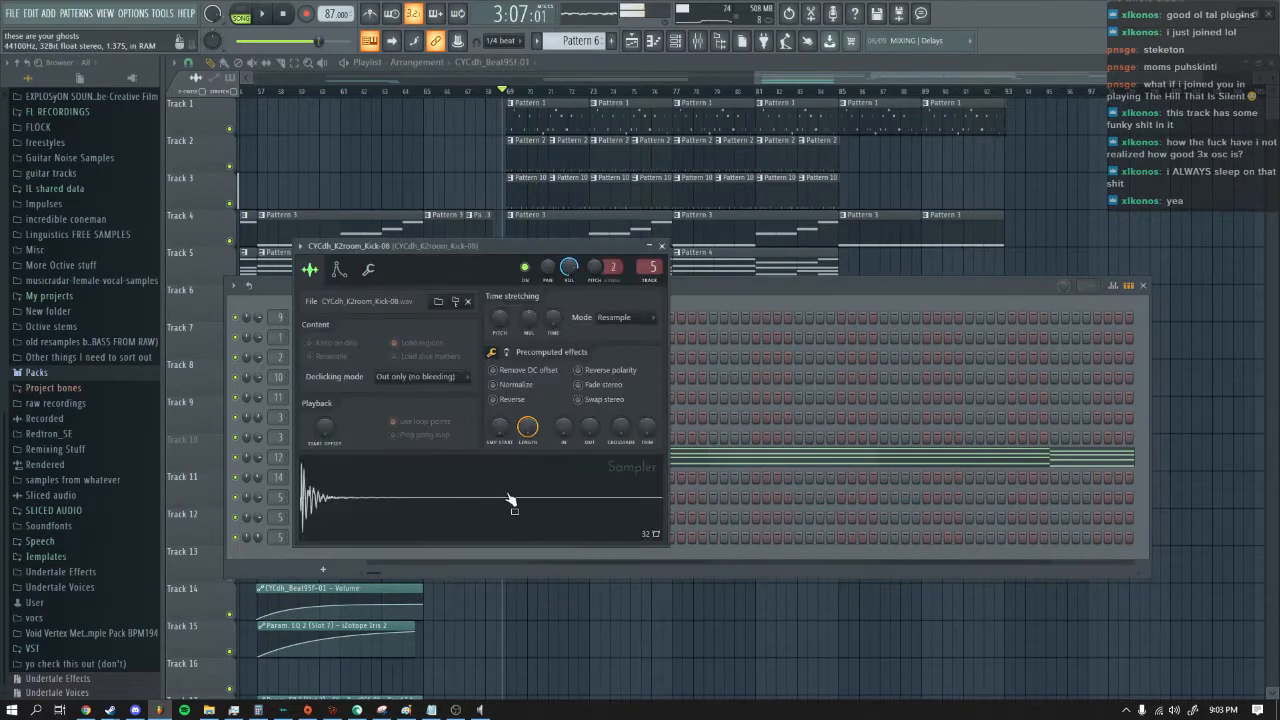
{"action": "left_click", "coordinate": [661, 245]}
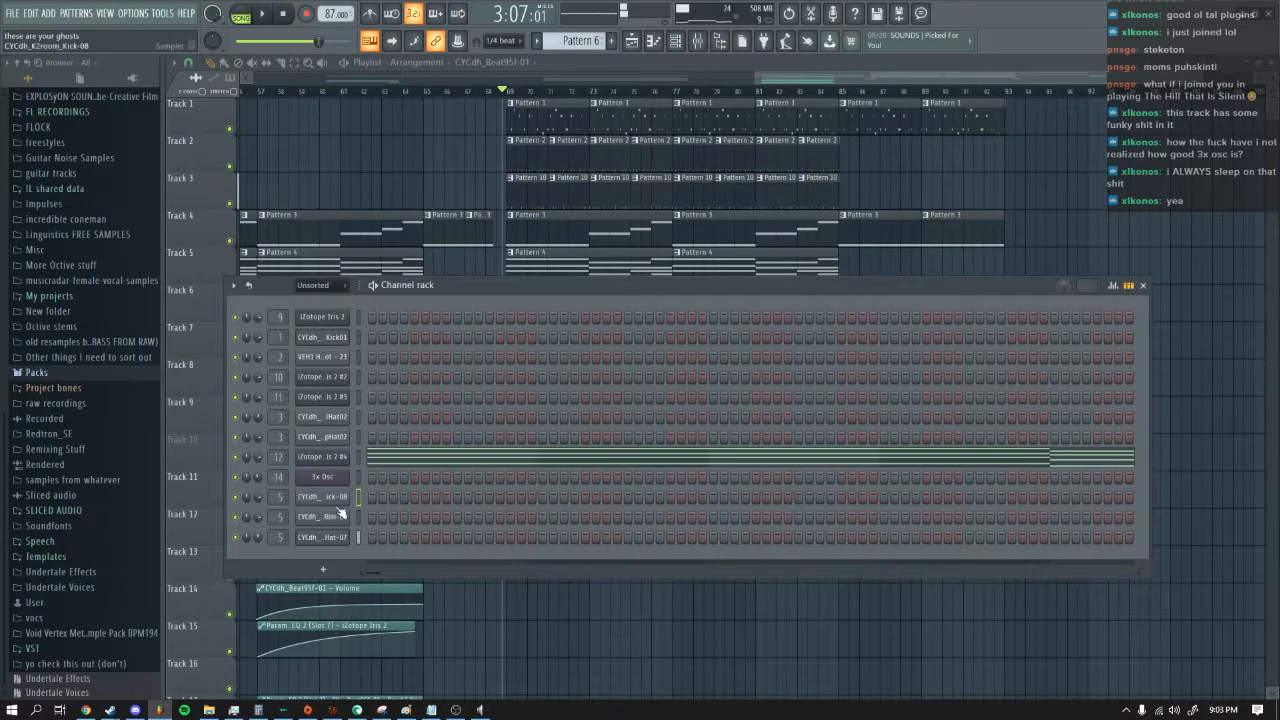
Step: Audition the CYCdh_K2room_Rim-05 and CYCdh_K2room_OpHat-07 channels in their samplers, and close the sampler and channel rack windows
{"action": "left_click", "coordinate": [335, 517]}
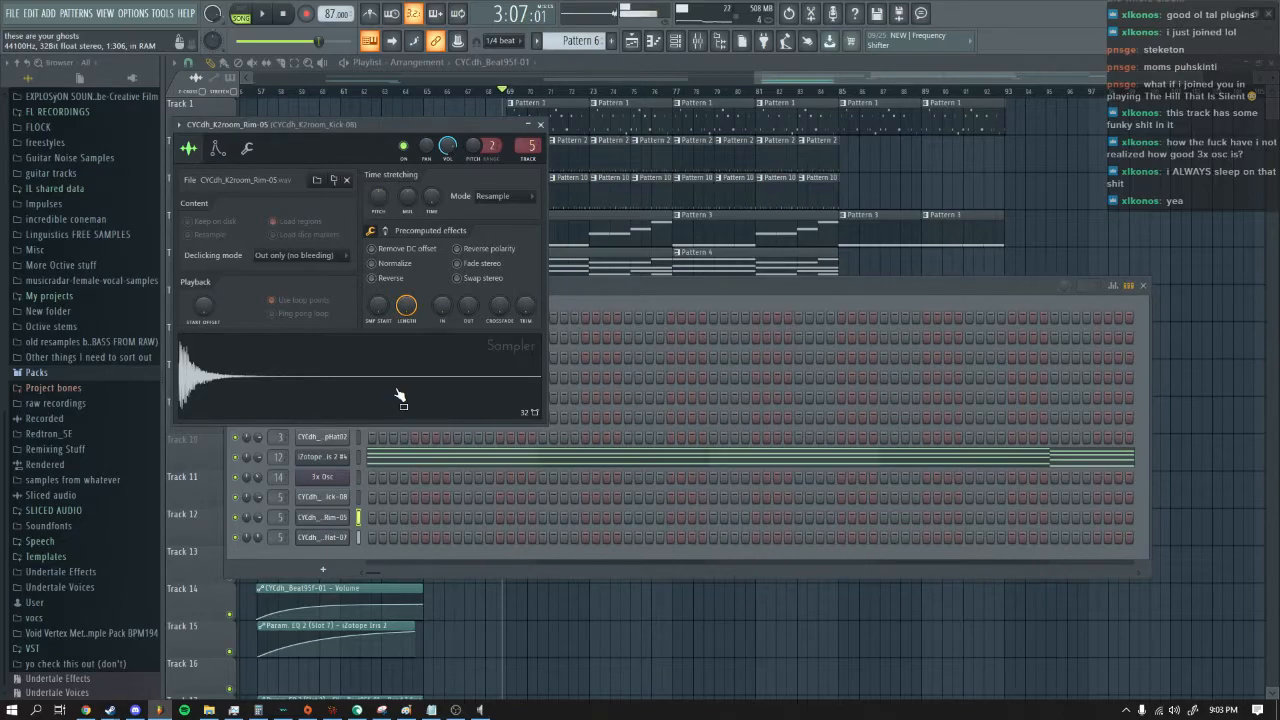
{"action": "left_click", "coordinate": [335, 537]}
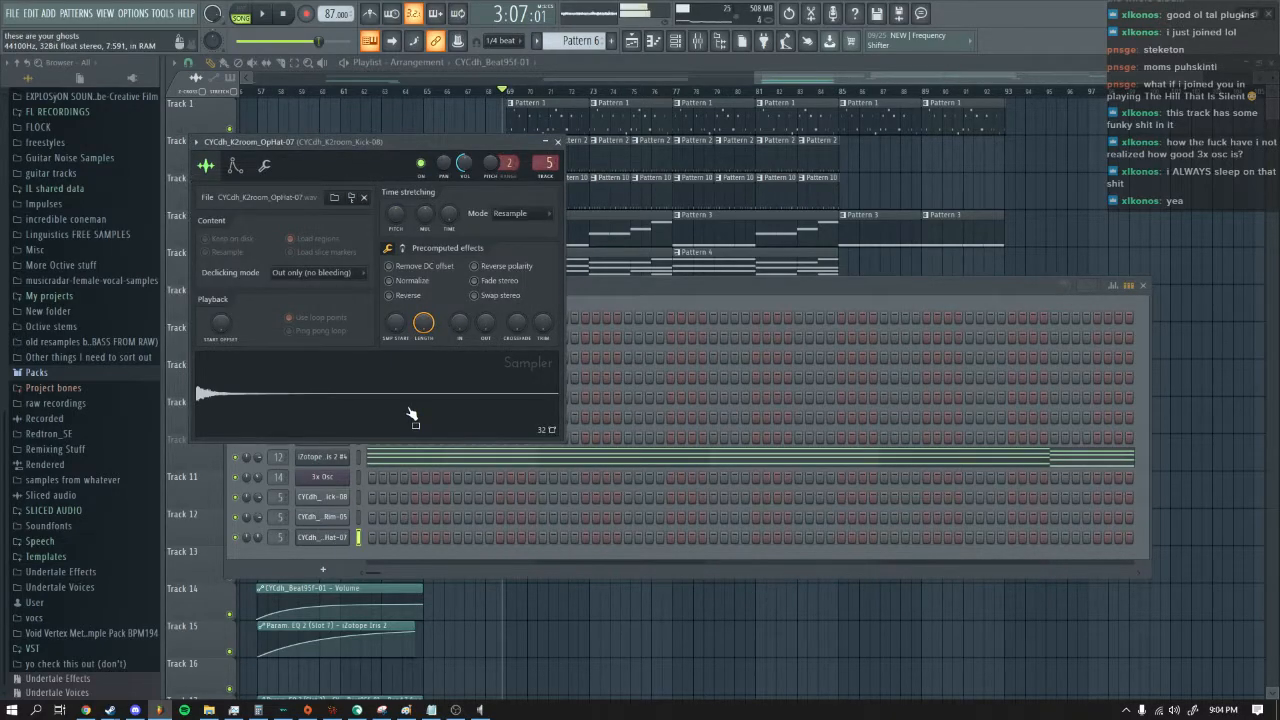
{"action": "left_click", "coordinate": [597, 289]}
{"action": "left_click", "coordinate": [385, 64]}
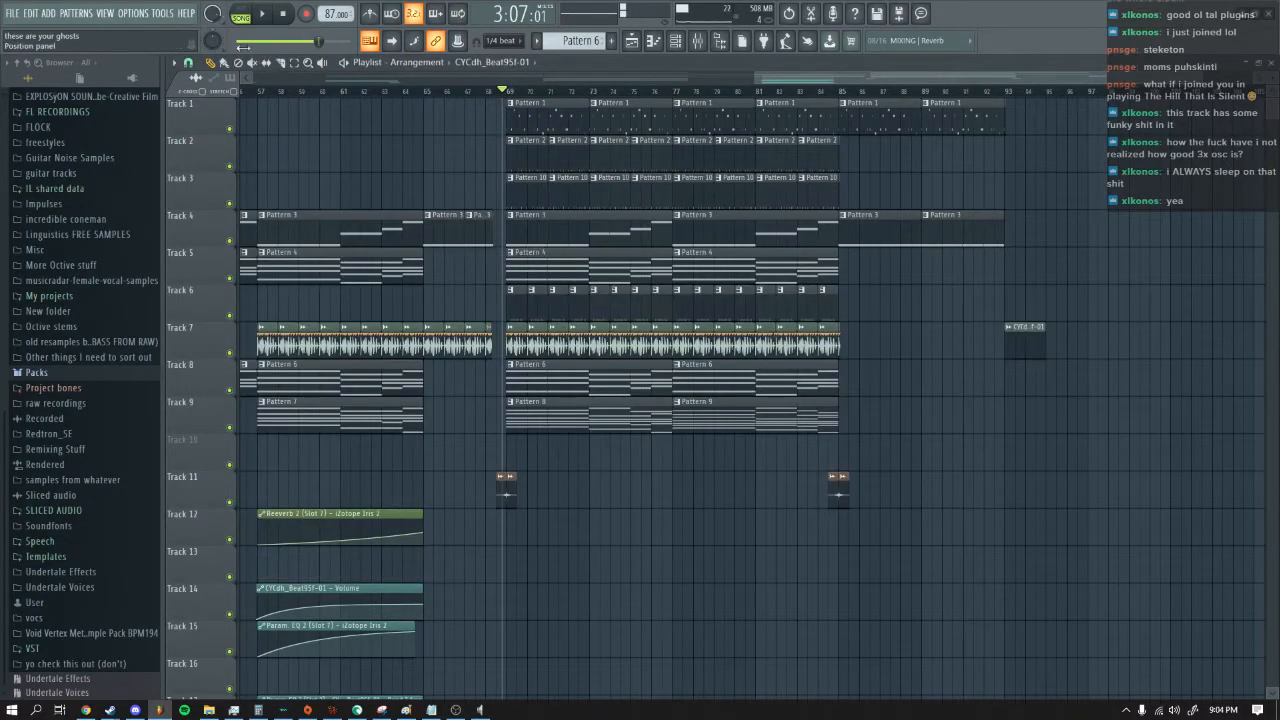
Step: Play the song briefly from bar 69, inspect the reversed cymbal clip on Track 11, and stop playback
{"action": "key", "text": "space"}
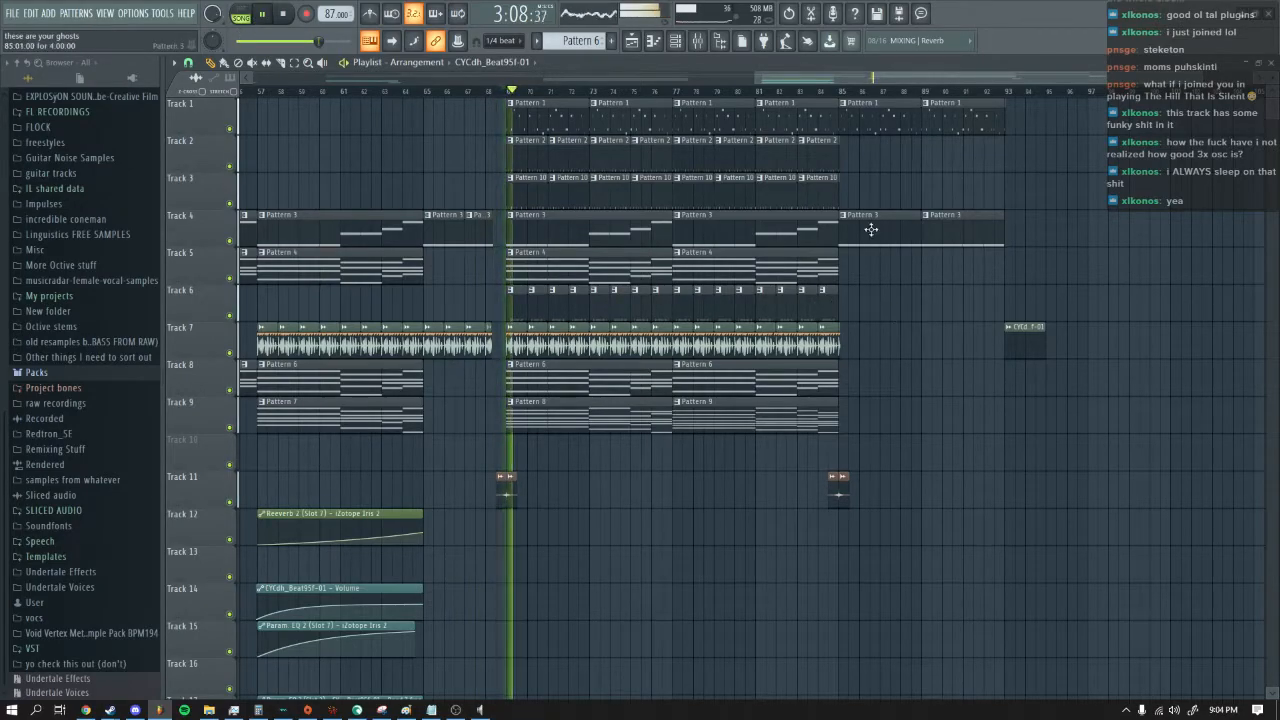
{"action": "key", "text": "space"}
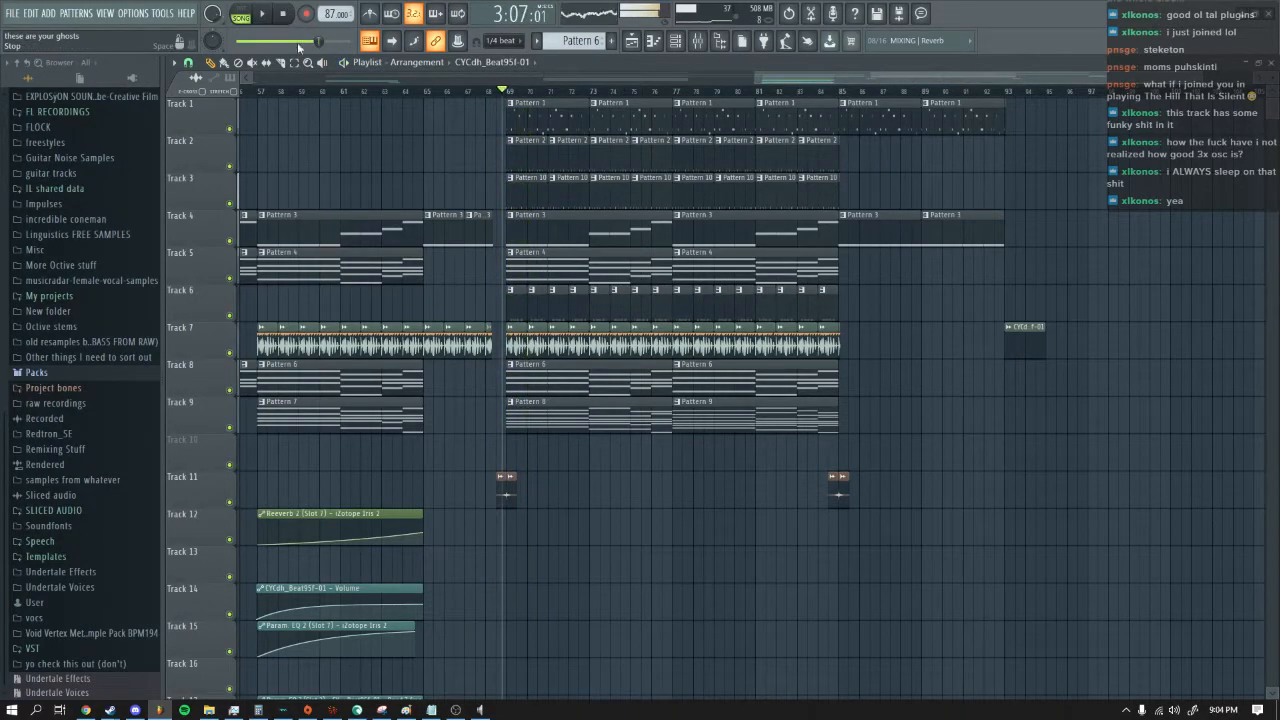
{"action": "double_click", "coordinate": [500, 488]}
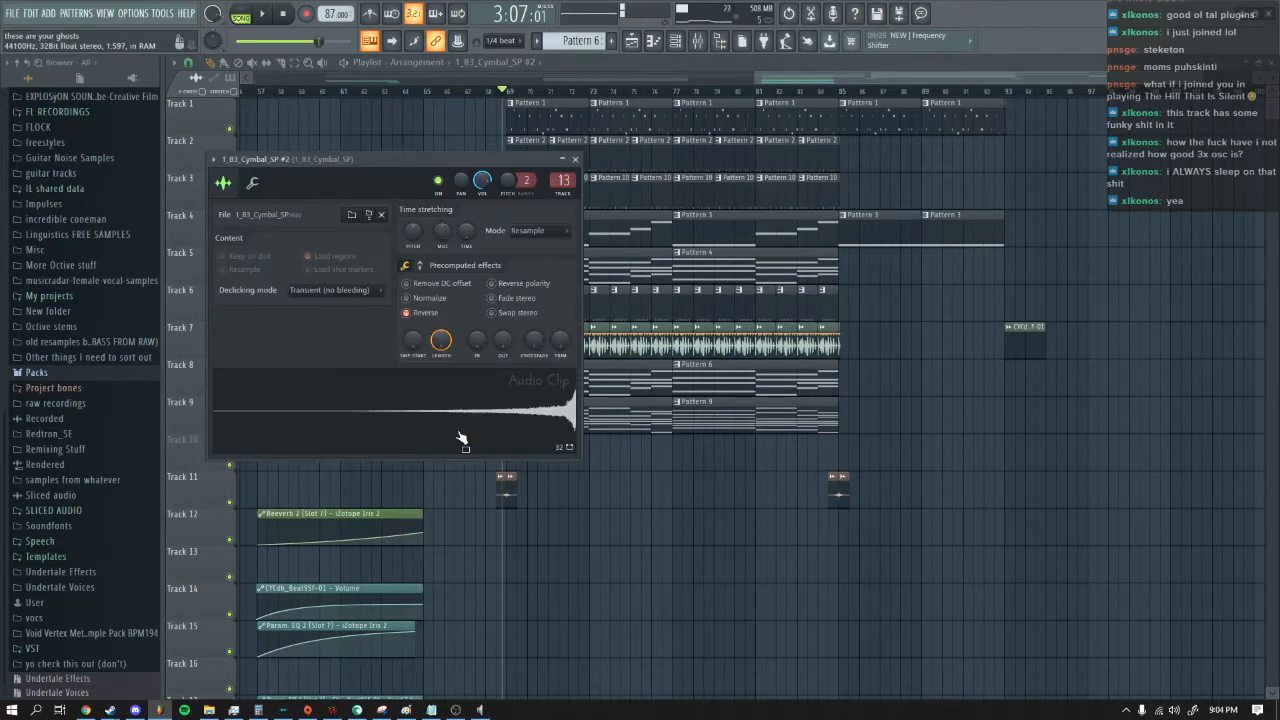
{"action": "left_click", "coordinate": [284, 14]}
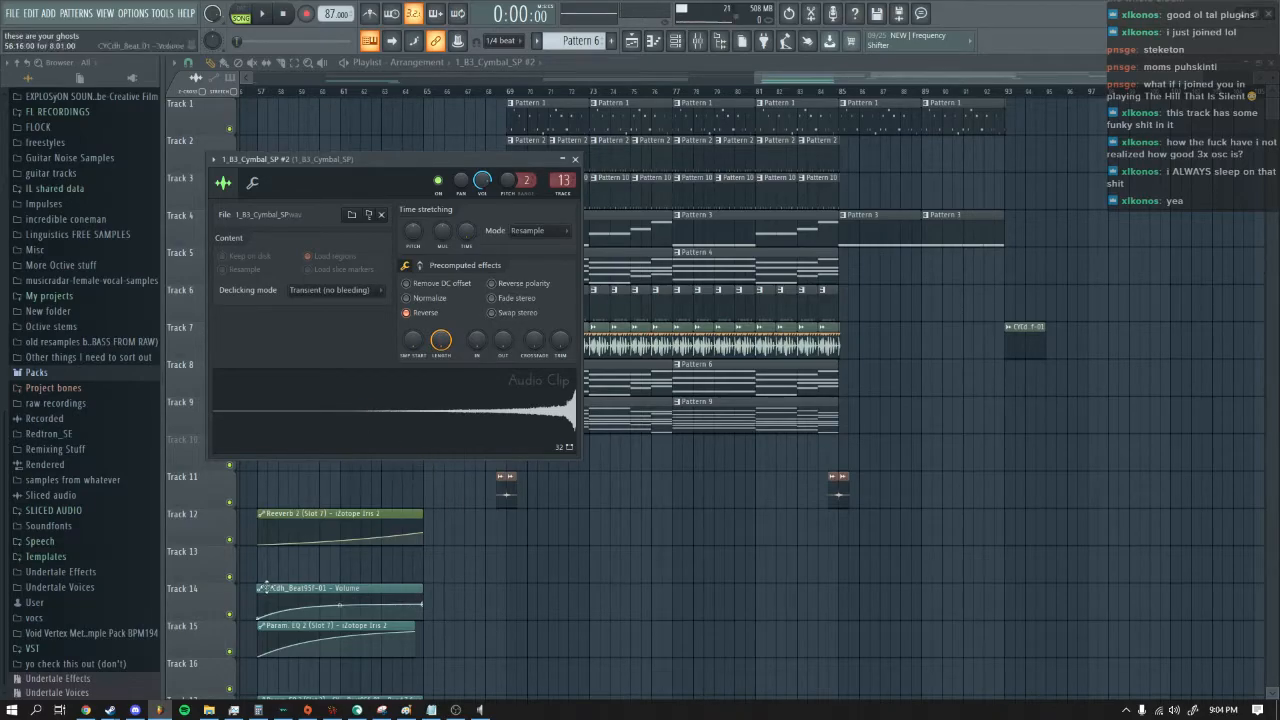
Step: Browse the Drums packs to the 513TubeDrumHits_Wav_SP Rides & Cymbals samples and audition 1_B3_Cymbal_SP
{"action": "left_click", "coordinate": [118, 374]}
{"action": "scroll", "coordinate": [145, 420], "scroll_direction": "up", "scroll_amount": 3}
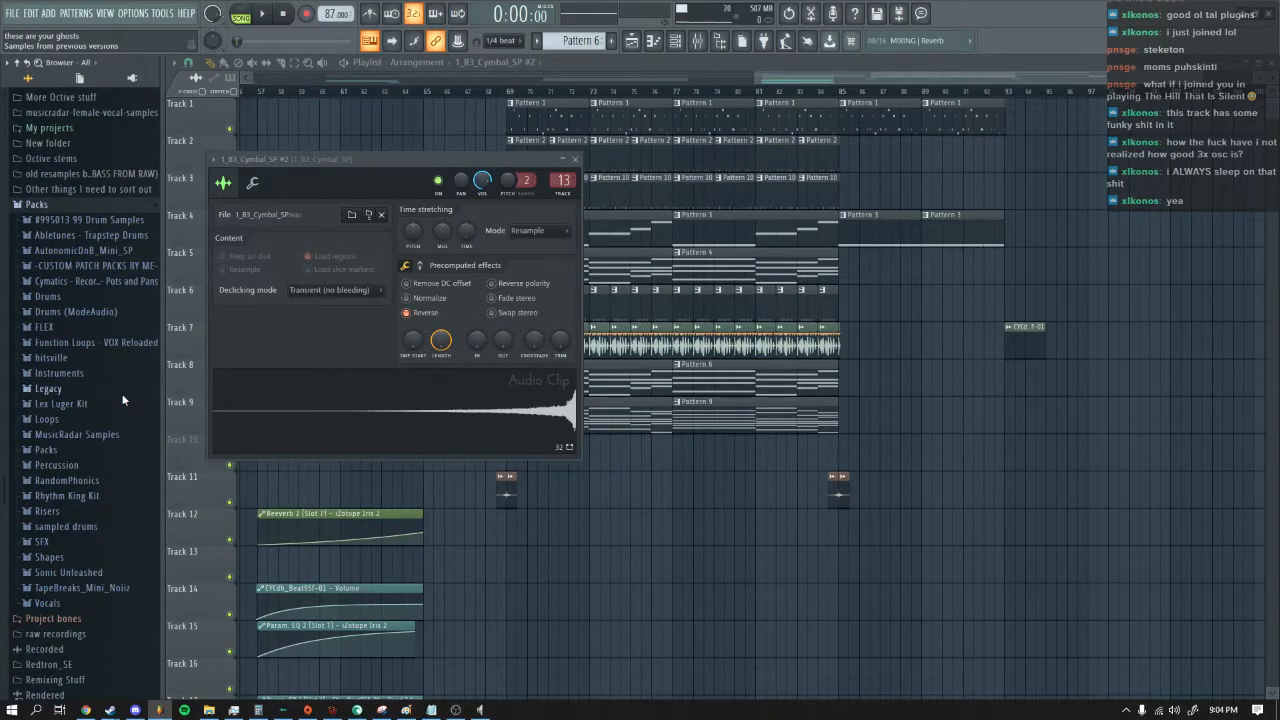
{"action": "left_click", "coordinate": [113, 297]}
{"action": "left_click", "coordinate": [125, 342]}
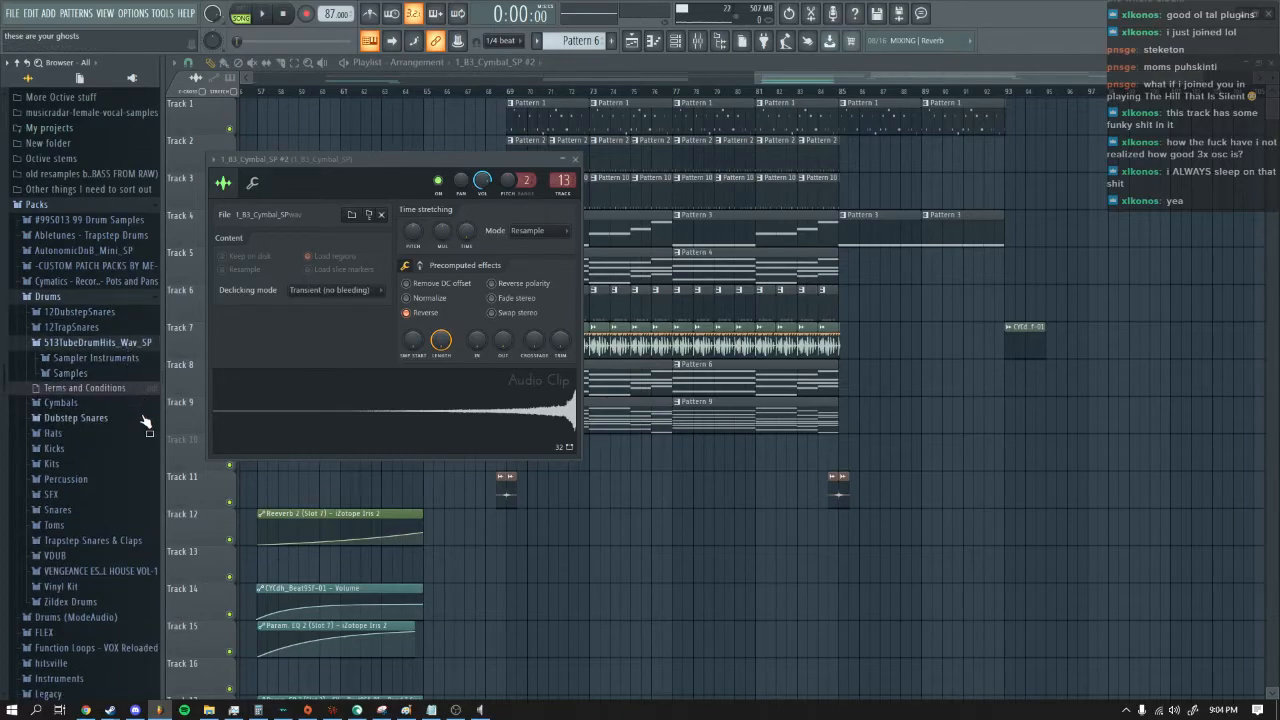
{"action": "left_click", "coordinate": [114, 372]}
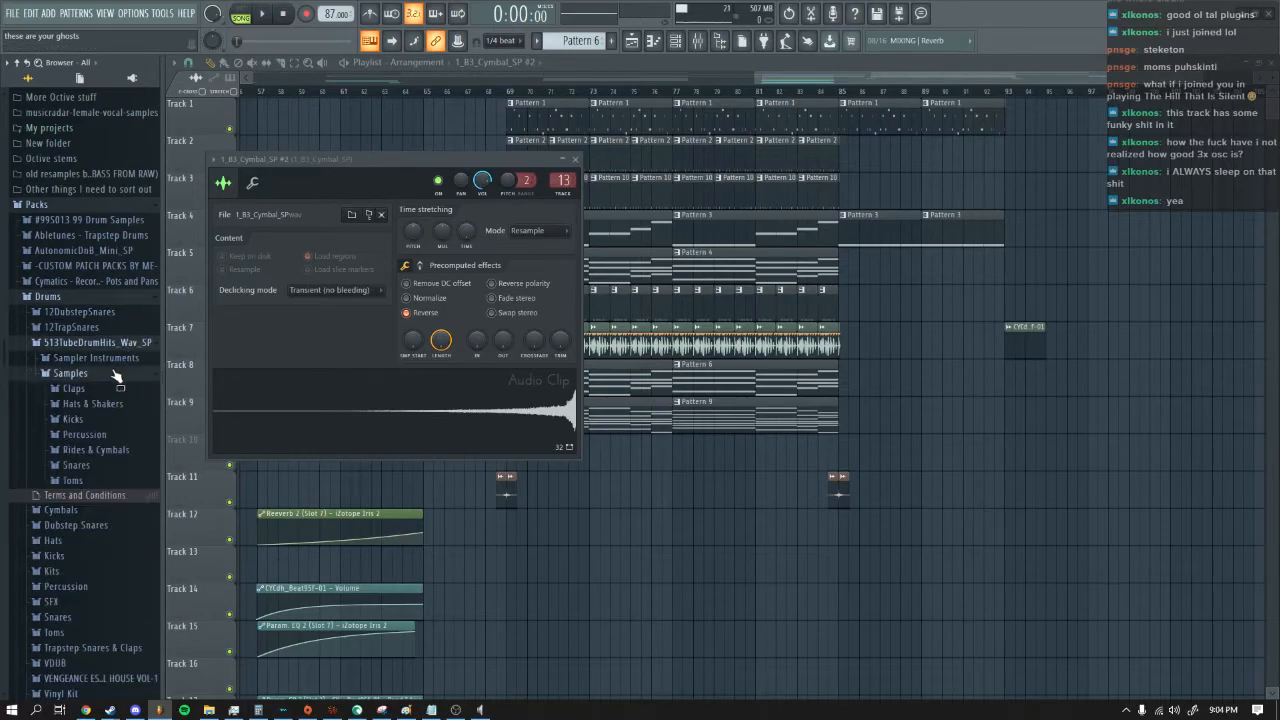
{"action": "left_click", "coordinate": [134, 450]}
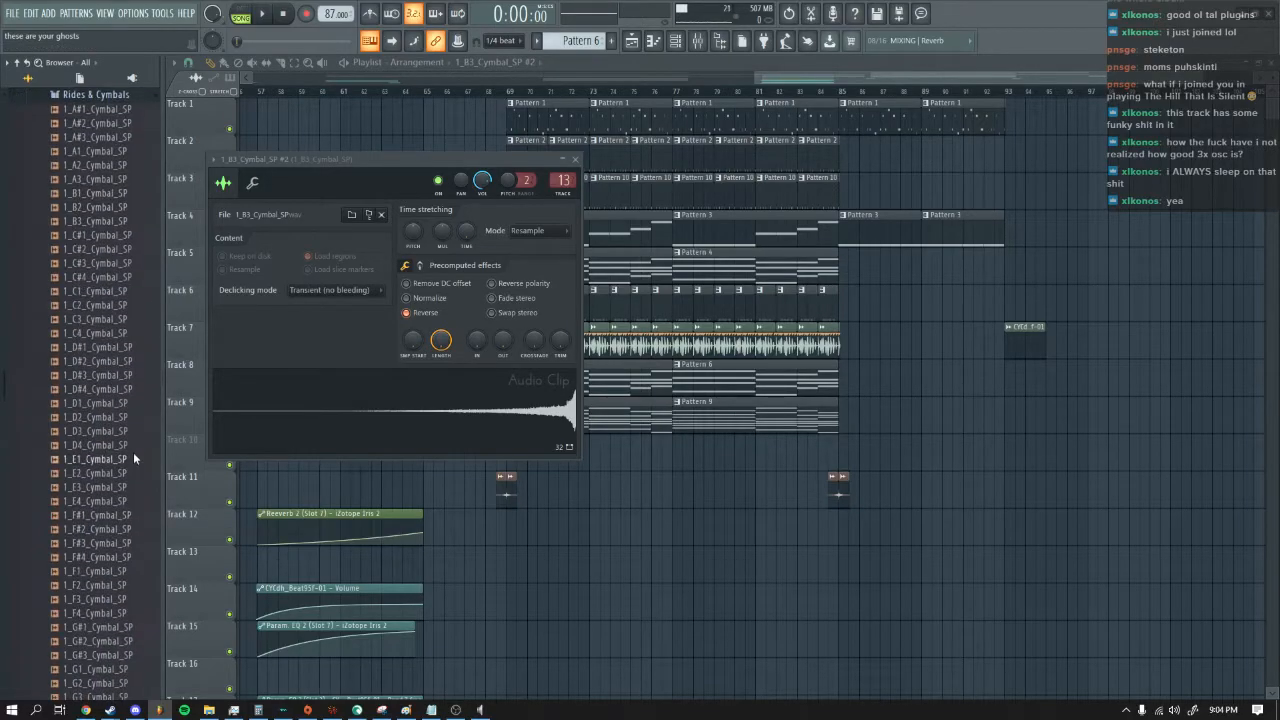
{"action": "left_click", "coordinate": [120, 222]}
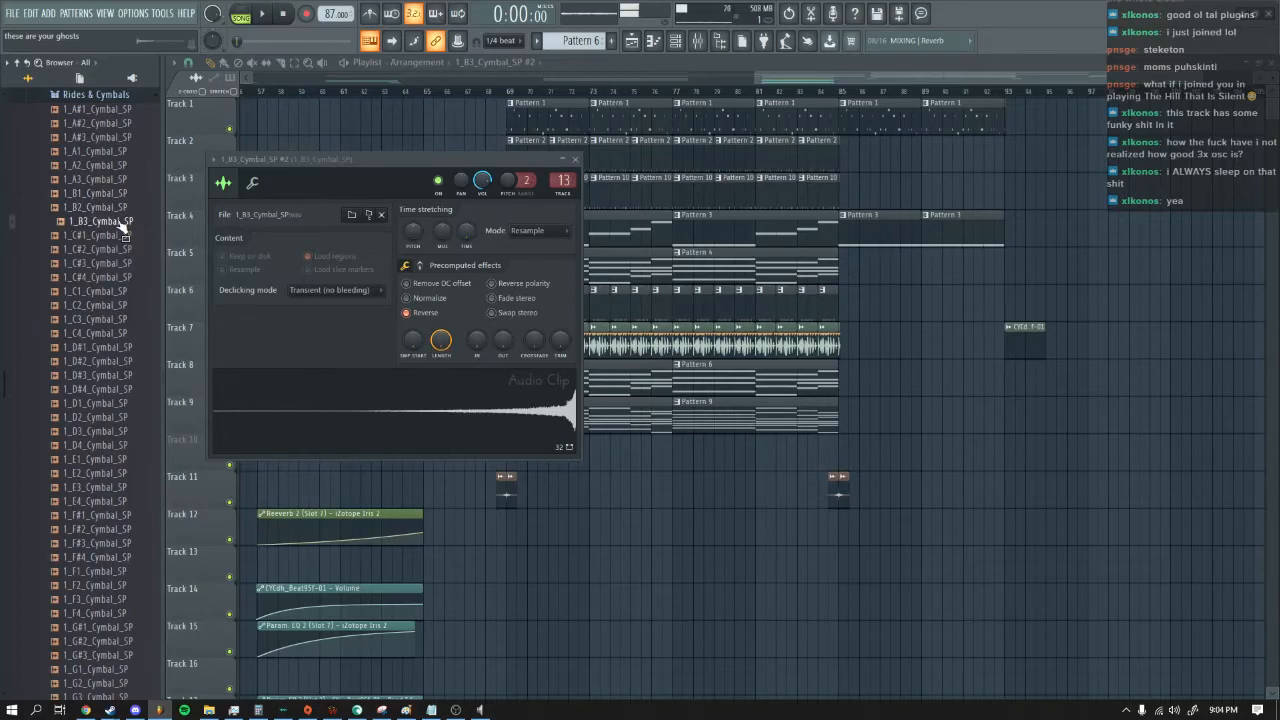
{"action": "scroll", "coordinate": [120, 120], "scroll_direction": "up", "scroll_amount": 6}
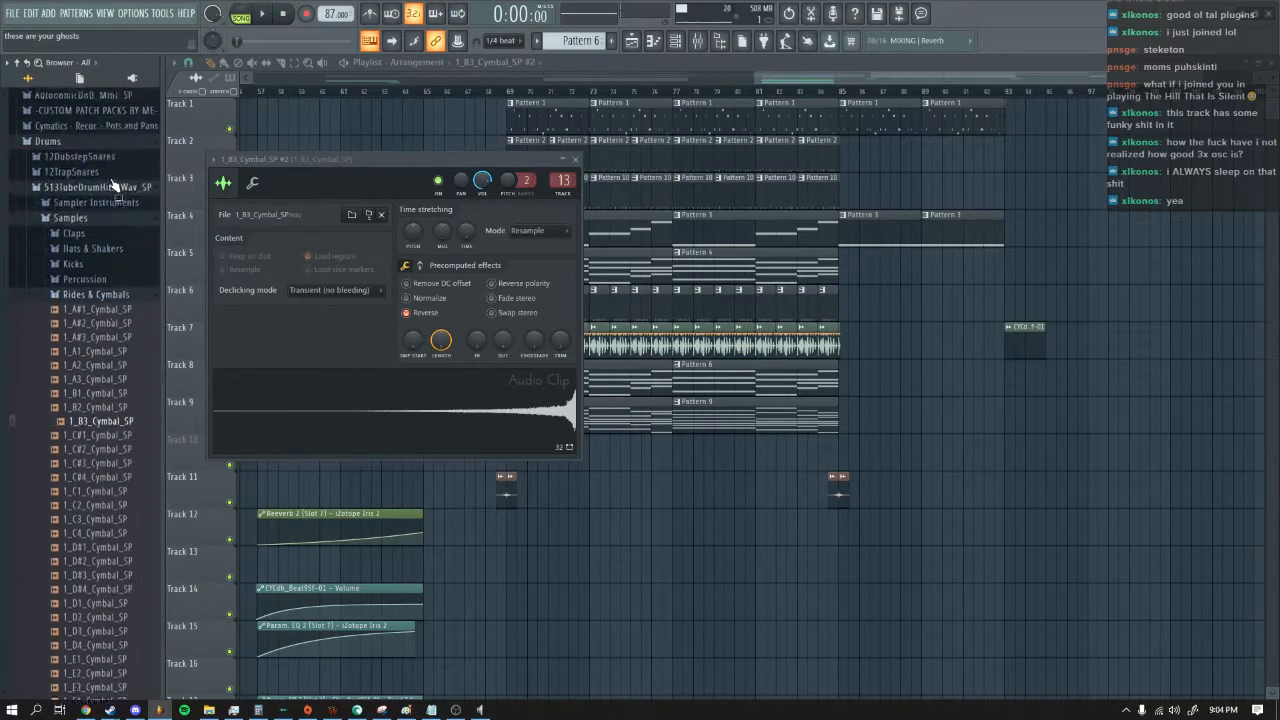
Step: Collapse the Rides & Cymbals folder and look through the pack's Snares folder
{"action": "left_click", "coordinate": [92, 348]}
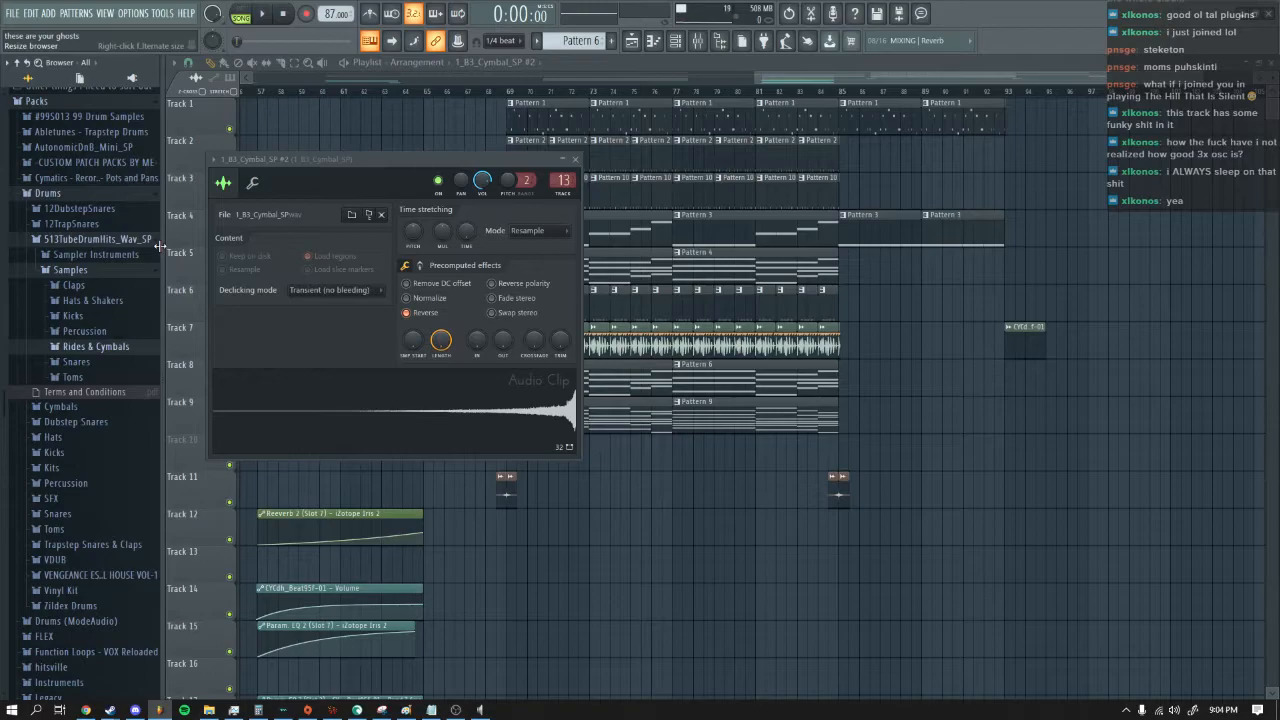
{"action": "left_click", "coordinate": [94, 362]}
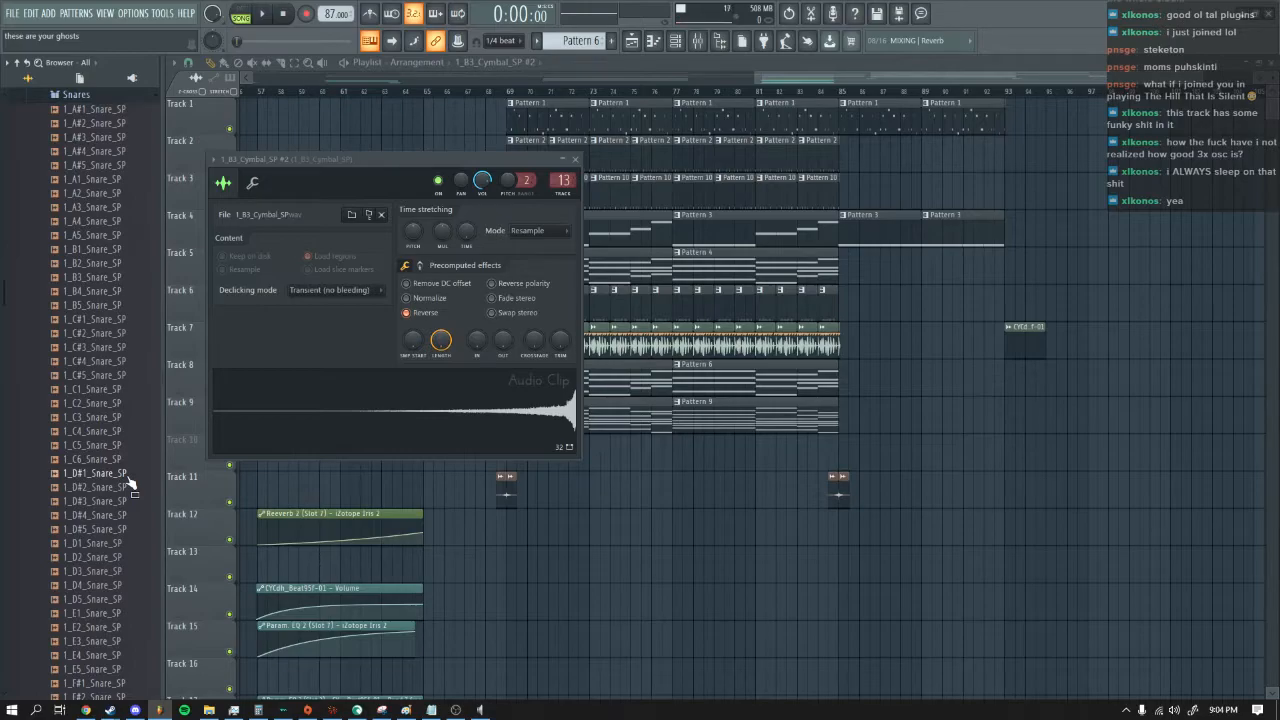
{"action": "scroll", "coordinate": [40, 280], "scroll_direction": "up", "scroll_amount": 2}
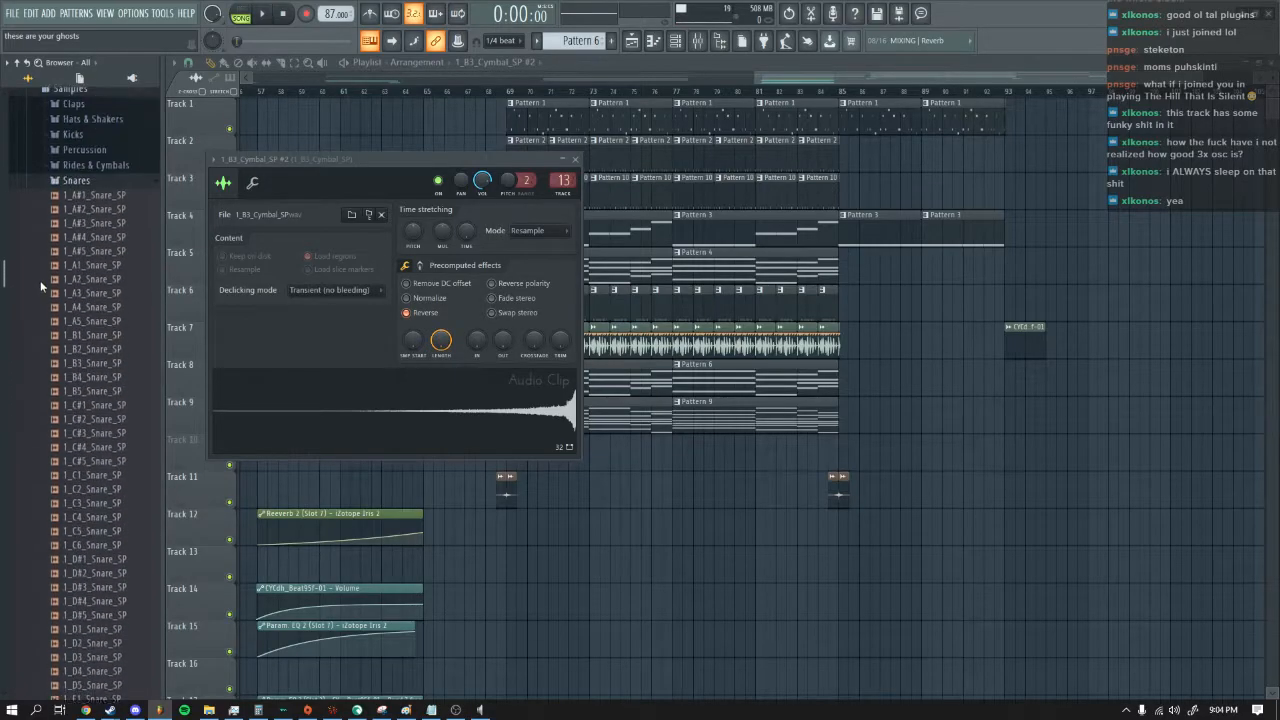
{"action": "scroll", "coordinate": [40, 280], "scroll_direction": "down", "scroll_amount": 2}
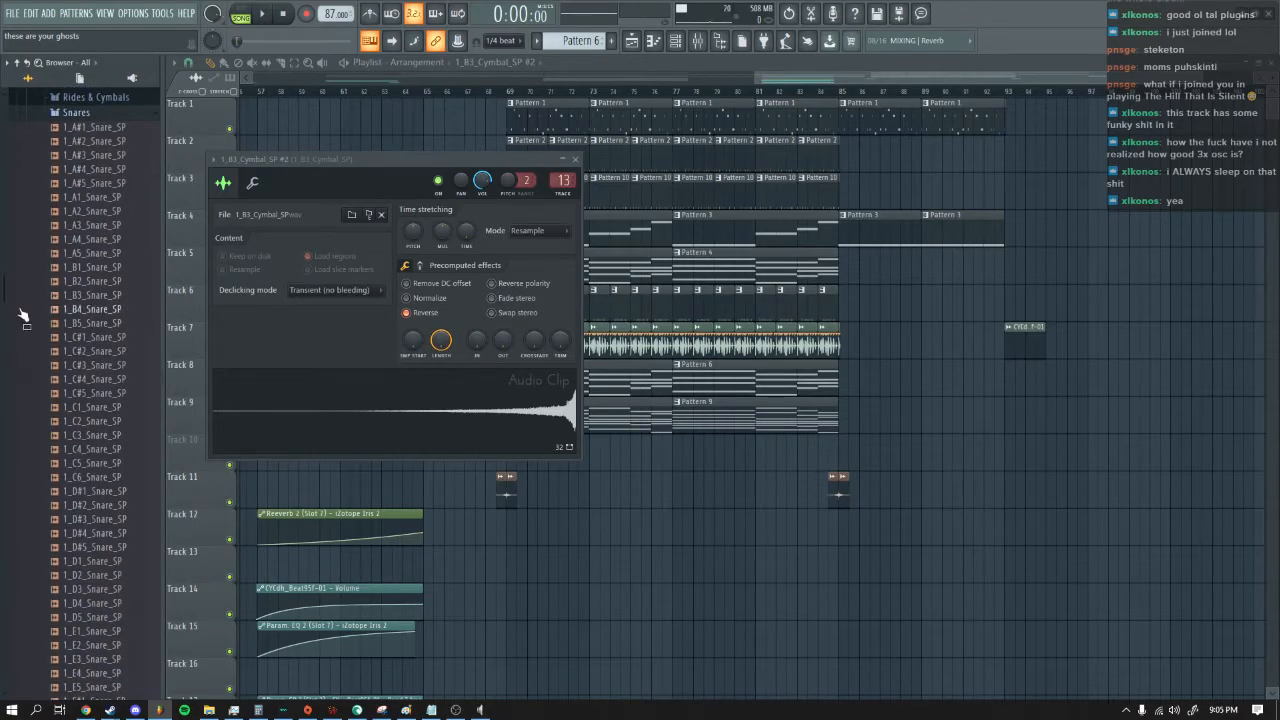
Step: Audition a range of snare samples down the list in the Snares folder
{"action": "left_click", "coordinate": [112, 254]}
{"action": "left_click", "coordinate": [118, 212]}
{"action": "left_click", "coordinate": [120, 144]}
{"action": "left_click", "coordinate": [123, 199]}
{"action": "left_click", "coordinate": [117, 299]}
{"action": "left_click", "coordinate": [118, 326]}
{"action": "left_click", "coordinate": [119, 396]}
{"action": "left_click", "coordinate": [119, 424]}
{"action": "left_click", "coordinate": [119, 509]}
{"action": "left_click", "coordinate": [119, 564]}
{"action": "left_click", "coordinate": [119, 648]}
Step: Collapse the Snares, Samples, 513TubeDrumHits_Wav_SP and Drums folders in the sample browser
{"action": "scroll", "coordinate": [60, 300], "scroll_direction": "up", "scroll_amount": 4}
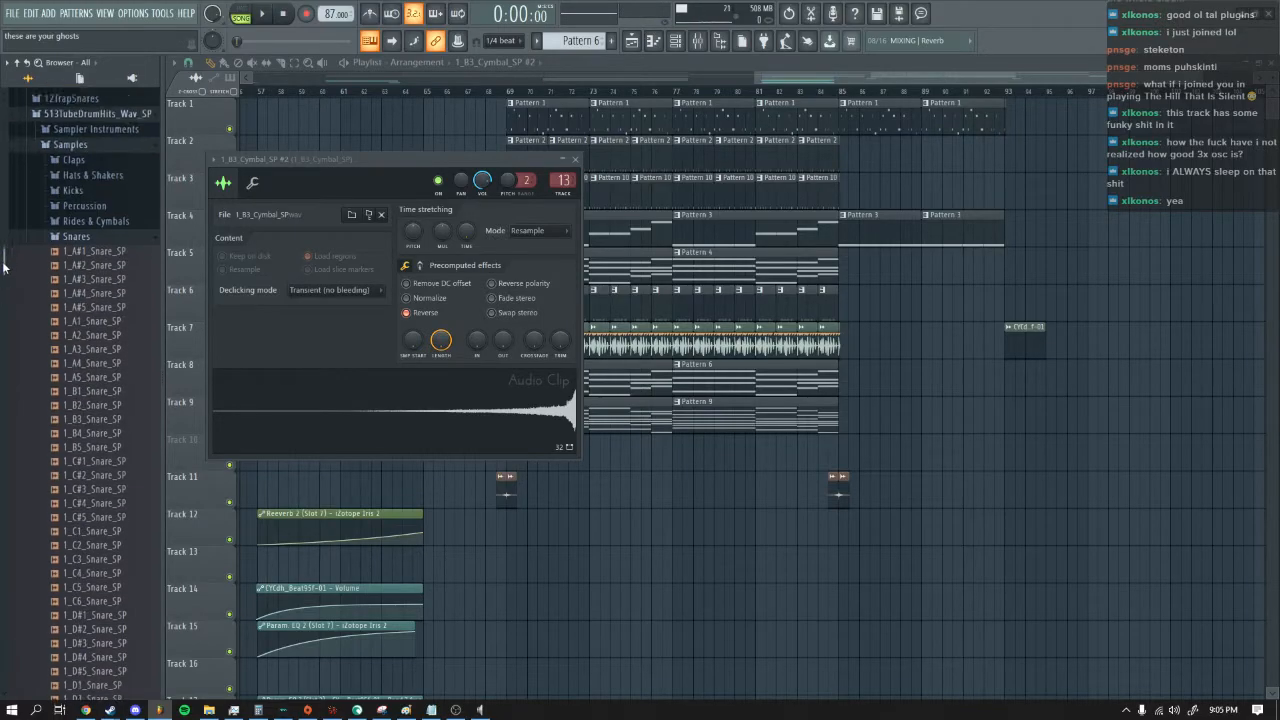
{"action": "left_click", "coordinate": [62, 246]}
{"action": "left_click", "coordinate": [70, 152]}
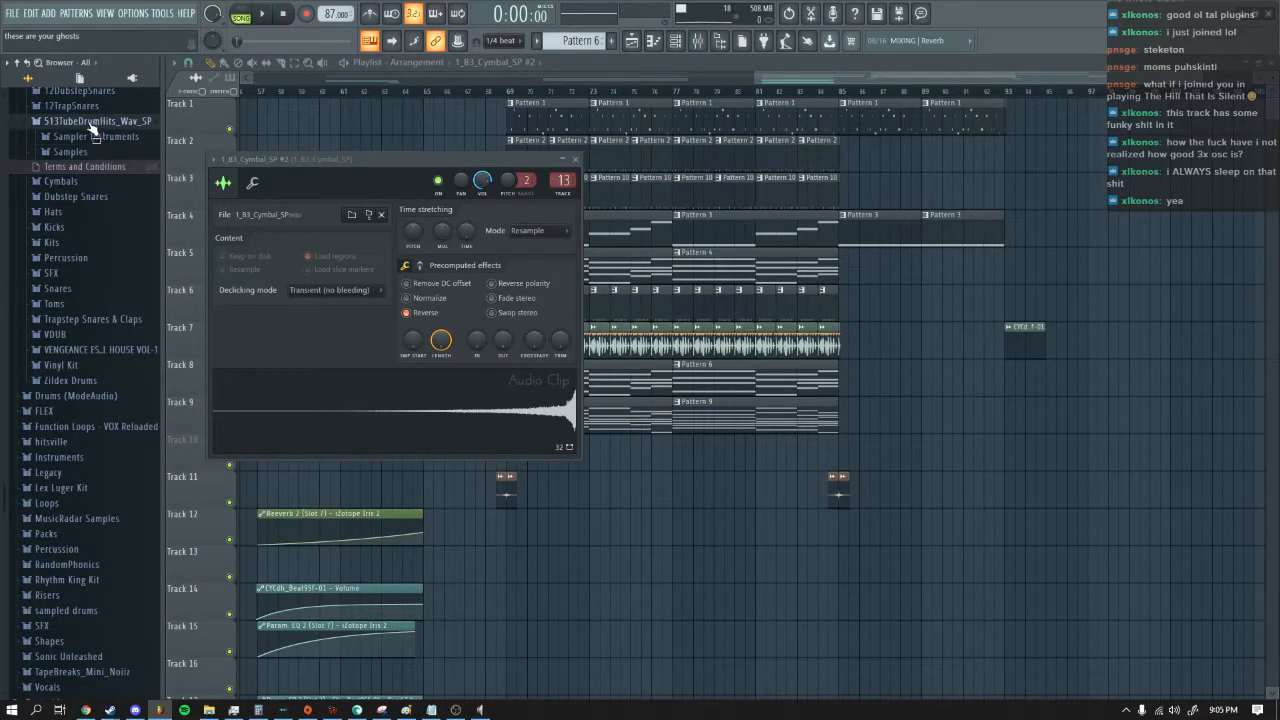
{"action": "left_click", "coordinate": [96, 121]}
{"action": "scroll", "coordinate": [95, 200], "scroll_direction": "up", "scroll_amount": 8}
{"action": "left_click", "coordinate": [148, 498]}
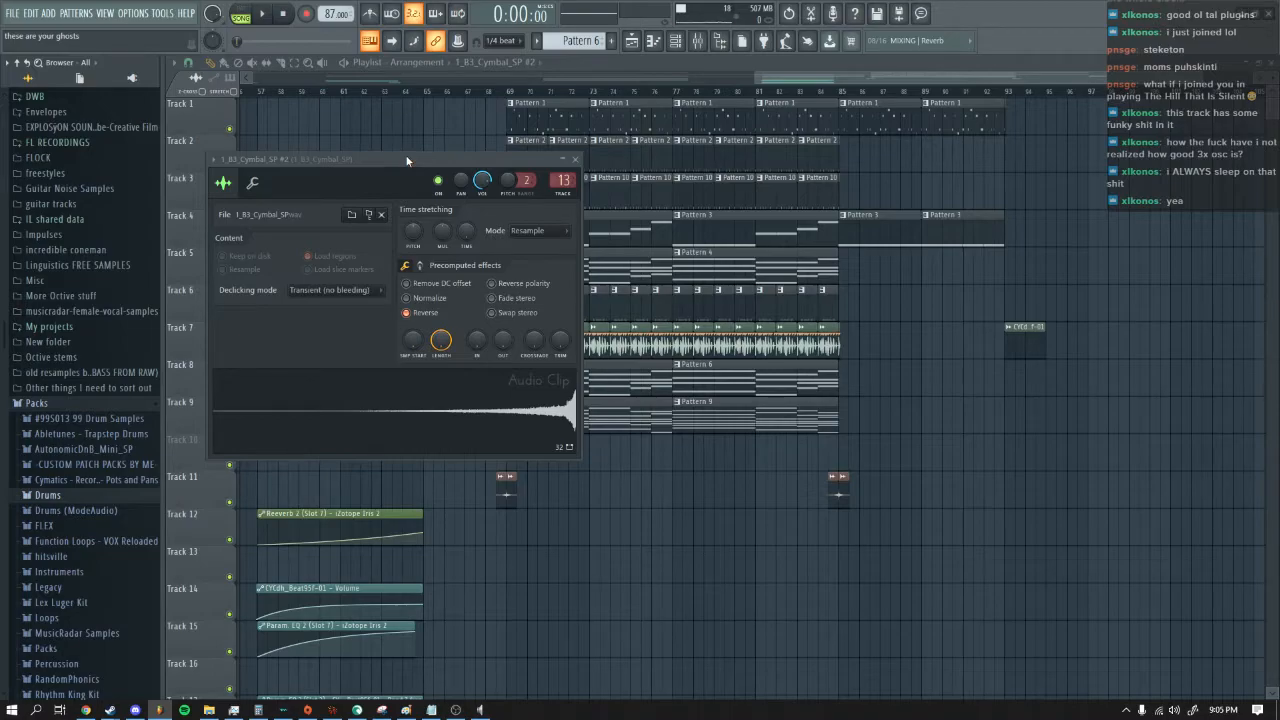
Step: Close the cymbal clip's window, switch to File Explorer and open the saturn moon project
{"action": "left_click", "coordinate": [787, 80]}
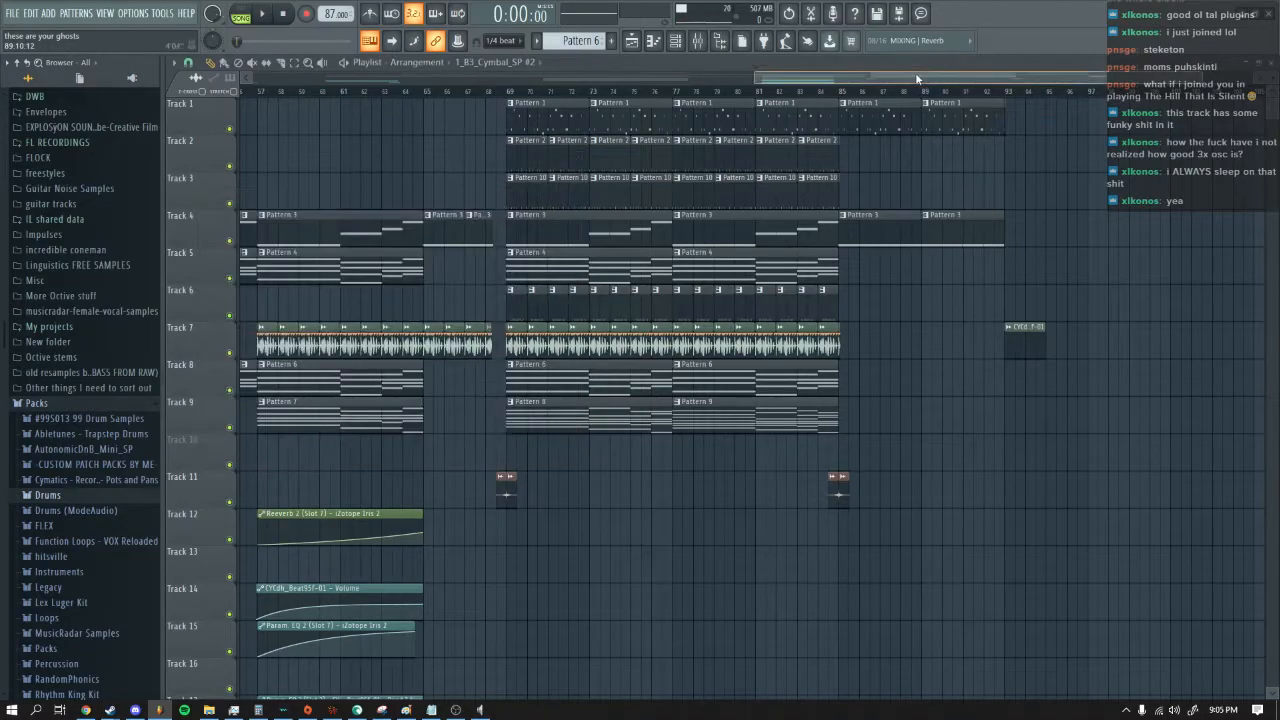
{"action": "left_click_drag", "start_coordinate": [756, 79], "coordinate": [51, 114]}
{"action": "scroll", "coordinate": [423, 403], "scroll_direction": "down", "scroll_amount": 5}
{"action": "scroll", "coordinate": [426, 392], "scroll_direction": "up", "scroll_amount": 5}
{"action": "left_click", "coordinate": [209, 710]}
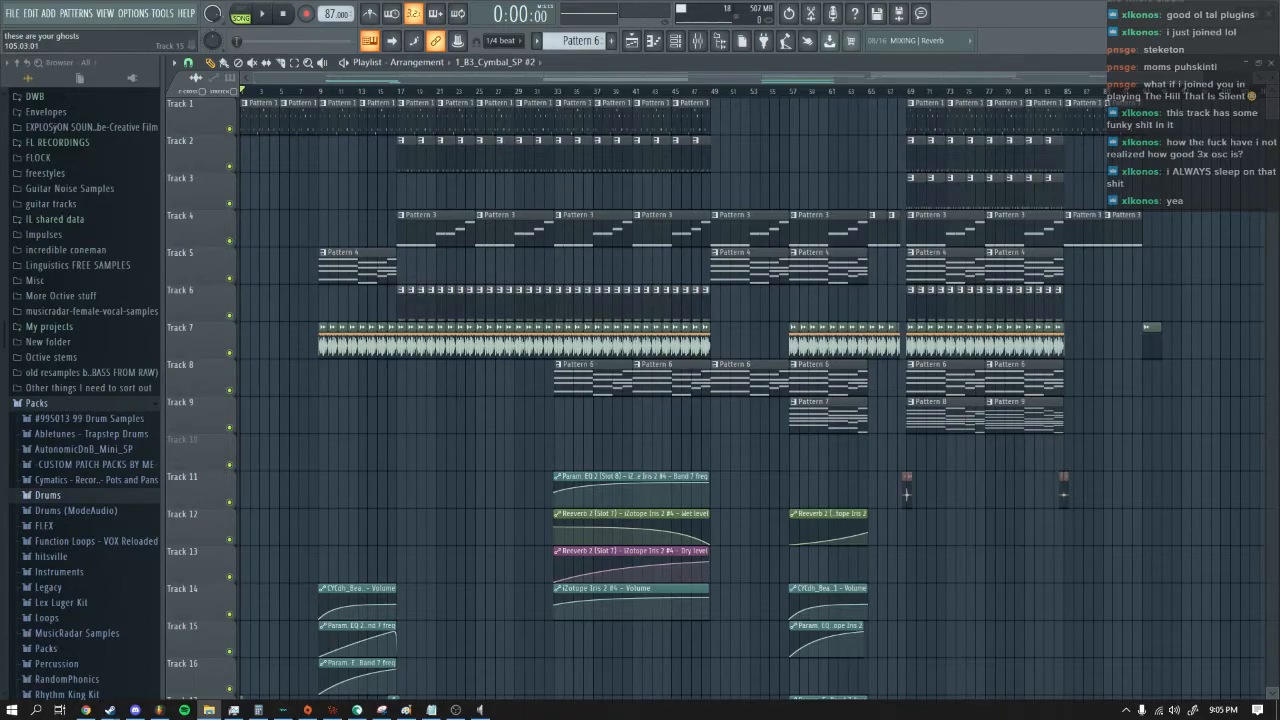
{"action": "key", "text": "alt+Tab"}
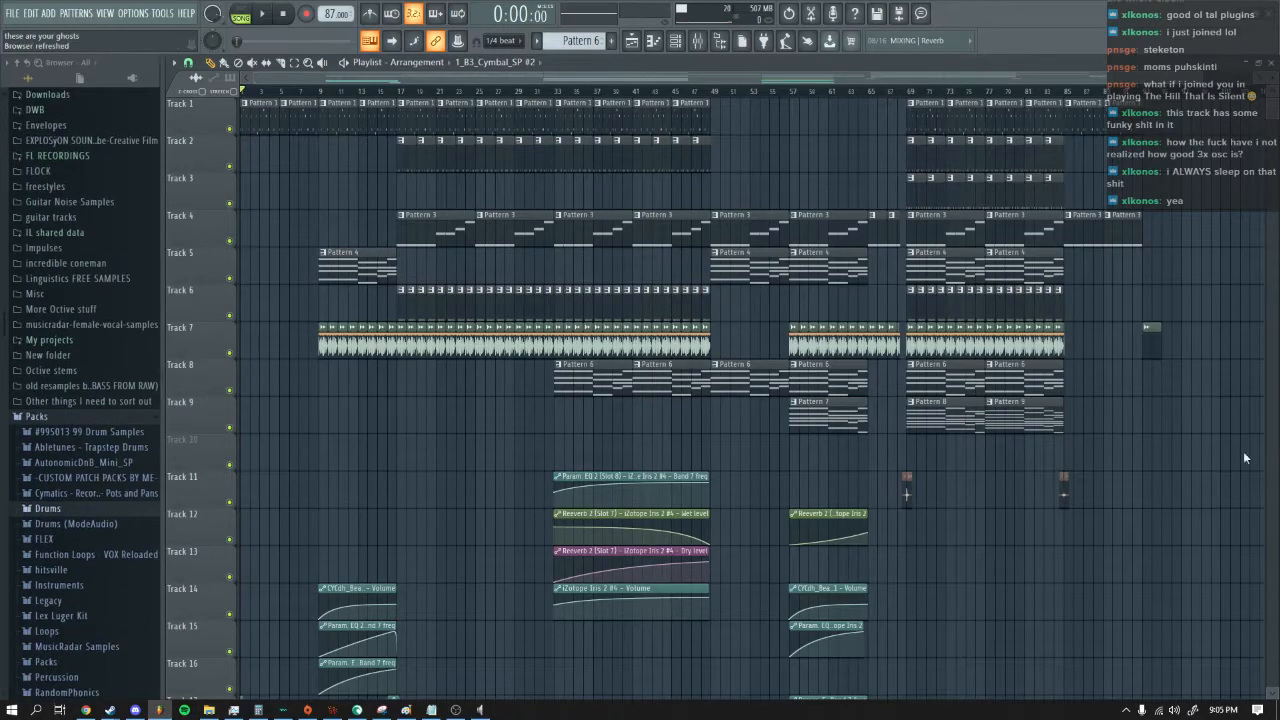
{"action": "key", "text": "alt+Tab"}
{"action": "key", "text": "alt+Tab"}
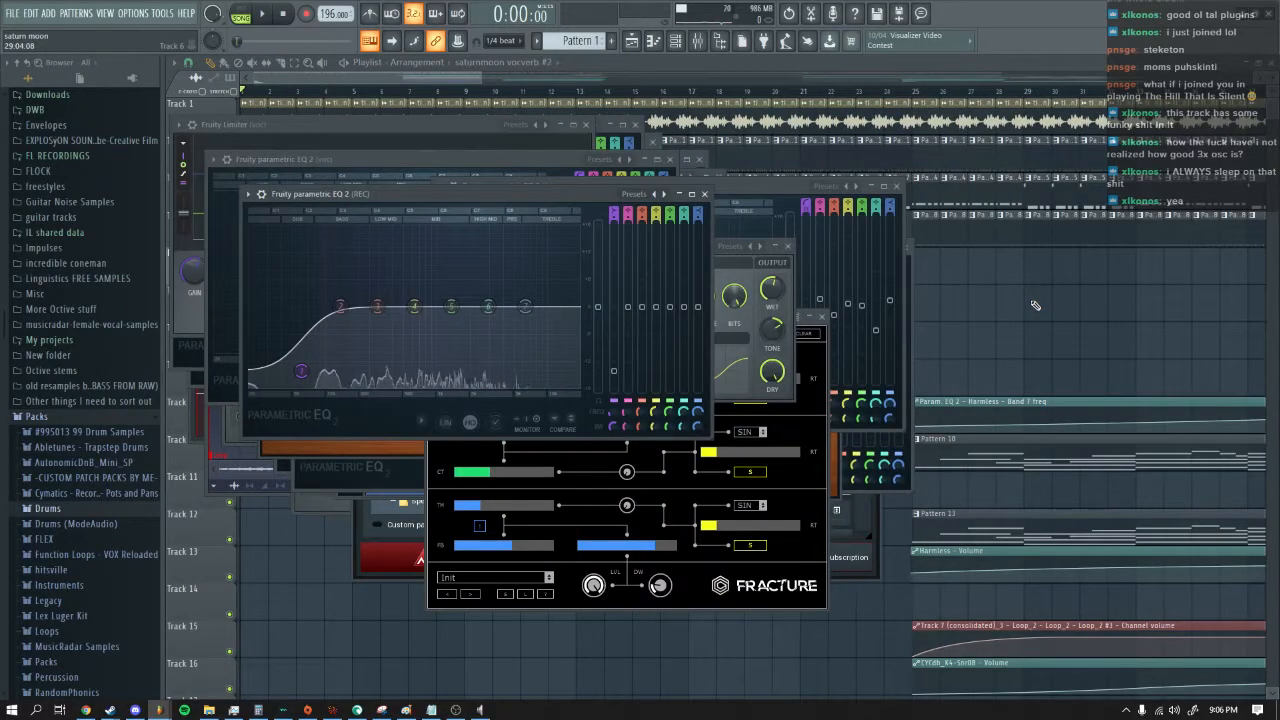
Step: Clear the mixer and plugin windows off the playlist, play the opening of the song briefly and stop
{"action": "left_click", "coordinate": [697, 41]}
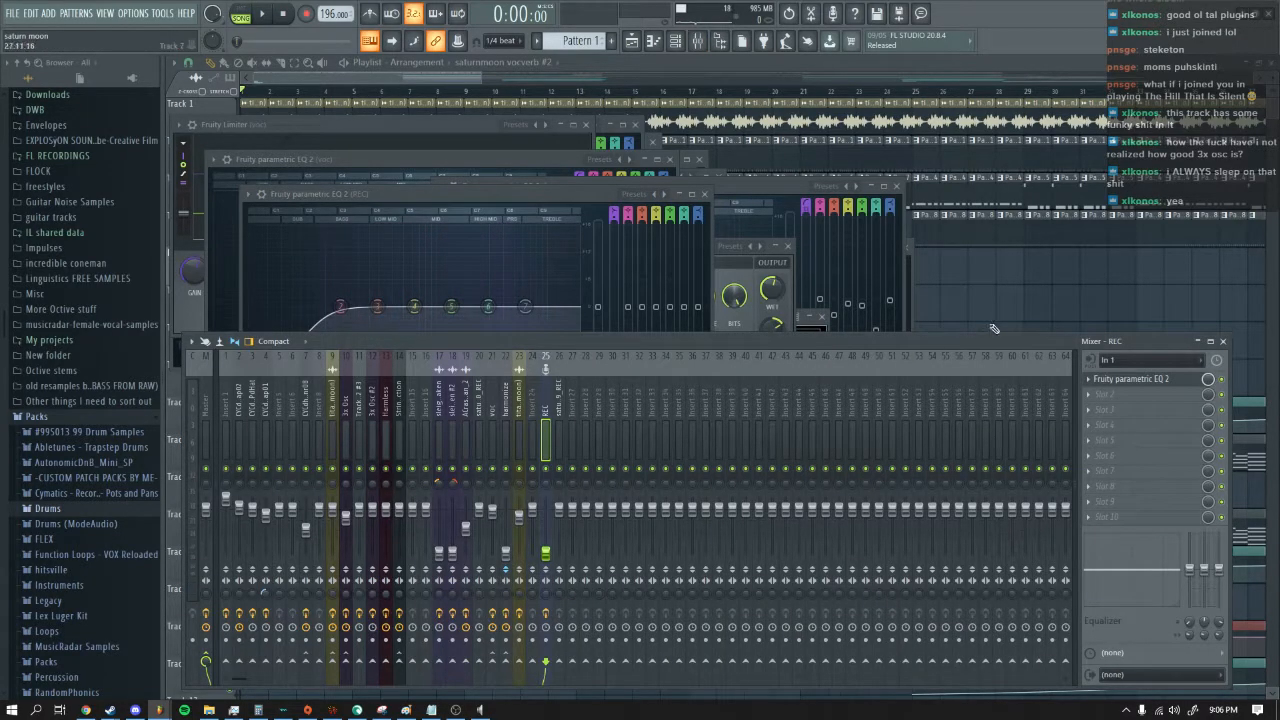
{"action": "left_click", "coordinate": [1041, 287]}
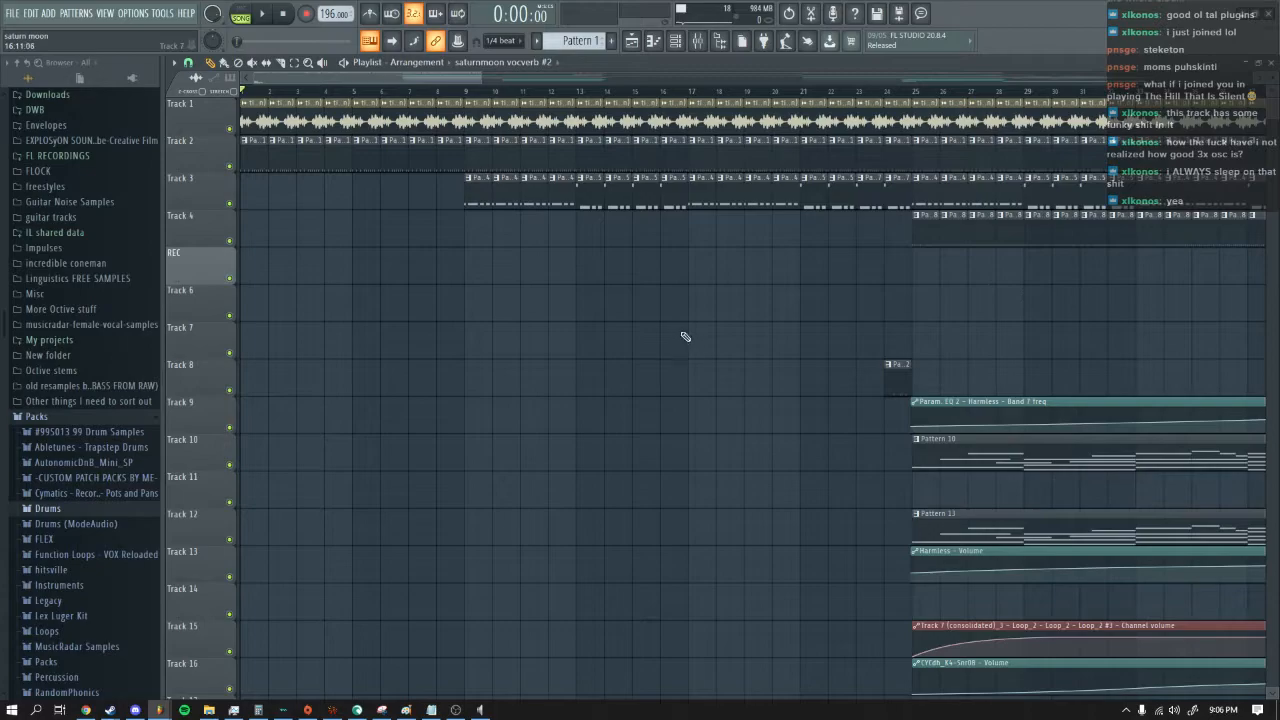
{"action": "key", "text": "space"}
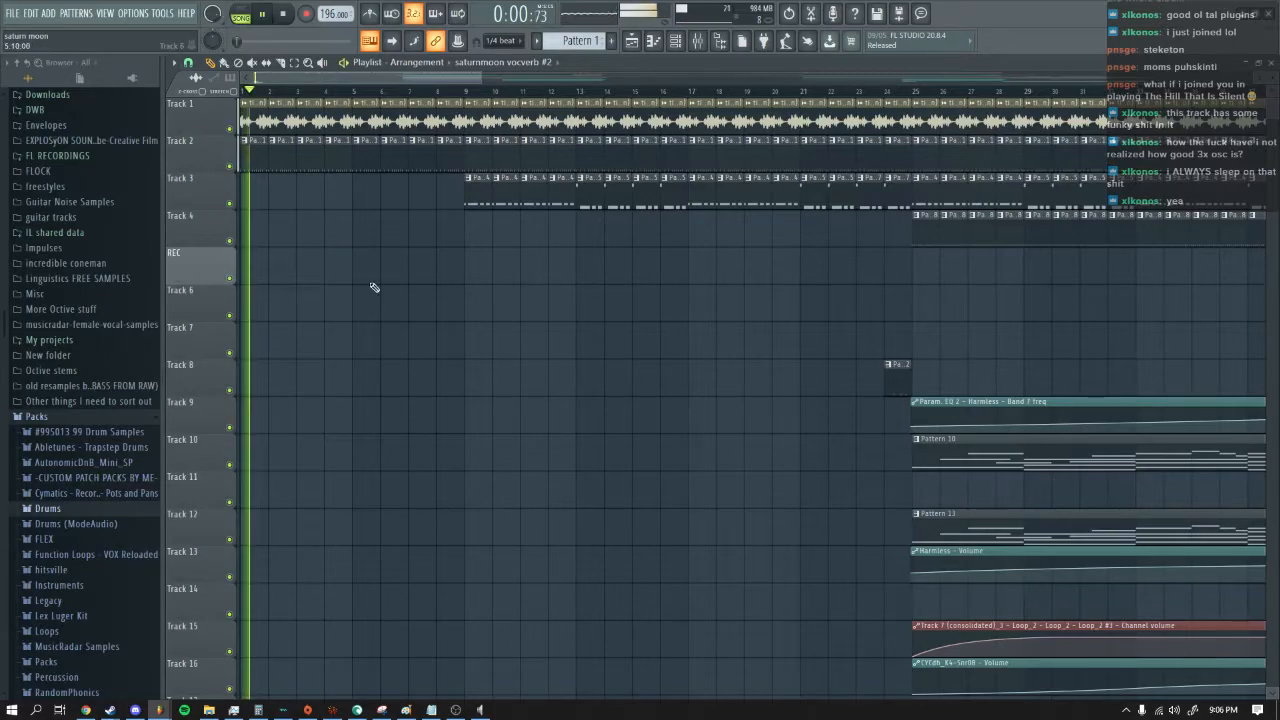
{"action": "left_click", "coordinate": [286, 14]}
Step: Examine the opening bars of Track 1 and the titan (saturn moon) audio clip's channel settings, moving its window clear of the channel names
{"action": "left_click_drag", "start_coordinate": [482, 78], "coordinate": [336, 78]}
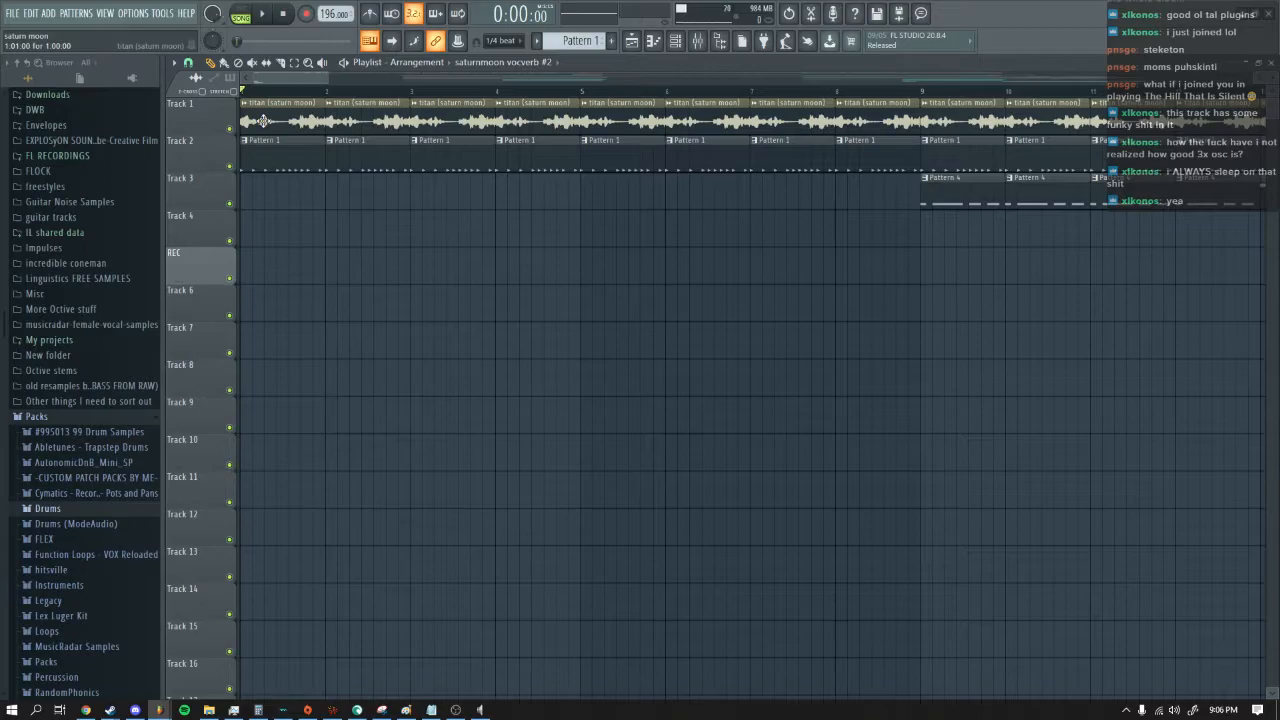
{"action": "left_click_drag", "start_coordinate": [326, 76], "coordinate": [266, 78]}
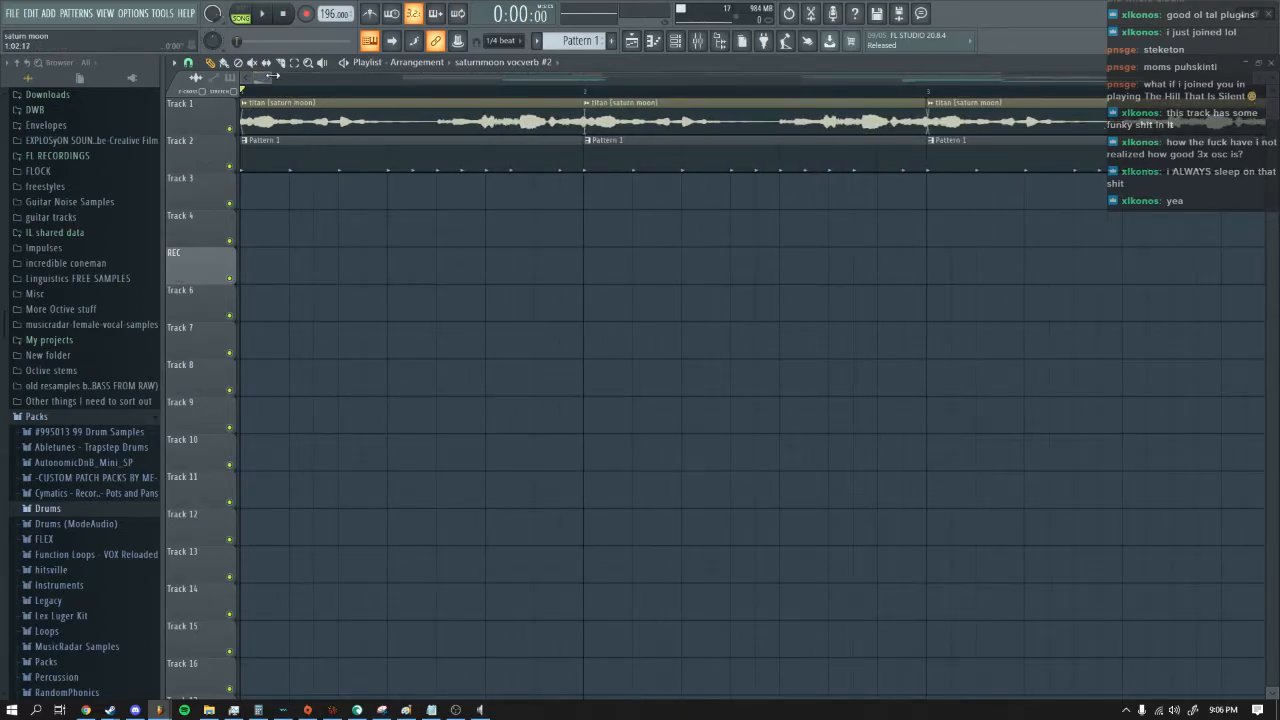
{"action": "left_click_drag", "start_coordinate": [271, 76], "coordinate": [259, 76]}
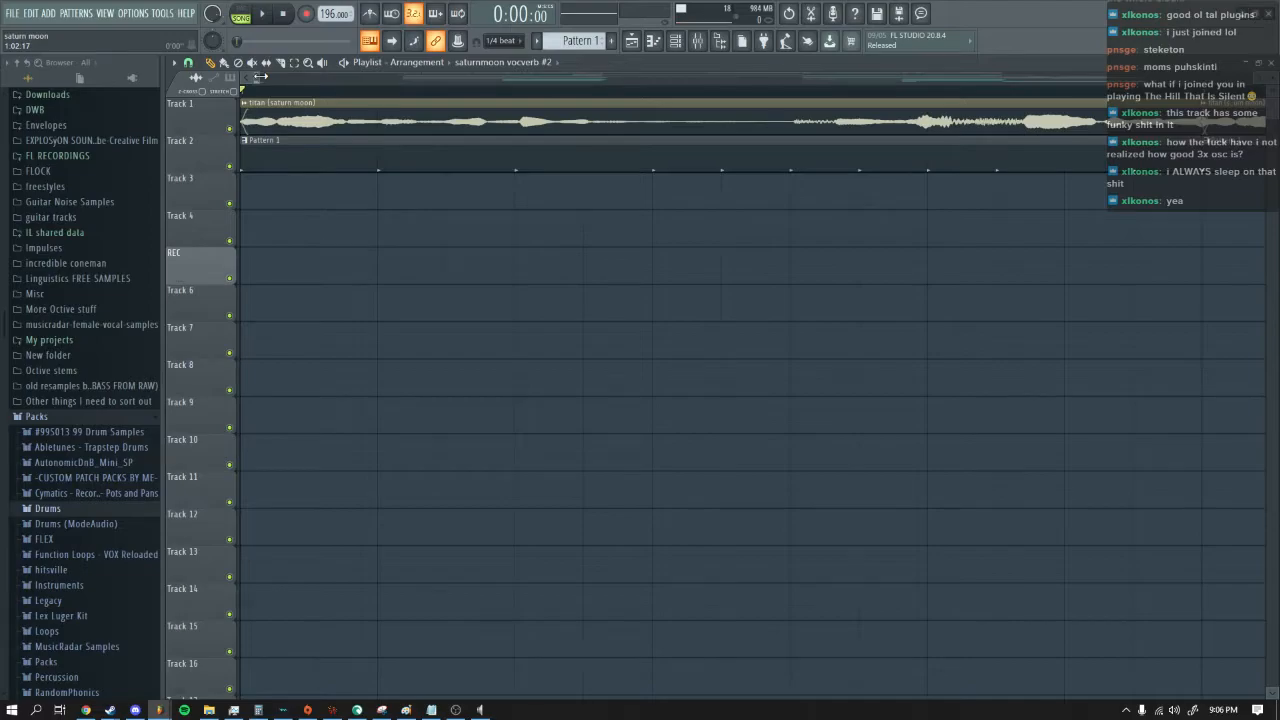
{"action": "mouse_move", "coordinate": [256, 77]}
{"action": "left_mouse_down"}
{"action": "mouse_move", "coordinate": [292, 77]}
{"action": "mouse_move", "coordinate": [281, 78]}
{"action": "left_mouse_up"}
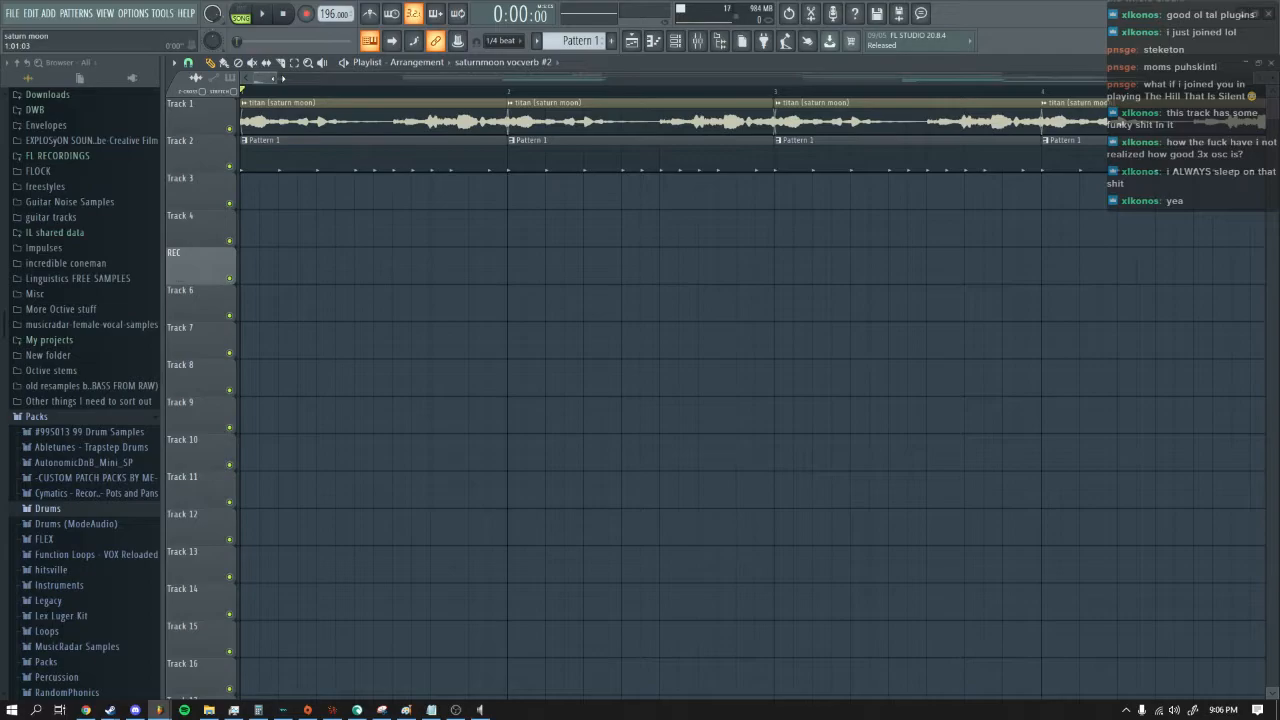
{"action": "left_click_drag", "start_coordinate": [278, 78], "coordinate": [279, 78]}
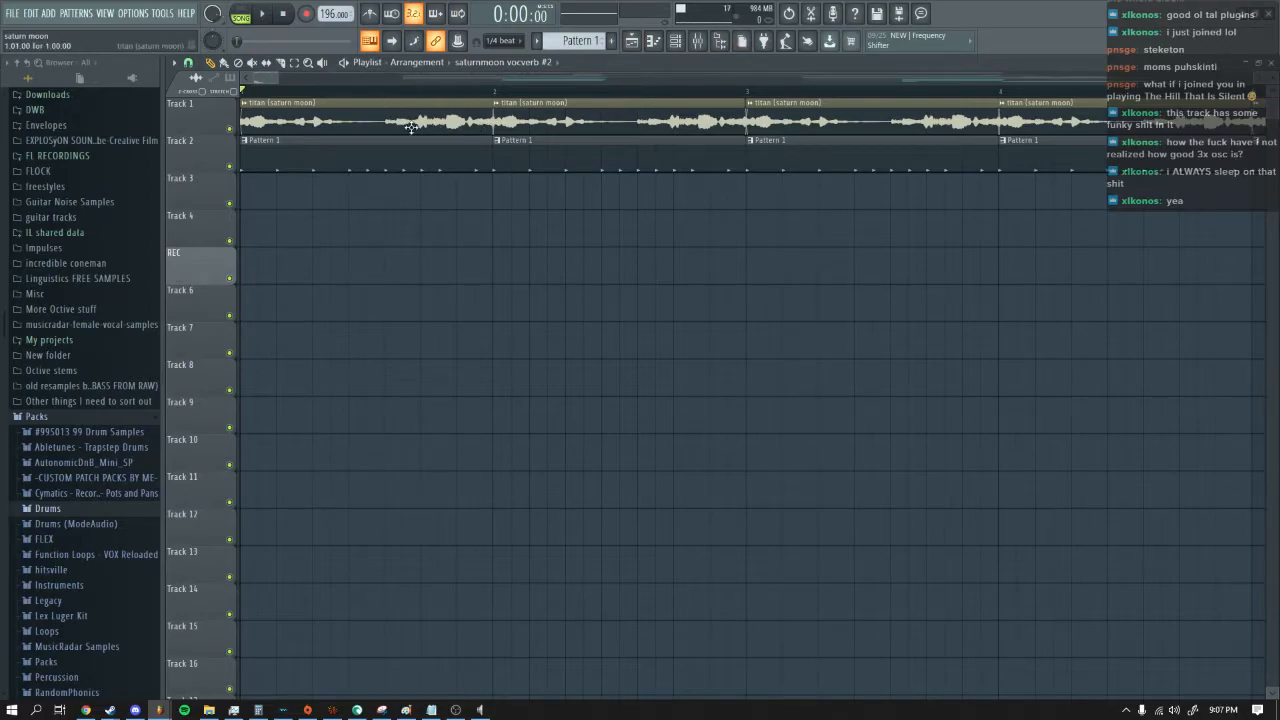
{"action": "left_click", "coordinate": [675, 41]}
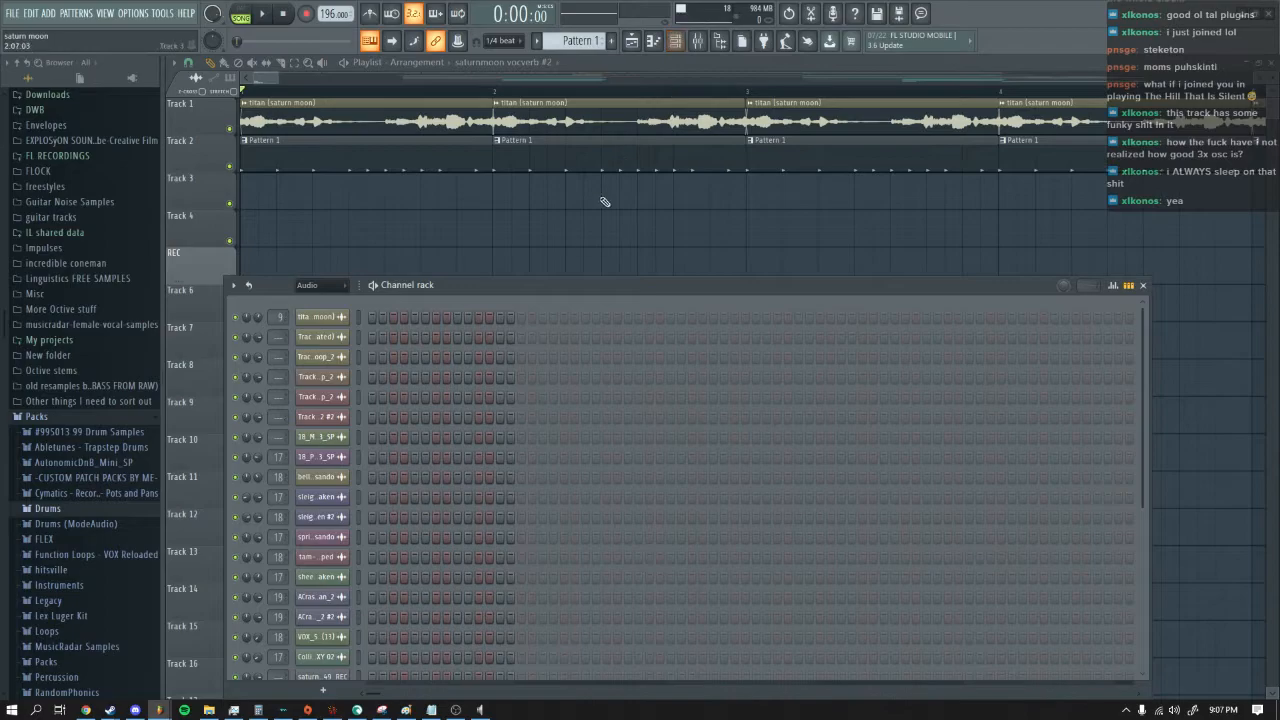
{"action": "left_click", "coordinate": [349, 321]}
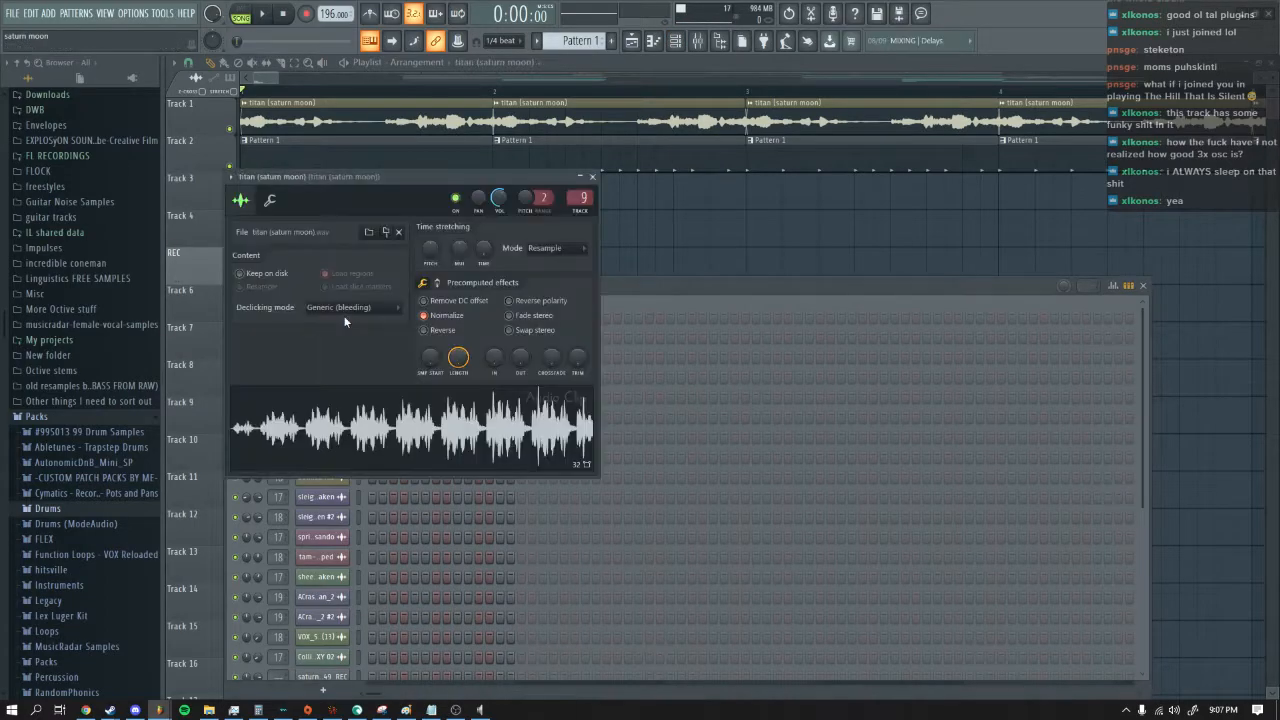
{"action": "left_click_drag", "start_coordinate": [403, 176], "coordinate": [583, 217]}
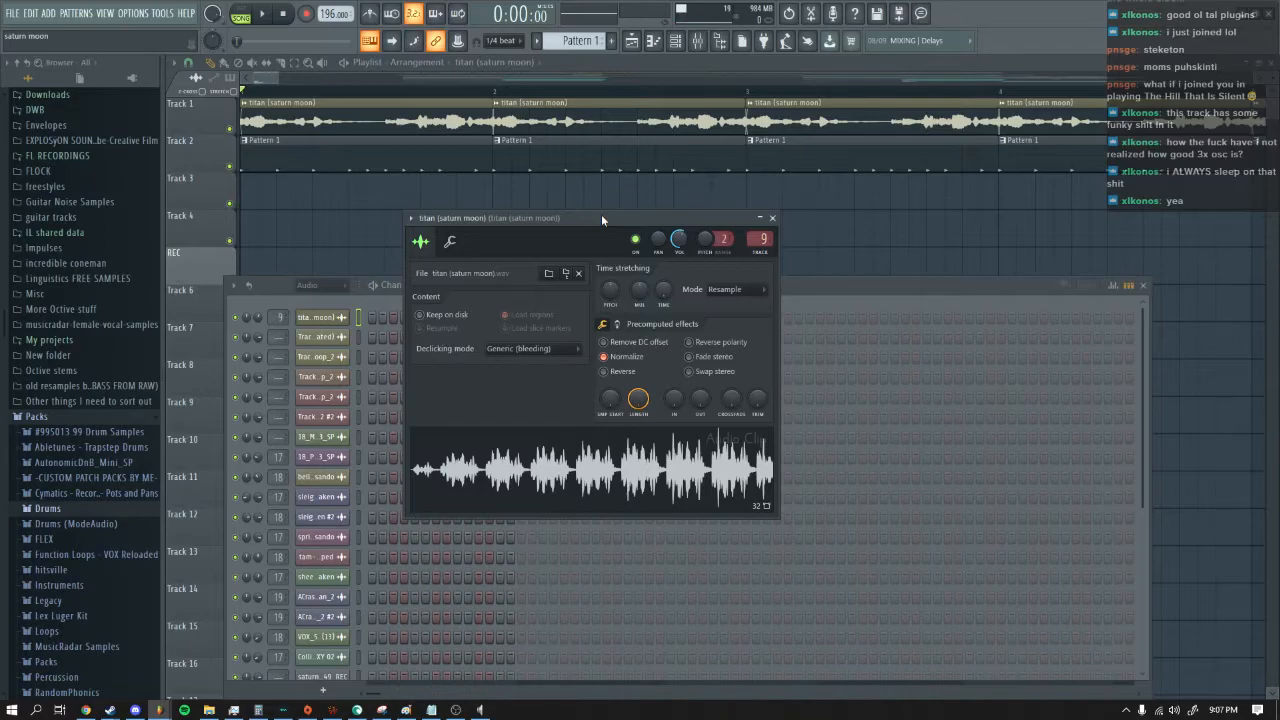
Step: Close the titan (saturn moon) clip's window, hide the channel rack and play the song's opening bars briefly
{"action": "left_click", "coordinate": [772, 218]}
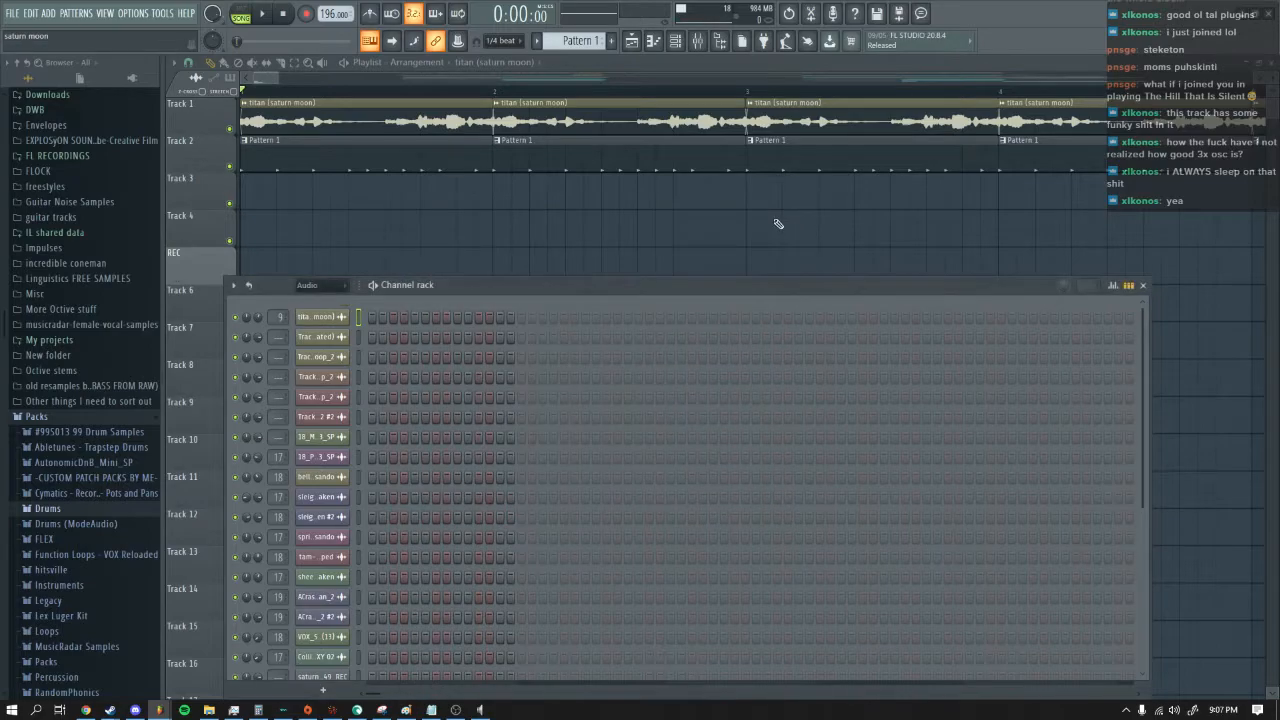
{"action": "key", "text": "F6"}
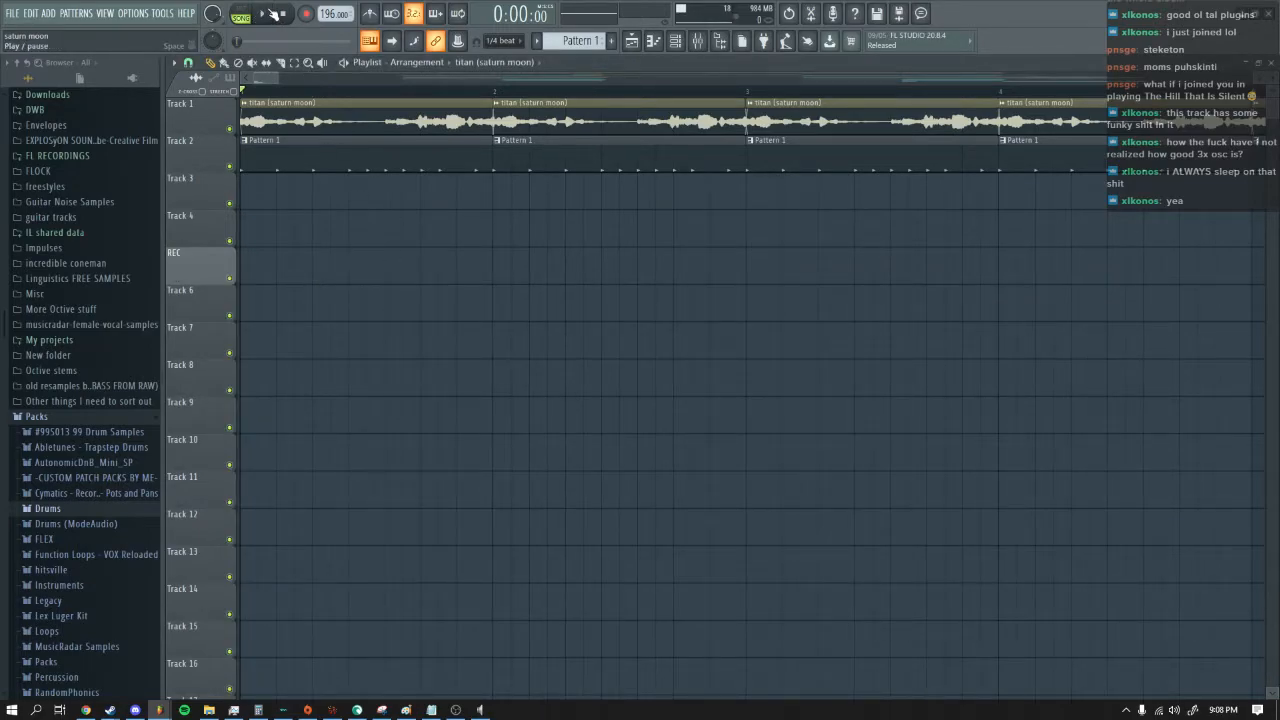
{"action": "left_click", "coordinate": [273, 14]}
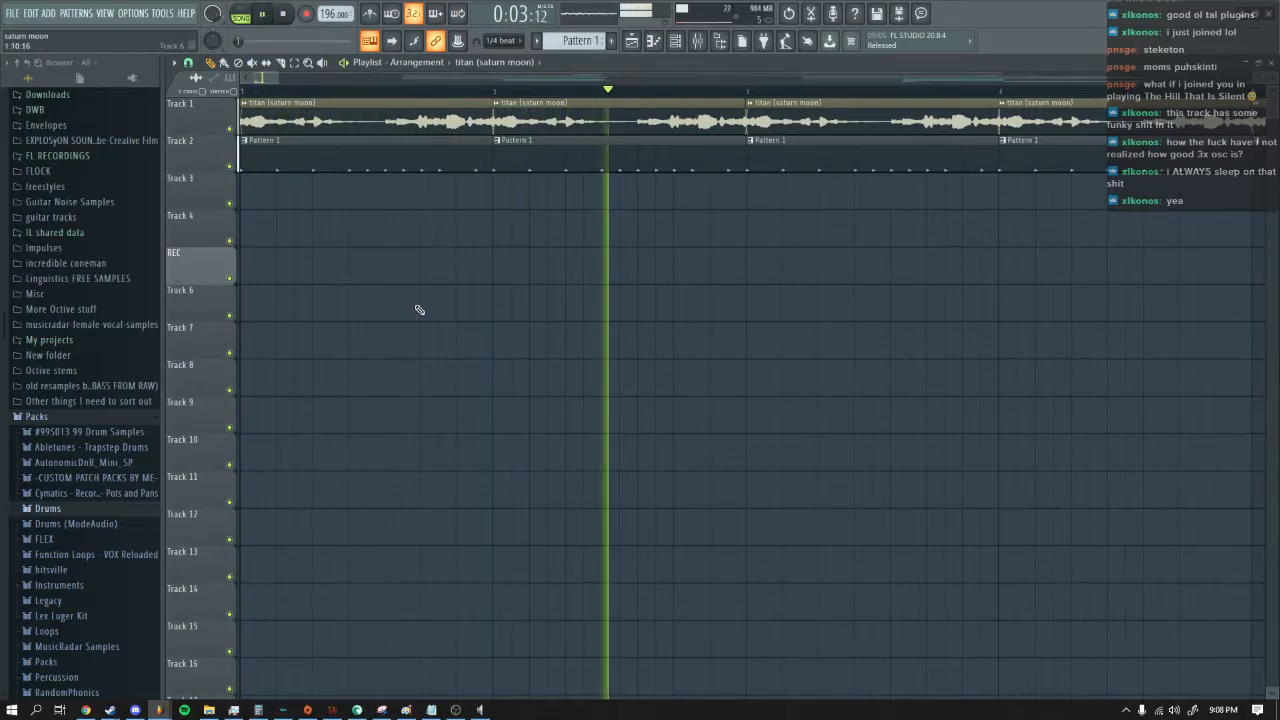
{"action": "scroll", "coordinate": [321, 88], "scroll_direction": "down", "scroll_amount": 3}
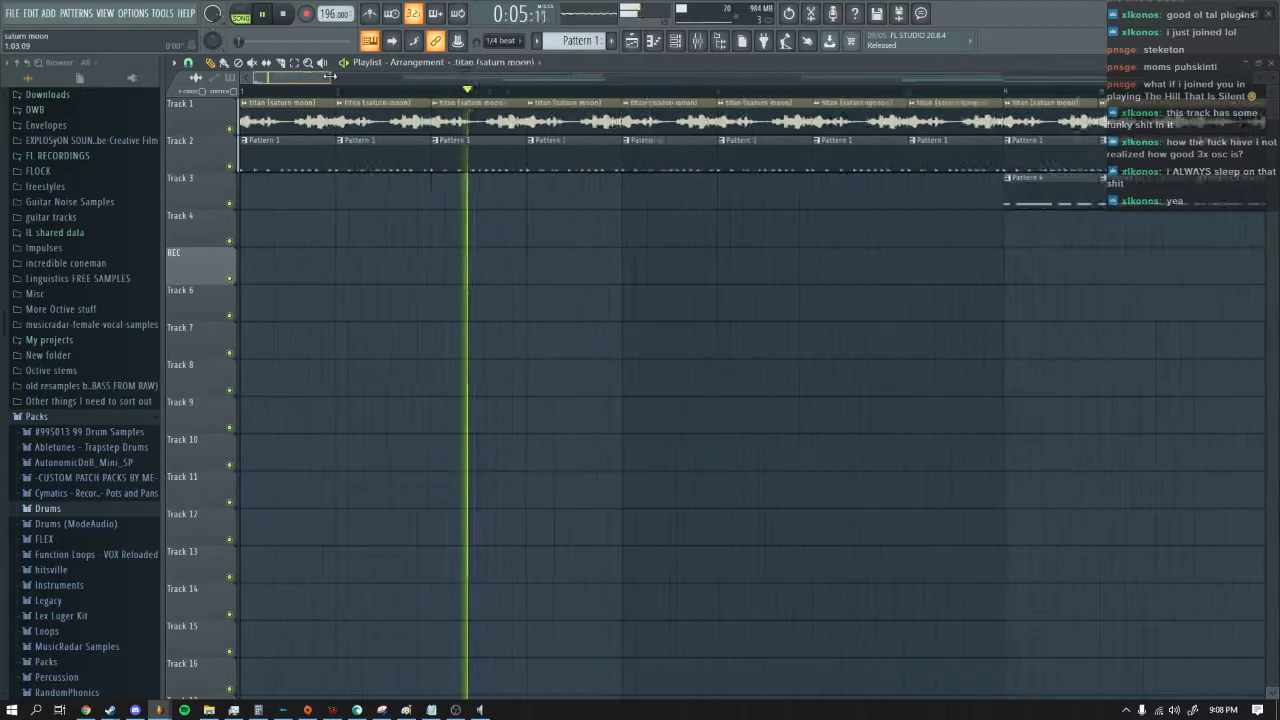
{"action": "key", "text": "space"}
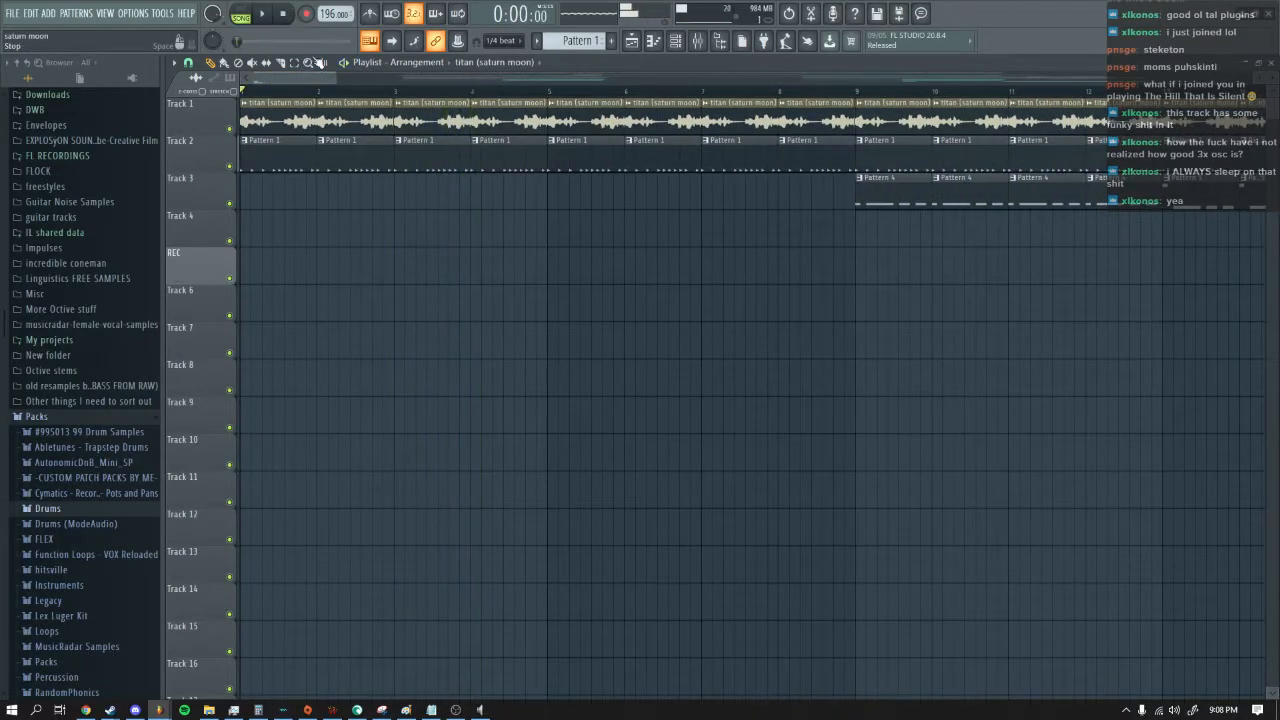
{"action": "left_click_drag", "start_coordinate": [328, 80], "coordinate": [303, 76]}
Step: Show the Unsorted channels in the channel rack and examine the Kick01 channel's sampler settings, closing its window
{"action": "left_click", "coordinate": [675, 40]}
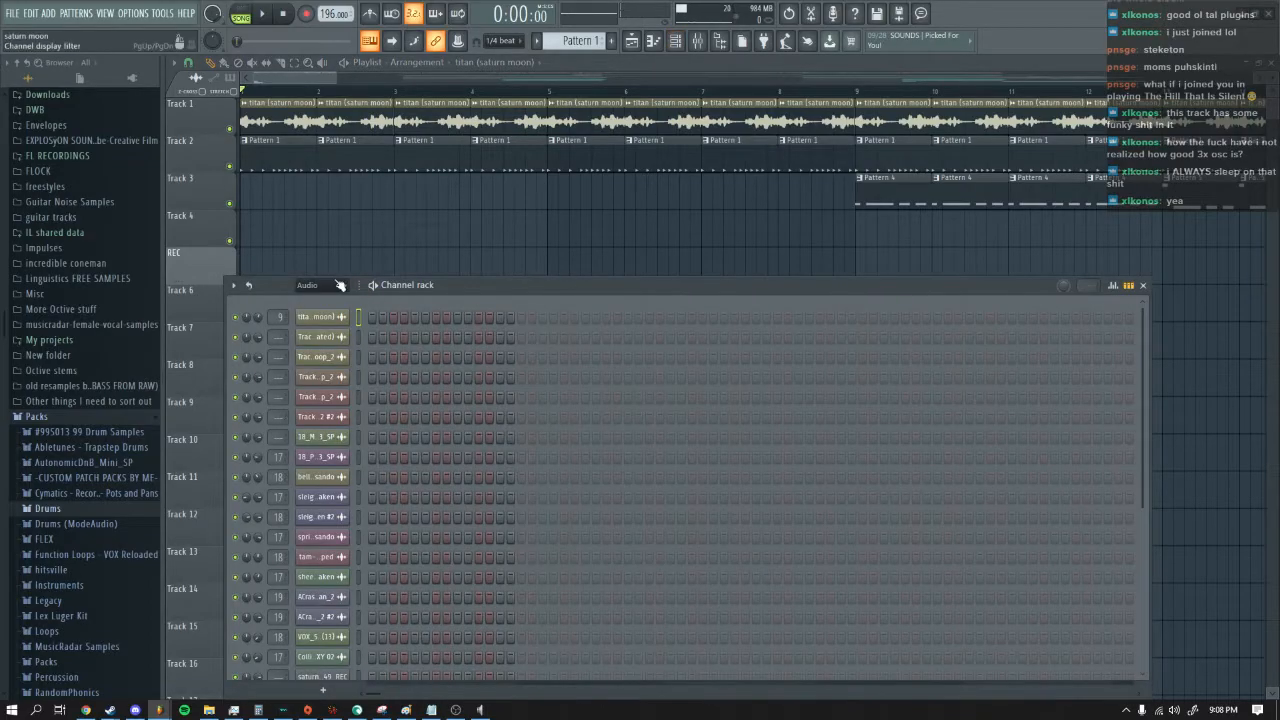
{"action": "key", "text": "Page_Down"}
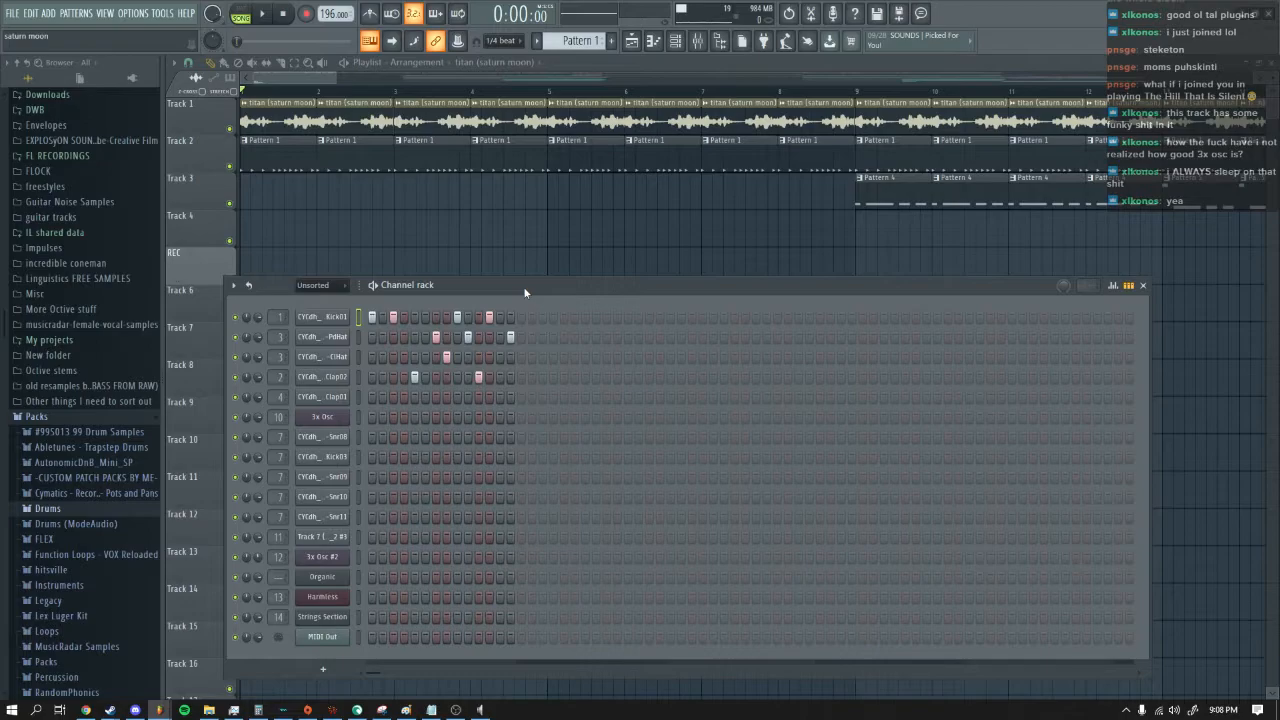
{"action": "left_click", "coordinate": [336, 318]}
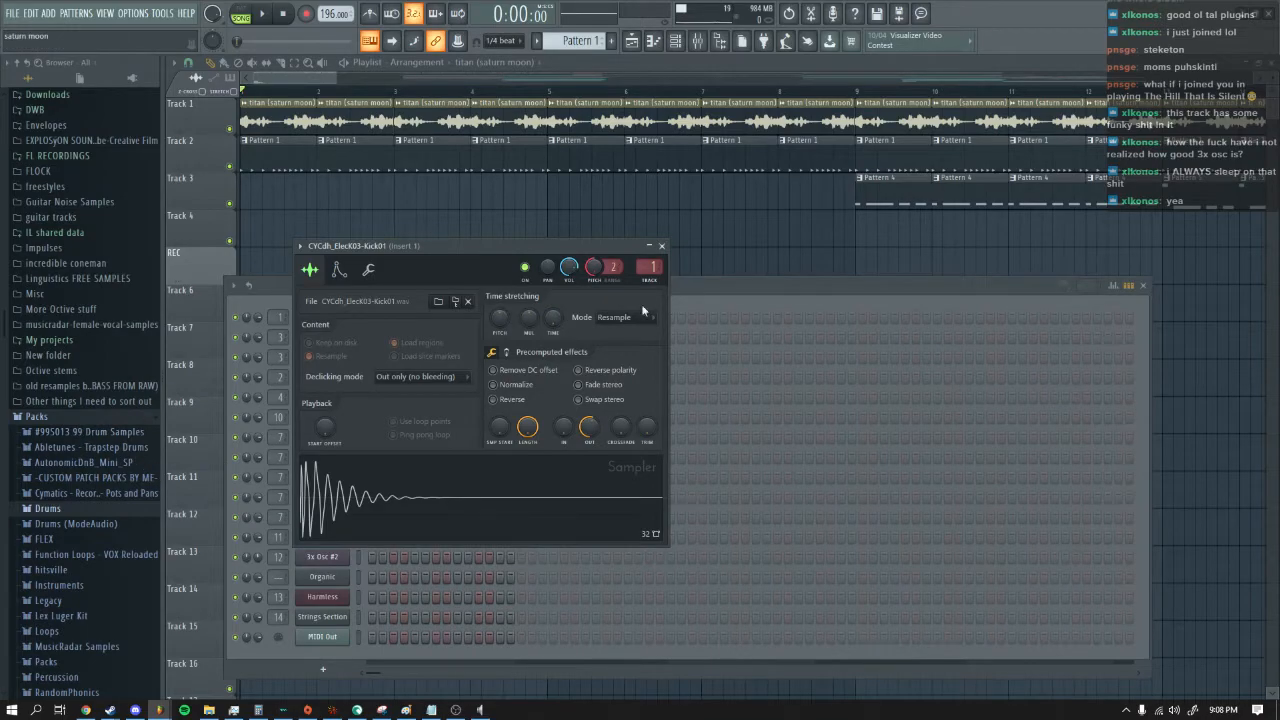
{"action": "left_click", "coordinate": [662, 246]}
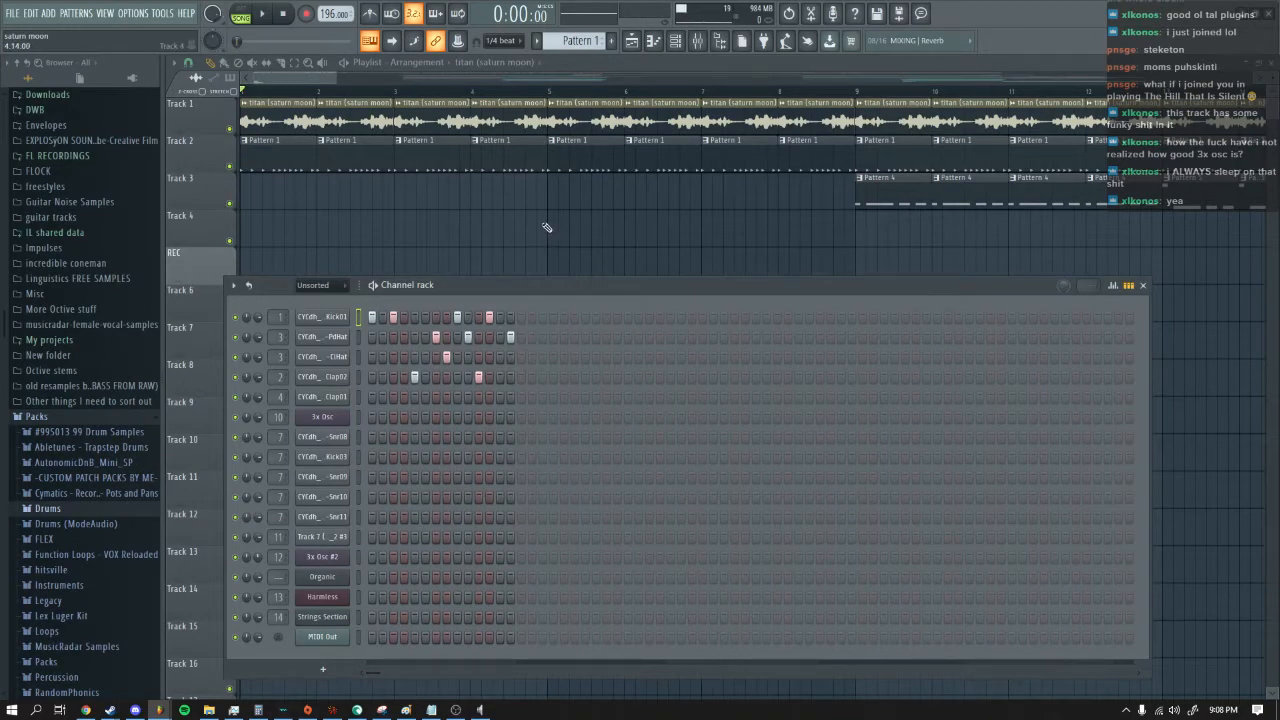
Step: Play the song's opening and the start of the Pattern 4 clips at bar 9, bring up the channel rack and stop
{"action": "key", "text": "F6"}
{"action": "key", "text": "space"}
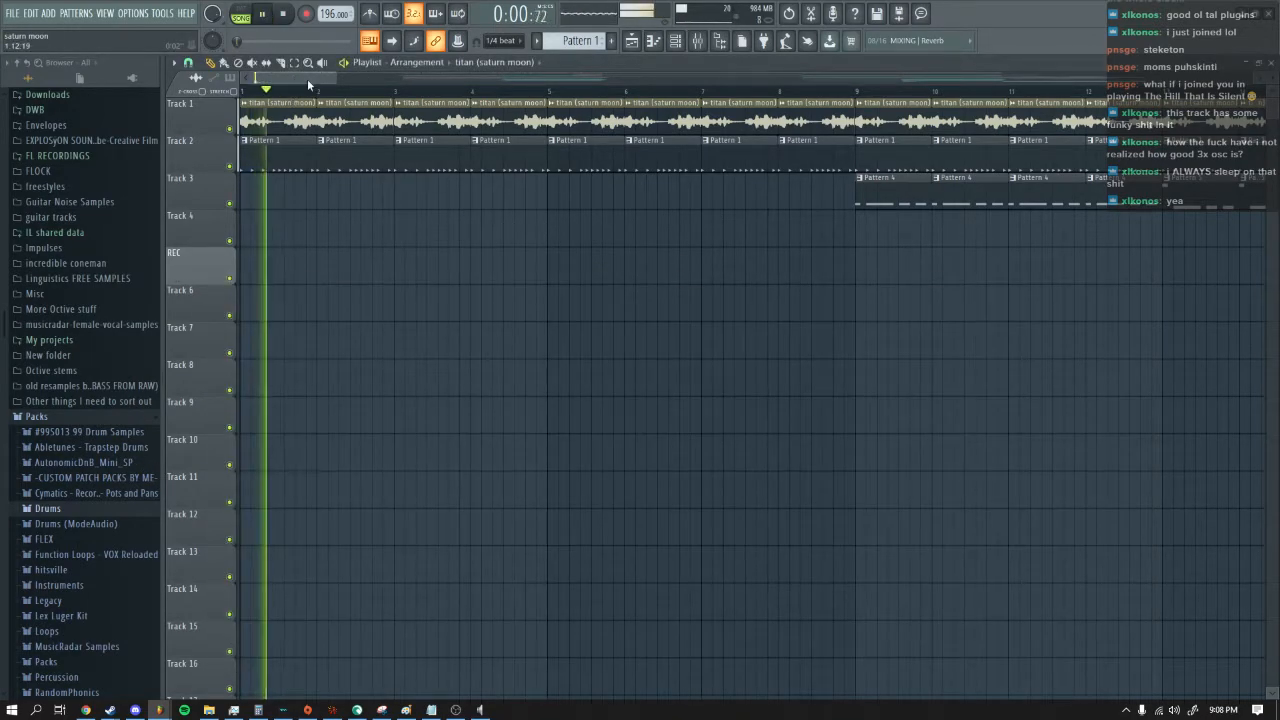
{"action": "left_click_drag", "start_coordinate": [307, 79], "coordinate": [343, 76]}
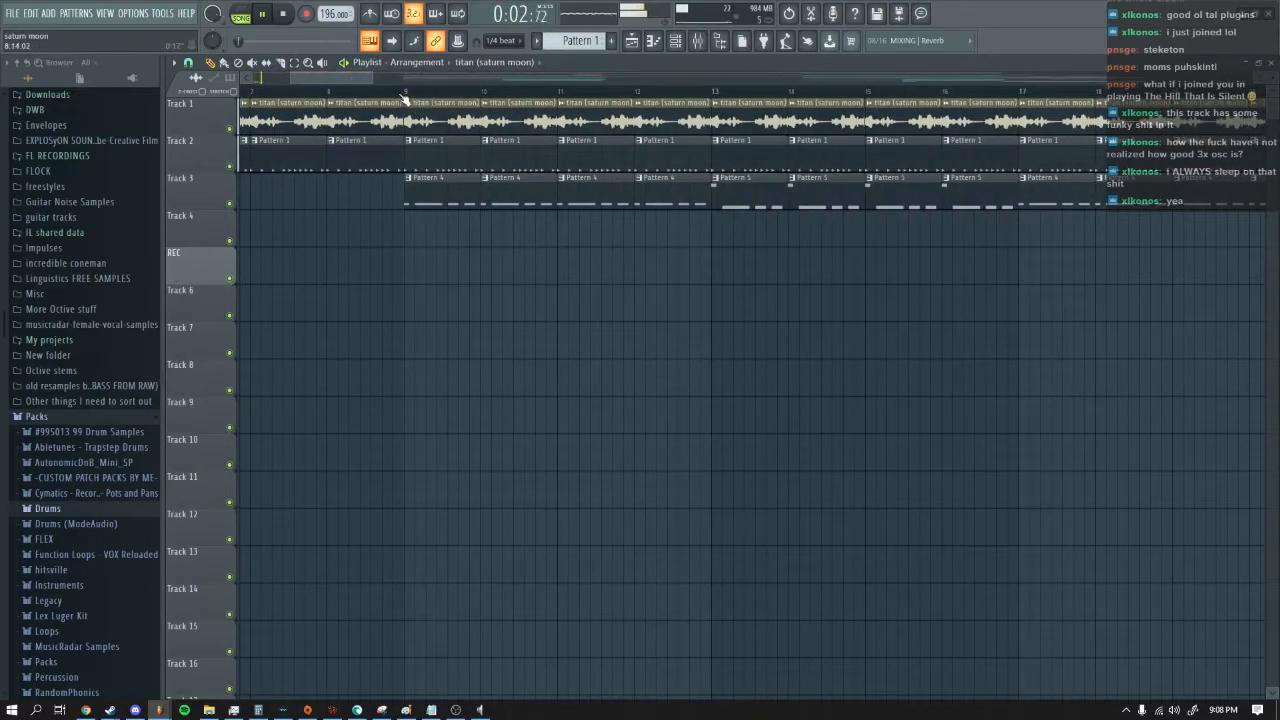
{"action": "key", "text": "F6"}
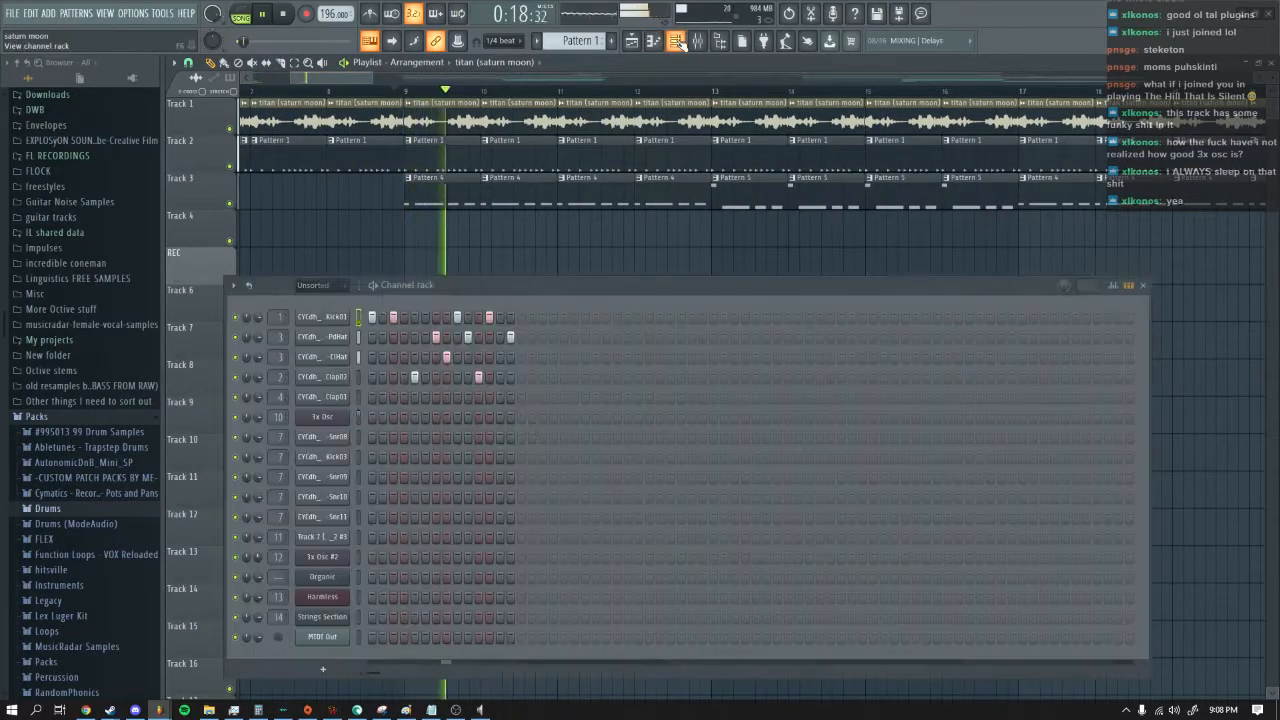
{"action": "key", "text": "space"}
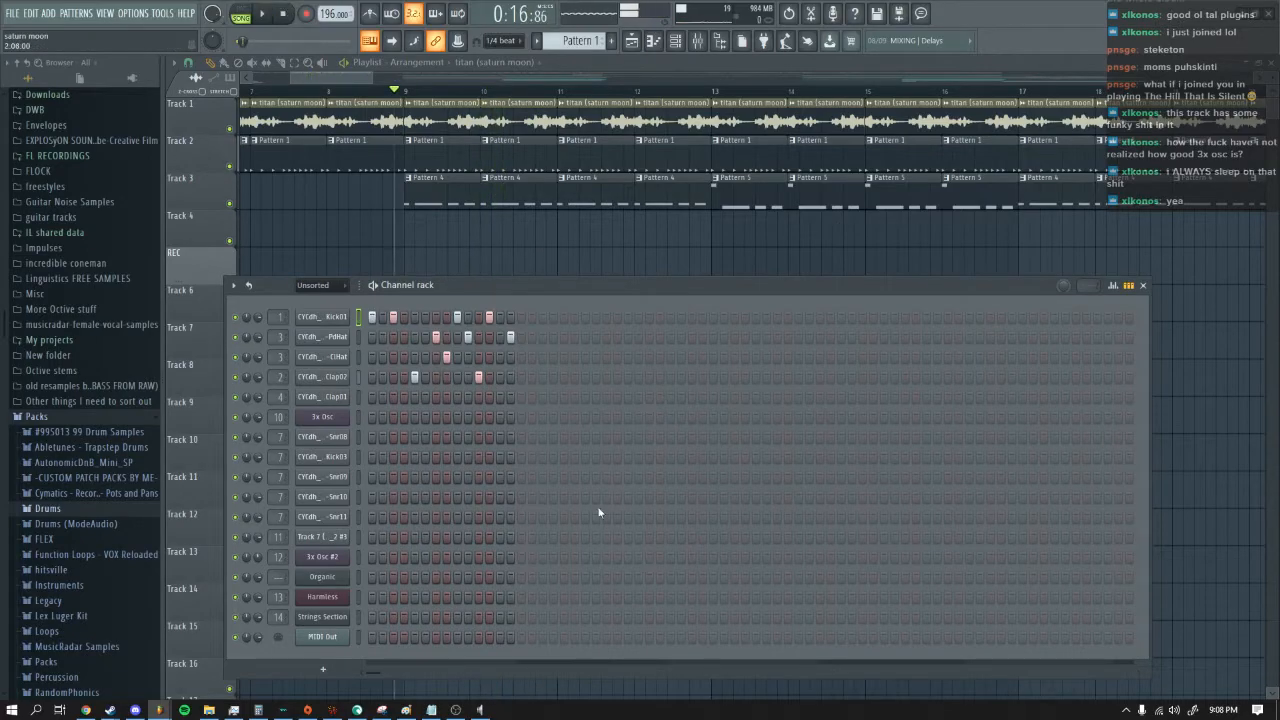
Step: Examine the first 3x Osc channel and the Fruity Fast Dist and Fruity parametric EQ 2 effects on its mixer track
{"action": "left_click", "coordinate": [337, 419]}
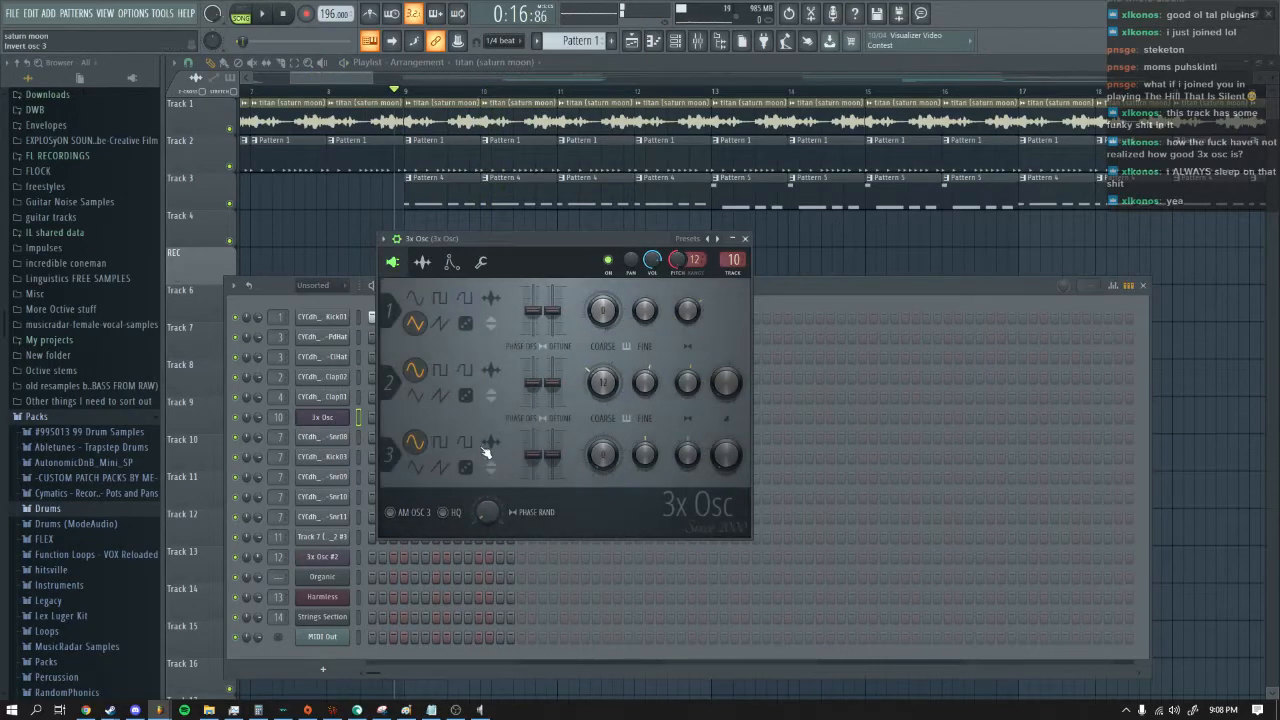
{"action": "left_click_drag", "start_coordinate": [536, 238], "coordinate": [589, 209]}
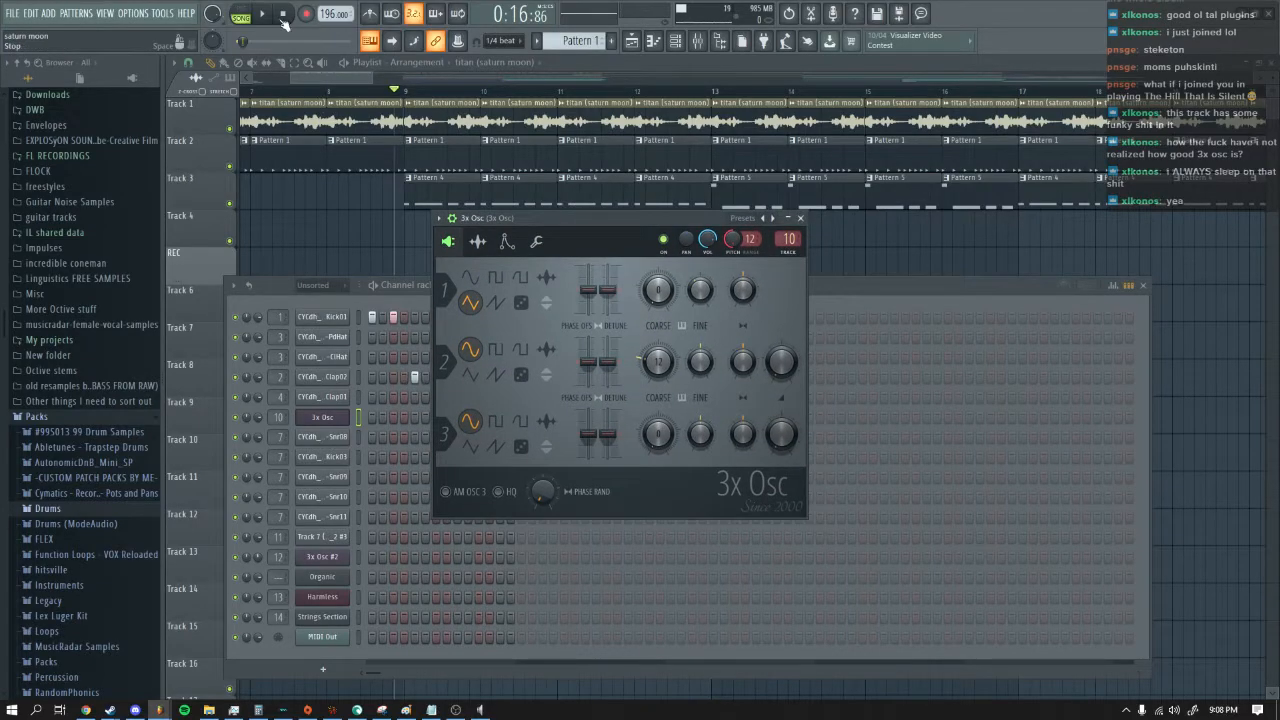
{"action": "left_click", "coordinate": [697, 40]}
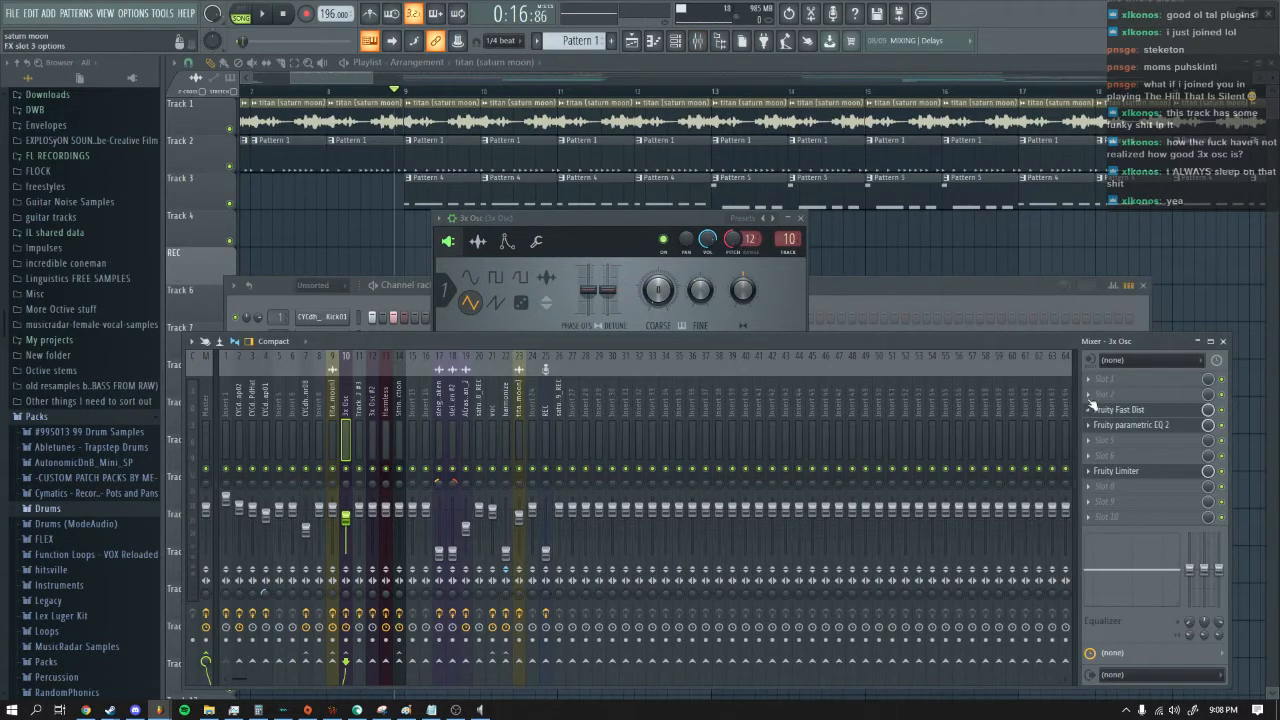
{"action": "left_click", "coordinate": [1118, 409]}
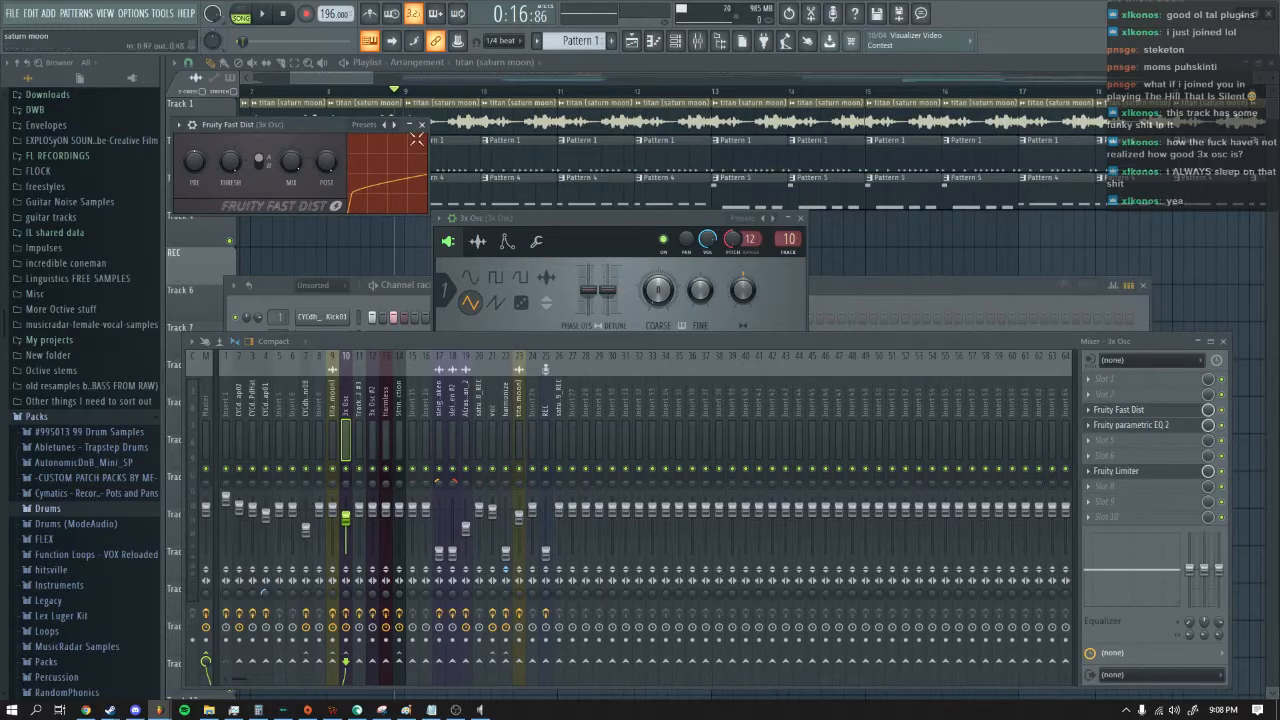
{"action": "left_click", "coordinate": [421, 124]}
{"action": "left_click", "coordinate": [1140, 425]}
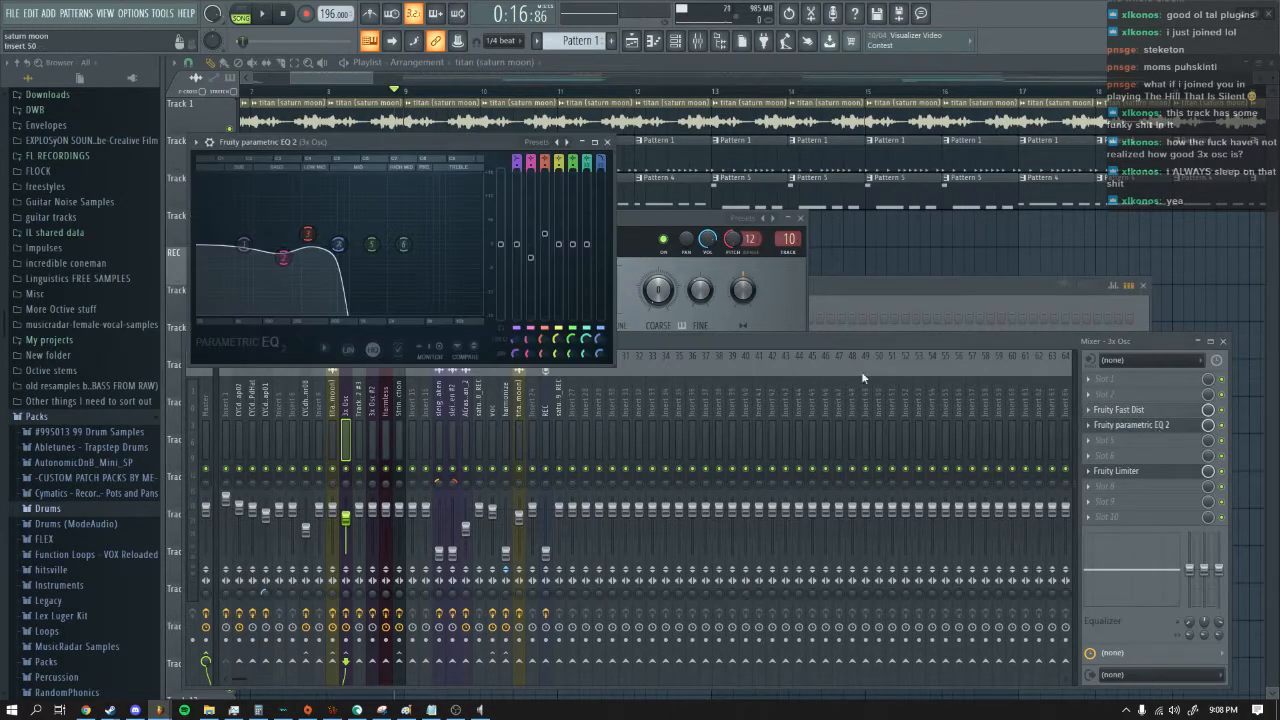
{"action": "left_click", "coordinate": [608, 142]}
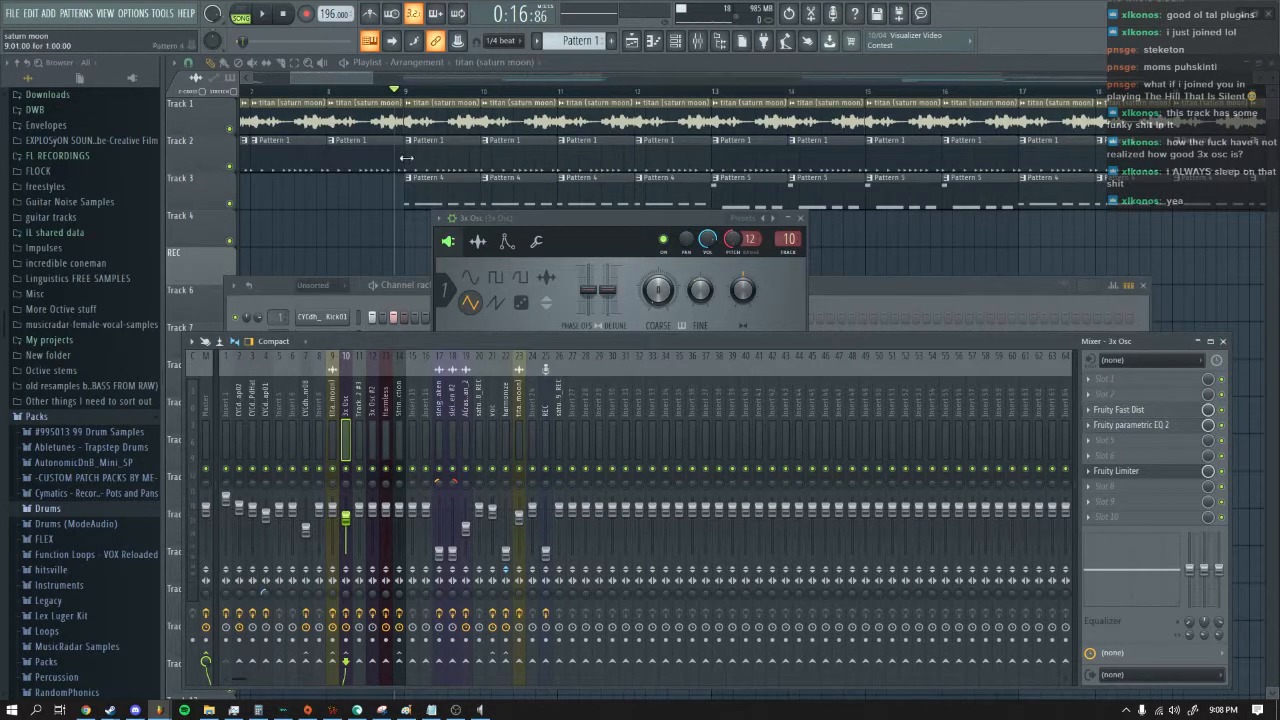
Step: Play the song from just before bar 9 through the Pattern 4 section into the Pattern 5 clips and stop
{"action": "left_click", "coordinate": [262, 14]}
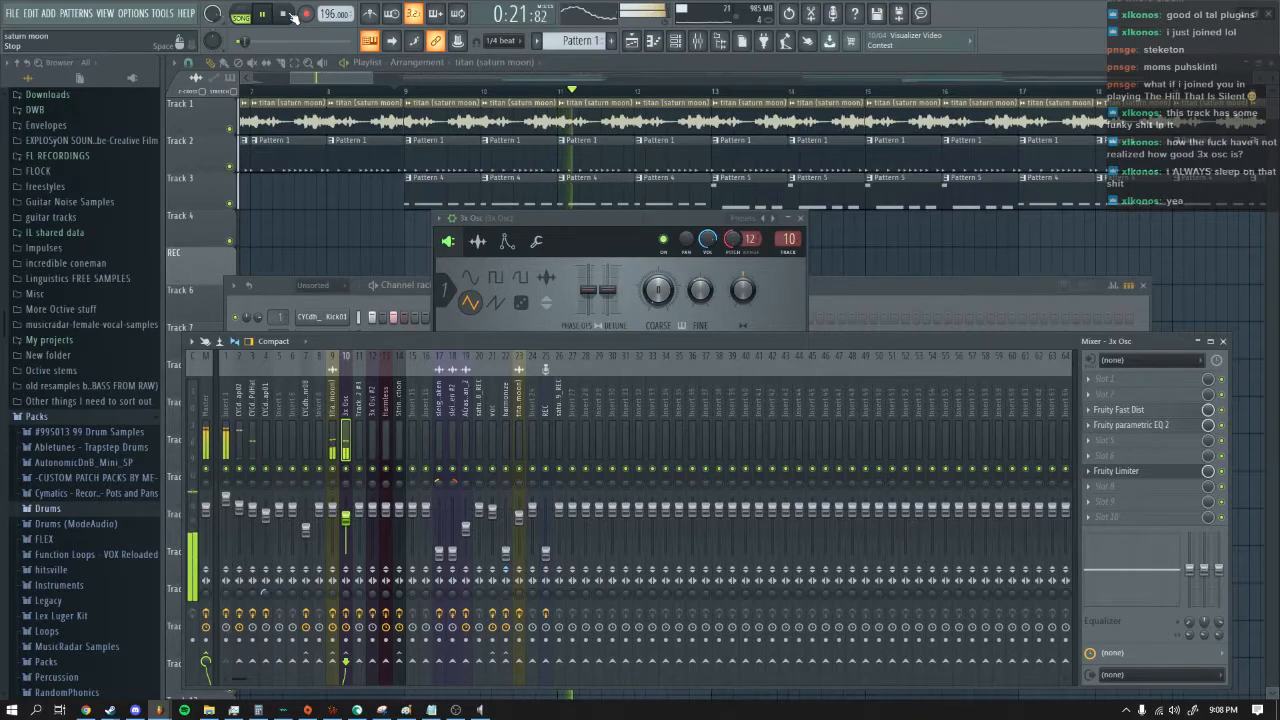
{"action": "left_click_drag", "start_coordinate": [327, 77], "coordinate": [366, 77]}
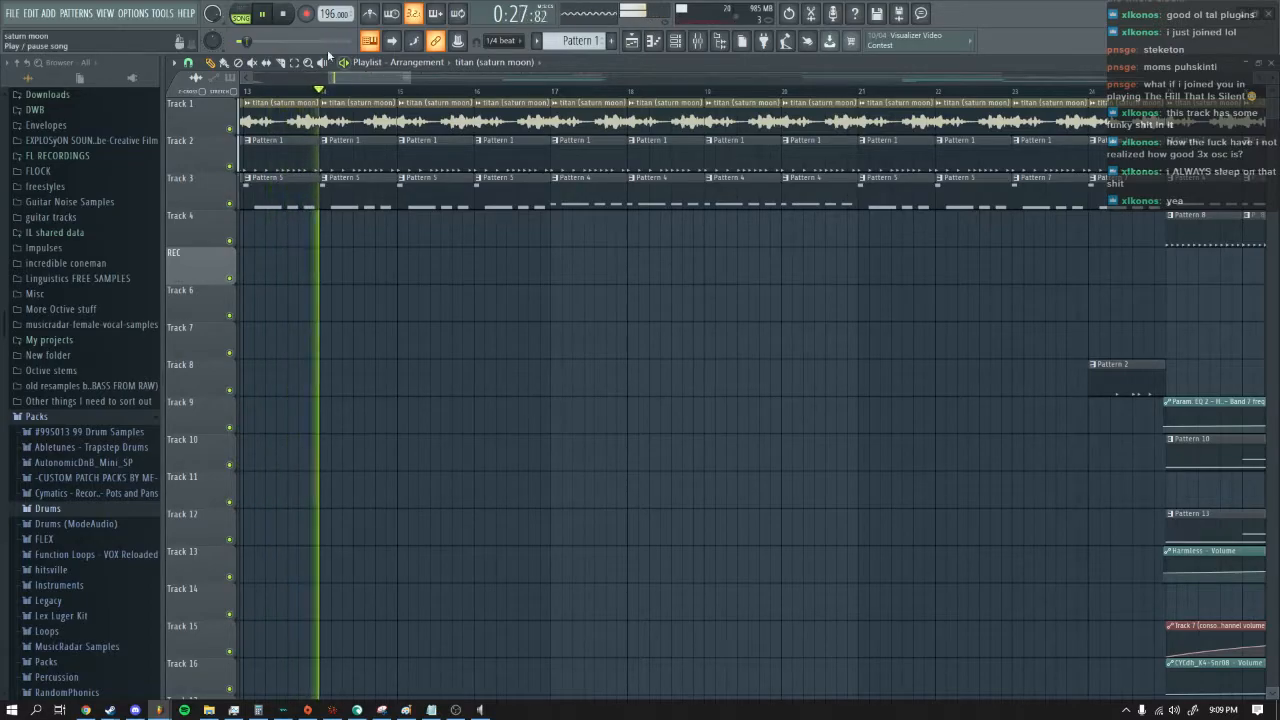
{"action": "left_click", "coordinate": [284, 14]}
Step: Play the song from the Pattern 2 clip at bar 24 into the section starting at bar 25 and stop
{"action": "left_click_drag", "start_coordinate": [363, 79], "coordinate": [418, 77]}
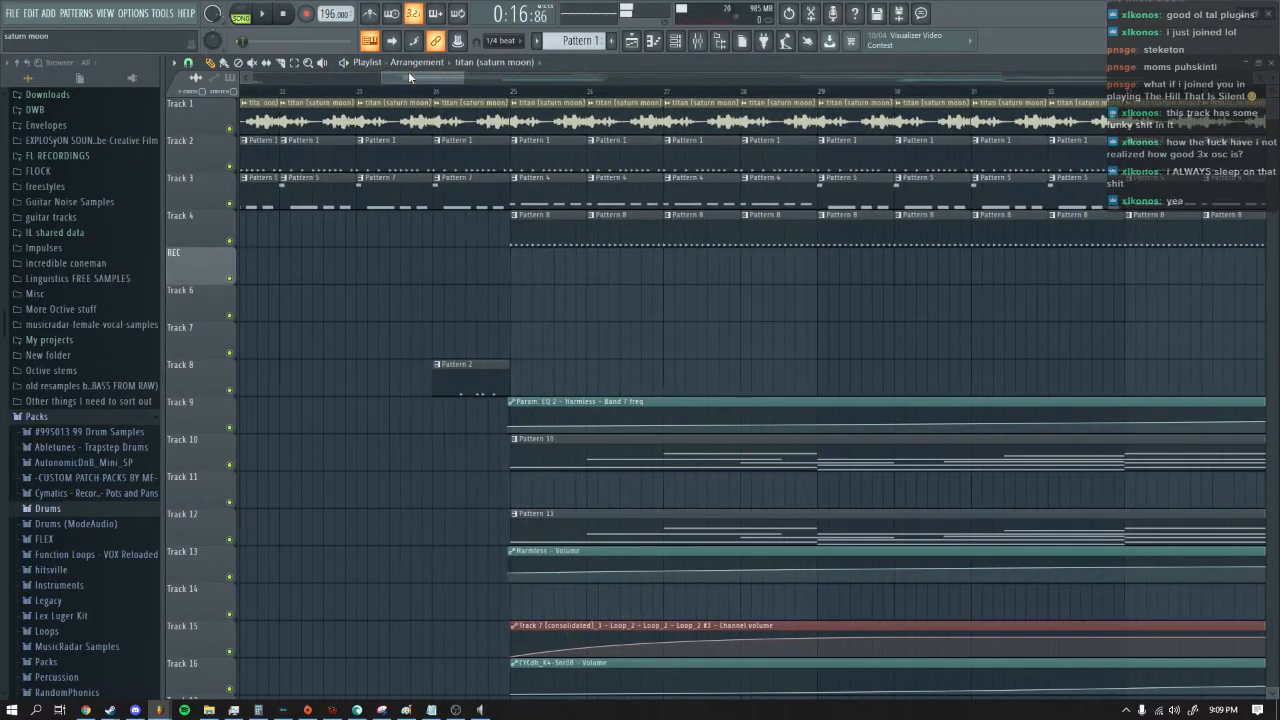
{"action": "left_click", "coordinate": [440, 92]}
{"action": "left_click", "coordinate": [258, 14]}
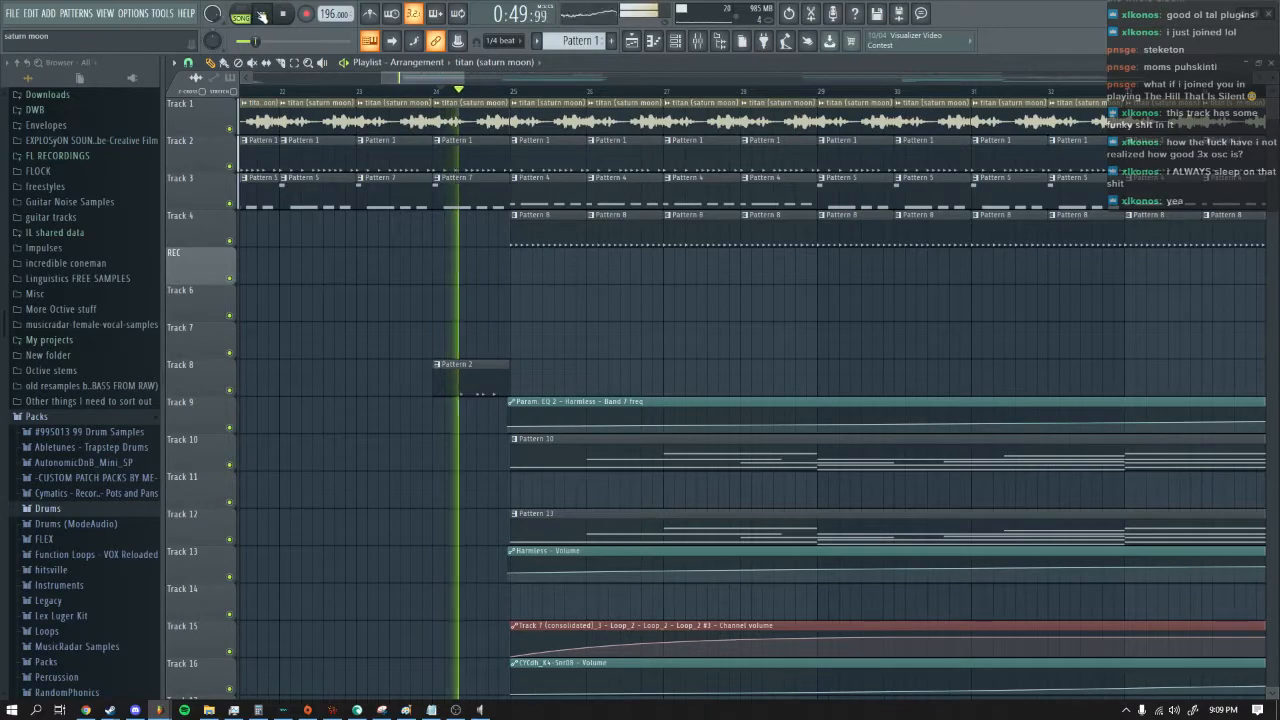
{"action": "left_click_drag", "start_coordinate": [403, 79], "coordinate": [413, 80]}
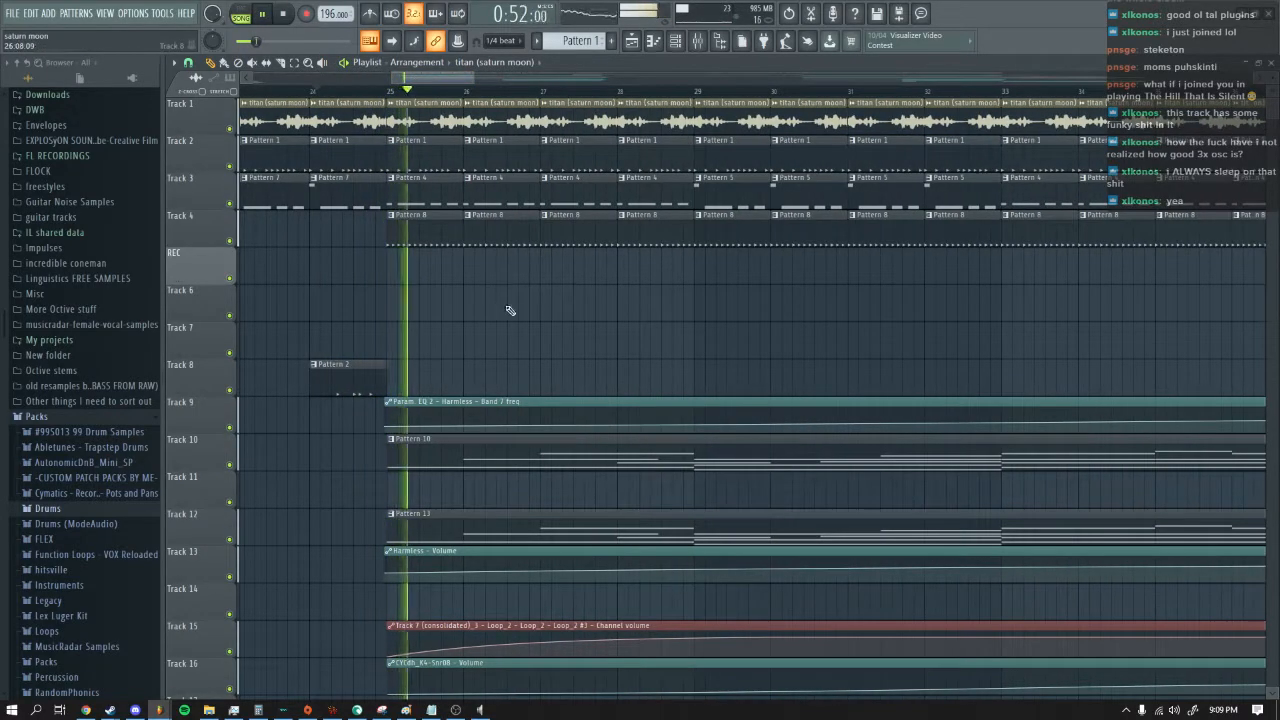
{"action": "left_click", "coordinate": [287, 14]}
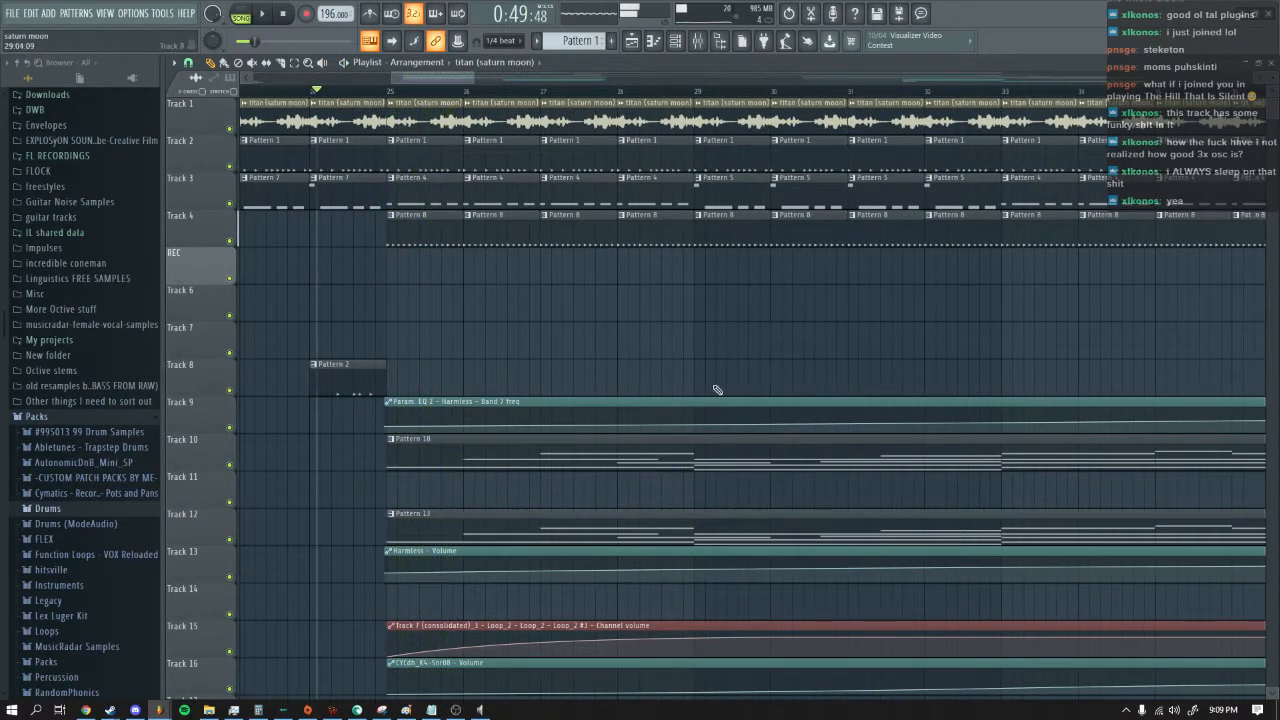
Step: Look over the Unsorted channels in the channel rack, moving it higher over the playlist, and return to the playlist
{"action": "left_click", "coordinate": [677, 41]}
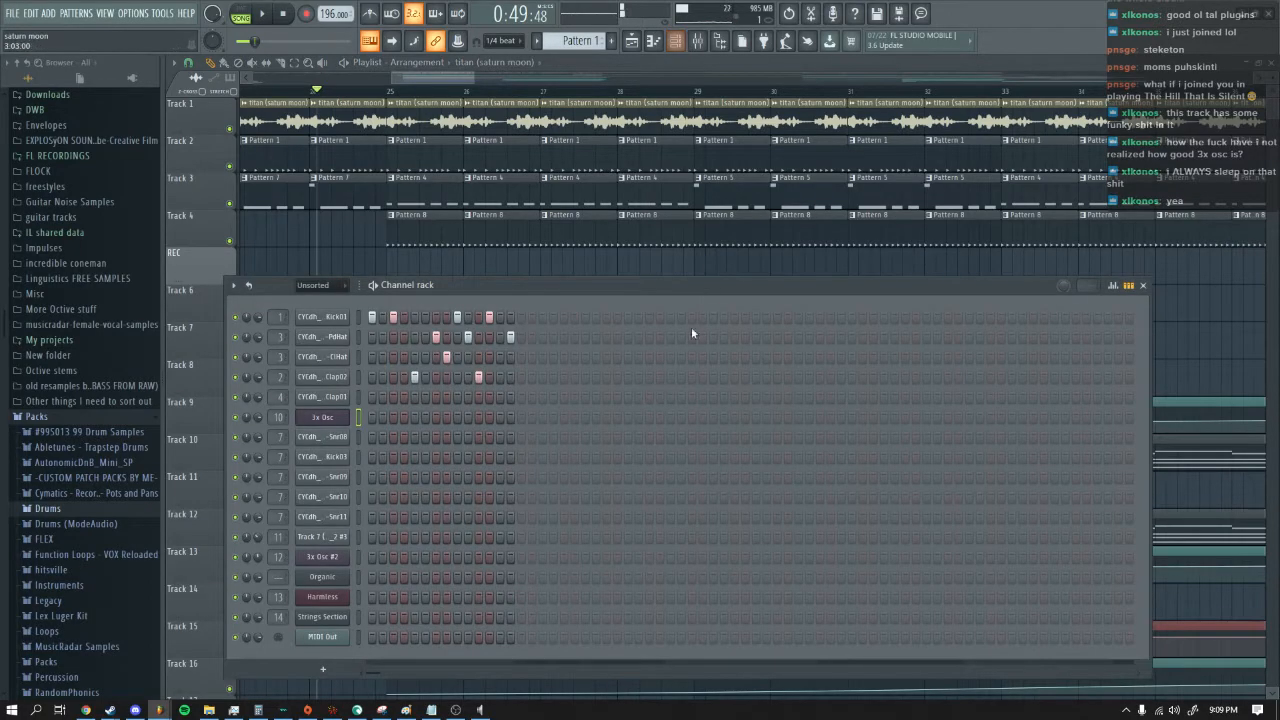
{"action": "left_click_drag", "start_coordinate": [476, 285], "coordinate": [483, 226]}
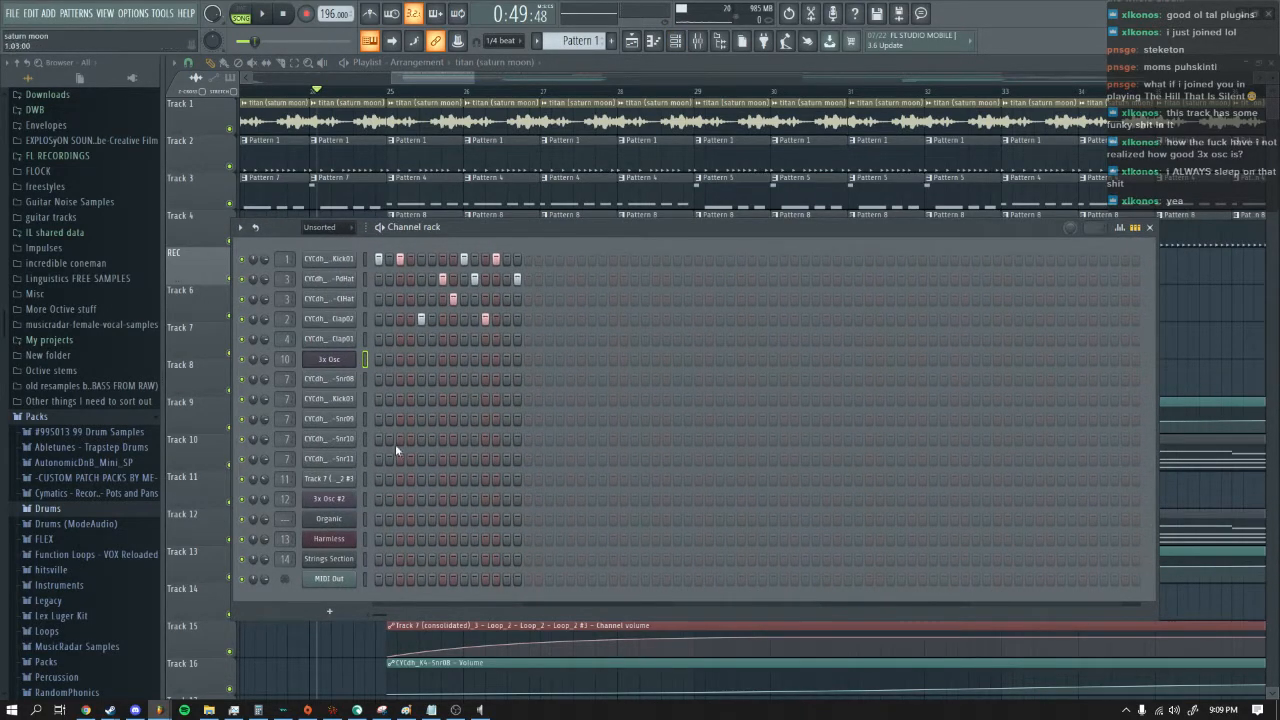
{"action": "left_click", "coordinate": [424, 74]}
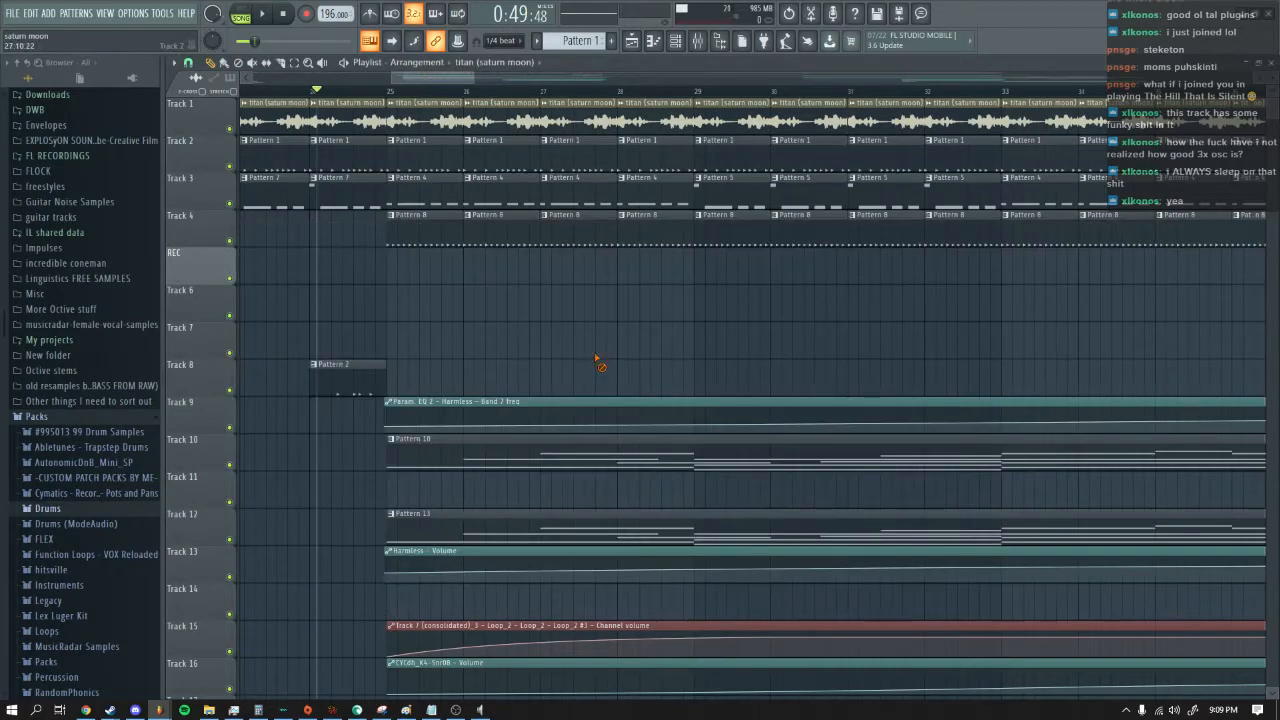
Step: Check the titan (saturn moon) clip's sample settings and the Unsorted channels again, closing both windows
{"action": "double_click", "coordinate": [508, 125]}
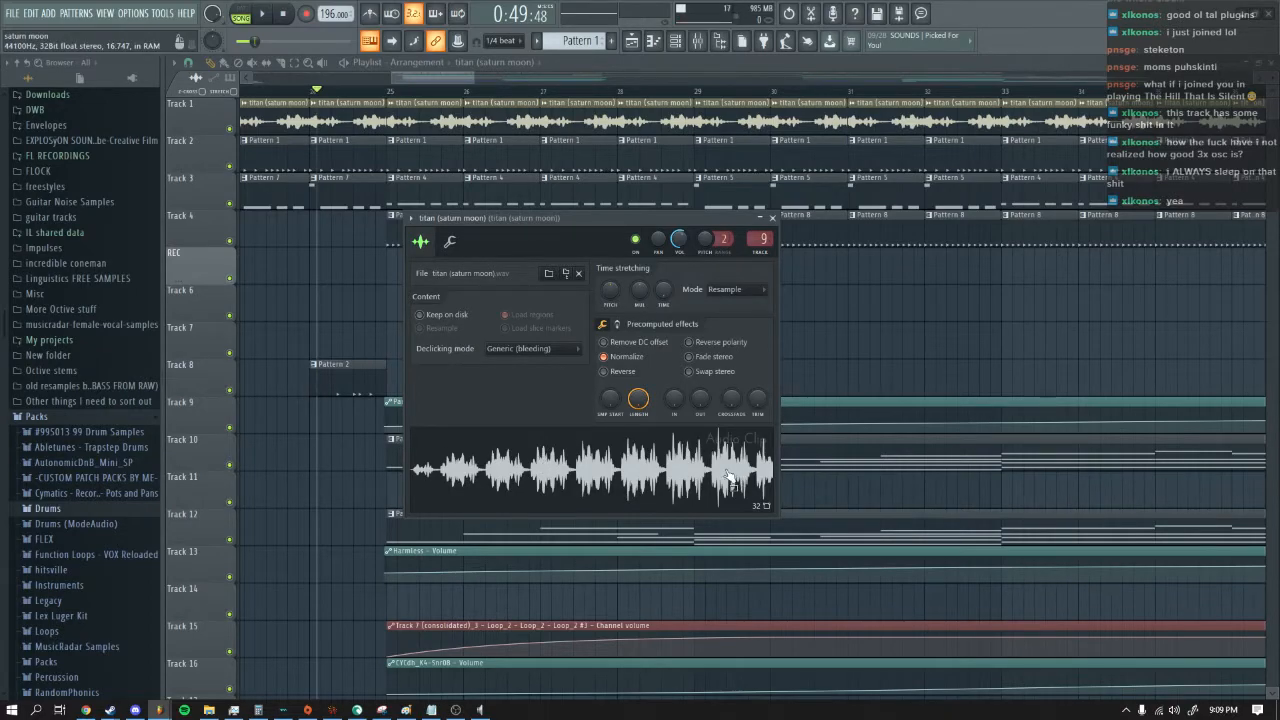
{"action": "left_click", "coordinate": [772, 218]}
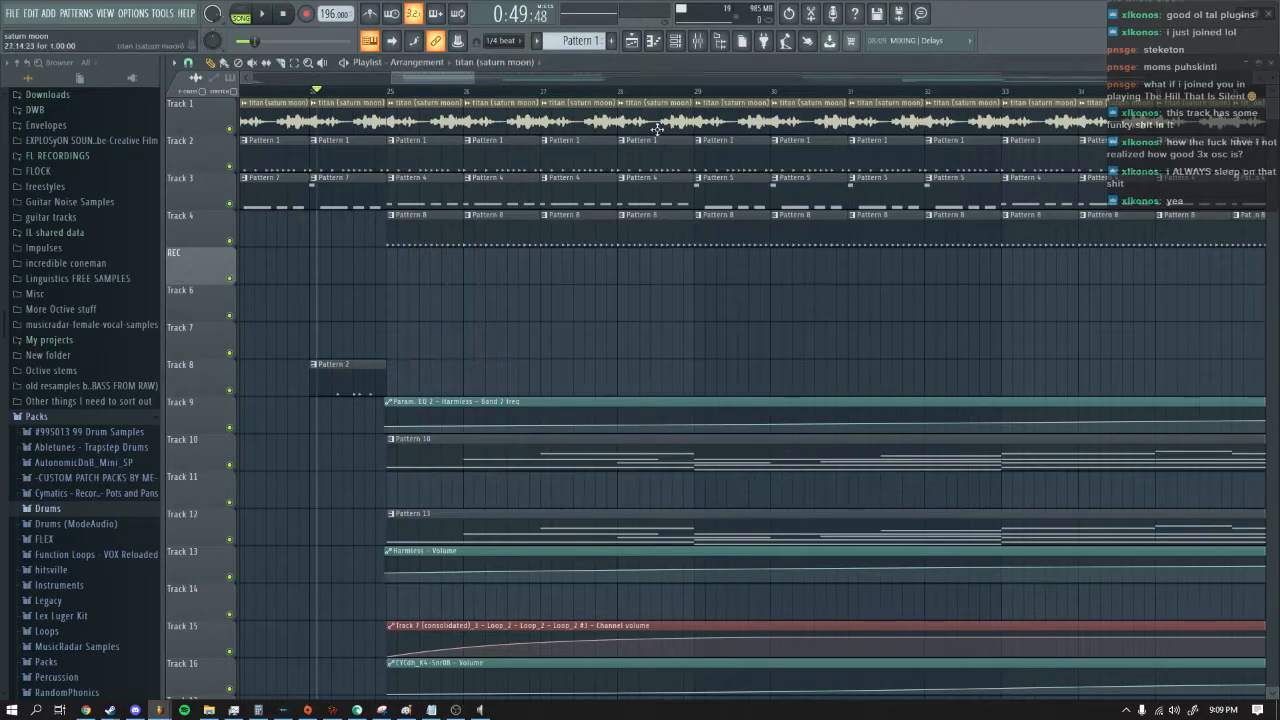
{"action": "left_click", "coordinate": [675, 40]}
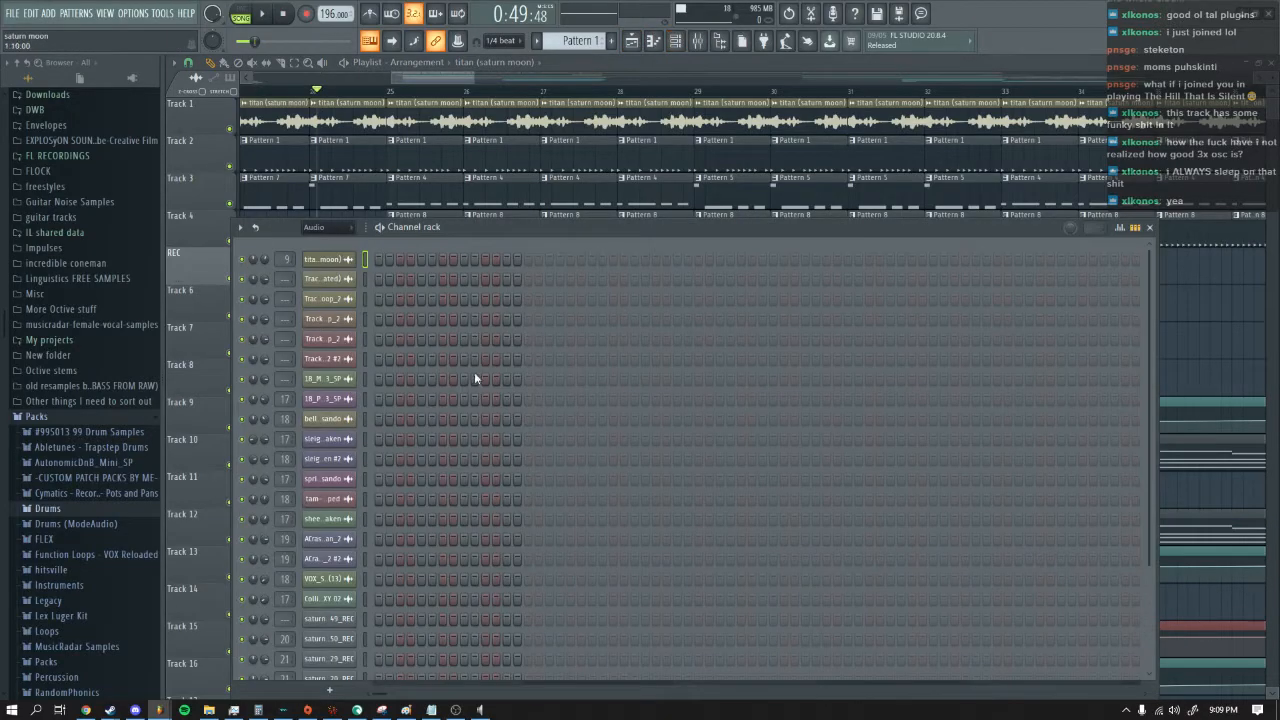
{"action": "left_click", "coordinate": [347, 283]}
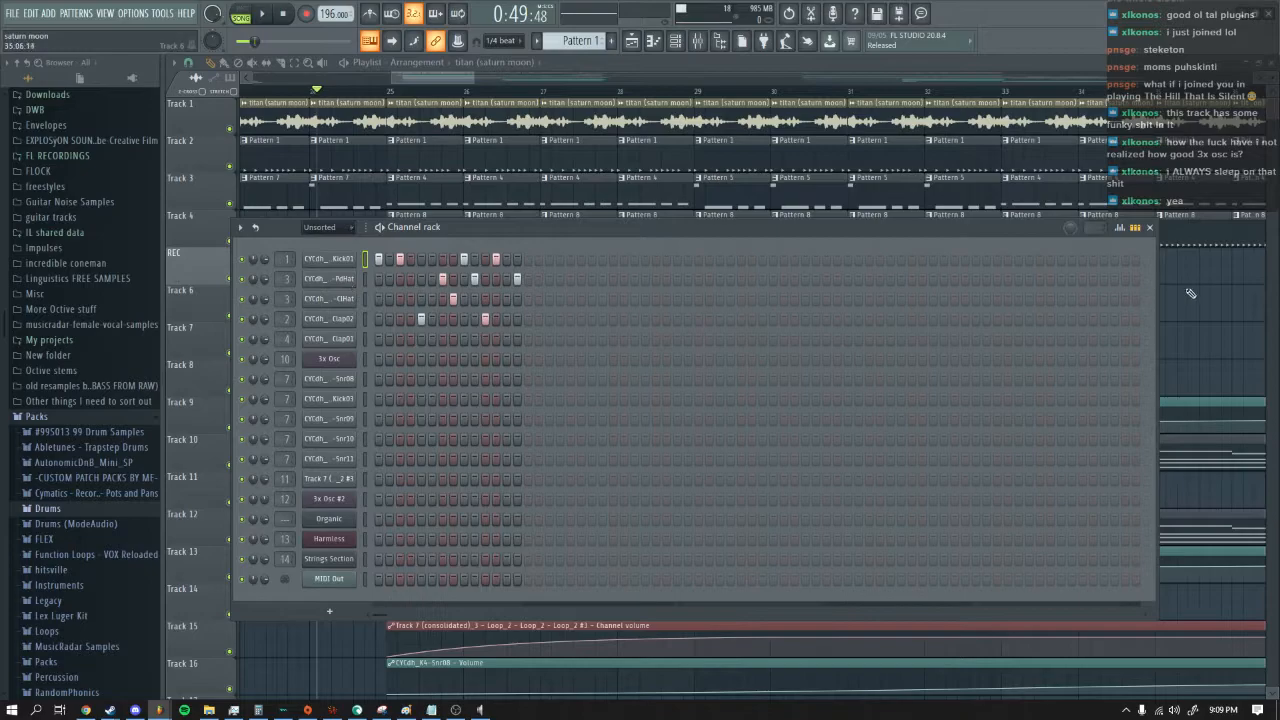
{"action": "left_click", "coordinate": [1150, 228]}
Step: Open Pattern 10 from Track 10 in the piano roll and play it with its full note sequence in view
{"action": "left_click", "coordinate": [458, 440]}
{"action": "double_click", "coordinate": [458, 440]}
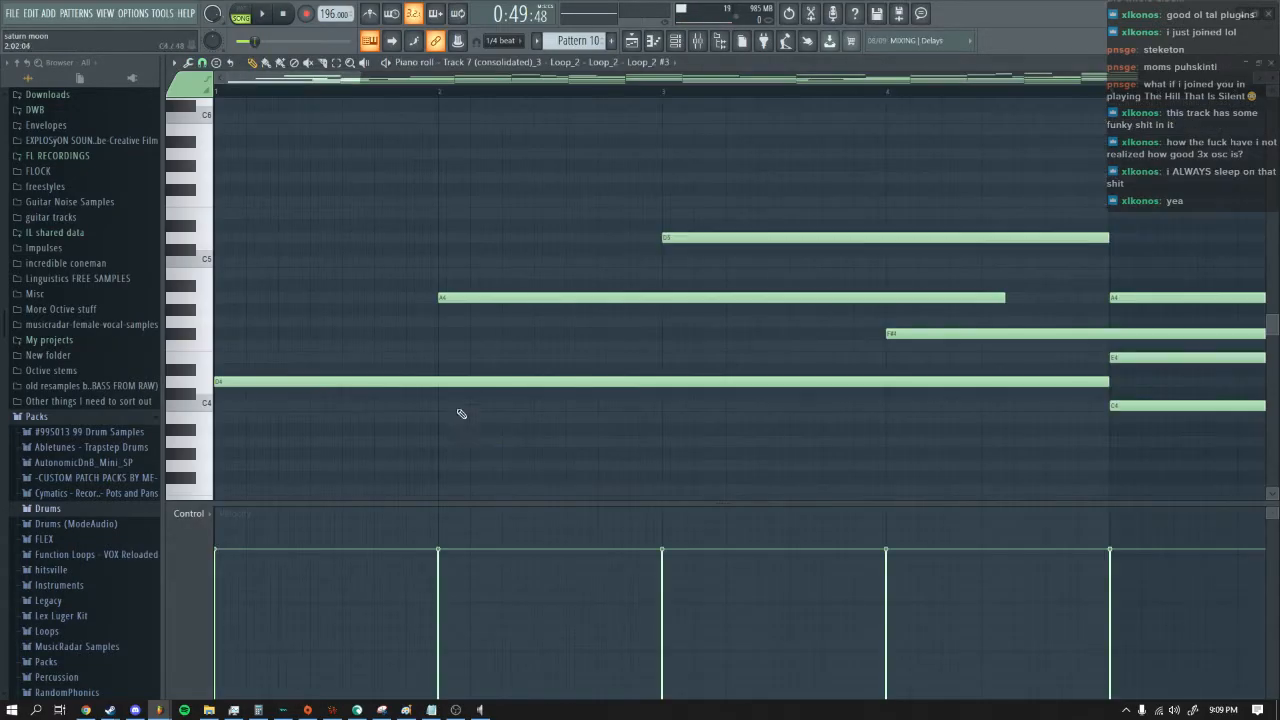
{"action": "left_click", "coordinate": [259, 15]}
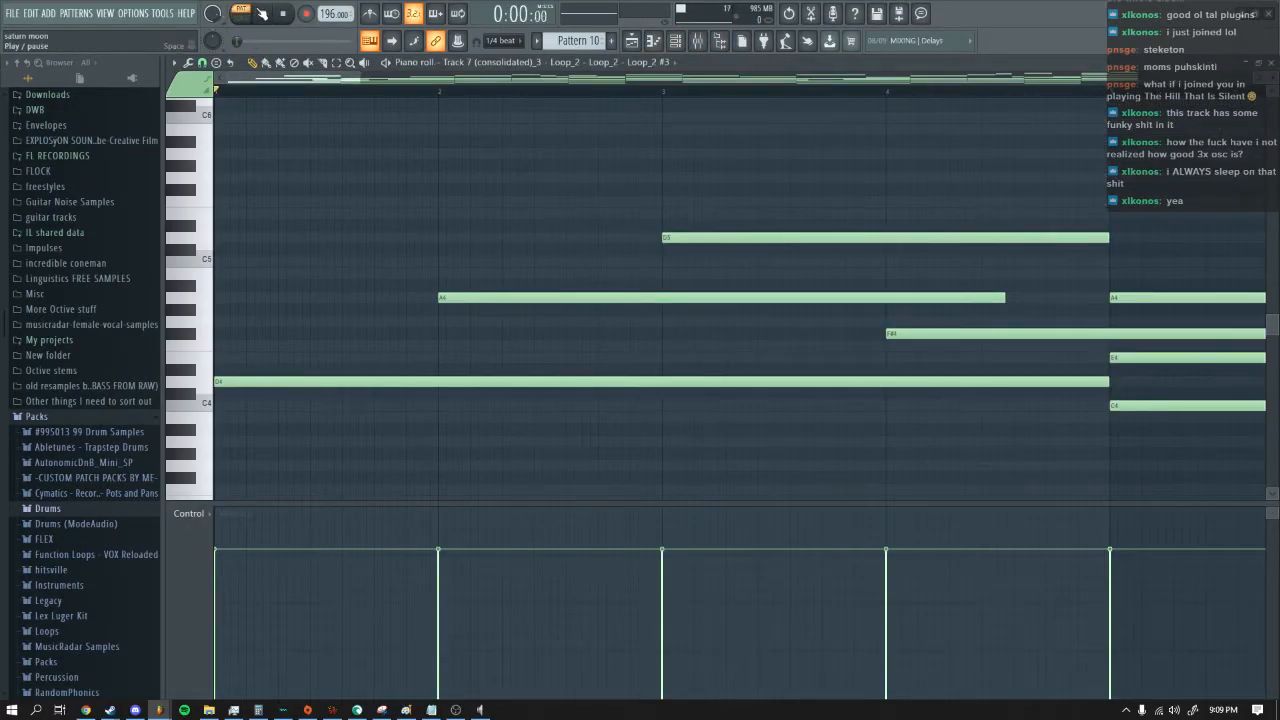
{"action": "left_click_drag", "start_coordinate": [363, 84], "coordinate": [1149, 82]}
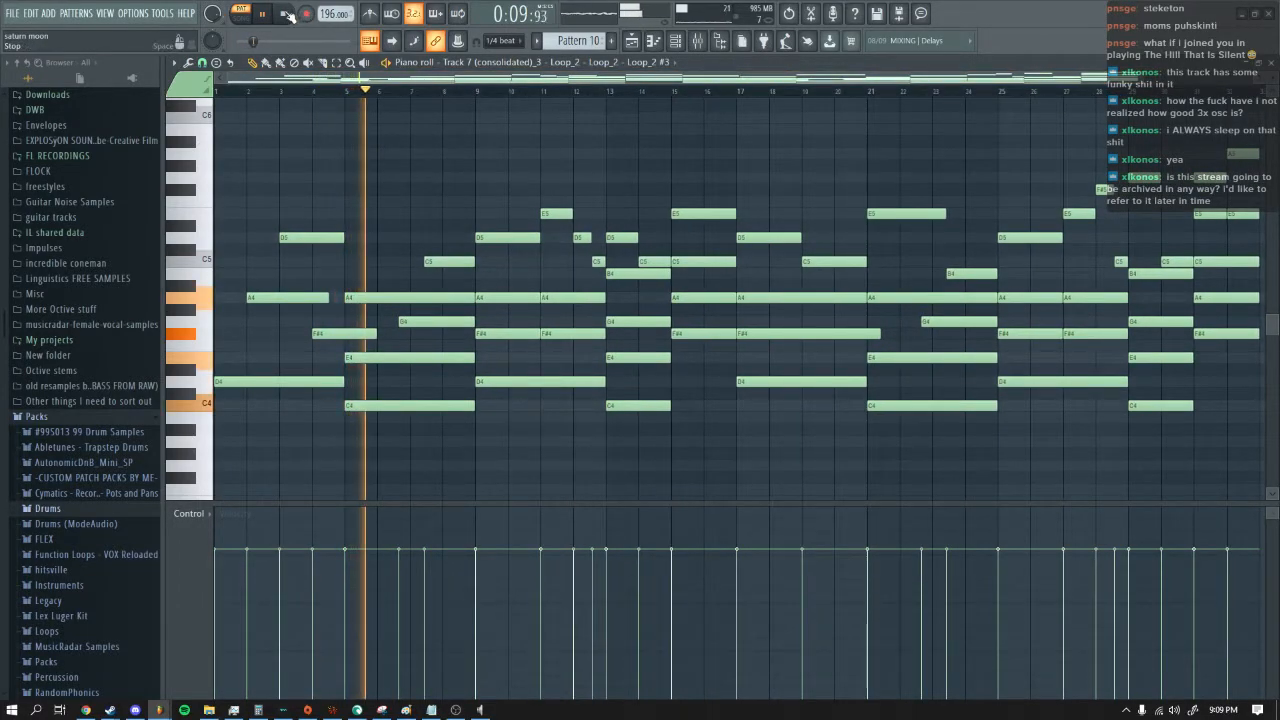
Step: Stop Pattern 10 and check the sampler settings of the Track 7 (consolidated) loop channel from the channel rack
{"action": "key", "text": "space"}
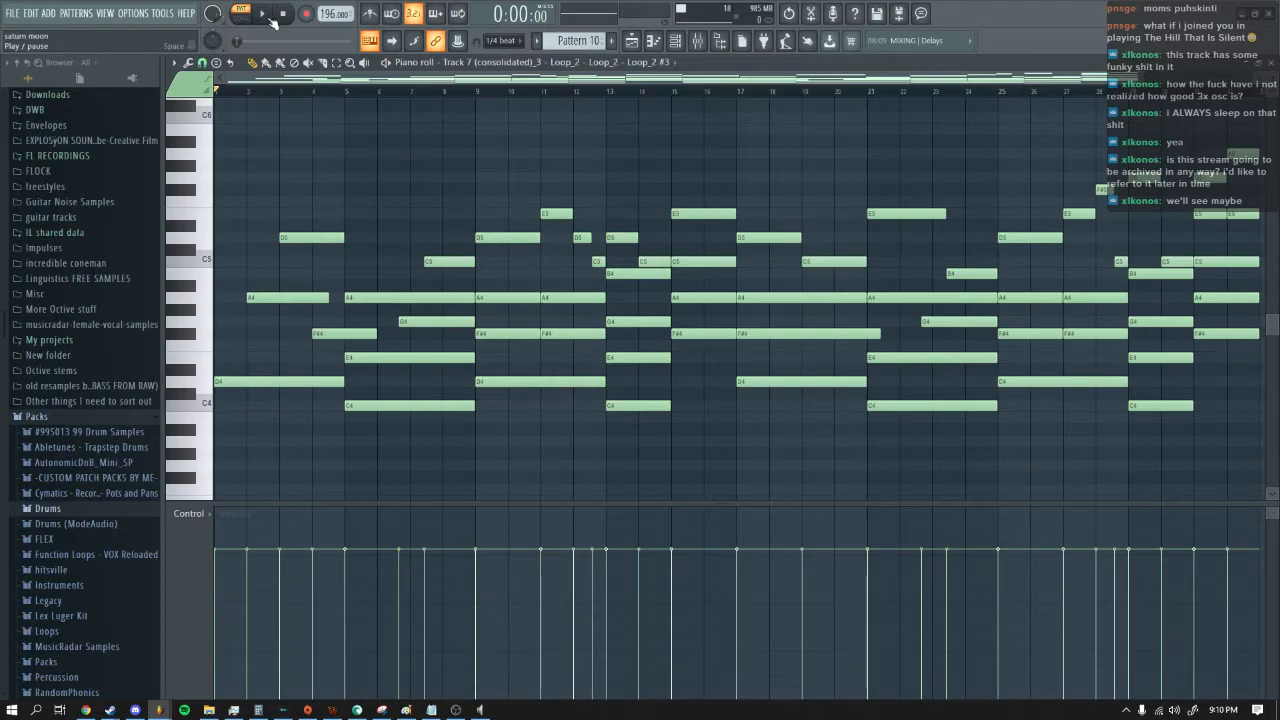
{"action": "left_click", "coordinate": [686, 48]}
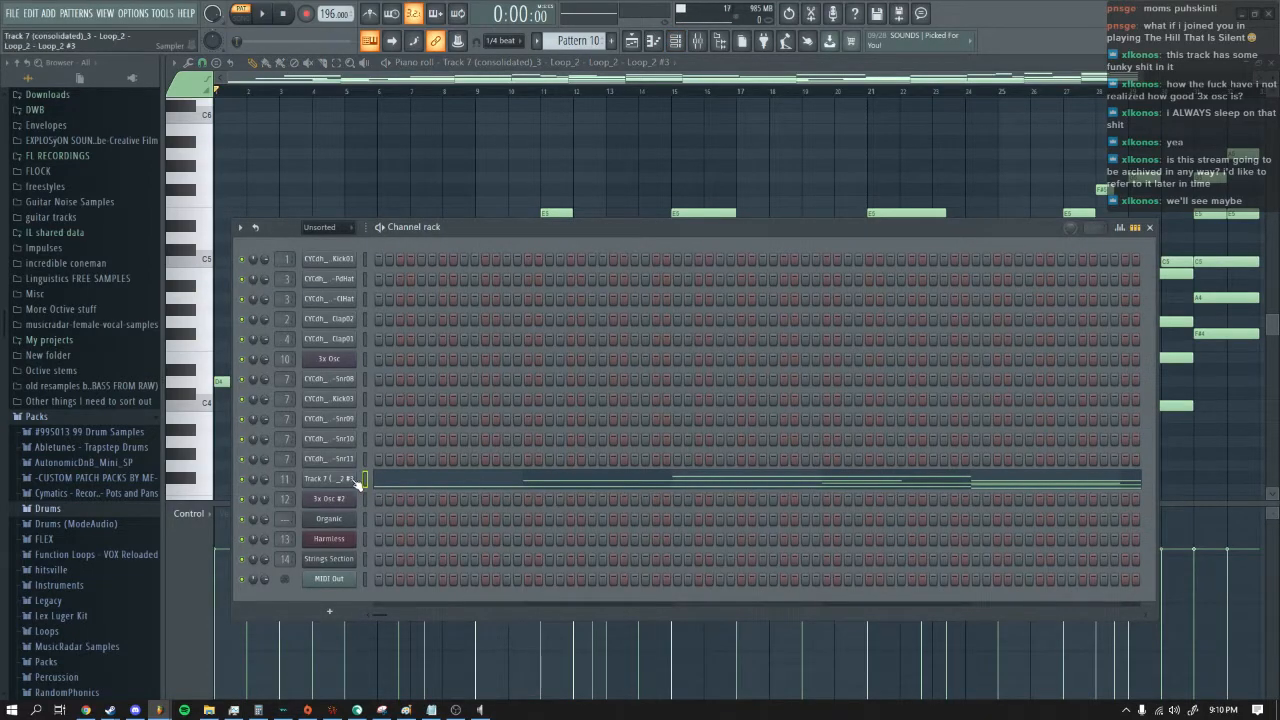
{"action": "left_click", "coordinate": [632, 44]}
{"action": "left_click", "coordinate": [675, 42]}
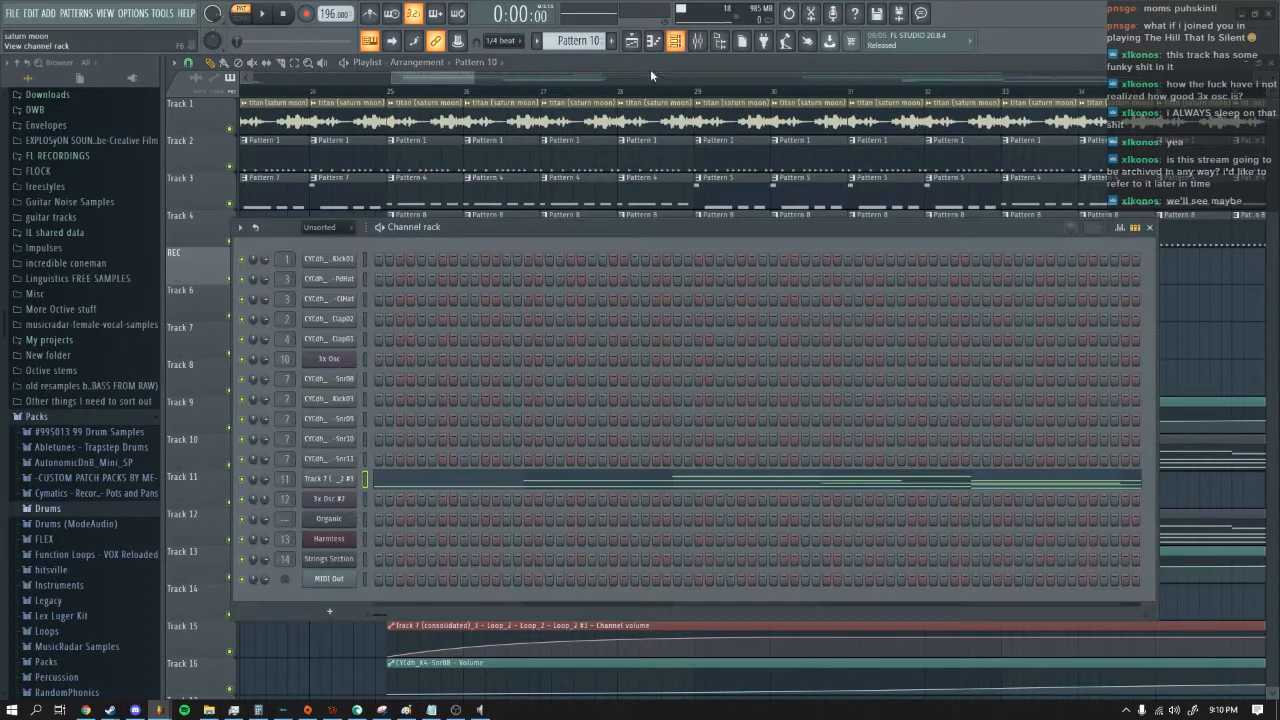
{"action": "left_click", "coordinate": [351, 483]}
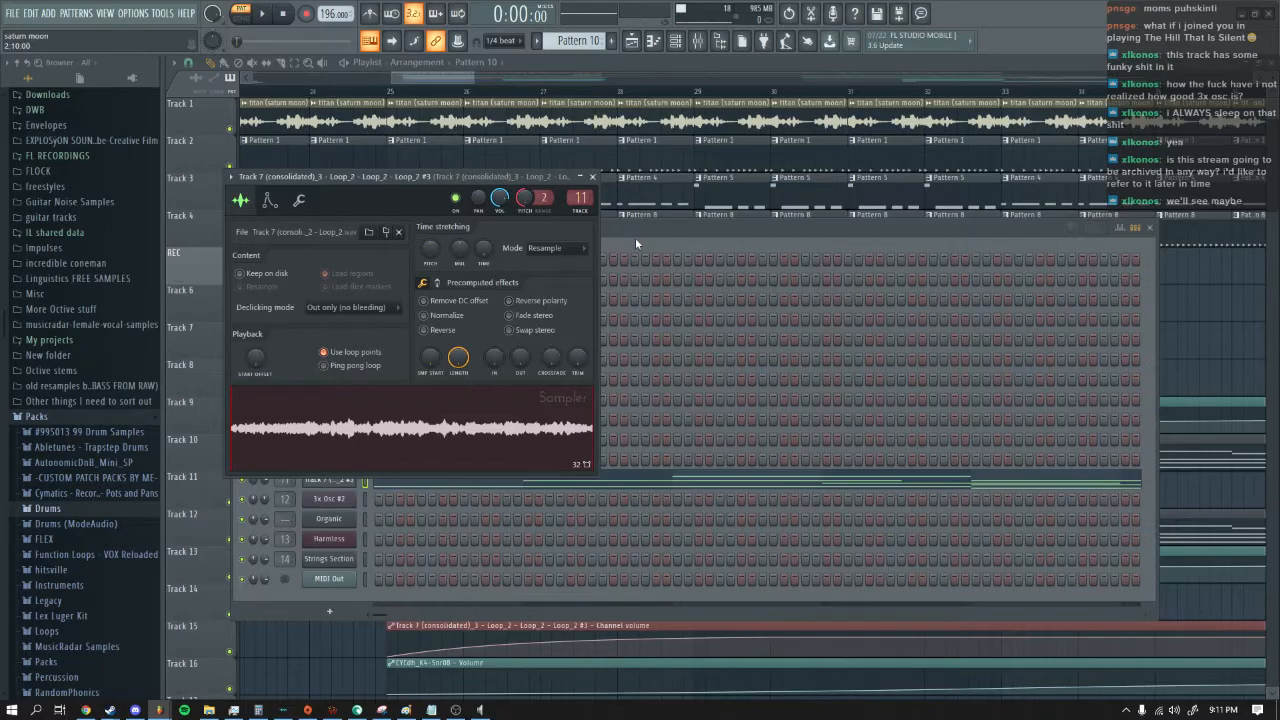
Step: Return to Pattern 10's notes in the piano roll, play them from the start and stop playback
{"action": "left_click", "coordinate": [676, 42]}
{"action": "left_click", "coordinate": [655, 41]}
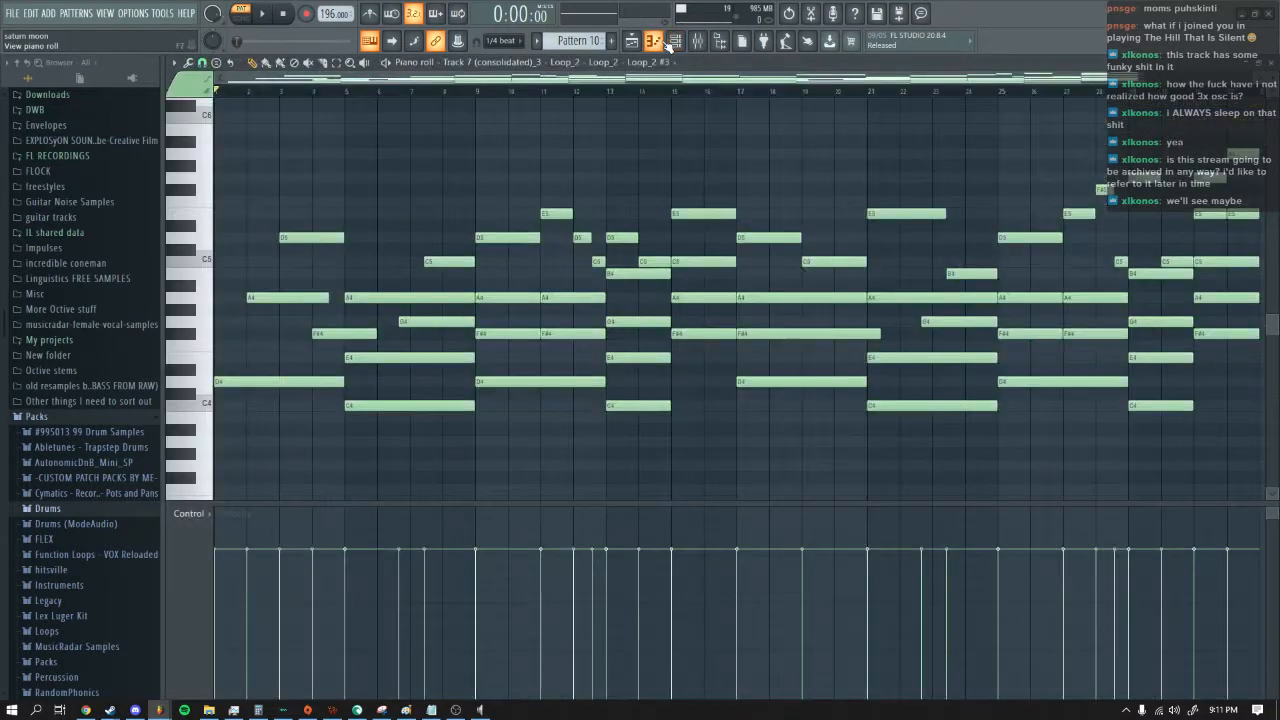
{"action": "left_click", "coordinate": [265, 16]}
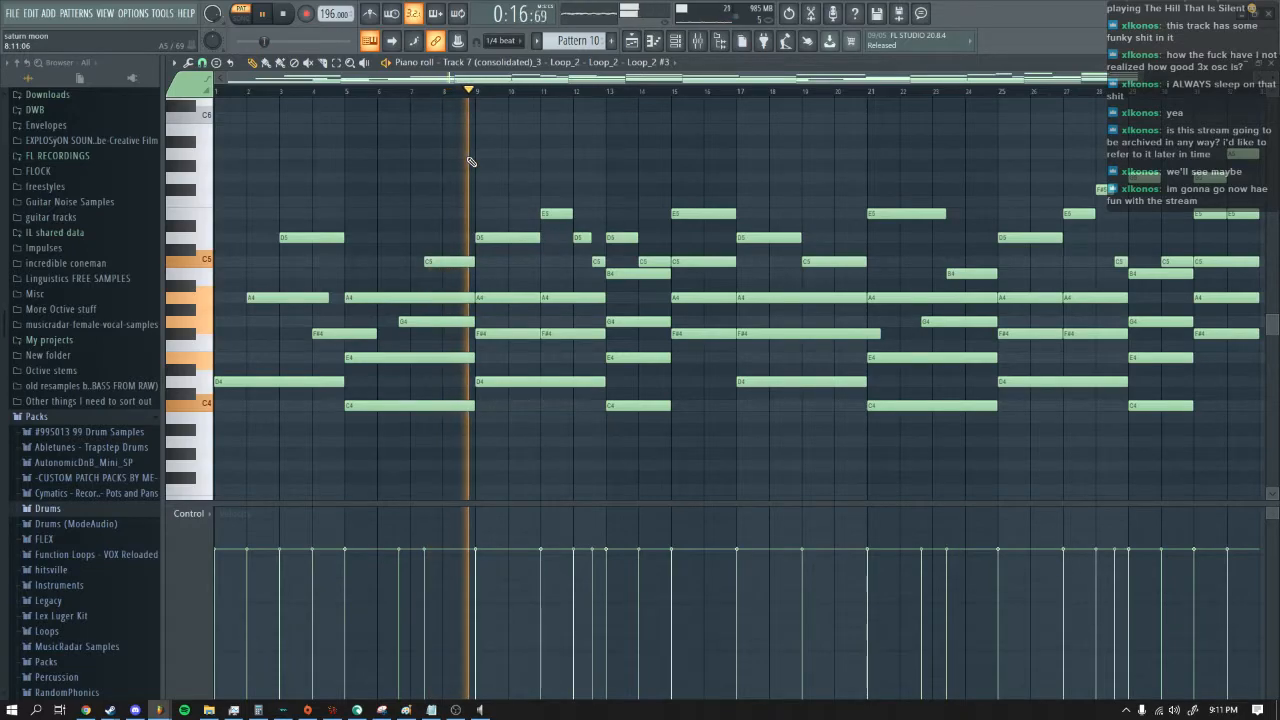
{"action": "left_click", "coordinate": [283, 13]}
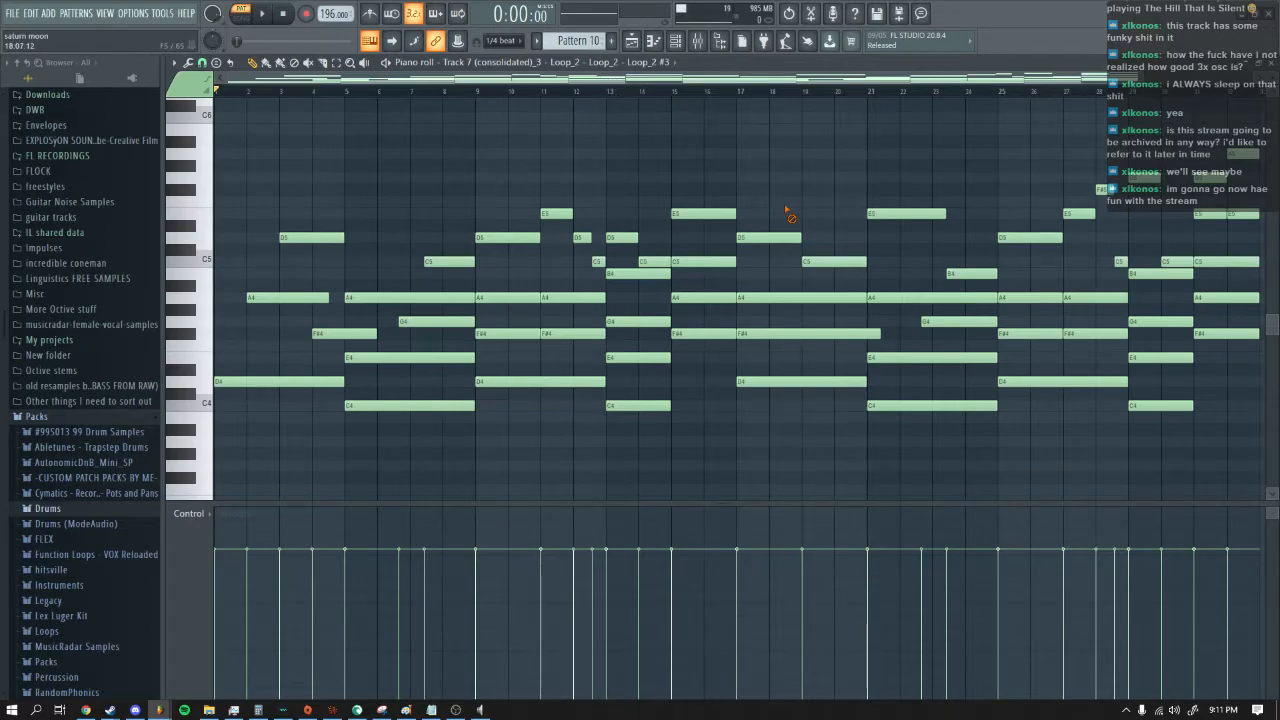
Step: Play Pattern 10 again from bar 9 in the piano roll, return to the playlist and stop playback
{"action": "key", "text": "space"}
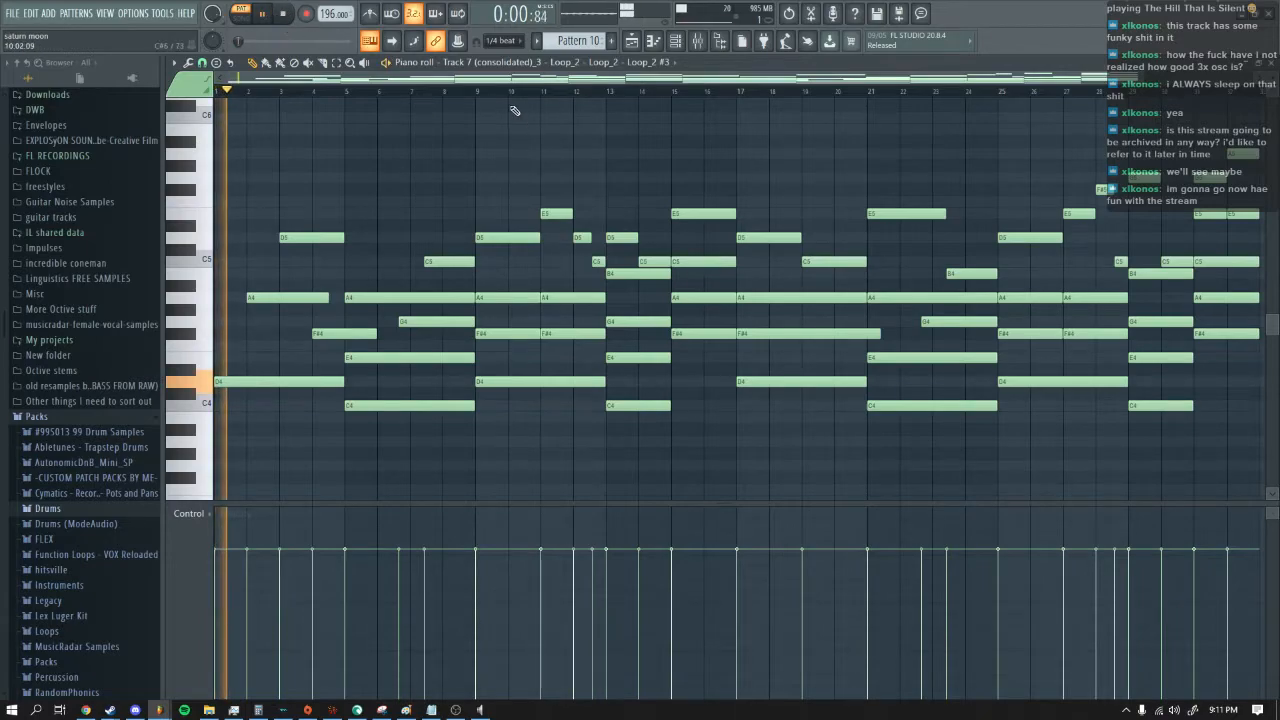
{"action": "left_click", "coordinate": [476, 91]}
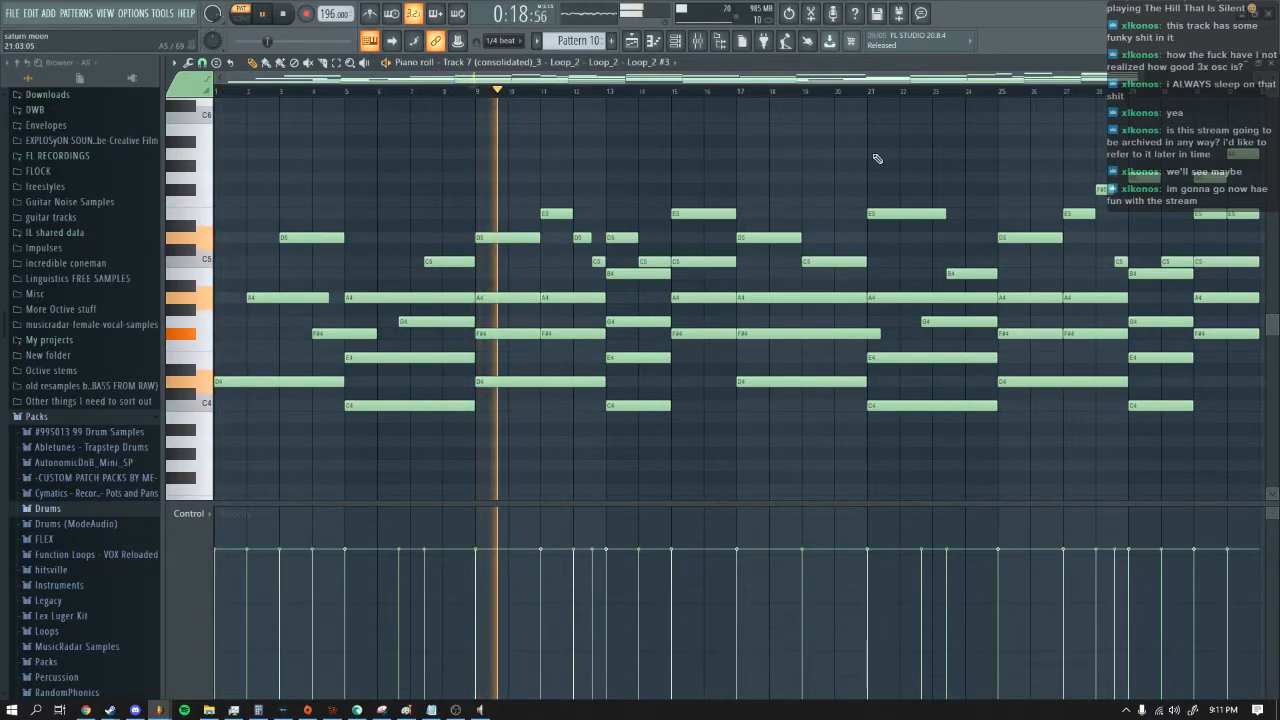
{"action": "left_click_drag", "start_coordinate": [590, 79], "coordinate": [588, 80]}
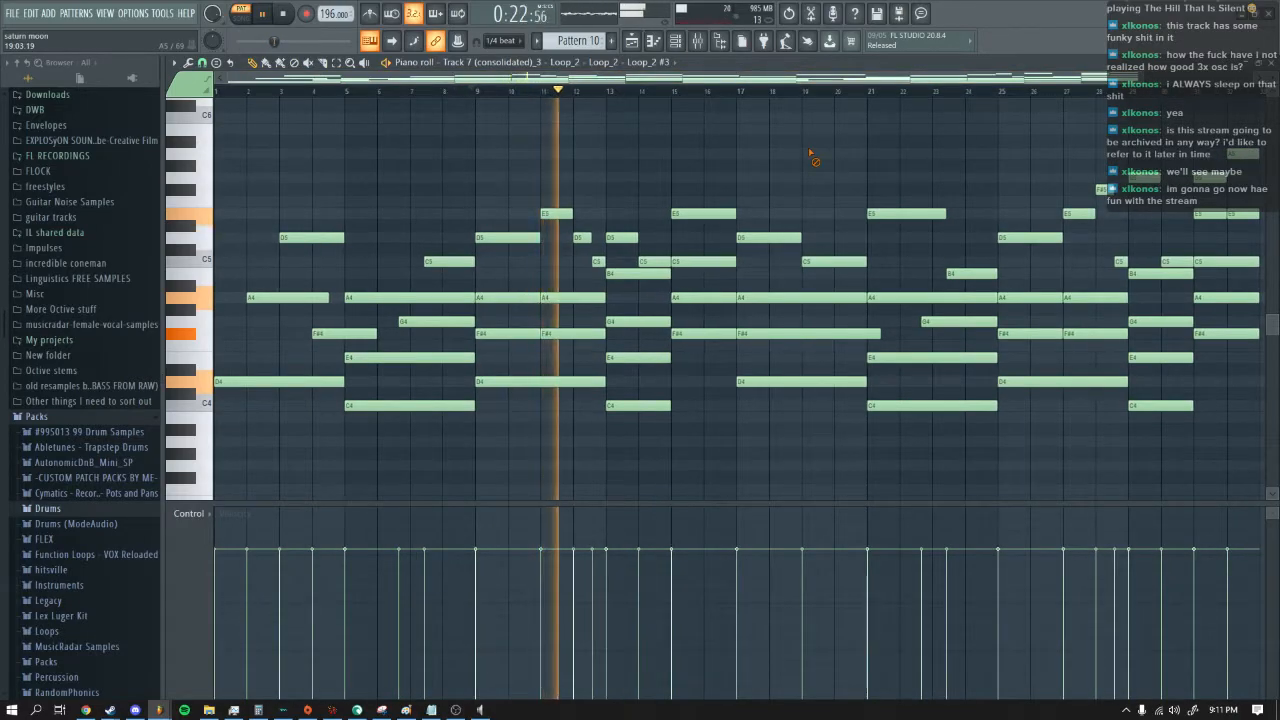
{"action": "left_click", "coordinate": [644, 46]}
{"action": "left_click", "coordinate": [283, 13]}
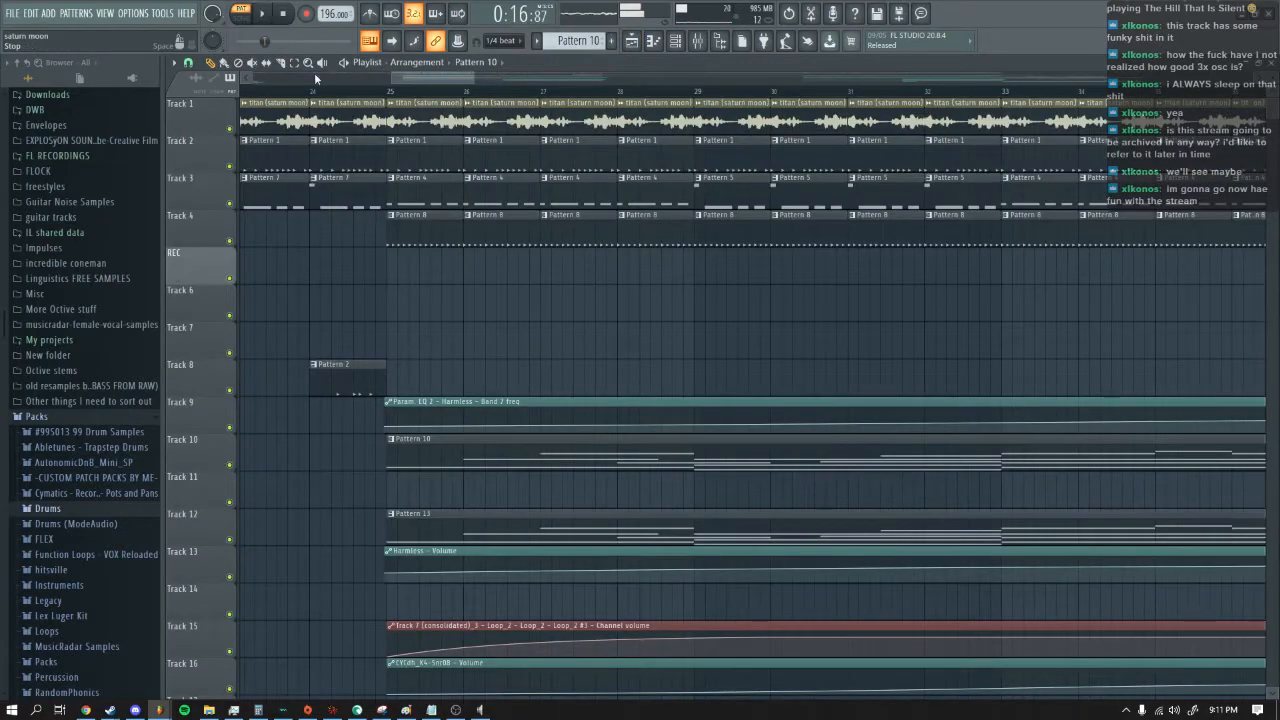
Step: Select the Pattern 13 clip on Track 12 in the playlist and play that pattern
{"action": "left_click_drag", "start_coordinate": [472, 78], "coordinate": [755, 78]}
{"action": "scroll", "coordinate": [610, 285], "scroll_direction": "down", "scroll_amount": 6}
{"action": "scroll", "coordinate": [595, 292], "scroll_direction": "up", "scroll_amount": 3}
{"action": "left_click", "coordinate": [371, 409]}
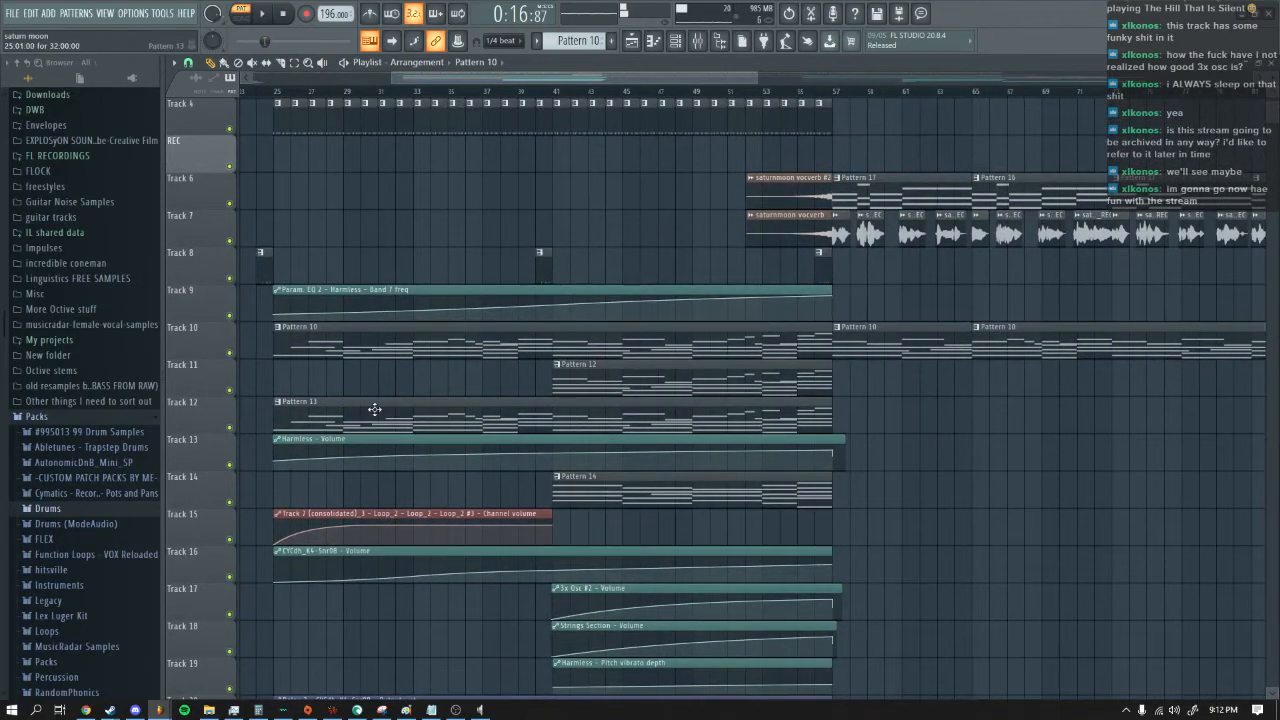
{"action": "key", "text": "space"}
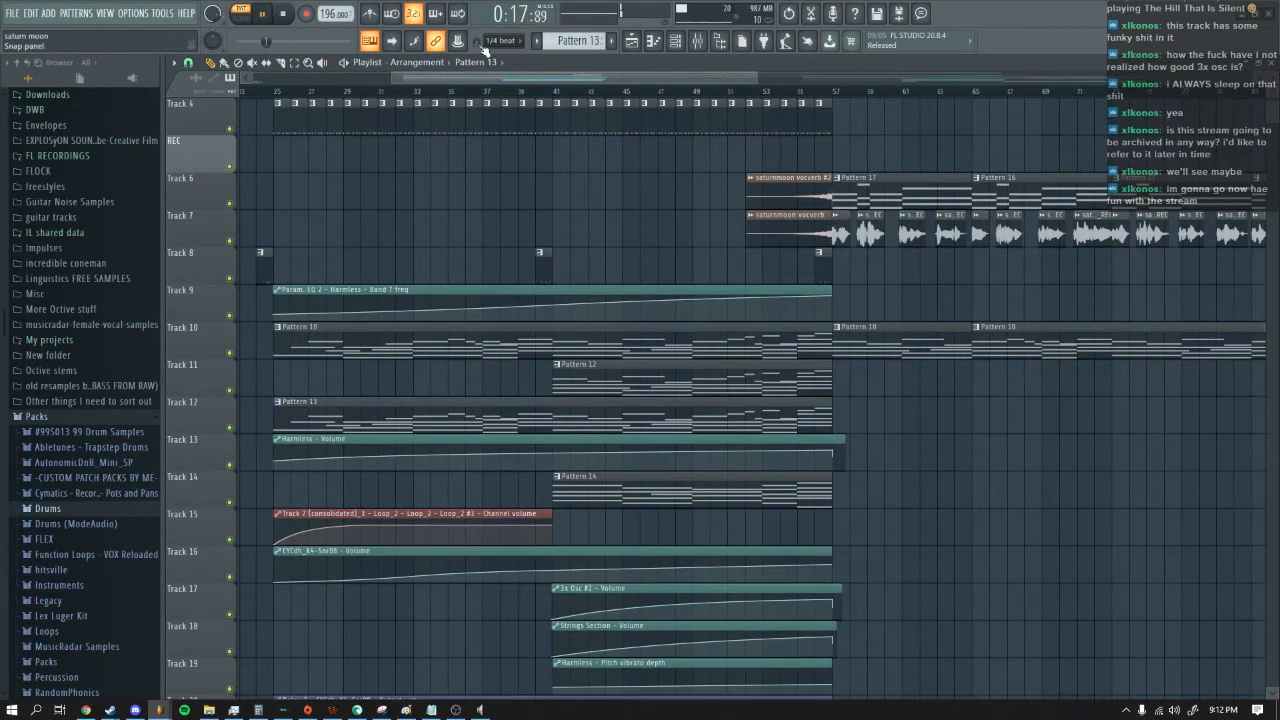
Step: Check Pattern 13's Harmless channel in the channel rack and its effects chain in the mixer, stopping playback
{"action": "left_click", "coordinate": [677, 44]}
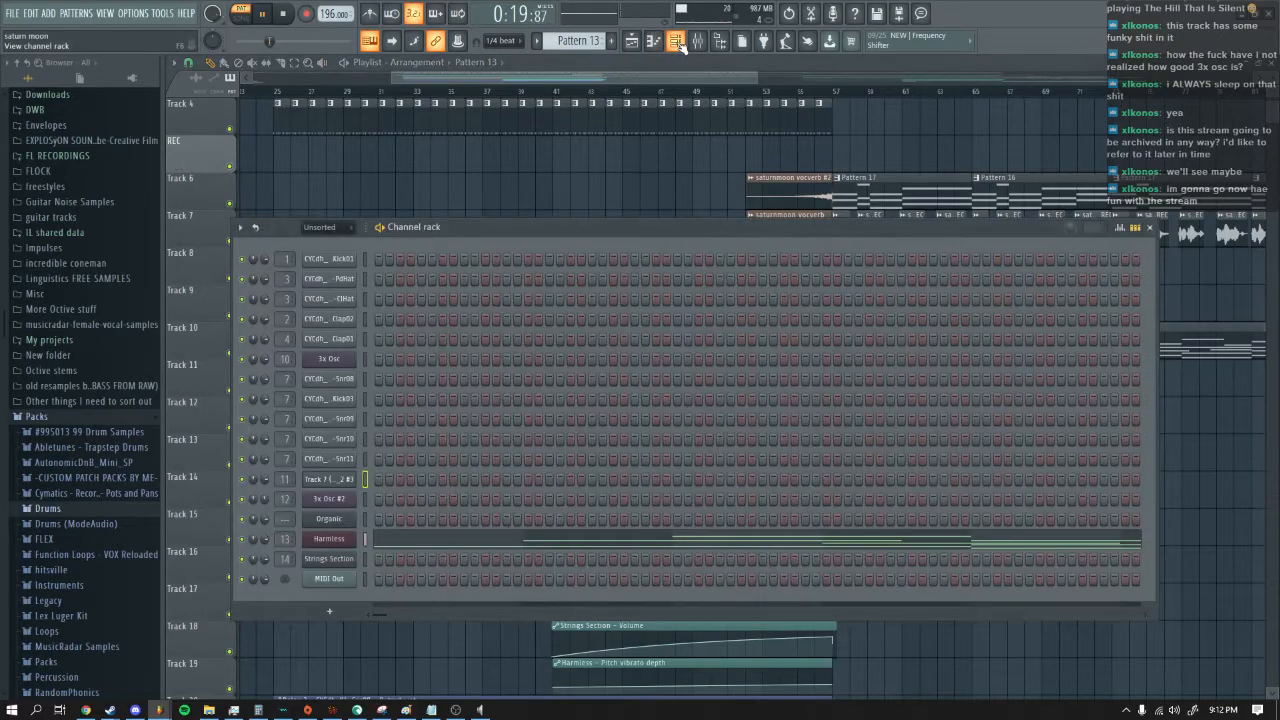
{"action": "left_click", "coordinate": [295, 14]}
{"action": "left_click", "coordinate": [698, 41]}
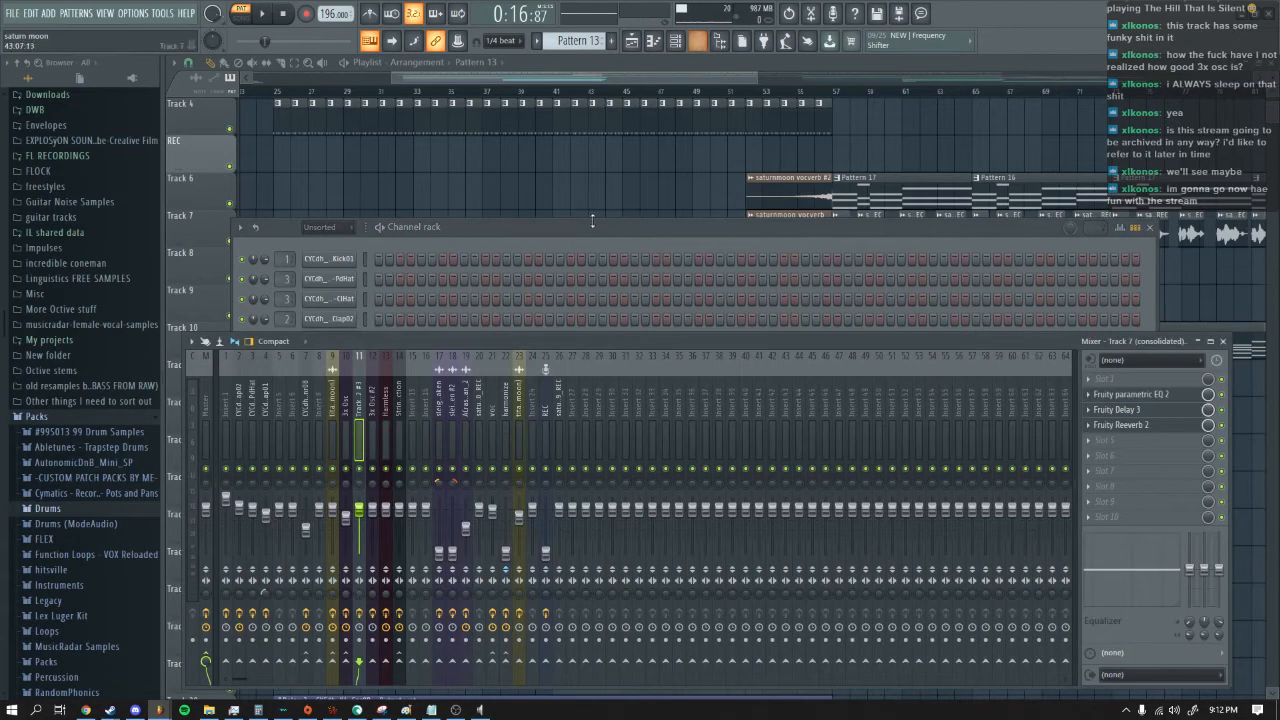
{"action": "left_click", "coordinate": [391, 427]}
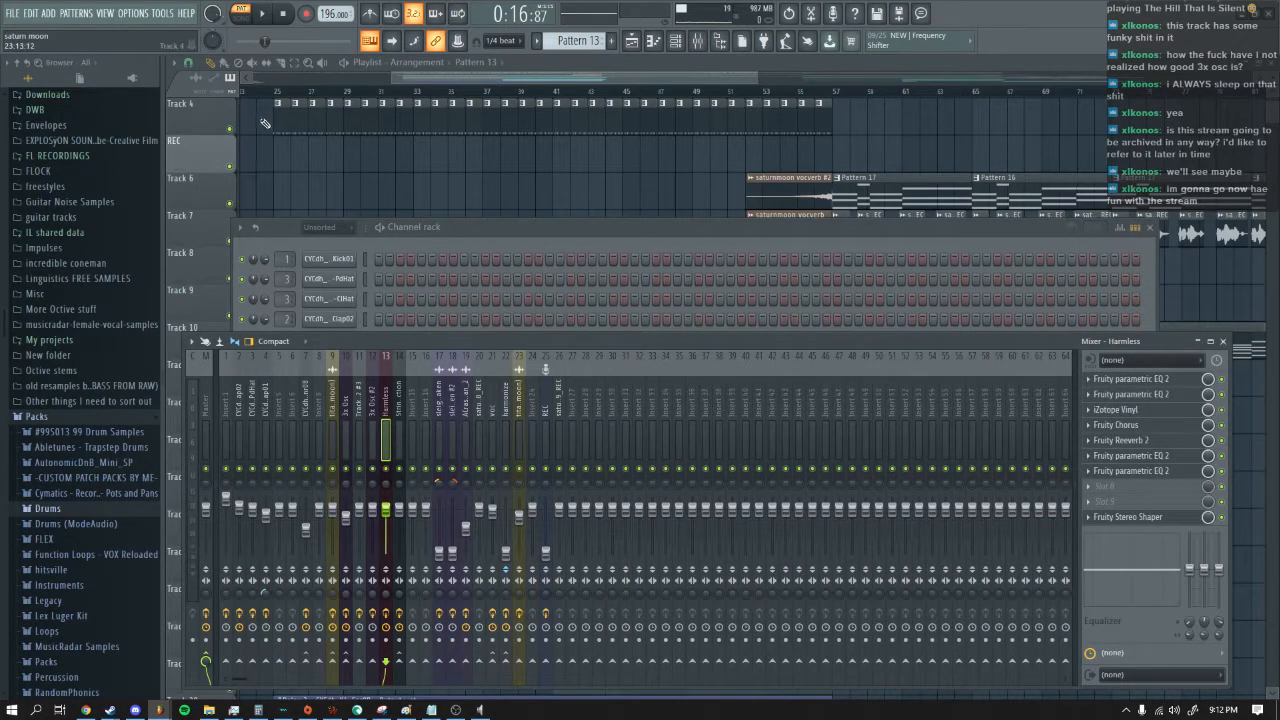
{"action": "left_click", "coordinate": [471, 218]}
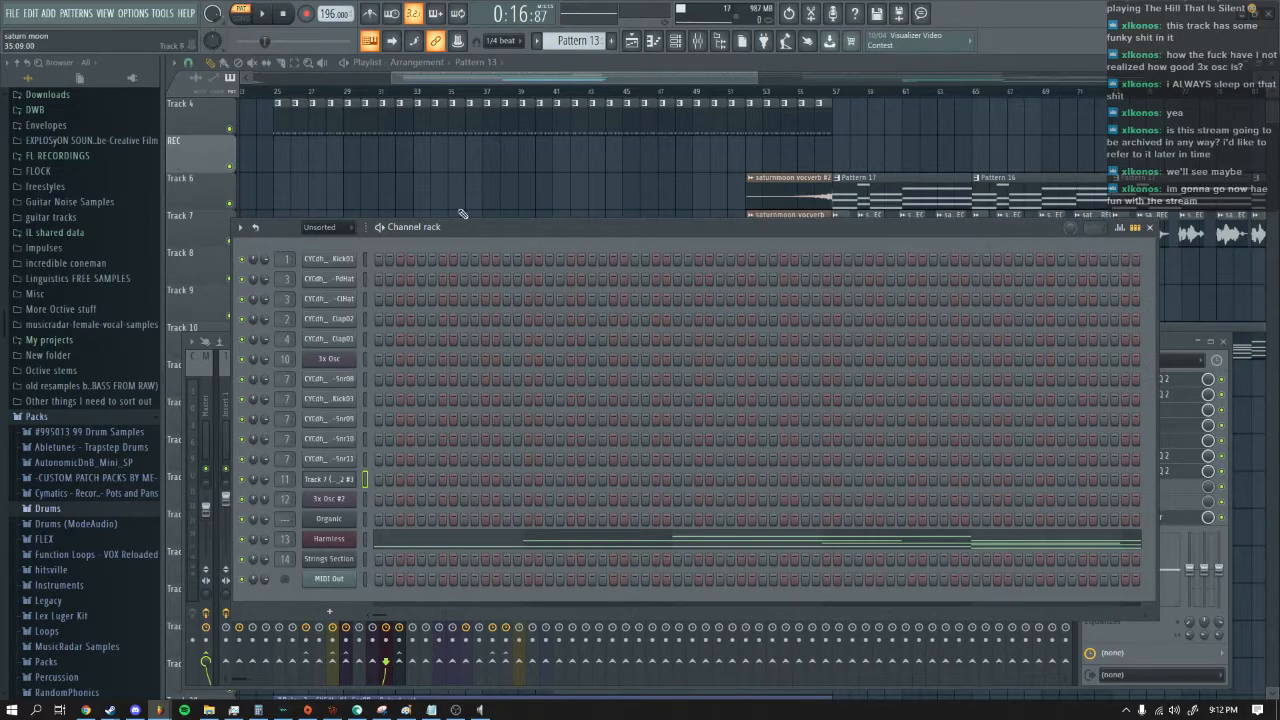
Step: Switch from pattern to song mode and play the arrangement from bar 25
{"action": "key", "text": "space"}
{"action": "left_click", "coordinate": [337, 146]}
{"action": "key", "text": "l"}
{"action": "left_click", "coordinate": [271, 92]}
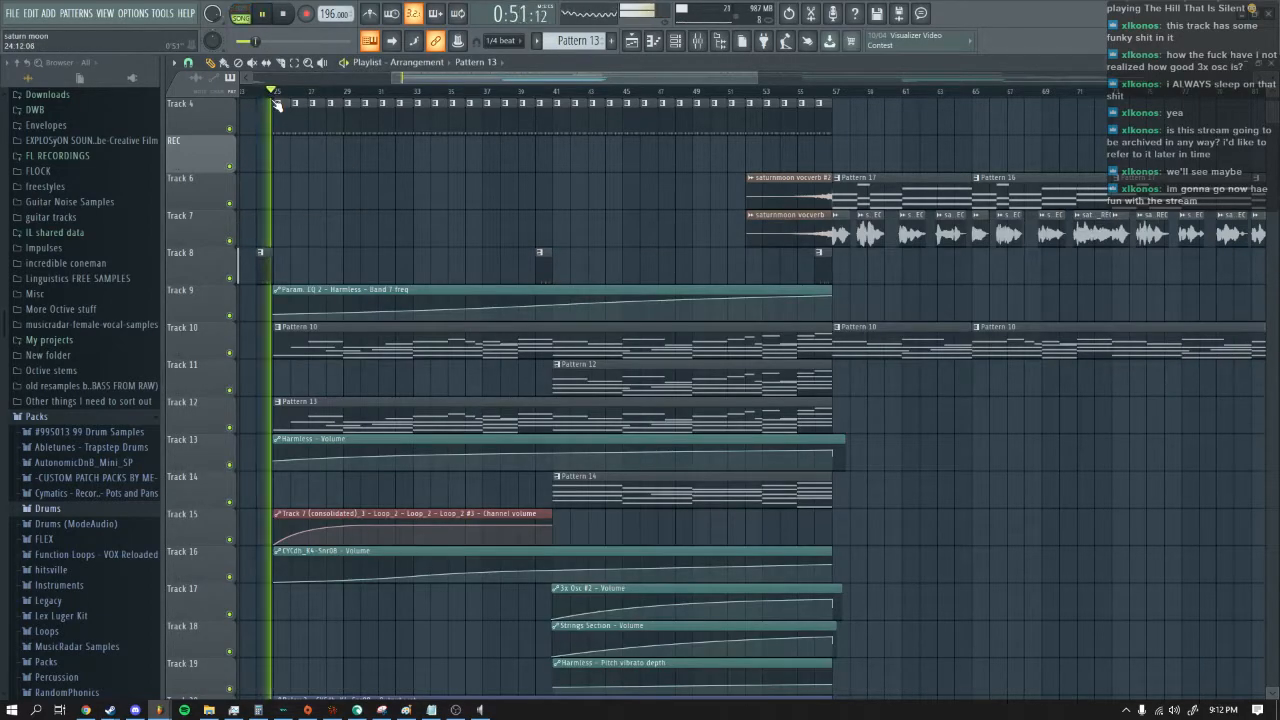
Step: Solo the 3x Osc #2 and Strings Section mixer tracks in turn, checking their effects and channels, and close the mixer
{"action": "left_click", "coordinate": [698, 43]}
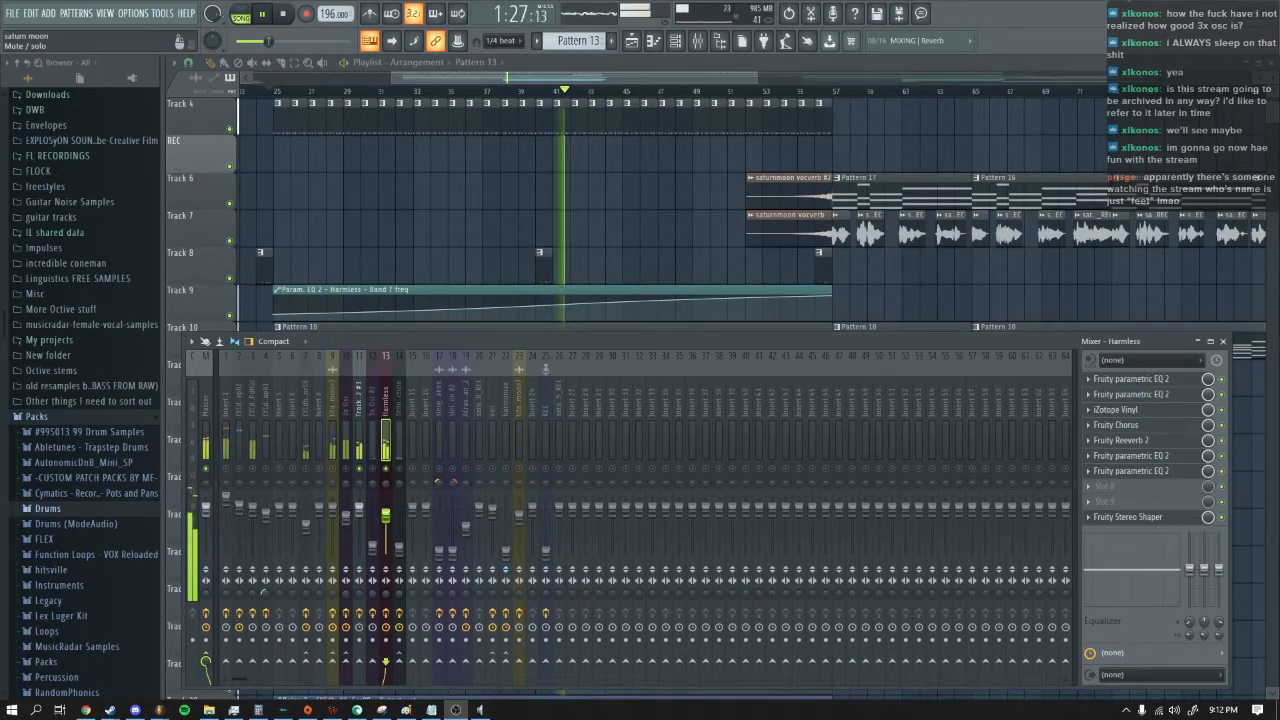
{"action": "left_click", "coordinate": [374, 466]}
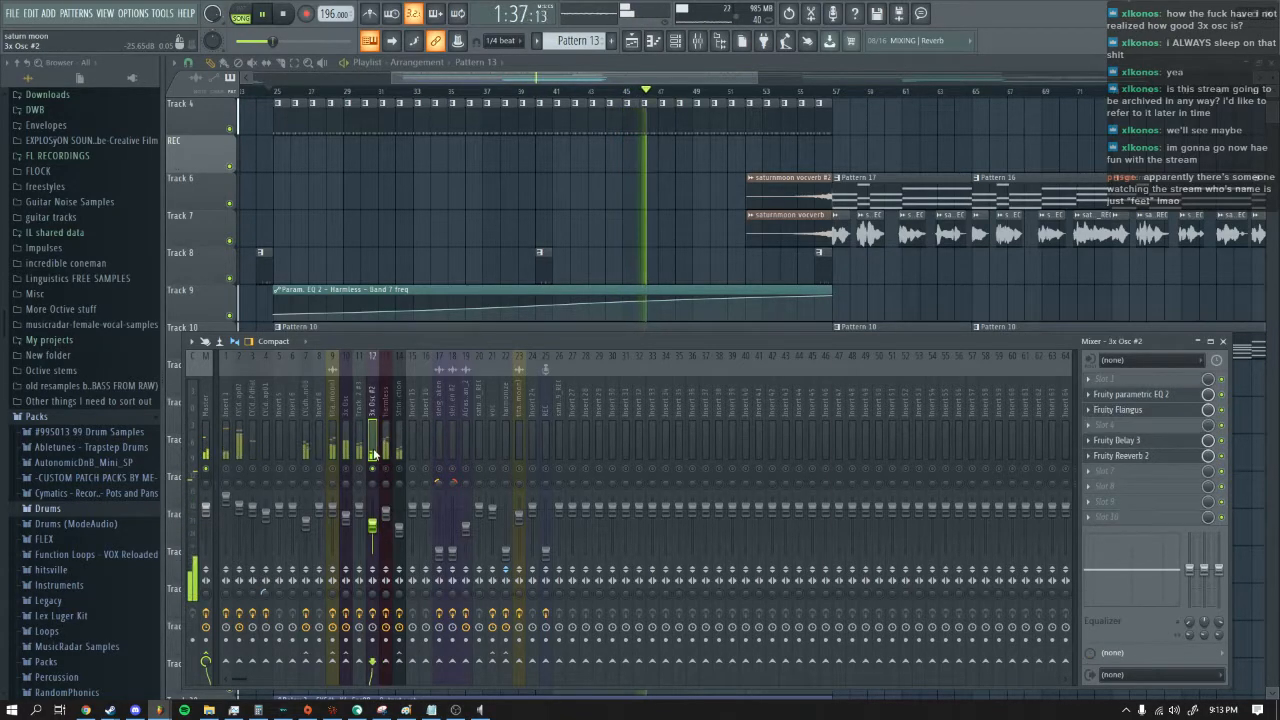
{"action": "left_click", "coordinate": [675, 43]}
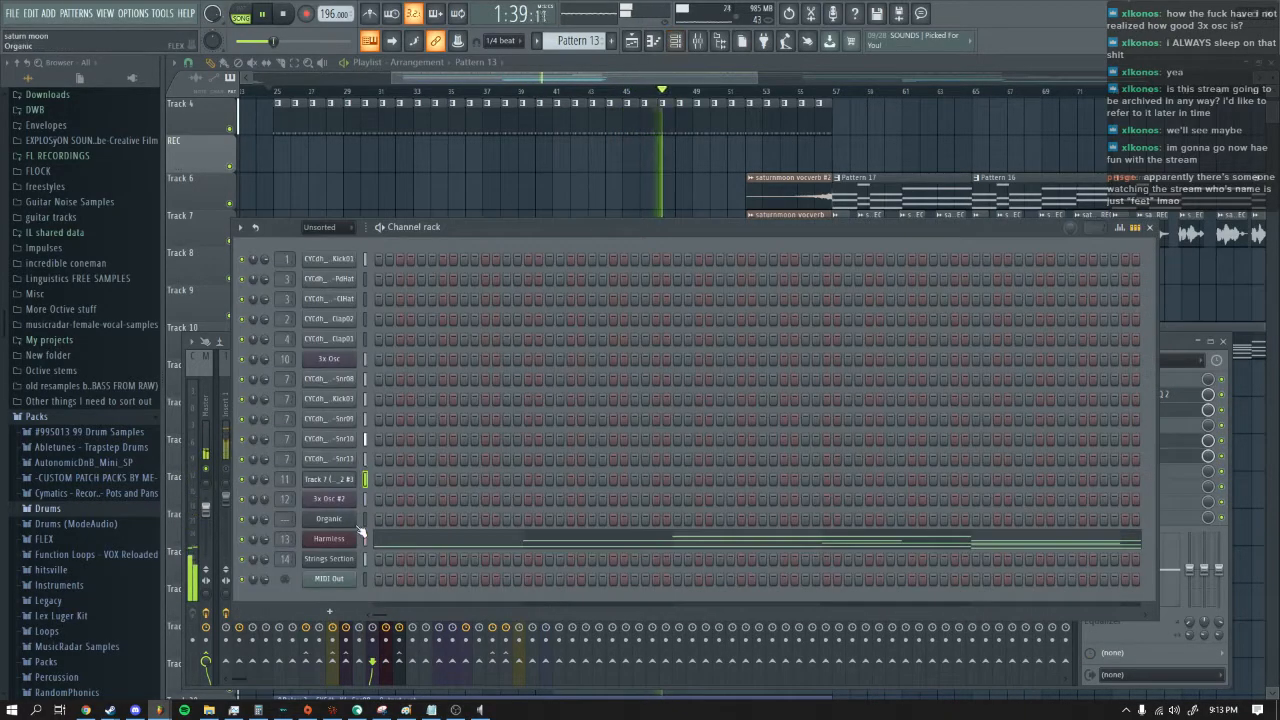
{"action": "left_click", "coordinate": [1149, 229]}
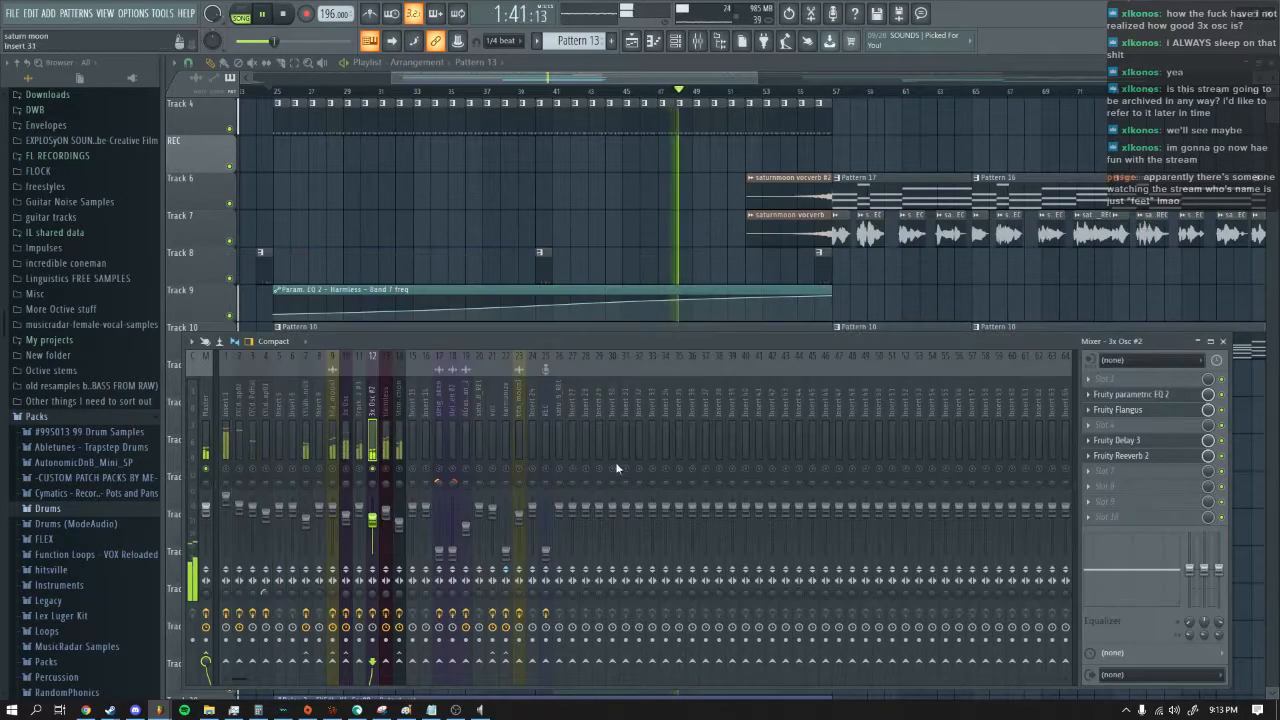
{"action": "left_click", "coordinate": [400, 474]}
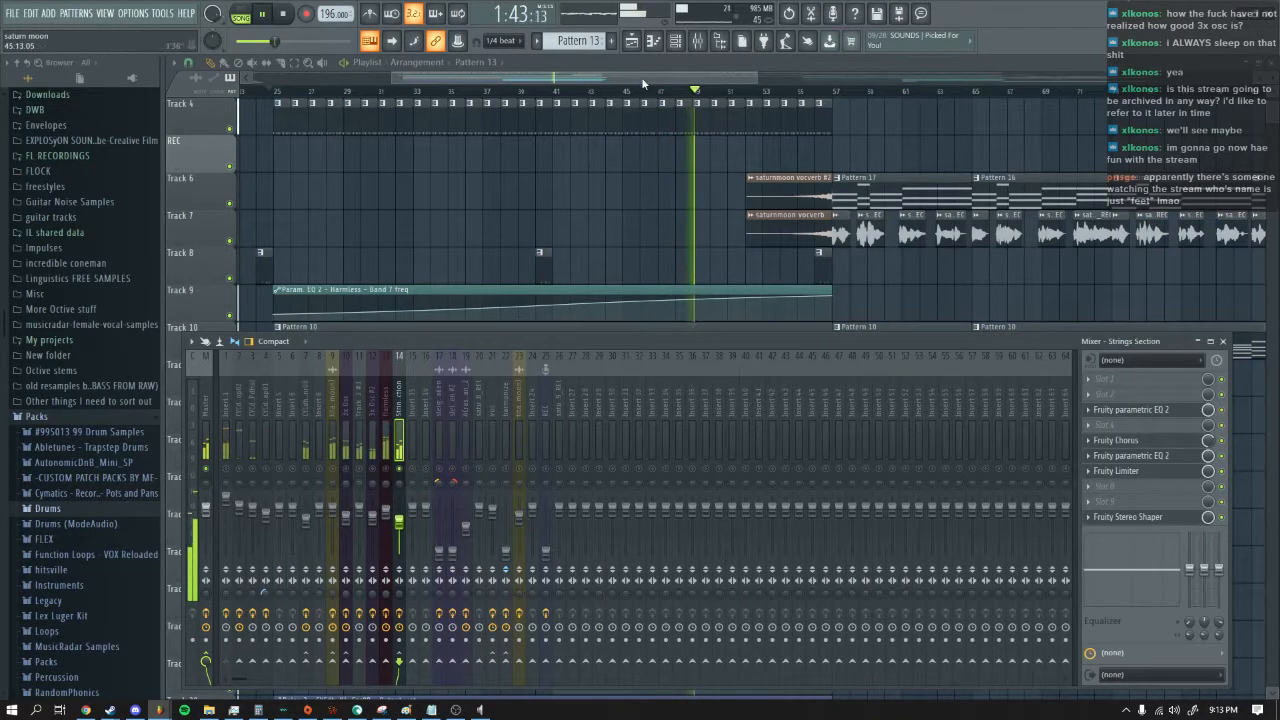
{"action": "left_click", "coordinate": [676, 43]}
{"action": "left_click", "coordinate": [1149, 229]}
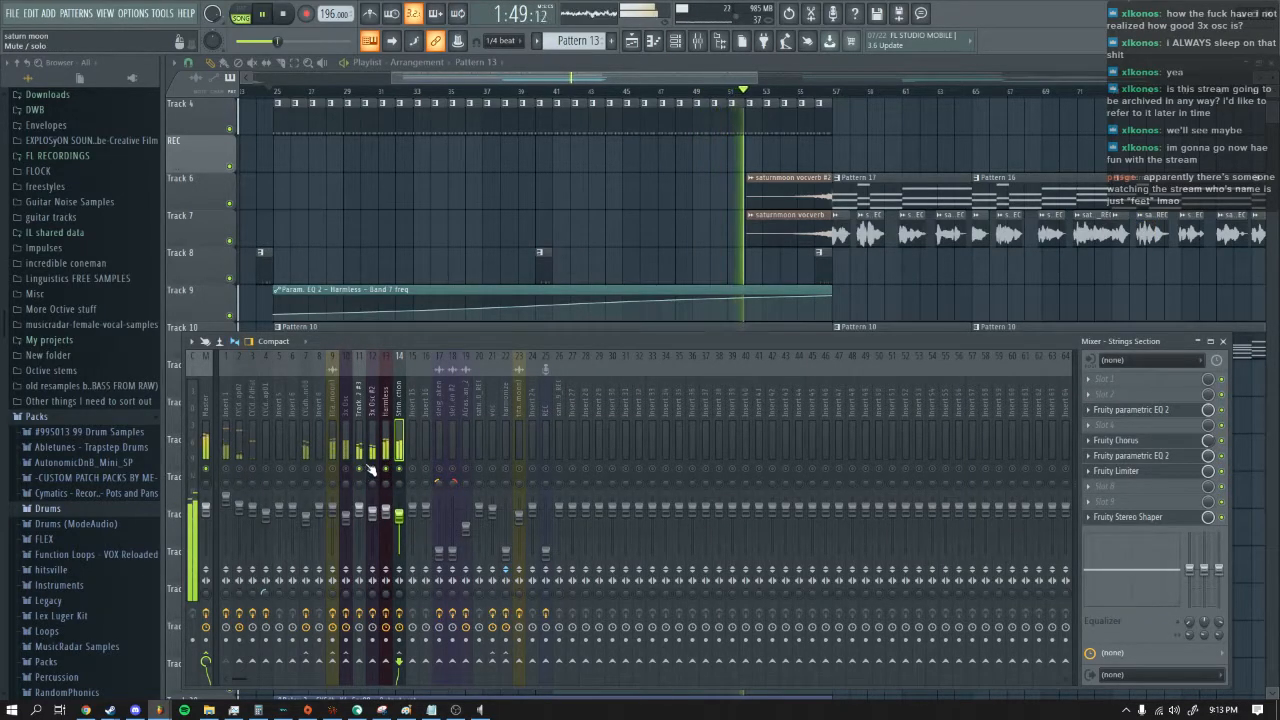
{"action": "key", "text": "F9"}
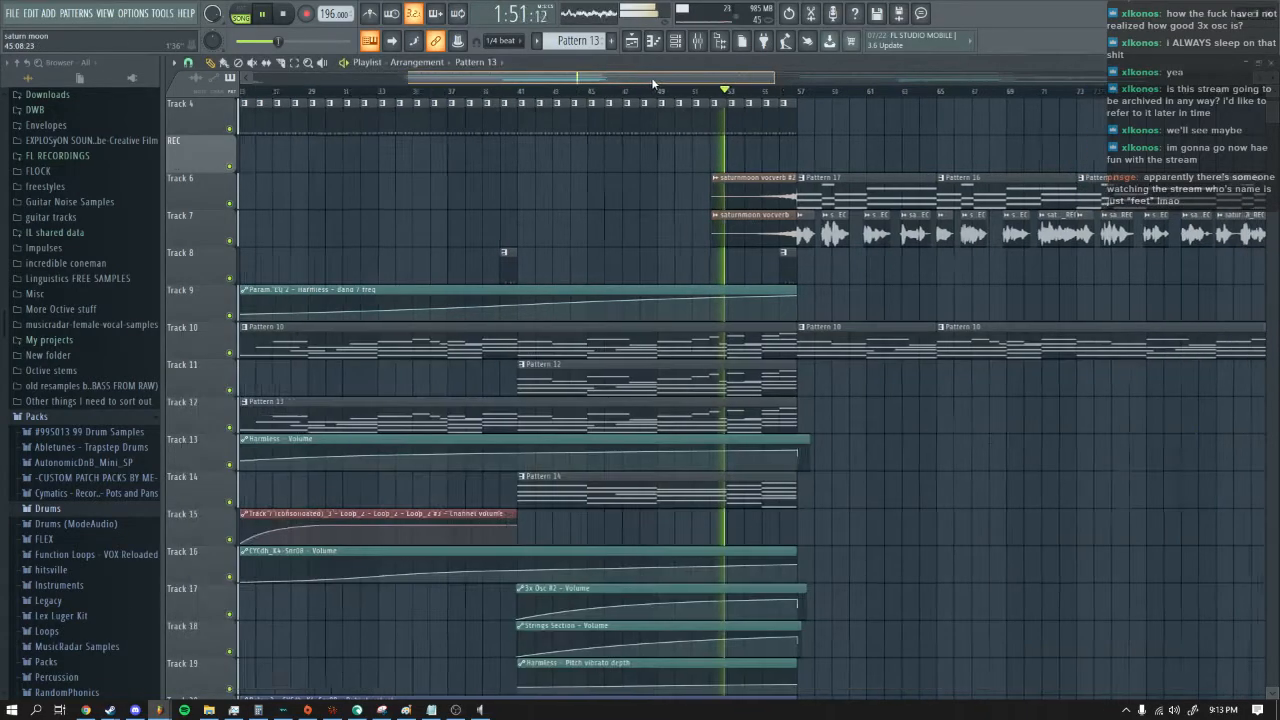
Step: Examine the playlist's section with vocal recordings and Pattern 16 and 17 clips from bar 57 while the song plays
{"action": "left_click_drag", "start_coordinate": [650, 77], "coordinate": [707, 80]}
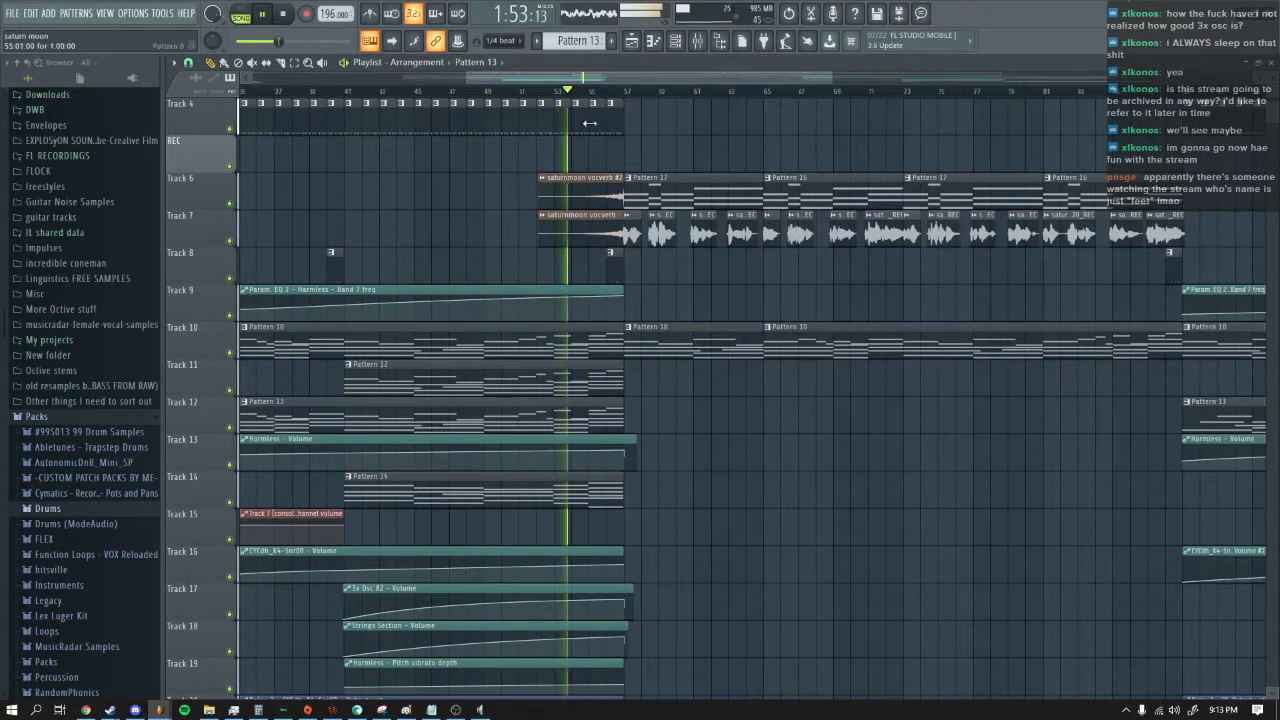
{"action": "left_click_drag", "start_coordinate": [634, 81], "coordinate": [692, 82]}
{"action": "scroll", "coordinate": [885, 298], "scroll_direction": "up", "scroll_amount": 3}
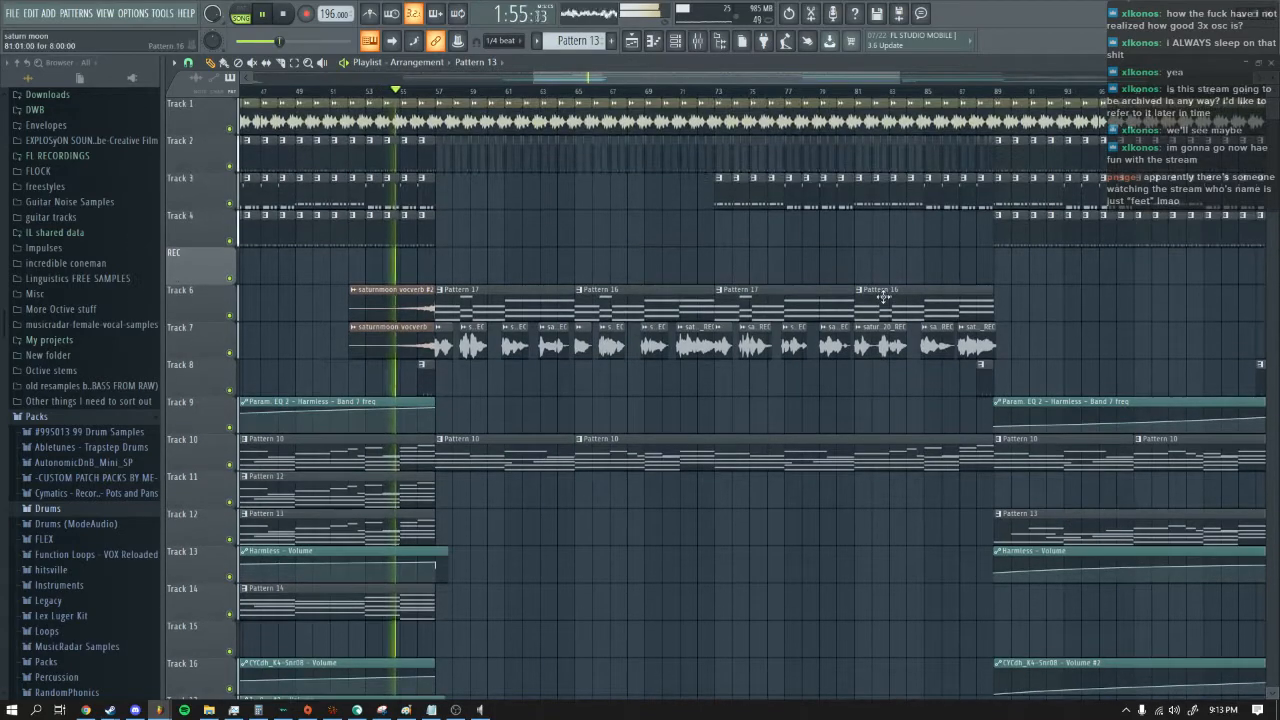
{"action": "left_click_drag", "start_coordinate": [583, 80], "coordinate": [616, 82]}
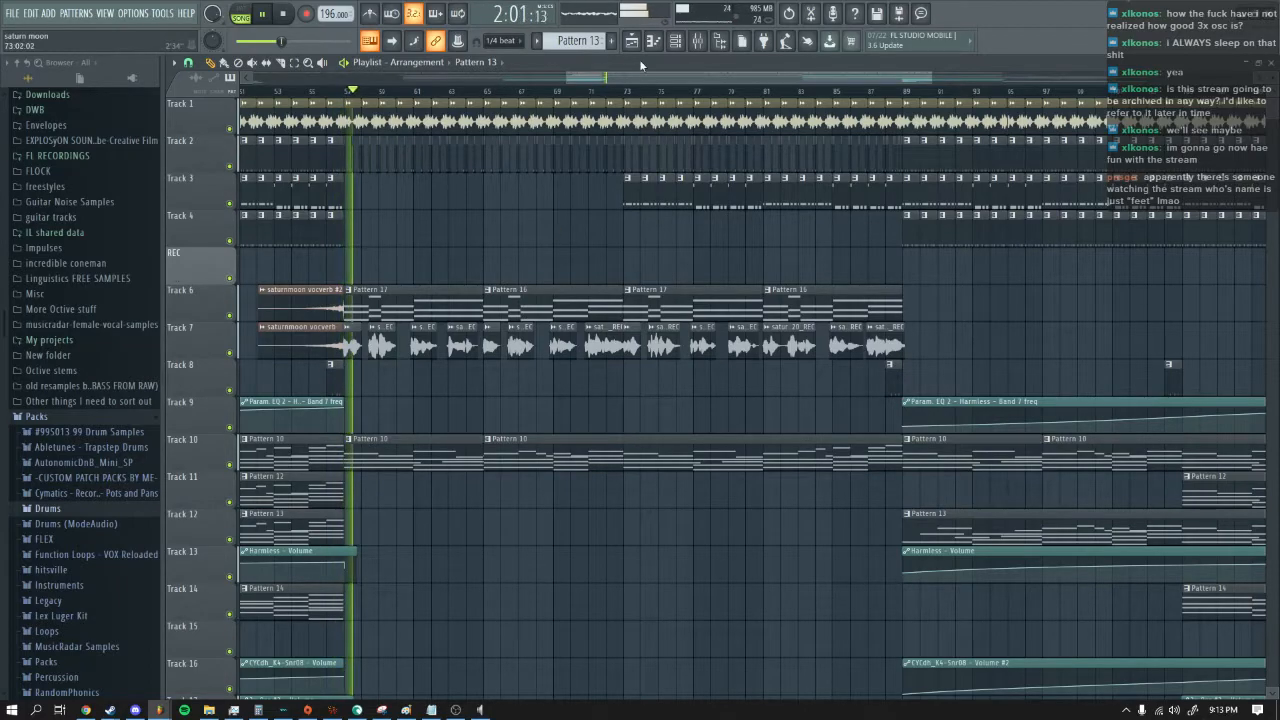
{"action": "left_click_drag", "start_coordinate": [625, 75], "coordinate": [582, 76]}
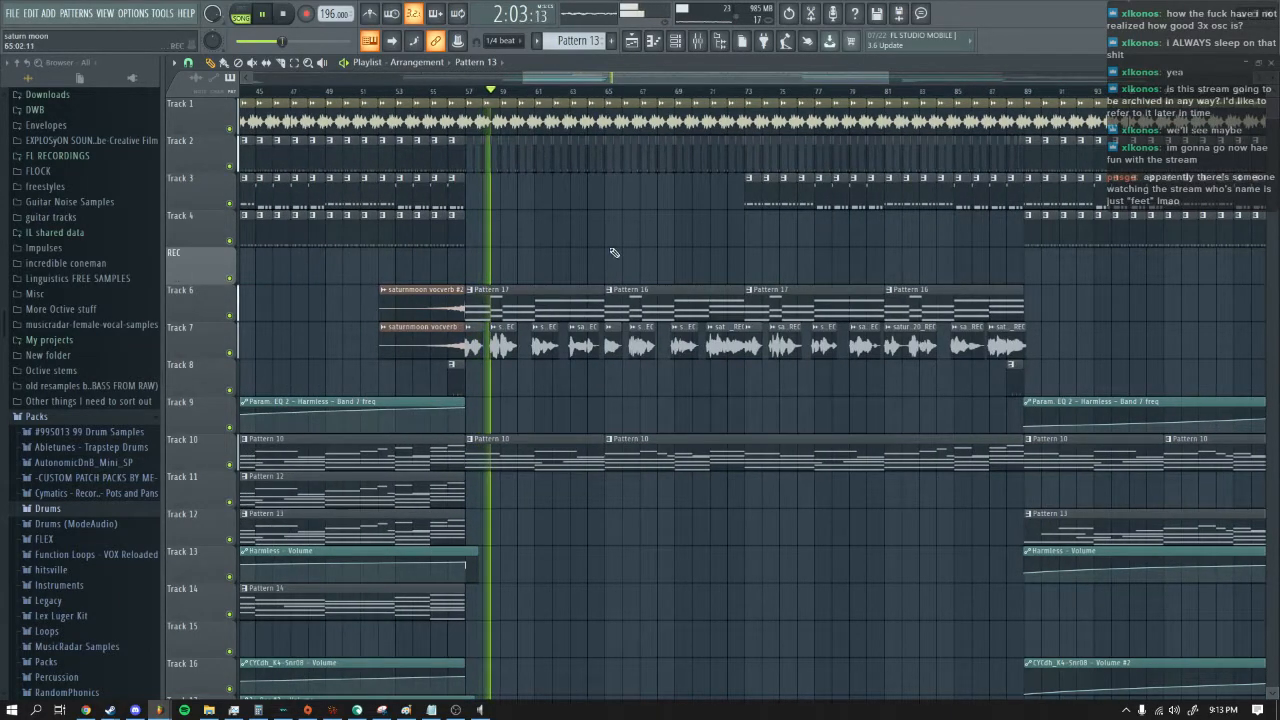
{"action": "scroll", "coordinate": [665, 250], "scroll_direction": "down", "scroll_amount": 5}
{"action": "scroll", "coordinate": [665, 250], "scroll_direction": "up", "scroll_amount": 4}
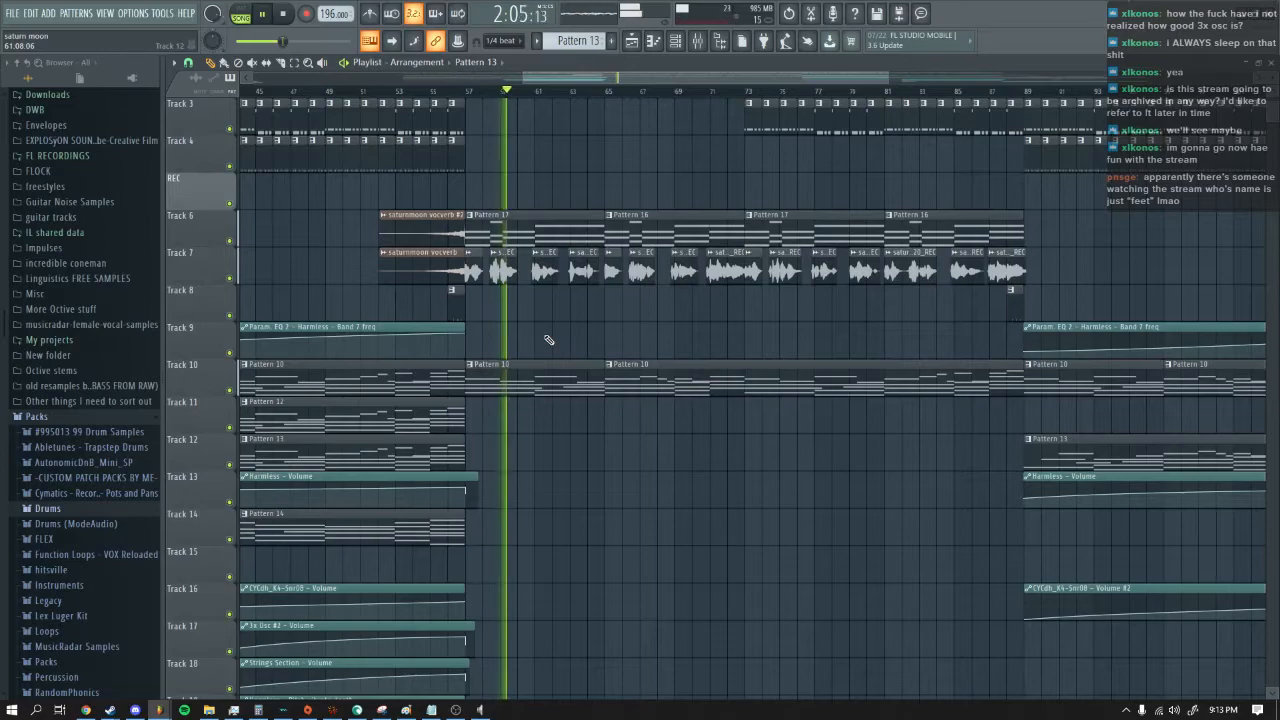
{"action": "scroll", "coordinate": [548, 342], "scroll_direction": "up", "scroll_amount": 1}
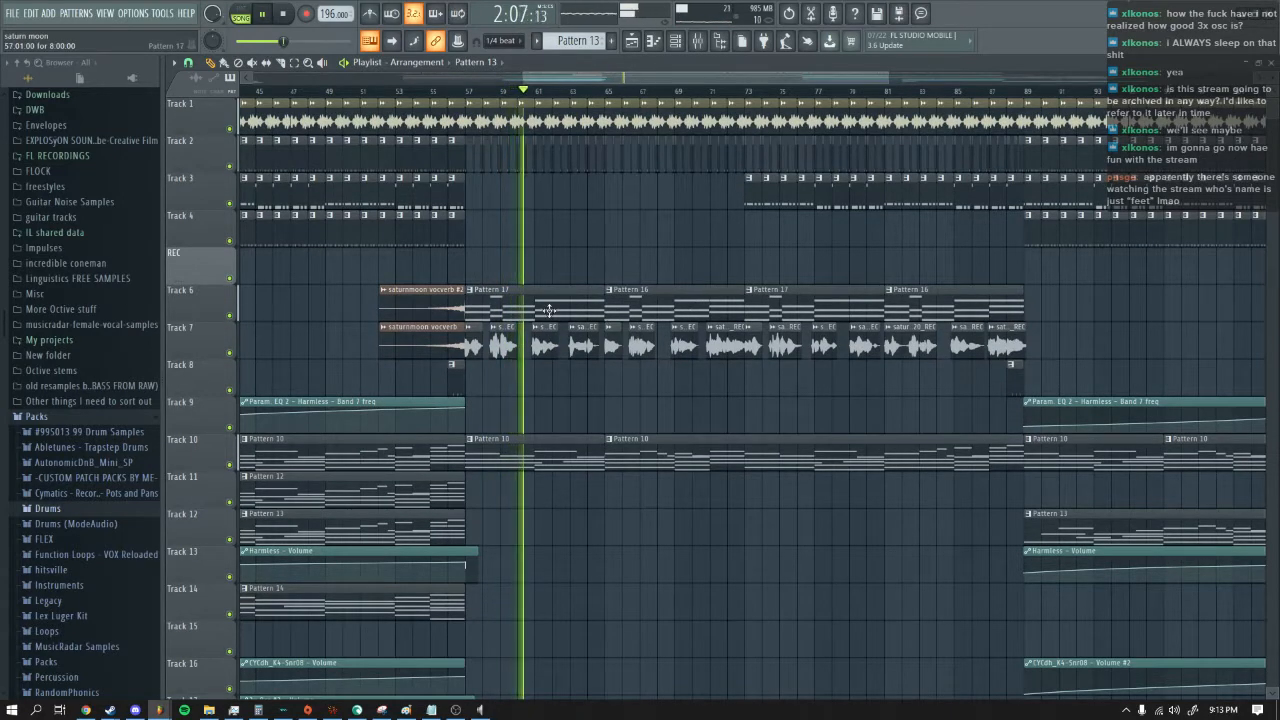
Step: View the Track 7 vocal clips up close, and play the song from bar 73, where the Track 3 patterns re-enter
{"action": "left_click_drag", "start_coordinate": [717, 77], "coordinate": [782, 76]}
{"action": "left_click_drag", "start_coordinate": [953, 76], "coordinate": [718, 77]}
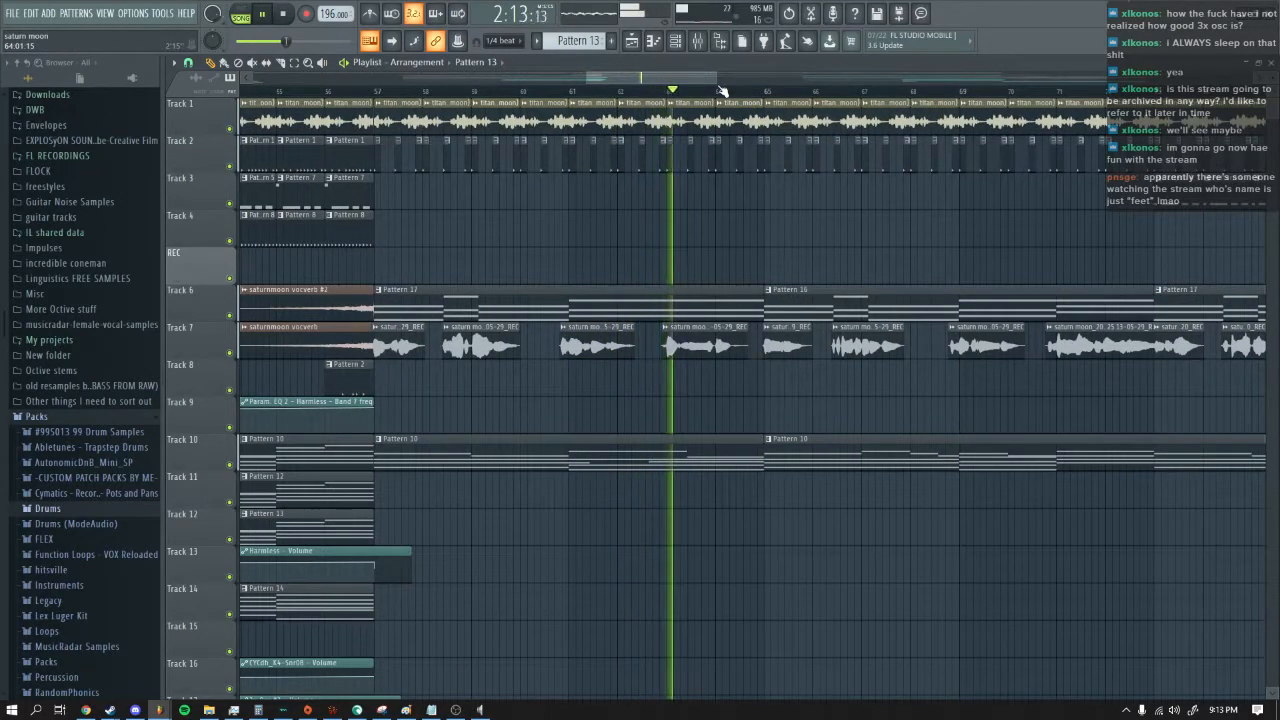
{"action": "left_click_drag", "start_coordinate": [713, 78], "coordinate": [935, 77]}
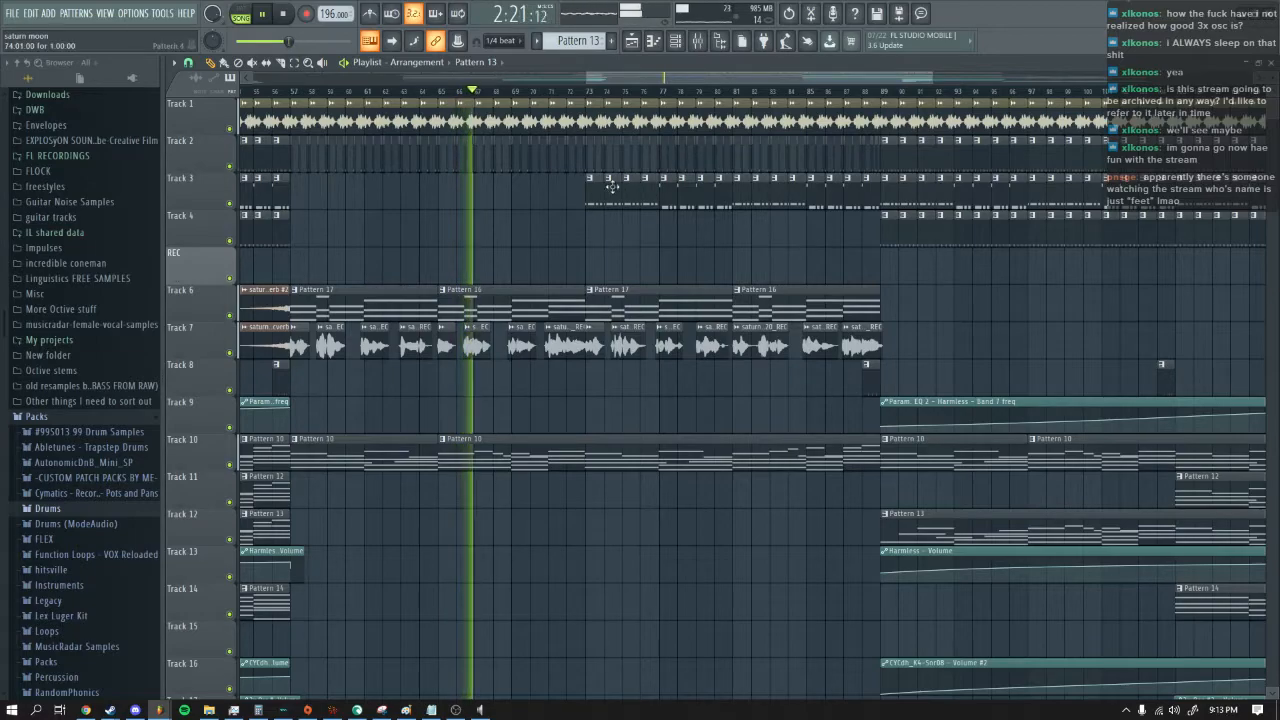
{"action": "left_click", "coordinate": [585, 94]}
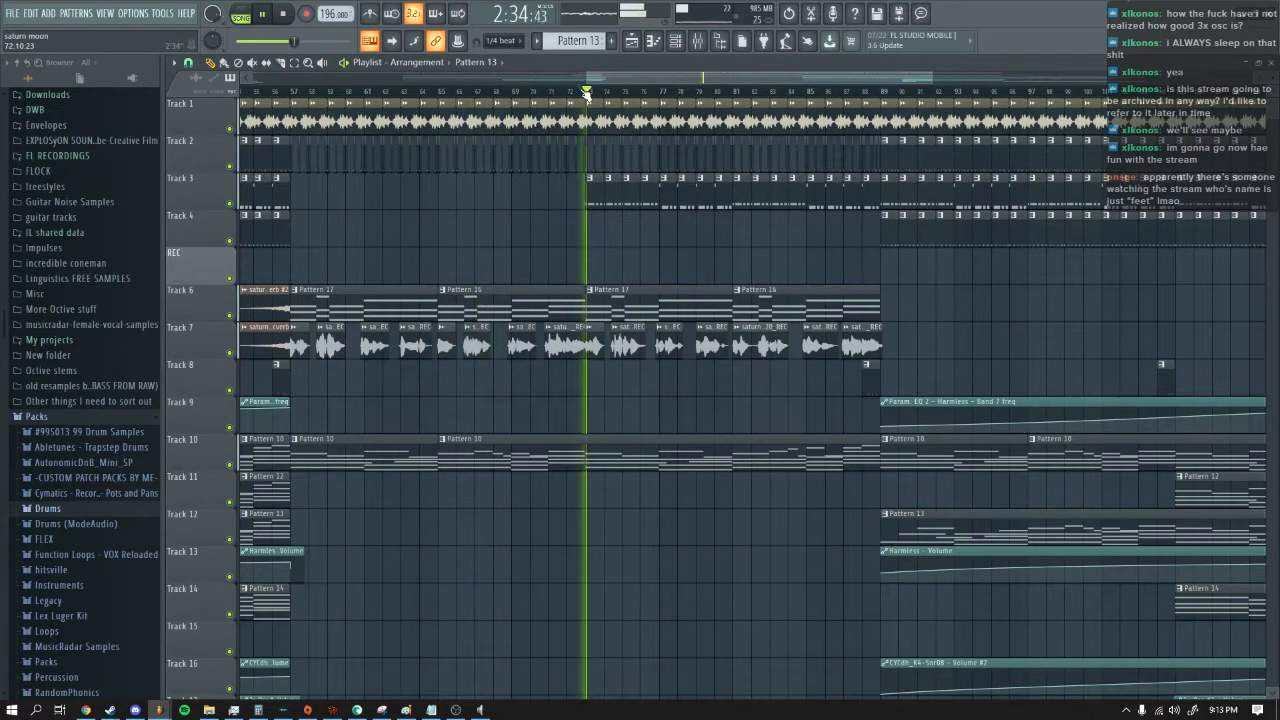
Step: Look over the closing part of the arrangement, including the crash, spring coil, bell and sleigh bell clips
{"action": "left_click_drag", "start_coordinate": [608, 86], "coordinate": [840, 77]}
{"action": "scroll", "coordinate": [667, 273], "scroll_direction": "down", "scroll_amount": 4}
{"action": "scroll", "coordinate": [667, 273], "scroll_direction": "up", "scroll_amount": 4}
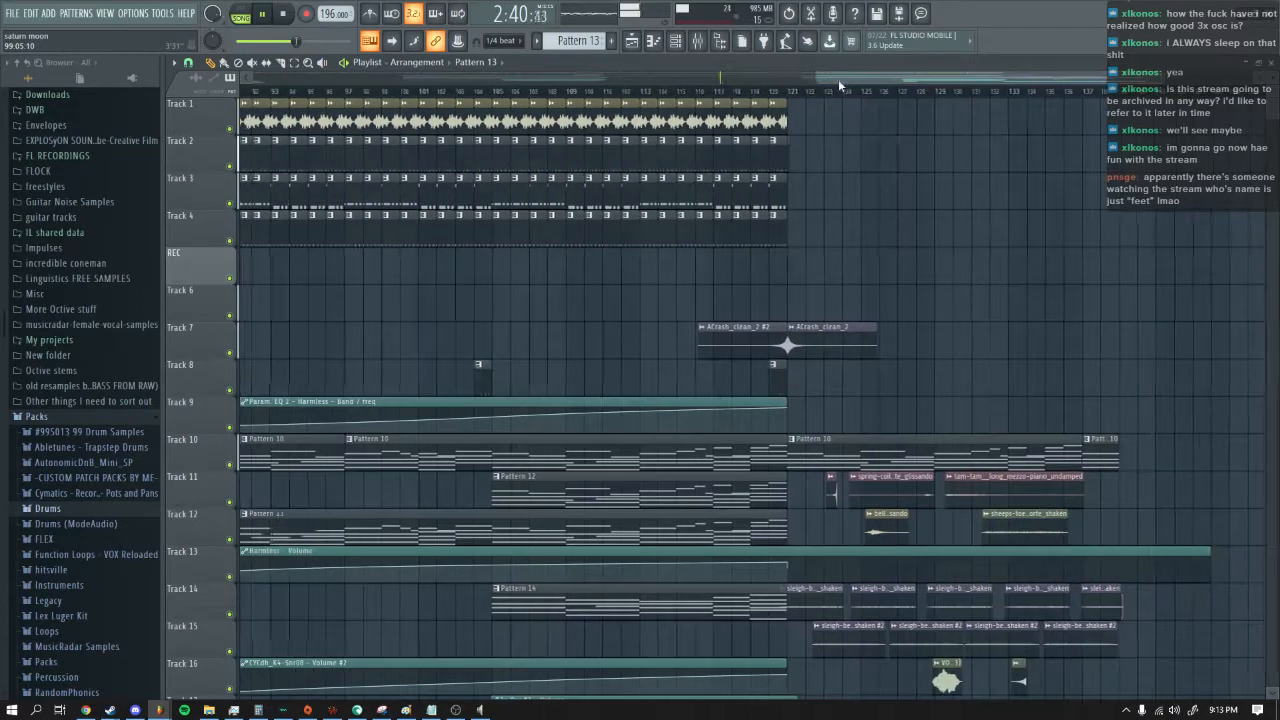
Step: Play the song from just before bar 121 and follow the ending's Pattern 10, spring coil, tam-tam, sleigh bell and automation clips
{"action": "left_click", "coordinate": [770, 94]}
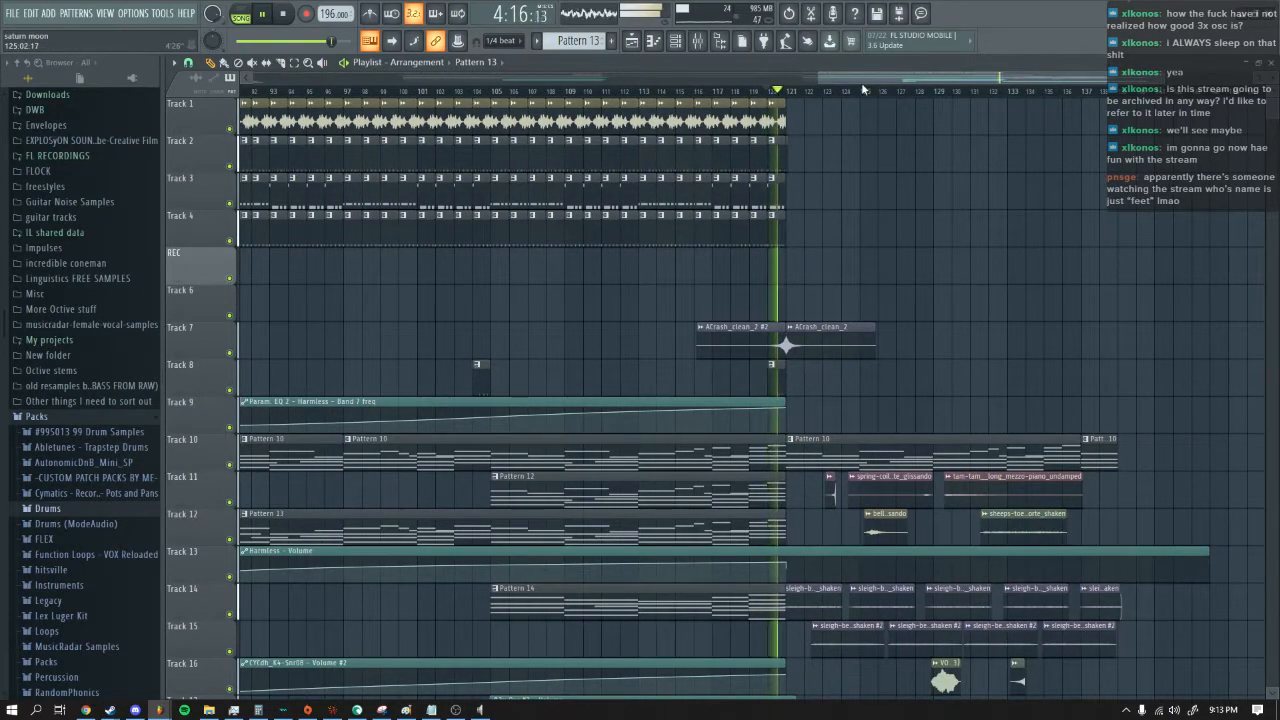
{"action": "key", "text": "F9"}
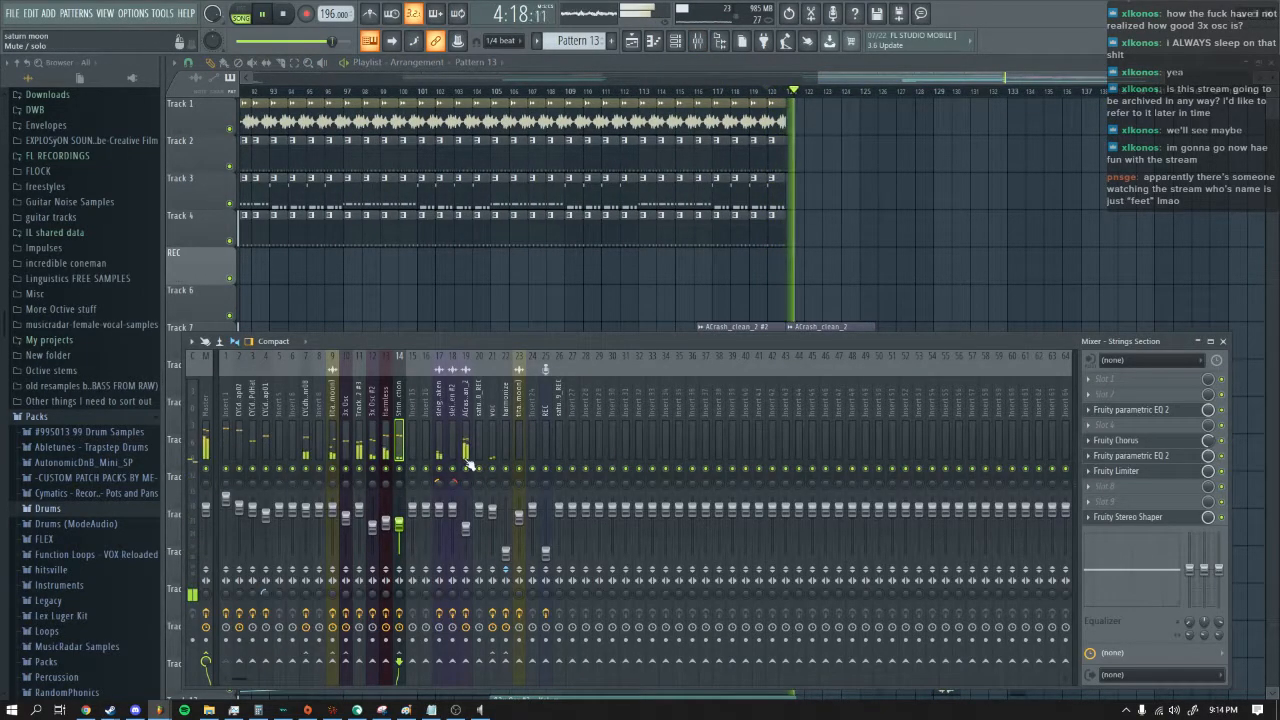
{"action": "key", "text": "F9"}
{"action": "left_click_drag", "start_coordinate": [848, 84], "coordinate": [958, 80]}
{"action": "scroll", "coordinate": [927, 253], "scroll_direction": "down", "scroll_amount": 6}
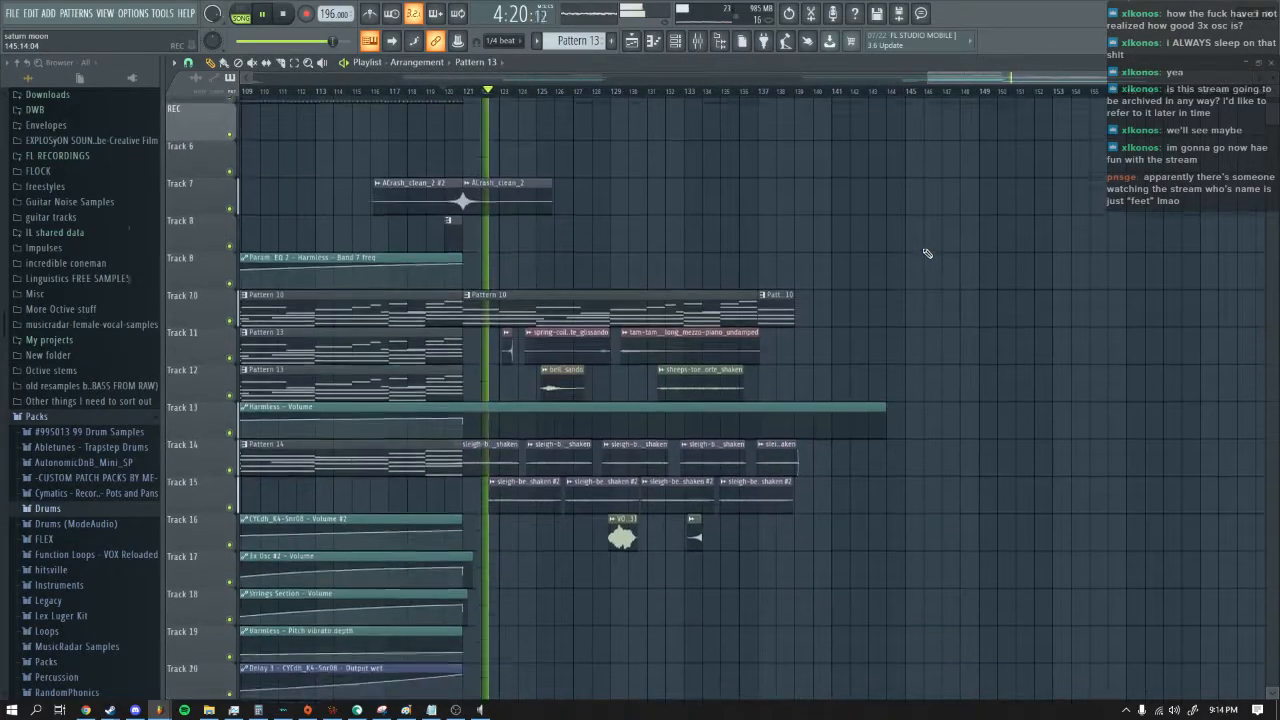
{"action": "scroll", "coordinate": [927, 253], "scroll_direction": "up", "scroll_amount": 3}
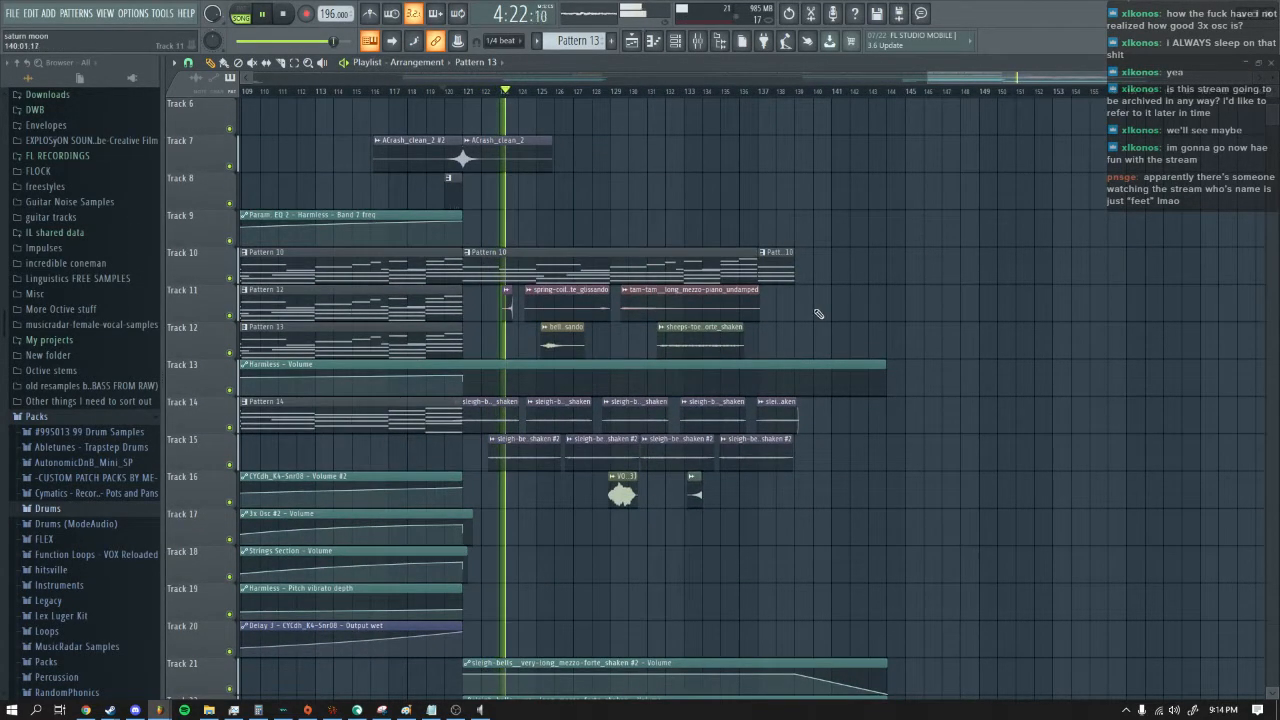
{"action": "left_click_drag", "start_coordinate": [1254, 79], "coordinate": [1165, 79]}
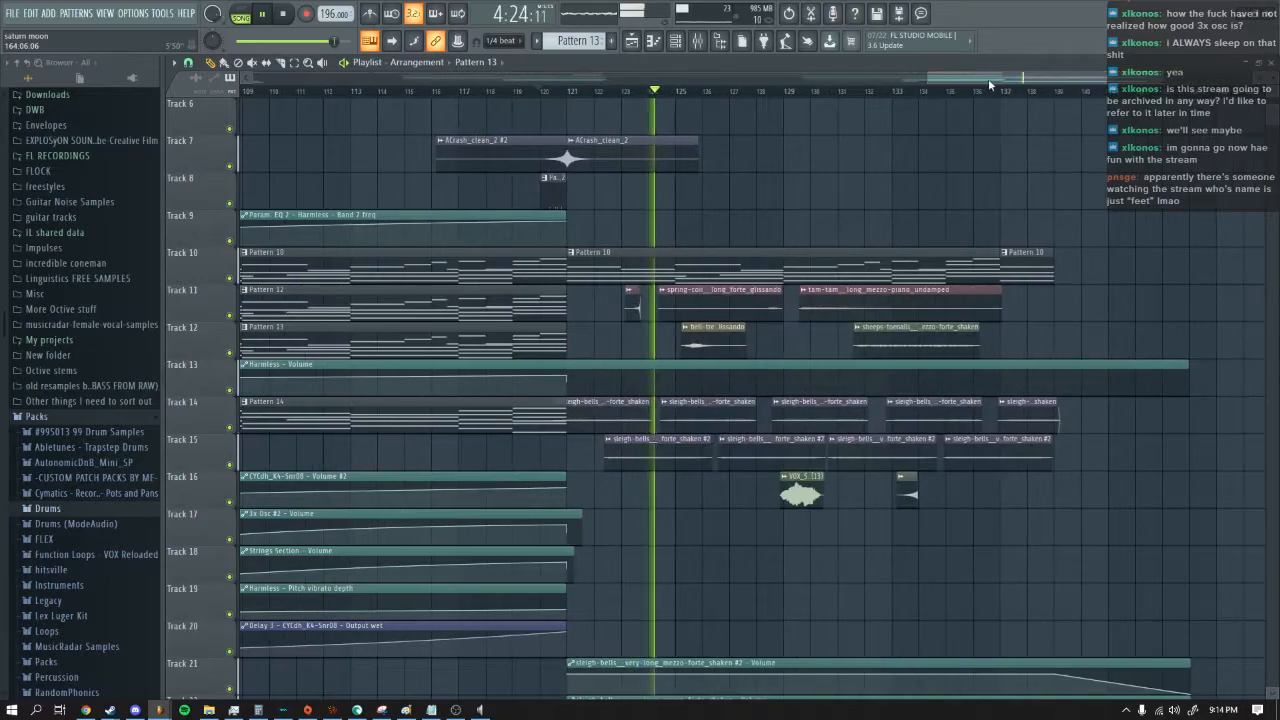
{"action": "left_click_drag", "start_coordinate": [991, 82], "coordinate": [1034, 86]}
{"action": "scroll", "coordinate": [971, 212], "scroll_direction": "up", "scroll_amount": 3}
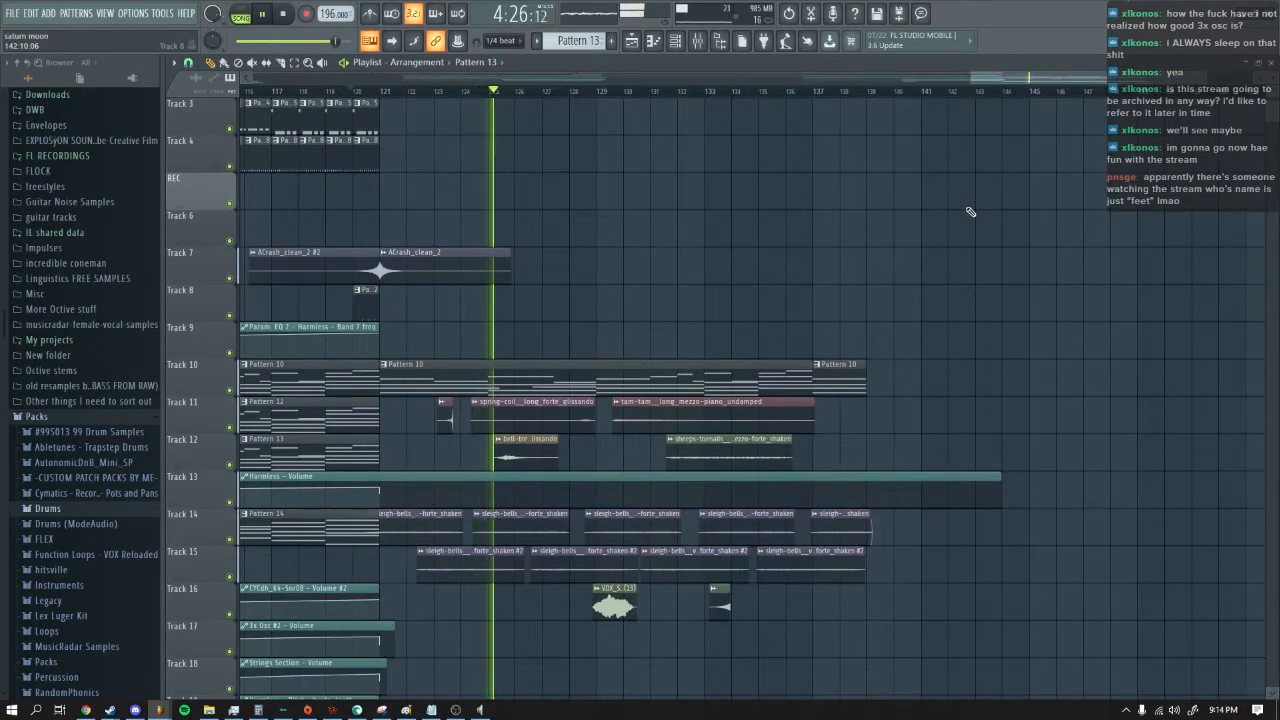
{"action": "left_click_drag", "start_coordinate": [1026, 82], "coordinate": [1016, 82]}
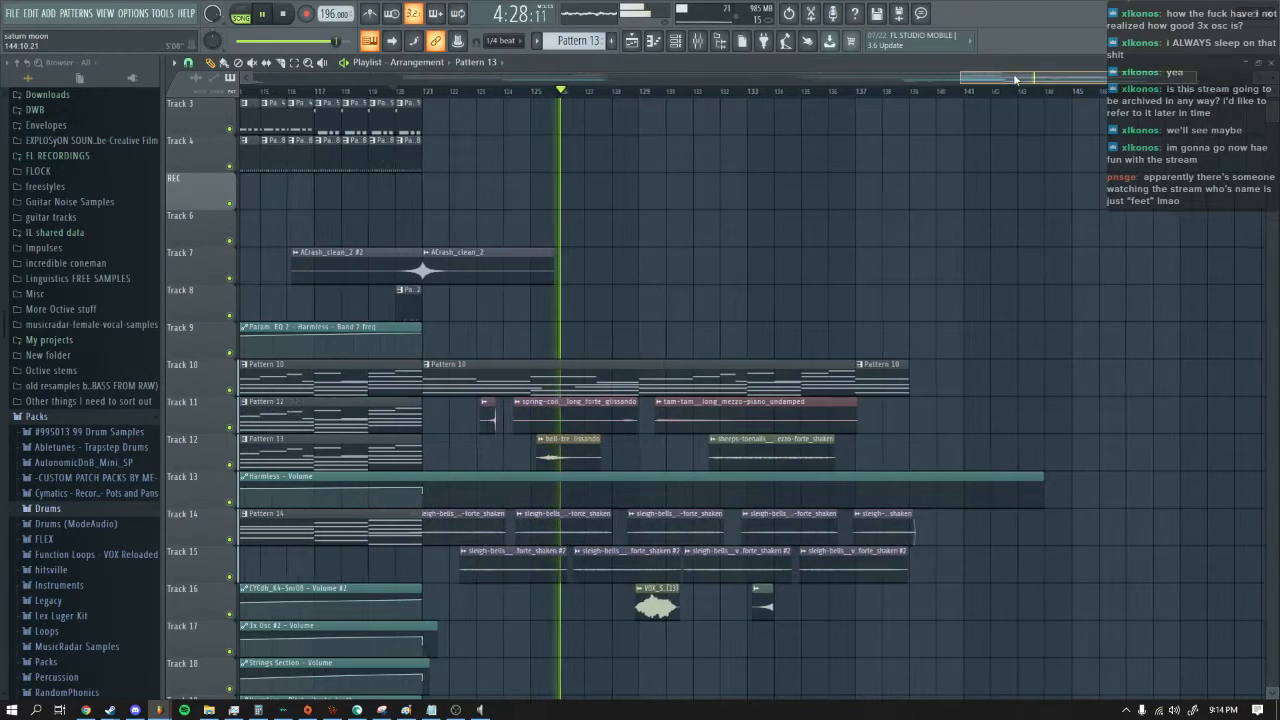
Step: Inspect the ValhallaFreqEcho settings on the sleigh-bells mixer track while the ending plays, and stop playback
{"action": "left_click", "coordinate": [706, 43]}
{"action": "left_click", "coordinate": [706, 43]}
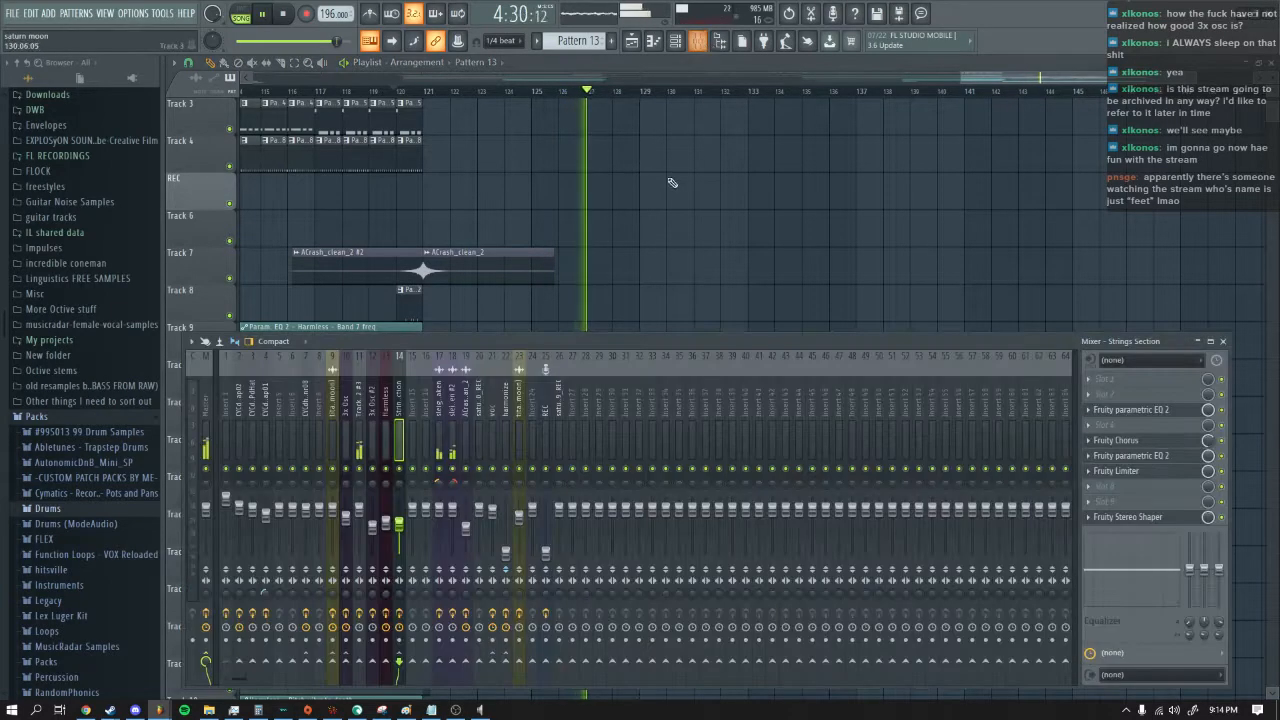
{"action": "left_click", "coordinate": [441, 432]}
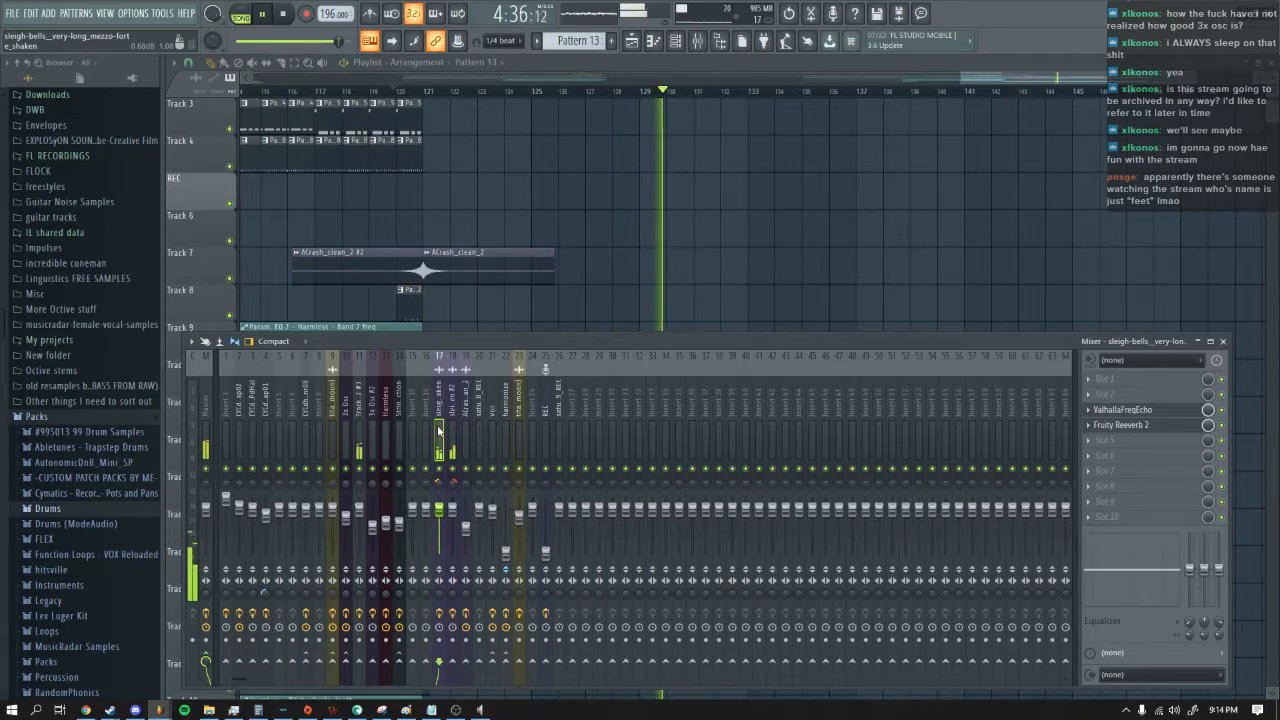
{"action": "left_click", "coordinate": [1161, 411]}
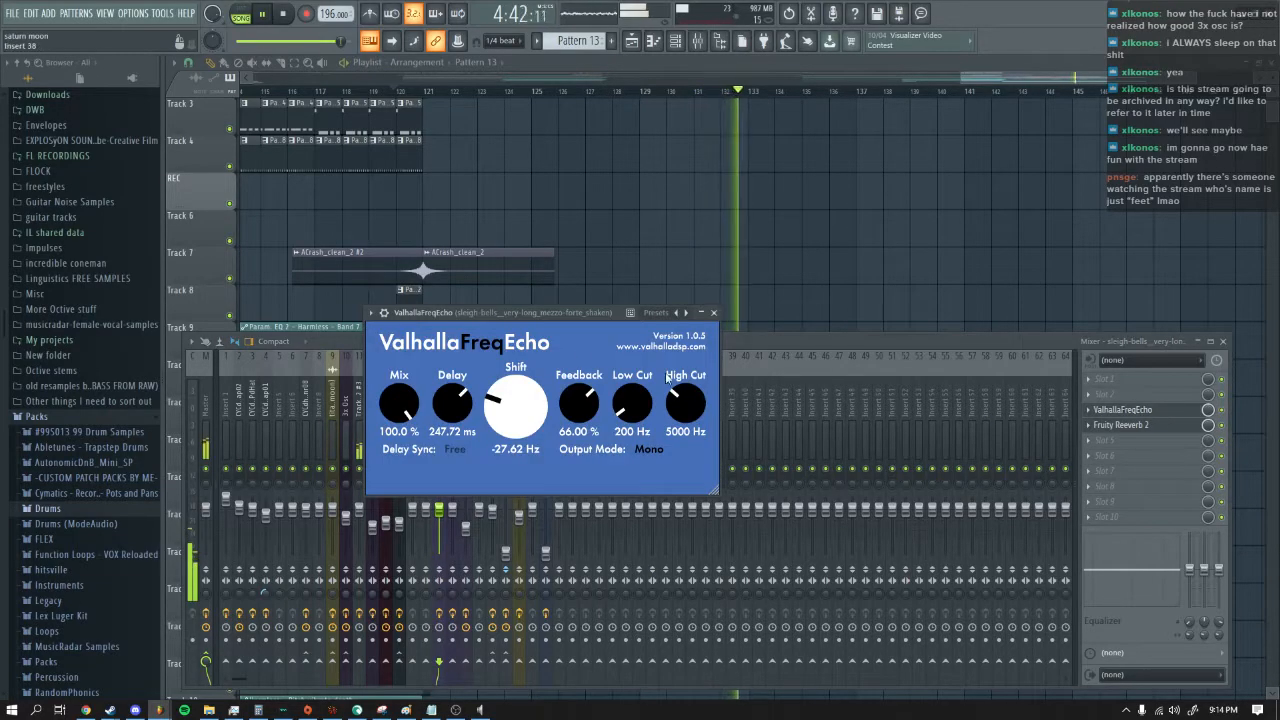
{"action": "left_click_drag", "start_coordinate": [540, 316], "coordinate": [679, 255]}
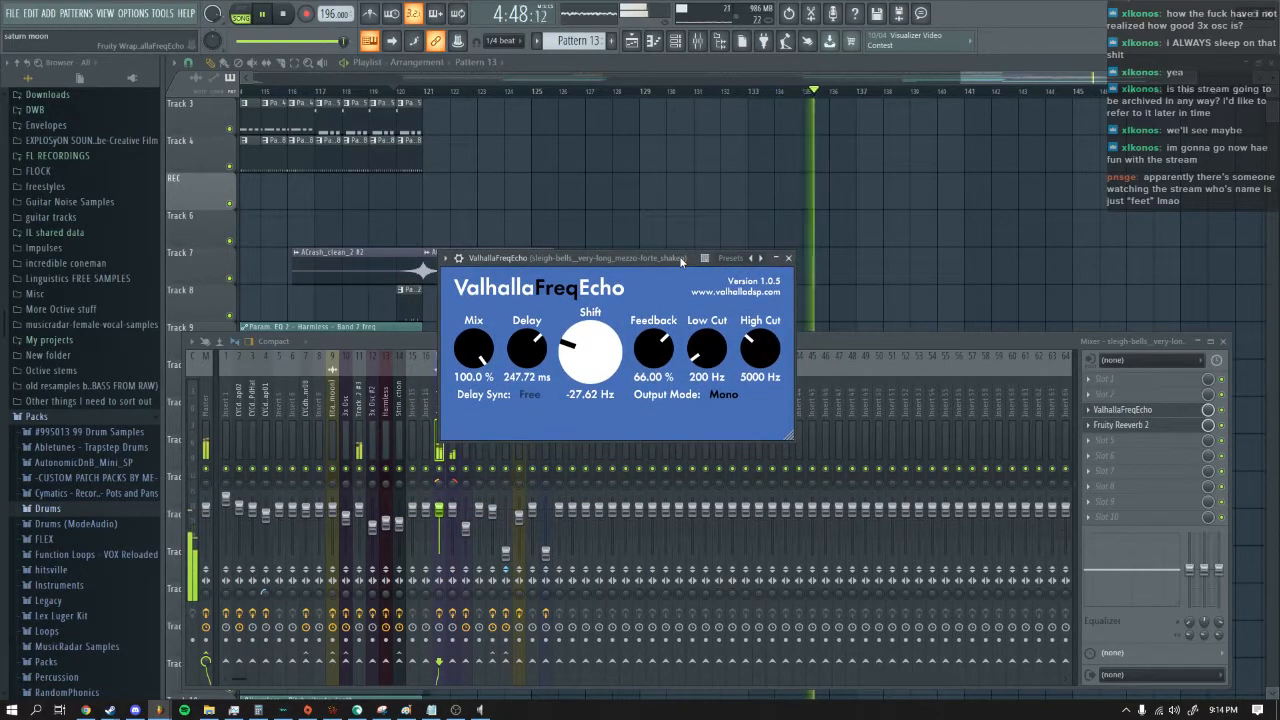
{"action": "left_click", "coordinate": [285, 15]}
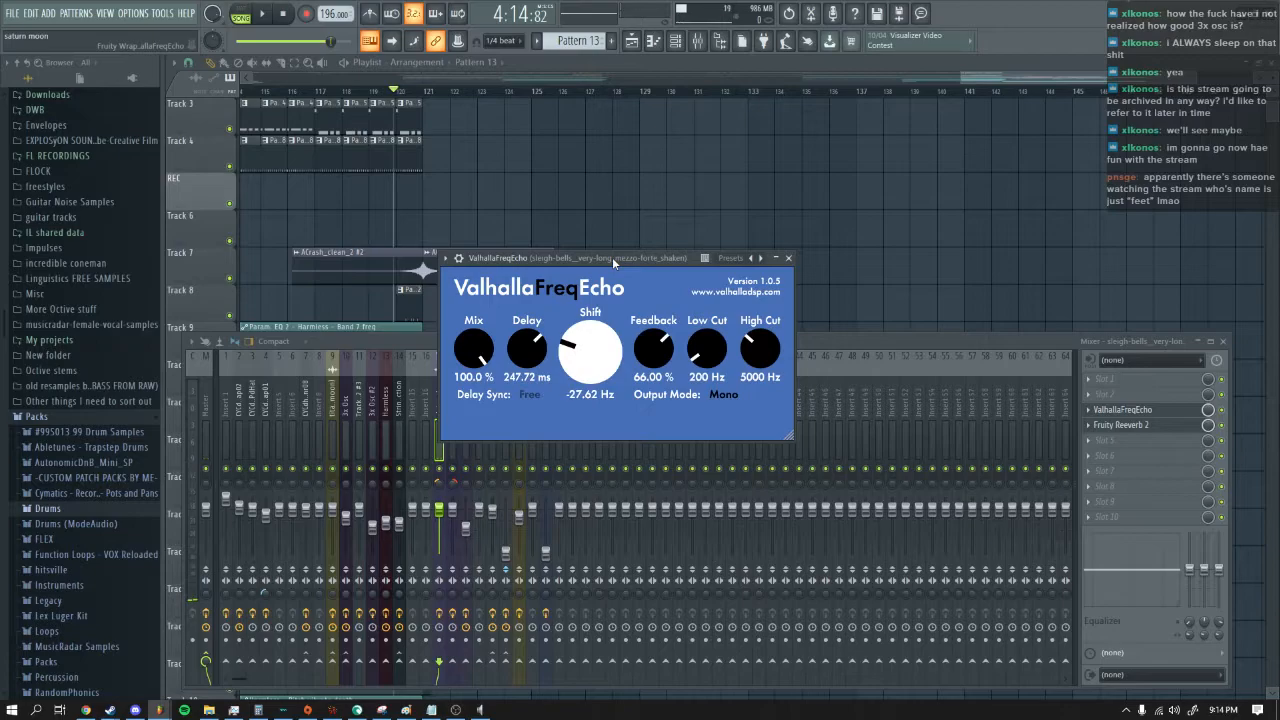
Step: Replay the ending with the plugin and mixer closed, stop playback, and view the whole saturn moon arrangement from Track 1
{"action": "left_click", "coordinate": [258, 21]}
{"action": "right_click", "coordinate": [529, 177]}
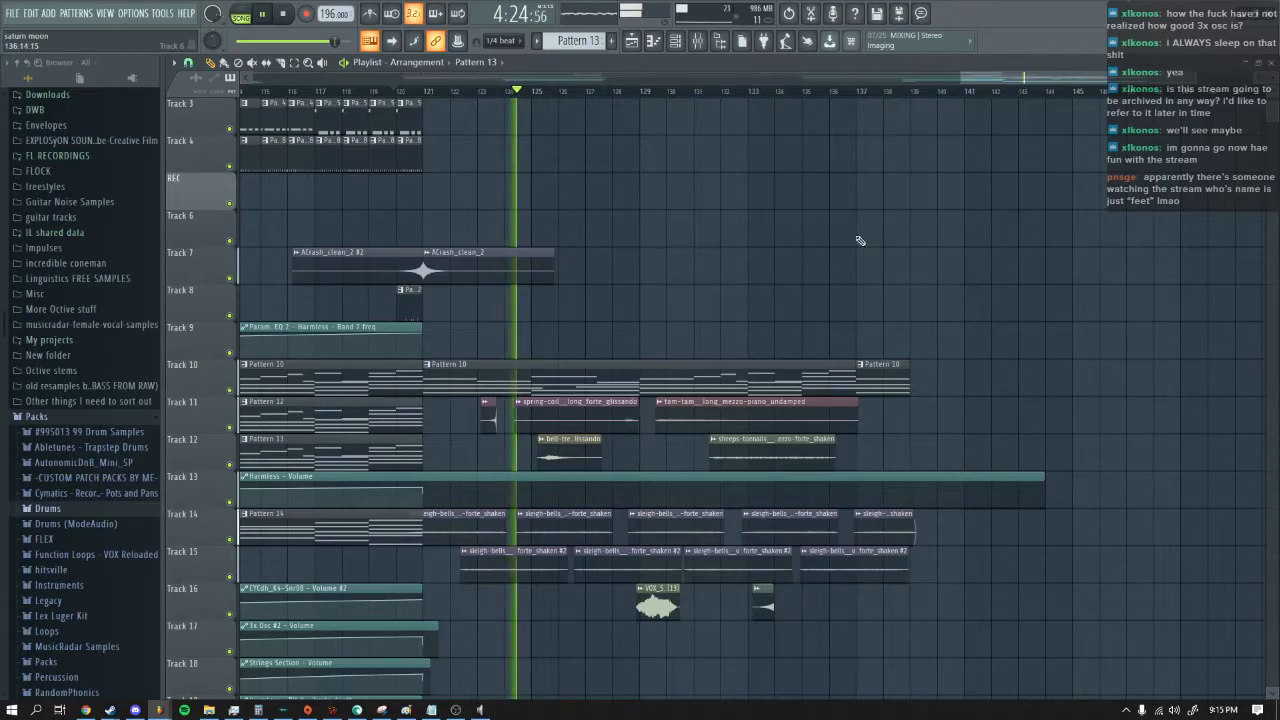
{"action": "left_click", "coordinate": [285, 14]}
{"action": "left_click_drag", "start_coordinate": [960, 78], "coordinate": [70, 142]}
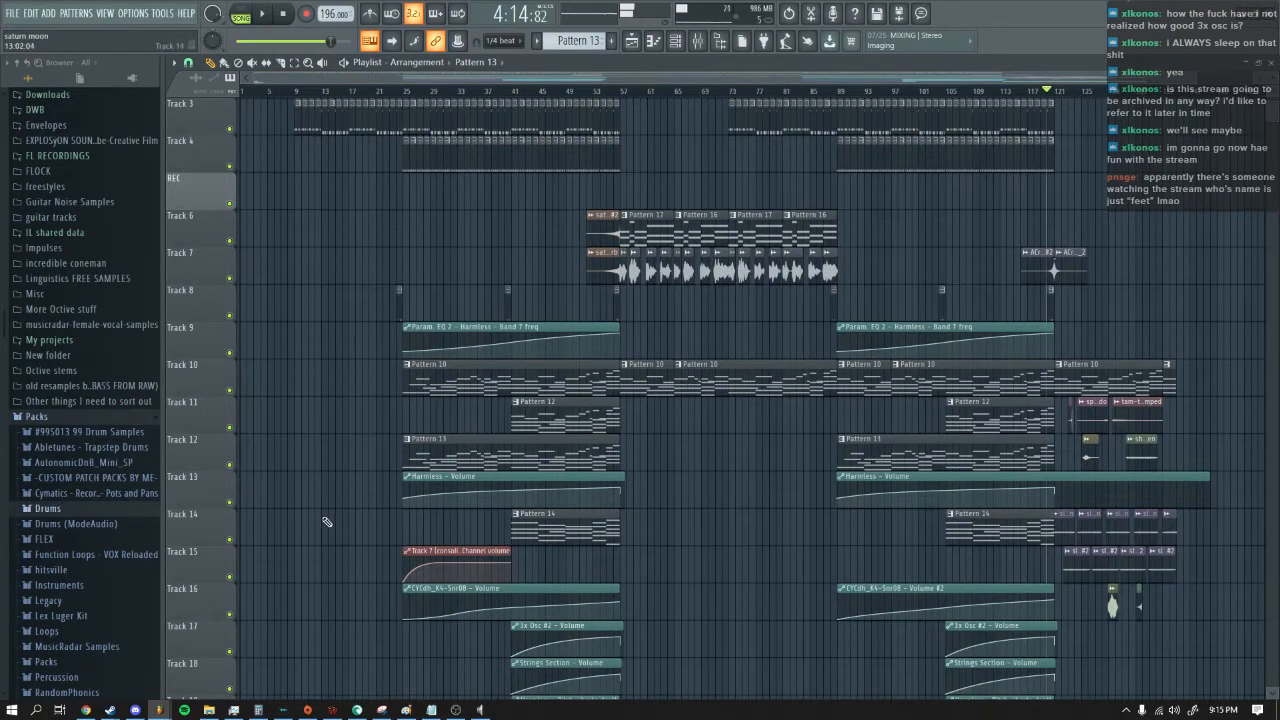
{"action": "scroll", "coordinate": [326, 521], "scroll_direction": "up", "scroll_amount": 2}
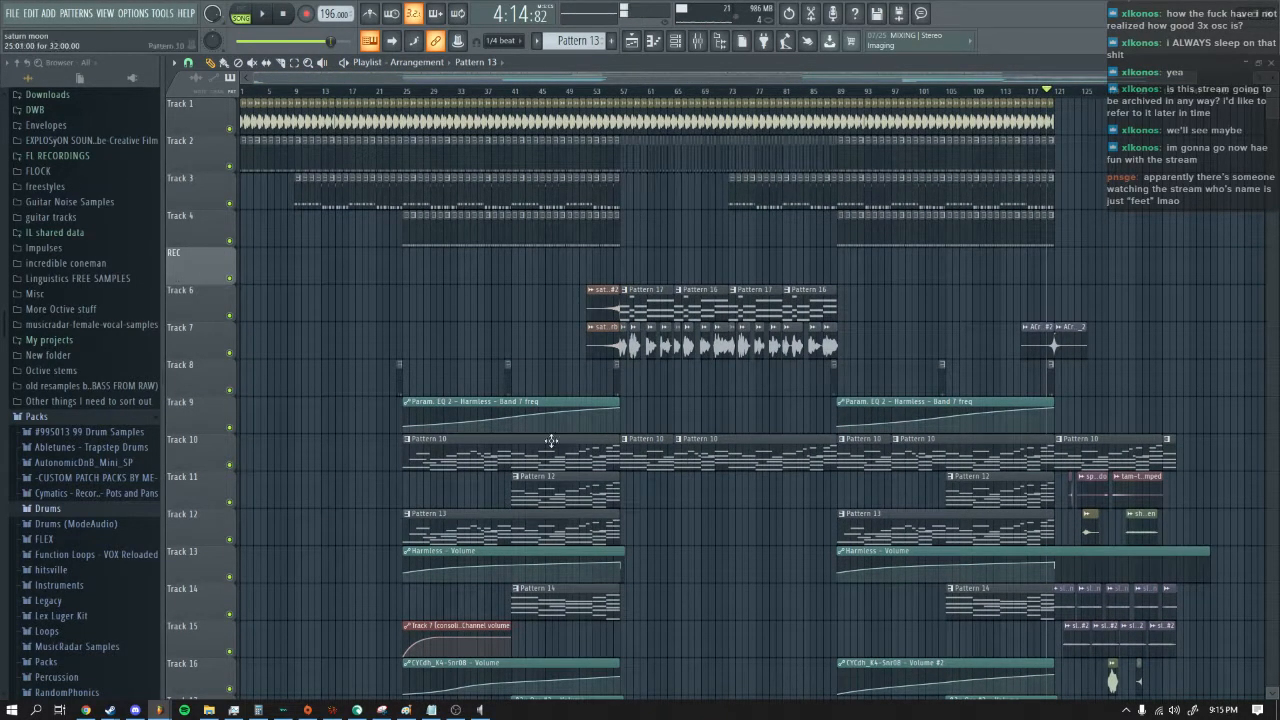
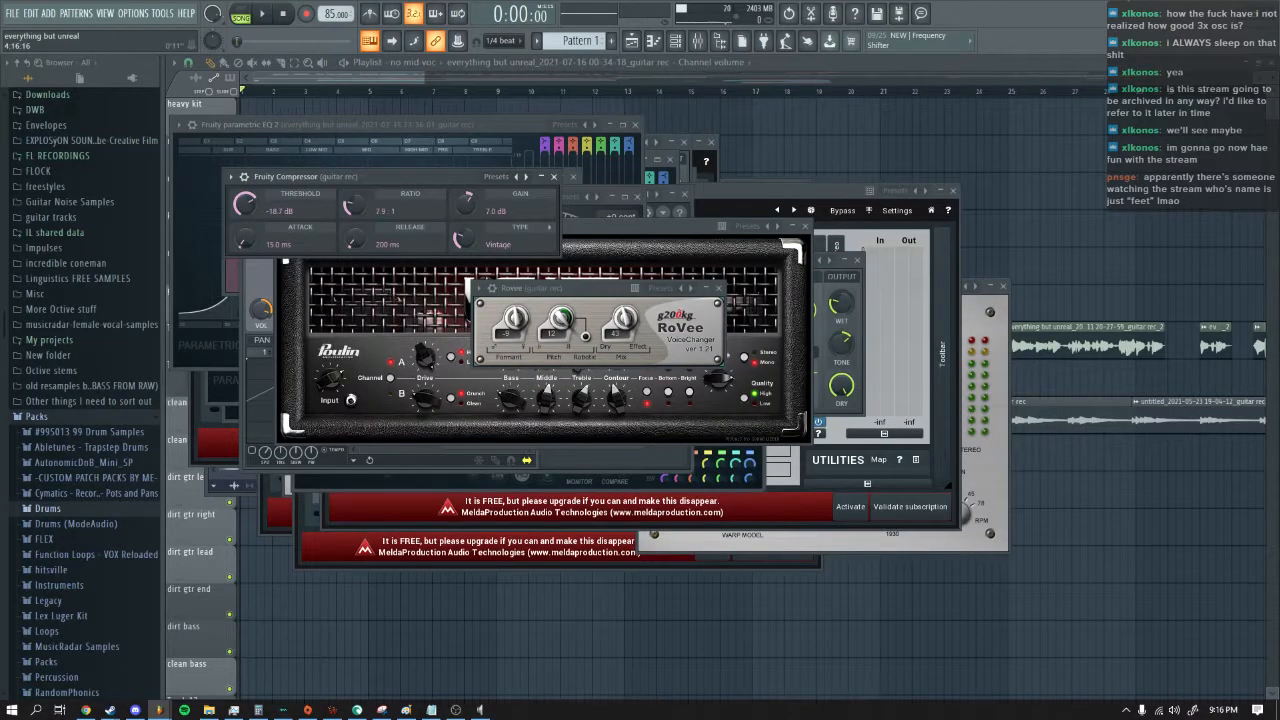
Step: Close all open plugin windows in the everything but unreal project and survey its full arrangement from the drum kits to Track 29
{"action": "key", "text": "F12"}
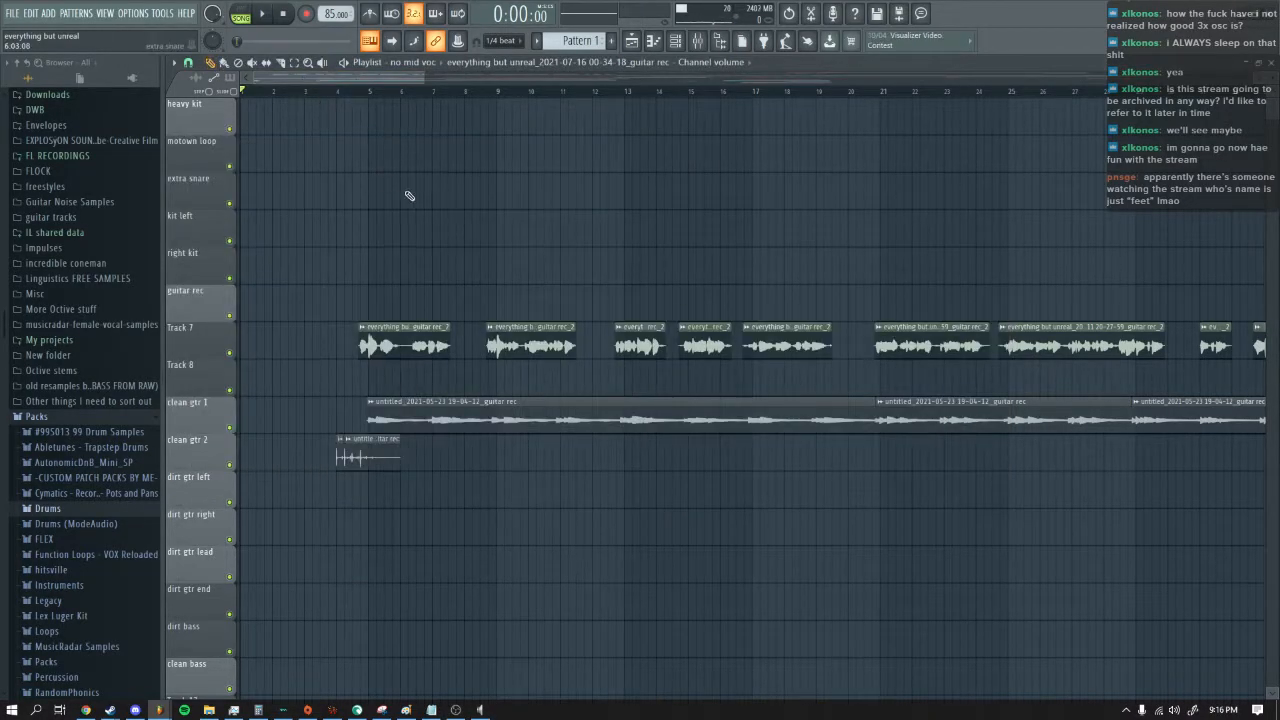
{"action": "scroll", "coordinate": [408, 196], "scroll_direction": "down", "scroll_amount": 10}
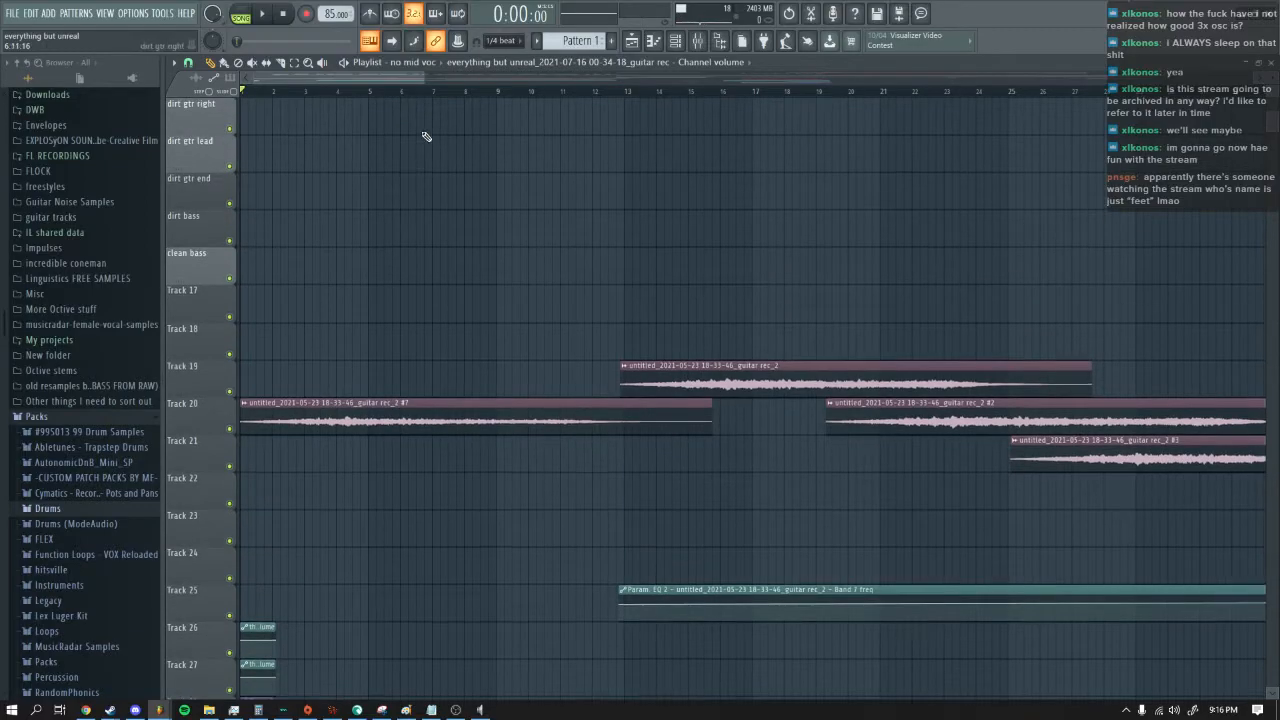
{"action": "left_click_drag", "start_coordinate": [421, 78], "coordinate": [1160, 80]}
{"action": "scroll", "coordinate": [886, 301], "scroll_direction": "down", "scroll_amount": 9}
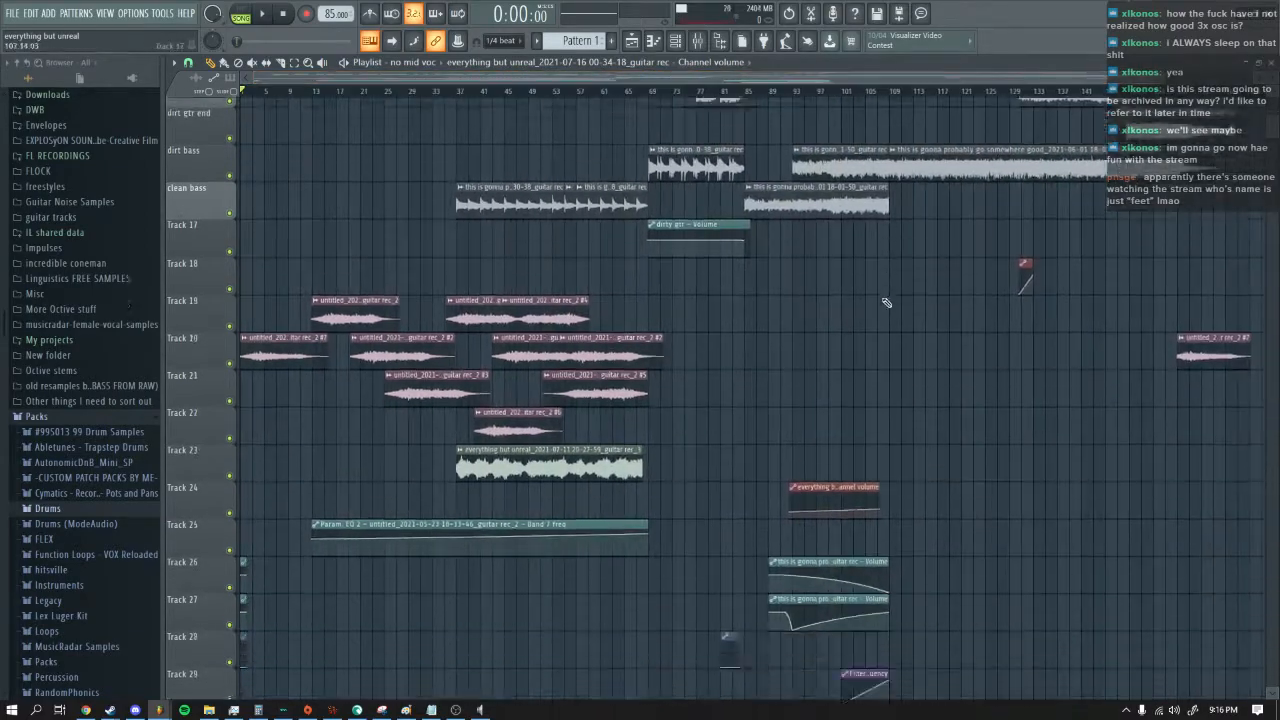
{"action": "scroll", "coordinate": [886, 301], "scroll_direction": "up", "scroll_amount": 20}
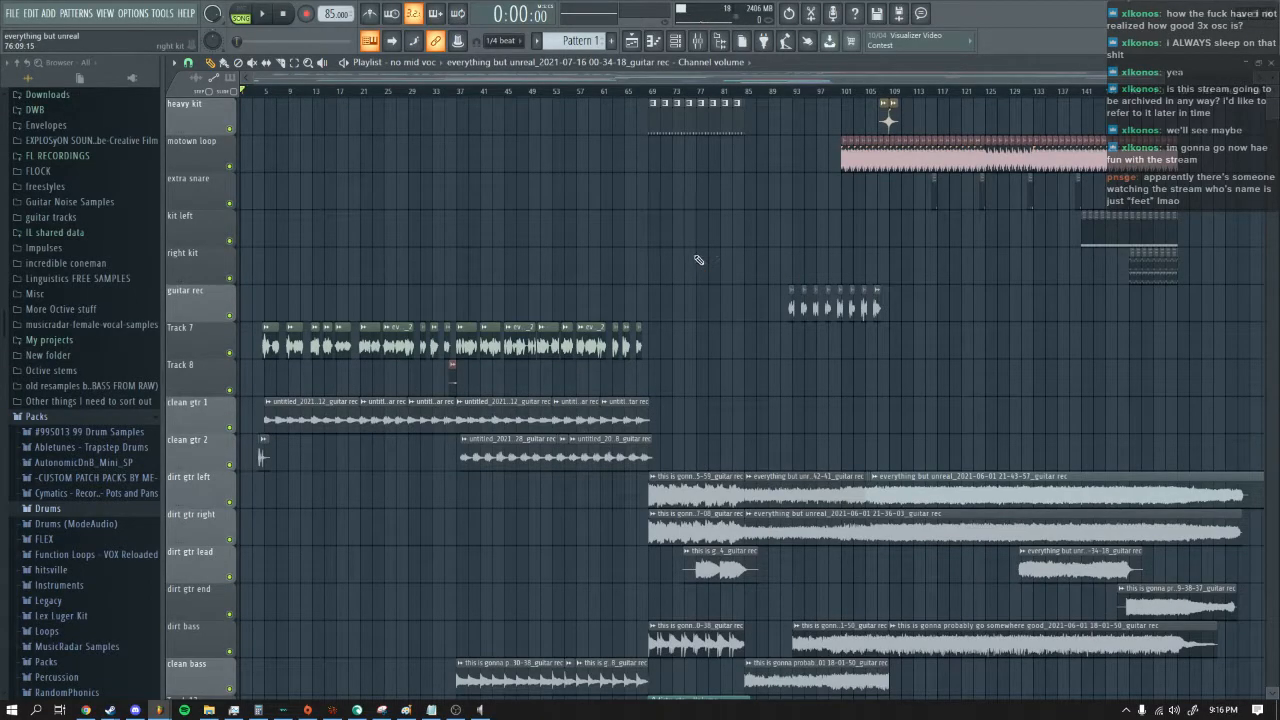
Step: Examine the song's opening up to about bar 67, focusing on the guitar recordings on Tracks 19 to 23
{"action": "left_click_drag", "start_coordinate": [1166, 78], "coordinate": [679, 103]}
{"action": "scroll", "coordinate": [773, 158], "scroll_direction": "down", "scroll_amount": 9}
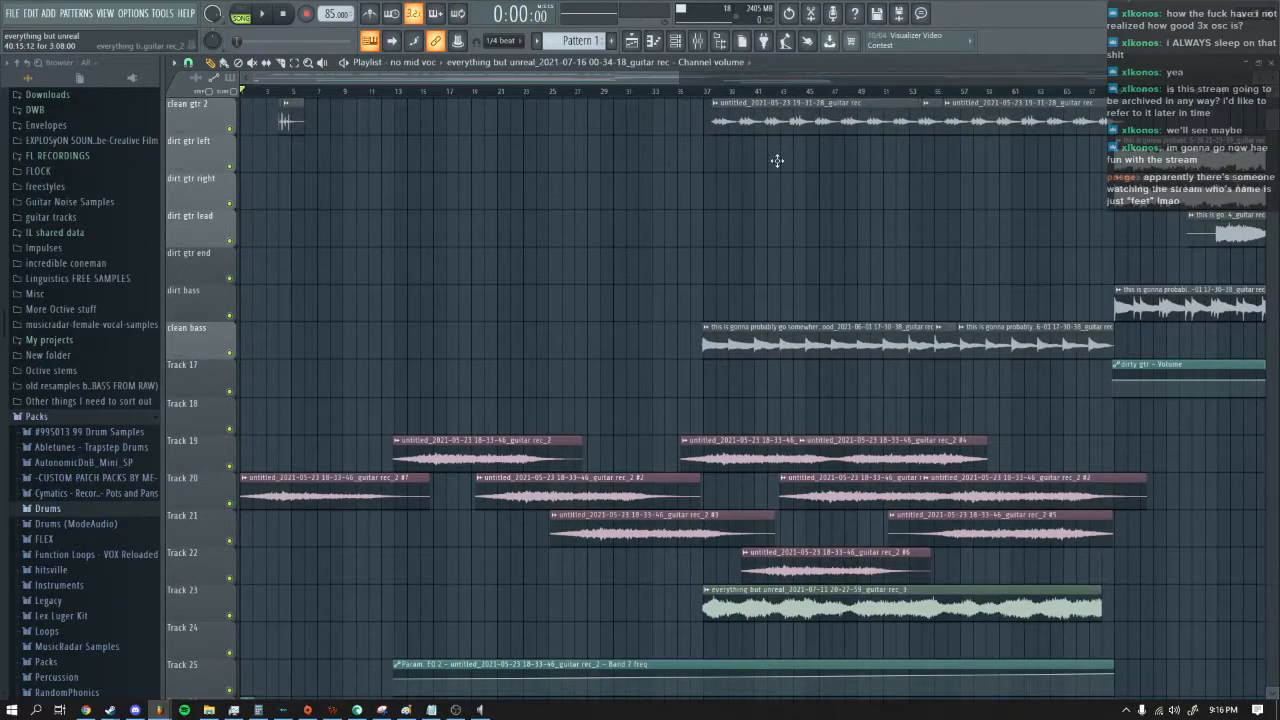
{"action": "scroll", "coordinate": [699, 300], "scroll_direction": "down", "scroll_amount": 2}
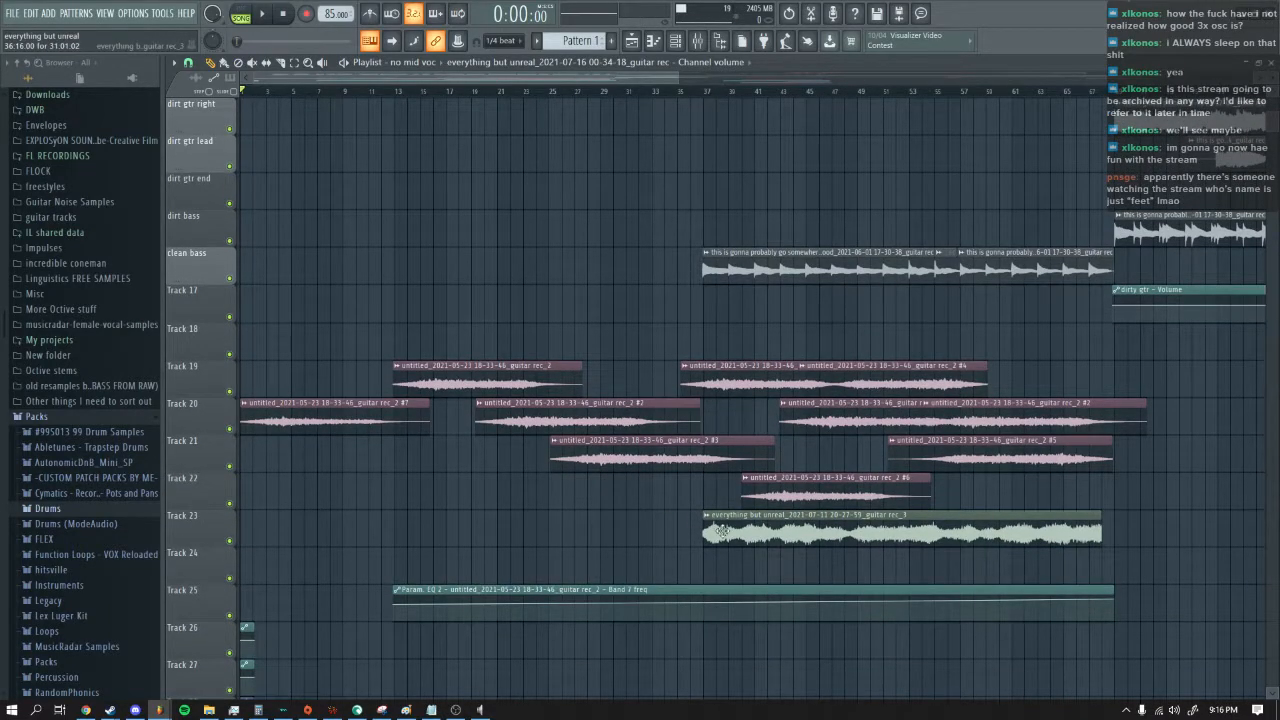
Step: Examine the dirt guitar and bass clips from about bar 55, and the closing section with the motown loop and left and right kits
{"action": "left_click_drag", "start_coordinate": [490, 78], "coordinate": [782, 78]}
{"action": "scroll", "coordinate": [655, 396], "scroll_direction": "up", "scroll_amount": 5}
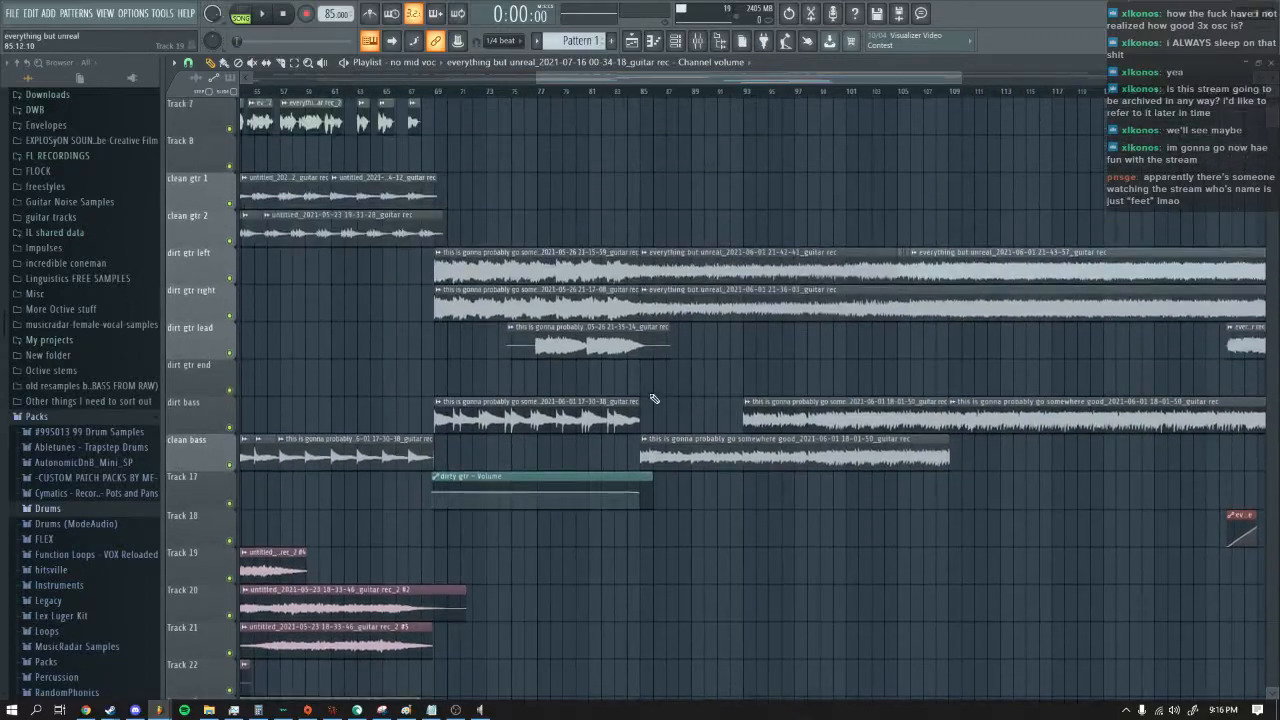
{"action": "scroll", "coordinate": [654, 399], "scroll_direction": "up", "scroll_amount": 6}
{"action": "scroll", "coordinate": [660, 380], "scroll_direction": "down", "scroll_amount": 3}
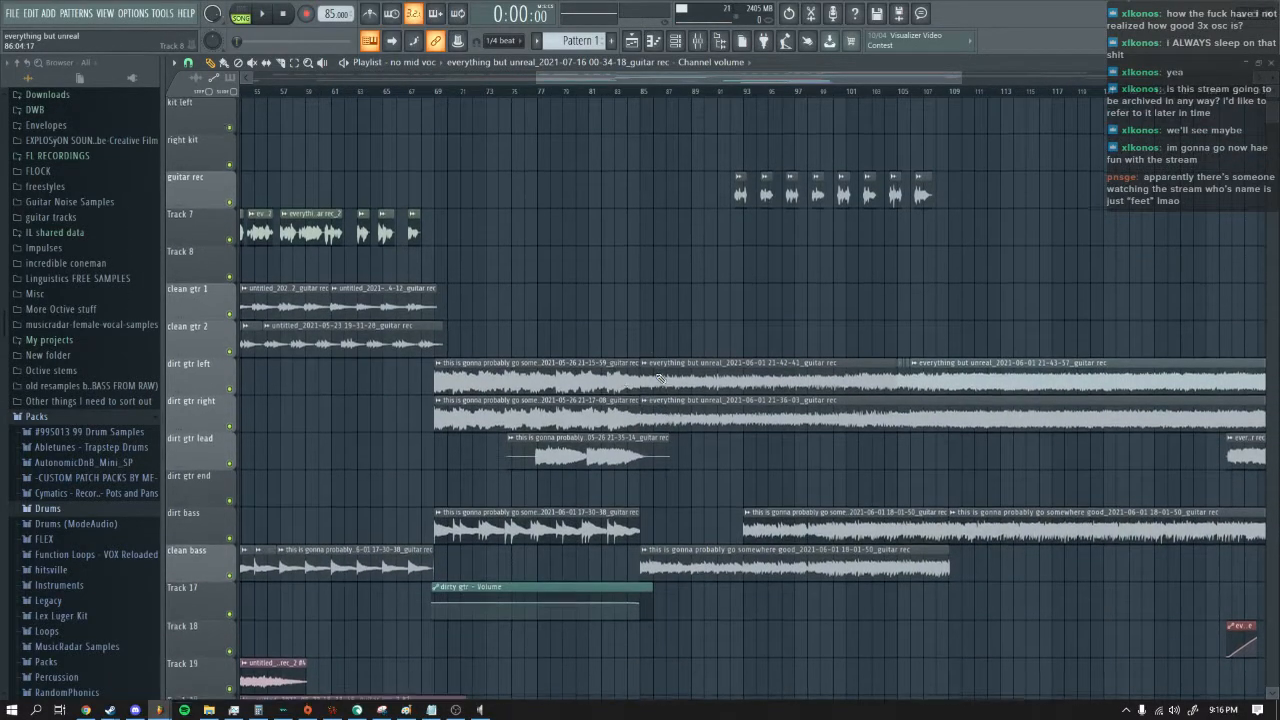
{"action": "scroll", "coordinate": [548, 440], "scroll_direction": "up", "scroll_amount": 3}
{"action": "left_click_drag", "start_coordinate": [697, 78], "coordinate": [881, 217]}
{"action": "scroll", "coordinate": [766, 507], "scroll_direction": "down", "scroll_amount": 5}
{"action": "scroll", "coordinate": [766, 507], "scroll_direction": "up", "scroll_amount": 5}
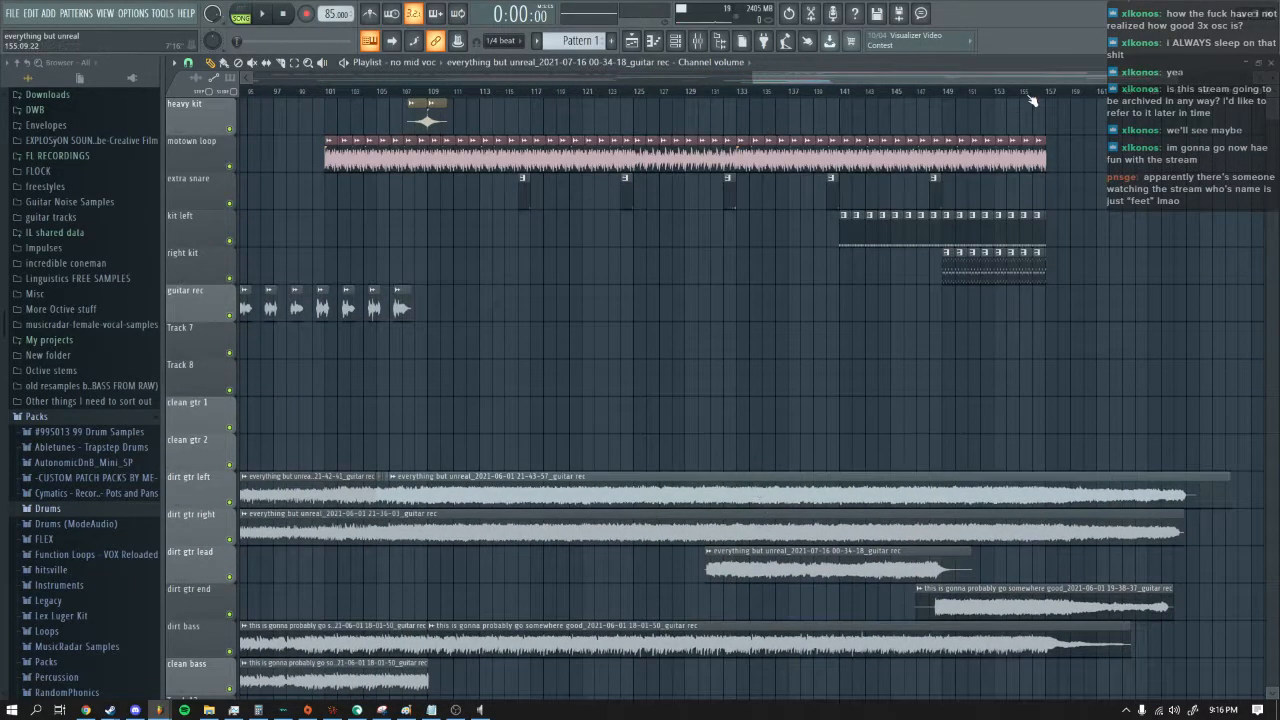
Step: Play the song from the start and check the Fruity Flangus settings on mixer track 17, the 18-33-46 guitar recording
{"action": "left_click_drag", "start_coordinate": [1014, 80], "coordinate": [505, 82]}
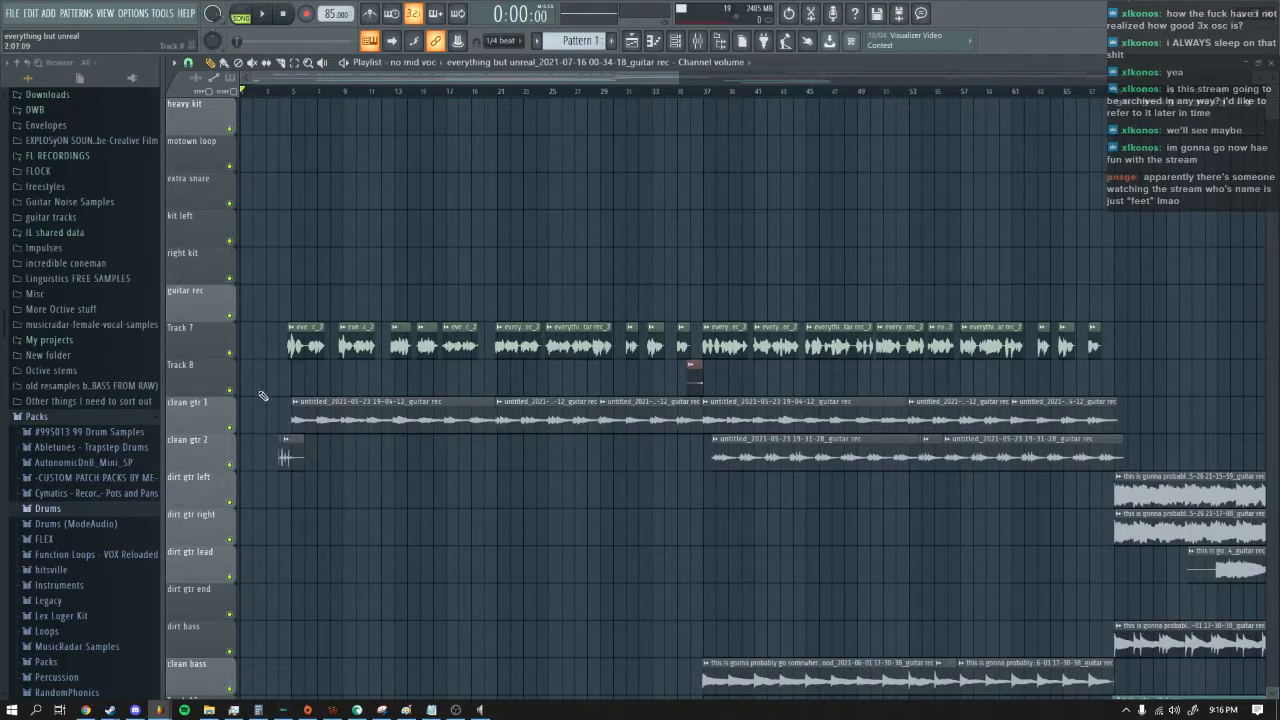
{"action": "key", "text": "space"}
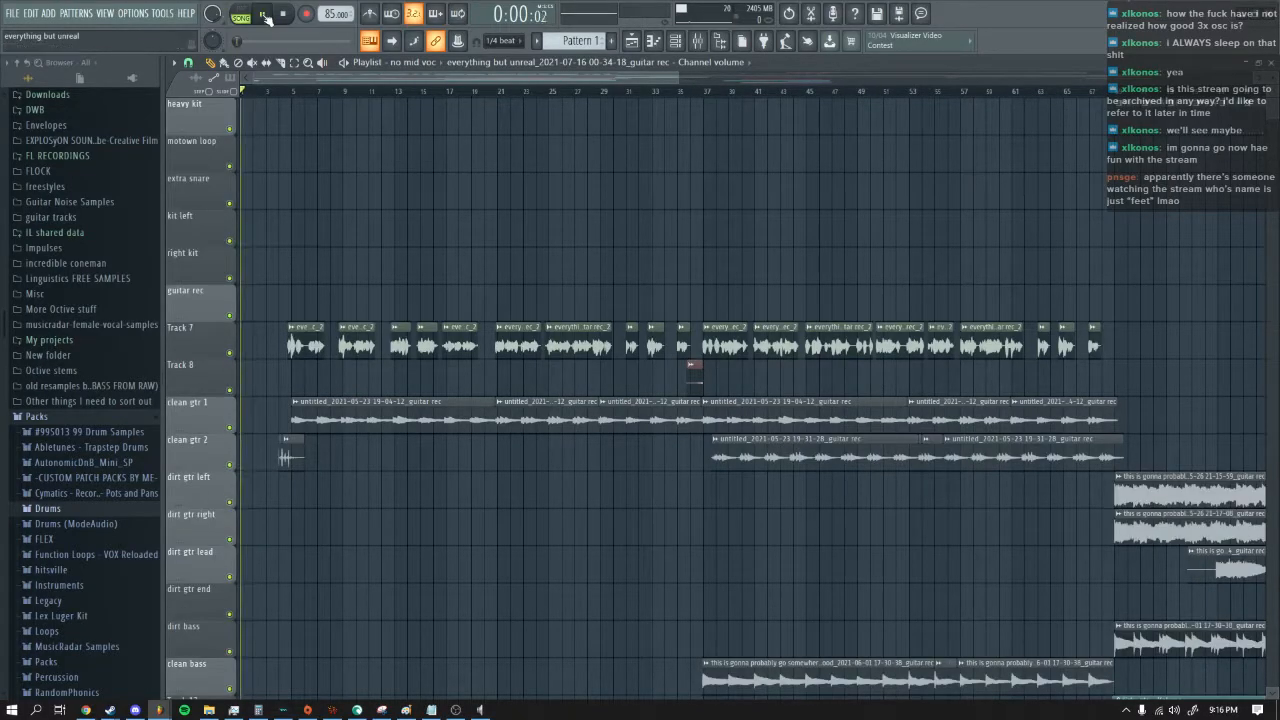
{"action": "scroll", "coordinate": [401, 191], "scroll_direction": "down", "scroll_amount": 13}
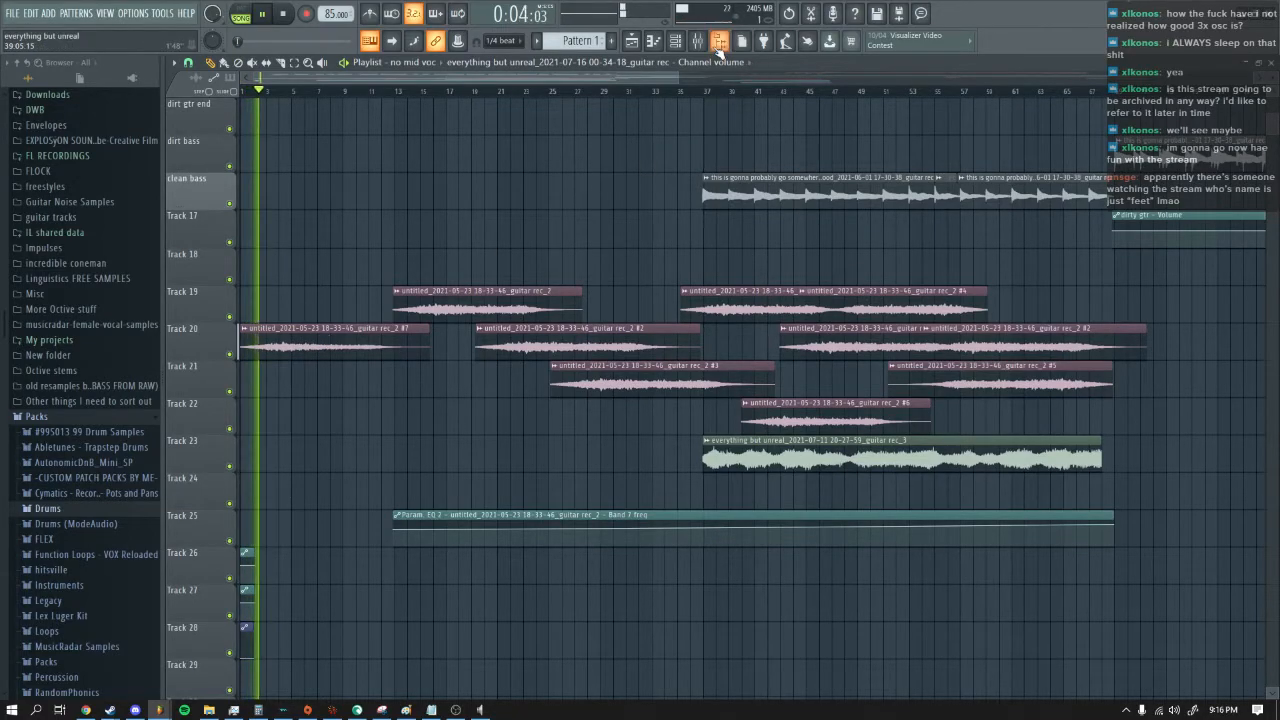
{"action": "key", "text": "F9"}
{"action": "left_click", "coordinate": [443, 428]}
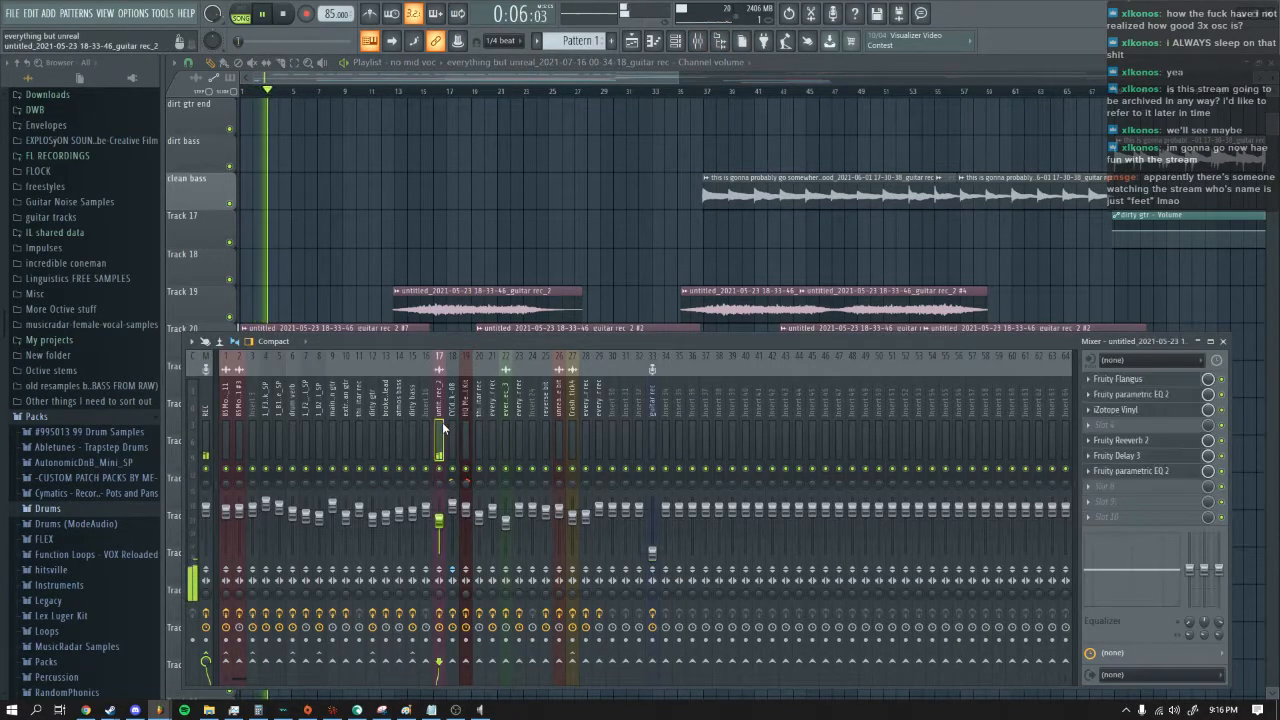
{"action": "left_click", "coordinate": [1177, 385]}
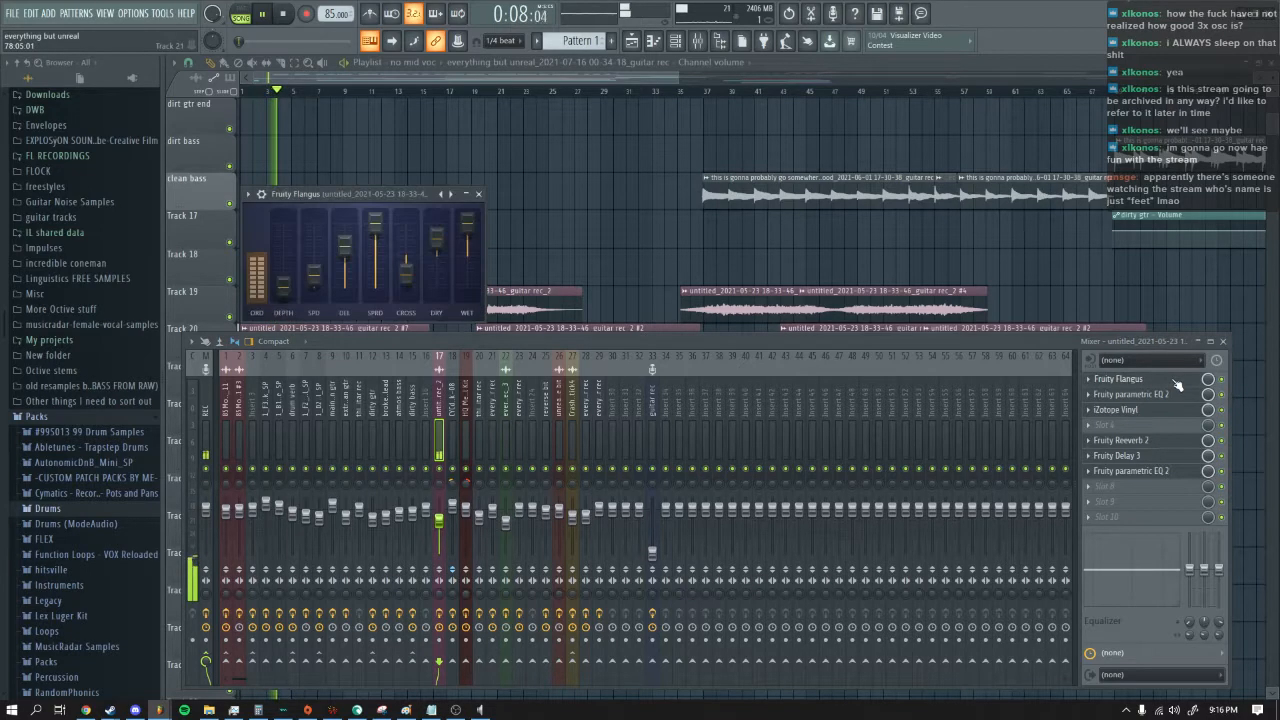
{"action": "left_click", "coordinate": [480, 194]}
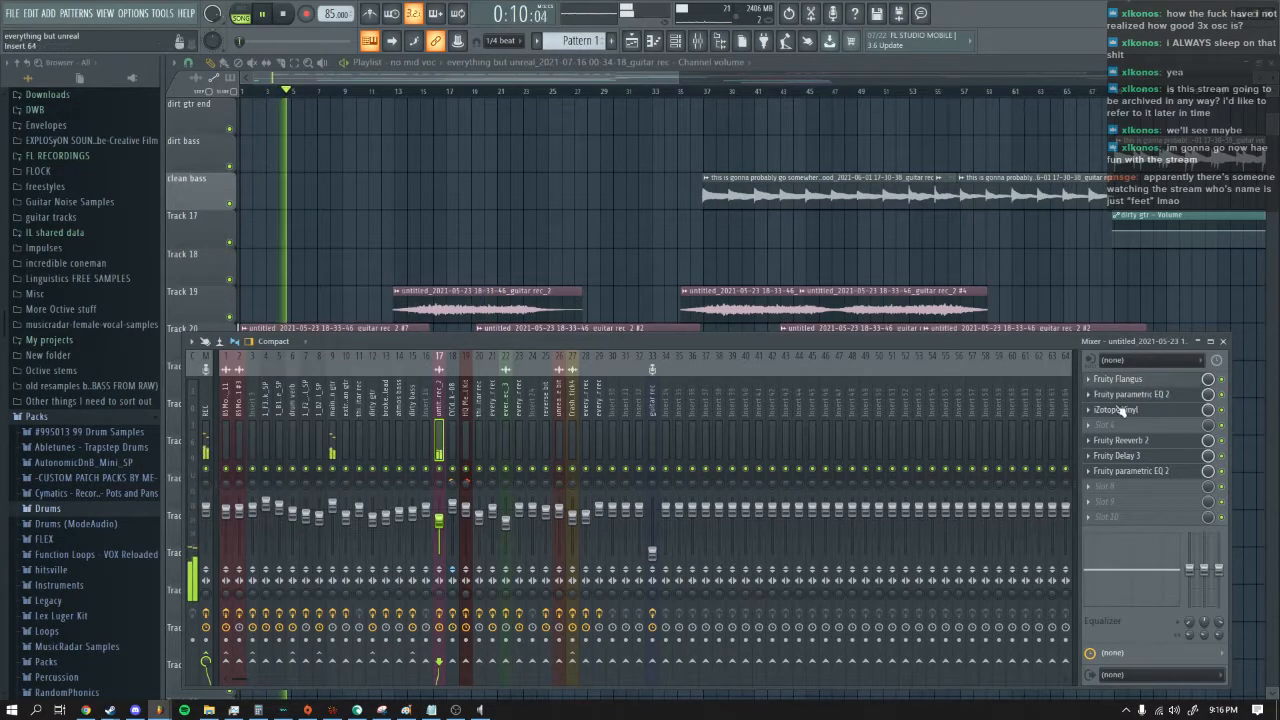
Step: Mute Track 7 in the playlist and open iZotope Vinyl on mixer track 17
{"action": "scroll", "coordinate": [300, 190], "scroll_direction": "up", "scroll_amount": 9}
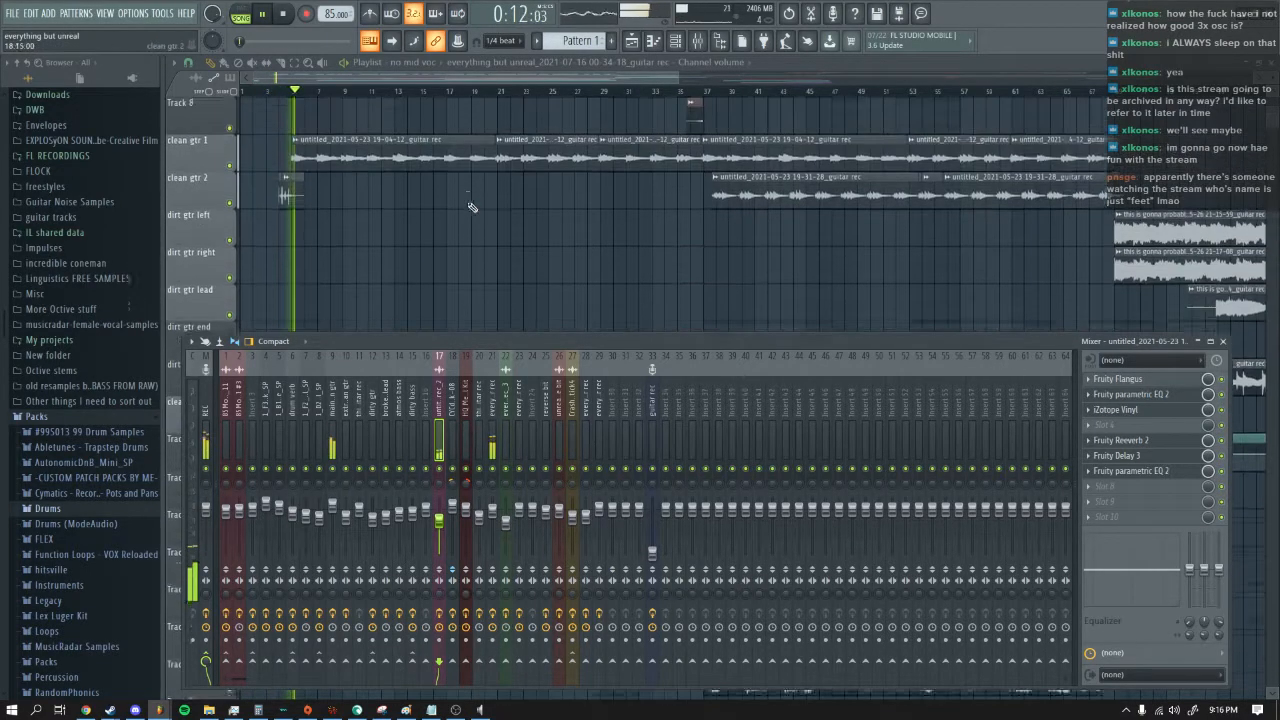
{"action": "key", "text": "F9"}
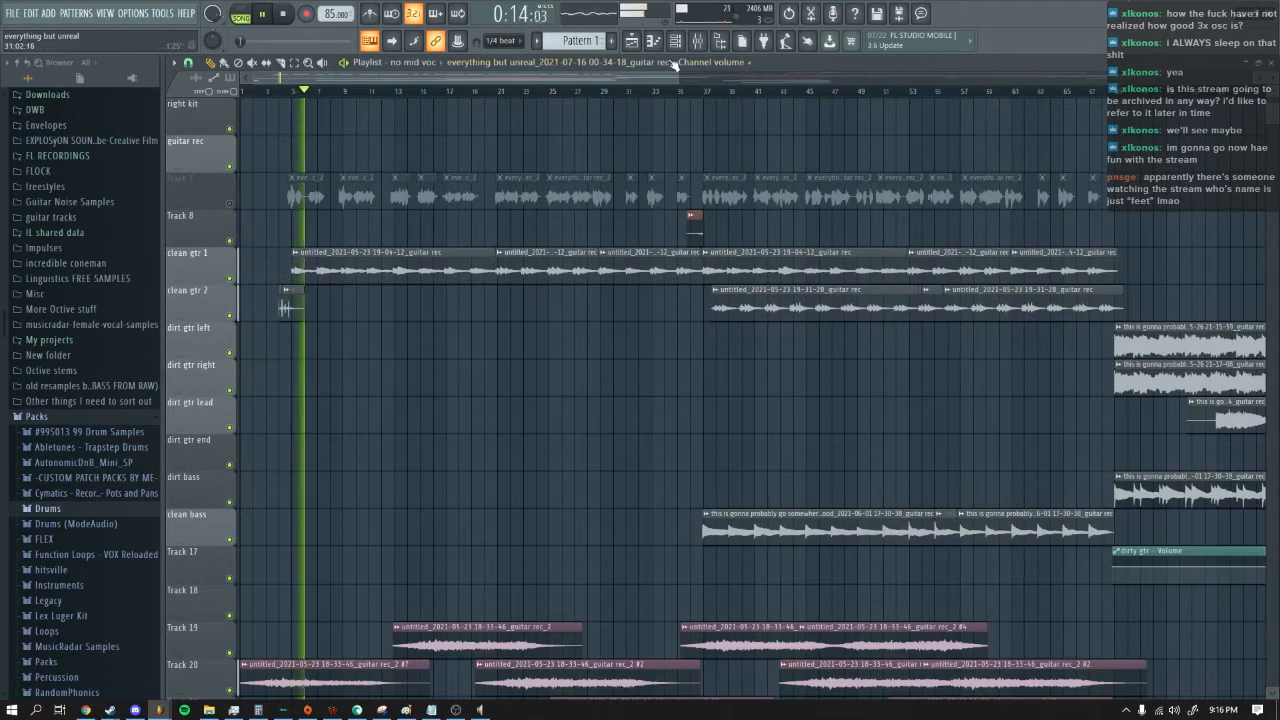
{"action": "key", "text": "F9"}
{"action": "scroll", "coordinate": [557, 319], "scroll_direction": "down", "scroll_amount": 4}
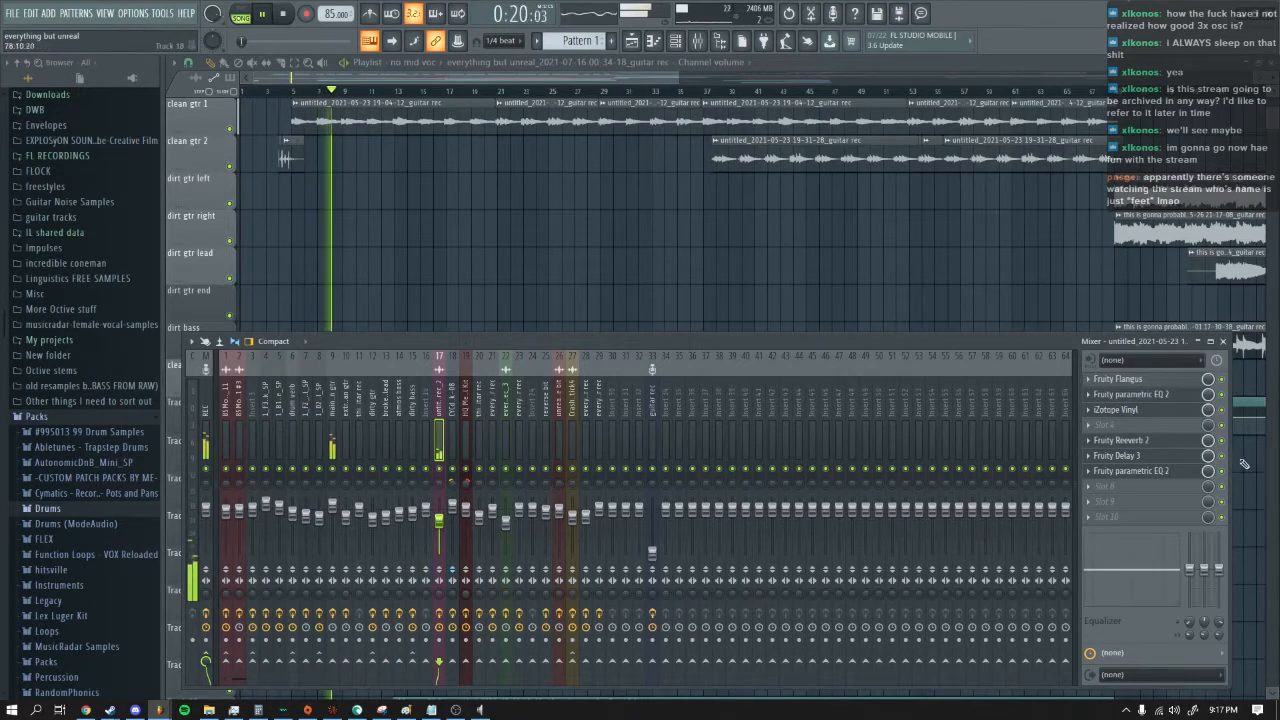
{"action": "left_click", "coordinate": [1115, 409]}
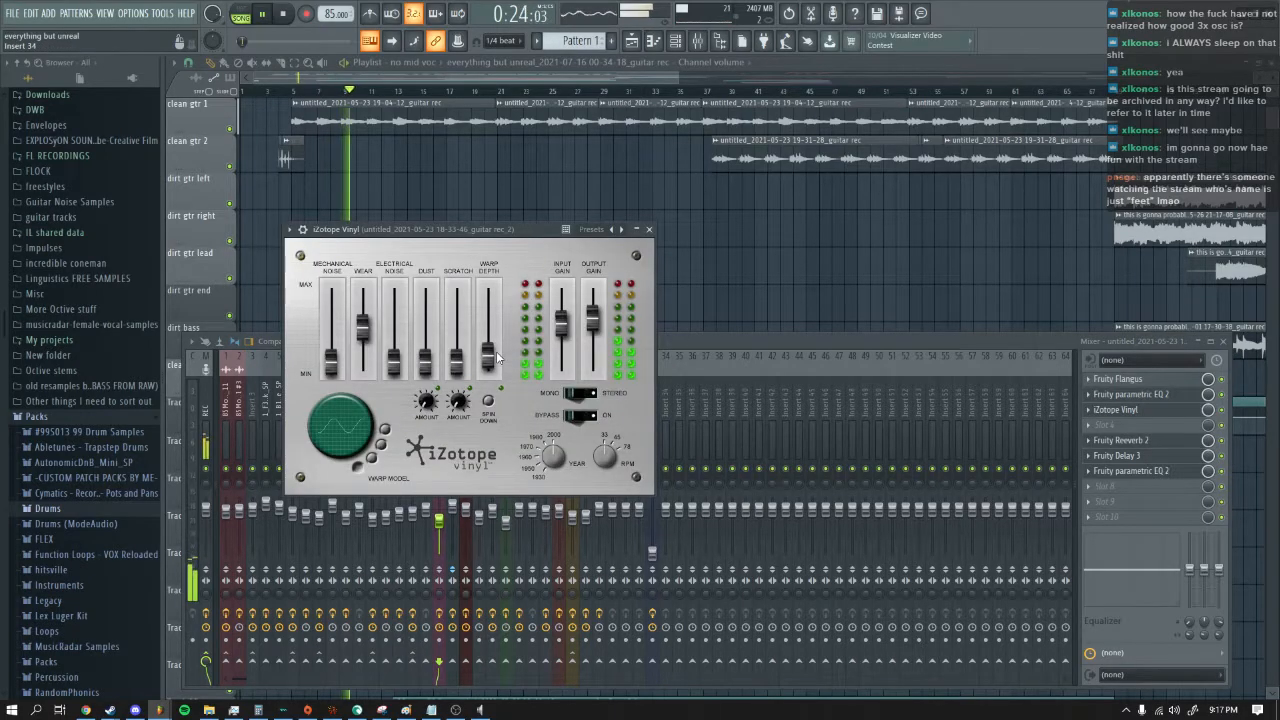
Step: Close iZotope Vinyl and look over the clean guitar, clean bass and recording tracks in the song's opening section
{"action": "left_click", "coordinate": [649, 229]}
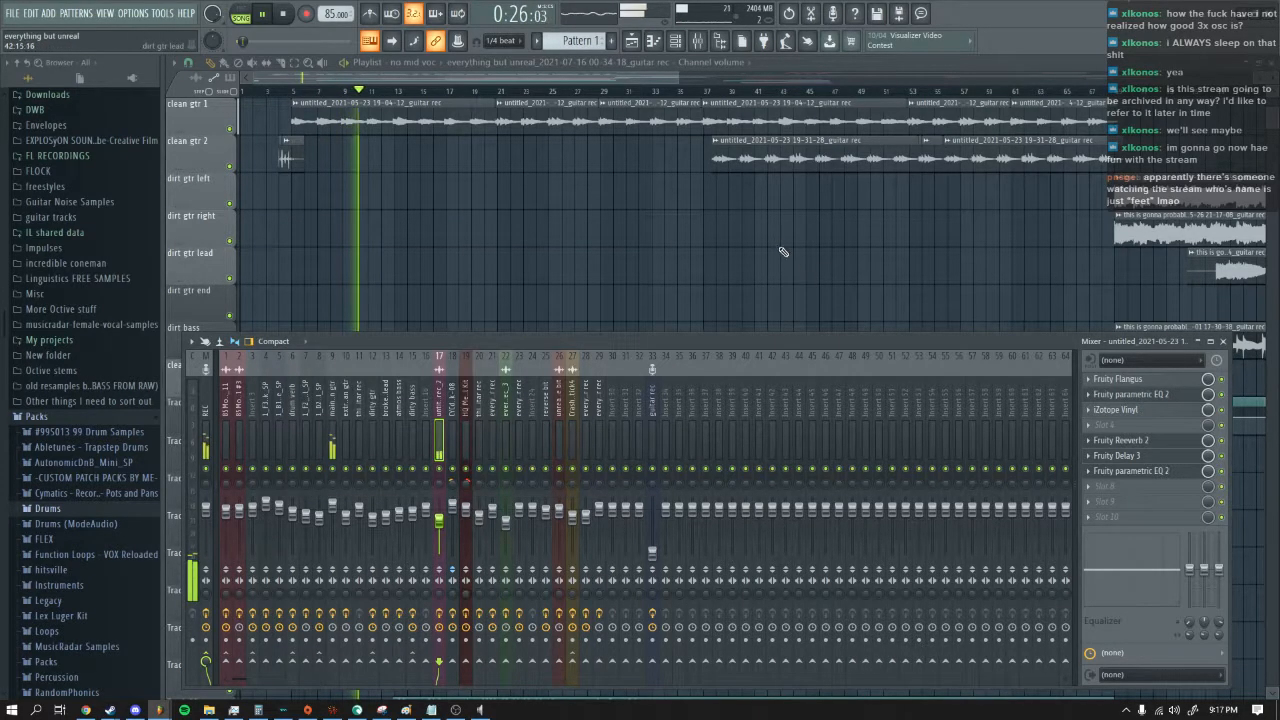
{"action": "key", "text": "F9"}
{"action": "scroll", "coordinate": [674, 286], "scroll_direction": "up", "scroll_amount": 3}
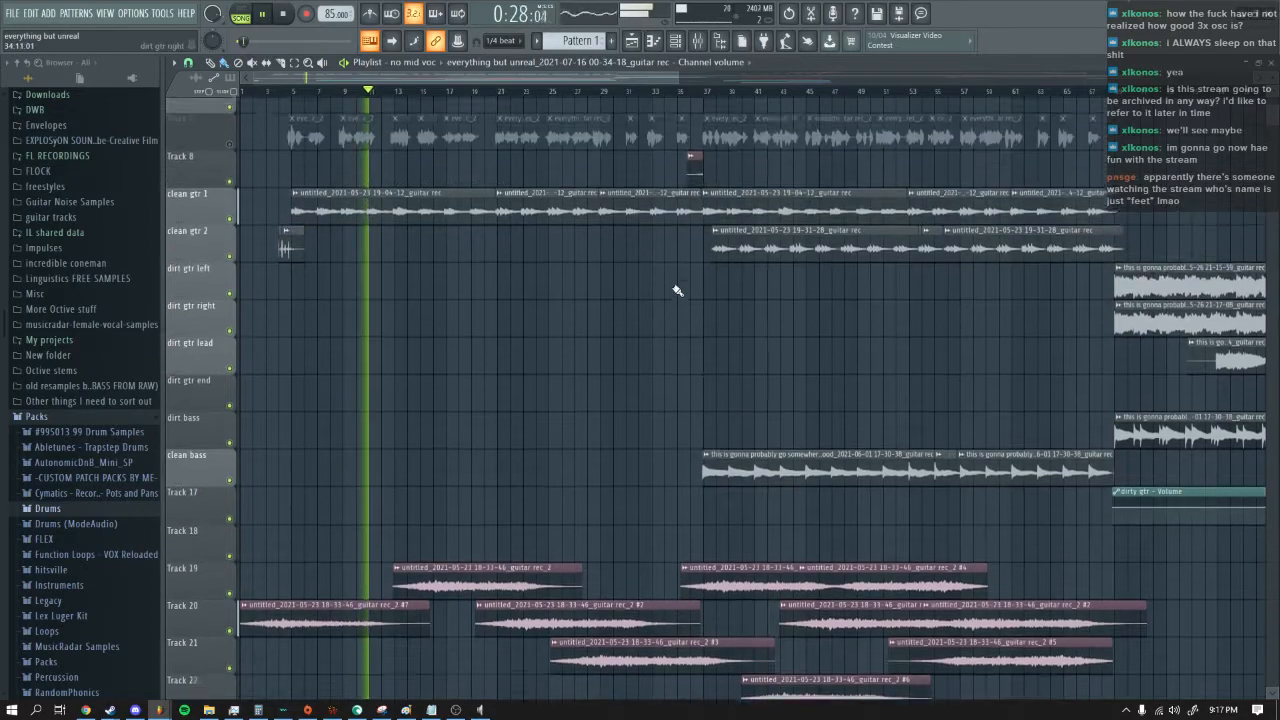
{"action": "scroll", "coordinate": [650, 425], "scroll_direction": "up", "scroll_amount": 3}
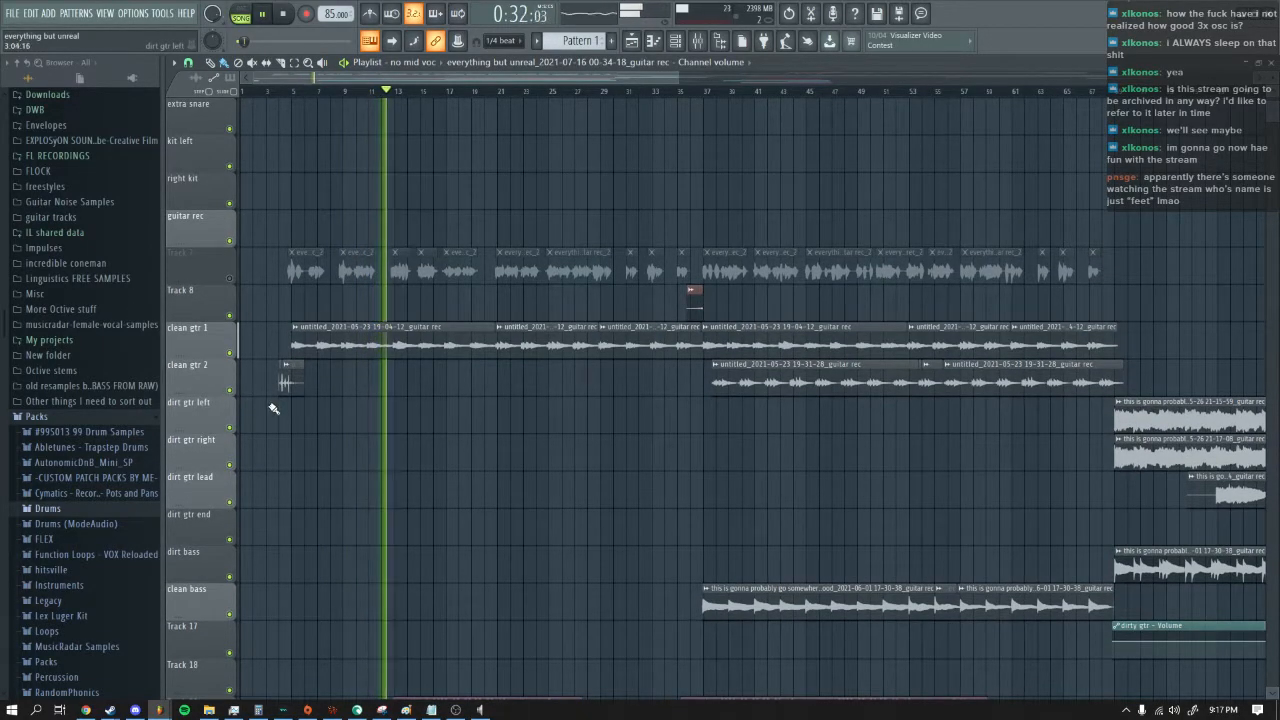
{"action": "left_click_drag", "start_coordinate": [677, 78], "coordinate": [579, 77]}
Step: Restart the song's playback from the beginning
{"action": "left_click", "coordinate": [698, 40]}
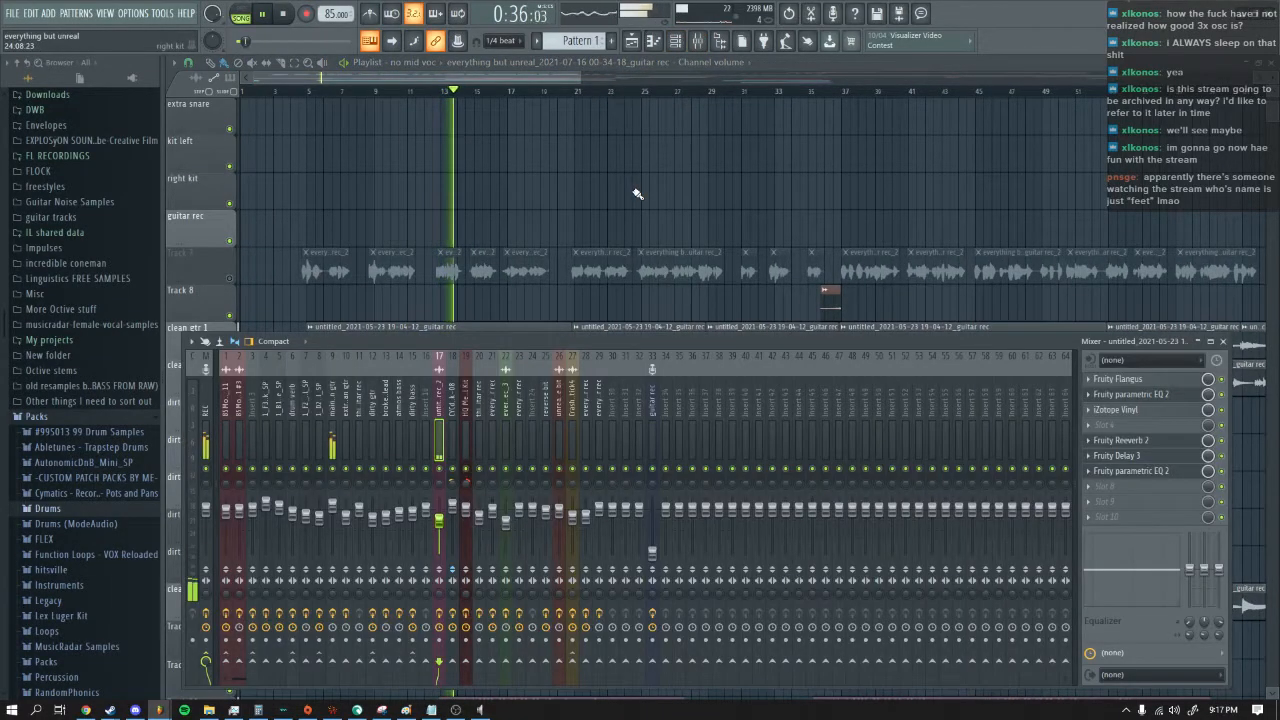
{"action": "left_click", "coordinate": [284, 14]}
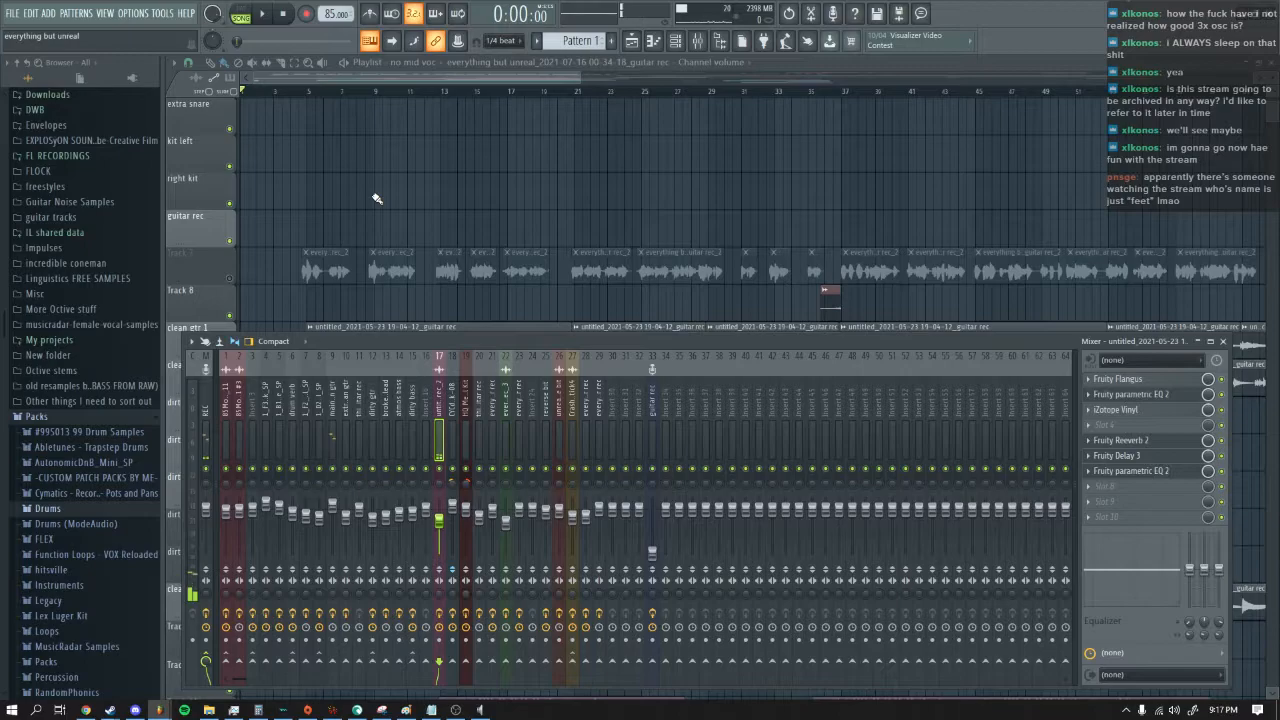
{"action": "key", "text": "F9"}
{"action": "left_click", "coordinate": [263, 14]}
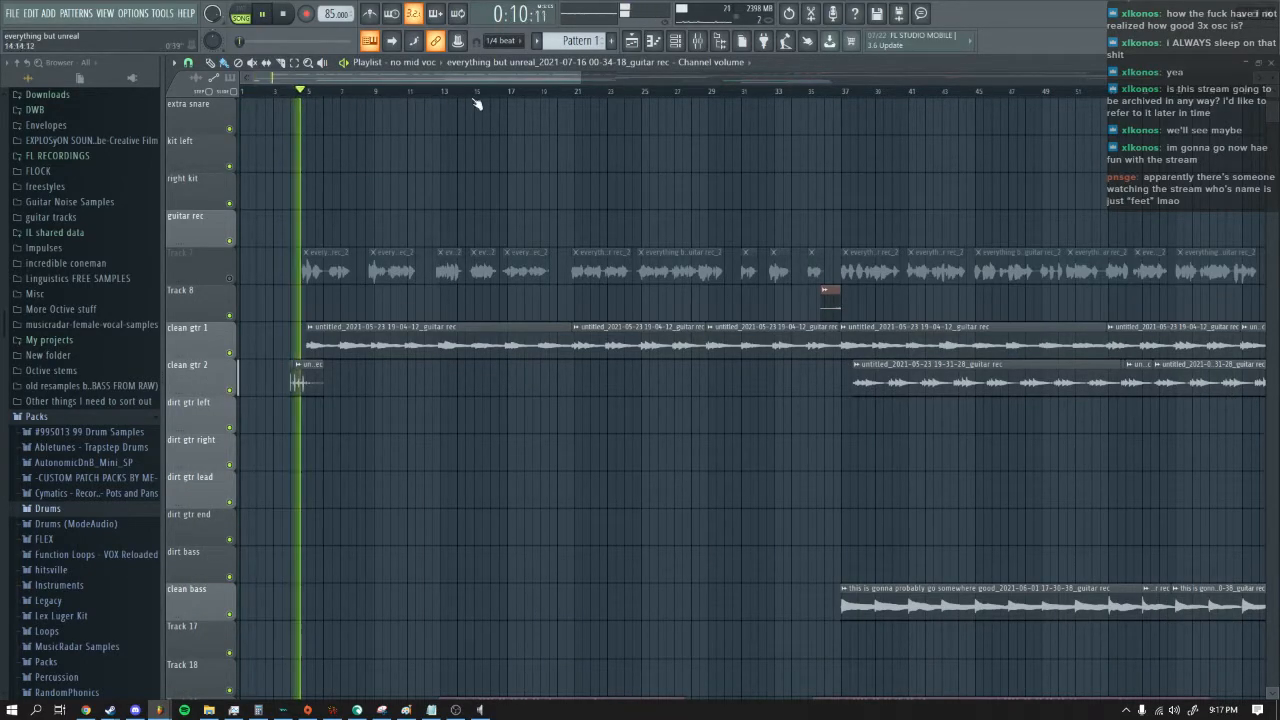
Step: Show the Le456 amp settings on mixer track 33, guitar rec
{"action": "key", "text": "F9"}
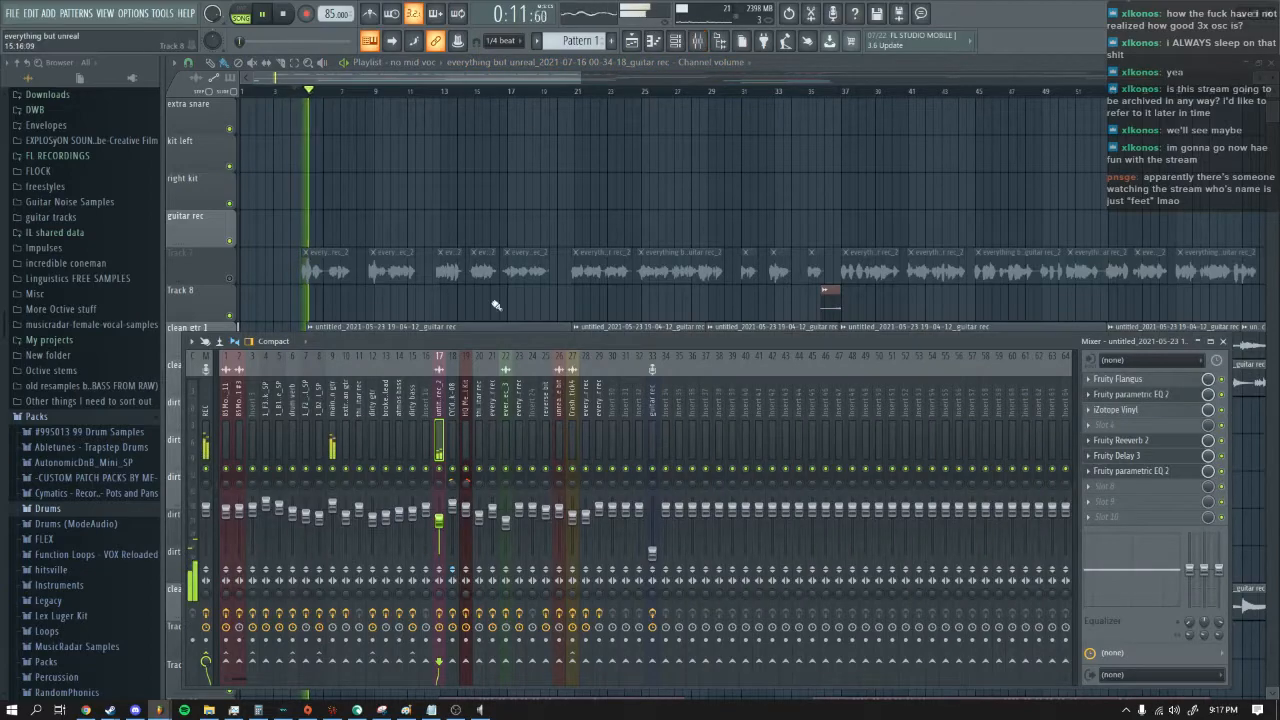
{"action": "left_click", "coordinate": [652, 401]}
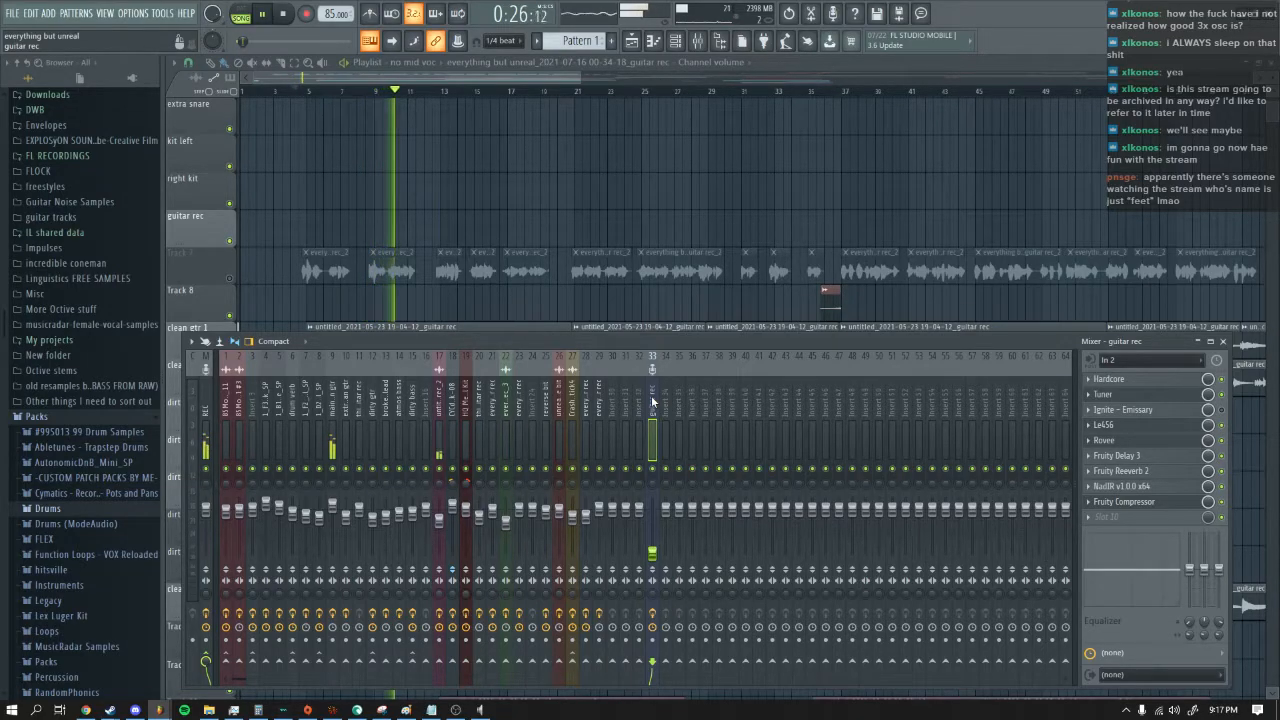
{"action": "left_click", "coordinate": [1152, 427]}
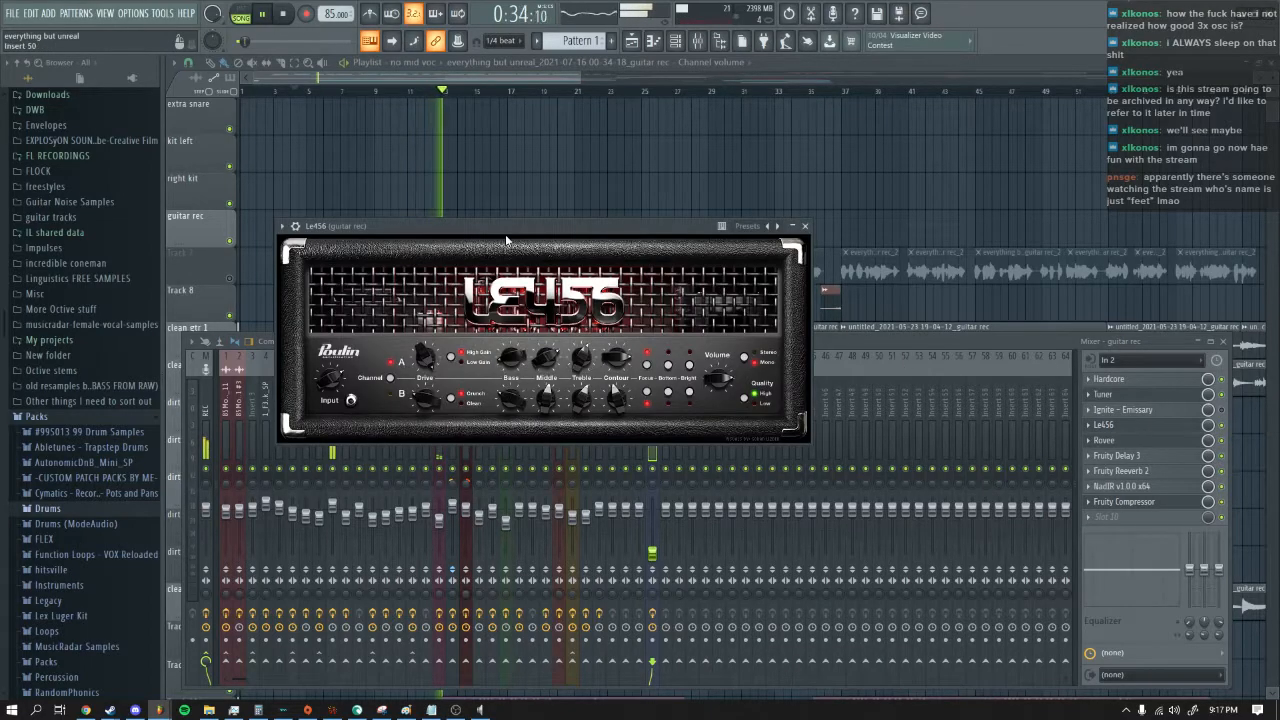
{"action": "left_click_drag", "start_coordinate": [510, 235], "coordinate": [614, 221]}
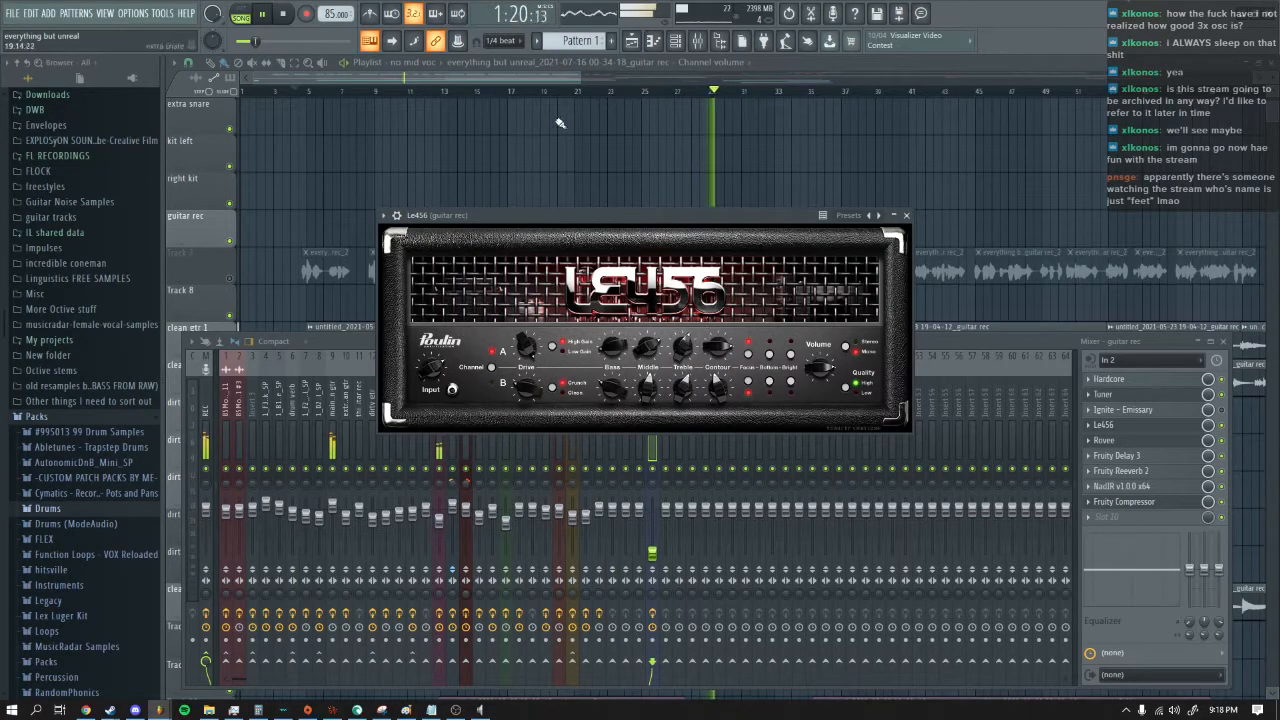
Step: Check the NadIR cabinet impulse settings on the guitar rec mixer track while the song plays
{"action": "left_click", "coordinate": [536, 73]}
{"action": "left_click_drag", "start_coordinate": [536, 73], "coordinate": [616, 70]}
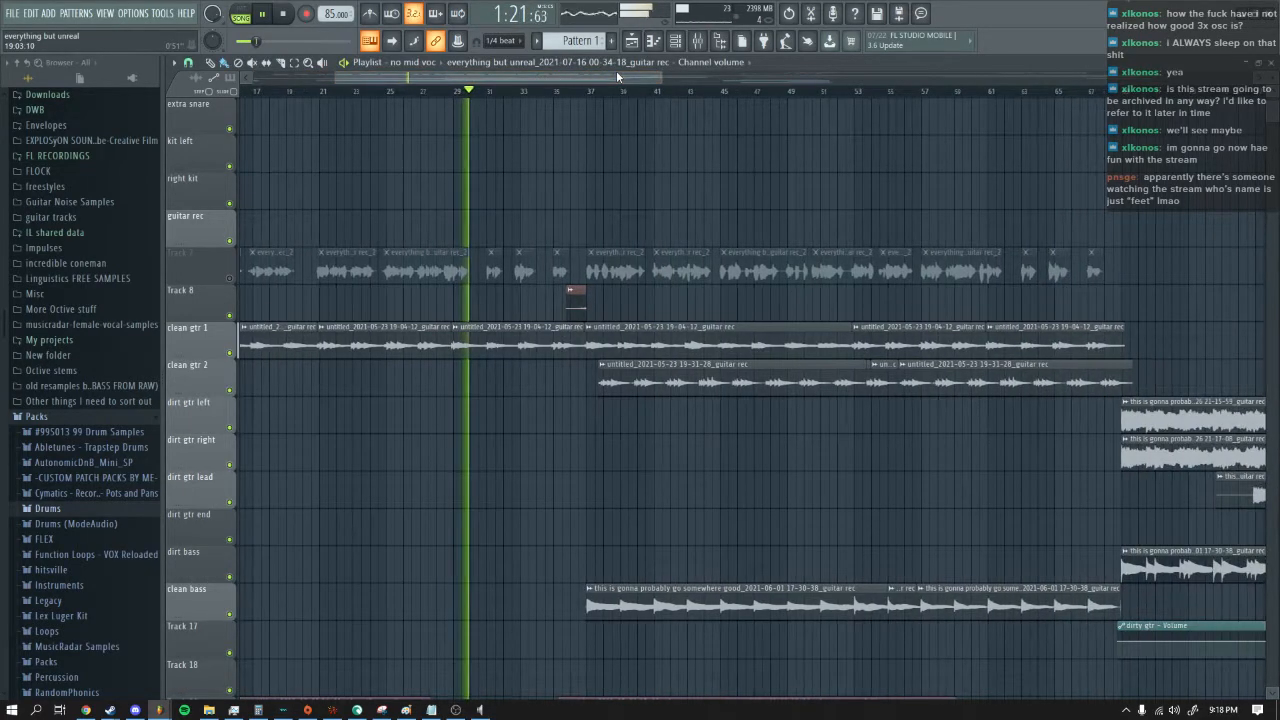
{"action": "left_click", "coordinate": [697, 41]}
{"action": "left_click", "coordinate": [1150, 486]}
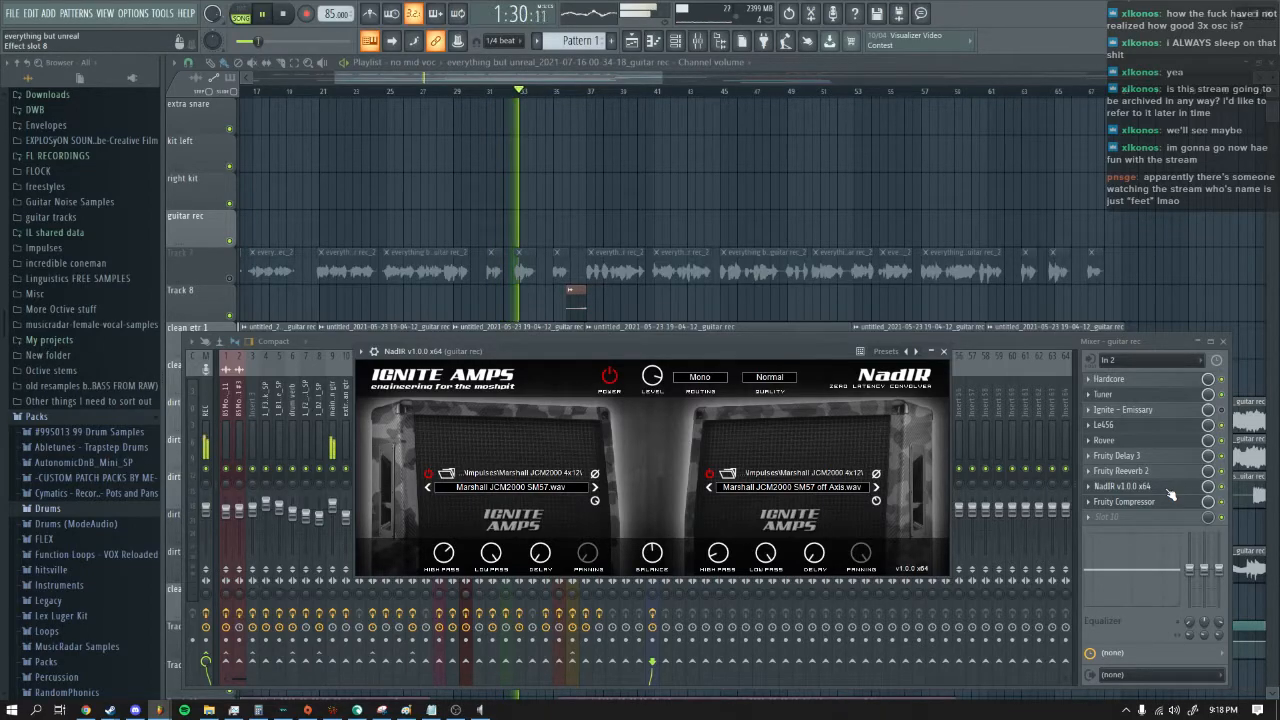
{"action": "left_click_drag", "start_coordinate": [545, 351], "coordinate": [553, 254]}
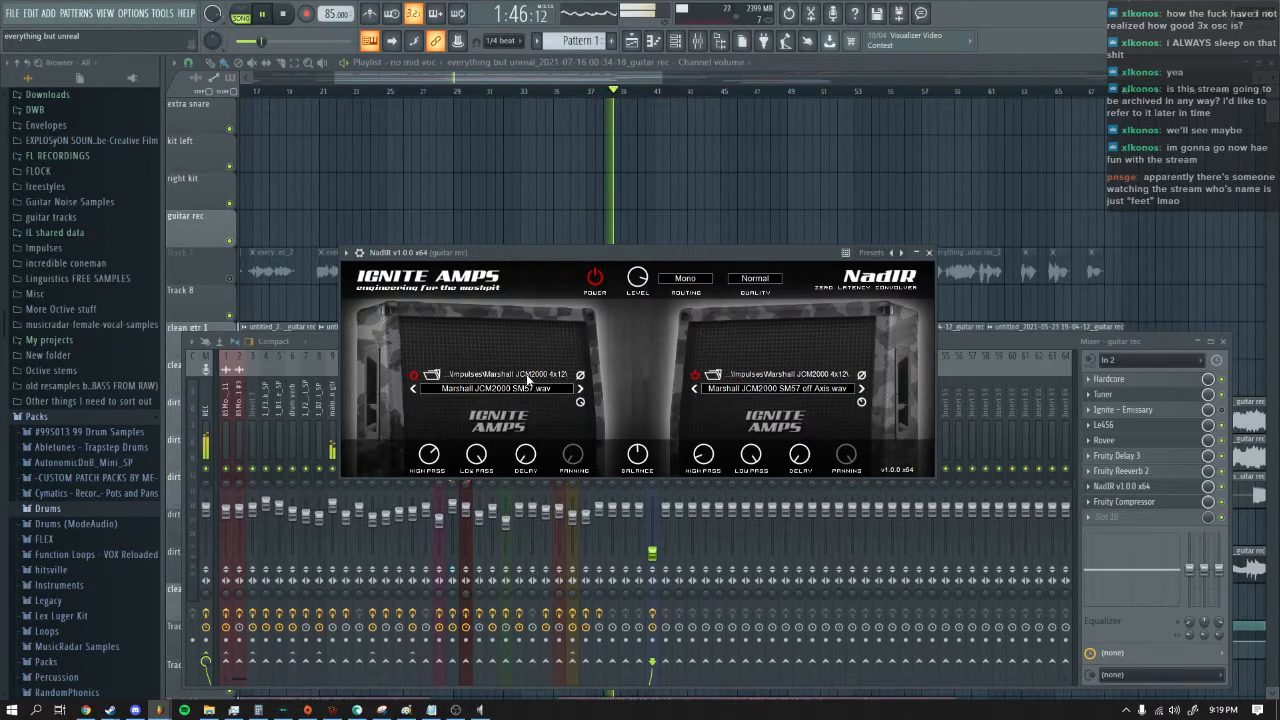
{"action": "left_click", "coordinate": [961, 342]}
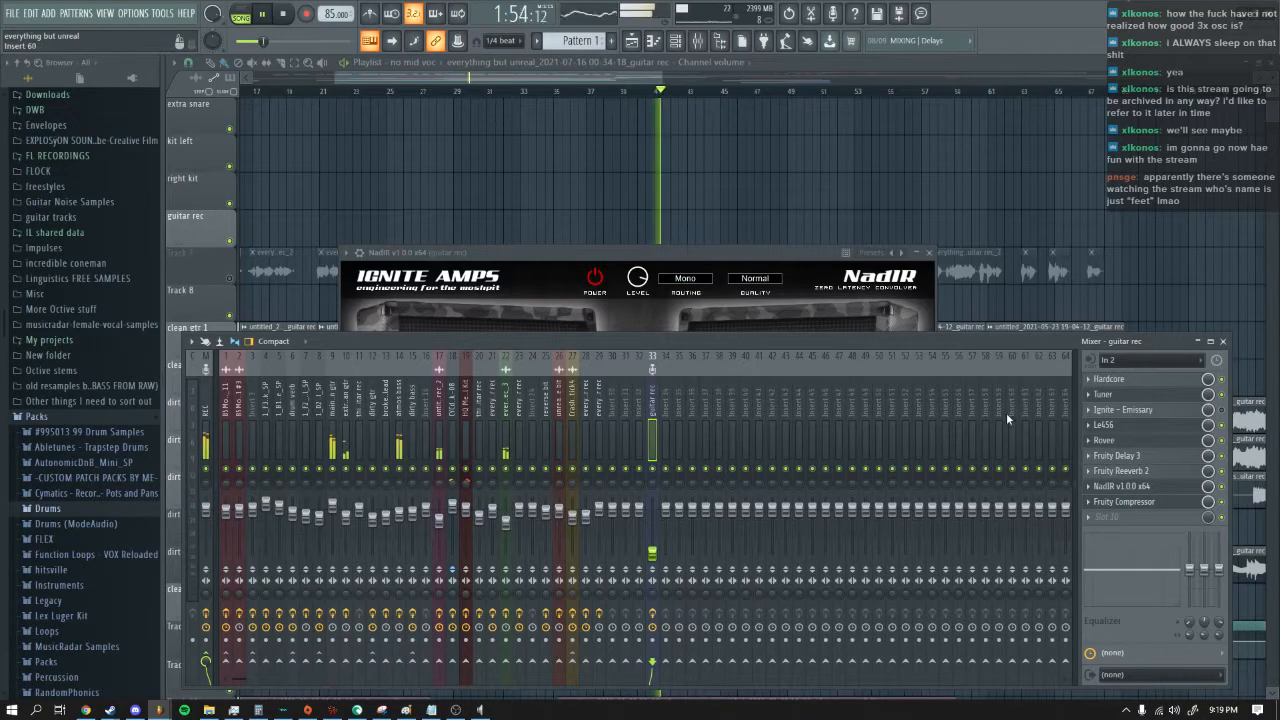
{"action": "left_click", "coordinate": [668, 254]}
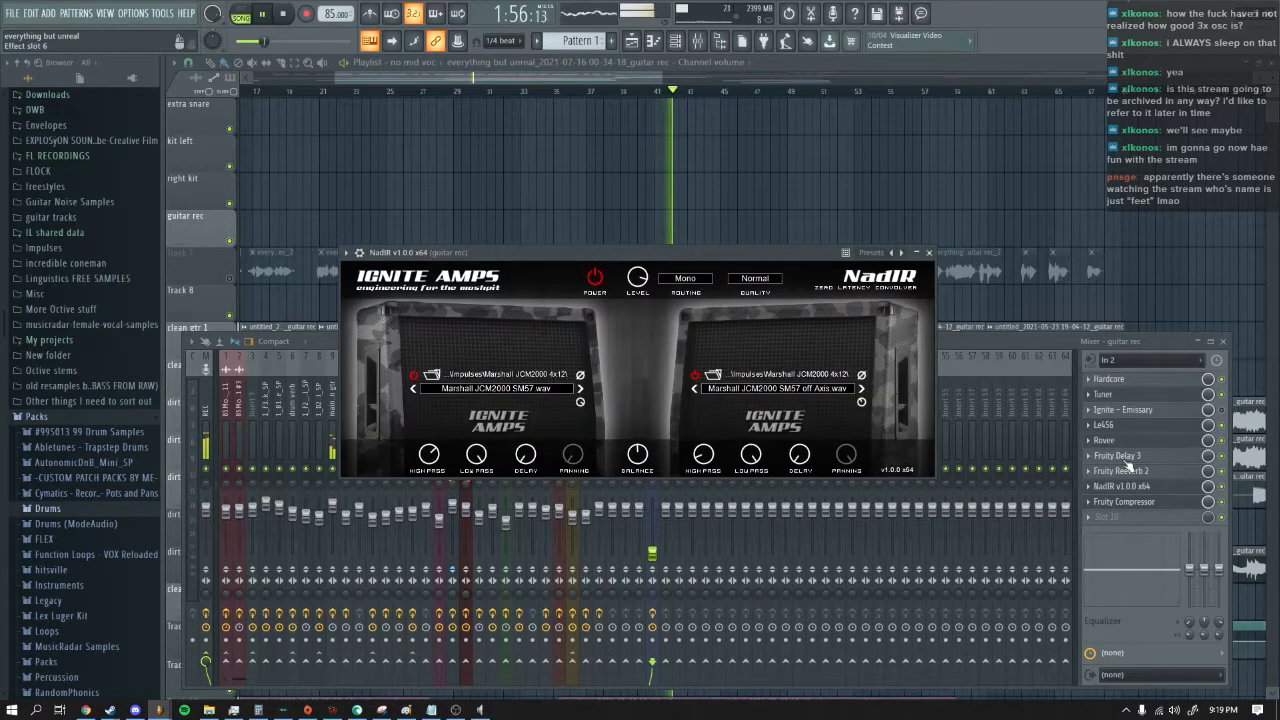
{"action": "left_click", "coordinate": [725, 168]}
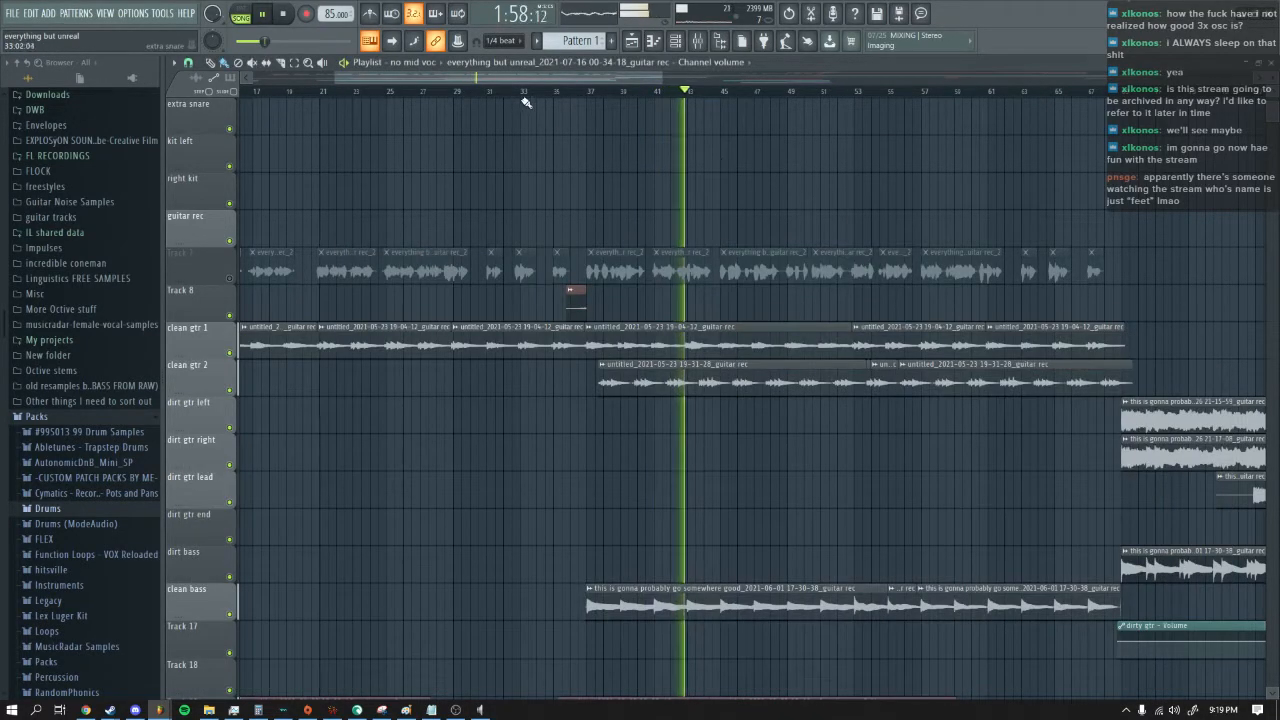
Step: Look over the guitar and bass clips around bars 25 to 69 and check the effects on the dirty bass mixer track
{"action": "scroll", "coordinate": [521, 77], "scroll_direction": "right", "scroll_amount": 5}
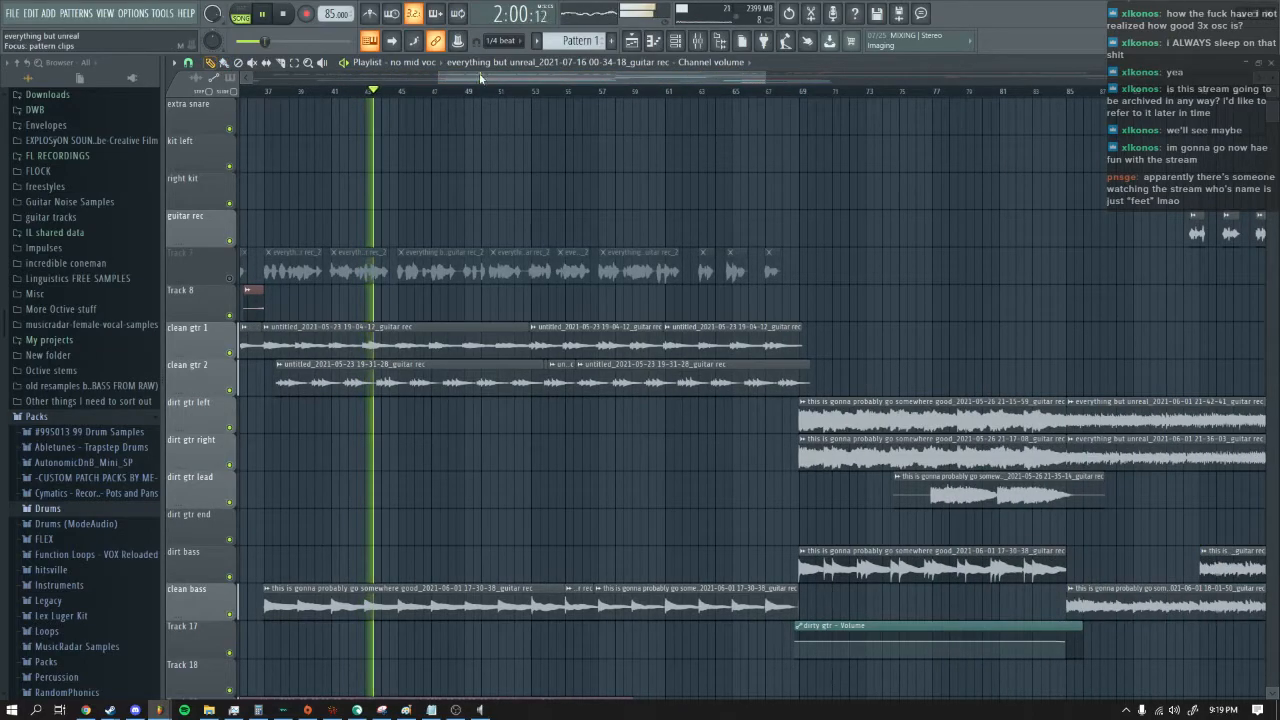
{"action": "scroll", "coordinate": [444, 77], "scroll_direction": "left", "scroll_amount": 3}
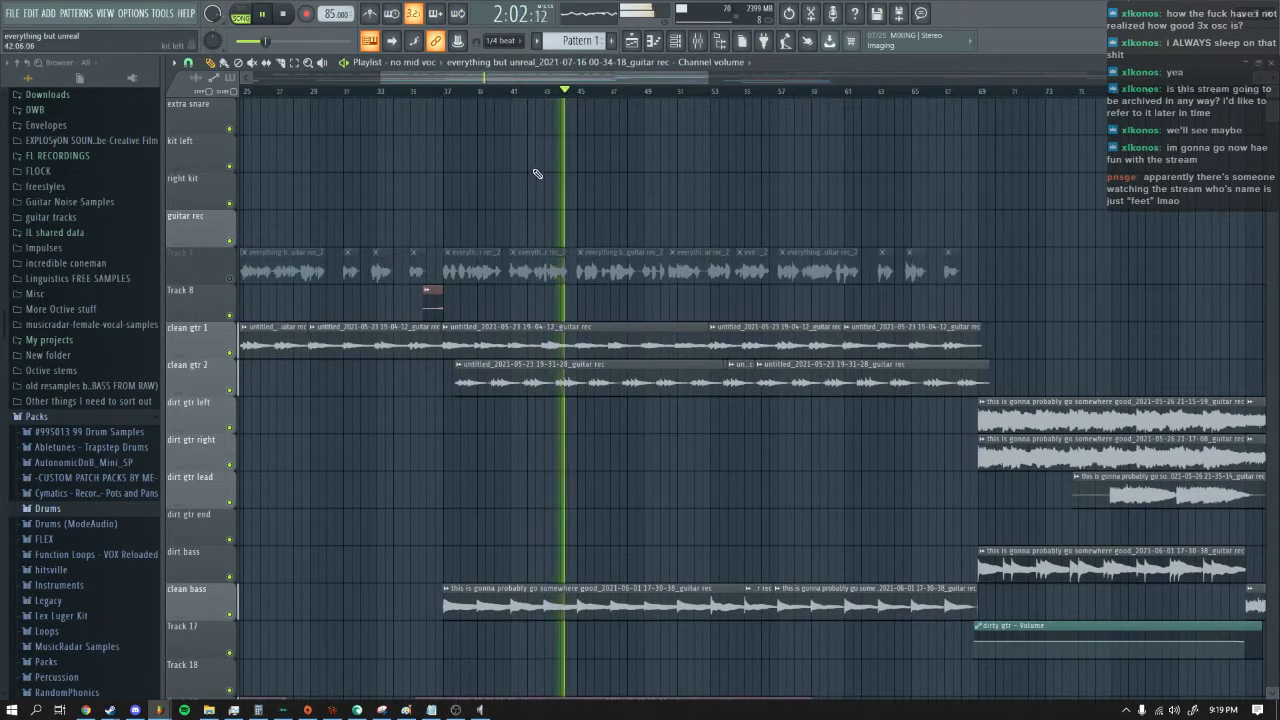
{"action": "scroll", "coordinate": [530, 180], "scroll_direction": "down", "scroll_amount": 3}
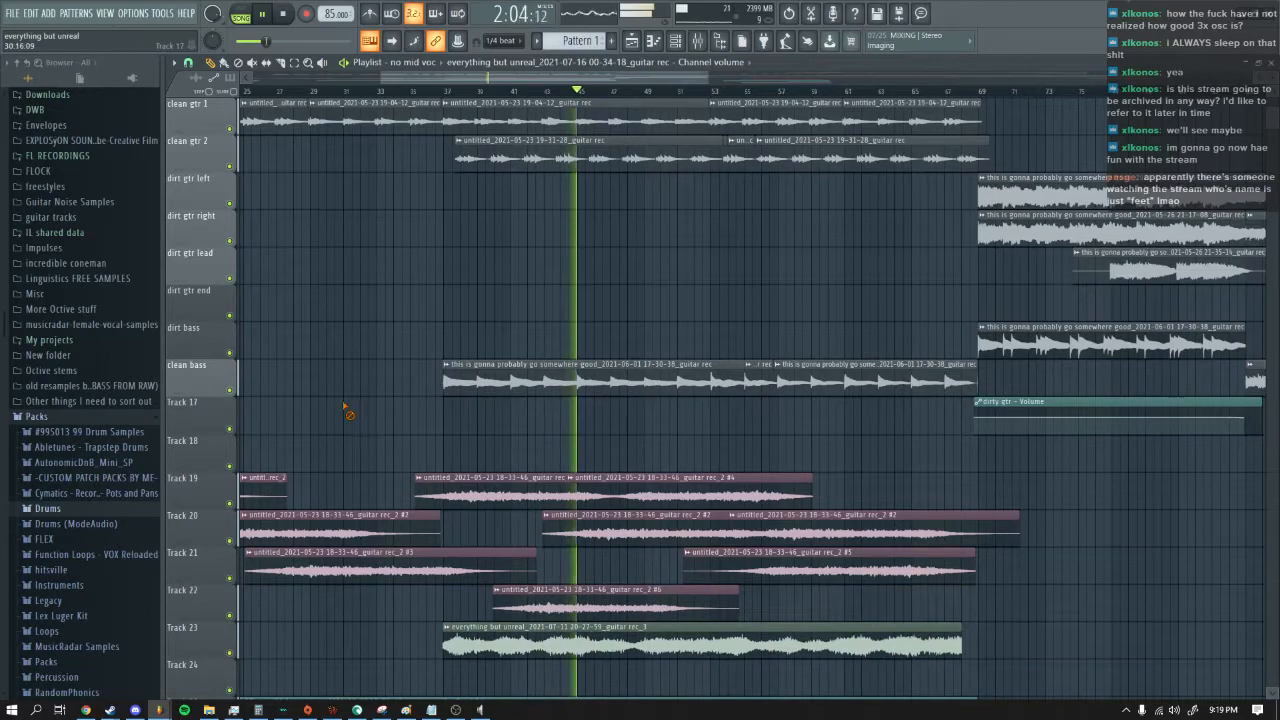
{"action": "left_click", "coordinate": [697, 44]}
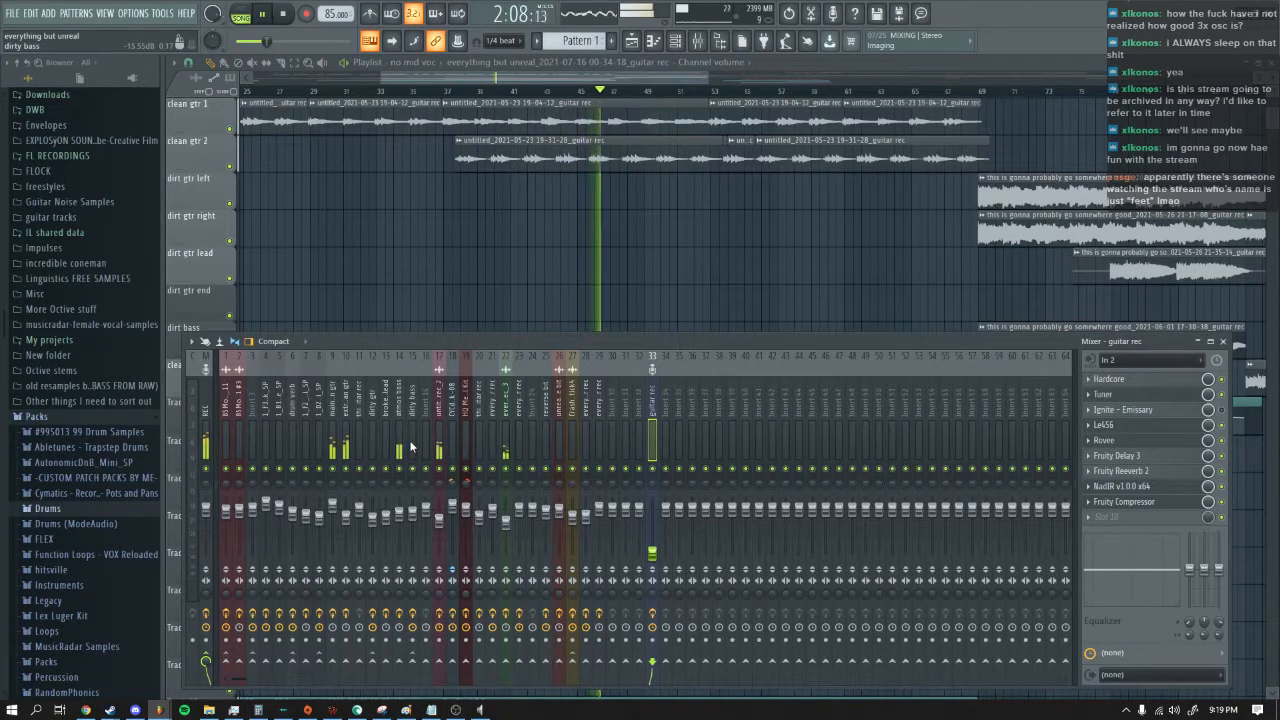
{"action": "left_click", "coordinate": [410, 447]}
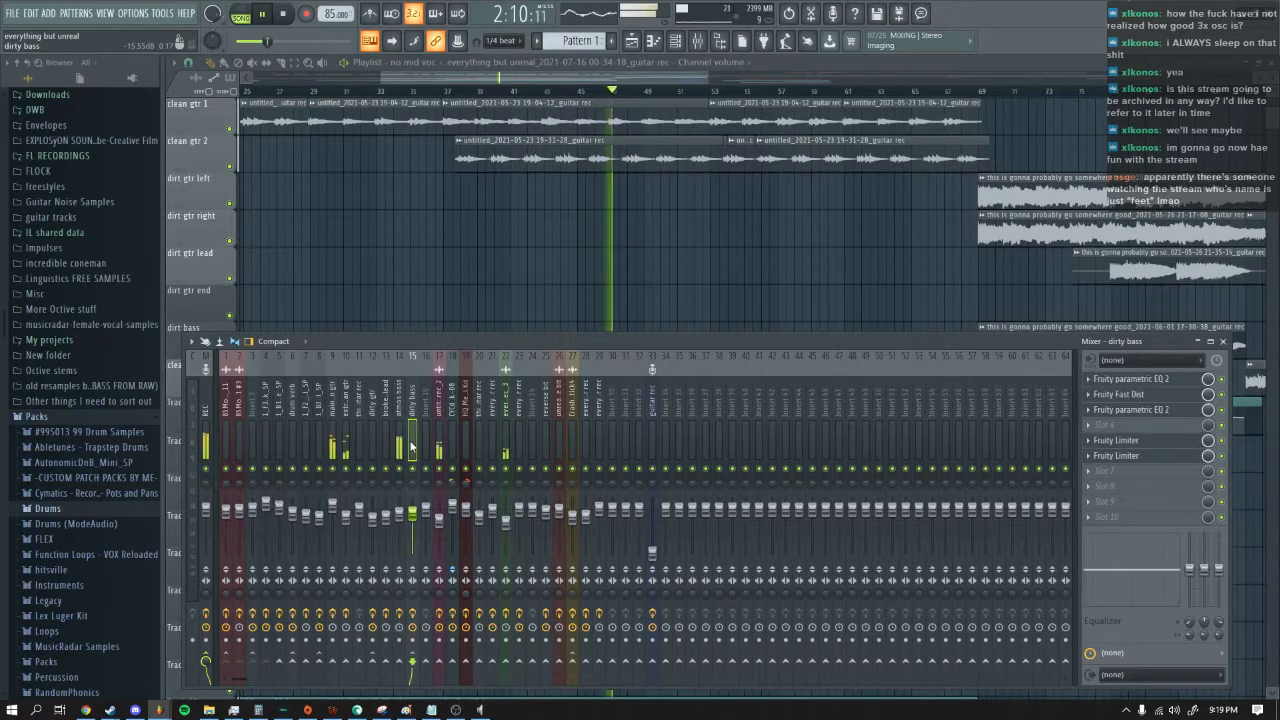
{"action": "key", "text": "F9"}
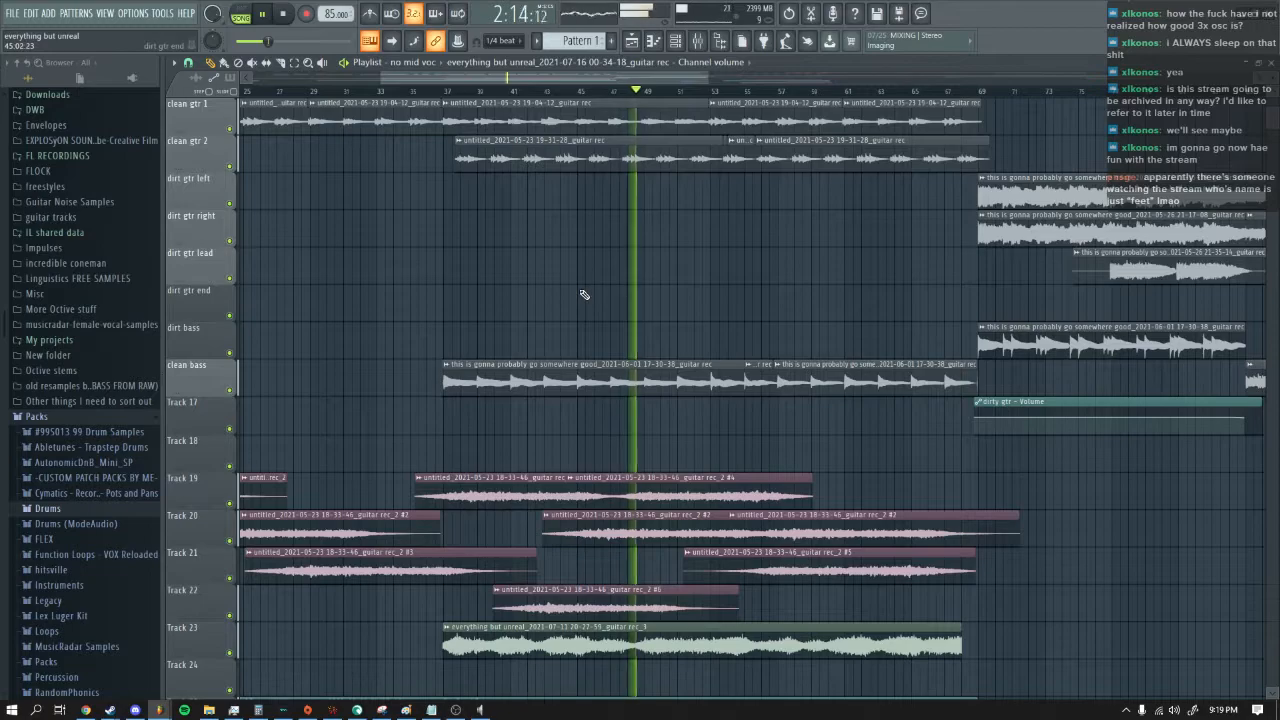
Step: Follow the playback through the clean bass and clean guitar clips towards the dirt guitar section at about bar 69
{"action": "left_click_drag", "start_coordinate": [505, 77], "coordinate": [545, 77]}
{"action": "scroll", "coordinate": [566, 293], "scroll_direction": "up", "scroll_amount": 1}
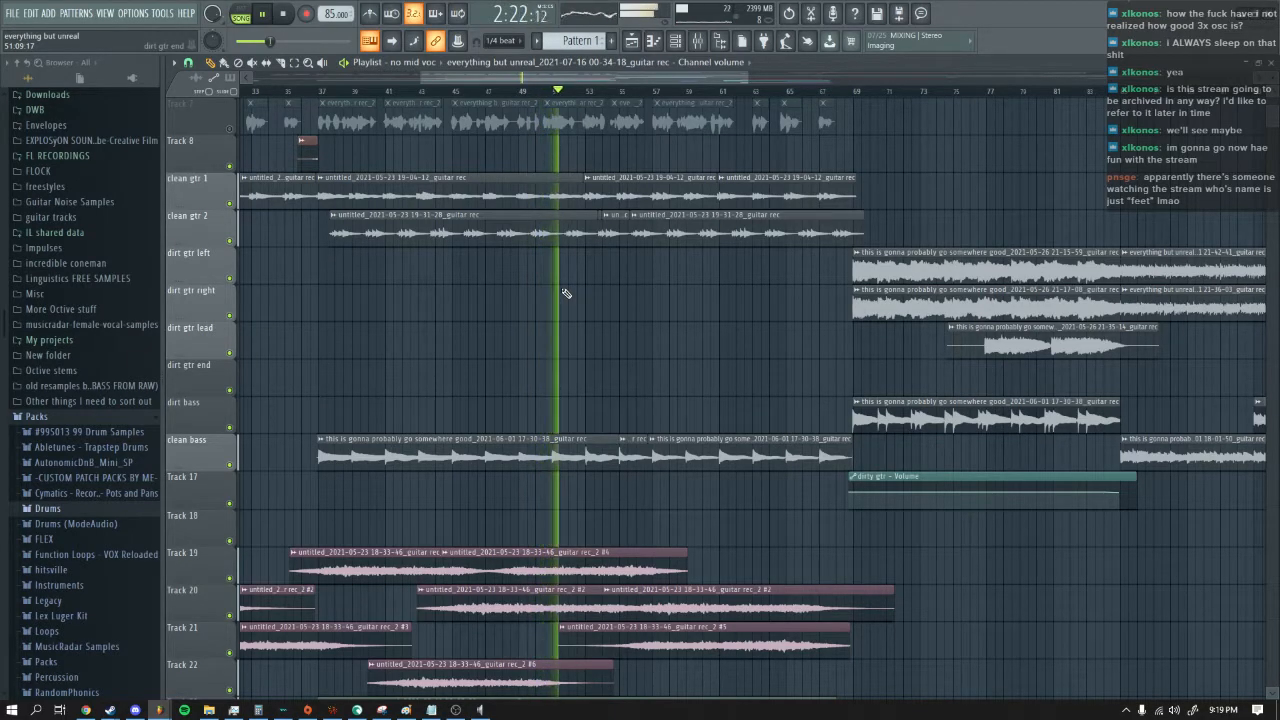
{"action": "mouse_move", "coordinate": [669, 75]}
{"action": "left_mouse_down"}
{"action": "mouse_move", "coordinate": [916, 73]}
{"action": "mouse_move", "coordinate": [684, 87]}
{"action": "left_mouse_up"}
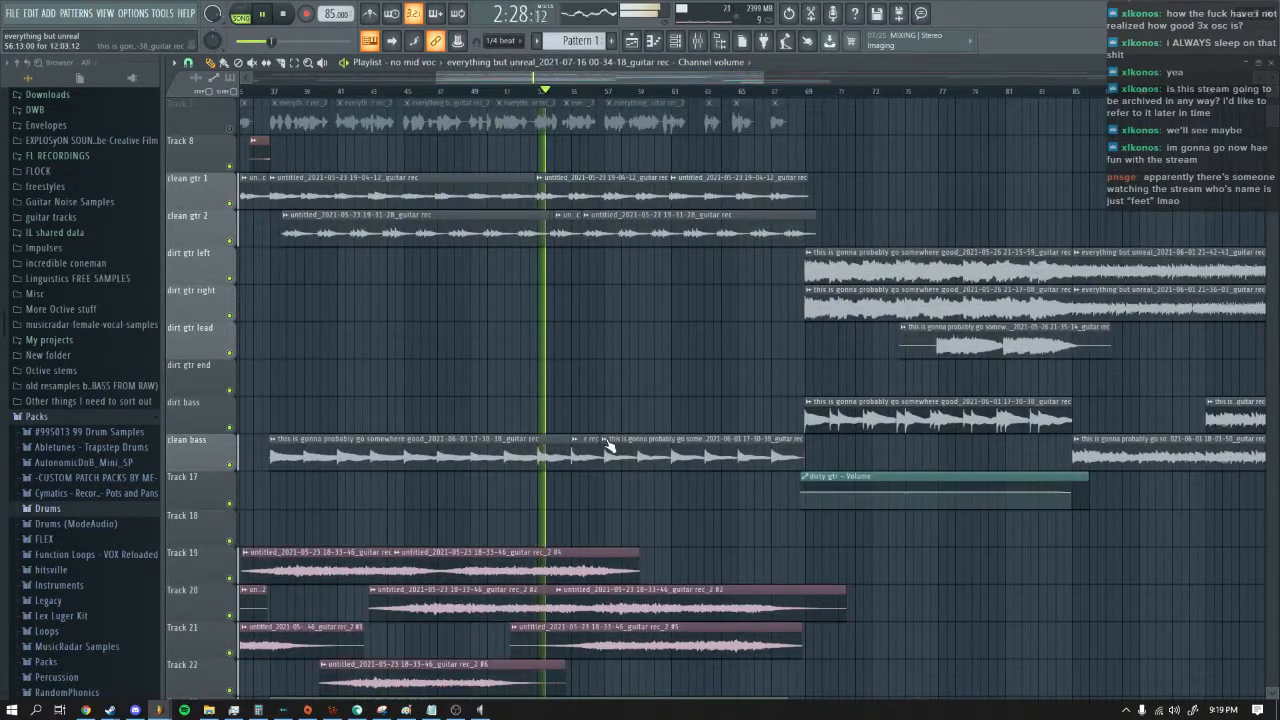
{"action": "mouse_move", "coordinate": [600, 77]}
{"action": "left_mouse_down"}
{"action": "mouse_move", "coordinate": [733, 72]}
{"action": "mouse_move", "coordinate": [577, 85]}
{"action": "left_mouse_up"}
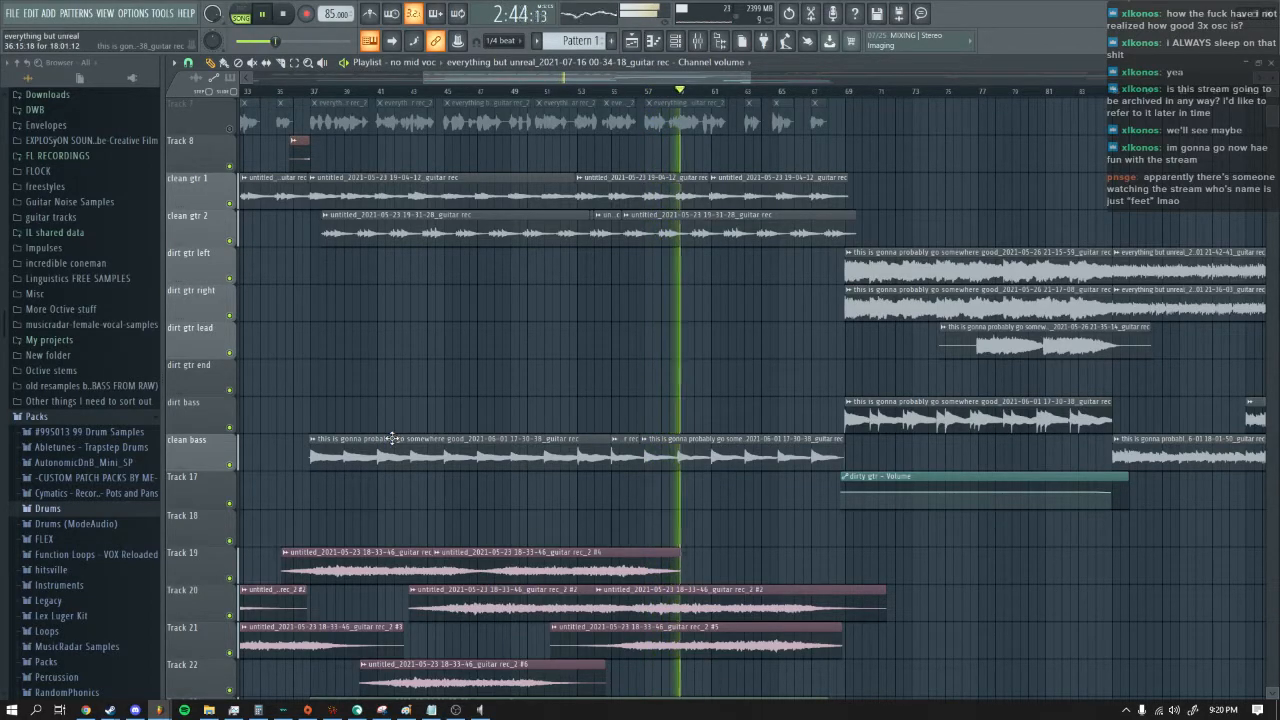
{"action": "left_click_drag", "start_coordinate": [518, 76], "coordinate": [623, 78]}
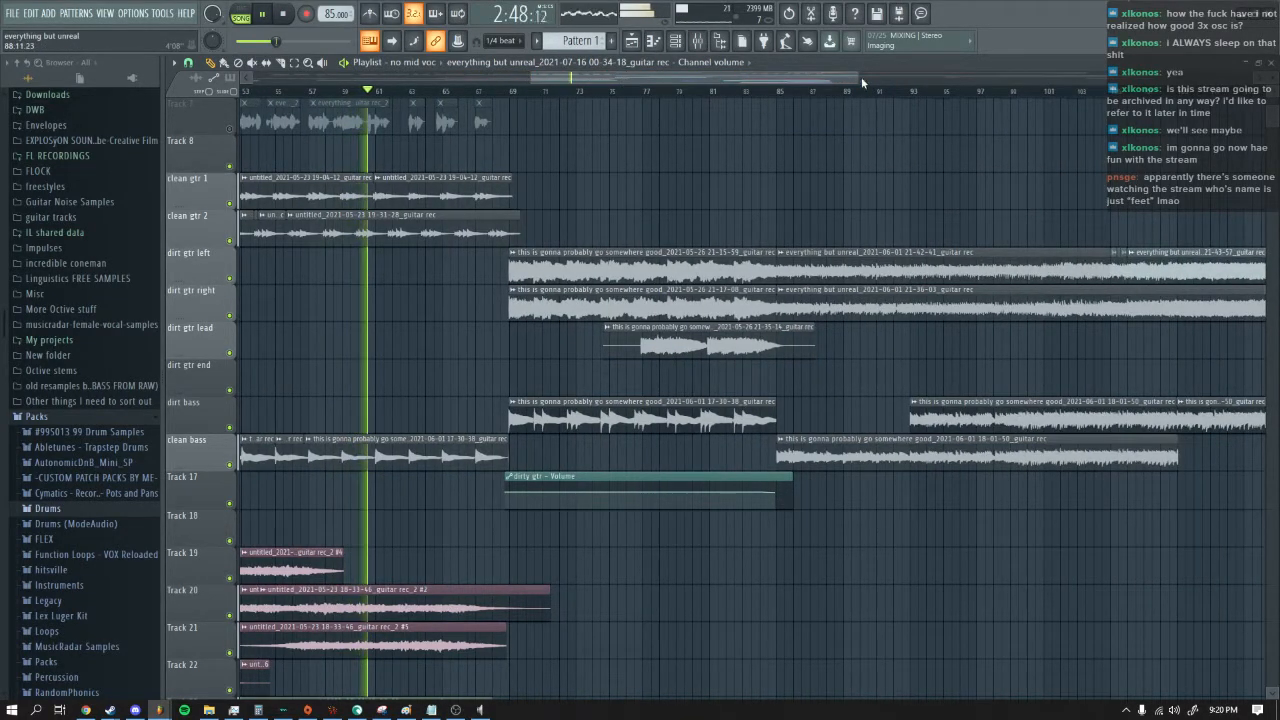
{"action": "left_click_drag", "start_coordinate": [858, 77], "coordinate": [752, 78]}
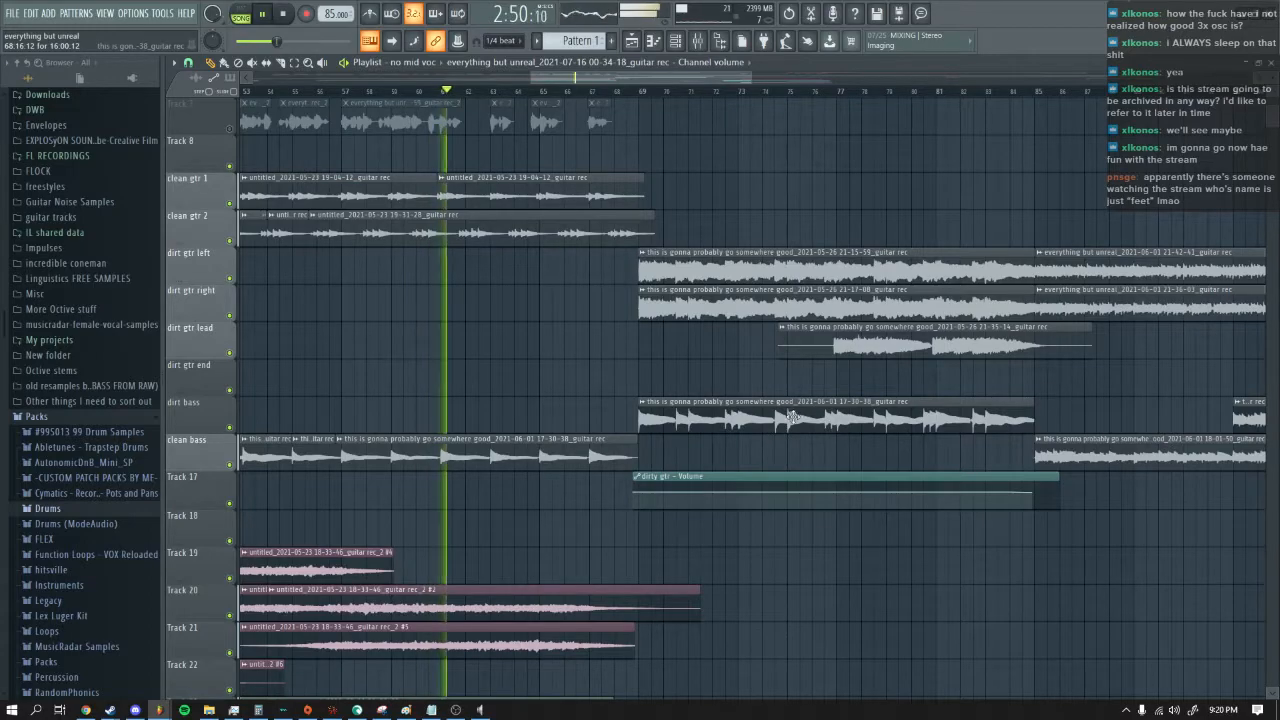
Step: Examine the heavy kit patterns and the dirt guitar and dirt bass clips from about bar 69
{"action": "left_click_drag", "start_coordinate": [620, 76], "coordinate": [664, 74]}
{"action": "scroll", "coordinate": [665, 170], "scroll_direction": "up", "scroll_amount": 3}
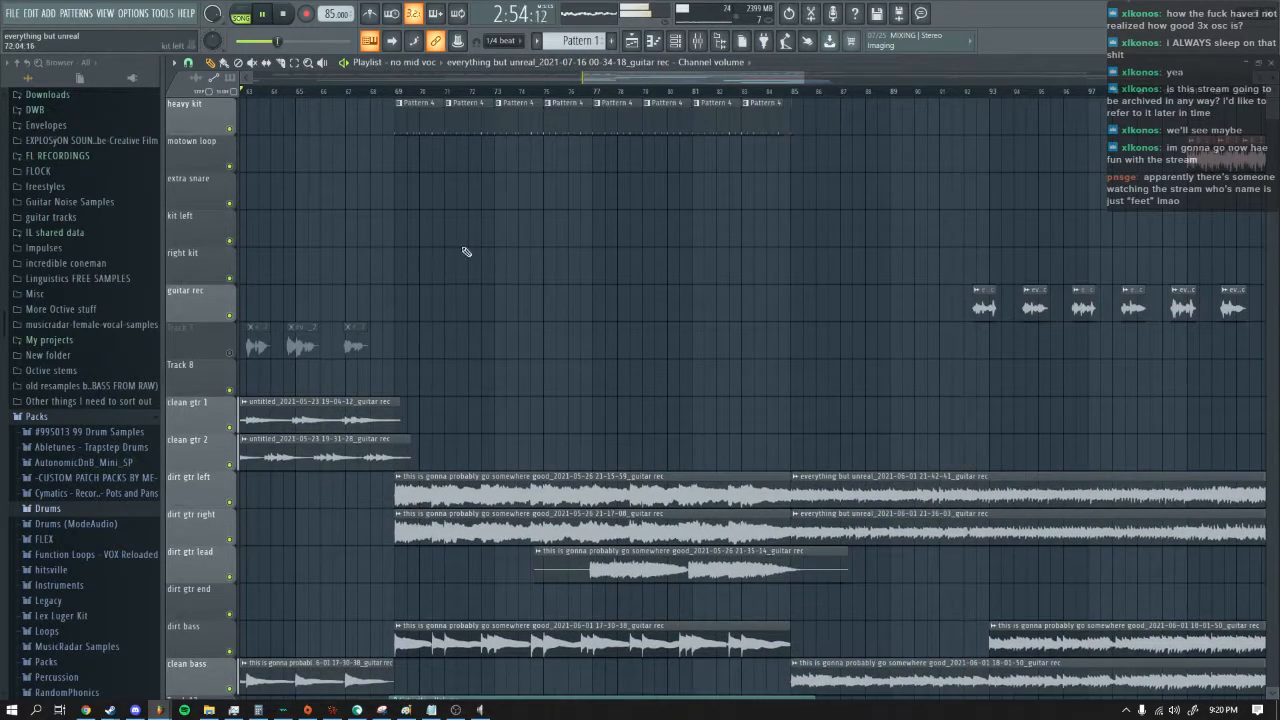
{"action": "scroll", "coordinate": [420, 375], "scroll_direction": "down", "scroll_amount": 2}
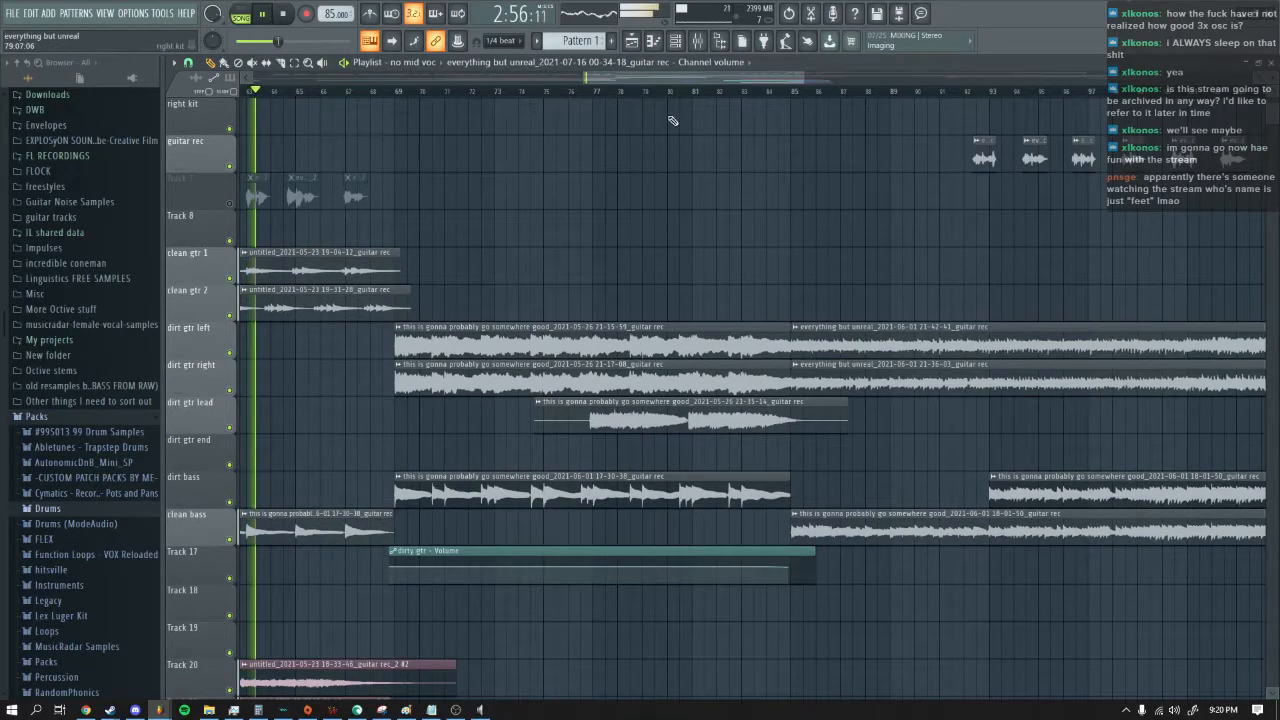
Step: Solo the atmos bass on mixer track 14 and follow its playback up to about bar 67
{"action": "key", "text": "F9"}
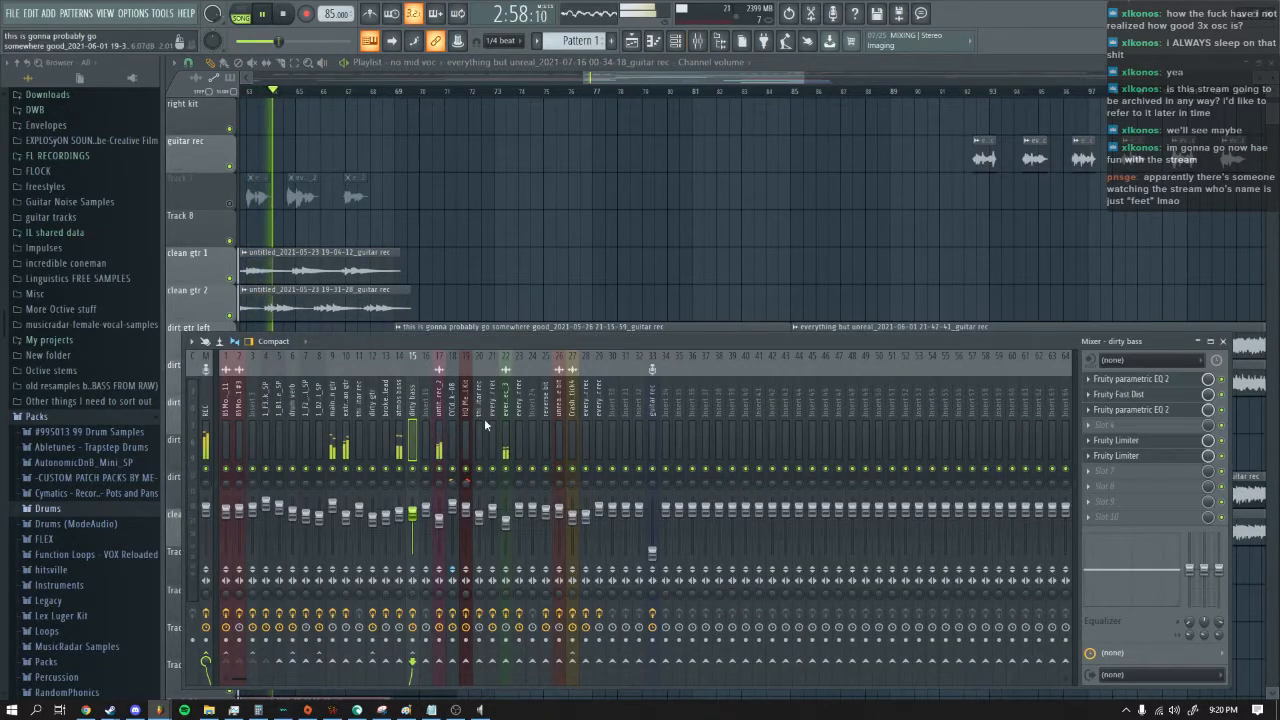
{"action": "left_click", "coordinate": [402, 425]}
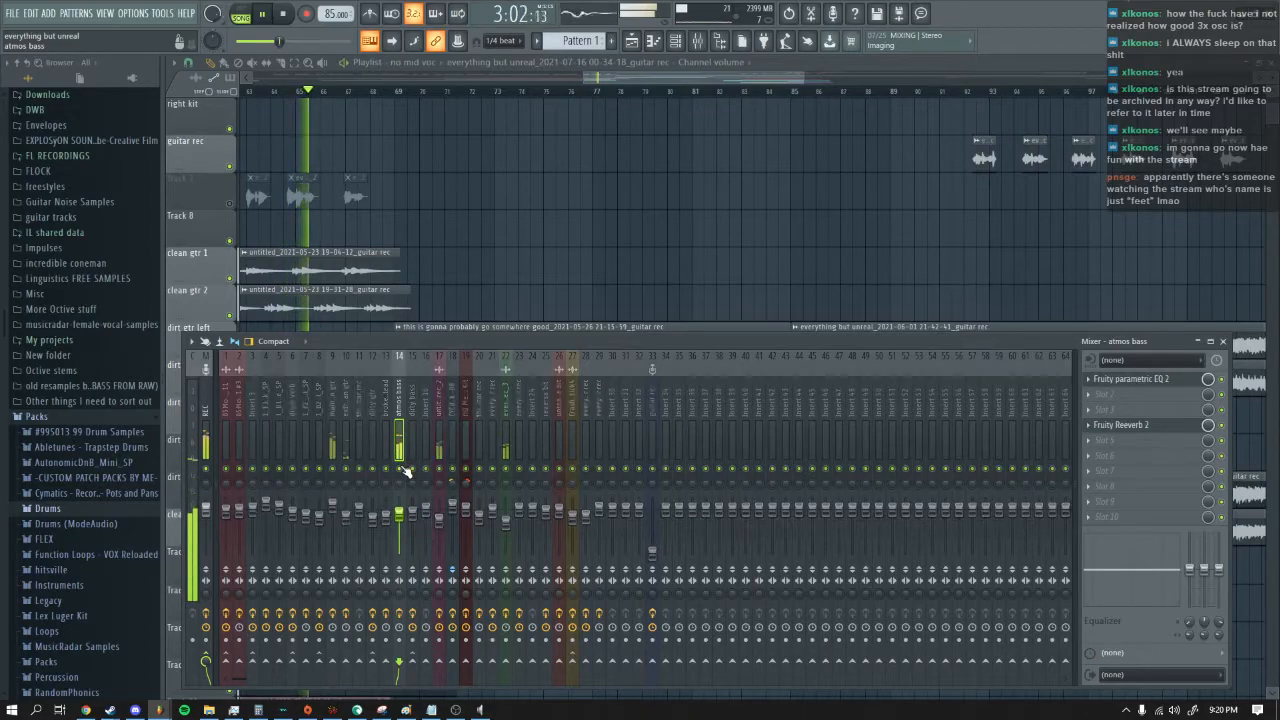
{"action": "key", "text": "F9"}
{"action": "left_click_drag", "start_coordinate": [655, 80], "coordinate": [599, 81]}
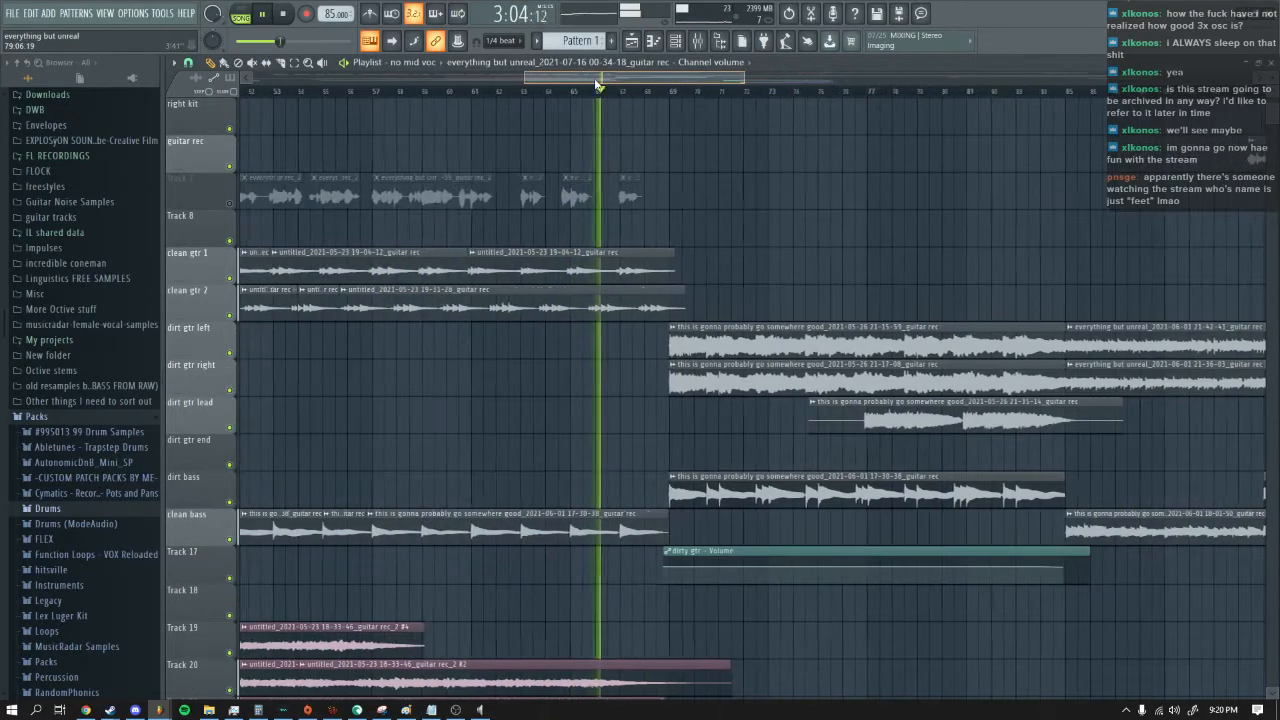
{"action": "left_click_drag", "start_coordinate": [696, 77], "coordinate": [718, 79]}
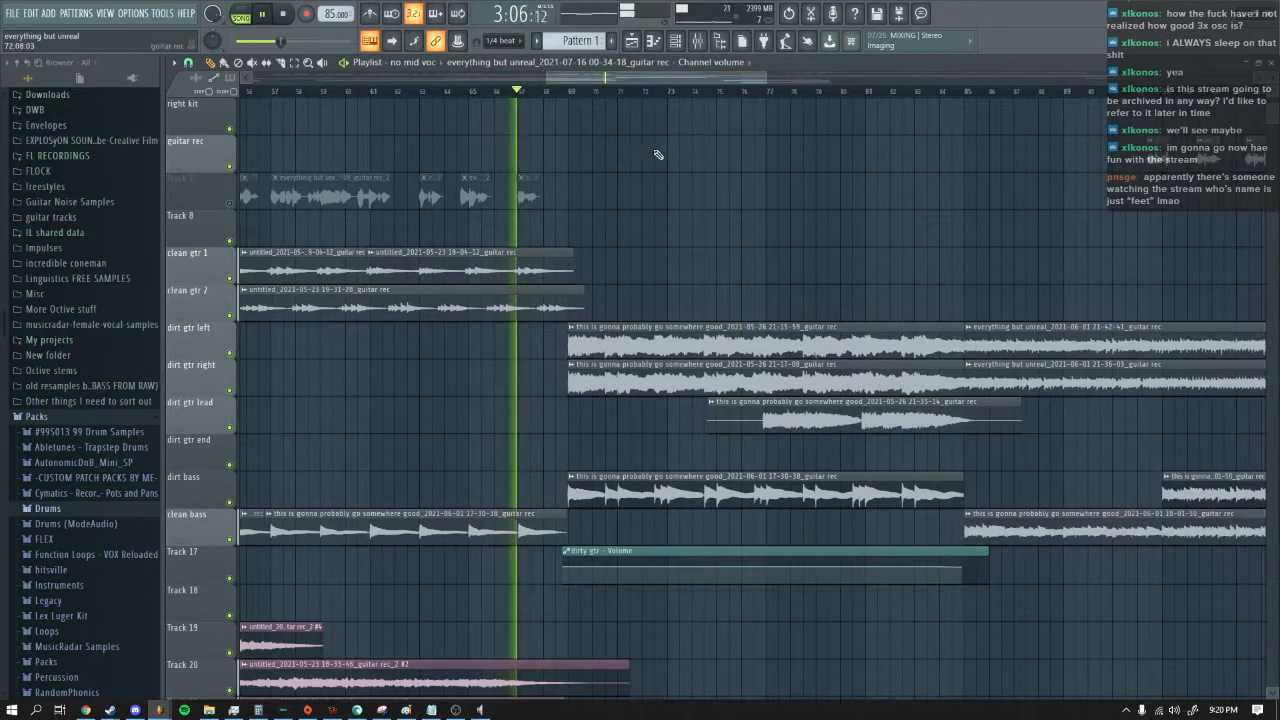
Step: End the atmos bass solo and follow the song into the dirt guitar section at bar 69
{"action": "key", "text": "F9"}
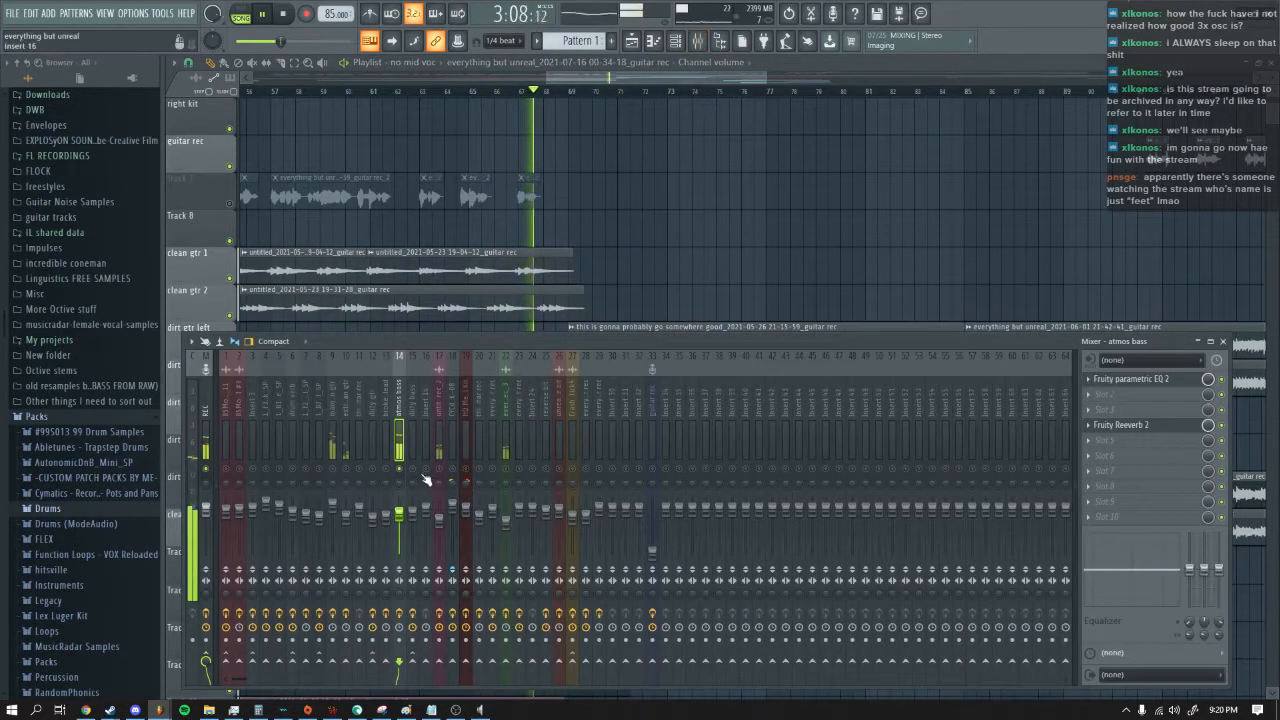
{"action": "key", "text": "F9"}
{"action": "left_click_drag", "start_coordinate": [636, 80], "coordinate": [654, 79]}
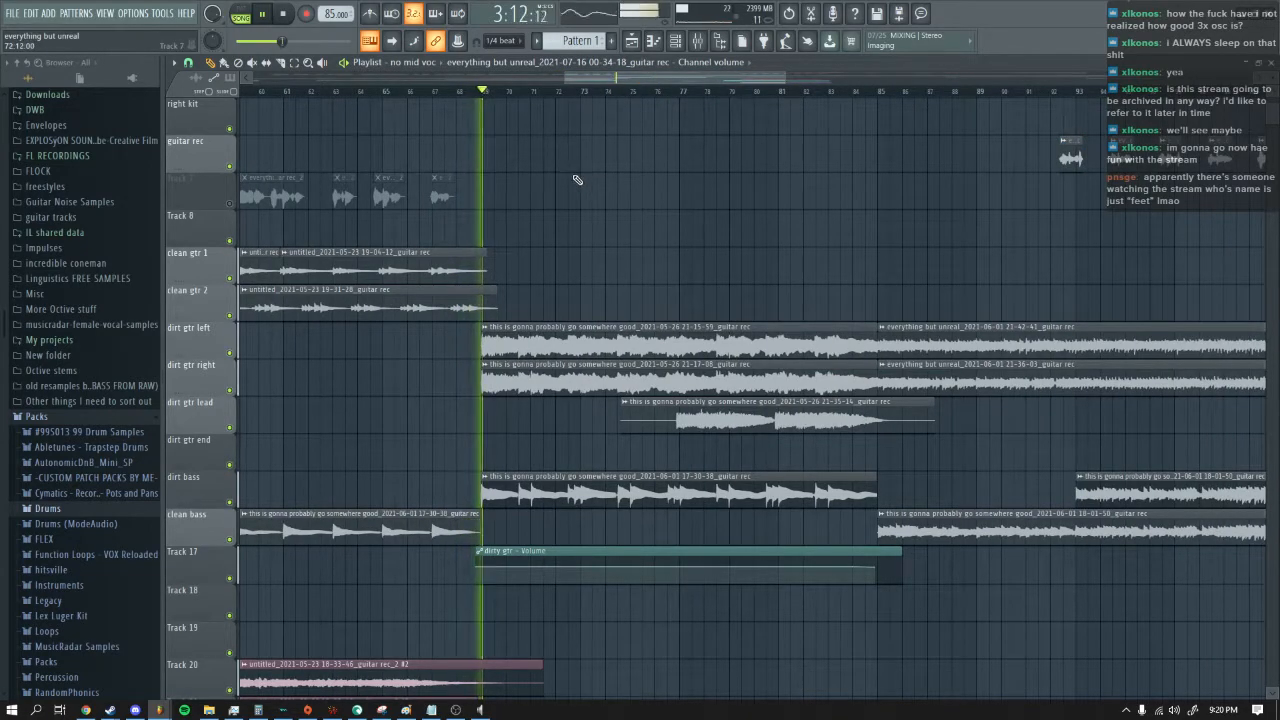
Step: Examine the effect chain of the dirty bass on mixer track 15 and follow the dirt guitar section before stopping playback
{"action": "key", "text": "F9"}
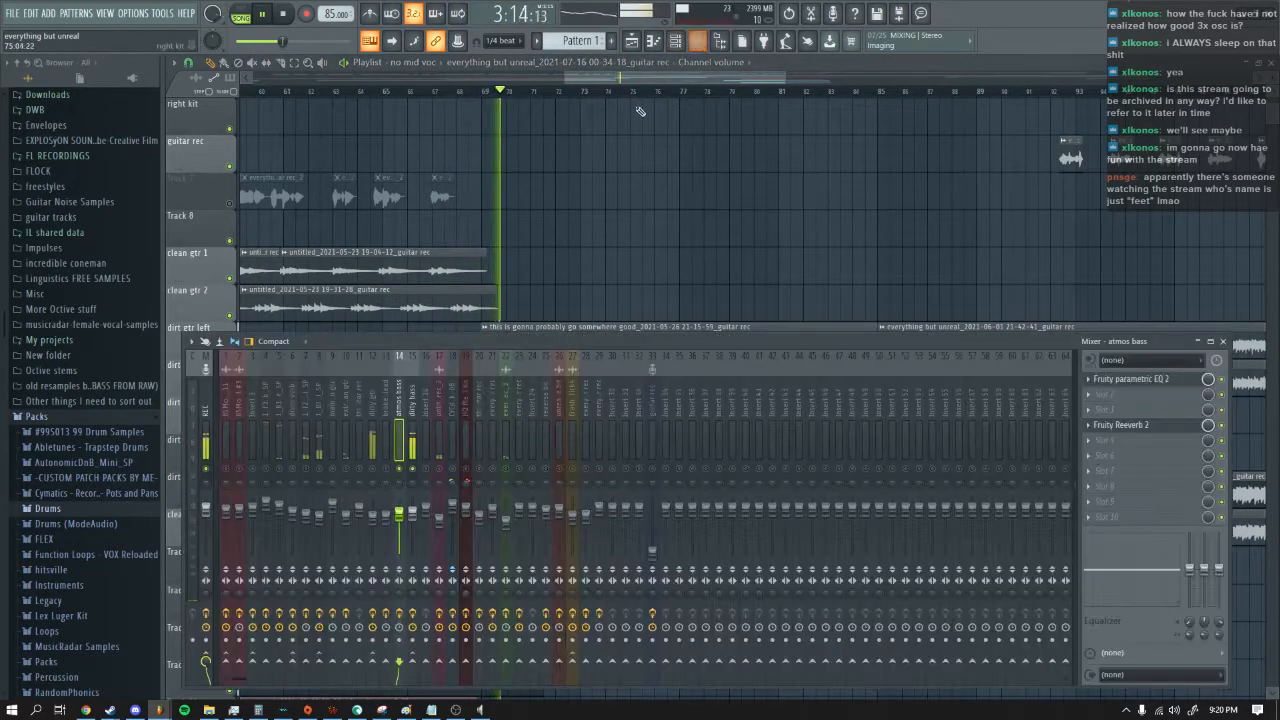
{"action": "left_click", "coordinate": [409, 407]}
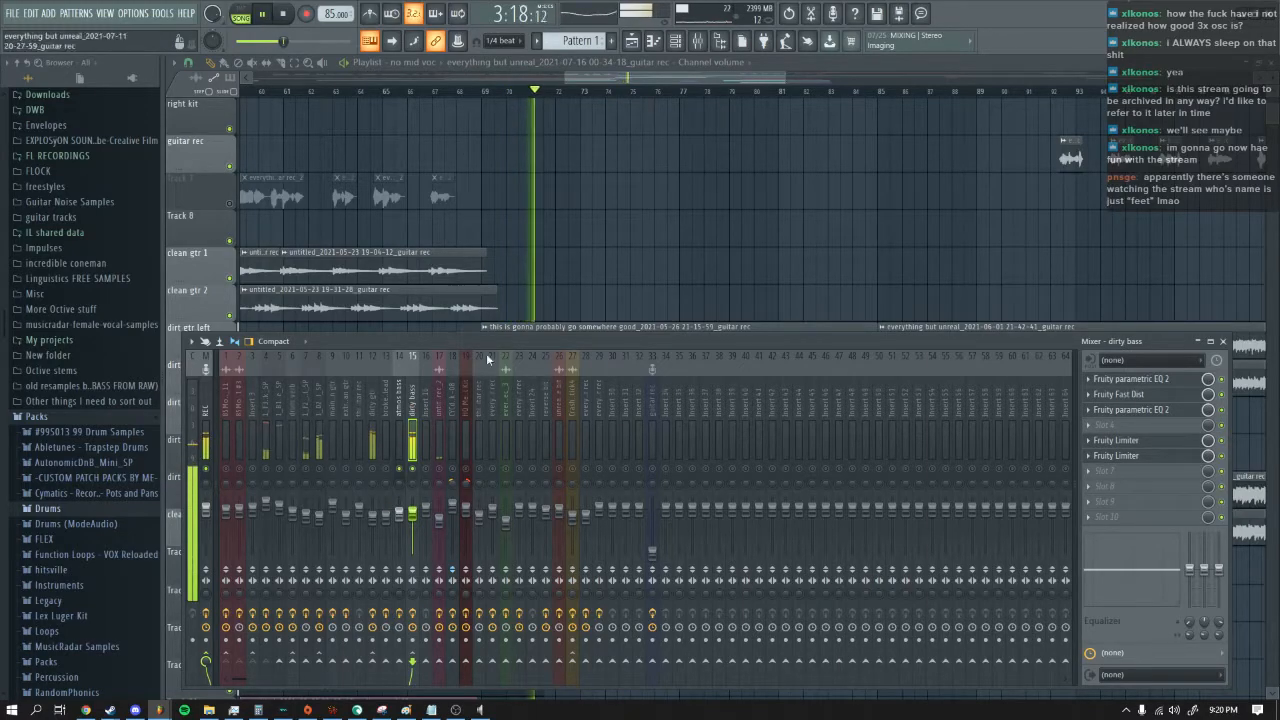
{"action": "key", "text": "F9"}
{"action": "scroll", "coordinate": [622, 78], "scroll_direction": "right", "scroll_amount": 2}
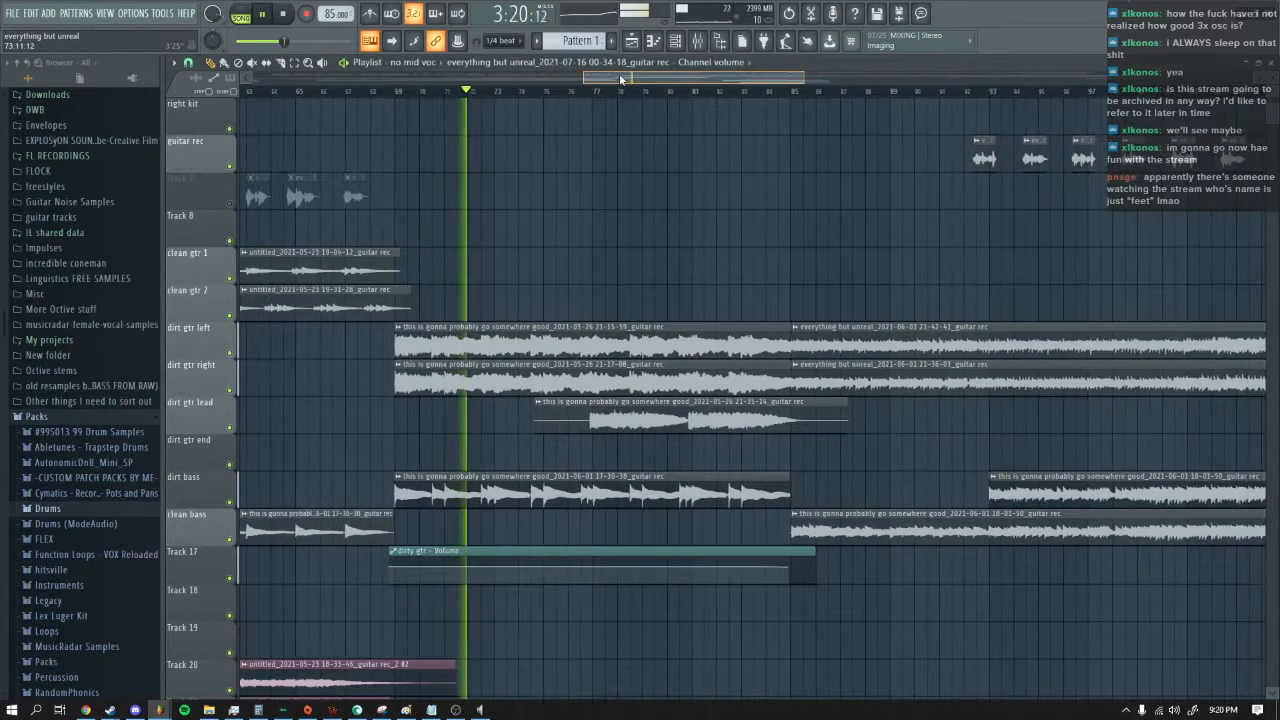
{"action": "mouse_move", "coordinate": [622, 78]}
{"action": "left_mouse_down"}
{"action": "mouse_move", "coordinate": [680, 72]}
{"action": "mouse_move", "coordinate": [612, 76]}
{"action": "left_mouse_up"}
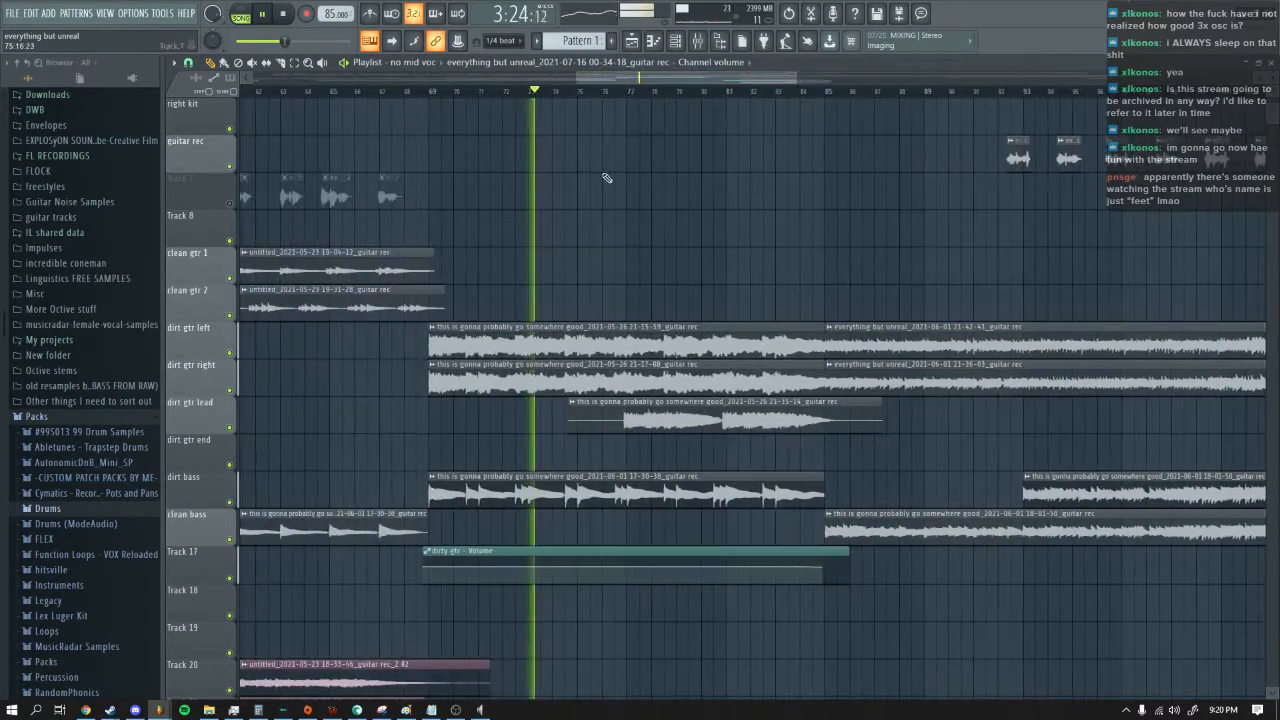
{"action": "key", "text": "F9"}
{"action": "left_click", "coordinate": [284, 14]}
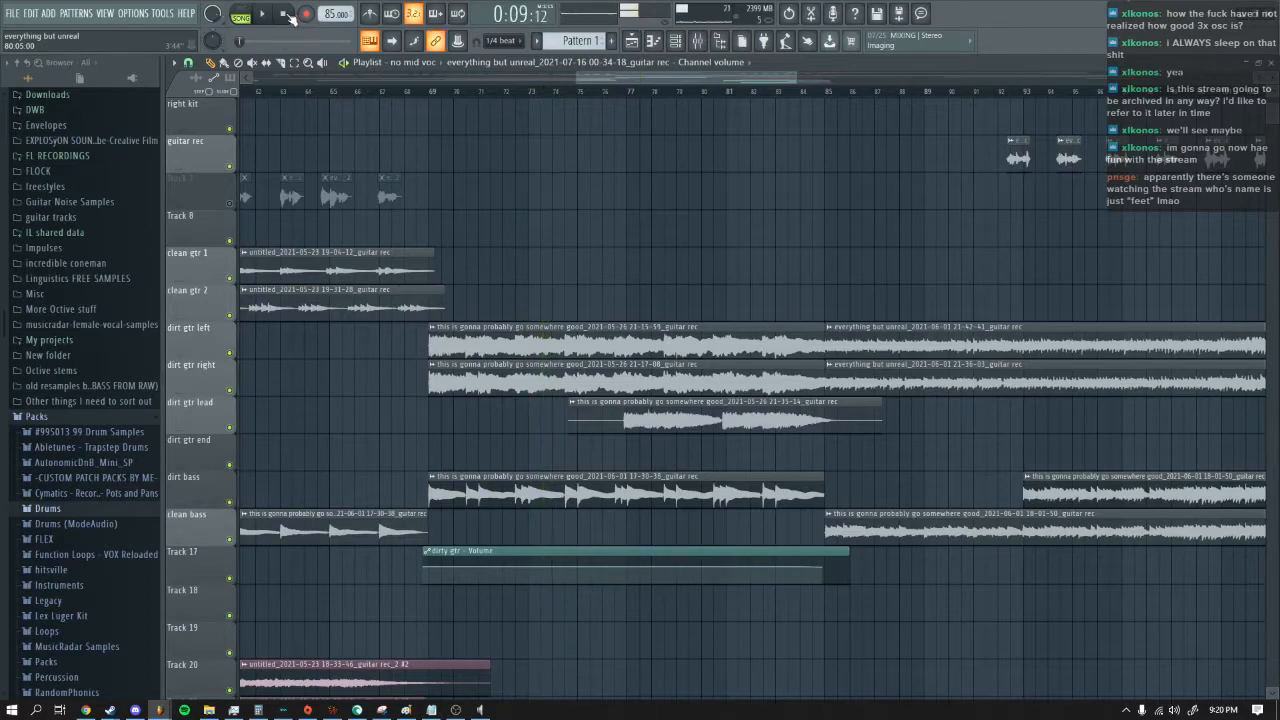
Step: Solo the dirty gtr and broken lead mixer tracks and play them from about bar 68
{"action": "left_click", "coordinate": [696, 40]}
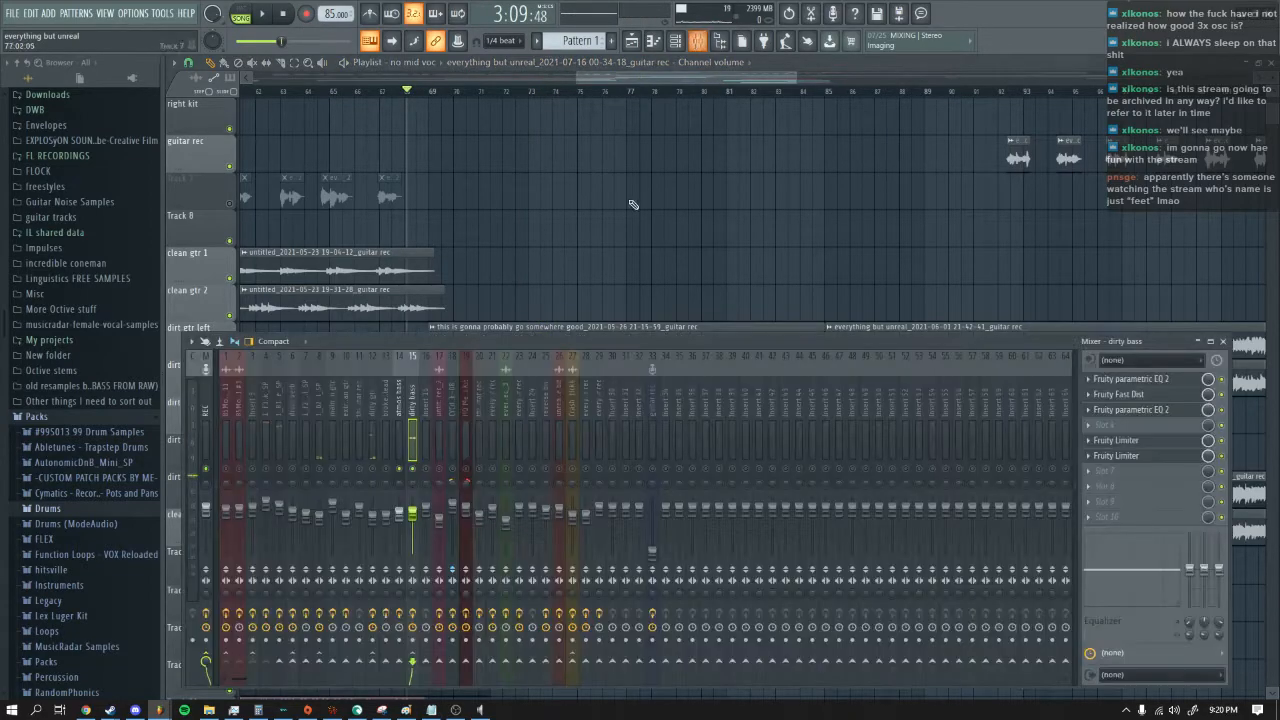
{"action": "left_click", "coordinate": [388, 432]}
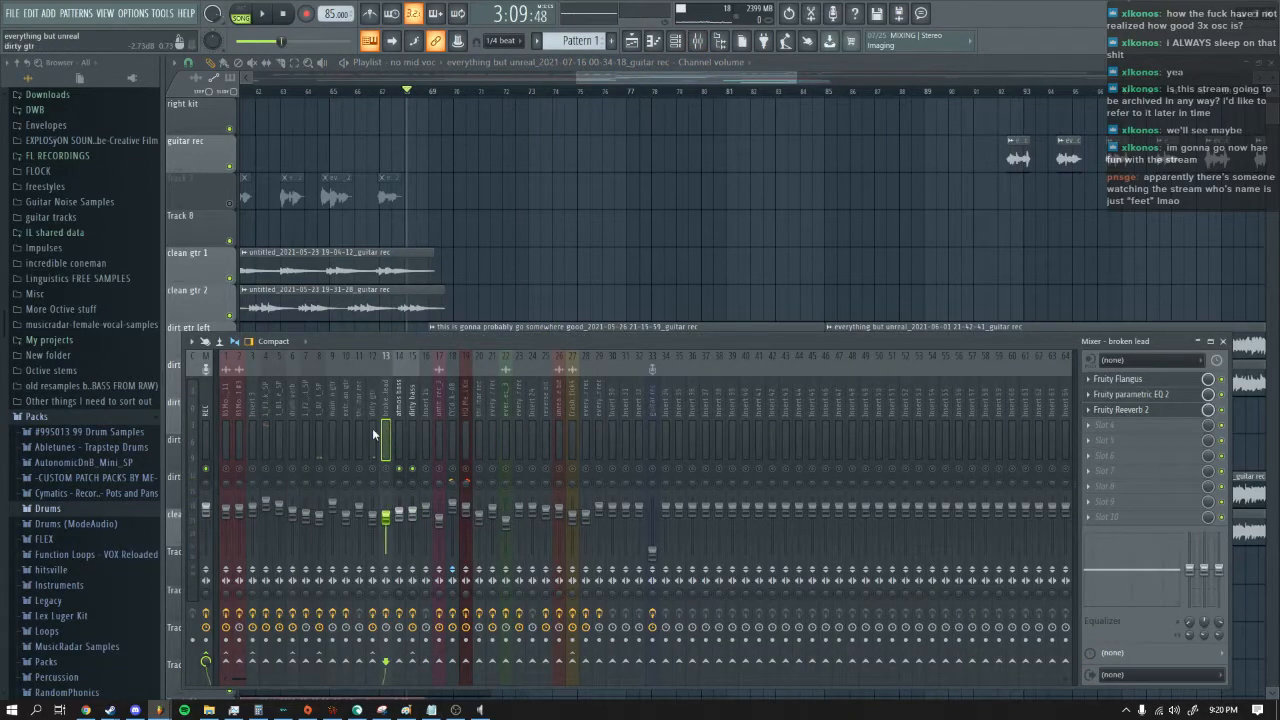
{"action": "left_click", "coordinate": [373, 440]}
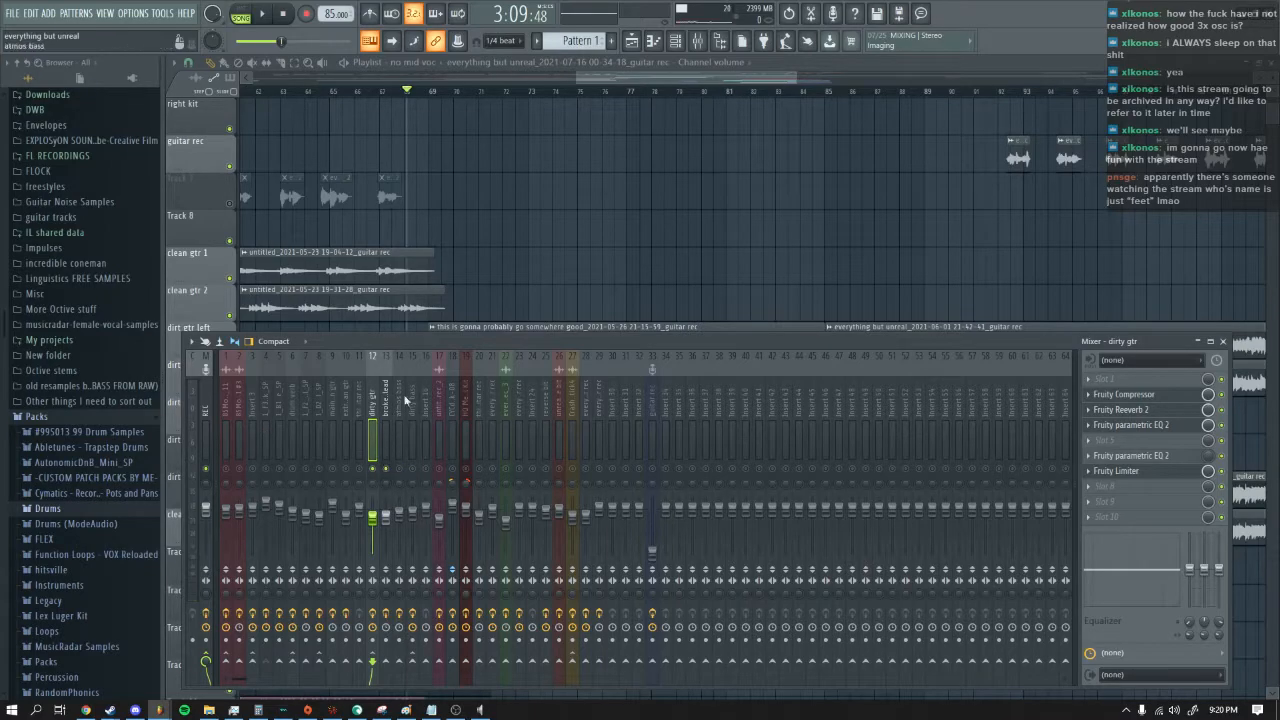
{"action": "scroll", "coordinate": [628, 226], "scroll_direction": "up", "scroll_amount": 4}
{"action": "key", "text": "F9"}
{"action": "key", "text": "space"}
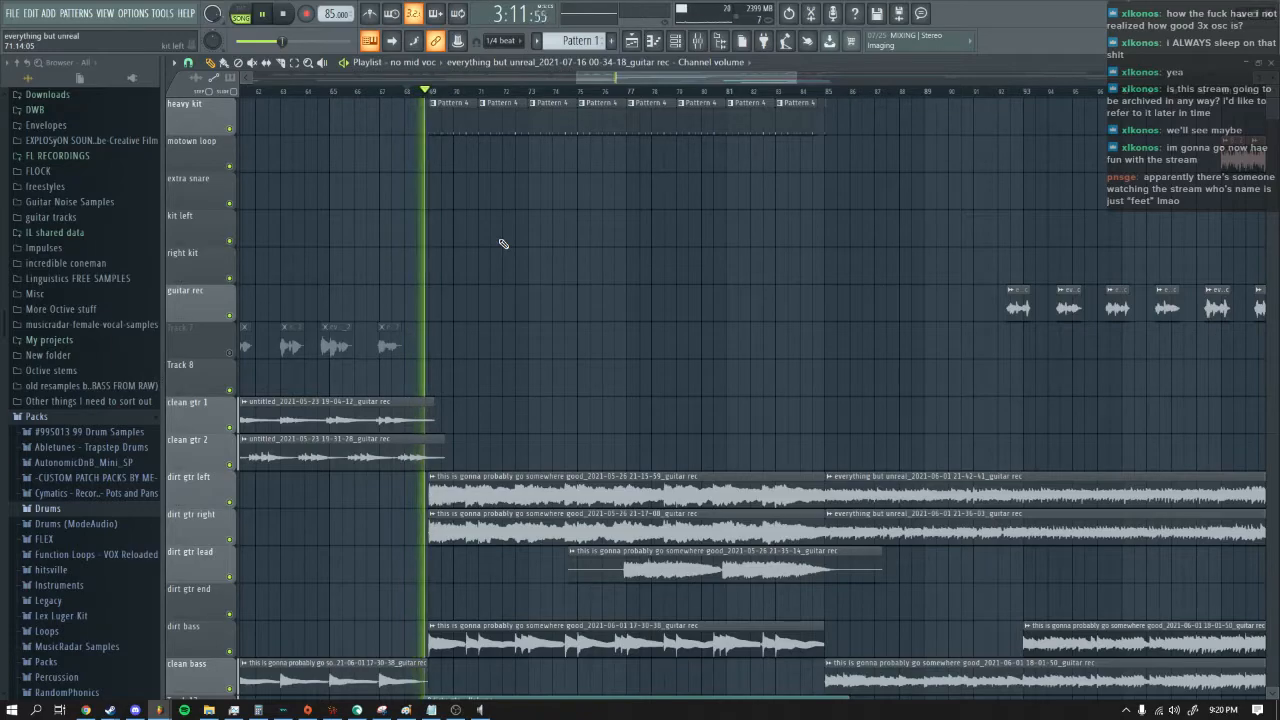
Step: Examine the curves of both Fruity parametric EQ 2 effects on the dirty gtr mixer track while it plays
{"action": "scroll", "coordinate": [503, 244], "scroll_direction": "down", "scroll_amount": 3}
{"action": "key", "text": "F9"}
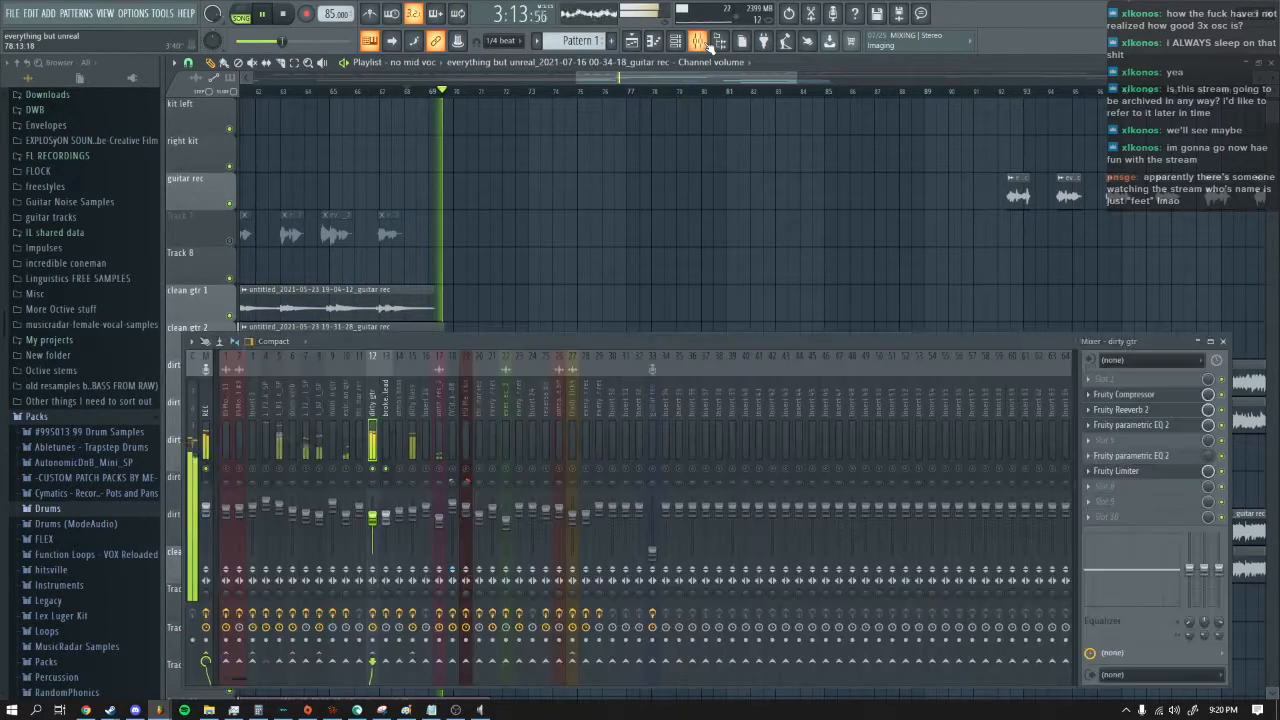
{"action": "left_click", "coordinate": [1150, 425]}
{"action": "left_click", "coordinate": [1128, 456]}
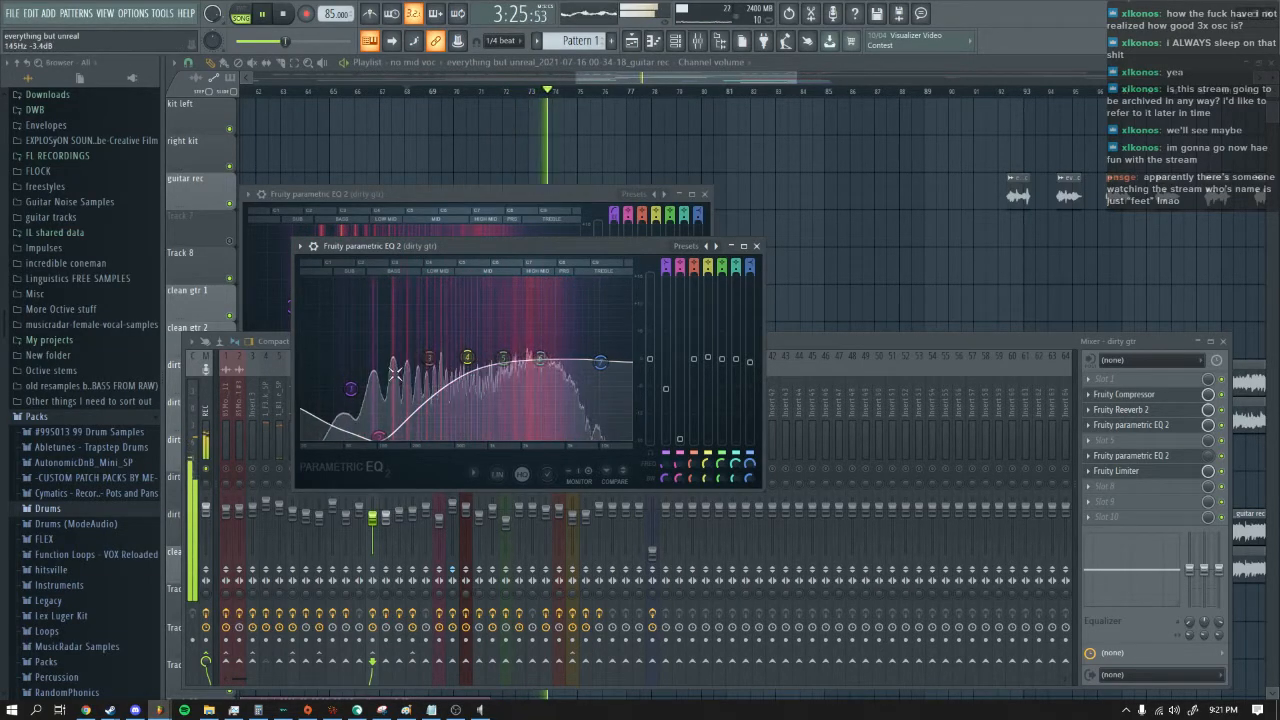
{"action": "left_click", "coordinate": [757, 246]}
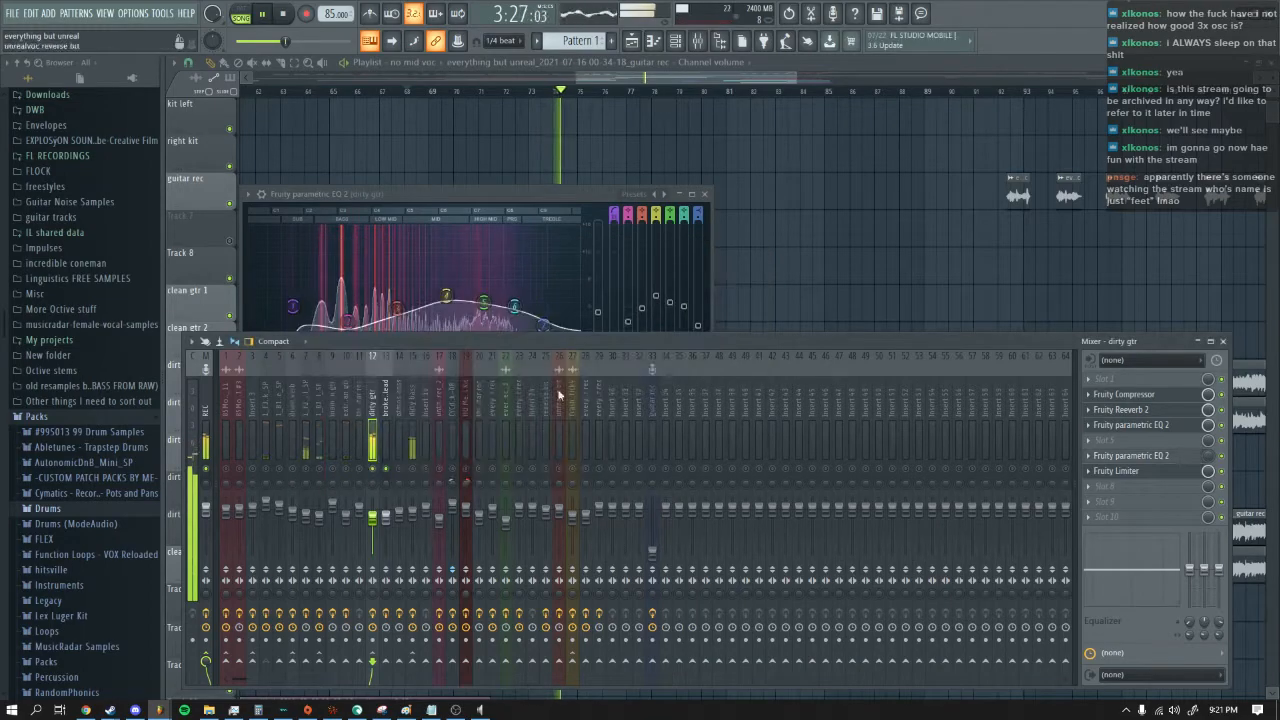
Step: Solo the broken lead on mixer track 13, stop its playback, and view the guitar rec track's effect chain
{"action": "left_click", "coordinate": [389, 441]}
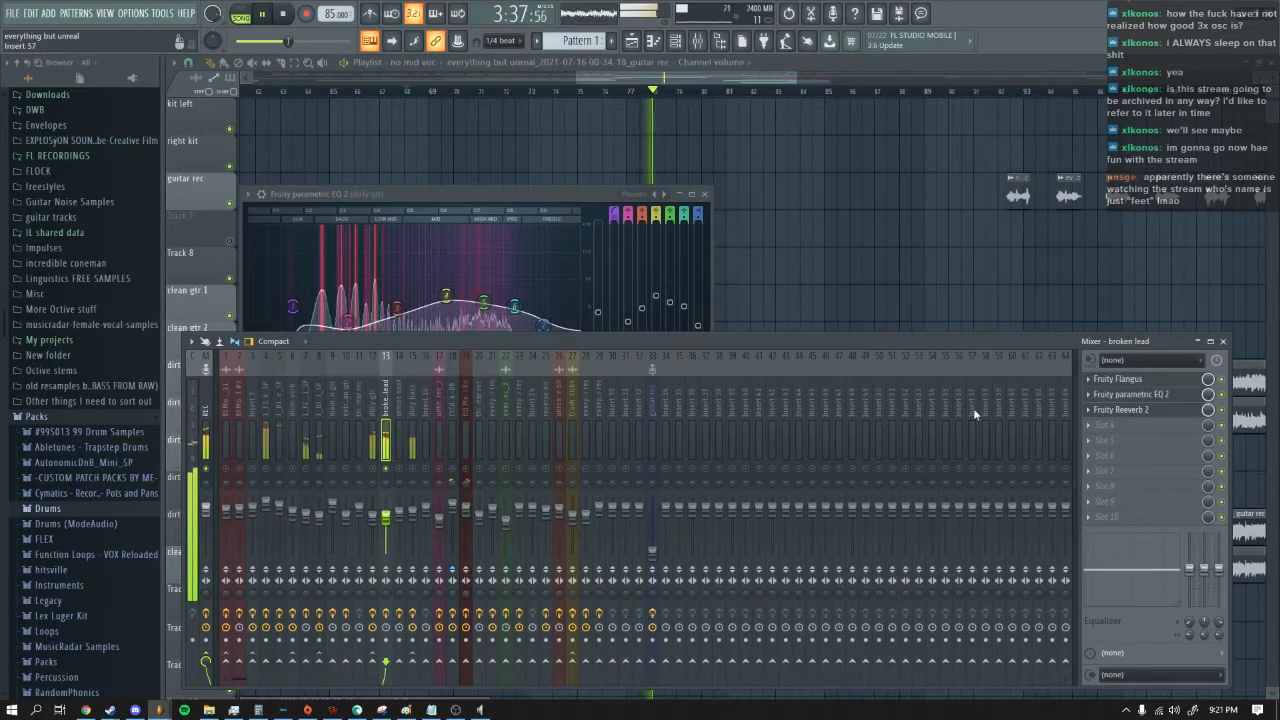
{"action": "left_click", "coordinate": [284, 15]}
{"action": "left_click", "coordinate": [652, 428]}
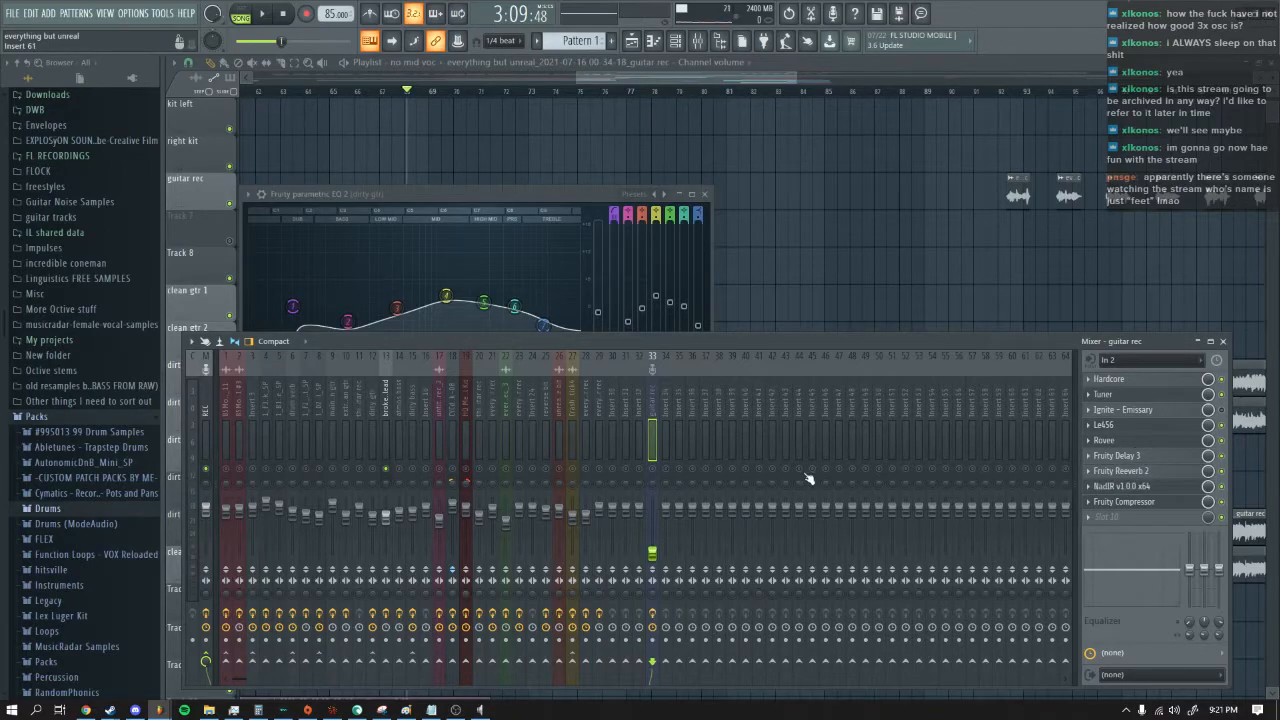
Step: End the broken lead solo, clear the open windows, and play the full mix from about bar 76
{"action": "right_click", "coordinate": [388, 469]}
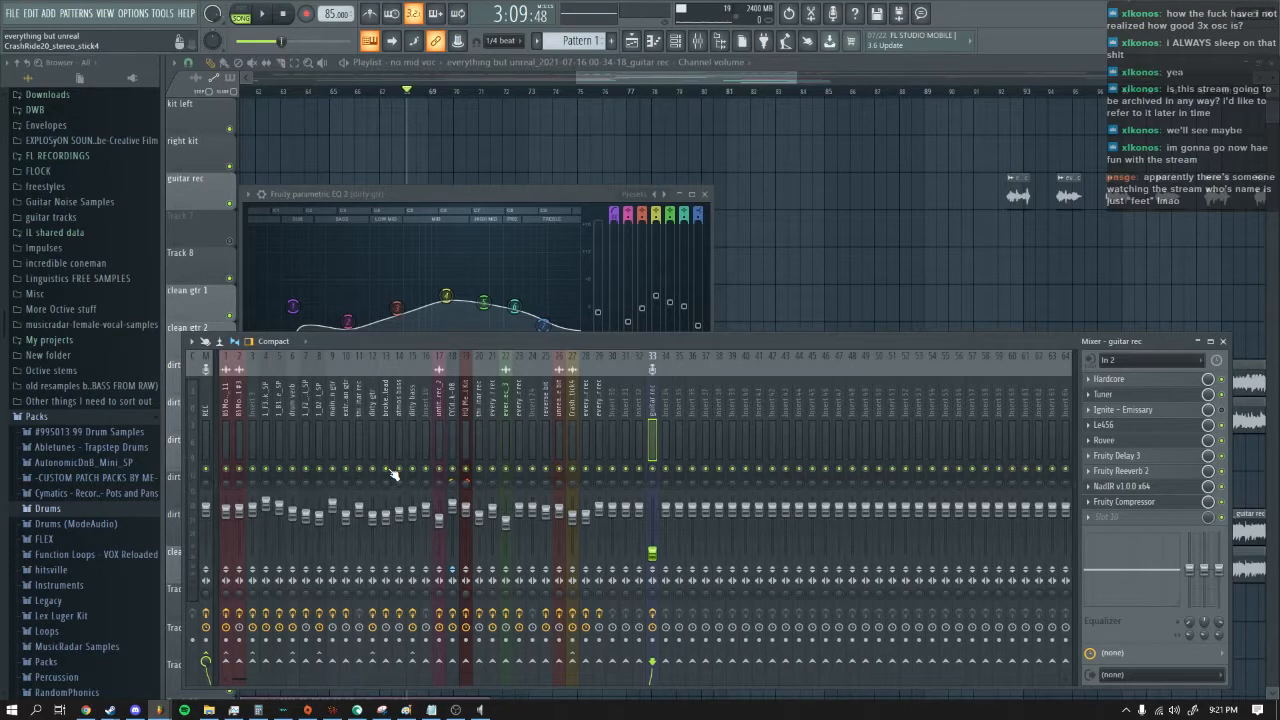
{"action": "key", "text": "F12"}
{"action": "left_click", "coordinate": [266, 14]}
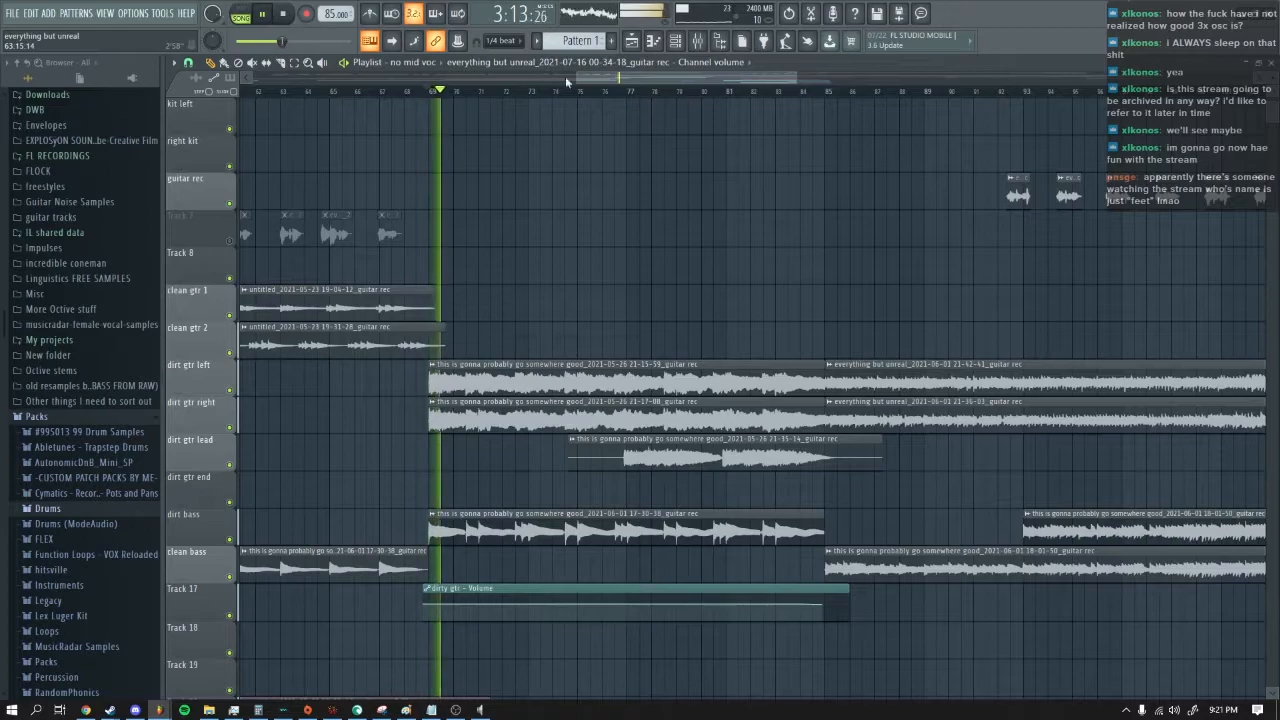
{"action": "left_click", "coordinate": [617, 92]}
Step: Follow the dirt guitar lead playback and check the mixer levels up to about bar 83
{"action": "left_click_drag", "start_coordinate": [641, 80], "coordinate": [674, 78]}
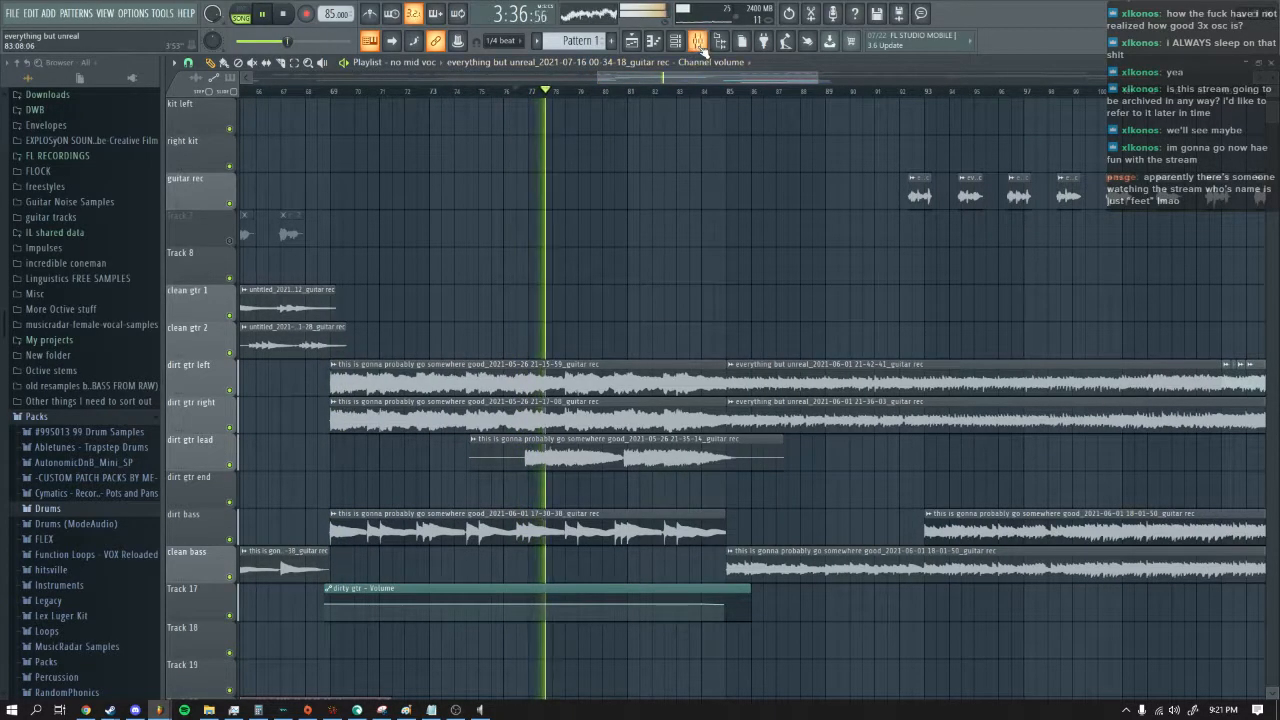
{"action": "key", "text": "F9"}
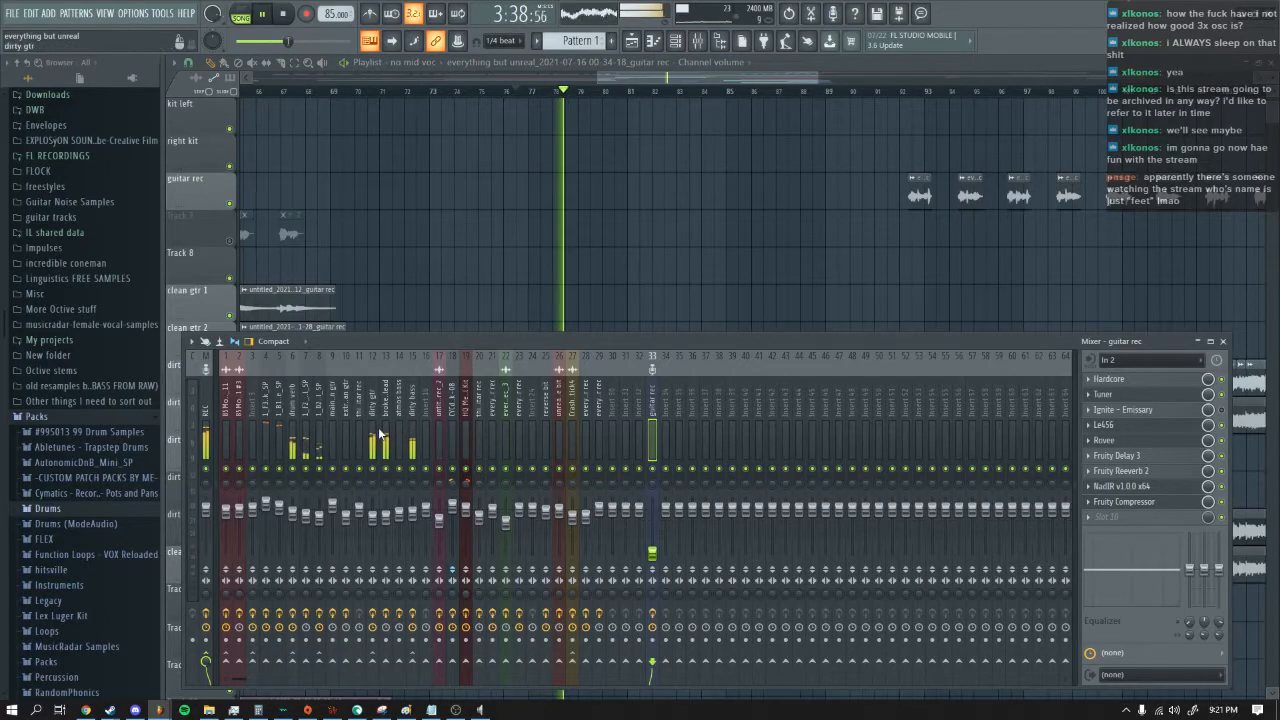
{"action": "key", "text": "F9"}
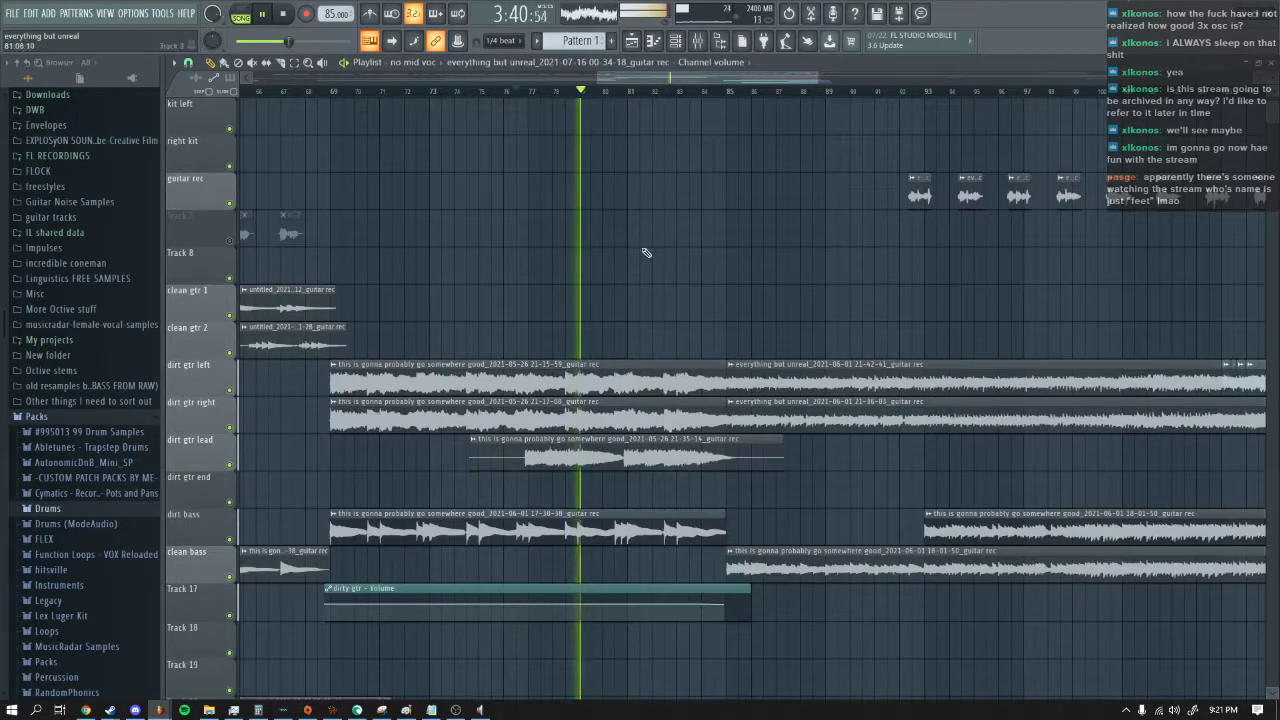
{"action": "left_click_drag", "start_coordinate": [638, 80], "coordinate": [710, 76]}
{"action": "scroll", "coordinate": [600, 143], "scroll_direction": "up", "scroll_amount": 3}
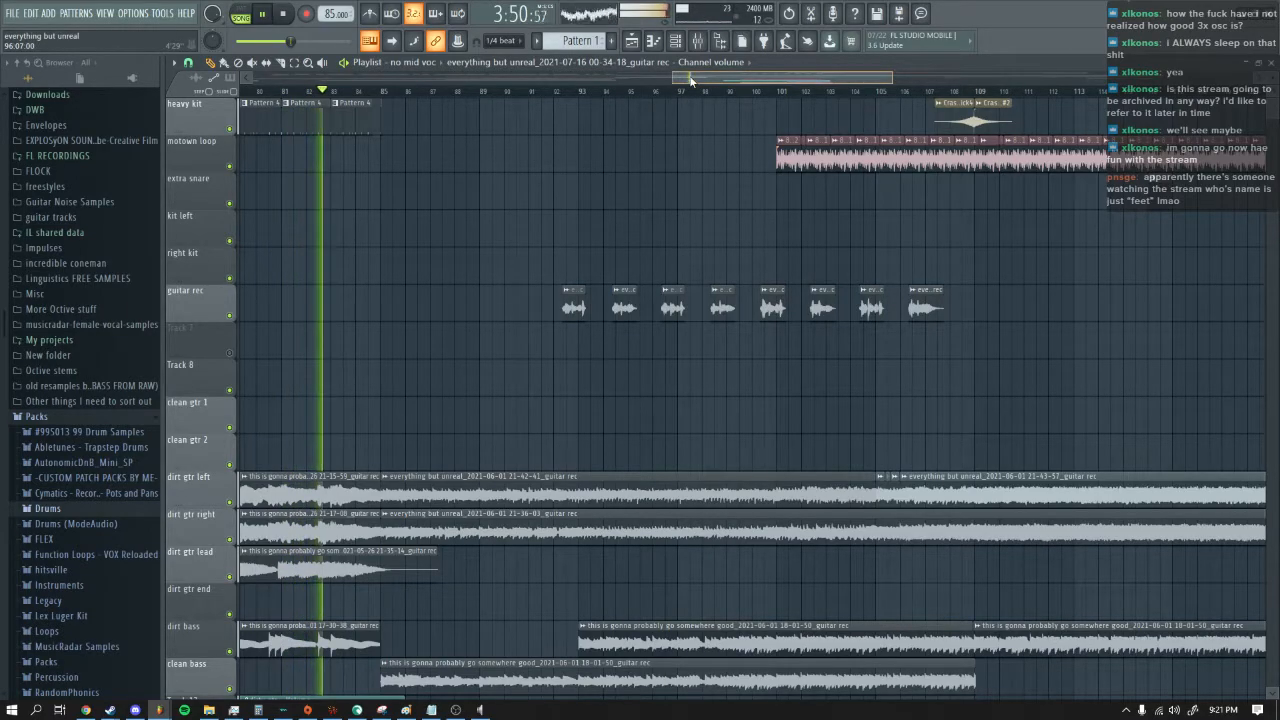
{"action": "left_click_drag", "start_coordinate": [691, 81], "coordinate": [685, 81]}
Step: Stop playback, solo the guitar rec playlist track, and examine its clips from about bar 92
{"action": "left_click", "coordinate": [285, 14]}
{"action": "left_click", "coordinate": [229, 315], "text": "ctrl"}
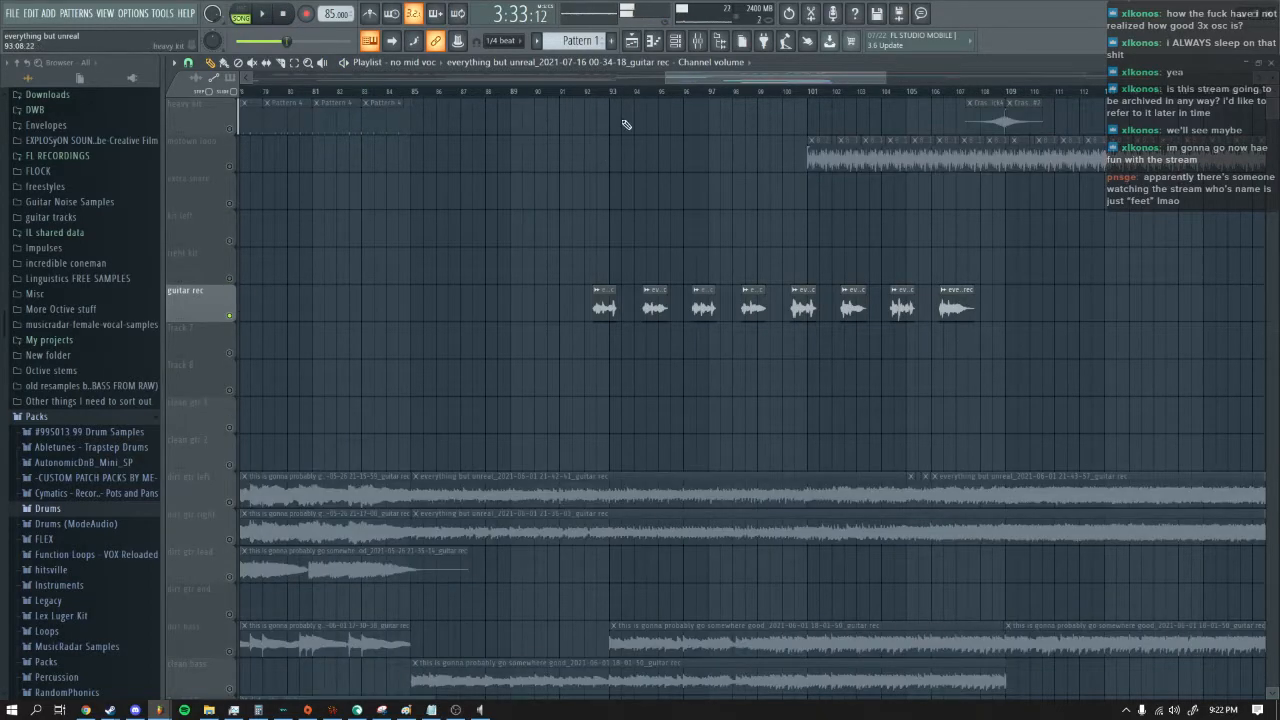
{"action": "left_click_drag", "start_coordinate": [682, 81], "coordinate": [670, 80]}
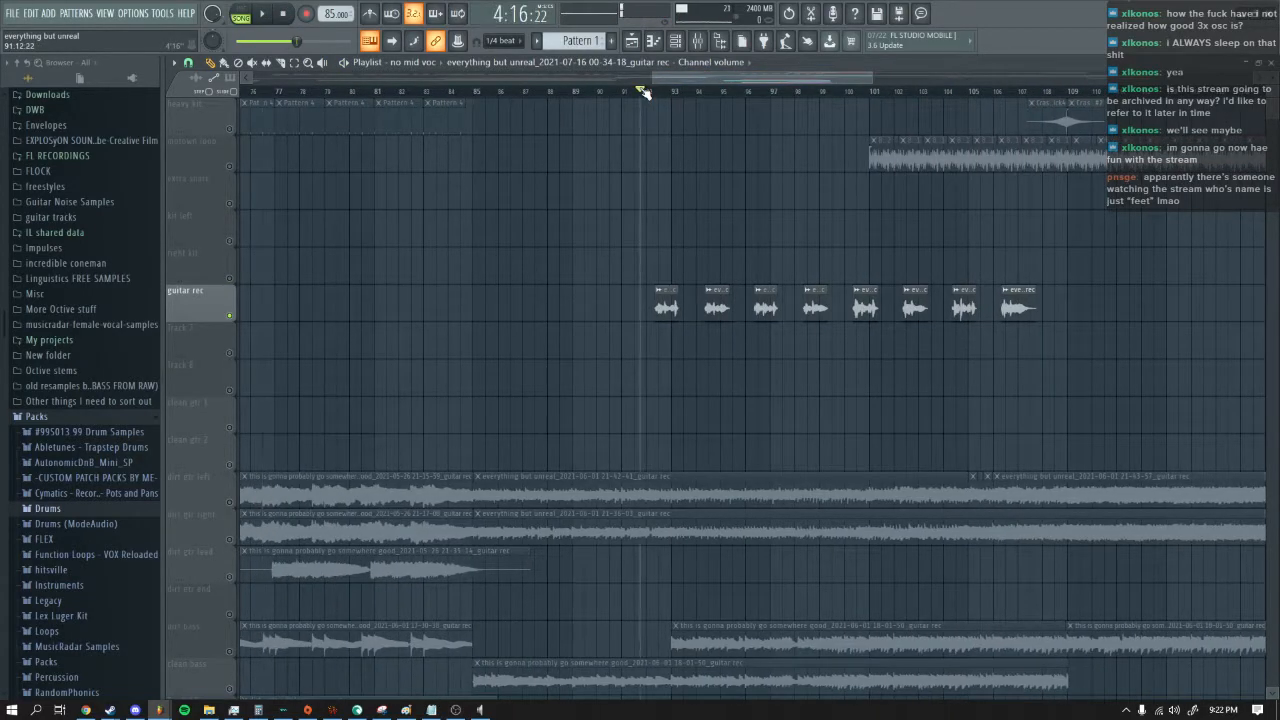
{"action": "scroll", "coordinate": [420, 257], "scroll_direction": "down", "scroll_amount": 3}
Step: Isolate the dirt gtr left, dirt gtr right and clean bass playlist tracks, and re-enable all the tracks
{"action": "left_click", "coordinate": [229, 390], "text": "ctrl"}
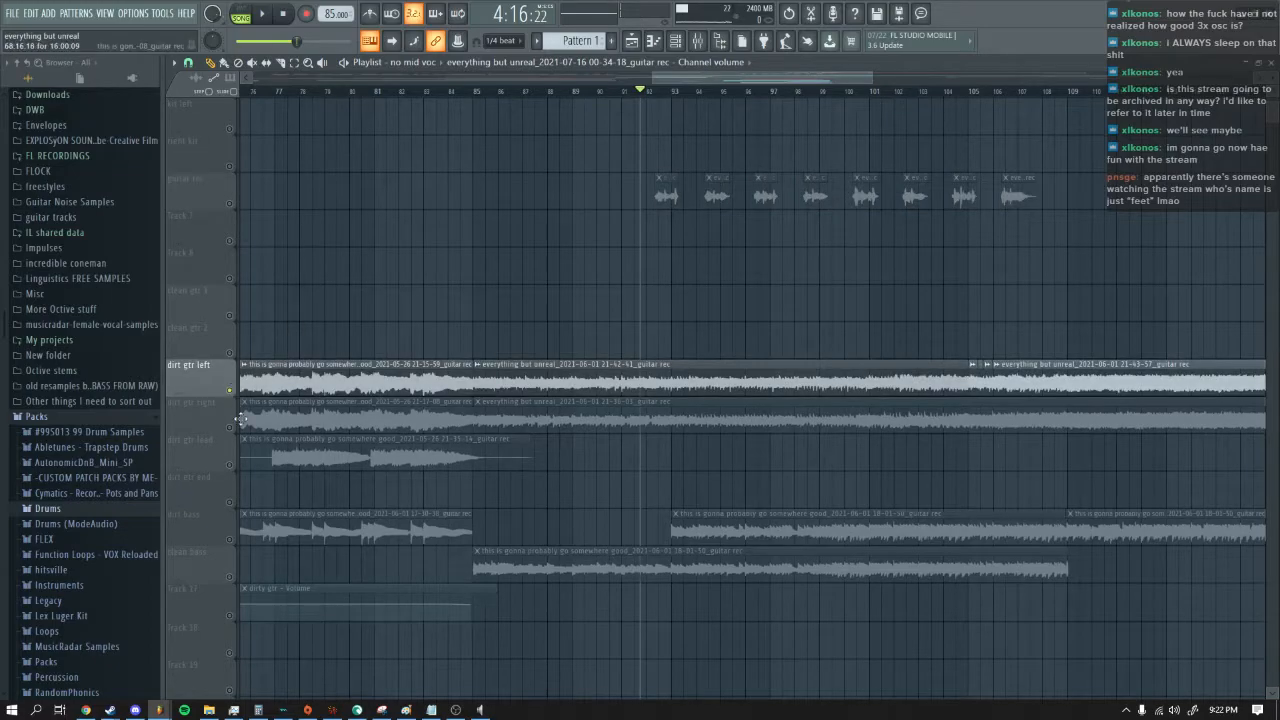
{"action": "left_click", "coordinate": [229, 428]}
{"action": "left_click", "coordinate": [234, 574], "text": "ctrl"}
{"action": "left_click", "coordinate": [234, 574], "text": "ctrl"}
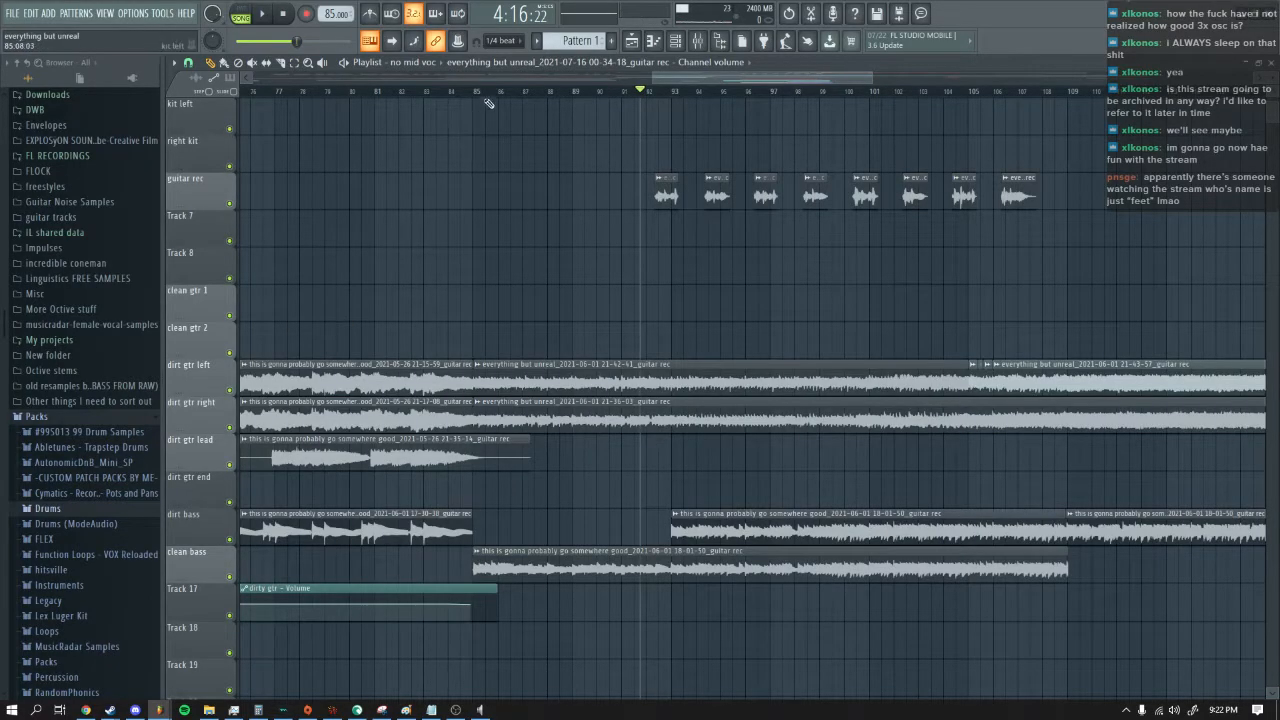
Step: Play from about bar 84 and examine the clean bass clip and the volume automation clips on Tracks 24, 26 and 27
{"action": "left_click", "coordinate": [263, 14]}
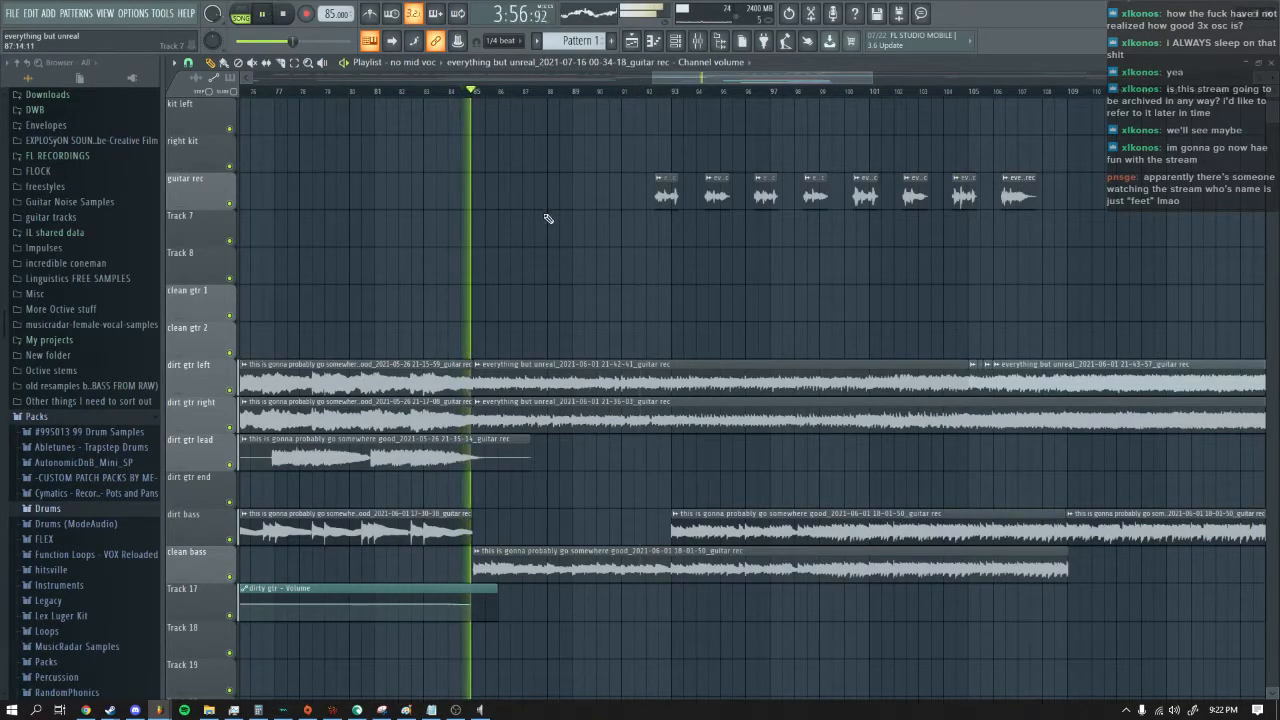
{"action": "left_click_drag", "start_coordinate": [689, 79], "coordinate": [730, 80]}
{"action": "left_click", "coordinate": [701, 46]}
{"action": "scroll", "coordinate": [474, 280], "scroll_direction": "down", "scroll_amount": 4}
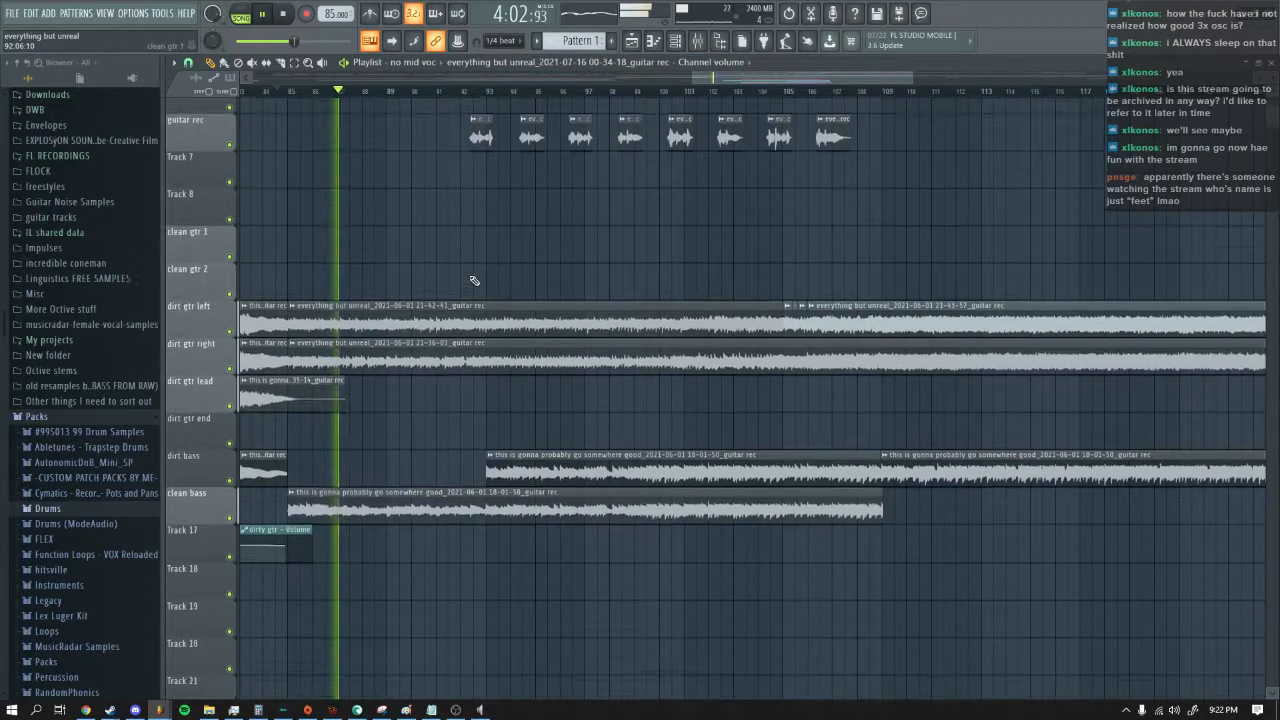
{"action": "scroll", "coordinate": [720, 120], "scroll_direction": "left", "scroll_amount": 5}
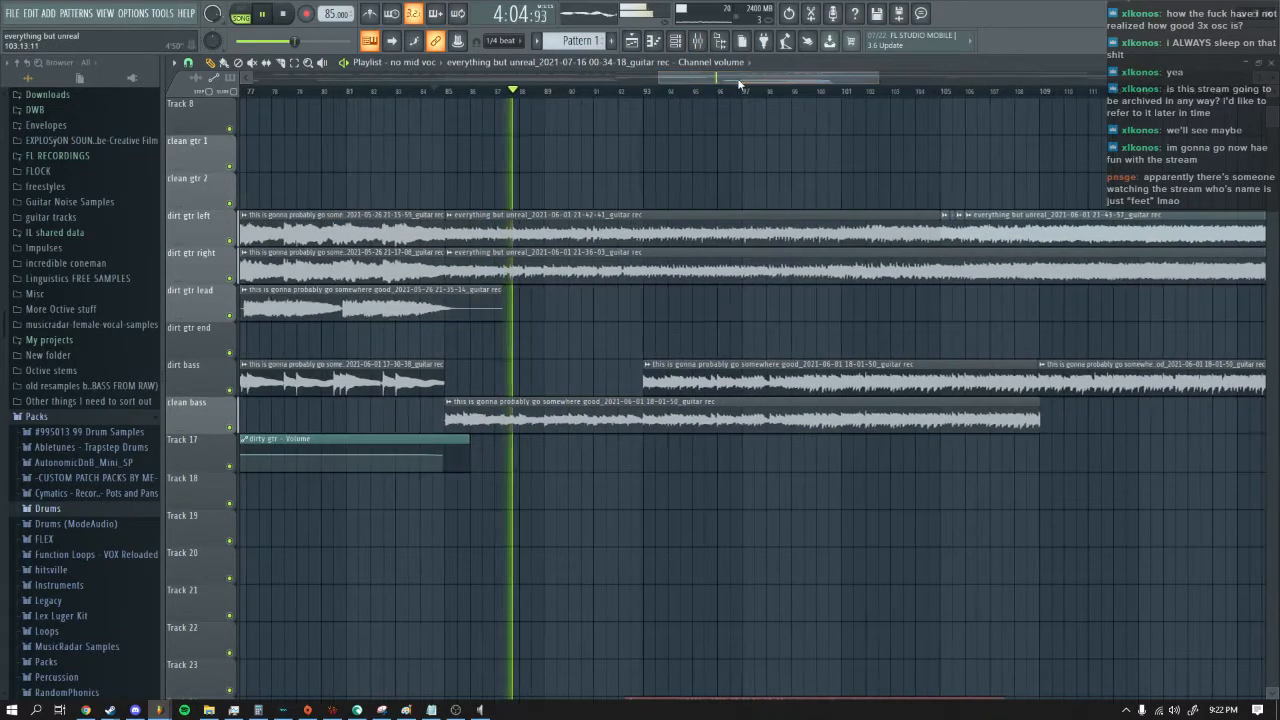
{"action": "scroll", "coordinate": [617, 426], "scroll_direction": "down", "scroll_amount": 3}
{"action": "scroll", "coordinate": [619, 428], "scroll_direction": "down", "scroll_amount": 4}
{"action": "scroll", "coordinate": [616, 400], "scroll_direction": "up", "scroll_amount": 4}
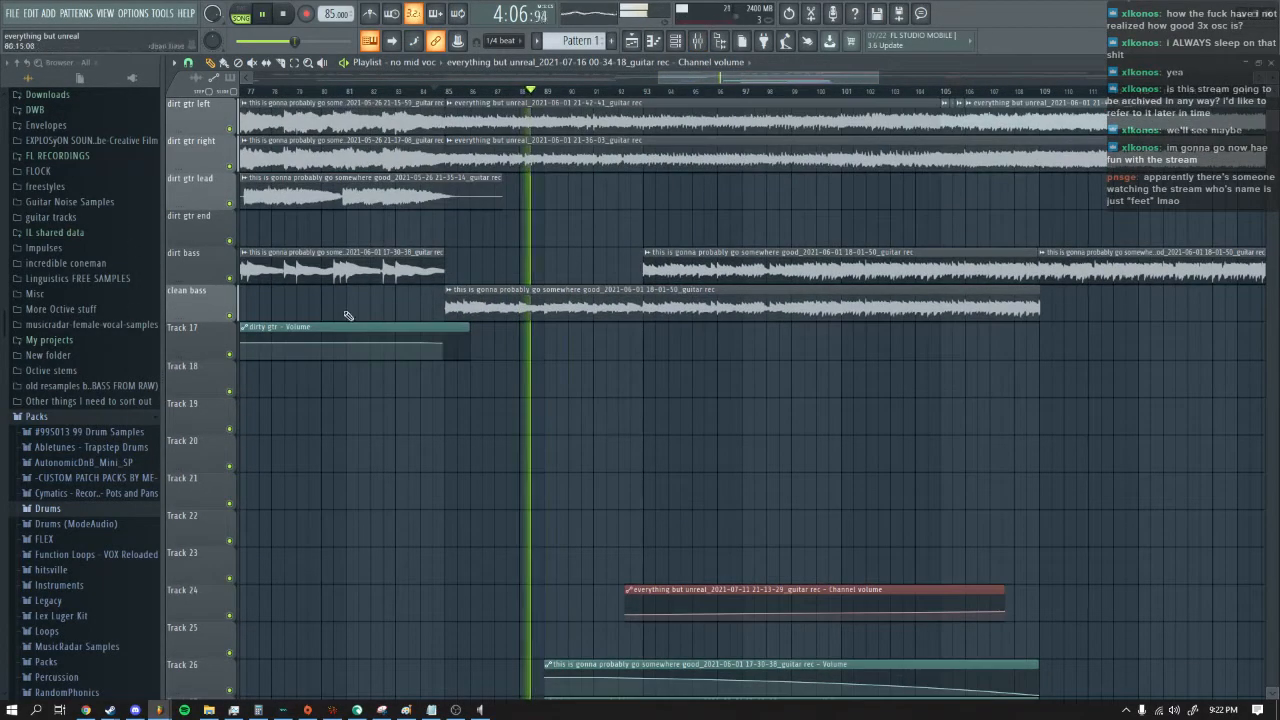
{"action": "scroll", "coordinate": [622, 319], "scroll_direction": "down", "scroll_amount": 2}
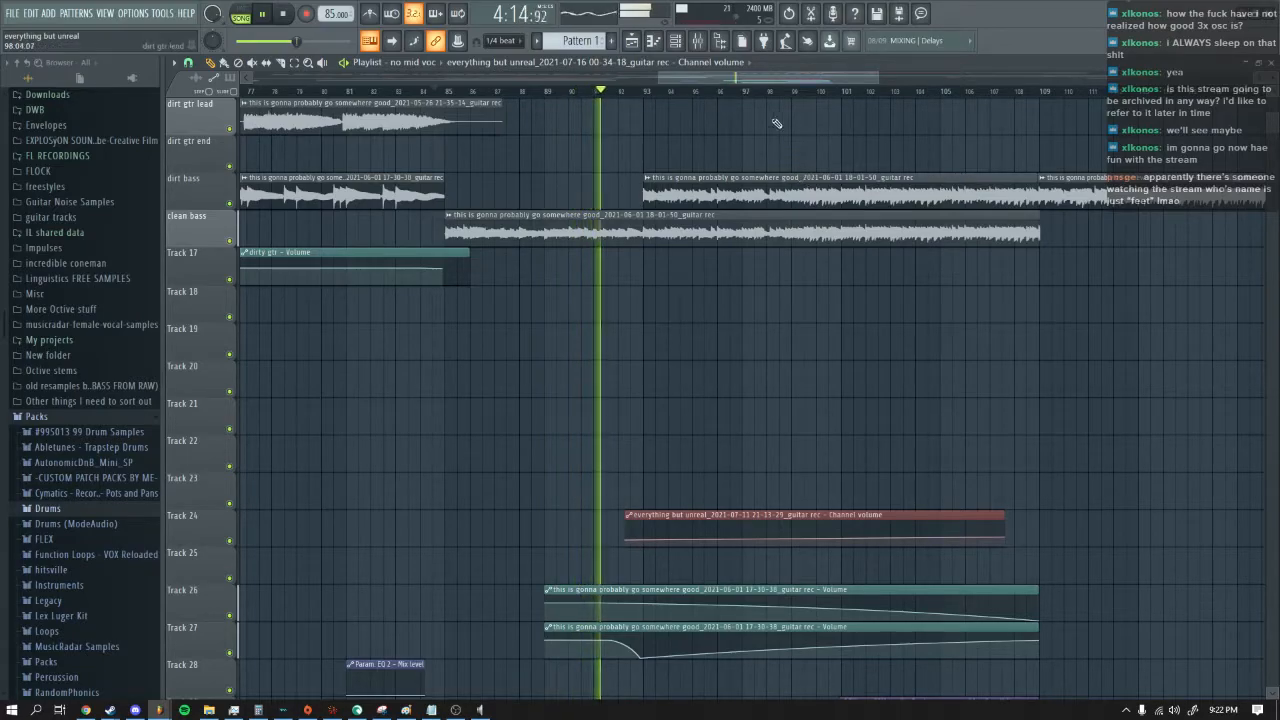
Step: Inspect the effect chain of the guitar rec clips on mixer track 23, including the Rovee plugin settings
{"action": "left_click_drag", "start_coordinate": [751, 79], "coordinate": [780, 77]}
{"action": "scroll", "coordinate": [521, 321], "scroll_direction": "up", "scroll_amount": 6}
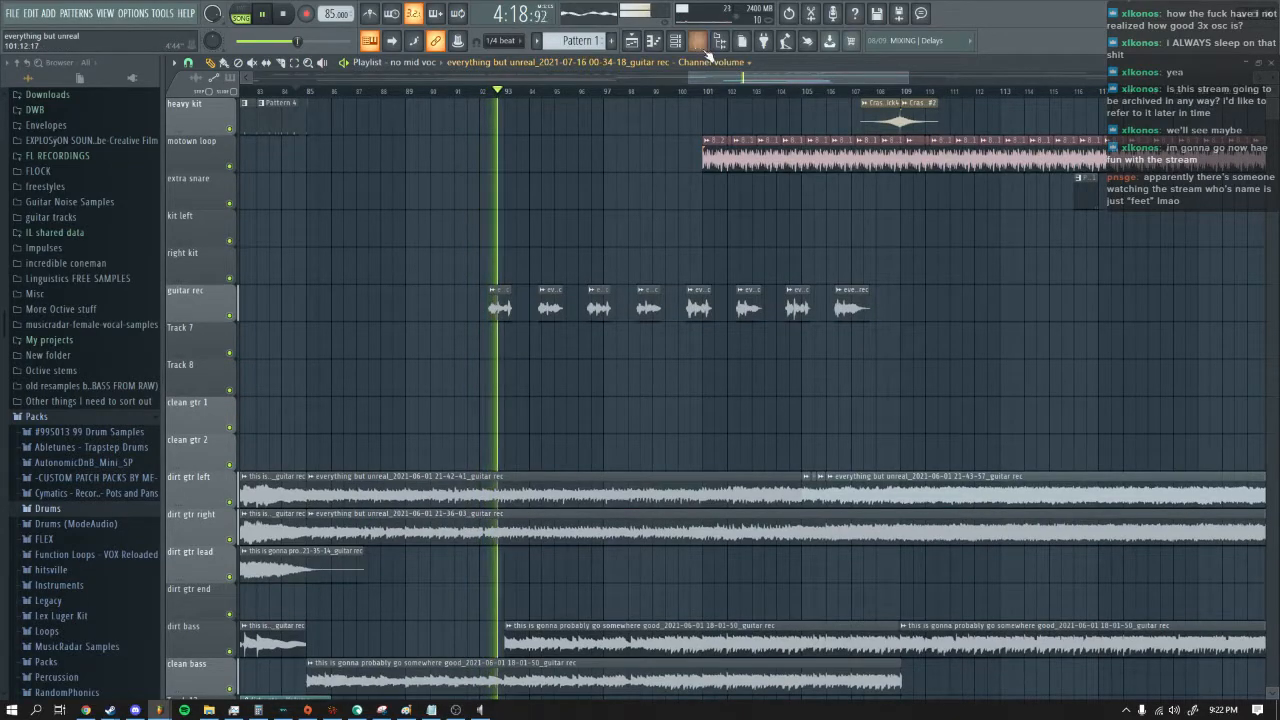
{"action": "key", "text": "F9"}
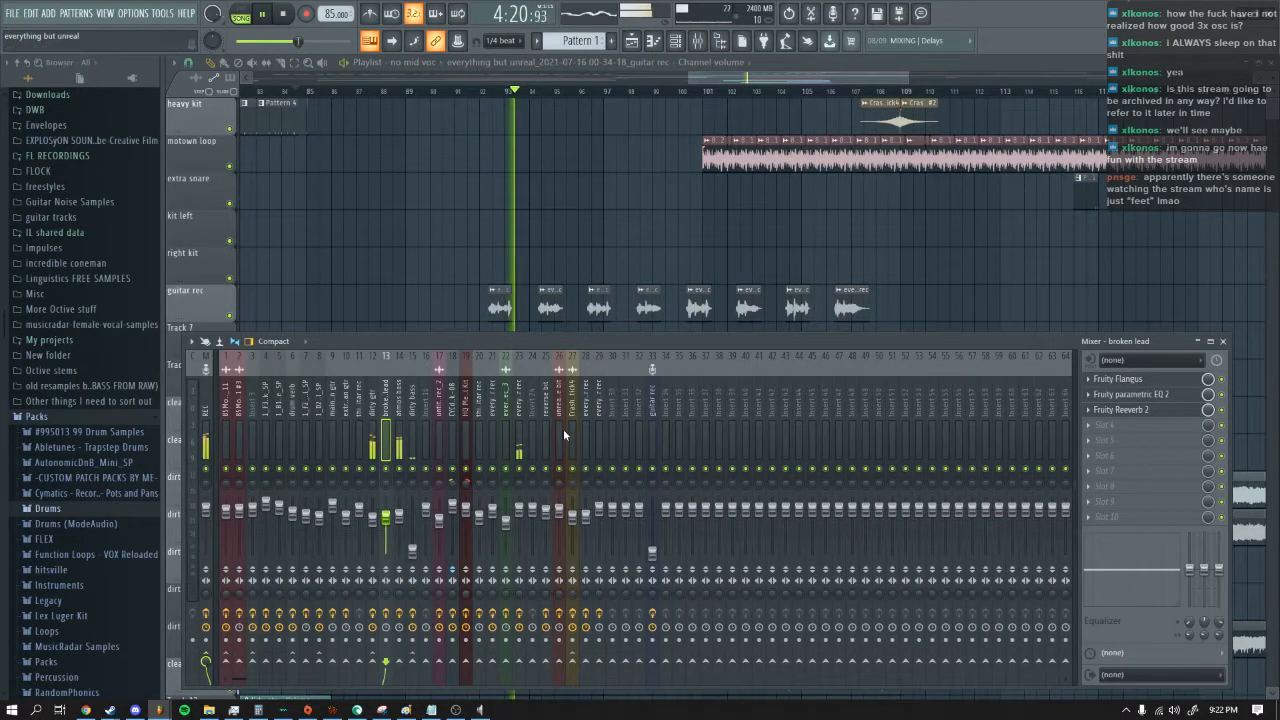
{"action": "left_click", "coordinate": [520, 426]}
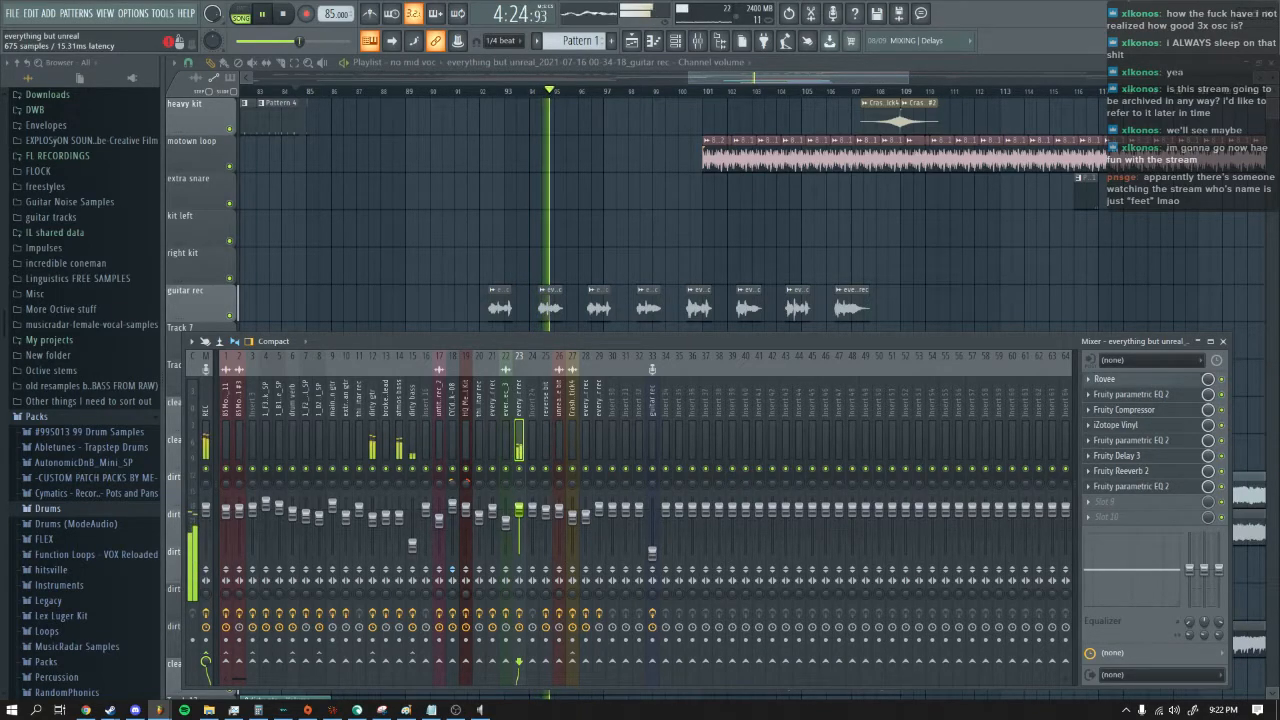
{"action": "left_click", "coordinate": [1140, 381]}
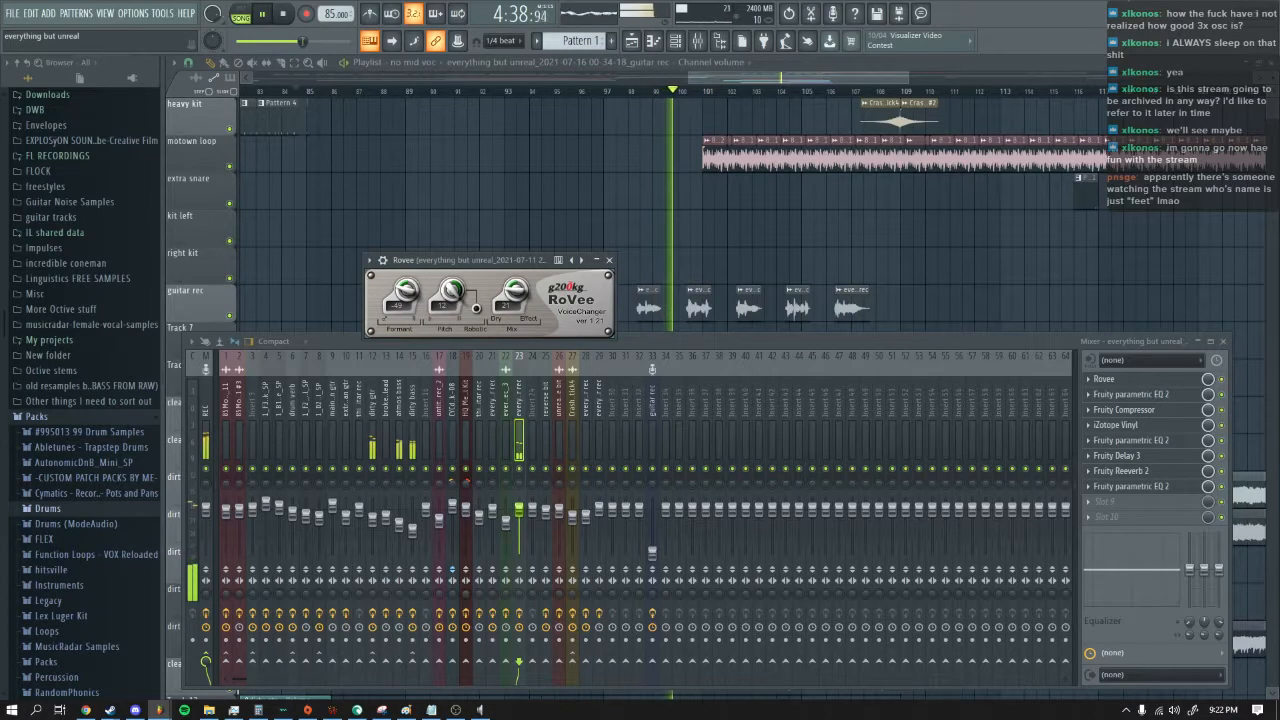
{"action": "left_click", "coordinate": [608, 259]}
{"action": "key", "text": "F9"}
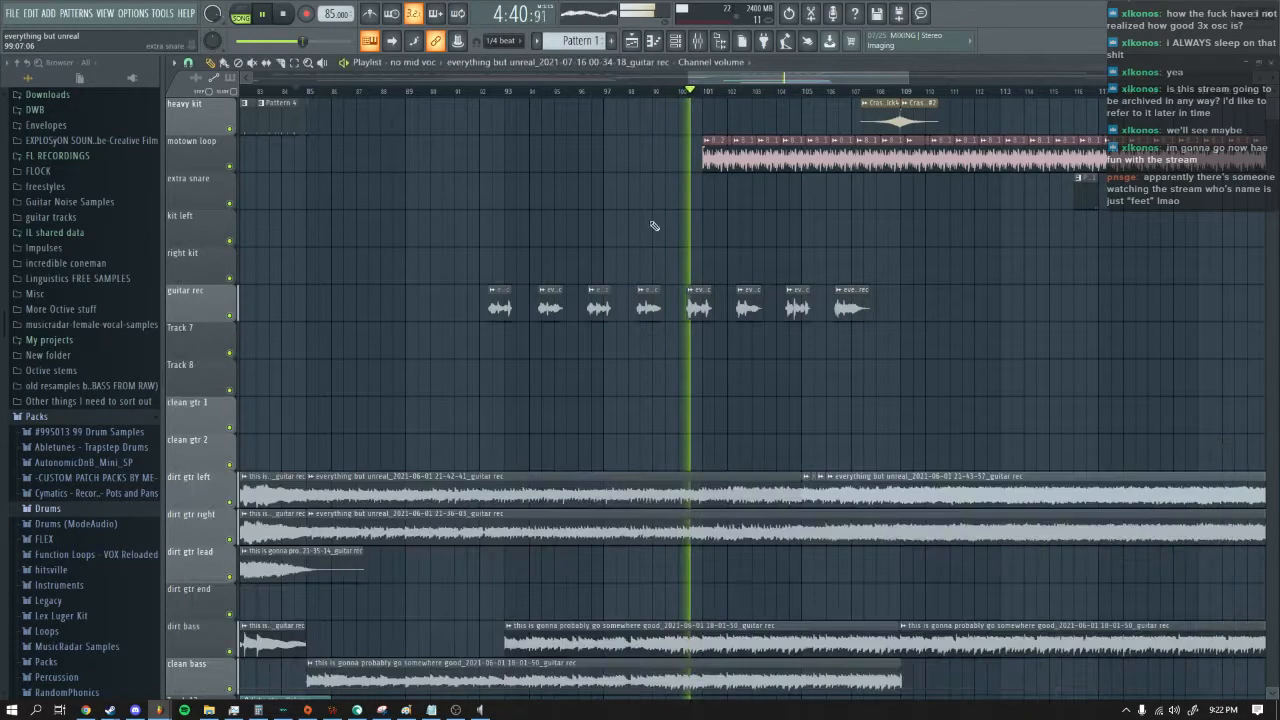
Step: Inspect a guitar rec clip's channel settings and the iZotope Vinyl effect on mixer track 23
{"action": "double_click", "coordinate": [551, 301]}
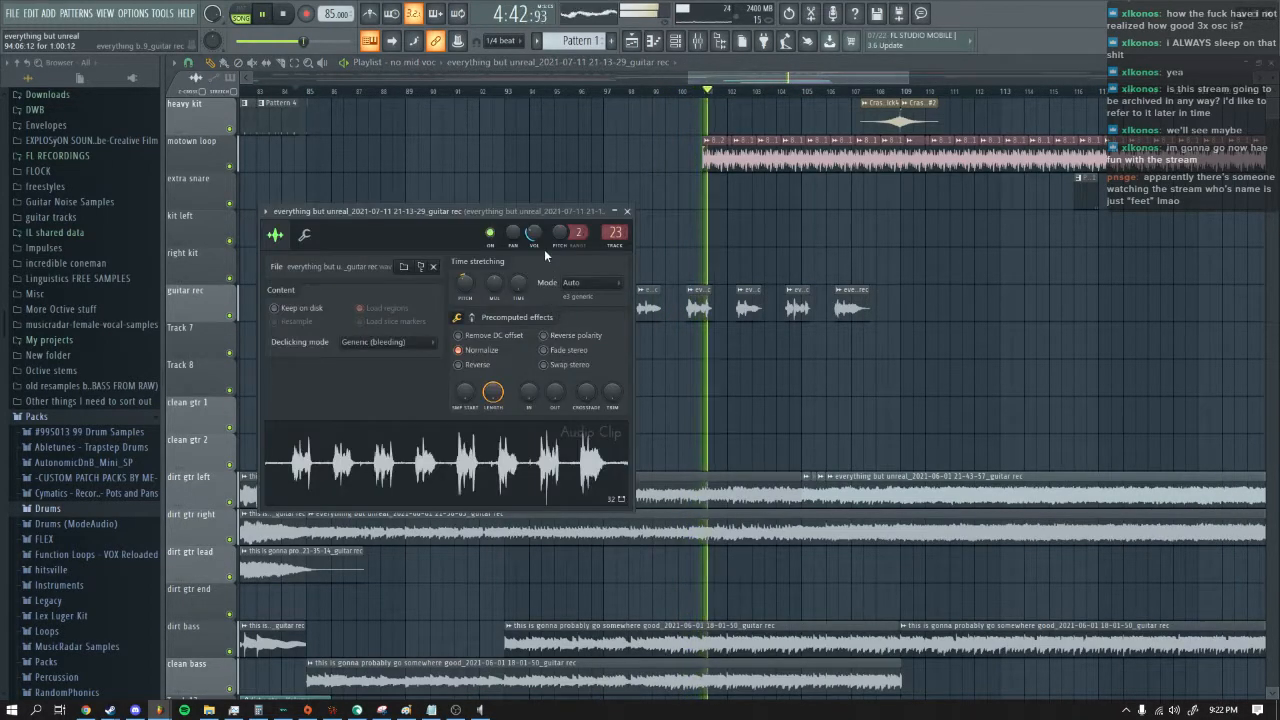
{"action": "left_click", "coordinate": [626, 211]}
{"action": "key", "text": "F9"}
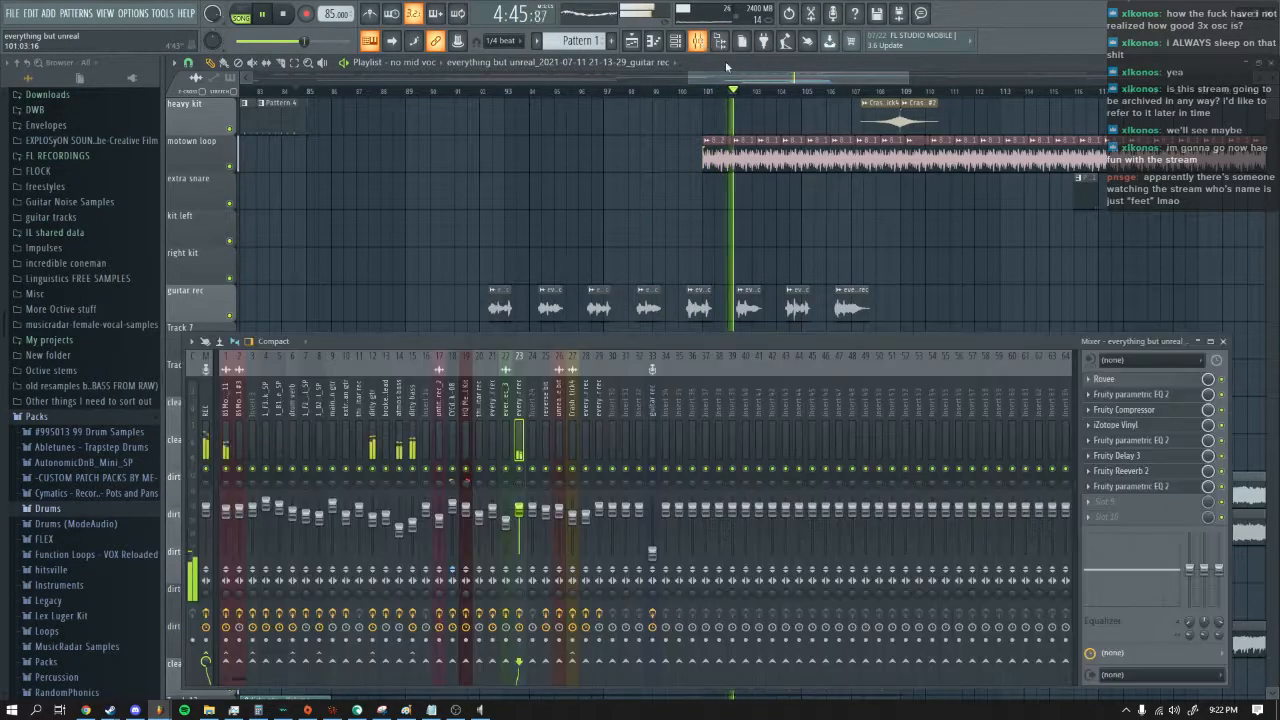
{"action": "left_click", "coordinate": [1162, 428]}
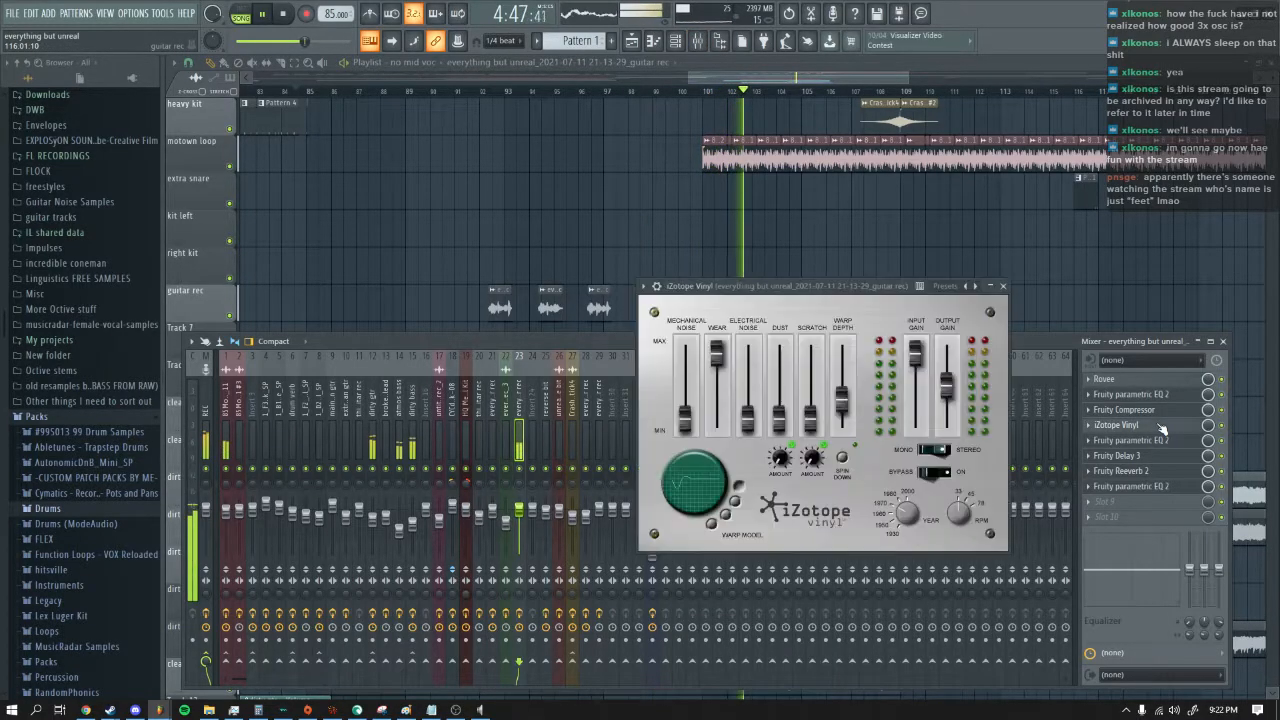
{"action": "left_click", "coordinate": [1004, 286]}
{"action": "key", "text": "F9"}
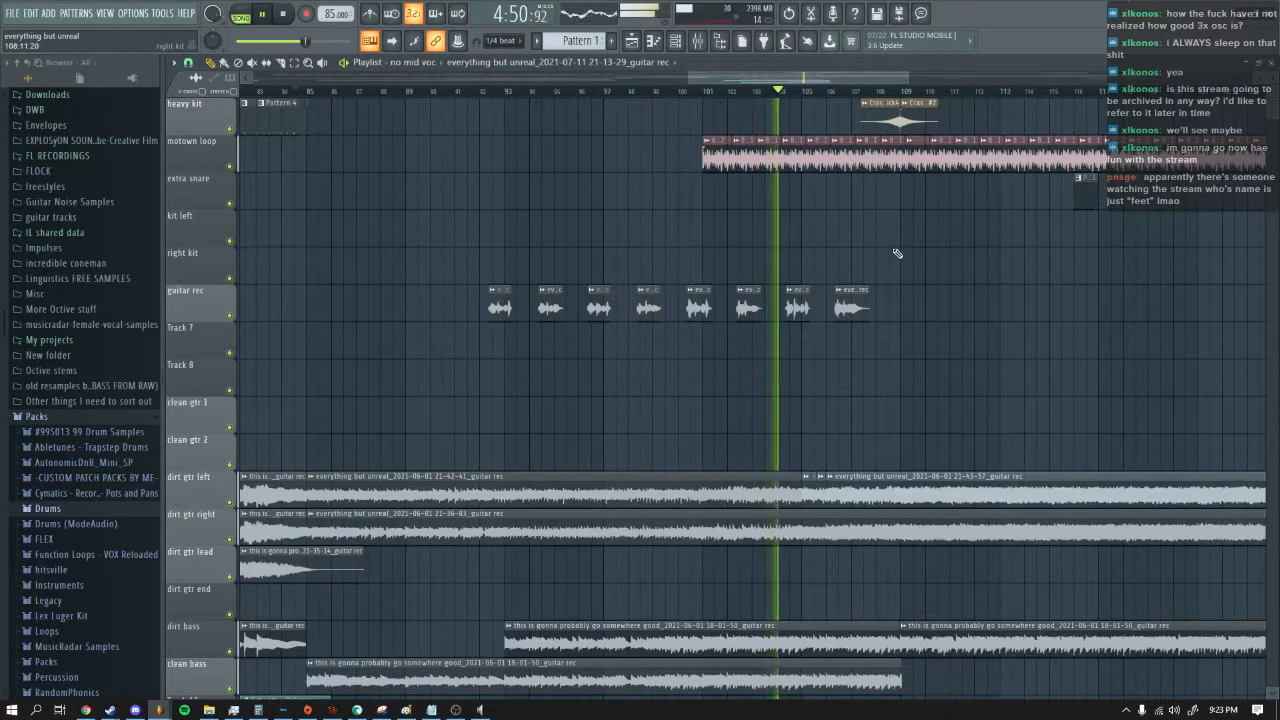
Step: Stop playback and play the passage around bar 101 where the motown loop enters
{"action": "left_click_drag", "start_coordinate": [762, 78], "coordinate": [833, 86]}
{"action": "key", "text": "space"}
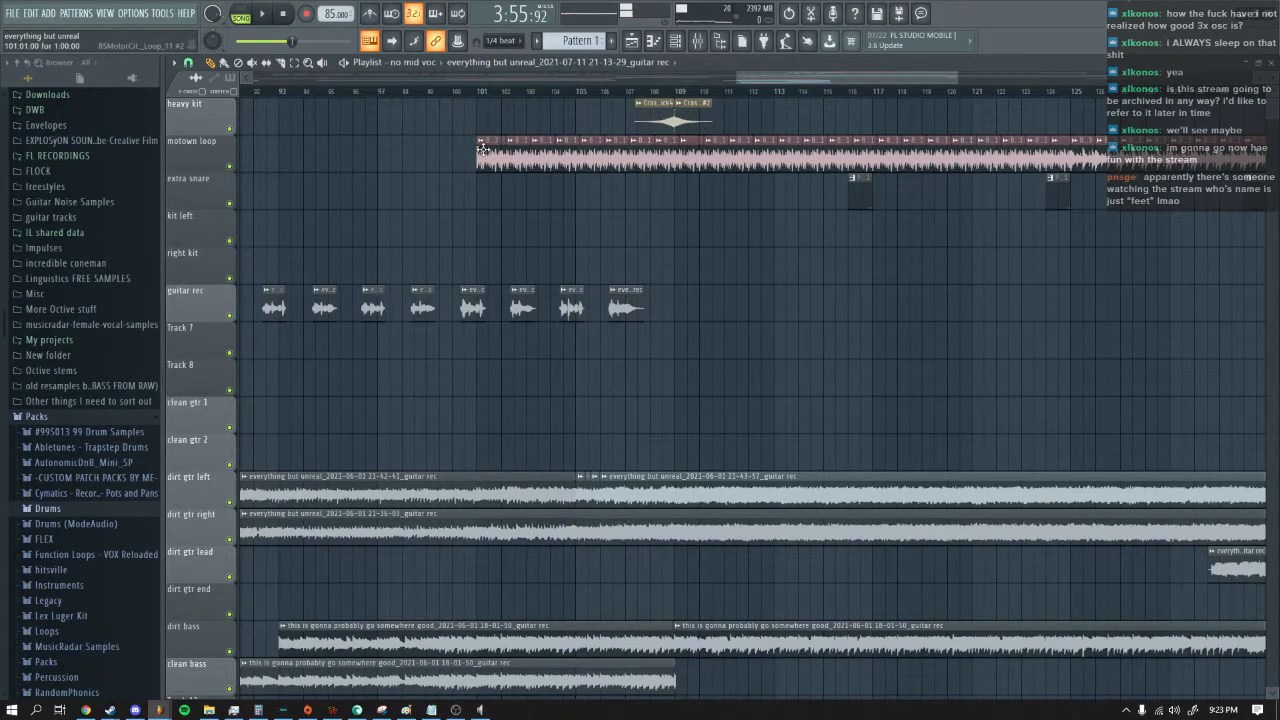
{"action": "left_click_drag", "start_coordinate": [866, 83], "coordinate": [875, 83]}
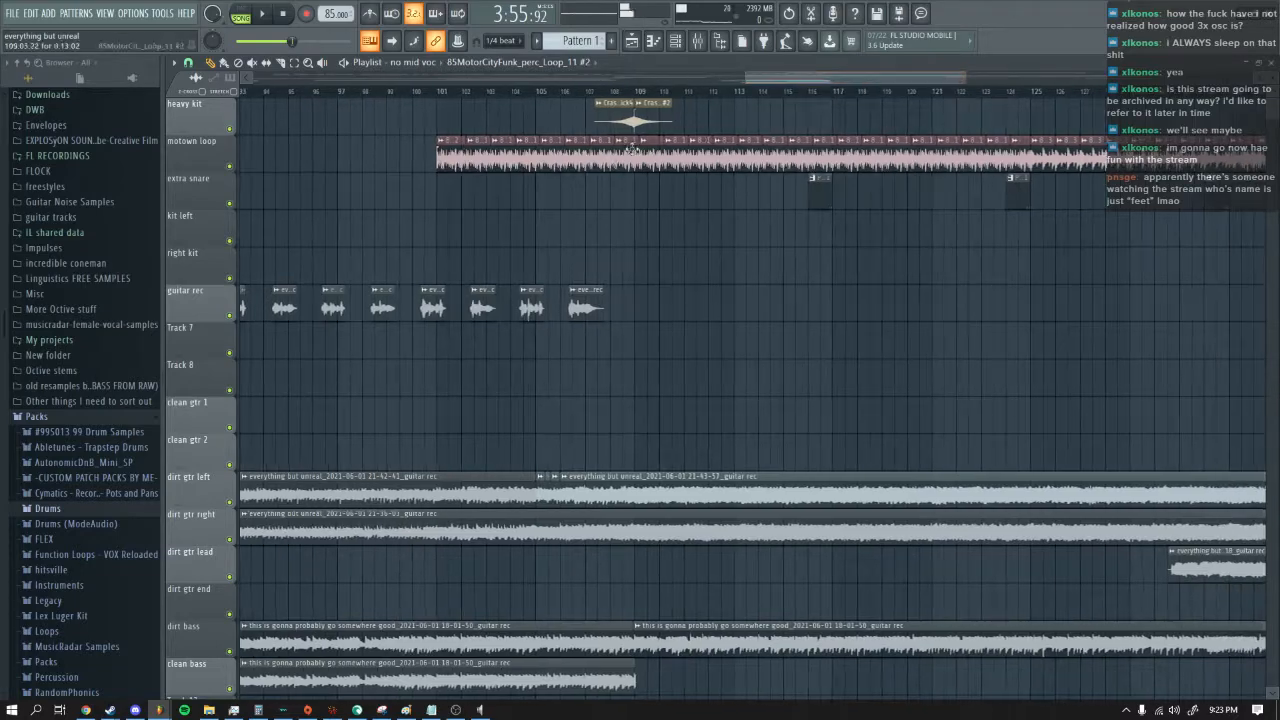
{"action": "right_click", "coordinate": [231, 166]}
{"action": "left_click", "coordinate": [264, 14]}
{"action": "right_click", "coordinate": [231, 166]}
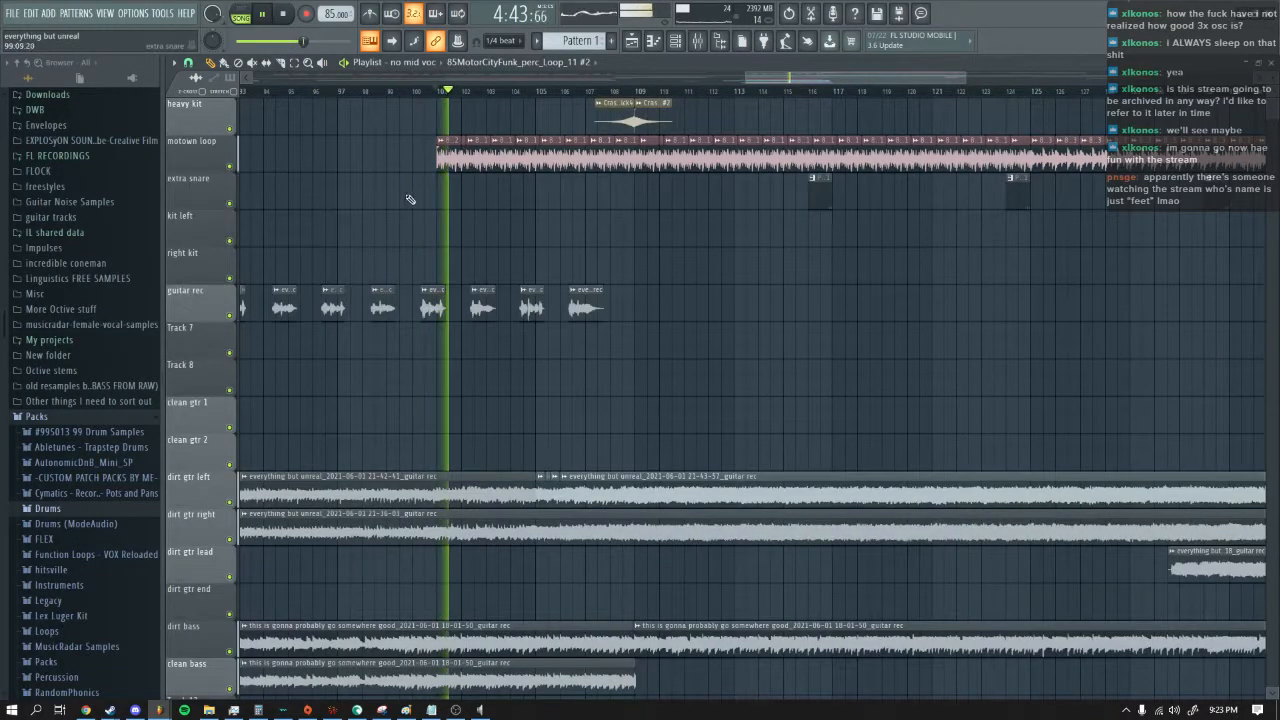
Step: Follow playback through the heavy kit crash clips around bar 109, and stop
{"action": "left_click_drag", "start_coordinate": [786, 78], "coordinate": [807, 79]}
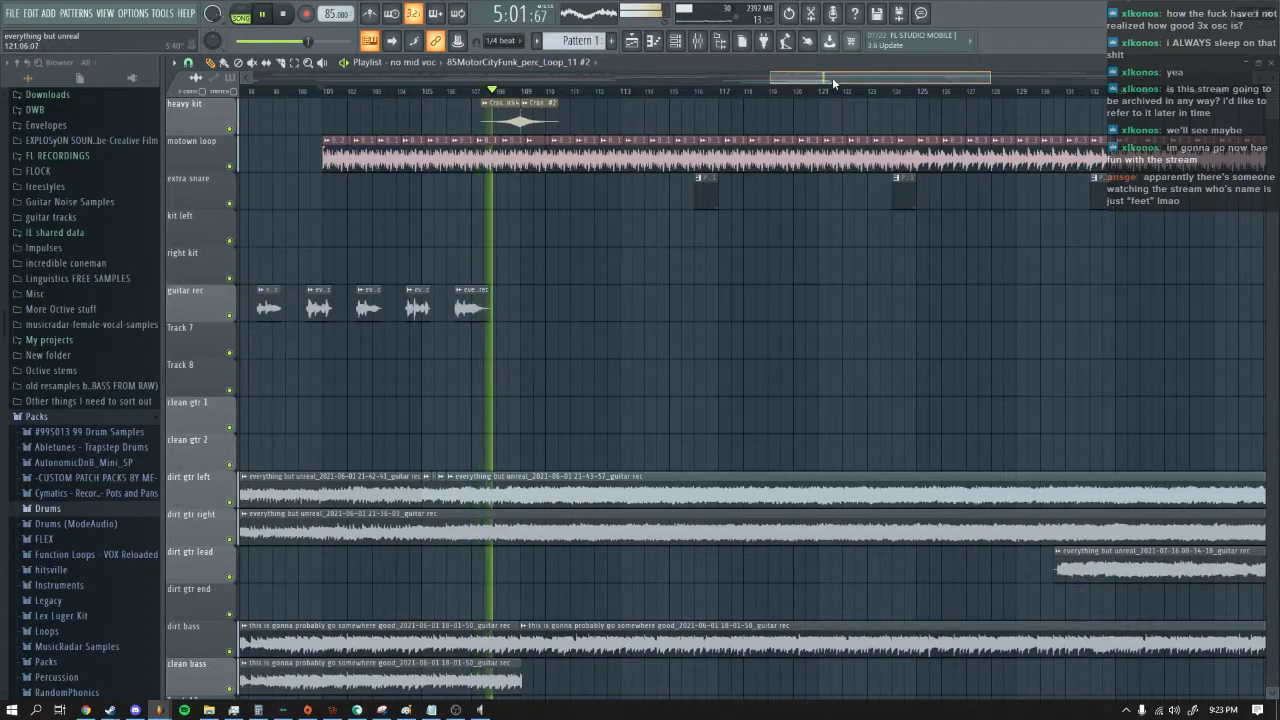
{"action": "left_click_drag", "start_coordinate": [832, 77], "coordinate": [853, 73]}
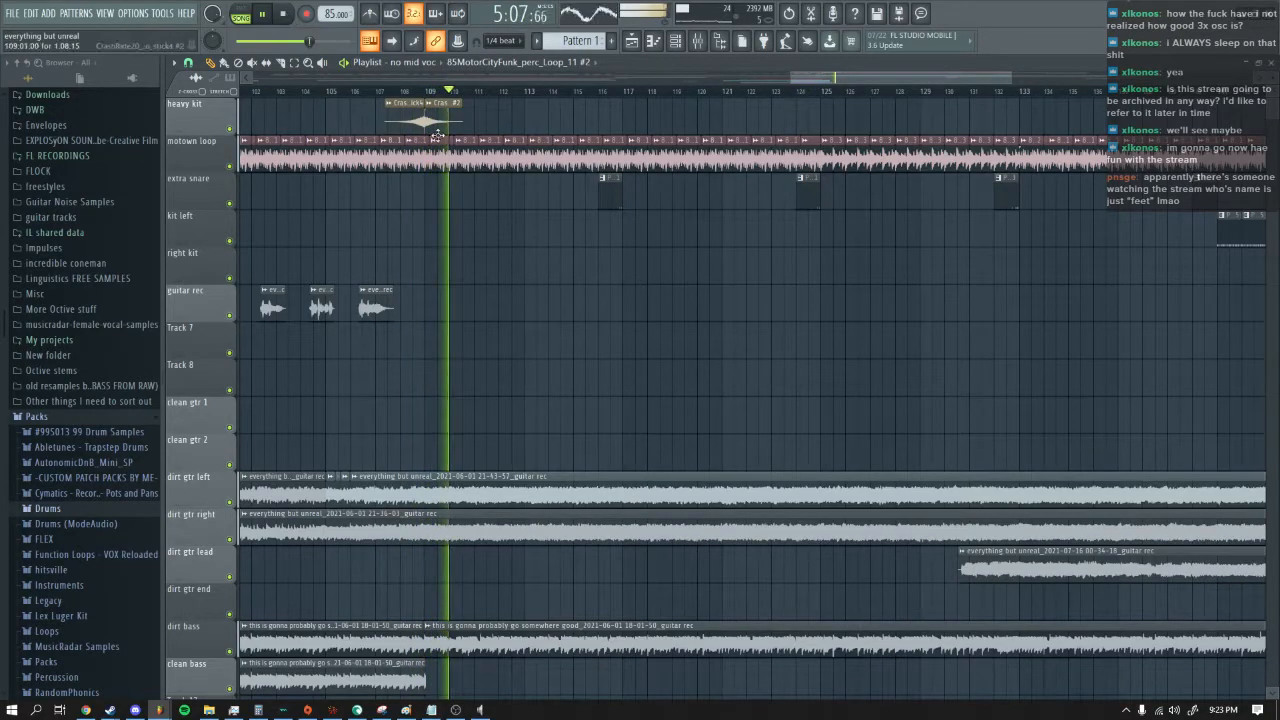
{"action": "scroll", "coordinate": [586, 294], "scroll_direction": "down", "scroll_amount": 3}
{"action": "scroll", "coordinate": [586, 294], "scroll_direction": "up", "scroll_amount": 3}
{"action": "left_click", "coordinate": [290, 15]}
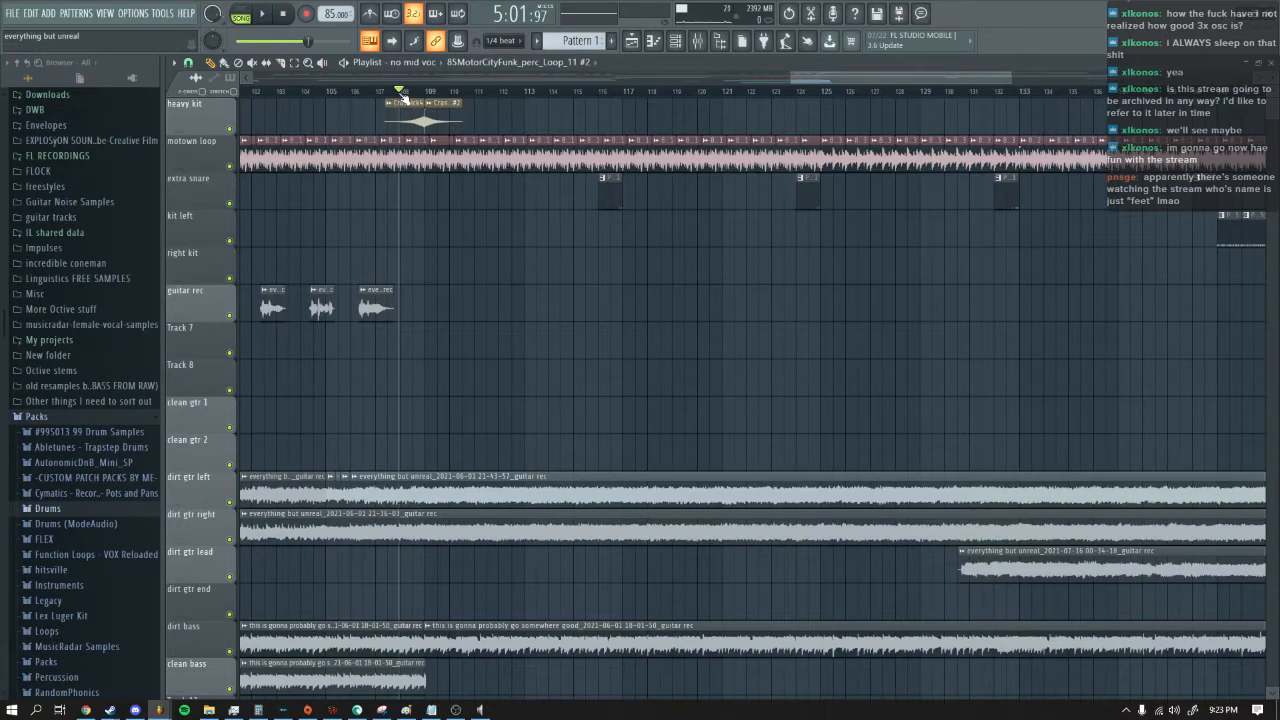
Step: Replay the passage from about bar 108, skip to the extra snare clip at bar 116, and stop playback
{"action": "left_click", "coordinate": [264, 18]}
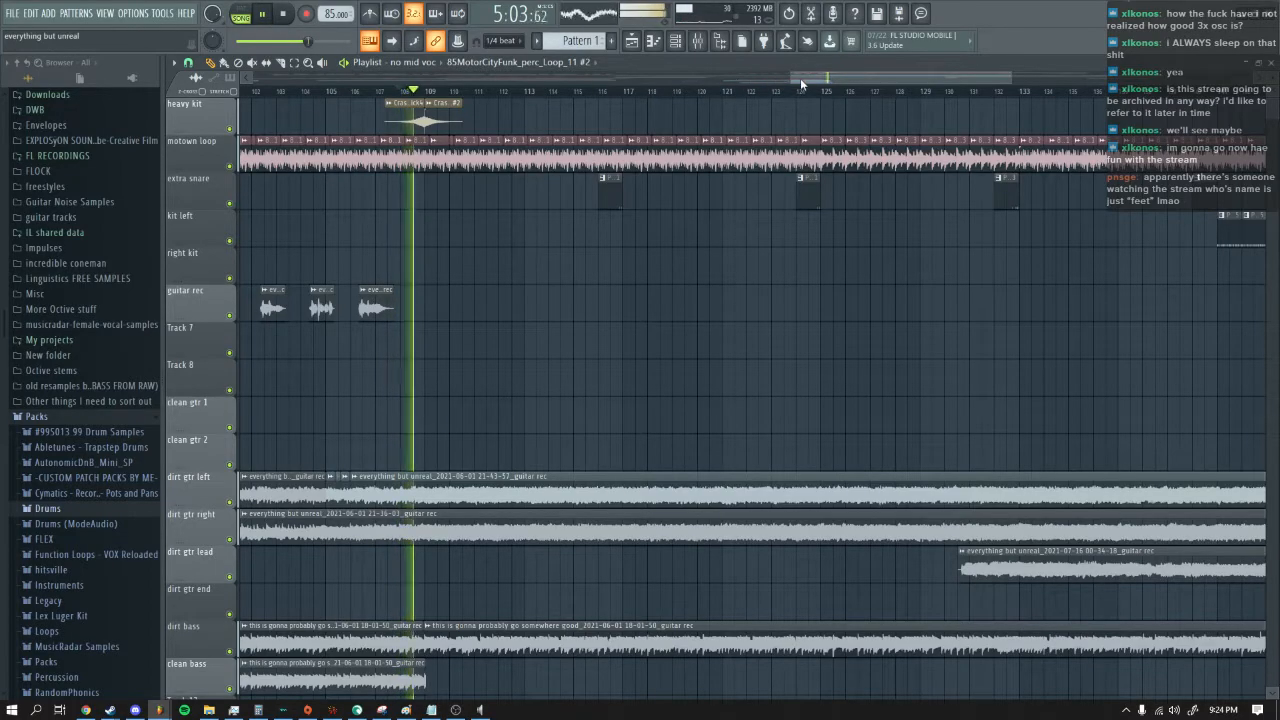
{"action": "left_click_drag", "start_coordinate": [811, 79], "coordinate": [828, 79]}
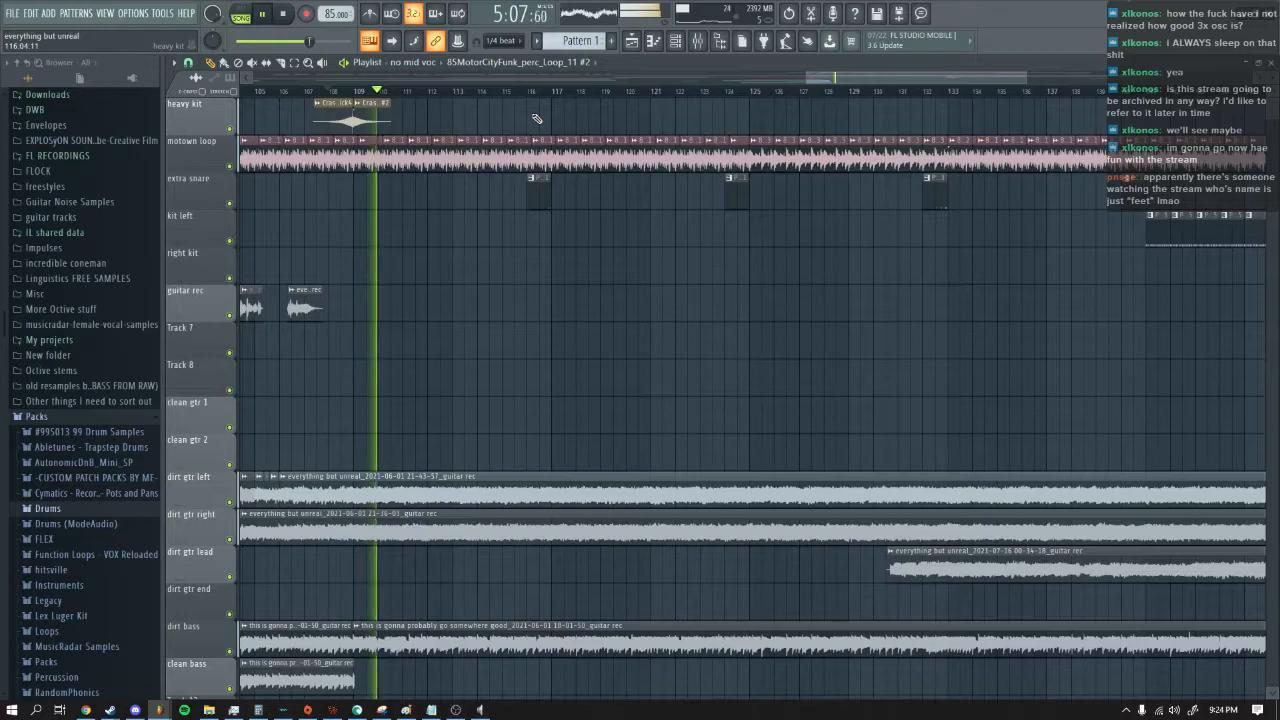
{"action": "left_click", "coordinate": [534, 90]}
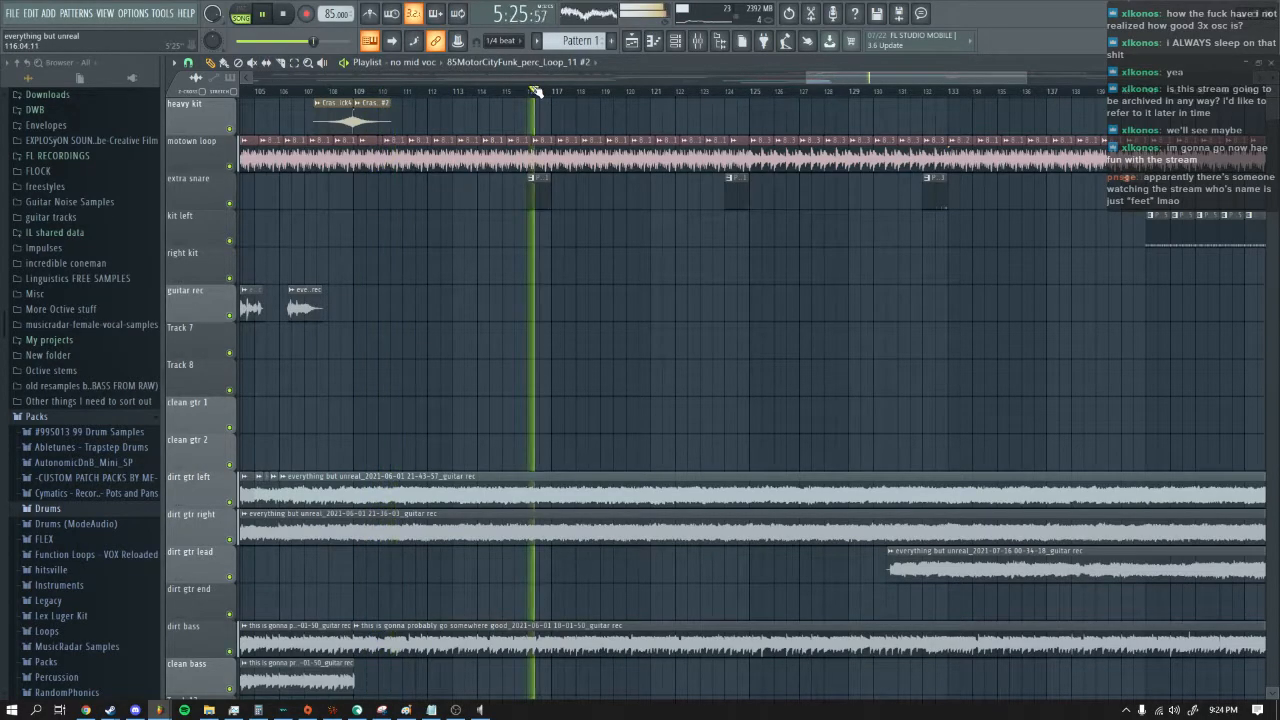
{"action": "left_click", "coordinate": [284, 14]}
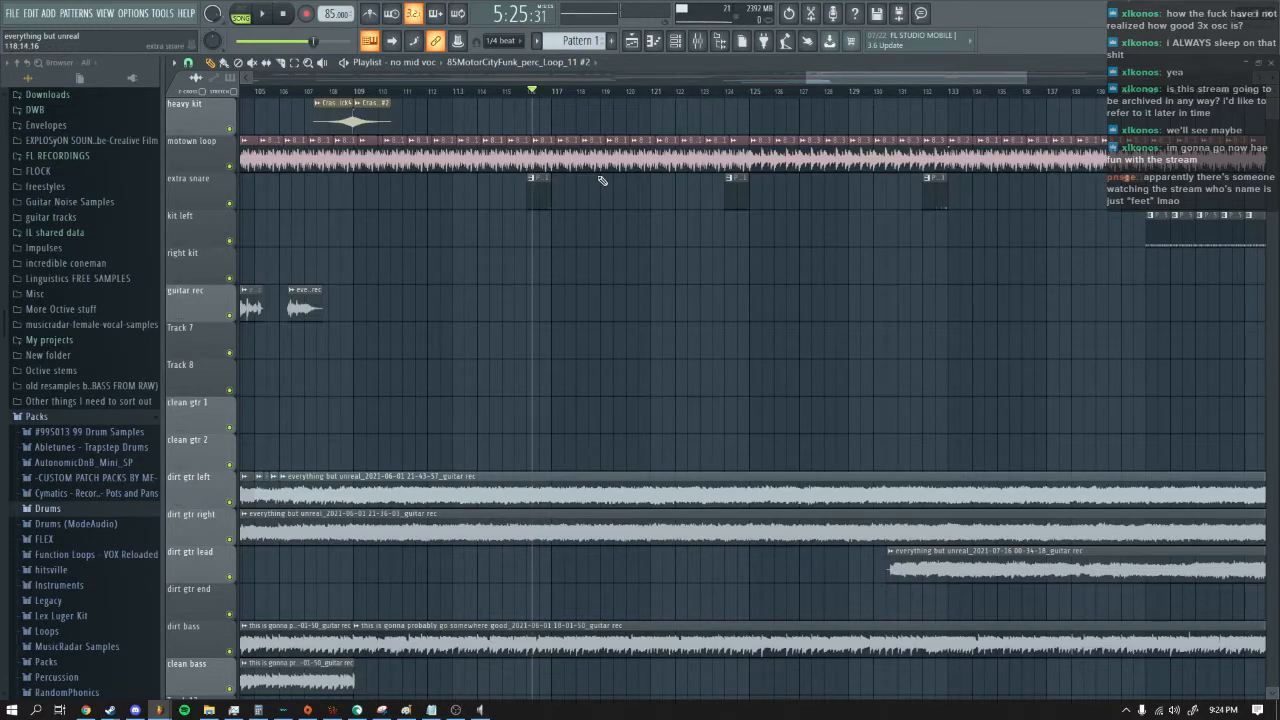
Step: Play the extra snare clip from about bar 124 and stop playback
{"action": "left_click_drag", "start_coordinate": [841, 77], "coordinate": [864, 69]}
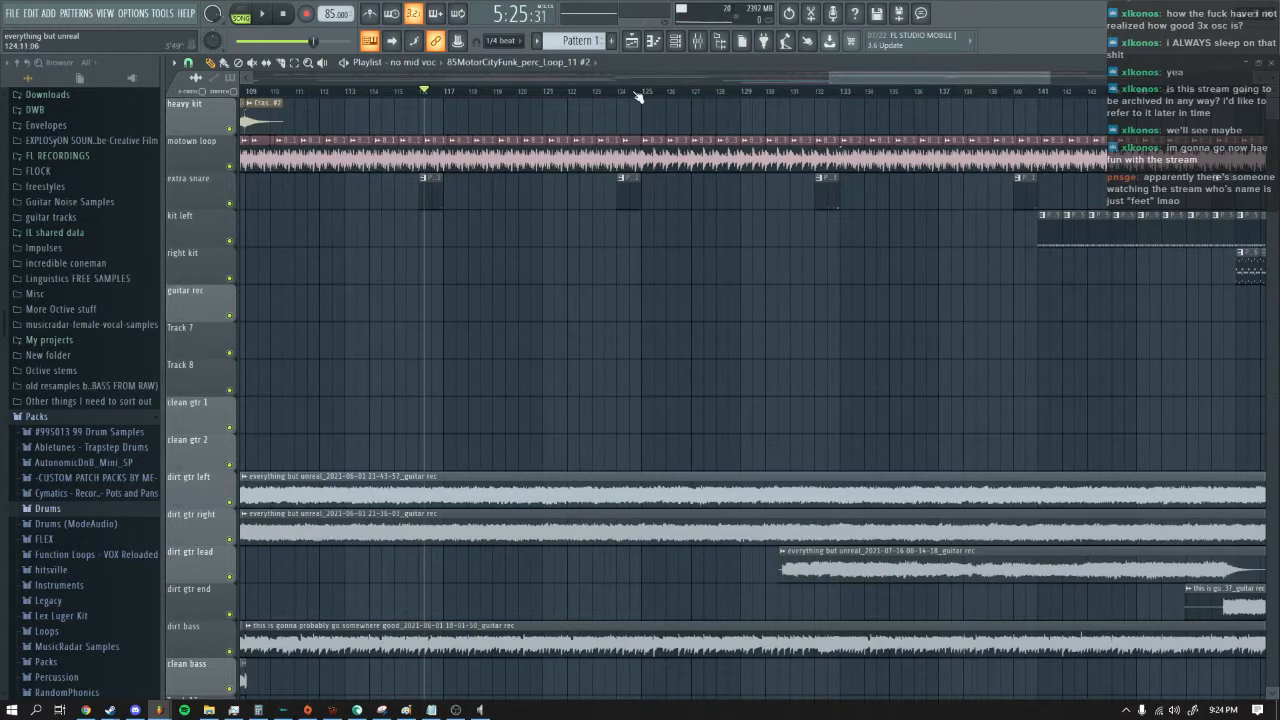
{"action": "left_click_drag", "start_coordinate": [865, 76], "coordinate": [892, 73]}
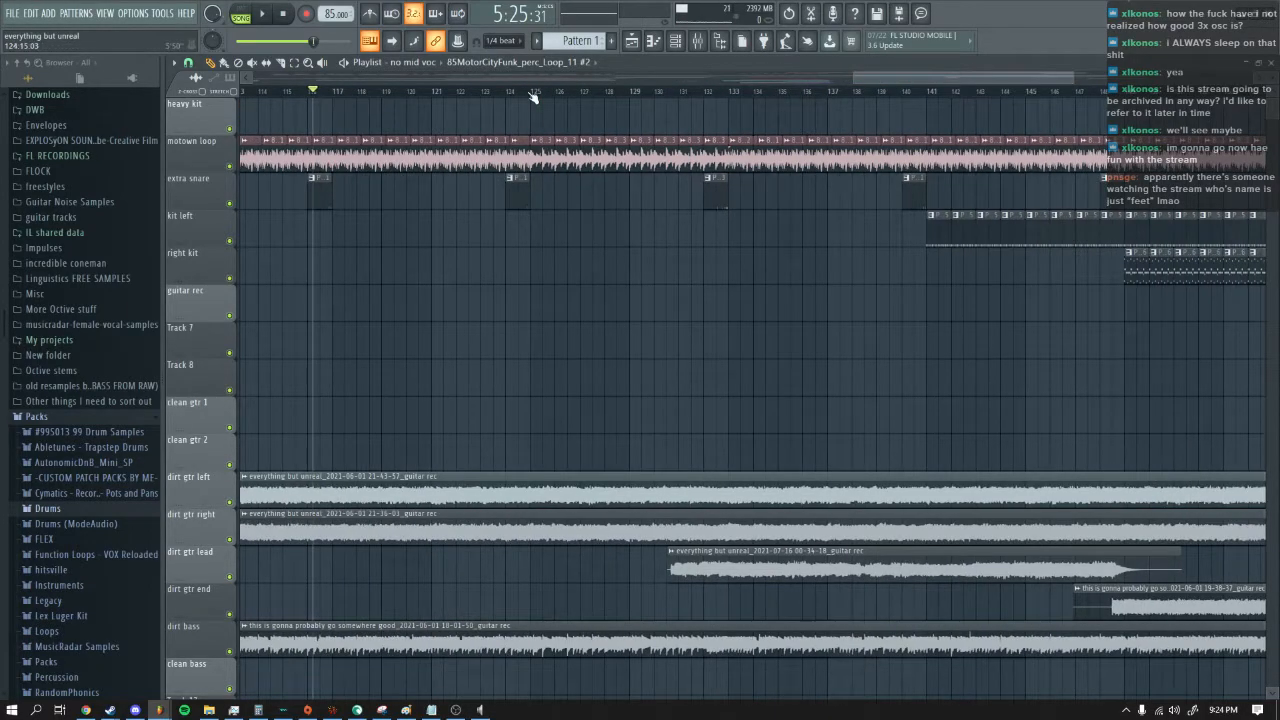
{"action": "left_click", "coordinate": [266, 14]}
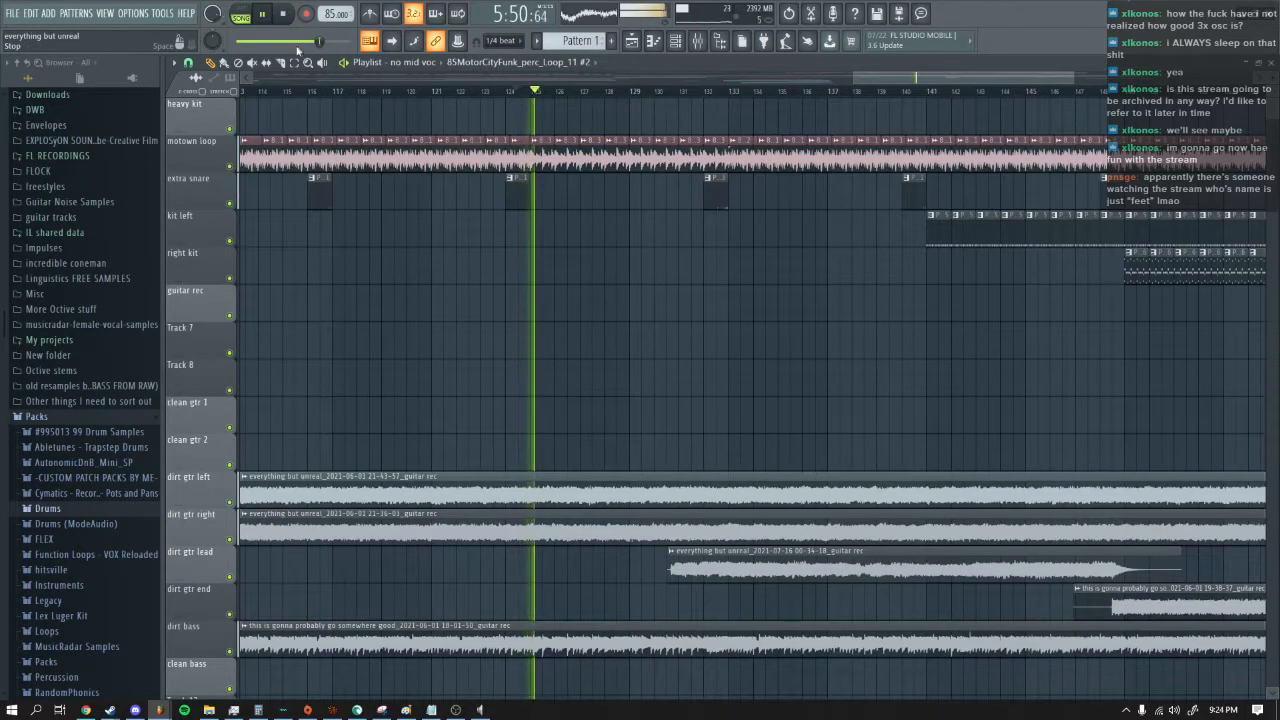
{"action": "left_click_drag", "start_coordinate": [905, 78], "coordinate": [923, 83]}
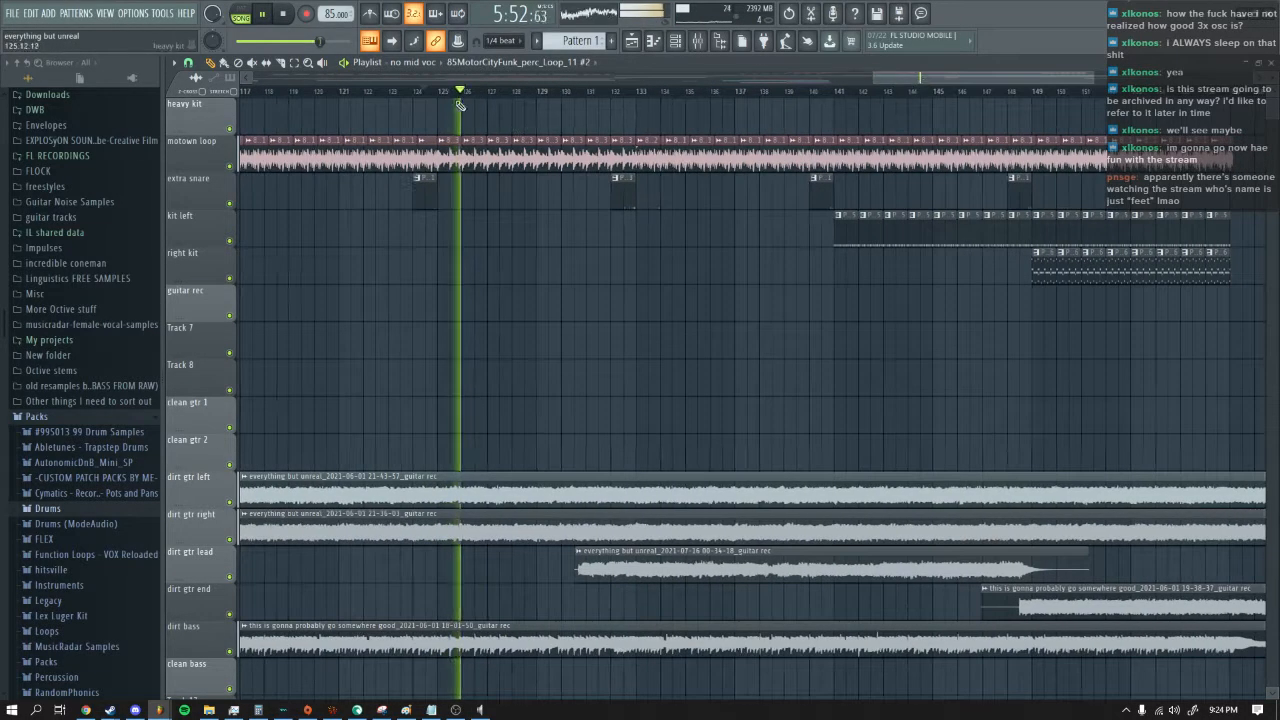
{"action": "left_click", "coordinate": [285, 15]}
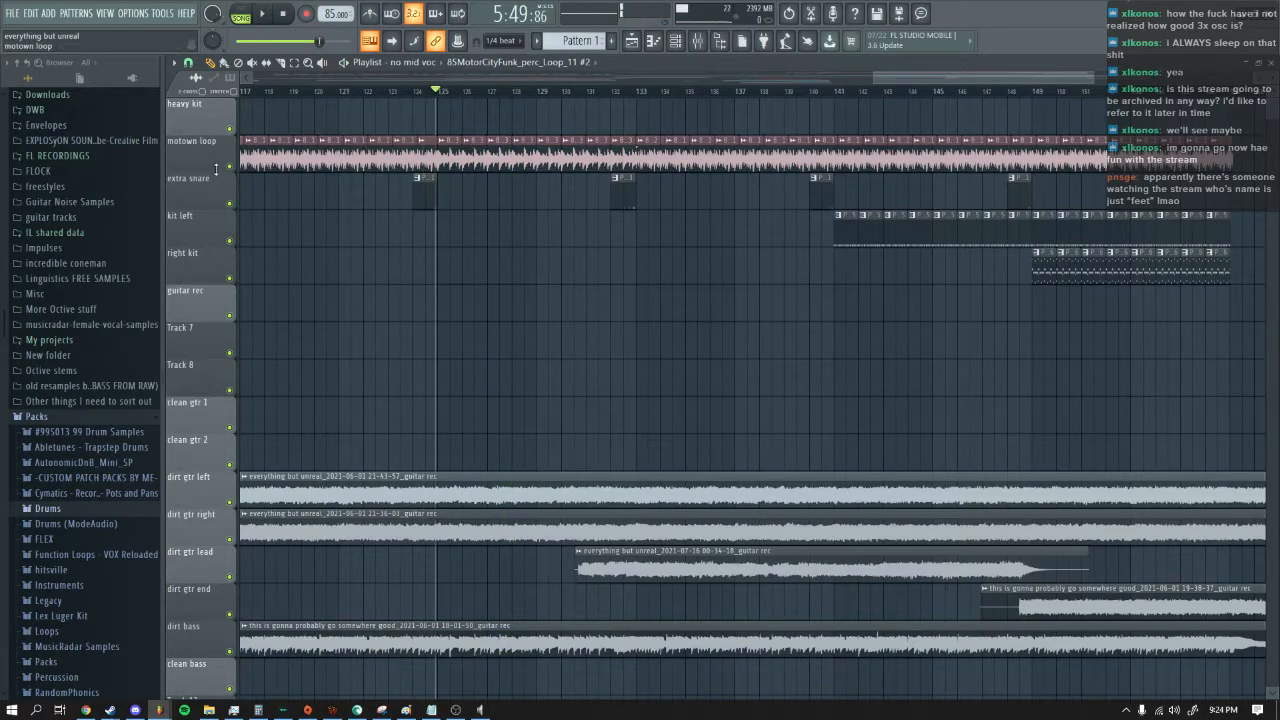
Step: Solo the motown loop playlist track, play it, and solo its mixer track 2
{"action": "right_click", "coordinate": [229, 166]}
{"action": "key", "text": "space"}
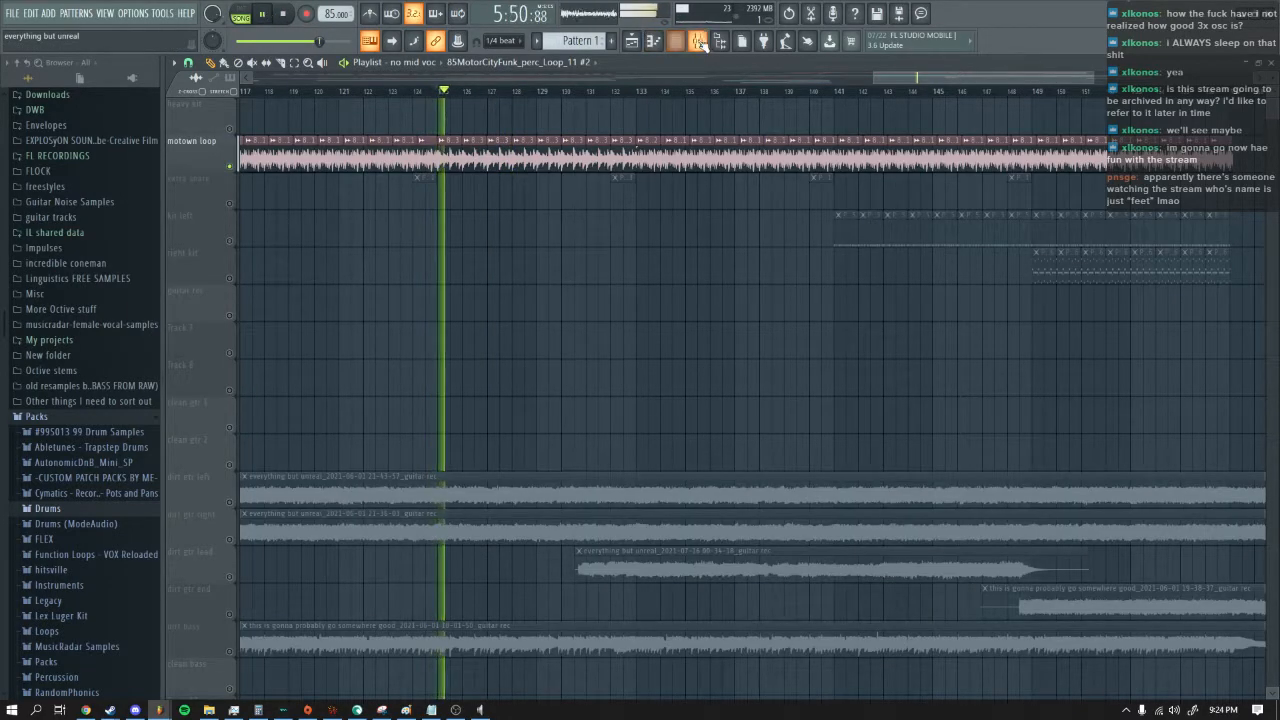
{"action": "left_click", "coordinate": [699, 41]}
{"action": "left_click", "coordinate": [240, 444]}
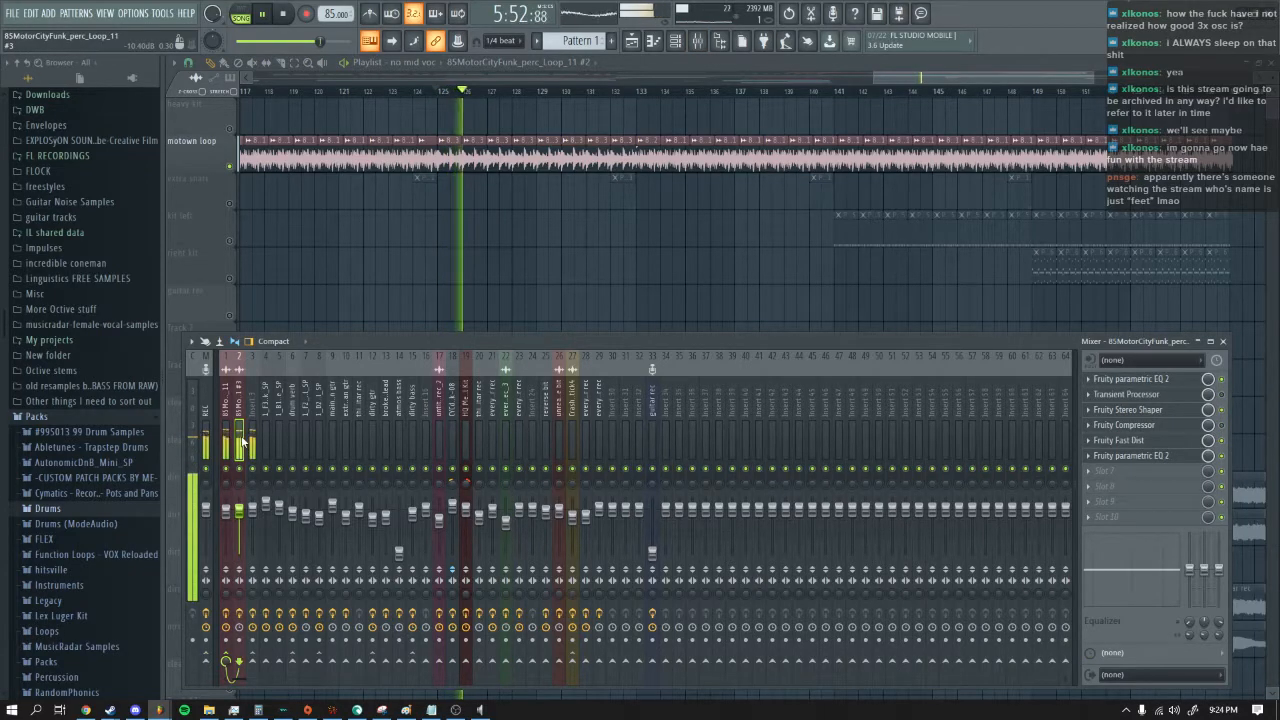
{"action": "right_click", "coordinate": [240, 469]}
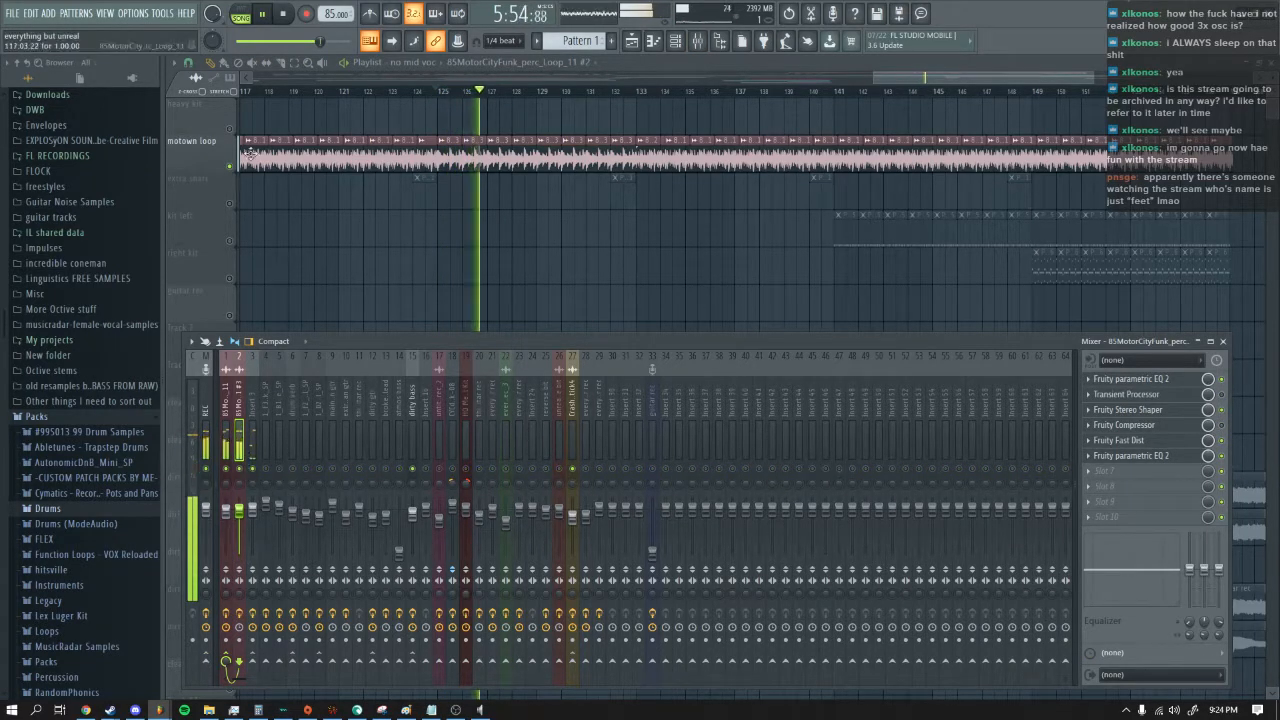
Step: Replay the motown loop and examine the first Fruity parametric EQ 2 on mixer track 2
{"action": "key", "text": "space"}
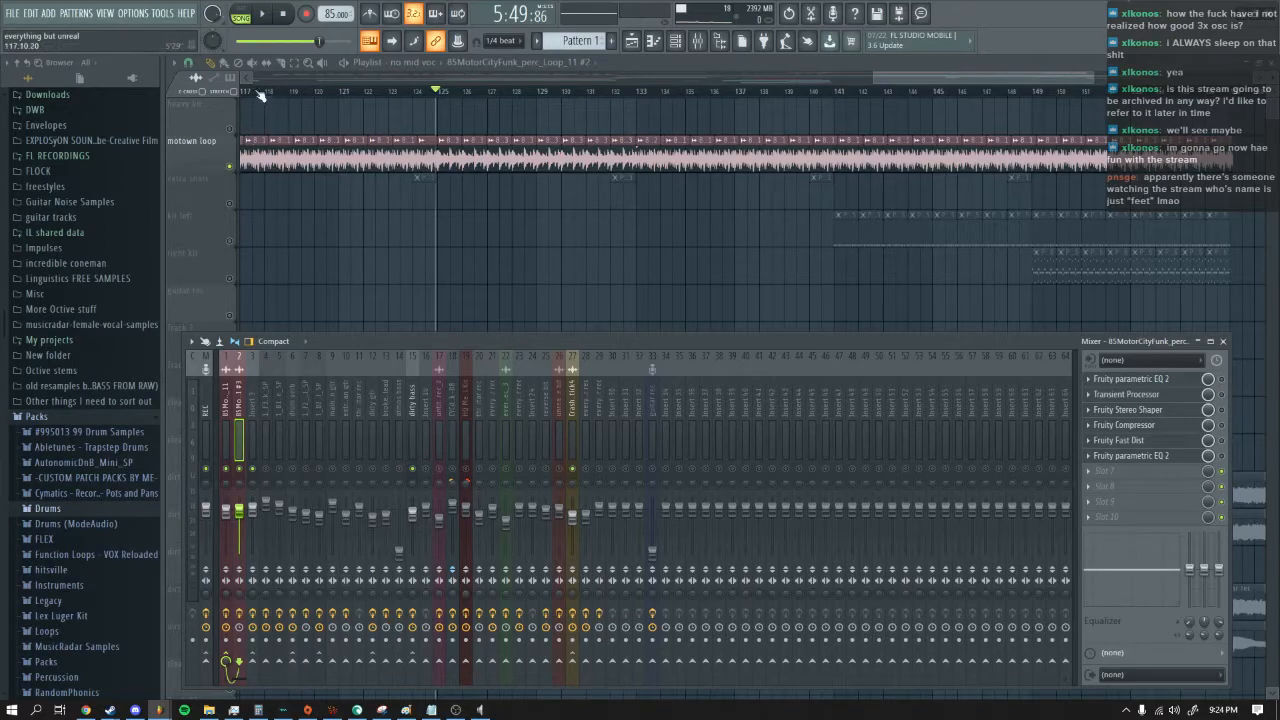
{"action": "left_click", "coordinate": [264, 15]}
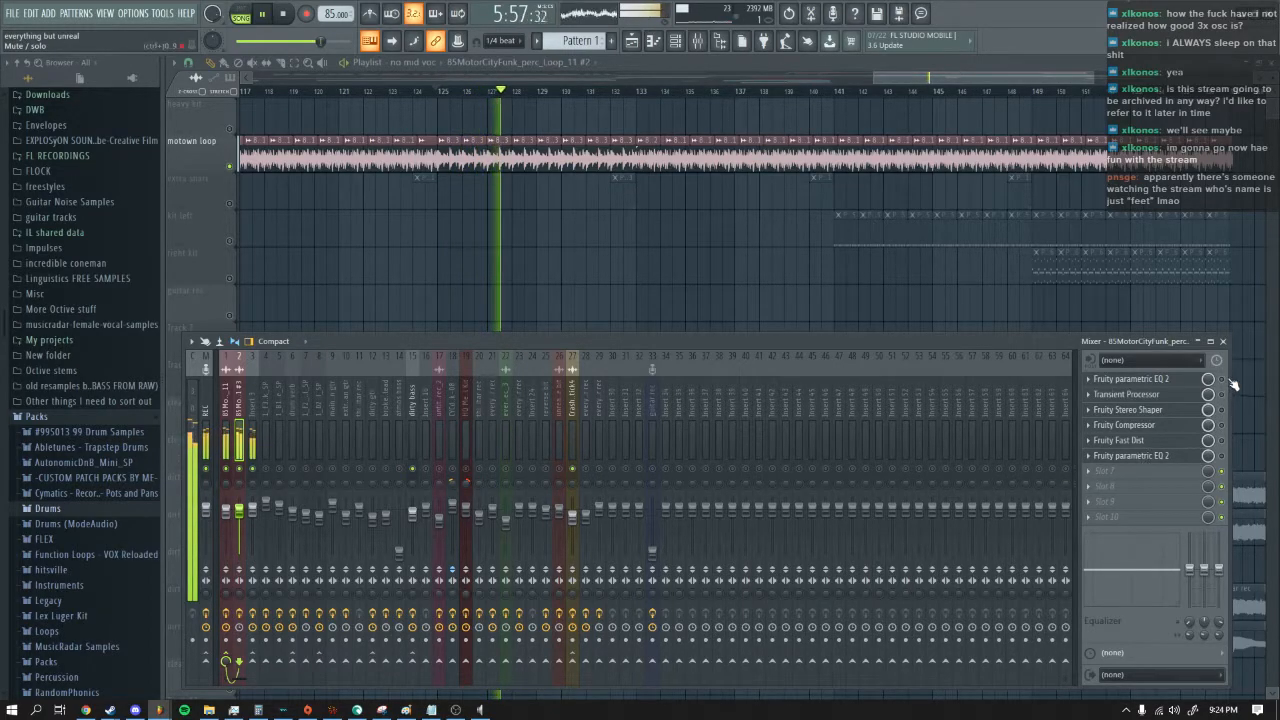
{"action": "left_click", "coordinate": [1130, 379]}
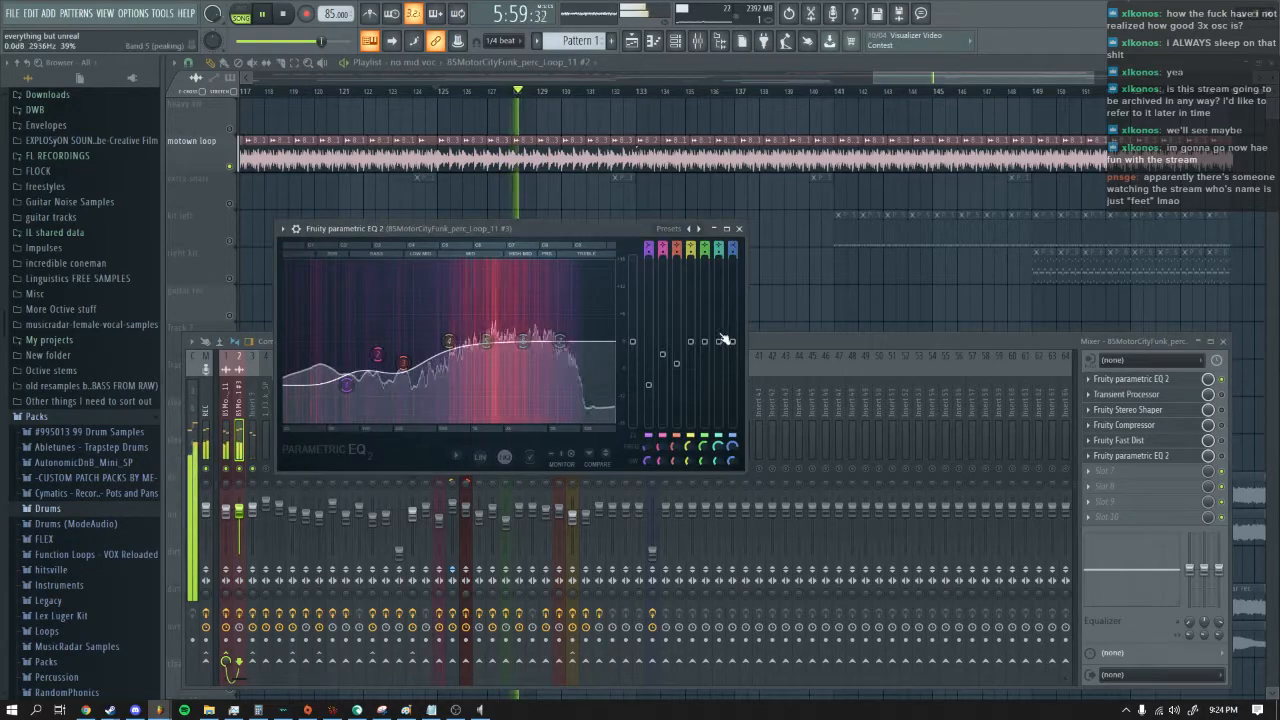
{"action": "left_click", "coordinate": [739, 229]}
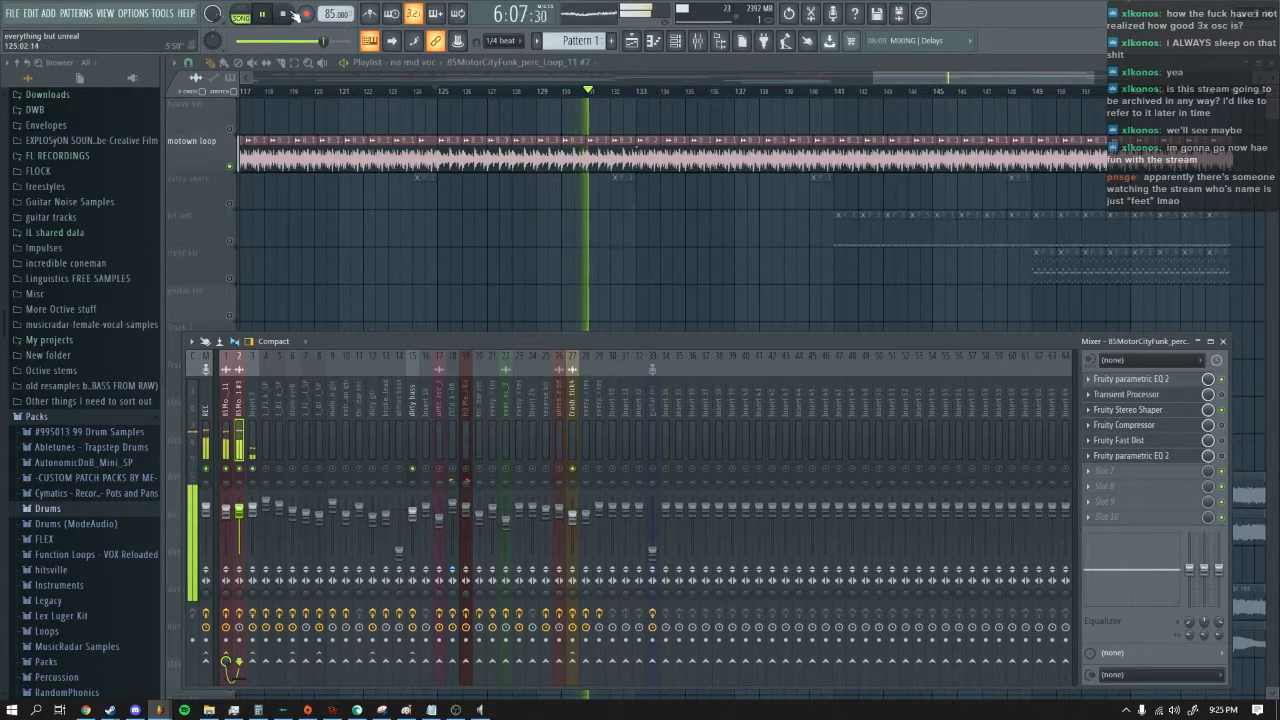
Step: Examine the Fruity Stereo Shaper settings on mixer track 2 and check the Fruity Compressor's effect on the motown loop
{"action": "key", "text": "space"}
{"action": "left_click", "coordinate": [1150, 409]}
{"action": "left_click_drag", "start_coordinate": [262, 141], "coordinate": [405, 191]}
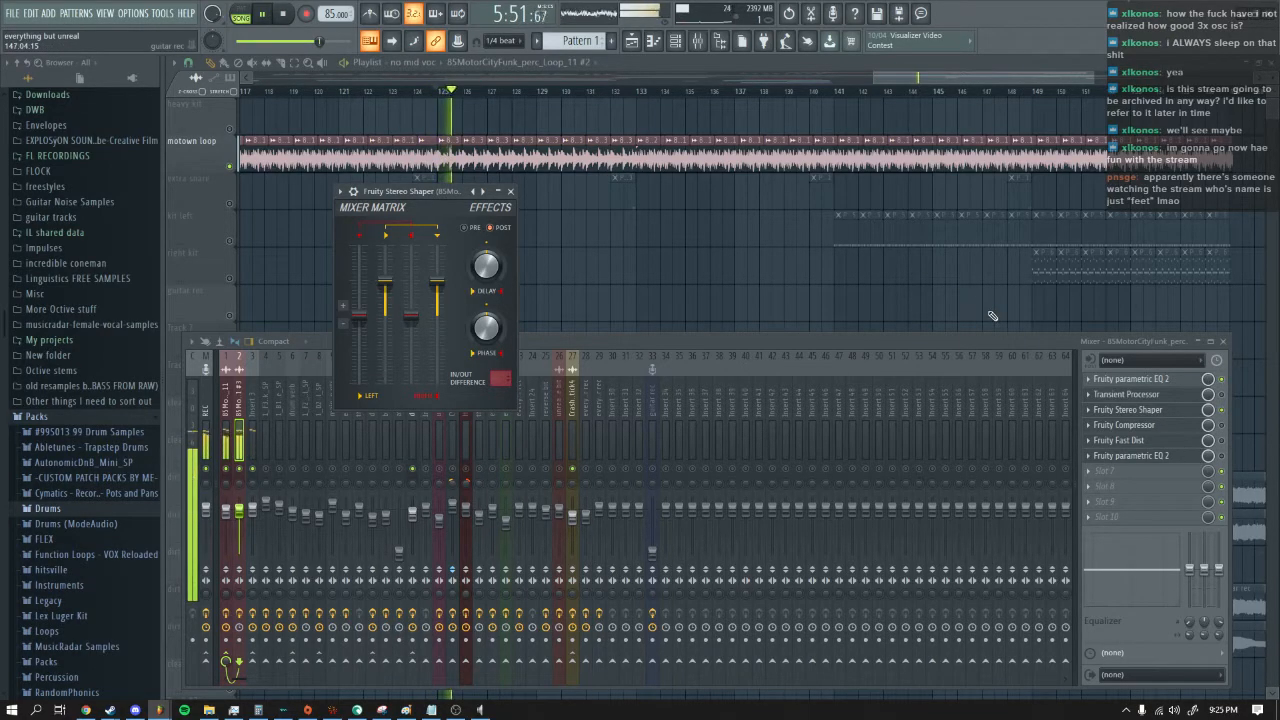
{"action": "left_click", "coordinate": [1229, 434]}
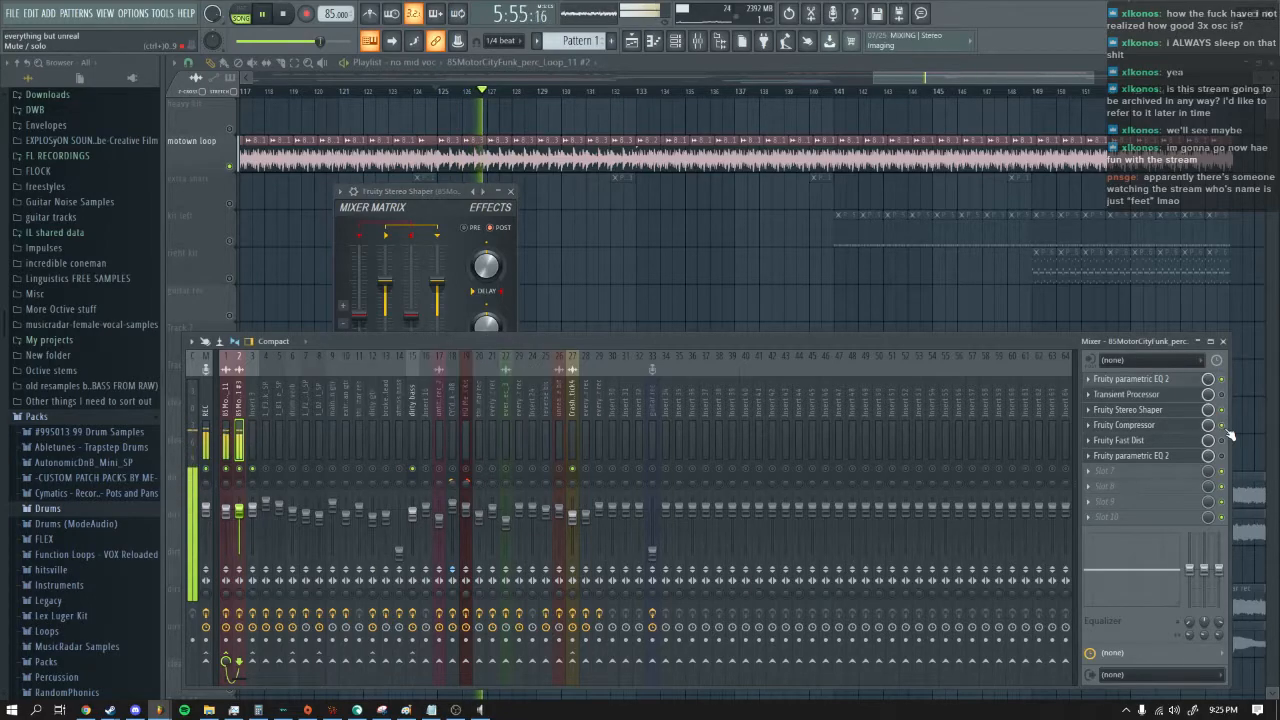
{"action": "left_click", "coordinate": [1156, 425]}
{"action": "left_click", "coordinate": [554, 178]}
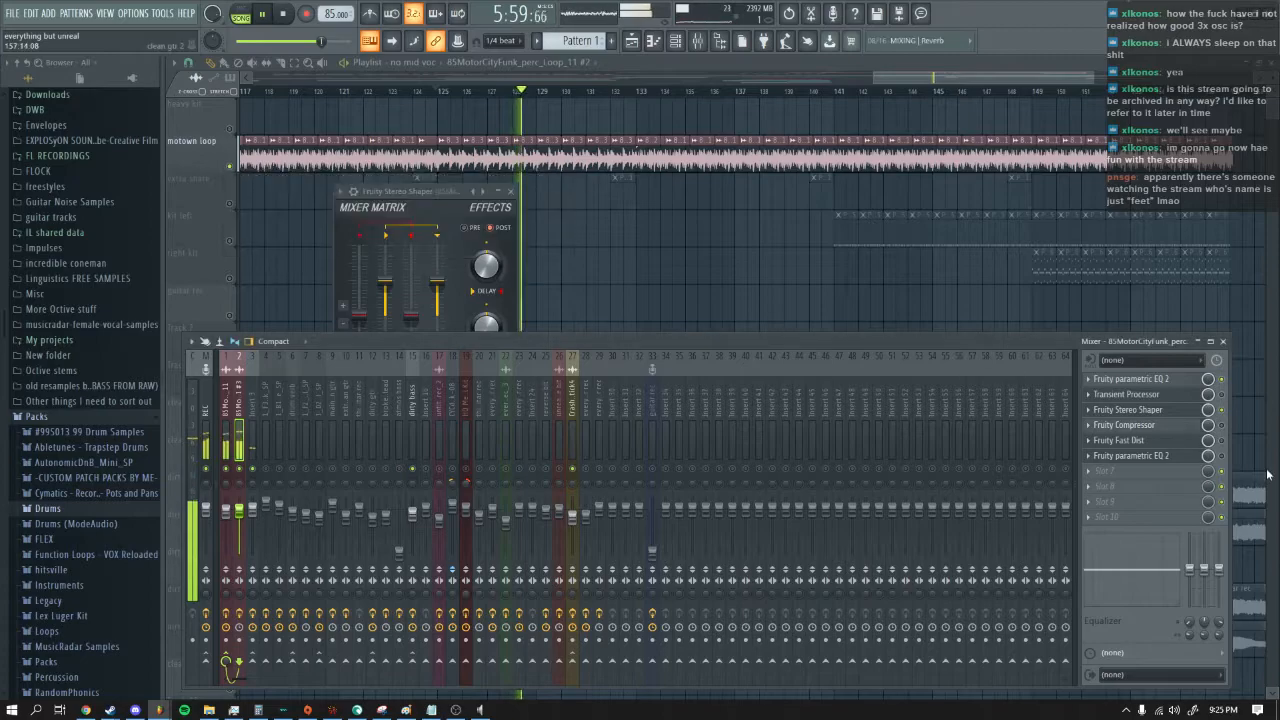
Step: Examine the Fruity Fast Dist settings on the motown loop's mixer track and stop playback
{"action": "left_click", "coordinate": [1188, 441]}
{"action": "left_click_drag", "start_coordinate": [401, 252], "coordinate": [431, 255]}
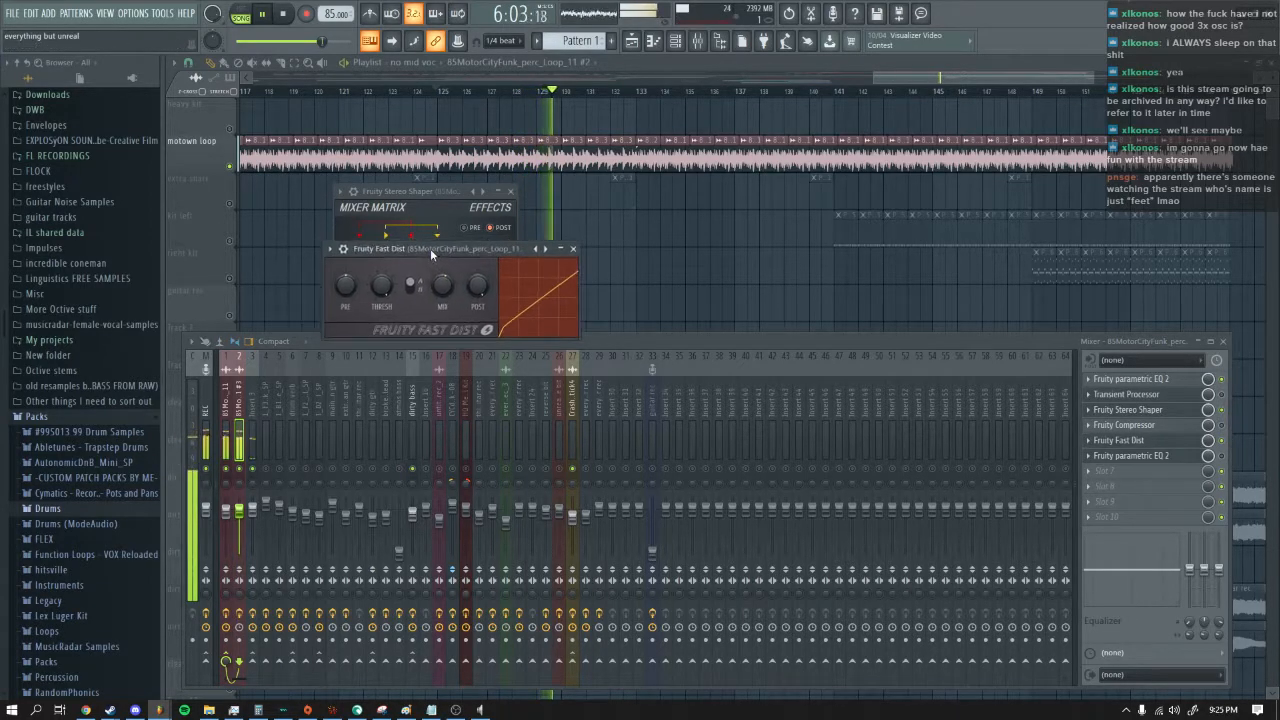
{"action": "left_click", "coordinate": [573, 249]}
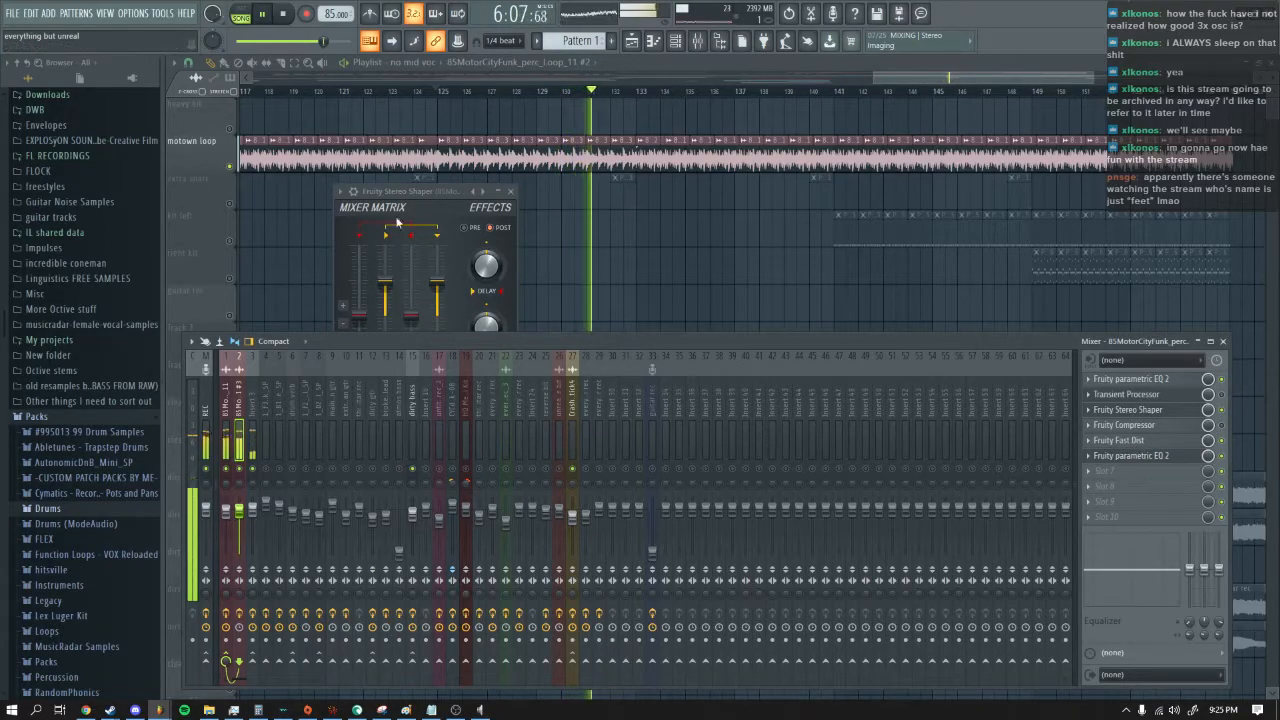
{"action": "key", "text": "space"}
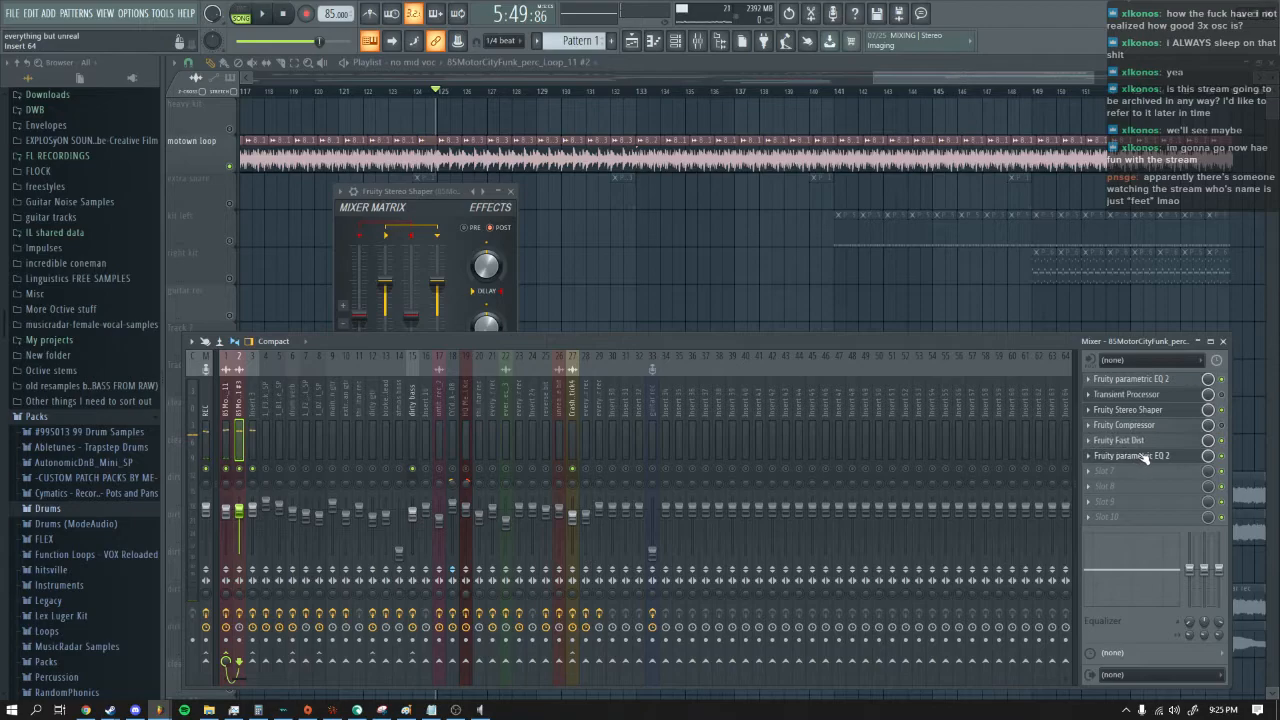
Step: Examine the curve of the last Fruity parametric EQ 2 on mixer track 2 and return to the playlist
{"action": "left_click", "coordinate": [1140, 456]}
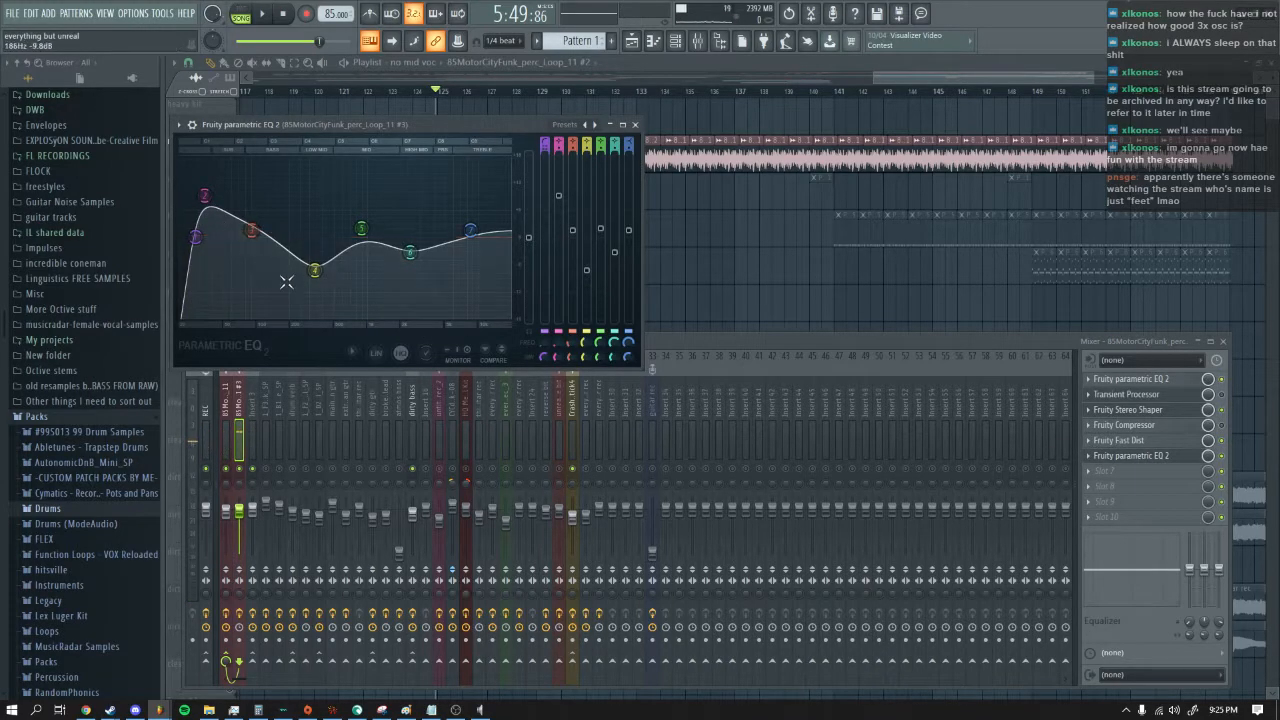
{"action": "left_click", "coordinate": [255, 455]}
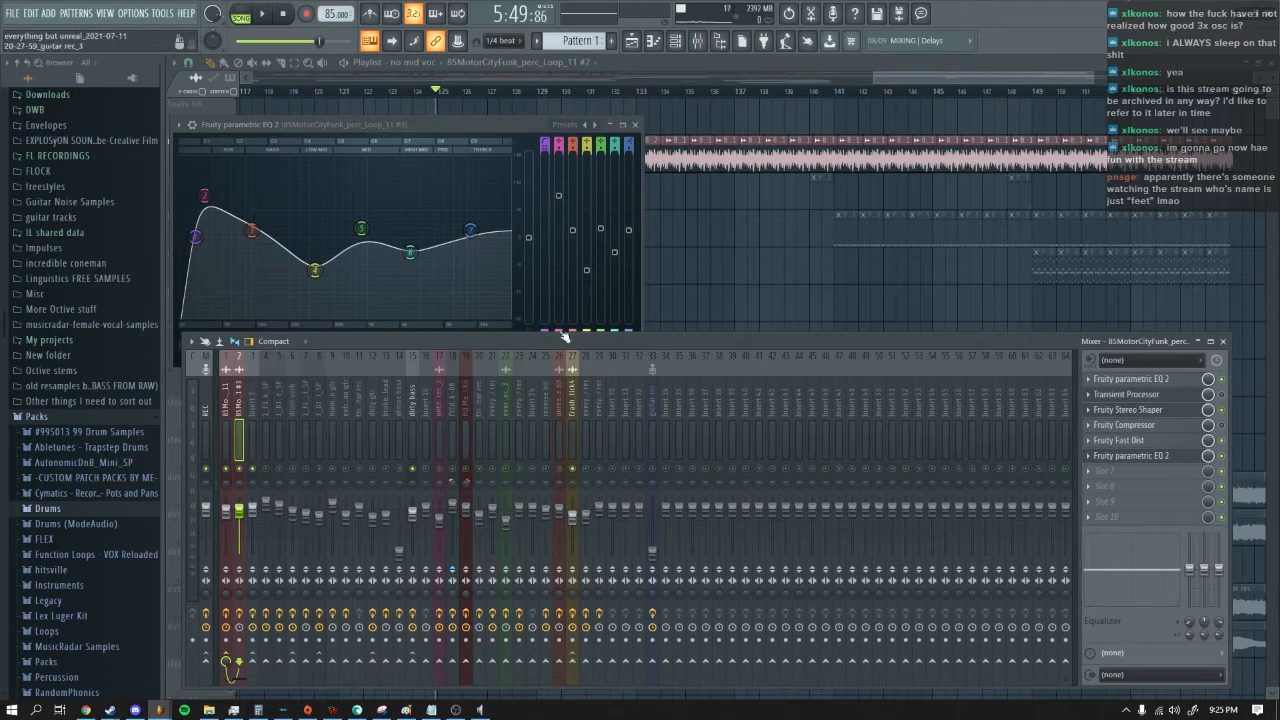
{"action": "left_click", "coordinate": [718, 256]}
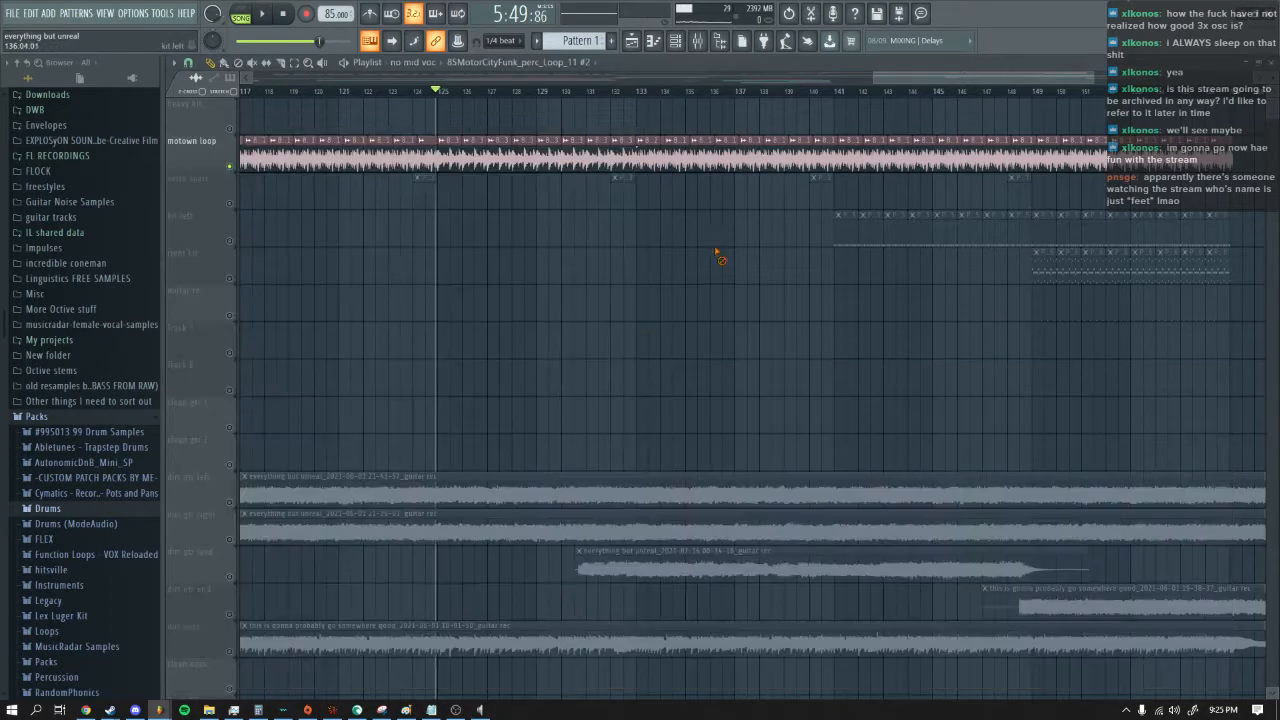
Step: Unsolo the motown loop track, resume playback and examine the dirt gtr lead clip and its volume automation on Track 18
{"action": "right_click", "coordinate": [238, 172]}
{"action": "key", "text": "space"}
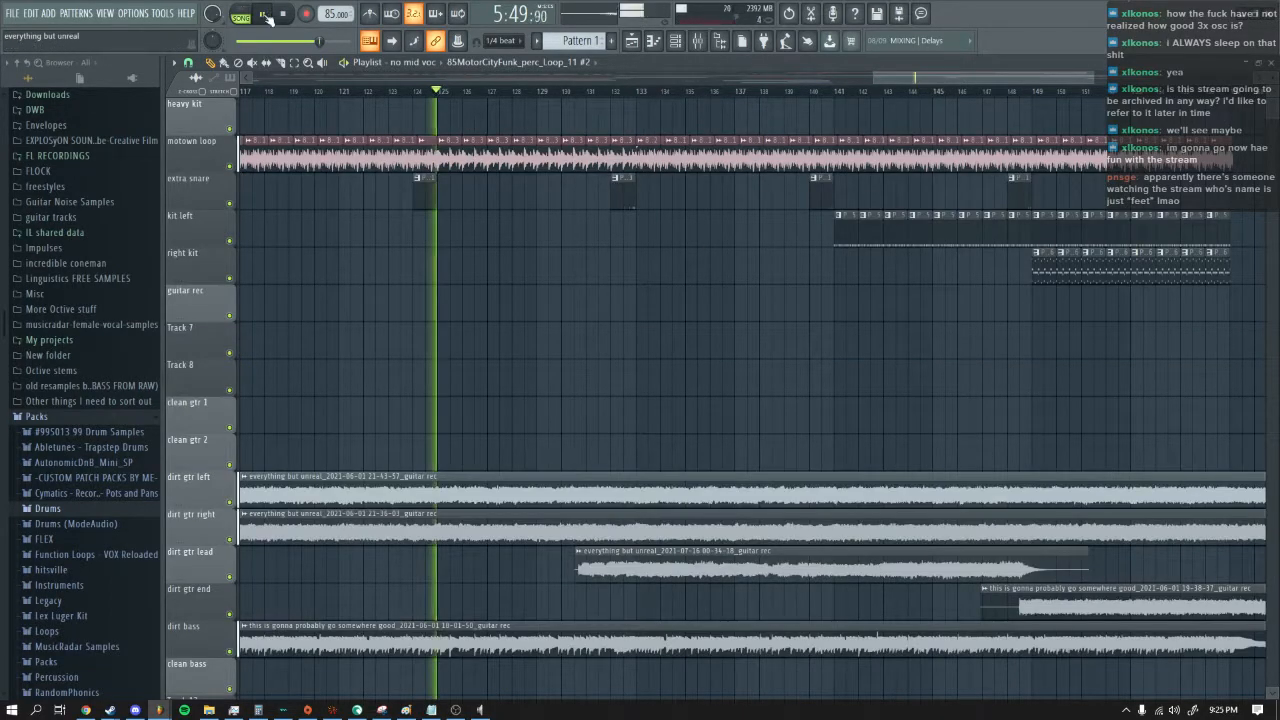
{"action": "mouse_move", "coordinate": [906, 79]}
{"action": "left_mouse_down"}
{"action": "mouse_move", "coordinate": [895, 79]}
{"action": "mouse_move", "coordinate": [919, 79]}
{"action": "left_mouse_up"}
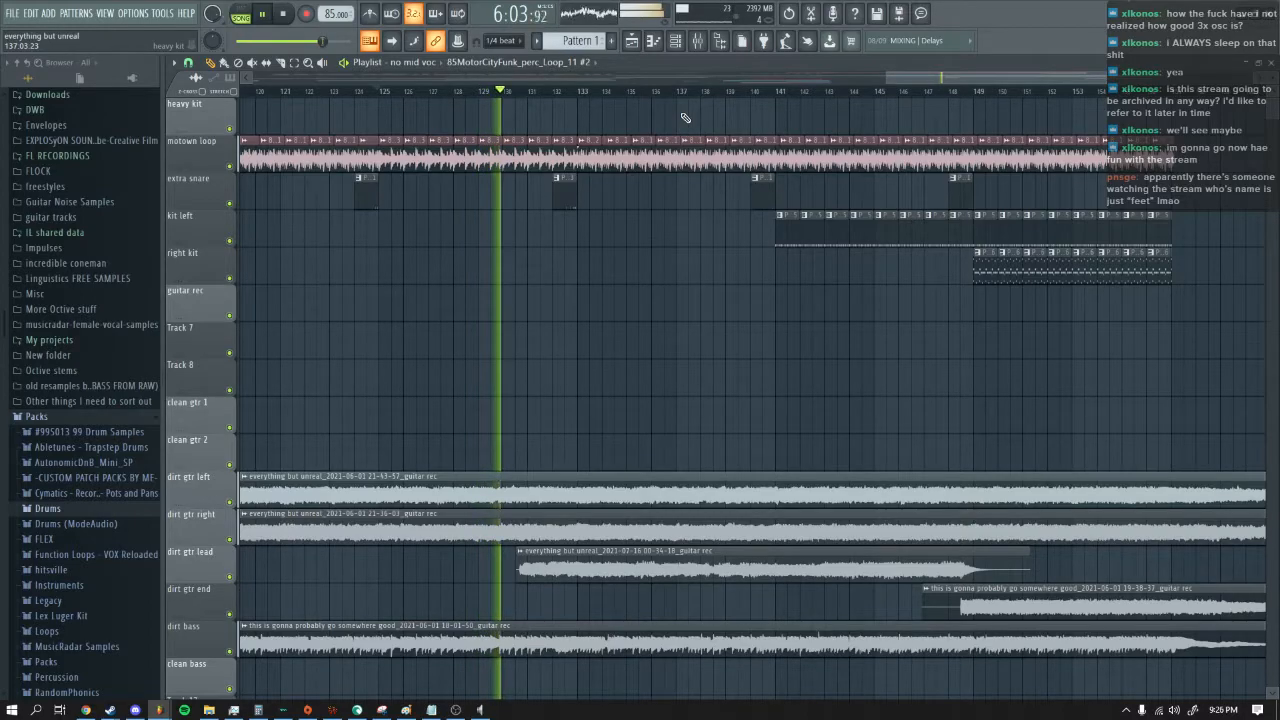
{"action": "left_click_drag", "start_coordinate": [1010, 78], "coordinate": [1039, 77]}
{"action": "scroll", "coordinate": [704, 352], "scroll_direction": "down", "scroll_amount": 4}
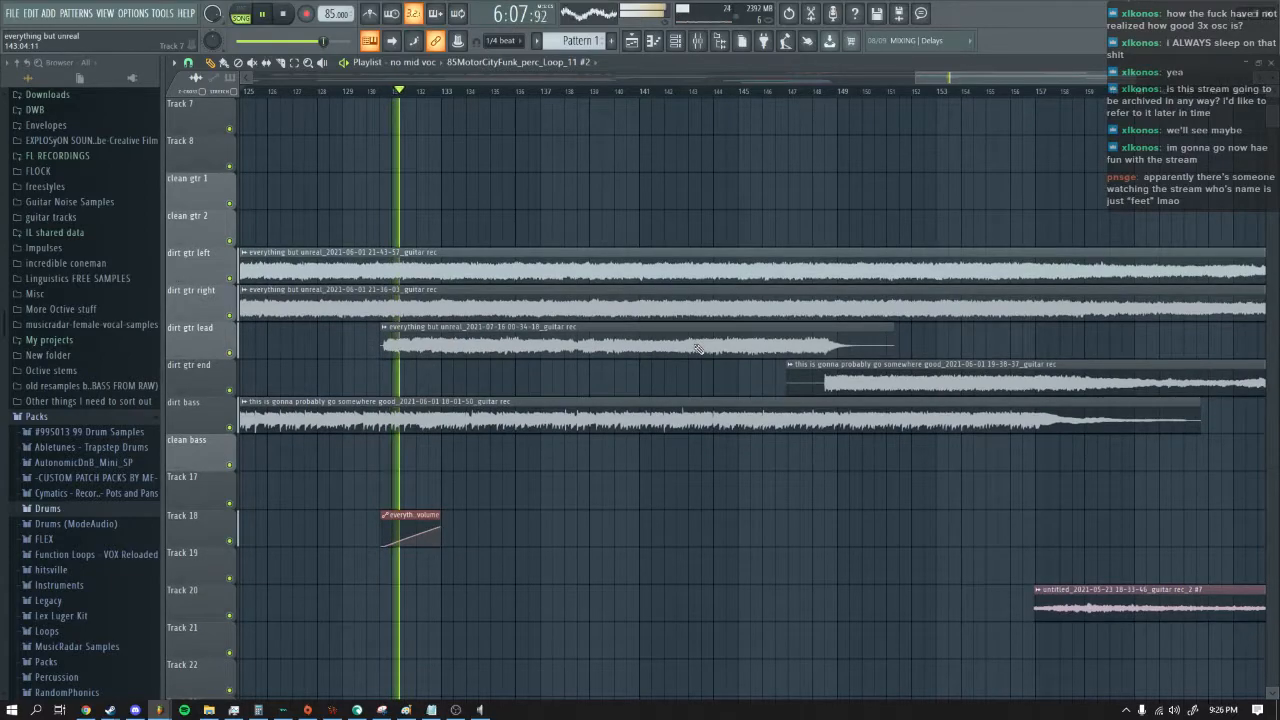
{"action": "scroll", "coordinate": [643, 376], "scroll_direction": "up", "scroll_amount": 4}
{"action": "scroll", "coordinate": [643, 378], "scroll_direction": "up", "scroll_amount": 2}
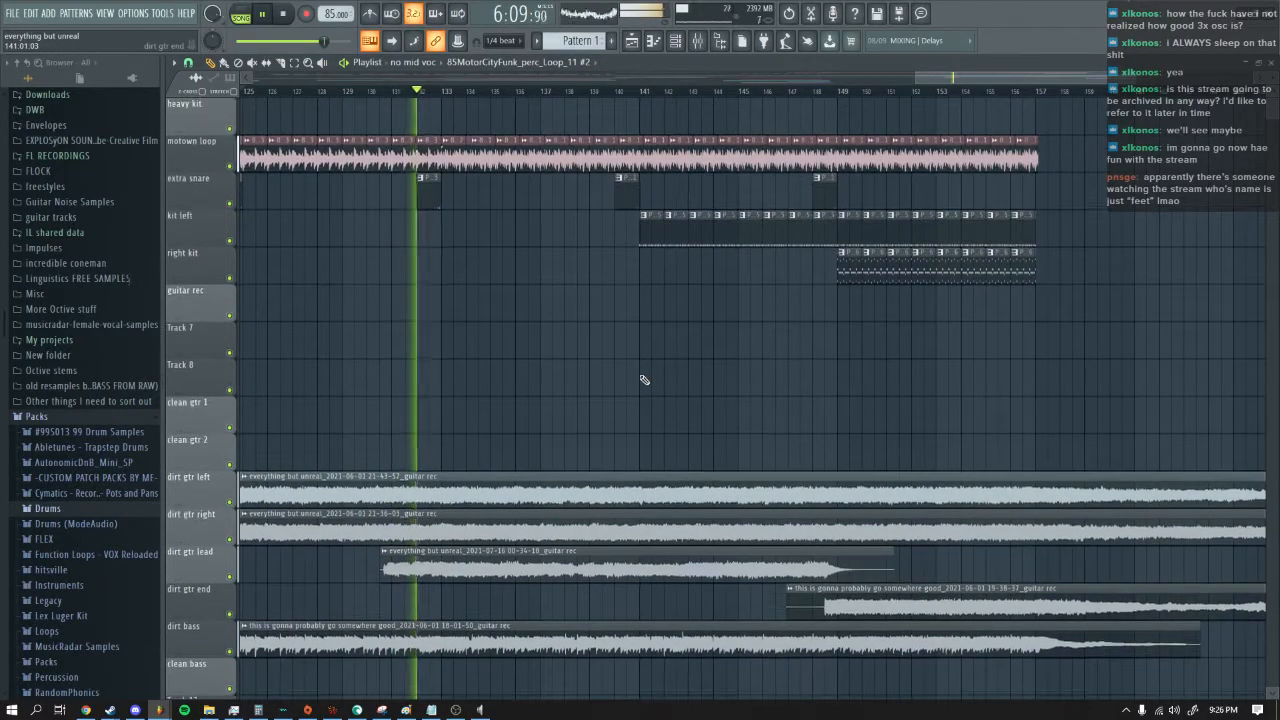
Step: Examine the volume and panning LFO envelopes of Fruity Love Philter on the lead guitar's mixer track 29
{"action": "left_click", "coordinate": [697, 41]}
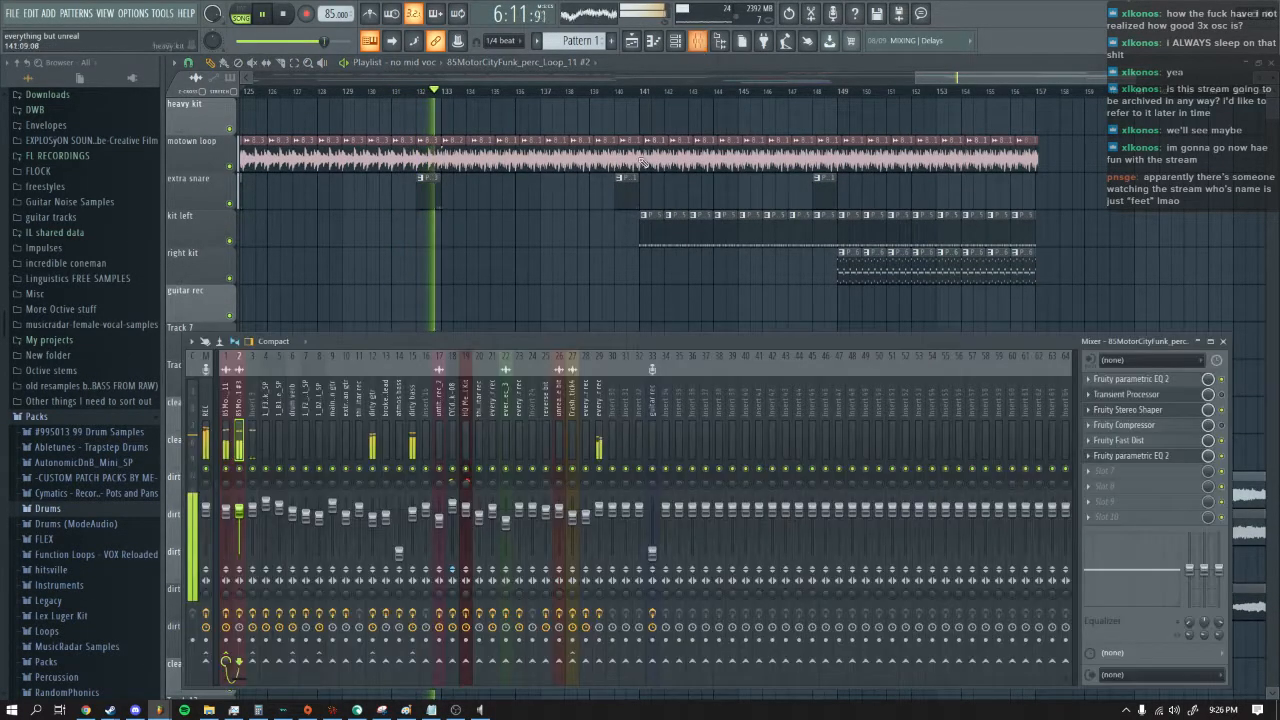
{"action": "left_click", "coordinate": [604, 433]}
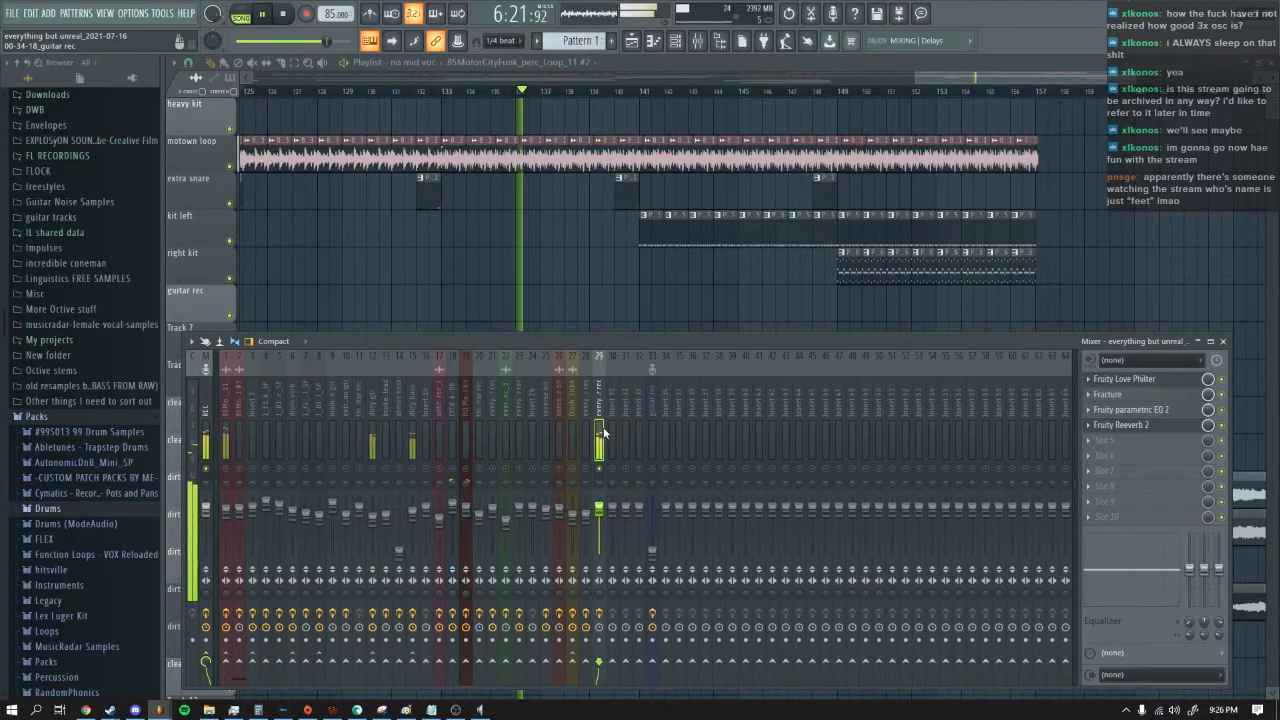
{"action": "left_click", "coordinate": [1162, 383]}
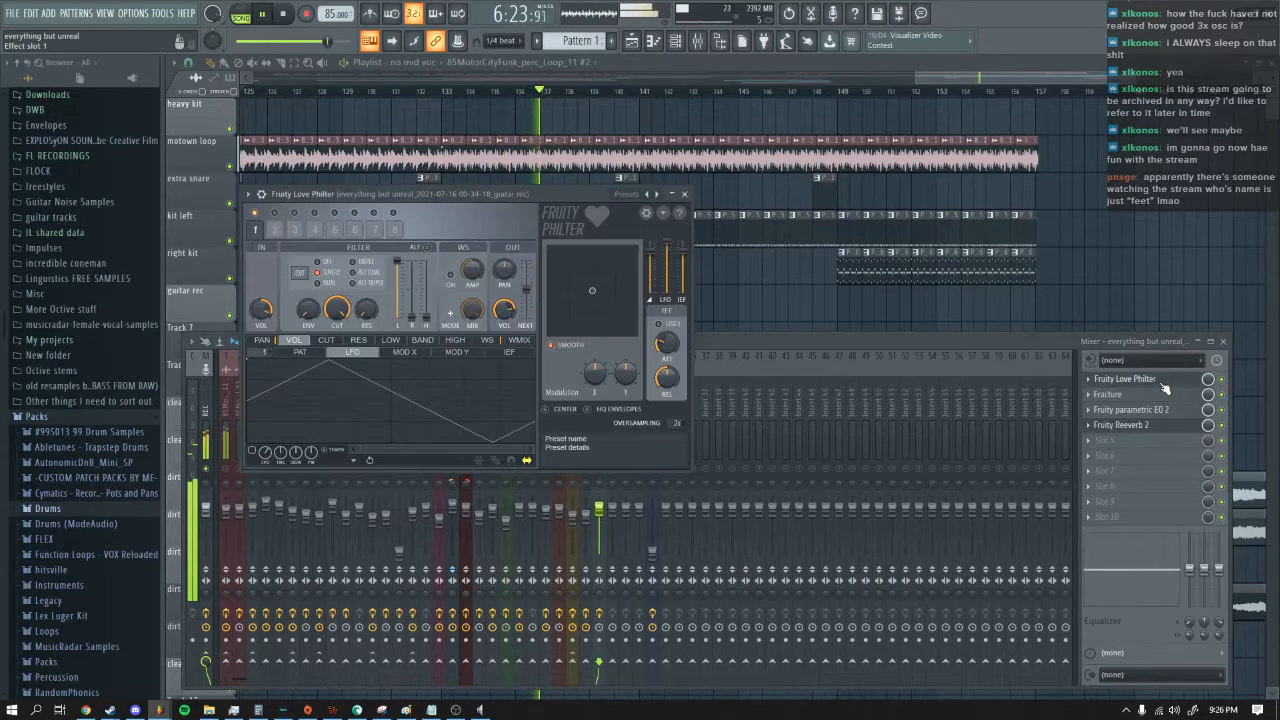
{"action": "left_click", "coordinate": [263, 342]}
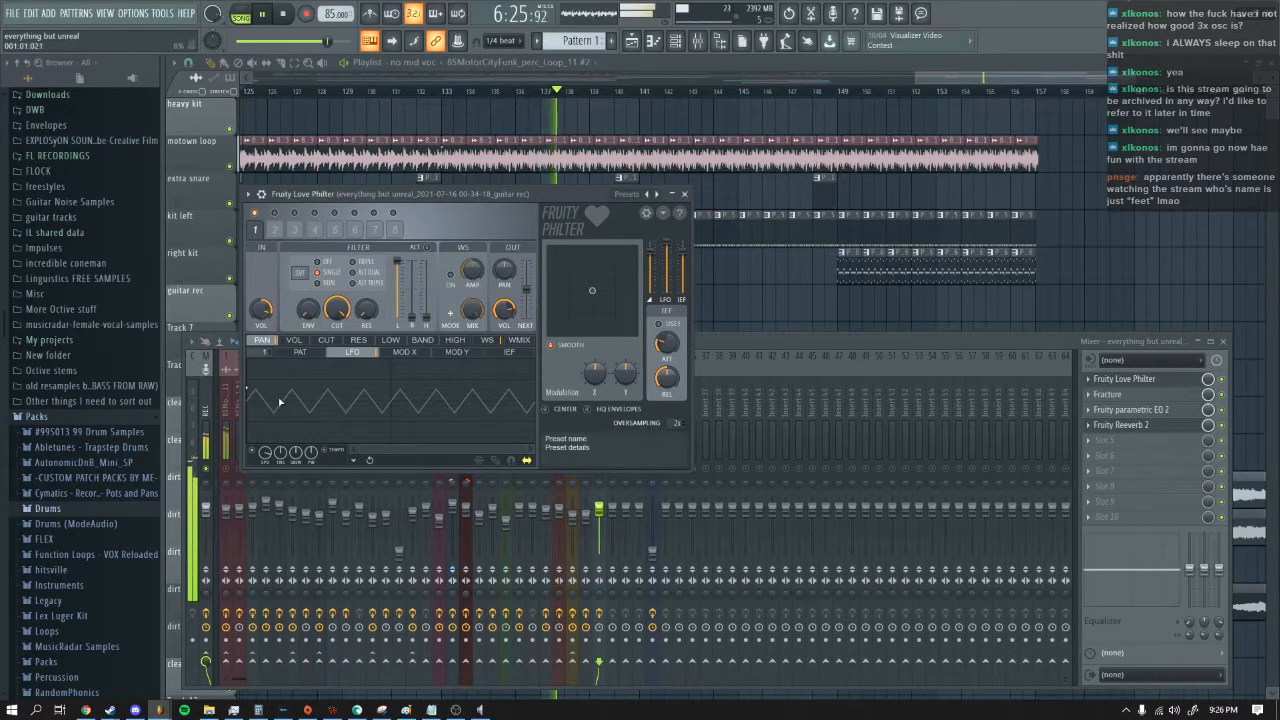
Step: Examine the Fracture settings on mixer track 29 and return to the playlist
{"action": "left_click", "coordinate": [1140, 398]}
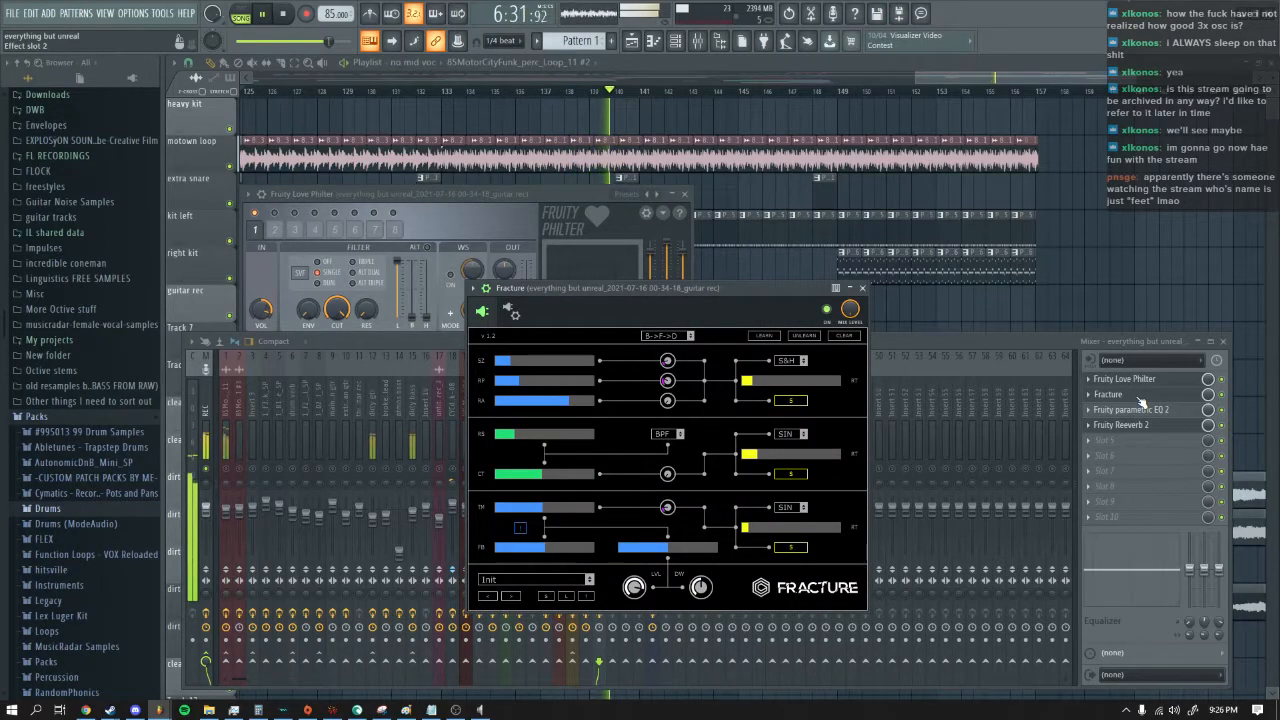
{"action": "left_click", "coordinate": [862, 288]}
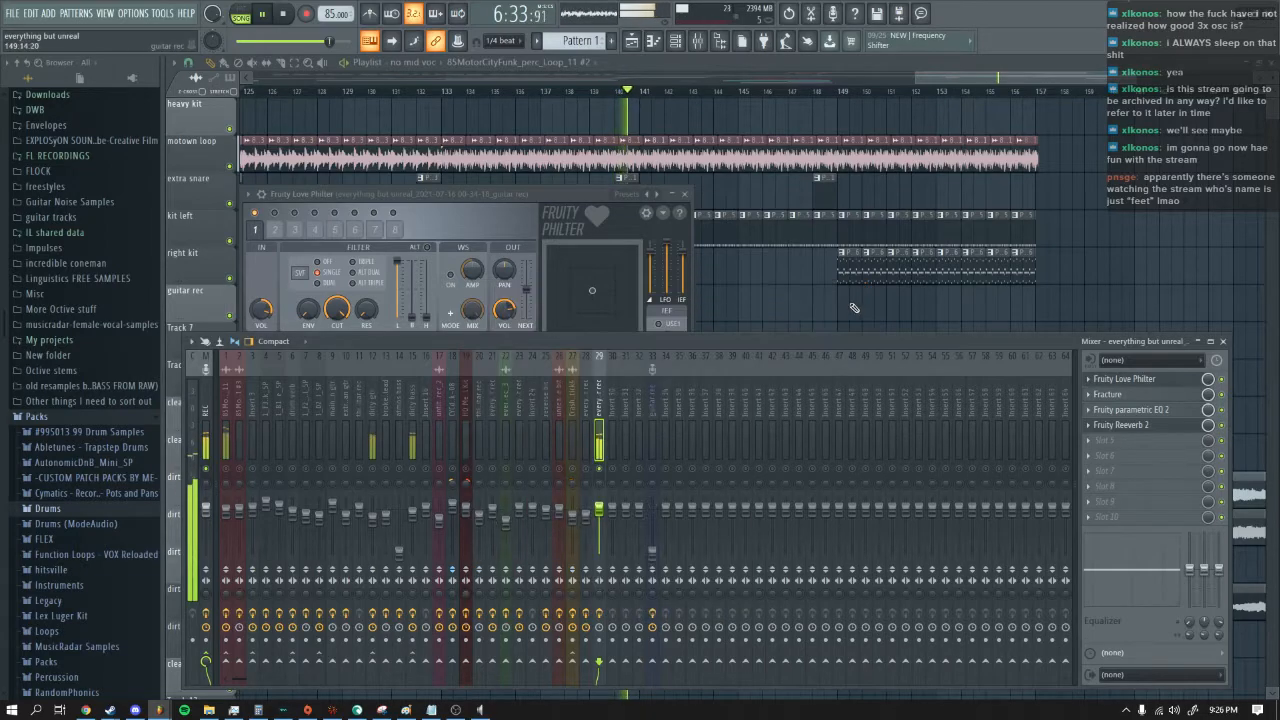
{"action": "right_click", "coordinate": [601, 469]}
{"action": "right_click", "coordinate": [793, 304]}
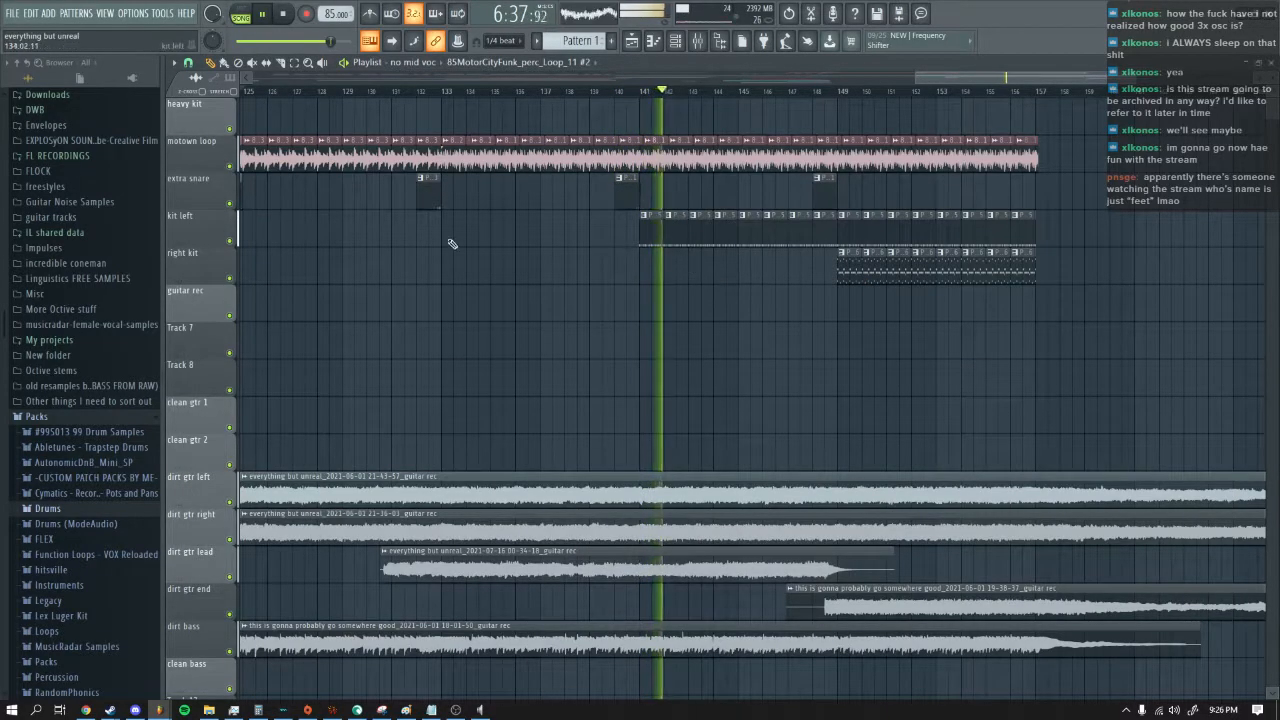
Step: Solo the kit left track to hear it alone, and bring all tracks back in
{"action": "right_click", "coordinate": [229, 241]}
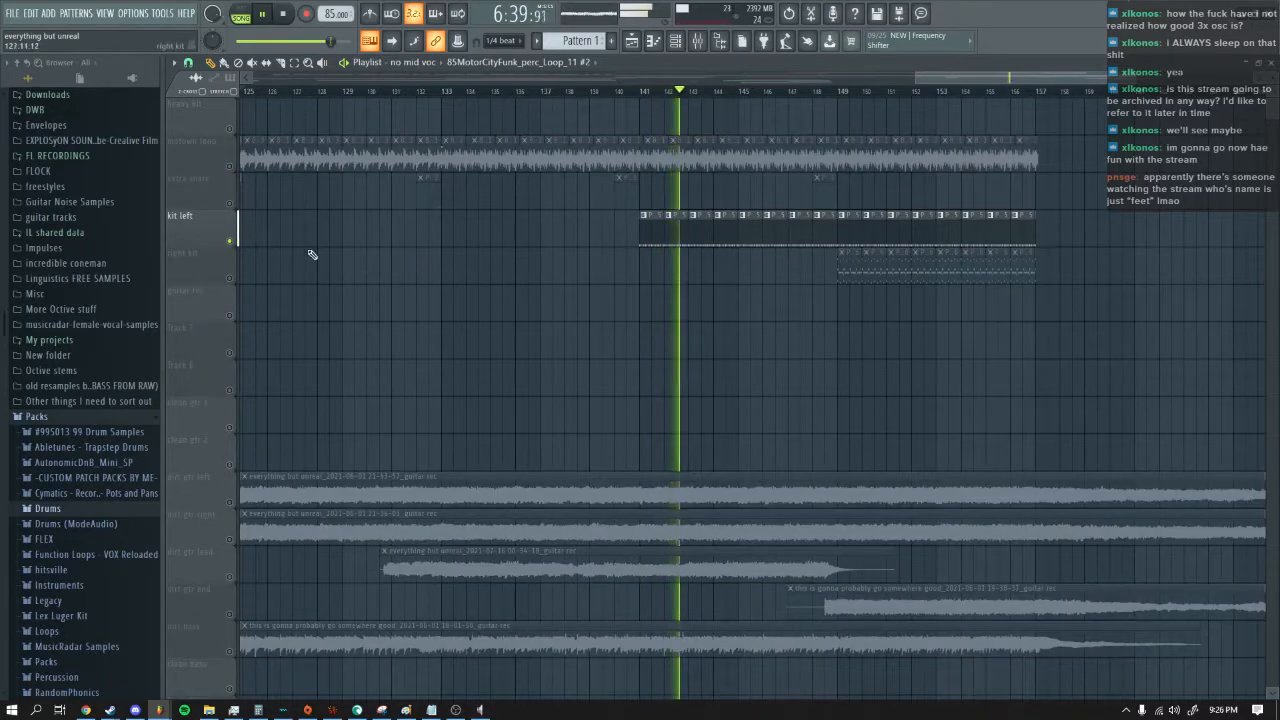
{"action": "right_click", "coordinate": [235, 242]}
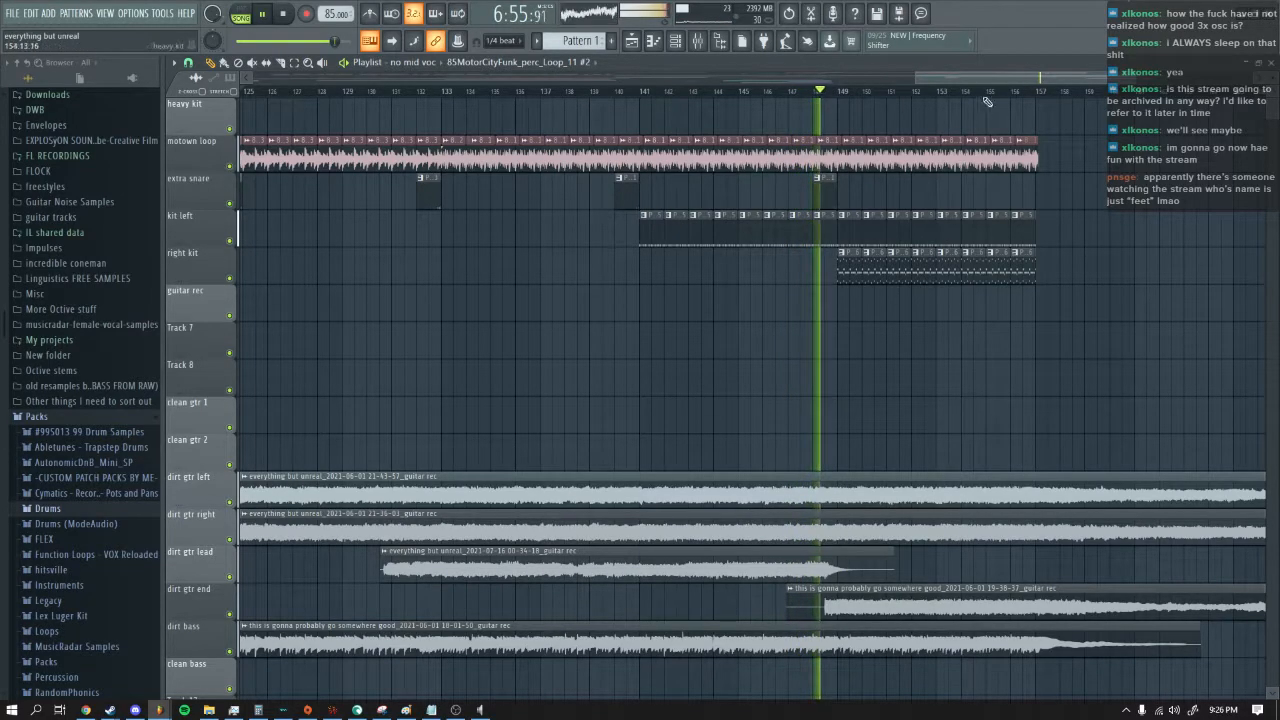
Step: Play the song's ending while examining the last dirt guitar and dirt bass clips and the guitar rec clip on Track 20
{"action": "left_click_drag", "start_coordinate": [987, 78], "coordinate": [1055, 74]}
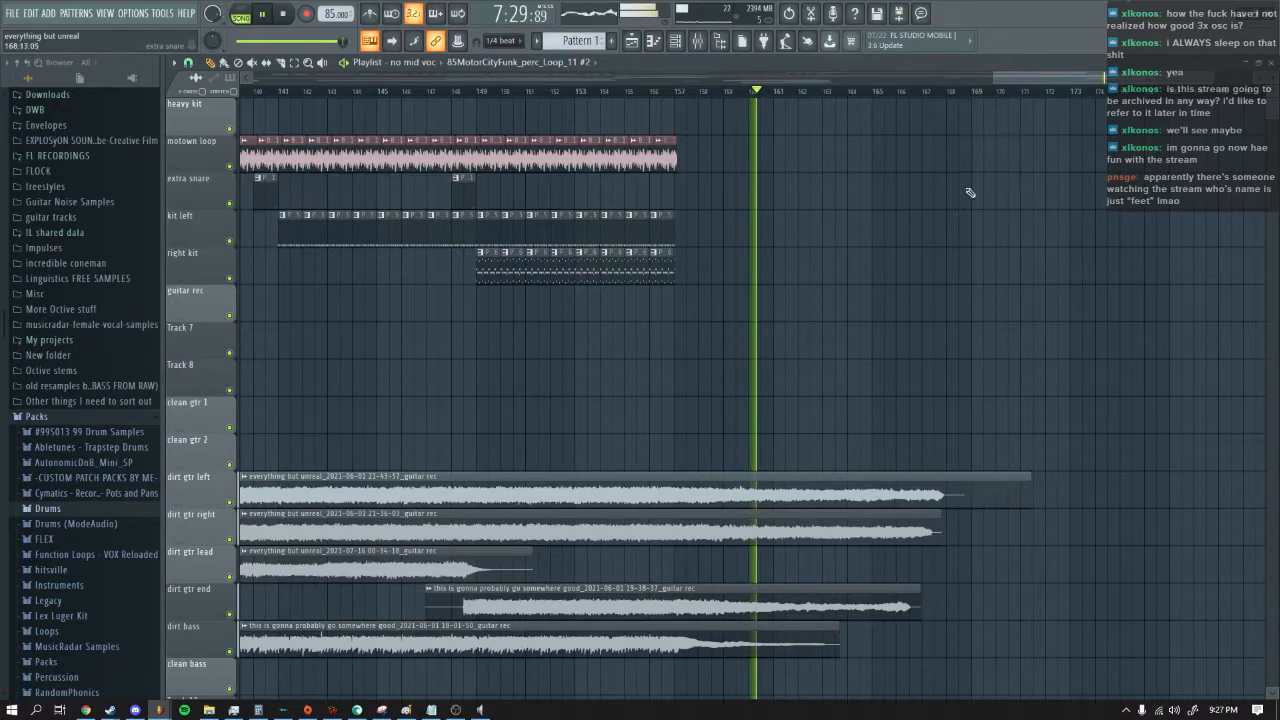
{"action": "left_click_drag", "start_coordinate": [1055, 77], "coordinate": [1079, 77]}
{"action": "scroll", "coordinate": [1080, 150], "scroll_direction": "down", "scroll_amount": 5}
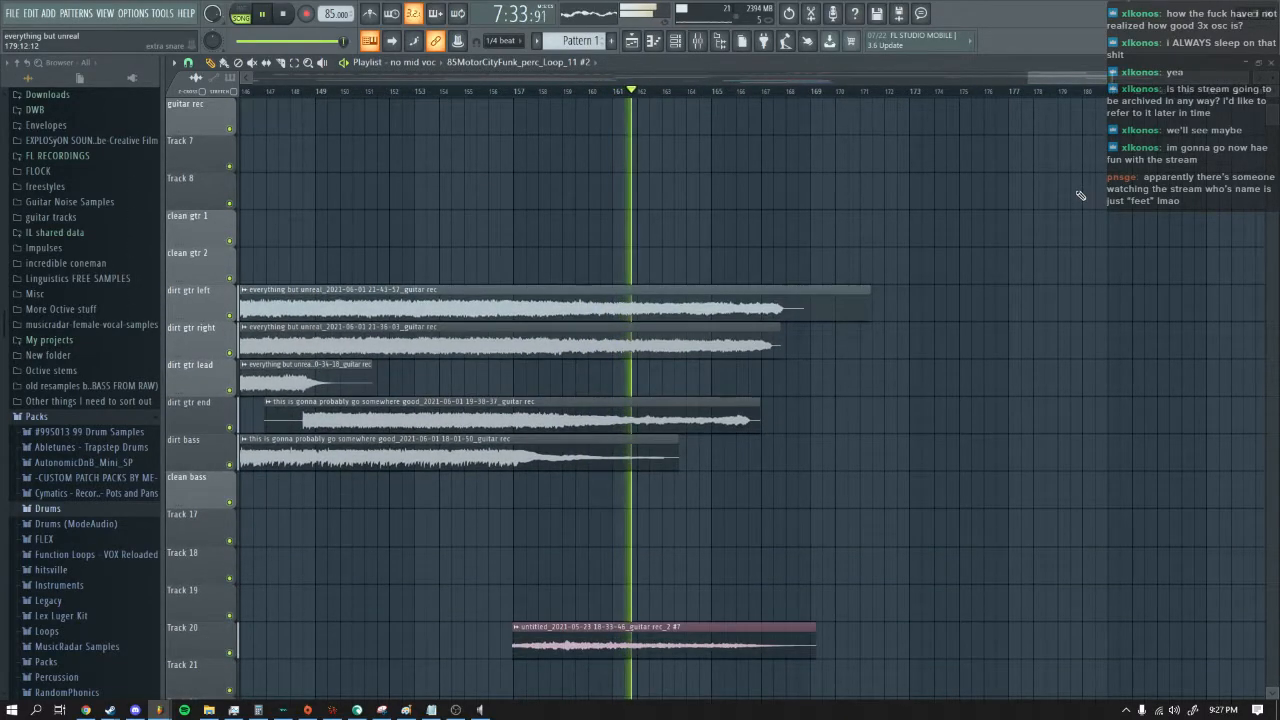
{"action": "scroll", "coordinate": [1079, 192], "scroll_direction": "up", "scroll_amount": 5}
{"action": "left_click_drag", "start_coordinate": [1074, 78], "coordinate": [1081, 78]}
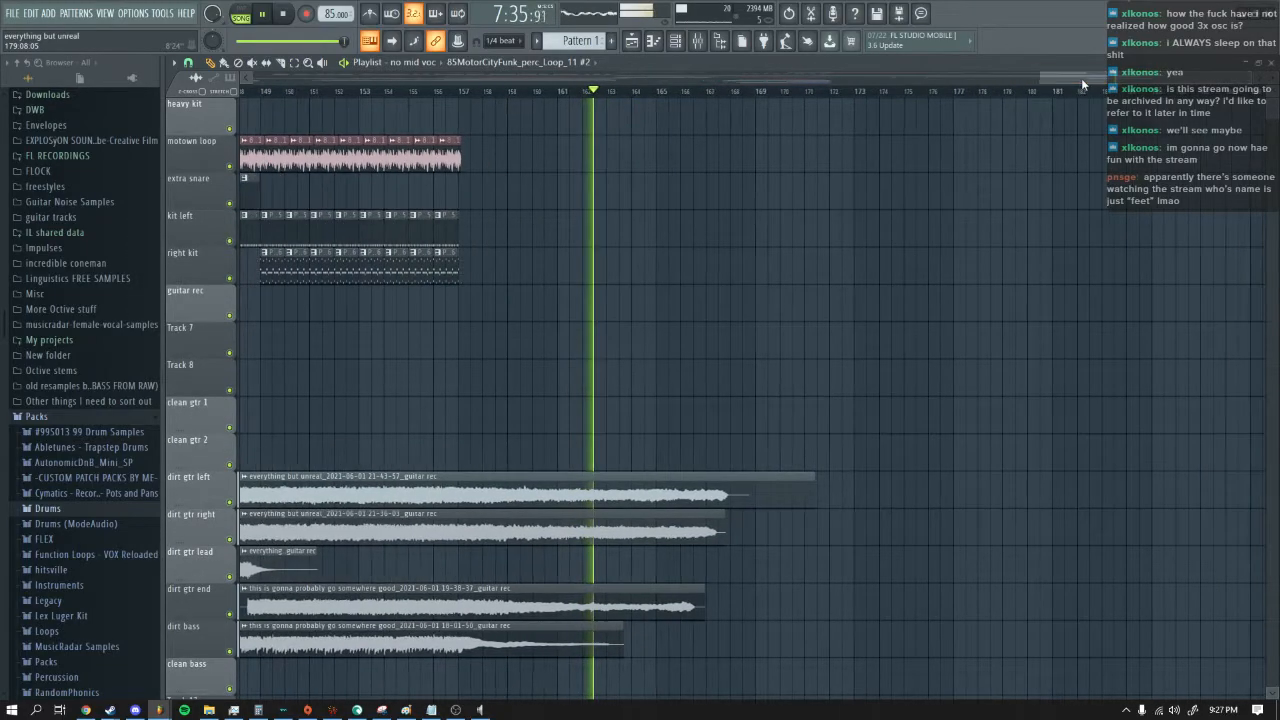
{"action": "scroll", "coordinate": [926, 292], "scroll_direction": "down", "scroll_amount": 4}
{"action": "scroll", "coordinate": [643, 537], "scroll_direction": "down", "scroll_amount": 3}
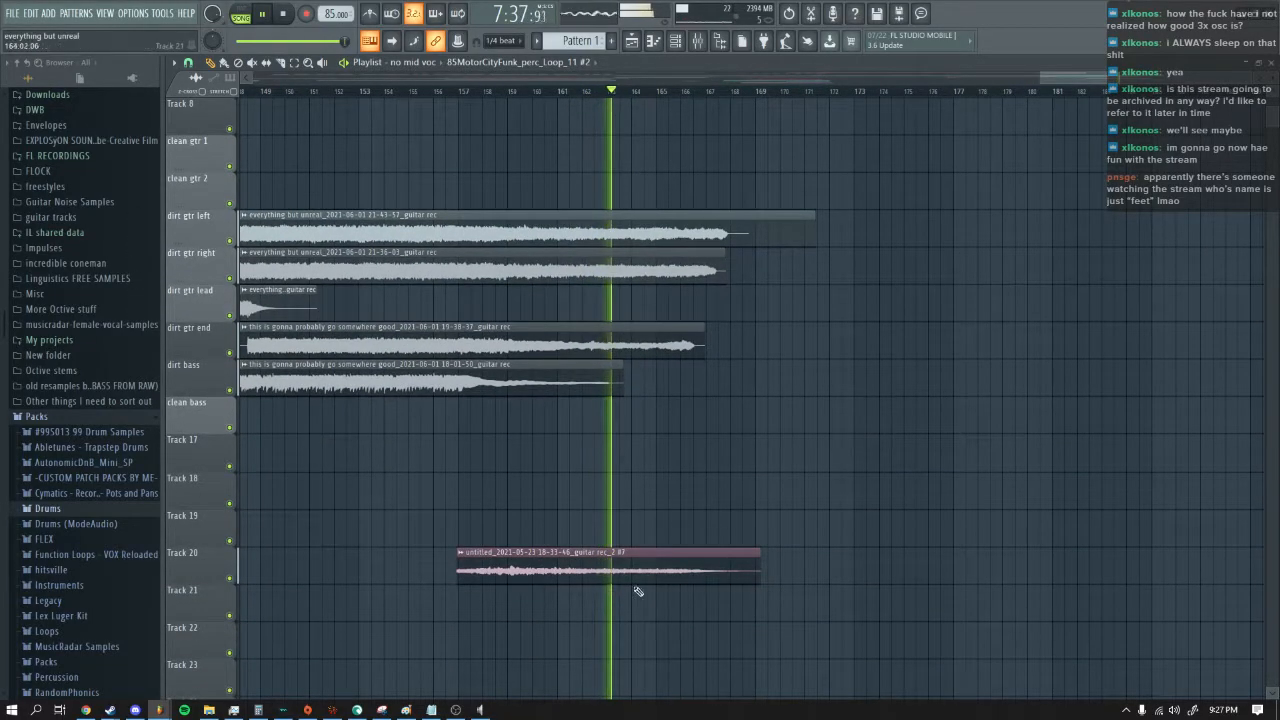
{"action": "scroll", "coordinate": [638, 592], "scroll_direction": "down", "scroll_amount": 1}
{"action": "scroll", "coordinate": [639, 592], "scroll_direction": "up", "scroll_amount": 7}
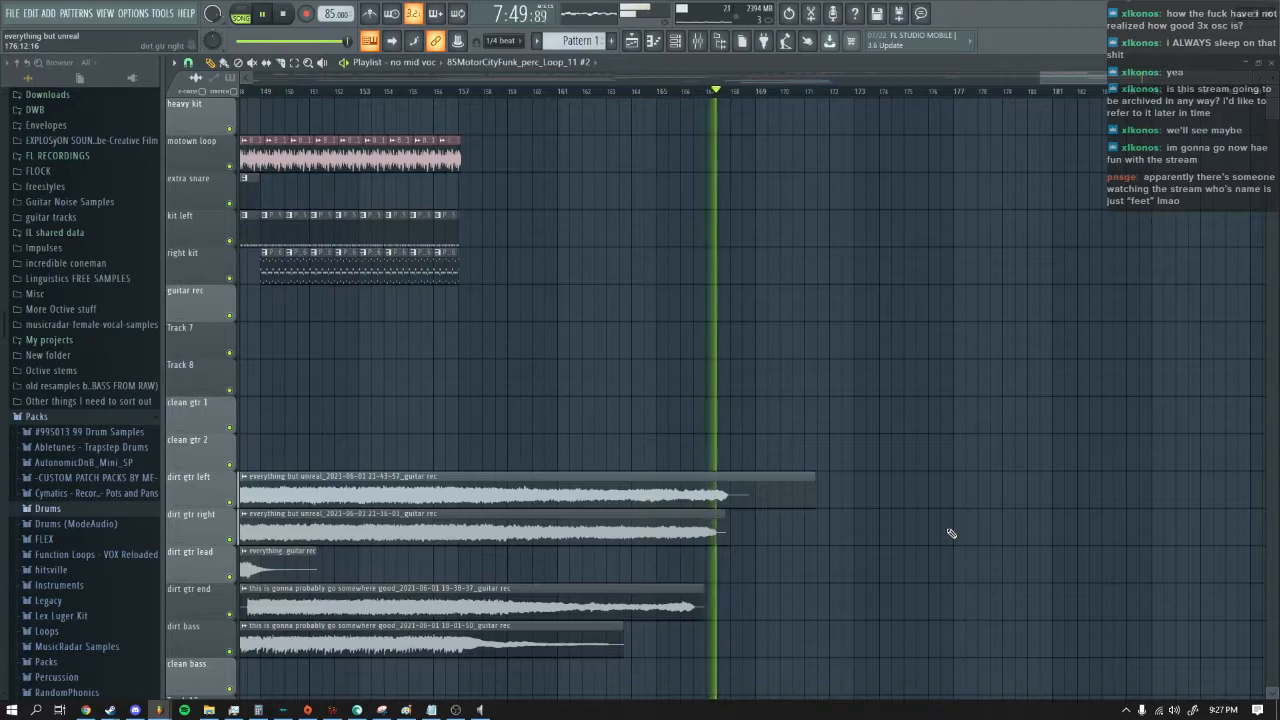
Step: Stop playback and show the whole song arrangement in the playlist
{"action": "left_click", "coordinate": [289, 19]}
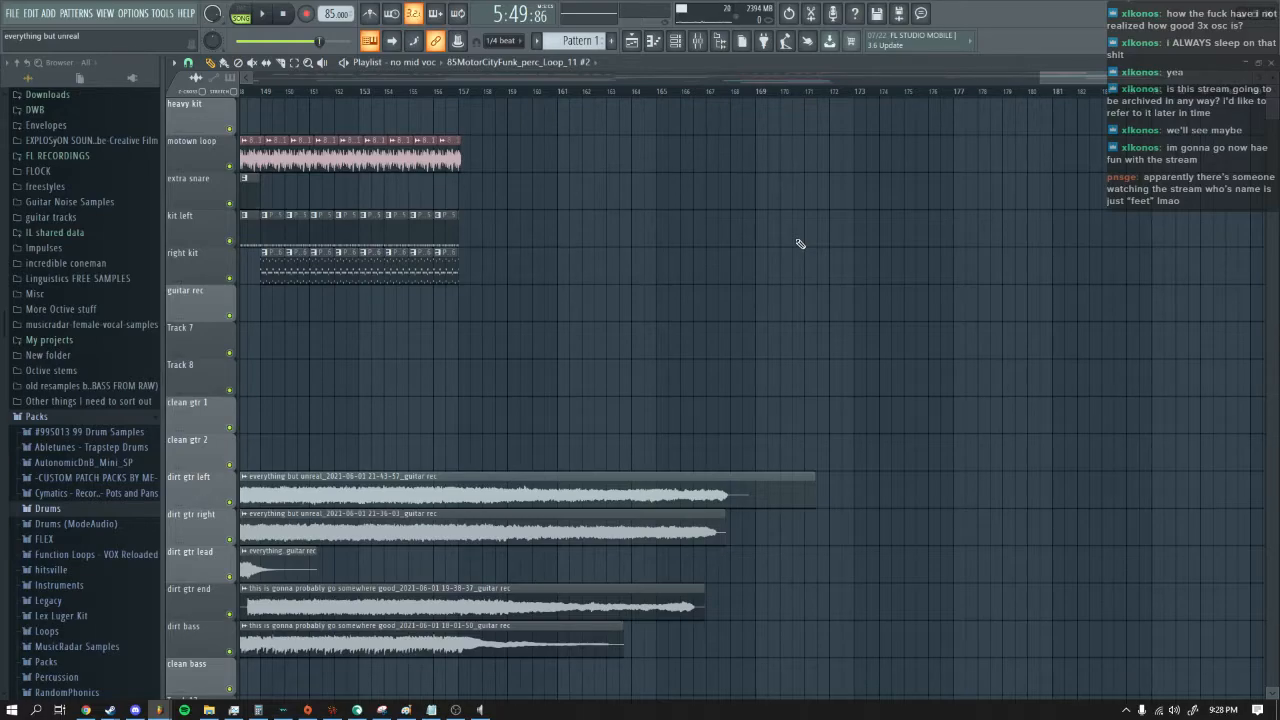
{"action": "left_click_drag", "start_coordinate": [1040, 79], "coordinate": [130, 152]}
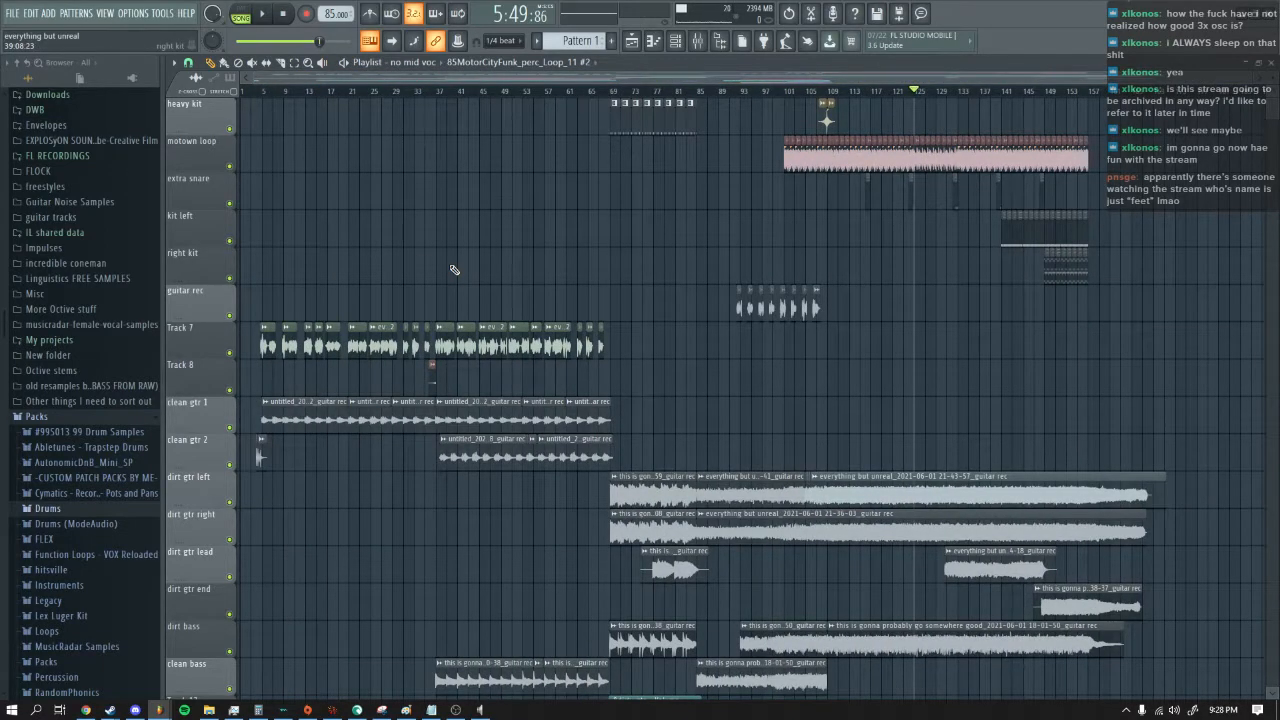